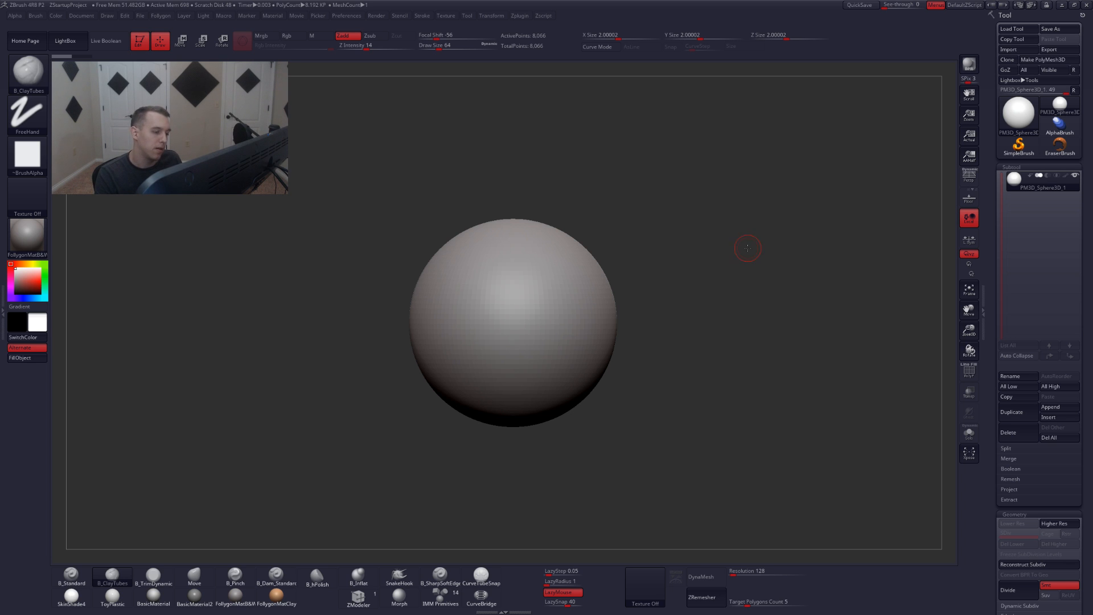
- Select the Move brush and set its draw size to 422 for shaping the sphere
key("space")
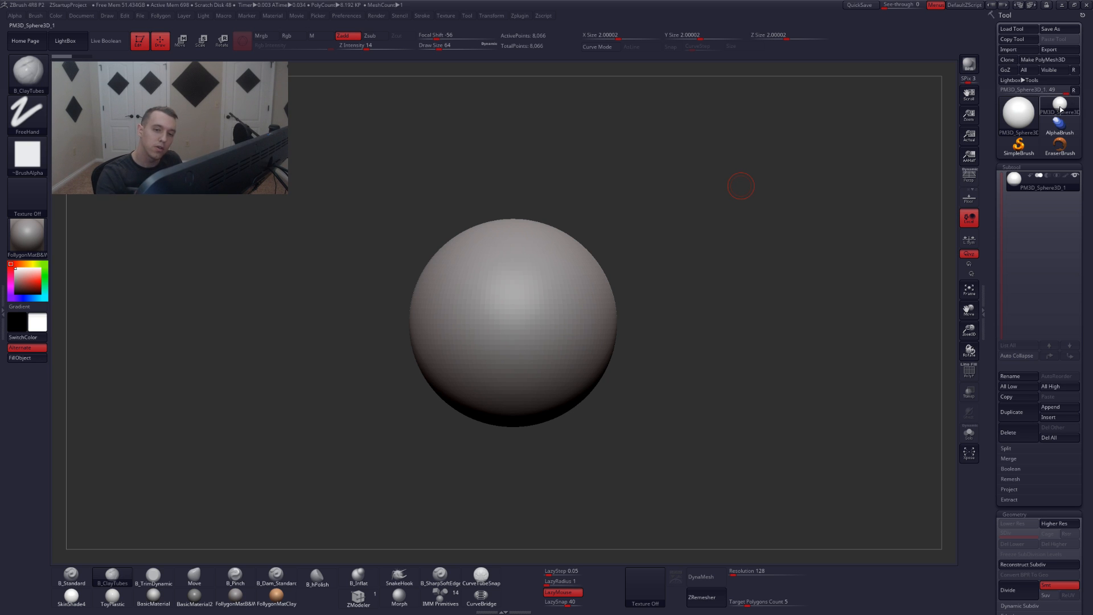
key("b")
key("m")
key("v")
key("space")
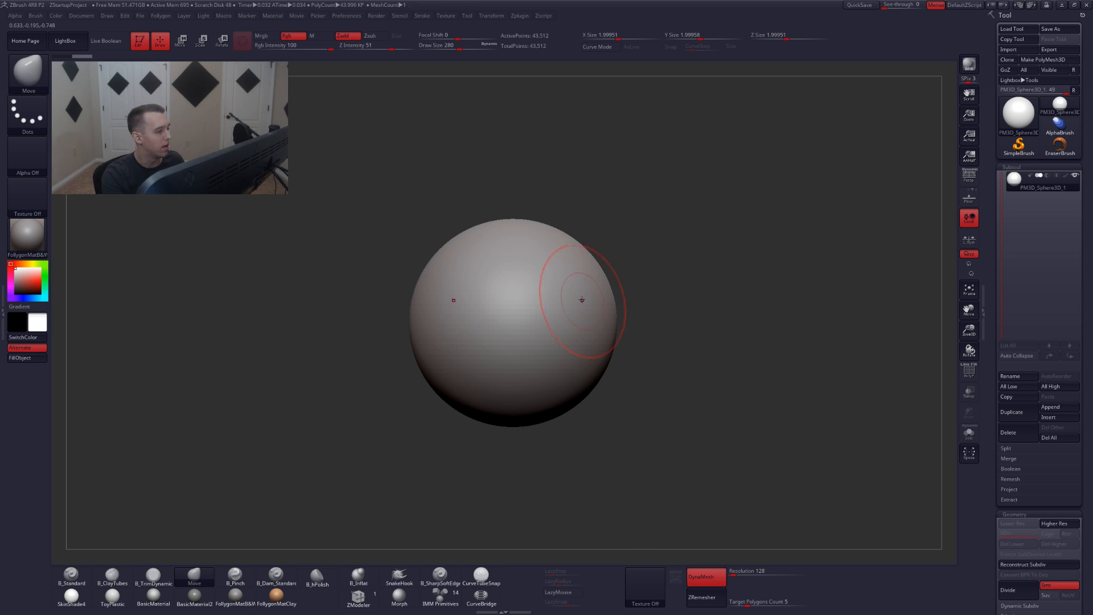
right_click_drag(581, 300, 645, 298, "alt")
key("space")
left_click_drag(618, 273, 628, 273)
right_click_drag(632, 274, 615, 289, "alt")
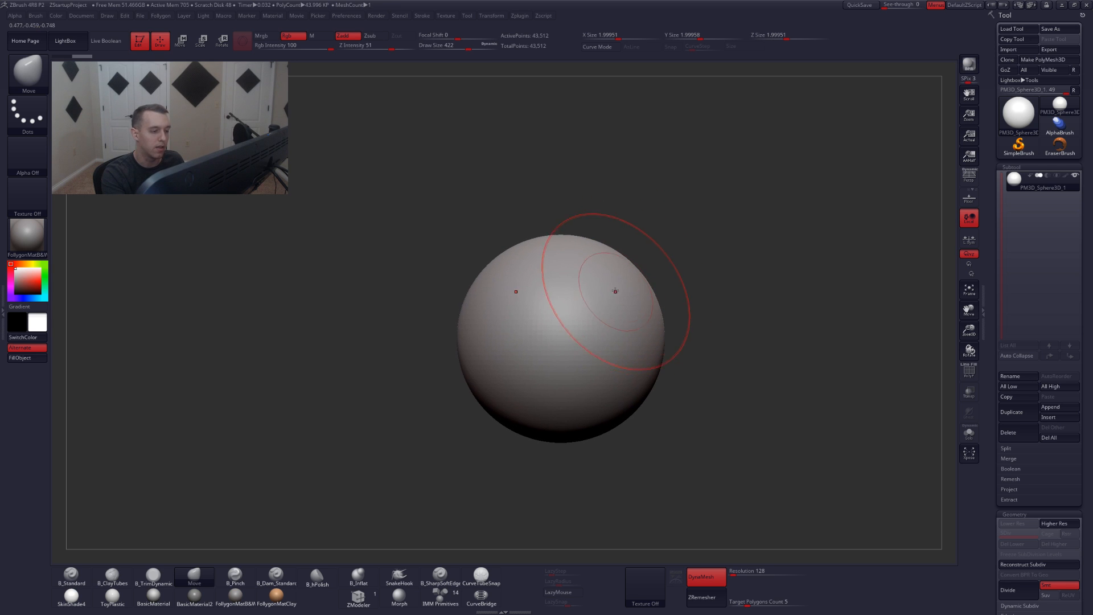
- Enlarge the Move brush to draw size 525 and pull the sphere's upper part into a rough cranium
key("space")
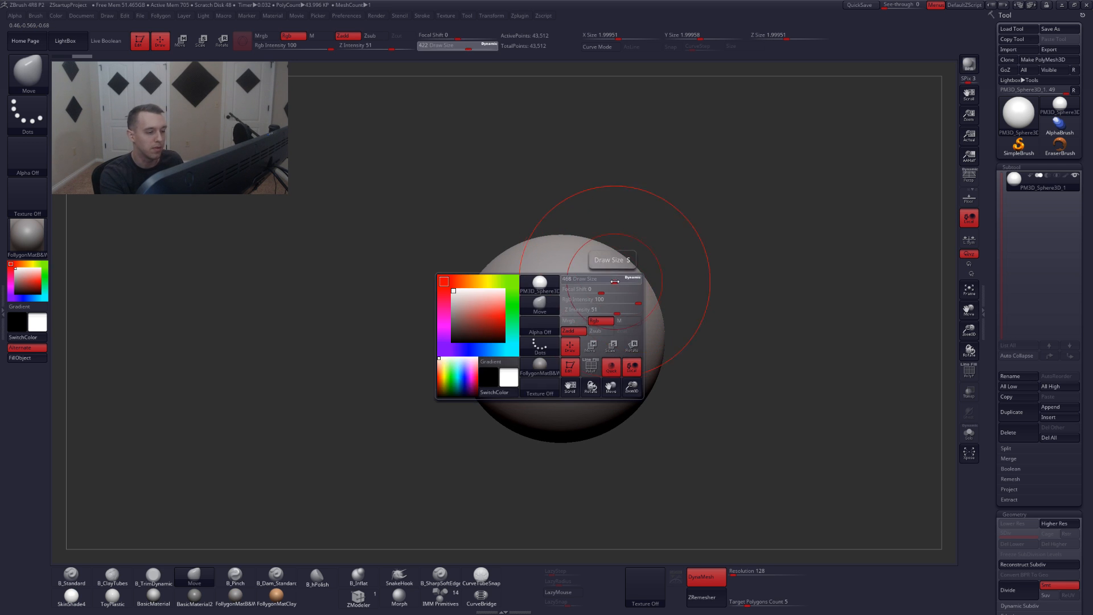
mouse_move(612, 277)
left_mouse_down()
mouse_move(626, 248)
mouse_move(575, 235)
left_mouse_up()
right_click_drag(617, 263, 600, 302)
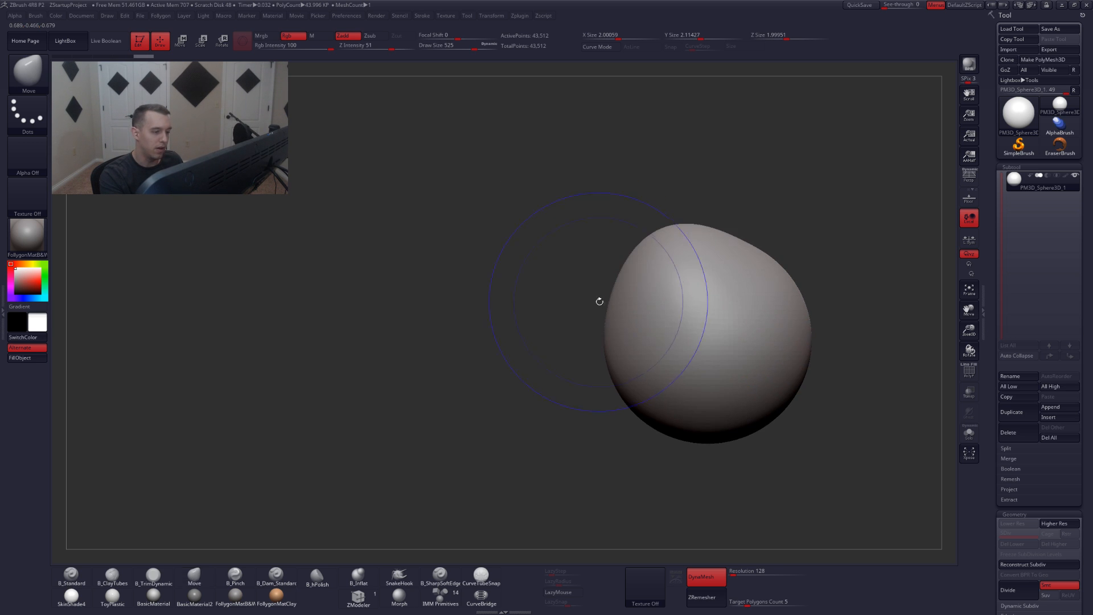
right_click_drag(678, 294, 626, 286, "alt")
mouse_move(703, 252)
left_mouse_down()
mouse_move(716, 234)
mouse_move(736, 251)
left_mouse_up()
- Switch to the browser to study the Paul Blart reference image, and return to the sculpt
key("alt+Tab")
key("alt+Tab")
key("alt+Tab")
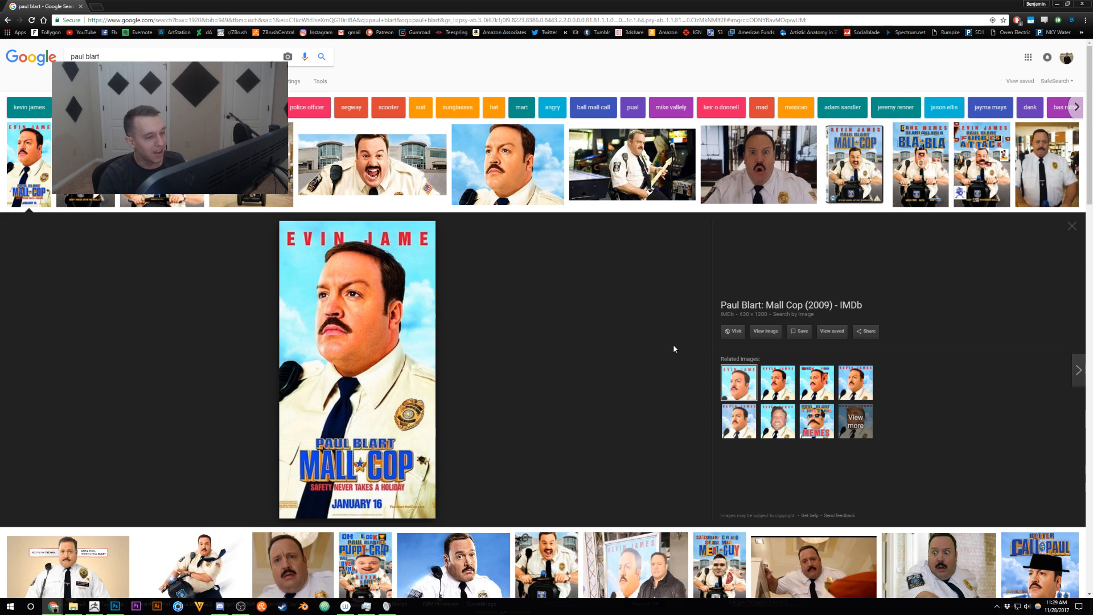
key("alt+Tab")
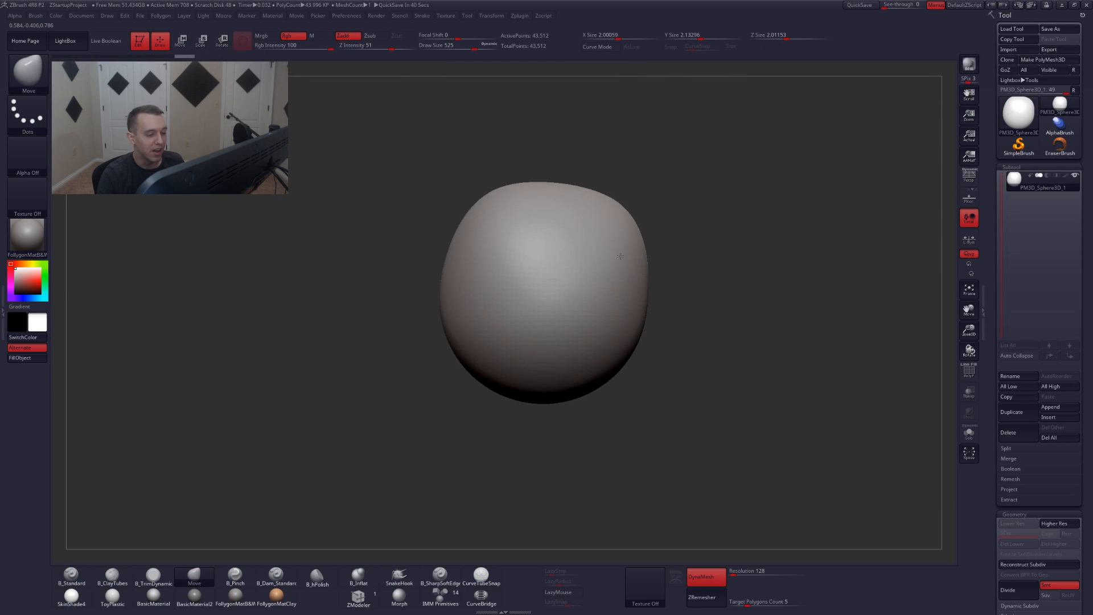
- Set the Move brush draw size to 593 and pull the lower part of the head outward
right_click_drag(621, 256, 612, 252, "alt")
key("s")
mouse_move(468, 353)
left_mouse_down()
mouse_move(477, 354)
mouse_move(463, 374)
left_mouse_up()
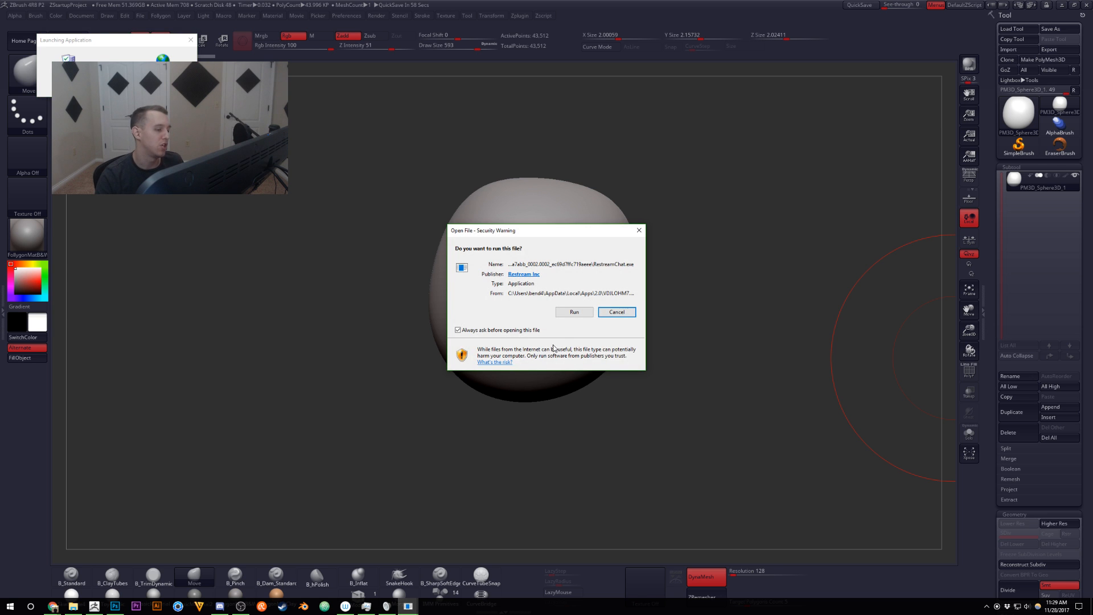
- Allow RestreamChat.exe to run and move its window away from the canvas
left_click(574, 312)
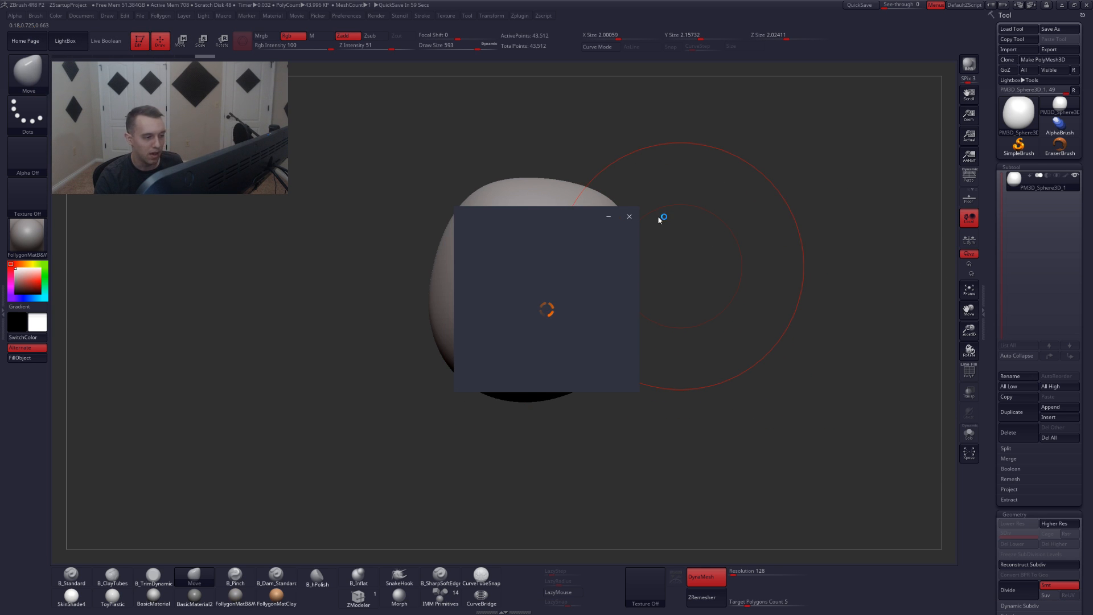
left_click_drag(555, 216, 1092, 153)
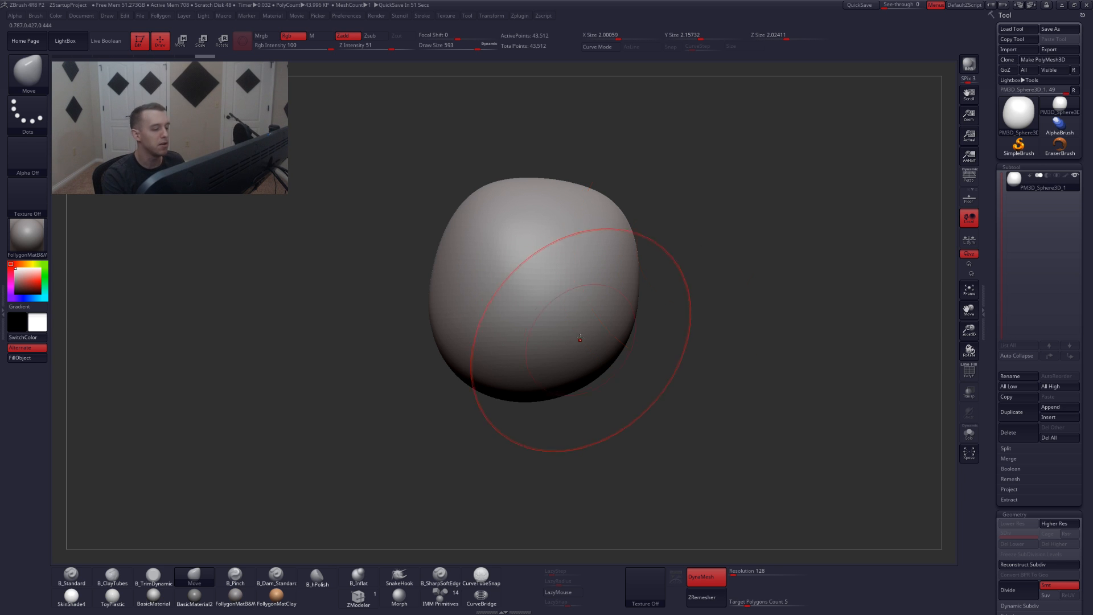
- Face the head frontally and stretch its lower half downward with the Move brush at draw size 714
mouse_move(655, 354)
left_mouse_down()
mouse_move(603, 356)
mouse_move(684, 339)
left_mouse_up()
key("space")
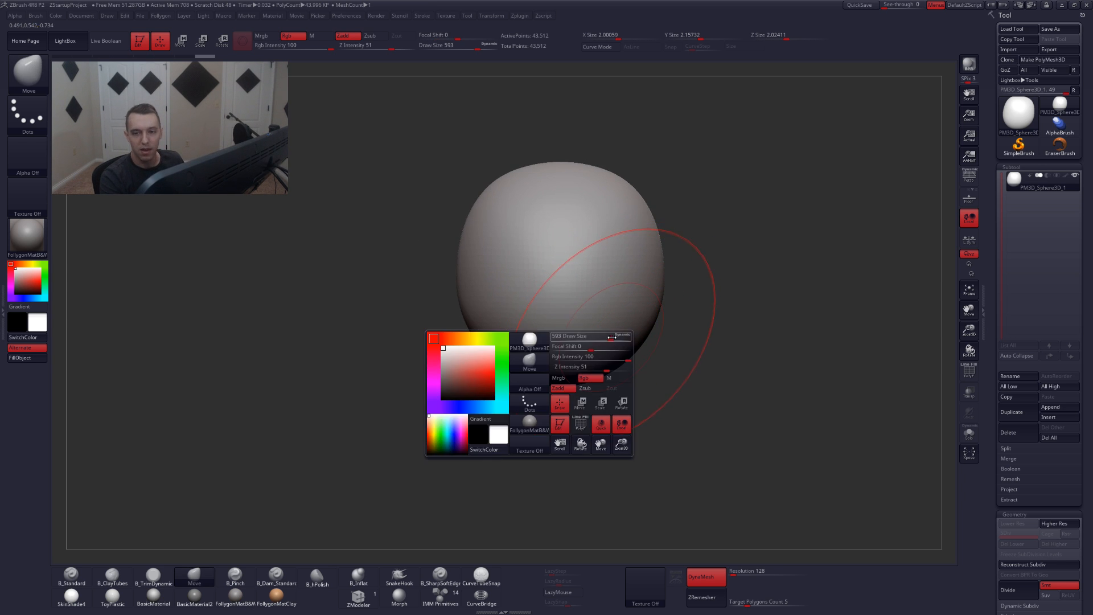
left_click_drag(609, 336, 620, 388)
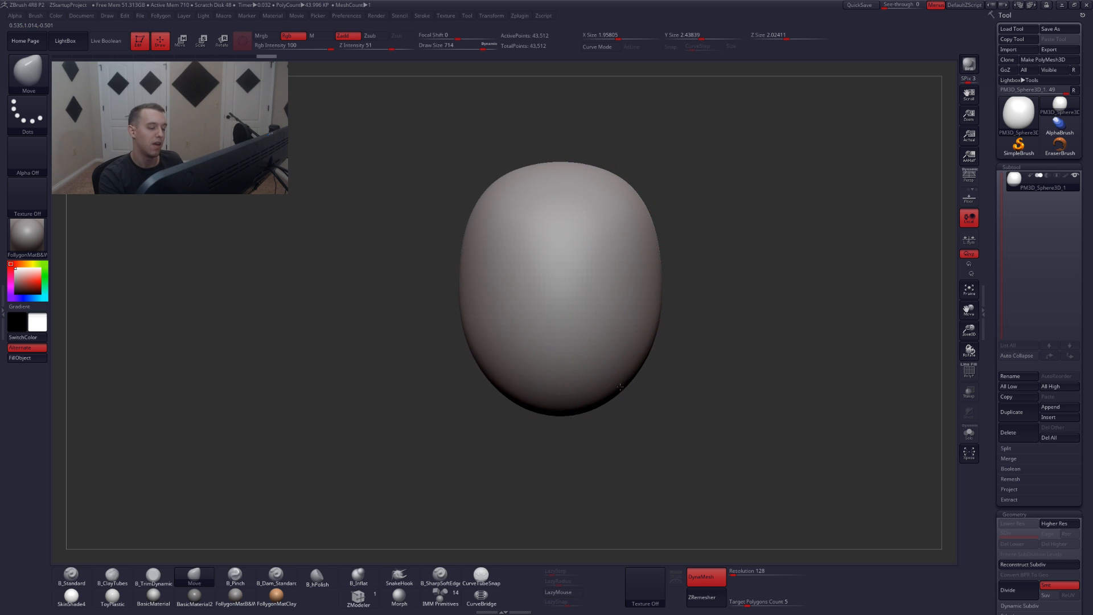
left_click_drag(620, 386, 627, 353)
- Set the Move brush draw size to 576 and narrow the sides and upper corners of the head
key("space")
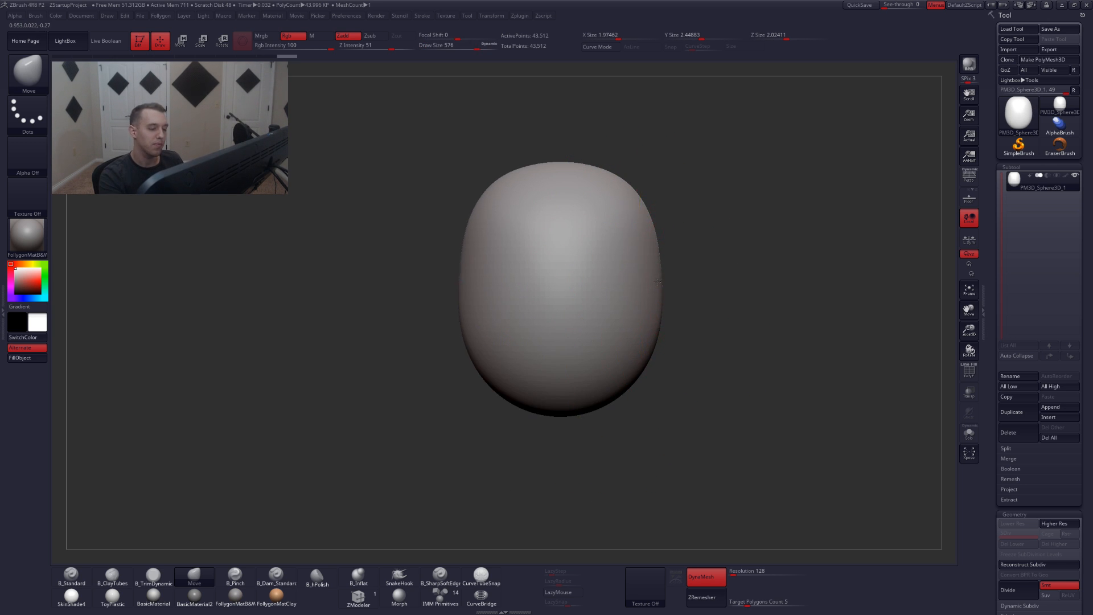
left_click_drag(656, 307, 655, 318)
left_click_drag(638, 198, 632, 188)
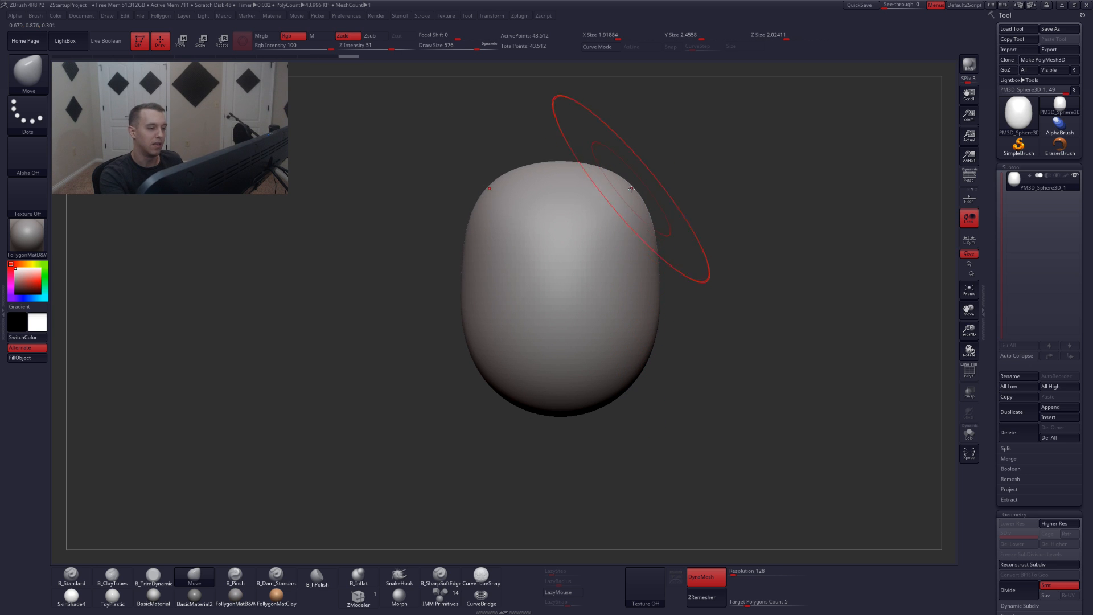
- Push the chin forward and adjust the forehead contour in profile with the Move brush
mouse_move(723, 228)
left_mouse_down("shift")
mouse_move(615, 251)
mouse_move(533, 250)
left_mouse_up("shift")
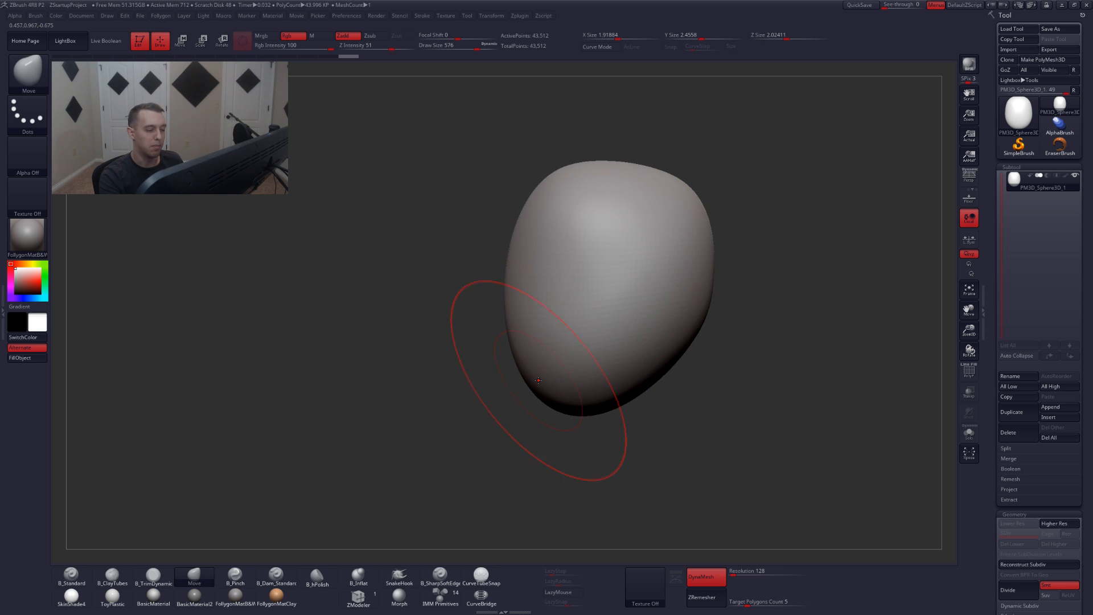
left_click_drag(537, 382, 517, 392)
left_click_drag(517, 249, 514, 232)
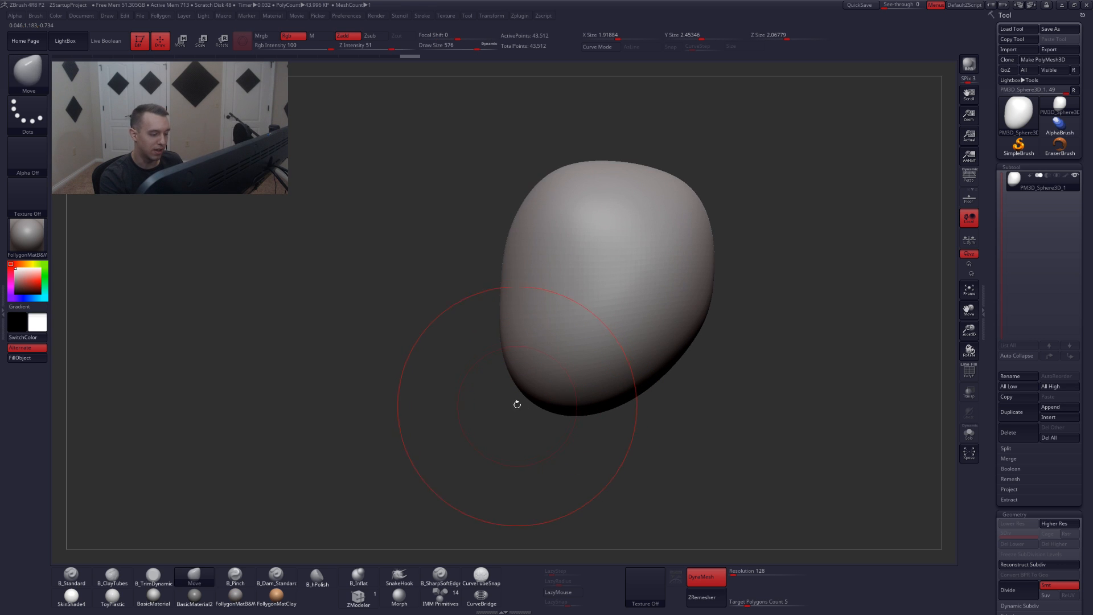
- Mask everything except the head's underside, flatten the underside with the Transpose line, and clear the mask
mouse_move(503, 398)
left_mouse_down("ctrl")
mouse_move(723, 377)
mouse_move(509, 520)
left_mouse_up("ctrl")
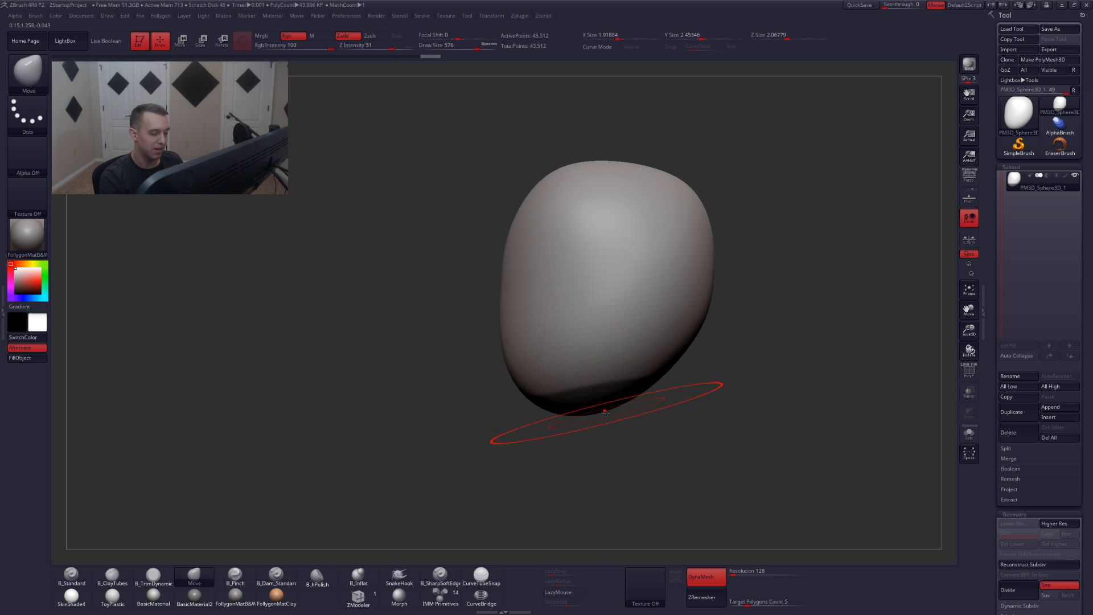
key("ctrl+i")
key("w")
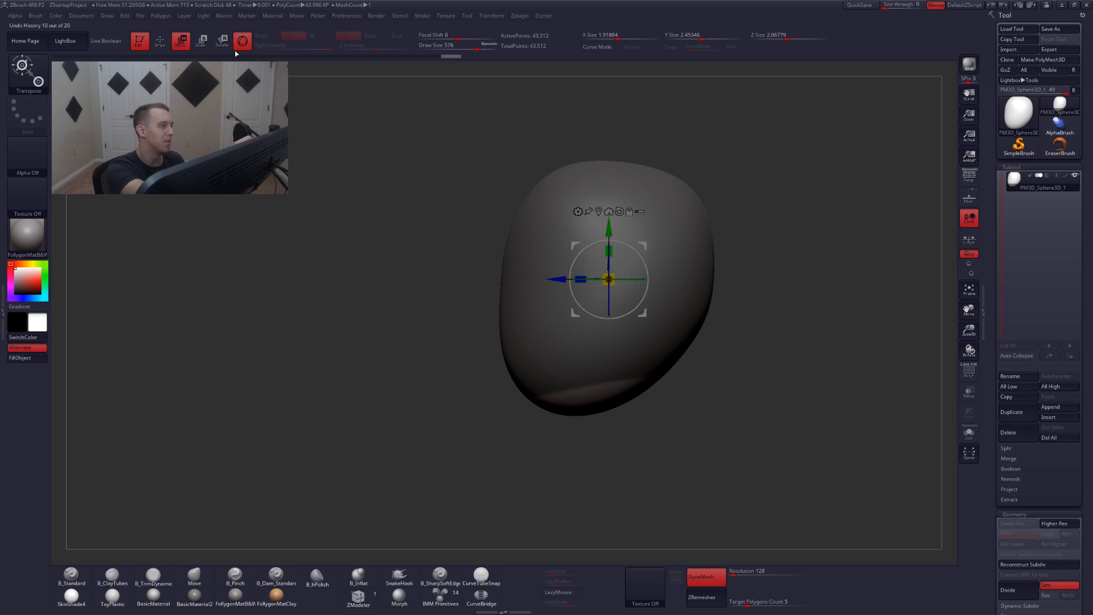
key("y")
left_click_drag(587, 388, 610, 511)
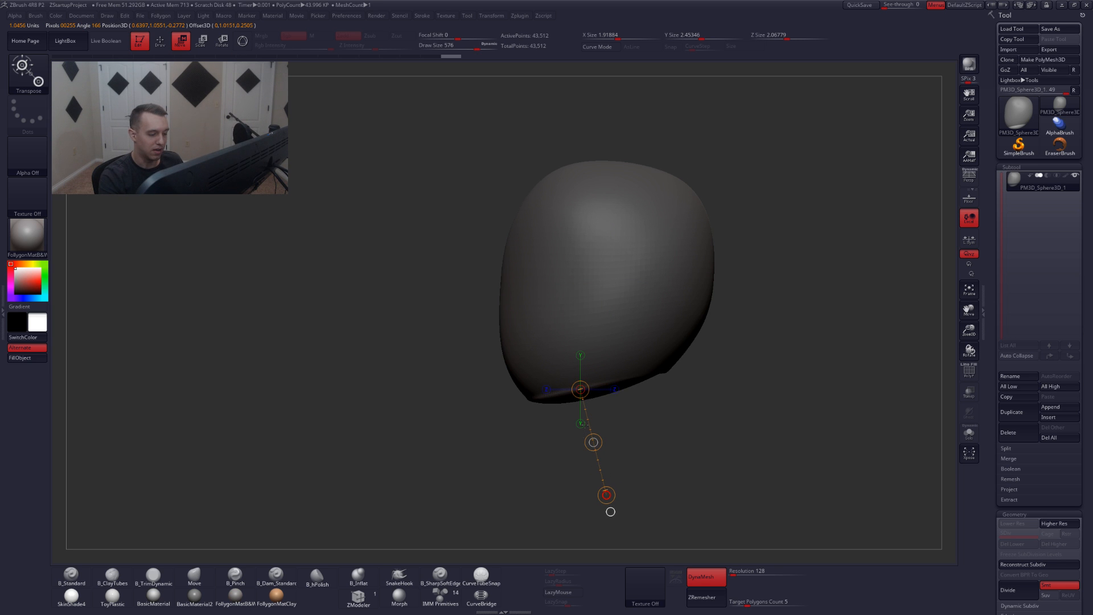
key("q")
left_click(715, 412, "ctrl")
- Pull the chin downward from the front with the Move brush at draw size 559
key("space")
mouse_move(715, 412)
left_mouse_down()
mouse_move(696, 439)
mouse_move(731, 440)
left_mouse_up()
key("space")
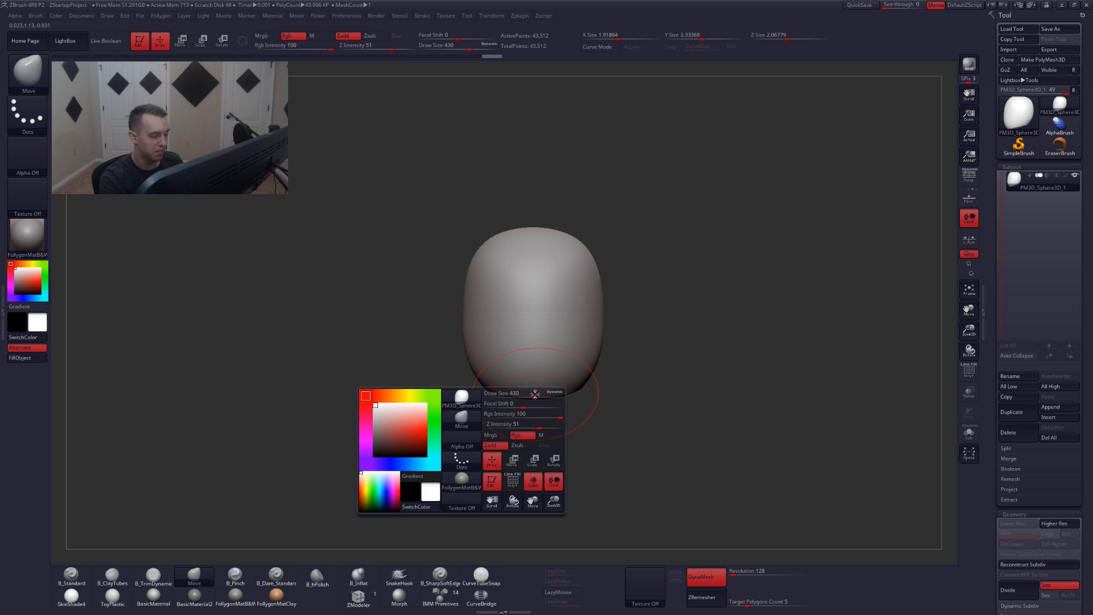
left_click_drag(534, 393, 537, 414)
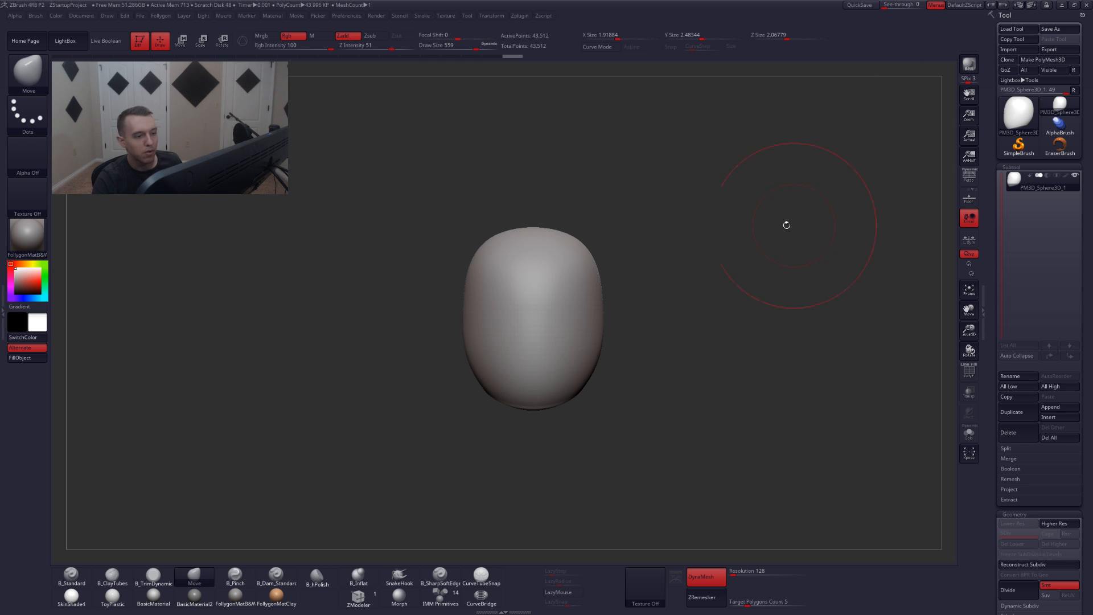
- Build up the jaw and lower cheeks with diagonal ClayTubes strokes at draw size 351
key("space")
left_click_drag(756, 217, 748, 217)
left_click_drag(638, 247, 648, 255, "alt")
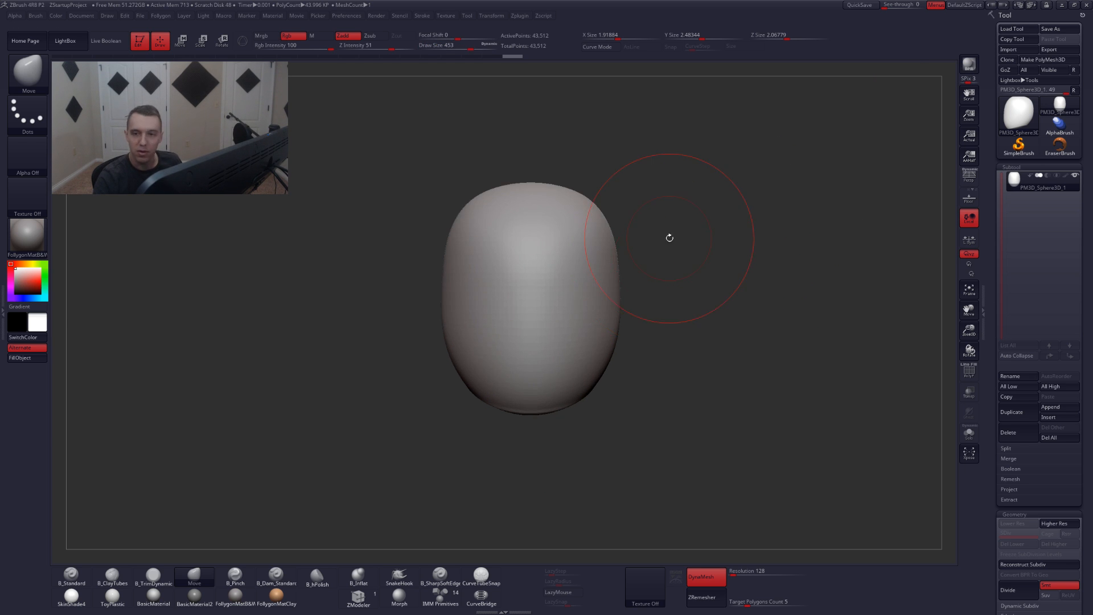
key("space")
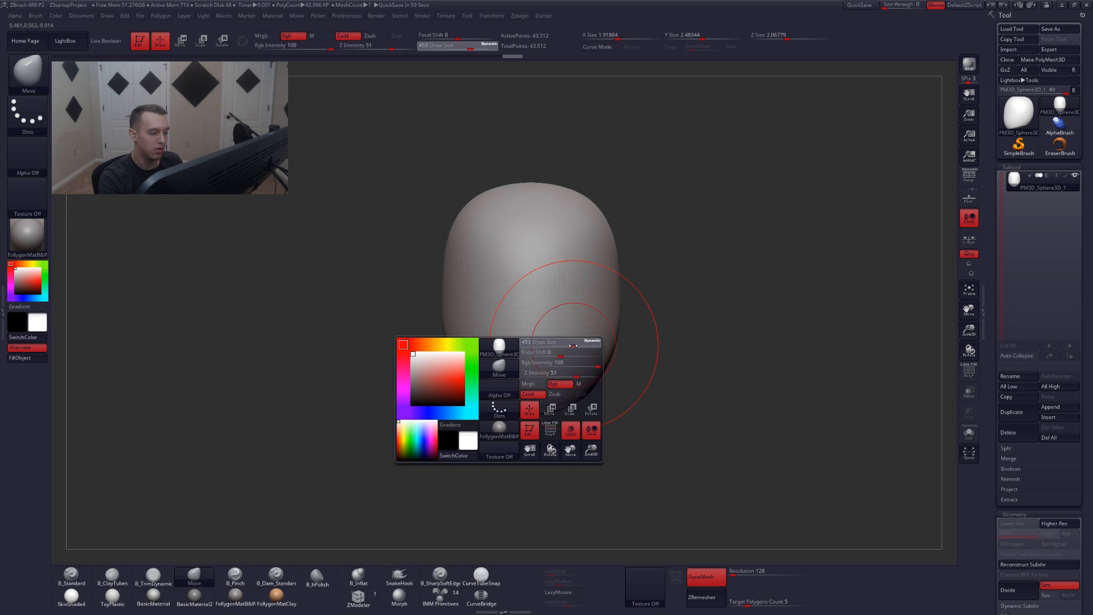
left_click_drag(586, 343, 579, 343)
key("2")
mouse_move(646, 364)
left_mouse_down()
mouse_move(606, 370)
mouse_move(580, 355)
mouse_move(597, 335)
left_mouse_up()
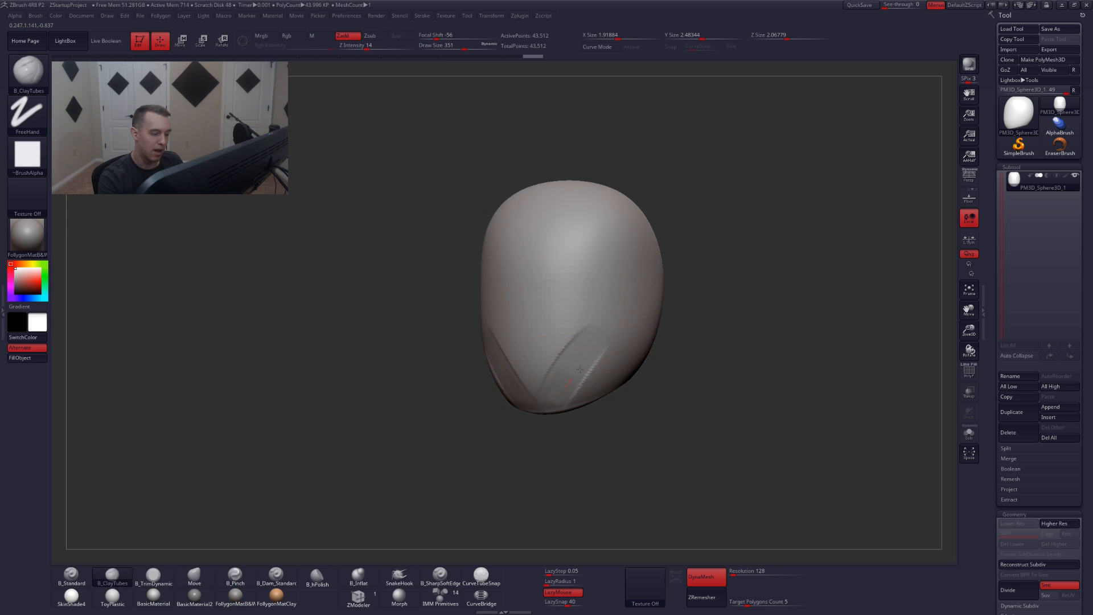
mouse_move(571, 395)
left_mouse_down()
mouse_move(615, 334)
mouse_move(623, 340)
left_mouse_up()
key("space")
mouse_move(587, 378)
left_mouse_down()
mouse_move(621, 337)
mouse_move(619, 376)
mouse_move(639, 335)
left_mouse_up()
left_click_drag(625, 387, 660, 319)
mouse_move(660, 319)
left_mouse_down()
mouse_move(629, 395)
mouse_move(685, 368)
mouse_move(650, 352)
left_mouse_up()
- Switch to the Move brush at draw size 182 and pull a nose out from the centre of the face
key("b")
key("m")
key("v")
key("space")
left_click_drag(652, 353, 608, 343)
key("space")
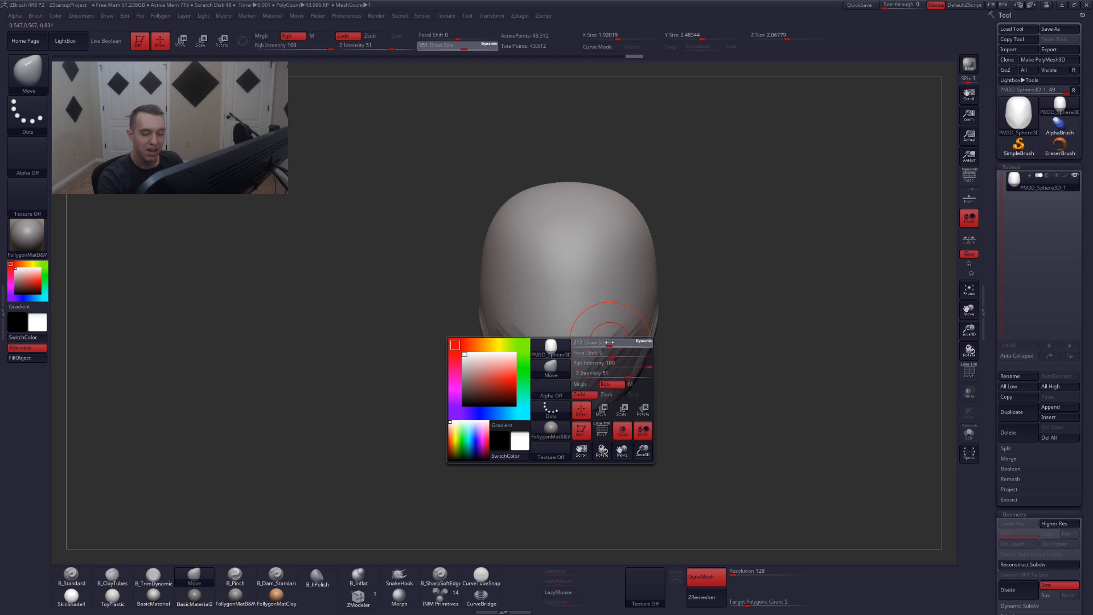
mouse_move(623, 345)
right_mouse_down("alt")
mouse_move(622, 389)
mouse_move(613, 344)
mouse_move(598, 345)
right_mouse_up("alt")
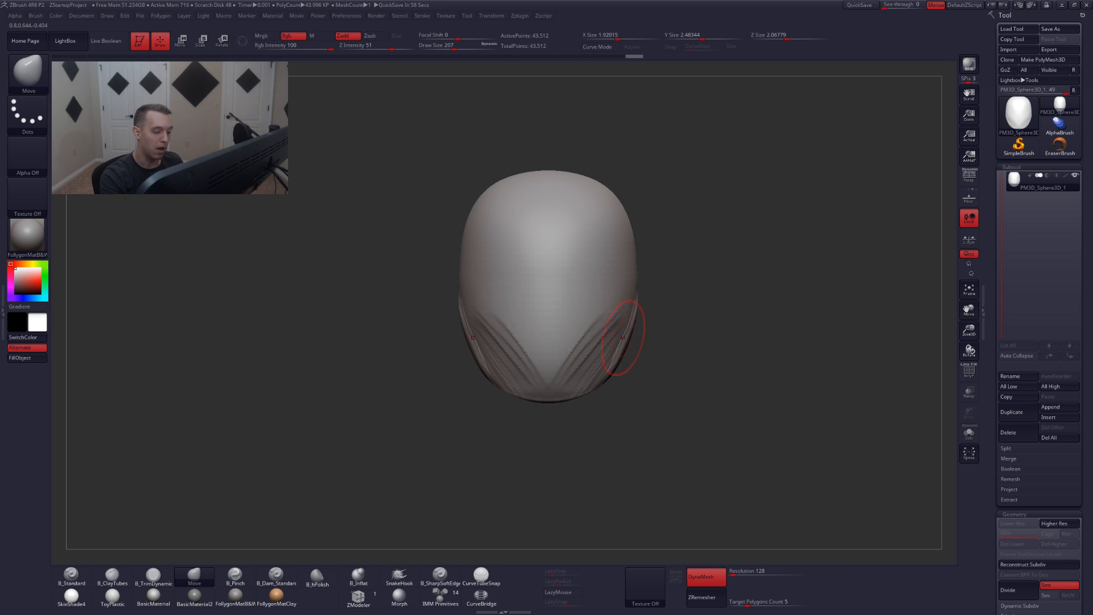
mouse_move(622, 337)
right_mouse_down()
mouse_move(602, 352)
mouse_move(561, 305)
mouse_move(573, 300)
right_mouse_up()
key("space")
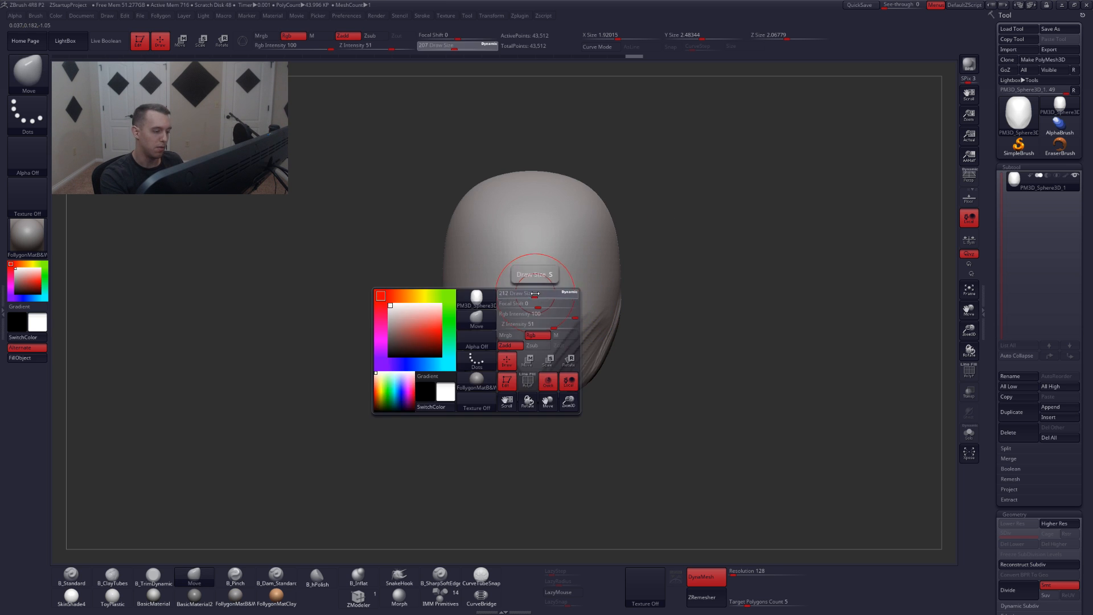
left_click_drag(535, 295, 533, 297)
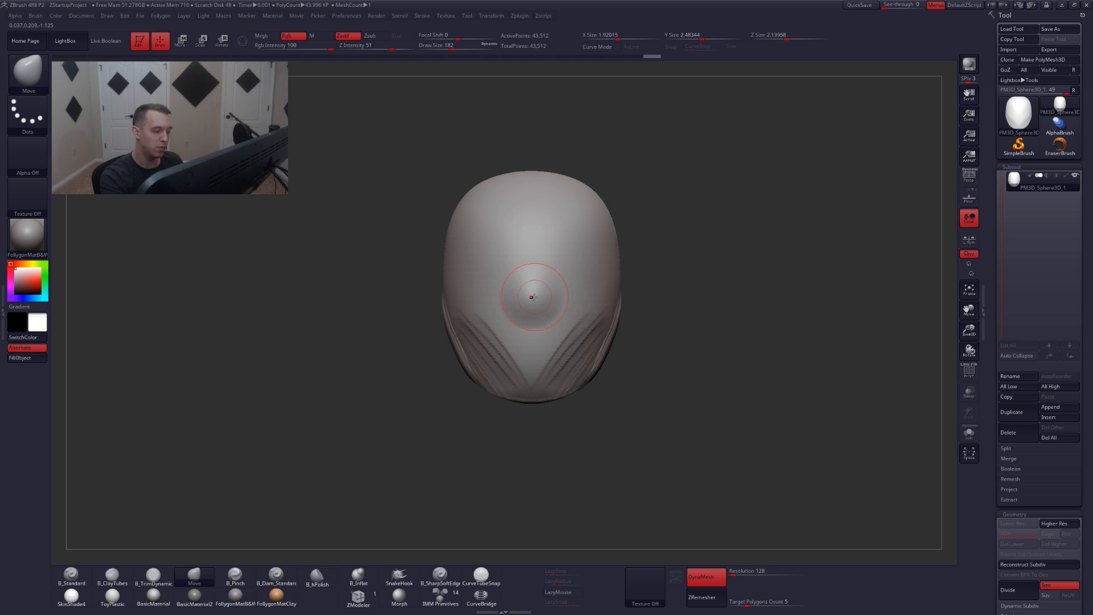
right_click_drag(536, 301, 531, 294)
- Build up the mouth area beneath the nose with the ClayTubes brush
key("b")
key("c")
key("t")
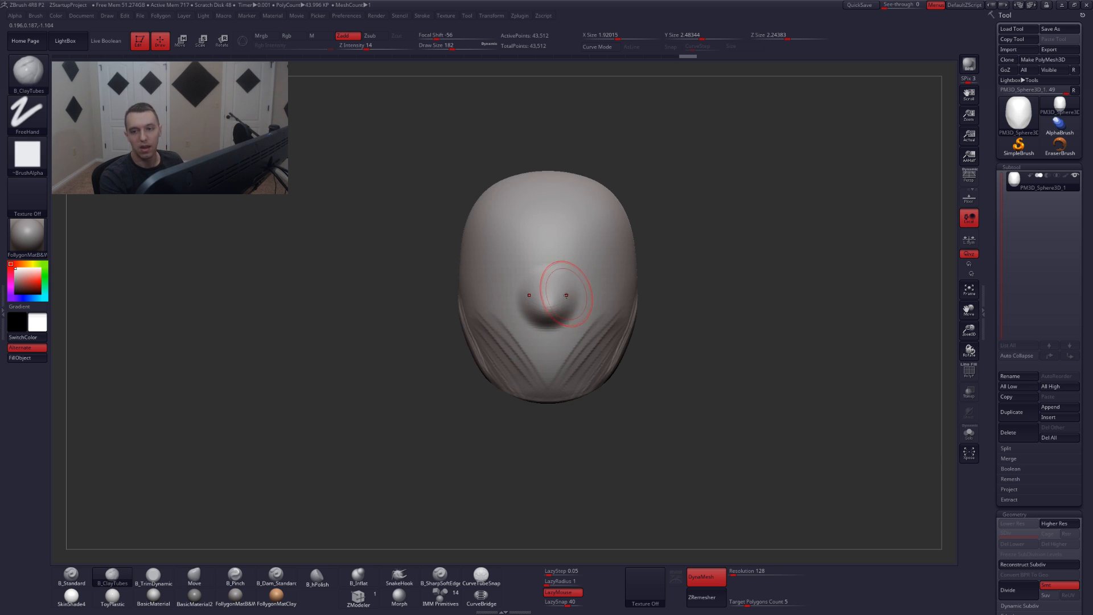
mouse_move(540, 348)
left_mouse_down()
mouse_move(555, 341)
mouse_move(523, 344)
mouse_move(587, 346)
mouse_move(577, 356)
mouse_move(563, 337)
mouse_move(585, 341)
left_mouse_up()
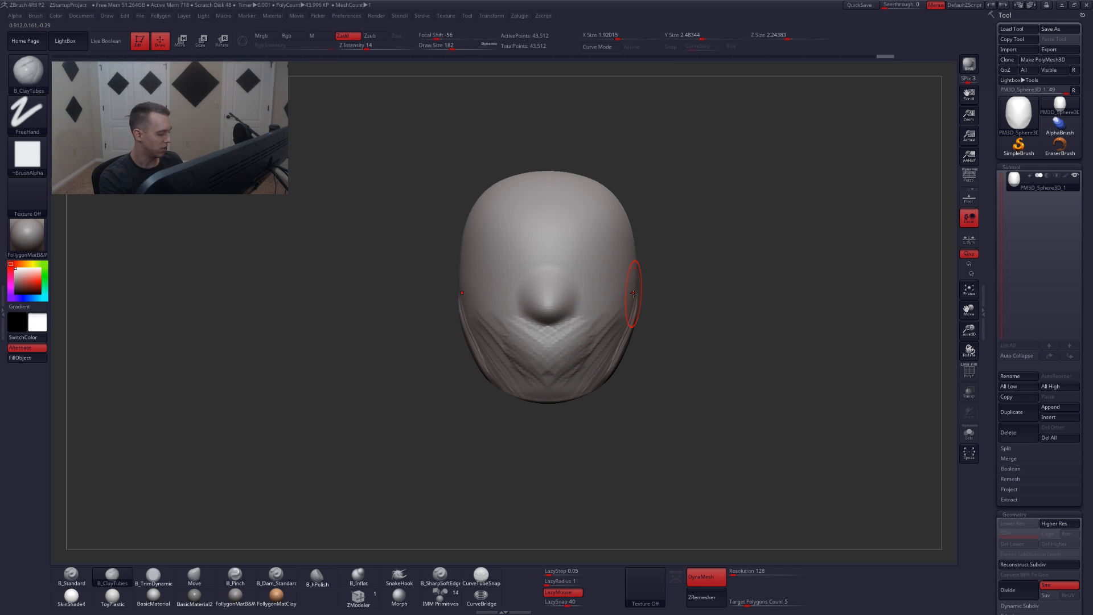
- Carve symmetrical eye sockets beside the nose bridge with the Standard brush in subtract mode
right_click_drag(585, 287, 579, 322, "alt")
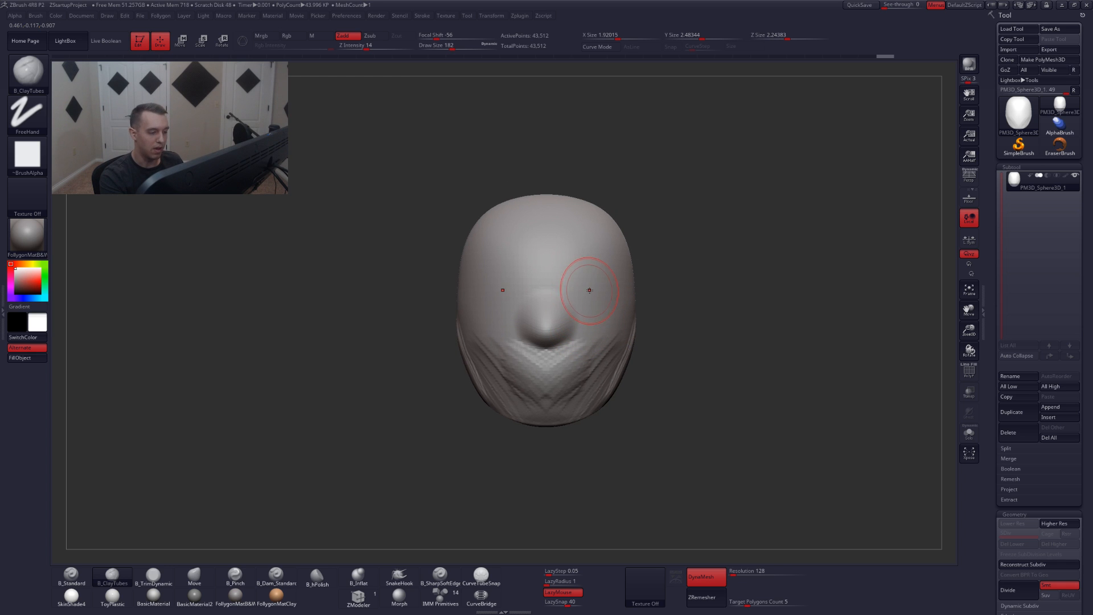
key("1")
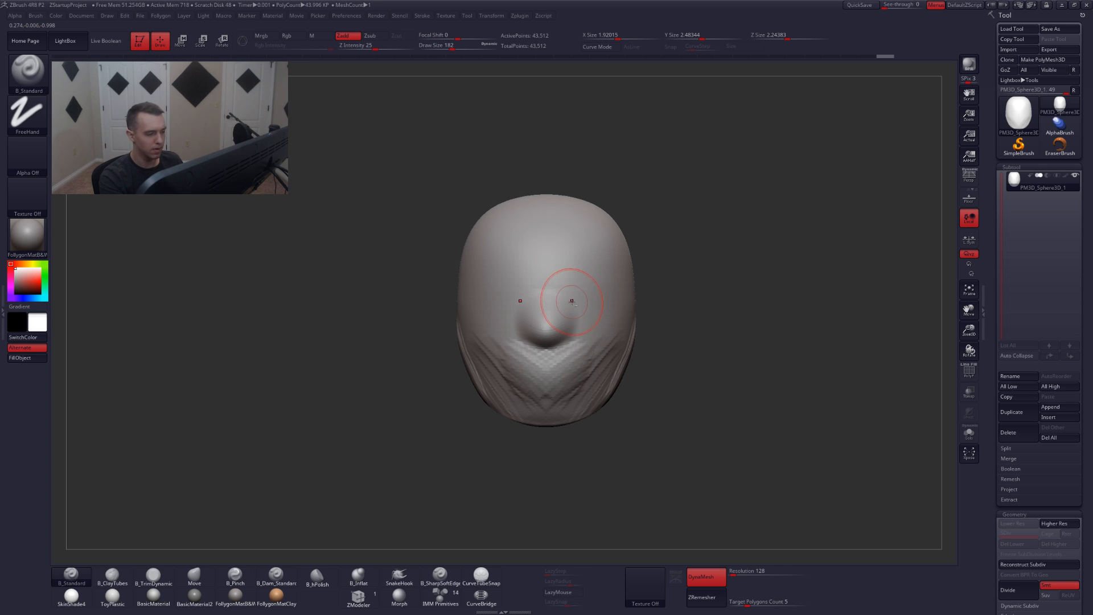
mouse_move(572, 300)
left_mouse_down("alt")
mouse_move(586, 285)
mouse_move(604, 298)
mouse_move(584, 302)
left_mouse_up("alt")
left_click_drag(683, 311, 574, 317)
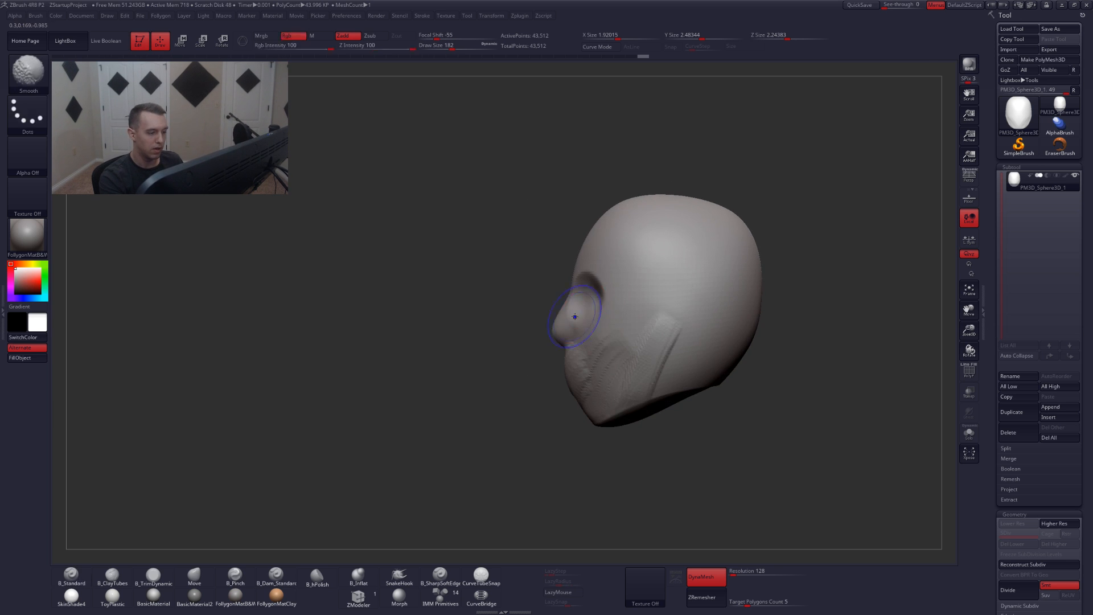
- Reshape the brow and forehead profile with the Move brush, enlarging the draw size to 415
key("4")
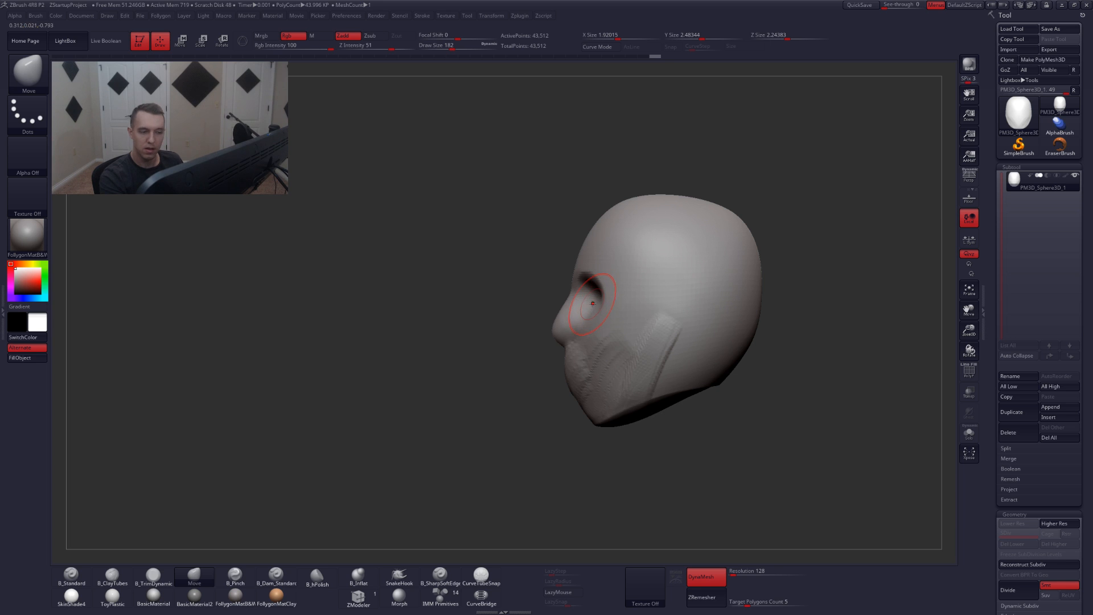
key("space")
left_click(587, 292)
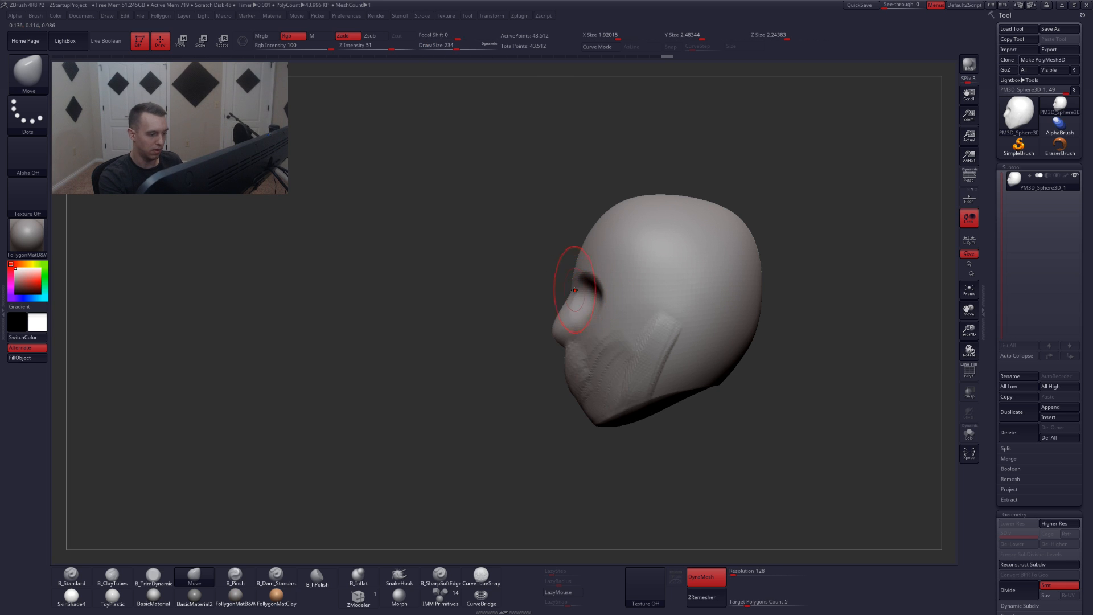
key("space")
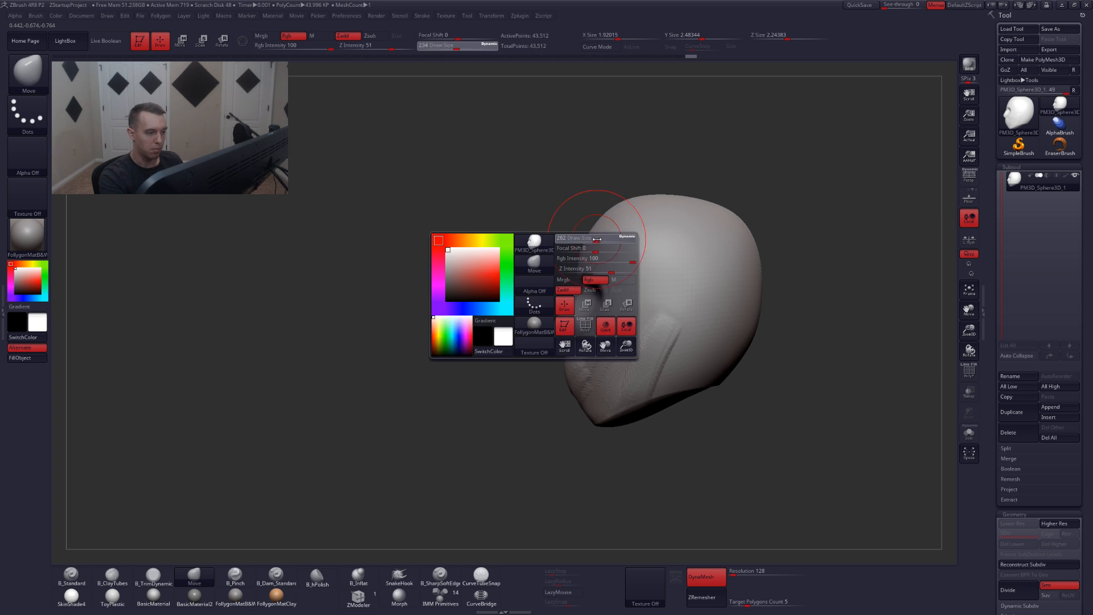
left_click(599, 239)
key("space")
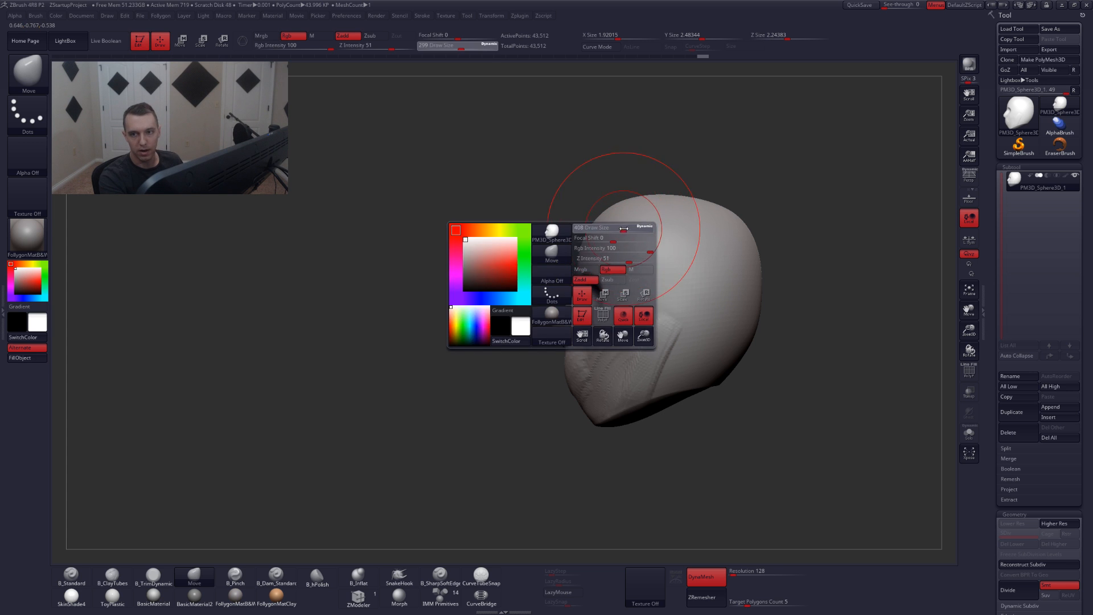
left_click_drag(615, 229, 655, 228)
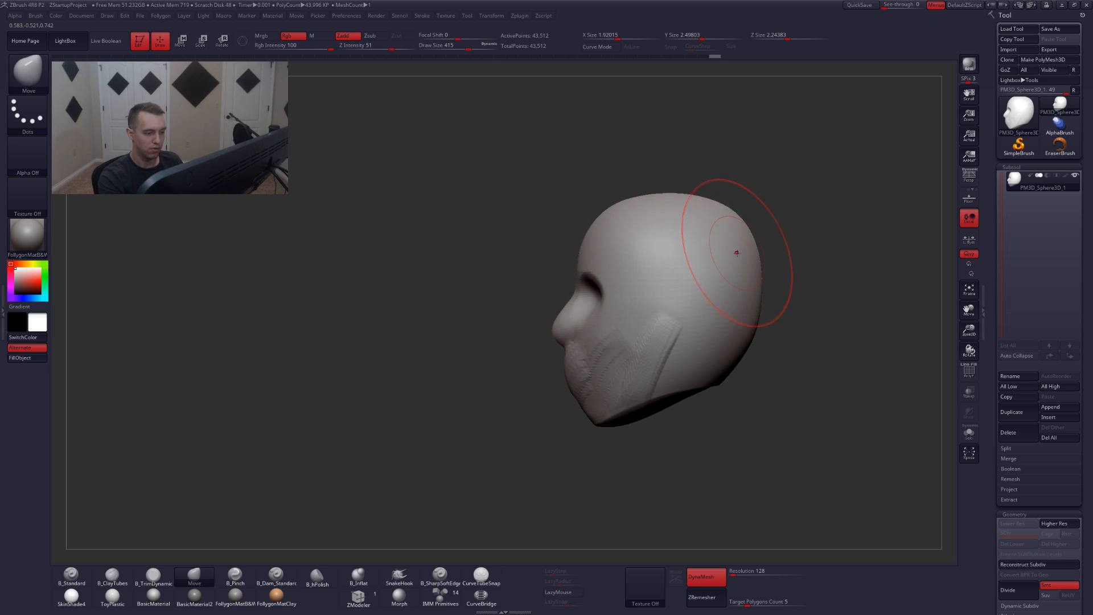
- Pull the chin downward with the Move brush at draw size 567 and adjust the tip of the nose
key("space")
left_click_drag(637, 285, 689, 285)
left_click_drag(604, 419, 602, 433)
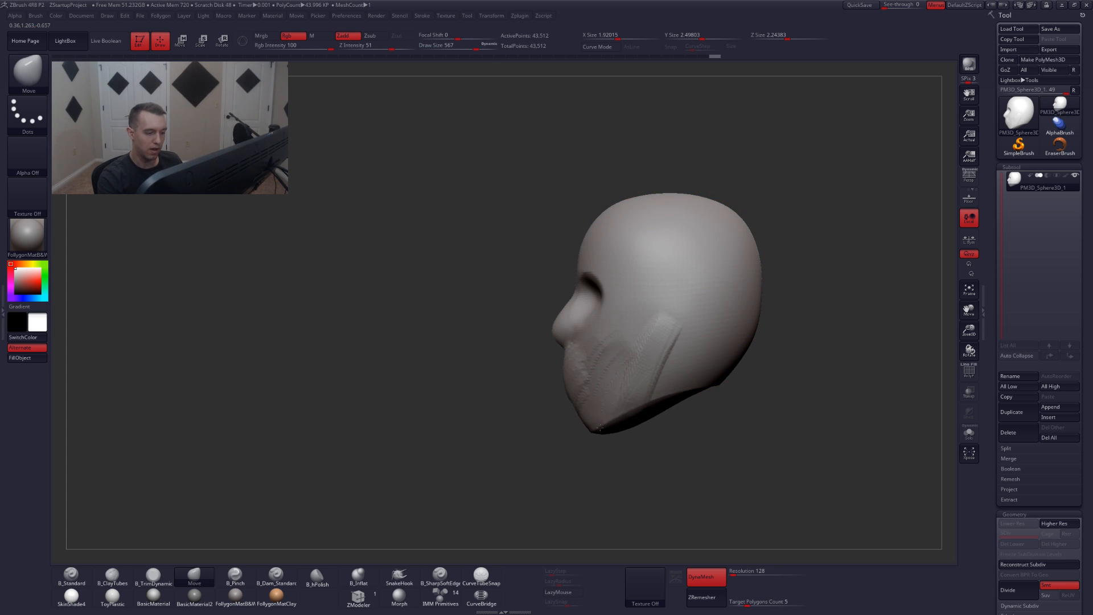
key("space")
left_click_drag(564, 329, 551, 334)
- Build up the cheekbones with ClayTubes strokes running from beside the nose back toward the ears
mouse_move(473, 347)
left_mouse_down()
mouse_move(570, 347)
mouse_move(556, 364)
mouse_move(549, 355)
mouse_move(591, 332)
mouse_move(620, 335)
mouse_move(592, 335)
mouse_move(678, 282)
left_mouse_up()
key("space")
key("space")
key("2")
key("space")
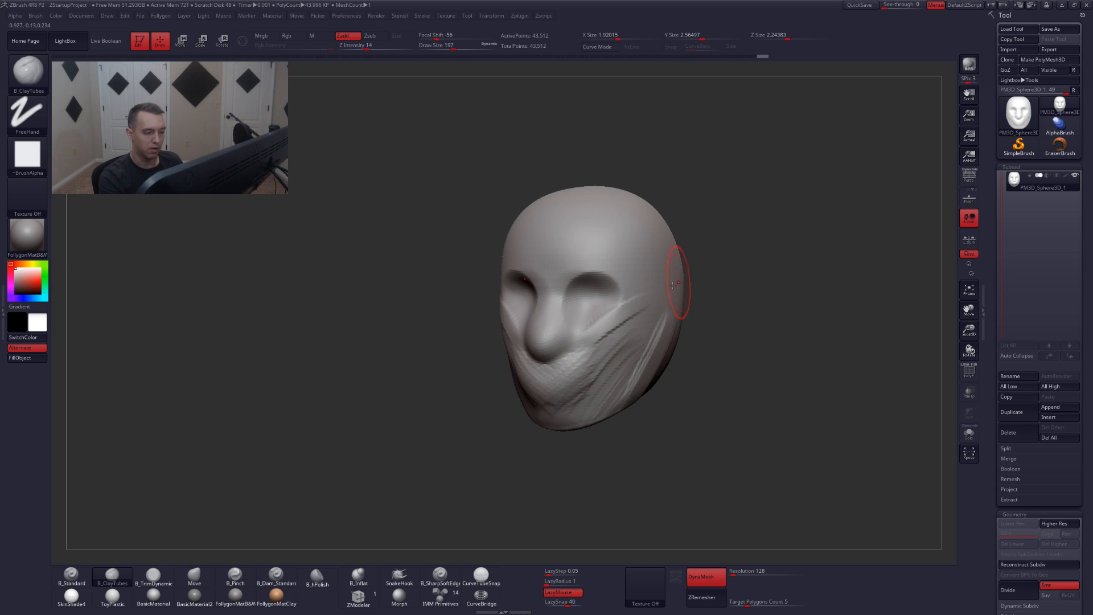
mouse_move(609, 331)
left_mouse_down()
mouse_move(692, 286)
mouse_move(677, 285)
mouse_move(677, 301)
left_mouse_up()
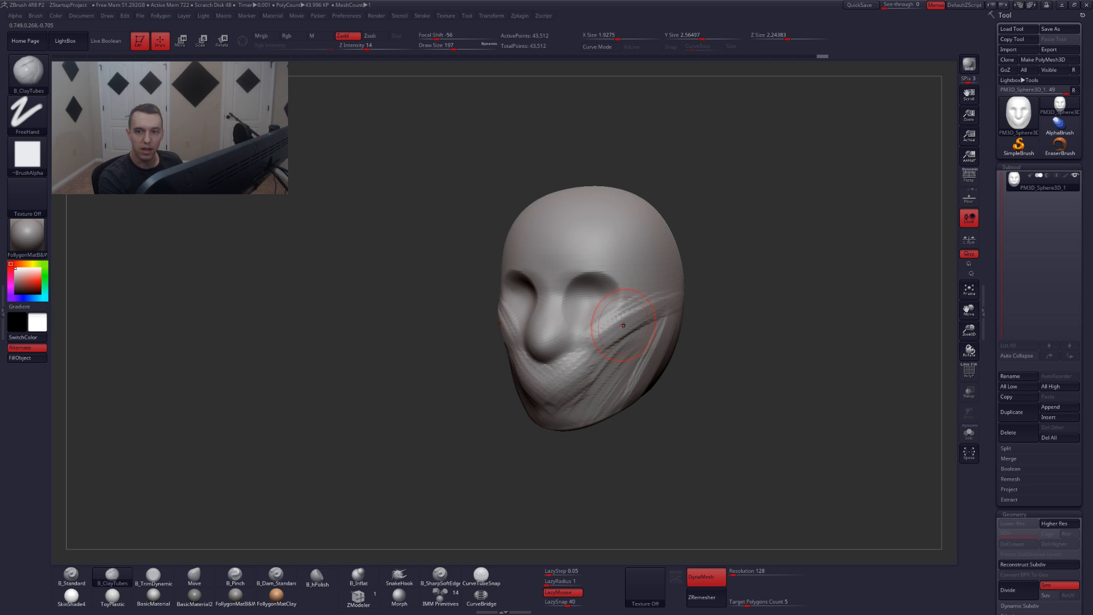
- Lift the upper edges of the eye sockets with the Move brush and lay in brow ridges with ClayTubes
mouse_move(614, 329)
right_mouse_down()
mouse_move(586, 300)
mouse_move(625, 298)
right_mouse_up()
key("4")
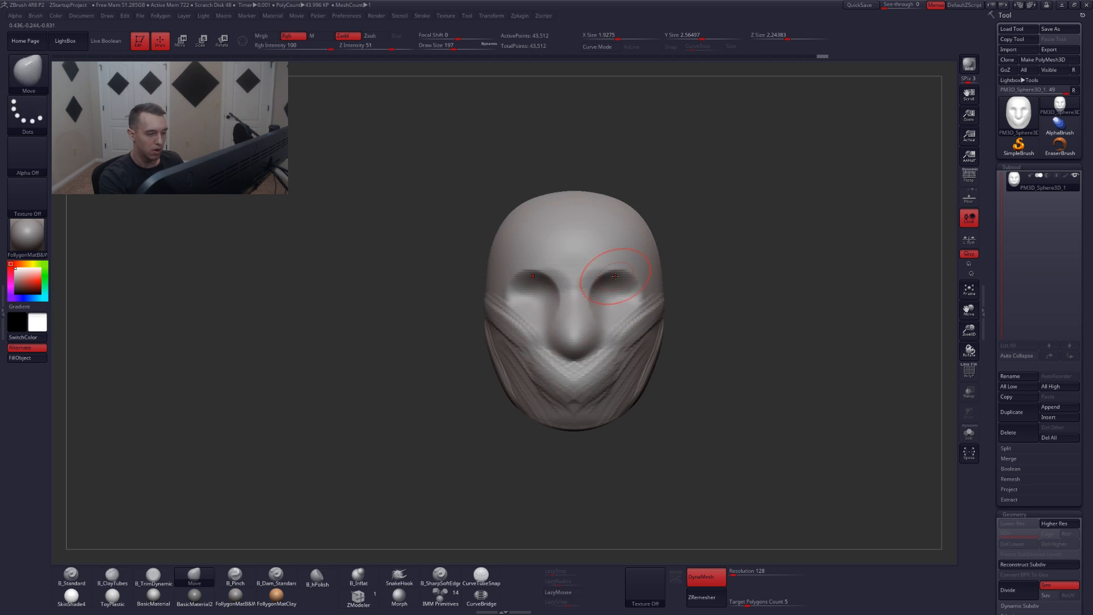
mouse_move(608, 275)
left_mouse_down()
mouse_move(615, 283)
mouse_move(613, 256)
left_mouse_up()
key("2")
left_click_drag(582, 275, 624, 255)
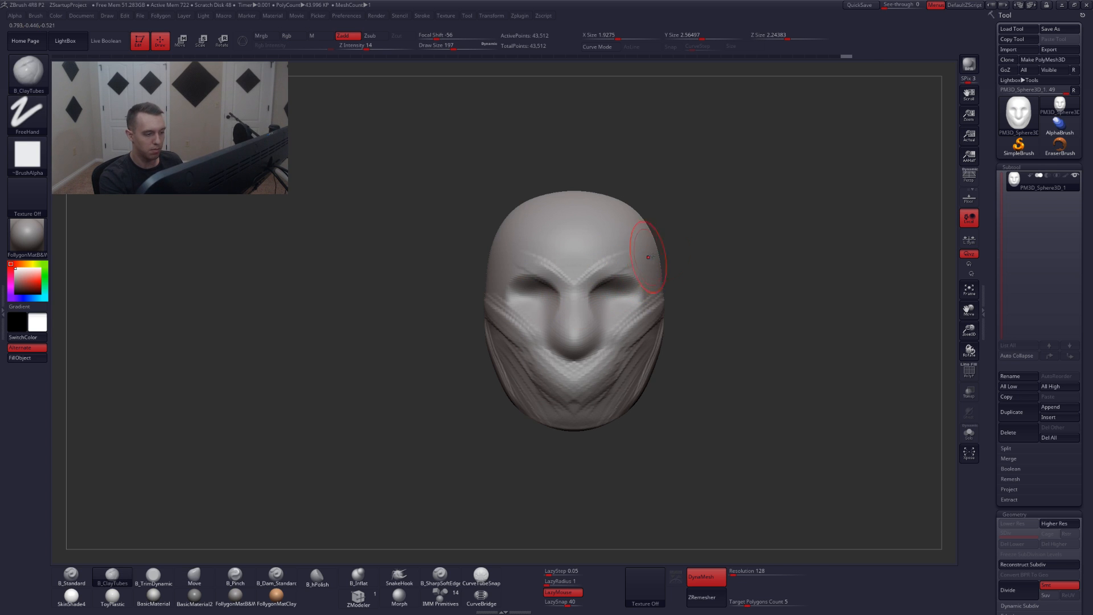
- Remesh the head with DynaMesh and extend the ClayTubes brow ridges around the outer sides of the eye sockets
left_click_drag(795, 327, 709, 492, "ctrl")
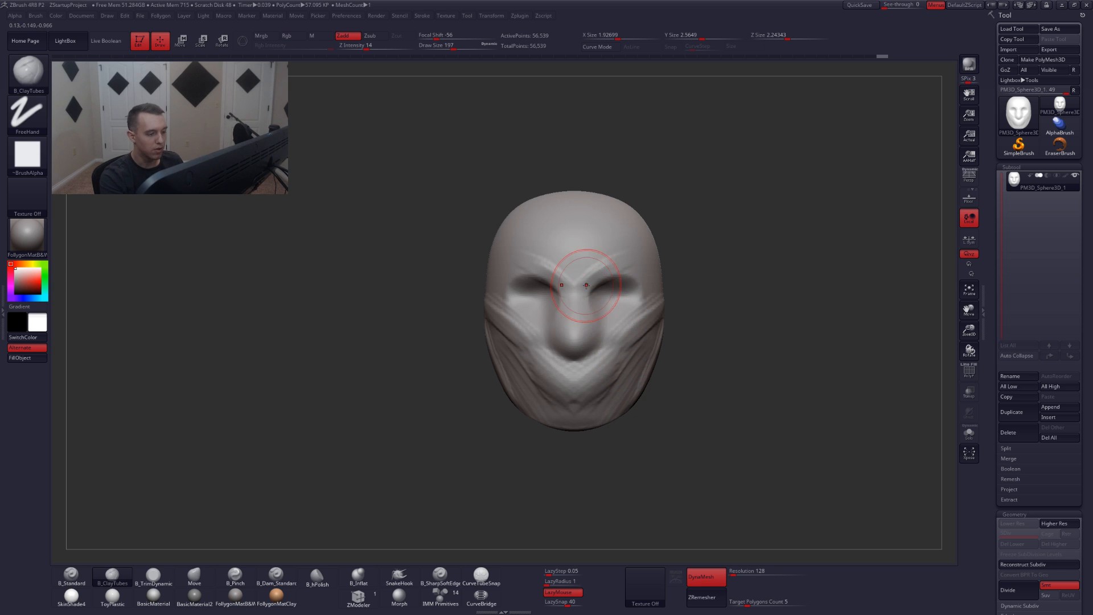
left_click_drag(585, 286, 618, 254)
left_click_drag(689, 267, 762, 277)
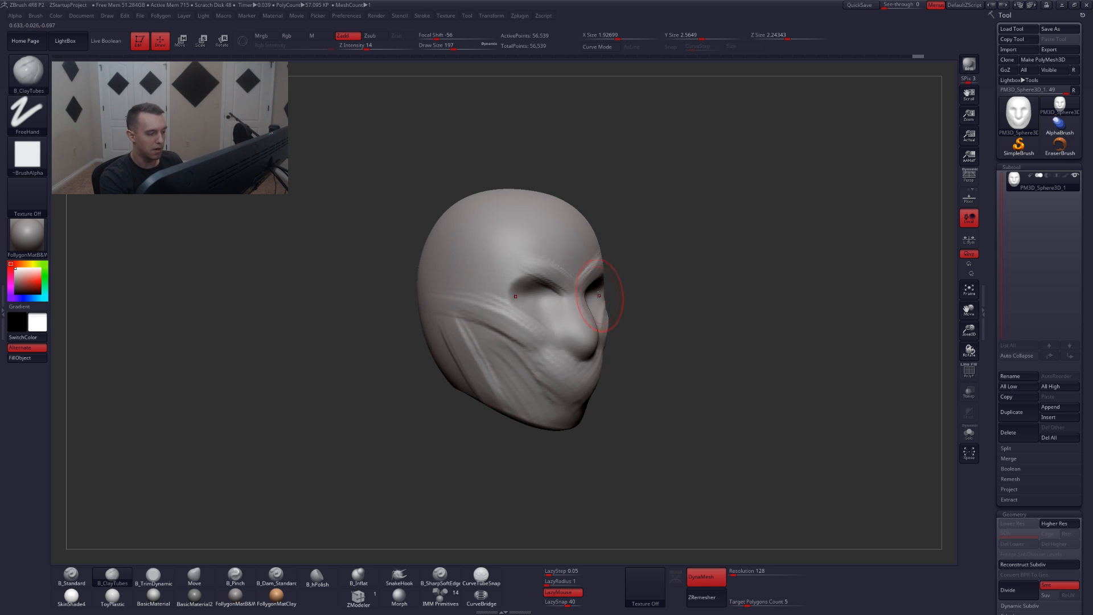
left_click_drag(546, 267, 482, 305)
left_click_drag(407, 347, 336, 353, "shift")
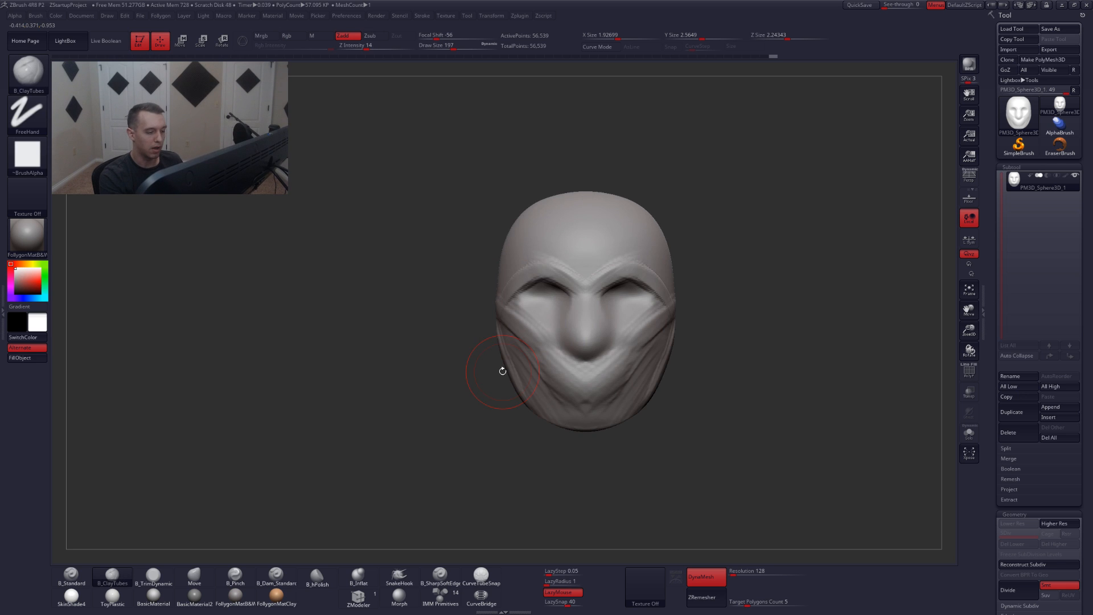
- Build up the chin and lower jaw with ClayTubes strokes at draw size 228
left_click_drag(735, 441, 685, 510, "alt")
left_click_drag(685, 512, 699, 449, "alt")
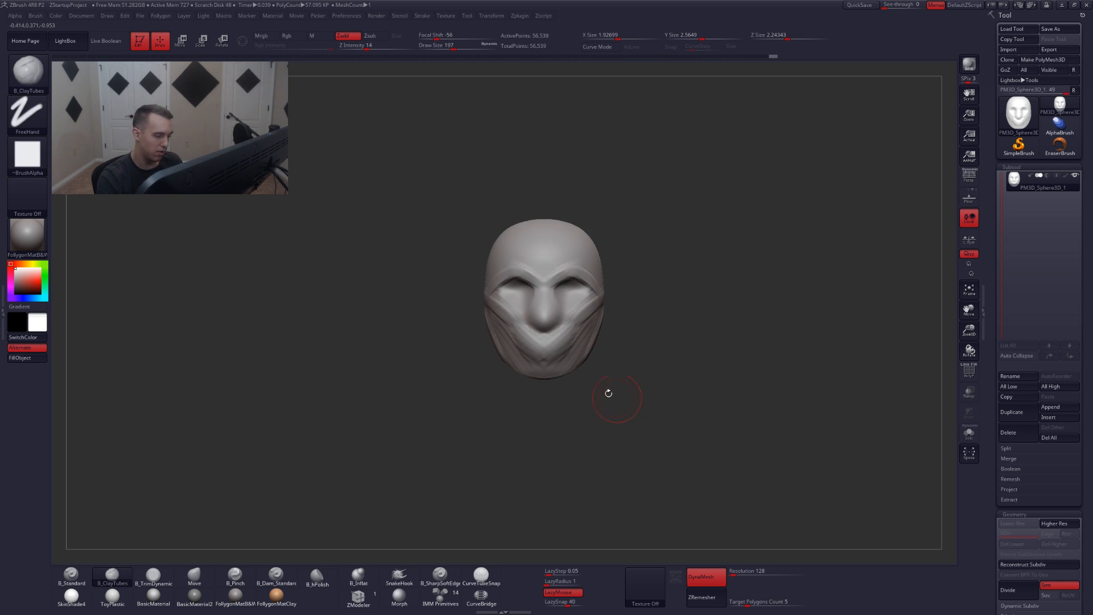
left_click_drag(608, 394, 591, 373)
key("space")
mouse_move(540, 346)
left_mouse_down()
mouse_move(553, 336)
mouse_move(527, 361)
mouse_move(540, 378)
mouse_move(587, 372)
left_mouse_up()
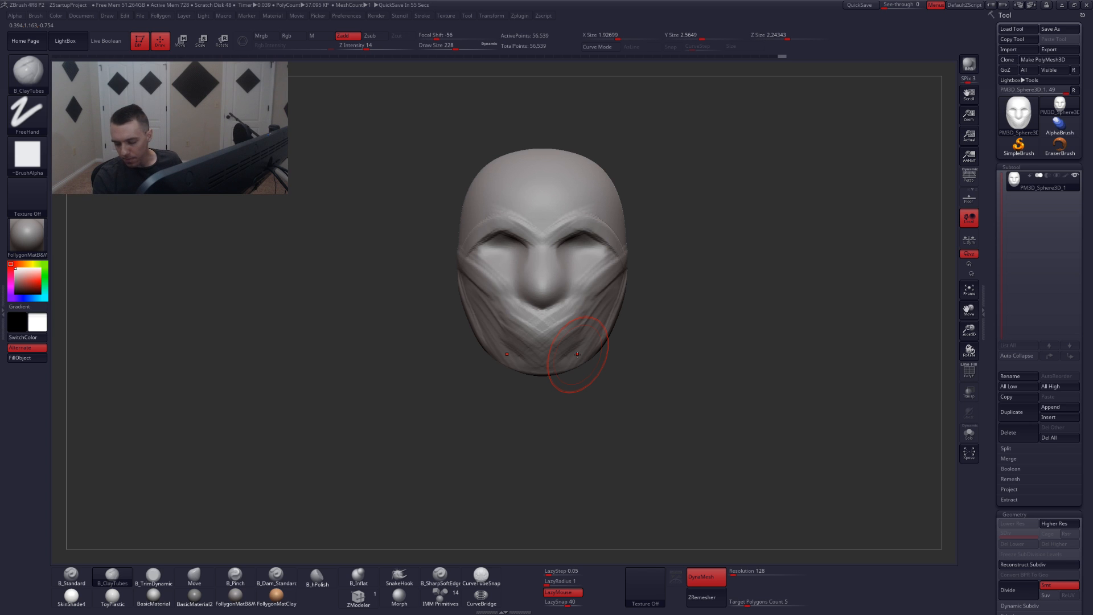
- Duplicate the head subtool and add an Insert Sphere from the IMM Primitives brush beneath the jaw
left_click(1013, 418)
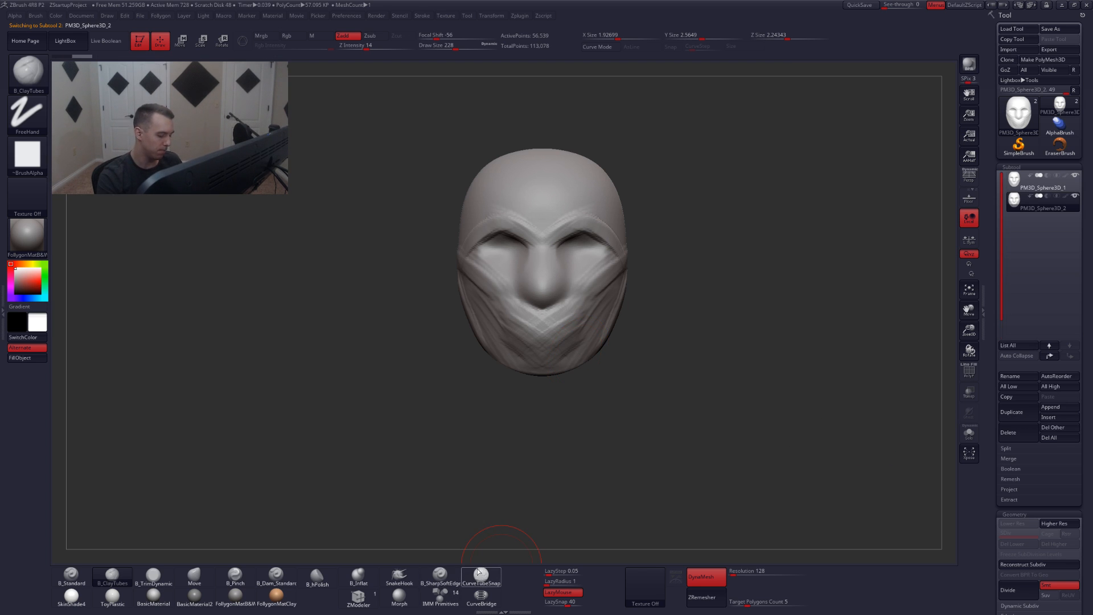
left_click(454, 591)
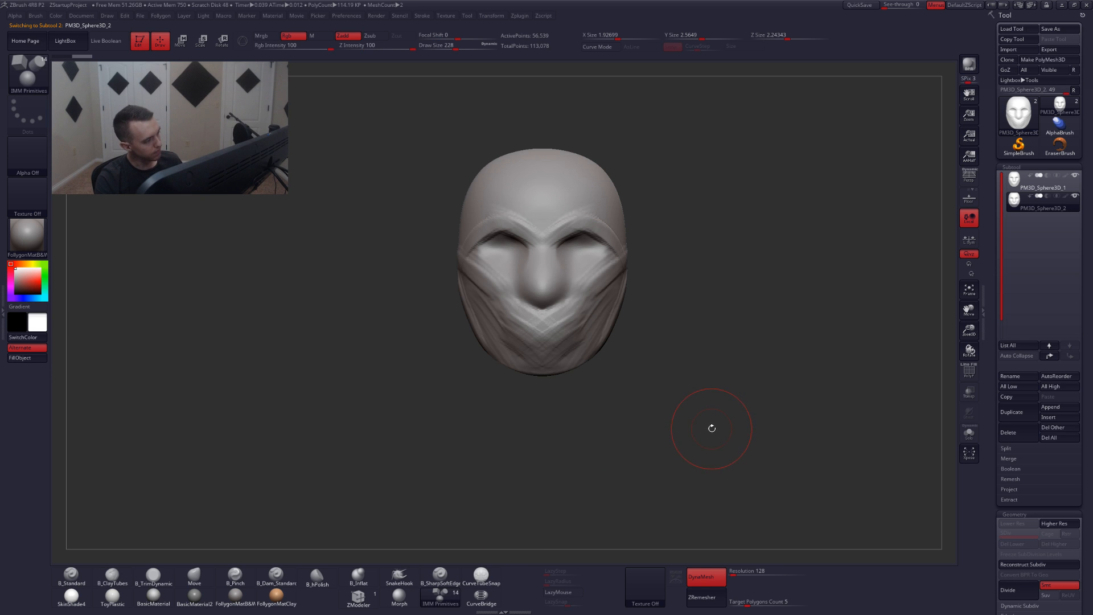
key("comma")
key("comma")
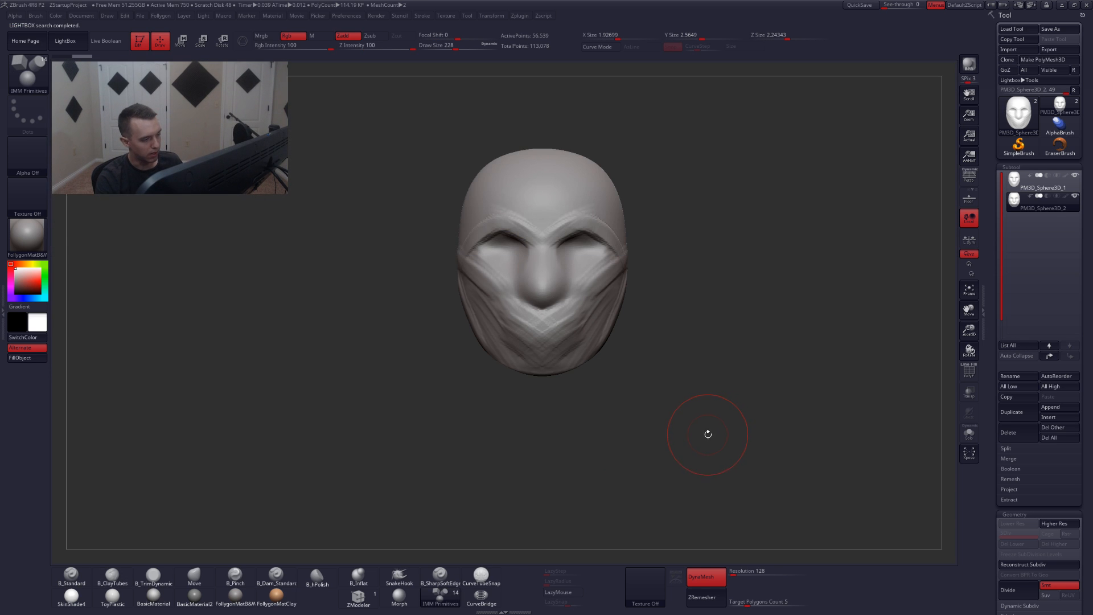
key("m")
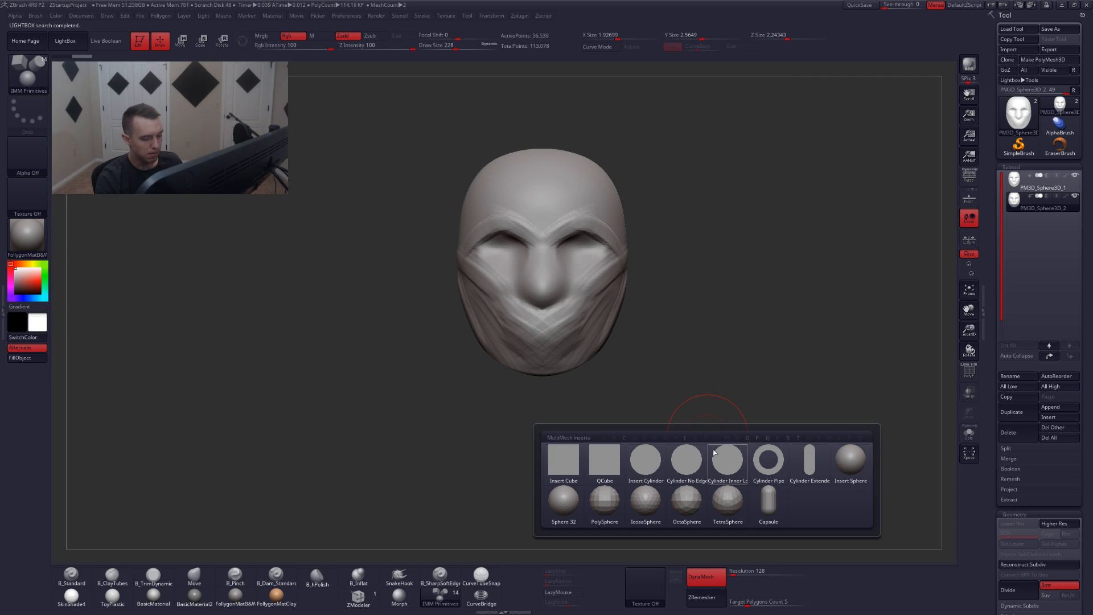
left_click(854, 464)
mouse_move(864, 361)
left_mouse_down()
mouse_move(629, 357)
mouse_move(615, 347)
mouse_move(608, 298)
mouse_move(608, 366)
left_mouse_up()
- Isolate the inserted sphere by its polygroup and delete the hidden duplicate head from that subtool
right_click_drag(608, 366, 627, 400, "shift")
key("shift+f")
left_click(567, 386, "ctrl+shift")
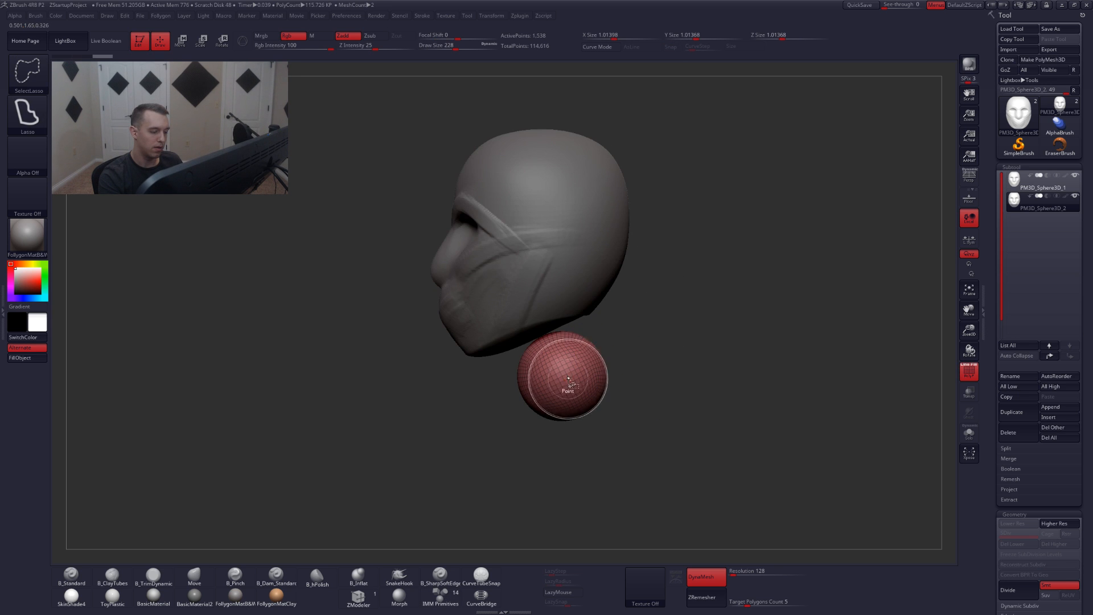
key("space")
left_click(625, 359)
- Stretch the sphere downward into a long neck with the Move brush at draw size 704
left_click_drag(639, 264, 690, 236, "alt")
key("b")
key("m")
key("v")
key("space")
mouse_move(613, 323)
left_mouse_down()
mouse_move(633, 325)
mouse_move(616, 274)
mouse_move(604, 425)
left_mouse_up()
key("shift+f")
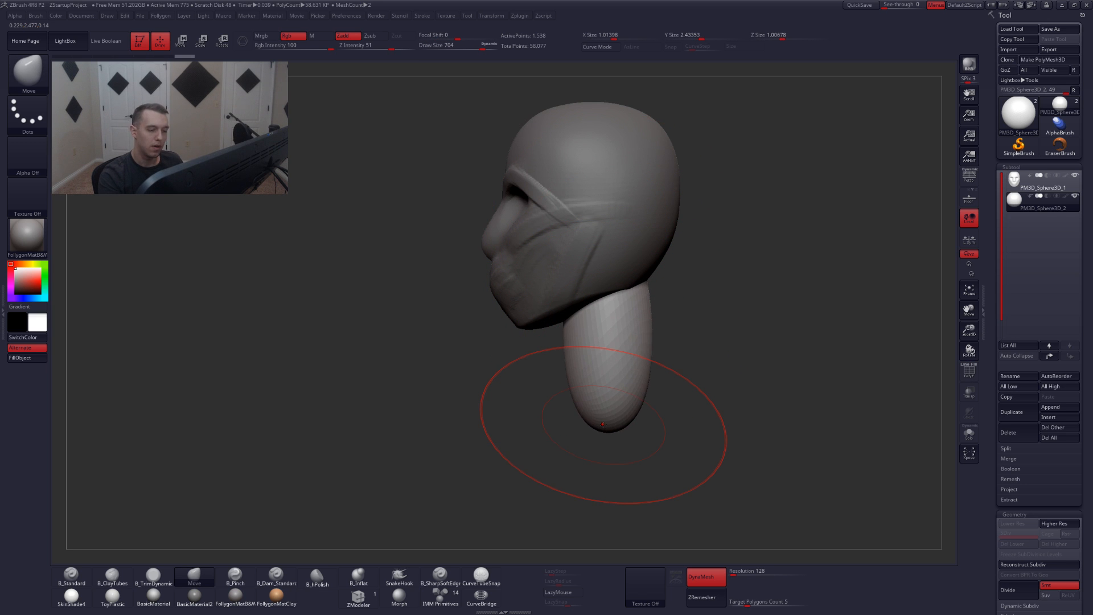
- Check the Paul Blart reference image in the browser, return to ZBrush, and thicken the neck forward under the chin at draw size 611
key("alt+Tab")
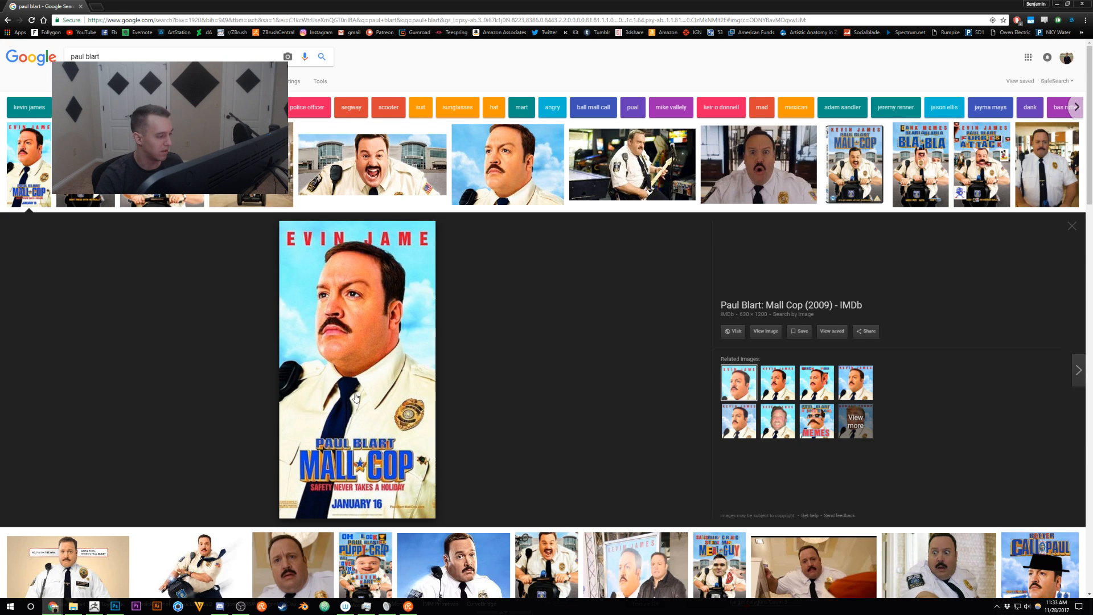
key("alt+Tab")
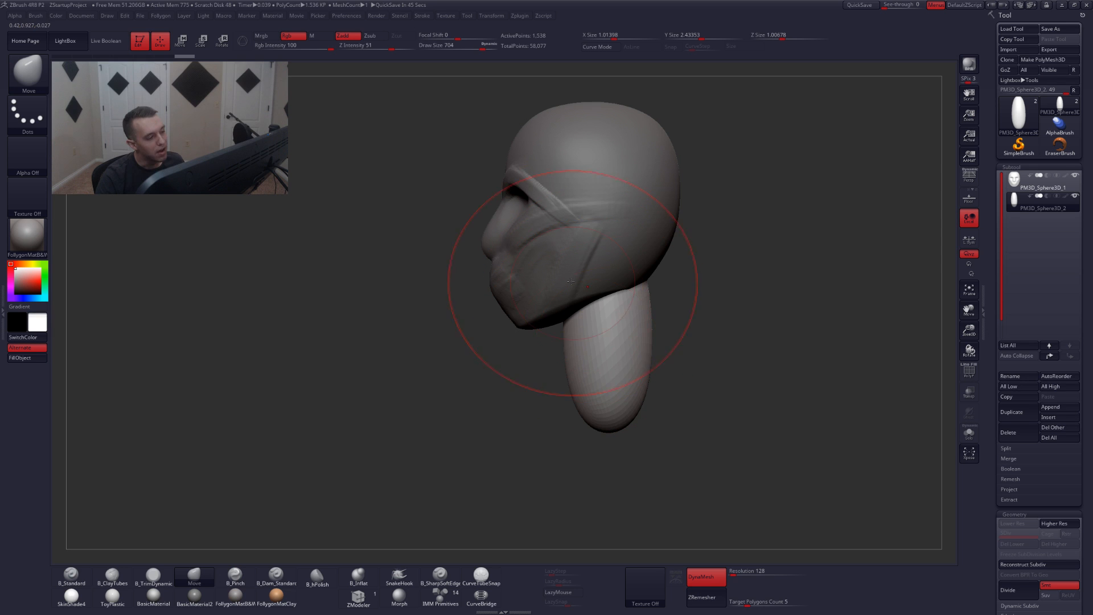
key("space")
left_click_drag(571, 331, 539, 335)
left_click_drag(635, 311, 588, 386)
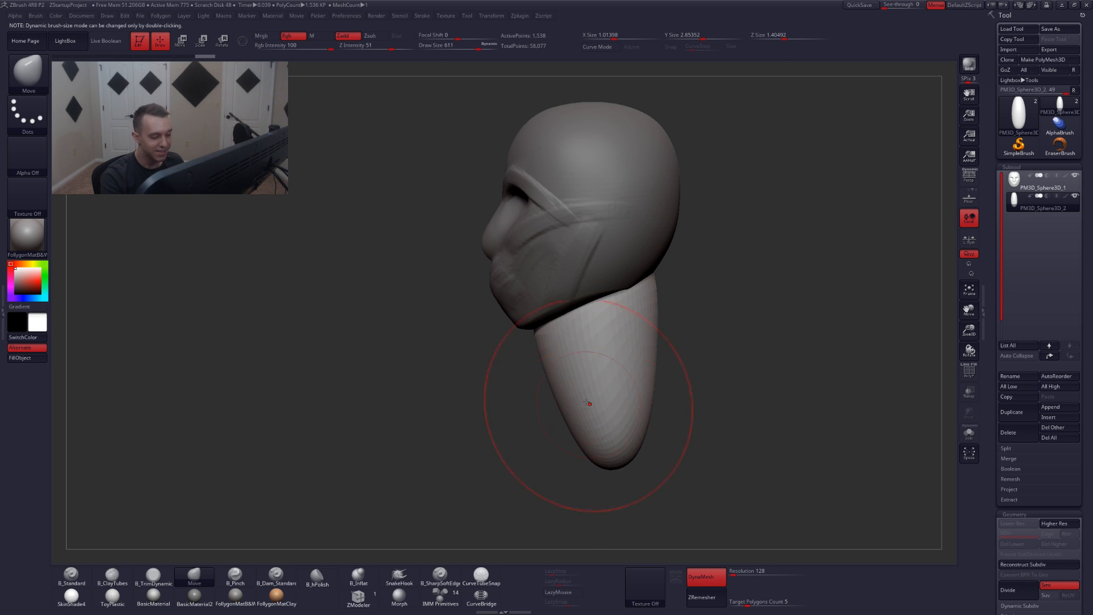
- Widen the sides of the neck from the front with the Move brush
mouse_move(467, 370)
left_mouse_down("shift")
mouse_move(595, 336)
mouse_move(586, 321)
mouse_move(608, 306)
mouse_move(608, 327)
left_mouse_up("shift")
left_click_drag(583, 402, 587, 430)
right_click_drag(587, 354, 579, 395, "alt")
key("space")
left_click_drag(579, 395, 585, 417)
- Pull out the back of the neck below the skull and shift its lower end forward with the Move brush
right_click_drag(584, 417, 610, 419)
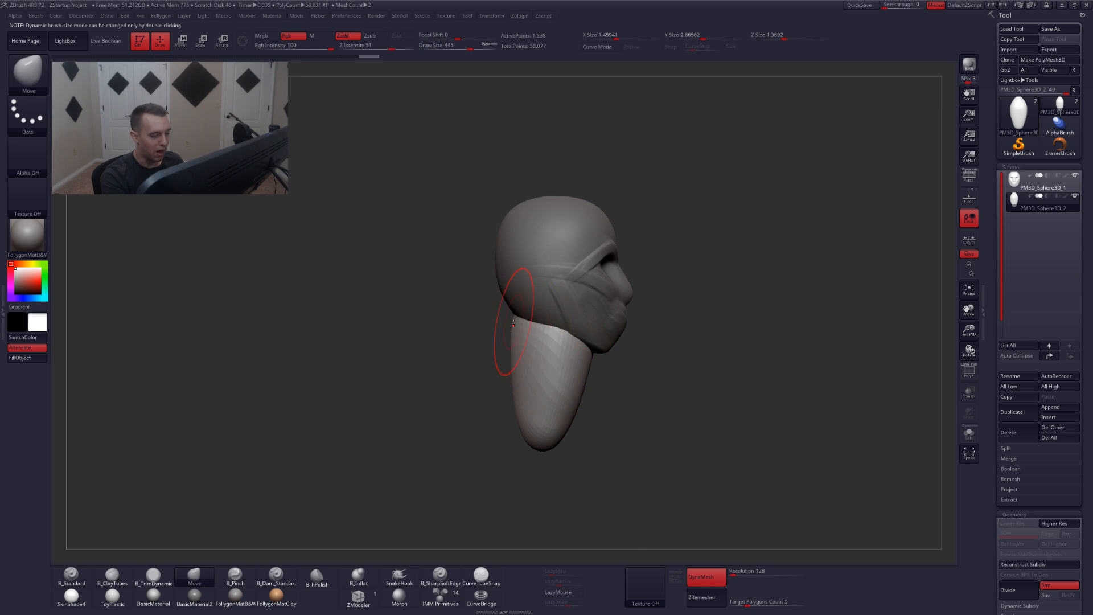
key("space")
mouse_move(518, 324)
left_mouse_down()
mouse_move(529, 324)
mouse_move(510, 315)
left_mouse_up()
mouse_move(627, 369)
right_mouse_down("shift")
mouse_move(608, 398)
mouse_move(625, 383)
mouse_move(596, 377)
right_mouse_up("shift")
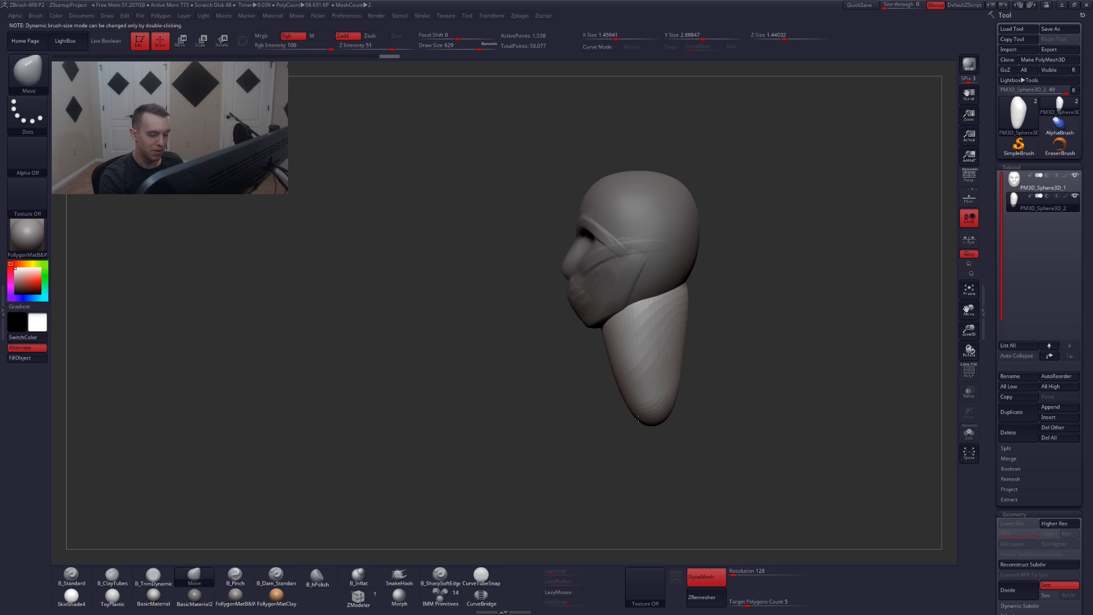
left_click_drag(638, 419, 660, 405)
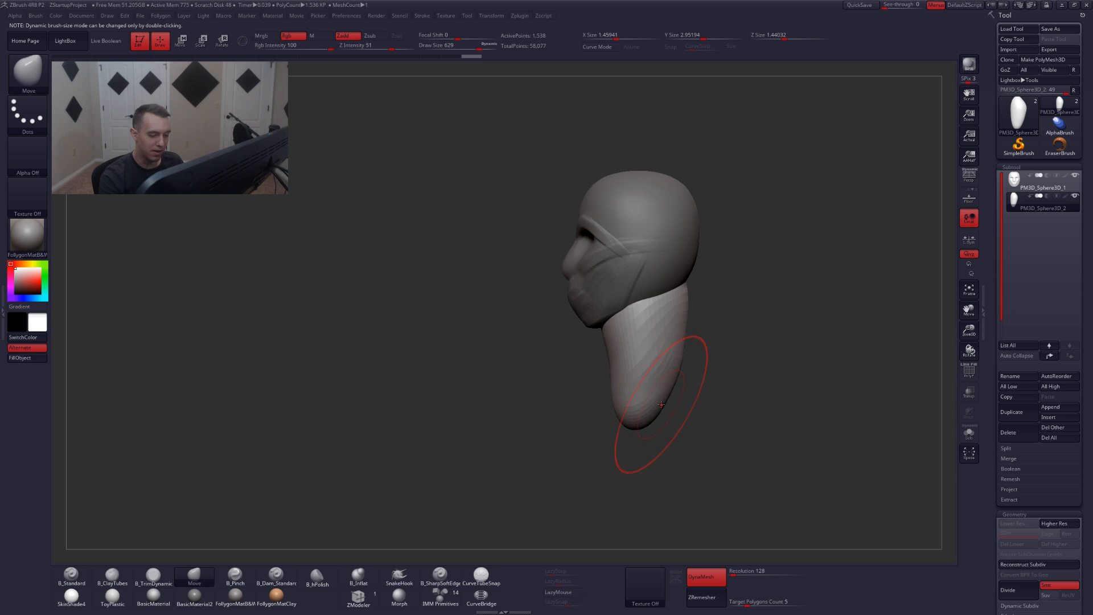
key("space")
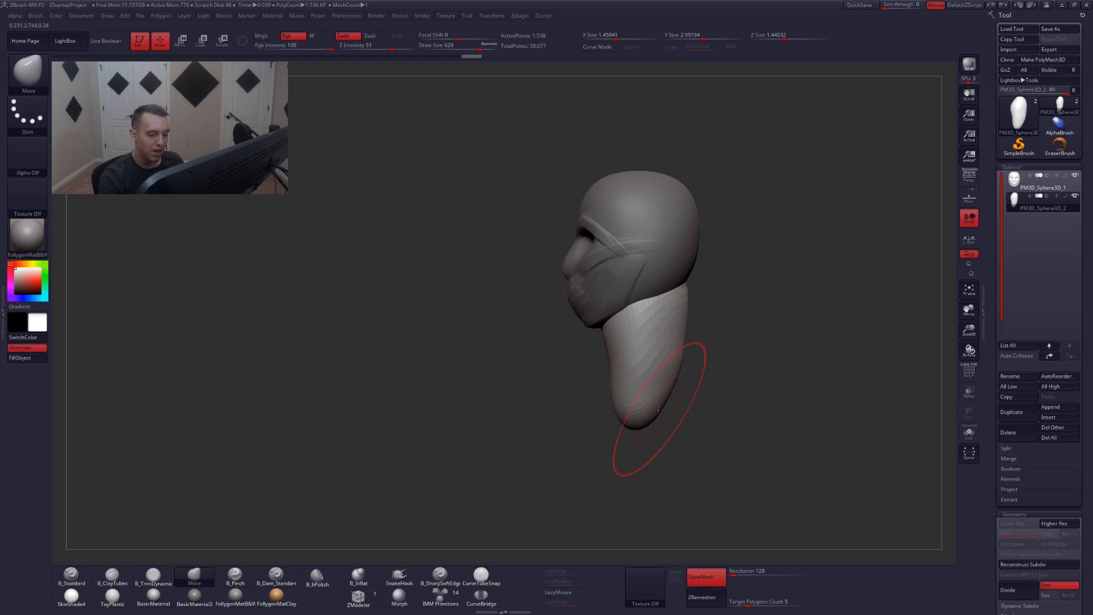
- Broaden the lower sides of the neck at draw size 629 and rebuild it with DynaMesh
right_click_drag(640, 405, 666, 398, "shift")
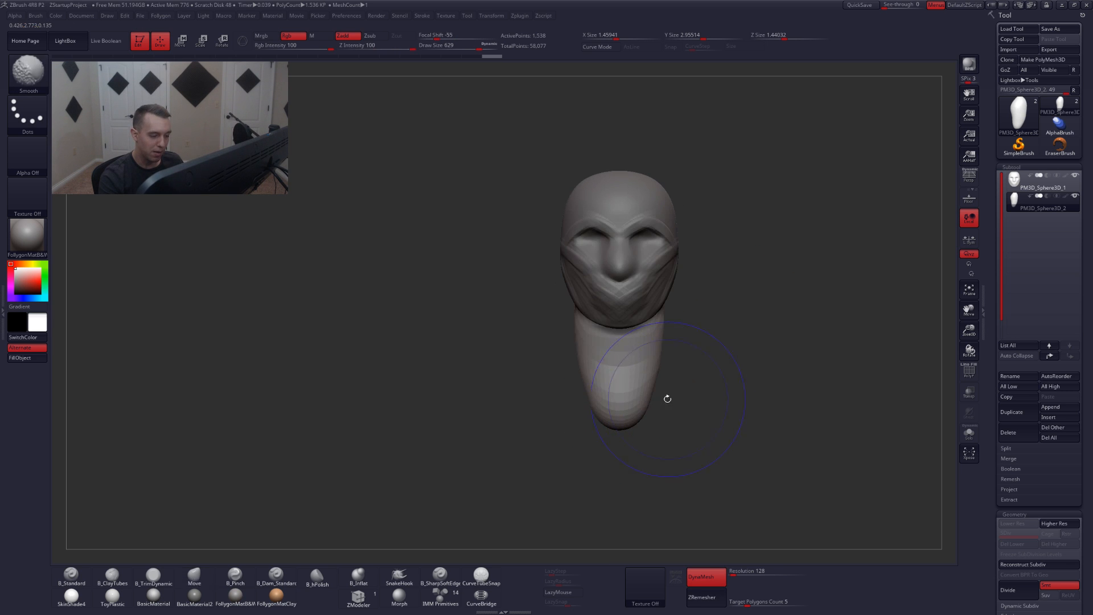
left_click_drag(649, 400, 662, 387)
key("ctrl+shift+f")
left_click(658, 361)
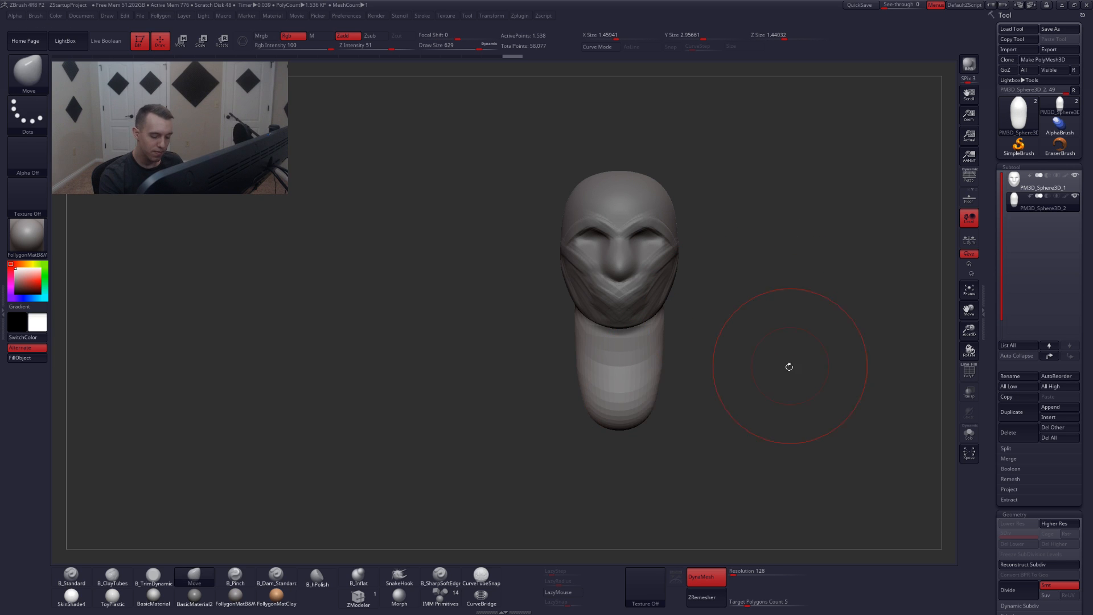
right_click_drag(732, 435, 623, 444, "alt")
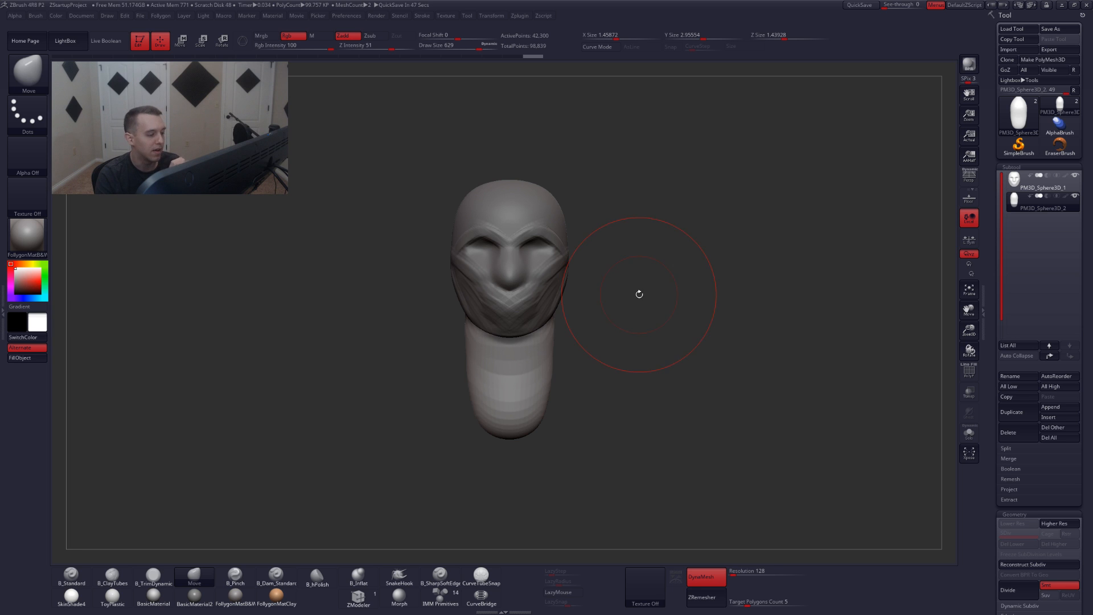
- Set the Move brush's draw size to 415 and make the head the active subtool
key("space")
left_click_drag(627, 284, 616, 283)
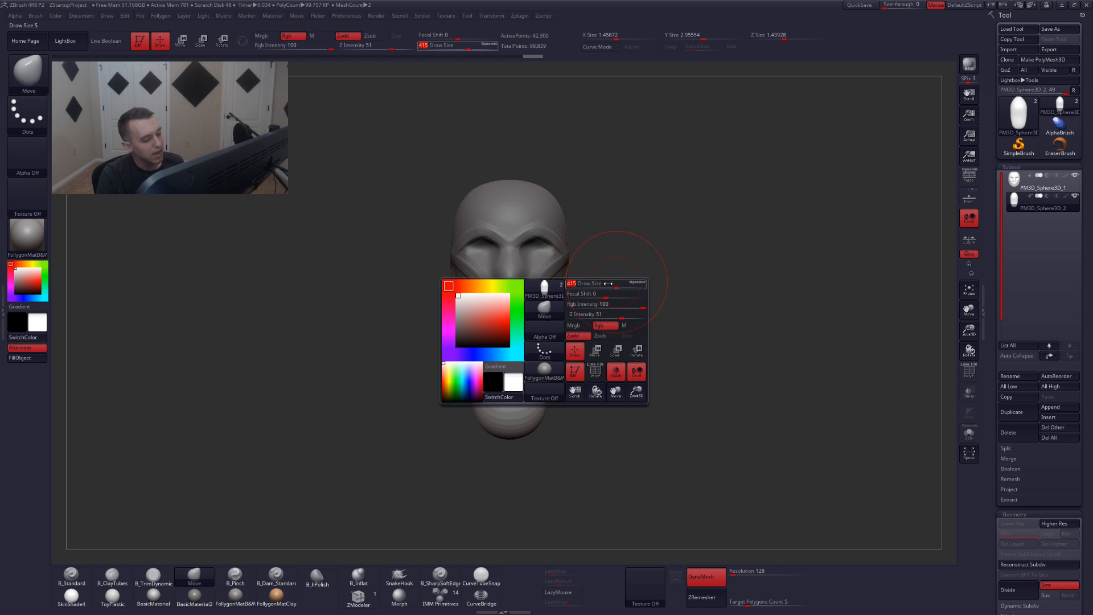
left_click_drag(706, 307, 636, 313)
left_click(555, 301, "alt")
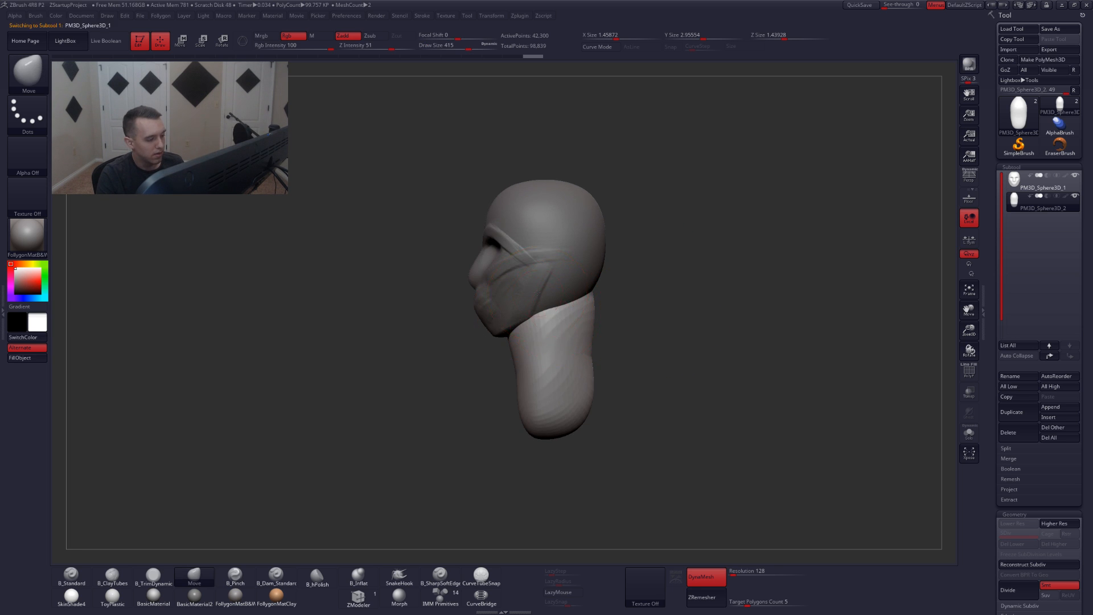
mouse_move(456, 311)
left_mouse_down()
mouse_move(593, 318)
mouse_move(686, 357)
mouse_move(647, 358)
left_mouse_up()
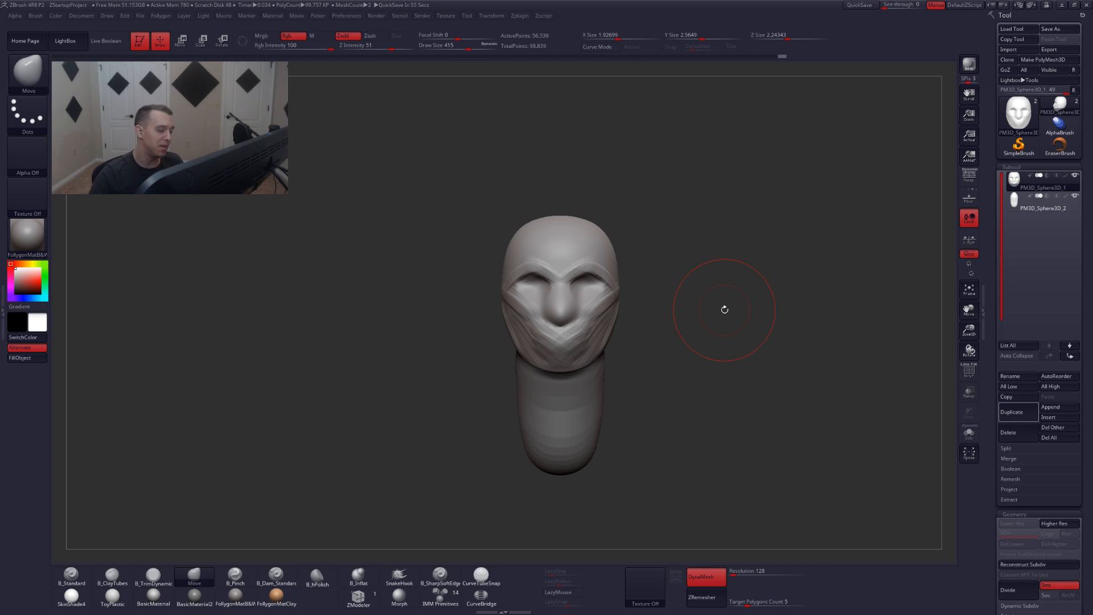
- Lasso-mask the nose from the side view and invert the mask so only the nose stays editable
right_click_drag(588, 300, 558, 290, "ctrl")
key("space")
left_click_drag(558, 289, 538, 290)
right_click_drag(489, 267, 545, 246)
key("ctrl")
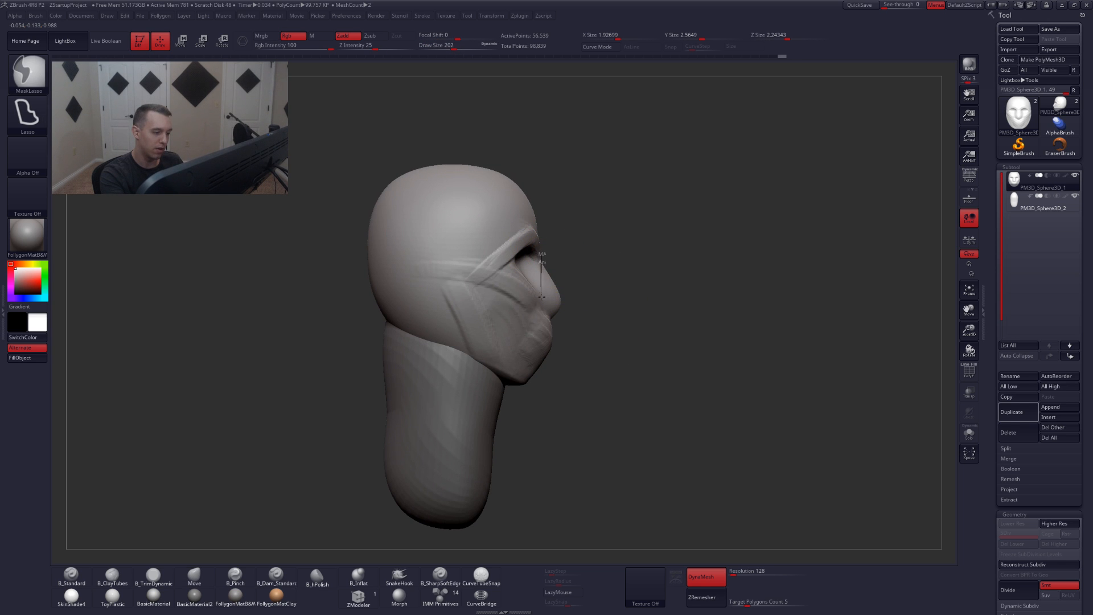
left_click_drag(559, 324, 601, 284, "ctrl")
left_click(566, 291, "ctrl")
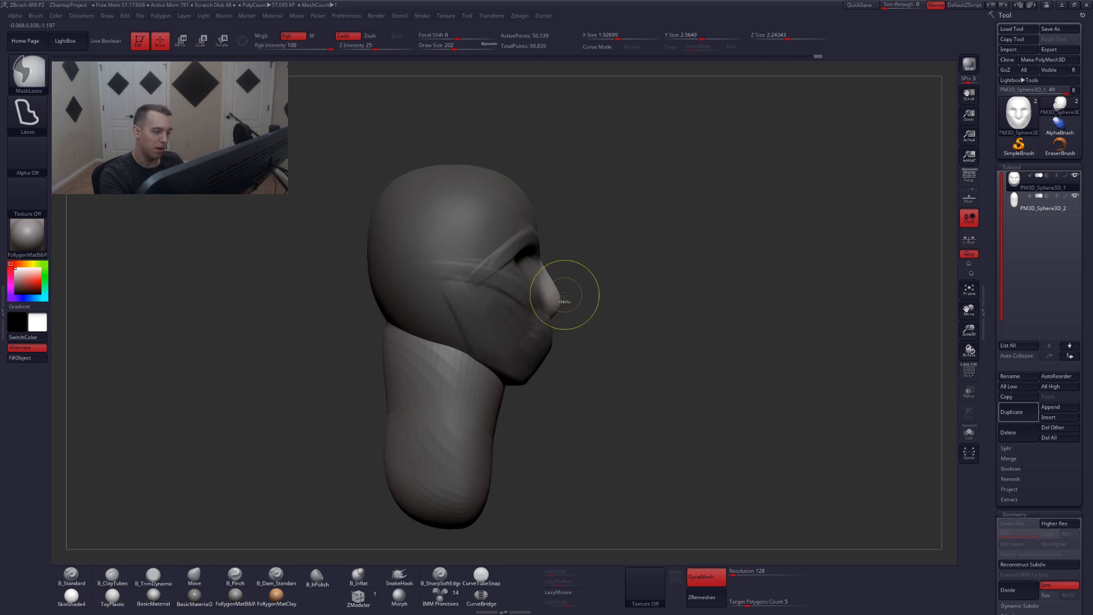
- Pull the unmasked nose forward with the Move brush at draw size 358 and clear the mask
key("space")
mouse_move(548, 310)
left_mouse_down()
mouse_move(564, 310)
mouse_move(560, 322)
mouse_move(534, 333)
left_mouse_up()
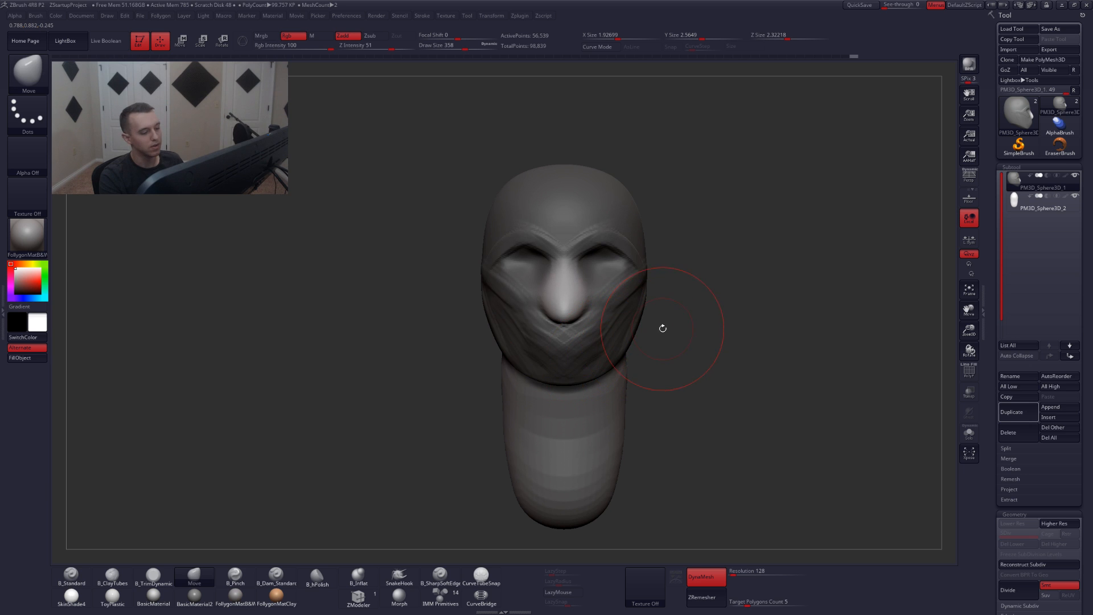
left_click_drag(673, 330, 686, 340, "ctrl")
- Refine the nose's underside and bridge with the Move brush at draw size 207
key("space")
left_click_drag(592, 323, 578, 323)
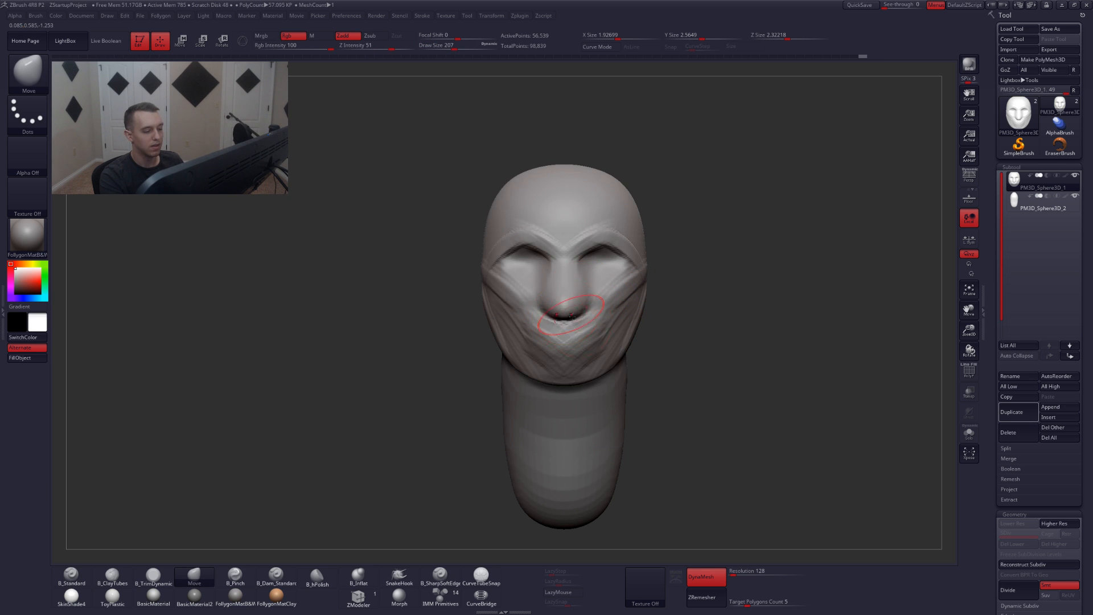
right_click_drag(563, 316, 563, 293)
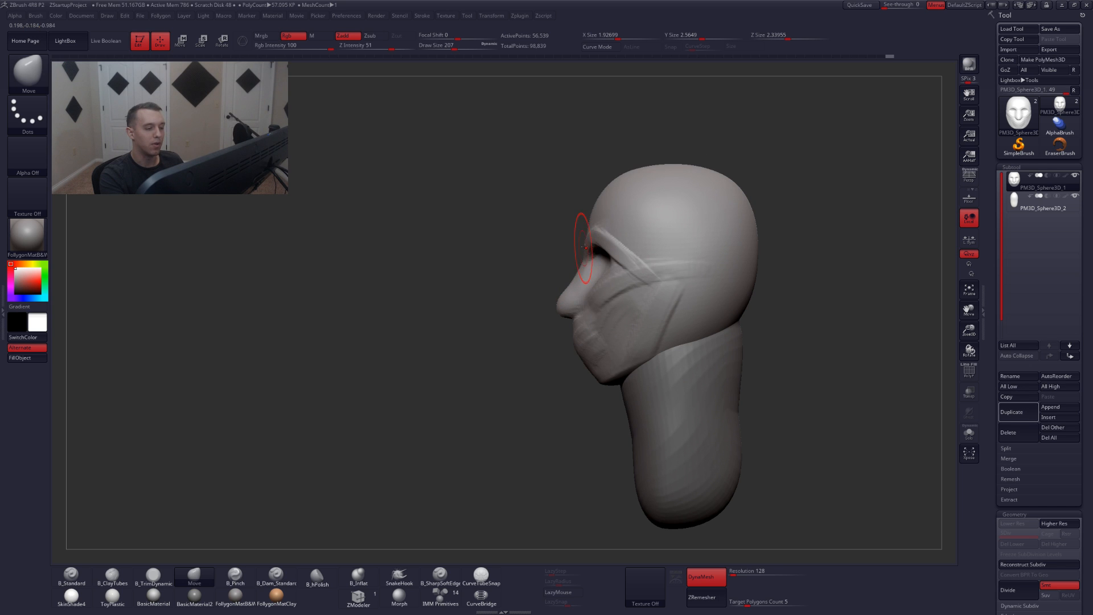
key("space")
left_click_drag(583, 247, 591, 247)
key("space")
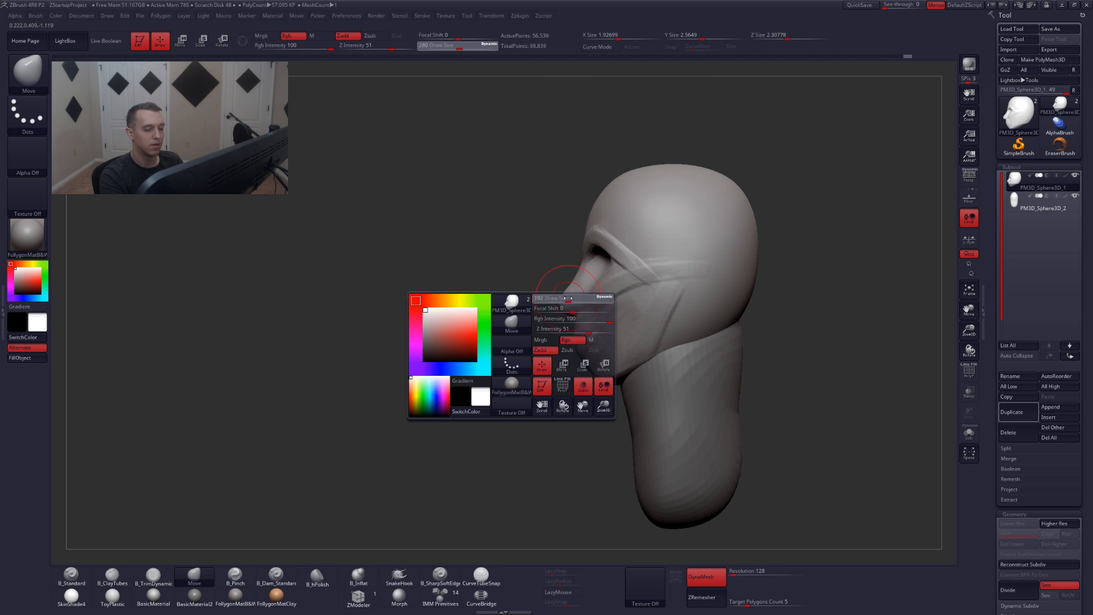
mouse_move(562, 305)
right_mouse_down()
mouse_move(572, 316)
mouse_move(559, 329)
right_mouse_up()
- Narrow the sides of the head from the front with the Move brush at draw size 402
key("2")
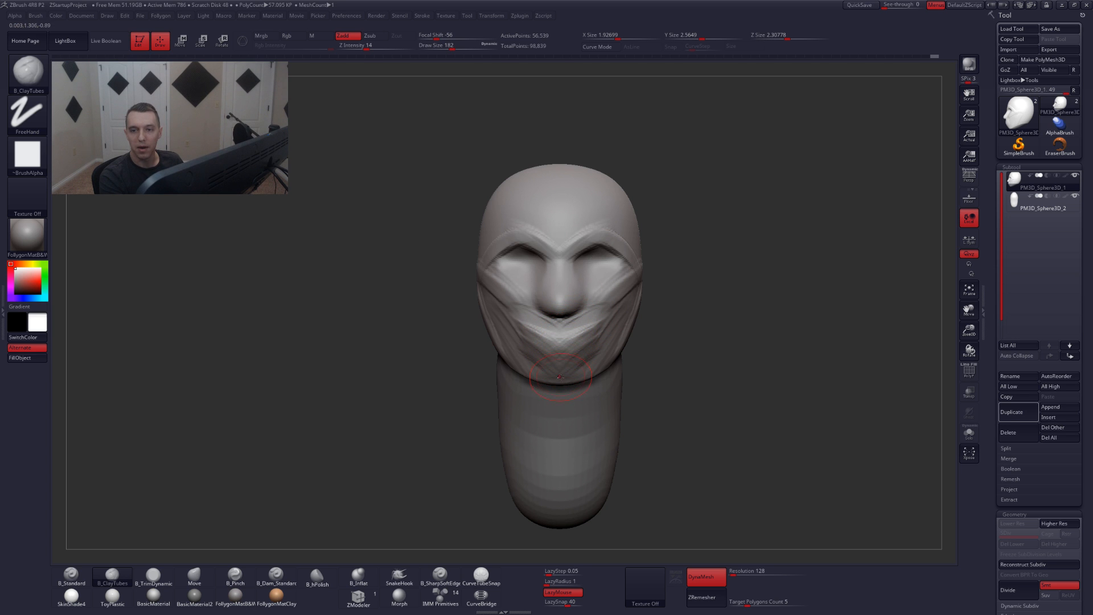
key("space")
left_click_drag(611, 340, 630, 336)
key("b")
key("m")
key("v")
key("space")
mouse_move(612, 270)
left_mouse_down()
mouse_move(634, 275)
mouse_move(621, 275)
mouse_move(630, 362)
left_mouse_up()
key("space")
key("space")
left_click_drag(552, 364, 561, 367)
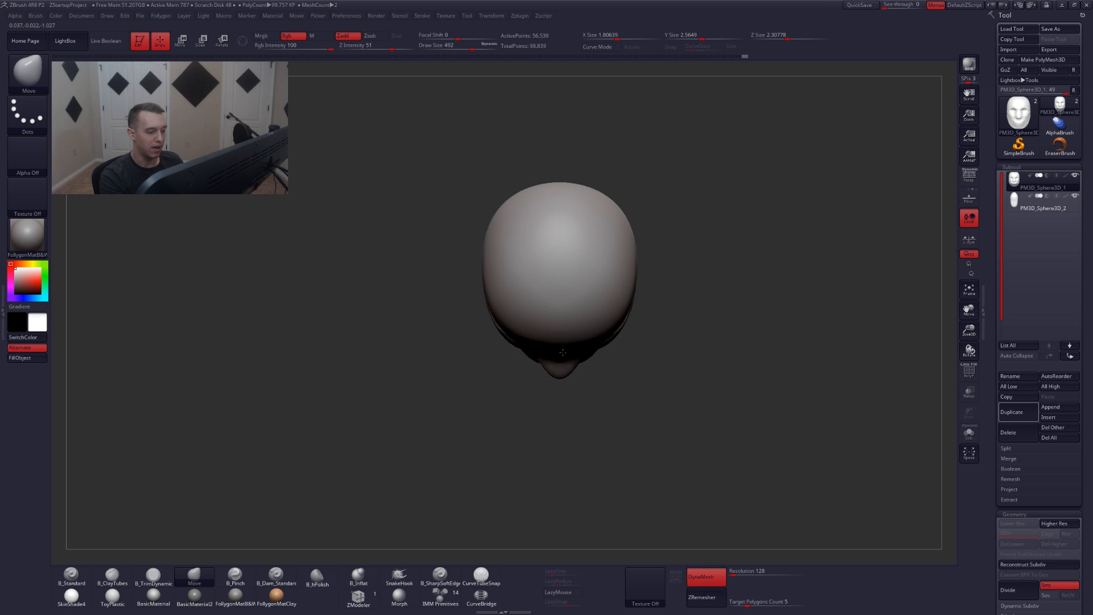
- Isolate the head with Solo and reshape the underside of the jaw with the Move brush at draw size 299
left_click_drag(626, 393, 632, 296)
right_click_drag(562, 391, 569, 337, "shift")
key("shift+s")
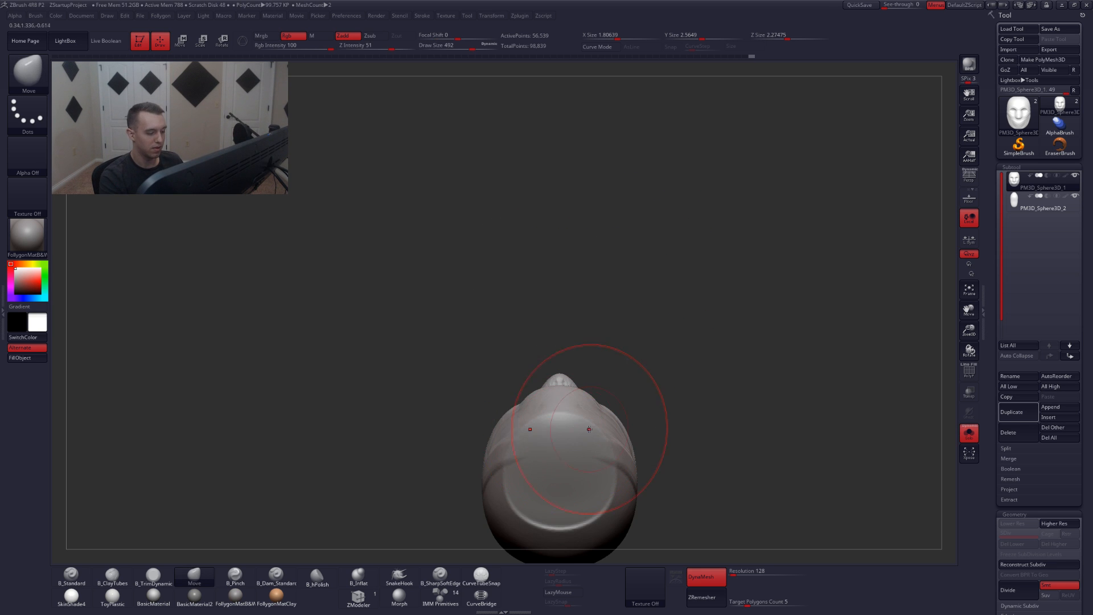
key("space")
left_click_drag(596, 437, 591, 438)
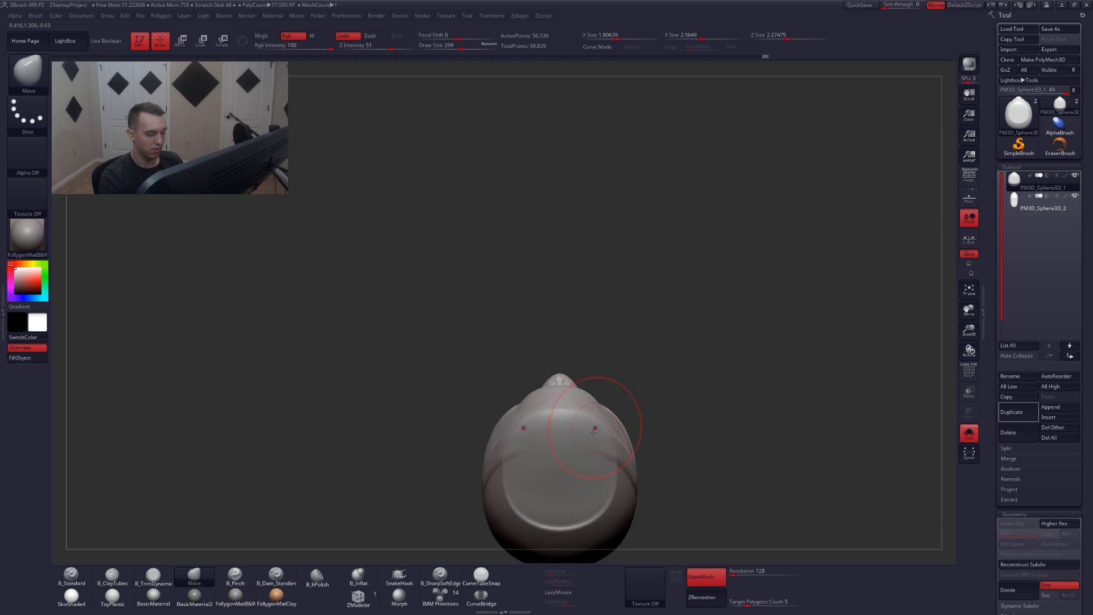
right_click_drag(582, 445, 601, 299, "alt")
- Push in the back and sides of the skull from above with the Move brush at draw sizes 460 and 585
mouse_move(607, 346)
right_mouse_down()
mouse_move(574, 446)
mouse_move(578, 378)
right_mouse_up()
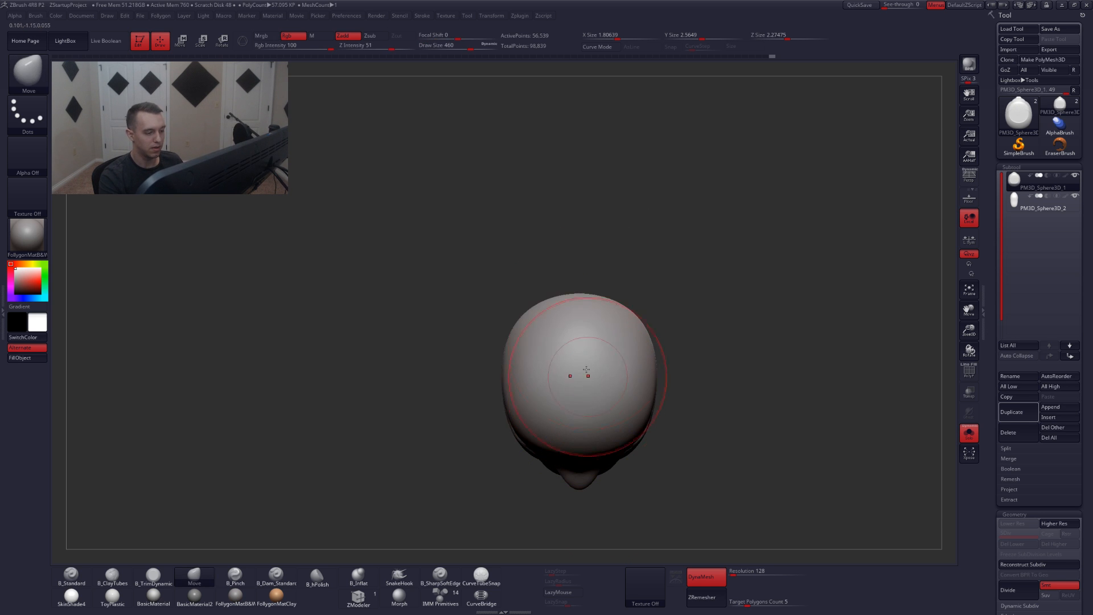
key("space")
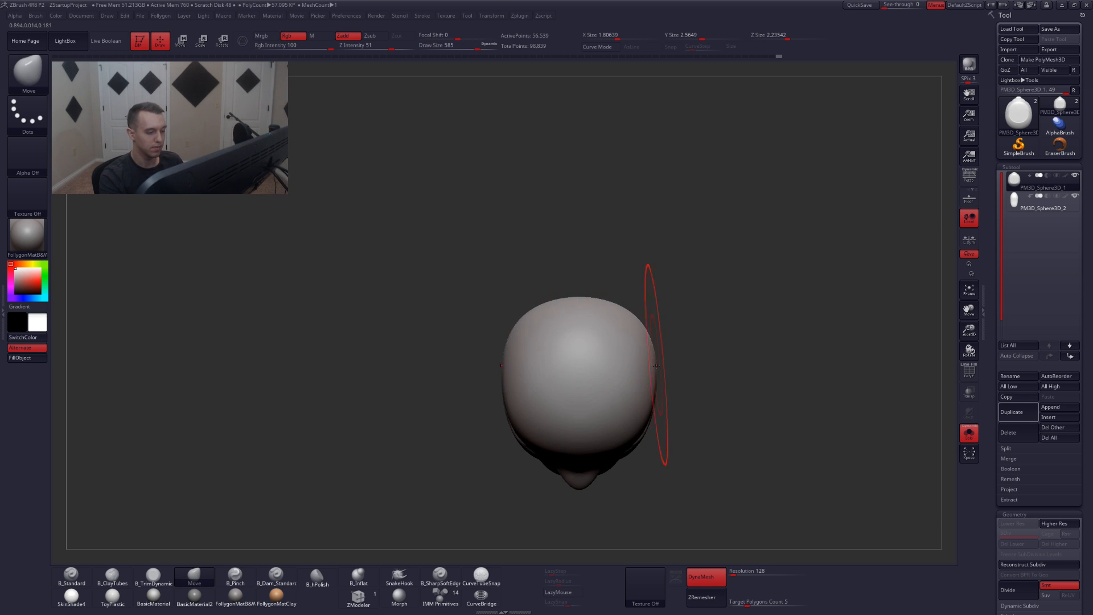
mouse_move(590, 312)
right_mouse_down()
mouse_move(599, 308)
mouse_move(592, 375)
mouse_move(622, 317)
mouse_move(624, 361)
mouse_move(552, 329)
mouse_move(630, 352)
right_mouse_up()
key("space")
key("space")
left_click_drag(633, 350, 627, 350)
right_click_drag(631, 348, 598, 337)
- Flatten the brow ridges and temples with the TrimDynamic brush at draw size 262
key("3")
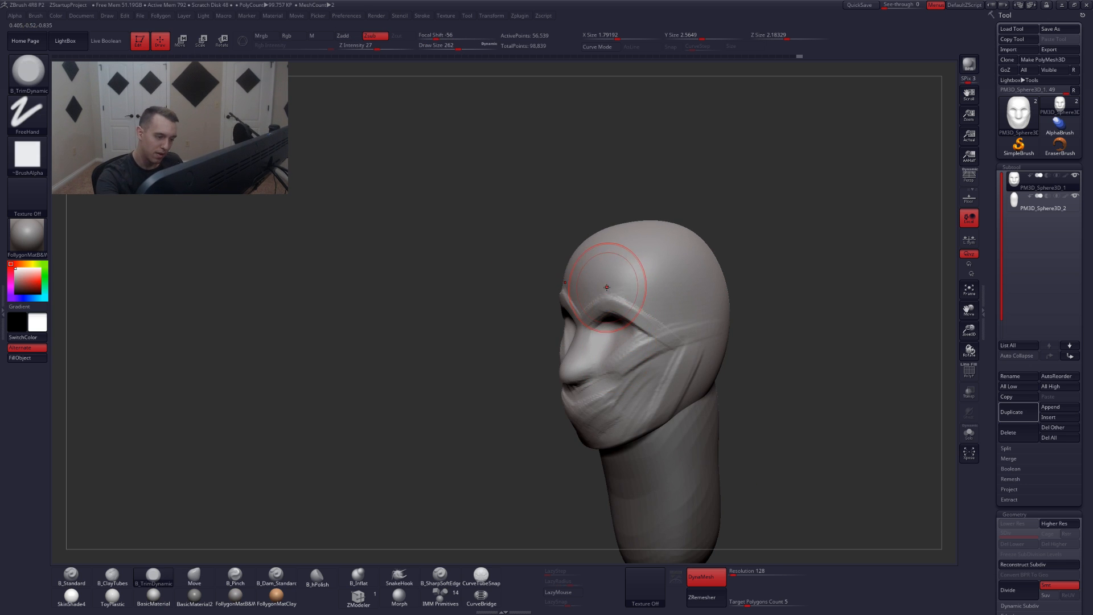
left_click_drag(634, 306, 618, 310)
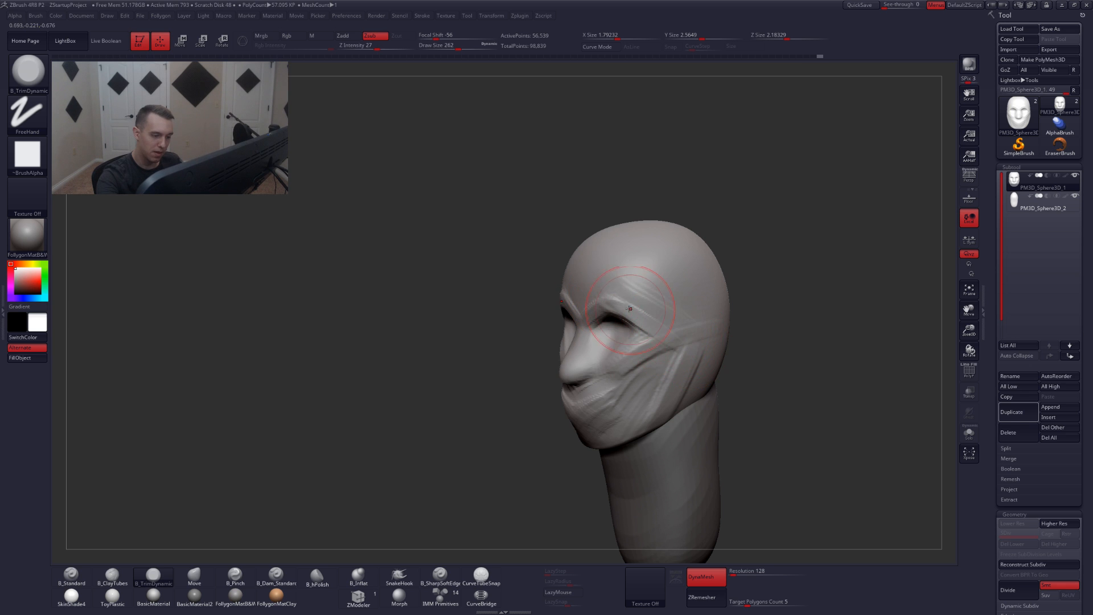
right_click_drag(550, 301, 582, 305)
key("space")
mouse_move(578, 310)
left_mouse_down()
mouse_move(569, 310)
mouse_move(622, 284)
mouse_move(603, 307)
mouse_move(617, 291)
left_mouse_up()
key("space")
- Reshape the bridge and sides of the nose with the Move brush at draw size 116
mouse_move(591, 329)
right_mouse_down()
mouse_move(582, 352)
mouse_move(561, 341)
mouse_move(576, 349)
right_mouse_up()
key("space")
left_click_drag(580, 341, 572, 336)
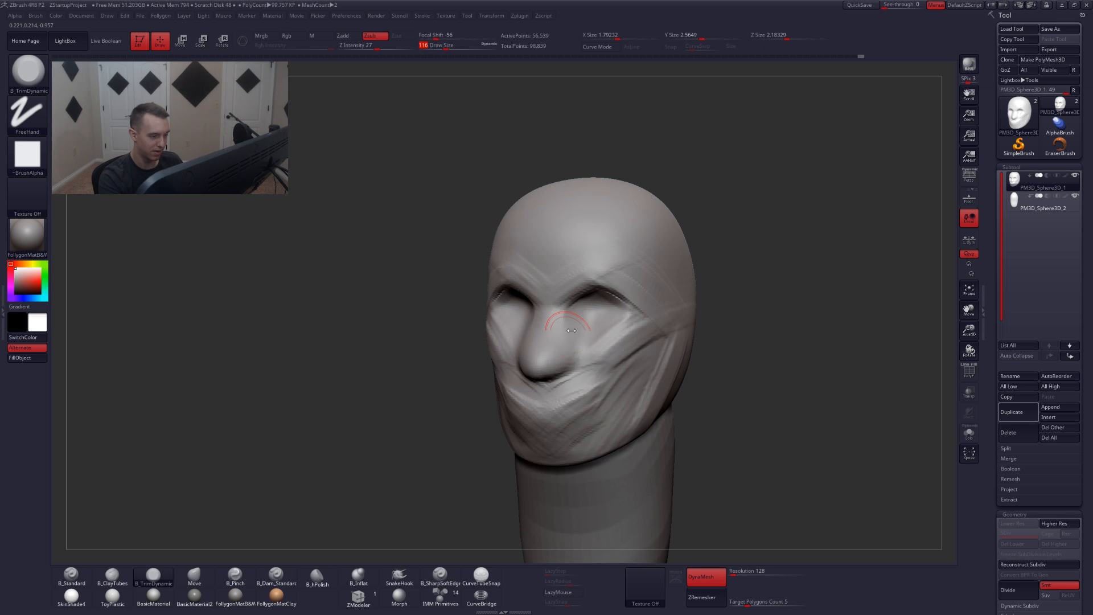
key("5")
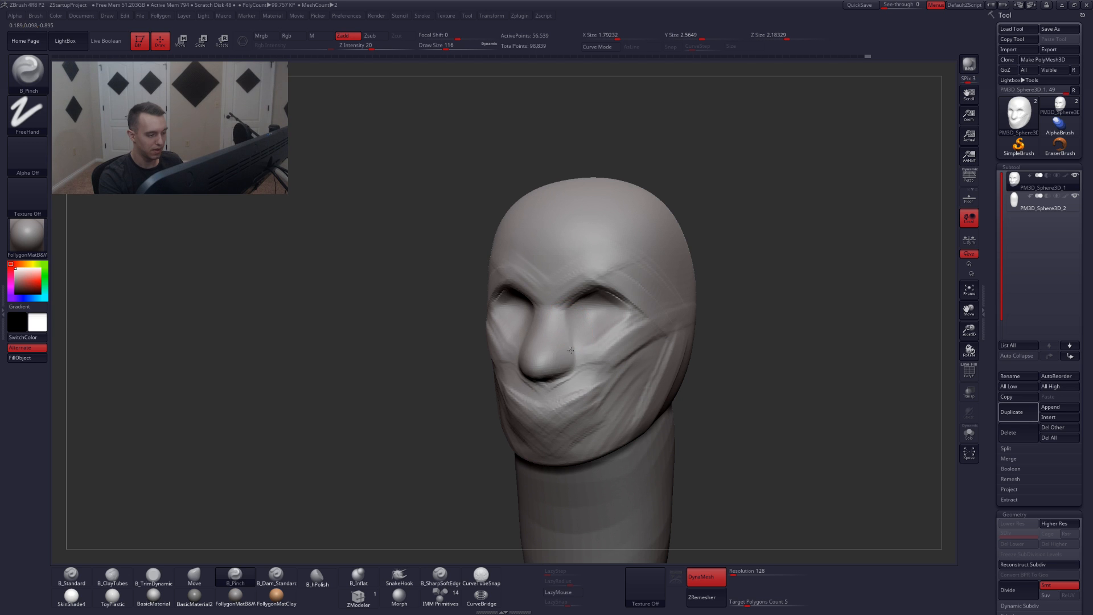
right_click_drag(554, 367, 551, 372, "shift")
key("b")
key("m")
key("v")
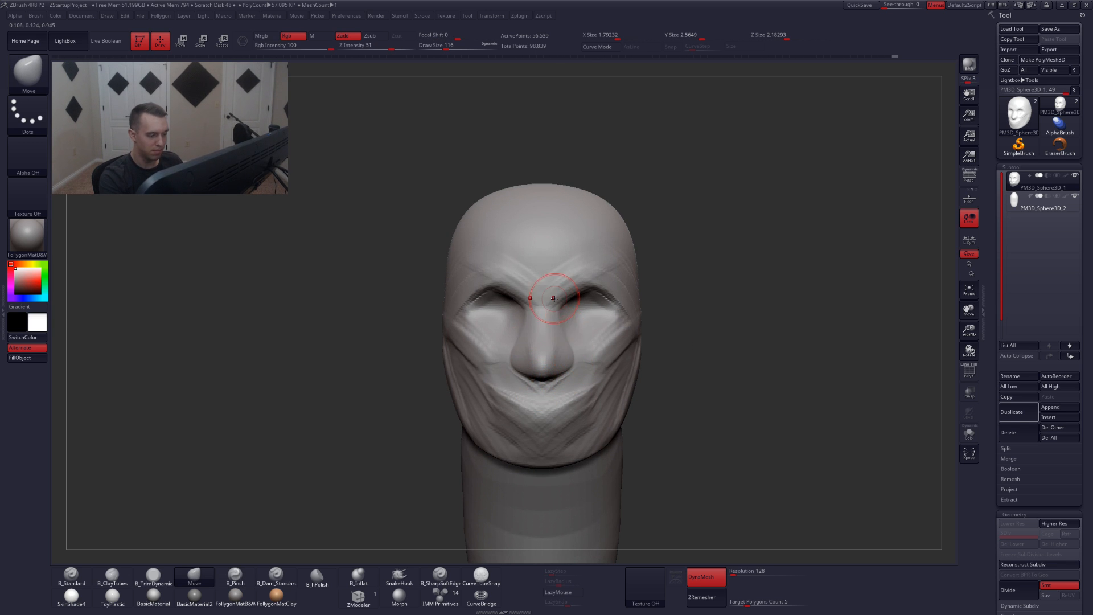
key("ctrl+z")
- Build up the area below the eyes and the cheeks with the ClayTubes brush at draw sizes 158 to 207
key("space")
key("2")
left_click_drag(575, 333, 579, 311)
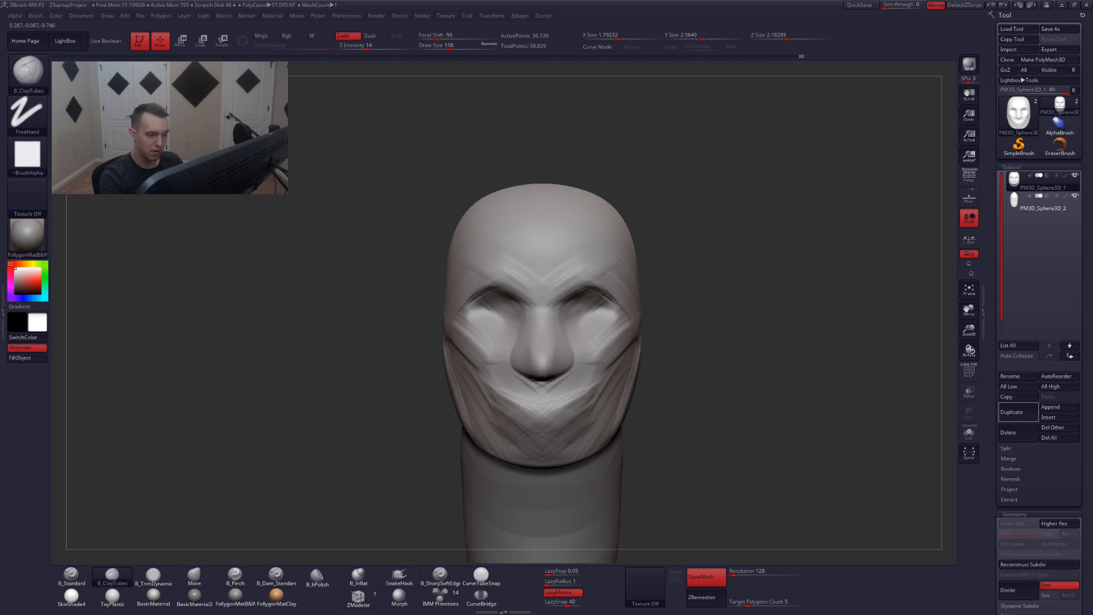
right_click_drag(464, 317, 602, 338)
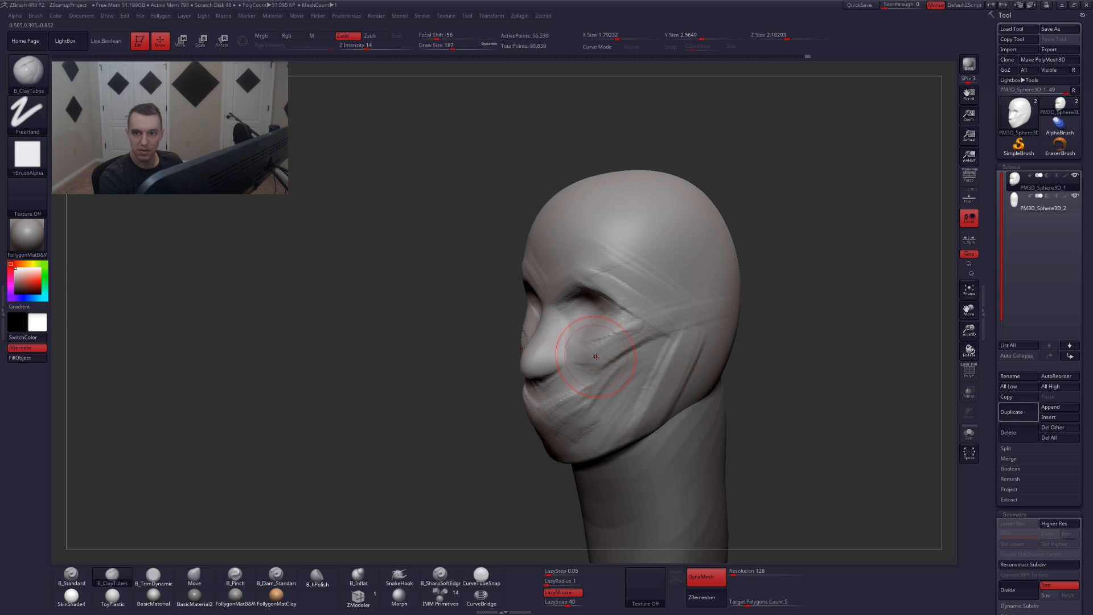
key("space")
mouse_move(615, 337)
left_mouse_down()
mouse_move(640, 391)
mouse_move(624, 412)
left_mouse_up()
right_click_drag(624, 412, 649, 394)
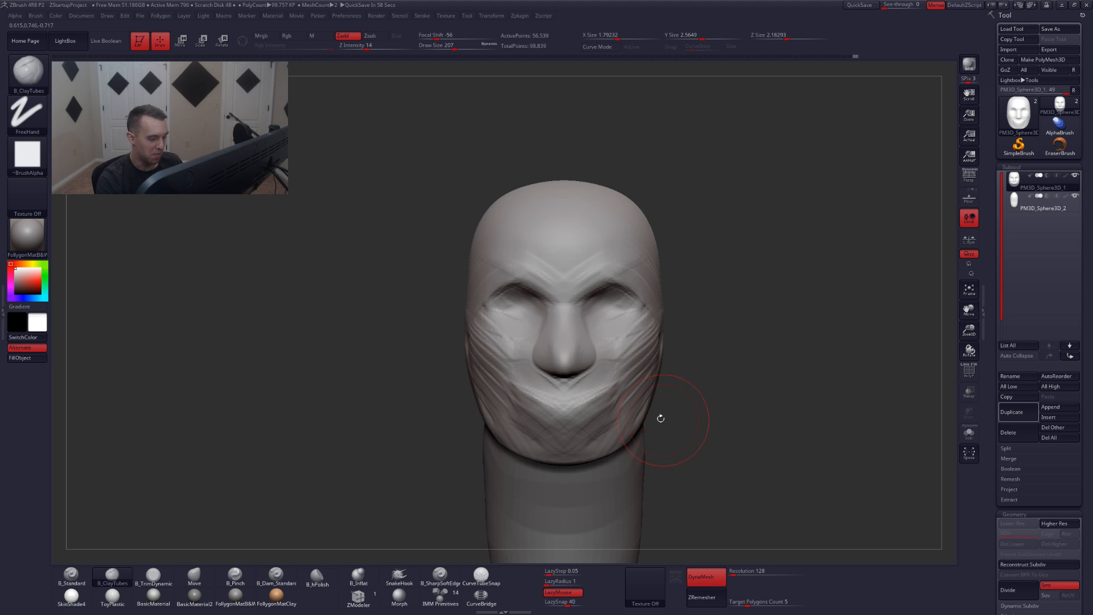
- Add ClayTubes volume around the mouth and lower jaw at draw size 207 and smooth the strokes
mouse_move(541, 395)
left_mouse_down()
mouse_move(615, 409)
mouse_move(607, 440)
left_mouse_up()
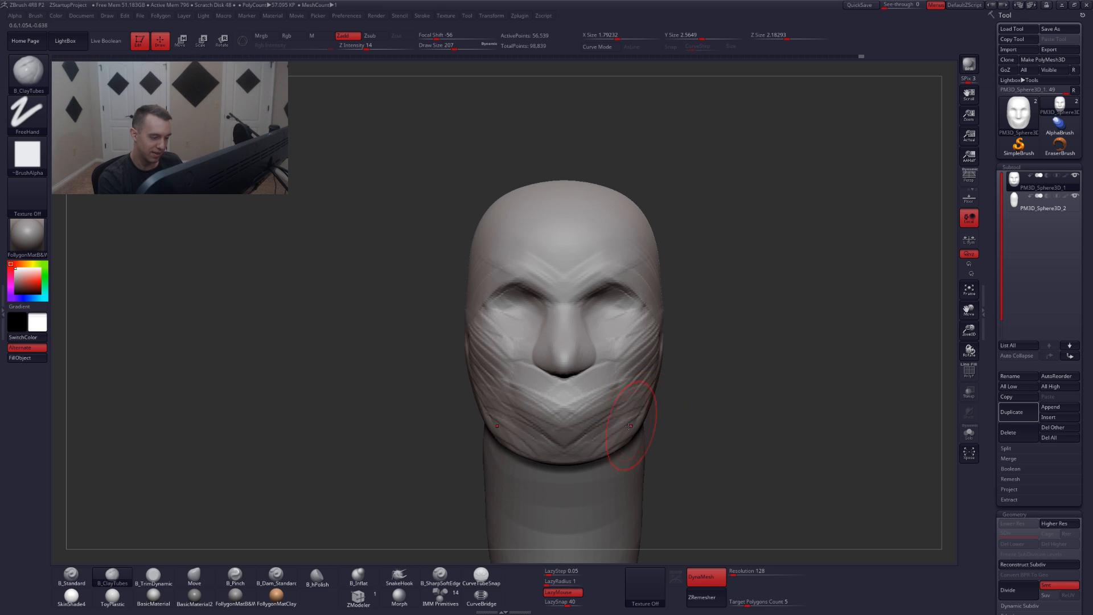
left_click_drag(698, 424, 595, 426)
left_click_drag(533, 456, 580, 441, "shift")
- Push in the sides of the cheeks and jaw from the front with the Move brush
key("space")
left_click_drag(635, 394, 646, 394)
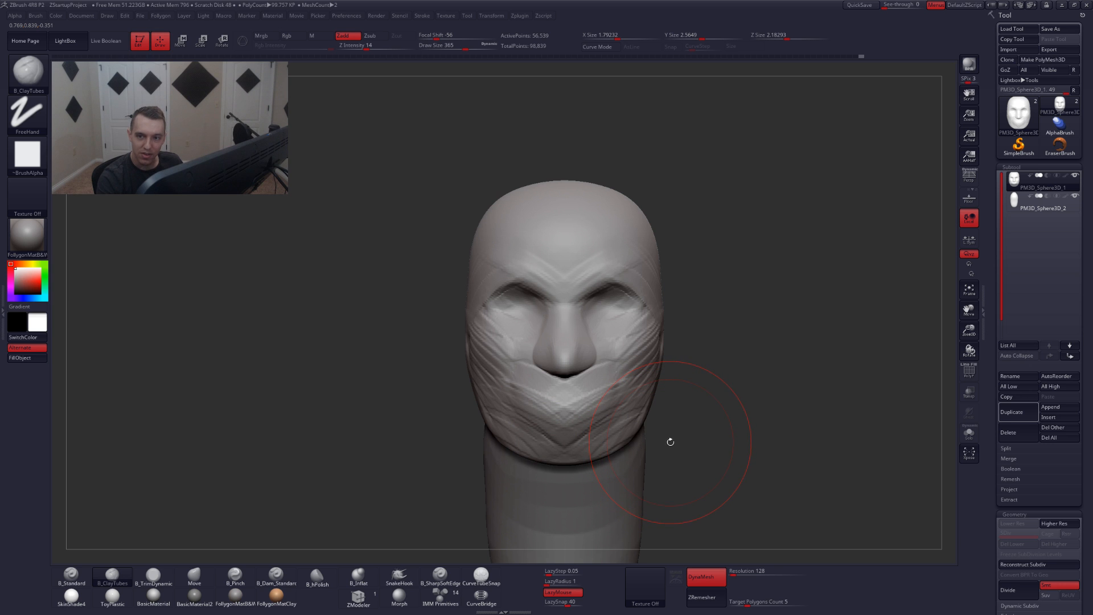
left_click_drag(708, 437, 654, 433)
key("b")
key("m")
key("v")
key("space")
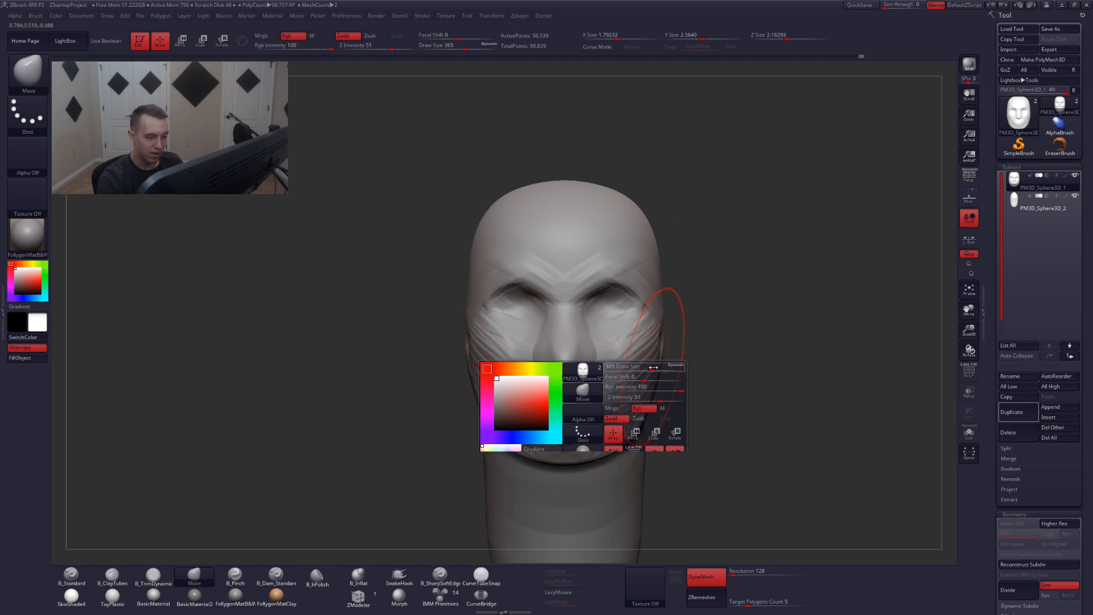
mouse_move(640, 387)
left_mouse_down()
mouse_move(655, 361)
mouse_move(633, 358)
left_mouse_up()
- Build up the side of the cheek with the ClayTubes brush at draw size 202
key("space")
key("b")
key("c")
key("t")
mouse_move(703, 370)
left_mouse_down()
mouse_move(612, 382)
mouse_move(664, 309)
mouse_move(636, 374)
left_mouse_up()
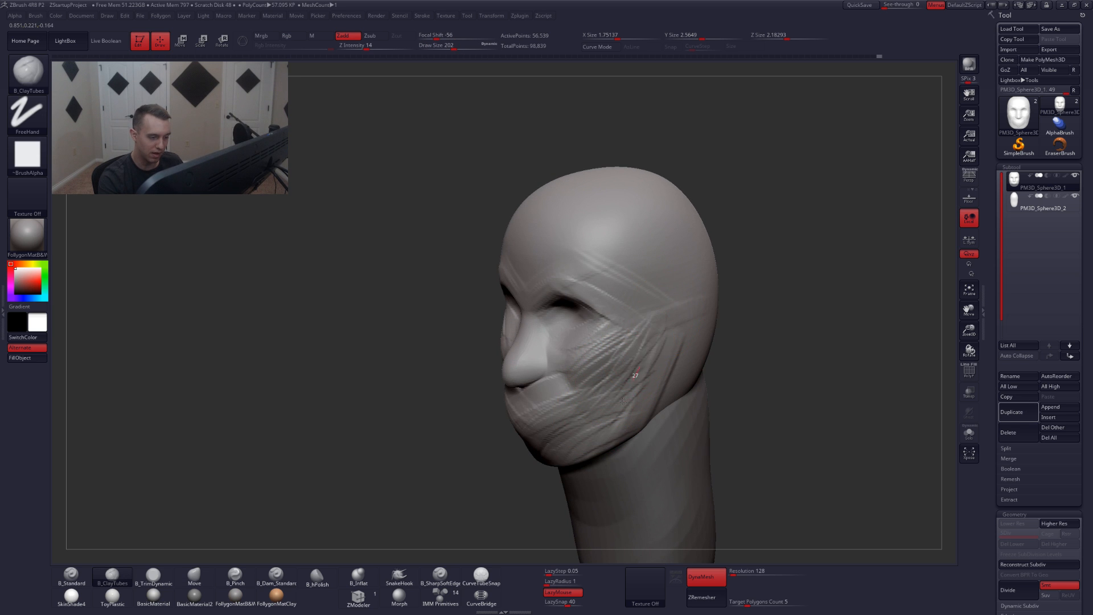
left_click_drag(410, 424, 641, 431)
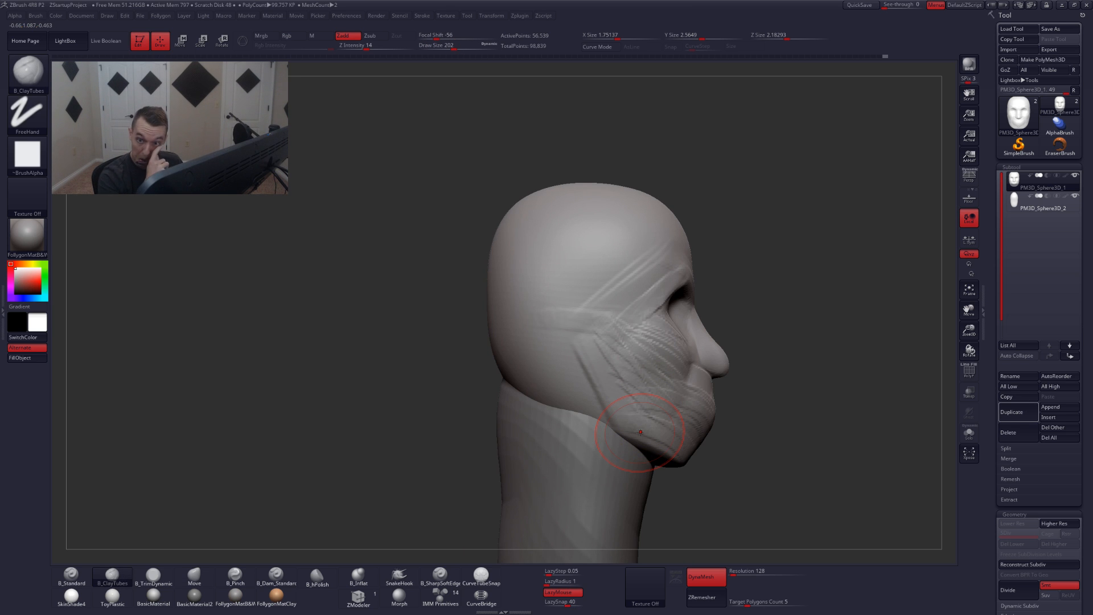
- Pull out the back of the skull from the side view with the Move brush at draw size 846
key("b")
key("m")
key("v")
key("space")
left_click_drag(587, 371, 621, 371)
left_click_drag(502, 226, 482, 227)
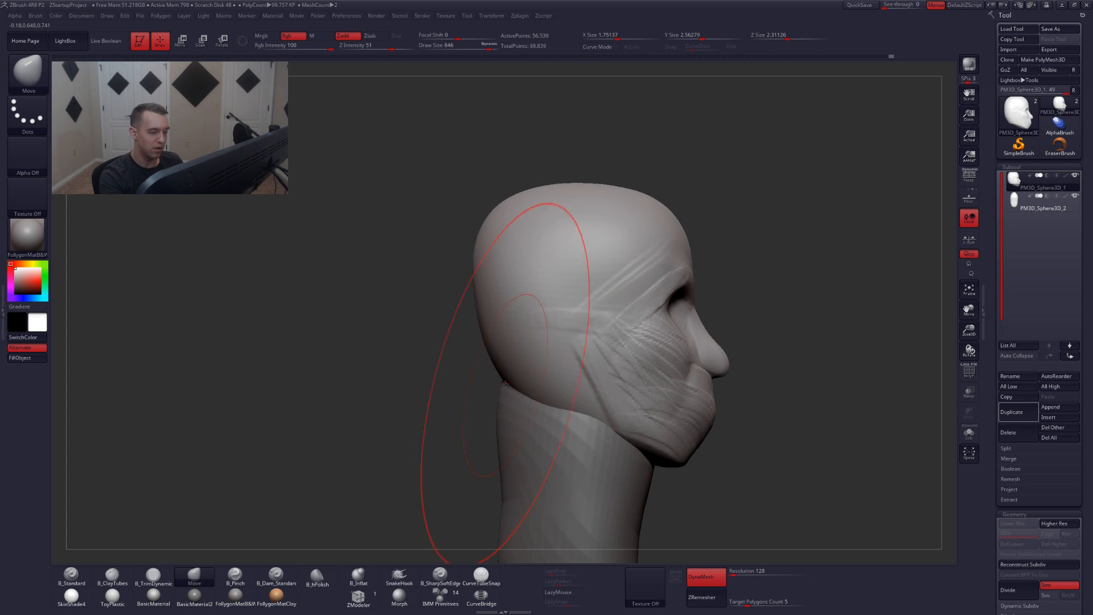
left_click_drag(507, 380, 485, 383)
mouse_move(473, 293)
left_mouse_down()
mouse_move(486, 286)
mouse_move(473, 285)
mouse_move(729, 384)
mouse_move(681, 408)
left_mouse_up()
- Reshape the brows and upper edges of the eye sockets with the Move brush at draw sizes 280 and 182
key("space")
key("space")
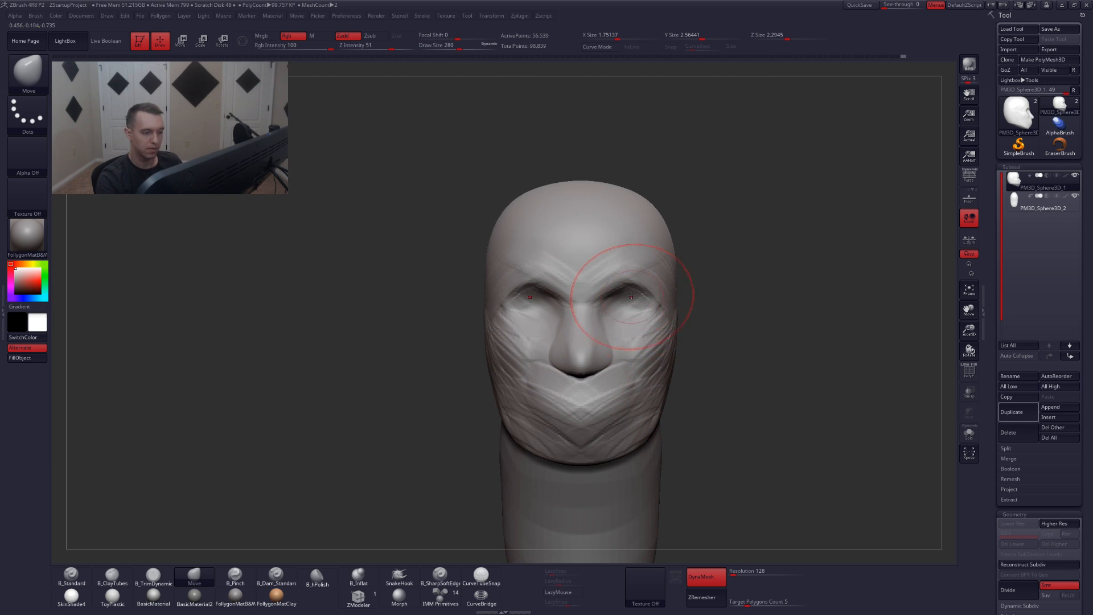
key("space")
left_click_drag(634, 287, 628, 289)
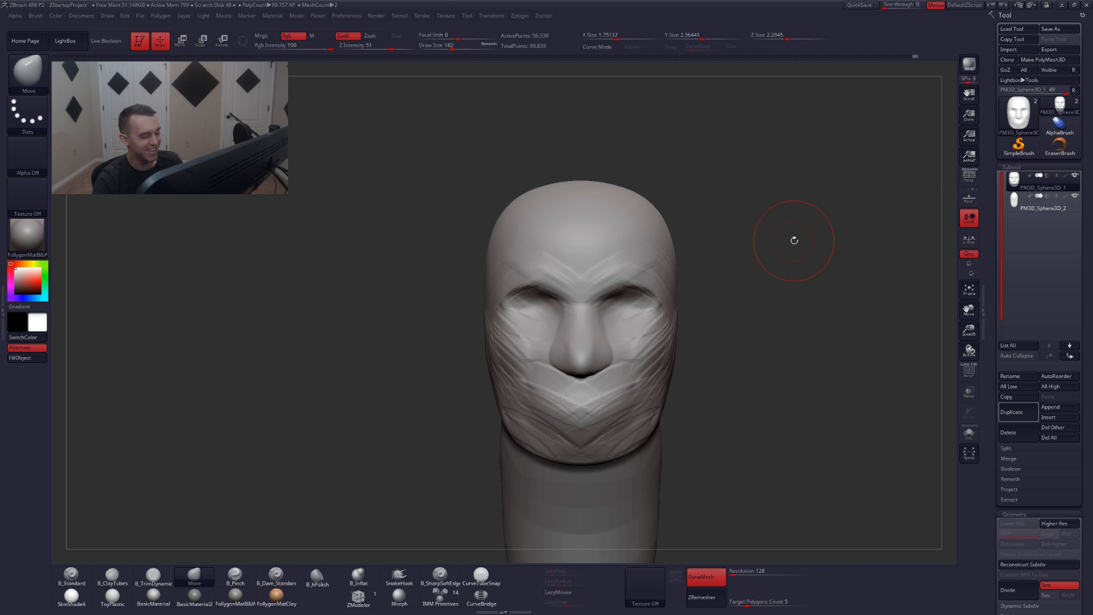
- Mask the face below the forehead and raise the top of the skull with the Move transform
left_click_drag(706, 364, 678, 319, "alt")
mouse_move(531, 301)
left_mouse_down()
mouse_move(727, 279)
mouse_move(450, 288)
left_mouse_up()
left_click(682, 280, "ctrl")
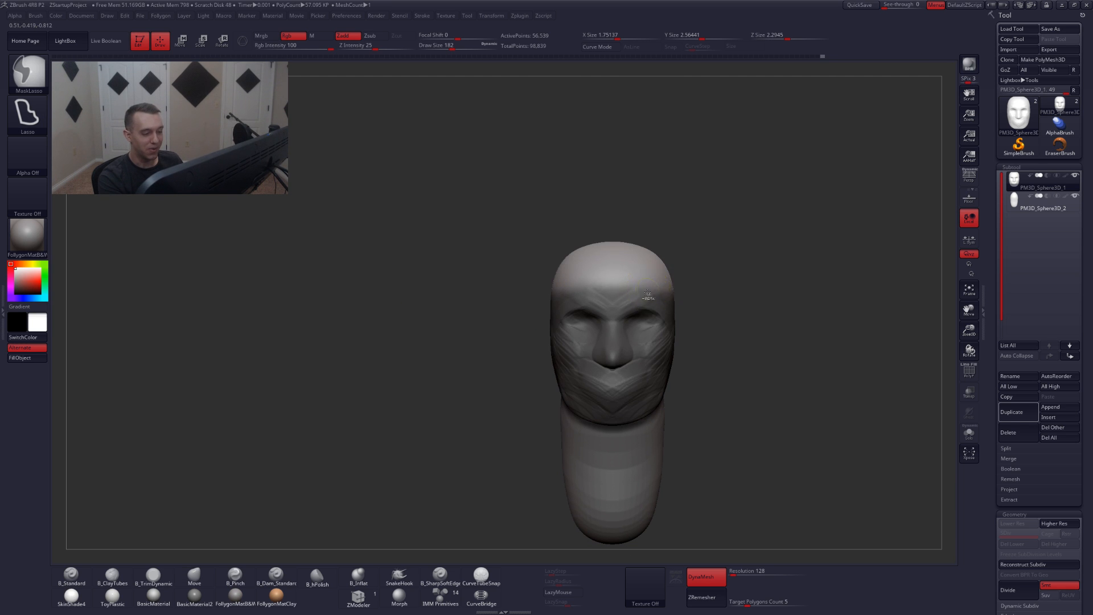
key("w")
mouse_move(633, 281)
left_mouse_down("shift")
mouse_move(633, 327)
mouse_move(634, 289)
left_mouse_up("shift")
key("q")
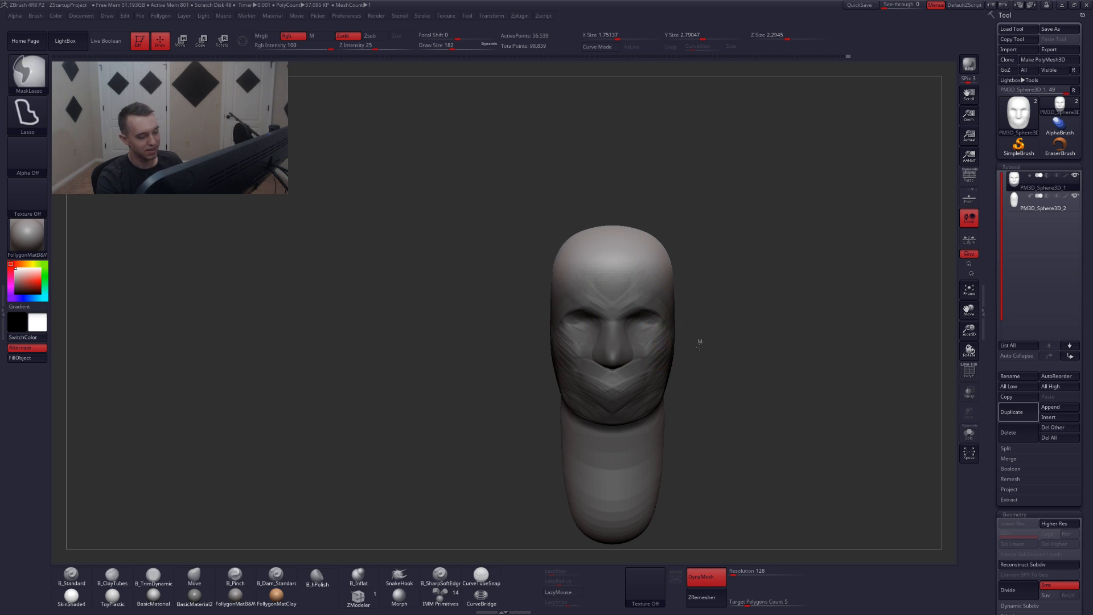
- Replace the mask with an inverted lasso mask that leaves the lower face free, and reposition the mouth and jaw with the Move transform
left_click_drag(700, 341, 719, 364, "ctrl")
mouse_move(515, 373)
left_mouse_down()
mouse_move(667, 374)
mouse_move(575, 365)
mouse_move(583, 458)
mouse_move(735, 428)
left_mouse_up()
left_click(604, 396, "ctrl")
key("ctrl+i")
right_click_drag(621, 397, 561, 393)
key("w")
left_click_drag(663, 366, 664, 447)
left_click_drag(664, 407, 718, 394)
key("q")
- Isolate the head with Solo and flatten the mouth and chin area with the TrimDynamic brush at draw size 128
mouse_move(682, 373)
right_mouse_down("alt")
mouse_move(674, 413)
mouse_move(641, 420)
mouse_move(661, 440)
right_mouse_up("alt")
key("alt+s")
key("2")
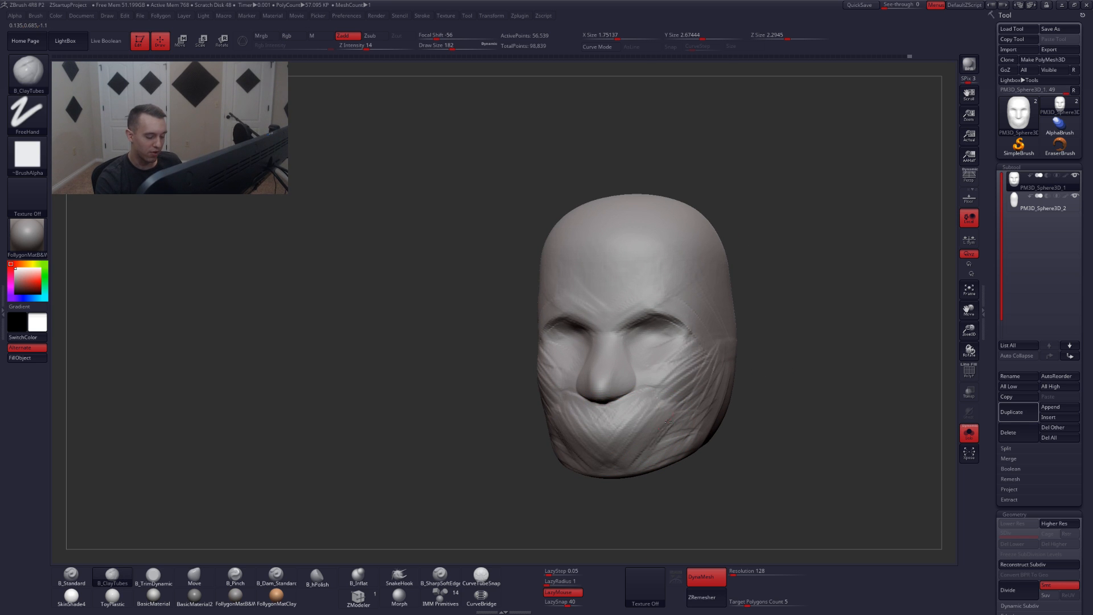
key("3")
key("space")
mouse_move(604, 433)
left_mouse_down()
mouse_move(647, 423)
mouse_move(643, 432)
left_mouse_up()
key("space")
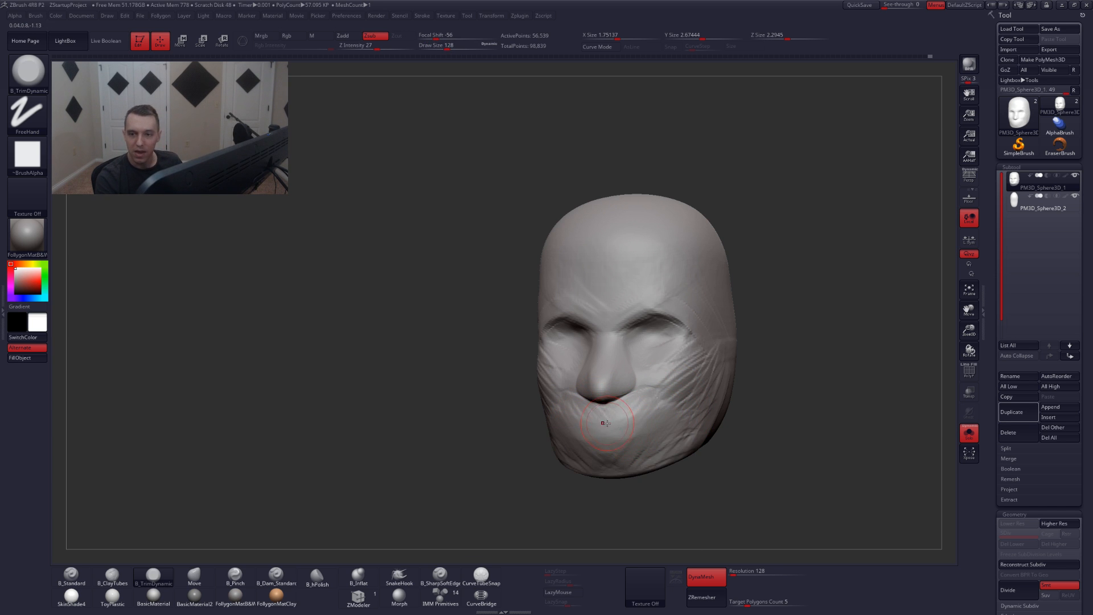
- Pull the chin down and the jaw corners outward with the Move brush at draw size 228
right_click_drag(605, 421, 650, 418)
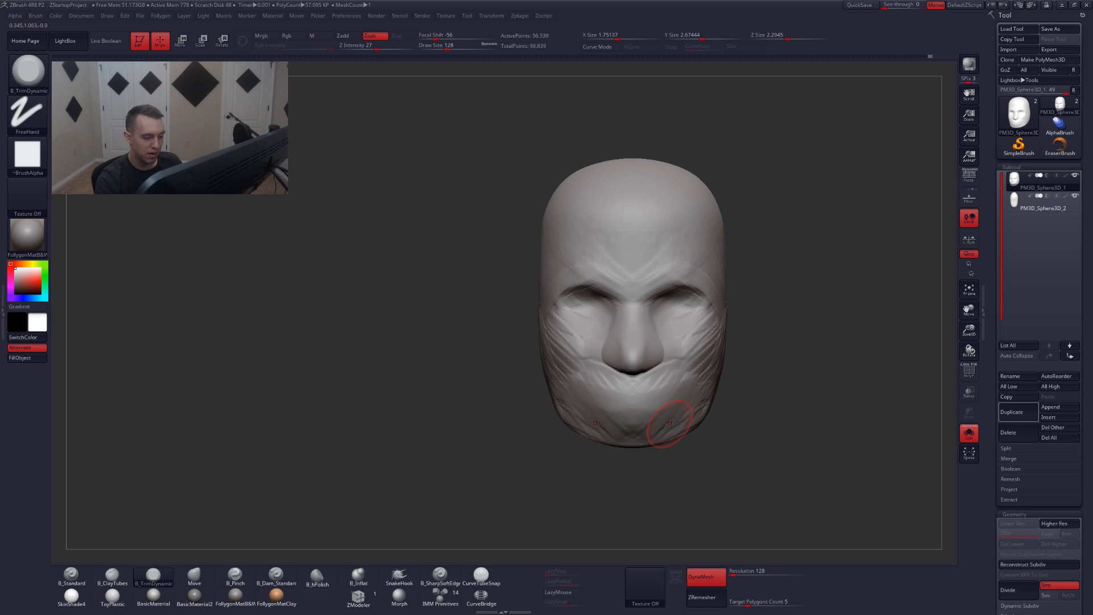
key("b")
key("m")
key("v")
key("space")
mouse_move(675, 425)
left_mouse_down()
mouse_move(694, 424)
mouse_move(652, 454)
mouse_move(657, 433)
left_mouse_up()
key("space")
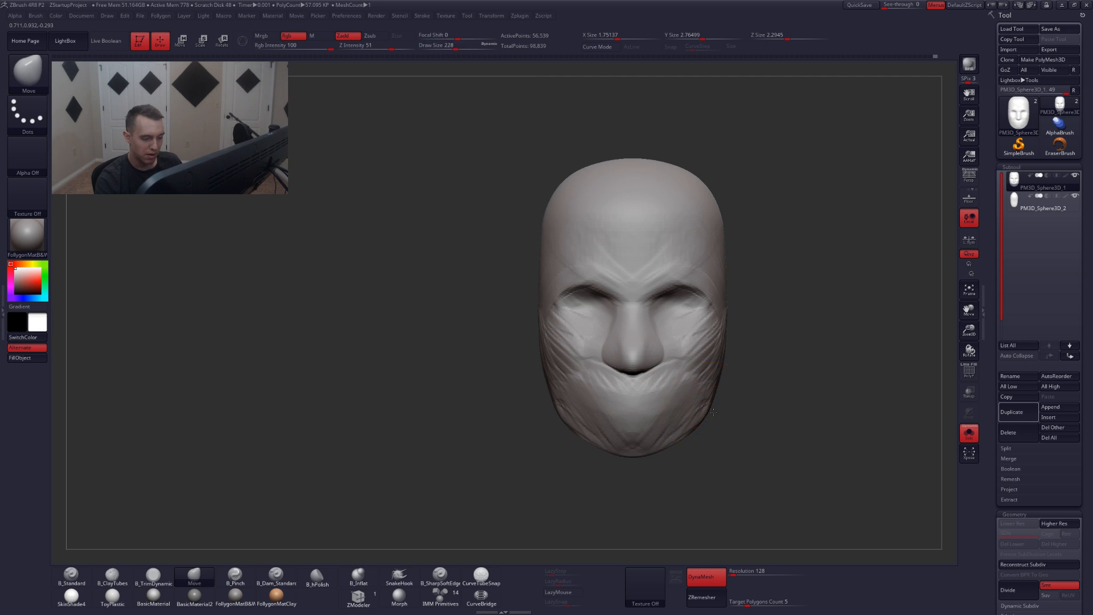
right_click_drag(692, 418, 706, 412)
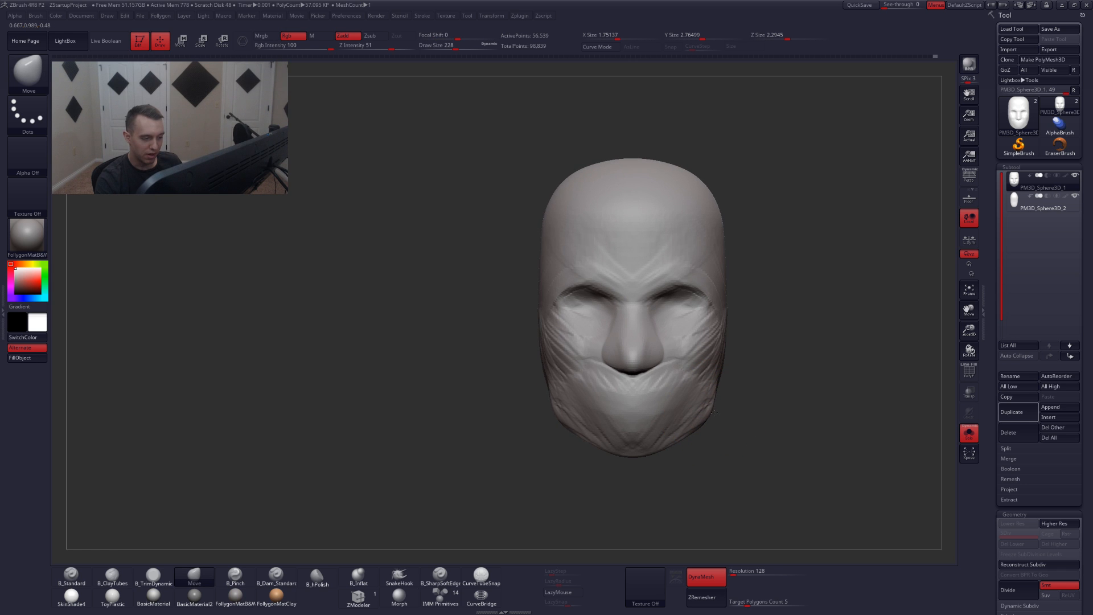
- Raise the underside of the rear jaw where it meets the neck with the Move brush at draw size 299
right_click_drag(720, 412, 649, 394)
key("5")
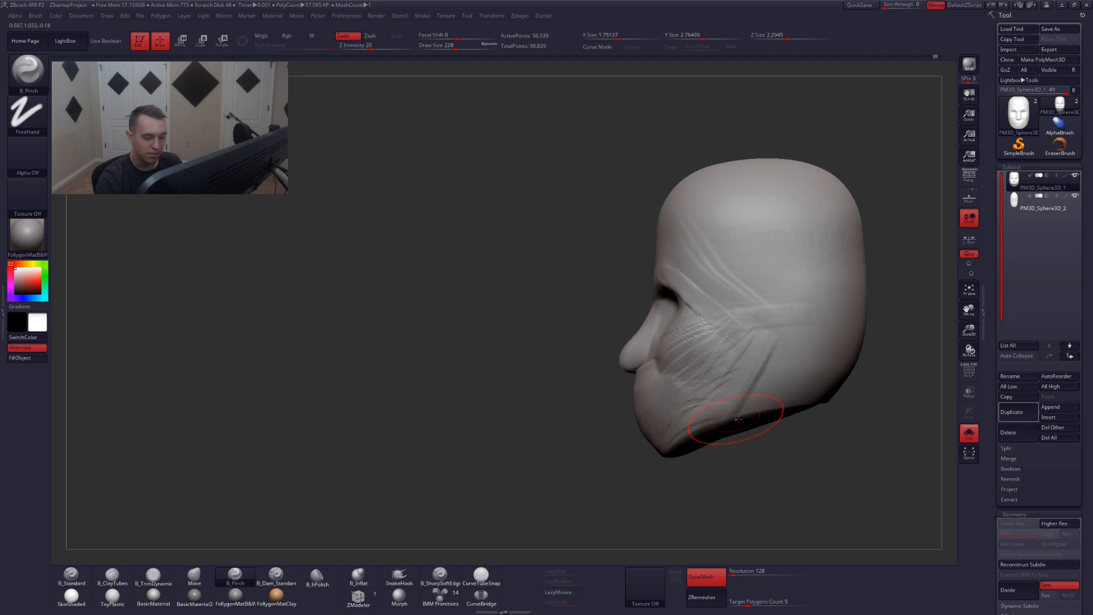
right_click_drag(746, 428, 633, 381, "alt")
key("alt+s")
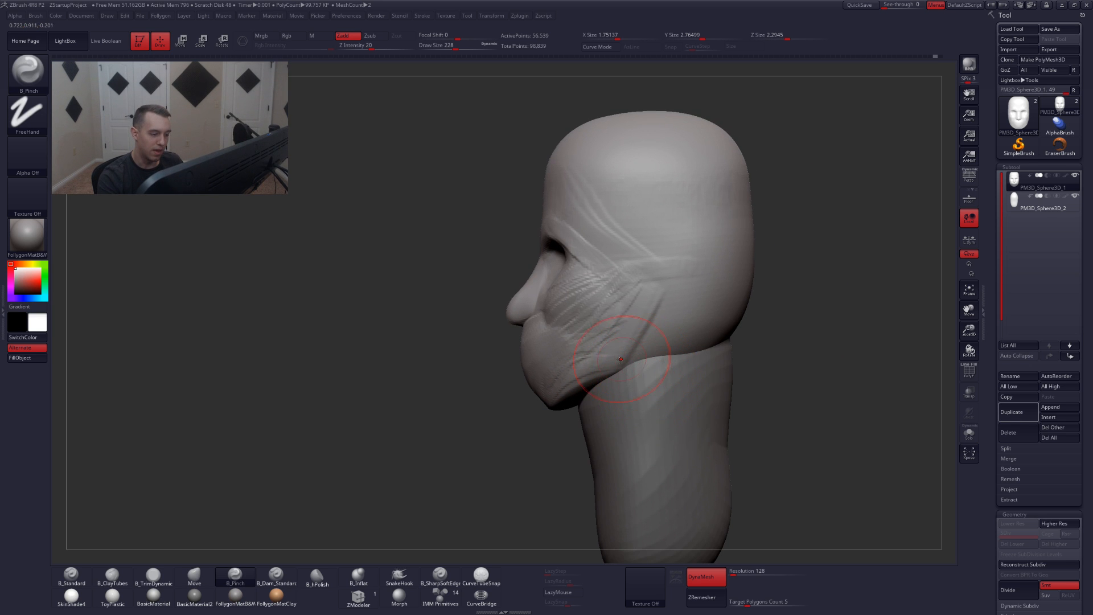
key("4")
key("space")
key("alt+s")
mouse_move(631, 347)
left_mouse_down()
mouse_move(660, 340)
mouse_move(605, 364)
left_mouse_up()
key("alt+s")
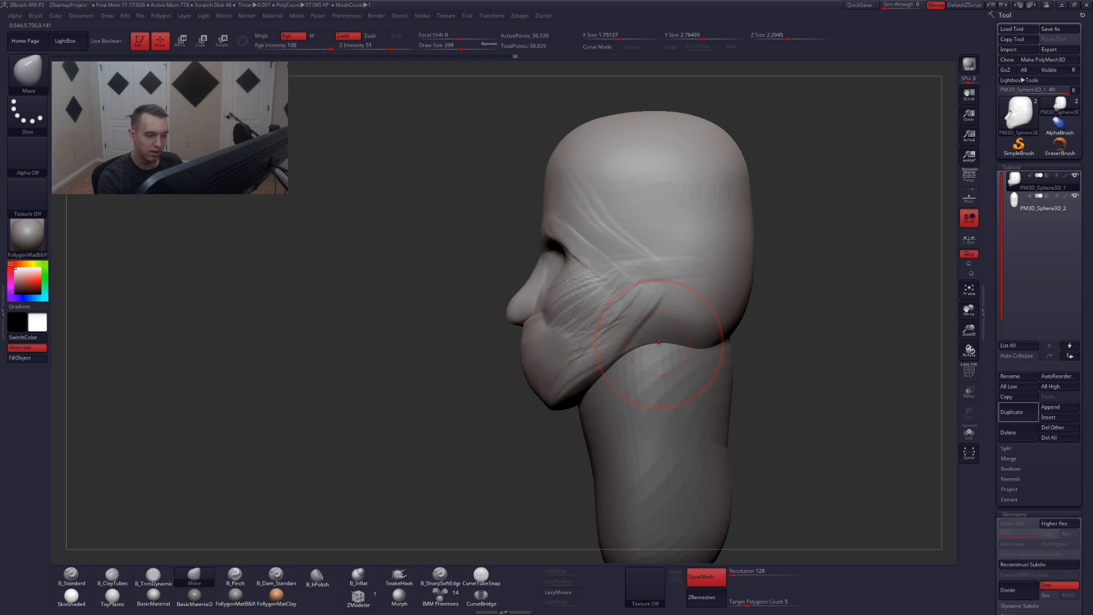
- Build up the jawline from the chin toward the ear with the ClayTubes brush at Z intensity 14
right_click_drag(641, 351, 715, 356)
key("2")
left_click_drag(565, 390, 692, 287)
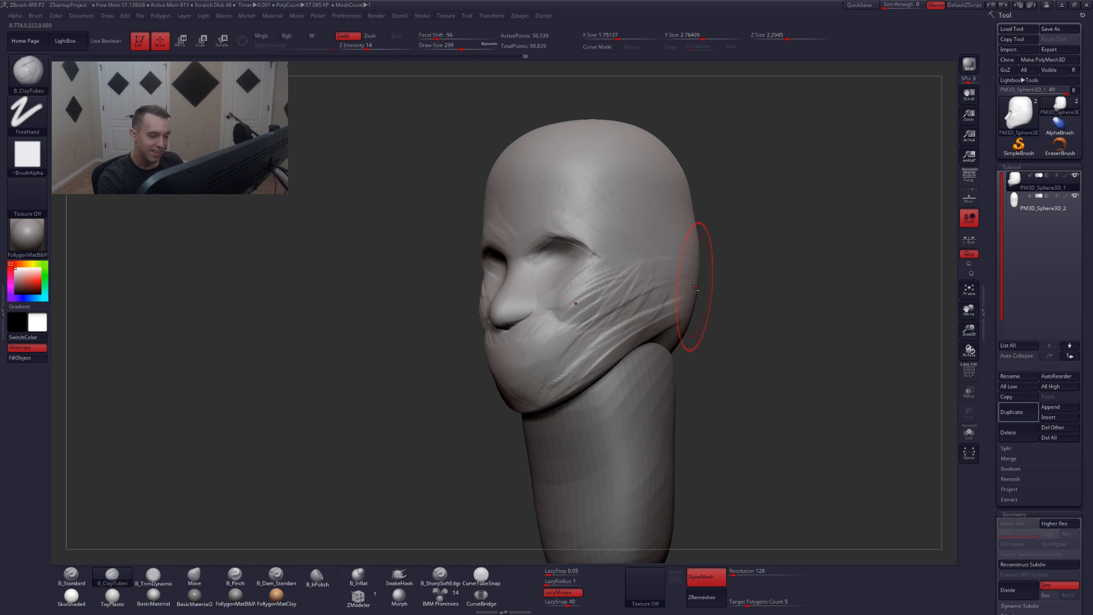
left_click_drag(574, 370, 681, 302)
key("space")
key("space")
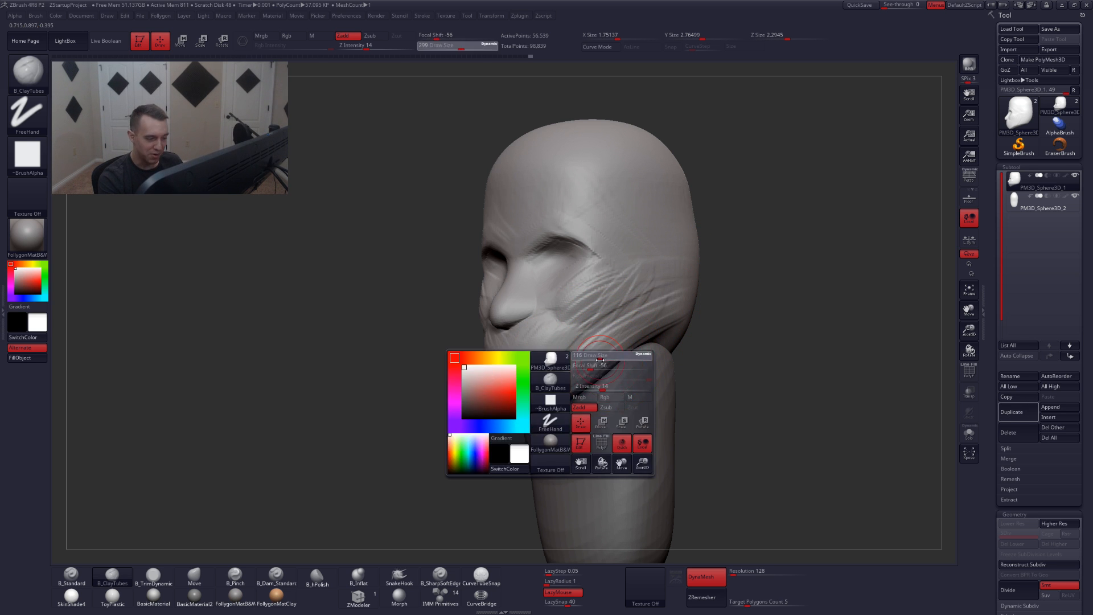
key("space")
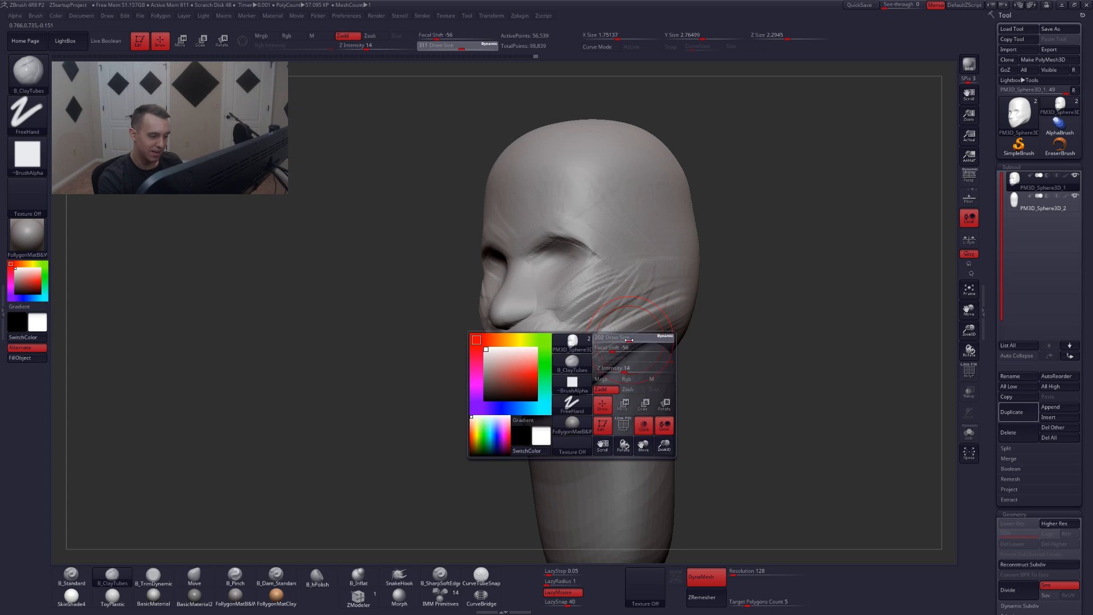
key("3")
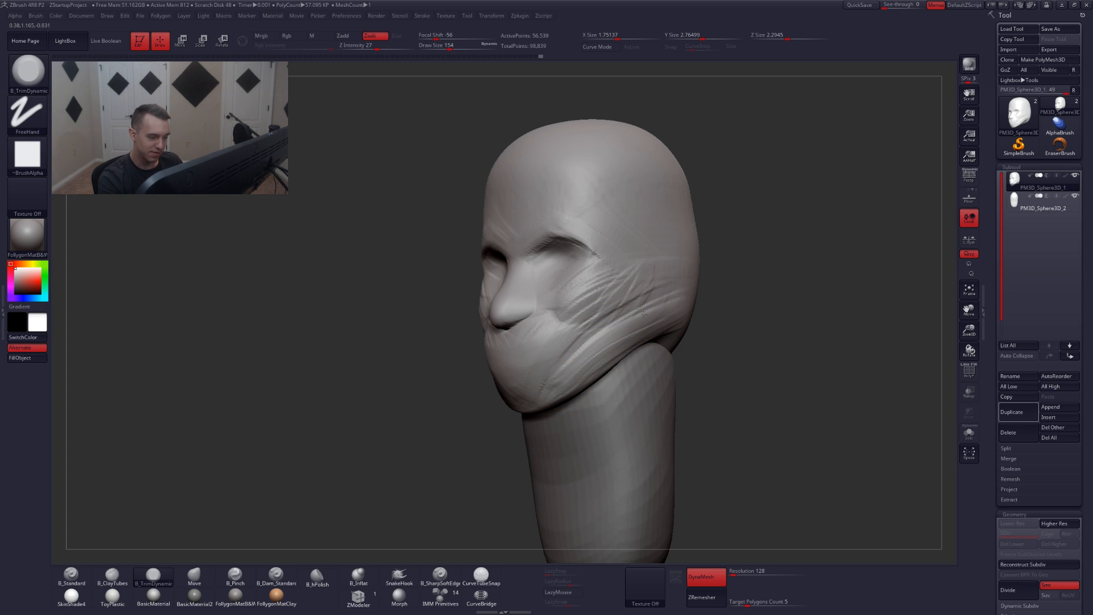
mouse_move(581, 350)
right_mouse_down()
mouse_move(620, 359)
mouse_move(645, 380)
mouse_move(635, 398)
mouse_move(626, 393)
right_mouse_up()
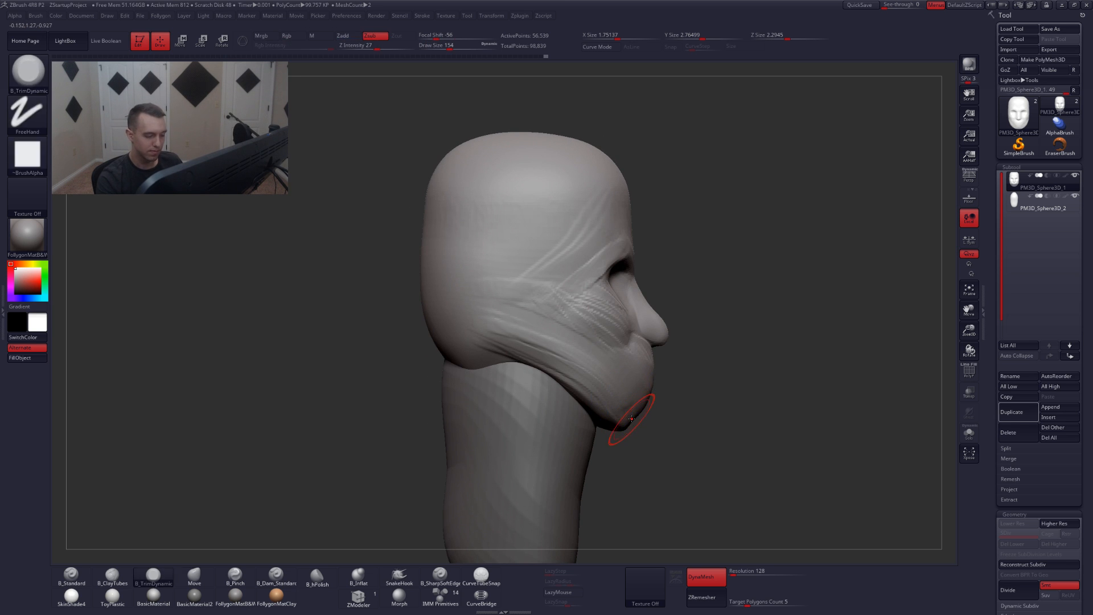
- Mask the head except the chin with an inverted lasso mask and pull the chin forward with the Move brush at draw size 311
key("4")
key("space")
mouse_move(630, 422)
left_mouse_down()
mouse_move(547, 370)
mouse_move(695, 477)
left_mouse_up()
left_click(638, 414, "ctrl")
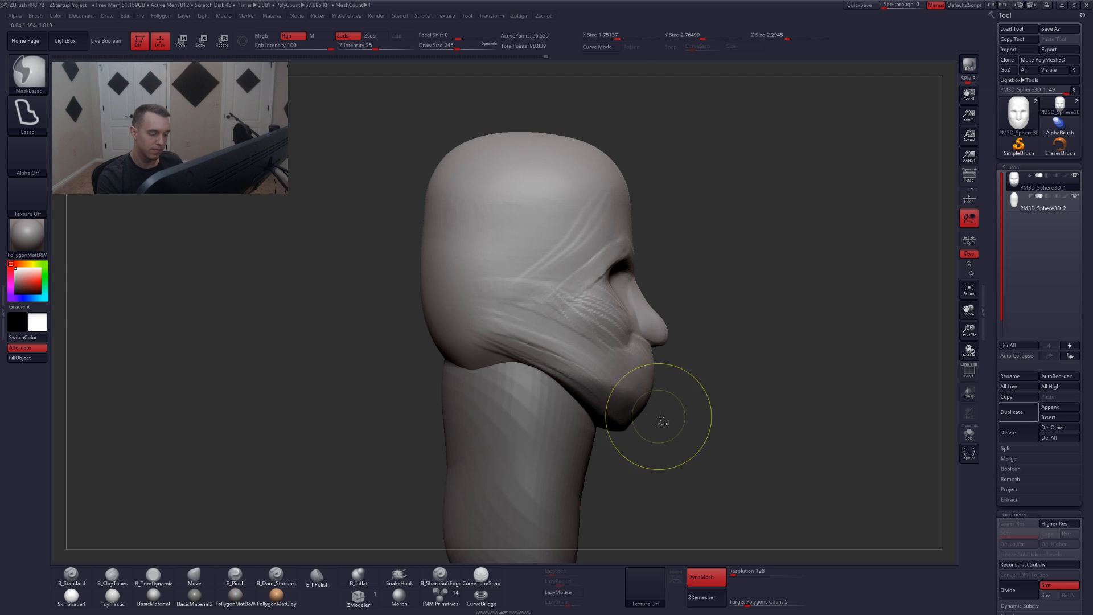
left_click(661, 422, "ctrl")
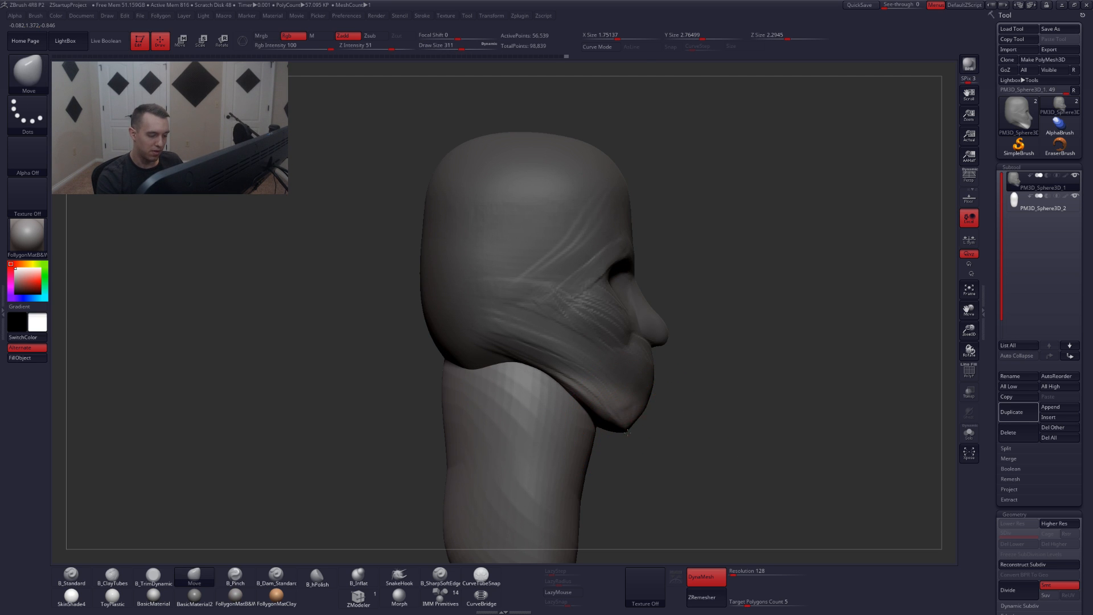
left_click_drag(634, 422, 654, 435)
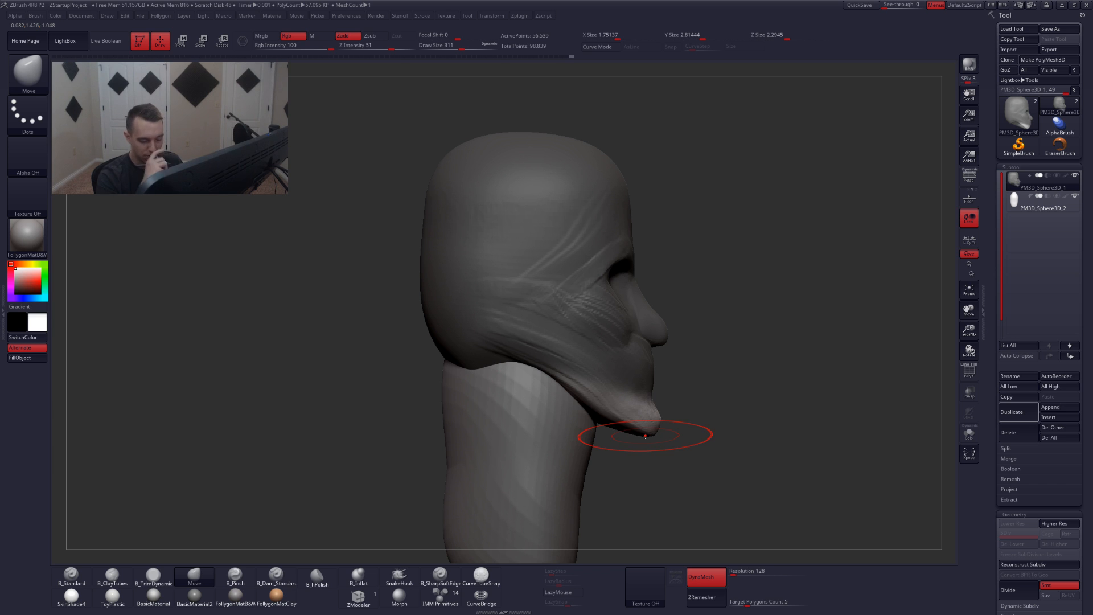
- Pull the unmasked chin and the jaw edge behind it downward with the Move brush at draw size 344
left_click_drag(742, 444, 682, 451)
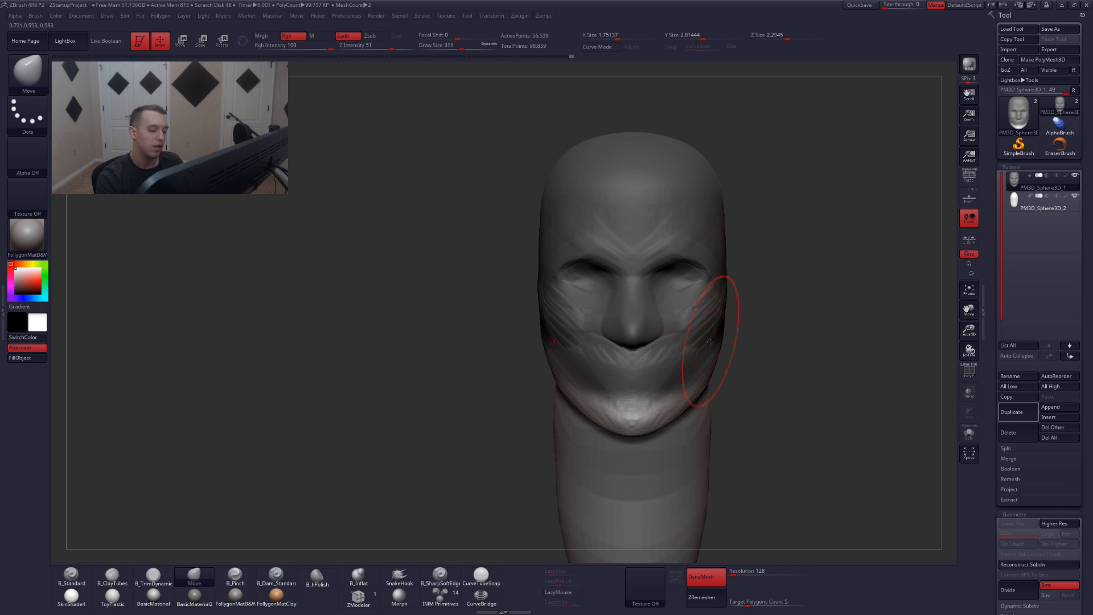
key("space")
left_click_drag(677, 372, 671, 371)
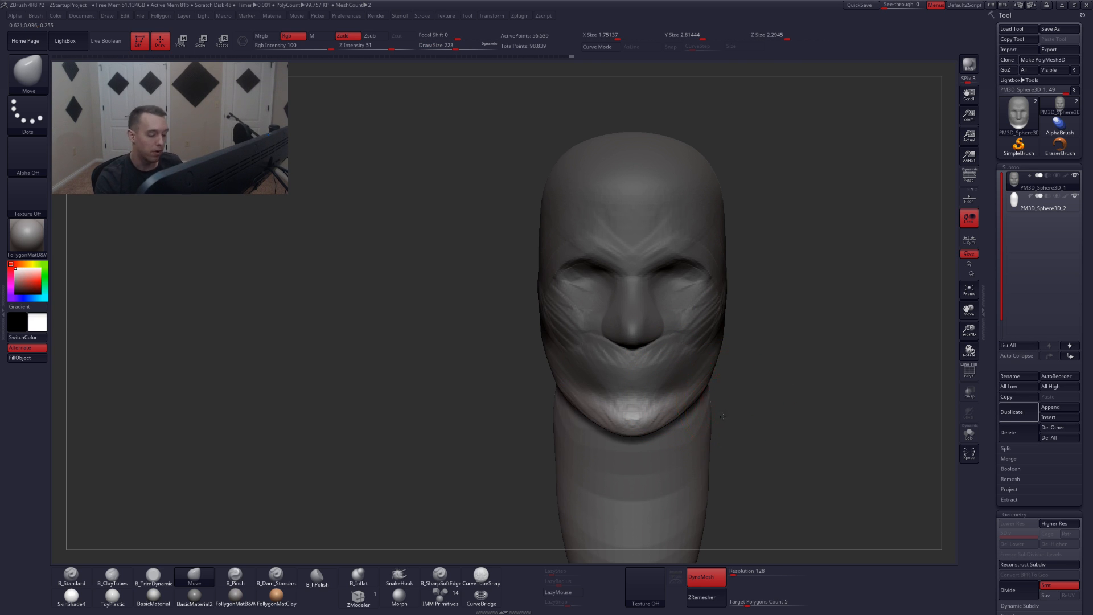
left_click_drag(723, 416, 706, 420)
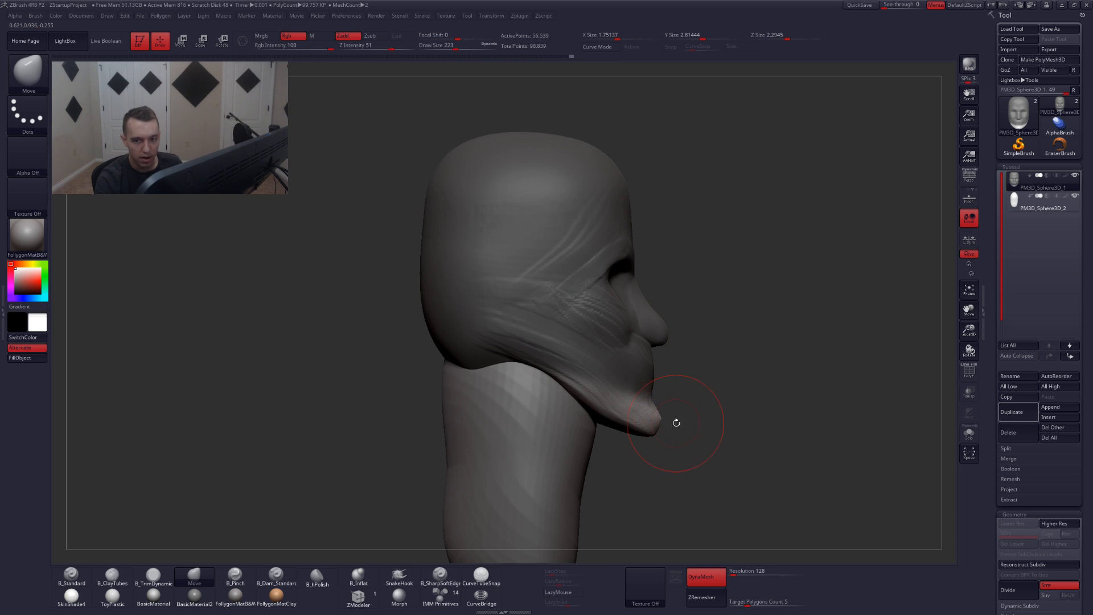
key("space")
mouse_move(671, 426)
left_mouse_down()
mouse_move(636, 441)
mouse_move(597, 422)
left_mouse_up()
key("1")
left_click(669, 360)
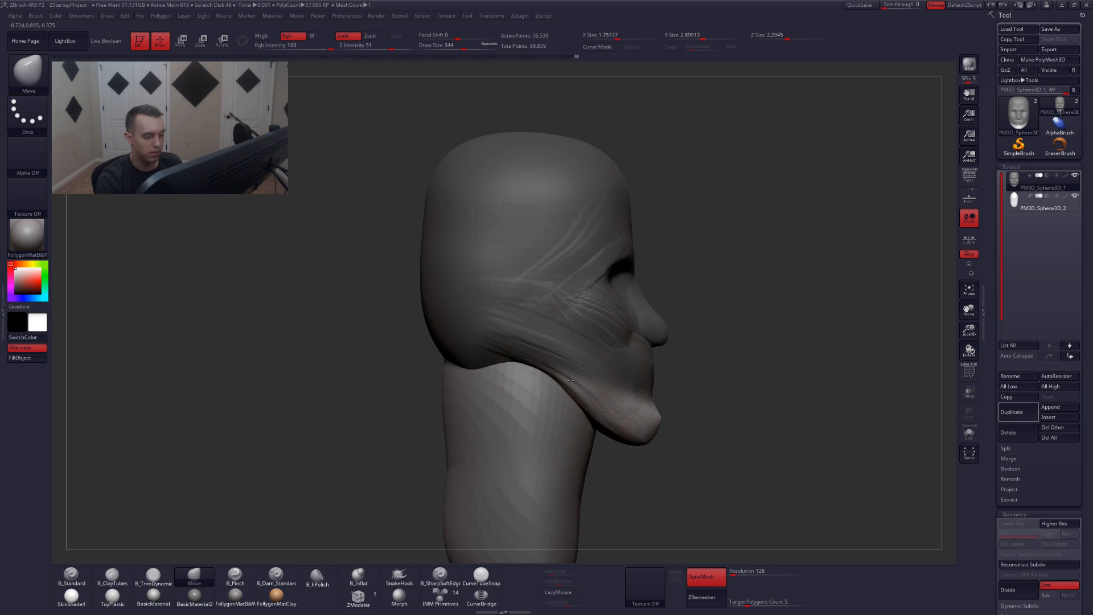
left_click_drag(571, 381, 568, 387)
- Toggle BackfaceMask and remesh the unmasked head with DynaMesh at resolution 128
mouse_move(711, 406)
left_mouse_down("shift")
mouse_move(717, 417)
mouse_move(632, 421)
mouse_move(690, 410)
mouse_move(683, 423)
left_mouse_up("shift")
key("space")
key("ctrl+shift+f")
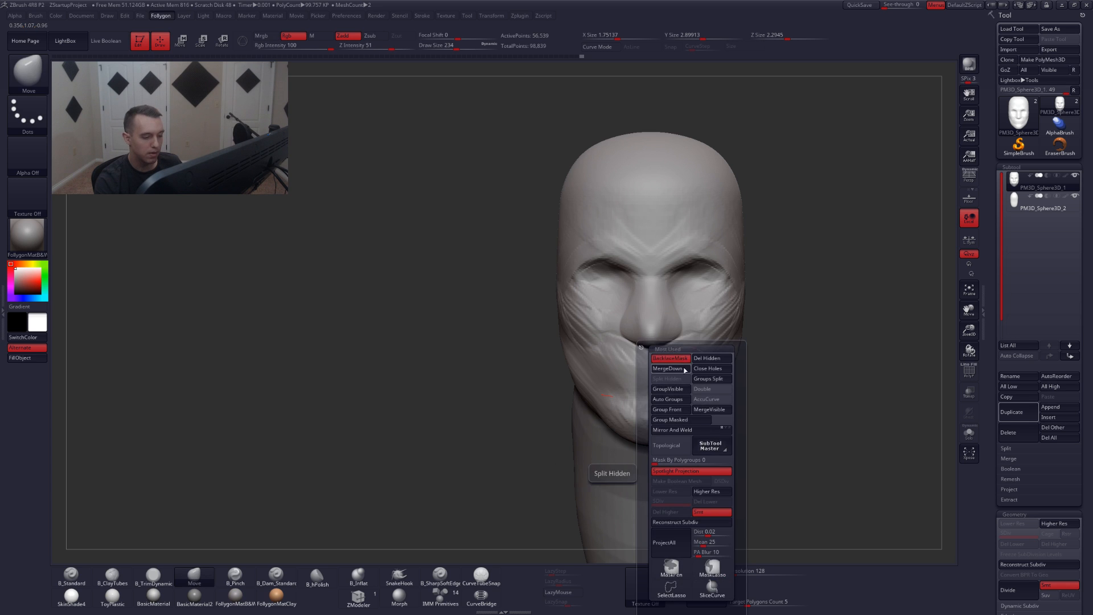
left_click(675, 359)
left_click_drag(827, 310, 842, 336, "ctrl")
- Sharpen the crease between the mouth and the chin with the Pinch brush at draw size 101
key("space")
left_click_drag(675, 402, 660, 400)
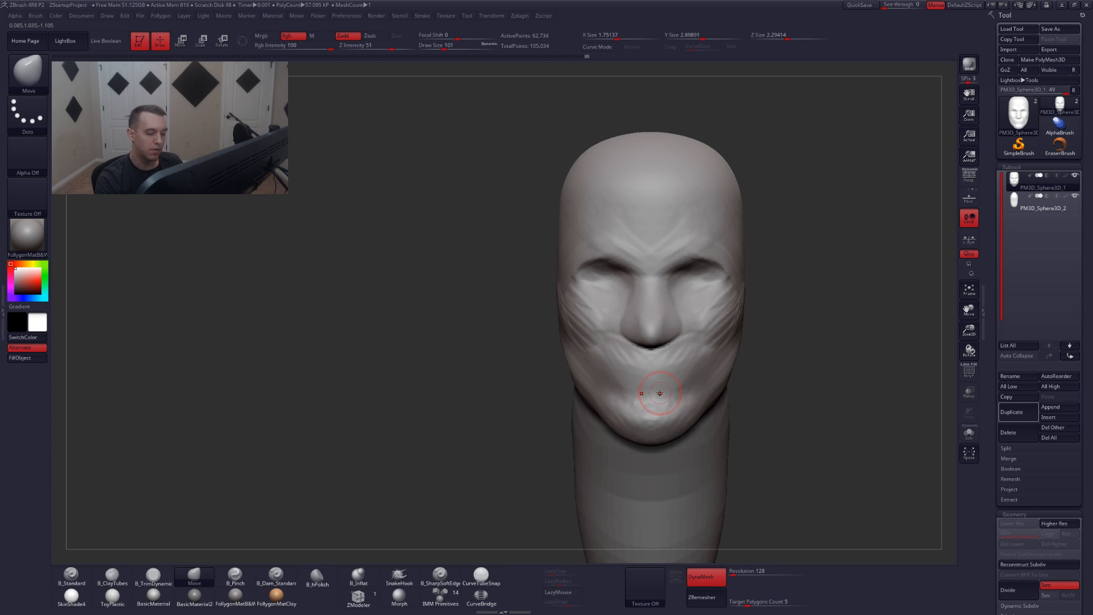
key("5")
right_click_drag(638, 404, 616, 411, "alt")
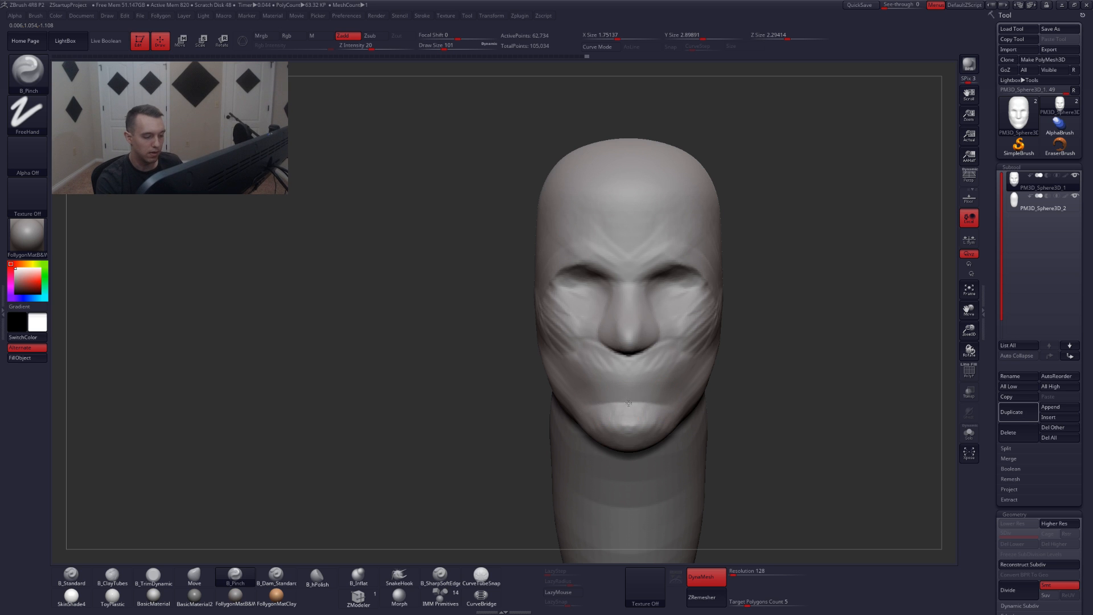
right_click_drag(571, 420, 643, 425)
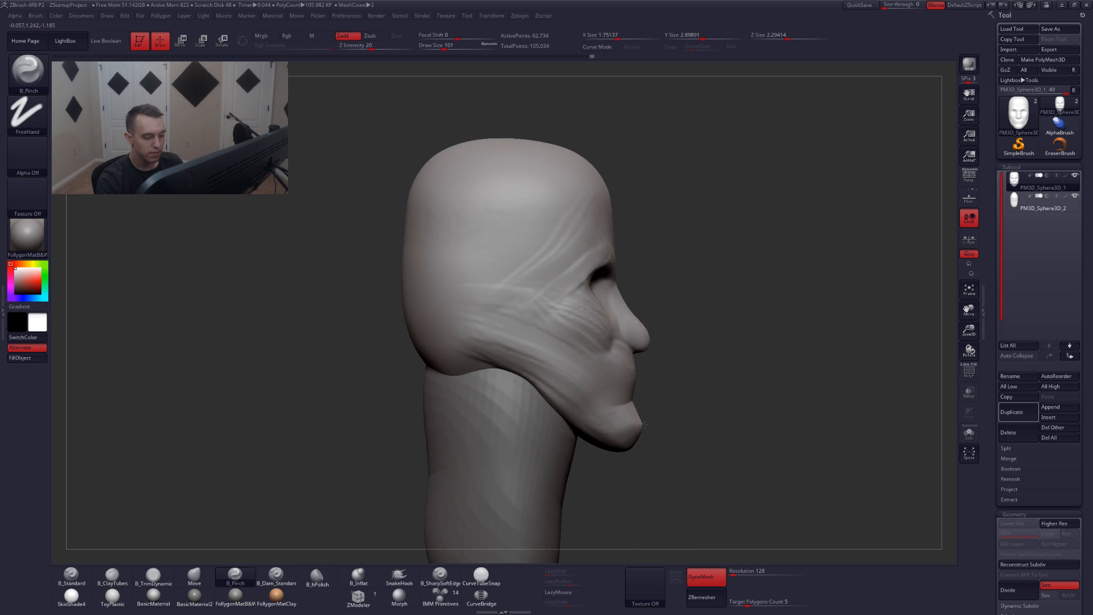
- Flatten the front and underside of the chin with the TrimDynamic brush and remesh the head with DynaMesh
key("4")
key("3")
key("space")
left_click_drag(613, 421, 629, 420)
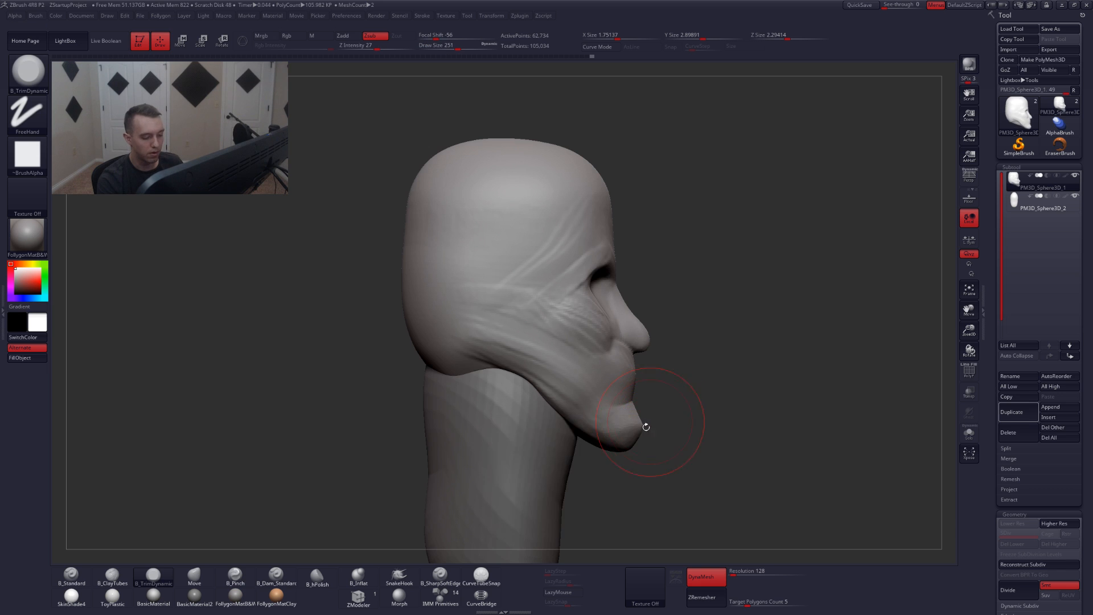
right_click_drag(644, 427, 615, 436)
key("space")
left_click_drag(674, 419, 664, 420)
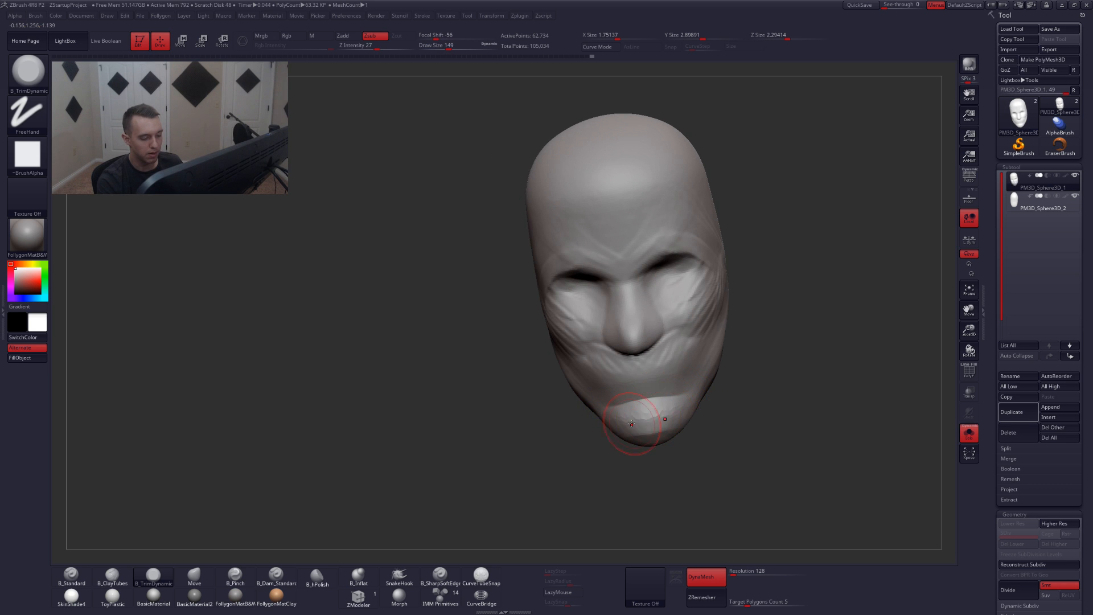
right_click_drag(677, 434, 641, 434)
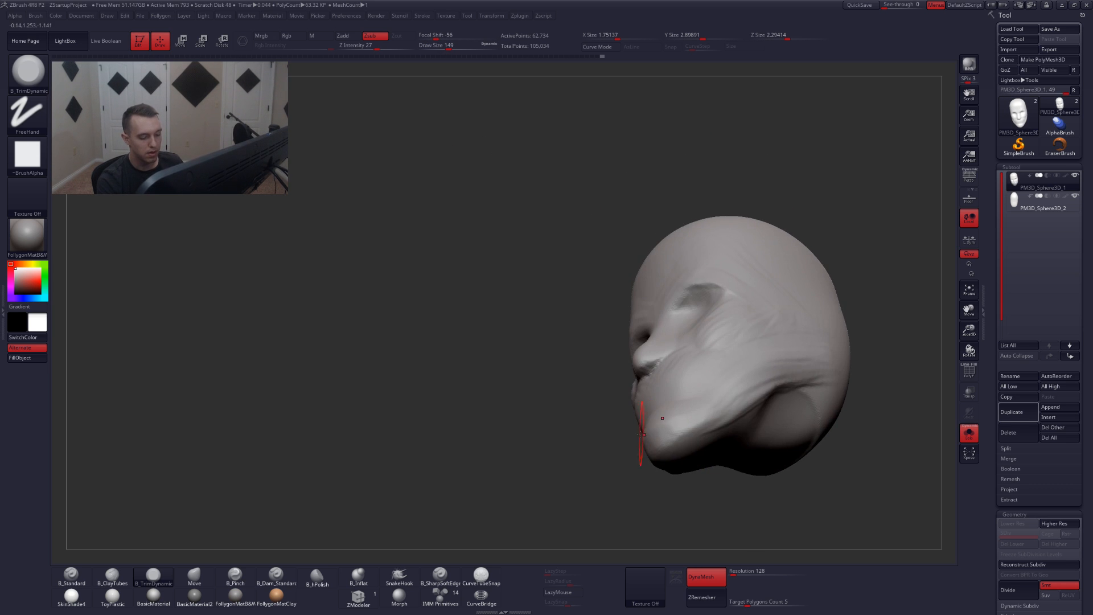
mouse_move(664, 443)
left_mouse_down()
mouse_move(692, 427)
mouse_move(678, 443)
mouse_move(684, 426)
left_mouse_up()
right_click_drag(649, 435, 669, 421)
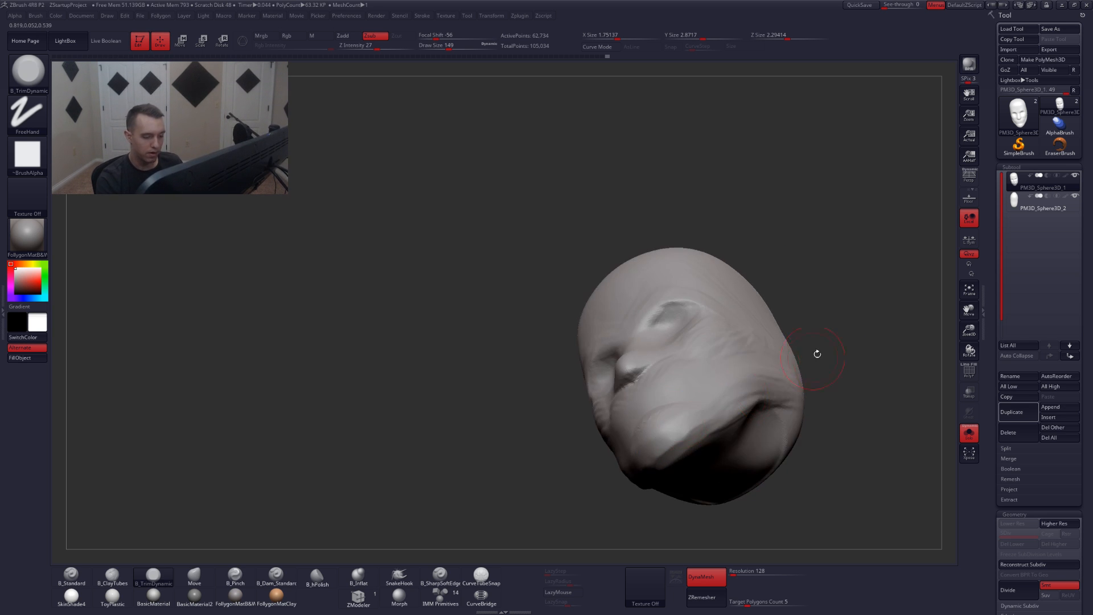
left_click_drag(818, 354, 851, 398, "ctrl")
- Reshape the jaw edge below the ear with the Move brush at draw size 158
right_click_drag(851, 398, 743, 430)
key("b")
key("m")
key("v")
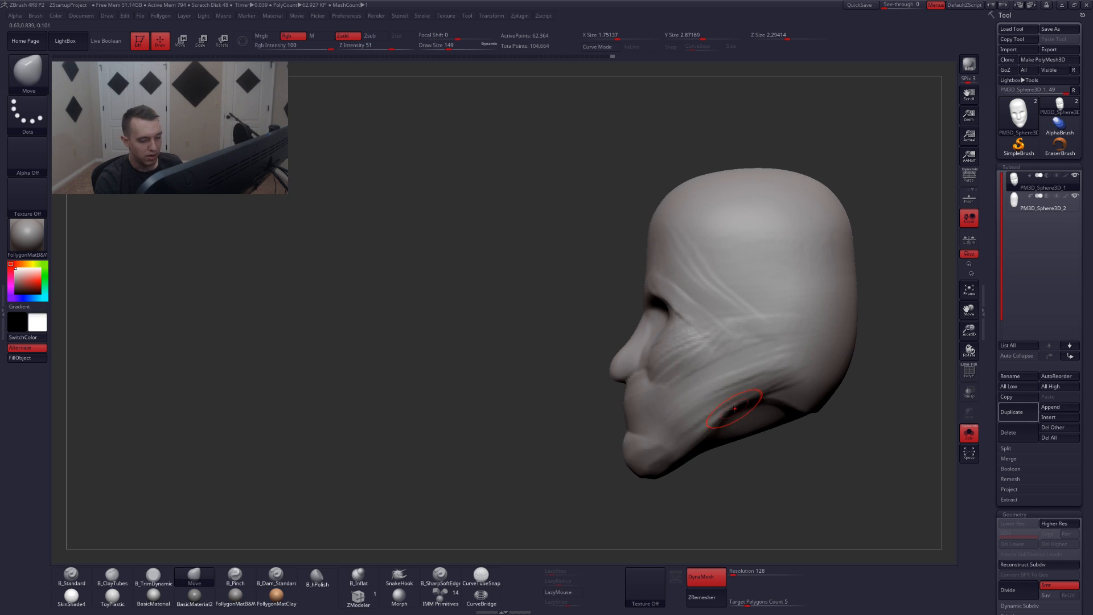
key("space")
mouse_move(733, 408)
left_mouse_down()
mouse_move(736, 417)
mouse_move(727, 408)
left_mouse_up()
key("space")
- Build up the jawline and the chin with the ClayTubes brush at draw size 158, and show the neck again
right_click_drag(691, 424, 720, 433)
key("b")
key("c")
key("t")
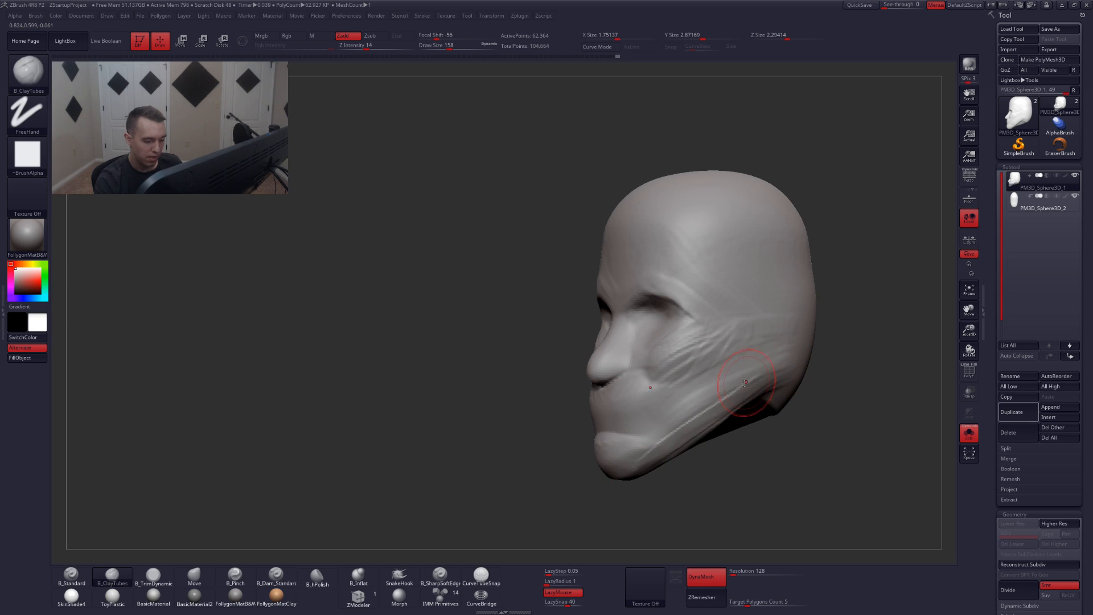
right_click_drag(719, 393, 676, 454)
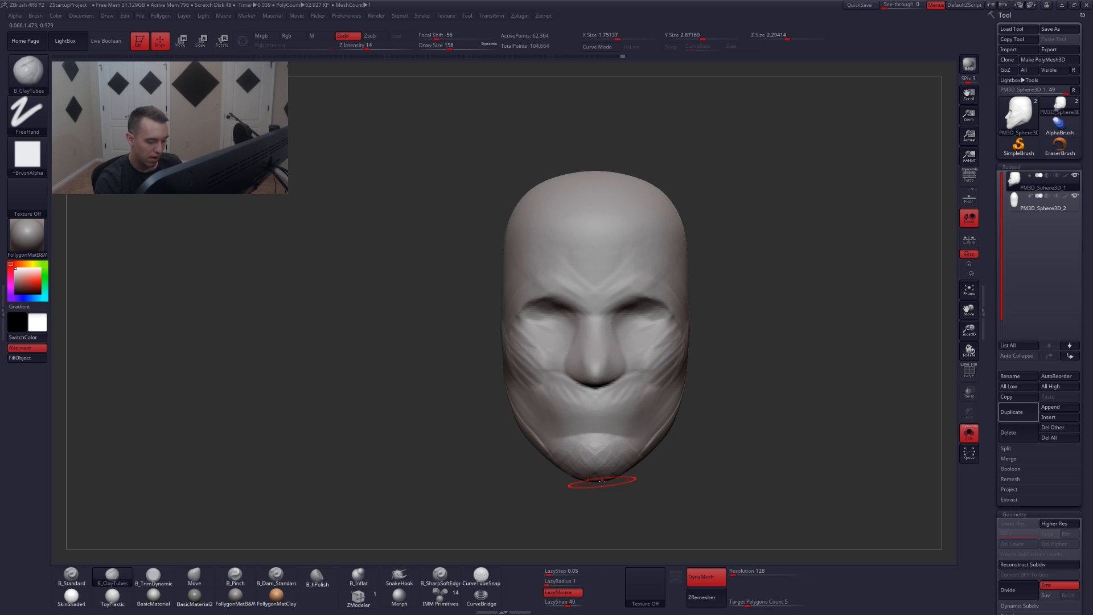
key("shift+s")
right_click_drag(669, 446, 677, 478, "alt")
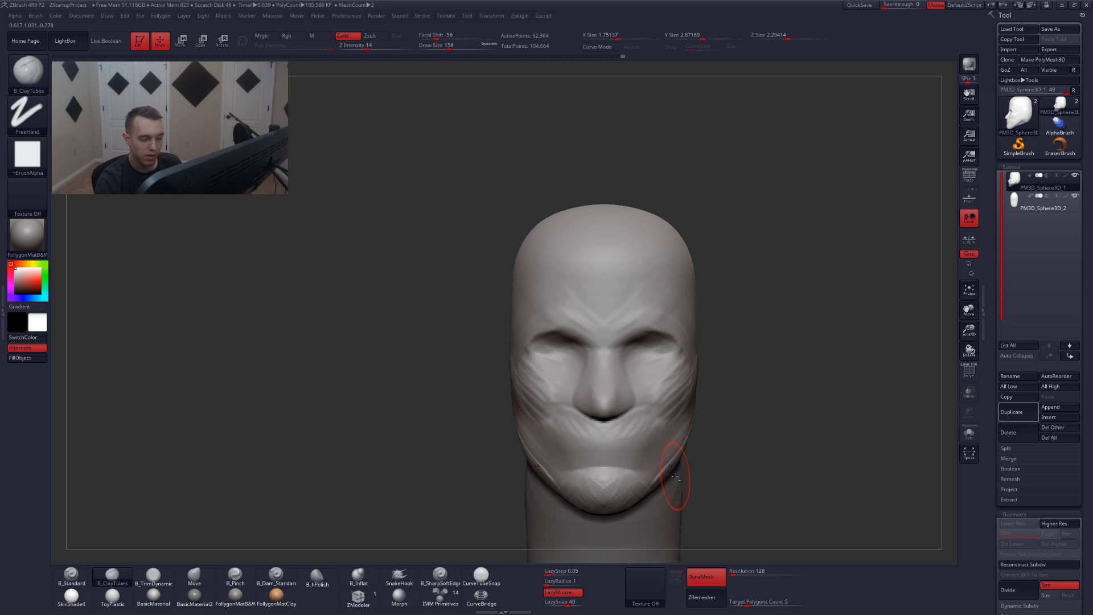
- Build up the mouth area between the nose and the chin, out to the cheeks, with the ClayTubes brush
left_click_drag(595, 465, 592, 470)
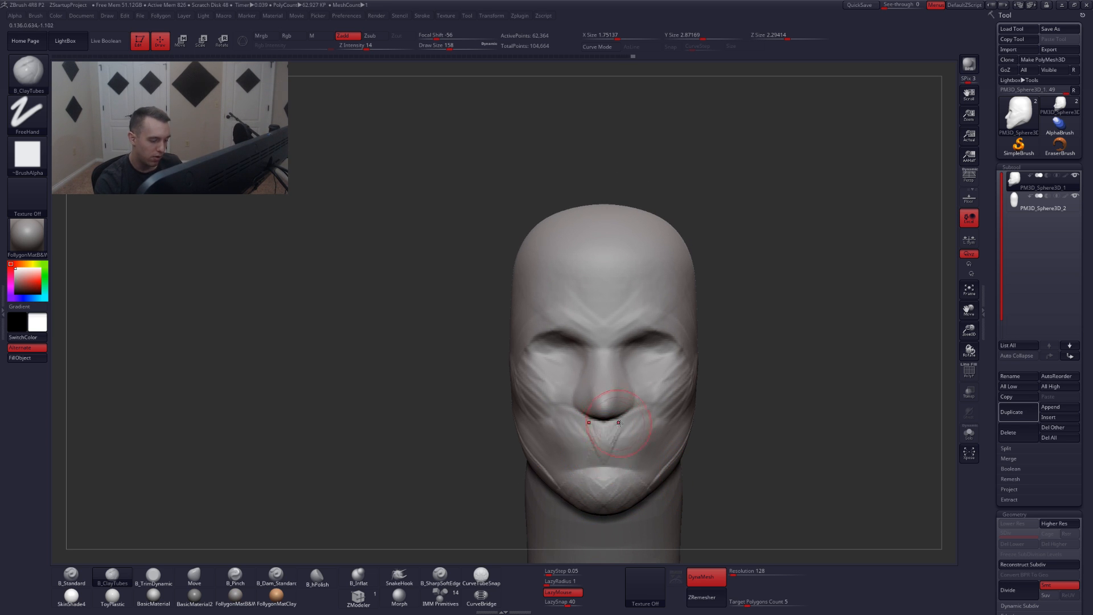
mouse_move(615, 428)
left_mouse_down()
mouse_move(604, 460)
mouse_move(644, 457)
left_mouse_up()
mouse_move(604, 449)
right_mouse_down()
mouse_move(622, 456)
mouse_move(624, 435)
mouse_move(636, 447)
mouse_move(587, 435)
mouse_move(613, 459)
right_mouse_up()
mouse_move(657, 441)
left_mouse_down()
mouse_move(681, 431)
mouse_move(677, 441)
mouse_move(696, 422)
left_mouse_up()
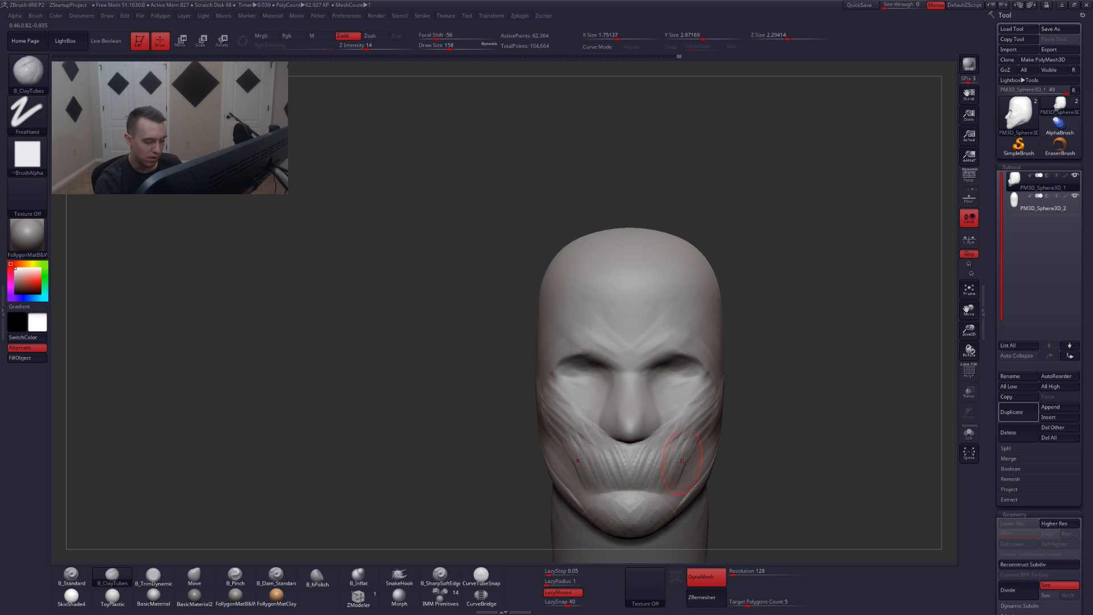
left_click_drag(654, 474, 680, 470)
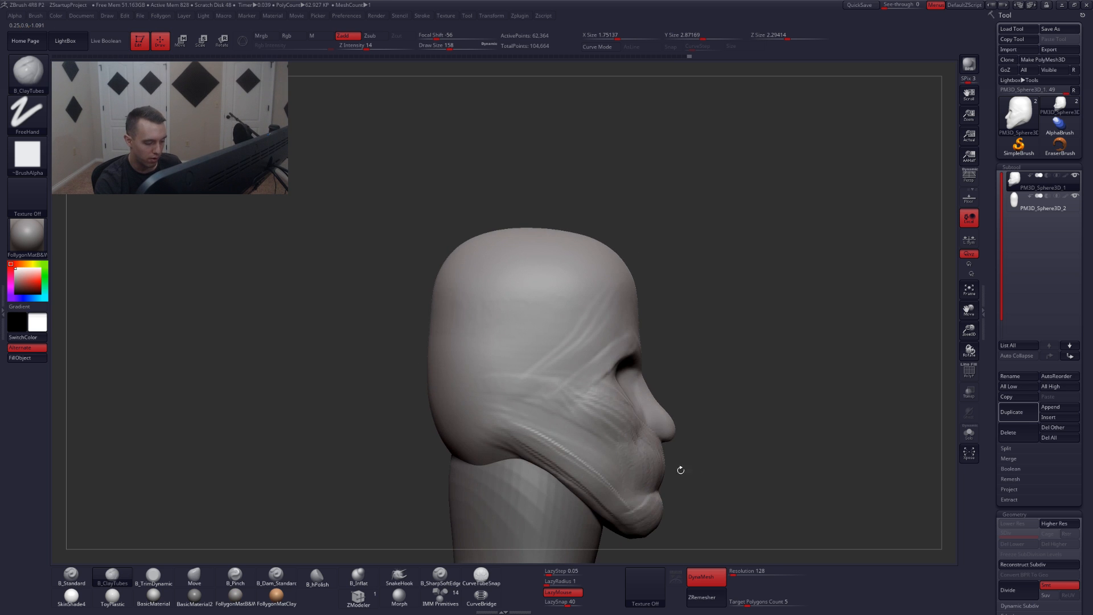
right_click_drag(659, 444, 695, 425)
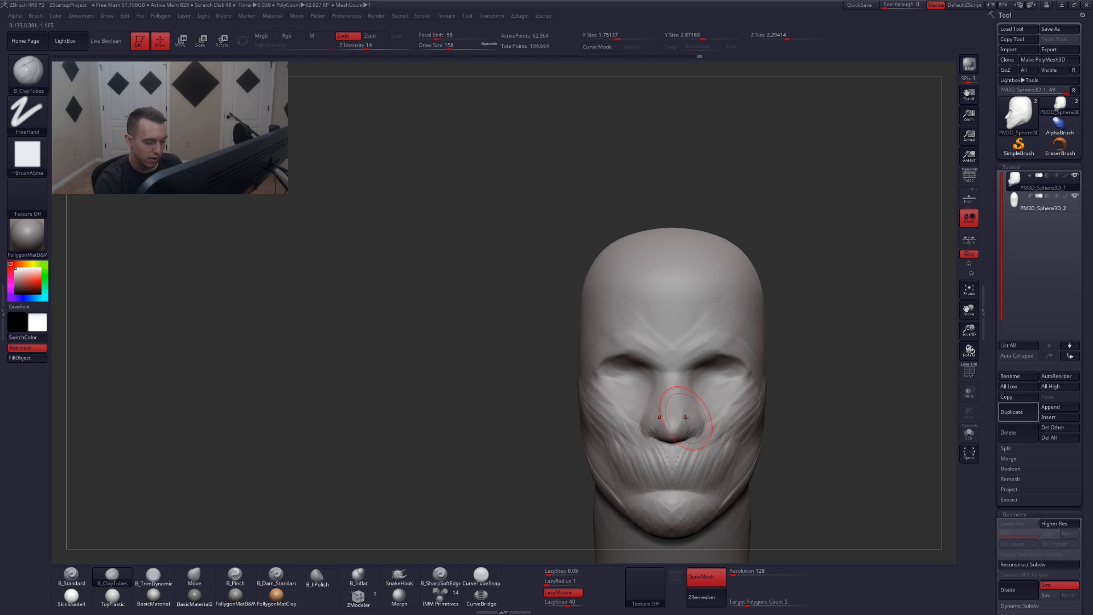
- Widen and shape the nostril wings with the Move brush at draw sizes 158, 101 and 177
key("b")
key("m")
key("v")
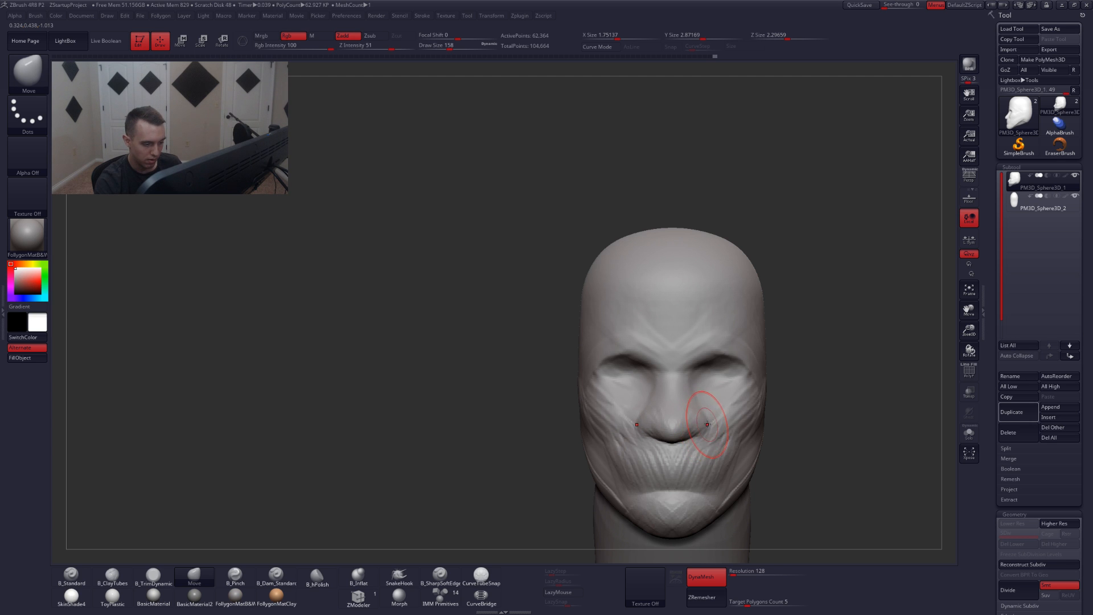
key("space")
left_click_drag(708, 425, 698, 425)
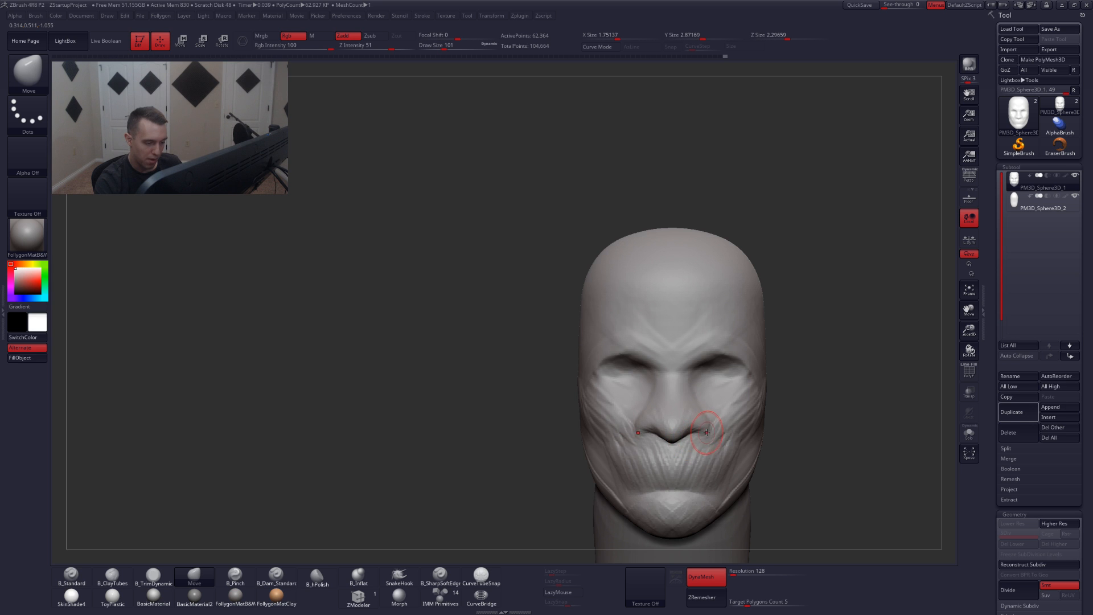
mouse_move(706, 432)
right_mouse_down()
mouse_move(689, 440)
mouse_move(710, 429)
mouse_move(707, 445)
right_mouse_up()
key("space")
left_click_drag(707, 443, 717, 424)
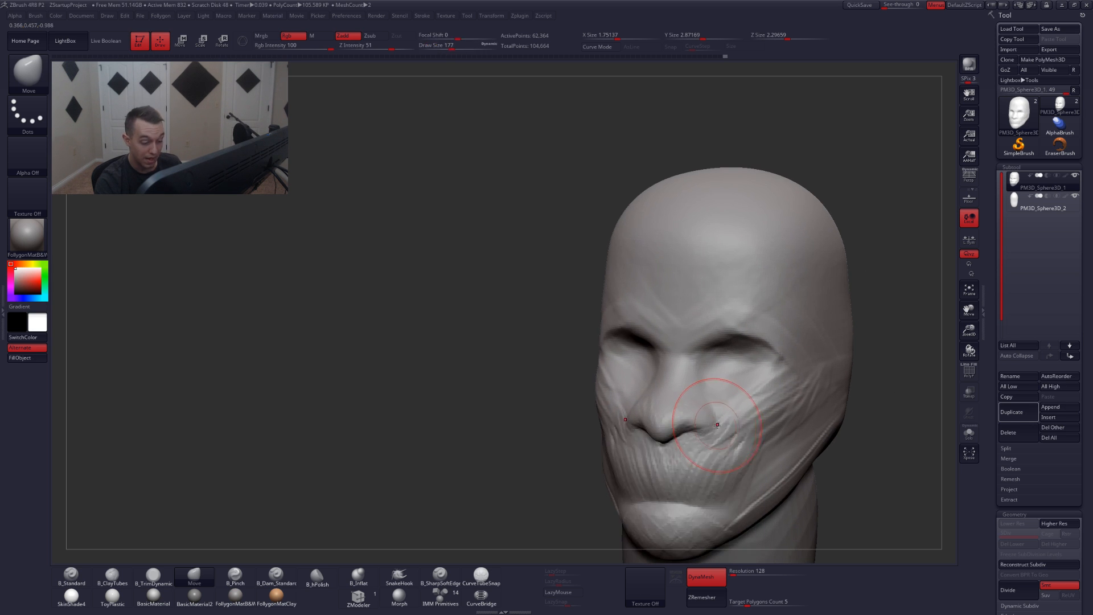
- Build up the nostril wings and the inner cheeks next to them with the ClayTubes brush at draw size 94
key("space")
key("2")
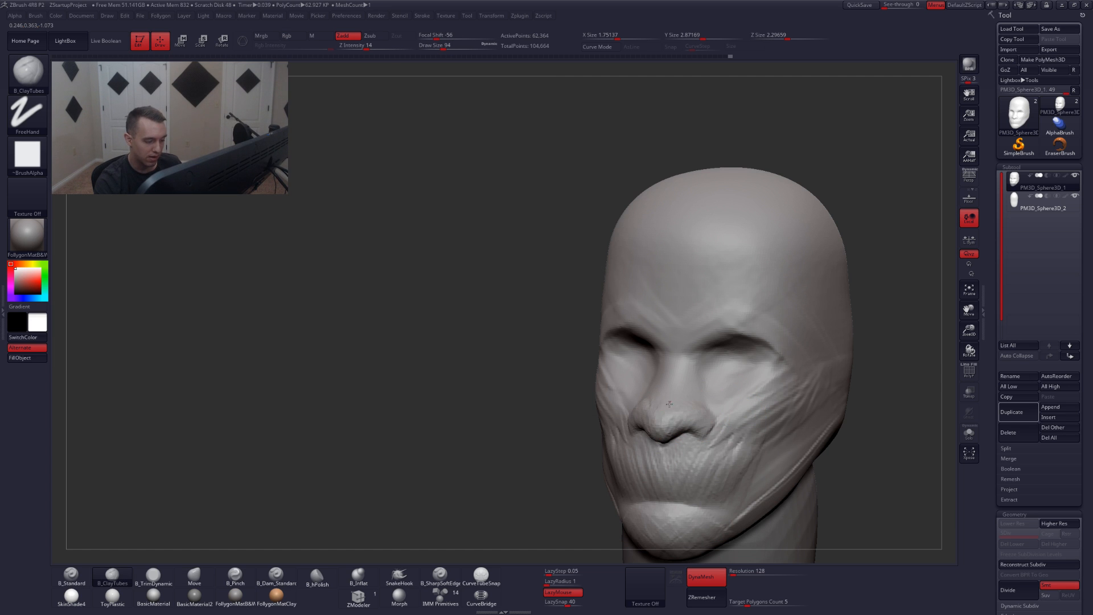
left_click_drag(670, 420, 683, 427)
right_click_drag(711, 429, 697, 416, "shift")
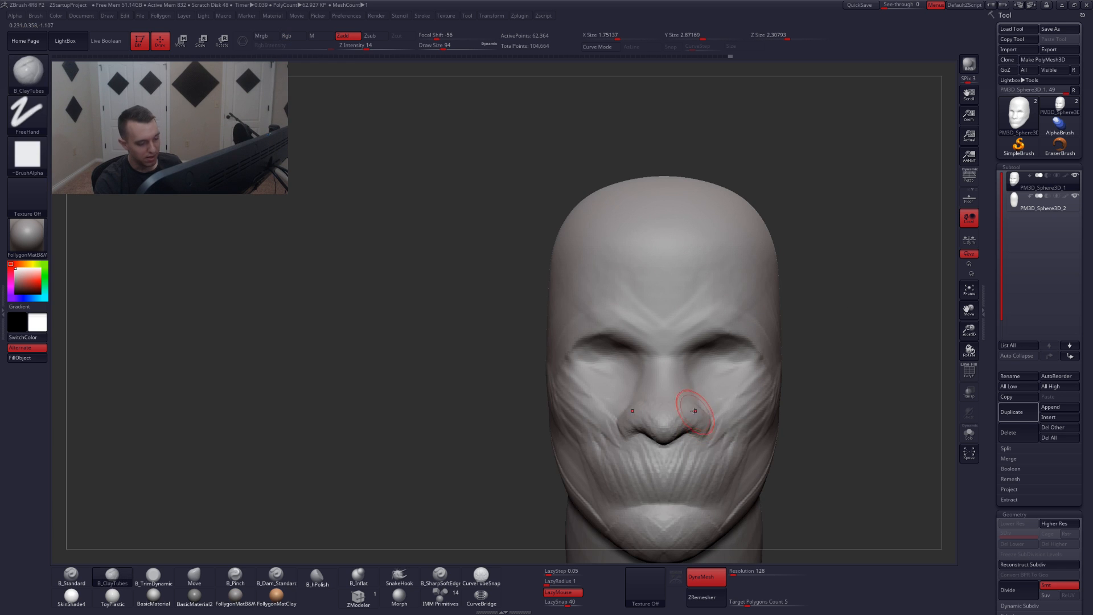
left_click_drag(718, 431, 750, 411)
key("space")
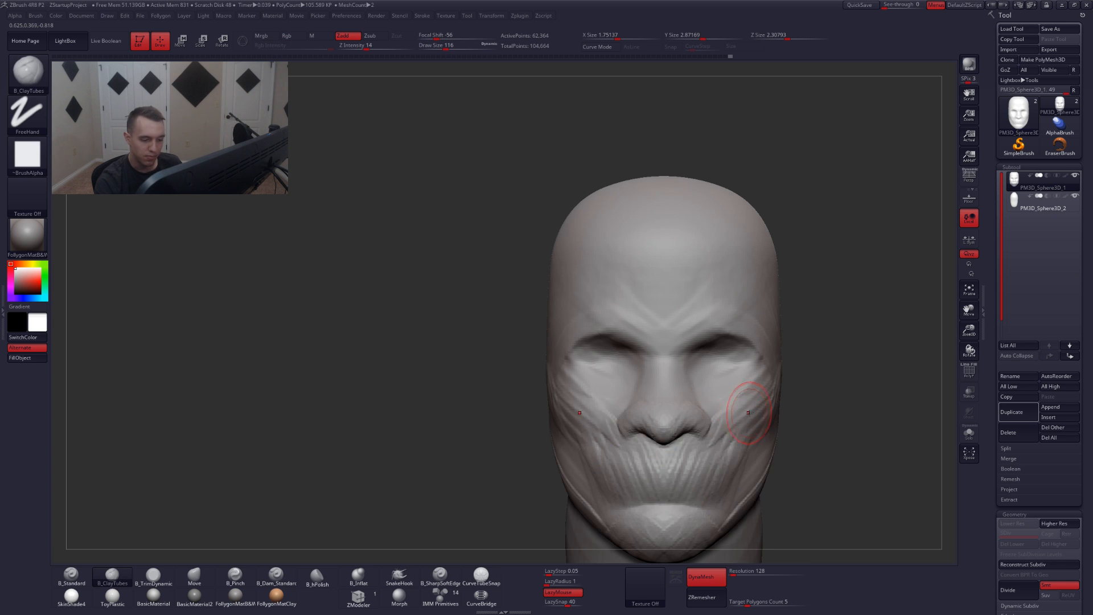
- Build up the cheeks between the eye sockets and the mouth with the ClayTubes brush at draw size 94
right_click_drag(749, 411, 715, 422, "ctrl")
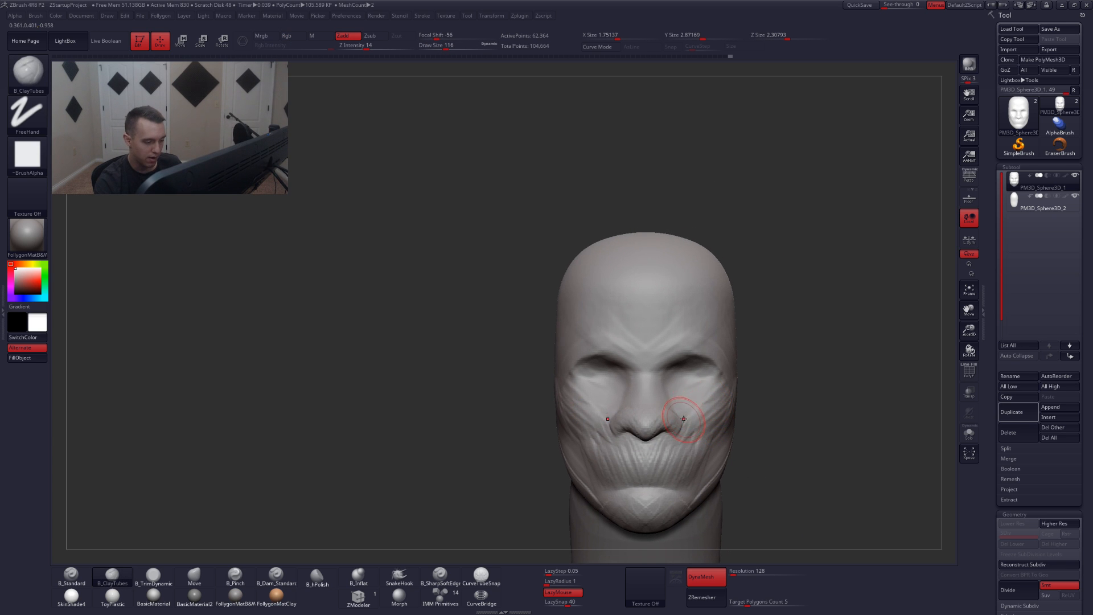
key("space")
key("4")
key("space")
left_click_drag(678, 425, 680, 433)
key("b")
key("c")
key("t")
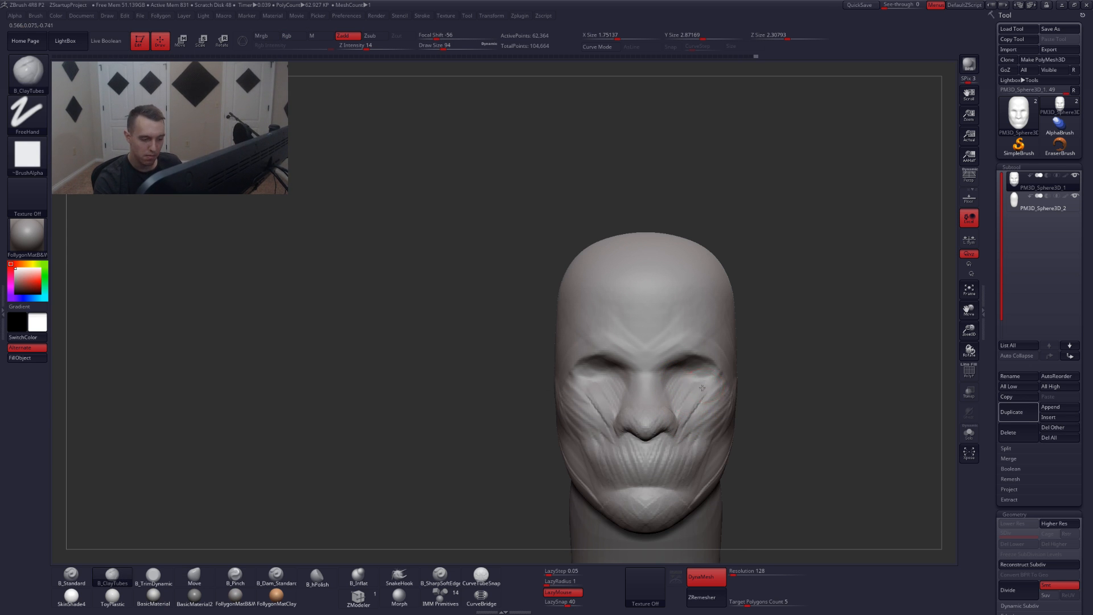
mouse_move(703, 388)
left_mouse_down()
mouse_move(694, 421)
mouse_move(709, 436)
mouse_move(723, 406)
mouse_move(699, 422)
mouse_move(712, 433)
left_mouse_up()
key("space")
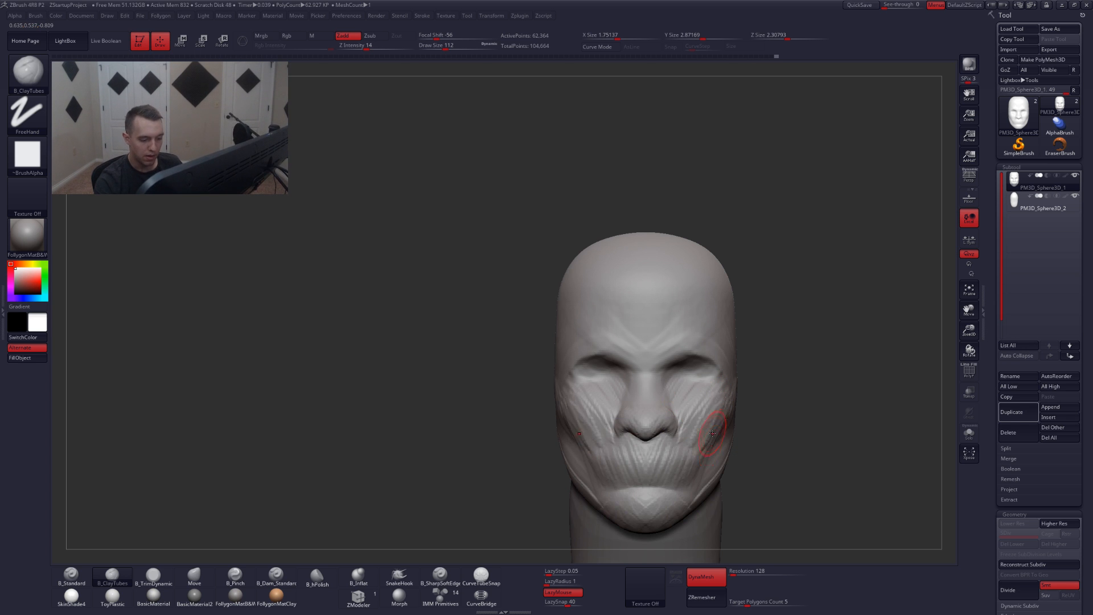
- Fill out the outer sides of the cheeks with the ClayTubes brush at draw size 112
right_click_drag(712, 433, 699, 447)
mouse_move(728, 432)
left_mouse_down()
mouse_move(727, 409)
mouse_move(722, 431)
left_mouse_up()
right_click_drag(716, 411, 751, 420, "shift")
key("space")
left_click_drag(724, 395, 732, 395)
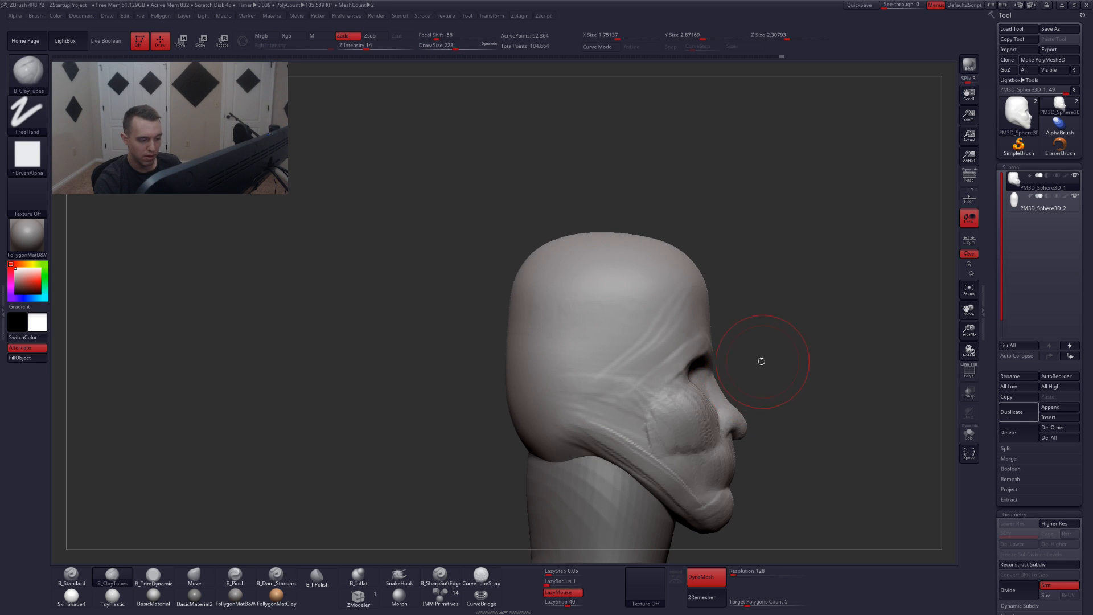
- Push the face back in profile view with the Move brush at draw size 508
right_click_drag(760, 385, 719, 383, "ctrl")
key("b")
key("m")
key("v")
key("space")
left_click_drag(710, 422, 734, 422)
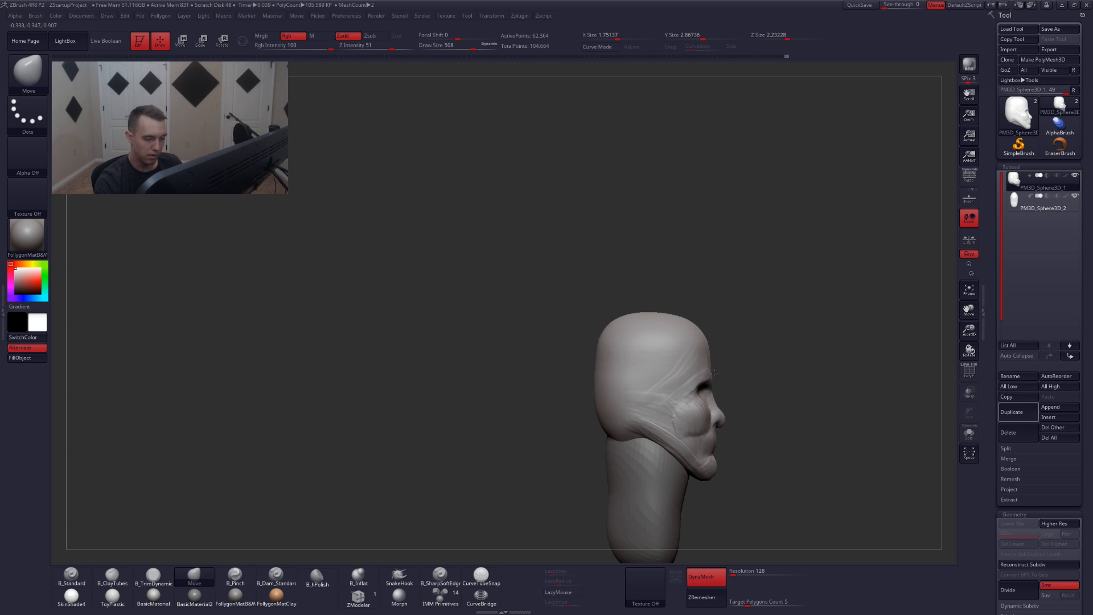
- Widen the sides of the head in front view with the Move brush at draw size 559
right_click_drag(723, 388, 675, 410, "shift")
key("space")
left_click_drag(753, 403, 734, 403)
mouse_move(752, 416)
right_mouse_down("alt")
mouse_move(680, 427)
mouse_move(670, 387)
mouse_move(673, 418)
mouse_move(686, 400)
mouse_move(674, 404)
right_mouse_up("alt")
key("space")
left_click_drag(693, 427, 714, 404)
key("space")
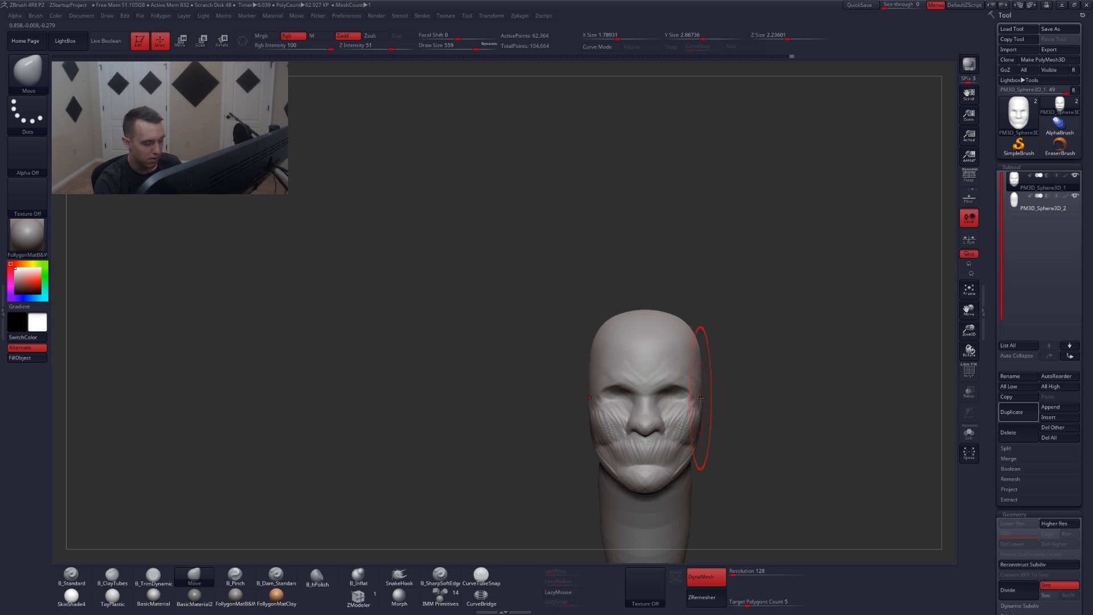
right_click_drag(711, 415, 690, 407, "alt")
key("space")
left_click_drag(690, 406, 675, 405)
- Build up the brow ridges with the ClayTubes brush at draw size 158, and update the head's DynaMesh
right_click_drag(671, 380, 660, 395, "ctrl")
key("2")
key("space")
left_click_drag(654, 393, 629, 393)
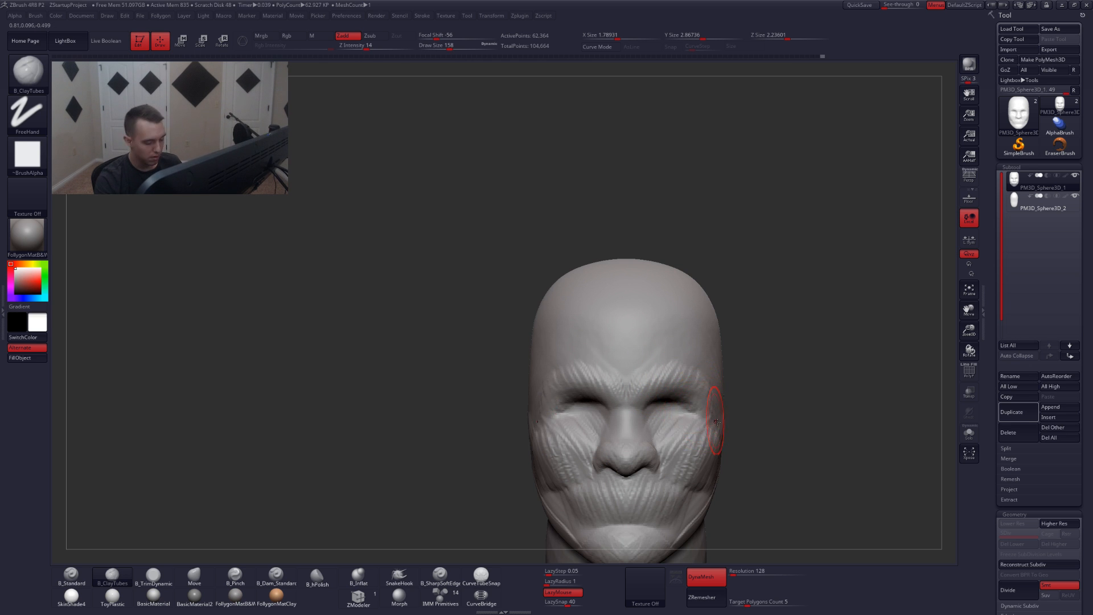
mouse_move(691, 402)
right_mouse_down()
mouse_move(725, 439)
mouse_move(746, 417)
right_mouse_up()
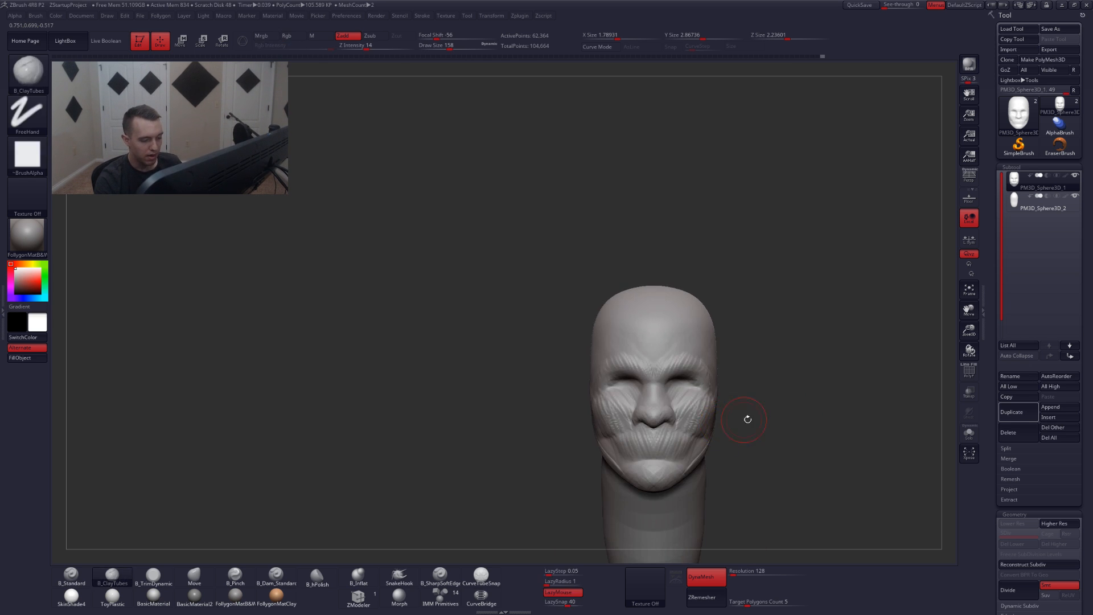
left_click_drag(746, 432, 739, 478, "ctrl")
- Reshape the nose tip and the nostrils in front view with the Move brush at draw sizes 187 and 140
mouse_move(693, 426)
right_mouse_down("alt")
mouse_move(699, 434)
mouse_move(666, 443)
right_mouse_up("alt")
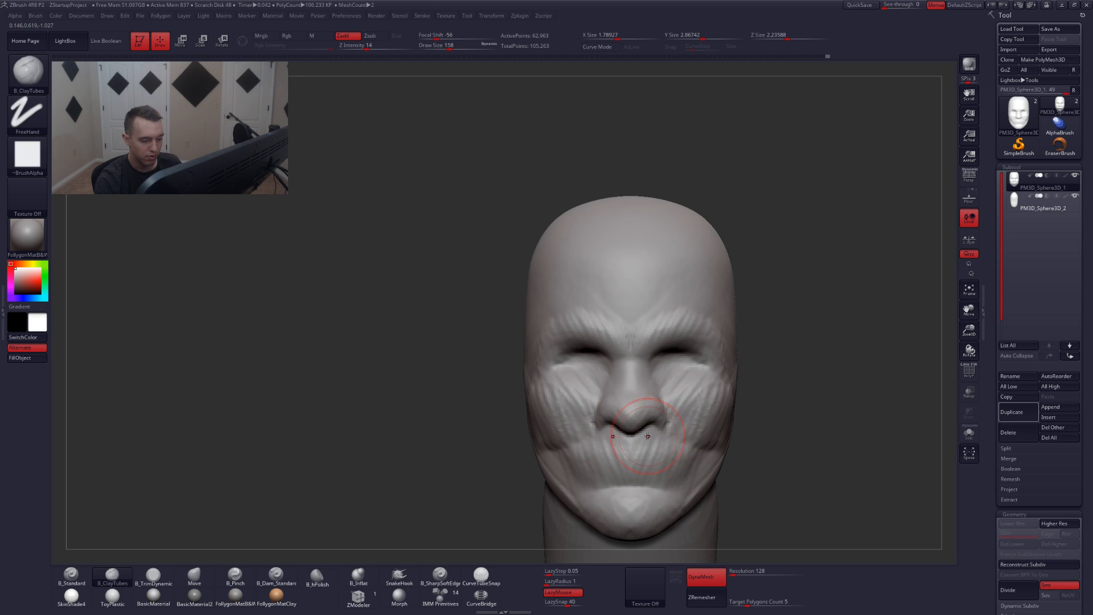
key("space")
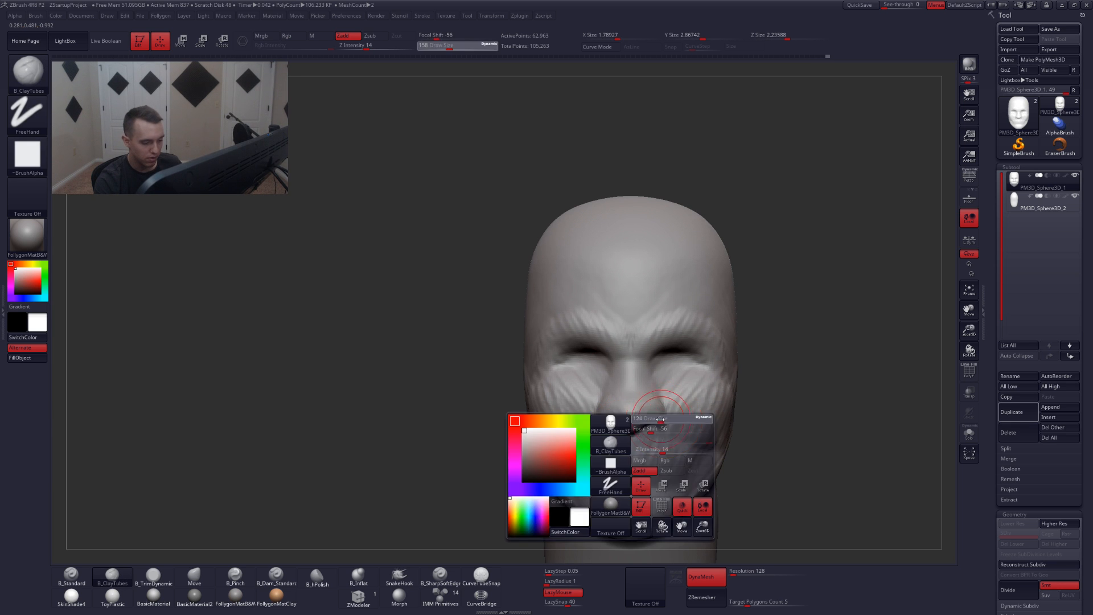
key("b")
key("m")
key("v")
key("space")
left_click(643, 431)
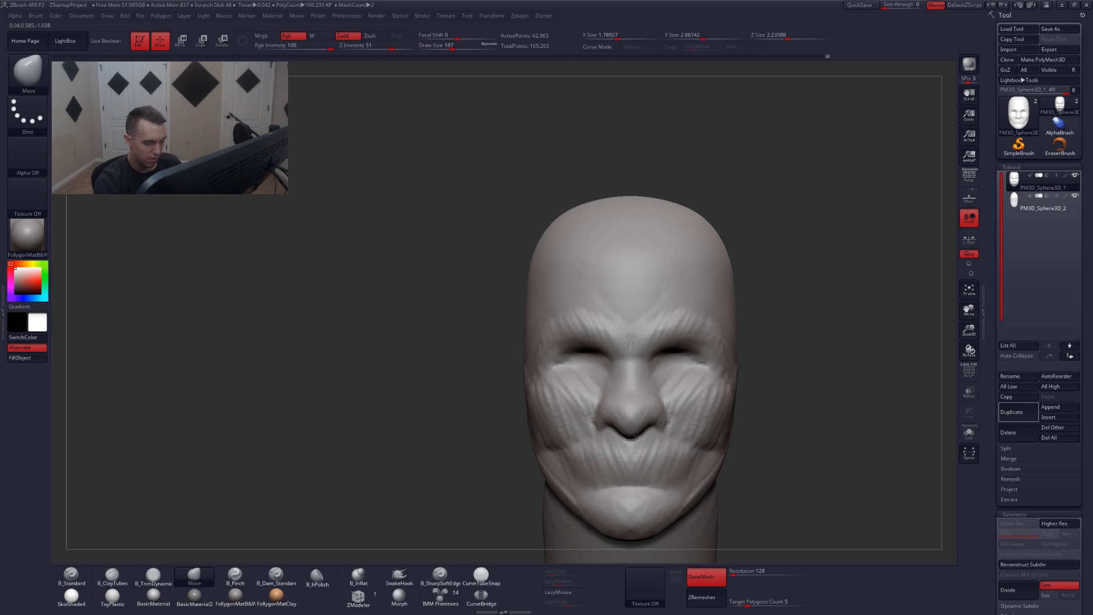
key("space")
left_click(664, 428)
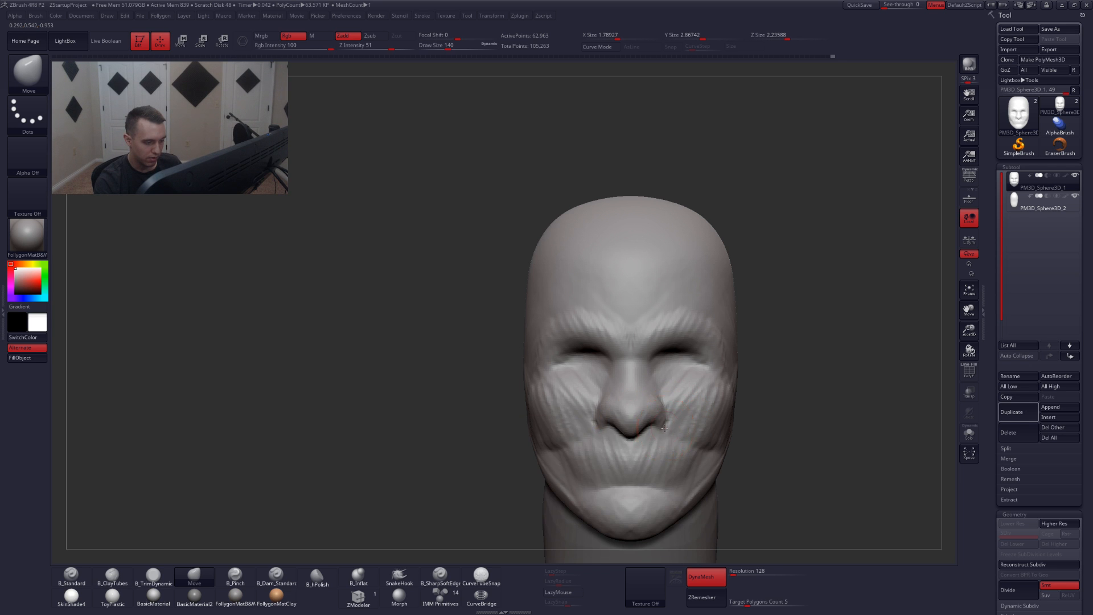
- Pull the nose tip forward in profile, and reshape the brow and forehead with the Move brush at draw size 422
right_click_drag(663, 439, 681, 419, "shift")
left_click_drag(680, 416, 685, 413)
key("space")
left_click(686, 420)
key("space")
left_click(664, 334)
left_click_drag(663, 327, 673, 326)
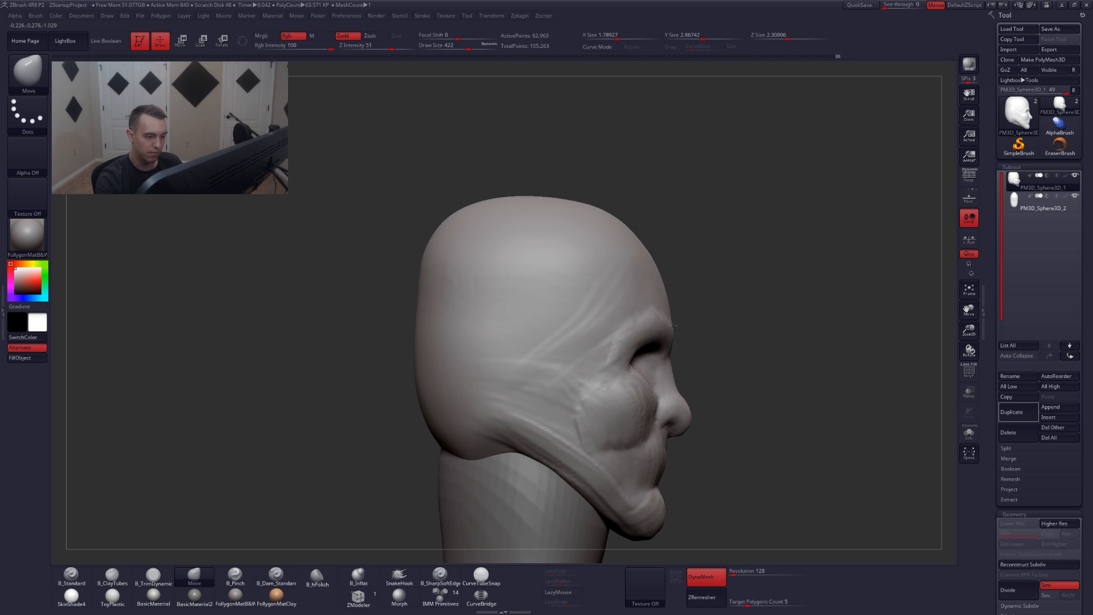
left_click_drag(653, 263, 659, 255)
- Extend the back of the skull outward in profile view with a larger Move brush
right_click_drag(654, 258, 571, 313, "ctrl")
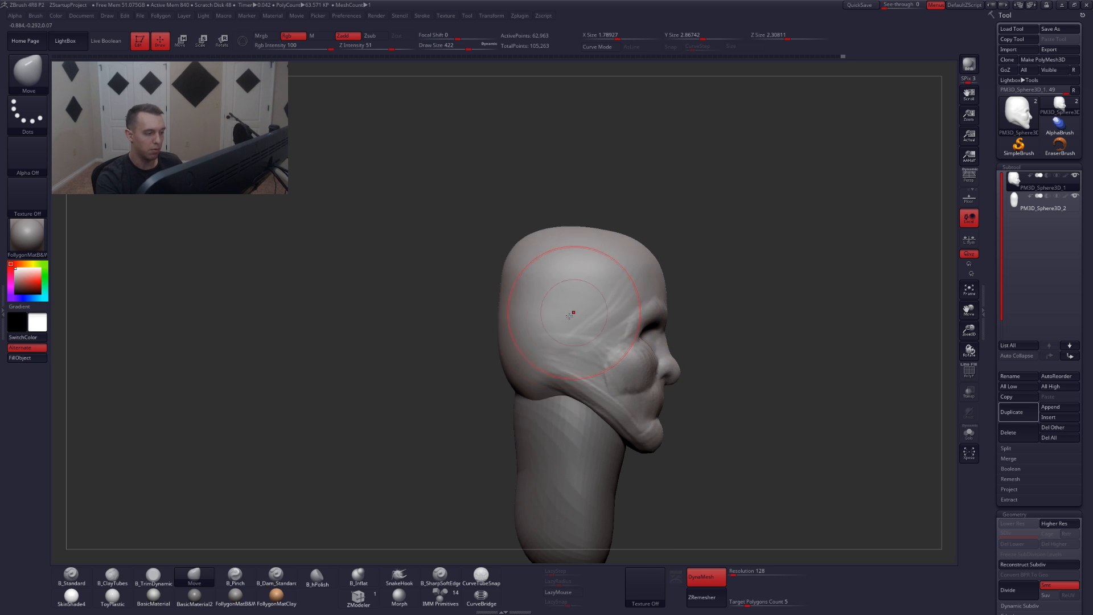
key("space")
left_click(562, 324)
left_click_drag(496, 312, 482, 308)
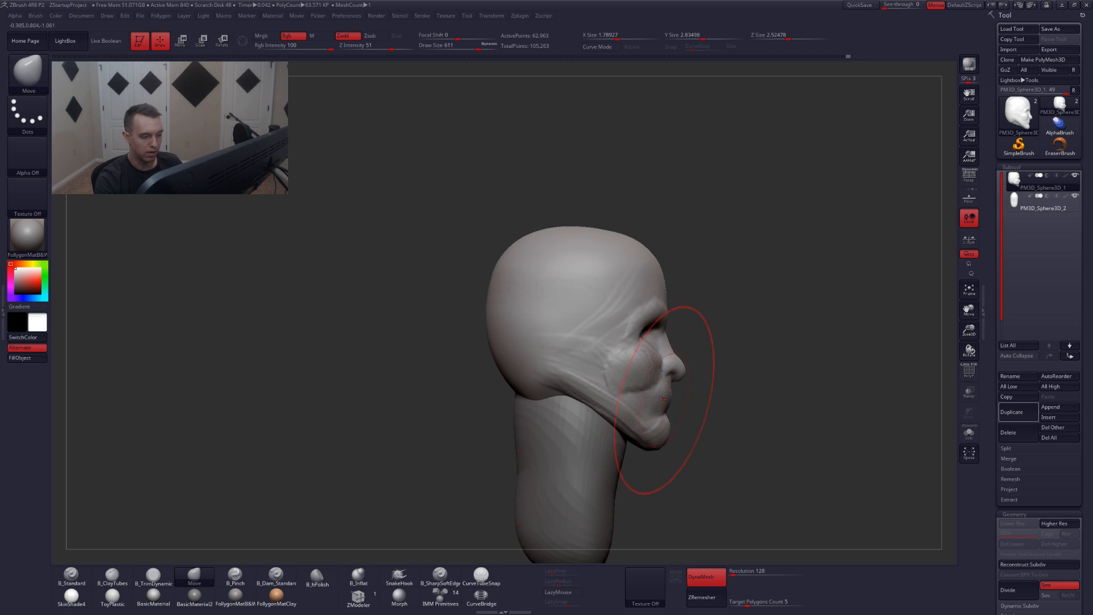
- Fill out the cheeks beside the nose with the ClayTubes brush at draw size 167
right_click_drag(666, 312, 585, 342)
key("space")
left_click_drag(728, 347, 706, 347)
right_click_drag(716, 367, 658, 398, "alt")
key("space")
left_click_drag(674, 415, 671, 415)
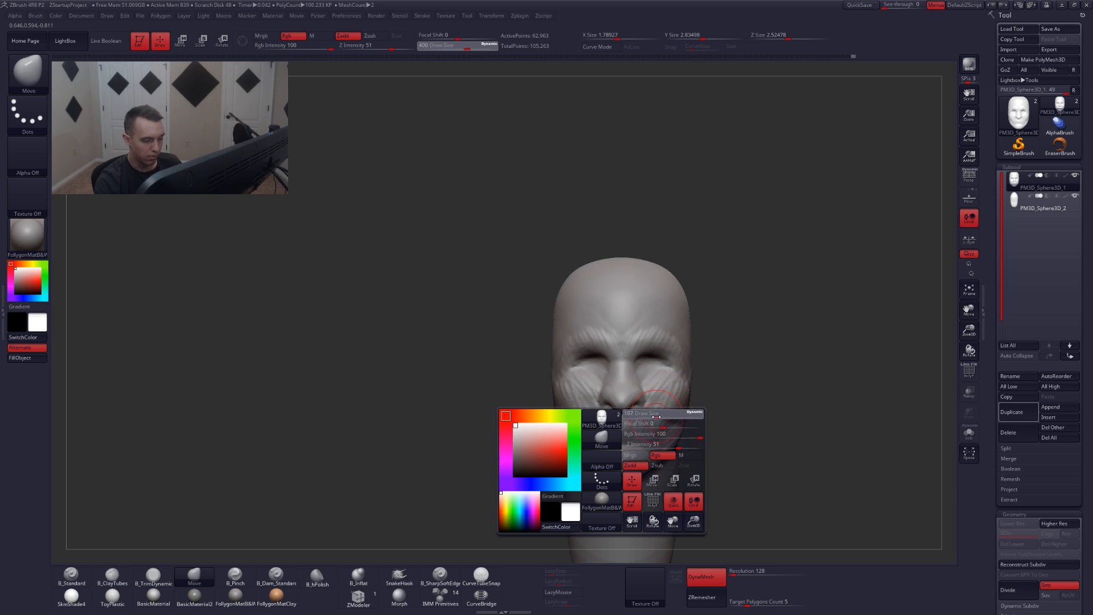
right_click_drag(657, 417, 656, 425)
key("b")
key("c")
key("t")
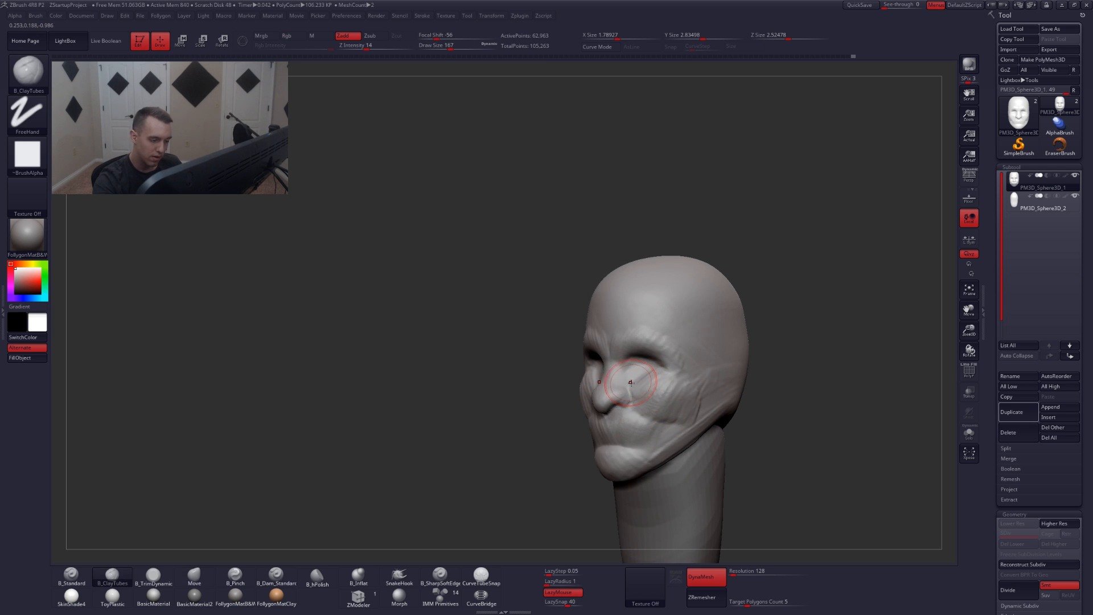
left_click_drag(661, 405, 651, 424)
mouse_move(626, 376)
left_mouse_down()
mouse_move(692, 439)
mouse_move(686, 414)
left_mouse_up()
- Smooth the cheeks, and build up the rounded mouth area under the nose with the ClayTubes brush at draw size 112
key("space")
key("shift")
mouse_move(637, 412)
right_mouse_down("shift")
mouse_move(685, 407)
mouse_move(691, 454)
mouse_move(694, 442)
right_mouse_up("shift")
key("space")
mouse_move(646, 441)
left_mouse_down()
mouse_move(630, 437)
mouse_move(651, 438)
mouse_move(637, 415)
mouse_move(670, 418)
left_mouse_up()
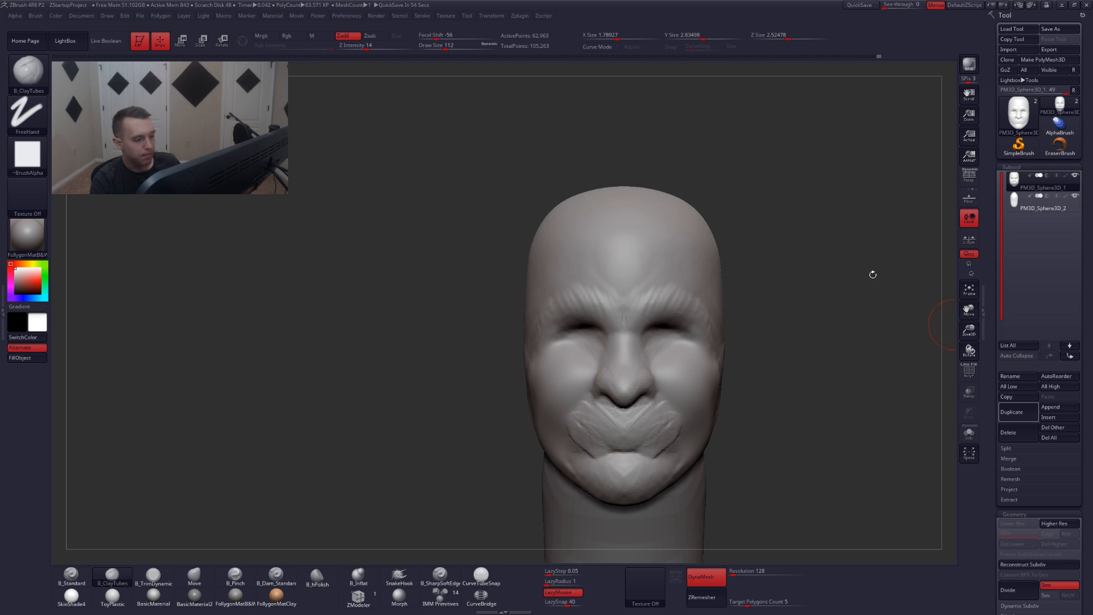
left_click_drag(805, 334, 830, 360, "alt")
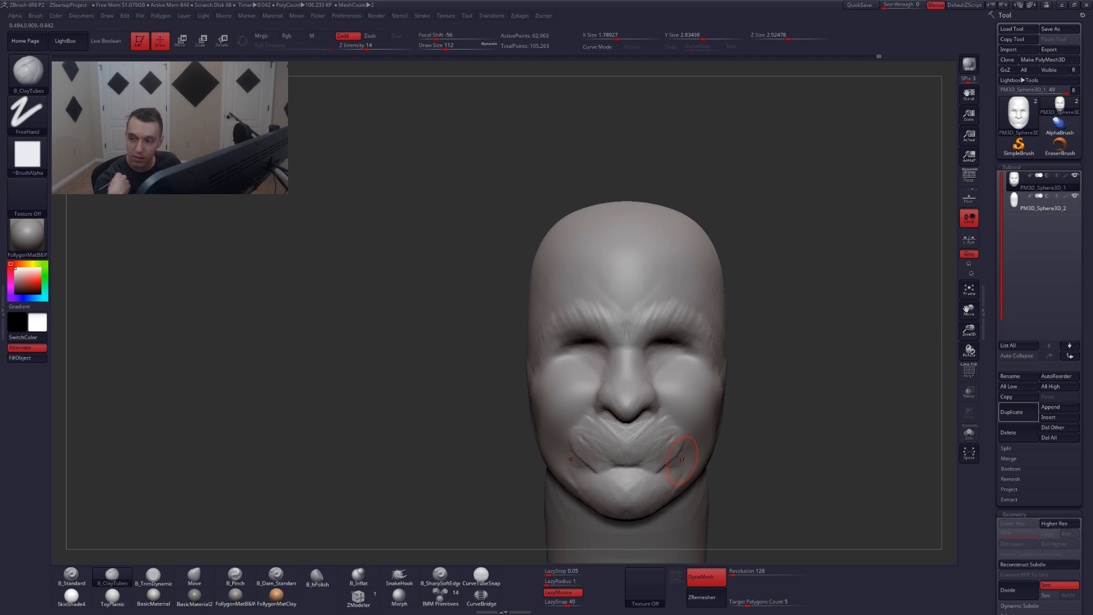
- Pull the nose tip slightly forward and up in profile with the Move brush at draw size 145
key("b")
key("m")
key("v")
mouse_move(640, 433)
right_mouse_down()
mouse_move(654, 425)
mouse_move(635, 418)
mouse_move(647, 401)
mouse_move(654, 409)
right_mouse_up()
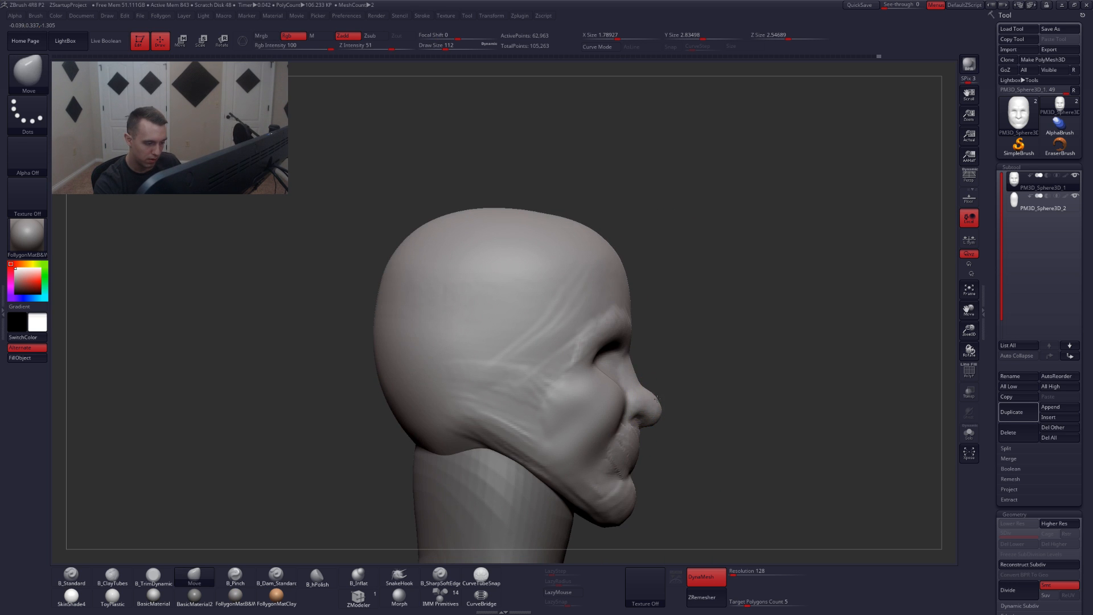
key("bracketright")
left_click_drag(656, 413, 661, 410)
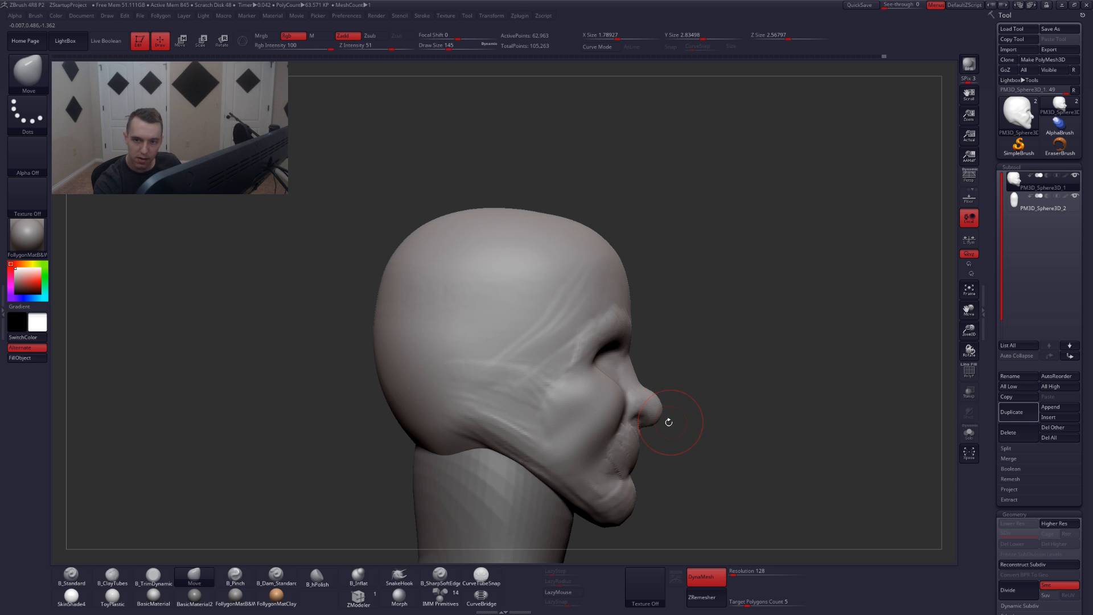
- Build up the nose bridge with the ClayTubes brush, and flatten it with the TrimDynamic brush at draw size 145
right_click_drag(668, 422, 644, 415)
key("b")
key("c")
key("t")
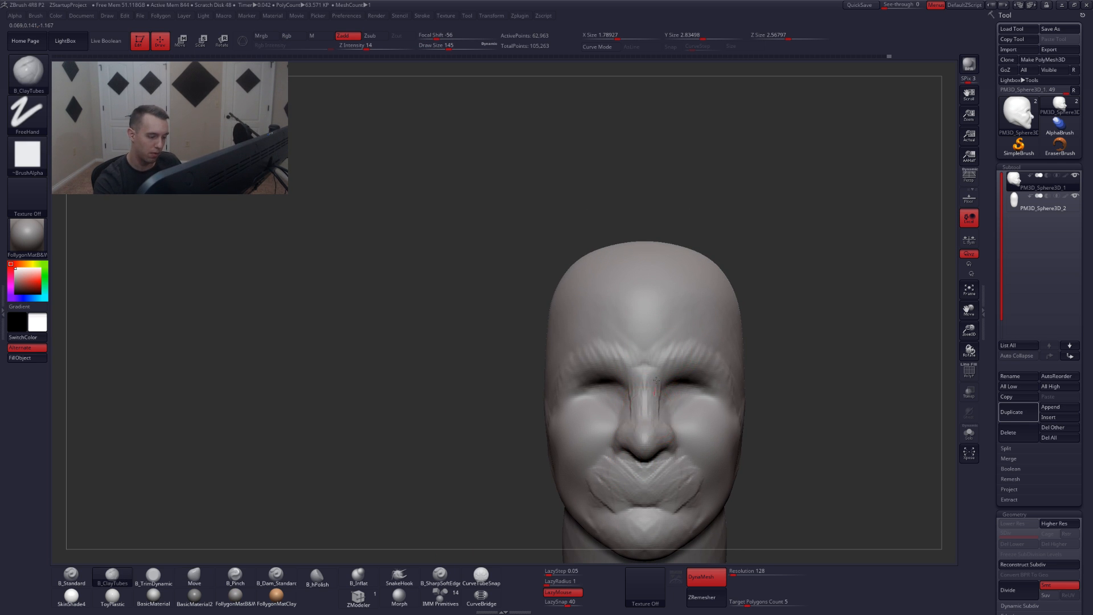
key("b")
key("t")
key("d")
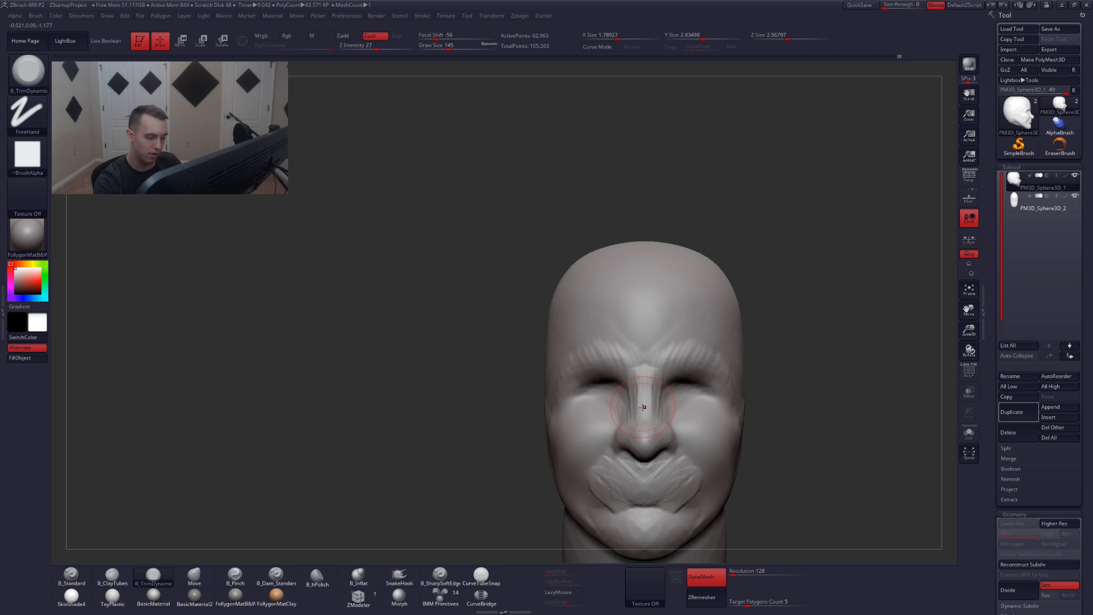
left_click_drag(646, 369, 645, 388)
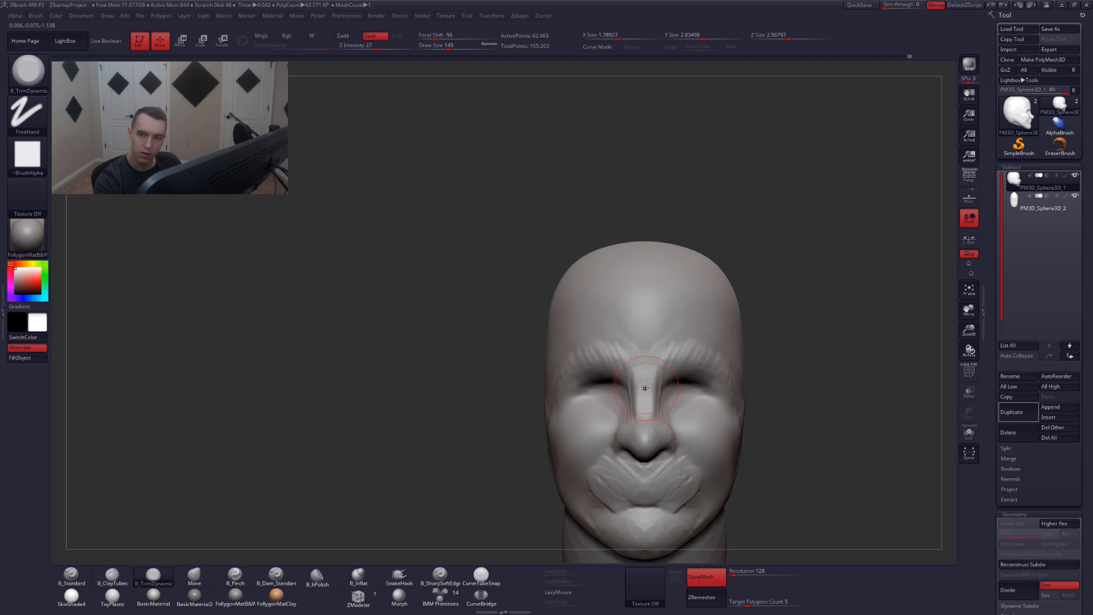
- Refine the nose bridge in profile with the Move brush and its sides with the ClayTubes brush at draw size 145
left_click_drag(797, 381, 672, 404)
key("b")
key("m")
key("v")
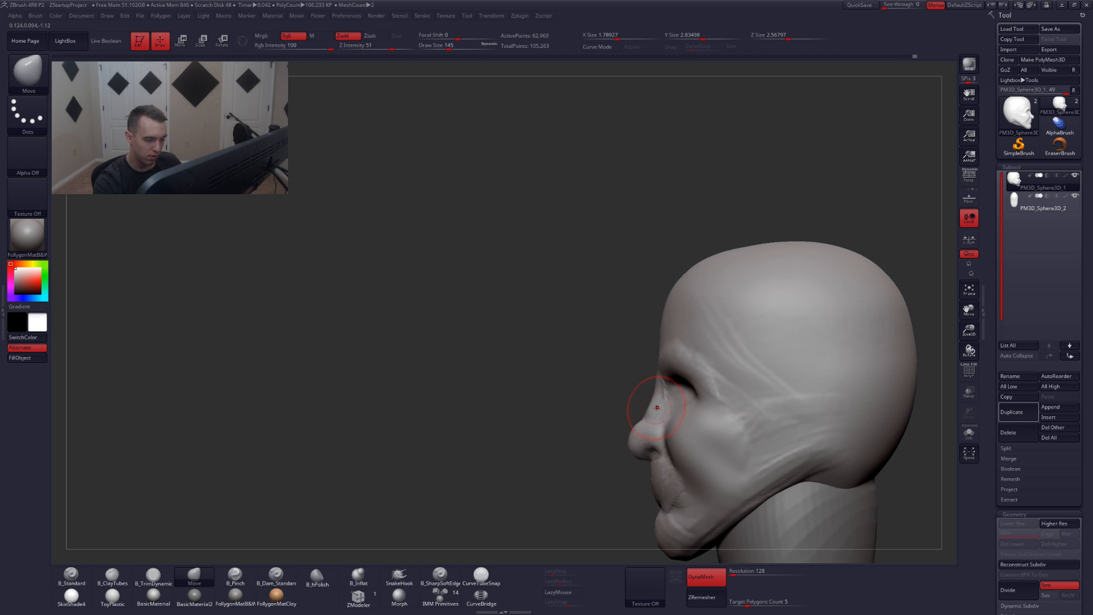
left_click_drag(598, 404, 691, 396)
key("b")
key("c")
key("t")
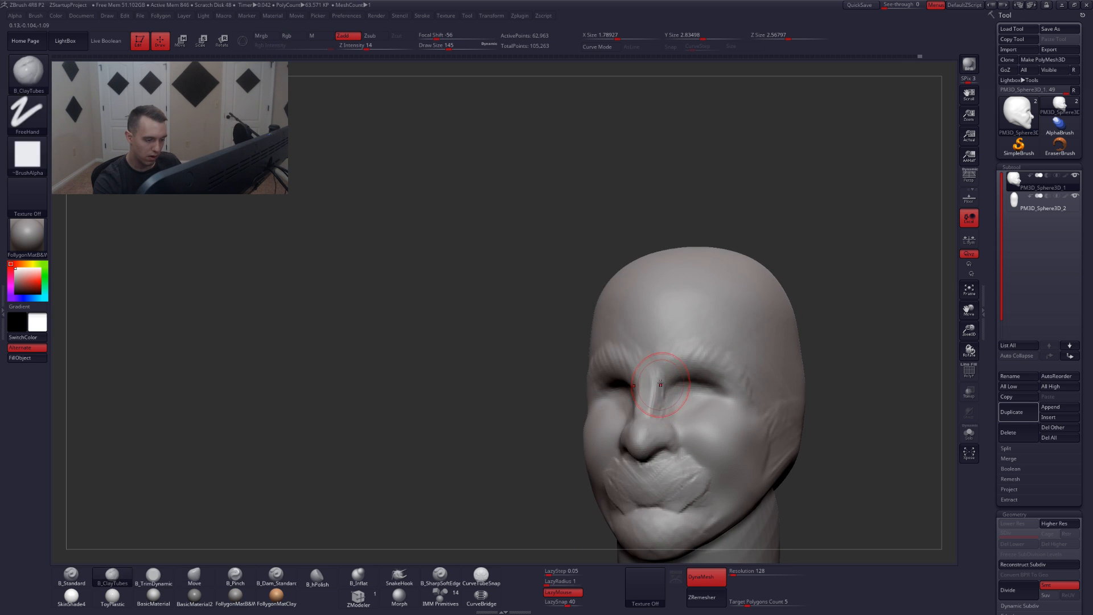
right_click_drag(686, 393, 721, 387, "shift")
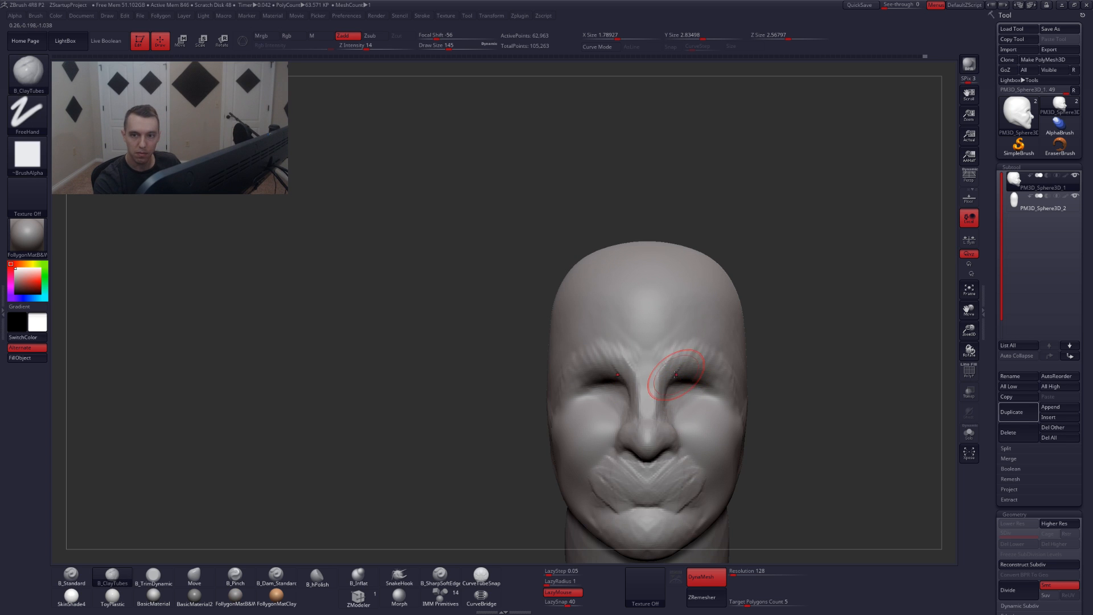
- Build up the brows down over the eyes with the ClayTubes brush, and reshape the eye area with the Move brush at draw size 154
mouse_move(681, 370)
left_mouse_down()
mouse_move(714, 361)
mouse_move(724, 394)
left_mouse_up()
key("b")
key("m")
key("v")
key("space")
key("space")
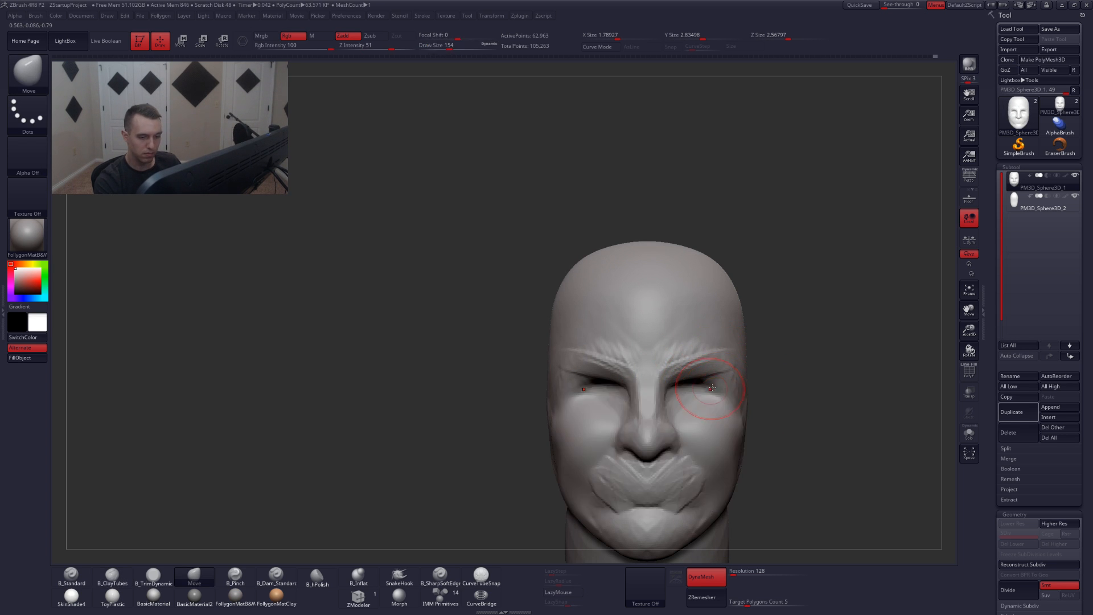
right_click_drag(721, 434, 672, 378, "alt")
left_click(1033, 416)
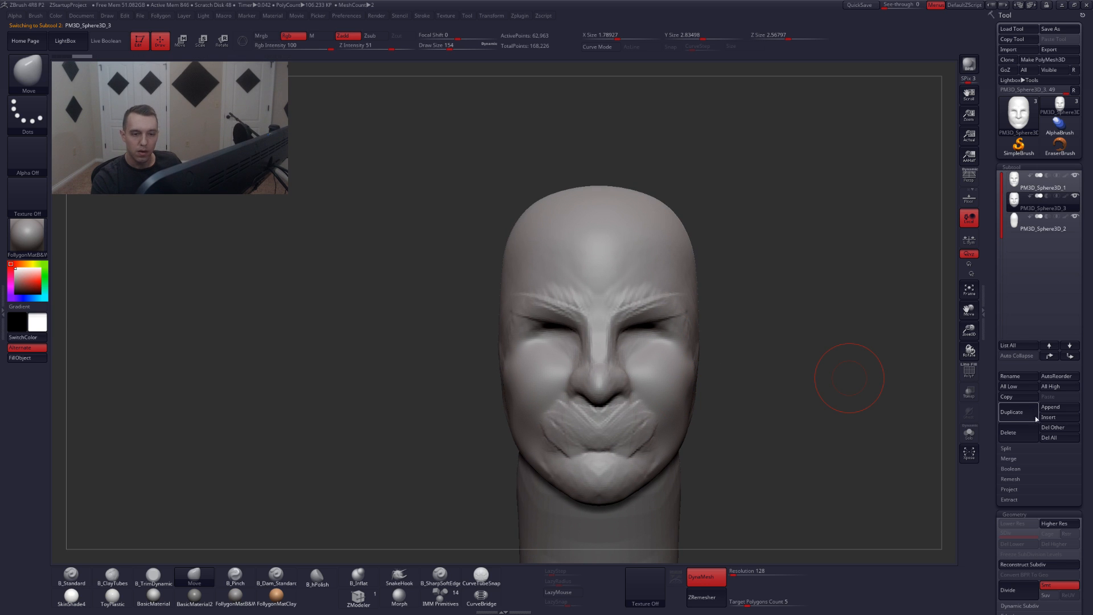
left_click(1016, 434)
left_click(940, 453)
- Append a Sphere3D mesh as a new subtool
left_click(1058, 408)
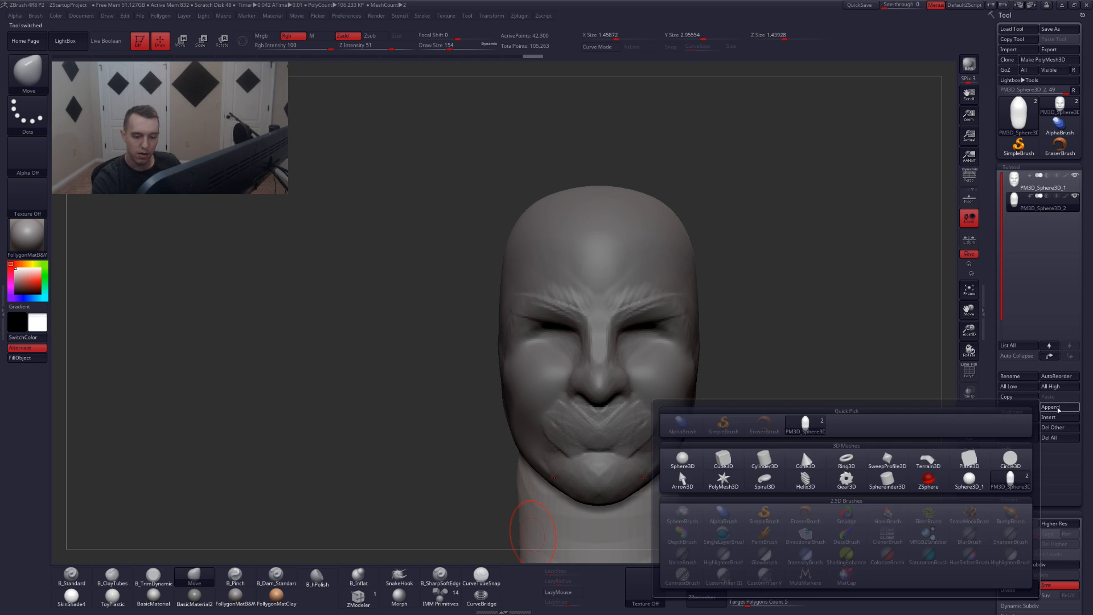
left_click(1059, 413)
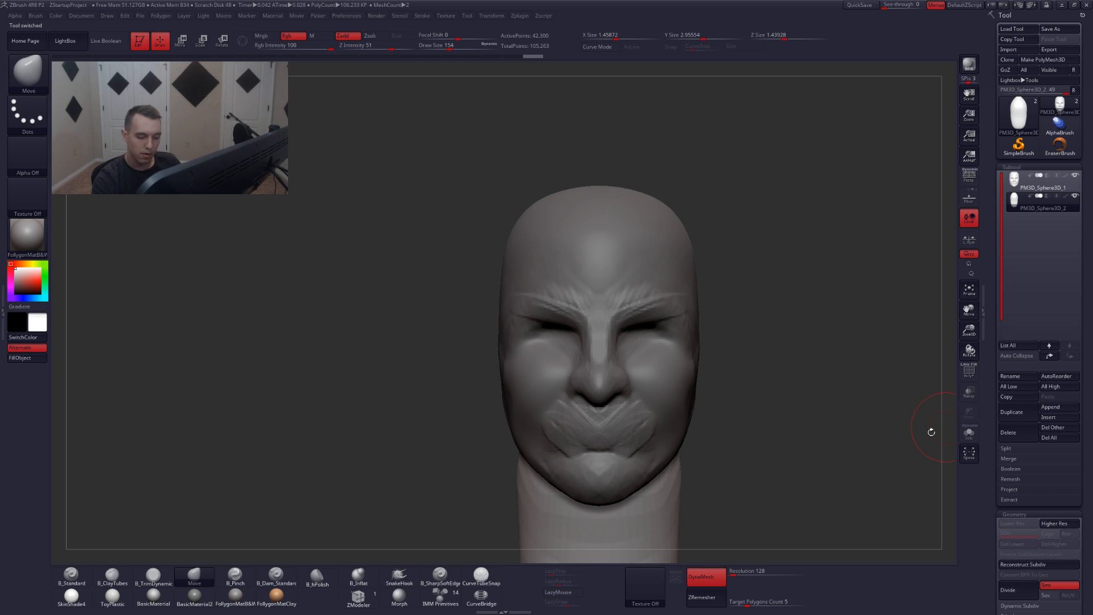
left_click(1048, 410)
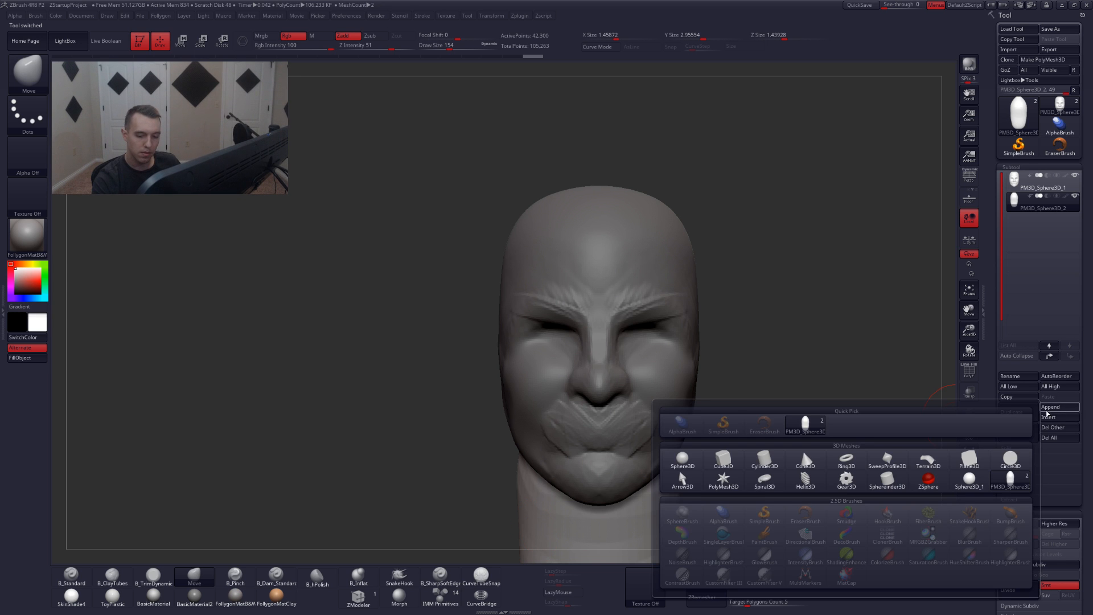
left_click(698, 461)
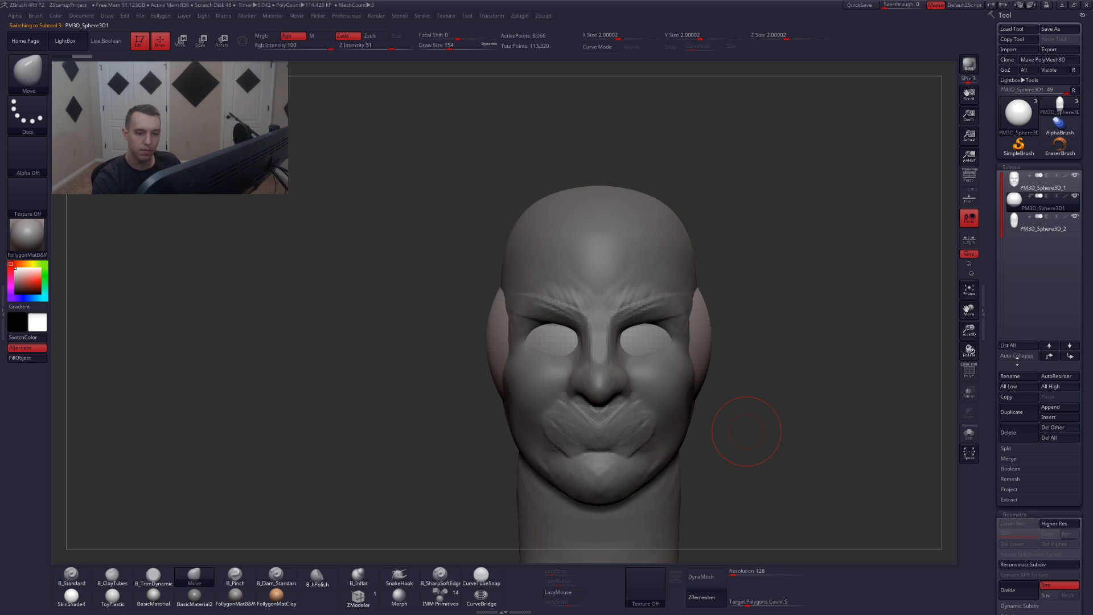
- Turn on the wireframe display and scale the appended sphere uniformly down to a size of about 0.98
key("shift+f")
left_click_drag(757, 370, 889, 370, "shift")
key("e")
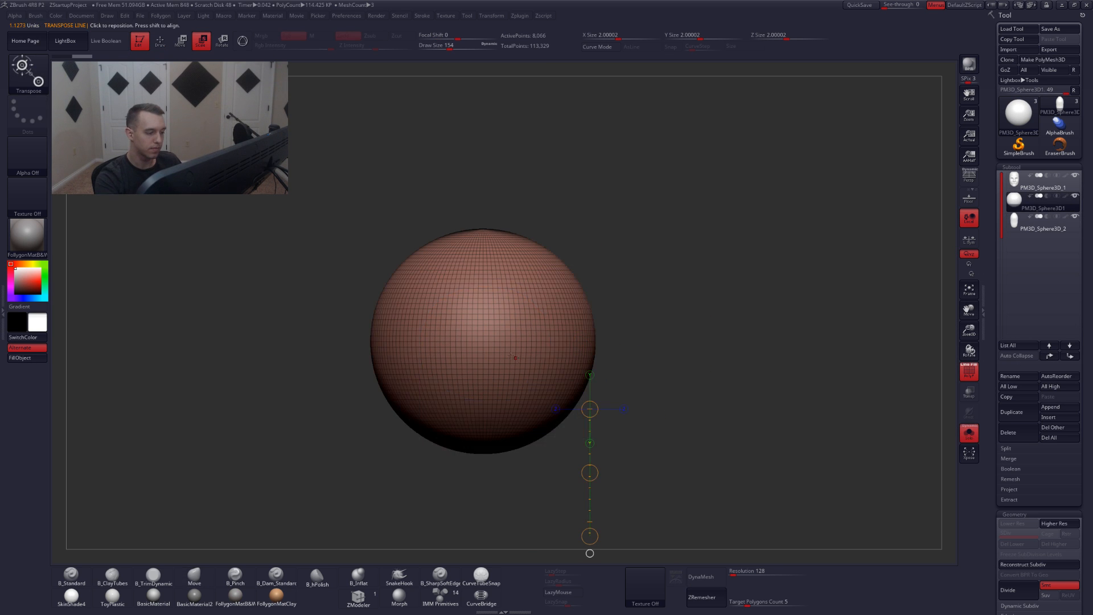
mouse_move(483, 352)
left_mouse_down("shift")
mouse_move(696, 353)
mouse_move(583, 484)
left_mouse_up("shift")
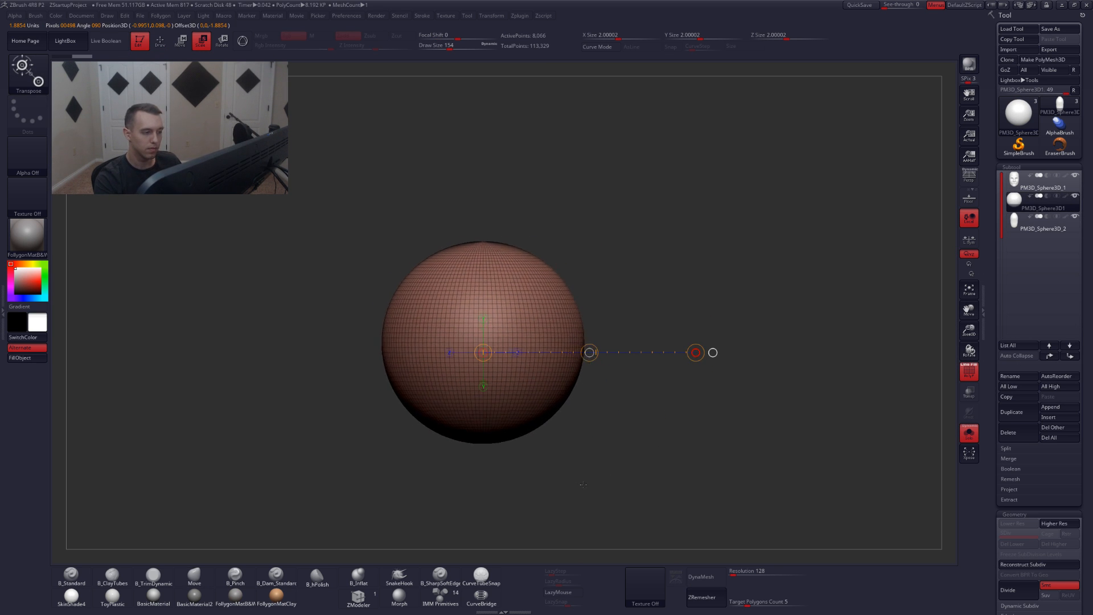
key("r")
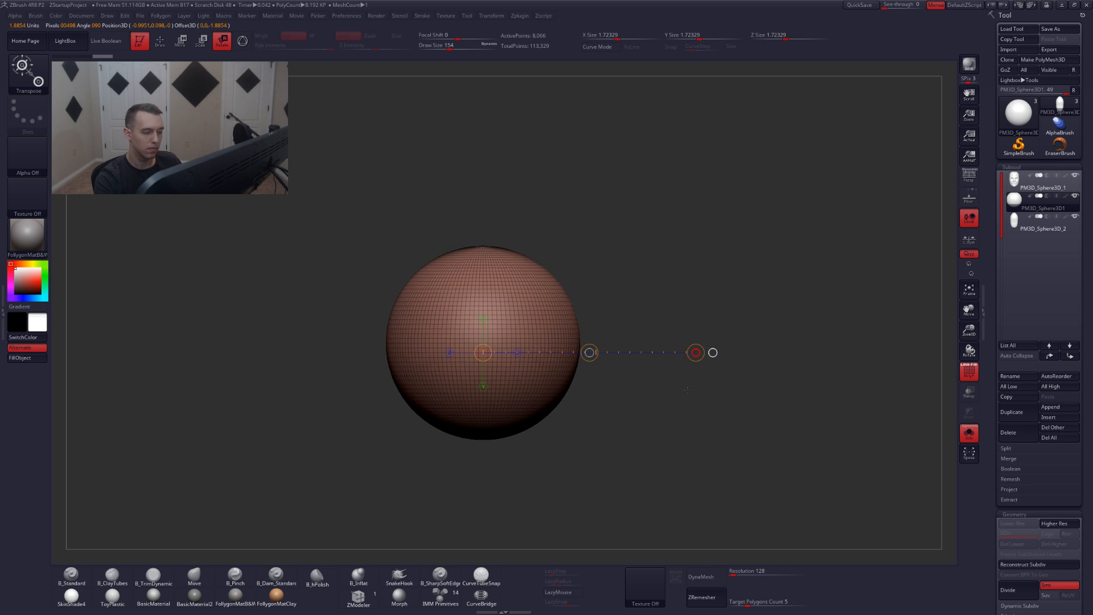
left_click_drag(686, 390, 494, 507)
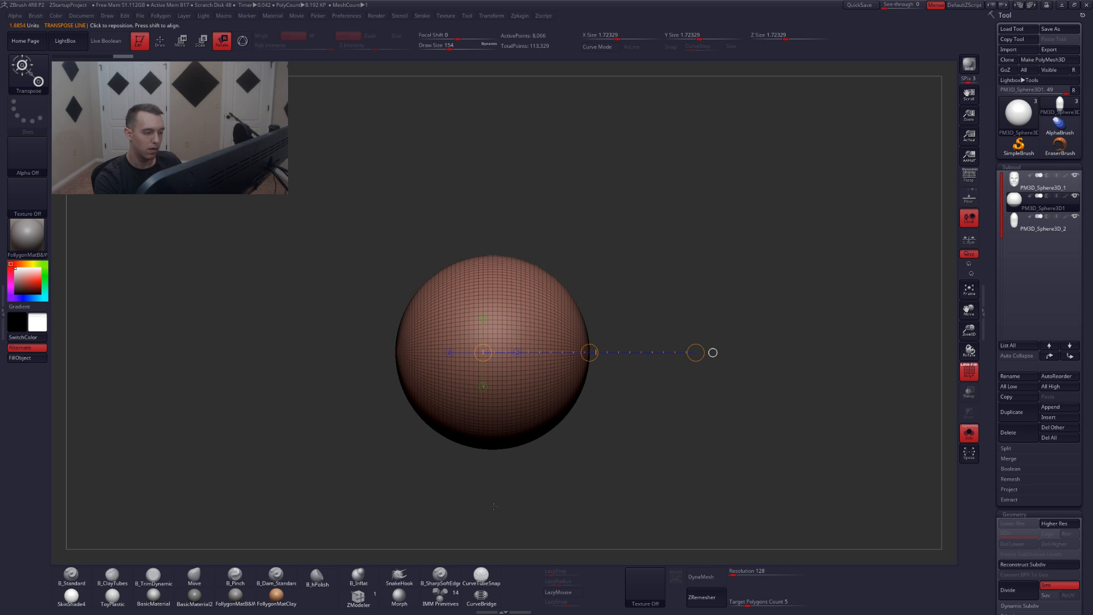
key("e")
left_click_drag(695, 352, 603, 355)
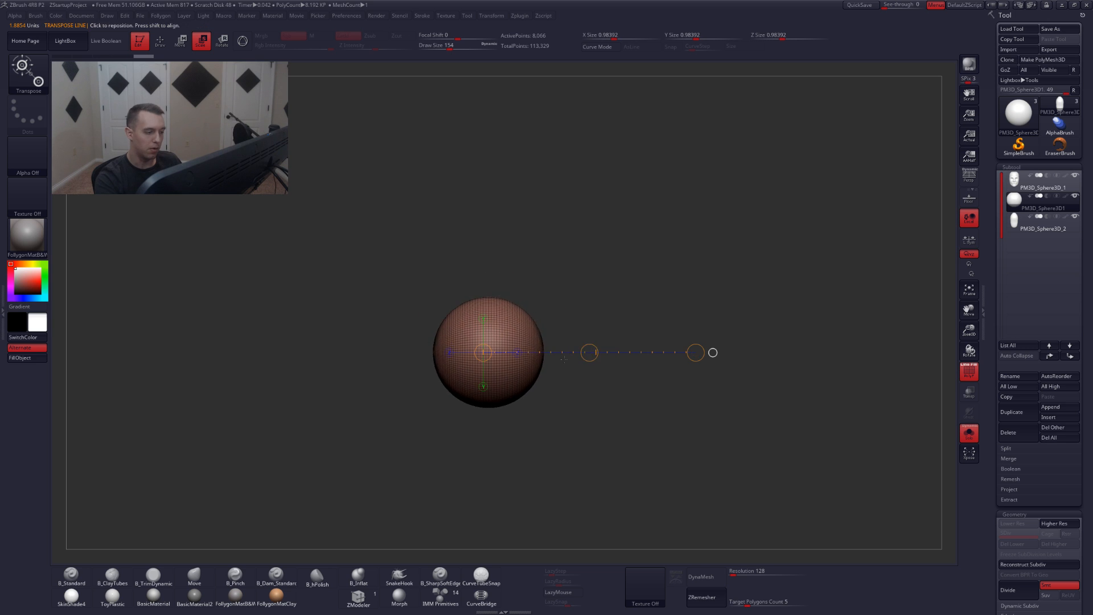
- Move the sphere forward into one eye socket and scale it to a size of about 0.48 as an eyeball
key("w")
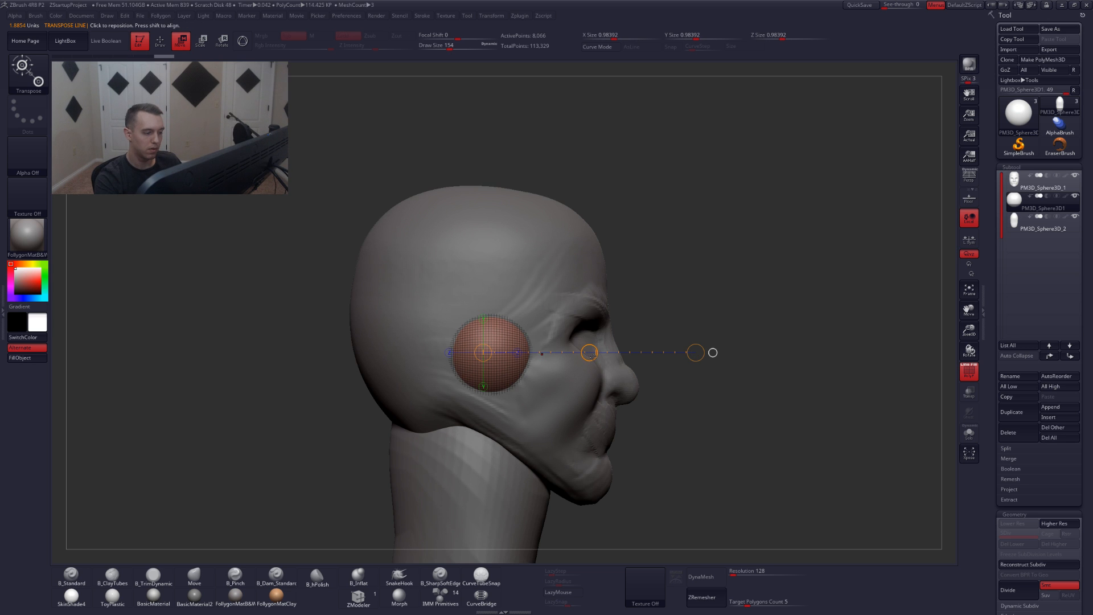
mouse_move(594, 352)
left_mouse_down()
mouse_move(695, 344)
mouse_move(645, 344)
left_mouse_up()
key("e")
mouse_move(715, 373)
left_mouse_down("shift")
mouse_move(627, 381)
mouse_move(609, 418)
left_mouse_up("shift")
key("w")
mouse_move(617, 348)
left_mouse_down("alt")
mouse_move(717, 338)
mouse_move(694, 340)
left_mouse_up("alt")
key("e")
key("shift+f")
right_click_drag(597, 342, 648, 344)
key("w")
mouse_move(649, 345)
left_mouse_down("shift")
mouse_move(708, 344)
mouse_move(669, 344)
left_mouse_up("shift")
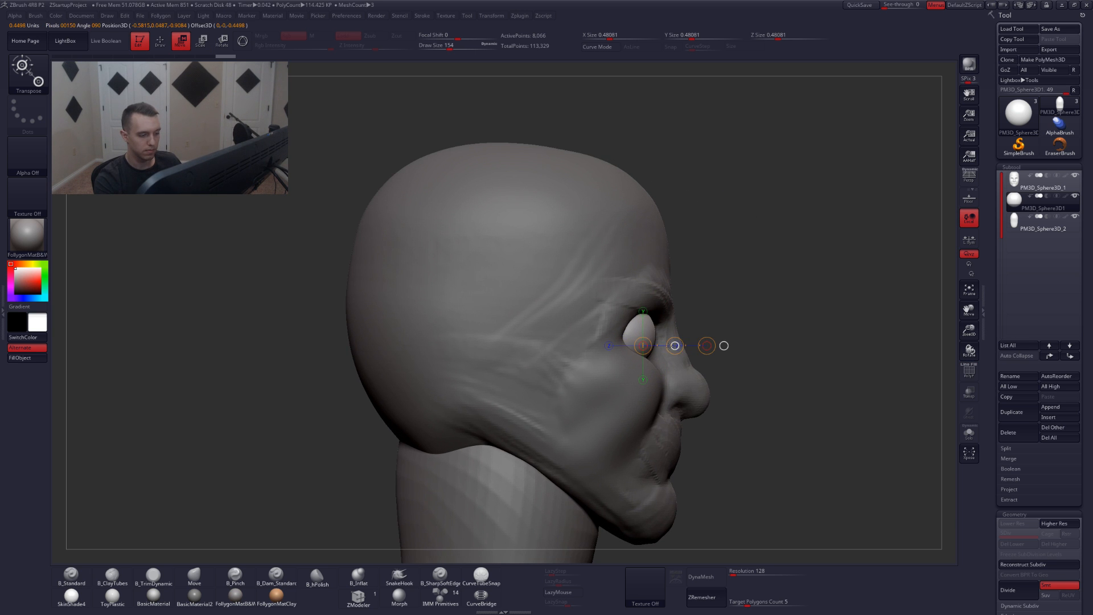
key("q")
- Mirror the eyeball across the face to create a matching one in the other eye socket
right_click_drag(848, 431, 710, 425, "shift")
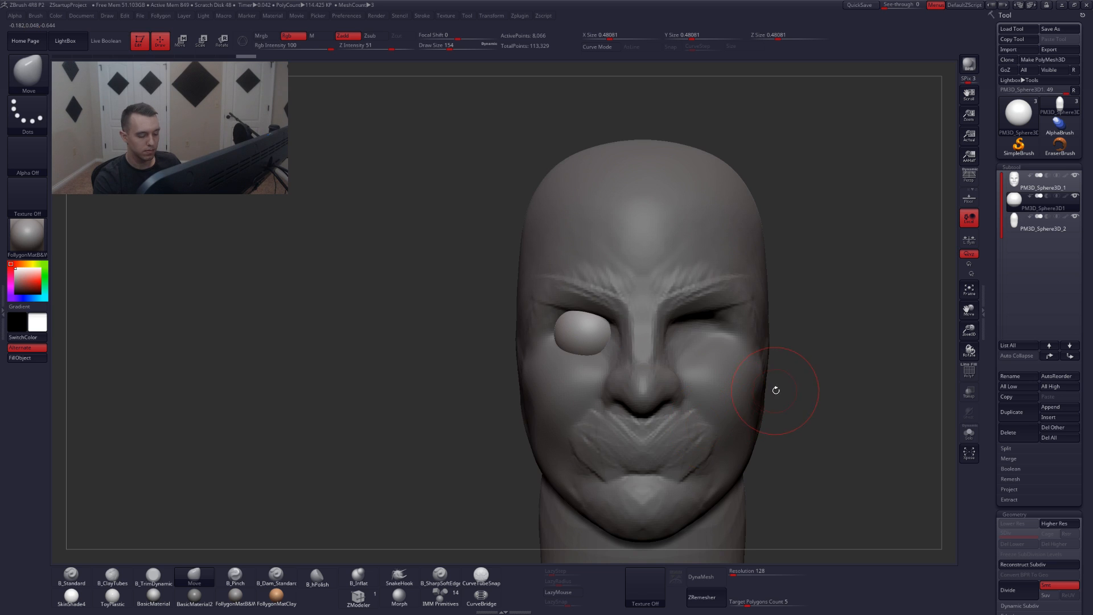
key("shift+s")
key("shift+s")
key("ctrl+f")
left_click(789, 427)
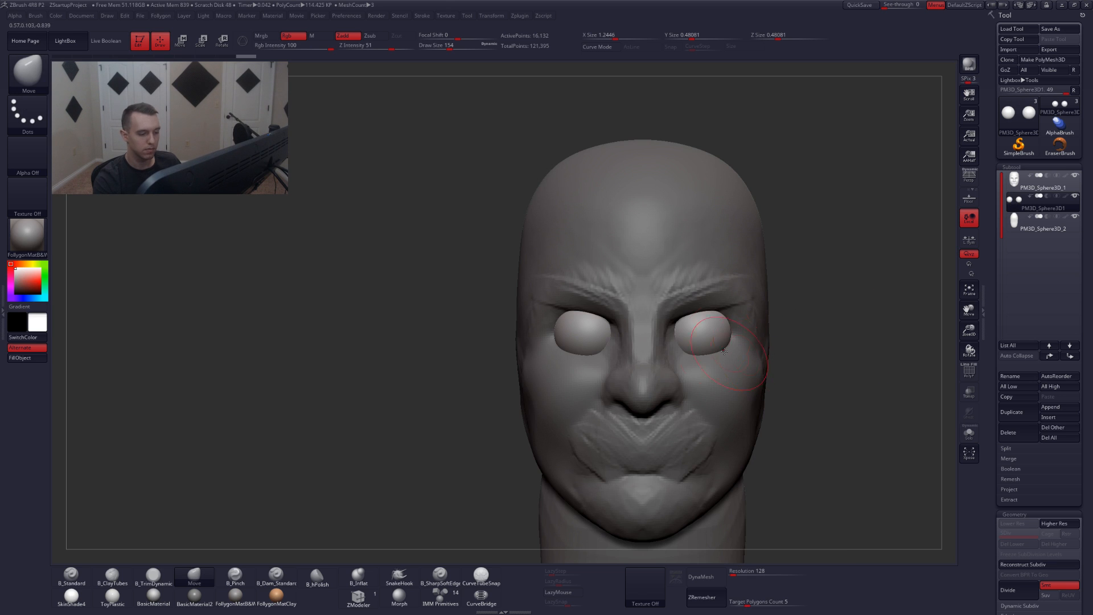
- Scale both eyeballs down in their sockets to a height of about 0.38
right_click_drag(735, 427, 695, 451, "alt")
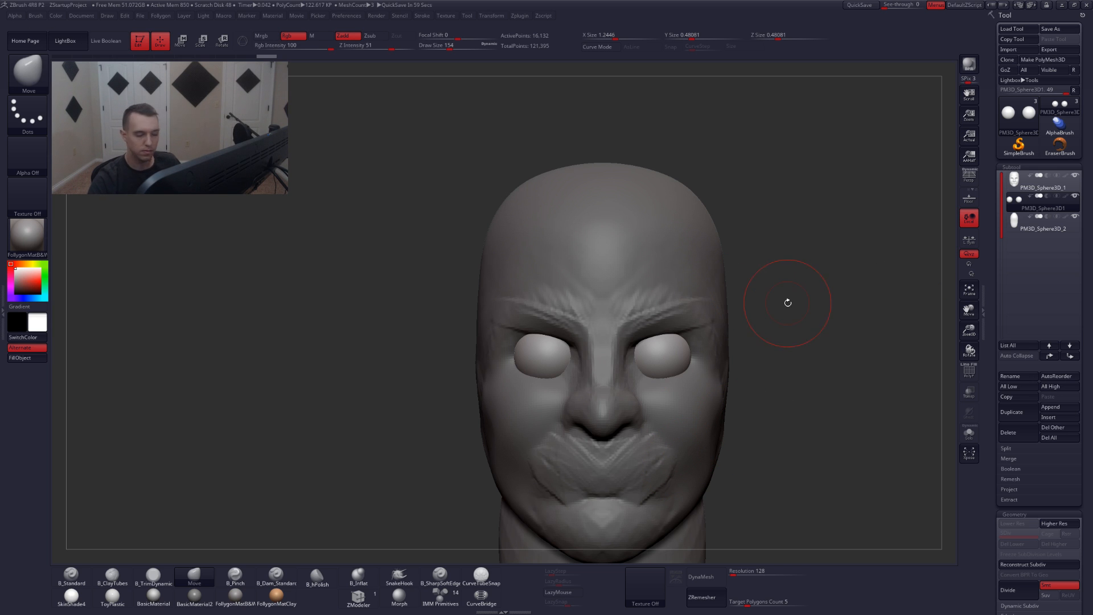
key("e")
mouse_move(657, 358)
left_mouse_down()
mouse_move(757, 357)
mouse_move(711, 356)
mouse_move(674, 401)
left_mouse_up()
key("w")
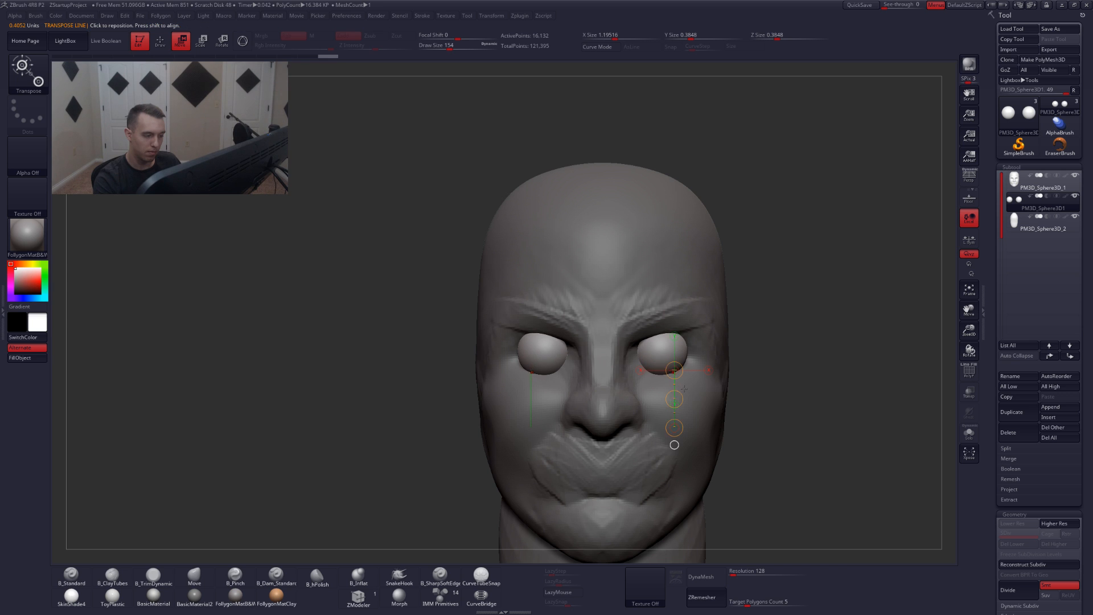
key("q")
- Select the head subtool, lift the upper eye area with the Move brush at draw size 154, and build up the outer brows with ClayTubes
left_click(688, 390, "alt")
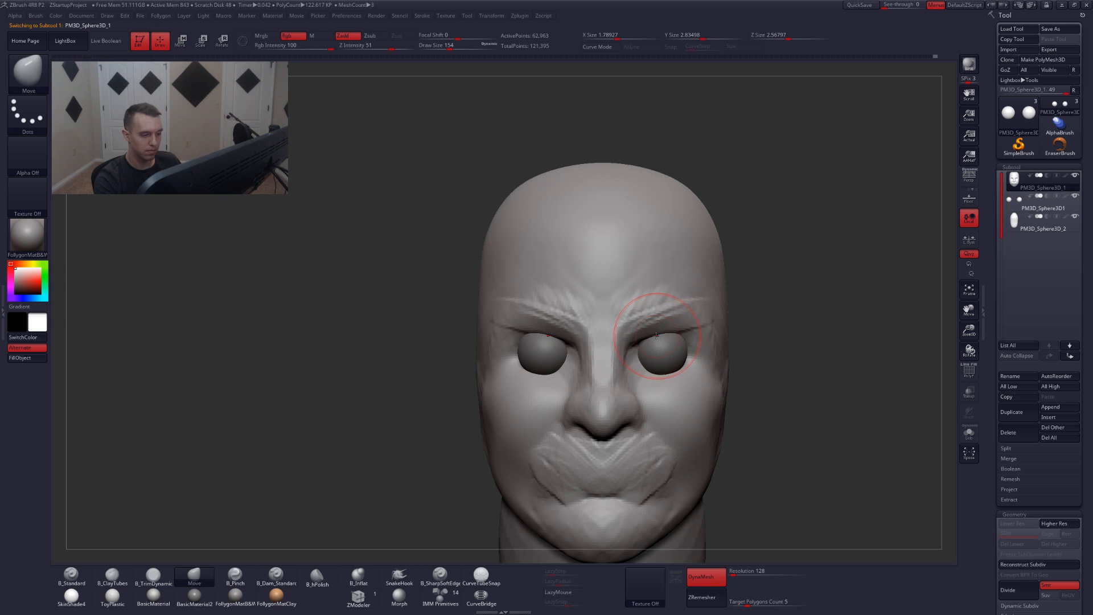
left_click_drag(657, 336, 659, 326)
key("2")
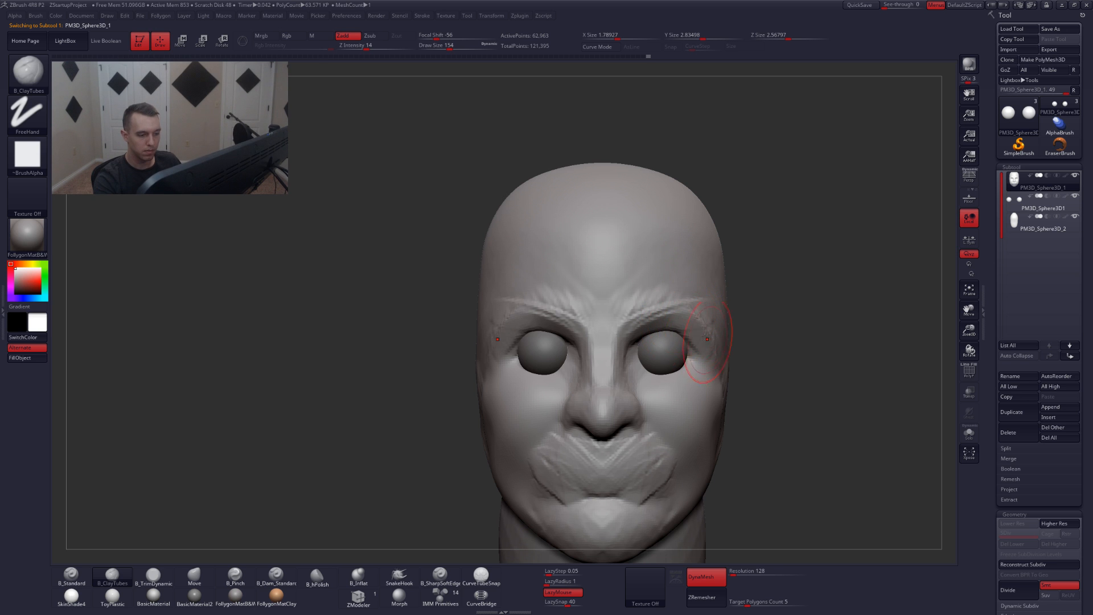
mouse_move(704, 337)
left_mouse_down()
mouse_move(675, 320)
mouse_move(706, 340)
mouse_move(757, 322)
mouse_move(695, 313)
mouse_move(676, 342)
mouse_move(654, 332)
left_mouse_up()
- Smooth out the rough brow ridges above the eyeballs with the brush at draw size 182
key("4")
key("space")
left_click_drag(608, 399, 611, 399)
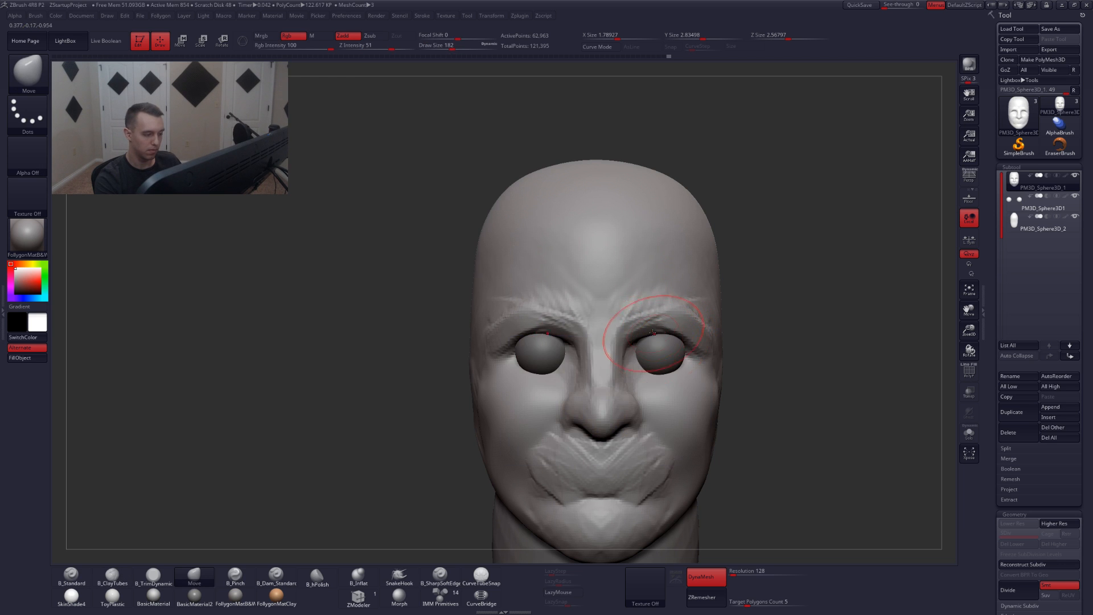
mouse_move(699, 334)
left_mouse_down("shift")
mouse_move(668, 318)
mouse_move(647, 329)
left_mouse_up("shift")
key("5")
right_click_drag(642, 340, 630, 342)
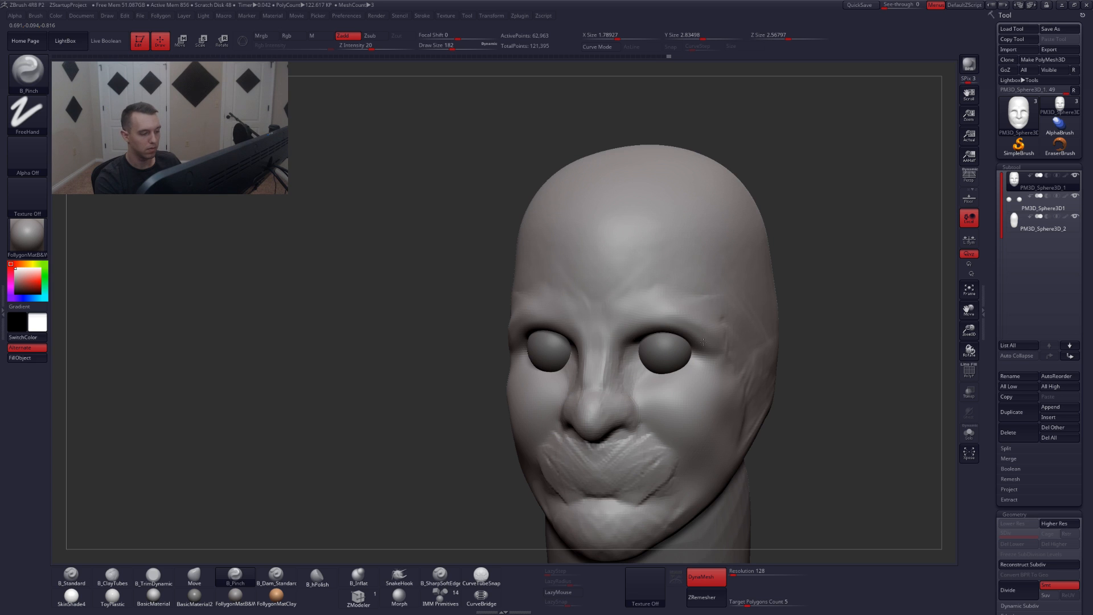
right_click_drag(703, 342, 681, 330)
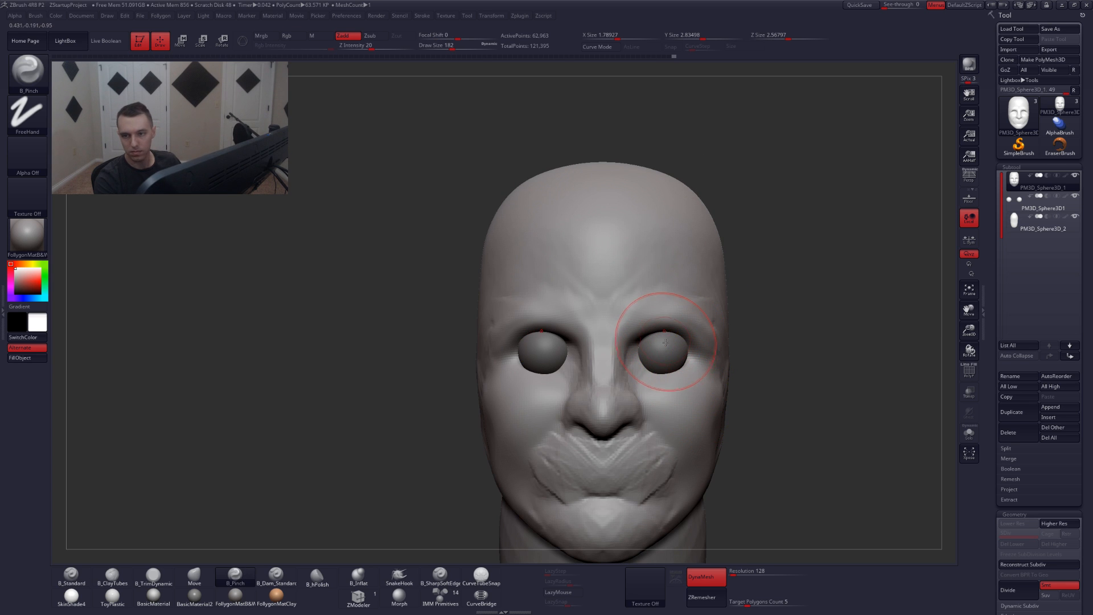
key("b")
key("t")
key("d")
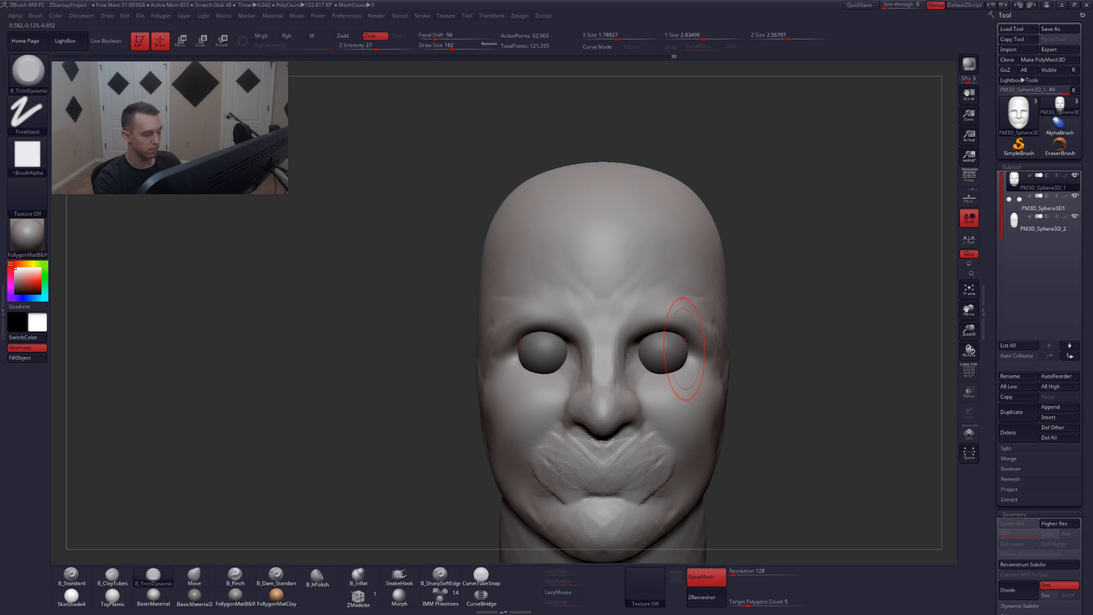
key("b")
key("m")
key("v")
- Smooth away the moustache form around the mouth, and build up and blend the areas beside it with ClayTubes at draw size 132
key("b")
key("c")
key("t")
key("space")
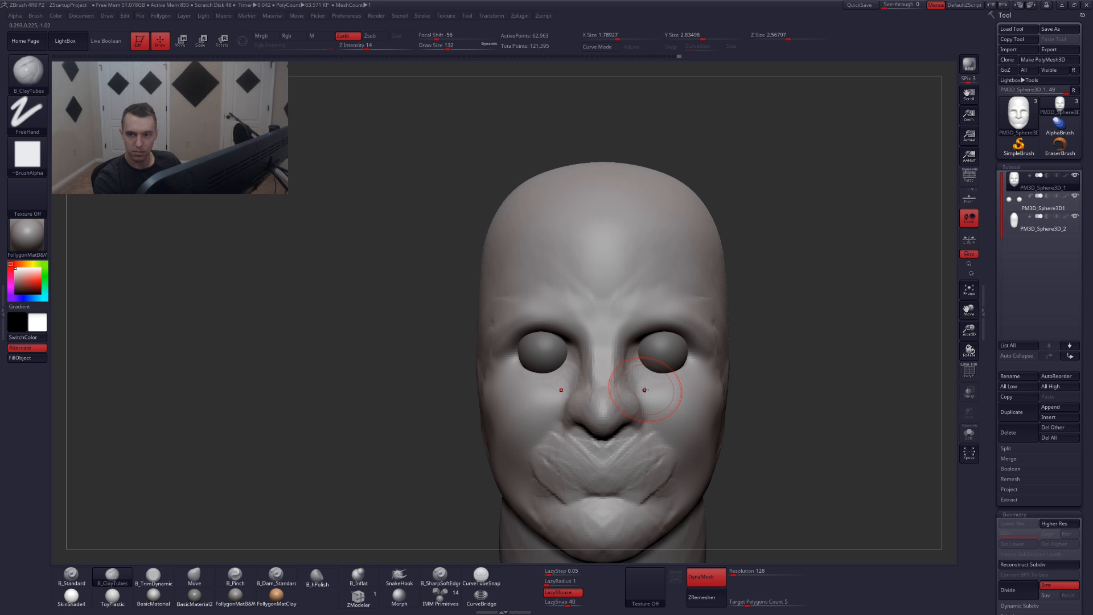
right_click_drag(647, 390, 691, 350, "alt")
mouse_move(587, 439)
left_mouse_down("shift")
mouse_move(676, 424)
mouse_move(654, 444)
mouse_move(660, 436)
mouse_move(696, 468)
left_mouse_up("shift")
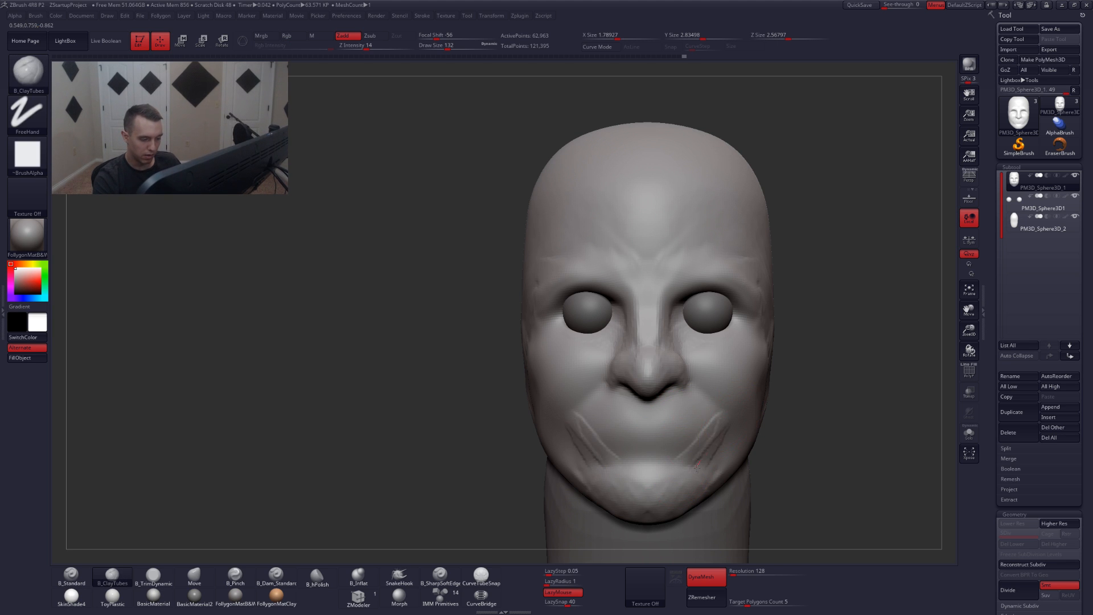
key("shift")
right_click_drag(720, 458, 705, 419, "alt")
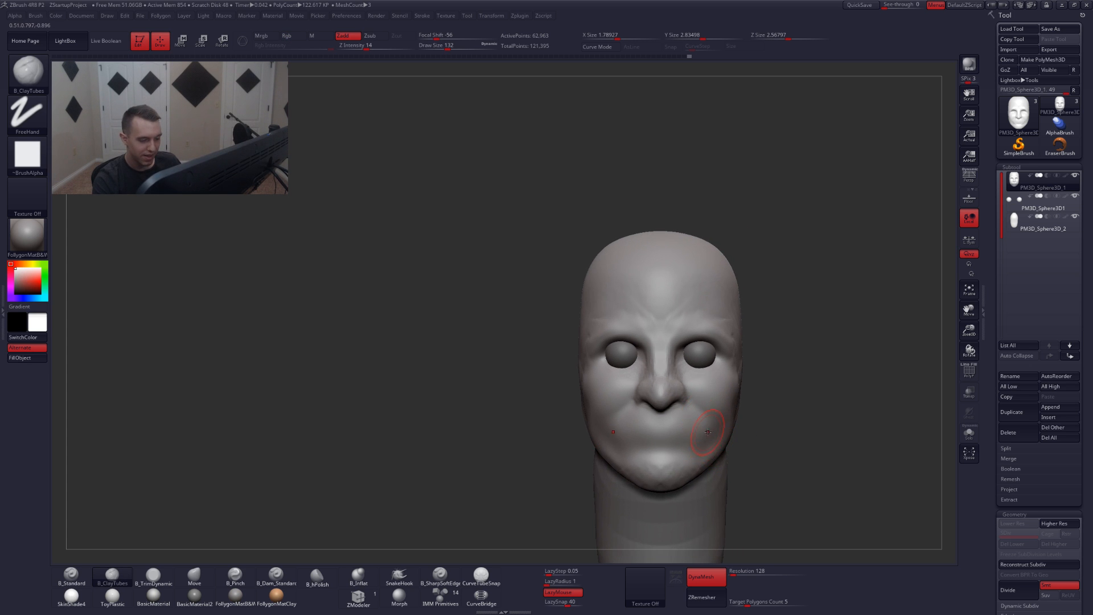
- Raise the chin slightly to shorten the lower face with the Move brush at draw size 212
key("space")
left_click_drag(708, 432, 721, 432)
right_click_drag(721, 434, 715, 450, "alt")
key("b")
key("m")
key("v")
key("space")
left_click_drag(707, 450, 711, 447)
key("space")
left_click_drag(657, 496, 656, 488)
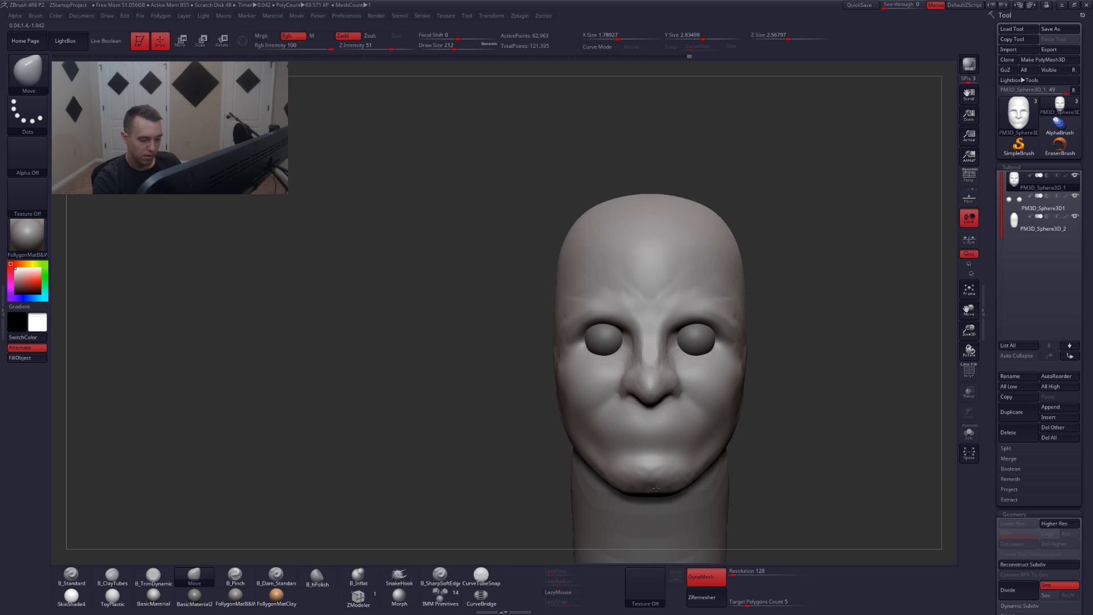
key("space")
left_click_drag(704, 420, 695, 420)
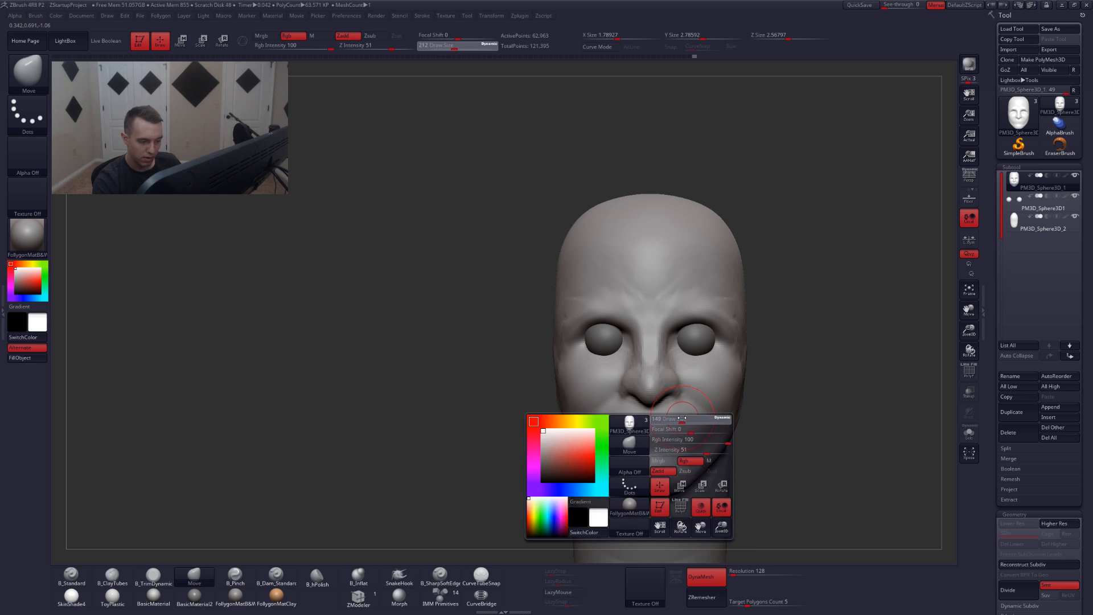
- Build up the cheek folds running diagonally from the sides of the nose with the ClayTubes brush at draw size 132
key("b")
key("c")
key("t")
right_click_drag(656, 432, 683, 446, "alt")
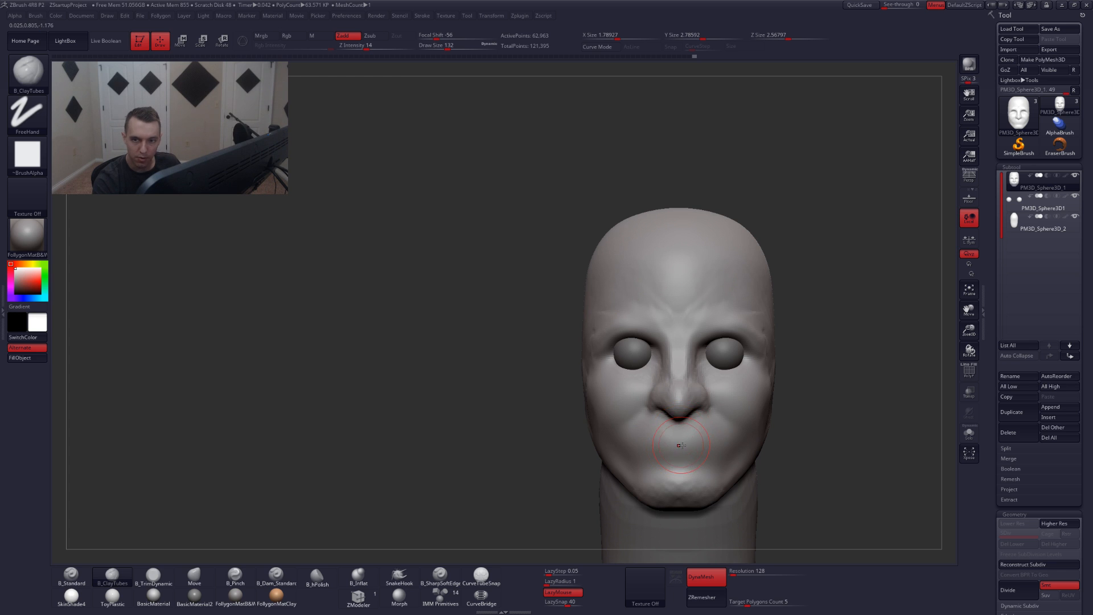
mouse_move(709, 388)
left_mouse_down()
mouse_move(747, 427)
mouse_move(677, 421)
left_mouse_up()
- Reshape the facial profile around the nose in side view with the Move brush
key("b")
key("m")
key("v")
key("space")
key("space")
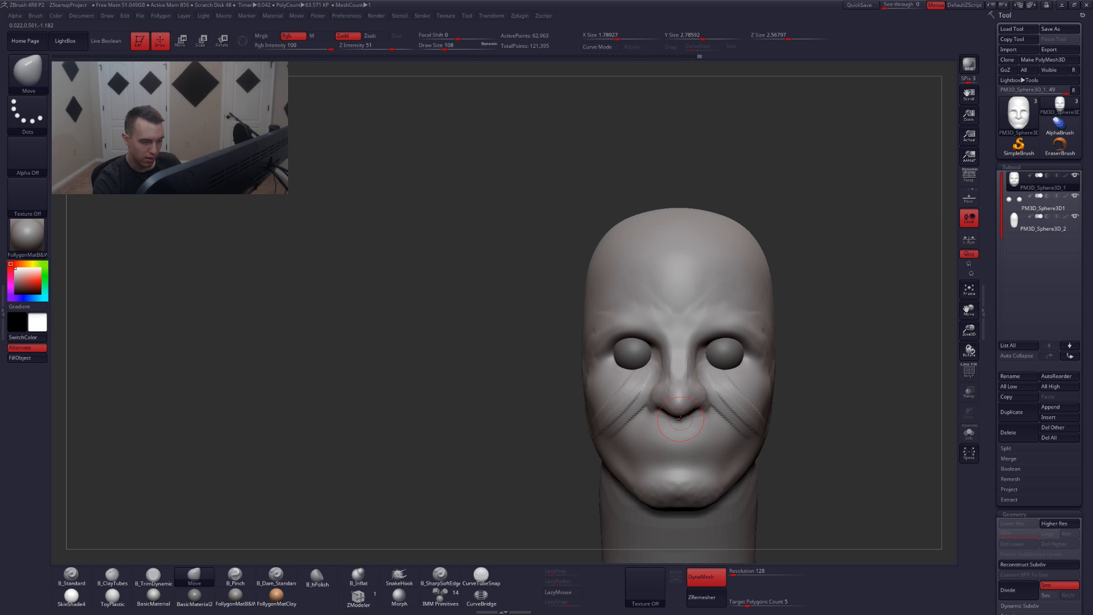
right_click_drag(679, 419, 757, 417)
key("space")
mouse_move(706, 409)
left_mouse_down()
mouse_move(717, 398)
mouse_move(698, 367)
left_mouse_up()
- Reshape the upper sides of the forehead in front view with the Move brush at draw size 331
key("space")
key("space")
left_click_drag(676, 314, 685, 314)
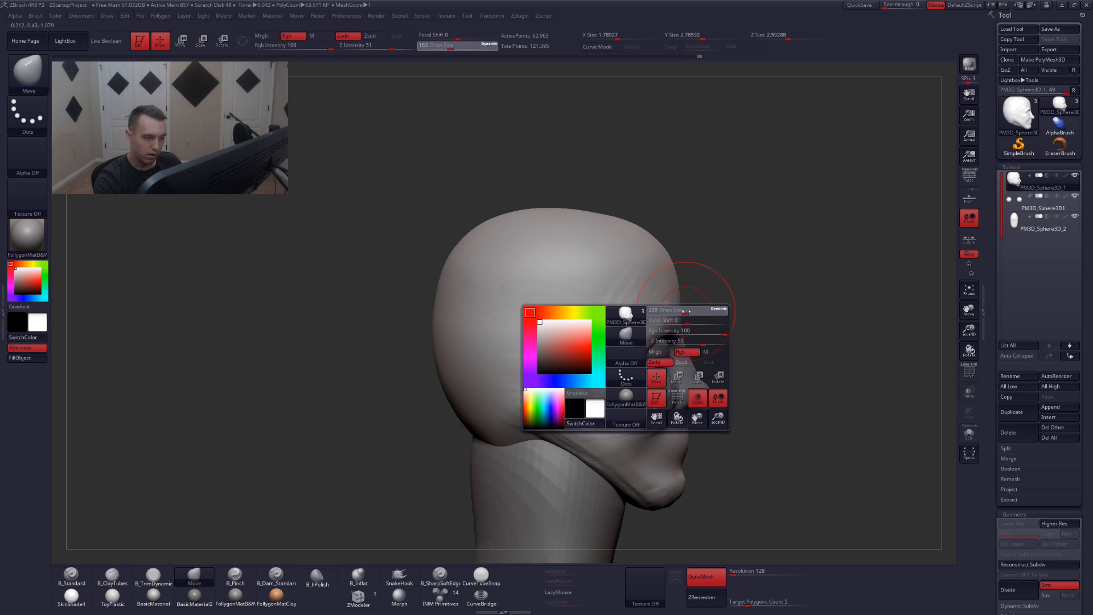
right_click_drag(743, 314, 691, 313)
key("space")
left_click_drag(692, 313, 707, 313)
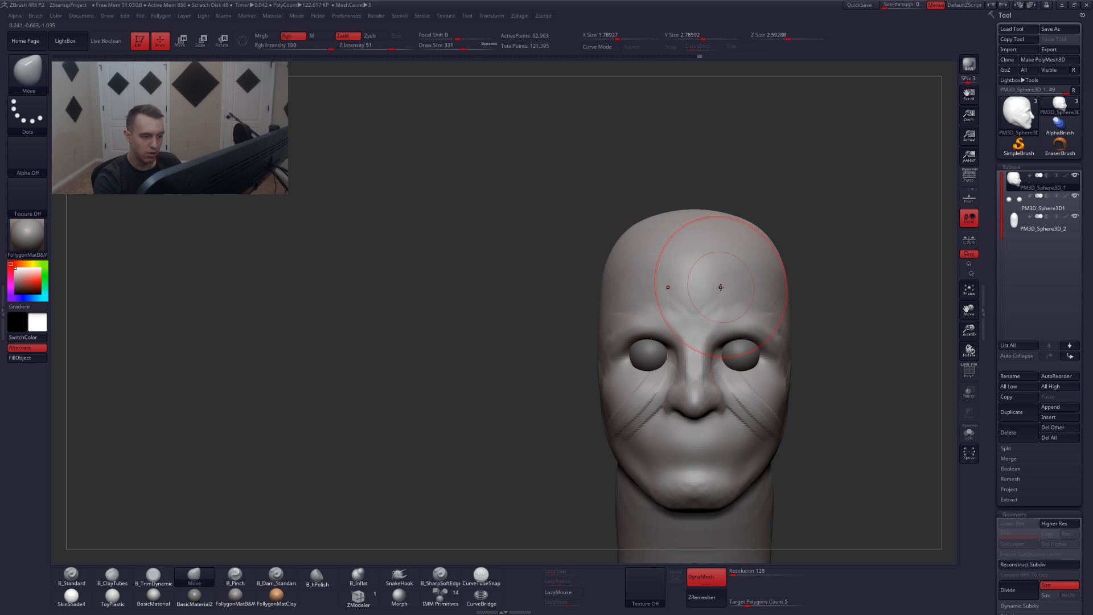
left_click_drag(756, 249, 752, 258)
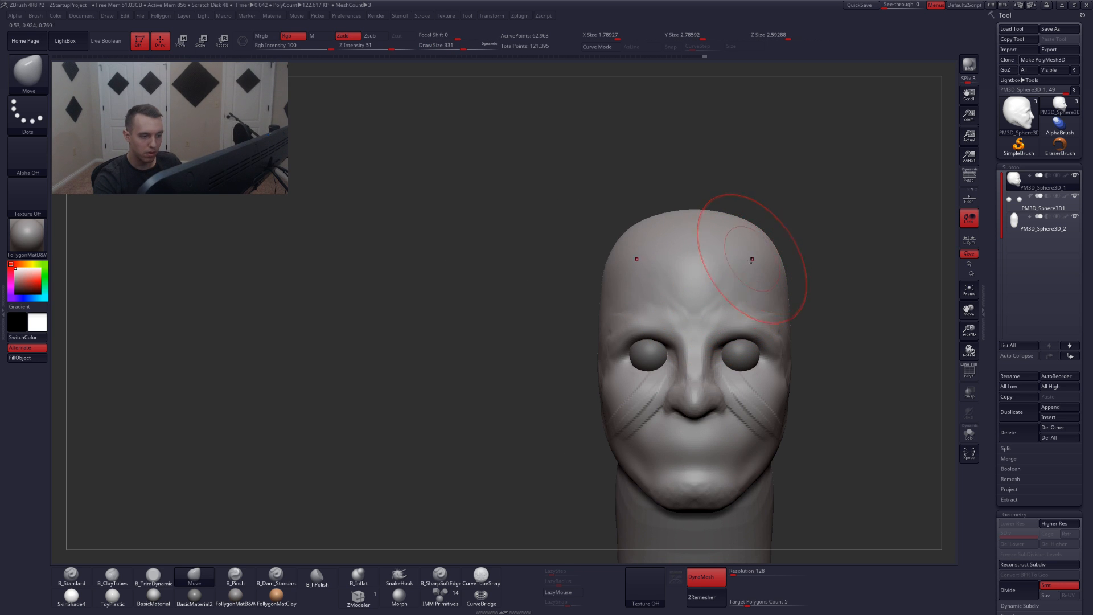
right_click_drag(751, 259, 736, 340, "shift")
- Build up the forehead above the brows with the ClayTubes brush at draw sizes 331 and 262
mouse_move(745, 271)
right_mouse_down()
mouse_move(742, 225)
mouse_move(717, 211)
right_mouse_up()
key("2")
mouse_move(702, 317)
left_mouse_down()
mouse_move(747, 274)
mouse_move(729, 322)
left_mouse_up()
right_click_drag(729, 320, 752, 253)
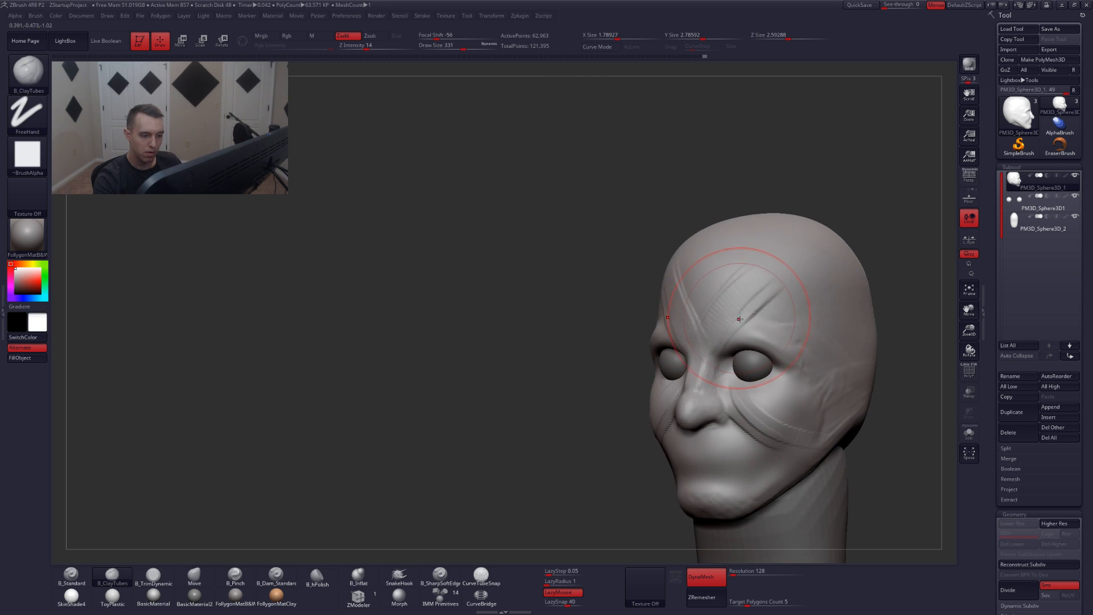
key("space")
mouse_move(763, 308)
left_mouse_down()
mouse_move(740, 323)
mouse_move(786, 277)
mouse_move(712, 324)
left_mouse_up()
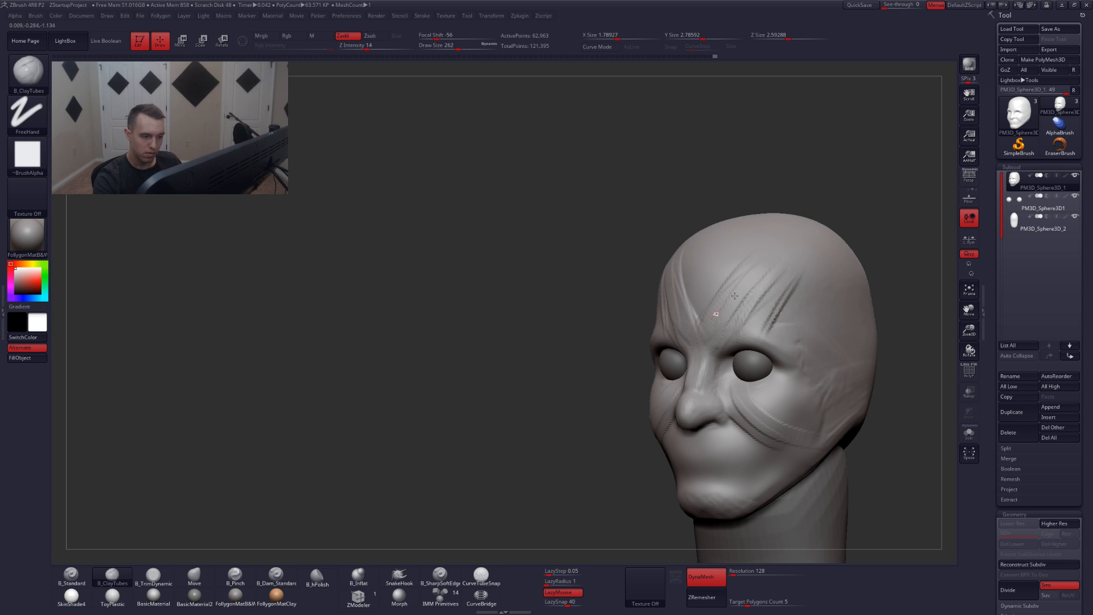
- Reshape the nose and the area around its bridge in side view and from below with the Move brush at draw size 154
mouse_move(789, 250)
right_mouse_down()
mouse_move(777, 291)
mouse_move(798, 381)
right_mouse_up()
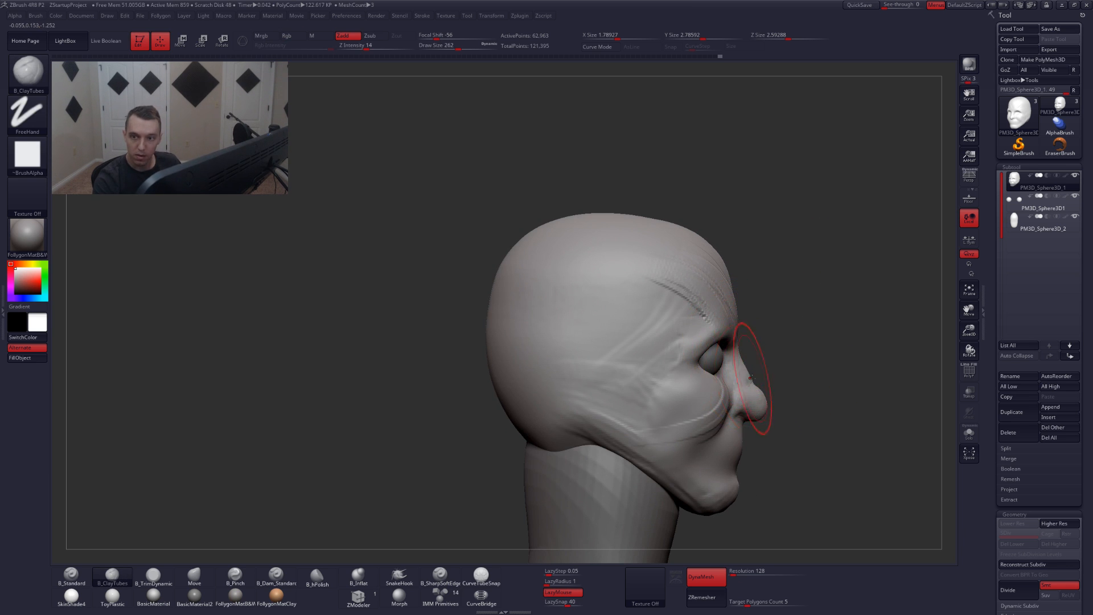
key("b")
key("m")
key("v")
key("space")
left_click_drag(741, 375, 726, 376)
mouse_move(843, 378)
right_mouse_down()
mouse_move(797, 393)
mouse_move(794, 366)
mouse_move(752, 398)
mouse_move(766, 391)
right_mouse_up()
key("space")
left_click_drag(760, 393, 752, 392)
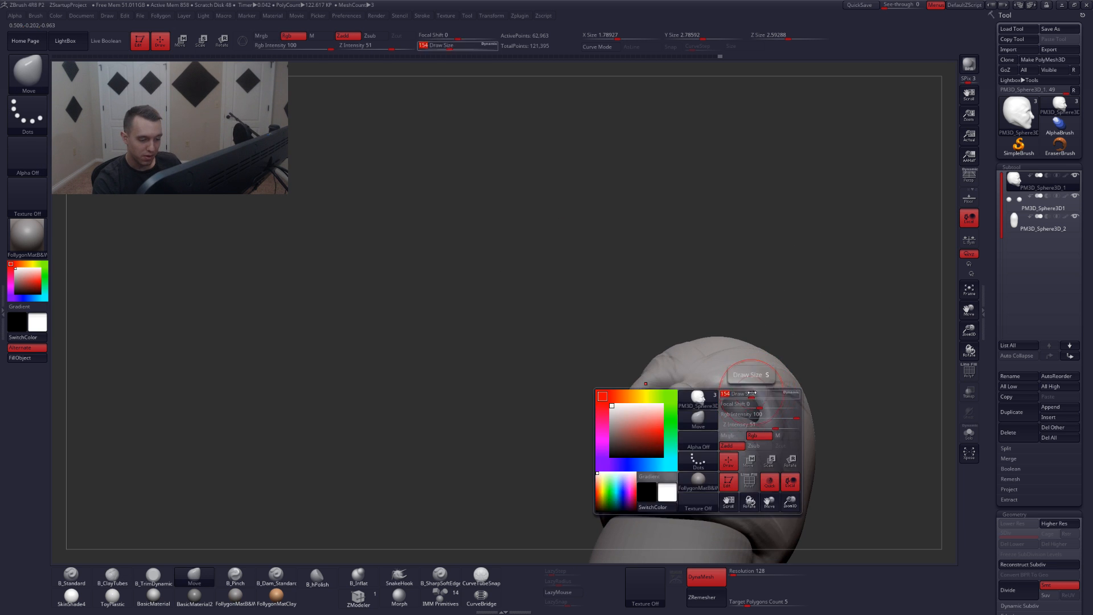
mouse_move(749, 389)
right_mouse_down()
mouse_move(724, 417)
mouse_move(690, 387)
mouse_move(691, 405)
right_mouse_up()
- Sharpen the ridge of the nose bridge between the eyes with the Pinch brush at draw sizes 154 and 74
key("5")
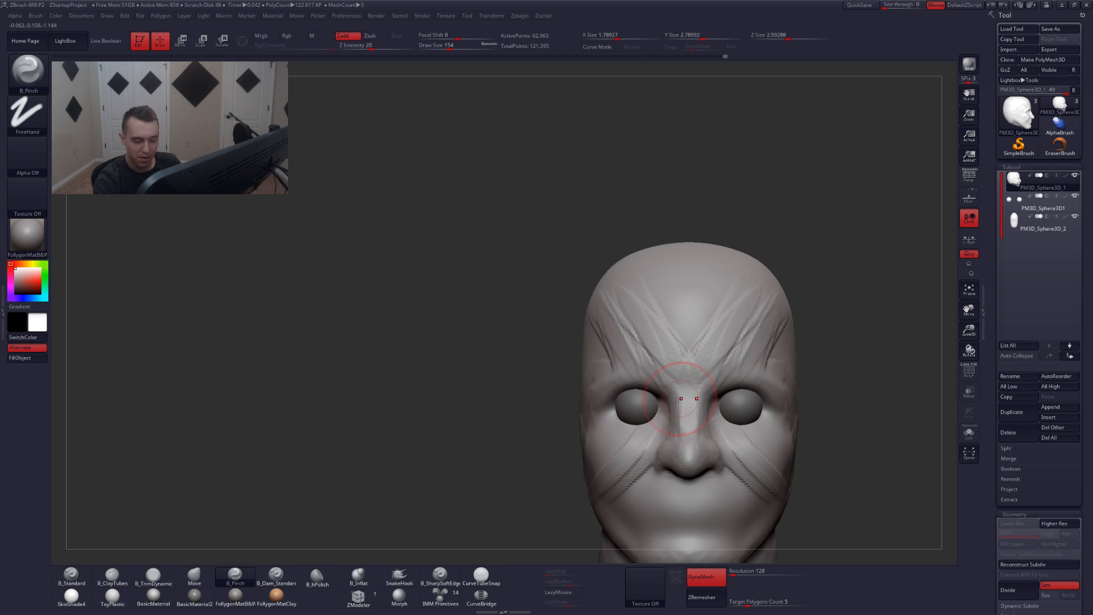
key("space")
left_click_drag(690, 391, 686, 392)
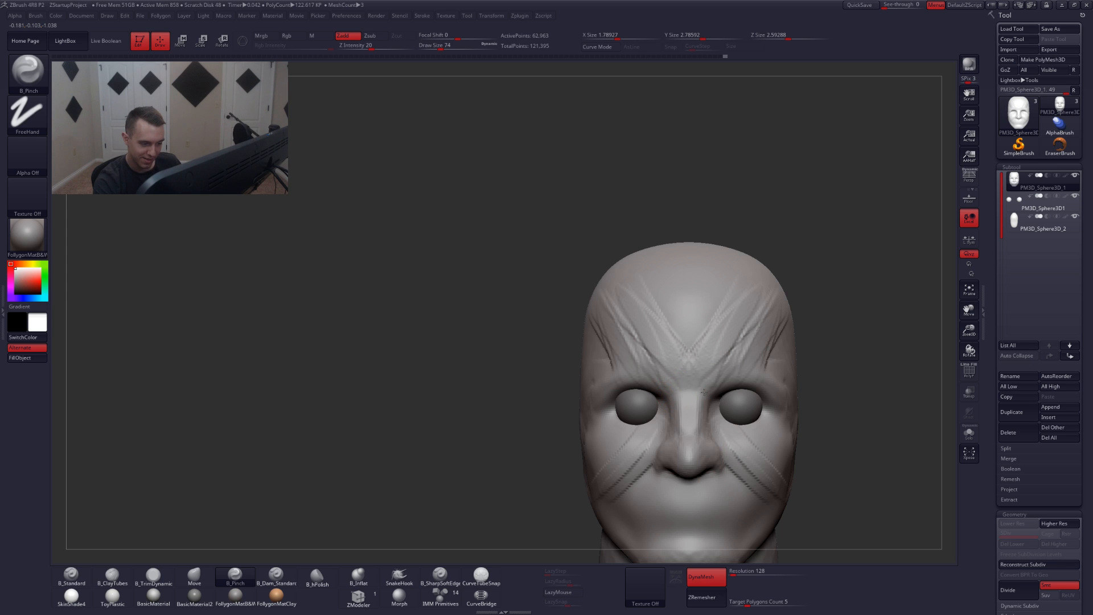
right_click_drag(672, 399, 641, 360, "alt")
- Build up the cheeks from beside the nose out to the cheekbones with the ClayTubes brush at draw size 167
key("2")
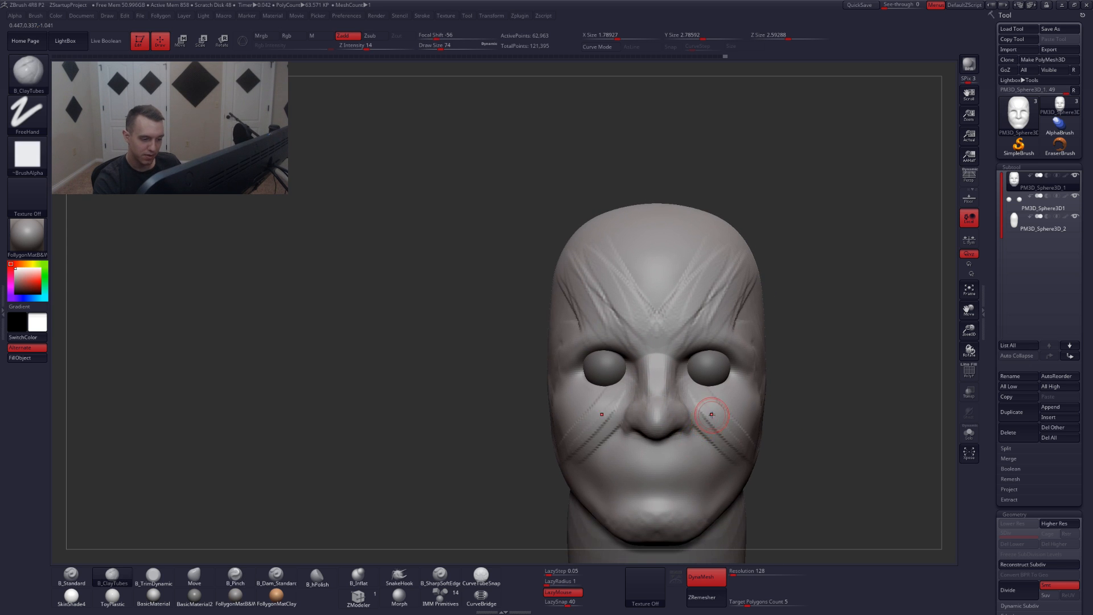
right_click_drag(737, 402, 708, 409)
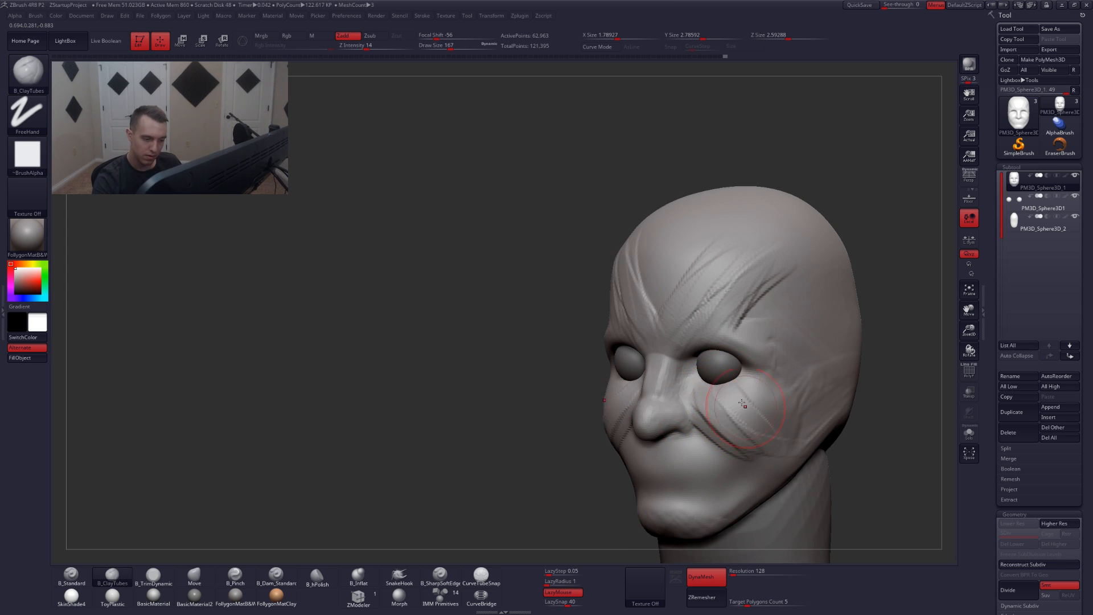
mouse_move(742, 403)
left_mouse_down()
mouse_move(759, 388)
mouse_move(754, 418)
left_mouse_up()
right_click_drag(744, 458, 758, 431, "alt")
right_click_drag(637, 399, 775, 363)
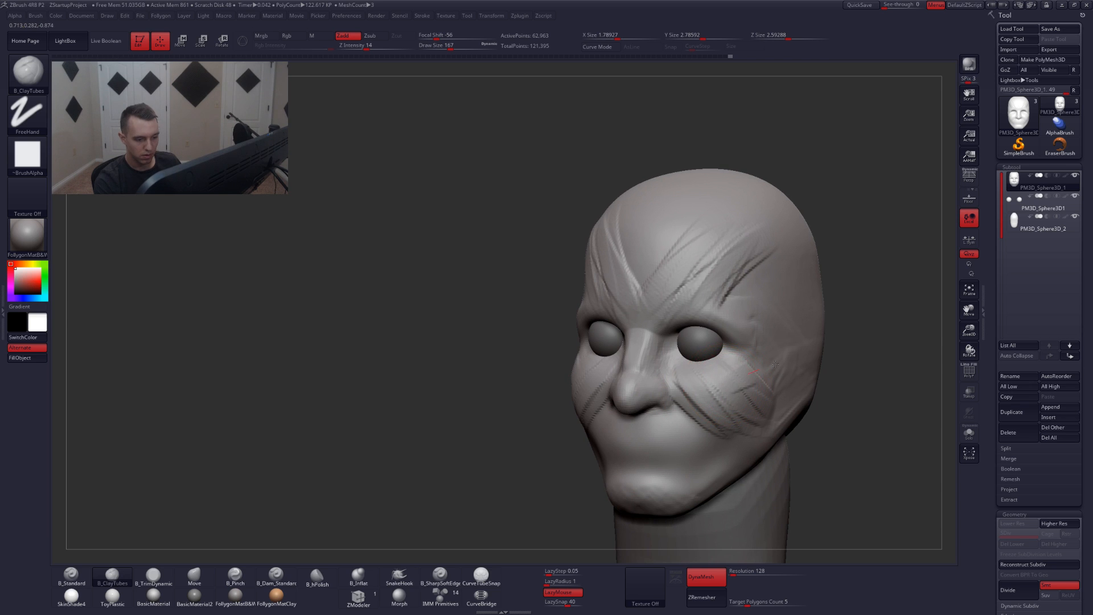
left_click_drag(801, 351, 807, 344)
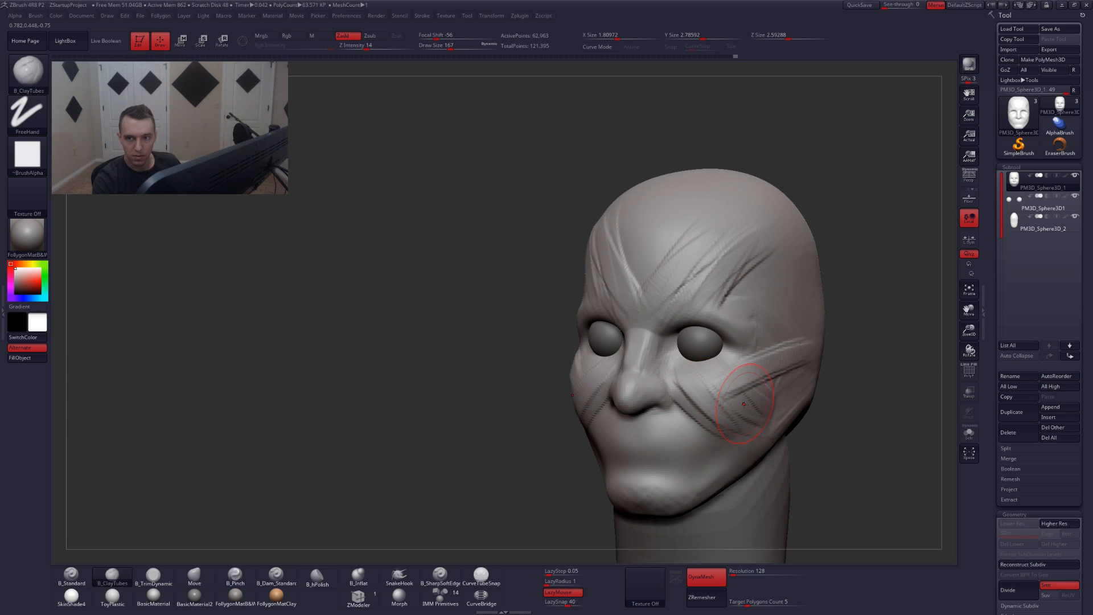
key("ctrl")
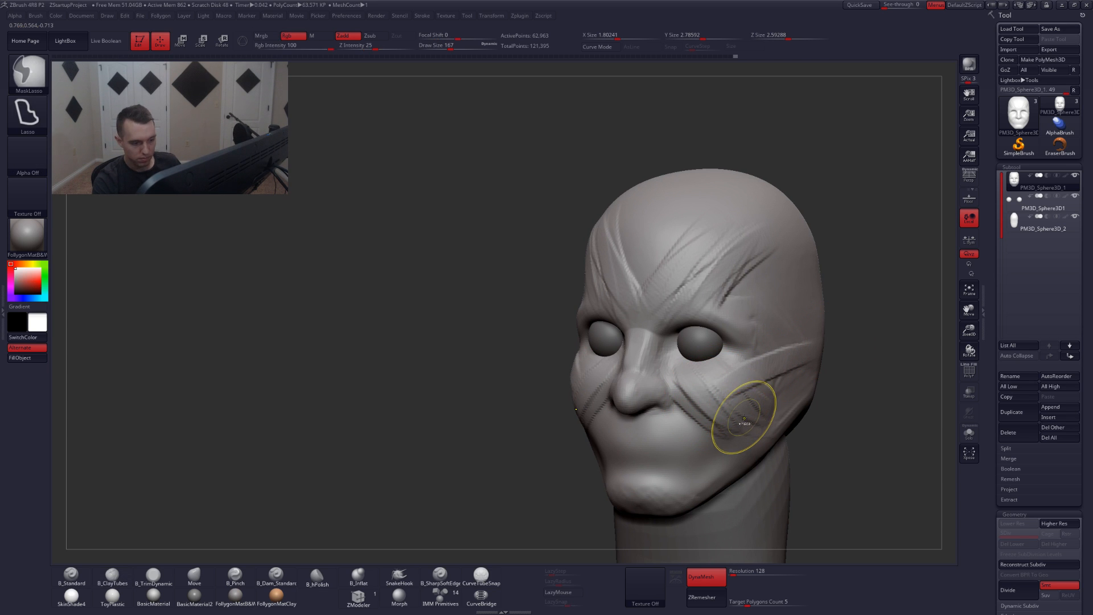
- Flatten and blend the front of the cheeks below the eyes with the TrimDynamic brush at draw size 167
right_click_drag(705, 408, 755, 397)
key("3")
left_click_drag(682, 385, 726, 422)
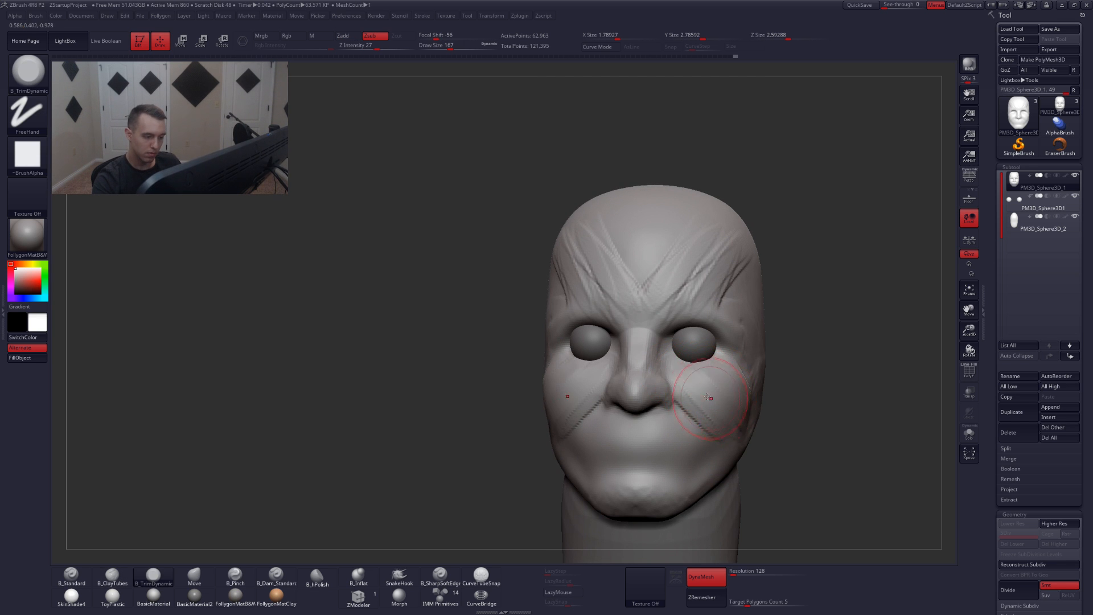
right_click_drag(708, 397, 797, 393)
mouse_move(625, 354)
left_mouse_down()
mouse_move(636, 386)
mouse_move(617, 376)
left_mouse_up()
mouse_move(649, 410)
right_mouse_down()
mouse_move(548, 422)
mouse_move(524, 402)
right_mouse_up()
mouse_move(751, 415)
right_mouse_down()
mouse_move(701, 415)
mouse_move(722, 411)
right_mouse_up()
- Reshape the jawline and lower cheek in side view with the Move brush at an enlarged draw size
key("4")
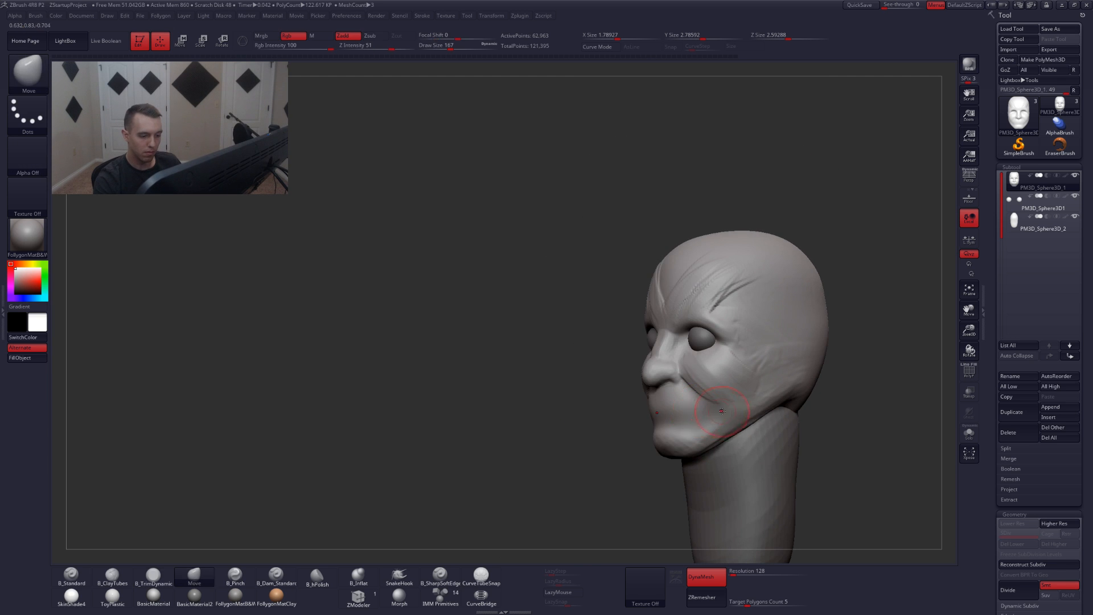
key("space")
left_click_drag(722, 411, 734, 411)
right_click_drag(757, 415, 726, 417, "shift")
key("space")
left_click_drag(714, 456, 727, 456)
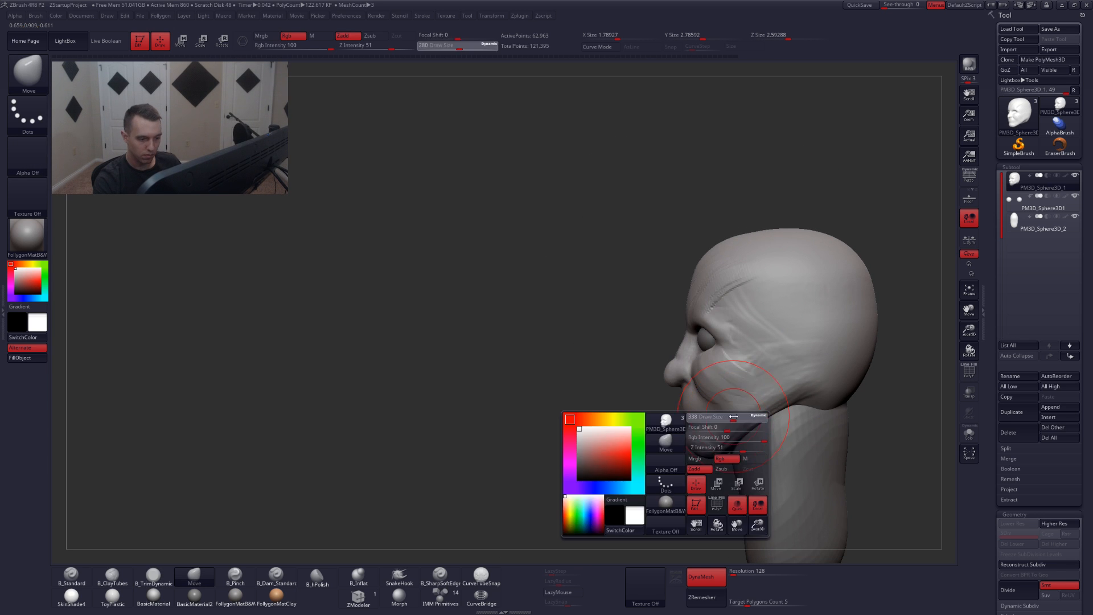
mouse_move(759, 420)
left_mouse_down()
mouse_move(768, 430)
mouse_move(716, 454)
mouse_move(747, 432)
left_mouse_up()
key("space")
- Build up the cheekbone beside the eye with ClayTubes at draw size 182 and adjust the surrounding contour with the Move brush
key("2")
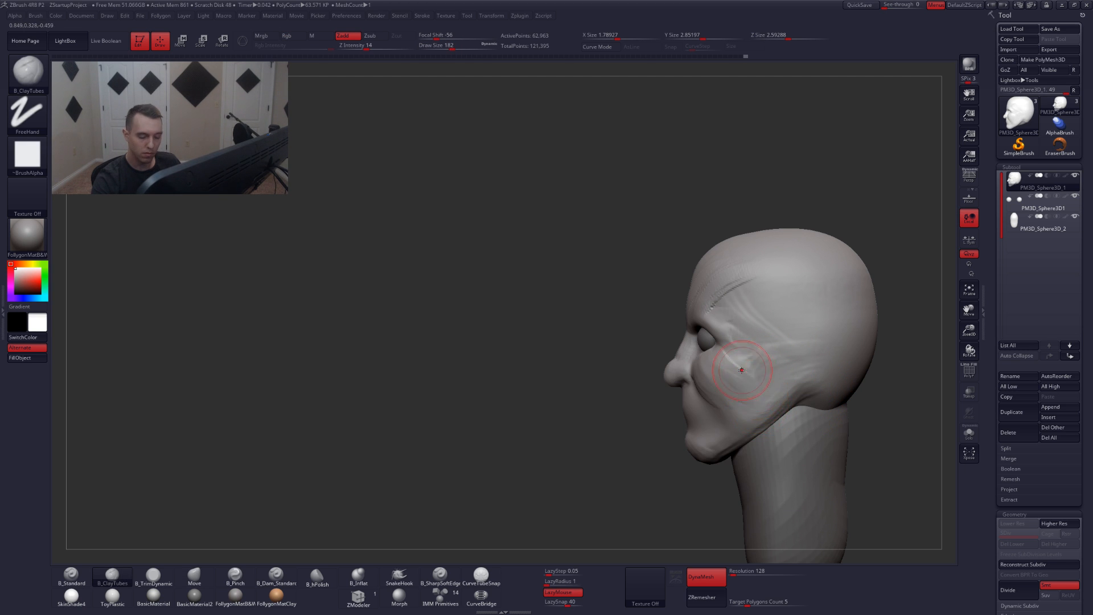
key("b")
key("m")
key("v")
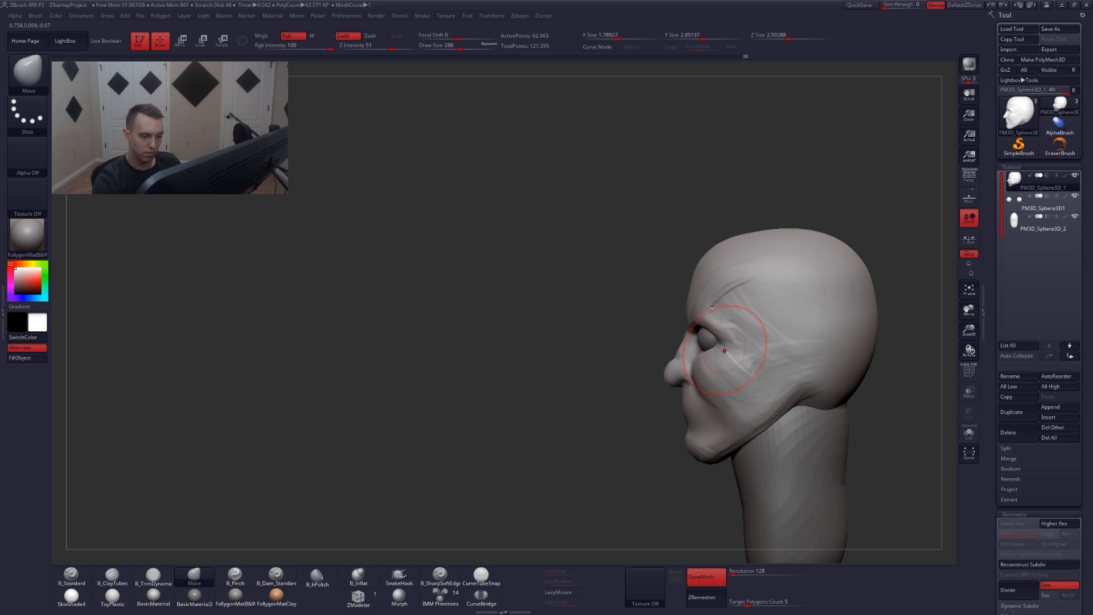
key("space")
left_click_drag(725, 347, 730, 346)
right_click_drag(738, 346, 825, 342)
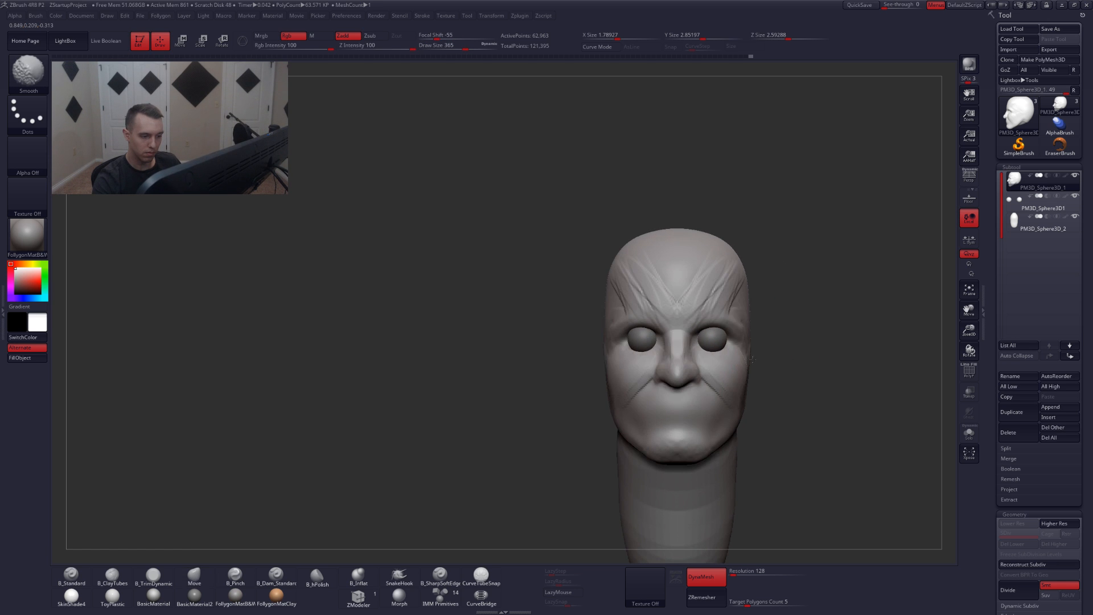
key("space")
left_click_drag(716, 310, 703, 310)
- Build up the outer forehead from above the brows toward the temples with the ClayTubes brush at draw size 177
key("b")
key("c")
key("t")
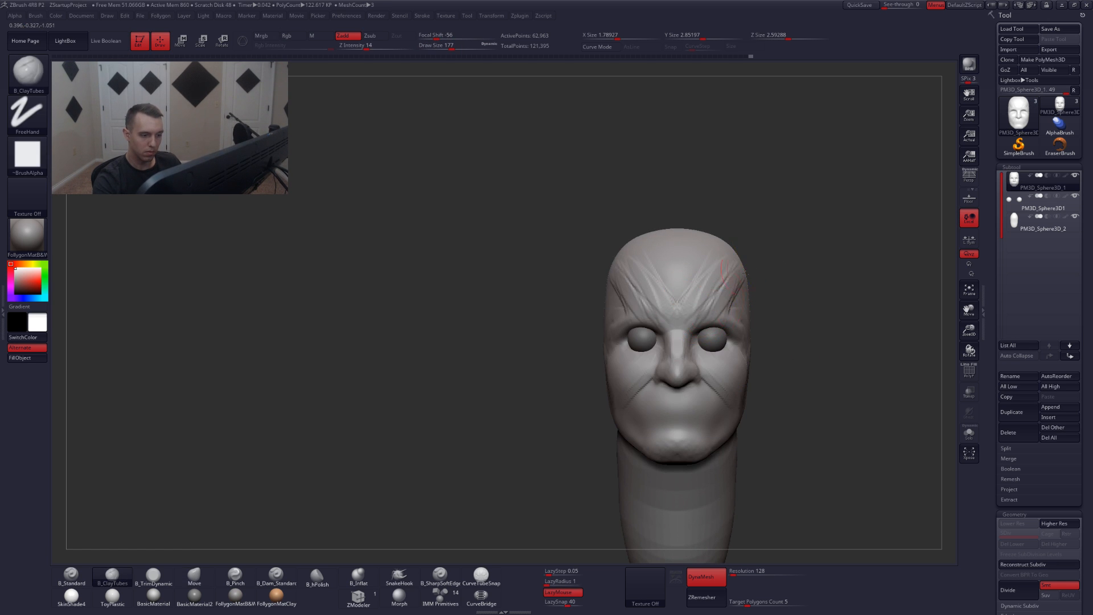
right_click_drag(715, 337, 675, 339)
left_click_drag(726, 311, 768, 279)
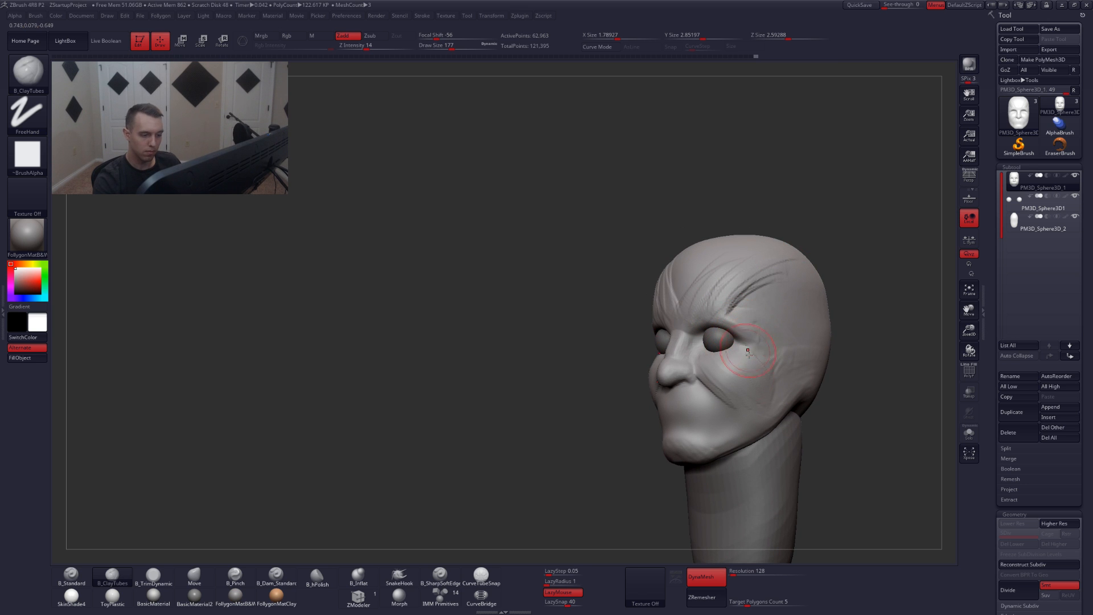
- Build up the side of the cheek down to the jaw with vertical ClayTubes strokes at draw size 262
right_click_drag(743, 385, 728, 403, "alt")
key("space")
left_click_drag(729, 404, 736, 403)
right_click_drag(700, 394, 696, 394)
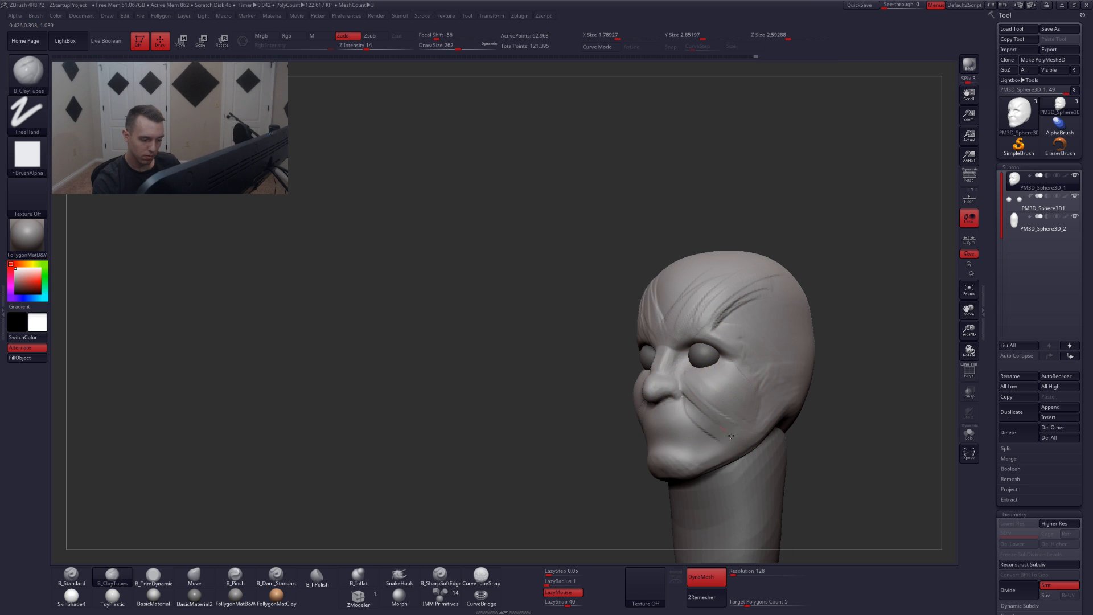
right_click_drag(745, 435, 768, 434)
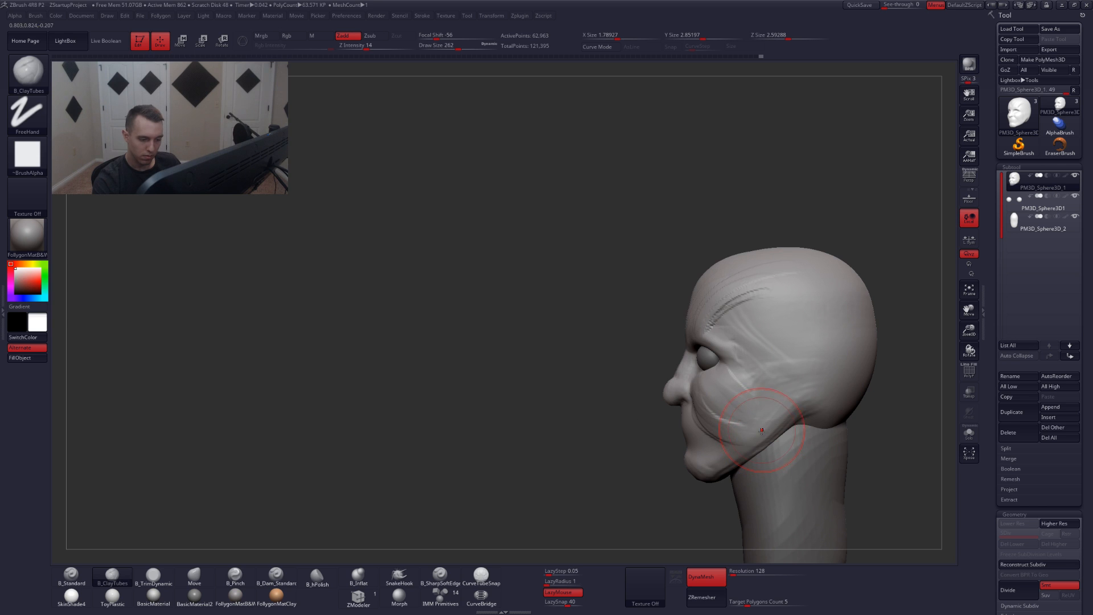
mouse_move(760, 442)
left_mouse_down()
mouse_move(764, 389)
mouse_move(728, 370)
mouse_move(738, 366)
mouse_move(766, 412)
mouse_move(770, 393)
mouse_move(760, 448)
left_mouse_up()
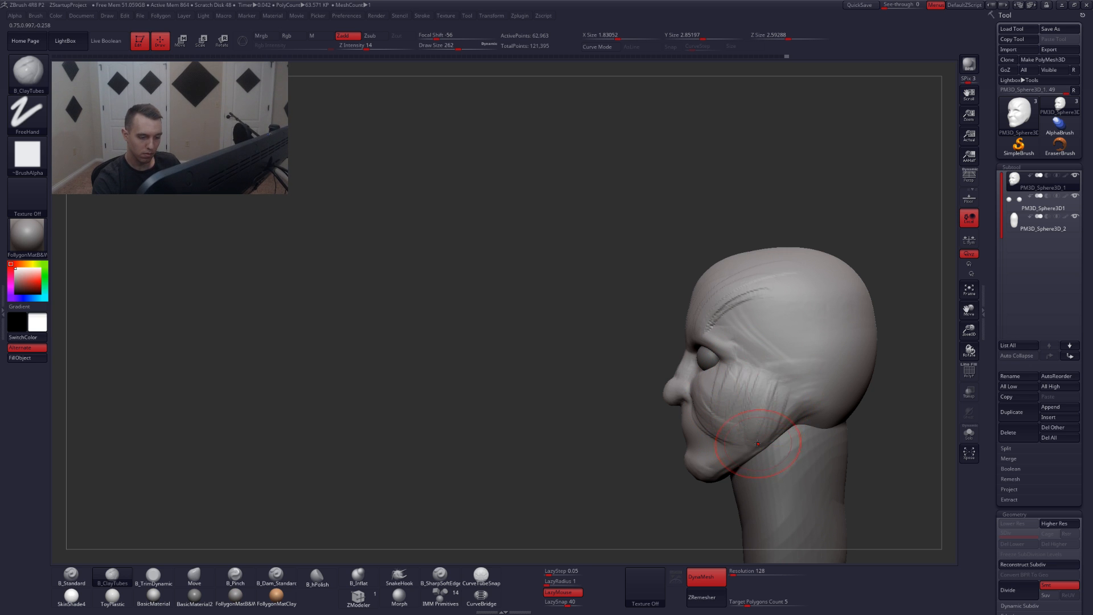
- Pull in the outer contour of the cheeks in front view with the Move brush
right_click_drag(757, 443, 803, 439, "shift")
key("space")
left_click_drag(763, 409, 761, 409)
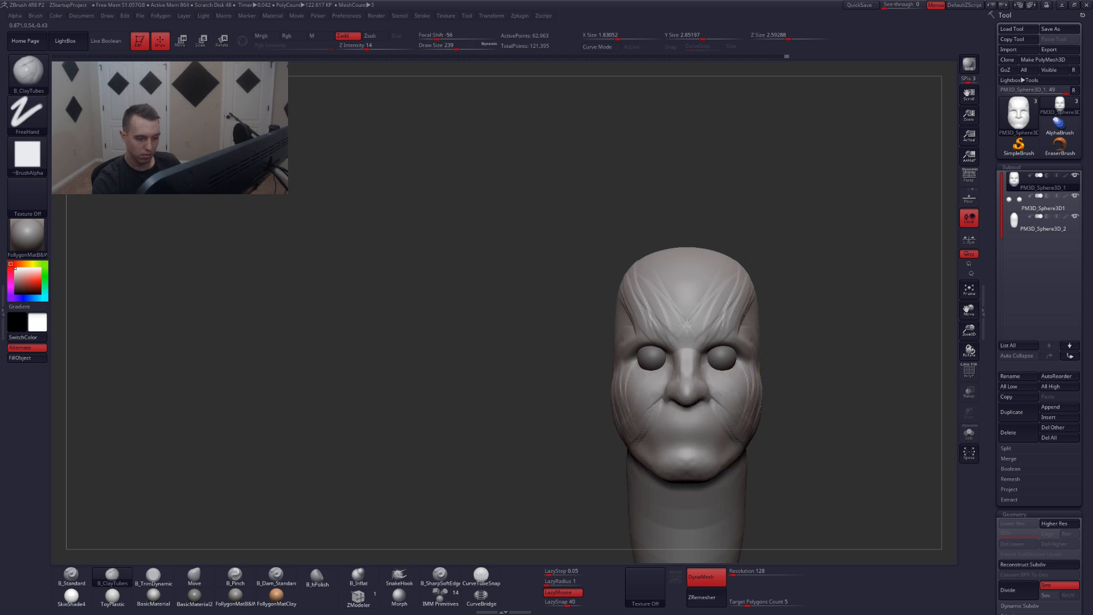
right_click_drag(761, 409, 748, 409, "ctrl")
key("b")
key("m")
key("v")
key("space")
mouse_move(748, 409)
left_mouse_down()
mouse_move(759, 409)
mouse_move(750, 407)
mouse_move(760, 387)
left_mouse_up()
key("space")
- Tighten the forms beside the outer eye corner and upper cheek with the Pinch brush at draw sizes 182 and 90
right_click_drag(762, 387, 737, 435)
key("b")
key("p")
key("i")
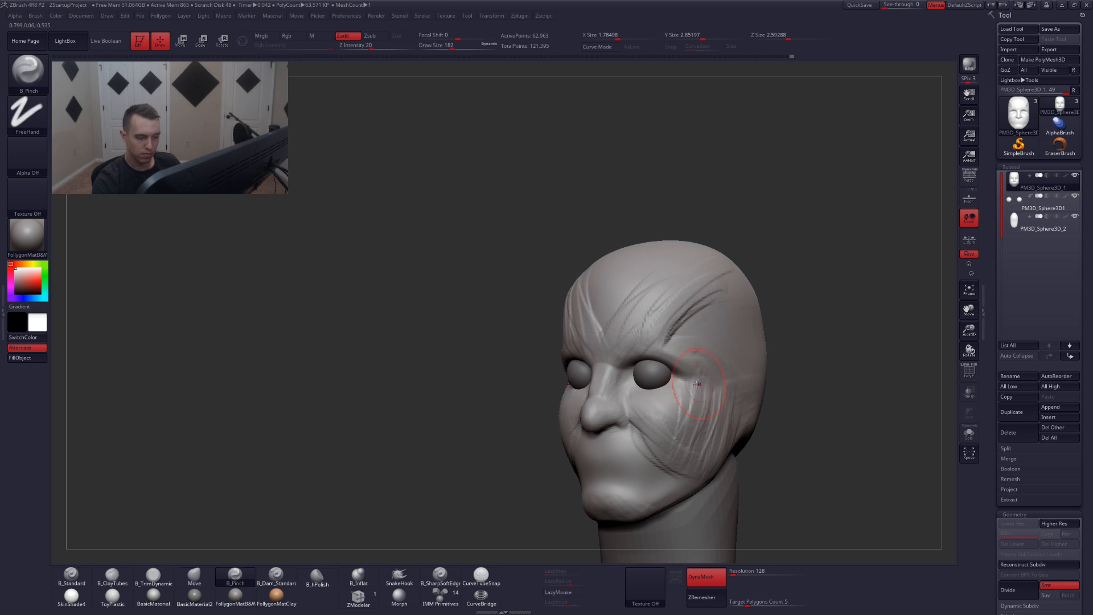
right_click_drag(701, 401, 700, 411, "alt")
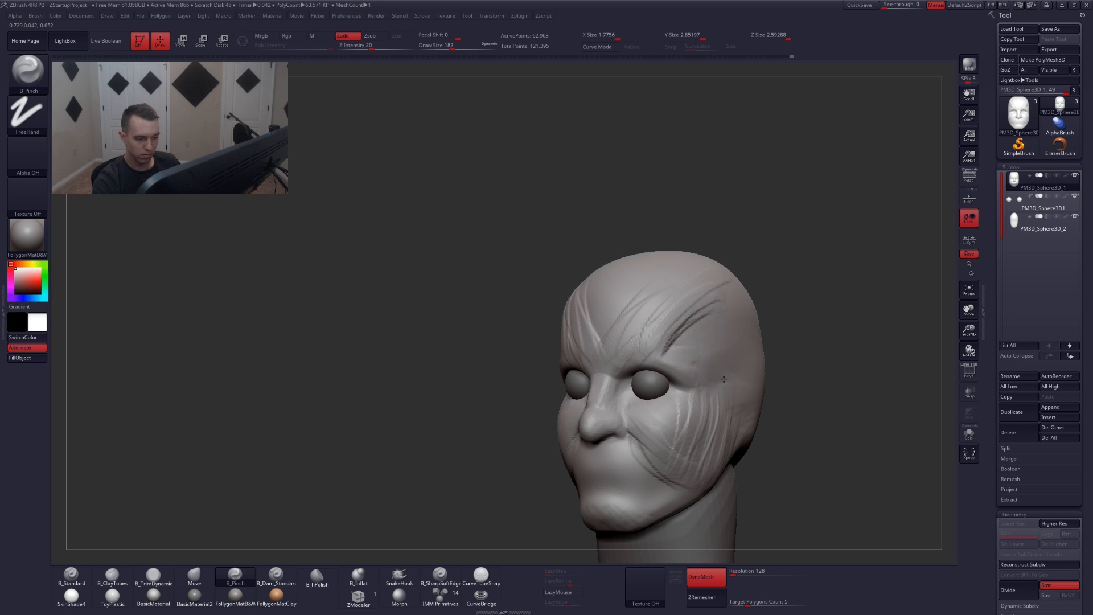
right_click_drag(709, 394, 669, 401)
key("space")
left_click_drag(683, 386, 675, 386)
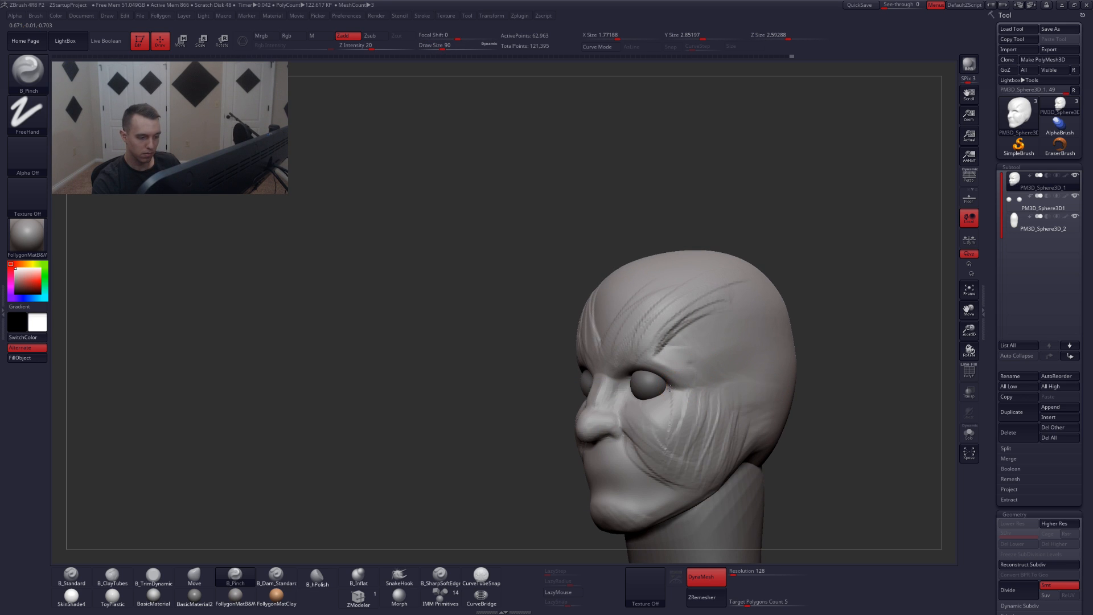
- Build up strands from the temple and side of the head across the cheekbone with the ClayTubes brush at draw size 163
key("b")
key("c")
key("t")
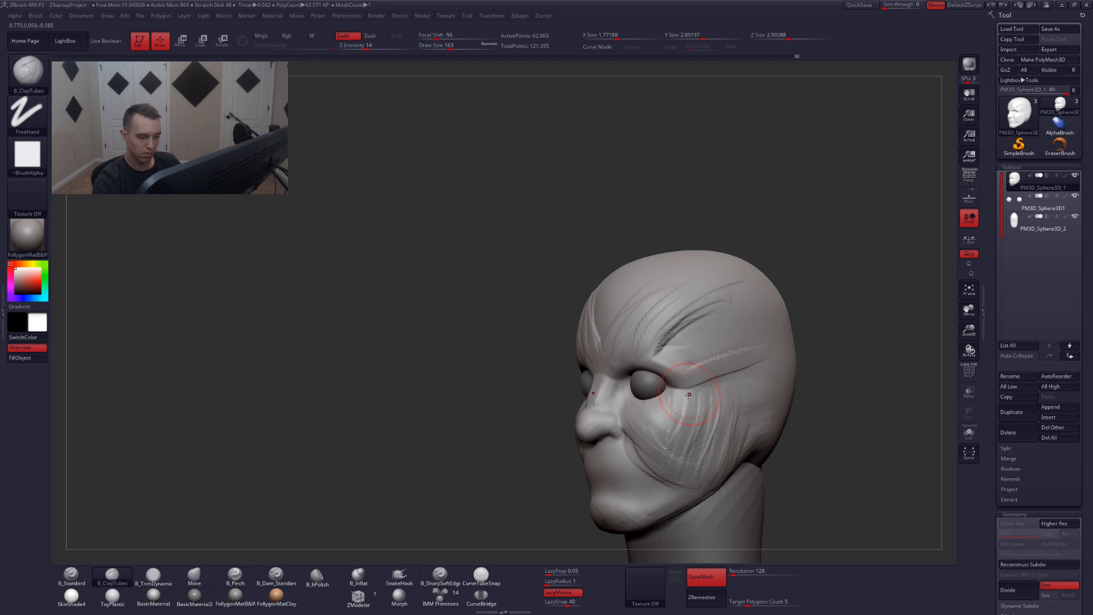
mouse_move(788, 368)
left_mouse_down()
mouse_move(716, 402)
mouse_move(697, 427)
left_mouse_up()
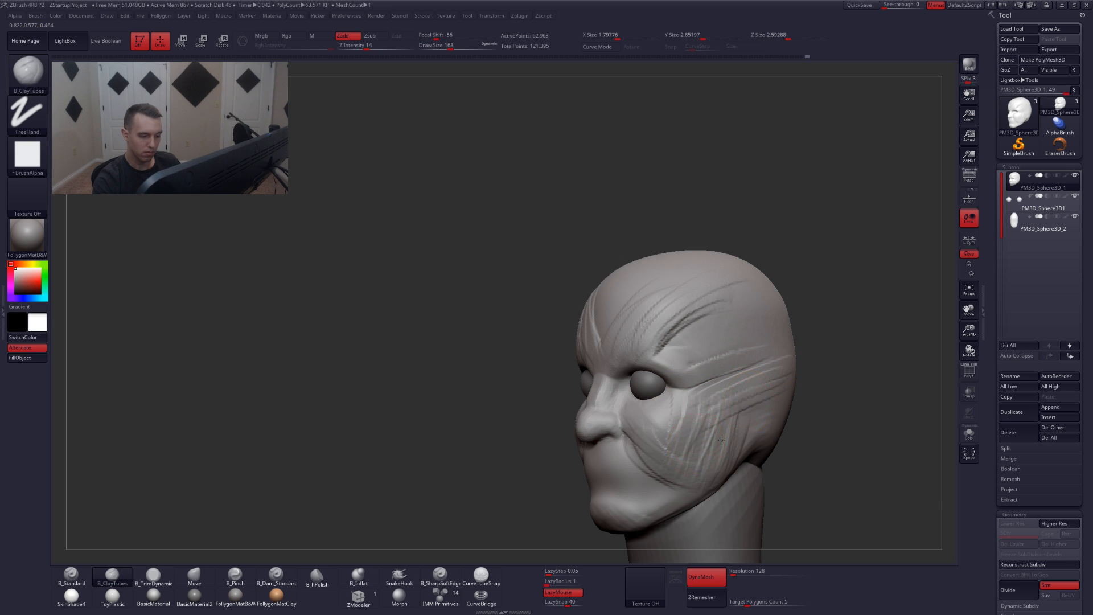
mouse_move(655, 428)
right_mouse_down("shift")
mouse_move(694, 431)
mouse_move(693, 403)
right_mouse_up("shift")
key("space")
left_click_drag(702, 407, 711, 406)
mouse_move(711, 407)
right_mouse_down()
mouse_move(764, 408)
mouse_move(727, 410)
right_mouse_up()
- Turn on perspective distortion and reshape the brows and eye sockets with the Move brush at draw size 192
left_click(969, 176)
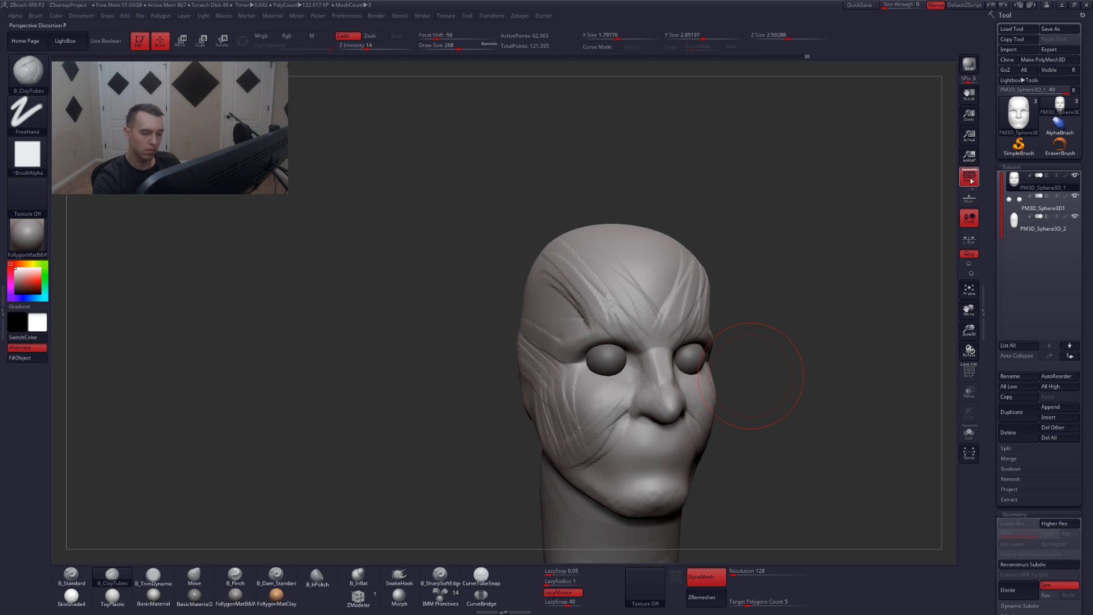
mouse_move(752, 449)
right_mouse_down()
mouse_move(724, 449)
mouse_move(689, 418)
mouse_move(664, 381)
mouse_move(658, 339)
right_mouse_up()
key("b")
key("m")
key("v")
key("space")
left_click_drag(662, 380, 650, 380)
mouse_move(653, 410)
right_mouse_down()
mouse_move(661, 371)
mouse_move(673, 405)
mouse_move(655, 402)
mouse_move(642, 368)
right_mouse_up()
key("space")
left_click_drag(641, 366, 644, 367)
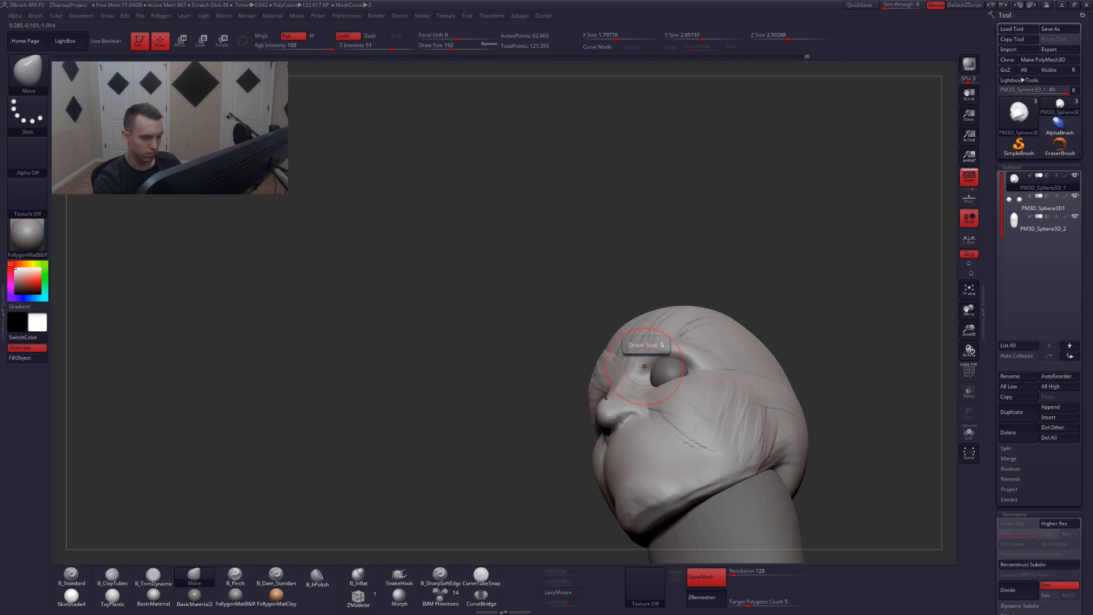
- Refine the shapes around the nose and inner cheeks with the Move brush at draw size 145
mouse_move(646, 391)
right_mouse_down()
mouse_move(653, 421)
mouse_move(667, 416)
right_mouse_up()
key("space")
left_click_drag(654, 391, 646, 391)
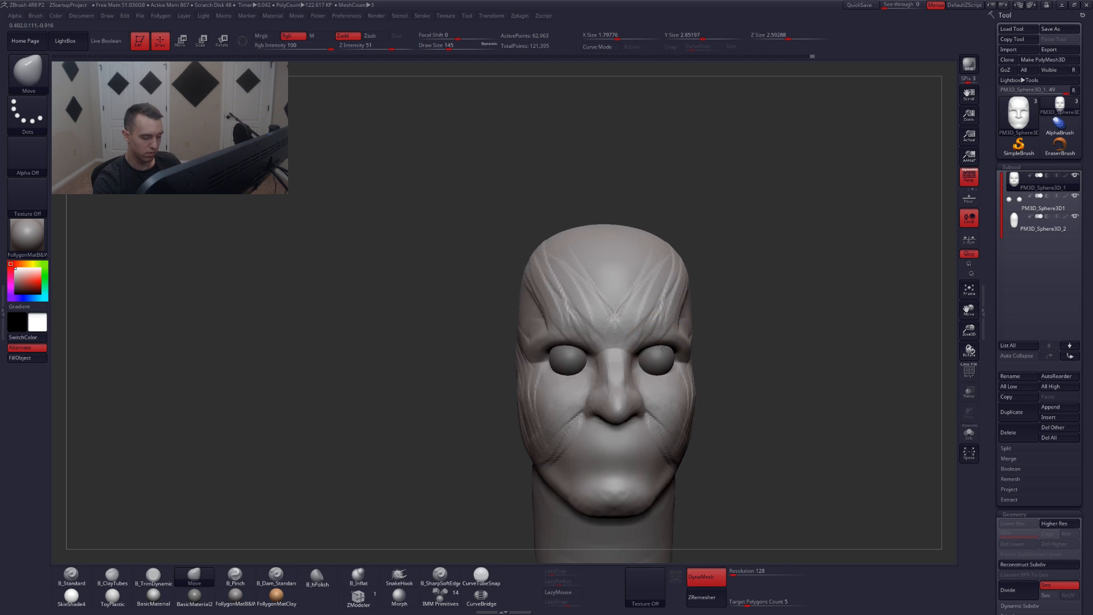
mouse_move(646, 386)
right_mouse_down()
mouse_move(646, 347)
mouse_move(655, 346)
mouse_move(645, 415)
right_mouse_up()
key("space")
left_click_drag(662, 425, 669, 426)
mouse_move(670, 426)
right_mouse_down()
mouse_move(643, 437)
mouse_move(678, 402)
mouse_move(677, 416)
mouse_move(666, 410)
right_mouse_up()
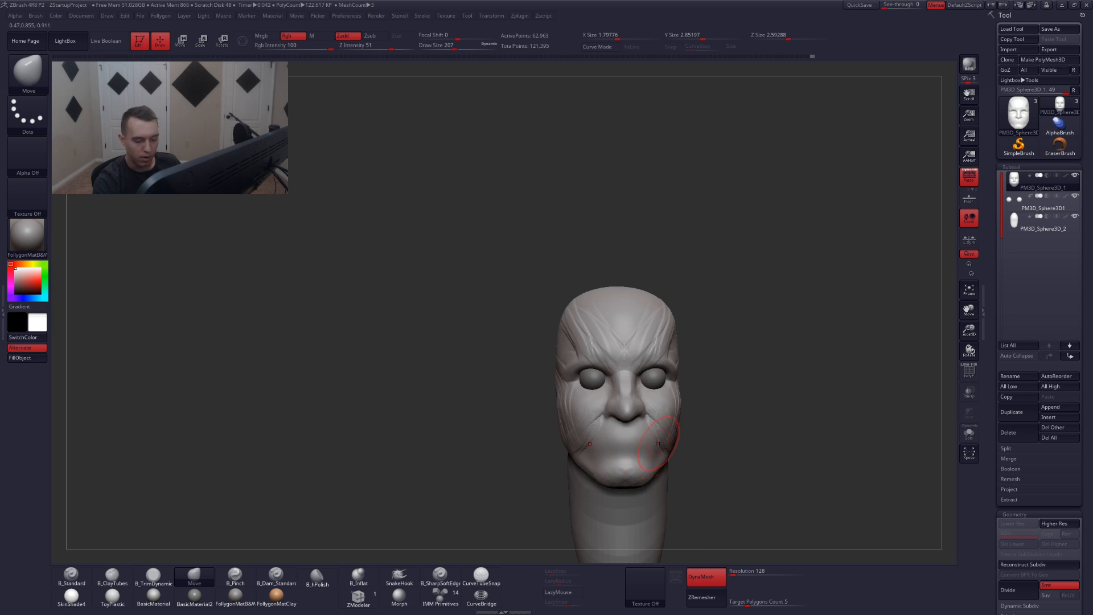
- Reshape the lower cheeks beside the mouth with the Move brush, starting at draw size 207
key("space")
left_click_drag(658, 443, 670, 441)
mouse_move(663, 443)
right_mouse_down()
mouse_move(689, 405)
mouse_move(707, 451)
right_mouse_up()
right_click_drag(683, 366, 648, 383)
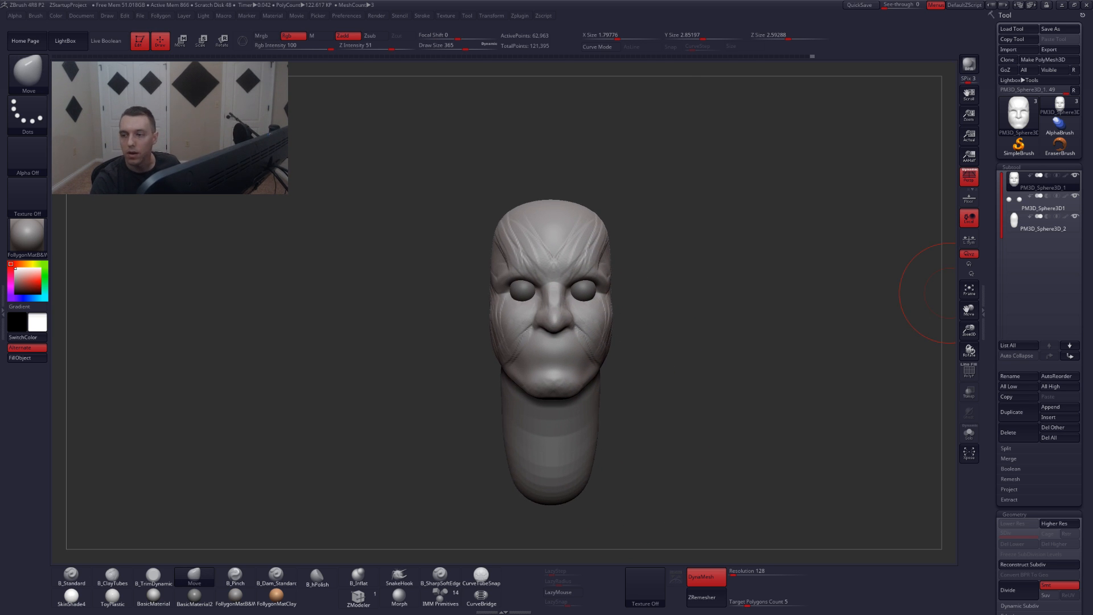
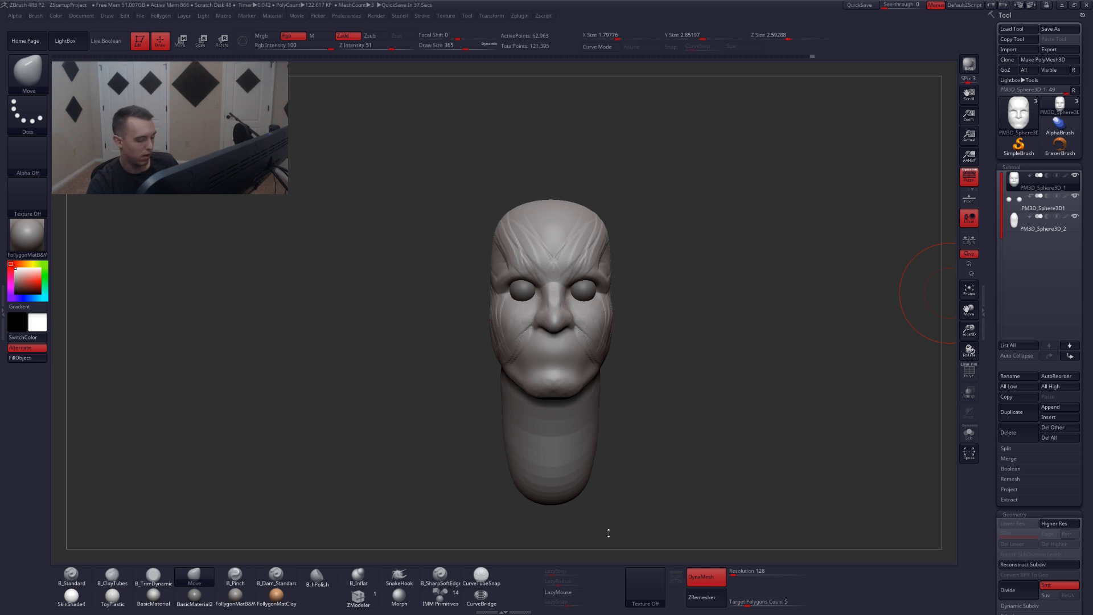
- Import the kevin-james reference photo as a texture and make it the current texture
left_click(633, 594)
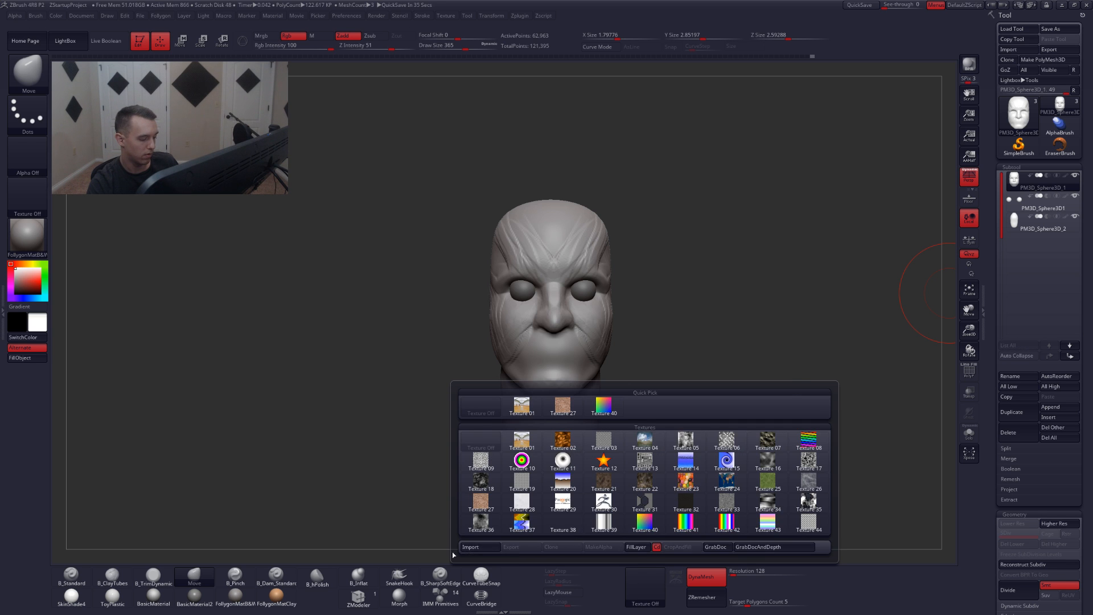
left_click(468, 548)
left_click_drag(485, 111, 1092, 111)
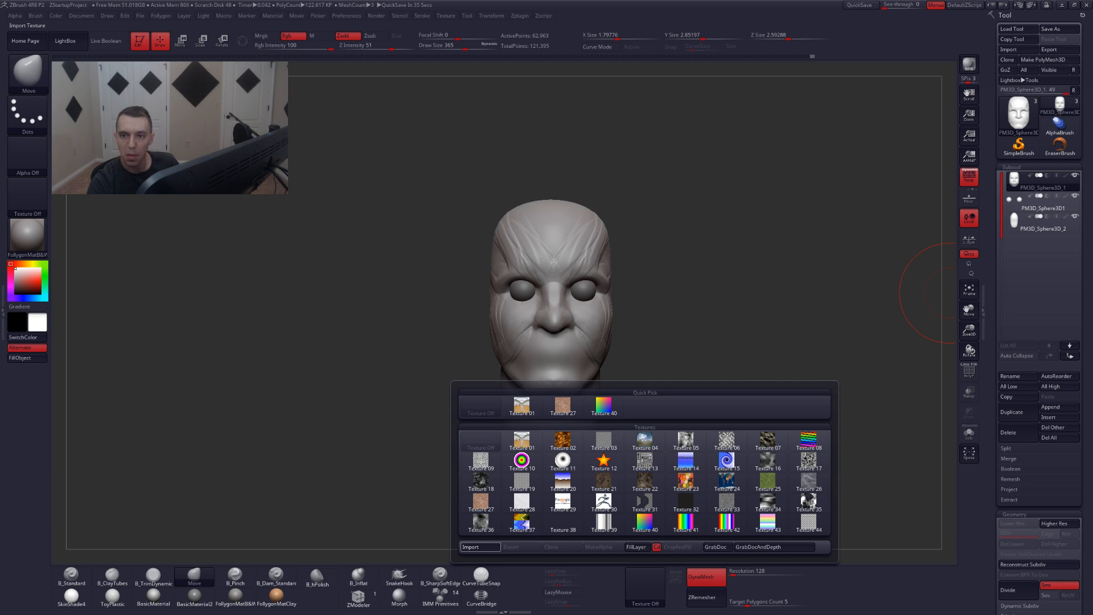
left_click(646, 586)
left_click(665, 521)
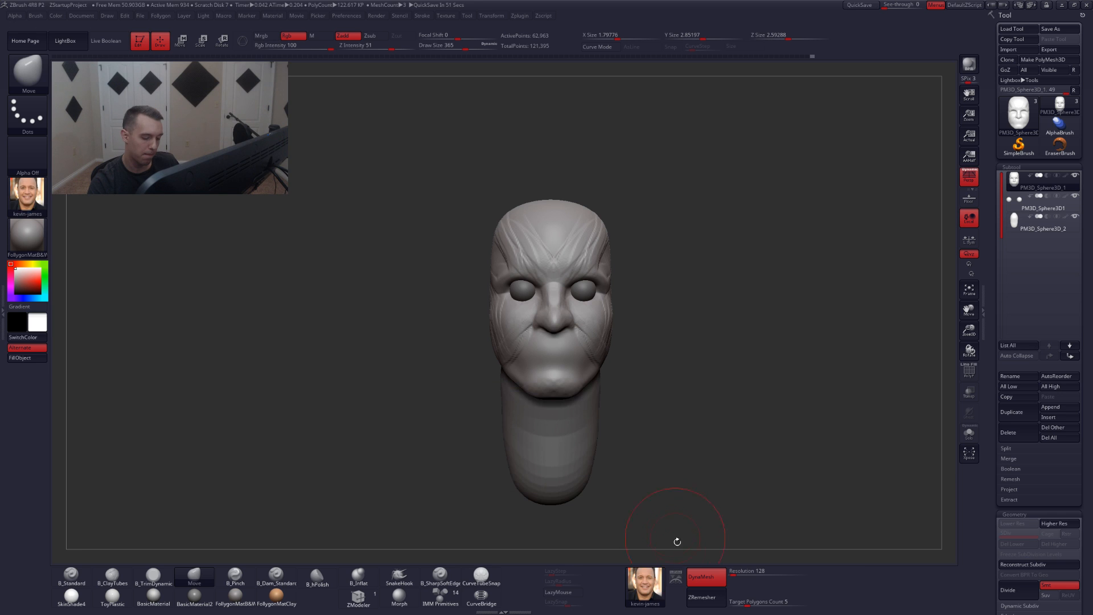
- Load the kevin-james photo into Spotlight, close LightBox and turn off Spotlight Projection
left_click(677, 579)
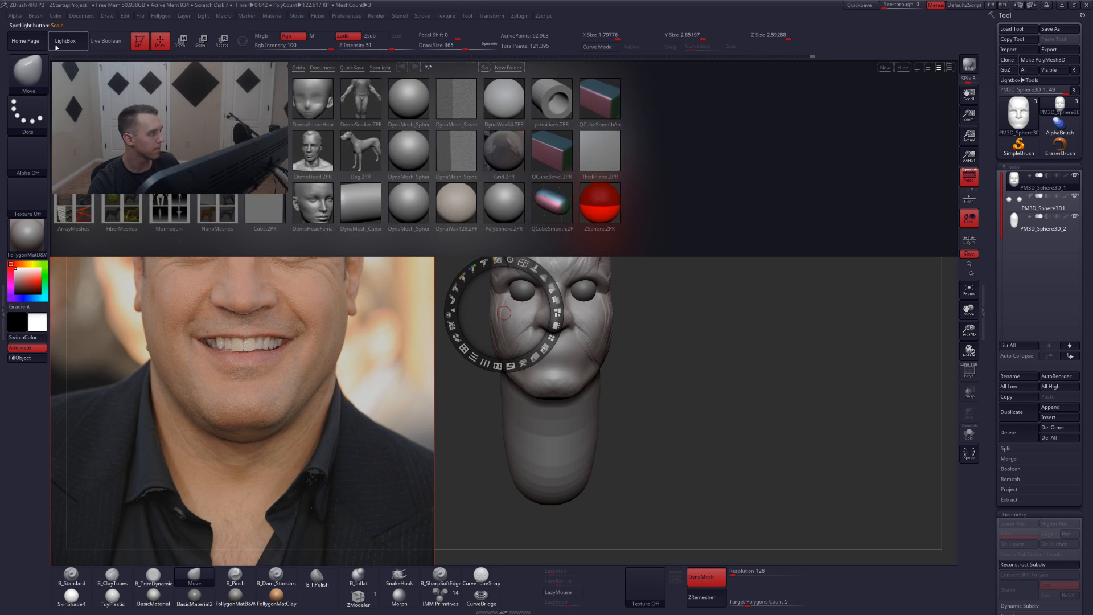
key("comma")
key("ctrl+shift+f")
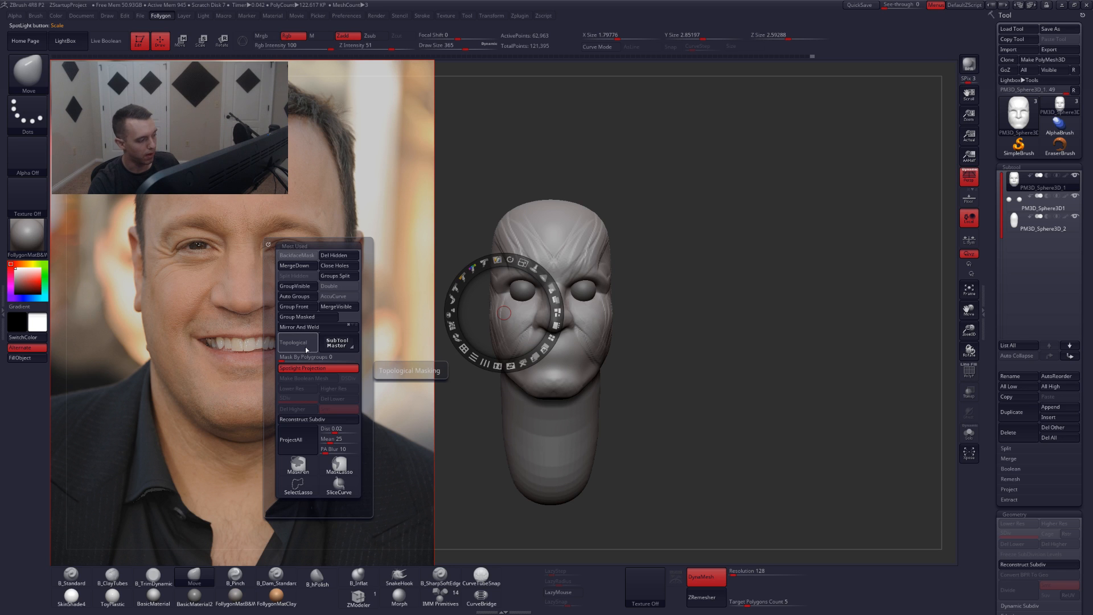
left_click(305, 369)
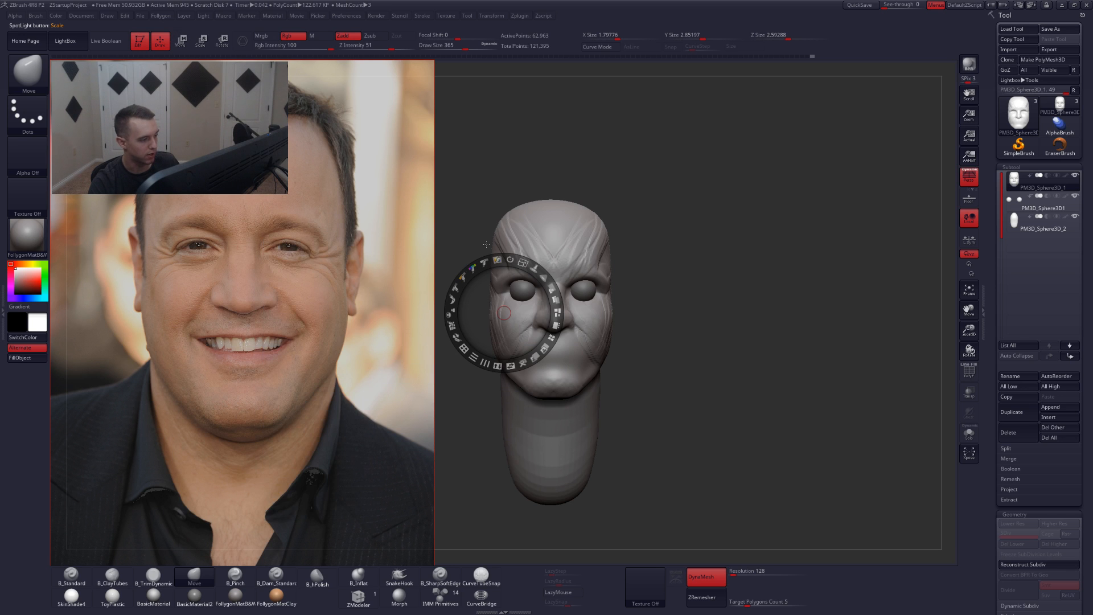
- Scale down and fade the reference photo, place it over the sculpted head, and leave Spotlight editing
mouse_move(522, 264)
left_mouse_down()
mouse_move(368, 207)
mouse_move(345, 176)
left_mouse_up()
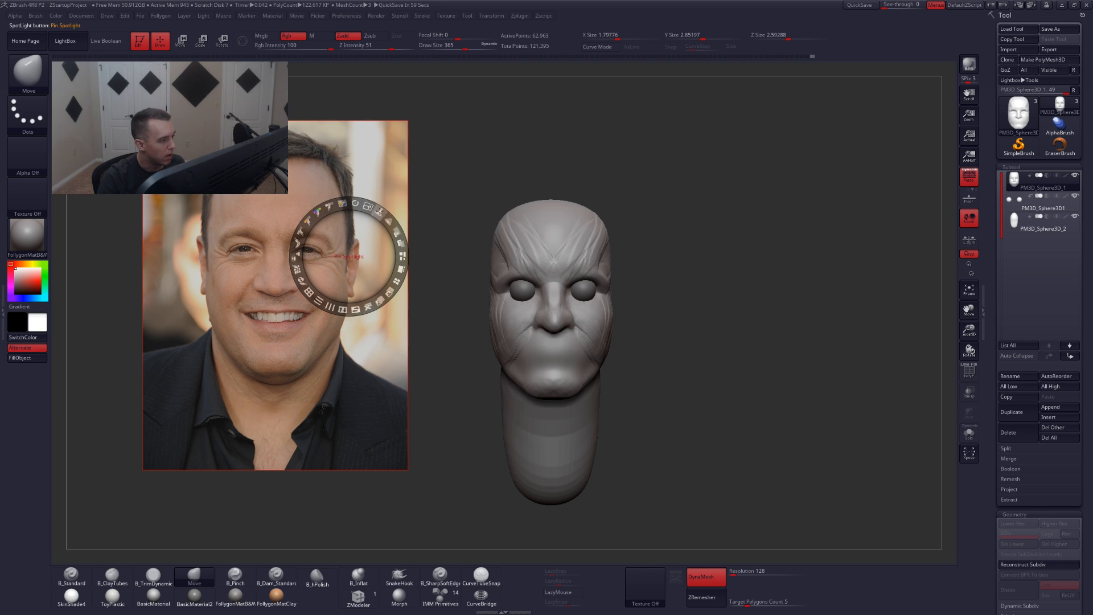
mouse_move(398, 234)
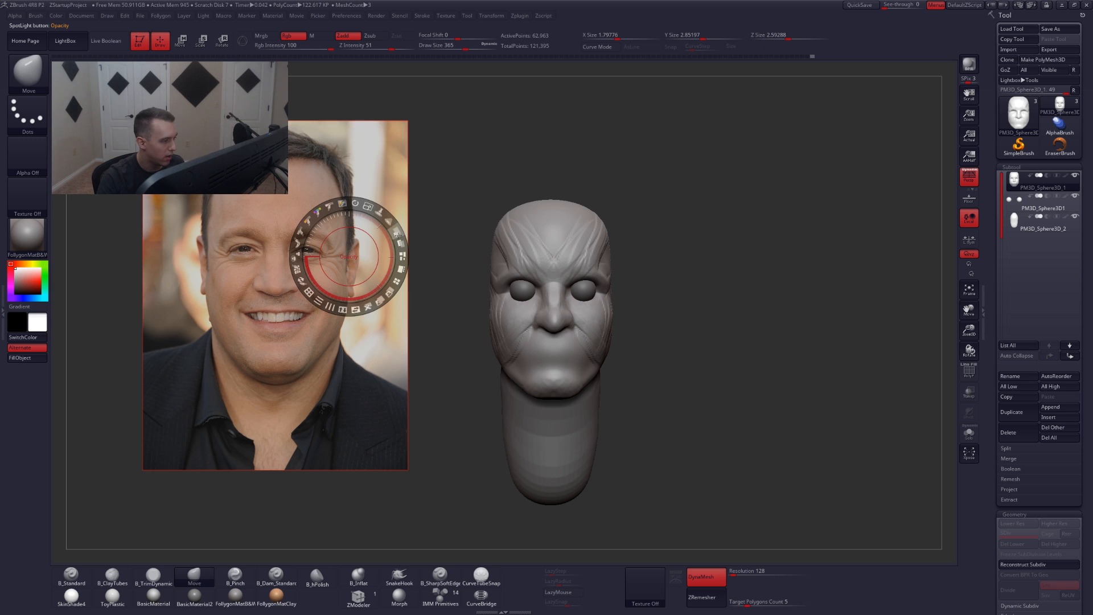
mouse_move(398, 234)
left_mouse_down()
mouse_move(349, 202)
mouse_move(344, 177)
mouse_move(464, 231)
mouse_move(571, 206)
mouse_move(590, 189)
mouse_move(589, 203)
left_mouse_up()
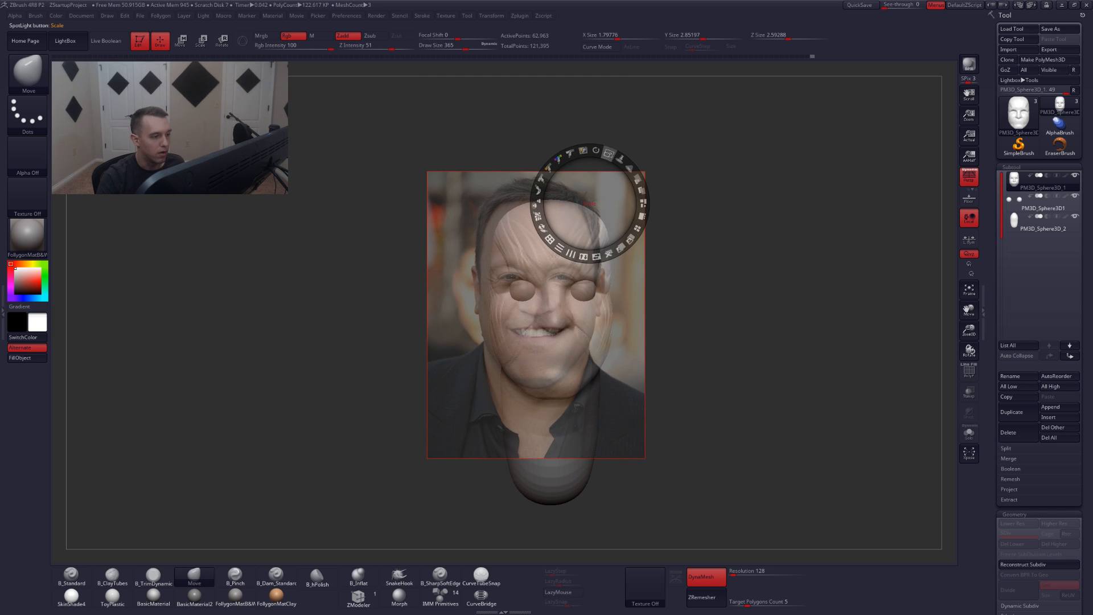
left_click_drag(609, 153, 619, 160)
left_click_drag(590, 219, 598, 209)
key("z")
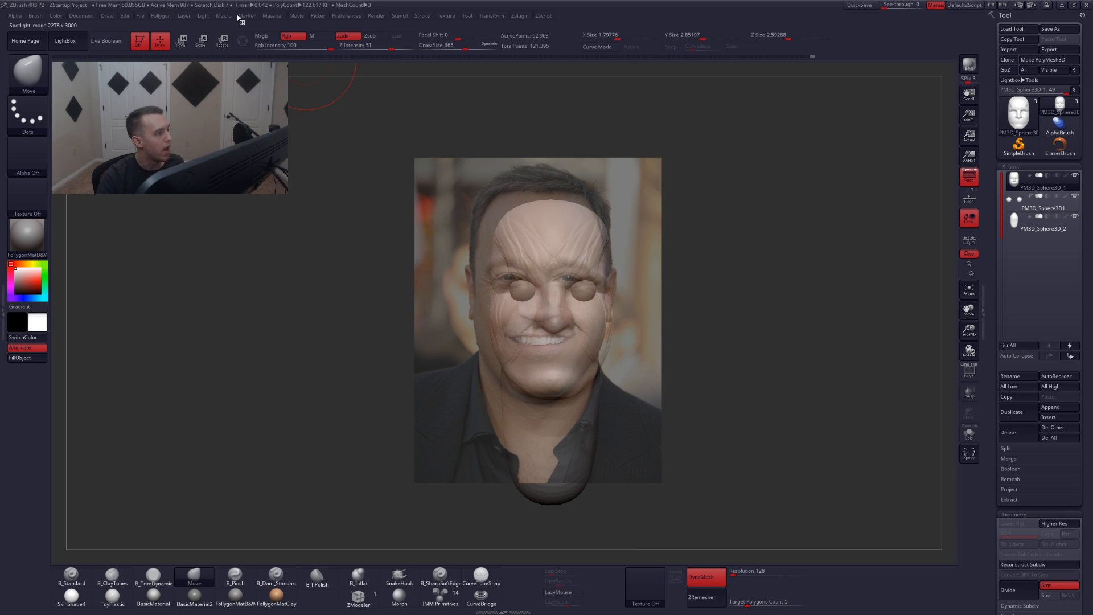
- Show the movie timeline above the canvas
left_click(296, 17)
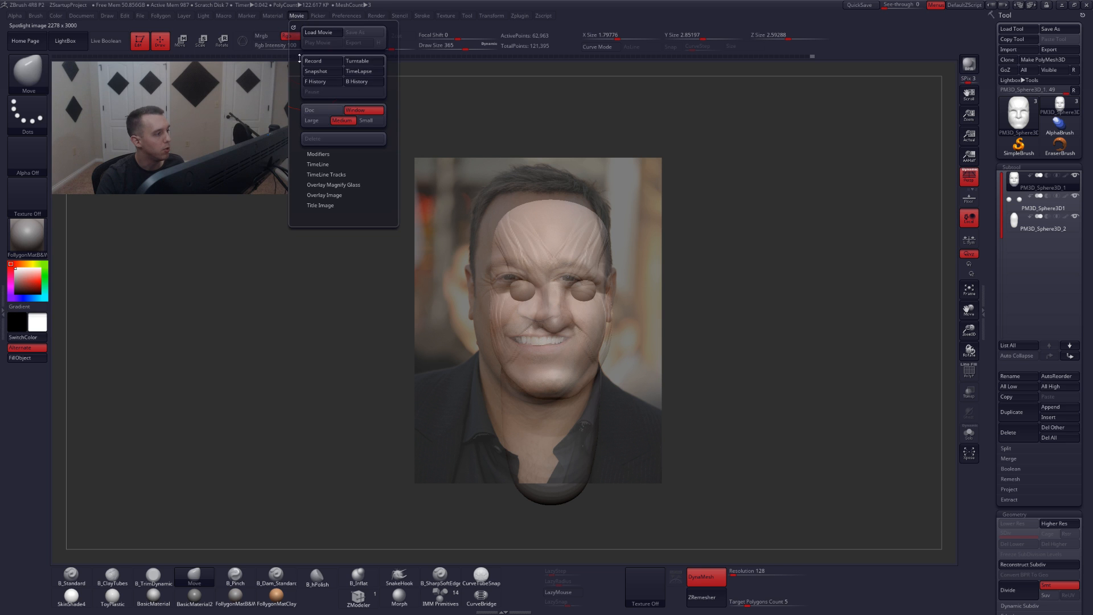
left_click(323, 162)
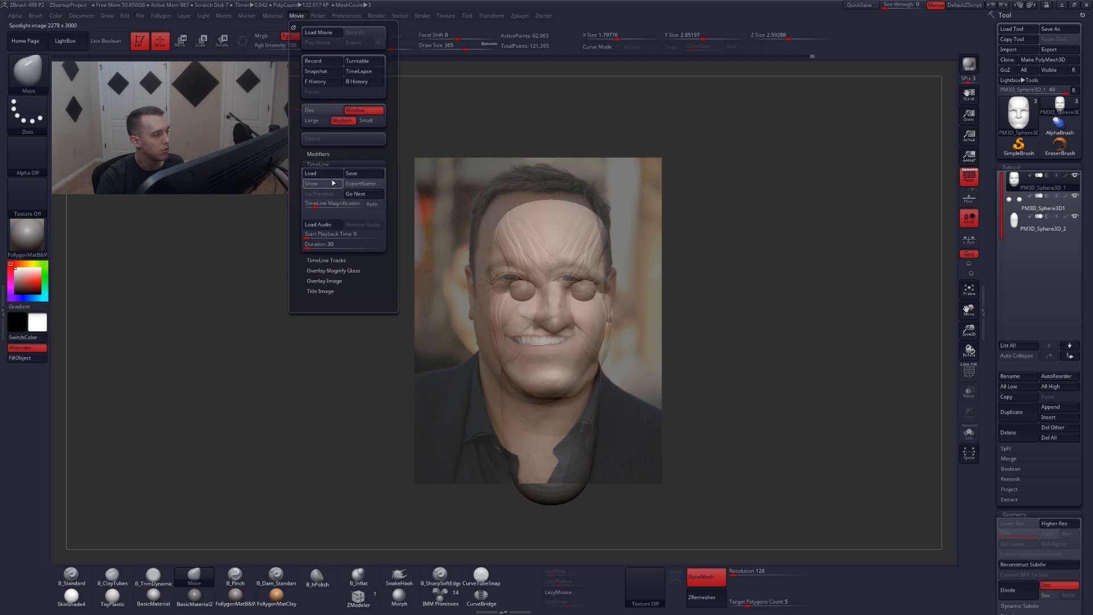
left_click(332, 179)
- Line up the front view of the head with the face in the photo, with PolyFrame turned on
left_click_drag(627, 249, 613, 237, "alt")
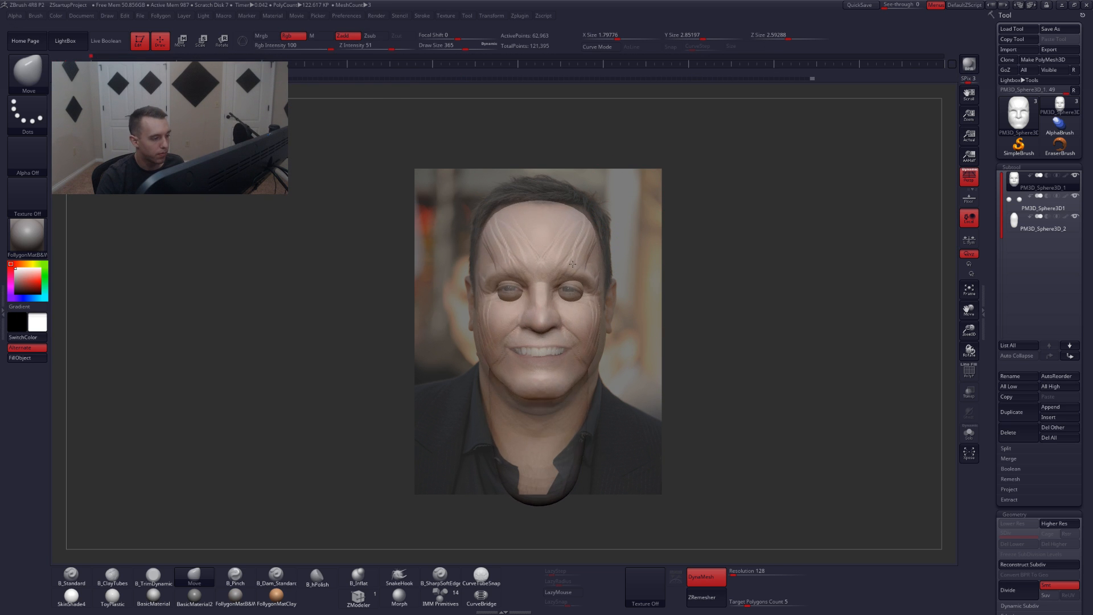
right_click_drag(574, 263, 578, 267, "ctrl")
left_click_drag(577, 267, 582, 269)
key("shift+f")
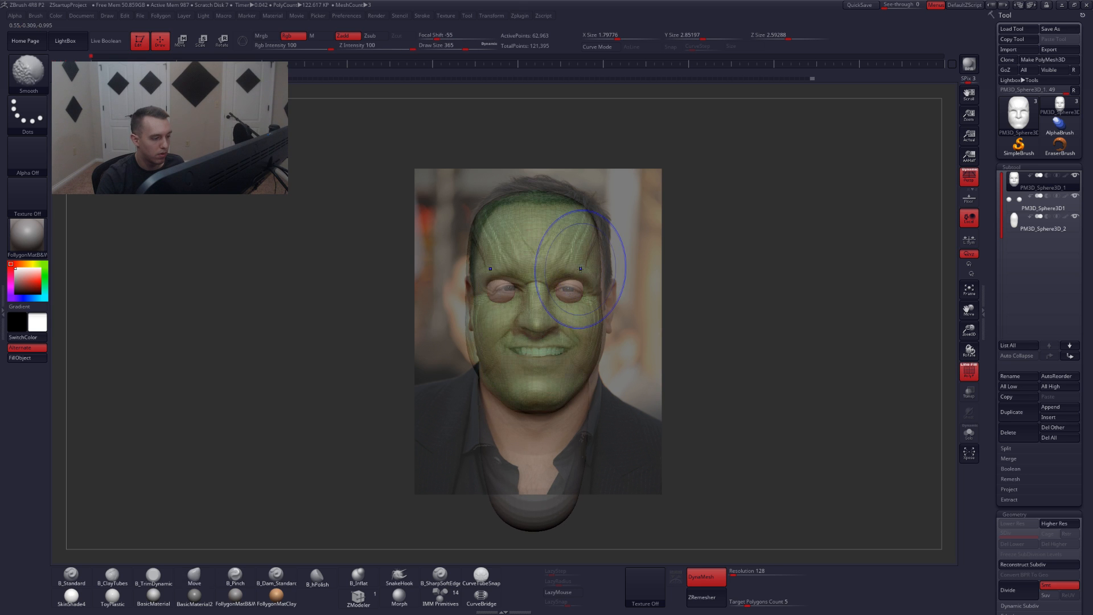
key("alt+s")
right_click_drag(563, 285, 568, 285, "alt")
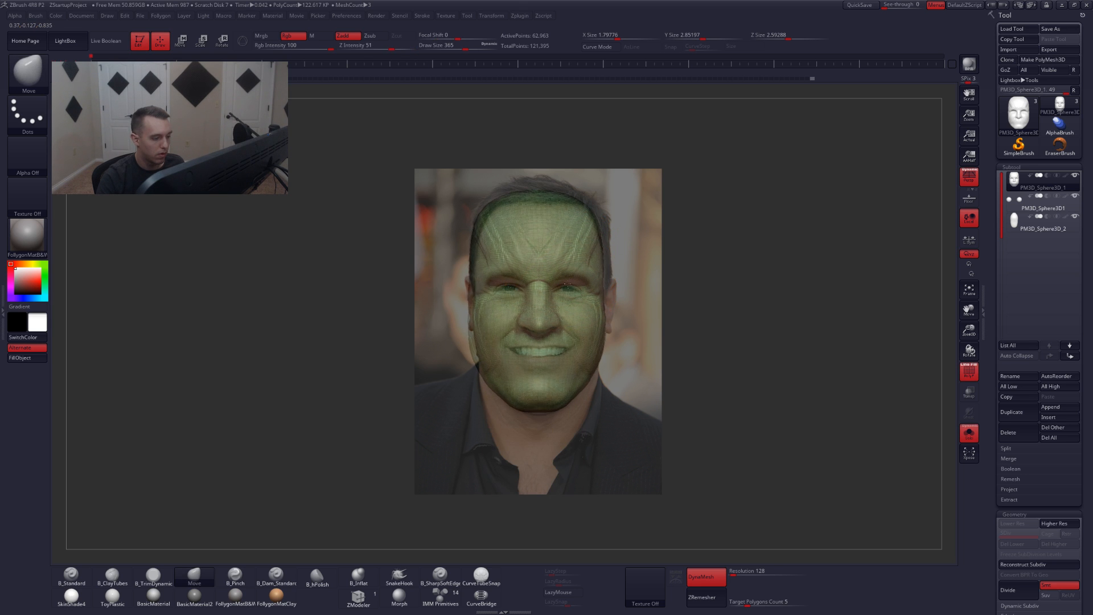
left_click_drag(567, 282, 569, 282)
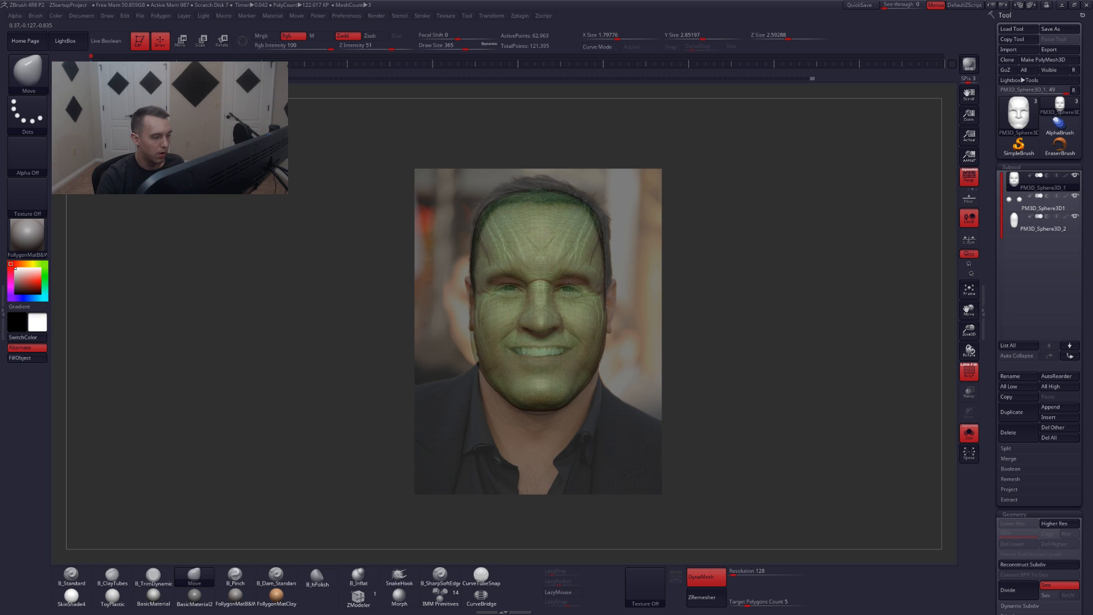
right_click_drag(569, 281, 574, 283, "alt")
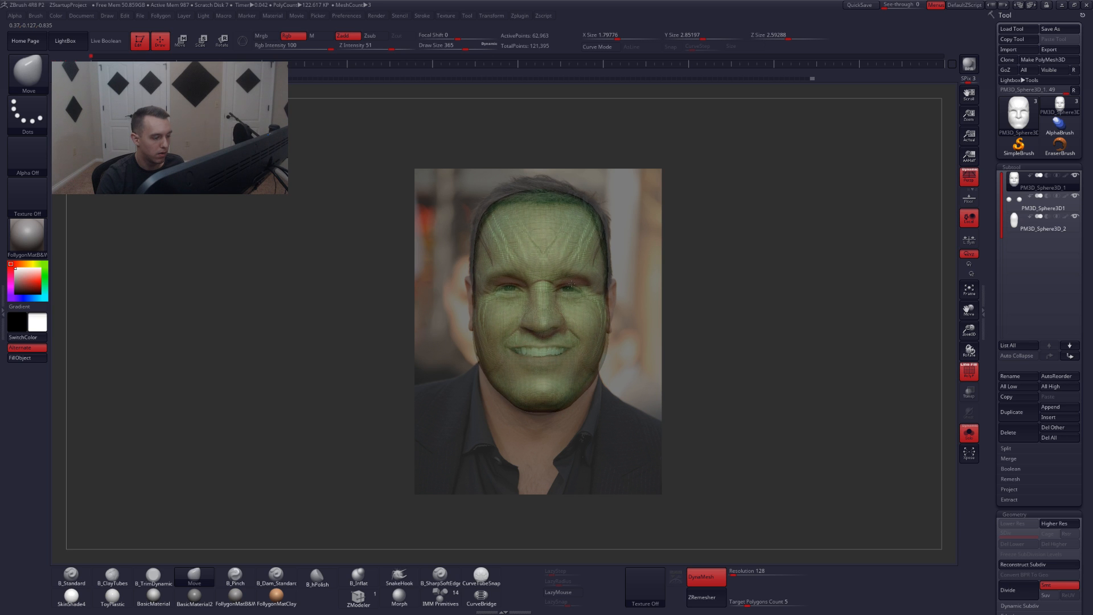
left_click_drag(641, 340, 623, 331)
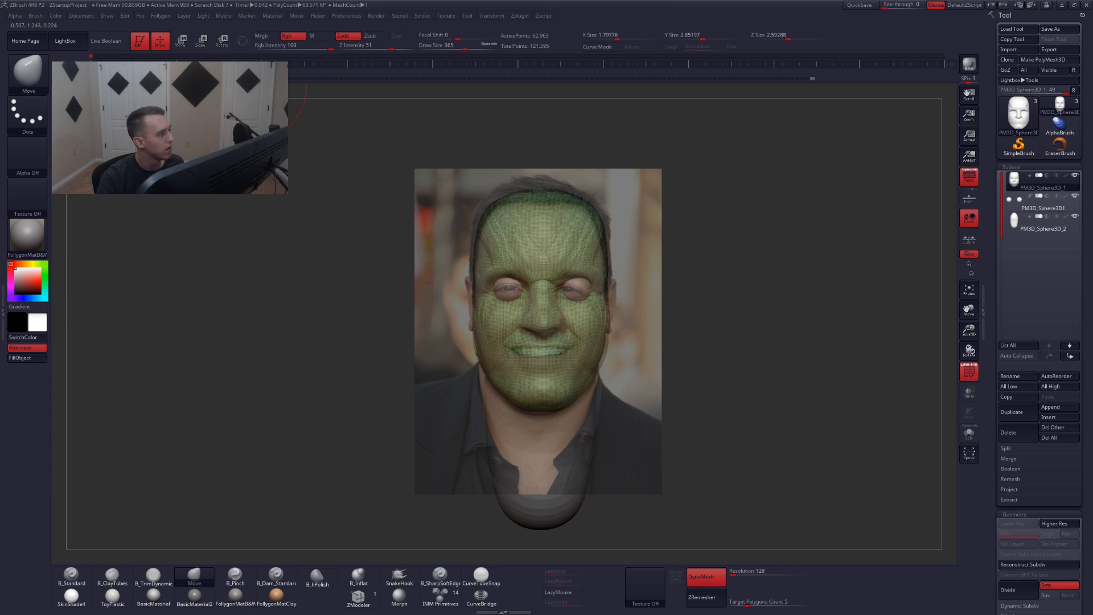
- Turn off perspective distortion and refit the head to the photo overlay
left_click(969, 177)
mouse_move(675, 266)
left_mouse_down()
mouse_move(665, 337)
mouse_move(667, 309)
left_mouse_up()
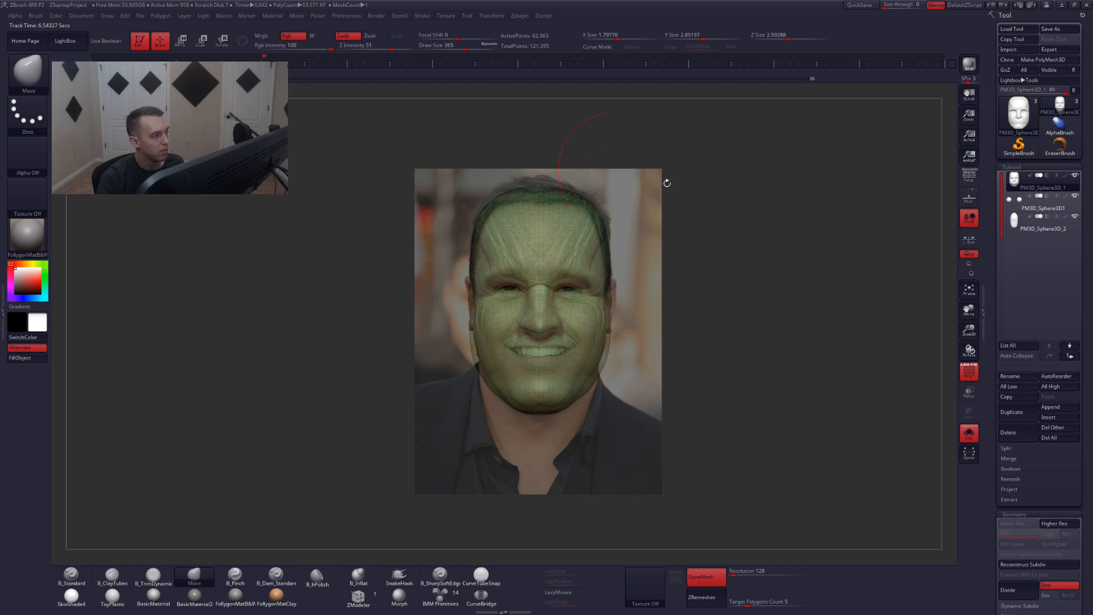
key("ctrl+shift+s")
- Select the eyeball subtool and move the eyes closer together to match the photo
left_click(1020, 200)
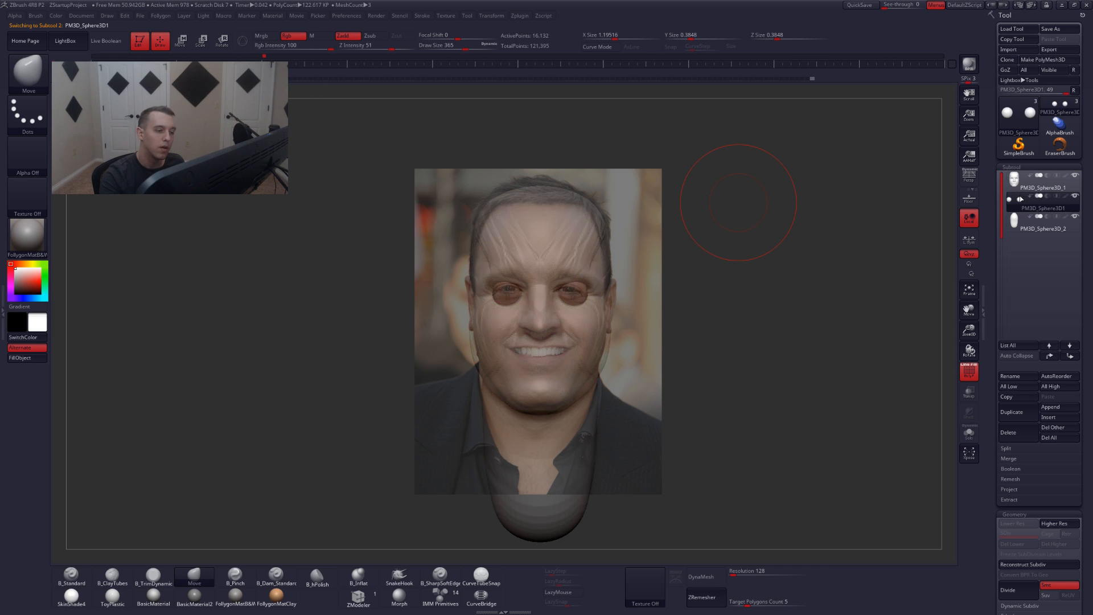
key("w")
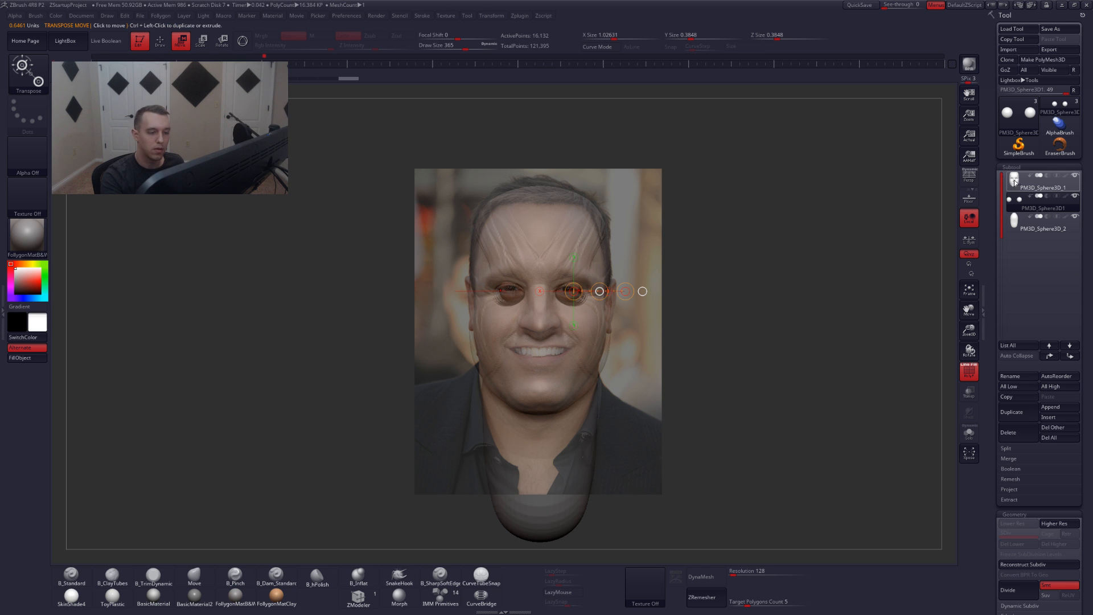
- Select the head subtool and adjust its jaw and outline to the photo with the Move brush at draw sizes 460 and 500
left_click(1025, 181)
key("q")
key("space")
mouse_move(569, 359)
left_mouse_down()
mouse_move(598, 386)
mouse_move(602, 357)
left_mouse_up()
key("space")
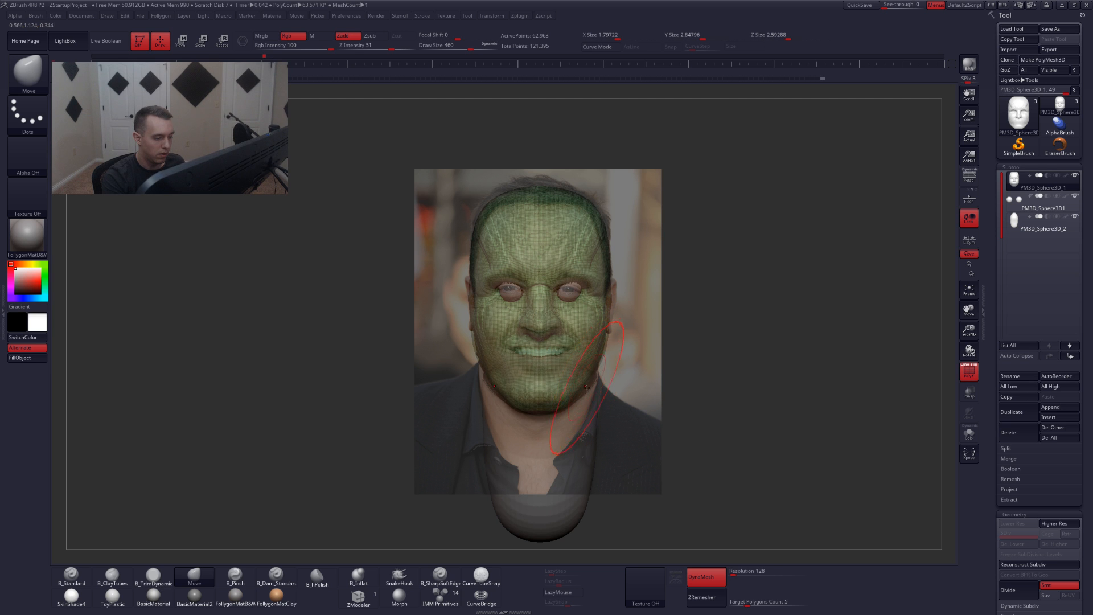
key("space")
key("space")
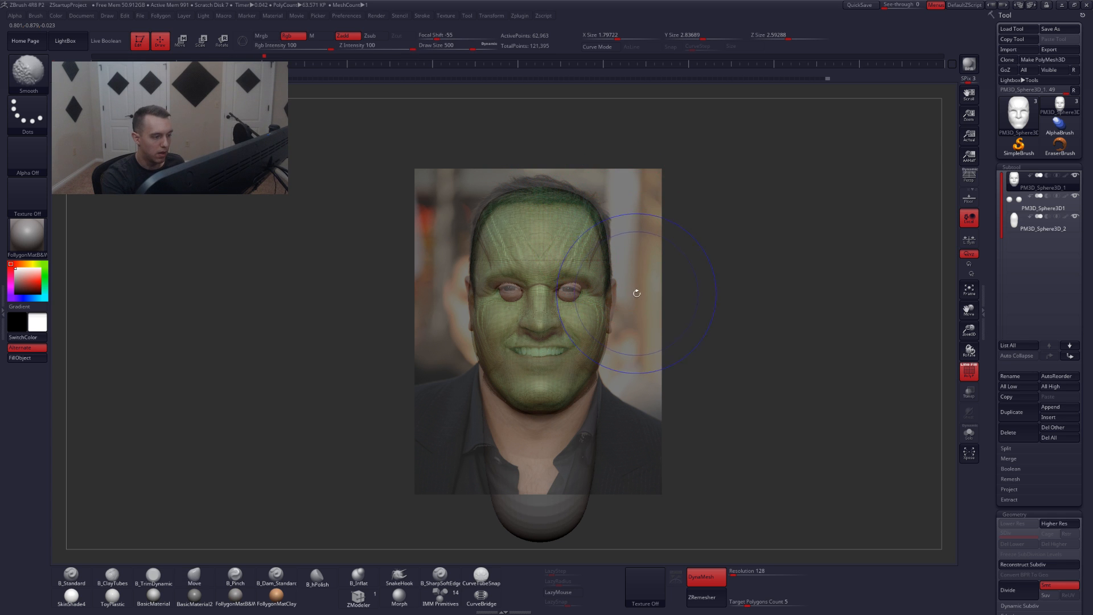
- Hide the Spotlight photo and turn off PolyFrame on the head in profile view
key("shift+z")
left_click_drag(654, 301, 624, 298, "shift")
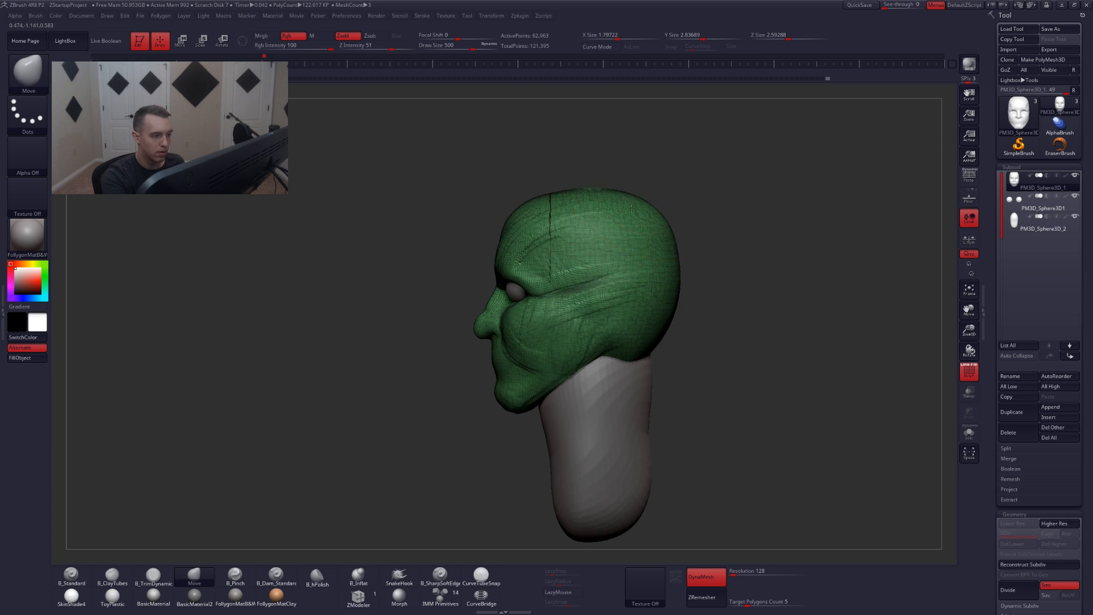
key("shift+f")
- Reshape the top and back of the skull in profile with the Move brush, starting at draw size 379
key("space")
left_click_drag(572, 206, 567, 206)
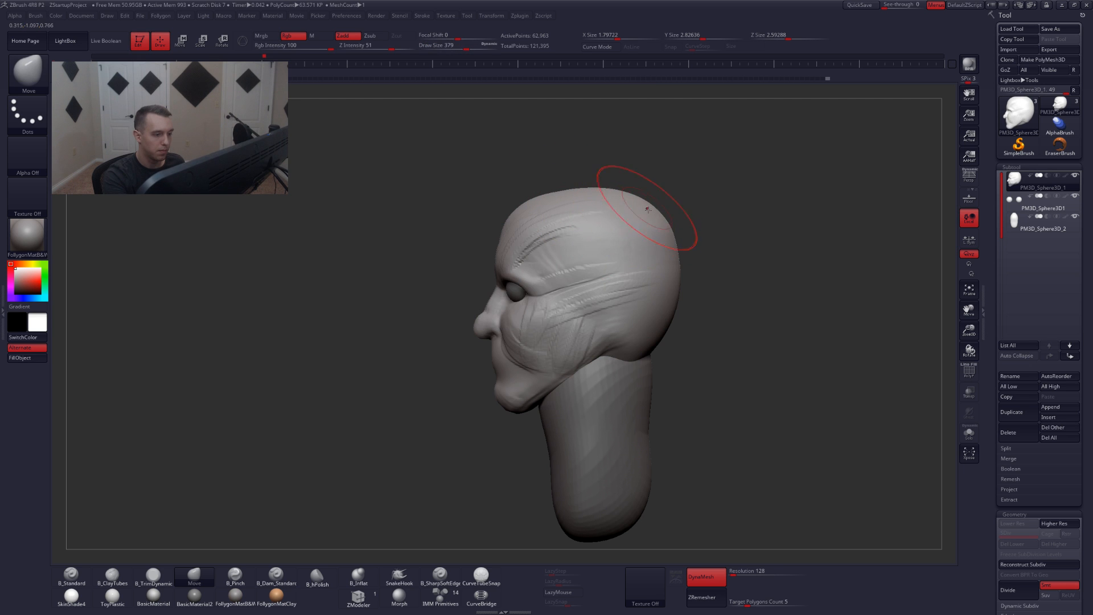
key("space")
mouse_move(658, 252)
left_mouse_down()
mouse_move(674, 252)
mouse_move(657, 249)
left_mouse_up()
key("space")
- Adjust the sides of the face and the eye area with the Move brush at draw sizes 299 and 202
key("space")
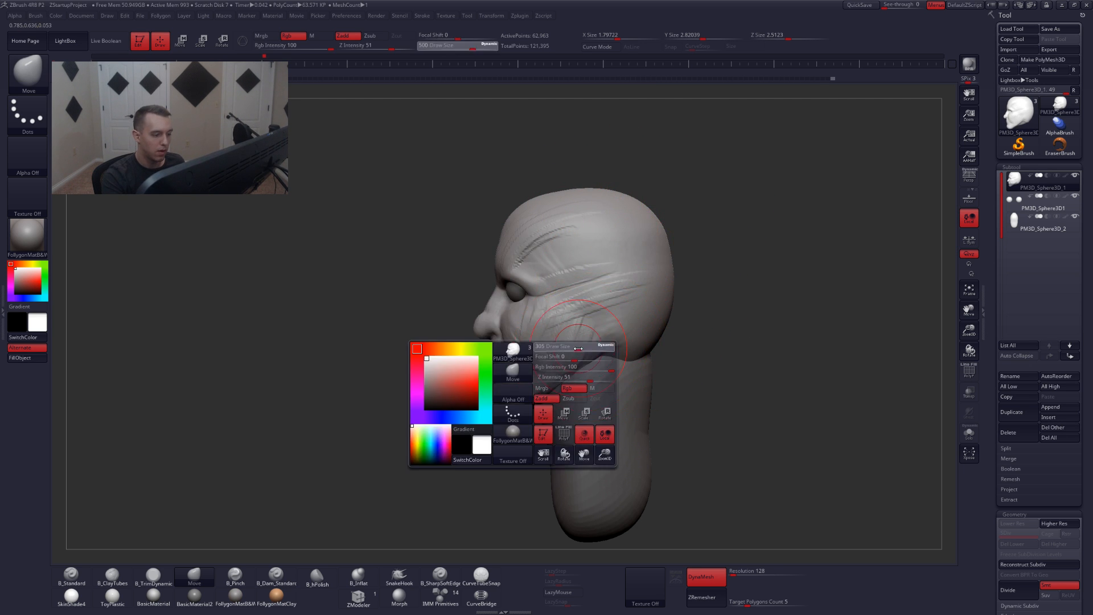
left_click_drag(589, 350, 578, 349)
right_click_drag(565, 345, 599, 327)
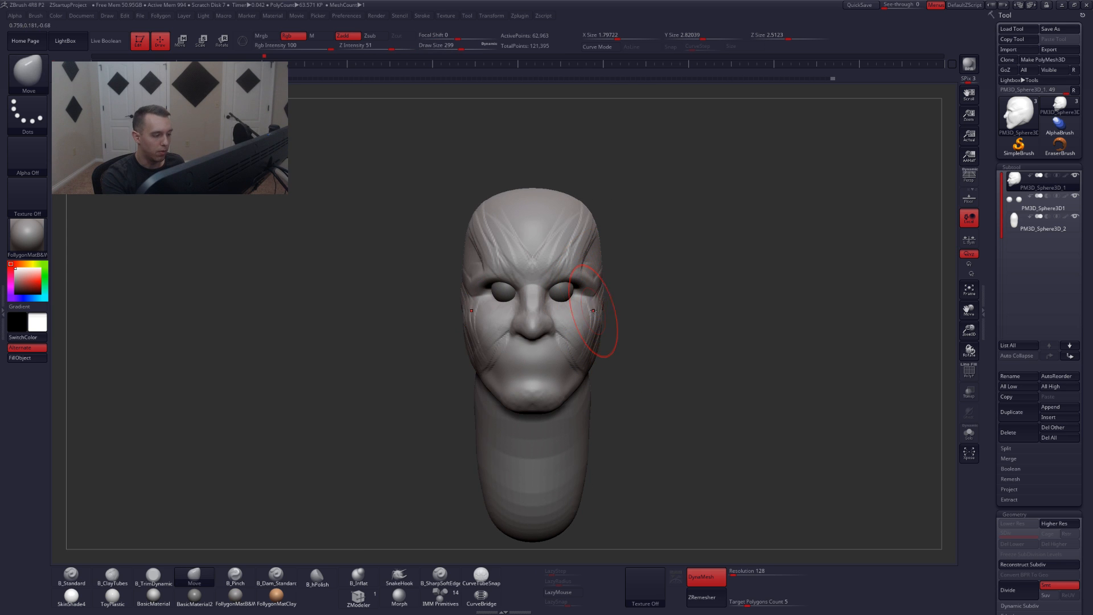
key("space")
left_click_drag(575, 292, 545, 293)
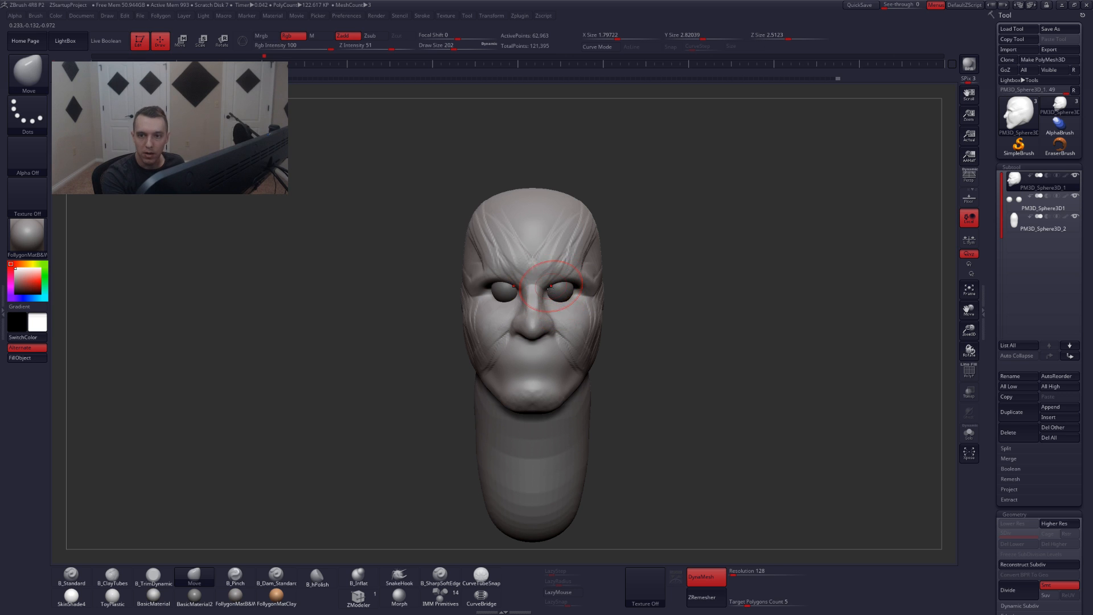
- Refine the inner eye corners and nose bridge with the Move brush at draw sizes 158 and 136
key("space")
left_click_drag(562, 297, 547, 297)
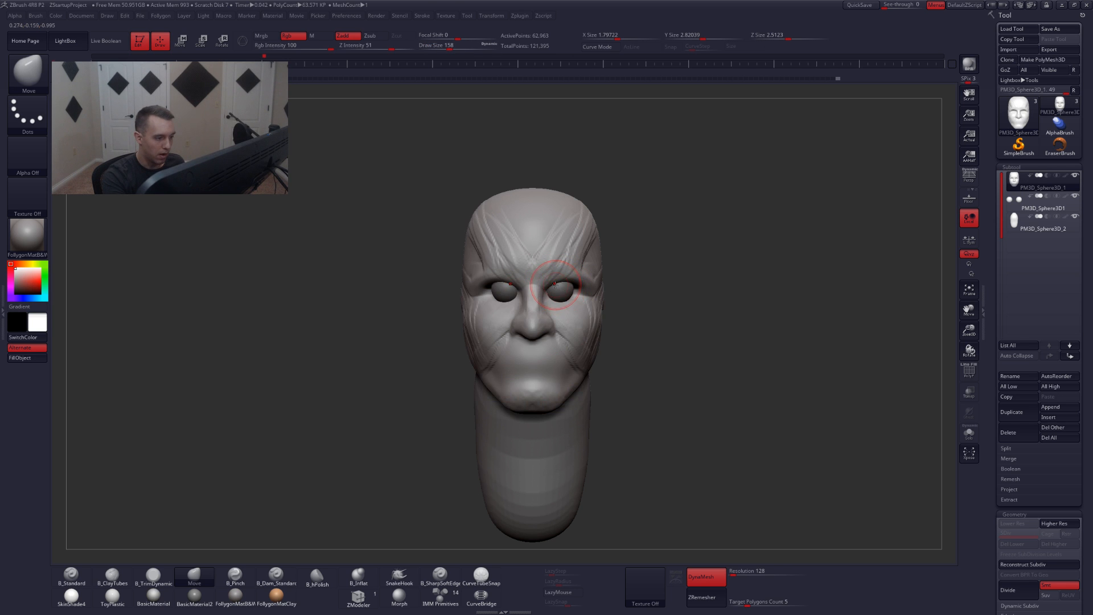
right_click_drag(564, 299, 540, 289, "alt")
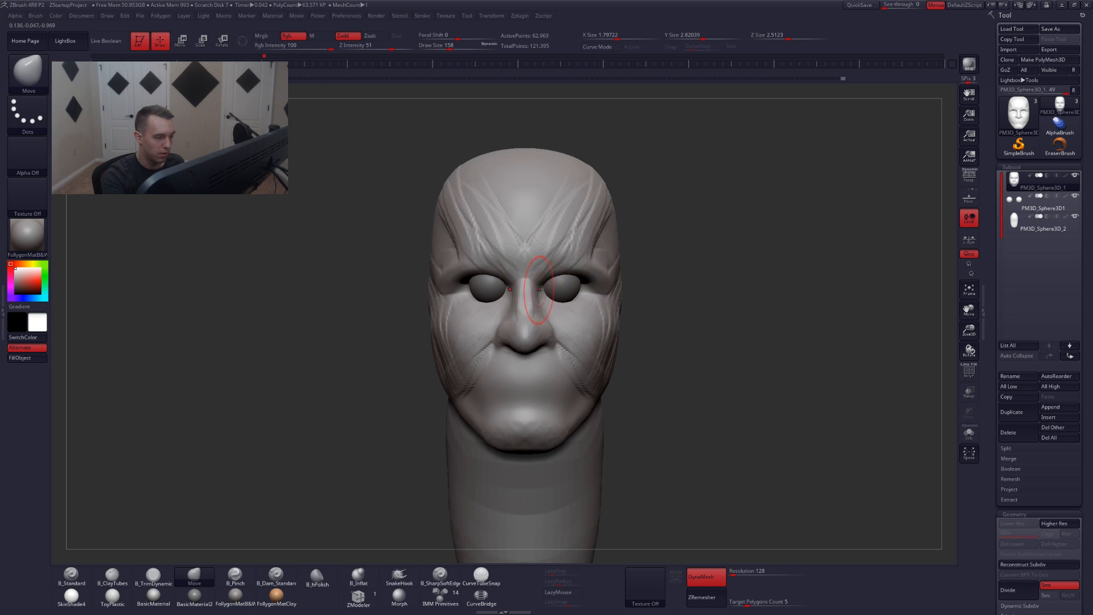
key("space")
mouse_move(567, 288)
left_mouse_down()
mouse_move(593, 288)
mouse_move(564, 290)
left_mouse_up()
key("space")
mouse_move(602, 301)
right_mouse_down()
mouse_move(569, 310)
mouse_move(590, 324)
right_mouse_up()
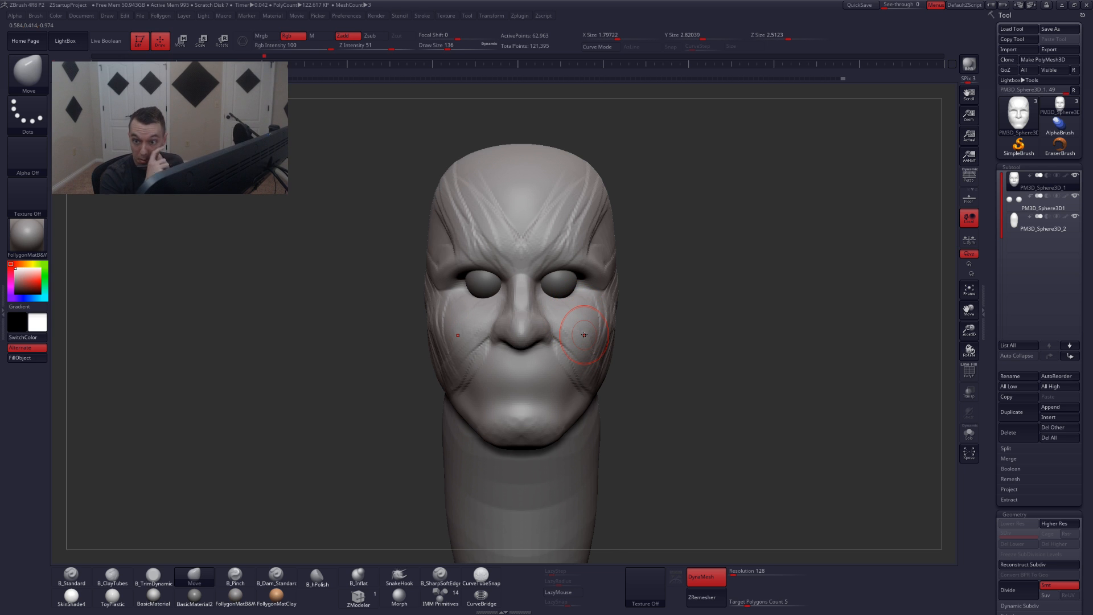
- Flatten the outer brow beside the eye with the TrimDynamic brush at draw size 177
mouse_move(598, 347)
right_mouse_down("alt")
mouse_move(620, 370)
mouse_move(592, 336)
mouse_move(611, 314)
mouse_move(672, 320)
right_mouse_up("alt")
key("3")
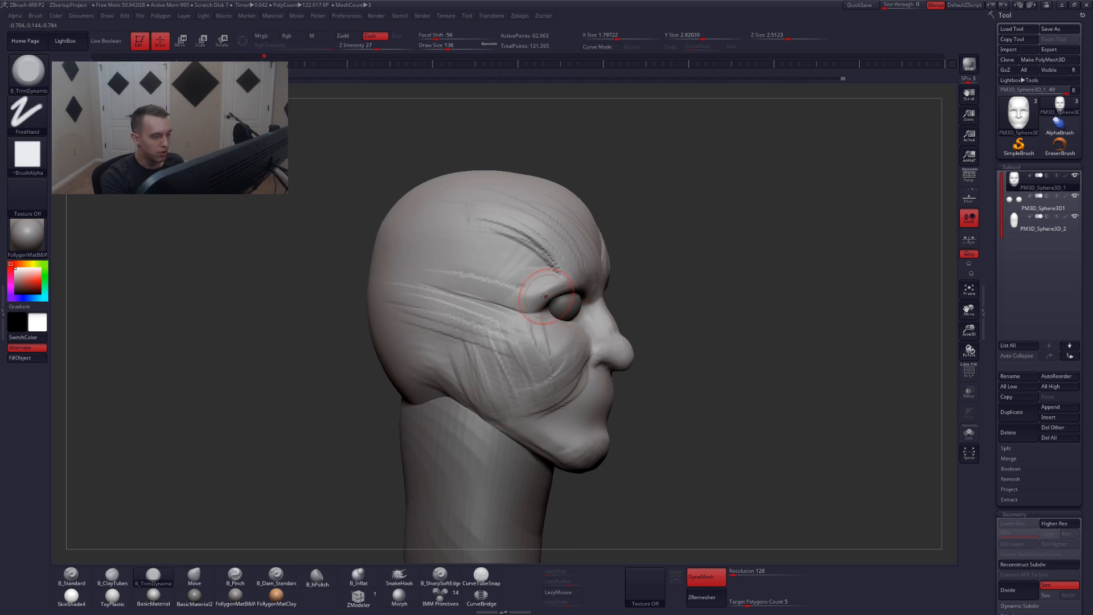
key("space")
left_click_drag(530, 293, 541, 293)
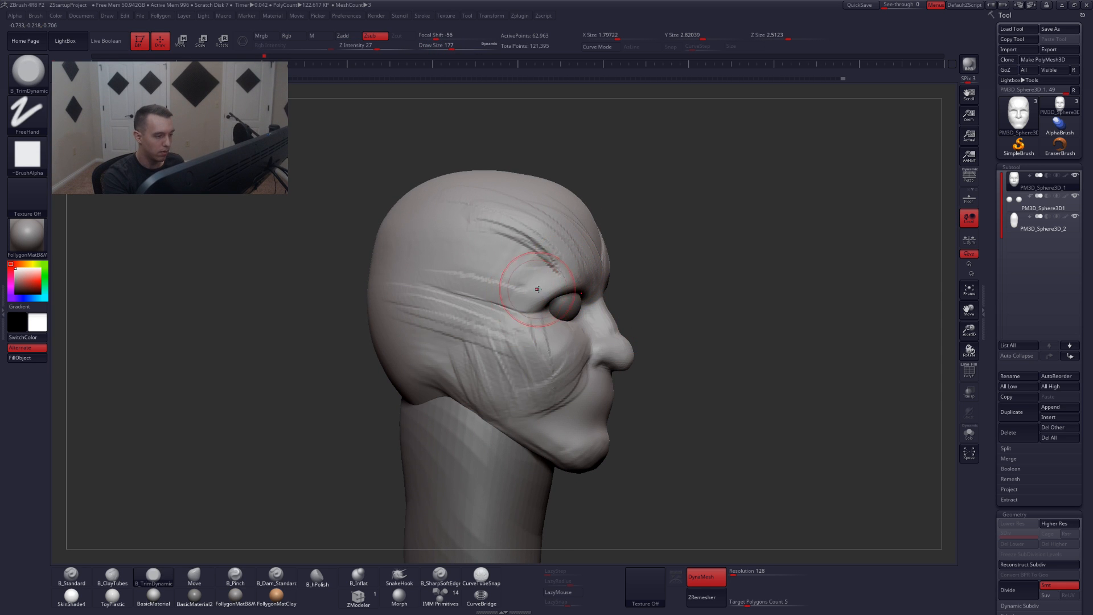
mouse_move(541, 280)
right_mouse_down("shift")
mouse_move(530, 349)
mouse_move(562, 376)
right_mouse_up("shift")
- Sharpen the brow ridge above the eye with the Pinch brush
key("5")
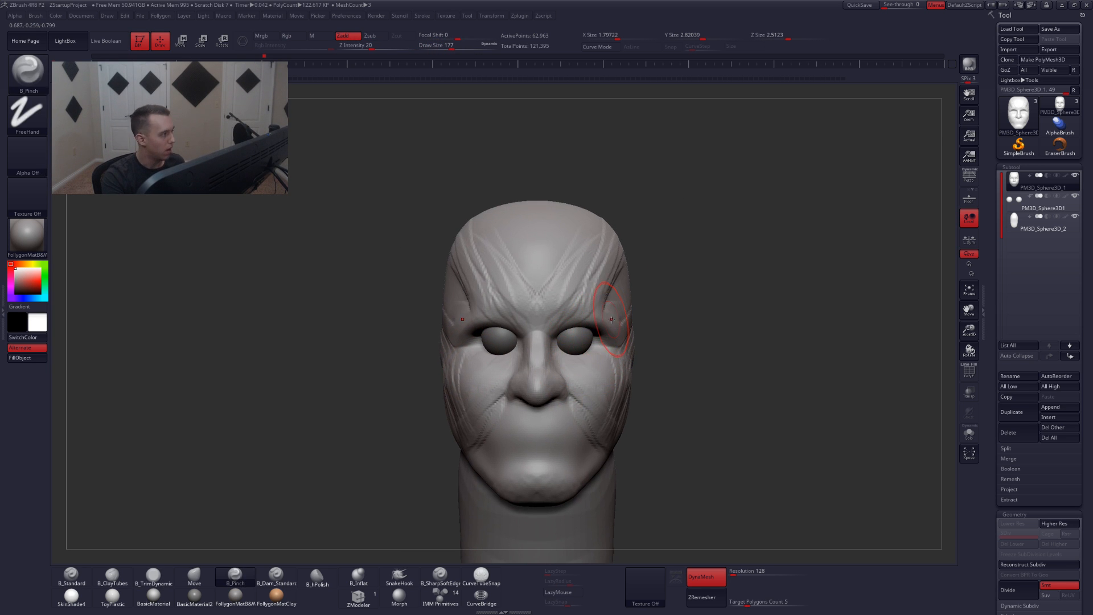
right_click_drag(599, 318, 577, 307)
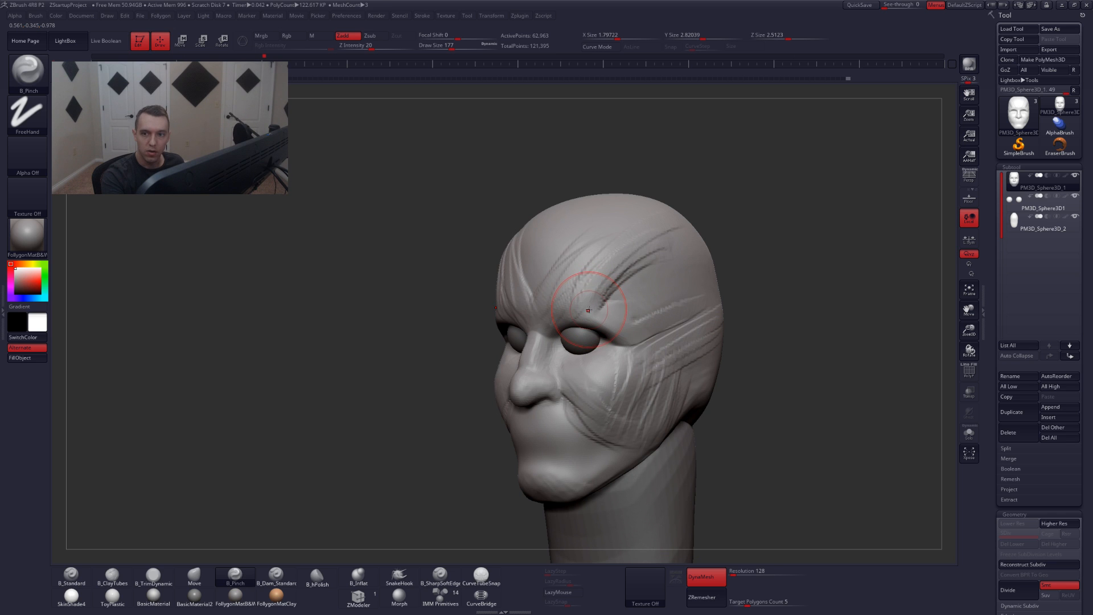
mouse_move(589, 308)
left_mouse_down()
mouse_move(681, 230)
mouse_move(598, 294)
left_mouse_up()
right_click_drag(627, 283, 610, 294)
- Build up the temples beside the brows with the ClayTubes brush, raising the draw size to 212
key("2")
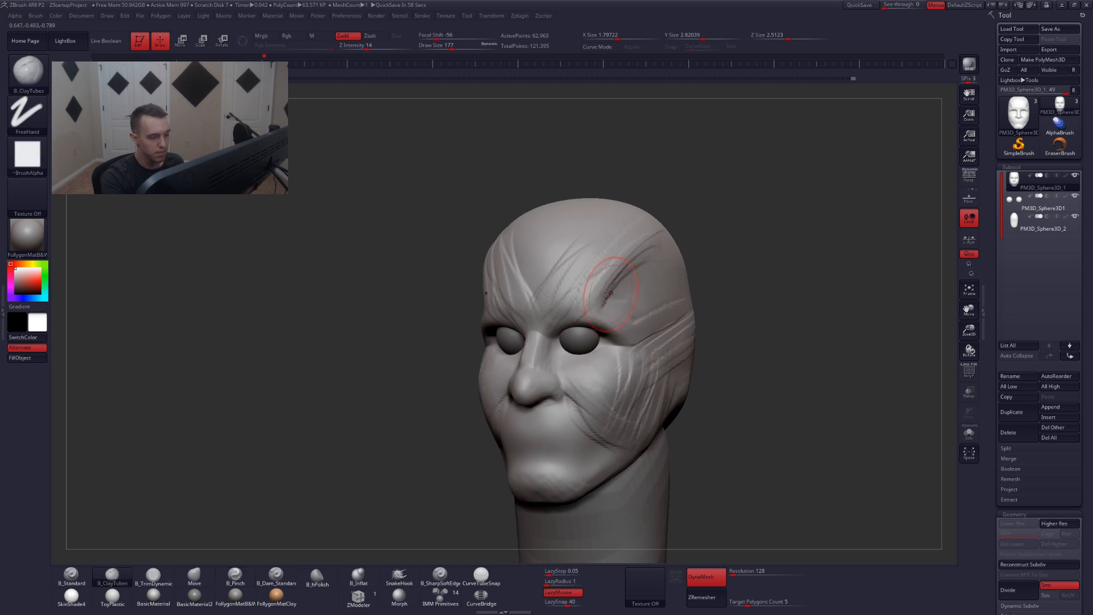
mouse_move(628, 263)
left_mouse_down()
mouse_move(611, 291)
mouse_move(625, 298)
mouse_move(627, 335)
mouse_move(649, 294)
left_mouse_up()
right_click_drag(638, 290, 661, 275, "shift")
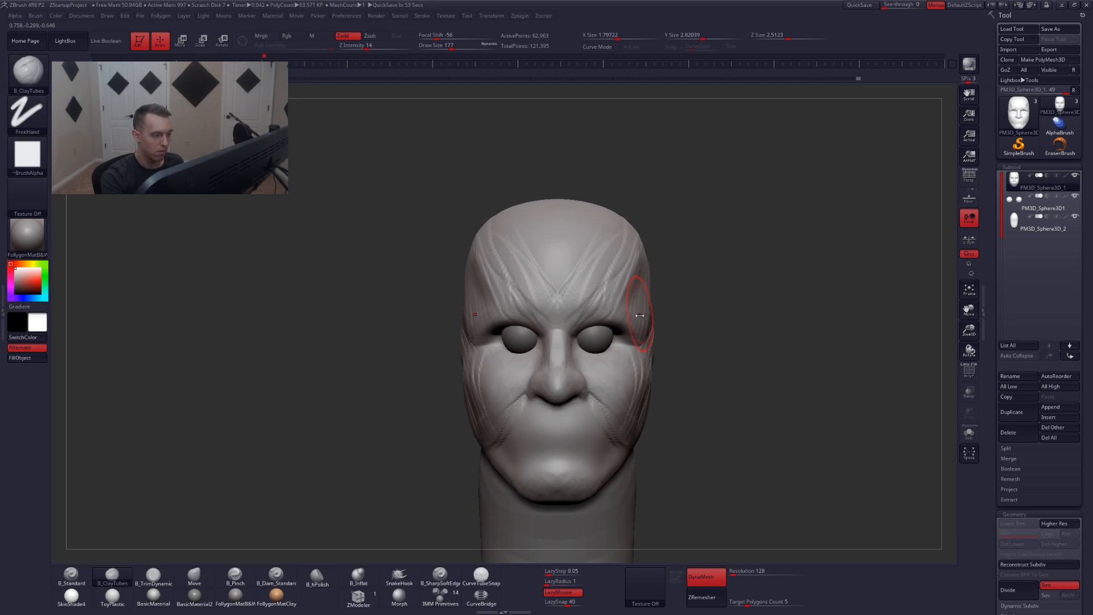
key("space")
left_click_drag(639, 319, 647, 323)
right_click_drag(637, 361, 541, 353)
key("1")
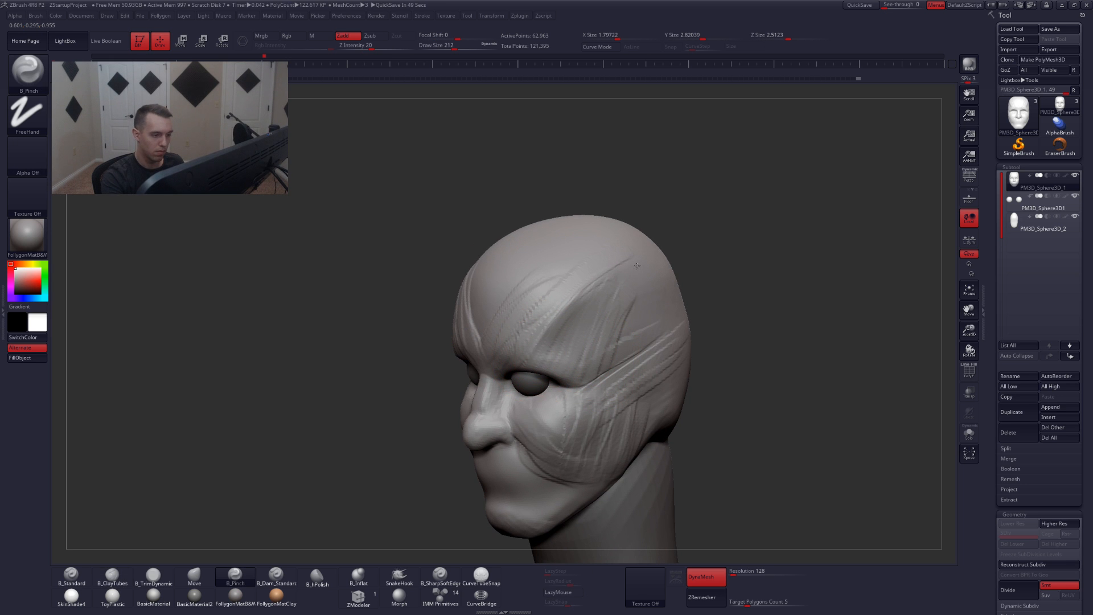
- Build up the chin with the ClayTubes brush at draw size 172
right_click_drag(599, 280, 625, 294)
right_click_drag(623, 344, 658, 356, "alt")
key("space")
left_click_drag(635, 380, 627, 380)
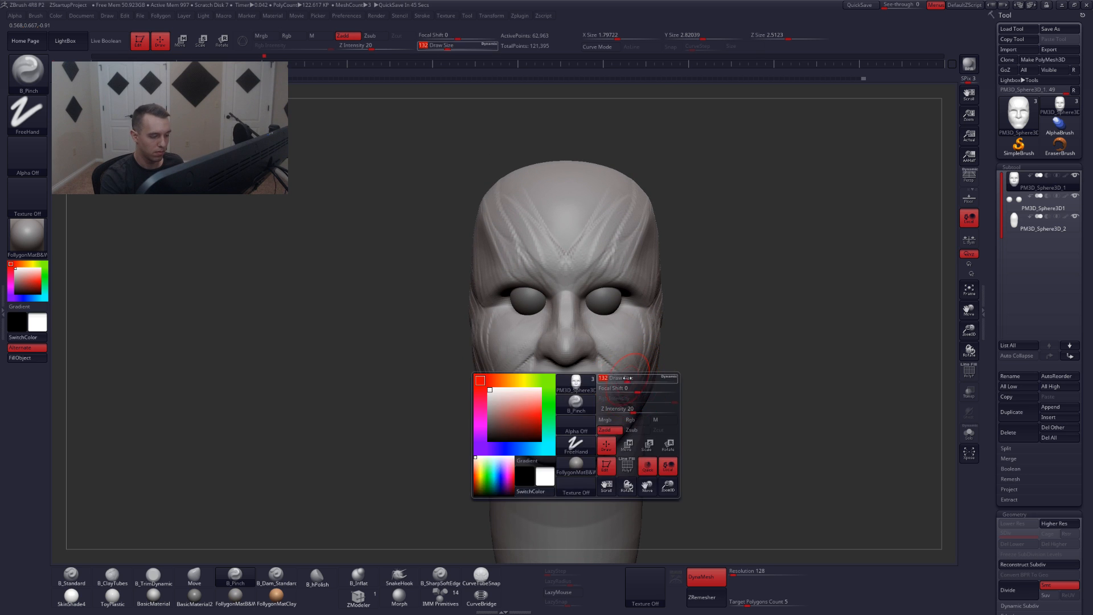
mouse_move(596, 426)
right_mouse_down("alt")
mouse_move(611, 403)
mouse_move(575, 382)
mouse_move(576, 347)
mouse_move(564, 334)
right_mouse_up("alt")
key("space")
left_click_drag(594, 429, 598, 429)
right_click_drag(543, 432, 596, 439)
key("2")
mouse_move(562, 417)
left_mouse_down()
mouse_move(574, 447)
mouse_move(582, 438)
left_mouse_up()
mouse_move(609, 464)
right_mouse_down()
mouse_move(556, 481)
mouse_move(612, 430)
mouse_move(605, 418)
right_mouse_up()
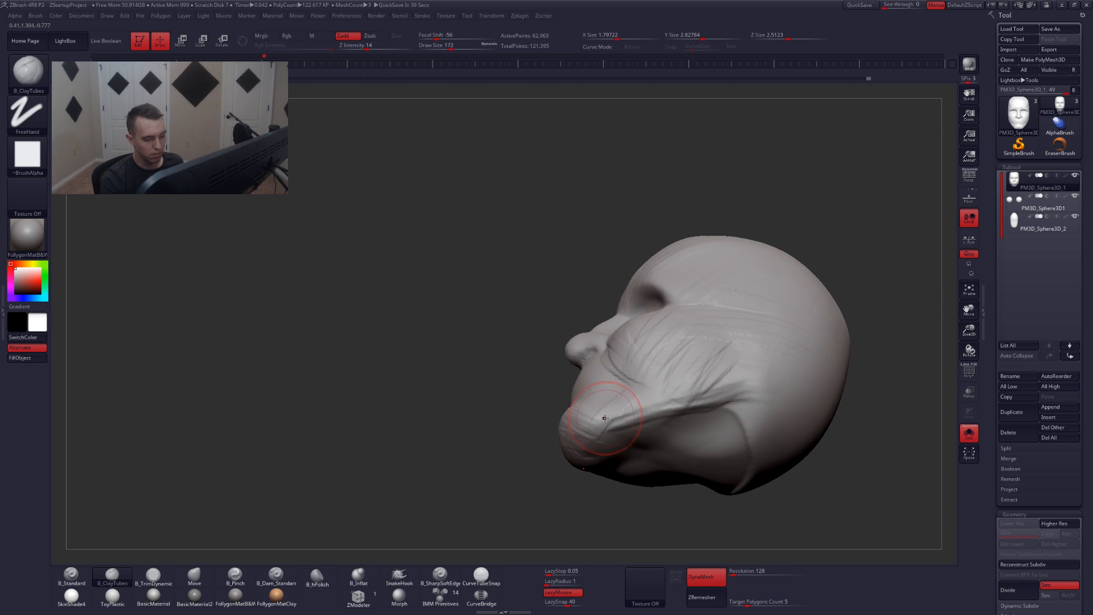
- Build up the jawline from the chin back toward the jaw corner with ClayTubes strokes
mouse_move(662, 411)
left_mouse_down()
mouse_move(726, 402)
mouse_move(740, 415)
left_mouse_up()
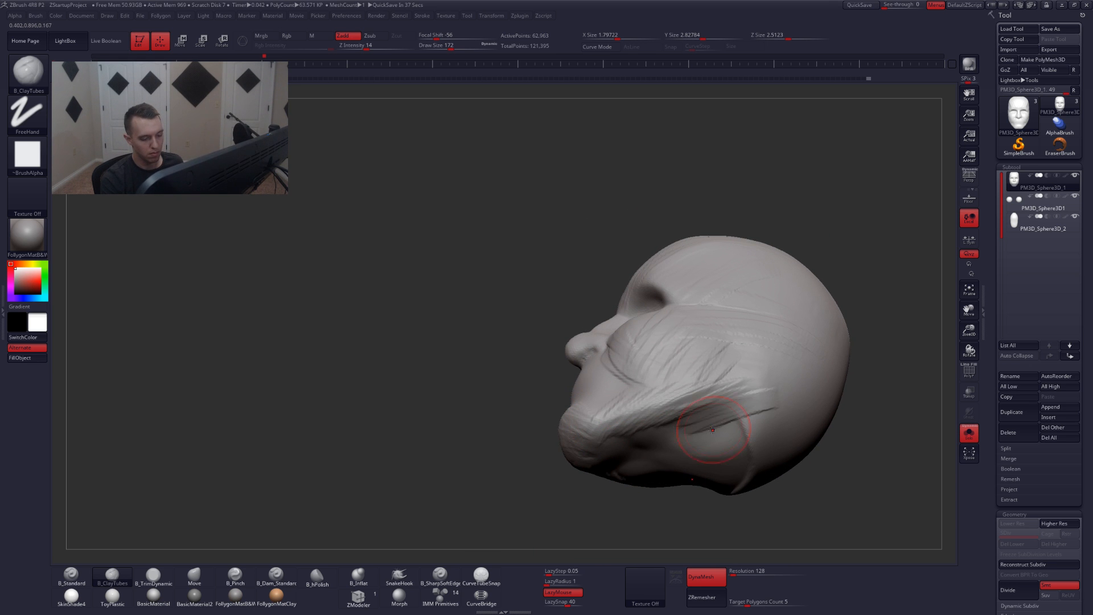
right_click_drag(713, 445, 736, 430)
left_click_drag(708, 406, 621, 448)
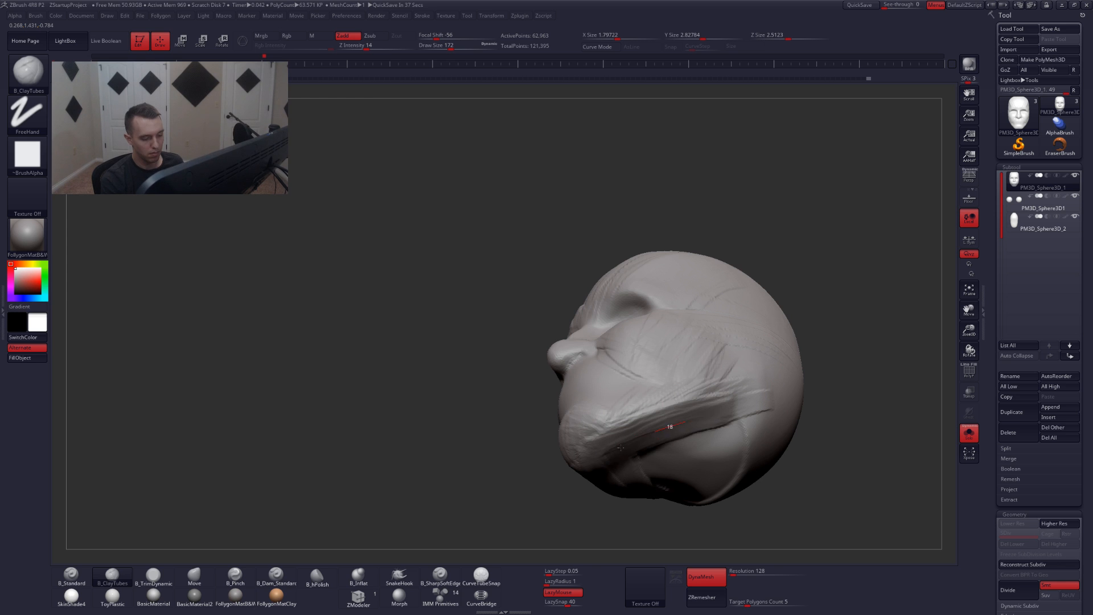
right_click_drag(670, 432, 624, 438)
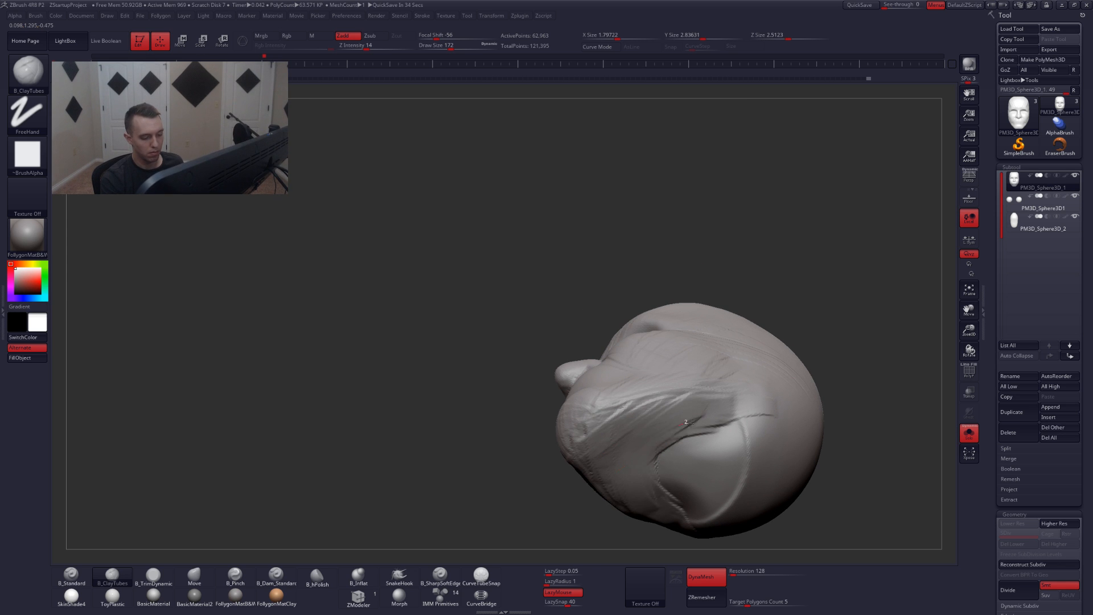
mouse_move(786, 461)
right_mouse_down()
mouse_move(743, 499)
mouse_move(749, 423)
right_mouse_up()
- Reshape the sides of the jaw from the front with the Move brush at draw size 305
key("s")
left_click_drag(634, 450, 619, 450)
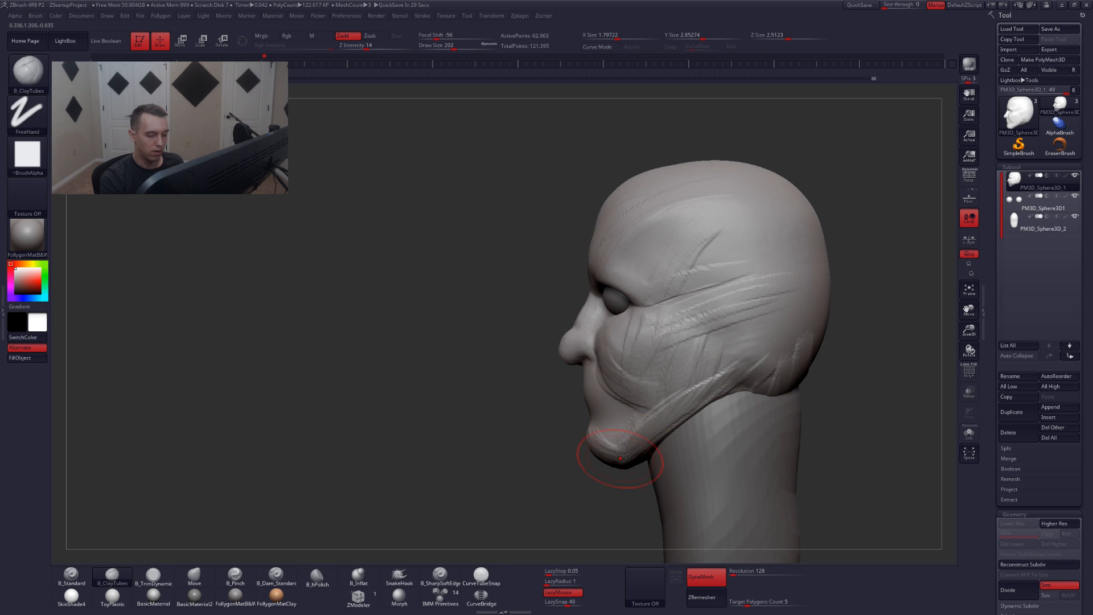
right_click_drag(681, 426, 740, 424)
key("4")
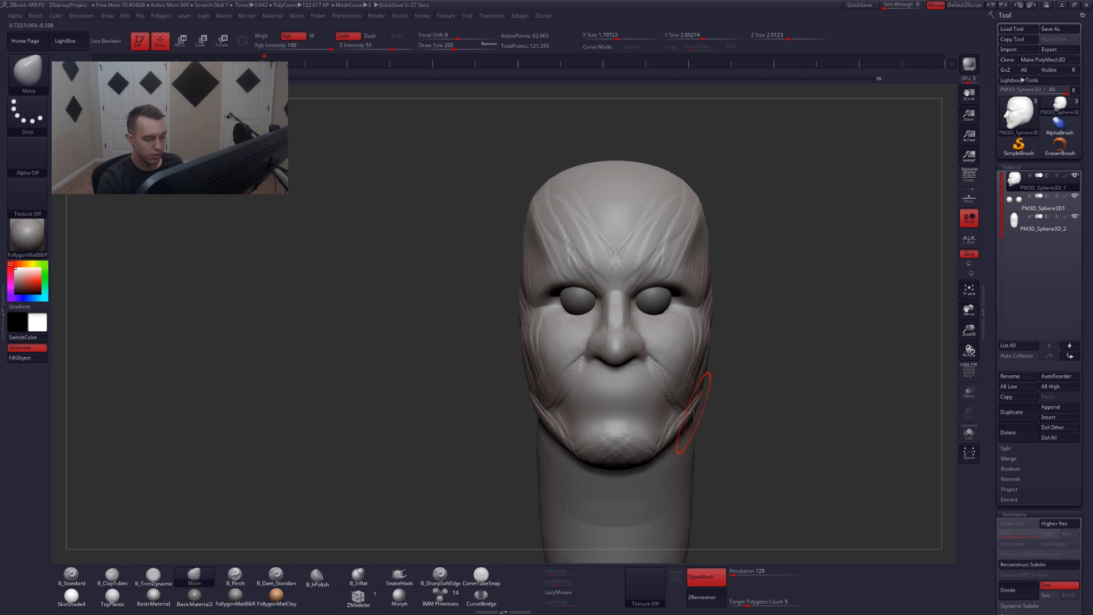
key("s")
left_click_drag(677, 425, 698, 425)
mouse_move(697, 425)
right_mouse_down()
mouse_move(647, 427)
mouse_move(676, 423)
mouse_move(720, 369)
mouse_move(720, 405)
right_mouse_up()
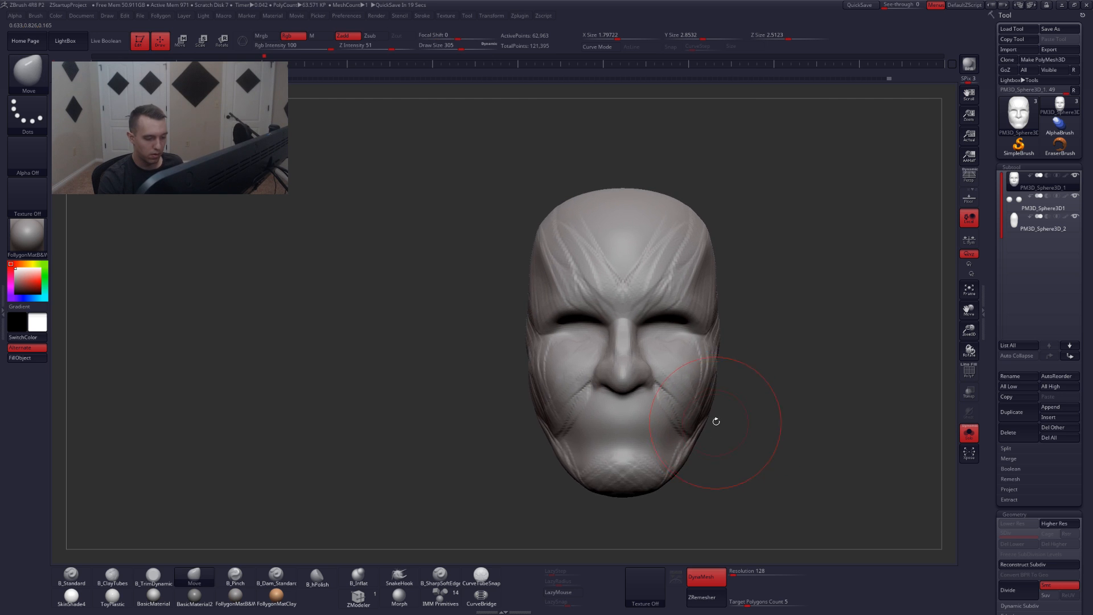
left_click_drag(757, 433, 656, 431)
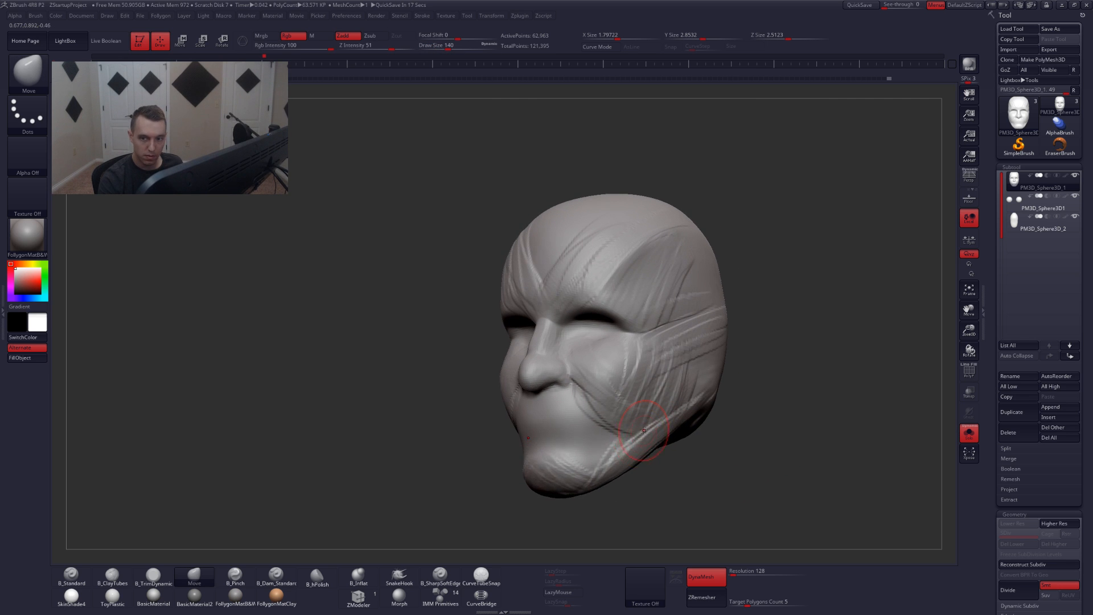
- Build up the lower cheeks and the muzzle area below the nose with the ClayTubes brush at draw size 163
key("b")
key("c")
key("t")
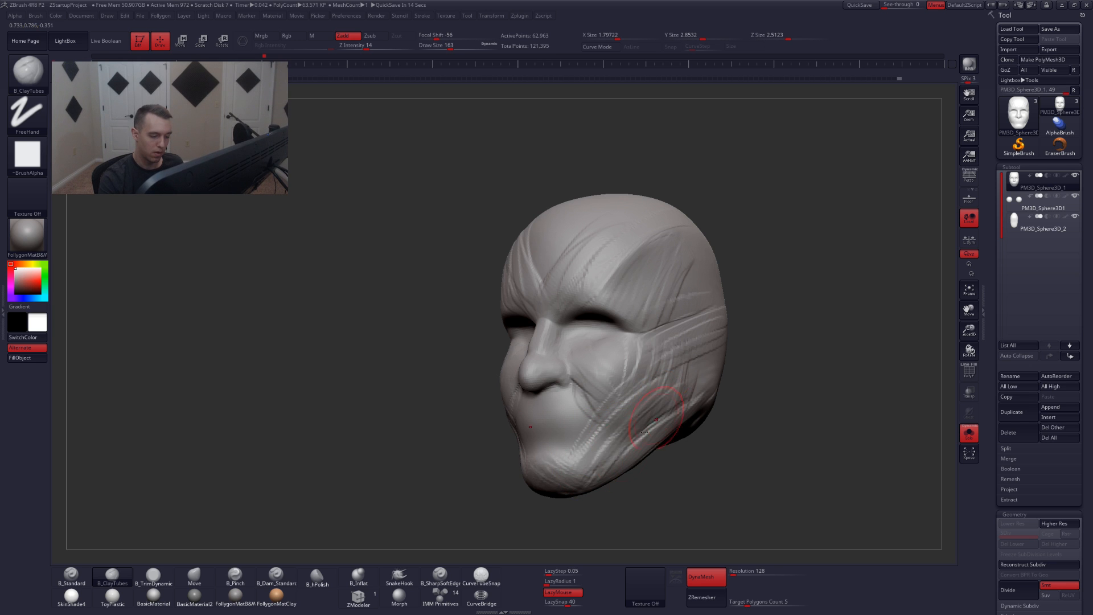
left_click_drag(675, 464, 719, 461)
left_click_drag(718, 461, 751, 446, "alt")
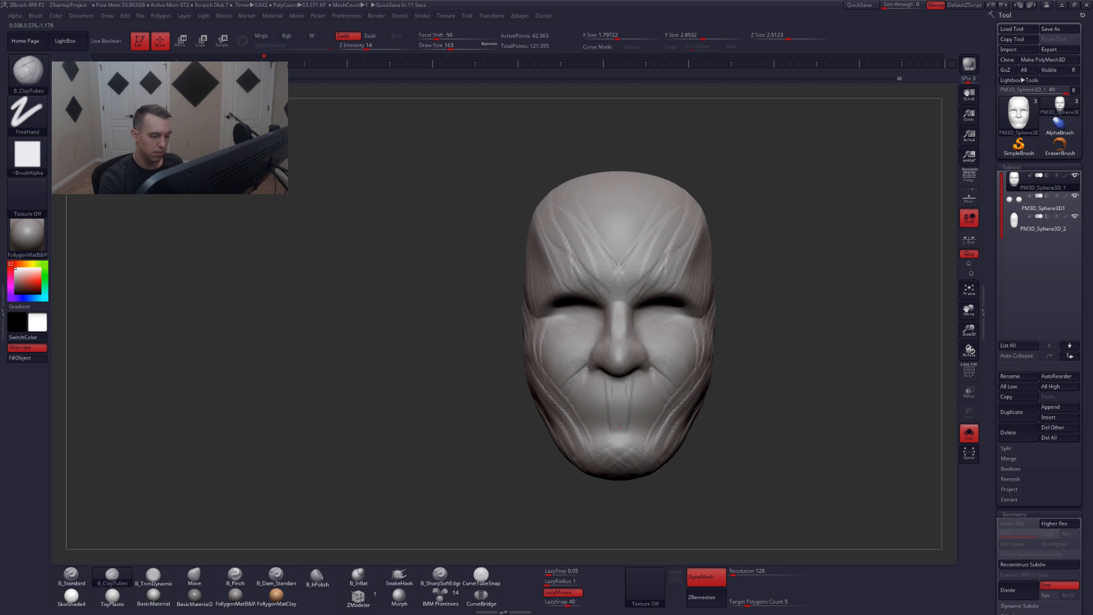
mouse_move(605, 378)
left_mouse_down()
mouse_move(603, 421)
mouse_move(572, 426)
left_mouse_up()
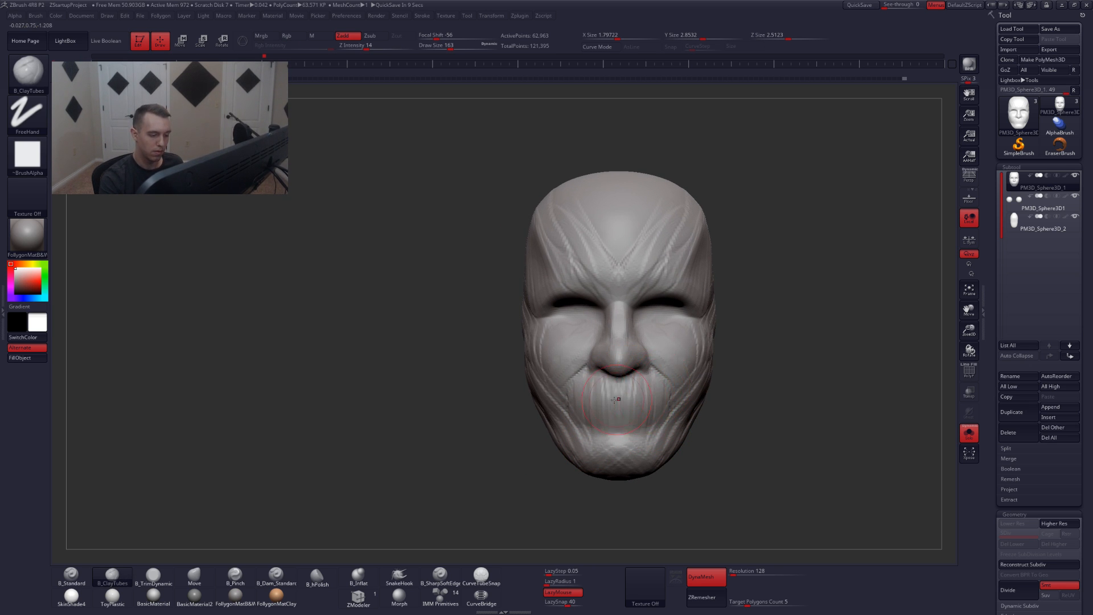
- Adjust the underside of the chin in profile with the Move brush at draw size 212
right_click_drag(625, 424, 740, 427)
key("b")
key("m")
key("v")
key("space")
left_click_drag(627, 412, 634, 410)
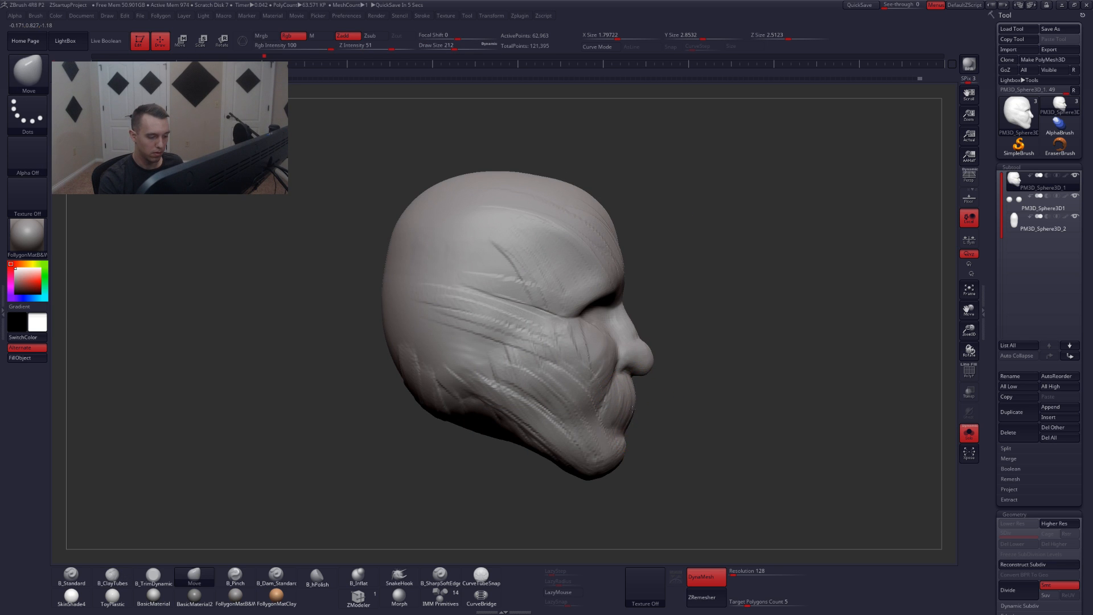
left_click_drag(593, 479, 599, 476)
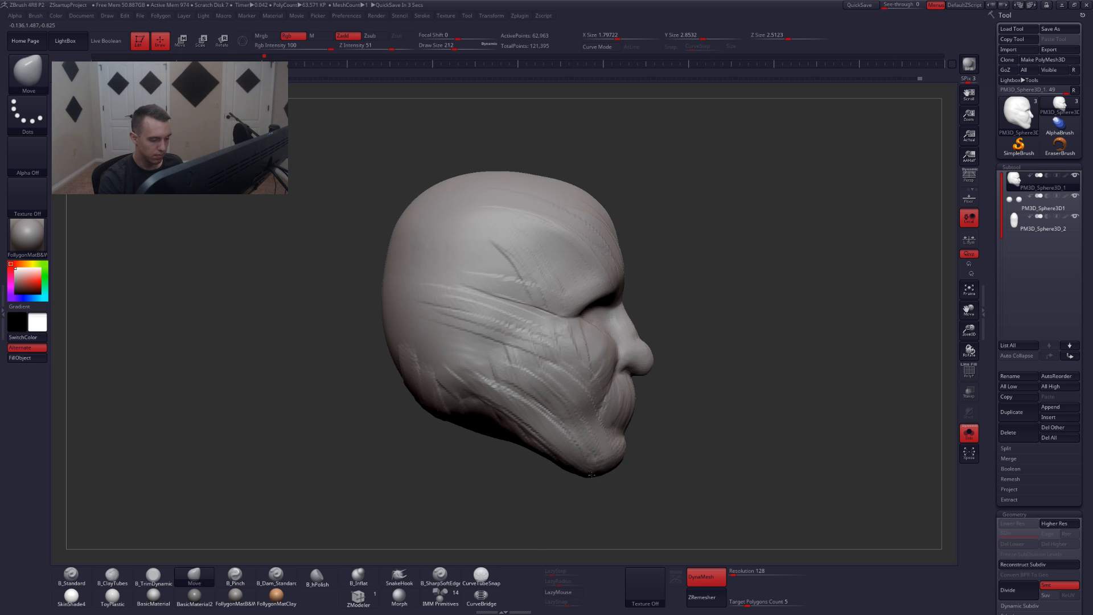
- Flatten the underside of the chin with the TrimDynamic brush at draw size 212
mouse_move(600, 480)
right_mouse_down()
mouse_move(581, 472)
mouse_move(572, 425)
right_mouse_up()
key("b")
key("t")
key("d")
mouse_move(563, 424)
left_mouse_down("alt")
mouse_move(593, 477)
mouse_move(575, 483)
left_mouse_up("alt")
right_click_drag(572, 438, 593, 486)
left_click_drag(593, 485, 627, 492)
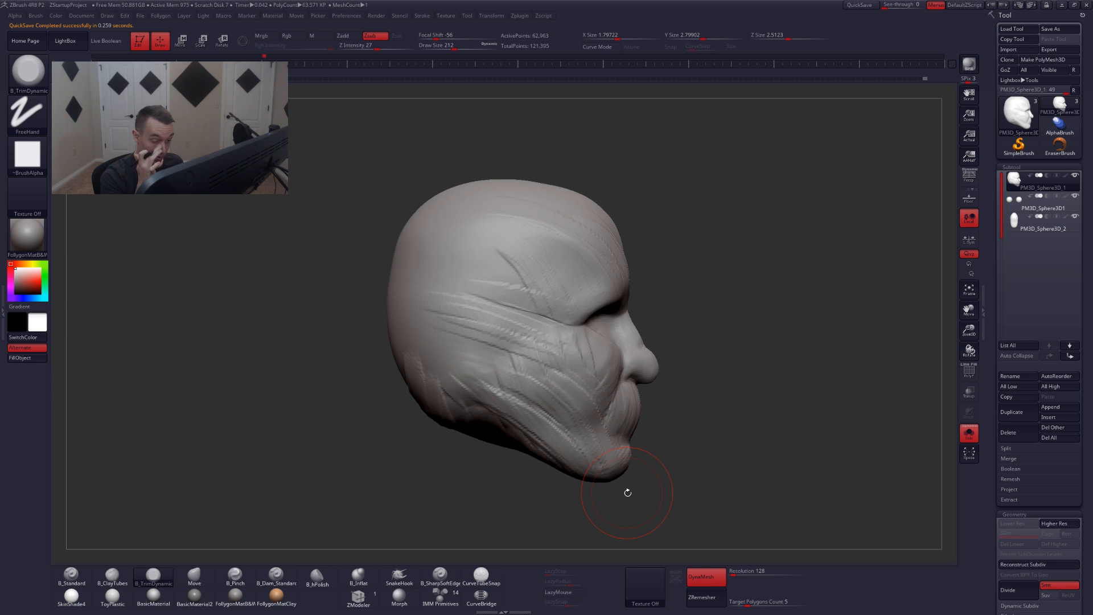
- Restore the stored front view with the eyes and neck shown, and overlay the reference photo on the head
key("shift+z")
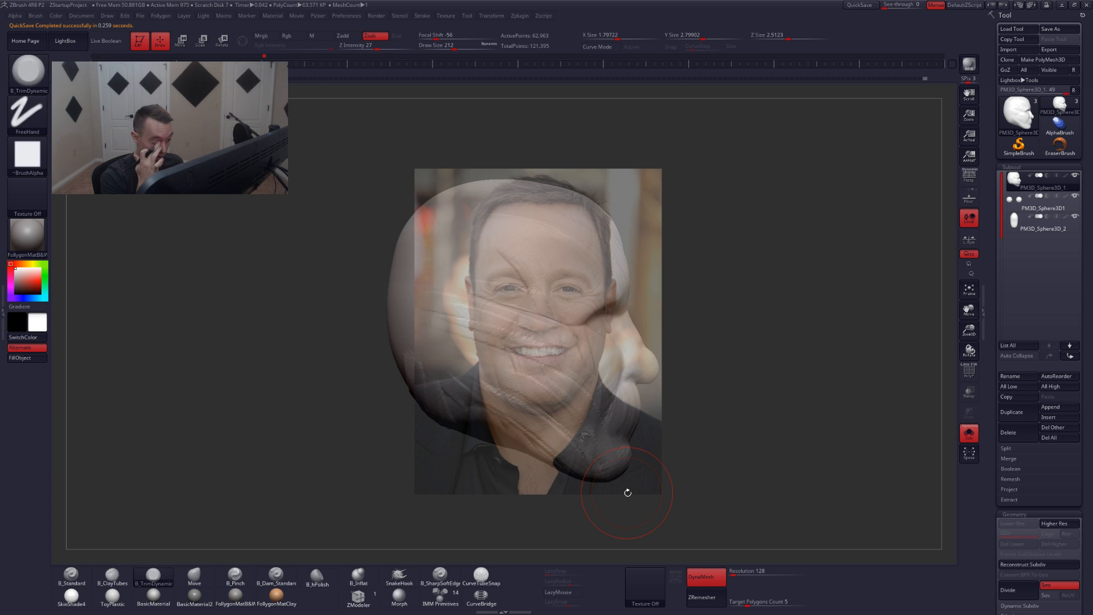
mouse_move(627, 493)
left_mouse_down()
mouse_move(575, 398)
mouse_move(555, 406)
left_mouse_up()
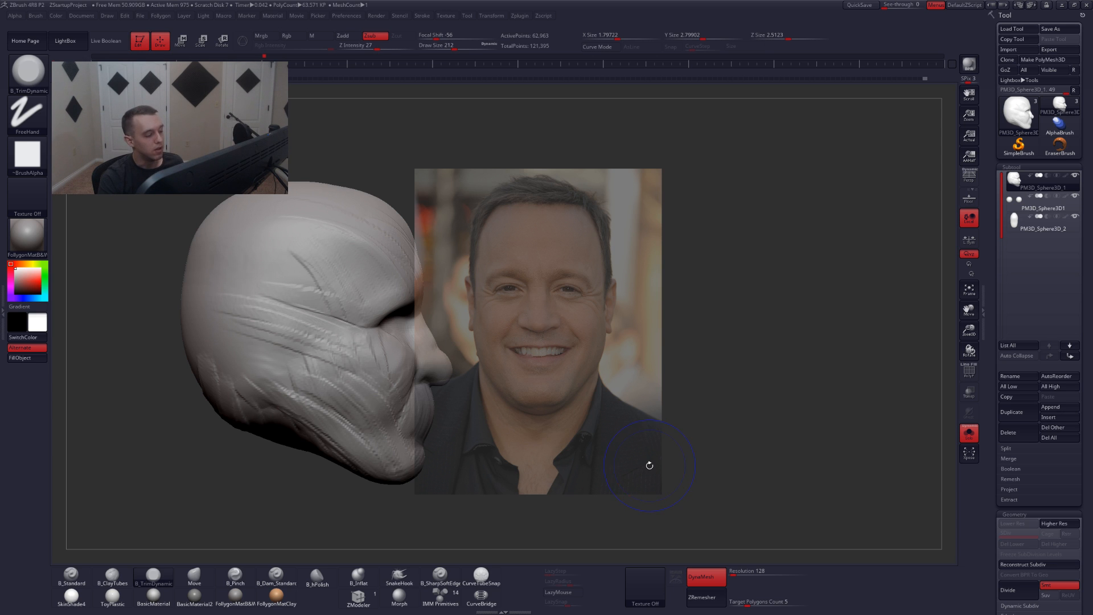
key("shift+z")
left_click_drag(650, 465, 739, 445)
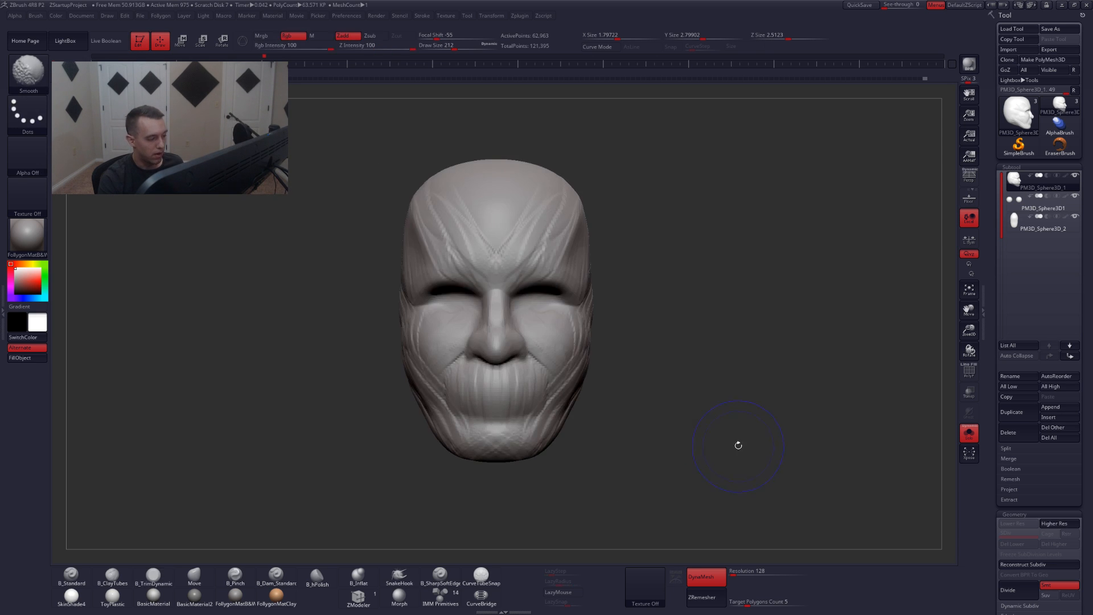
left_click(273, 79)
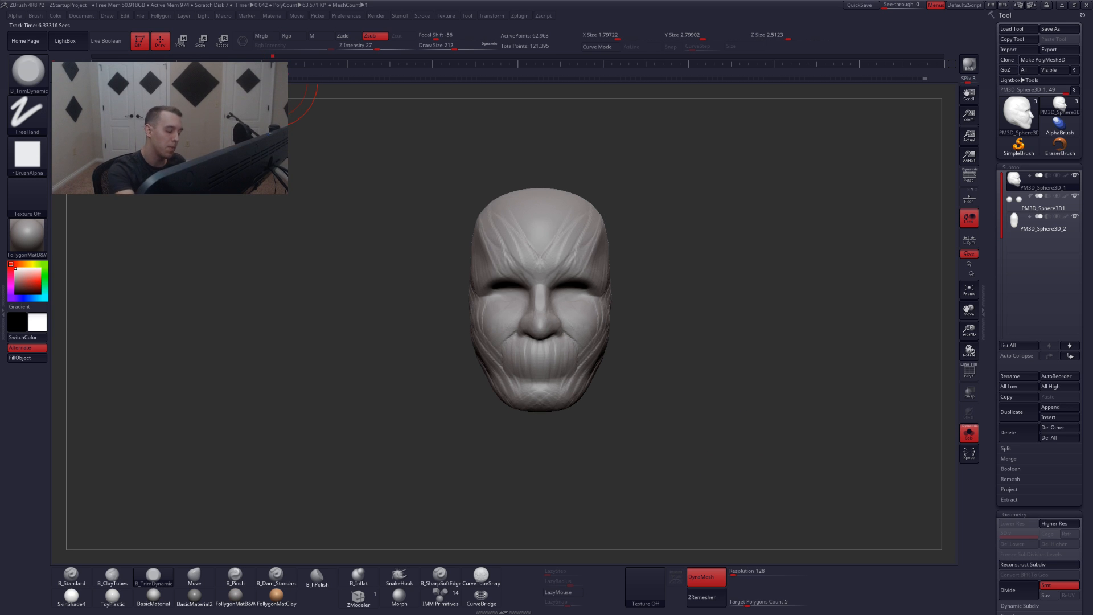
key("shift+s")
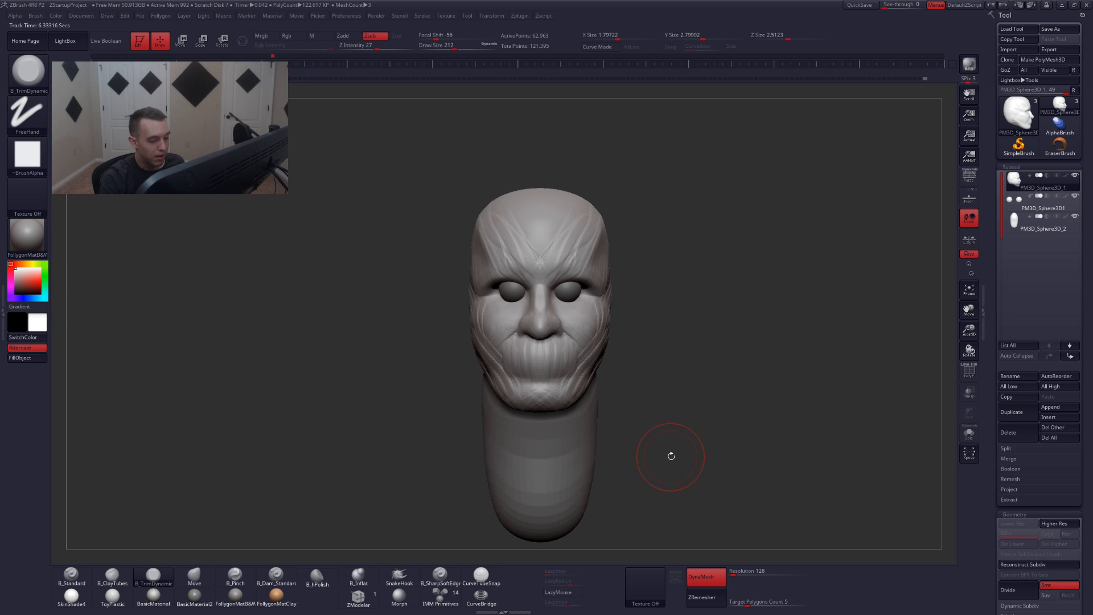
key("shift+z")
- Raise the base of the nose with the Move brush to match the reference photo
key("b")
key("m")
key("v")
key("space")
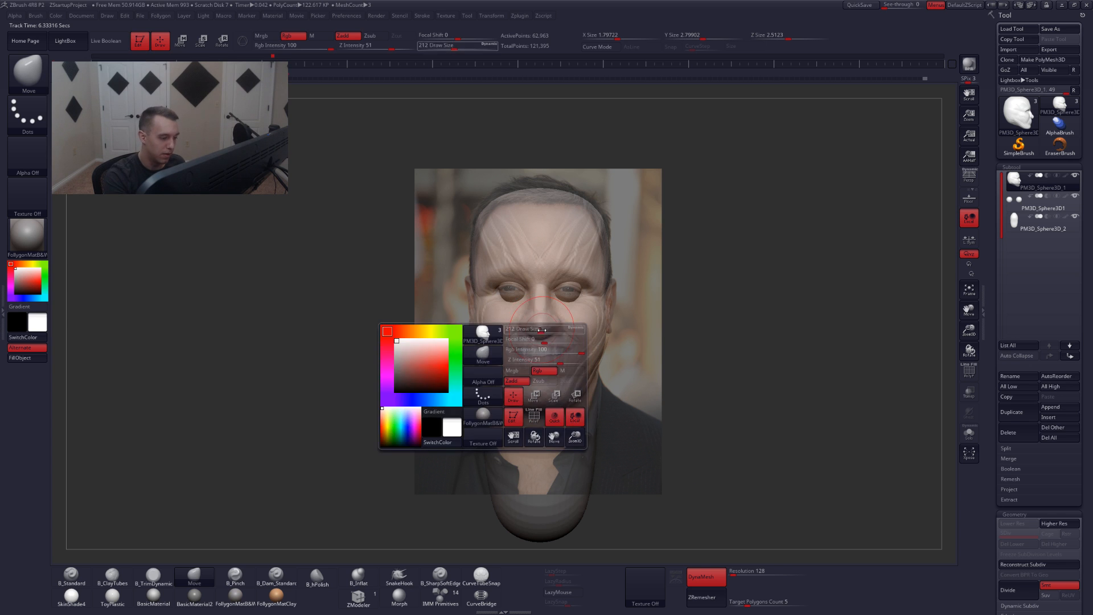
left_click_drag(549, 334, 542, 330)
left_click_drag(549, 333, 548, 328)
left_click_drag(551, 332, 611, 302)
- Lasso-mask the sides of the head, hide the reference photo, and invert and blur the mask
key("space")
key("space")
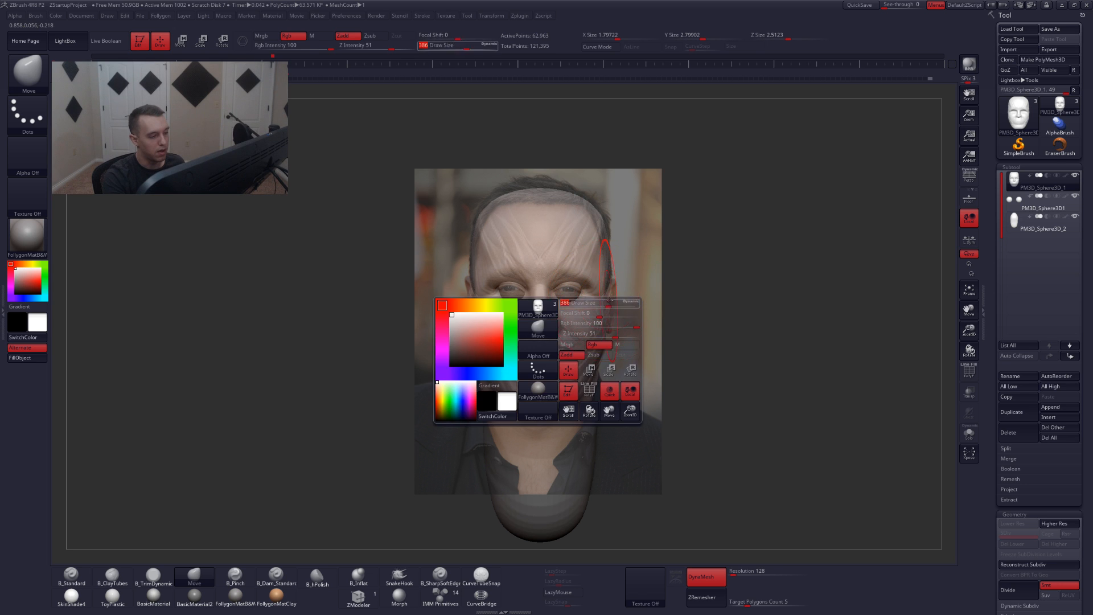
key("space")
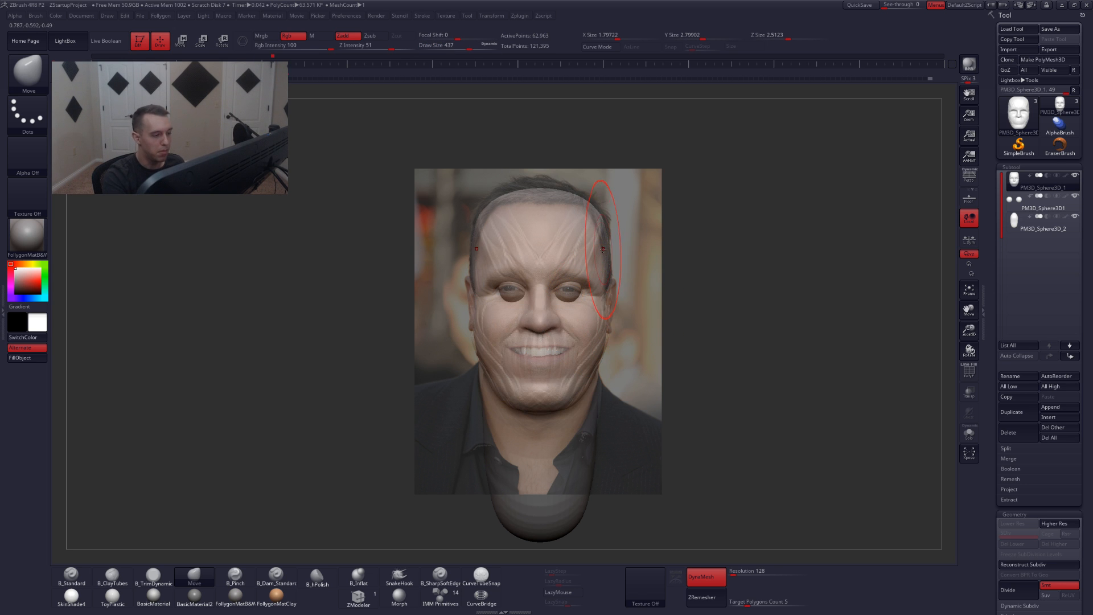
key("ctrl")
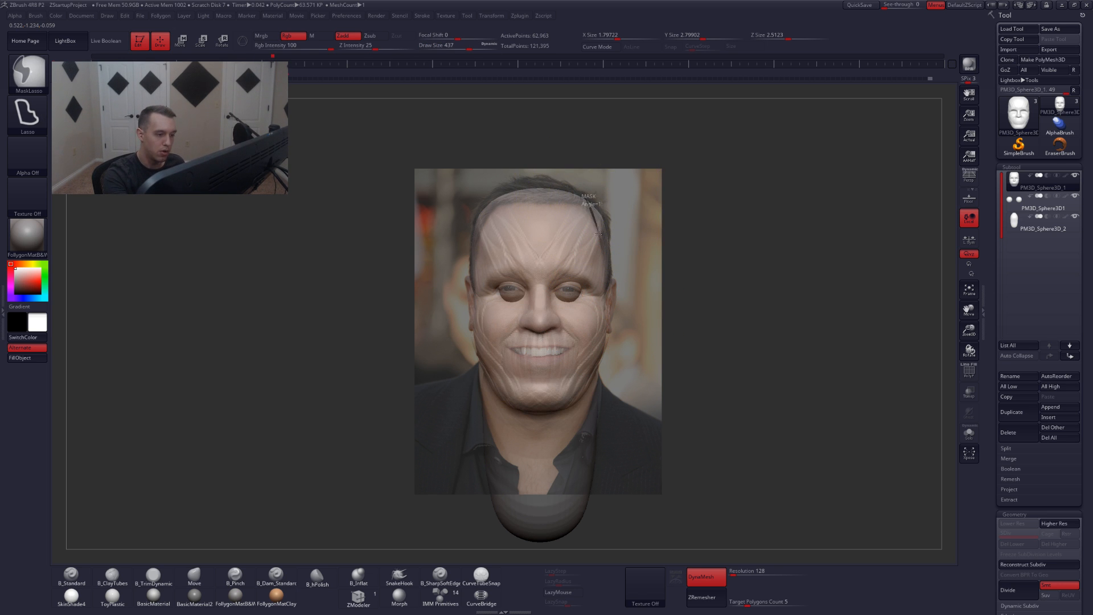
mouse_move(599, 234)
left_mouse_down("ctrl")
mouse_move(606, 354)
mouse_move(657, 387)
mouse_move(827, 236)
left_mouse_up("ctrl")
key("shift+z")
left_click(603, 331, "ctrl")
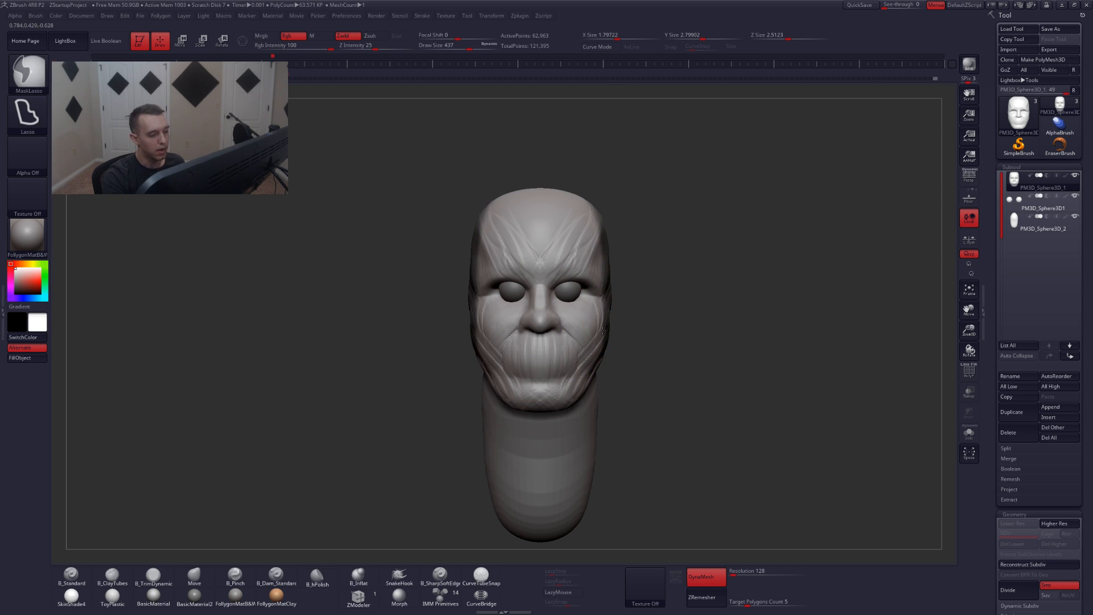
left_click(615, 337, "ctrl")
left_click(604, 340, "ctrl")
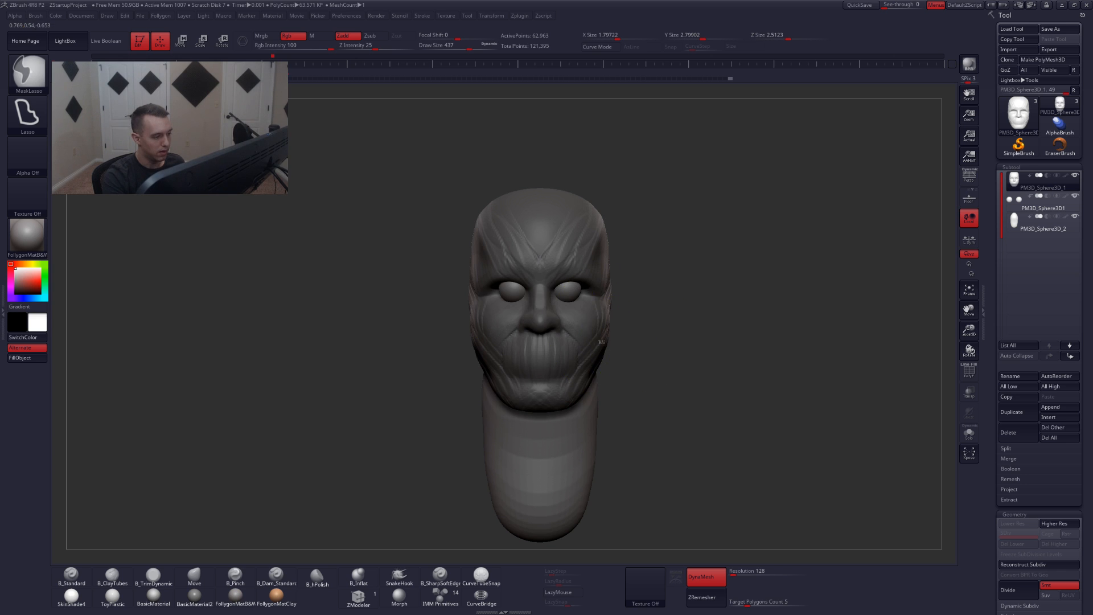
- Narrow the head by moving its unmasked sides inward with a Transpose line, and clear the mask
key("w")
left_click_drag(603, 306, 650, 305)
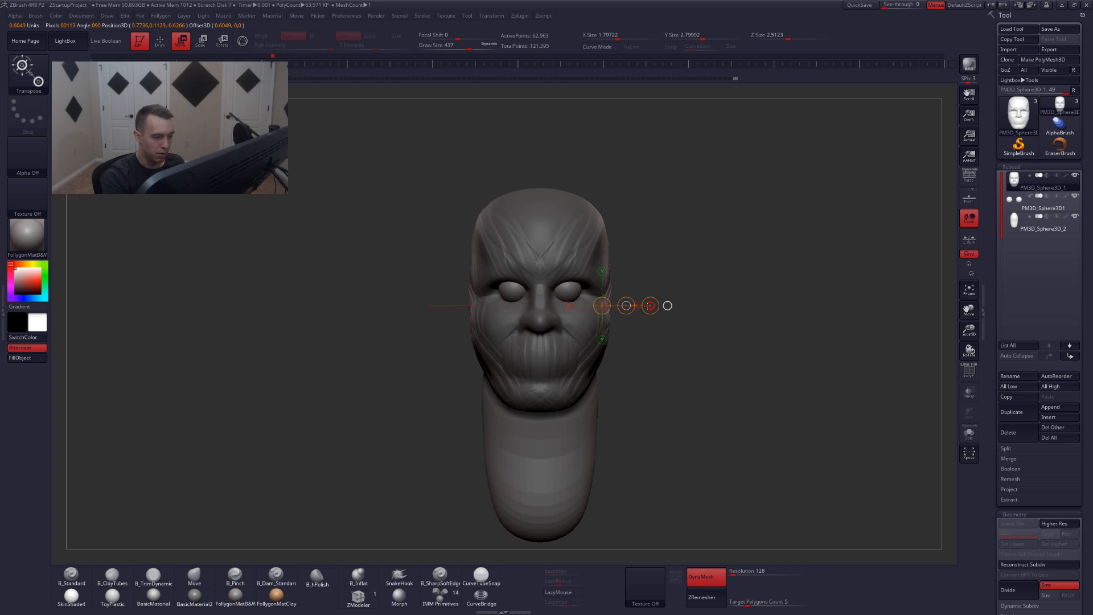
key("q")
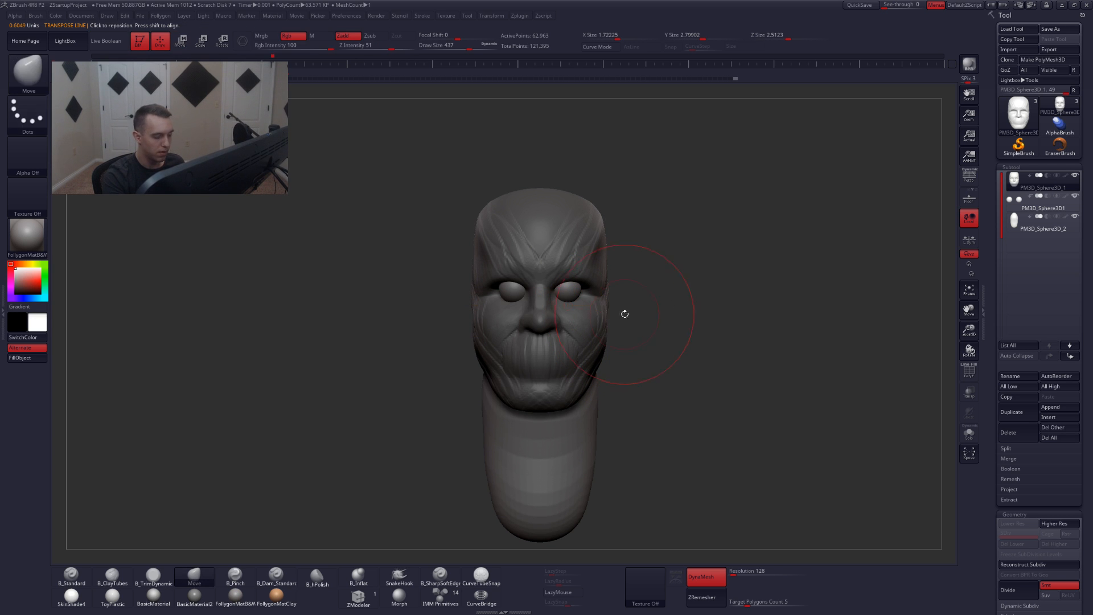
key("space")
left_click_drag(627, 329, 610, 339, "ctrl")
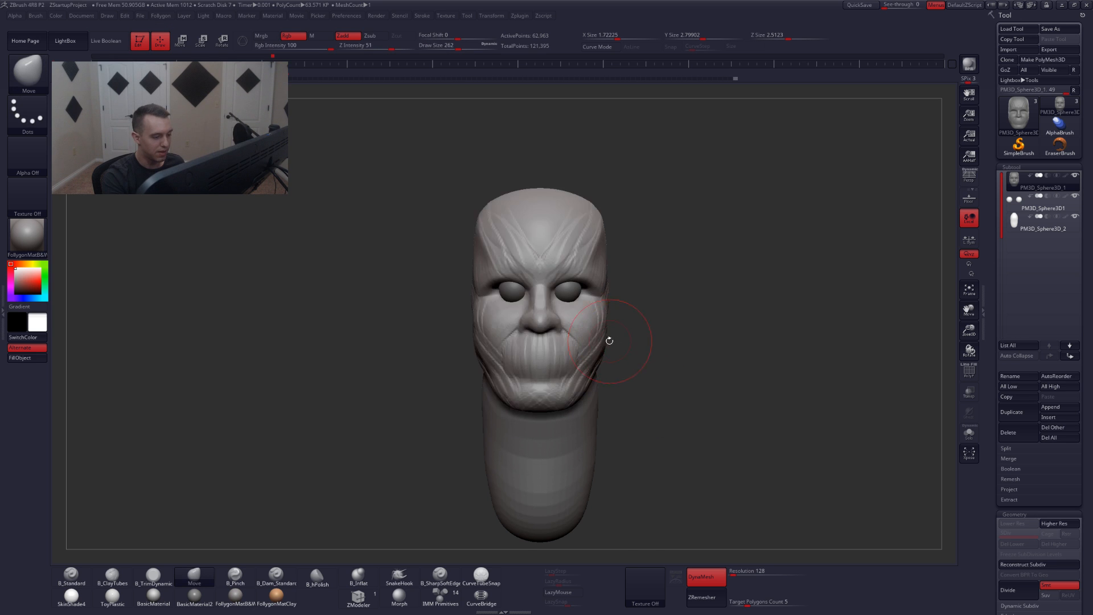
- Flatten the cheek beside the mouth with the TrimDynamic brush at draw size 158, undoing the last stroke
mouse_move(611, 340)
right_mouse_down()
mouse_move(564, 342)
mouse_move(566, 364)
right_mouse_up()
key("3")
key("space")
left_click_drag(562, 342, 552, 342)
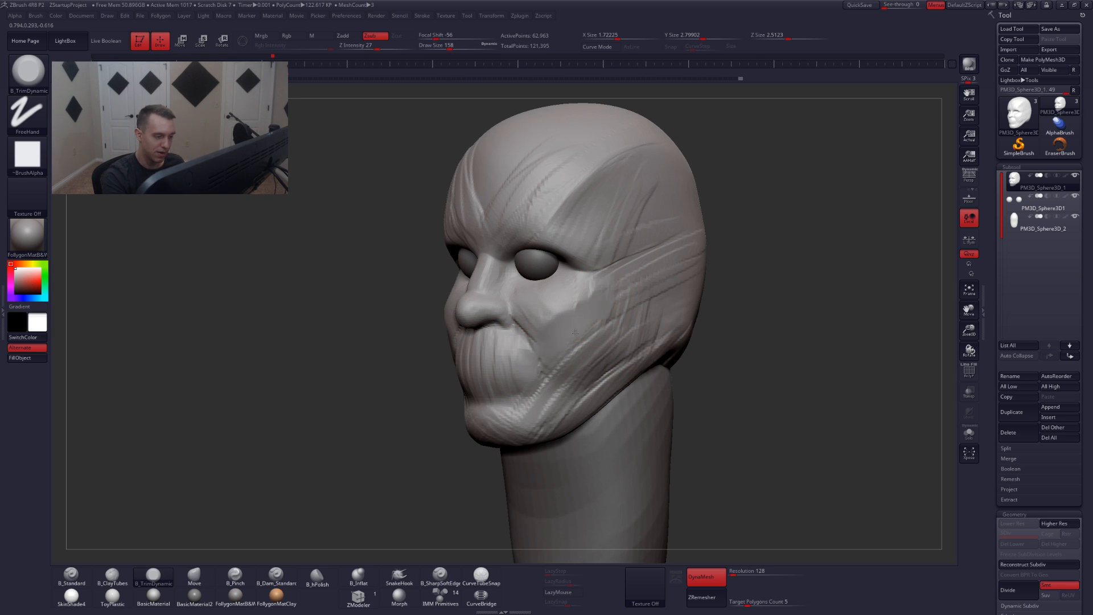
mouse_move(582, 345)
left_mouse_down()
mouse_move(561, 359)
mouse_move(596, 363)
left_mouse_up()
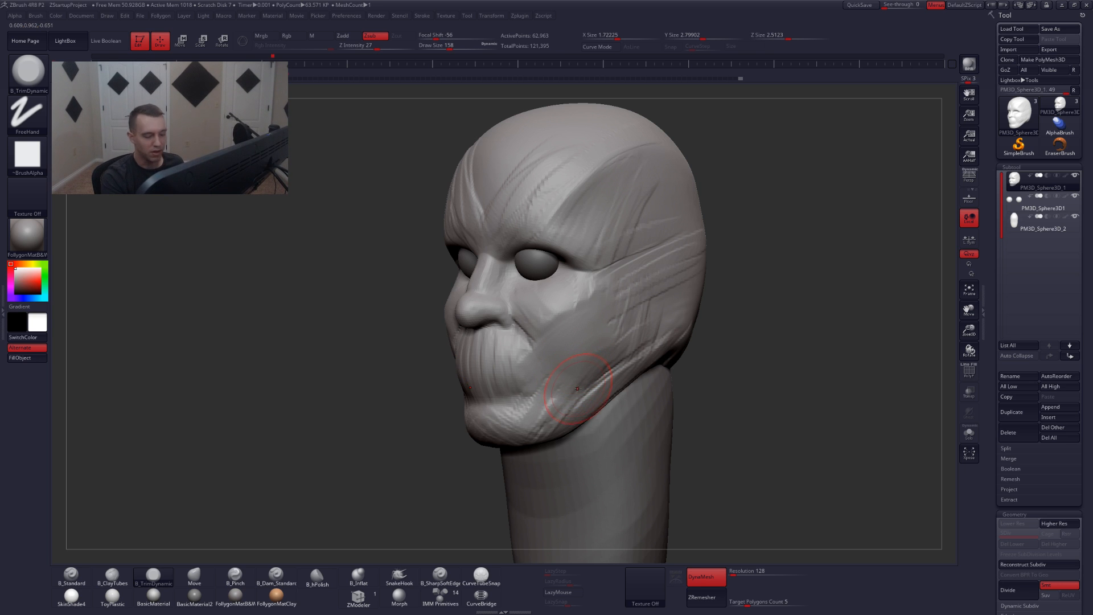
key("ctrl+z")
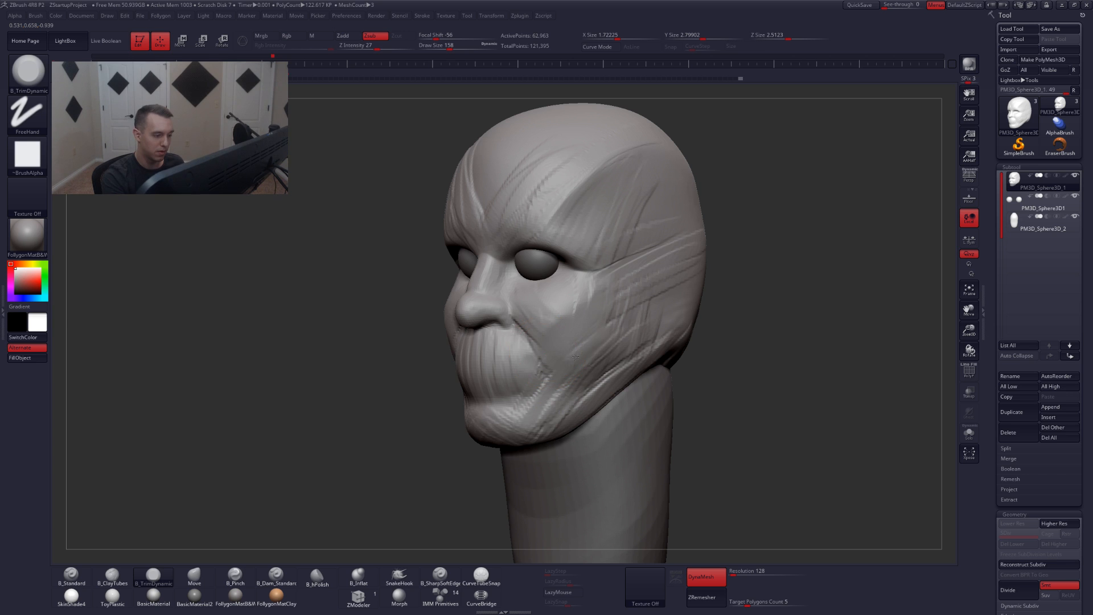
- Sharpen the nasolabial fold from the nostril down past the mouth with the Pinch brush at draw size 83
key("5")
key("space")
left_click_drag(534, 341, 520, 339)
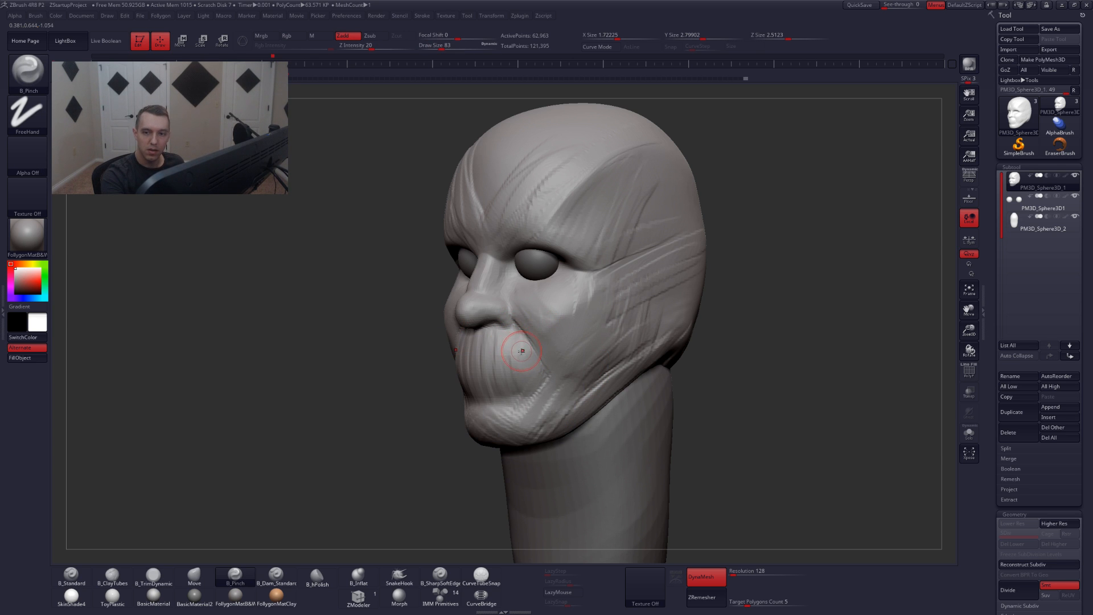
left_click_drag(515, 320, 552, 390)
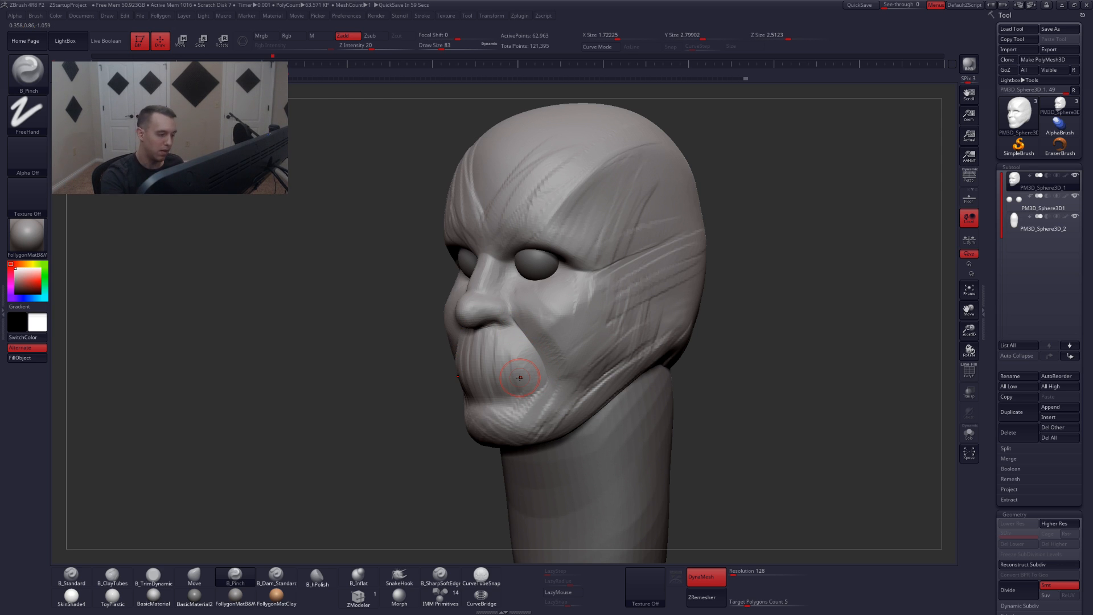
- Build up the cheek along the outer edge of the nasolabial fold with the ClayTubes brush at draw size 128
key("space")
key("2")
mouse_move(540, 329)
left_mouse_down()
mouse_move(564, 376)
mouse_move(555, 350)
left_mouse_up()
key("space")
mouse_move(526, 301)
left_mouse_down()
mouse_move(563, 367)
mouse_move(566, 353)
left_mouse_up()
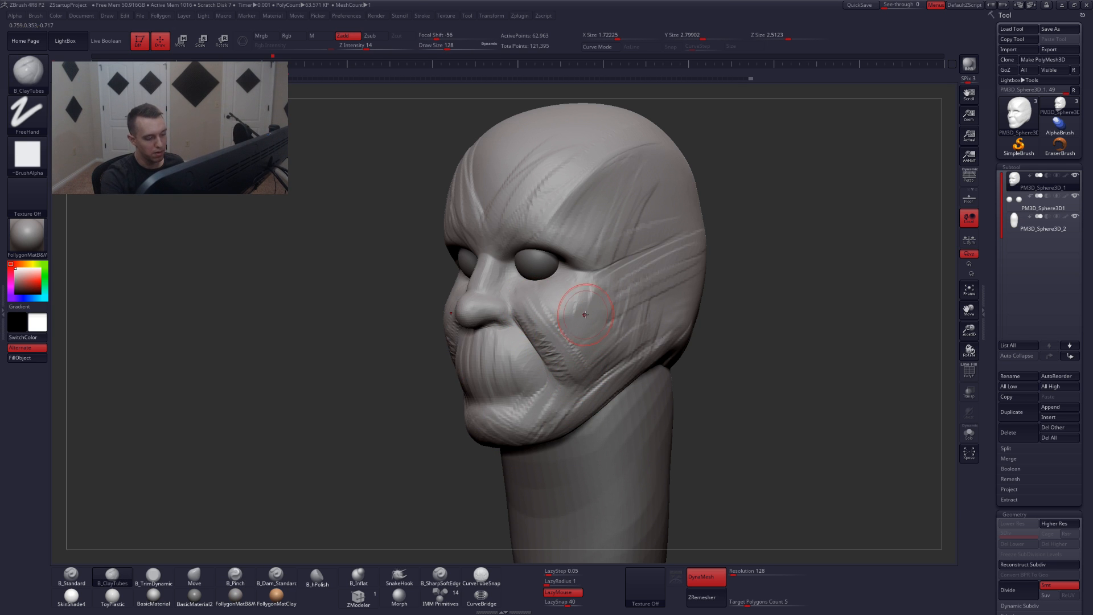
- Remesh the head with DynaMesh at resolution 128 and smooth the cheeks, mouth area and chin
left_click_drag(829, 325, 734, 416, "ctrl")
mouse_move(527, 354)
right_mouse_down()
mouse_move(592, 361)
mouse_move(582, 360)
right_mouse_up()
right_click_drag(531, 353, 595, 364, "alt")
right_click_drag(515, 359, 575, 368)
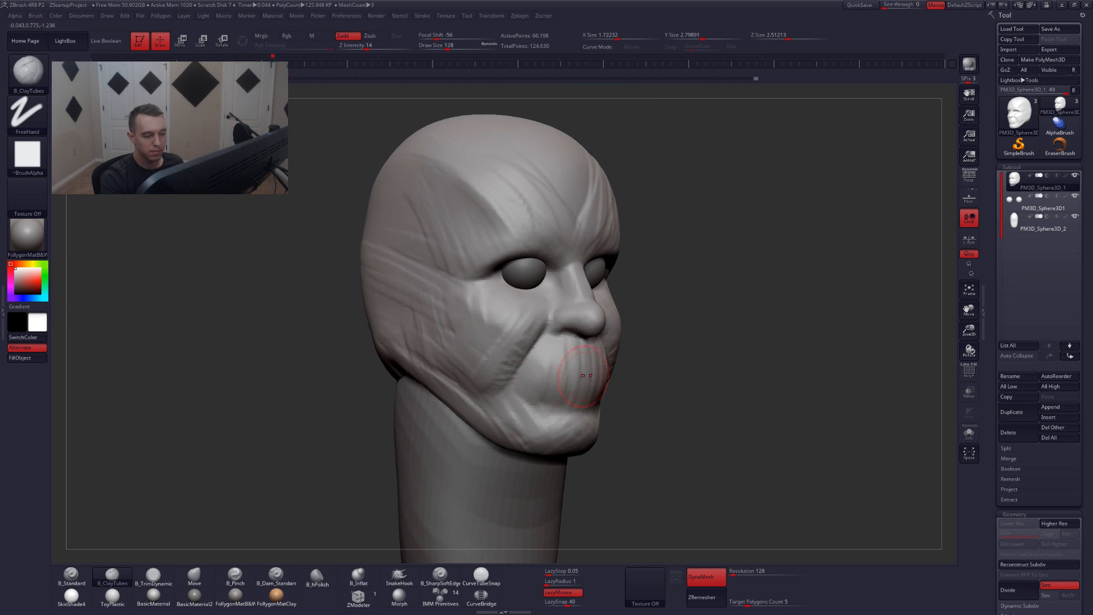
mouse_move(576, 367)
left_mouse_down("shift")
mouse_move(536, 370)
mouse_move(516, 356)
mouse_move(535, 336)
left_mouse_up("shift")
right_click_drag(708, 458, 646, 475)
mouse_move(638, 419)
left_mouse_down("shift")
mouse_move(599, 418)
mouse_move(626, 415)
mouse_move(595, 391)
left_mouse_up("shift")
- Subdivide the head once and carve a horizontal mouth line with the SharpSoftEdge brush at draw size 68
key("space")
left_click(440, 576)
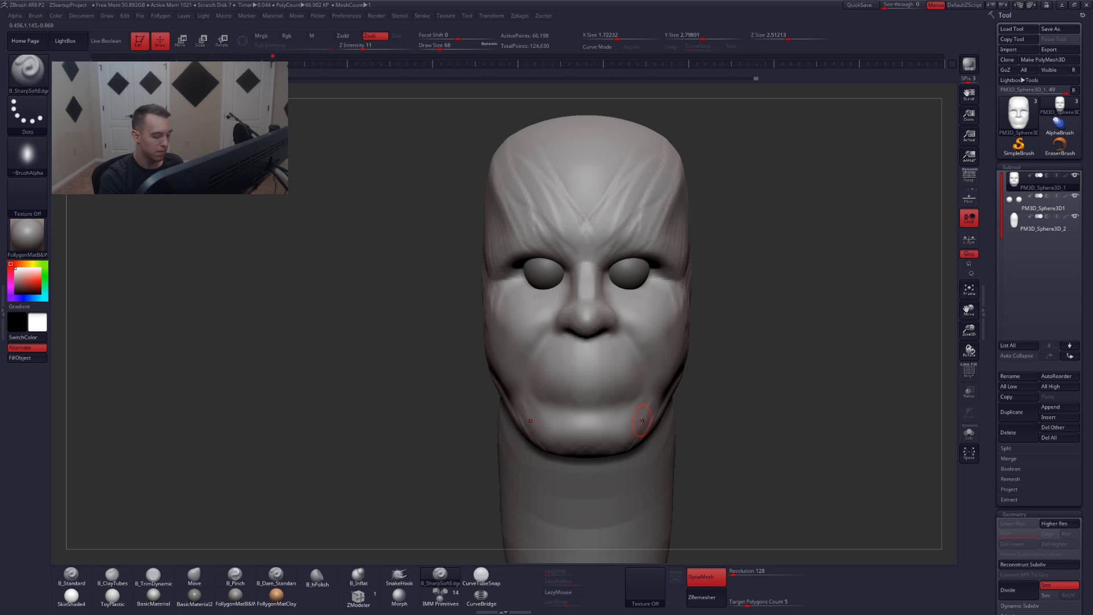
key("shift")
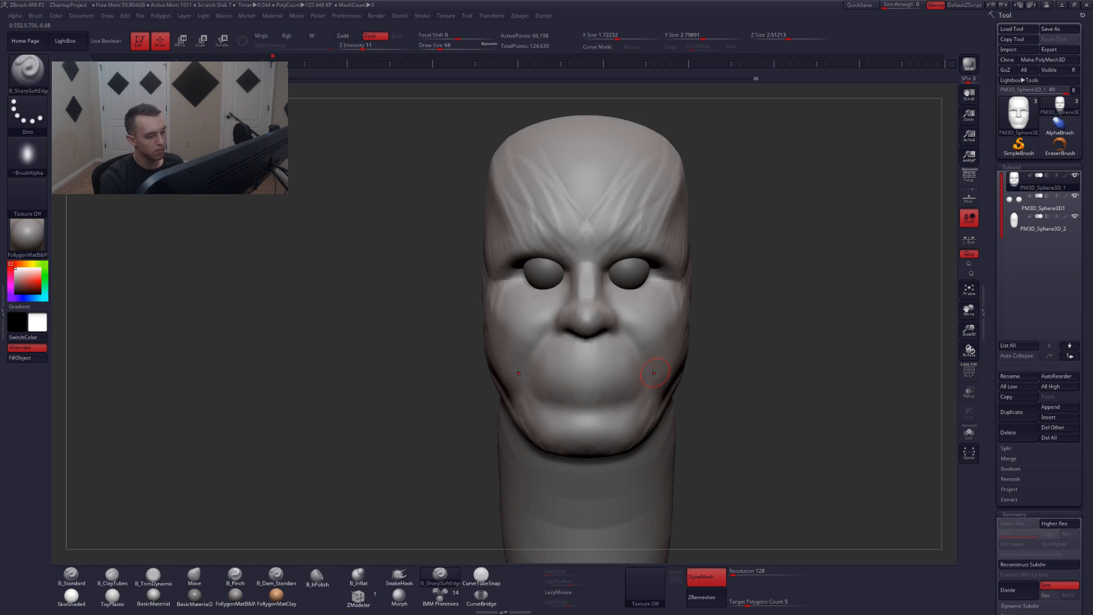
key("d")
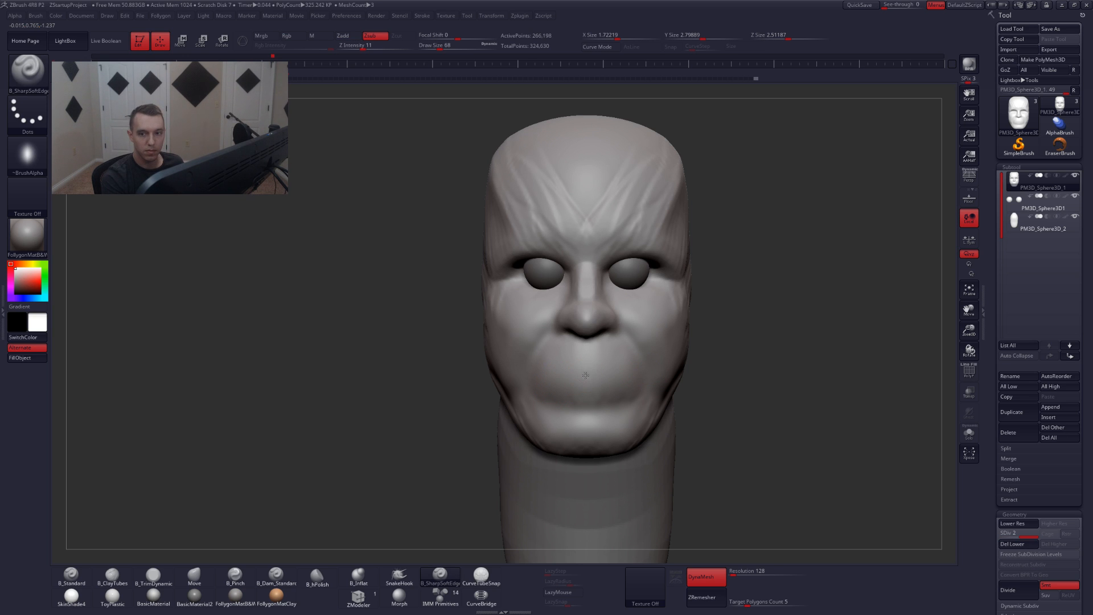
left_click_drag(598, 374, 611, 374)
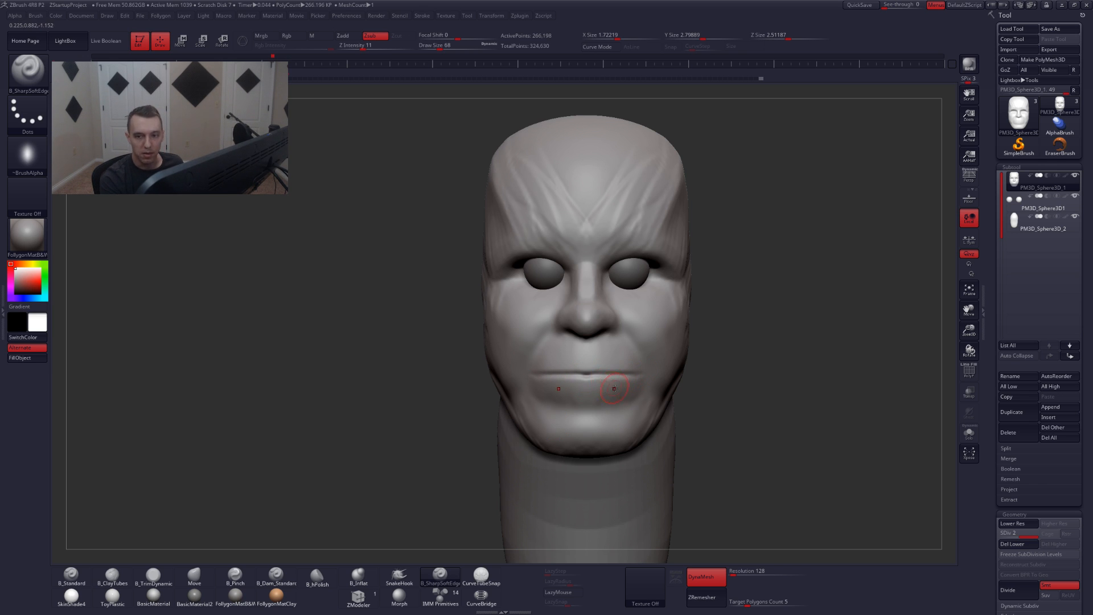
right_click_drag(626, 386, 591, 405, "alt")
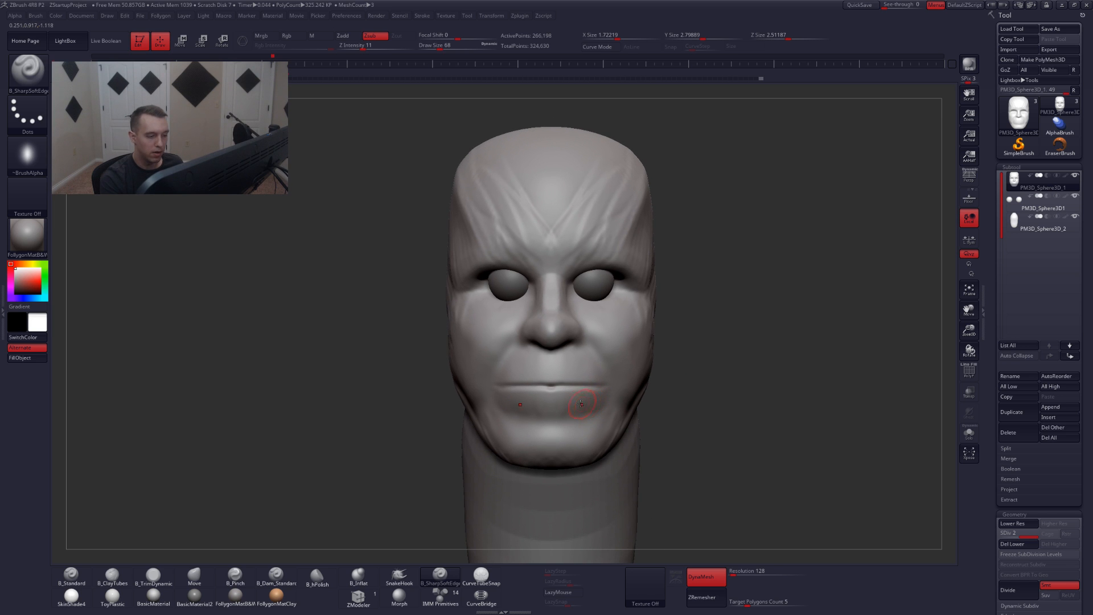
- Reduce the brush draw size to 46 for detailing the nostrils
key("b")
key("c")
key("t")
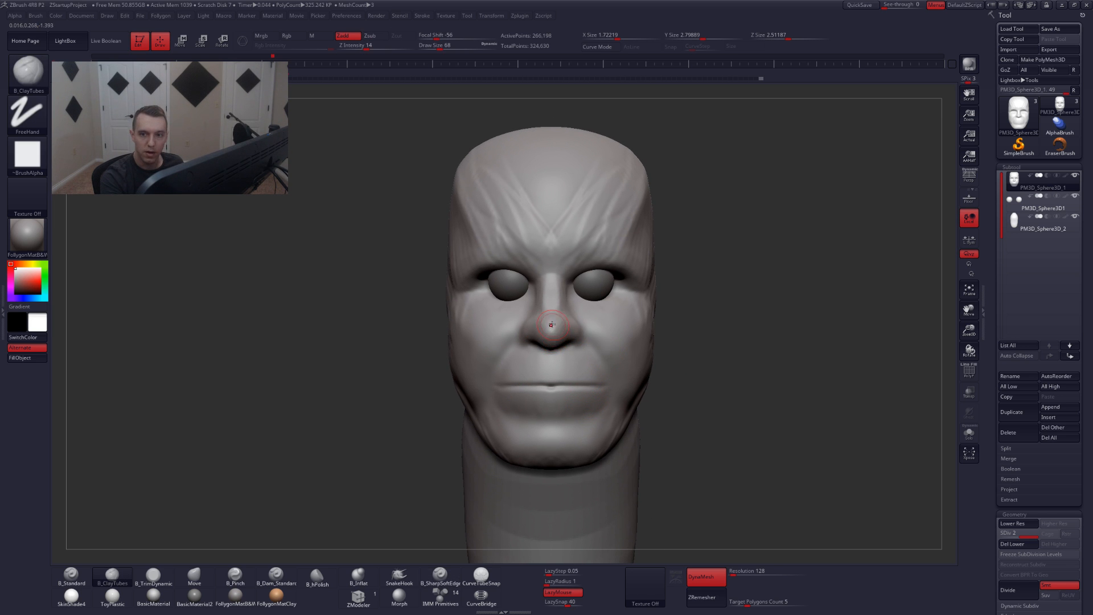
right_click_drag(551, 324, 576, 350, "ctrl")
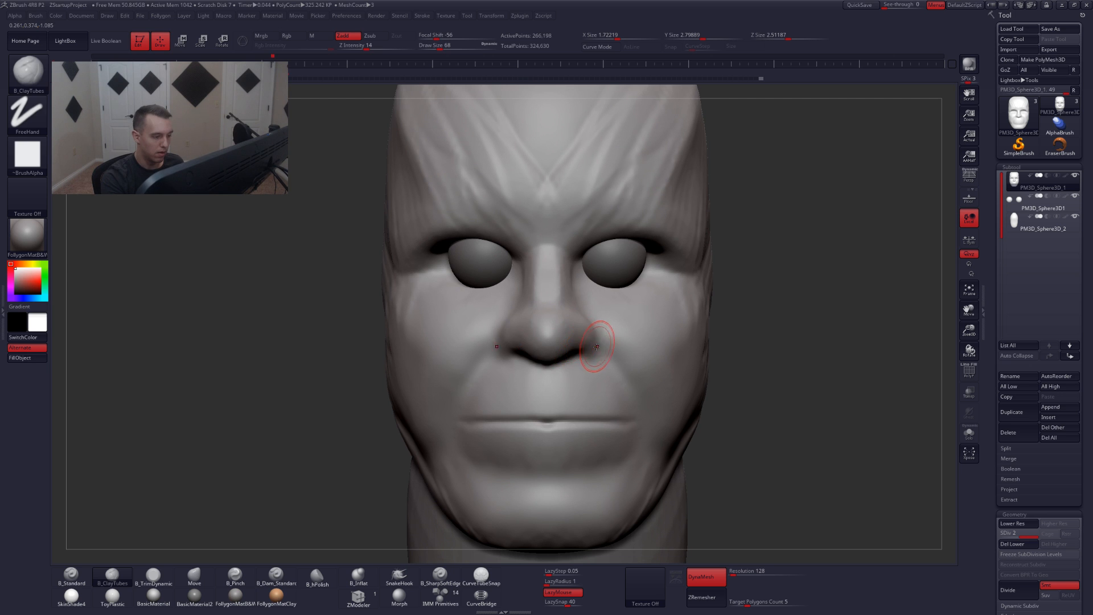
key("b")
key("m")
key("v")
key("space")
key("space")
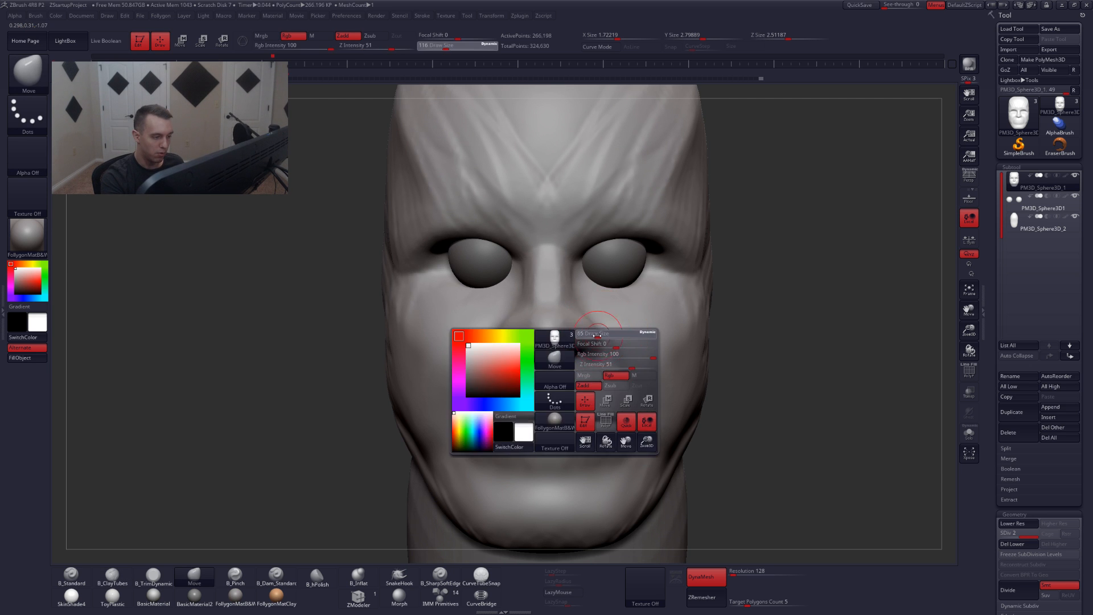
right_click_drag(597, 335, 568, 324)
key("b")
key("p")
key("i")
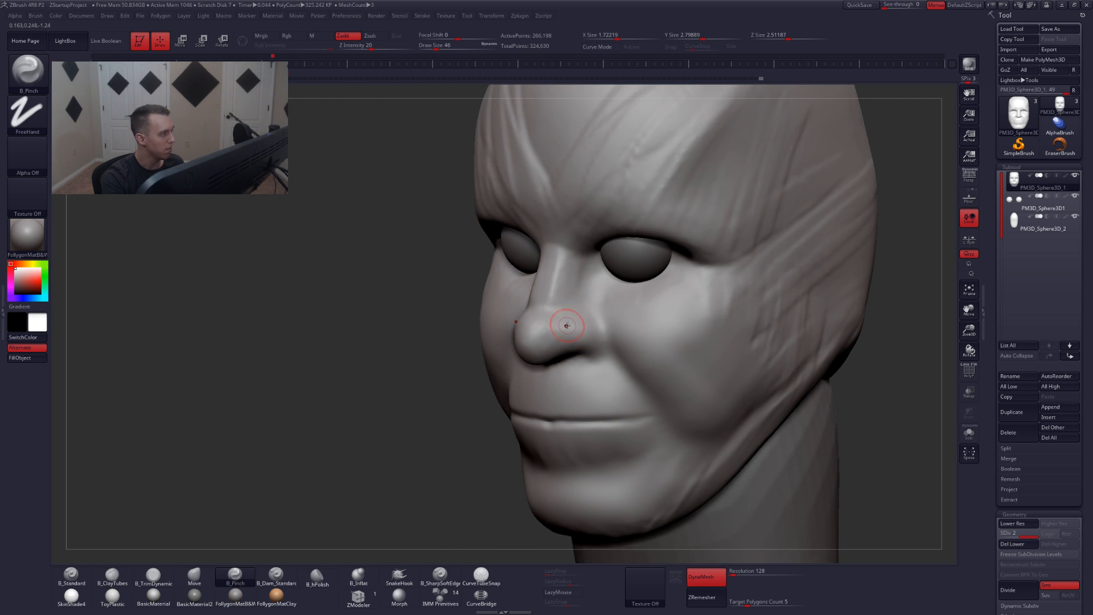
key("space")
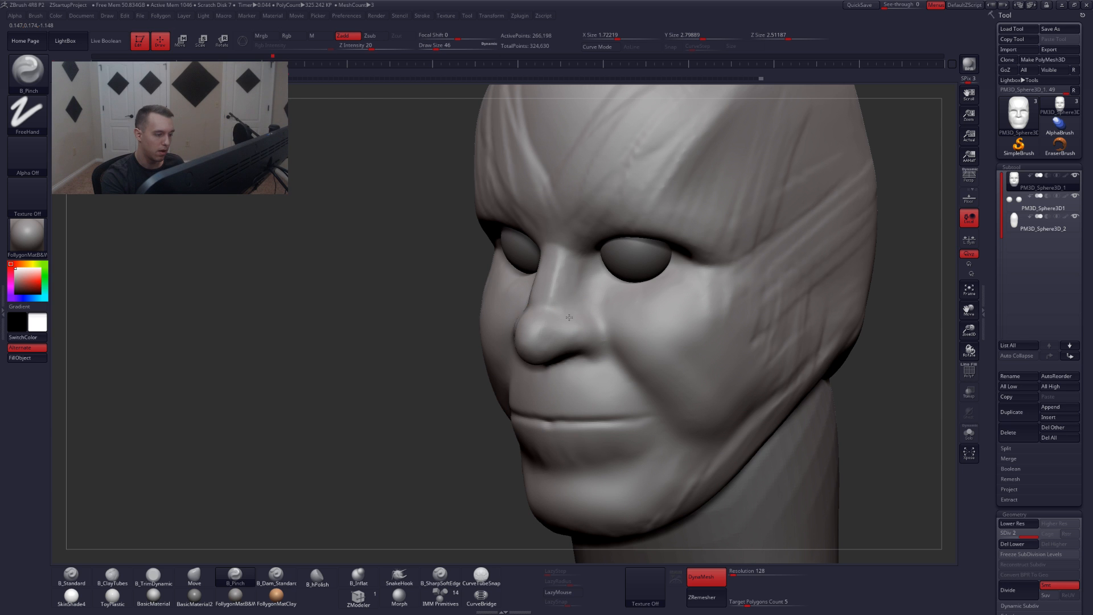
mouse_move(572, 314)
right_mouse_down()
mouse_move(621, 321)
mouse_move(566, 324)
right_mouse_up()
- Build up the nostril wings at the sides of the nose with the ClayTubes brush at draw size 46
key("b")
key("c")
key("t")
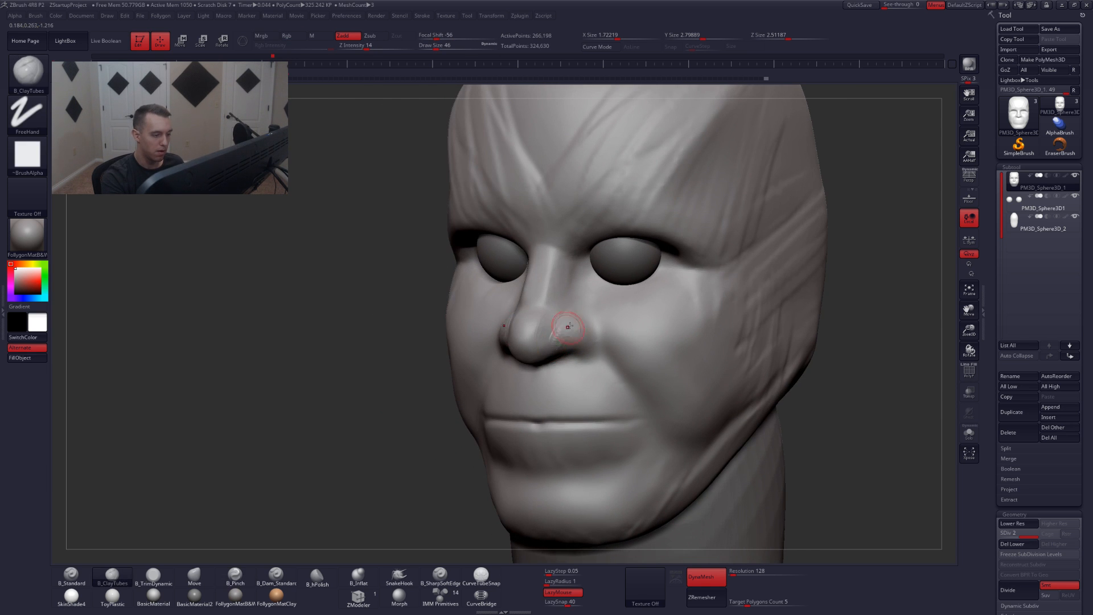
right_click_drag(581, 362, 557, 321)
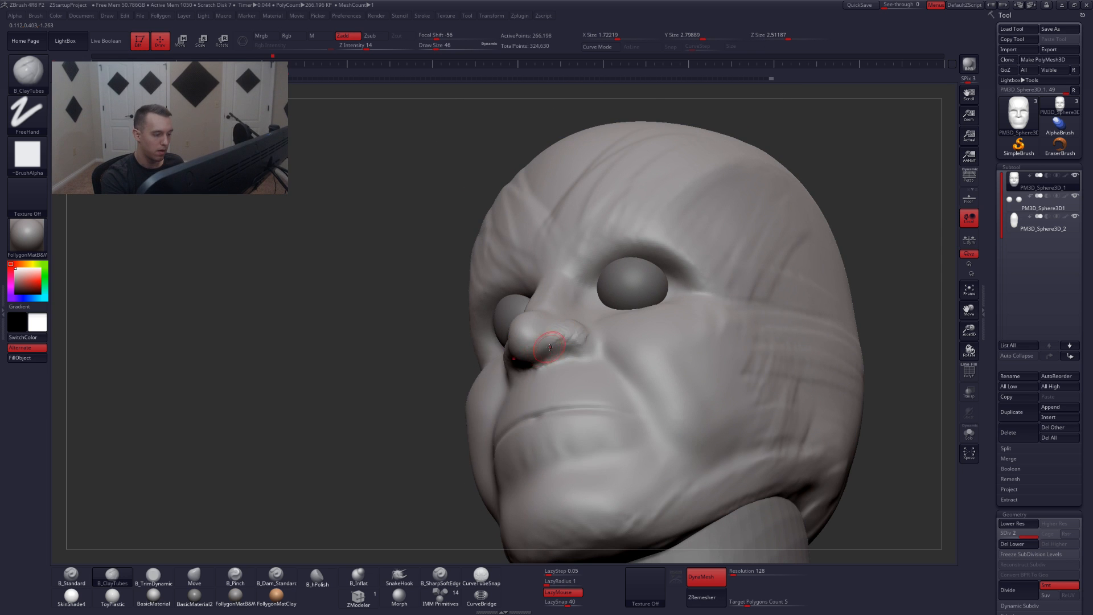
key("s")
mouse_move(545, 339)
left_mouse_down()
mouse_move(527, 340)
mouse_move(537, 353)
left_mouse_up()
- Flatten the nostril wings and the underside of the nose with the TrimDynamic brush at draw sizes 74 and 59
key("b")
key("t")
key("d")
key("space")
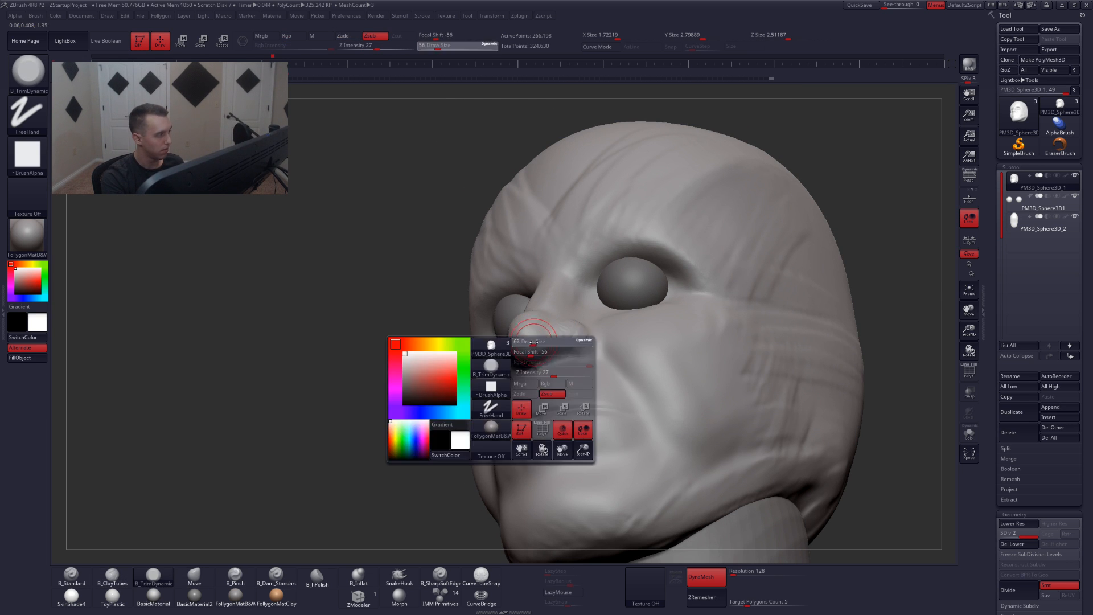
right_click_drag(492, 387, 526, 358)
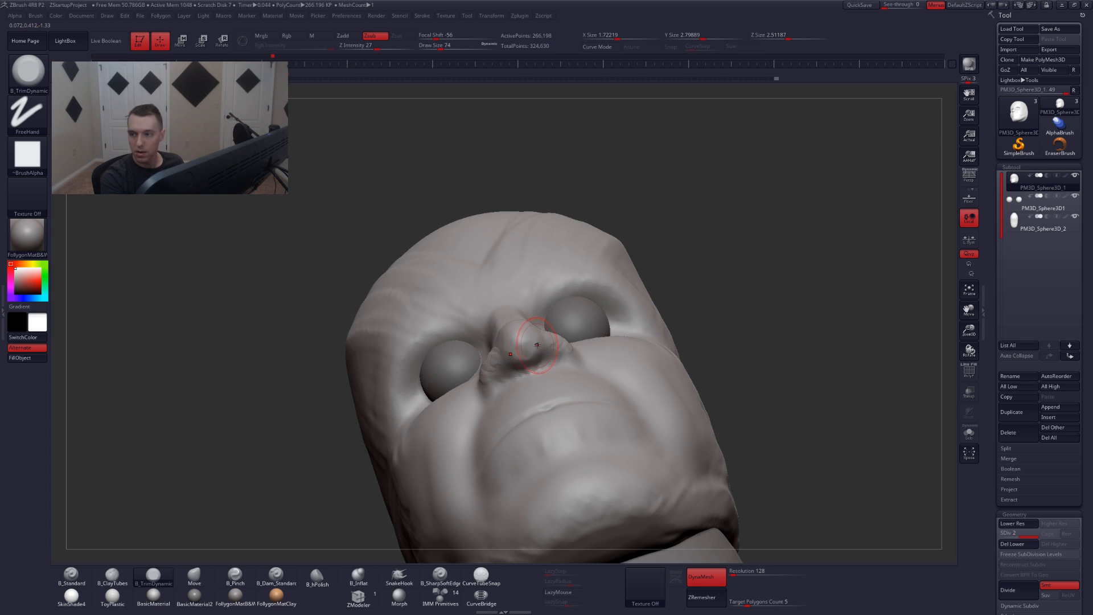
key("[")
left_click_drag(537, 339, 535, 346)
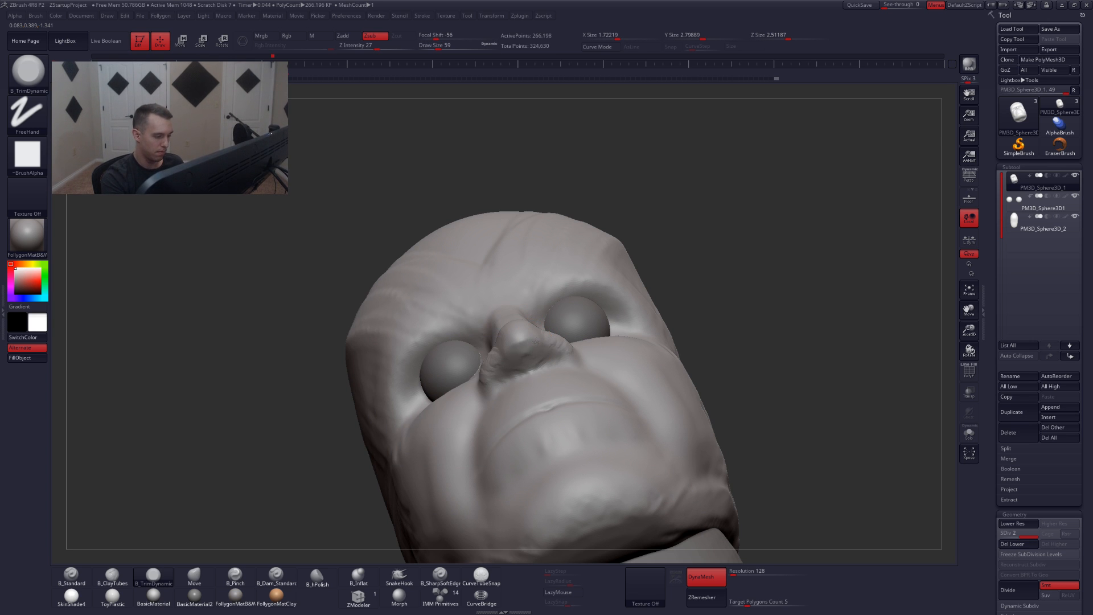
- Sharpen the crease around the nostril wings with the Pinch brush at draw size 59 and smooth below the nostril
right_click_drag(528, 361, 545, 406)
key("b")
key("p")
key("i")
right_click_drag(632, 358, 587, 348)
left_click_drag(587, 348, 586, 347)
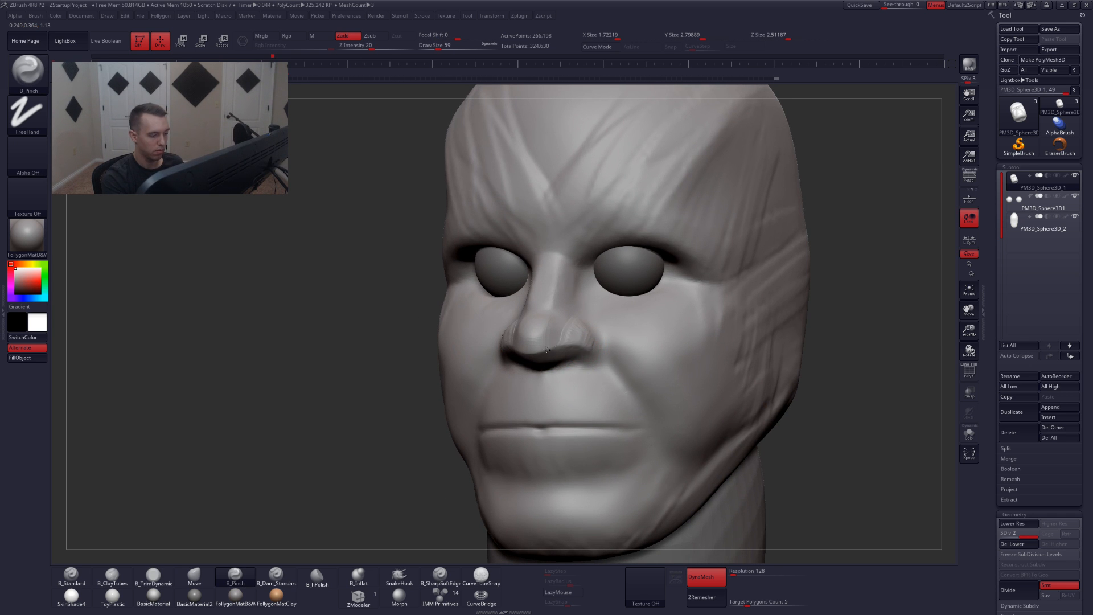
right_click_drag(587, 347, 536, 333)
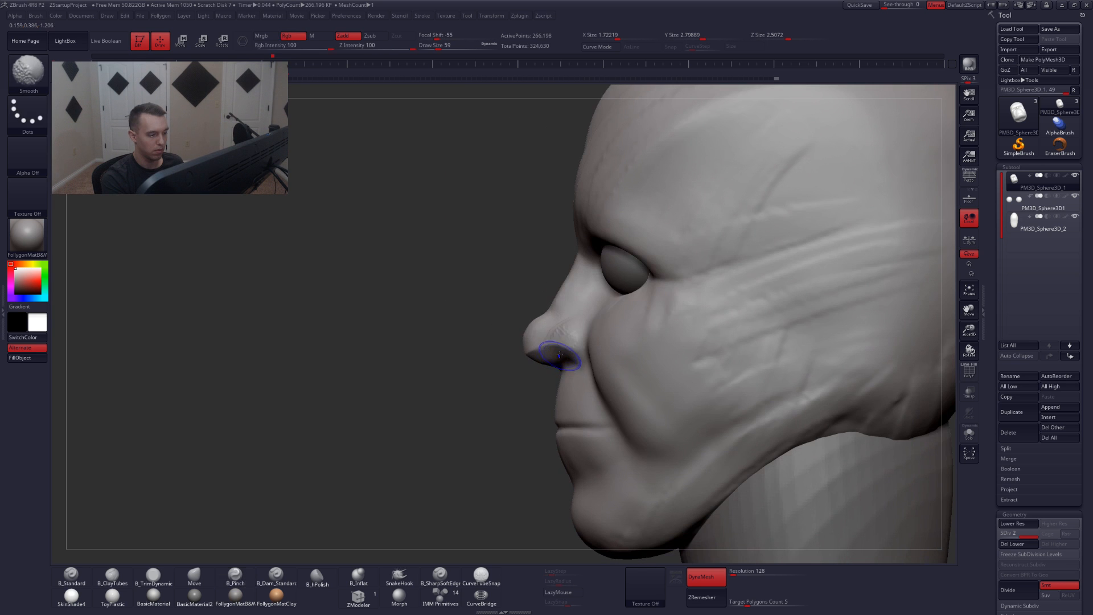
- Flatten the tip and sides of the nose with the TrimDynamic brush at draw size 80, smoothing toward the bridge
key("b")
key("t")
key("d")
key("space")
left_click_drag(536, 333, 539, 333)
right_click_drag(484, 333, 522, 325)
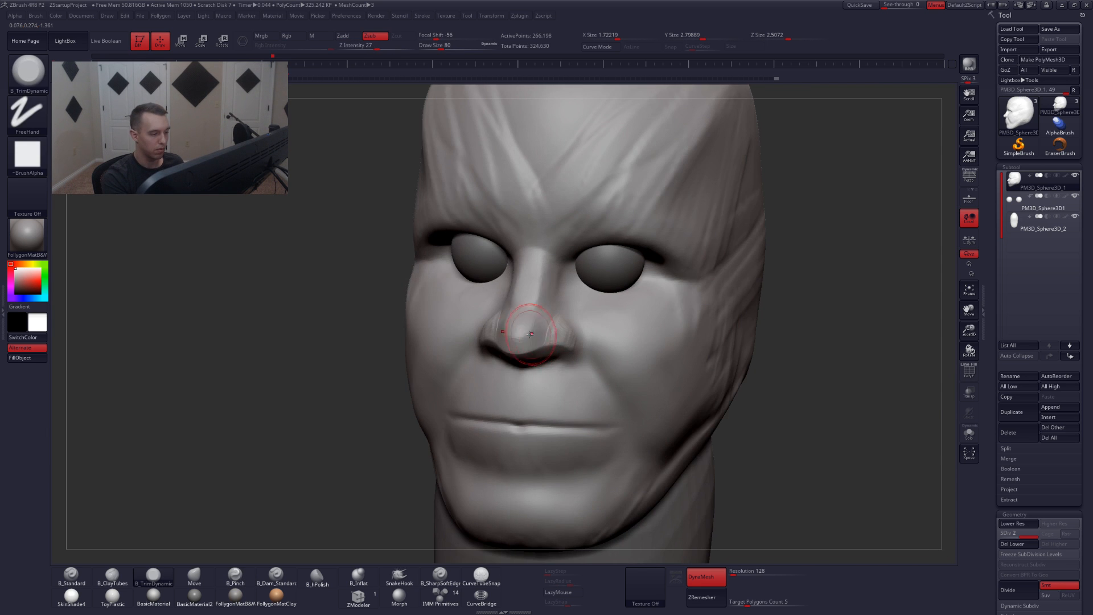
left_click_drag(522, 325, 529, 324)
key("shift")
mouse_move(532, 274)
right_mouse_down("shift")
mouse_move(523, 310)
mouse_move(540, 279)
right_mouse_up("shift")
- Tighten the nose bridge and nostril edges with the Pinch brush at draw sizes 80 and 54
key("5")
left_click_drag(540, 279, 543, 273)
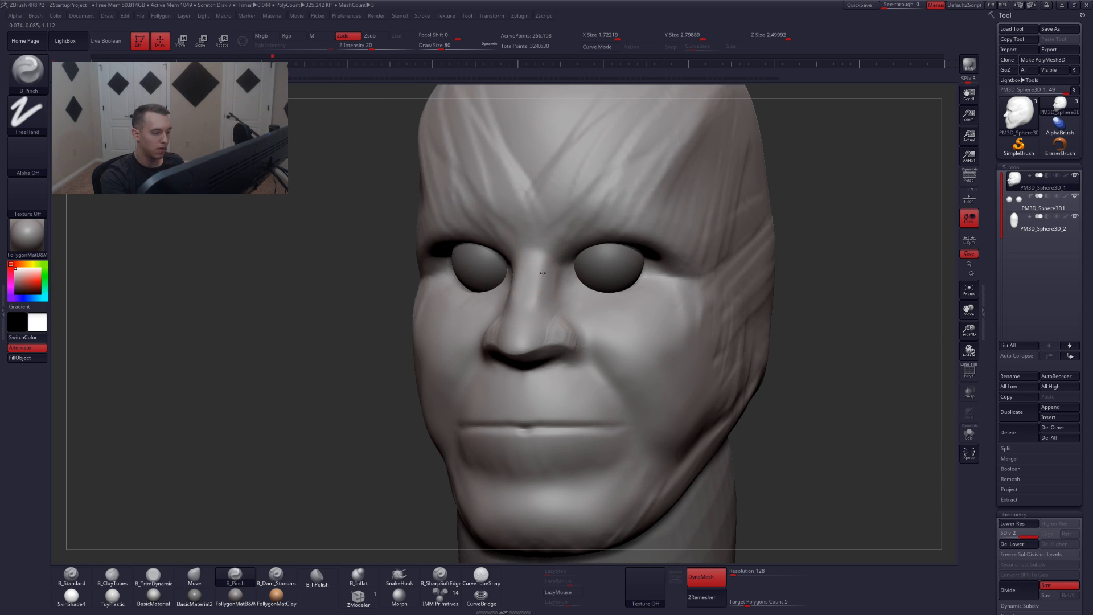
right_click_drag(539, 310, 562, 316, "shift")
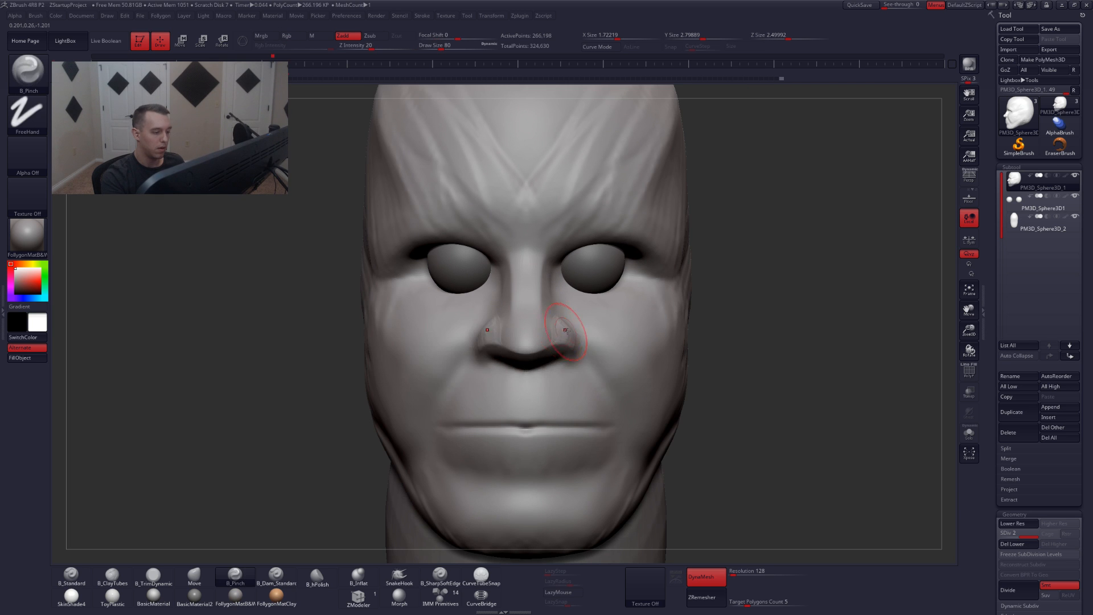
key("space")
left_click_drag(566, 344, 562, 344)
mouse_move(573, 349)
right_mouse_down("alt")
mouse_move(581, 368)
mouse_move(612, 364)
mouse_move(558, 313)
right_mouse_up("alt")
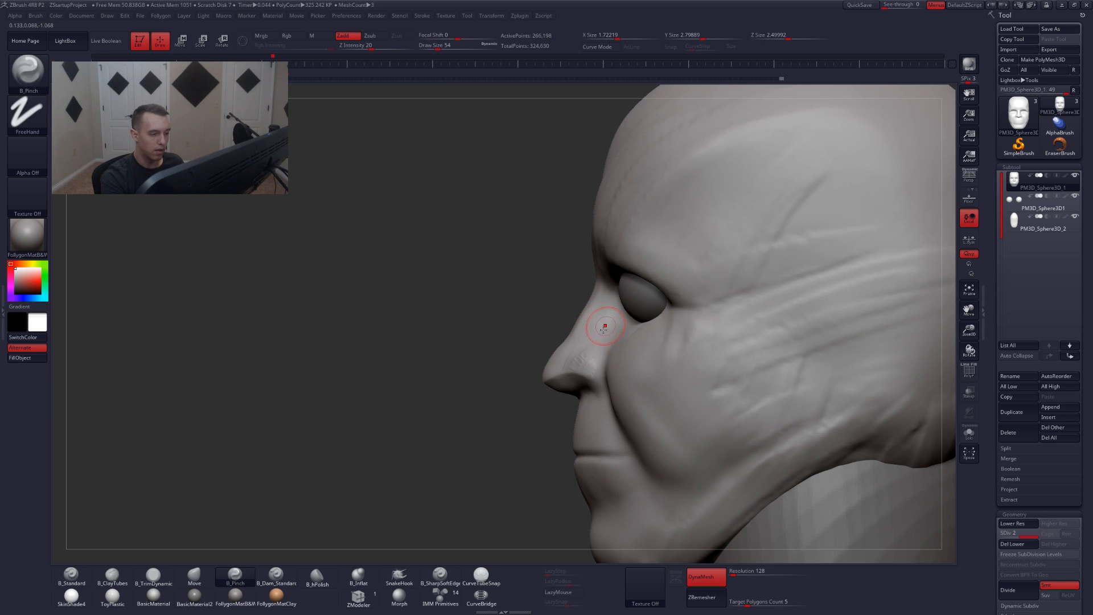
- Set the Move brush to draw size 128, lasso-mask the nose in profile and invert the mask
key("4")
key("space")
left_click_drag(607, 335, 618, 335)
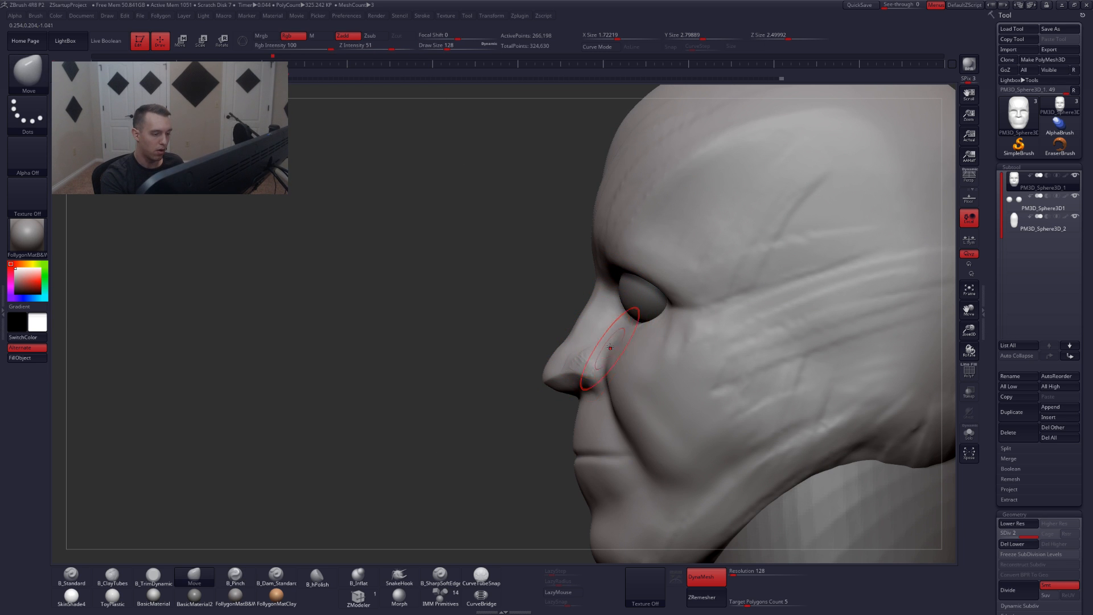
key("ctrl")
mouse_move(568, 402)
left_mouse_down("ctrl")
mouse_move(593, 386)
mouse_move(615, 295)
mouse_move(402, 446)
left_mouse_up("ctrl")
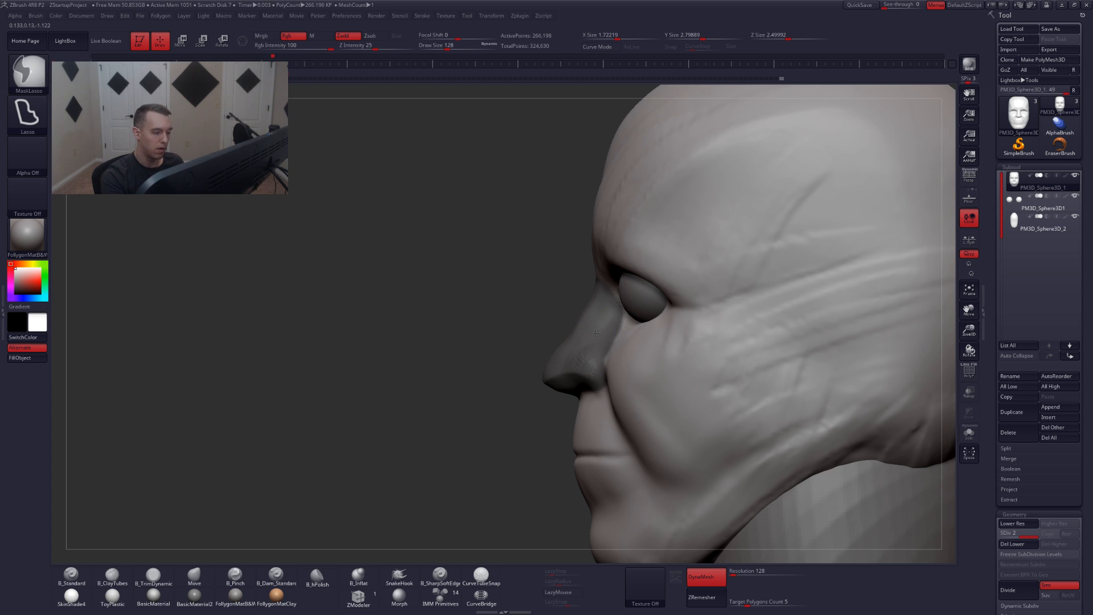
left_click(507, 366, "ctrl")
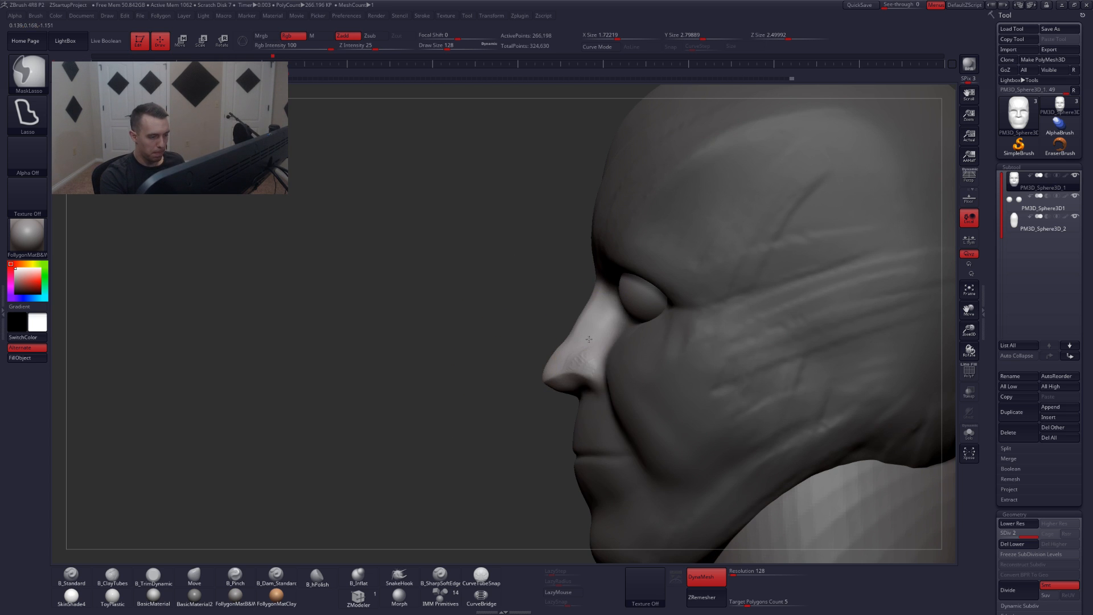
- Push the unmasked nose bridge inward with the Move brush at focal shift -4, and clear the mask
key("space")
key("space")
left_click_drag(585, 317, 595, 320)
key("space")
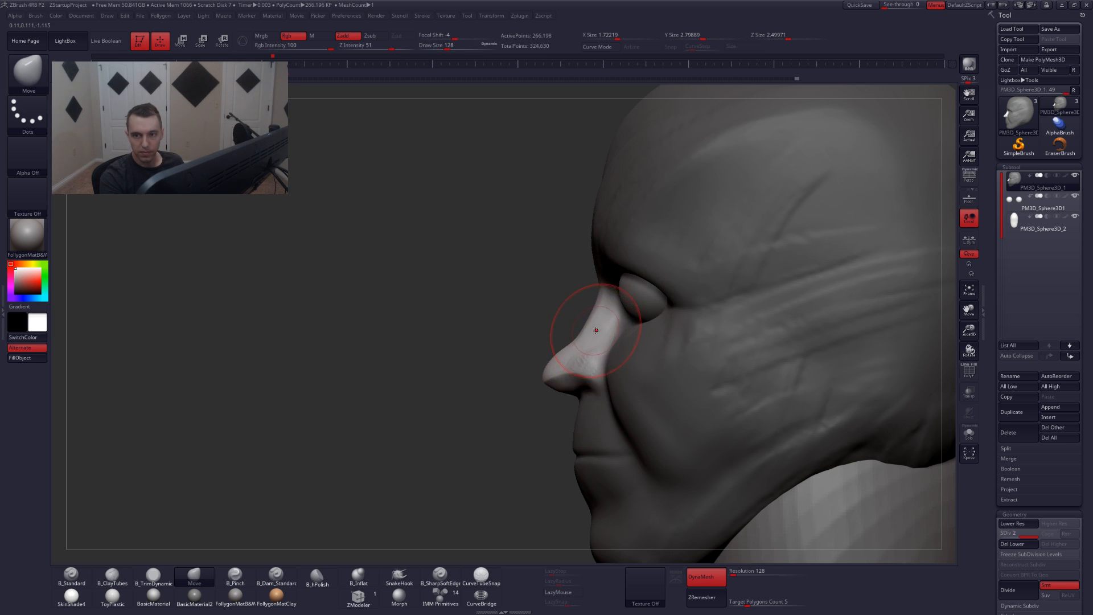
key("space")
left_click_drag(597, 329, 594, 330)
right_click_drag(594, 330, 717, 330)
right_click_drag(594, 330, 722, 320, "ctrl")
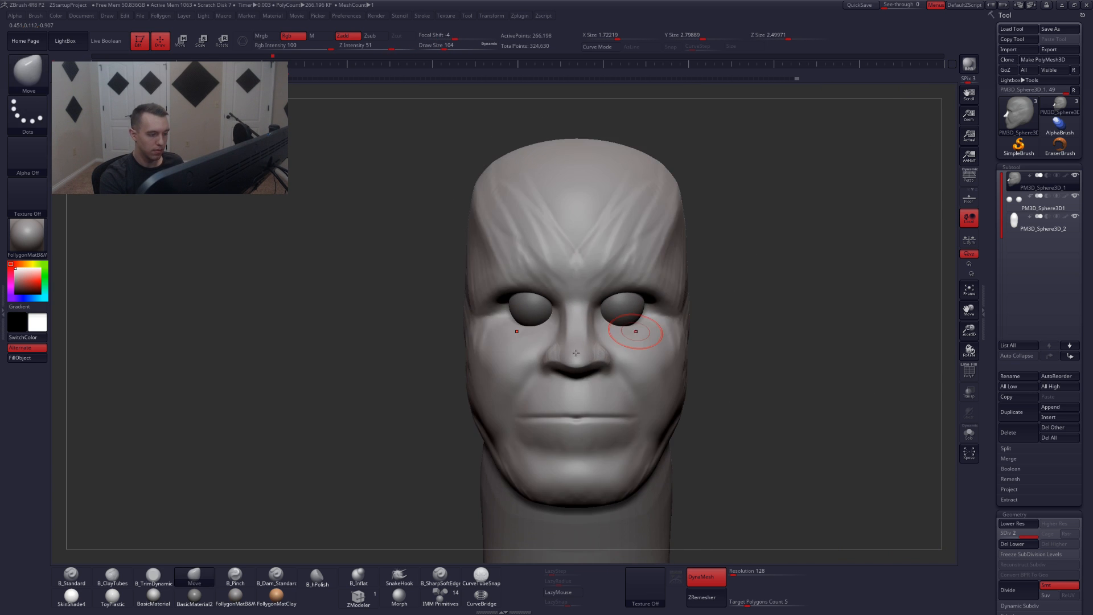
- Push the nose tip back and refine the nose profile with the Move brush at draw sizes 104 and 116
mouse_move(506, 336)
right_mouse_down()
mouse_move(591, 351)
mouse_move(572, 349)
mouse_move(580, 356)
right_mouse_up()
key("space")
left_click_drag(582, 363, 576, 366)
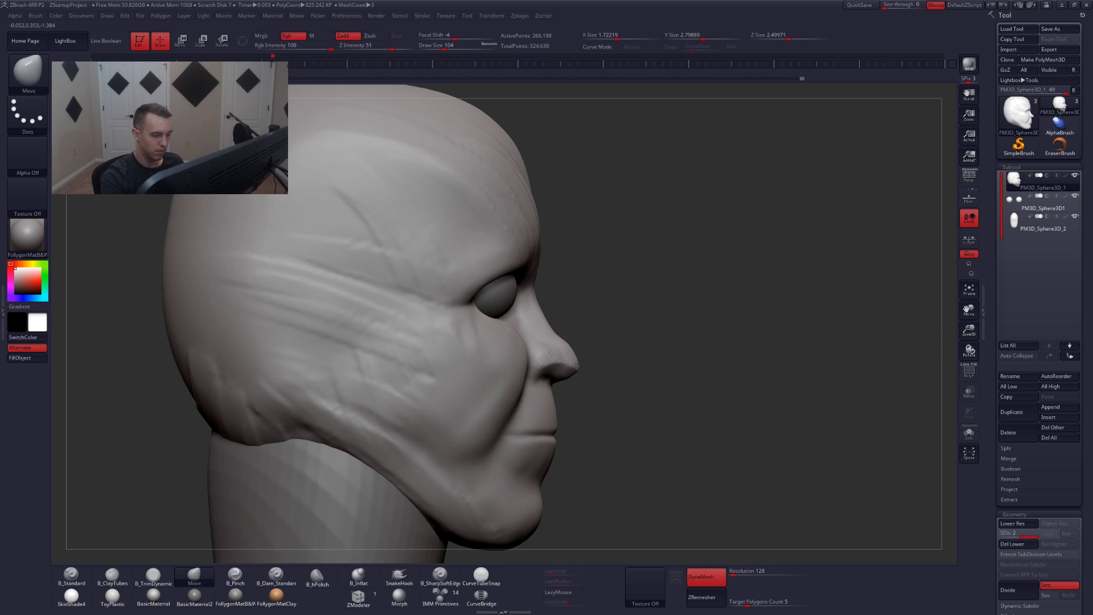
key("space")
left_click_drag(551, 299, 554, 299)
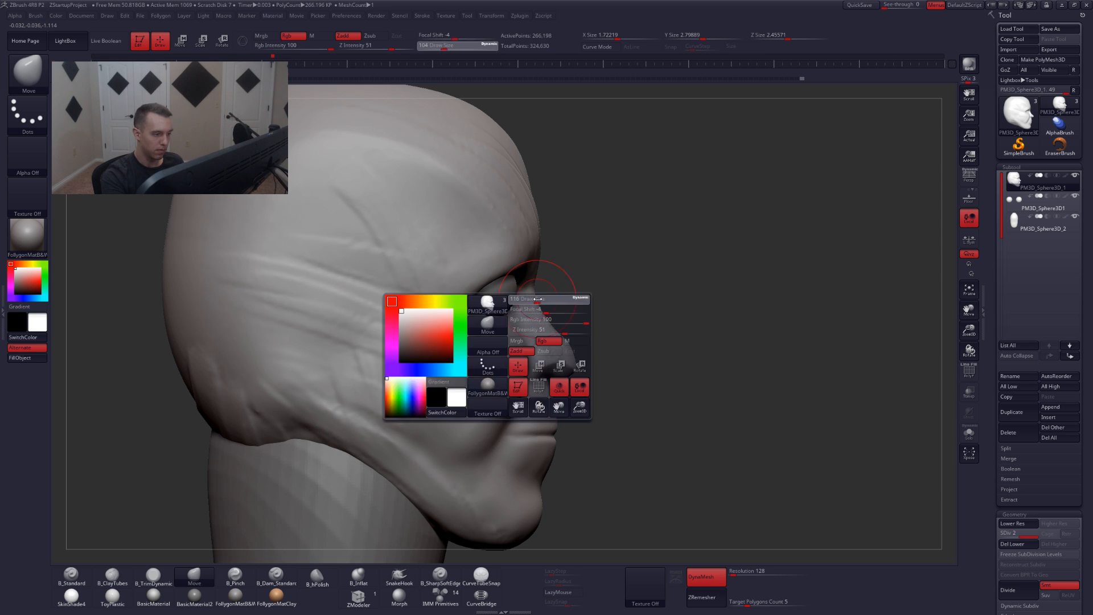
mouse_move(554, 300)
right_mouse_down()
mouse_move(519, 324)
mouse_move(549, 288)
right_mouse_up()
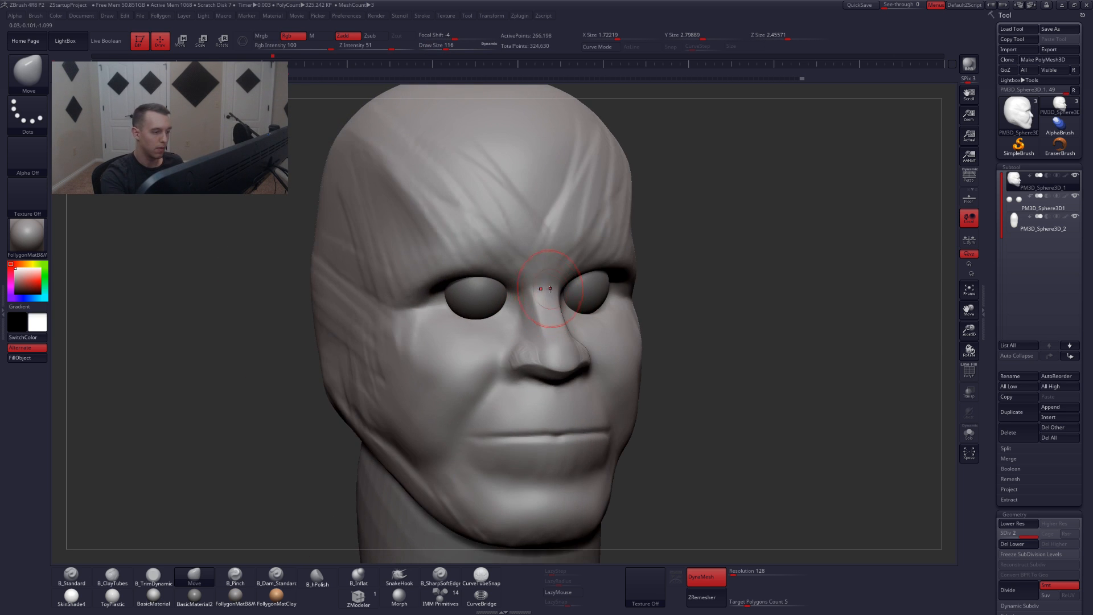
- Build a ridge down the nose bridge with the ClayTubes brush at draw size 116 and check its profile with the Move brush selected
key("2")
left_click_drag(544, 269, 555, 336)
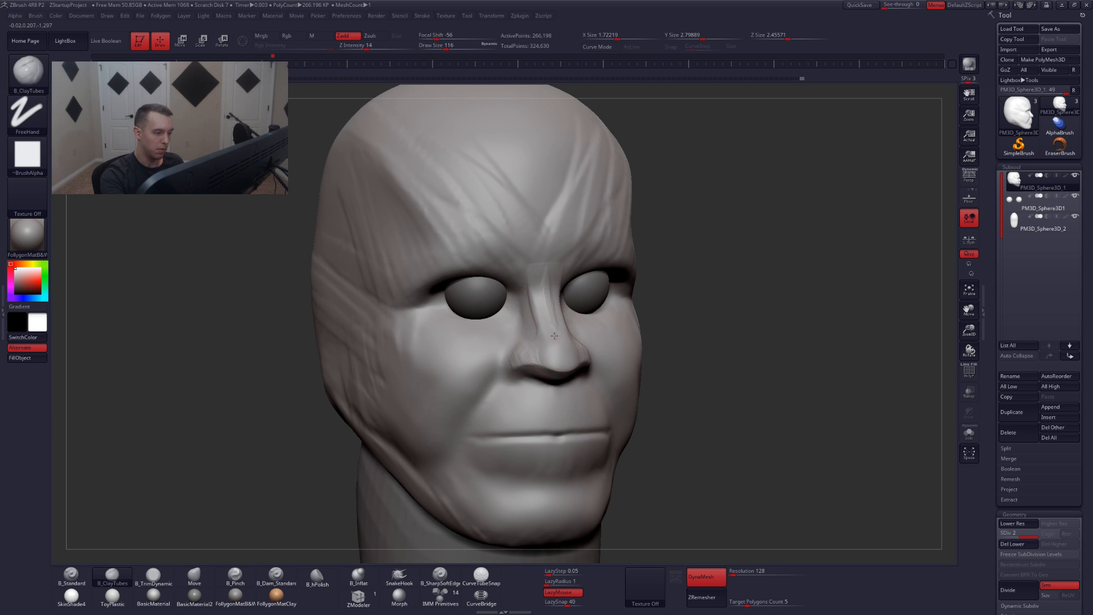
right_click_drag(553, 329, 584, 314)
key("b")
key("m")
key("v")
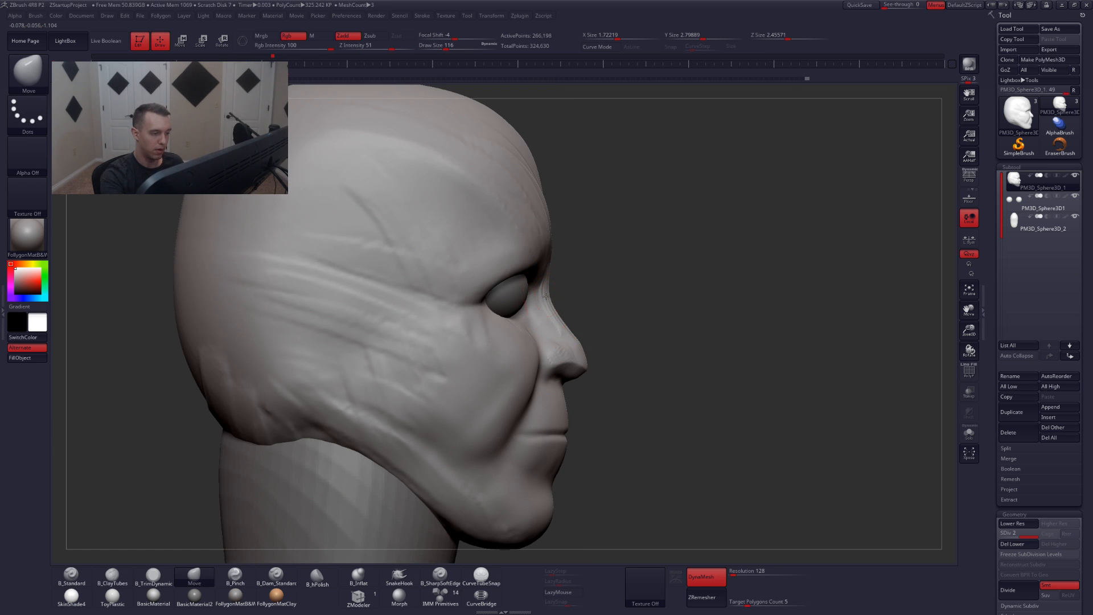
left_click_drag(577, 316, 438, 321)
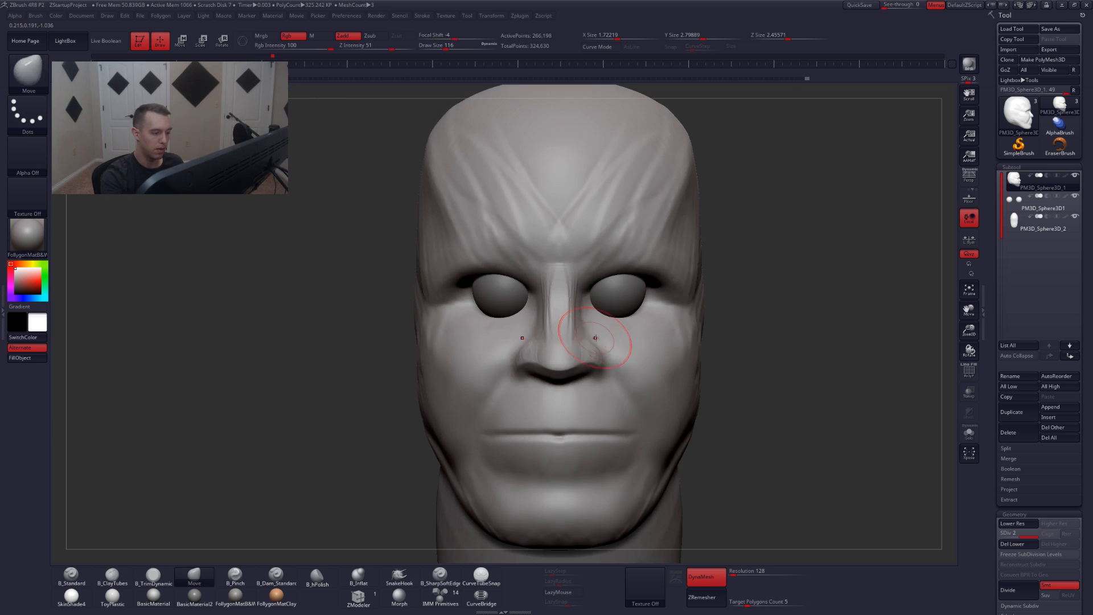
- Define the side of the nose and the nostril crease with the Pinch brush at draw size 56
key("space")
left_click_drag(603, 343, 595, 343)
left_click_drag(752, 342, 666, 339)
key("b")
key("p")
key("i")
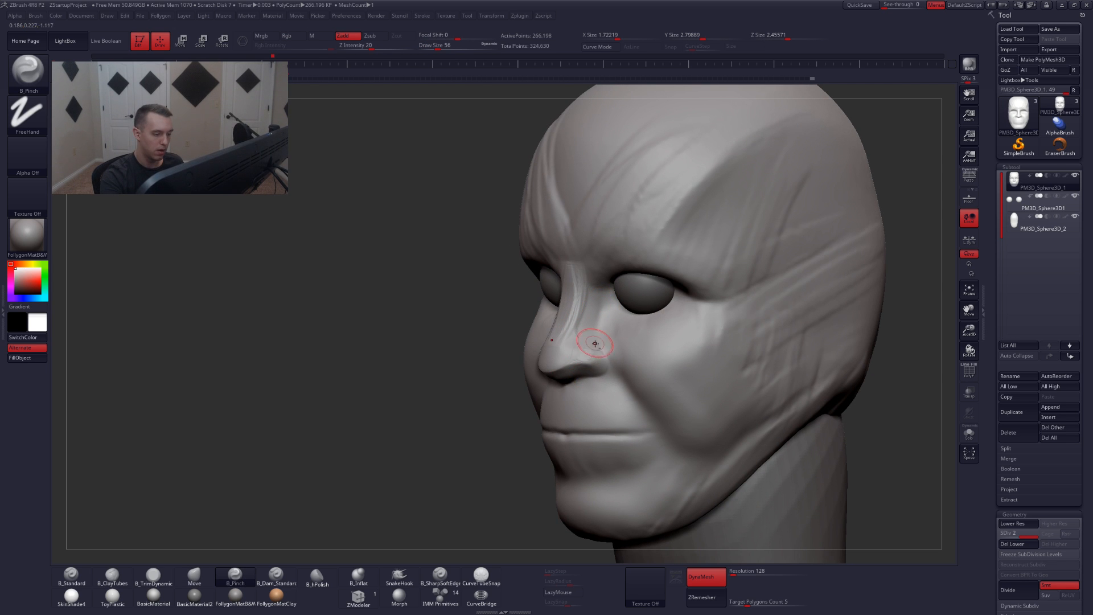
left_click_drag(596, 342, 606, 361)
right_click_drag(596, 364, 636, 376)
- Remesh the head with DynaMesh at resolution 224
left_click_drag(813, 400, 850, 347, "ctrl")
right_click_drag(633, 412, 581, 411)
left_click_drag(721, 567, 741, 582)
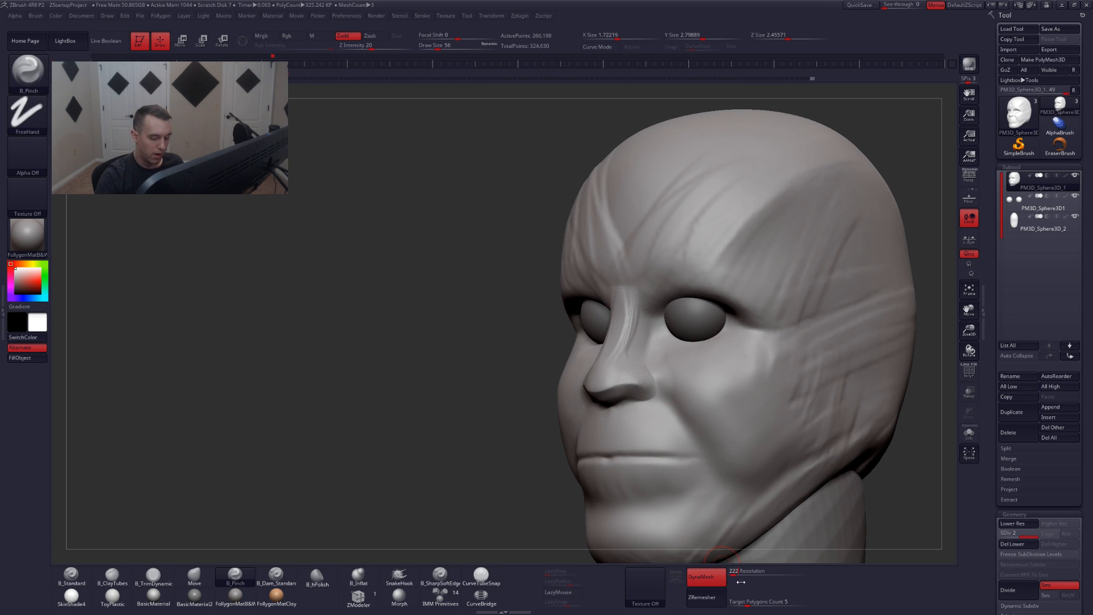
left_click_drag(474, 485, 477, 371, "ctrl")
left_click_drag(628, 404, 633, 402)
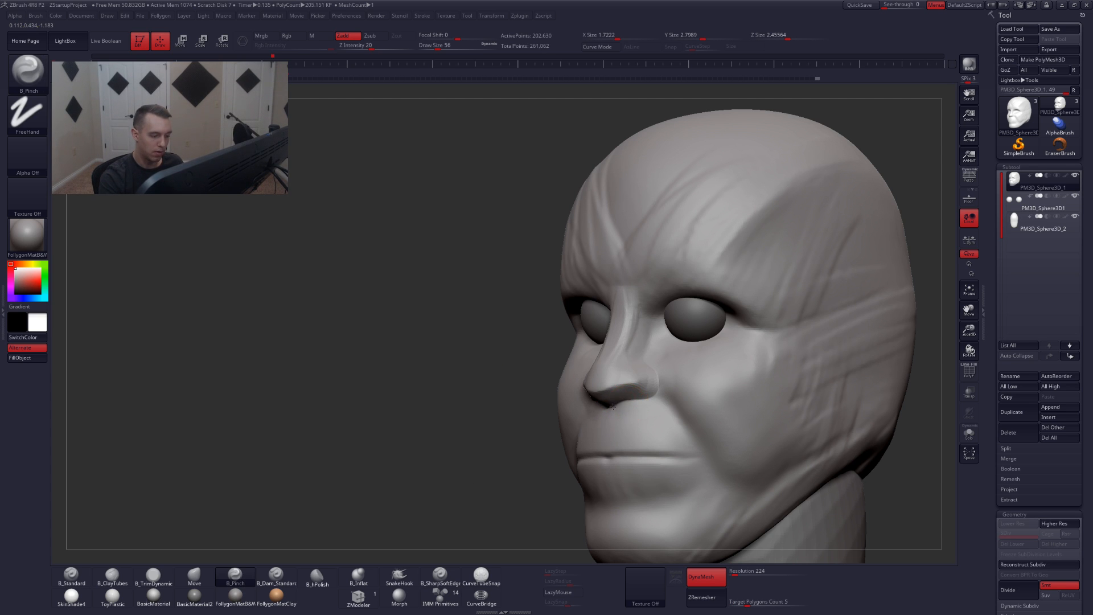
- Build up the nostril wing on the side of the nose with the ClayTubes brush at draw size 56
right_click_drag(639, 361, 722, 376)
right_click_drag(832, 338, 659, 381)
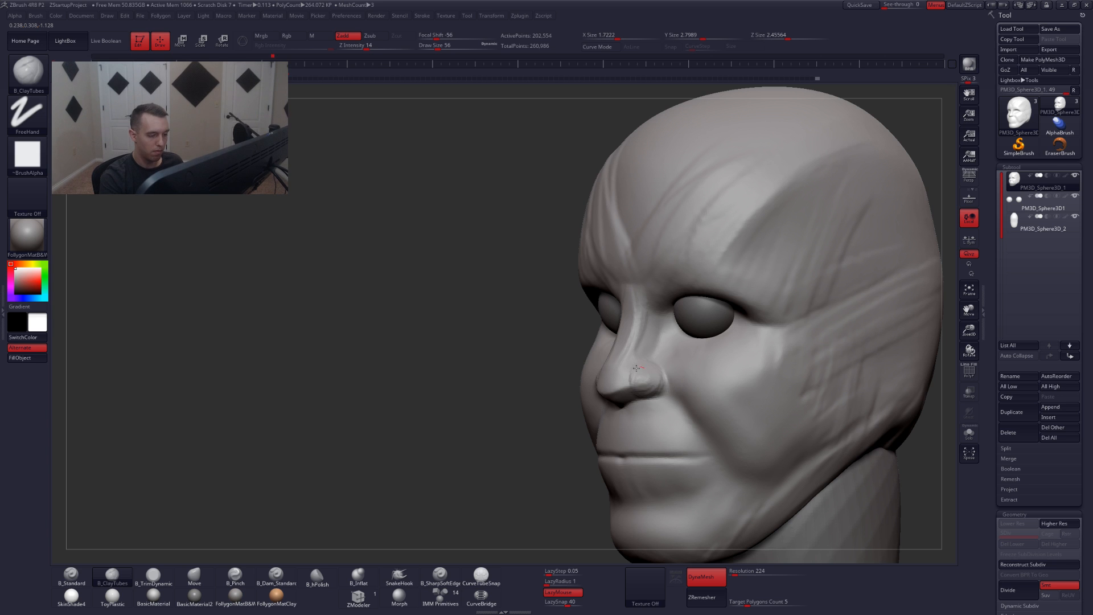
mouse_move(652, 387)
right_mouse_down()
mouse_move(673, 382)
mouse_move(642, 373)
right_mouse_up()
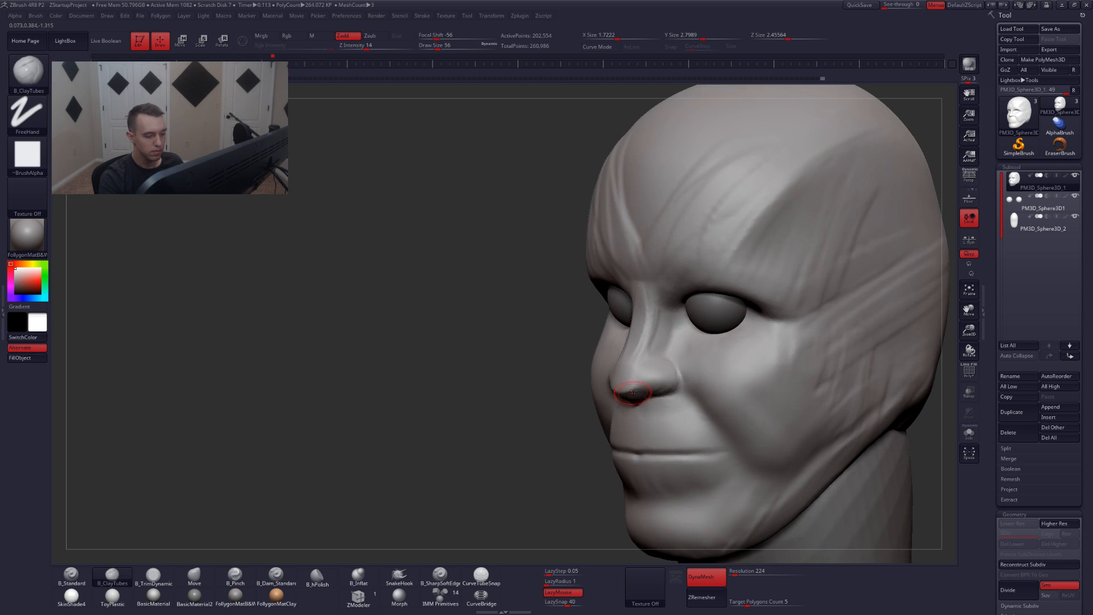
- Sharpen the crease around the nostril wing with the Pinch brush at draw size 46 and subdivide the head mesh
key("b")
key("m")
key("v")
key("b")
key("p")
key("i")
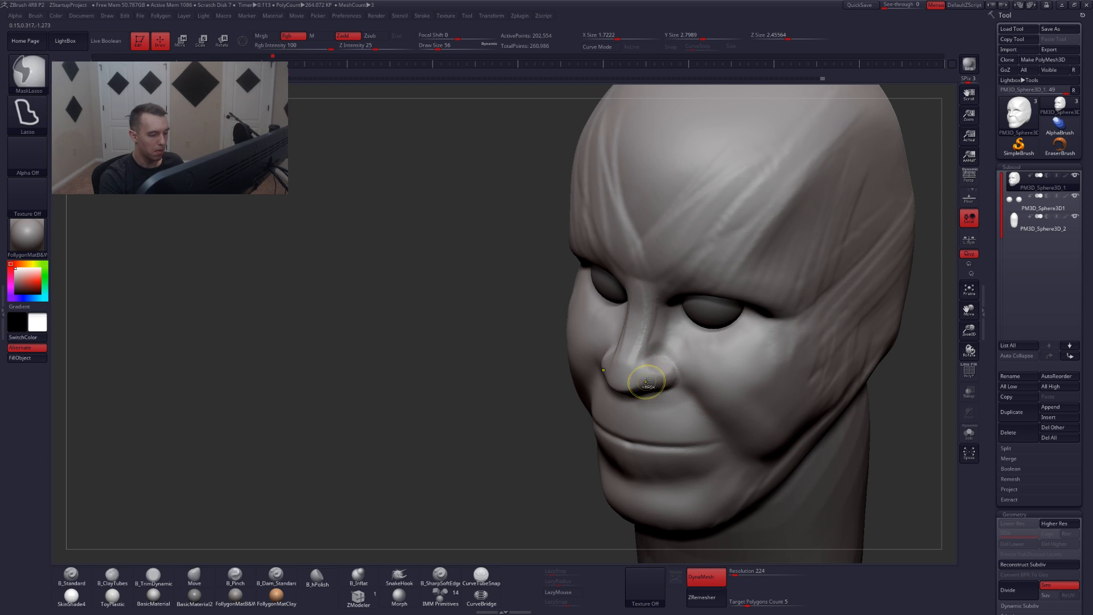
key("space")
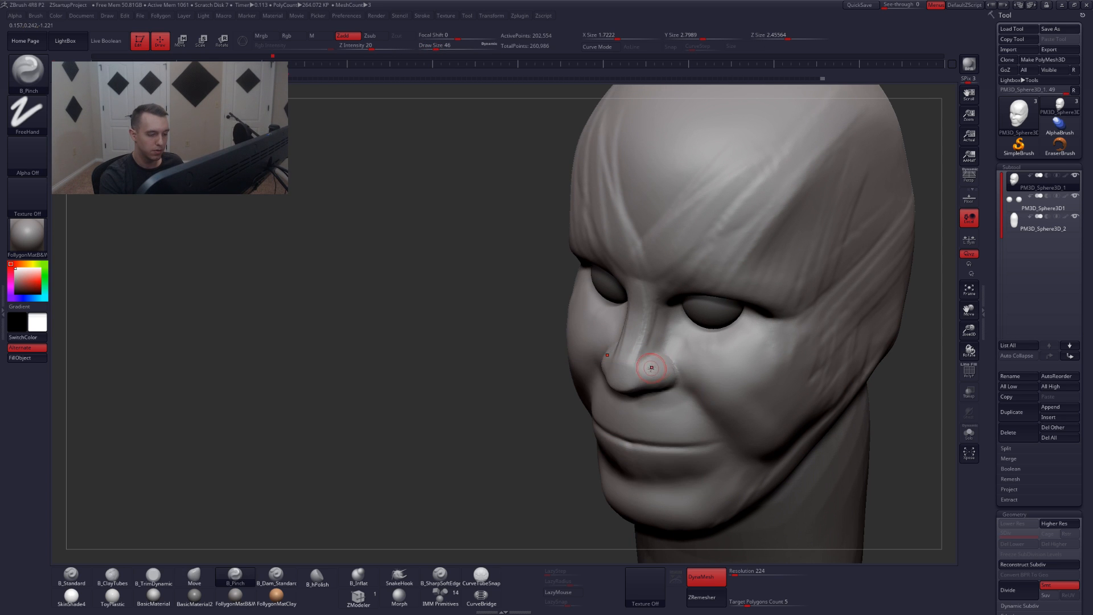
key("ctrl+d")
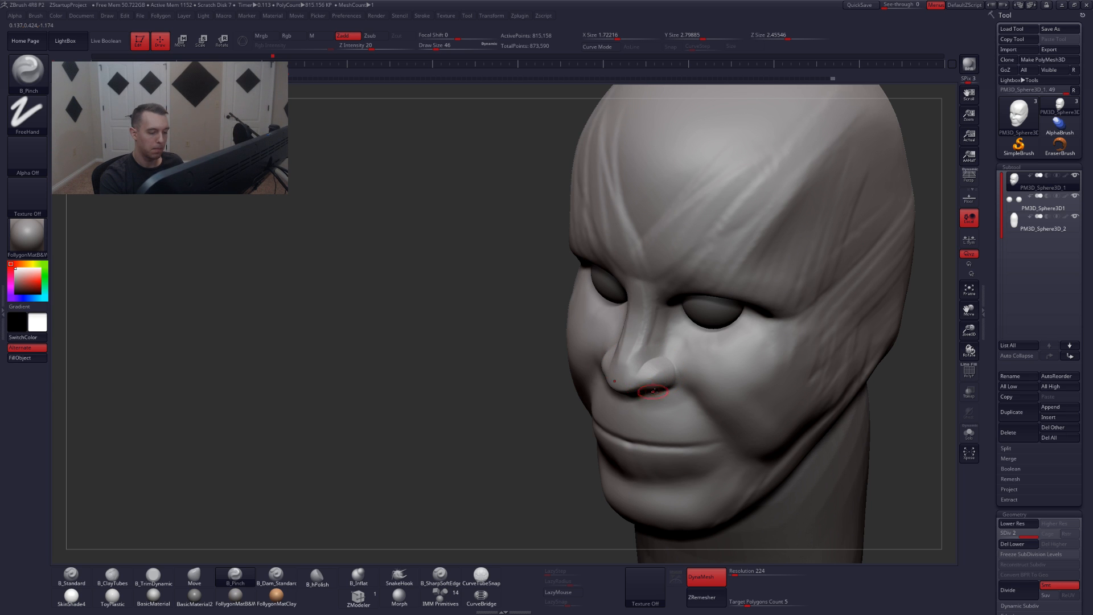
- Reshape the nostrils and the underside of the nose with the Move brush at draw size 80
right_click_drag(654, 392, 651, 364, "shift")
key("b")
key("m")
key("v")
key("space")
left_click_drag(649, 378, 655, 378)
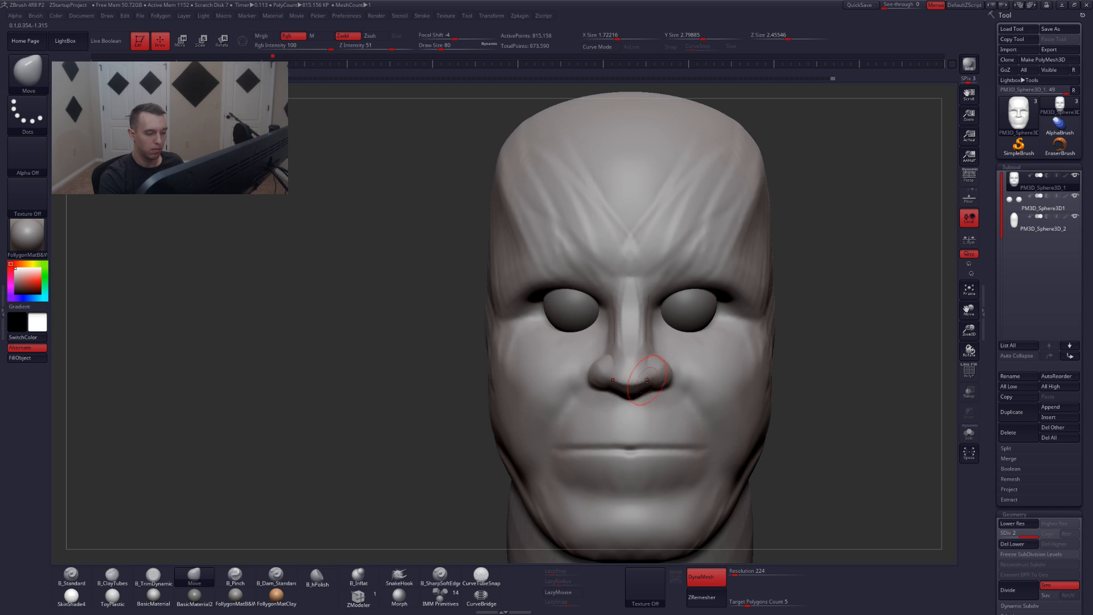
mouse_move(647, 379)
right_mouse_down()
mouse_move(646, 402)
mouse_move(629, 378)
mouse_move(644, 389)
right_mouse_up()
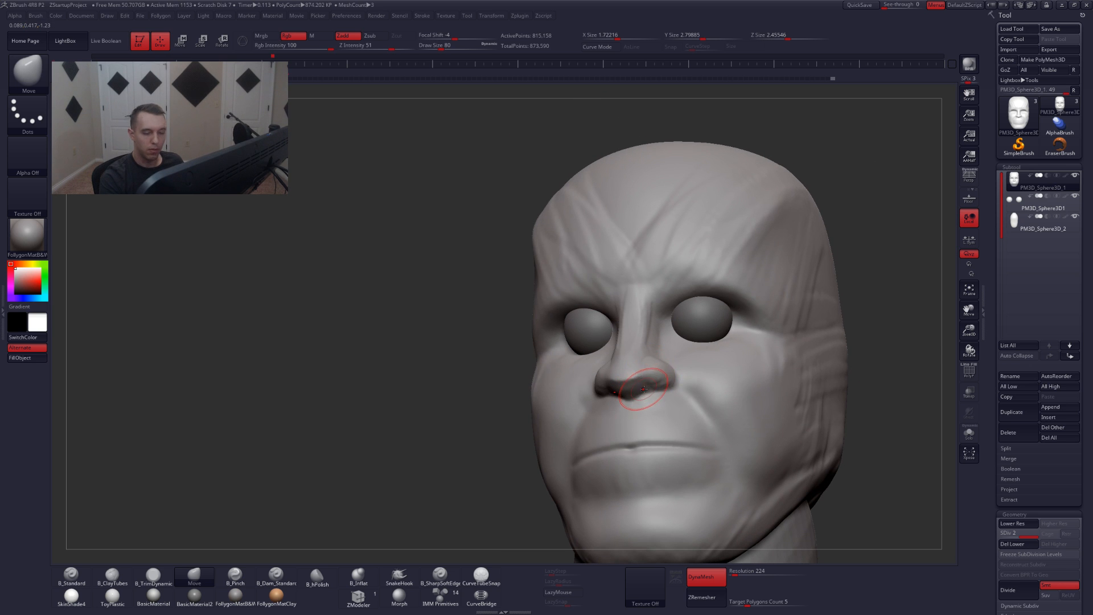
- Add volume to the nose tip with the ClayTubes brush at draw size 80 and smooth it
key("b")
key("c")
key("t")
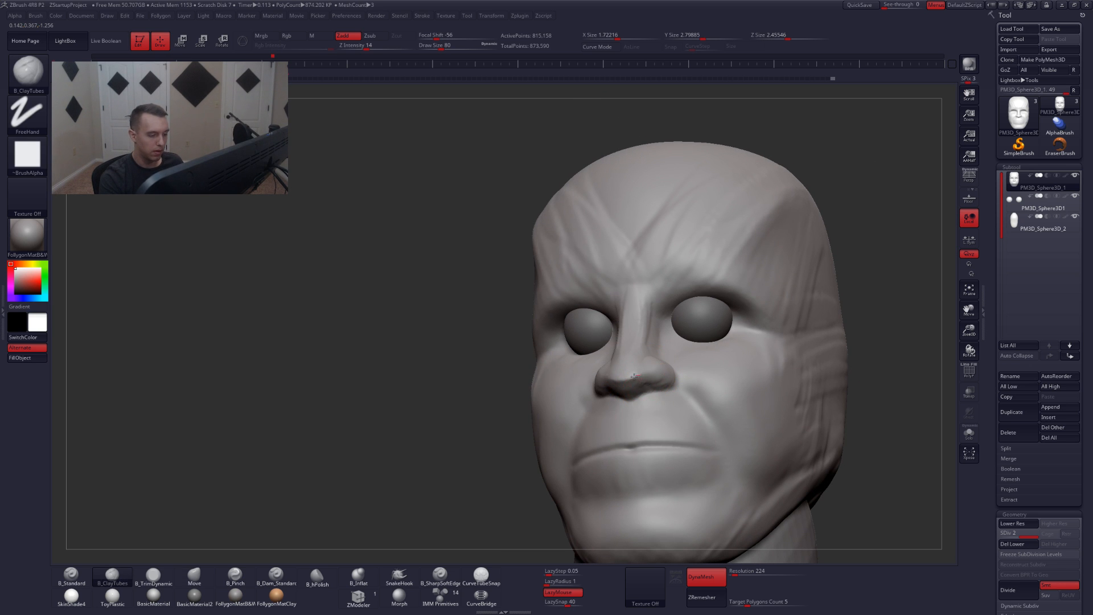
key("shift")
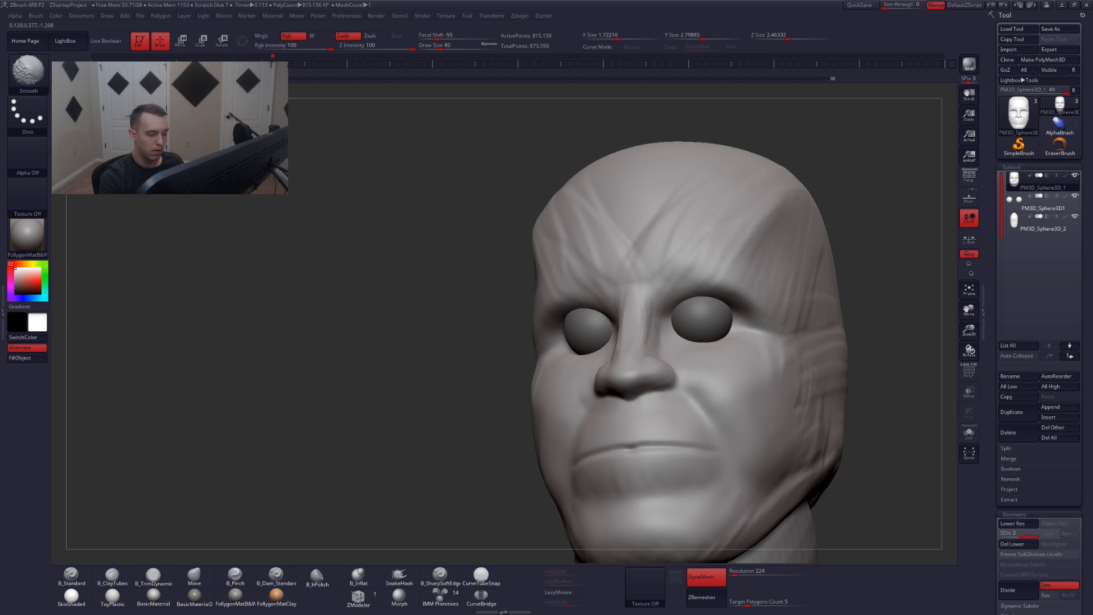
- Flatten the nose bridge with the TrimDynamic brush at draw size 108 and adjust the nose shape with the Move brush
mouse_move(647, 379)
right_mouse_down("shift")
mouse_move(671, 417)
mouse_move(642, 417)
mouse_move(634, 391)
right_mouse_up("shift")
key("b")
key("t")
key("d")
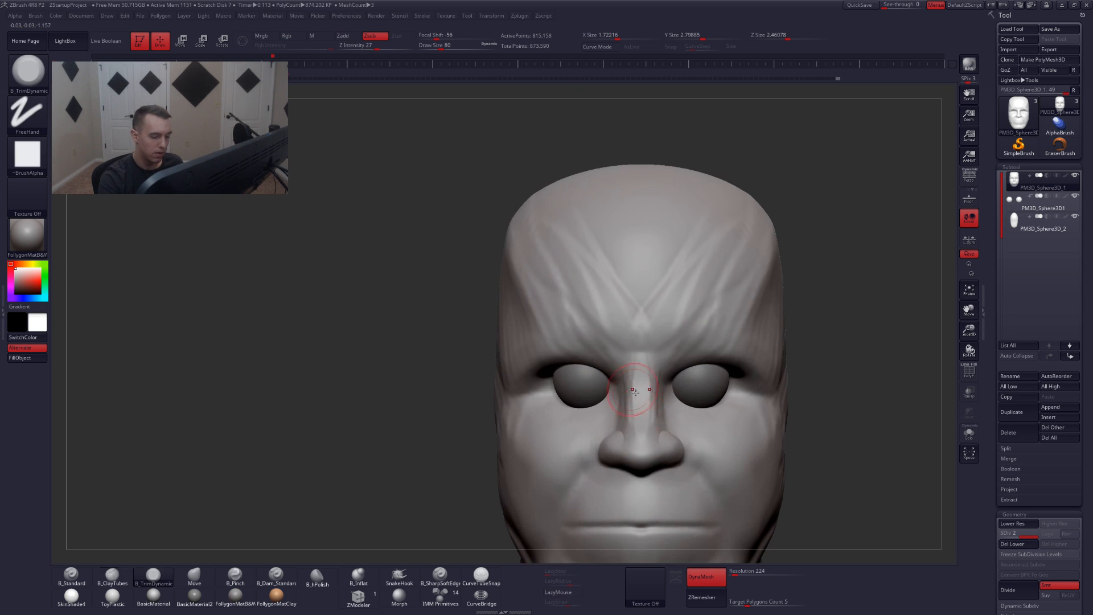
key("bracketright")
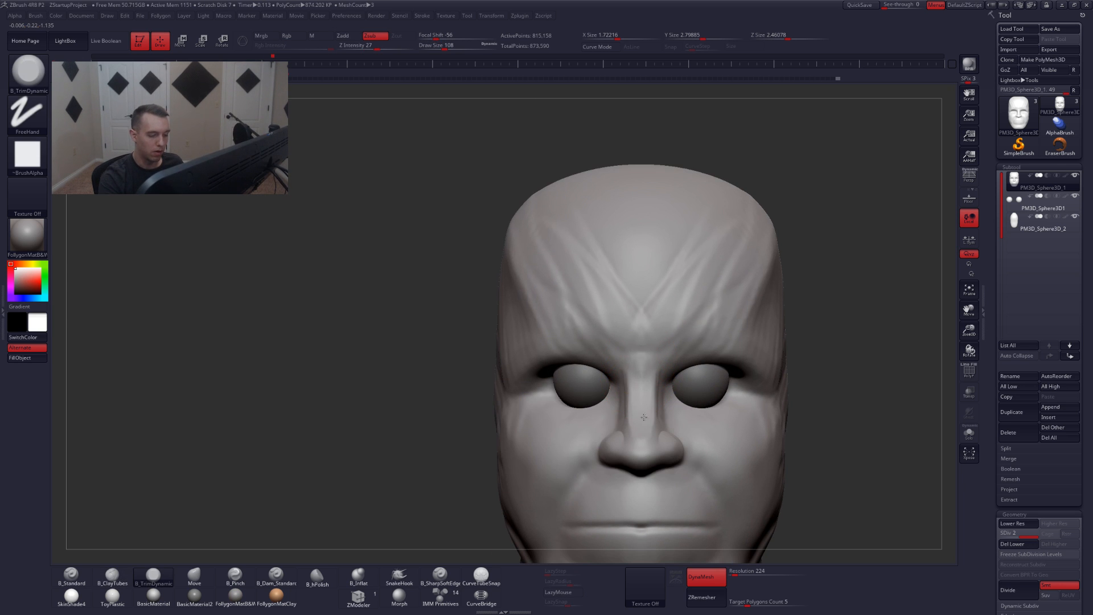
mouse_move(643, 422)
right_mouse_down()
mouse_move(676, 414)
mouse_move(643, 399)
right_mouse_up()
key("b")
key("m")
key("v")
mouse_move(715, 422)
right_mouse_down("alt")
mouse_move(755, 486)
mouse_move(690, 439)
mouse_move(703, 440)
mouse_move(720, 443)
mouse_move(689, 440)
mouse_move(607, 467)
right_mouse_up("alt")
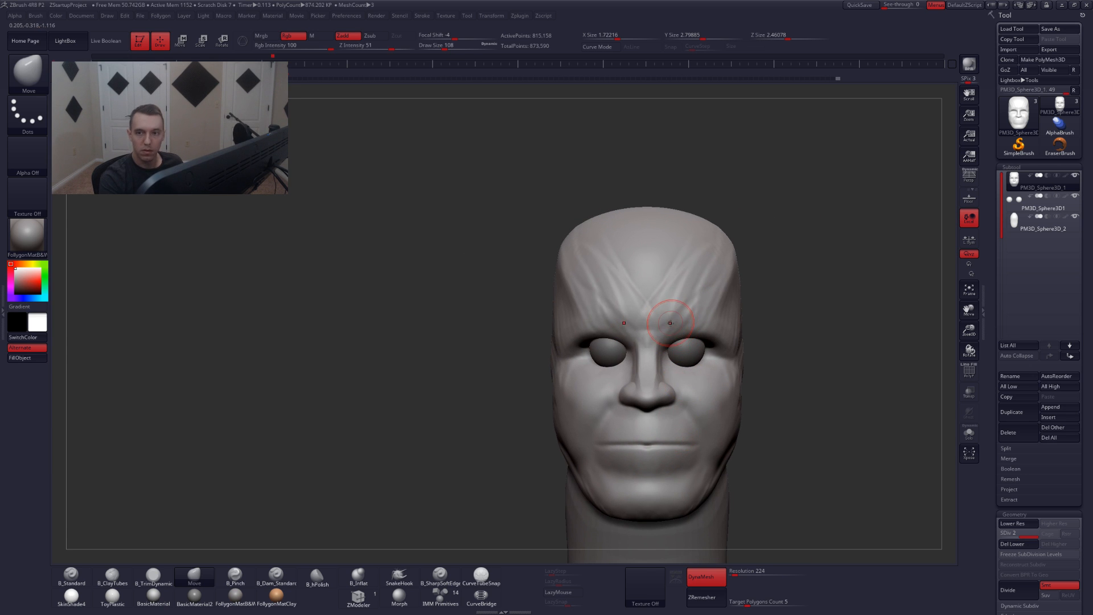
- Fill in the creases of the central forehead above the brows with the ClayTubes brush at draw size 124
right_click_drag(665, 323, 633, 362, "alt")
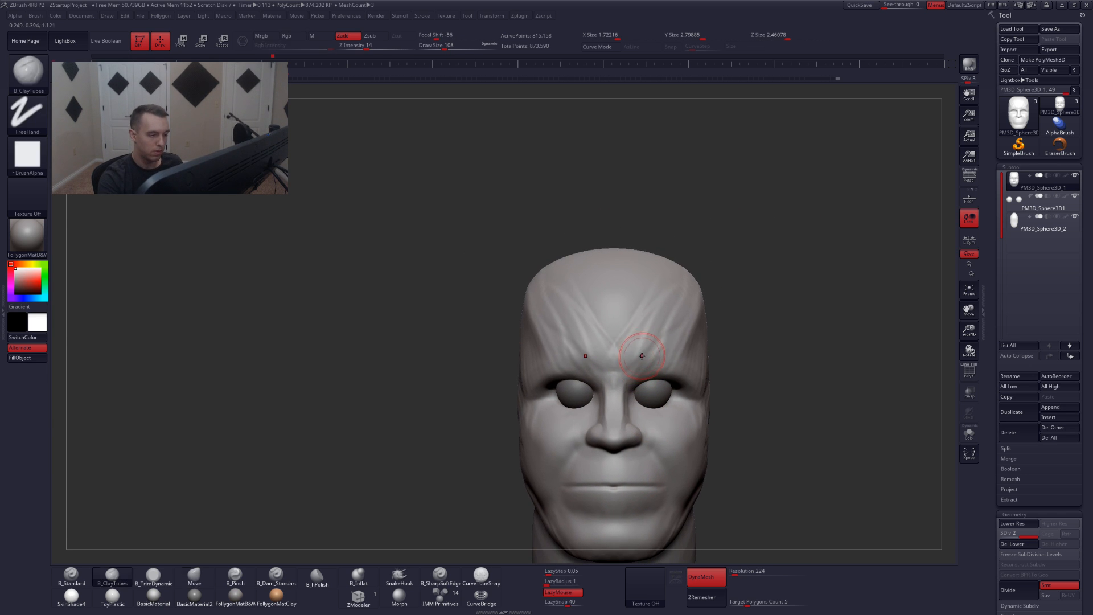
key("5")
key("space")
left_click_drag(643, 354, 647, 353)
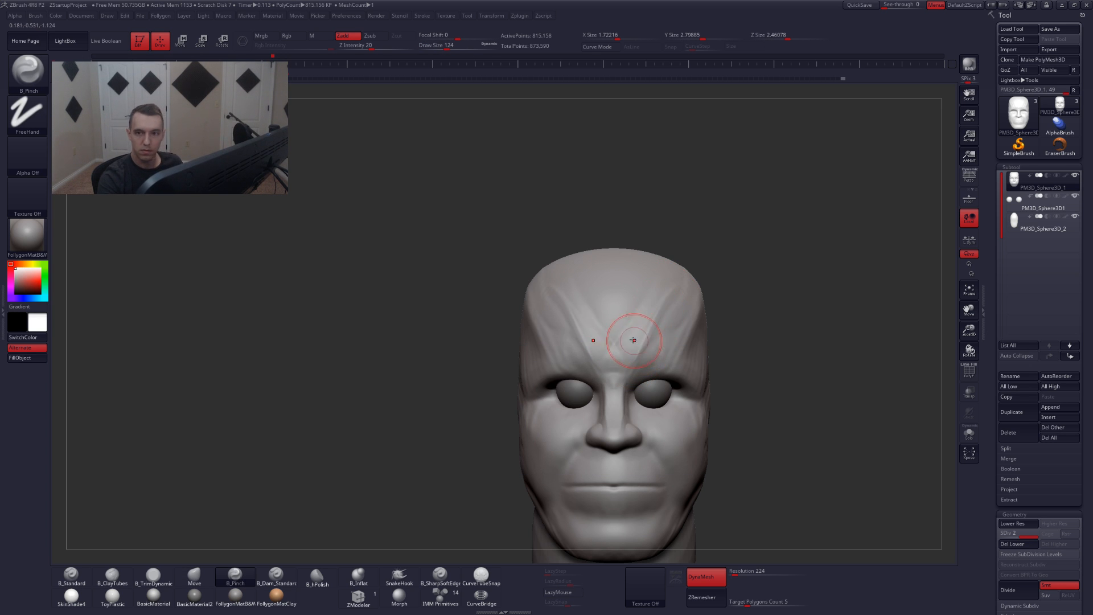
- Flatten the forehead planes with the TrimDynamic brush at draw sizes 187 and 223
key("b")
key("t")
key("d")
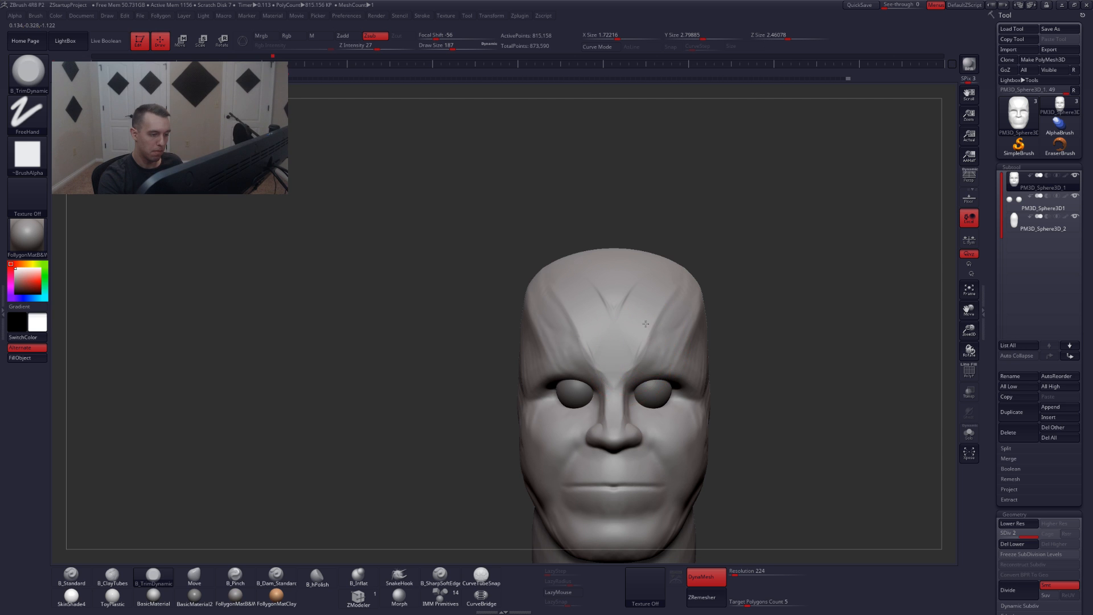
mouse_move(617, 369)
right_mouse_down()
mouse_move(668, 361)
mouse_move(629, 358)
mouse_move(622, 347)
right_mouse_up()
left_click_drag(621, 324, 620, 263)
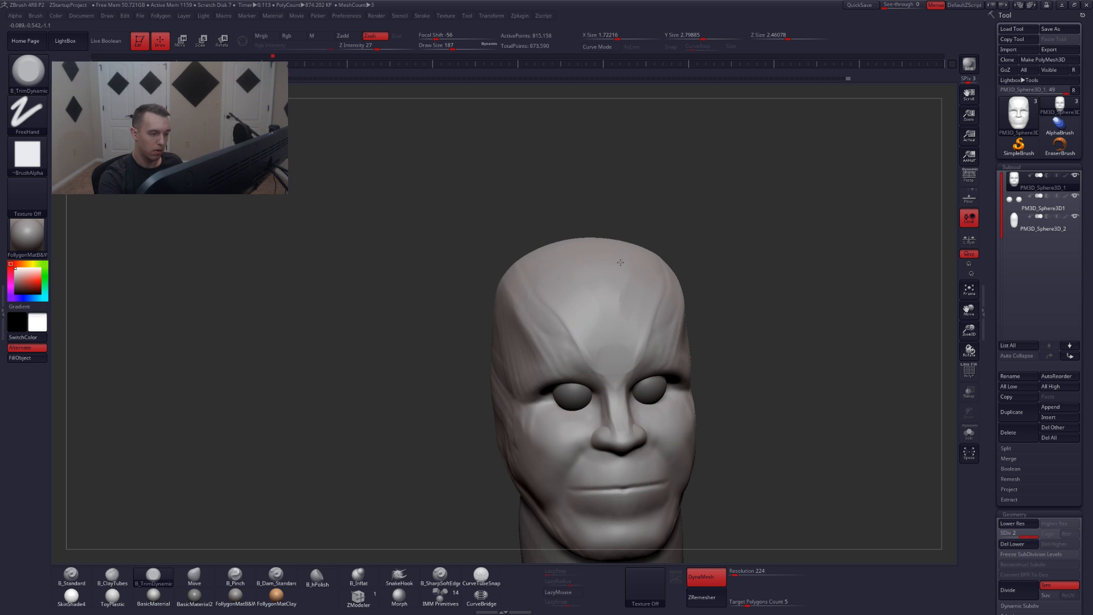
key("space")
left_click_drag(627, 319, 631, 319)
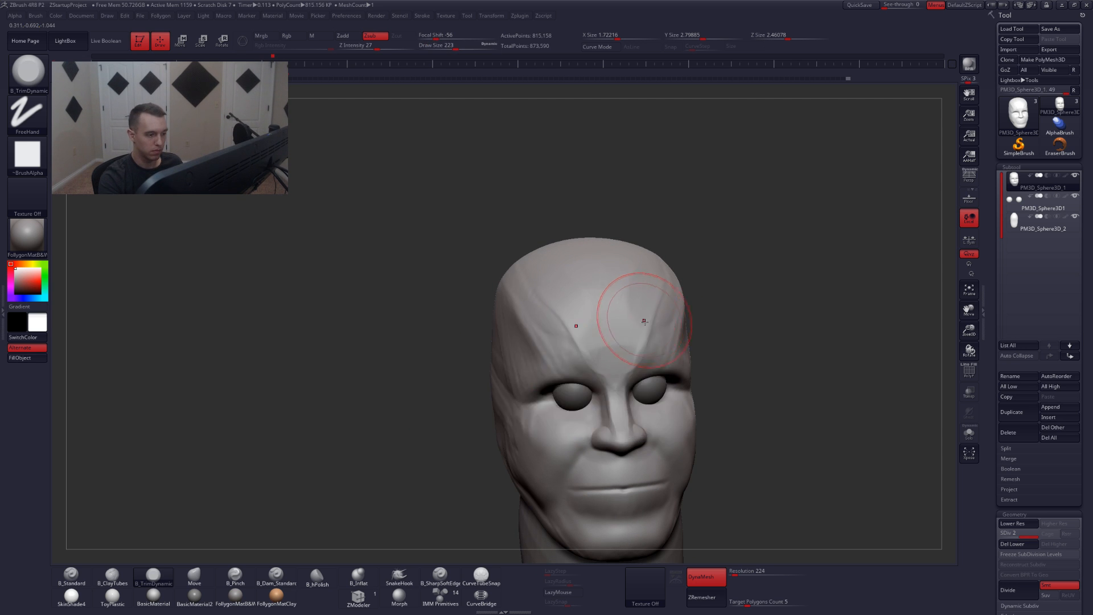
- Adjust the forehead's curvature from above with the Move brush at draw size 268
right_click_drag(642, 320, 640, 364)
key("b")
key("m")
key("v")
key("space")
left_click_drag(650, 316, 649, 311)
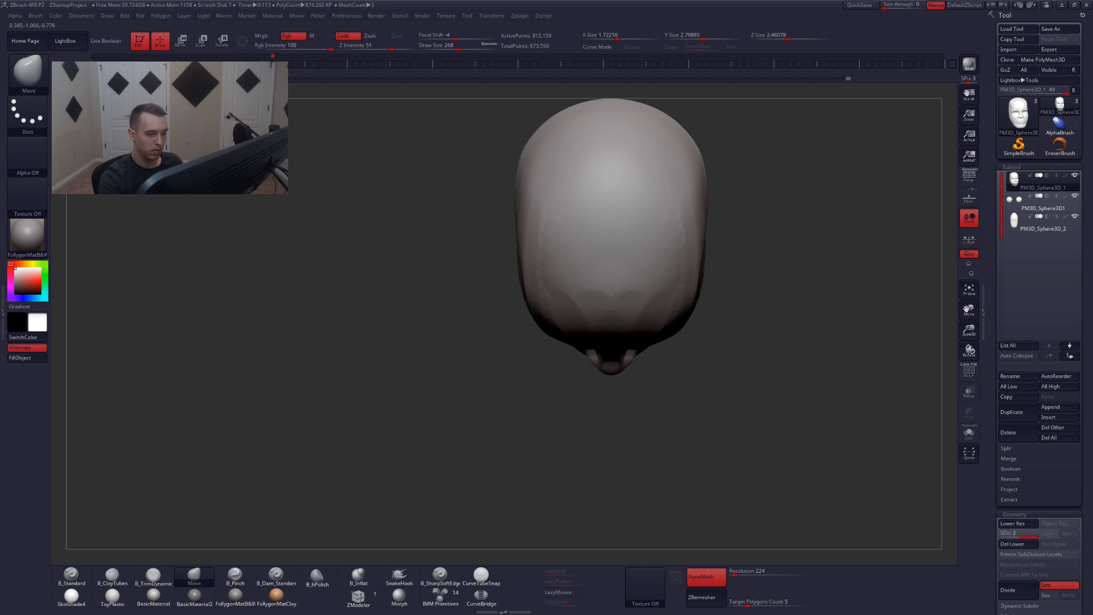
- Pinch the brow and forehead plane edges with the B_Pinch brush
right_click_drag(636, 325, 620, 295)
key("b")
key("p")
key("i")
mouse_move(539, 278)
left_mouse_down()
mouse_move(618, 297)
mouse_move(662, 280)
mouse_move(599, 306)
left_mouse_up()
right_click_drag(599, 306, 612, 327, "shift")
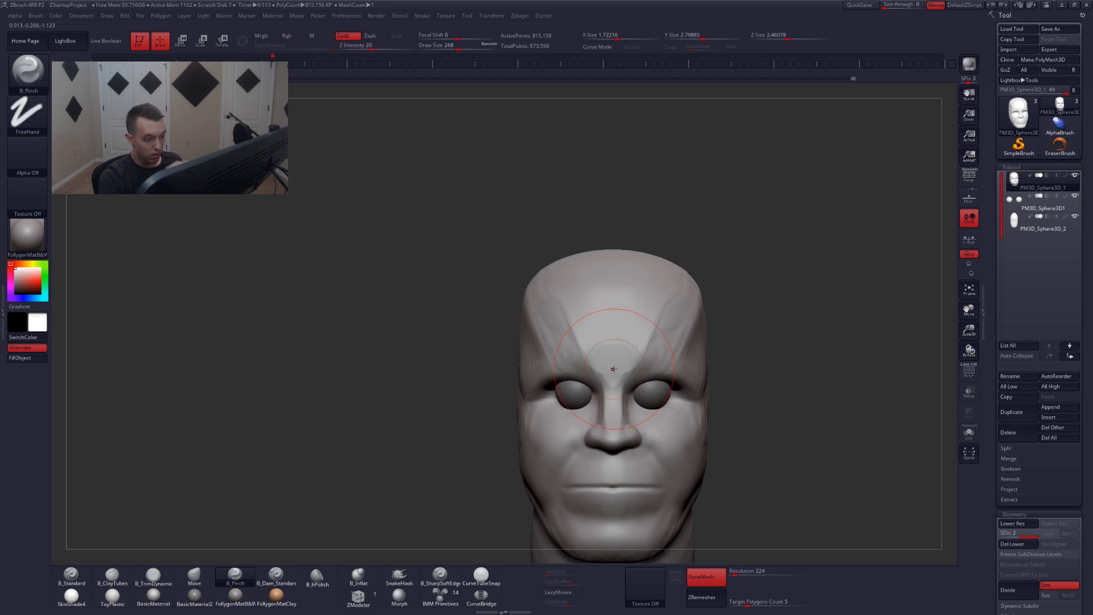
left_click_drag(613, 369, 569, 357)
mouse_move(551, 348)
right_mouse_down()
mouse_move(603, 287)
mouse_move(664, 375)
mouse_move(715, 378)
mouse_move(675, 341)
mouse_move(628, 399)
right_mouse_up()
- Tighten the edge of the brow ridge above the eyes with the B_Pinch brush at size 172
key("b")
key("m")
key("v")
key("b")
key("p")
key("i")
key("space")
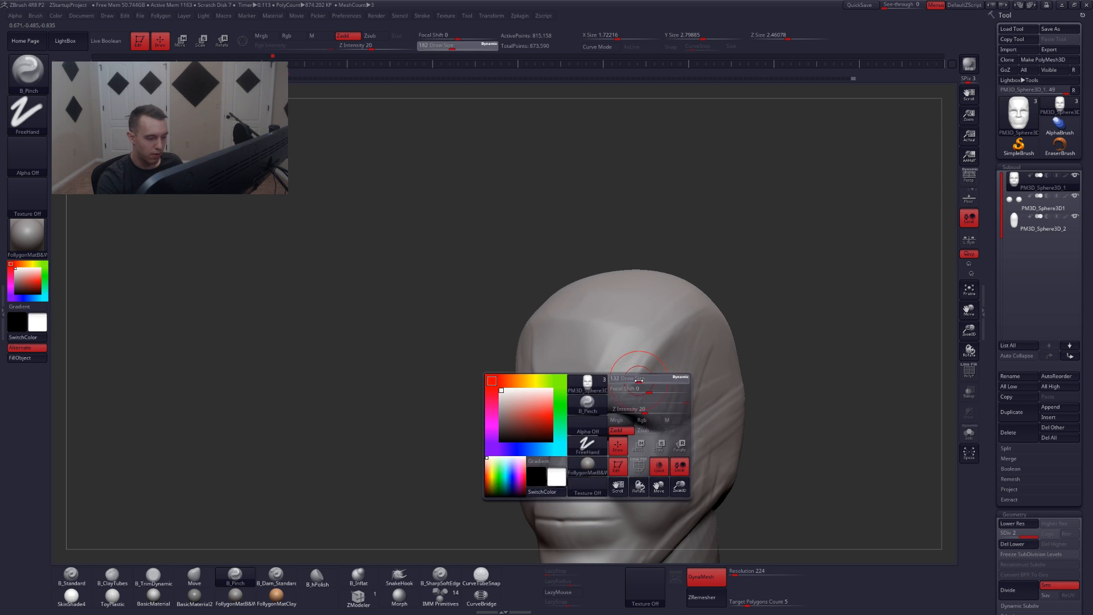
key("s")
left_click_drag(633, 389, 639, 384)
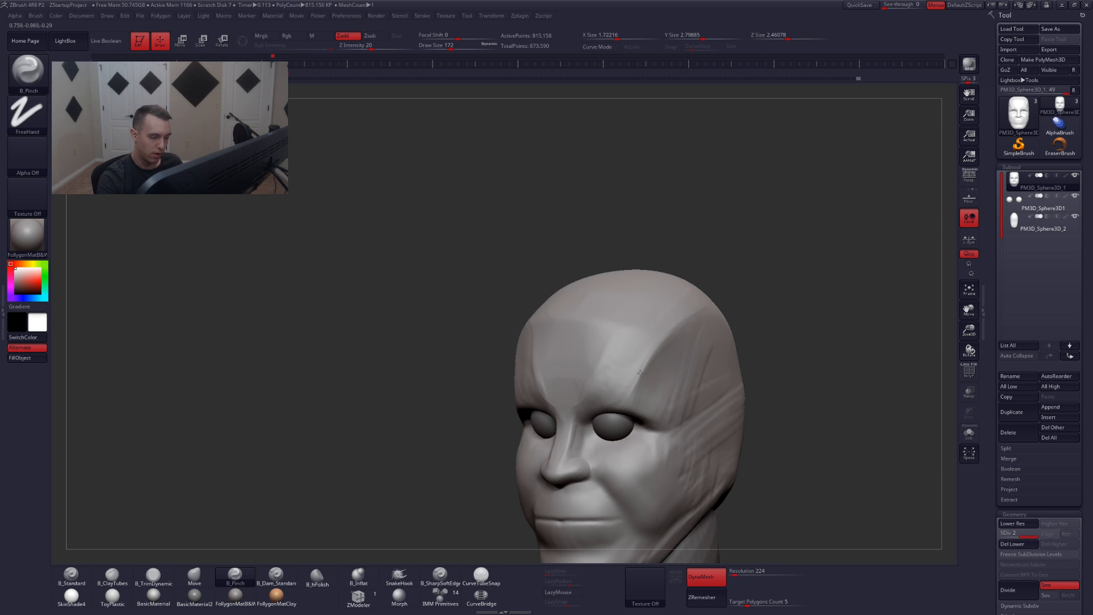
- Adjust the shape of the outer brow ridge with the Move brush
key("b")
key("m")
key("v")
right_click_drag(640, 374, 652, 393, "shift")
key("space")
left_click_drag(636, 398, 641, 398)
right_click_drag(646, 398, 639, 397)
- Flatten the plane from the outer brow up to the temple with the B_TrimDynamic brush at size 202
key("b")
key("t")
key("d")
mouse_move(644, 386)
left_mouse_down()
mouse_move(726, 317)
mouse_move(688, 350)
left_mouse_up()
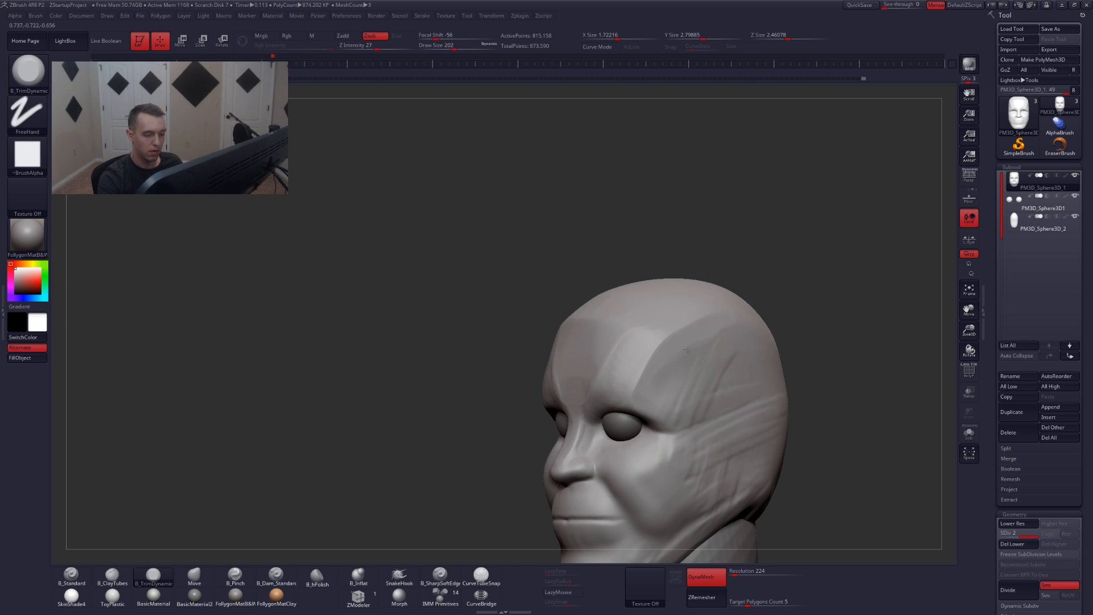
right_click_drag(708, 370, 740, 379)
right_click_drag(661, 464, 665, 393, "alt")
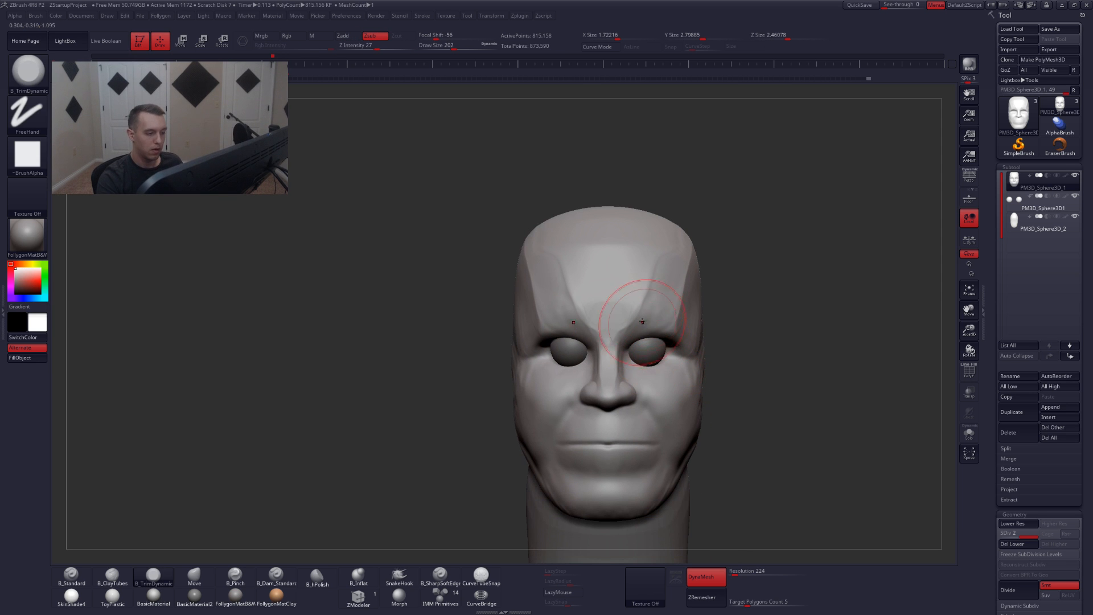
right_click_drag(636, 328, 678, 271)
right_click_drag(791, 407, 740, 396, "shift")
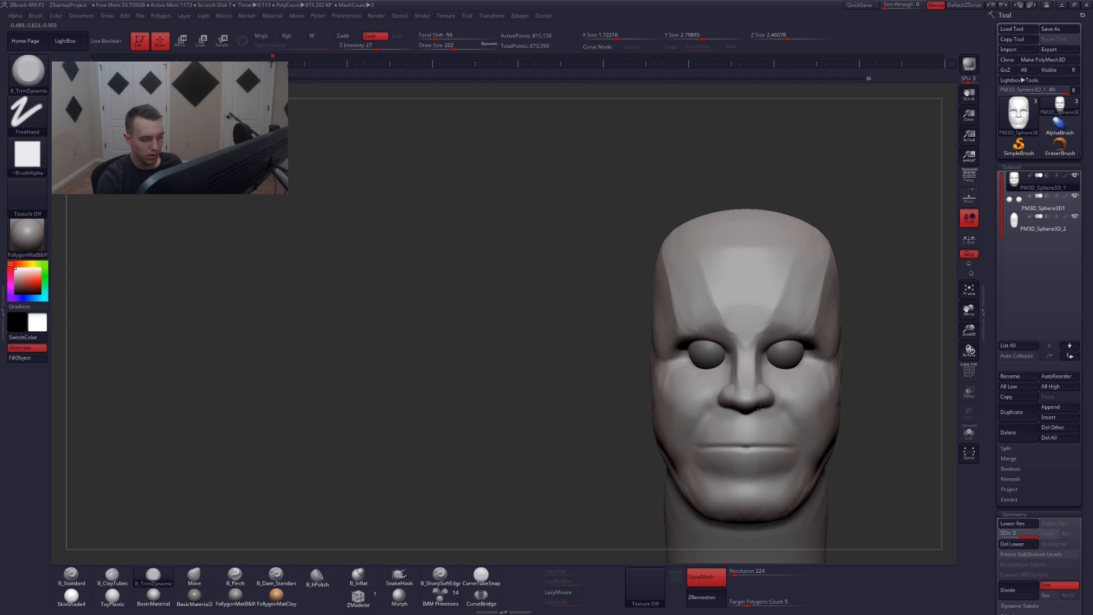
- Reshape the outer corners of the eye sockets with the Move brush at size 140
mouse_move(827, 381)
right_mouse_down("alt")
mouse_move(761, 403)
mouse_move(739, 380)
right_mouse_up("alt")
key("b")
key("m")
key("v")
key("space")
left_click_drag(760, 374, 755, 374)
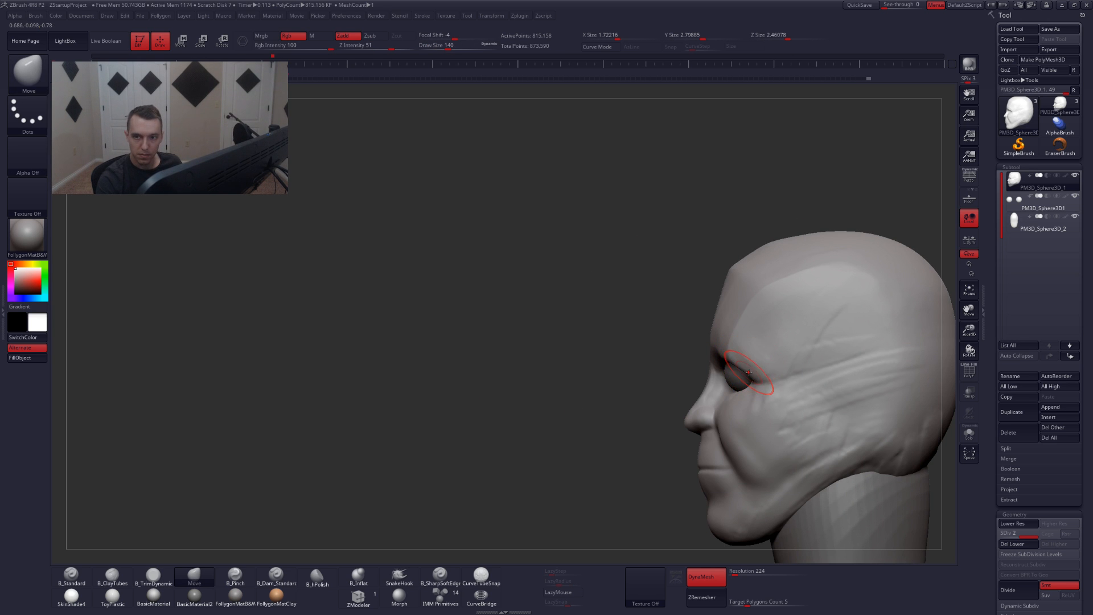
mouse_move(741, 367)
right_mouse_down()
mouse_move(714, 356)
mouse_move(716, 372)
right_mouse_up()
- Crisp up the brow edges directly above the eyeballs with the B_Pinch brush at size 80
key("5")
key("space")
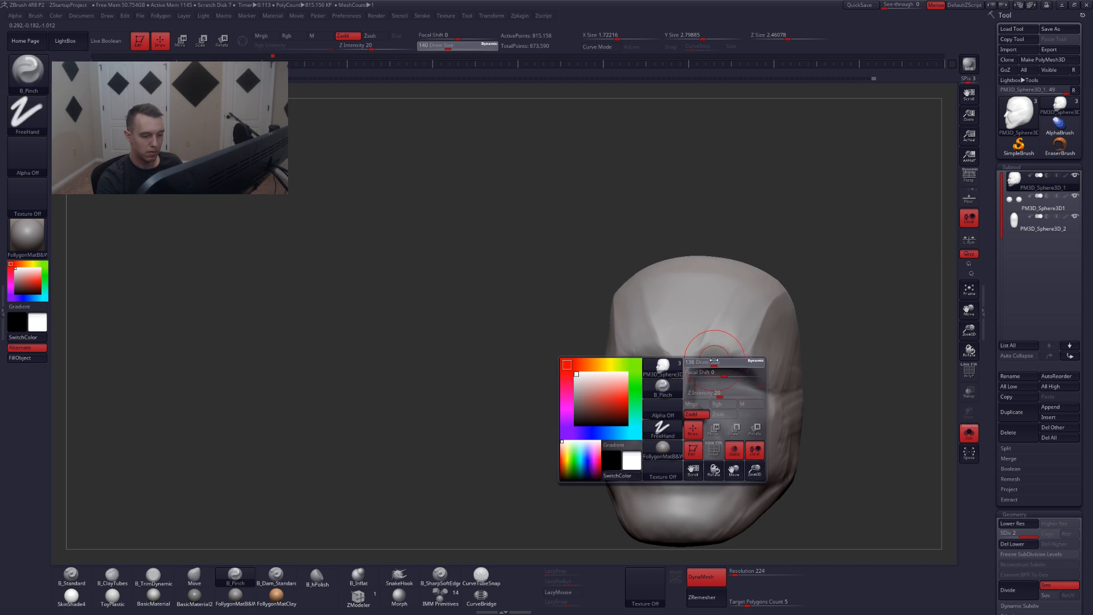
left_click_drag(715, 368, 710, 369)
right_click_drag(708, 371, 694, 368)
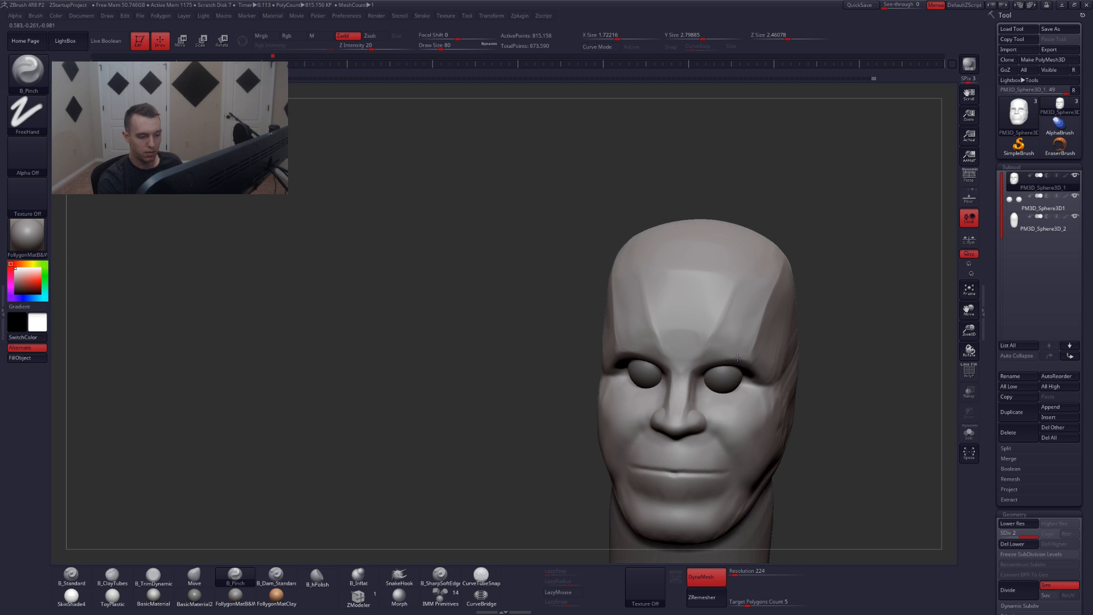
right_click_drag(720, 363, 706, 369)
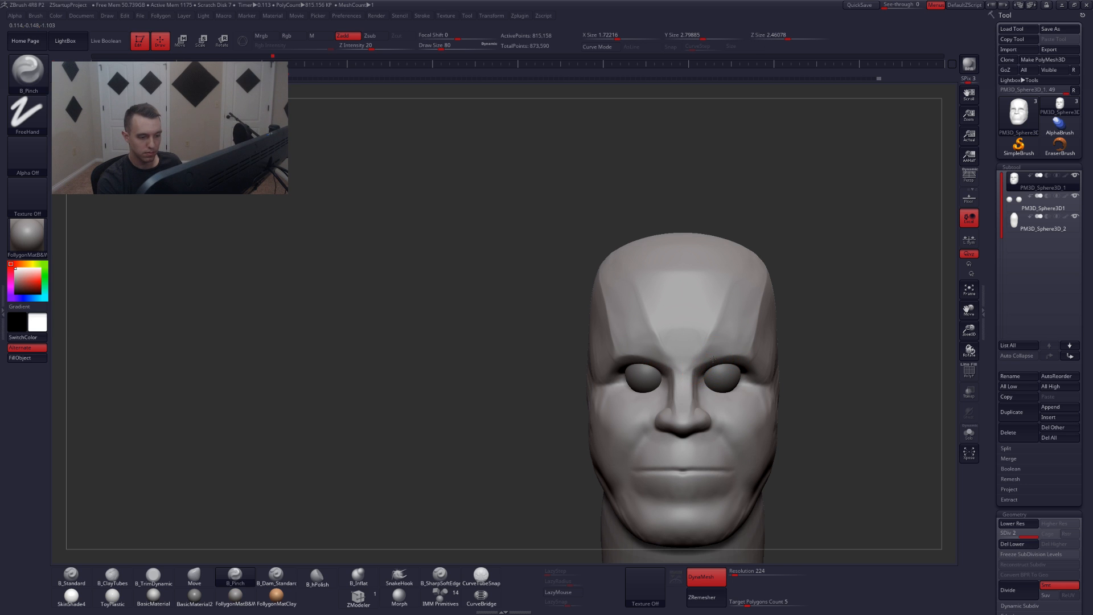
- Refine the eye socket rims around the eyeballs with the Move brush at size 128
key("4")
key("space")
left_click_drag(702, 367, 722, 360)
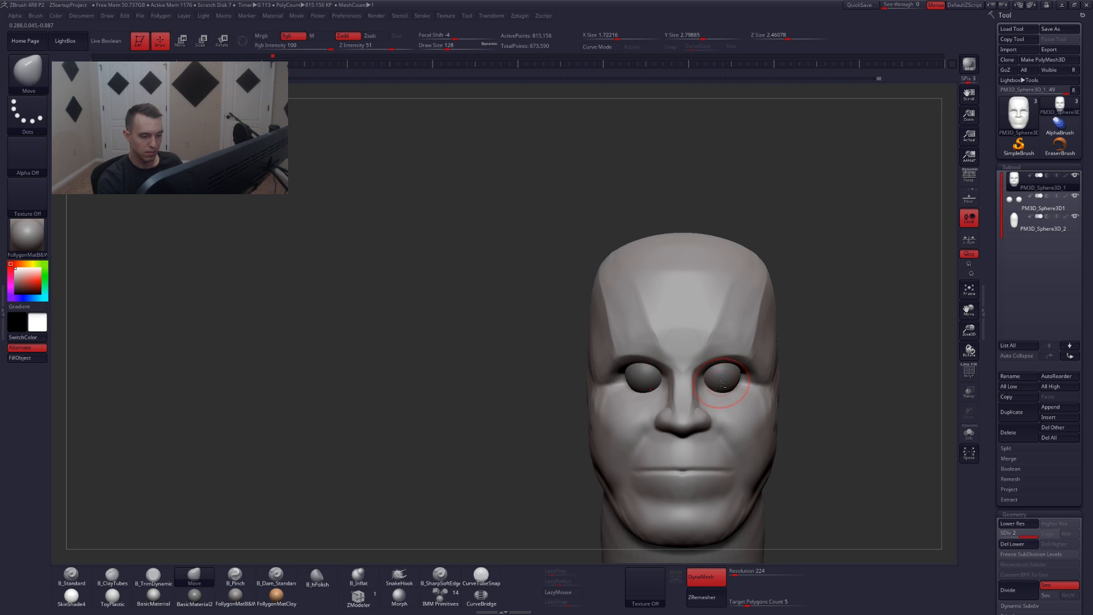
mouse_move(729, 391)
right_mouse_down("alt")
mouse_move(685, 393)
mouse_move(701, 384)
right_mouse_up("alt")
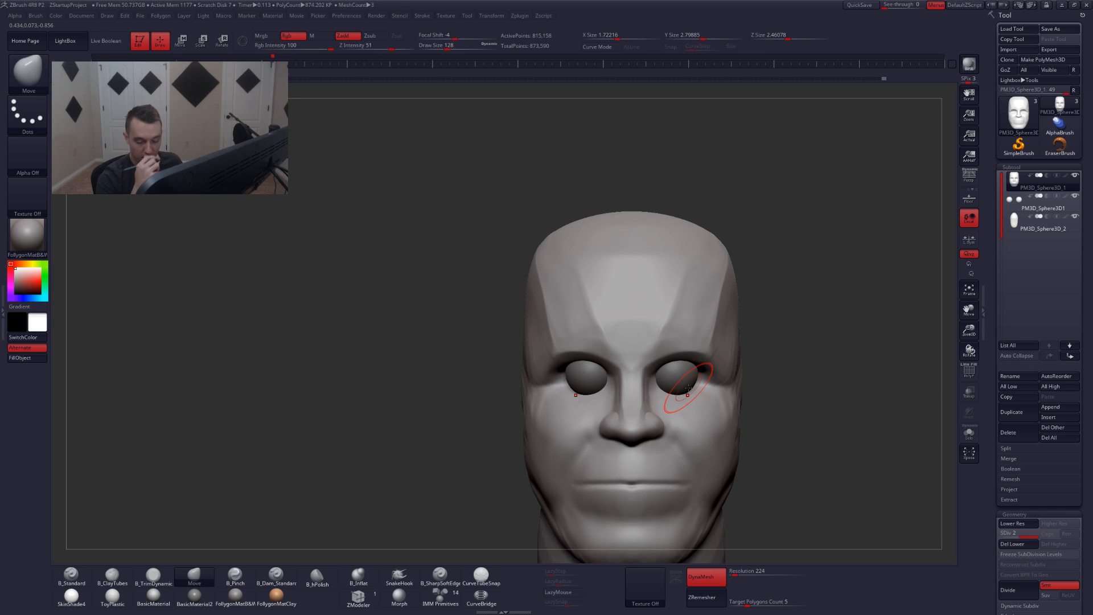
- Duplicate the head subtool, set up CurveTubeSnap at size 71, and delete the copy's lower subdivision levels
left_click(1008, 412)
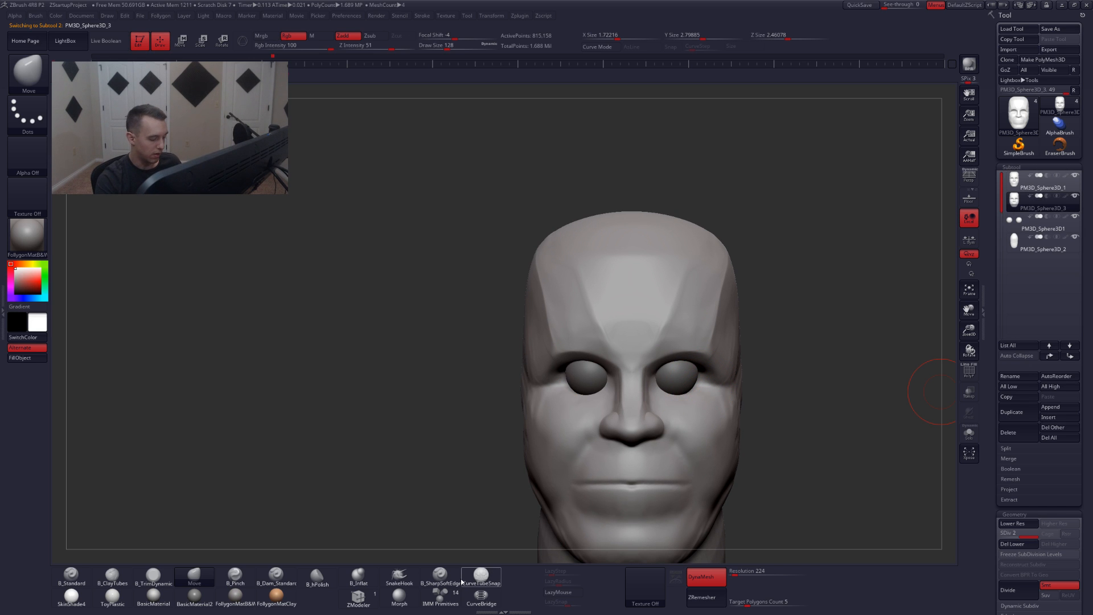
left_click(493, 579)
key("space")
left_click_drag(700, 412, 690, 415)
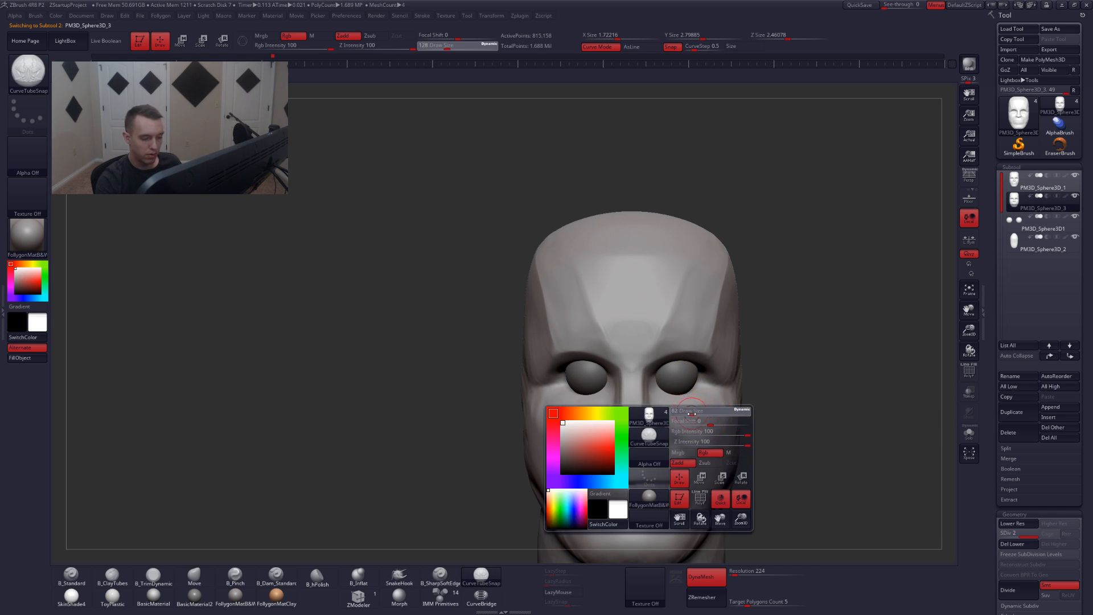
left_click(1011, 544)
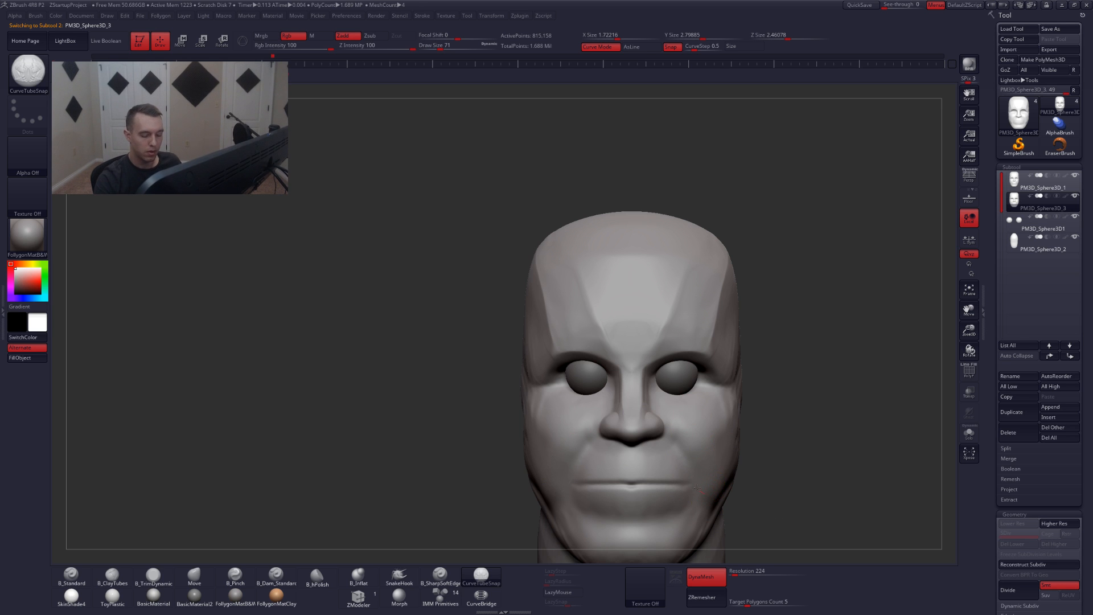
- Draw a symmetrical curved tube over the top of each eyeball as the upper eyelid
left_click_drag(707, 409, 708, 407)
mouse_move(672, 401)
right_mouse_down("alt")
mouse_move(686, 425)
mouse_move(652, 399)
mouse_move(642, 428)
right_mouse_up("alt")
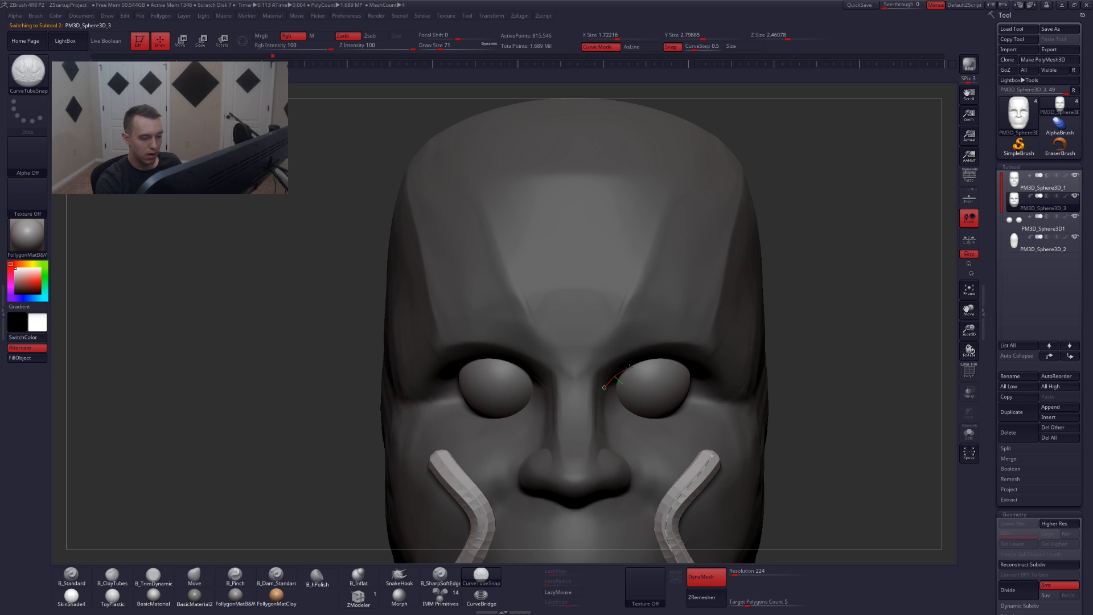
left_click_drag(681, 365, 712, 390)
right_click_drag(688, 437, 647, 435)
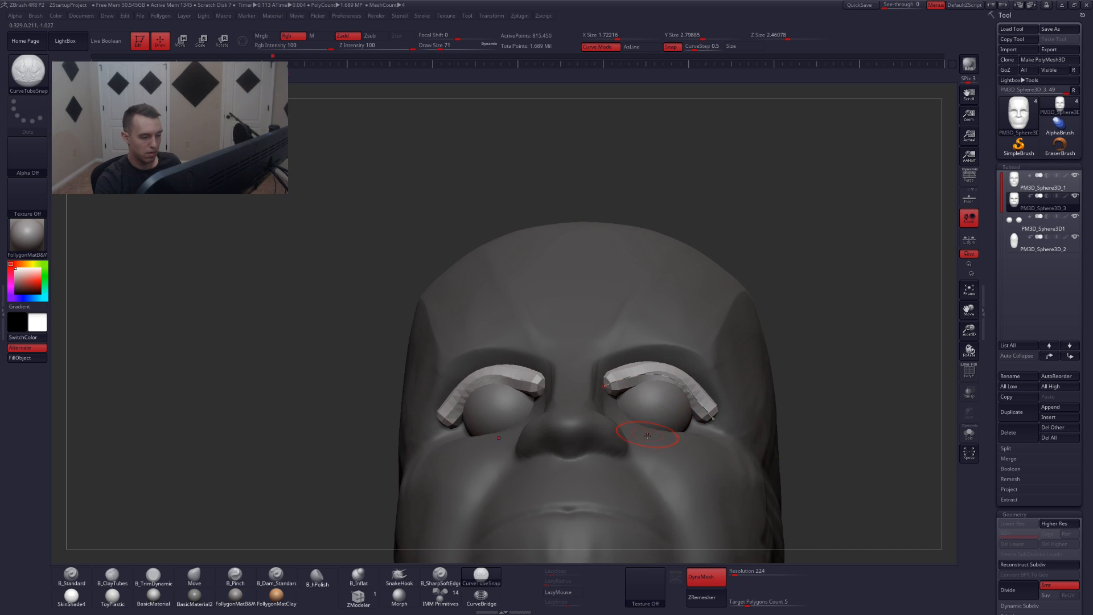
left_click_drag(605, 387, 611, 399)
left_click(638, 428)
- Adjust the upper eyelid tubes around the eyeballs with the Move brush at size 116
key("b")
key("m")
key("v")
right_click_drag(638, 428, 632, 399)
key("space")
left_click_drag(619, 402, 626, 402)
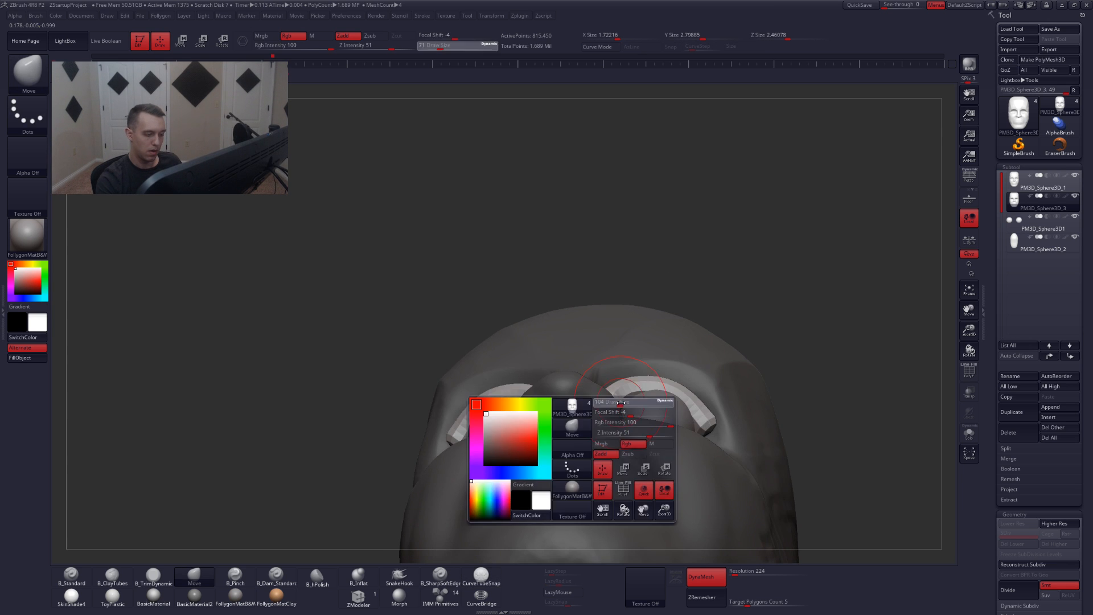
mouse_move(660, 407)
right_mouse_down()
mouse_move(610, 403)
mouse_move(624, 422)
mouse_move(655, 425)
mouse_move(694, 398)
mouse_move(672, 393)
right_mouse_up()
- Isolate the eyelid tubes by polygroup and delete the hidden head geometry from the duplicated subtool
key("shift+f")
left_click(685, 380, "ctrl+shift")
key("space")
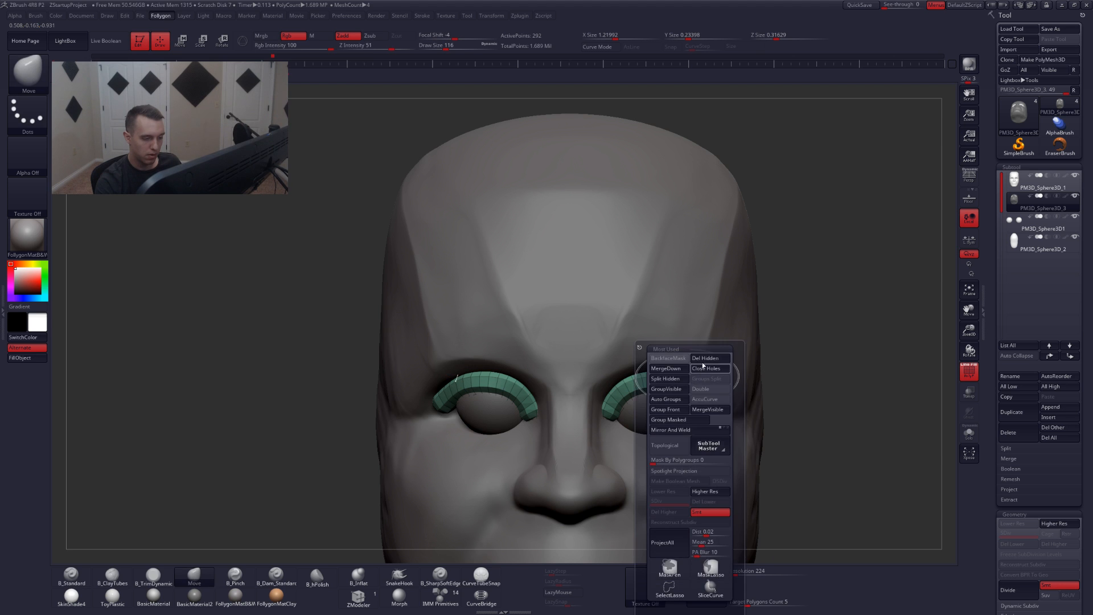
left_click(703, 361)
key("b")
key("m")
key("v")
key("shift+f")
- Isolate the eyelid subtool and reshape the inner ends of the tubes with the Move brush at size 54
right_click_drag(675, 419, 674, 387)
key("alt+s")
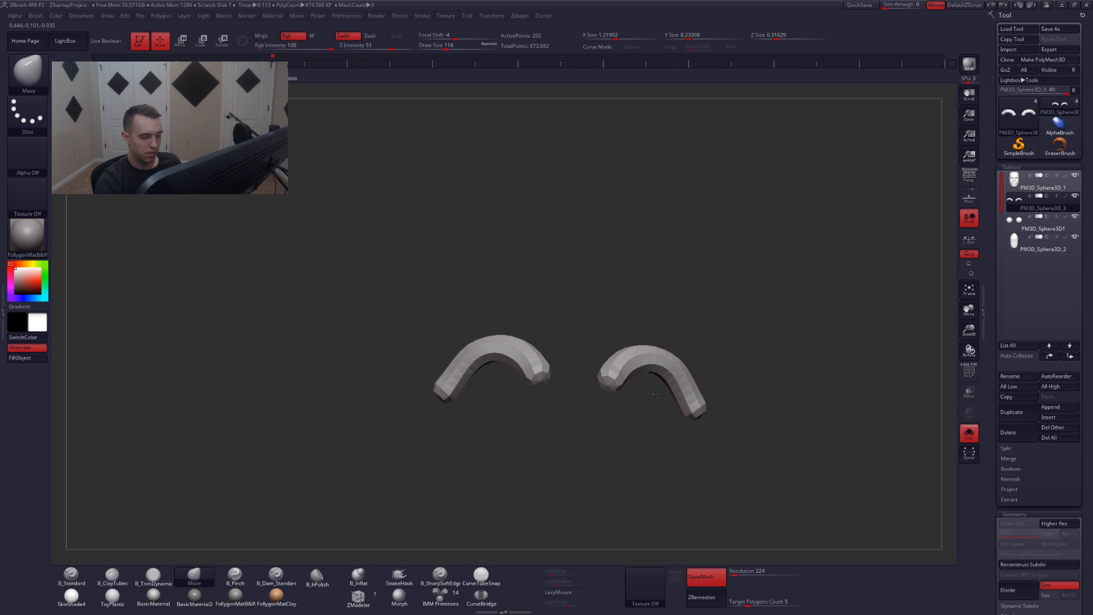
key("space")
mouse_move(617, 373)
left_mouse_down()
mouse_move(607, 374)
mouse_move(593, 418)
left_mouse_up()
right_click_drag(594, 419, 593, 413)
key("alt+s")
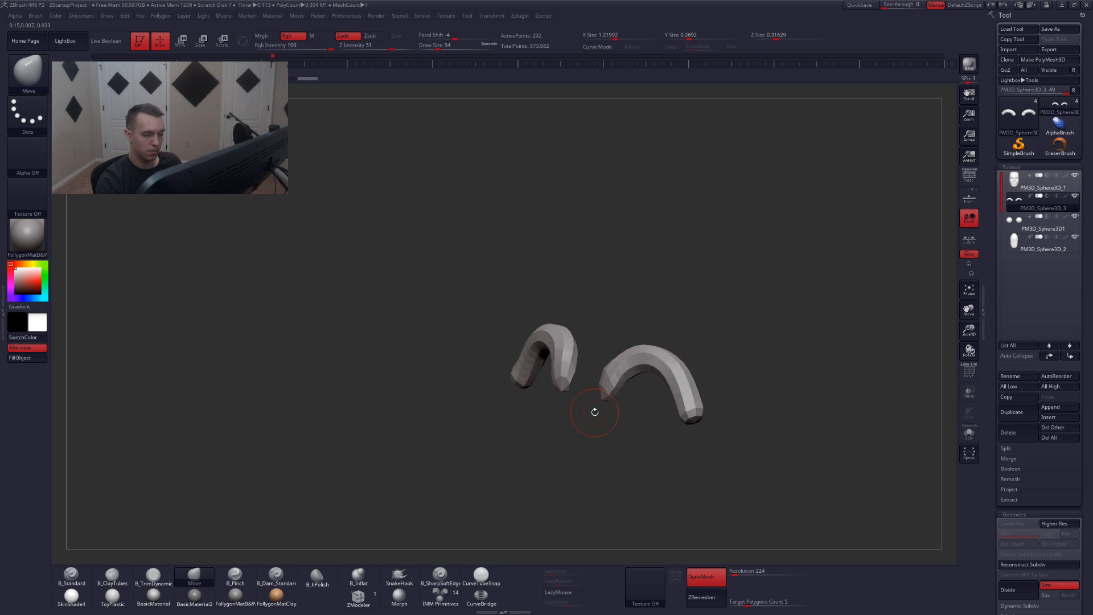
- Bend the upper eyelid tubes to follow the curve of the eyeballs with the Move brush at size 94
key("space")
left_click_drag(687, 423, 694, 423)
mouse_move(695, 423)
right_mouse_down()
mouse_move(690, 433)
mouse_move(677, 391)
right_mouse_up()
left_click_drag(679, 393, 686, 396)
right_click_drag(686, 397, 715, 425, "alt")
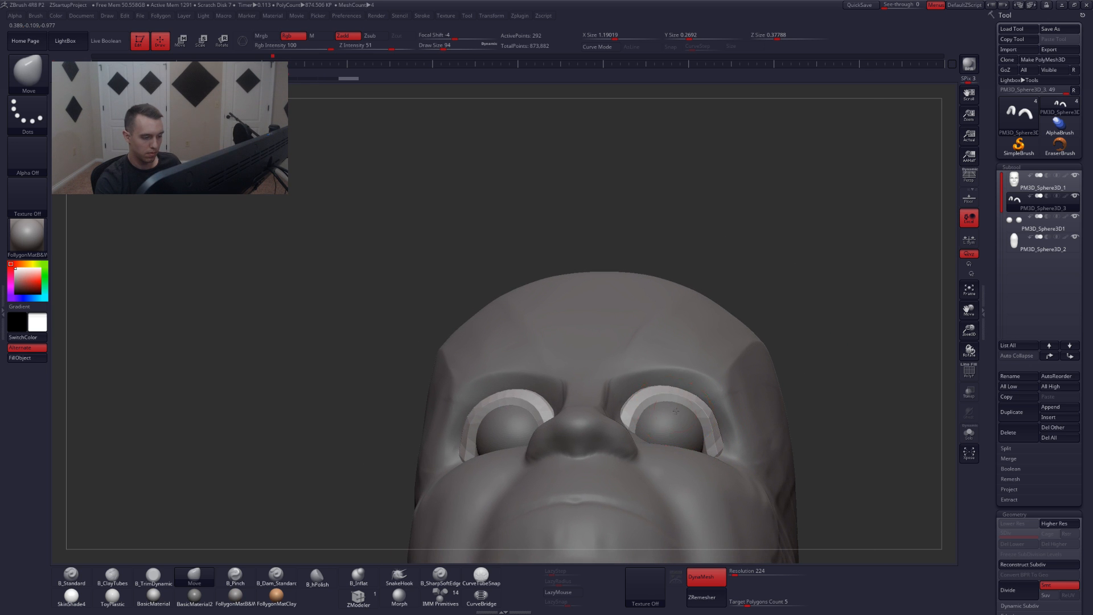
left_click_drag(670, 405, 668, 396)
- Isolate the eyeball subtool with its wireframe shown and choose MaskPen as the masking brush
mouse_move(703, 409)
right_mouse_down()
mouse_move(685, 471)
mouse_move(691, 424)
mouse_move(671, 429)
mouse_move(700, 426)
mouse_move(692, 433)
mouse_move(711, 392)
mouse_move(691, 425)
right_mouse_up()
left_click(666, 418, "alt")
key("shift+s")
key("shift+f")
key("space")
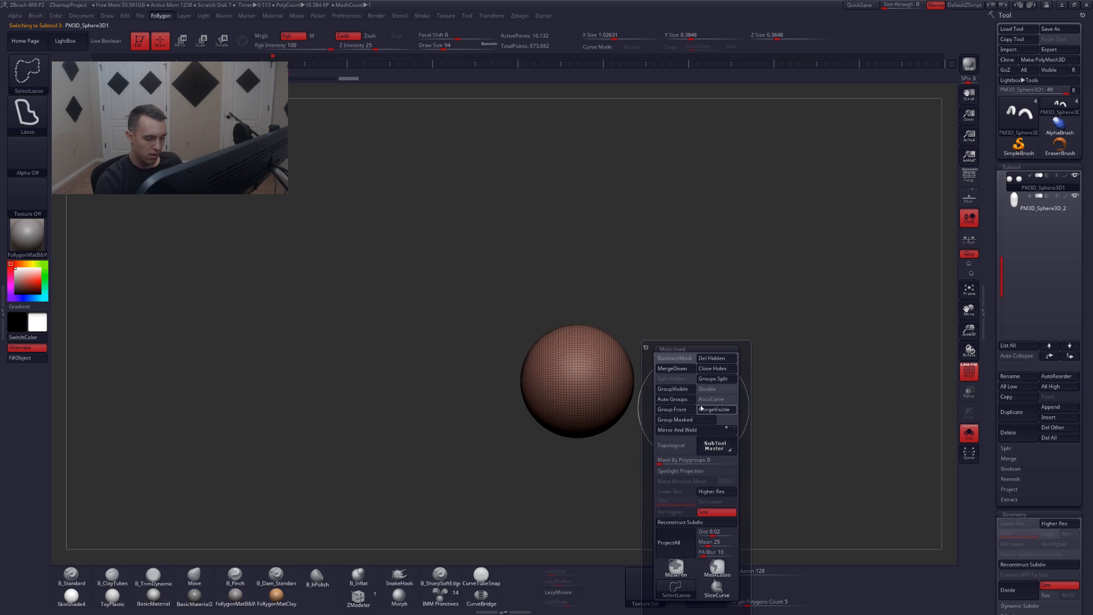
left_click(682, 567, "ctrl")
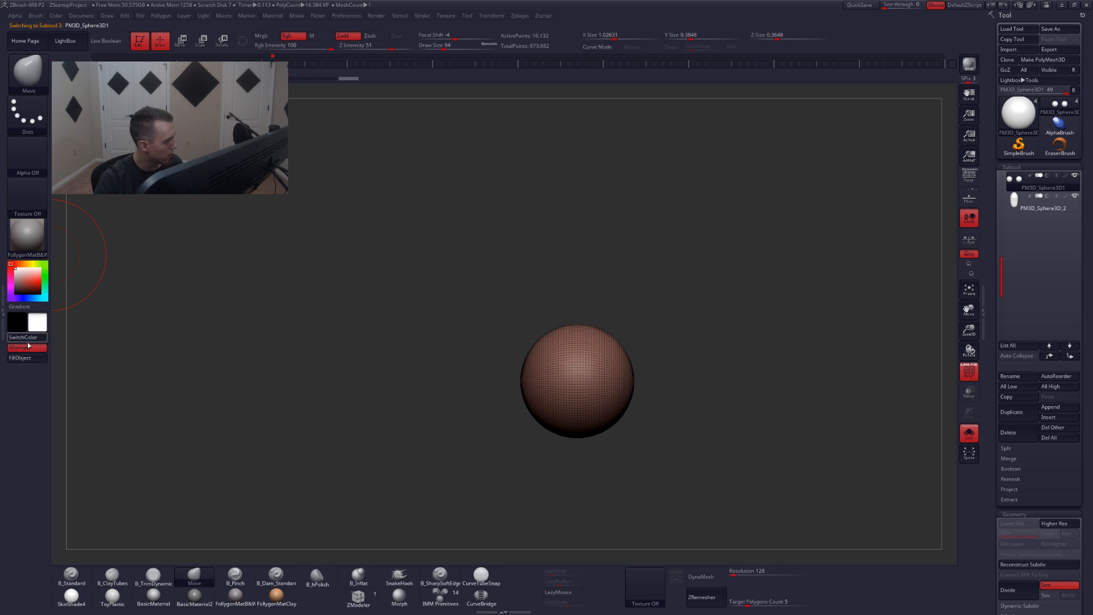
- Apply the ToyPlastic material to the eyeballs with Mrgb painting enabled
left_click(71, 596)
left_click(112, 595)
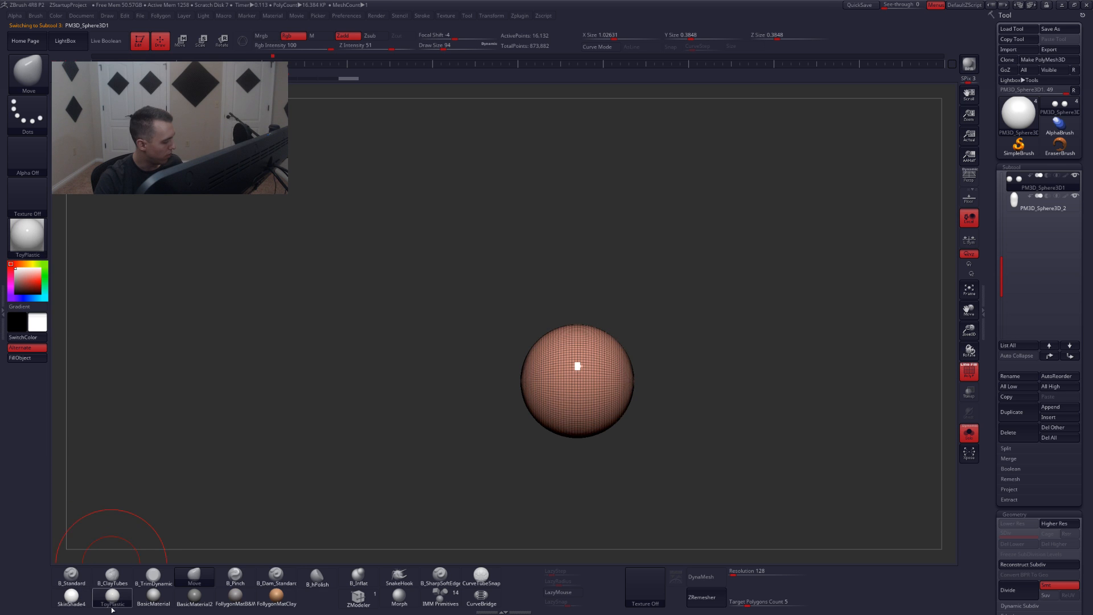
left_click_drag(451, 402, 371, 337, "alt")
key("1")
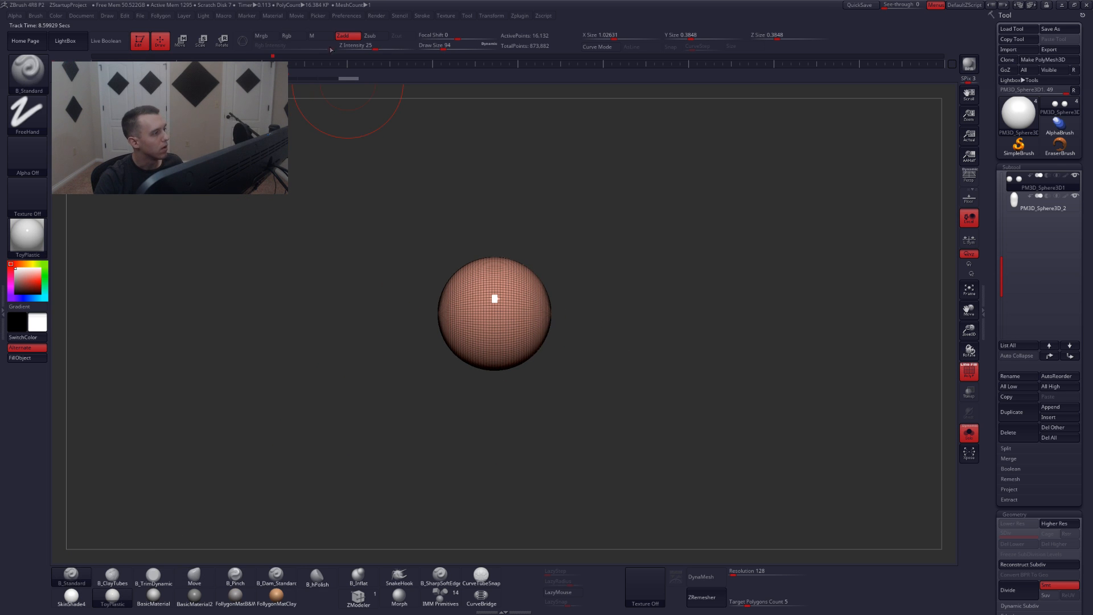
left_click(275, 34)
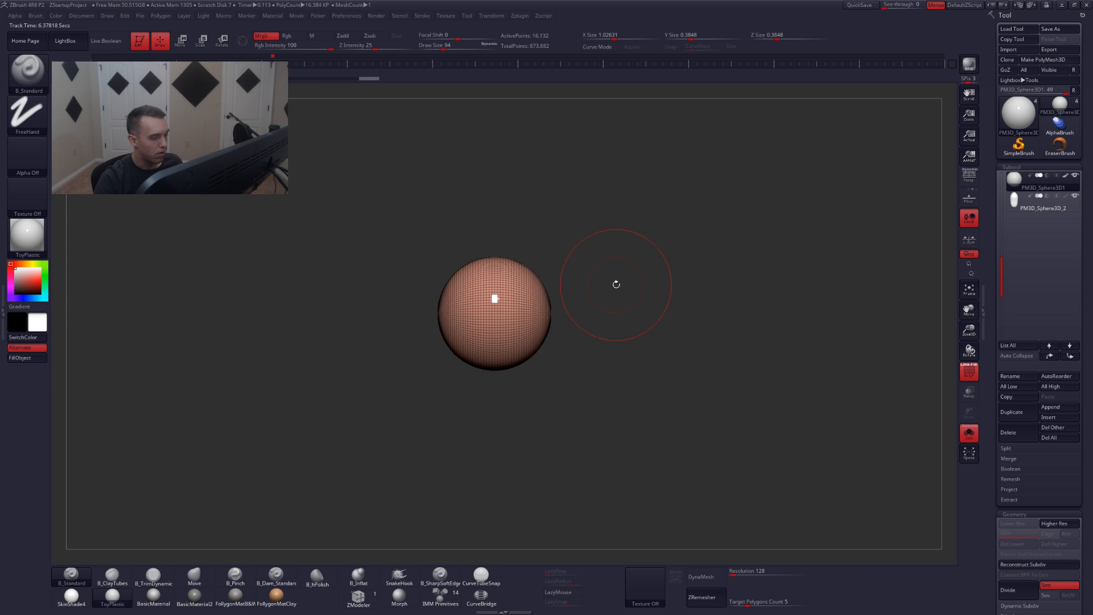
- Mask a circular iris area on the front of both eyeballs, fill it with black, restore white as the color, and clear the mask
left_click_drag(614, 282, 446, 281)
left_click(15, 295)
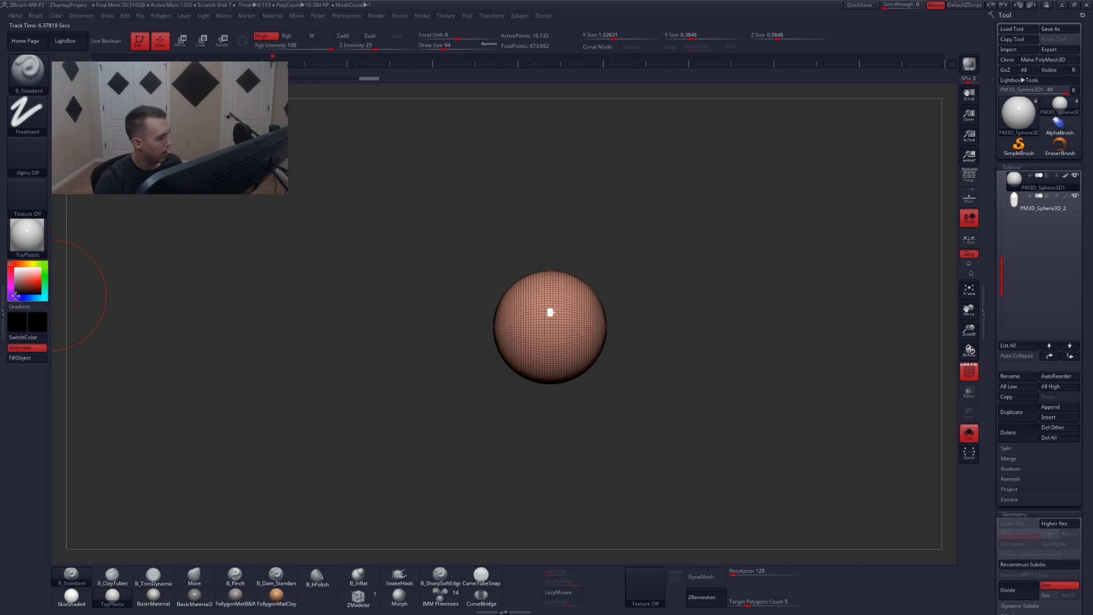
left_click_drag(663, 383, 600, 265, "ctrl")
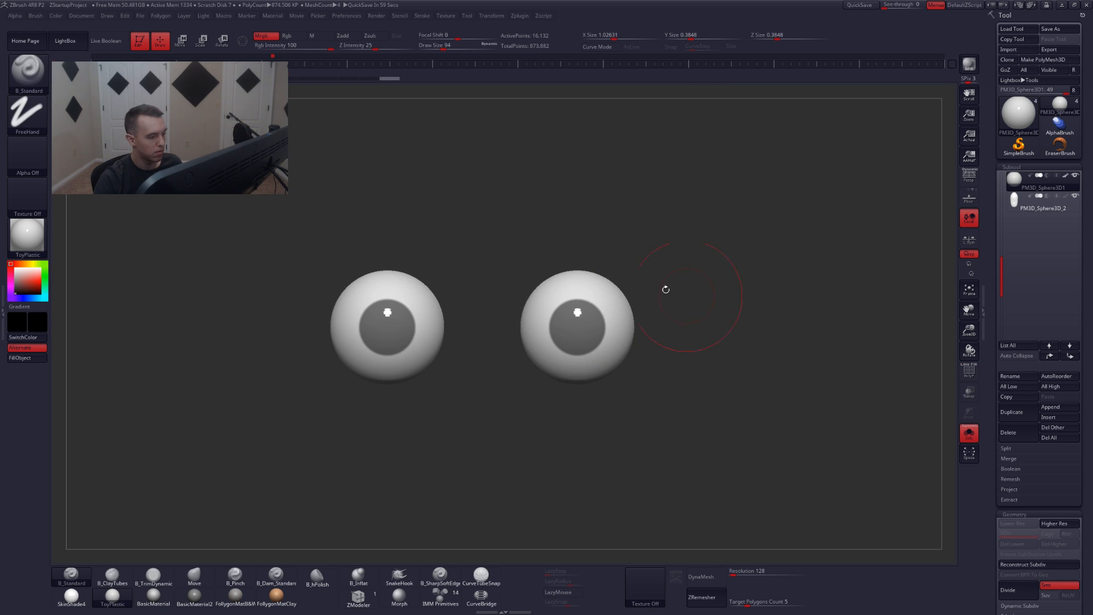
left_click(33, 359)
left_click(34, 360)
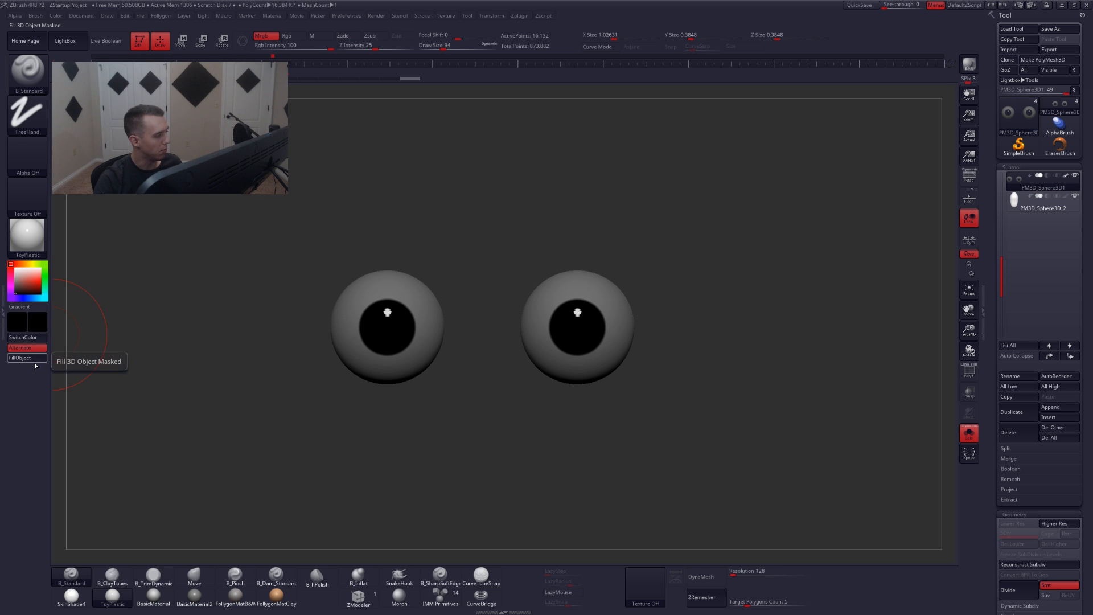
left_click(15, 269)
left_click_drag(252, 219, 247, 258, "ctrl")
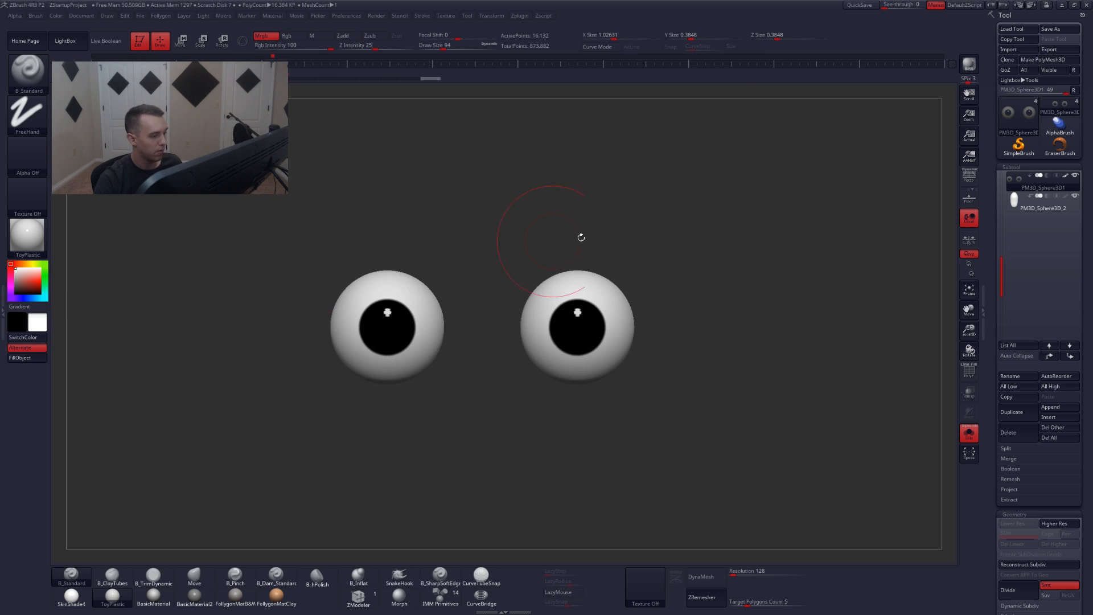
- Return to the whole head with the FollygonMatB&W material and compare the painted eyes with the reference photo
key("shift+alt+s")
left_click_drag(775, 319, 810, 331, "alt")
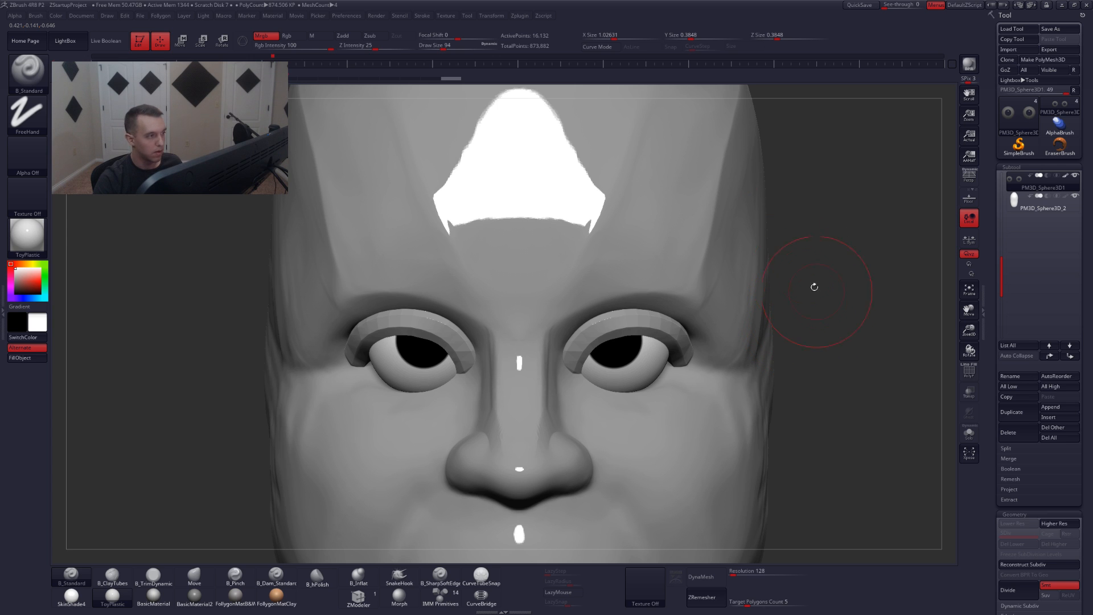
key("f")
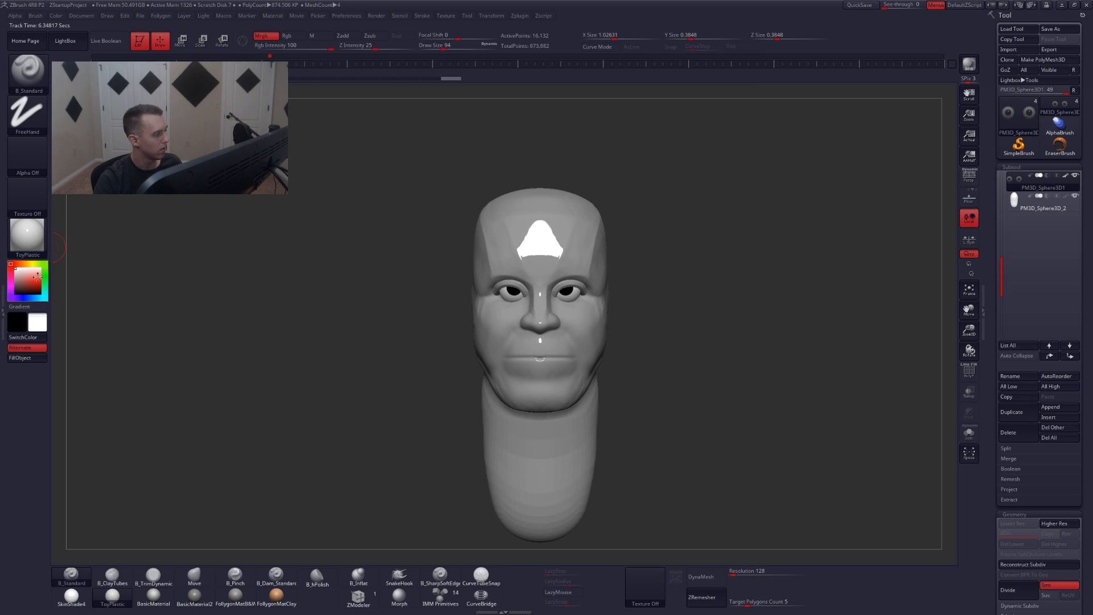
left_click(235, 596)
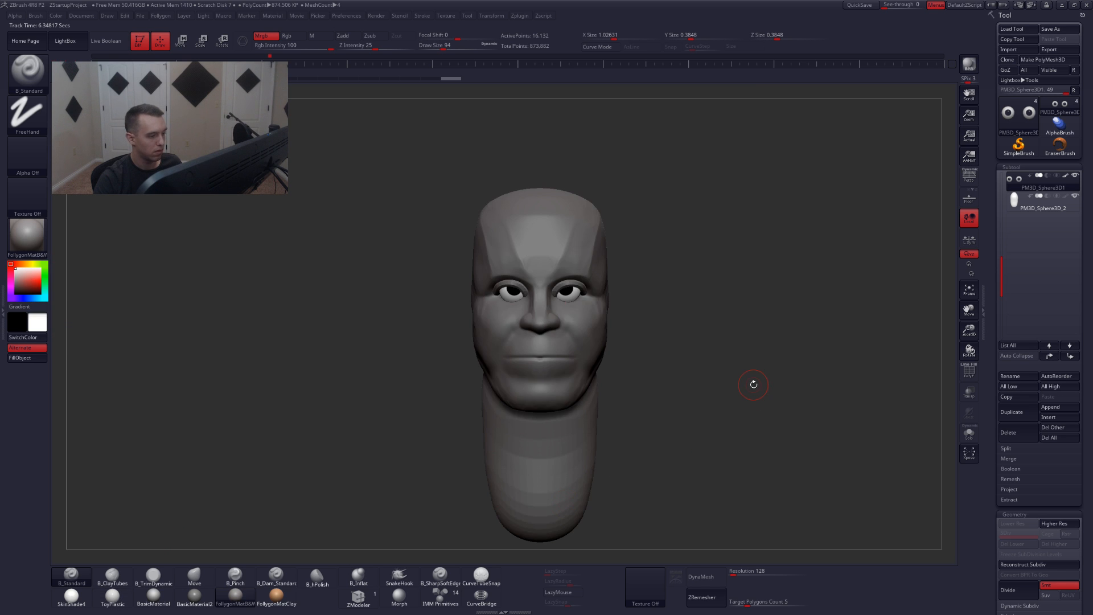
key("shift+alt+s")
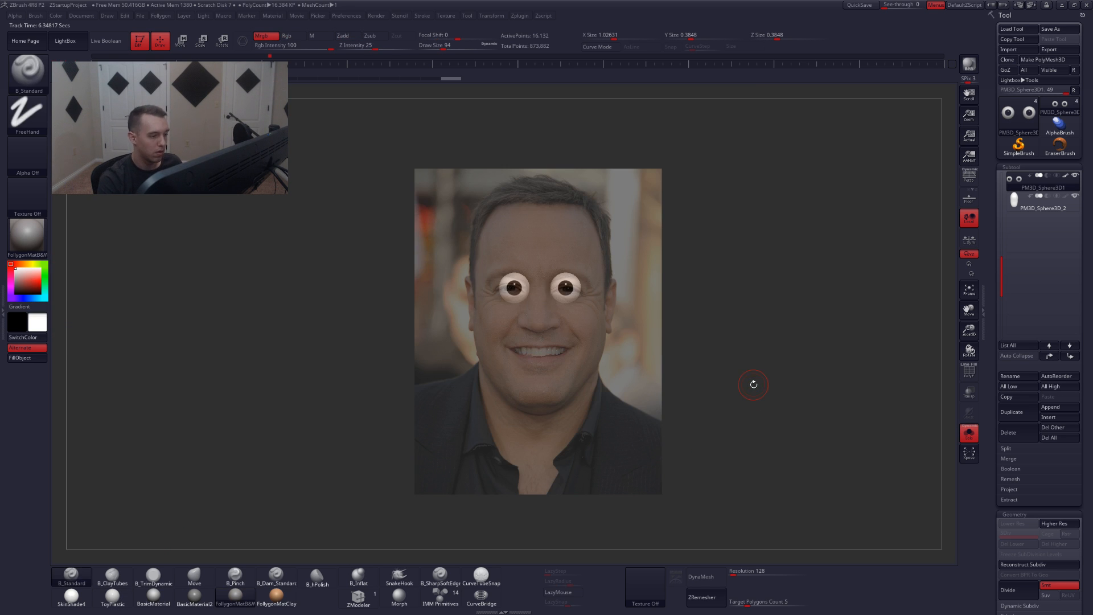
- Shift the eyeballs farther apart to line up with the eyes in the reference photo, then show the solid head again
key("w")
mouse_move(568, 292)
left_mouse_down("shift")
mouse_move(568, 335)
mouse_move(570, 316)
left_mouse_up("shift")
key("shift+s")
key("q")
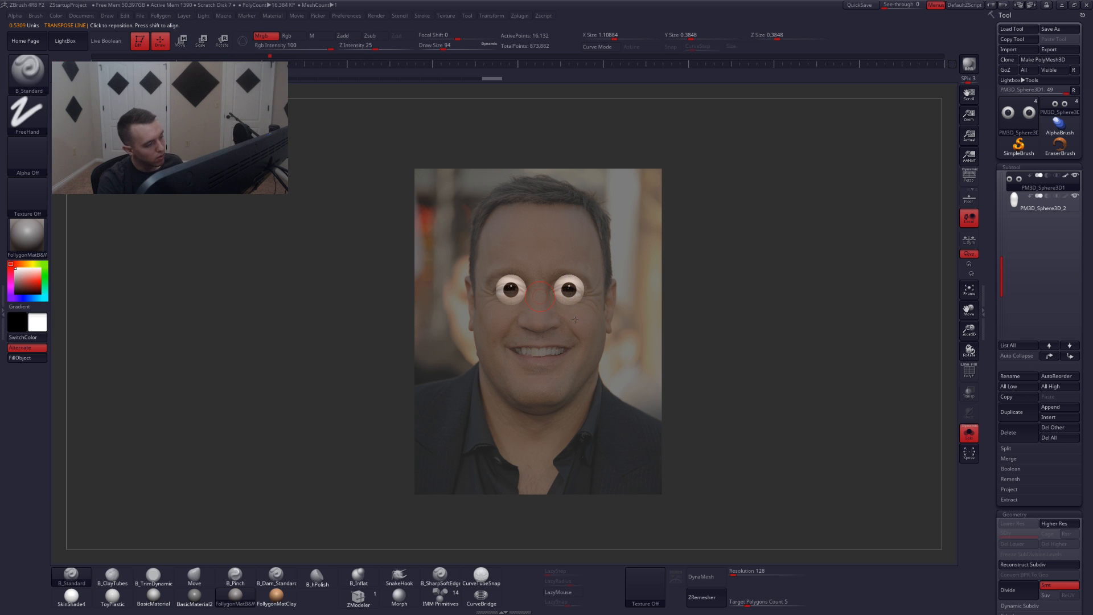
key("shift+z")
key("shift+s")
- Move the eyeballs straight back into the sockets in profile view and check their depth from the front
mouse_move(662, 379)
left_mouse_down("alt")
mouse_move(757, 398)
mouse_move(659, 364)
left_mouse_up("alt")
right_click_drag(660, 364, 654, 343, "ctrl")
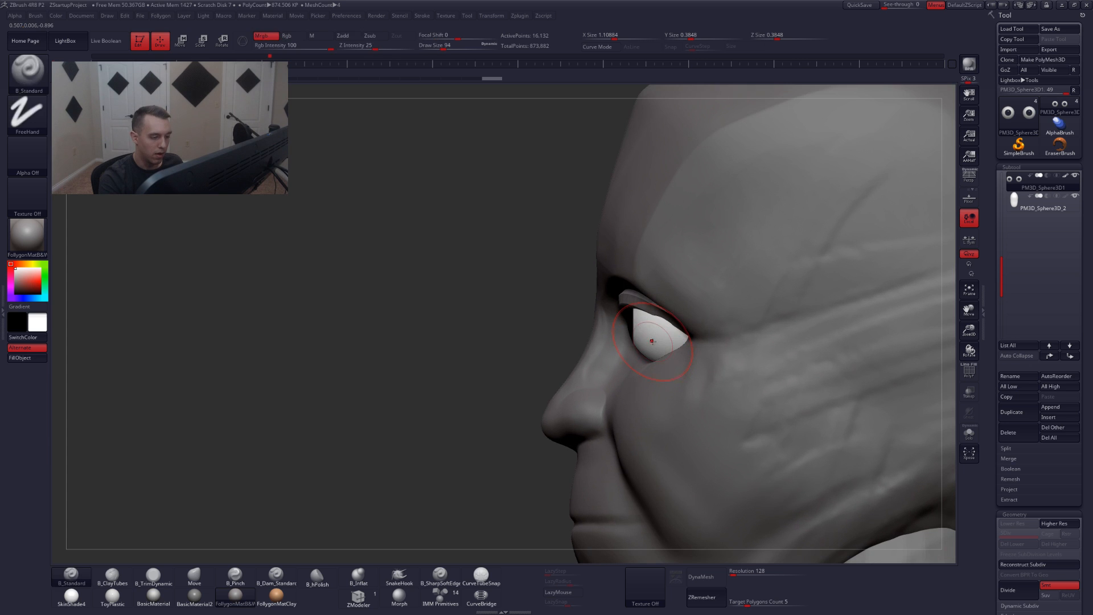
key("w")
mouse_move(653, 343)
left_mouse_down("shift")
mouse_move(727, 343)
mouse_move(695, 344)
left_mouse_up("shift")
key("q")
left_click_drag(535, 319, 671, 317)
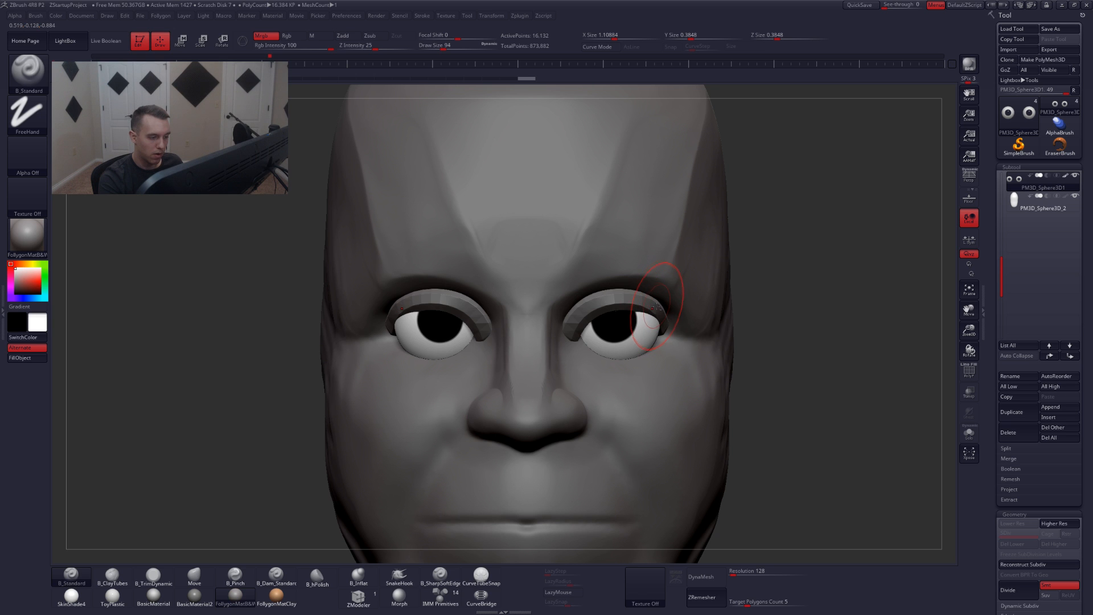
- Pull the outer corners of the upper eyelids outward around the eyeballs with the Move brush at draw size 120
left_click(657, 307, "alt")
key("4")
key("space")
left_click_drag(653, 318, 660, 317)
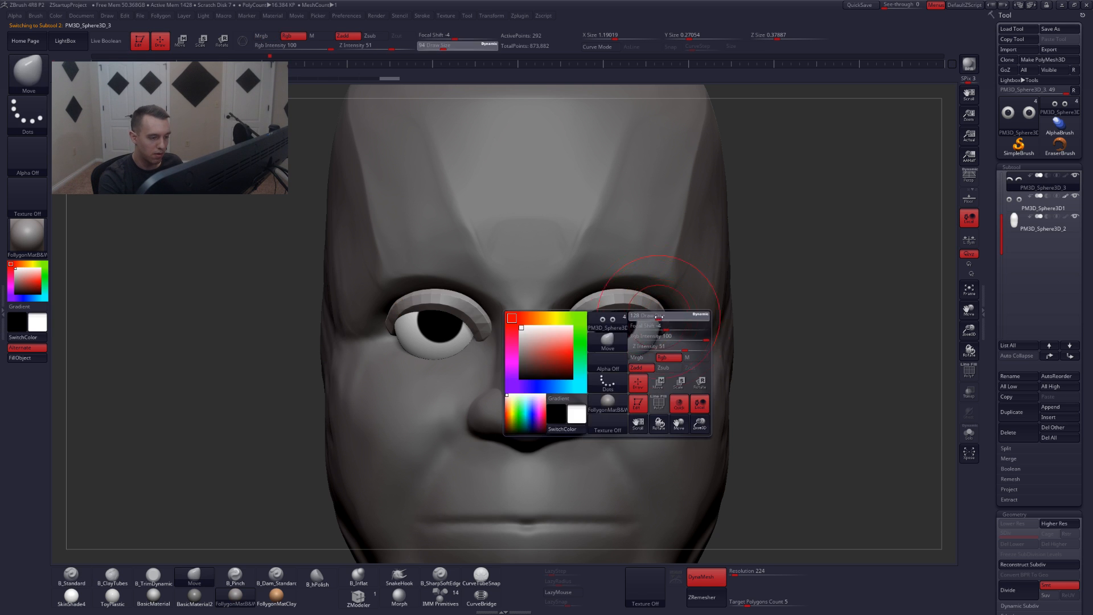
right_click_drag(653, 350, 665, 304)
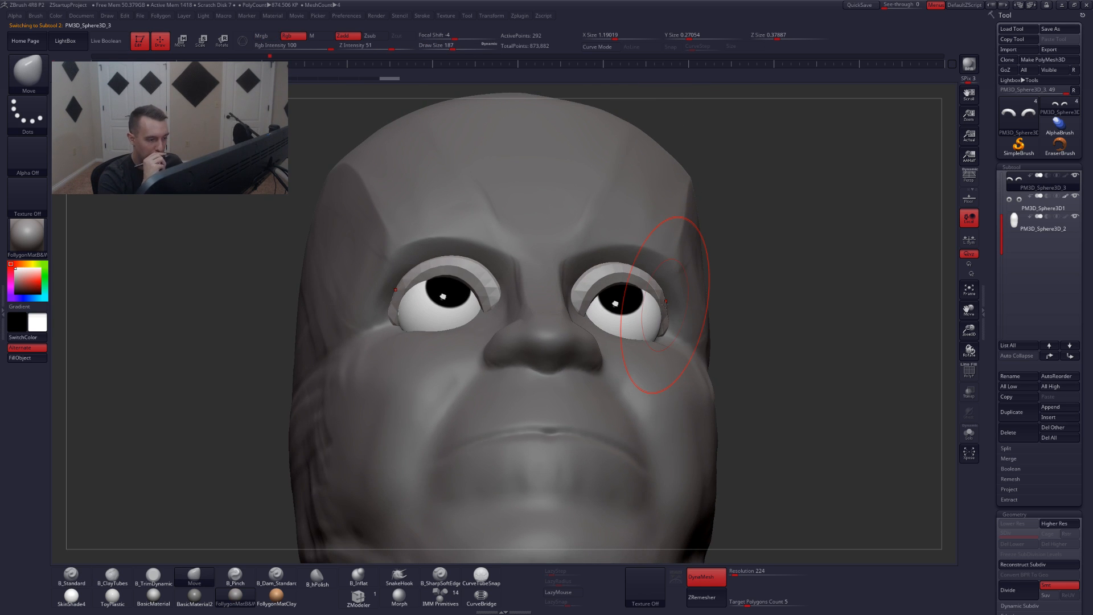
key("space")
left_click_drag(679, 319, 674, 322)
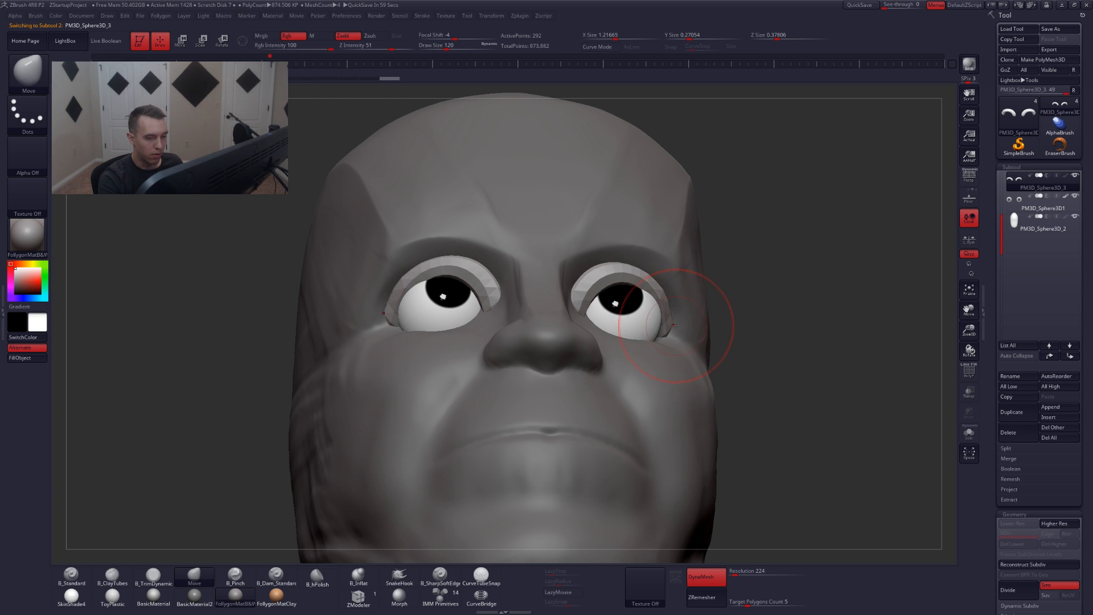
- Fit the upper eyelids closer around the eyeballs from below with the Move brush, using draw sizes 177 and 120
right_click_drag(664, 334, 532, 350)
key("space")
left_click_drag(563, 326, 572, 325)
right_click_drag(592, 336, 575, 296)
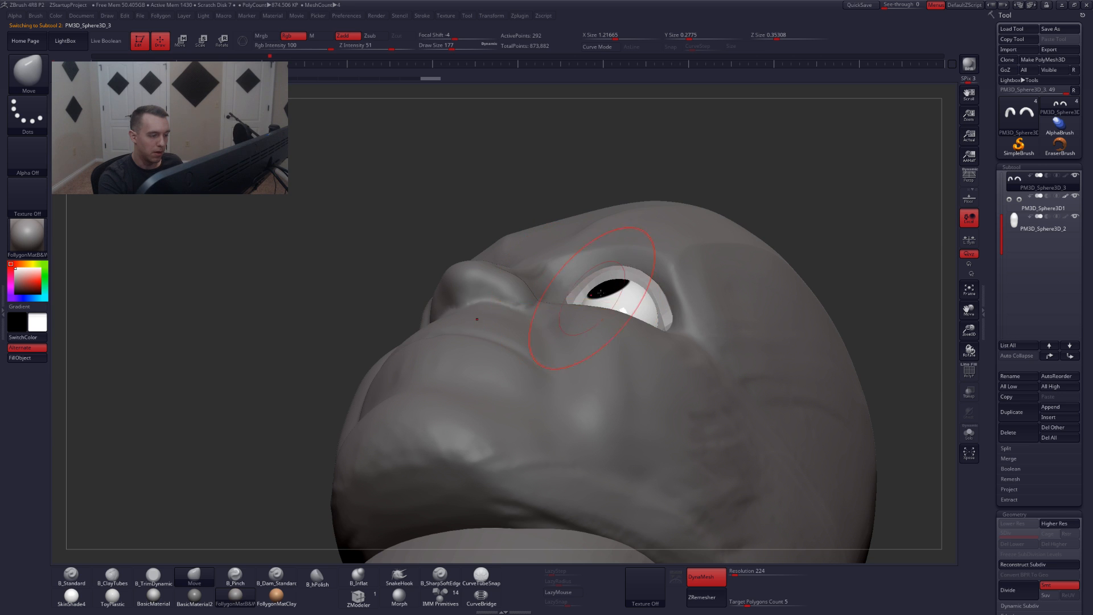
key("space")
left_click_drag(601, 299, 593, 299)
mouse_move(661, 291)
right_mouse_down()
mouse_move(656, 310)
mouse_move(636, 298)
right_mouse_up()
- Isolate the upper eyelids, subdivide them three times, and reduce the Move brush to draw size 41
key("alt+s")
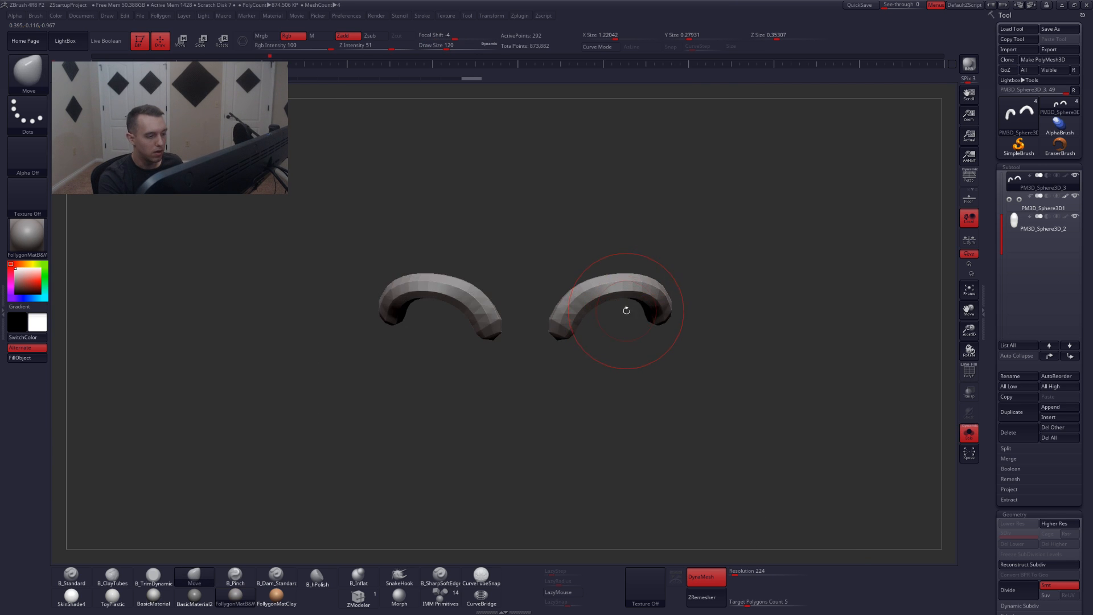
key("ctrl+d")
key("ctrl+d")
key("ctrl+d")
key("space")
left_click_drag(624, 297, 610, 297)
right_click_drag(610, 296, 613, 312, "ctrl")
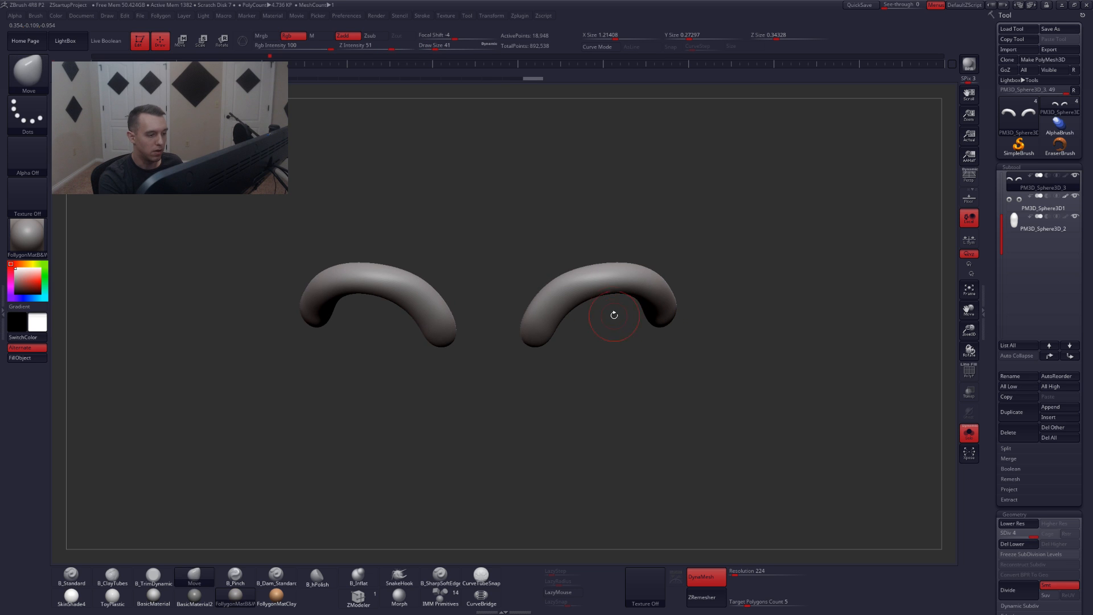
- Choose the B_Pinch brush at draw size 51 and subdivide the upper eyelids once more to level 5
key("5")
key("space")
left_click_drag(581, 303, 583, 302)
right_click_drag(587, 327, 593, 362, "alt")
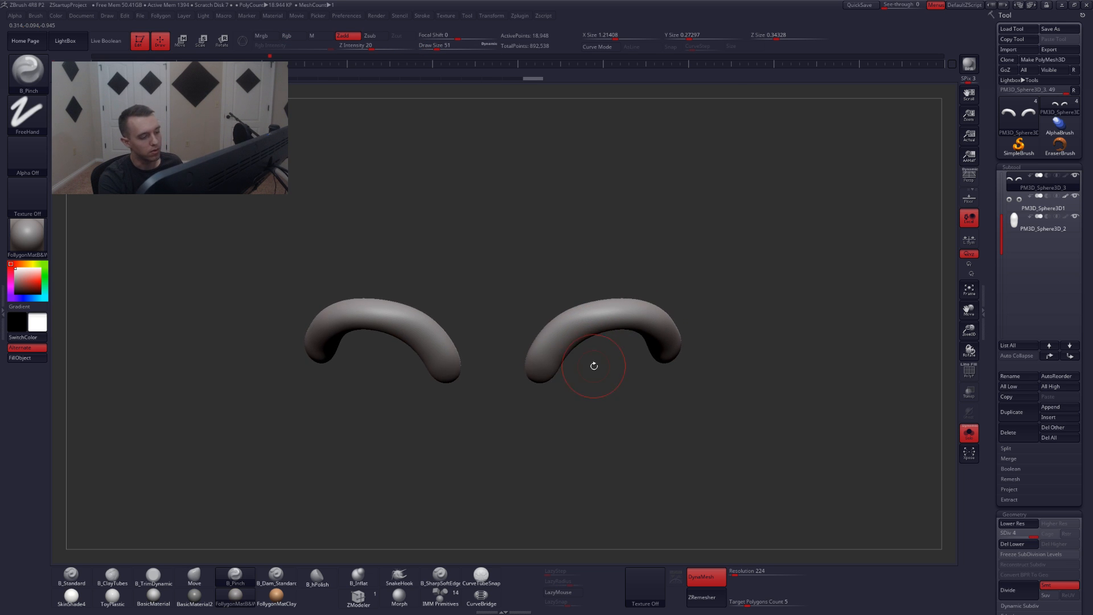
key("ctrl+d")
key("alt+s")
key("alt+s")
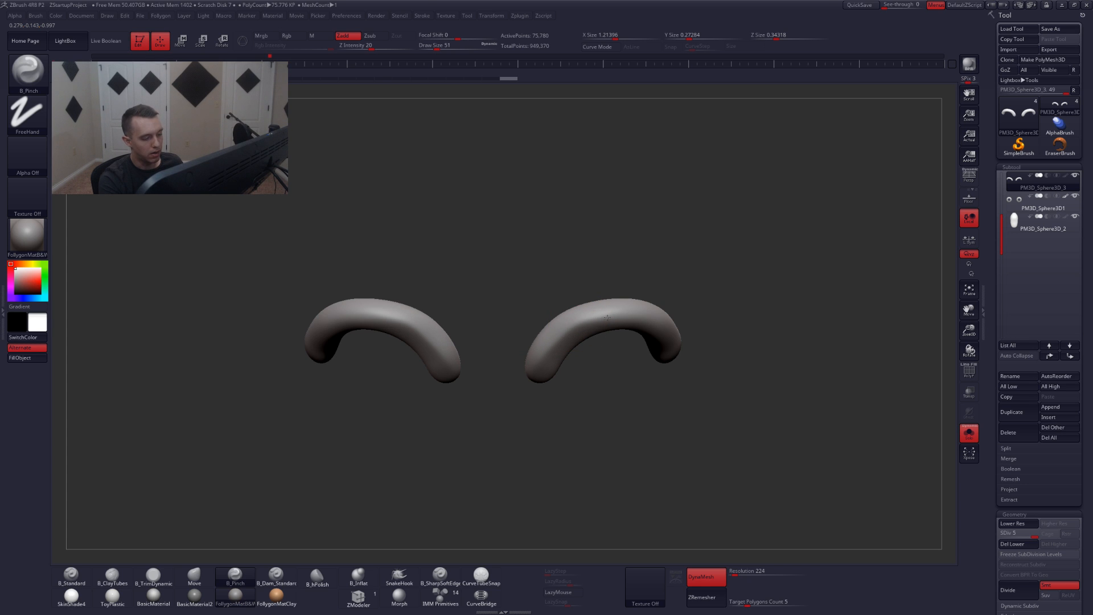
- Pinch the rims of the upper eyelids into crisper edges, smooth their outer ends, and return to the whole head
right_click_drag(654, 316, 602, 323)
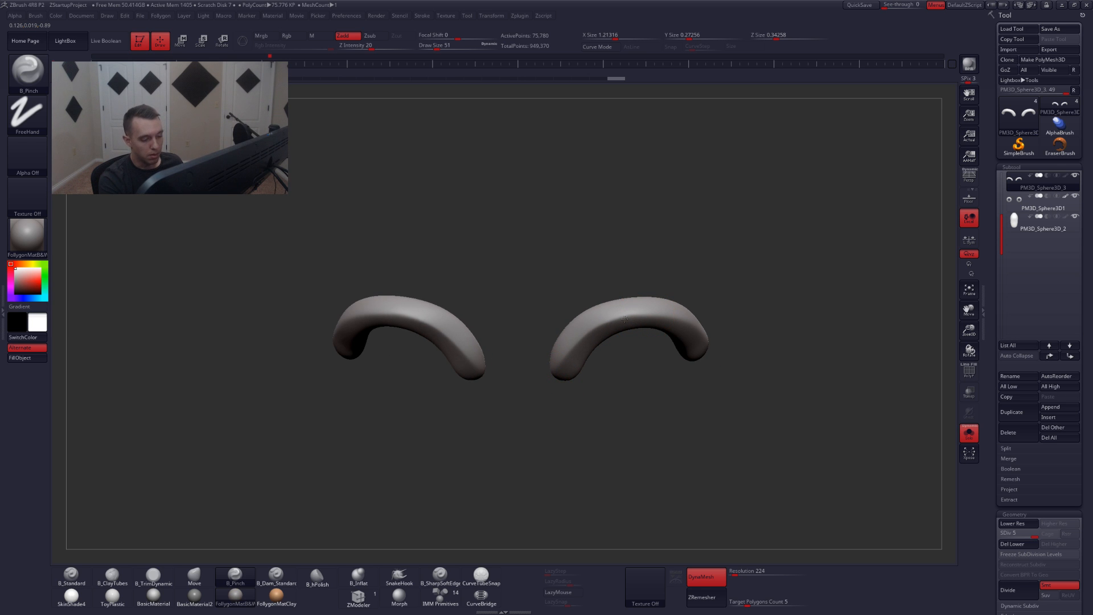
right_click_drag(691, 327, 656, 324)
left_click_drag(703, 333, 718, 342)
right_click_drag(704, 336, 734, 336, "shift")
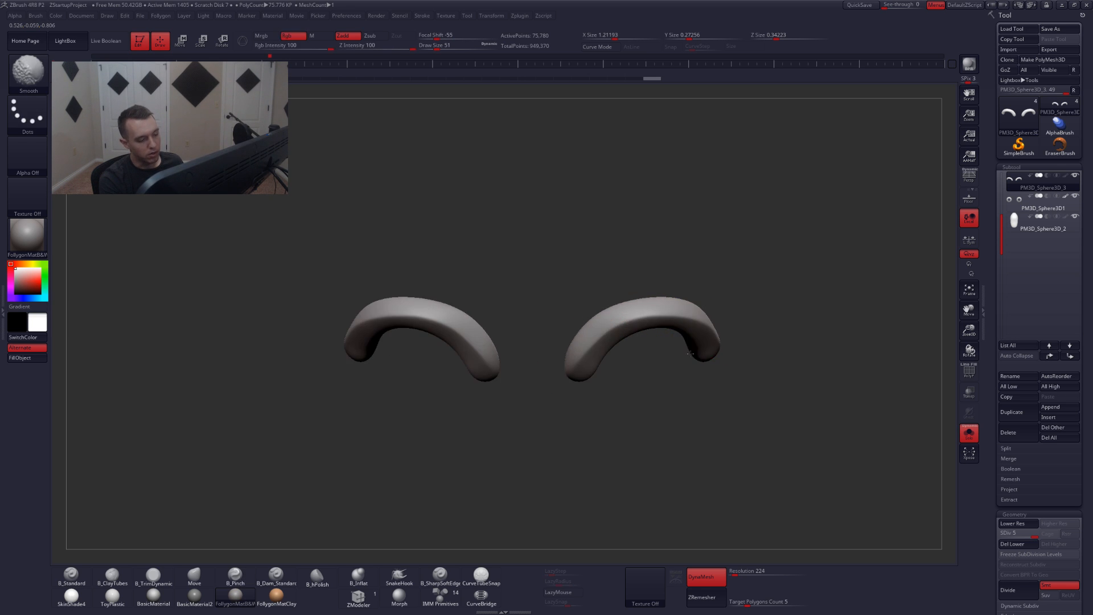
right_click_drag(609, 387, 603, 334, "ctrl")
key("alt+s")
mouse_move(722, 429)
right_mouse_down("alt")
mouse_move(698, 395)
mouse_move(712, 446)
mouse_move(698, 444)
right_mouse_up("alt")
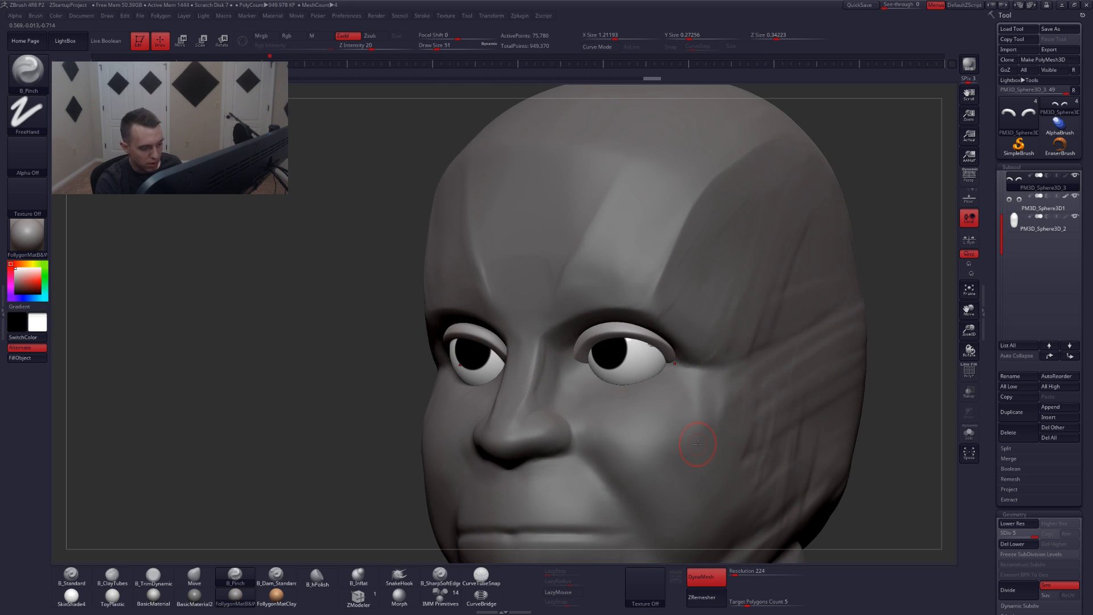
- Isolate the eyeballs, try a mask over the one with the gray spot, and undo it
left_click(635, 362, "alt")
key("alt+s")
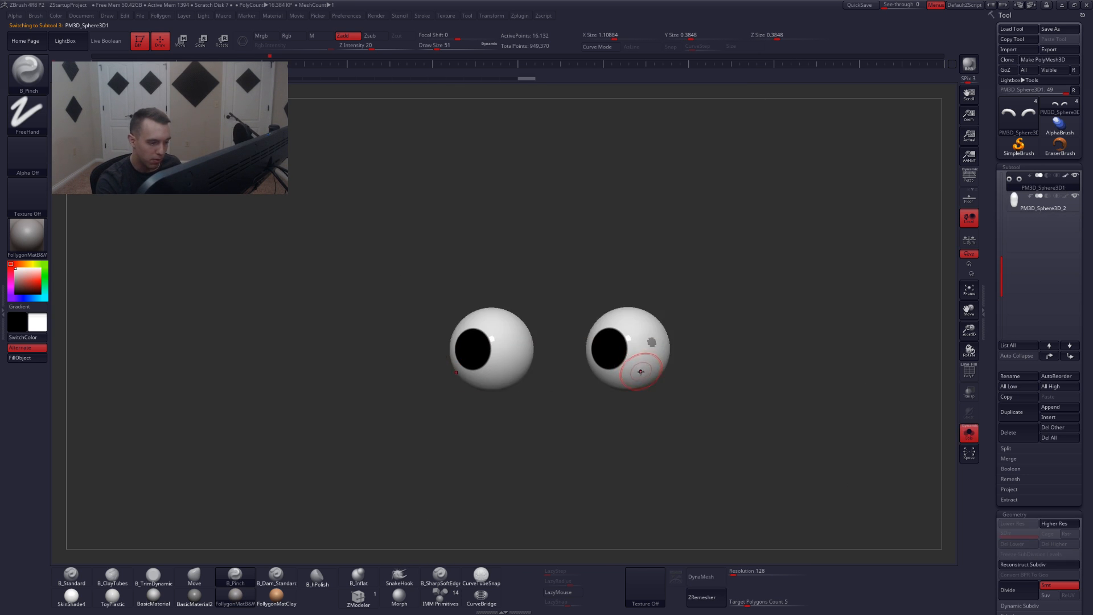
right_click_drag(648, 376, 683, 398)
left_click_drag(665, 413, 629, 324, "ctrl")
key("ctrl+z")
right_click_drag(707, 387, 681, 415)
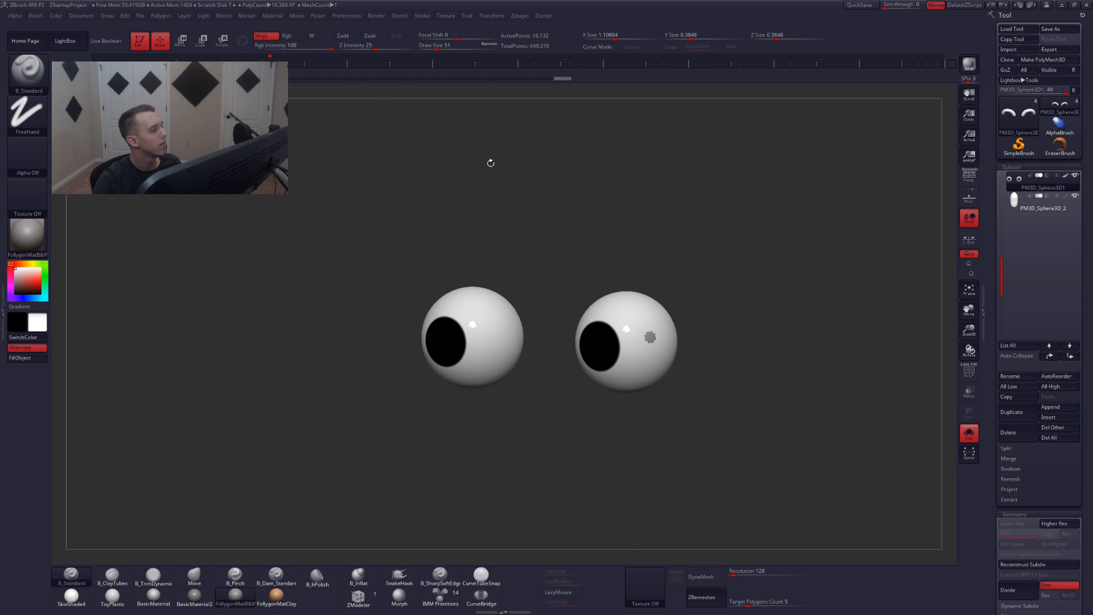
- Fill only the eyeballs' material channel with SkinShade4, replace it with ToyPlastic, and restore Mrgb painting
left_click(331, 35)
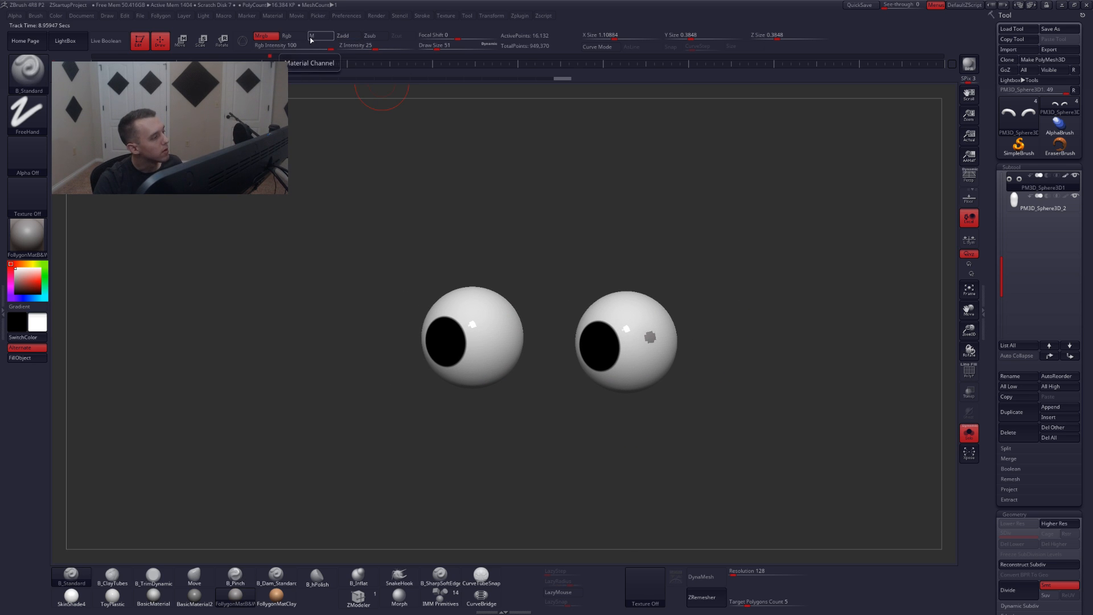
left_click(74, 595)
left_click(22, 358)
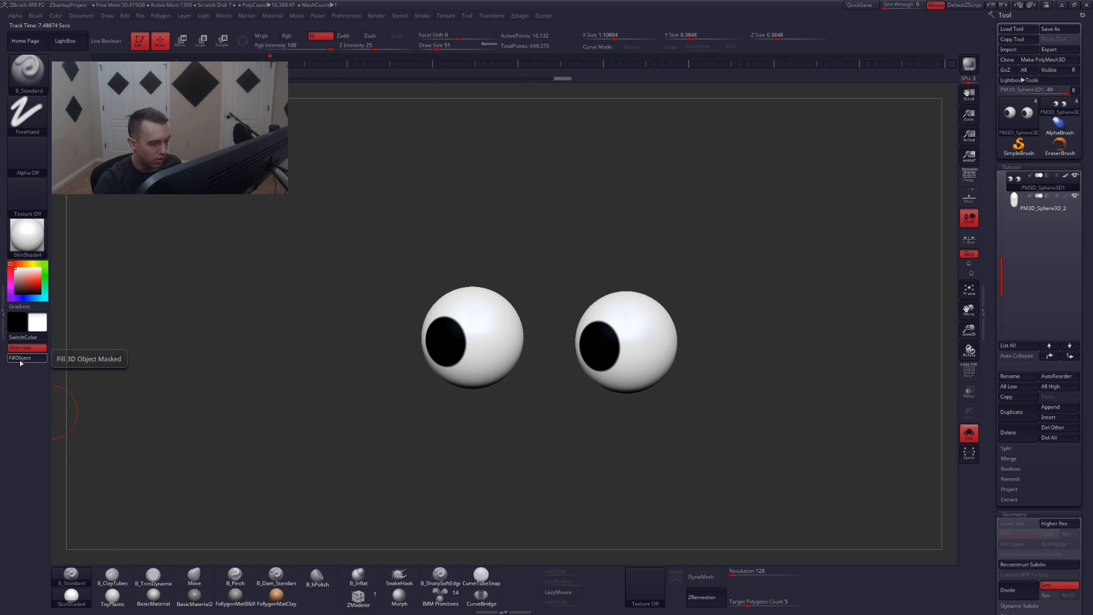
left_click(112, 596)
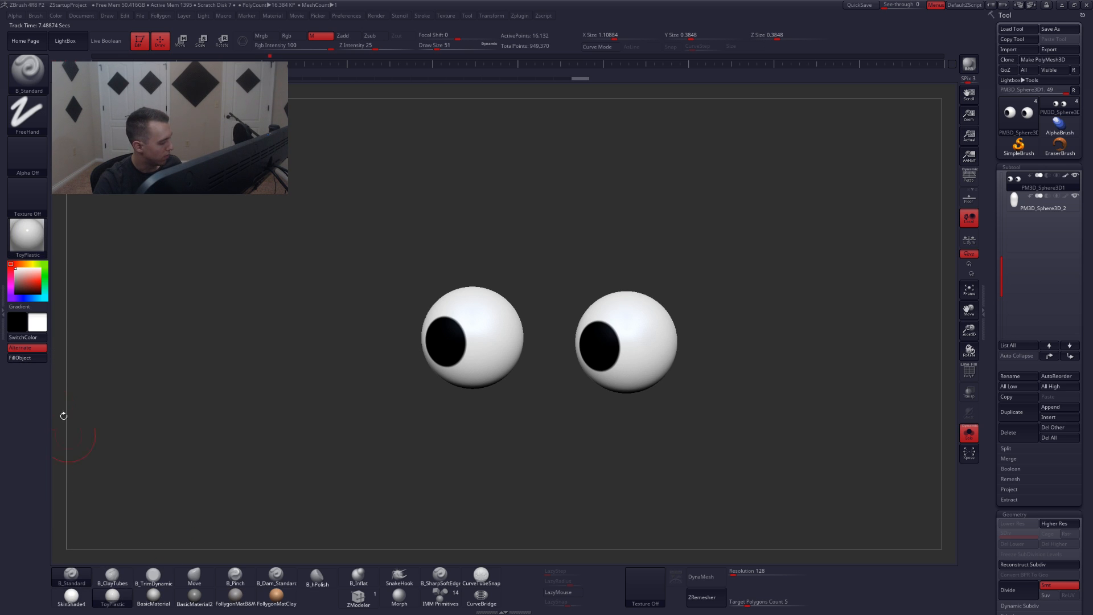
left_click(28, 360)
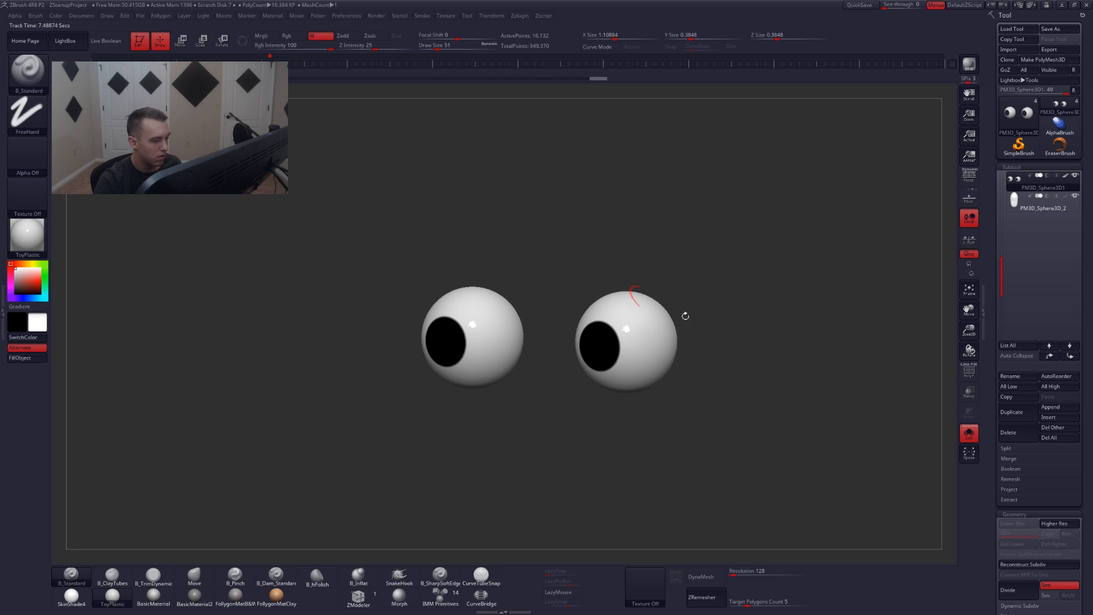
left_click(268, 46)
left_click(265, 36)
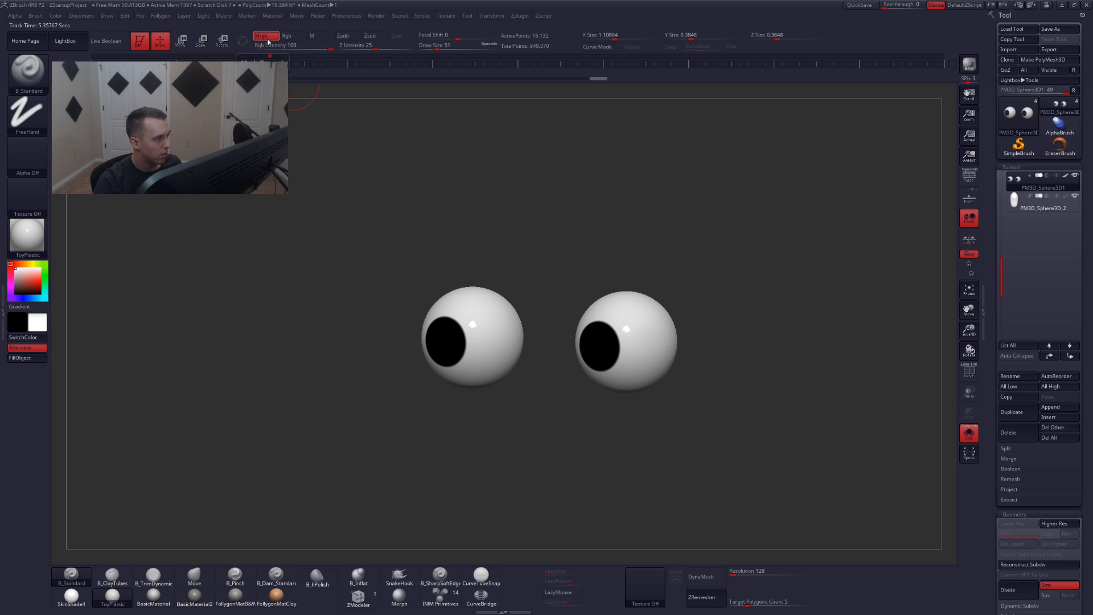
- Show the whole head in the FollygonMatB&W material and make the upper eyelids the active subtool
left_click(969, 433)
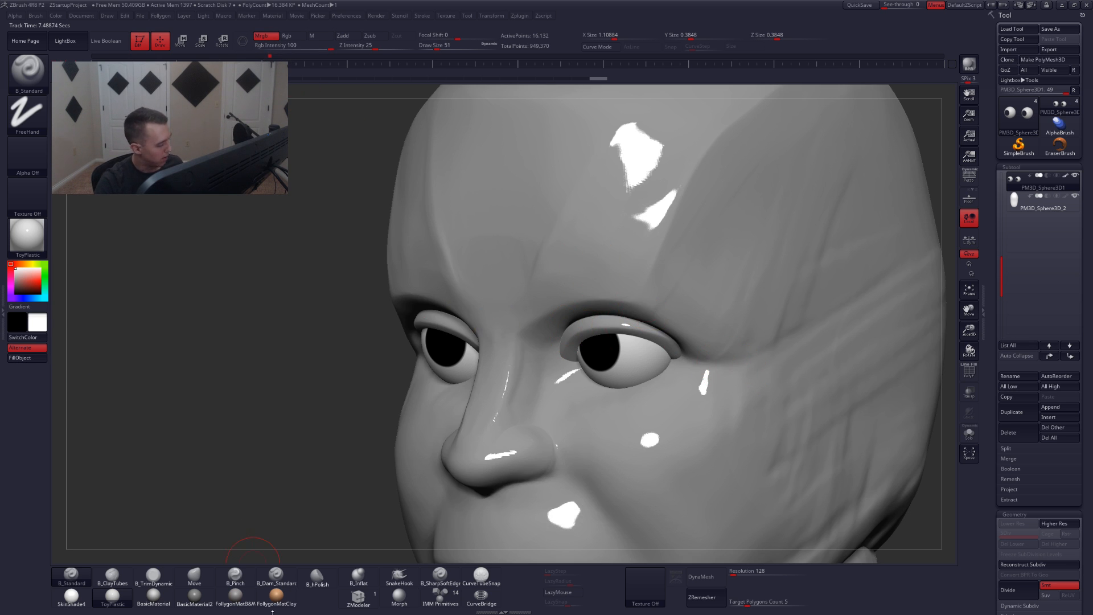
left_click(235, 595)
left_click(639, 329, "alt")
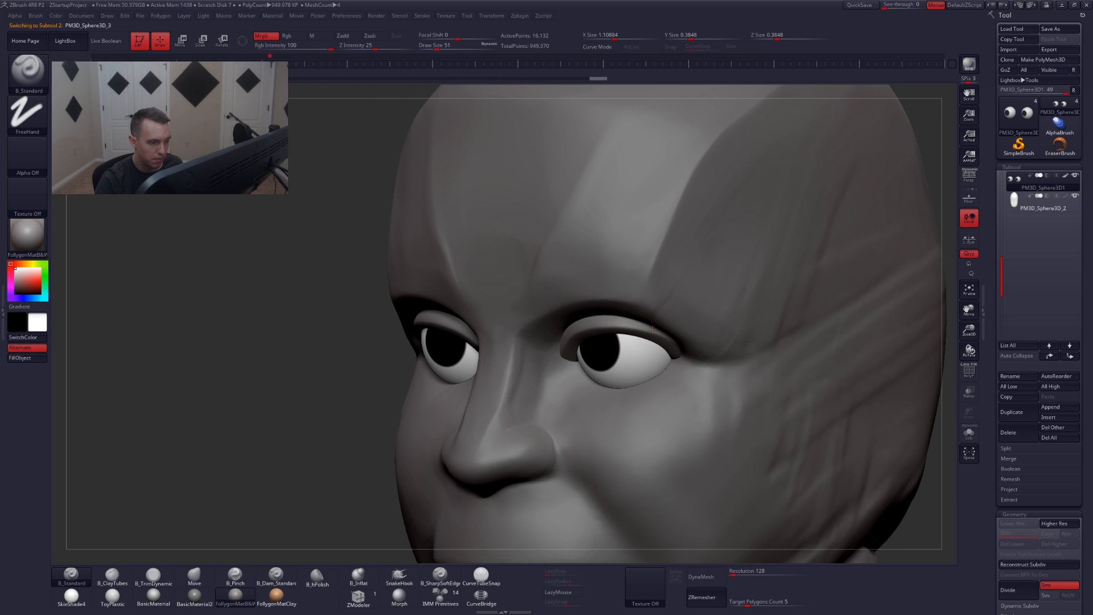
right_click_drag(639, 328, 679, 329)
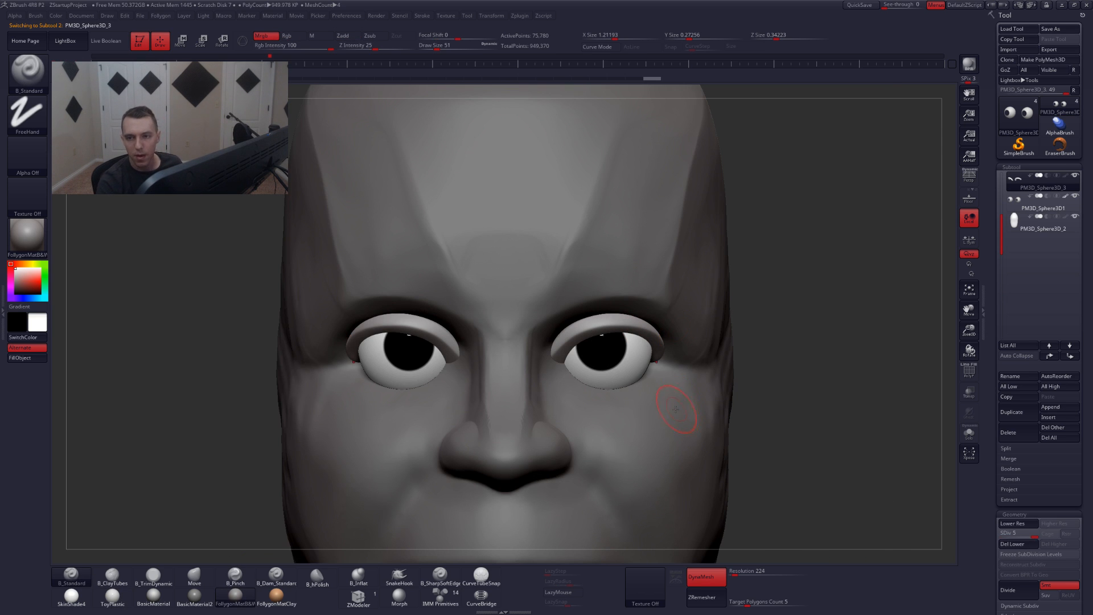
- Adjust the upper eyelids' fit around the eyeballs with the Move brush at draw size 167
key("b")
key("m")
key("v")
key("space")
left_click_drag(664, 388, 679, 388)
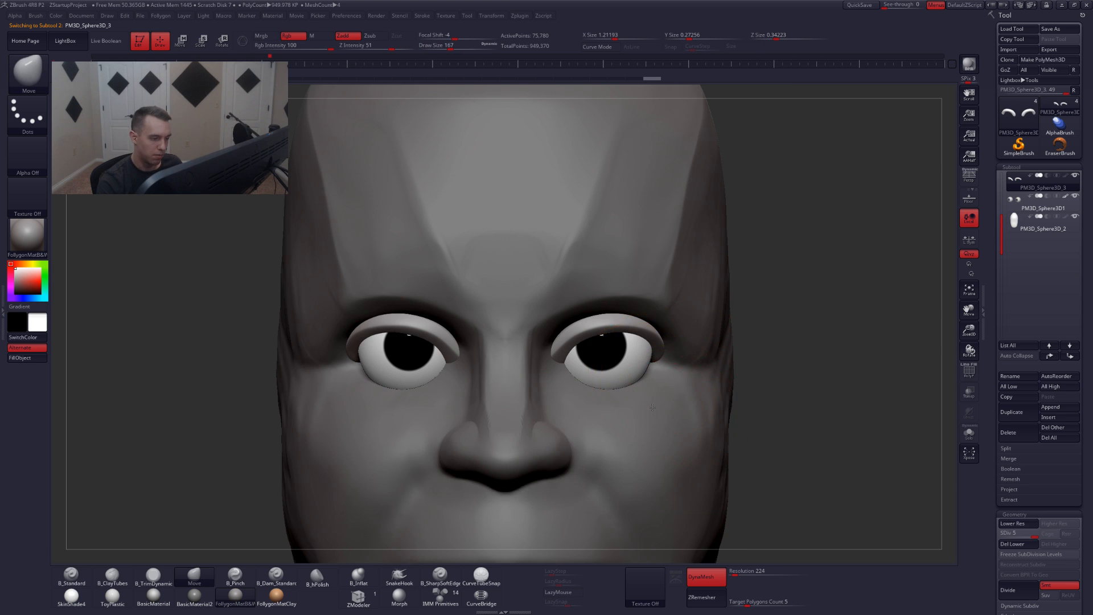
mouse_move(671, 373)
right_mouse_down()
mouse_move(642, 357)
mouse_move(635, 371)
right_mouse_up()
left_click_drag(609, 345, 608, 339)
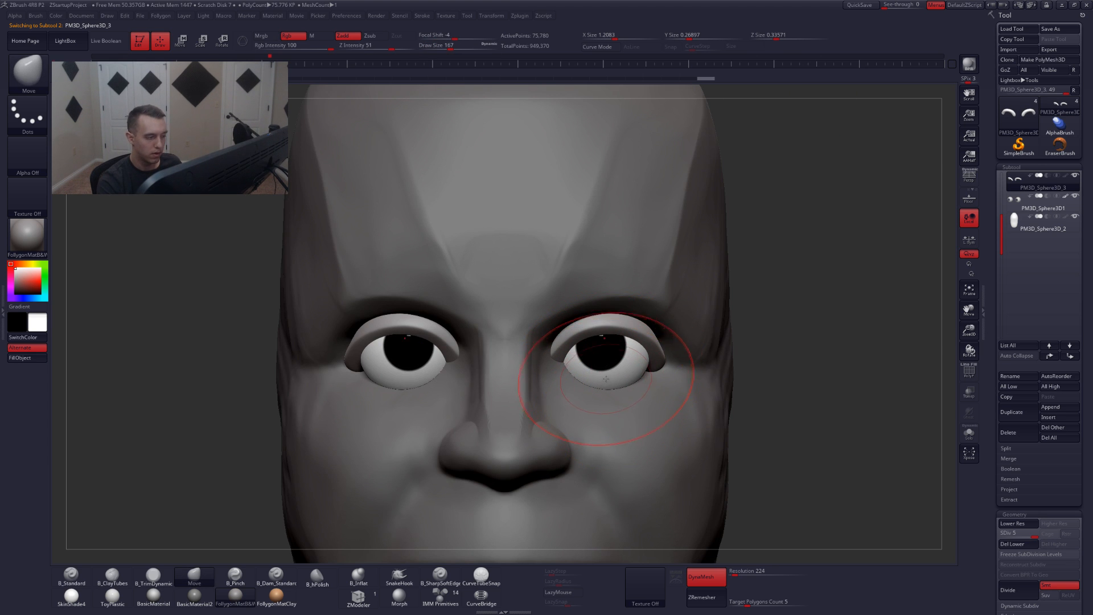
- Reposition the scene light to put a highlight on each iris, and subdivide the eyeballs twice
left_click(204, 17)
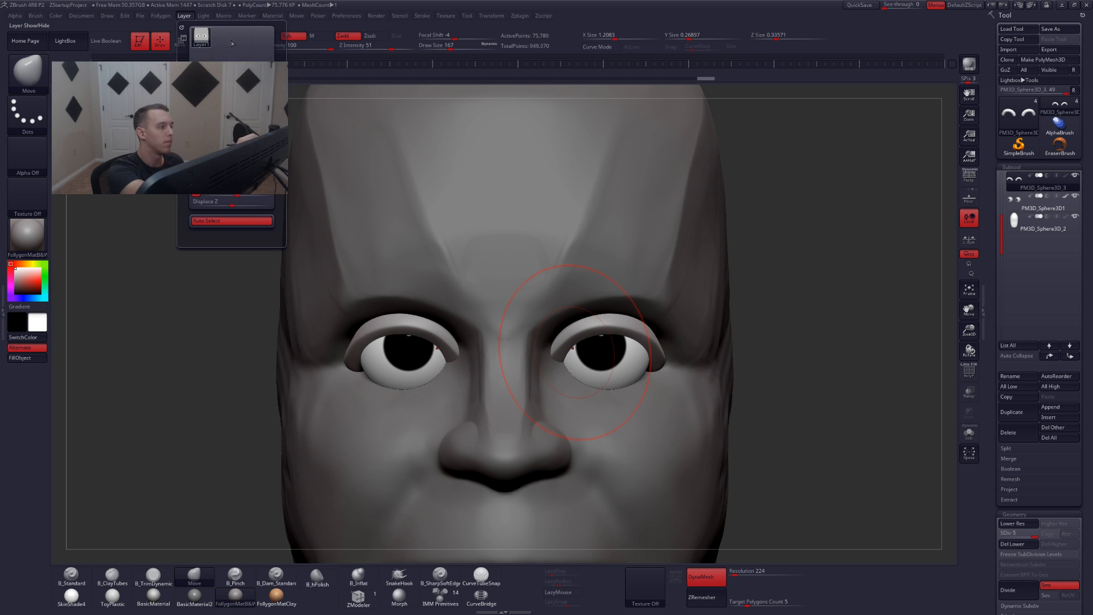
left_click(231, 48)
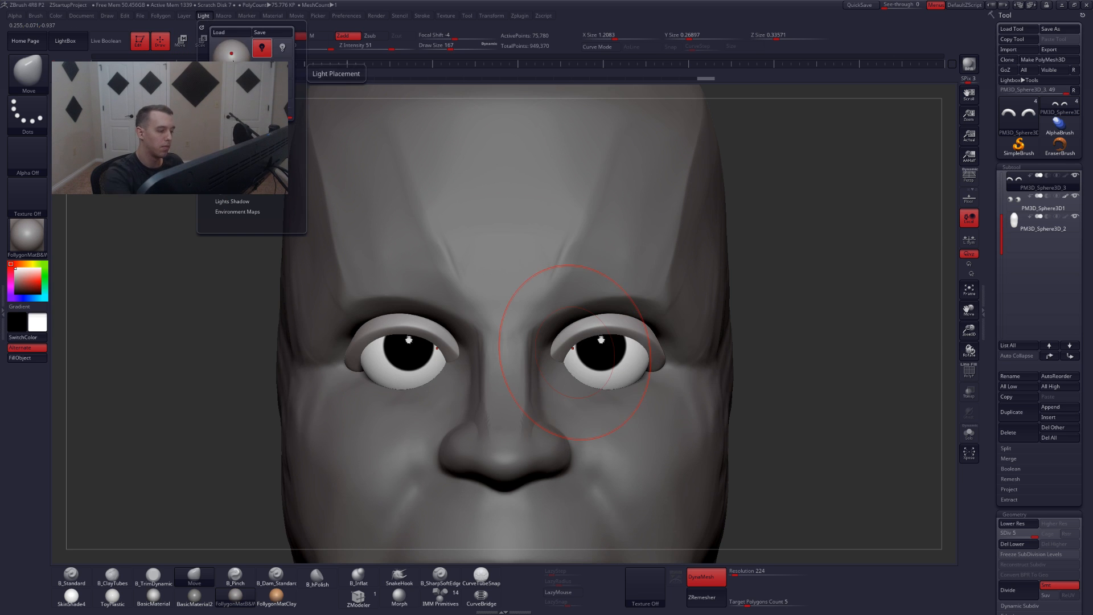
left_click(640, 370, "alt")
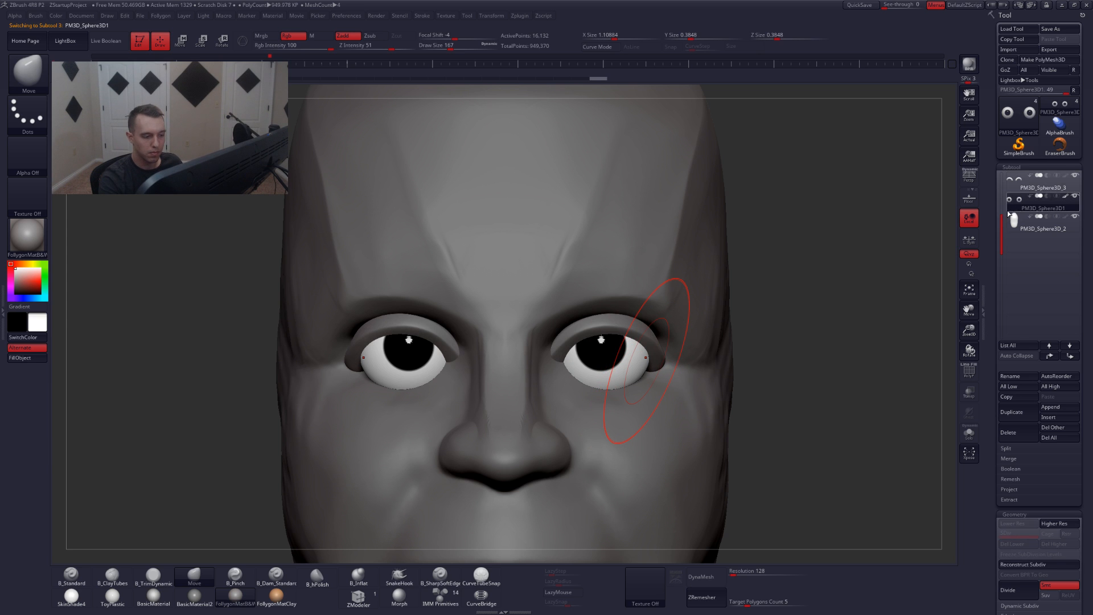
key("d")
left_click(621, 192)
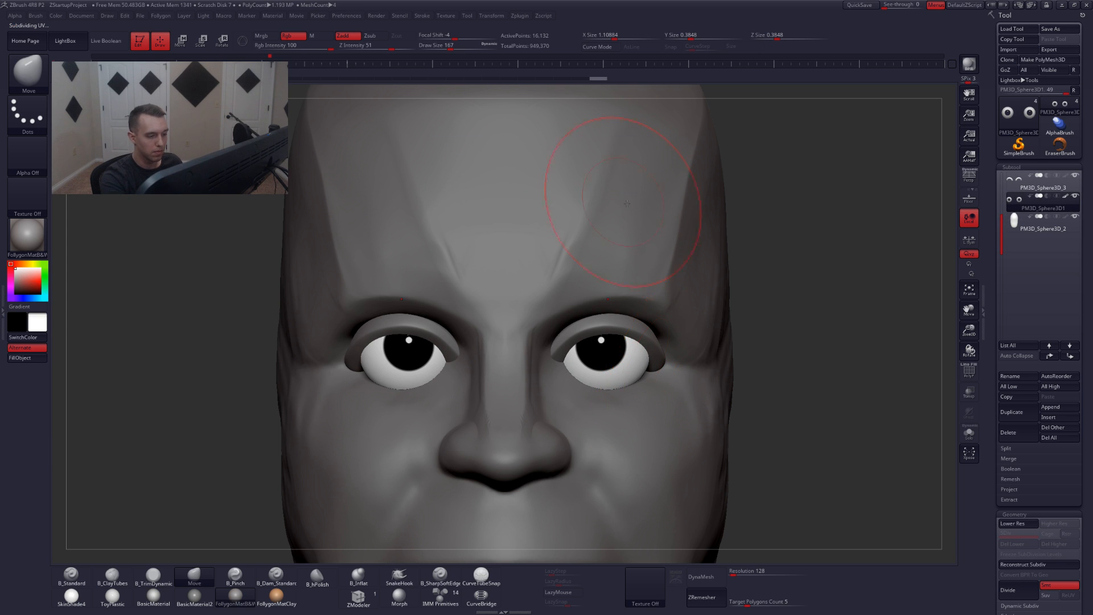
- Reshape the upper eyelids' outer corners at a lower subdivision level with the Move brush at draw size 104
left_click(660, 357, "alt")
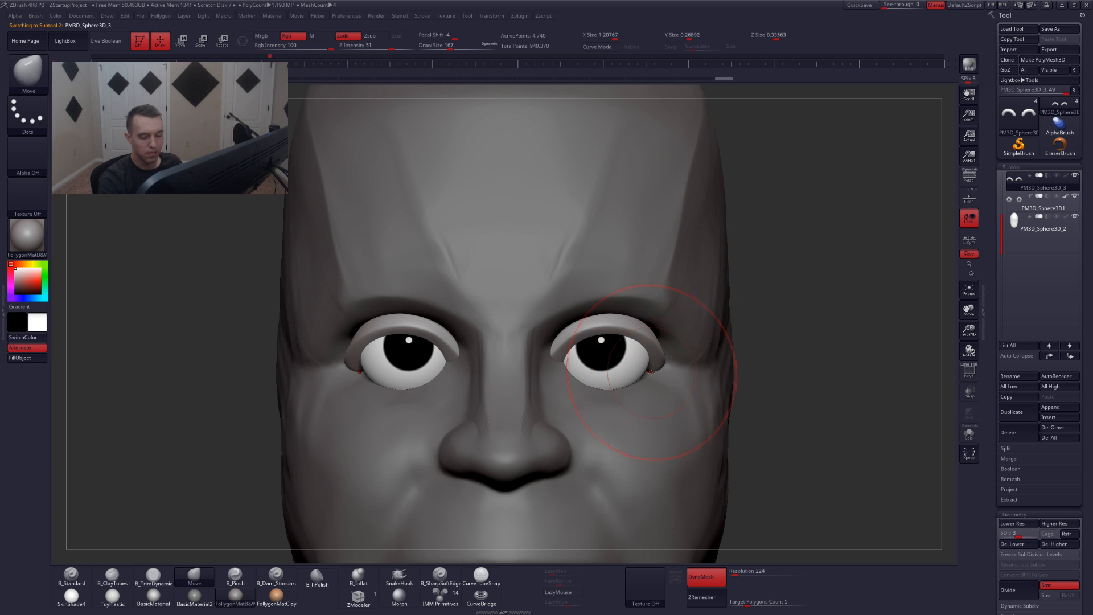
key("space")
left_click_drag(667, 380, 655, 369)
right_click_drag(660, 399, 654, 362)
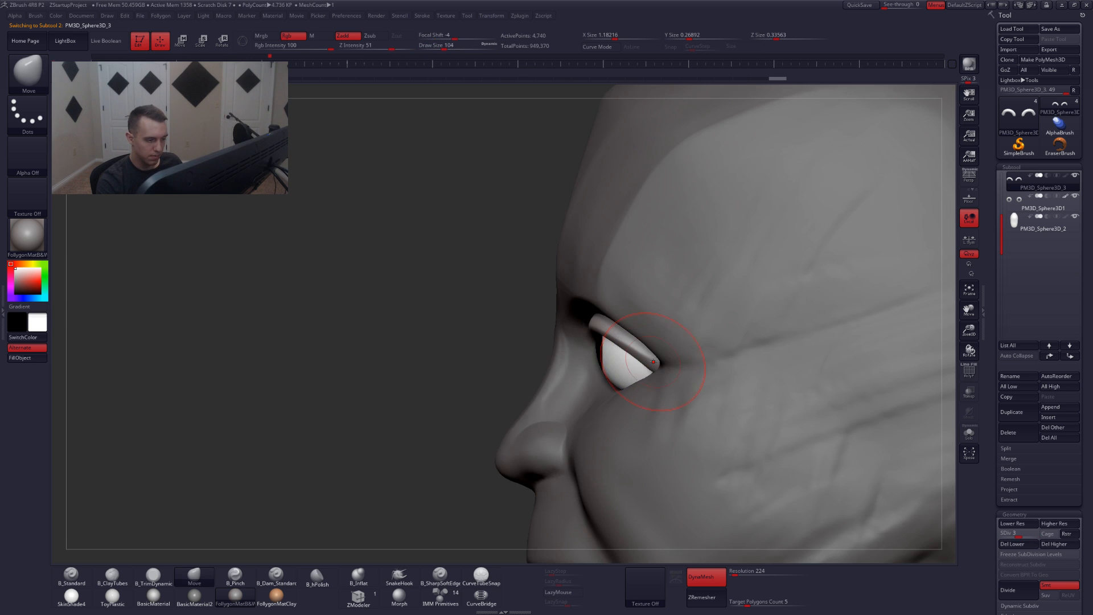
key("space")
left_click_drag(637, 361, 647, 352)
- Isolate the head in profile, mask the area above the eye line with MaskLasso, and show all subtools again
left_click(661, 347, "alt")
key("space")
mouse_move(622, 362)
right_mouse_down("alt")
mouse_move(602, 363)
mouse_move(592, 345)
right_mouse_up("alt")
key("alt+s")
left_click_drag(563, 378, 705, 356, "ctrl")
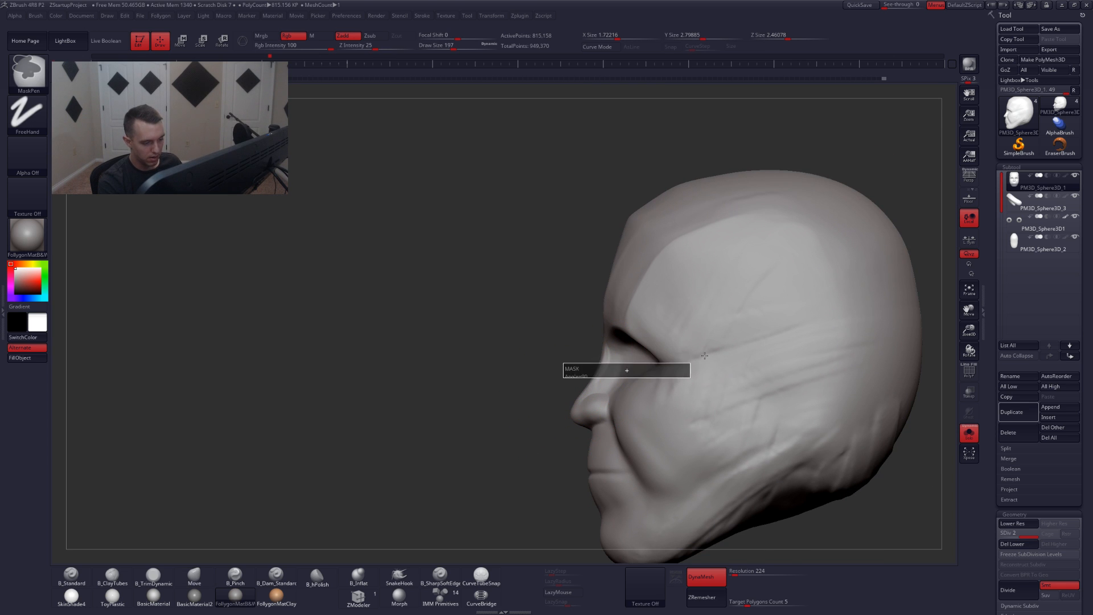
key("space")
left_click(716, 589)
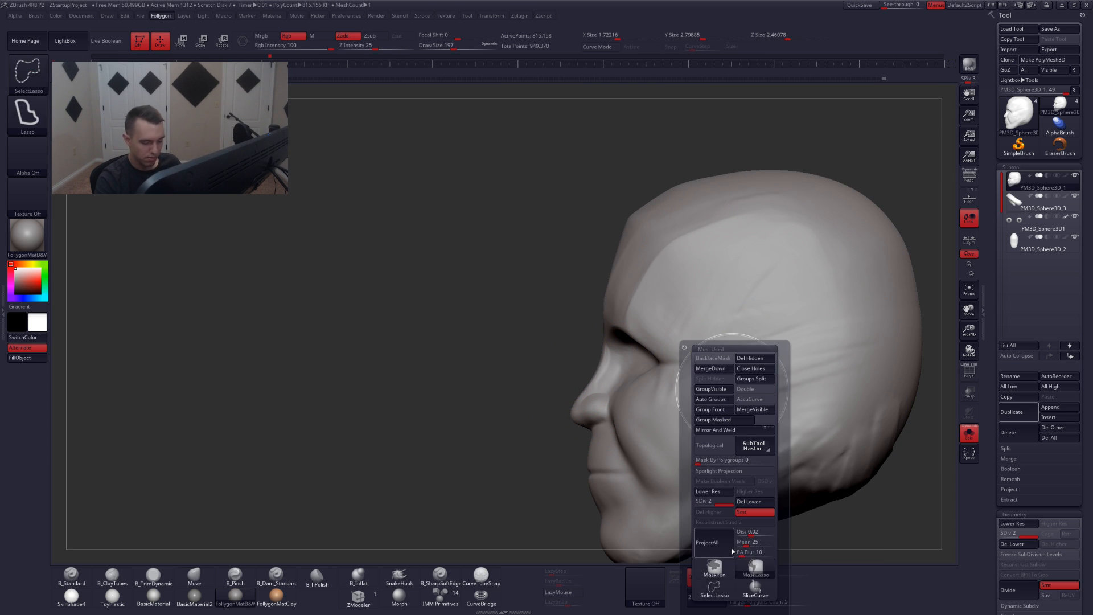
left_click(755, 568)
mouse_move(686, 360)
left_mouse_down("ctrl")
mouse_move(541, 186)
mouse_move(536, 364)
left_mouse_up("ctrl")
key("alt+s")
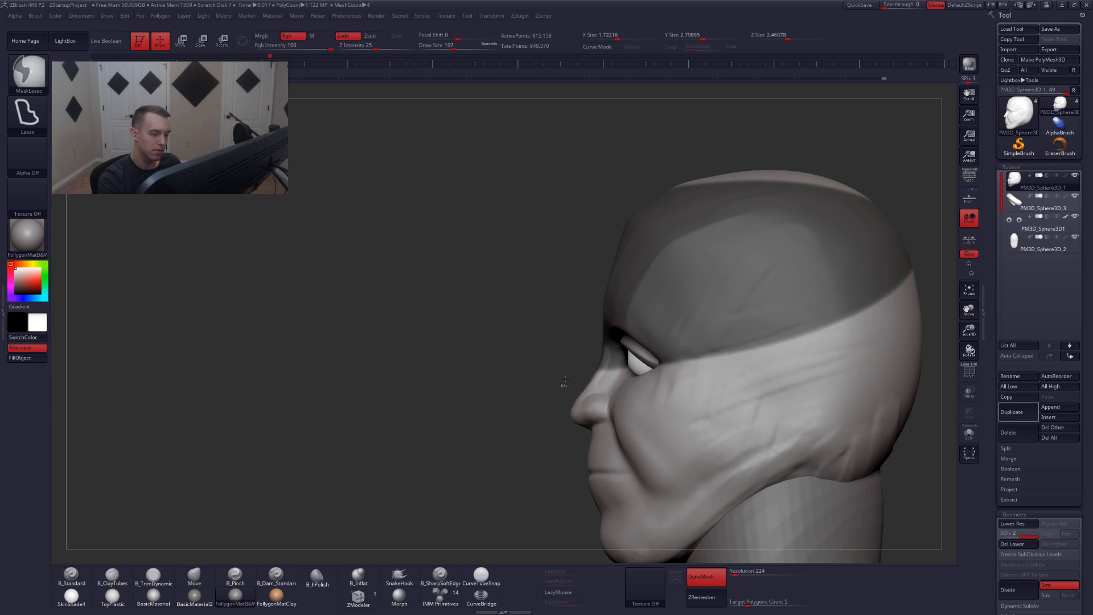
- Invert the head mask to protect the lower face and set the Move brush's draw size to 132
left_click(563, 386, "ctrl")
key("space")
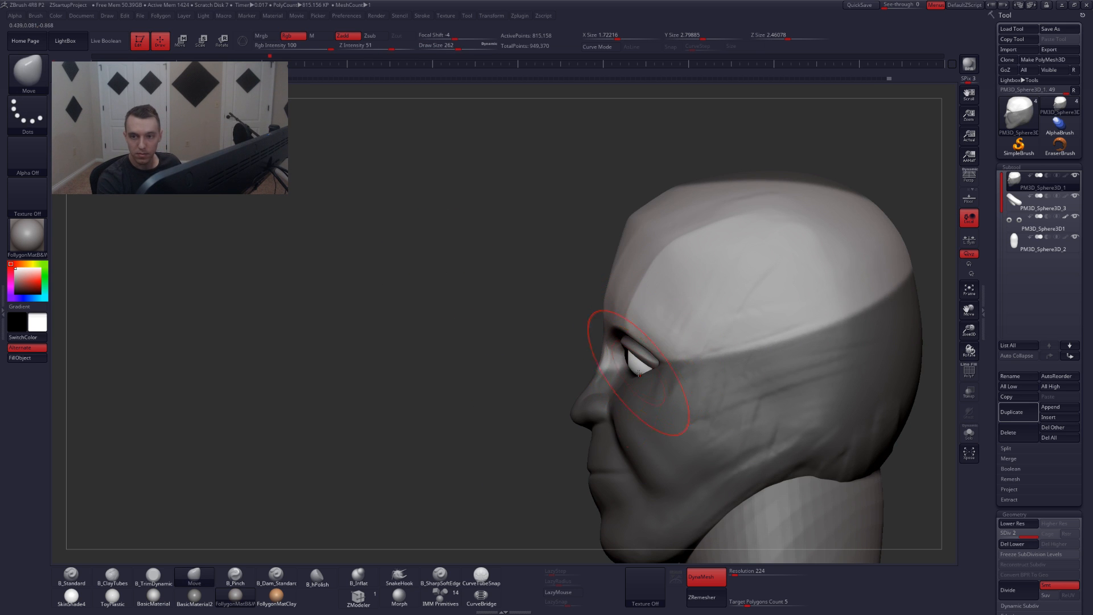
right_click_drag(648, 374, 699, 356)
key("space")
left_click_drag(655, 332, 647, 330)
right_click_drag(646, 329, 641, 298)
- Mask the temples, forehead and inner brow with MaskLasso, leaving the upper eye sockets free
key("ctrl")
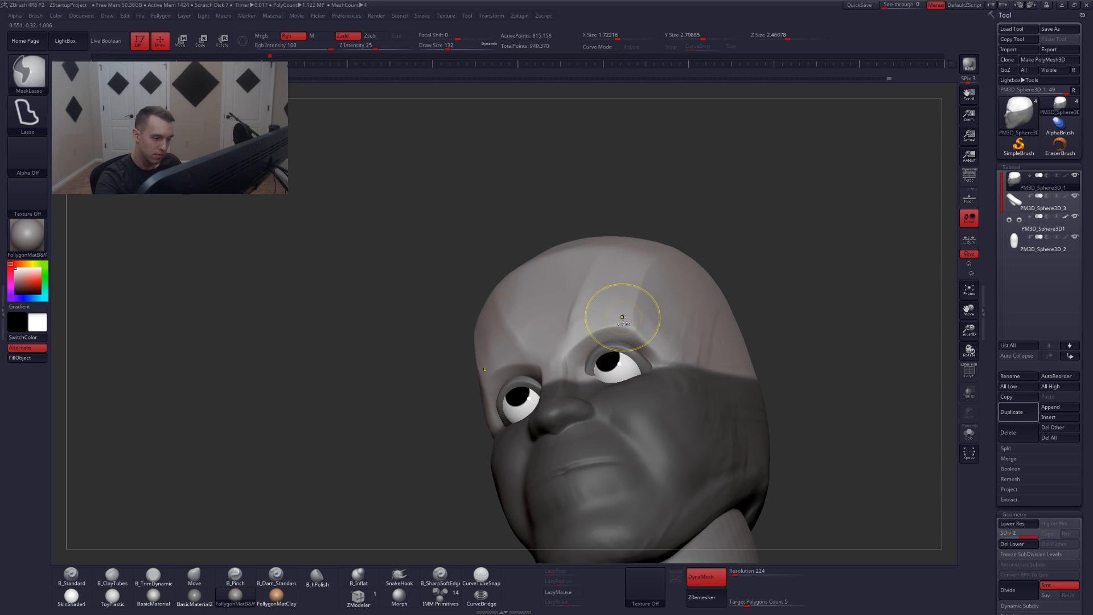
mouse_move(668, 365)
left_mouse_down("ctrl")
mouse_move(741, 338)
mouse_move(812, 174)
left_mouse_up("ctrl")
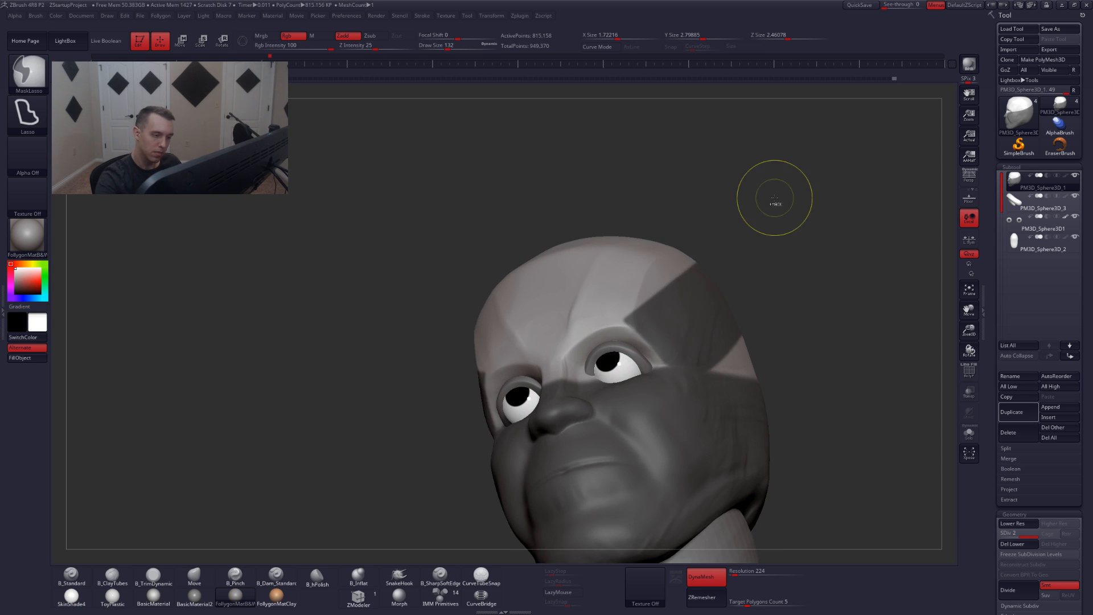
left_click_drag(587, 335, 818, 184, "ctrl")
right_click_drag(642, 311, 647, 329, "ctrl")
right_click_drag(764, 370, 636, 374)
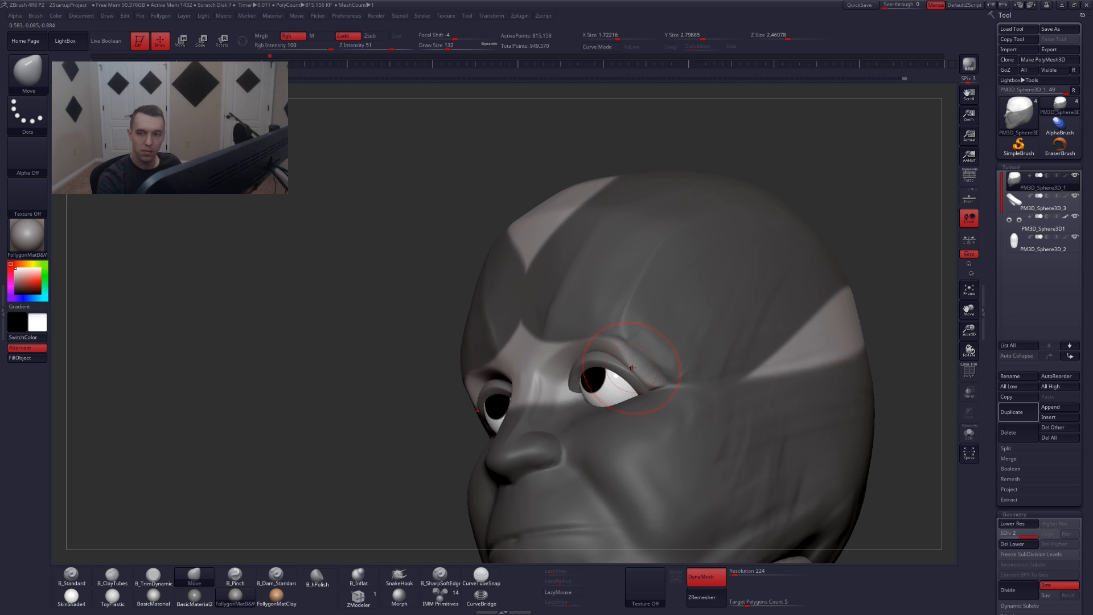
right_click_drag(630, 373, 603, 355)
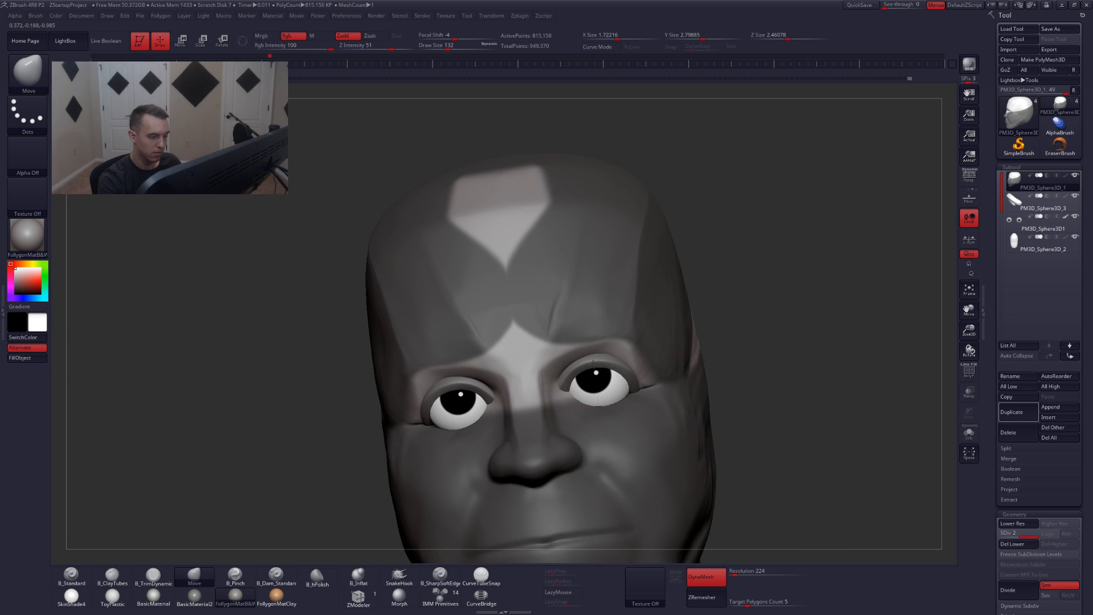
key("ctrl")
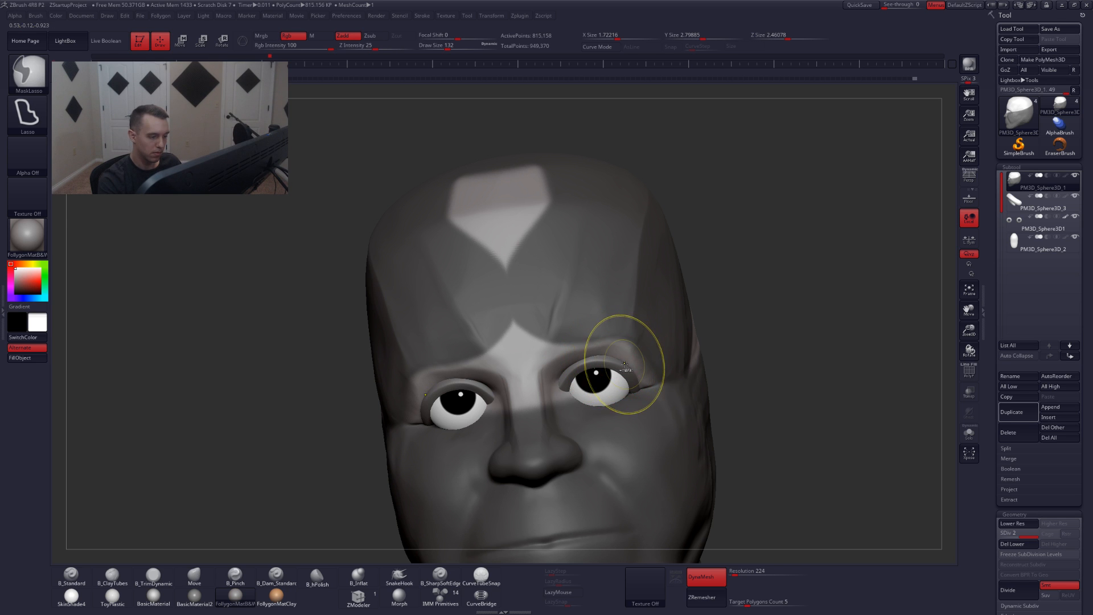
mouse_move(596, 342)
left_mouse_down("ctrl")
mouse_move(553, 357)
mouse_move(509, 344)
mouse_move(725, 196)
left_mouse_up("ctrl")
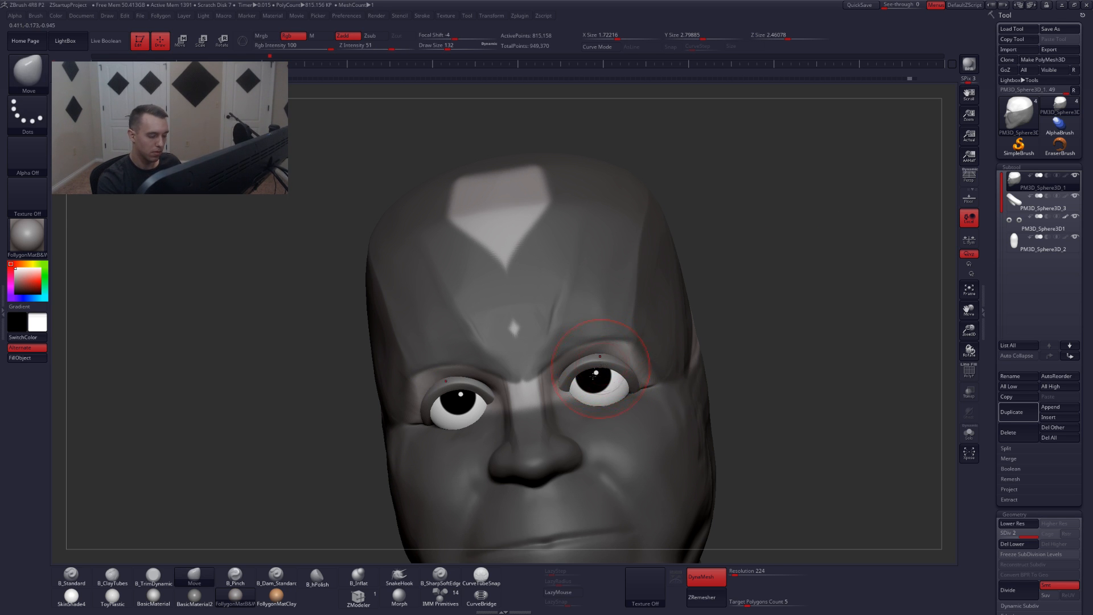
- Isolate the head, rework and smooth the unmasked upper eye sockets, and show all subtools again
key("shift+s")
right_click_drag(594, 376, 586, 367)
key("2")
mouse_move(574, 357)
left_mouse_down()
mouse_move(556, 366)
mouse_move(617, 378)
mouse_move(592, 365)
mouse_move(564, 373)
mouse_move(600, 367)
left_mouse_up()
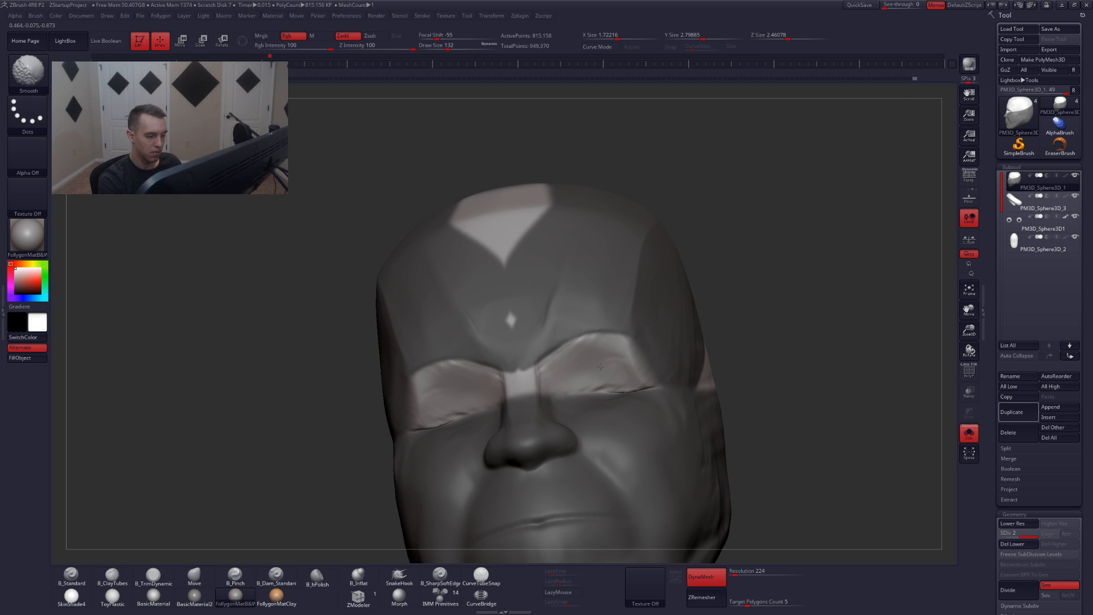
key("shift+s")
right_click_drag(608, 385, 610, 401, "shift")
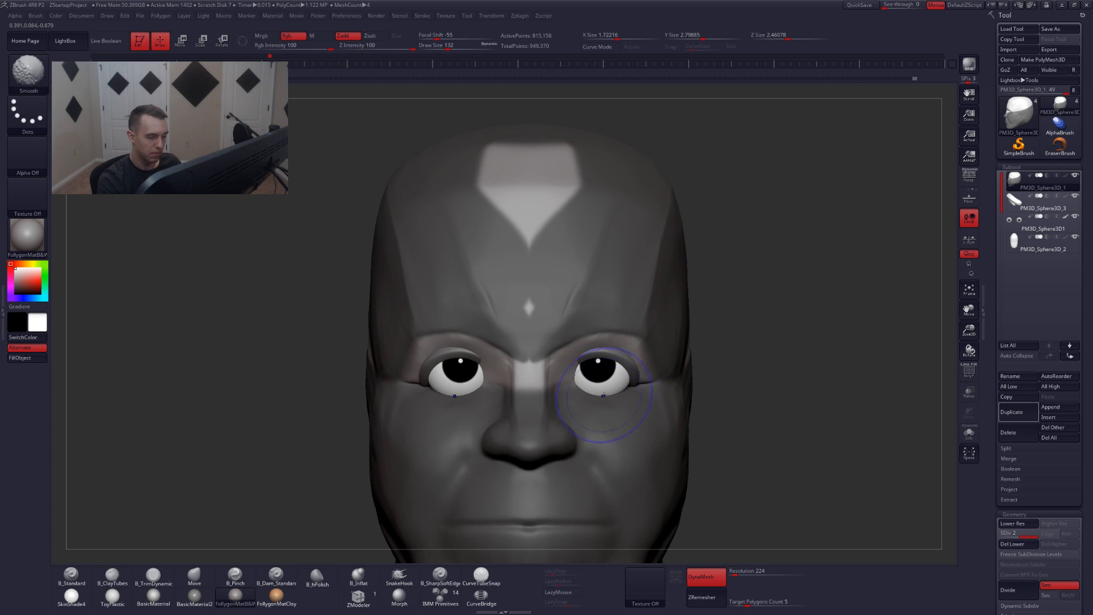
- Adjust the skin around the upper eyelids with the Move brush at draw size 108, and clear the mask
key("4")
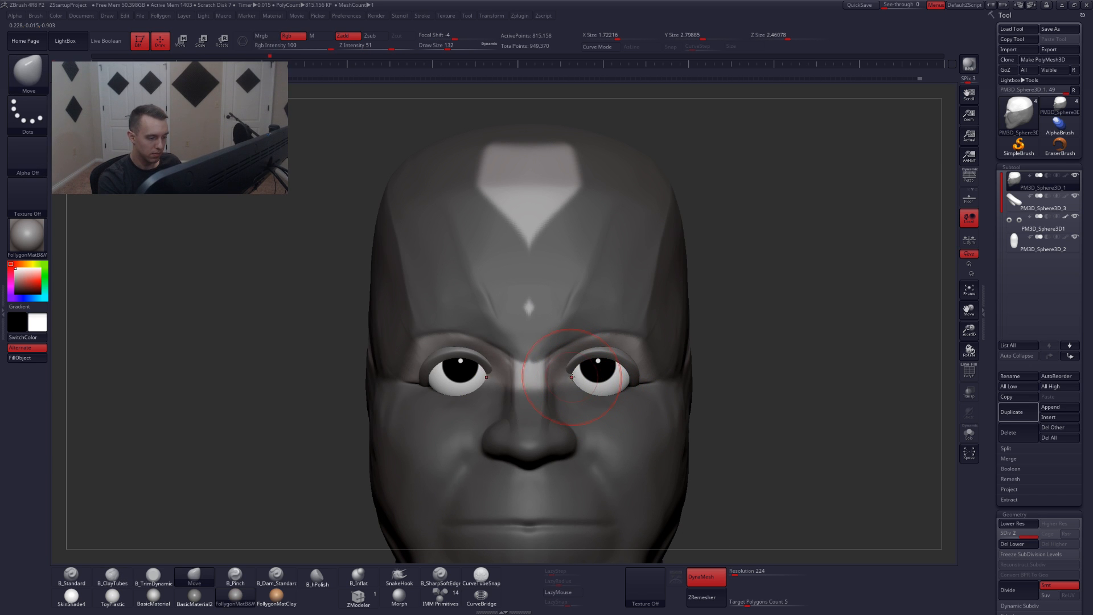
right_click_drag(605, 386, 659, 386)
key("space")
left_click_drag(659, 384, 643, 383)
right_click_drag(642, 376, 676, 386)
left_click_drag(736, 357, 752, 373, "ctrl")
- Isolate the head, refine the upper eye sockets with the B_TrimDynamic brush at draw size 90, and show all subtools
key("alt+s")
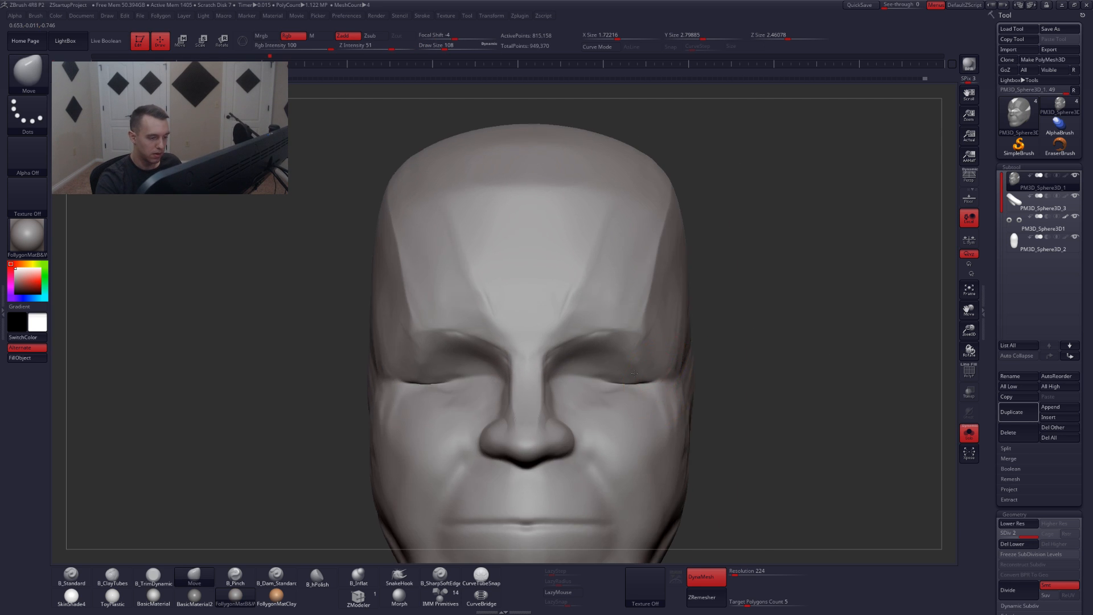
right_click_drag(690, 383, 634, 352)
key("5")
key("space")
mouse_move(630, 344)
left_mouse_down()
mouse_move(618, 333)
mouse_move(642, 359)
left_mouse_up()
key("3")
key("space")
right_click_drag(586, 352, 615, 355)
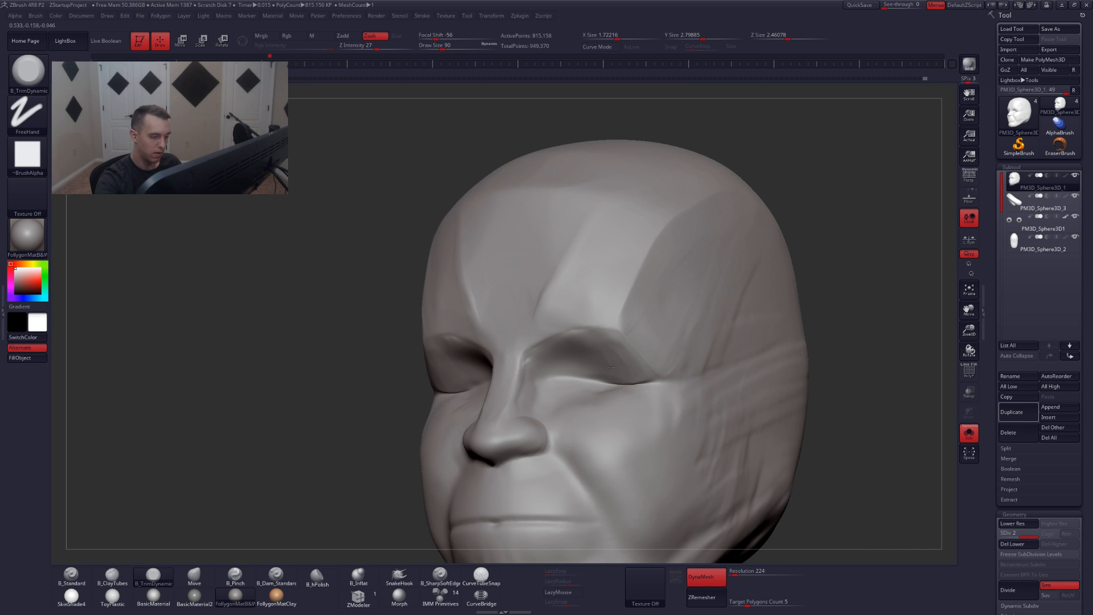
key("alt+s")
right_click_drag(637, 393, 617, 392, "shift")
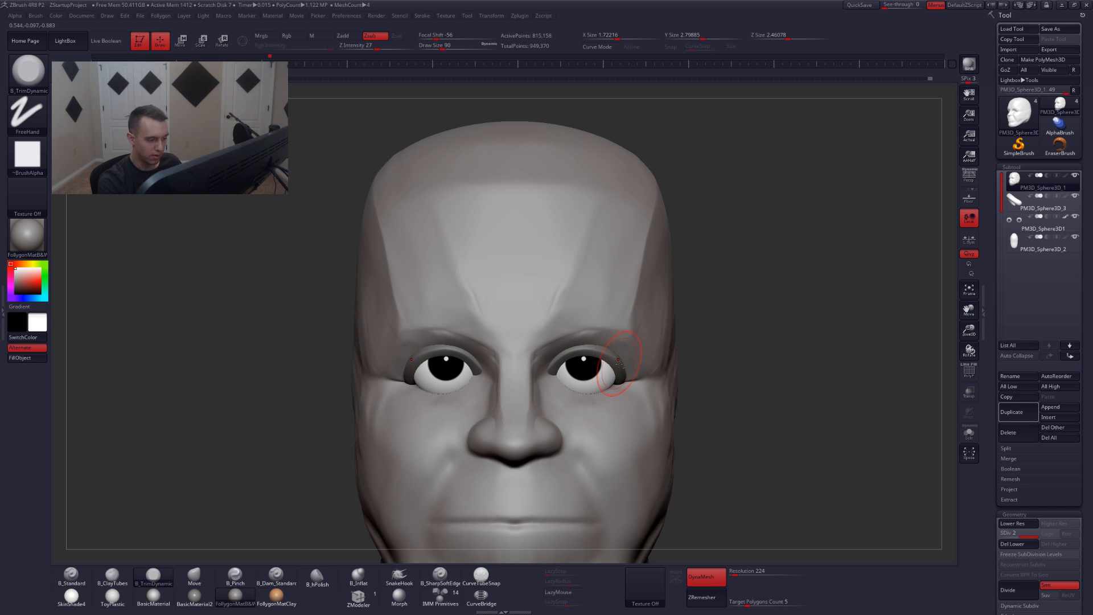
- Switch to the B_Pinch brush at draw size 68 and isolate the head in a three-quarter view
key("b")
key("p")
key("i")
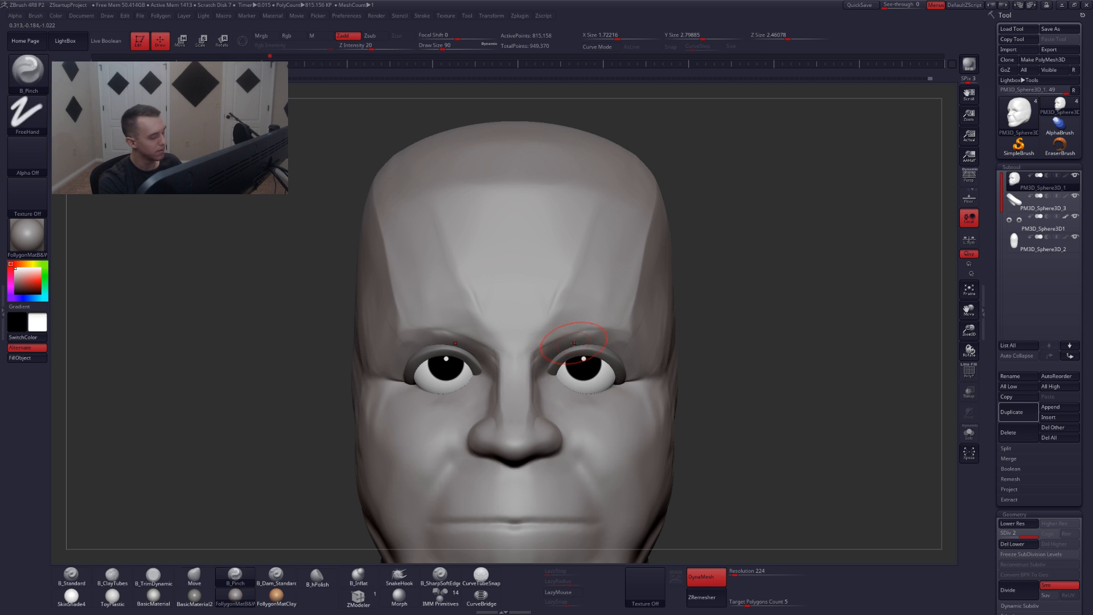
key("space")
left_click(575, 341)
right_click_drag(574, 340, 528, 348)
key("shift+s")
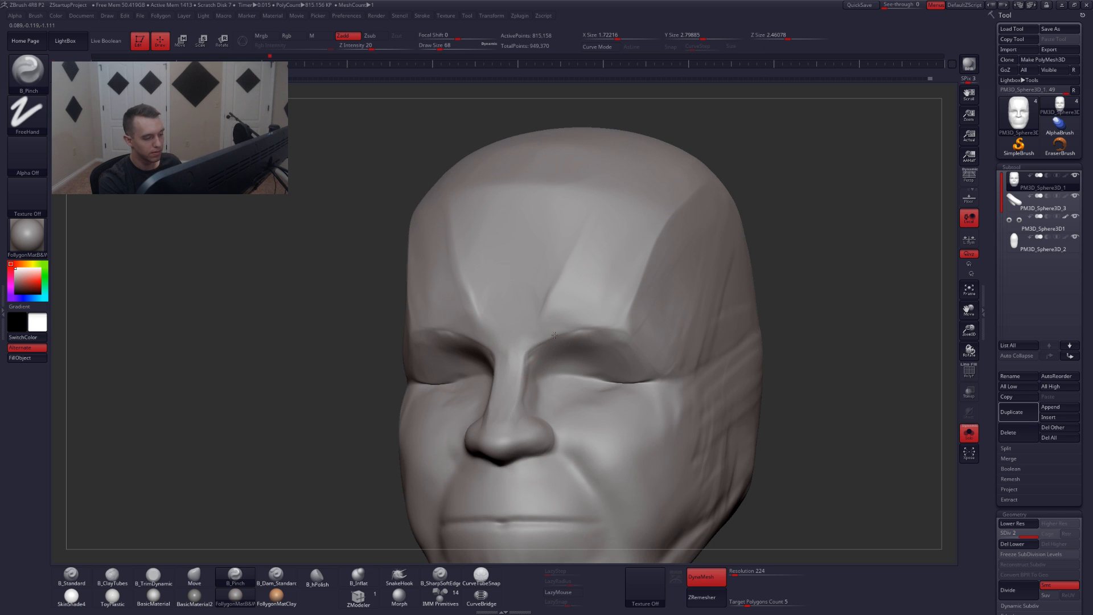
mouse_move(525, 362)
right_mouse_down()
mouse_move(591, 354)
mouse_move(500, 366)
right_mouse_up()
- Build up the eyebrows along the brow ridge with the B_ClayTubes brush at draw size 101, and show all subtools
key("b")
key("c")
key("t")
left_click_drag(618, 329, 539, 374)
right_click_drag(547, 383, 566, 378)
left_click_drag(611, 309, 537, 349)
mouse_move(574, 357)
right_mouse_down("alt")
mouse_move(582, 374)
mouse_move(558, 369)
right_mouse_up("alt")
left_click_drag(607, 332, 538, 372)
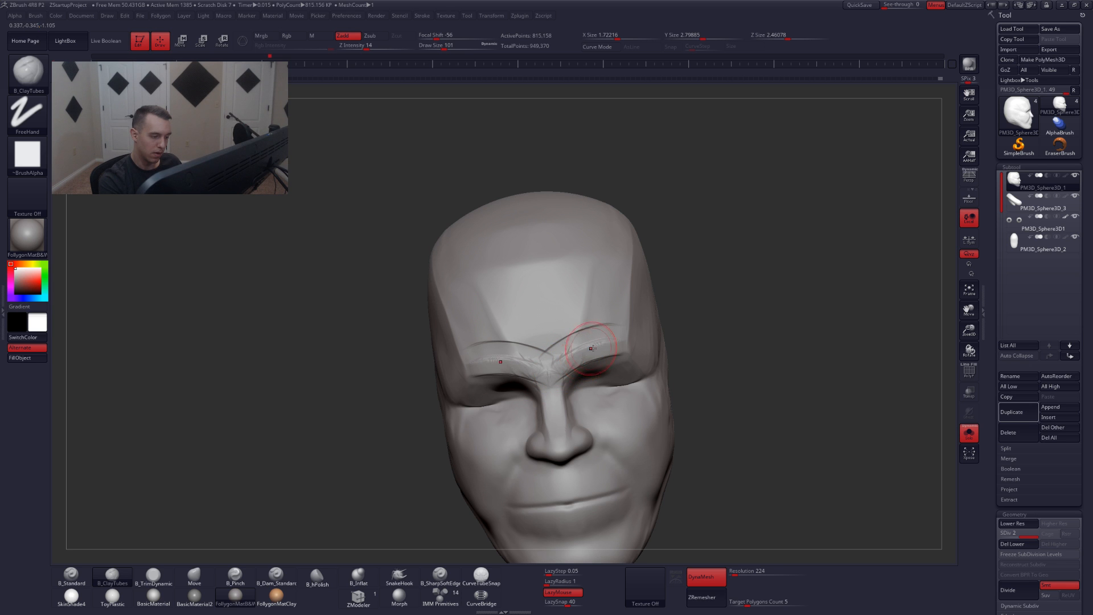
right_click_drag(626, 373, 624, 398, "shift")
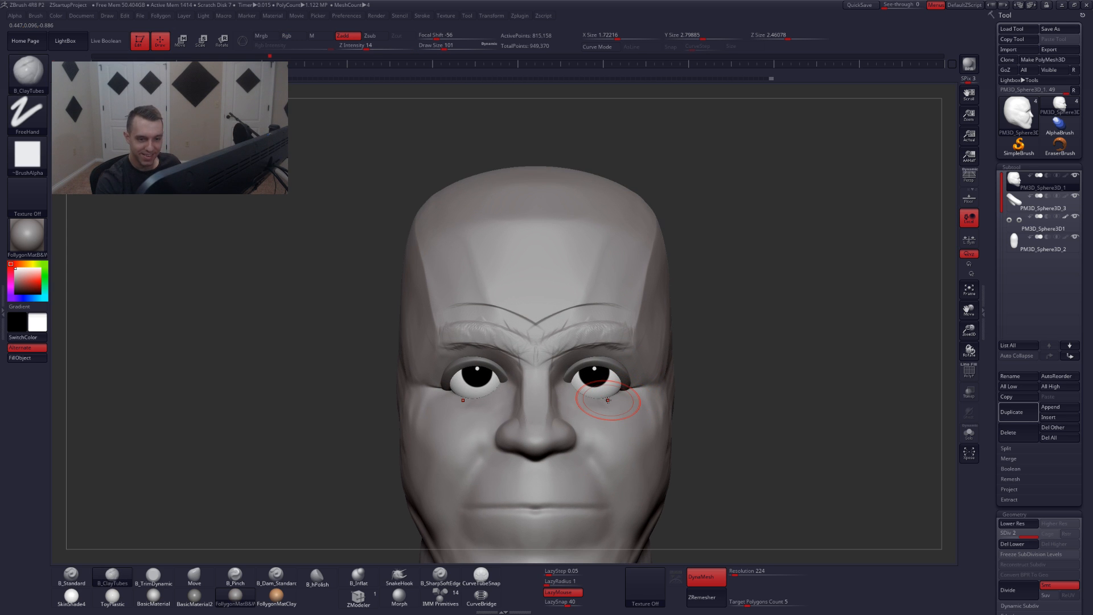
- Duplicate the head subtool, move the copy down the subtool list, and delete its lower subdivision levels
left_click(1017, 396)
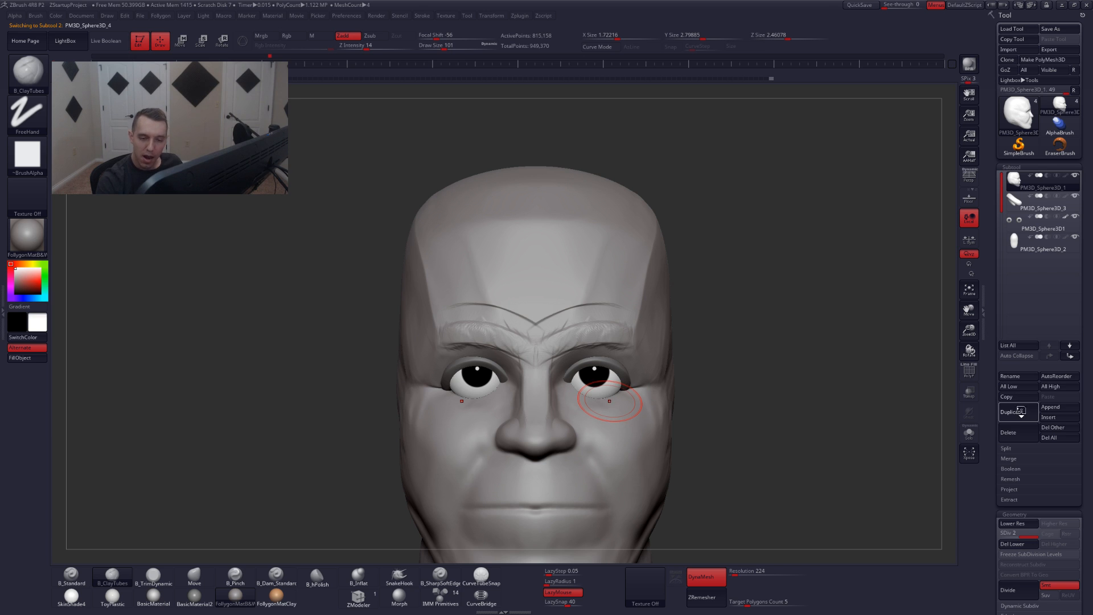
left_click(1049, 397)
left_click(1070, 357)
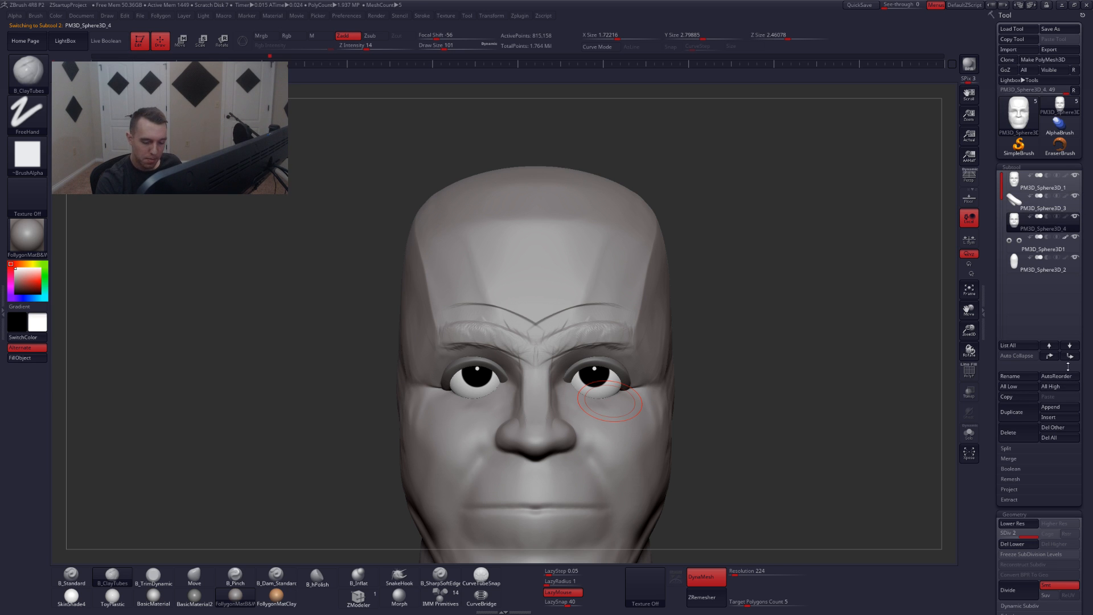
left_click(1012, 523)
- Draw mirrored lower eyelid tubes along the eyeballs' lower edges with the CurveTubeSnap brush at draw size 68
left_click(481, 575)
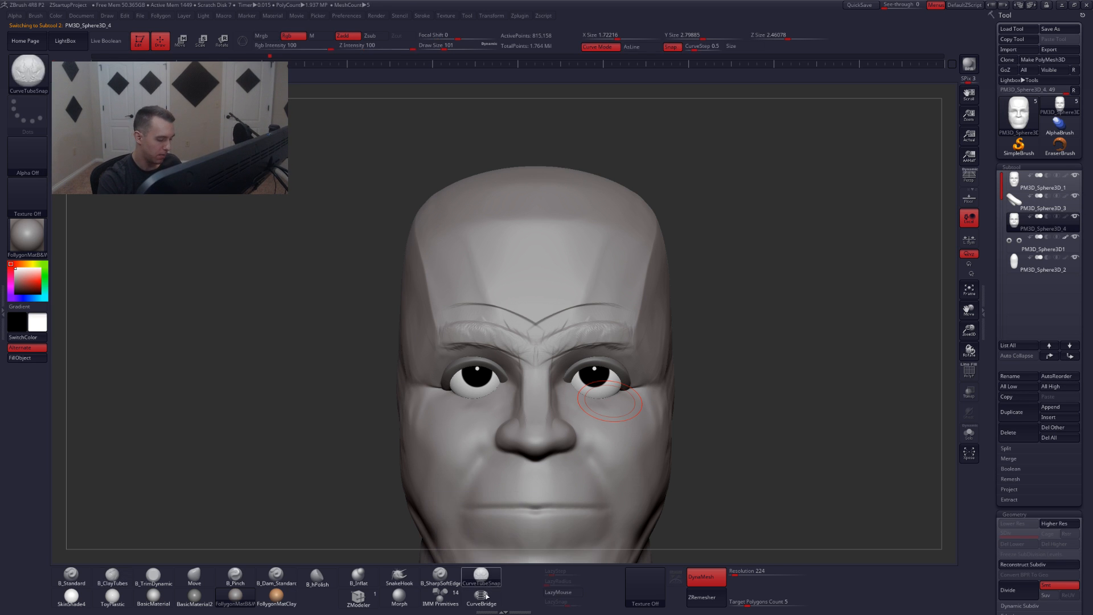
right_click_drag(598, 415, 594, 397, "ctrl")
key("space")
left_click_drag(594, 396, 585, 398)
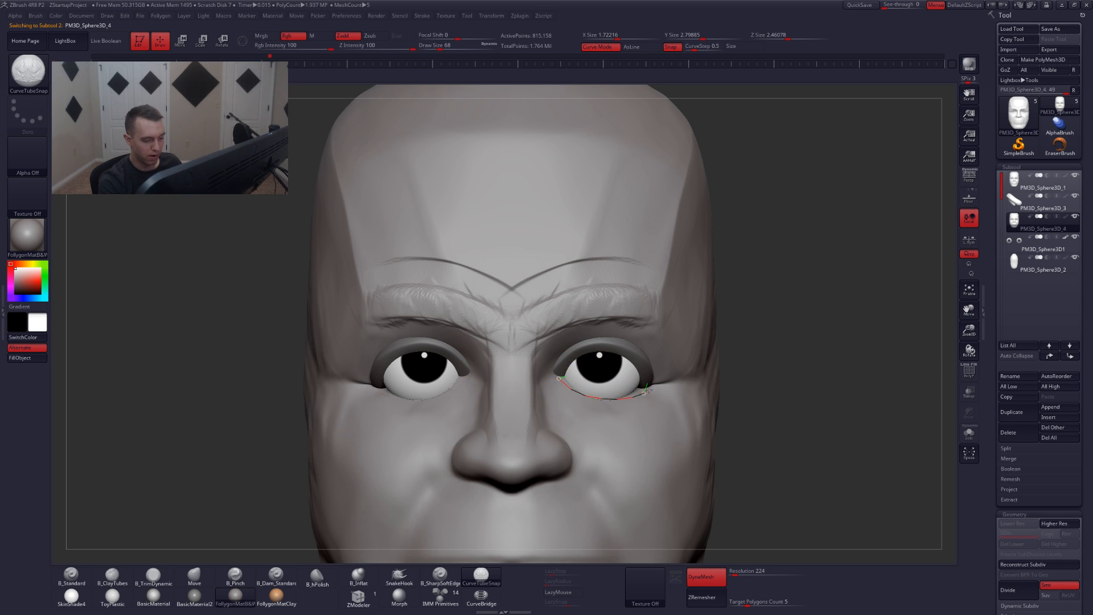
left_click(645, 388)
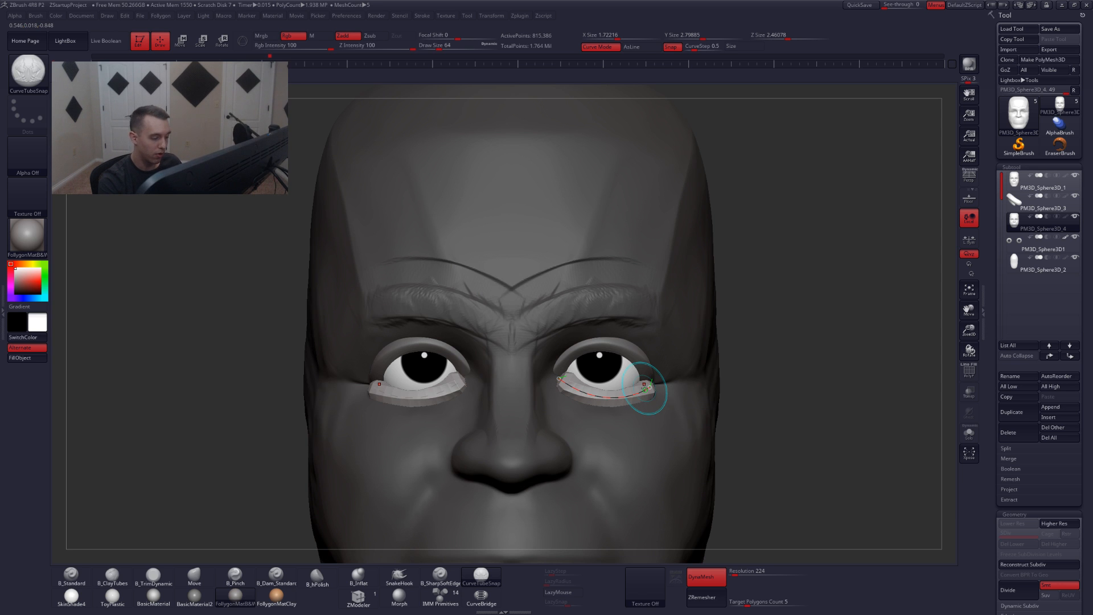
mouse_move(602, 425)
right_mouse_down()
mouse_move(622, 423)
mouse_move(572, 439)
mouse_move(601, 424)
right_mouse_up()
left_click(556, 380)
- Isolate the eyelid tubes by polygroup with the polyframe shown, and delete the hidden head geometry from the copy
key("alt+s")
key("shift+f")
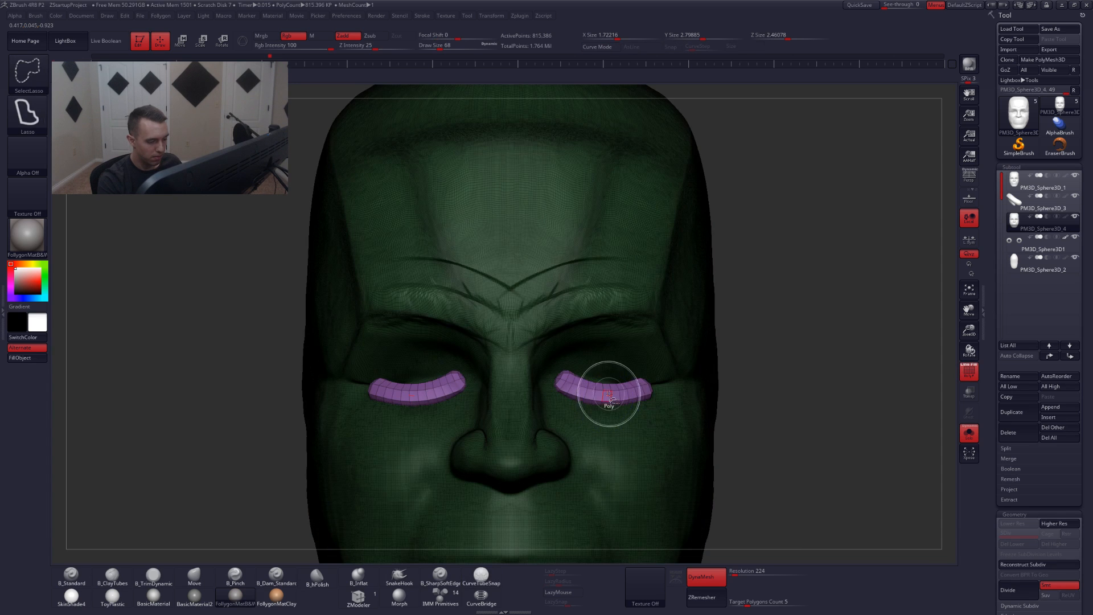
left_click(611, 396, "ctrl+shift")
key("space")
left_click(624, 372)
right_click_drag(712, 327, 690, 314)
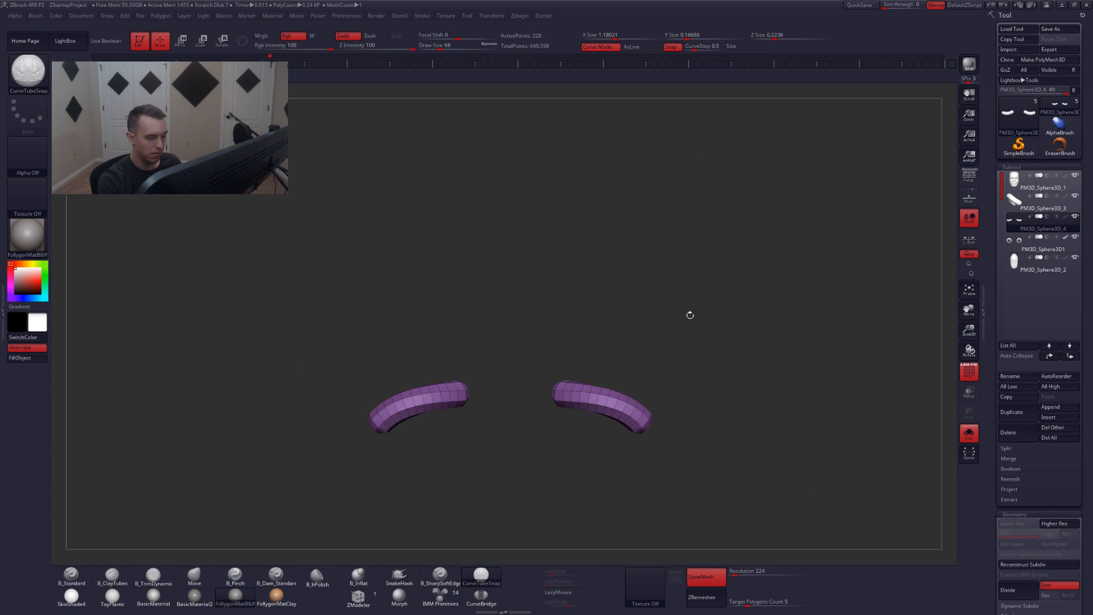
- Shape the lower eyelid tubes around the eyeballs with the Move brush at draw size 163
key("b")
key("m")
key("v")
key("space")
mouse_move(622, 373)
left_mouse_down()
mouse_move(633, 373)
mouse_move(598, 398)
mouse_move(622, 406)
mouse_move(576, 390)
left_mouse_up()
mouse_move(638, 416)
left_mouse_down()
mouse_move(640, 400)
mouse_move(596, 409)
left_mouse_up()
key("alt+s")
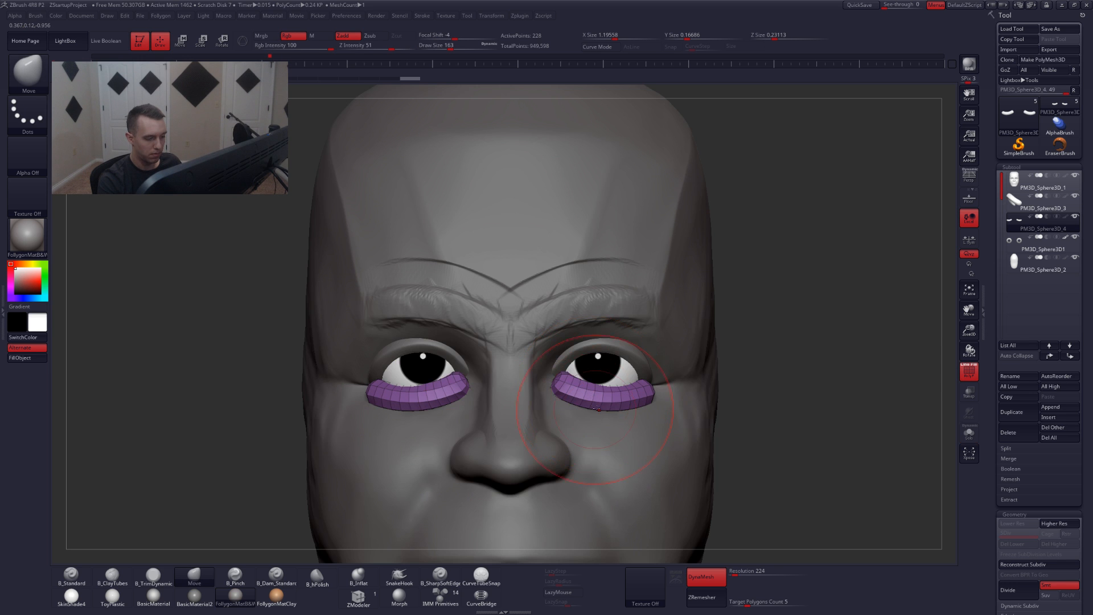
mouse_move(569, 406)
right_mouse_down()
mouse_move(603, 390)
mouse_move(640, 399)
right_mouse_up()
left_click_drag(652, 396, 654, 386)
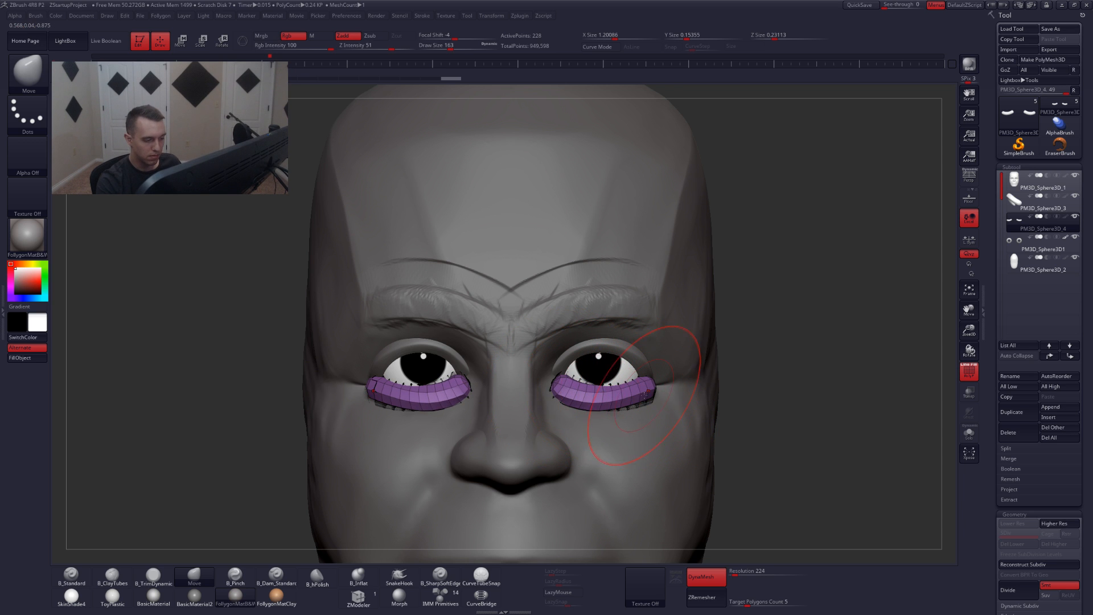
- Select the upper eyelids and reshape their edge over the irises with the Move brush, reducing the draw size to 65
key("space")
left_click(615, 350, "alt")
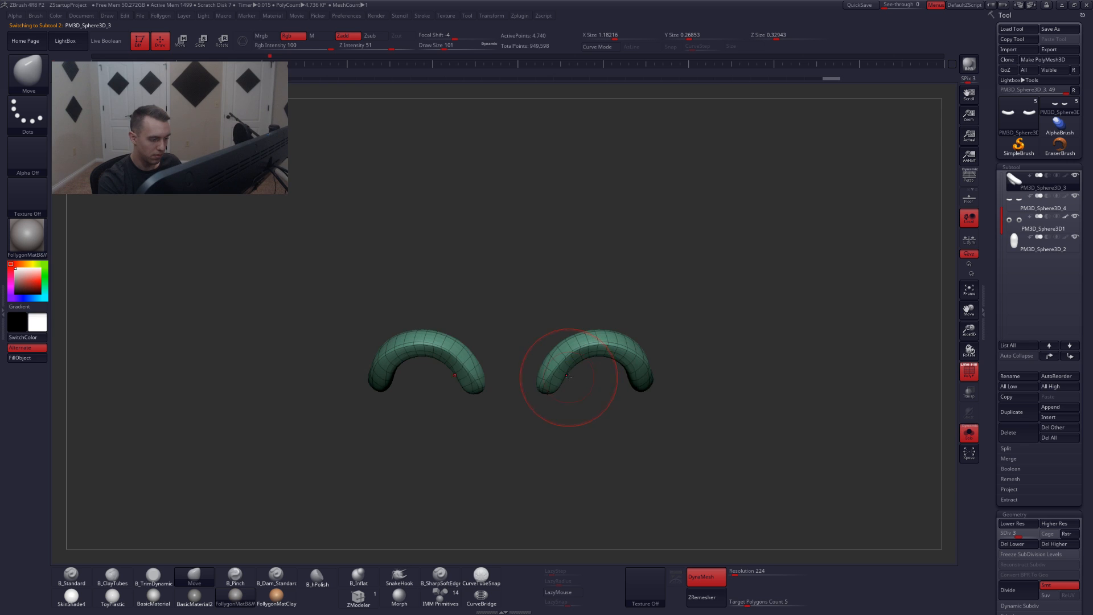
key("space")
key("space")
key("space")
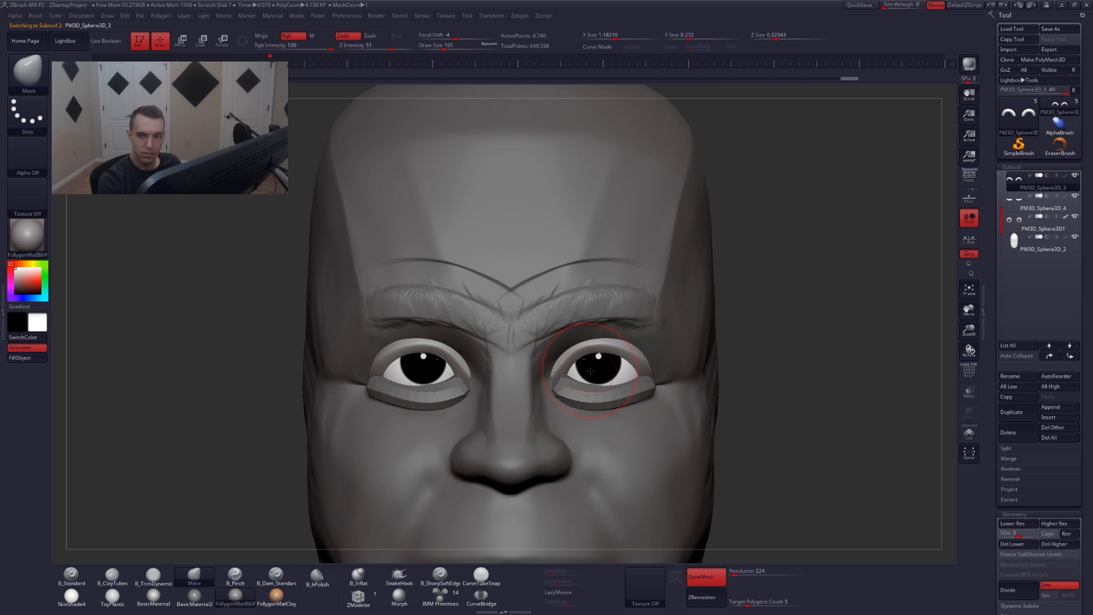
key("space")
left_click_drag(600, 361, 596, 363)
key("space")
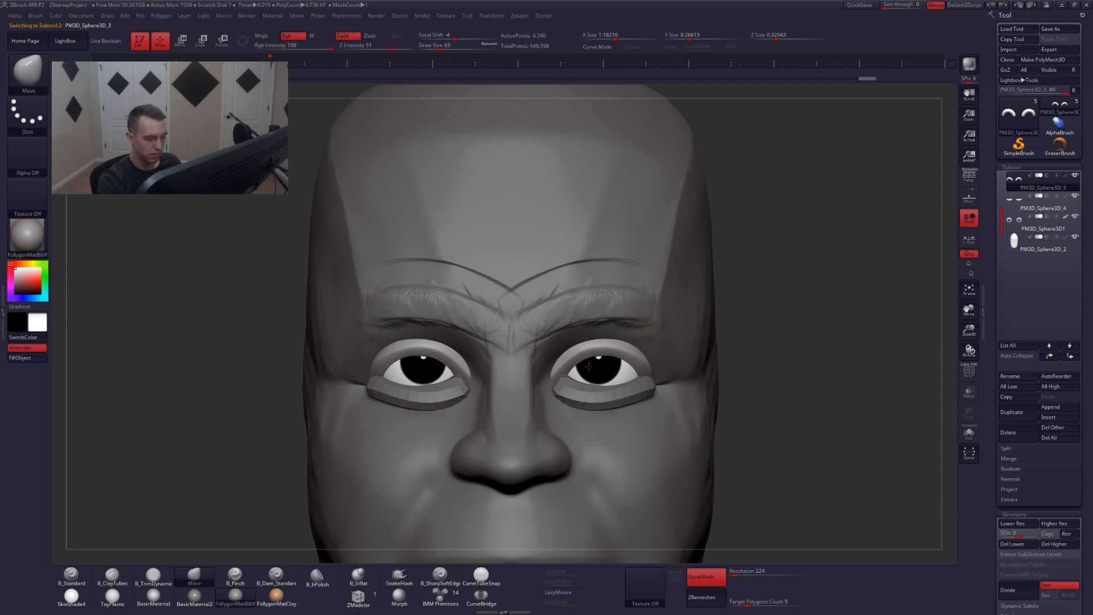
- Isolate the lower eyelids with the polyframe shown, and set up a softened MaskLasso mask around their inner ends
left_click(608, 393, "alt")
mouse_move(569, 401)
right_mouse_down()
mouse_move(621, 405)
mouse_move(563, 393)
mouse_move(567, 463)
right_mouse_up()
key("alt+s")
key("shift+f")
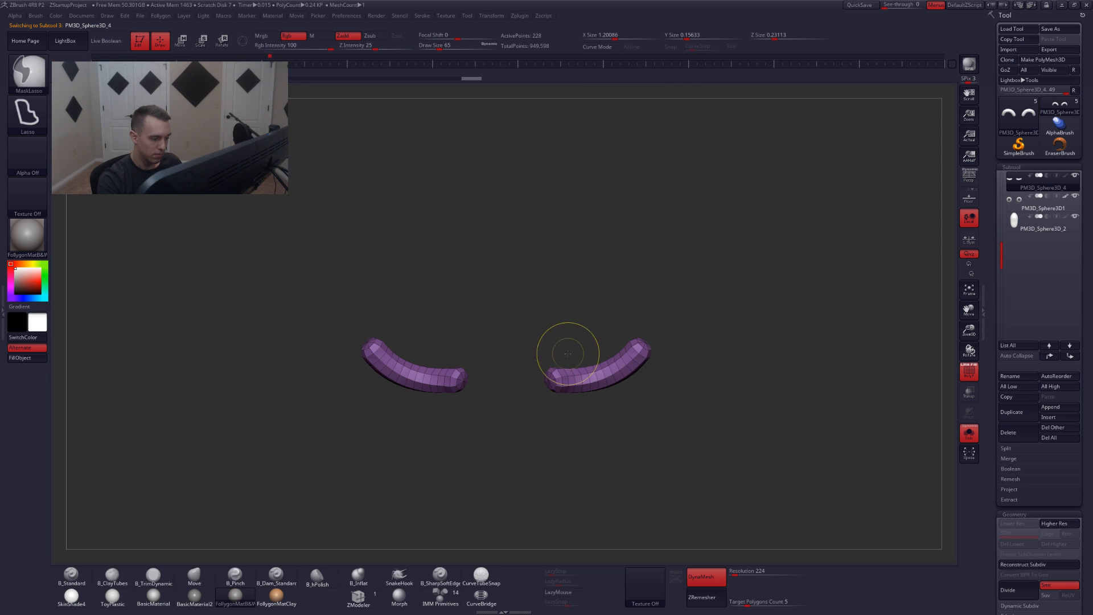
left_click(572, 385, "ctrl")
mouse_move(529, 402)
left_mouse_down("ctrl")
mouse_move(574, 326)
mouse_move(583, 329)
left_mouse_up("ctrl")
left_click(579, 404, "ctrl")
left_click(581, 383, "ctrl")
- Nudge the inner ends of the lower eyelids with the Move brush, clear the mask, and show all subtools
key("r")
key("q")
left_click_drag(557, 370, 556, 354)
mouse_move(560, 354)
right_mouse_down()
mouse_move(568, 338)
mouse_move(642, 353)
right_mouse_up()
left_click_drag(672, 380, 695, 400, "ctrl")
key("alt+s")
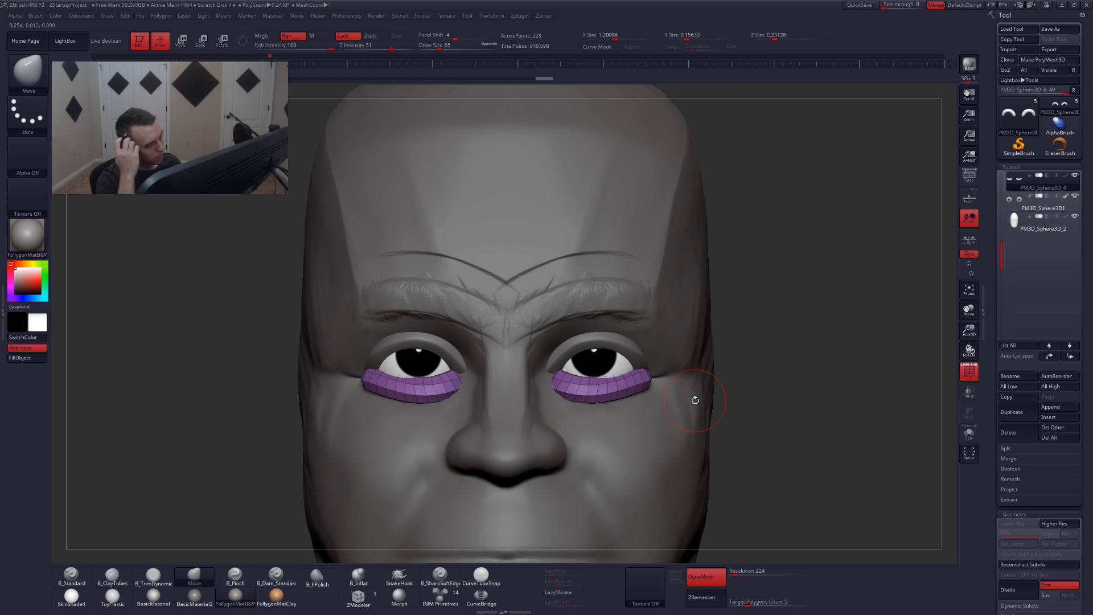
- Fit the lower eyelids' outer corners and undersides against the eyeballs and cheeks with the Move brush from the side
right_click_drag(695, 400, 645, 380)
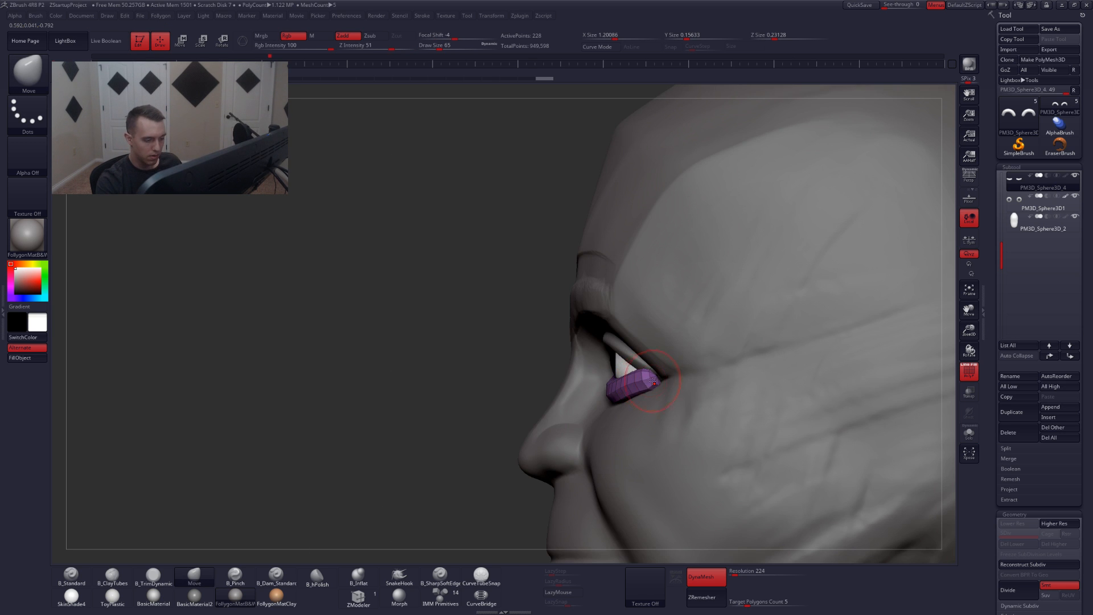
mouse_move(653, 380)
left_mouse_down()
mouse_move(676, 382)
mouse_move(643, 385)
left_mouse_up()
key("space")
right_click_drag(643, 385, 670, 387)
left_click_drag(635, 393, 636, 387)
key("space")
right_click_drag(637, 387, 676, 390)
key("space")
left_click_drag(606, 394, 609, 380)
- Hide the polyframe, subdivide the lower eyelids three times, and adjust their inner corners with the Move brush at draw size 101
key("shift+f")
key("ctrl+d")
key("ctrl+d")
key("ctrl+d")
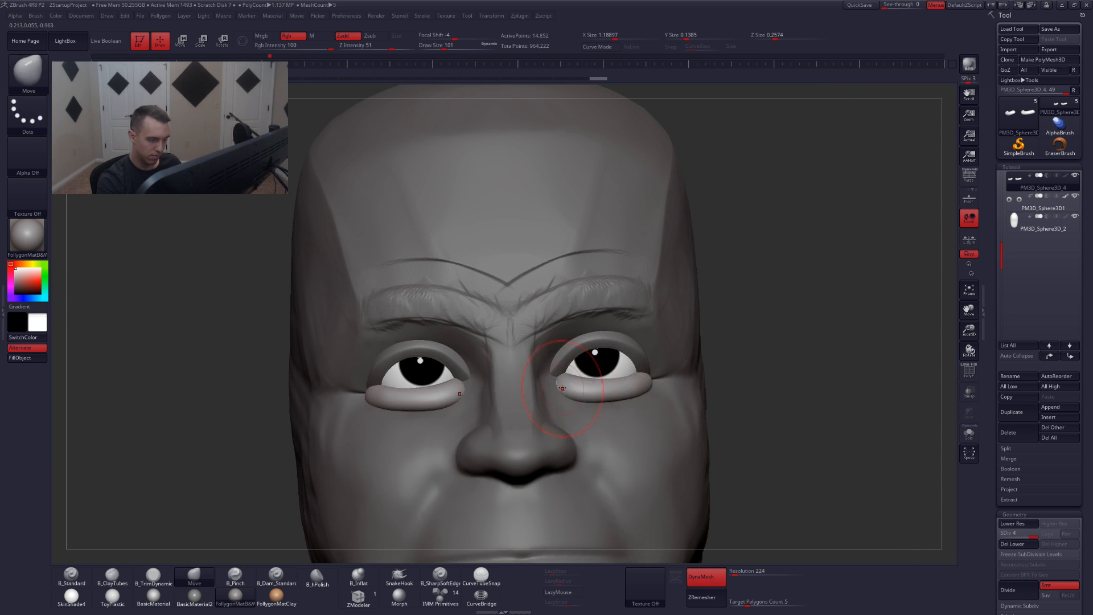
right_click_drag(616, 400, 567, 403)
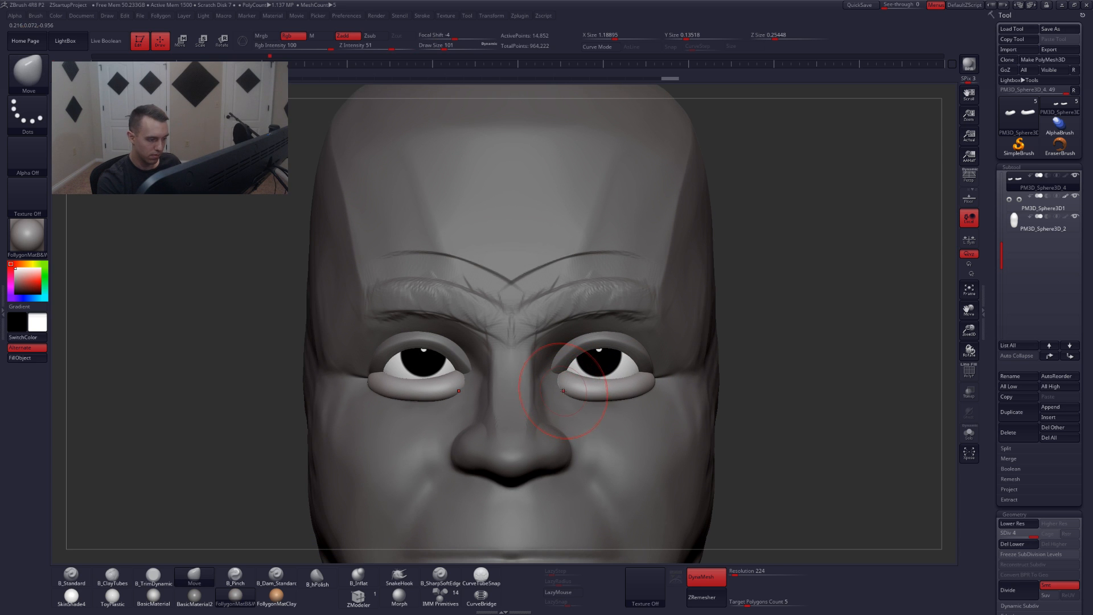
left_click_drag(563, 391, 556, 386)
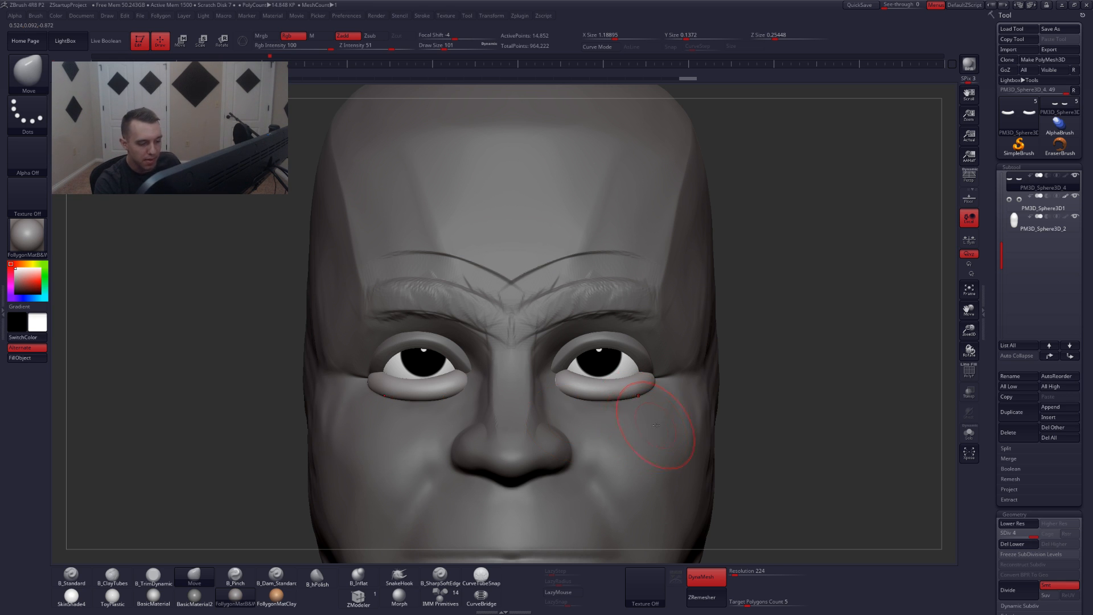
- Reshape the lower eyelids' undersides and outer corners with the Move brush at draw sizes 132 and 83
right_click_drag(656, 425, 704, 429, "alt")
key("space")
left_click_drag(688, 403, 698, 394)
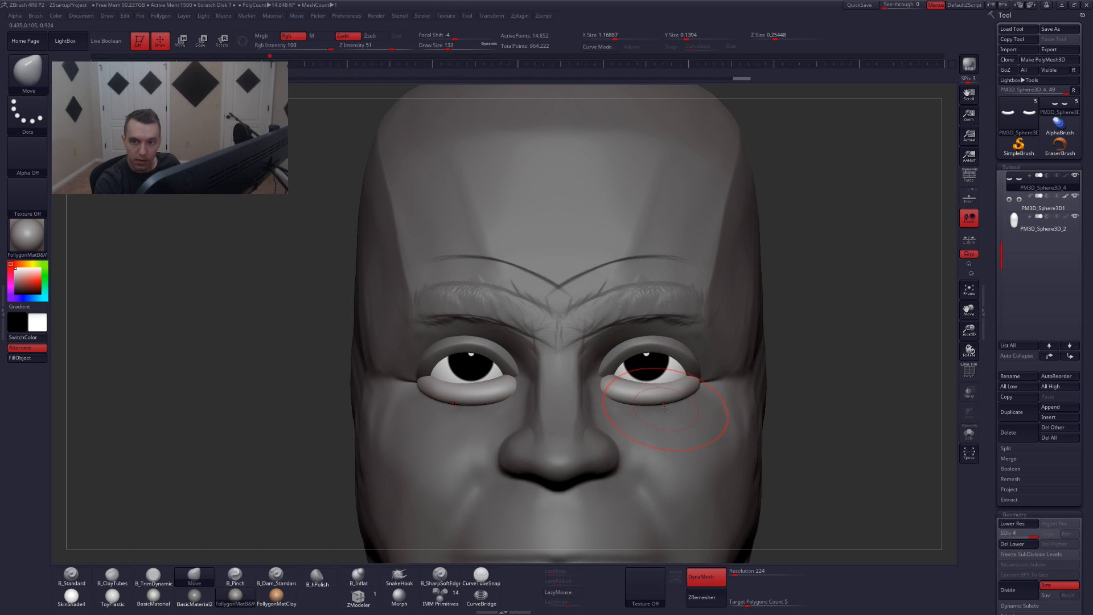
key("space")
left_click_drag(666, 405, 661, 401)
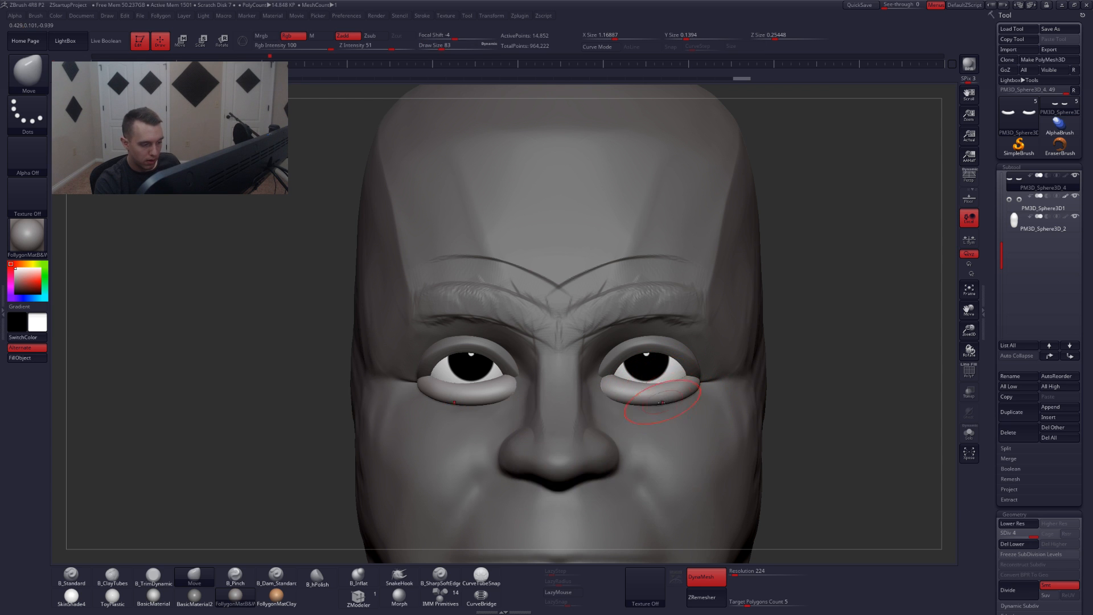
- Isolate the lower eyelids, flatten their surfaces with the B_TrimDynamic brush, and show all subtools again
key("3")
key("alt+s")
mouse_move(627, 401)
right_mouse_down("ctrl")
mouse_move(635, 412)
mouse_move(578, 390)
mouse_move(728, 356)
mouse_move(715, 362)
right_mouse_up("ctrl")
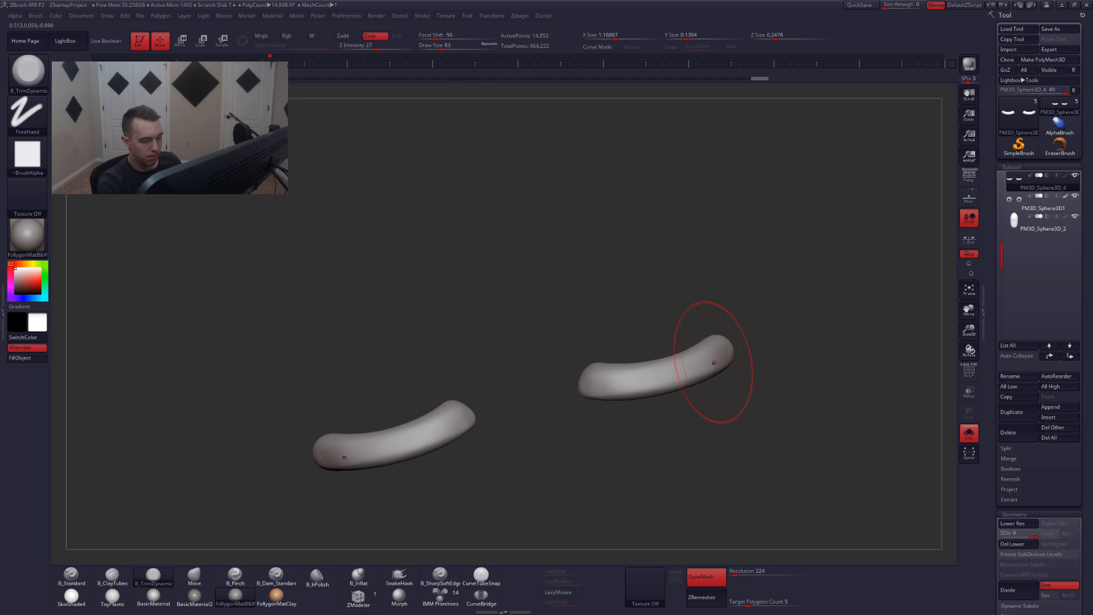
right_click_drag(613, 385, 766, 354)
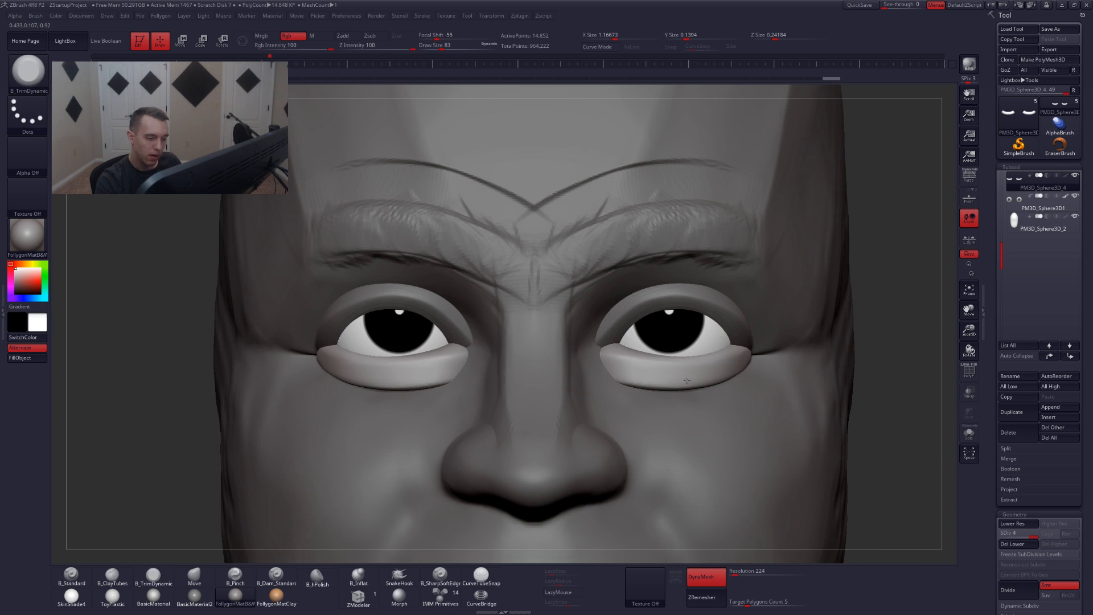
- Taper the inner ends of the isolated lower eyelids with the Move brush and smooth their surfaces
mouse_move(591, 359)
left_mouse_down("ctrl")
mouse_move(605, 455)
mouse_move(599, 447)
left_mouse_up("ctrl")
left_click(653, 378, "ctrl")
key("alt+s")
left_click(614, 387, "ctrl")
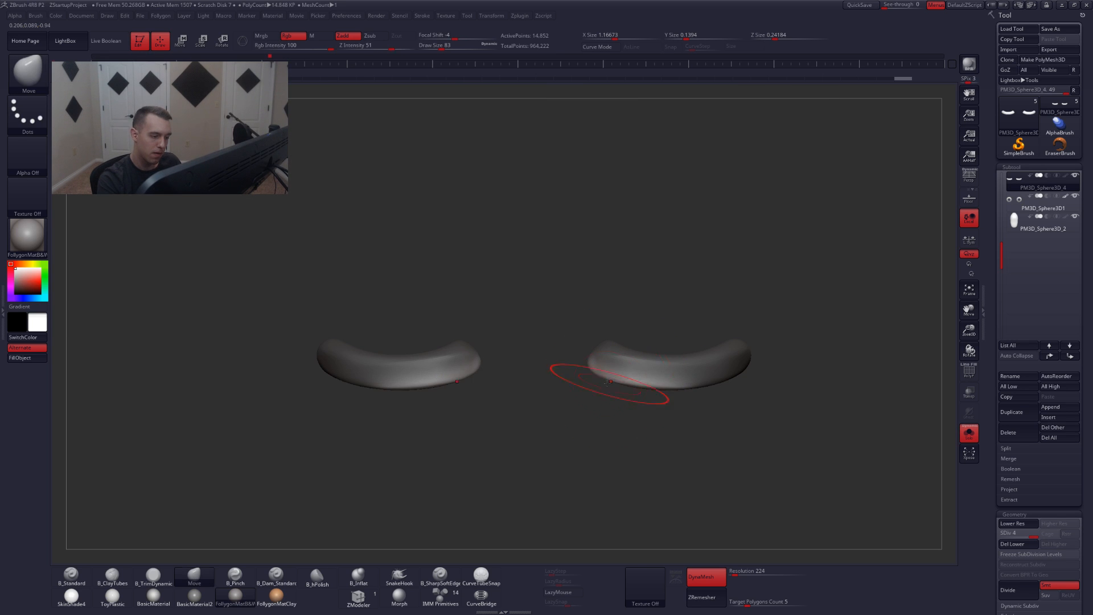
mouse_move(609, 384)
left_mouse_down()
mouse_move(603, 374)
mouse_move(668, 395)
left_mouse_up()
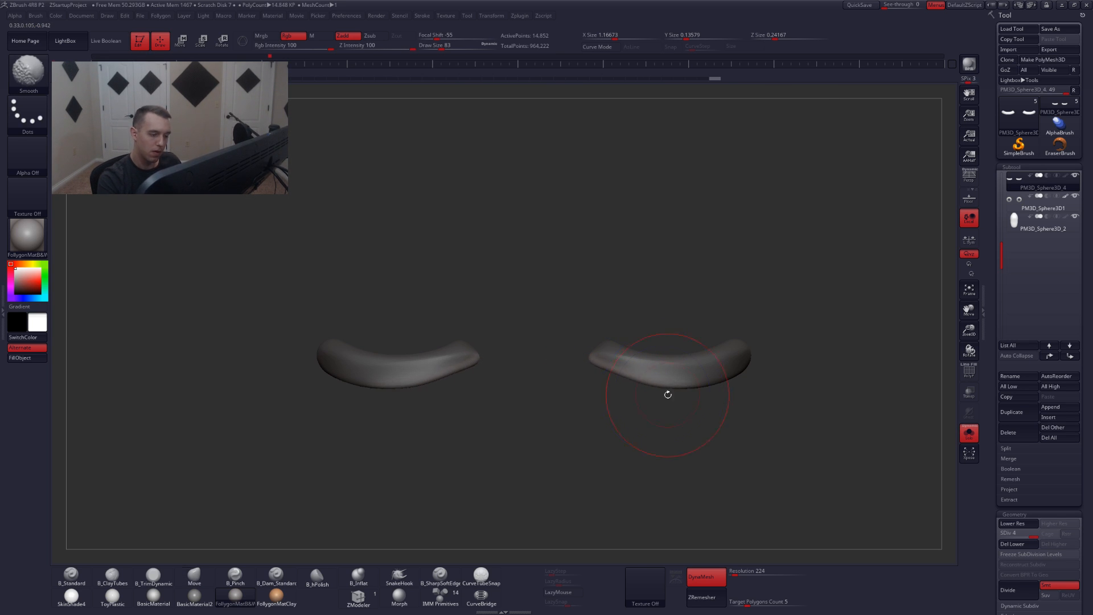
key("alt+s")
left_click_drag(894, 354, 908, 373, "ctrl")
left_click_drag(618, 367, 697, 378, "shift")
mouse_move(702, 392)
right_mouse_down("ctrl")
mouse_move(704, 356)
mouse_move(691, 385)
right_mouse_up("ctrl")
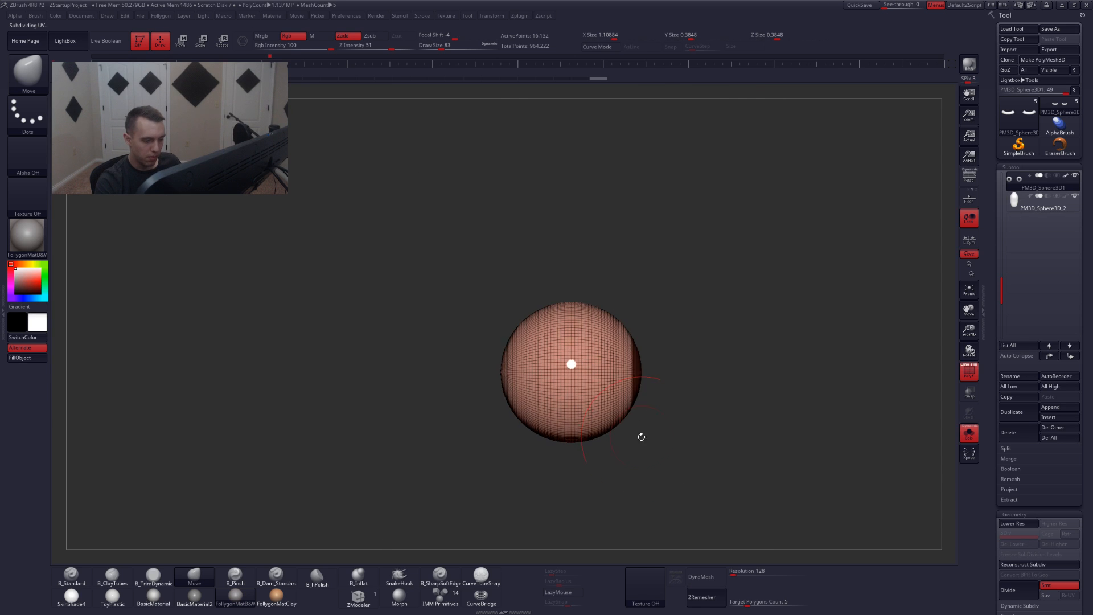
- Set the isolated eyeballs to their lowest subdivision level and hide the polyframe
mouse_move(575, 263)
left_mouse_down("ctrl")
mouse_move(630, 494)
mouse_move(643, 487)
left_mouse_up("ctrl")
key("ctrl+z")
key("ctrl+space")
left_click(695, 568)
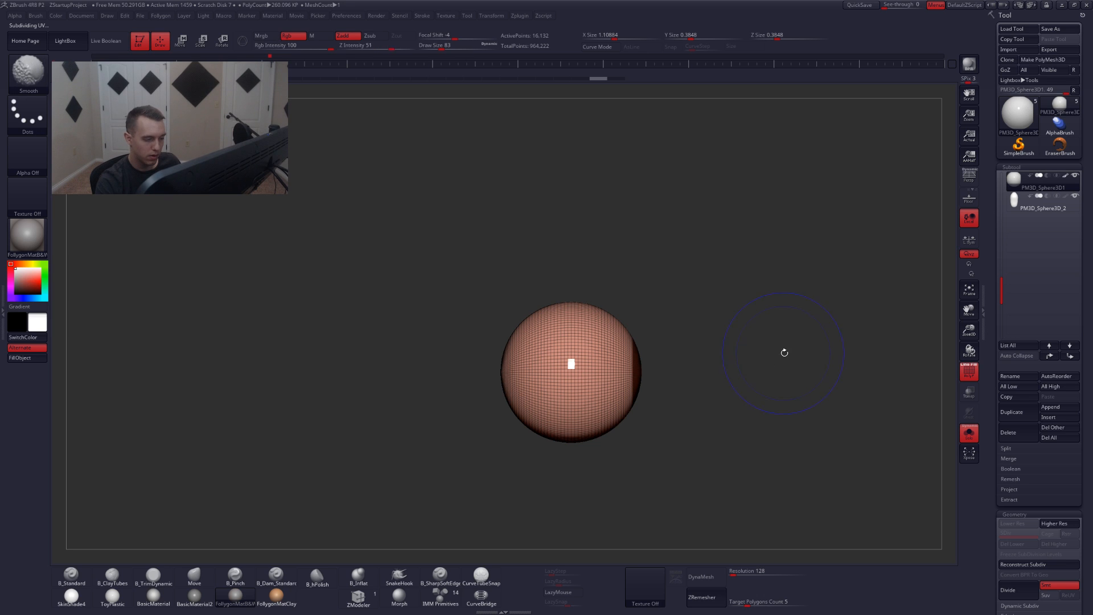
key("shift+f")
left_click_drag(594, 279, 635, 516, "ctrl")
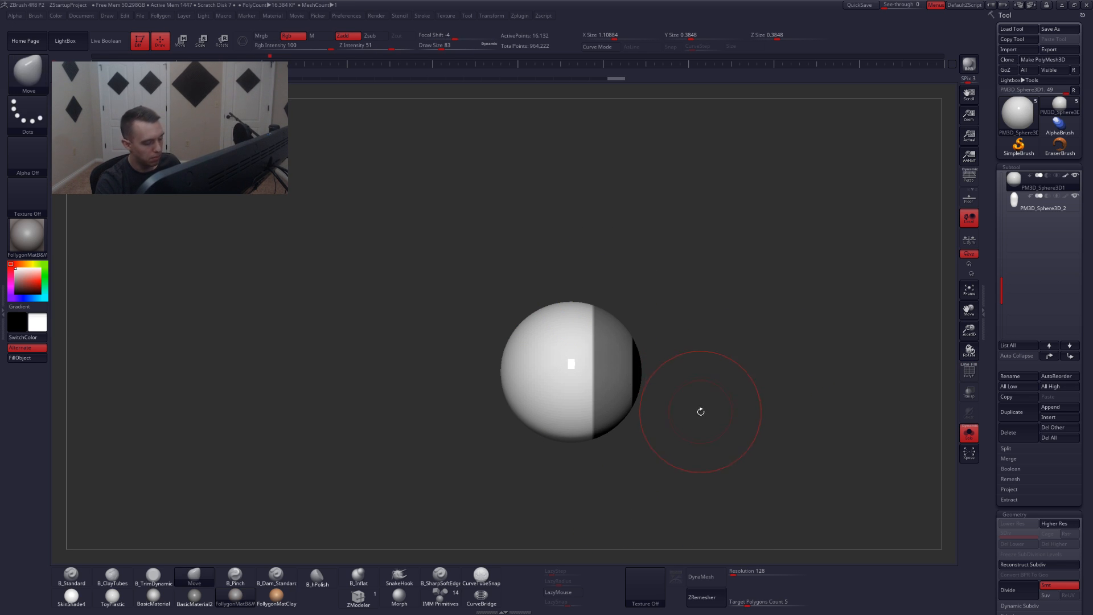
left_click_drag(705, 411, 686, 428, "ctrl")
left_click_drag(596, 285, 637, 513, "ctrl")
mouse_move(660, 464)
left_mouse_down()
mouse_move(630, 465)
mouse_move(666, 444)
left_mouse_up()
left_click_drag(667, 301, 638, 439, "ctrl")
left_click_drag(750, 419, 686, 433)
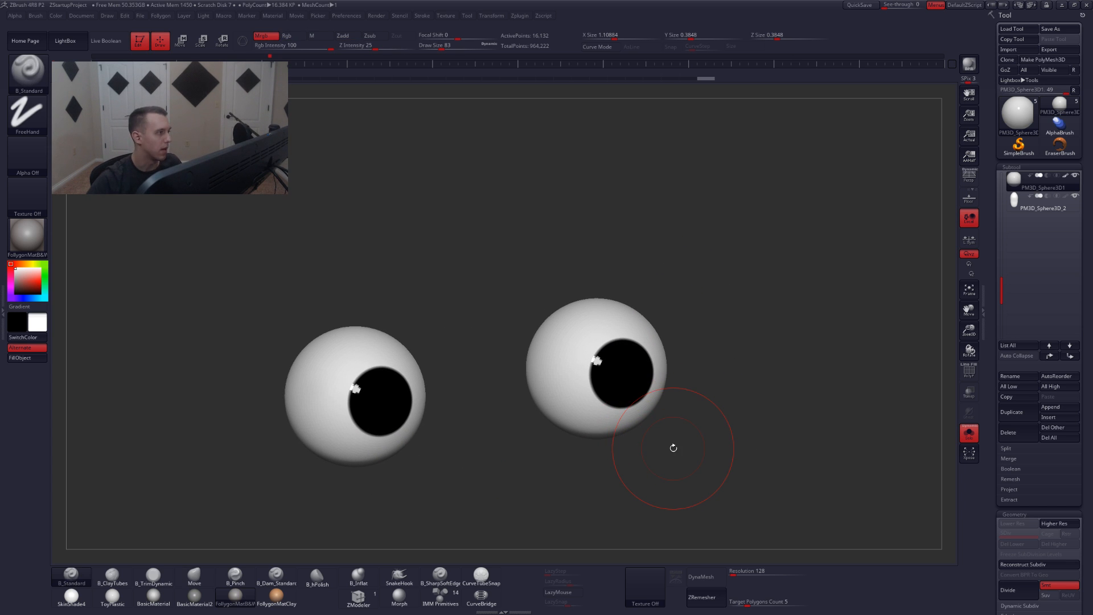
left_click_drag(294, 301, 314, 313, "shift")
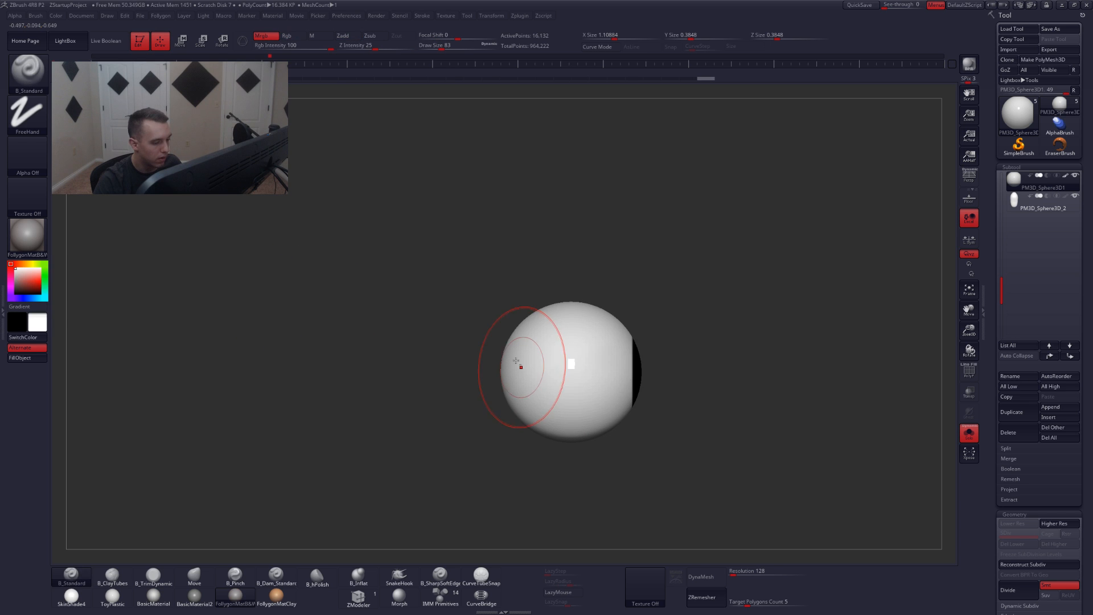
key("f")
left_click_drag(446, 193, 541, 365, "ctrl")
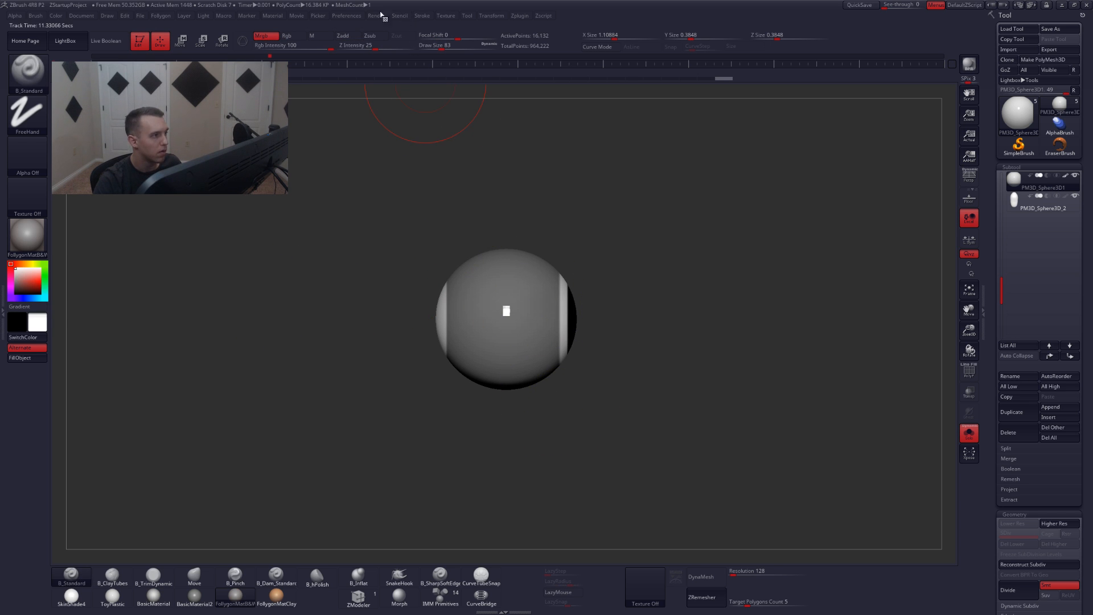
left_click(356, 15)
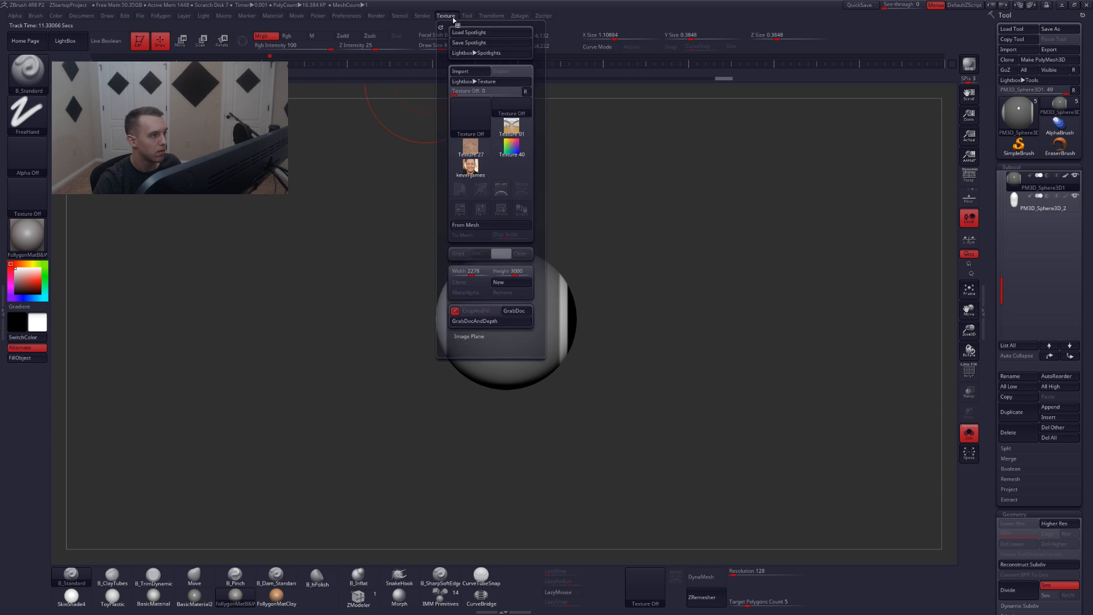
mouse_move(488, 19)
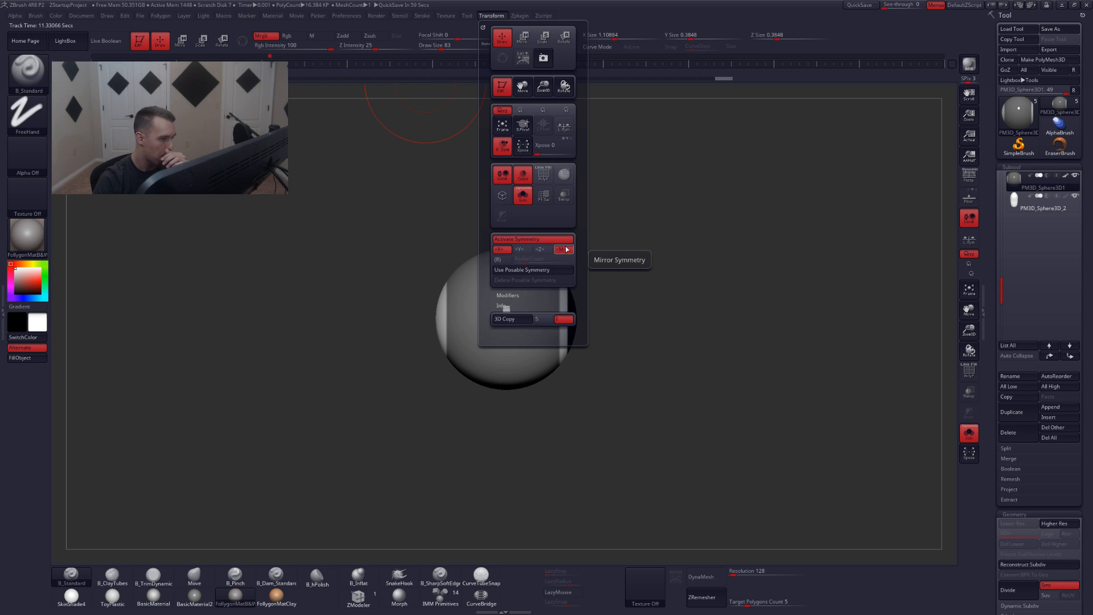
mouse_move(603, 339)
left_mouse_down()
mouse_move(547, 350)
mouse_move(564, 288)
mouse_move(627, 308)
mouse_move(605, 274)
mouse_move(493, 241)
left_mouse_up()
right_click(606, 274)
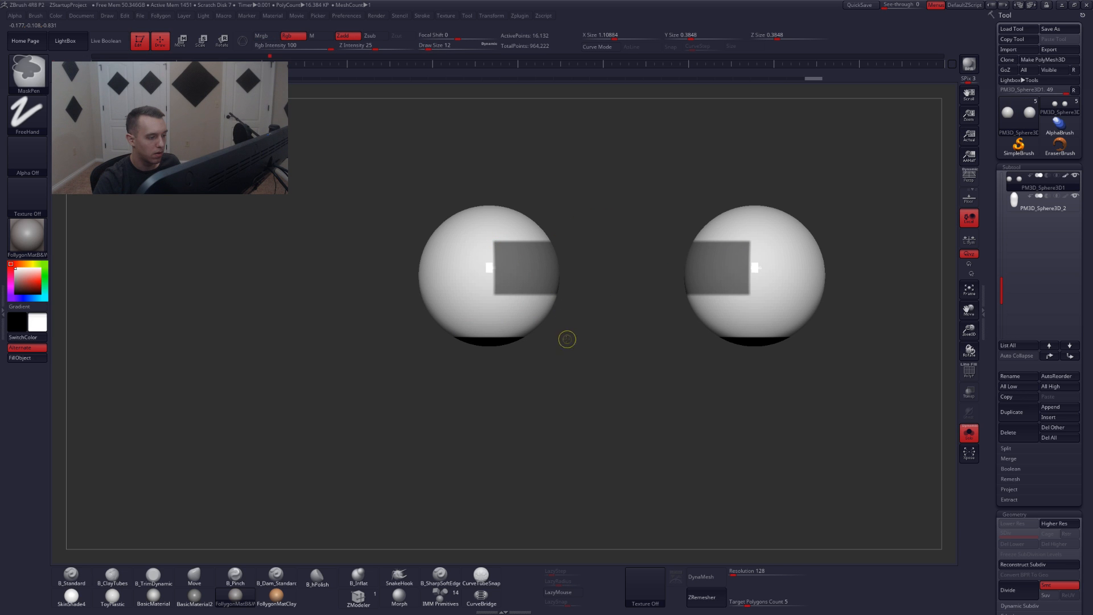
mouse_move(567, 339)
left_mouse_down("ctrl")
mouse_move(356, 193)
mouse_move(465, 241)
mouse_move(477, 229)
left_mouse_up("ctrl")
left_click(456, 231, "ctrl")
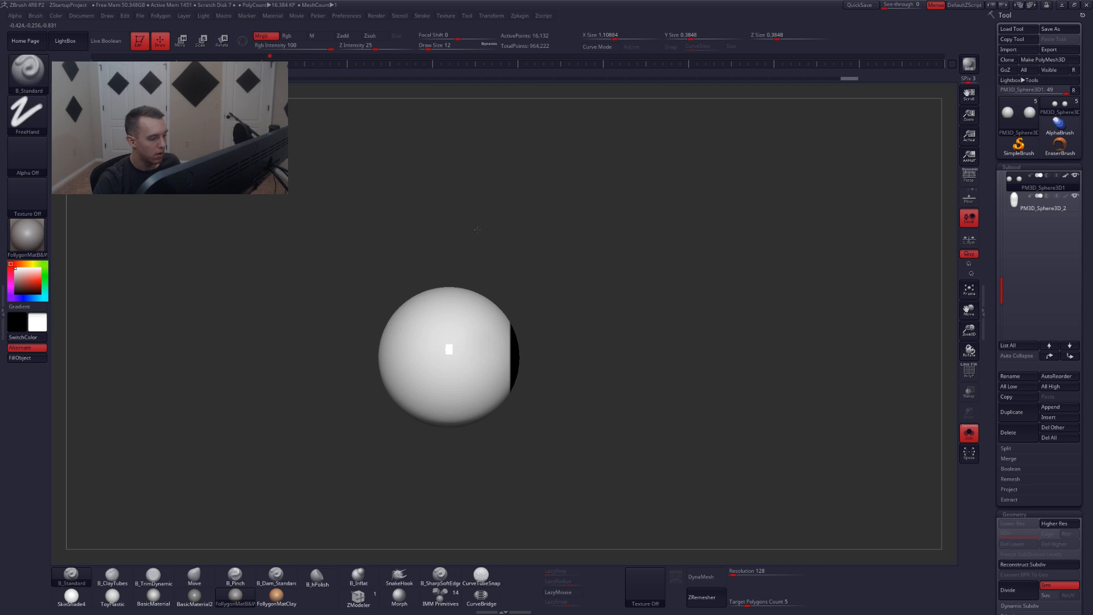
- Switch painting to Rgb only and fill the eyeballs with white around the black pupils, using masks, to shrink the pupils
left_click(289, 37)
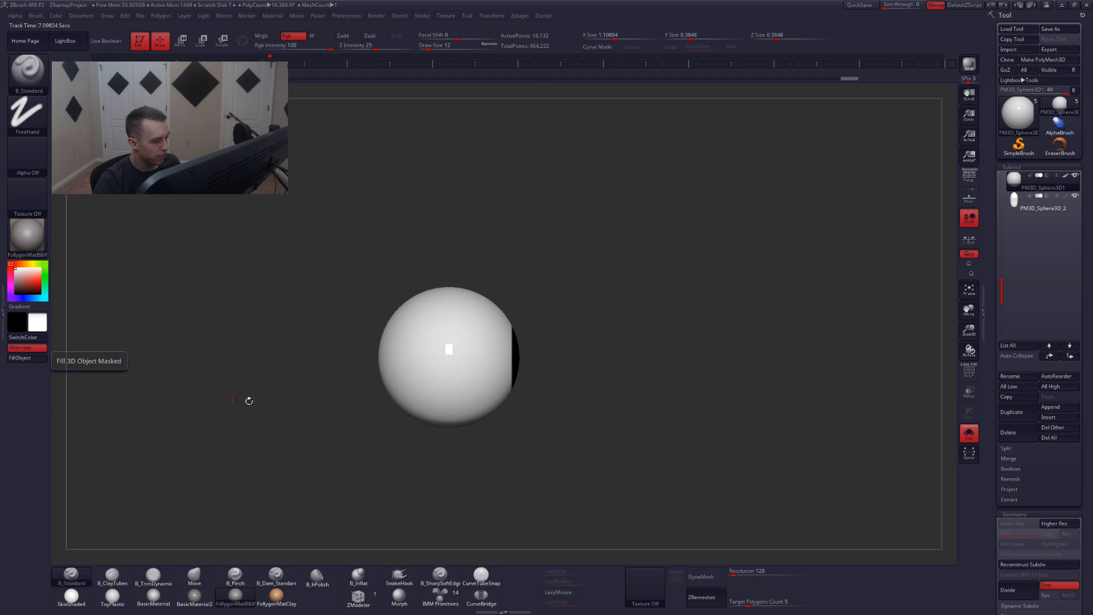
left_click_drag(248, 399, 227, 396, "shift")
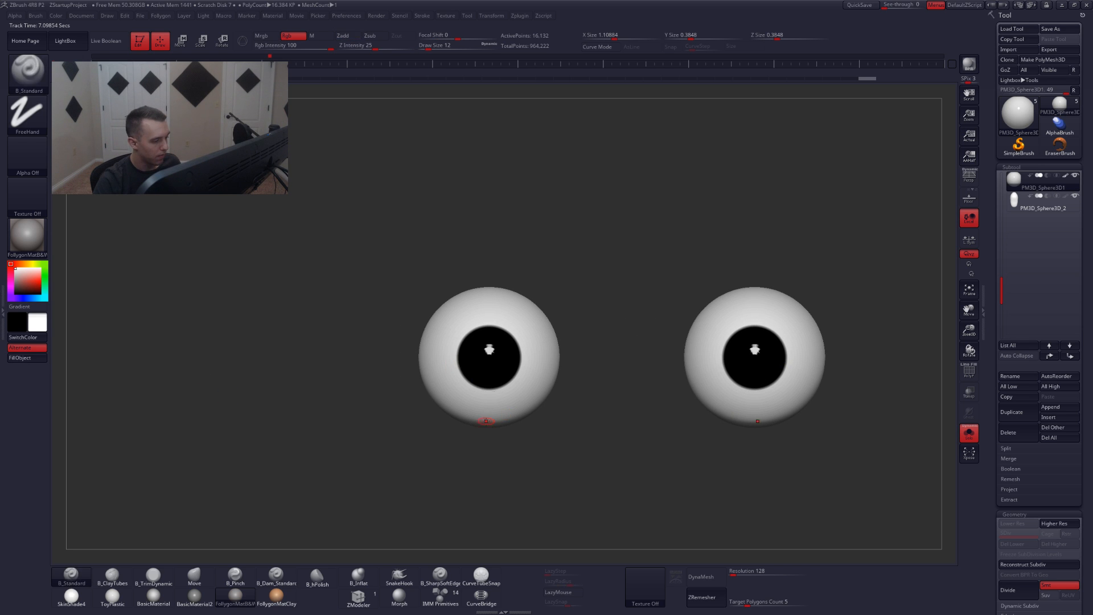
left_click_drag(501, 434, 530, 427, "shift")
left_click(44, 362)
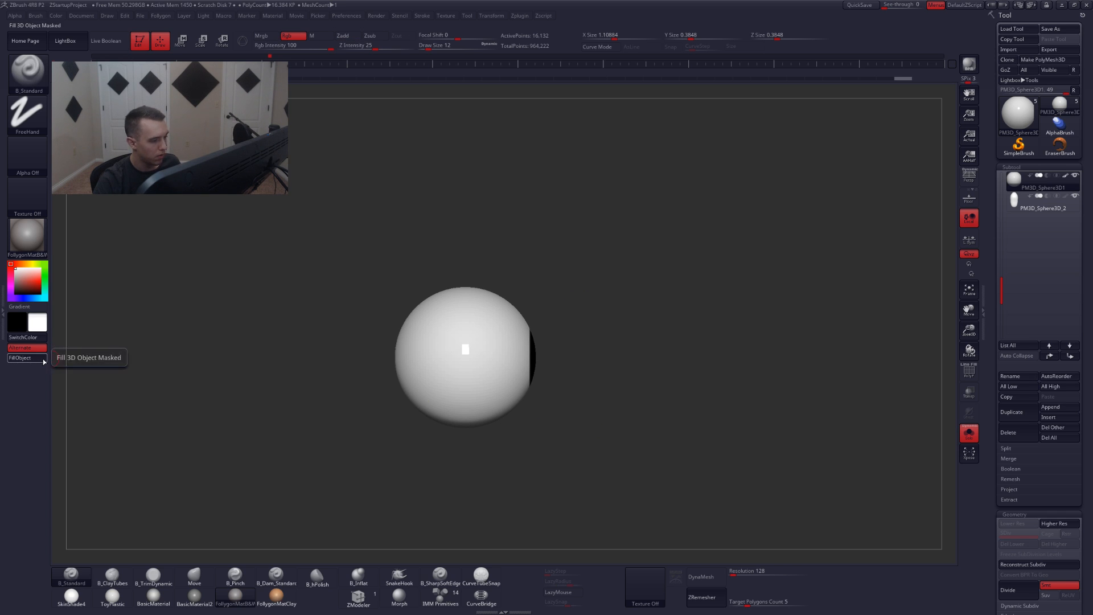
left_click_drag(317, 376, 328, 395, "ctrl")
left_click_drag(378, 222, 495, 506, "ctrl")
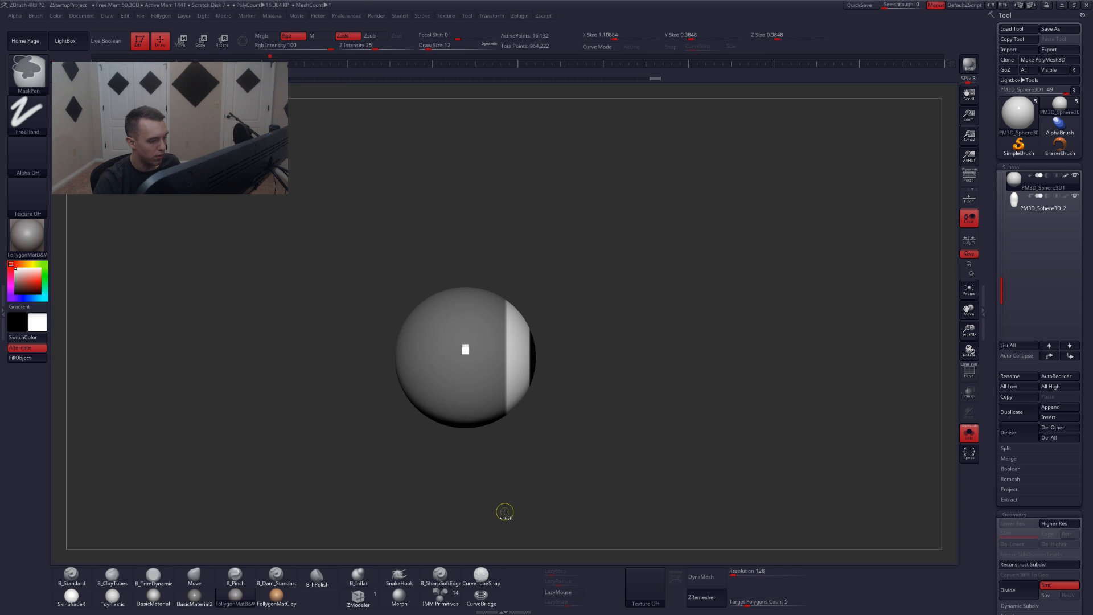
left_click_drag(427, 230, 579, 476, "ctrl")
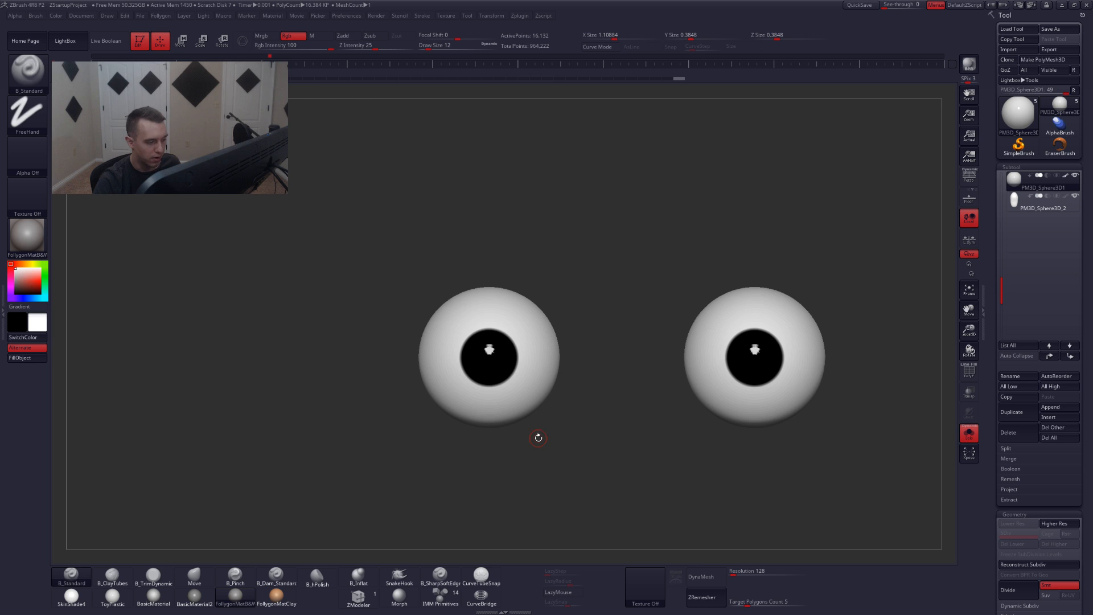
- Show all subtools and shift the eyeballs slightly downward between the eyelids with the Transpose Move line
right_click_drag(538, 438, 478, 394, "alt")
key("shift+s")
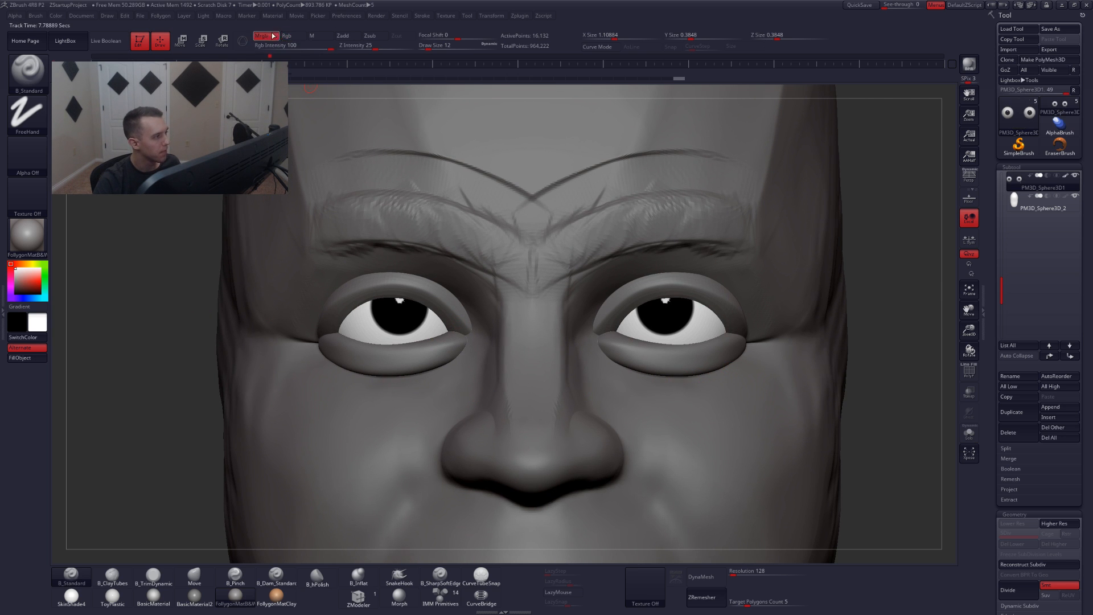
left_click(343, 35)
left_click(290, 35)
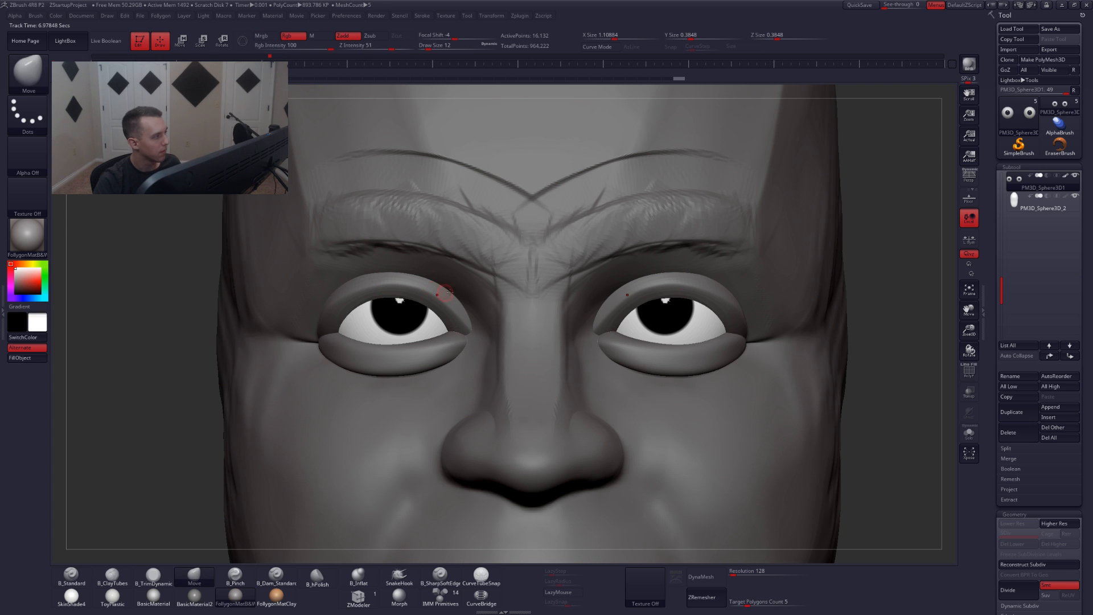
key("w")
left_click_drag(671, 315, 666, 393)
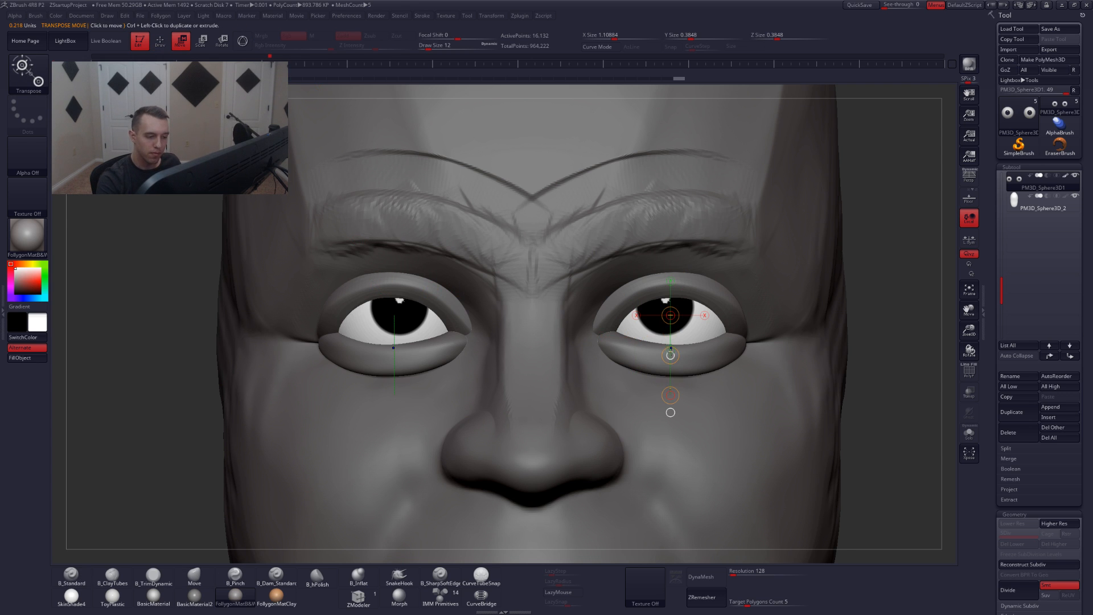
left_click_drag(670, 355, 672, 366)
key("q")
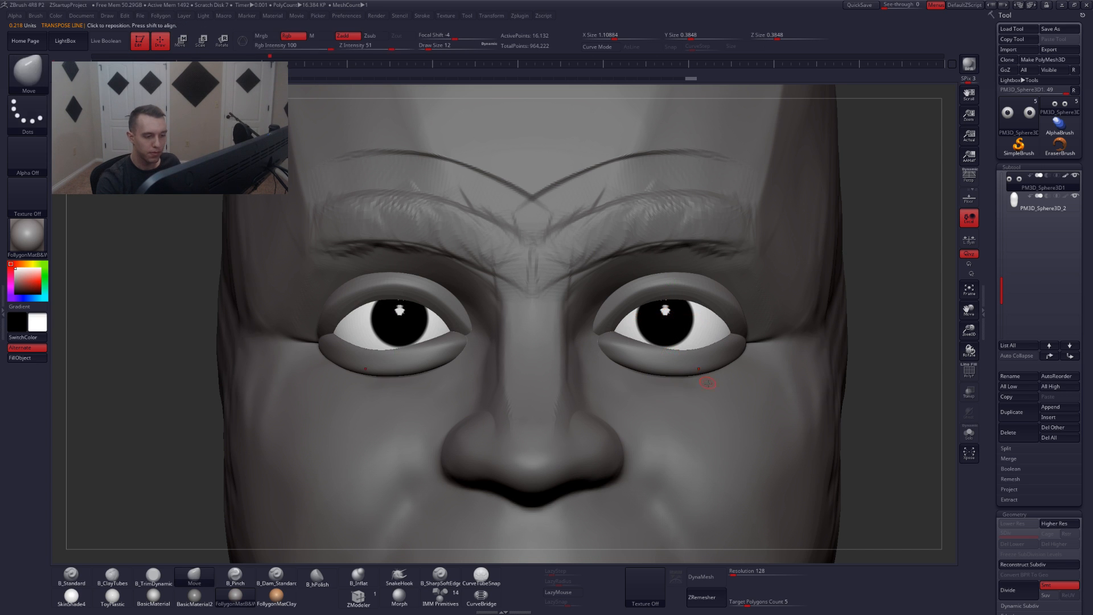
- Isolate the eyeballs and examine their topology with the polyframe shown
right_click_drag(723, 403, 717, 395, "ctrl")
key("shift+s")
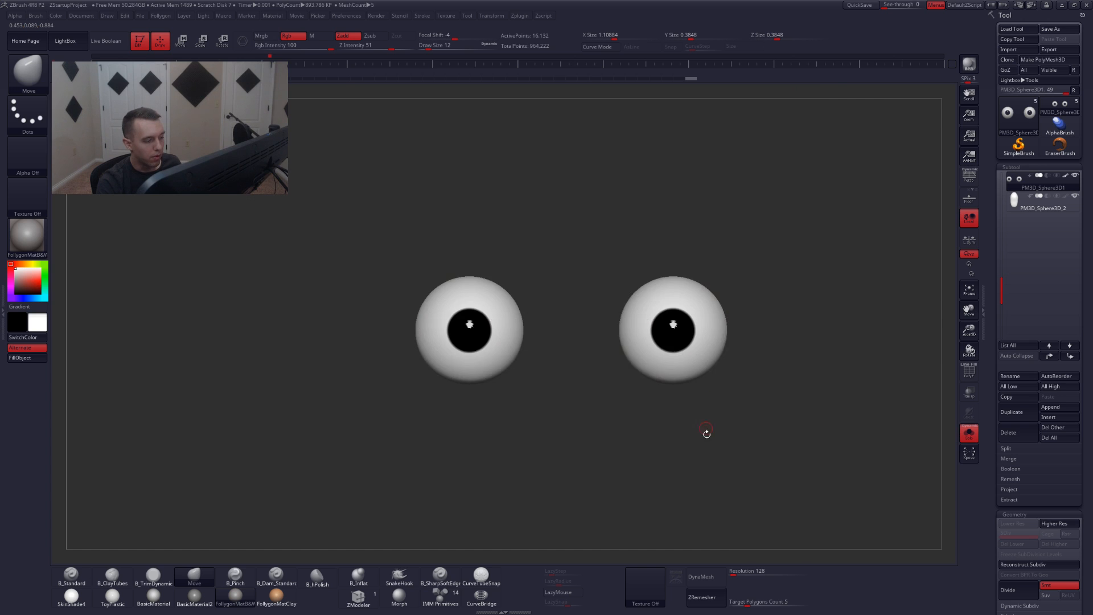
right_click_drag(708, 434, 712, 369, "shift")
key("shift+f")
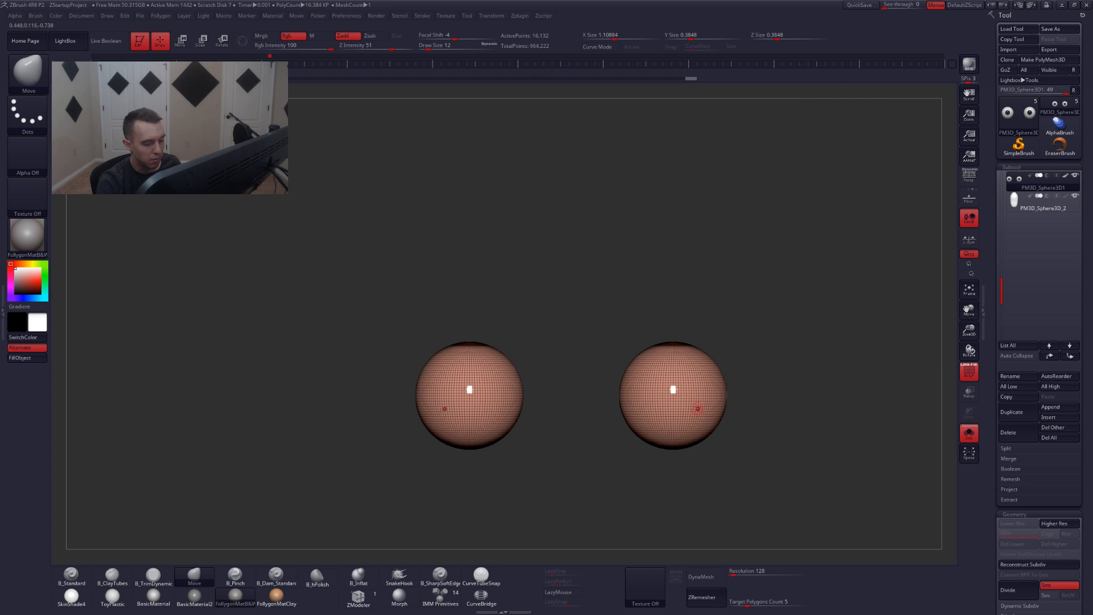
mouse_move(698, 408)
right_mouse_down("alt")
mouse_move(693, 376)
mouse_move(710, 476)
mouse_move(683, 411)
right_mouse_up("alt")
key("shift+f")
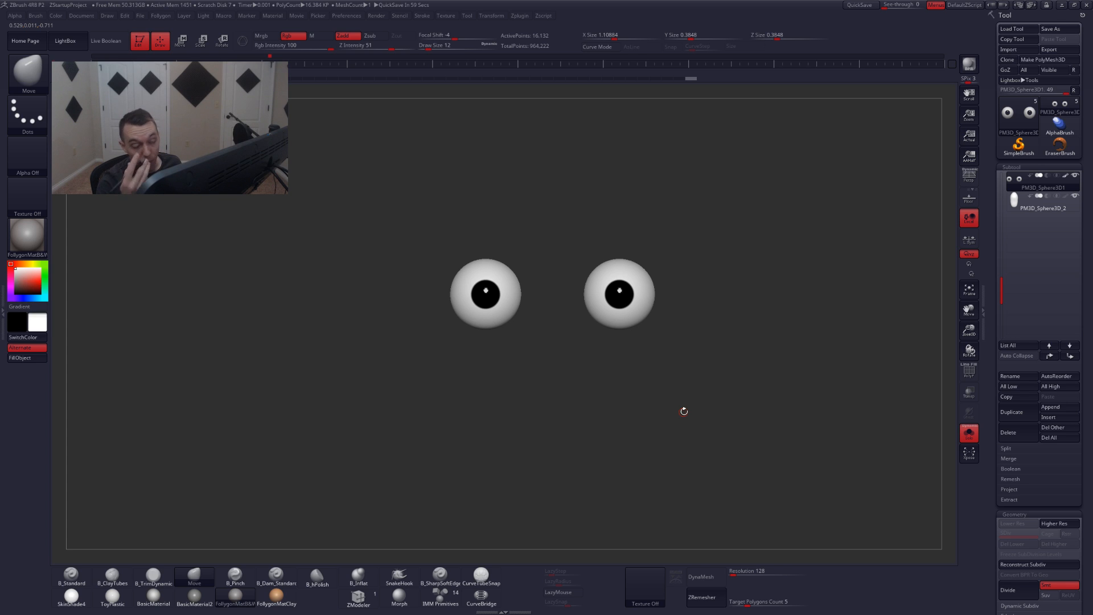
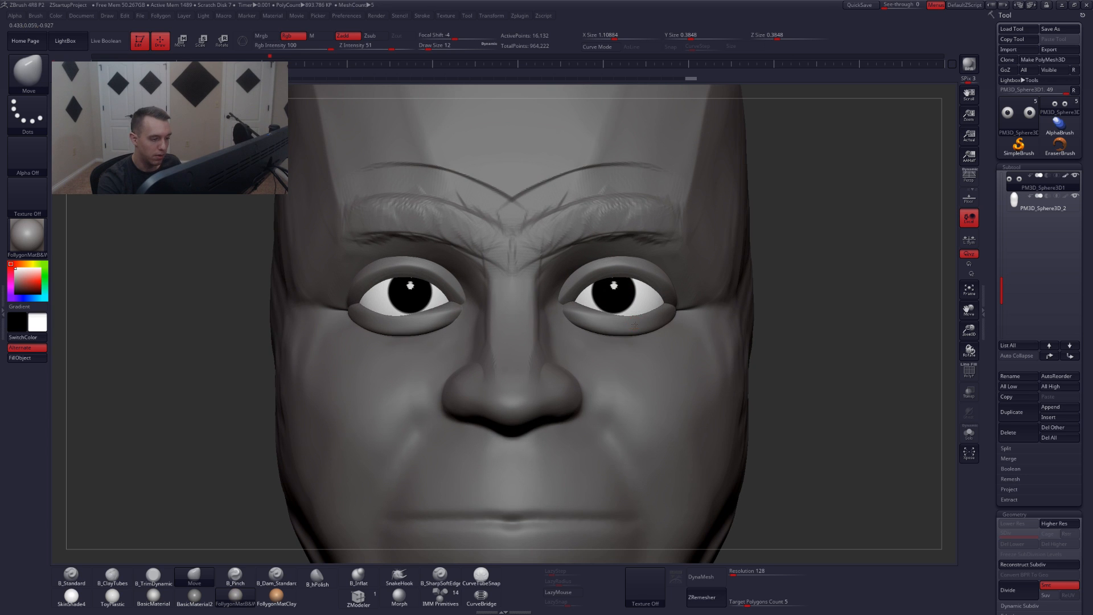
- Select the lower eyelids and adjust their outer corners with the Move brush at draw size 177
key("space")
mouse_move(614, 326)
left_mouse_down()
mouse_move(647, 326)
mouse_move(671, 309)
left_mouse_up()
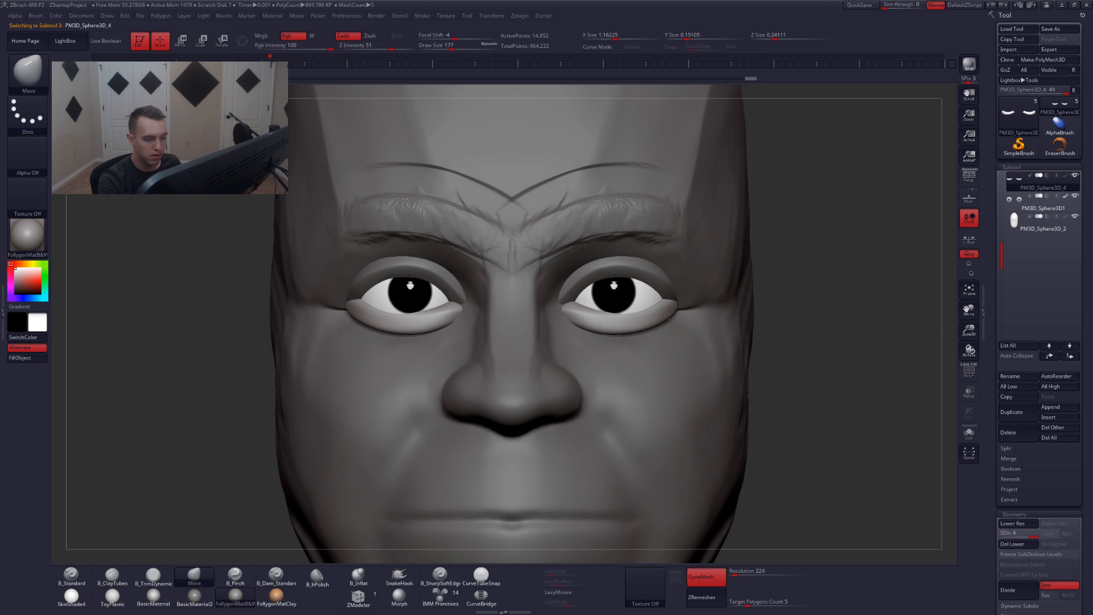
right_click_drag(668, 311, 575, 311)
left_click_drag(665, 310, 667, 307)
- Refine the lower edges of the lower eyelids with the Move brush at draw size 108
key("space")
right_click_drag(677, 348, 639, 301)
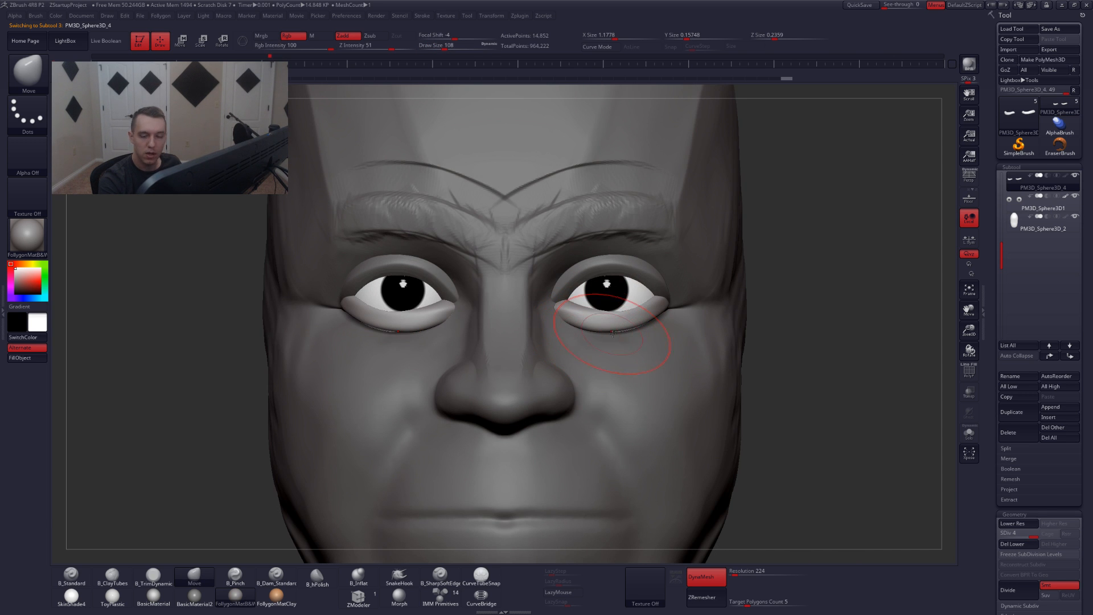
left_click_drag(612, 333, 623, 334)
right_click_drag(631, 331, 619, 259)
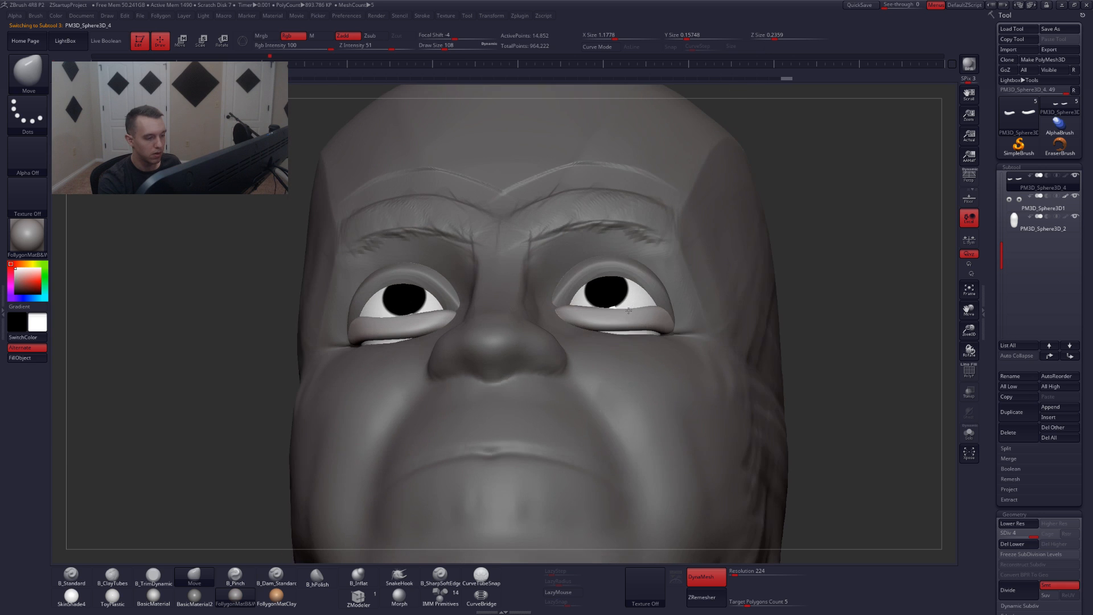
- Pull the lower eyelids' undersides downward with the Move brush from below to close the gaps exposing the eyeballs
key("ctrl+f")
left_click(592, 327)
left_click_drag(594, 323, 644, 336)
right_click_drag(637, 354, 649, 336)
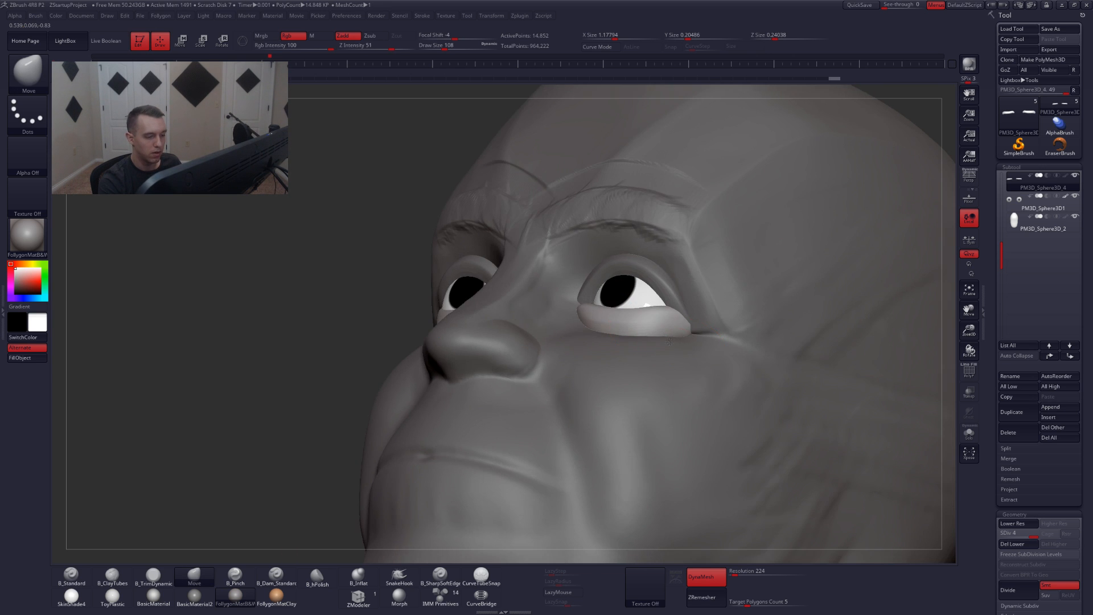
key("ctrl+f")
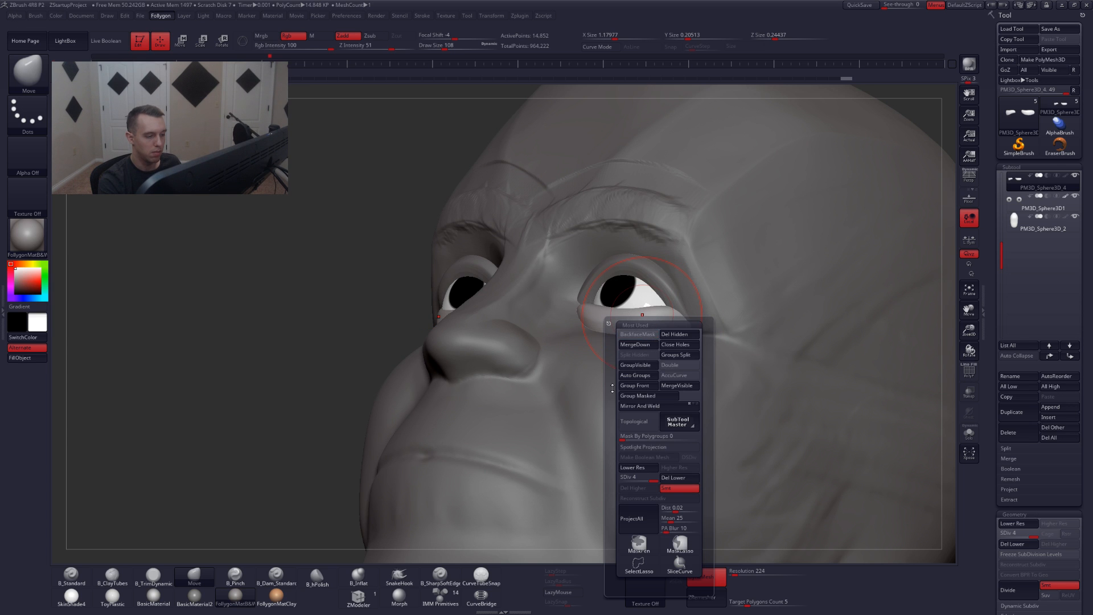
right_click_drag(559, 423, 640, 358)
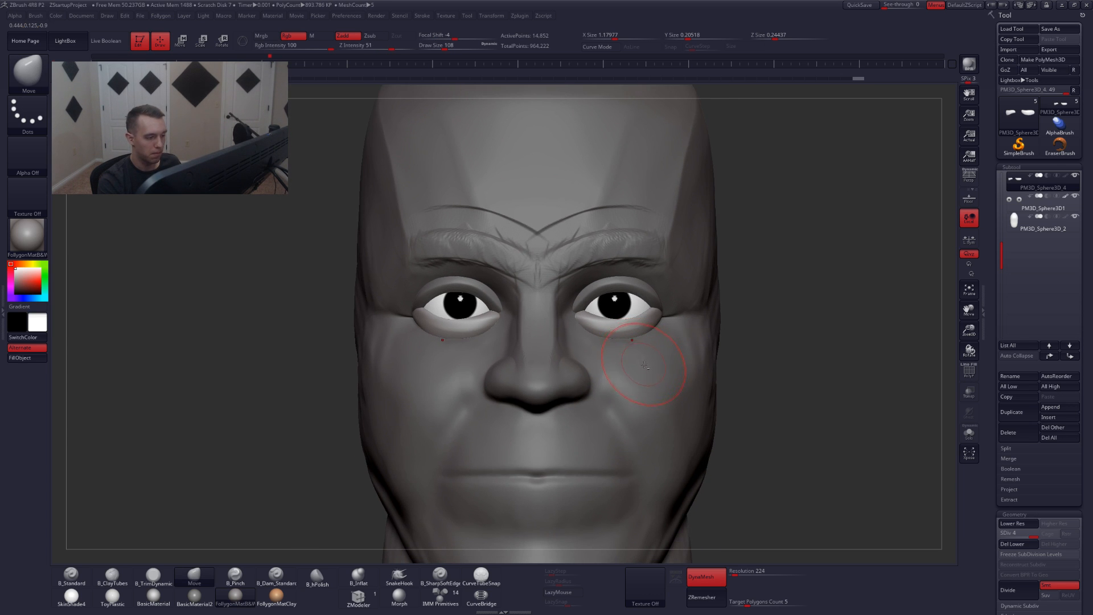
- Select and isolate the head, then sculpt the creases beneath the eyes with the ClayTubes brush at draw size 83
left_click(644, 365, "alt")
right_click_drag(640, 361, 622, 369)
key("2")
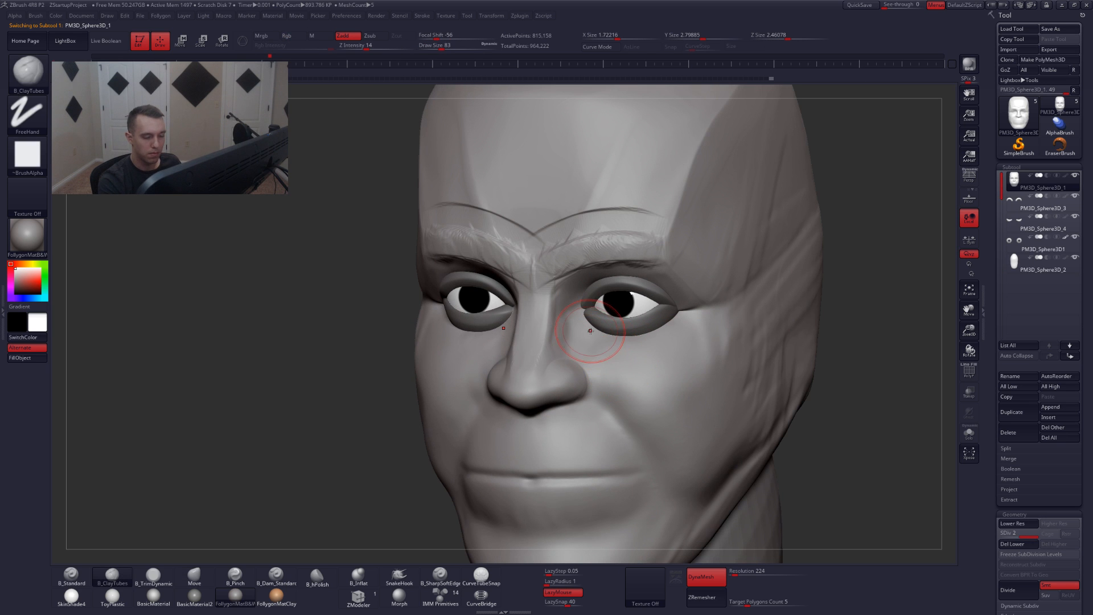
key("alt+shift+s")
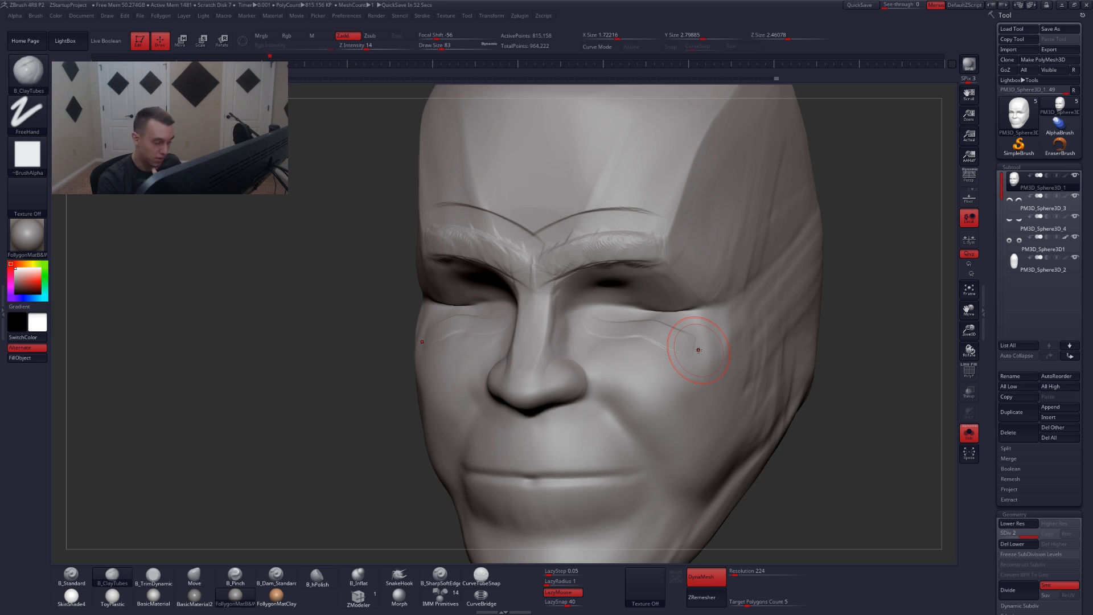
right_click_drag(698, 350, 643, 319, "shift")
- Build up the brow ridges with the ClayTubes brush at draw size 74 and smooth them into the forehead
right_click_drag(604, 250, 610, 309, "alt")
key("space")
left_click_drag(613, 321, 658, 300)
mouse_move(569, 329)
left_mouse_down()
mouse_move(656, 298)
mouse_move(663, 309)
left_mouse_up()
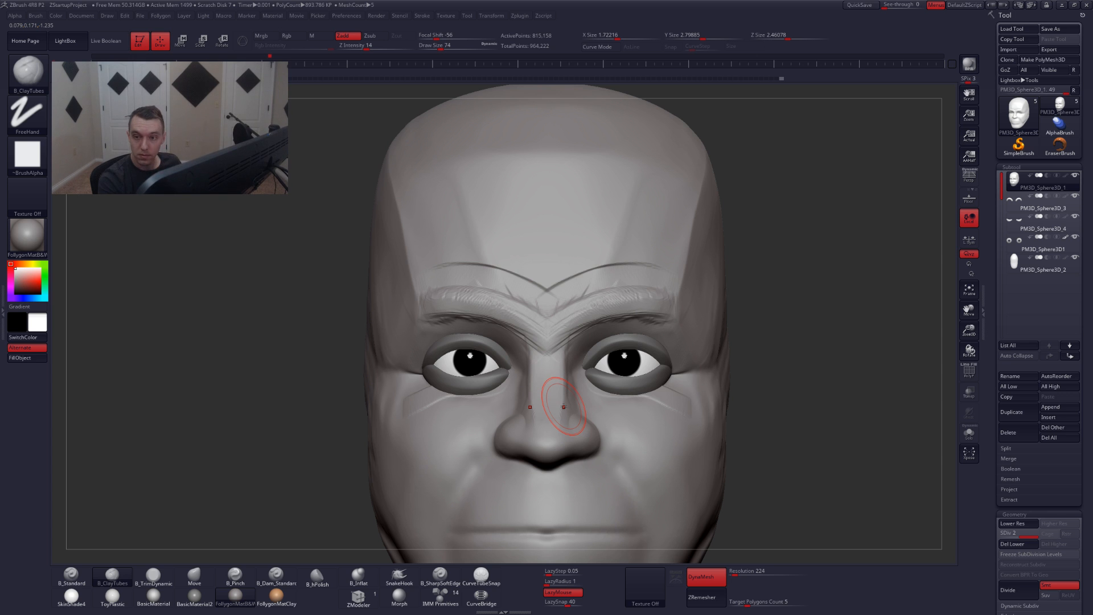
key("shift")
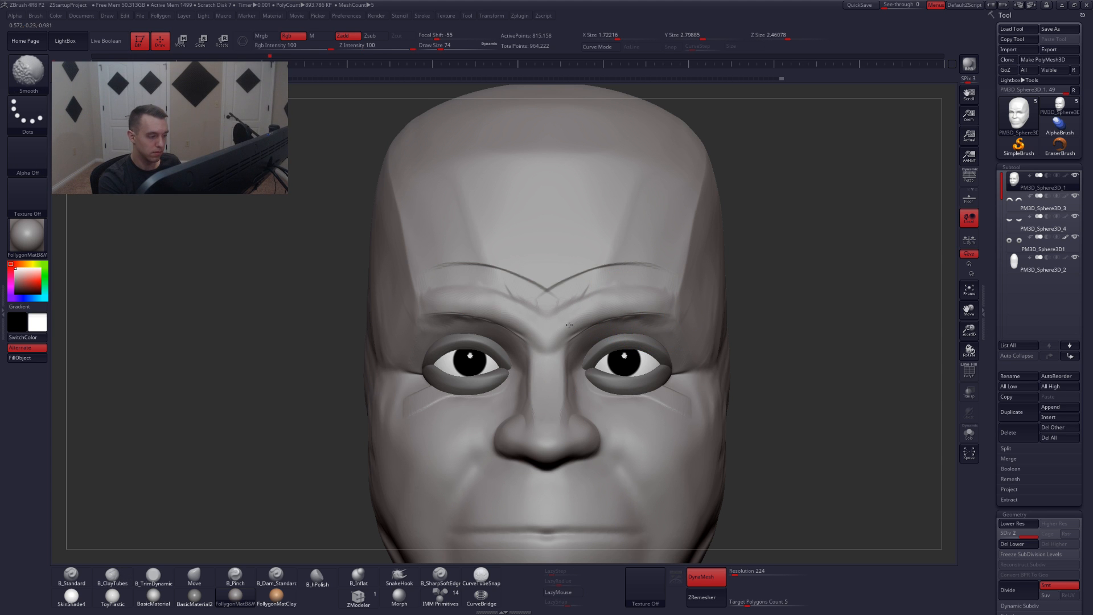
left_click_drag(551, 288, 643, 266, "shift")
- Smooth the outer ends of the brows and sculpt folds running outward from the eye corners with the ClayTubes brush
left_click_drag(808, 310, 689, 322)
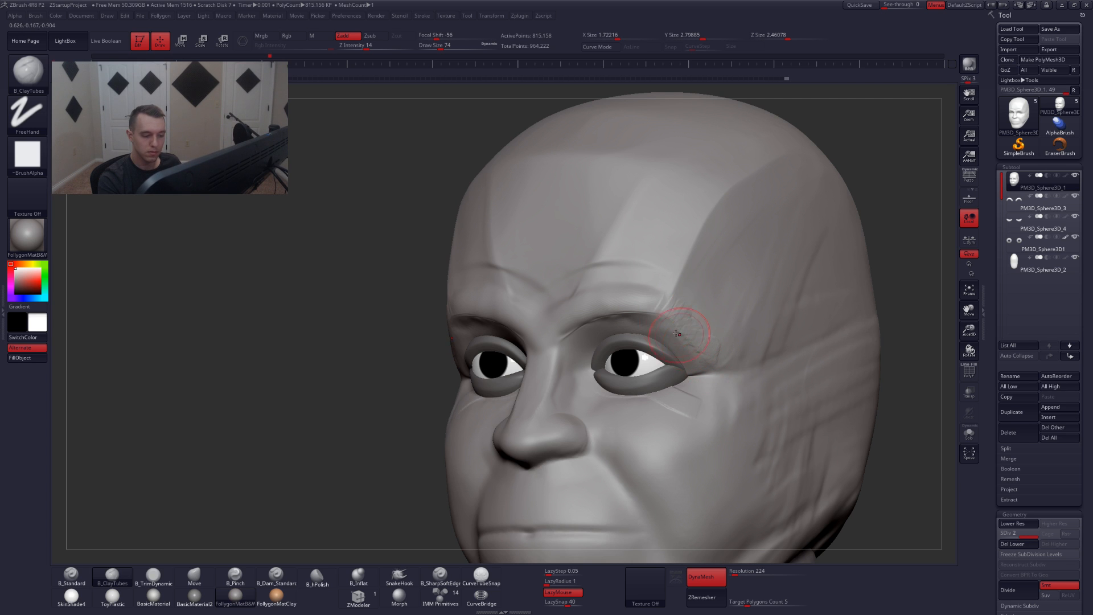
mouse_move(696, 306)
left_mouse_down("shift")
mouse_move(708, 361)
mouse_move(683, 412)
mouse_move(758, 364)
left_mouse_up("shift")
key("space")
key("space")
left_click_drag(696, 385, 755, 365)
mouse_move(702, 415)
right_mouse_down("shift")
mouse_move(691, 391)
mouse_move(653, 414)
right_mouse_up("shift")
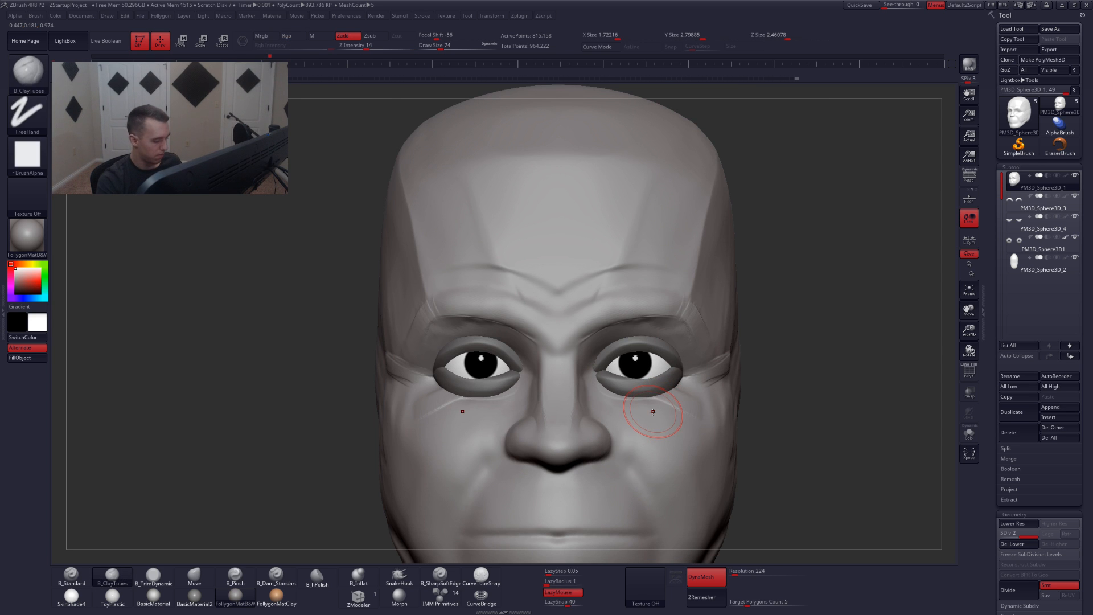
left_click(482, 576)
key("l")
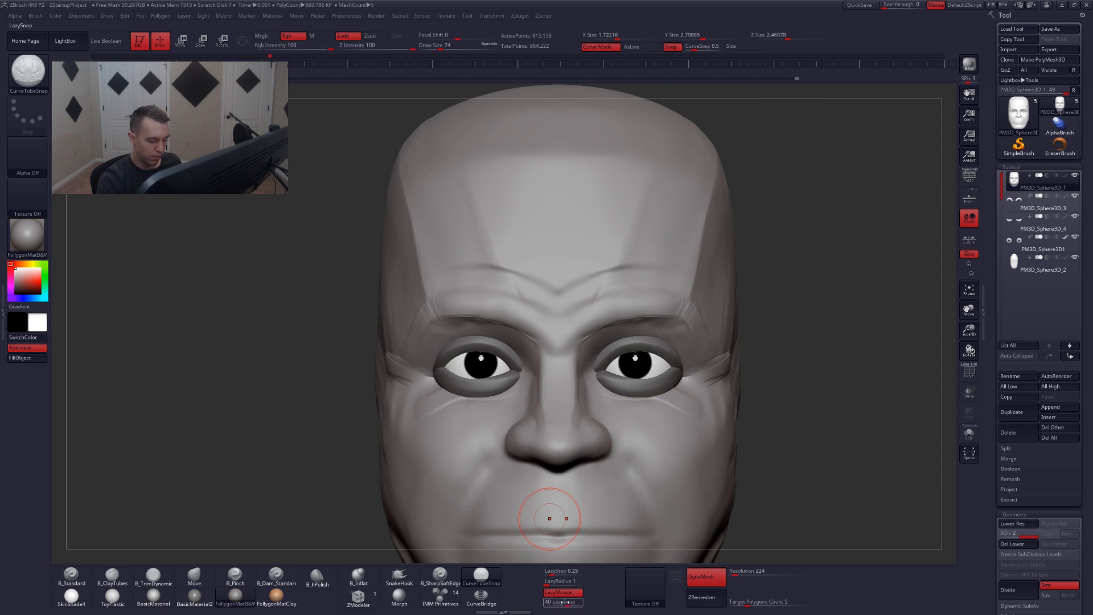
key("space")
left_click_drag(661, 422, 655, 422)
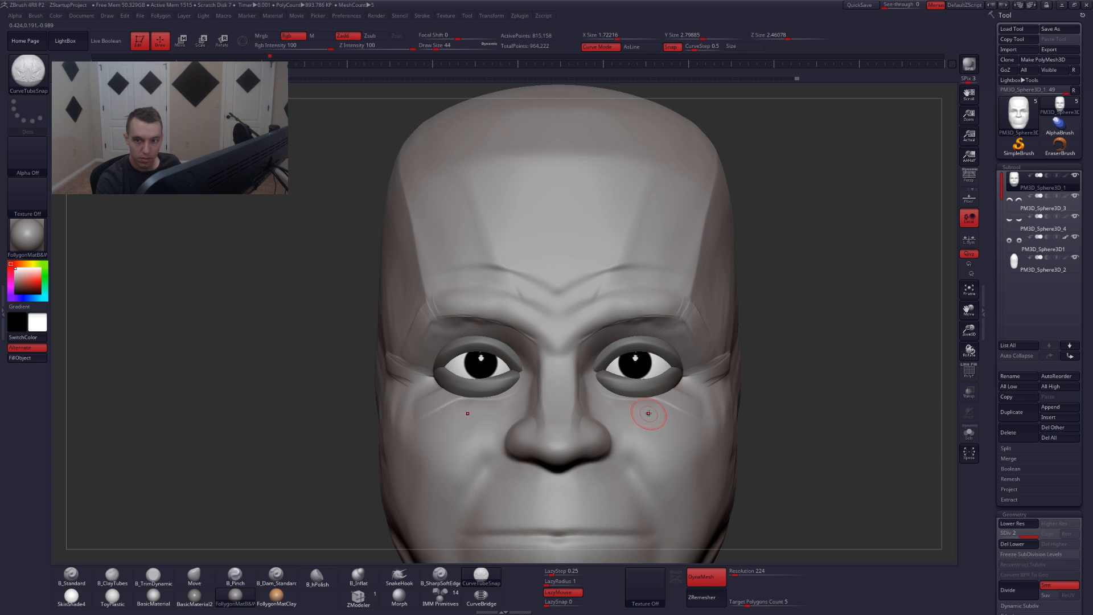
- Turn on transparency and try carving a cheek crease with the SharpSoftEdge brush at draw size 44, then undo it
left_click(968, 392)
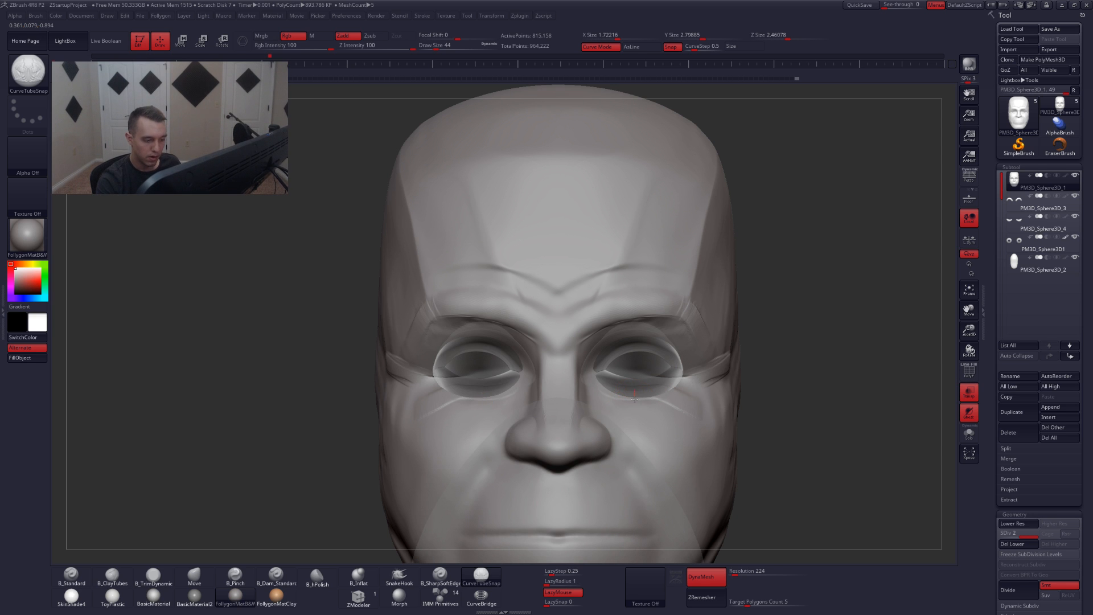
left_click_drag(655, 412, 658, 415)
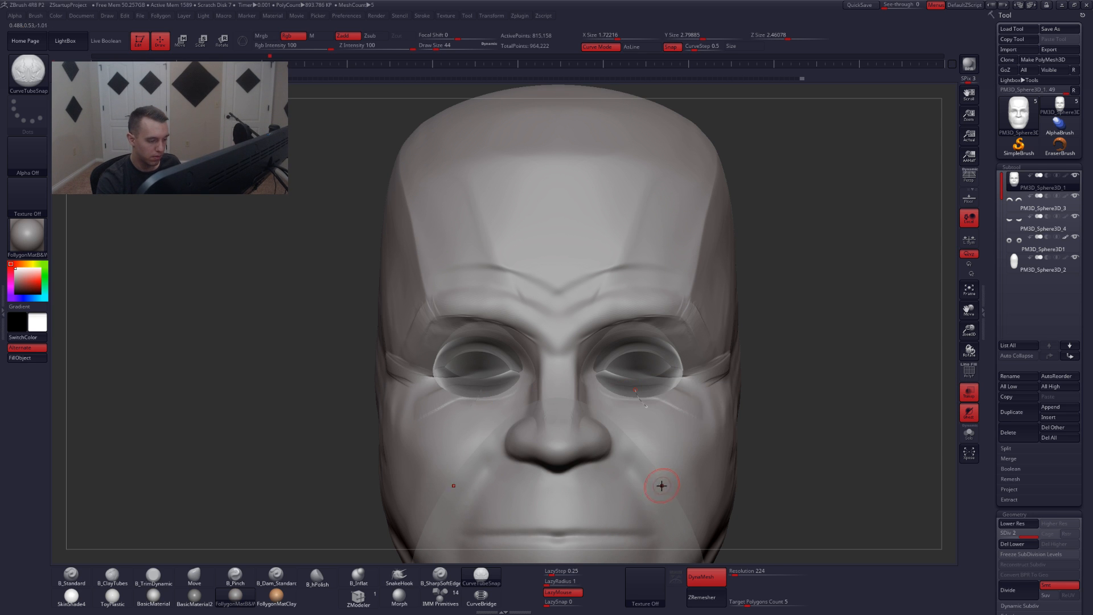
left_click(440, 573)
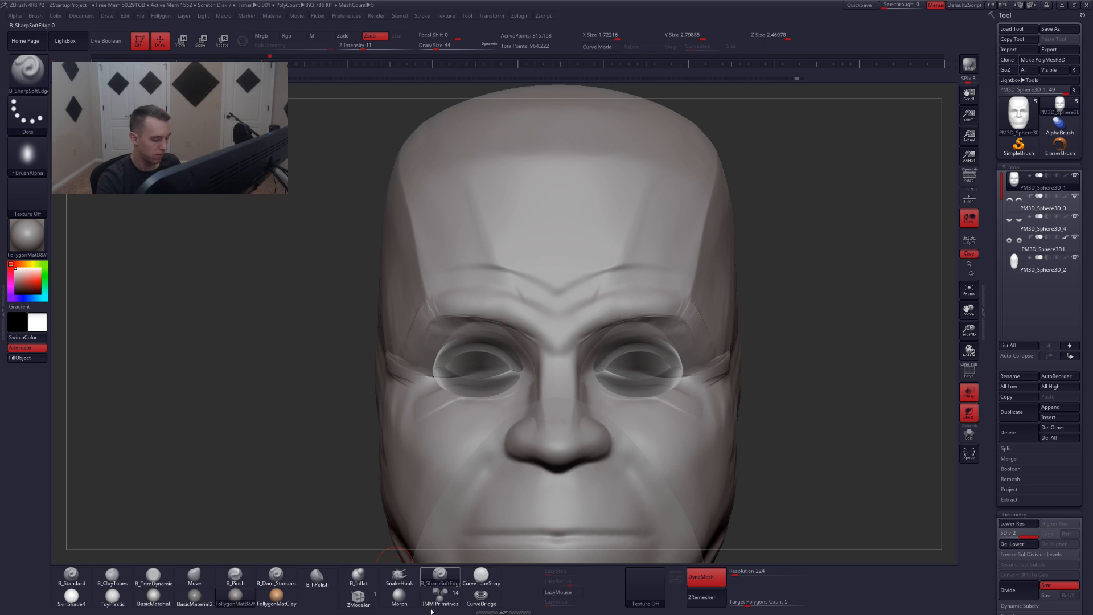
left_click(561, 592)
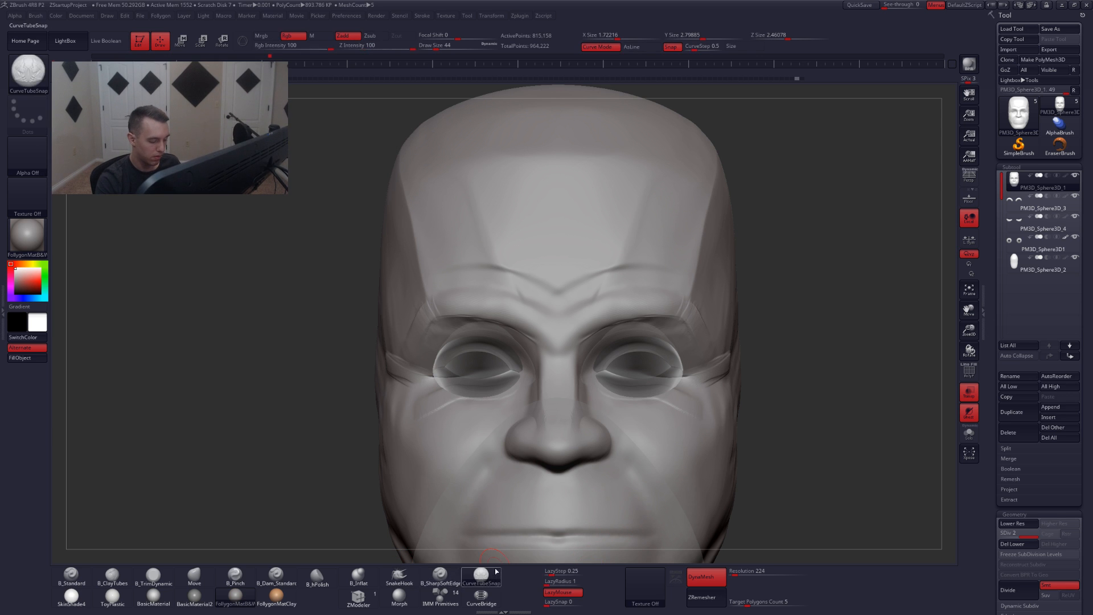
left_click_drag(647, 426, 703, 488)
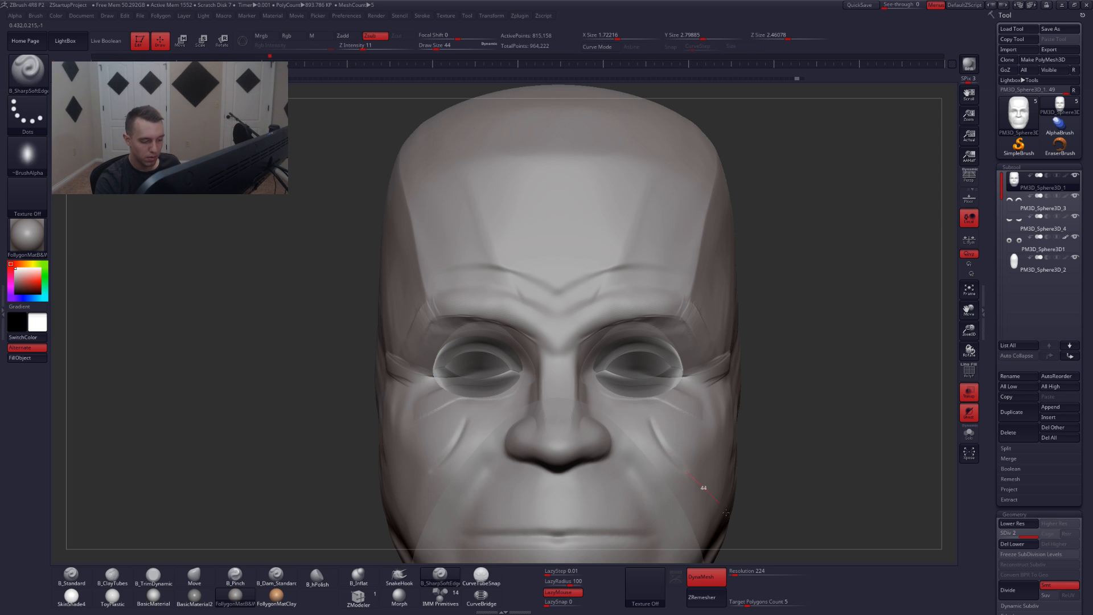
key("ctrl+z")
- Carve curved creases below the eyes with the SharpSoftEdge brush at draw size 27 and LazyRadius 56, with the head isolated
key("space")
left_click_drag(682, 412, 687, 504)
left_click(564, 581)
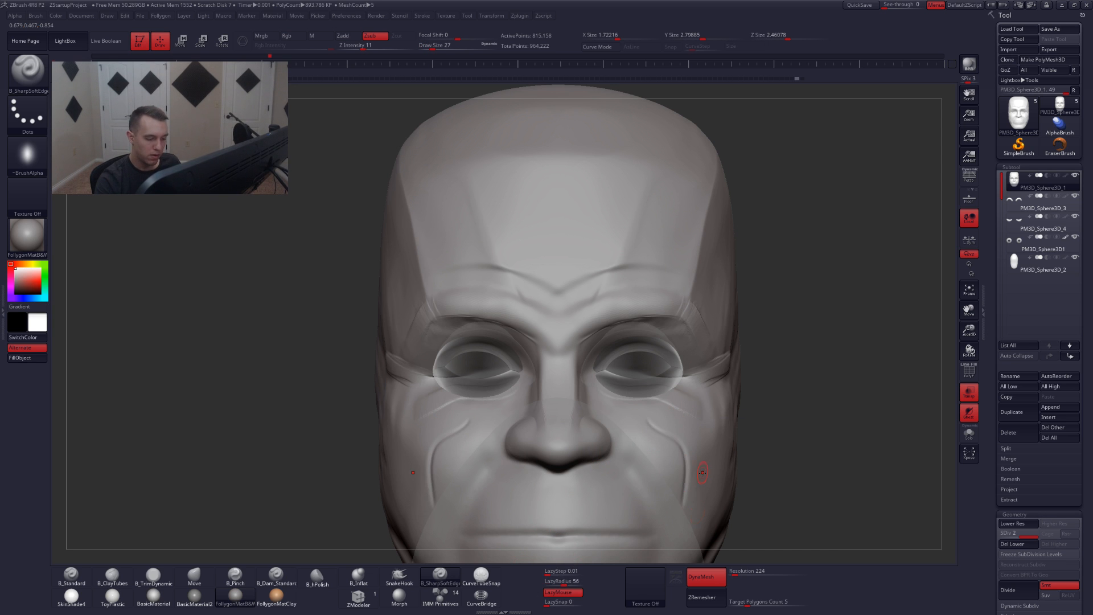
key("ctrl+z")
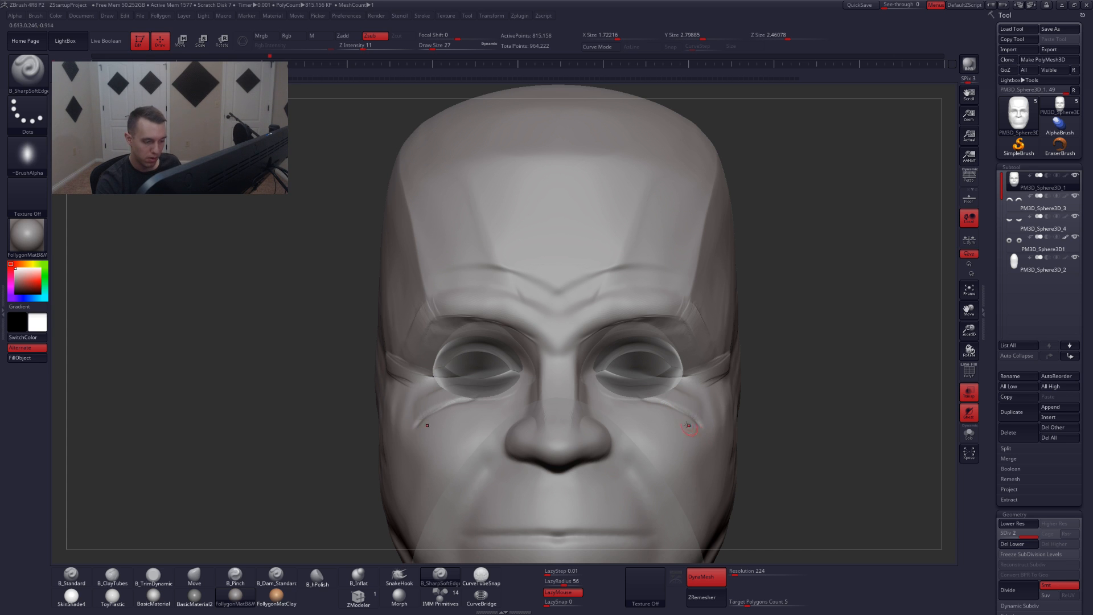
key("shift+s")
right_click_drag(661, 412, 647, 398)
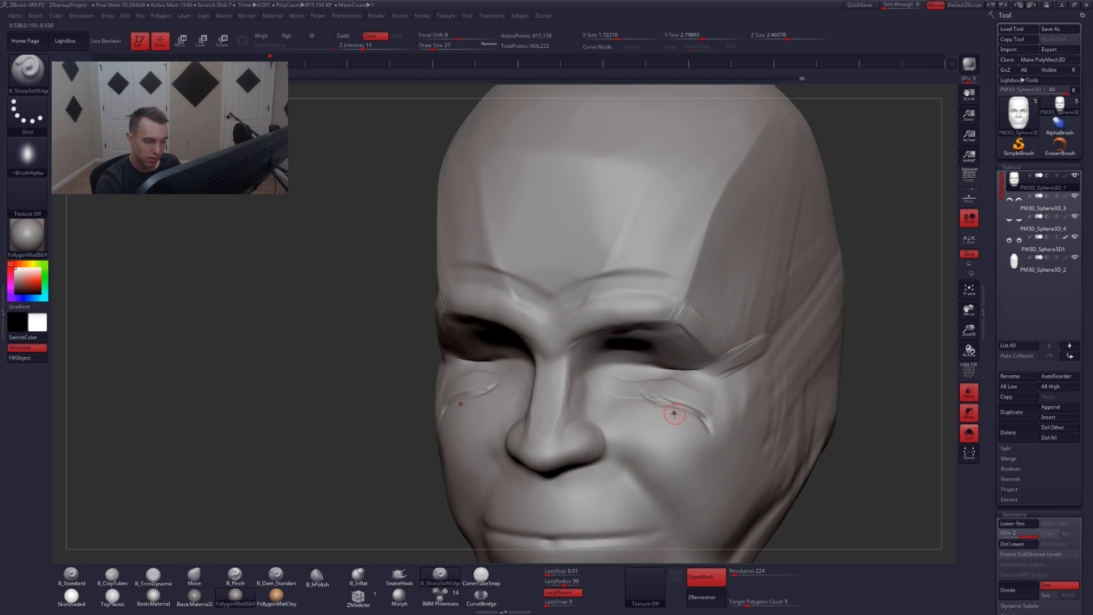
left_click(558, 592)
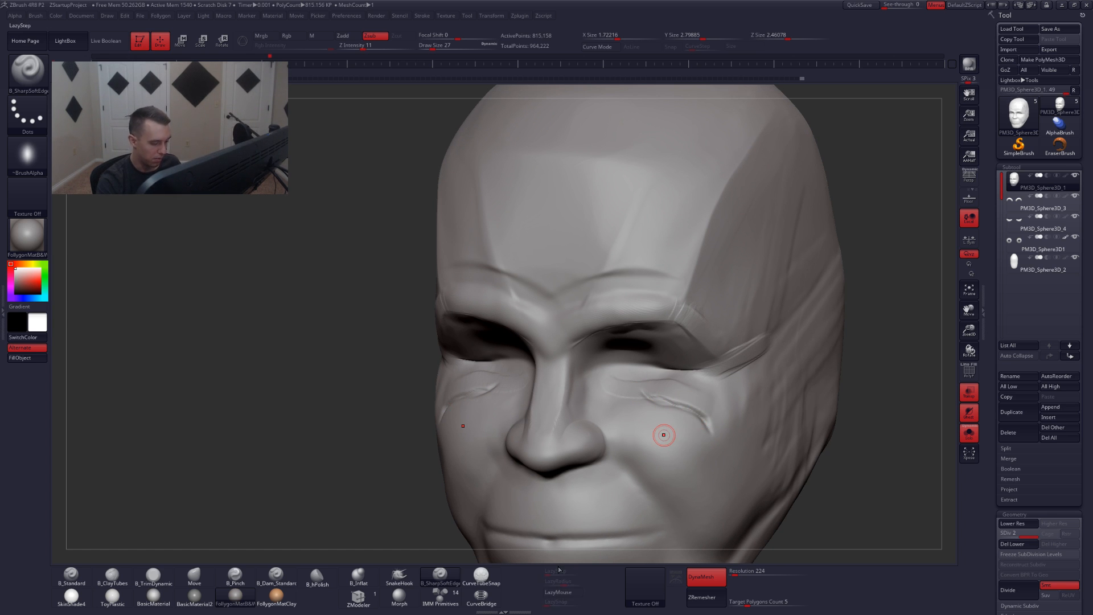
right_click_drag(695, 405, 667, 376)
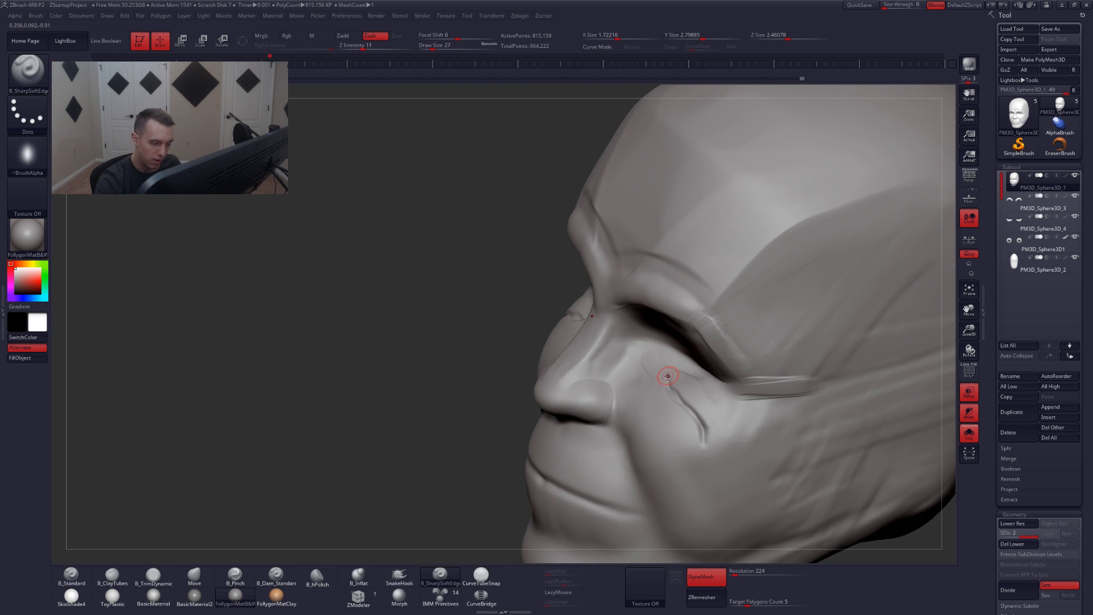
- Pinch the under-eye creases with the Pinch brush at draw size 33 and turn off transparency and ghosting
key("b")
key("p")
key("i")
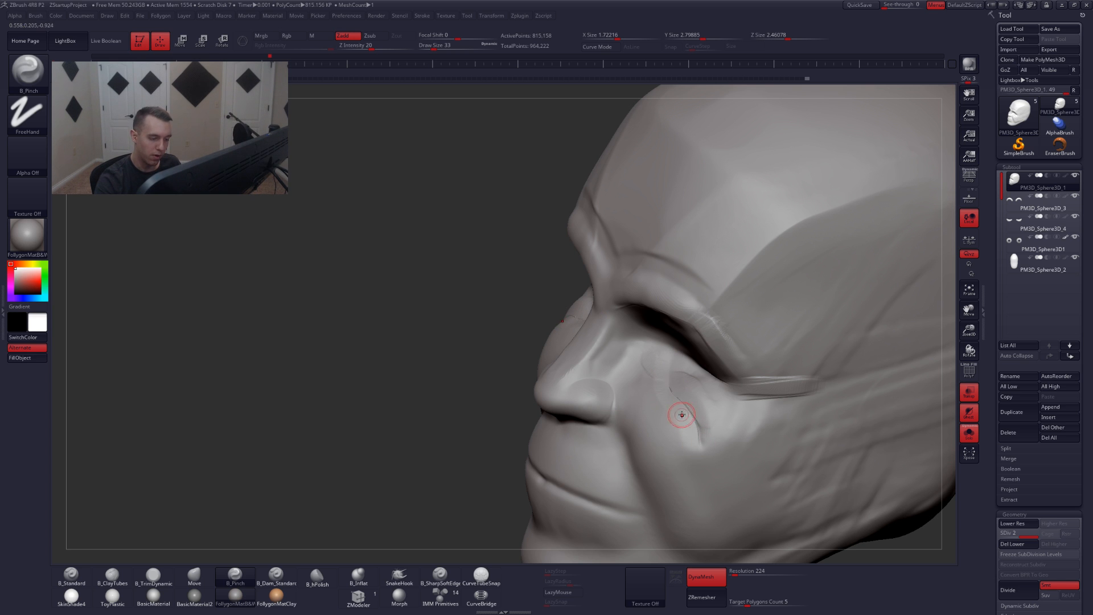
right_click_drag(682, 414, 706, 416, "shift")
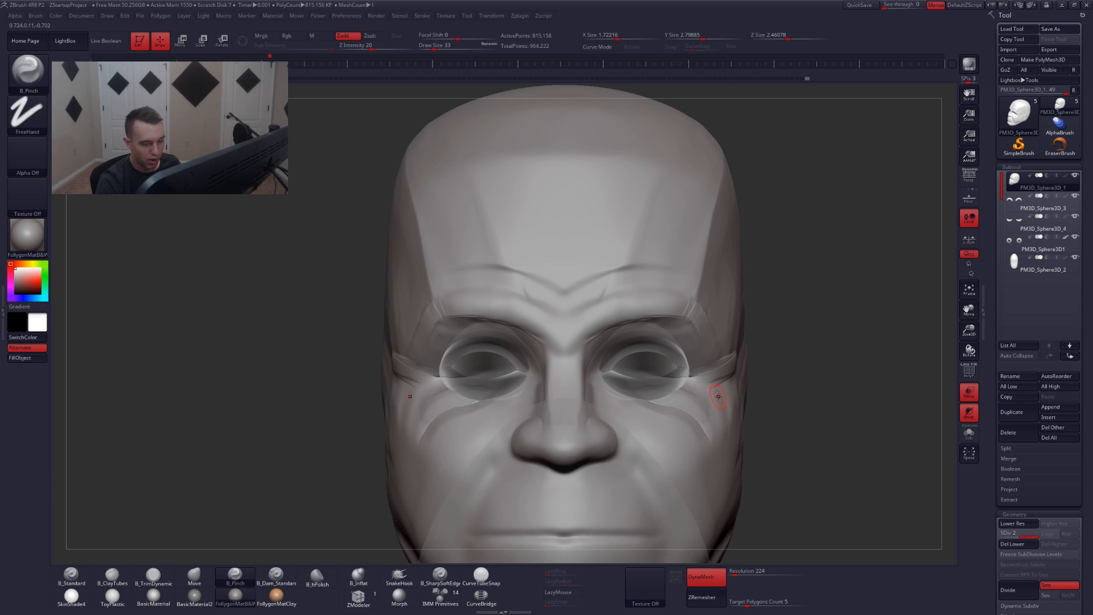
left_click(970, 414)
left_click(969, 392)
- Isolate the head and build up the wrinkled skin below the outer eye corners with the ClayTubes brush at draw size 59
key("space")
left_click_drag(686, 422, 692, 423)
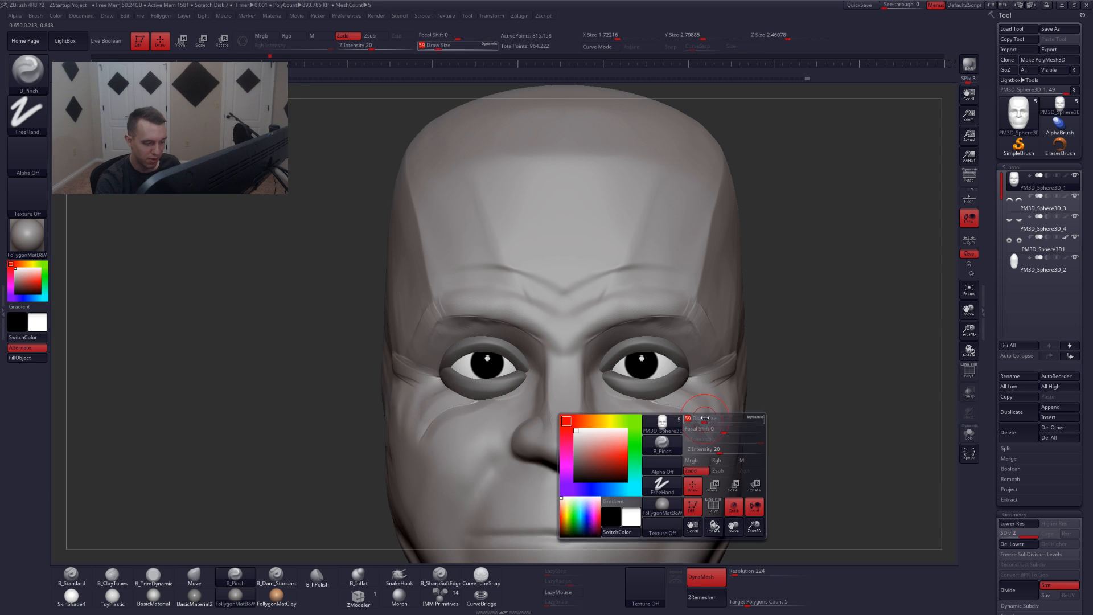
right_click_drag(727, 423, 680, 423)
key("2")
key("alt+s")
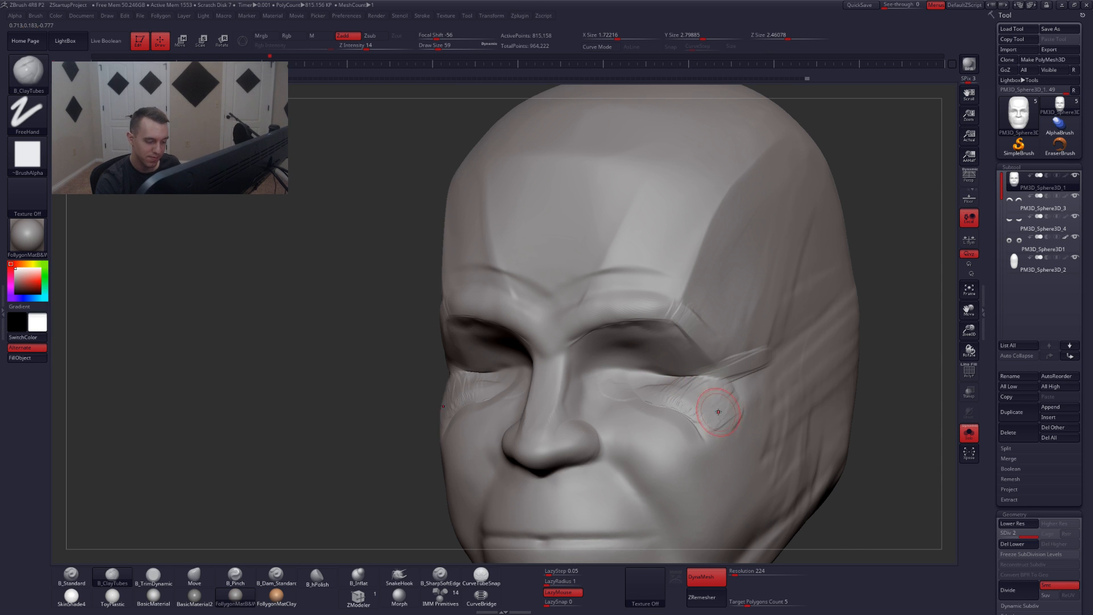
right_click_drag(717, 412, 676, 383)
mouse_move(683, 387)
left_mouse_down()
mouse_move(724, 415)
mouse_move(734, 391)
mouse_move(679, 375)
left_mouse_up()
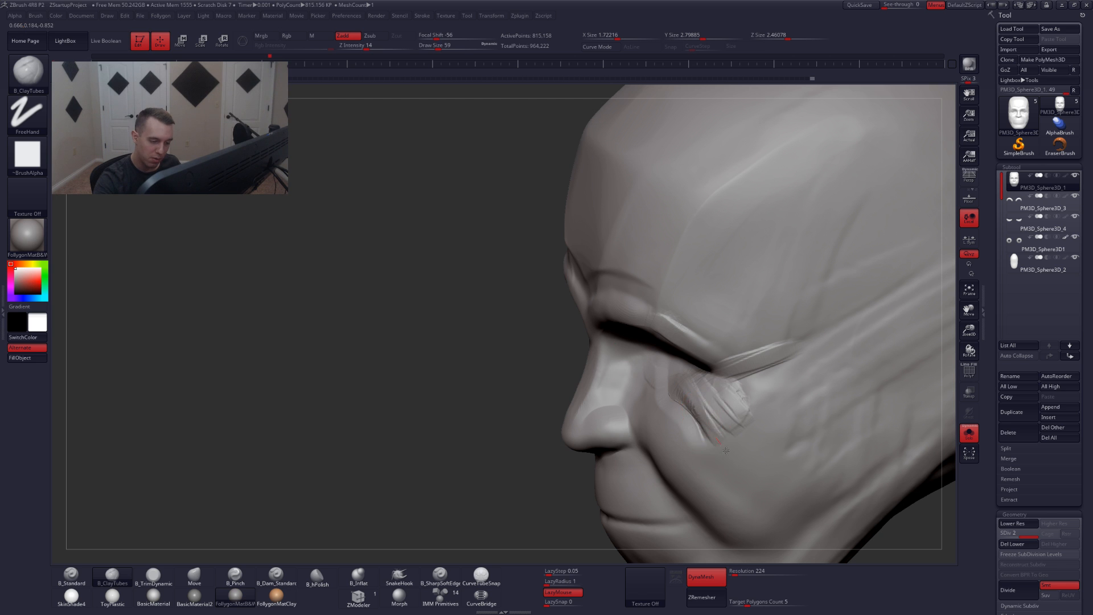
mouse_move(696, 391)
right_mouse_down()
mouse_move(730, 342)
mouse_move(671, 420)
mouse_move(586, 435)
mouse_move(652, 470)
right_mouse_up()
- Extend the outer under-eye folds onto the upper cheeks with the ClayTubes brush at draw size 83
key("space")
left_click_drag(705, 436, 709, 437)
mouse_move(709, 436)
right_mouse_down()
mouse_move(688, 477)
mouse_move(685, 462)
mouse_move(598, 444)
right_mouse_up()
right_click_drag(684, 363, 652, 397)
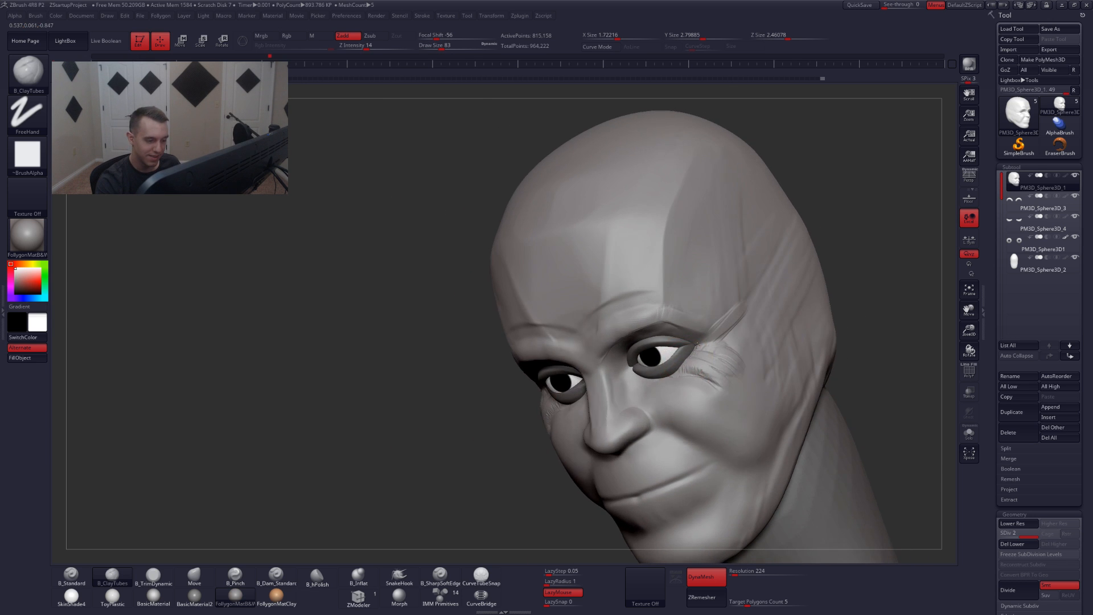
- Fill out the upper outer eye sockets beneath the brows with the ClayTubes brush at draw size 104
key("space")
left_click_drag(694, 343, 698, 343)
right_click_drag(698, 347, 678, 317)
key("shift+s")
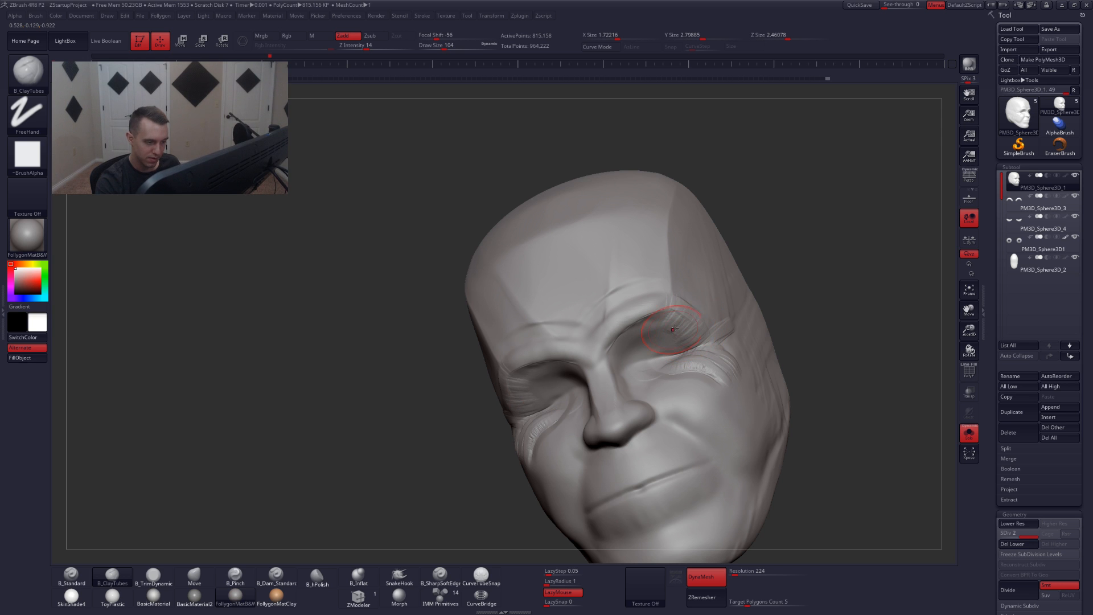
mouse_move(657, 316)
left_mouse_down()
mouse_move(632, 326)
mouse_move(666, 307)
mouse_move(618, 342)
mouse_move(677, 328)
mouse_move(696, 343)
left_mouse_up()
mouse_move(683, 344)
right_mouse_down()
mouse_move(605, 324)
mouse_move(603, 361)
mouse_move(631, 361)
right_mouse_up()
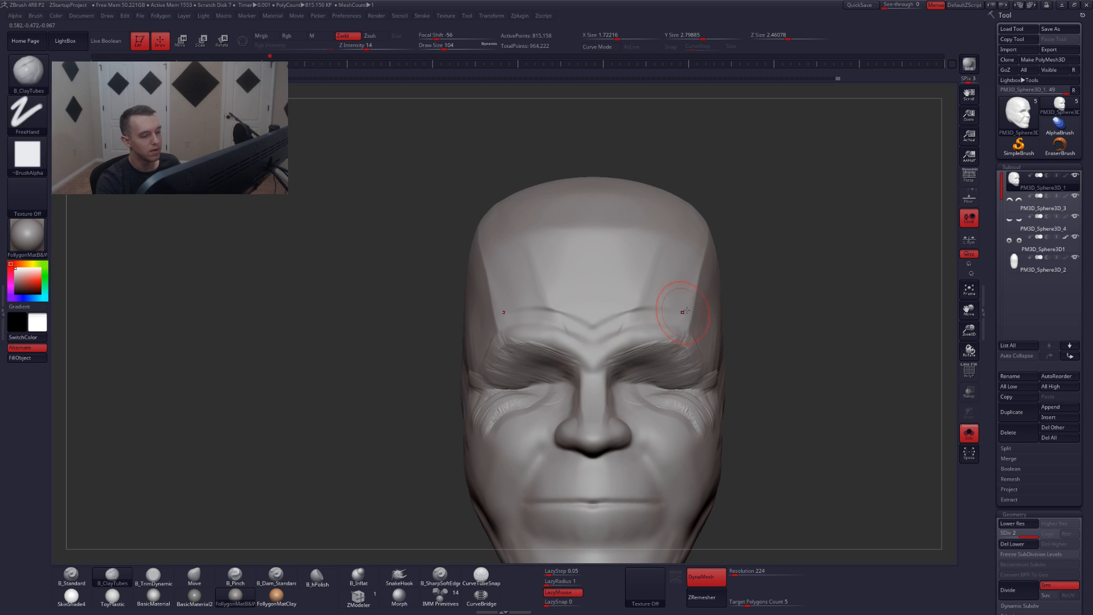
- Show all subtools and adjust the sides of the head around the temples with the Move brush at draw size 158
key("shift+s")
key("b")
key("m")
key("v")
key("space")
left_click_drag(693, 277, 698, 278)
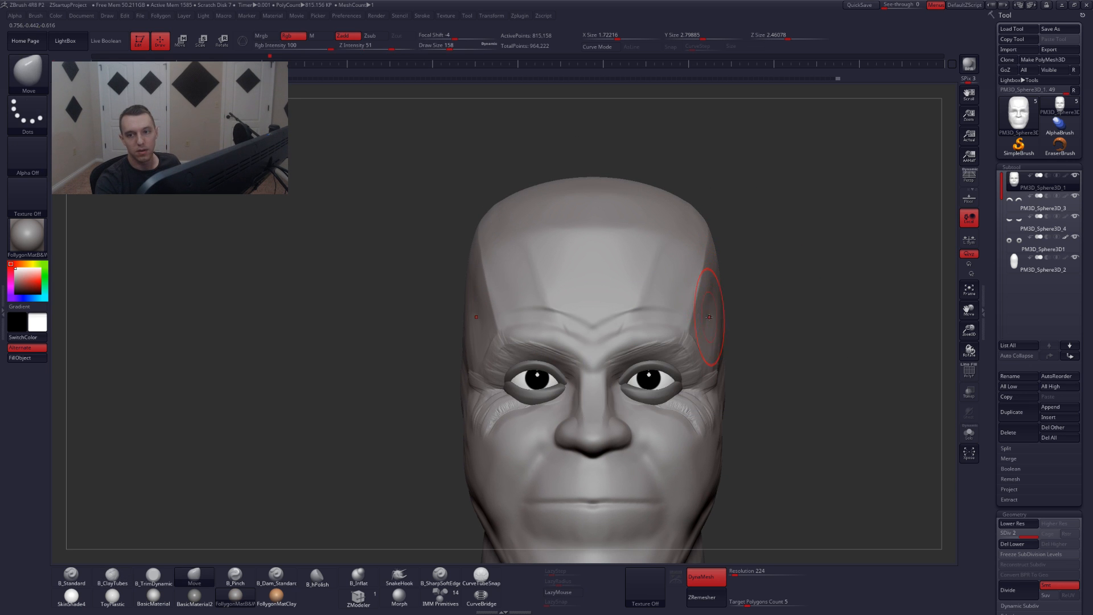
right_click_drag(710, 313, 650, 456, "alt")
- Sculpt long folds from below the eyes down across the cheeks with the ClayTubes brush at draw size 83
key("space")
left_click_drag(702, 397, 683, 376)
mouse_move(717, 341)
right_mouse_down()
mouse_move(681, 421)
mouse_move(671, 363)
right_mouse_up()
key("b")
key("c")
key("t")
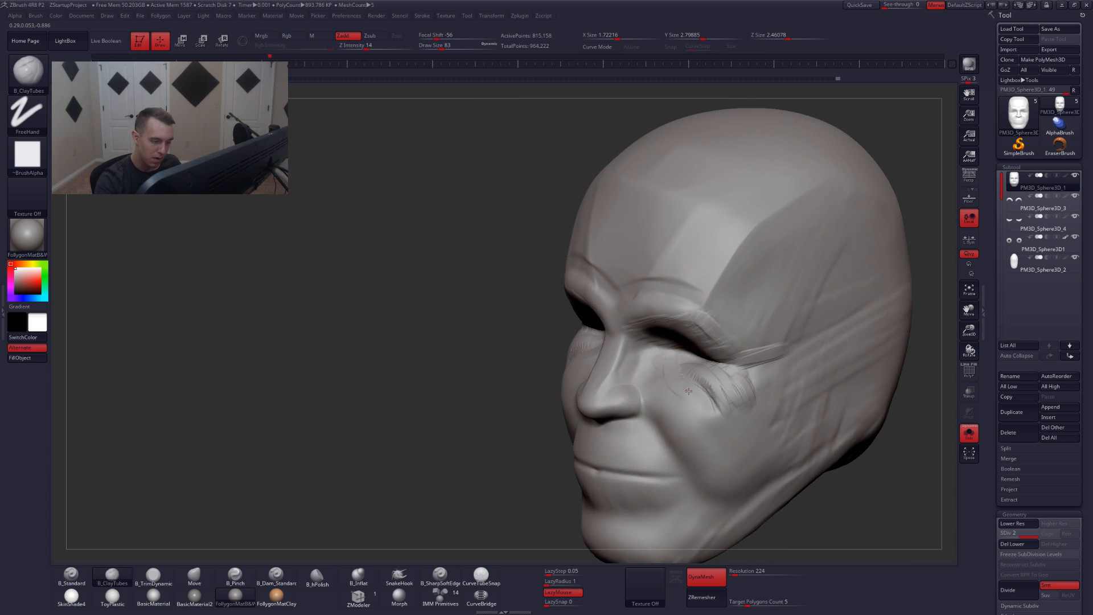
left_click_drag(689, 391, 699, 415)
mouse_move(660, 364)
left_mouse_down()
mouse_move(709, 438)
mouse_move(683, 430)
mouse_move(670, 386)
mouse_move(683, 432)
left_mouse_up()
right_click_drag(677, 422, 707, 416)
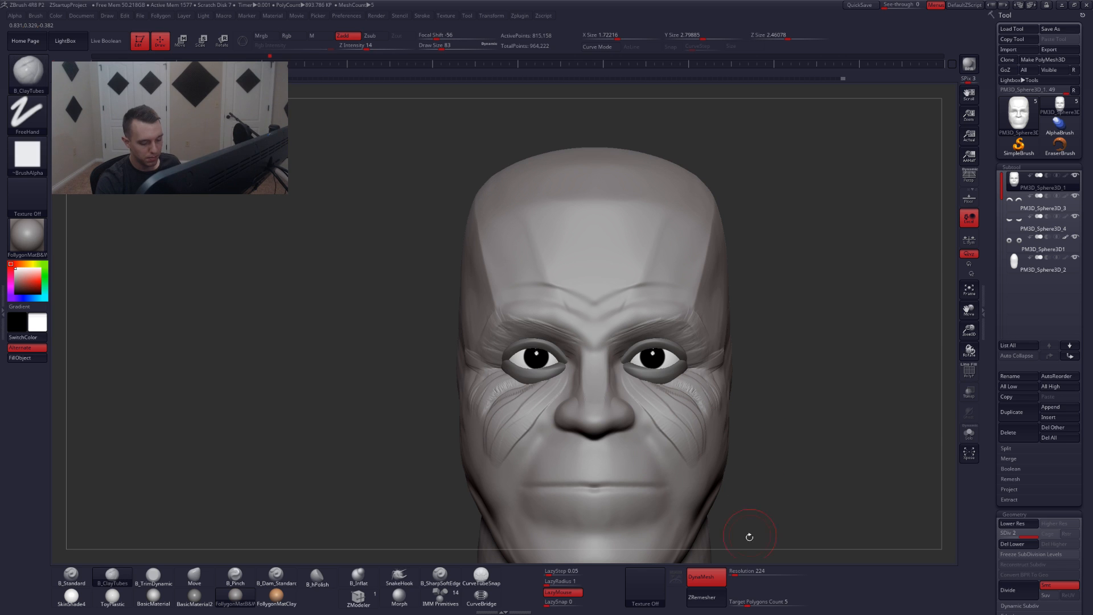
- Remesh the head with DynaMesh at resolution 336
left_click_drag(733, 572, 737, 572)
left_click_drag(774, 486, 835, 393, "ctrl")
key("ctrl+shift+f")
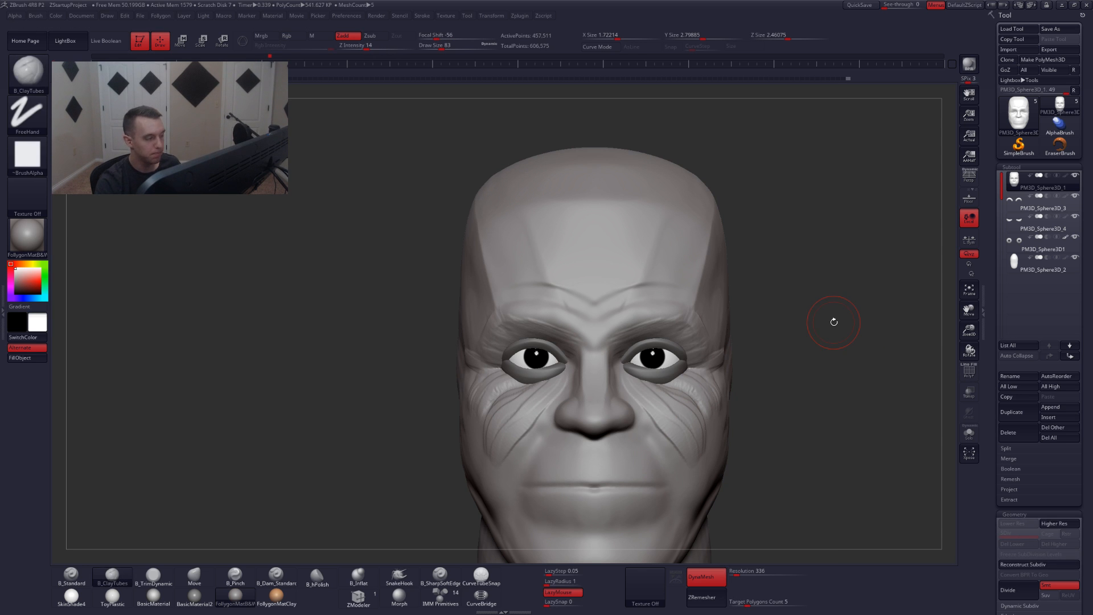
- Isolate the head, sharpen the cheek and under-eye folds with the Pinch brush at draw size 56, and show all subtools again
key("5")
mouse_move(714, 409)
right_mouse_down()
mouse_move(820, 416)
mouse_move(649, 433)
right_mouse_up()
key("alt+s")
key("space")
left_click_drag(702, 407, 697, 407)
right_click_drag(697, 407, 716, 385, "alt")
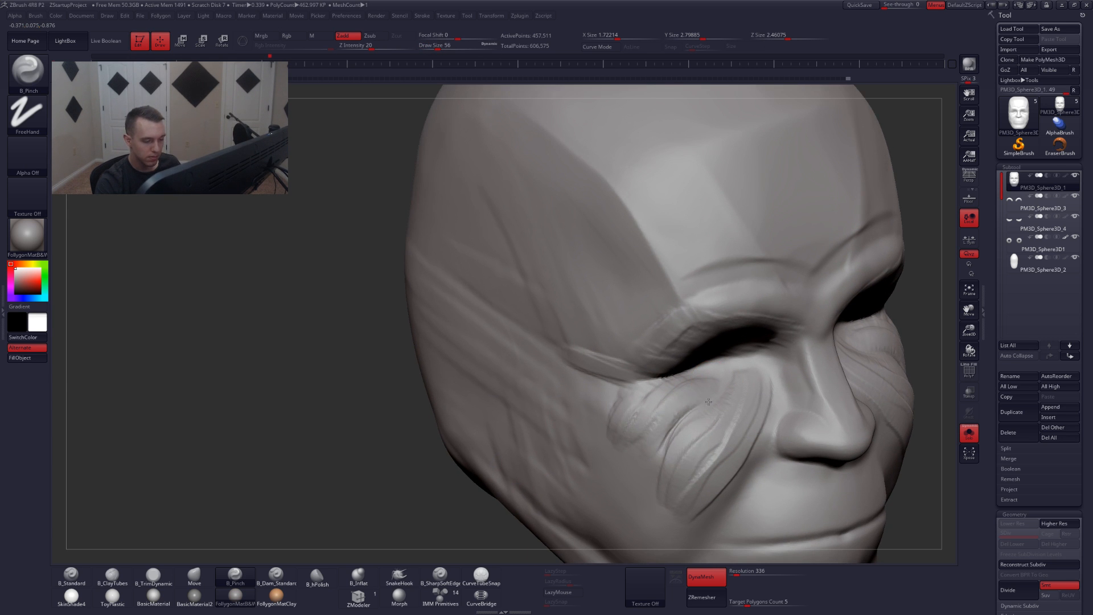
left_click_drag(690, 412, 665, 451)
right_click_drag(672, 447, 620, 444, "shift")
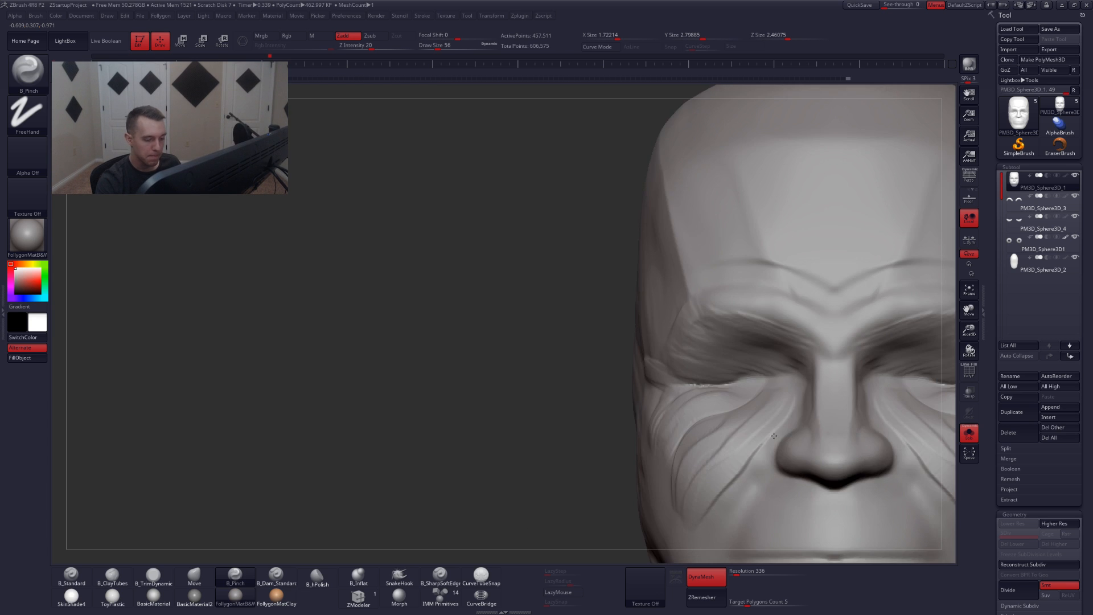
mouse_move(735, 444)
right_mouse_down("alt")
mouse_move(755, 415)
mouse_move(614, 402)
right_mouse_up("alt")
key("alt+s")
right_click_drag(742, 426, 686, 424, "alt")
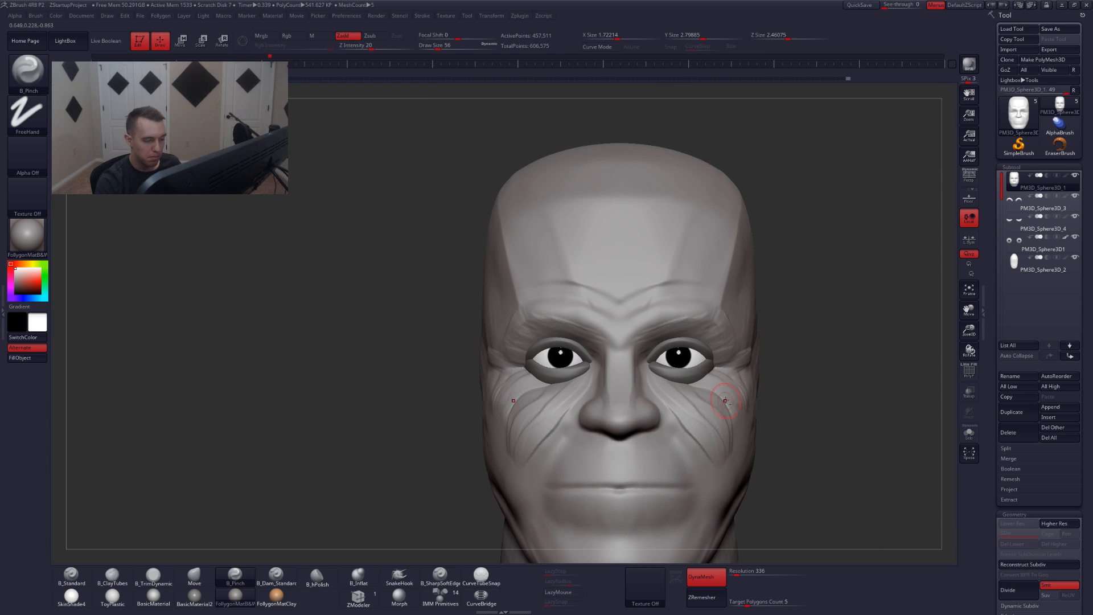
- Isolate the head, build up the folds beneath the eyes with the ClayTubes brush, and show all subtools again
key("space")
left_click_drag(726, 407, 731, 406)
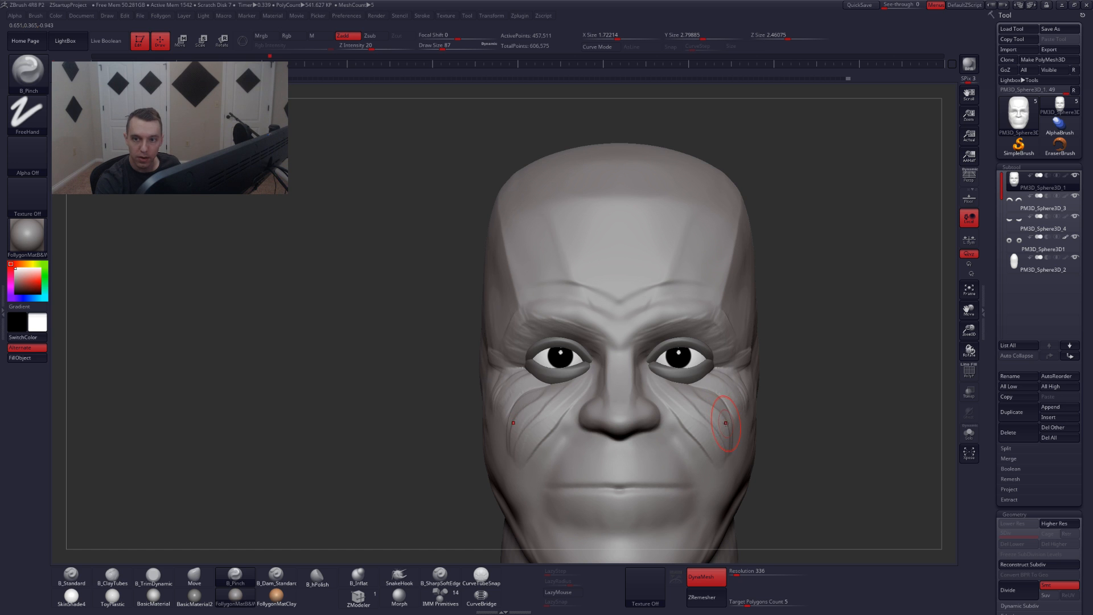
right_click_drag(797, 424, 689, 427)
key("alt+s")
right_click_drag(683, 348, 692, 370)
key("b")
key("c")
key("t")
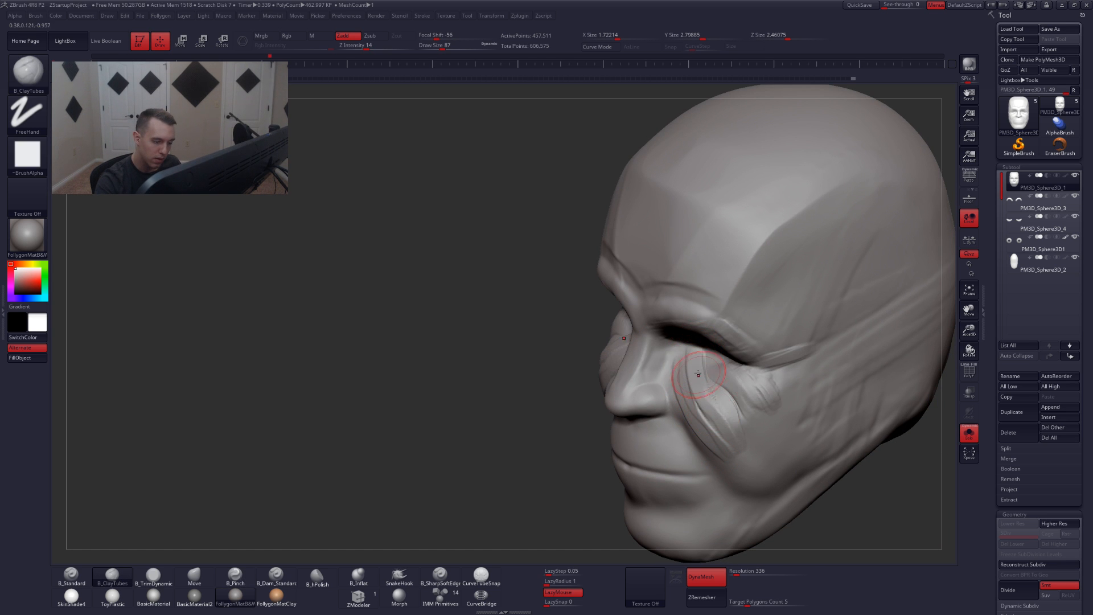
mouse_move(676, 387)
right_mouse_down()
mouse_move(710, 457)
mouse_move(742, 398)
mouse_move(699, 407)
mouse_move(721, 415)
right_mouse_up()
key("alt+s")
- Build up the cheeks beside the eye folds with the ClayTubes brush at draw size 149
key("s")
left_click_drag(721, 418, 752, 424)
right_click_drag(752, 424, 723, 413)
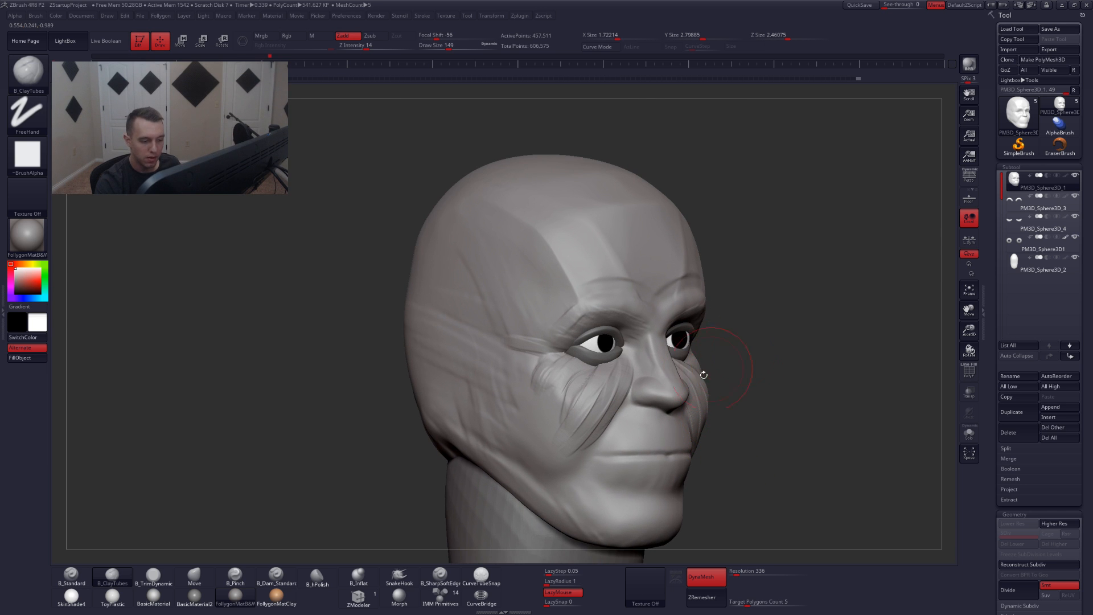
mouse_move(703, 375)
right_mouse_down()
mouse_move(705, 411)
mouse_move(678, 394)
right_mouse_up()
right_click(733, 391)
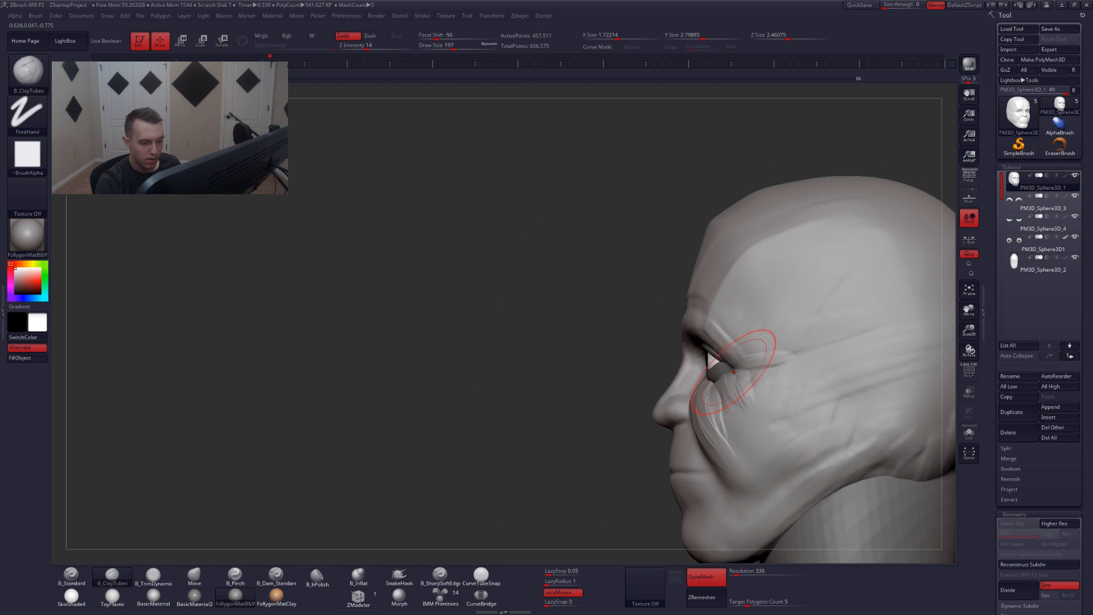
- Lasso-mask the forehead and brow, adjust the brow's outer edge with the Move brush at draw size 234 while inverted, and restore the mask
key("4")
key("alt+s")
key("ctrl")
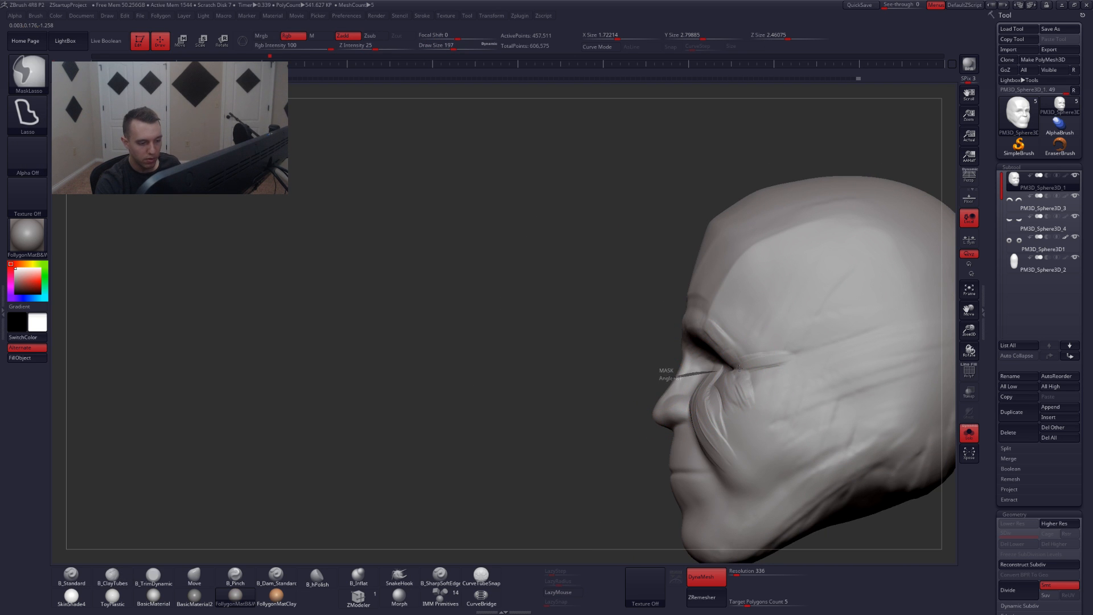
mouse_move(740, 368)
left_mouse_down("ctrl")
mouse_move(854, 248)
mouse_move(686, 342)
left_mouse_up("ctrl")
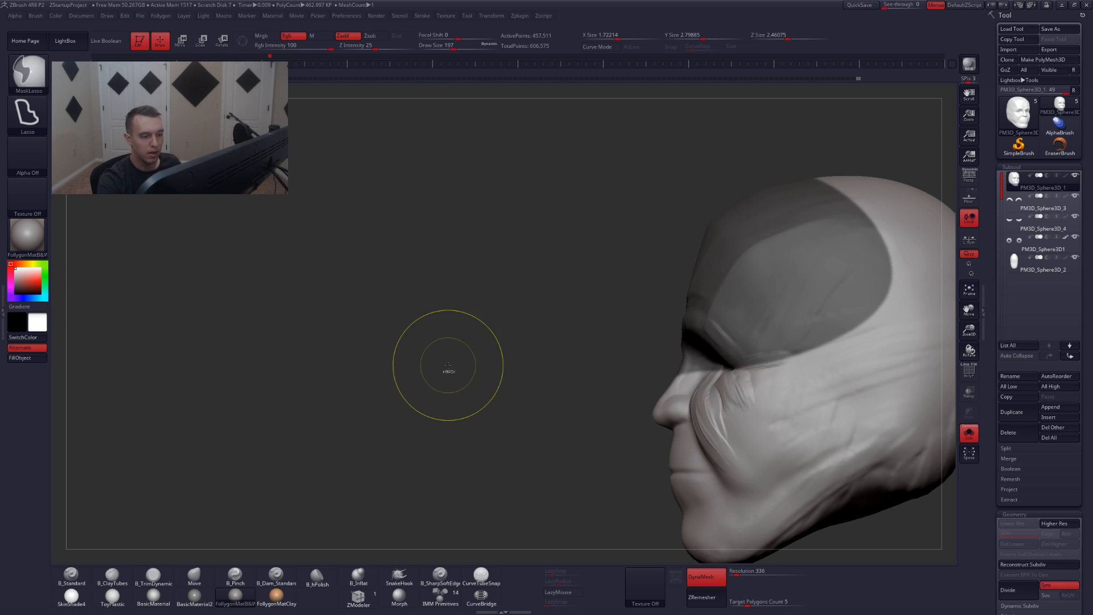
left_click(643, 427, "ctrl")
key("space")
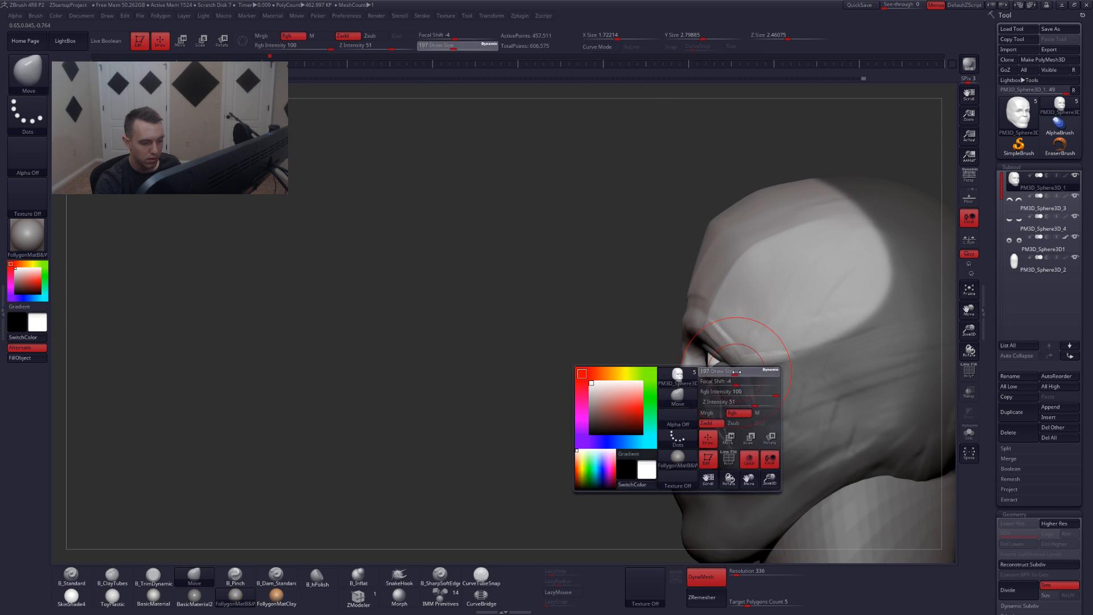
left_click_drag(737, 372, 740, 371)
left_click_drag(738, 352, 730, 345)
left_click(605, 444, "ctrl")
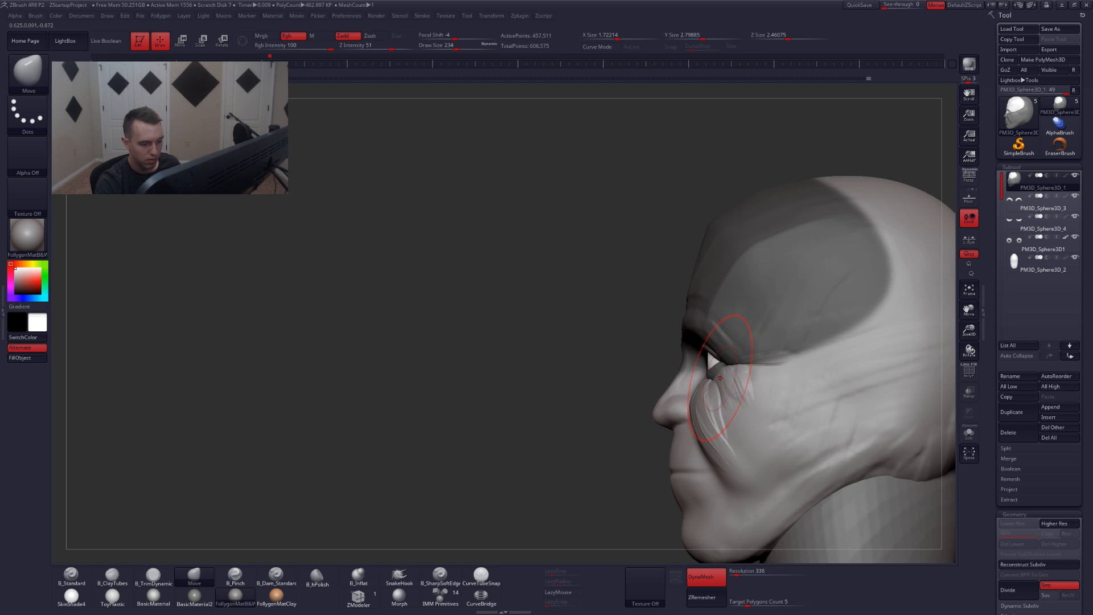
- With the forehead masked, adjust the under-eye folds from the front using the Move brush at draw size 182
right_click_drag(714, 384, 826, 386, "shift")
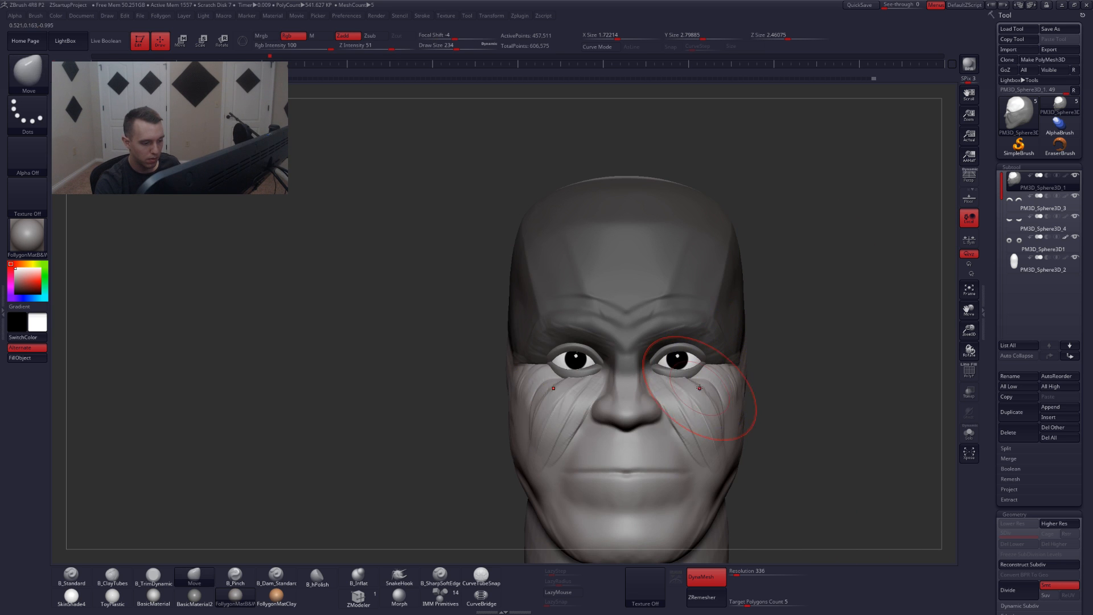
mouse_move(704, 386)
right_mouse_down("shift")
mouse_move(728, 394)
mouse_move(718, 381)
mouse_move(704, 387)
right_mouse_up("shift")
key("space")
left_click_drag(713, 382, 708, 383)
- Reshape the cheeks below the eyes with the Move brush at draw size 223, and clear the mask
key("space")
left_click_drag(705, 423, 712, 422)
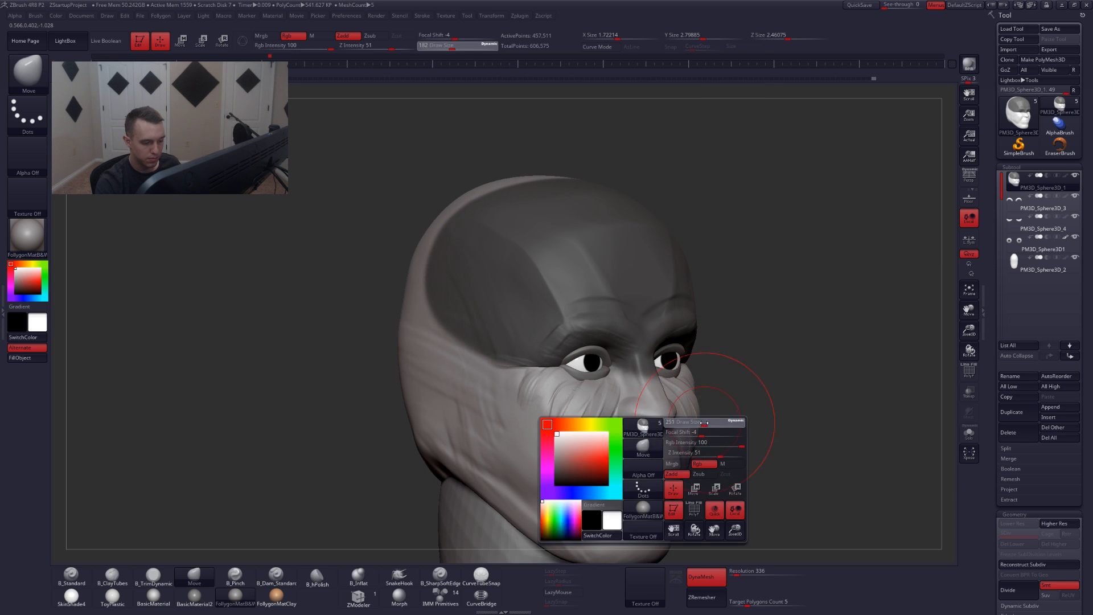
mouse_move(730, 419)
right_mouse_down()
mouse_move(684, 428)
mouse_move(691, 416)
right_mouse_up()
key("space")
left_click_drag(698, 419, 693, 419)
right_click_drag(696, 421, 704, 423)
key("ctrl")
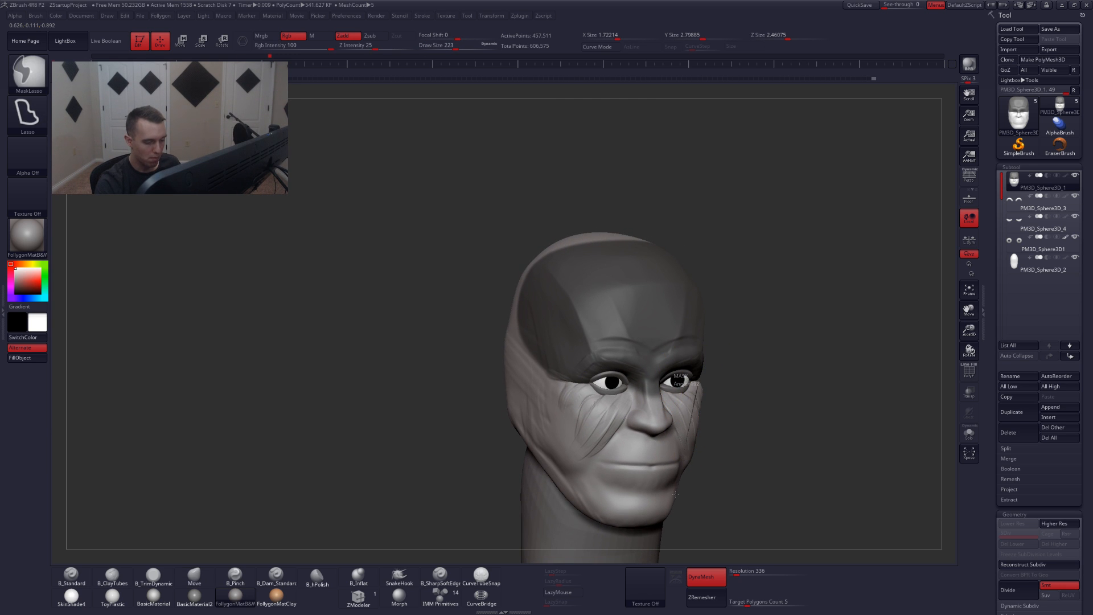
mouse_move(668, 490)
left_mouse_down("ctrl")
mouse_move(610, 293)
mouse_move(692, 392)
left_mouse_up("ctrl")
mouse_move(768, 427)
left_mouse_down()
mouse_move(706, 427)
mouse_move(721, 438)
mouse_move(728, 422)
mouse_move(717, 414)
mouse_move(735, 470)
mouse_move(722, 448)
left_mouse_up()
key("s")
mouse_move(817, 364)
left_mouse_down("ctrl")
mouse_move(772, 393)
mouse_move(701, 392)
mouse_move(721, 378)
mouse_move(715, 370)
left_mouse_up("ctrl")
- Flatten and smooth the cheeks and lower face with the TrimDynamic brush at draw sizes 149 and 177
key("s")
key("3")
key("space")
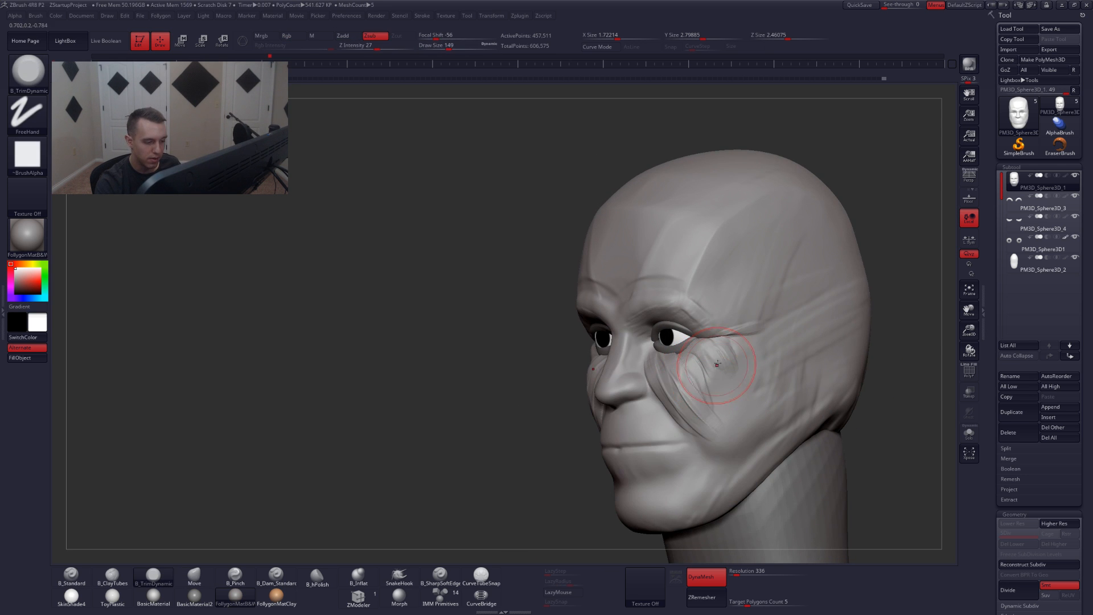
left_click_drag(729, 446, 744, 446)
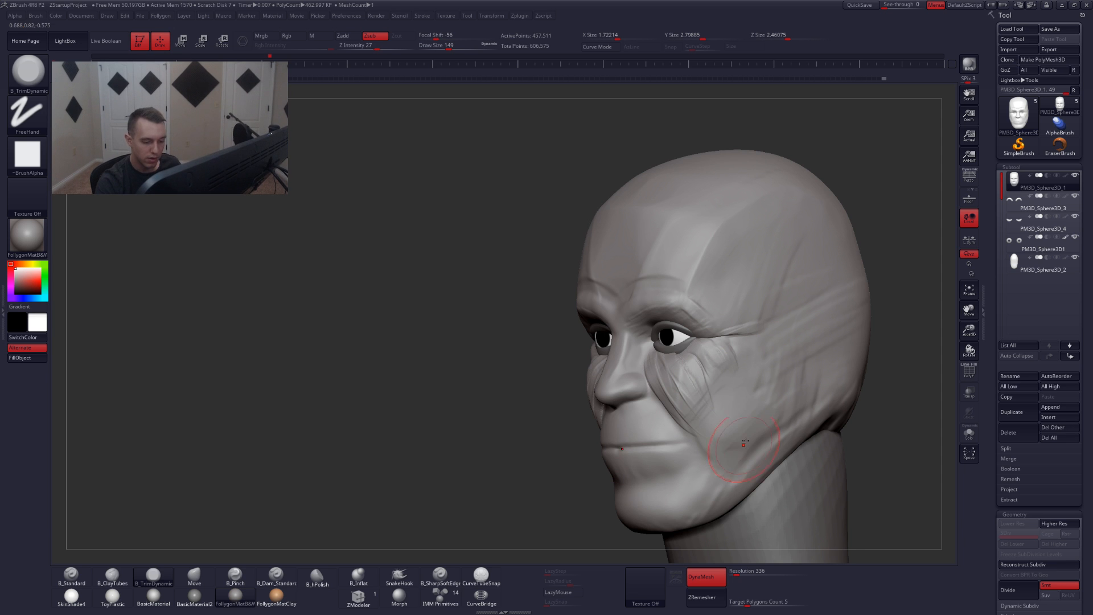
right_click_drag(744, 446, 706, 440, "shift")
mouse_move(706, 439)
left_mouse_down("alt")
mouse_move(679, 465)
mouse_move(686, 442)
mouse_move(636, 462)
left_mouse_up("alt")
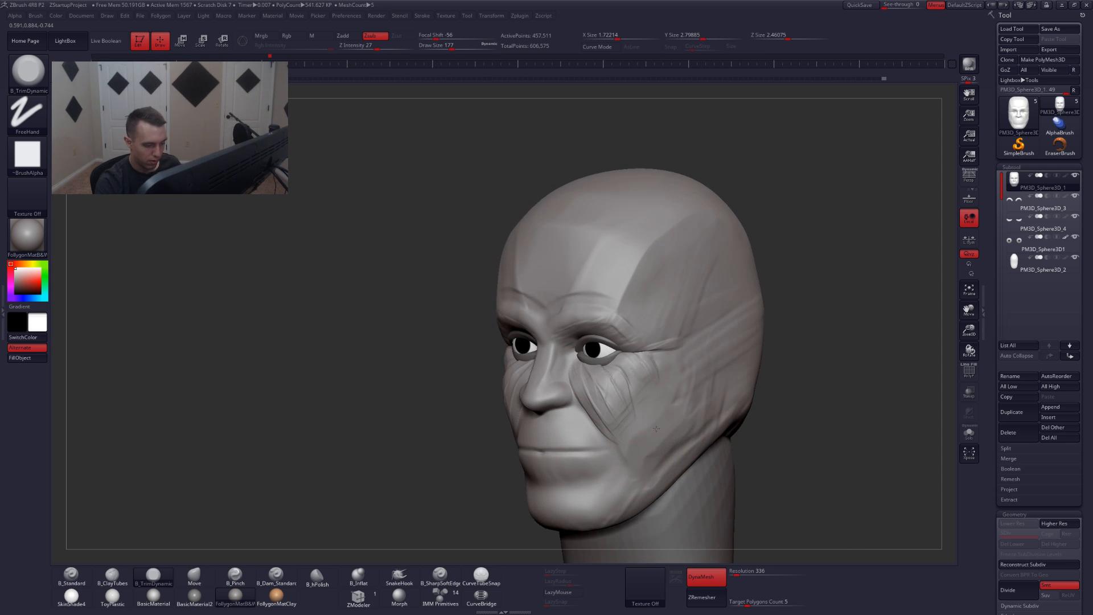
right_click_drag(666, 465, 686, 422, "shift")
right_click_drag(686, 439, 723, 452)
left_click_drag(722, 452, 710, 427)
- Compare the head with the front reference photo, with and without the eye subtools
key("Right")
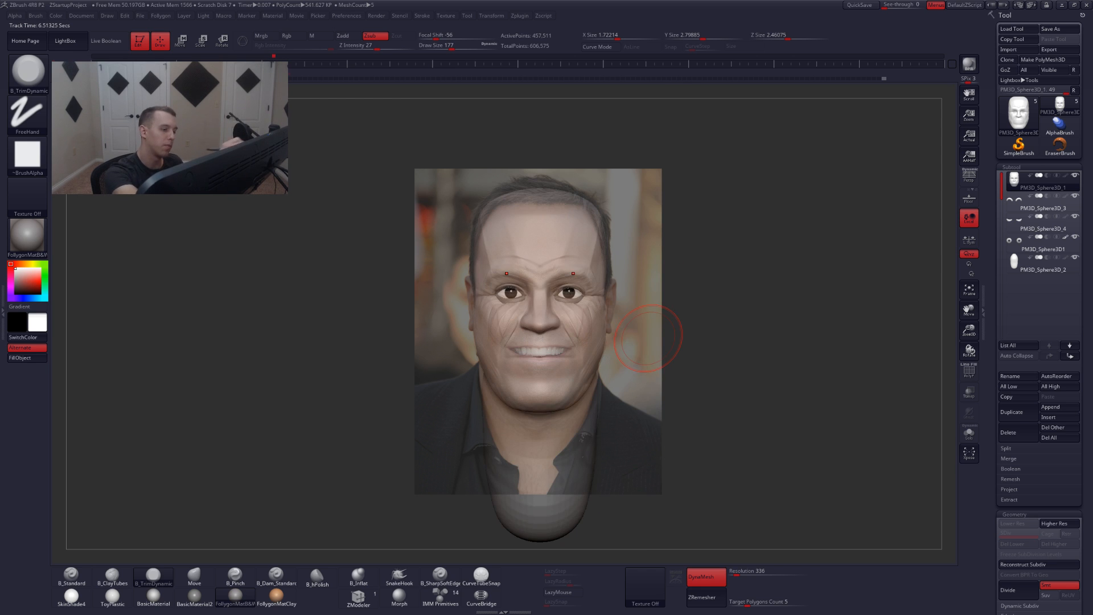
key("alt+shift+s")
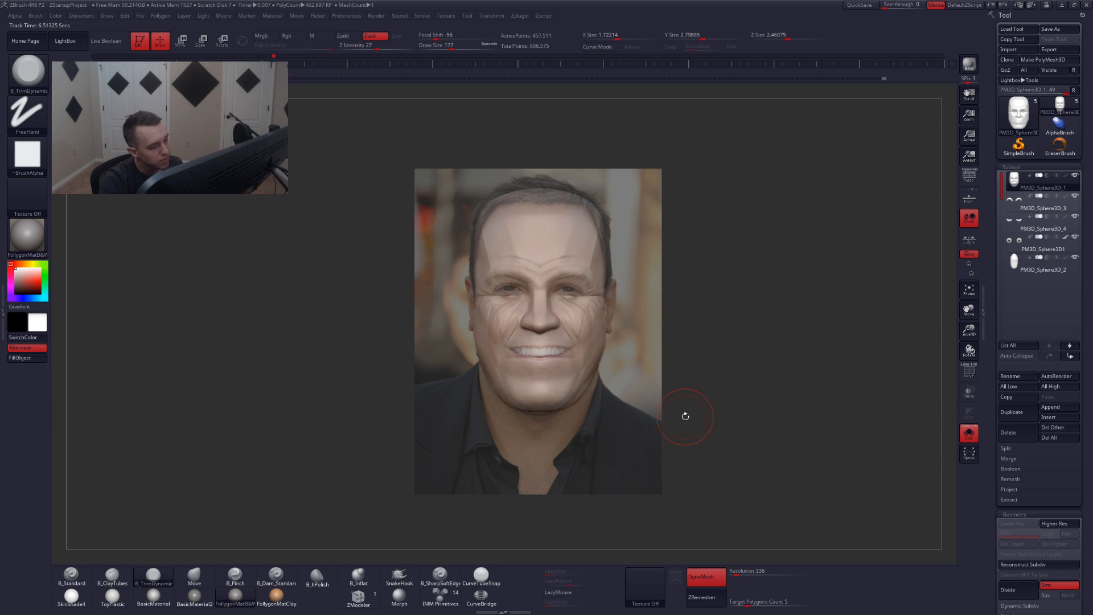
key("alt+shift+s")
key("alt+shift+s")
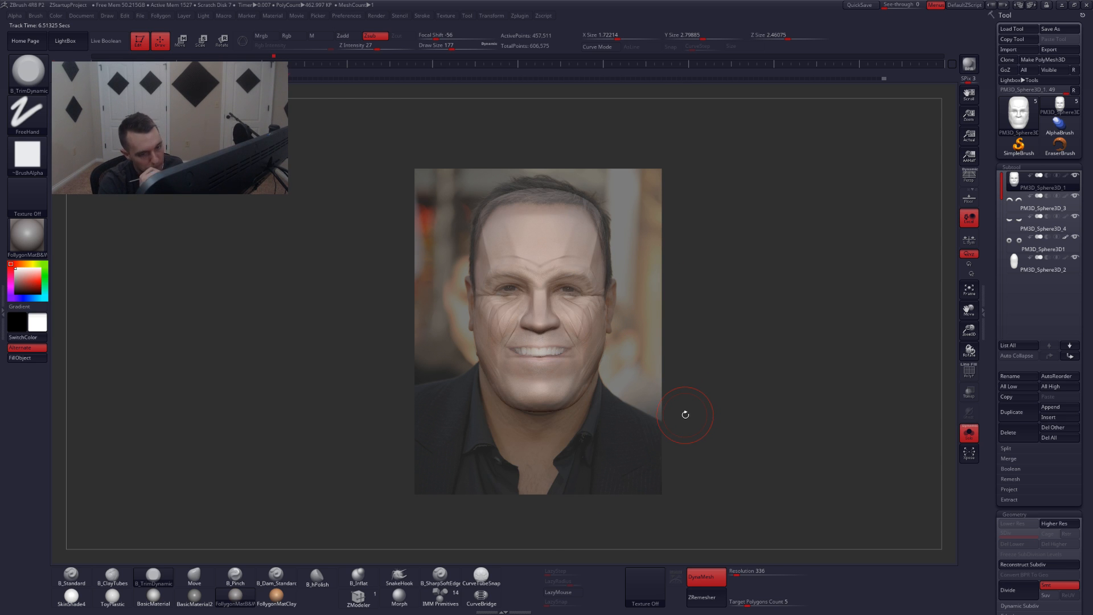
key("alt+shift+s")
key("alt+shift+s")
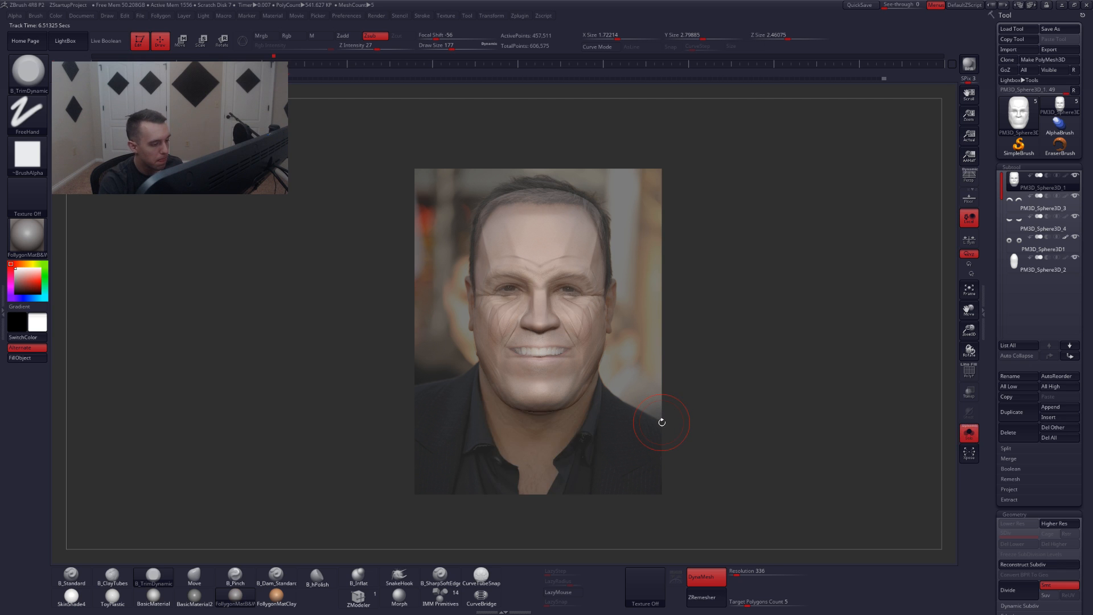
key("alt+shift+s")
key("alt+shift+s")
key("alt+shift+s")
key("alt+shift+s")
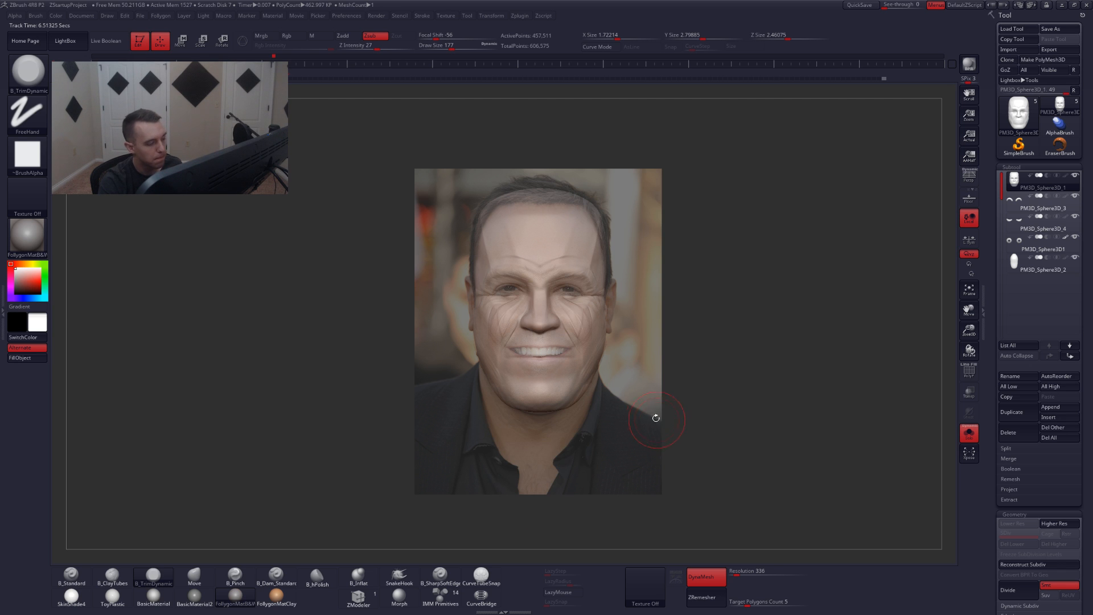
- Mask the upper face, match the lower face to the photo with the Move brush at draw size 268, then hide the photo and clear the mask
key("b")
key("m")
key("v")
key("space")
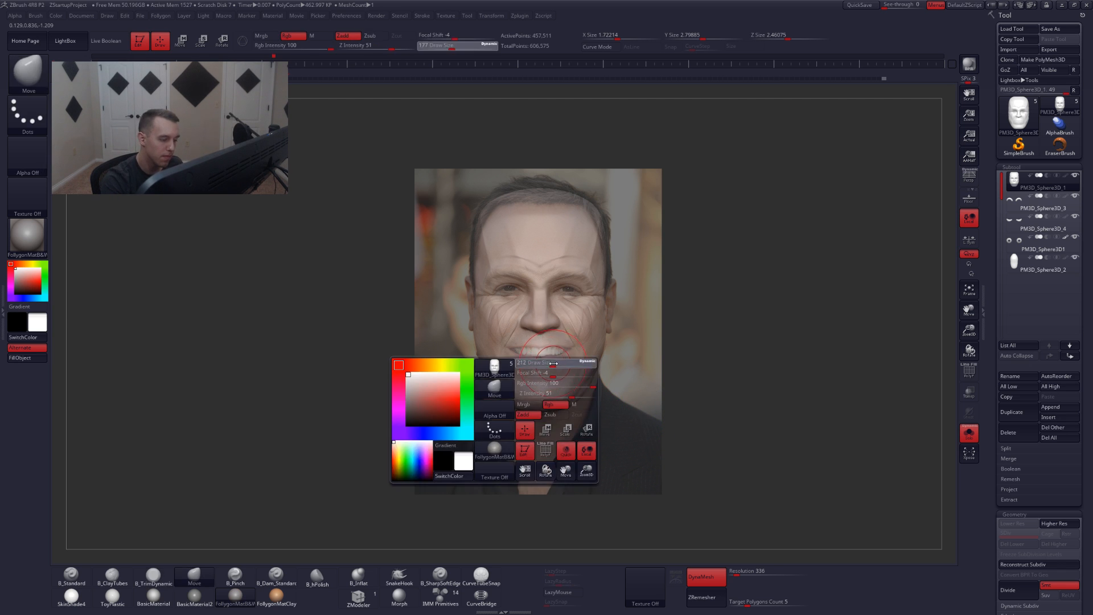
left_click_drag(554, 363, 542, 358)
key("ctrl")
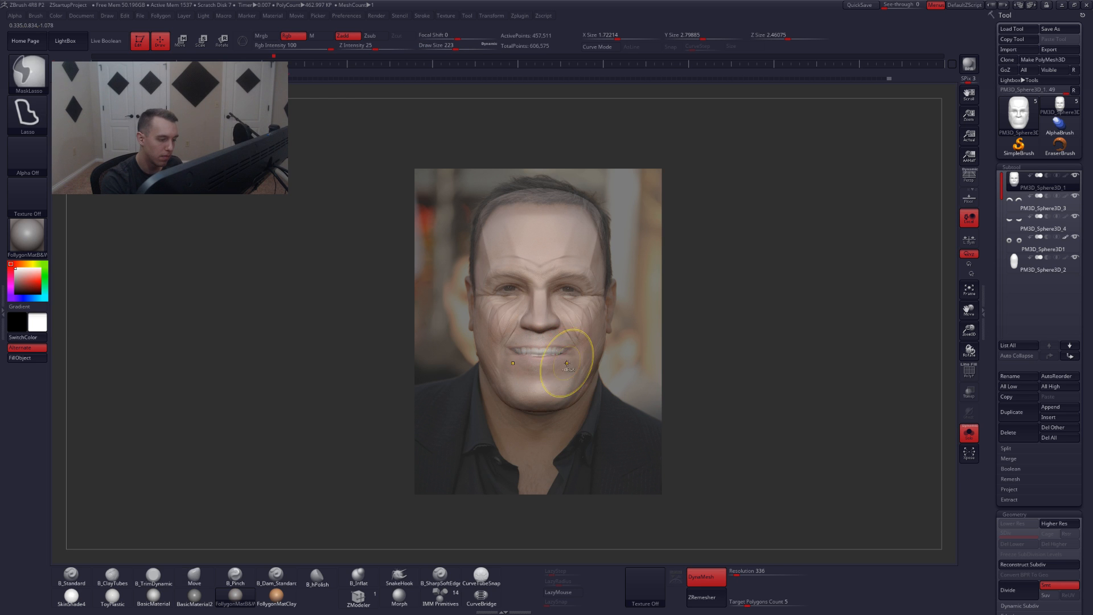
mouse_move(575, 327)
left_mouse_down("ctrl")
mouse_move(526, 149)
mouse_move(523, 336)
left_mouse_up("ctrl")
key("space")
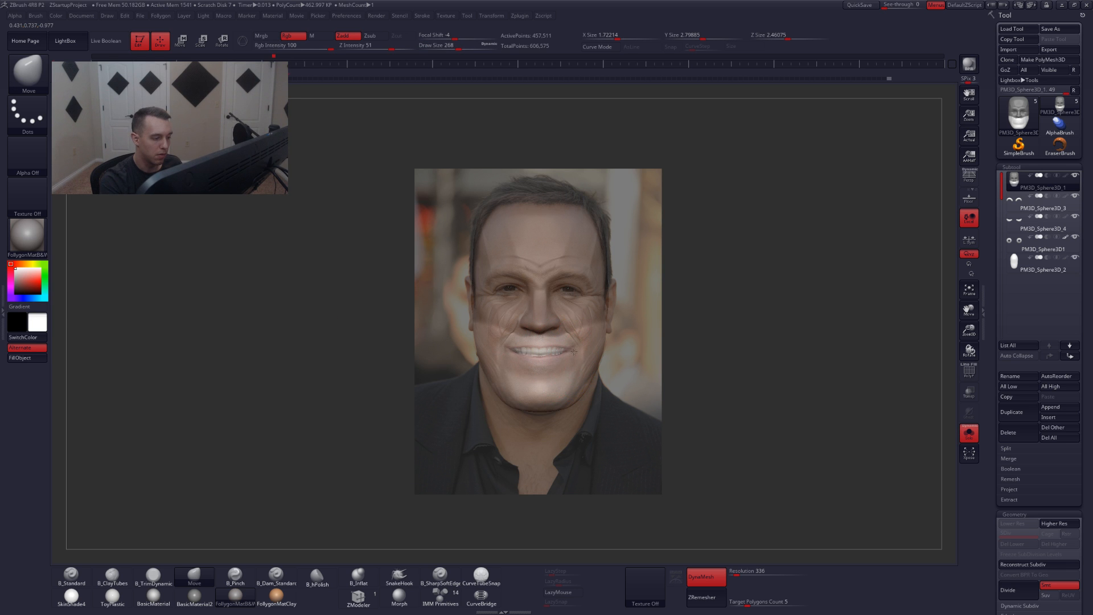
key("shift+z")
right_click_drag(586, 365, 654, 378, "ctrl")
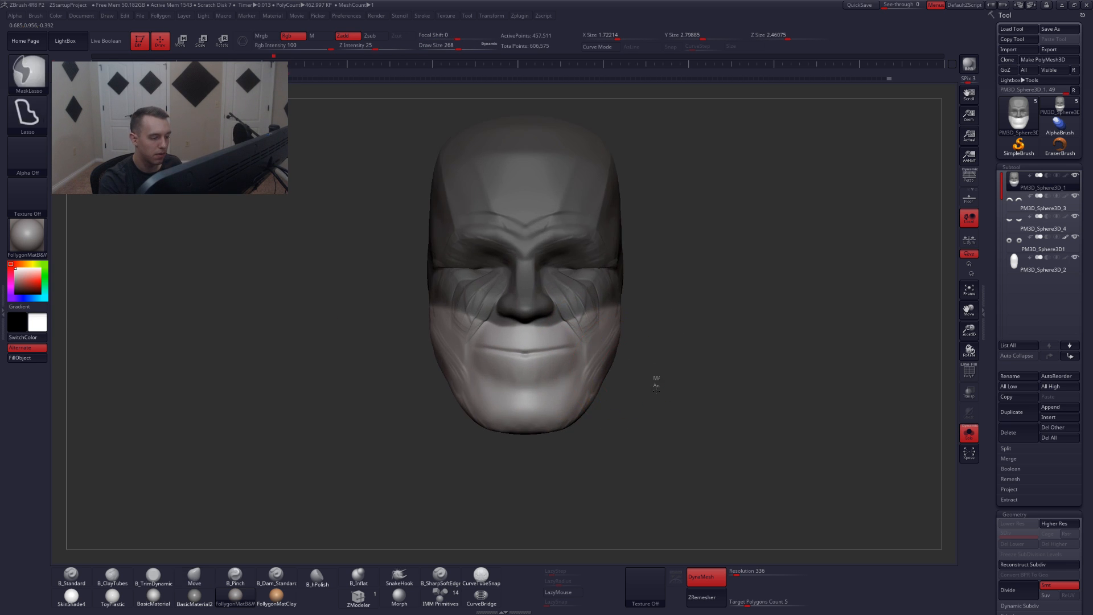
left_click_drag(655, 378, 672, 395, "ctrl")
- Extend the cheek folds down toward the jaw with the ClayTubes brush at draw sizes 197 and 154
key("space")
left_click_drag(609, 361, 604, 361)
right_click_drag(604, 361, 564, 347)
key("2")
left_click_drag(547, 328, 579, 391)
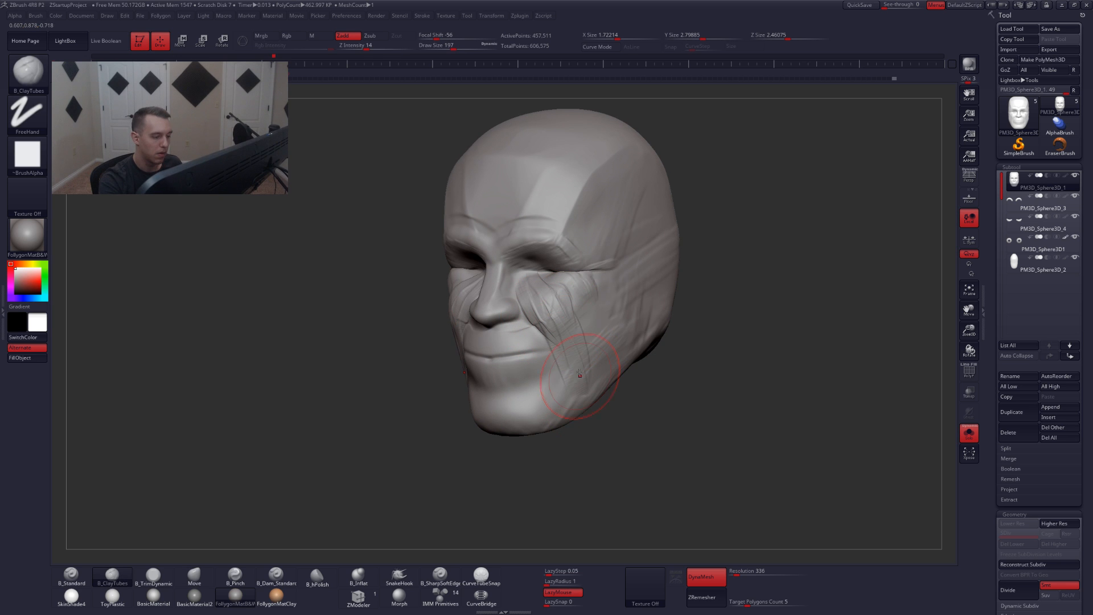
right_click_drag(579, 373, 659, 385, "alt")
key("alt+s")
key("space")
left_click_drag(649, 383, 644, 382)
mouse_move(644, 382)
right_mouse_down()
mouse_move(674, 387)
mouse_move(658, 398)
mouse_move(669, 401)
right_mouse_up()
key("alt+s")
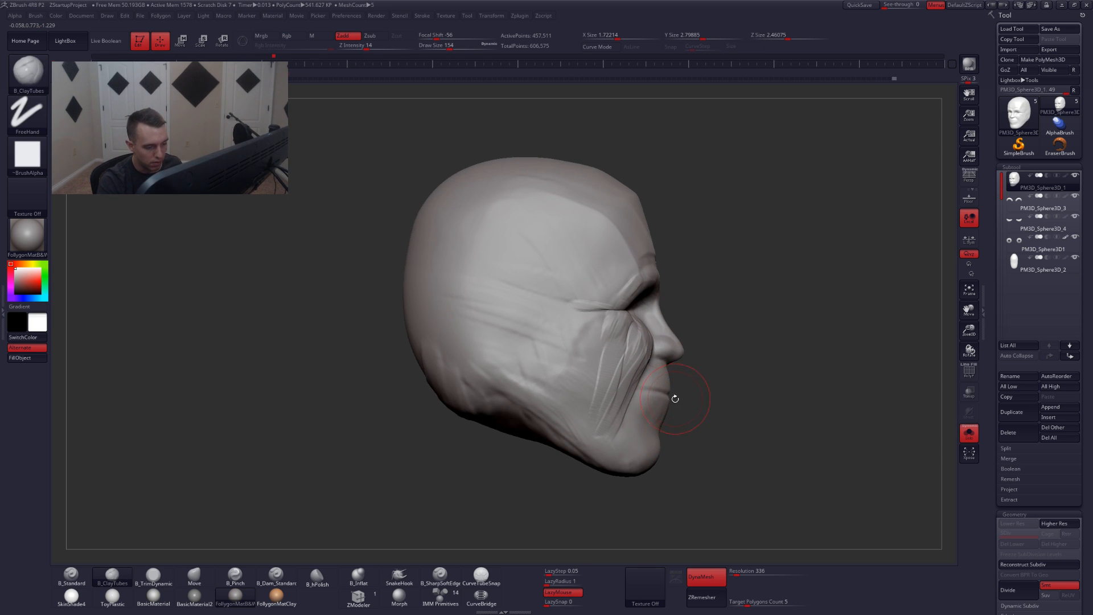
- Mask the lower jaw from the mouth line down, and unmask the back of the head
key("ctrl")
mouse_move(620, 387)
left_mouse_down("ctrl")
mouse_move(375, 384)
mouse_move(683, 510)
mouse_move(703, 434)
mouse_move(688, 450)
left_mouse_up("ctrl")
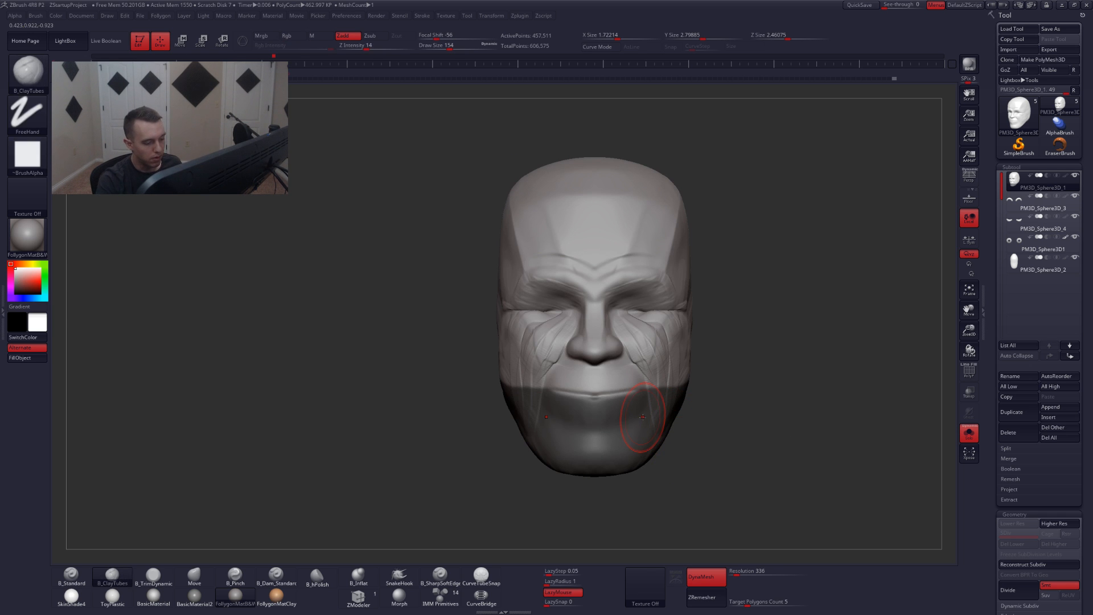
key("ctrl")
mouse_move(636, 391)
left_mouse_down("ctrl")
mouse_move(812, 411)
mouse_move(553, 467)
left_mouse_up("ctrl")
left_click_drag(791, 455, 688, 435, "shift")
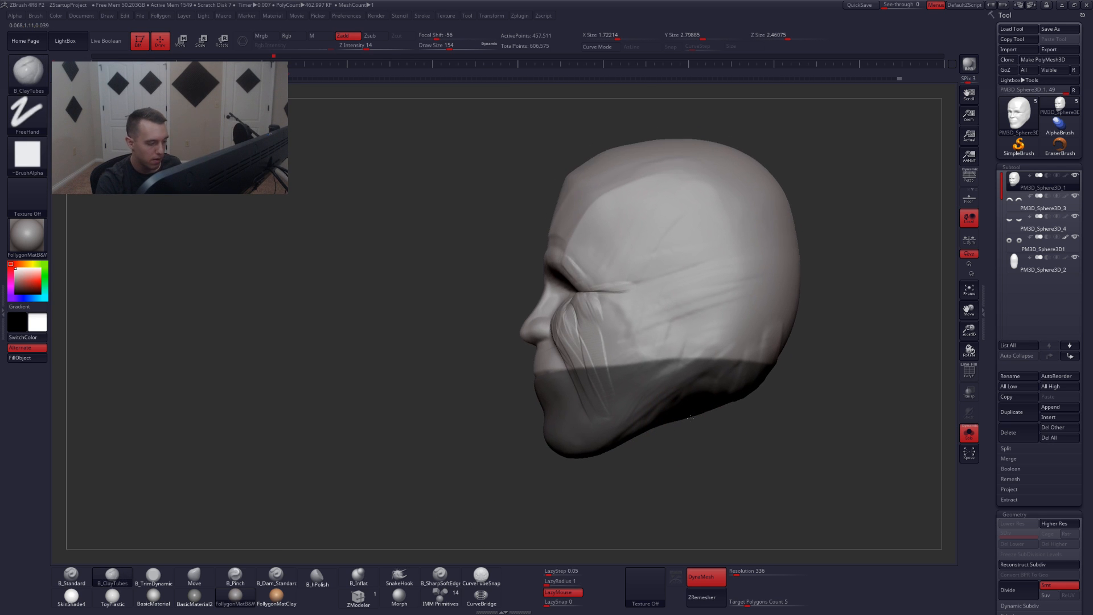
key("shift+f")
key("shift+f")
mouse_move(654, 330)
left_mouse_down("ctrl+alt")
mouse_move(648, 459)
mouse_move(875, 312)
left_mouse_up("ctrl+alt")
mouse_move(661, 449)
left_mouse_down("ctrl")
mouse_move(686, 438)
mouse_move(674, 444)
left_mouse_up("ctrl")
- Turn the masked lower jaw into its own polygroup, checking it with the polyframe display
key("shift+f")
key("ctrl+z")
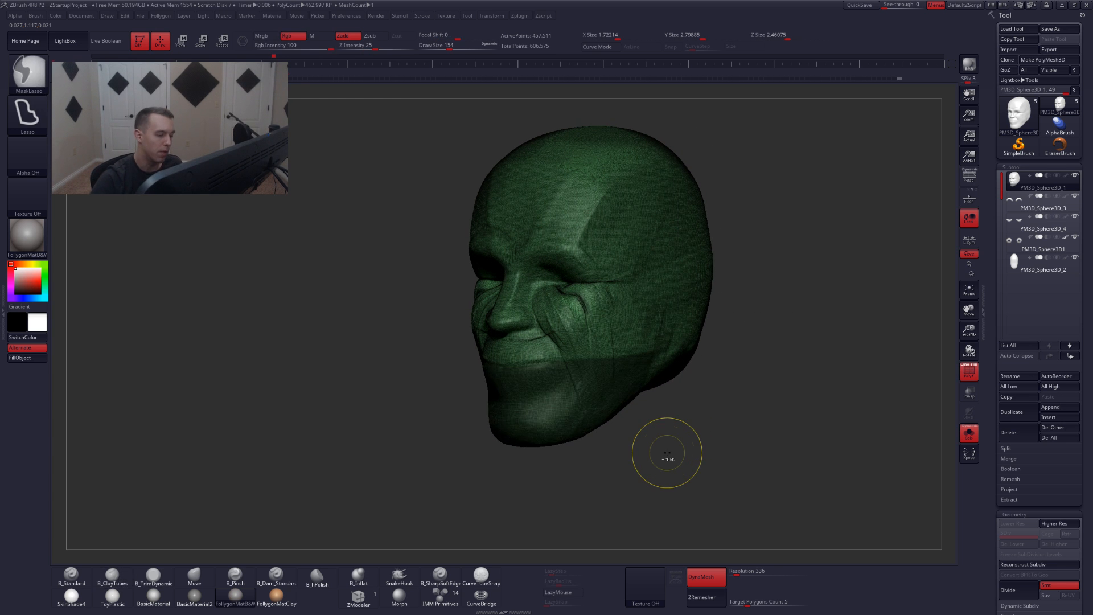
key("ctrl+w")
key("ctrl+z")
key("ctrl+w")
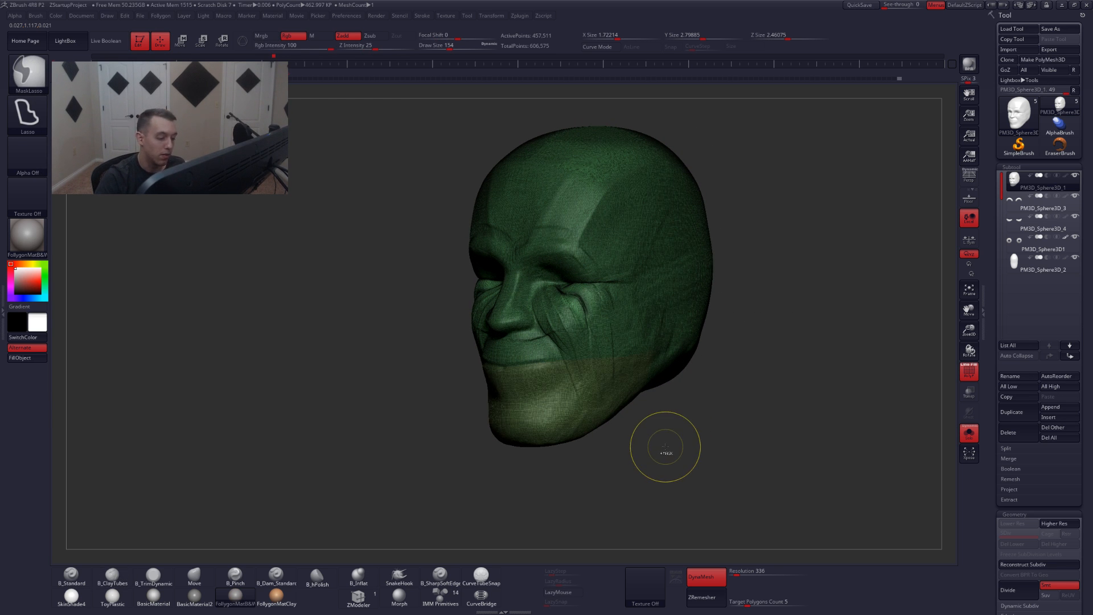
key("ctrl+z")
key("ctrl+w")
key("ctrl+z")
key("ctrl+w")
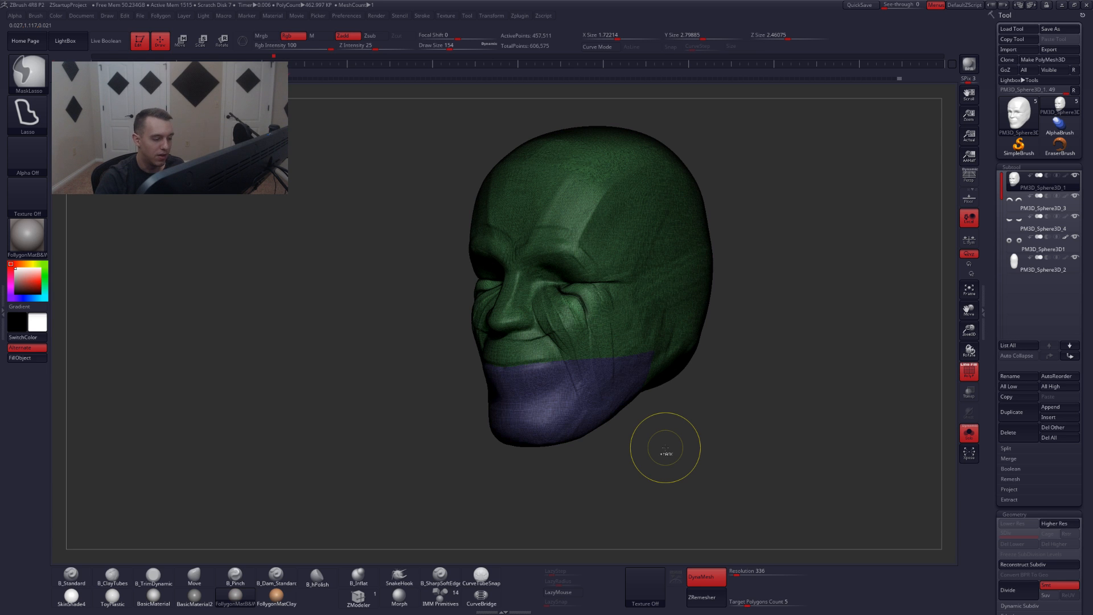
key("shift+f")
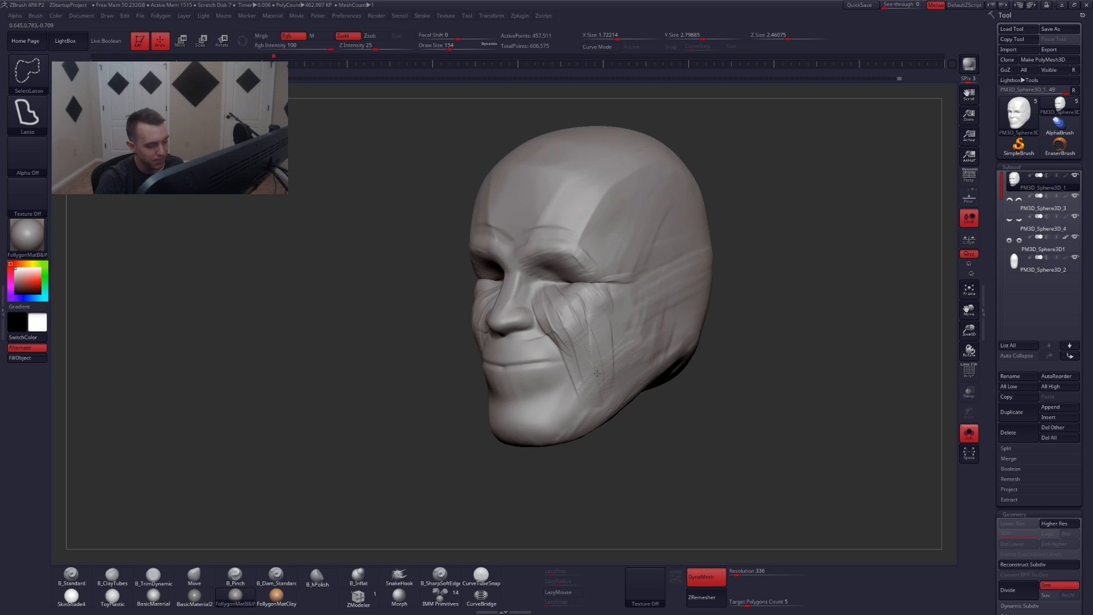
- Hide the lower jaw polygroup and separate it into its own subtool with Split Hidden
left_click(600, 377, "ctrl+shift")
left_click(824, 473, "ctrl+shift")
left_click_drag(770, 371, 729, 336)
key("space")
left_click(750, 374)
key("space")
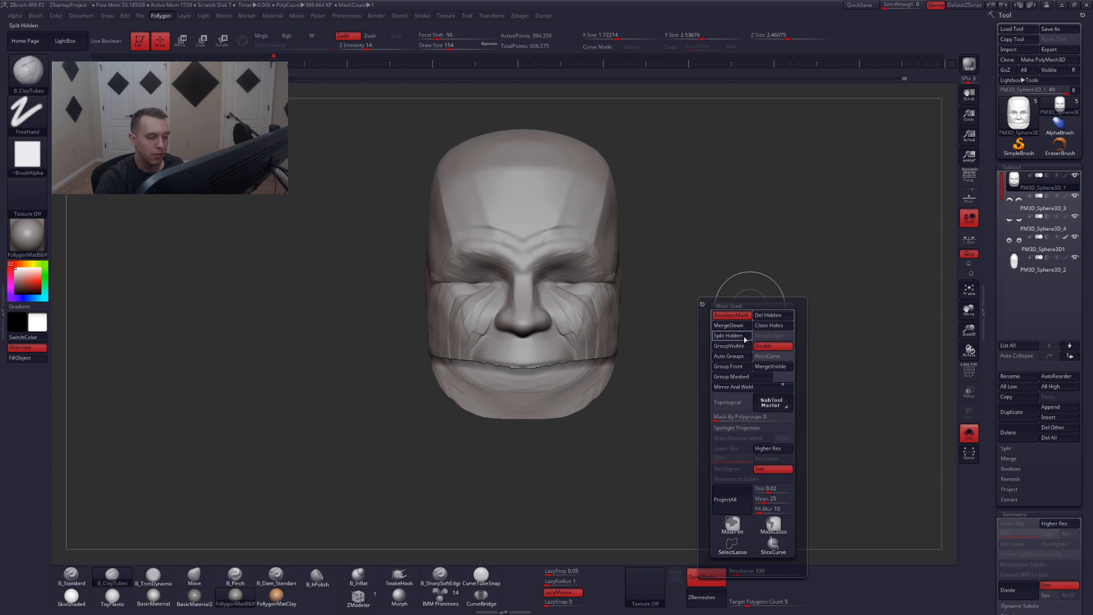
left_click(751, 403)
mouse_move(756, 393)
left_mouse_down("ctrl")
mouse_move(751, 437)
mouse_move(620, 459)
mouse_move(671, 427)
left_mouse_up("ctrl")
- On the separated lower jaw subtool, mask everything except the inner cut face and scale that face with the transpose line
left_click(1008, 209)
key("w")
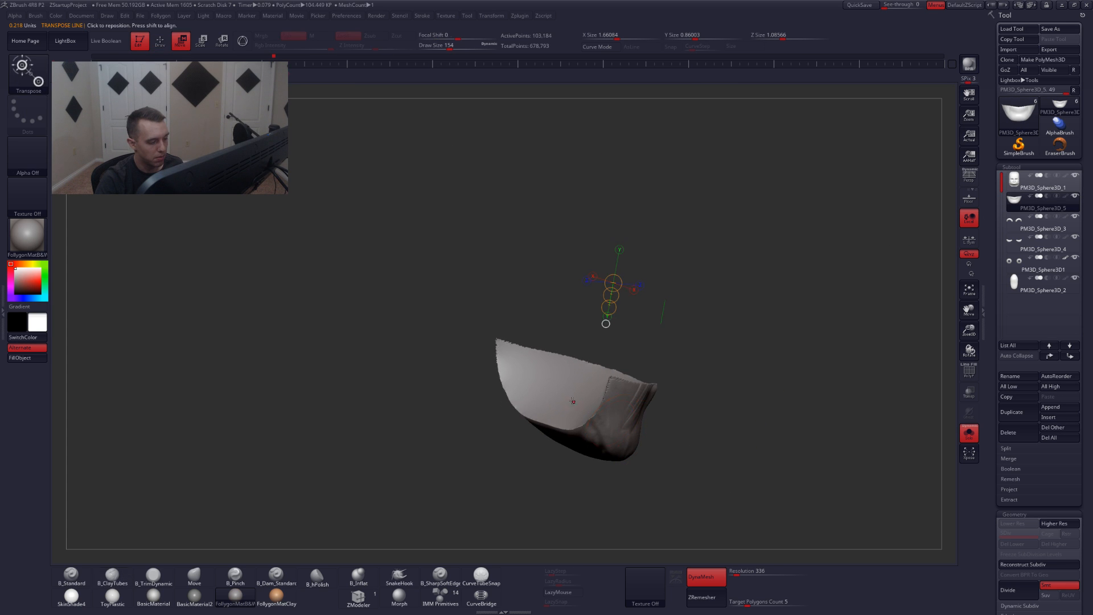
left_click(571, 400, "ctrl")
key("q")
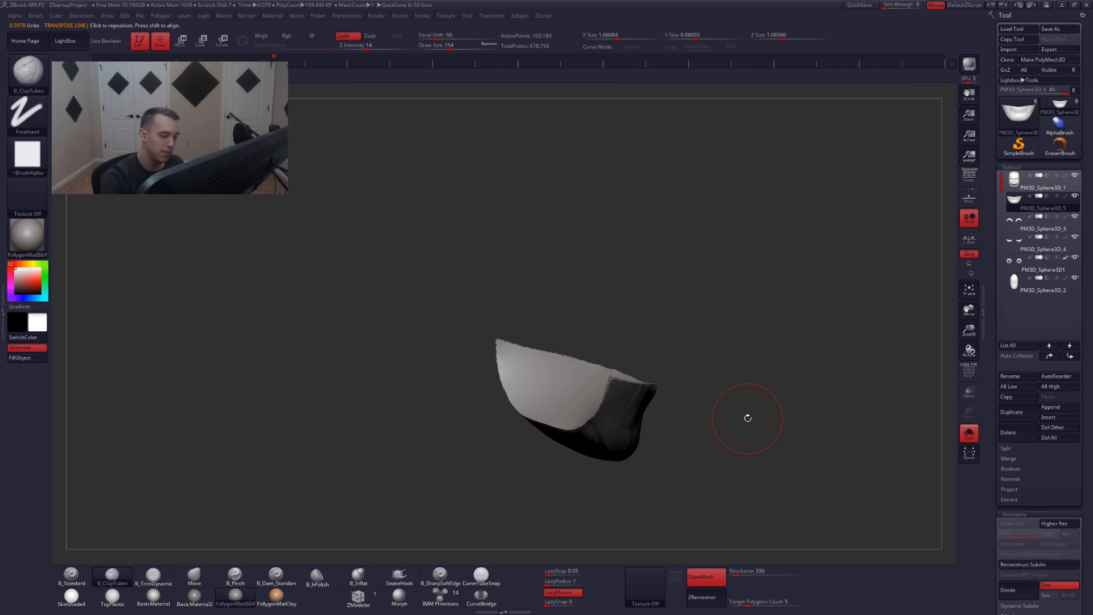
left_click_drag(747, 418, 606, 383)
key("e")
left_click(608, 330)
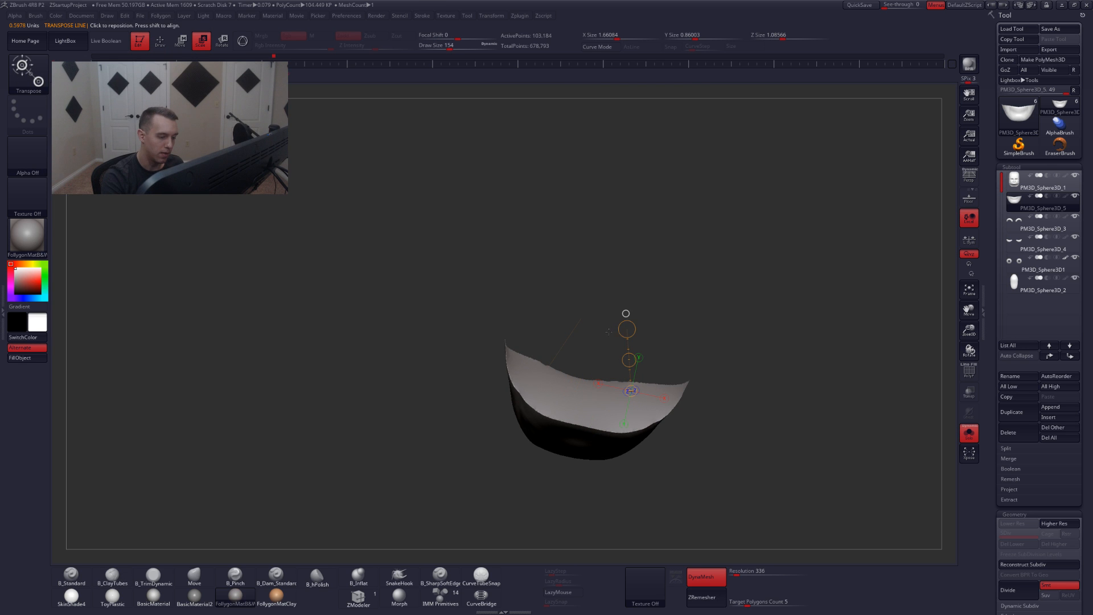
left_click_drag(626, 328, 628, 344)
- Smooth the lower jaw's ragged rim, remesh it with DynaMesh, and show the whole head again
key("q")
mouse_move(735, 484)
left_mouse_down()
mouse_move(644, 449)
mouse_move(722, 434)
mouse_move(687, 460)
left_mouse_up()
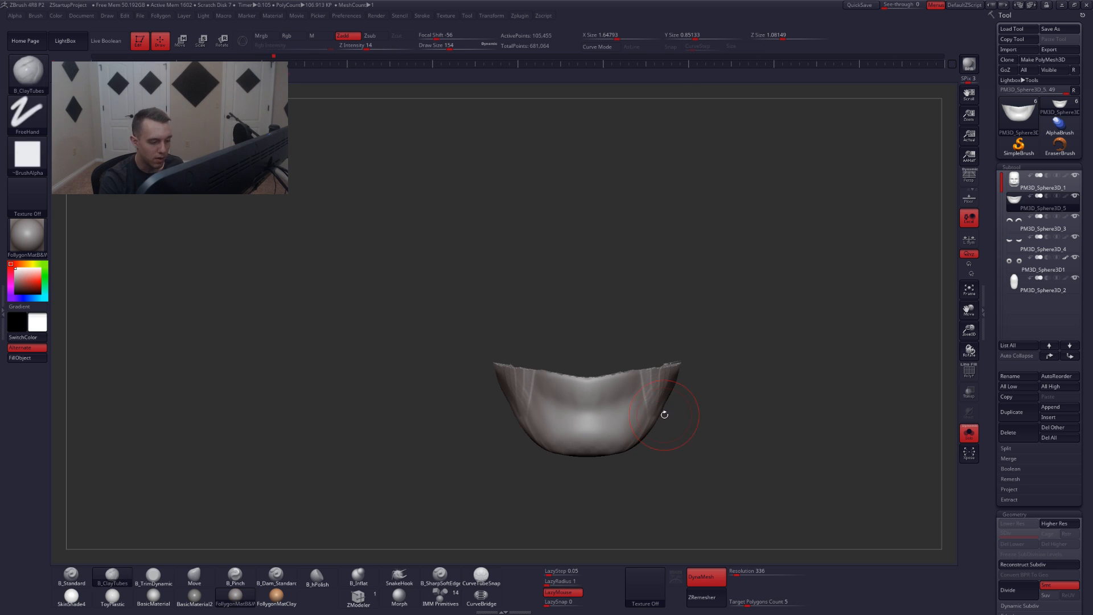
mouse_move(663, 415)
left_mouse_down()
mouse_move(664, 439)
mouse_move(661, 388)
mouse_move(671, 372)
left_mouse_up()
left_click_drag(704, 420, 703, 392)
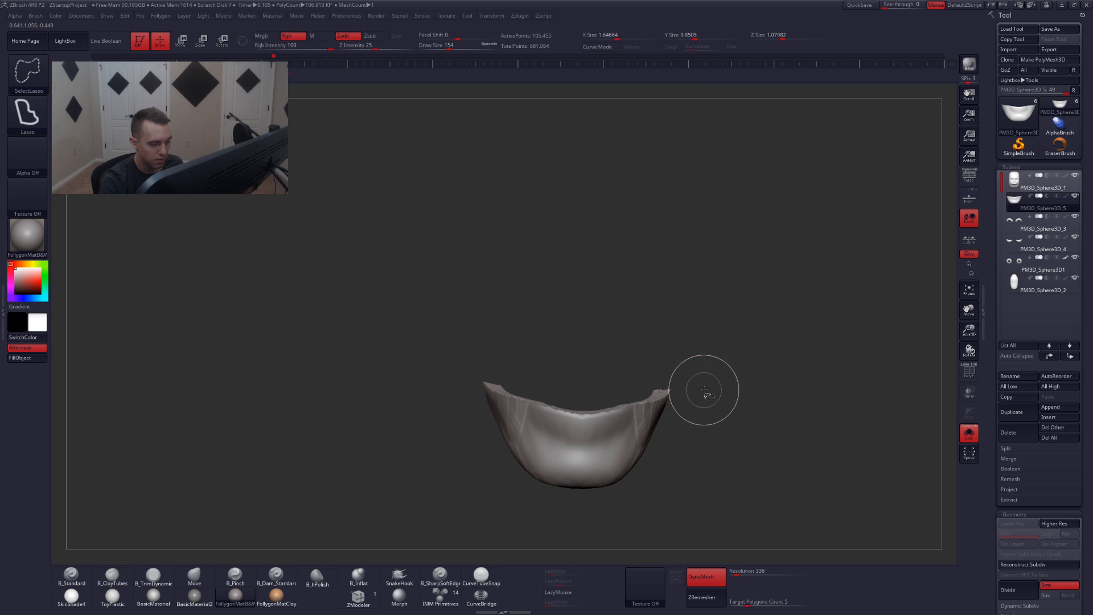
key("ctrl+shift+f")
left_click(695, 430)
left_click_drag(788, 342, 708, 421, "alt")
key("alt+s")
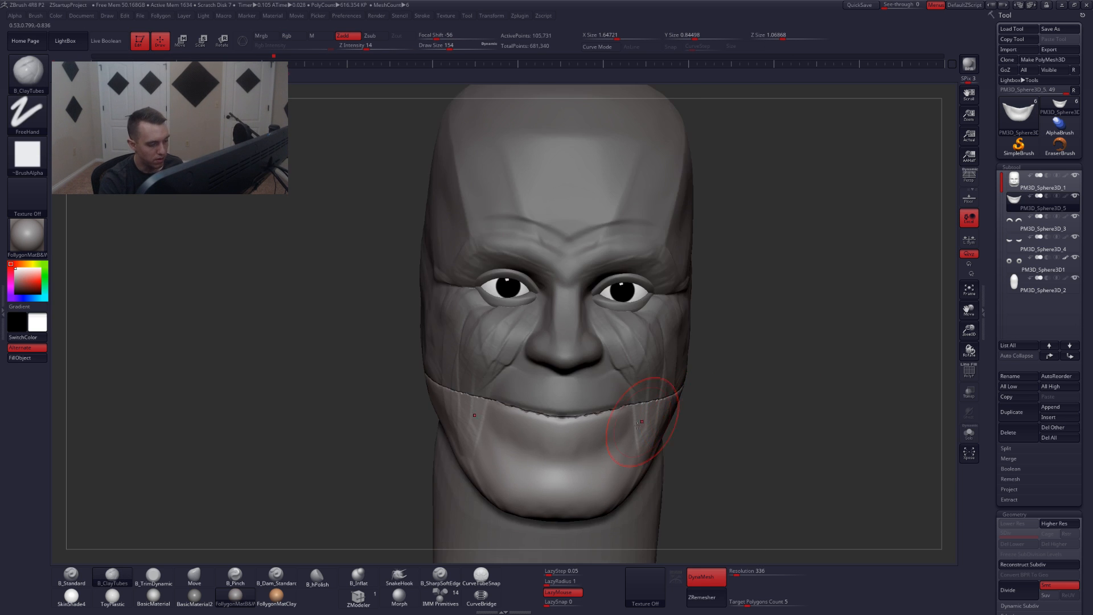
mouse_move(642, 420)
left_mouse_down("shift")
mouse_move(636, 448)
mouse_move(748, 435)
left_mouse_up("shift")
- Open the mouth to match the overlaid reference photo with the Move brush, working on the jaw and the upper lip
key("4")
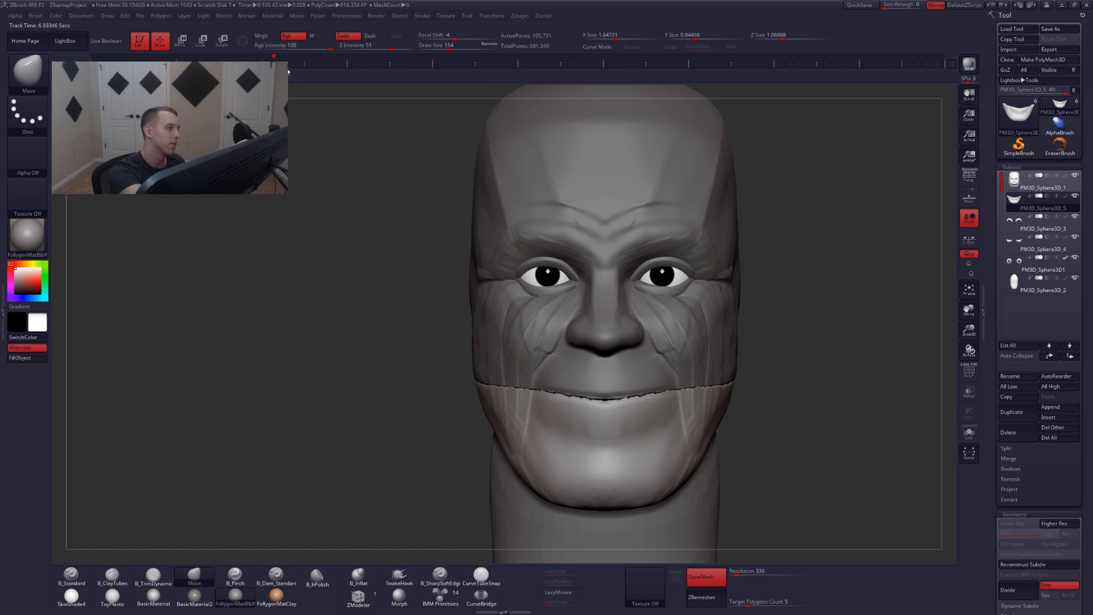
left_click(276, 66)
key("shift+z")
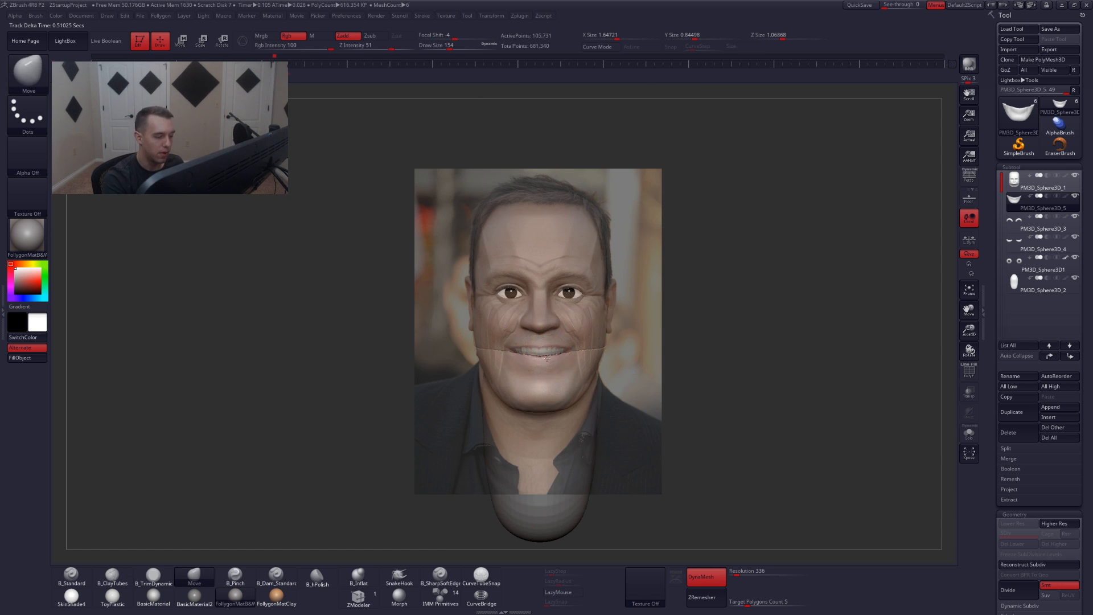
left_click(568, 340, "alt")
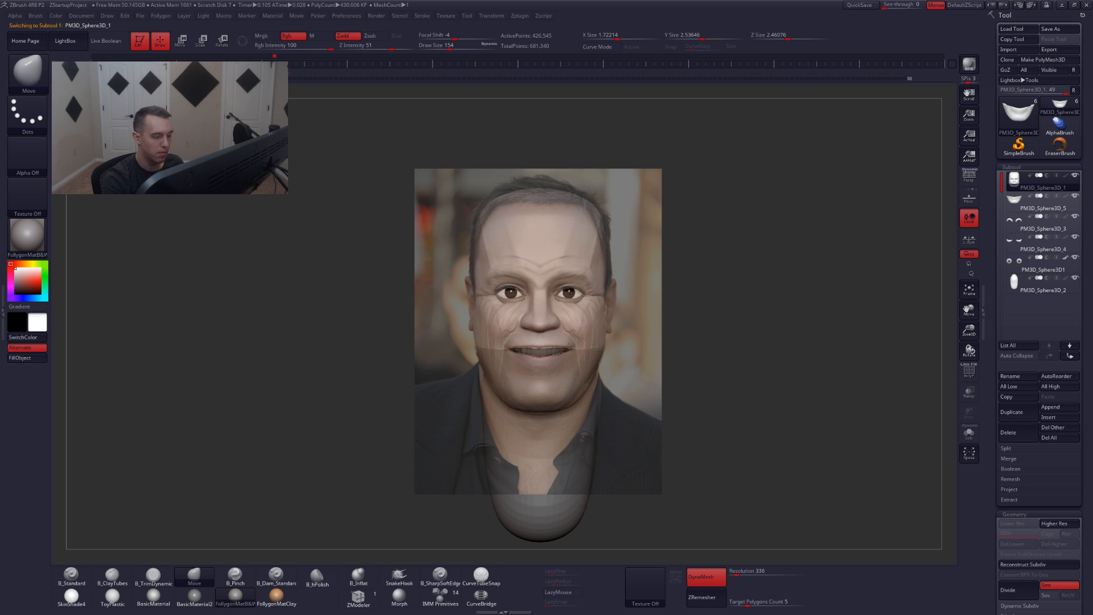
key("shift+z")
- Adjust the upper mouth corners with the Move brush and flatten the area around them with TrimDynamic at draw size 83
right_click_drag(541, 370, 670, 387, "alt")
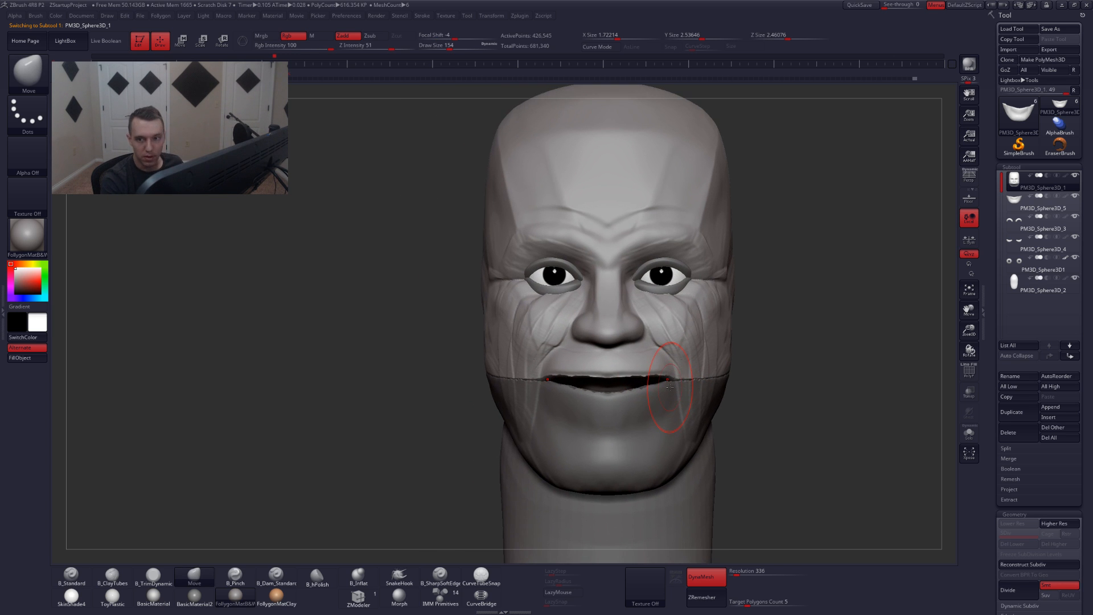
key("space")
left_click_drag(654, 377, 645, 377)
mouse_move(639, 378)
right_mouse_down()
mouse_move(541, 370)
mouse_move(608, 362)
mouse_move(674, 373)
right_mouse_up()
key("3")
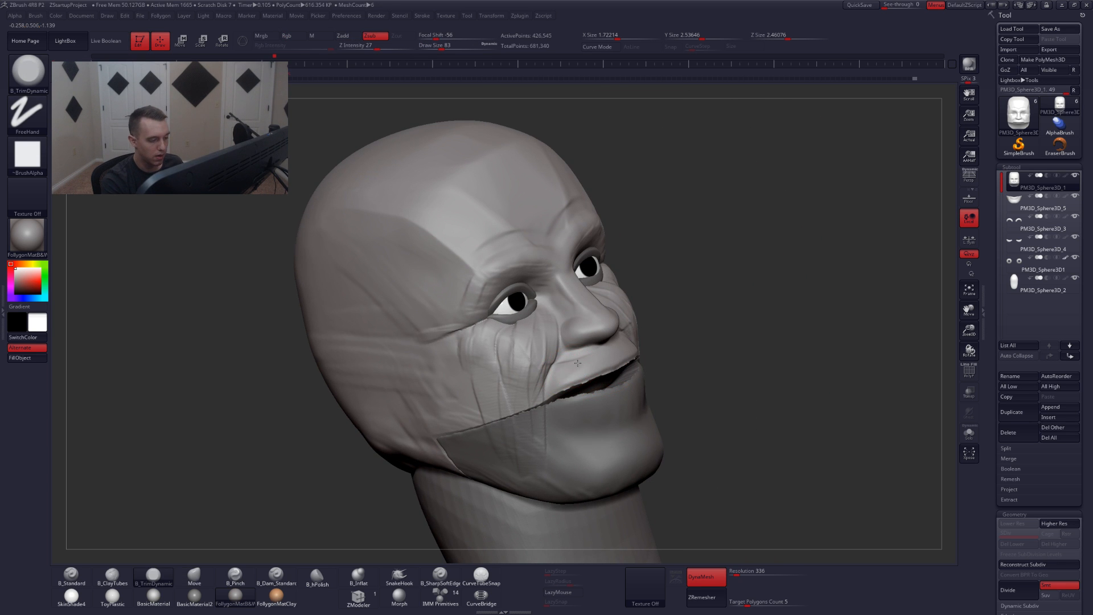
right_click_drag(579, 379, 534, 390)
- Build up the smile fold between the nose and the mouth corner with the ClayTubes brush
key("b")
key("c")
key("t")
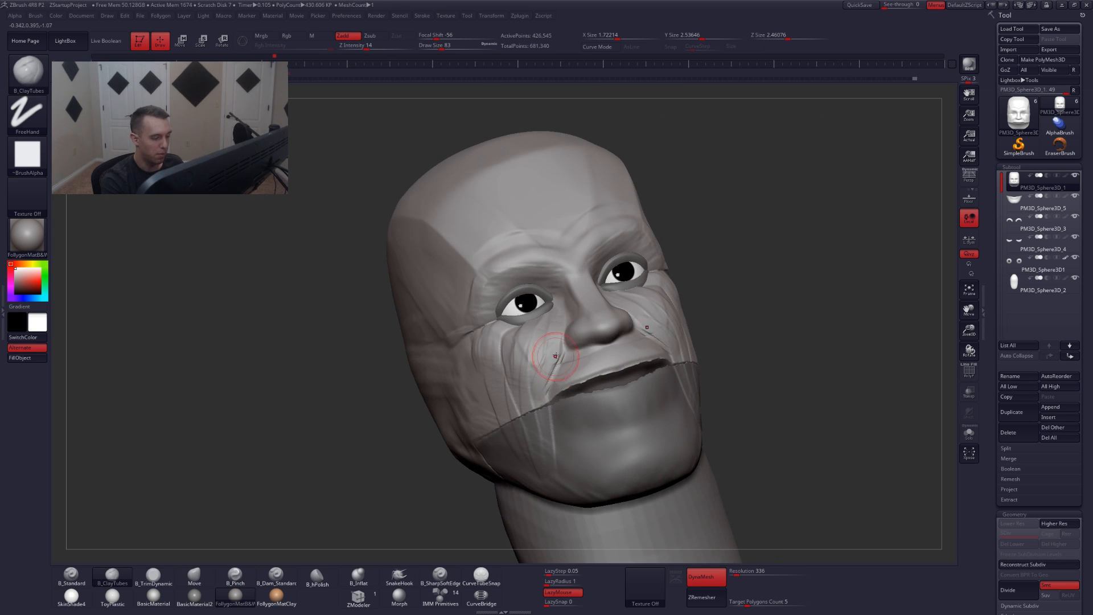
key("space")
mouse_move(555, 356)
left_mouse_down()
mouse_move(546, 387)
mouse_move(548, 376)
left_mouse_up()
- Isolate the upper head and flatten the folds beside the mouth with TrimDynamic
mouse_move(529, 367)
right_mouse_down()
mouse_move(556, 350)
mouse_move(522, 331)
mouse_move(564, 356)
mouse_move(501, 348)
mouse_move(515, 302)
mouse_move(526, 307)
right_mouse_up()
key("b")
key("t")
key("d")
key("shift+s")
right_click_drag(607, 362, 603, 378, "shift")
- Reposition the upper lip and mouth corner on the isolated head with the Move brush
key("b")
key("m")
key("v")
key("space")
left_click_drag(600, 388, 603, 389)
right_click_drag(564, 367, 585, 391)
- Clean up the cheek surface above the mouth cut with TrimDynamic at draw size 80
key("space")
key("b")
key("t")
key("d")
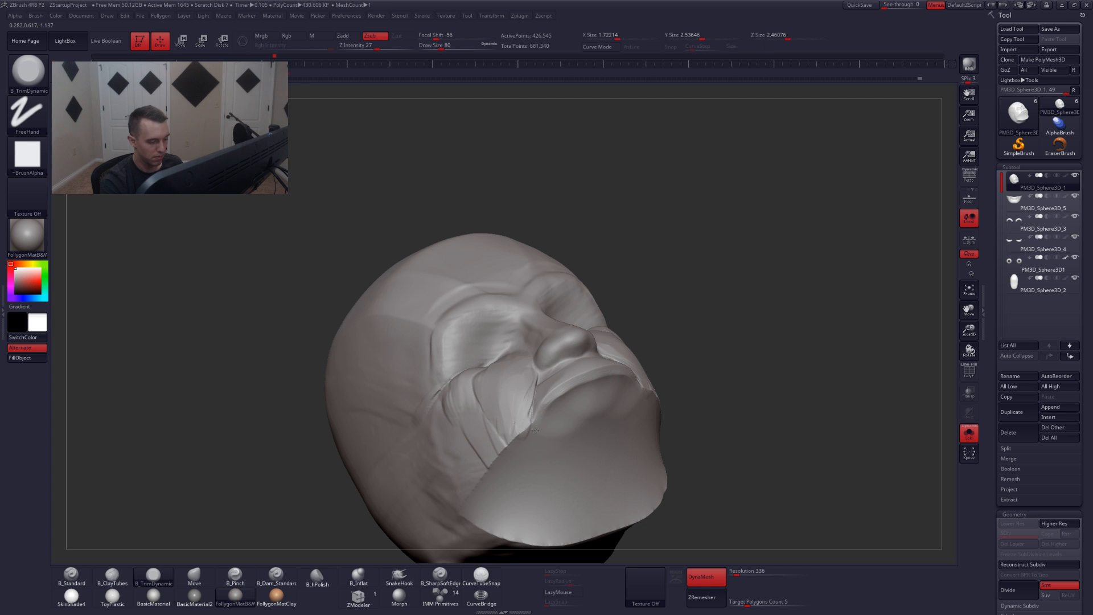
key("shift+s")
- Remesh the isolated lower jaw, smooth its upper edge, and refine the lower lip with the Pinch brush at draw size 80
left_click(618, 408, "alt")
key("shift+s")
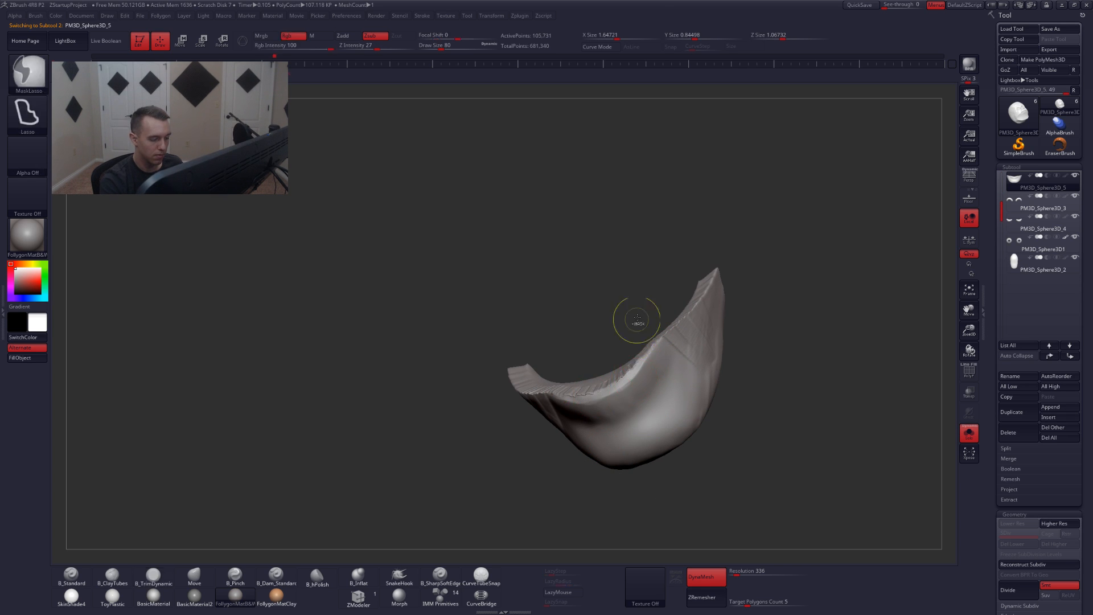
left_click_drag(634, 319, 655, 304, "ctrl")
left_click_drag(560, 401, 651, 346, "shift")
mouse_move(651, 346)
right_mouse_down()
mouse_move(634, 401)
mouse_move(647, 442)
mouse_move(647, 425)
right_mouse_up()
key("alt+s")
key("5")
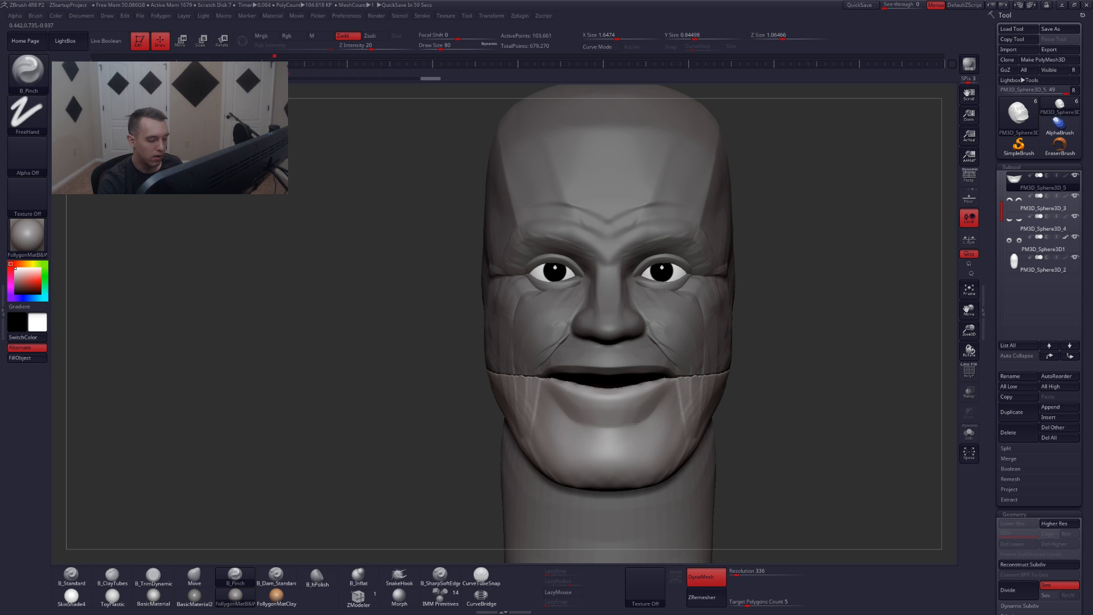
right_click_drag(655, 442, 643, 441)
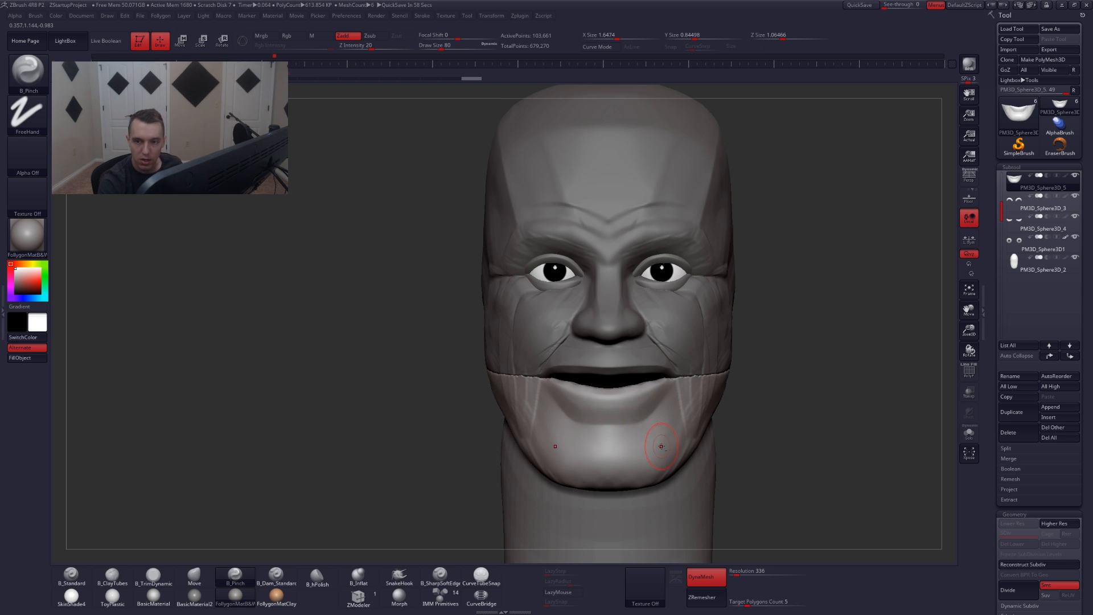
- Sculpt diagonal smile folds down both sides of the jaw with the ClayTubes brush at draw size 104
right_click_drag(661, 446, 654, 447, "ctrl")
key("space")
left_click_drag(653, 447, 662, 447)
mouse_move(670, 445)
right_mouse_down()
mouse_move(649, 444)
mouse_move(658, 451)
right_mouse_up()
key("b")
key("c")
key("t")
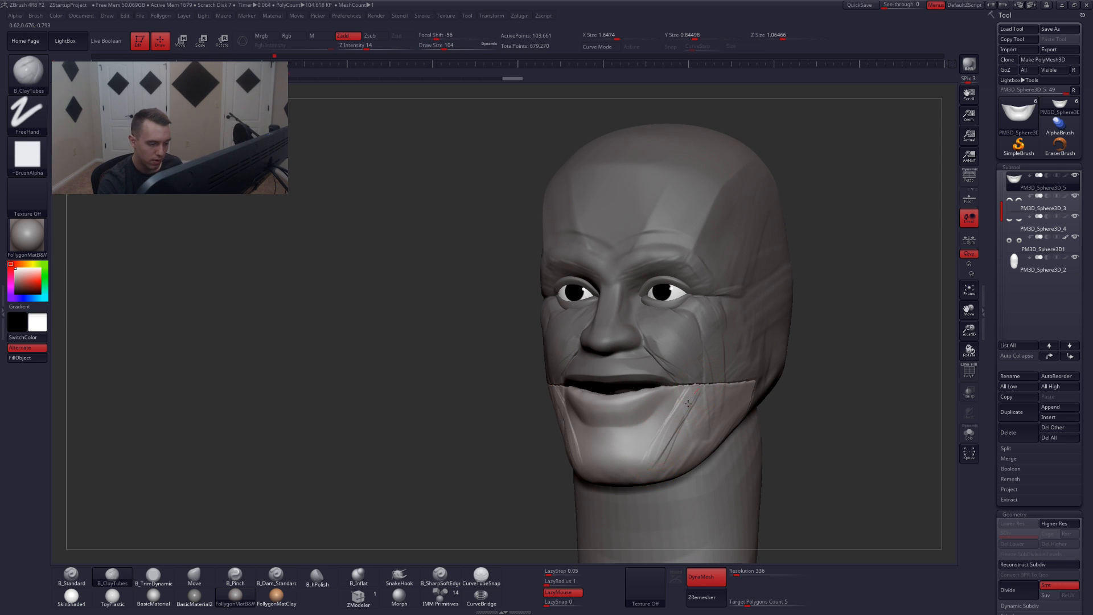
left_click_drag(703, 389, 661, 455)
right_click_drag(660, 456, 688, 437)
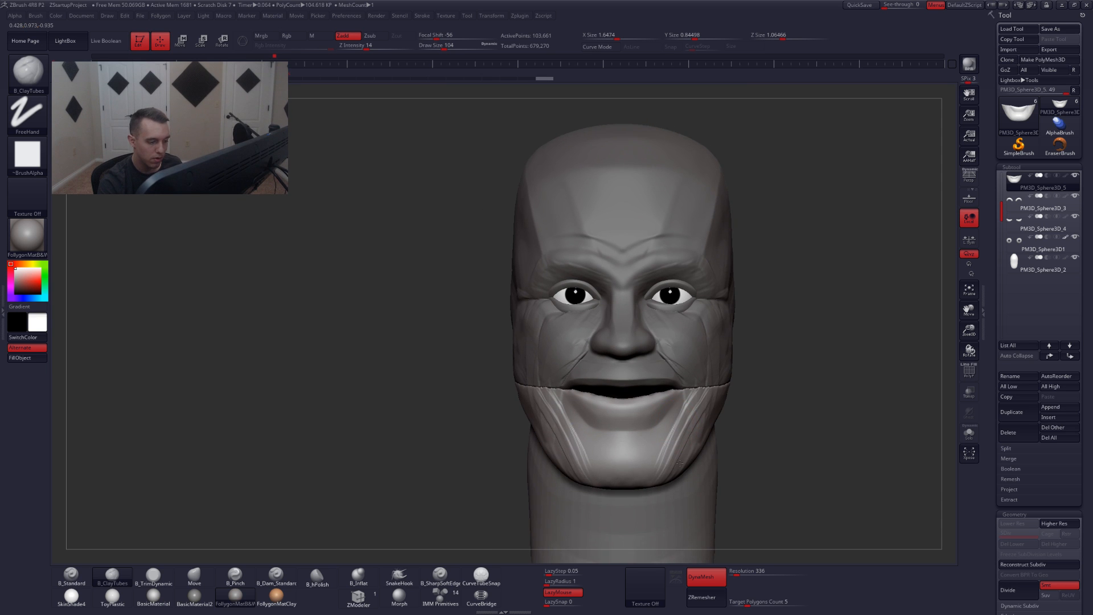
- Extend the jaw's diagonal folds down toward the chin with ClayTubes at draw size 124
right_click_drag(654, 392, 658, 420, "ctrl")
key("space")
left_click_drag(658, 420, 662, 420)
left_click_drag(699, 381, 640, 515)
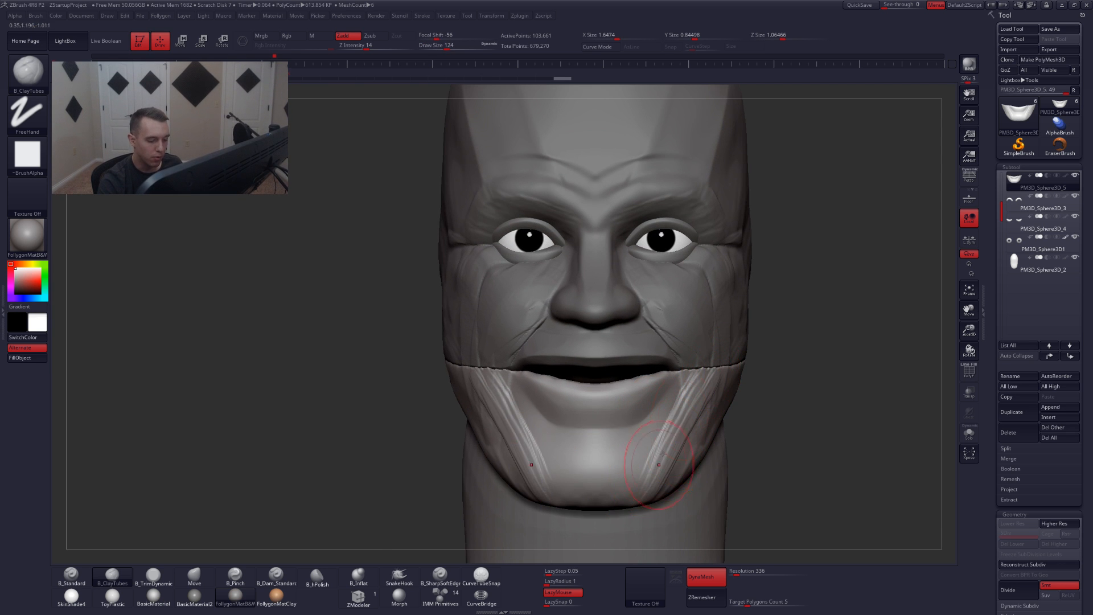
- Adjust the lower lip's shape with the Move brush at draw size 94
mouse_move(662, 454)
right_mouse_down()
mouse_move(682, 433)
mouse_move(646, 427)
right_mouse_up()
key("b")
key("m")
key("v")
key("space")
left_click_drag(657, 415, 651, 415)
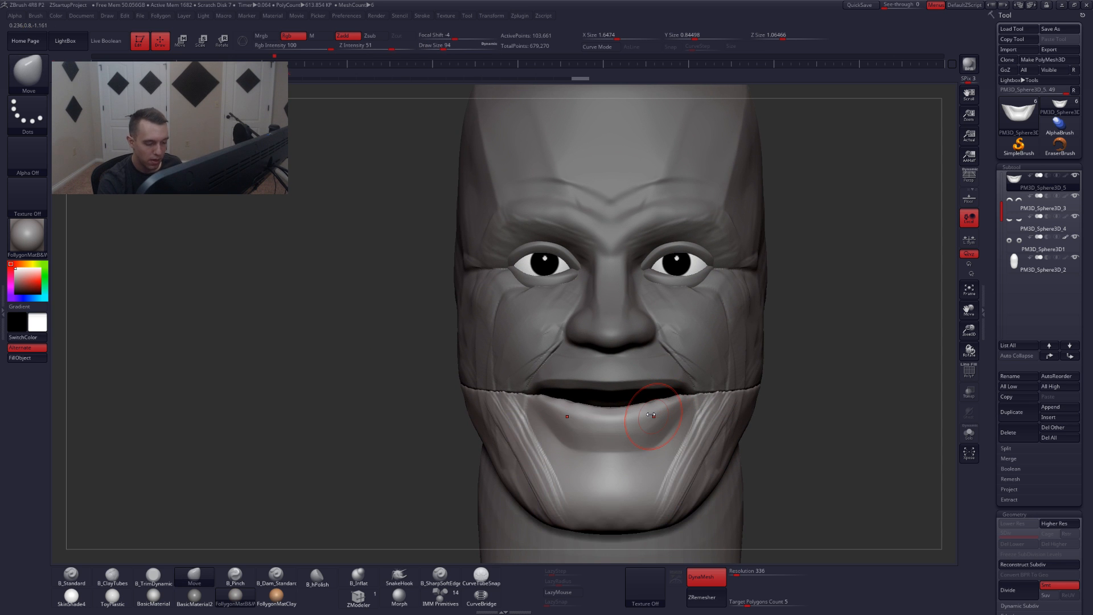
- Isolate the lower jaw and build up its front rim behind the lip with ClayTubes at draw size 42
key("shift+s")
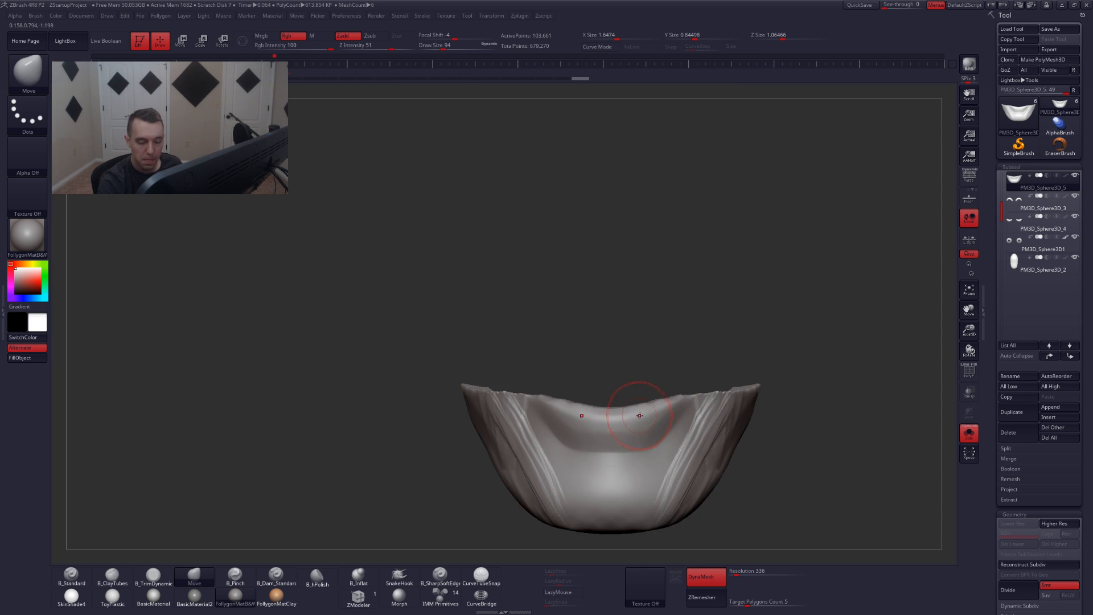
right_click_drag(639, 411, 651, 408)
key("b")
key("c")
key("t")
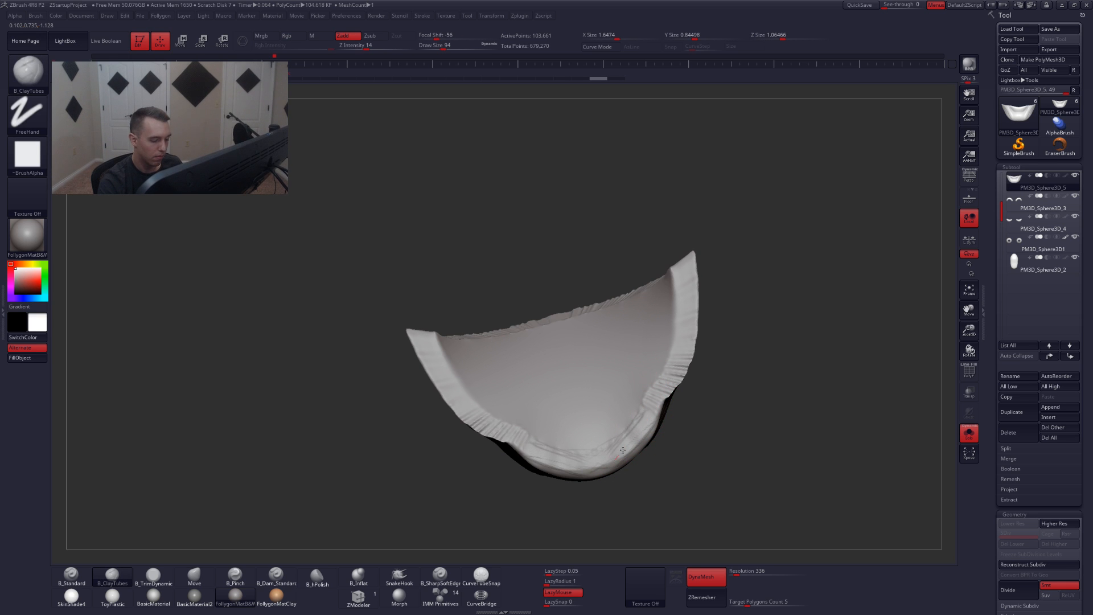
key("shift")
mouse_move(623, 447)
right_mouse_down("shift")
mouse_move(627, 417)
mouse_move(538, 435)
right_mouse_up("shift")
- Switch to the isolated upper head and sharpen the upper lip's lower edge with the Pinch brush at draw size 74
key("shift+s")
left_click(642, 434, "alt")
key("shift+s")
key("b")
key("m")
key("v")
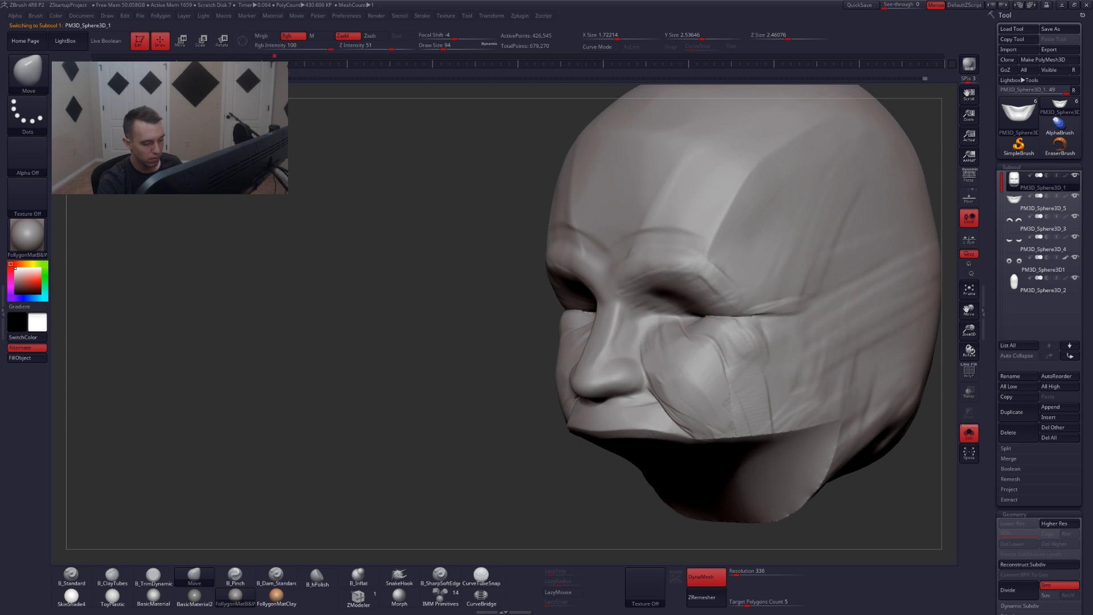
mouse_move(617, 431)
right_mouse_down()
mouse_move(659, 435)
mouse_move(598, 379)
right_mouse_up()
key("shift+s")
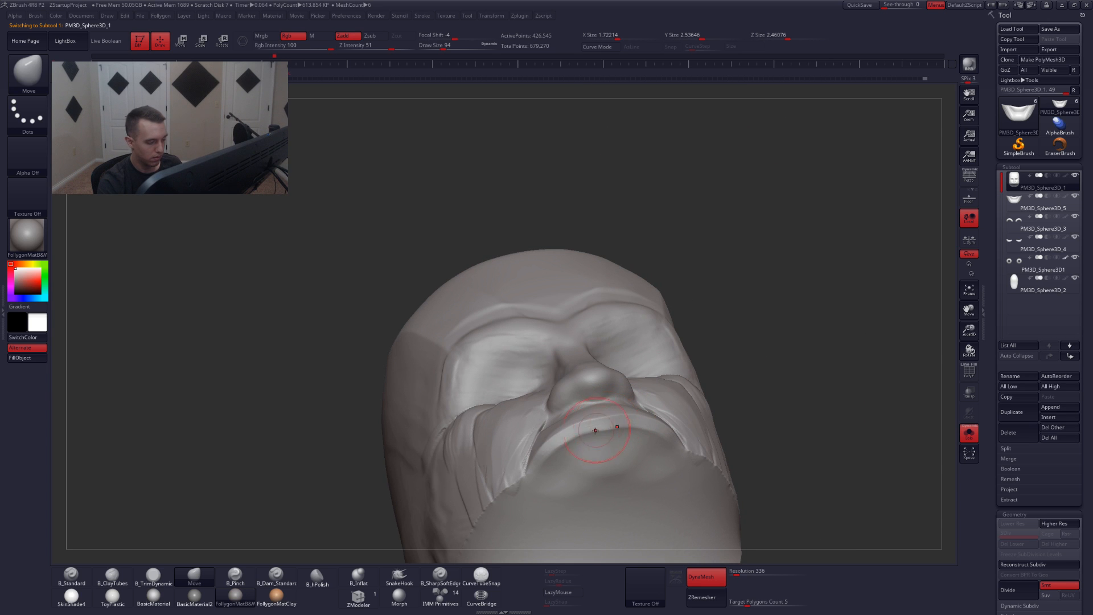
key("b")
key("p")
key("i")
key("s")
left_click_drag(592, 438, 582, 437)
mouse_move(592, 434)
right_mouse_down()
mouse_move(559, 439)
mouse_move(526, 475)
right_mouse_up()
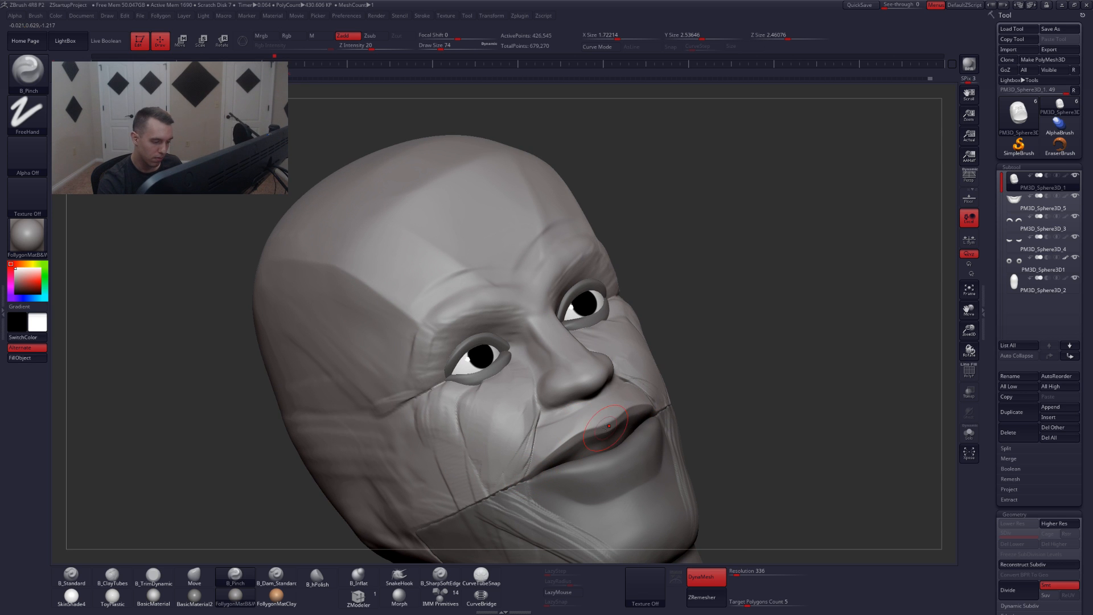
- Mask the flat underside behind the upper lip, then soften the mask and invert it
mouse_move(552, 455)
right_mouse_down()
mouse_move(613, 421)
mouse_move(652, 380)
right_mouse_up()
key("]")
key("ctrl")
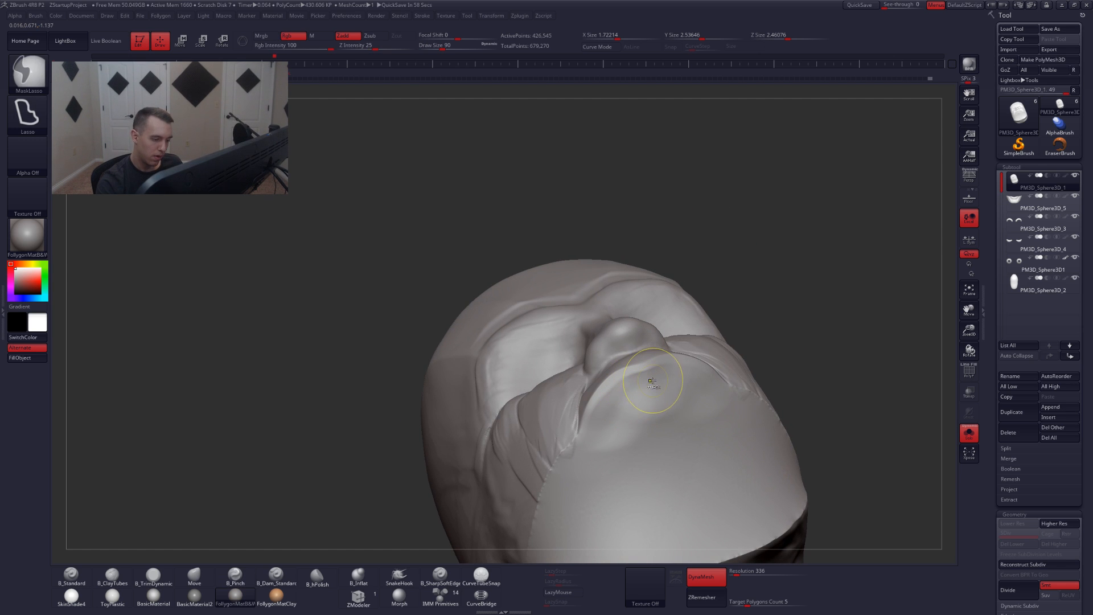
mouse_move(573, 488)
left_mouse_down("ctrl")
mouse_move(609, 519)
mouse_move(715, 526)
mouse_move(695, 435)
left_mouse_up("ctrl")
right_click_drag(694, 439, 692, 448, "ctrl")
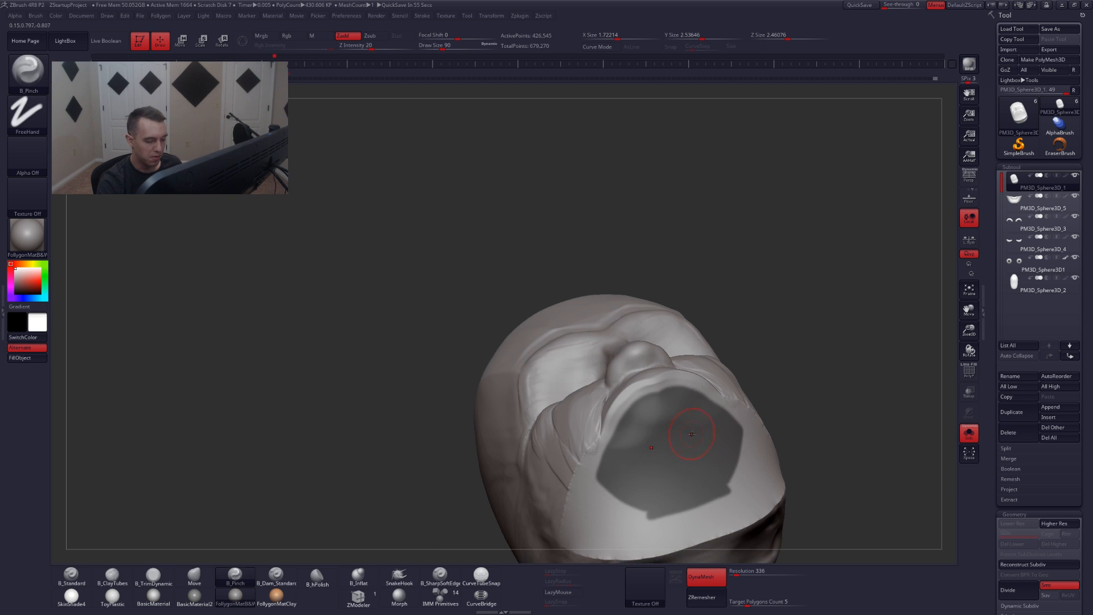
left_click(697, 438, "ctrl")
left_click(771, 381, "ctrl")
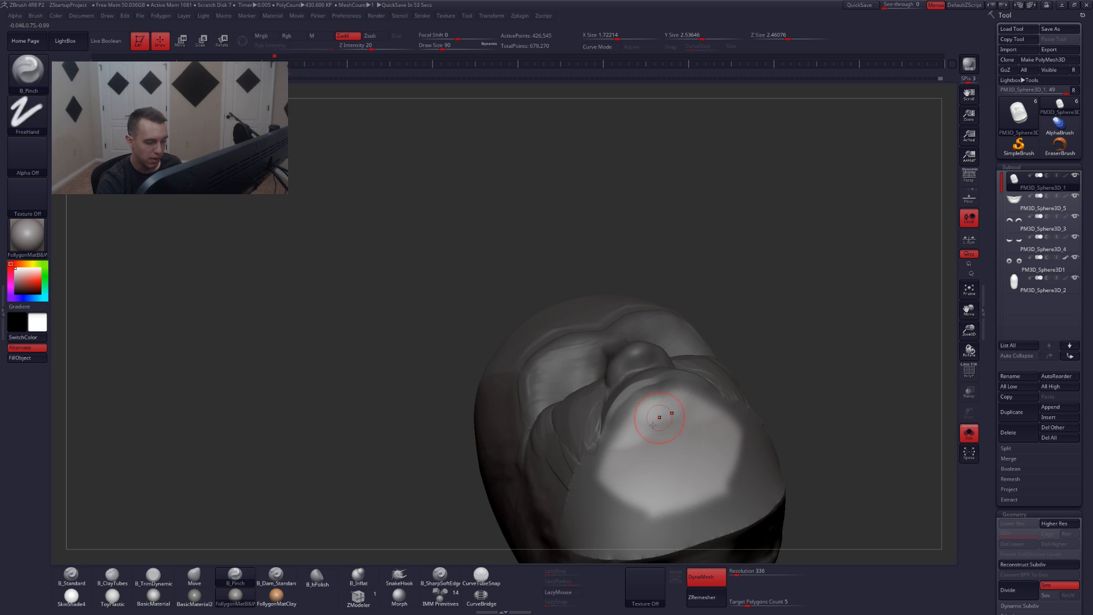
- Push the unmasked area behind the upper lip inward with the Move brush at draw size 197
key("b")
key("m")
key("v")
key("space")
left_click_drag(639, 429, 650, 430)
mouse_move(636, 442)
left_mouse_down()
mouse_move(655, 434)
mouse_move(627, 460)
mouse_move(656, 435)
mouse_move(666, 478)
mouse_move(633, 457)
mouse_move(712, 374)
mouse_move(691, 366)
mouse_move(677, 442)
left_mouse_up()
- Isolate the lower jaw, mask its inner floor, unmask the outer underside, and invert the mask
left_click(673, 438, "alt")
key("alt+s")
mouse_move(661, 427)
right_mouse_down()
mouse_move(683, 419)
mouse_move(654, 432)
mouse_move(668, 456)
mouse_move(625, 463)
right_mouse_up()
key("ctrl")
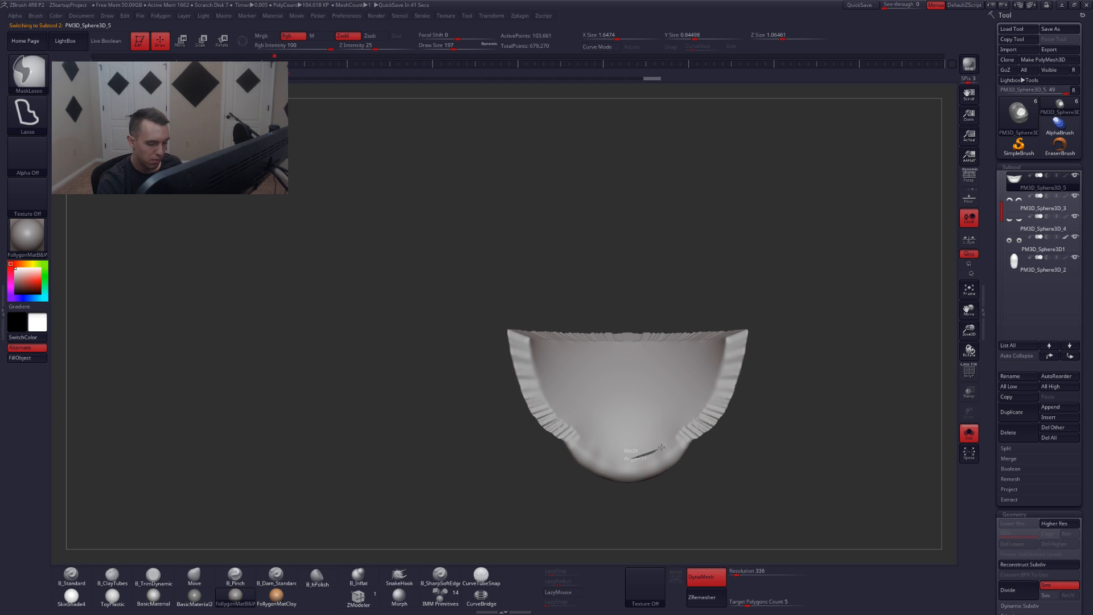
mouse_move(661, 448)
left_mouse_down()
mouse_move(655, 365)
mouse_move(575, 433)
left_mouse_up()
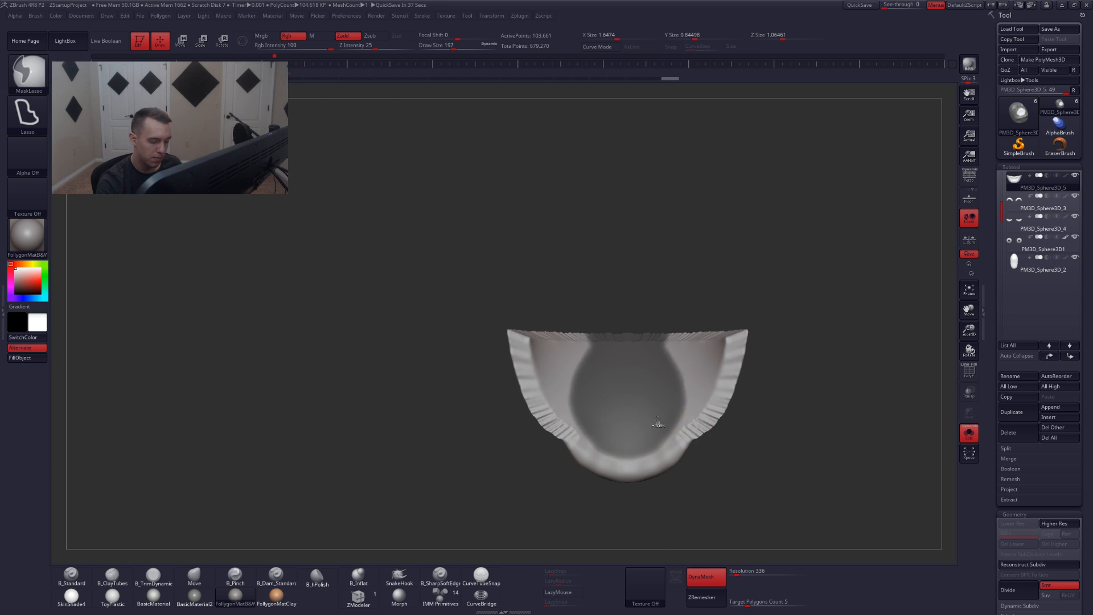
mouse_move(657, 421)
right_mouse_down()
mouse_move(649, 455)
mouse_move(671, 446)
mouse_move(618, 501)
mouse_move(671, 446)
right_mouse_up()
key("ctrl")
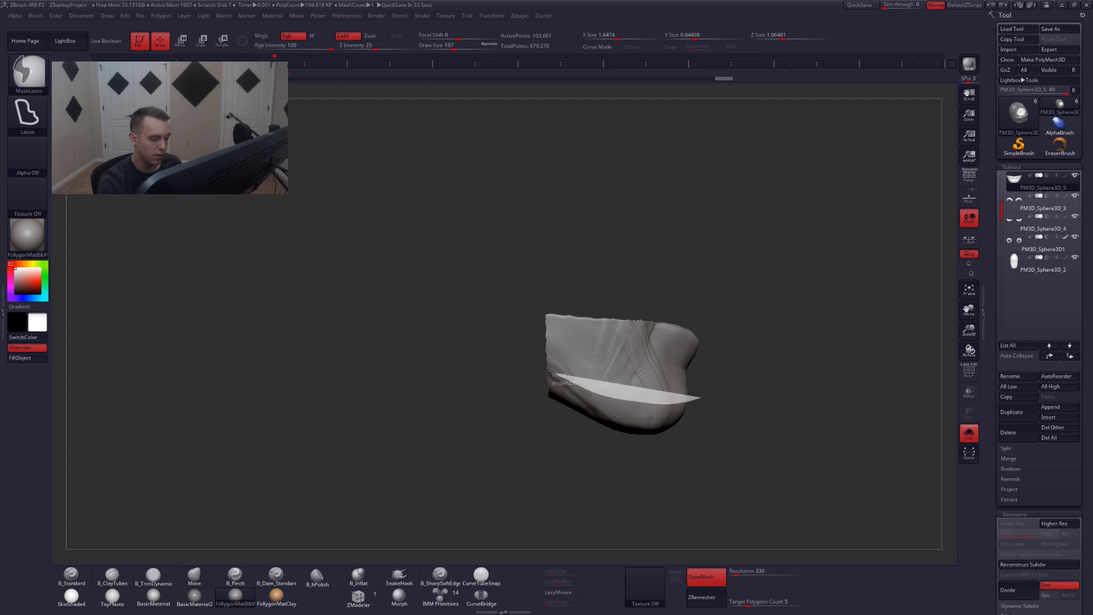
mouse_move(547, 371)
left_mouse_down("ctrl")
mouse_move(667, 488)
mouse_move(698, 450)
left_mouse_up("ctrl")
right_click_drag(681, 441, 676, 515)
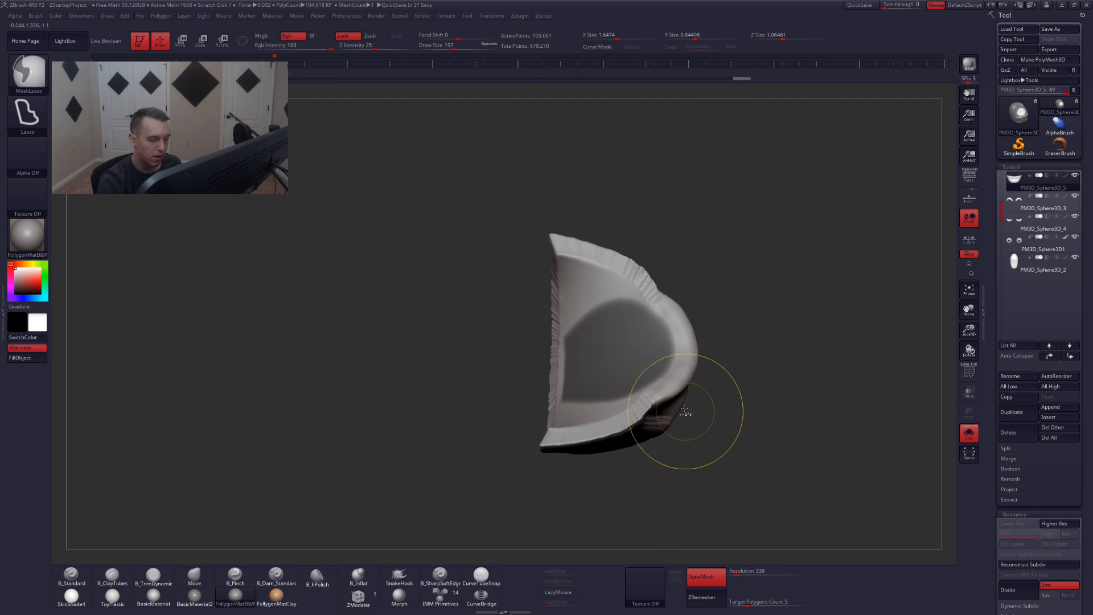
left_click(713, 398, "ctrl")
- Push the jaw's unmasked inner floor down with the Move brush, clear the mask, and show the full head
right_click_drag(688, 424, 701, 473, "alt")
mouse_move(655, 400)
right_mouse_down()
mouse_move(661, 416)
mouse_move(666, 396)
mouse_move(644, 394)
mouse_move(659, 390)
mouse_move(653, 424)
mouse_move(671, 433)
mouse_move(739, 416)
right_mouse_up()
left_click_drag(740, 418, 755, 432, "ctrl")
right_click_drag(719, 394, 741, 441, "alt")
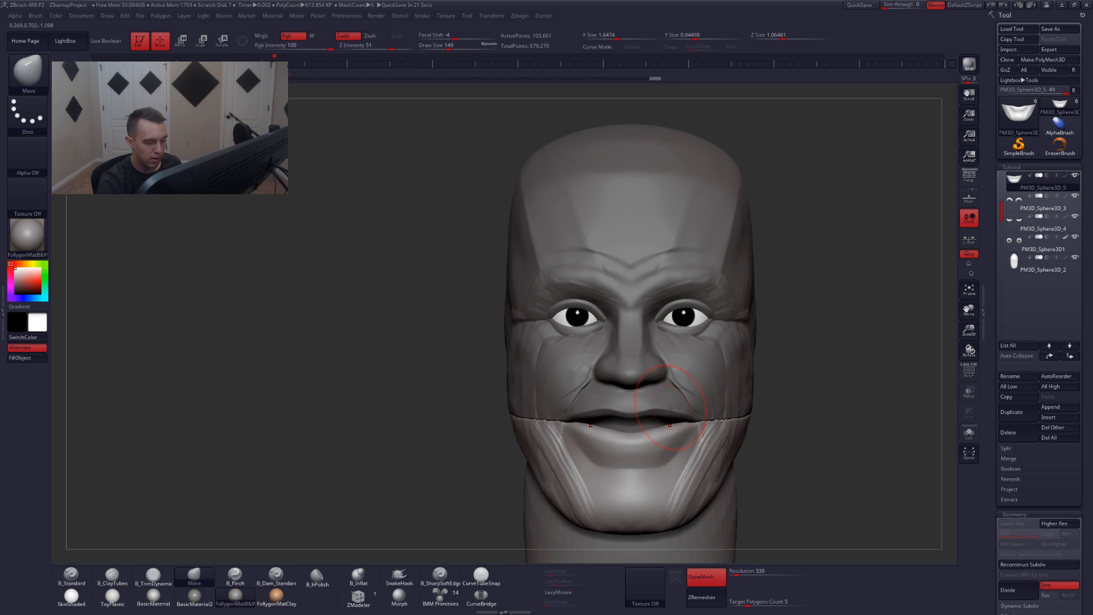
- Select the head subtool and reshape the upper lip's lower edge with the Move brush
left_click(666, 407, "alt")
right_click_drag(668, 408, 637, 418, "ctrl")
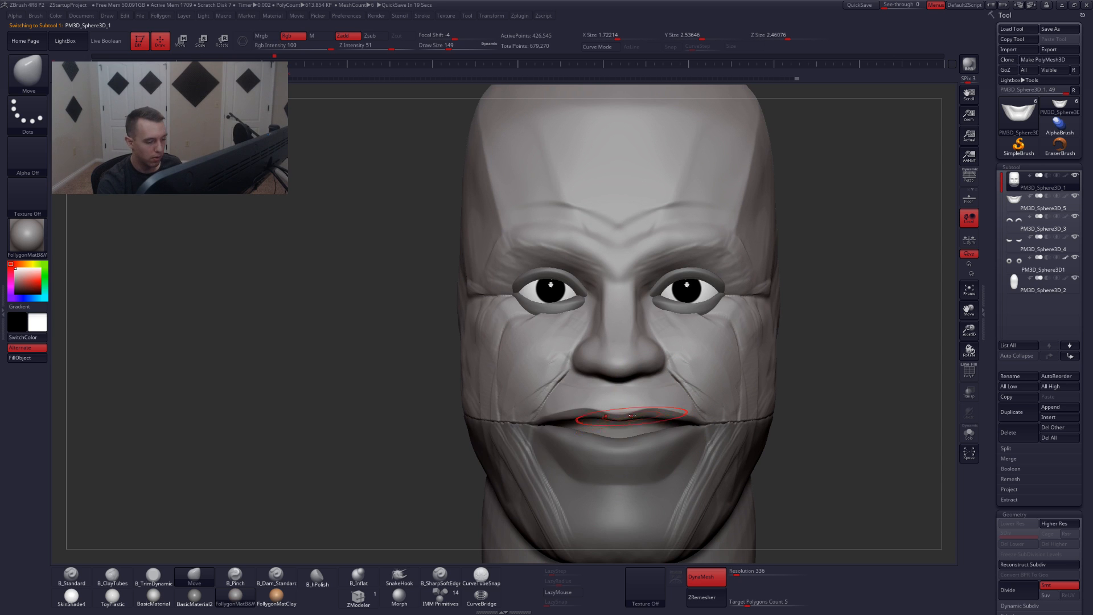
key("space")
left_click_drag(631, 416, 614, 429)
key("space")
mouse_move(614, 428)
right_mouse_down()
mouse_move(647, 390)
mouse_move(667, 420)
mouse_move(661, 411)
mouse_move(603, 438)
right_mouse_up()
- Isolate the head and sharpen the upper lip's edge toward the mouth corners with B_Pinch at draw size 94
key("alt+s")
key("5")
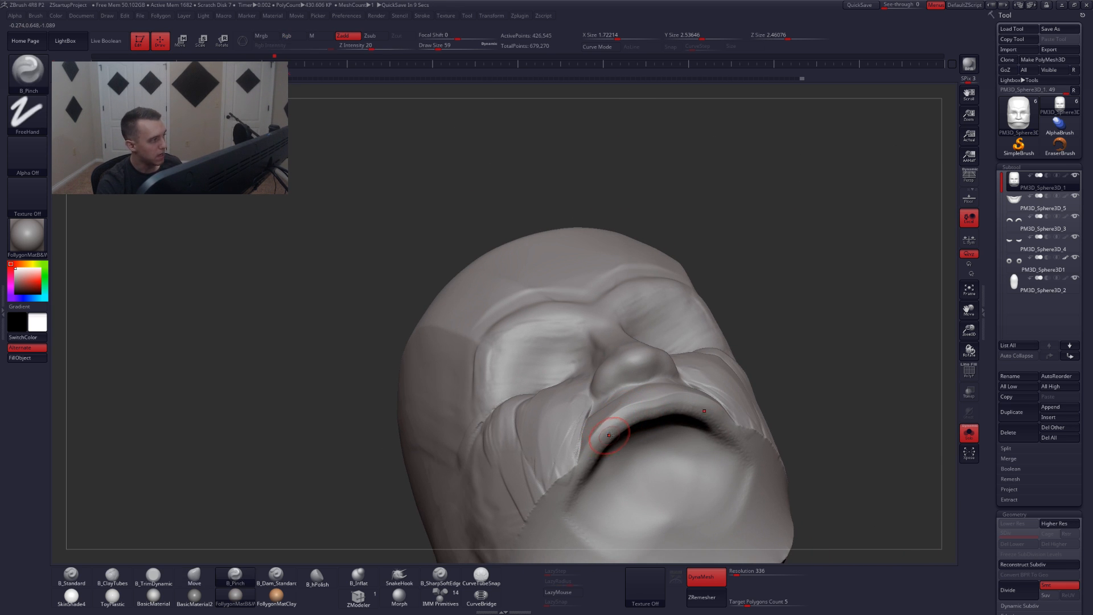
key("space")
left_click_drag(615, 460, 622, 460)
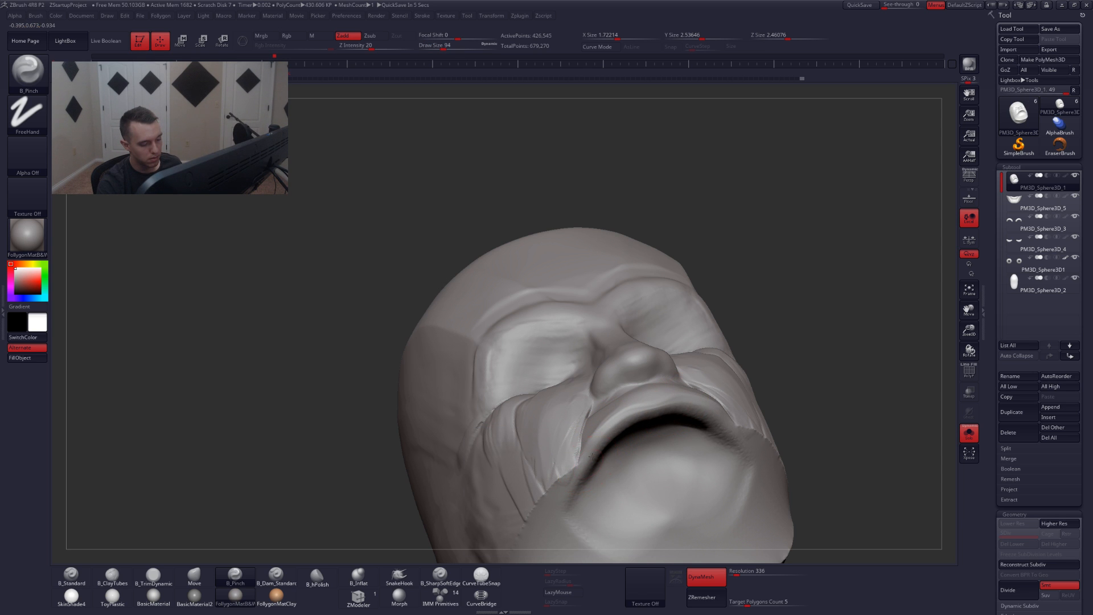
- Flatten the area between the nose and upper lip with B_TrimDynamic at draw size 77, with the full head shown
right_click_drag(677, 404, 657, 411)
key("b")
key("t")
key("d")
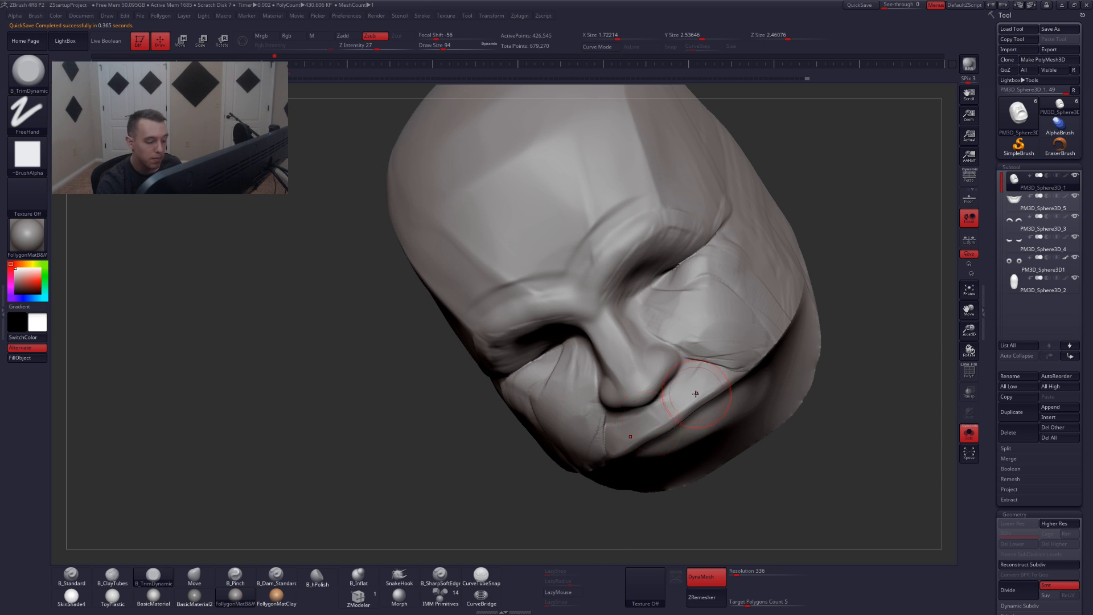
right_click_drag(696, 394, 718, 380)
key("[")
left_click_drag(661, 415, 696, 373)
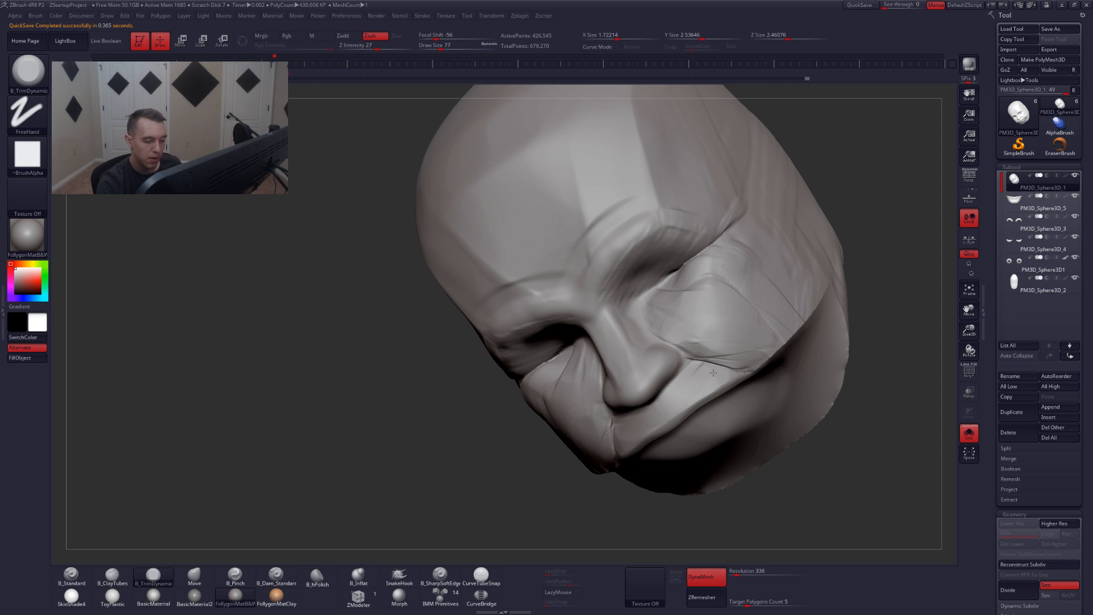
mouse_move(672, 408)
right_mouse_down("shift")
mouse_move(705, 415)
mouse_move(647, 442)
right_mouse_up("shift")
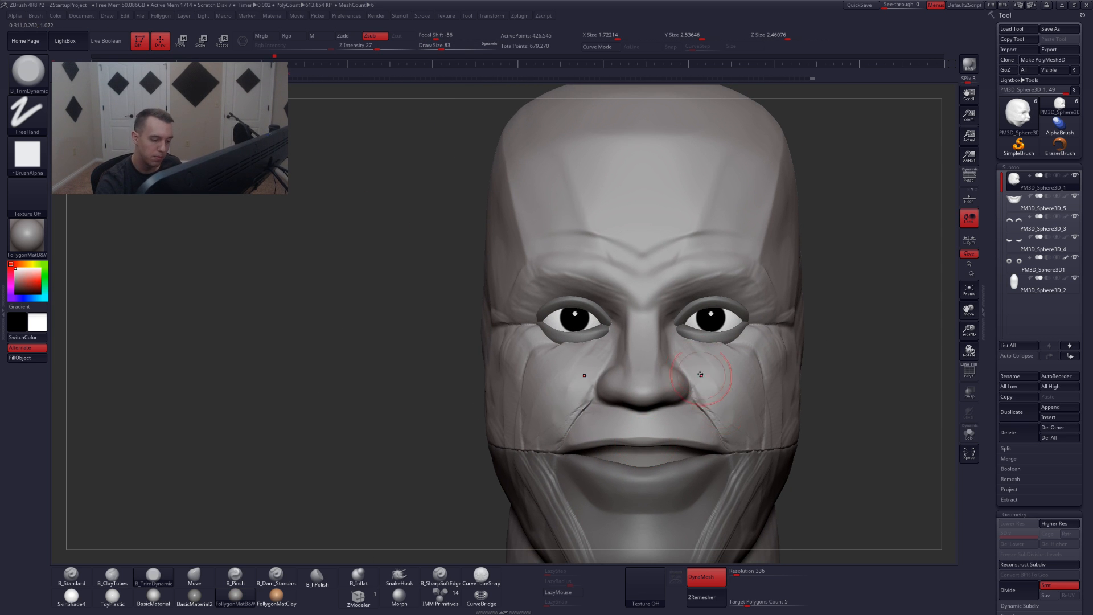
- Flatten the skin along the smile fold beside the nose wing with B_TrimDynamic
key("s")
left_click_drag(719, 393, 722, 394)
mouse_move(703, 380)
left_mouse_down()
mouse_move(719, 393)
mouse_move(695, 406)
left_mouse_up()
- Tighten the smile fold between the nose wing and mouth corner with B_Pinch at draw size 62
key("5")
key("space")
right_click_drag(689, 406, 660, 407)
key("space")
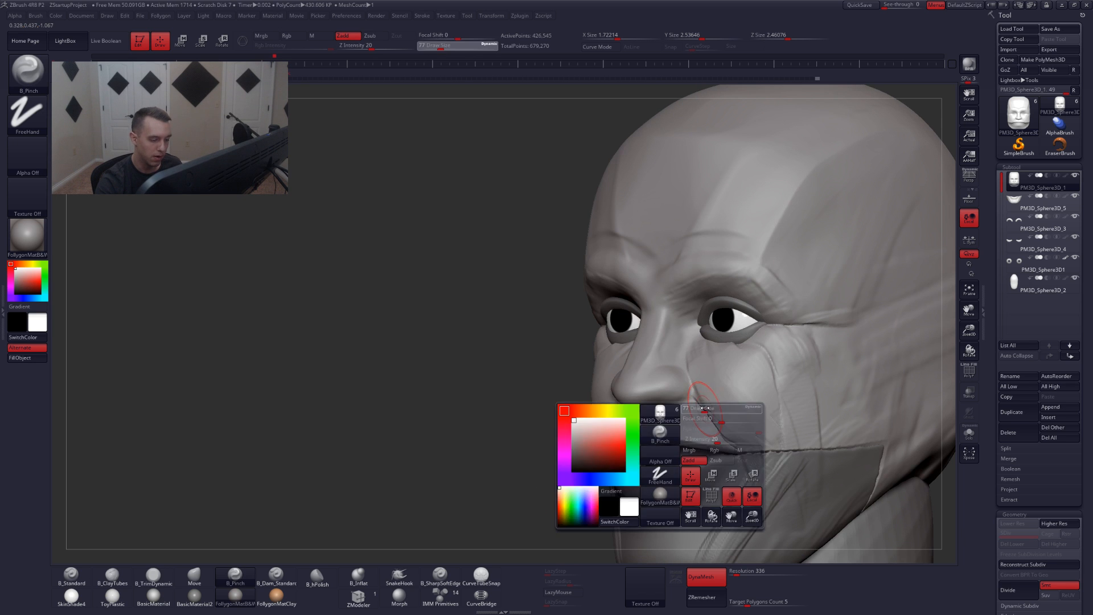
left_click_drag(699, 406, 694, 405)
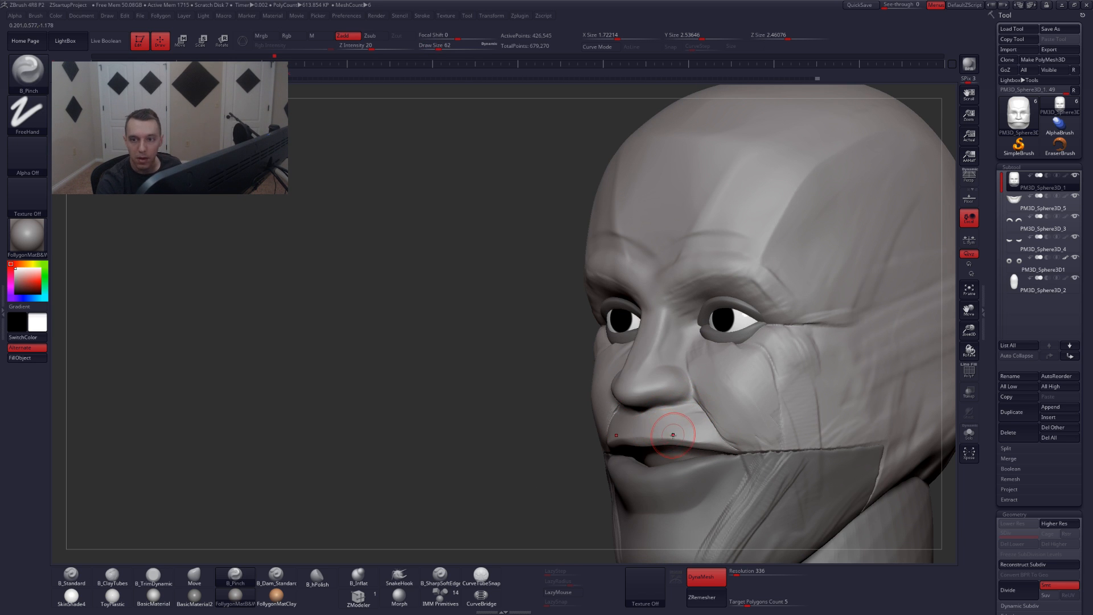
- Adjust the upper lip's profile from the side with the Move brush at draw size 140
mouse_move(673, 435)
right_mouse_down()
mouse_move(650, 414)
mouse_move(703, 411)
mouse_move(682, 431)
right_mouse_up()
key("space")
left_click_drag(680, 429, 689, 429)
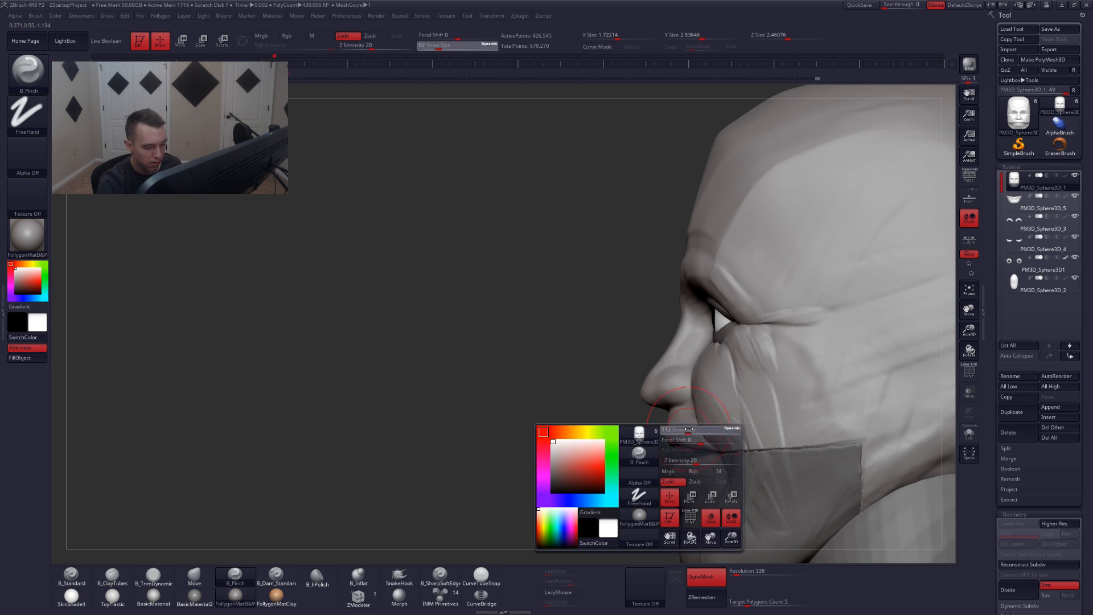
key("b")
key("m")
key("v")
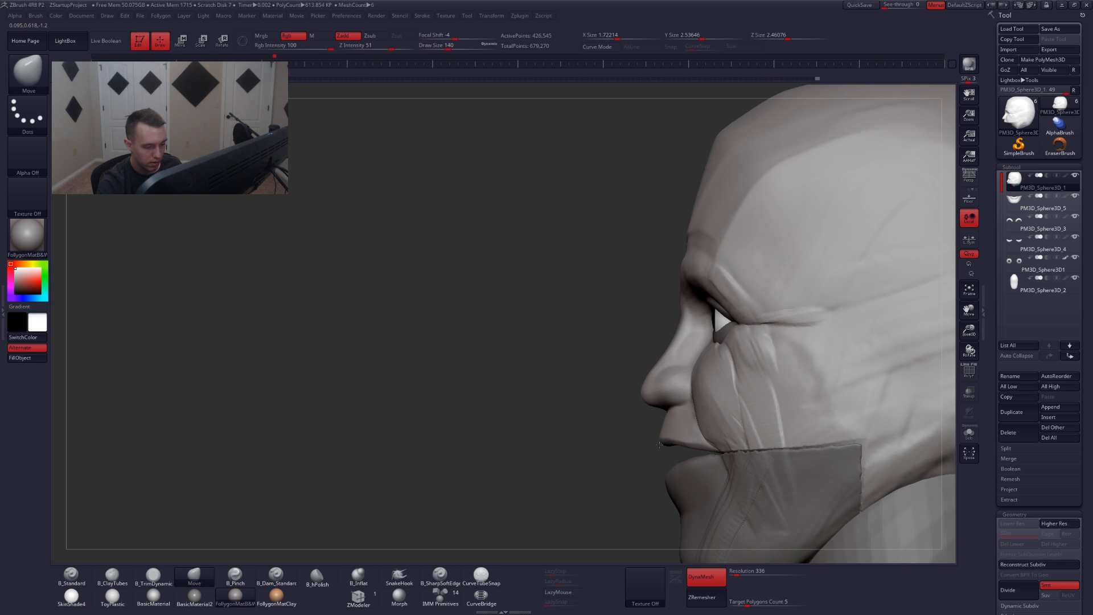
- Isolate the head, reshape the upper lip's curve from below with the Move brush at draw size 116, and smooth it
mouse_move(689, 438)
right_mouse_down()
mouse_move(722, 439)
mouse_move(681, 389)
mouse_move(672, 356)
right_mouse_up()
key("space")
left_click_drag(667, 446, 665, 444)
key("space")
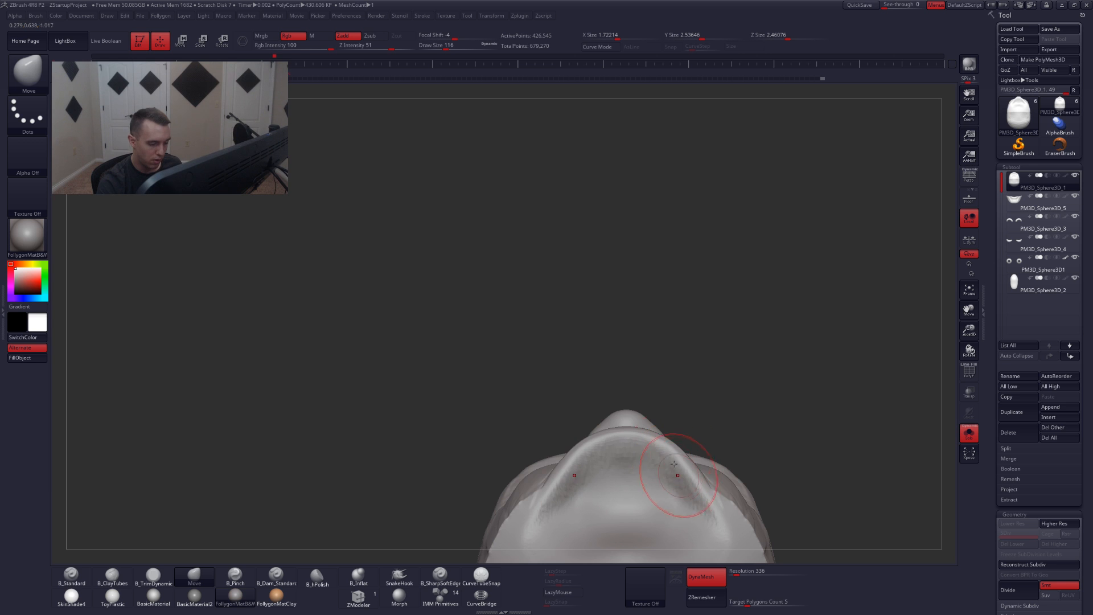
mouse_move(674, 463)
right_mouse_down()
mouse_move(658, 419)
mouse_move(686, 407)
right_mouse_up()
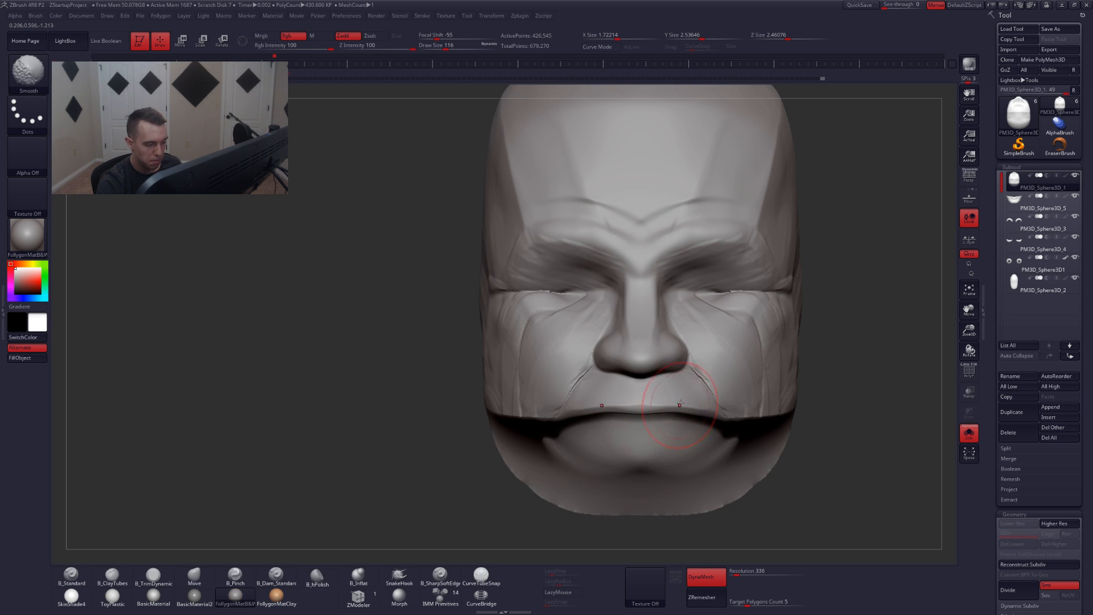
key("shift+alt+s")
- Refine the upper lip and mouth corners on the full head with the Move brush at draw size 90
key("space")
left_click_drag(678, 413, 672, 411)
right_click_drag(673, 411, 686, 414)
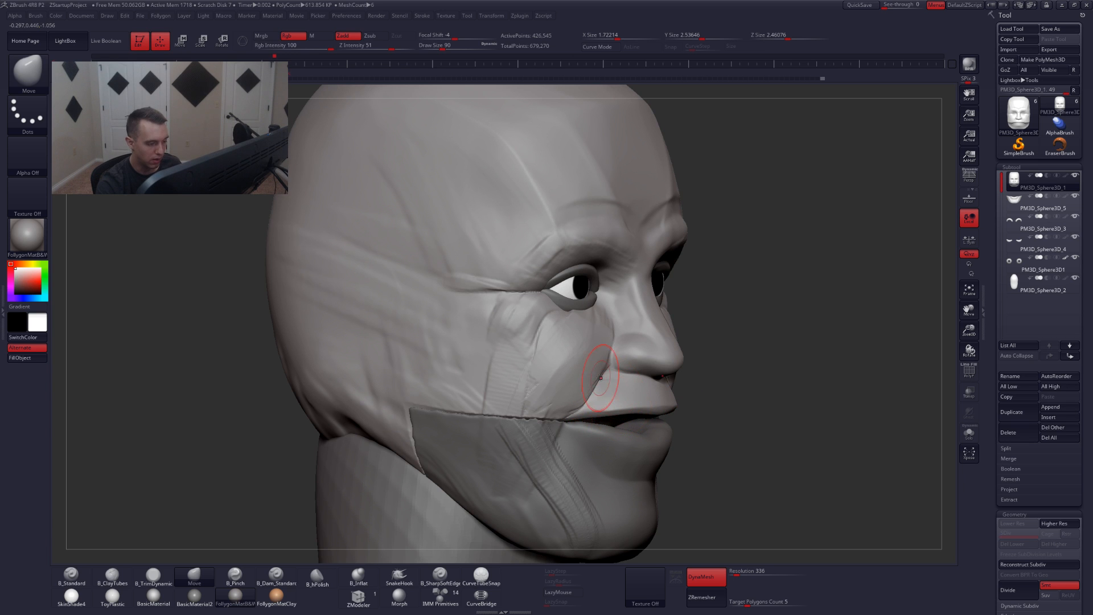
mouse_move(593, 389)
right_mouse_down("shift")
mouse_move(709, 402)
mouse_move(681, 389)
right_mouse_up("shift")
- Rebuild the head's mesh with DynaMesh and smooth away the harsh smile fold crease
key("3")
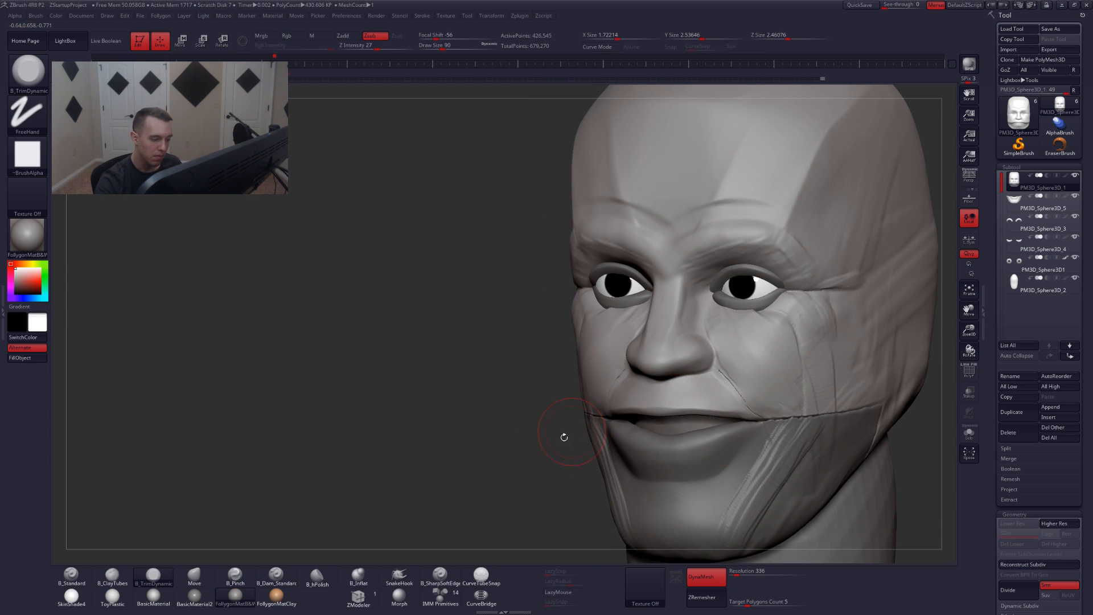
left_click_drag(513, 437, 465, 515, "ctrl")
mouse_move(727, 371)
left_mouse_down("shift")
mouse_move(743, 397)
mouse_move(726, 390)
left_mouse_up("shift")
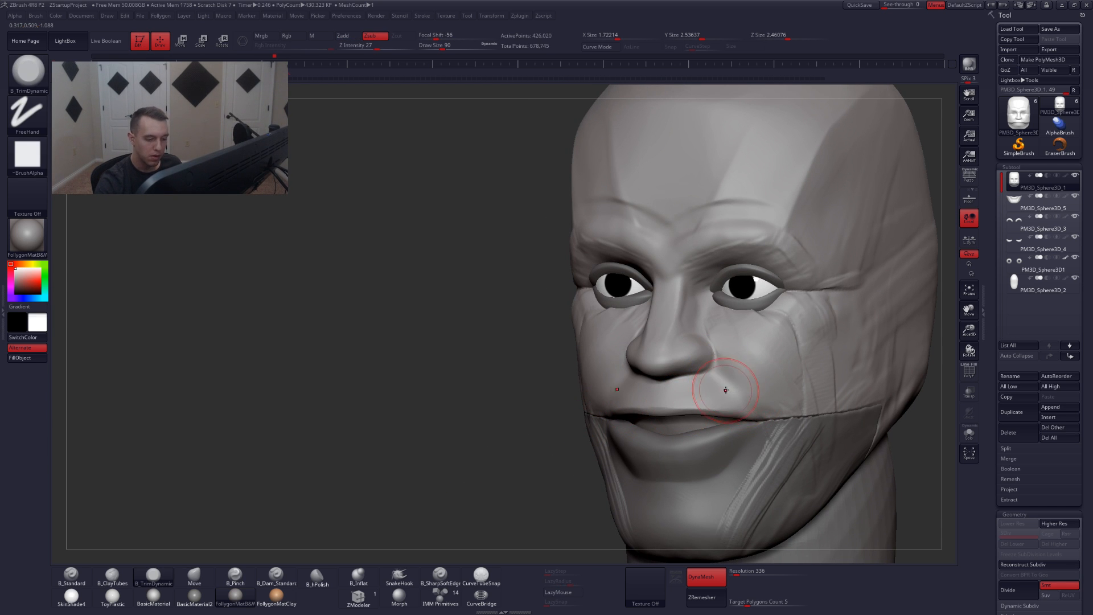
right_click_drag(726, 390, 746, 420, "shift")
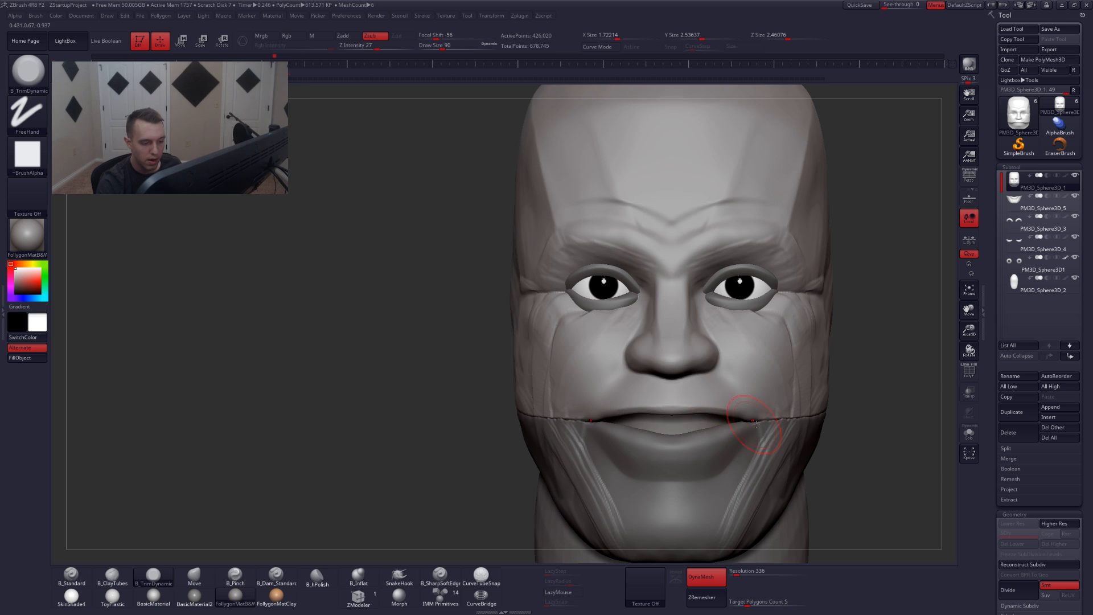
- Recarve the smile fold from the nose wing to the mouth corner with B_SharpSoftEdge at draw size 59
key("5")
key("space")
left_click_drag(743, 383, 736, 382)
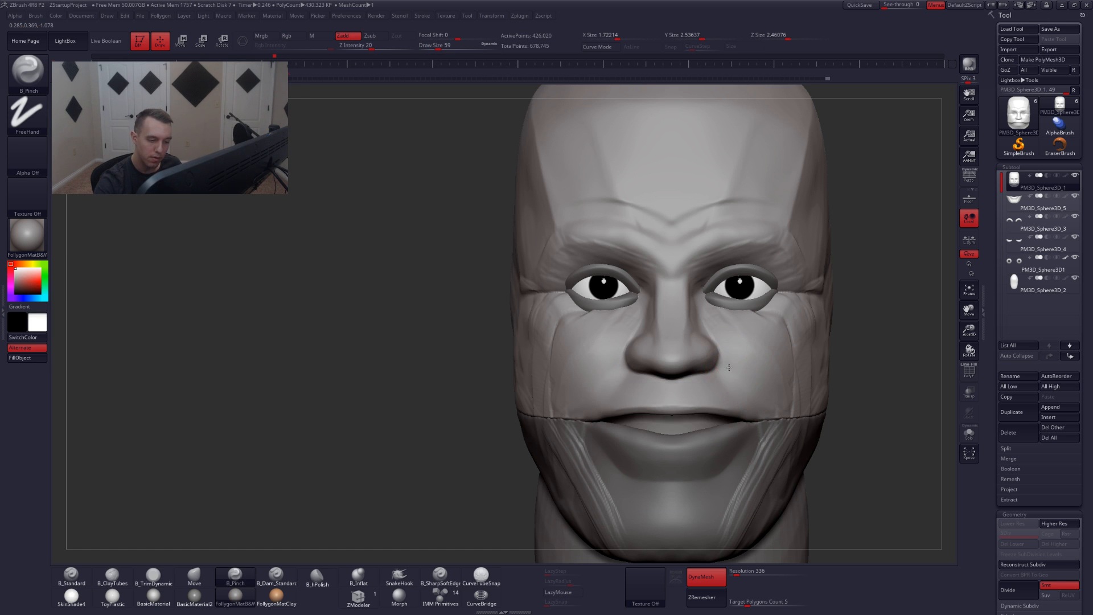
left_click(439, 575)
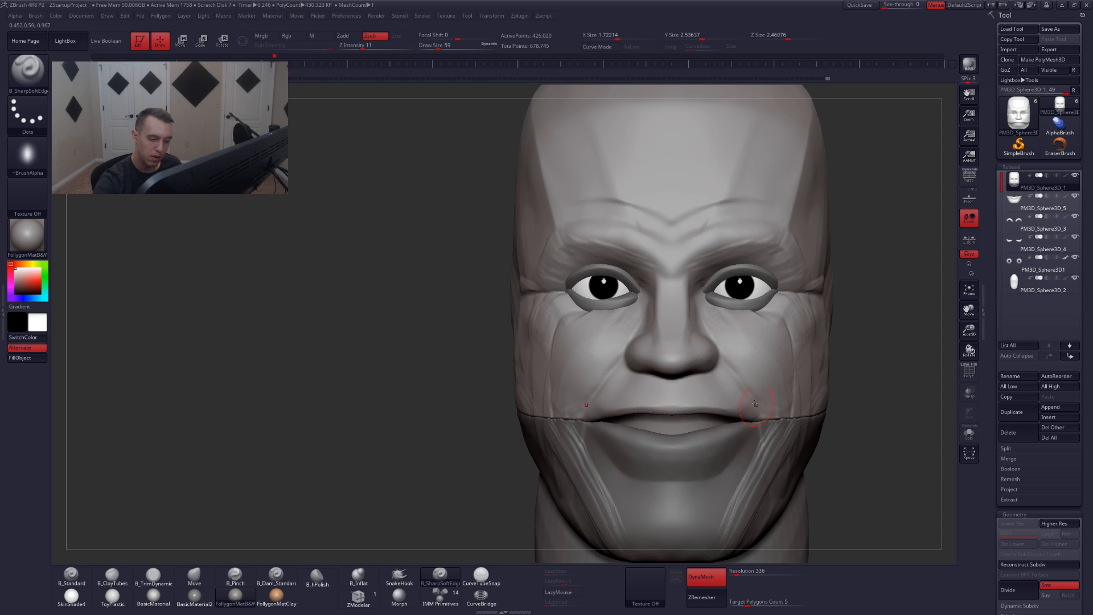
right_click_drag(756, 415, 860, 415)
- Build up the skin along the smile fold with B_ClayTubes and smooth it into the cheek
key("2")
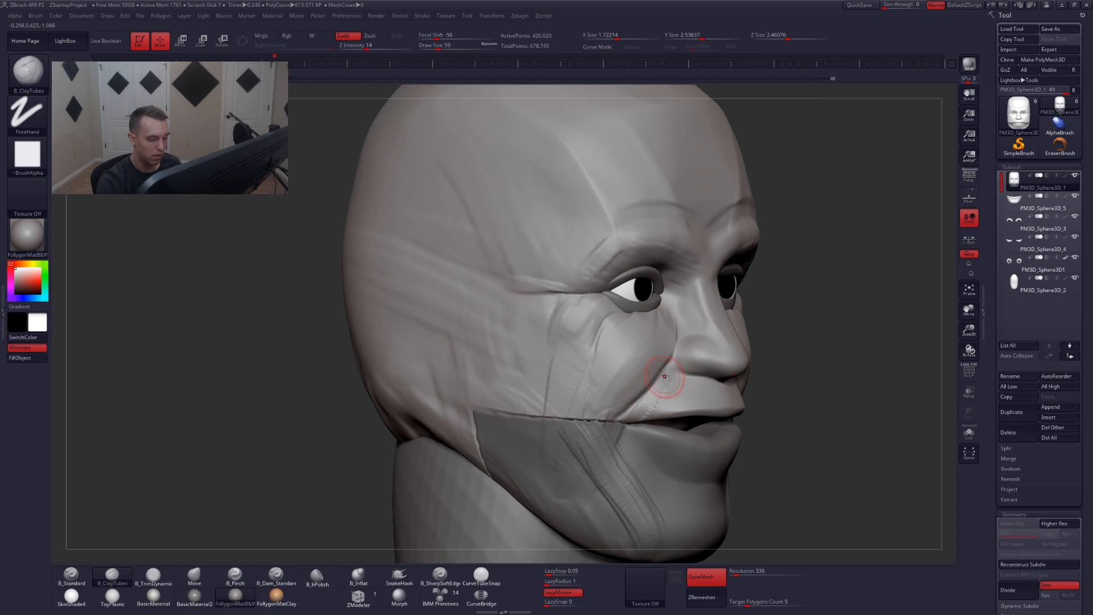
key("shift")
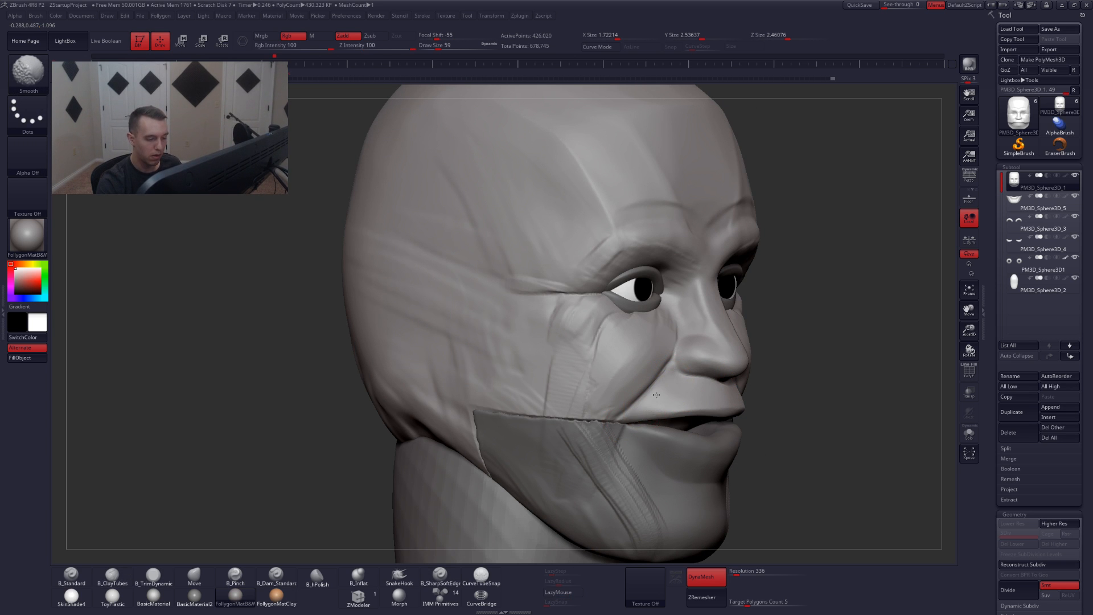
mouse_move(656, 399)
right_mouse_down()
mouse_move(690, 415)
mouse_move(643, 403)
right_mouse_up()
- Pinch the mouth corner and upper lip edge on the isolated head, then refine the lip with the Move brush at draw size 104
key("5")
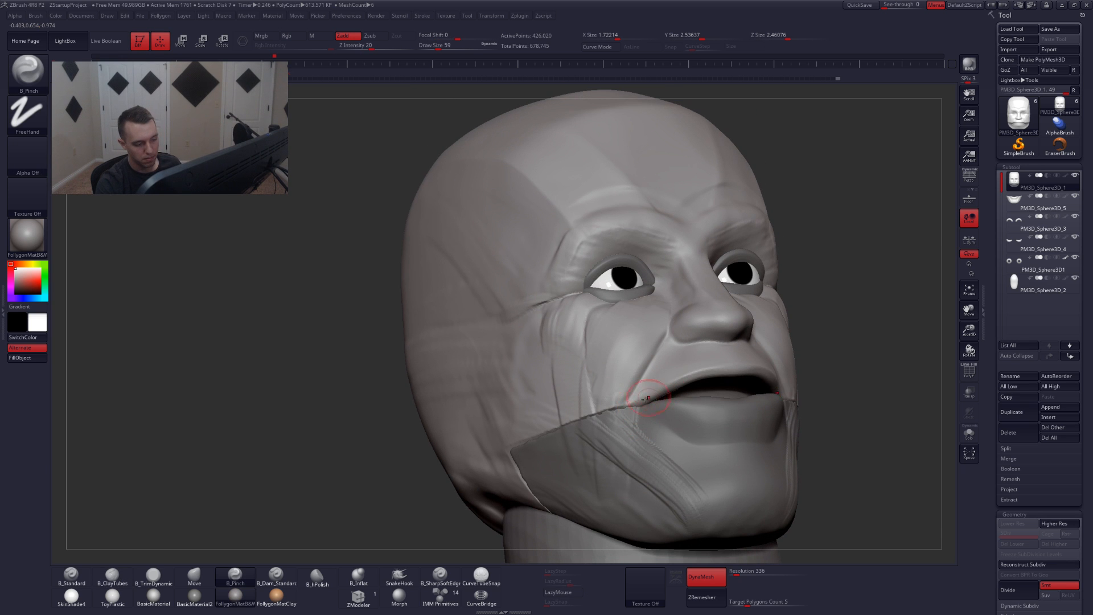
key("shift+s")
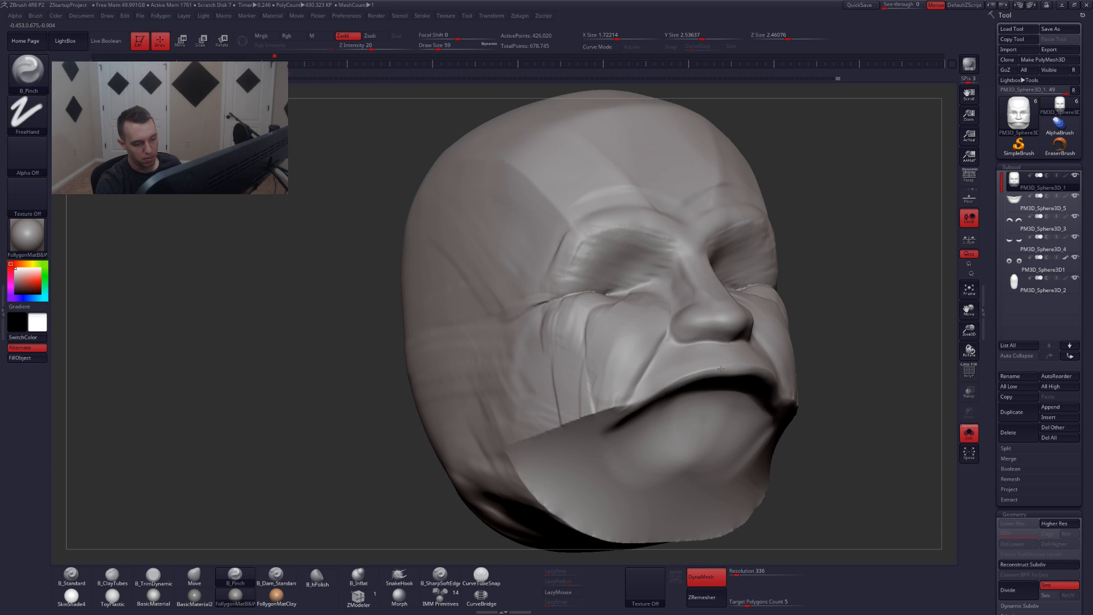
key("space")
left_click_drag(716, 377, 722, 379)
mouse_move(720, 382)
right_mouse_down()
mouse_move(680, 367)
mouse_move(706, 426)
mouse_move(678, 409)
right_mouse_up()
key("4")
key("shift+s")
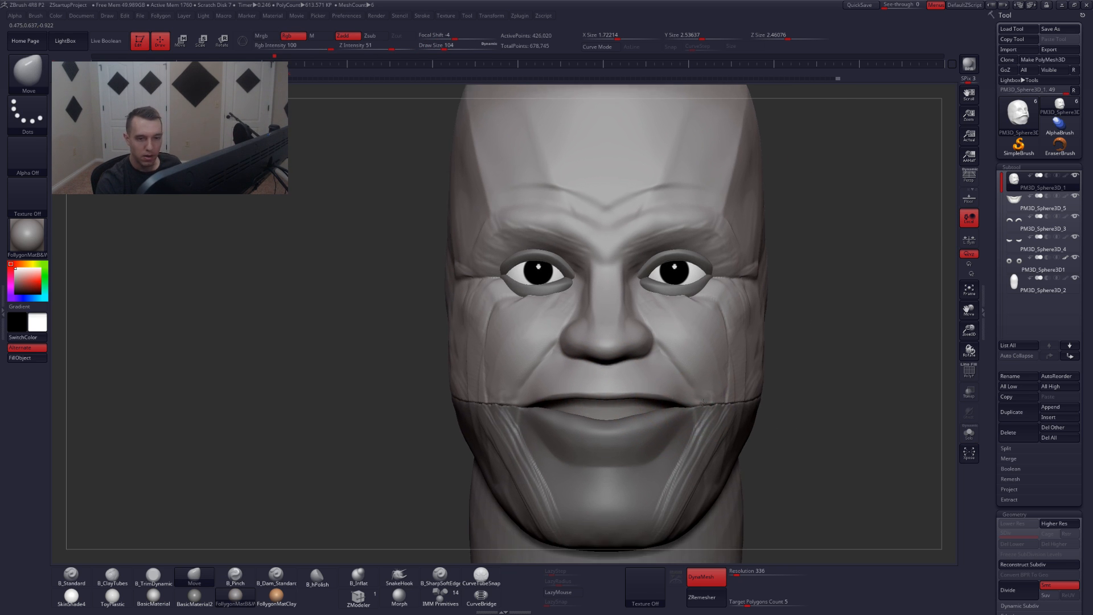
- Duplicate the lower jaw subtool and initialize the copy as a QCyl Y cylinder with Y Res 1
left_click(1003, 207)
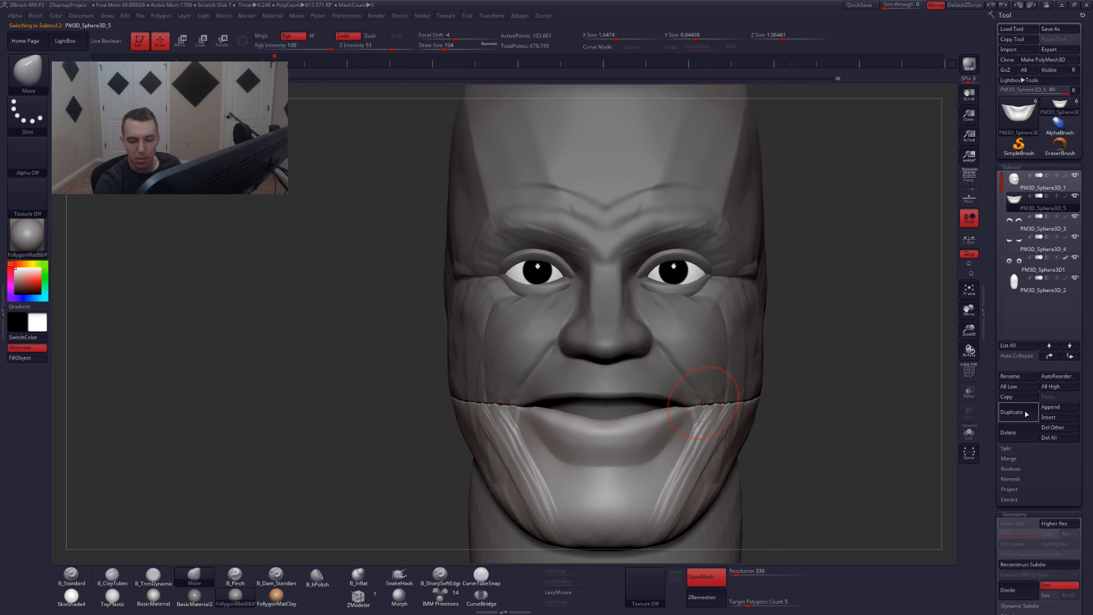
left_click(1011, 413)
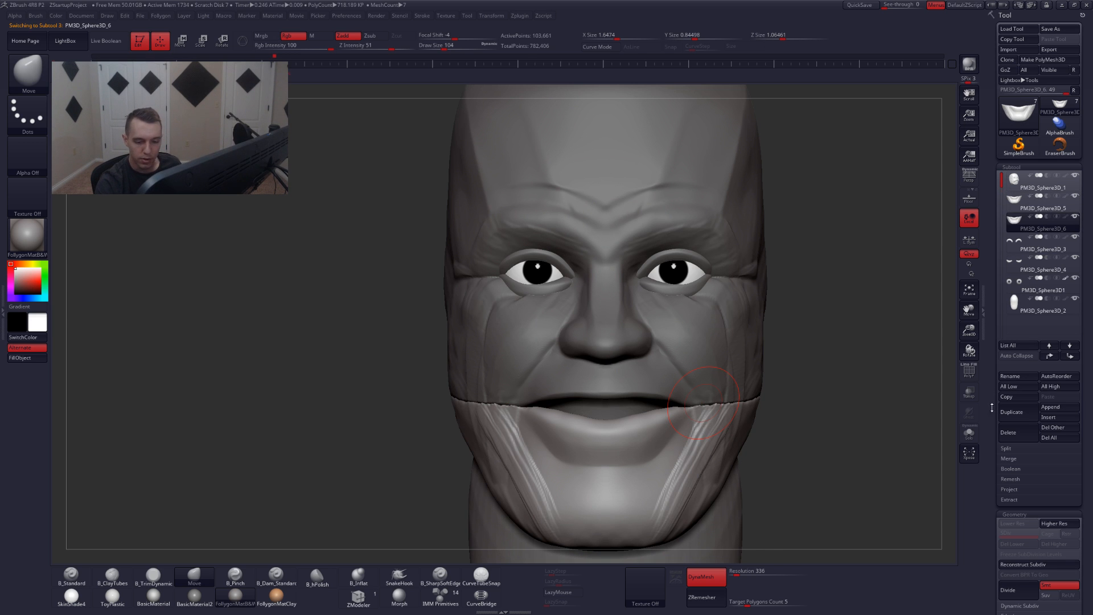
scroll(1035, 365, "down", 10)
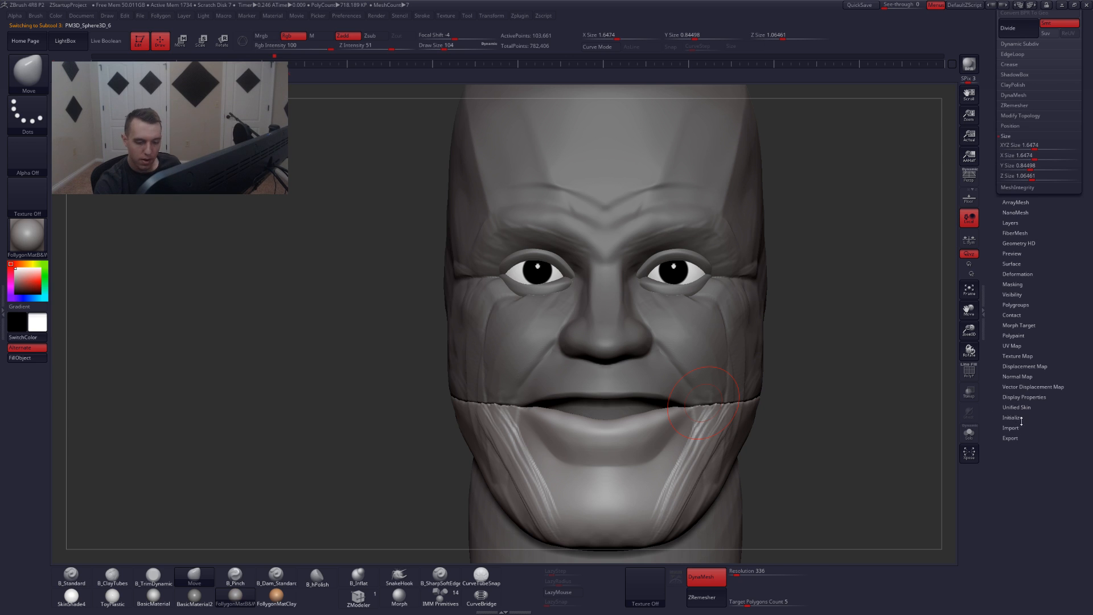
left_click(1021, 418)
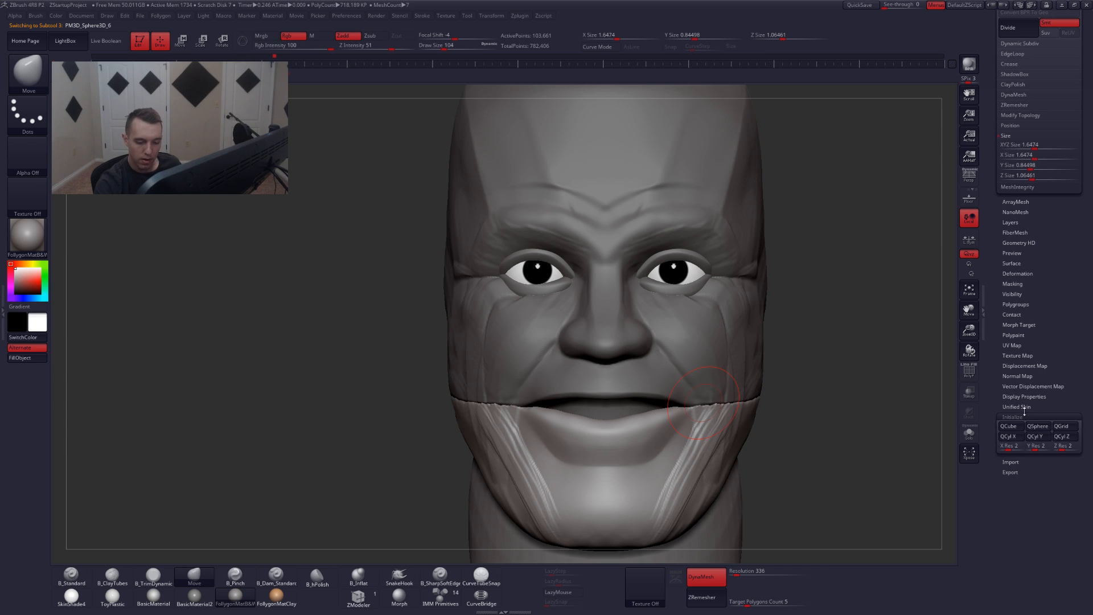
left_click(1040, 440)
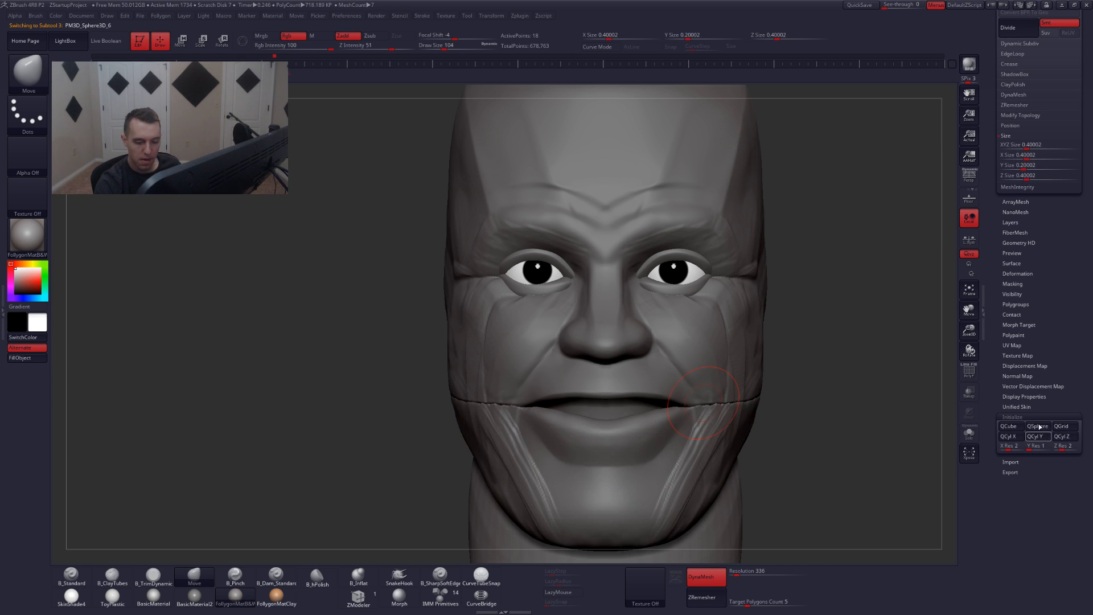
scroll(1040, 438, "up", 10)
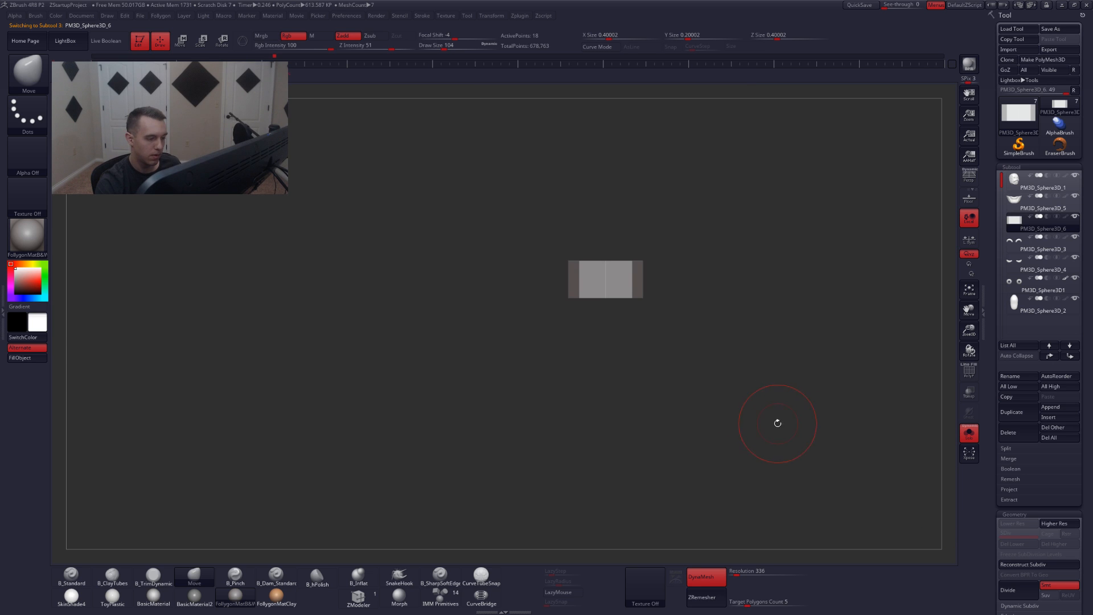
- Isolate the cylinder and crease its top rim edges using the ZModeler Crease action with the Edge target
left_click_drag(778, 423, 759, 508, "alt")
left_click(358, 597)
left_click_drag(524, 427, 595, 442)
key("space")
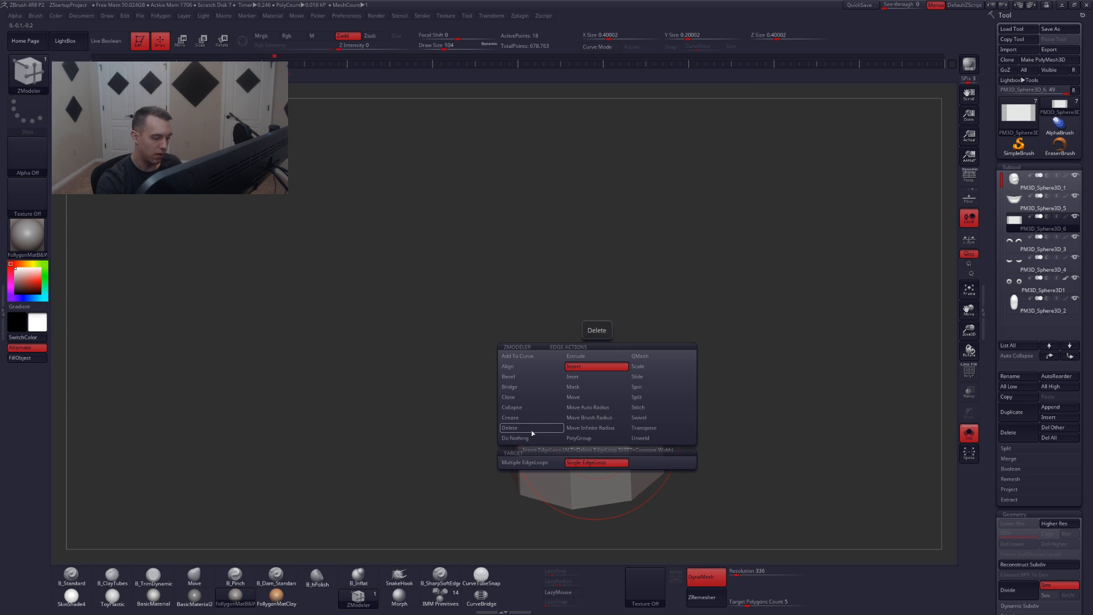
left_click(510, 417)
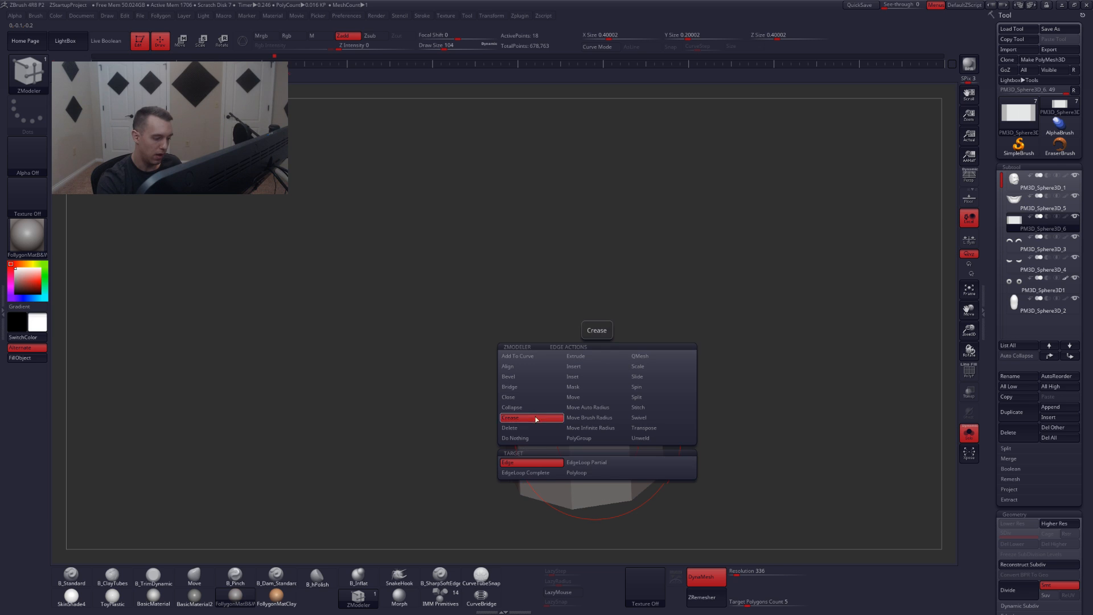
left_click(543, 462)
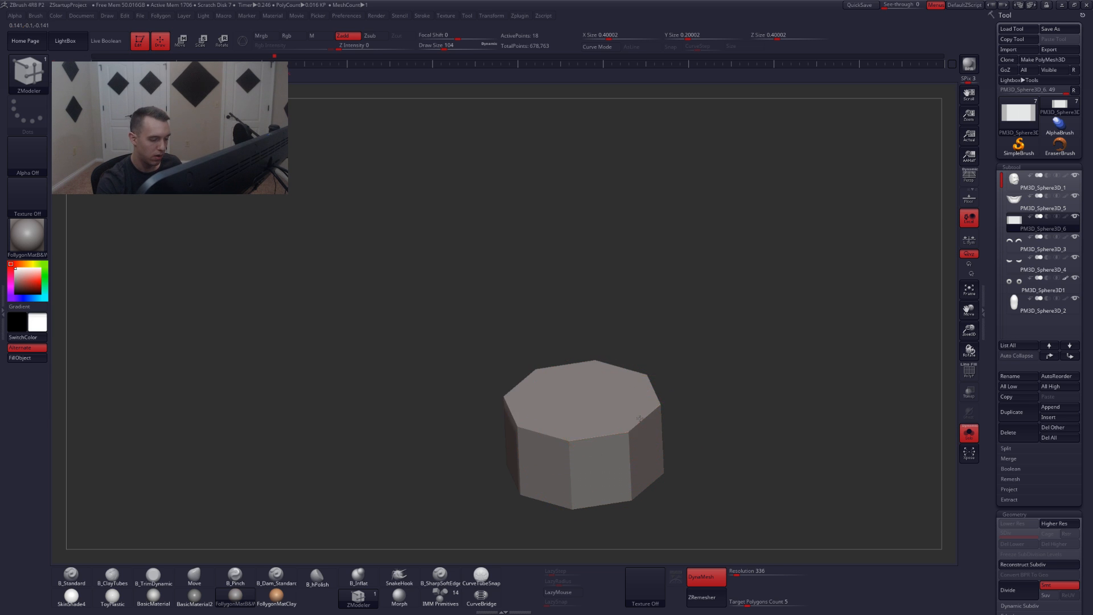
- Check the cylinder's subdivision smoothing, crease its opposite rim edges, and turn the smoothing on
key("d")
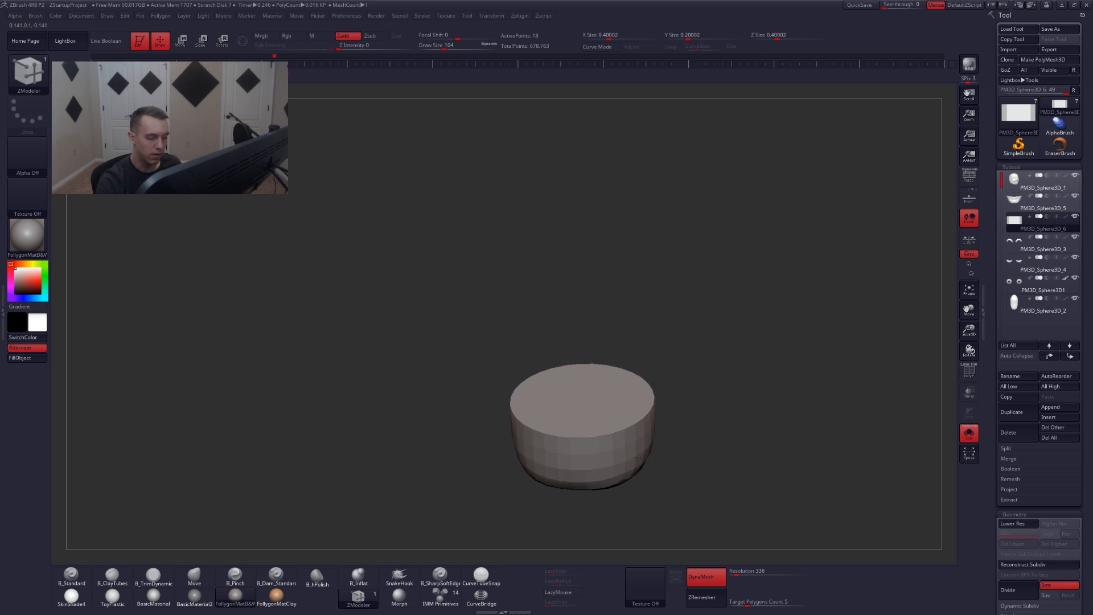
key("shift+d")
right_click_drag(605, 483, 639, 486, "alt")
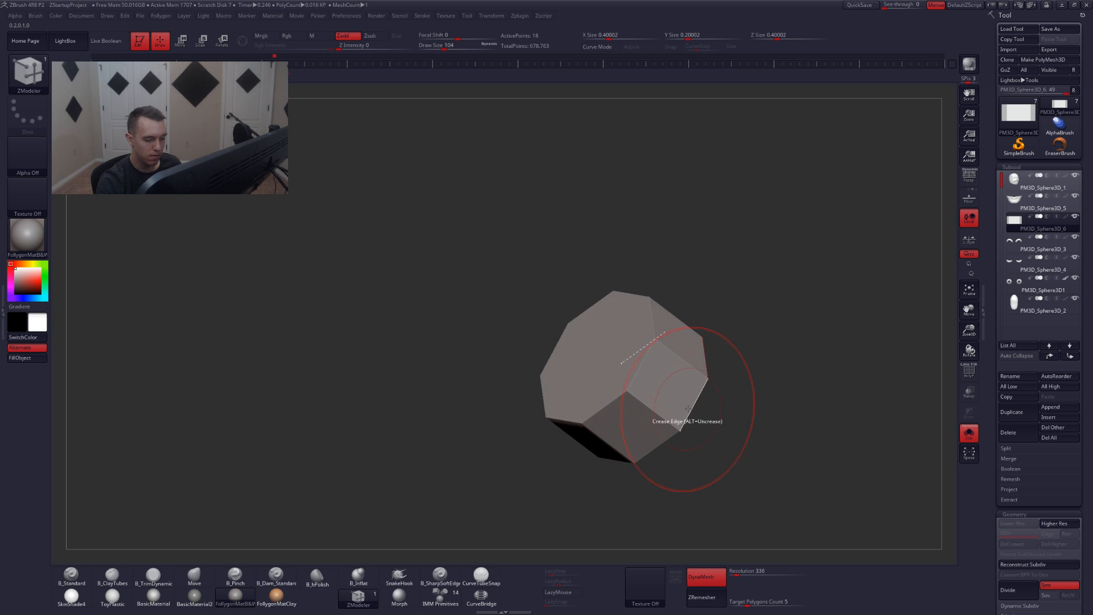
key("d")
- Bring the hidden subtools back with ghost transparency and move the cylinder forward from inside the head into the mouth opening
right_click_drag(722, 415, 556, 370, "ctrl")
left_click(968, 432)
left_click(968, 392)
key("w")
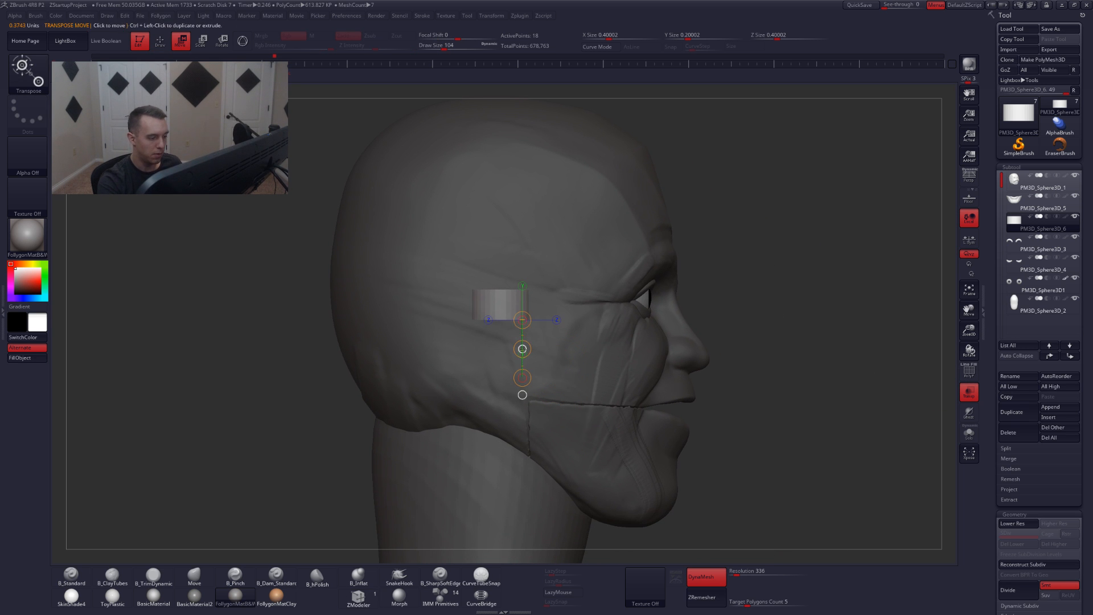
left_click_drag(523, 348, 662, 434)
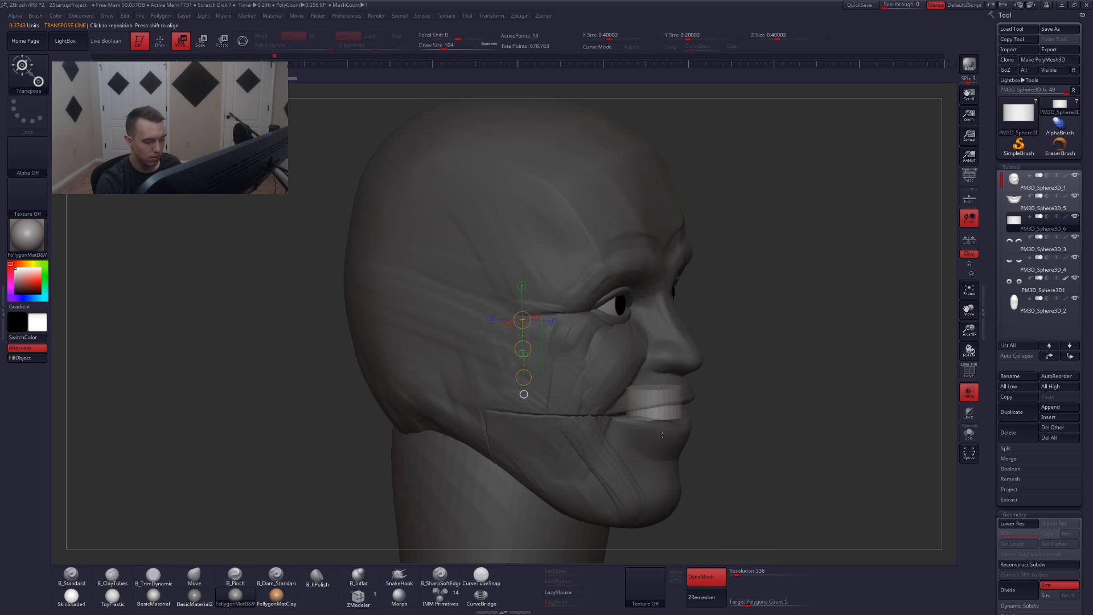
right_click_drag(662, 434, 652, 426, "shift")
- Scale the cylinder up uniformly to span the mouth width and turn off ghost transparency
key("e")
left_click_drag(544, 416, 678, 416, "shift")
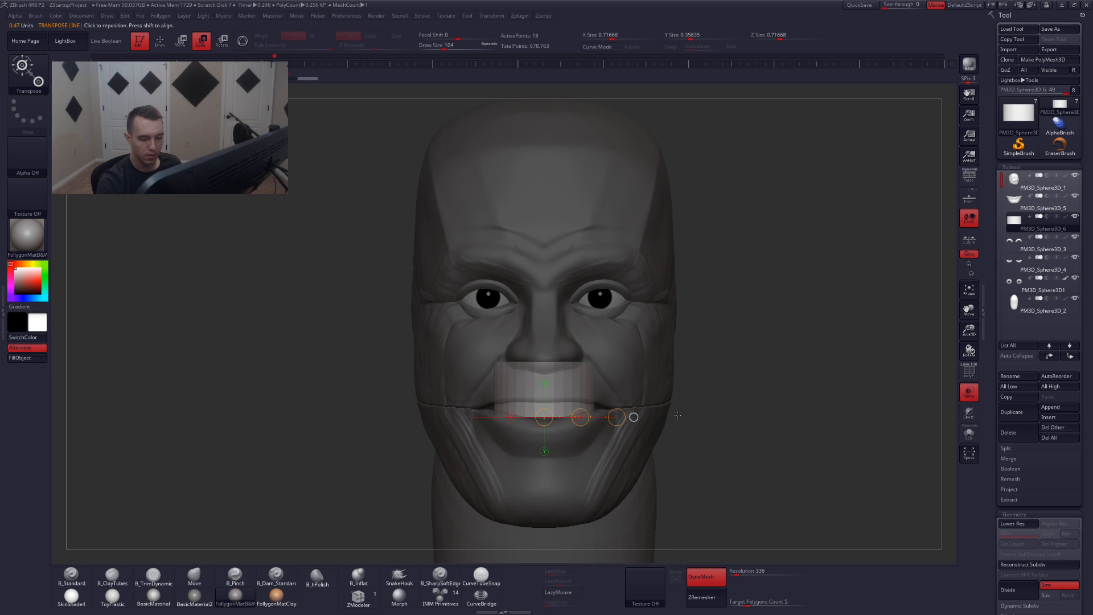
left_click(967, 385)
mouse_move(592, 477)
right_mouse_down("alt")
mouse_move(692, 473)
mouse_move(694, 419)
mouse_move(678, 468)
right_mouse_up("alt")
- Move the cylinder vertically to sit between the lips as teeth and enlarge it slightly
key("w")
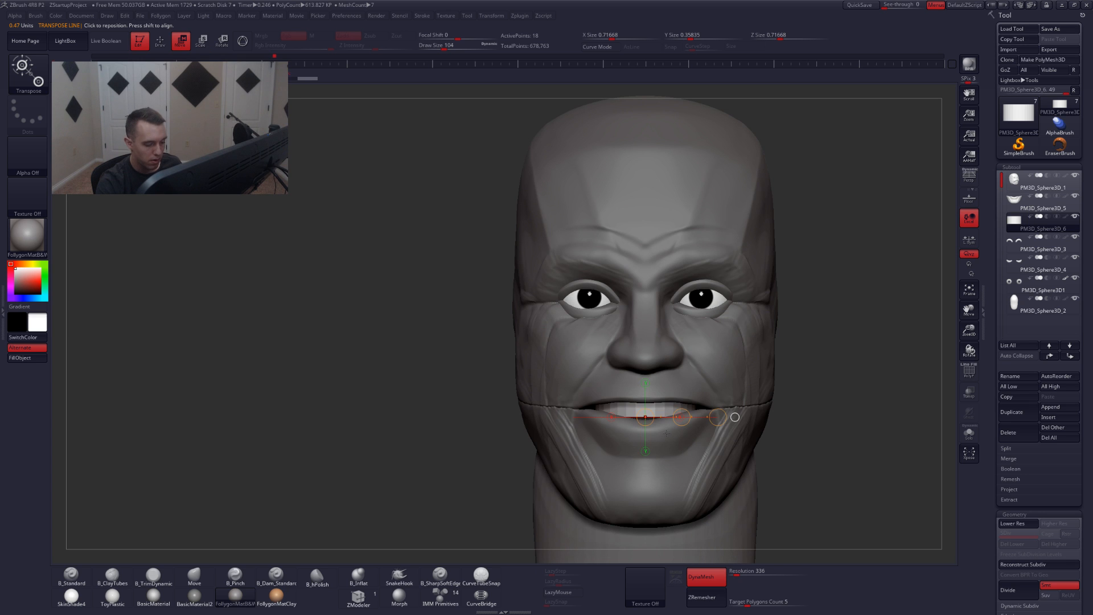
mouse_move(662, 409)
left_mouse_down("shift")
mouse_move(662, 478)
mouse_move(662, 443)
left_mouse_up("shift")
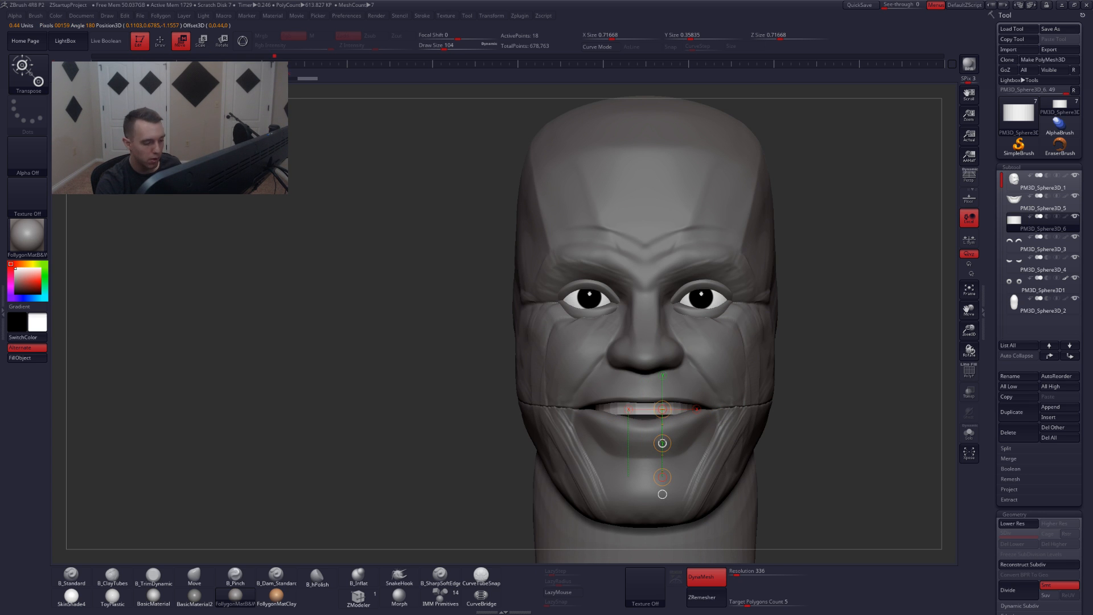
left_click_drag(692, 388, 761, 388, "shift")
key("e")
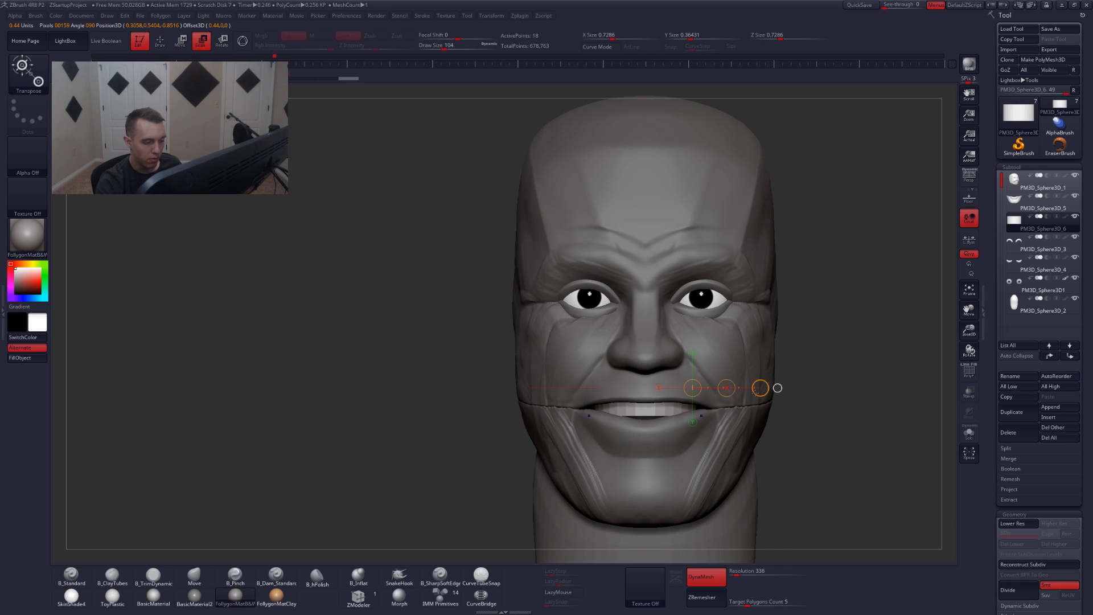
key("q")
- Tilt the teeth cylinder in side view with Transpose Rotate, using a horizontal action line starting at the mouth
right_click_drag(570, 432, 706, 438)
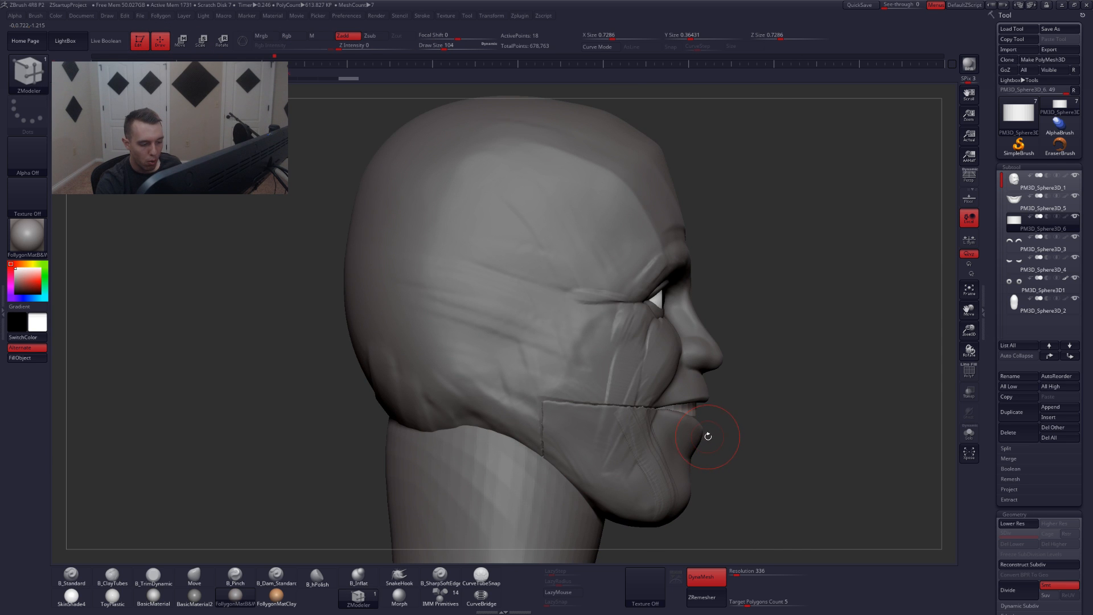
key("r")
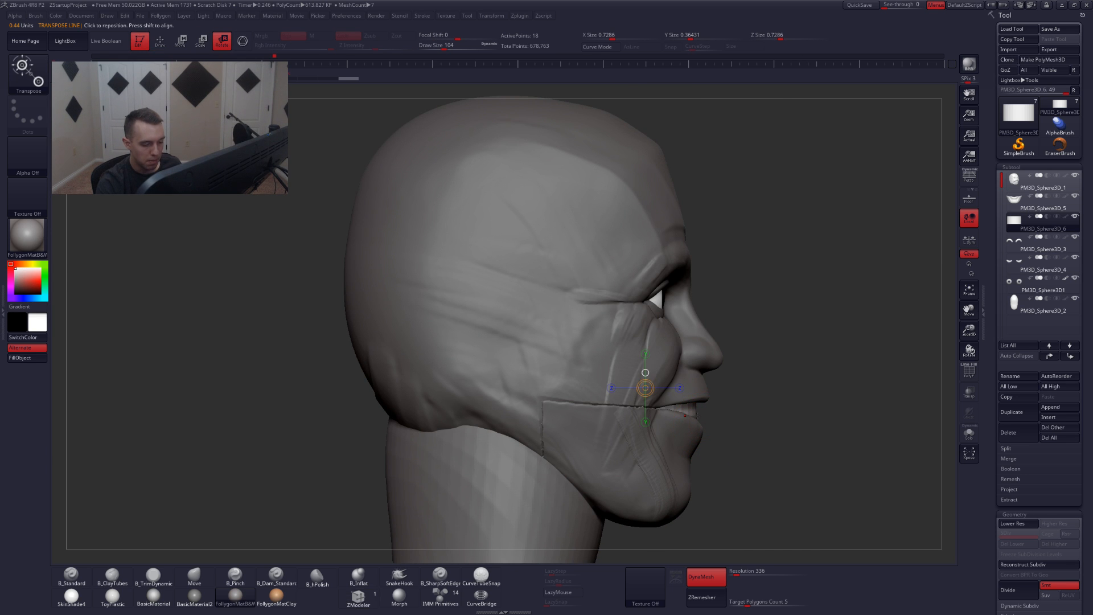
left_click_drag(697, 416, 757, 416)
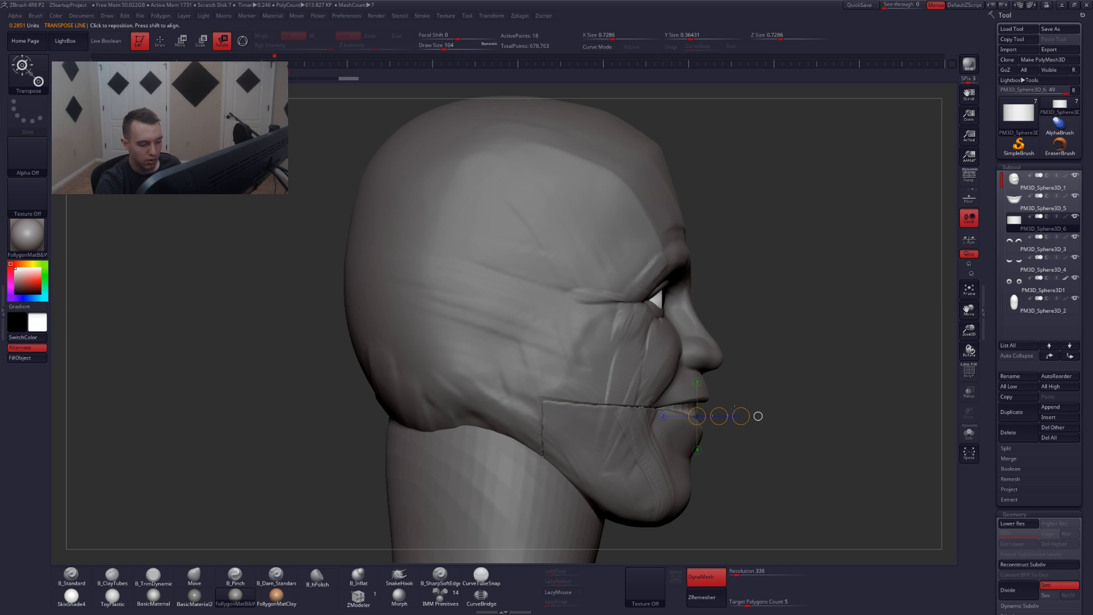
key("alt+s")
left_click_drag(749, 416, 829, 416)
key("alt+s")
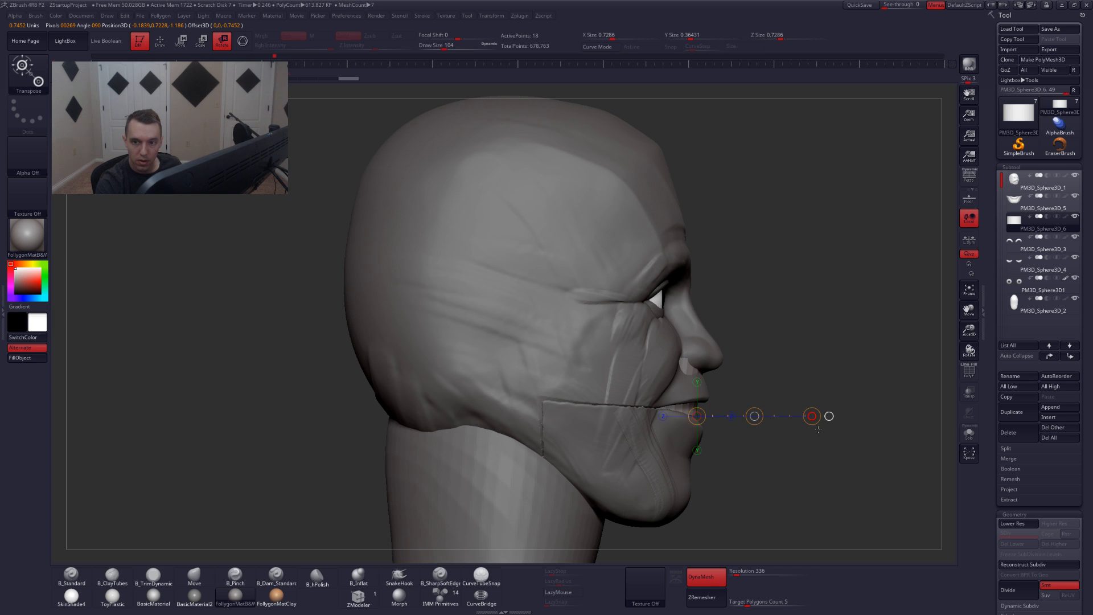
- Isolate the teeth cylinder with its wireframe displayed, shorten its height using a mask and Transpose Move, and show all subtools again
key("alt+s")
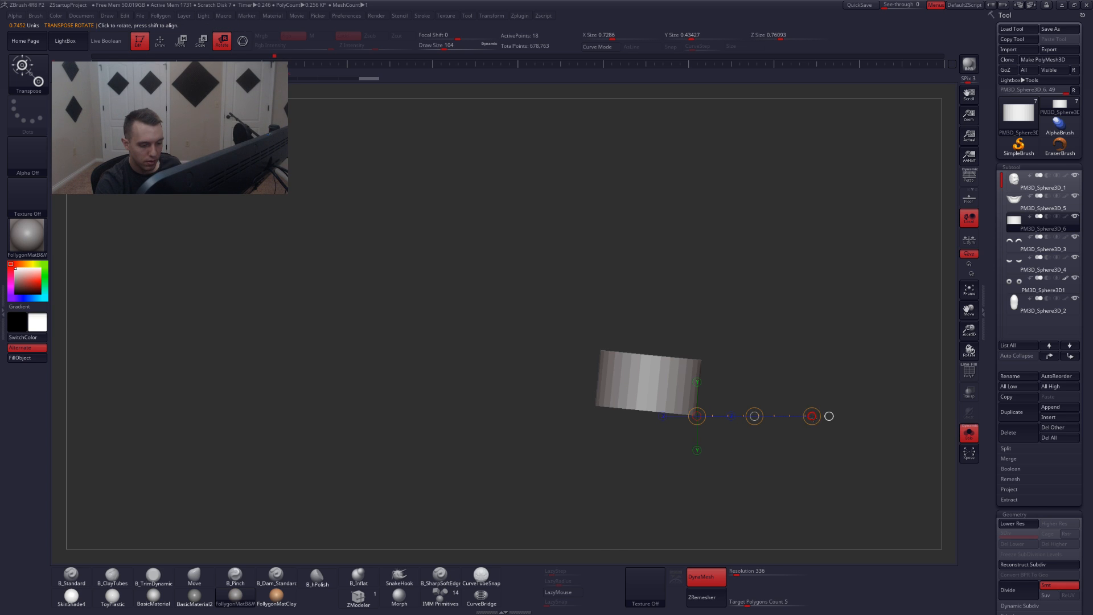
key("alt+s")
key("b")
key("z")
key("m")
key("alt+s")
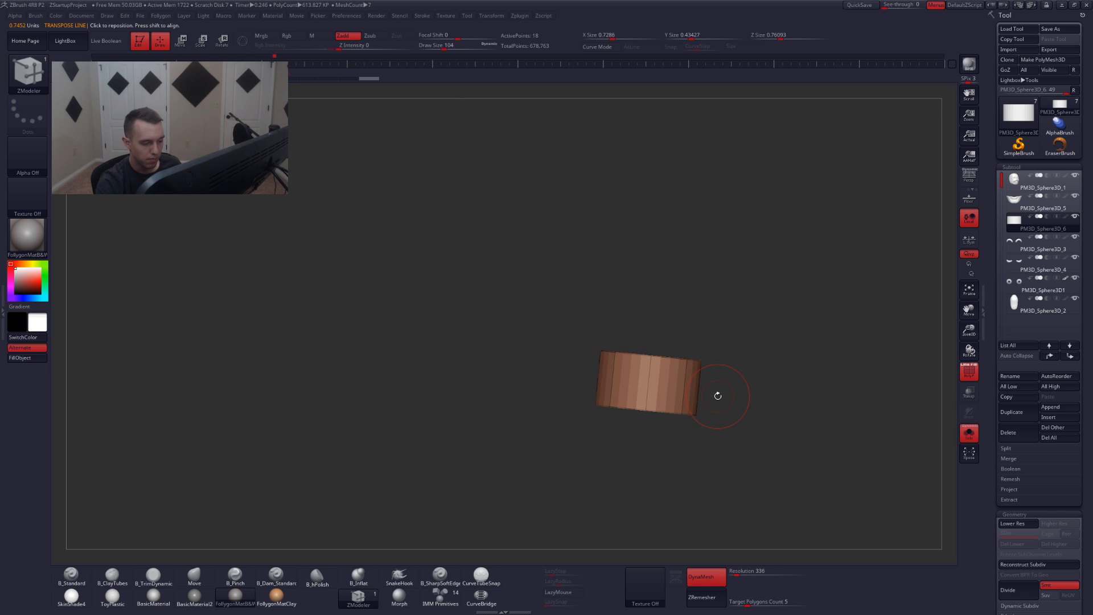
mouse_move(731, 391)
left_mouse_down("ctrl")
mouse_move(682, 388)
mouse_move(815, 329)
mouse_move(795, 336)
left_mouse_up("ctrl")
left_click(722, 413, "ctrl")
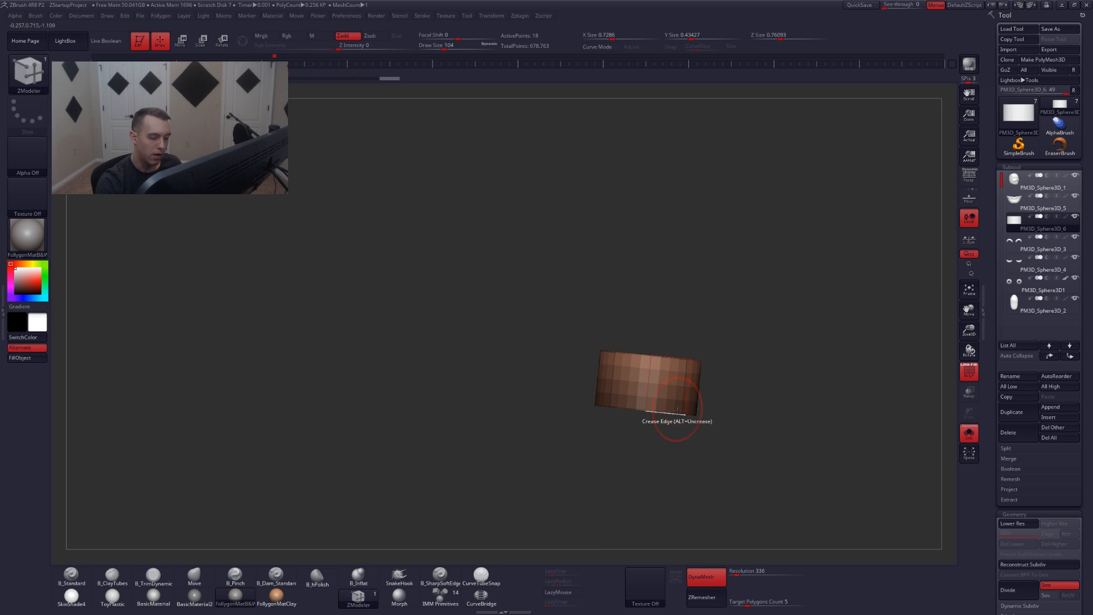
left_click_drag(680, 439, 684, 401)
key("w")
left_click(642, 428)
left_click_drag(643, 474, 635, 512, "shift")
key("q")
key("alt+s")
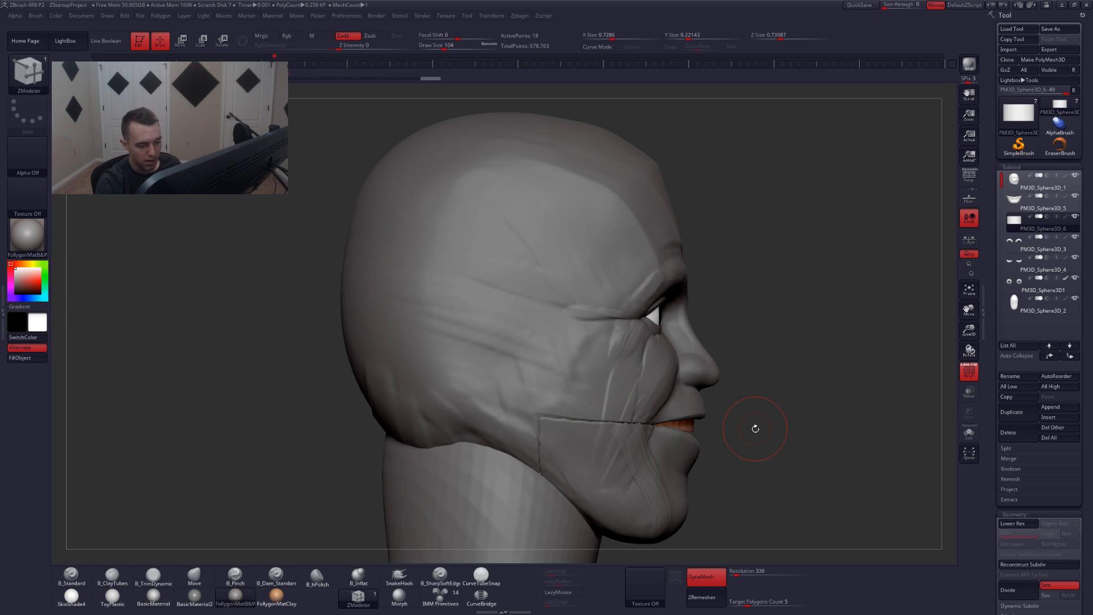
- Hide the wireframe and divide the teeth cylinder to add higher subdivision levels
left_click_drag(755, 428, 722, 434, "shift")
key("shift+f")
key("b")
key("z")
key("m")
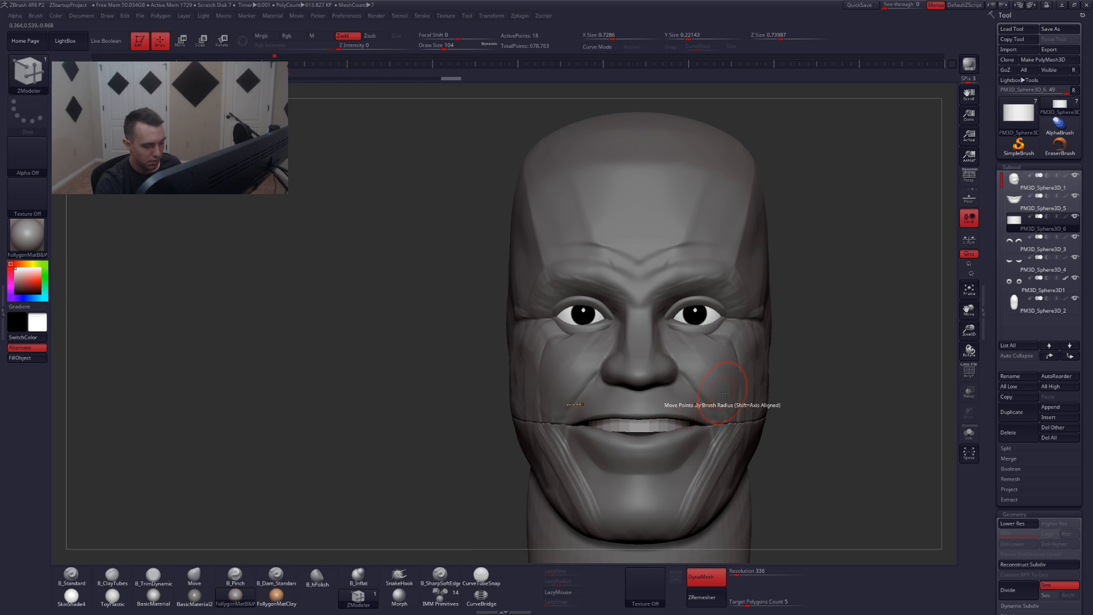
left_click(704, 451, "alt")
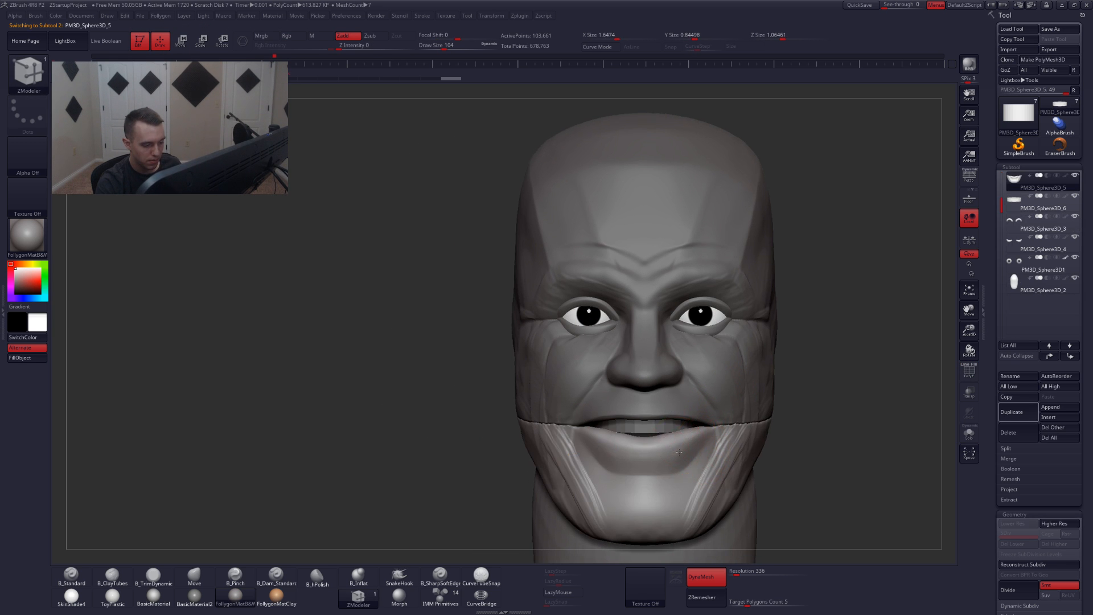
scroll(704, 451, "up", 3)
left_click(647, 423, "alt")
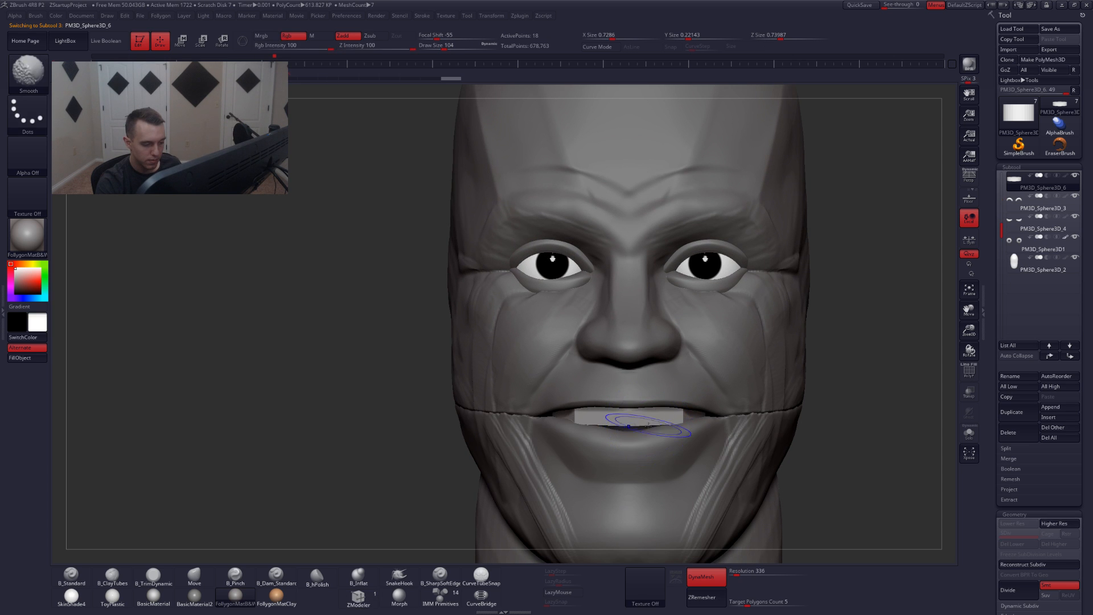
key("ctrl")
key("ctrl+d")
key("ctrl+d")
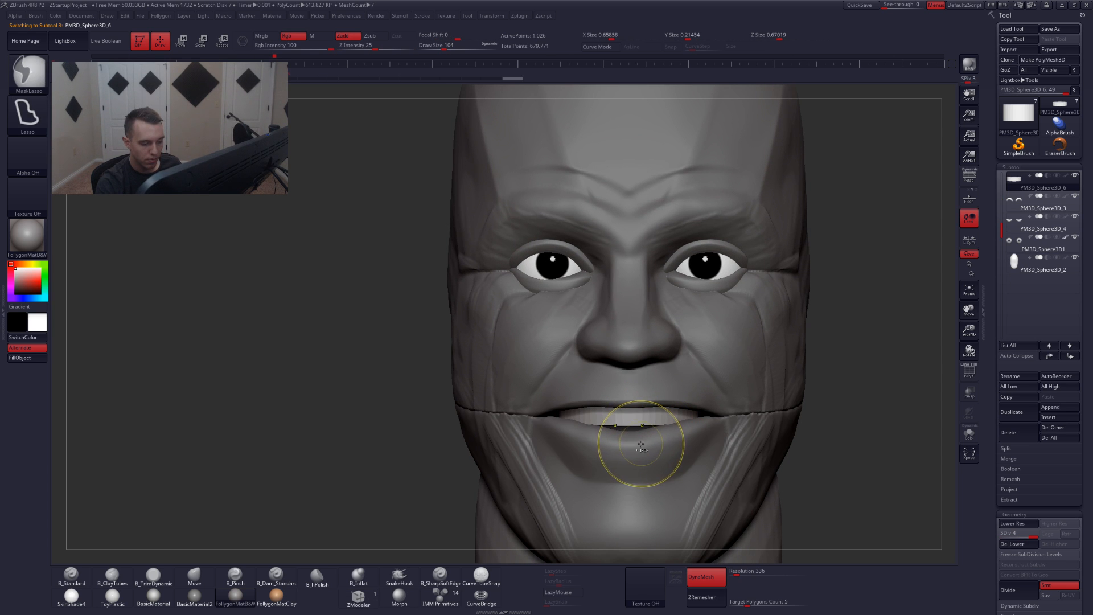
- Select the head subtool and nudge the upper lip near the mouth corner with the Move brush at draw size 116
left_click(652, 458, "alt")
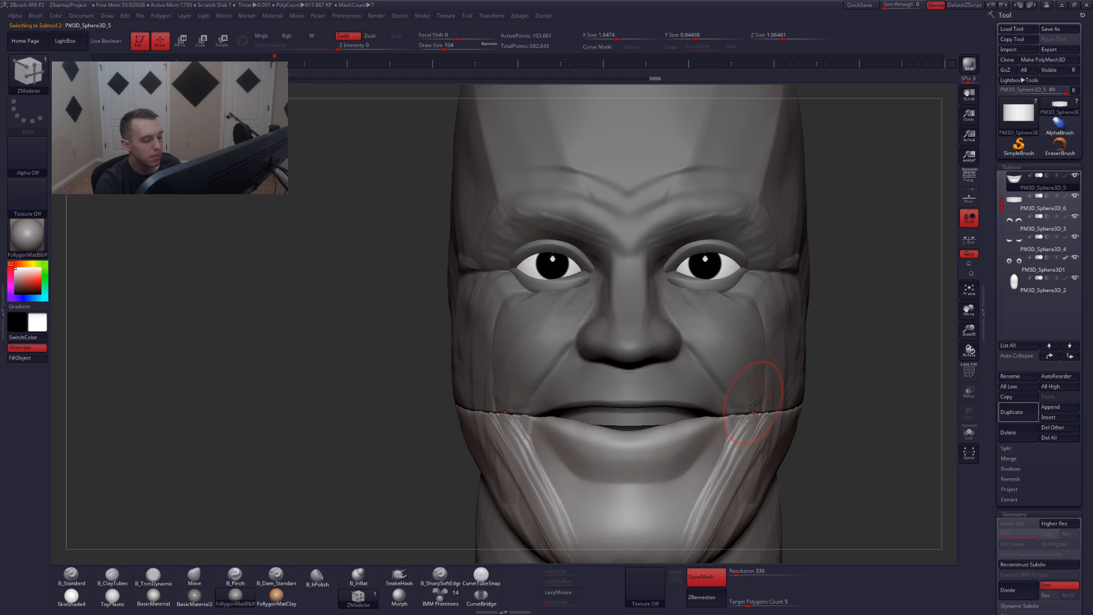
left_click(728, 398, "alt")
key("b")
key("m")
key("v")
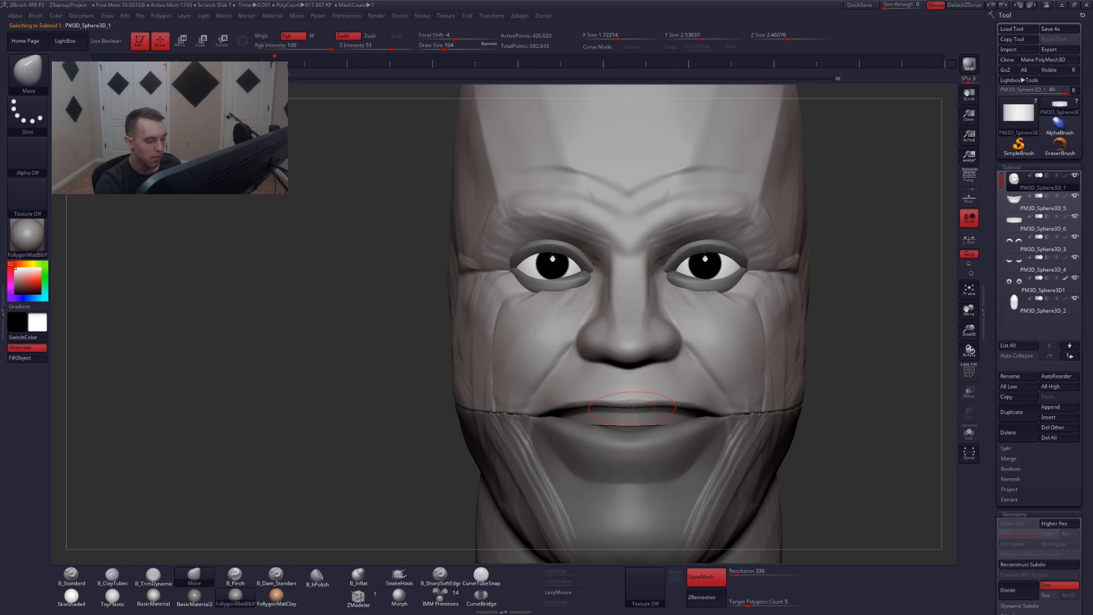
key("space")
left_click_drag(644, 457, 649, 457)
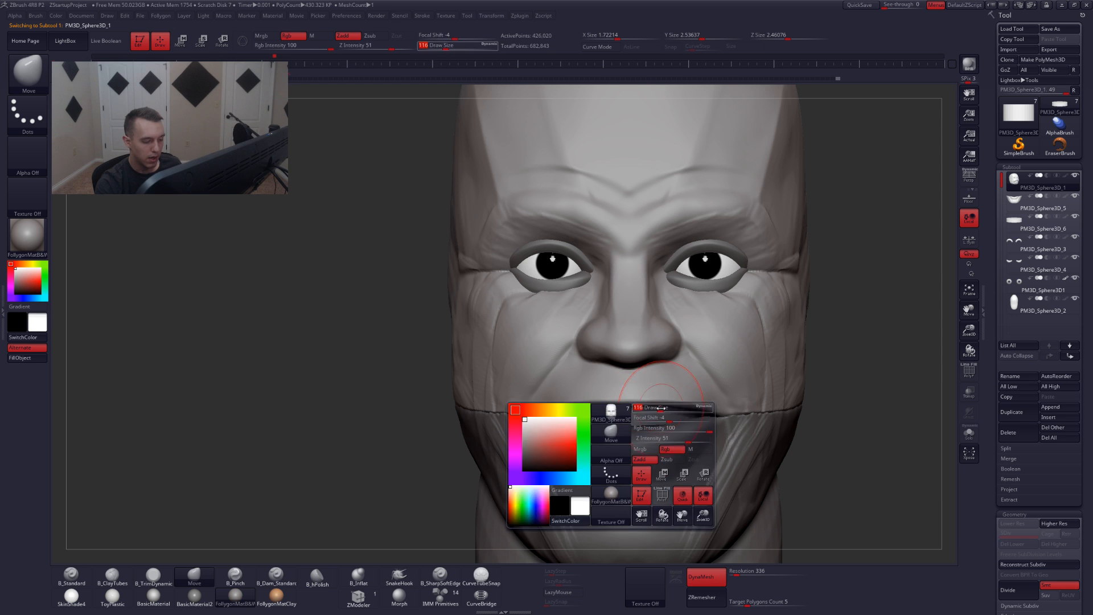
left_click_drag(686, 415, 689, 411)
- Isolate the head and work the upper lip's underside edge with the ClayTubes brush at draw size 83
right_click_drag(683, 413, 604, 414)
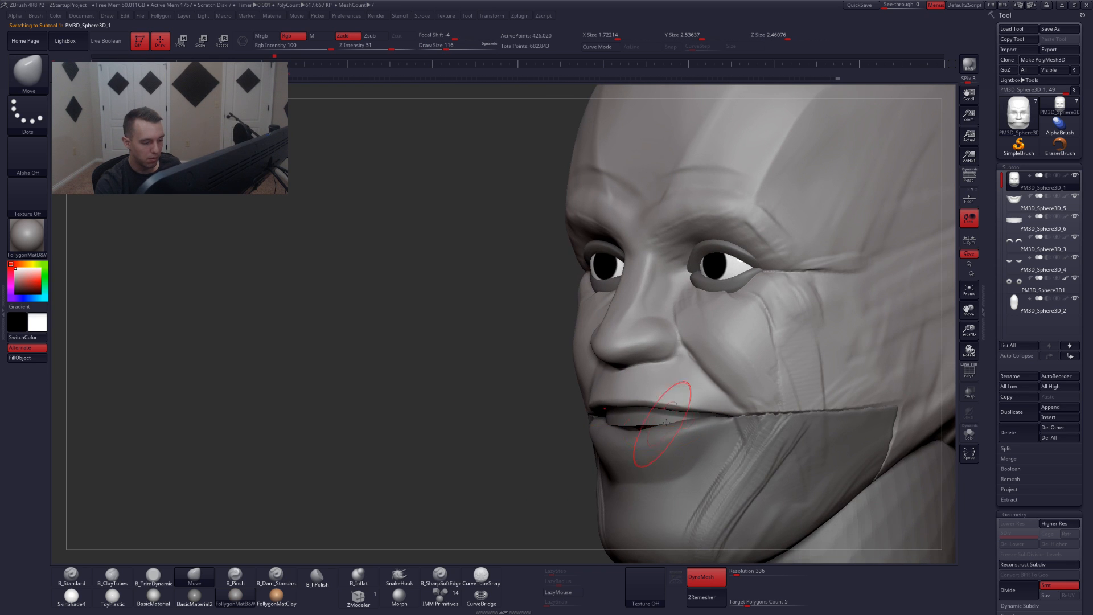
key("alt+s")
right_click_drag(699, 404, 720, 372)
key("space")
left_click_drag(691, 420, 681, 420)
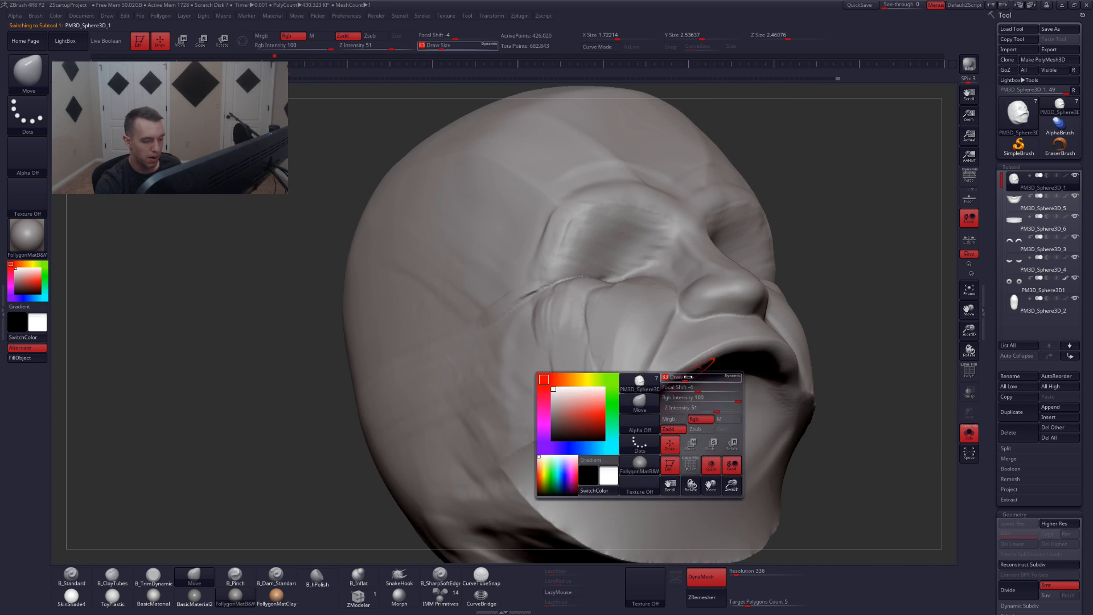
right_click_drag(740, 393, 704, 360)
key("b")
key("c")
key("t")
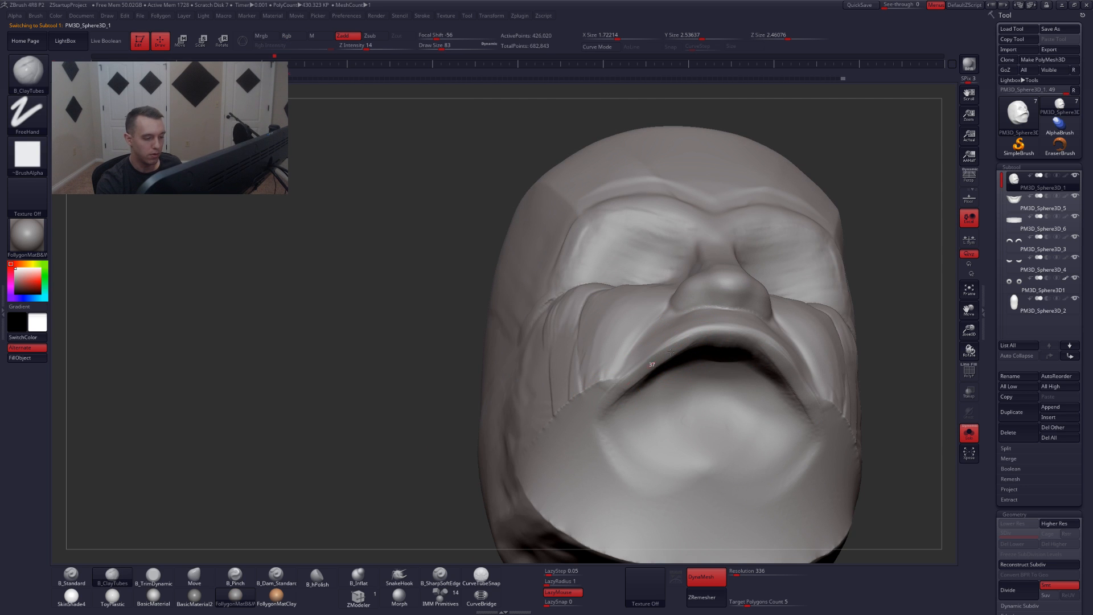
- Sharpen the upper lip edge of the isolated head with the Pinch brush
key("b")
key("p")
key("i")
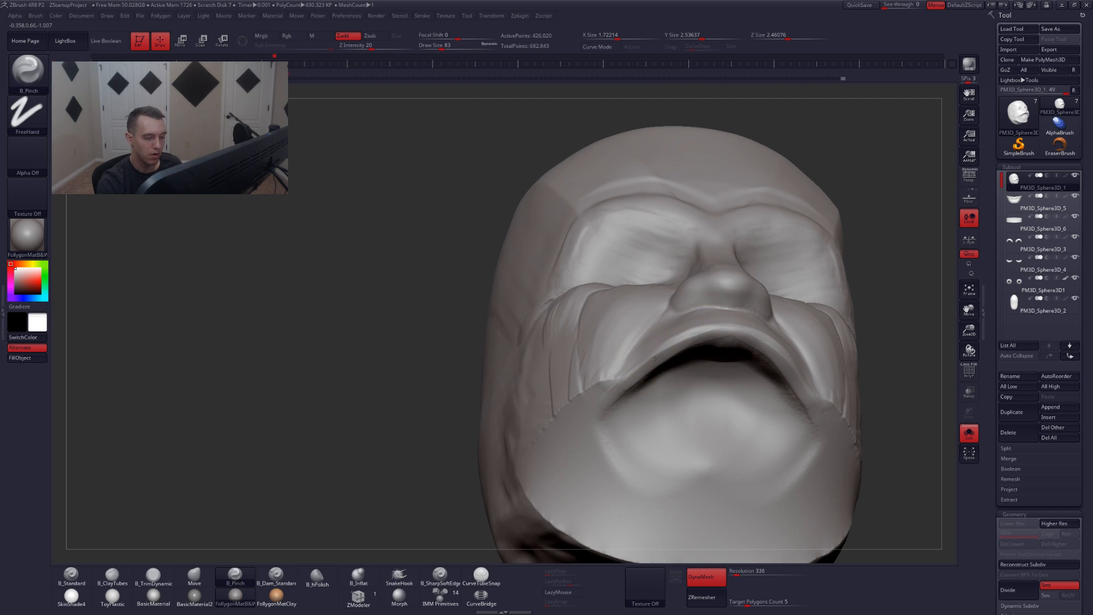
mouse_move(690, 350)
right_mouse_down()
mouse_move(672, 365)
mouse_move(732, 342)
right_mouse_up()
- Refine the upper lip contour from the side and front with the Move brush, adjusting the centre of the lip
key("b")
key("m")
key("v")
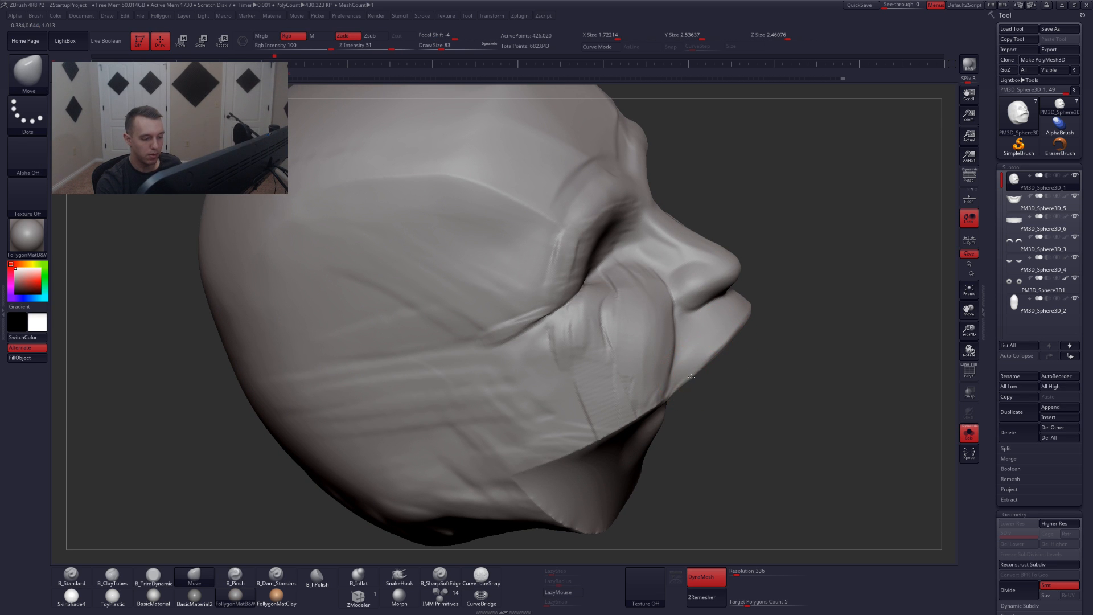
right_click_drag(696, 391, 689, 318)
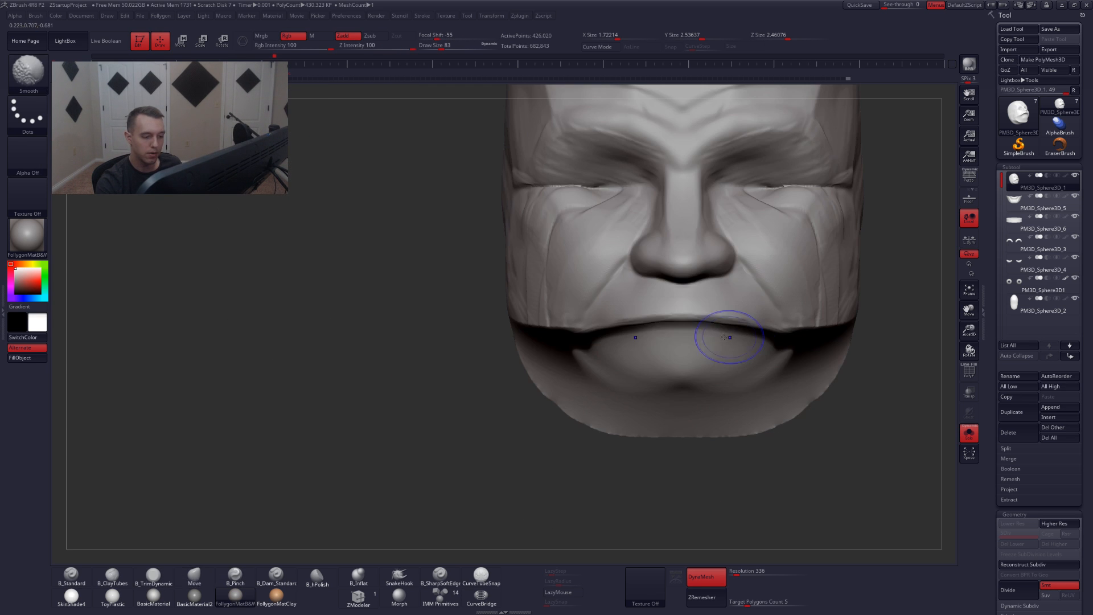
left_click_drag(689, 316, 688, 319)
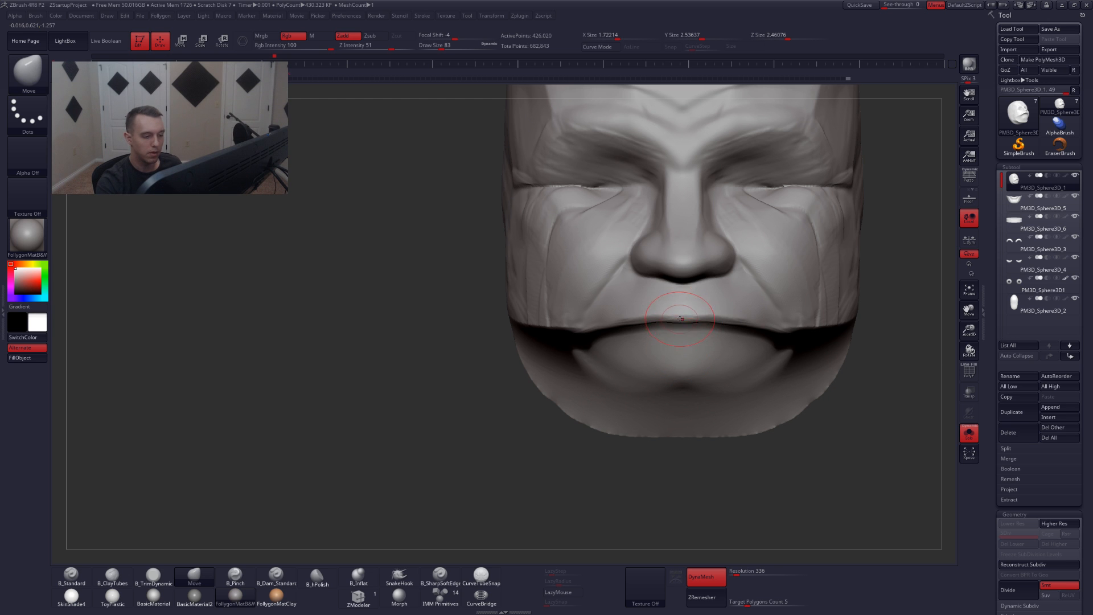
- Sculpt the philtrum between the nose and upper lip with the ClayTubes brush
key("b")
key("c")
key("t")
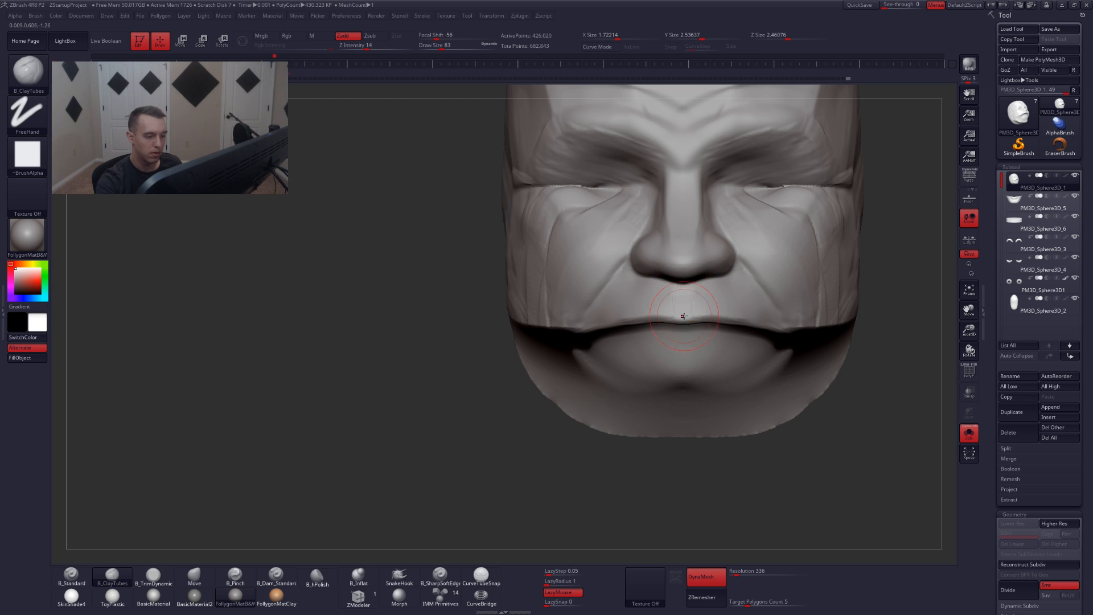
mouse_move(684, 316)
right_mouse_down()
mouse_move(718, 305)
mouse_move(681, 301)
right_mouse_up()
- Pinch the philtrum and upper lip edge at draw size 39 and check the result on the full face
key("b")
key("p")
key("i")
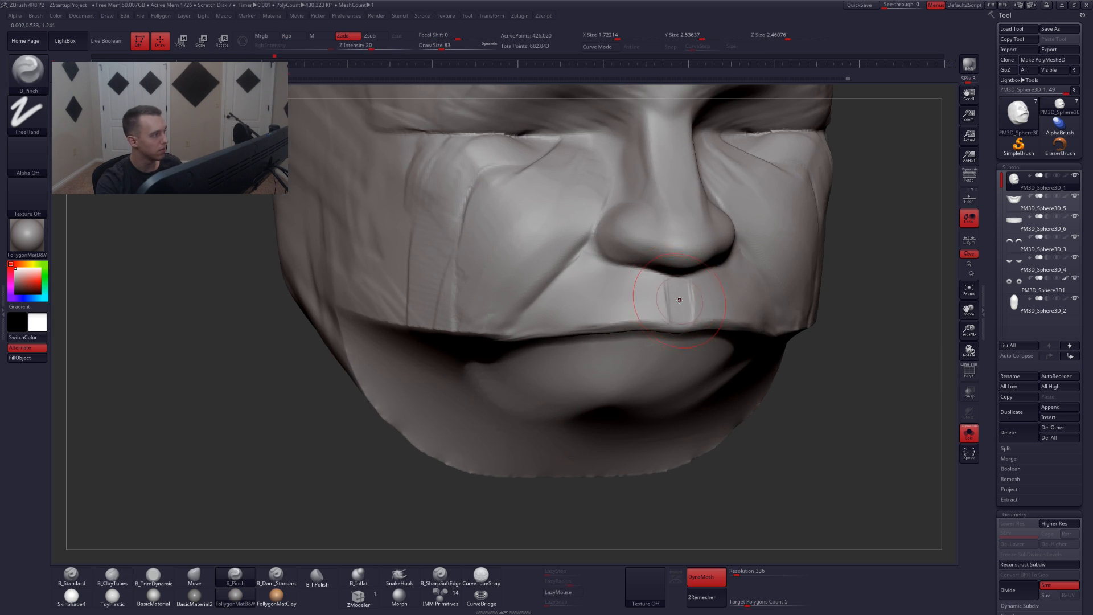
key("space")
left_click_drag(679, 300, 674, 299)
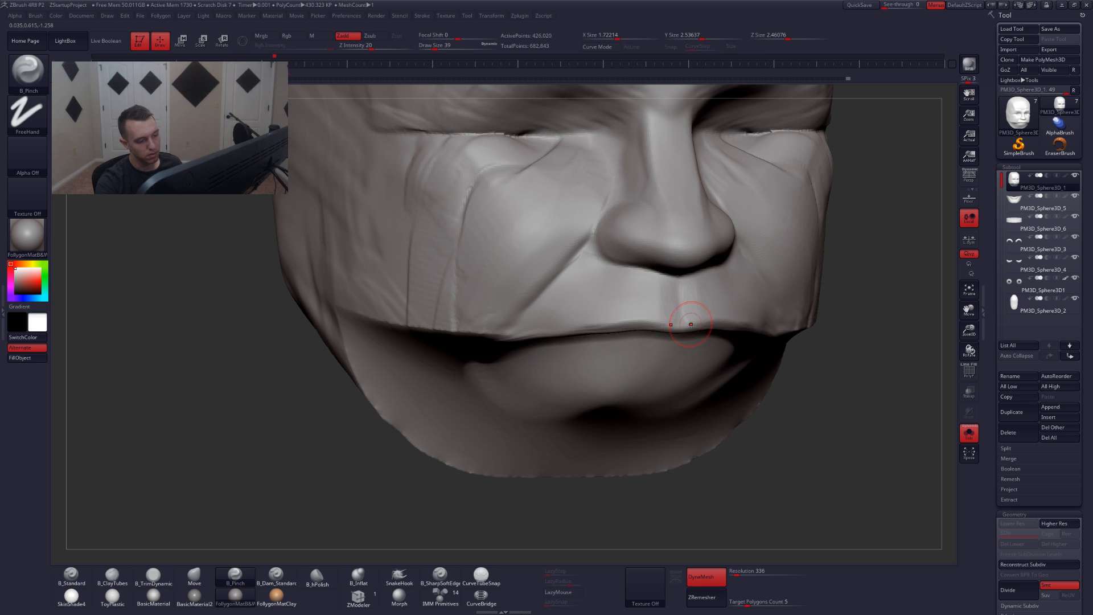
mouse_move(691, 324)
right_mouse_down()
mouse_move(707, 317)
mouse_move(676, 300)
mouse_move(700, 396)
right_mouse_up()
right_click_drag(701, 305, 703, 344, "alt")
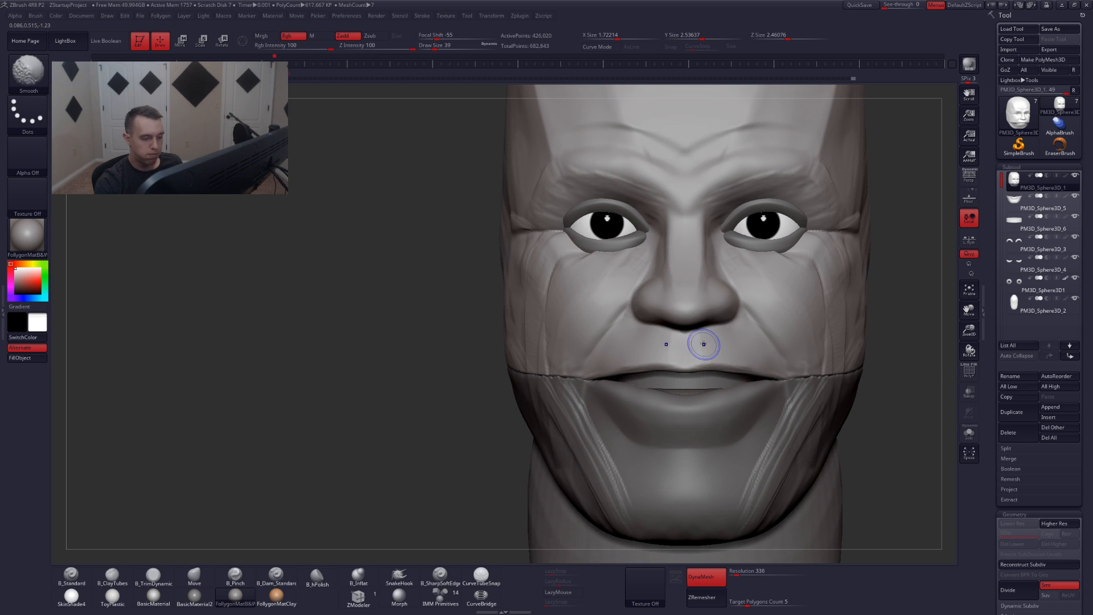
- Select the jaw piece and adjust its lower lip edge with the Move brush, raising the draw size to 120
left_click(727, 410, "alt")
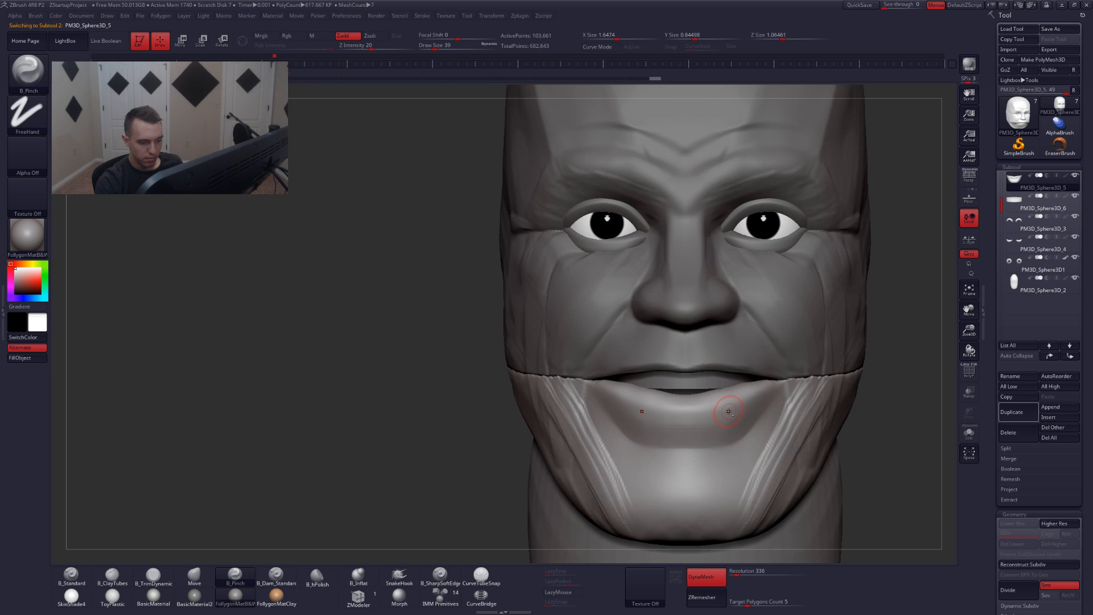
key("space")
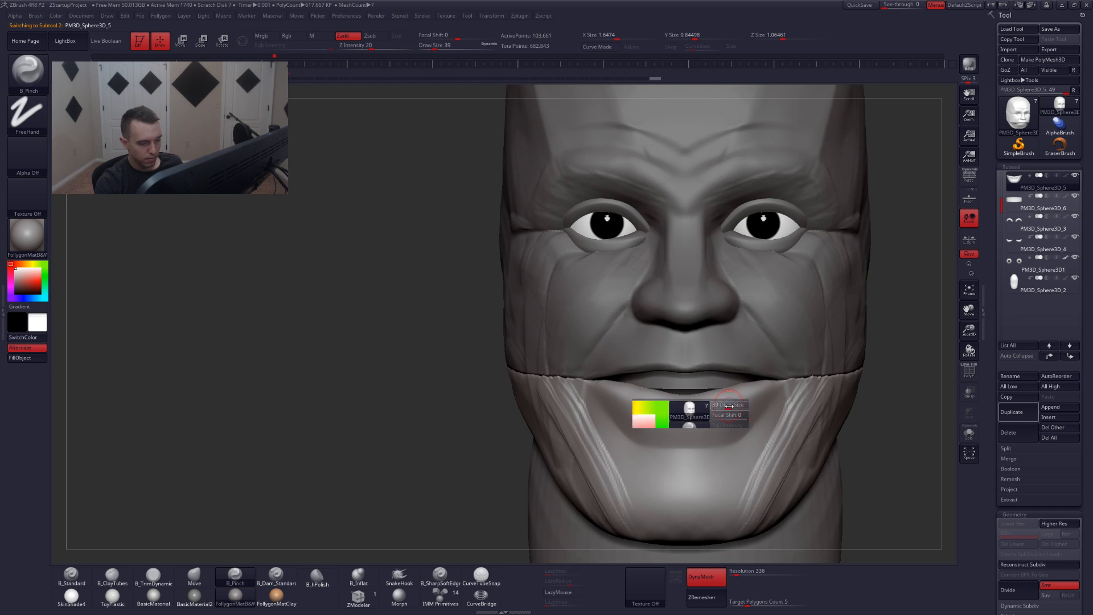
left_click_drag(724, 412, 741, 410)
key("b")
key("m")
key("v")
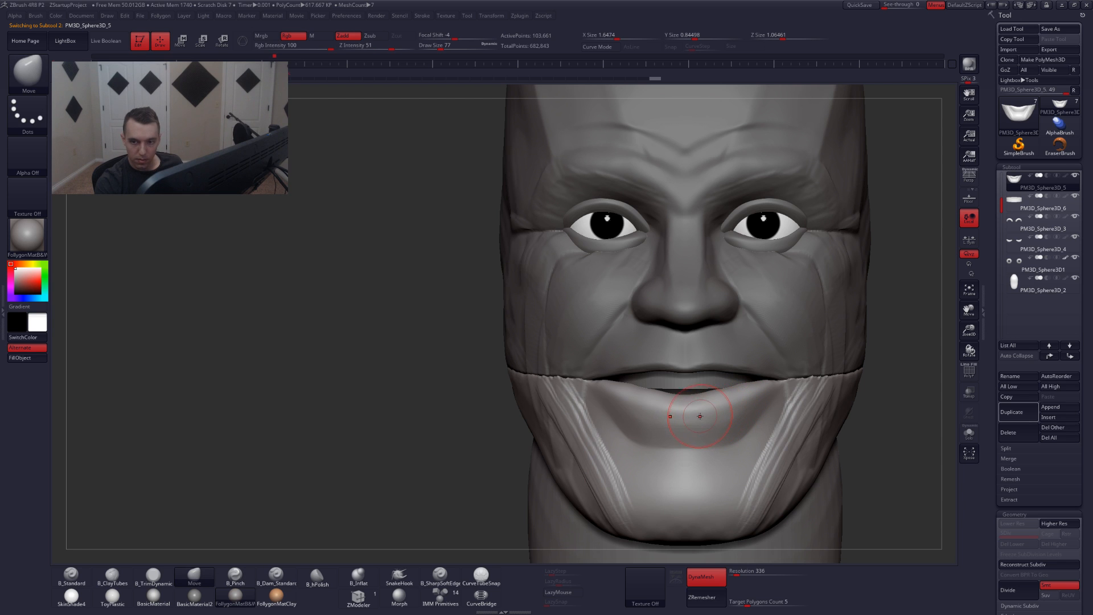
left_click(687, 407)
key("space")
left_click_drag(715, 413, 732, 412)
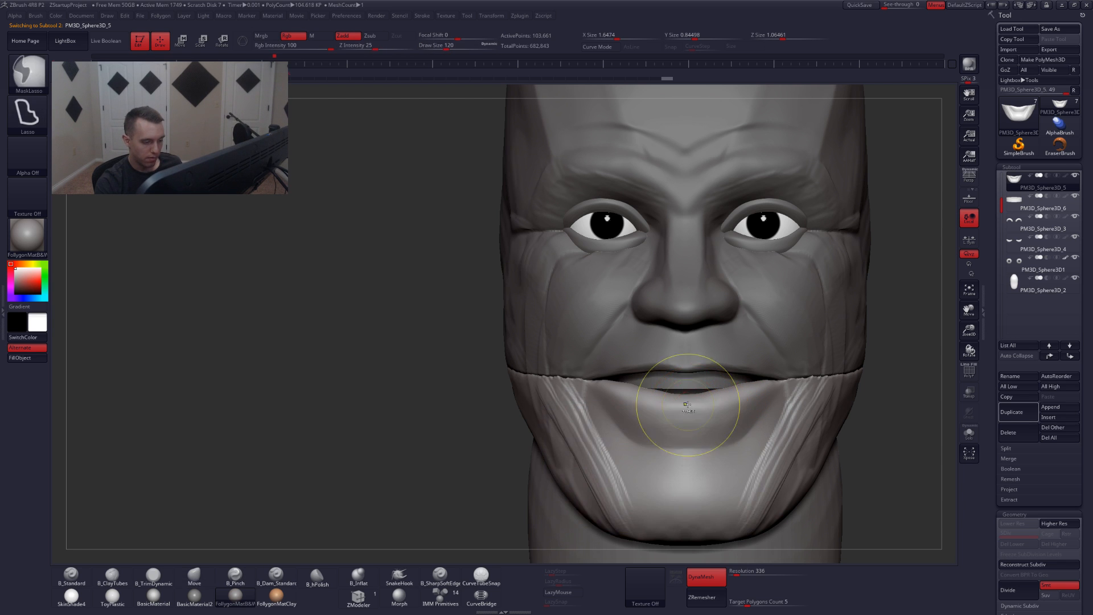
- Reshape the jaw piece's lip edge toward the mouth corner with the Move brush from an angled view
mouse_move(708, 405)
right_mouse_down()
mouse_move(731, 401)
mouse_move(683, 399)
right_mouse_up()
left_click_drag(788, 401, 778, 381)
right_click_drag(726, 391, 686, 408)
key("space")
mouse_move(715, 412)
left_mouse_down()
mouse_move(731, 413)
mouse_move(706, 405)
left_mouse_up()
key("space")
key("space")
right_click_drag(706, 405, 660, 399)
right_click_drag(771, 383, 746, 393)
- Isolate the jaw piece and try pinching the inner rim of the lower lip at draw size 101
key("alt+shift+s")
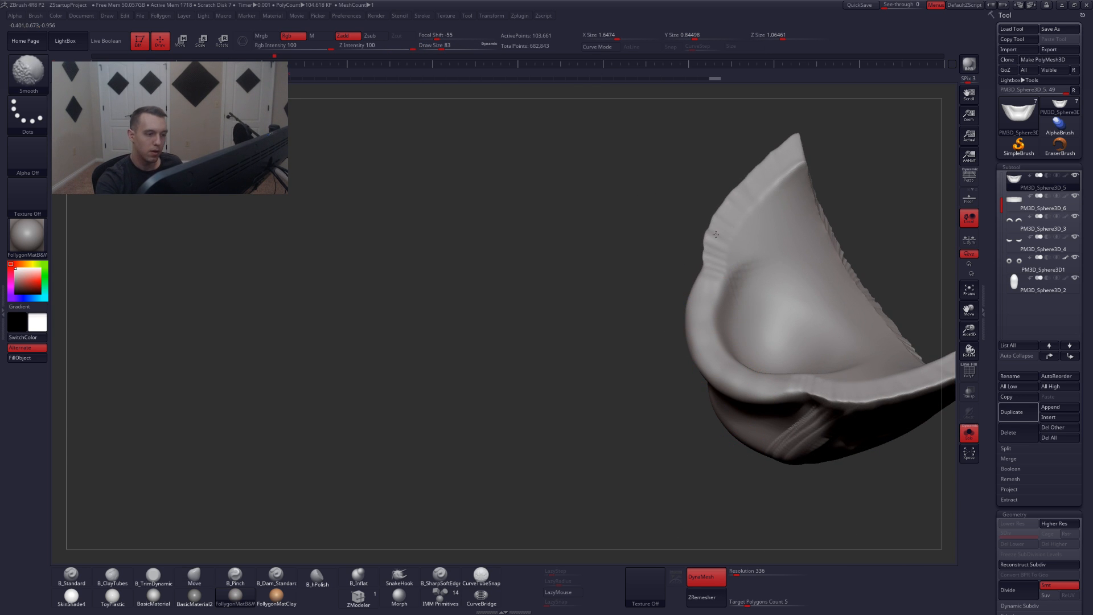
right_click_drag(708, 244, 719, 311)
key("5")
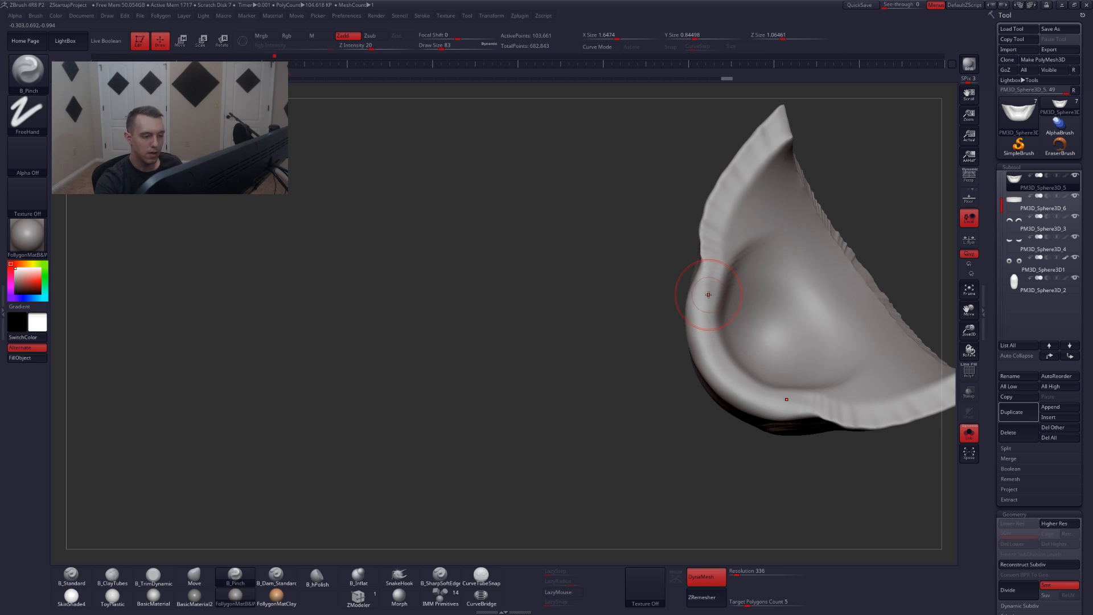
key("space")
left_click_drag(710, 293, 703, 324)
key("ctrl+z")
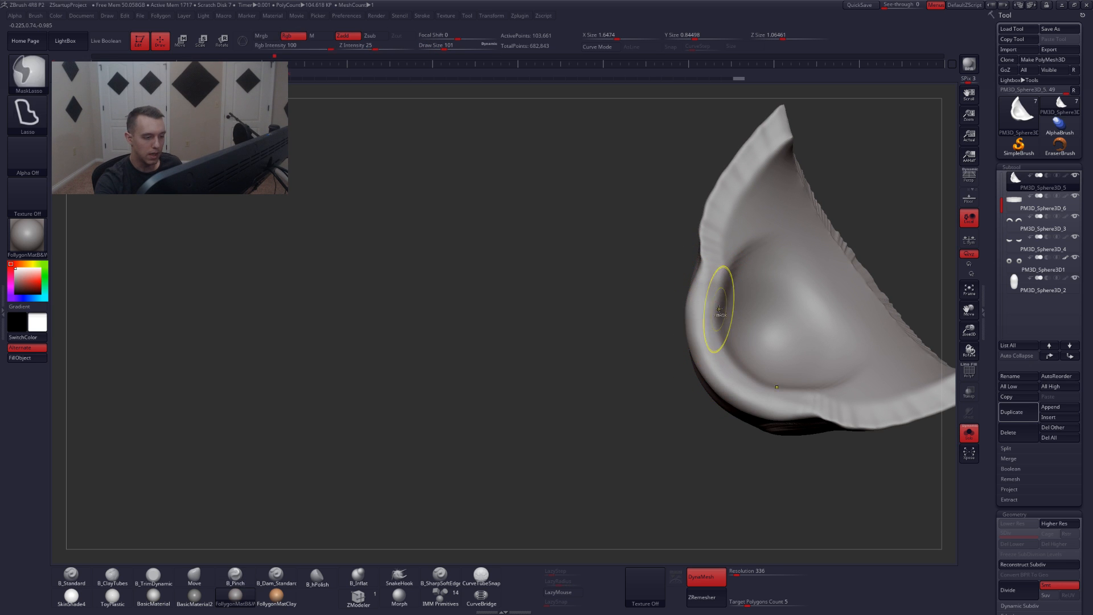
- Flatten the inner rim of the isolated jaw piece's lower lip with the TrimDynamic brush at draw size 101
key("2")
key("3")
right_click_drag(720, 303, 712, 288)
mouse_move(723, 256)
left_mouse_down()
mouse_move(708, 282)
mouse_move(716, 362)
left_mouse_up()
right_click_drag(711, 342, 711, 361)
left_click_drag(711, 361, 699, 319)
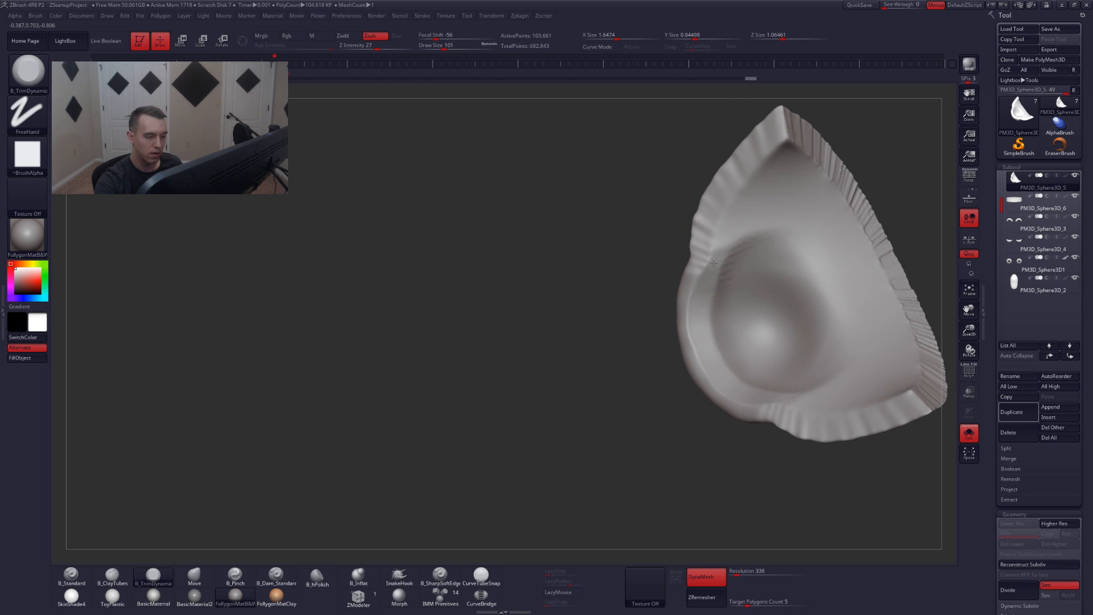
- Check the jaw piece against the face, isolate it again and shape its lip edge in profile with the Move brush at draw size 65
right_click_drag(725, 353, 708, 387)
key("alt+s")
mouse_move(707, 388)
right_mouse_down()
mouse_move(776, 401)
mouse_move(865, 393)
mouse_move(769, 393)
right_mouse_up()
mouse_move(871, 372)
right_mouse_down()
mouse_move(928, 381)
mouse_move(775, 393)
mouse_move(754, 415)
mouse_move(710, 406)
mouse_move(712, 393)
right_mouse_up()
key("alt+s")
key("b")
key("m")
key("v")
key("space")
left_click_drag(713, 390, 710, 388)
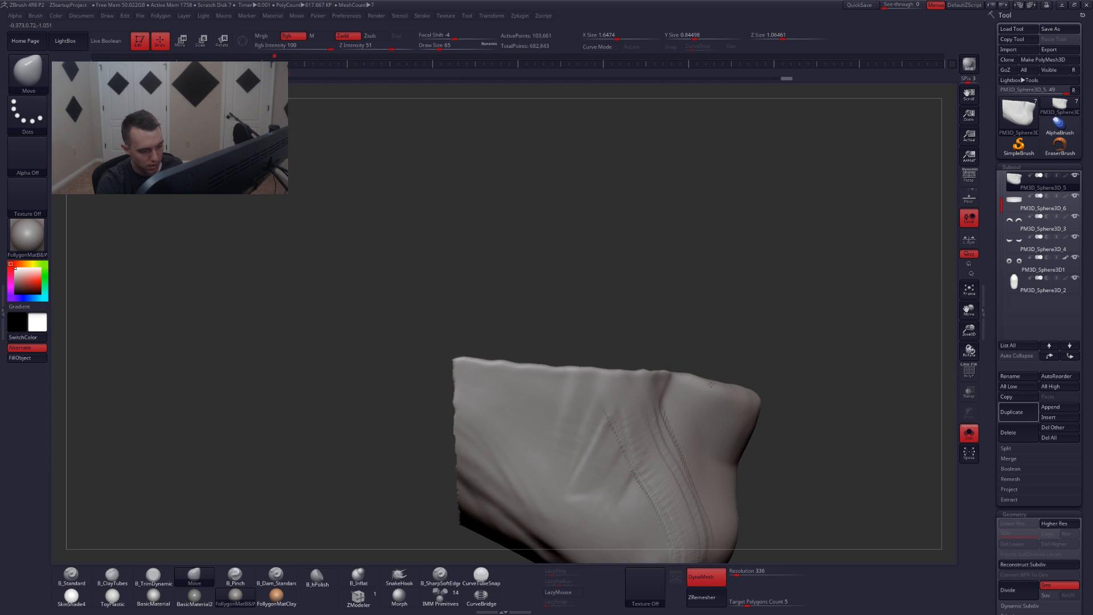
mouse_move(709, 389)
right_mouse_down("ctrl")
mouse_move(786, 423)
mouse_move(686, 370)
right_mouse_up("ctrl")
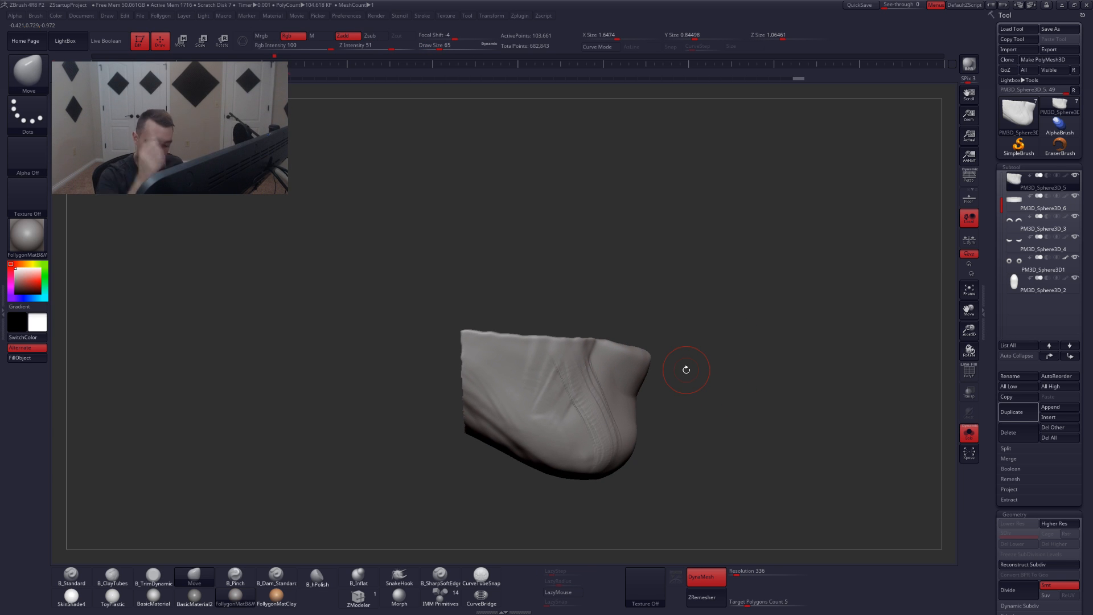
- ZRemesh the isolated jaw piece with the target polygon count set to 1
left_click(744, 603)
type("1")
key("Tab")
left_click(705, 597)
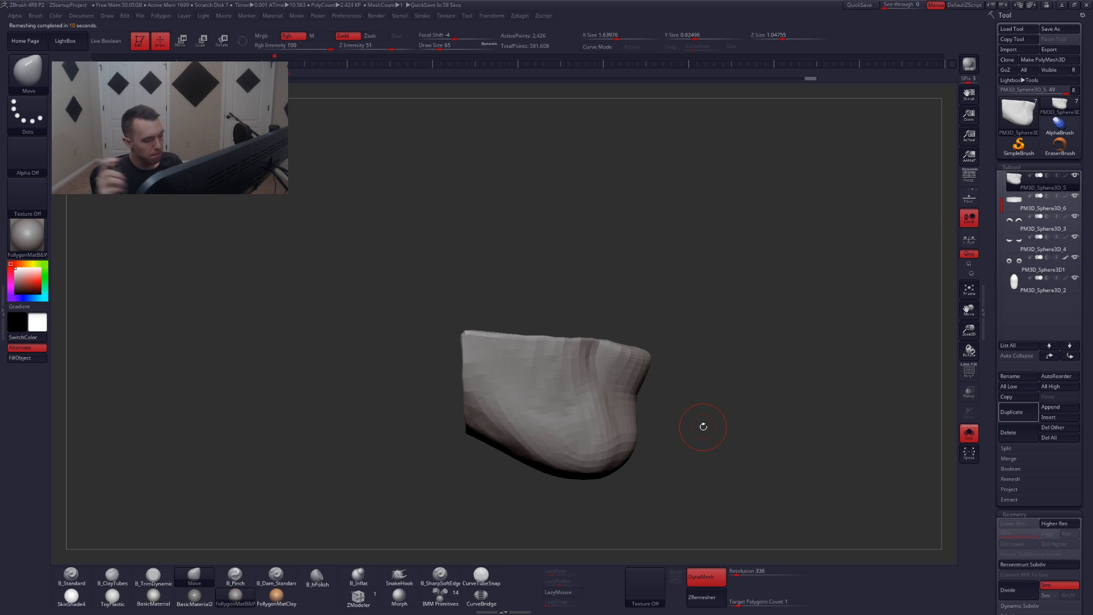
- Show the full head from the front and subdivide the remeshed jaw piece twice
left_click_drag(697, 416, 674, 417, "shift")
key("alt+s")
right_click_drag(714, 410, 675, 433, "alt")
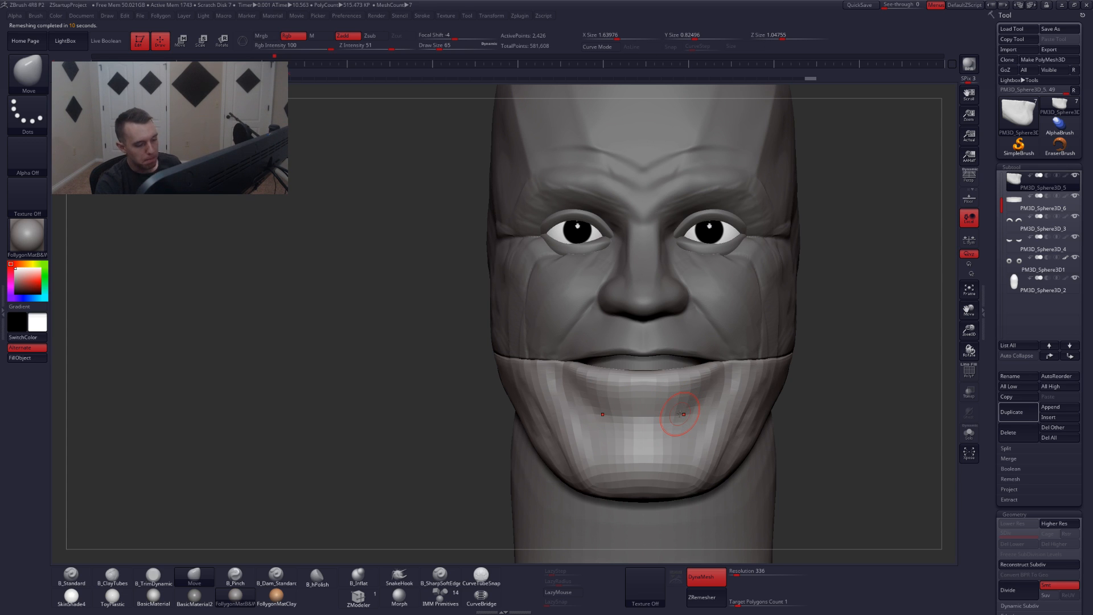
key("ctrl+d")
key("ctrl+d")
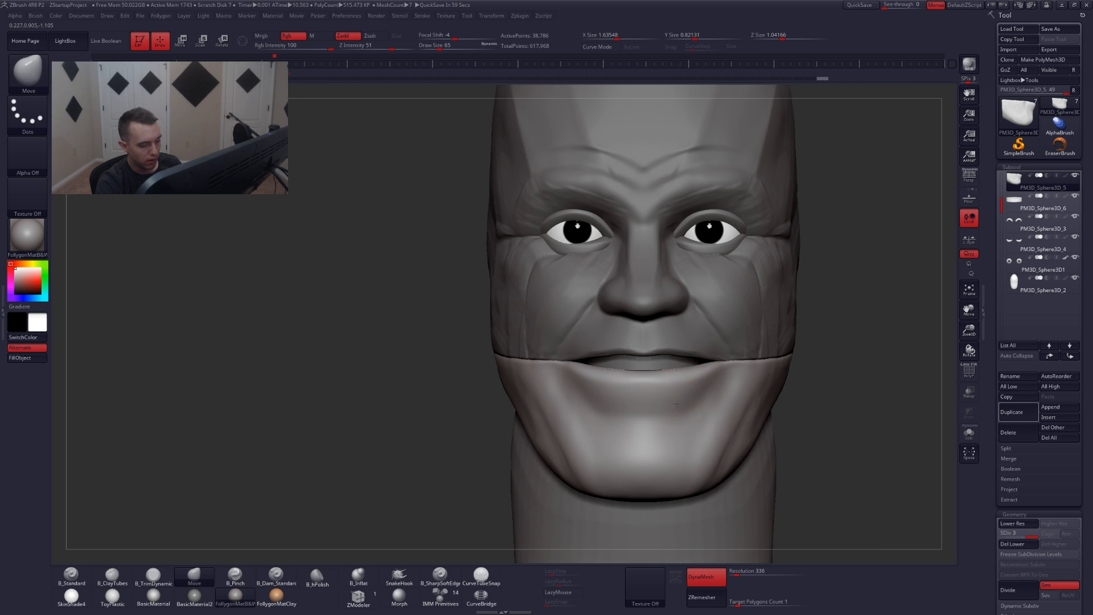
- Flatten the area below the lower lip with the TrimDynamic brush at draw size 80
right_click_drag(676, 405, 620, 403)
key("3")
key("space")
left_click_drag(647, 392, 655, 392)
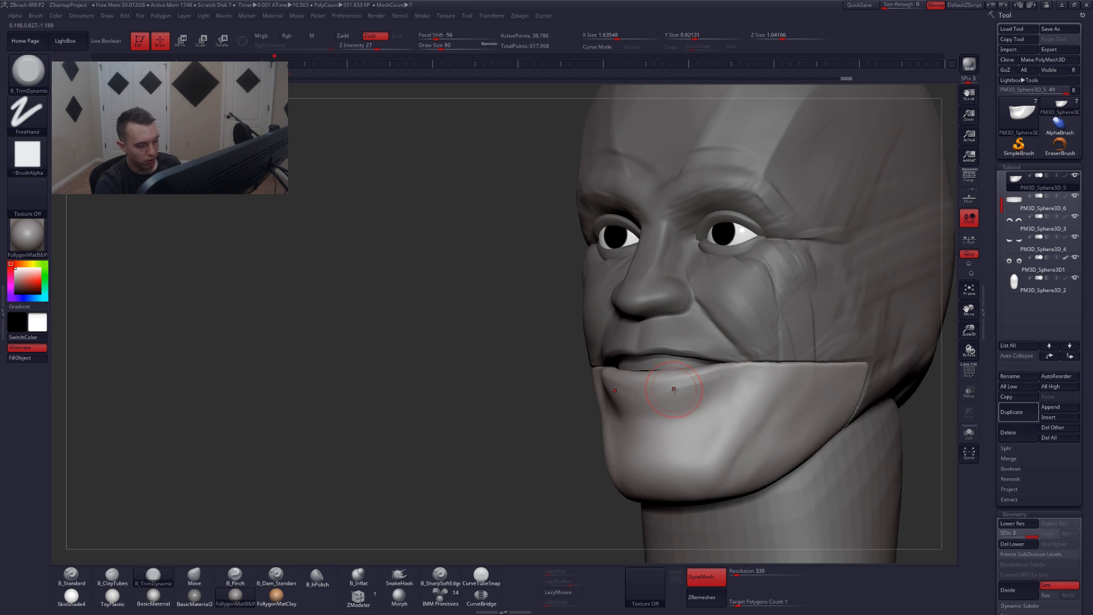
mouse_move(686, 403)
right_mouse_down()
mouse_move(814, 393)
mouse_move(723, 371)
right_mouse_up()
mouse_move(723, 371)
left_mouse_down()
mouse_move(646, 388)
mouse_move(708, 376)
left_mouse_up()
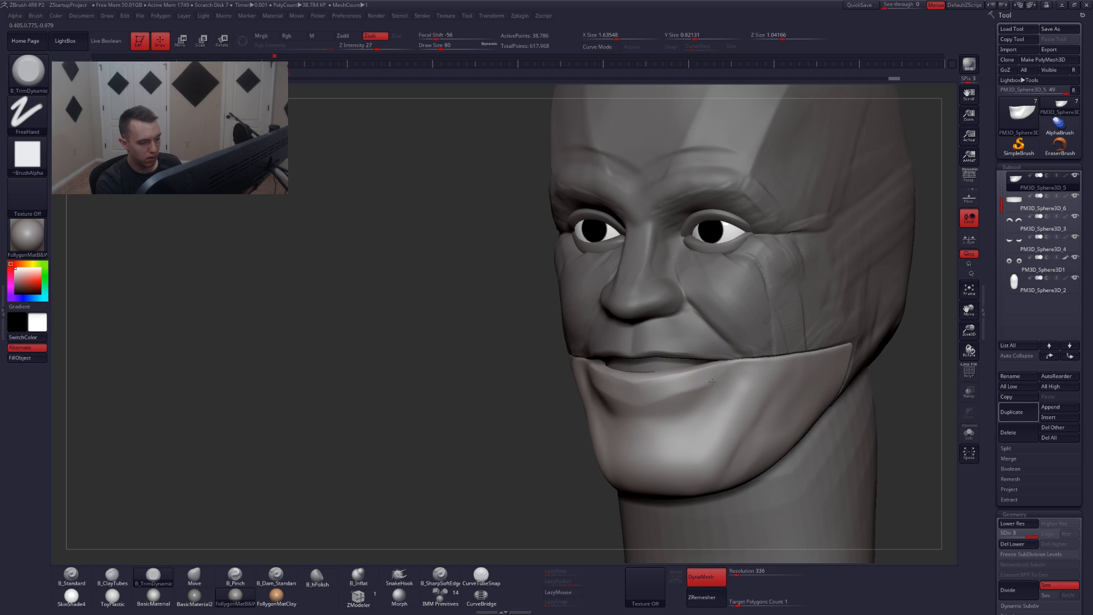
mouse_move(676, 383)
left_mouse_down()
mouse_move(647, 391)
mouse_move(687, 397)
mouse_move(638, 409)
left_mouse_up()
mouse_move(455, 421)
left_mouse_down()
mouse_move(649, 416)
mouse_move(684, 398)
mouse_move(665, 369)
left_mouse_up()
- Isolate the jaw piece at its lowest subdivision level, reshape the lower lip with the Move brush, and show the full head again
key("alt+s")
key("shift+d")
key("shift+d")
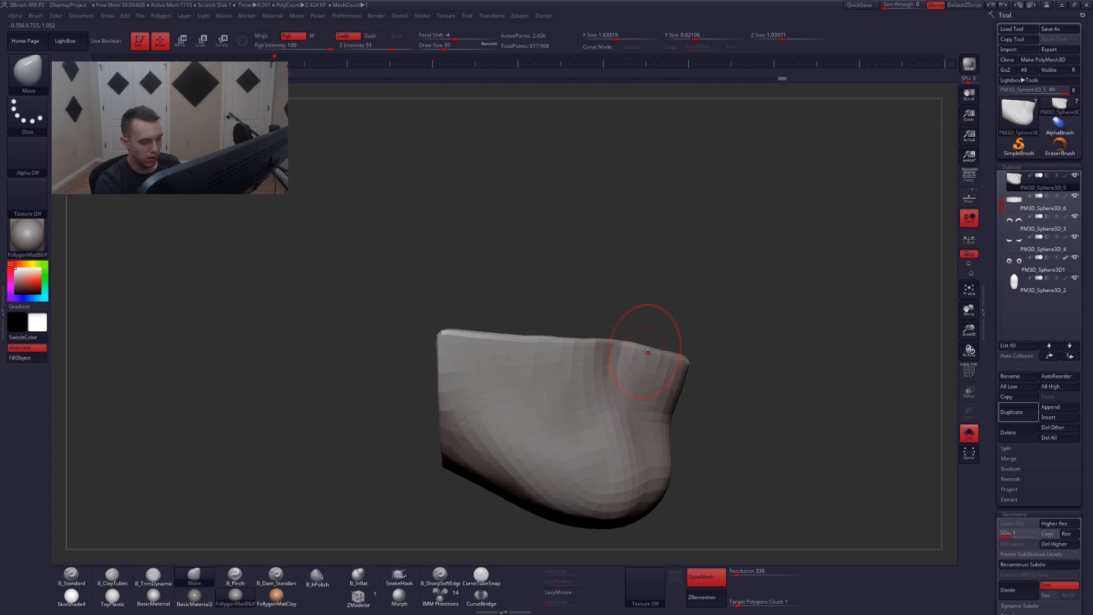
left_click_drag(706, 368, 626, 370, "shift")
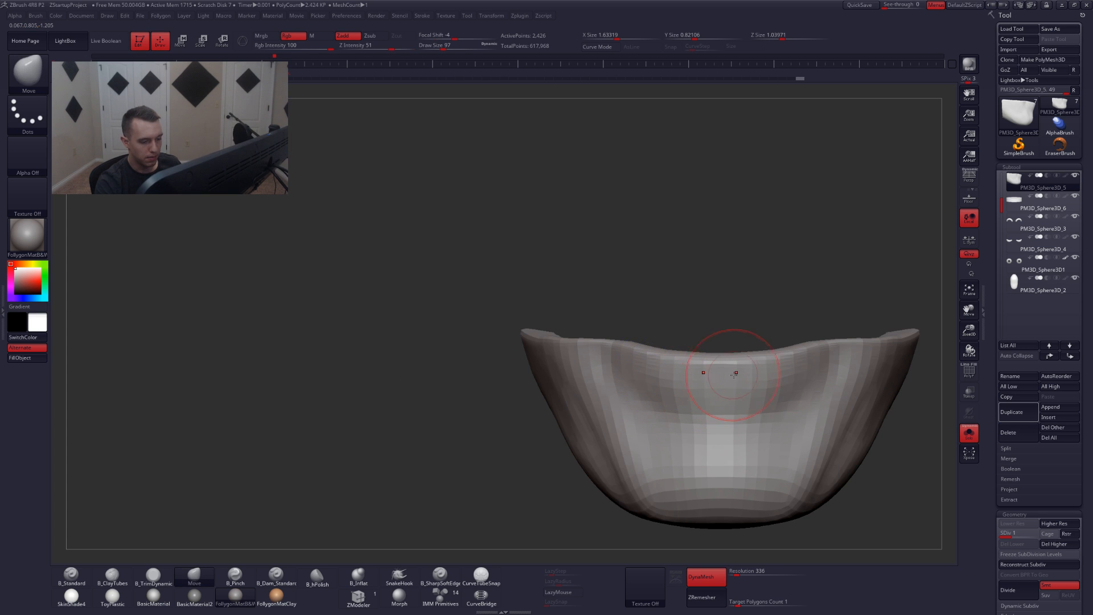
key("alt+s")
right_click_drag(699, 407, 679, 397, "alt")
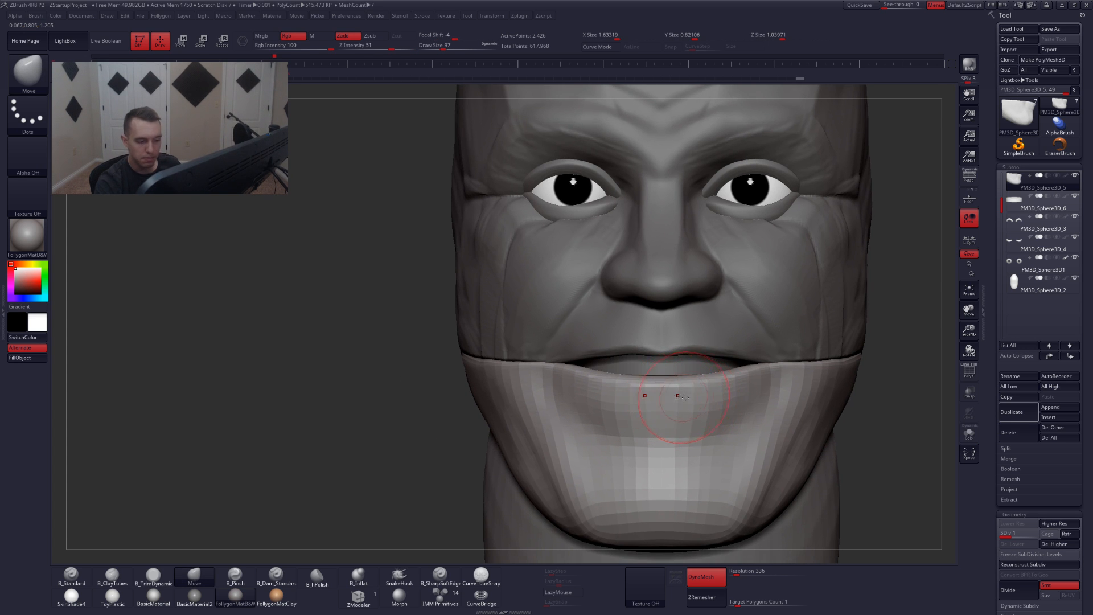
- Adjust the jaw piece's upper rear edge with the Move brush at draw size 145 and return to subdivision level 3
mouse_move(815, 378)
right_mouse_down("ctrl")
mouse_move(789, 345)
mouse_move(815, 368)
mouse_move(763, 387)
right_mouse_up("ctrl")
key("space")
left_click_drag(836, 374, 863, 365)
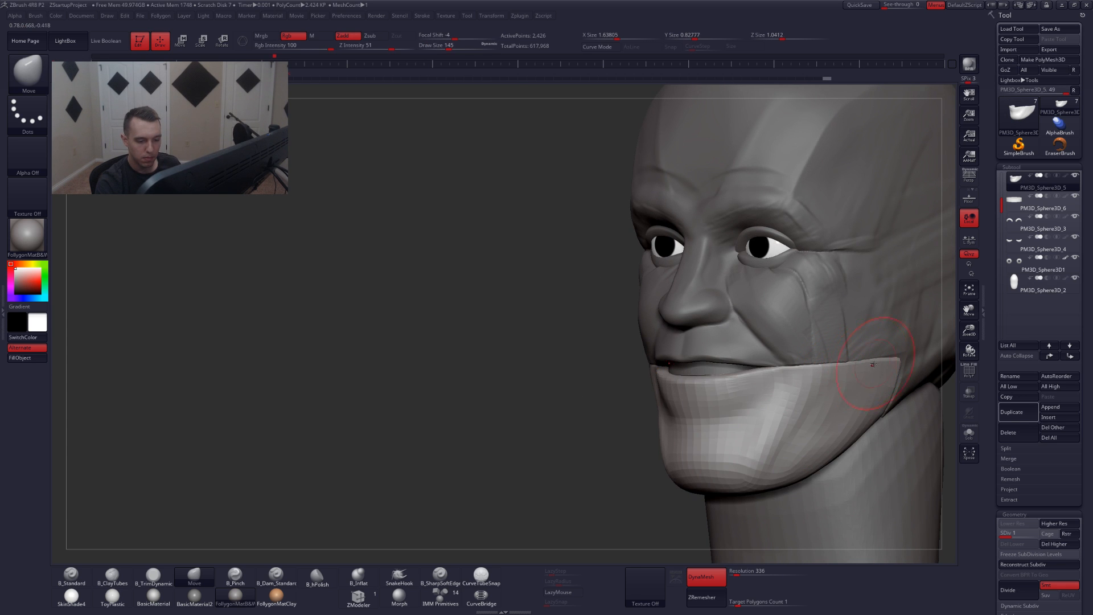
key("d")
key("d")
mouse_move(752, 399)
right_mouse_down("alt")
mouse_move(704, 391)
mouse_move(740, 421)
mouse_move(681, 444)
mouse_move(597, 422)
right_mouse_up("alt")
- Turn on perspective and set the Move brush to draw size 172 to adjust the lower lip in profile
key("p")
left_click(974, 182)
key("space")
left_click_drag(666, 410, 673, 410)
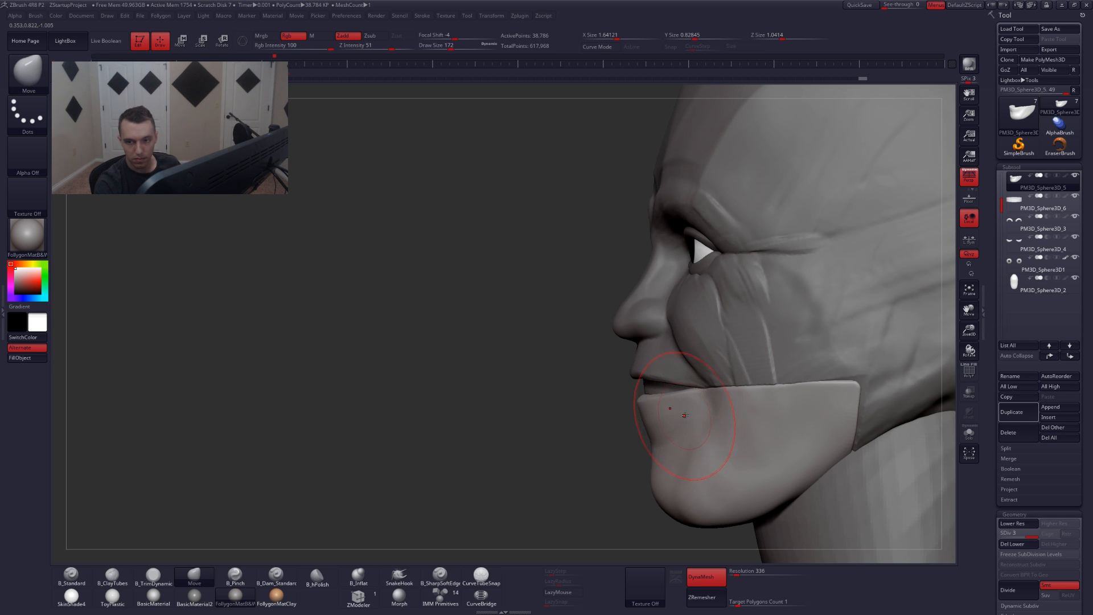
- Refine the lower lip from a three-quarter view with the Move brush at draw size 99
right_click_drag(699, 404, 780, 403)
right_click(720, 398)
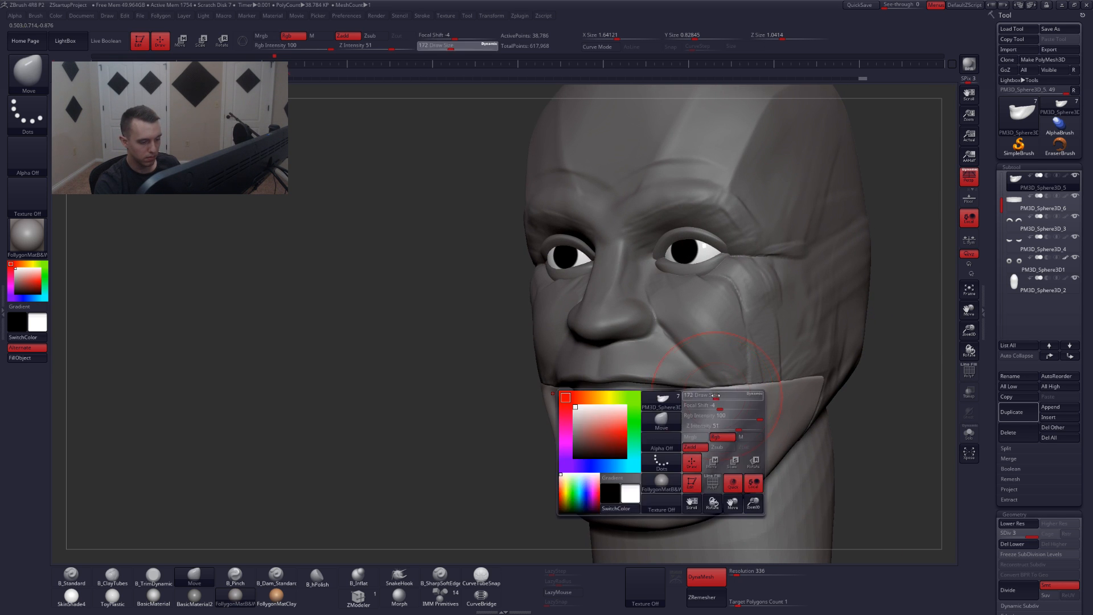
left_click_drag(720, 399, 644, 418)
right_click(698, 407)
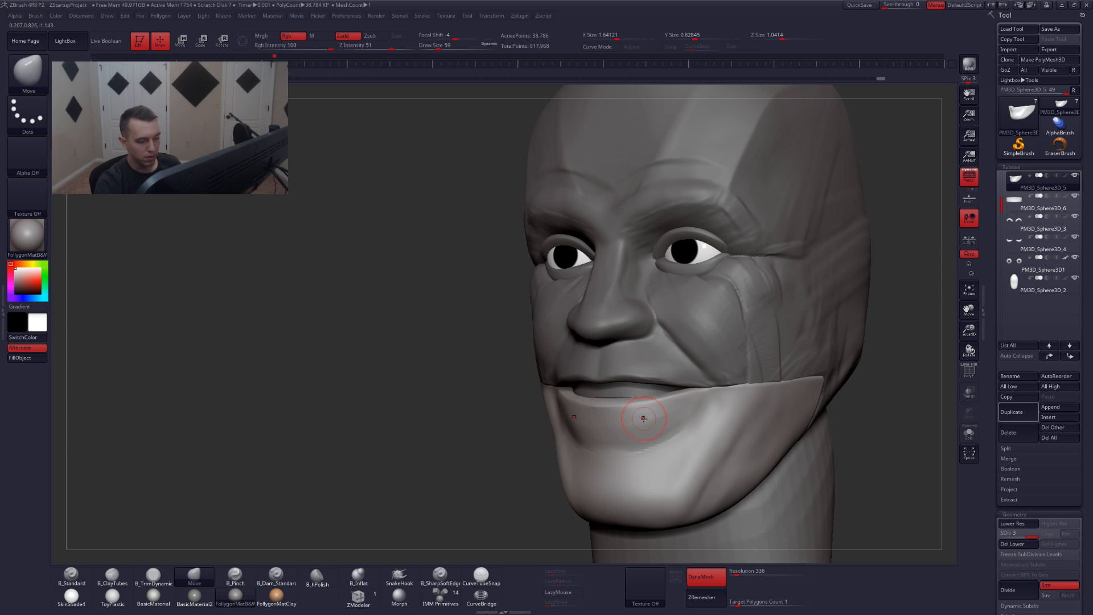
- Sharpen the crease around the lower lip with the Pinch brush at draw size 68
key("5")
right_click_drag(673, 423, 688, 416)
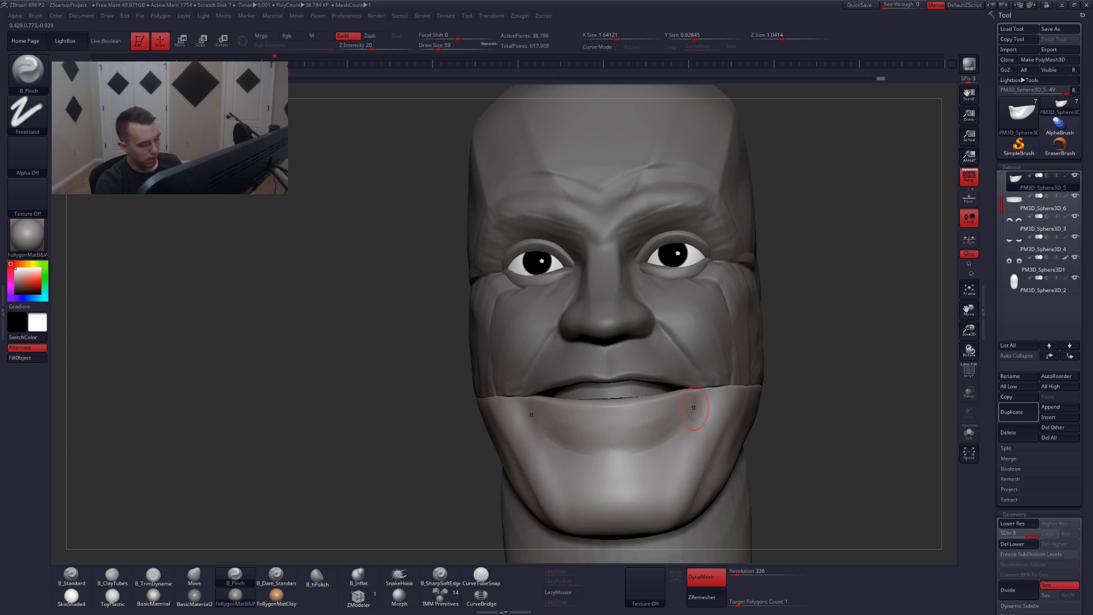
right_click(688, 417)
left_click_drag(688, 417, 692, 417)
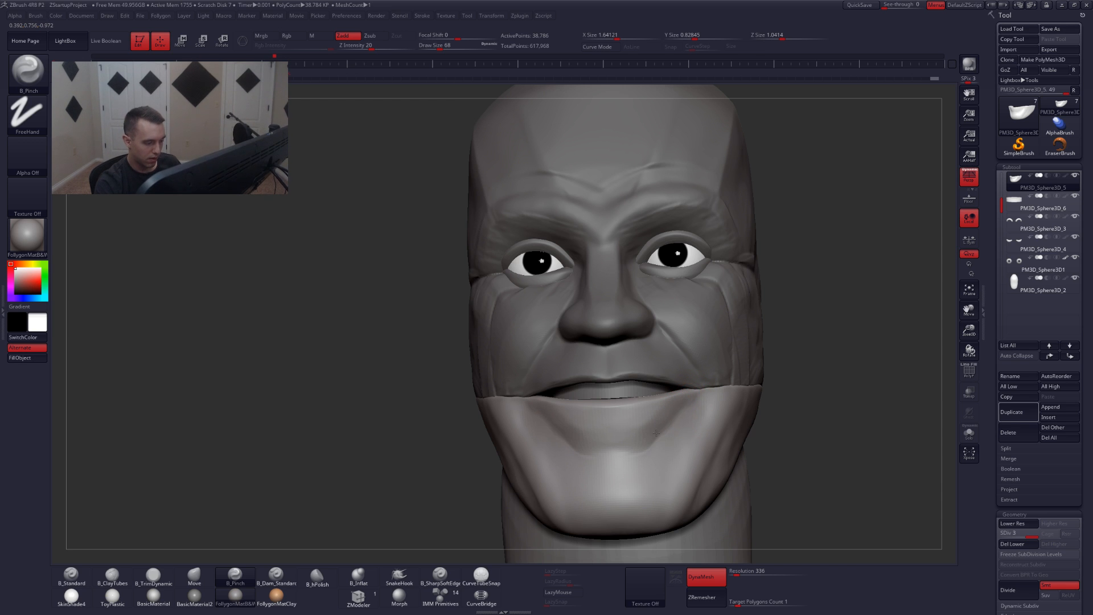
left_click_drag(645, 447, 637, 443)
- Continue pinching the plane edge between the lower lip and chin, working from side and three-quarter views
right_click_drag(598, 421, 661, 426)
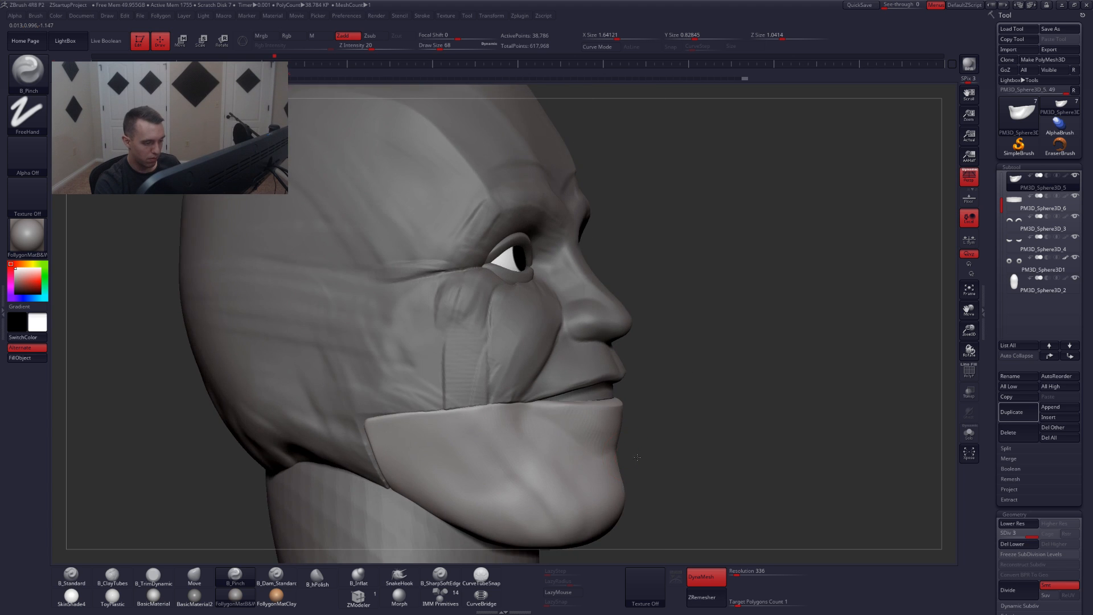
mouse_move(589, 453)
right_mouse_down("alt")
mouse_move(620, 432)
mouse_move(635, 436)
right_mouse_up("alt")
left_click_drag(635, 436, 683, 424)
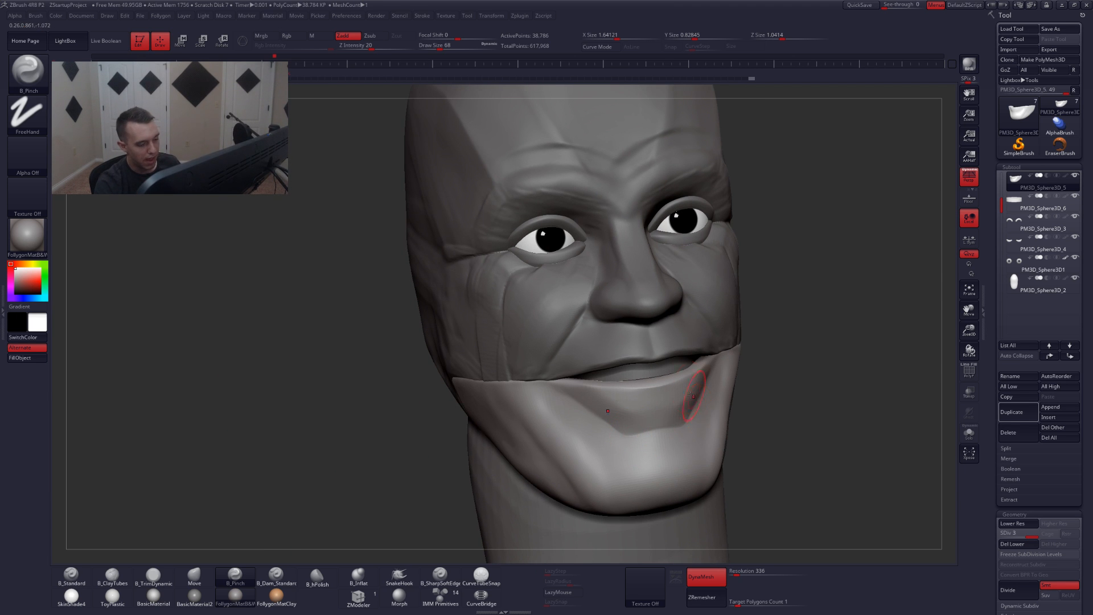
mouse_move(710, 411)
right_mouse_down("shift")
mouse_move(680, 407)
mouse_move(681, 394)
right_mouse_up("shift")
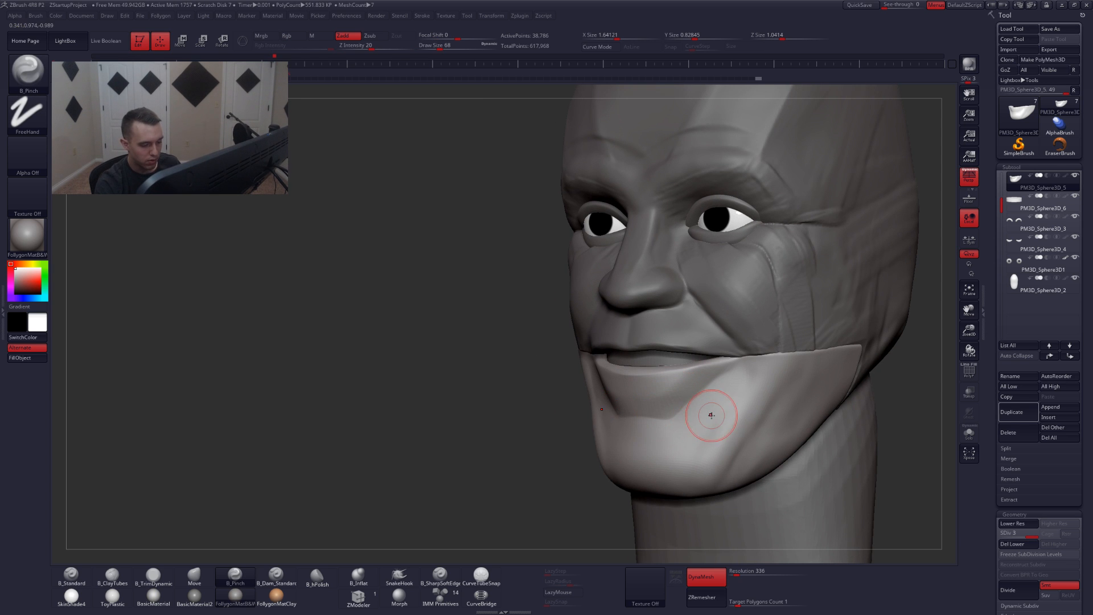
- Flatten the side planes of the chin and jaw with the TrimDynamic brush at draw size 101
right_click(746, 402)
key("3")
left_click_drag(748, 410, 717, 458)
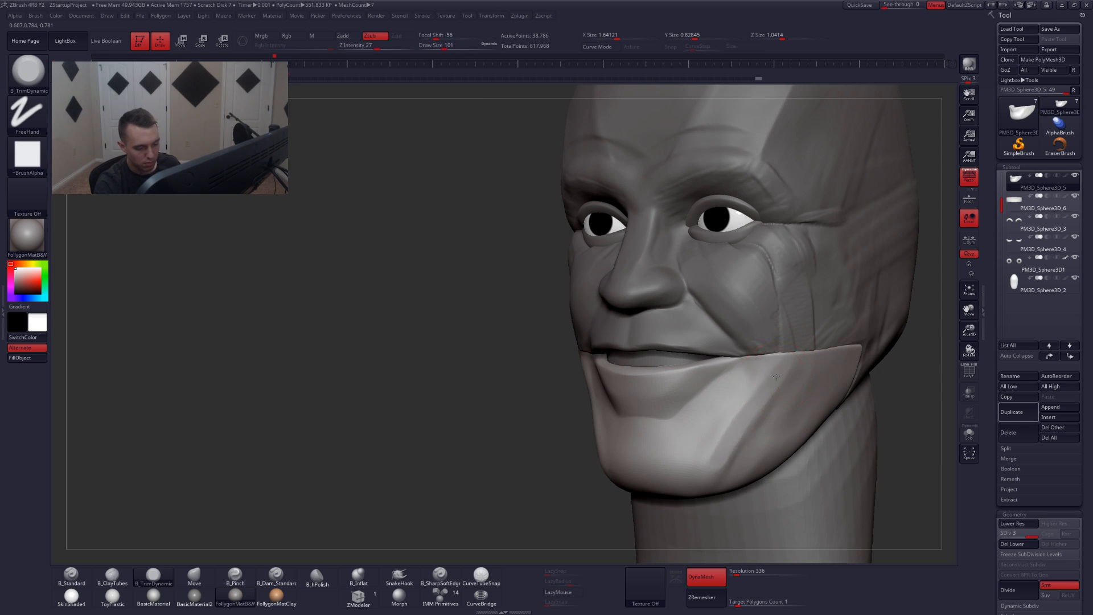
right_click_drag(742, 425, 740, 391, "alt")
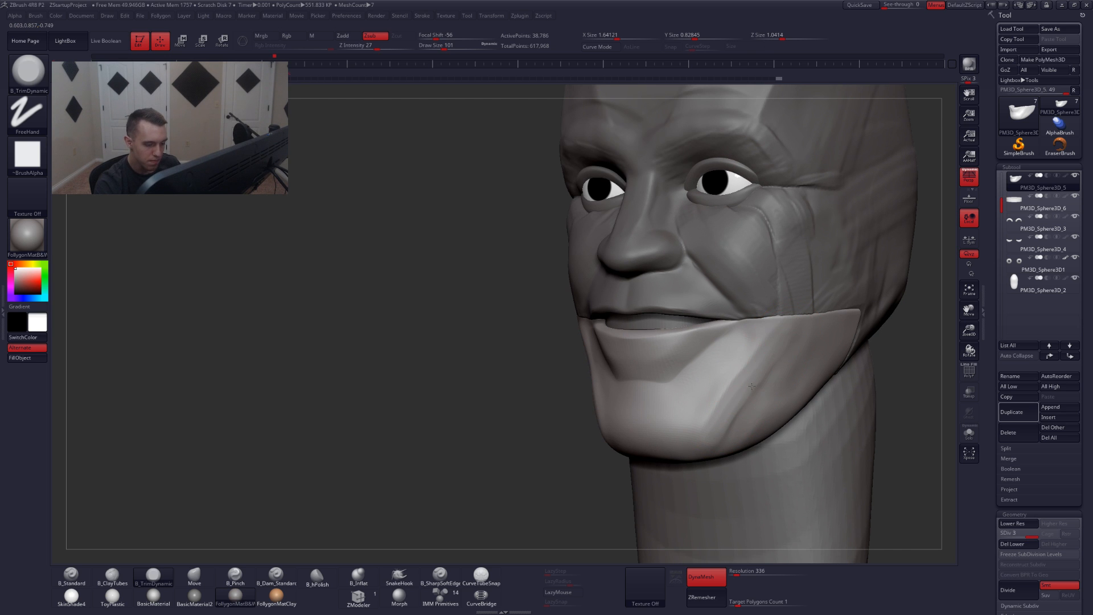
right_click_drag(695, 444, 736, 403)
- Adjust the jaw's side contour from the front with the Move brush, reducing the draw size from 167 to 132
key("4")
key("space")
left_click_drag(735, 386, 749, 382)
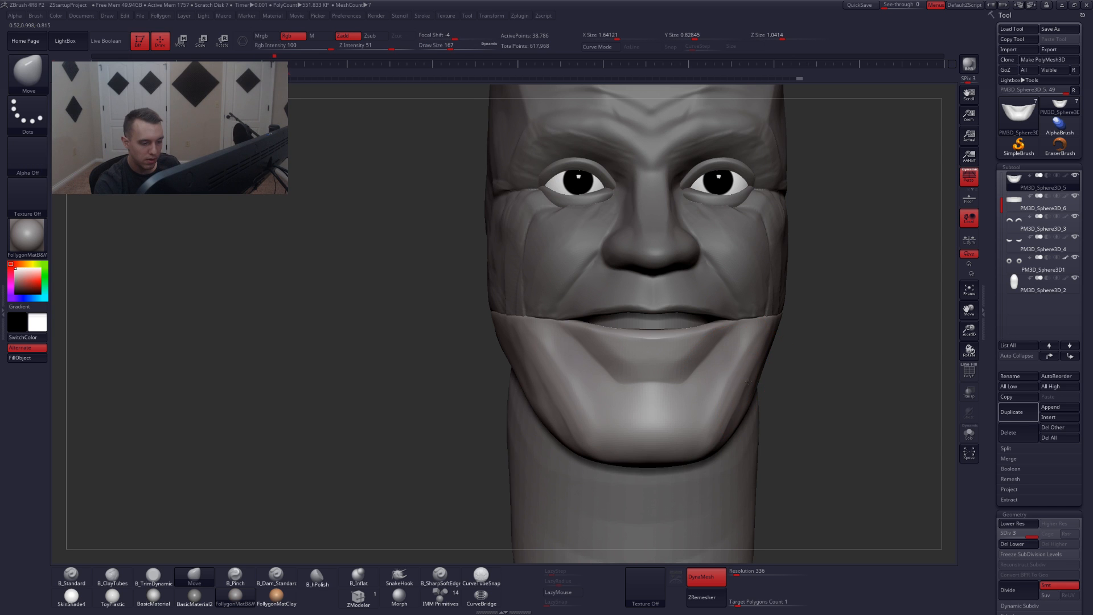
mouse_move(755, 387)
right_mouse_down("ctrl")
mouse_move(754, 370)
mouse_move(706, 400)
right_mouse_up("ctrl")
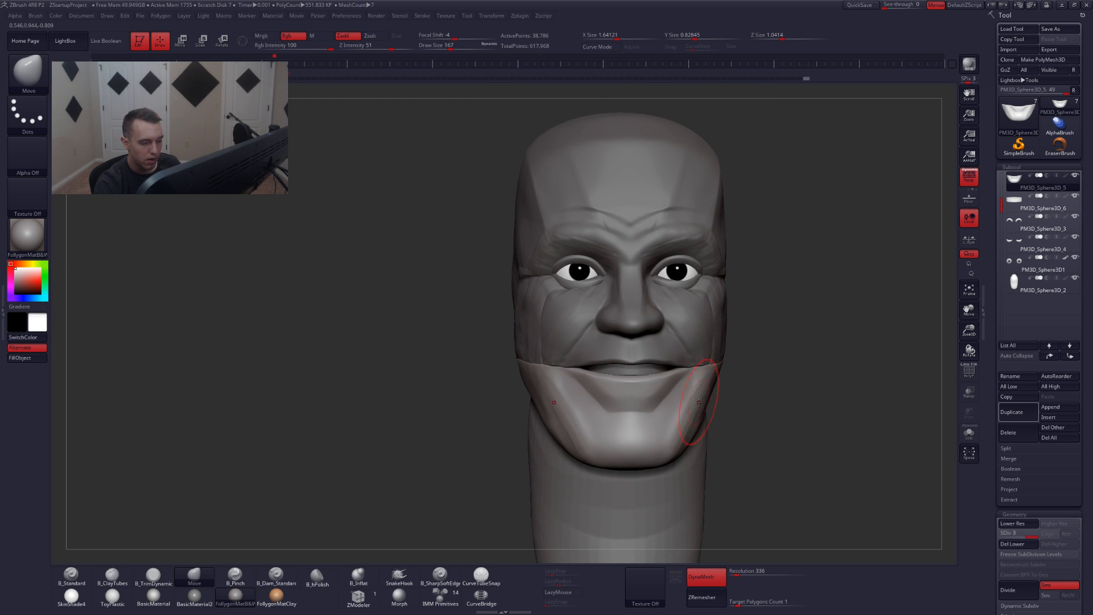
right_click(703, 400)
left_click_drag(702, 401, 698, 402)
- Select the main head piece and toggle backface masking for the Move brush
mouse_move(698, 401)
right_mouse_down()
mouse_move(757, 405)
mouse_move(690, 417)
right_mouse_up()
mouse_move(690, 418)
right_mouse_down("alt")
mouse_move(689, 459)
mouse_move(712, 430)
mouse_move(706, 382)
right_mouse_up("alt")
left_click(690, 458, "alt")
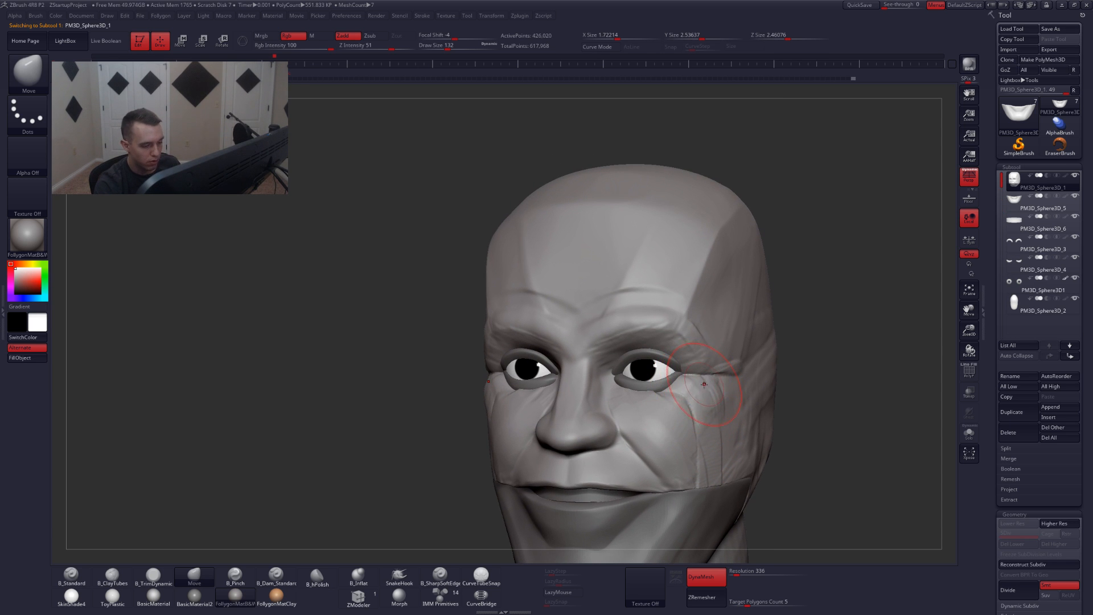
key("ctrl+shift+g")
left_click(701, 359)
mouse_move(722, 373)
right_mouse_down()
mouse_move(695, 383)
mouse_move(738, 381)
right_mouse_up()
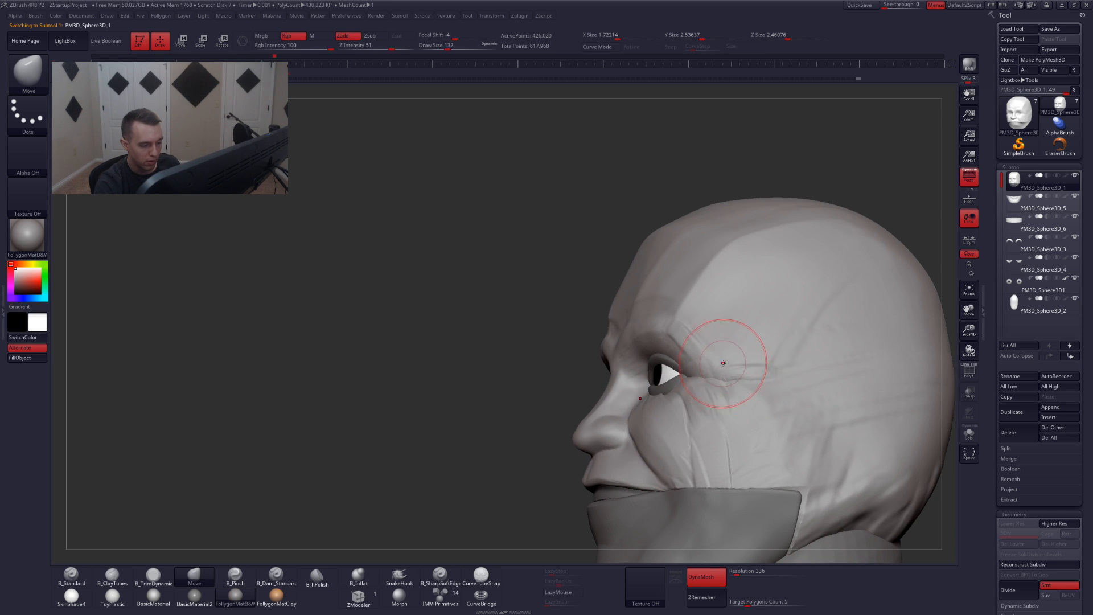
key("space")
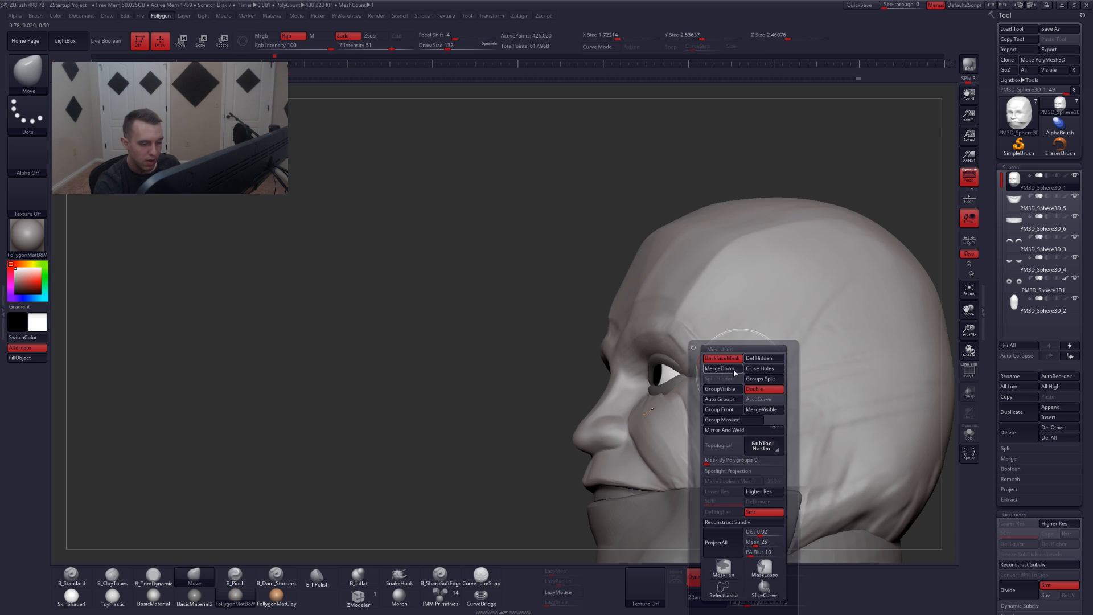
left_click(730, 360)
mouse_move(798, 303)
right_mouse_down()
mouse_move(705, 418)
mouse_move(702, 400)
right_mouse_up()
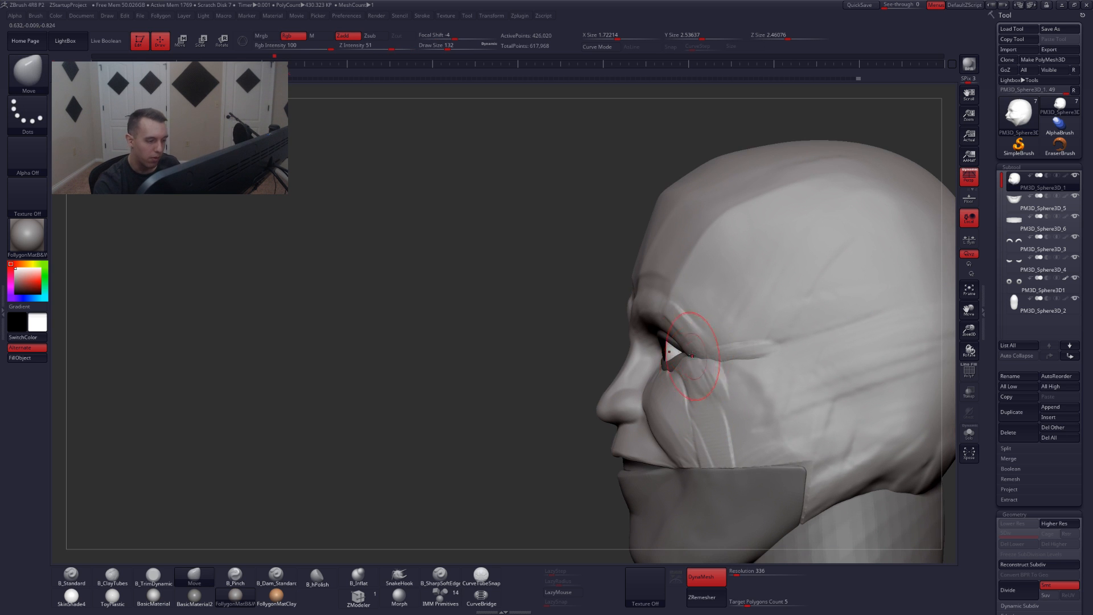
- Flatten the forehead planes above the brows with the TrimDynamic brush at draw size 132
right_click_drag(677, 346, 740, 345, "shift")
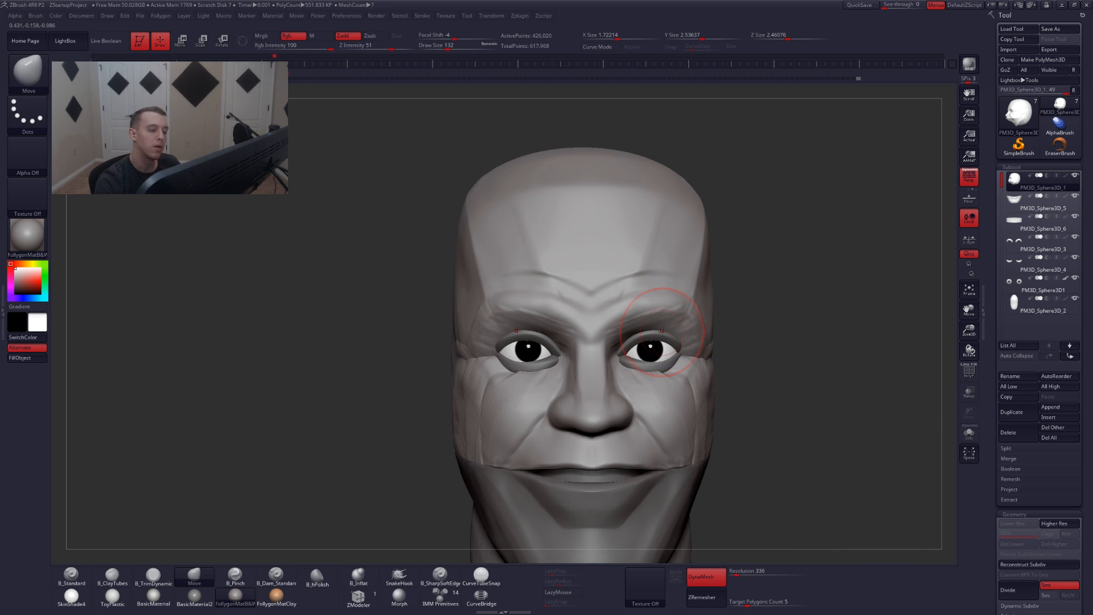
key("3")
left_click_drag(637, 279, 646, 260)
right_click_drag(649, 285, 650, 275)
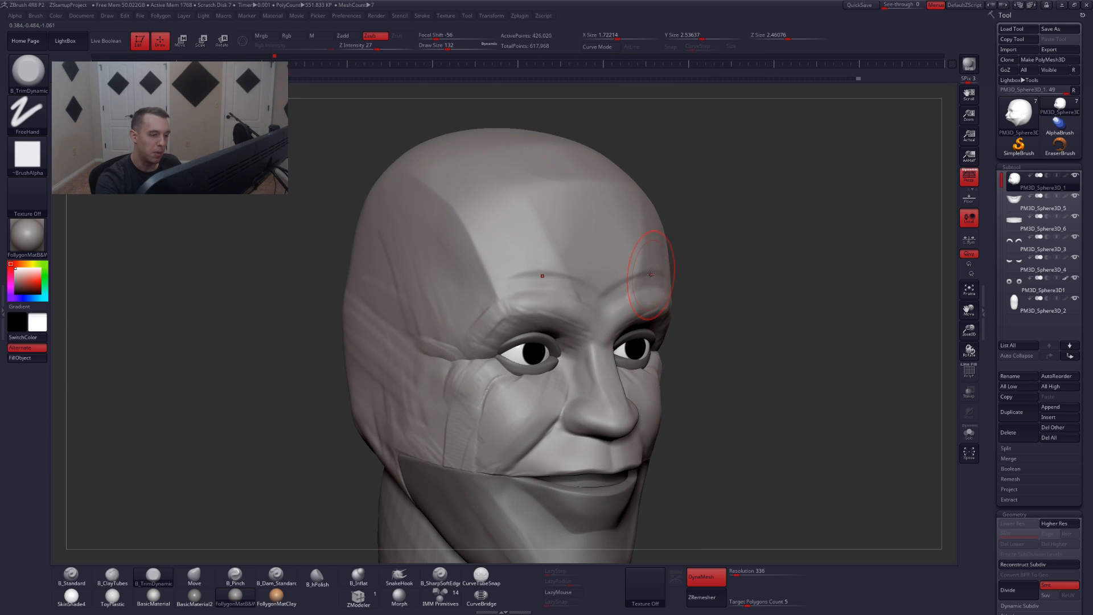
right_click_drag(629, 344, 610, 354, "shift")
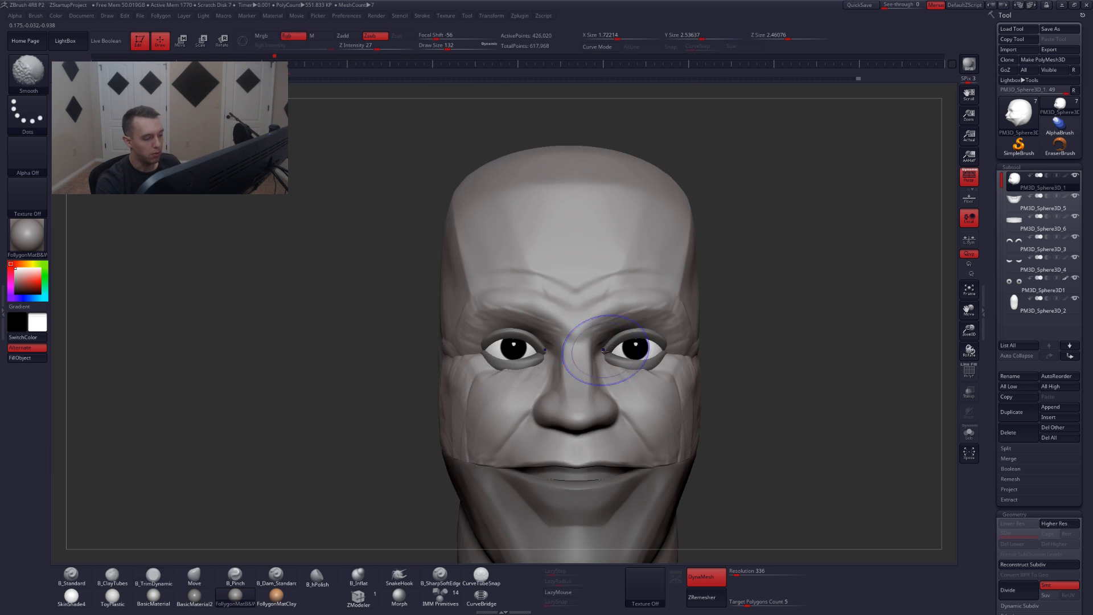
- Reduce the draw size to 97 and build up the area between the brows and upper eyelids with the ClayTubes brush
key("space")
left_click_drag(621, 349, 616, 350)
right_click_drag(621, 350, 610, 339)
key("2")
key("alt+s")
mouse_move(602, 331)
left_mouse_down()
mouse_move(642, 308)
mouse_move(585, 344)
mouse_move(595, 342)
left_mouse_up()
mouse_move(642, 314)
left_mouse_down()
mouse_move(604, 345)
mouse_move(622, 345)
left_mouse_up()
key("alt+s")
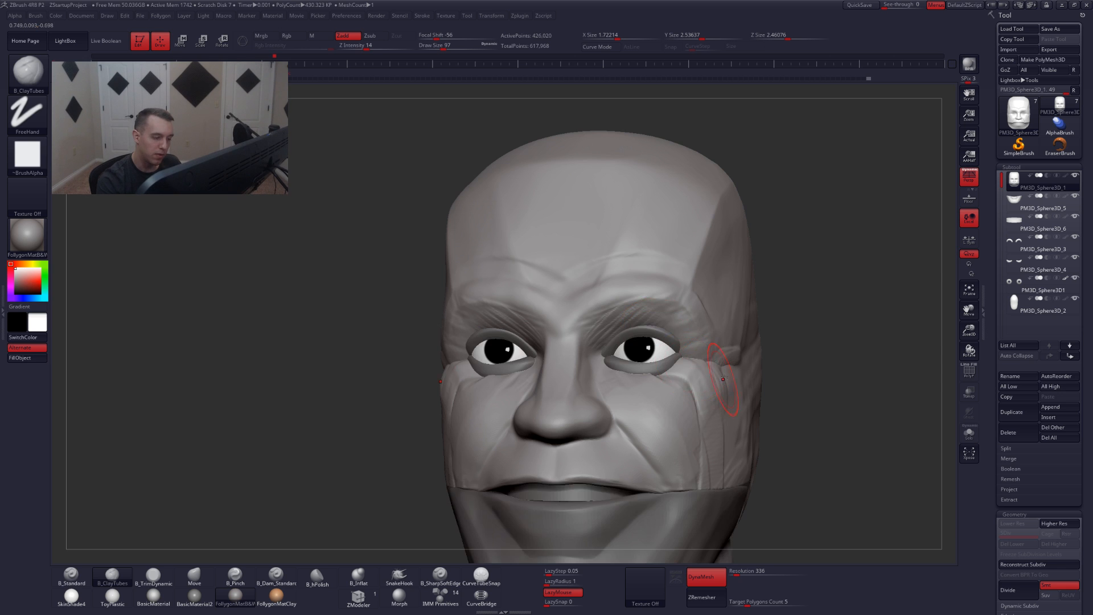
- Build up the outer side of the cheek with ClayTubes strokes and remesh the head with DynaMesh
mouse_move(722, 365)
right_mouse_down()
mouse_move(727, 381)
mouse_move(707, 391)
mouse_move(702, 369)
mouse_move(681, 395)
mouse_move(711, 349)
right_mouse_up()
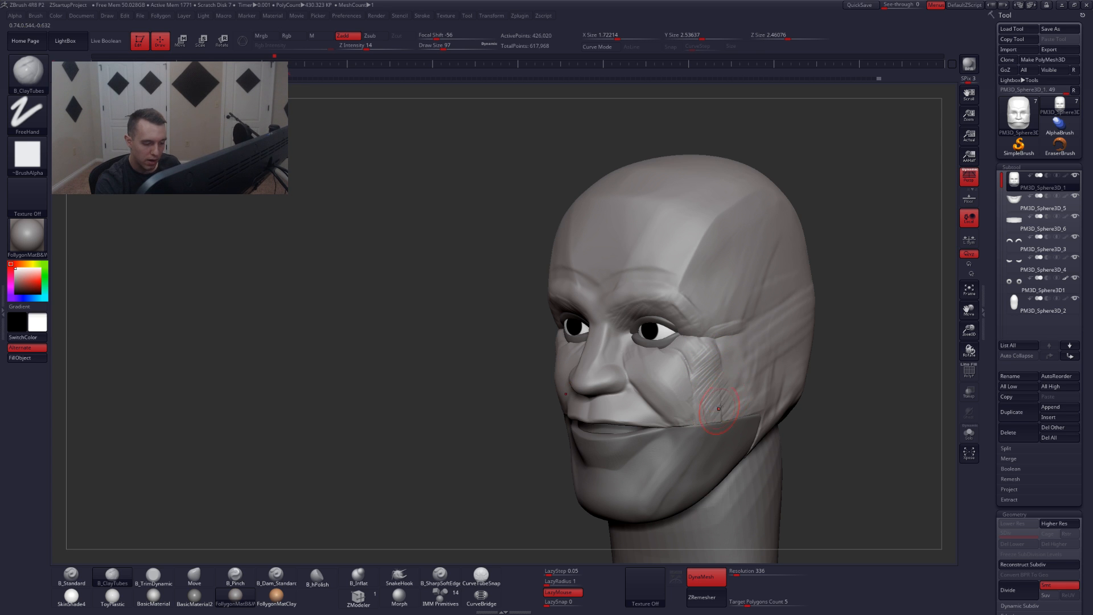
mouse_move(719, 409)
right_mouse_down()
mouse_move(732, 366)
mouse_move(728, 386)
mouse_move(813, 378)
right_mouse_up()
left_click_drag(797, 468, 886, 335, "ctrl")
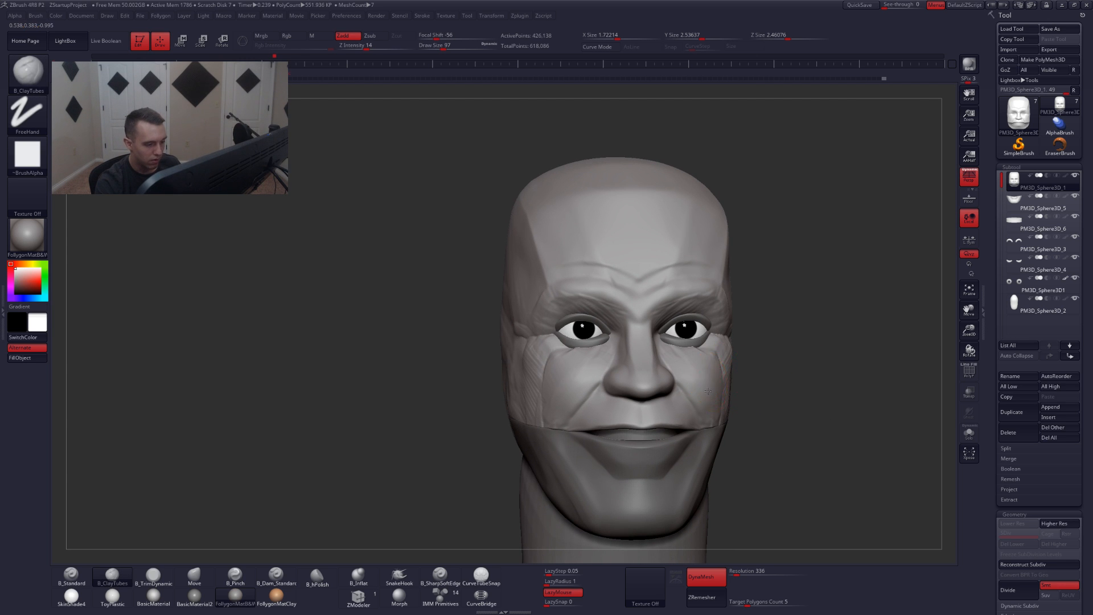
- Isolate the head piece and sharpen the cheek plane edges below the eye with the Pinch brush, using draw sizes 35 and 83
right_click_drag(708, 392, 710, 378)
key("5")
key("space")
left_click_drag(734, 367, 727, 367)
key("shift+s")
mouse_move(738, 376)
right_mouse_down()
mouse_move(680, 373)
mouse_move(741, 420)
mouse_move(706, 375)
mouse_move(651, 406)
right_mouse_up()
key("space")
left_click_drag(694, 348, 688, 348)
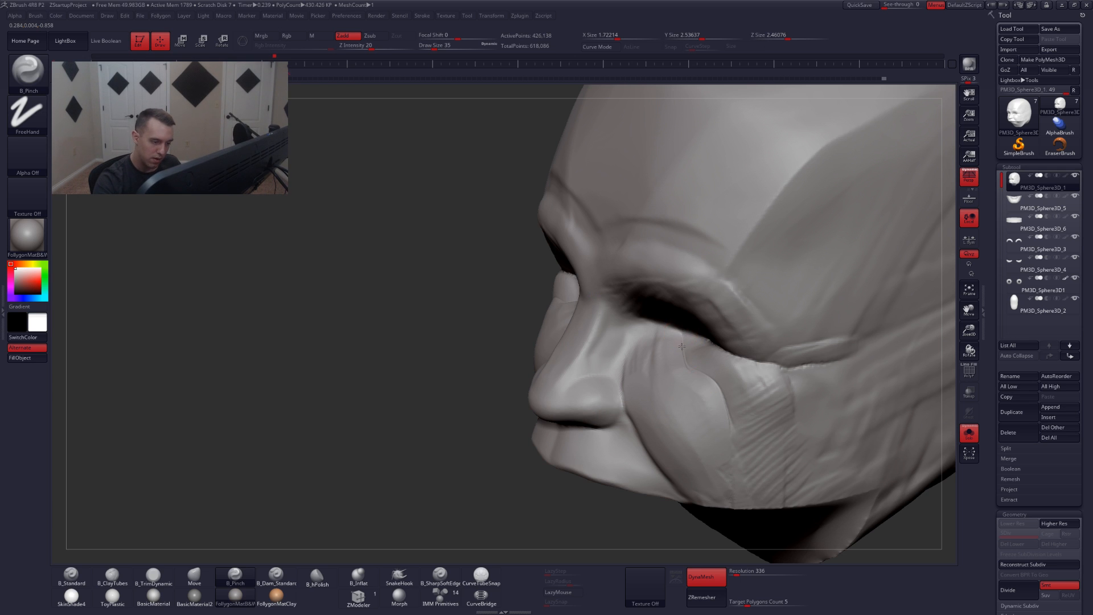
key("space")
left_click_drag(719, 417, 731, 417)
mouse_move(726, 455)
right_mouse_down("ctrl")
mouse_move(723, 431)
mouse_move(742, 429)
mouse_move(721, 416)
right_mouse_up("ctrl")
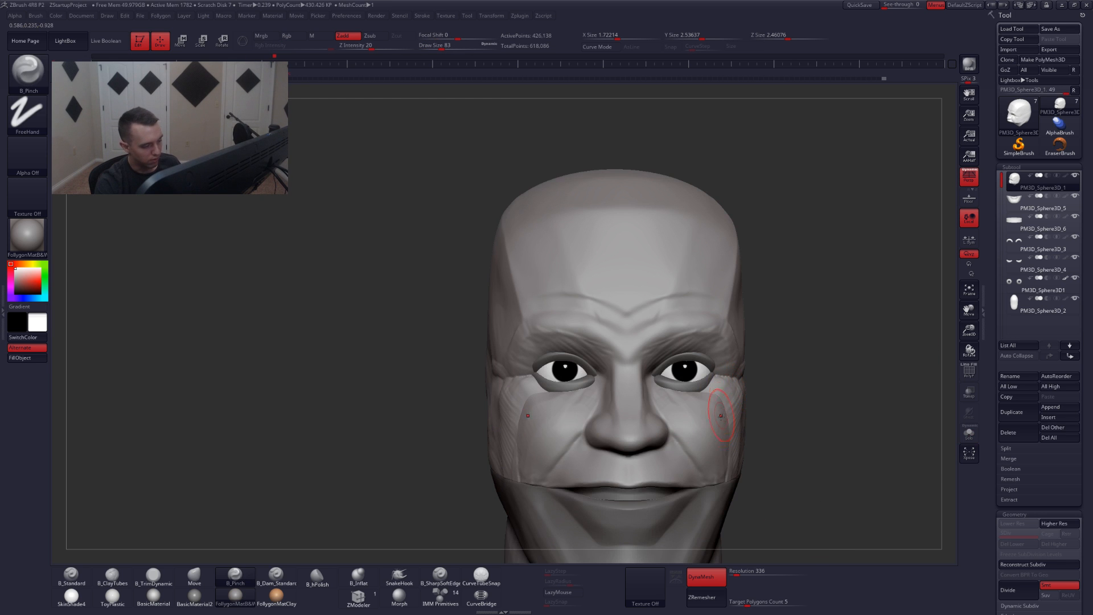
- Adjust the cheek shape from the front with the Move brush at draw size 97
key("b")
key("m")
key("v")
key("space")
left_click_drag(700, 423, 703, 423)
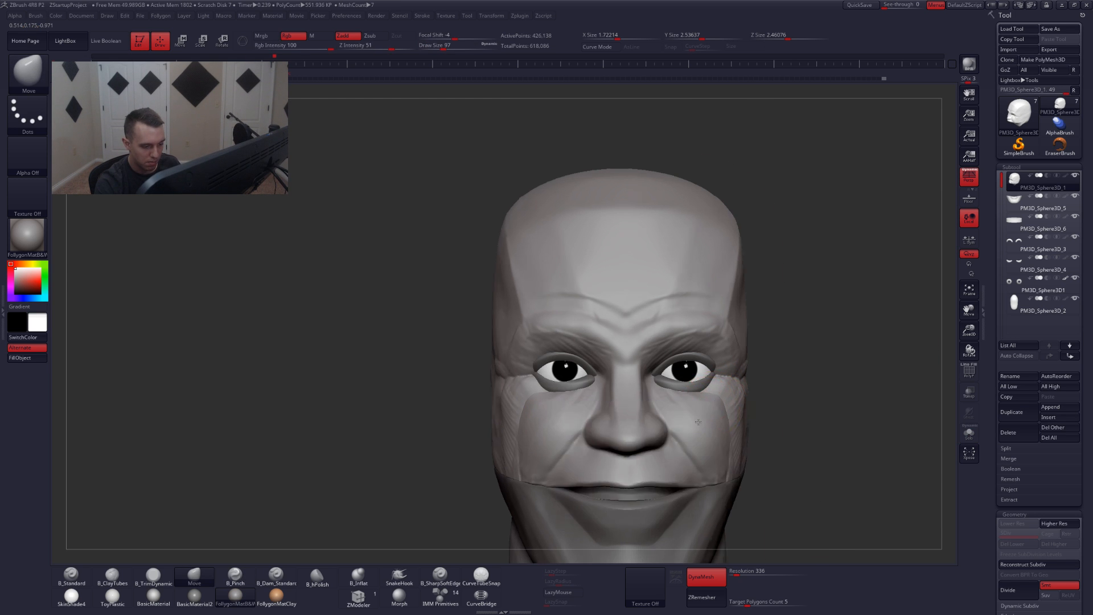
- Isolate the head piece and pinch the smile fold from the nostril down the cheek with the Pinch brush at draw size 51
right_click_drag(760, 382, 633, 411)
key("b")
key("p")
key("i")
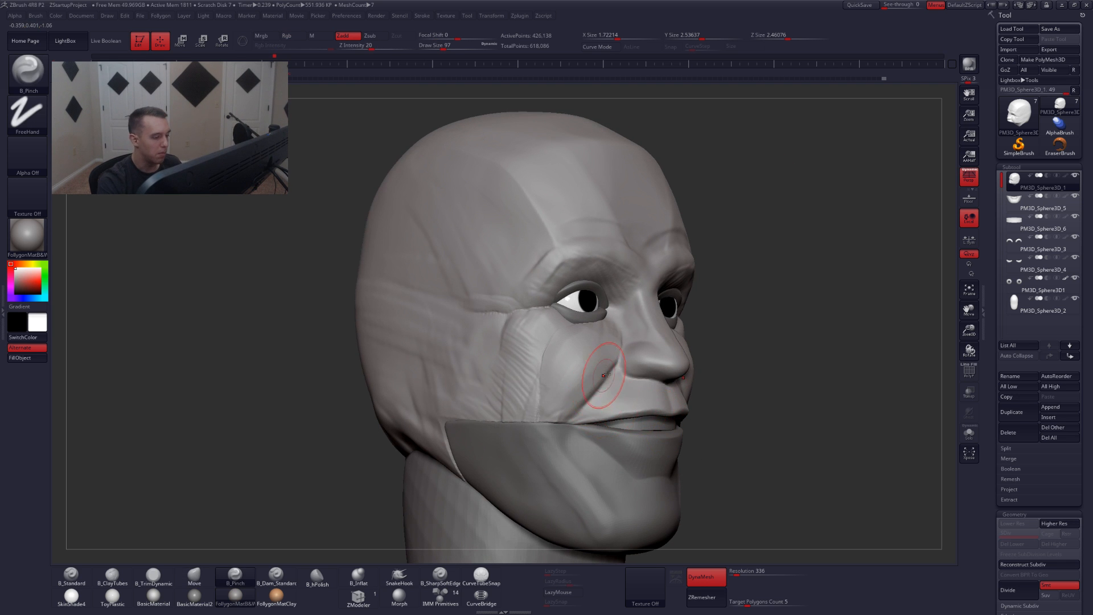
key("space")
left_click_drag(612, 377, 603, 377)
right_click_drag(602, 377, 600, 388, "alt")
key("shift+s")
mouse_move(621, 364)
left_mouse_down()
mouse_move(565, 427)
mouse_move(572, 413)
left_mouse_up()
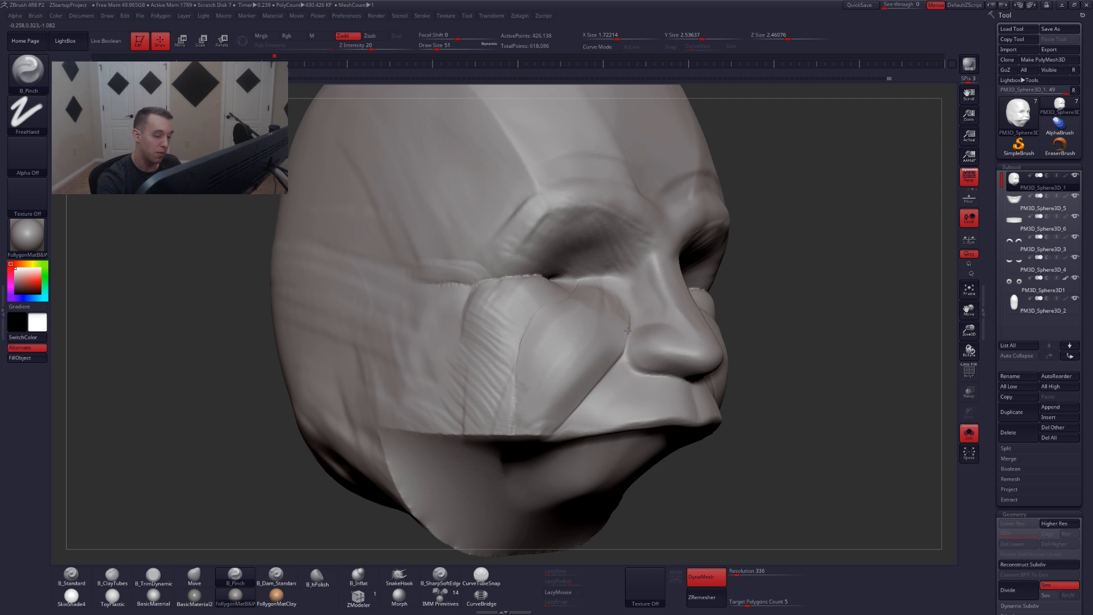
- Reshape the lower cheek beside the smile fold from the front with the Move brush
left_click_drag(808, 414, 764, 405)
right_click_drag(764, 404, 763, 390, "ctrl")
key("b")
key("m")
key("v")
key("s")
left_click_drag(764, 390, 776, 392)
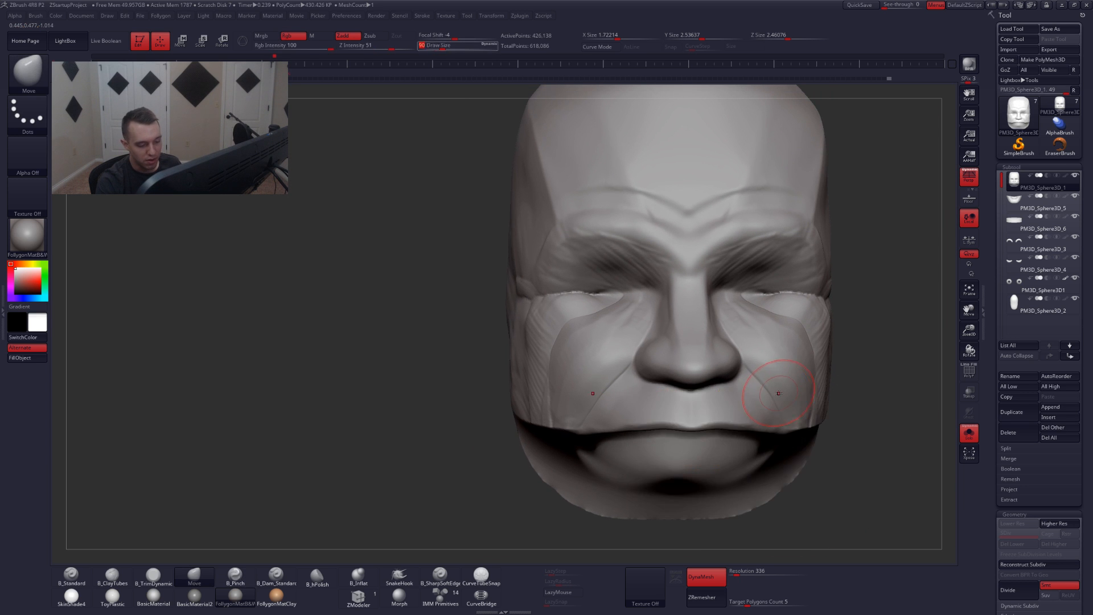
- Smooth the side of the head from the temple down to the jaw at draw size 120
mouse_move(757, 391)
right_mouse_down()
mouse_move(787, 386)
mouse_move(777, 402)
mouse_move(778, 391)
mouse_move(815, 395)
mouse_move(760, 410)
mouse_move(732, 364)
right_mouse_up()
key("shift")
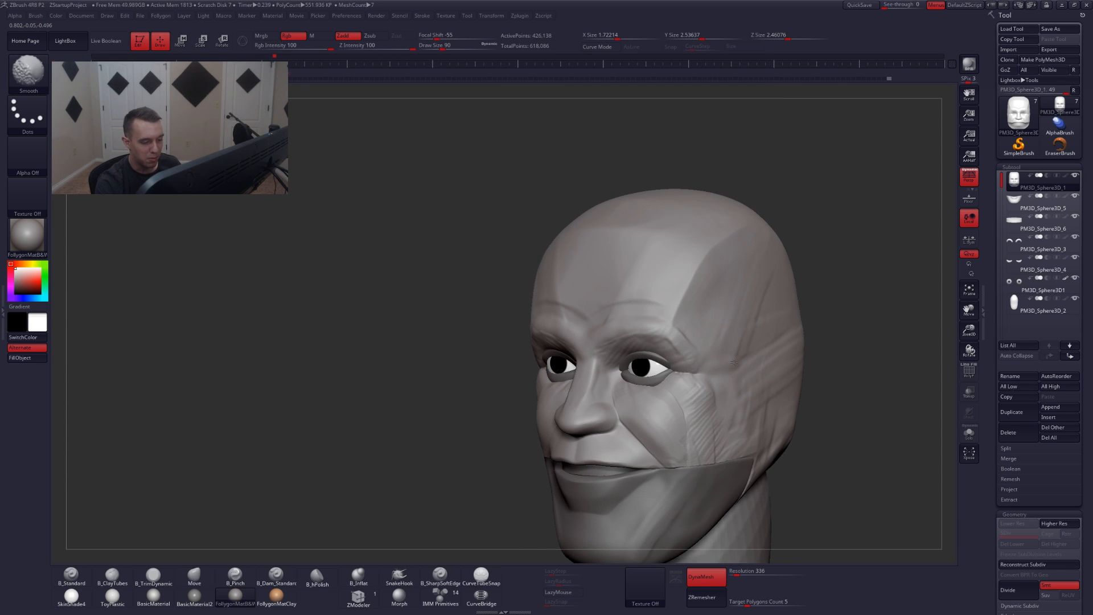
left_click_drag(752, 315, 734, 416, "shift")
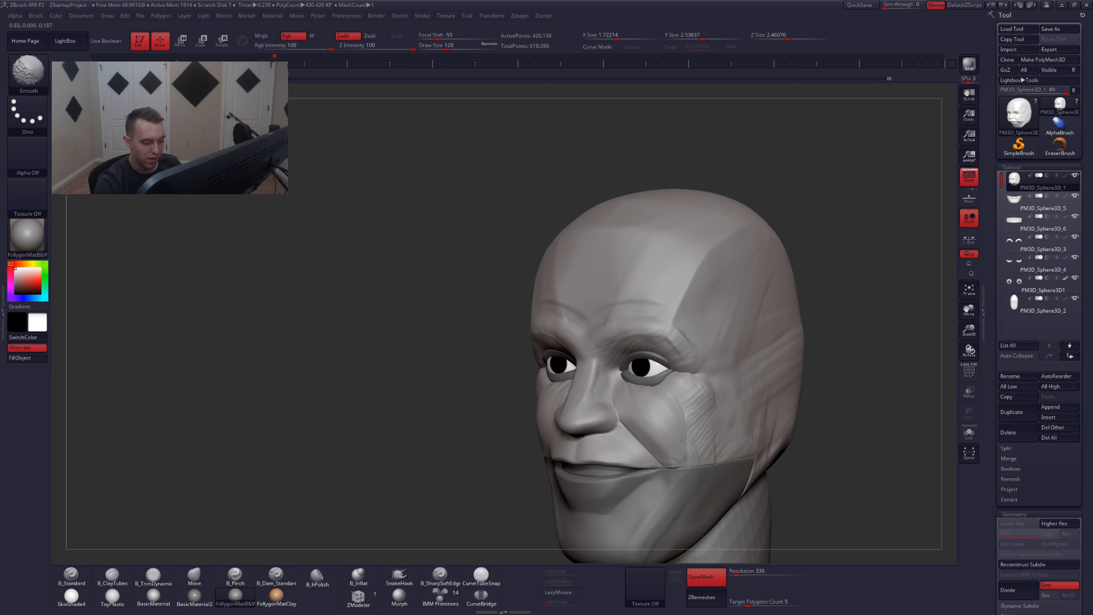
right_click_drag(779, 436, 669, 405)
right_click_drag(586, 373, 653, 352)
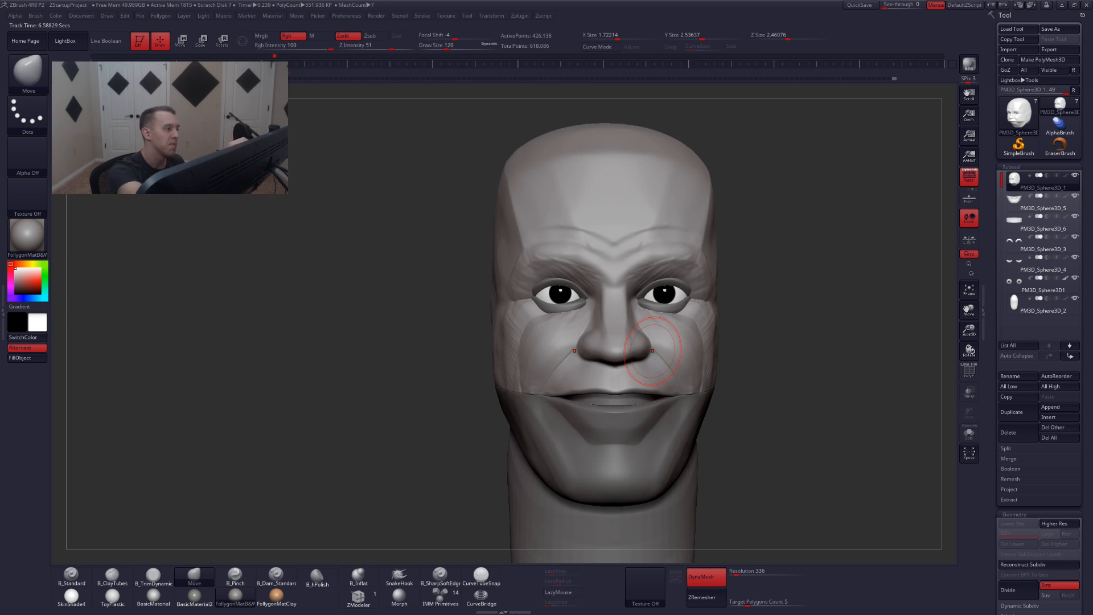
- Frame the whole head over the reference photo and select the jaw piece
key("f")
key("shift+z")
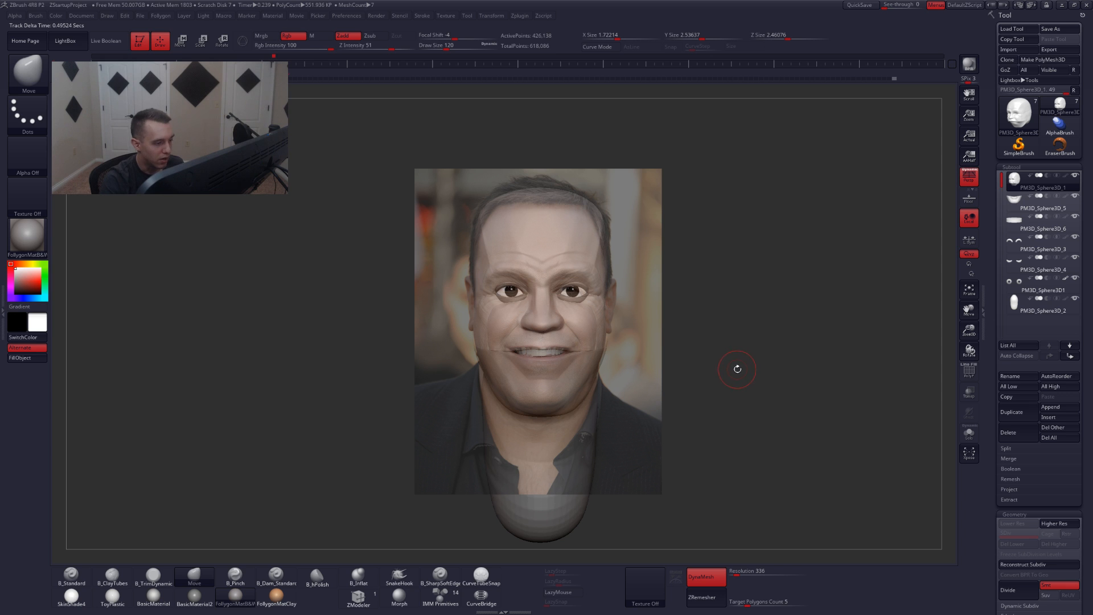
key("Down")
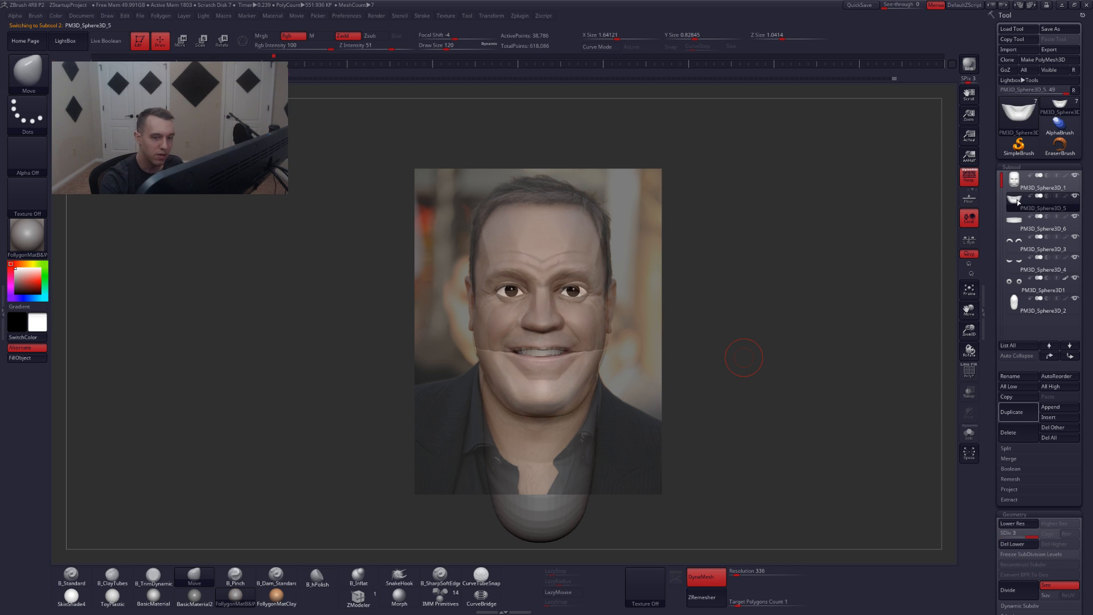
- Raise the chin to match the photo's contour with the Move brush at draw size 437, and hide the reference and wireframe
key("shift+f")
key("space")
left_click_drag(583, 389, 608, 389)
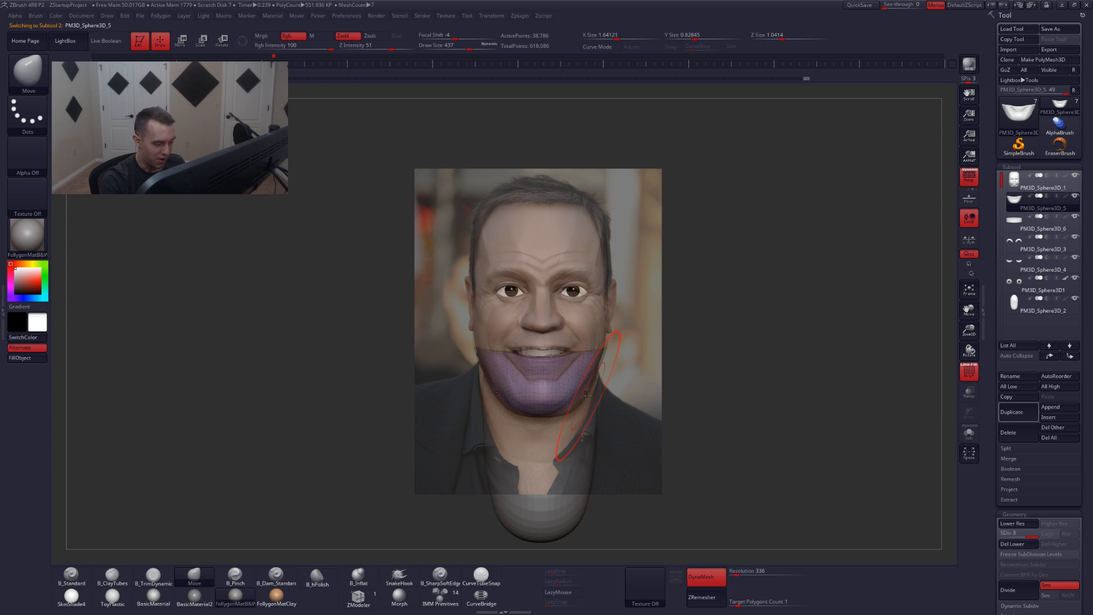
left_click_drag(551, 416, 551, 406)
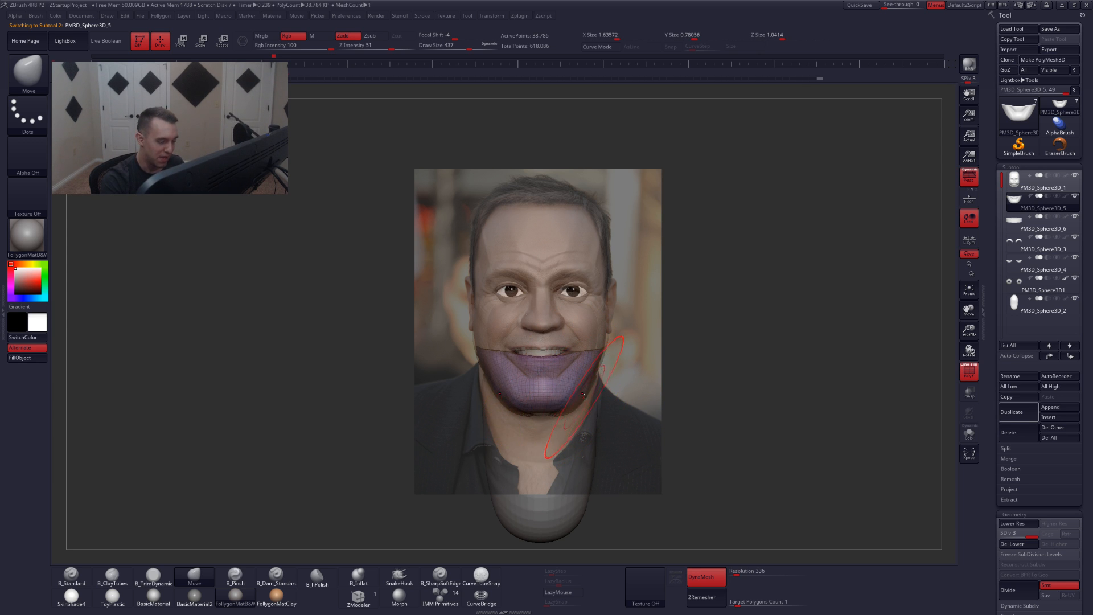
key("shift+z")
key("shift+f")
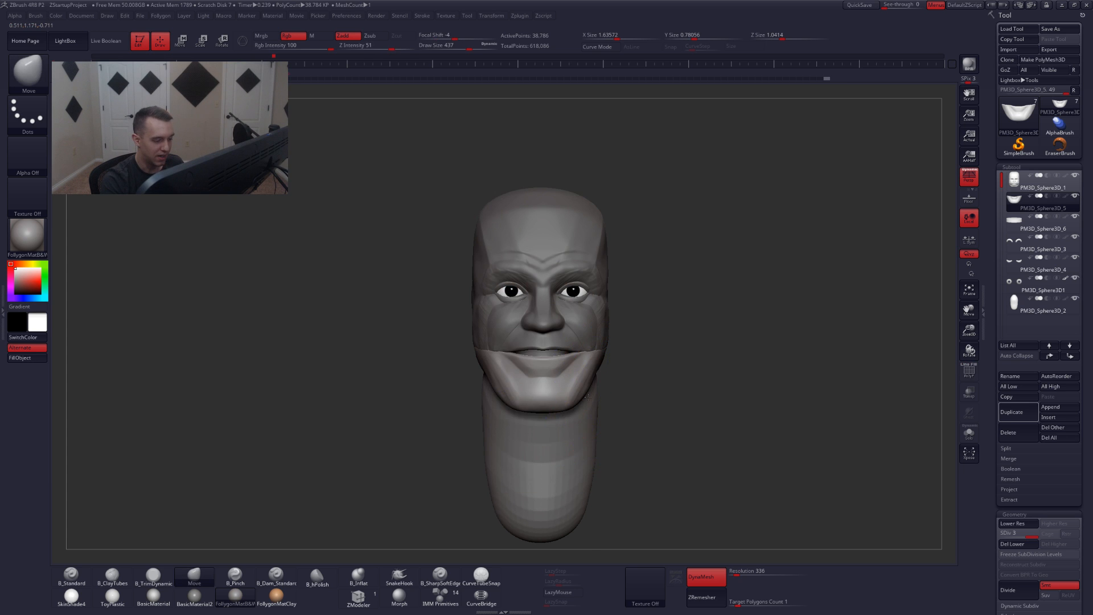
- Mask the outer corners of the jaw piece with a lasso and soften the mask, with the draw size at 228
right_click_drag(592, 402, 593, 392, "alt")
key("space")
left_click_drag(593, 391, 577, 391)
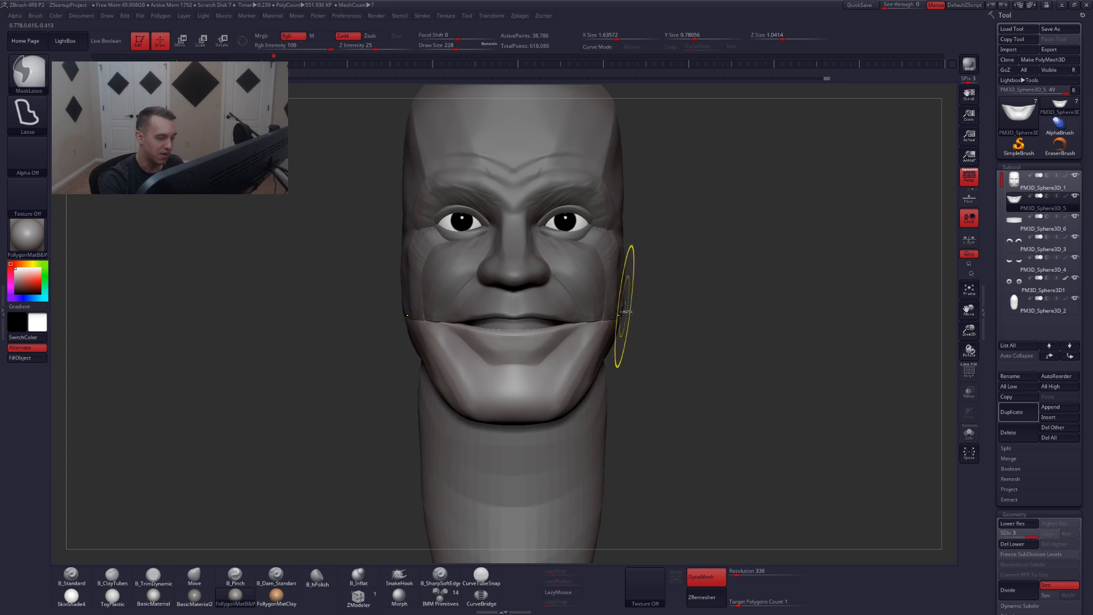
mouse_move(624, 305)
left_mouse_down("ctrl")
mouse_move(543, 468)
mouse_move(754, 398)
left_mouse_up("ctrl")
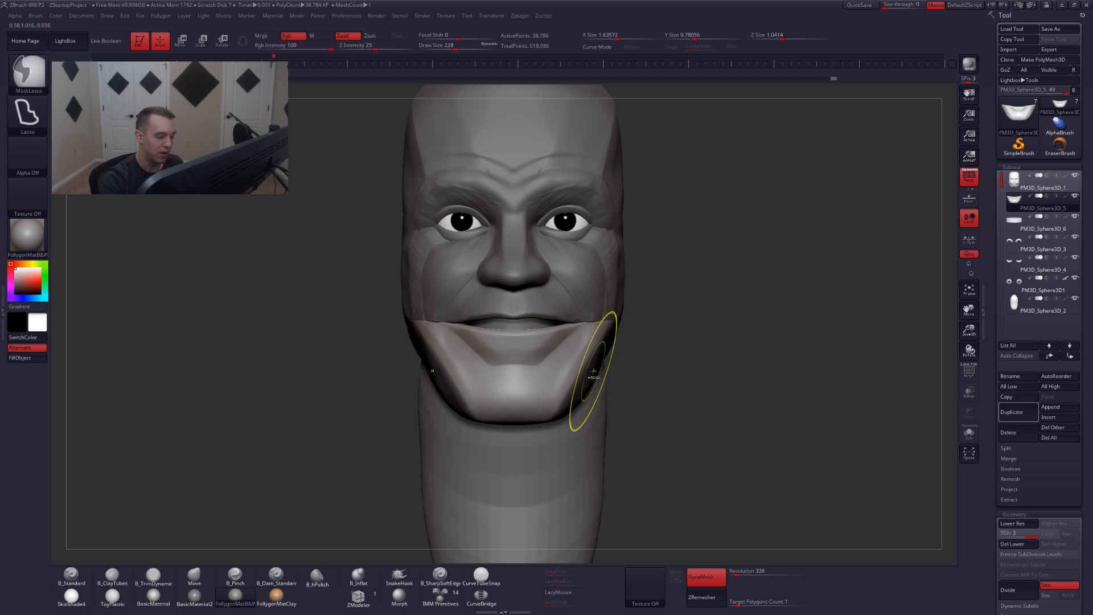
left_click(620, 360, "ctrl")
mouse_move(613, 384)
left_mouse_down()
mouse_move(603, 312)
mouse_move(612, 376)
mouse_move(569, 416)
mouse_move(535, 410)
left_mouse_up()
- Isolate the jaw piece and flatten its side and lower edge with the TrimDynamic brush at draw size 162
key("alt+s")
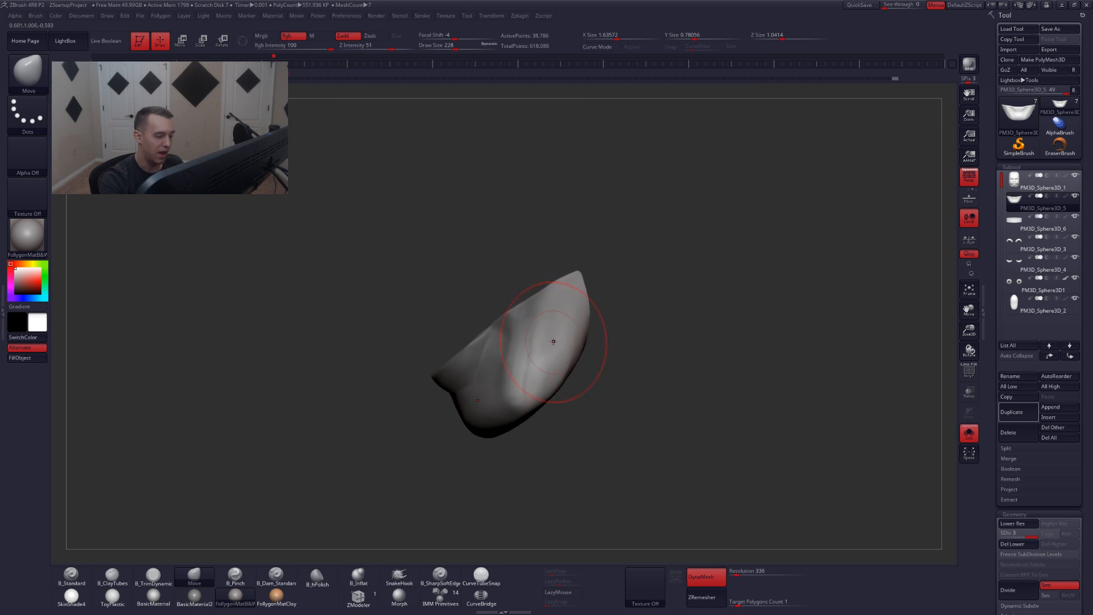
key("3")
mouse_move(554, 341)
left_mouse_down()
mouse_move(532, 382)
mouse_move(567, 367)
left_mouse_up()
right_click_drag(546, 349, 628, 354, "alt")
key("space")
left_click_drag(630, 348, 627, 348)
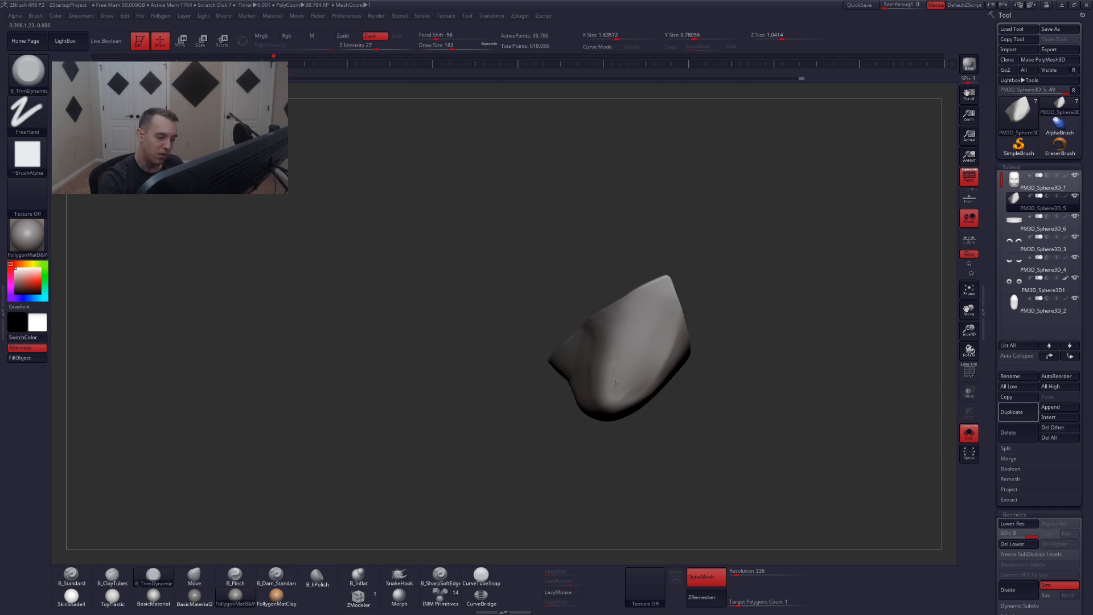
right_click_drag(634, 385, 652, 347)
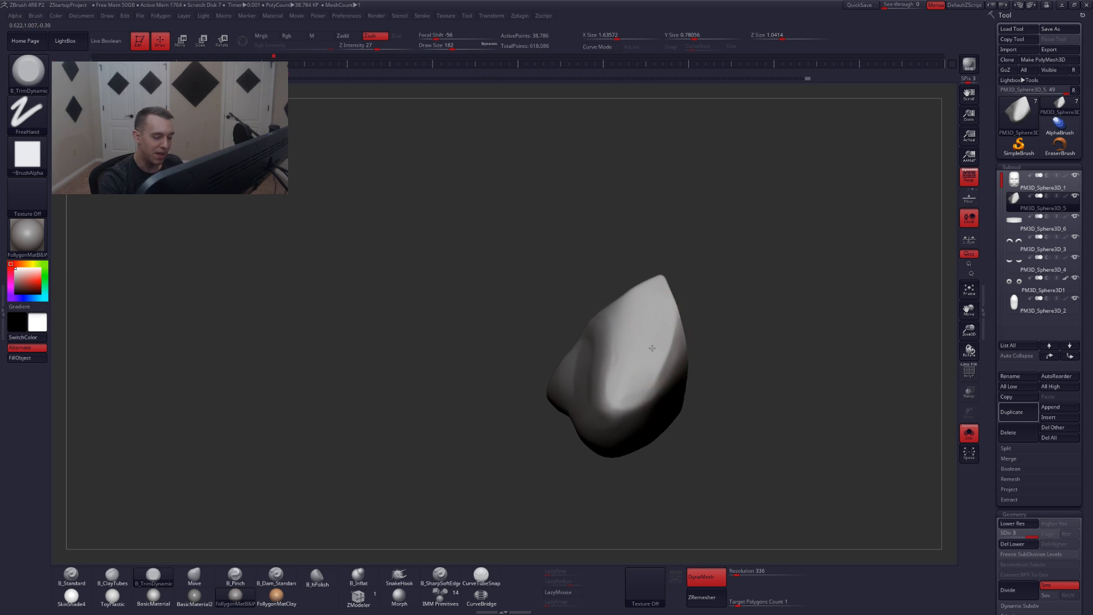
left_click_drag(654, 447, 668, 392)
- Show the whole head and, in profile, lasso-mask the jaw's lower rear edge and invert the mask
key("alt+s")
right_click_drag(670, 406, 648, 410)
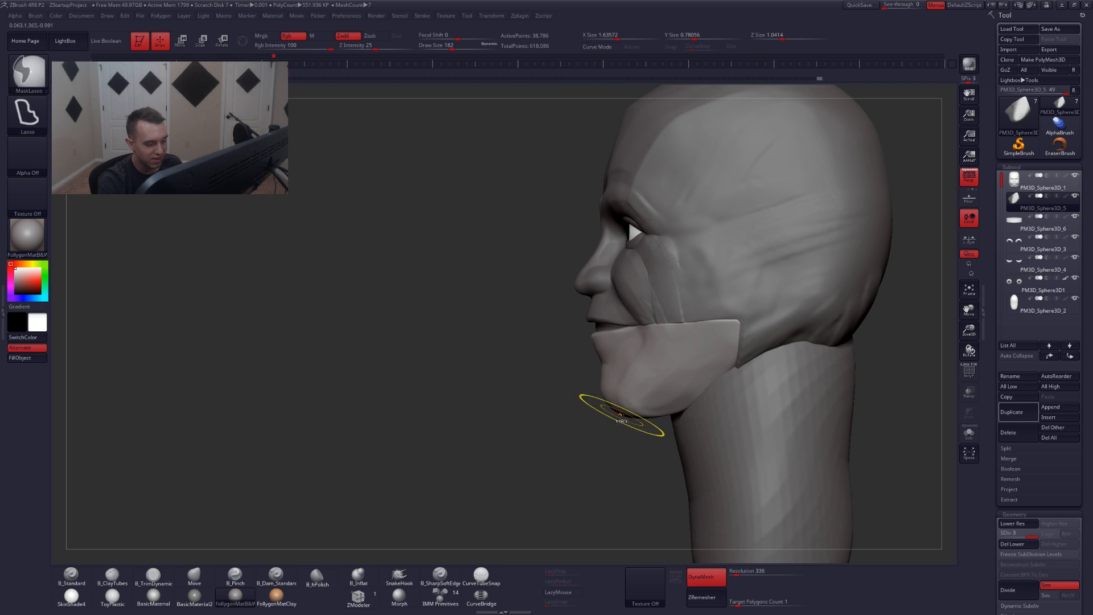
mouse_move(621, 415)
left_mouse_down("ctrl")
mouse_move(770, 313)
mouse_move(743, 494)
mouse_move(725, 484)
left_mouse_up("ctrl")
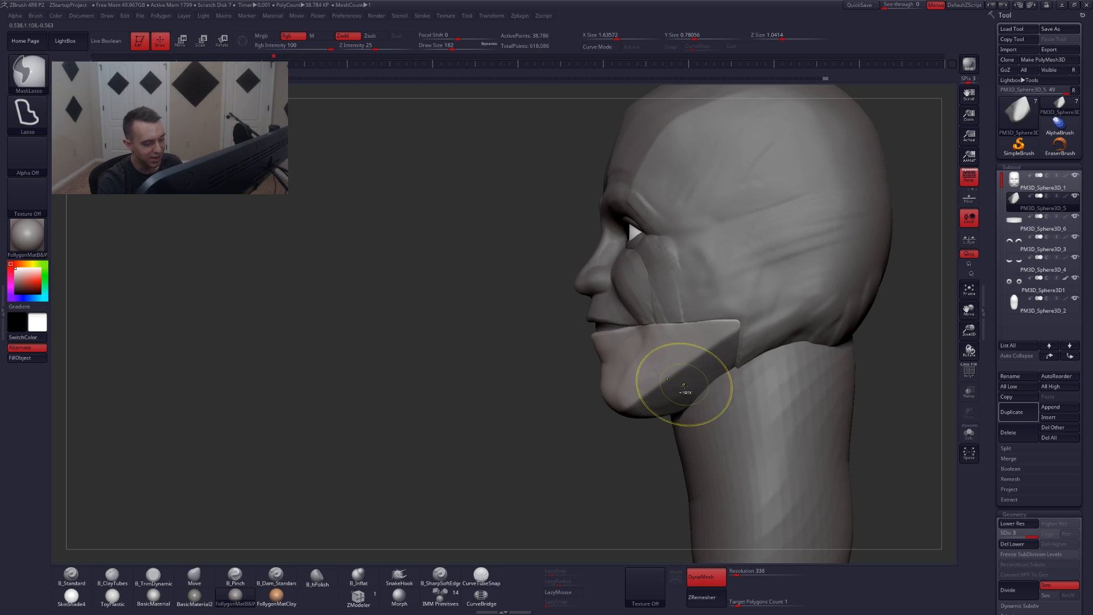
left_click(688, 389, "ctrl")
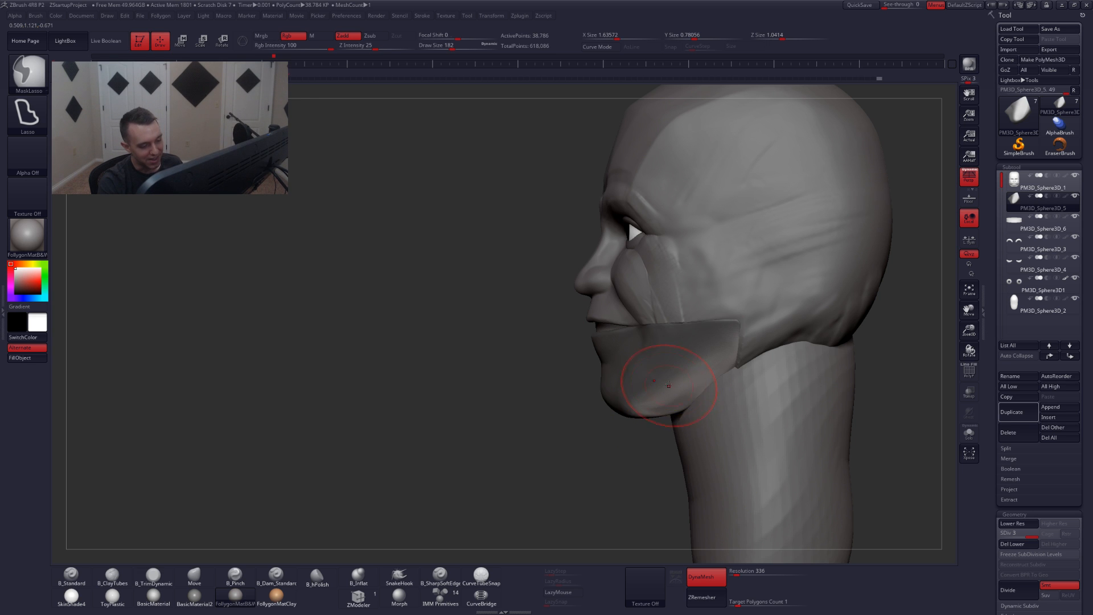
- Isolate the jaw and flatten the plane along its underside with the TrimDynamic brush
key("b")
key("t")
key("d")
key("alt+s")
right_click_drag(672, 393, 651, 397)
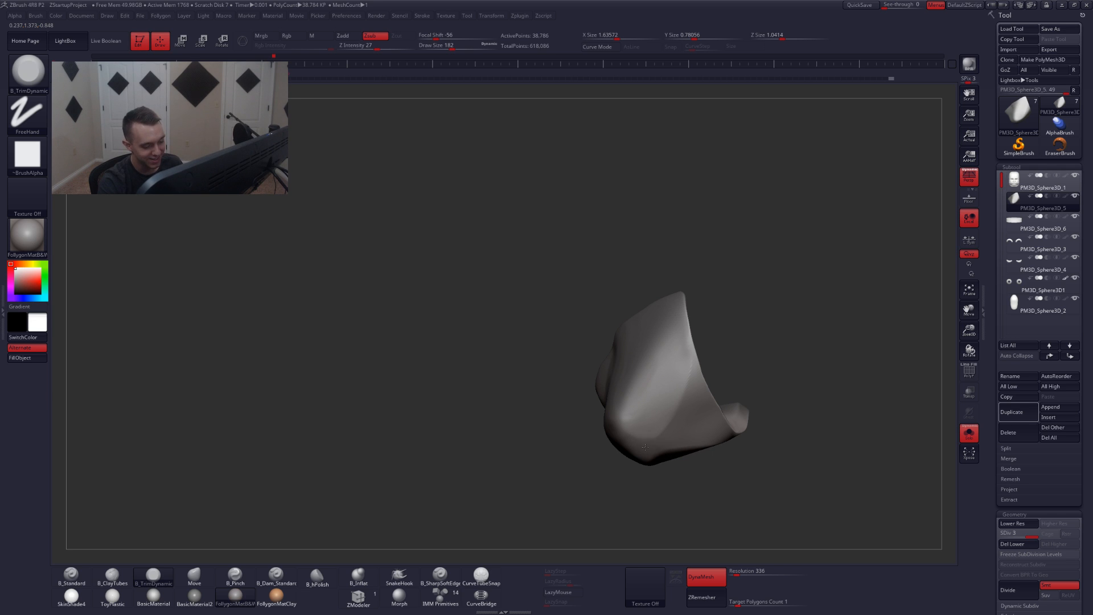
left_click_drag(666, 433, 671, 415)
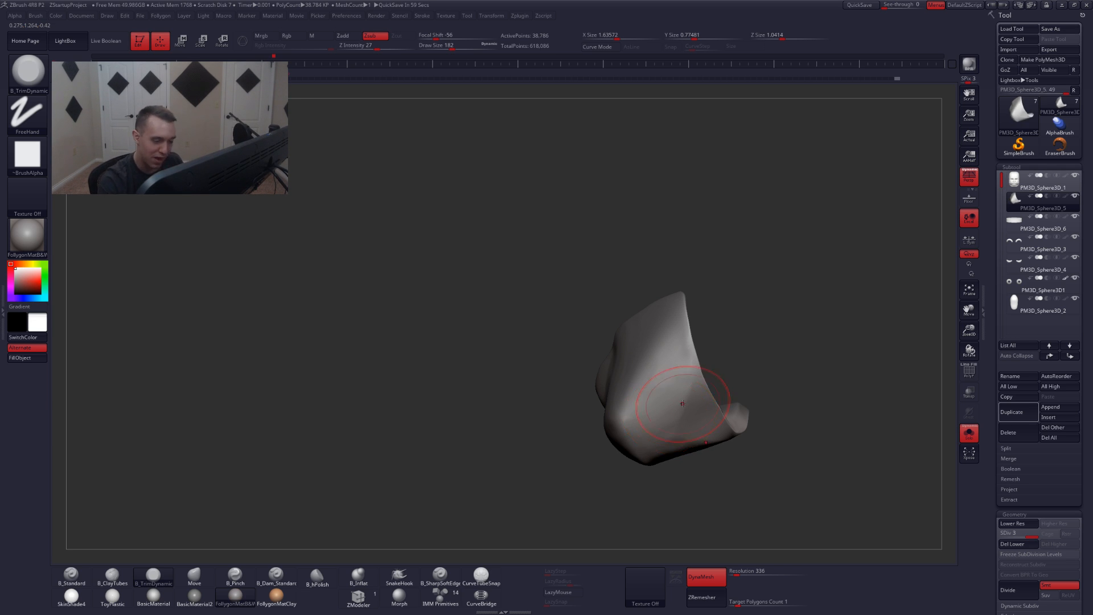
mouse_move(671, 416)
right_mouse_down()
mouse_move(674, 439)
mouse_move(701, 418)
mouse_move(689, 427)
right_mouse_up()
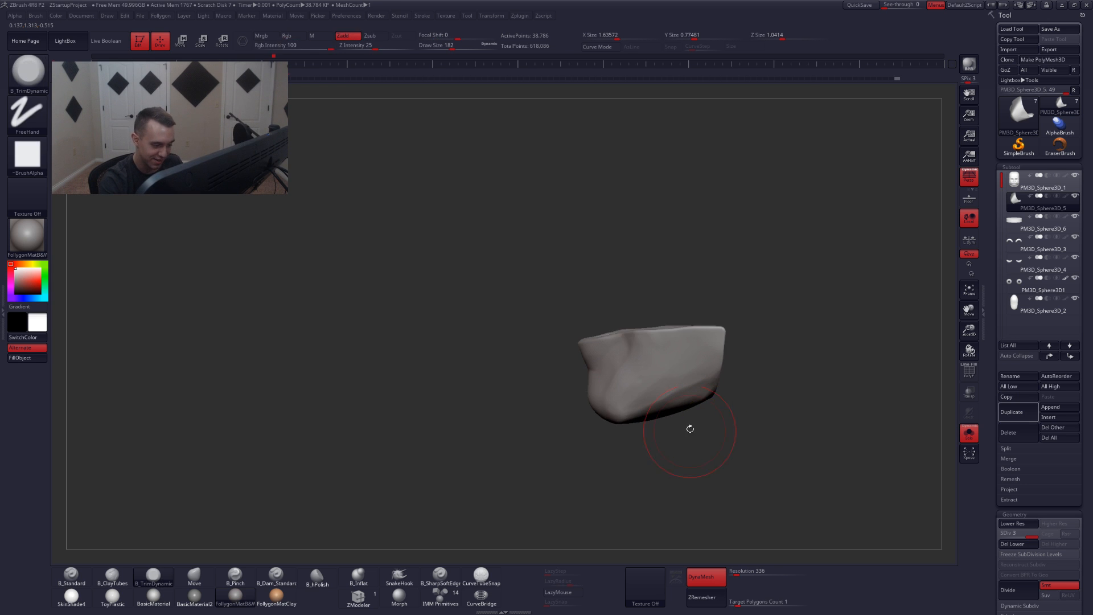
- Show the whole head and refine the jaw's profile with the Move brush at draw size 154
key("alt+s")
key("space")
left_click_drag(665, 408, 660, 403)
key("b")
key("m")
key("v")
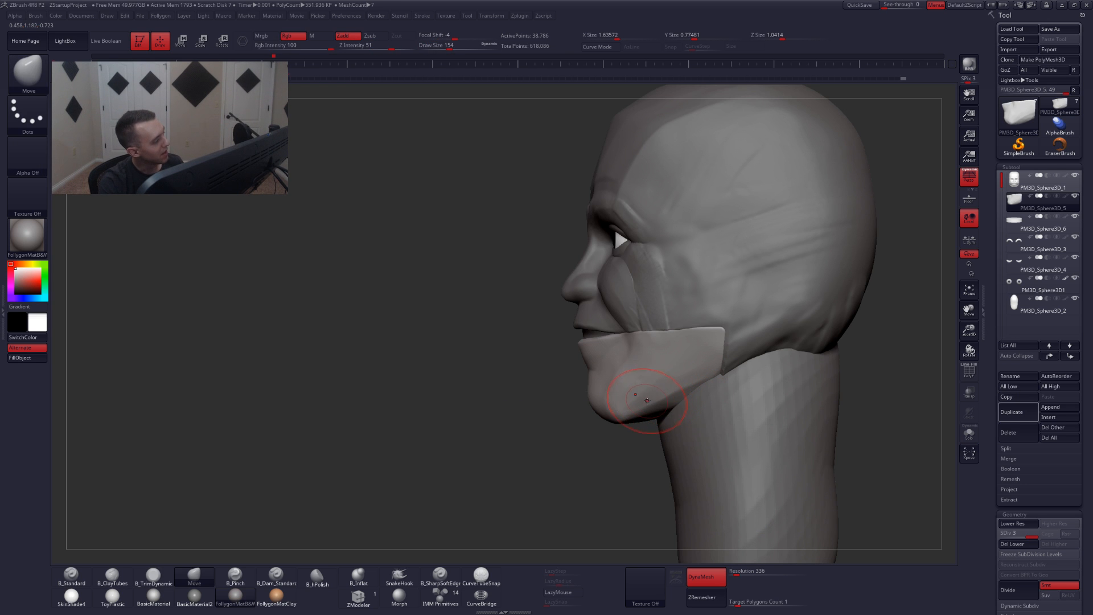
- Sharpen the chin and lower jaw edge with the Pinch brush and isolate the jaw piece
key("b")
key("p")
key("i")
mouse_move(647, 400)
right_mouse_down()
mouse_move(661, 381)
mouse_move(644, 399)
right_mouse_up()
left_click_drag(589, 431, 592, 433)
right_click_drag(620, 435, 617, 416)
key("alt+s")
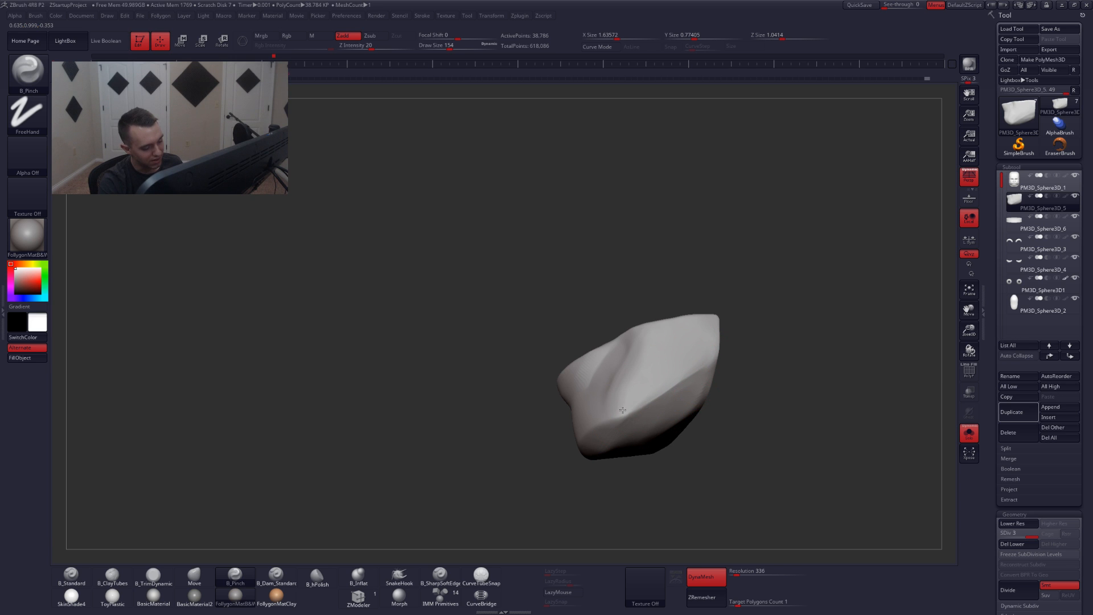
- Flatten the planes at the side and underside of the chin with the TrimDynamic brush
right_click_drag(684, 364, 607, 432)
key("b")
key("t")
key("d")
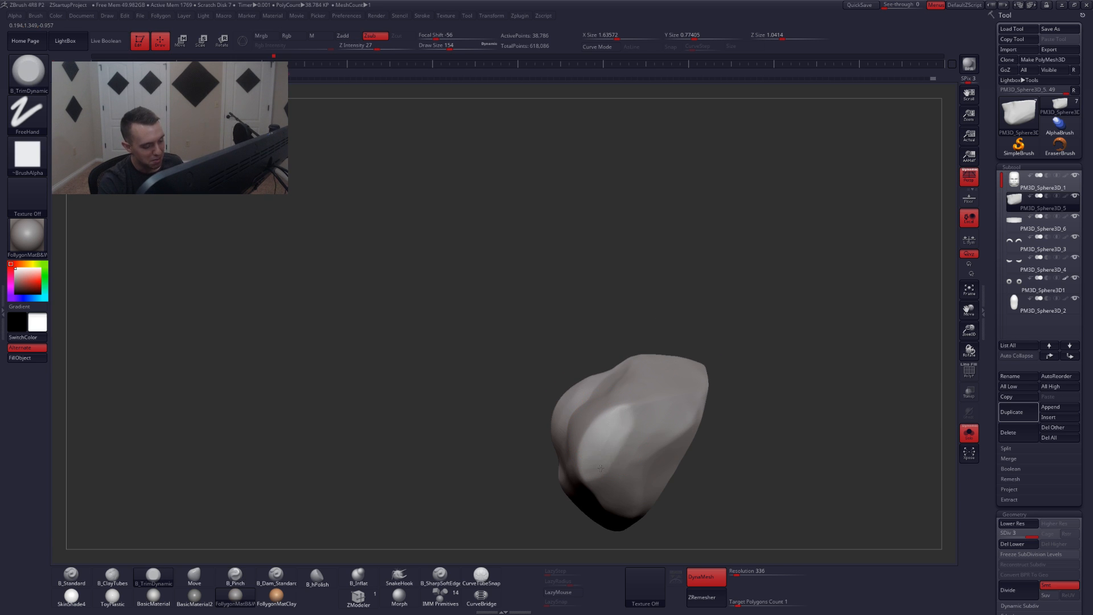
left_click_drag(600, 468, 603, 424)
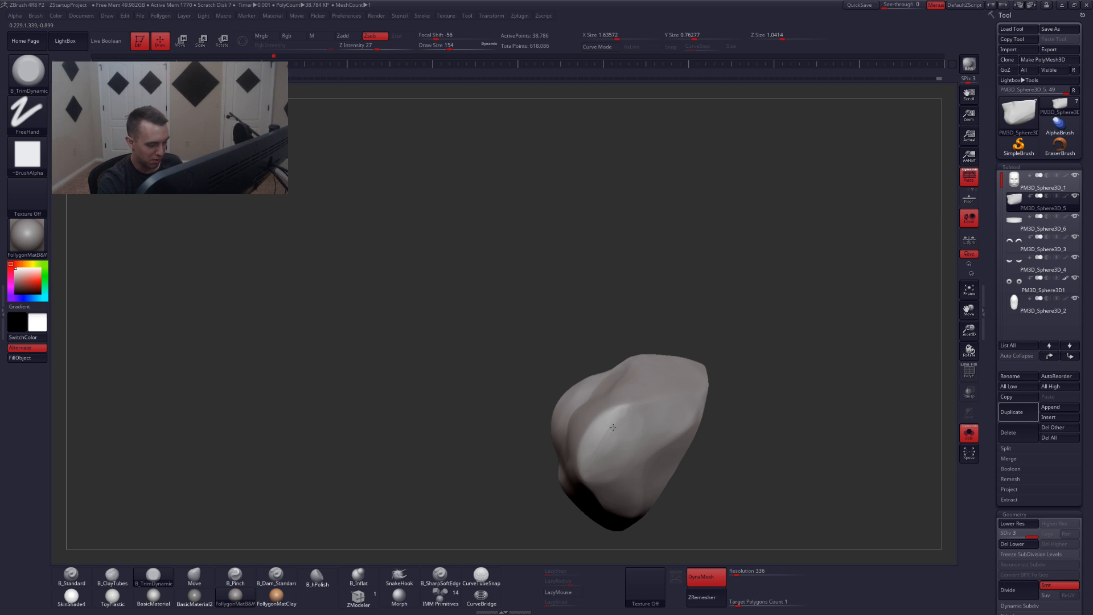
- Tighten the jaw's lower edge and rear corner with a resized Pinch brush
right_click_drag(621, 440, 616, 425)
key("b")
key("p")
key("i")
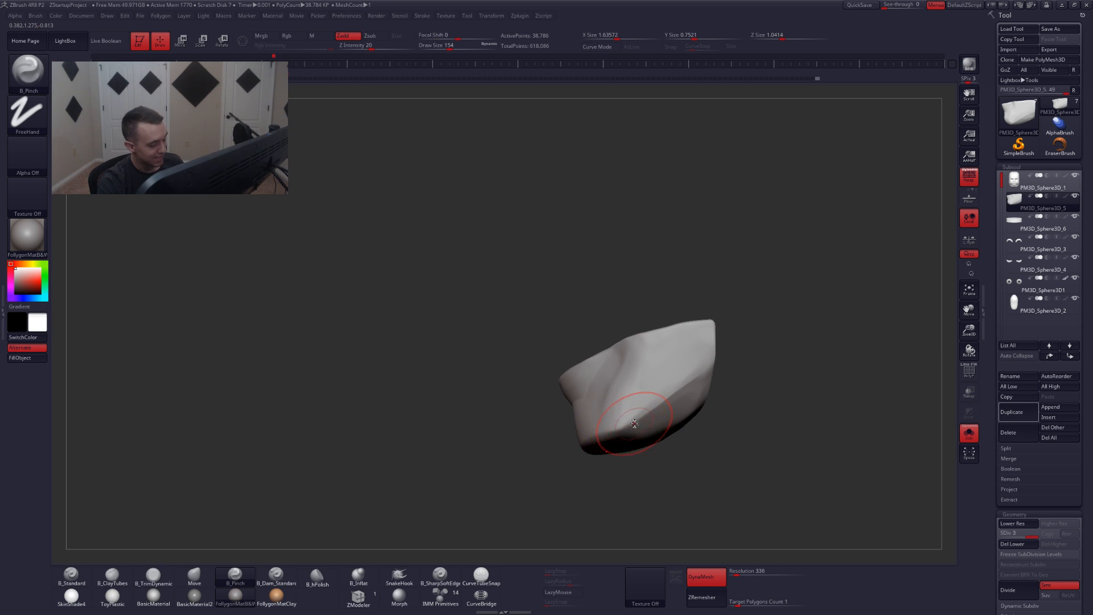
key("space")
left_click_drag(634, 423, 629, 424)
right_click_drag(630, 424, 621, 427)
left_click_drag(714, 370, 722, 363)
mouse_move(629, 437)
right_mouse_down()
mouse_move(645, 455)
mouse_move(644, 421)
right_mouse_up()
- Show the whole head and adjust the jaw corners from the front with the Move brush at draw size 207
key("alt+s")
key("b")
key("m")
key("v")
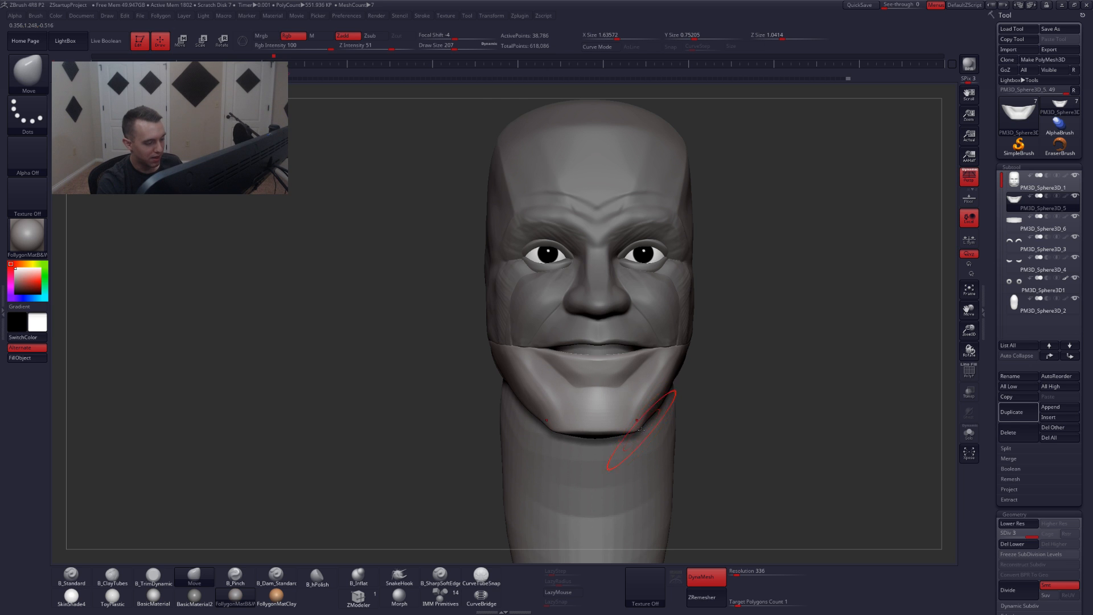
right_click_drag(642, 428, 609, 403)
- Build up the jaw's side with ClayTubes at draw size 128 and flatten the area under the chin with TrimDynamic
key("b")
key("c")
key("t")
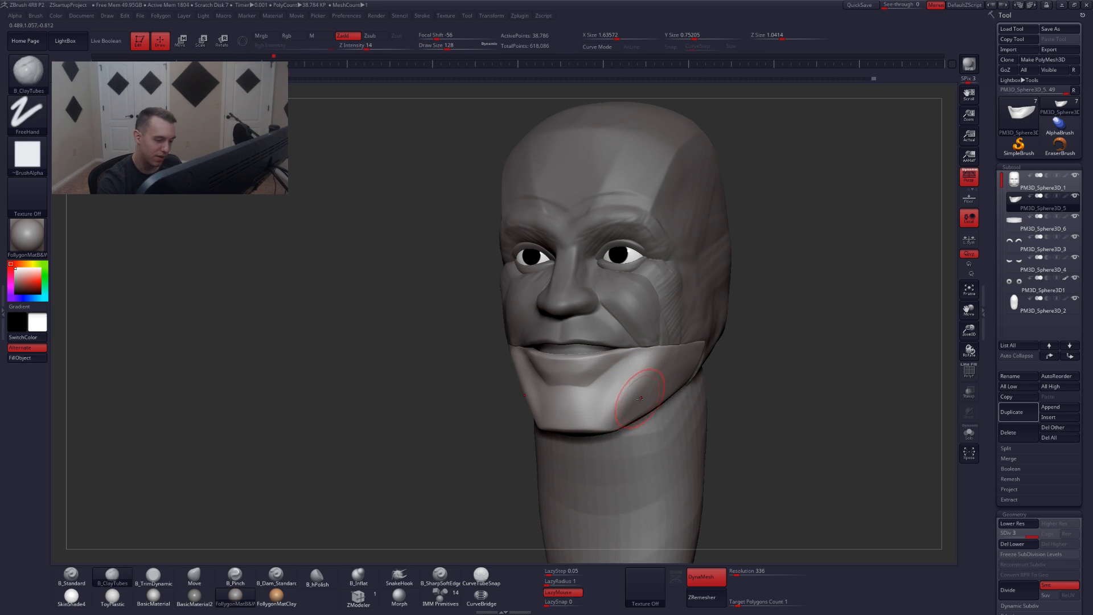
mouse_move(654, 361)
right_mouse_down()
mouse_move(597, 384)
mouse_move(621, 379)
mouse_move(620, 395)
mouse_move(566, 414)
right_mouse_up()
key("3")
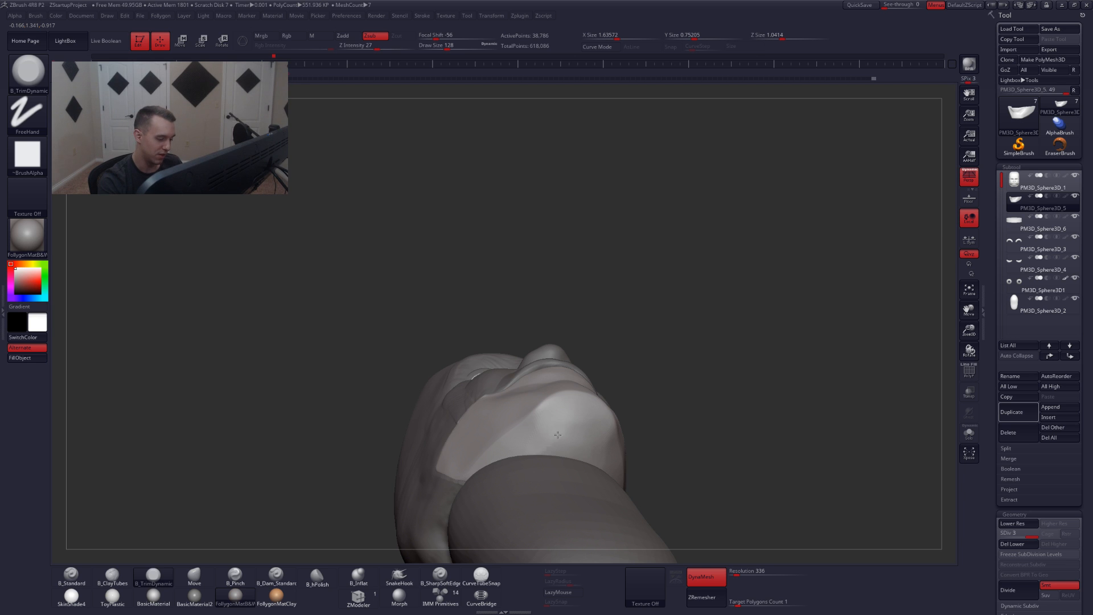
right_click_drag(558, 435, 606, 430)
- Adjust the jaw's side in profile with a larger Move brush
key("4")
key("space")
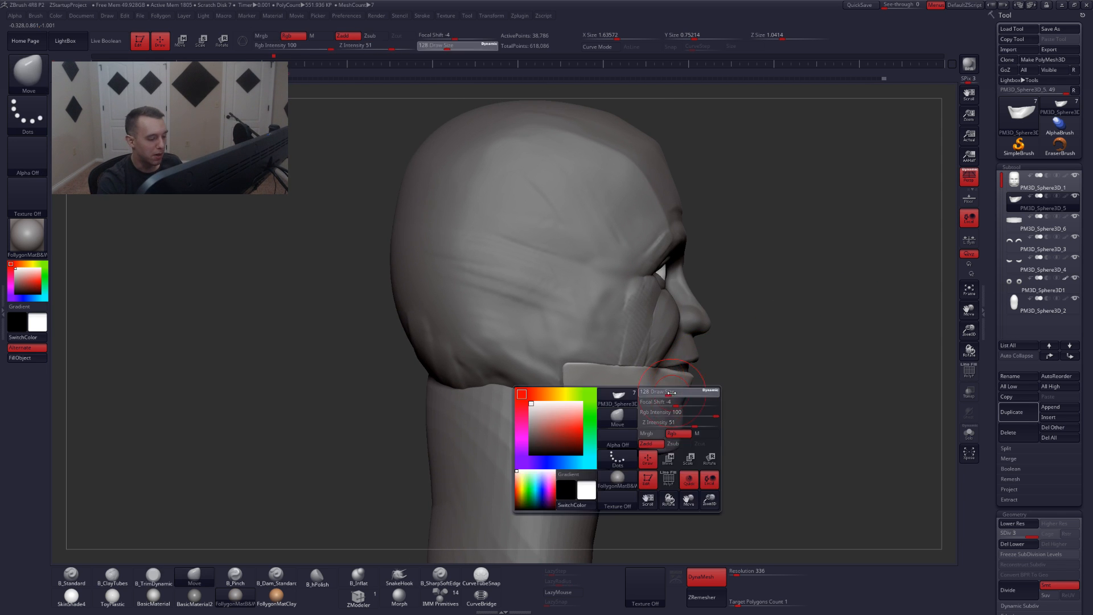
left_click_drag(669, 394, 679, 394)
right_click_drag(843, 393, 667, 387)
- Select the head subtool, build up the outer cheek with ClayTubes at draw size 104, and smooth the strokes toward the temple
left_click(670, 387, "alt")
key("space")
mouse_move(682, 377)
left_mouse_down()
mouse_move(671, 377)
mouse_move(672, 399)
left_mouse_up()
key("2")
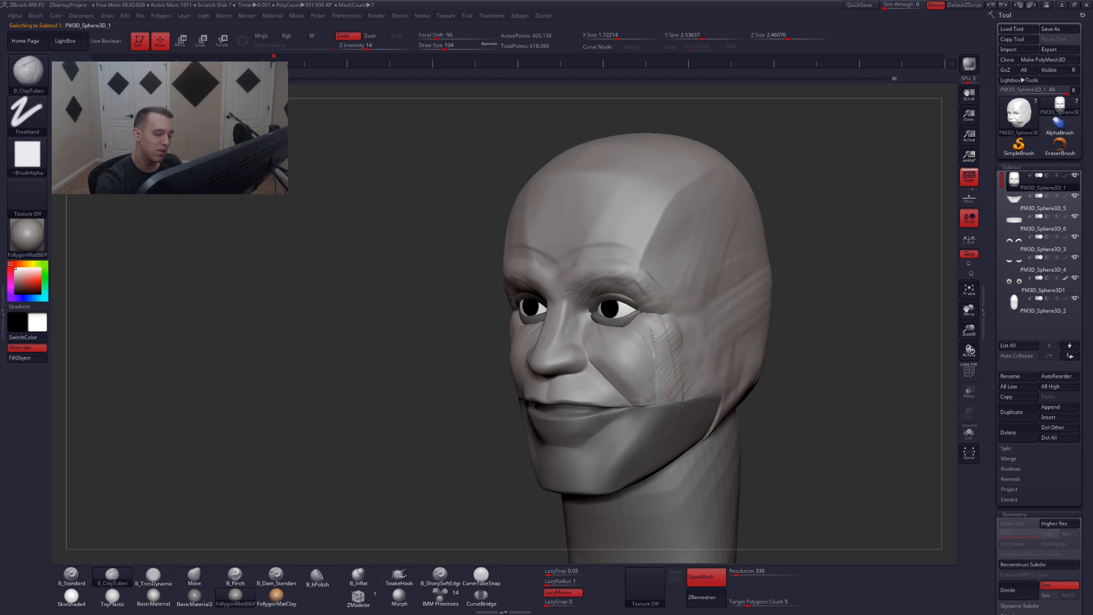
mouse_move(660, 335)
left_mouse_down("shift")
mouse_move(668, 350)
mouse_move(666, 330)
left_mouse_up("shift")
left_click_drag(655, 281, 644, 287, "shift")
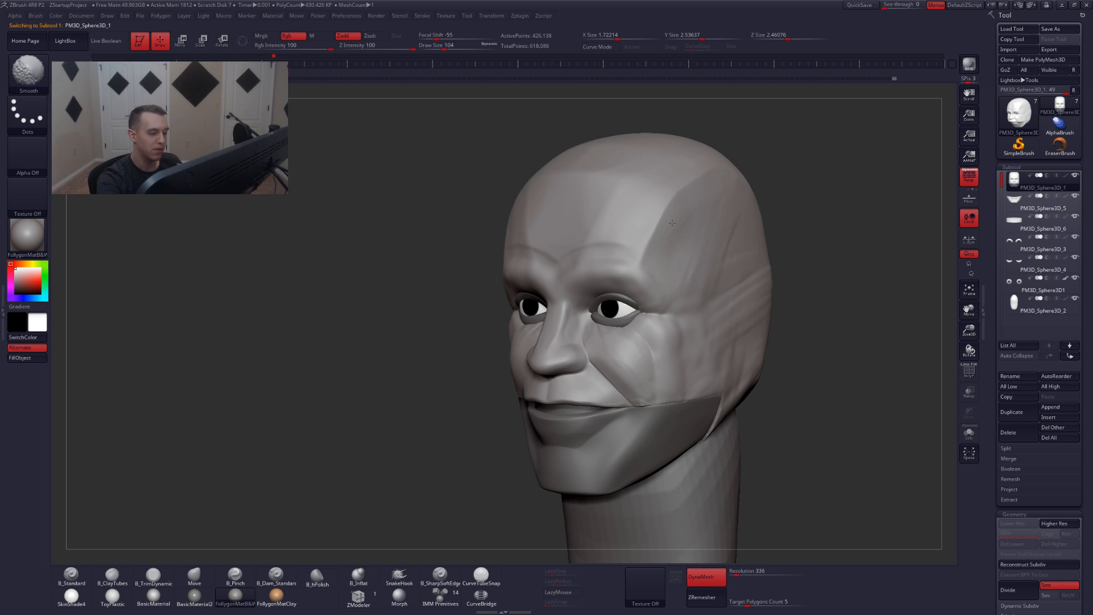
- Fill the side of the cheek with ClayTubes and flatten it with TrimDynamic at draw size 124
mouse_move(574, 313)
right_mouse_down()
mouse_move(609, 336)
mouse_move(623, 364)
mouse_move(606, 396)
mouse_move(575, 387)
right_mouse_up()
key("3")
key("s")
mouse_move(664, 349)
left_mouse_down()
mouse_move(670, 336)
mouse_move(671, 393)
mouse_move(704, 337)
left_mouse_up()
key("2")
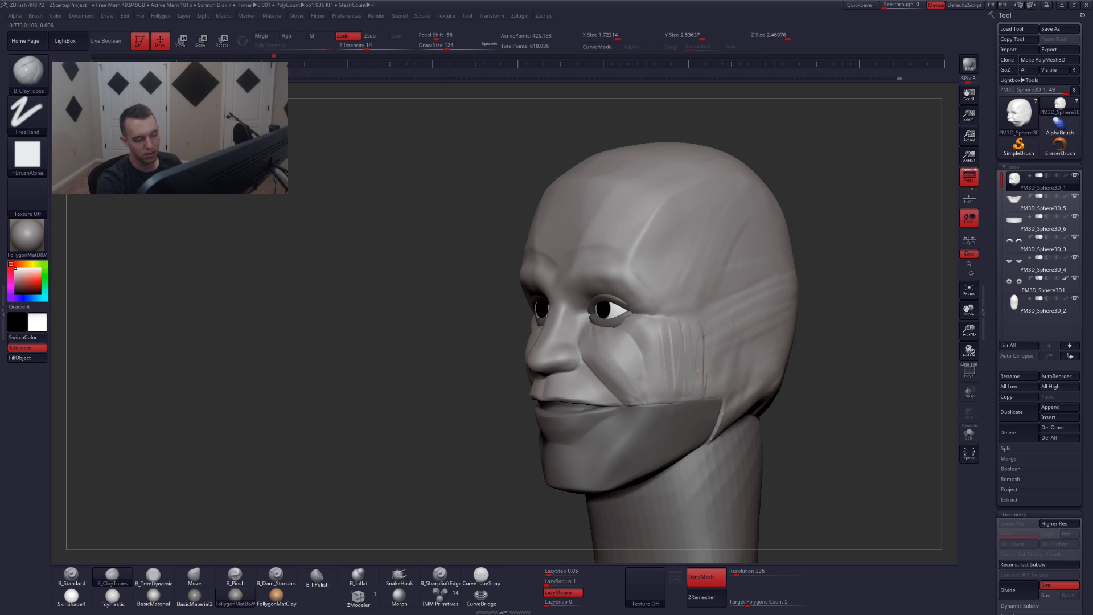
key("3")
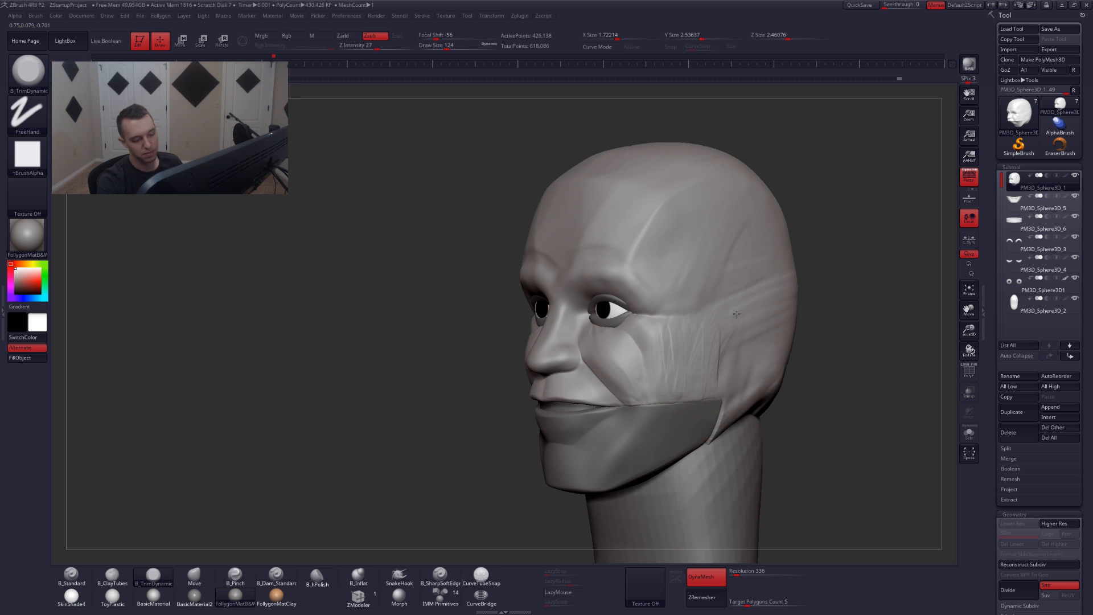
mouse_move(734, 342)
right_mouse_down()
mouse_move(697, 348)
mouse_move(739, 379)
mouse_move(740, 399)
mouse_move(705, 398)
mouse_move(713, 412)
mouse_move(691, 402)
mouse_move(695, 374)
mouse_move(660, 355)
right_mouse_up()
- Isolate the head, choose the Pinch brush at draw size 33, and subdivide the mesh once
left_click(695, 408, "alt")
key("alt+s")
key("space")
left_click_drag(654, 375, 635, 376)
key("5")
mouse_move(617, 370)
right_mouse_down()
mouse_move(604, 369)
mouse_move(592, 410)
right_mouse_up()
key("ctrl+d")
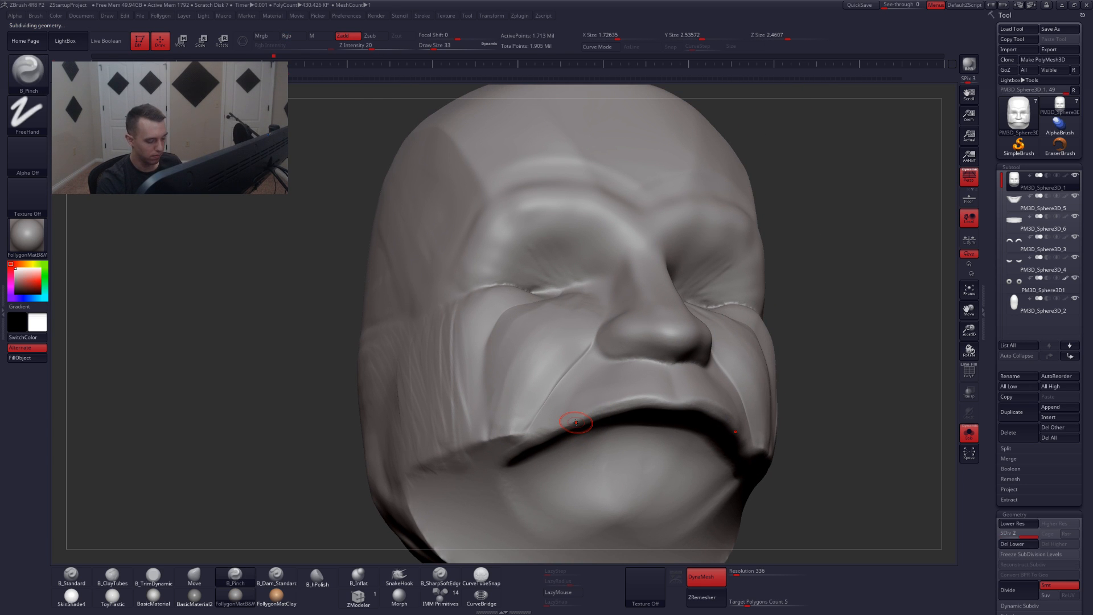
- Enable LazyMouse and sharpen the upper lip edge with the Pinch brush
left_click(556, 590)
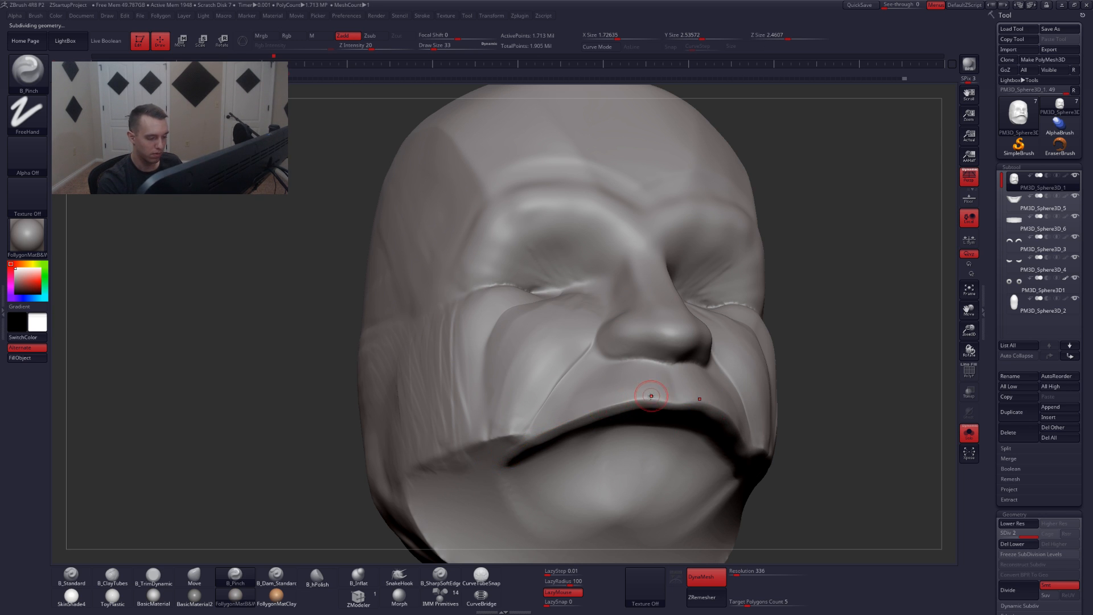
mouse_move(582, 427)
right_mouse_down()
mouse_move(622, 410)
mouse_move(592, 398)
mouse_move(566, 430)
right_mouse_up()
key("space")
left_click_drag(605, 390, 622, 383)
key("space")
mouse_move(584, 392)
right_mouse_down()
mouse_move(680, 438)
mouse_move(686, 404)
right_mouse_up()
- Sharpen the smile lines beside the nose with the Pinch brush at draw size 27
key("space")
left_click_drag(711, 398, 717, 377)
key("ctrl+f")
left_click(698, 359)
key("5")
key("space")
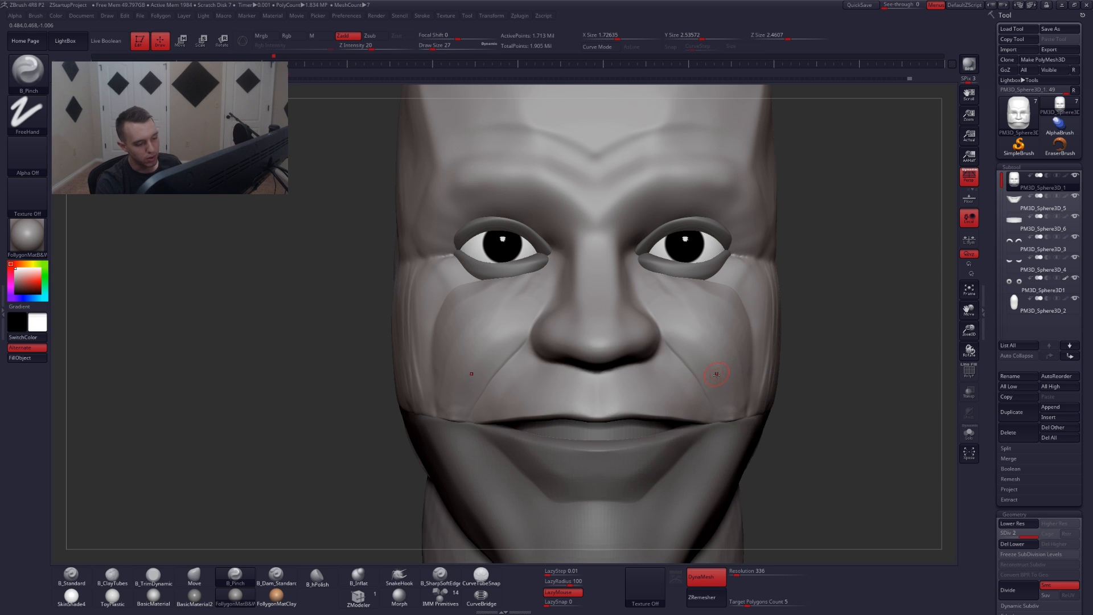
- Reshape the cheek along the smile line with the Move brush at draw size 104
key("alt+s")
right_click_drag(716, 374, 655, 349)
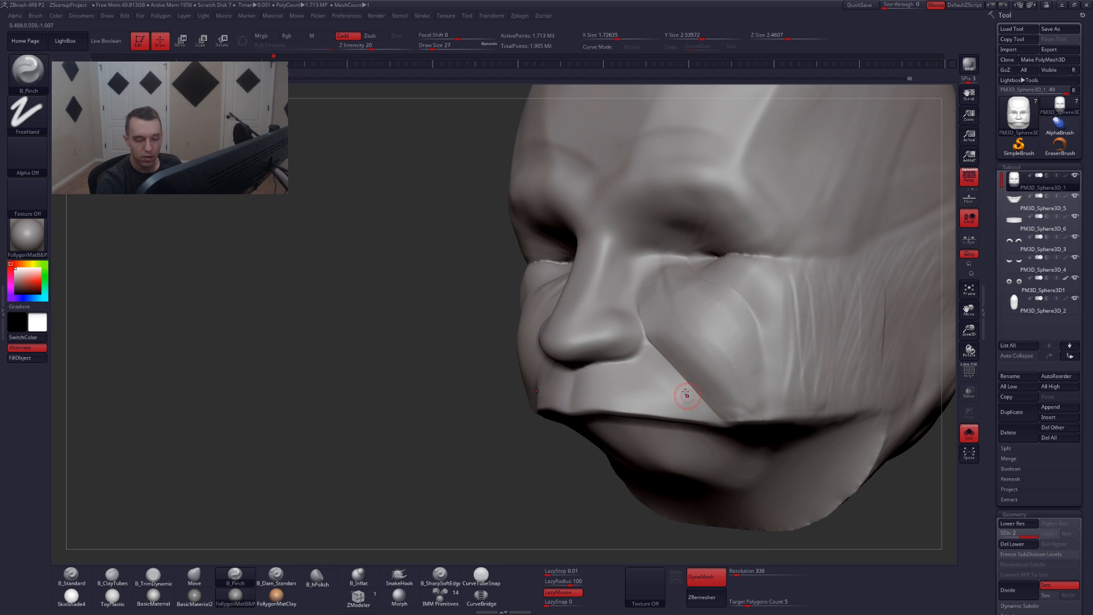
key("b")
key("m")
key("v")
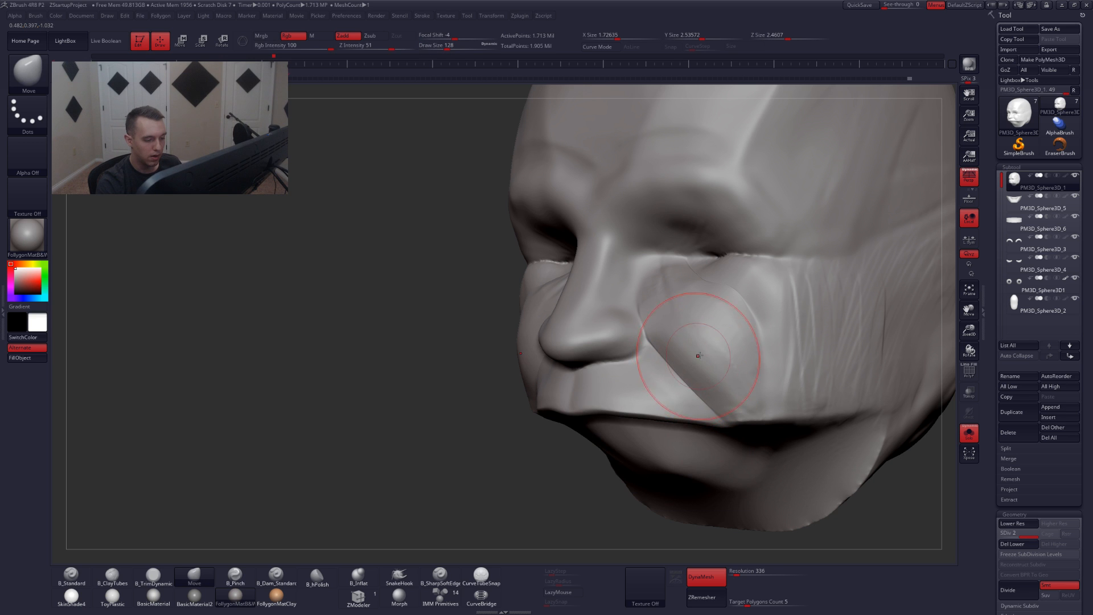
key("space")
left_click_drag(705, 364, 682, 365)
key("alt+s")
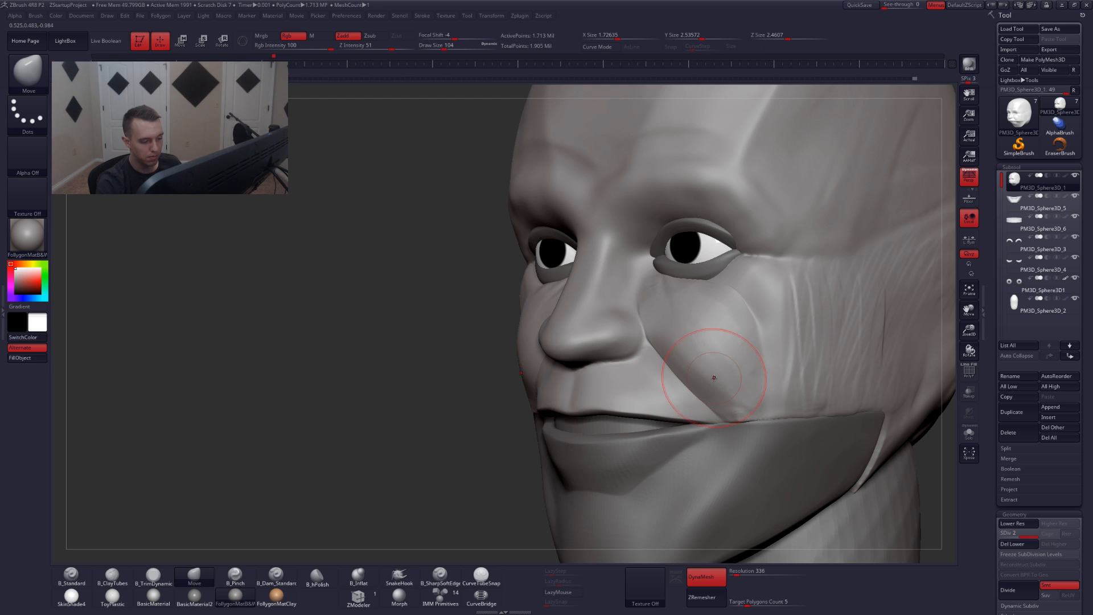
right_click_drag(708, 378, 776, 364)
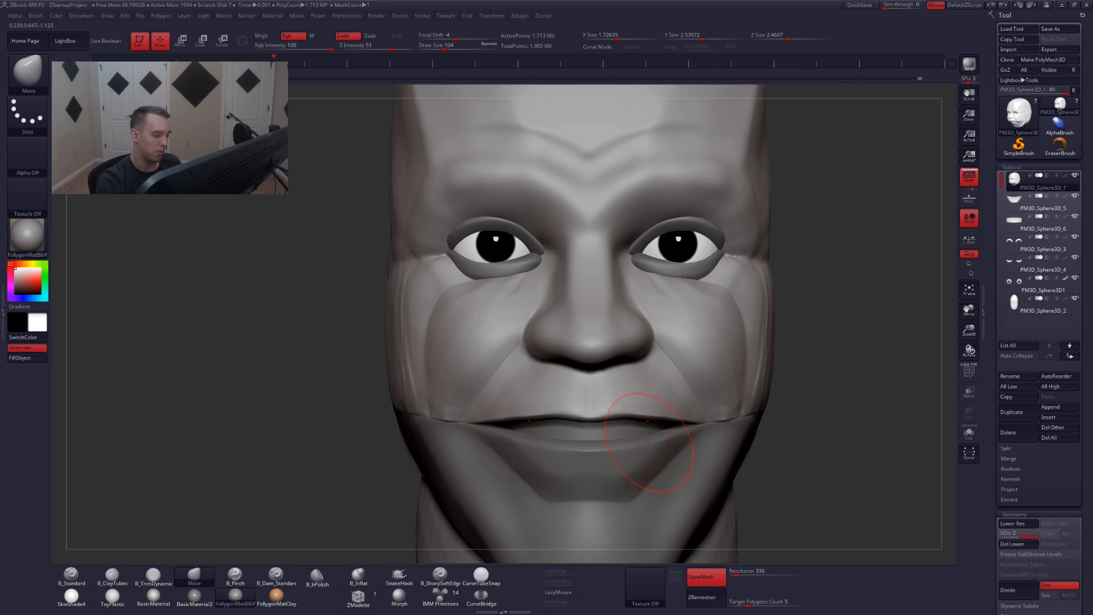
- Select the jaw subtool and refine it from the front with the Move brush at draw size 154
left_click(665, 458, "alt")
right_click_drag(665, 459, 652, 415, "ctrl")
key("space")
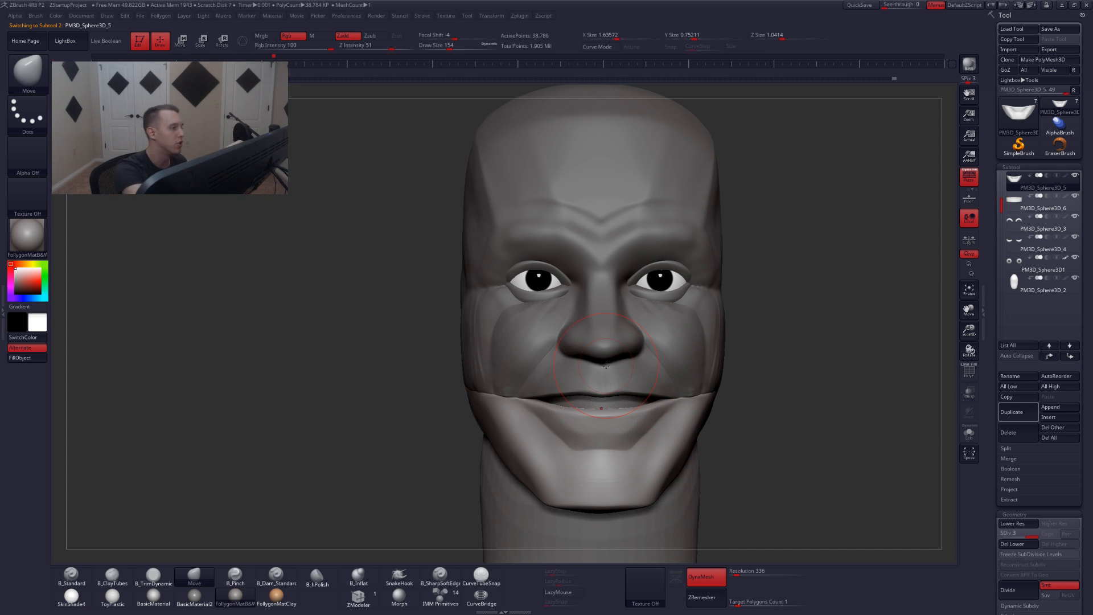
right_click_drag(606, 365, 608, 362, "ctrl")
- Isolate the jaw subtool over the reference photo and adjust its upper corners with the Move brush at draw size 217
key("shift+f")
key("alt+s")
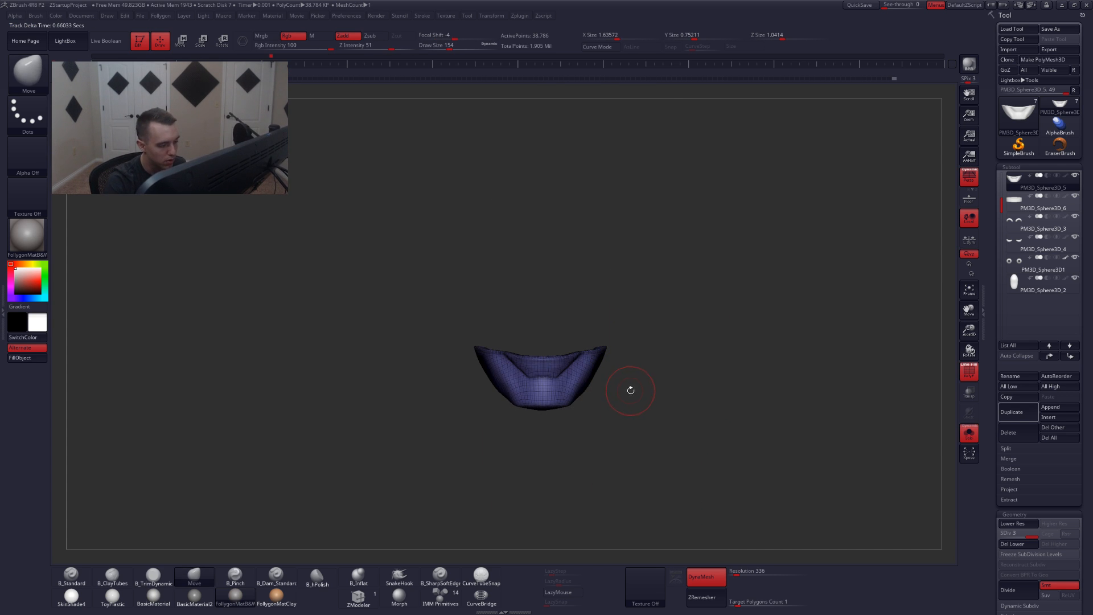
key("alt+s")
key("shift+z")
key("alt+s")
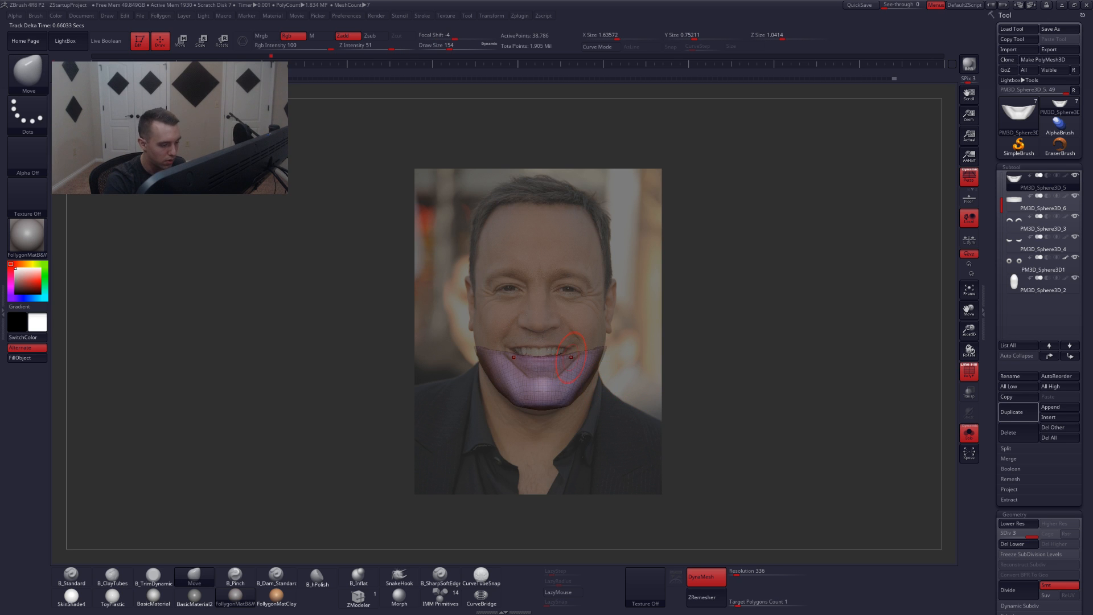
key("space")
left_click_drag(571, 357, 577, 357)
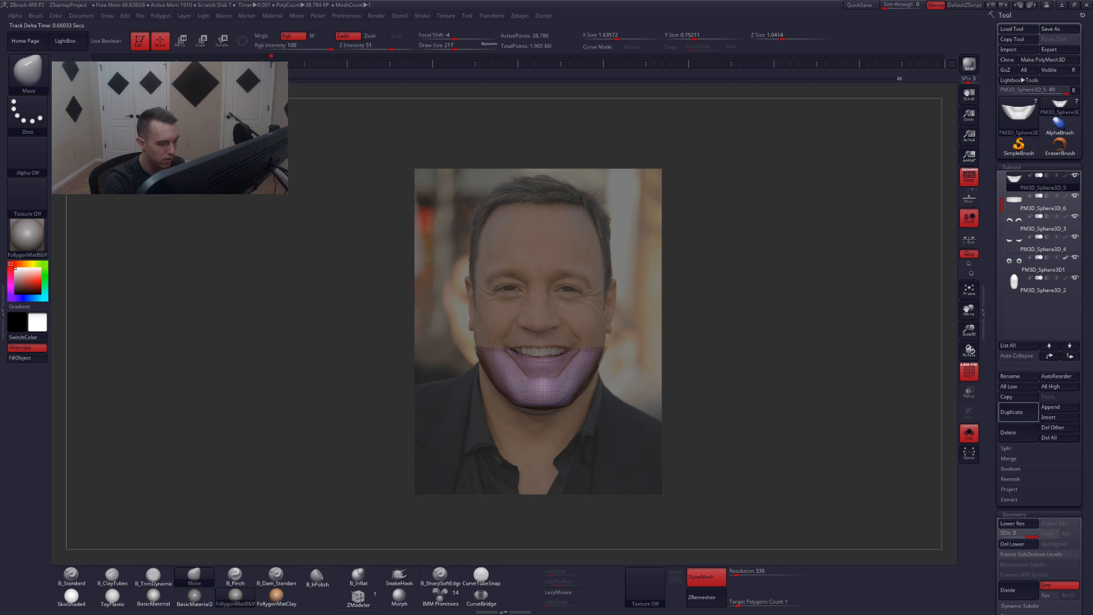
- Select the head subtool and compare all the parts against the reference photo, then hide the photo and polyframe
scroll(1025, 193, "up", 1)
left_click(1015, 185)
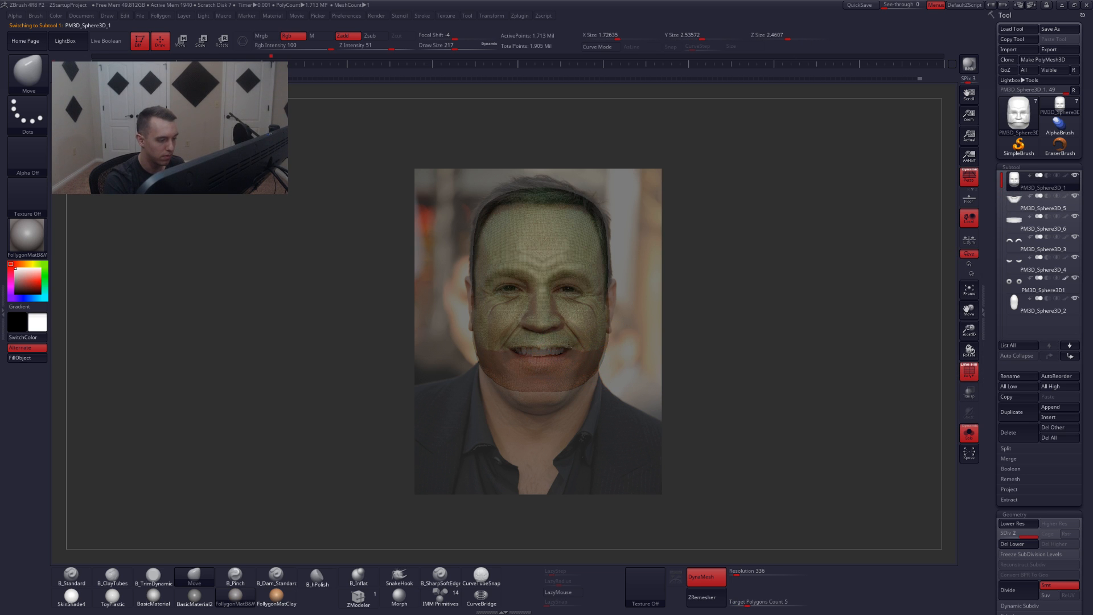
key("shift+s")
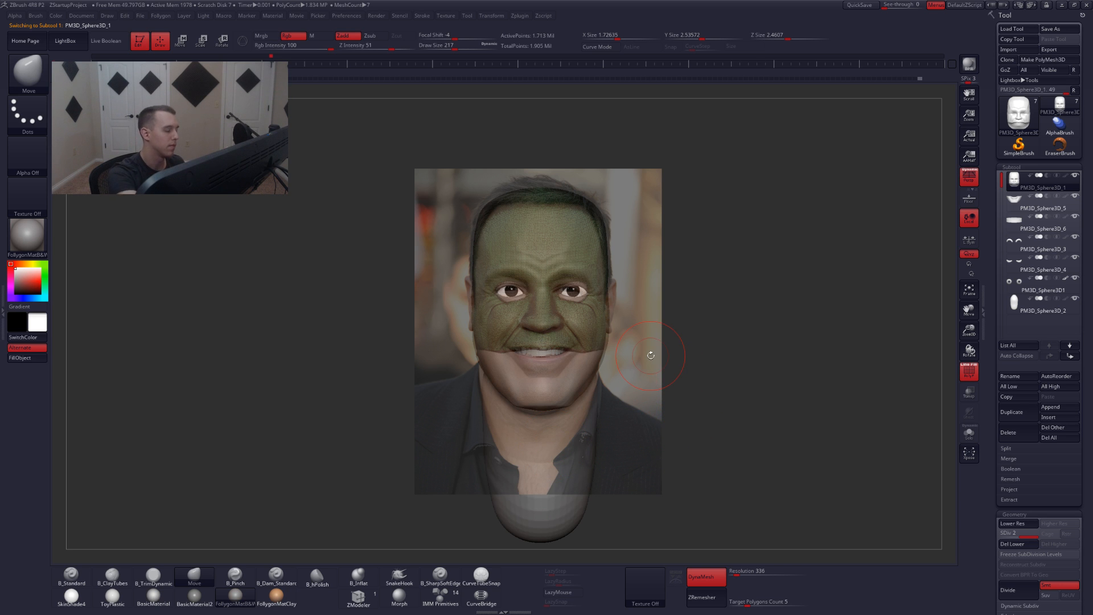
key("shift+z")
left_click_drag(637, 350, 727, 416, "alt")
key("shift+f")
- Select the teeth subtool and reposition it vertically between the lips with the Transpose move line
left_click(599, 379, "alt")
right_click_drag(600, 379, 608, 420, "alt")
key("w")
mouse_move(604, 376)
left_mouse_down("shift")
mouse_move(604, 427)
mouse_move(605, 395)
left_mouse_up("shift")
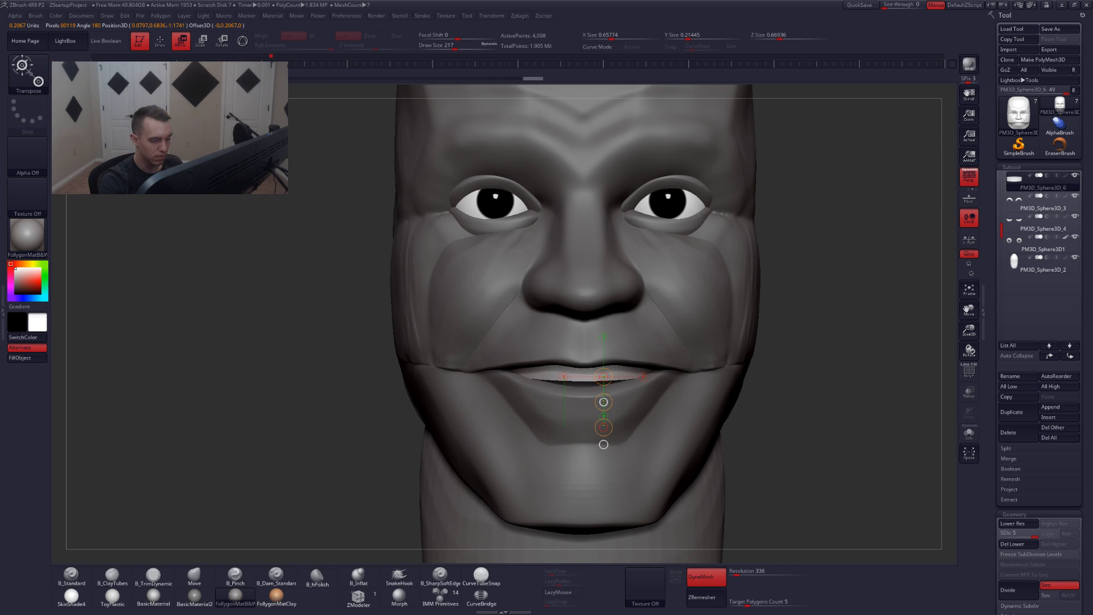
key("q")
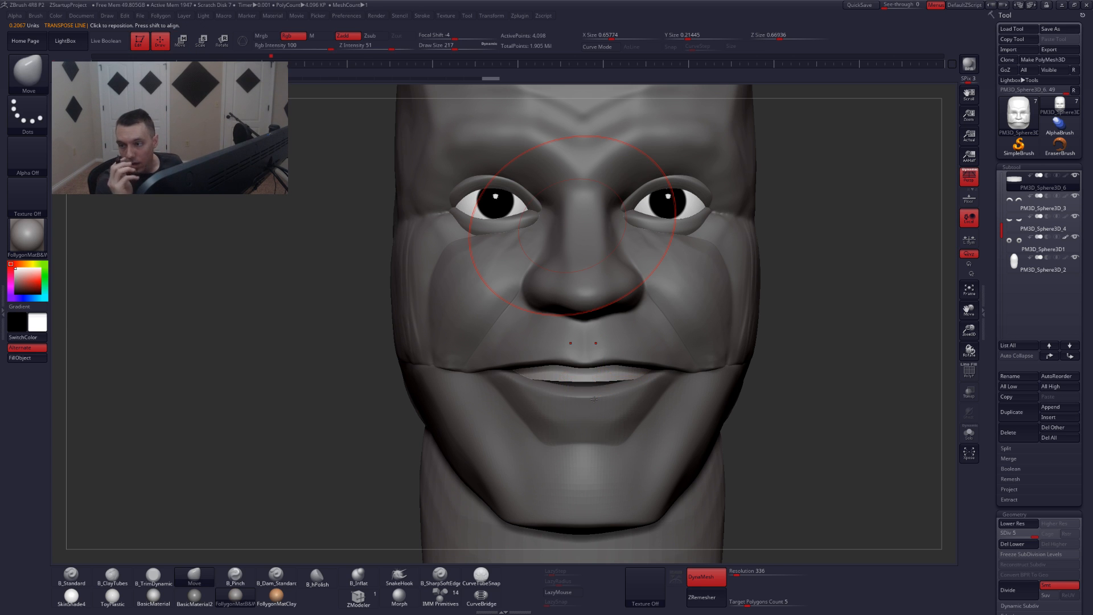
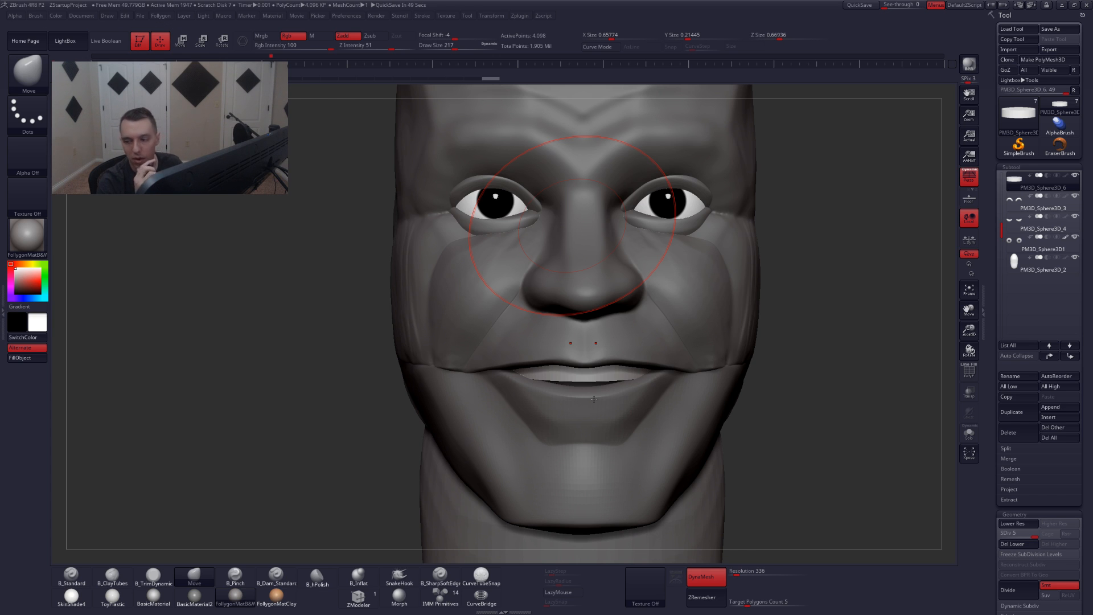
- Select and isolate the head subtool and reshape the cheek at the smile line's outer end with the Move brush at draw size 77
left_click_drag(808, 387, 710, 372)
key("space")
left_click(737, 355, "alt")
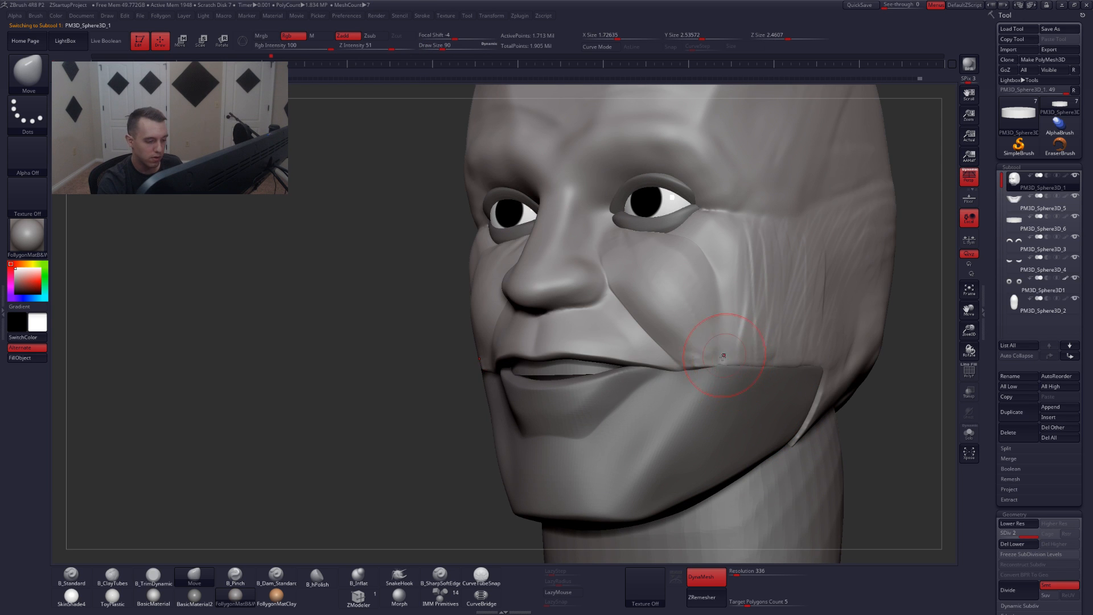
key("alt+s")
right_click_drag(714, 383, 757, 452)
key("space")
left_click_drag(692, 378, 690, 379)
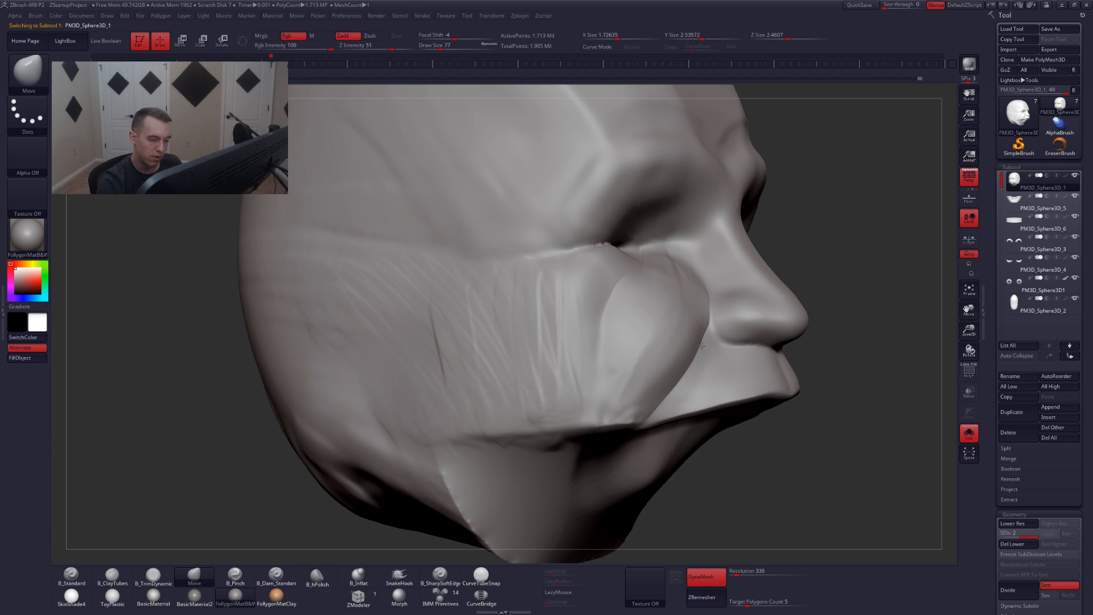
- Flatten the cheek plane beside the smile line with the TrimDynamic brush at draw size 77 and show all parts again
right_click_drag(665, 387, 639, 388)
key("3")
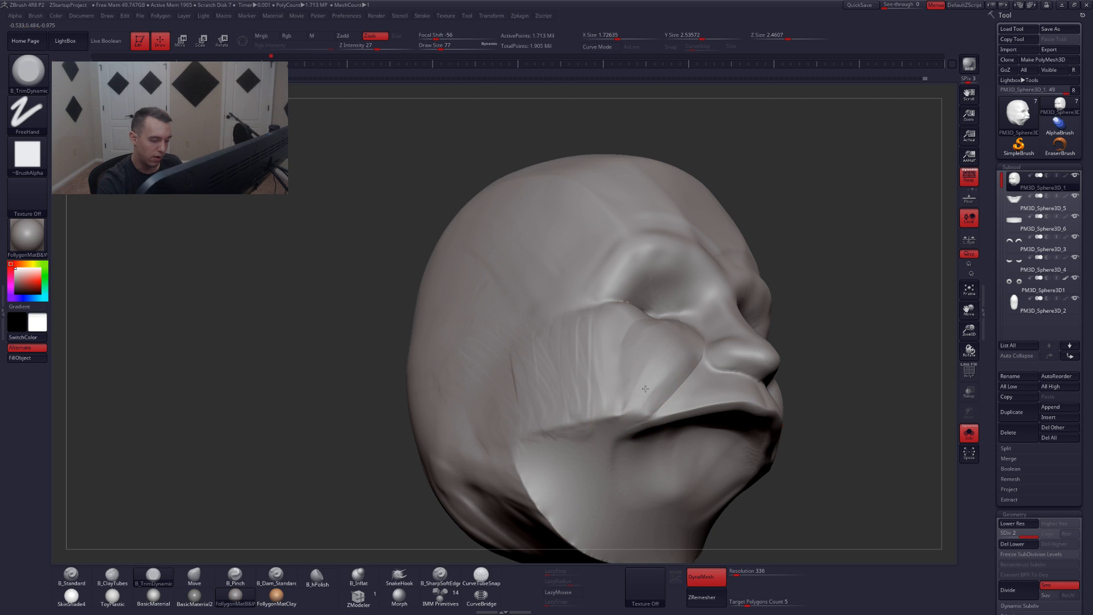
right_click_drag(628, 424, 638, 456)
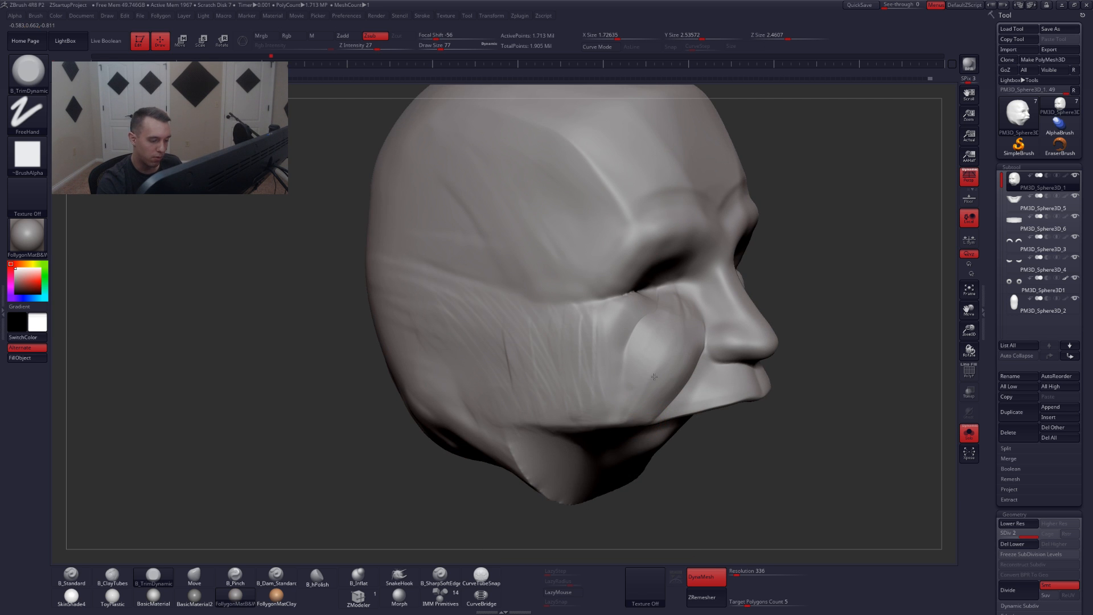
key("shift+s")
right_click_drag(718, 391, 649, 383, "shift")
right_click_drag(749, 398, 742, 367, "ctrl")
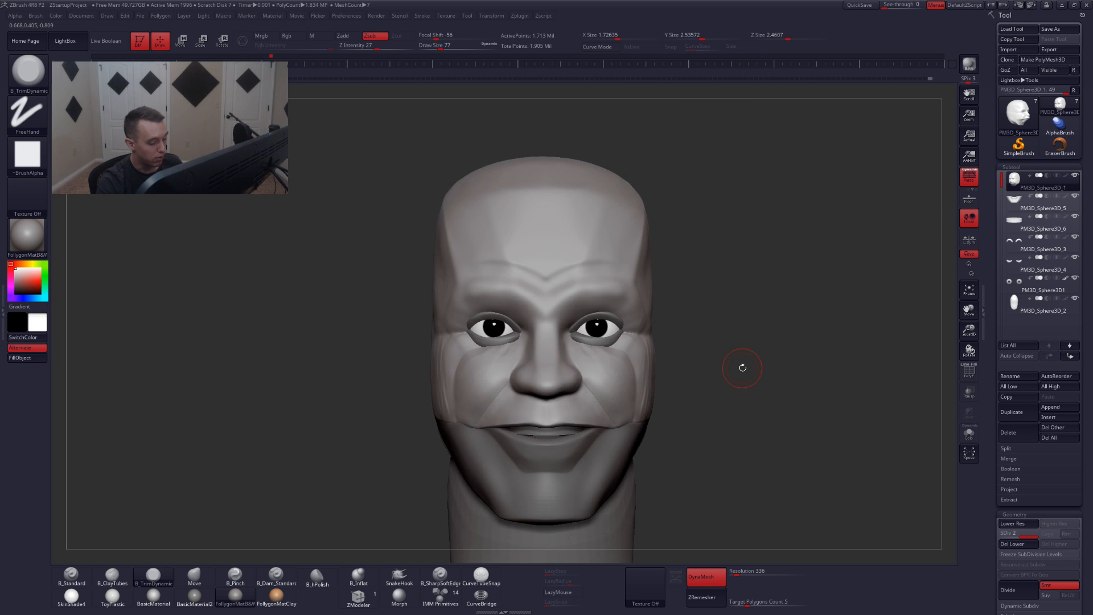
- Adjust the face around the cheeks and upper lip with the Move brush at draw size 154
mouse_move(681, 427)
right_mouse_down("alt")
mouse_move(715, 400)
mouse_move(667, 377)
mouse_move(667, 404)
mouse_move(665, 373)
mouse_move(653, 402)
right_mouse_up("alt")
key("b")
key("m")
key("v")
key("space")
- Isolate the head, disable LazyMouse and refine the smile-line crease beside the nostril with the Pinch brush at draw size 41
key("b")
key("p")
key("i")
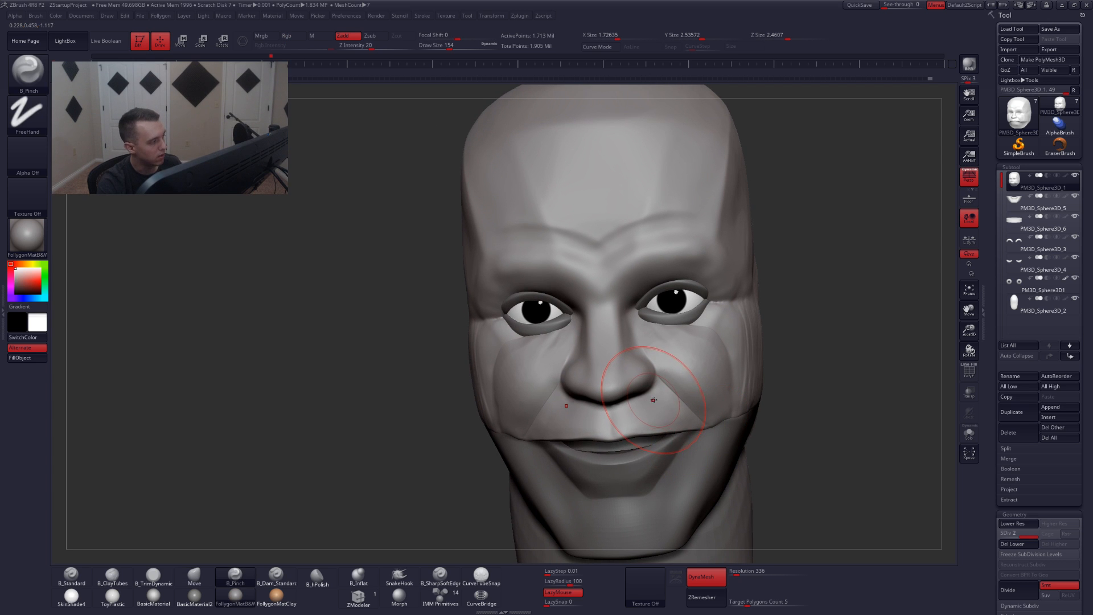
key("space")
left_click(649, 402)
right_click_drag(649, 383, 647, 418)
key("shift+s")
key("space")
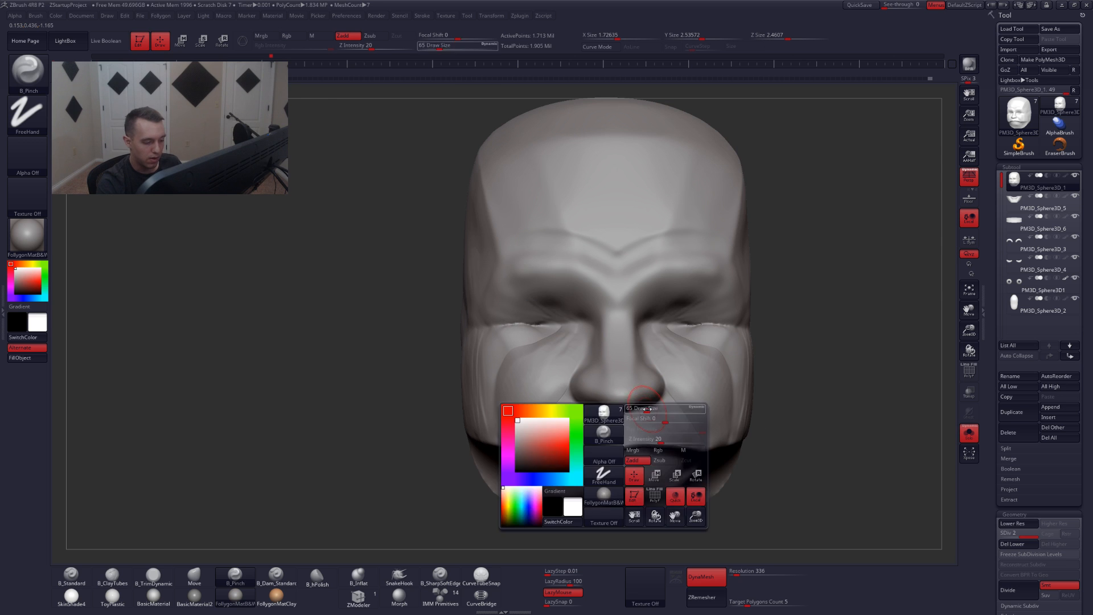
left_click_drag(647, 418, 641, 417)
right_click_drag(640, 417, 616, 413)
key("space")
left_click(613, 414)
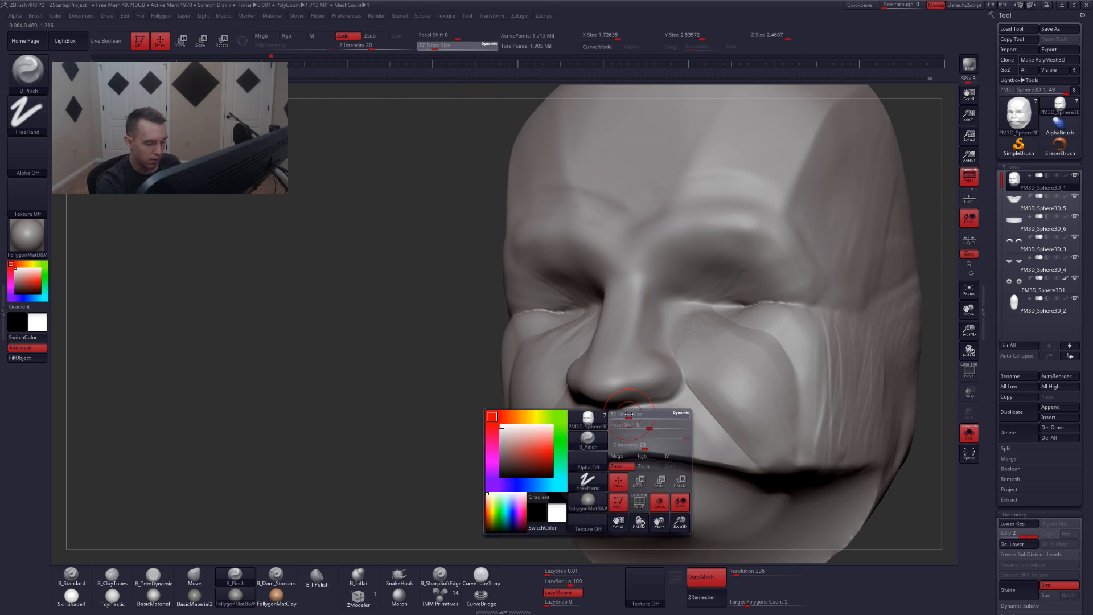
left_click(545, 594)
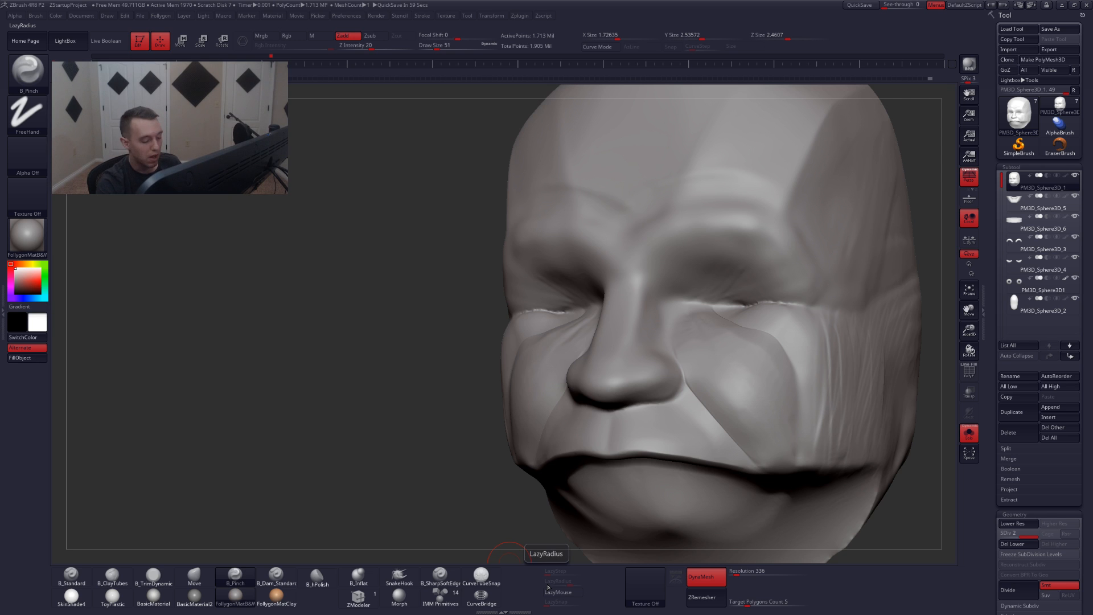
key("space")
left_click_drag(619, 415, 613, 411)
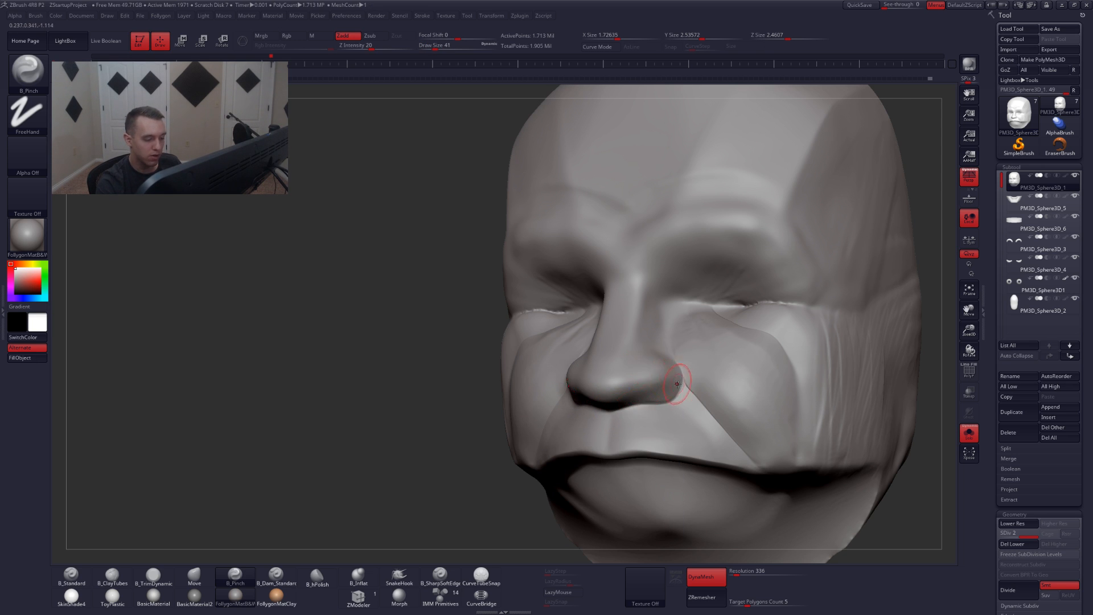
- Reshape the start of the smile line beside the nose with the Move brush at draw size 68
key("b")
key("m")
key("v")
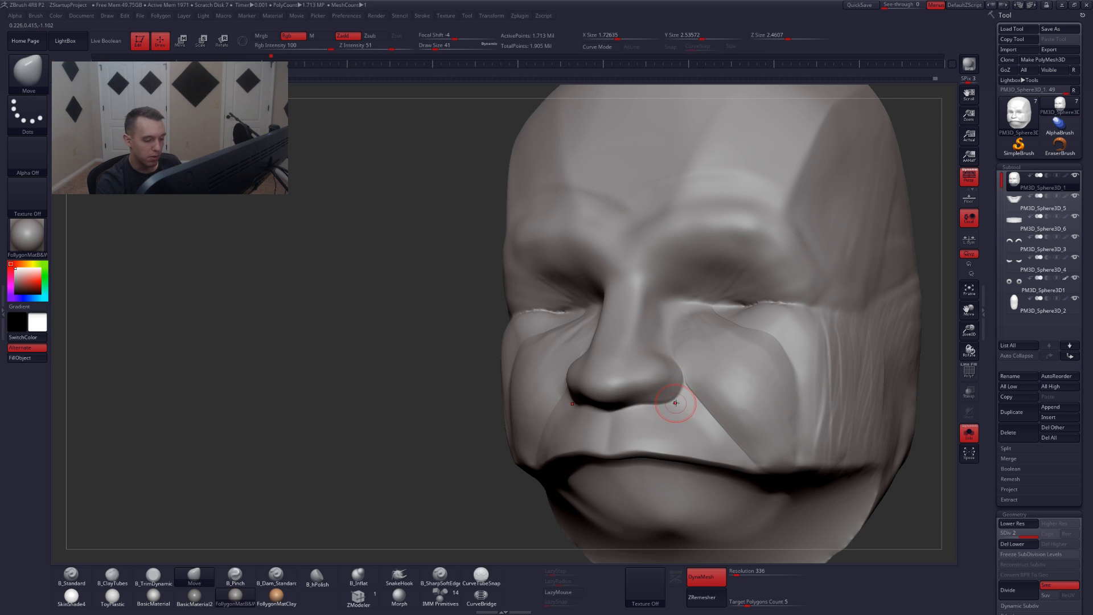
mouse_move(676, 403)
right_mouse_down("alt")
mouse_move(671, 428)
mouse_move(669, 402)
right_mouse_up("alt")
key("space")
left_click_drag(668, 401, 673, 401)
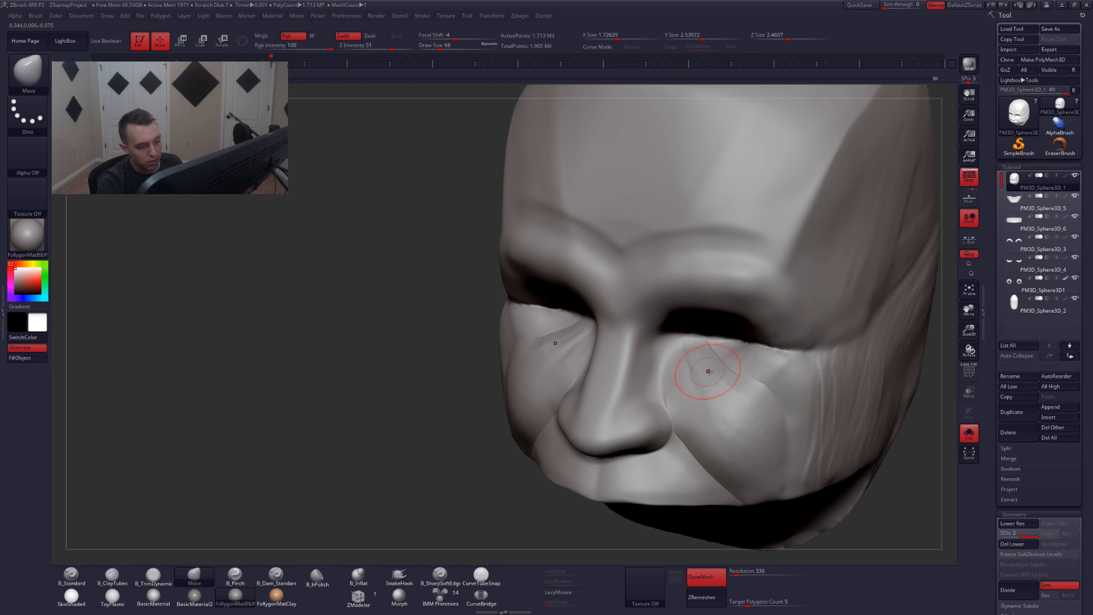
- Adjust the area beside the outer eye corner with the Move brush at draw size 94 and show all parts
right_click_drag(708, 372, 763, 364)
key("space")
left_click_drag(763, 364, 772, 362)
key("shift+s")
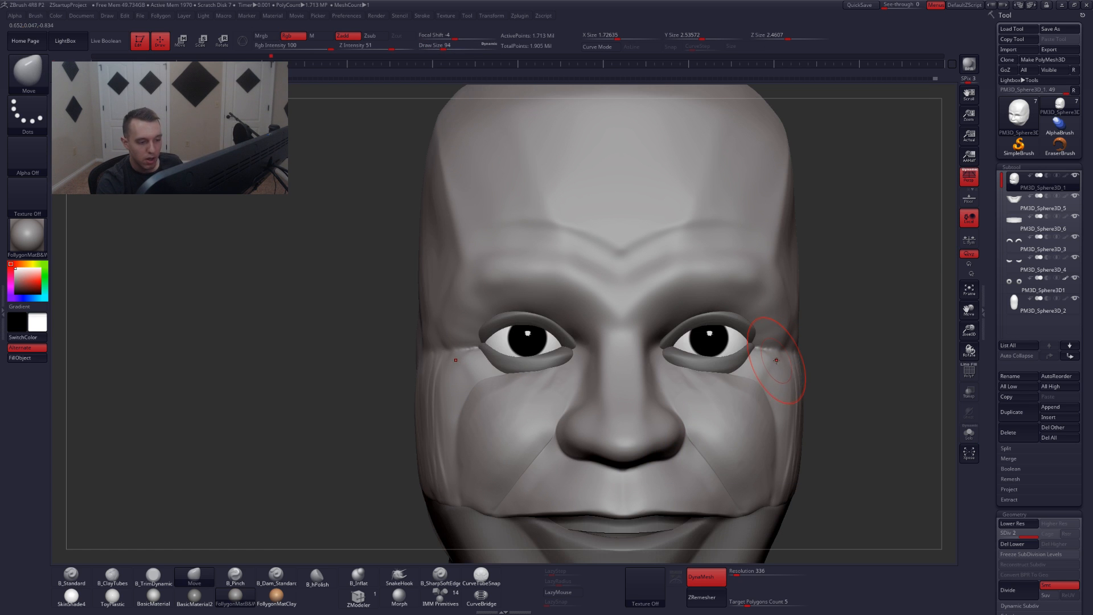
- Build up the outer brow above the eye with the ClayTubes brush at draw size 94 and smooth the strokes
right_click_drag(792, 356, 697, 380, "alt")
key("b")
key("c")
key("t")
left_click_drag(669, 301, 664, 336)
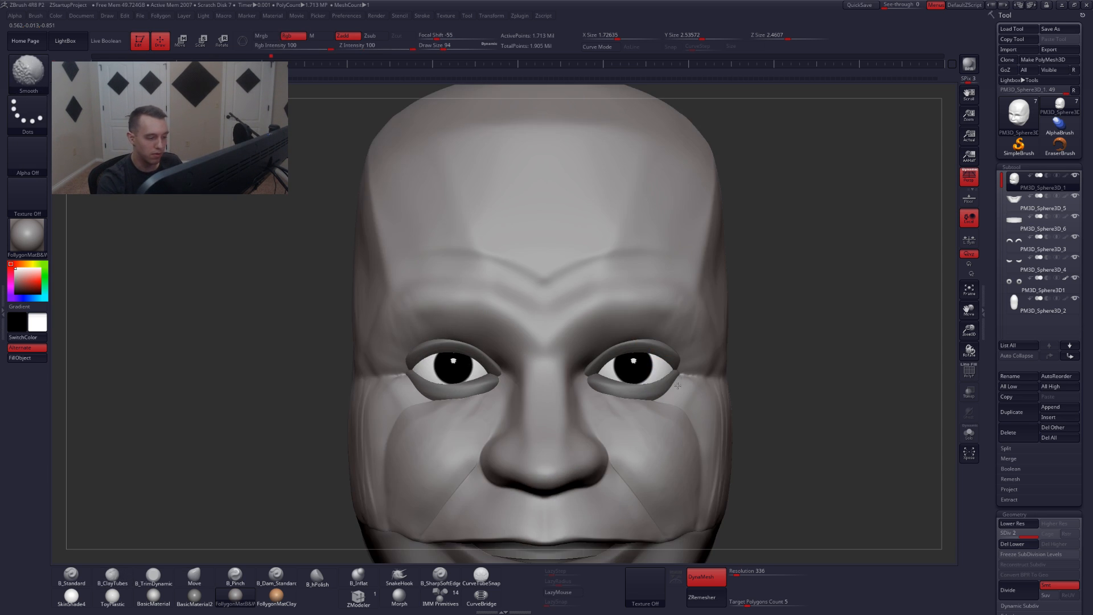
mouse_move(679, 360)
right_mouse_down("shift")
mouse_move(667, 405)
mouse_move(662, 384)
right_mouse_up("shift")
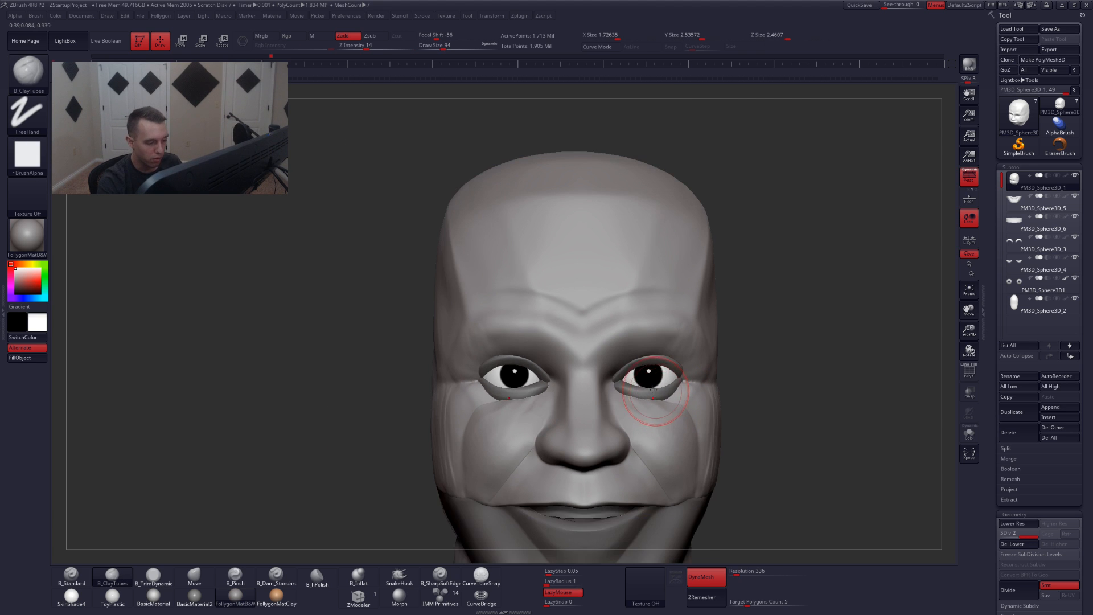
- Isolate the head and flatten the eye socket area with the TrimDynamic brush at draw size 94
key("alt+shift+s")
key("3")
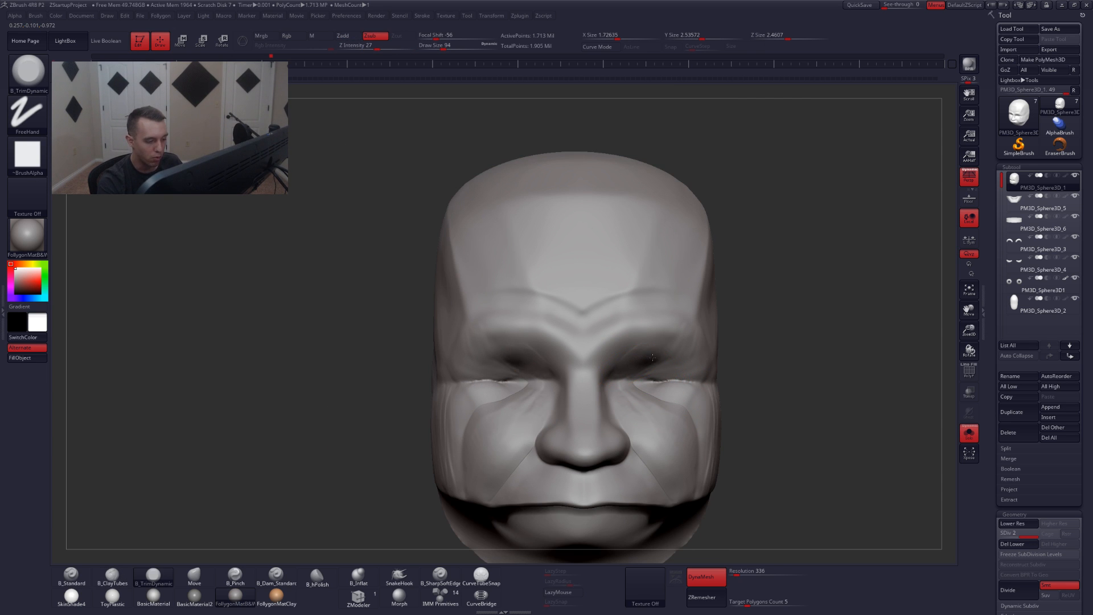
mouse_move(643, 361)
right_mouse_down()
mouse_move(659, 366)
mouse_move(661, 380)
right_mouse_up()
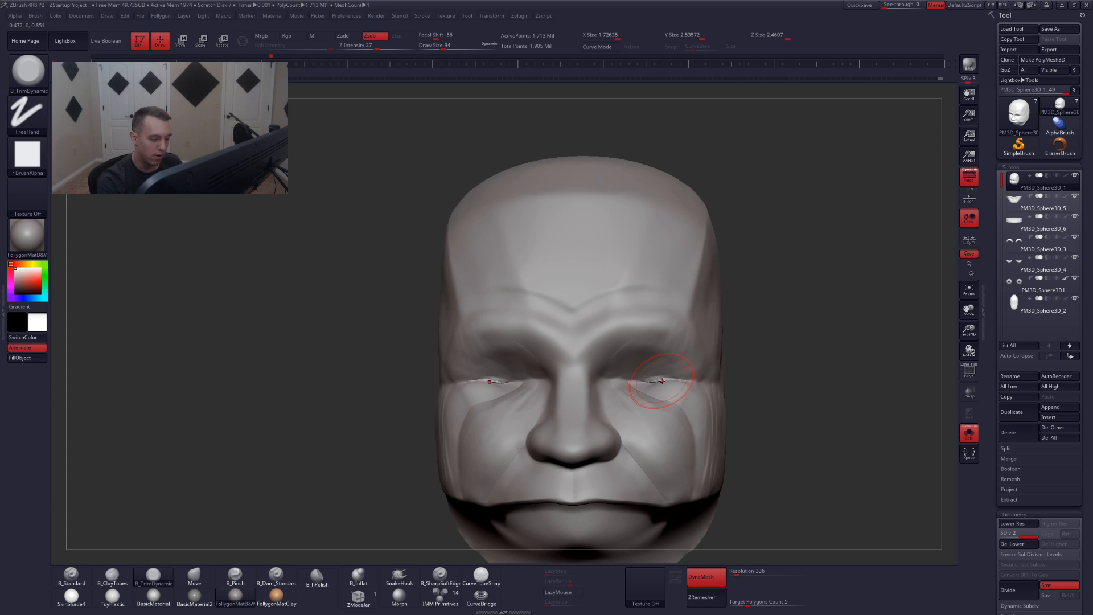
- Adjust the outer brow above the eye with the Move brush at draw size 116
key("4")
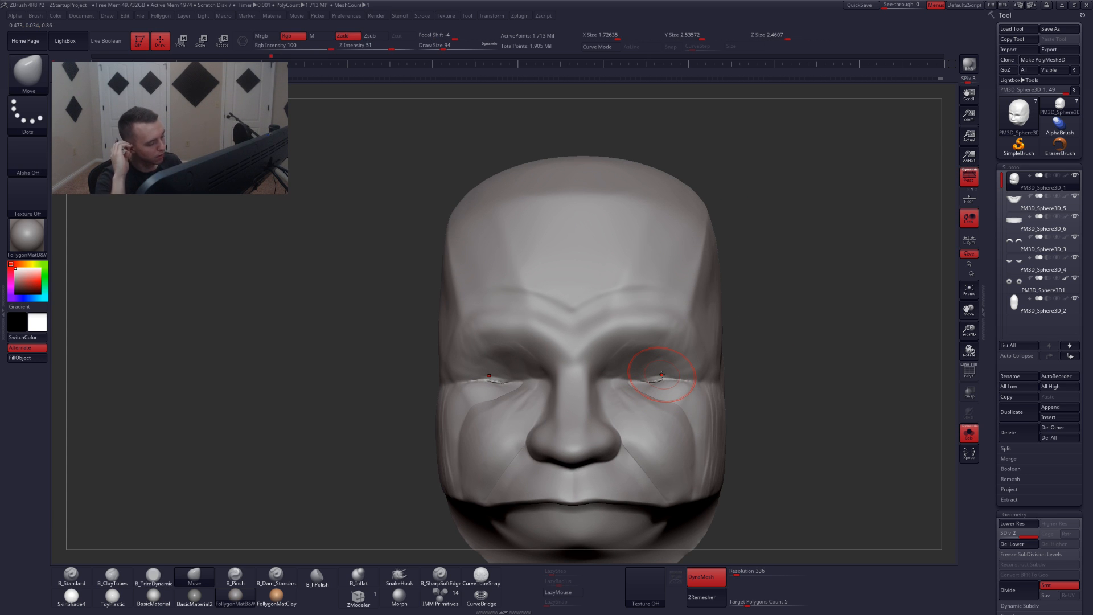
key("space")
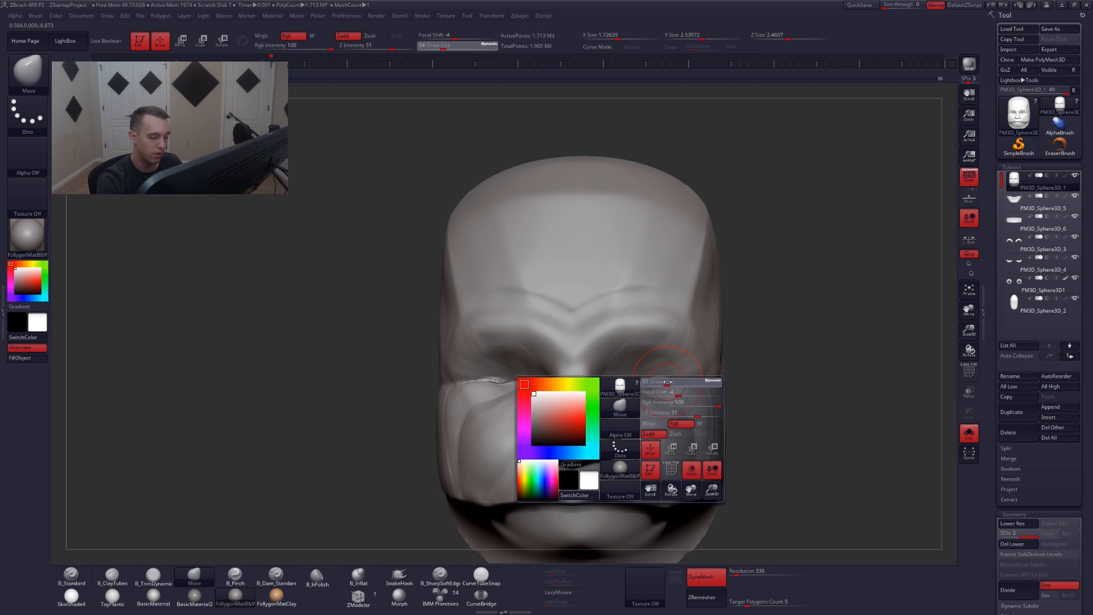
key("ctrl+shift")
key("space")
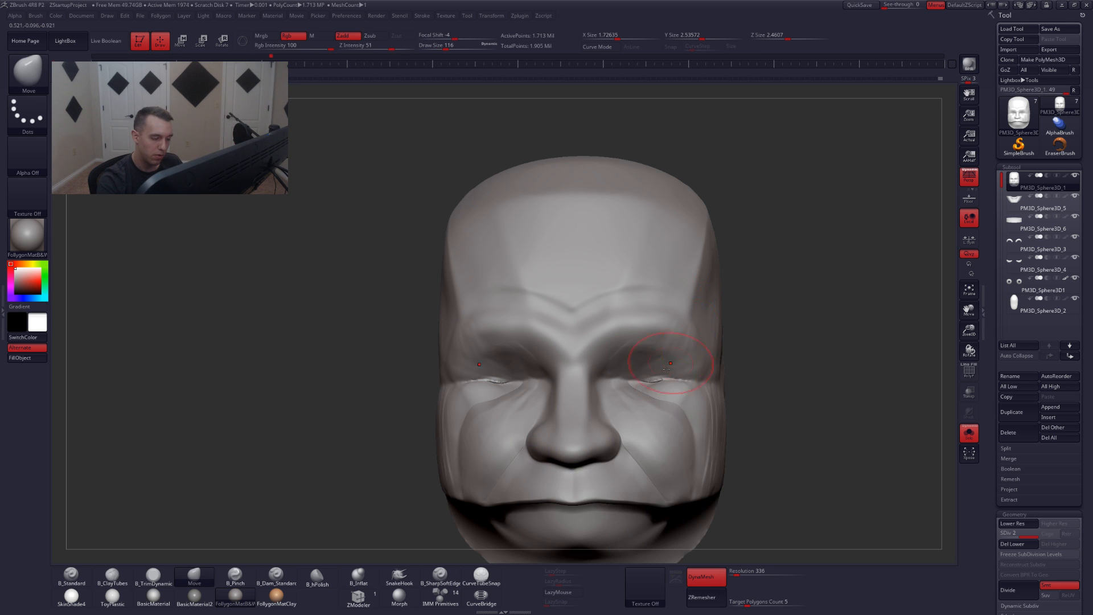
- Remove the head's subdivision levels and remesh it with DynaMesh
key("ctrl+shift+f")
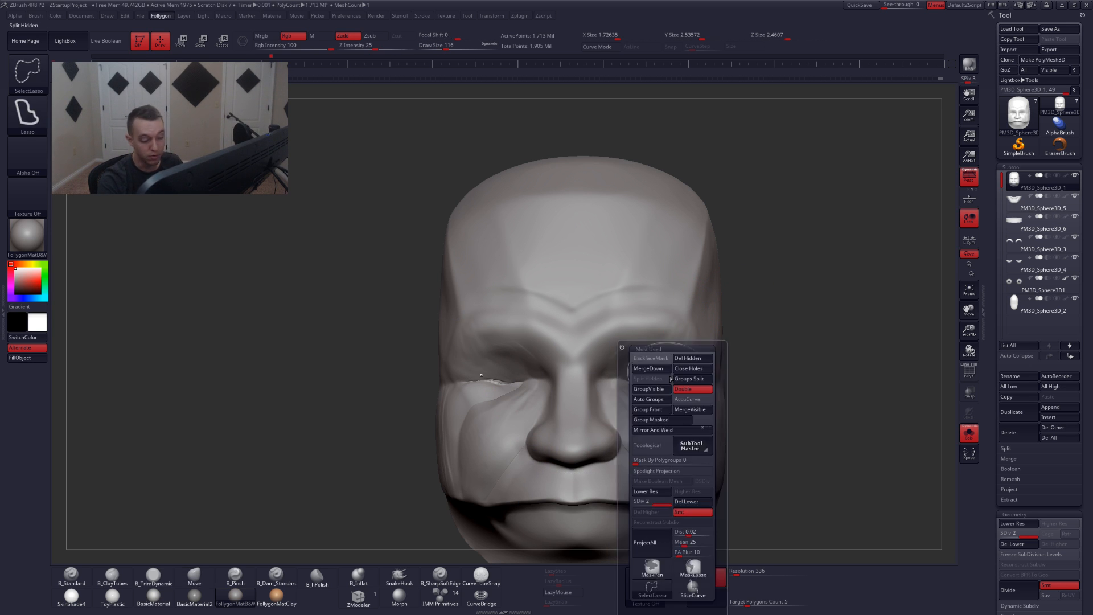
left_click(664, 361)
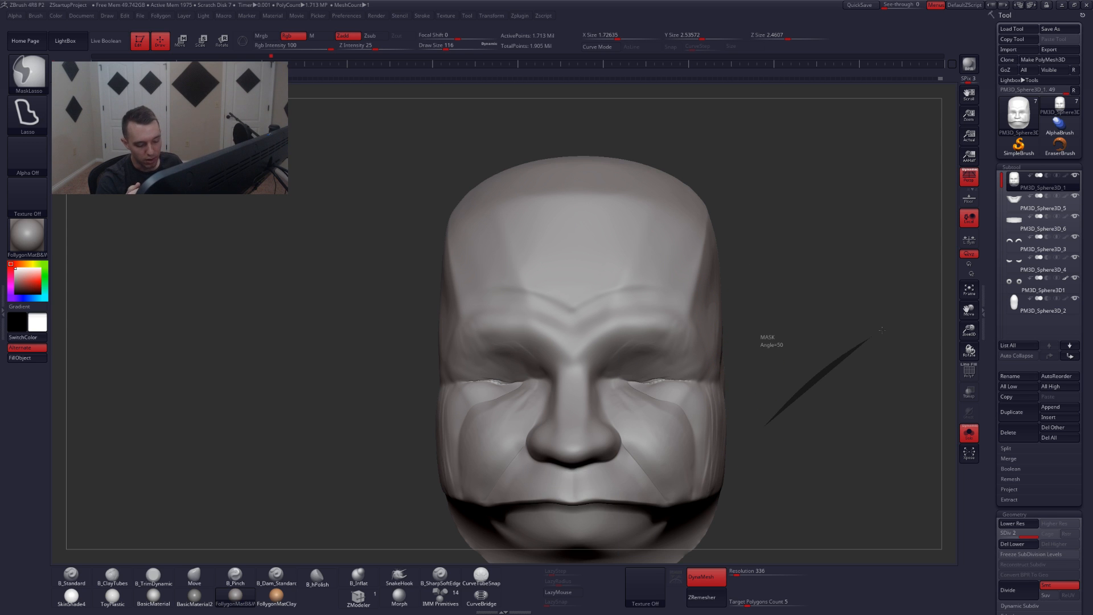
key("shift+d")
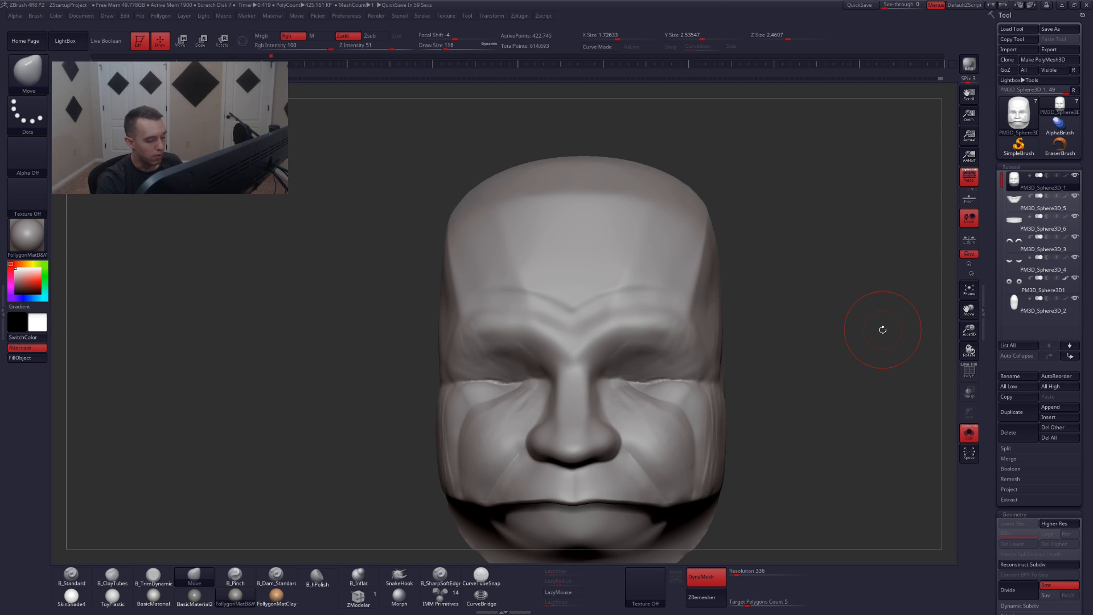
- Adjust the inner brow and upper eye socket with the Move brush at draw size 97 while all parts are shown
key("space")
left_click_drag(677, 380, 674, 379)
right_click_drag(666, 379, 664, 421, "ctrl")
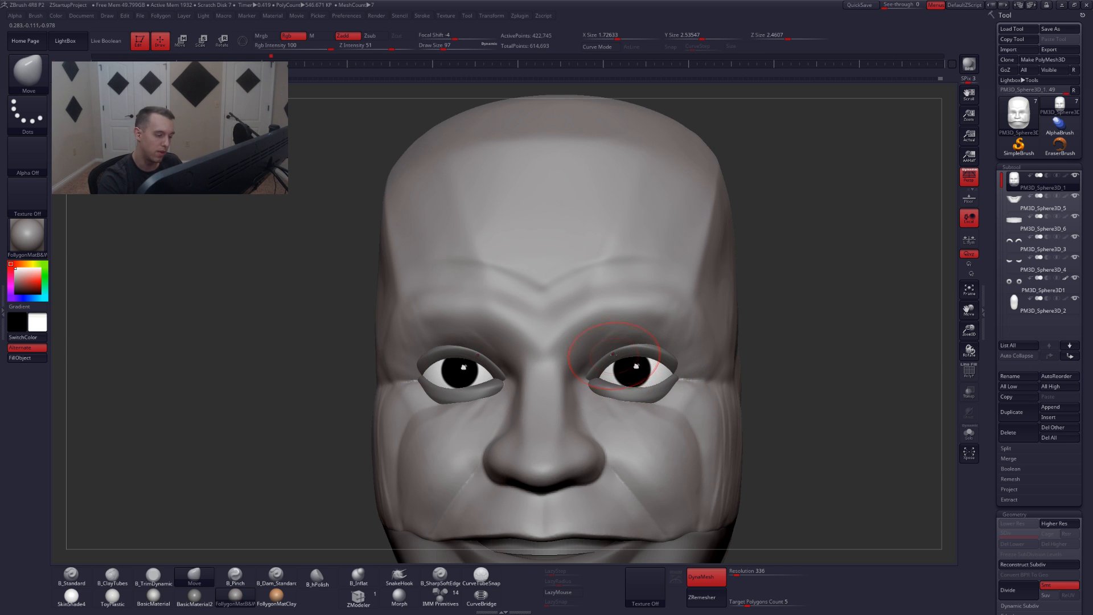
left_click_drag(619, 359, 612, 354)
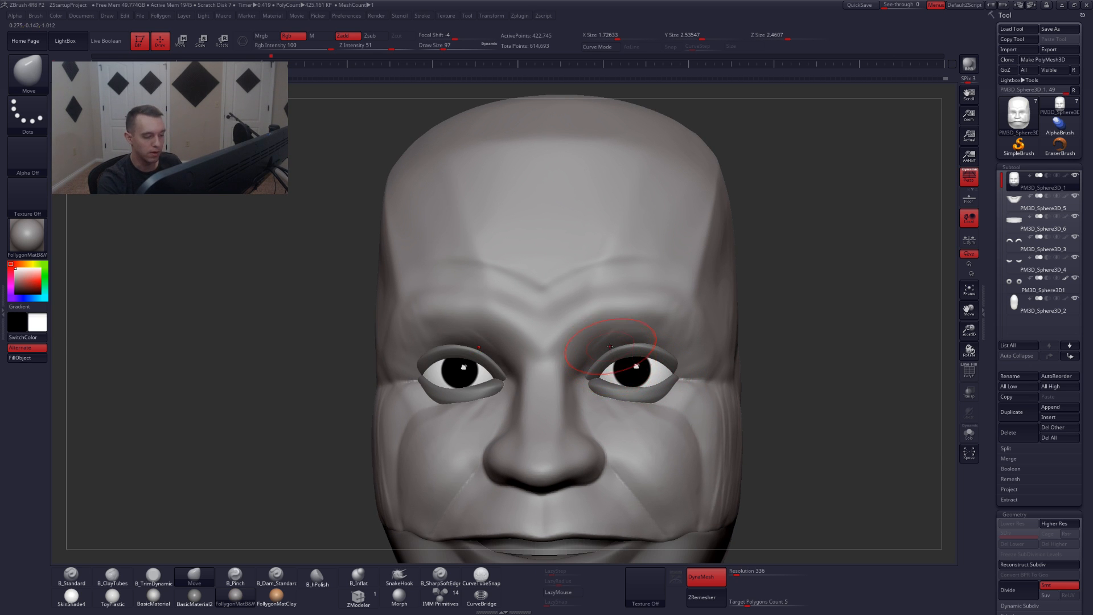
- Build up the brow fold from the nose bridge over the upper eyelid with the ClayTubes brush at draw size 68
right_click_drag(617, 359, 622, 391, "alt")
key("space")
left_click_drag(583, 377, 579, 377)
key("b")
key("c")
key("t")
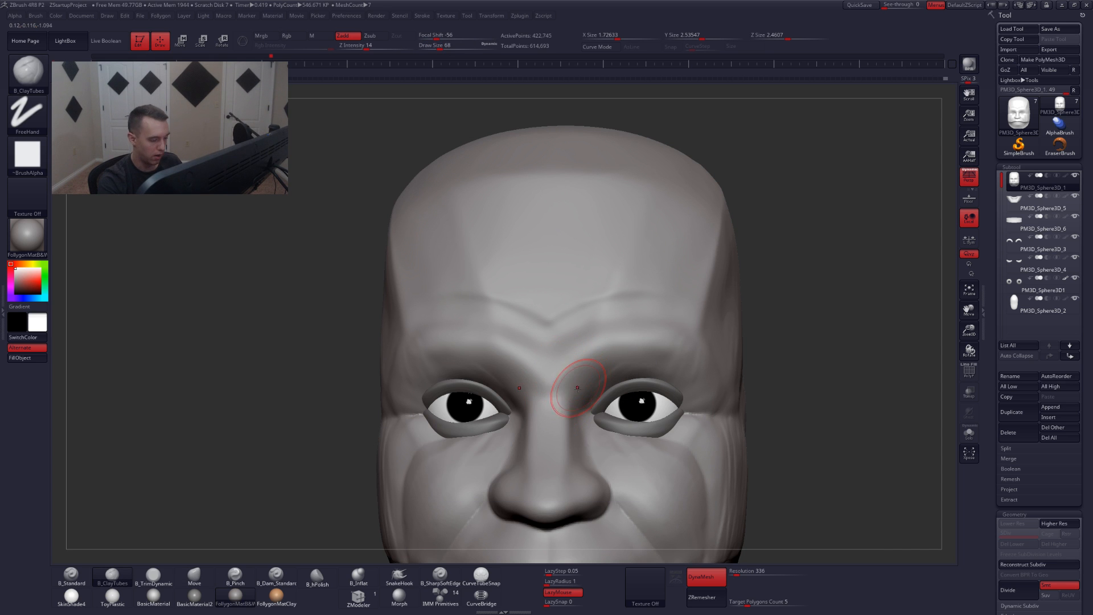
mouse_move(569, 370)
left_mouse_down()
mouse_move(677, 360)
mouse_move(632, 354)
mouse_move(555, 390)
mouse_move(688, 366)
mouse_move(564, 390)
mouse_move(619, 357)
mouse_move(677, 351)
mouse_move(571, 388)
left_mouse_up()
mouse_move(574, 381)
right_mouse_down()
mouse_move(612, 386)
mouse_move(585, 366)
mouse_move(533, 400)
right_mouse_up()
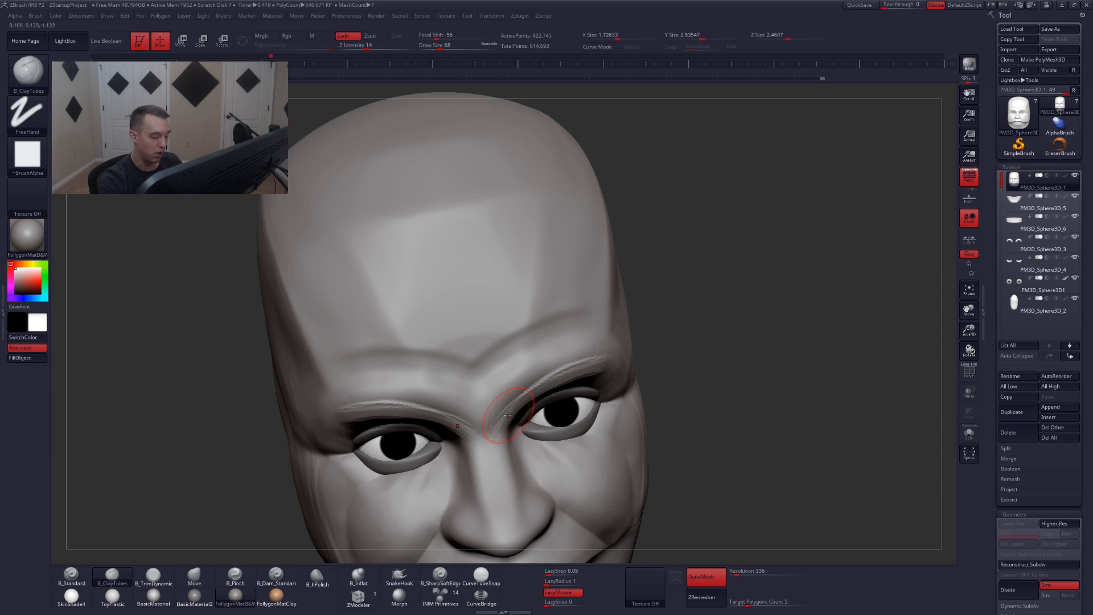
- Flatten the brow fold from the nose bridge to the outer brow with TrimDynamic at draw size 68, and smooth its strokes
key("3")
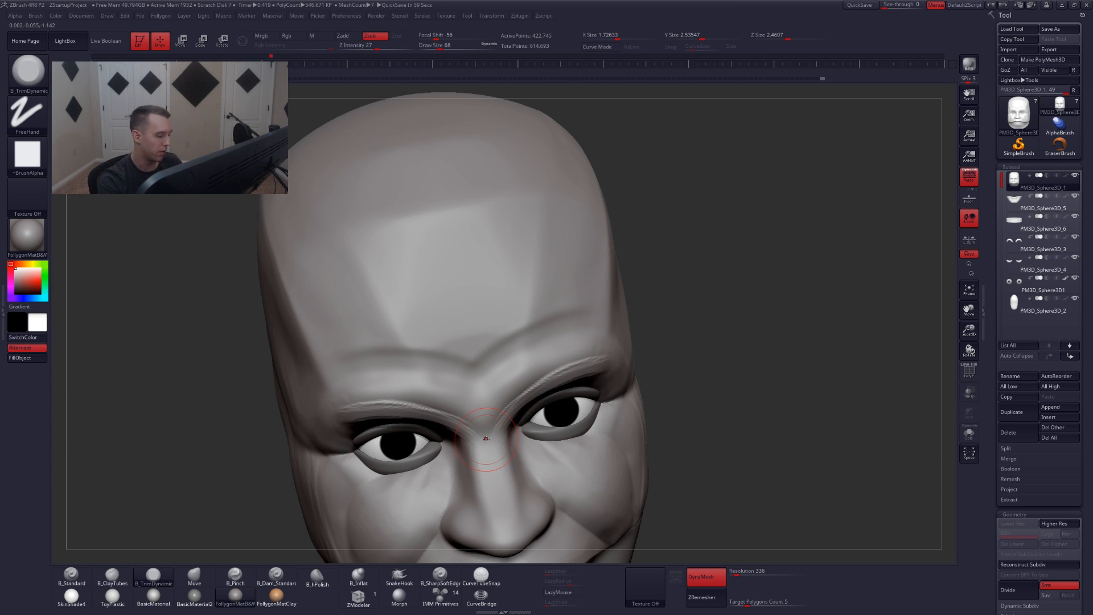
mouse_move(488, 437)
left_mouse_down()
mouse_move(498, 420)
mouse_move(593, 365)
left_mouse_up()
right_click_drag(593, 376, 597, 364, "shift")
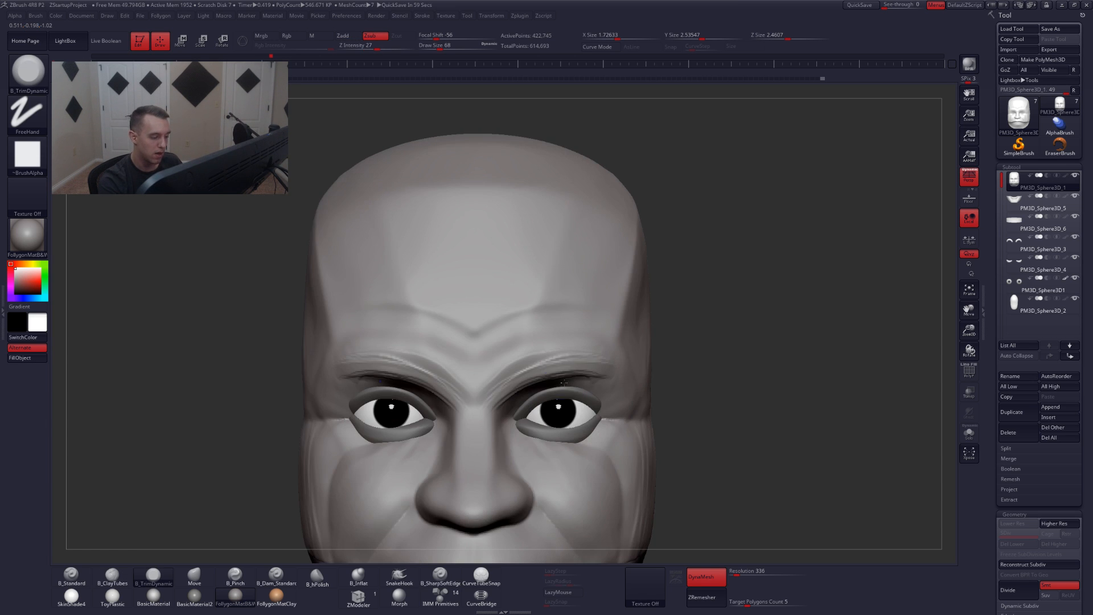
right_click_drag(565, 402, 521, 383)
left_click_drag(550, 347, 621, 339, "shift")
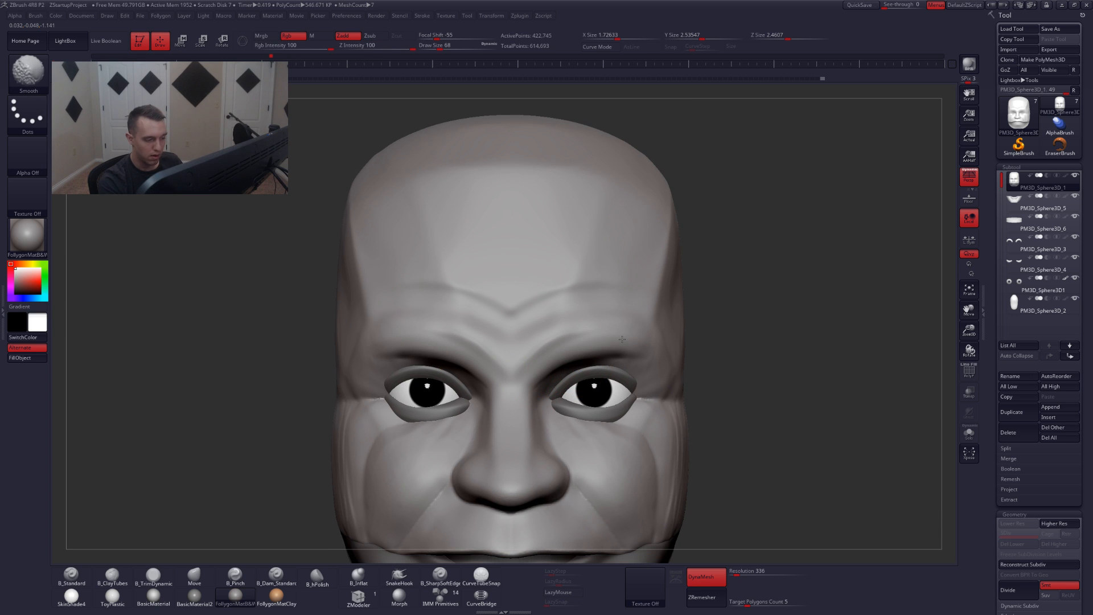
- Add volume from between the eyes outward along the smoothed brow ridge with the ClayTubes brush at draw size 68
key("2")
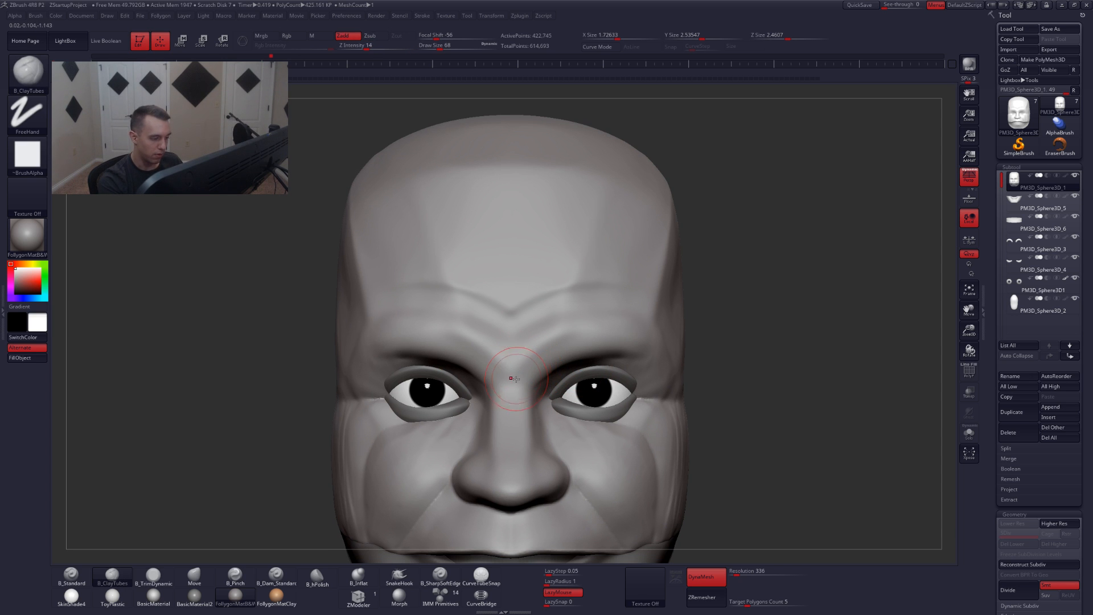
mouse_move(513, 381)
left_mouse_down()
mouse_move(632, 342)
mouse_move(513, 380)
mouse_move(623, 342)
left_mouse_up()
mouse_move(652, 344)
right_mouse_down()
mouse_move(612, 353)
mouse_move(623, 399)
right_mouse_up()
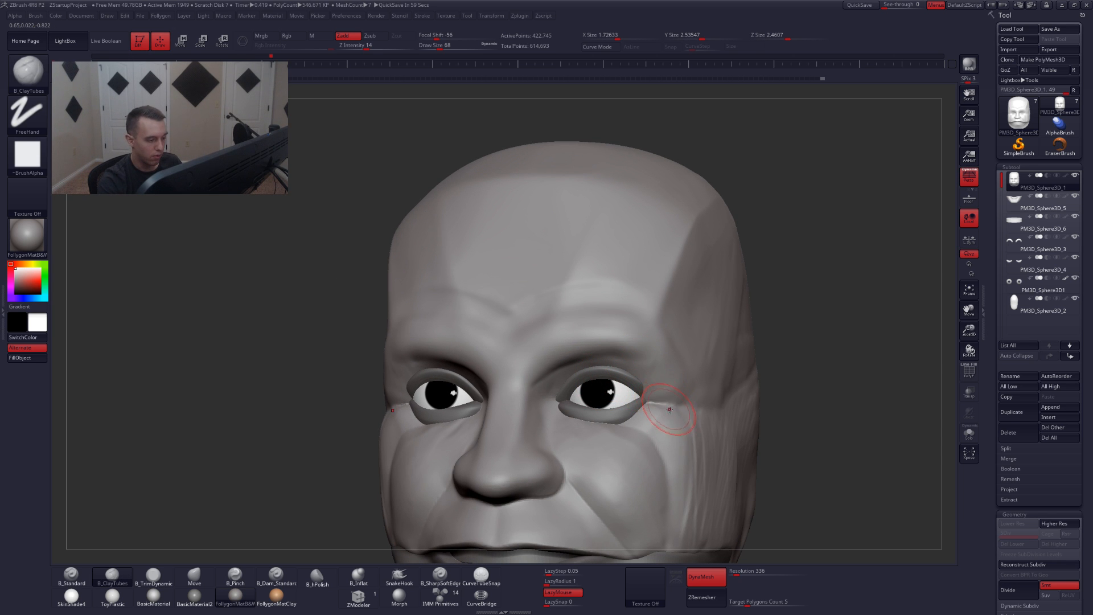
- Isolate the head and build up the outer rim of the eye socket with the ClayTubes brush at draw size 90
mouse_move(669, 409)
right_mouse_down()
mouse_move(671, 419)
mouse_move(661, 390)
right_mouse_up()
key("alt+s")
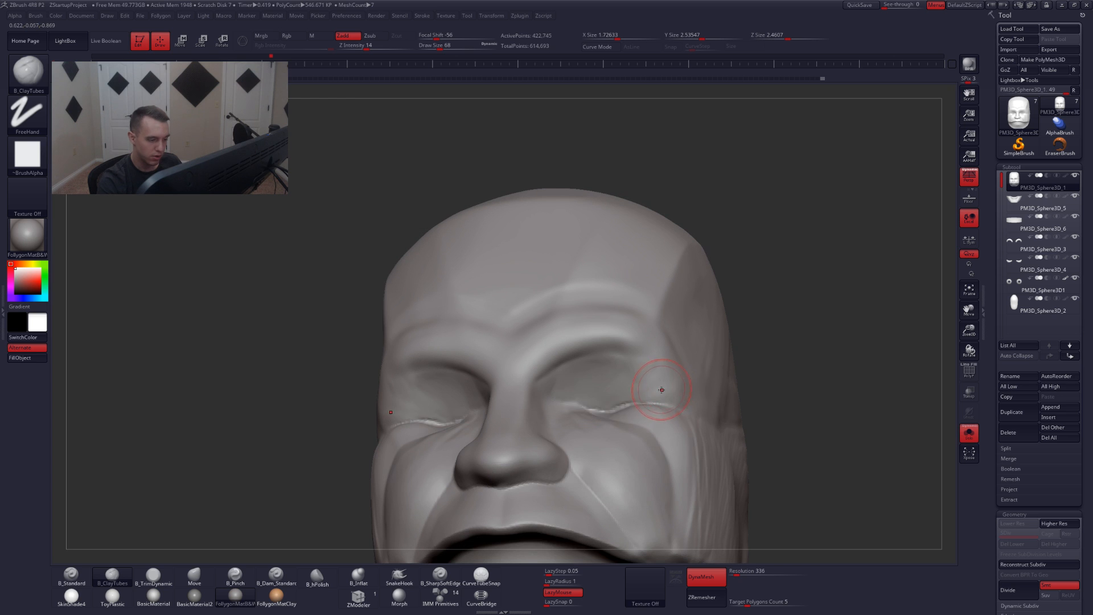
key("space")
left_click_drag(661, 390, 666, 390)
left_click_drag(629, 354, 652, 406)
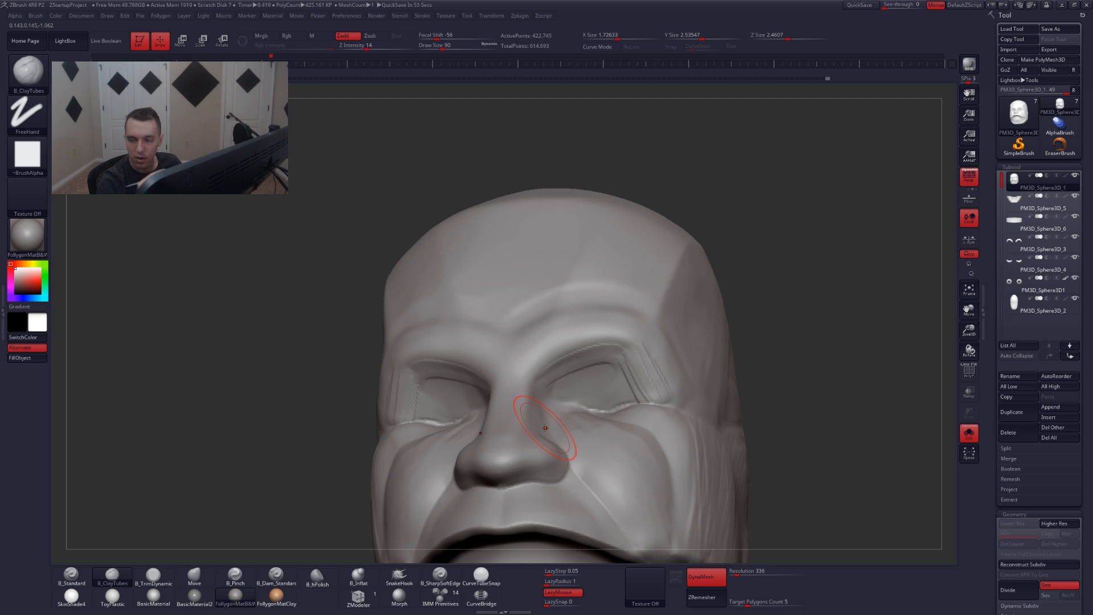
- Show all parts again and smooth the clay strokes around the outer eye corner
key("alt+s")
mouse_move(660, 400)
right_mouse_down("ctrl")
mouse_move(653, 349)
mouse_move(646, 449)
mouse_move(655, 473)
mouse_move(643, 489)
mouse_move(640, 448)
right_mouse_up("ctrl")
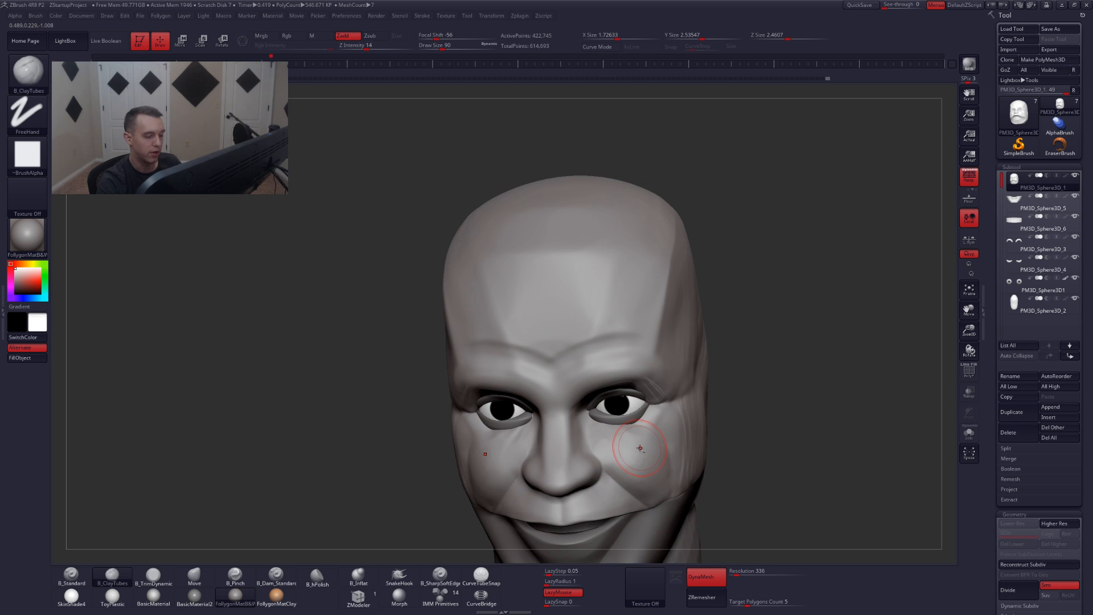
mouse_move(684, 401)
right_mouse_down()
mouse_move(631, 398)
mouse_move(666, 412)
right_mouse_up()
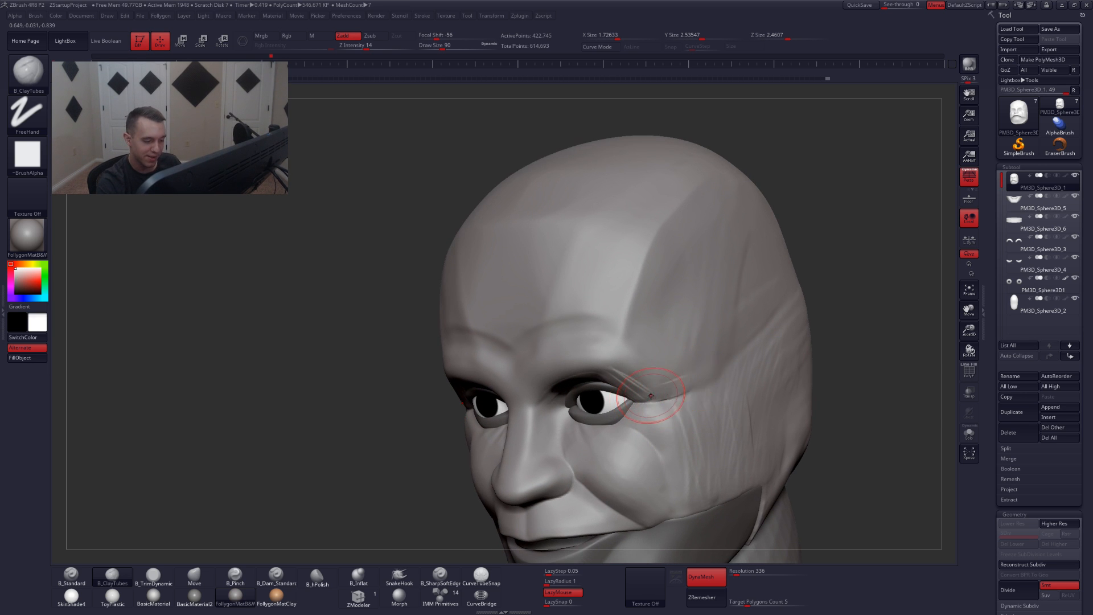
key("shift")
right_click_drag(649, 383, 652, 386, "shift")
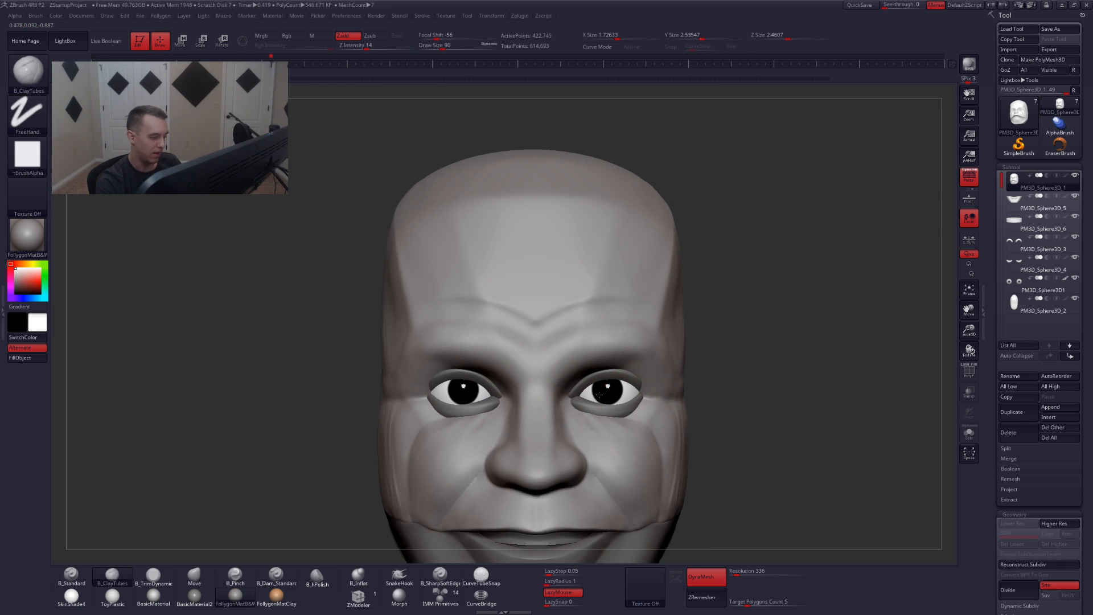
- Flatten the temple beside the outer eye corner with the TrimDynamic brush at draw size 154
right_click_drag(552, 399, 603, 434, "ctrl")
right_click_drag(649, 406, 601, 443, "alt")
key("s")
right_click_drag(683, 426, 615, 428)
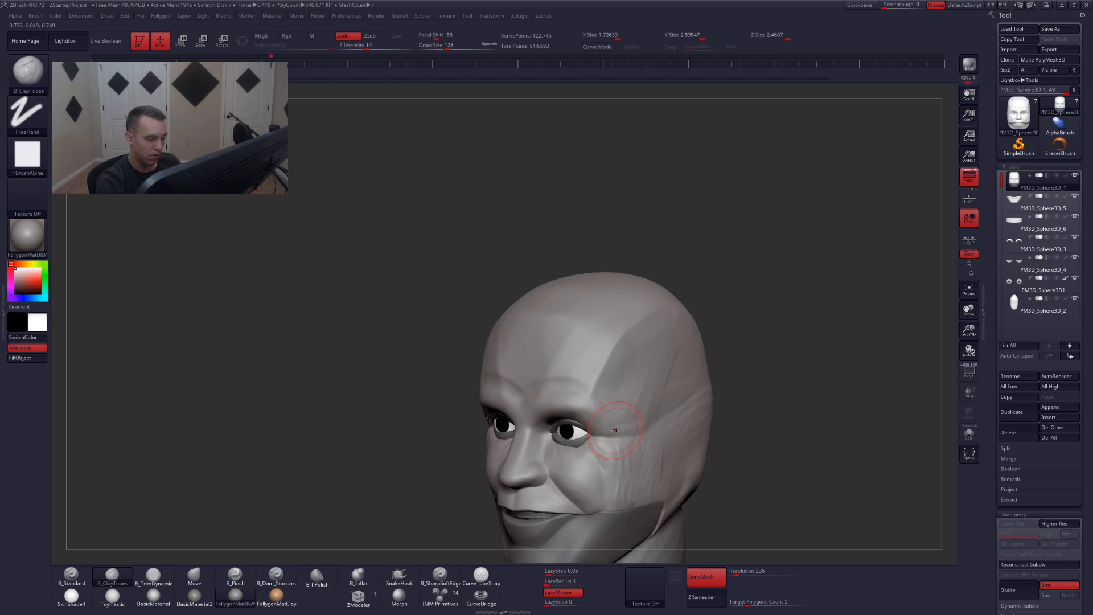
key("3")
key("space")
left_click_drag(611, 390, 613, 391)
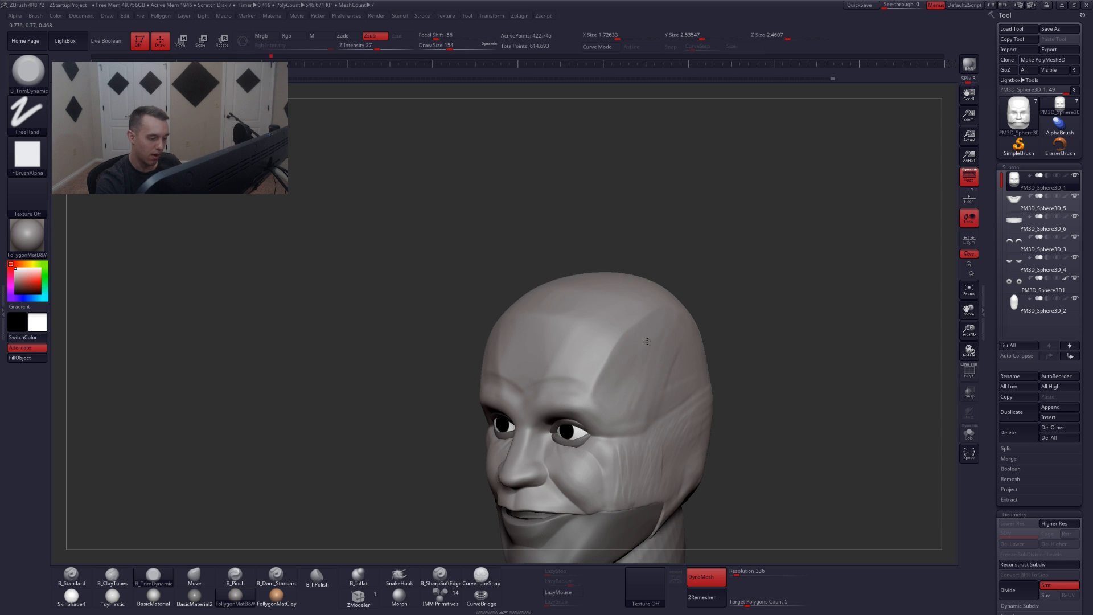
- Reshape the temple and side of the head in profile with the Move brush at draw sizes 202, 154 and 112
right_click_drag(647, 341, 612, 376, "shift")
key("4")
key("space")
left_click_drag(611, 375, 616, 376)
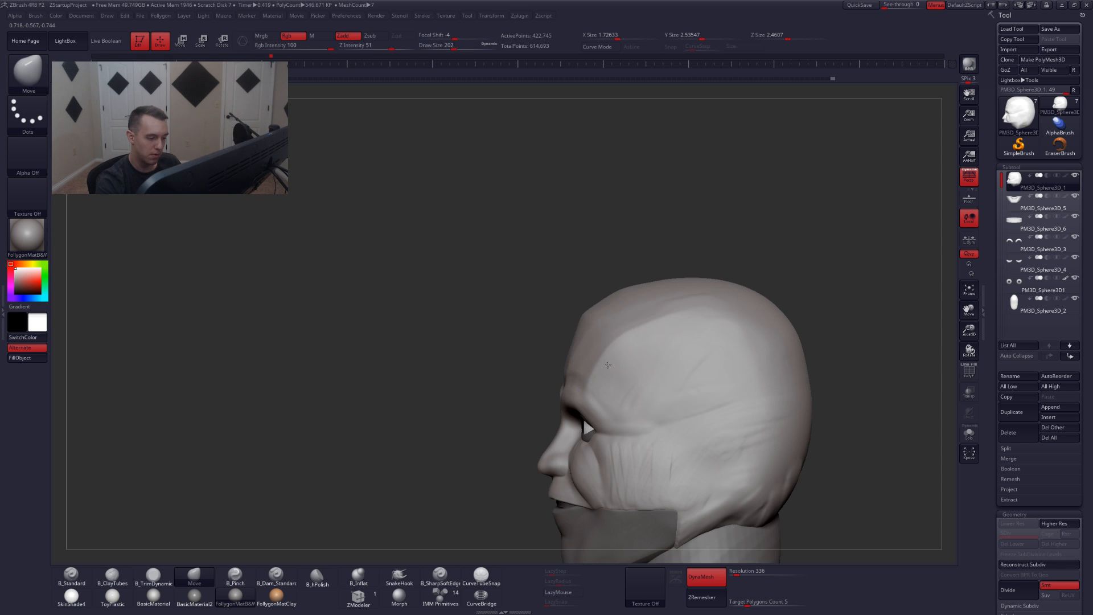
left_click_drag(640, 358, 635, 358)
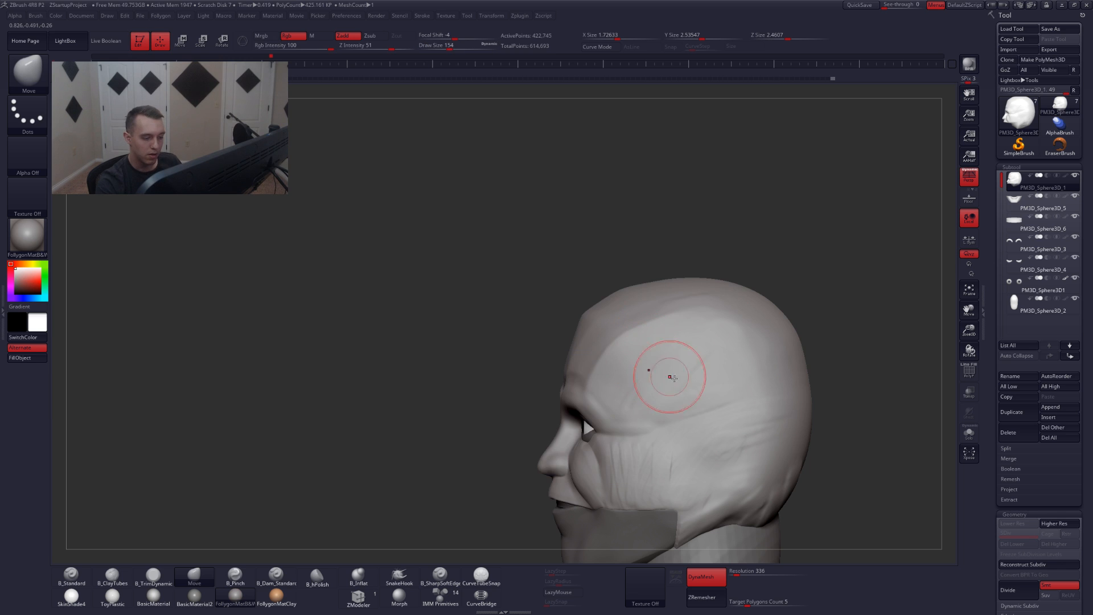
right_click_drag(704, 410, 694, 383, "alt")
key("space")
left_click_drag(679, 388, 674, 388)
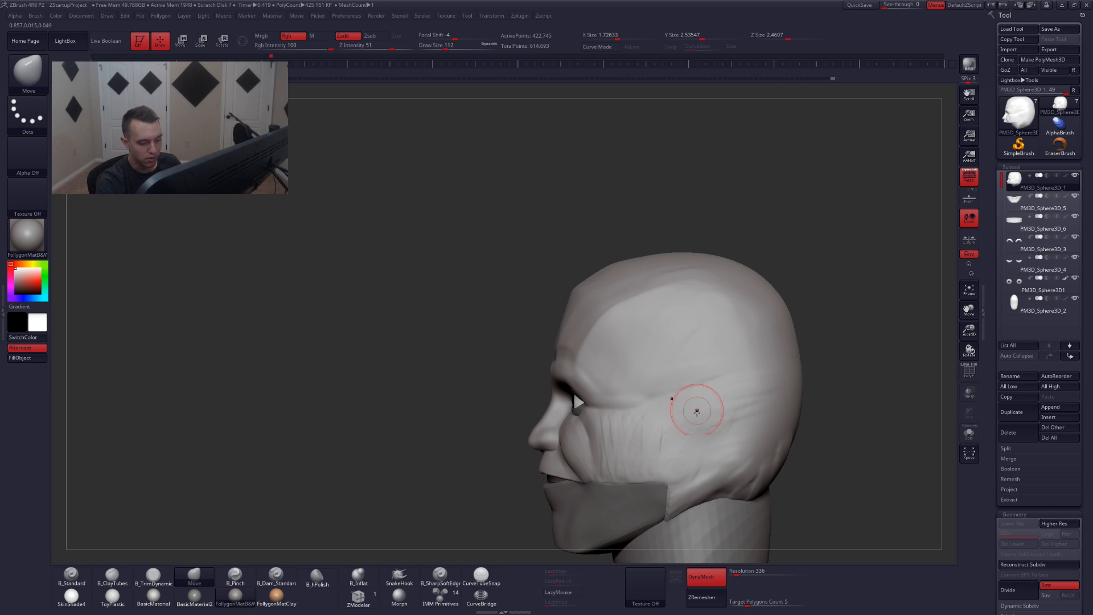
- Smooth the side of the head behind the eye and cheek at draw sizes 192 and 182
right_click_drag(695, 410, 685, 371, "alt")
key("space")
left_click_drag(671, 402, 726, 380)
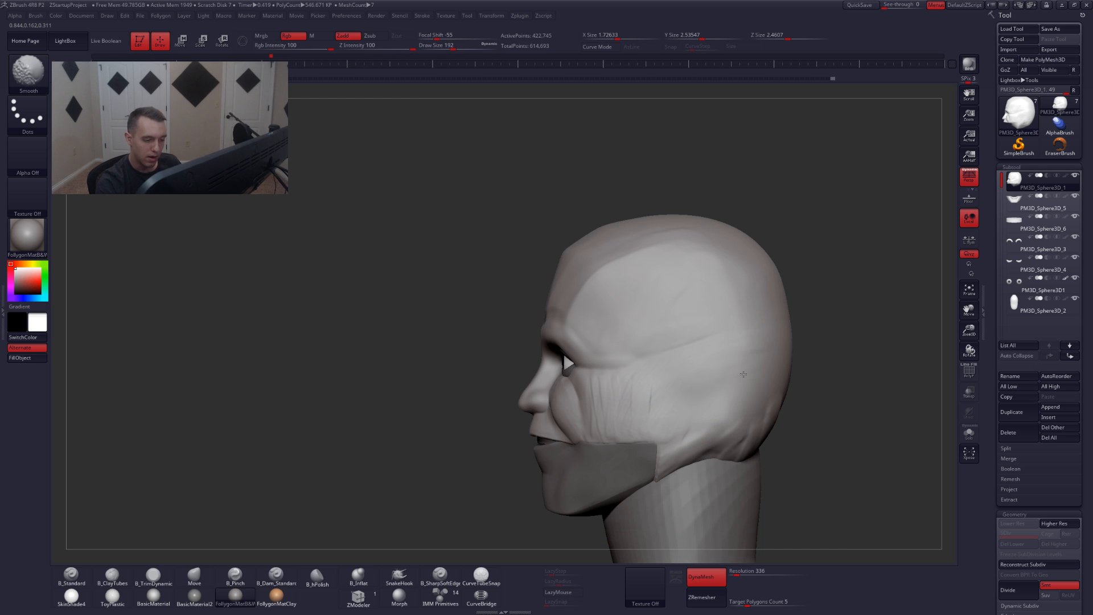
key("space")
left_click(675, 403)
right_click_drag(676, 404, 669, 406)
key("shift")
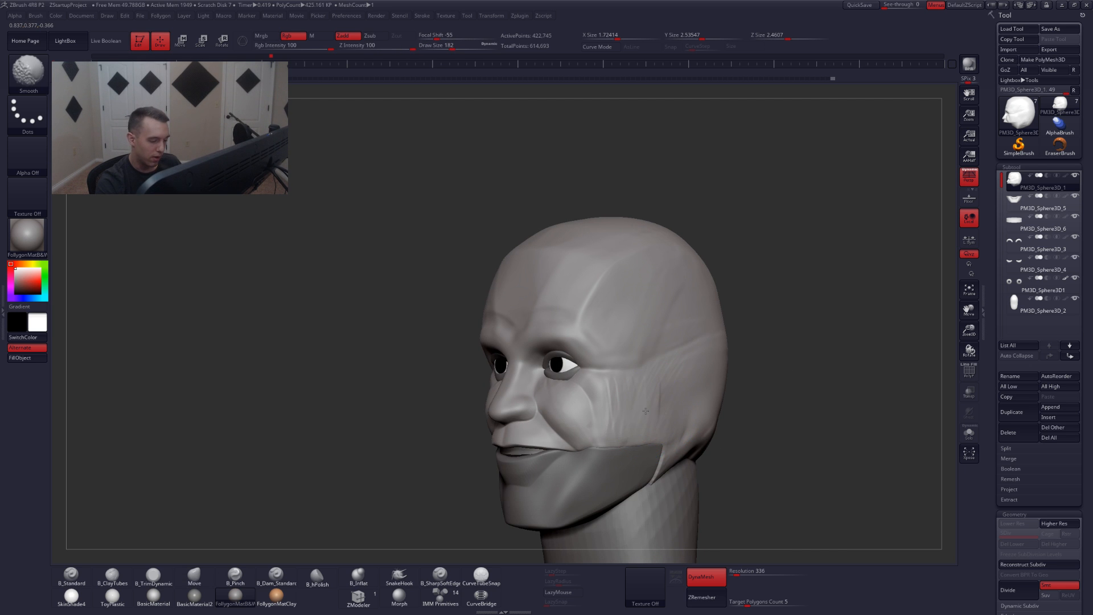
- Flatten the side of the face behind the cheek with the TrimDynamic brush at draw sizes 158 and 101
key("space")
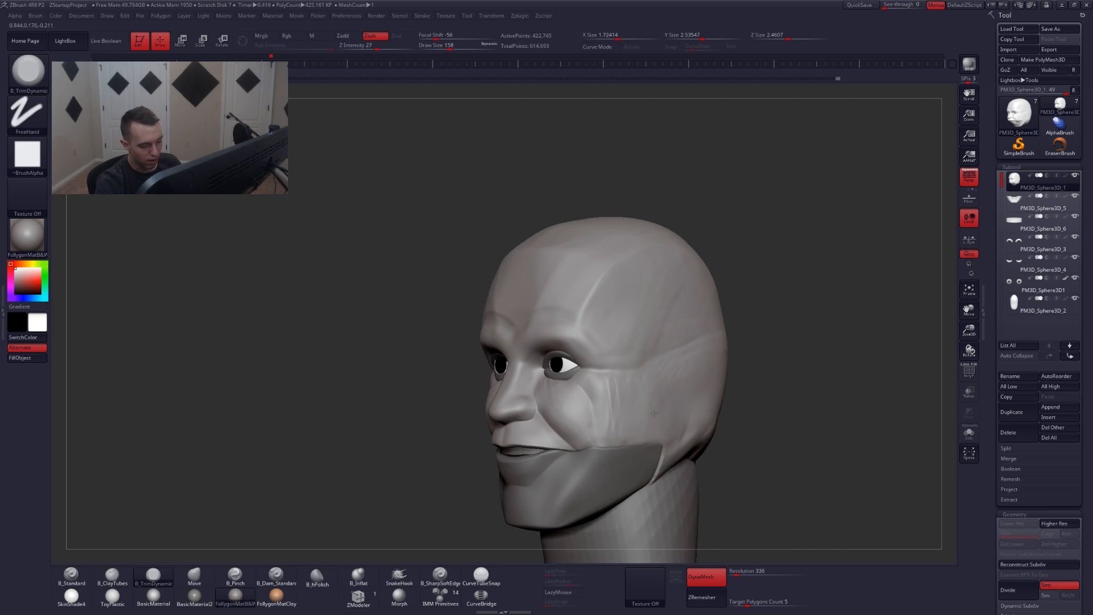
mouse_move(647, 416)
right_mouse_down()
mouse_move(672, 411)
mouse_move(579, 468)
right_mouse_up()
key("space")
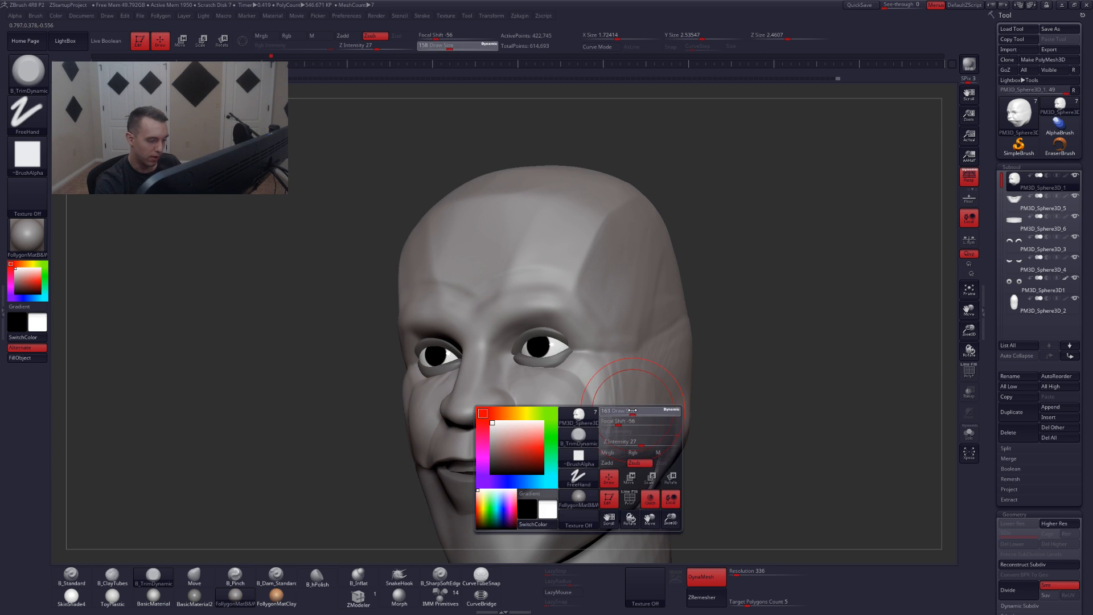
left_click_drag(632, 409, 626, 407)
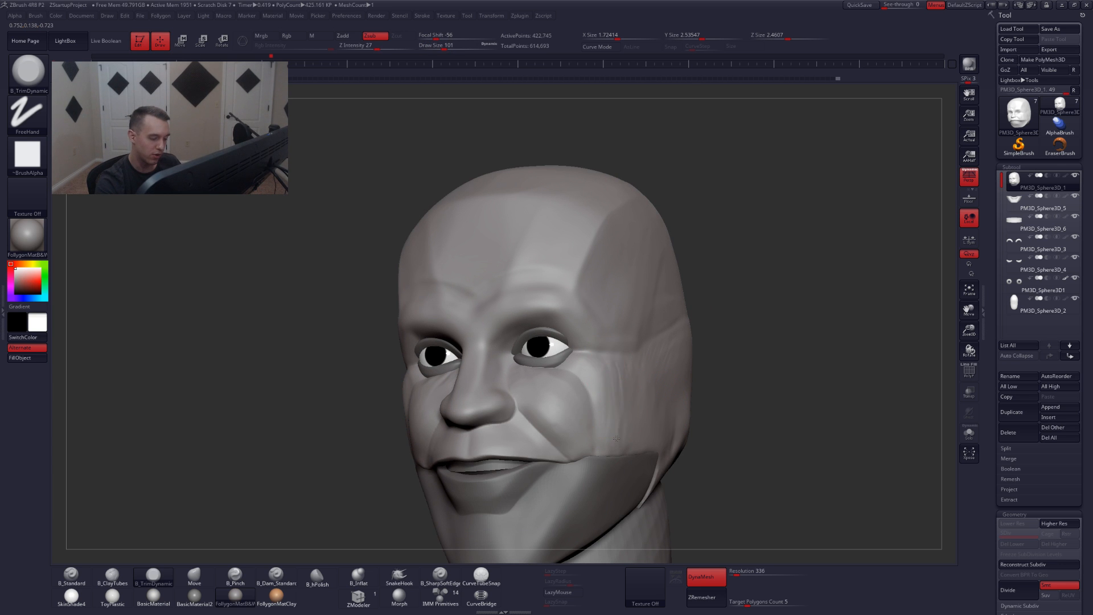
- Isolate the head and flatten the lower outer cheek above the jaw with the TrimDynamic brush at draw size 112
key("space")
left_click_drag(622, 408, 623, 408)
key("shift+s")
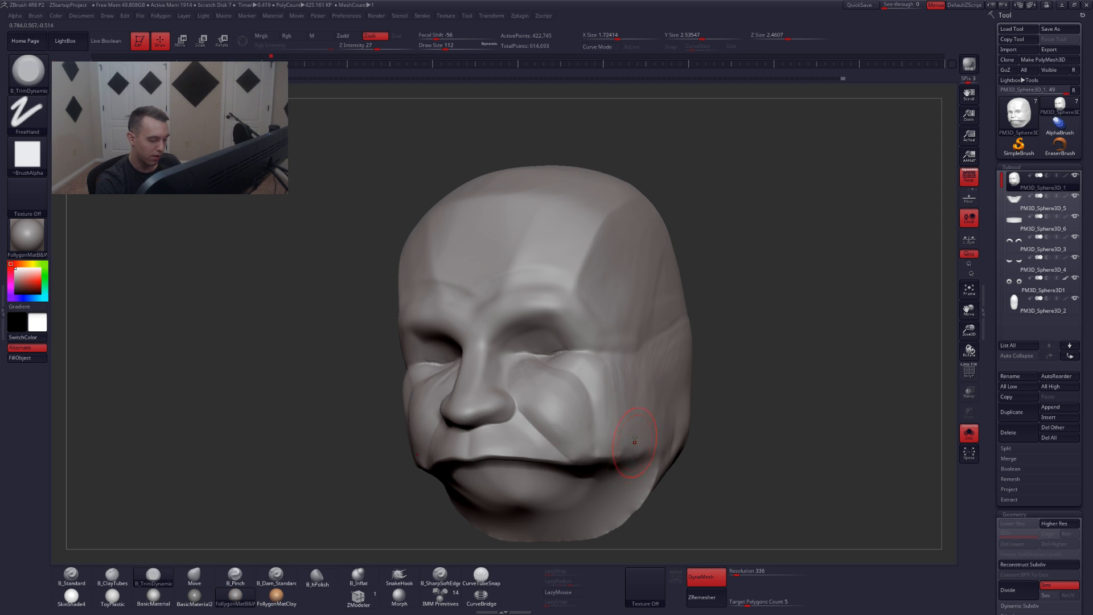
right_click_drag(632, 441, 660, 427)
key("space")
left_click_drag(644, 409, 639, 409)
- Flatten the cheek below the inner eye beside the nose with TrimDynamic at draw size 59, and smooth its strokes
right_click_drag(602, 386, 591, 362, "ctrl")
key("space")
left_click_drag(591, 362, 584, 362)
right_click_drag(597, 340, 581, 353)
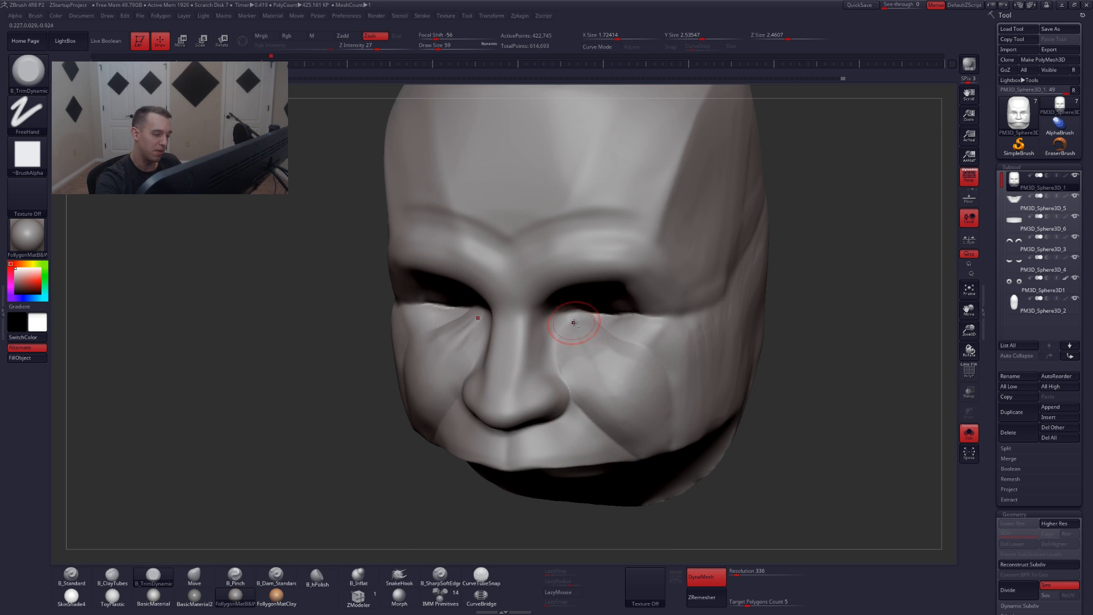
mouse_move(578, 326)
left_mouse_down()
mouse_move(593, 325)
mouse_move(588, 359)
mouse_move(578, 342)
mouse_move(569, 346)
left_mouse_up()
key("shift")
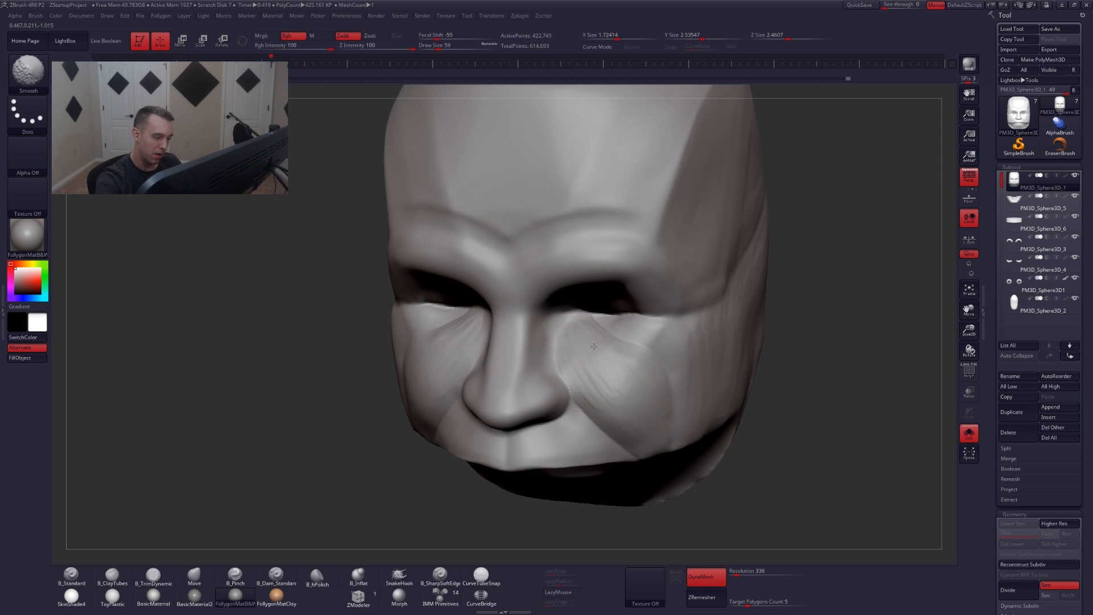
- Show all parts again and even out the cheek near the mouth corner with TrimDynamic at draw size 94 and smoothing
mouse_move(601, 393)
right_mouse_down("shift")
mouse_move(655, 387)
mouse_move(678, 461)
mouse_move(688, 414)
right_mouse_up("shift")
key("alt+s")
key("space")
left_click_drag(655, 406, 661, 406)
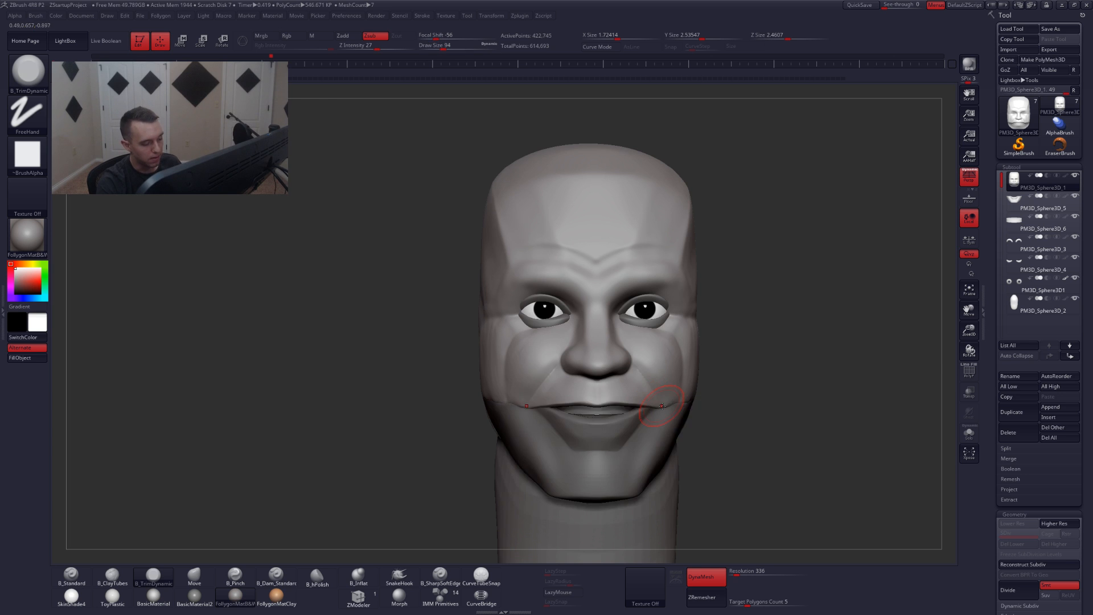
right_click_drag(662, 411, 654, 391)
key("shift")
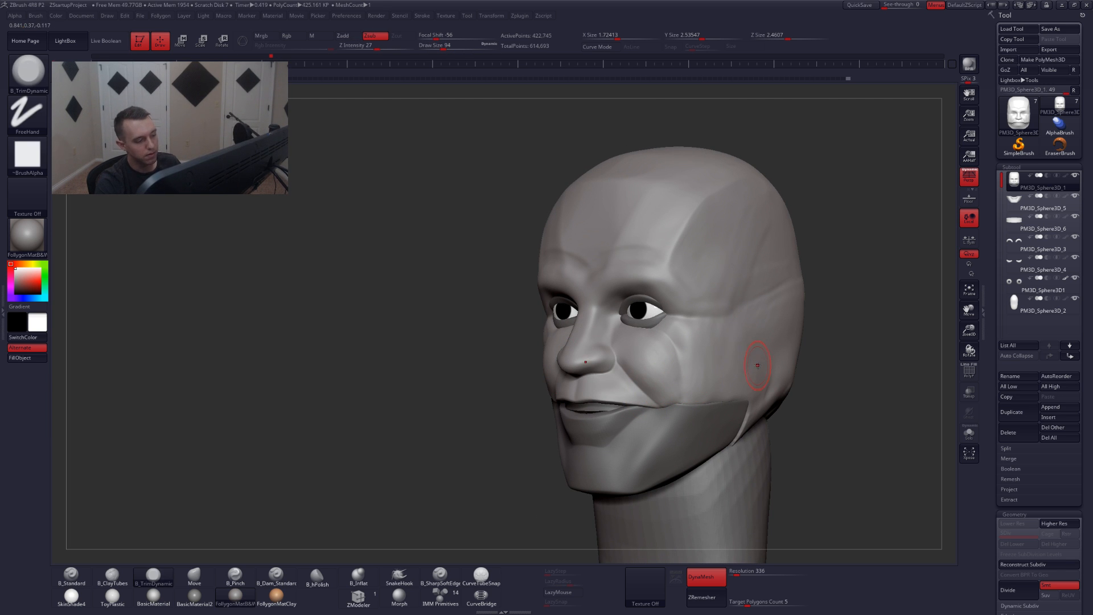
- Reshape the outer contour of the face beside the eye and cheek with the Move brush at draw sizes 182, 274 and 239
mouse_move(764, 368)
right_mouse_down()
mouse_move(774, 354)
mouse_move(749, 313)
mouse_move(721, 375)
mouse_move(735, 373)
right_mouse_up()
key("space")
left_click_drag(691, 383, 704, 384)
key("b")
key("m")
key("v")
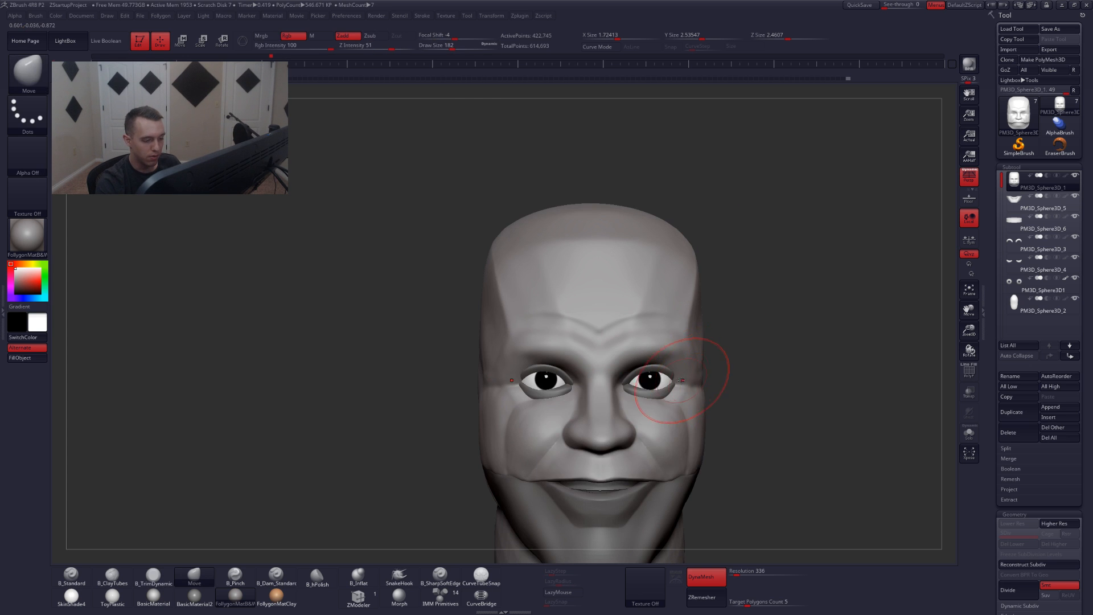
right_click_drag(677, 371, 692, 367)
key("space")
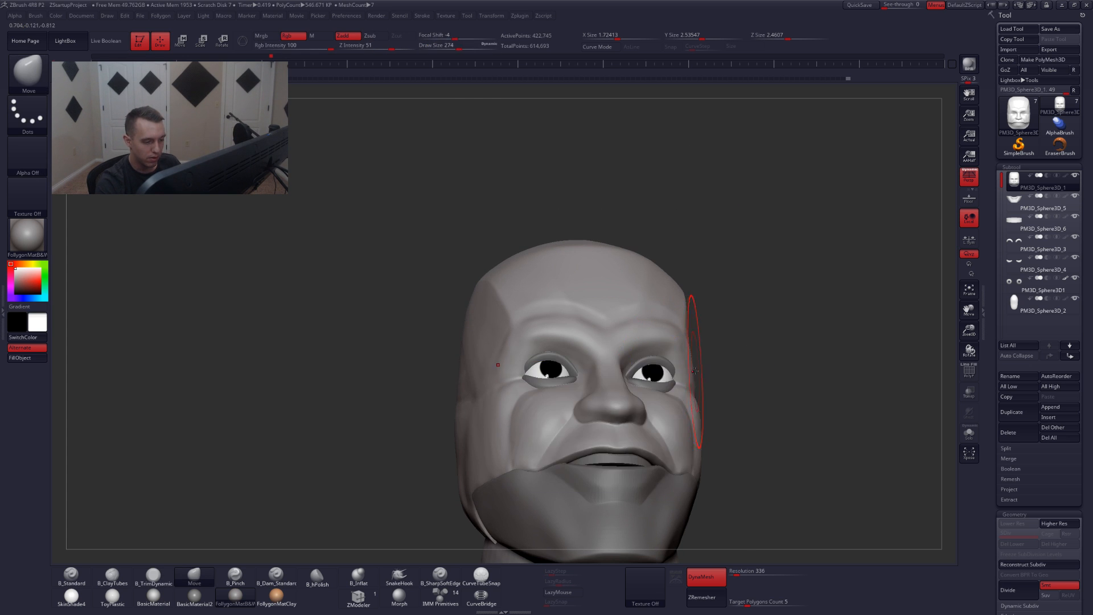
mouse_move(687, 378)
right_mouse_down()
mouse_move(684, 389)
mouse_move(695, 363)
mouse_move(677, 365)
mouse_move(663, 402)
mouse_move(630, 350)
mouse_move(637, 386)
right_mouse_up()
key("space")
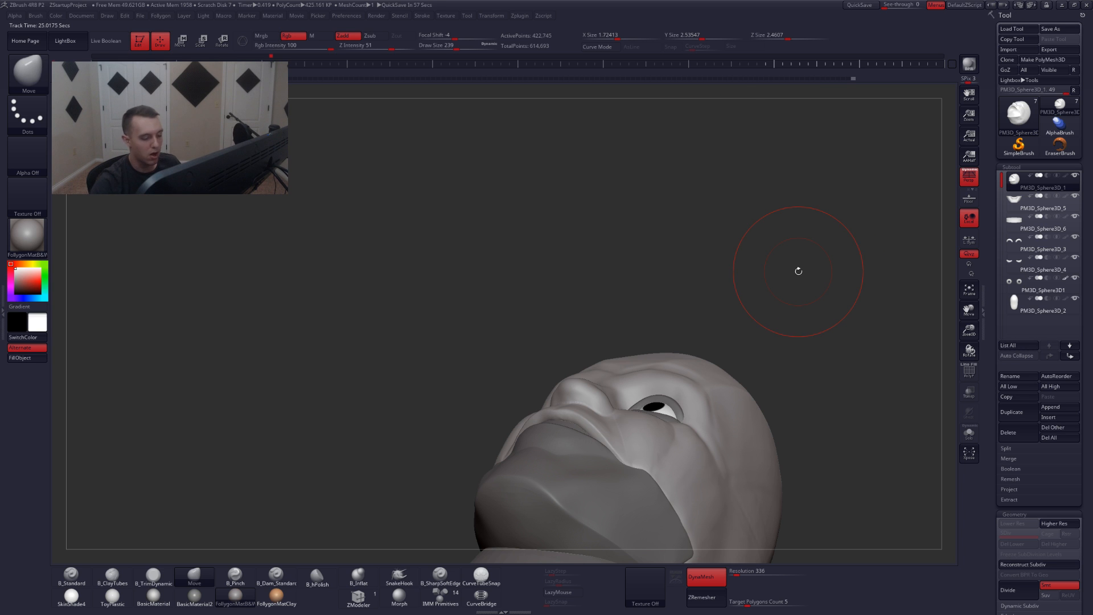
- Reshape the underside and wings of the nose from below with the Move brush at draw sizes 94 and 99
right_click_drag(686, 402, 735, 399)
key("space")
left_click_drag(677, 394, 662, 393)
right_click_drag(662, 393, 675, 420, "alt")
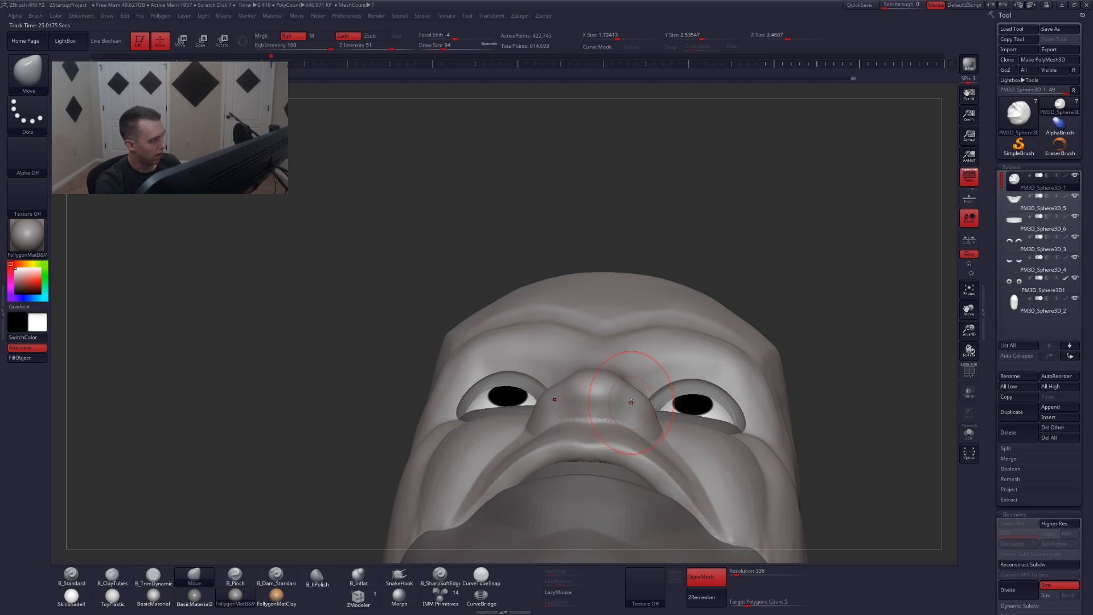
key("space")
left_click_drag(631, 402, 626, 390)
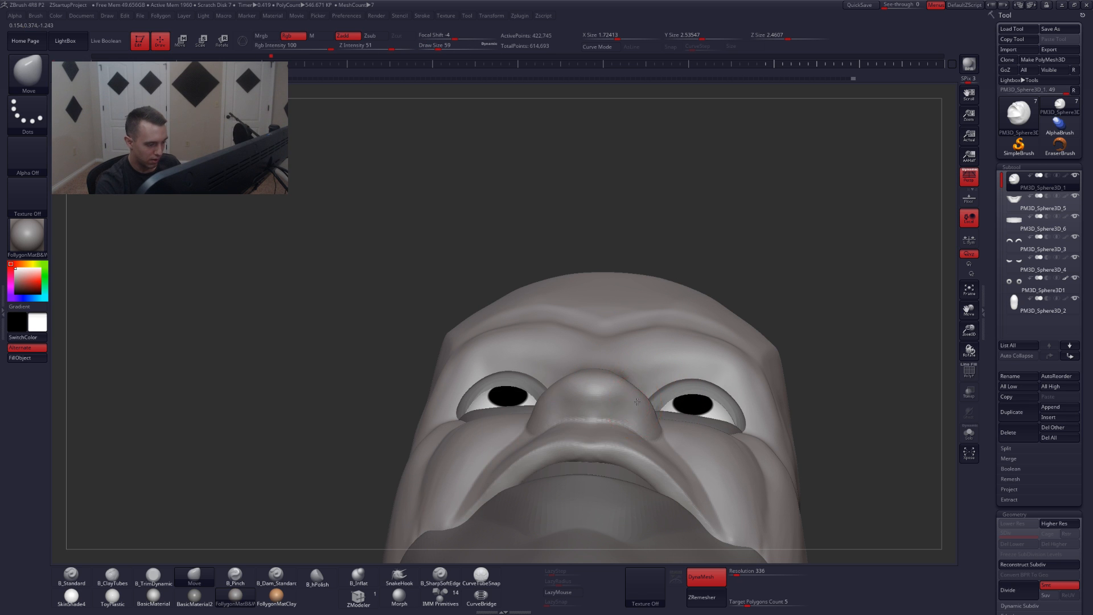
right_click_drag(629, 390, 646, 432)
- Carve the two nostrils into the underside of the nose with the Standard brush at draw size 37
key("1")
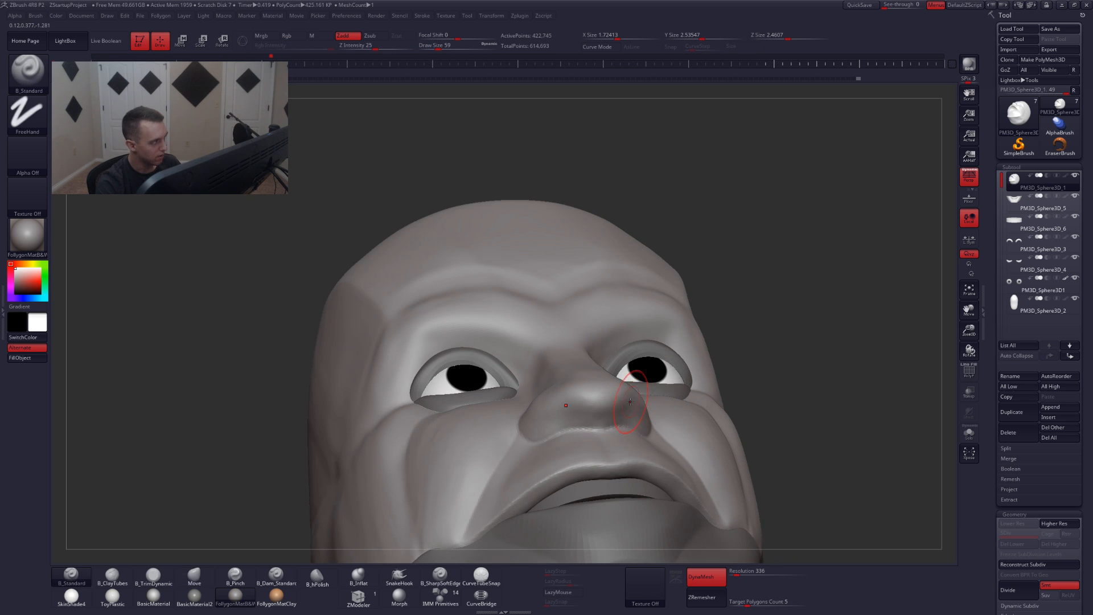
key("space")
left_click_drag(634, 404, 629, 404)
right_click_drag(655, 411, 631, 424)
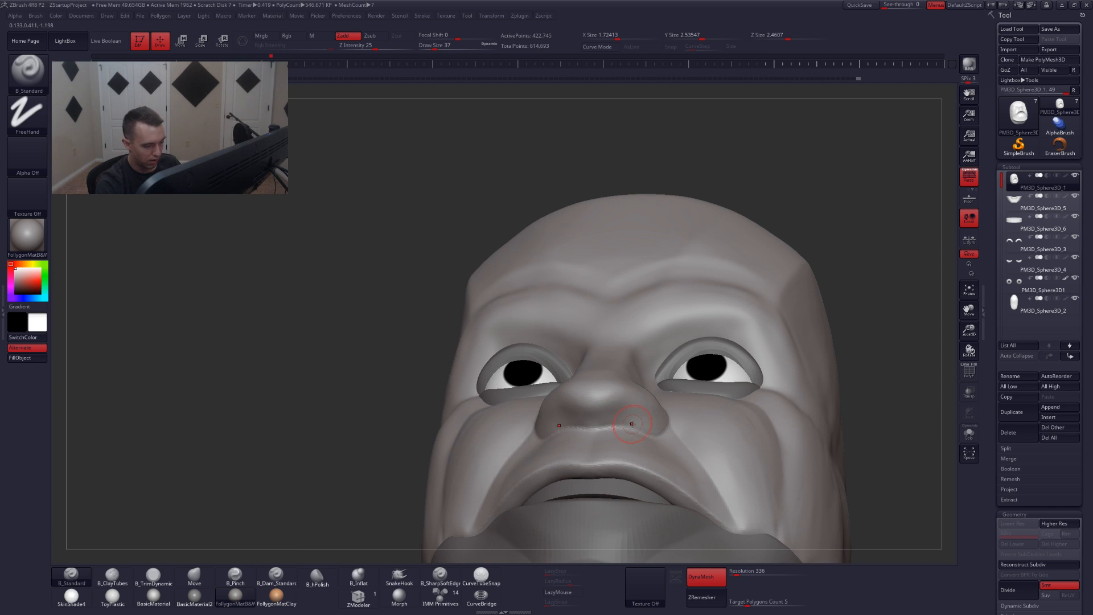
left_click_drag(627, 420, 626, 423, "alt")
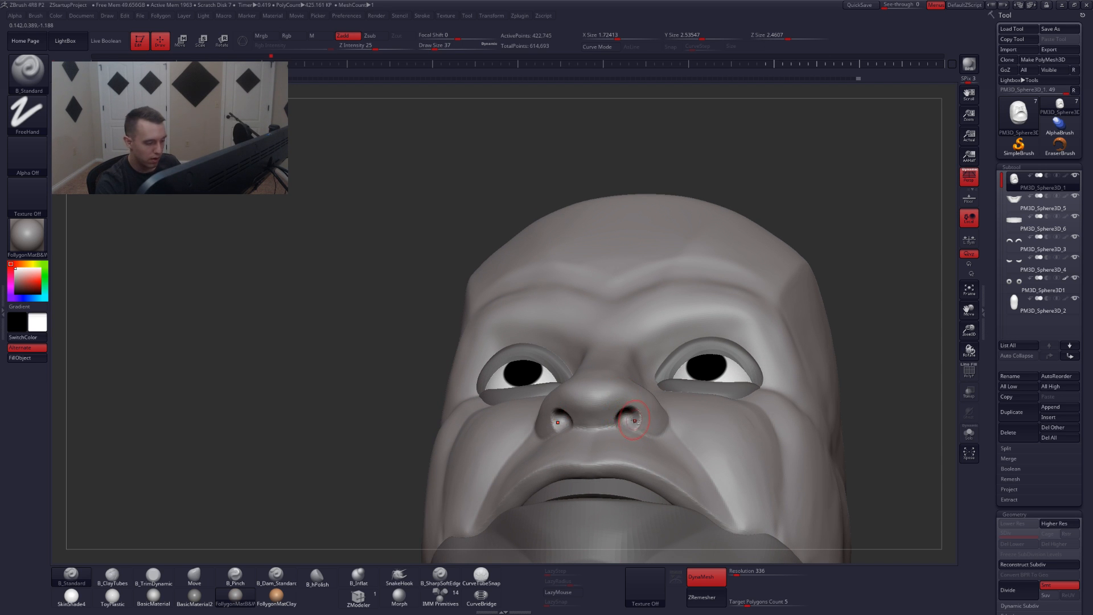
- Refine the brow and face profile from the side with the Move brush at draw sizes 136 and 245
mouse_move(625, 418)
right_mouse_down()
mouse_move(631, 450)
mouse_move(725, 420)
mouse_move(695, 373)
mouse_move(720, 394)
mouse_move(702, 395)
mouse_move(707, 373)
mouse_move(709, 389)
mouse_move(696, 359)
right_mouse_up()
key("b")
key("m")
key("v")
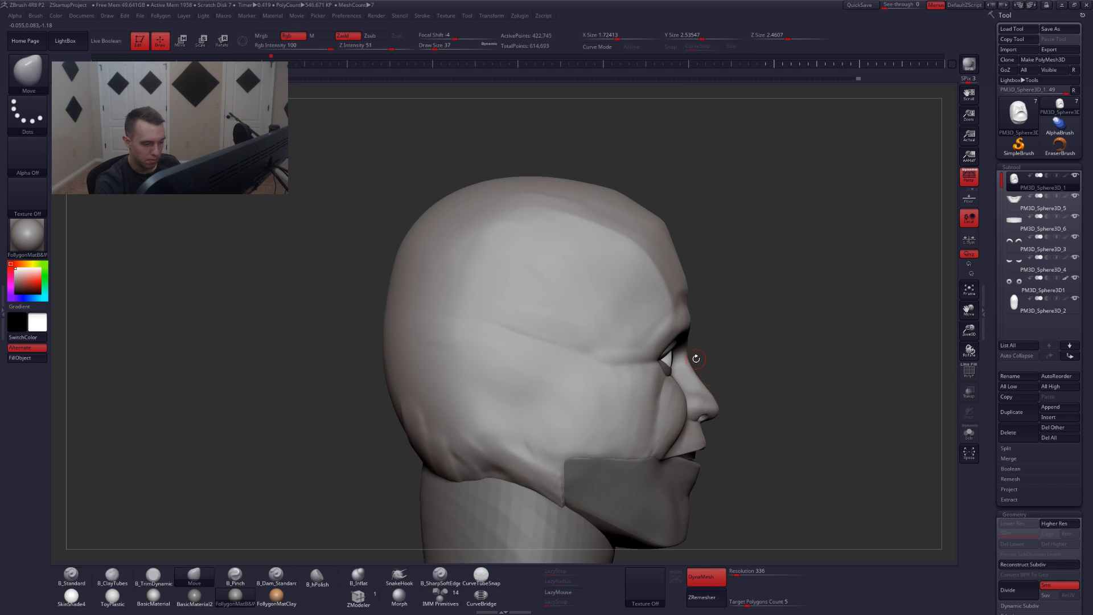
key("space")
left_click_drag(696, 374, 710, 374)
right_click_drag(703, 366, 700, 347, "ctrl")
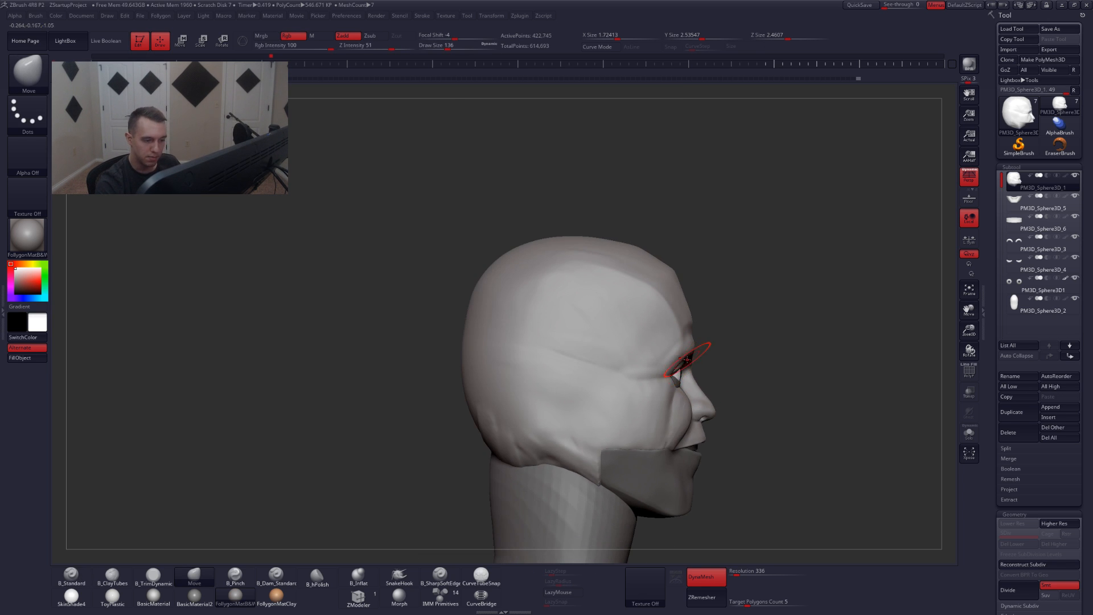
key("space")
left_click_drag(695, 358, 708, 359)
- Check the side profile of the face against a vertical Transpose line from the chin to the forehead
key("w")
left_click_drag(692, 501, 689, 259, "shift")
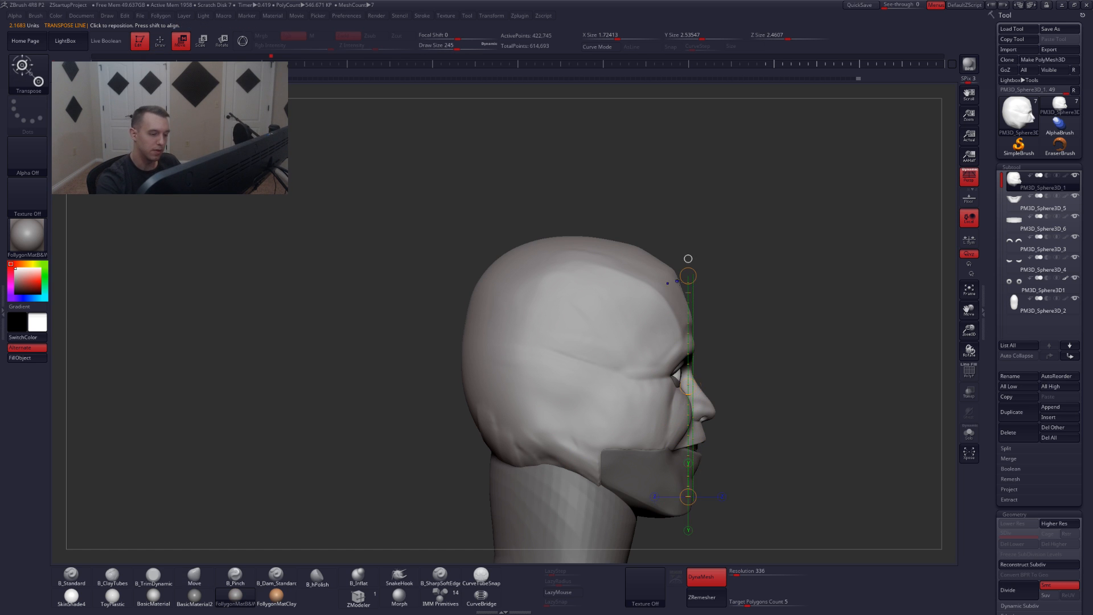
key("q")
- Adjust the temple and cheek contours from the front with the Move brush at draw sizes 228 and 167
key("space")
left_click_drag(688, 359, 669, 378)
right_click_drag(757, 381, 550, 399, "shift")
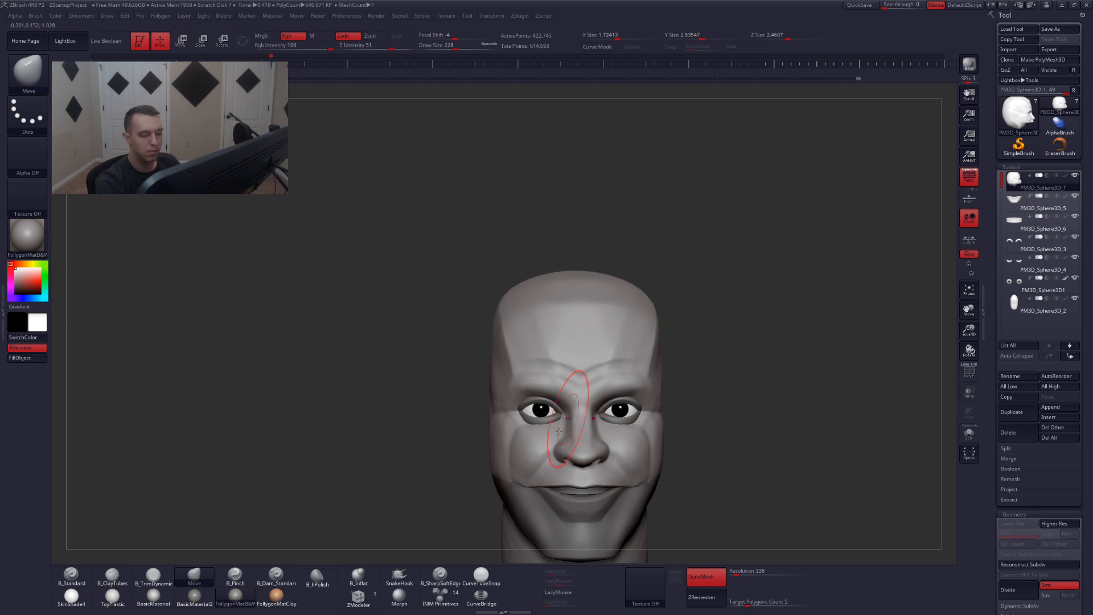
left_click_drag(735, 395, 681, 314, "alt")
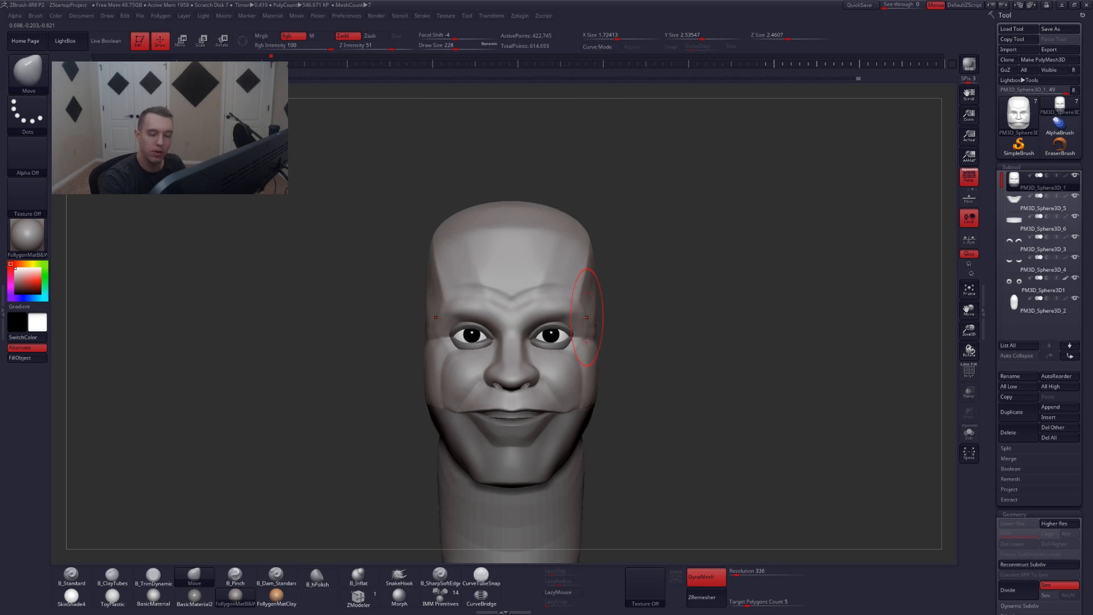
mouse_move(586, 317)
right_mouse_down("alt")
mouse_move(626, 357)
mouse_move(647, 352)
right_mouse_up("alt")
key("bracketleft")
key("shift+f")
key("shift+f")
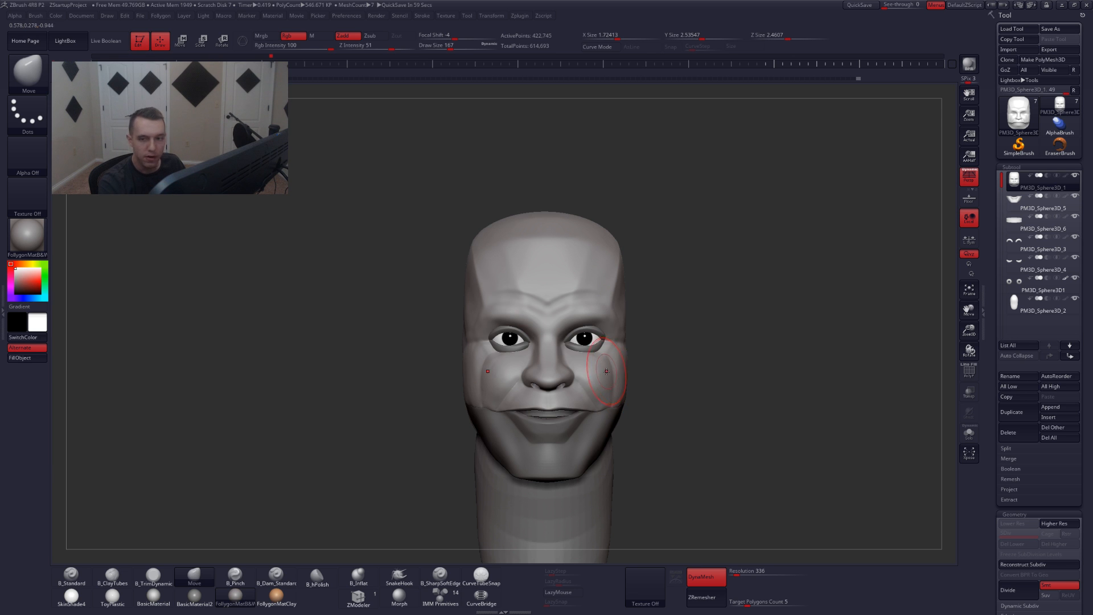
- Adjust the outer eye and cheek area from below with the Move brush at draw size 228
mouse_move(607, 371)
right_mouse_down("alt")
mouse_move(630, 372)
mouse_move(604, 392)
mouse_move(633, 355)
mouse_move(616, 313)
right_mouse_up("alt")
key("space")
left_click_drag(612, 313, 620, 313)
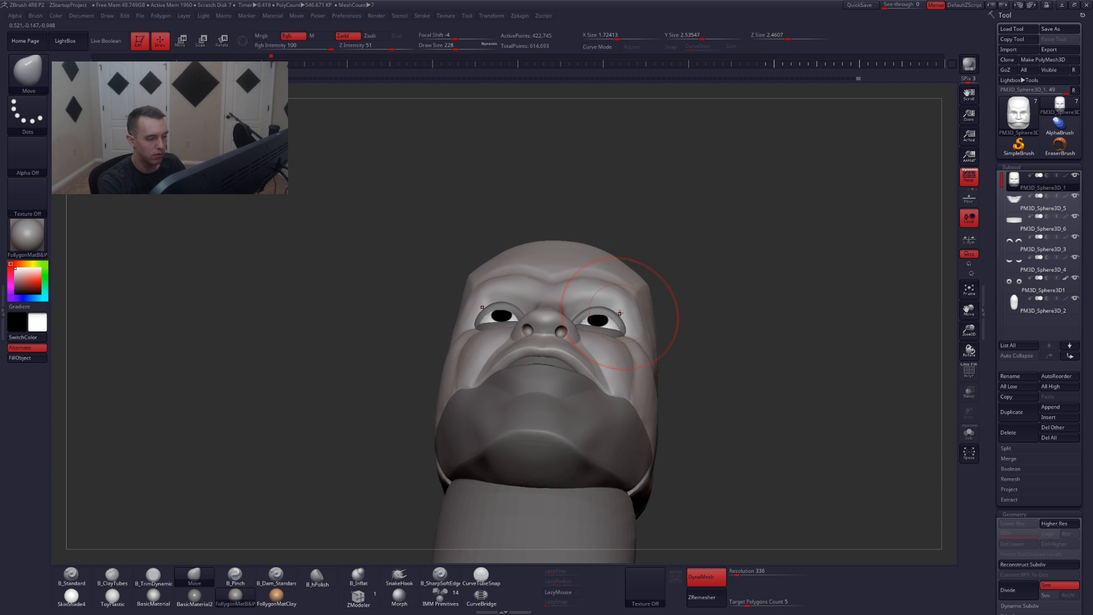
mouse_move(620, 314)
right_mouse_down()
mouse_move(600, 339)
mouse_move(612, 380)
mouse_move(644, 368)
mouse_move(633, 357)
right_mouse_up()
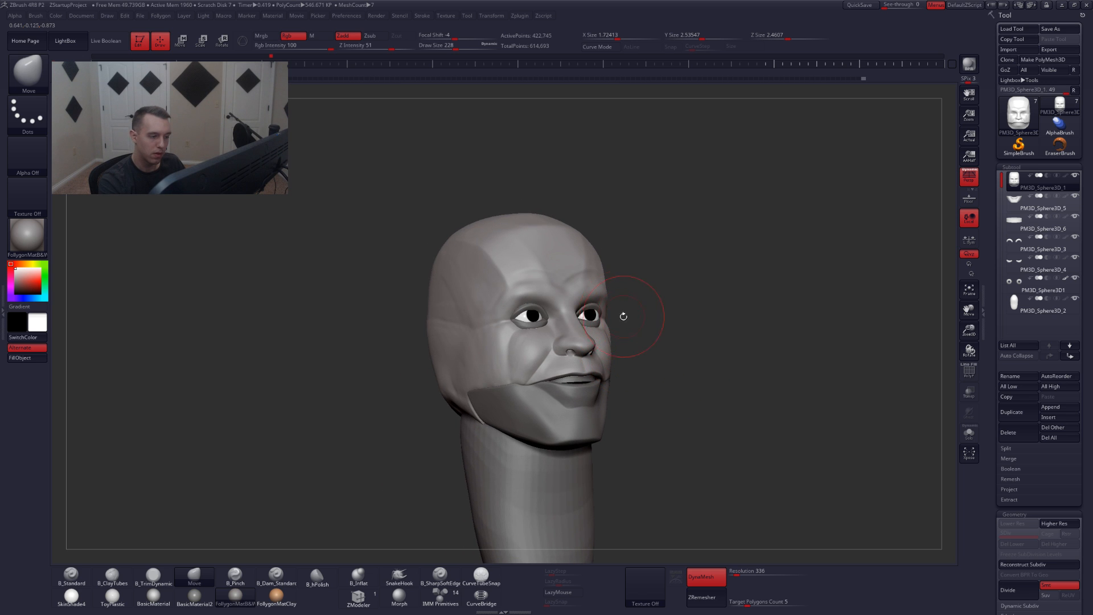
- Select the jaw part and adjust it near the mouth corner with the Move brush at draw size 154
mouse_move(623, 316)
right_mouse_down()
mouse_move(606, 313)
mouse_move(617, 343)
mouse_move(587, 405)
mouse_move(614, 414)
mouse_move(576, 444)
right_mouse_up()
left_click(561, 432, "alt")
key("space")
left_click(629, 386)
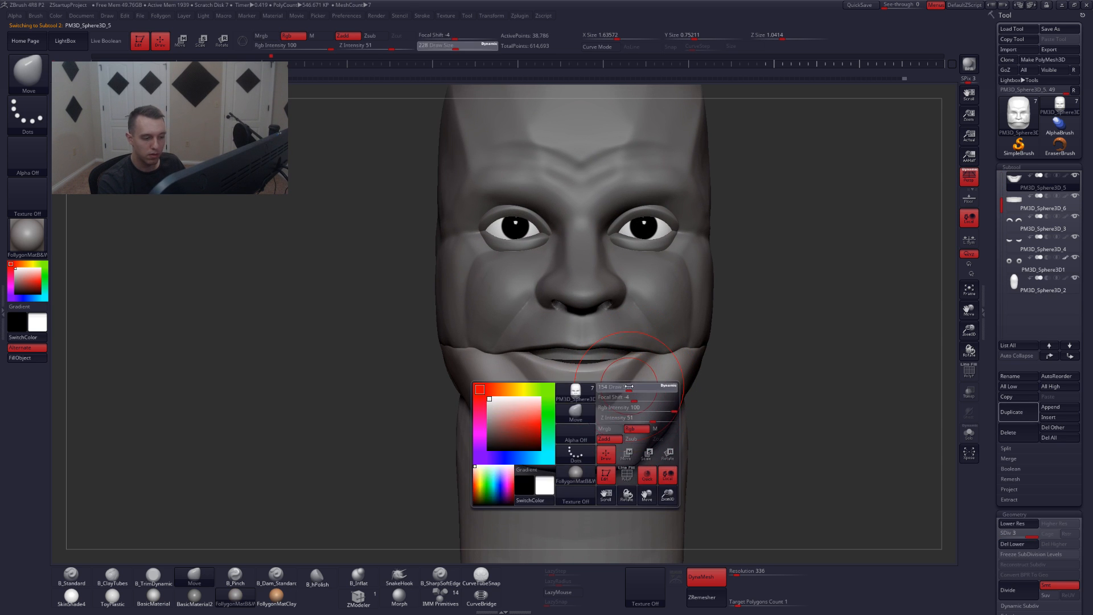
right_click_drag(648, 369, 652, 357)
- Reselect the head part, isolate it and merge the jaw part down into it
left_click(656, 346, "alt")
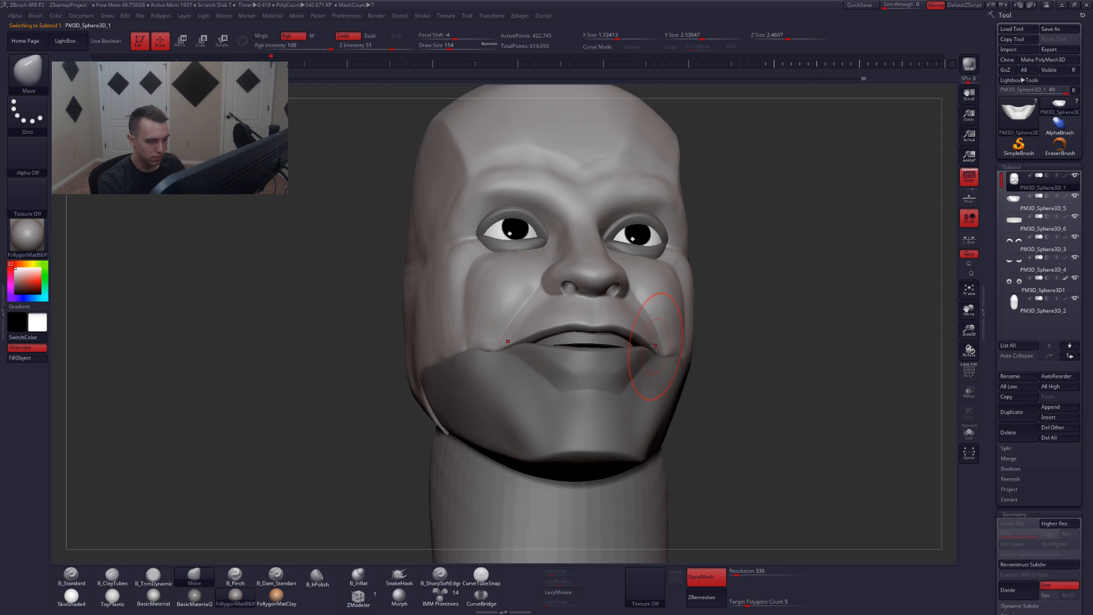
mouse_move(650, 348)
right_mouse_down()
mouse_move(730, 410)
mouse_move(688, 405)
mouse_move(791, 405)
mouse_move(714, 406)
right_mouse_up()
key("alt+s")
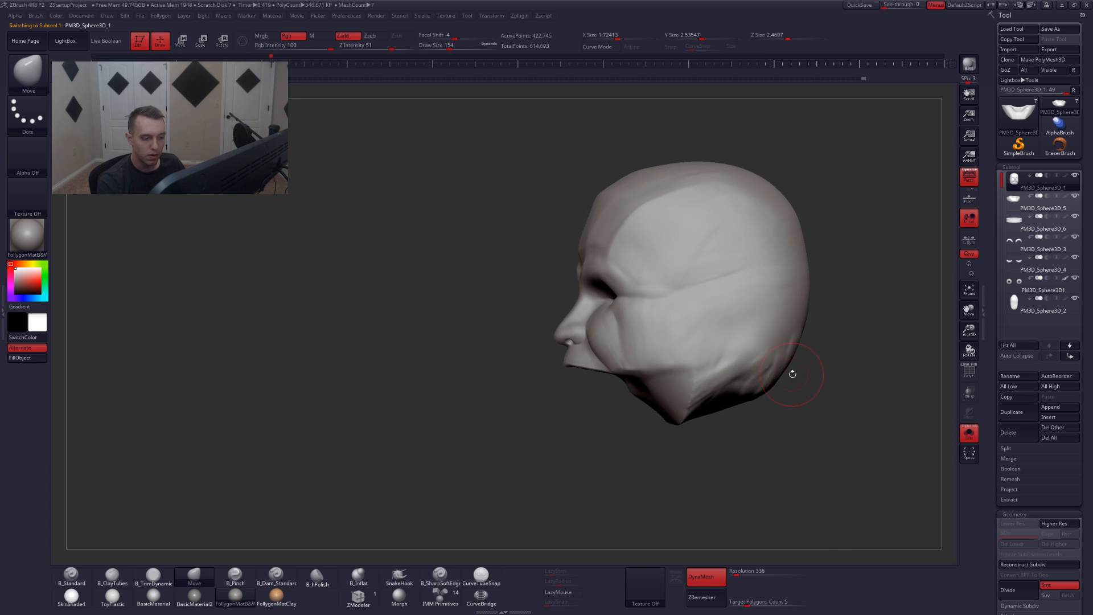
key("ctrl+space")
left_click(788, 388)
left_click(764, 388)
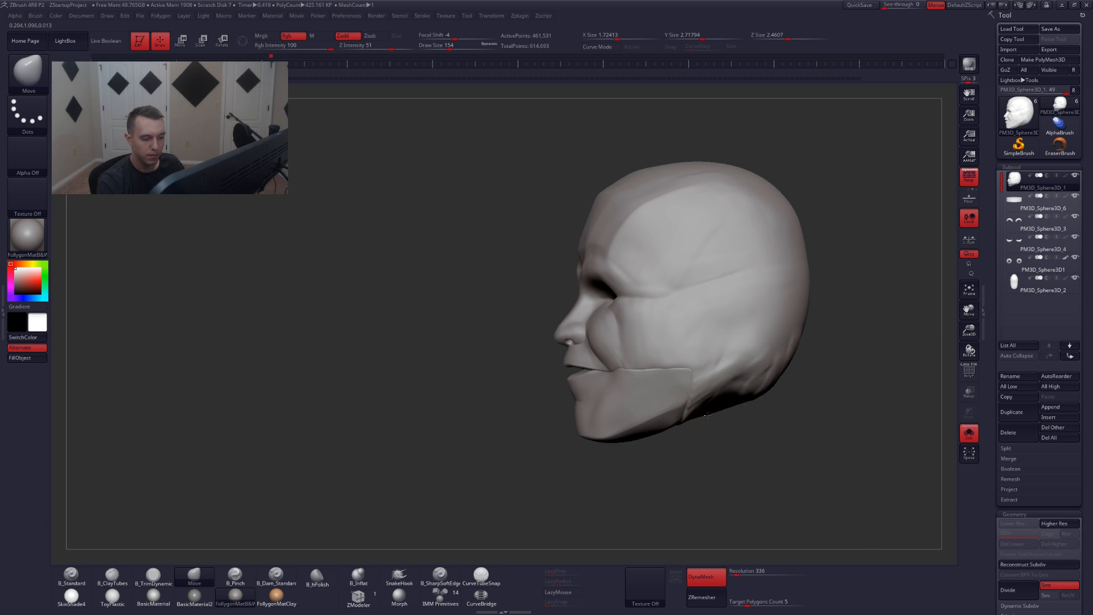
- Adjust the rear edge of the jaw where it meets the head with the Move brush at draw size 192
mouse_move(708, 415)
right_mouse_down()
mouse_move(678, 425)
mouse_move(700, 422)
mouse_move(694, 398)
mouse_move(648, 448)
right_mouse_up()
key("3")
key("4")
key("space")
left_click_drag(690, 391, 699, 391)
- Remesh the merged head and jaw with DynaMesh at resolution 448
key("ctrl+space")
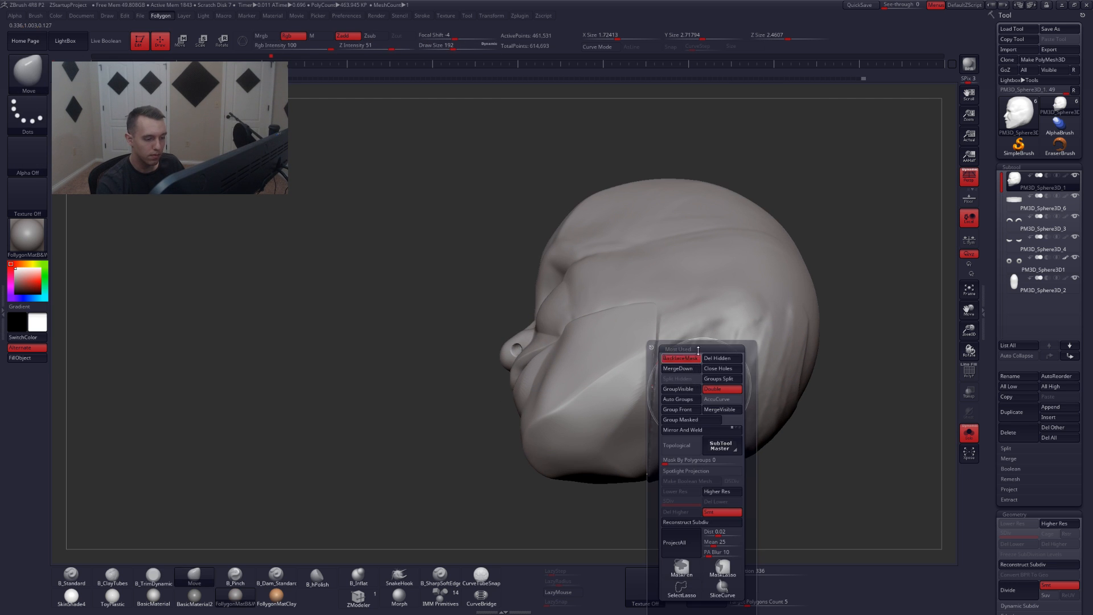
right_click_drag(683, 356, 650, 371)
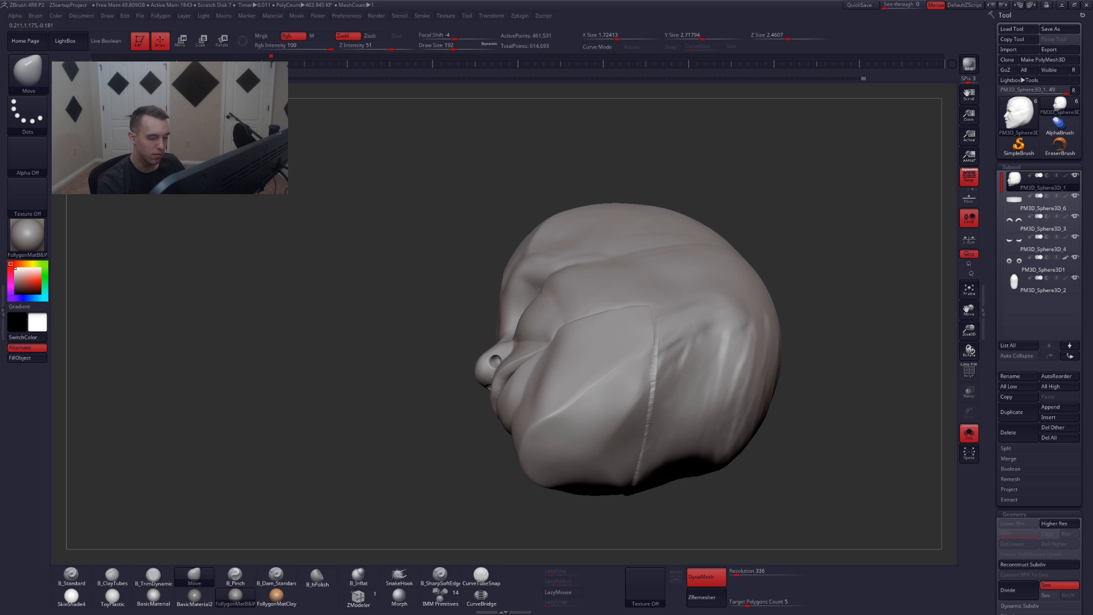
right_click_drag(652, 428, 658, 381)
key("ctrl+space")
left_click(654, 360)
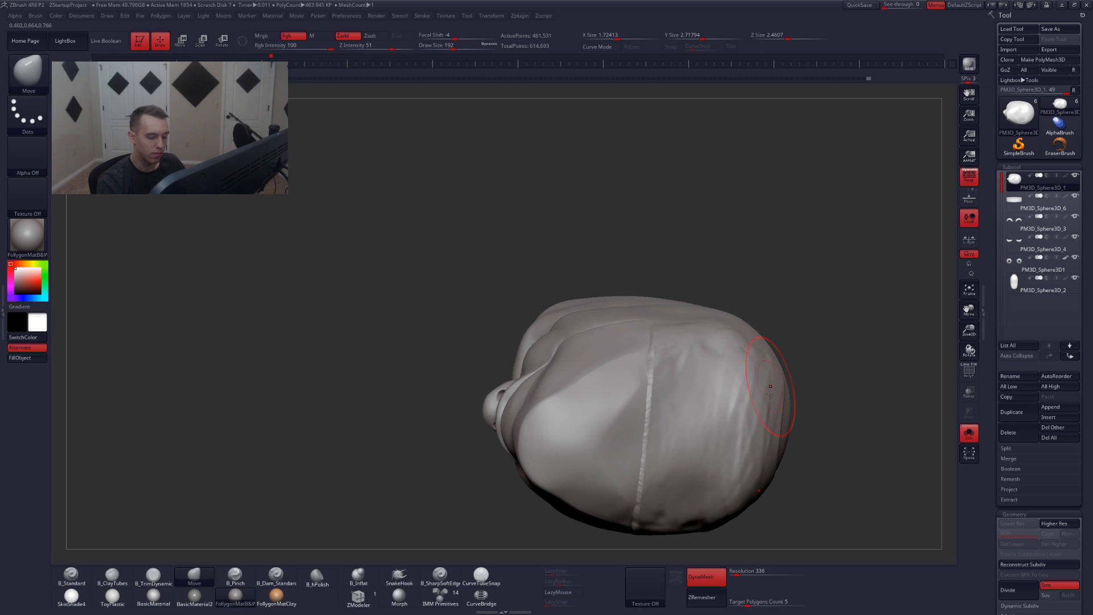
mouse_move(733, 396)
right_mouse_down("ctrl")
mouse_move(709, 414)
mouse_move(682, 402)
right_mouse_up("ctrl")
left_click(742, 571)
type("448")
key("Tab")
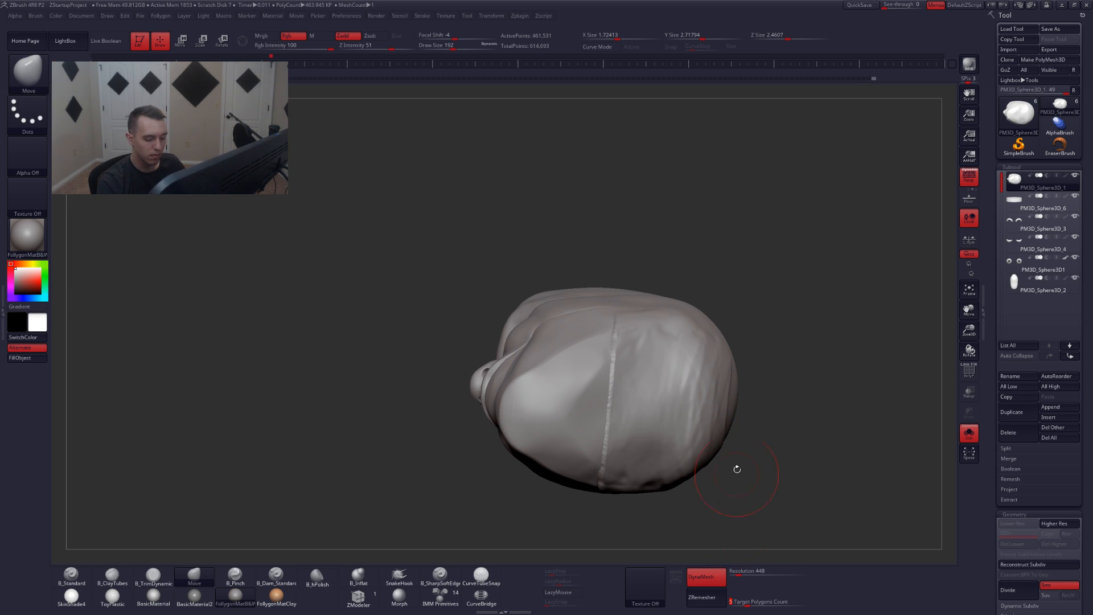
left_click_drag(737, 513, 828, 389, "ctrl")
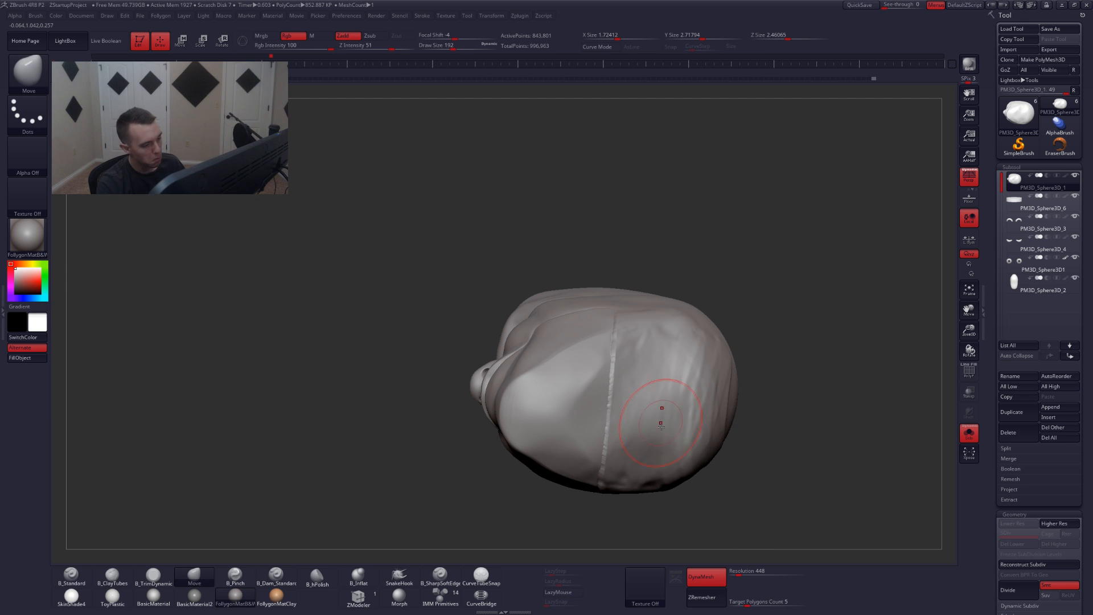
- Flatten and smooth the seam between jaw and head with the TrimDynamic brush at draw size 101
mouse_move(661, 415)
right_mouse_down()
mouse_move(679, 479)
mouse_move(696, 477)
mouse_move(642, 392)
right_mouse_up()
key("s")
left_click_drag(632, 435, 604, 436)
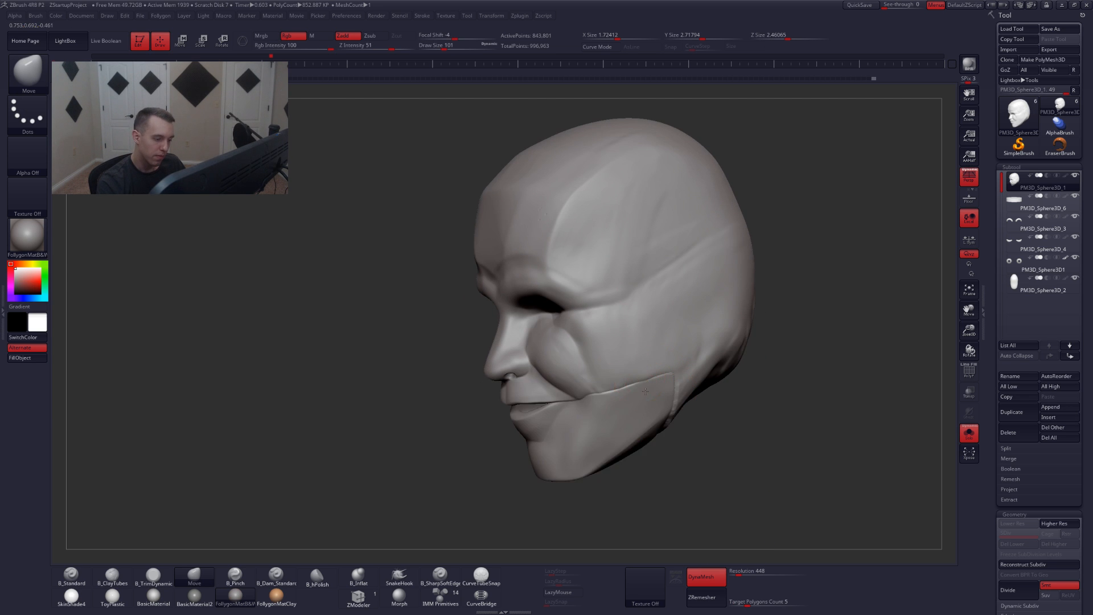
right_click_drag(598, 436, 596, 403, "ctrl")
key("3")
left_click_drag(598, 393, 676, 375)
mouse_move(678, 379)
right_mouse_down()
mouse_move(643, 407)
mouse_move(620, 365)
mouse_move(655, 307)
mouse_move(691, 336)
right_mouse_up()
key("shift")
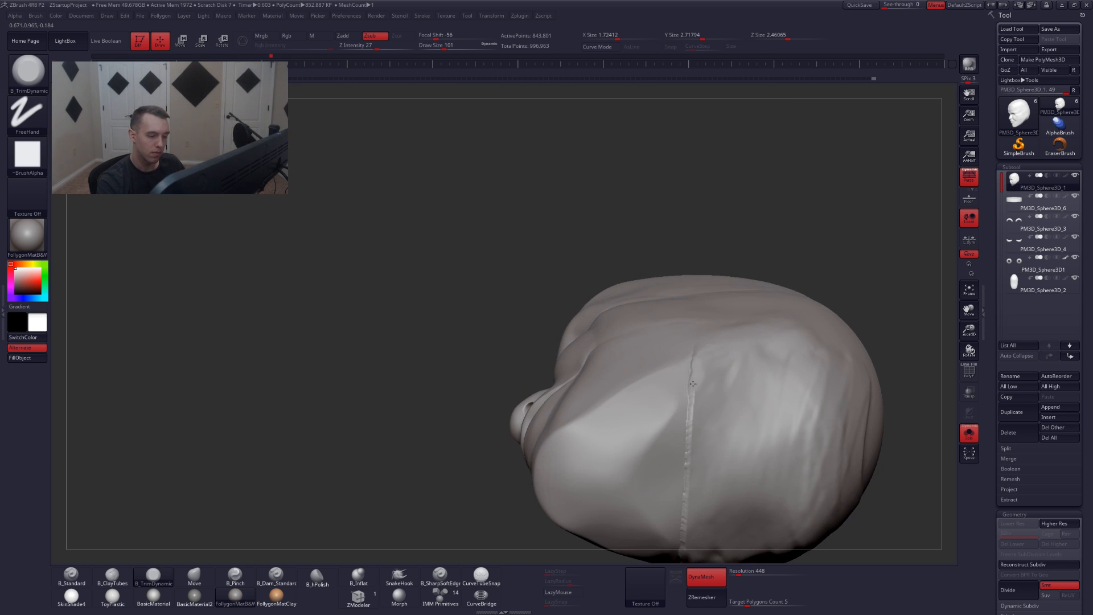
left_click_drag(699, 507, 703, 368)
mouse_move(703, 367)
right_mouse_down()
mouse_move(694, 395)
mouse_move(677, 382)
right_mouse_up()
- Build up the underside of the jaw toward the back of the head with the ClayTubes brush at draw size 197
key("space")
left_click_drag(641, 428, 655, 428)
mouse_move(704, 423)
right_mouse_down()
mouse_move(727, 474)
mouse_move(686, 398)
right_mouse_up()
key("2")
mouse_move(651, 416)
left_mouse_down()
mouse_move(789, 318)
mouse_move(820, 327)
left_mouse_up()
right_click_drag(708, 432, 700, 387)
left_click_drag(637, 456, 841, 358)
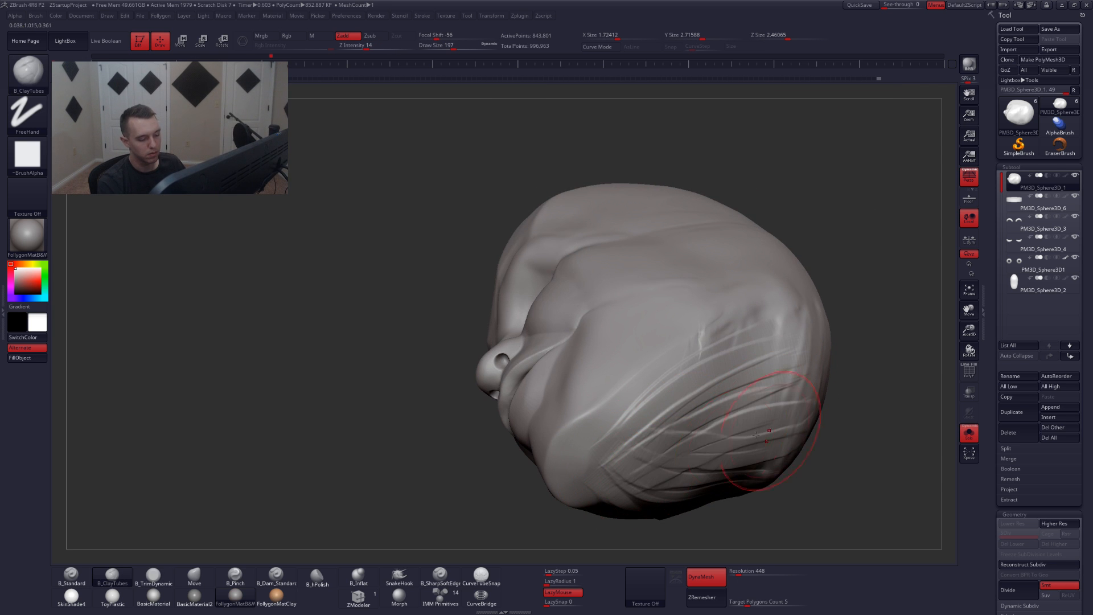
mouse_move(768, 430)
right_mouse_down()
mouse_move(702, 466)
mouse_move(733, 444)
mouse_move(715, 432)
mouse_move(744, 432)
right_mouse_up()
- Mask the lower rear of the head from the side with MaskLasso and unmask its front portion
key("ctrl")
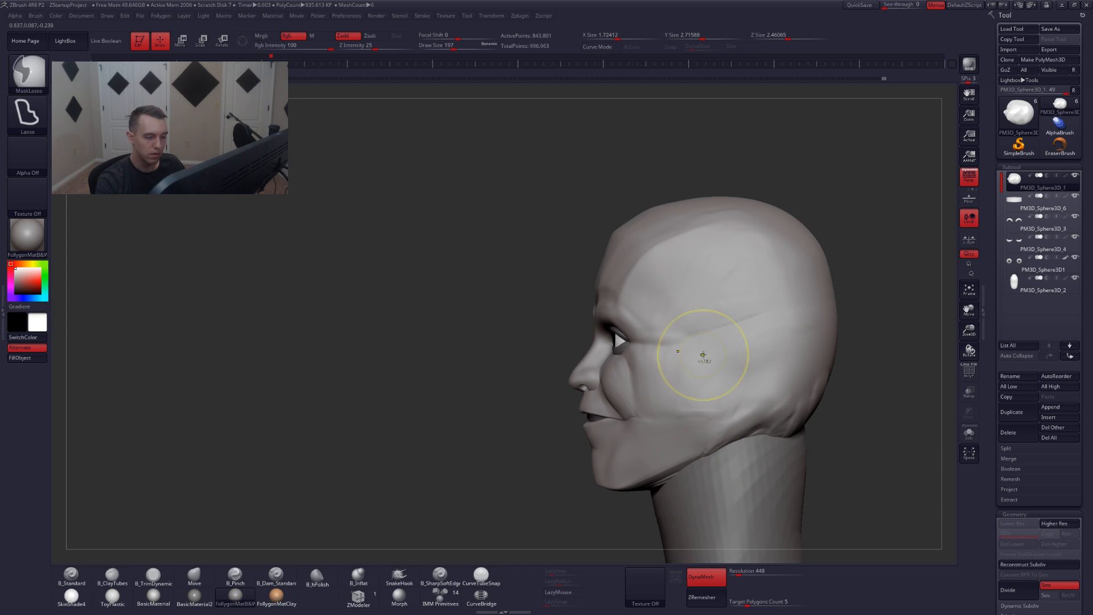
mouse_move(703, 354)
left_mouse_down("ctrl")
mouse_move(704, 403)
mouse_move(797, 473)
mouse_move(864, 387)
left_mouse_up("ctrl")
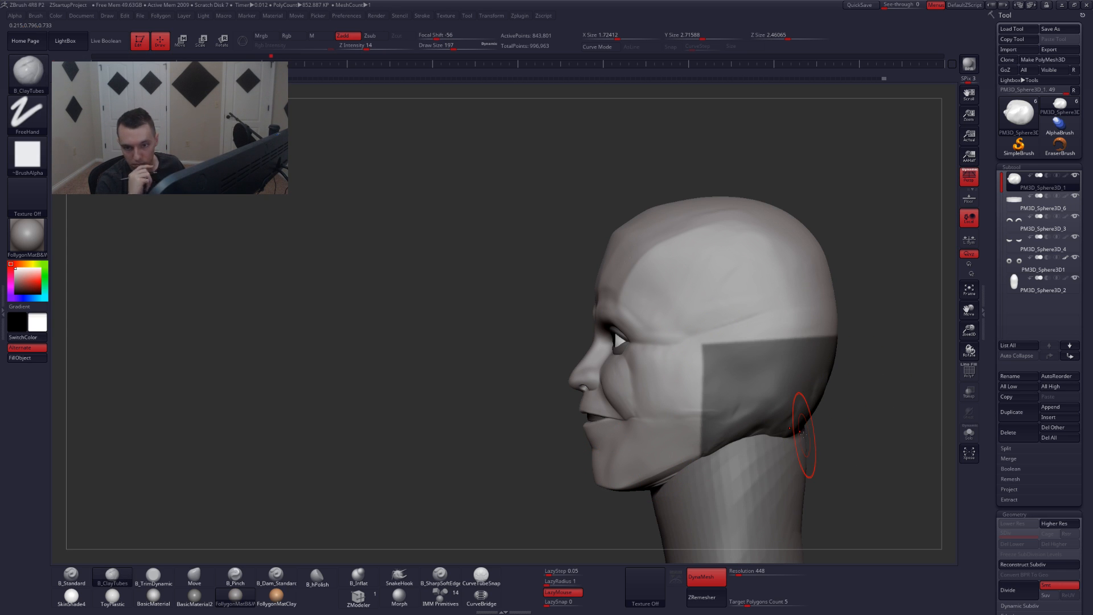
key("ctrl")
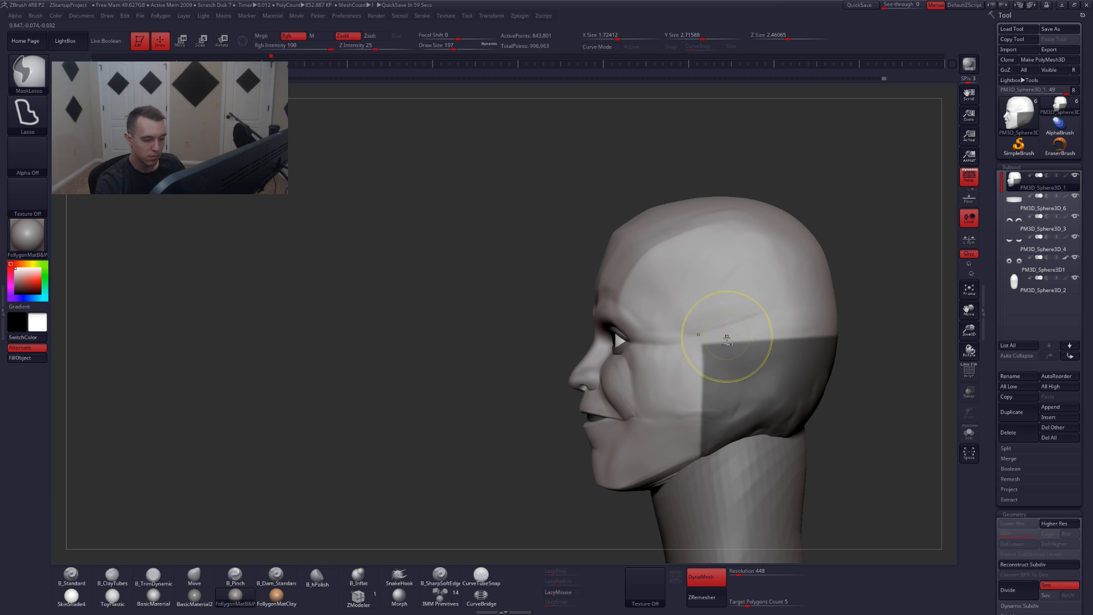
mouse_move(728, 327)
left_mouse_down("ctrl+alt")
mouse_move(726, 401)
mouse_move(618, 535)
mouse_move(621, 515)
left_mouse_up("ctrl+alt")
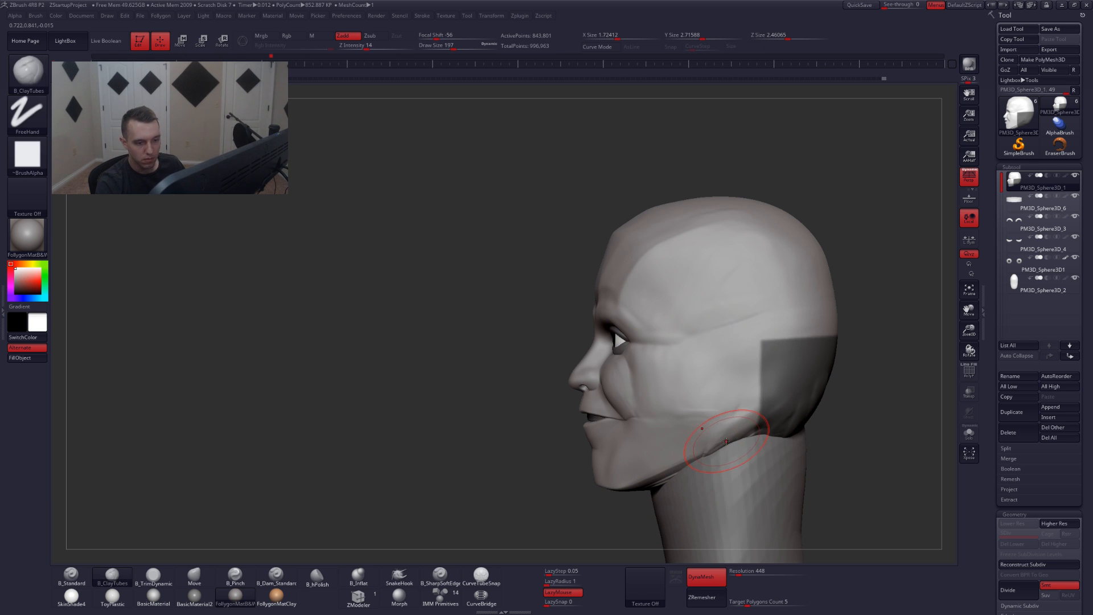
- With perspective turned off, extend the mask upward and forward on the lower rear of the head and invert it
left_click(969, 180)
key("shift")
key("ctrl")
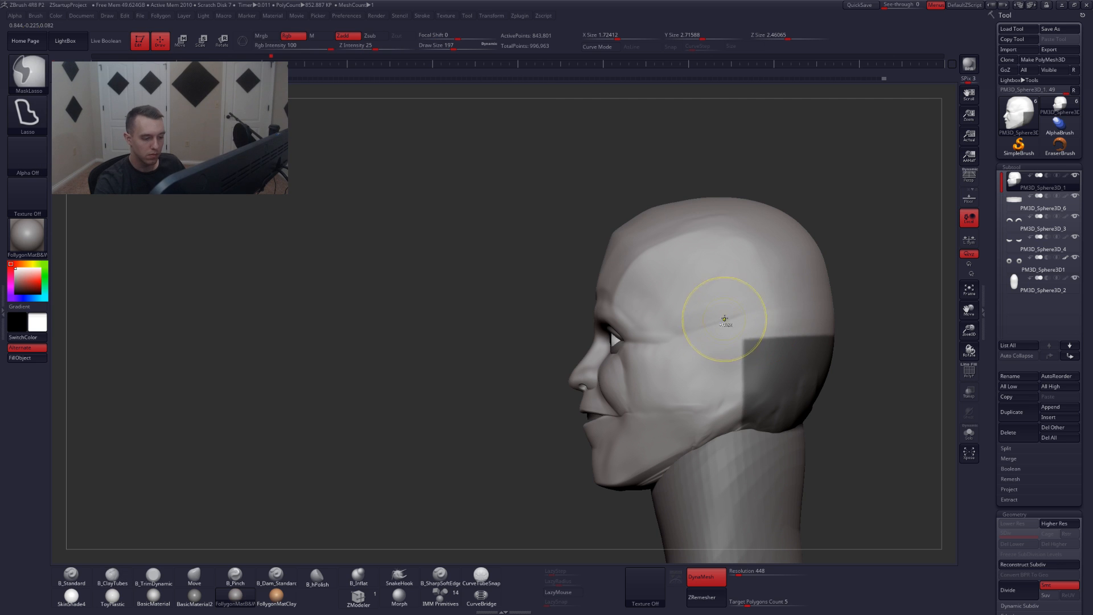
mouse_move(724, 319)
left_mouse_down("ctrl")
mouse_move(740, 564)
mouse_move(922, 296)
left_mouse_up("ctrl")
key("ctrl")
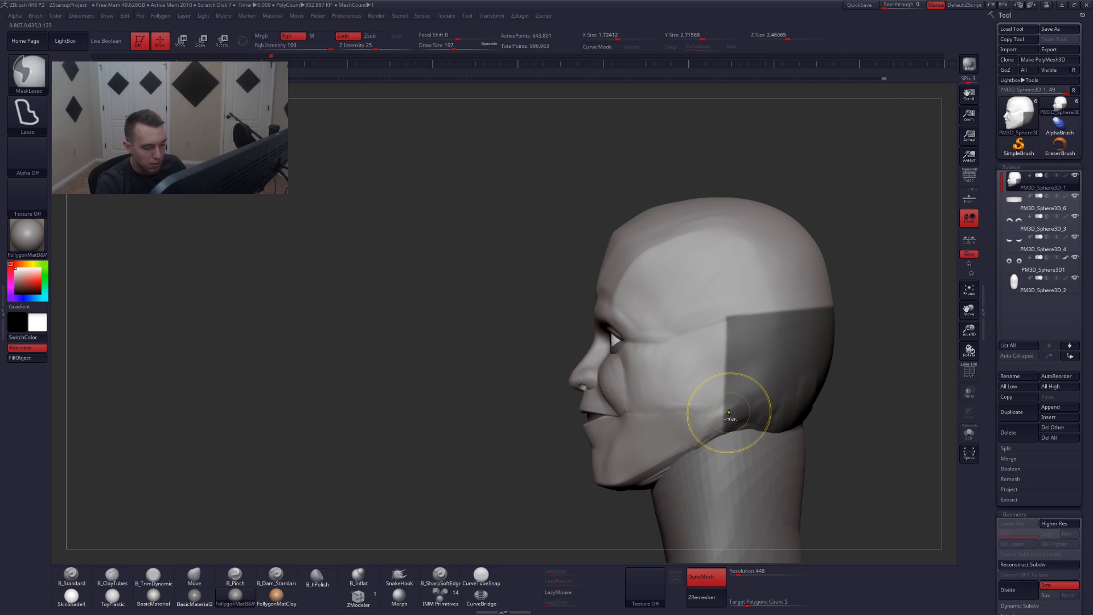
key("ctrl+i")
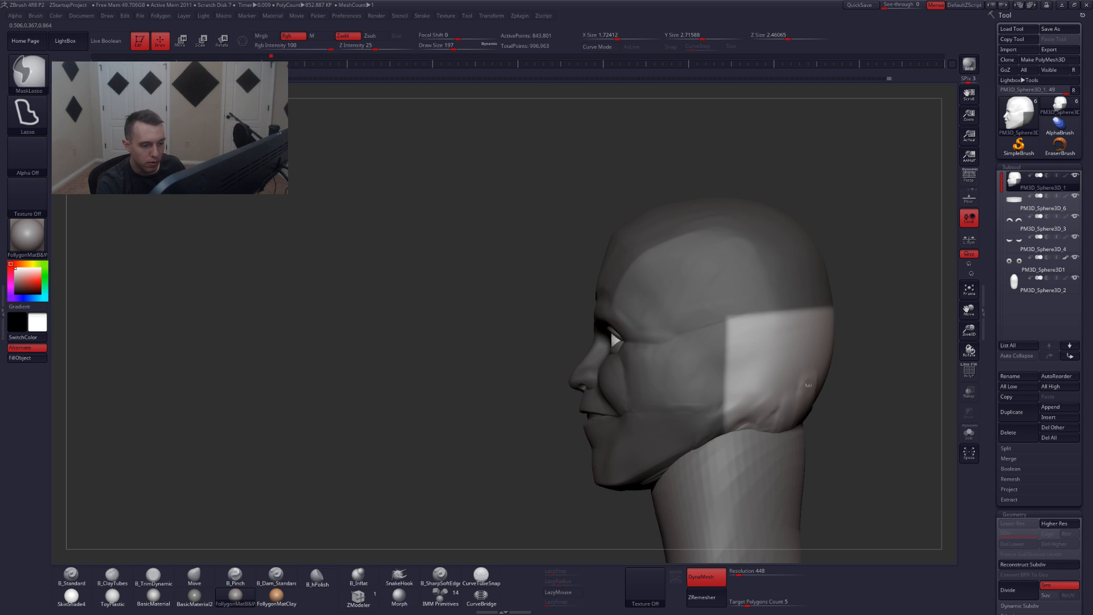
- Isolate the head and carve the unmasked area along the vertical mask border behind the jaw with ClayTubes
key("shift+s")
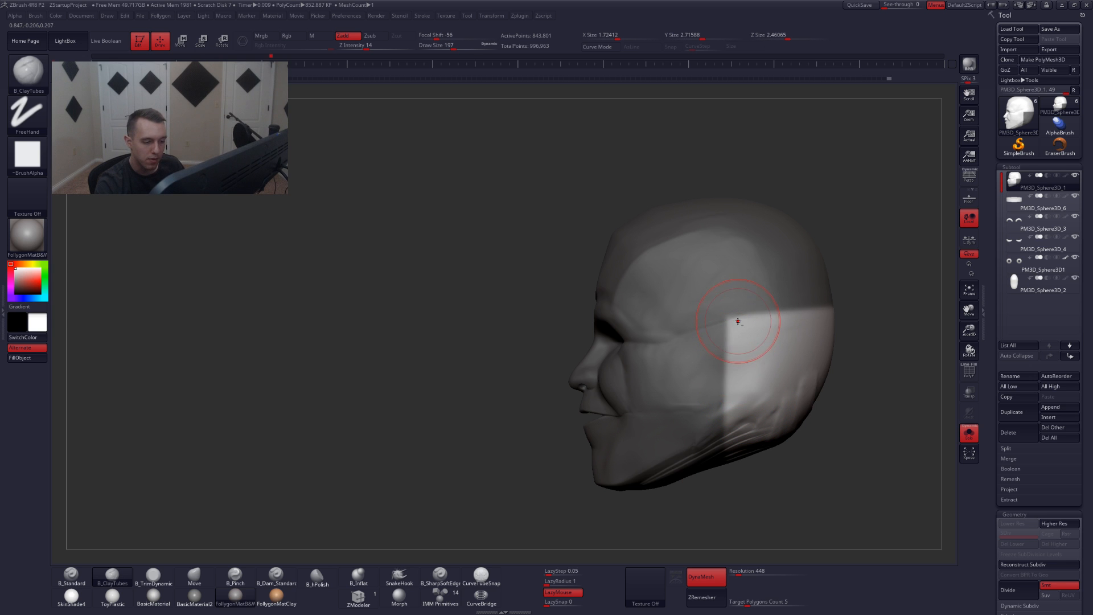
left_click_drag(732, 376, 732, 437, "alt")
mouse_move(735, 432)
right_mouse_down()
mouse_move(739, 349)
mouse_move(740, 421)
right_mouse_up()
left_click_drag(740, 341, 740, 468, "alt")
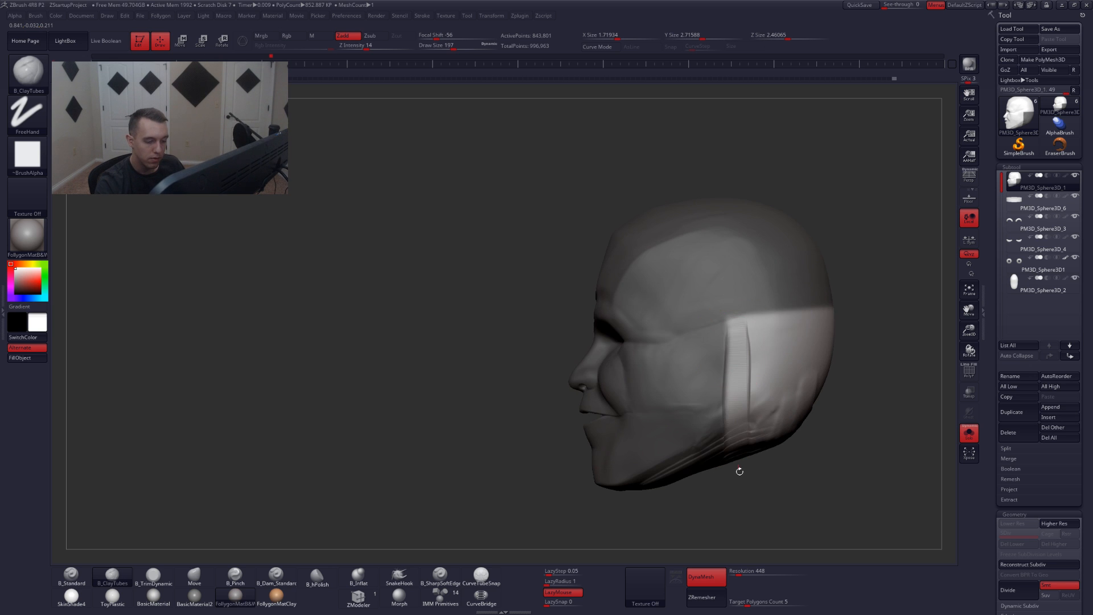
mouse_move(728, 414)
right_mouse_down()
mouse_move(831, 412)
mouse_move(834, 433)
mouse_move(769, 363)
mouse_move(779, 336)
right_mouse_up()
left_click_drag(776, 337, 743, 421)
left_click_drag(759, 358, 735, 433)
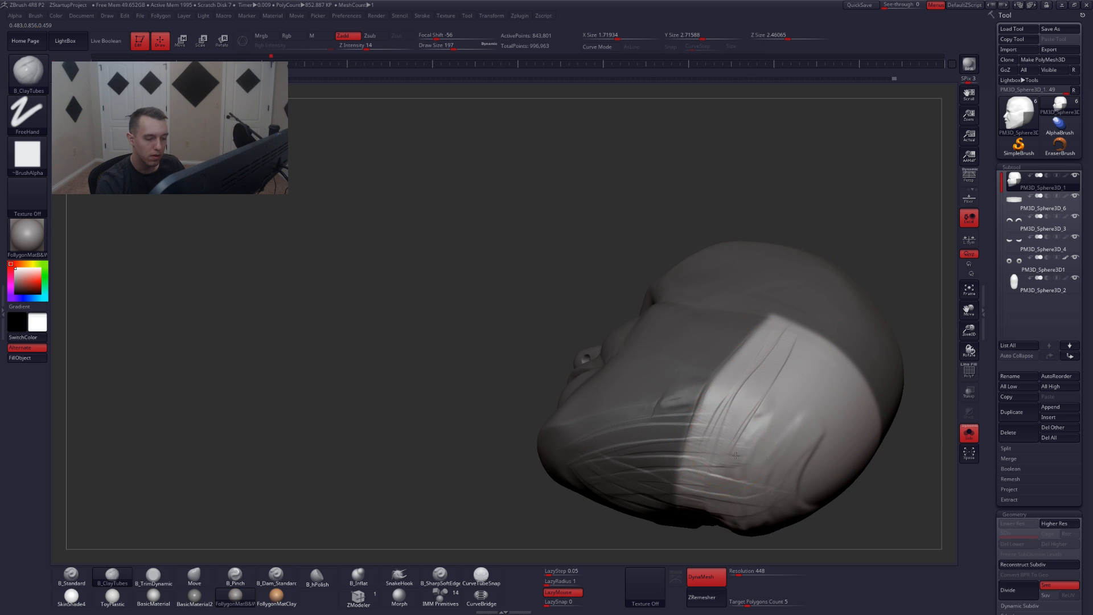
- Invert the mask and work the rear of the jaw in front of the mask border with ClayTubes strokes
right_click_drag(741, 399, 835, 409, "shift")
left_click(831, 414, "ctrl")
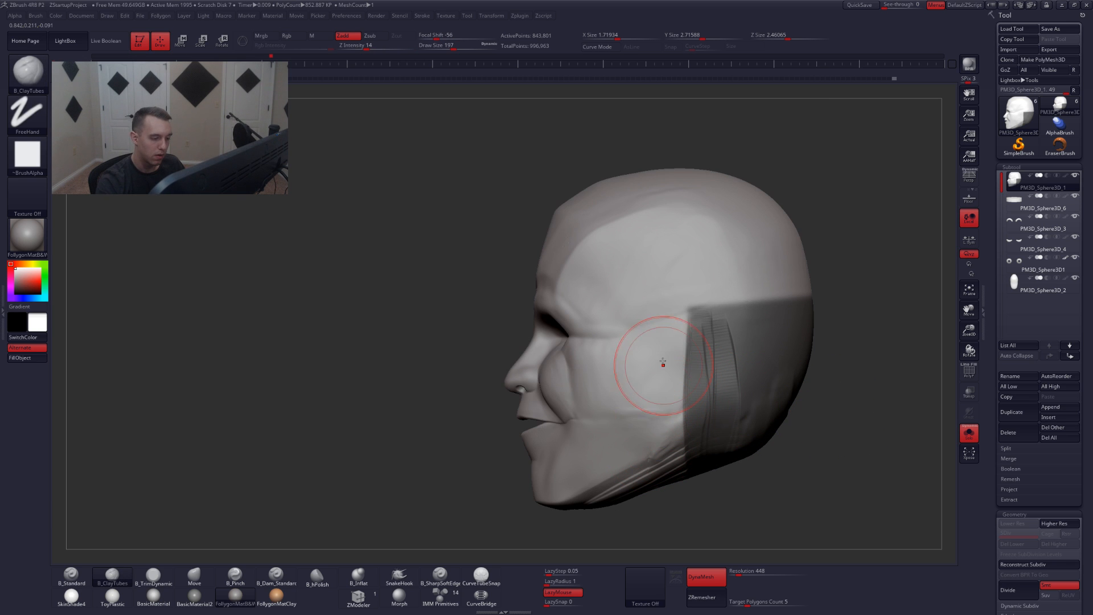
mouse_move(664, 348)
left_mouse_down()
mouse_move(663, 444)
mouse_move(670, 387)
mouse_move(670, 413)
left_mouse_up()
mouse_move(657, 362)
right_mouse_down()
mouse_move(763, 398)
mouse_move(609, 362)
right_mouse_up()
- Reshape the rear jaw edge and the area behind it along the mask border with the Move brush at draw size 268
key("b")
key("m")
key("v")
key("space")
left_click_drag(654, 368, 659, 368)
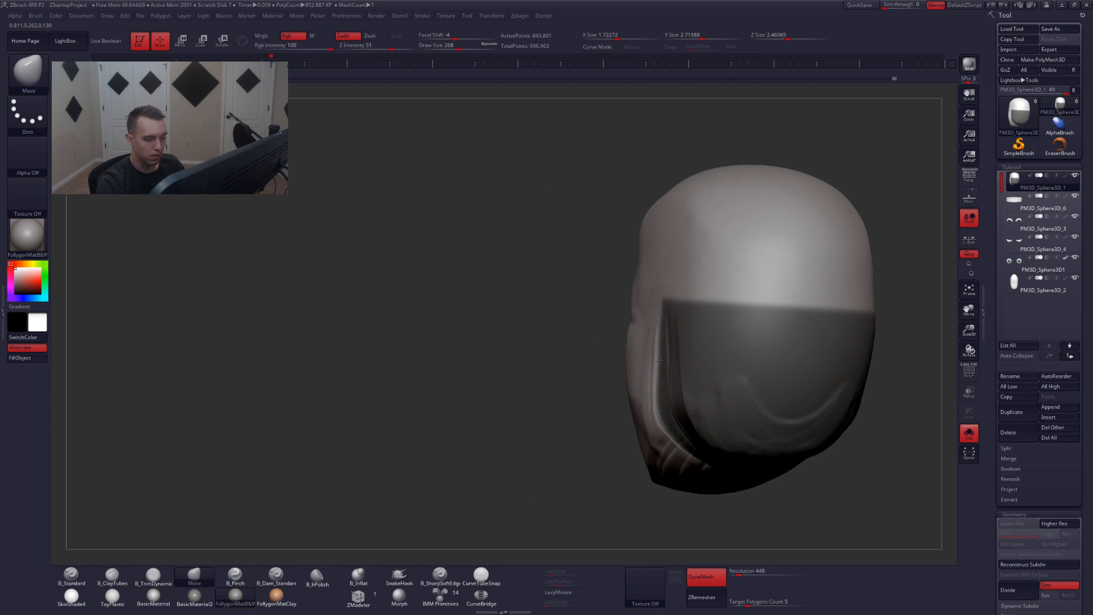
mouse_move(665, 360)
right_mouse_down()
mouse_move(670, 478)
mouse_move(648, 359)
right_mouse_up()
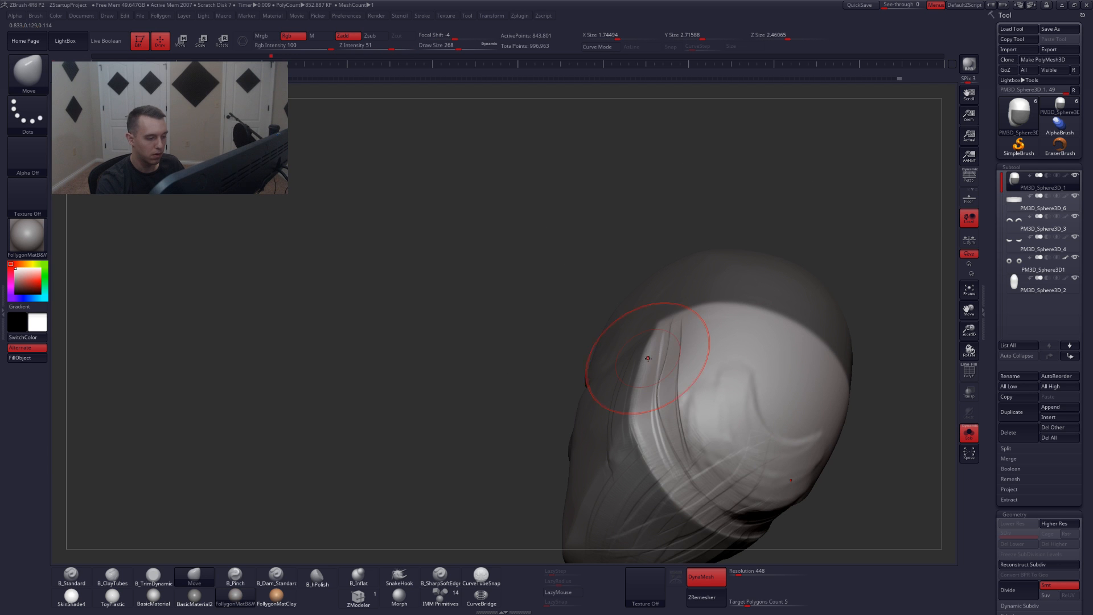
mouse_move(652, 428)
right_mouse_down()
mouse_move(637, 372)
mouse_move(642, 390)
right_mouse_up()
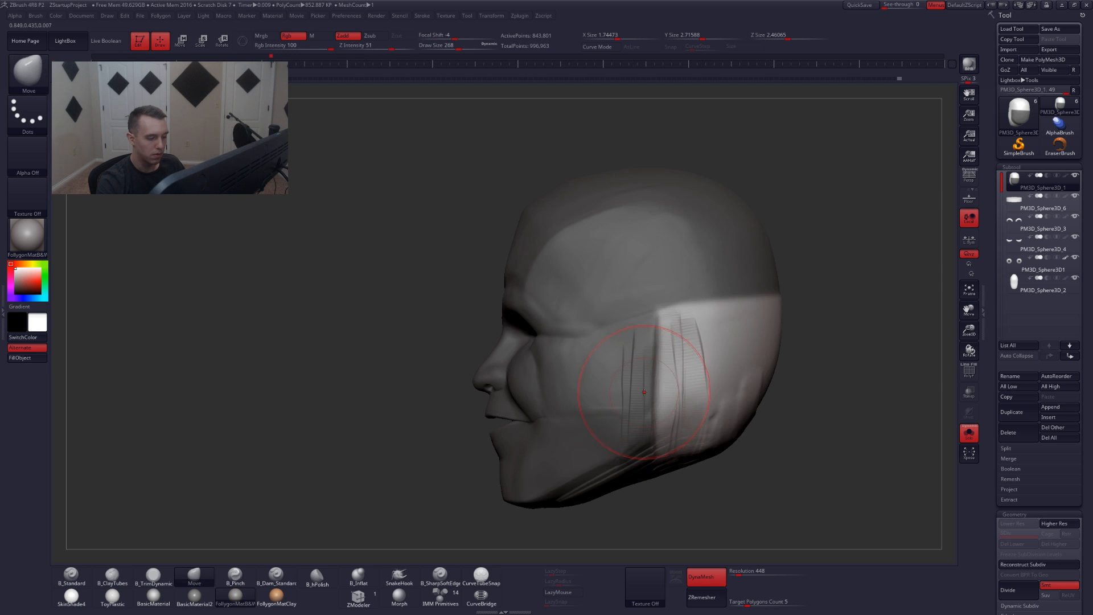
right_click_drag(587, 433, 622, 442)
- Refine the rear jaw area with the Move brush at draw size 177 and clear the mask
key("space")
left_click_drag(683, 385, 676, 385)
right_click_drag(675, 385, 706, 386)
left_click_drag(705, 385, 719, 398, "ctrl")
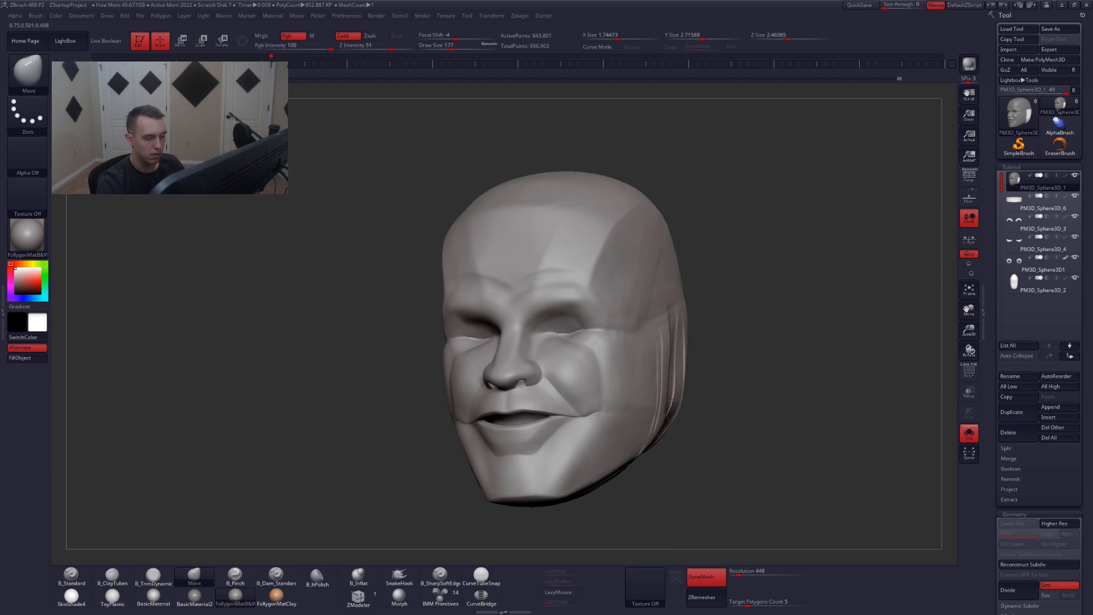
- Rework the side of the cheek and jaw with long ClayTubes strokes, and set the draw size to 120
key("b")
key("c")
key("t")
mouse_move(706, 385)
right_mouse_down()
mouse_move(626, 338)
mouse_move(555, 343)
right_mouse_up()
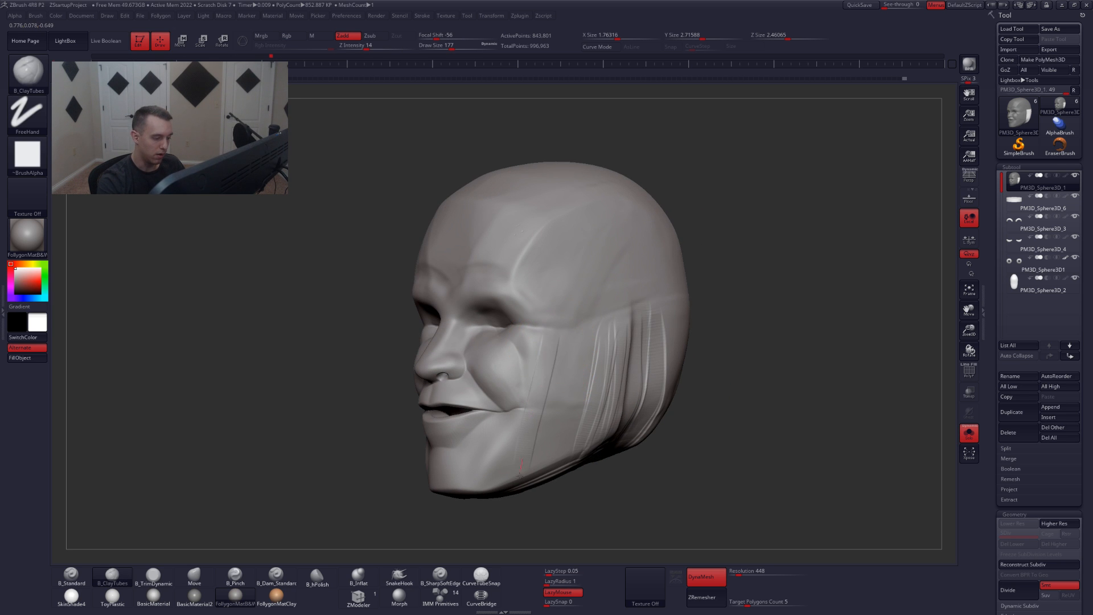
left_click_drag(575, 319, 527, 469)
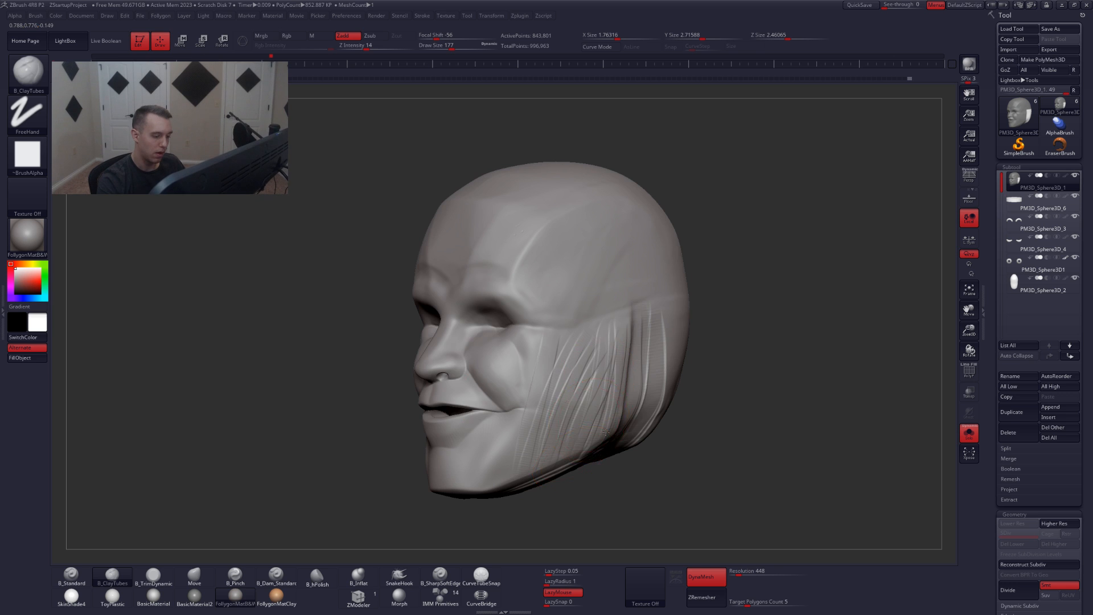
mouse_move(570, 432)
right_mouse_down()
mouse_move(722, 438)
mouse_move(617, 434)
right_mouse_up()
key("space")
left_click_drag(611, 345, 604, 345)
mouse_move(603, 345)
right_mouse_down("alt")
mouse_move(633, 358)
mouse_move(613, 358)
right_mouse_up("alt")
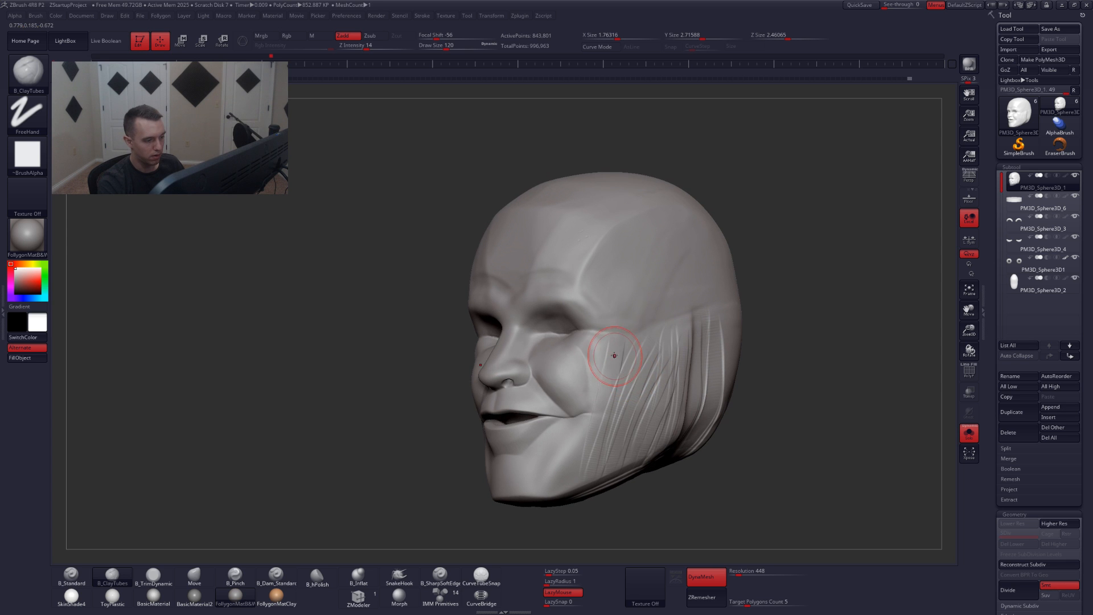
- Flatten the ClayTubes strokes on the cheek and jaw with TrimDynamic at draw sizes 145 and 90
key("3")
key("space")
left_click_drag(611, 345, 616, 338)
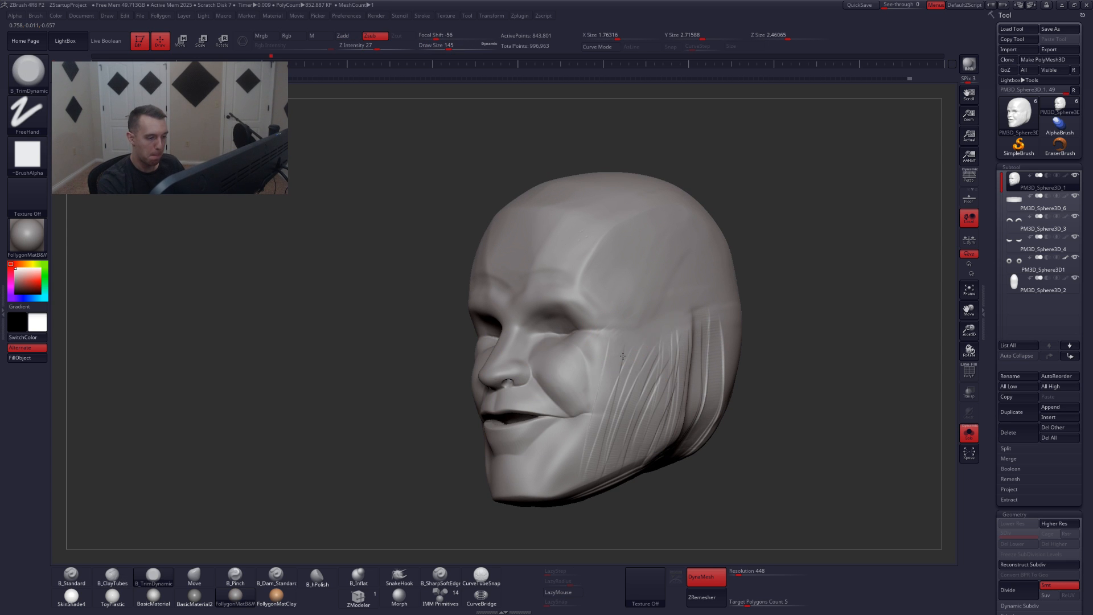
mouse_move(633, 428)
right_mouse_down()
mouse_move(586, 427)
mouse_move(731, 426)
right_mouse_up()
key("space")
left_click_drag(707, 417, 699, 417)
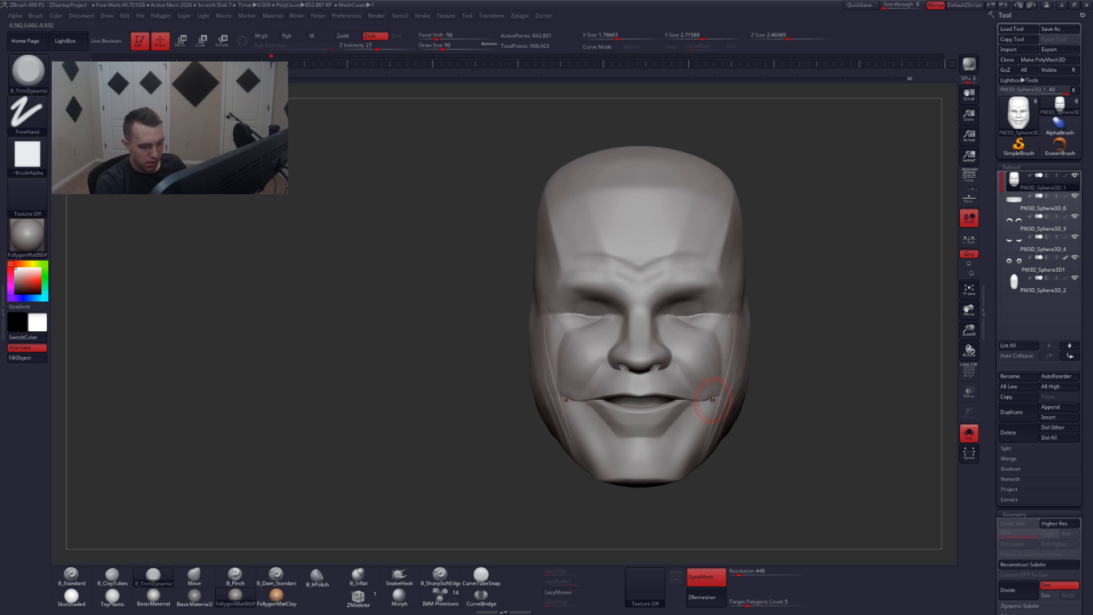
mouse_move(726, 399)
right_mouse_down()
mouse_move(711, 401)
mouse_move(826, 390)
mouse_move(913, 357)
right_mouse_up()
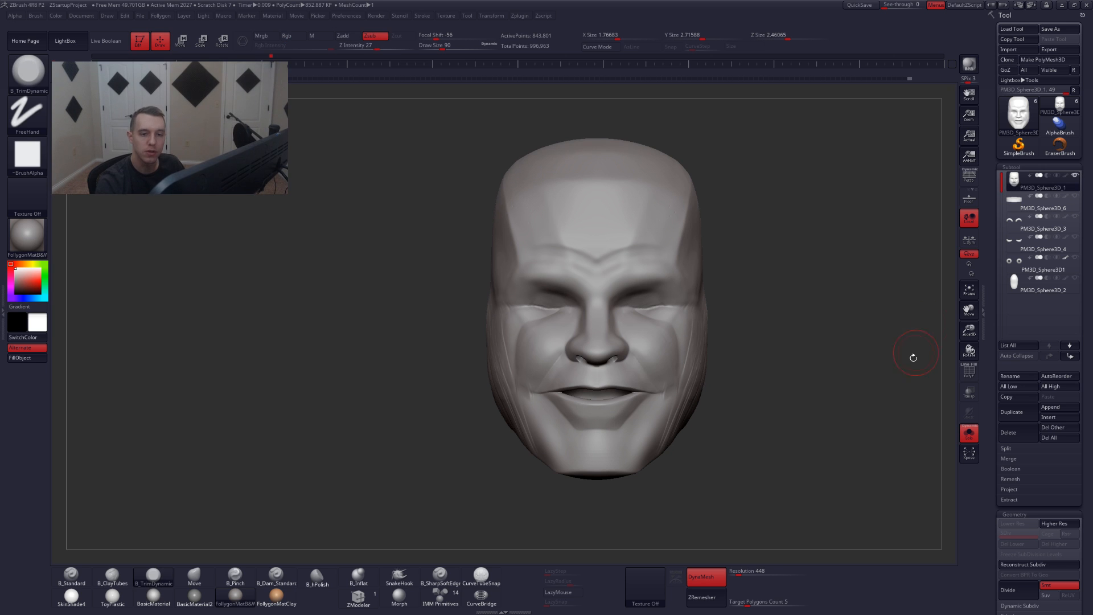
- Duplicate the head subtool and ZRemesh the original with a target polygon count of 1
left_click(1011, 411)
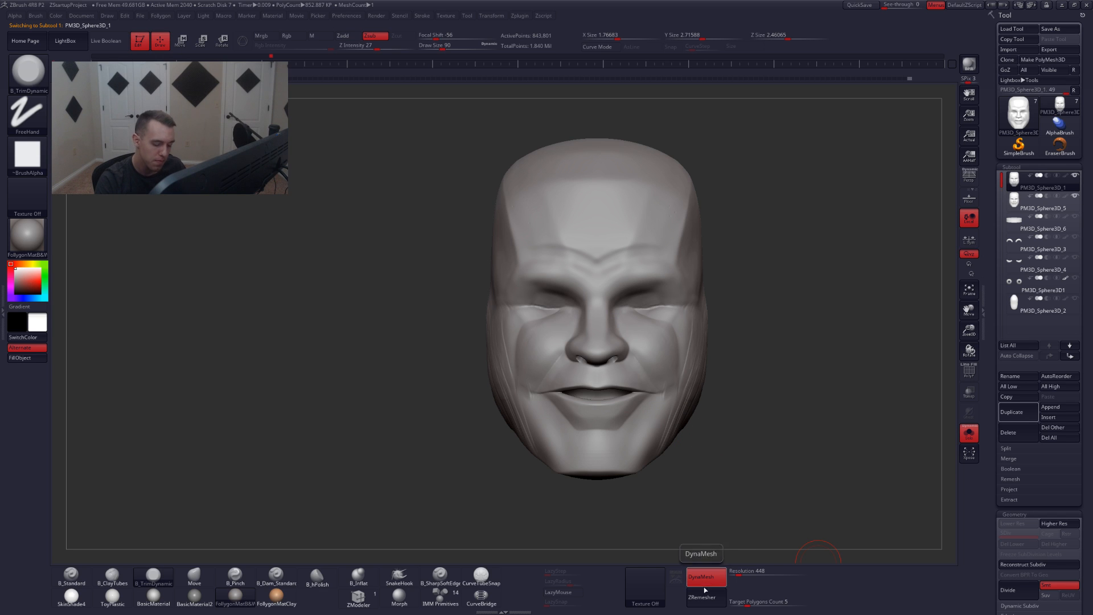
left_click(757, 601)
type("1")
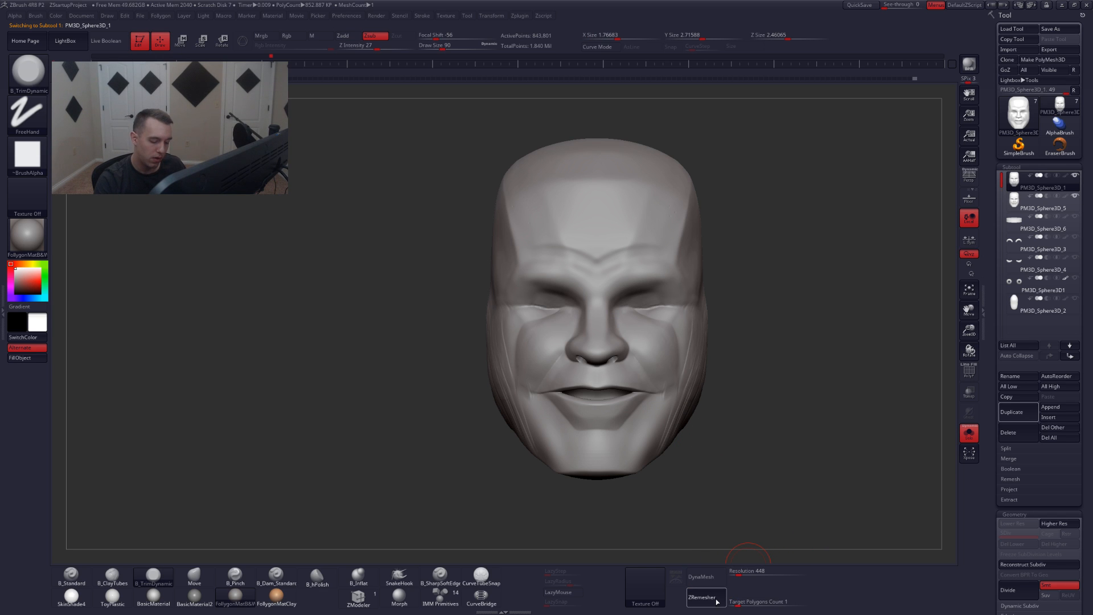
left_click(717, 601)
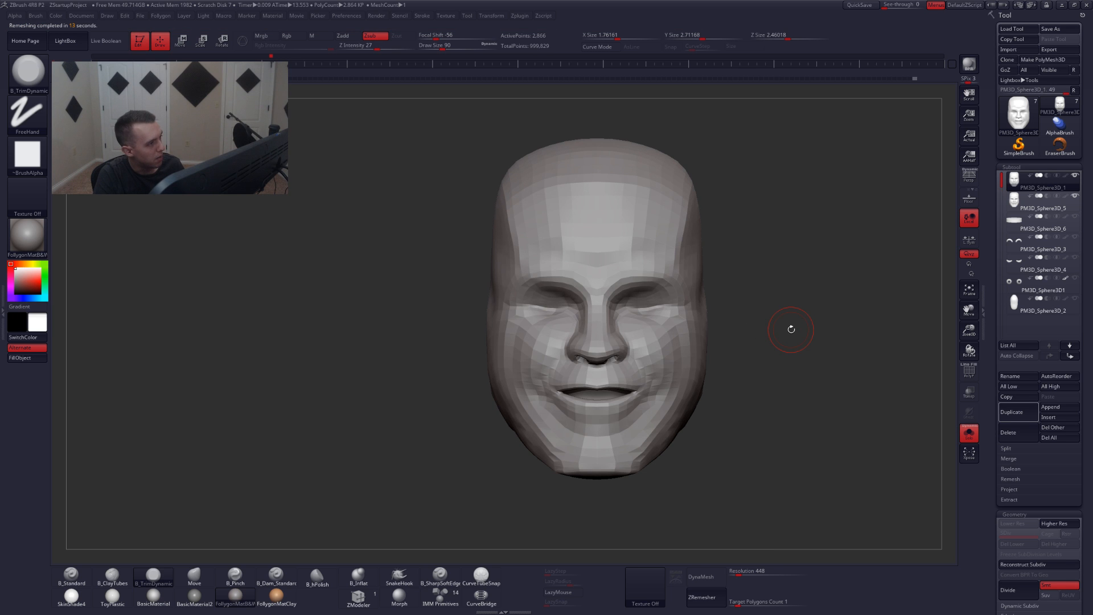
- Check the remeshed head's wireframe and group its visible mesh into one polygroup
key("shift+f")
key("ctrl+shift+w")
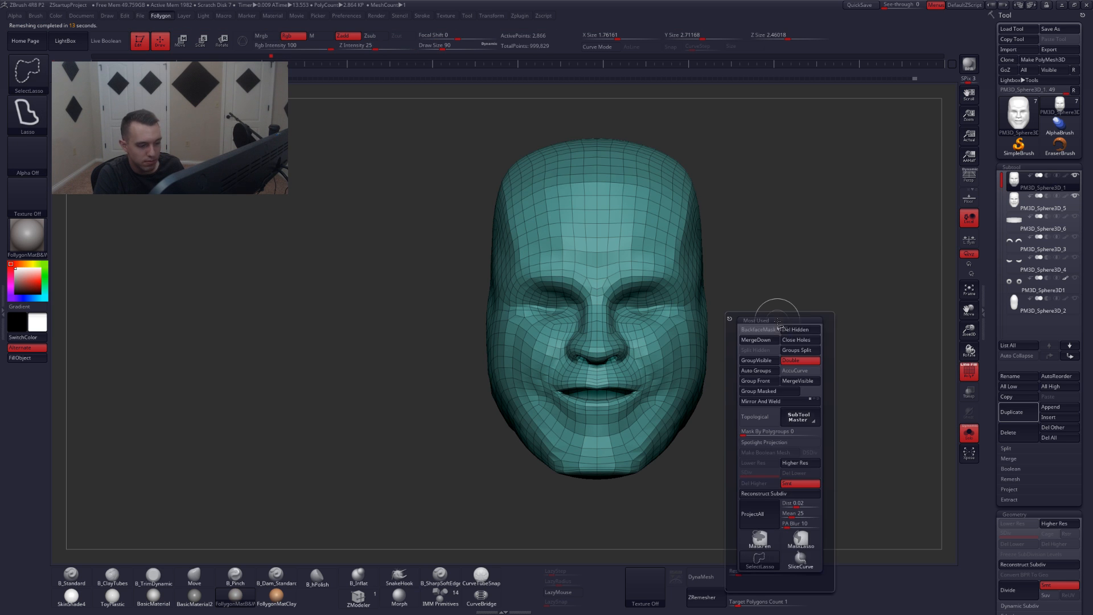
key("ctrl+w")
key("shift+f")
- Subdivide the remeshed head up to level 5, projecting the duplicate's details onto it between subdivisions
key("ctrl+d")
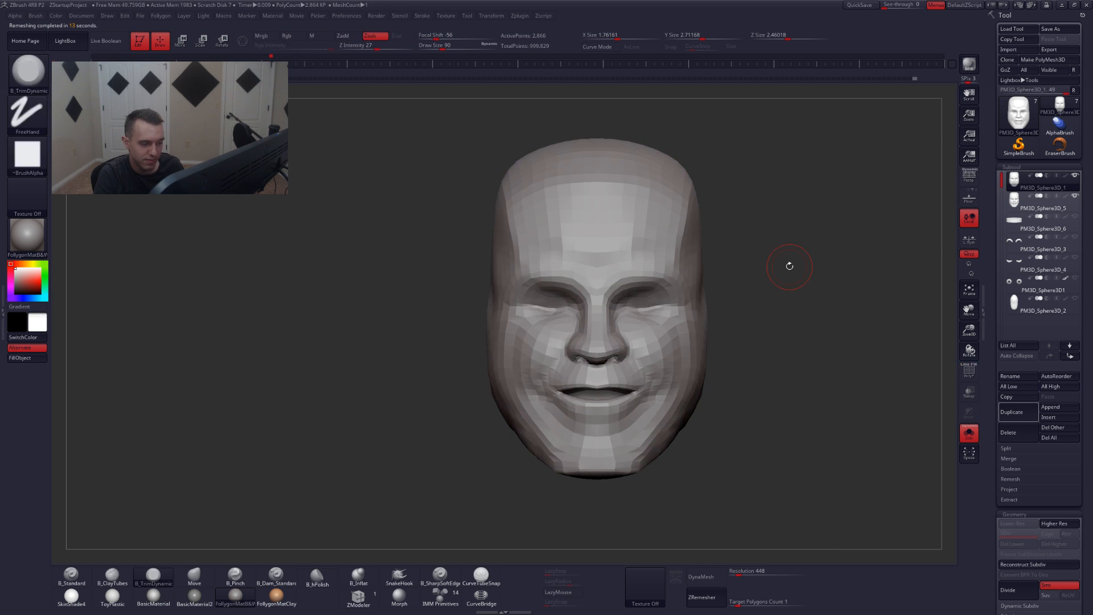
left_click(1019, 490)
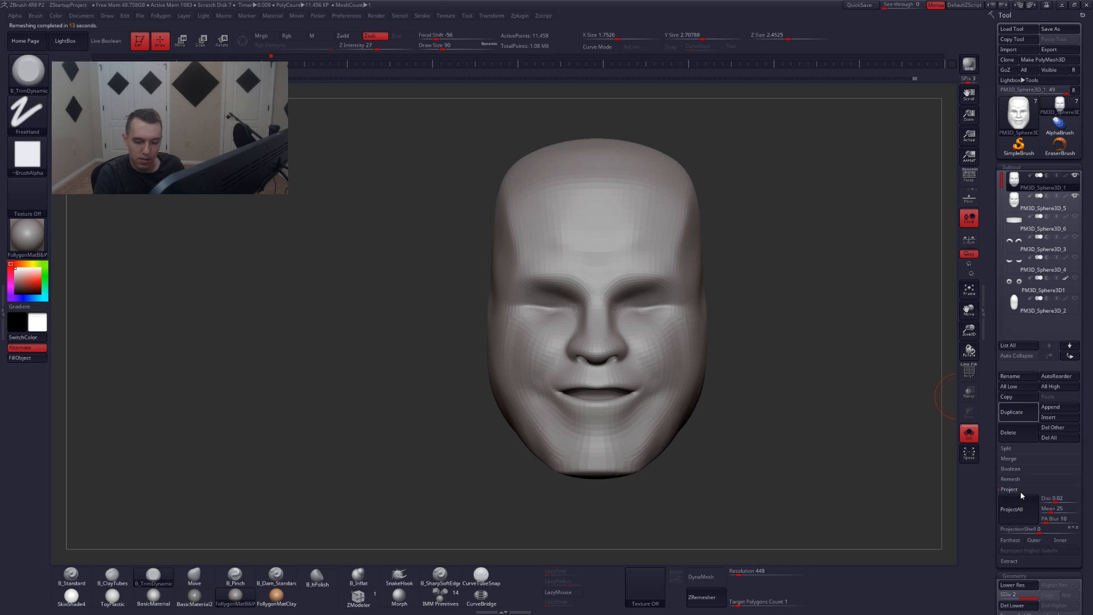
left_click(1012, 518)
key("ctrl+d")
left_click(1012, 518)
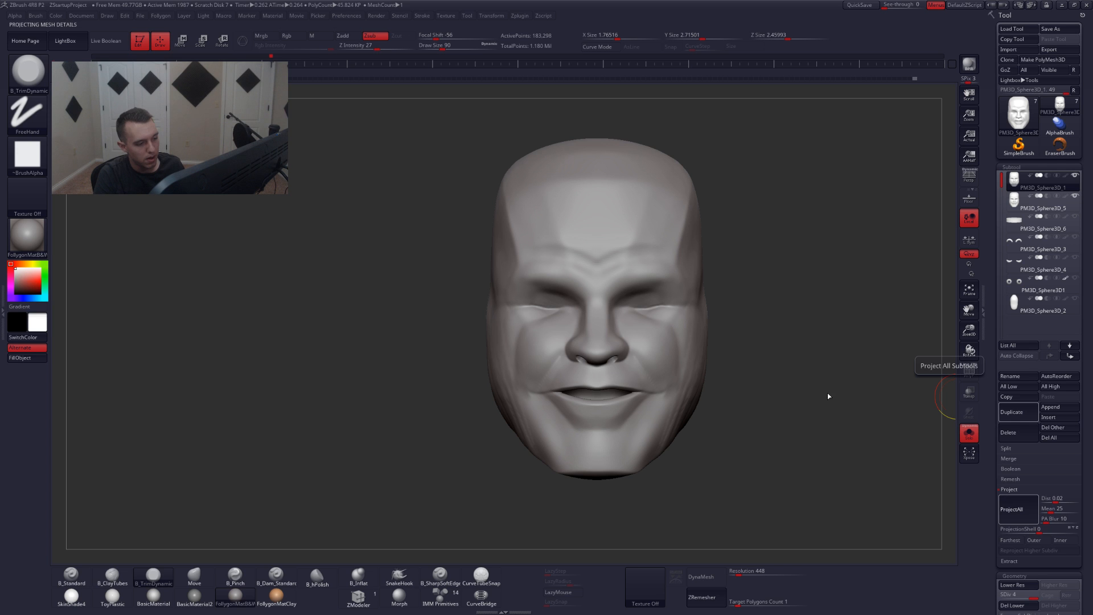
key("ctrl+d")
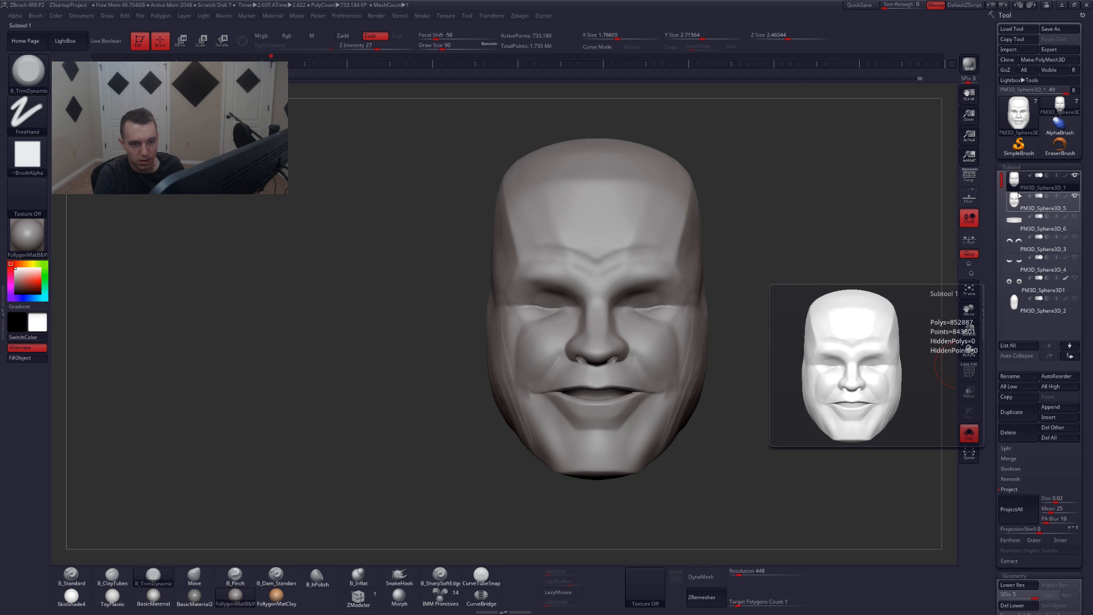
- Delete the duplicate head subtool and make the remeshed head active again
left_click(1041, 201)
left_click(1009, 432)
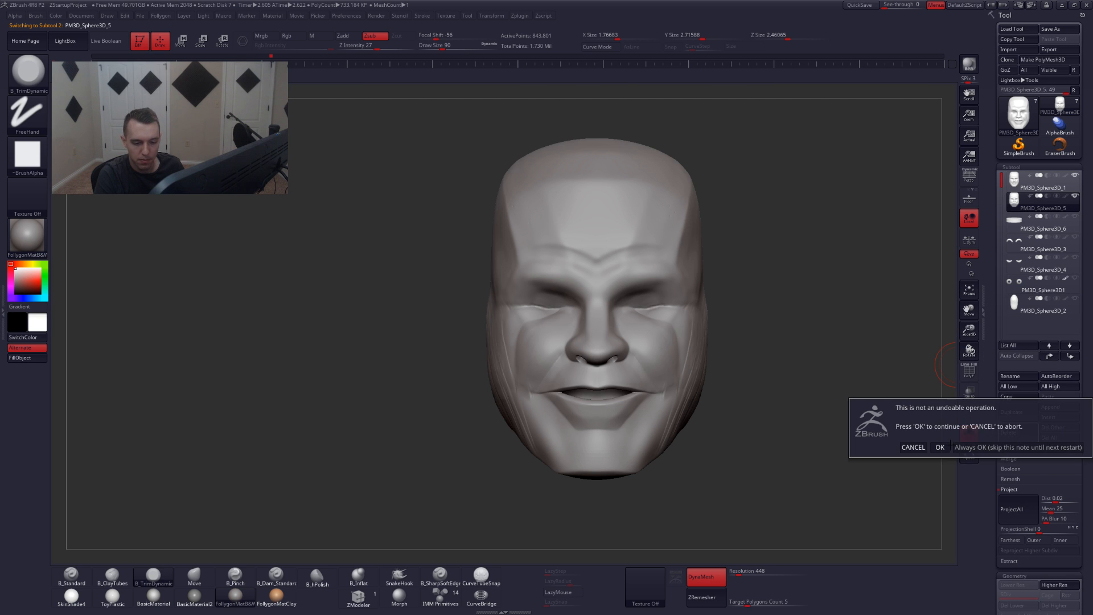
left_click(941, 447)
left_click(1003, 182)
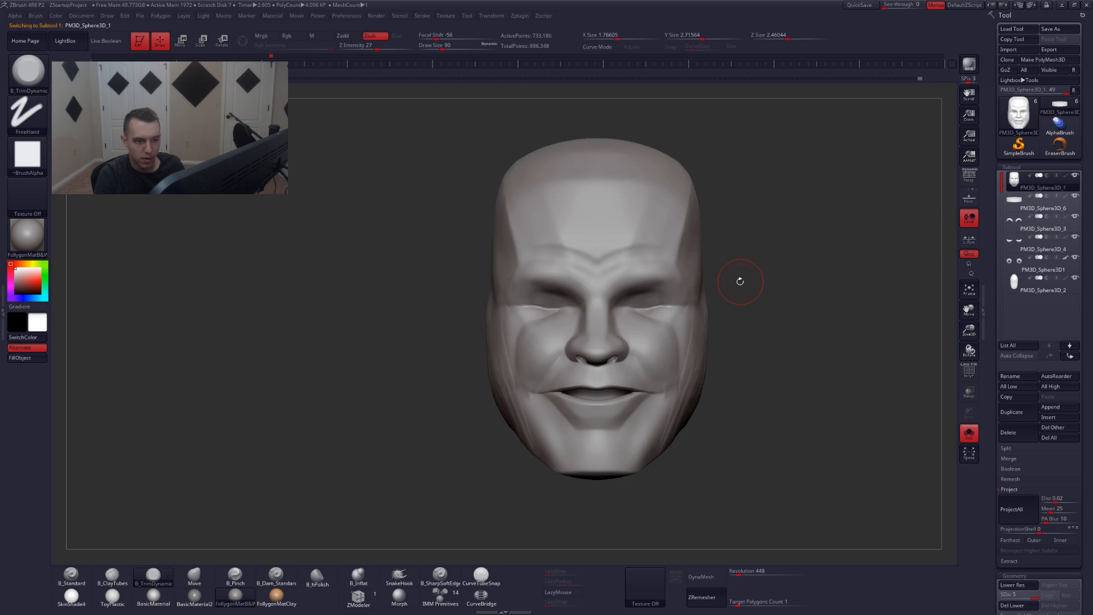
- Lower the head to subdivision level 3, then fill and smooth the cheek beside the mouth with ClayTubes at draw size 136
key("shift+d")
key("shift+d")
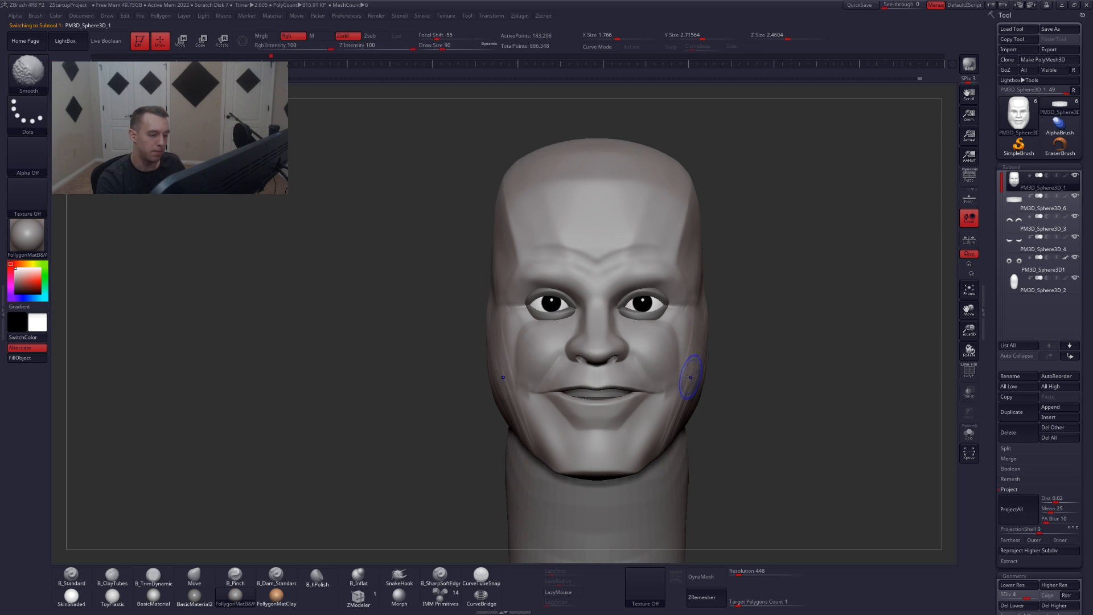
right_click_drag(685, 391, 702, 429, "alt")
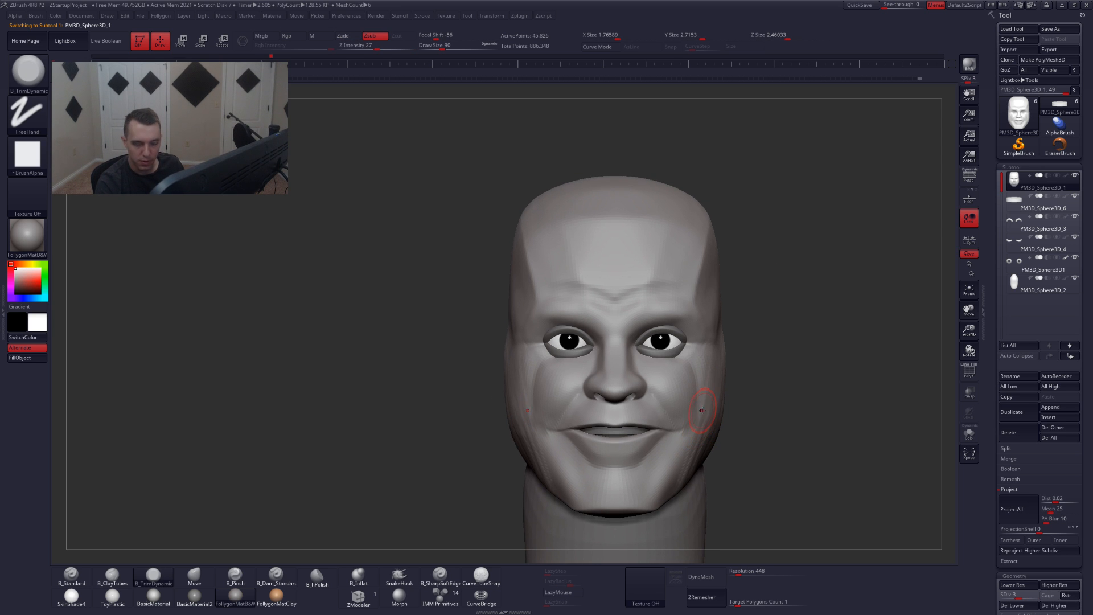
key("space")
left_click_drag(702, 410, 707, 410)
right_click_drag(707, 410, 673, 409)
key("2")
mouse_move(680, 371)
left_mouse_down()
mouse_move(687, 359)
mouse_move(669, 363)
left_mouse_up()
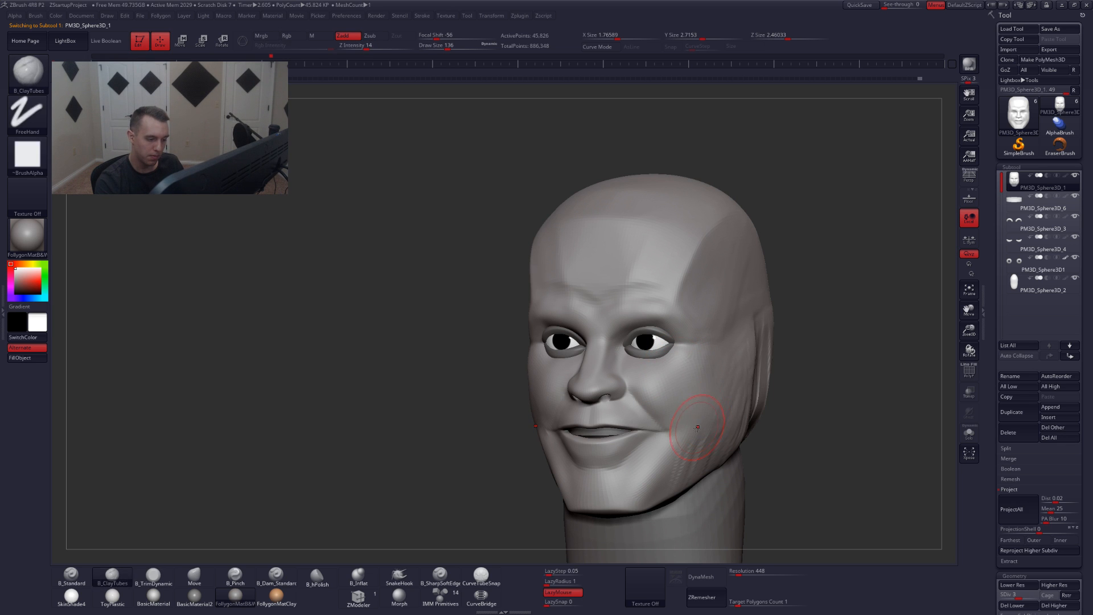
left_click_drag(690, 441, 712, 428, "shift")
- Smooth the streaks on the rear cheek in front of the jaw's back edge
right_click_drag(722, 425, 726, 365)
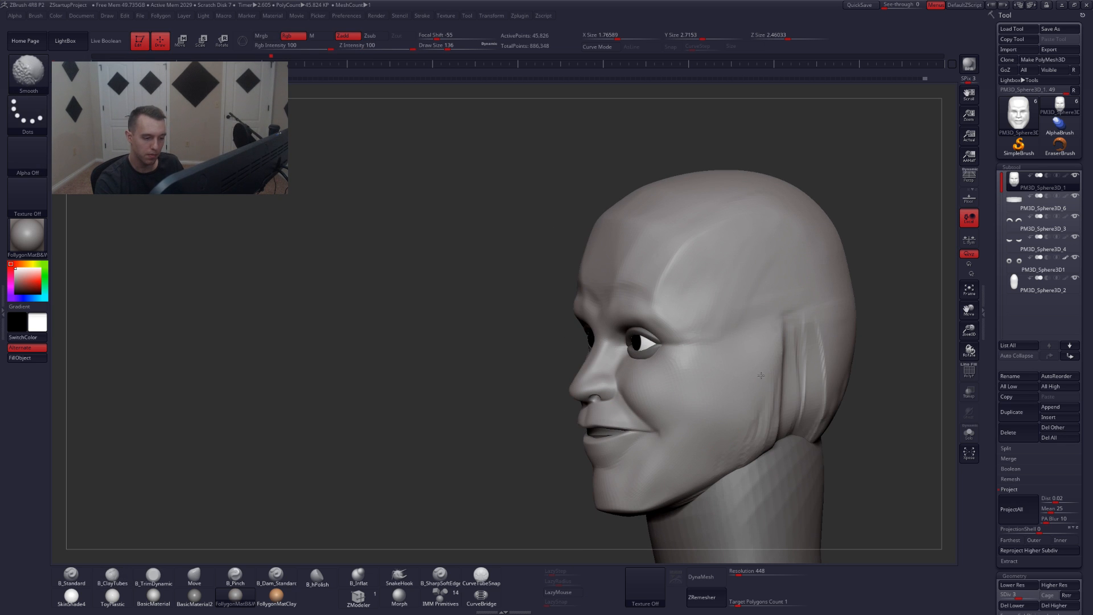
left_click_drag(761, 375, 756, 422, "shift")
right_click_drag(739, 441, 744, 339)
key("shift+s")
- Sharpen the lower jaw edge with the Pinch brush and smooth the streaks behind the jaw at draw size 172
key("5")
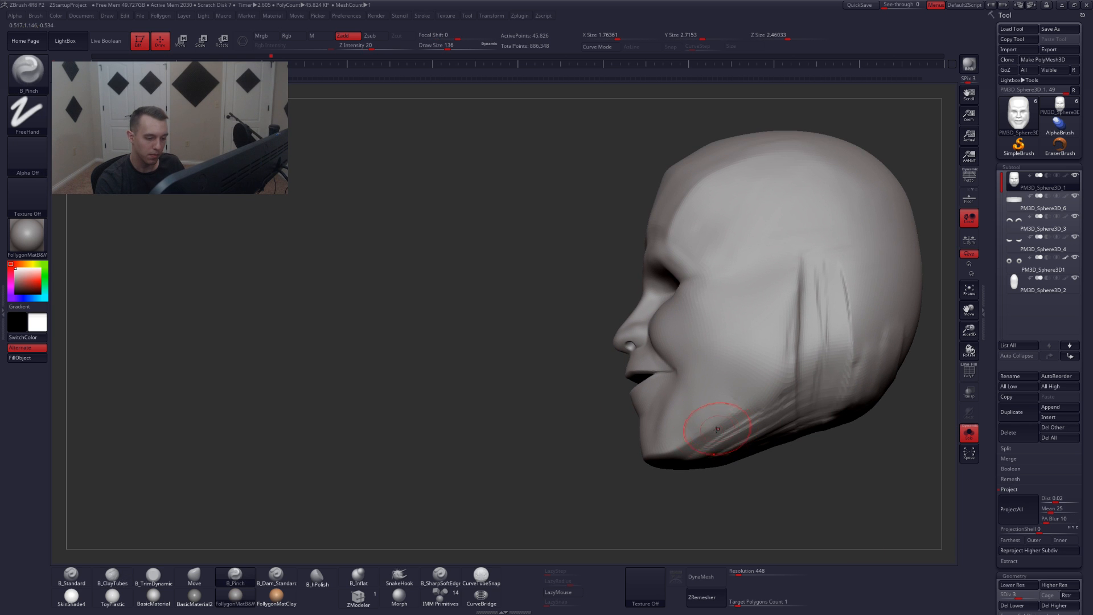
mouse_move(744, 484)
right_mouse_down()
mouse_move(735, 439)
mouse_move(707, 435)
right_mouse_up()
right_click(735, 440)
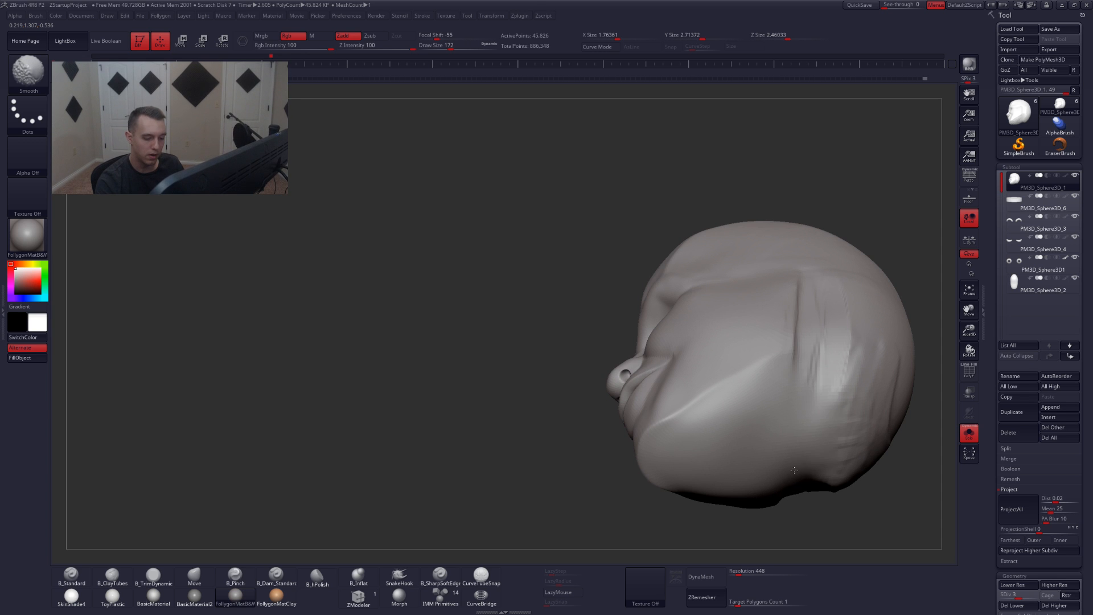
mouse_move(831, 408)
right_mouse_down()
mouse_move(729, 366)
mouse_move(728, 325)
mouse_move(715, 319)
mouse_move(755, 304)
right_mouse_up()
right_click_drag(793, 384, 856, 336)
- Turn on perspective distortion and adjust the side of the face with the Move brush at draw size 116
left_click(968, 179)
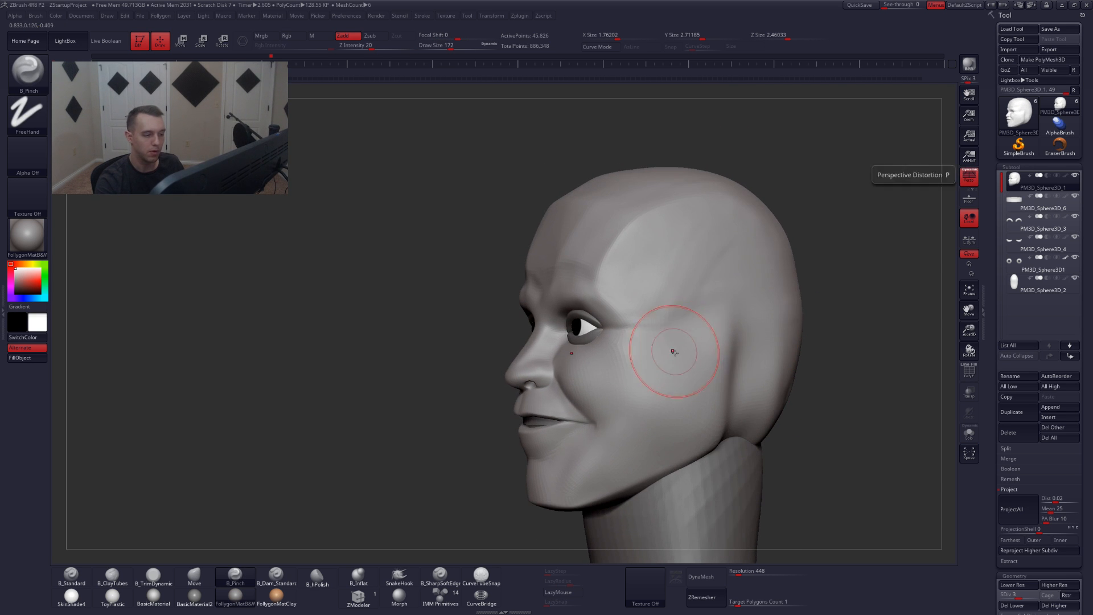
mouse_move(674, 351)
right_mouse_down()
mouse_move(752, 347)
mouse_move(665, 342)
right_mouse_up()
key("b")
key("m")
key("v")
key("space")
mouse_move(667, 339)
left_mouse_down()
mouse_move(674, 327)
mouse_move(658, 345)
left_mouse_up()
key("space")
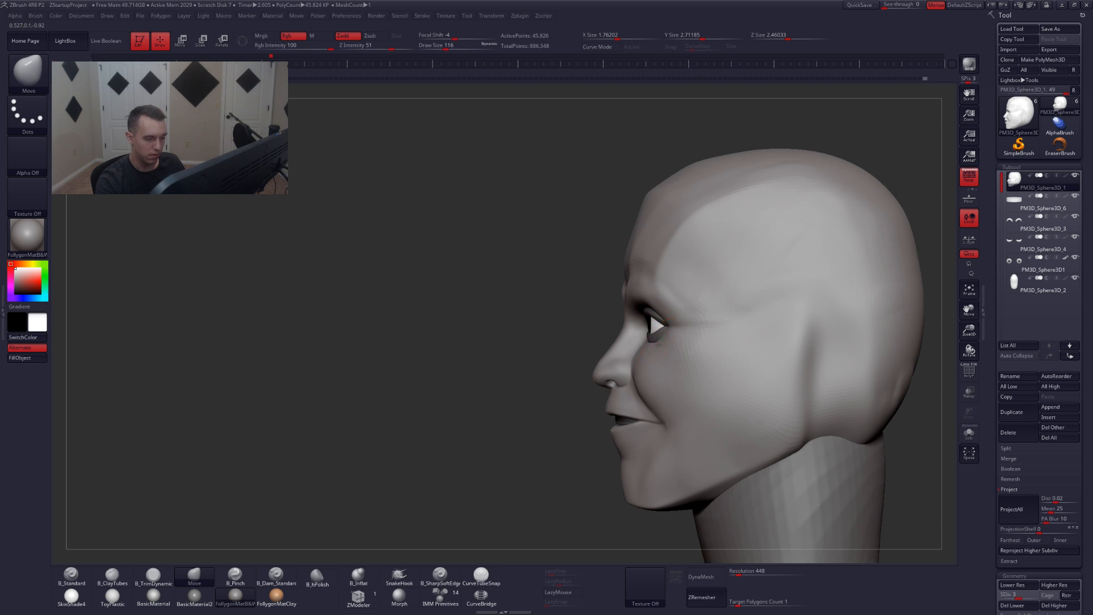
mouse_move(821, 417)
right_mouse_down("ctrl")
mouse_move(842, 428)
mouse_move(783, 437)
right_mouse_up("ctrl")
- Flatten the rear jaw and the area behind it with TrimDynamic at draw size 217
key("space")
key("b")
key("t")
key("d")
left_click_drag(800, 335, 789, 427)
right_click_drag(789, 427, 786, 353)
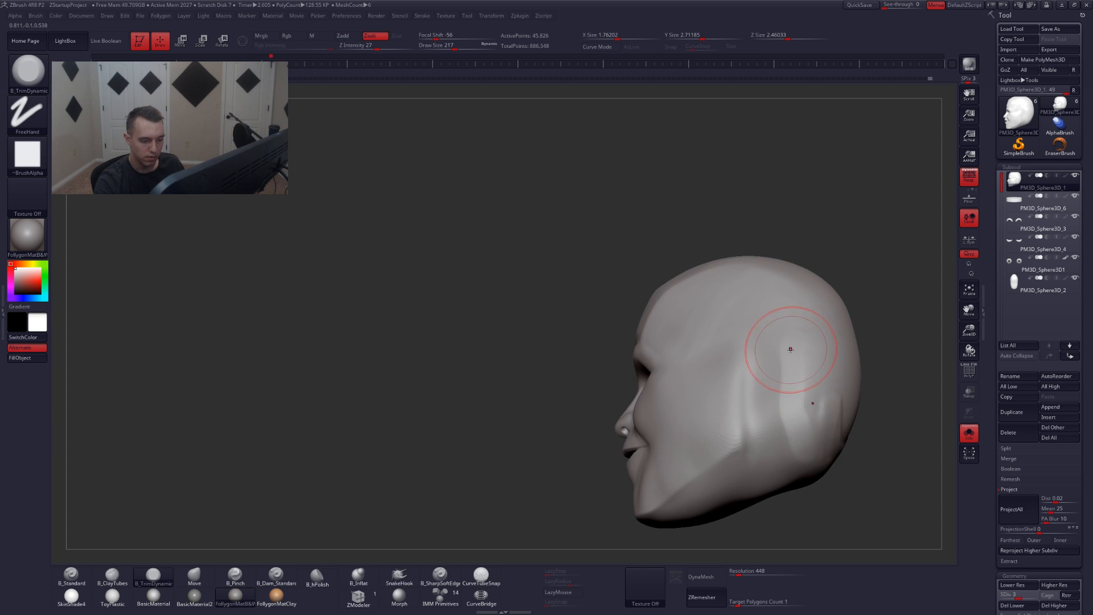
mouse_move(821, 467)
right_mouse_down()
mouse_move(828, 411)
mouse_move(786, 415)
mouse_move(794, 428)
right_mouse_up()
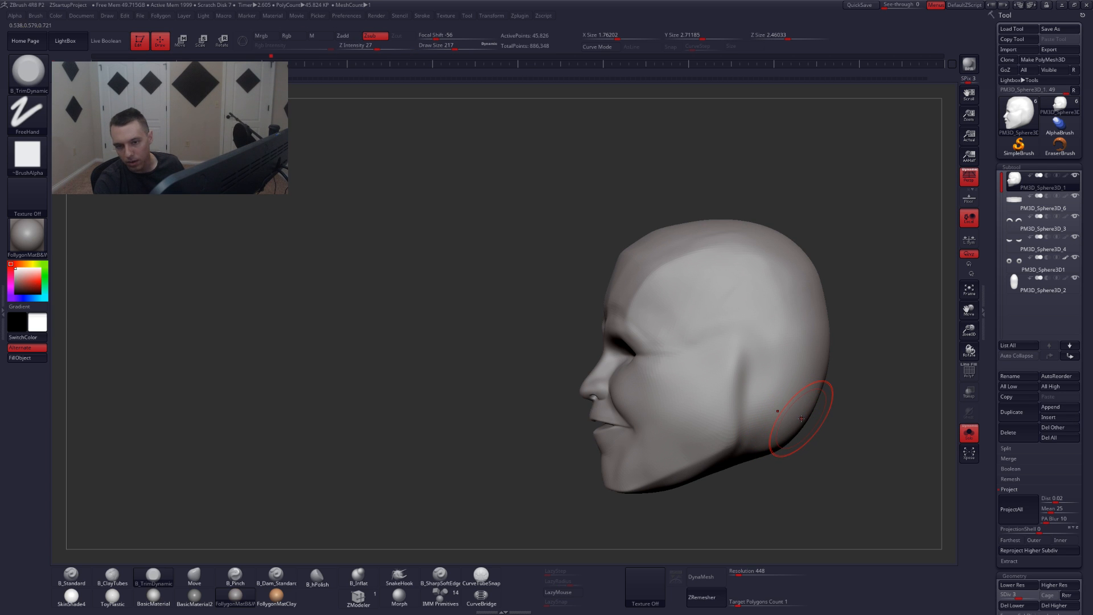
mouse_move(813, 407)
right_mouse_down()
mouse_move(845, 408)
mouse_move(816, 408)
right_mouse_up()
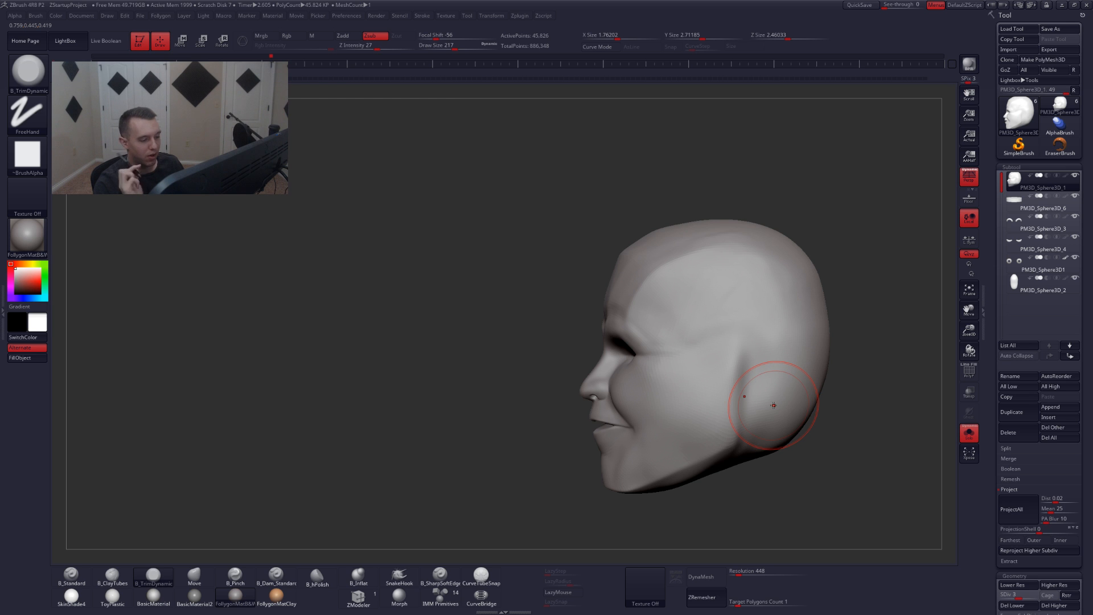
- Flatten the forehead above the brows with TrimDynamic at draw size 132 and smooth the brow creases
mouse_move(774, 405)
right_mouse_down()
mouse_move(808, 406)
mouse_move(774, 410)
mouse_move(800, 417)
mouse_move(723, 458)
right_mouse_up()
key("space")
left_click_drag(704, 355, 687, 342)
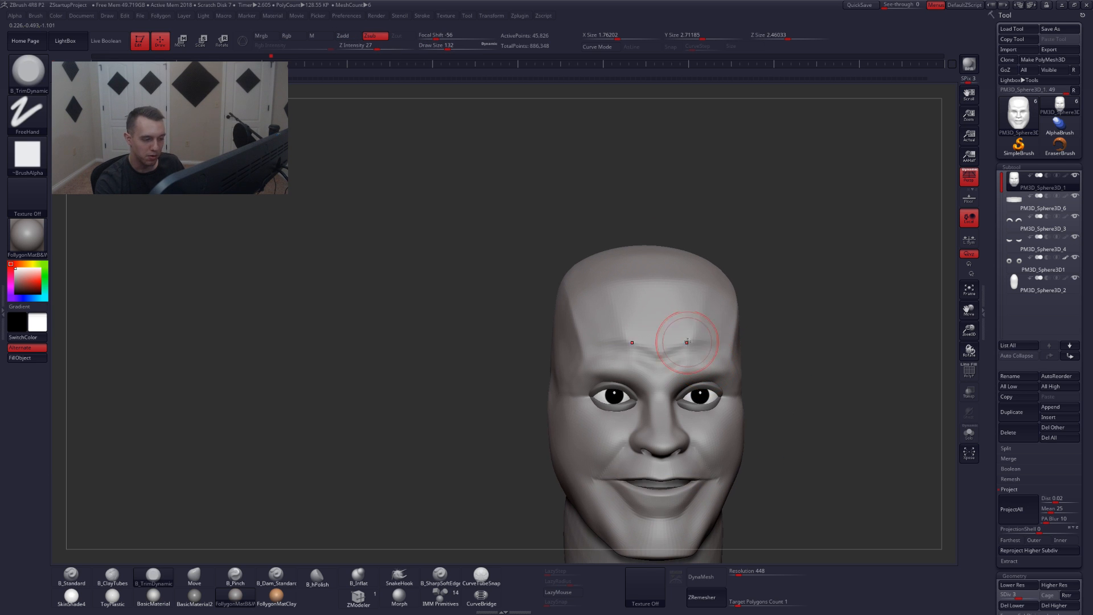
key("shift")
right_click_drag(678, 325, 680, 281)
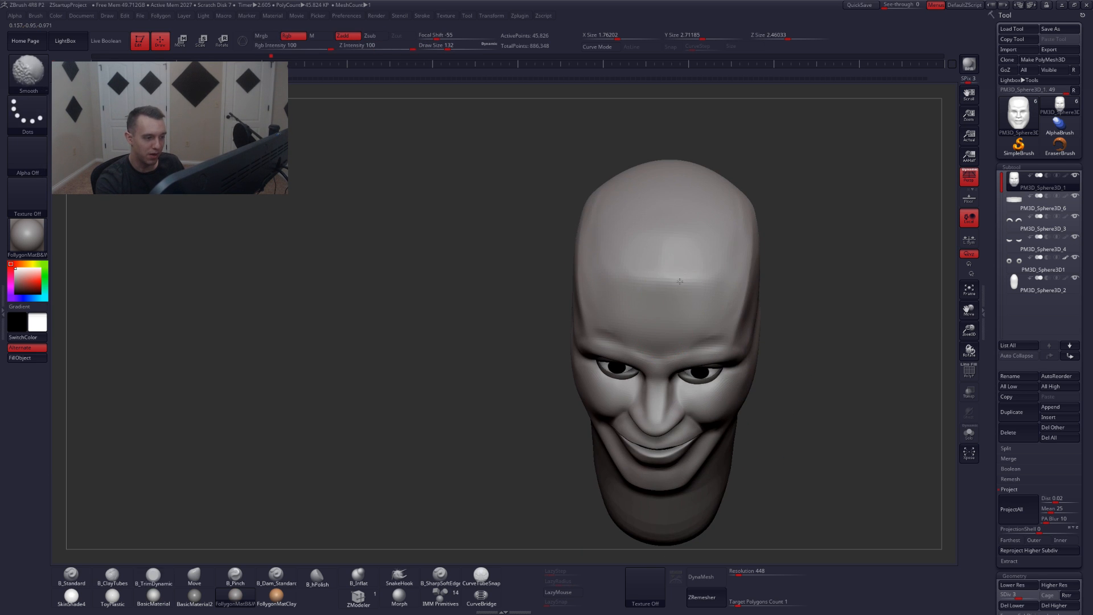
- Refine the forehead and the cheek around the mouth corner with TrimDynamic at draw sizes 158 and 101
mouse_move(733, 225)
right_mouse_down("shift")
mouse_move(715, 293)
mouse_move(722, 326)
right_mouse_up("shift")
key("space")
left_click_drag(722, 312, 726, 312)
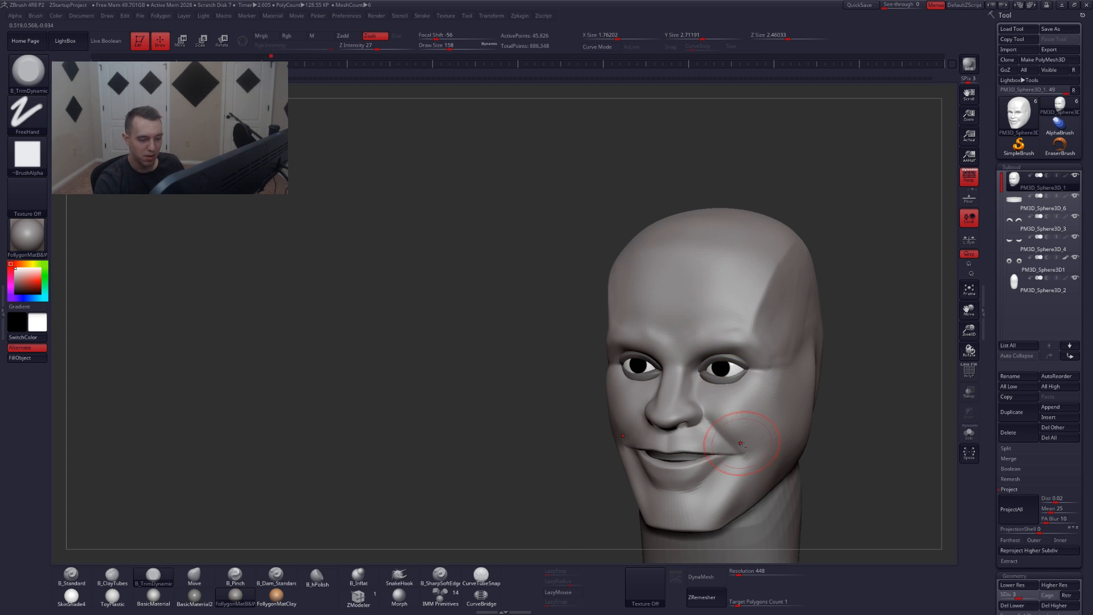
right_click_drag(745, 447, 733, 432, "alt")
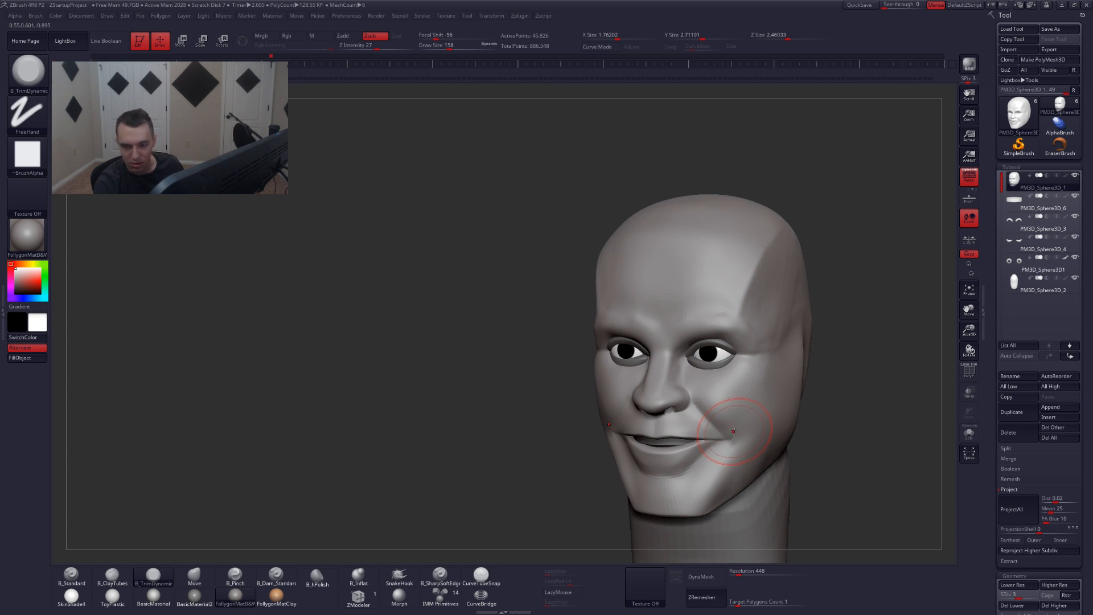
key("space")
left_click_drag(733, 432, 726, 433)
right_click_drag(716, 488, 719, 446, "alt")
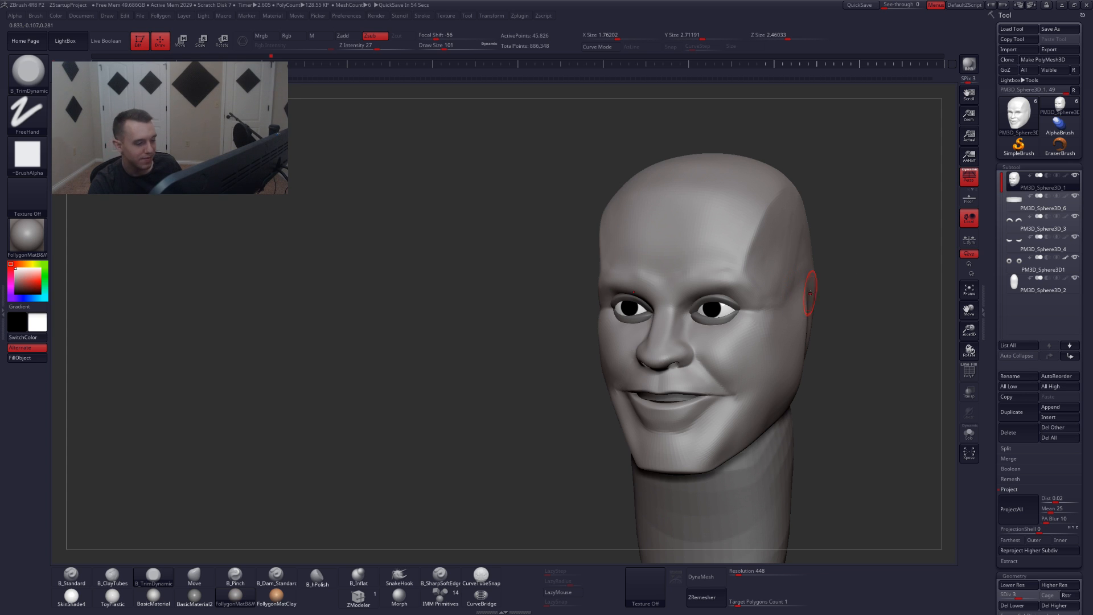
- Trim and smooth the cheek and temple planes using TrimDynamic at draw size 145
key("shift+s")
right_click_drag(717, 432, 664, 419)
key("space")
left_click_drag(760, 427, 765, 427)
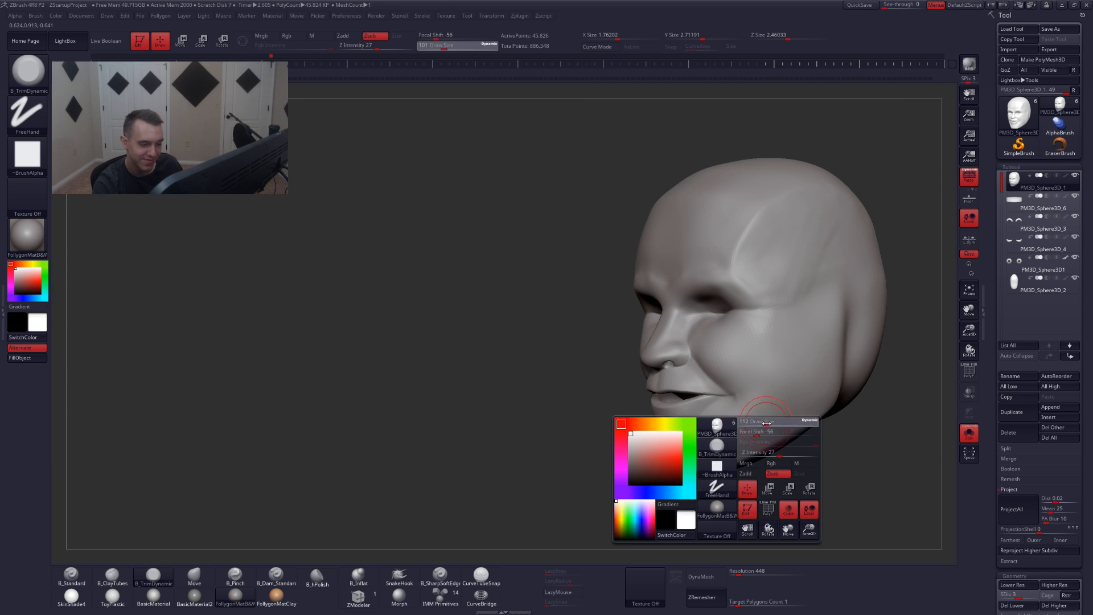
right_click_drag(760, 364, 718, 396, "alt")
mouse_move(717, 397)
left_mouse_down("shift")
mouse_move(711, 389)
mouse_move(719, 405)
left_mouse_up("shift")
mouse_move(729, 302)
right_mouse_down("alt")
mouse_move(705, 351)
mouse_move(699, 336)
right_mouse_up("alt")
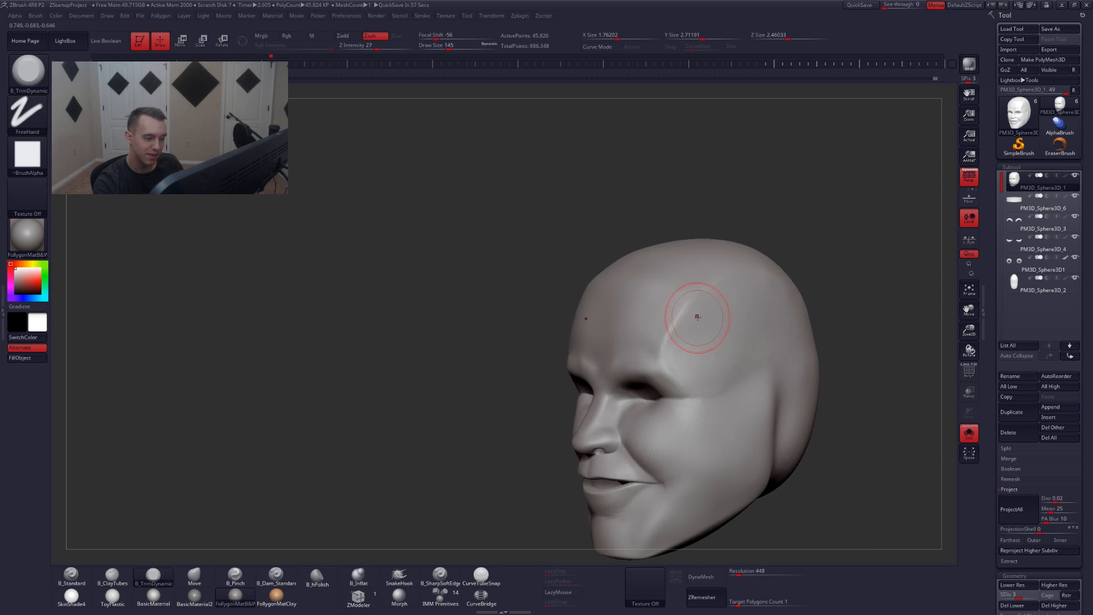
- Sharpen the ridge between the forehead and temple with B_Pinch at draw size 145, and bring the other head parts back into view
key("5")
left_click_drag(677, 343, 665, 359)
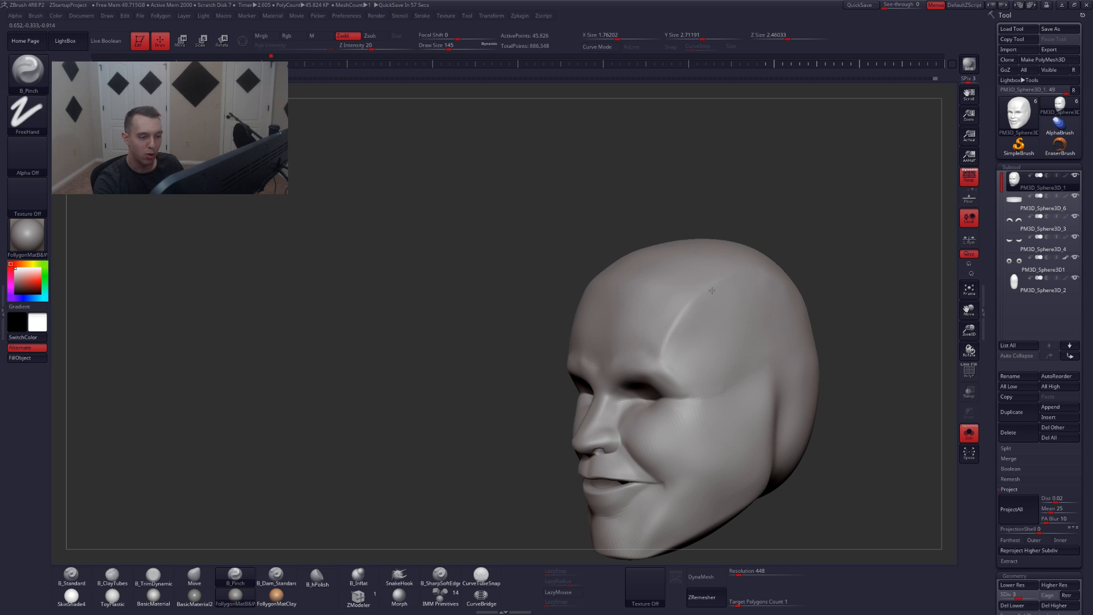
mouse_move(684, 310)
left_mouse_down()
mouse_move(720, 282)
mouse_move(723, 293)
left_mouse_up()
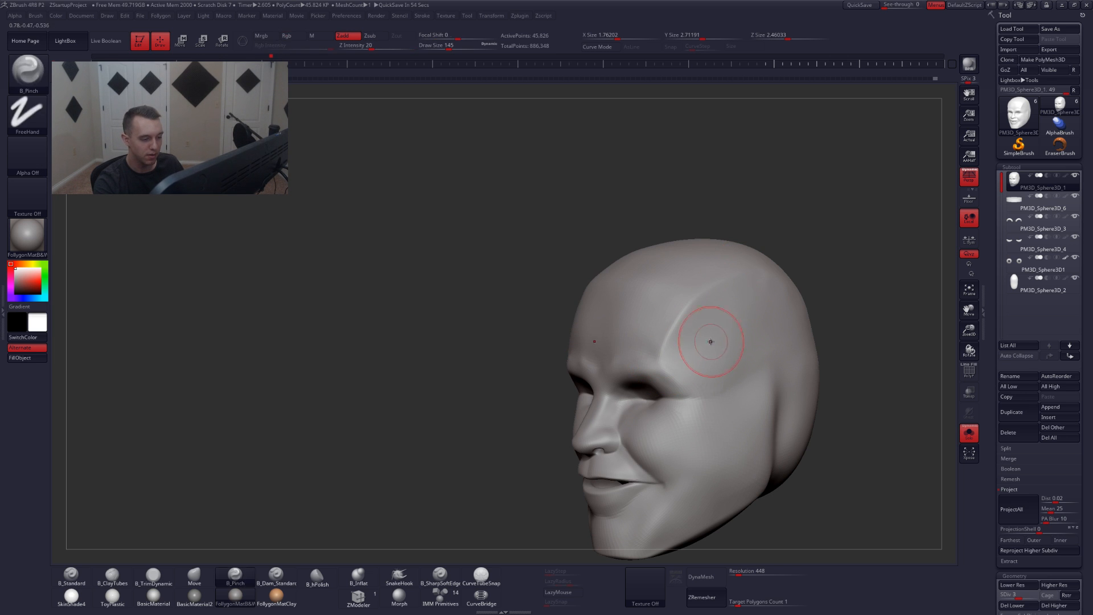
right_click_drag(710, 342, 750, 325, "shift")
key("alt+s")
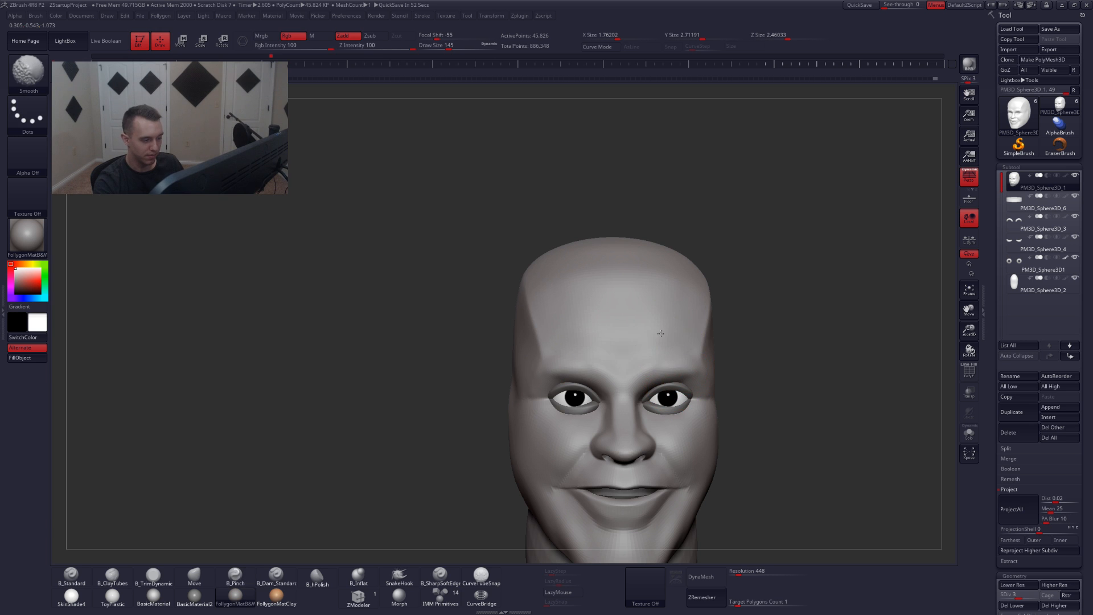
mouse_move(691, 393)
left_mouse_down()
mouse_move(708, 403)
mouse_move(715, 357)
mouse_move(683, 365)
mouse_move(704, 312)
mouse_move(768, 413)
mouse_move(781, 402)
left_mouse_up()
- Make the lower eyelids the active subtool and reshape them with the Move brush at draw size 149
key("4")
key("space")
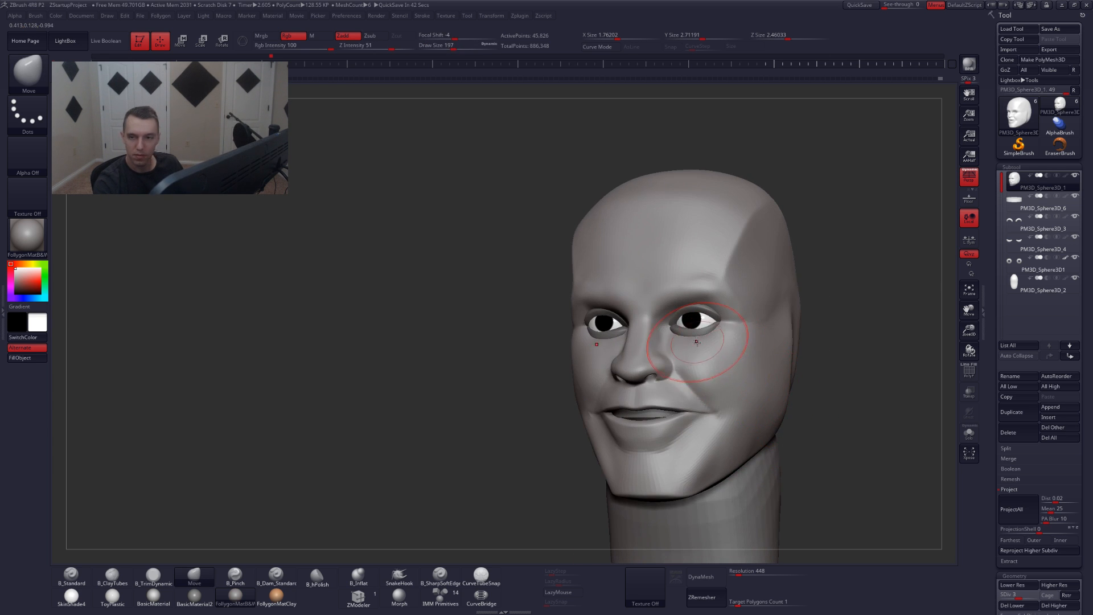
right_click_drag(697, 342, 718, 371, "ctrl")
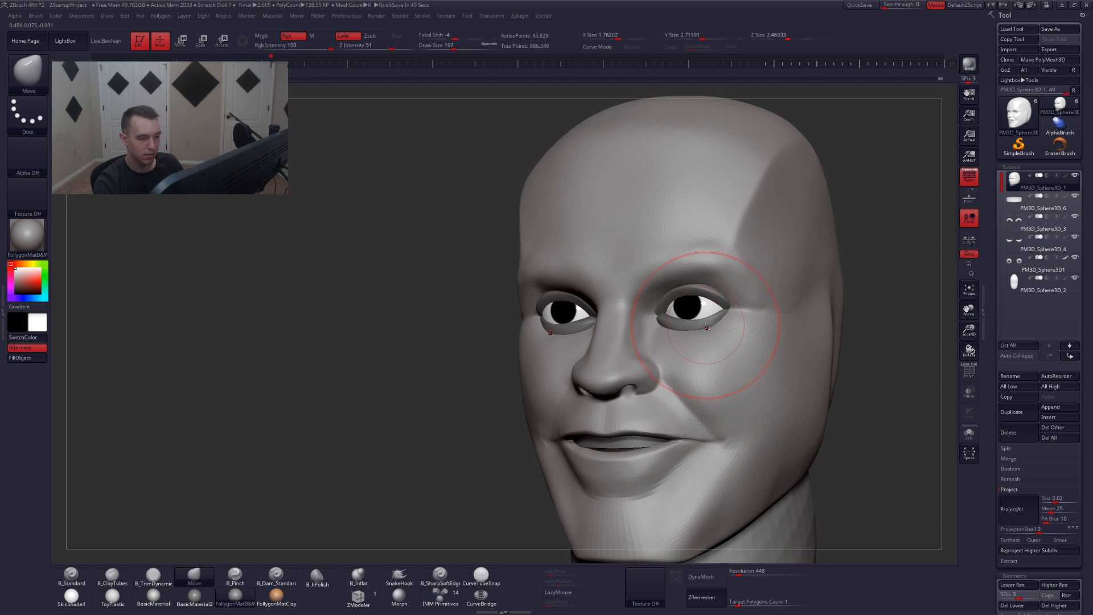
left_click(706, 327, "alt")
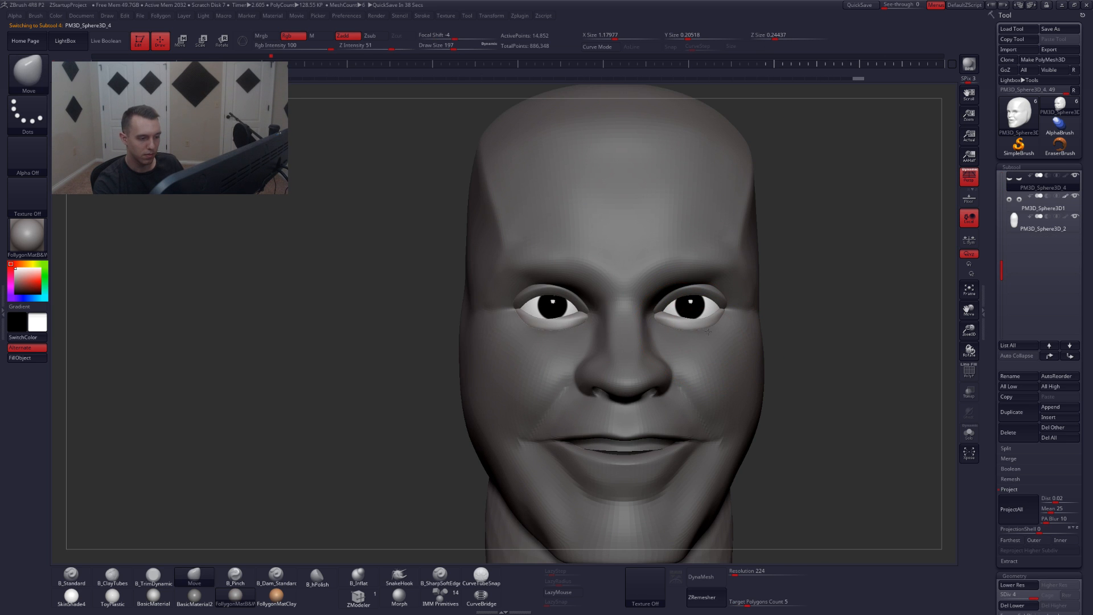
key("space")
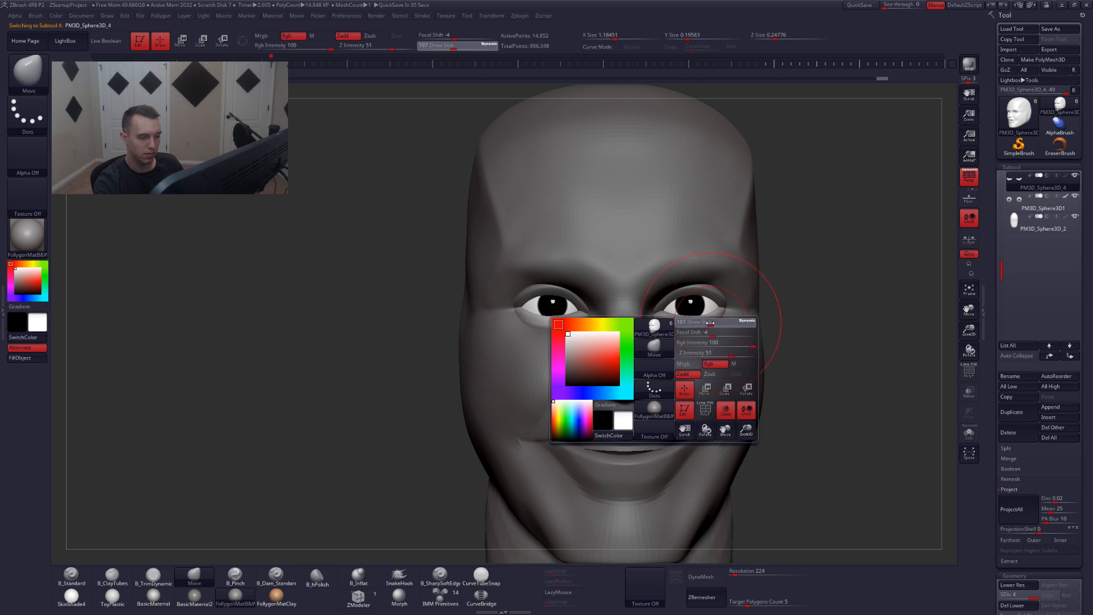
right_click_drag(690, 347, 691, 333)
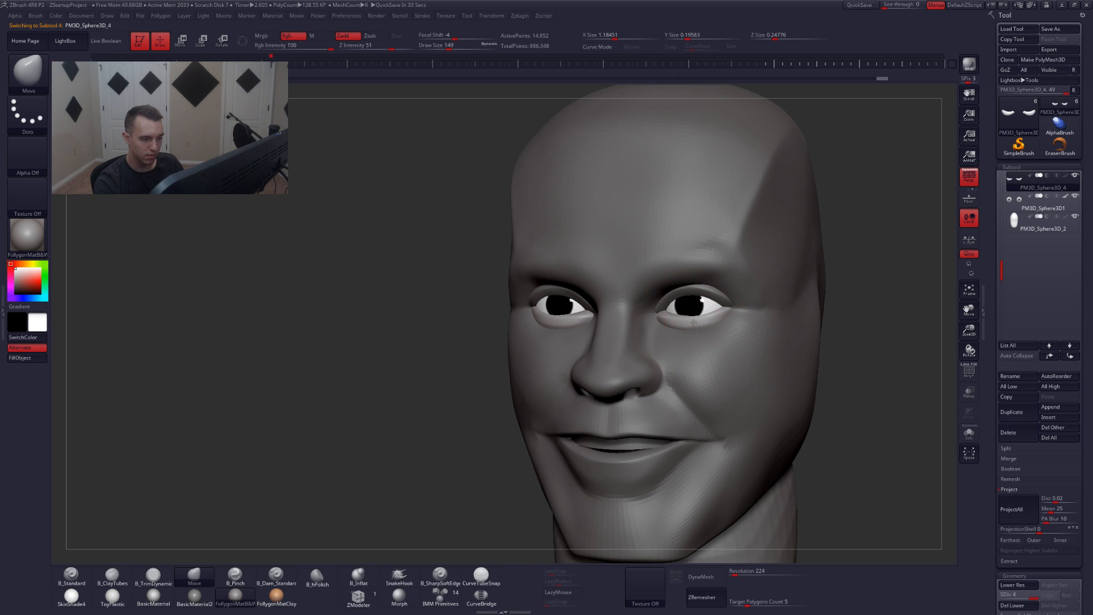
right_click_drag(693, 322, 670, 323)
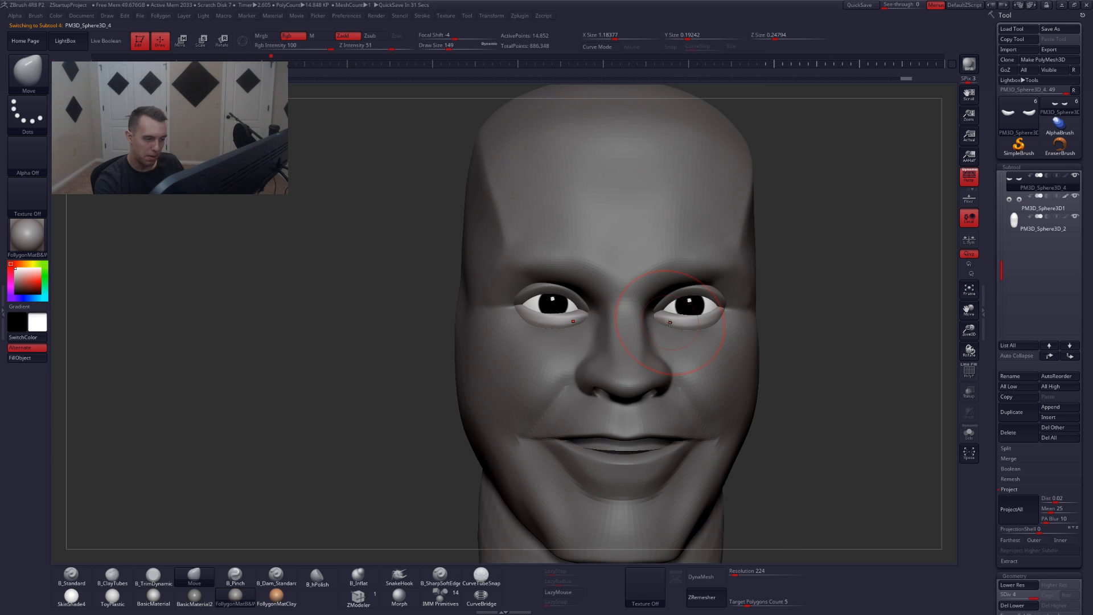
left_click_drag(670, 322, 670, 322)
- Refine the shape of the lower eyelids around the eyeballs with the Move brush at draw size 80
key("space")
key("alt+s")
right_click_drag(678, 322, 666, 300)
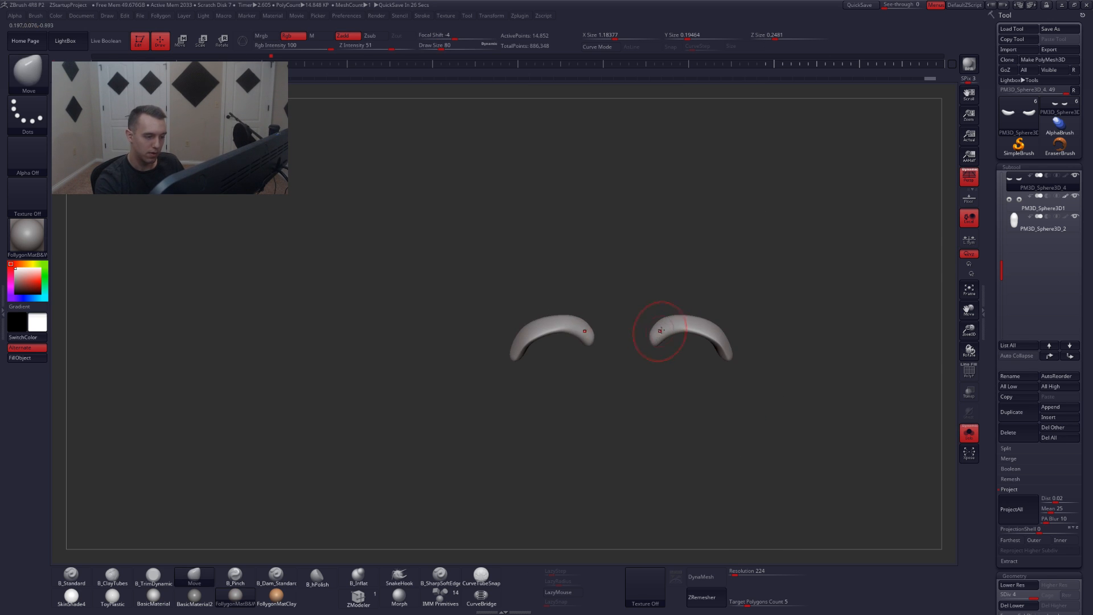
key("alt+s")
right_click_drag(659, 339, 660, 376)
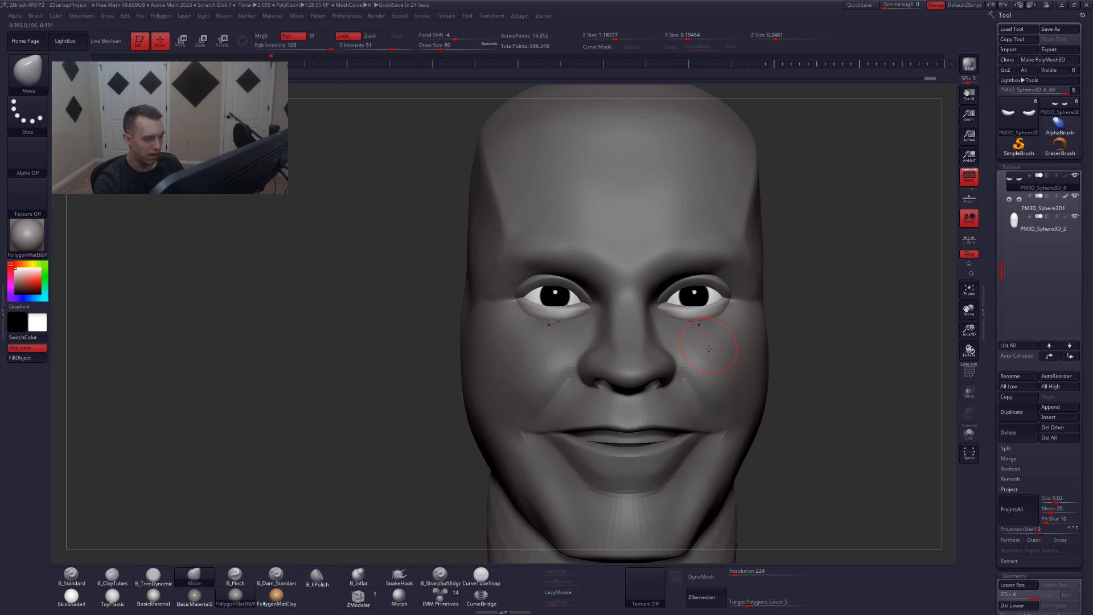
mouse_move(691, 316)
right_mouse_down("alt")
mouse_move(689, 410)
mouse_move(709, 422)
right_mouse_up("alt")
key("alt+s")
- Subdivide the lower eyelids once more, build a ridge along them with ClayTubes at draw size 51, and smooth it
key("space")
left_click_drag(710, 422, 705, 422)
mouse_move(693, 431)
right_mouse_down()
mouse_move(704, 434)
mouse_move(708, 402)
right_mouse_up()
key("2")
key("ctrl+d")
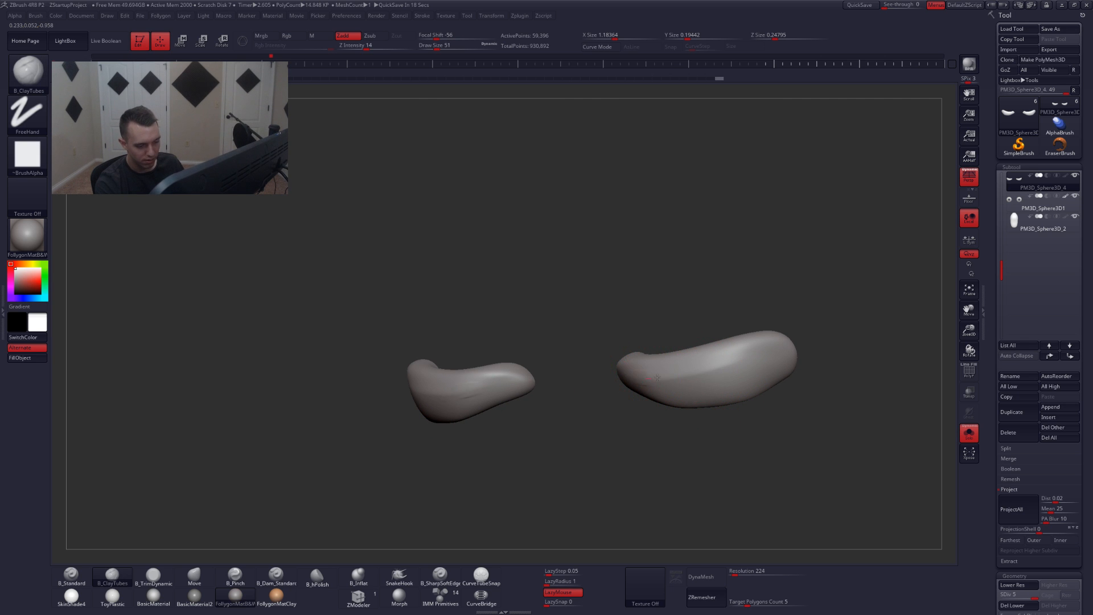
right_click_drag(706, 377, 707, 366)
mouse_move(708, 366)
left_mouse_down()
mouse_move(601, 370)
mouse_move(783, 342)
mouse_move(607, 404)
left_mouse_up()
key("shift+s")
left_click_drag(707, 366, 721, 365, "shift")
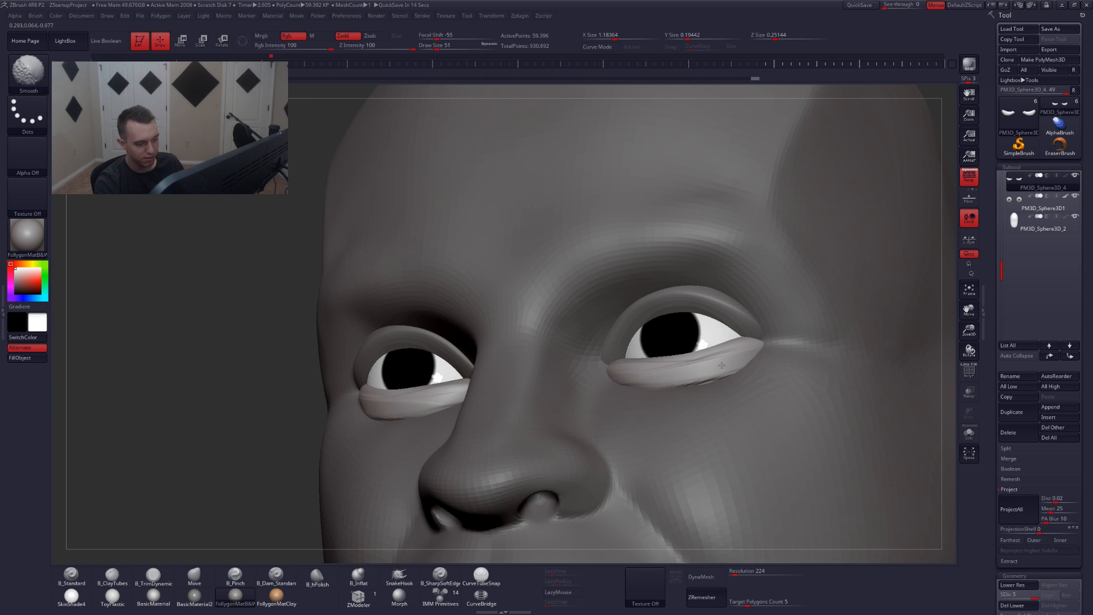
- Flatten the lower eyelid surfaces with TrimDynamic at draw size 51 and tighten the ridge along them with B_Pinch
key("ctrl+shift+s")
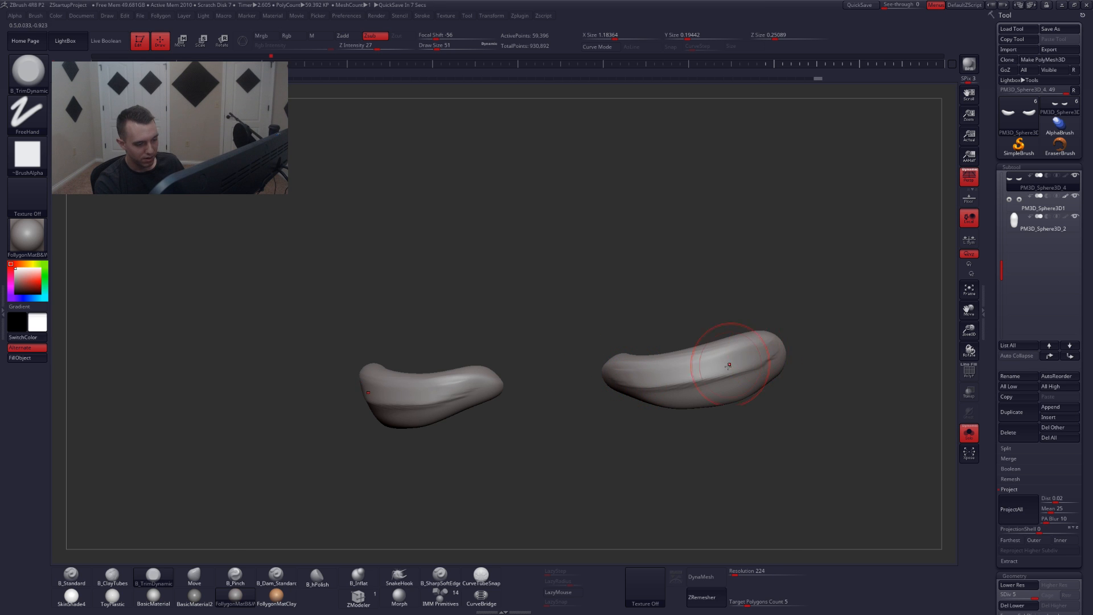
right_click_drag(729, 365, 706, 373)
key("ctrl+shift+s")
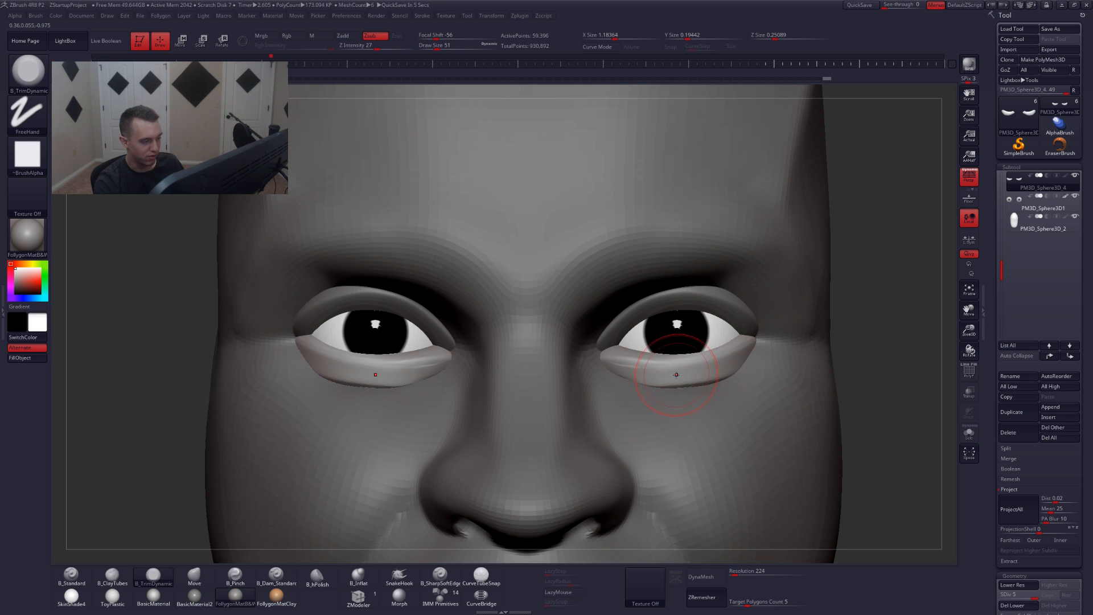
key("5")
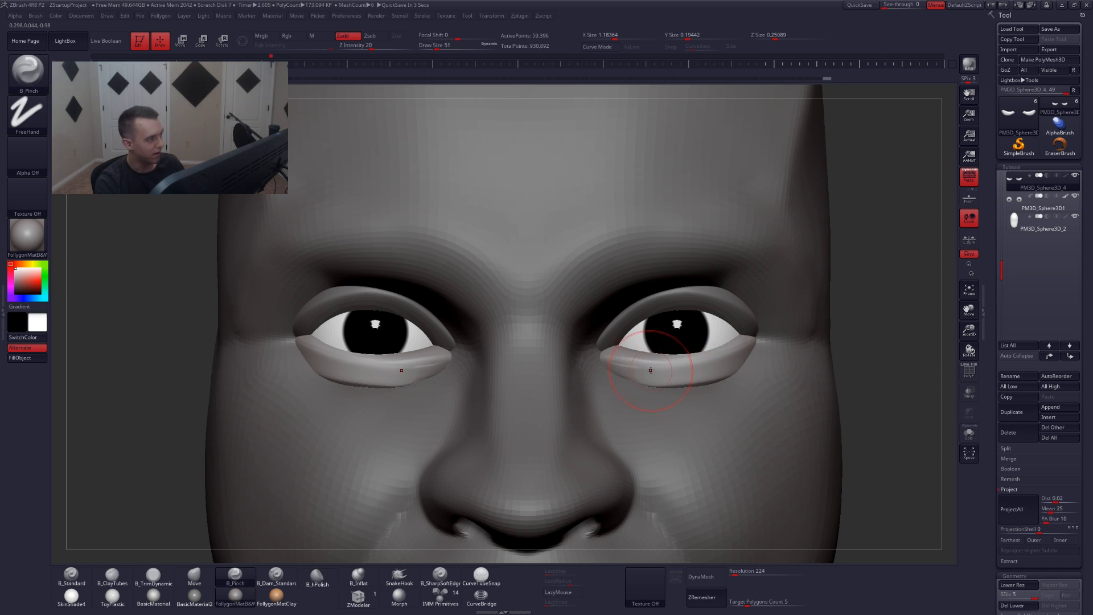
key("ctrl+shift+s")
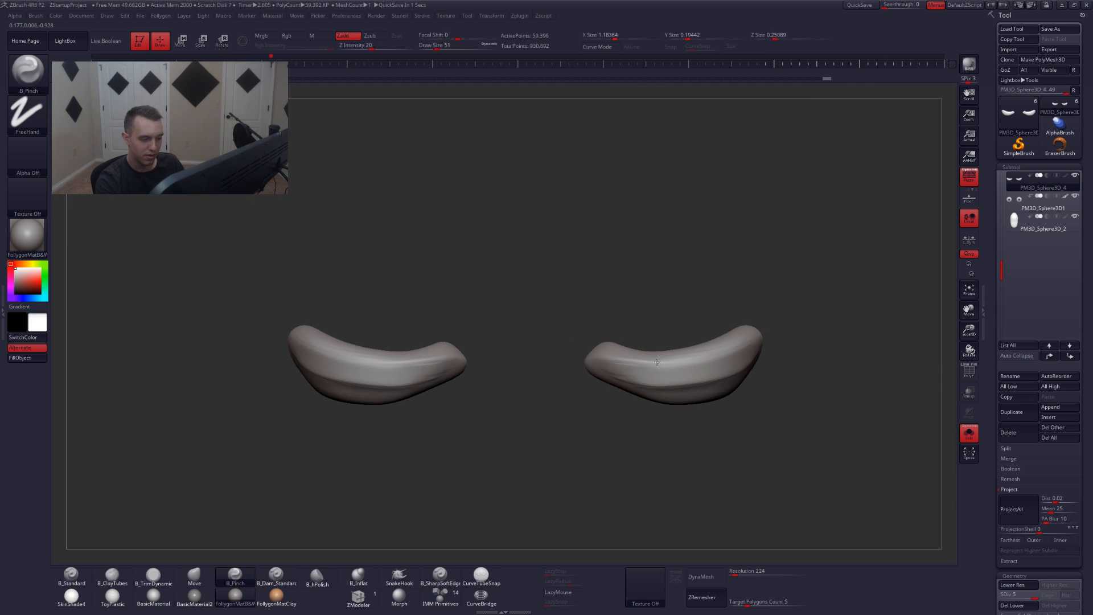
mouse_move(649, 370)
left_mouse_down()
mouse_move(685, 380)
mouse_move(649, 375)
mouse_move(728, 367)
left_mouse_up()
key("ctrl+shift+s")
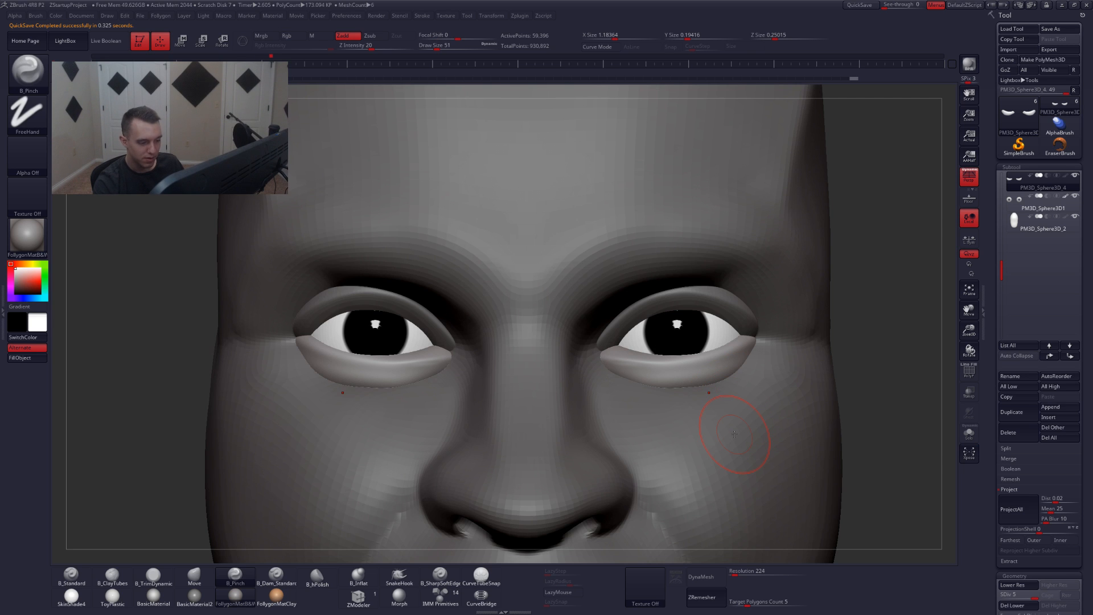
key("b")
key("c")
key("t")
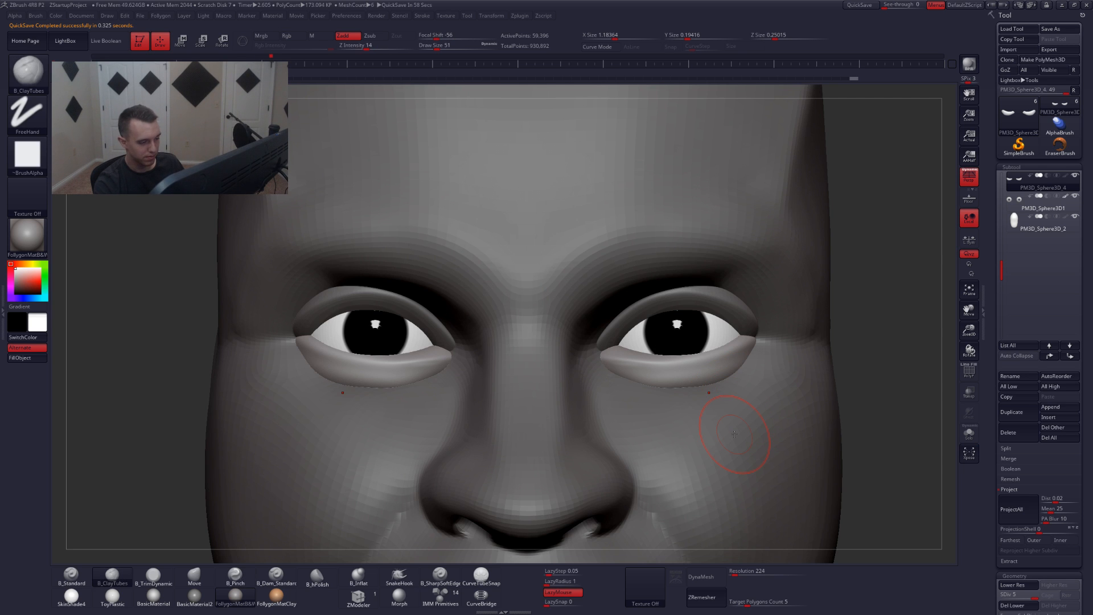
key("ctrl+shift+s")
key("ctrl+shift+s")
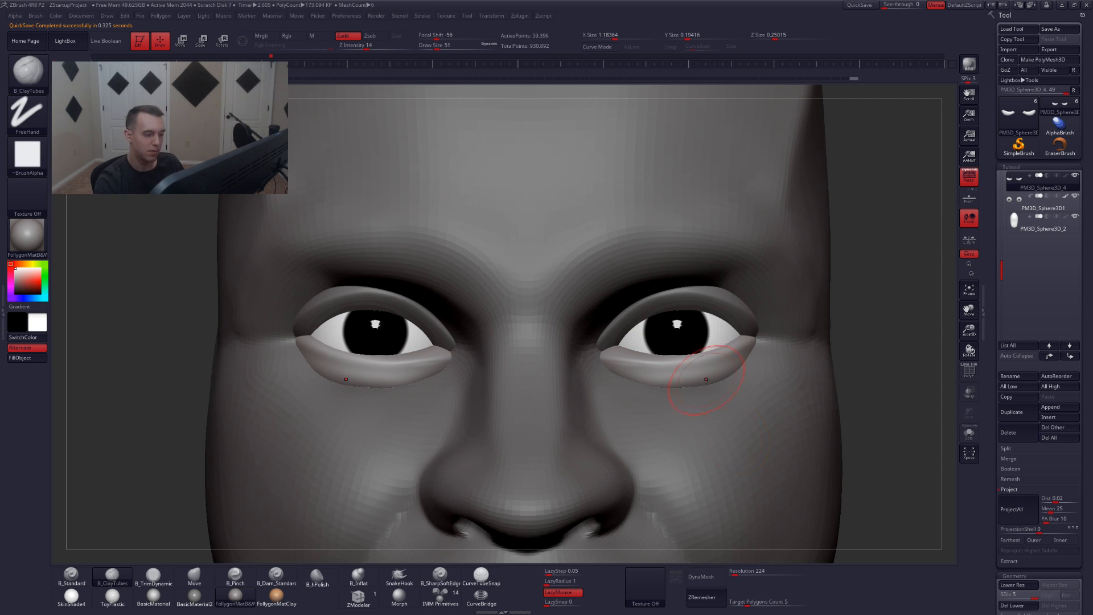
key("b")
key("m")
key("v")
- Isolate the lower eyelids and pinch the edge running along their length with B_Pinch at draw size 33
key("ctrl+shift+s")
right_click_drag(621, 352, 506, 407)
key("b")
key("p")
key("i")
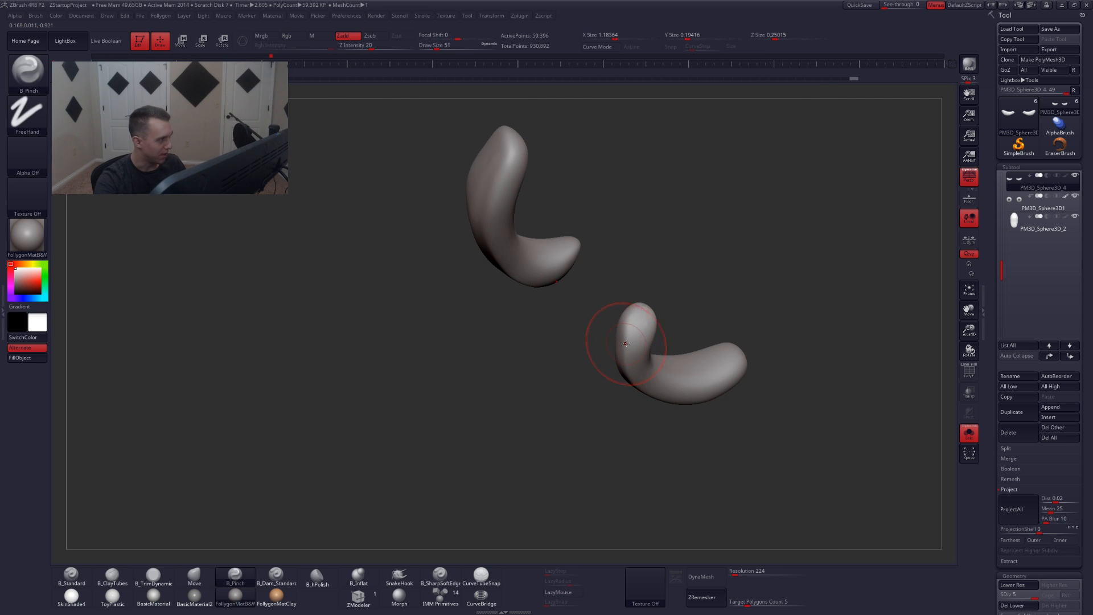
key("space")
left_click_drag(633, 333, 635, 333)
mouse_move(635, 334)
right_mouse_down()
mouse_move(639, 419)
mouse_move(629, 373)
right_mouse_up()
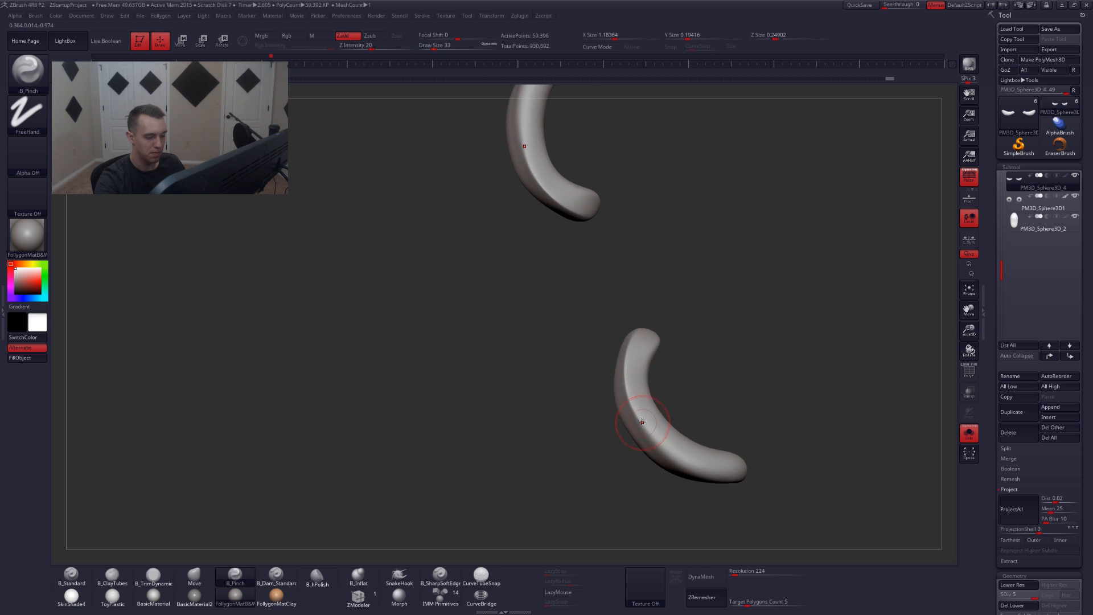
right_click_drag(642, 422, 691, 369)
key("alt+s")
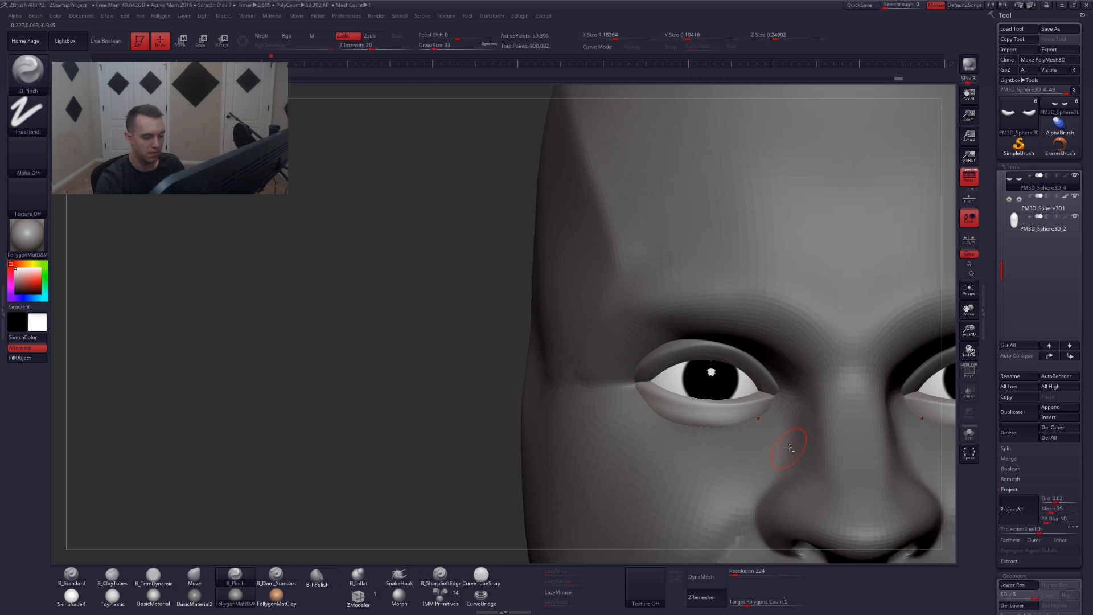
- Mask the inner ends of the isolated lower eyelids and invert the mask at subdivision level 4 to leave only those ends editable
right_click_drag(789, 448, 715, 419, "alt")
key("b")
key("m")
key("v")
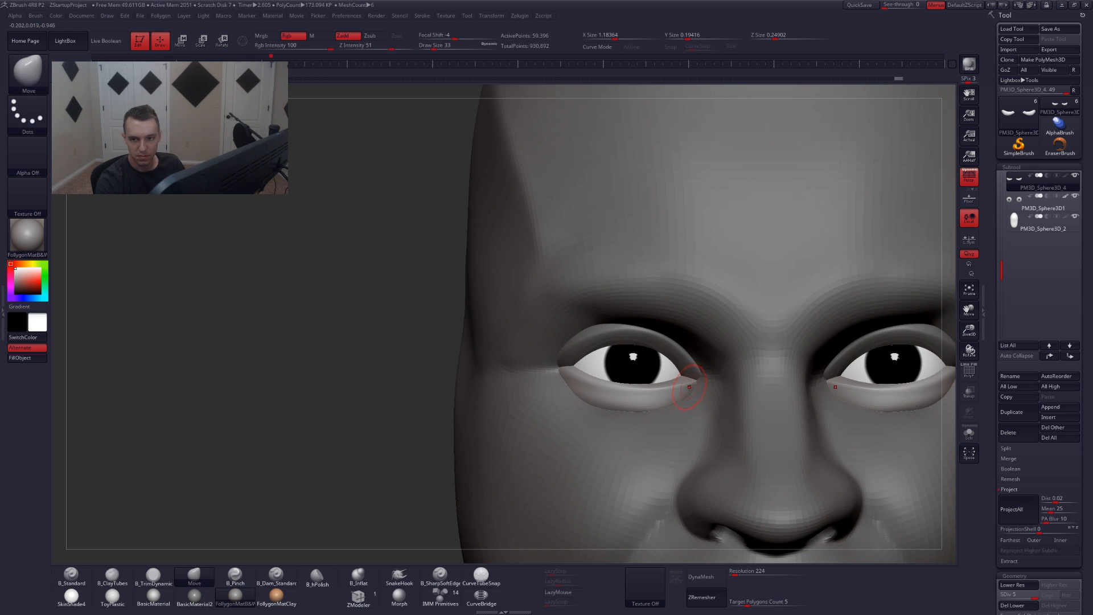
right_click_drag(688, 392, 659, 390)
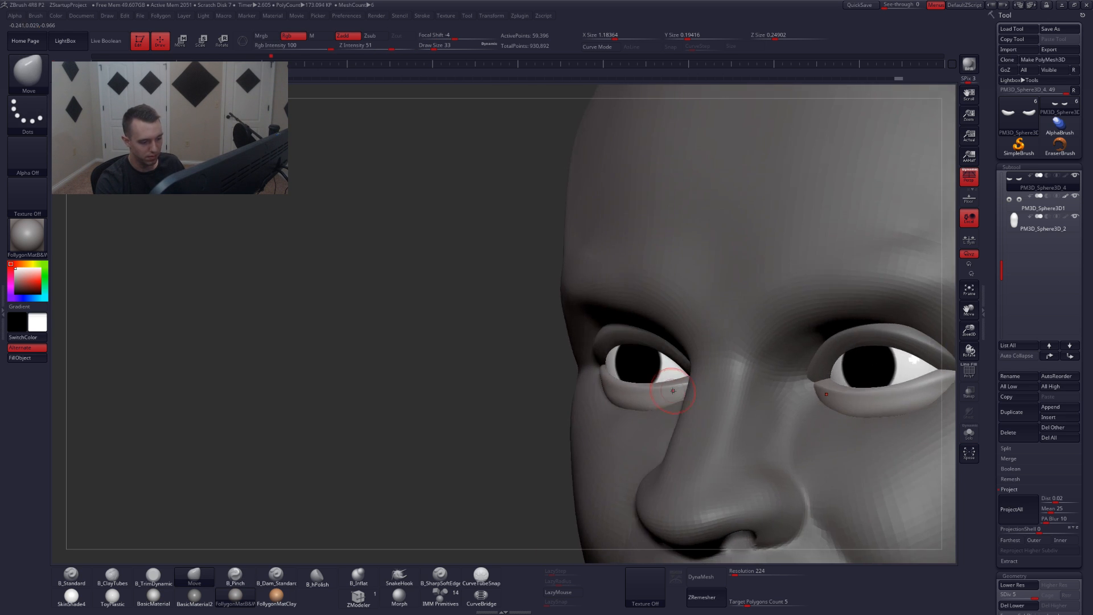
key("alt+s")
mouse_move(680, 370)
left_mouse_down("ctrl")
mouse_move(756, 339)
mouse_move(713, 384)
left_mouse_up("ctrl")
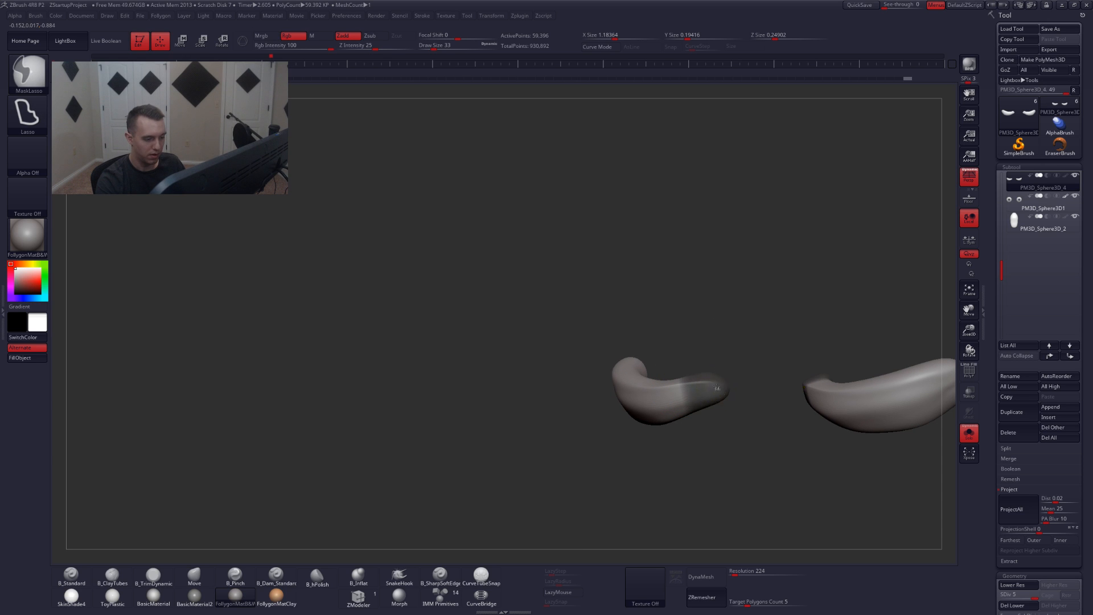
key("shift+d")
key("ctrl+i")
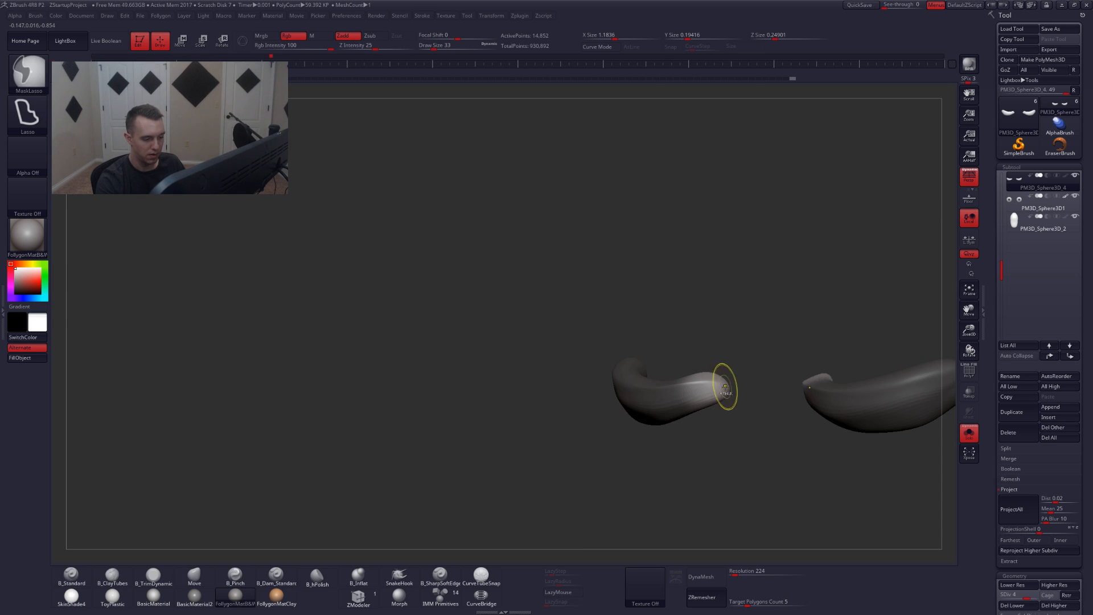
- Try to rotate the unmasked inner ends of the lower eyelids with the transpose line at subdivision level 4
key("r")
mouse_move(683, 397)
left_mouse_down()
mouse_move(786, 374)
mouse_move(732, 378)
mouse_move(691, 399)
left_mouse_up()
key("q")
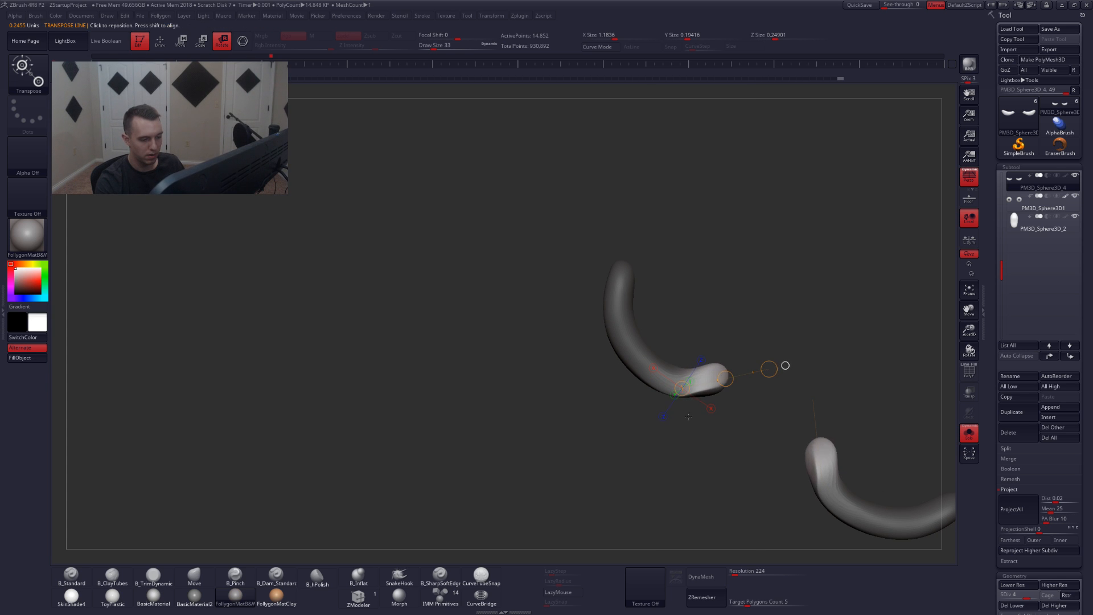
key("shift+d")
key("shift+d")
key("shift+d")
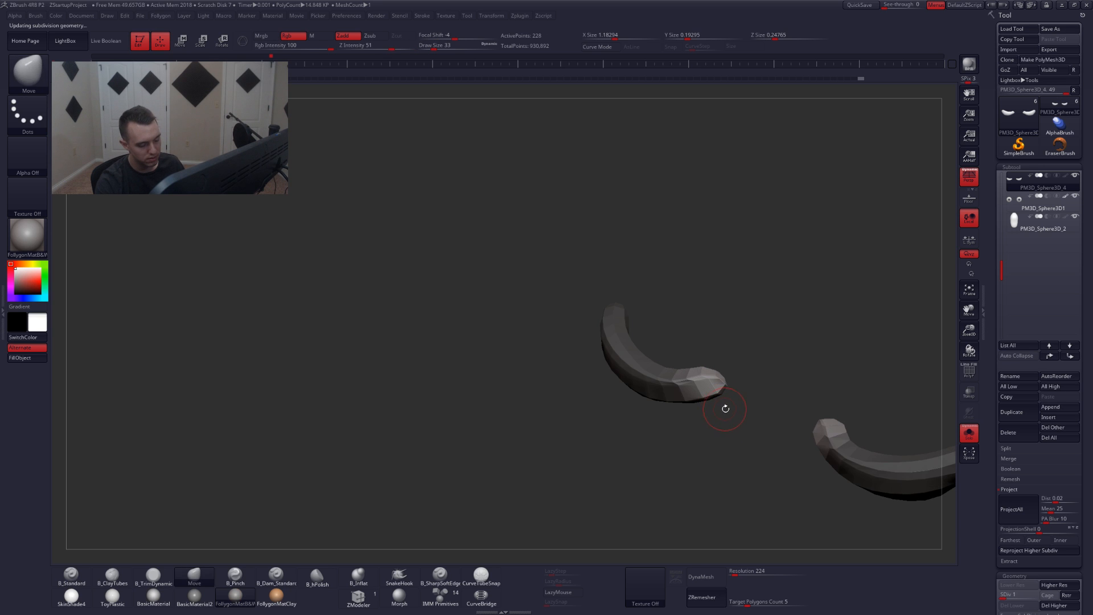
key("d")
key("d")
key("d")
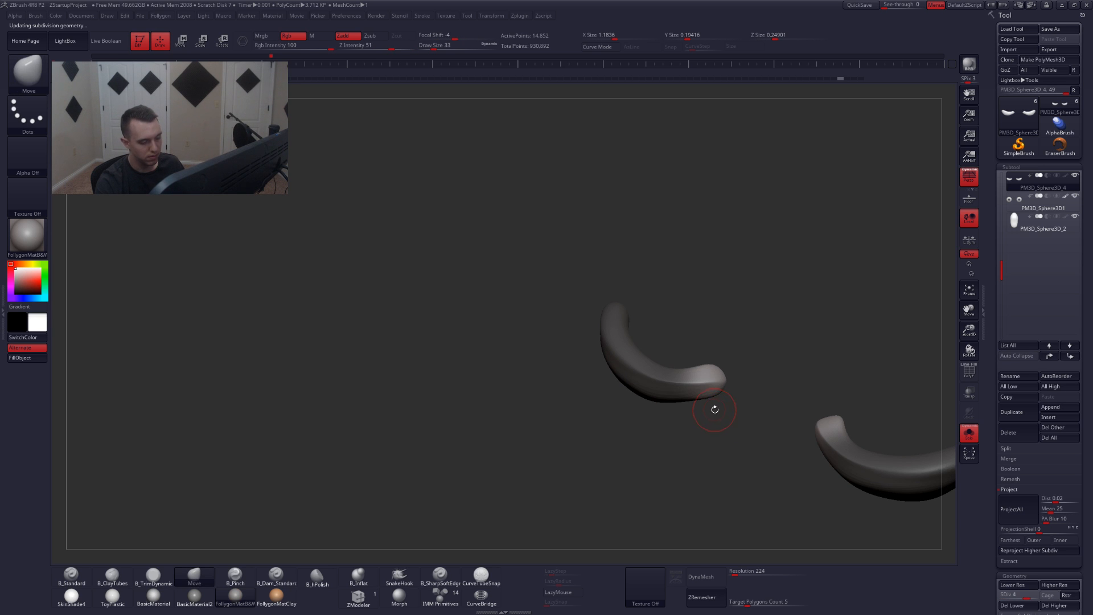
- Rotate the unmasked inner ends of the lower eyelids with the transpose line at subdivision level 1
key("shift+d")
key("shift+d")
key("shift+d")
key("r")
left_click_drag(719, 408, 730, 448)
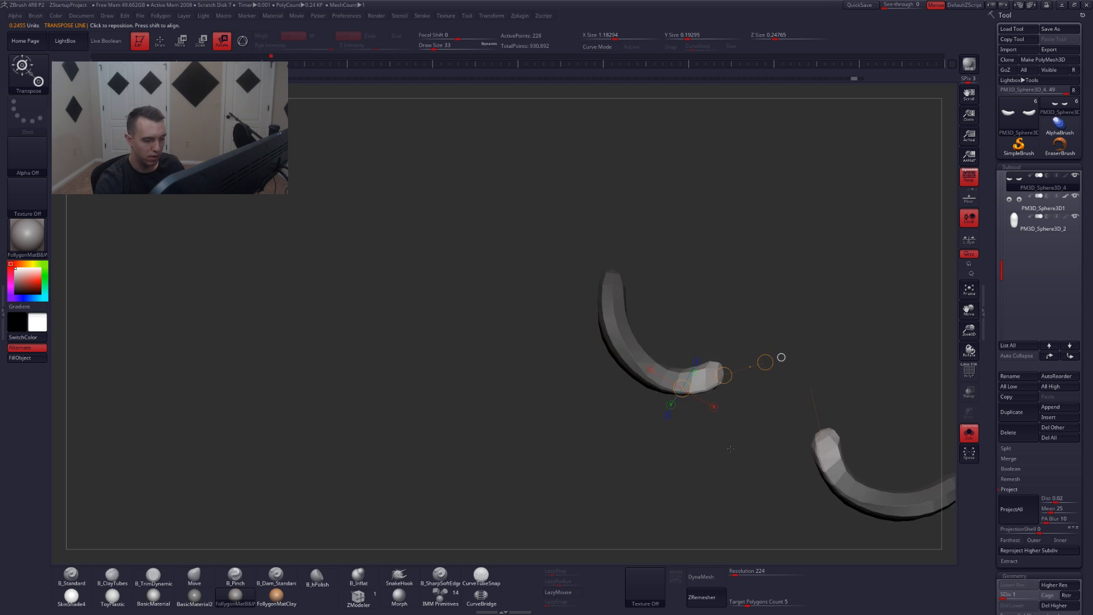
key("q")
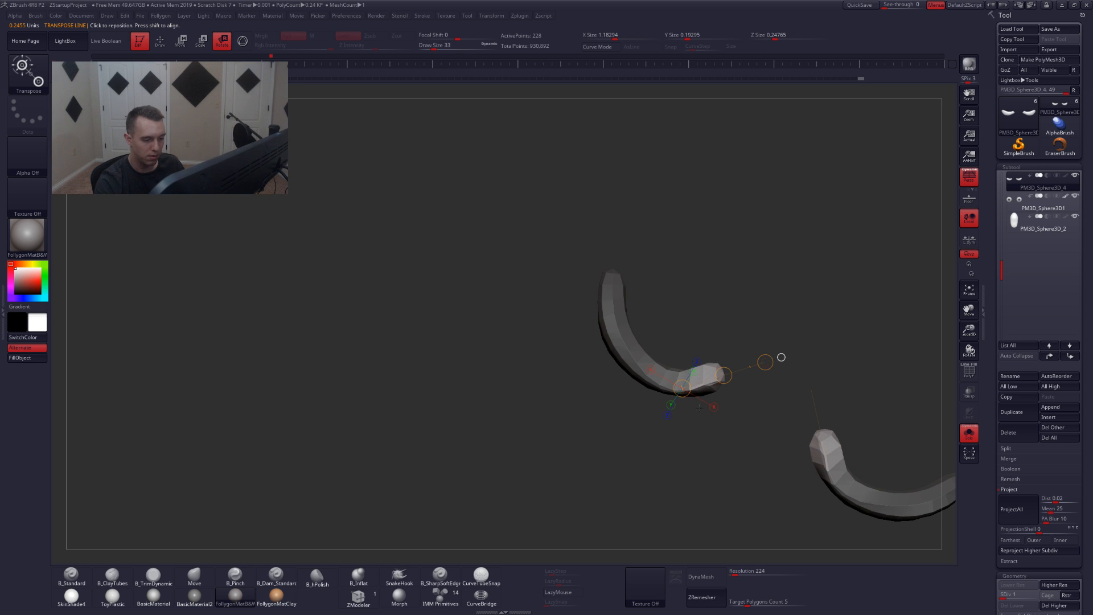
- Return the lower eyelids to subdivision level 5 with the Move brush active and clear their mask
key("b")
key("m")
key("v")
key("d")
key("d")
key("d")
key("d")
mouse_move(712, 439)
left_mouse_down()
mouse_move(720, 390)
mouse_move(687, 387)
left_mouse_up()
- Enlarge the Move brush, adjust the upper eyelids at the inner eye corners, and make the lower eyelids active again
key("space")
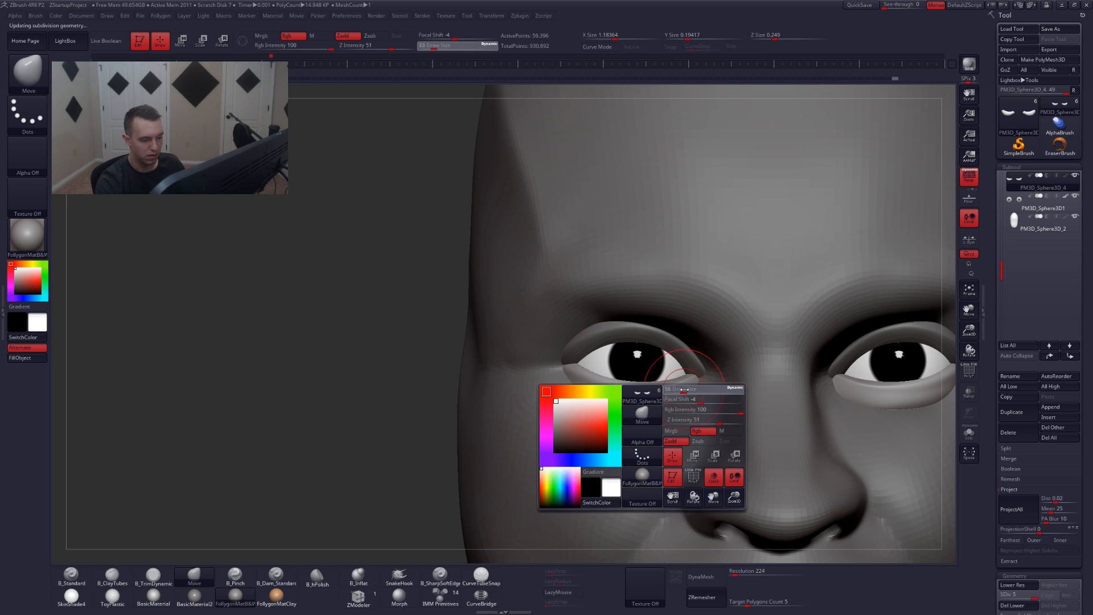
mouse_move(688, 387)
right_mouse_down()
mouse_move(854, 376)
mouse_move(849, 364)
mouse_move(863, 375)
mouse_move(733, 402)
mouse_move(742, 364)
mouse_move(751, 410)
right_mouse_up()
left_click(849, 361, "alt")
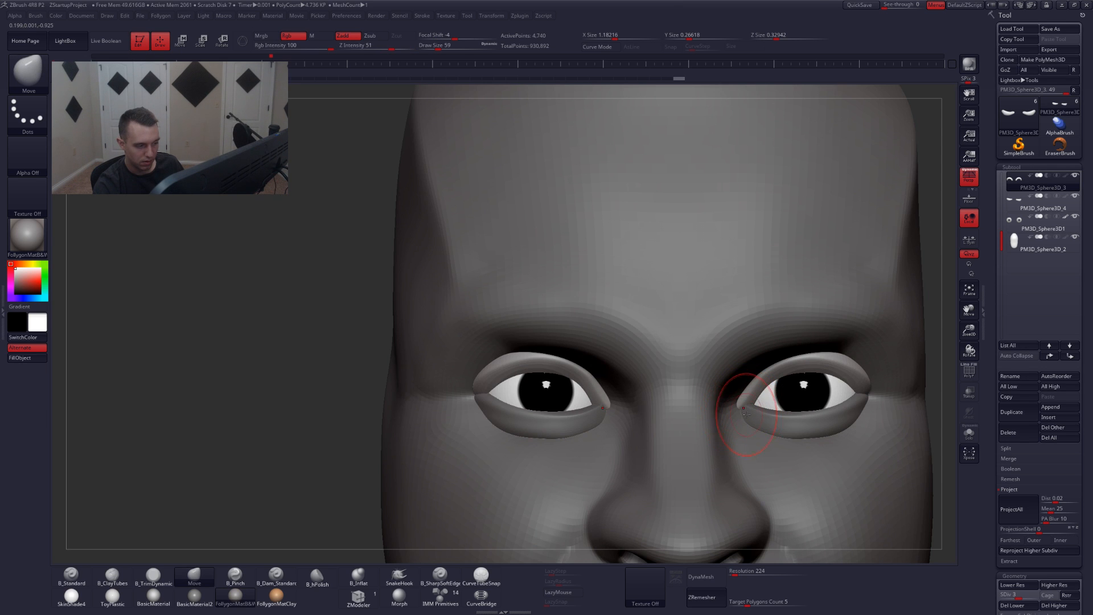
left_click(749, 418, "alt")
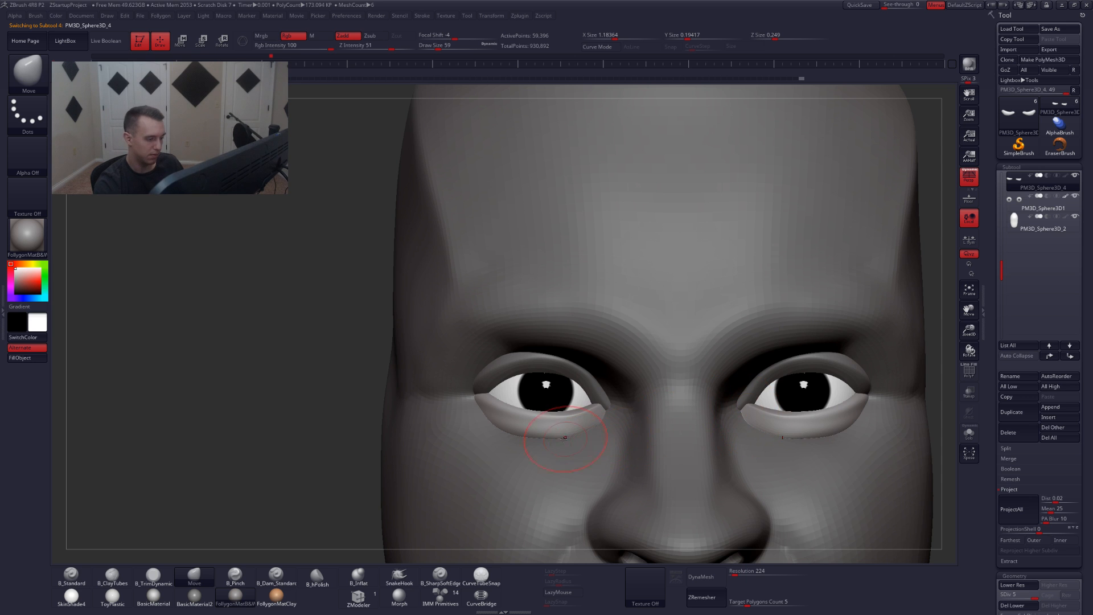
- Make the upper eyelids active, isolate them, and raise them to subdivision level 5 with a small B_Pinch brush
right_click_drag(560, 420, 644, 420)
left_click(496, 384, "alt")
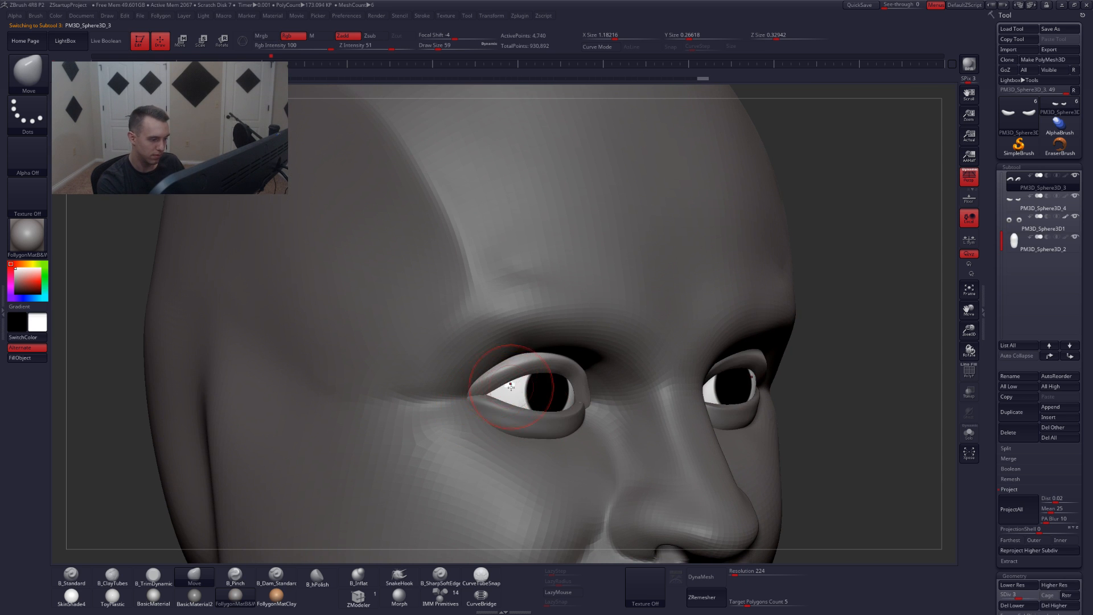
key("shift+s")
mouse_move(536, 393)
right_mouse_down()
mouse_move(601, 400)
mouse_move(652, 387)
mouse_move(641, 388)
right_mouse_up()
key("5")
key("space")
left_click(621, 391)
key("d")
key("d")
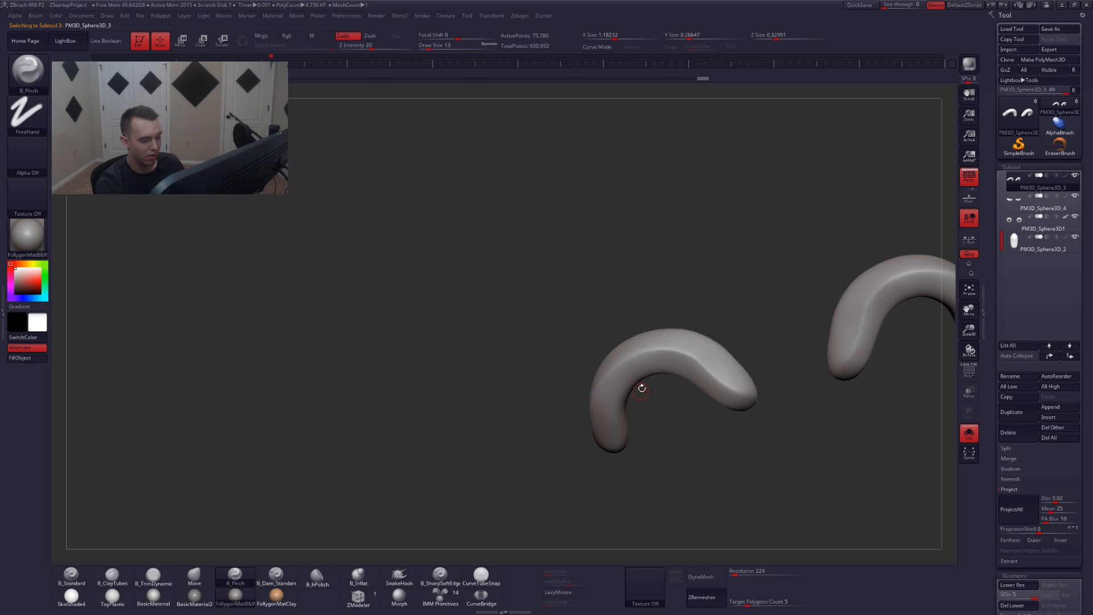
- Try to carve a plane along the inner rim of the upper eyelids with the B_ClayTubes brush at draw size 31
key("space")
left_click(640, 388)
key("2")
mouse_move(698, 365)
left_mouse_down()
mouse_move(733, 394)
mouse_move(632, 364)
mouse_move(603, 412)
mouse_move(702, 366)
mouse_move(615, 390)
mouse_move(709, 382)
mouse_move(623, 373)
left_mouse_up()
key("alt+s")
key("shift+d")
mouse_move(632, 372)
right_mouse_down()
mouse_move(706, 392)
mouse_move(655, 392)
right_mouse_up()
key("d")
key("shift+s")
left_click_drag(607, 384, 732, 410)
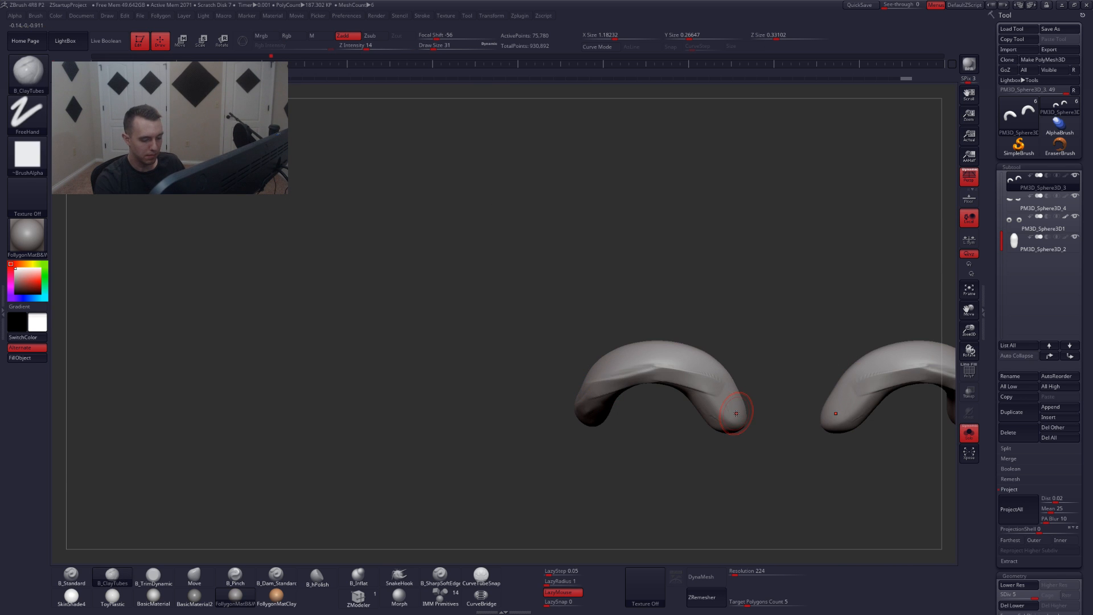
key("ctrl+z")
- Remesh the upper eyelids with DynaMesh at resolution 224 and smooth their surface
left_click(723, 576)
left_click(663, 591)
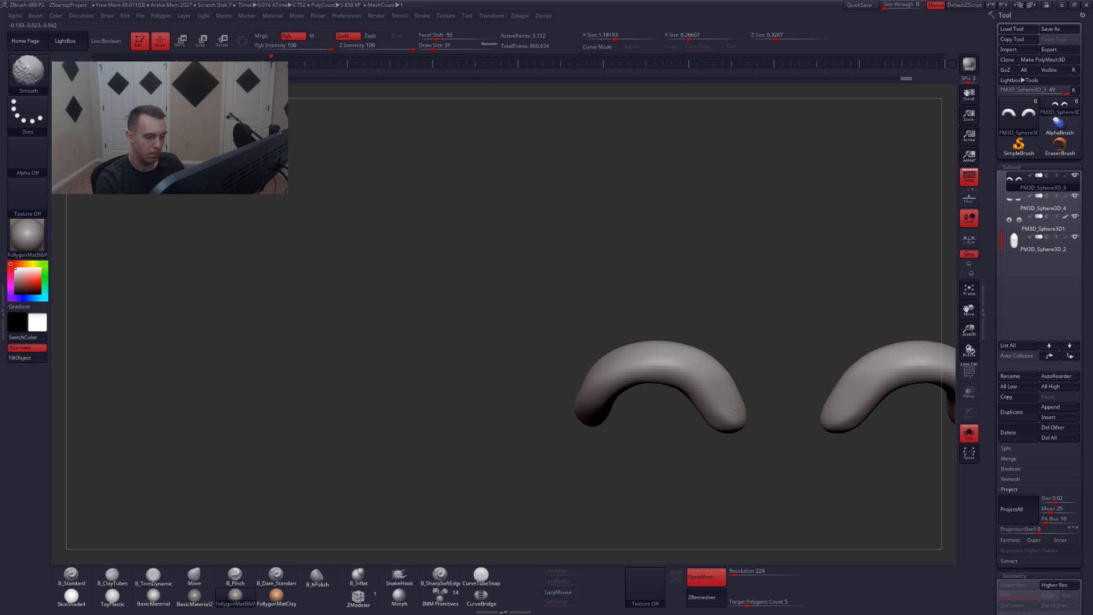
right_click_drag(695, 393, 668, 408)
left_click_drag(621, 387, 654, 370, "shift")
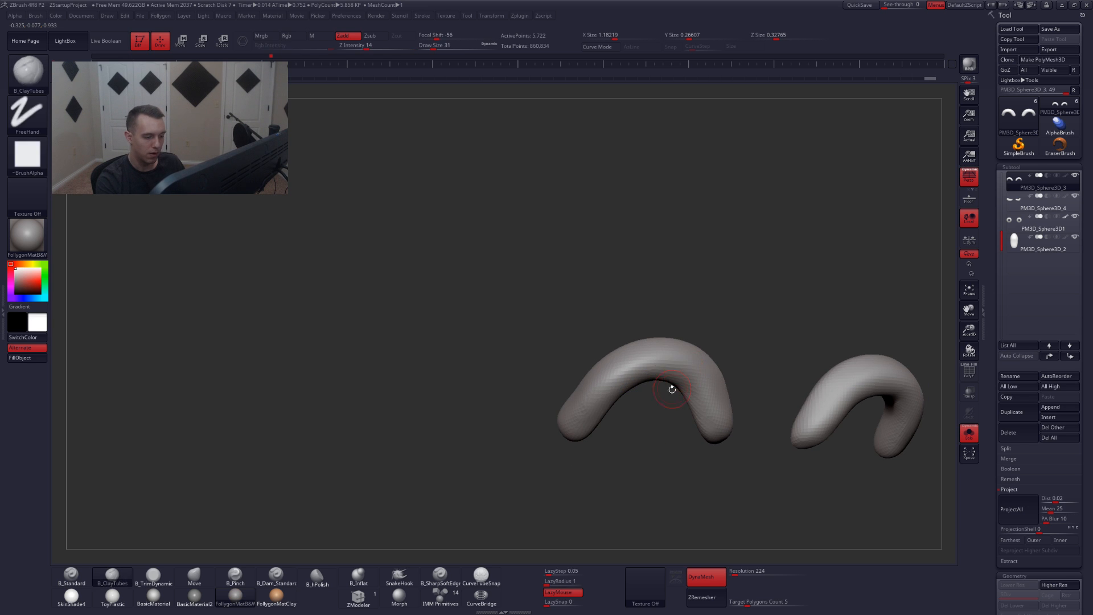
- Subdivide the remeshed upper eyelids to level 3
right_click_drag(671, 387, 697, 379)
key("ctrl+d")
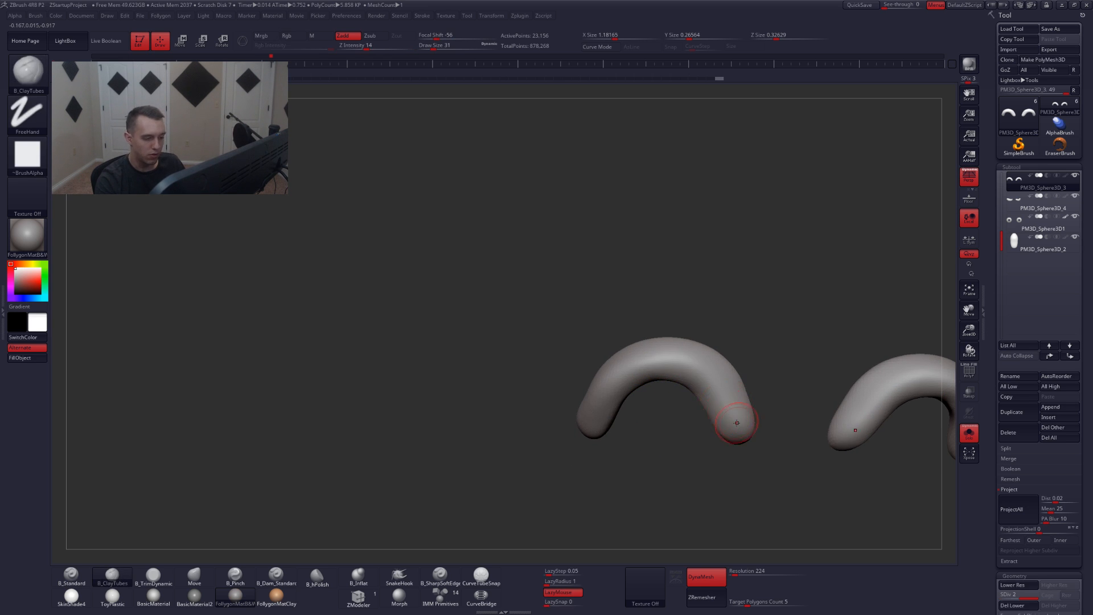
key("ctrl+d")
left_click_drag(819, 378, 690, 386, "alt")
- Activate the B_Pinch brush with LazyMouse turned on and show the upper eyelids together with the whole head
key("4")
key("5")
left_click_drag(786, 415, 734, 466)
key("alt+s")
key("alt+s")
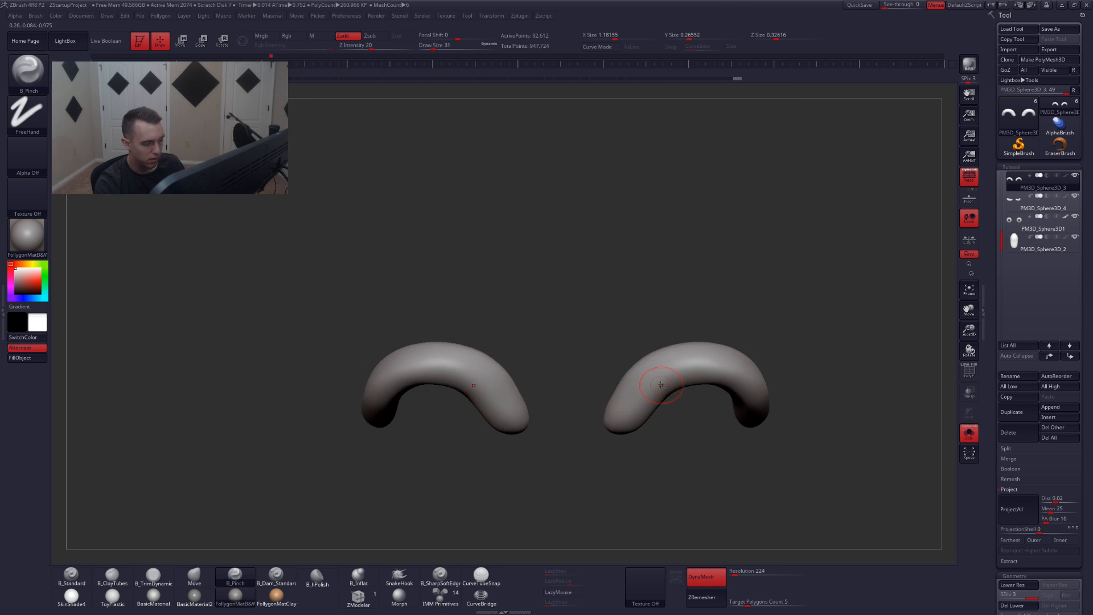
right_click_drag(661, 389, 630, 415, "ctrl")
key("alt+s")
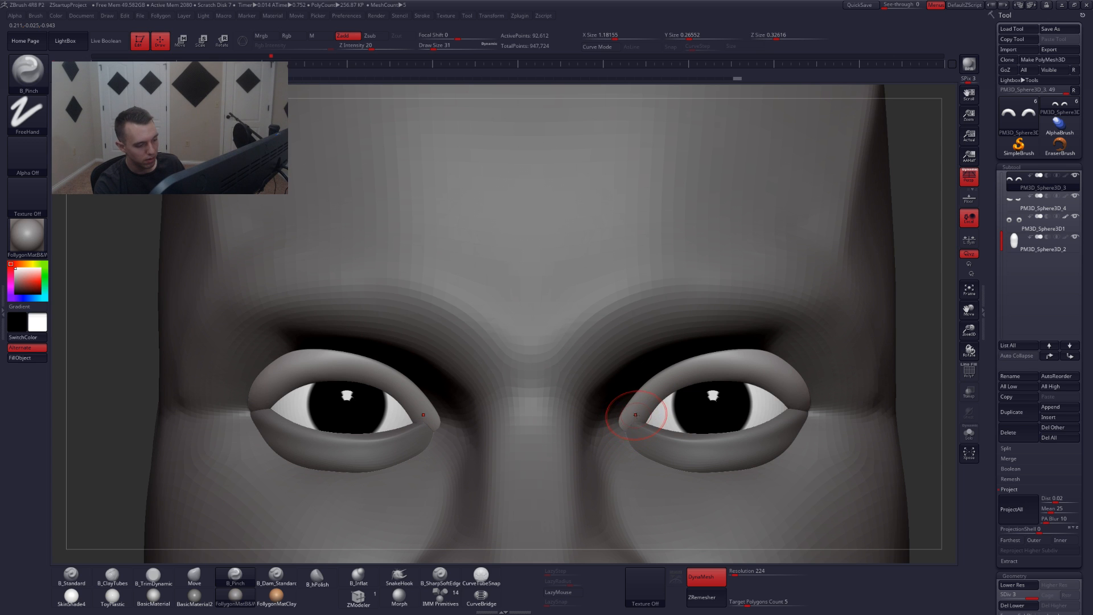
key("alt+s")
key("l")
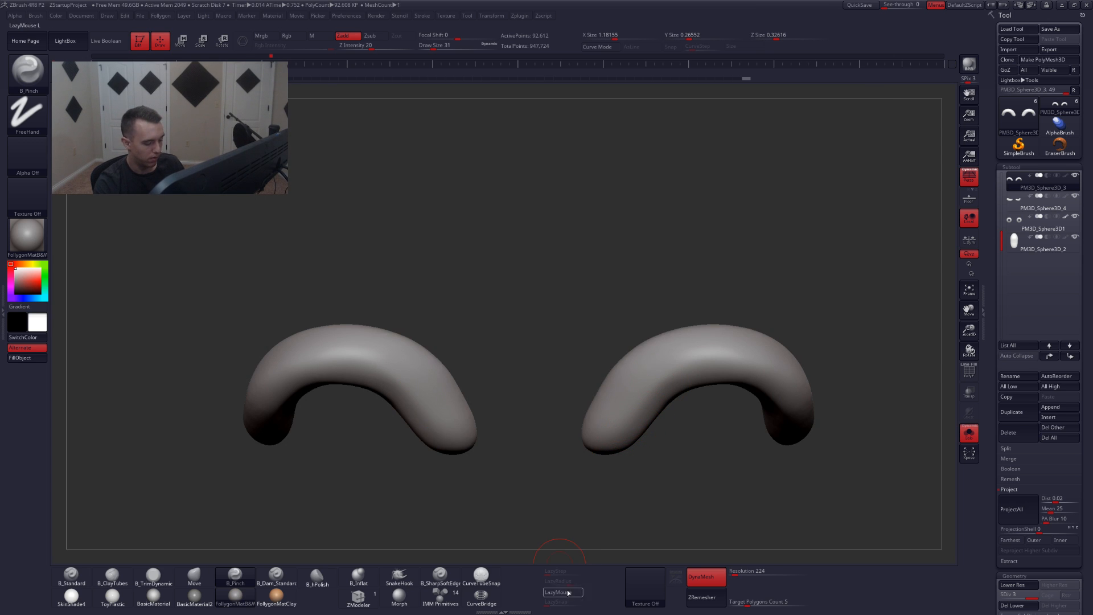
key("alt+s")
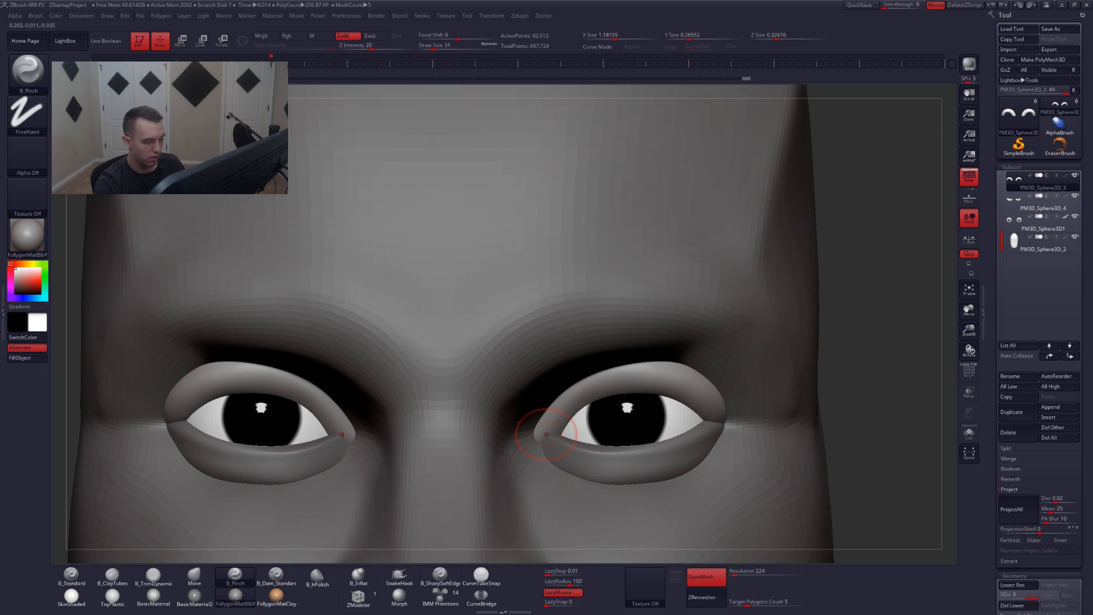
- Sharpen the inner rim of the upper eyelids into a crisp edge with the B_Pinch brush at draw size 20
left_click_drag(635, 371, 638, 370)
key("space")
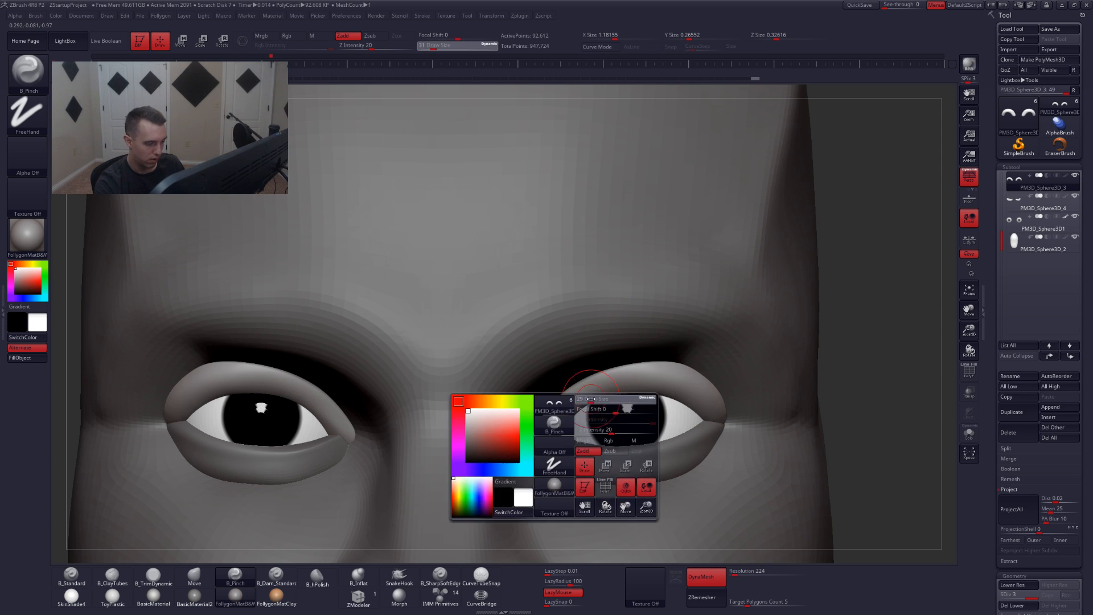
left_click_drag(602, 433, 598, 433)
key("ctrl+z")
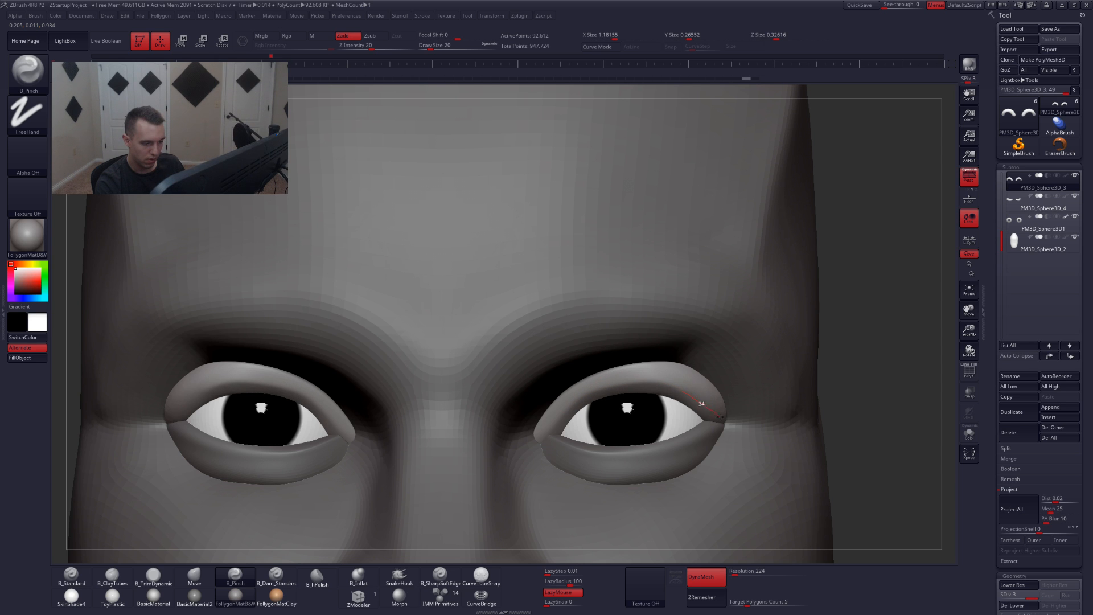
key("alt+s")
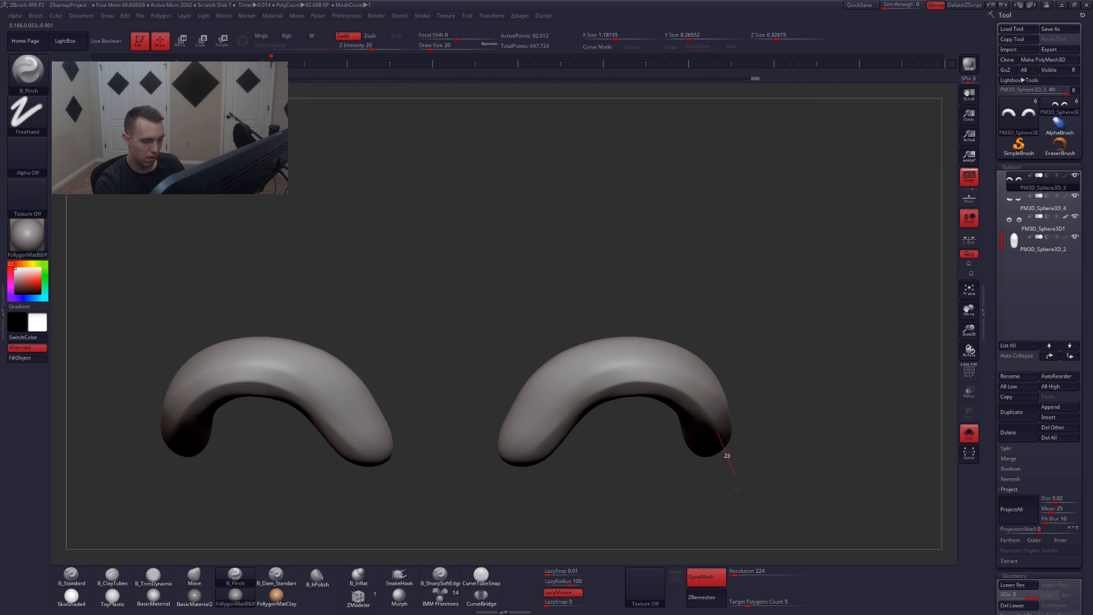
mouse_move(737, 488)
left_mouse_down()
mouse_move(571, 405)
mouse_move(618, 347)
left_mouse_up()
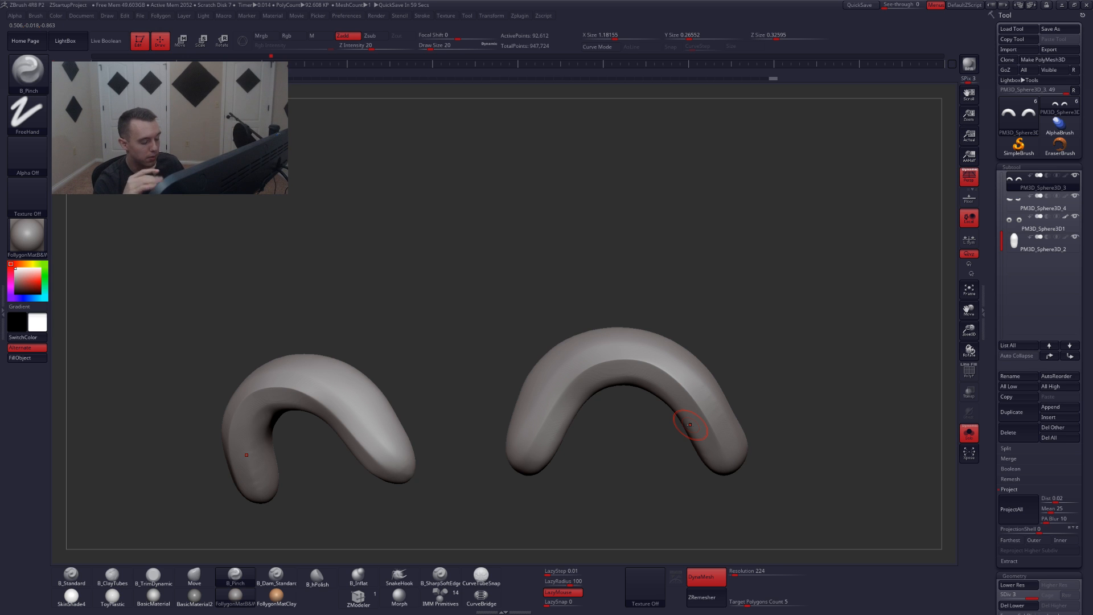
- Pull the upper eyelids closer around the eyeballs from below with the Move brush at draw size 101
mouse_move(726, 440)
right_mouse_down()
mouse_move(756, 446)
mouse_move(714, 421)
right_mouse_up()
key("shift+s")
key("b")
key("m")
key("v")
key("space")
left_click_drag(709, 420, 718, 421)
mouse_move(730, 421)
right_mouse_down("alt")
mouse_move(751, 432)
mouse_move(718, 416)
mouse_move(699, 379)
right_mouse_up("alt")
key("space")
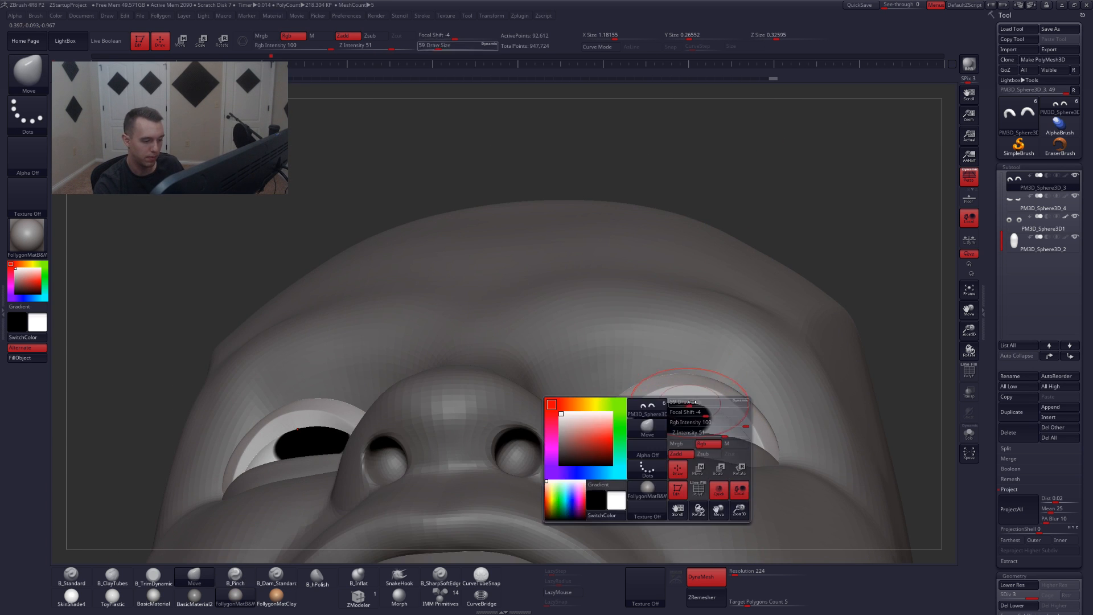
left_click_drag(692, 402, 680, 408)
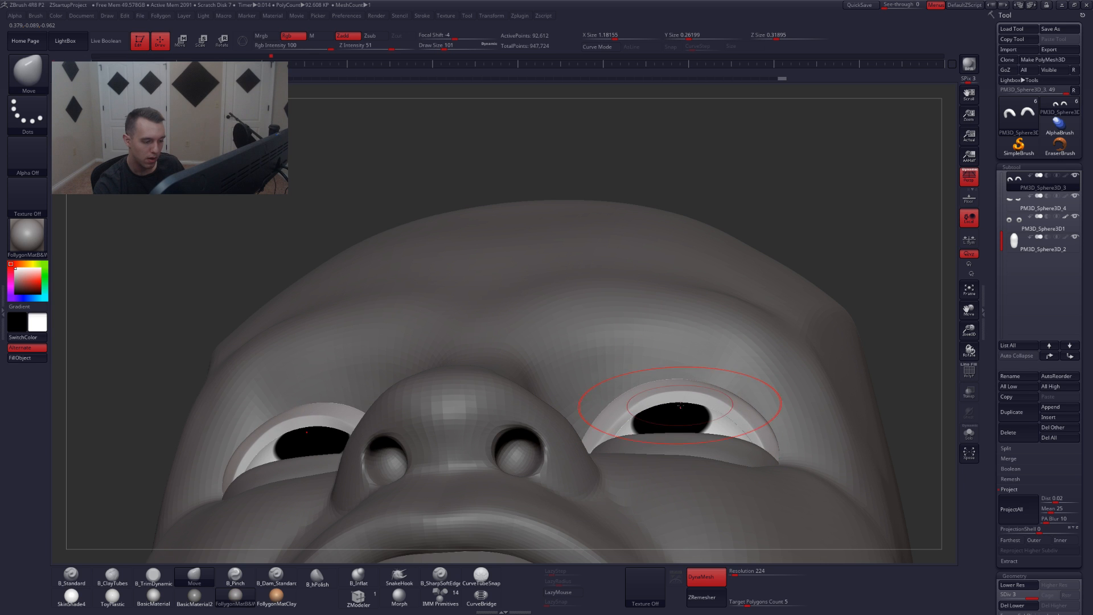
- Make the eyeballs active and isolate them, with perspective off and the wireframe displayed
mouse_move(698, 450)
right_mouse_down()
mouse_move(696, 484)
mouse_move(709, 449)
mouse_move(729, 449)
mouse_move(687, 404)
right_mouse_up()
left_click(695, 432, "alt")
key("shift+s")
left_click(969, 177)
key("shift+f")
- Lasso a mask over the front cap of the eyeball in side view and invert it, leaving the cap editable
key("space")
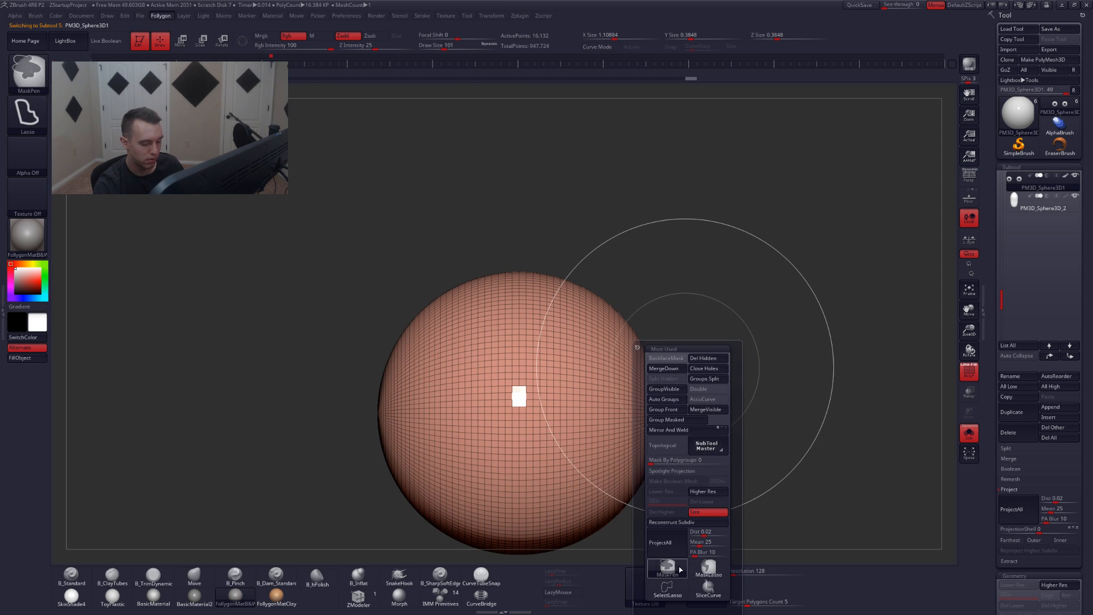
left_click_drag(762, 392, 758, 393)
mouse_move(711, 314)
left_mouse_down("ctrl")
mouse_move(676, 397)
mouse_move(647, 527)
left_mouse_up("ctrl")
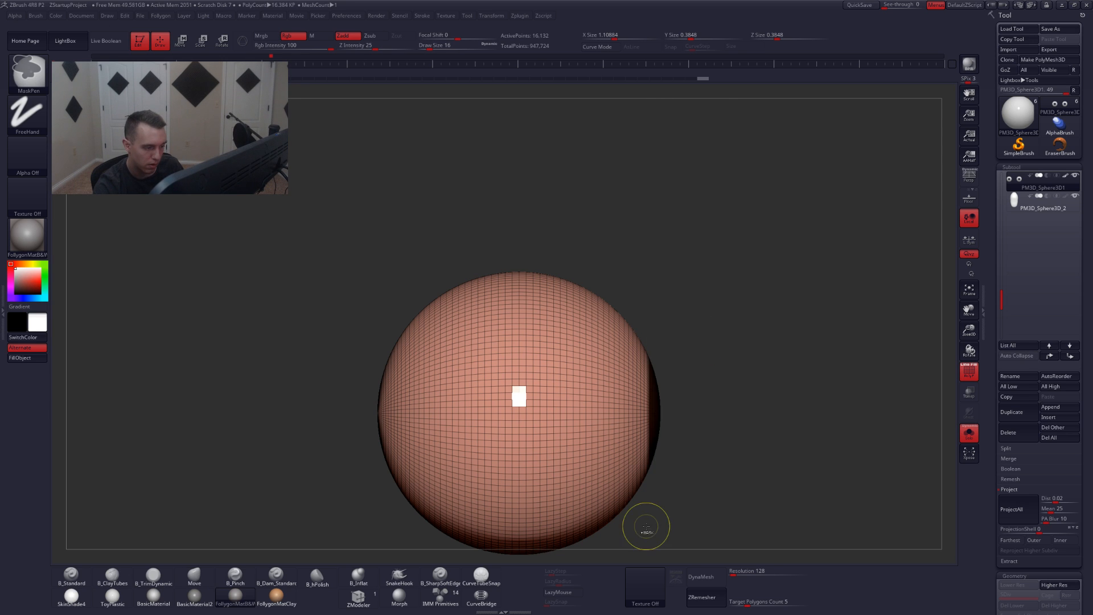
left_click(691, 464, "ctrl")
- Push the unmasked front of the eyeballs outward with the transpose line to form a cornea bulge, and clear the mask
key("w")
left_click_drag(649, 416, 765, 422)
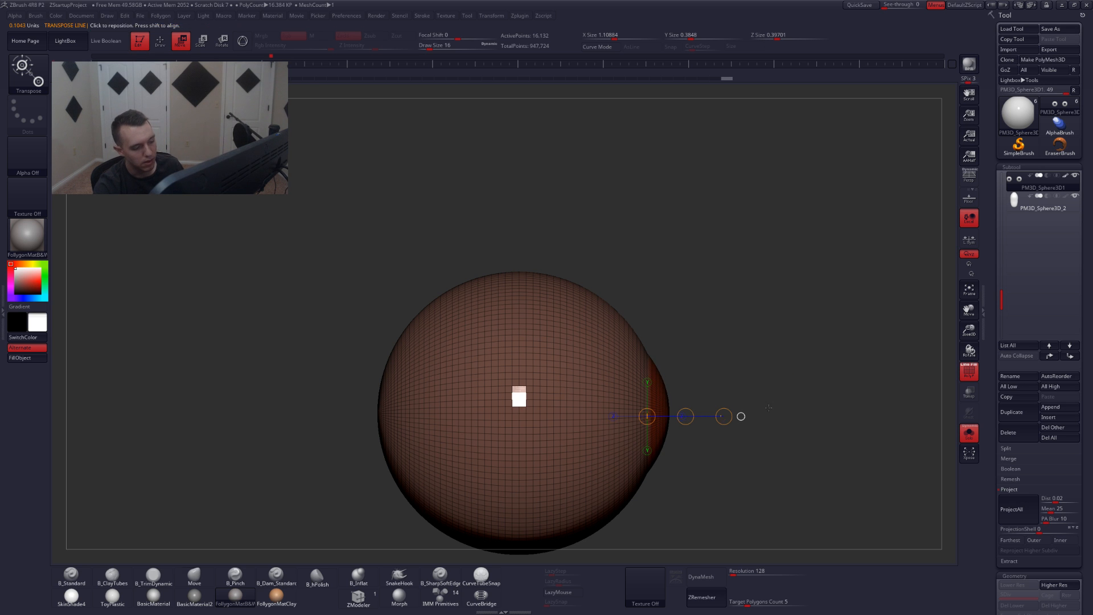
key("q")
mouse_move(776, 428)
left_mouse_down()
mouse_move(712, 426)
mouse_move(711, 386)
left_mouse_up()
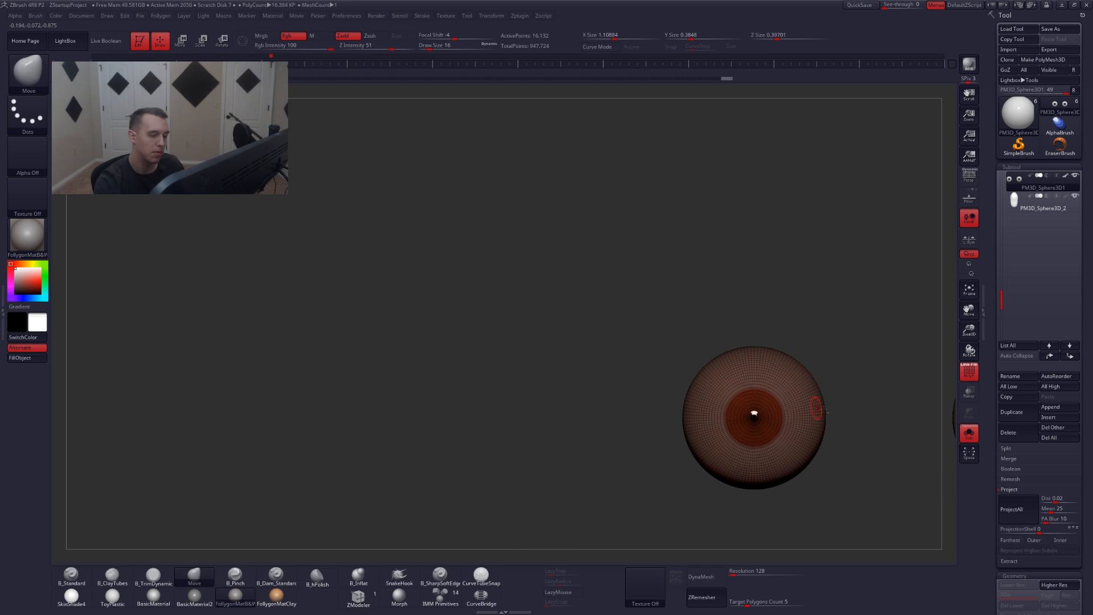
- Hide the wireframe, subdivide the eyeballs once, and show the whole head again
key("shift+f")
key("ctrl+d")
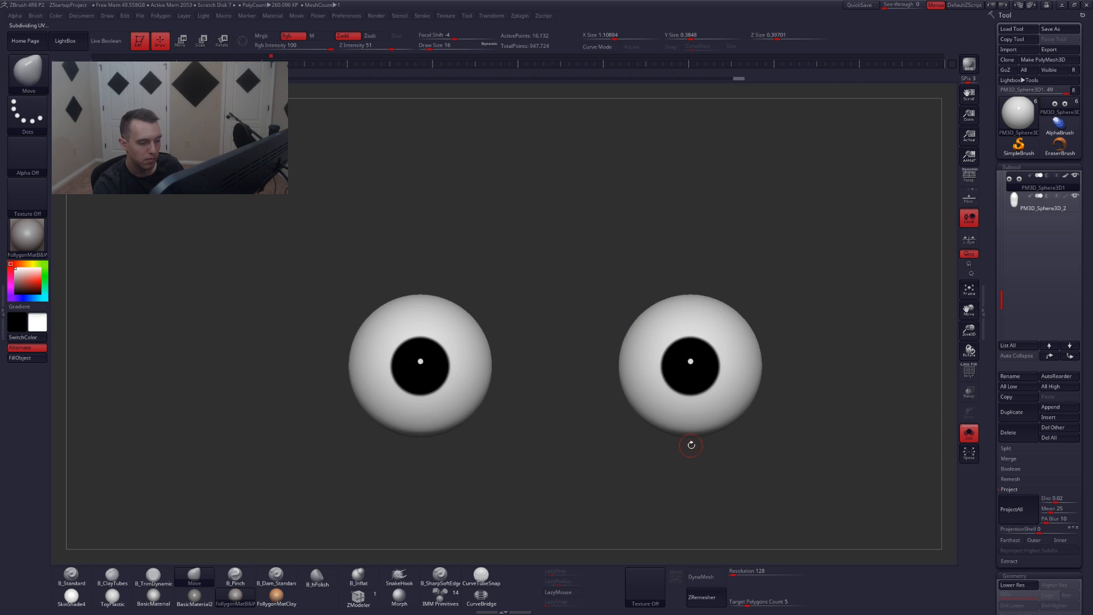
key("alt+s")
right_click_drag(691, 429, 718, 390)
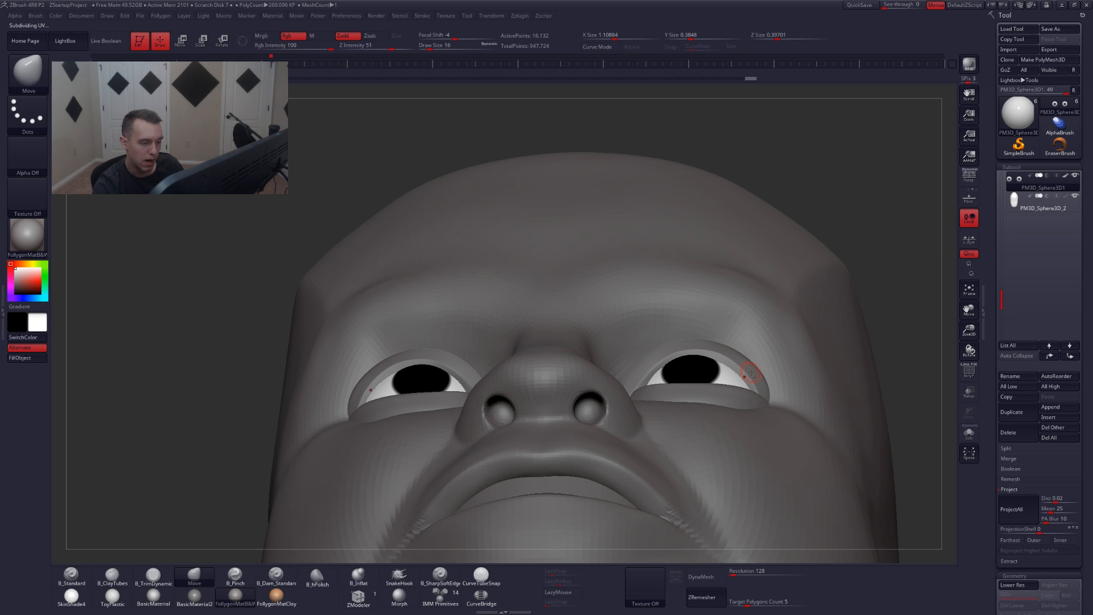
- Make the upper eyelids active and fit them over the bulged eyeballs with the Move brush at draw size 108
right_click_drag(773, 394, 800, 445, "alt")
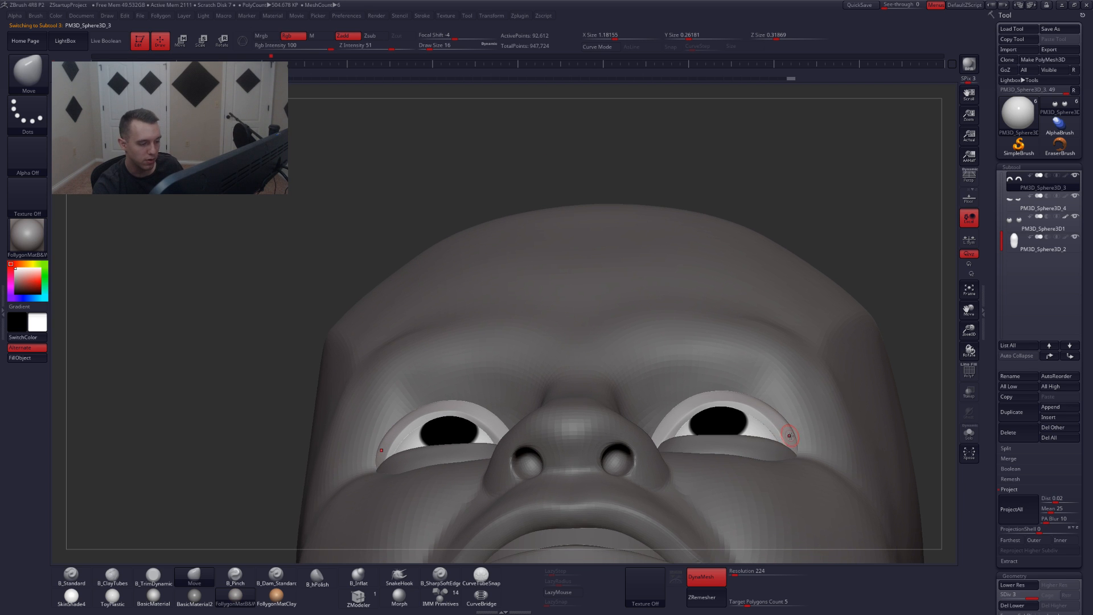
key("space")
left_click_drag(719, 405, 730, 405)
right_click_drag(722, 428, 718, 415)
key("space")
left_click_drag(718, 415, 724, 415)
mouse_move(725, 415)
right_mouse_down()
mouse_move(718, 444)
mouse_move(722, 433)
right_mouse_up()
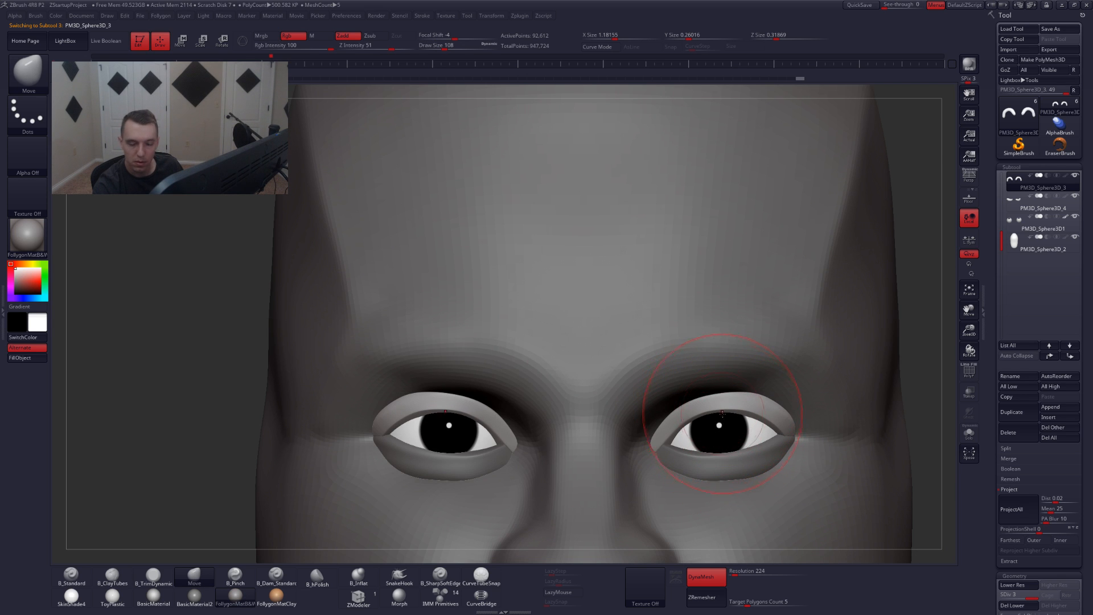
- Subdivide the upper eyelids to level 4, collapse the projection settings, and isolate the eyelids
key("ctrl+d")
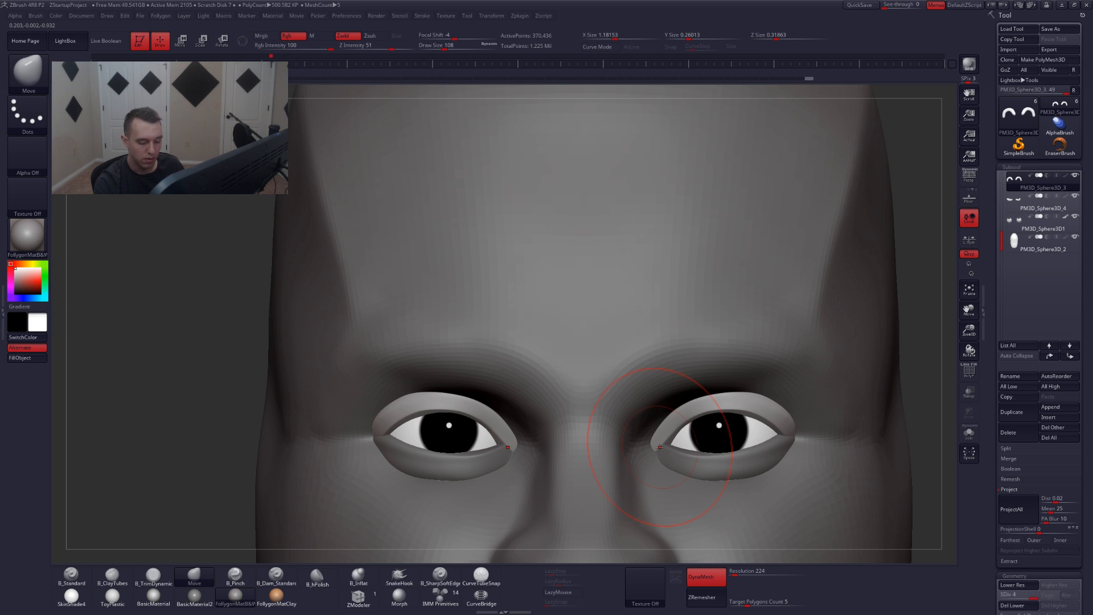
left_click(1009, 489)
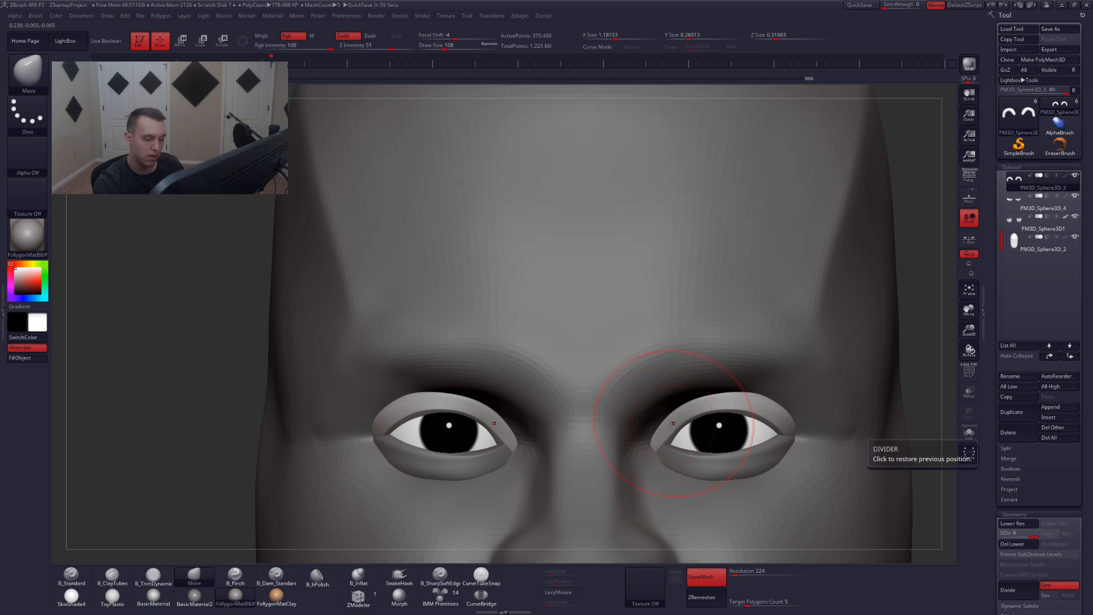
left_click(969, 432)
- Try to mask the upper eyelids with MaskLasso so that only their inner rim stays editable
left_click_drag(639, 448, 667, 419, "ctrl")
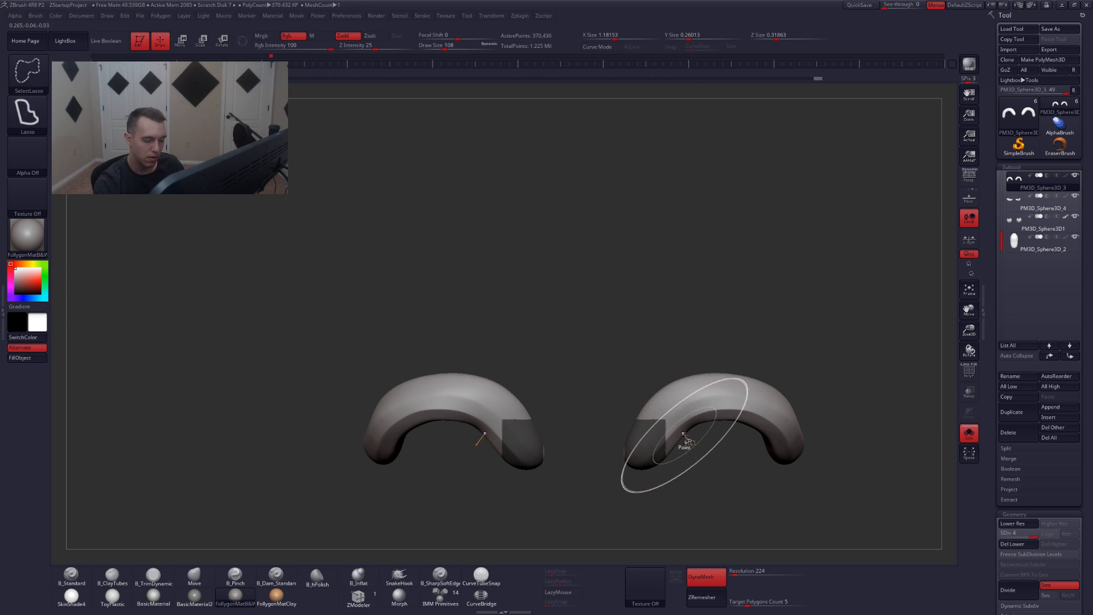
key("ctrl+shift+f")
left_click(708, 569, "ctrl")
left_click_drag(780, 482, 757, 496, "ctrl")
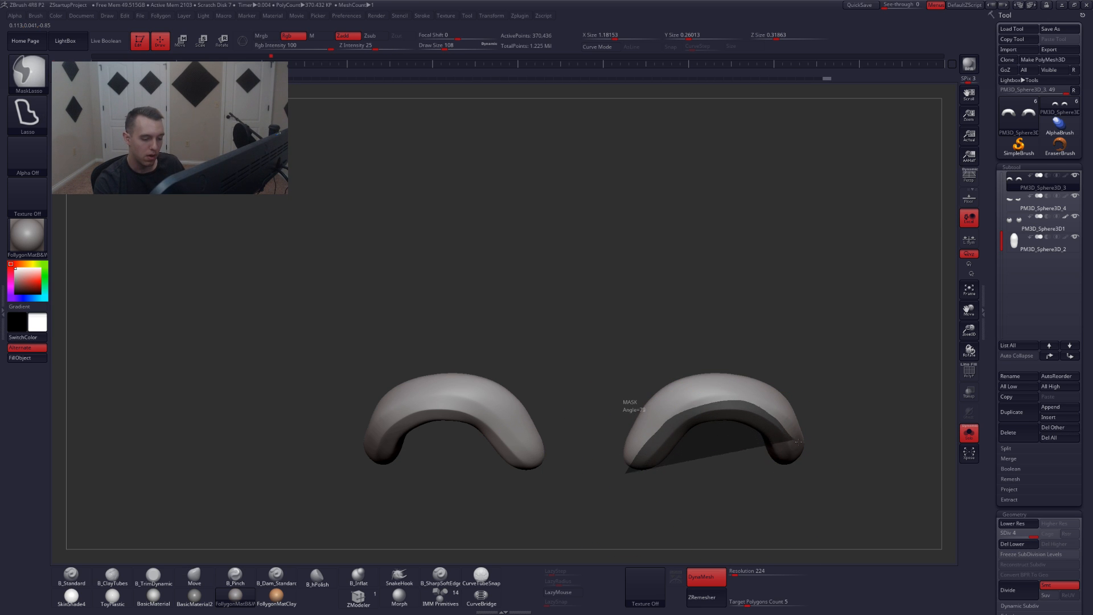
mouse_move(798, 442)
left_mouse_down("ctrl")
mouse_move(827, 334)
mouse_move(569, 392)
left_mouse_up("ctrl")
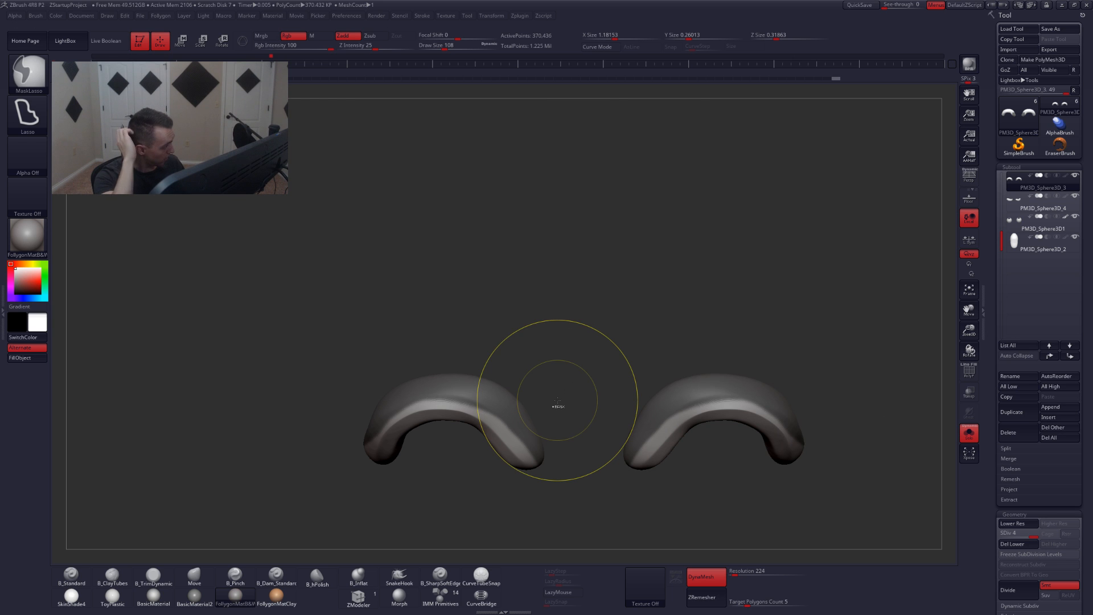
key("shift+s")
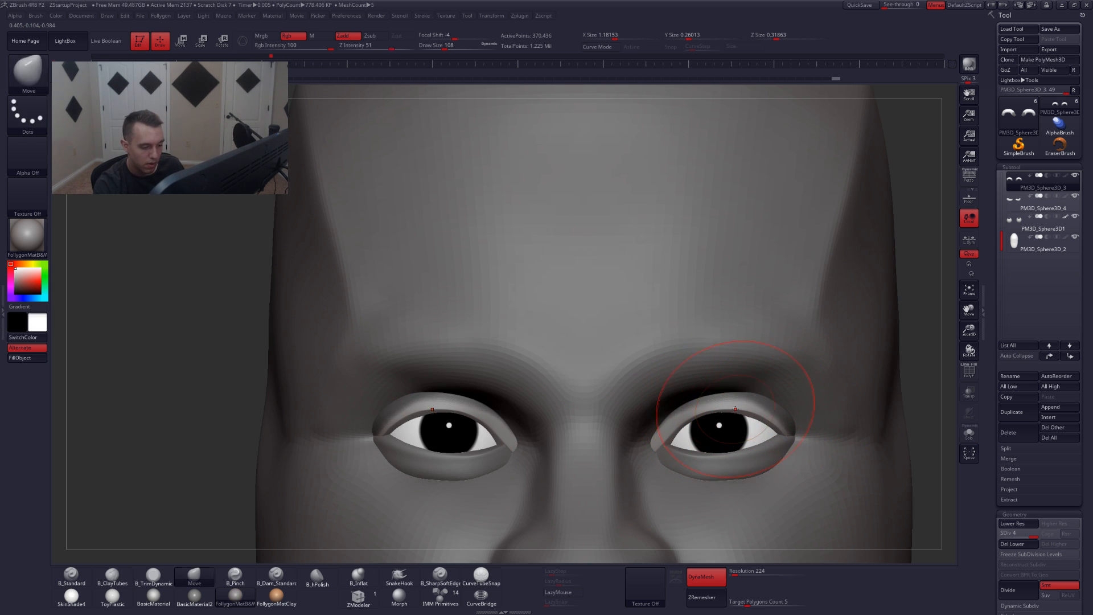
- Clear the mask on the isolated upper eyelids and undo the further masking attempts near their inner ends
key("alt+s")
left_click(756, 406, "ctrl")
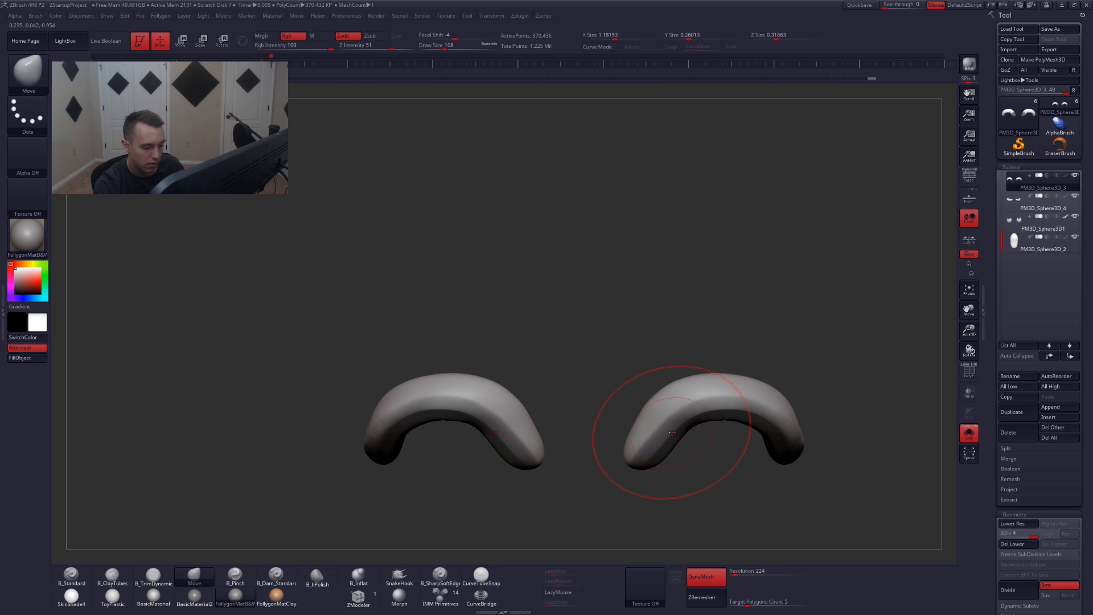
key("s")
left_click_drag(673, 432, 658, 431)
left_click(677, 408, "ctrl")
left_click_drag(620, 492, 618, 494, "ctrl")
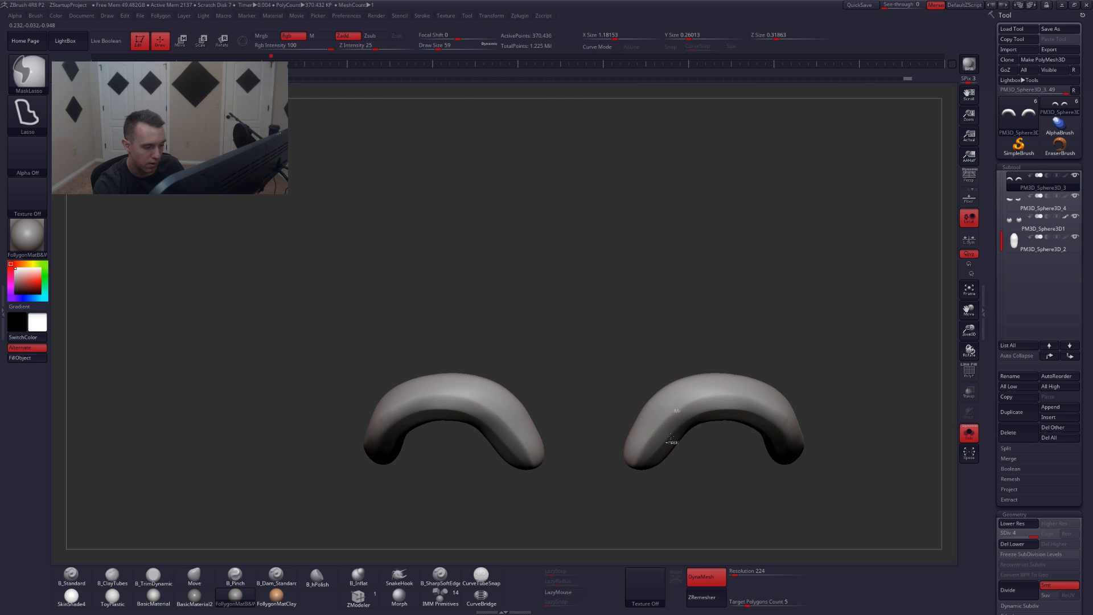
key("ctrl+z")
key("ctrl+z")
key("ctrl+z")
- Show the whole head and tighten the upper eyelids around the eyeballs from below with the Move brush at draw size 94
key("alt+s")
left_click_drag(762, 417, 764, 402)
key("space")
mouse_move(764, 403)
right_mouse_down()
mouse_move(734, 377)
mouse_move(705, 385)
mouse_move(761, 384)
right_mouse_up()
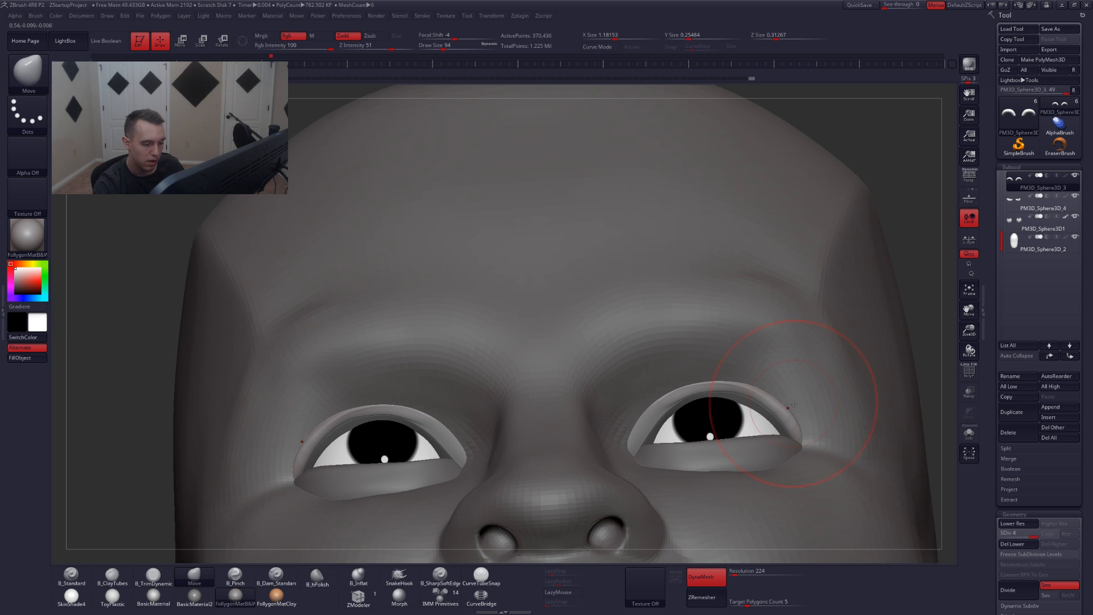
right_click_drag(659, 437, 644, 420)
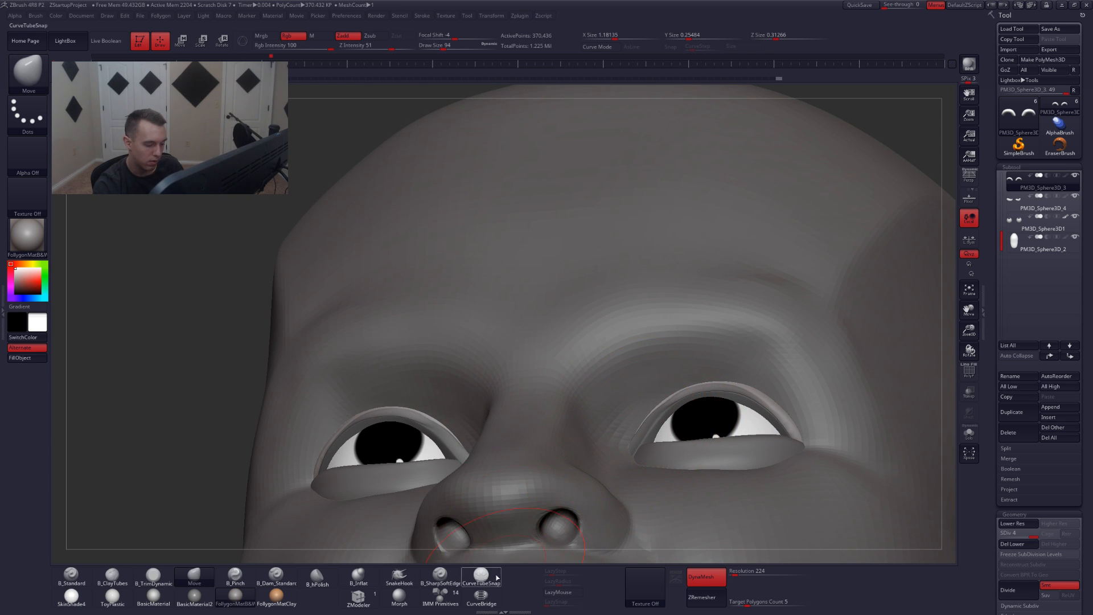
left_click_drag(657, 420, 727, 385)
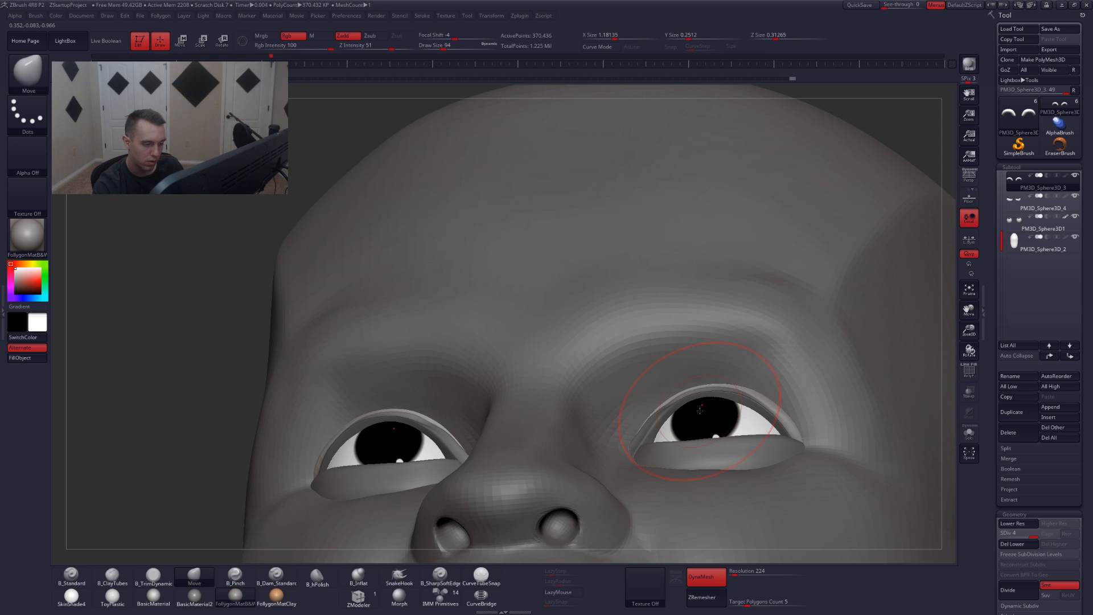
- Isolate the upper eyelids and flatten the lower front edge of their rim with the TrimDynamic brush at draw size 44
right_click_drag(700, 410, 764, 401)
key("shift+s")
key("space")
left_click_drag(738, 400, 727, 400)
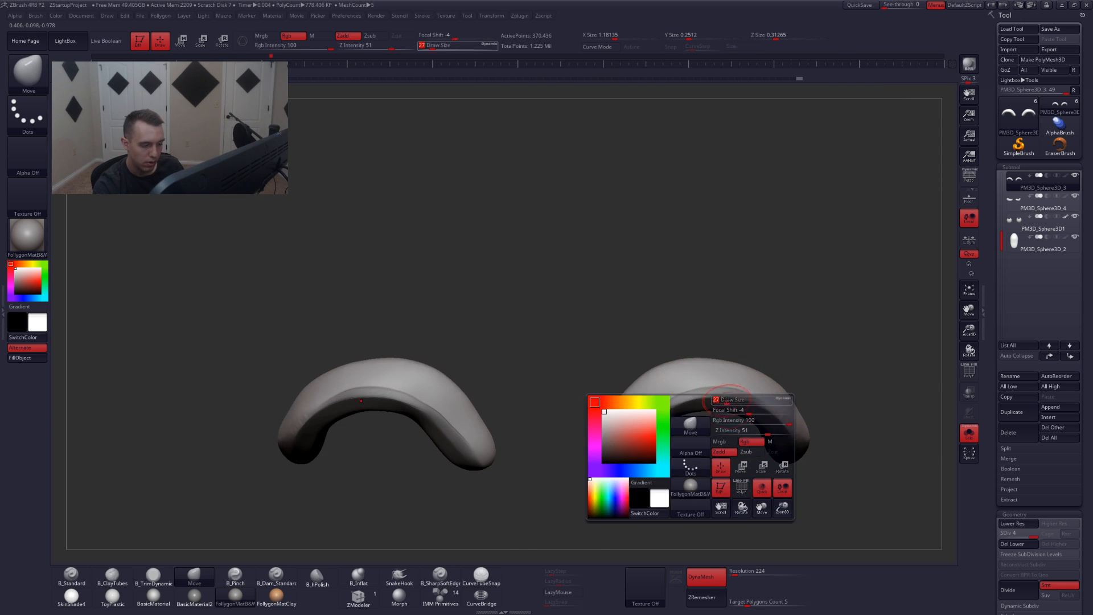
mouse_move(728, 400)
right_mouse_down()
mouse_move(749, 417)
mouse_move(718, 406)
mouse_move(726, 392)
mouse_move(739, 400)
right_mouse_up()
key("3")
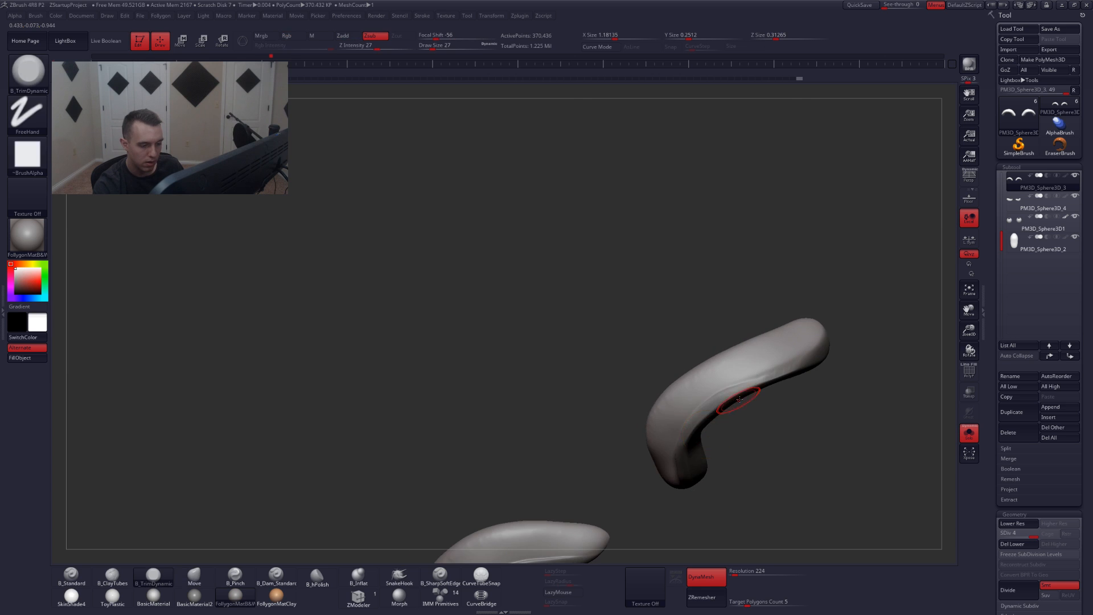
key("space")
left_click_drag(740, 399, 747, 399)
left_click_drag(698, 441, 802, 356, "shift")
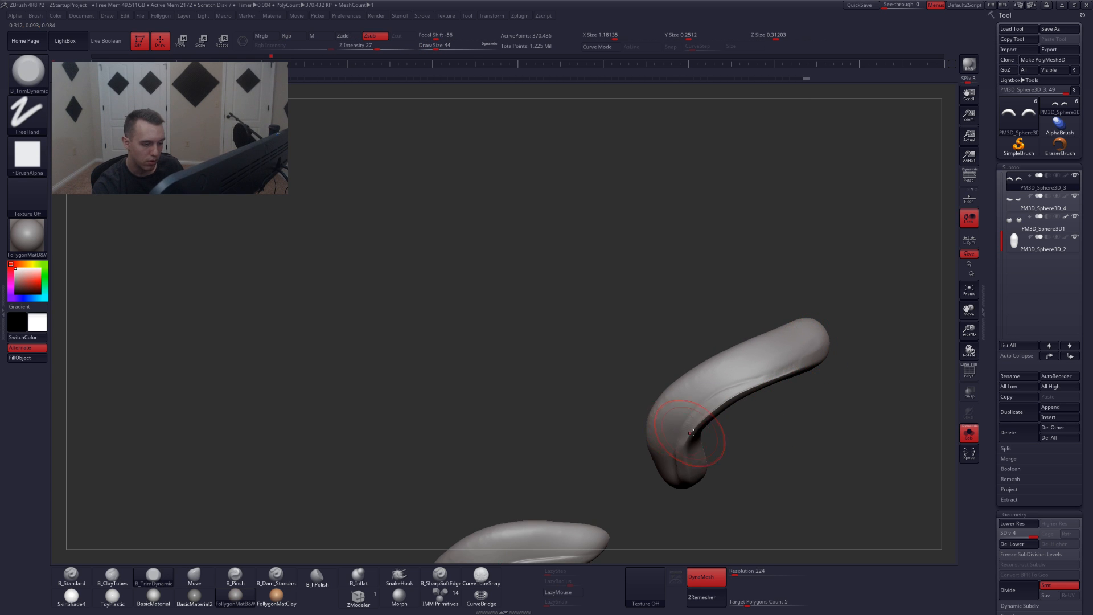
right_click_drag(692, 433, 747, 371)
right_click_drag(653, 489, 664, 469)
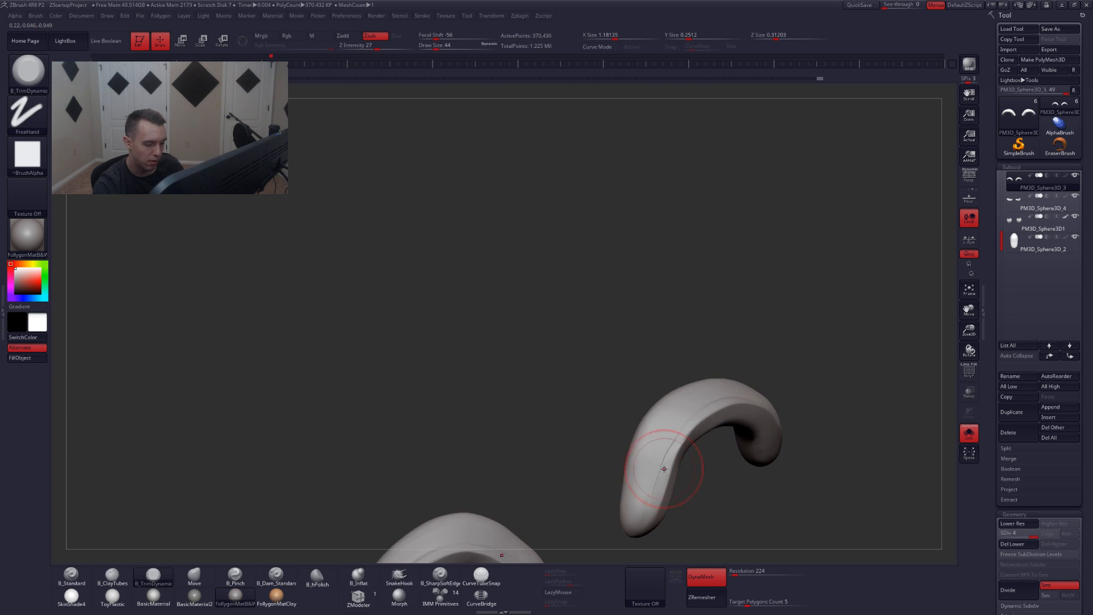
mouse_move(706, 400)
right_mouse_down()
mouse_move(746, 439)
mouse_move(849, 371)
right_mouse_up()
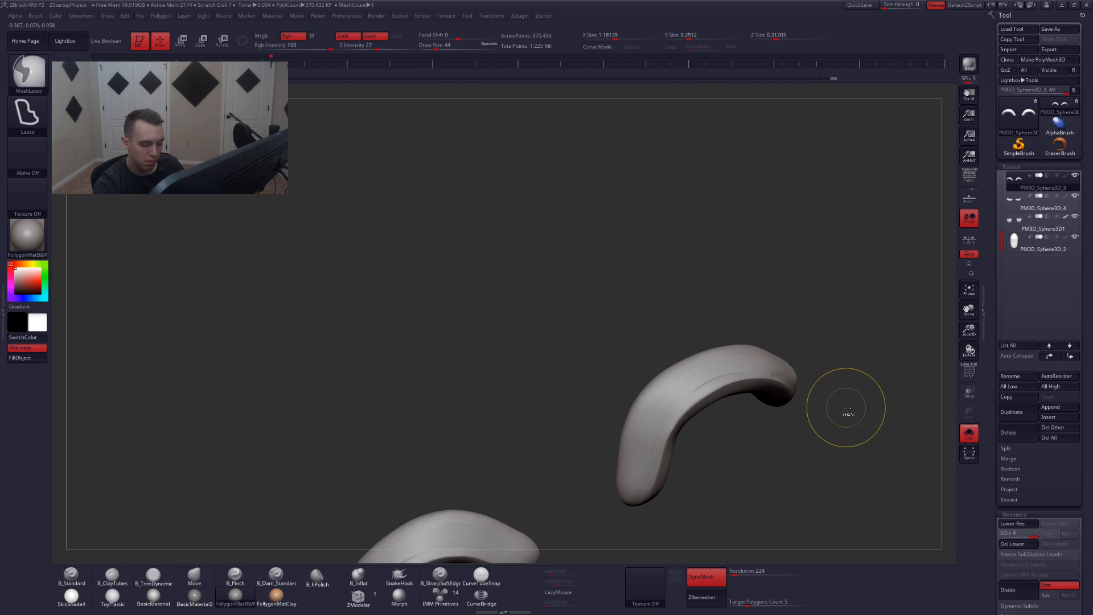
- Drop the upper eyelids to their lowest subdivision level and mask the underside of their inner rim with MaskLasso
key("shift+d")
key("shift+d")
key("shift+d")
right_click_drag(794, 471, 710, 429)
key("shift+f")
key("shift+f")
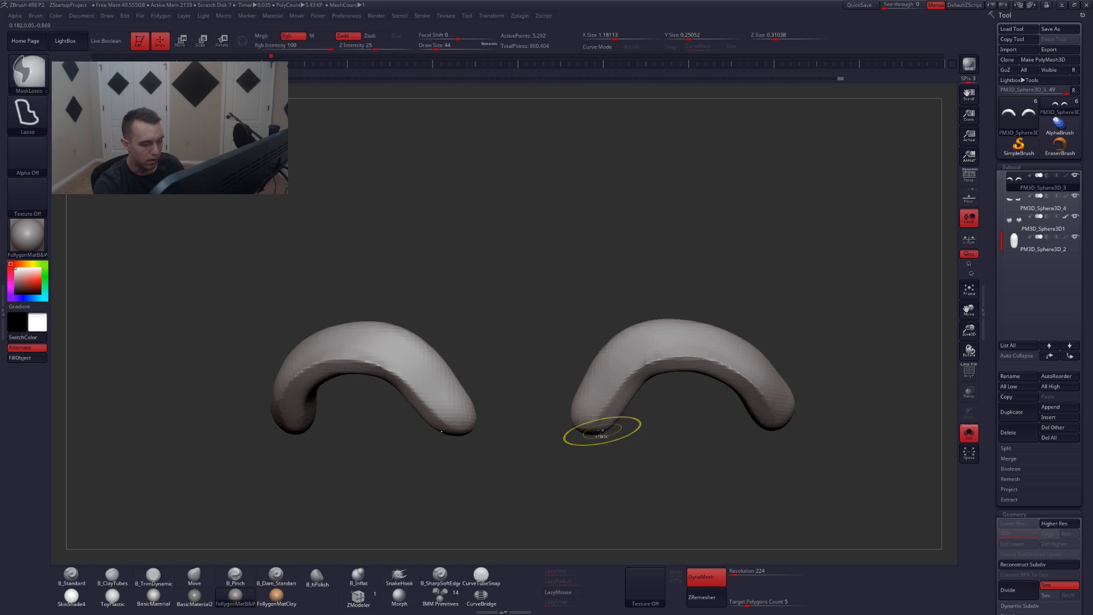
right_click_drag(602, 432, 591, 437)
key("ctrl")
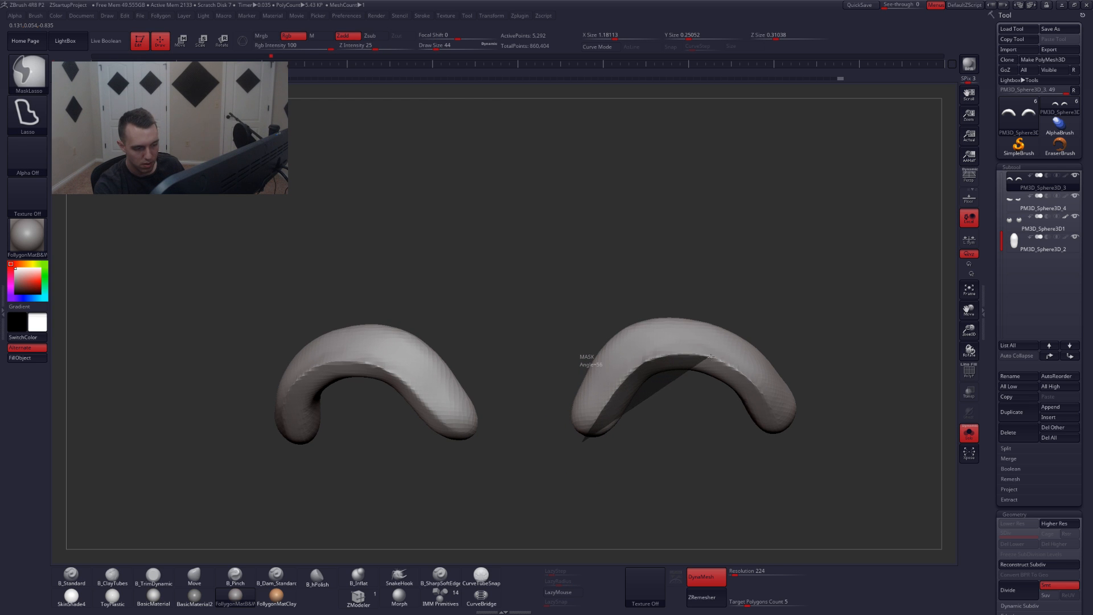
left_click_drag(710, 356, 733, 366, "ctrl")
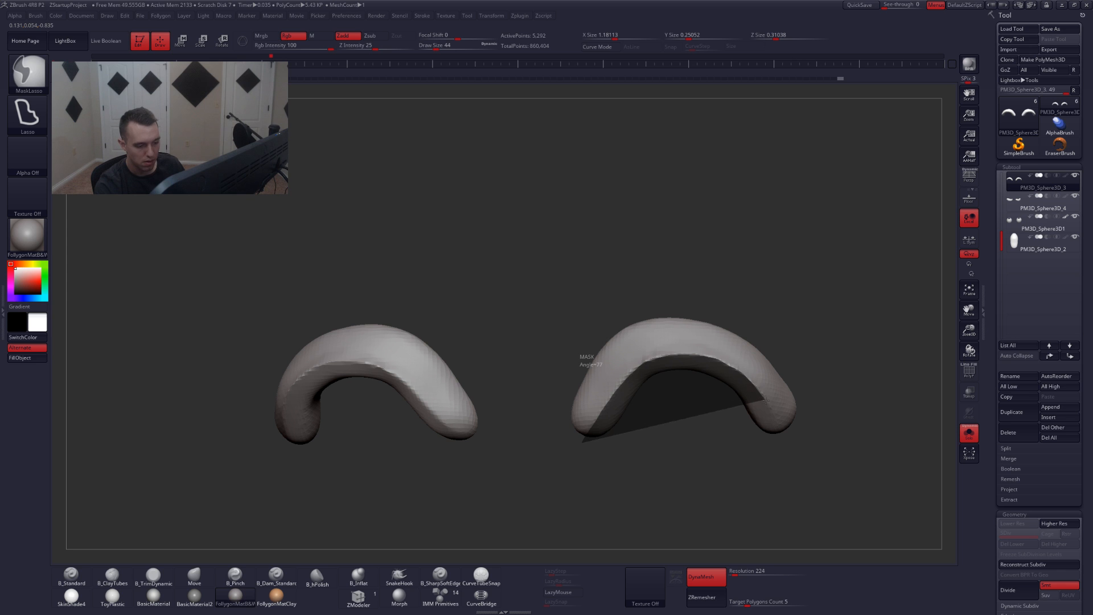
mouse_move(773, 415)
left_mouse_down("ctrl")
mouse_move(779, 434)
mouse_move(764, 453)
left_mouse_up("ctrl")
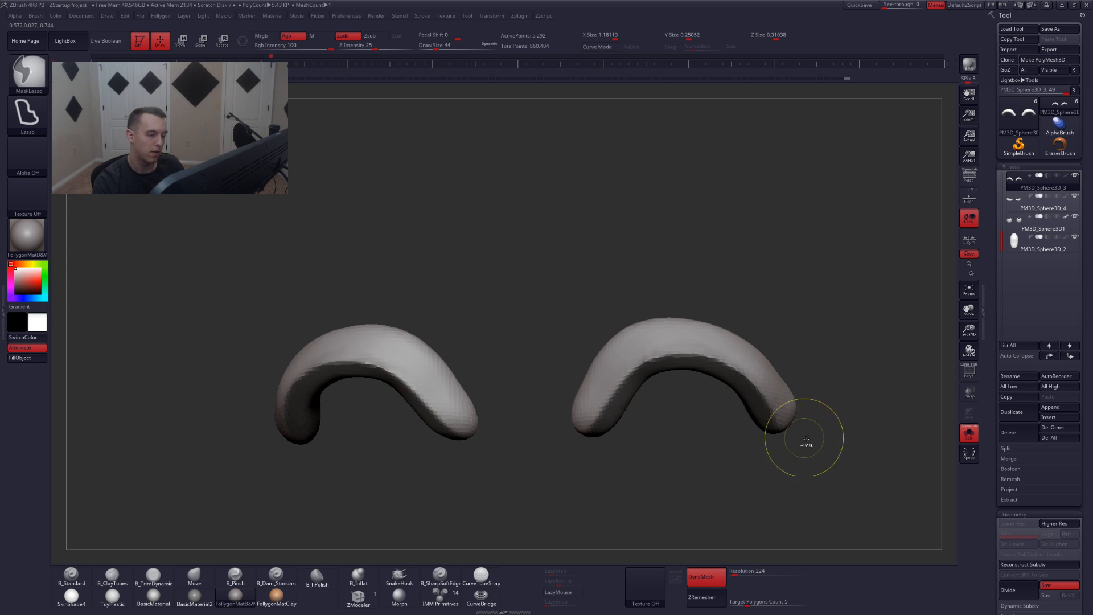
- Turn the masked inner rim of the upper eyelids into its own polygroup and display the polyframe
key("ctrl+w")
key("shift+f")
left_click_drag(843, 466, 893, 390)
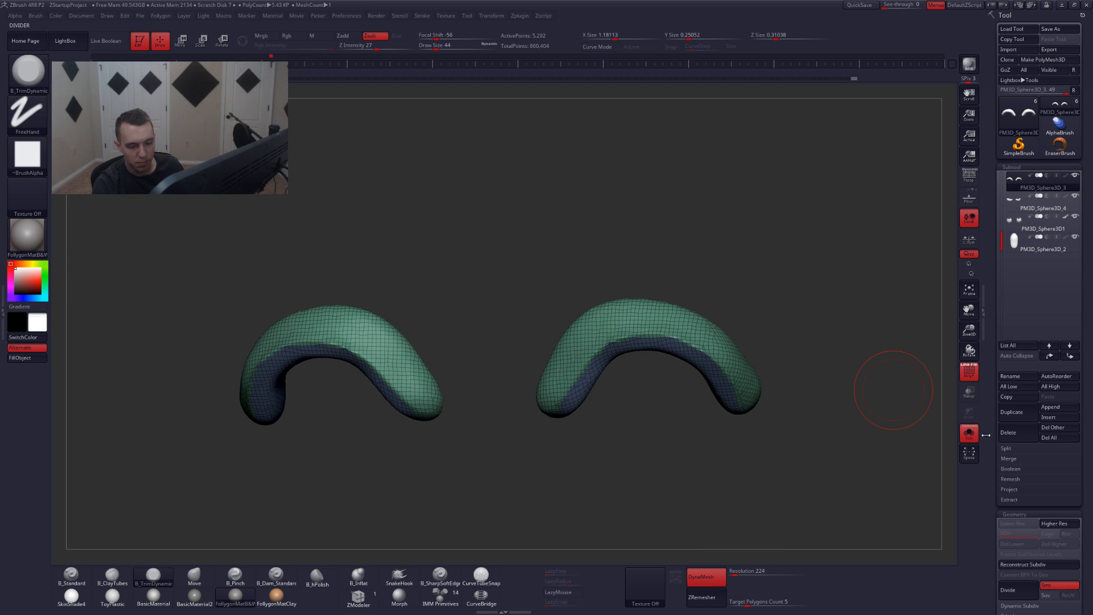
- ZRemesh the upper eyelids with KeepGroups enabled and a target polygon count of 0.1
left_click_drag(994, 435, 993, 167)
left_click(1016, 399)
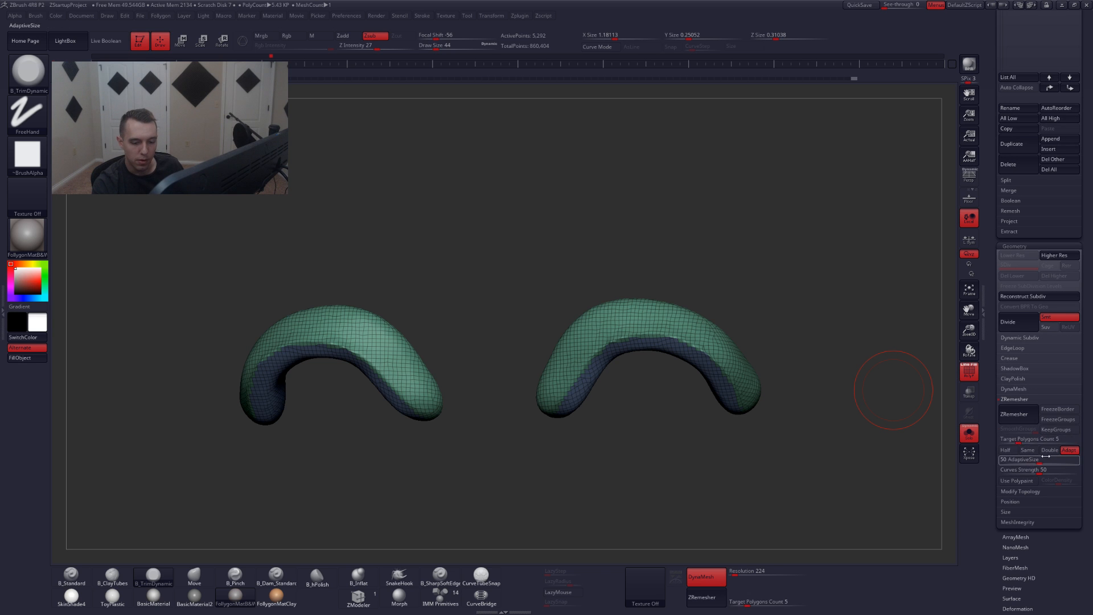
left_click(1060, 430)
left_click_drag(1017, 440, 1001, 439)
left_click(1019, 422)
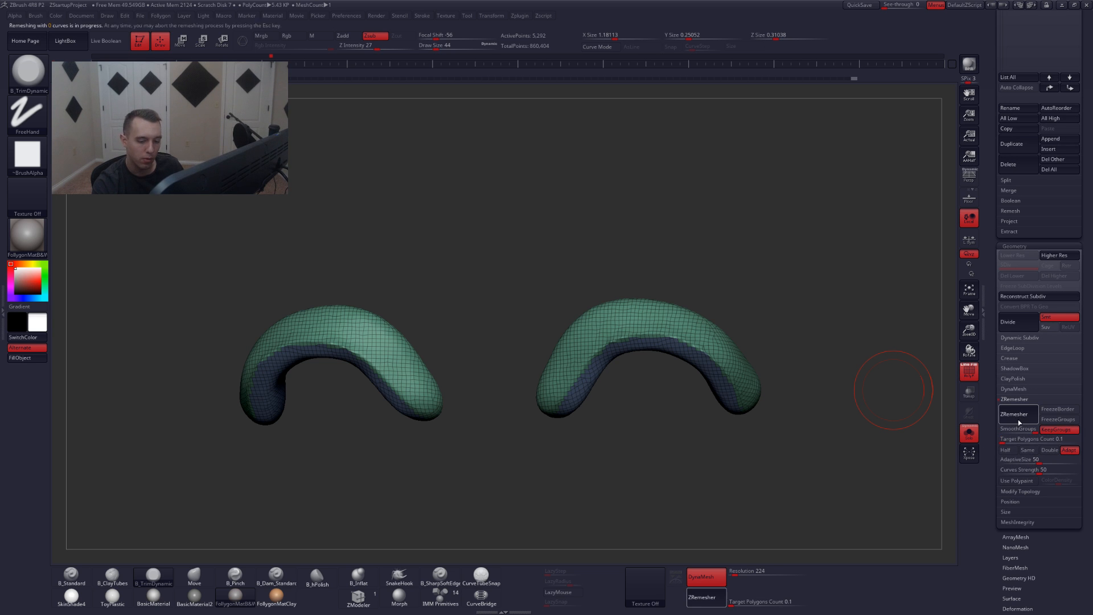
- Show the whole head without the polyframe and examine how the remeshed upper eyelids sit around the eyeballs from below
left_click_drag(994, 254, 959, 518)
key("shift+f")
key("alt+s")
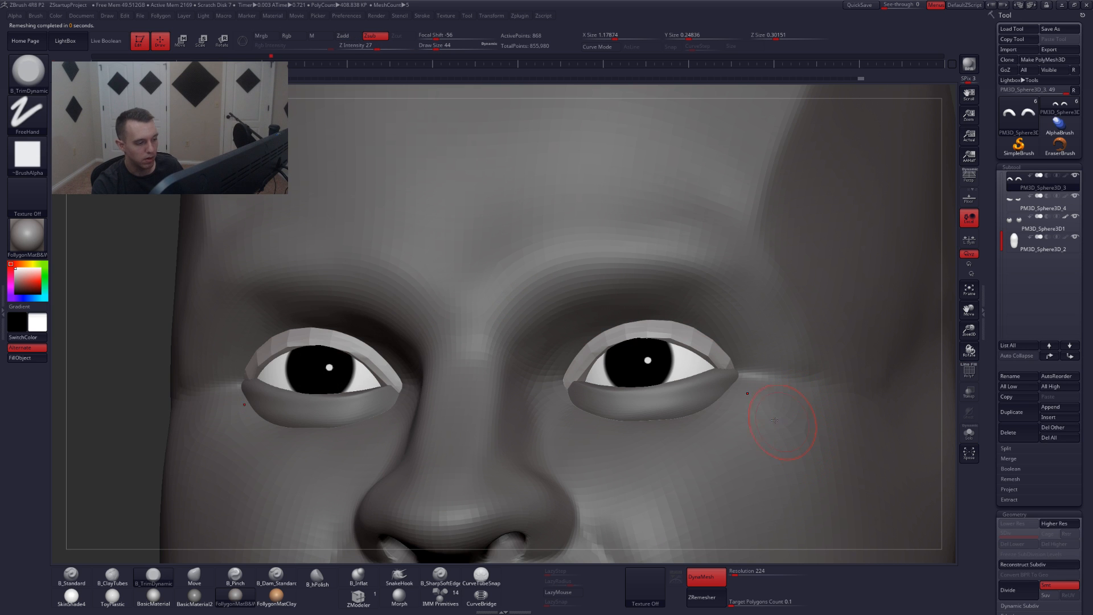
key("b")
key("m")
key("v")
right_click_drag(649, 361, 636, 341)
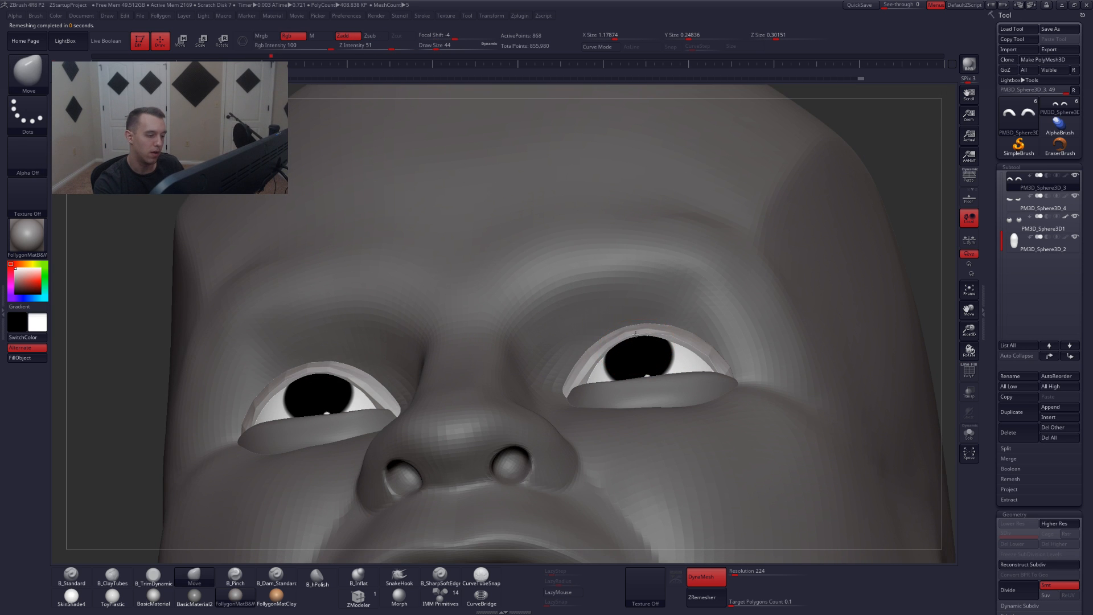
- Isolate the upper eyelids, crease the complete edge loop along the polygroup border with ZModeler, and subdivide them once
key("shift+f")
key("alt+s")
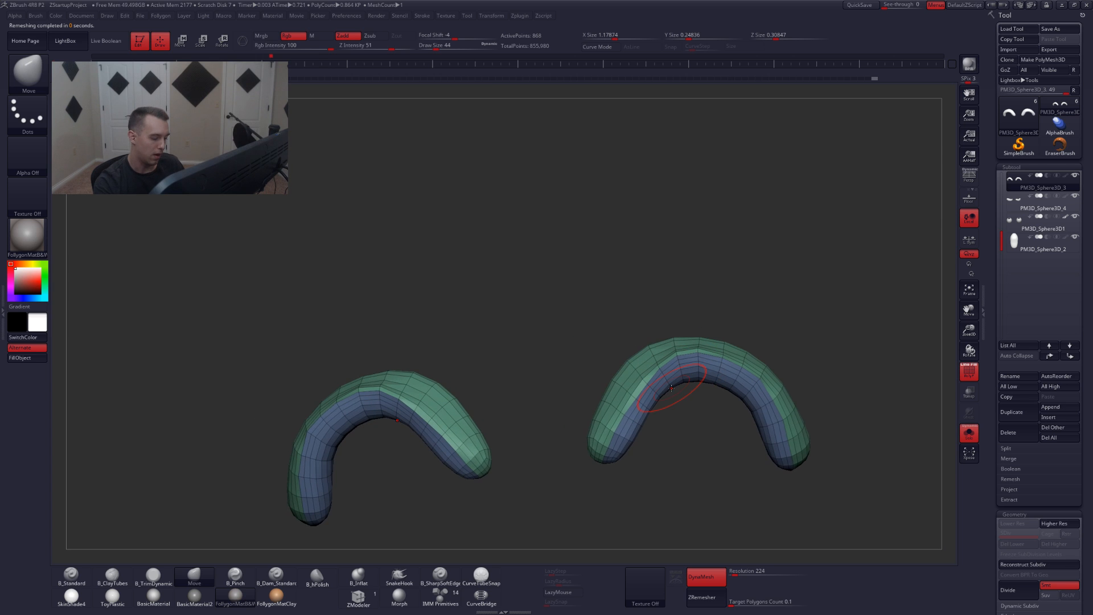
left_click(358, 596)
mouse_move(639, 428)
right_mouse_down("alt")
mouse_move(652, 439)
mouse_move(634, 420)
right_mouse_up("alt")
key("space")
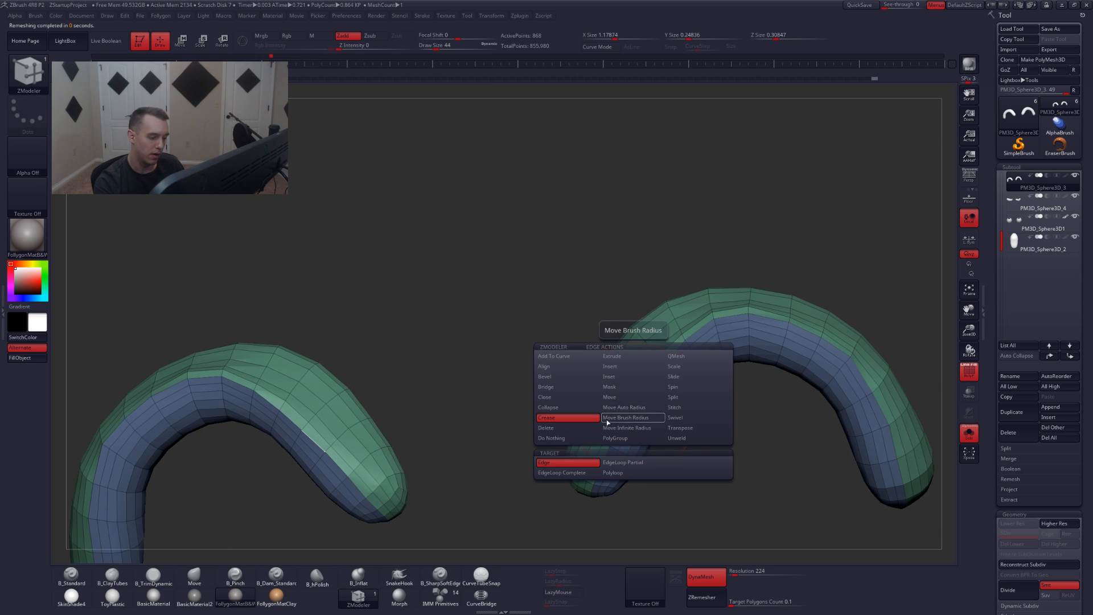
left_click(582, 472)
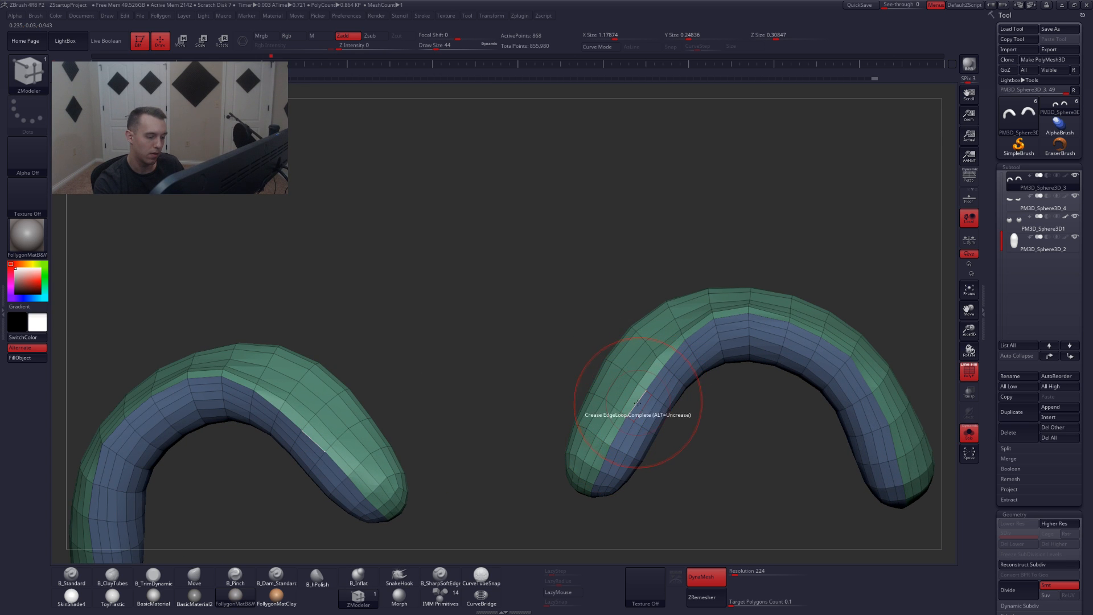
key("ctrl+d")
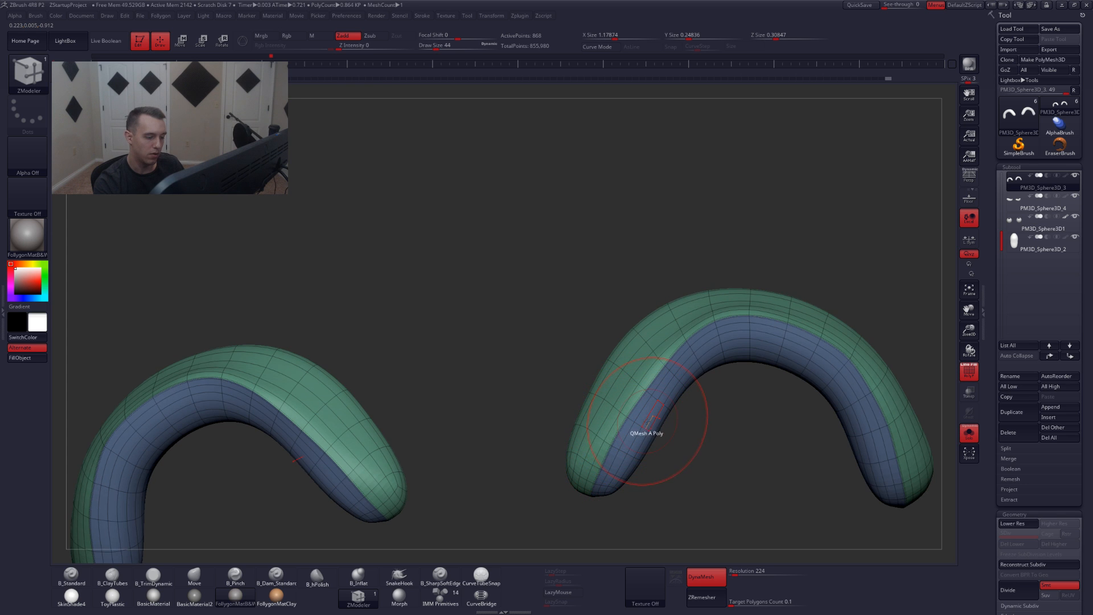
- Return the upper eyelids to the lower subdivision level and delete surplus complete edge loops along their length with ZModeler
key("shift+d")
key("space")
left_click(572, 429)
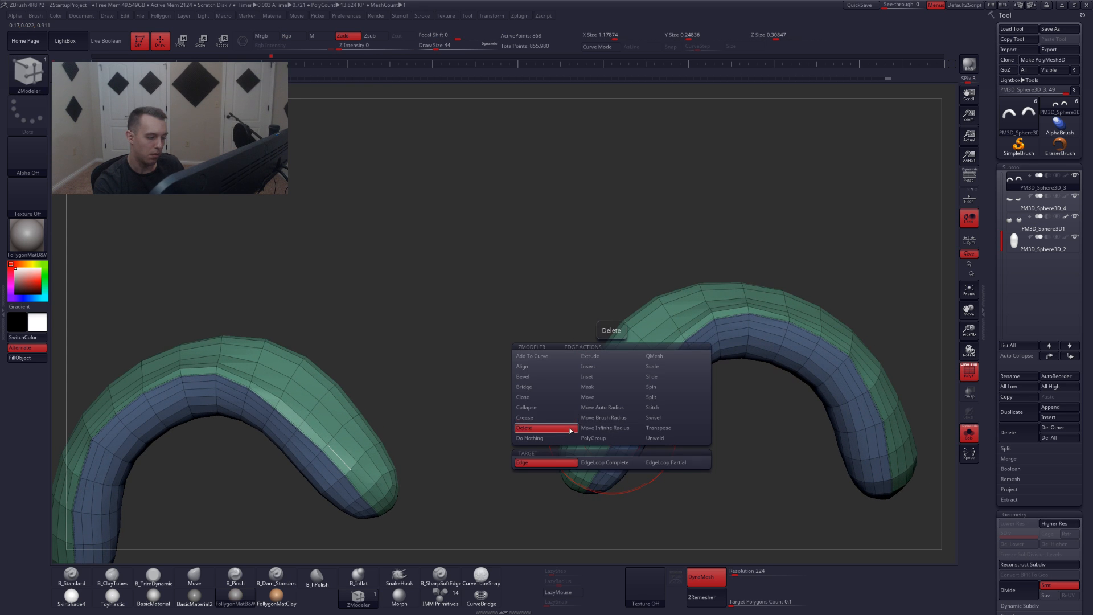
key("space")
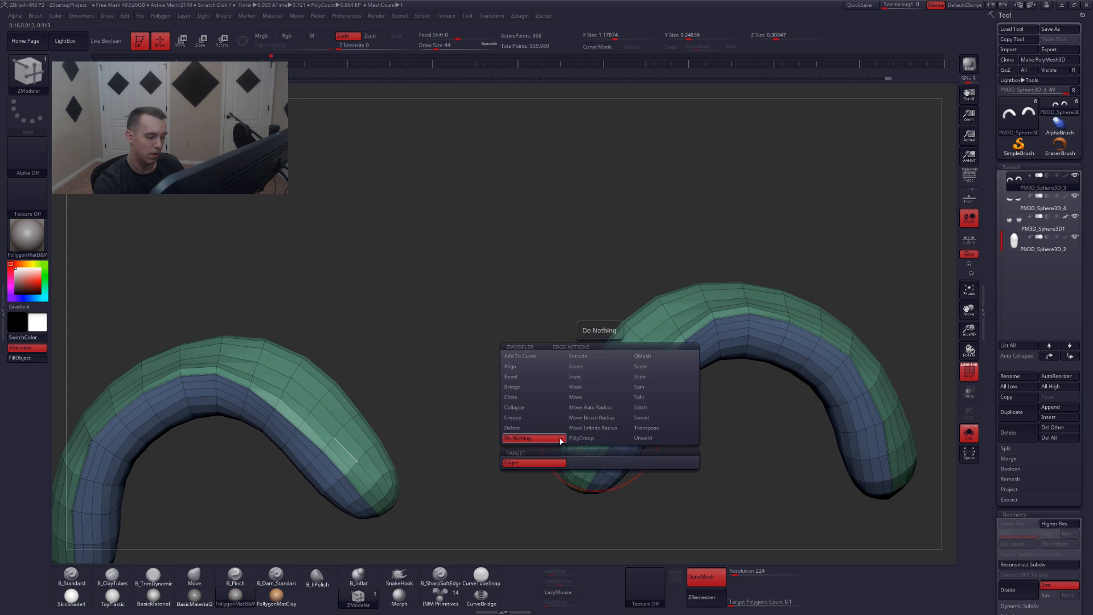
left_click(591, 461)
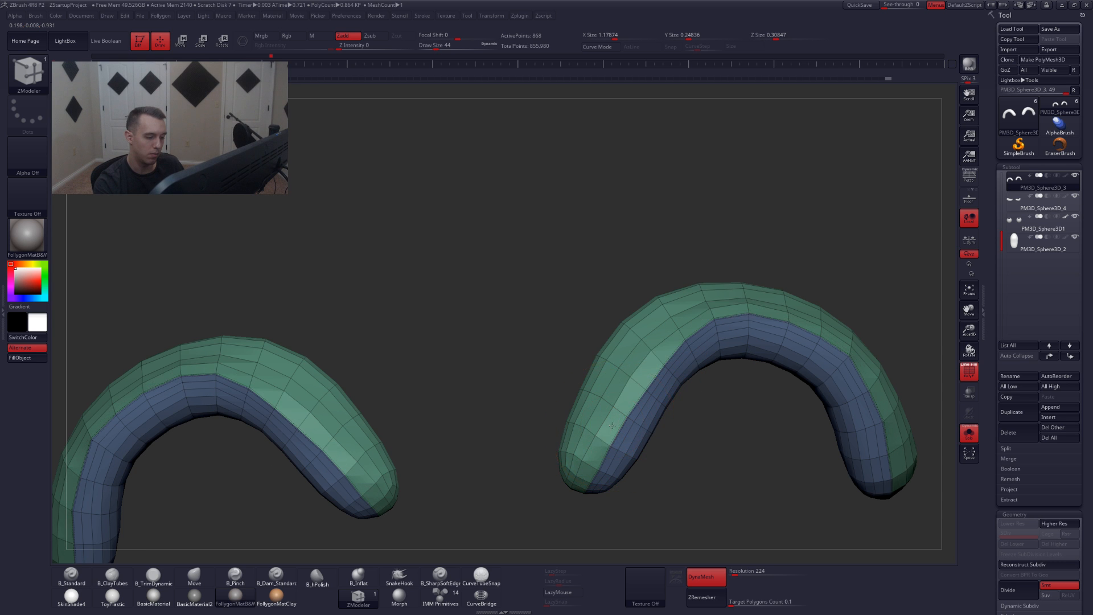
mouse_move(612, 424)
right_mouse_down()
mouse_move(591, 420)
mouse_move(627, 432)
mouse_move(820, 432)
mouse_move(640, 434)
mouse_move(661, 425)
right_mouse_up()
left_click(608, 420)
left_click(627, 432)
- Show the whole head with the upper eyelids one subdivision level higher and fit them around the eyeballs with the Move brush
key("b")
key("m")
key("v")
key("alt+s")
key("d")
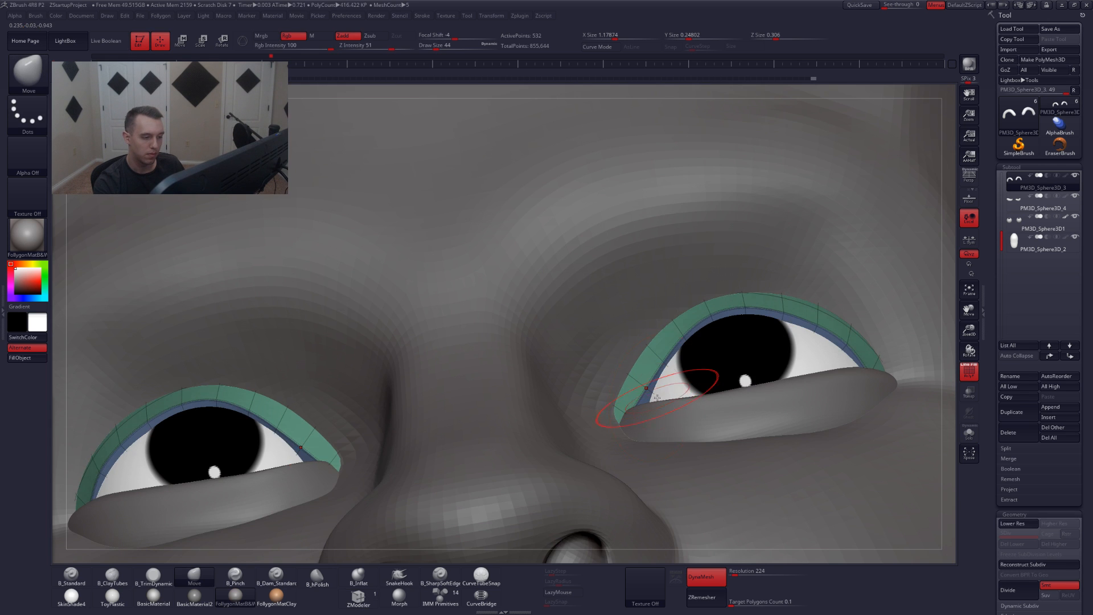
key("shift+f")
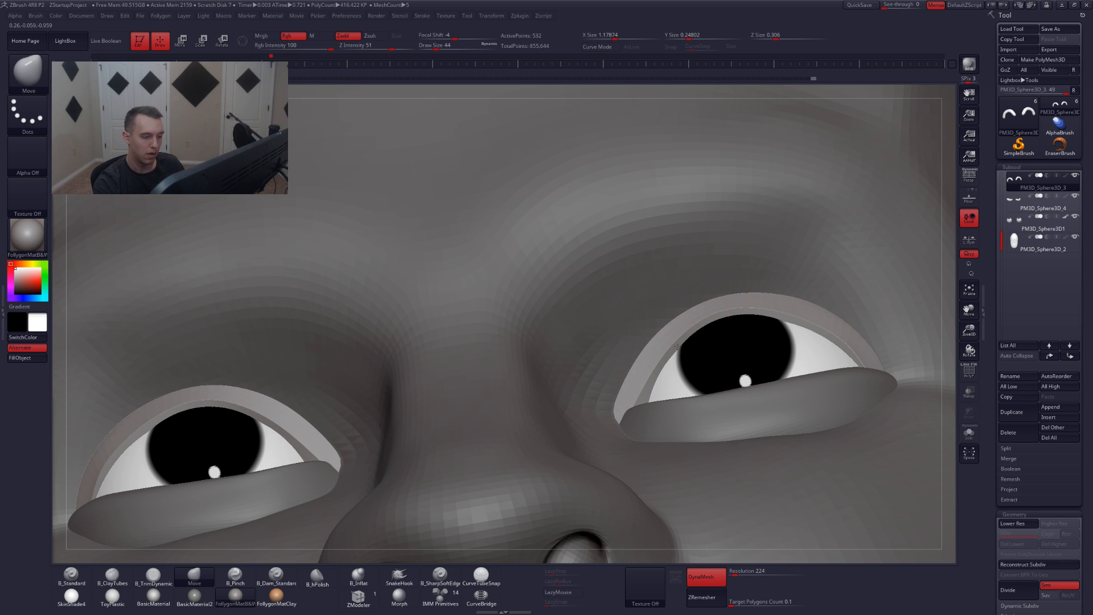
right_click_drag(782, 372, 825, 401)
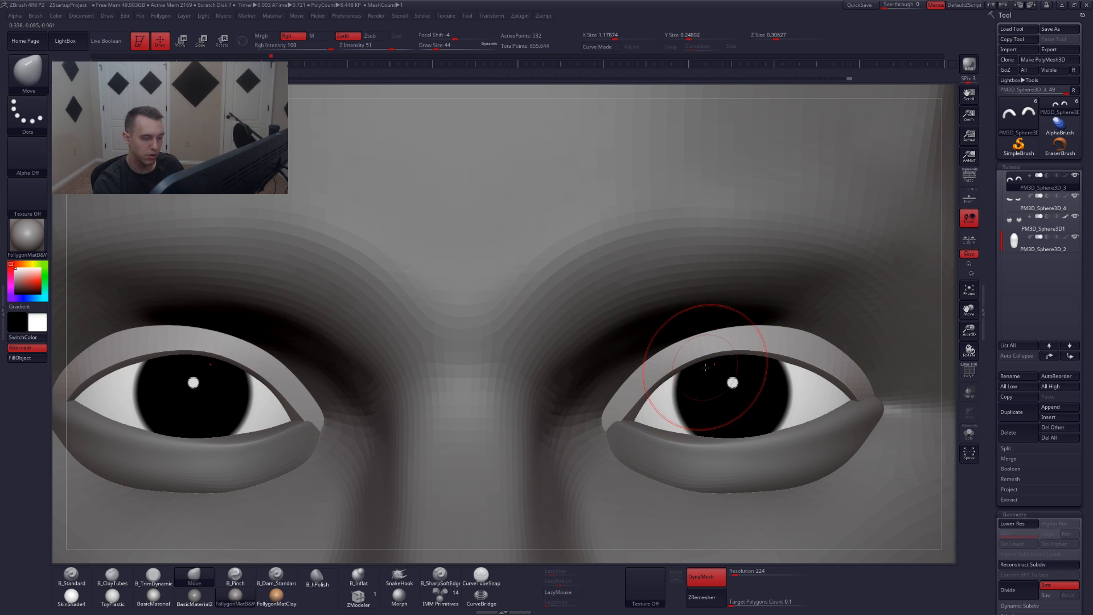
- Isolate the upper eyelids at their lowest subdivision level and delete crosswise edge loops from their inner half and middle with ZModeler
key("shift")
key("shift+f")
key("shift+d")
key("alt+s")
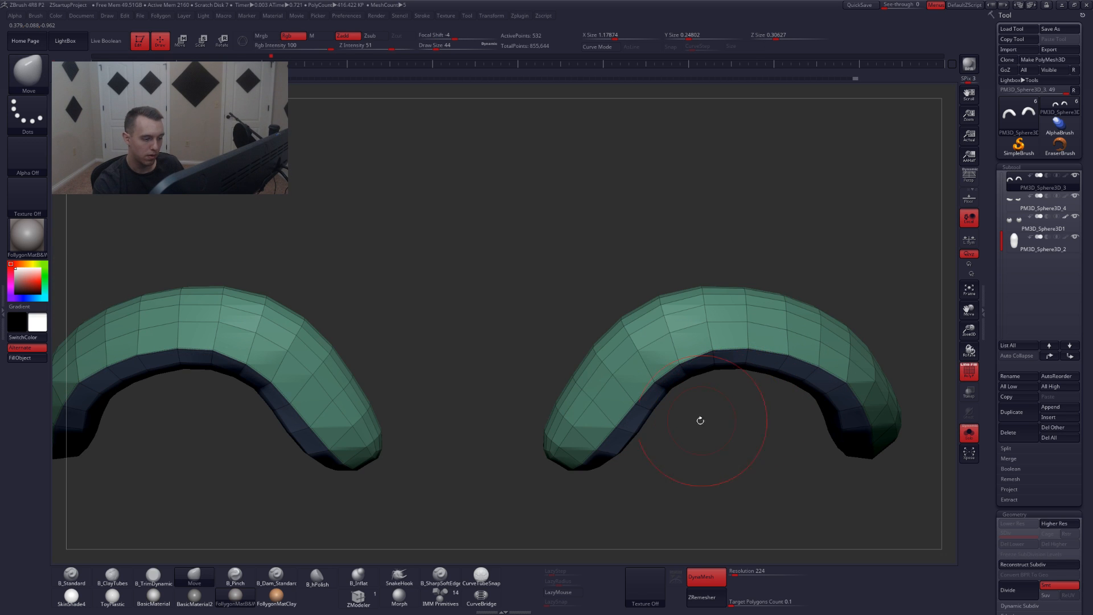
left_click(359, 596)
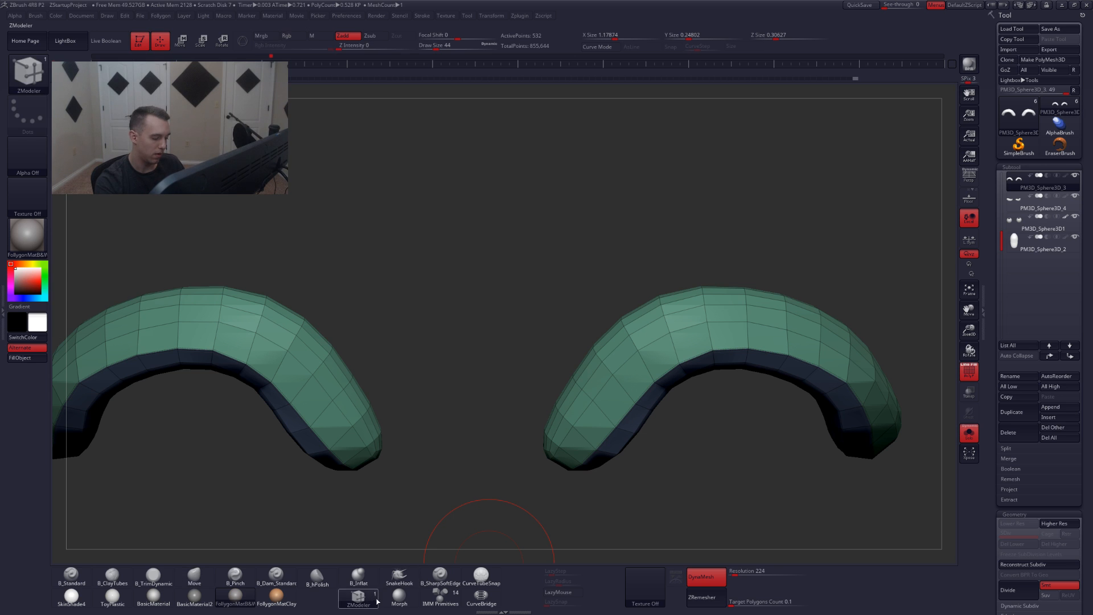
left_click(585, 437)
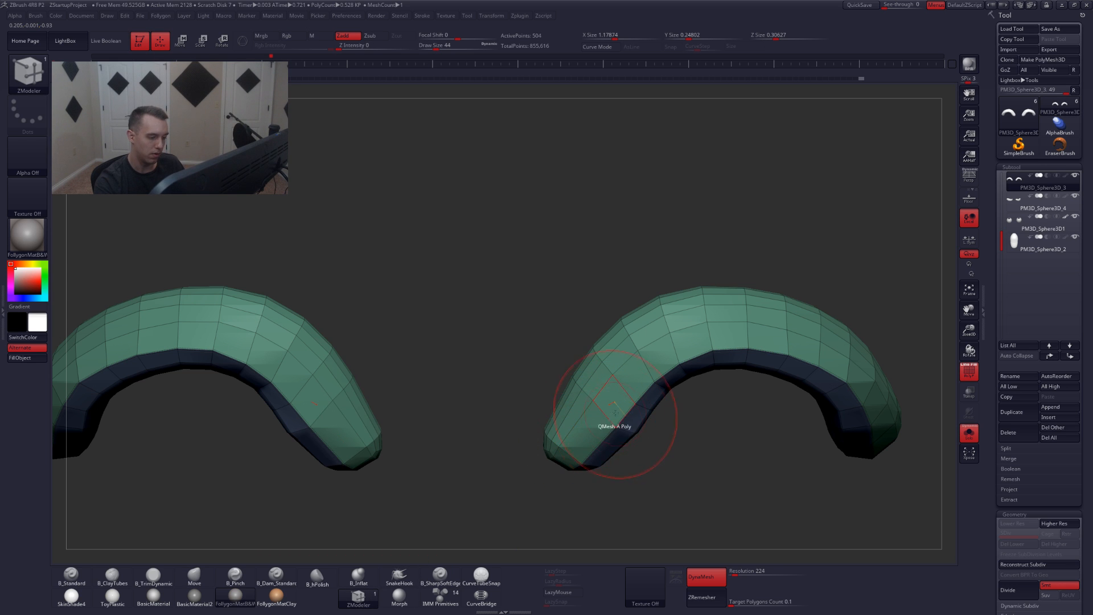
left_click(745, 340)
key("alt+s")
key("alt+s")
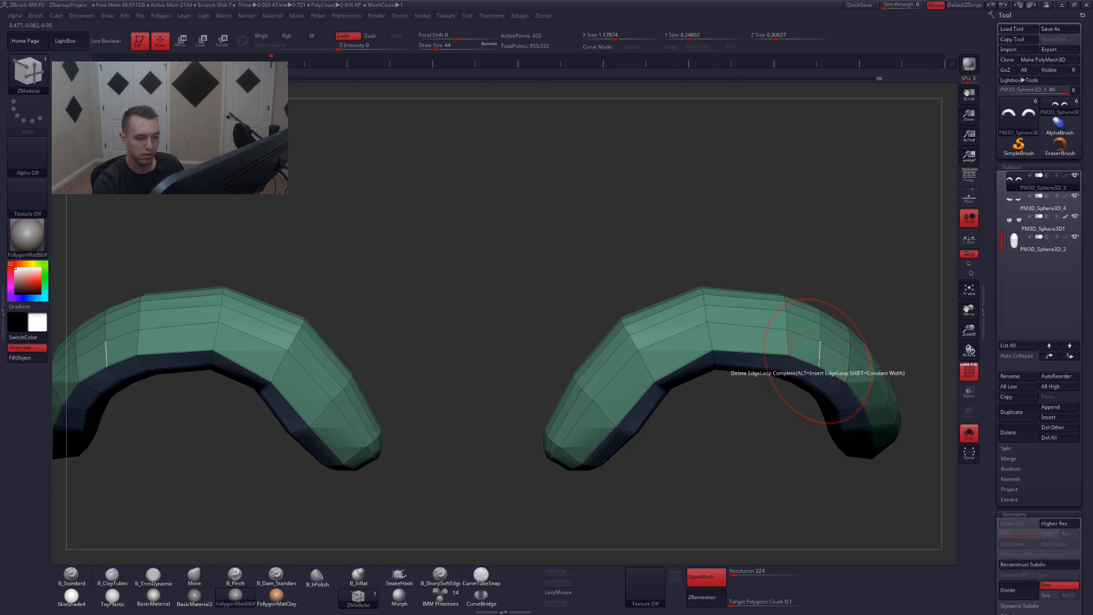
- Delete the surplus crosswise edge loops toward the outer ends of the upper eyelids
left_click(819, 364)
left_click(870, 395)
right_click_drag(869, 395, 834, 427)
left_click(891, 435)
left_click_drag(834, 427, 762, 416)
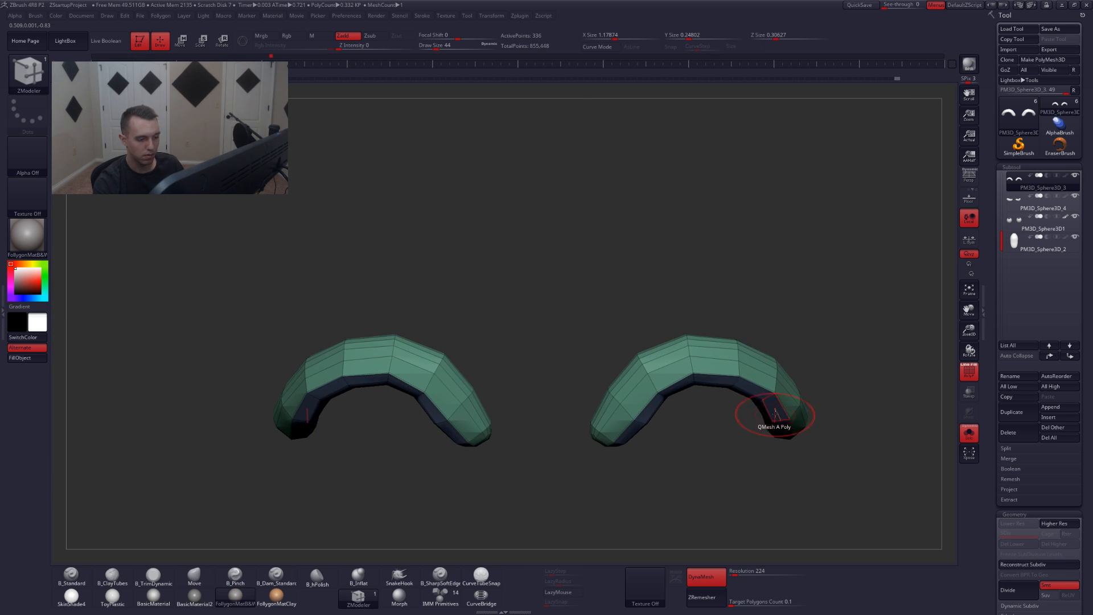
- Show the whole head, raise the upper eyelids one subdivision level, and fit them to the eyeballs with the Move brush at draw size 90
key("shift+f")
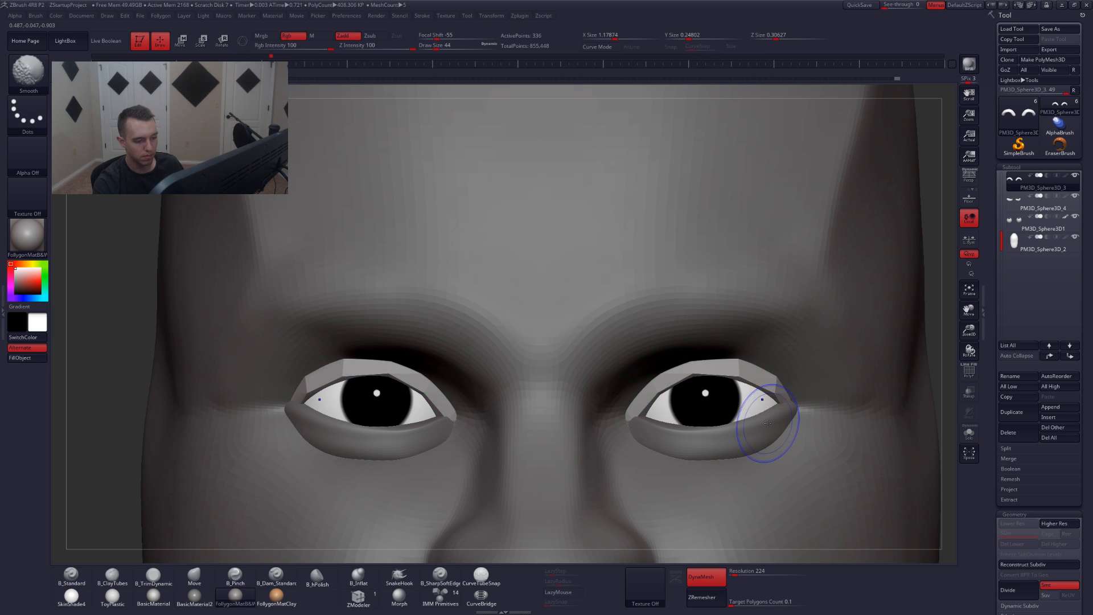
key("d")
key("b")
key("m")
key("v")
key("s")
left_click_drag(693, 395, 705, 396)
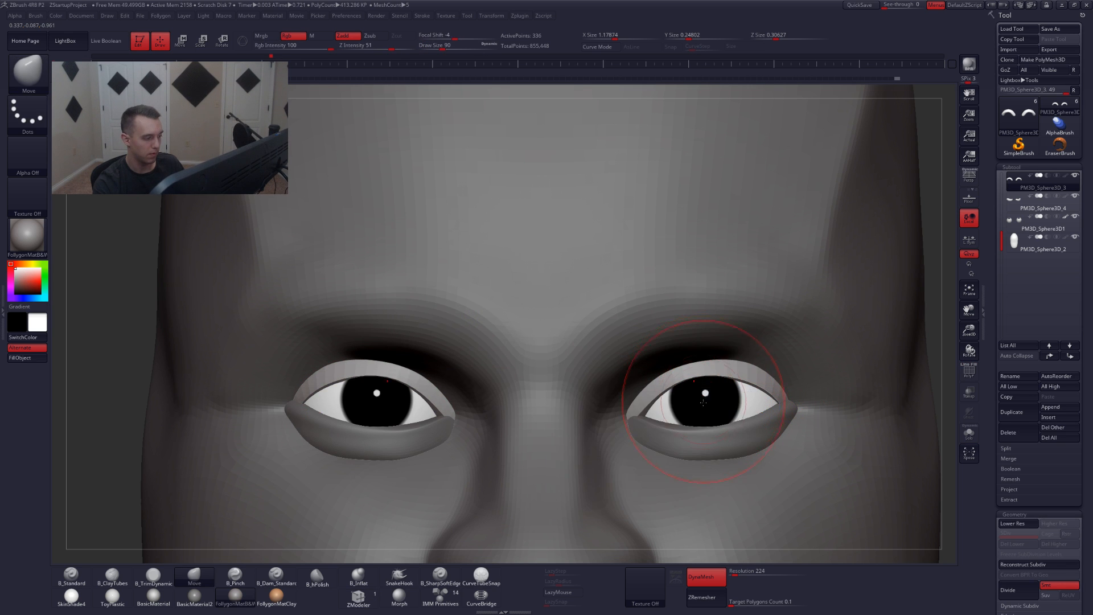
right_click_drag(705, 399, 700, 347)
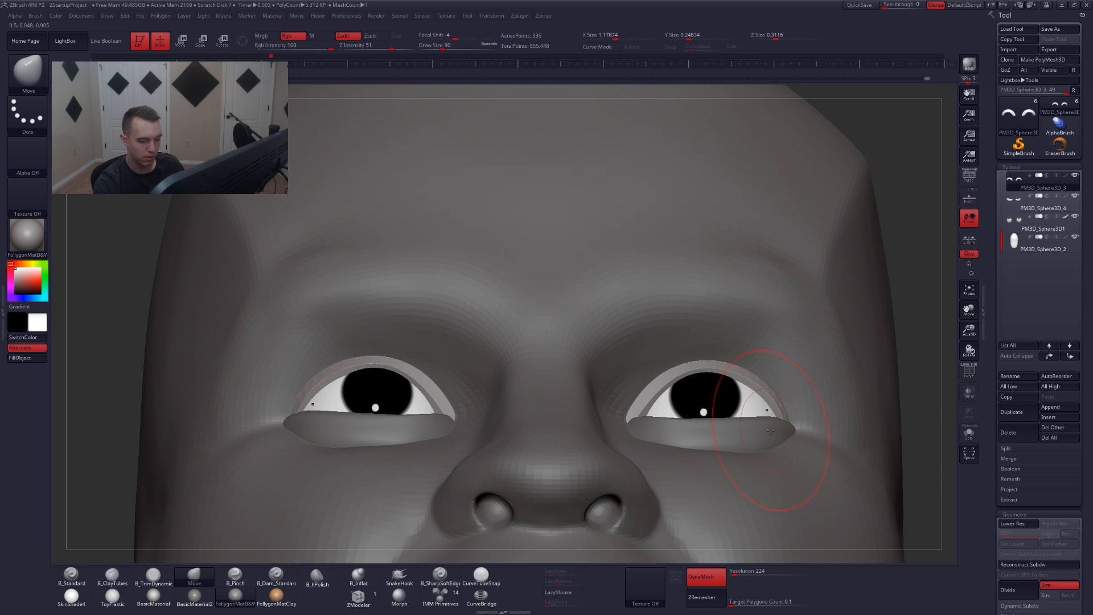
- Refine the outer and inner ends of the upper eyelids around the eyeballs from several angles with the Move brush
right_click_drag(770, 430, 782, 437)
right_click_drag(671, 394, 666, 405)
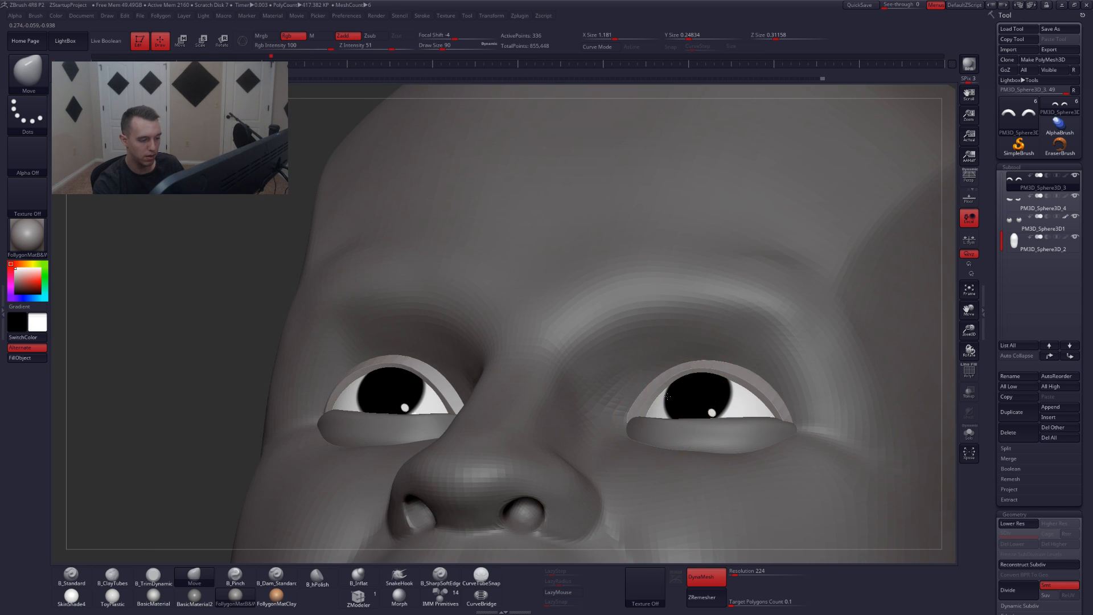
key("shift+d")
key("d")
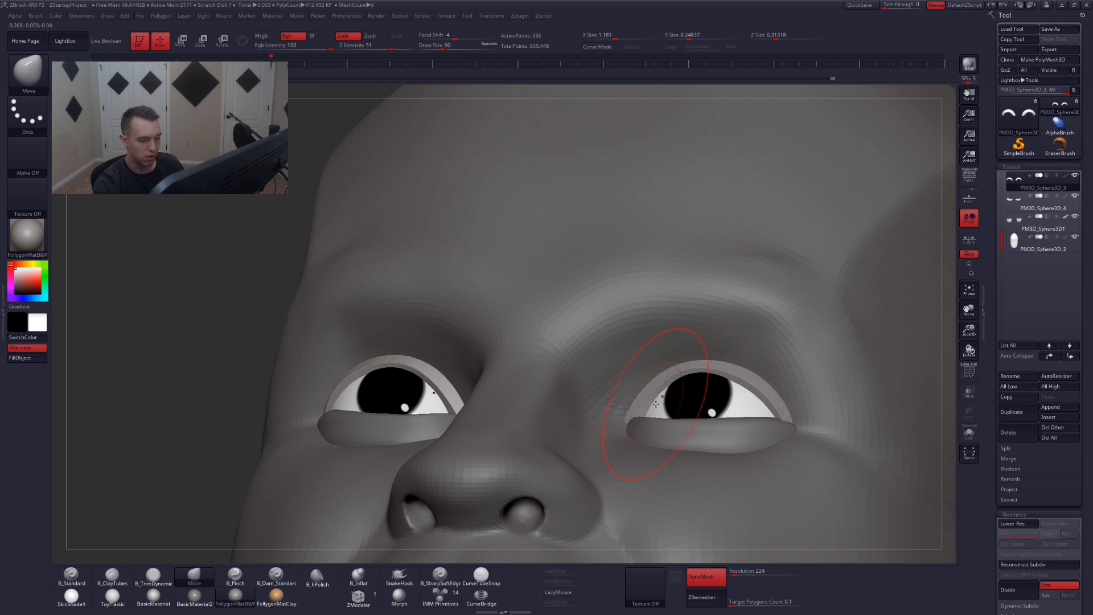
right_click_drag(650, 407, 640, 434)
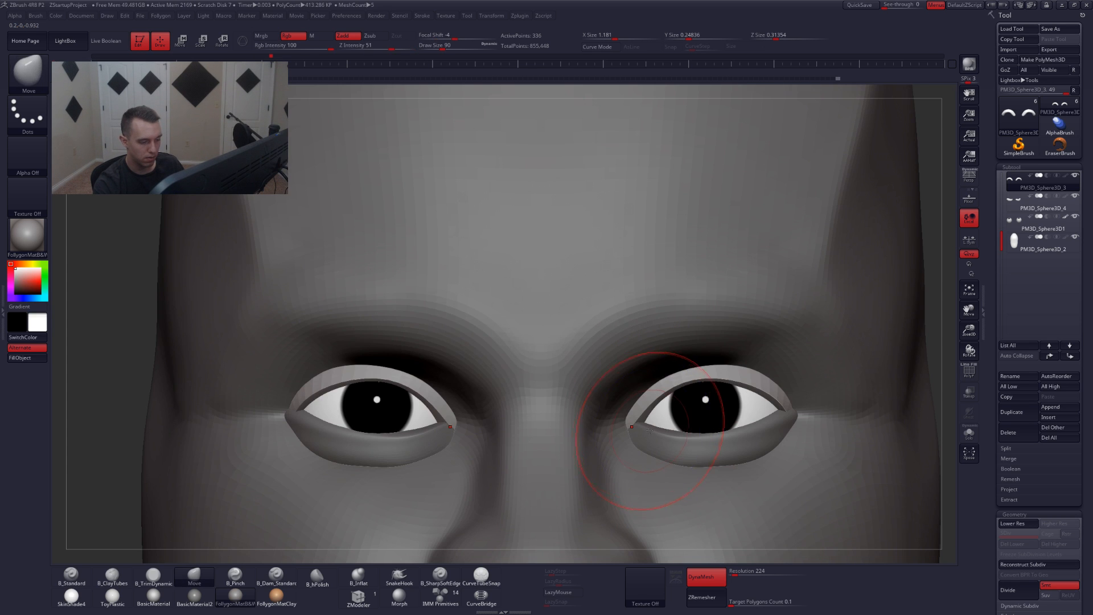
key("alt+s")
key("shift+f")
left_click_drag(596, 457, 650, 393, "ctrl")
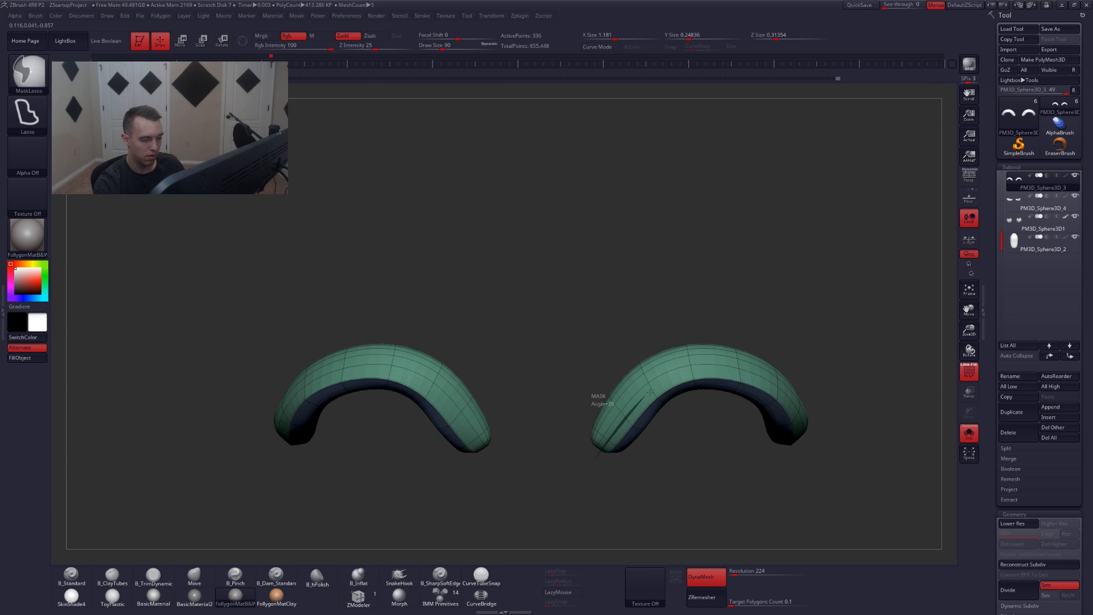
mouse_move(805, 435)
left_mouse_down("ctrl")
mouse_move(793, 313)
mouse_move(532, 393)
left_mouse_up("ctrl")
left_click(711, 407, "ctrl")
right_click_drag(711, 407, 659, 354)
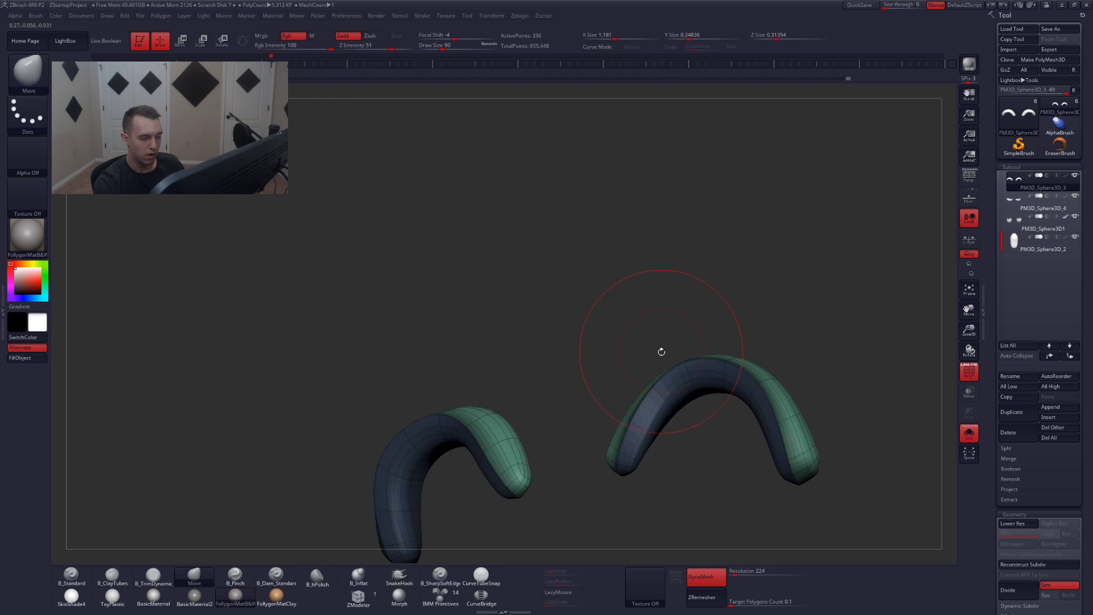
- Show the whole head and refine the upper eyelids' fit around the eyeballs from below with the Move brush at draw size 90
key("alt+s")
key("shift+f")
right_click_drag(637, 407, 642, 387)
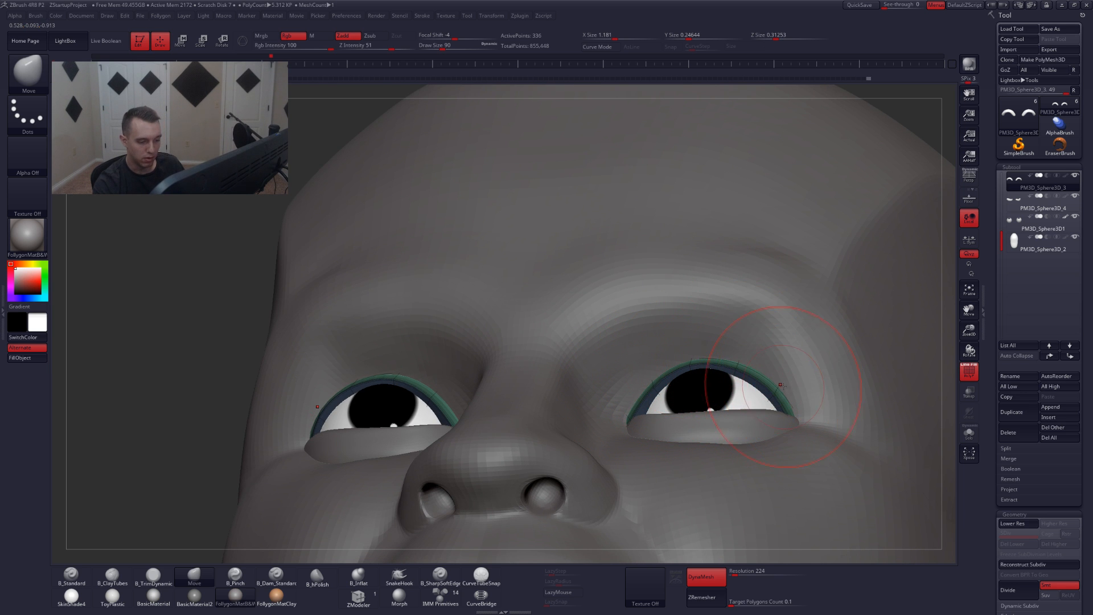
right_click_drag(785, 402, 793, 399)
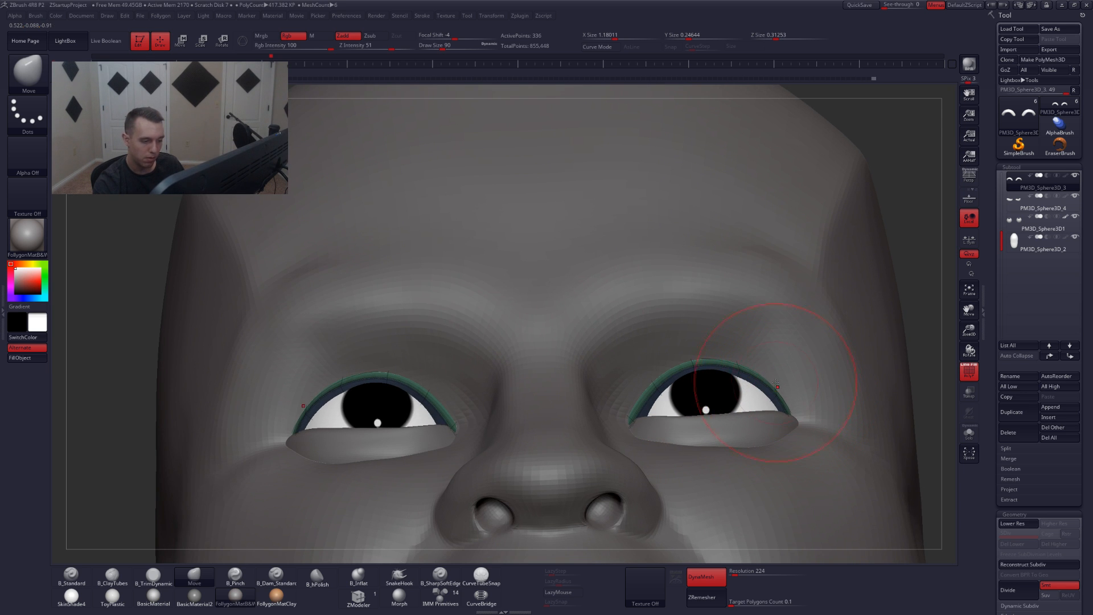
right_click_drag(698, 357, 897, 359)
key("shift+f")
right_click_drag(829, 361, 719, 405, "ctrl")
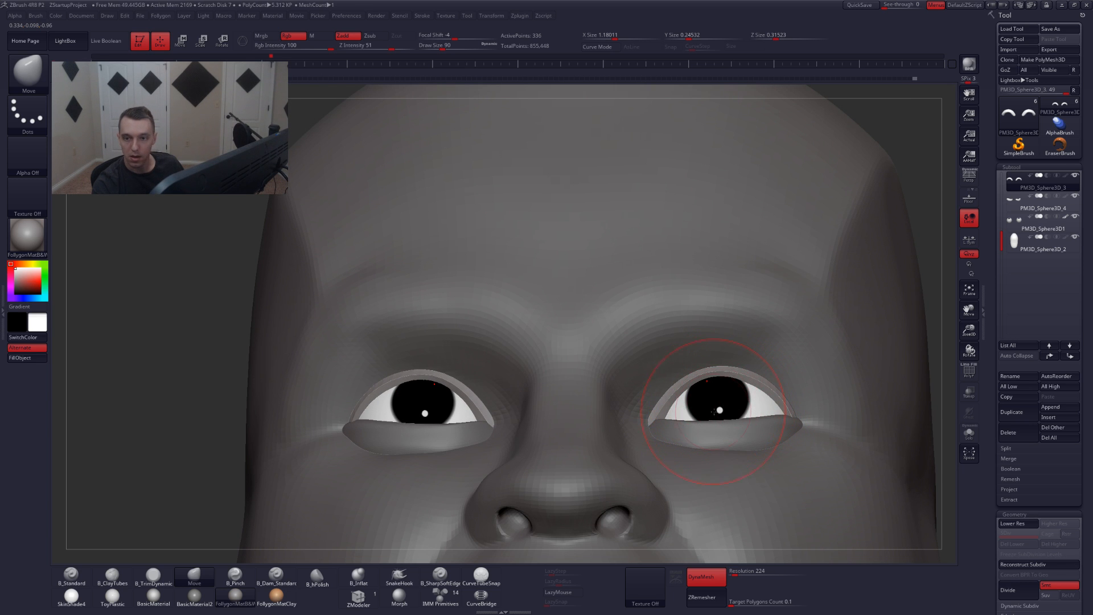
- Isolate the upper eyelids at their lowest subdivision level and bevel the complete edge loop along their front rim with ZModeler
key("shift+s")
key("shift+f")
mouse_move(723, 395)
right_mouse_down("ctrl")
mouse_move(725, 439)
mouse_move(685, 489)
right_mouse_up("ctrl")
key("shift+d")
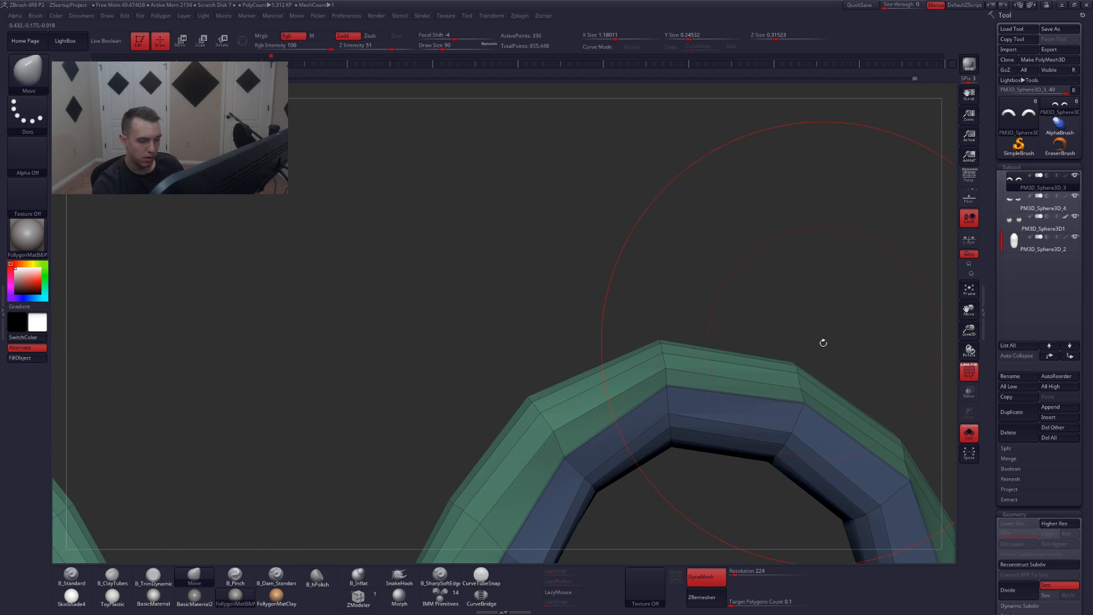
key("s")
left_click_drag(822, 342, 797, 343)
right_click_drag(768, 379, 722, 417)
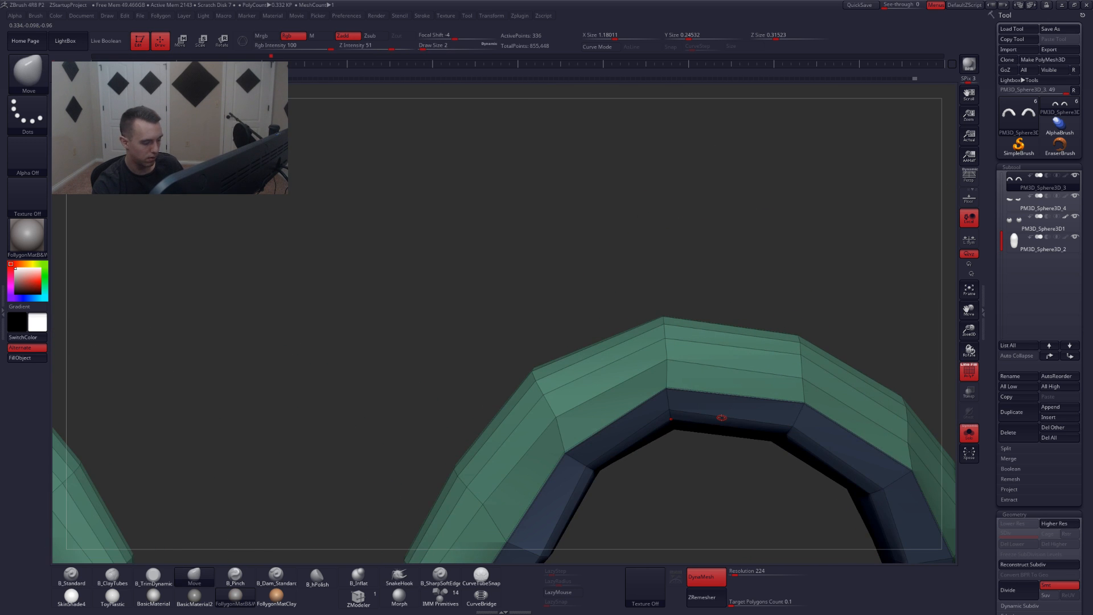
left_click(362, 598)
key("space")
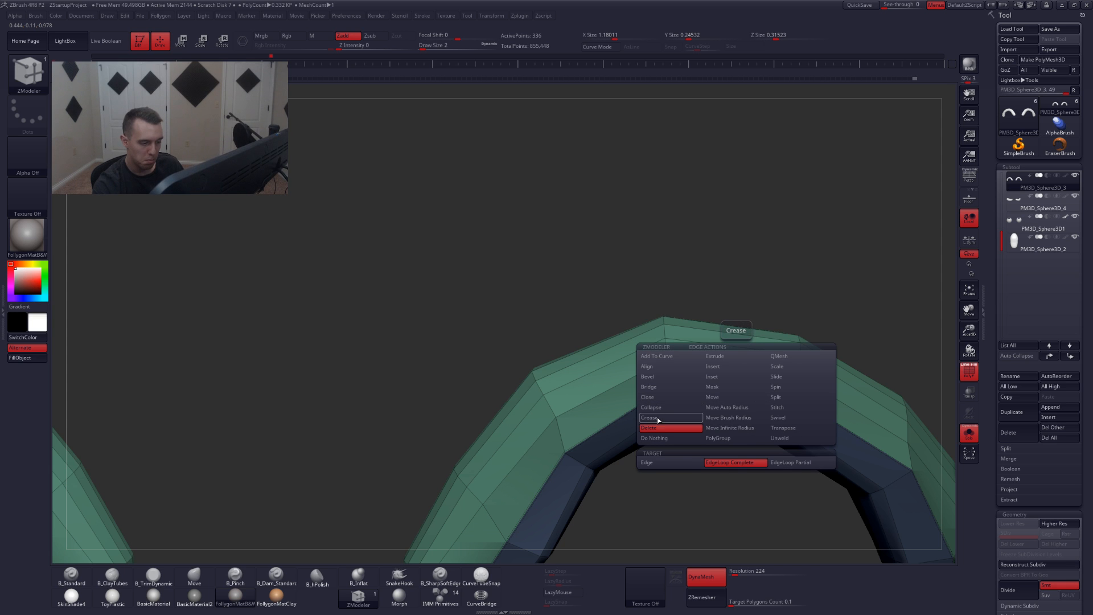
left_click(670, 377)
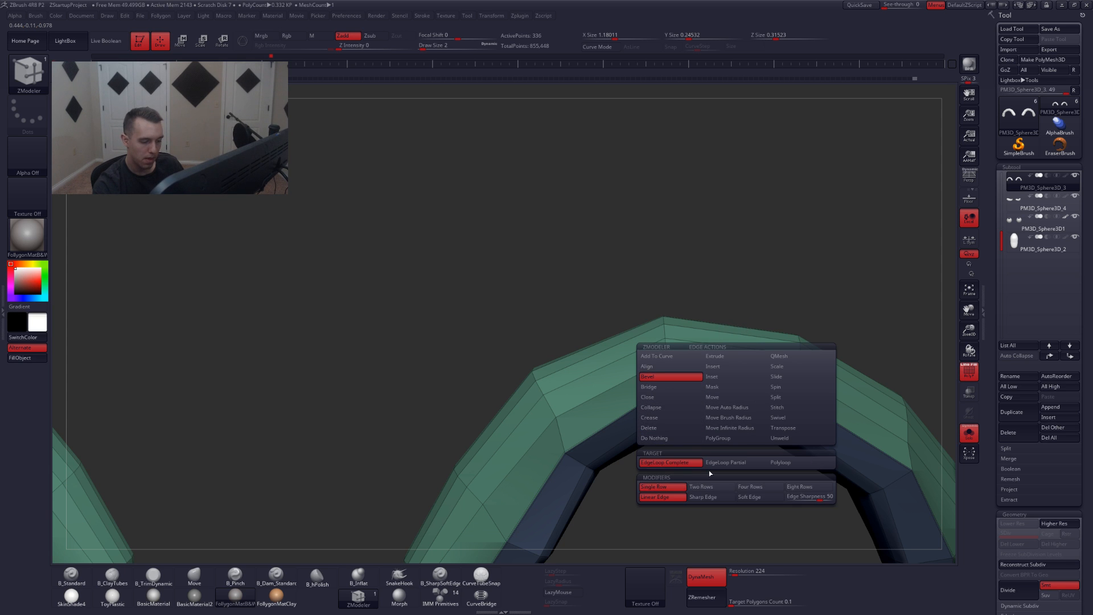
left_click_drag(748, 397, 751, 403)
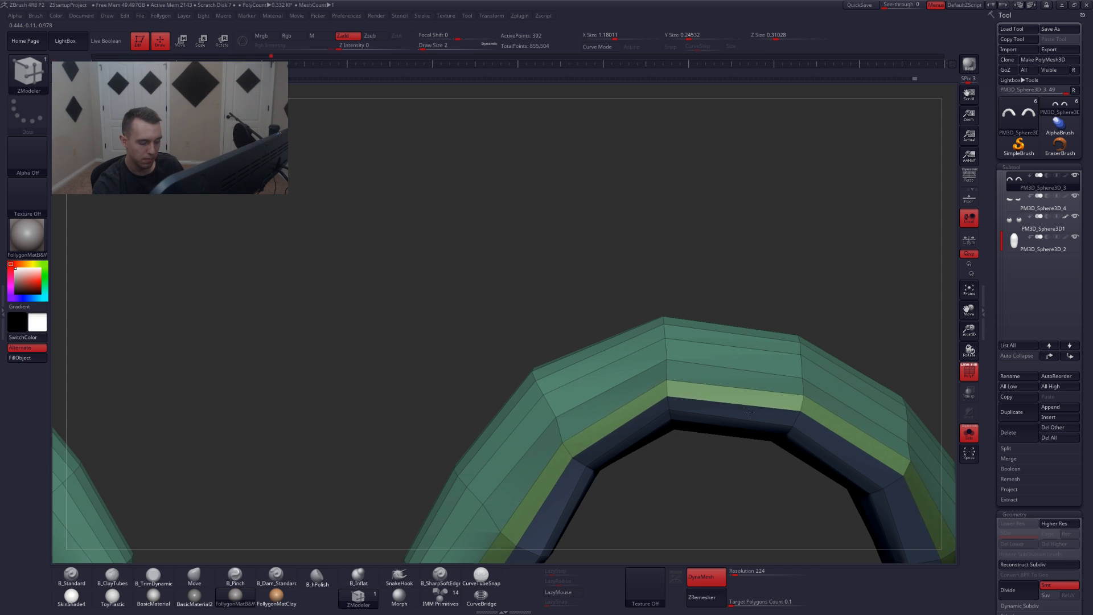
- Extrude the narrow bevelled strip slightly outward as a polyloop, raise the subdivision level, and show the eyelids with the whole head
left_click_drag(734, 461, 797, 461)
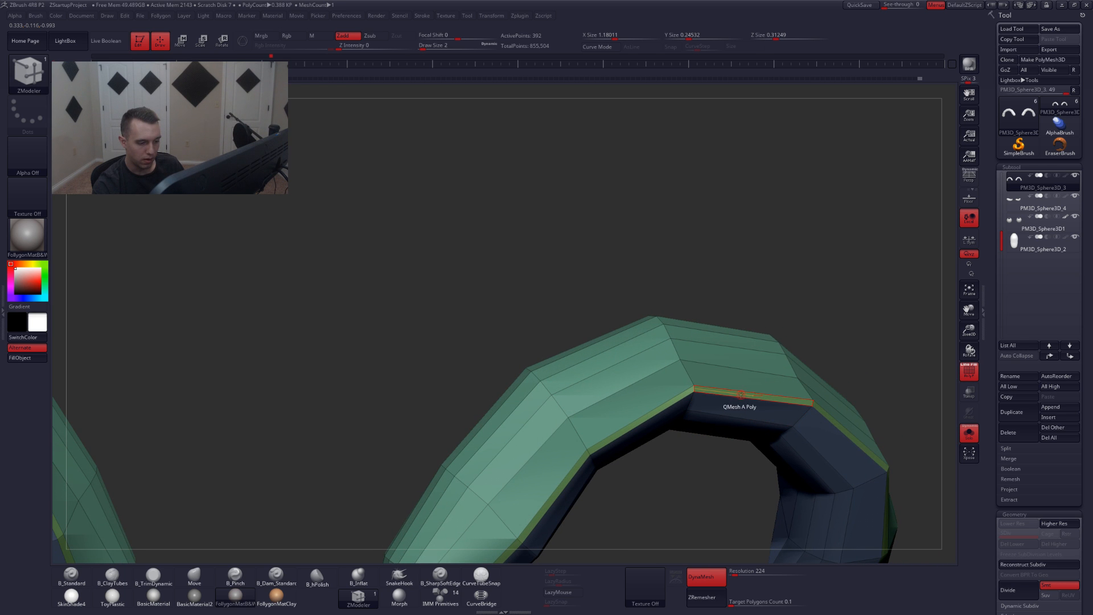
key("space")
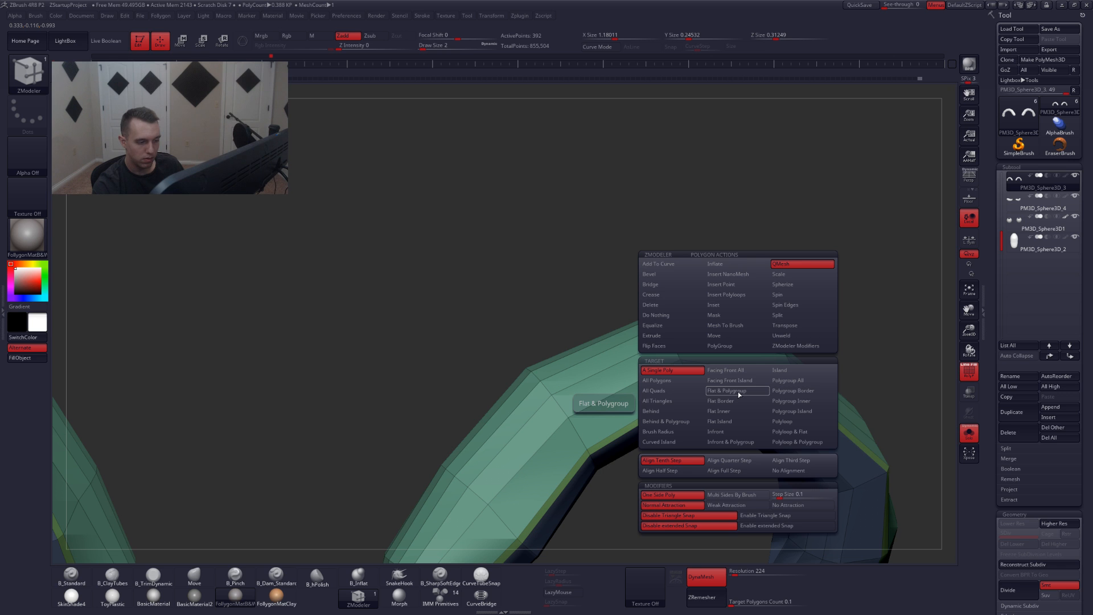
left_click(671, 335)
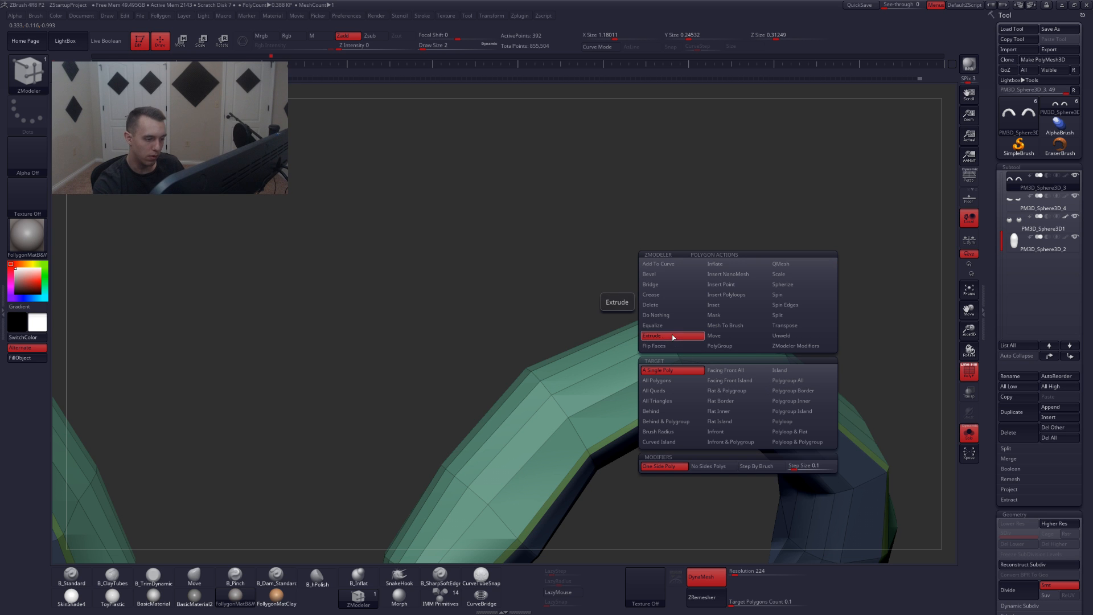
left_click(794, 421)
right_click_drag(732, 395, 719, 410)
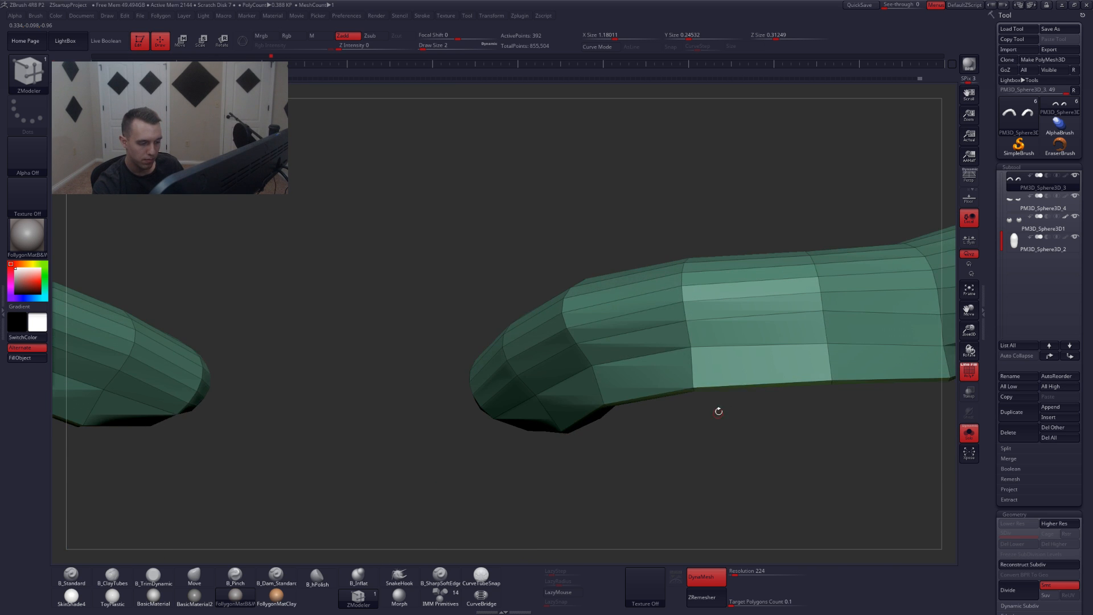
left_click_drag(723, 391, 721, 394)
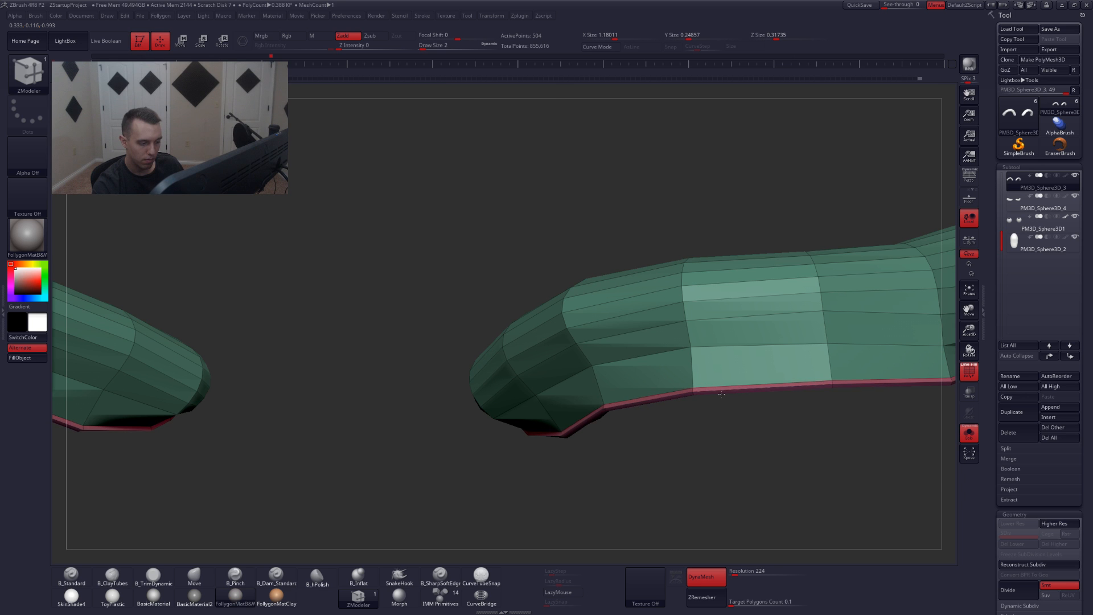
mouse_move(722, 465)
right_mouse_down()
mouse_move(746, 504)
mouse_move(756, 469)
right_mouse_up()
key("d")
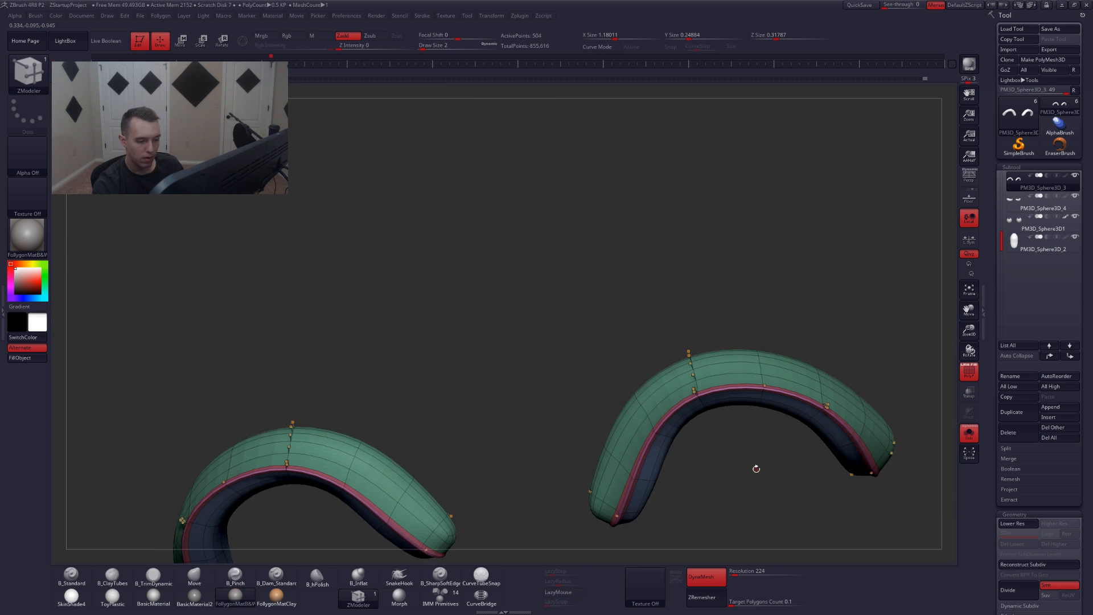
key("alt+s")
key("shift+f")
right_click_drag(854, 399, 847, 412, "shift")
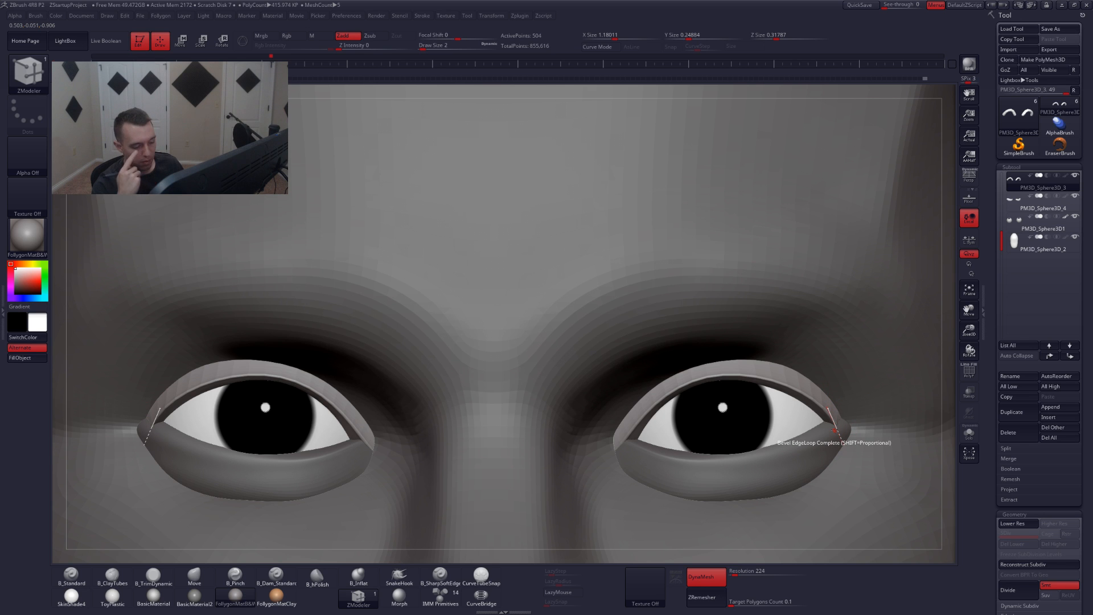
- Isolate the upper eyelids and soften their shape around the new rims with Move and Smooth strokes at draw size 83
key("alt+s")
right_click_drag(766, 392, 774, 415, "ctrl")
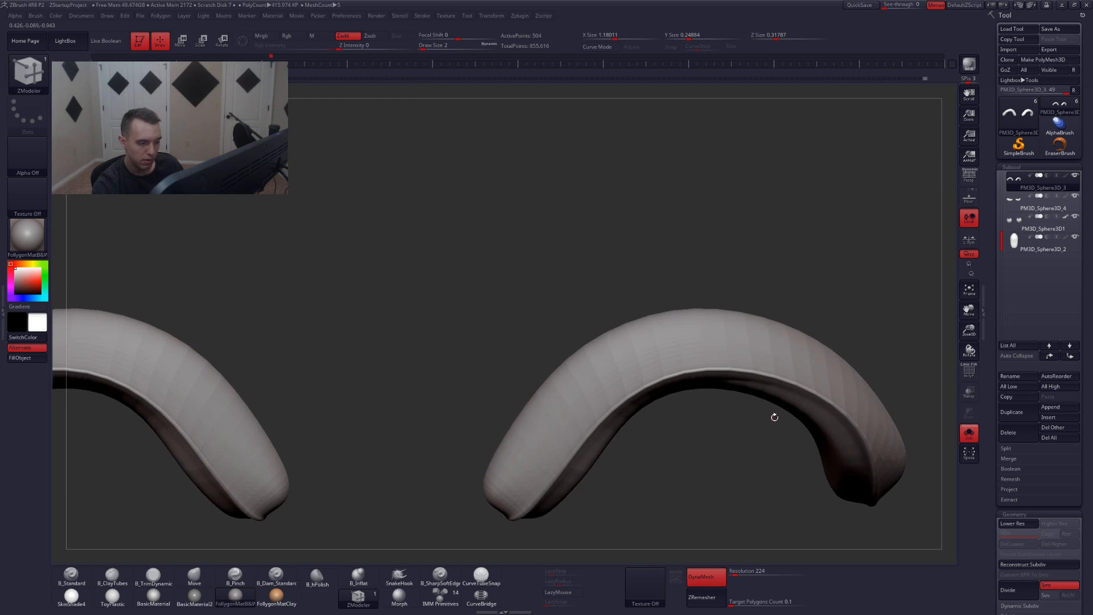
key("shift+f")
key("b")
key("m")
key("v")
key("space")
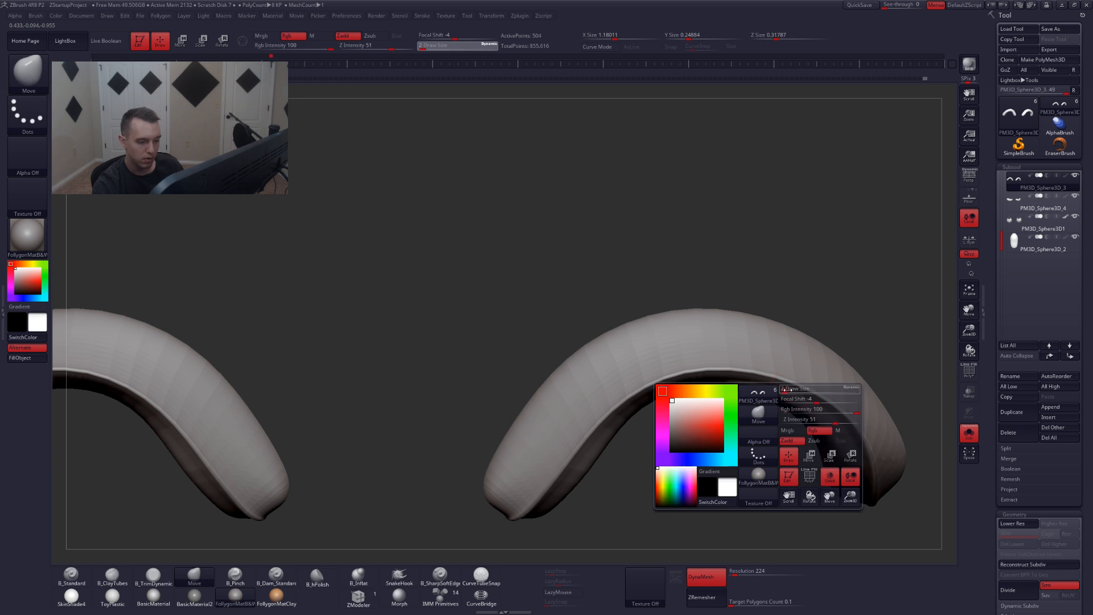
left_click_drag(794, 396, 811, 400)
mouse_move(812, 400)
right_mouse_down("ctrl")
mouse_move(803, 373)
mouse_move(797, 405)
mouse_move(735, 381)
right_mouse_up("ctrl")
key("shift+s")
key("shift+s")
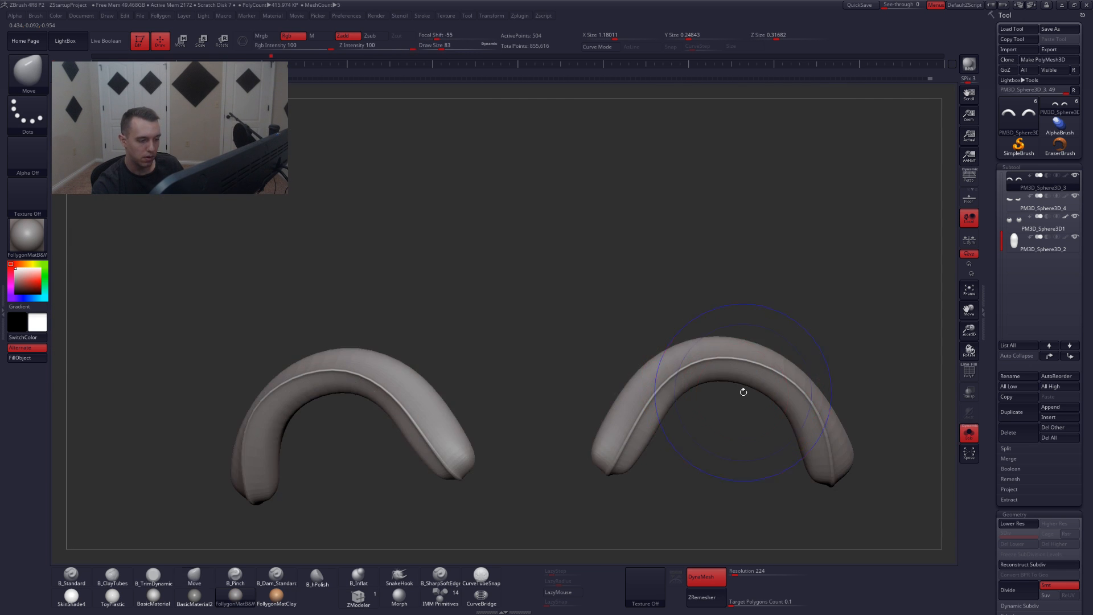
- Lower the upper eyelids to their lowest subdivision level and mask everything except the underside polygroup
key("shift+f")
key("space")
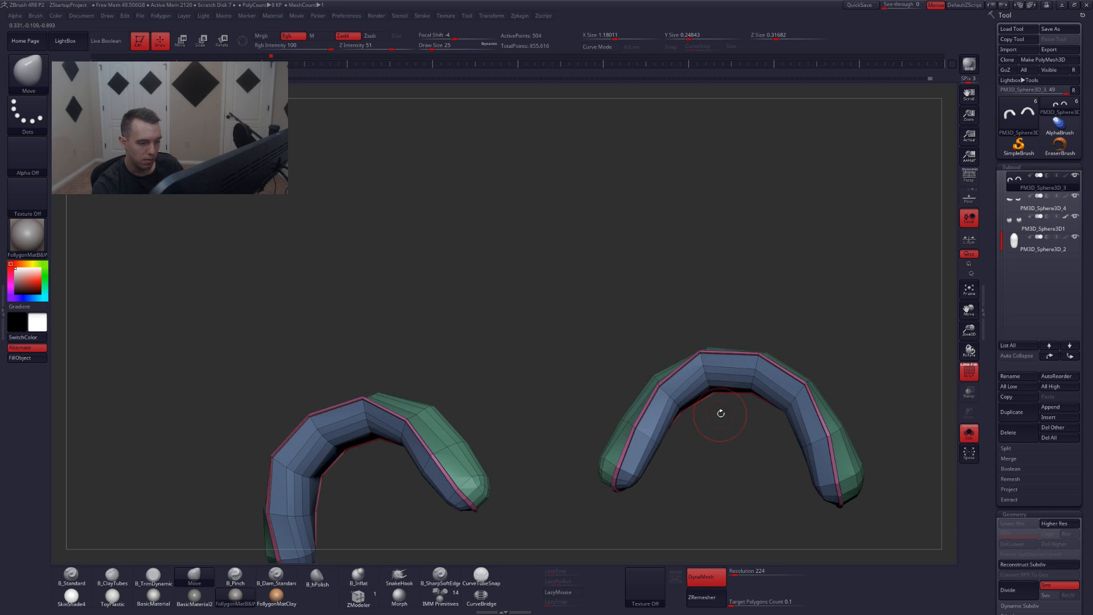
mouse_move(720, 412)
right_mouse_down()
mouse_move(712, 381)
mouse_move(684, 447)
mouse_move(680, 415)
mouse_move(673, 420)
right_mouse_up()
key("w")
left_click(706, 362, "ctrl")
key("q")
- Try to smooth the unmasked undersides of the upper eyelids at draw size 56
key("space")
mouse_move(640, 443)
left_mouse_down("shift")
mouse_move(630, 472)
mouse_move(664, 409)
mouse_move(712, 386)
mouse_move(764, 417)
mouse_move(778, 442)
left_mouse_up("shift")
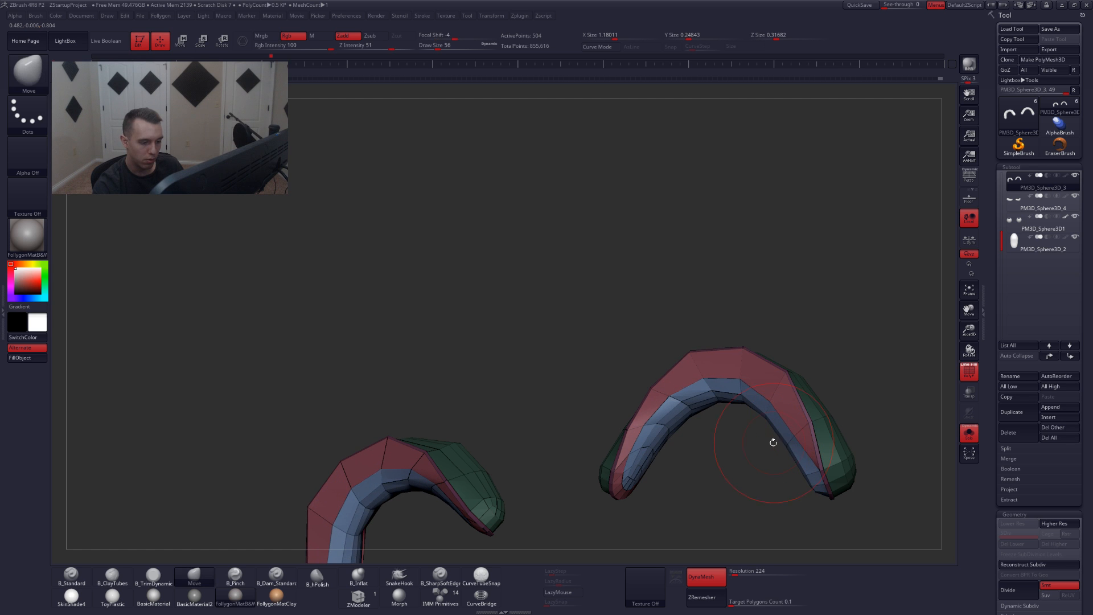
right_click_drag(773, 442, 796, 436)
left_click_drag(796, 437, 795, 449, "shift")
mouse_move(758, 382)
right_mouse_down()
mouse_move(741, 405)
mouse_move(737, 396)
right_mouse_up()
key("ctrl+z")
- Even out the unmasked undersides of the upper eyelids at draw size 27, raising the subdivision level to refine the curve
key("space")
left_click_drag(717, 416, 710, 420)
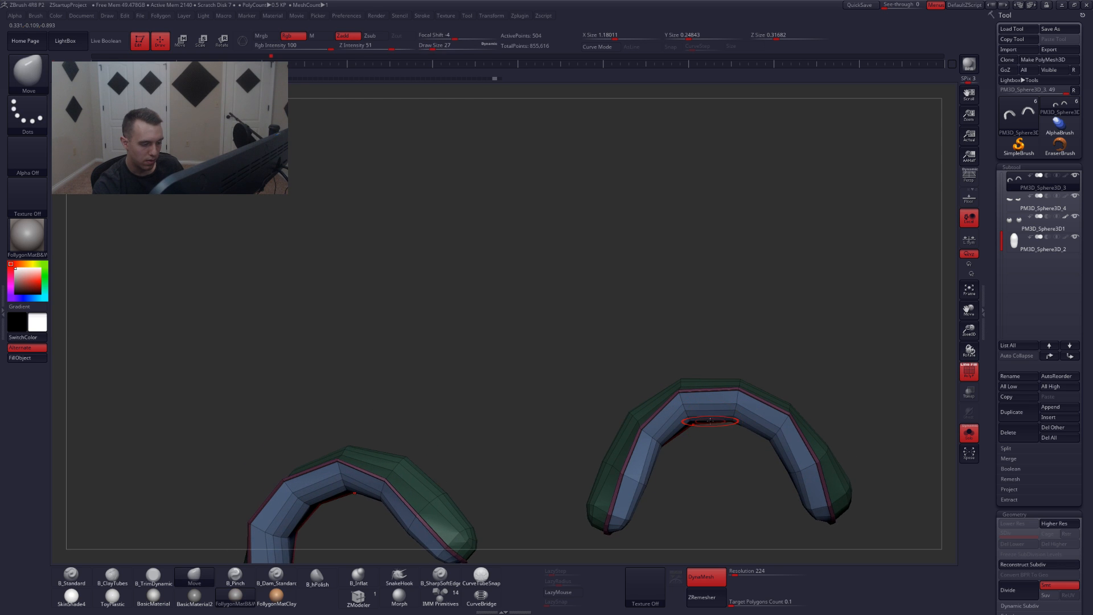
right_click_drag(711, 413, 719, 428)
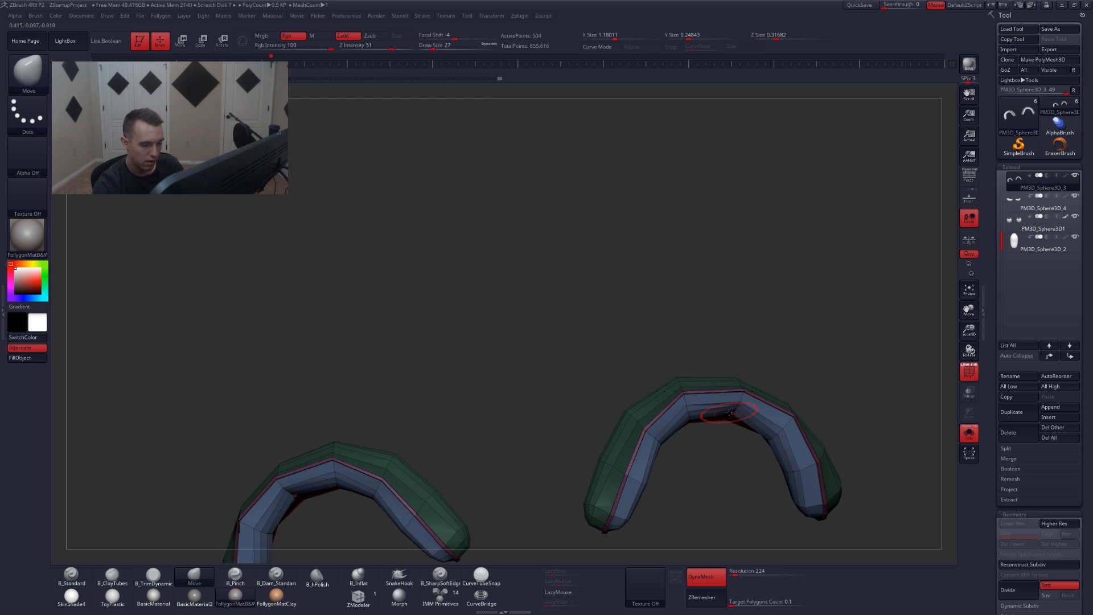
key("d")
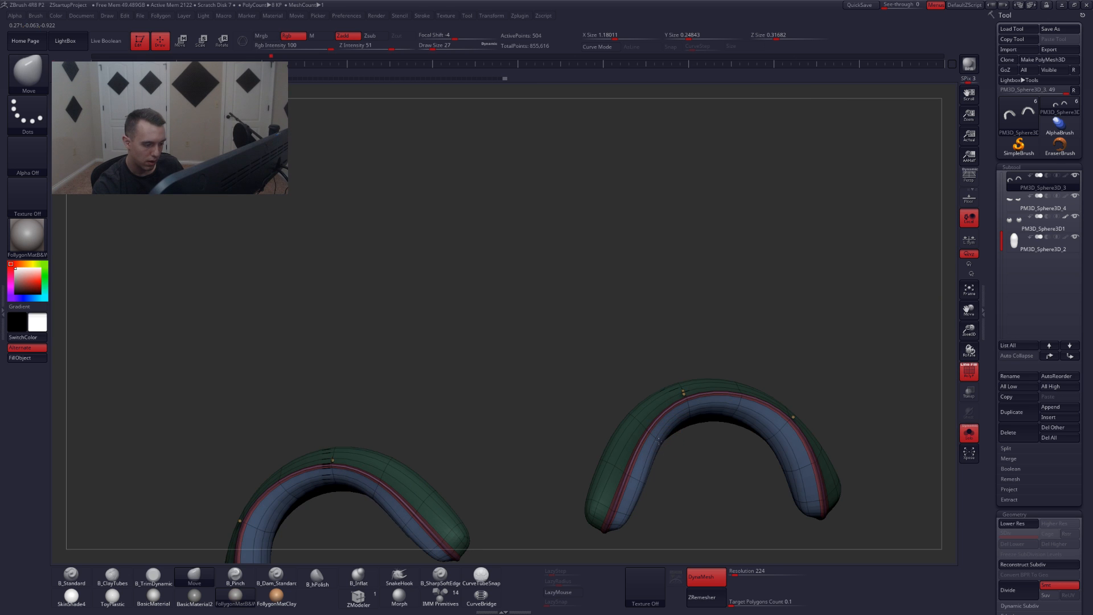
right_click_drag(659, 440, 683, 431)
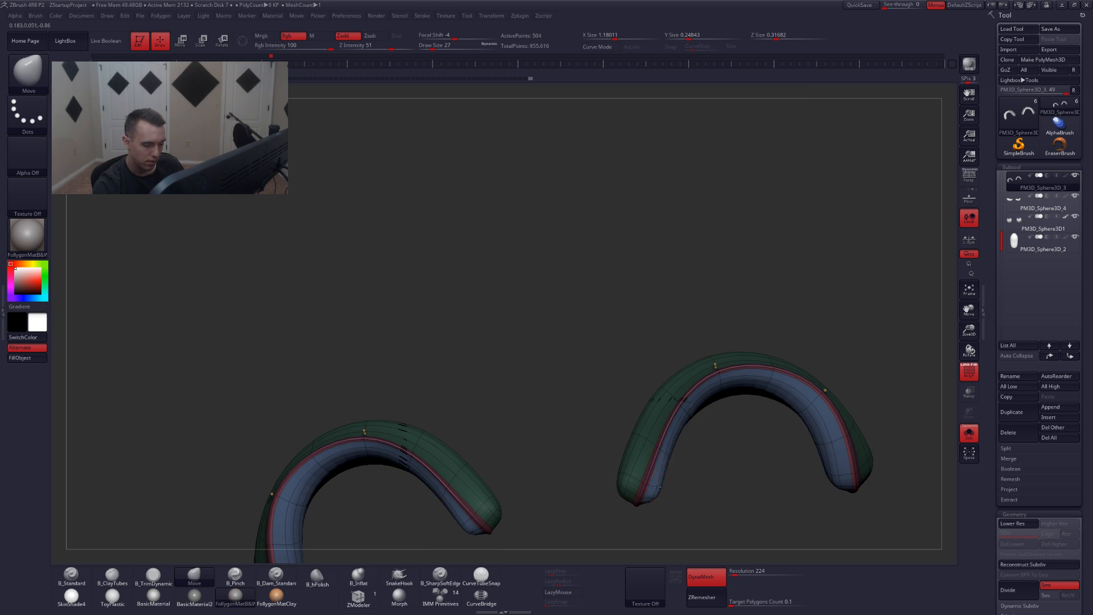
mouse_move(666, 480)
right_mouse_down()
mouse_move(711, 450)
mouse_move(793, 438)
right_mouse_up()
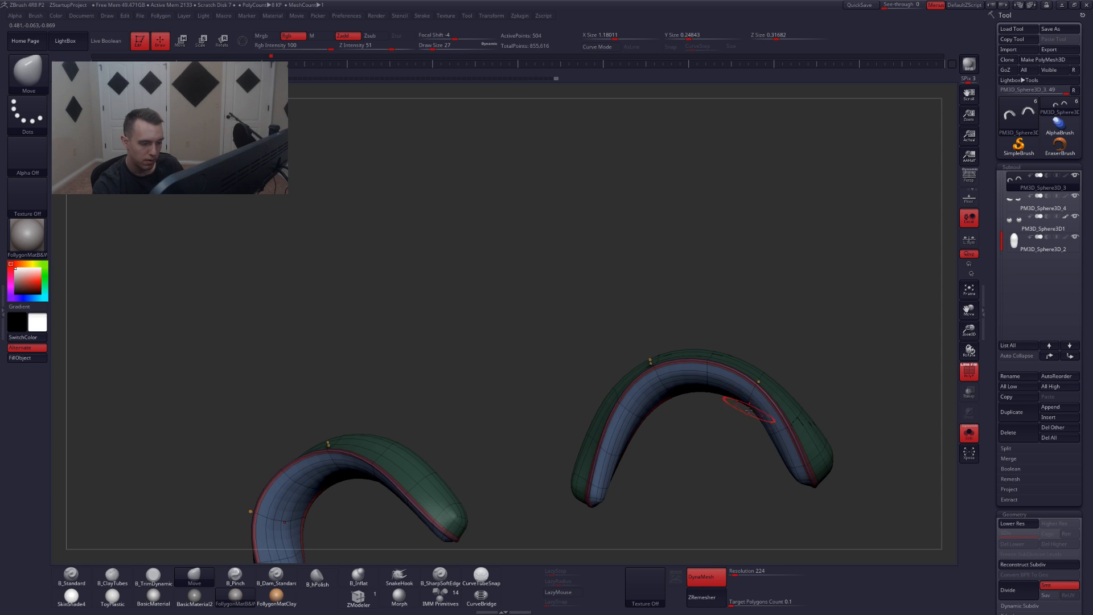
- Continue shaping the upper eyelids' undersides with the Move brush at draw size 44 and hide the wireframe
mouse_move(749, 410)
right_mouse_down("alt")
mouse_move(777, 442)
mouse_move(740, 443)
right_mouse_up("alt")
right_click(734, 442)
left_click_drag(709, 428, 715, 429)
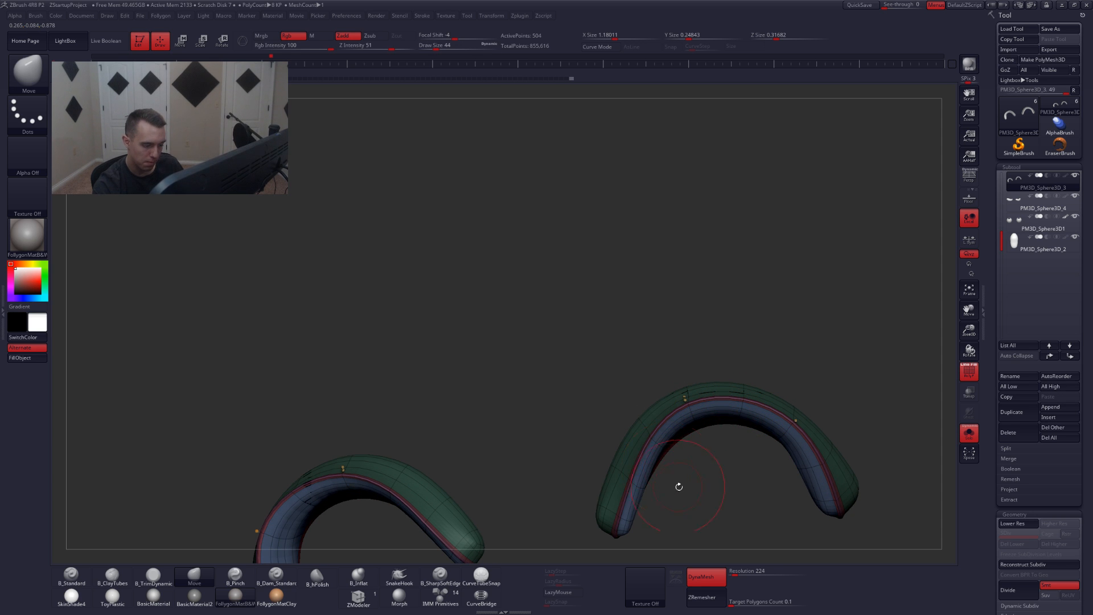
right_click_drag(679, 487, 665, 454, "alt")
key("shift+f")
key("shift+d")
key("d")
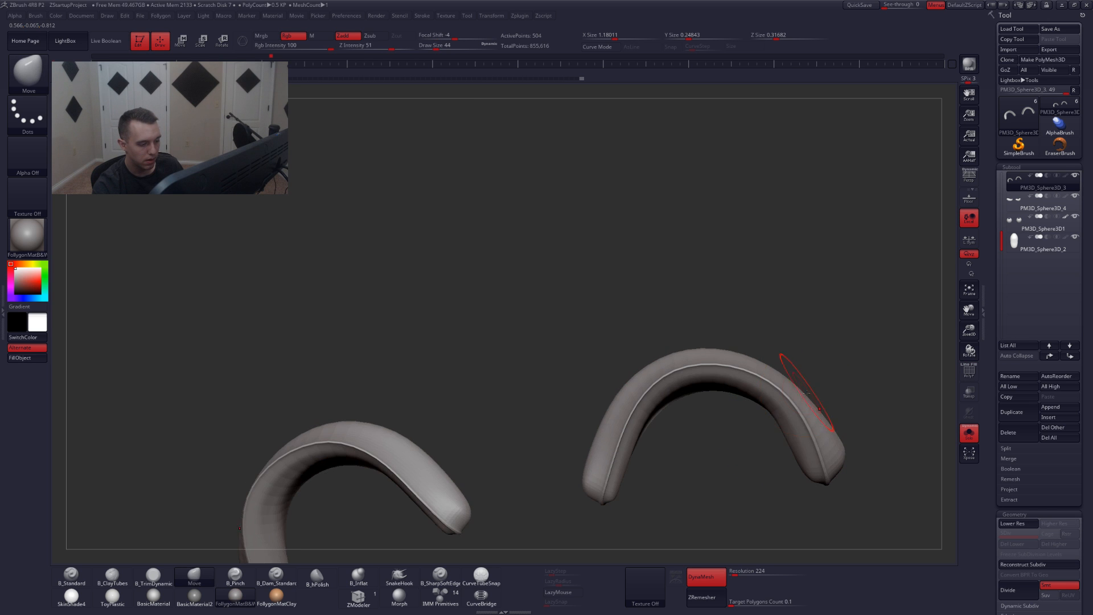
- Mask all but the inner ends of the upper eyelids, reshape them with the Move brush, and show the whole head unmasked
key("alt+s")
right_click_drag(815, 360, 817, 402, "shift")
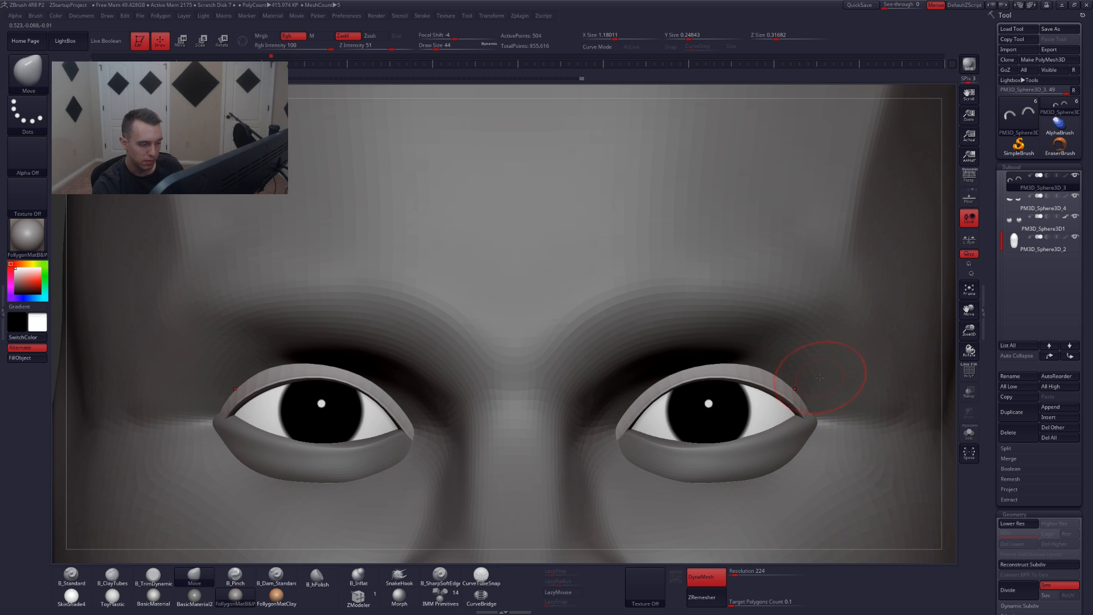
key("alt+s")
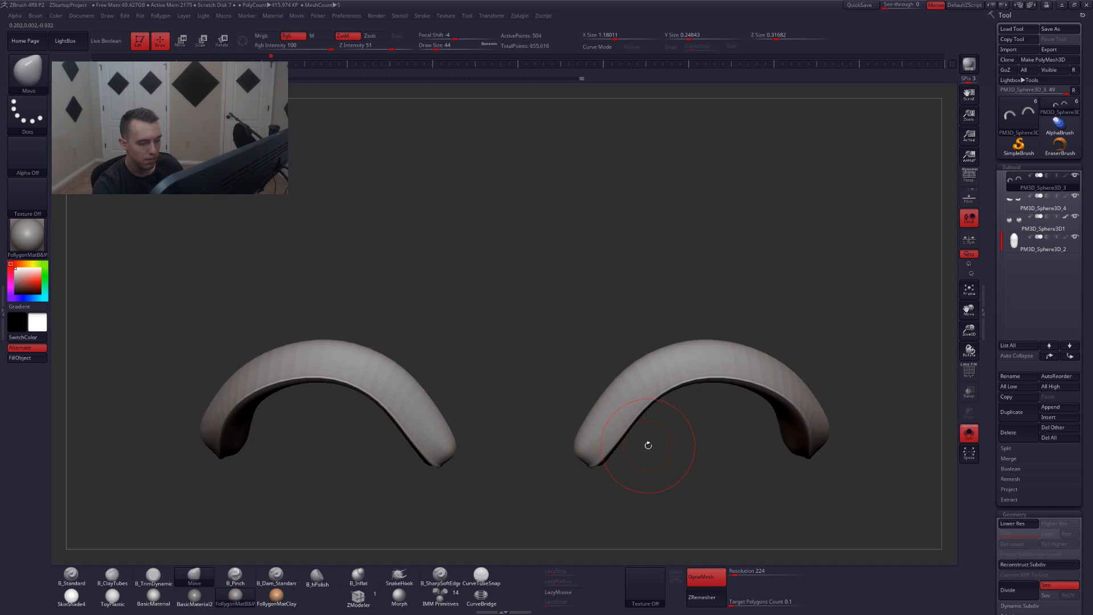
mouse_move(647, 441)
right_mouse_down()
mouse_move(670, 454)
mouse_move(649, 425)
right_mouse_up()
key("alt+s")
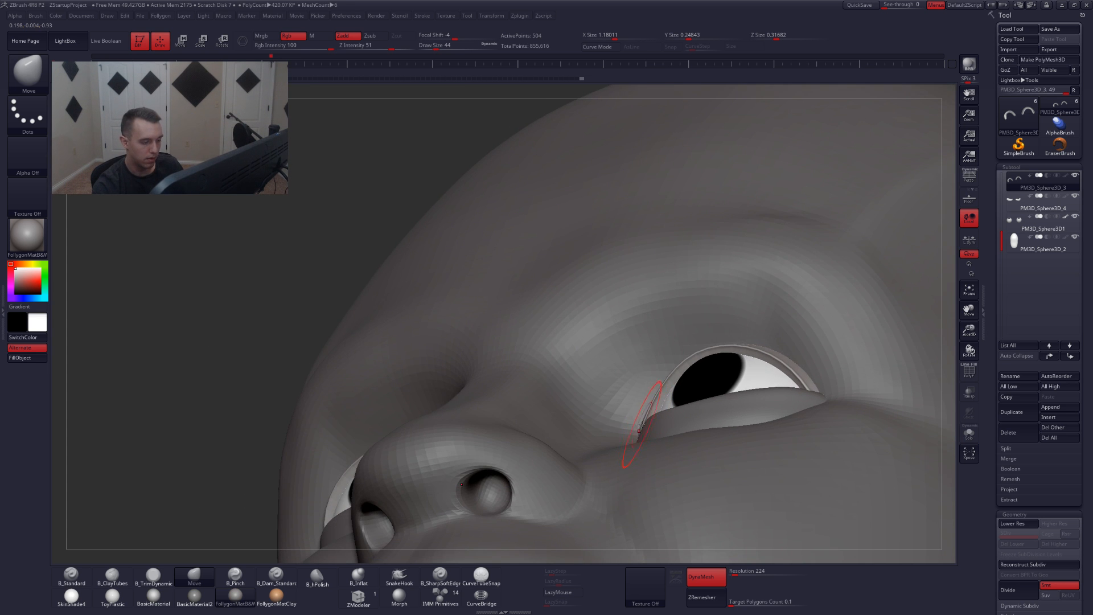
key("alt+s")
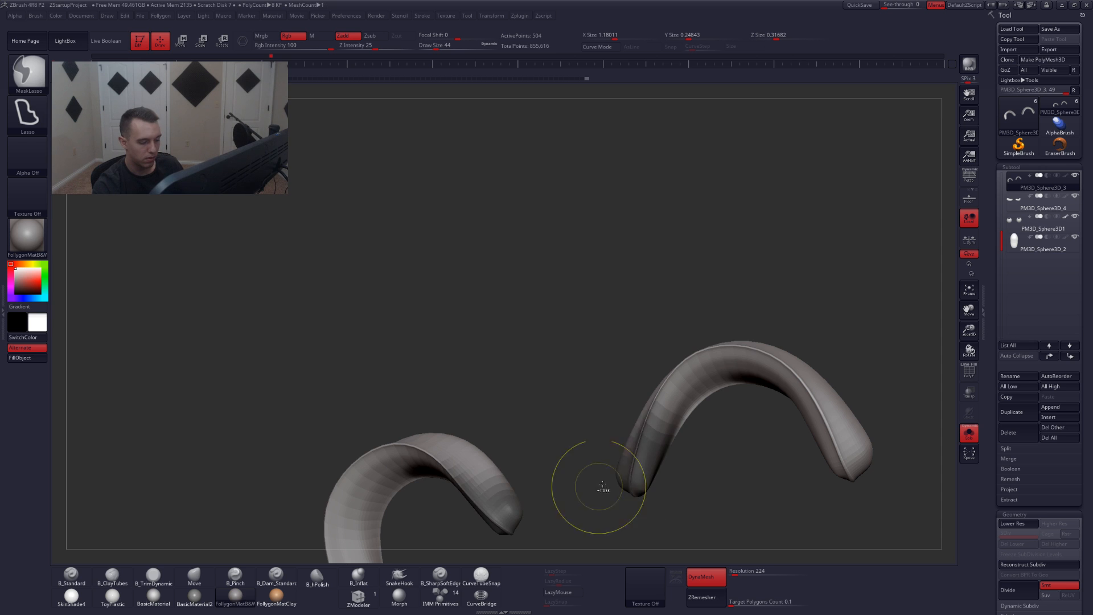
right_click_drag(671, 461, 639, 464)
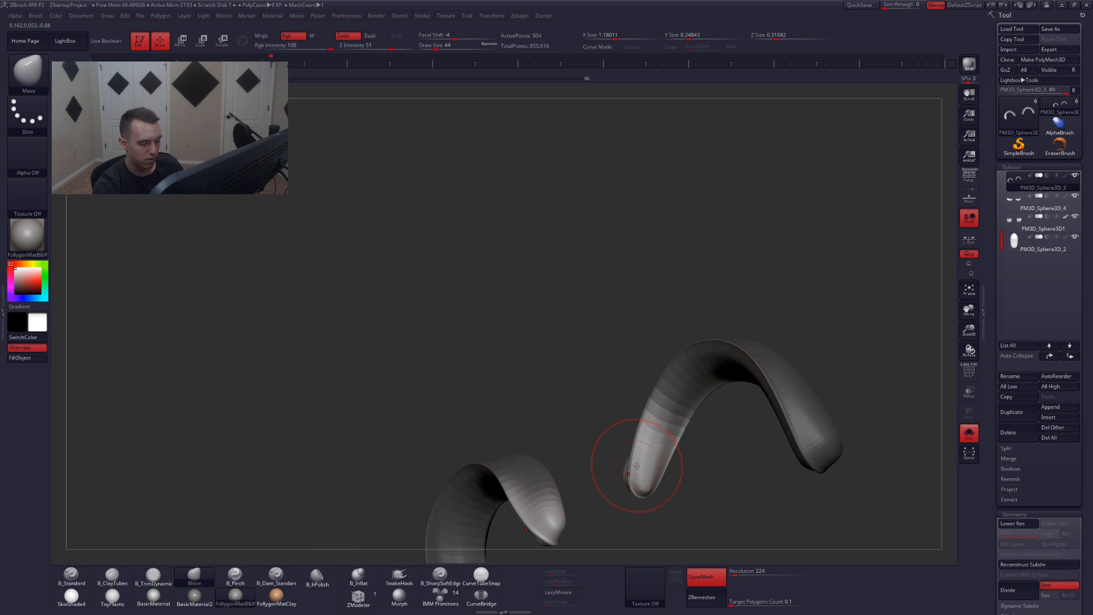
mouse_move(625, 468)
left_mouse_down()
mouse_move(616, 462)
mouse_move(633, 454)
left_mouse_up()
key("ctrl+shift+a")
mouse_move(633, 455)
right_mouse_down()
mouse_move(652, 494)
mouse_move(639, 479)
mouse_move(656, 454)
mouse_move(639, 464)
right_mouse_up()
key("alt+s")
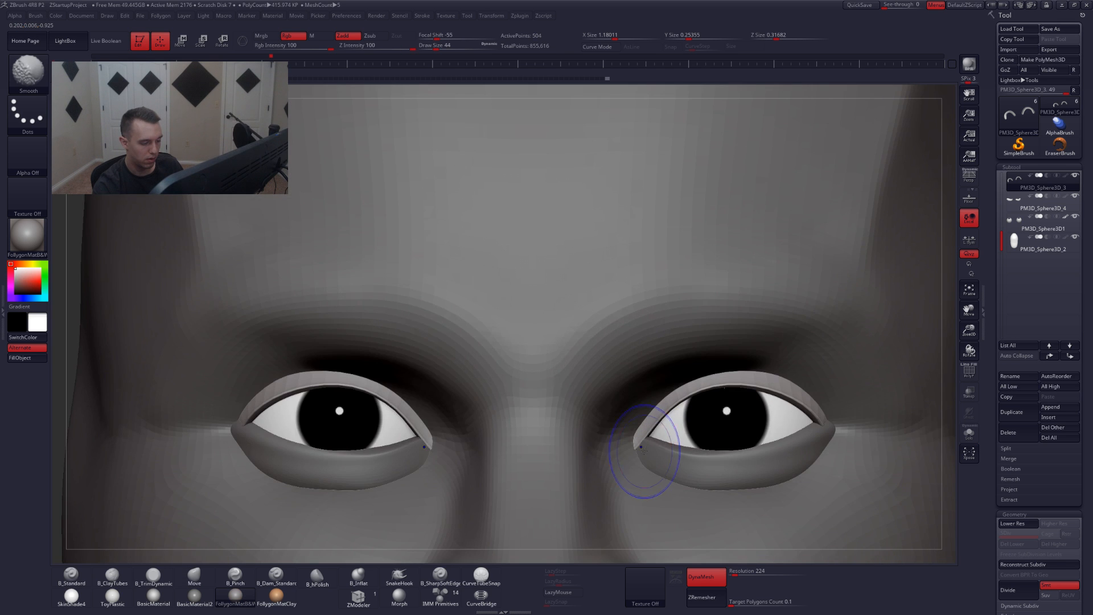
- Reposition the inner ends and outer corners of the upper eyelids with the Move brush, using draw sizes 44 and 99
key("alt+s")
mouse_move(628, 450)
left_mouse_down()
mouse_move(609, 453)
mouse_move(645, 430)
left_mouse_up()
key("alt+s")
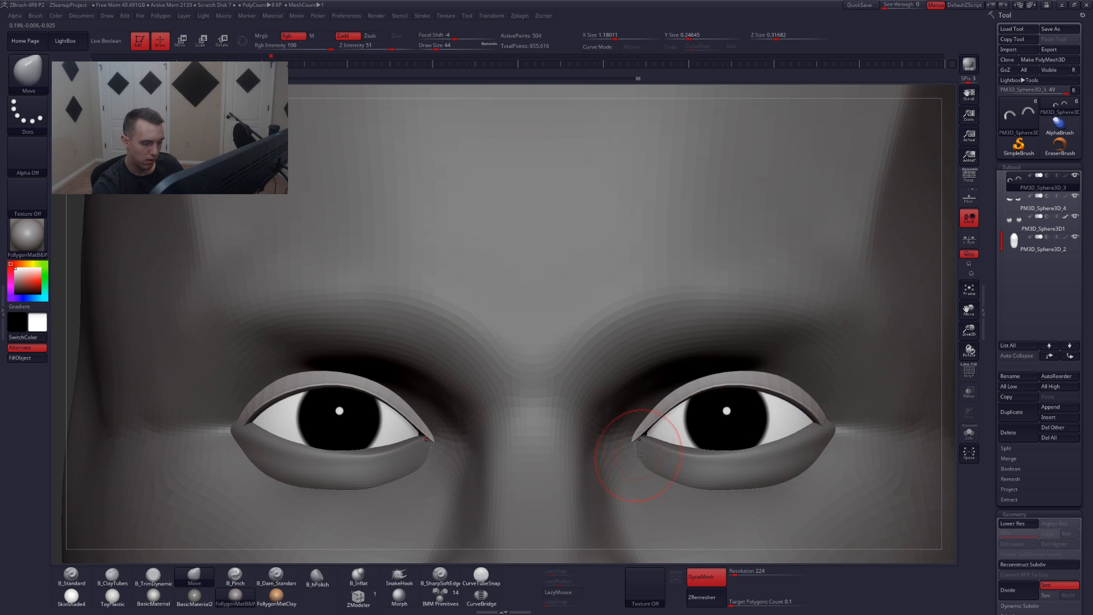
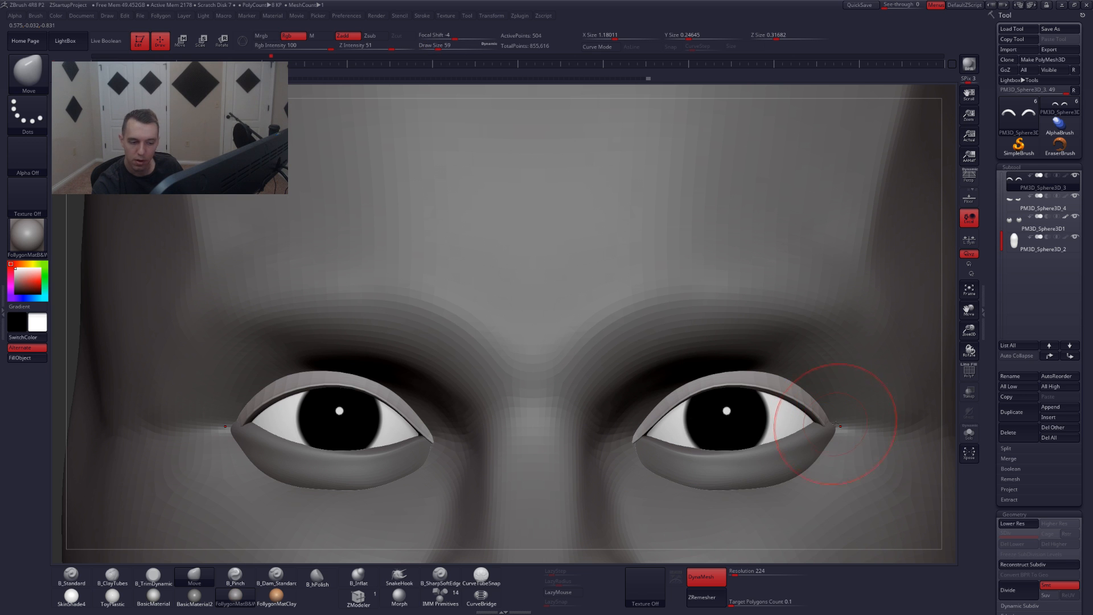
left_click_drag(831, 428, 836, 422)
right_click_drag(832, 420, 863, 405)
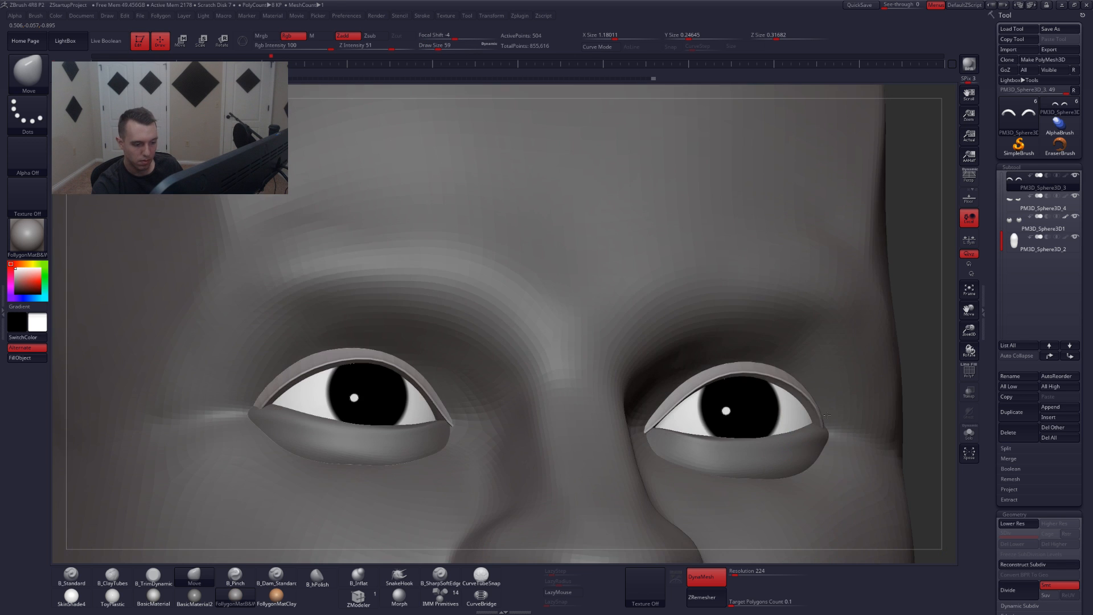
- Refine the corners of the upper eyelids with the Move brush at draw size 80 and smooth their inner ends
key("space")
left_click_drag(826, 423, 818, 426)
mouse_move(796, 410)
right_mouse_down("shift")
mouse_move(680, 415)
mouse_move(680, 435)
mouse_move(657, 441)
right_mouse_up("shift")
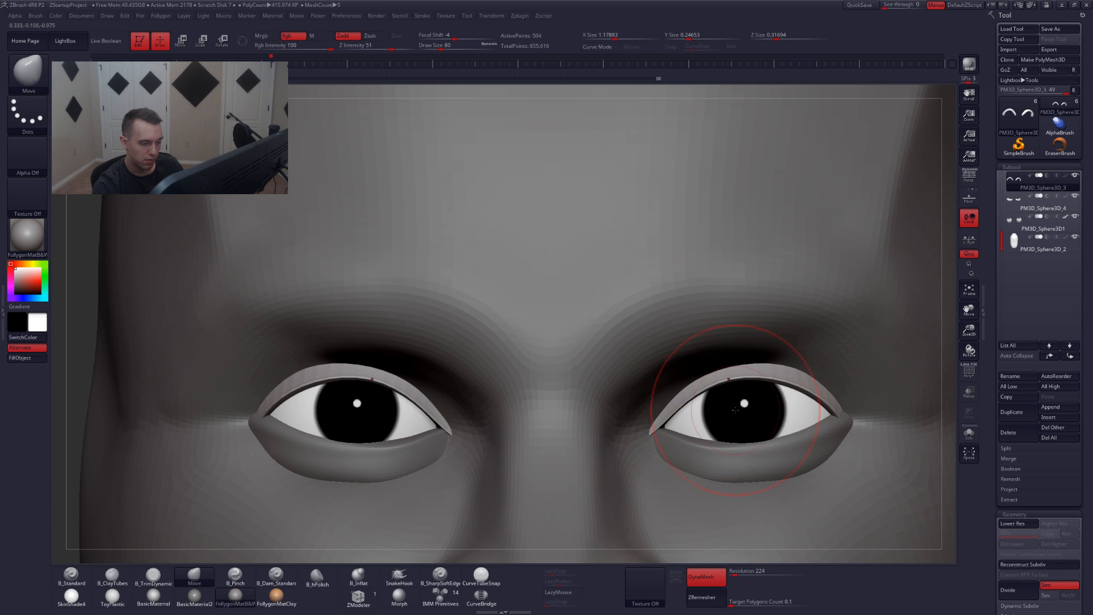
left_click_drag(656, 434, 658, 438)
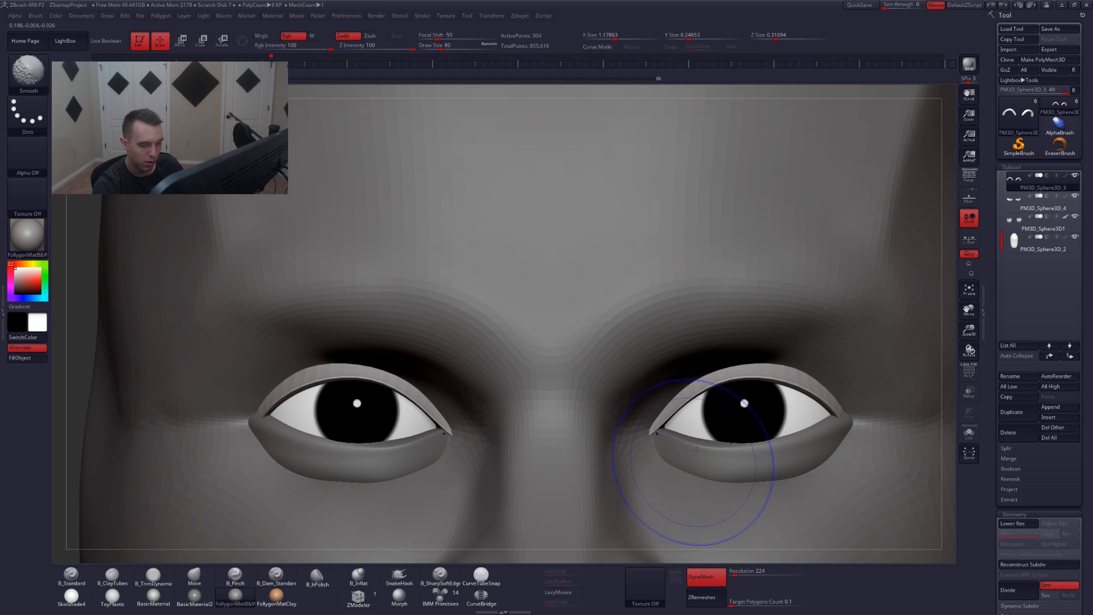
key("shift+d")
key("d")
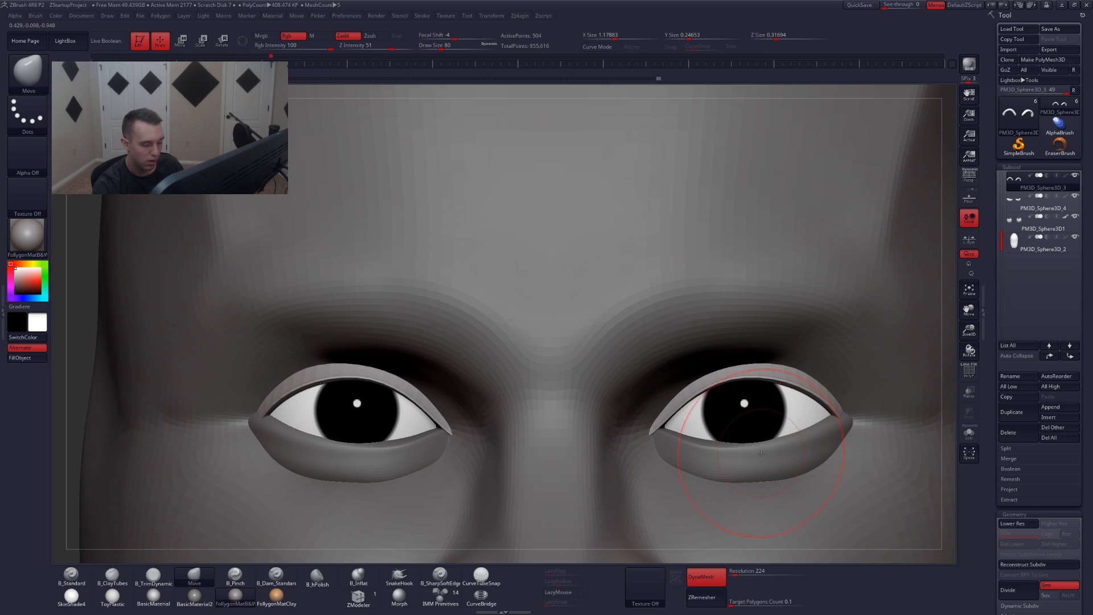
- Adjust the overall arch of the upper eyelids with the Move brush at draw size 132, finishing with the draw size at 68
left_click(774, 452, "alt")
mouse_move(797, 444)
right_mouse_down("ctrl")
mouse_move(846, 452)
mouse_move(801, 416)
mouse_move(766, 429)
mouse_move(733, 383)
mouse_move(760, 446)
right_mouse_up("ctrl")
left_click(739, 337, "alt")
key("space")
left_click_drag(704, 403, 711, 403)
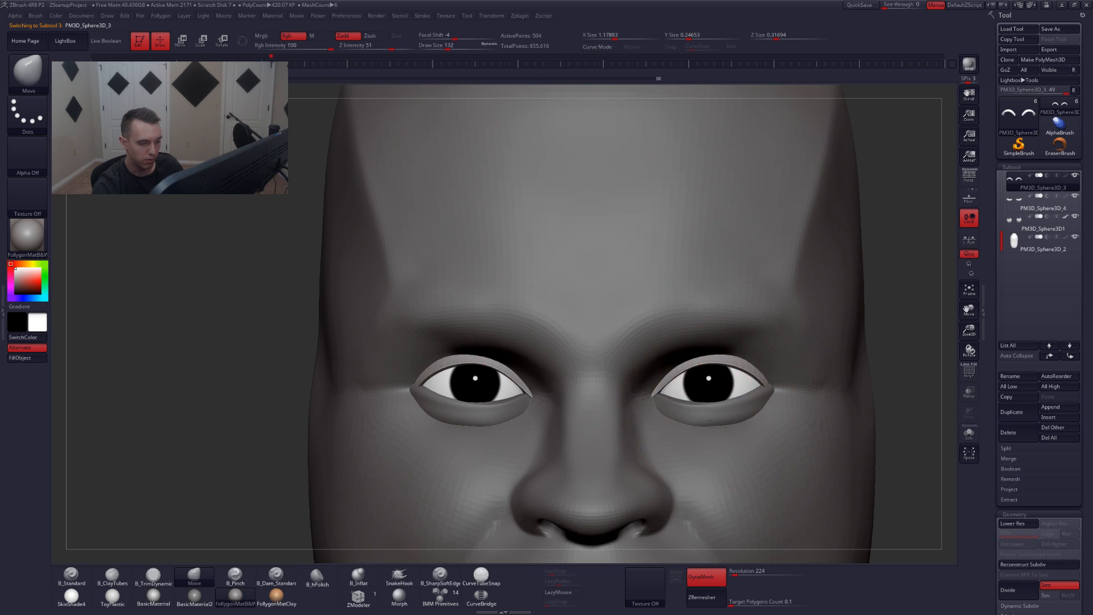
right_click_drag(715, 374, 716, 397)
left_click_drag(717, 398, 716, 410)
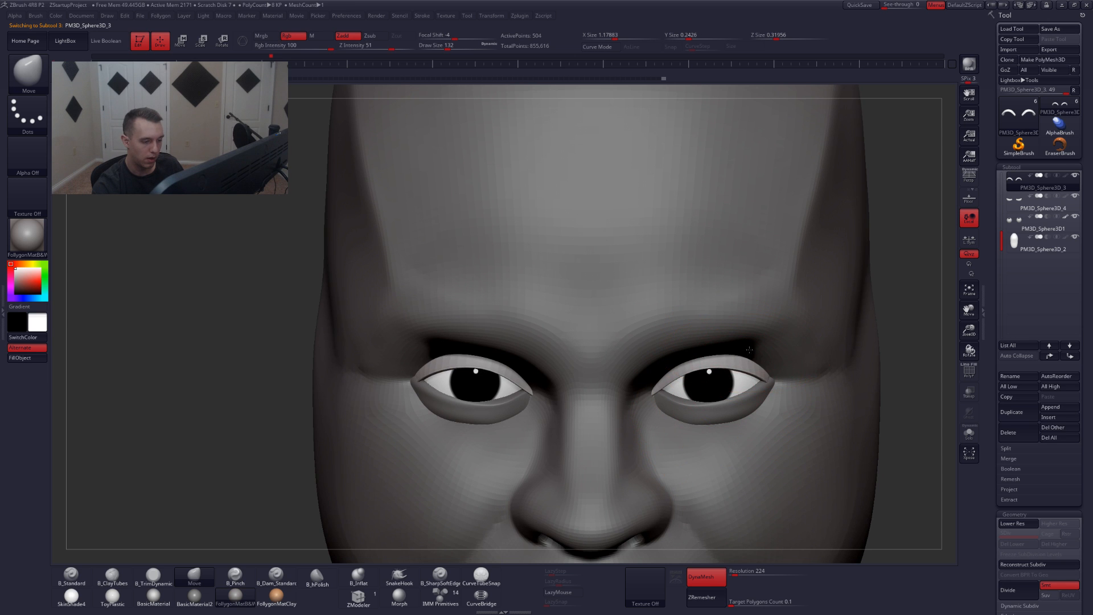
left_click_drag(749, 350, 749, 347)
right_click_drag(749, 349, 748, 332)
key("space")
left_click_drag(728, 379, 713, 375)
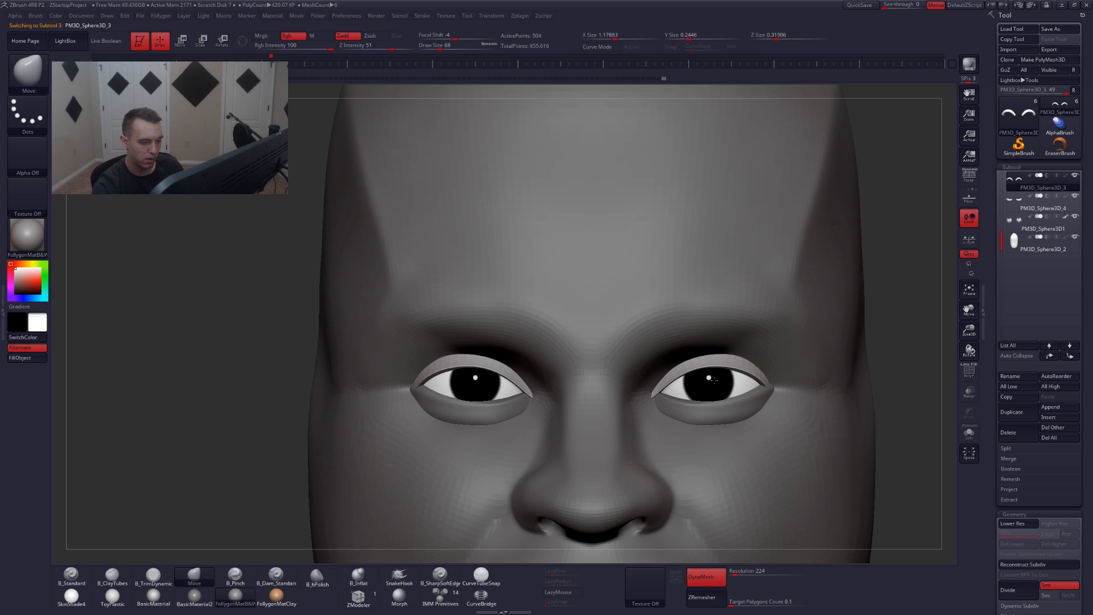
- Select the lower eyelids, isolate them and apply a mask, with the Move brush active at draw size 44
mouse_move(660, 409)
right_mouse_down()
mouse_move(729, 397)
mouse_move(735, 418)
mouse_move(716, 410)
mouse_move(745, 381)
right_mouse_up()
left_click(725, 394, "alt")
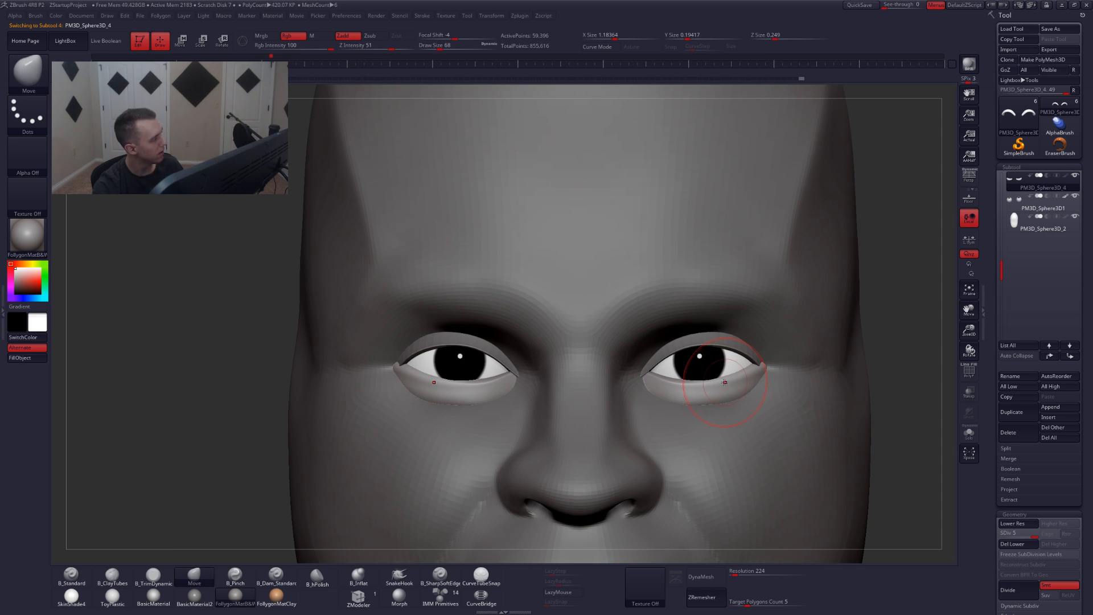
key("2")
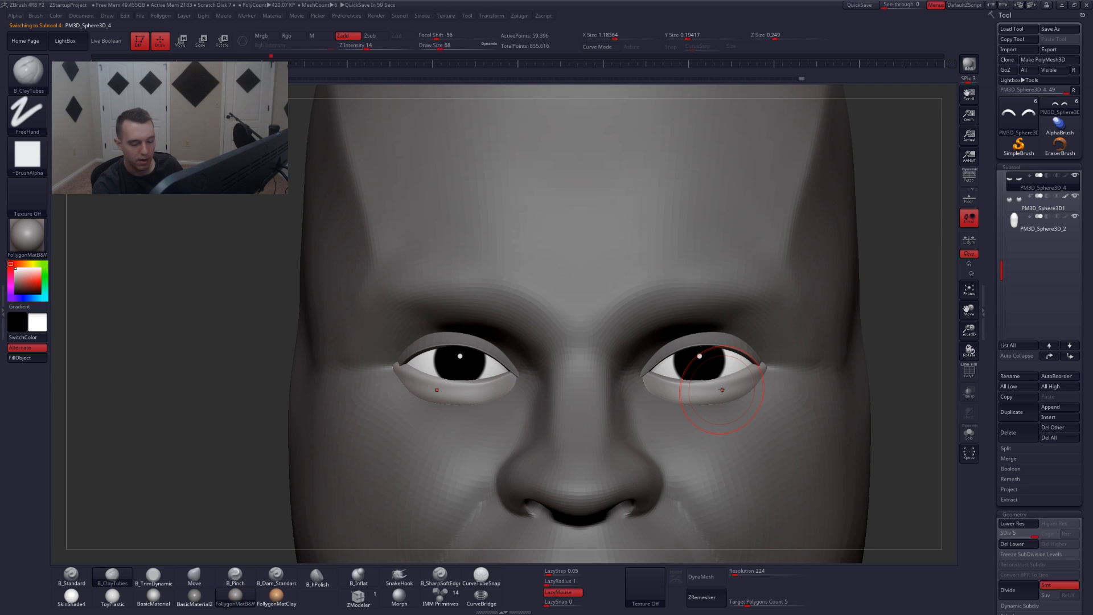
key("alt+s")
key("space")
mouse_move(673, 394)
left_mouse_down()
mouse_move(780, 365)
mouse_move(609, 371)
left_mouse_up()
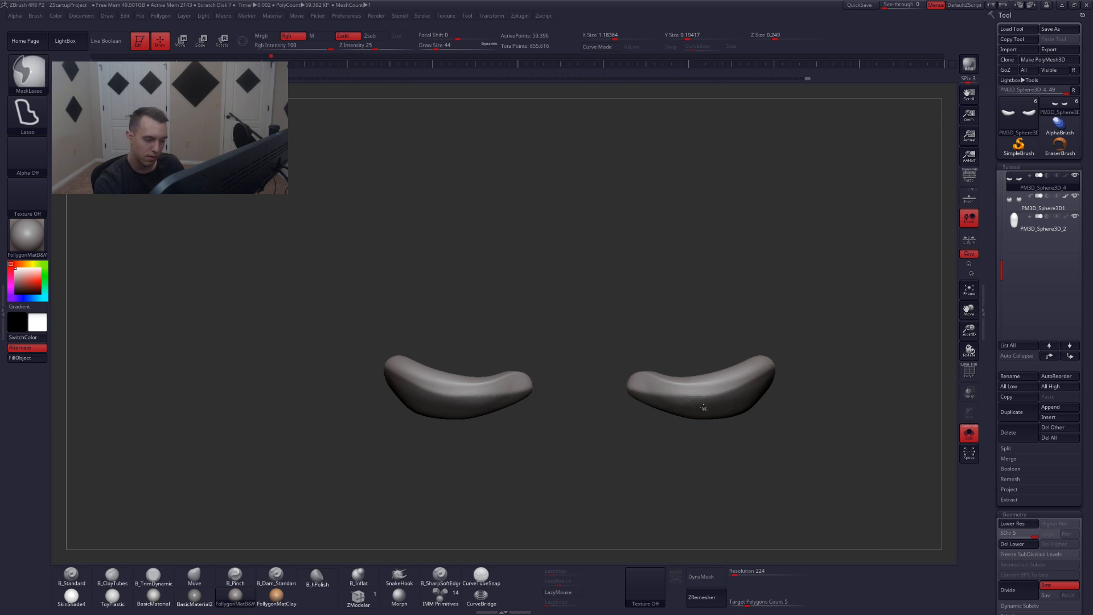
left_click(709, 412, "ctrl")
key("4")
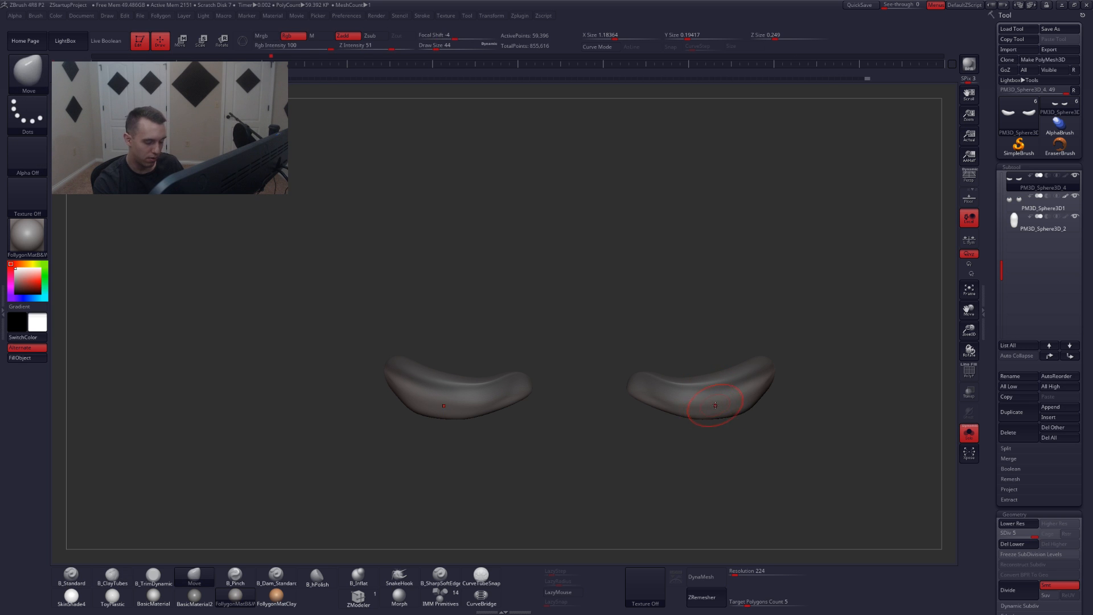
- Reshape the masked lower eyelids against the whole head with the Move brush at draw size 136
key("space")
left_click_drag(715, 408, 728, 407)
key("alt+s")
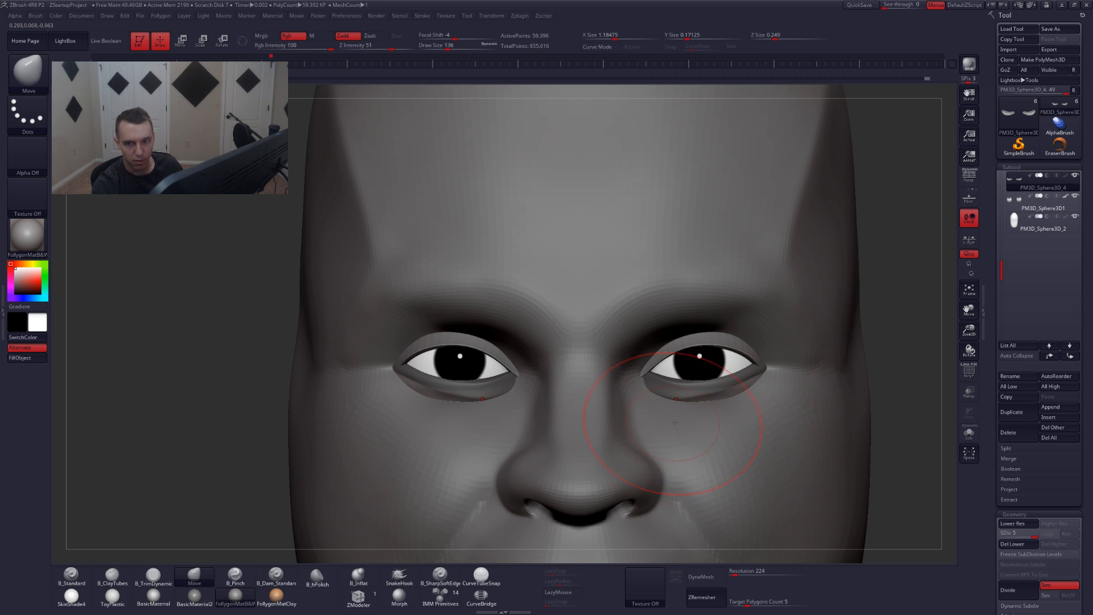
key("space")
mouse_move(695, 417)
left_mouse_down()
mouse_move(702, 402)
mouse_move(647, 417)
mouse_move(660, 403)
left_mouse_up()
- Isolate the lower eyelids and DynaMesh them at resolution 224 without freezing subdivision levels, with the TrimDynamic brush active, and show the whole head
key("ctrl+shift+s")
key("space")
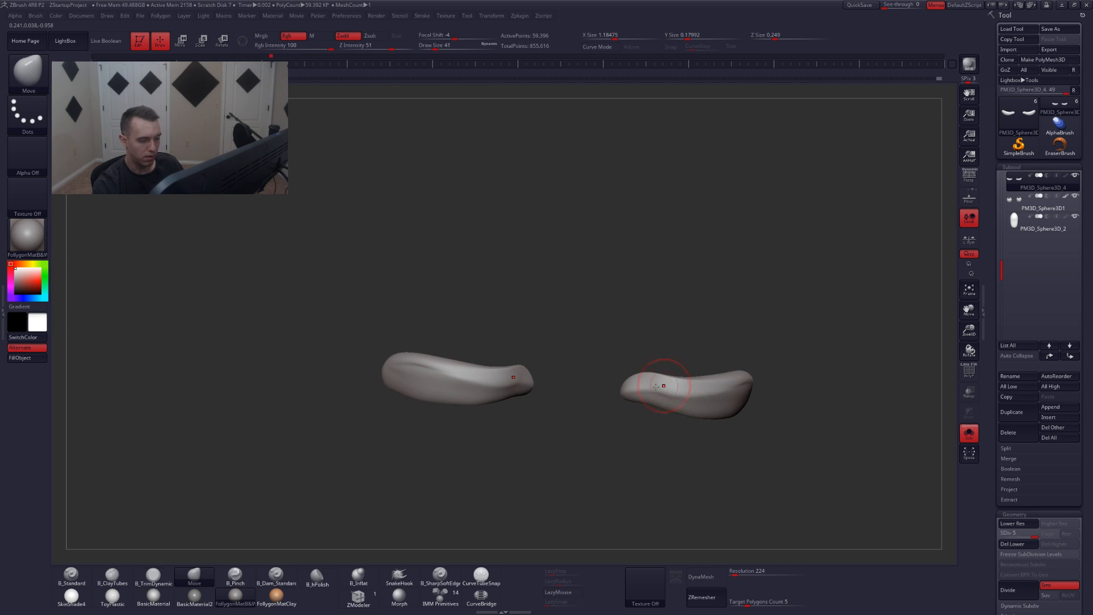
key("b")
key("t")
key("d")
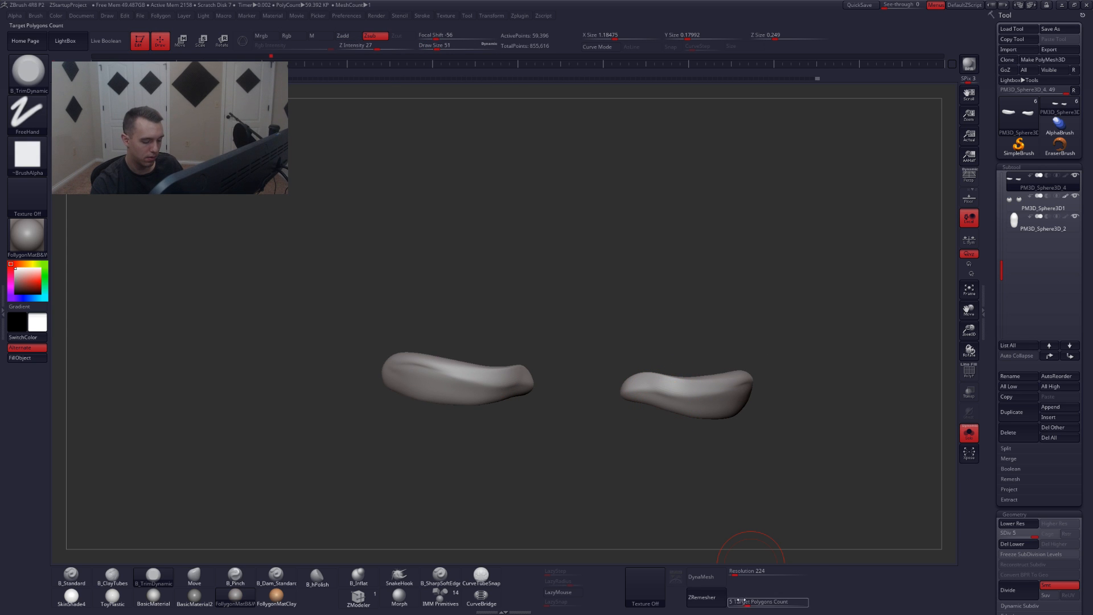
left_click(718, 576)
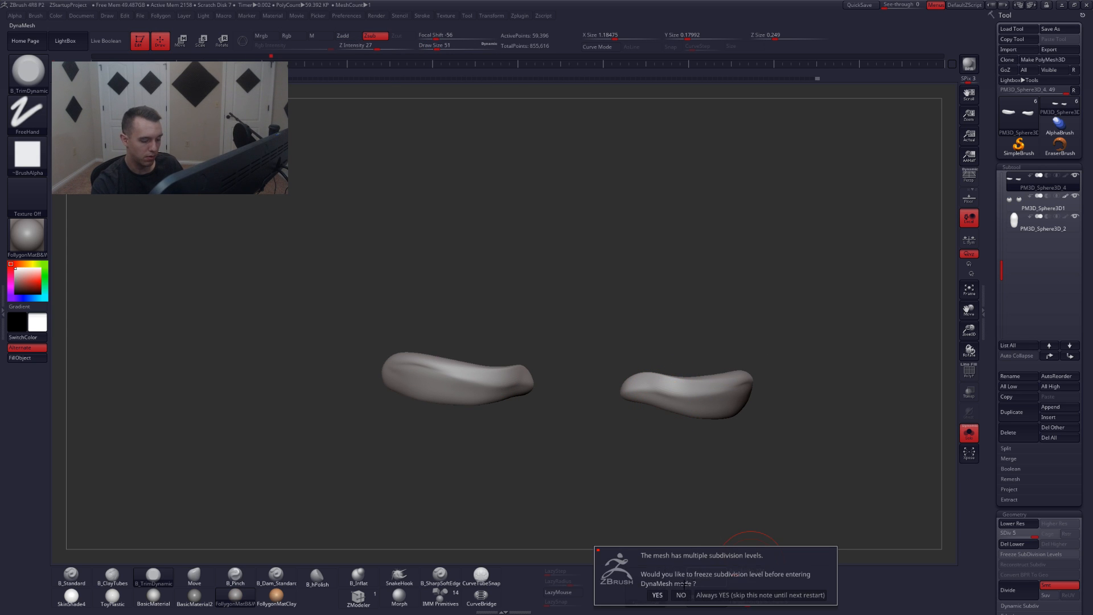
left_click(681, 595)
left_click_drag(710, 427, 675, 455)
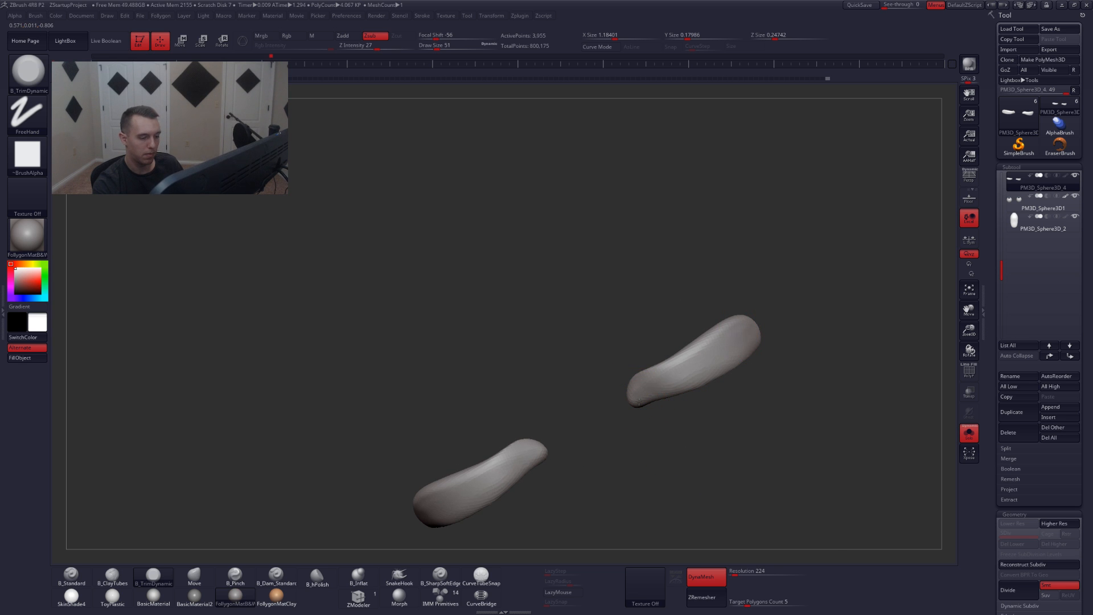
right_click_drag(638, 402, 726, 472, "shift")
key("shift+s")
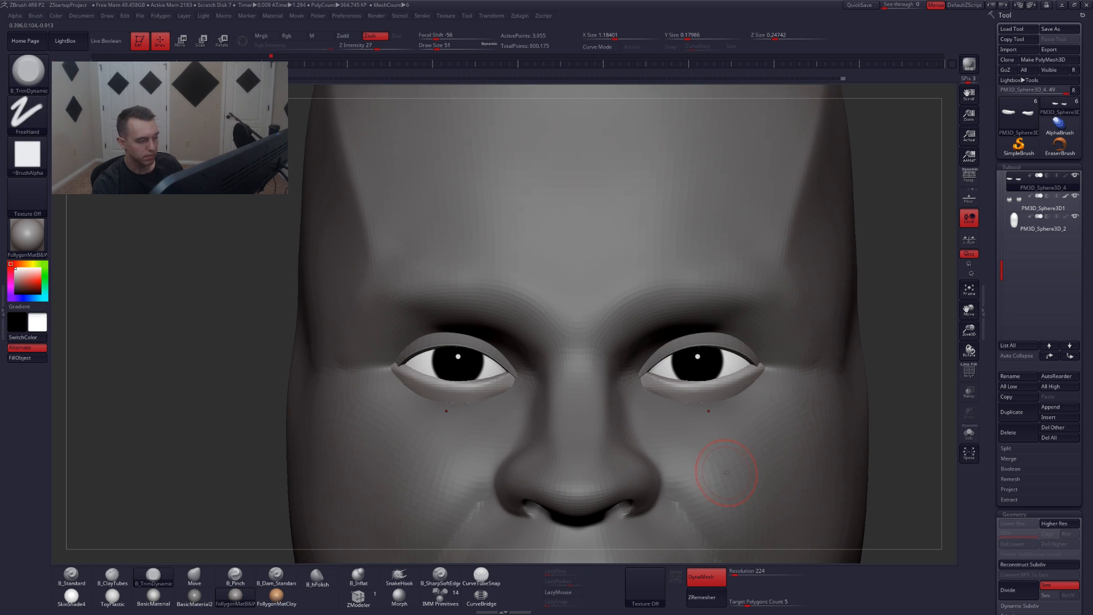
- Retopologize the lower eyelids with ZRemesher at a target polygon count of 0.1
left_click_drag(747, 602, 737, 602)
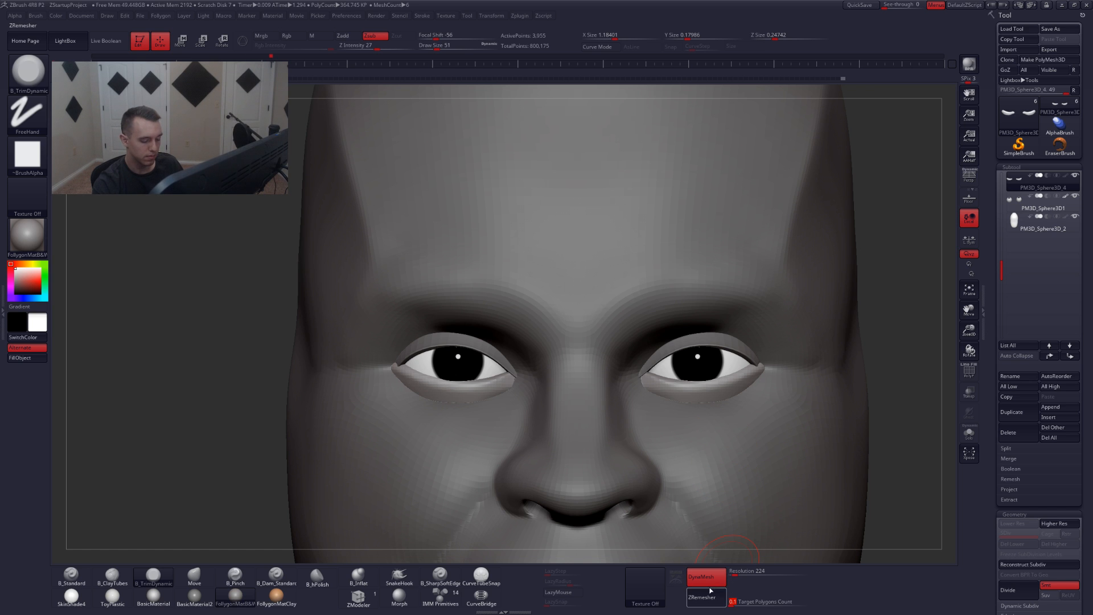
left_click(720, 598)
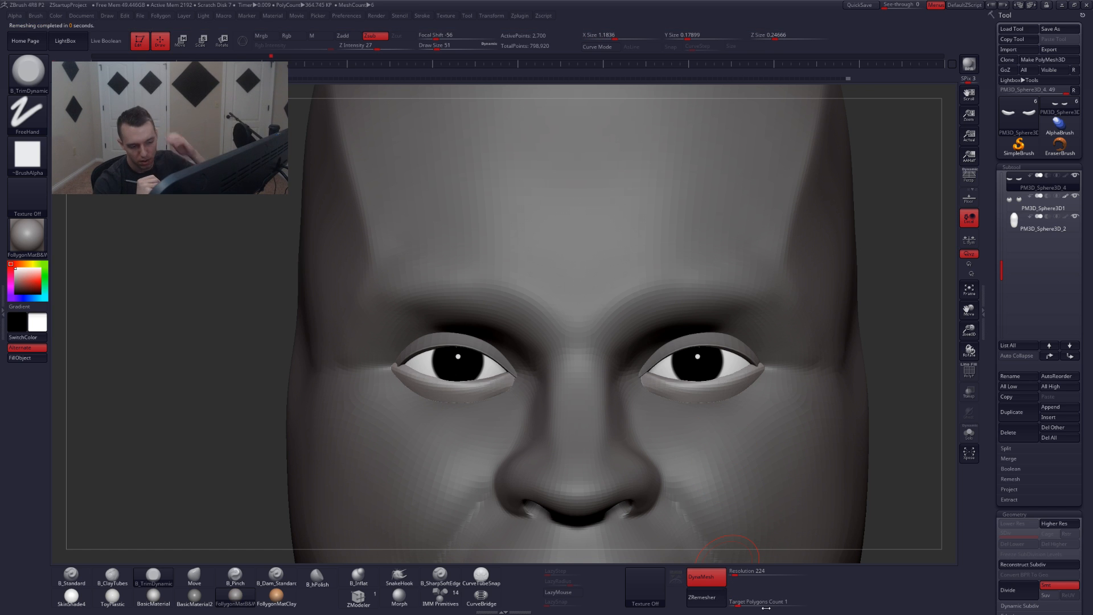
left_click_drag(766, 608, 737, 606)
left_click(716, 598)
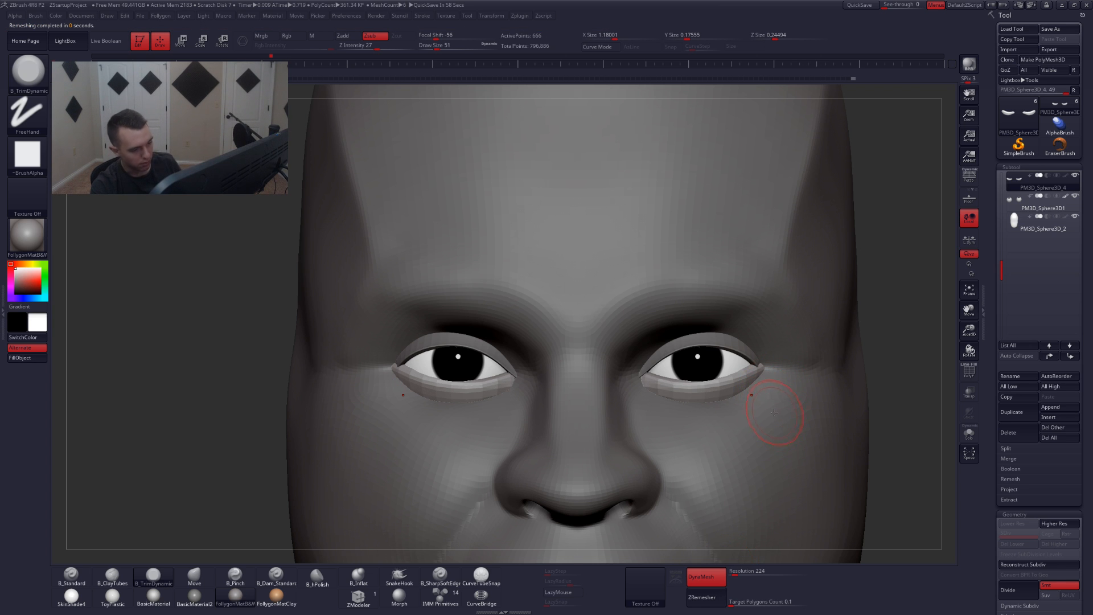
- Reshape the outer ends of the lower eyelids with the Move brush at draw size 71 and isolate them with the wireframe shown
left_click_drag(773, 412, 776, 459, "alt")
key("b")
key("m")
key("v")
key("s")
mouse_move(772, 422)
left_mouse_down()
mouse_move(782, 417)
mouse_move(752, 479)
mouse_move(739, 439)
left_mouse_up()
key("shift+f")
key("shift+s")
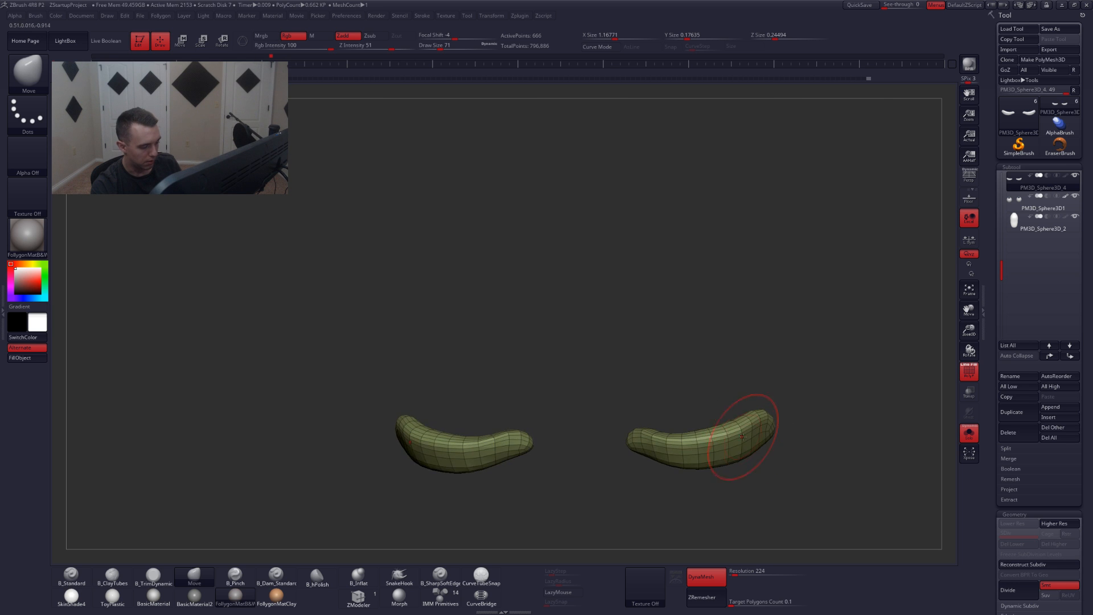
- Fit the inner ends of the lower eyelids to the eyes with the Move brush at draw size 87 and hide the wireframe
key("alt+s")
right_click_drag(761, 456, 734, 478, "ctrl")
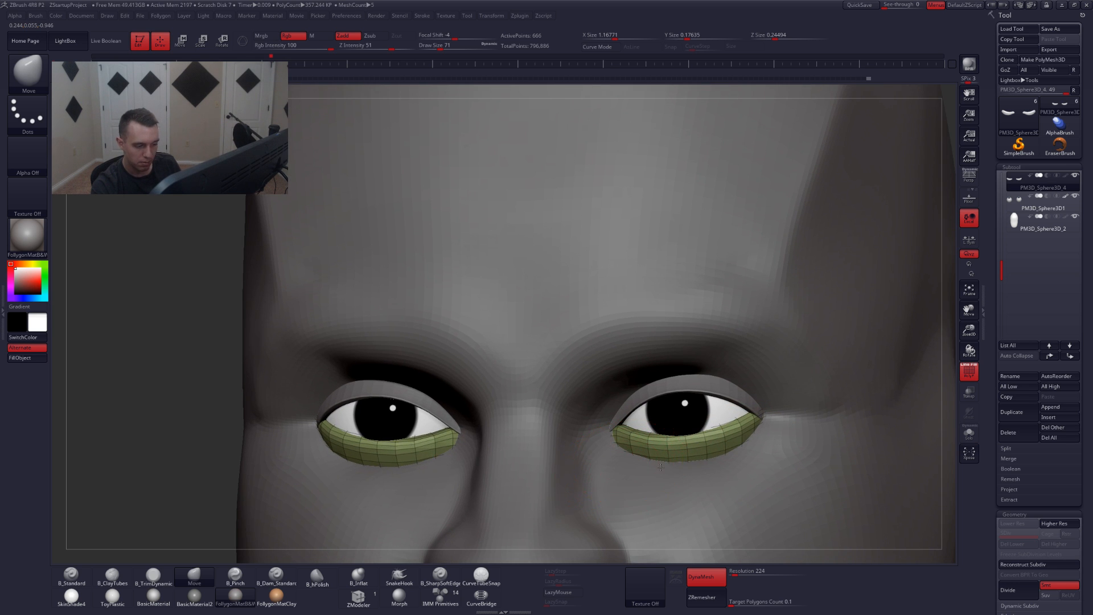
mouse_move(660, 467)
left_mouse_down("alt")
mouse_move(713, 466)
mouse_move(667, 450)
left_mouse_up("alt")
key("space")
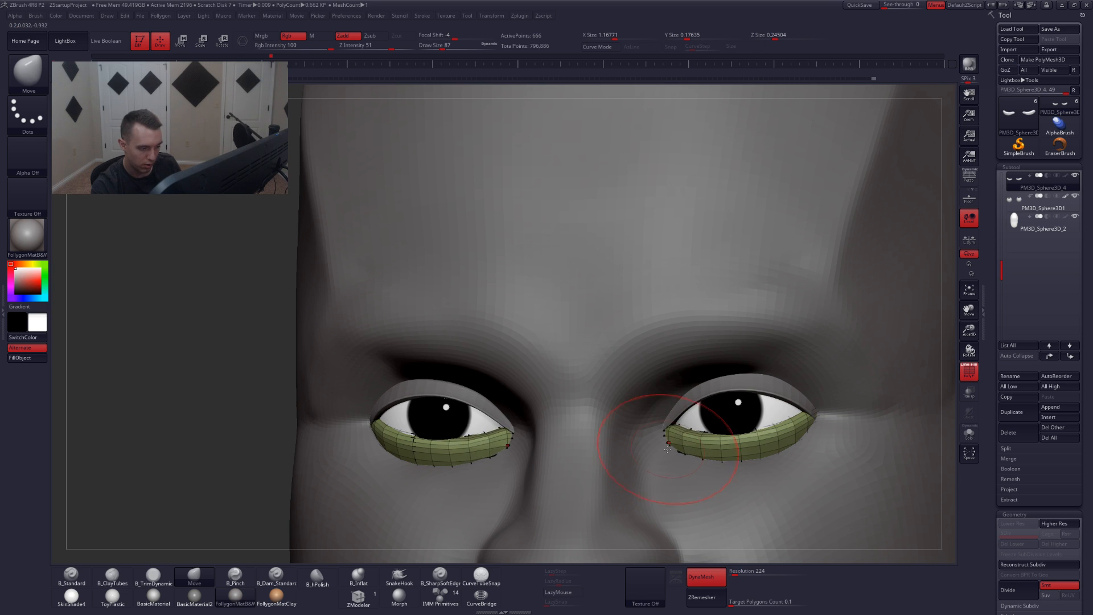
right_click_drag(676, 450, 679, 447, "shift")
key("shift+f")
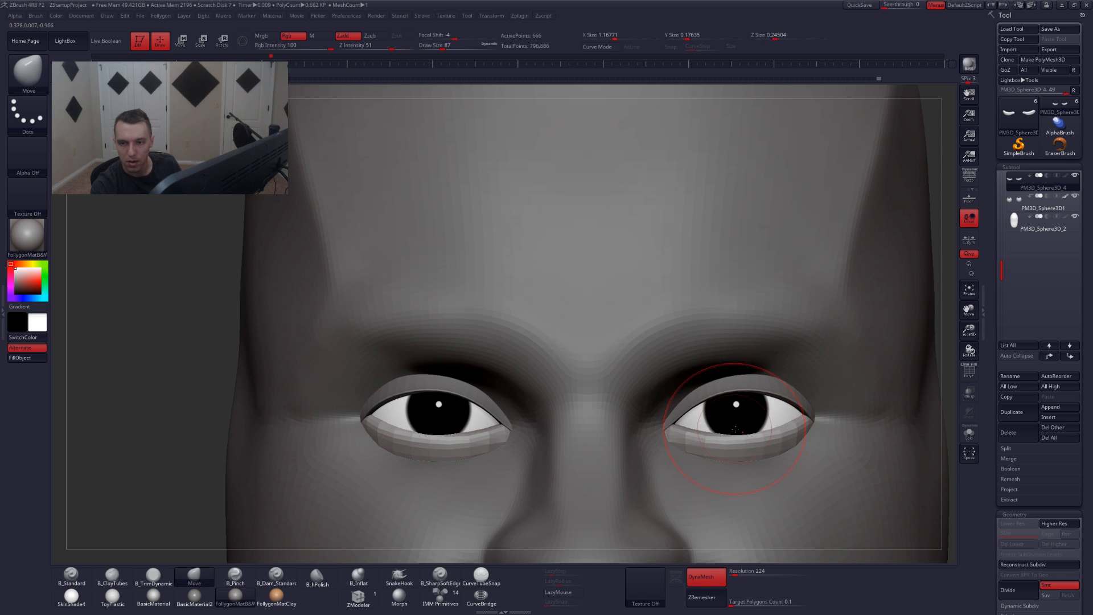
- Set the Move brush to draw size 77 and subdivide the lower eyelids to level 4
key("space")
left_click_drag(750, 436, 759, 436)
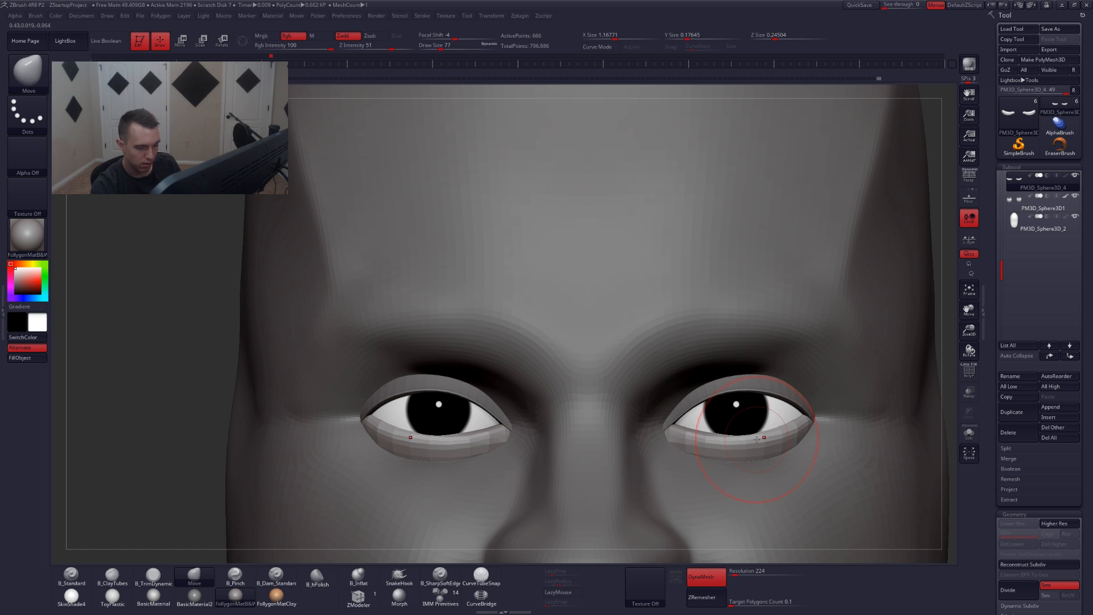
key("ctrl+d")
key("ctrl+d")
mouse_move(718, 449)
right_mouse_down()
mouse_move(770, 446)
mouse_move(734, 449)
right_mouse_up()
right_click_drag(800, 422, 757, 427, "ctrl")
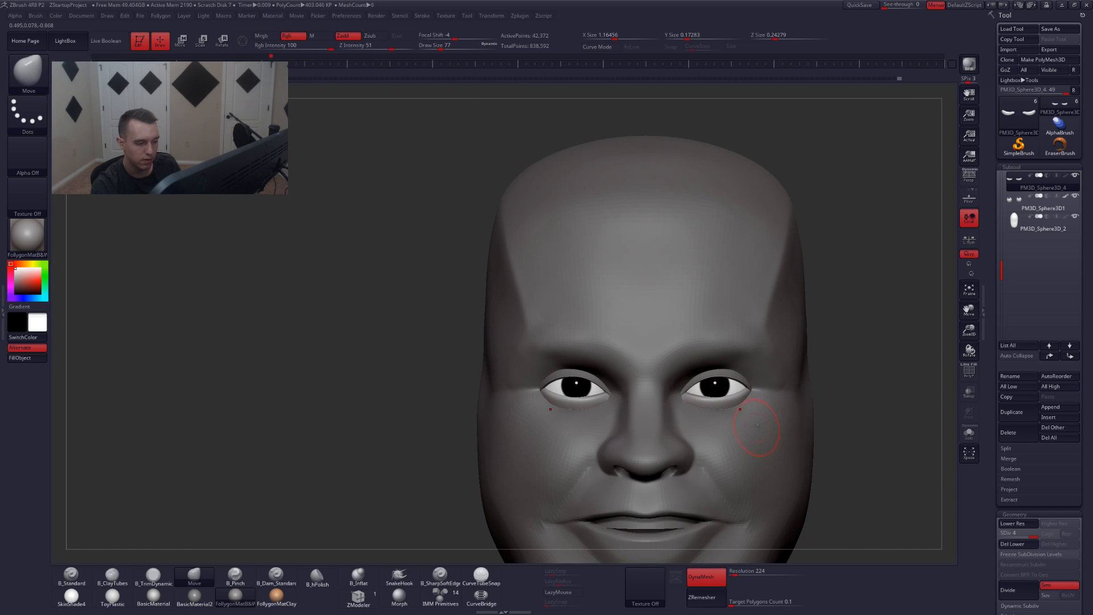
- Select the head mesh, enlarge the Move brush to draw size 268 and drop the head to its lowest subdivision level
left_click(754, 418, "alt")
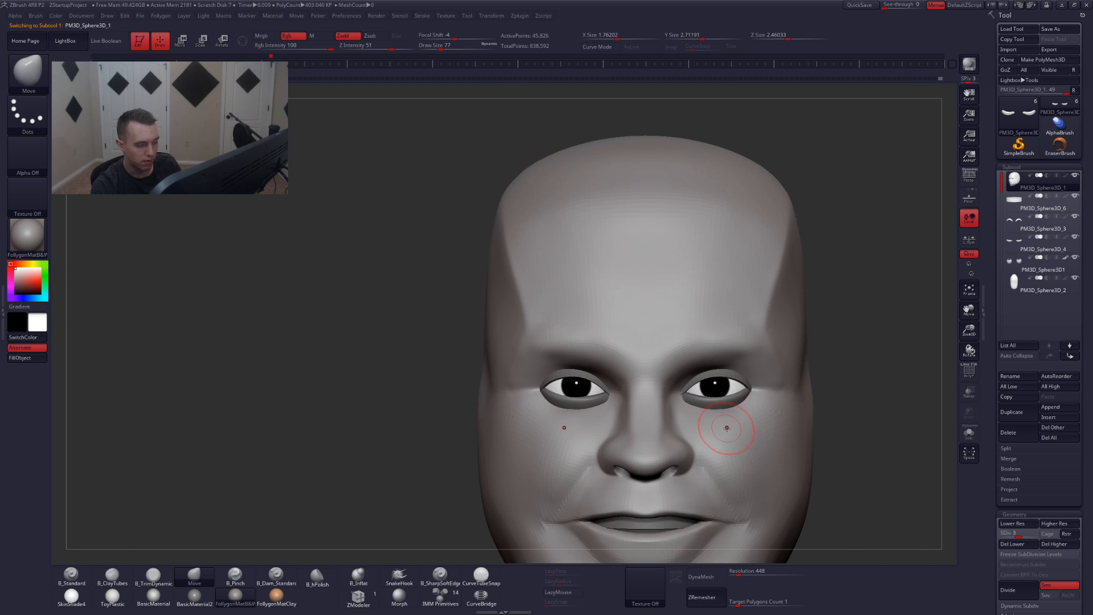
key("space")
left_click_drag(727, 429, 739, 432)
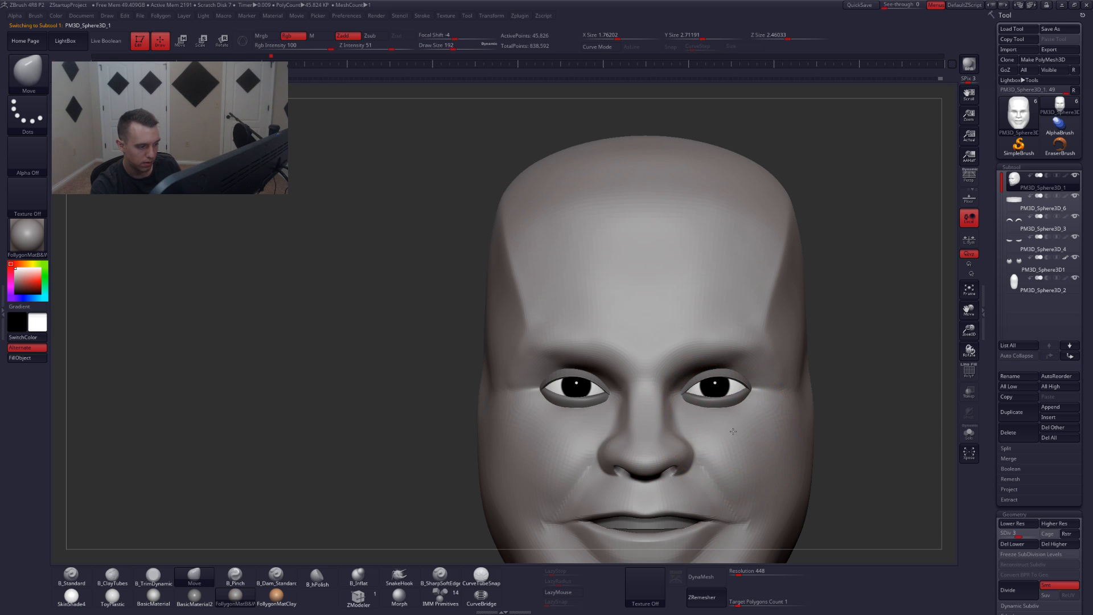
mouse_move(734, 431)
right_mouse_down("alt")
mouse_move(716, 413)
mouse_move(745, 420)
mouse_move(731, 415)
mouse_move(735, 399)
right_mouse_up("alt")
key("space")
left_click_drag(743, 329, 750, 329)
mouse_move(752, 290)
right_mouse_down()
mouse_move(741, 311)
mouse_move(706, 307)
mouse_move(721, 309)
right_mouse_up()
key("shift+d")
key("shift+d")
- Work out a lasso mask on the head mesh at subdivision level 1
key("ctrl")
mouse_move(716, 468)
left_mouse_down("ctrl")
mouse_move(796, 496)
mouse_move(871, 271)
left_mouse_up("ctrl")
key("ctrl+z")
left_click(734, 449, "ctrl")
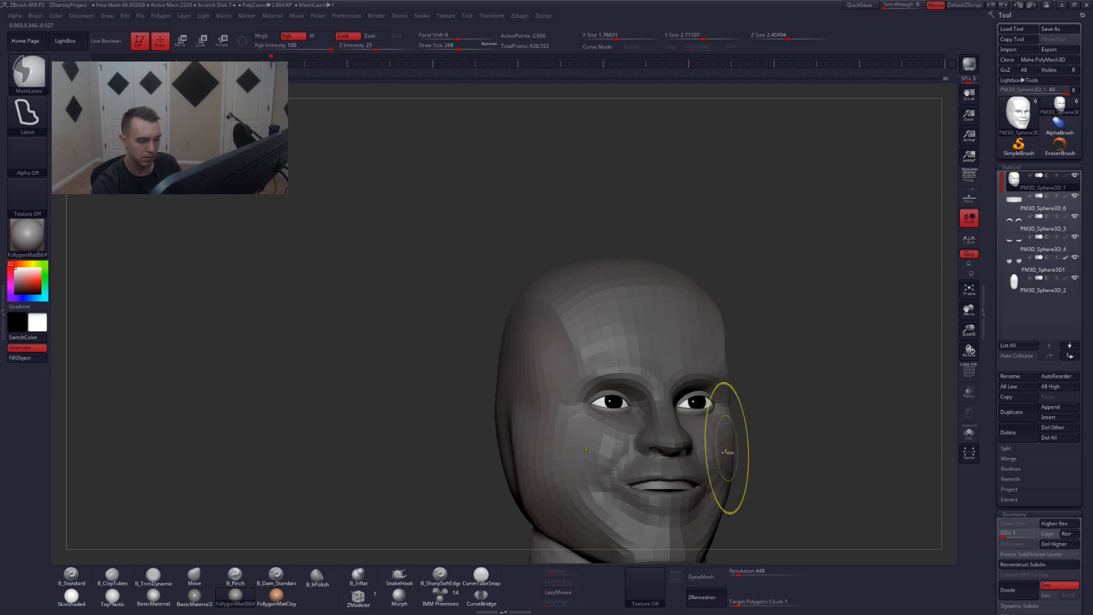
right_click(725, 452)
right_click_drag(746, 436, 783, 378)
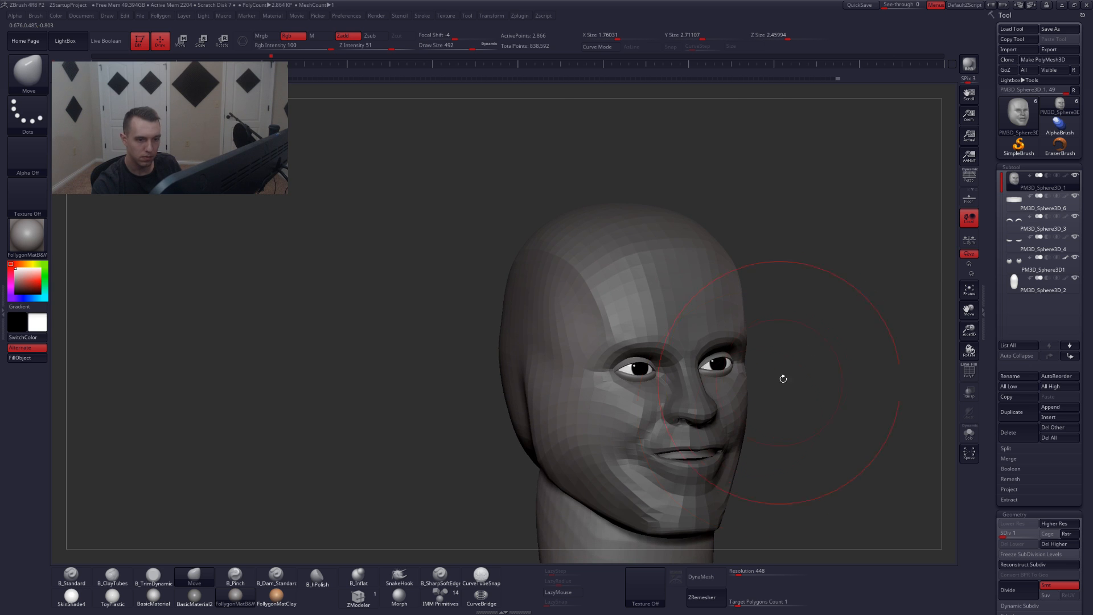
- Turn on perspective and reshape the side of the face with the Move brush at draw size 351
left_click(968, 176)
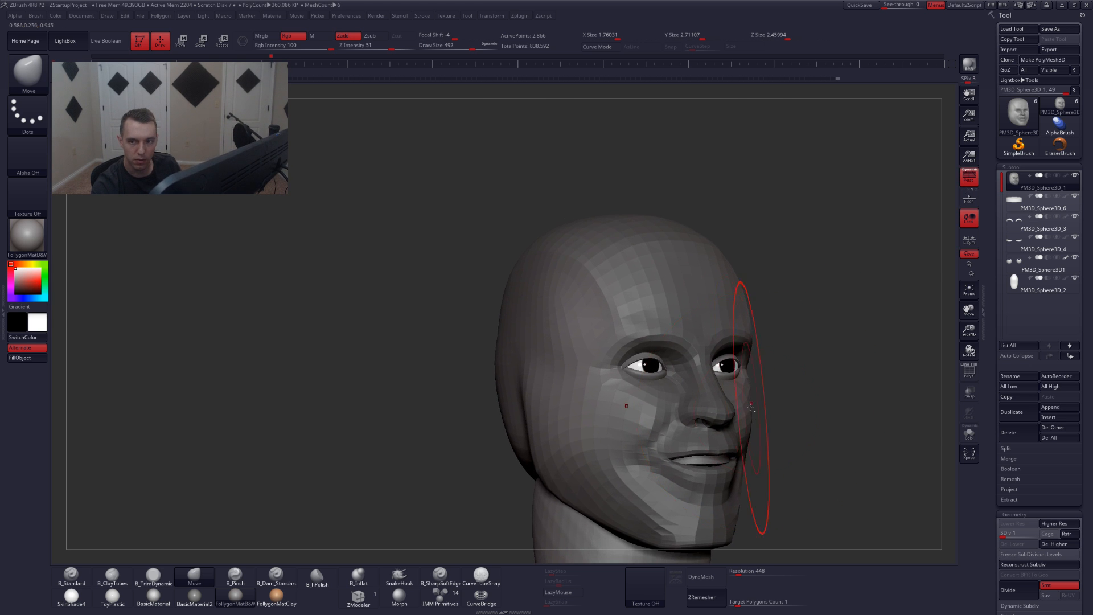
right_click_drag(747, 401, 777, 422)
left_click_drag(774, 422, 768, 422)
mouse_move(768, 421)
right_mouse_down()
mouse_move(794, 421)
mouse_move(745, 402)
mouse_move(777, 421)
right_mouse_up()
key("space")
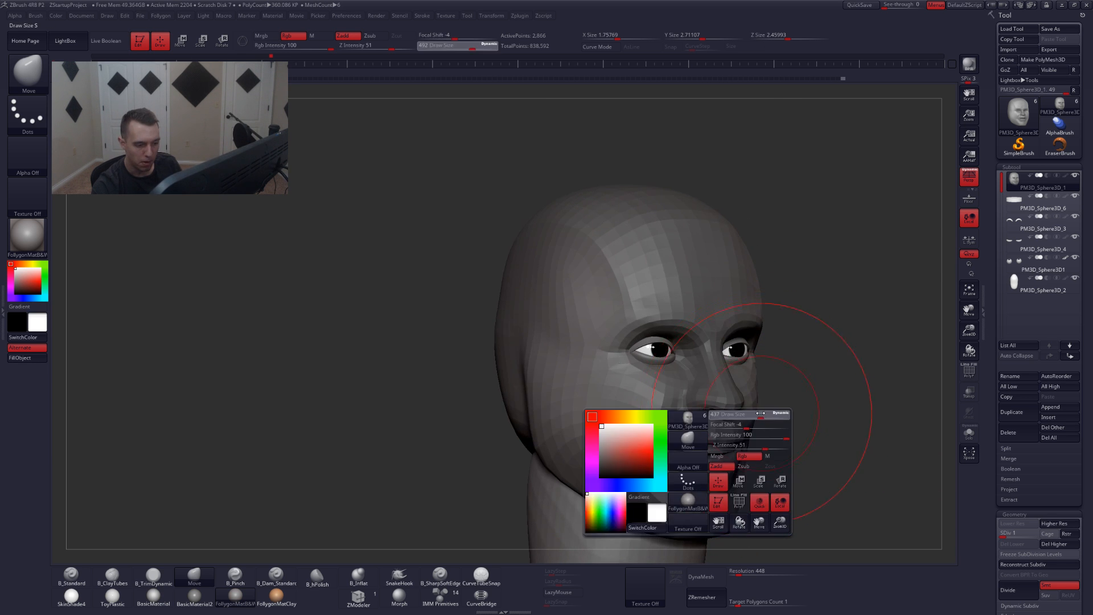
left_click_drag(757, 420, 746, 420)
right_click_drag(760, 411, 759, 390)
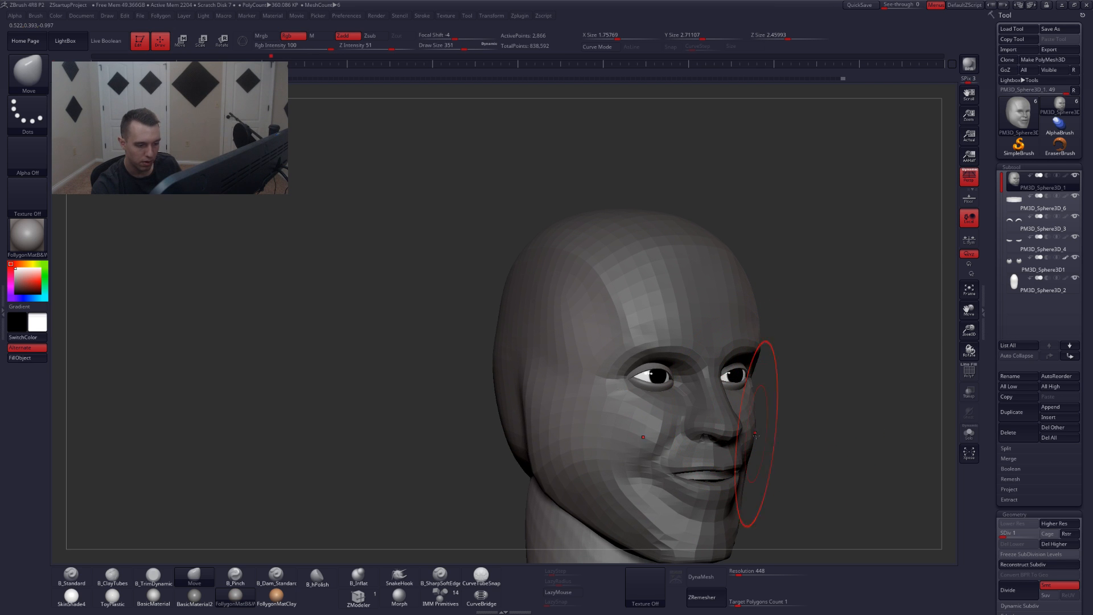
mouse_move(755, 435)
right_mouse_down()
mouse_move(747, 425)
mouse_move(757, 443)
mouse_move(765, 422)
right_mouse_up()
- Lasso-mask the cheek and jaw sides and invert the mask so the rest of the head is protected
left_click(754, 393, "ctrl")
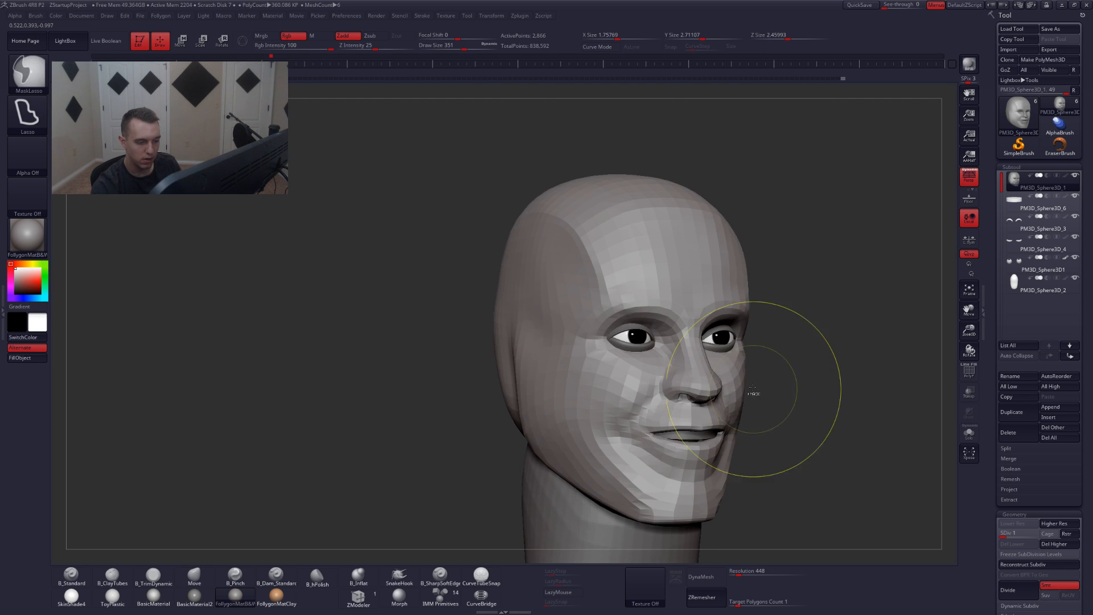
left_click_drag(734, 340, 727, 372, "ctrl")
mouse_move(726, 433)
left_mouse_down("ctrl")
mouse_move(732, 536)
mouse_move(832, 456)
left_mouse_up("ctrl")
right_click_drag(797, 436, 778, 442)
left_click(777, 440, "ctrl")
left_click(762, 422, "ctrl")
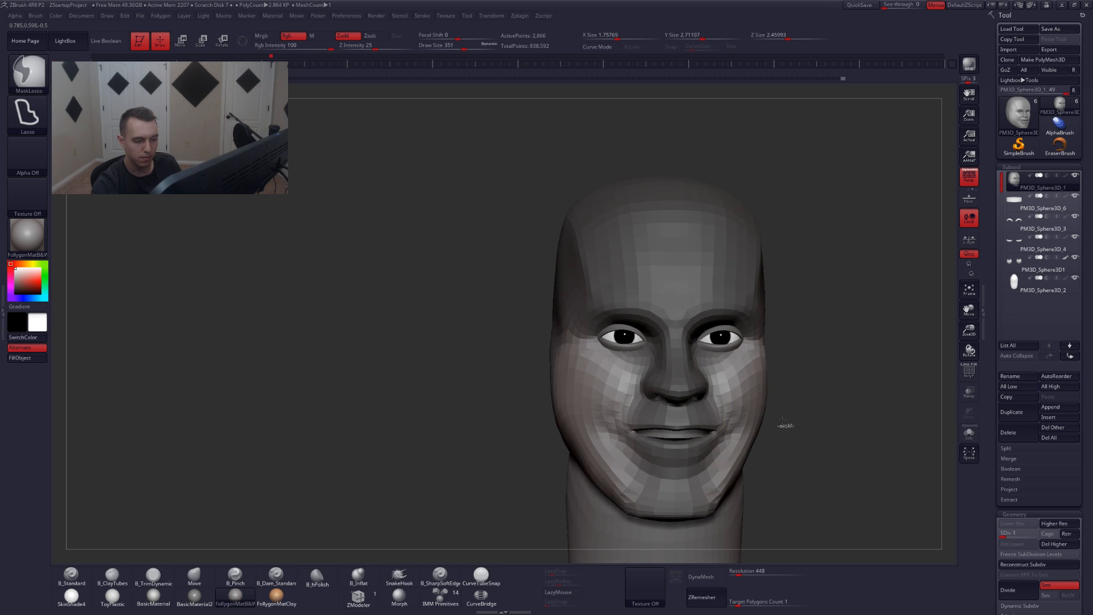
left_click(785, 426, "ctrl")
left_click(753, 422, "ctrl")
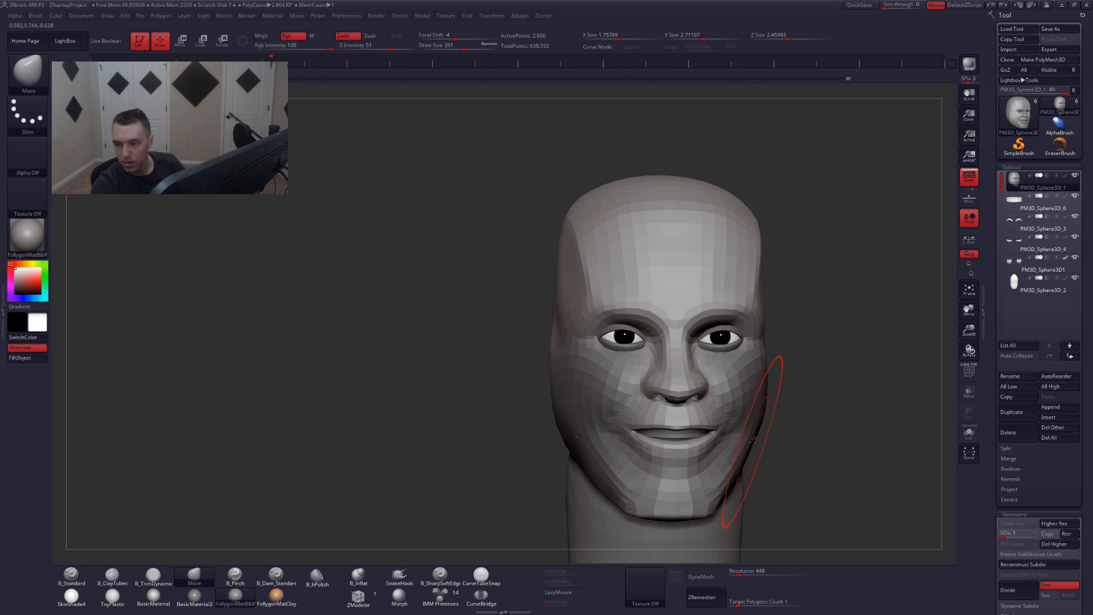
left_click(786, 423, "ctrl")
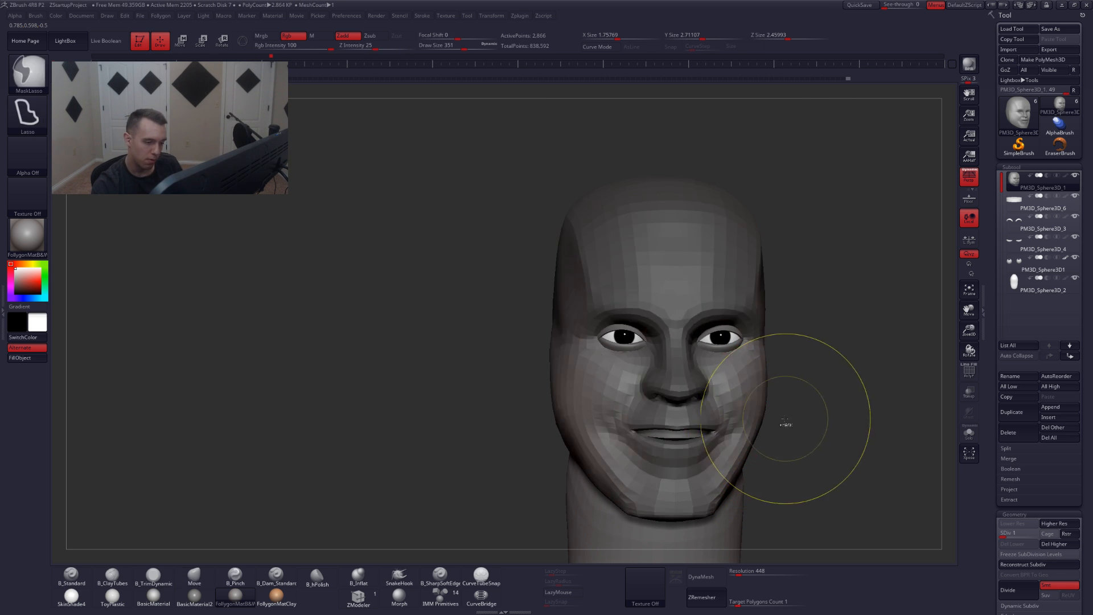
- Reshape the unmasked cheeks with the Move brush at draw size 257
mouse_move(766, 451)
left_mouse_down()
mouse_move(814, 454)
mouse_move(744, 456)
left_mouse_up()
key("space")
left_click(745, 455)
key("space")
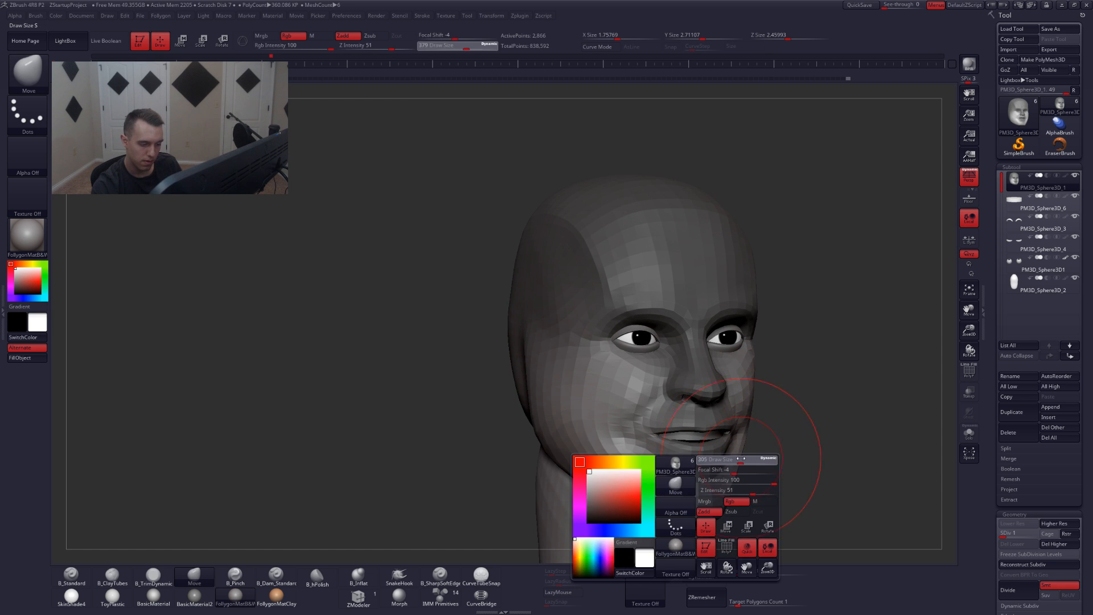
left_click(742, 457)
key("space")
left_click(747, 450)
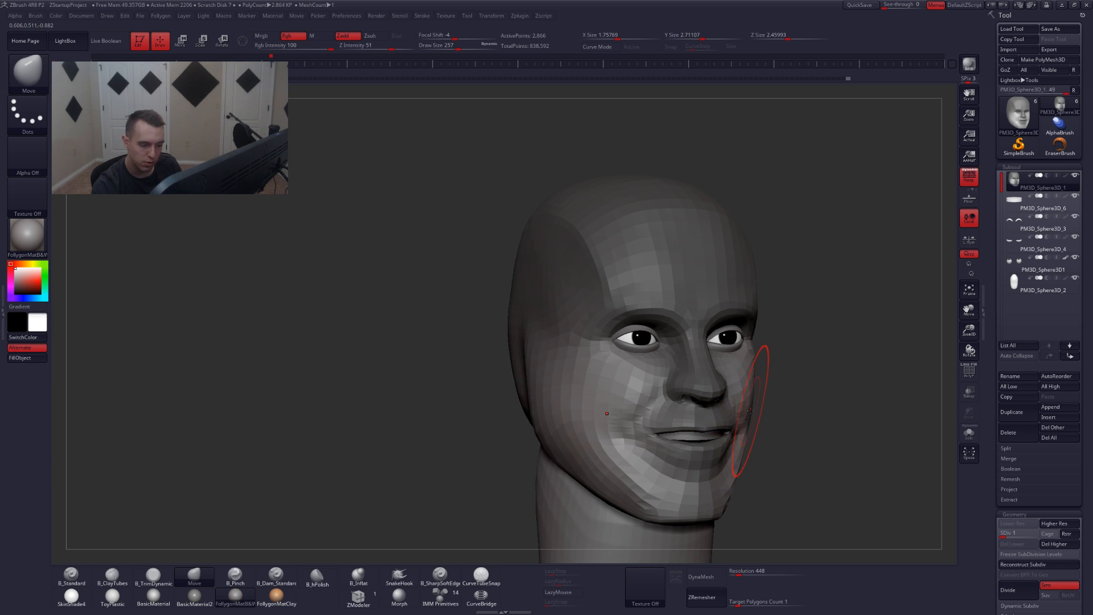
mouse_move(757, 403)
left_mouse_down()
mouse_move(764, 394)
mouse_move(771, 432)
left_mouse_up()
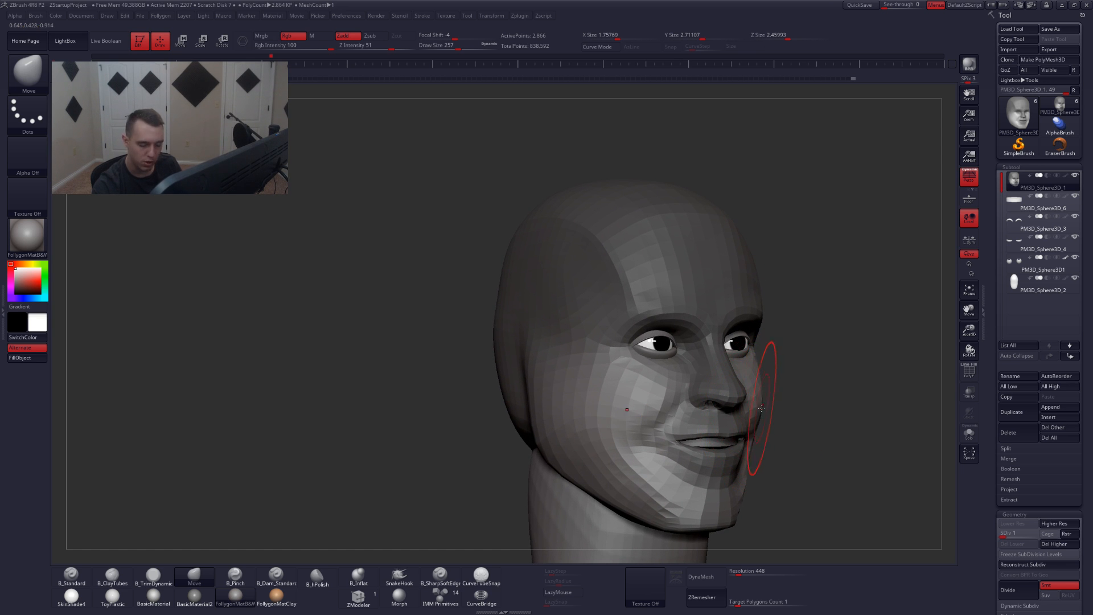
mouse_move(762, 408)
left_mouse_down()
mouse_move(747, 418)
mouse_move(764, 413)
left_mouse_up()
- Refine the contour of the cheeks and jaw with the Move brush at draw size 262 and clear the mask
key("space")
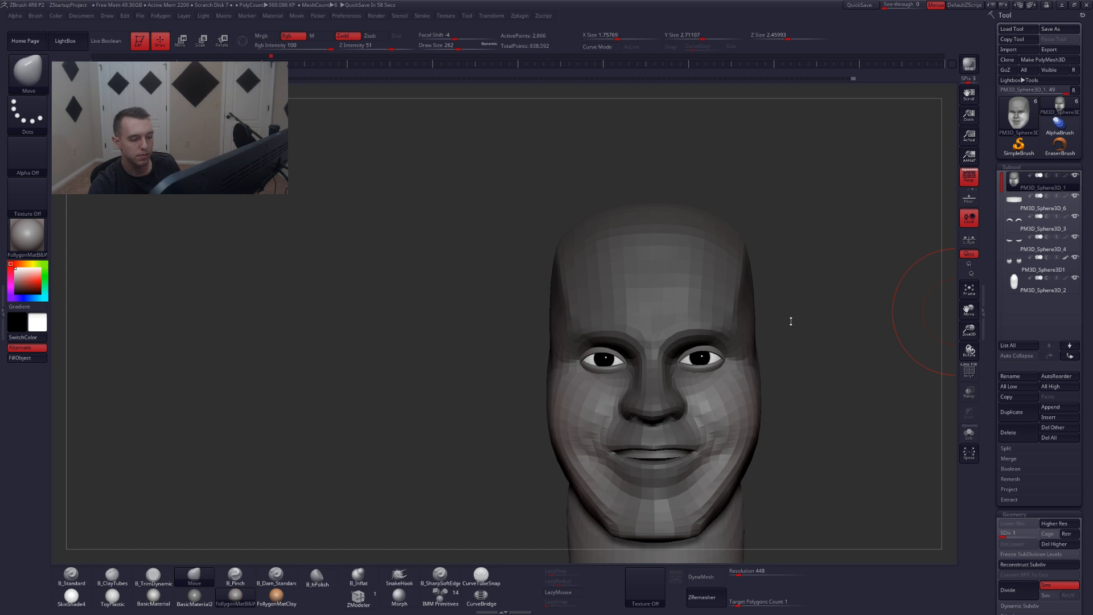
left_click_drag(734, 415, 736, 441)
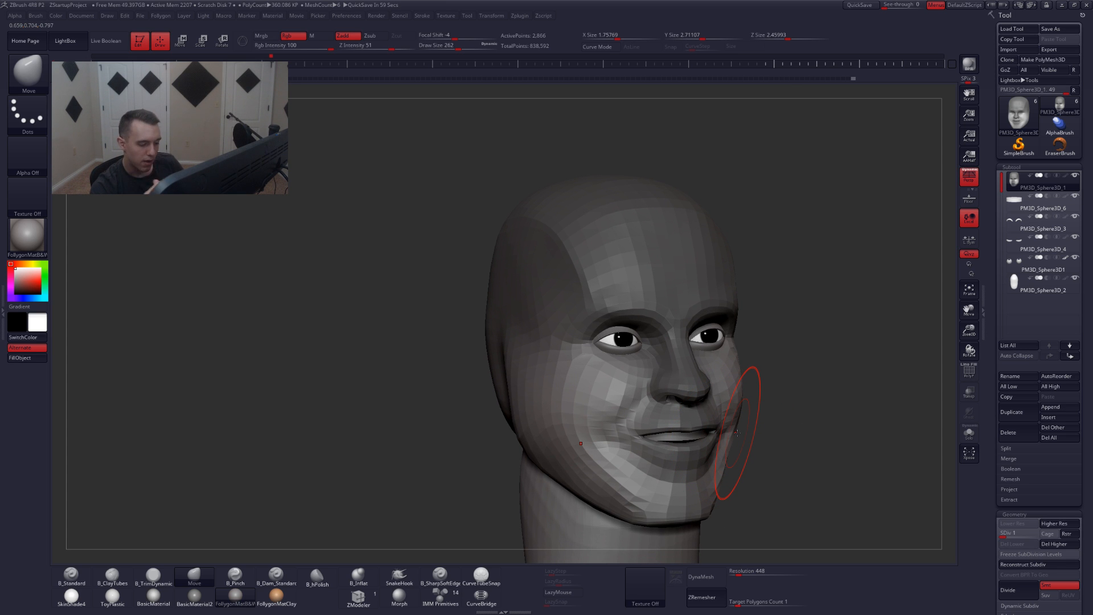
mouse_move(740, 425)
left_mouse_down()
mouse_move(731, 431)
mouse_move(773, 423)
mouse_move(774, 456)
mouse_move(712, 444)
left_mouse_up()
key("space")
left_click(765, 419, "ctrl")
- Raise the head to subdivision level 5 and build up the sides of the jaw with the ClayTubes brush
key("space")
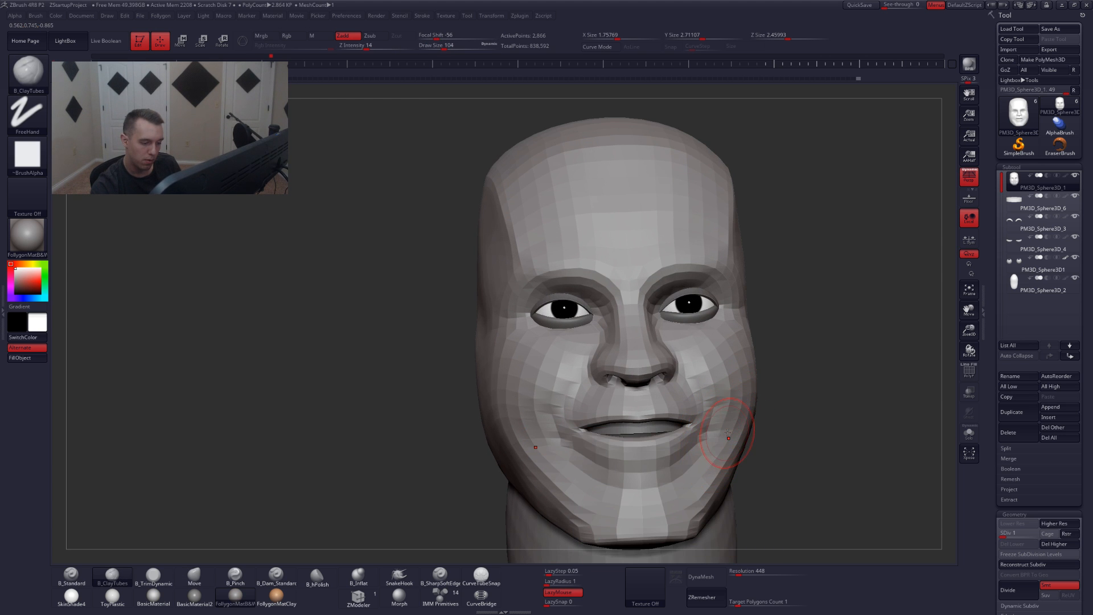
key("d")
key("d")
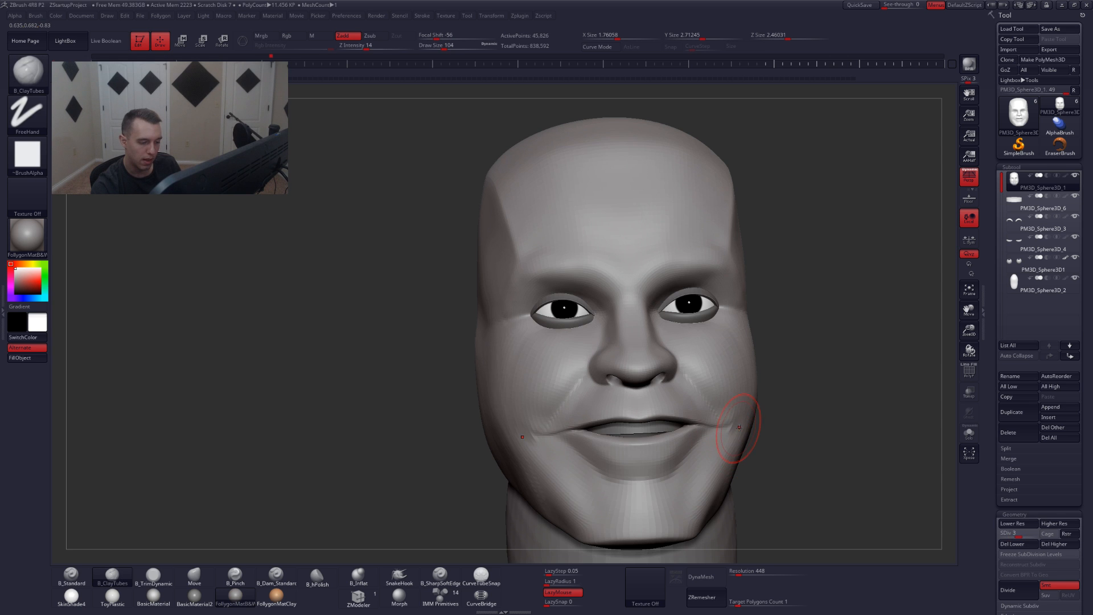
key("d")
key("d")
right_click_drag(740, 431, 697, 435)
key("space")
left_click_drag(734, 435, 749, 436)
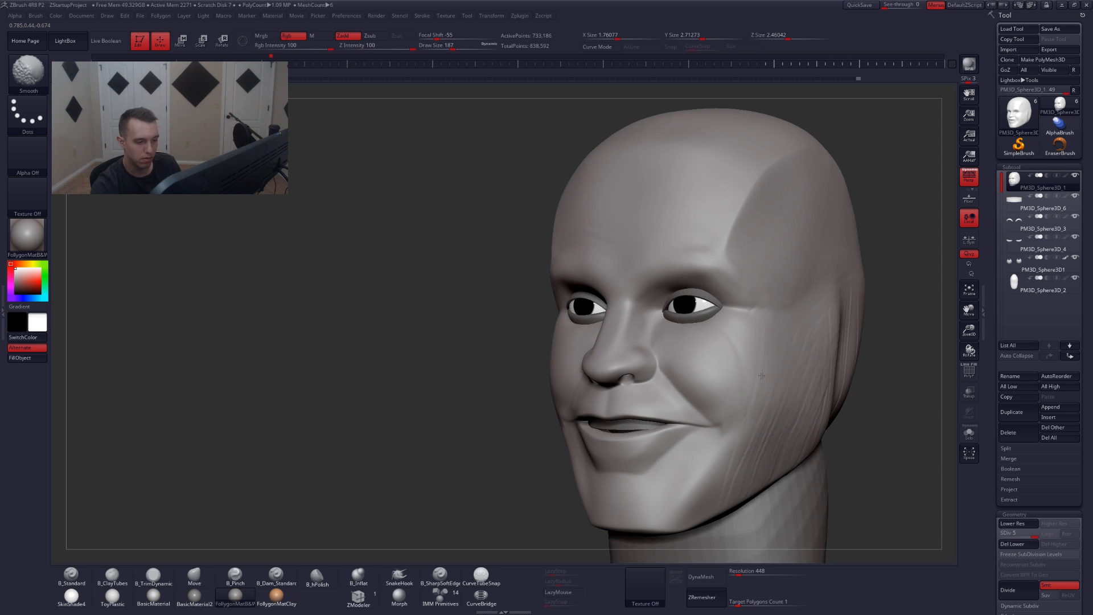
- Lower the head to subdivision level 3 and blend the ClayTubes strokes on the jaw sides by smoothing
key("space")
mouse_move(793, 365)
right_mouse_down("ctrl")
mouse_move(788, 395)
mouse_move(751, 393)
mouse_move(743, 407)
right_mouse_up("ctrl")
key("shift+d")
key("shift+d")
left_click_drag(747, 419, 732, 449)
right_click_drag(767, 433, 725, 427)
mouse_move(726, 427)
left_mouse_down("shift")
mouse_move(711, 392)
mouse_move(719, 369)
left_mouse_up("shift")
- Adjust the jaw and side of the head with the Move brush and smooth the surface
key("b")
key("m")
key("v")
key("space")
key("space")
mouse_move(726, 362)
right_mouse_down()
mouse_move(747, 398)
mouse_move(701, 384)
right_mouse_up()
key("shift")
right_click_drag(718, 435, 729, 441)
mouse_move(778, 412)
right_mouse_down()
mouse_move(781, 395)
mouse_move(777, 424)
mouse_move(725, 419)
right_mouse_up()
- Flatten the side of the head and jaw with the TrimDynamic brush at draw size 192 and smooth the planes
key("3")
key("space")
left_click_drag(722, 390, 728, 391)
right_click_drag(752, 391, 718, 403)
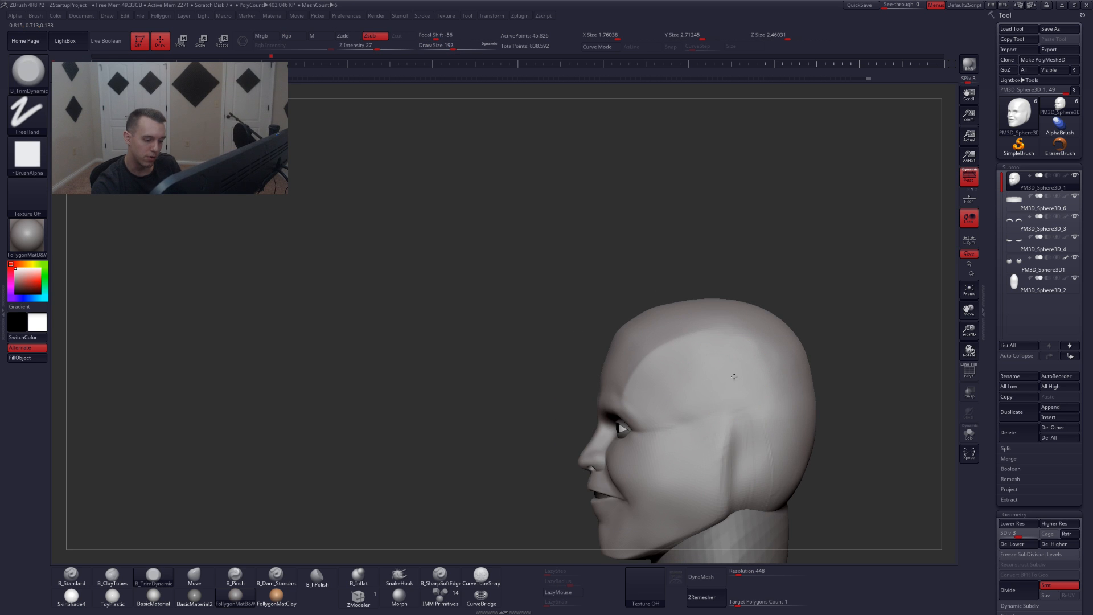
mouse_move(724, 378)
right_mouse_down()
mouse_move(745, 388)
mouse_move(722, 385)
mouse_move(732, 420)
mouse_move(758, 423)
mouse_move(740, 391)
mouse_move(723, 456)
mouse_move(706, 417)
right_mouse_up()
key("shift")
key("shift")
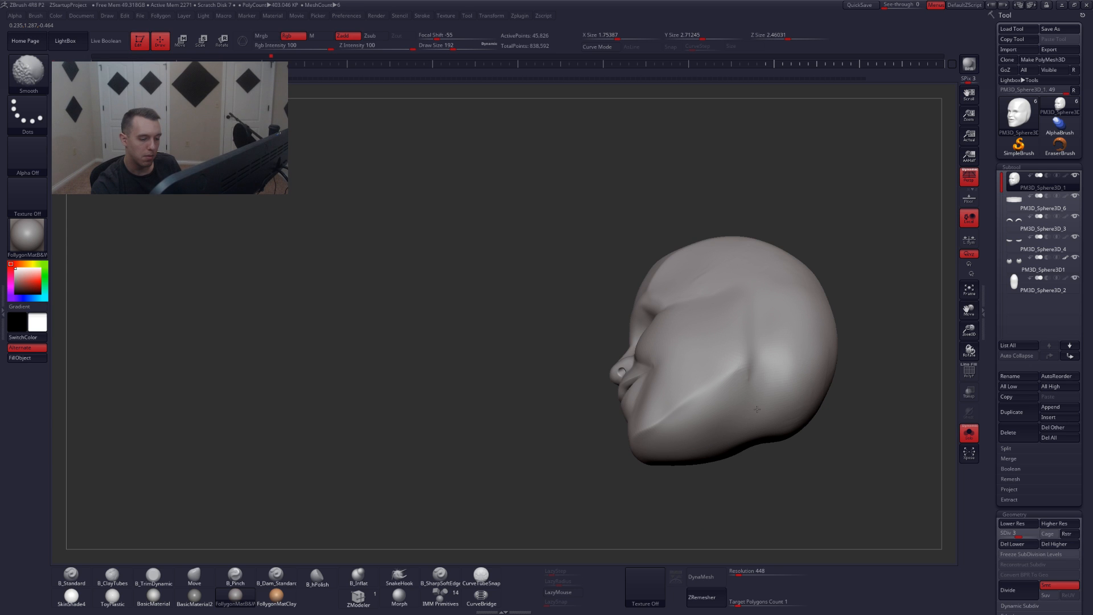
- Enlarge the brush to draw size 331 and refine the side and back of the isolated head mesh
right_click_drag(820, 398, 777, 406, "alt")
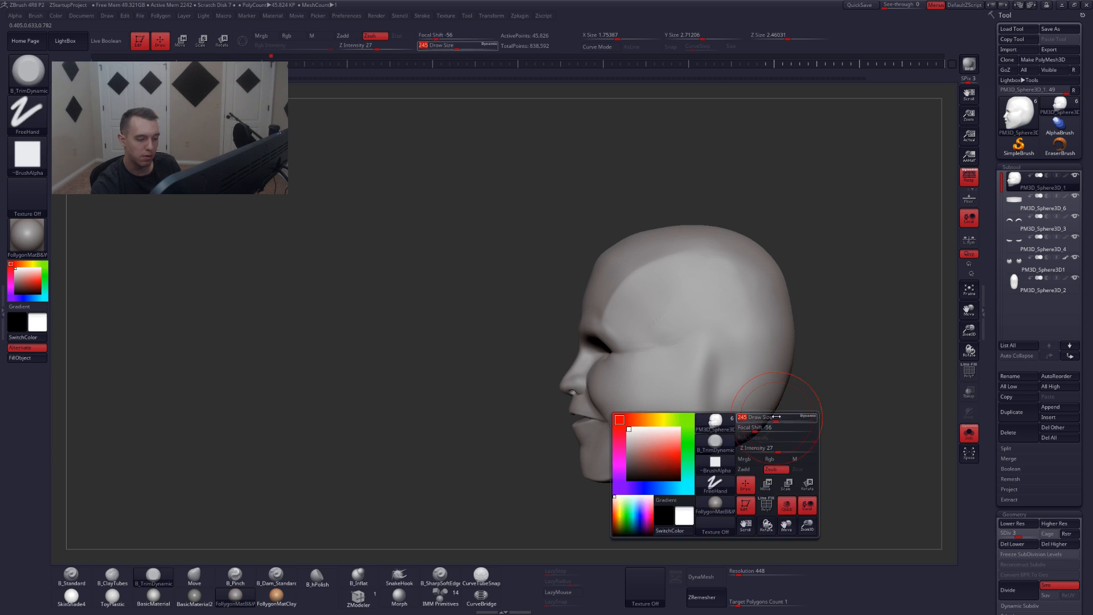
key("4")
key("space")
left_click_drag(778, 393, 791, 392)
right_click_drag(776, 386, 771, 439, "alt")
key("shift")
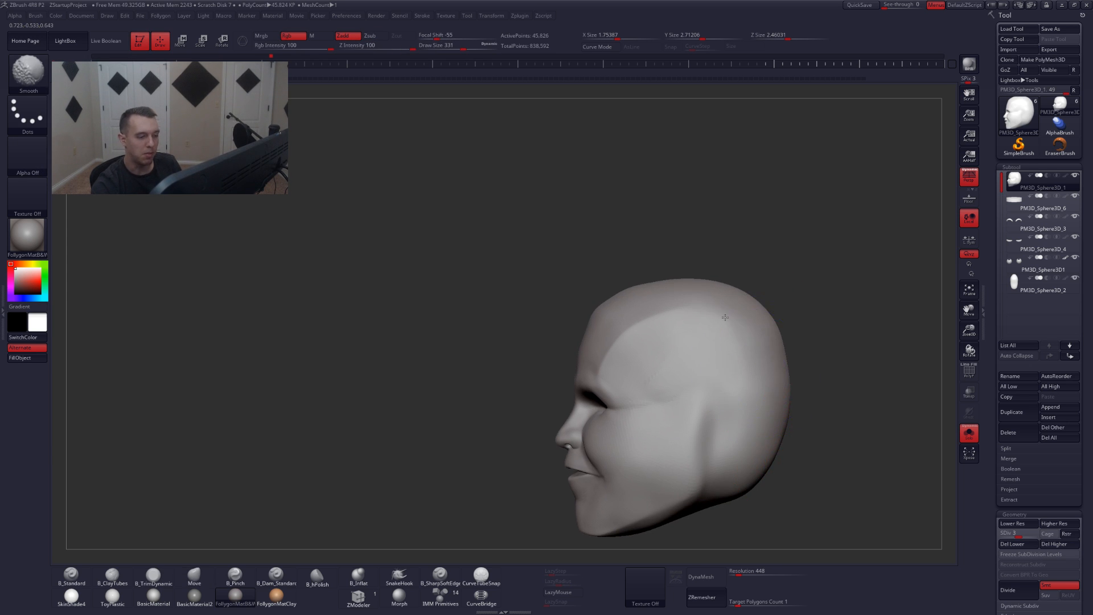
- Refine the side of the head with the Move brush at draw size 251 and exit Solo mode to show all subtools
mouse_move(645, 300)
right_mouse_down()
mouse_move(669, 327)
mouse_move(676, 376)
mouse_move(698, 387)
right_mouse_up()
key("space")
left_click_drag(713, 392, 707, 391)
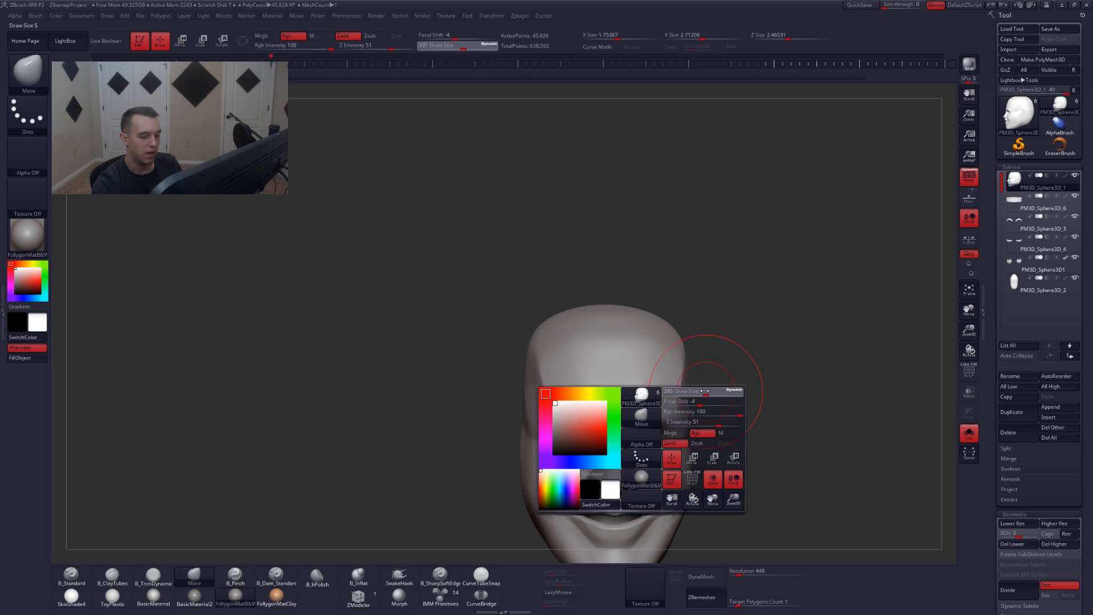
right_click_drag(716, 397, 683, 410)
left_click_drag(683, 410, 703, 386, "shift")
mouse_move(702, 385)
right_mouse_down("shift")
mouse_move(722, 439)
mouse_move(720, 342)
right_mouse_up("shift")
key("shift+s")
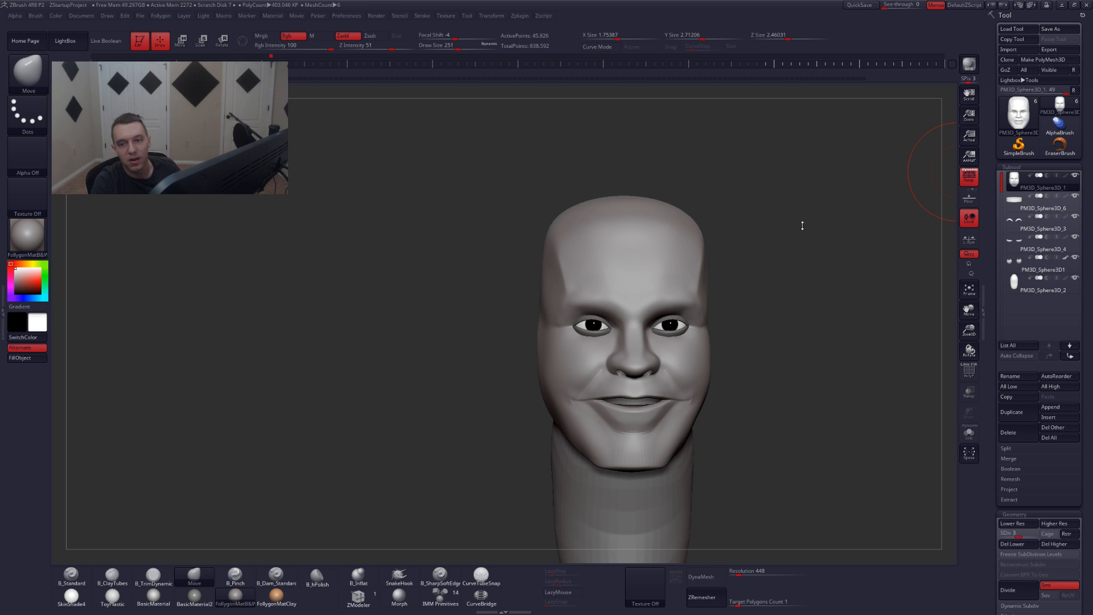
- Set the Move brush's draw size to 112 and raise all subtools to their highest subdivision level
right_click_drag(669, 364, 618, 441, "ctrl")
key("space")
left_click_drag(684, 388, 671, 388)
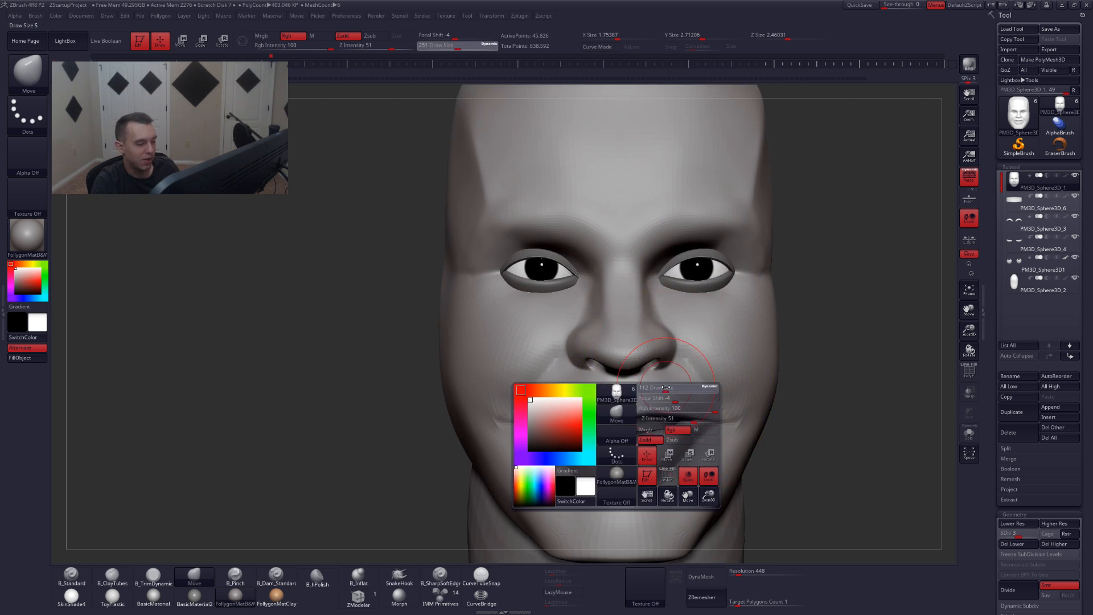
scroll(675, 390, "down", 2)
left_click(1056, 387)
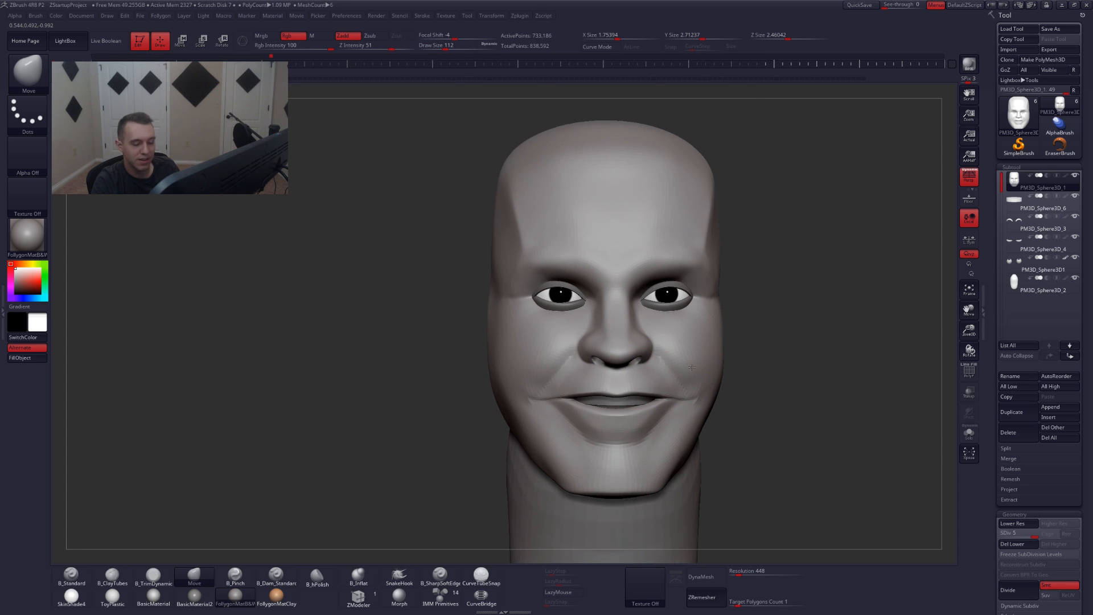
- Duplicate the head subtool without its lower subdivision levels and isolate the copy in Solo mode
left_click(1011, 412)
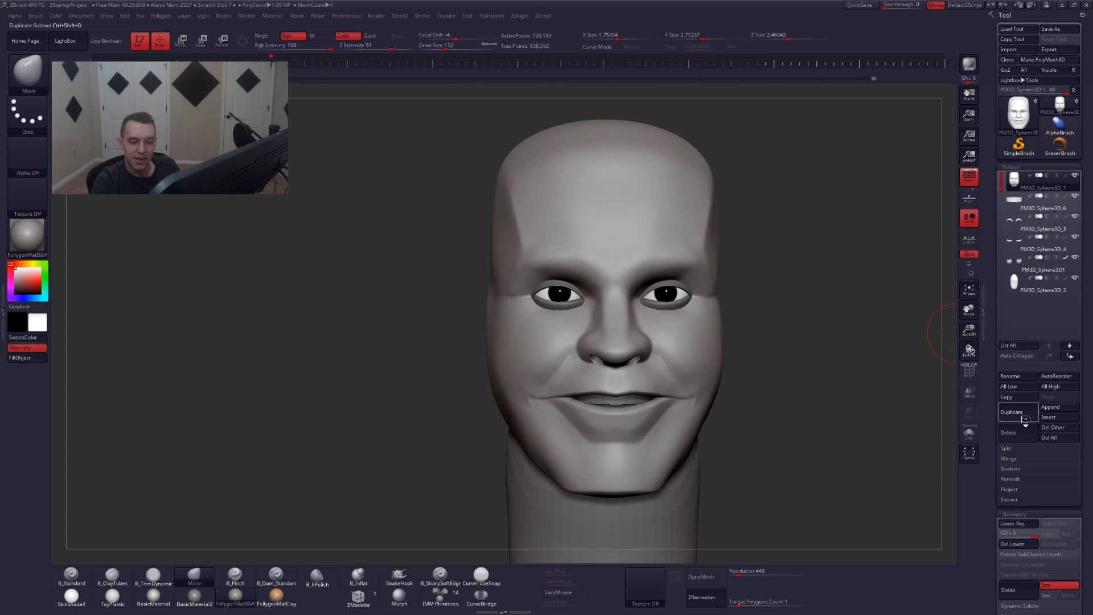
left_click(1012, 544)
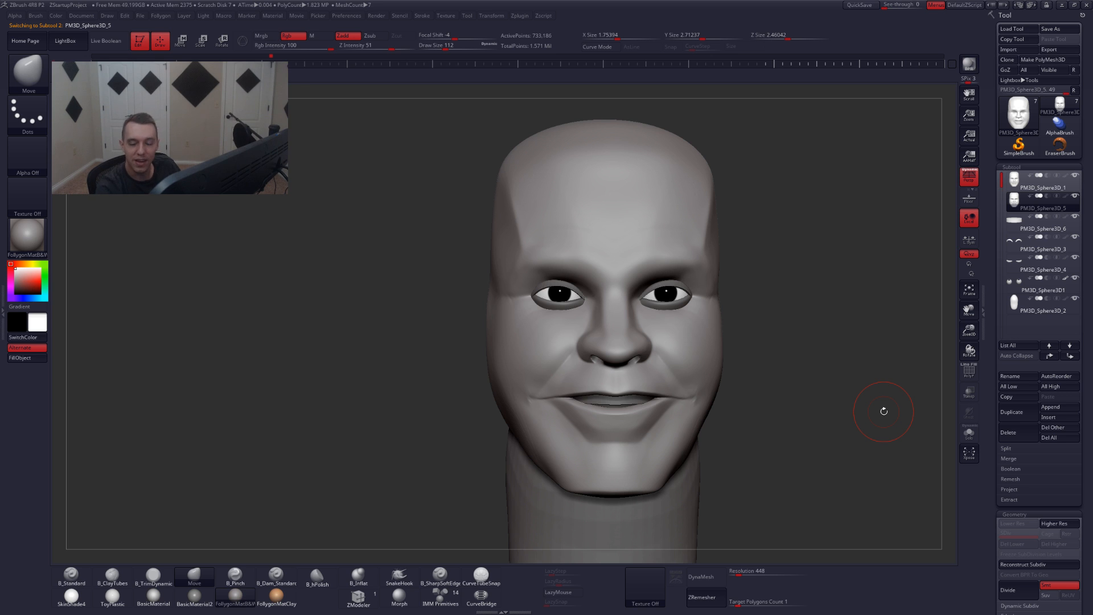
mouse_move(644, 421)
right_mouse_down("ctrl")
mouse_move(643, 432)
mouse_move(686, 412)
right_mouse_up("ctrl")
key("space")
left_click(654, 403)
key("alt+s")
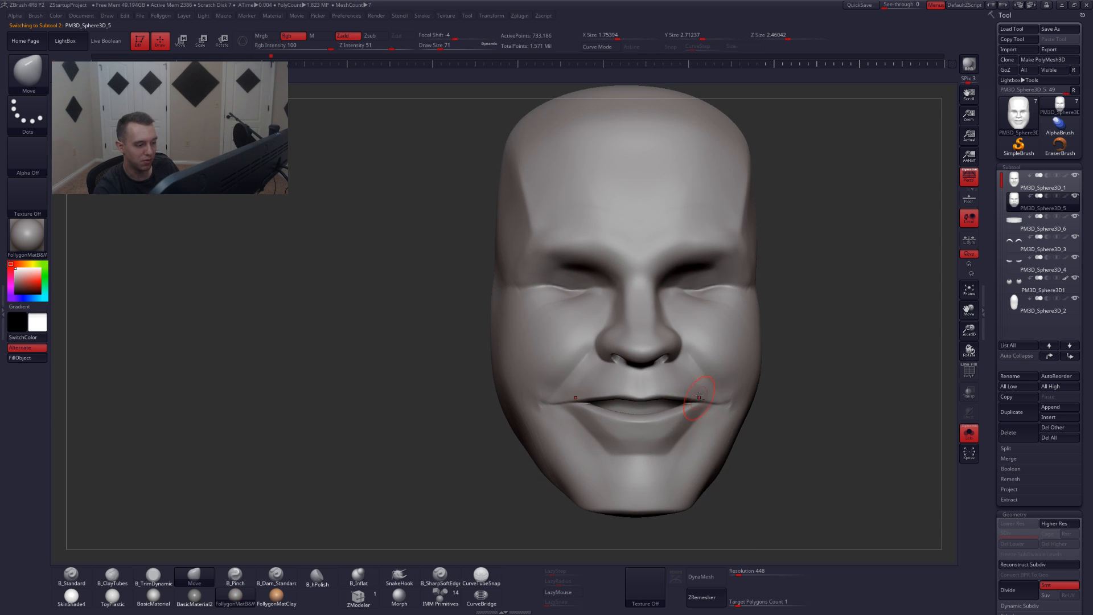
- Reduce the draw size to 46 and mask a short horizontal strip on the upper lip beneath the nose
key("ctrl+shift+f")
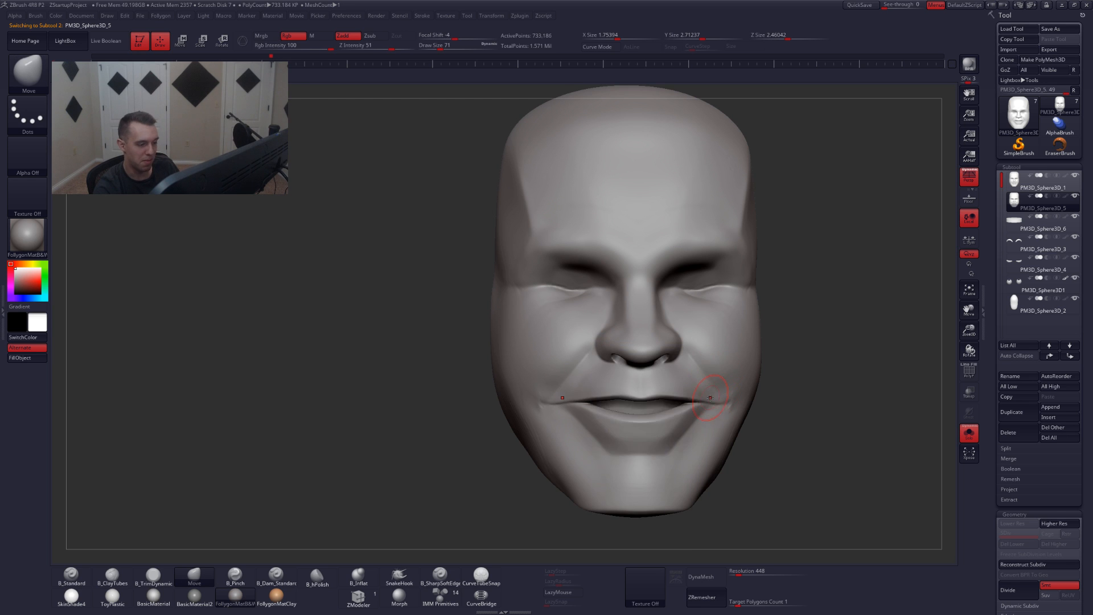
key("space")
left_click(707, 395)
right_click_drag(705, 403, 735, 411, "alt")
key("space")
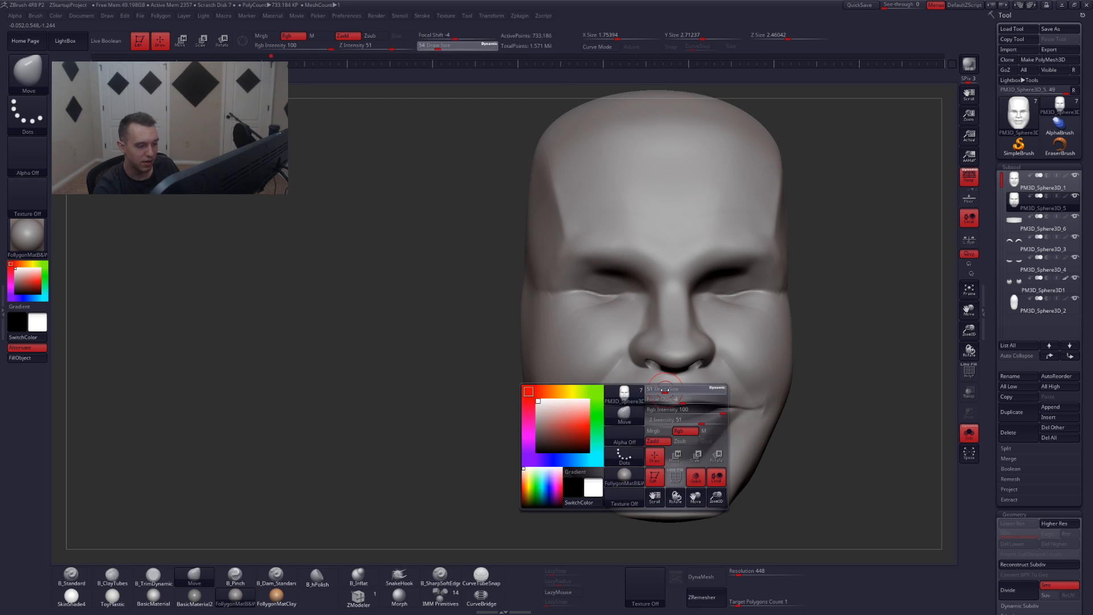
left_click(668, 388)
left_click_drag(652, 385, 695, 388, "ctrl")
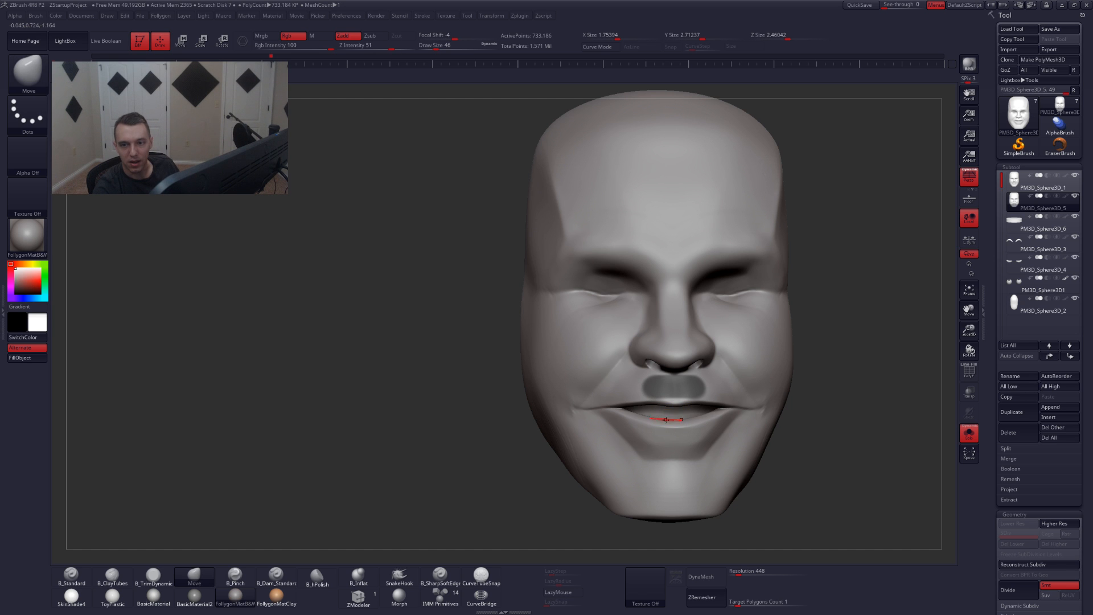
mouse_move(662, 419)
right_mouse_down("alt")
mouse_move(754, 396)
mouse_move(643, 423)
right_mouse_up("alt")
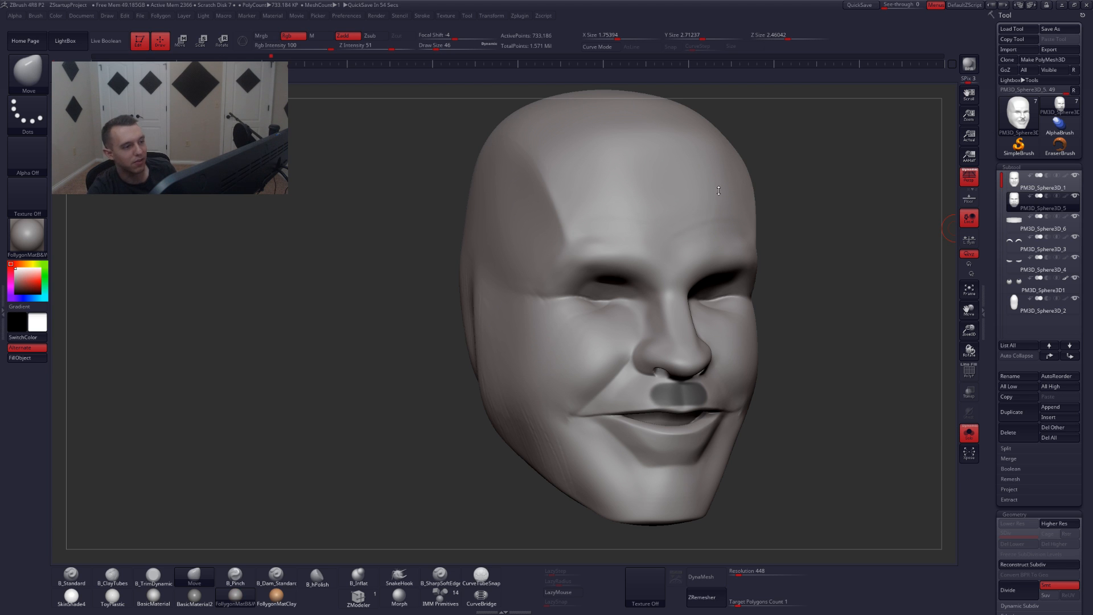
- Switch to Chrome and examine several Paul Blart image results for the shape and length of the moustache
key("alt+Tab")
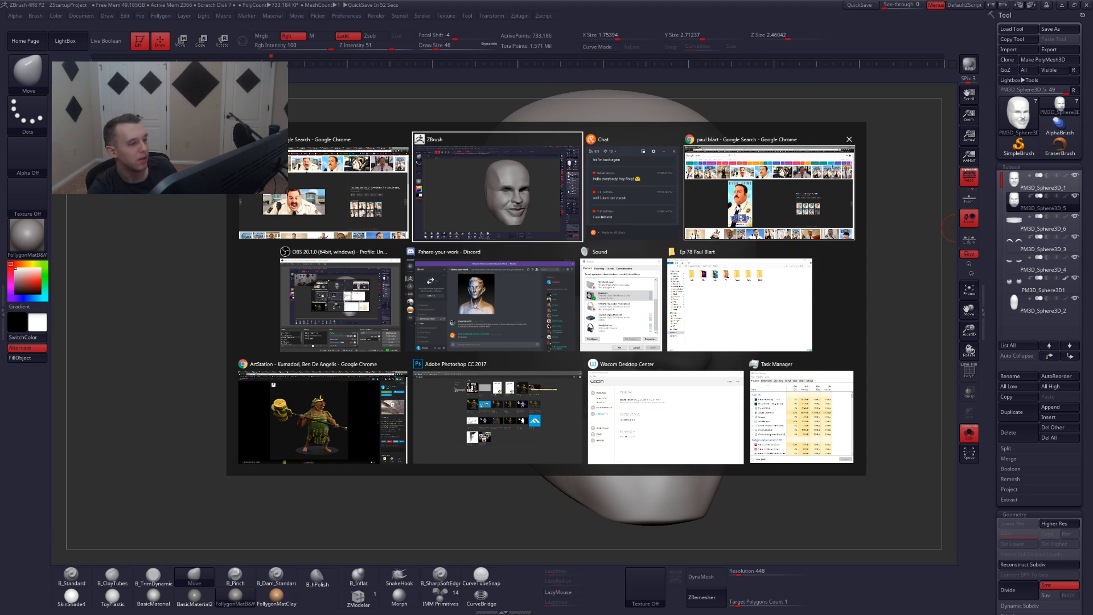
left_click(738, 208)
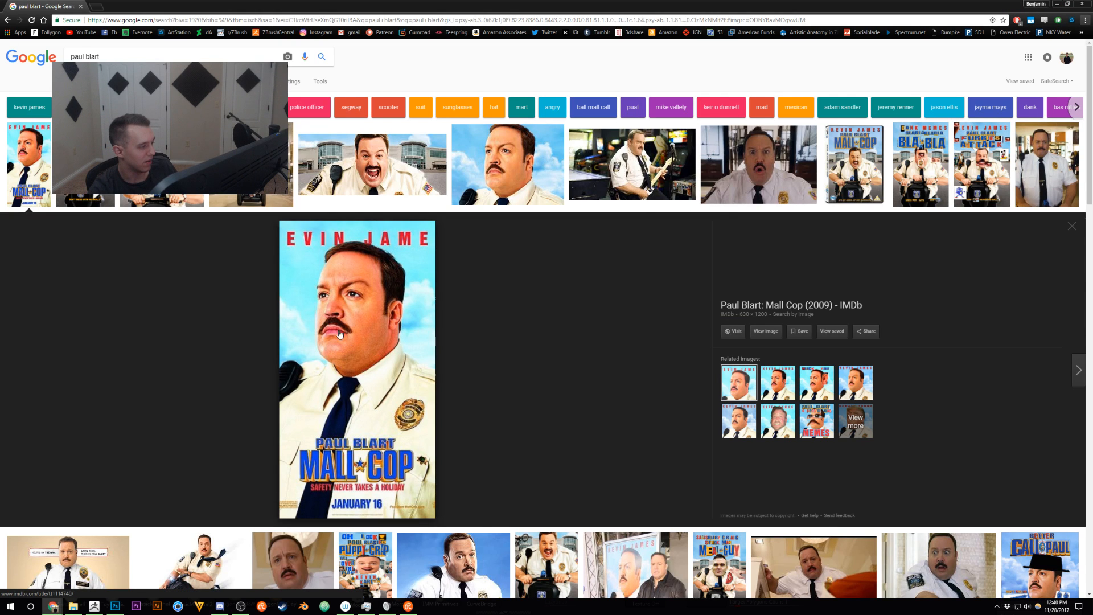
left_click(384, 188)
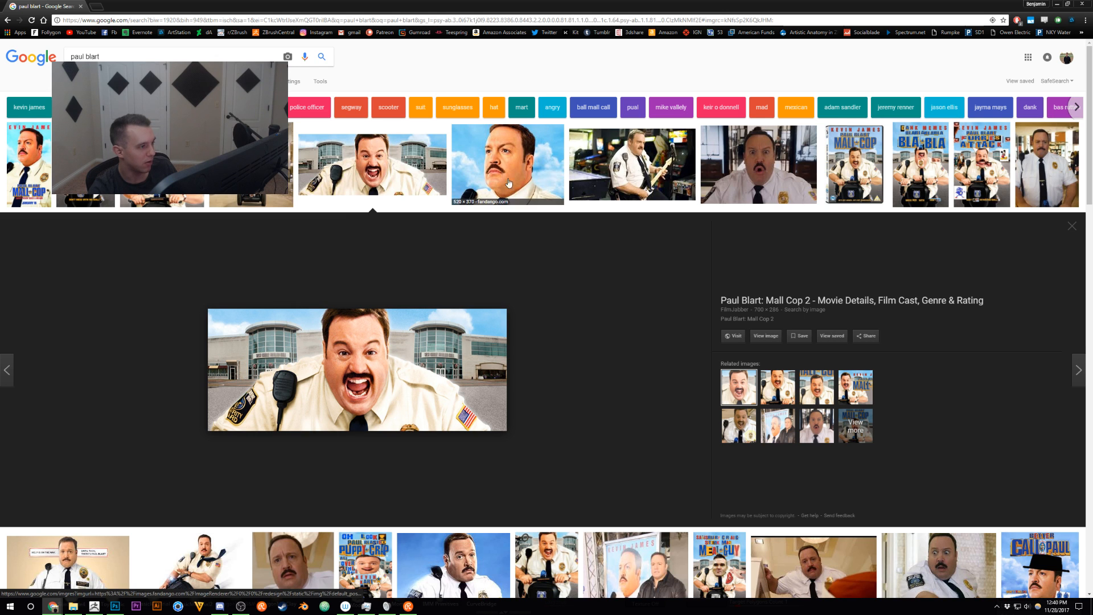
left_click(765, 170)
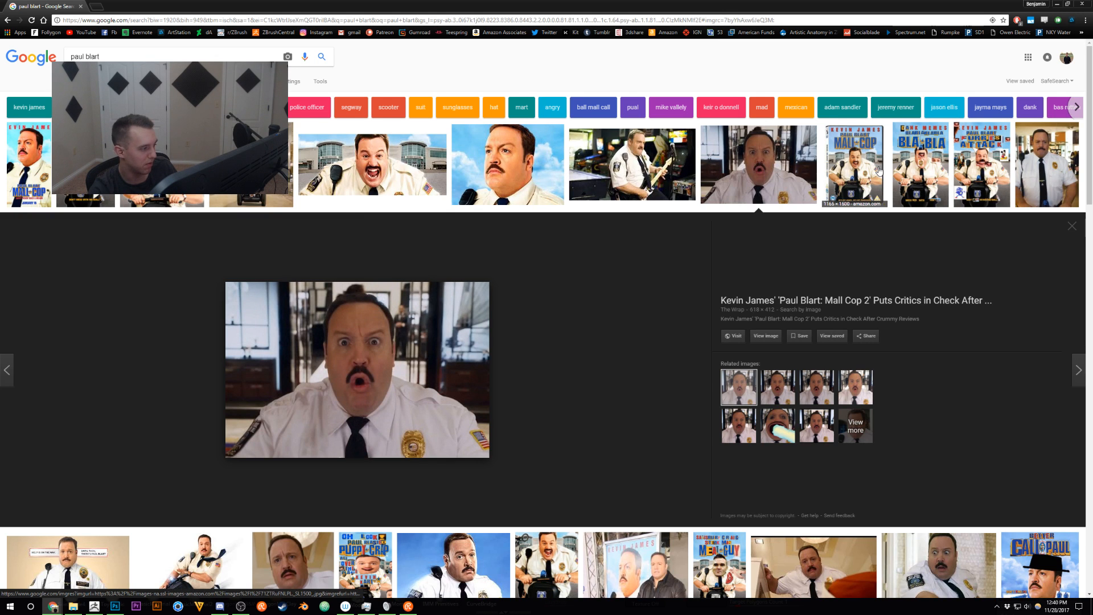
left_click(879, 171)
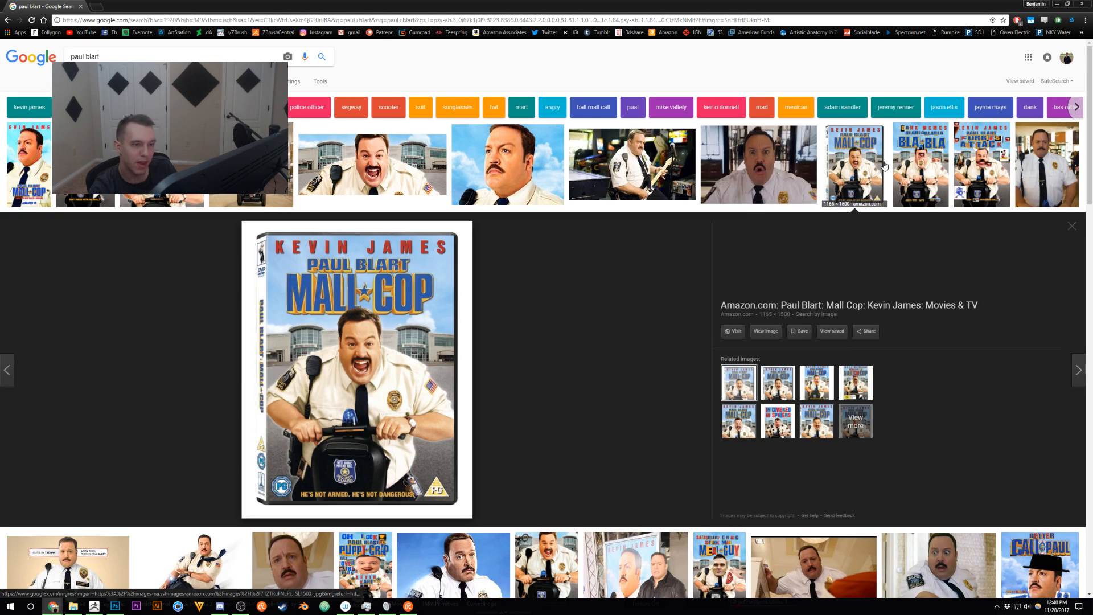
left_click(884, 166)
left_click(1053, 146)
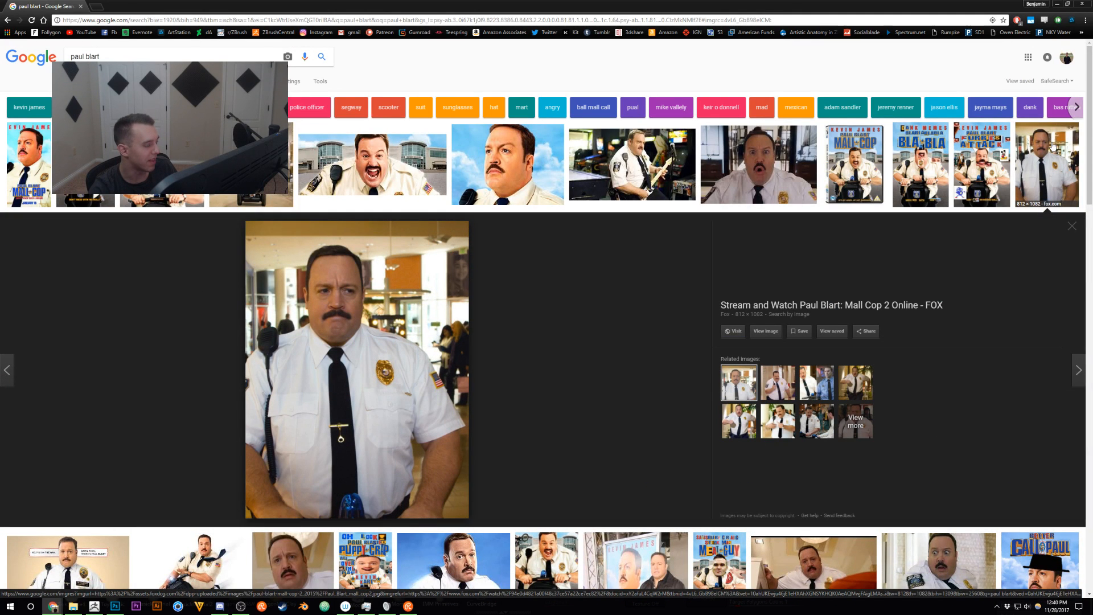
left_click(1053, 147)
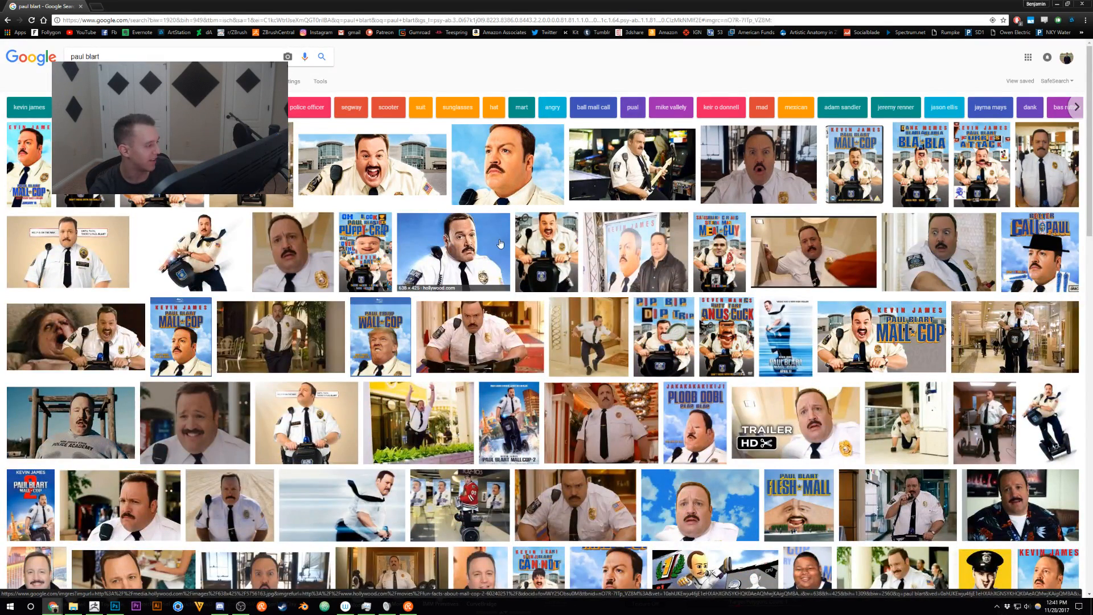
left_click(500, 244)
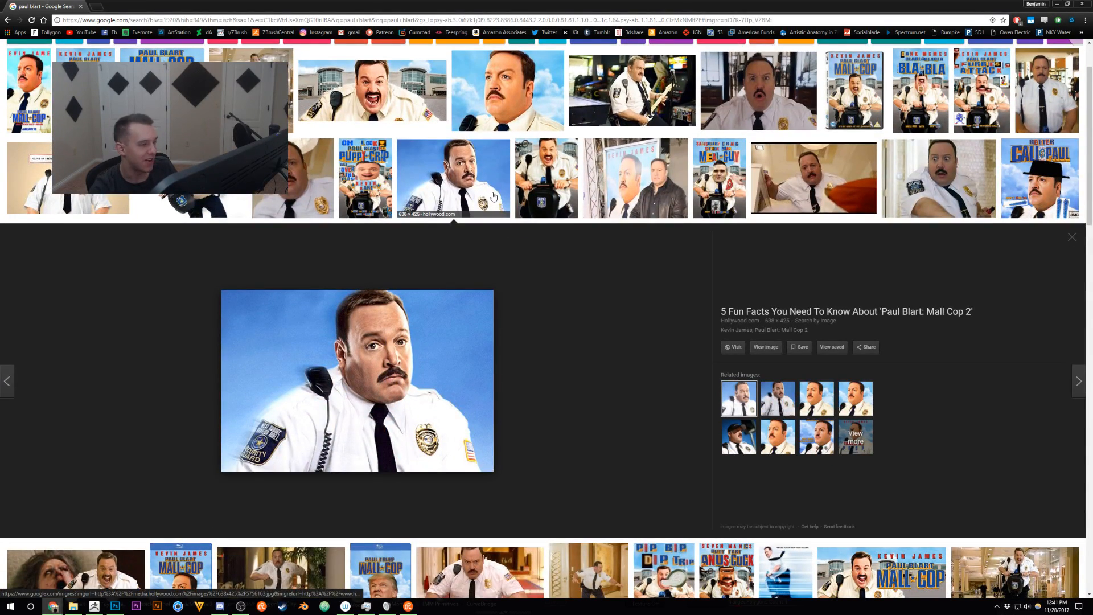
scroll(495, 196, "up", 1)
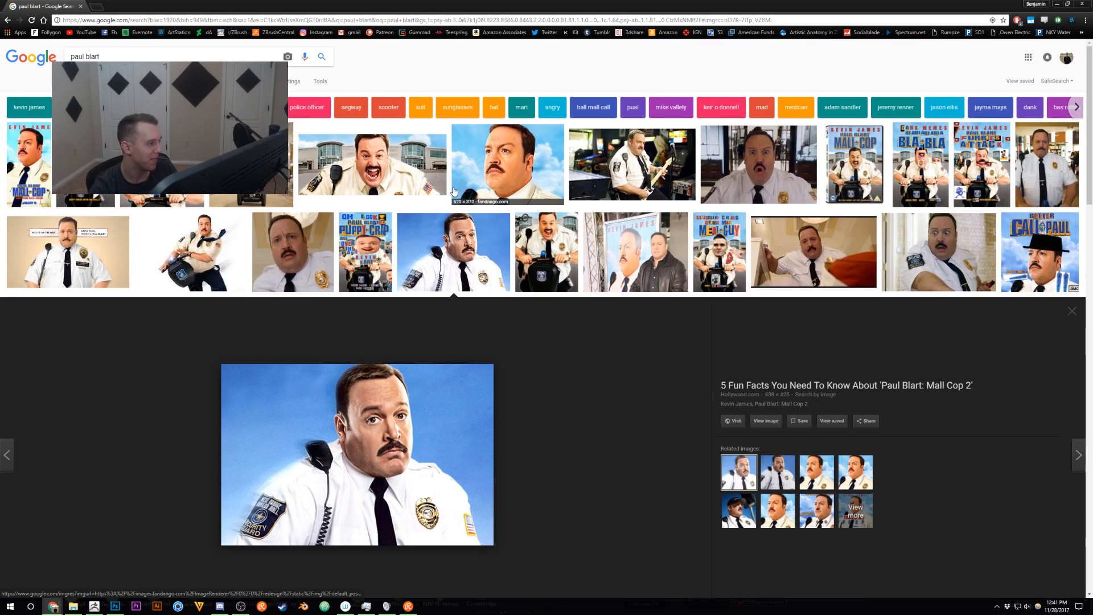
left_click(28, 165)
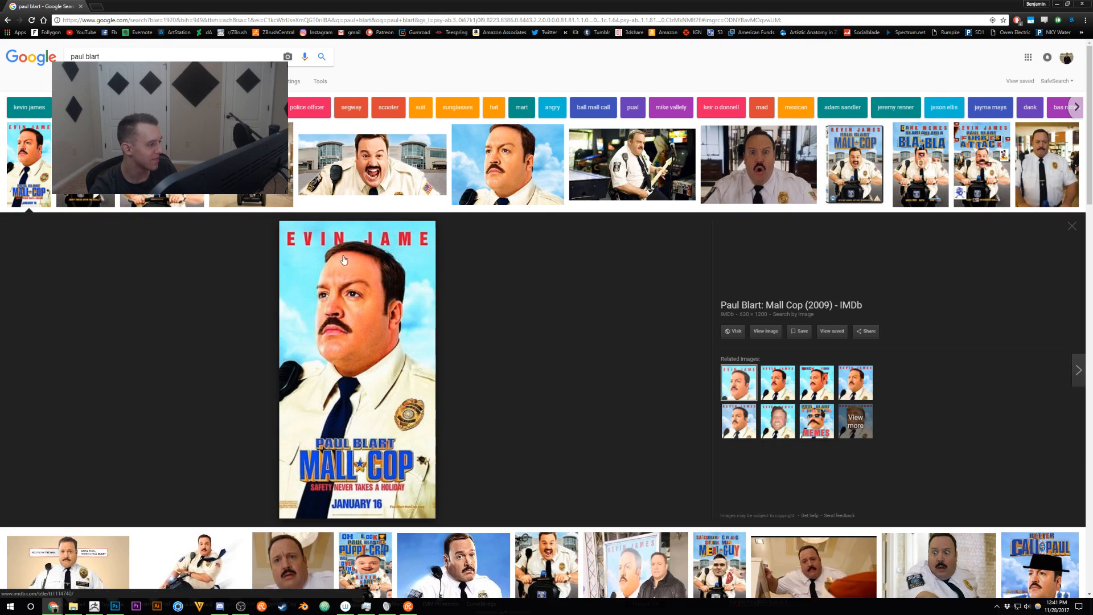
- Switch back to ZBrush and extend the moustache mask along the upper lip and down around both mouth corners
key("alt+Tab")
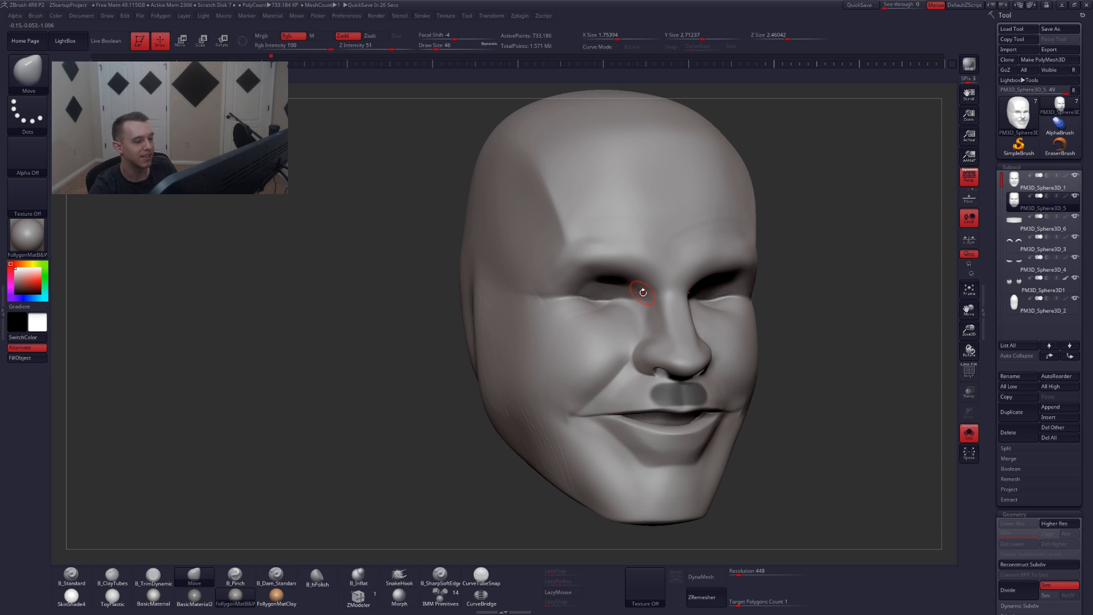
mouse_move(643, 292)
right_mouse_down()
mouse_move(779, 293)
mouse_move(663, 341)
right_mouse_up()
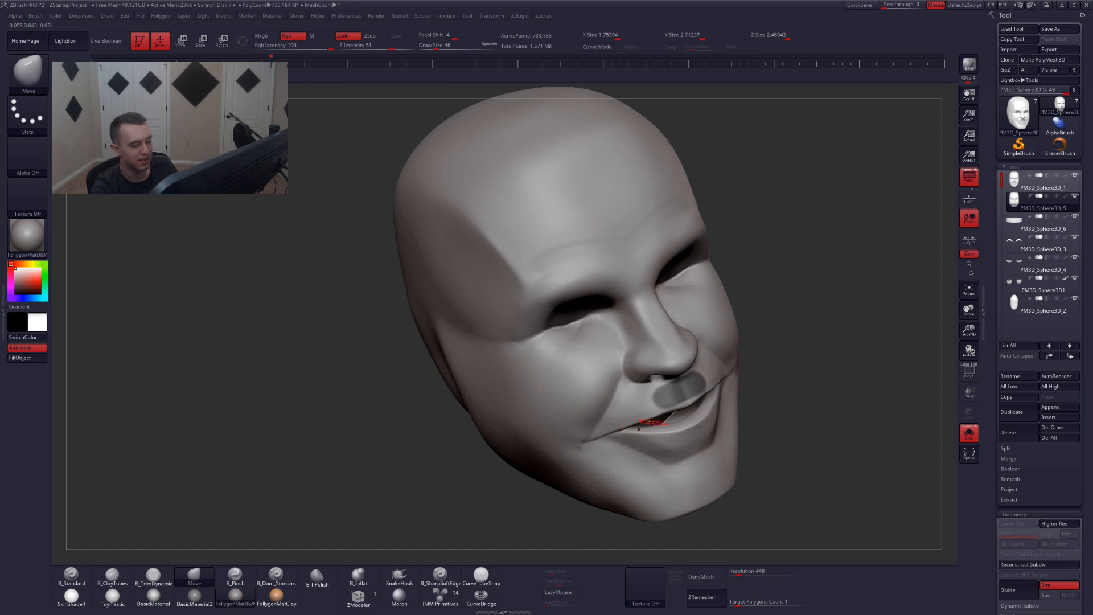
mouse_move(606, 426)
left_mouse_down("ctrl")
mouse_move(660, 398)
mouse_move(620, 413)
left_mouse_up("ctrl")
right_click_drag(621, 415, 598, 407, "shift")
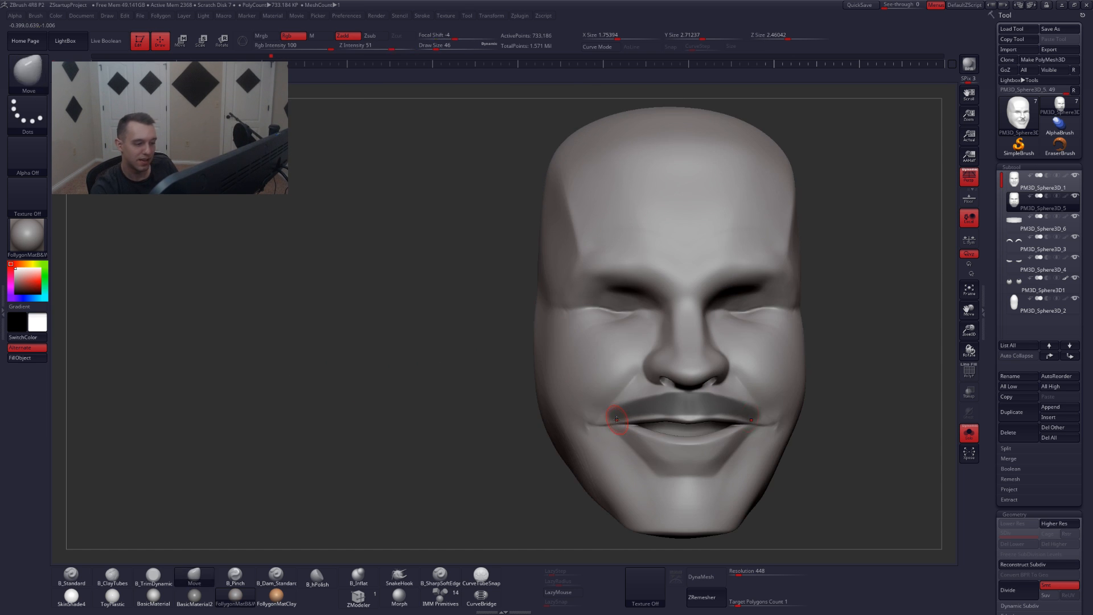
mouse_move(738, 421)
right_mouse_down("alt")
mouse_move(719, 409)
mouse_move(737, 415)
right_mouse_up("alt")
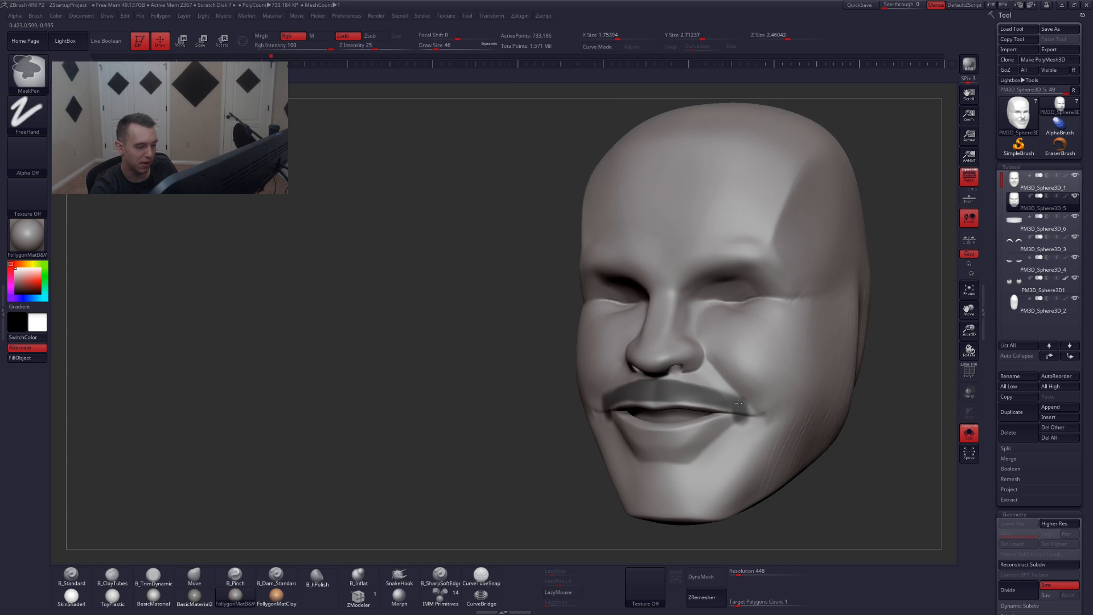
mouse_move(739, 404)
left_mouse_down("ctrl")
mouse_move(743, 419)
mouse_move(738, 408)
mouse_move(756, 411)
mouse_move(728, 407)
left_mouse_up("ctrl")
mouse_move(734, 431)
right_mouse_down("shift")
mouse_move(769, 425)
mouse_move(672, 393)
right_mouse_up("shift")
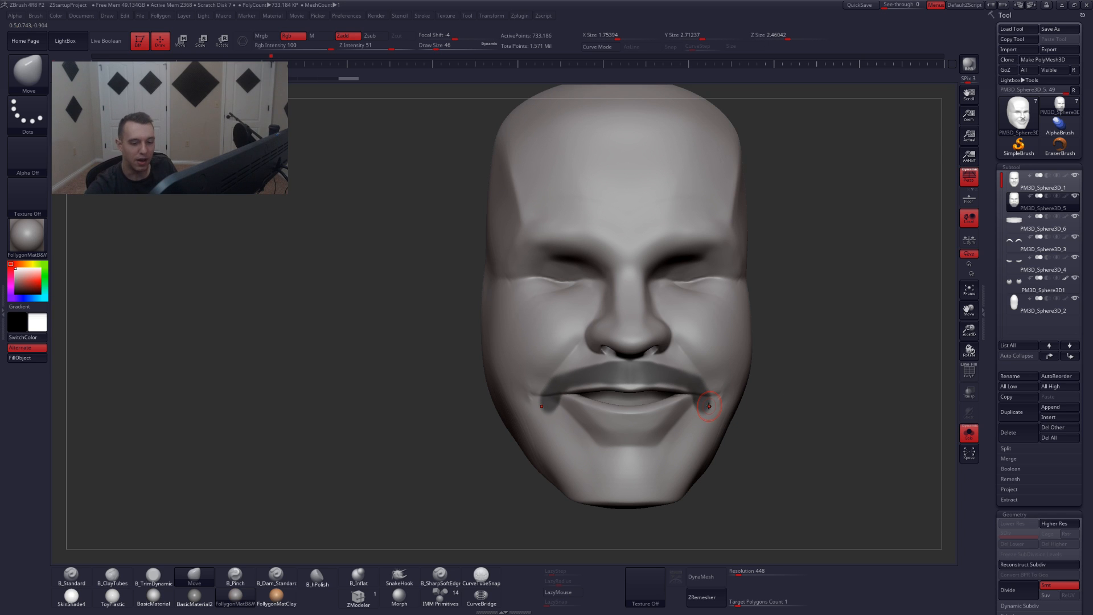
- Extract the masked moustache area as a new subtool with a thickness of 0.01871 and accept the result
left_click(1017, 500)
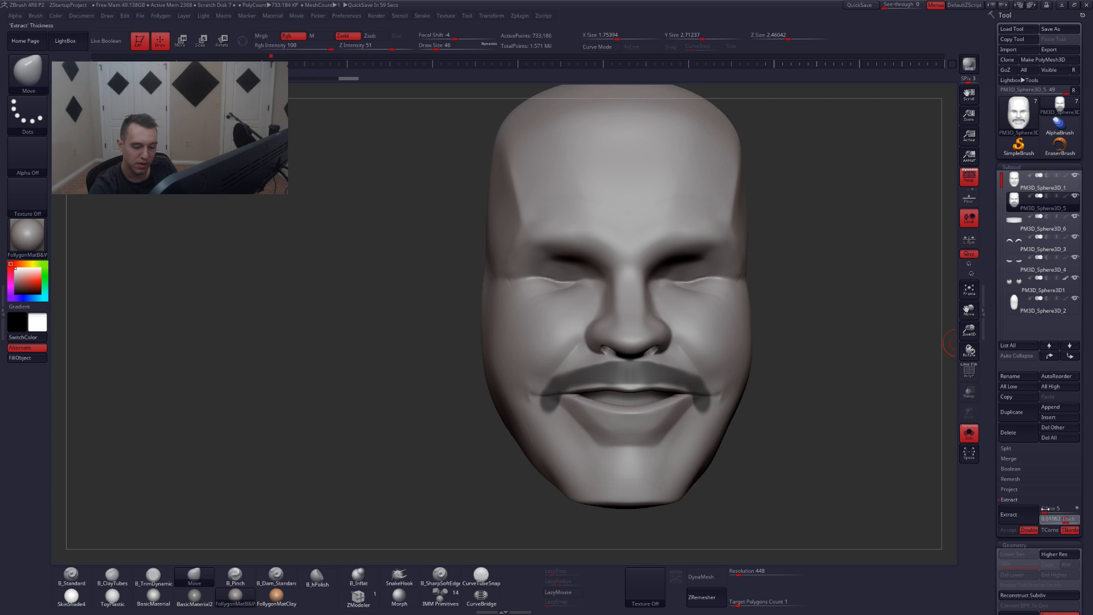
left_click(1016, 515)
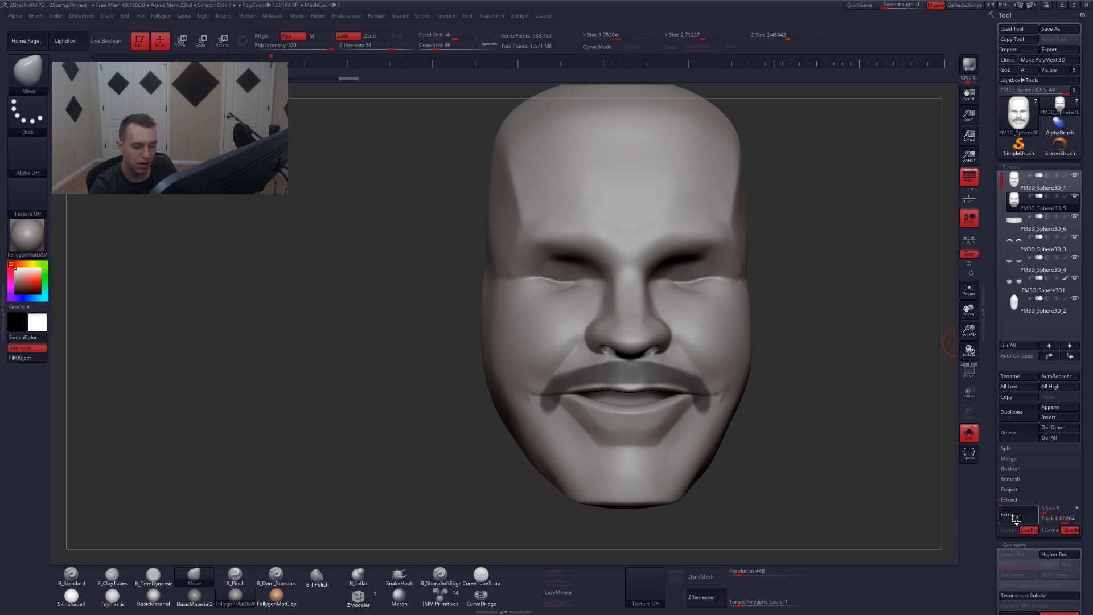
left_click(1061, 518)
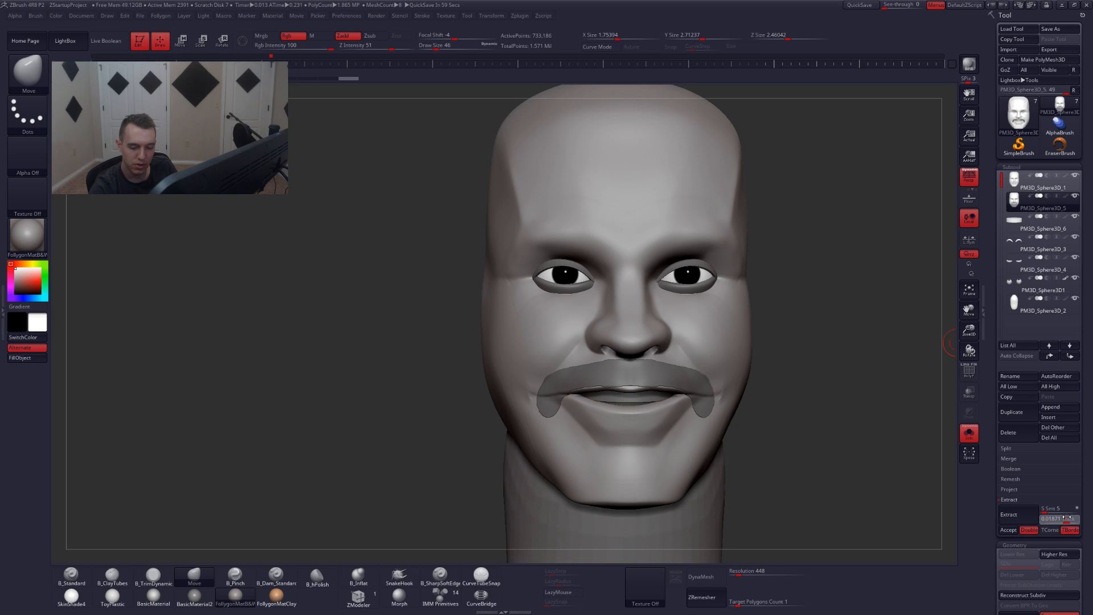
type("0.01871")
left_click(1017, 515)
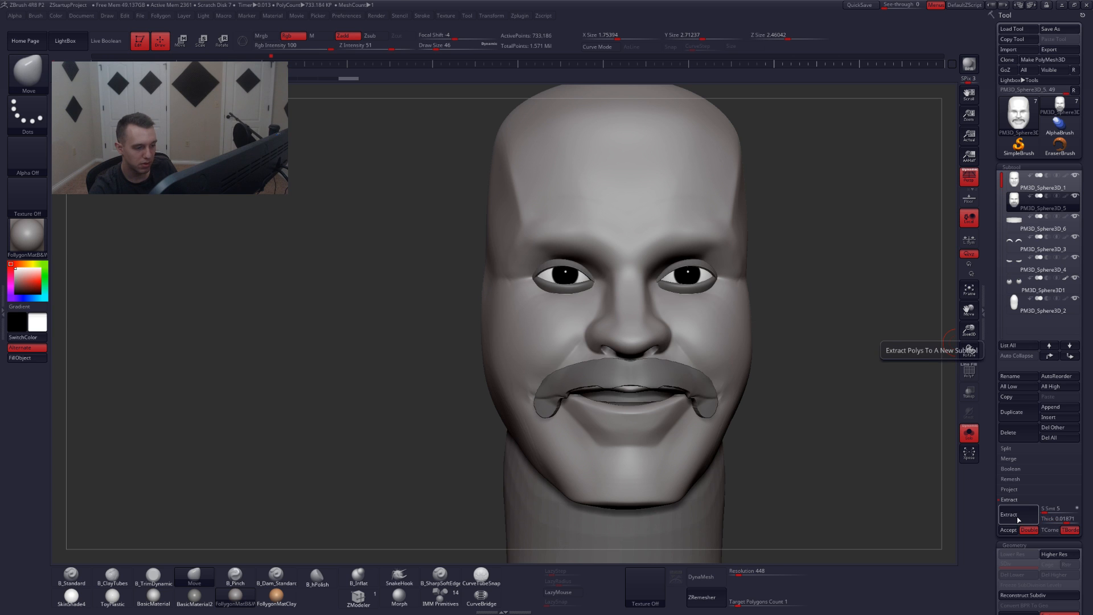
left_click(1009, 529)
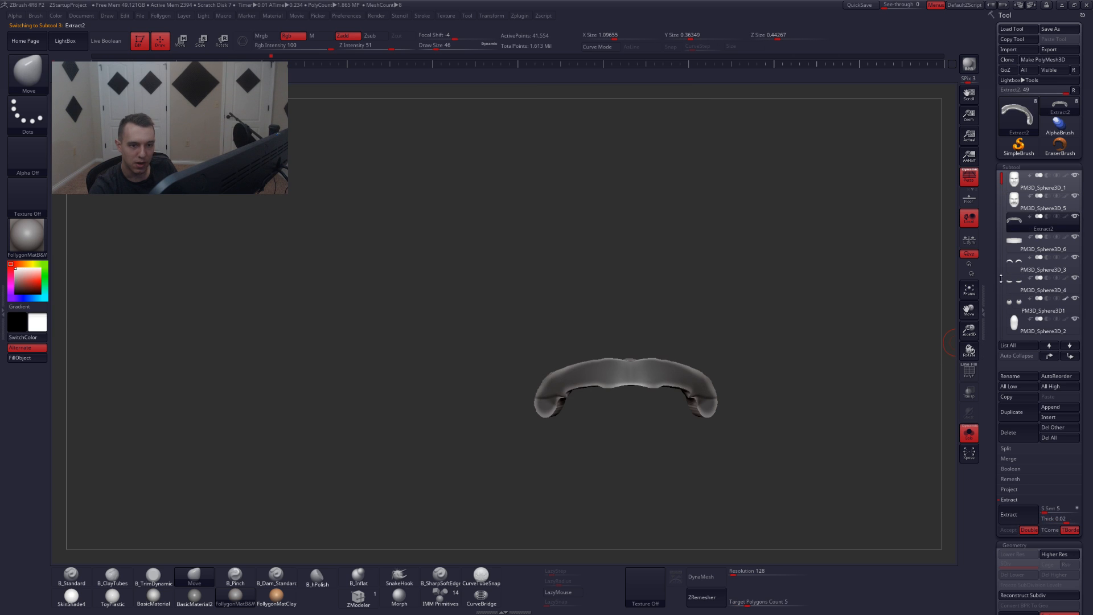
- Delete the duplicated head subtool that carries the moustache mask
left_click(1014, 199)
left_click(1012, 432)
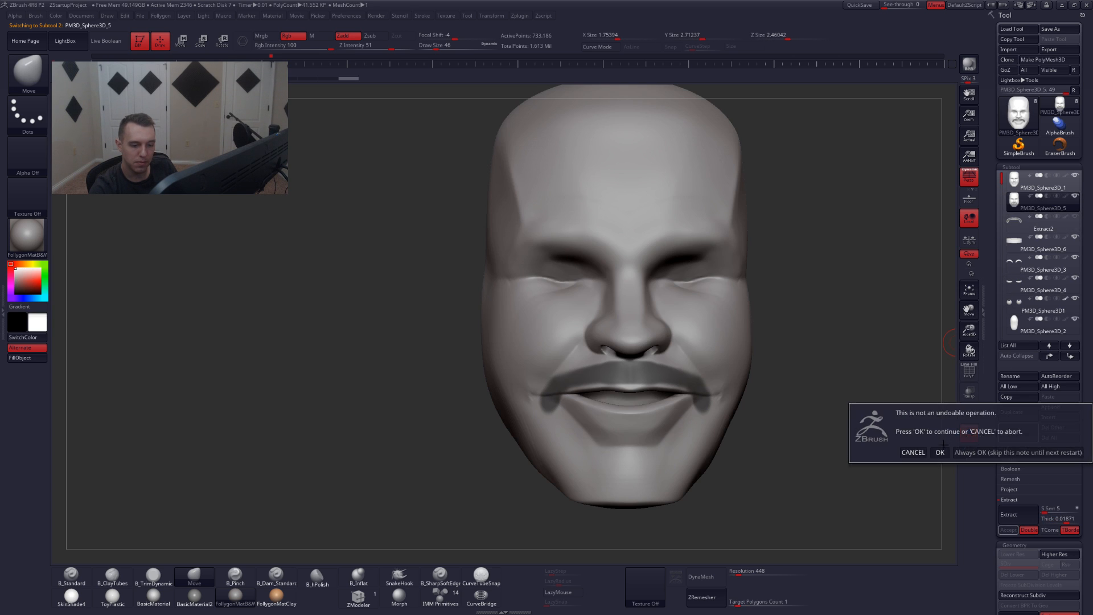
left_click(940, 452)
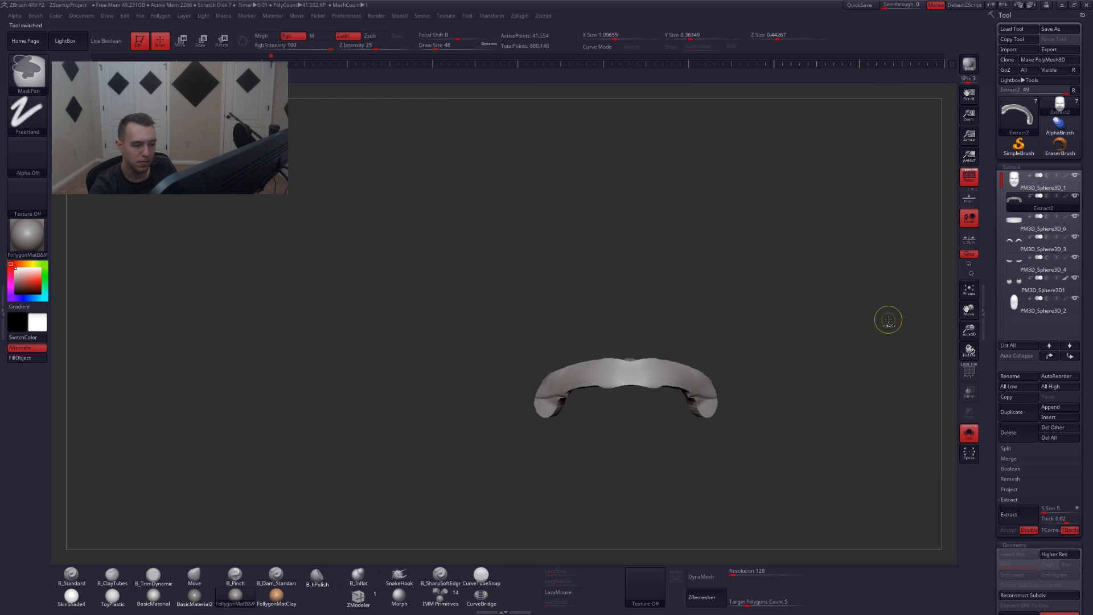
- ZRemesh the extracted moustache with KeepGroups on and a target polygon count of 0.1
right_click_drag(684, 383, 742, 403, "ctrl")
key("shift+f")
key("shift+f")
key("b")
key("m")
key("v")
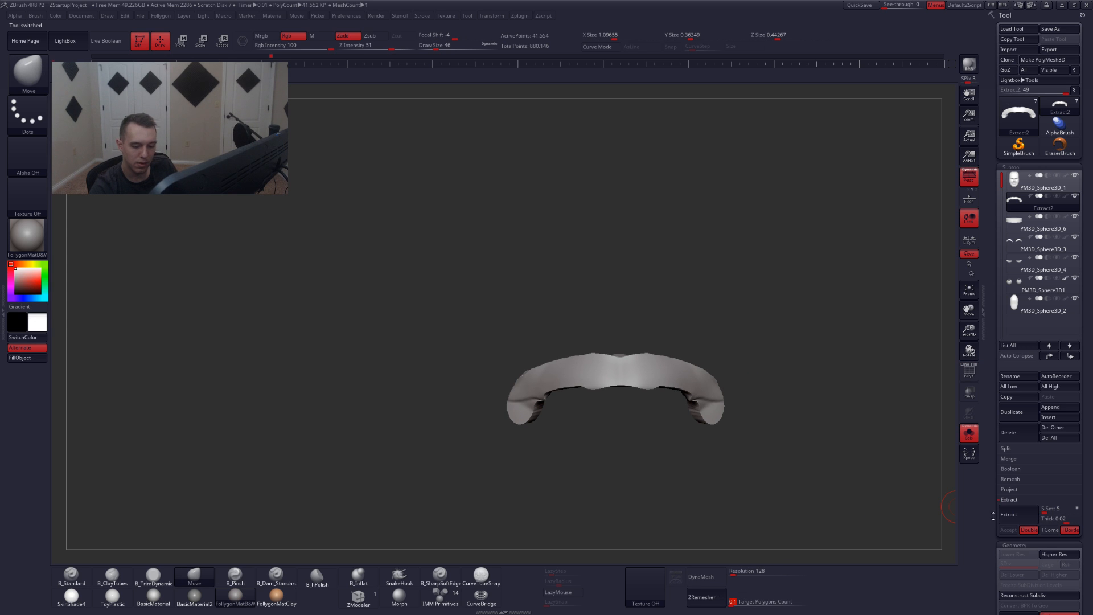
scroll(1034, 512, "down", 5)
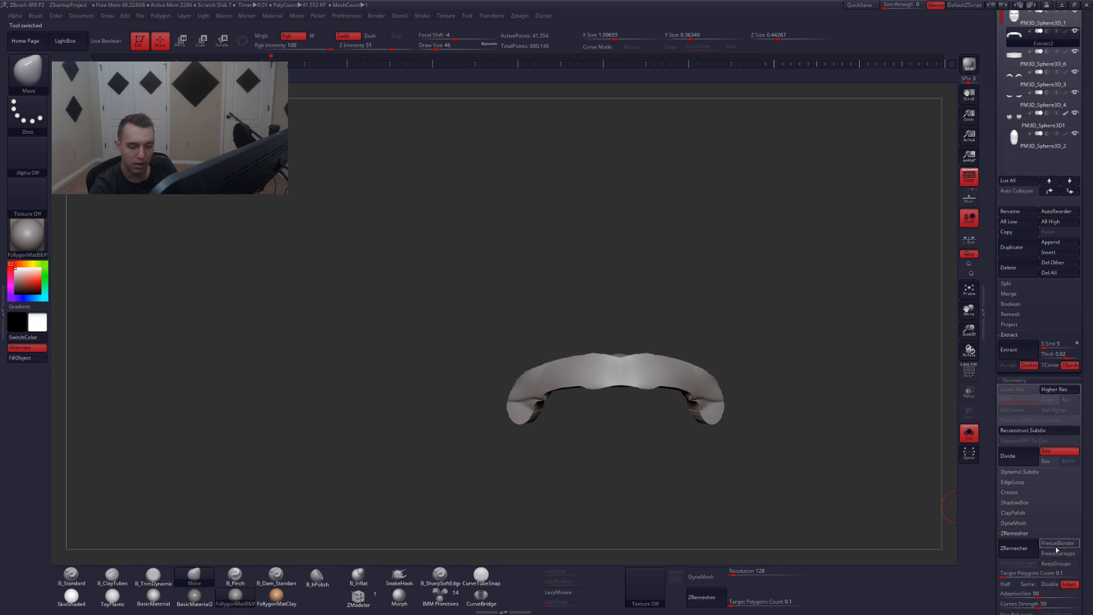
left_click(1060, 563)
left_click(1015, 549)
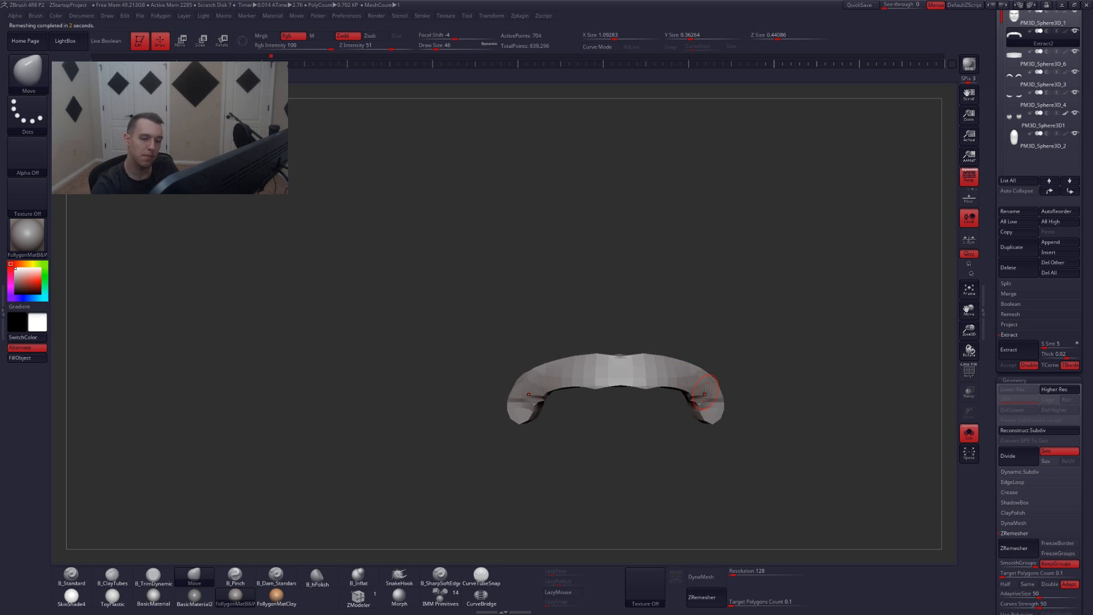
- Show the rest of the head again, subdivide the moustache to level 3 and smooth its surface
left_click_drag(991, 311, 963, 476)
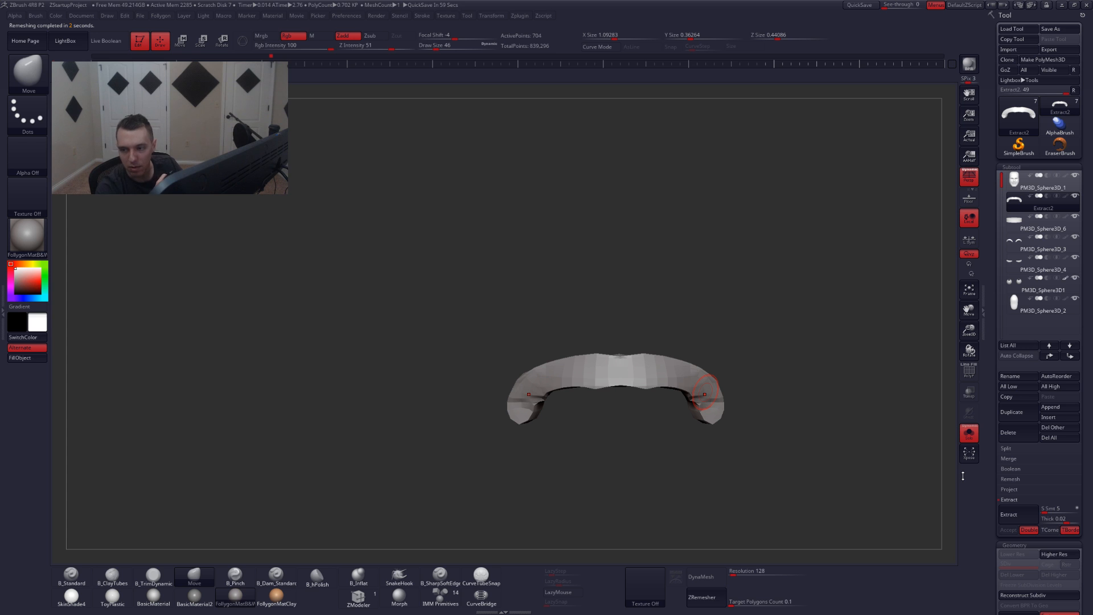
mouse_move(672, 395)
left_mouse_down("alt")
mouse_move(707, 425)
mouse_move(692, 409)
left_mouse_up("alt")
key("ctrl+shift+s")
key("space")
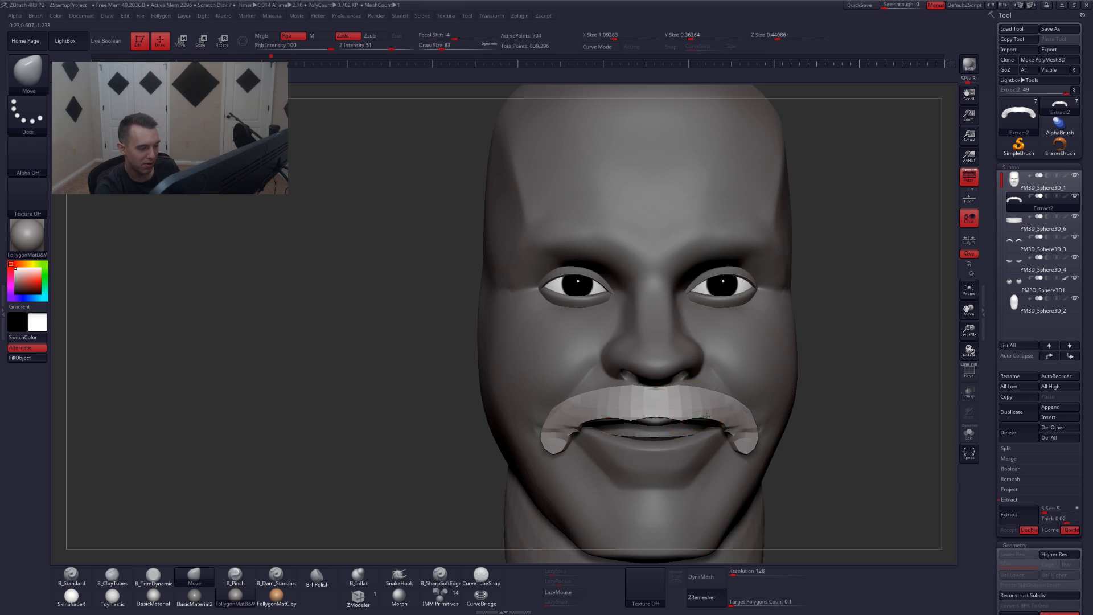
right_click_drag(626, 399, 712, 385)
key("ctrl+d")
key("ctrl+d")
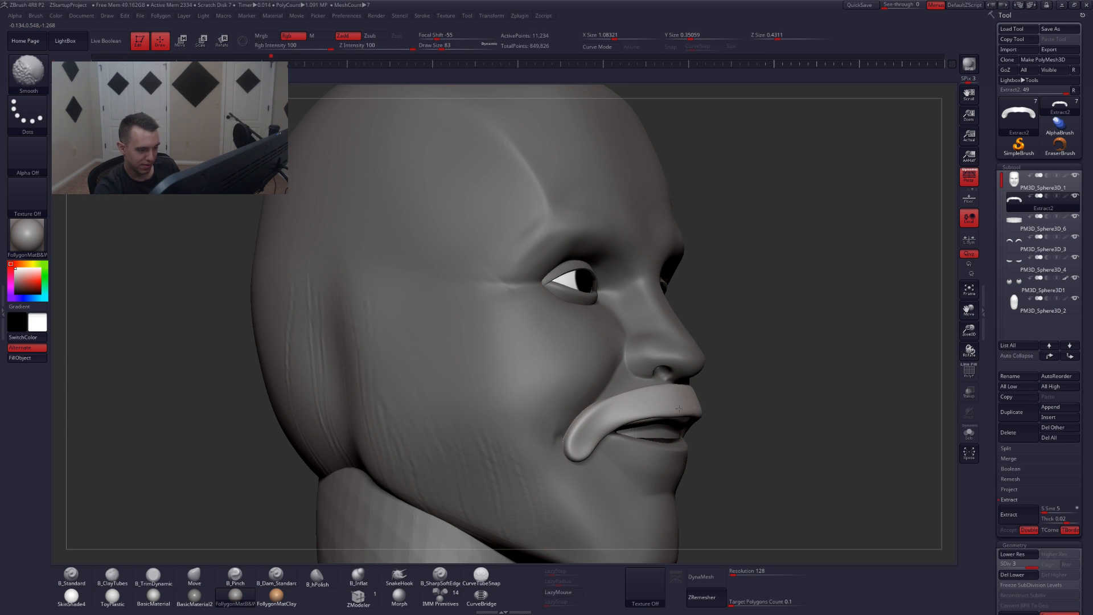
mouse_move(740, 408)
left_mouse_down("shift")
mouse_move(797, 409)
mouse_move(707, 409)
left_mouse_up("shift")
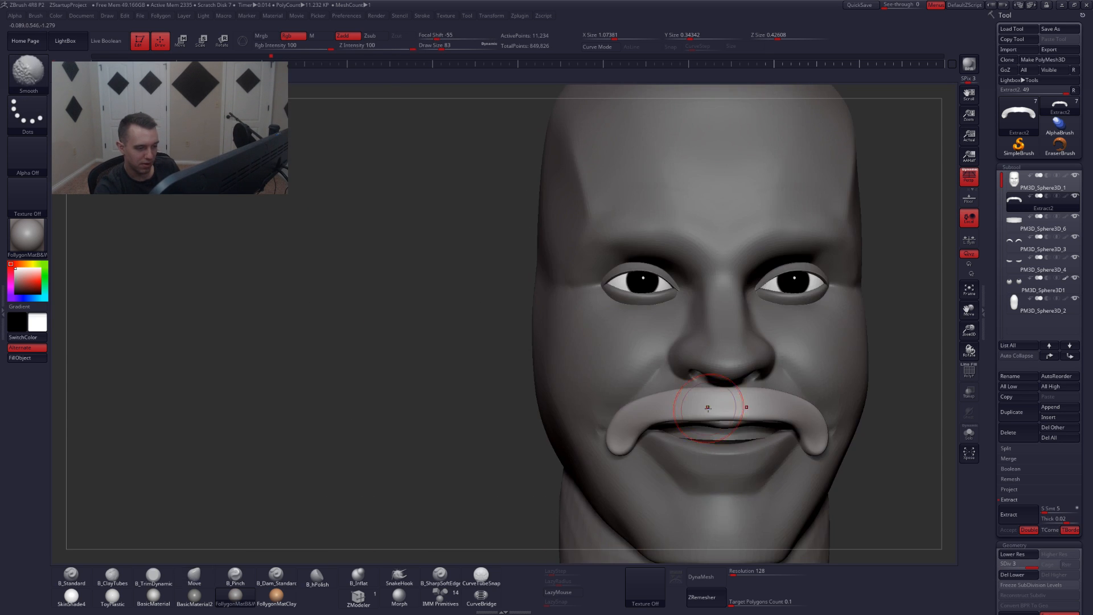
- Adjust the moustache's ends and curve with the Move brush at draw sizes 120 and 71, checking it isolated and on the face
right_click_drag(708, 408, 653, 395, "alt")
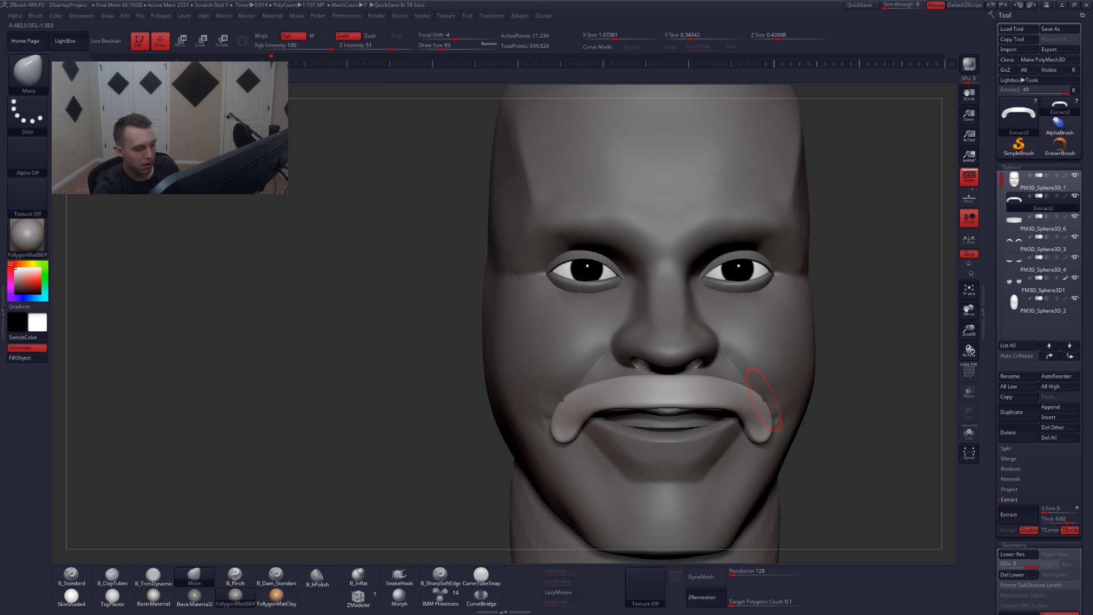
right_click_drag(760, 393, 746, 373, "alt")
key("s")
left_click_drag(706, 397, 709, 397)
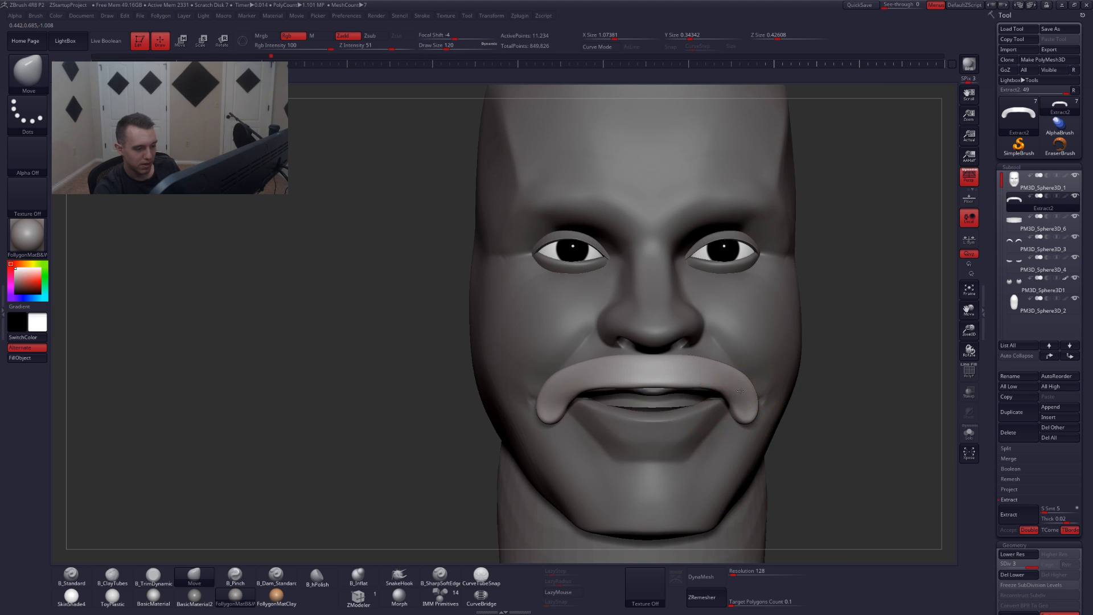
right_click_drag(792, 398, 753, 358)
key("alt+s")
key("s")
left_click_drag(733, 399, 729, 398)
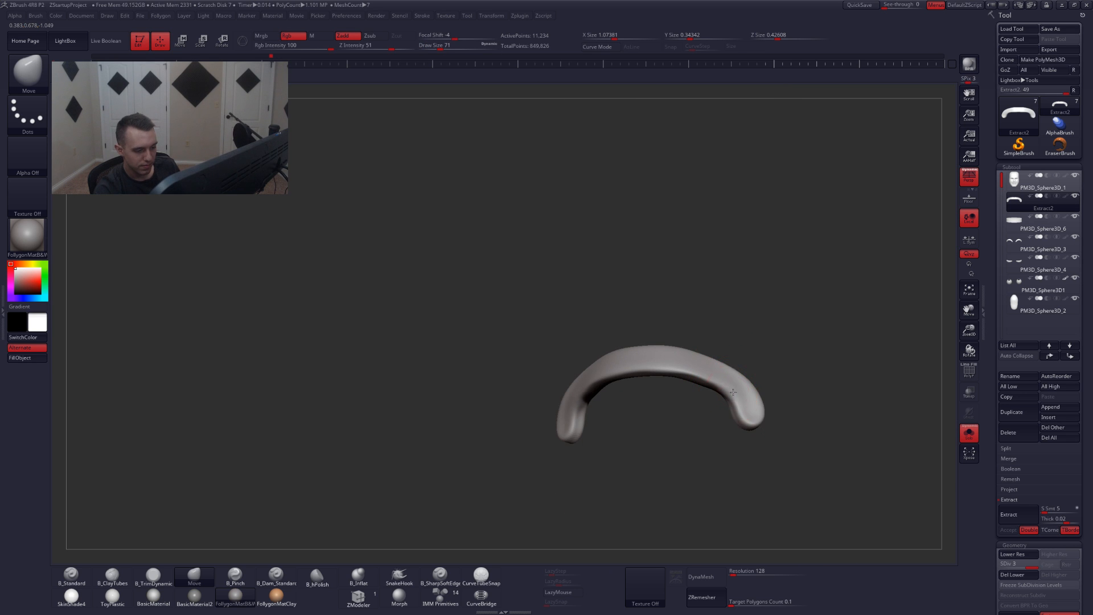
mouse_move(730, 396)
right_mouse_down()
mouse_move(710, 389)
mouse_move(706, 355)
right_mouse_up()
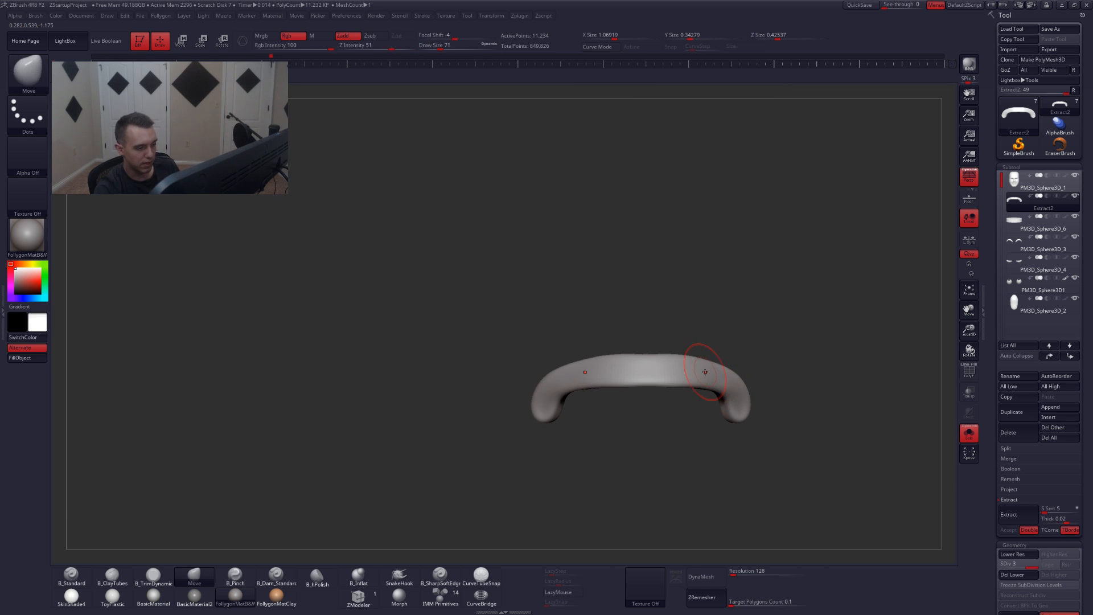
key("2")
key("alt+s")
mouse_move(646, 367)
left_mouse_down()
mouse_move(616, 389)
mouse_move(591, 371)
mouse_move(555, 388)
left_mouse_up()
- ZRemesh the moustache again, subdivide it to level 2 and smooth its ends
left_click(706, 597)
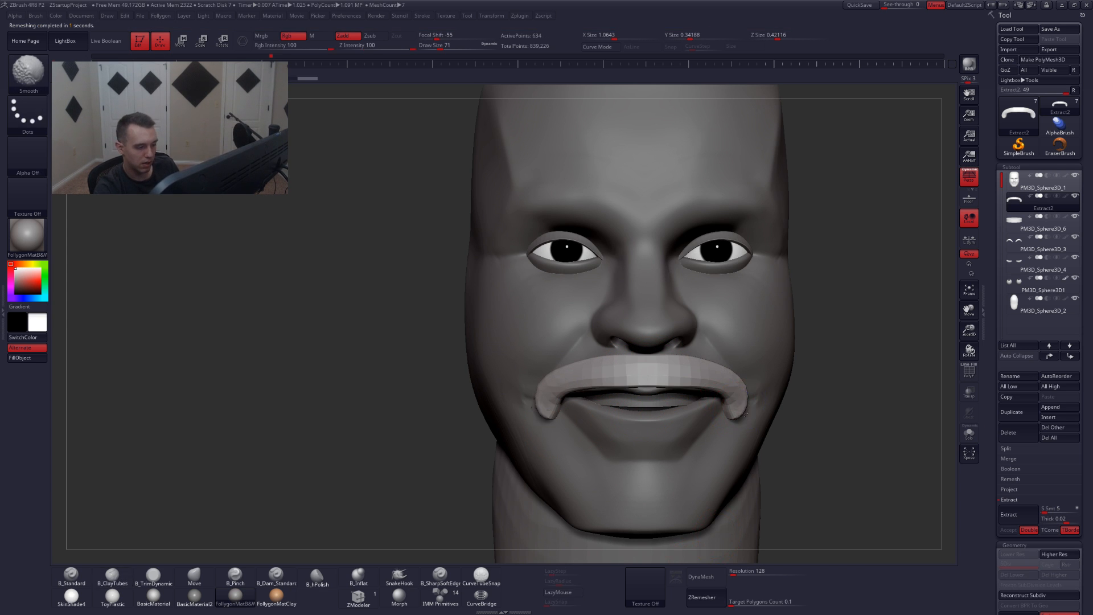
key("ctrl+d")
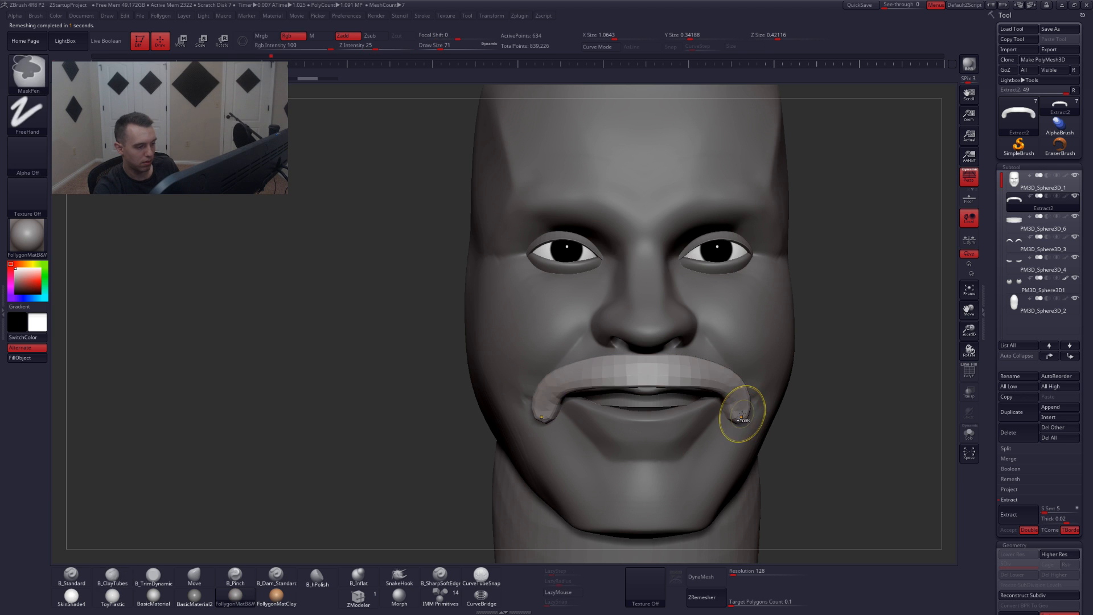
key("space")
left_click_drag(736, 407, 739, 407)
mouse_move(740, 413)
left_mouse_down("shift")
mouse_move(737, 401)
mouse_move(609, 382)
left_mouse_up("shift")
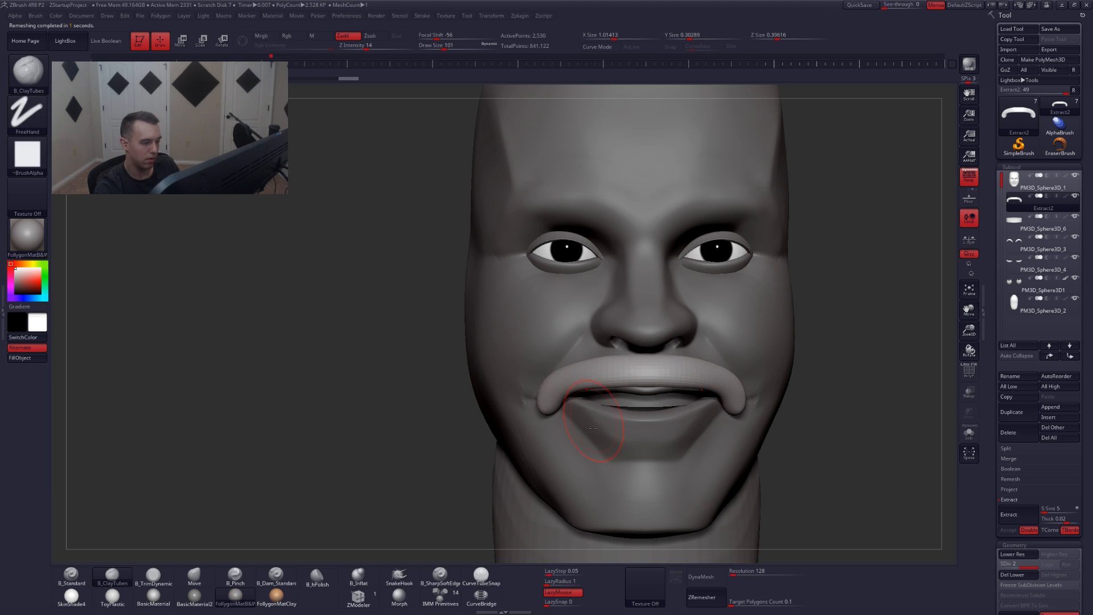
- Reposition the moustache around the mouth corners with the Move brush at draw size 132
right_click_drag(598, 430, 680, 419)
key("b")
key("m")
key("v")
key("space")
left_click_drag(564, 436, 569, 436)
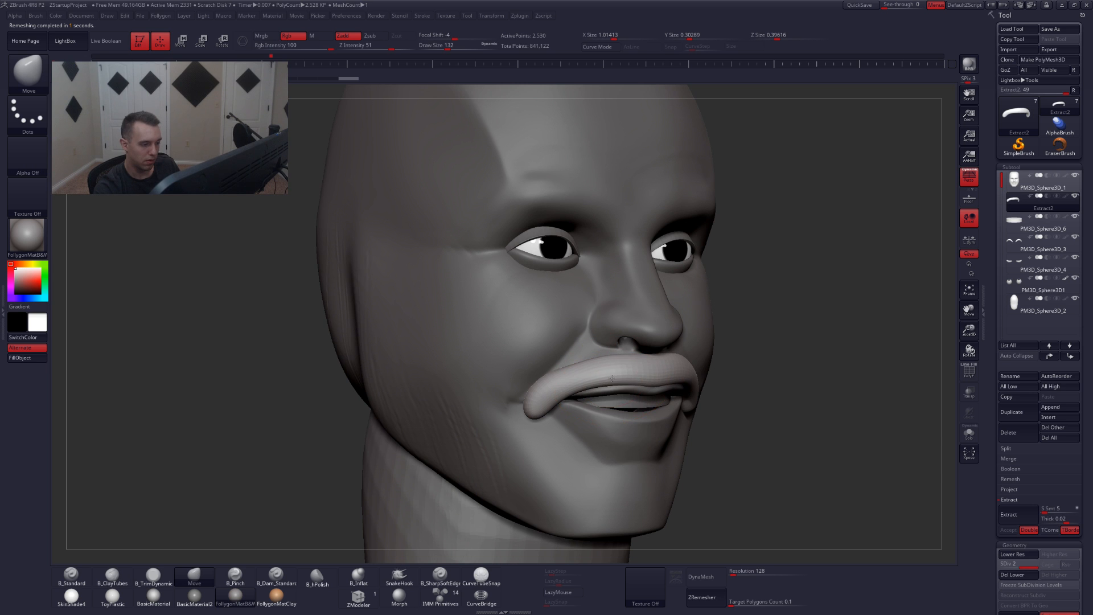
left_click_drag(571, 397, 568, 391)
right_click_drag(558, 456, 484, 454)
- Isolate the head subtool and flatten and smooth the cheek beside the mouth corner with TrimDynamic at draw size 80
left_click(709, 437, "alt")
key("alt+shift+s")
key("space")
left_click_drag(710, 431, 702, 431)
right_click_drag(703, 435, 643, 430)
key("b")
key("t")
key("d")
key("shift")
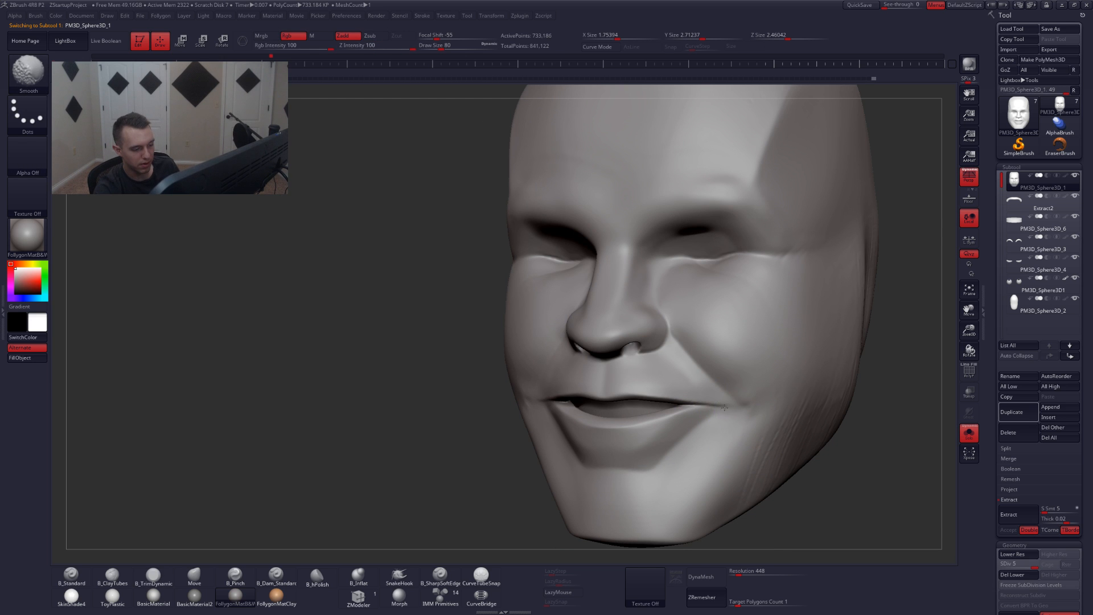
right_click_drag(715, 414, 711, 395)
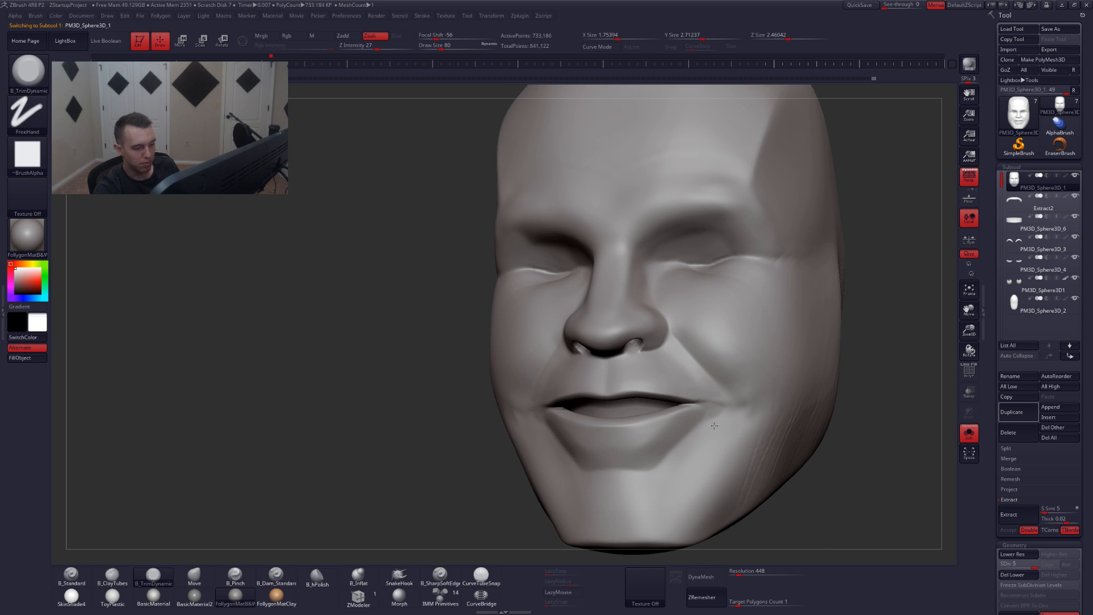
- Undo the last stroke beside the mouth and rework the mouth corner with TrimDynamic at draw size 65
key("ctrl+z")
key("space")
left_click_drag(729, 420, 723, 419)
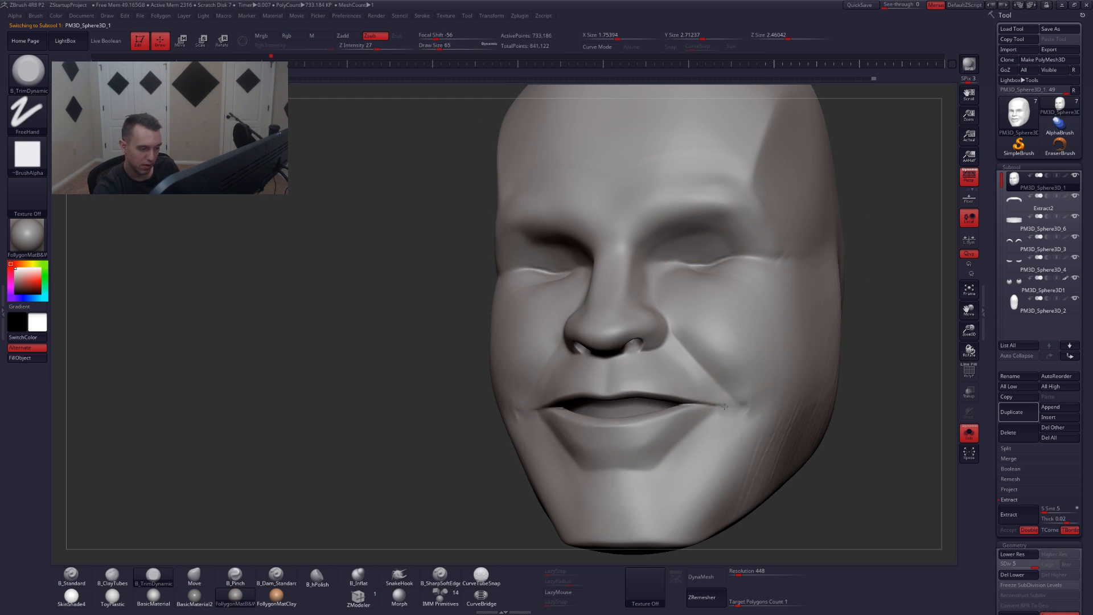
key("shift")
- Lower the head to subdivision level 4 and smooth the creases along the jaw and side of the head
key("bracketright")
mouse_move(778, 425)
right_mouse_down("ctrl")
mouse_move(776, 434)
mouse_move(734, 410)
right_mouse_up("ctrl")
key("alt")
key("shift")
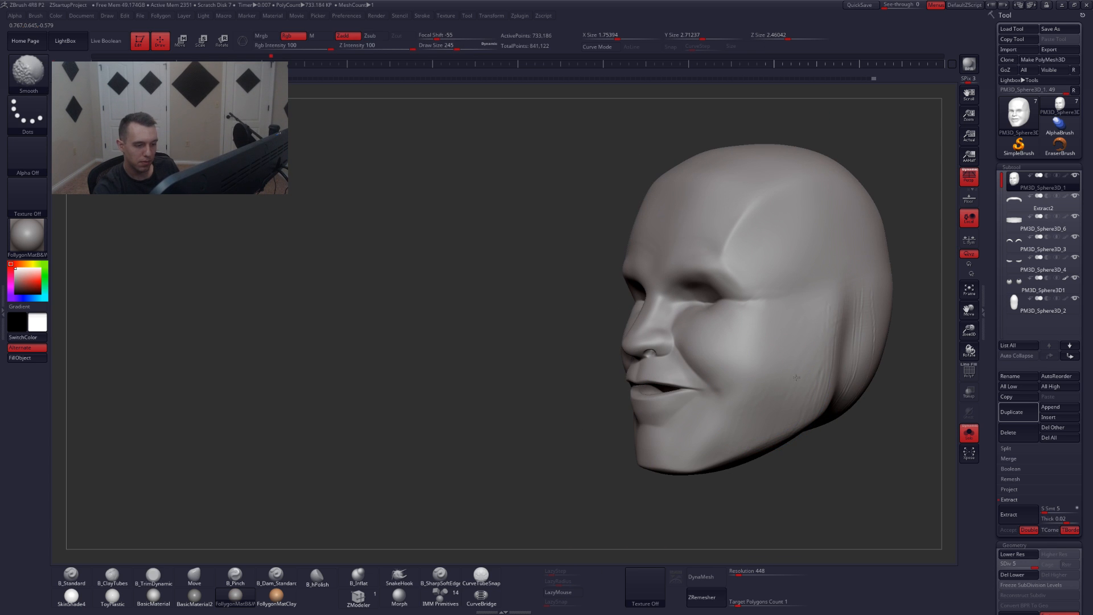
key("shift+d")
key("bracketleft")
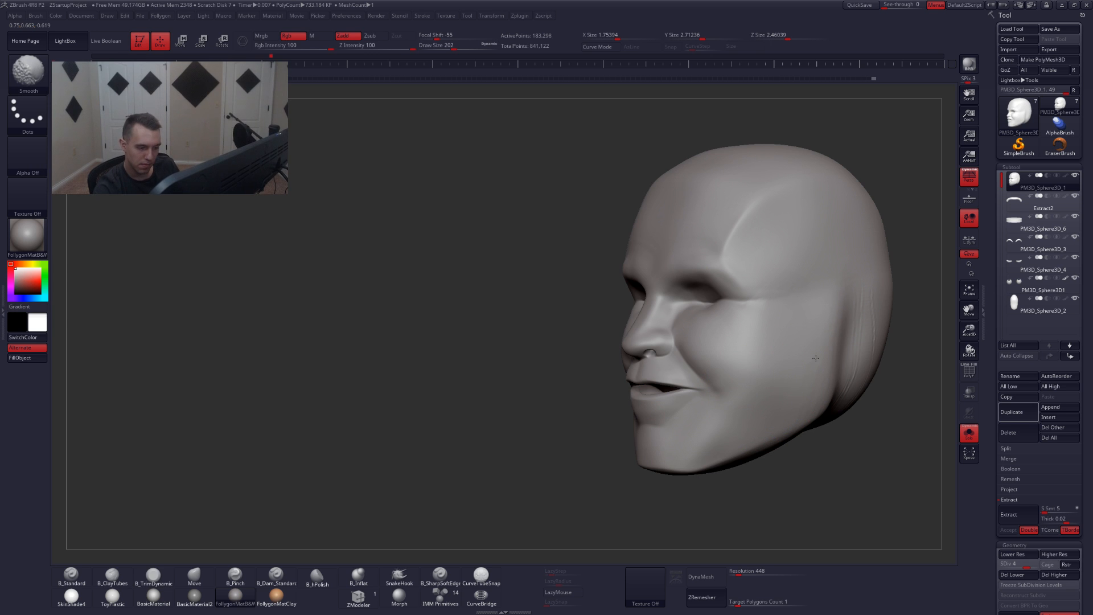
right_click_drag(788, 287, 828, 336)
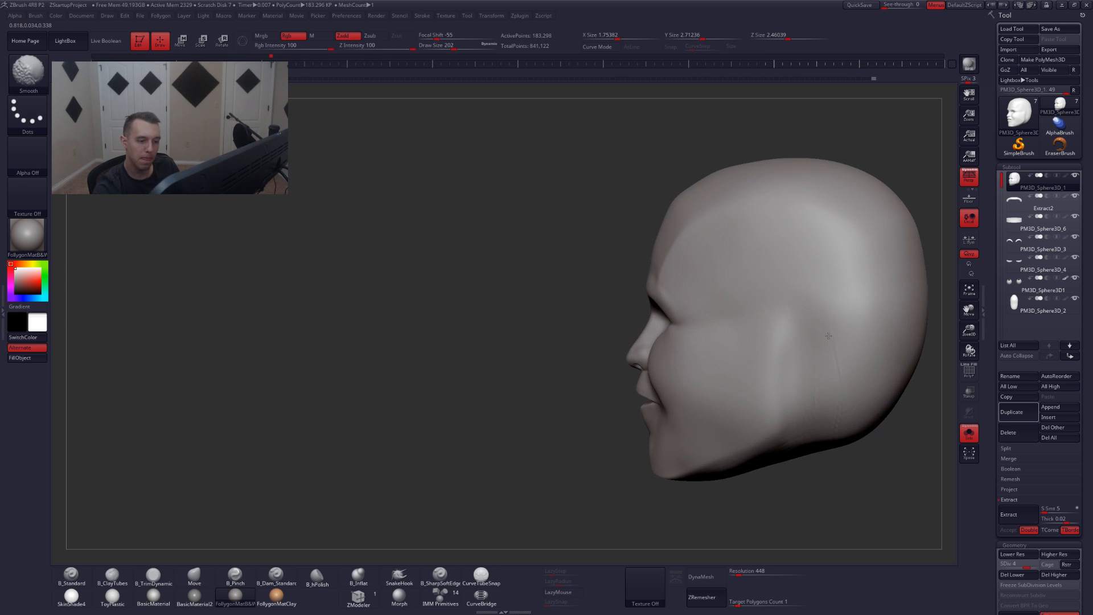
- Drop the head to subdivision level 1 and adjust the skull's side contours from behind with the Move brush at draw size 386
mouse_move(838, 406)
right_mouse_down()
mouse_move(790, 430)
mouse_move(756, 383)
mouse_move(677, 402)
right_mouse_up()
key("b")
key("m")
key("v")
key("space")
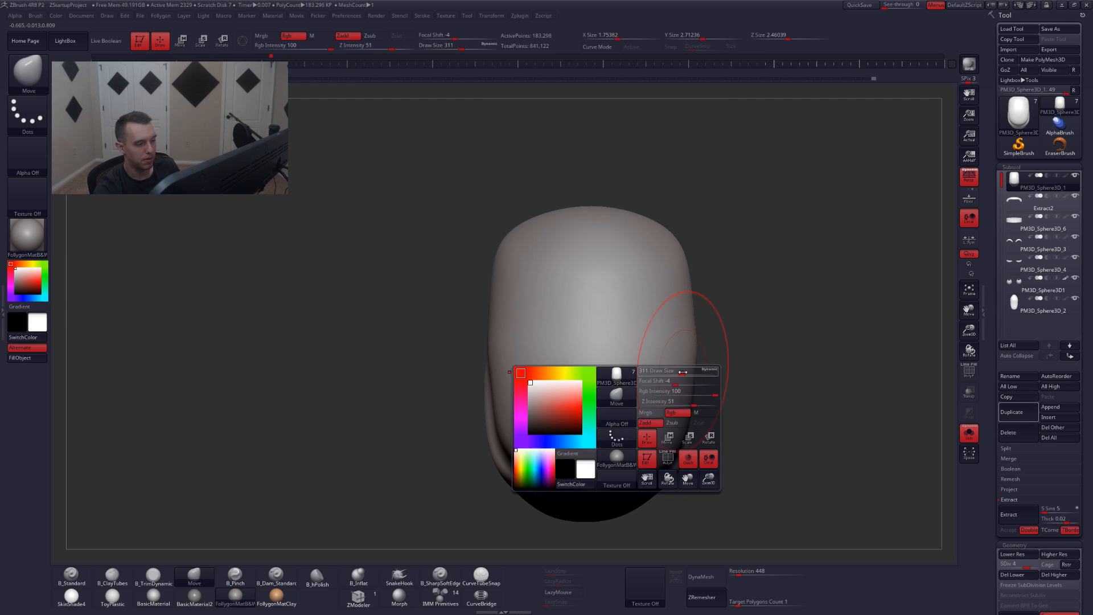
left_click_drag(681, 375, 695, 371)
key("shift+d")
key("shift+d")
key("shift+d")
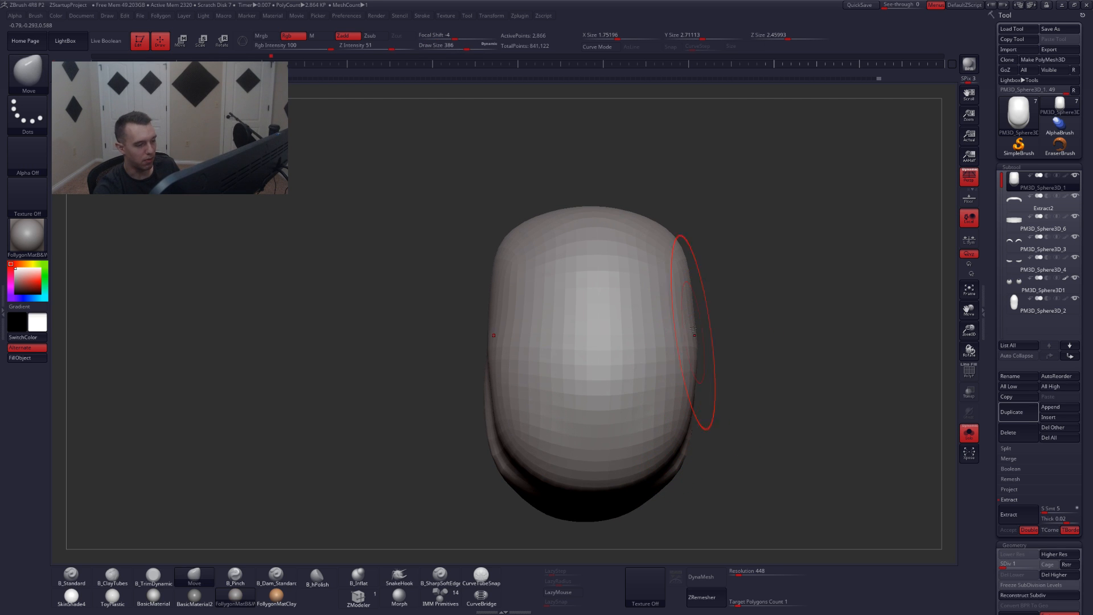
key("shift+alt+s")
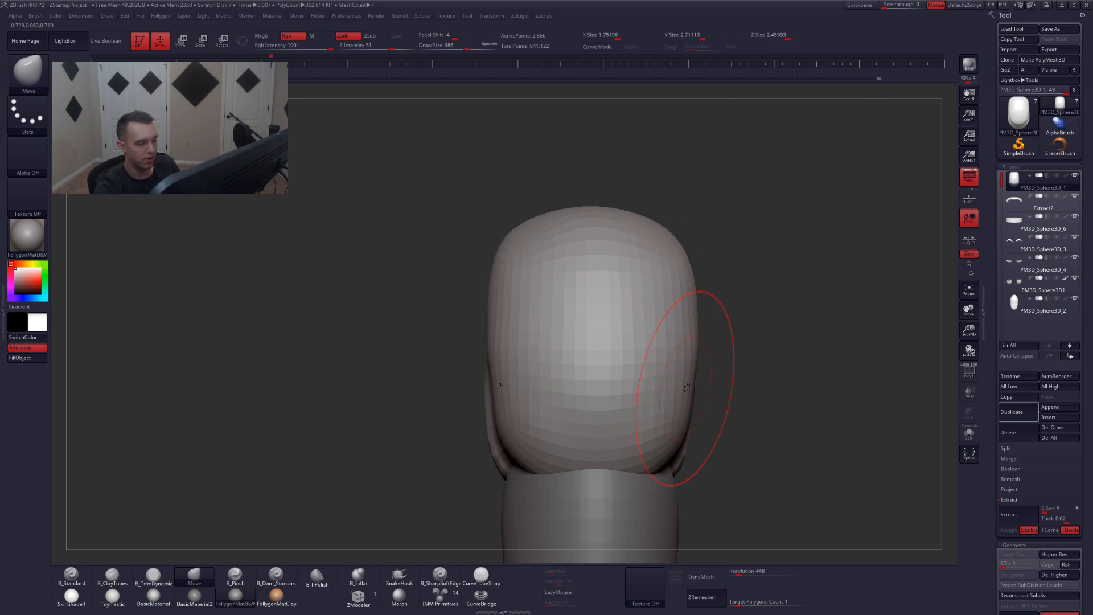
- Refine the side and back of the head with the Move brush at draw size 293, with the other subtools visible
right_click_drag(691, 397, 734, 380)
key("space")
left_click_drag(696, 377, 681, 377)
mouse_move(612, 375)
left_mouse_down("shift")
mouse_move(603, 268)
mouse_move(664, 262)
left_mouse_up("shift")
right_click_drag(615, 407, 662, 439)
- Raise the head back to subdivision level 5 and check its shape from several sides
key("d")
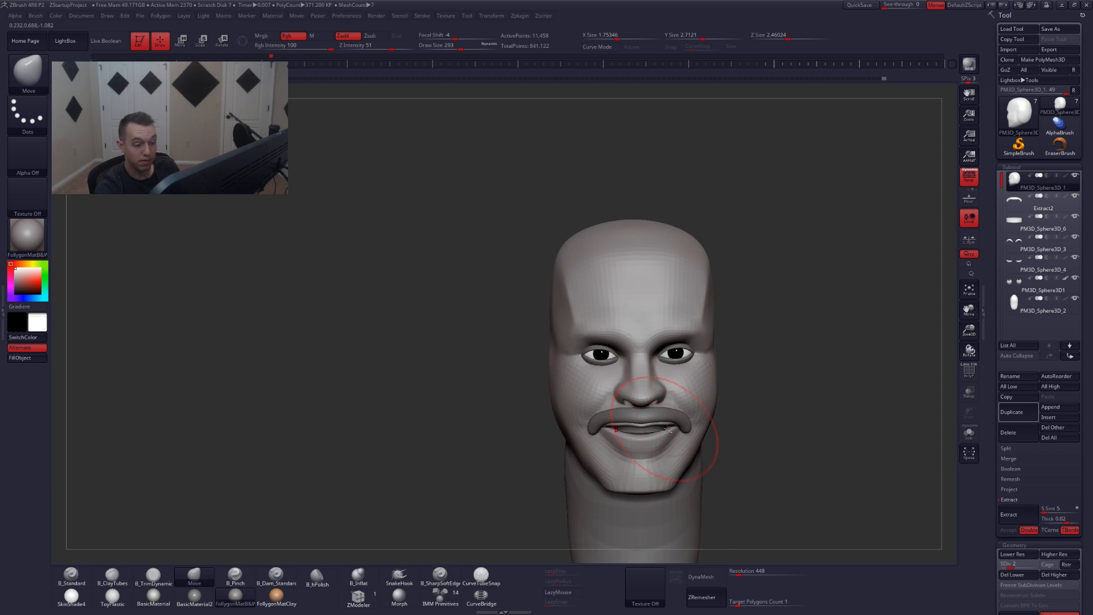
key("d")
key("d")
key("d")
right_click_drag(751, 376, 791, 403)
right_click_drag(697, 415, 648, 467, "shift")
key("alt+Tab")
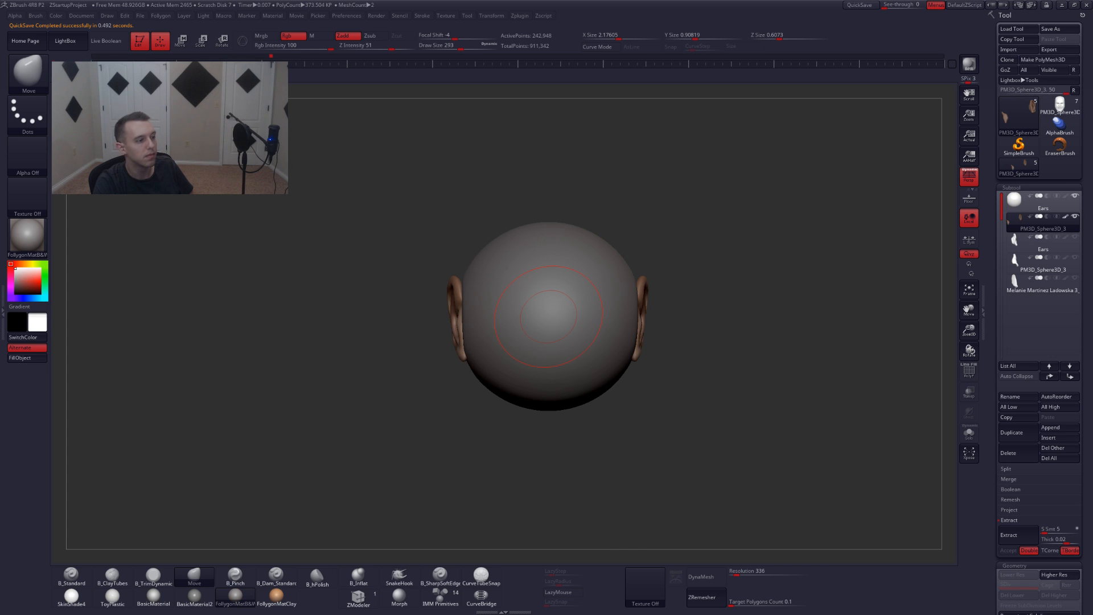
- Turn off the polypaint on the ears subtool, isolate the pair and reduce the brush's draw size to 202
left_click_drag(731, 245, 724, 247)
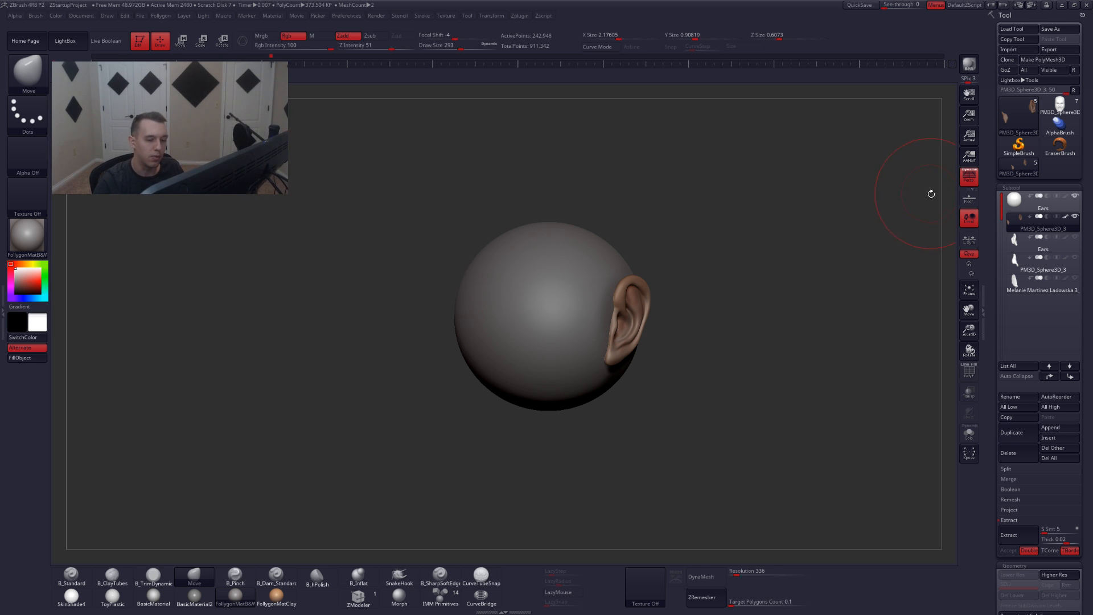
left_click(1066, 216)
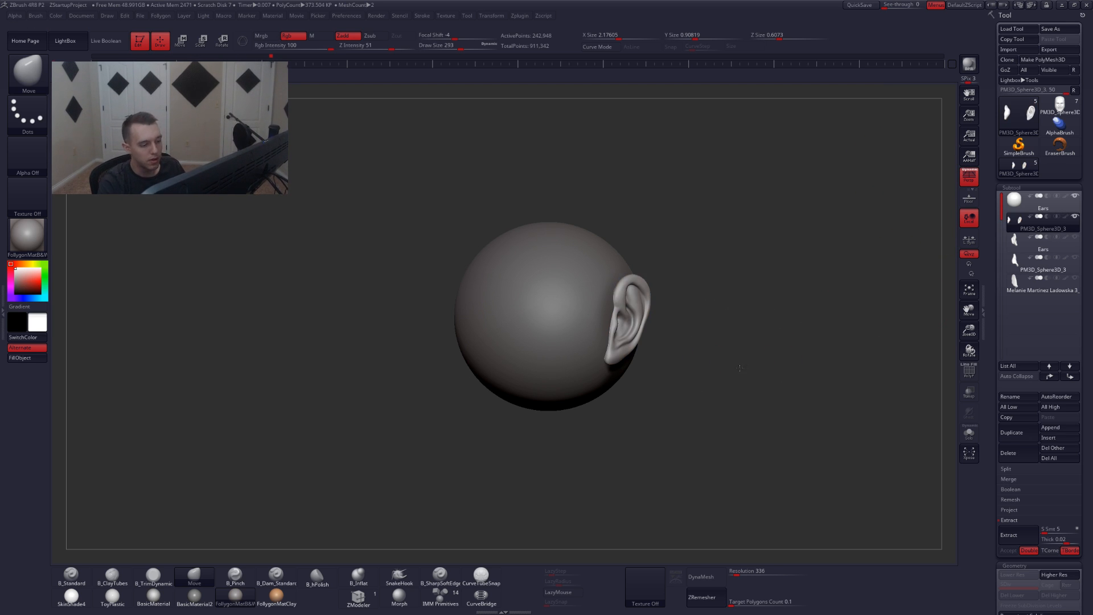
key("alt+s")
right_click_drag(740, 368, 823, 379)
right_click_drag(683, 346, 702, 358, "ctrl")
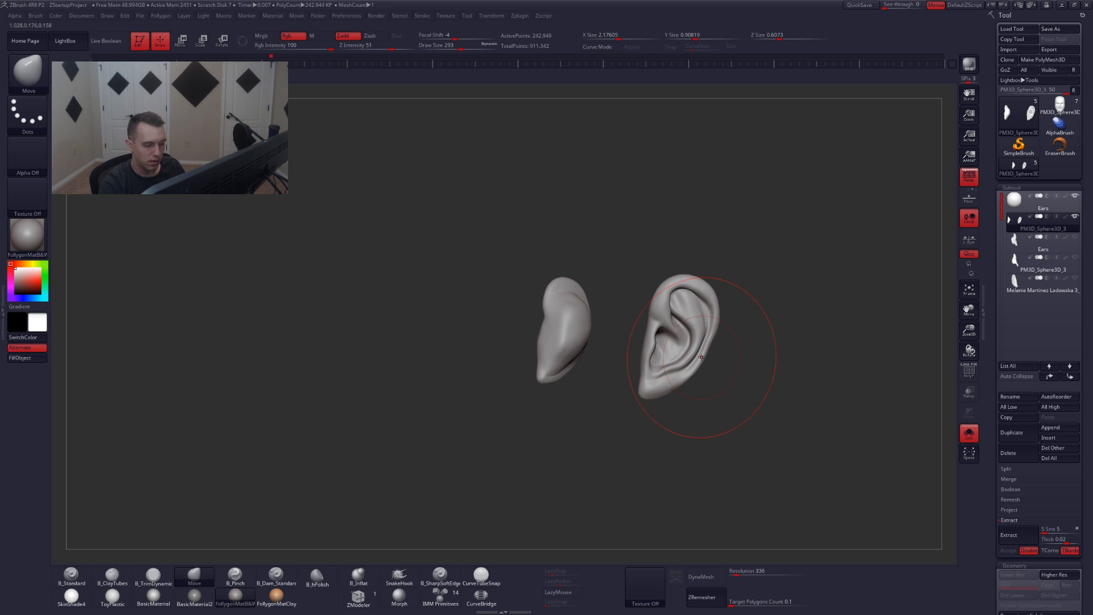
key("s")
left_click_drag(705, 346, 688, 350)
mouse_move(707, 387)
right_mouse_down("alt")
mouse_move(647, 400)
mouse_move(645, 380)
right_mouse_up("alt")
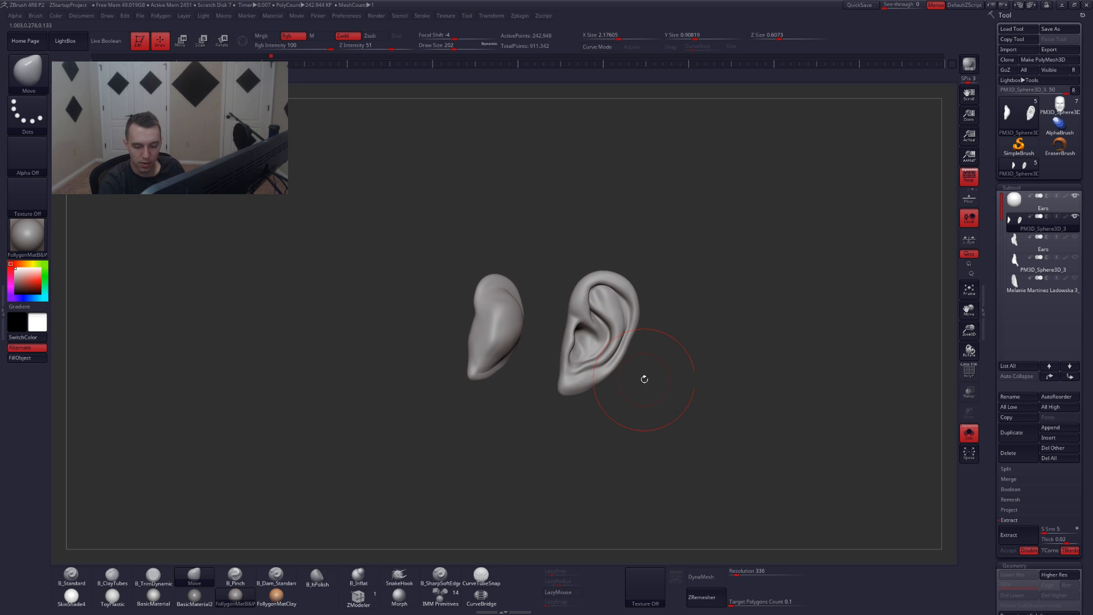
- Reduce the ears subtool to the single ear facing the view, removing the other one, and pick the Move brush
left_click_drag(567, 258, 654, 440, "ctrl+shift")
key("b")
key("m")
key("v")
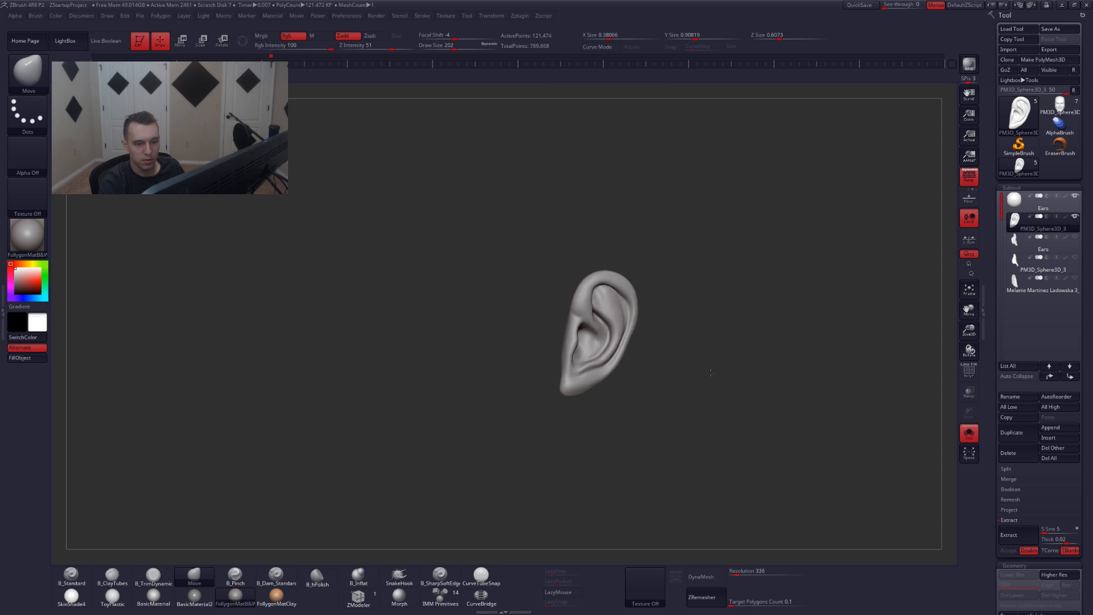
right_click_drag(711, 373, 717, 343)
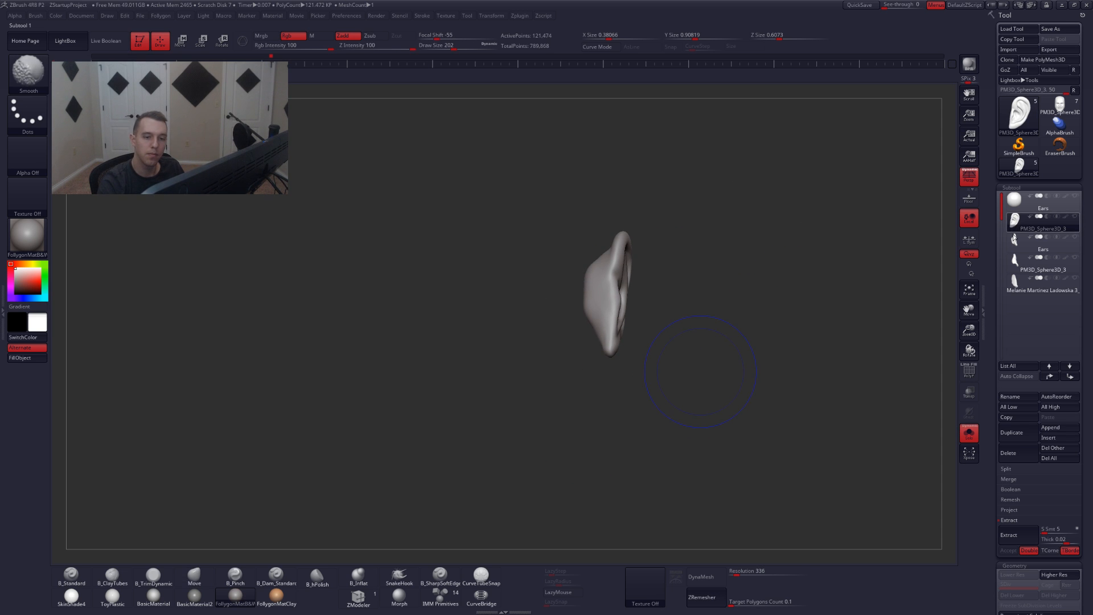
- Return to the head tool, append the single ear as a new subtool and select it
left_click(1059, 106)
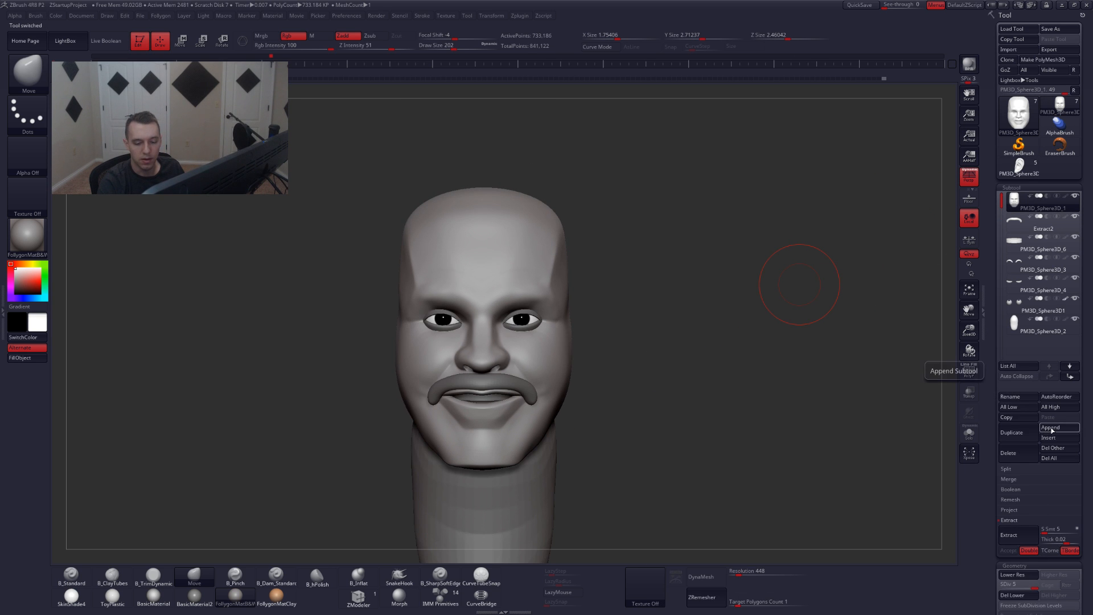
left_click(1050, 428)
left_click(682, 493)
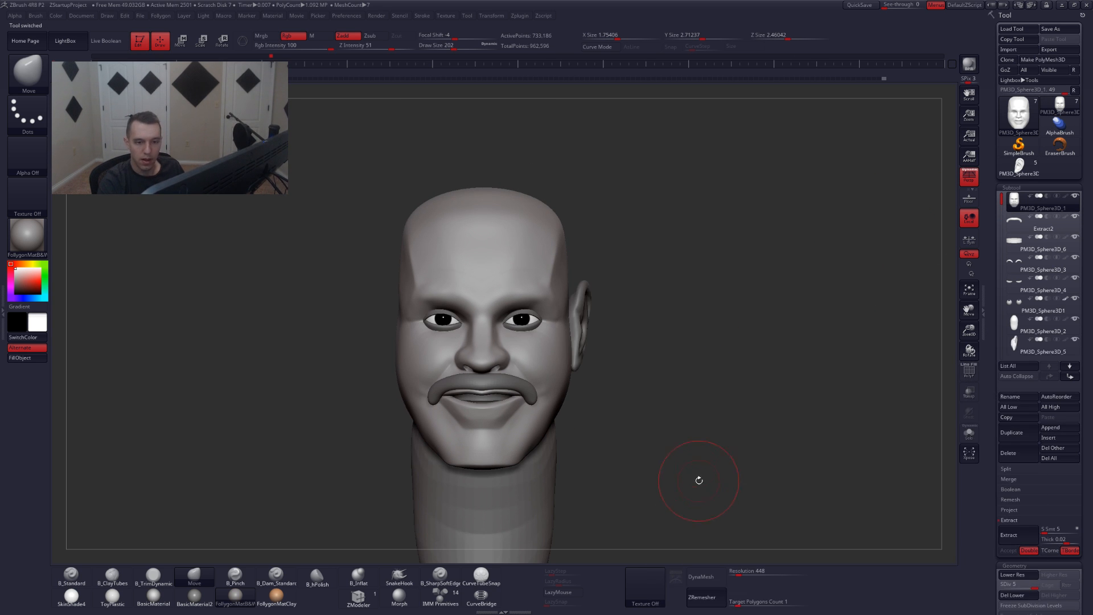
left_click(1023, 352)
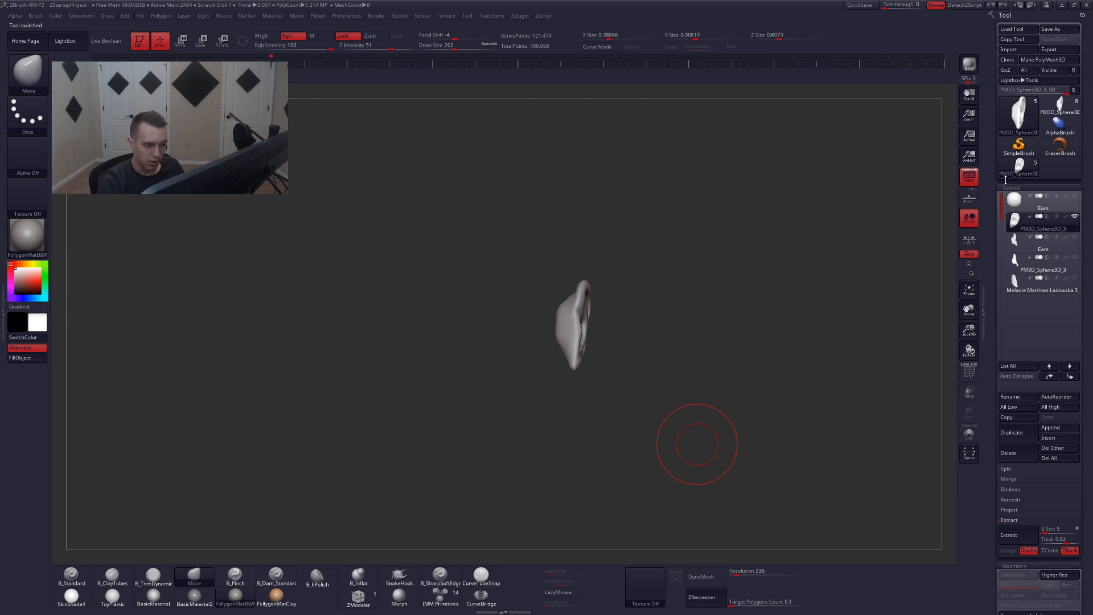
- Delete all subtools of the leftover ears tool, confirm the removal, and return to the head tool
left_click(1005, 177)
left_click(1058, 459)
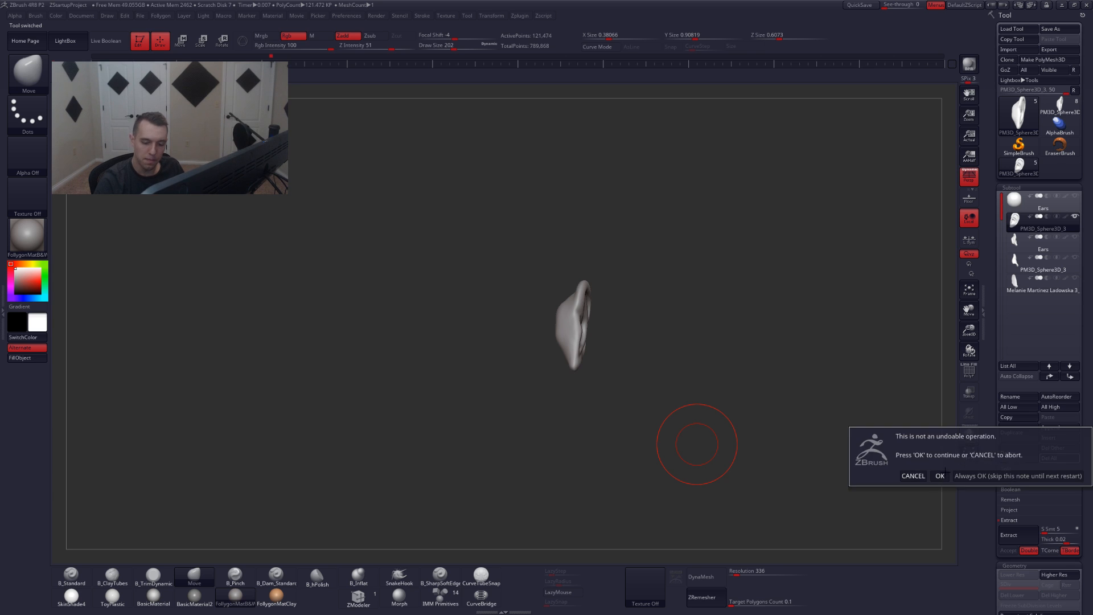
left_click(943, 476)
left_click(1059, 106)
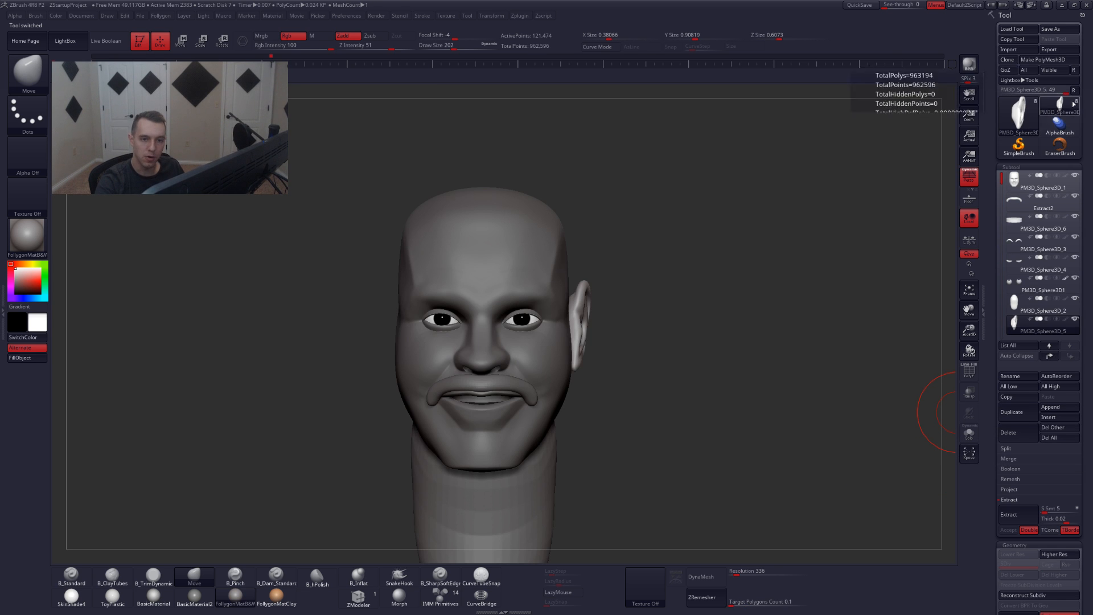
- Scale the appended ear down in side view and shift it into position on the side of the head
key("e")
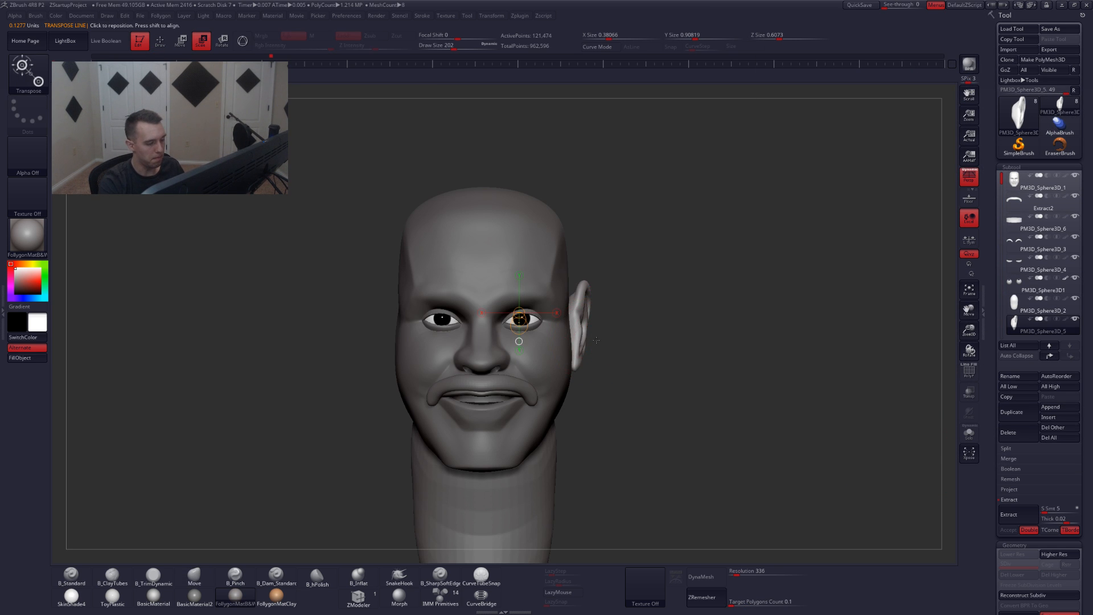
mouse_move(651, 348)
left_mouse_down()
mouse_move(569, 351)
mouse_move(658, 365)
left_mouse_up()
left_click_drag(628, 327, 722, 328)
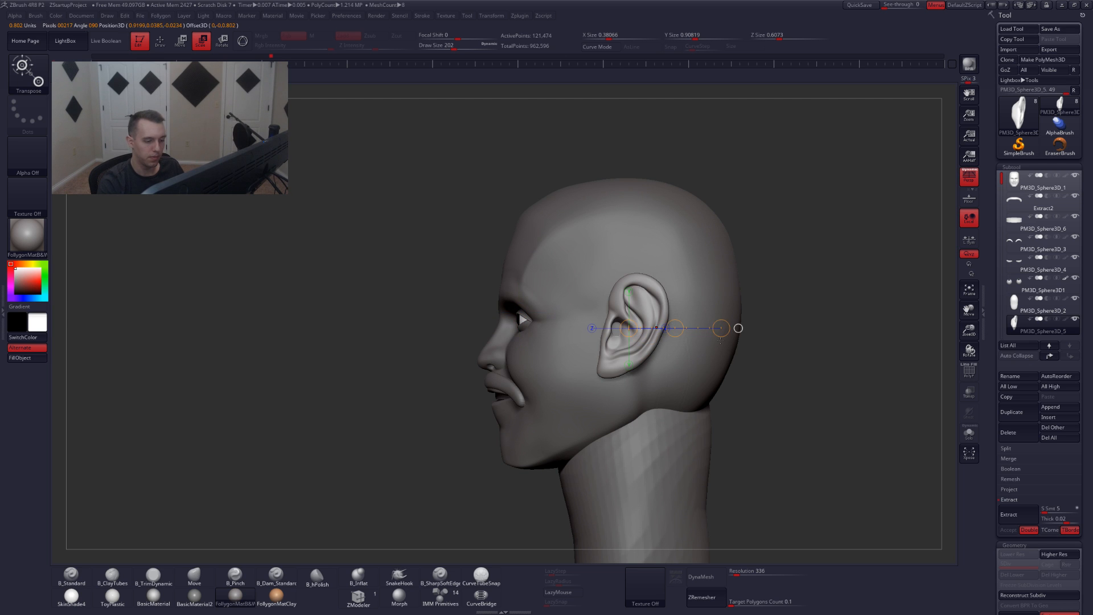
key("w")
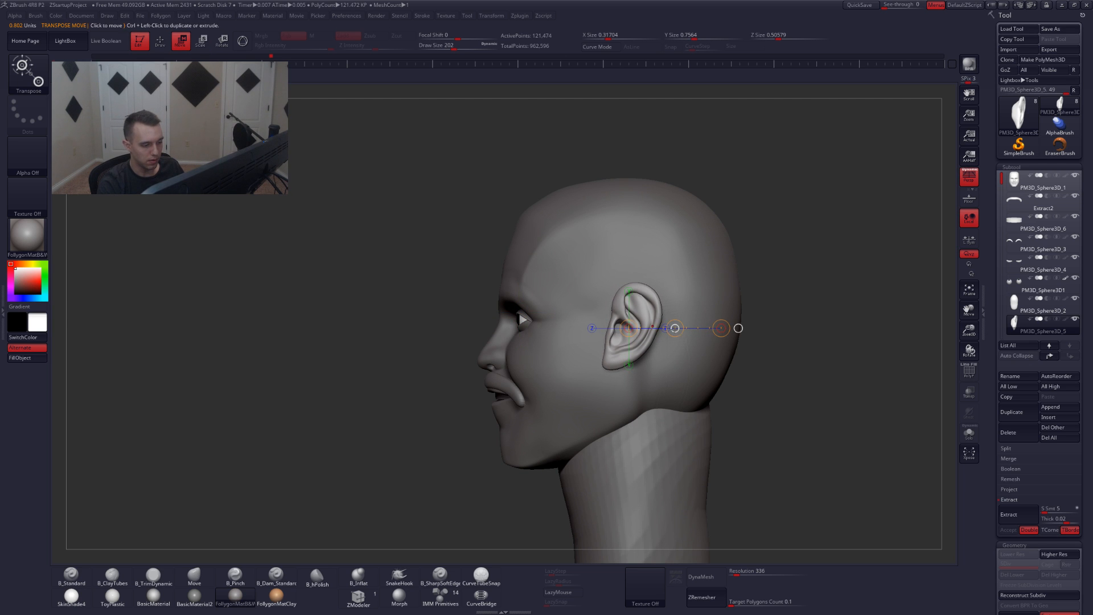
left_click_drag(674, 328, 687, 345)
right_click_drag(688, 345, 702, 383, "shift")
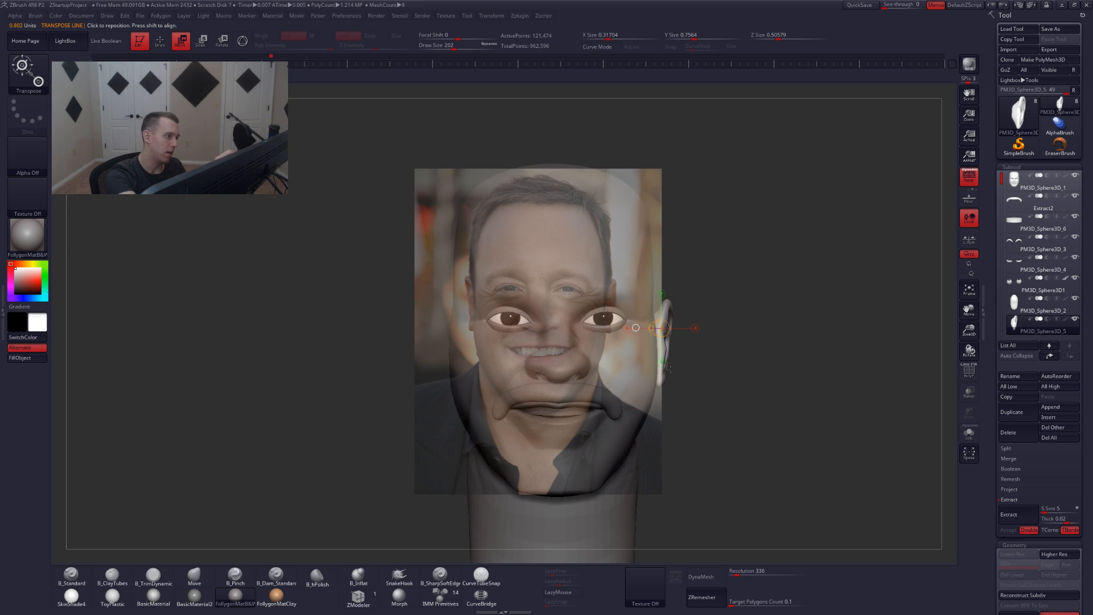
- Isolate the ear over the front reference photo, fit its position and size to the photo's ear, and restore the full model without the reference
left_click(272, 64)
key("alt+s")
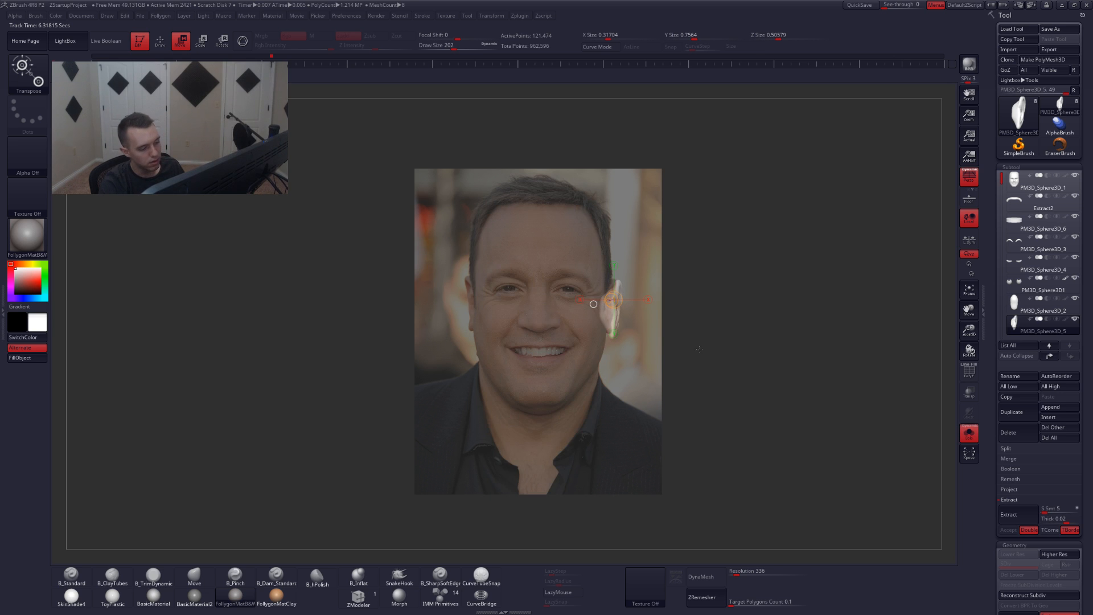
mouse_move(619, 315)
left_mouse_down()
mouse_move(673, 315)
mouse_move(641, 316)
left_mouse_up()
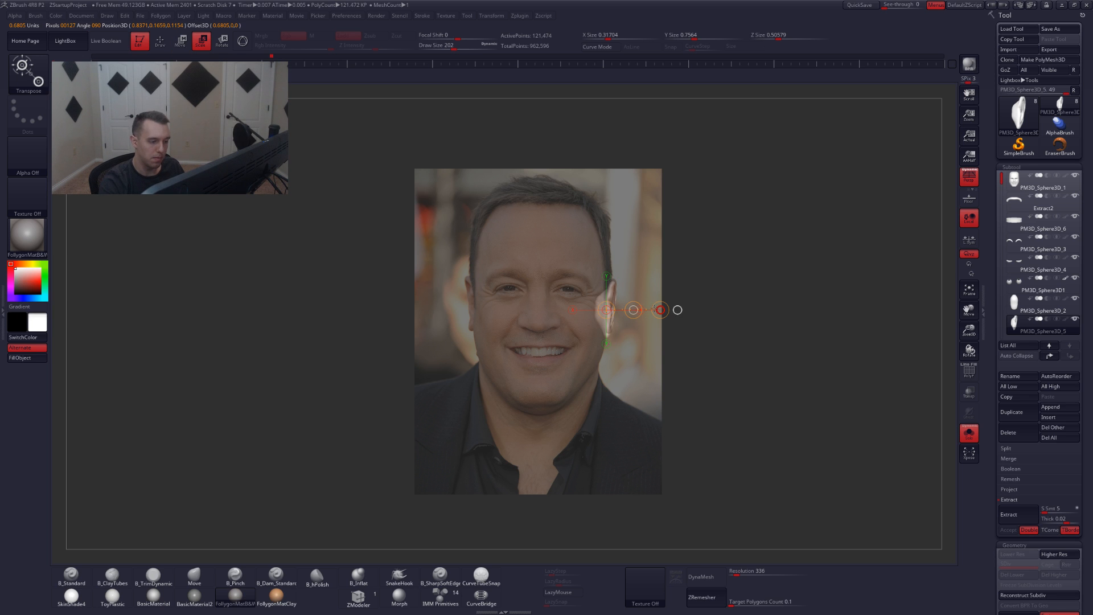
key("w")
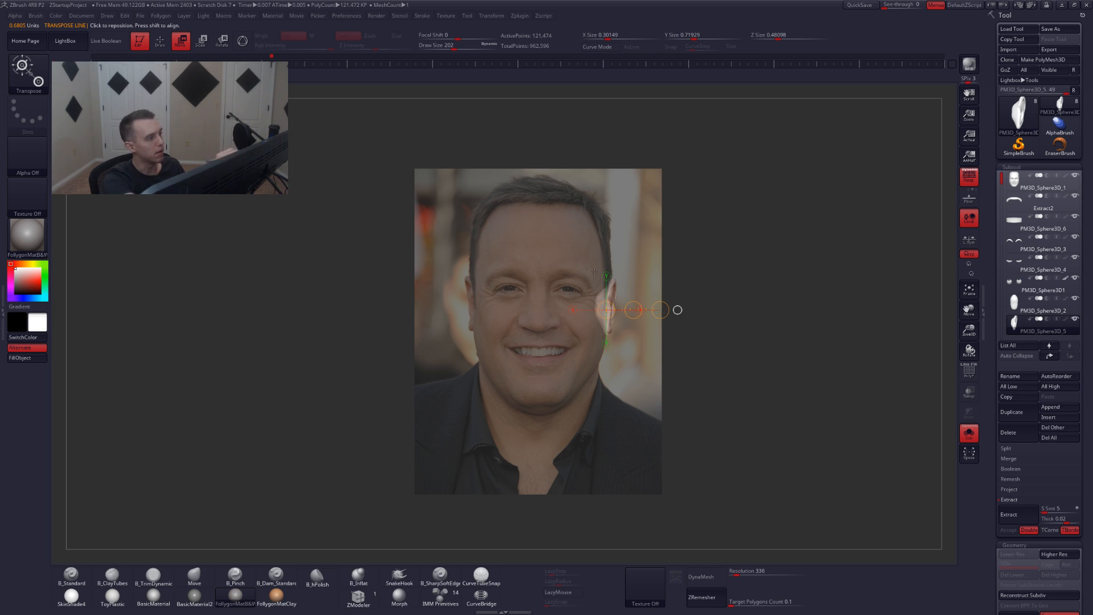
key("shift+z")
key("alt+s")
key("q")
mouse_move(710, 355)
left_mouse_down()
mouse_move(659, 361)
mouse_move(651, 374)
left_mouse_up()
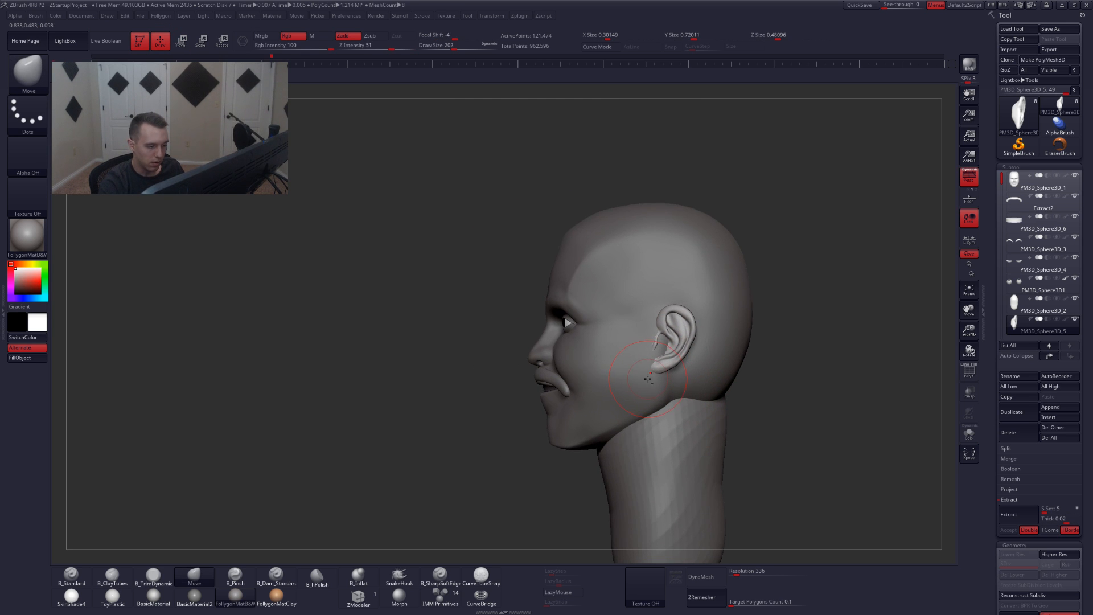
- Select the head, lower it to subdivision level 1 and enlarge the Move brush's draw size to 422
left_click(649, 383, "alt")
key("space")
left_click_drag(640, 374, 648, 374)
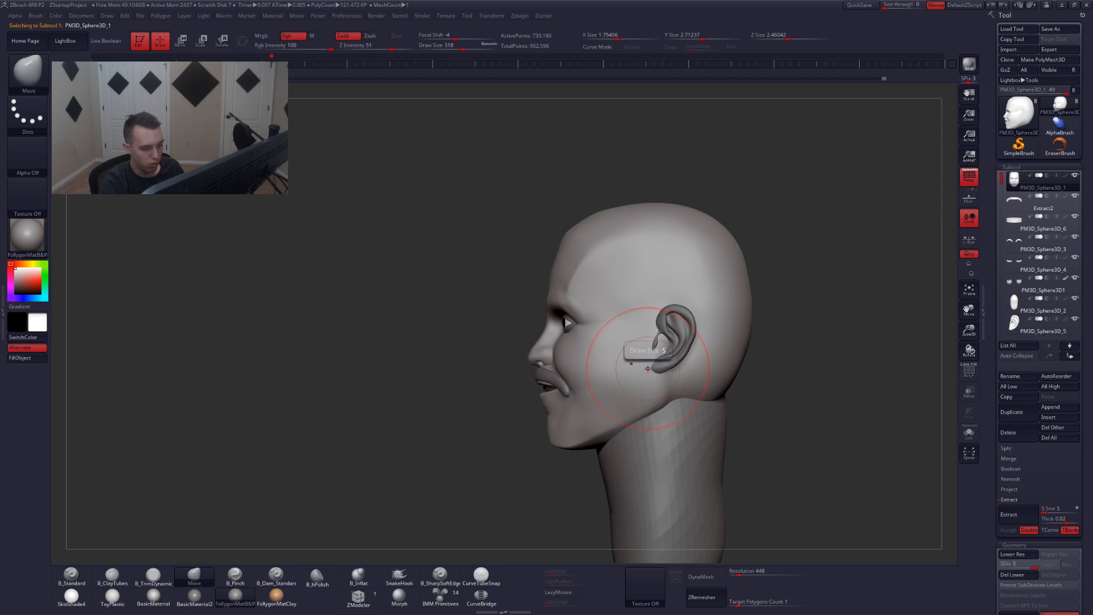
mouse_move(644, 370)
right_mouse_down()
mouse_move(676, 374)
mouse_move(661, 361)
right_mouse_up()
key("shift+d")
key("shift+d")
key("shift+d")
key("shift+d")
key("space")
left_click_drag(642, 319, 649, 319)
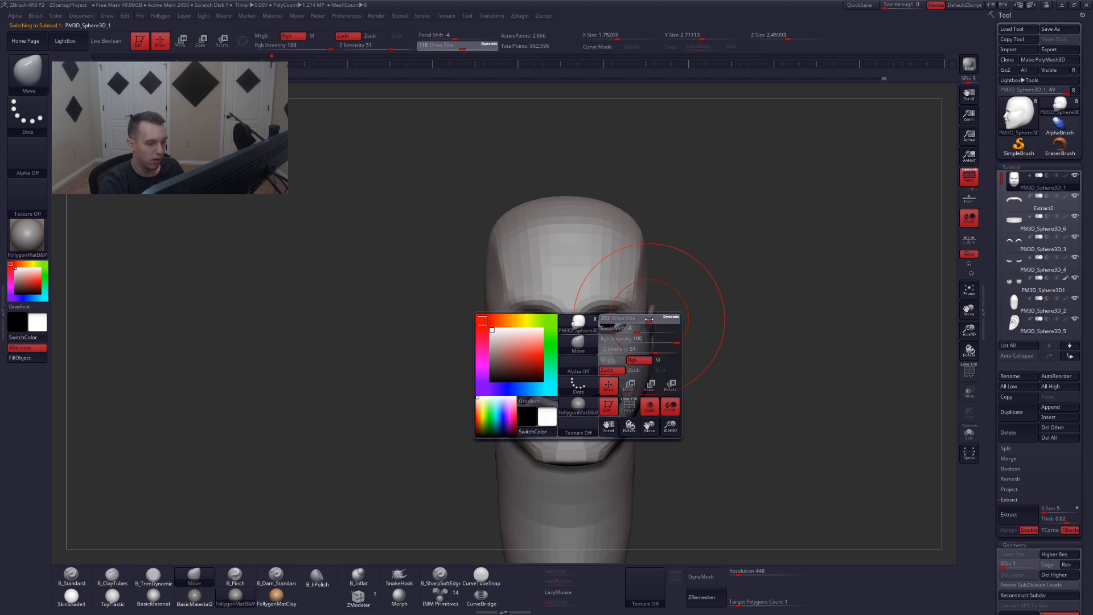
- Try to narrow the head by masking part of it and transforming the unmasked area with the Transpose line
mouse_move(630, 196)
left_mouse_down("ctrl")
mouse_move(630, 419)
mouse_move(681, 482)
mouse_move(783, 462)
left_mouse_up("ctrl")
left_click(644, 391, "ctrl")
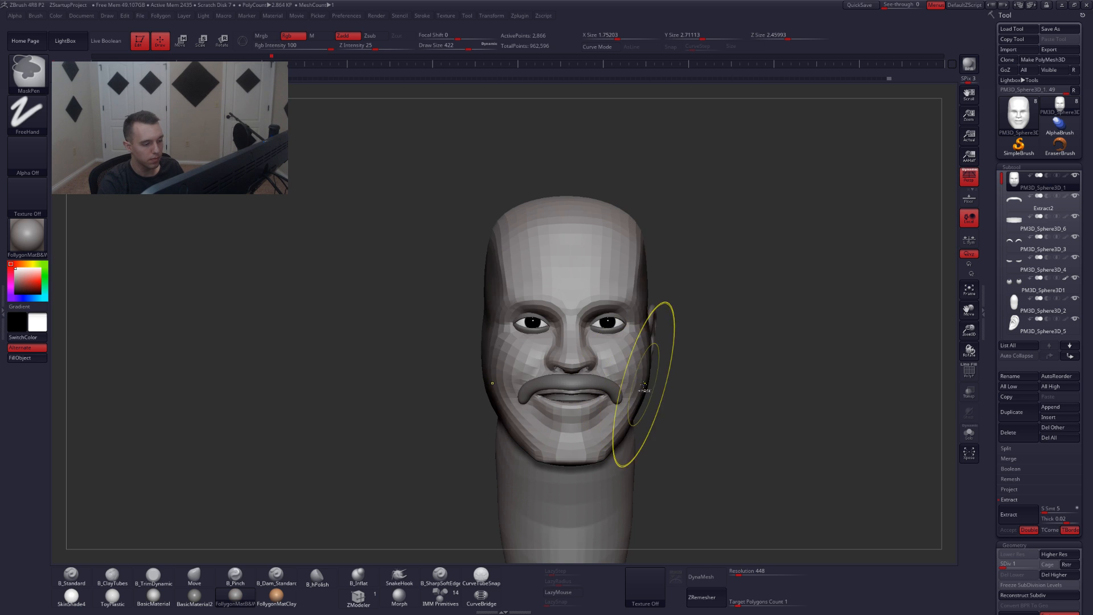
left_click(676, 386, "ctrl")
key("w")
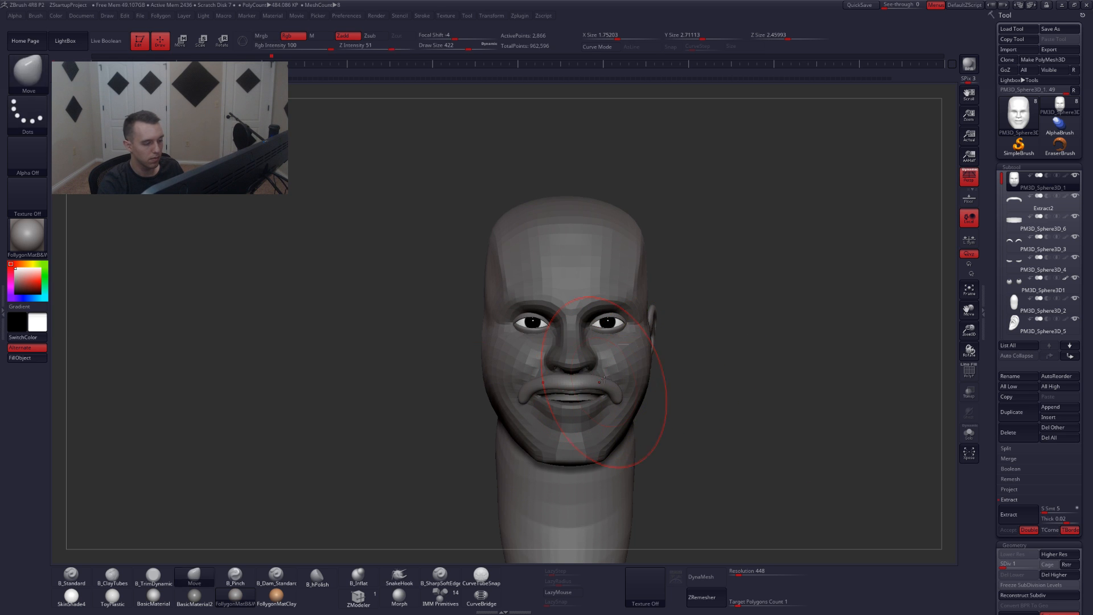
left_click_drag(644, 341, 709, 342)
left_click_drag(577, 383, 683, 387)
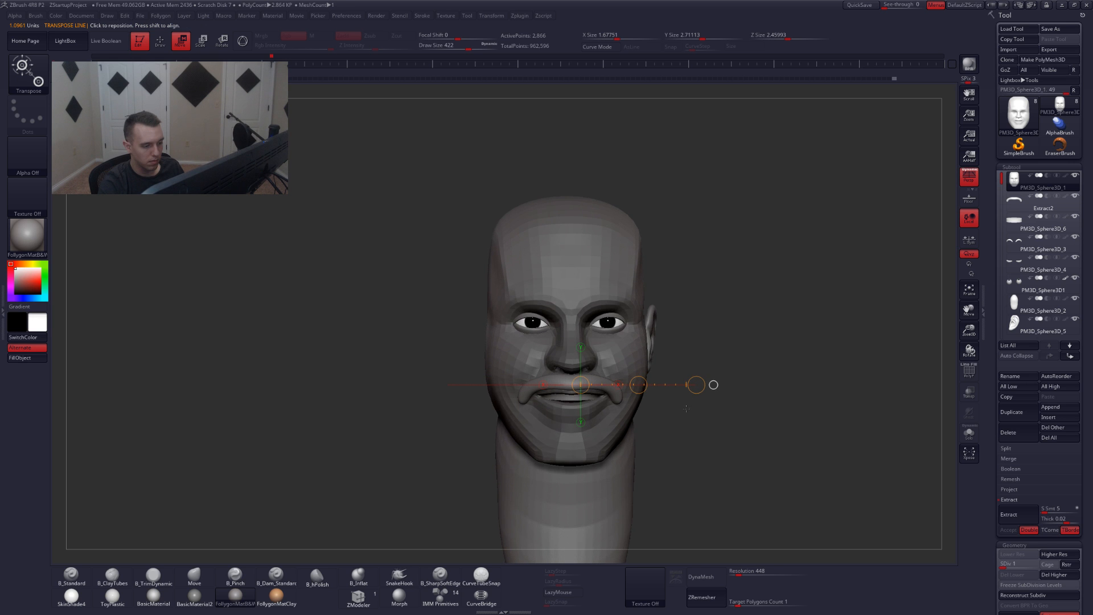
key("ctrl+z")
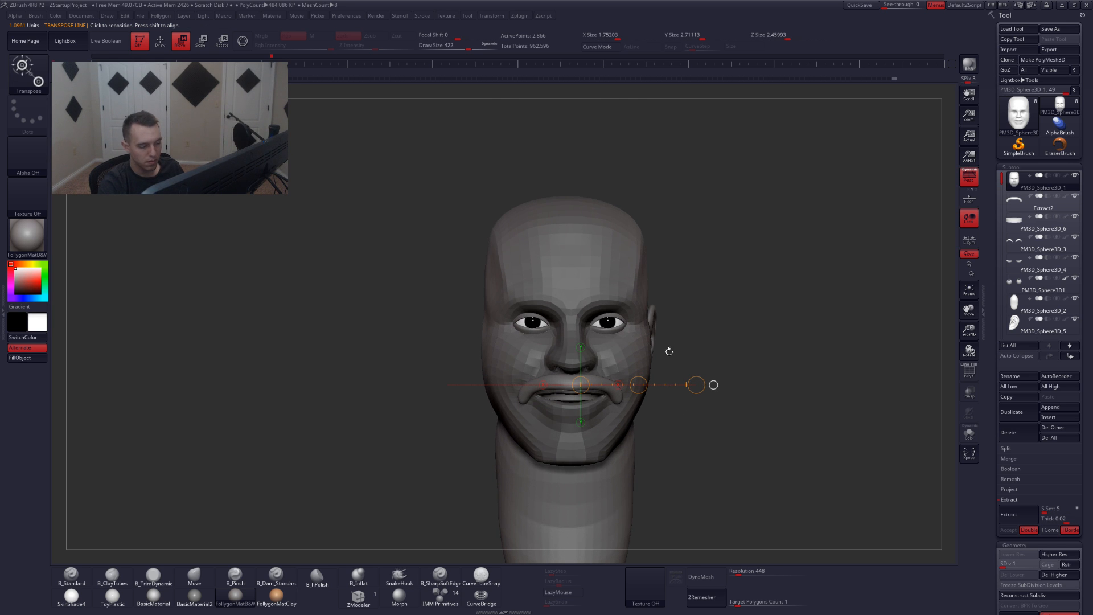
- Return to the Move brush at draw size 453 and choose MaskLasso as the masking brush
key("q")
key("space")
mouse_move(658, 358)
left_mouse_down()
mouse_move(663, 371)
mouse_move(650, 371)
left_mouse_up()
right_click_drag(654, 367, 672, 349, "shift")
key("ctrl+space")
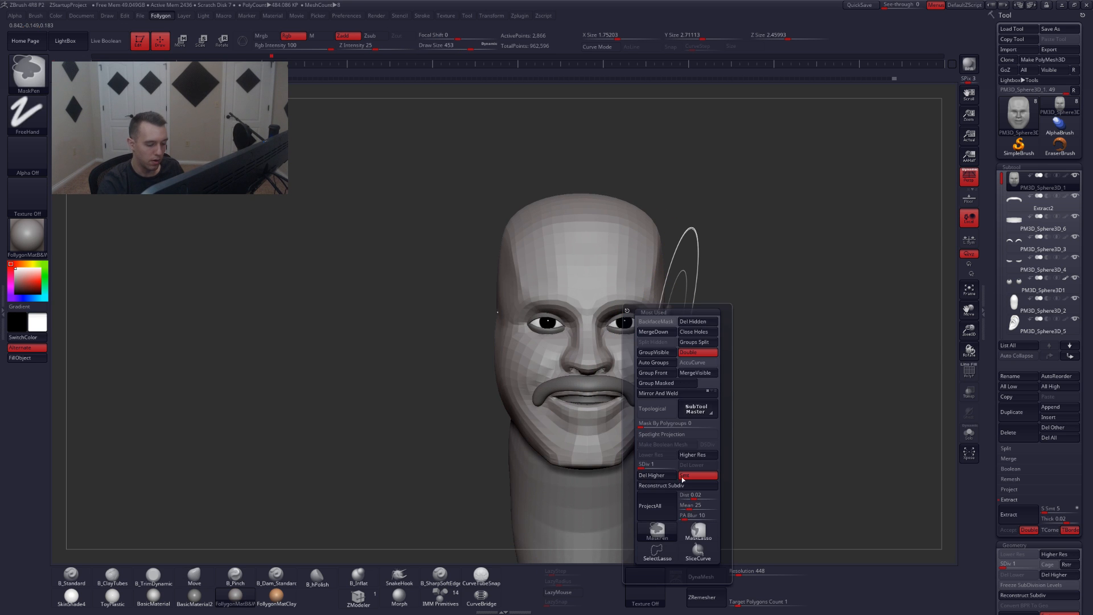
left_click(699, 531)
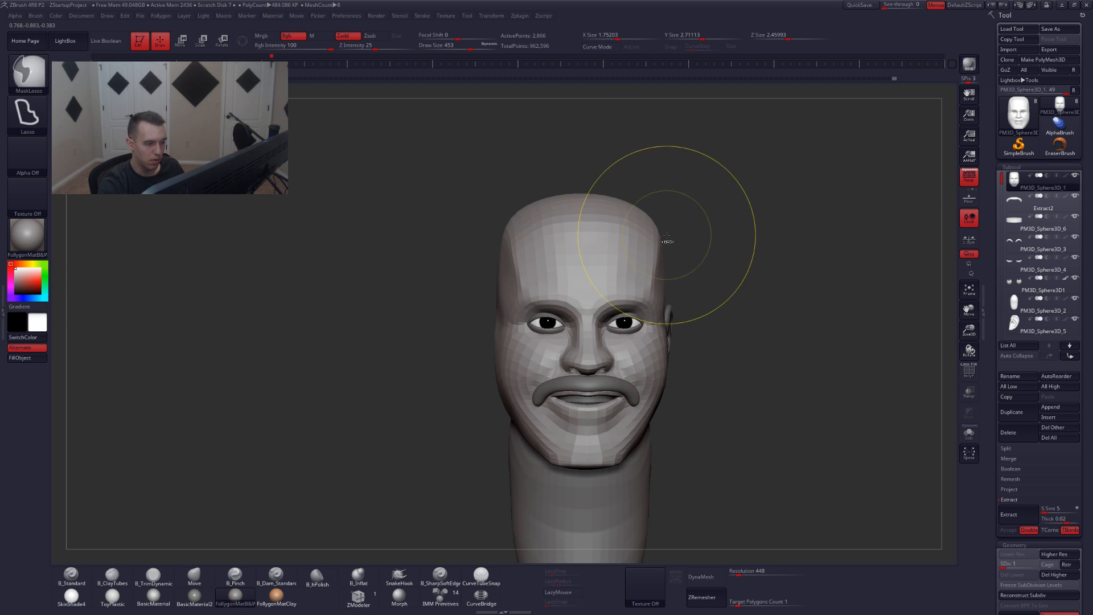
- Lasso-mask the sides of the head, invert the mask and push the exposed sides slightly inward
left_click_drag(666, 235, 658, 276, "ctrl")
left_click_drag(653, 334, 650, 364, "ctrl")
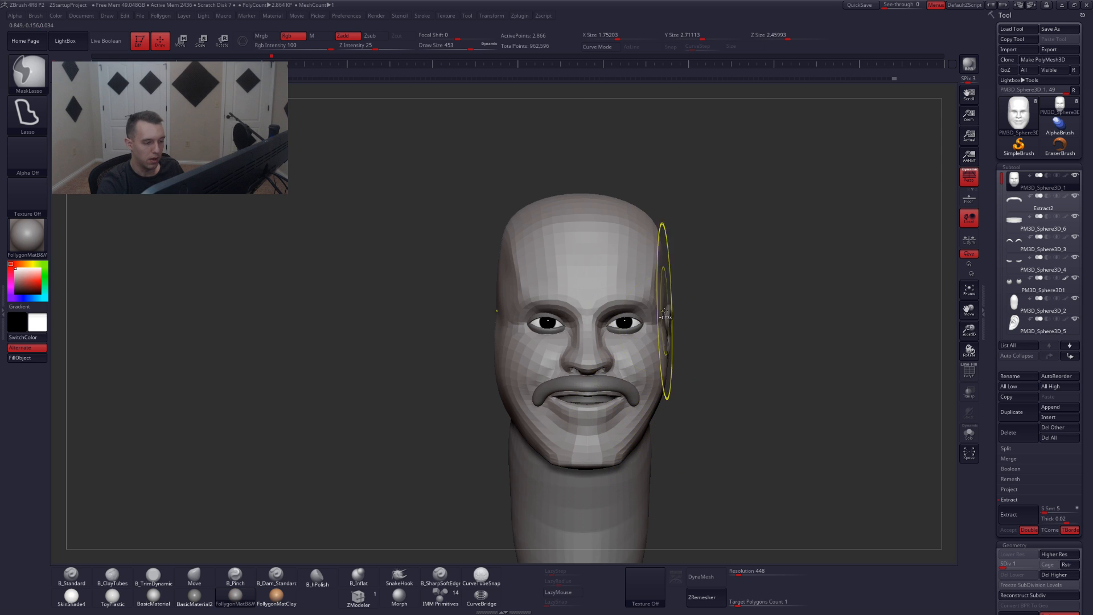
left_click_drag(666, 231, 649, 312, "ctrl")
left_click_drag(658, 416, 674, 481, "ctrl")
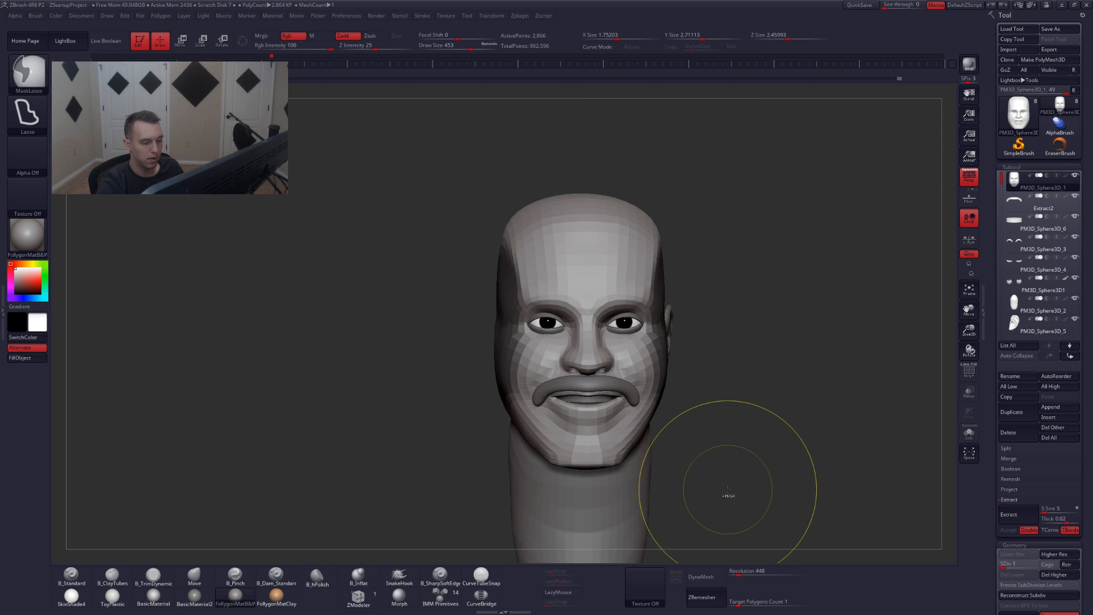
left_click(672, 383, "ctrl")
left_click(662, 385, "ctrl")
left_click_drag(740, 370, 688, 361)
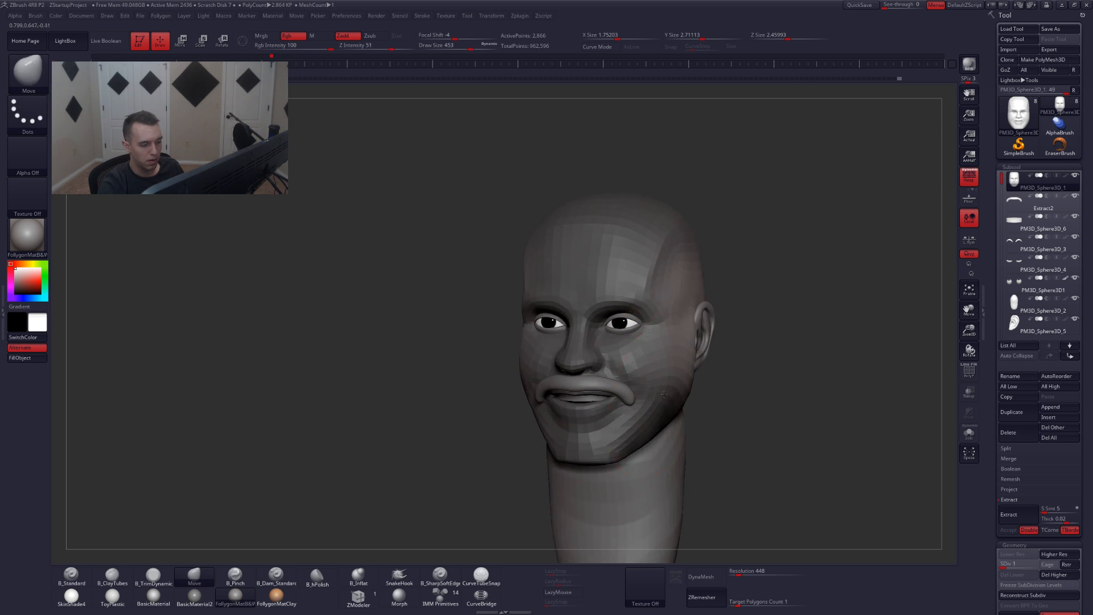
right_click_drag(693, 353, 703, 354, "shift")
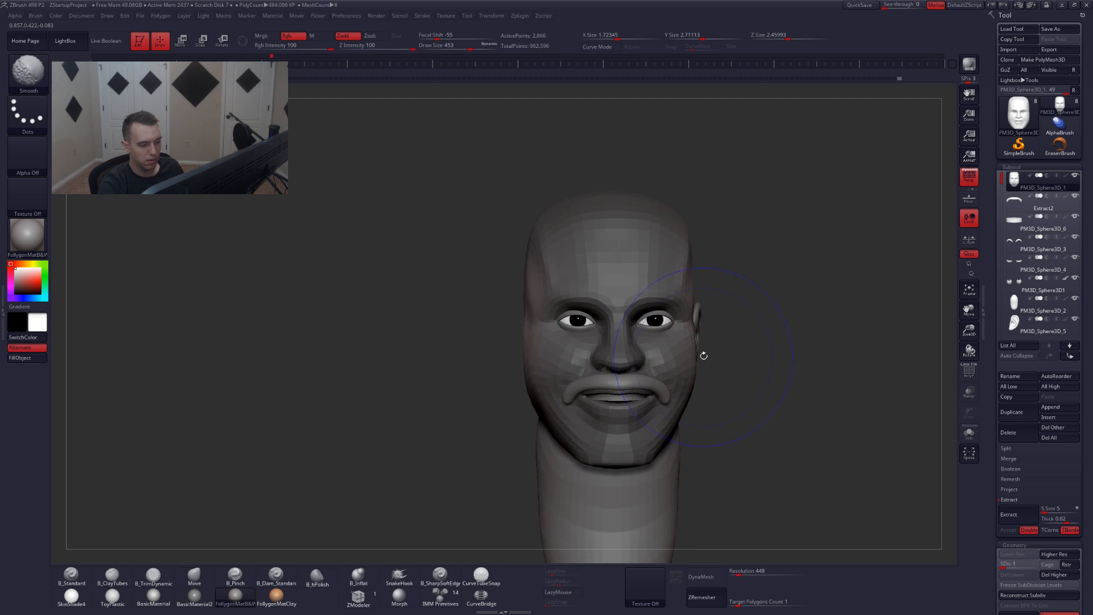
left_click_drag(702, 369, 689, 376)
- Select the ear and move it sideways so it sits against the side of the head
mouse_move(704, 384)
right_mouse_down()
mouse_move(739, 376)
mouse_move(707, 363)
mouse_move(701, 390)
mouse_move(715, 376)
mouse_move(682, 381)
mouse_move(713, 342)
mouse_move(722, 356)
mouse_move(681, 348)
mouse_move(683, 370)
right_mouse_up()
right_click(707, 363)
left_click(706, 349, "alt")
right_click_drag(683, 370, 703, 359)
key("w")
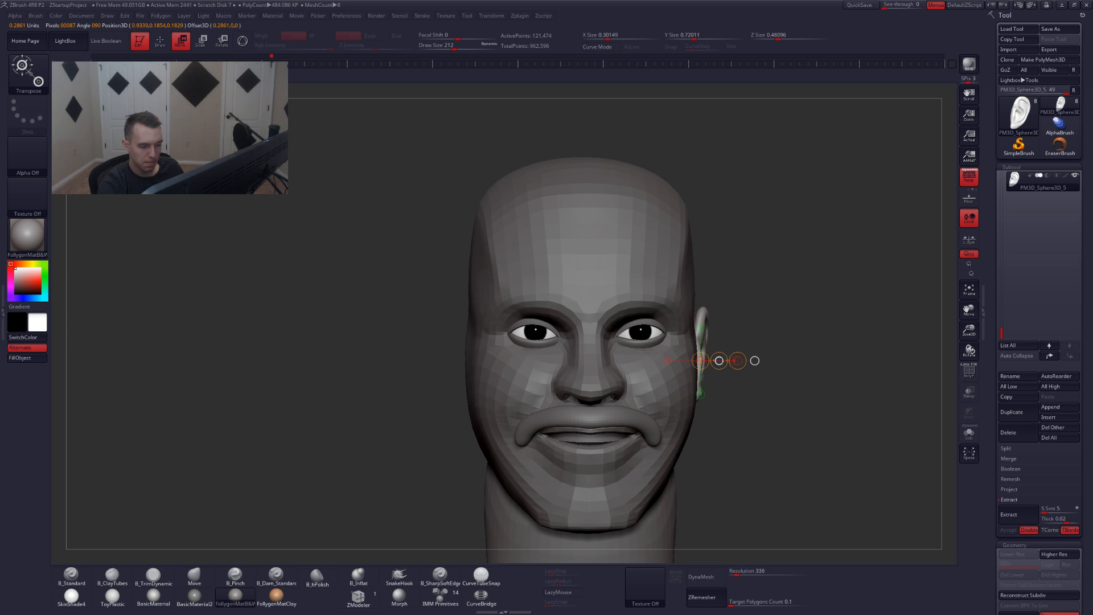
key("q")
mouse_move(756, 366)
right_mouse_down()
mouse_move(711, 380)
mouse_move(706, 370)
mouse_move(694, 392)
right_mouse_up()
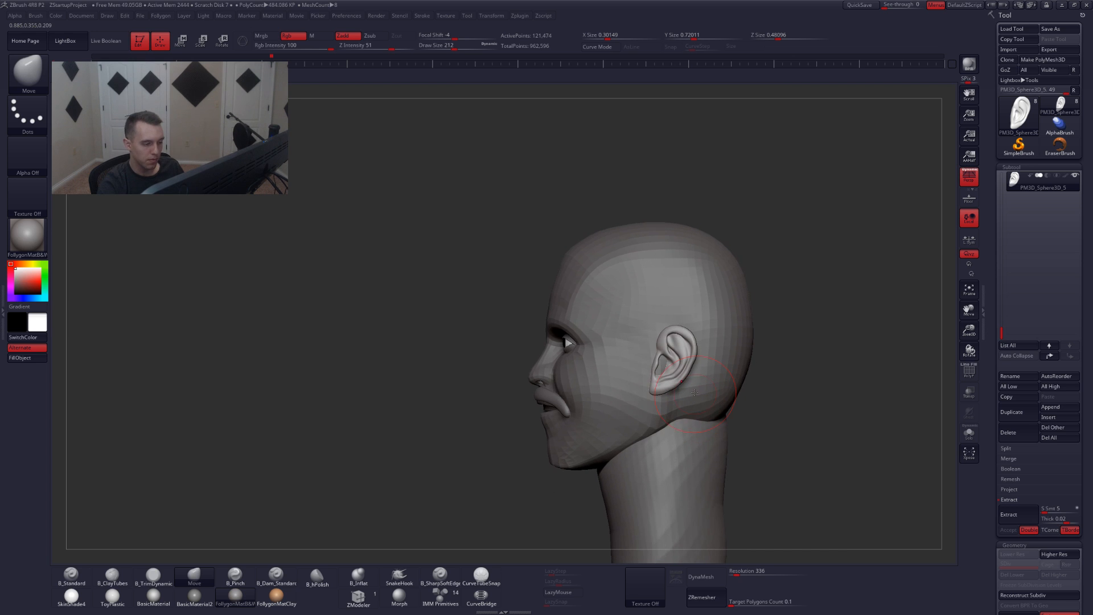
- Isolate the head at subdivision level 2, set the draw size to 245 and smooth the surface around the ear
left_click(673, 391, "alt")
key("space")
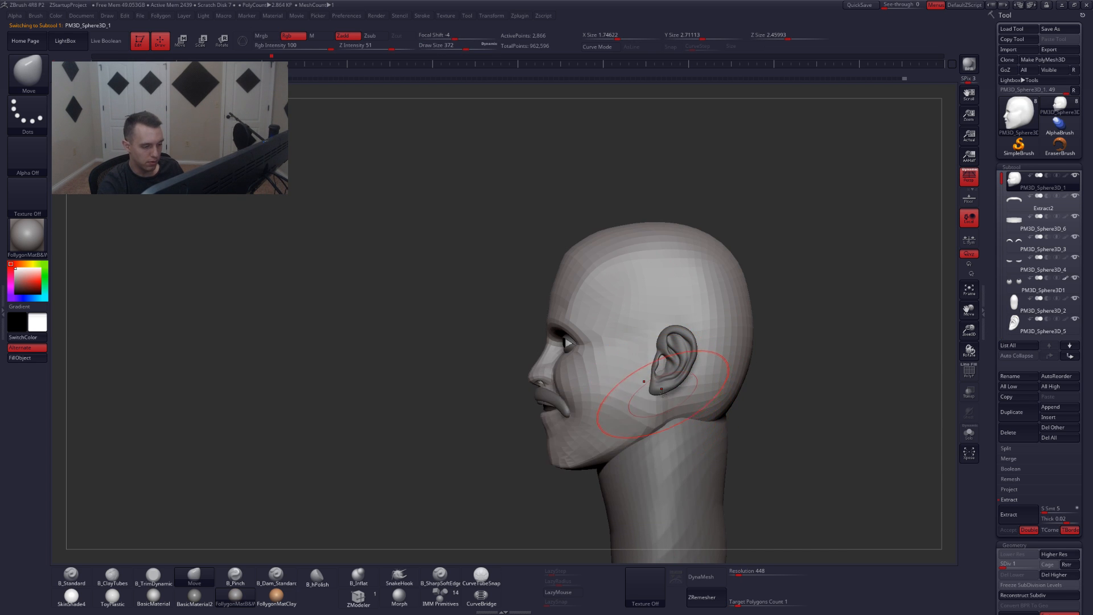
key("d")
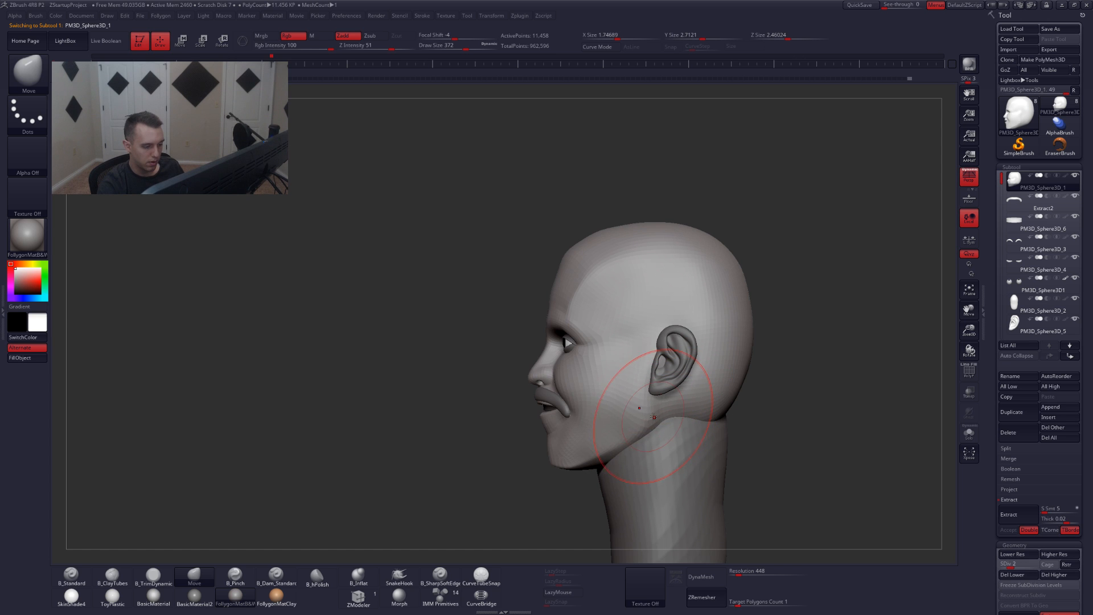
key("space")
left_click_drag(654, 417, 645, 417)
key("shift+s")
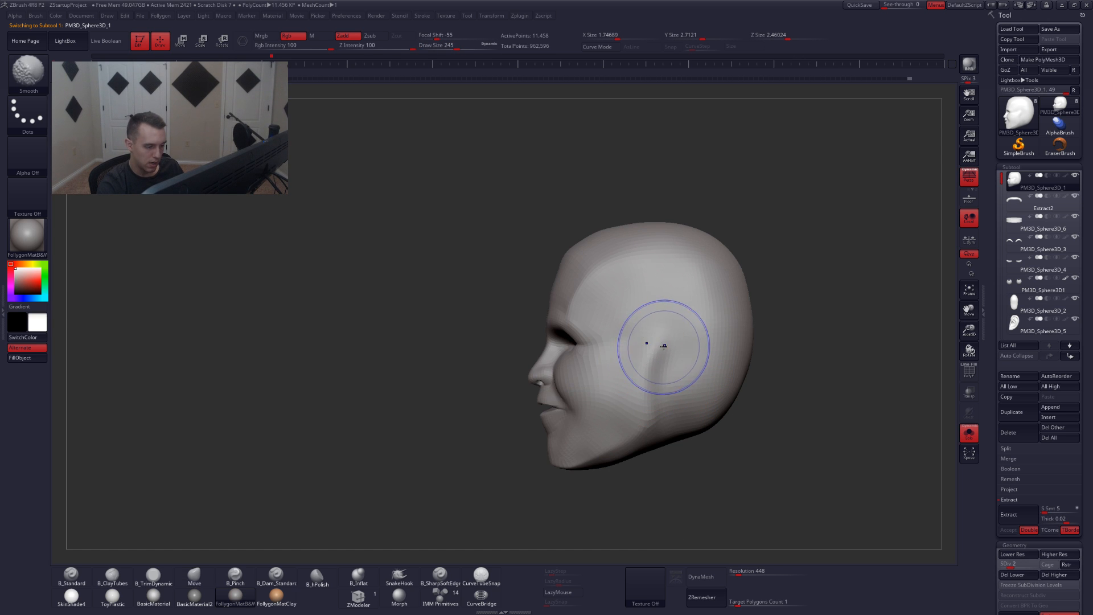
- Sharpen the rear edge of the jaw by the ear using the Pinch brush with LazyMouse turned off
key("shift+d")
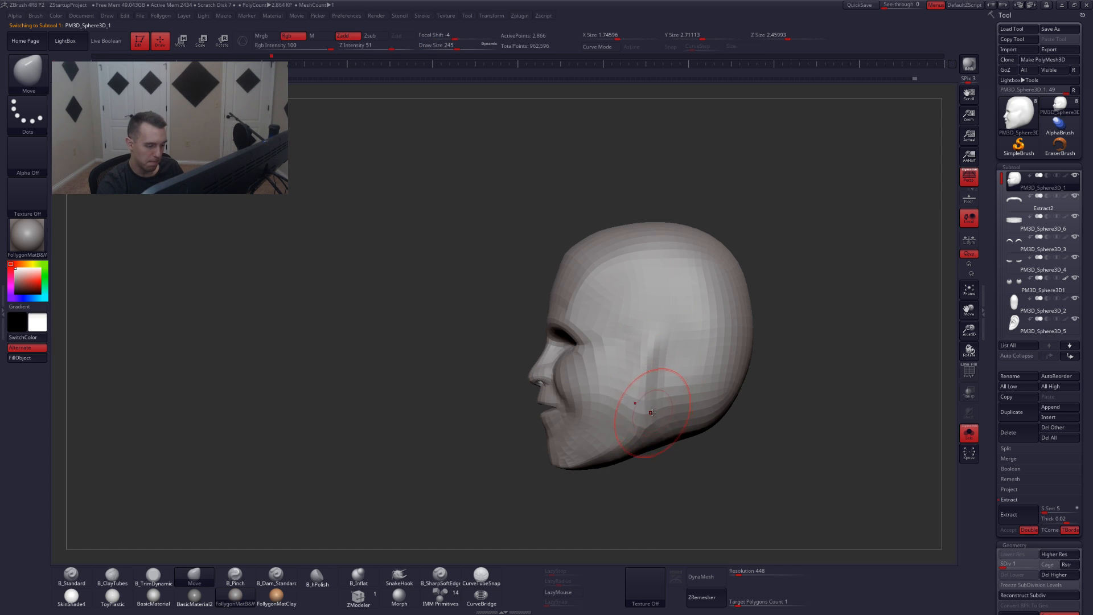
key("d")
key("5")
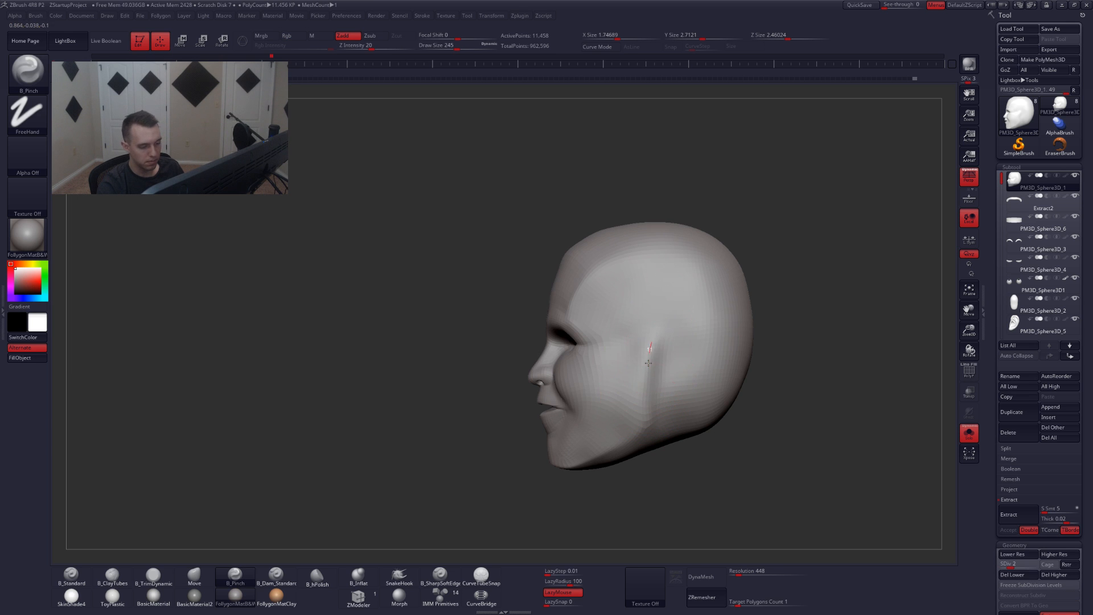
left_click(561, 592)
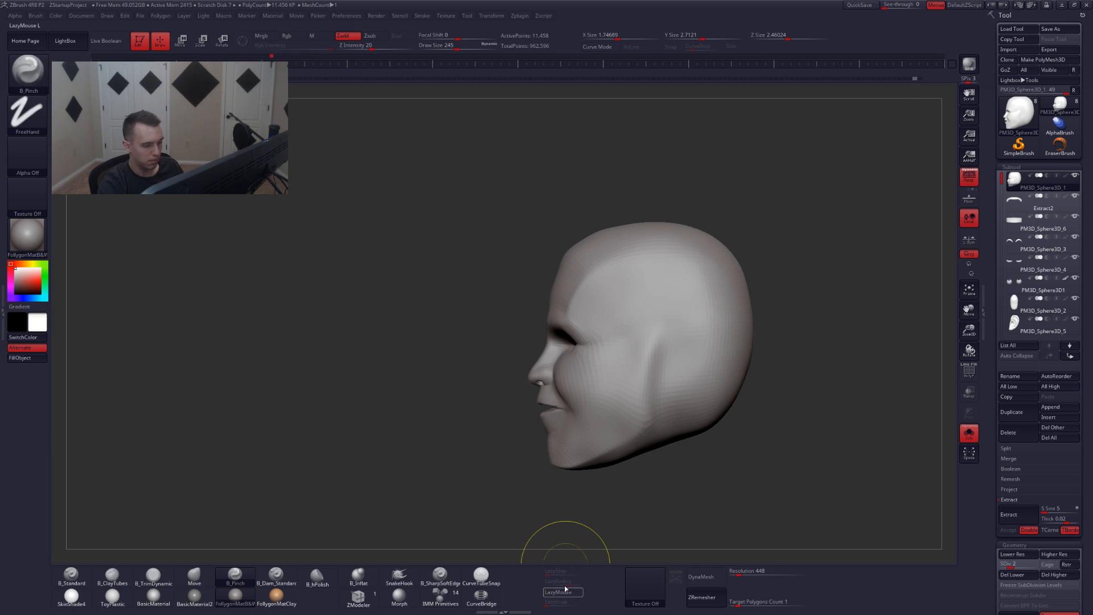
key("shift+d")
left_click_drag(652, 359, 654, 399)
mouse_move(654, 399)
right_mouse_down()
mouse_move(683, 401)
mouse_move(647, 376)
right_mouse_up()
- Flatten the side of the head and jaw with the TrimDynamic brush at draw size 286, and raise the head to subdivision level 4
key("3")
mouse_move(637, 428)
right_mouse_down()
mouse_move(676, 404)
mouse_move(669, 364)
right_mouse_up()
key("d")
key("space")
left_click_drag(669, 365, 672, 366)
right_click_drag(683, 369, 626, 380)
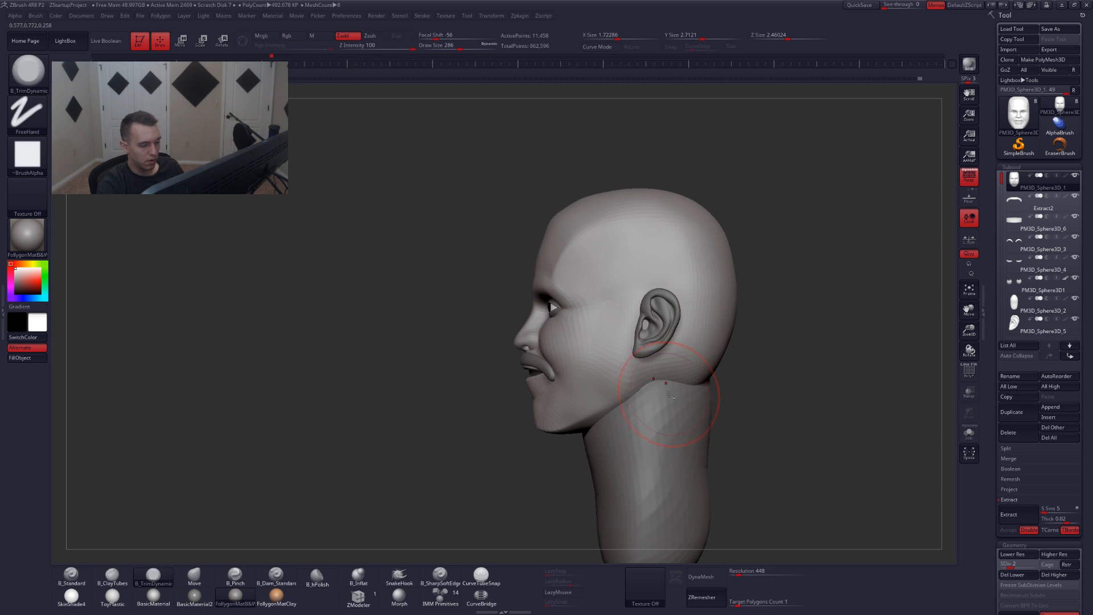
right_click_drag(677, 436, 655, 392, "ctrl")
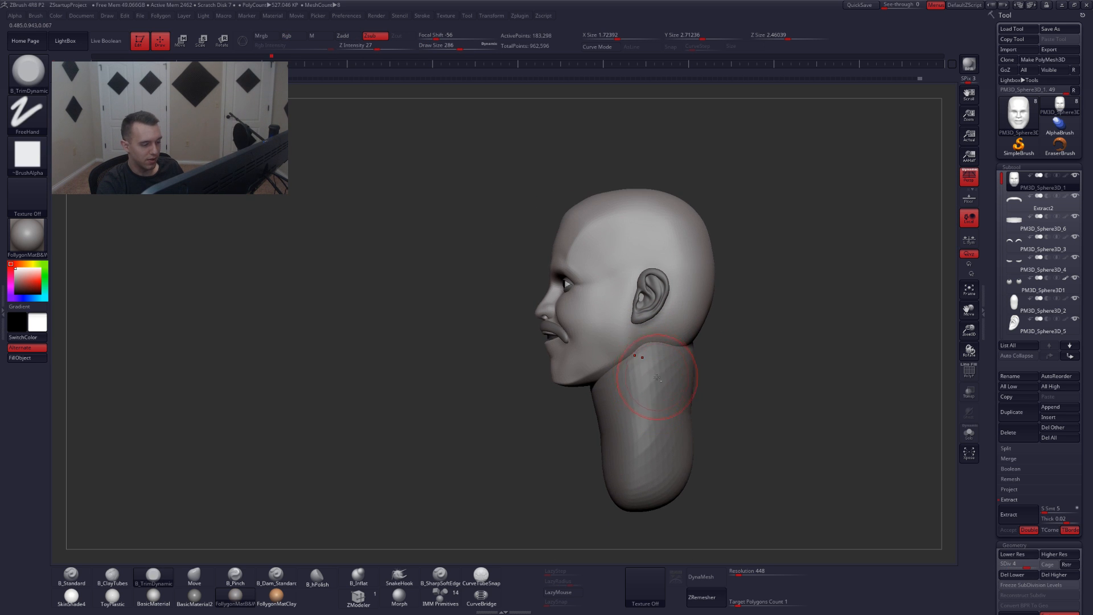
- Select the neck and pull its upper back out towards the skull with the Move brush, raising the draw size to 386
left_click(657, 378, "alt")
key("b")
key("m")
key("v")
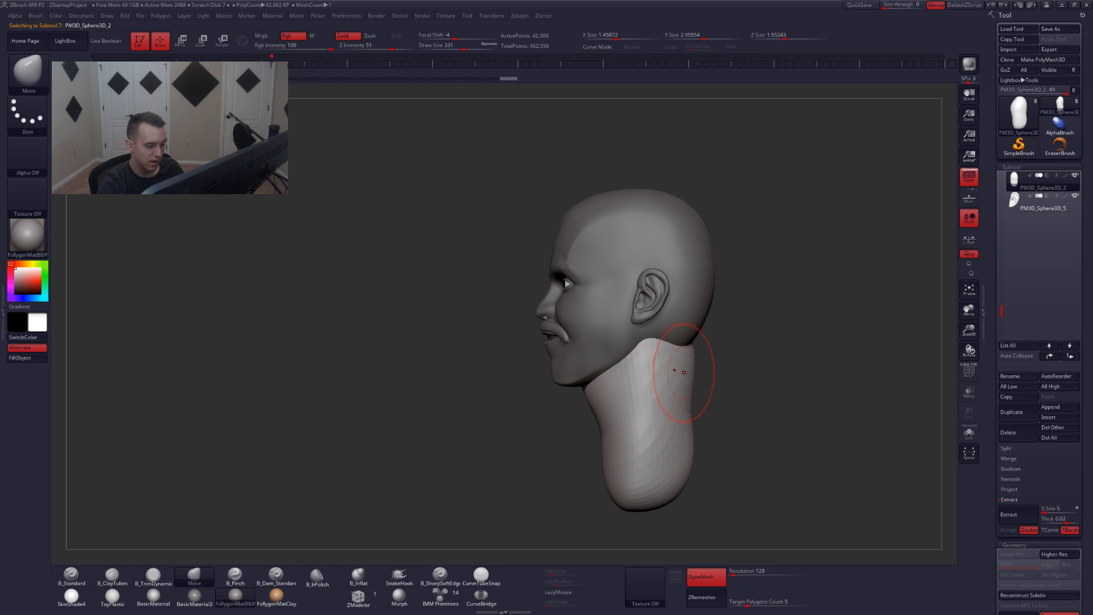
key("bracketright")
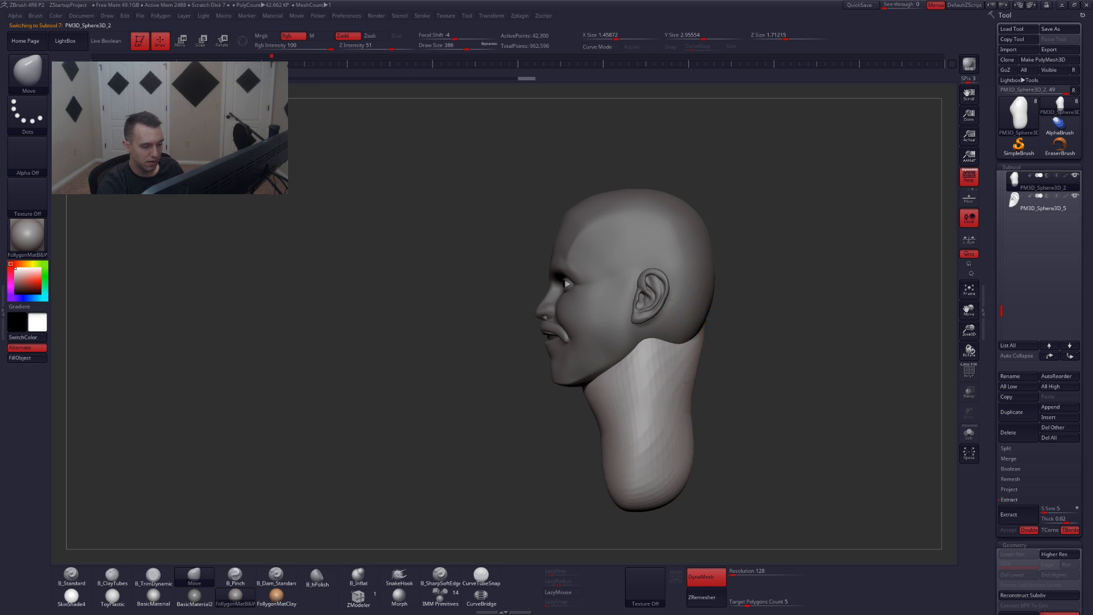
- Build up diagonal muscle forms on the back of the neck with the ClayTubes brush
right_click_drag(687, 382, 631, 380)
right_click_drag(701, 325, 671, 300, "alt")
key("b")
key("c")
key("t")
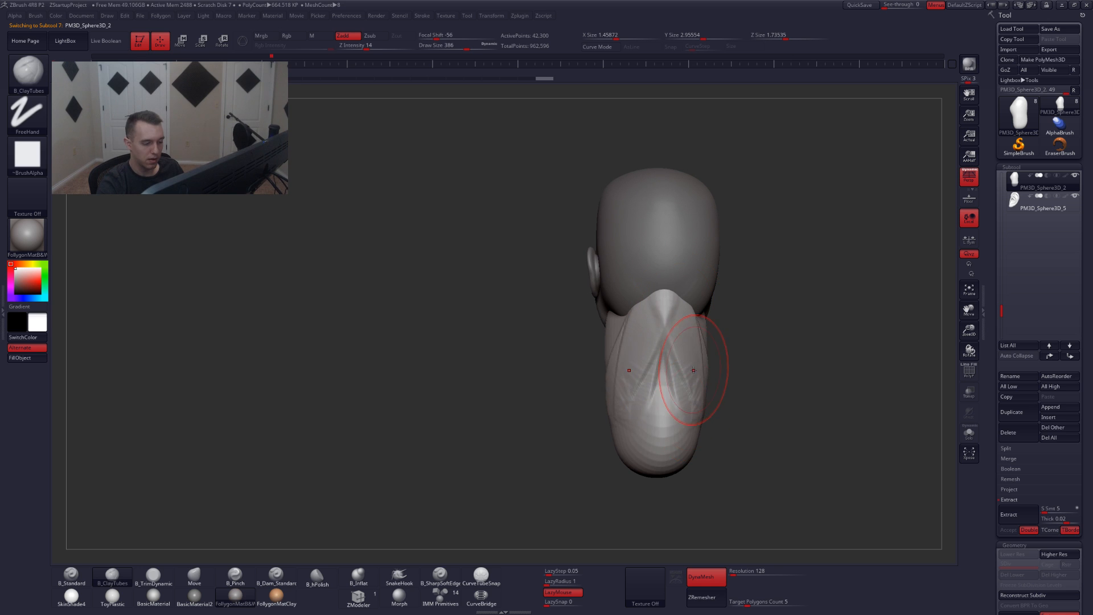
- Pull the lower neck outwards into shoulders with the Move brush, raising the draw size to 567
key("b")
key("m")
key("v")
left_click_drag(693, 370, 704, 376)
key("space")
left_click_drag(639, 424, 652, 424)
left_click_drag(691, 394, 722, 402)
left_click_drag(698, 437, 756, 420)
right_click_drag(612, 413, 667, 393)
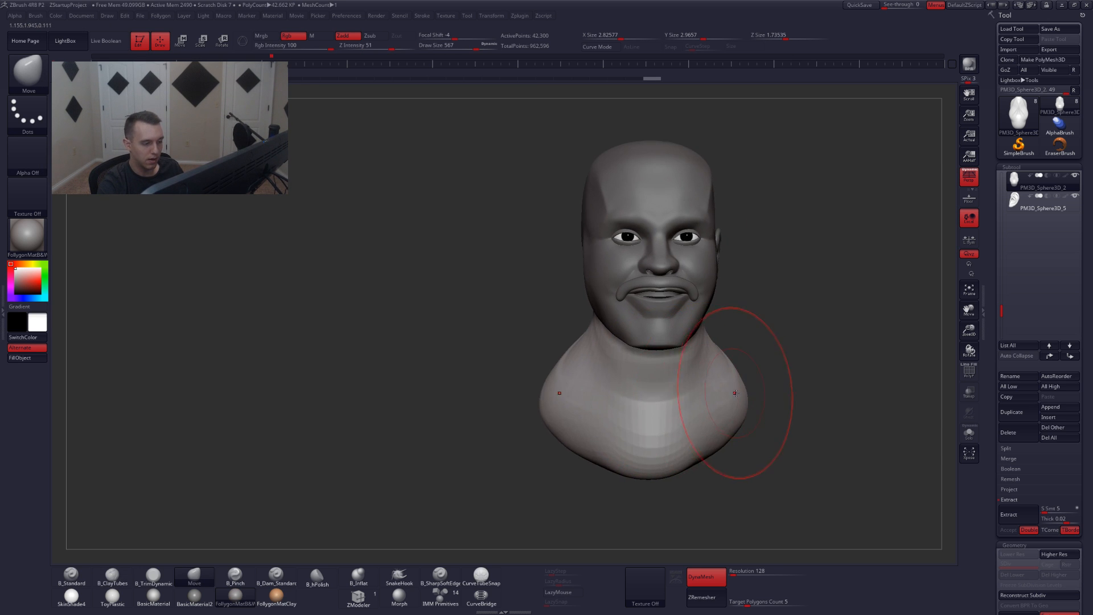
- Widen the shoulders further with the Move brush and reduce the draw size to 508
right_click_drag(735, 392, 729, 364, "ctrl")
mouse_move(704, 378)
left_mouse_down()
mouse_move(717, 372)
mouse_move(727, 404)
mouse_move(738, 402)
left_mouse_up()
mouse_move(687, 396)
right_mouse_down("alt")
mouse_move(659, 394)
mouse_move(706, 393)
right_mouse_up("alt")
key("space")
left_click_drag(684, 378, 669, 397)
mouse_move(754, 436)
right_mouse_down()
mouse_move(705, 439)
mouse_move(687, 422)
right_mouse_up()
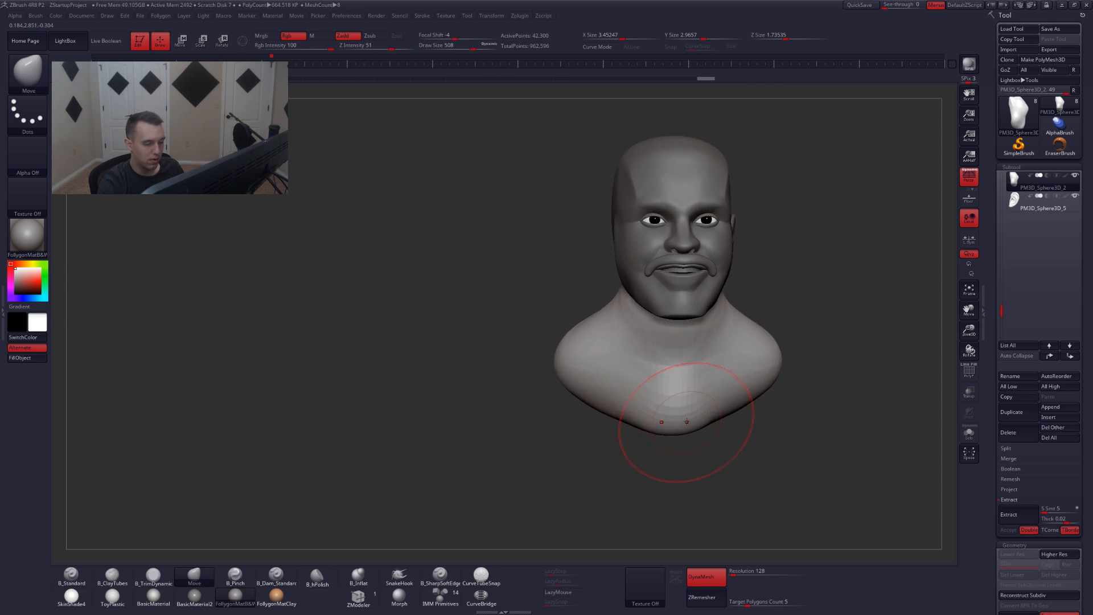
- Reshape the chest and upper back from below with the Move brush, curving the back edge inwards
right_click_drag(732, 366, 758, 367)
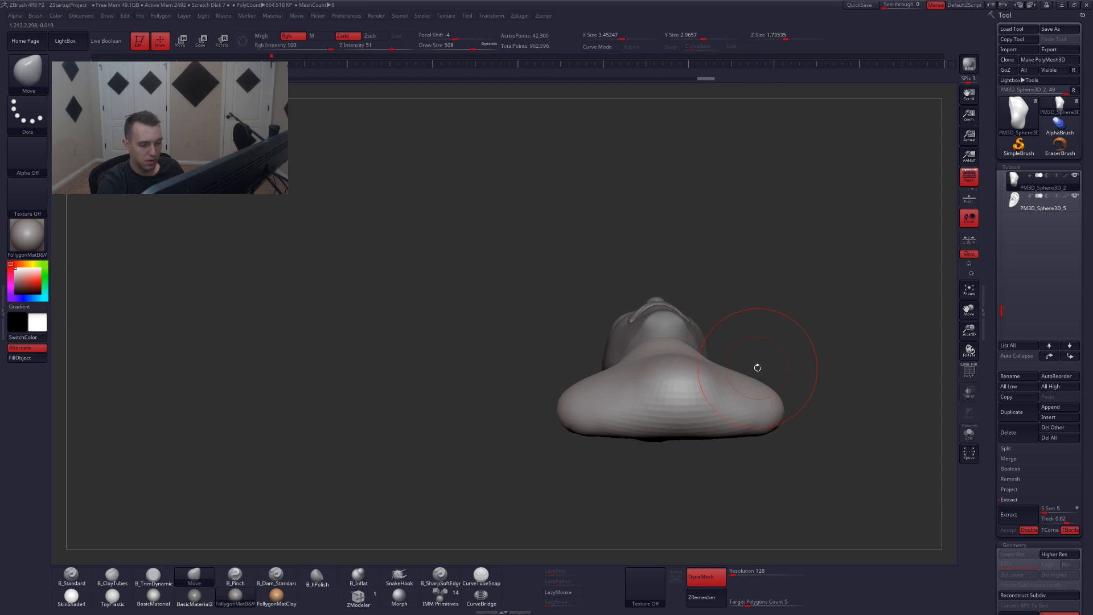
right_click(764, 358)
right_click_drag(815, 298, 773, 290, "alt")
mouse_move(719, 381)
left_mouse_down()
mouse_move(720, 361)
mouse_move(664, 346)
left_mouse_up()
left_click_drag(705, 405, 703, 432)
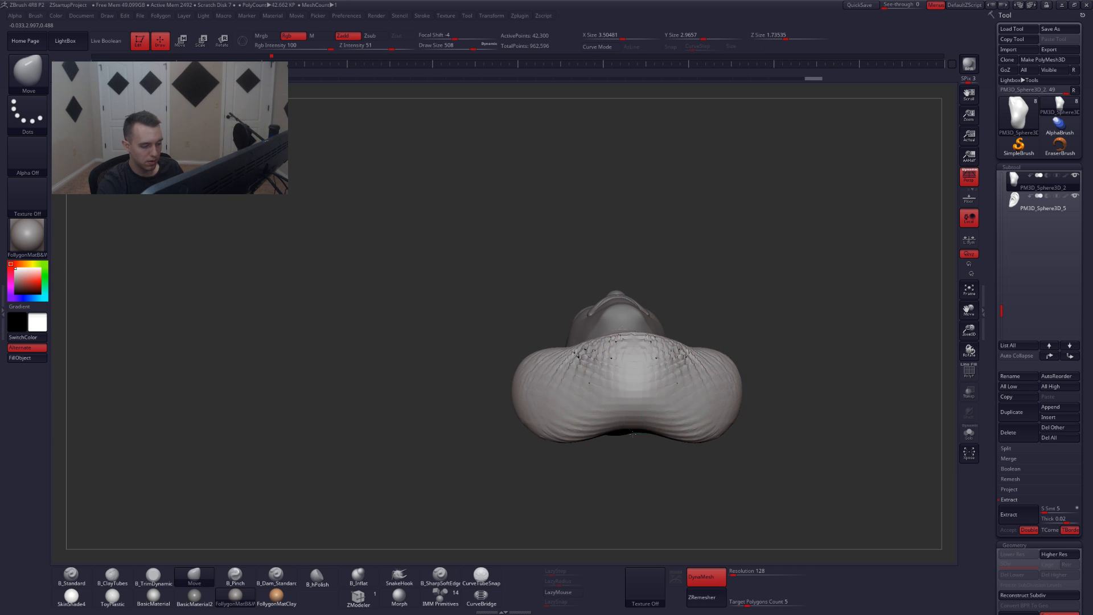
- Remesh the neck and shoulders with DynaMesh at resolution 128 and smooth the upper back
left_click_drag(783, 389, 837, 408, "ctrl")
mouse_move(763, 267)
right_mouse_down()
mouse_move(723, 319)
mouse_move(688, 340)
mouse_move(686, 397)
mouse_move(650, 452)
right_mouse_up()
right_click_drag(676, 366, 865, 373)
mouse_move(759, 360)
right_mouse_down("ctrl")
mouse_move(771, 358)
mouse_move(691, 366)
right_mouse_up("ctrl")
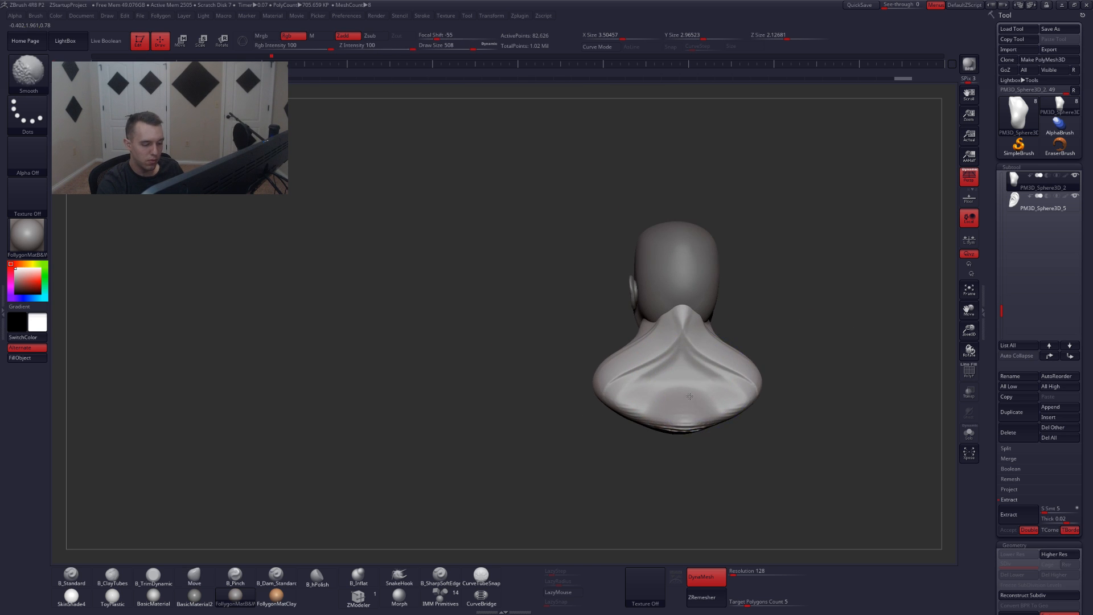
key("ctrl+shift+f")
- Build up the trapezius from the base of the skull down the upper back with the ClayTubes brush
key("2")
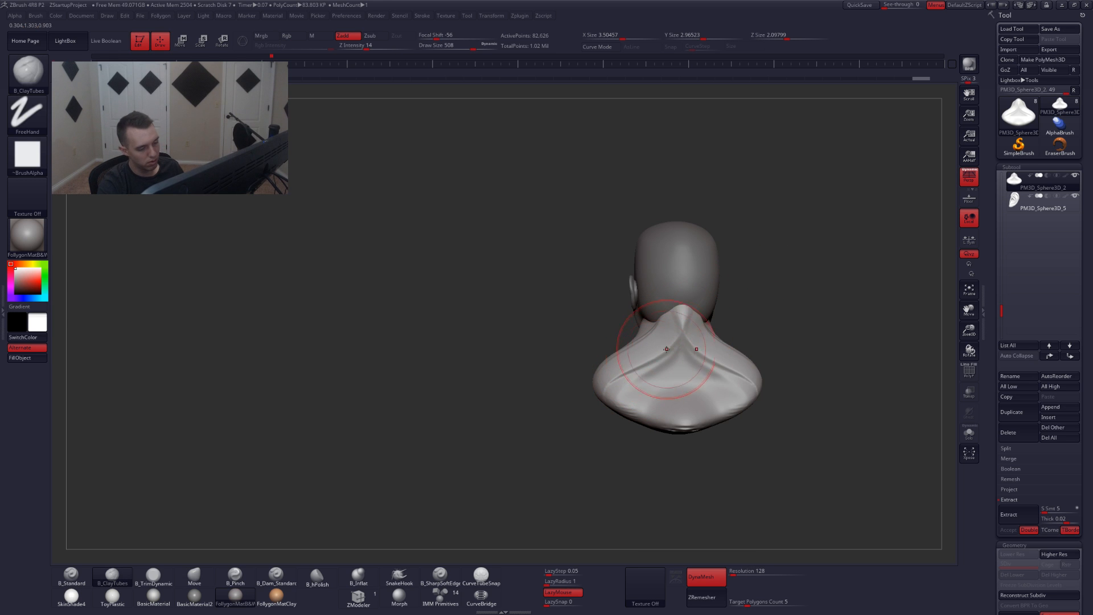
left_click_drag(665, 357, 673, 358)
right_click_drag(688, 387, 684, 377)
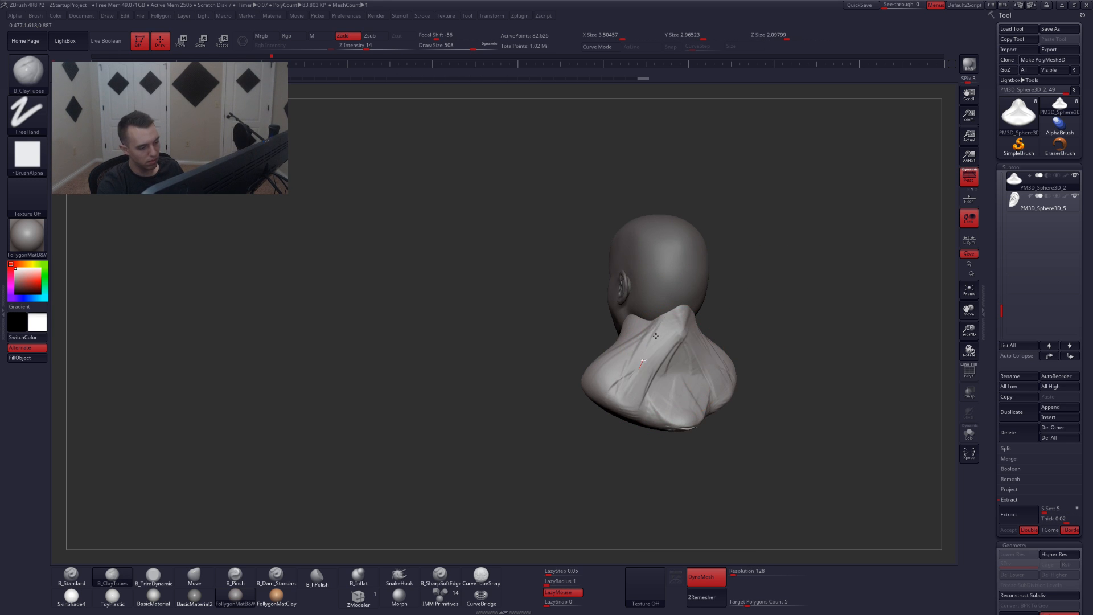
left_click_drag(680, 345, 695, 390)
key("4")
mouse_move(660, 380)
right_mouse_down()
mouse_move(693, 381)
mouse_move(668, 397)
mouse_move(688, 397)
mouse_move(707, 417)
mouse_move(687, 393)
mouse_move(629, 389)
right_mouse_up()
key("s")
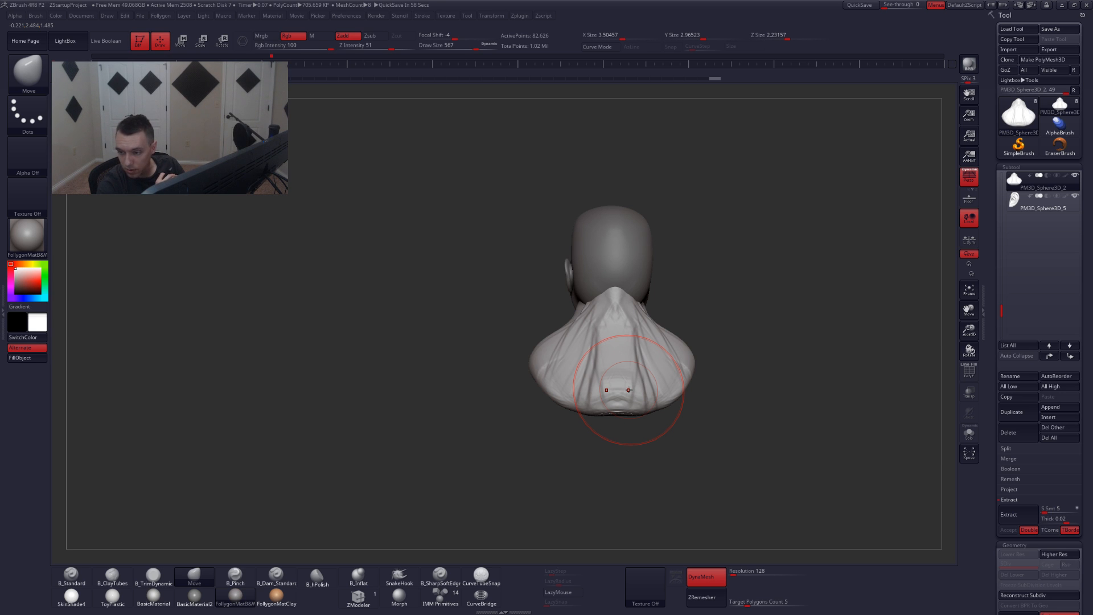
- Isolate the neck and shoulders and add more ClayTubes volume across the upper back
right_click_drag(638, 374, 623, 400)
key("2")
key("alt+s")
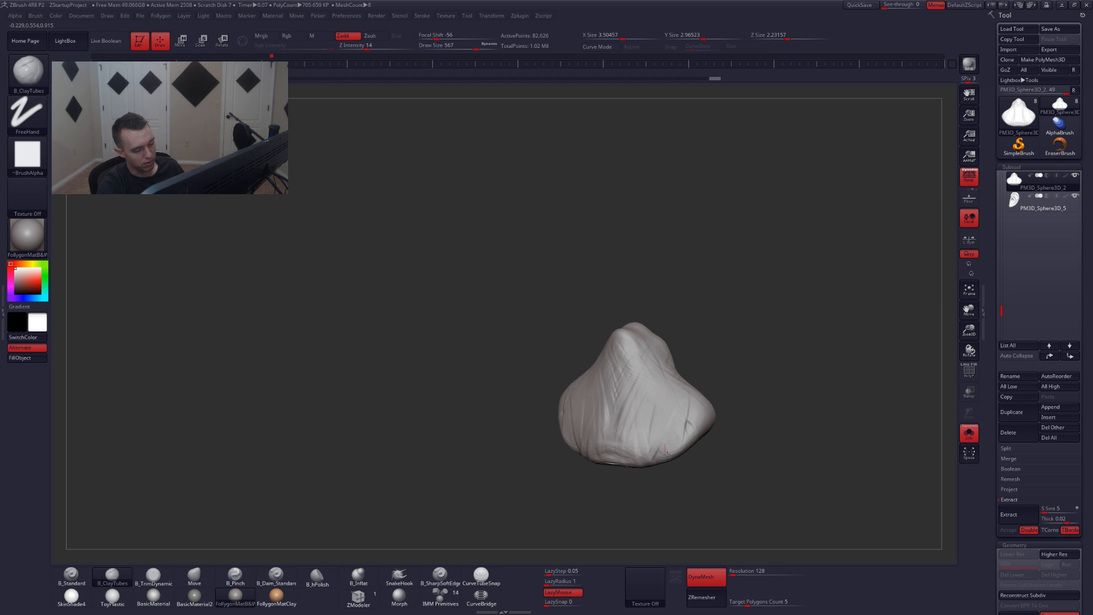
right_click_drag(688, 409, 666, 405)
- Show the head again and pull the shoulders and chest wider with the Move brush at draw size 585
key("space")
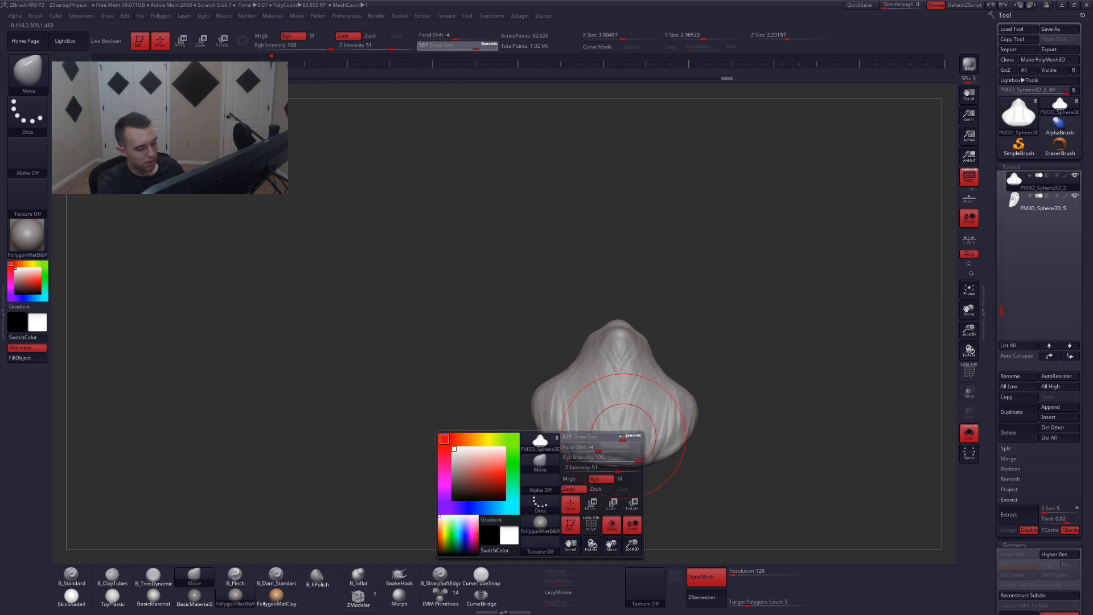
key("alt+s")
mouse_move(617, 441)
right_mouse_down("shift")
mouse_move(633, 415)
mouse_move(611, 420)
mouse_move(646, 433)
right_mouse_up("shift")
key("space")
left_click_drag(613, 402, 609, 403)
mouse_move(609, 403)
right_mouse_down("alt")
mouse_move(641, 385)
mouse_move(639, 422)
right_mouse_up("alt")
key("space")
left_click_drag(637, 418, 639, 418)
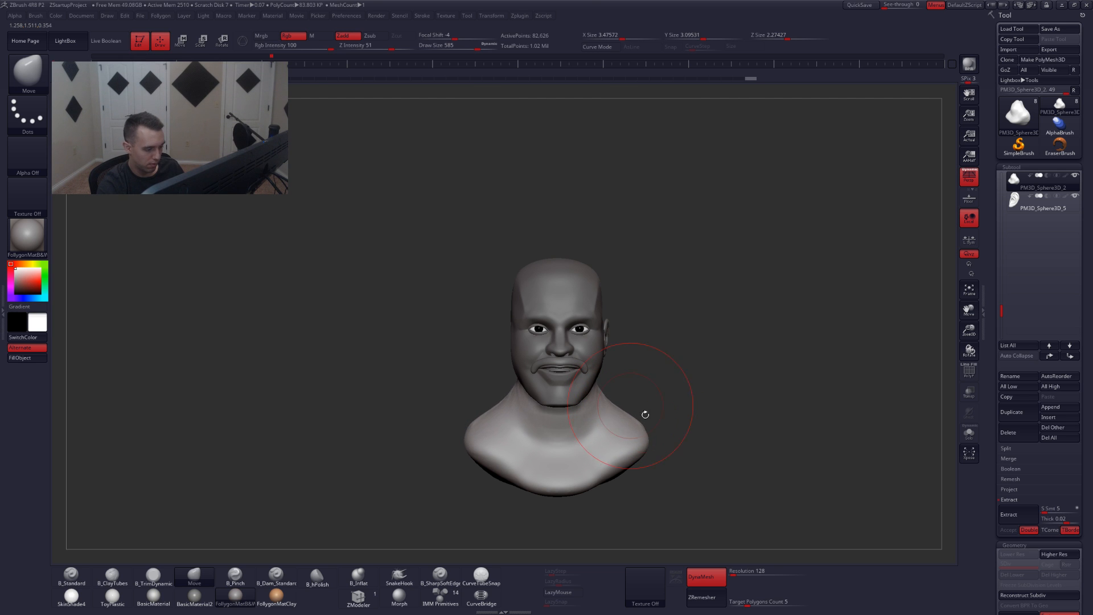
left_click_drag(651, 439, 659, 438)
left_click_drag(597, 468, 607, 463)
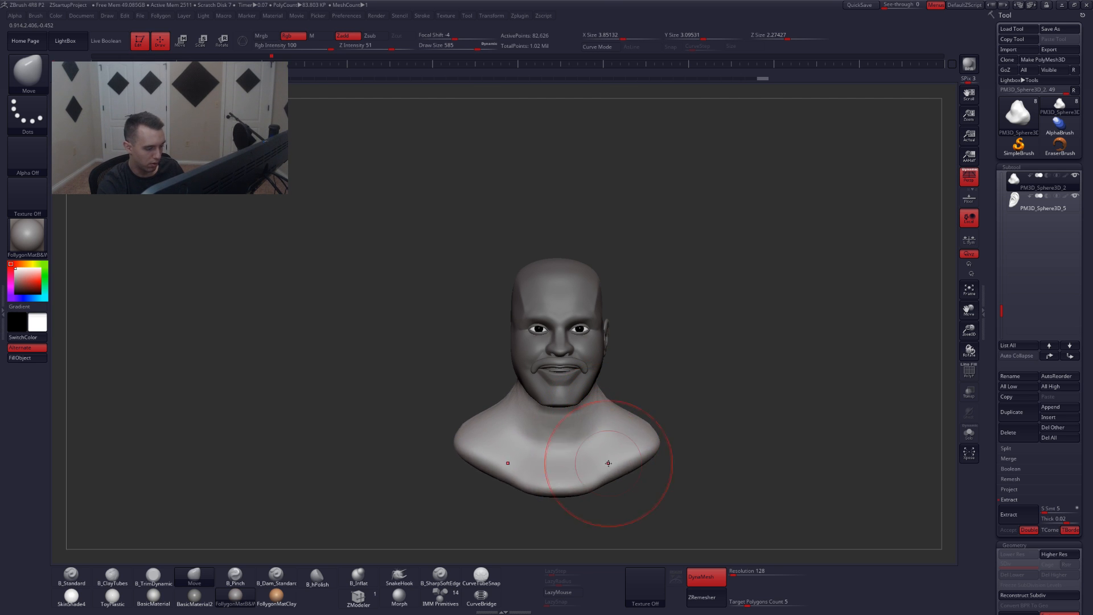
- Refine the side of the neck below the ear, using the Move brush at draw size 293
right_click_drag(649, 478, 605, 487)
mouse_move(646, 411)
right_mouse_down()
mouse_move(622, 411)
mouse_move(611, 426)
mouse_move(639, 410)
mouse_move(641, 376)
right_mouse_up()
key("space")
left_click_drag(652, 383, 642, 384)
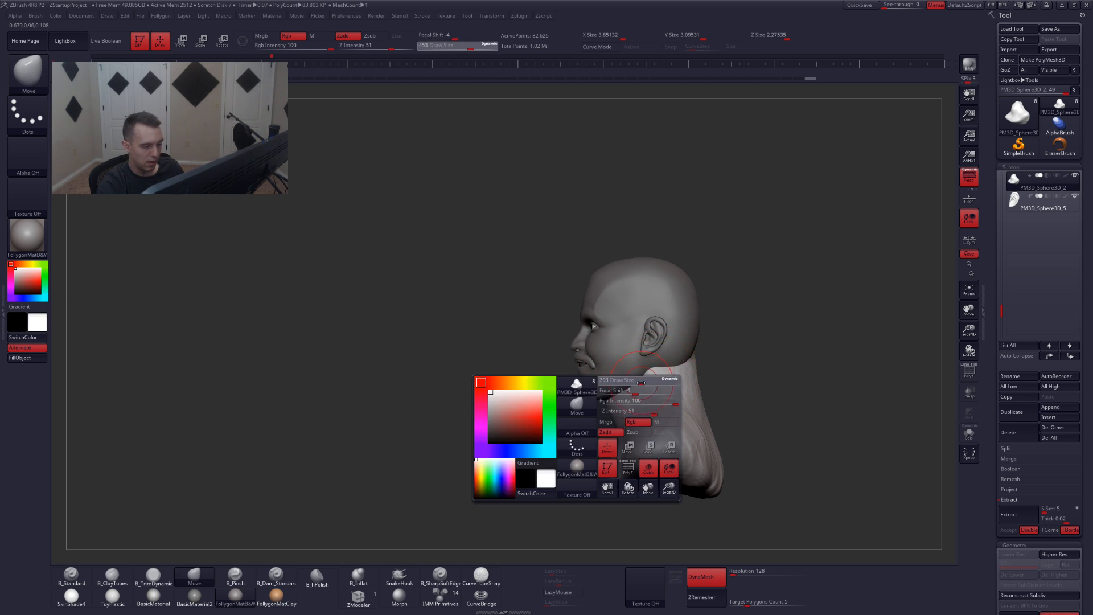
mouse_move(642, 383)
right_mouse_down()
mouse_move(662, 394)
mouse_move(617, 403)
mouse_move(663, 365)
right_mouse_up()
key("2")
key("4")
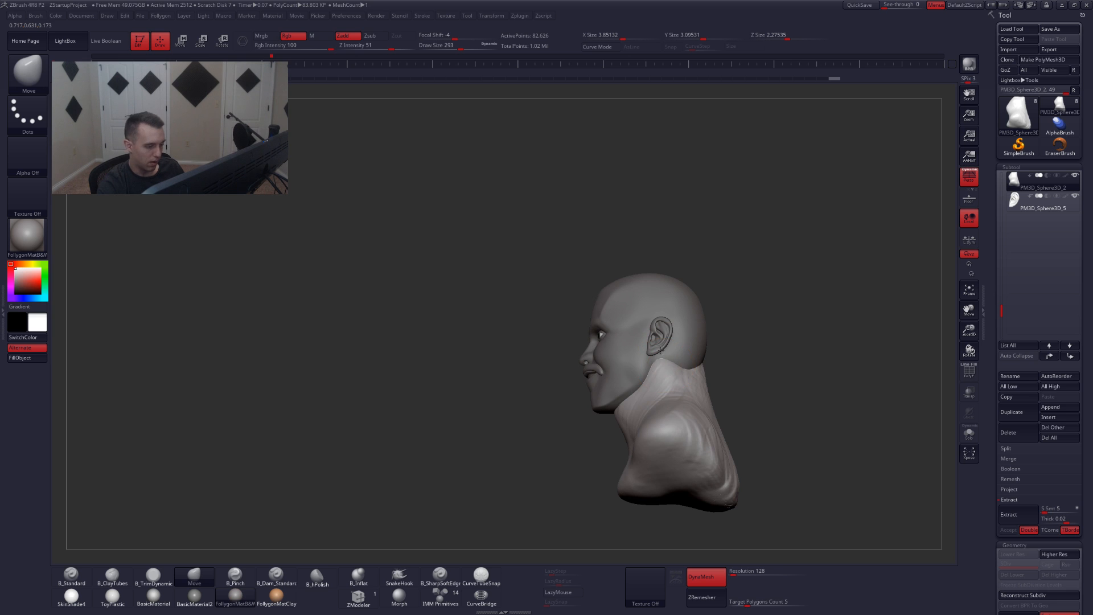
left_click_drag(661, 350, 661, 347)
- Adjust the front and sides of the neck below the jaw with the Move brush at draw sizes 358 and 324
mouse_move(655, 370)
right_mouse_down()
mouse_move(612, 416)
mouse_move(692, 423)
right_mouse_up()
left_click_drag(624, 423, 633, 416)
key("space")
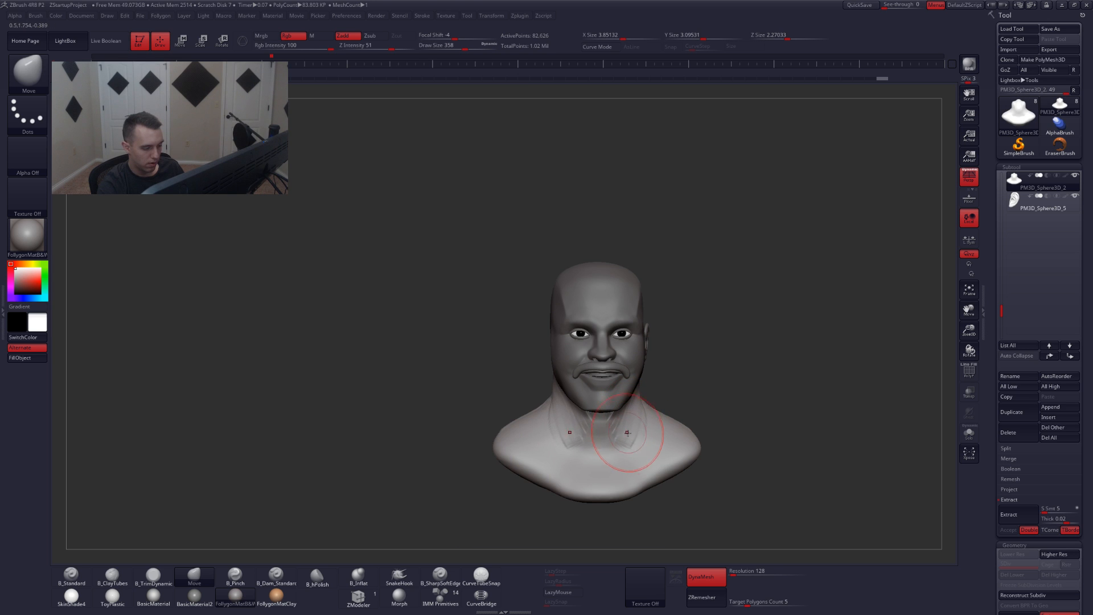
mouse_move(627, 432)
right_mouse_down()
mouse_move(610, 433)
mouse_move(649, 421)
right_mouse_up()
left_click_drag(643, 417, 641, 418)
mouse_move(678, 436)
right_mouse_down()
mouse_move(641, 445)
mouse_move(617, 402)
mouse_move(644, 422)
right_mouse_up()
key("space")
left_click_drag(654, 391, 651, 392)
mouse_move(677, 392)
right_mouse_down()
mouse_move(652, 387)
mouse_move(638, 402)
mouse_move(651, 457)
right_mouse_up()
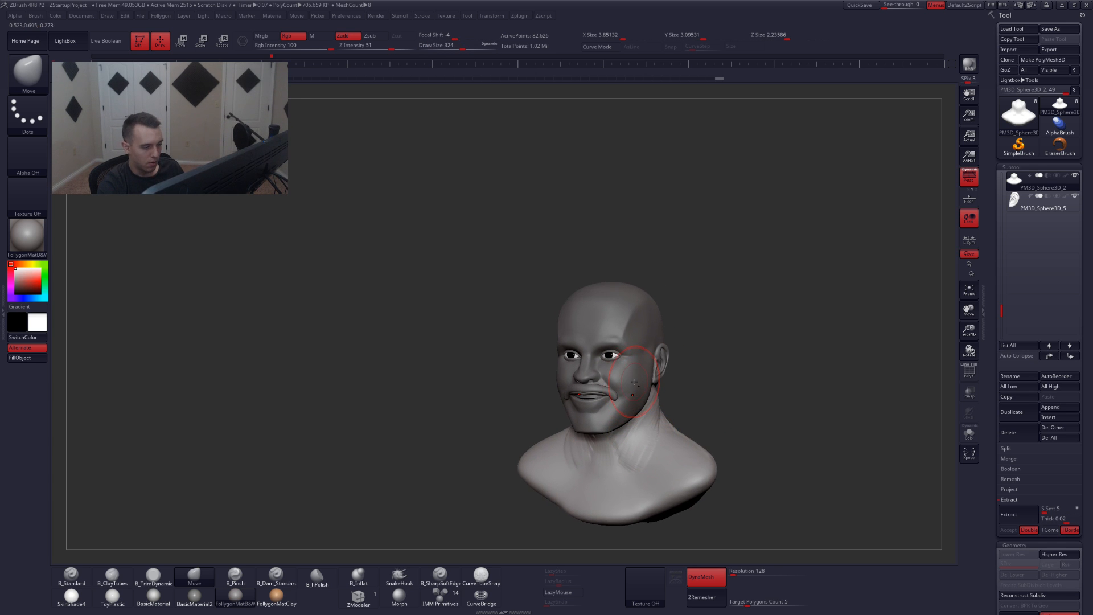
- Select the head and flatten the temple plane with the TrimDynamic brush, reducing the draw size to 149
left_click(624, 323, "alt")
mouse_move(624, 322)
right_mouse_down("ctrl")
mouse_move(597, 341)
mouse_move(629, 386)
right_mouse_up("ctrl")
key("space")
left_click_drag(634, 373, 629, 372)
right_click_drag(700, 376, 641, 371)
key("3")
key("space")
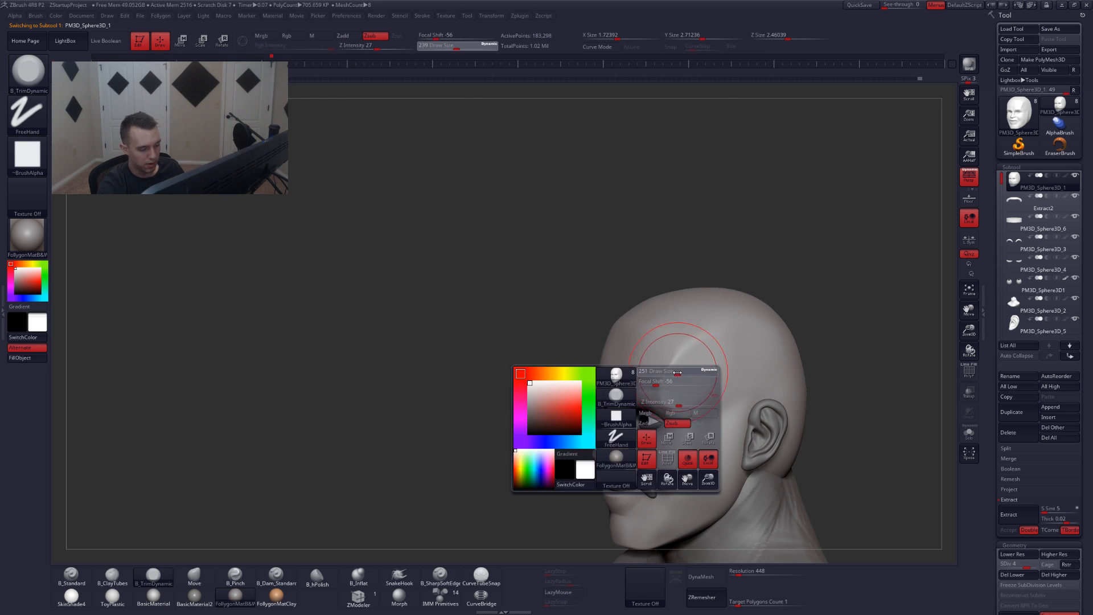
left_click_drag(676, 373, 673, 373)
key("space")
mouse_move(692, 412)
left_mouse_down()
mouse_move(685, 397)
mouse_move(696, 414)
left_mouse_up()
key("space")
left_click_drag(687, 406, 682, 396)
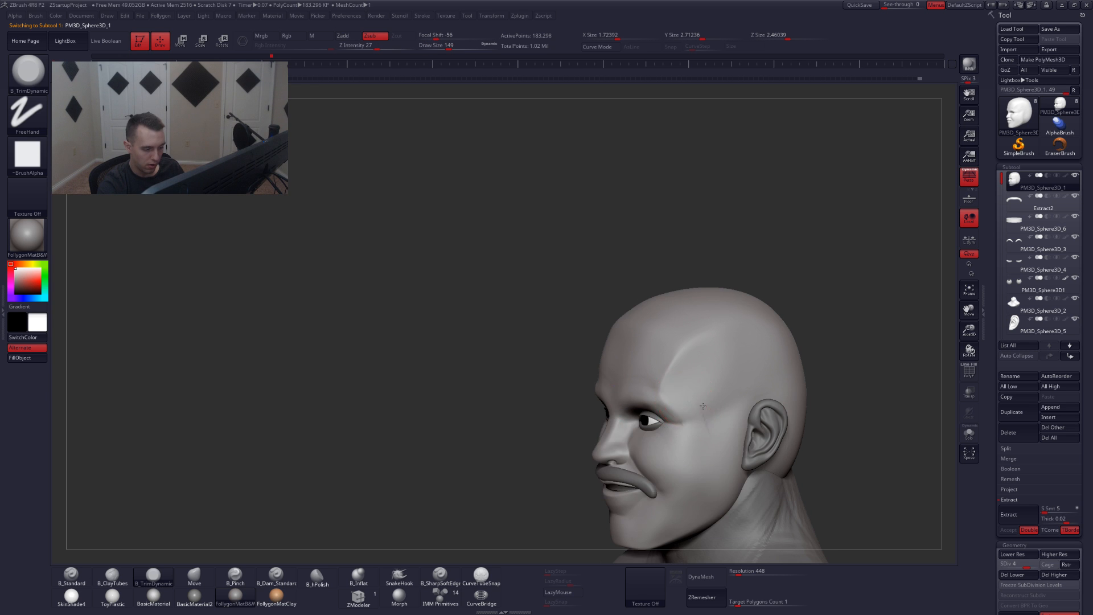
- Sharpen the outer brow and temple edge with the Pinch brush at draw size 124, smoothing the surrounding surface
mouse_move(703, 406)
right_mouse_down()
mouse_move(646, 407)
mouse_move(628, 392)
mouse_move(626, 358)
right_mouse_up()
key("5")
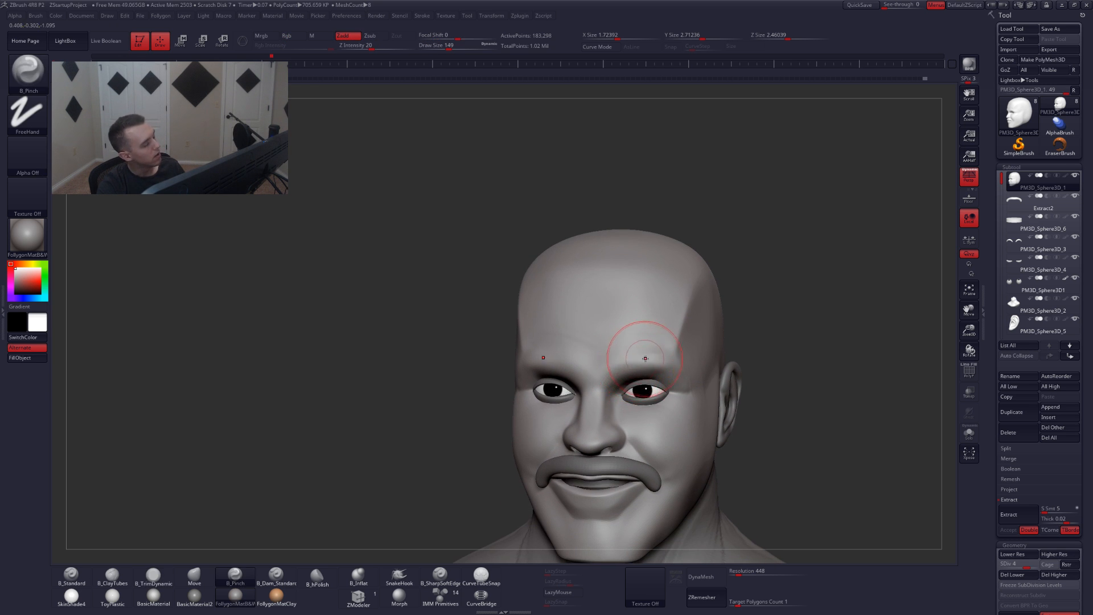
key("space")
left_click_drag(645, 359, 642, 359)
mouse_move(704, 383)
right_mouse_down()
mouse_move(672, 385)
mouse_move(670, 356)
mouse_move(612, 391)
mouse_move(604, 381)
right_mouse_up()
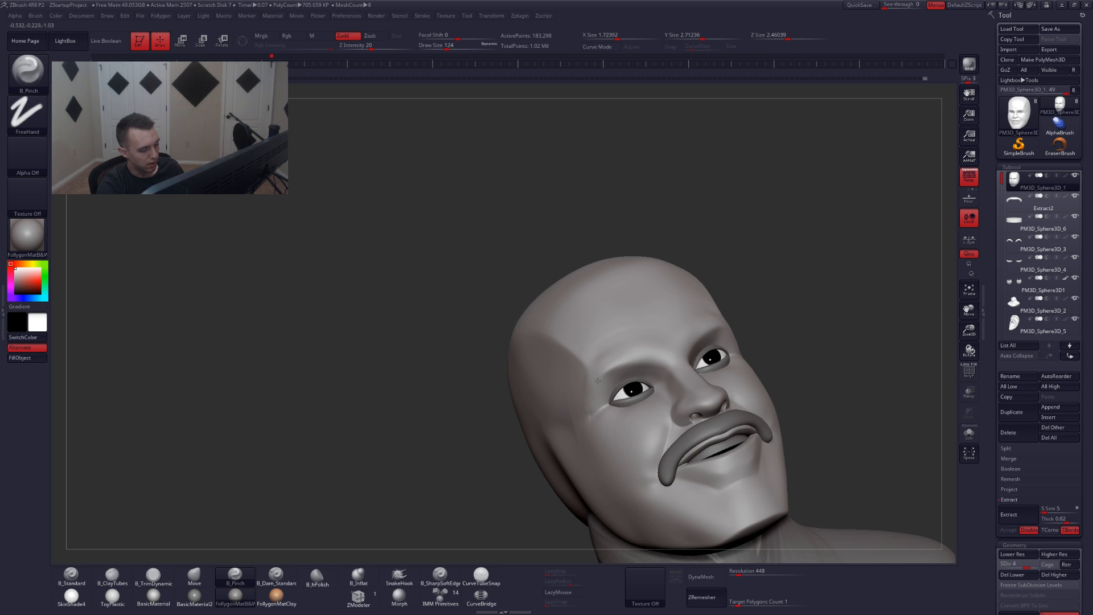
right_click_drag(606, 402, 654, 399)
right_click_drag(598, 375, 634, 387)
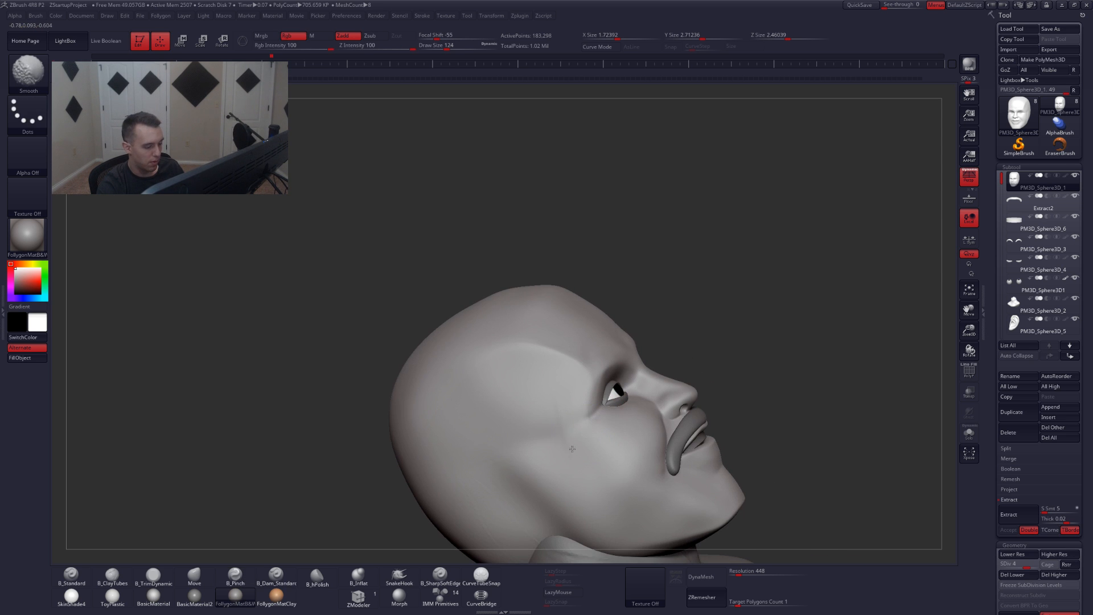
- Flatten the temple and side of the forehead with the TrimDynamic brush at draw size 223
mouse_move(555, 429)
right_mouse_down()
mouse_move(689, 392)
mouse_move(666, 376)
right_mouse_up()
key("3")
key("space")
left_click_drag(663, 414, 672, 414)
right_click_drag(698, 401, 624, 384)
key("space")
left_click_drag(637, 381, 653, 380)
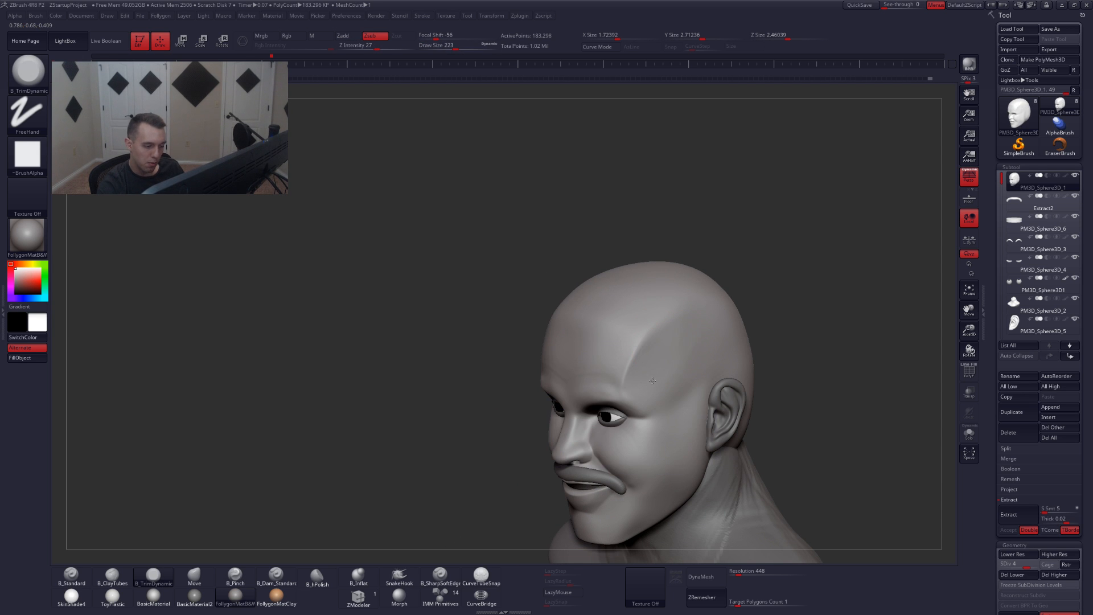
mouse_move(670, 379)
right_mouse_down()
mouse_move(704, 350)
mouse_move(632, 373)
right_mouse_up()
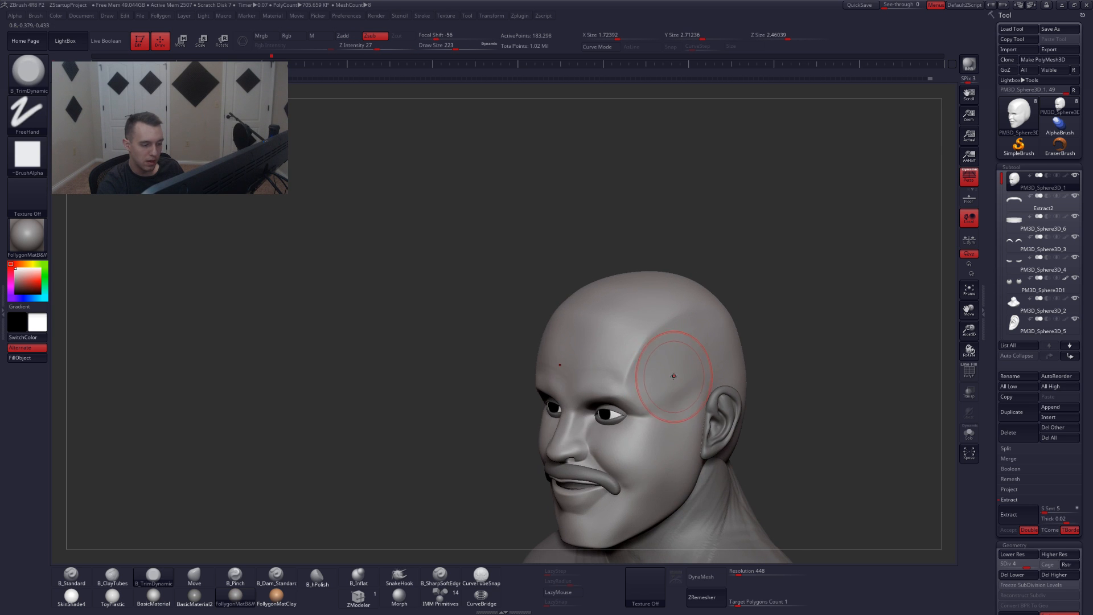
- Refine the plane between the outer eye and the ear with TrimDynamic at draw sizes 182 and 192
key("space")
left_click_drag(686, 382, 673, 383)
right_click_drag(673, 382, 661, 362, "alt")
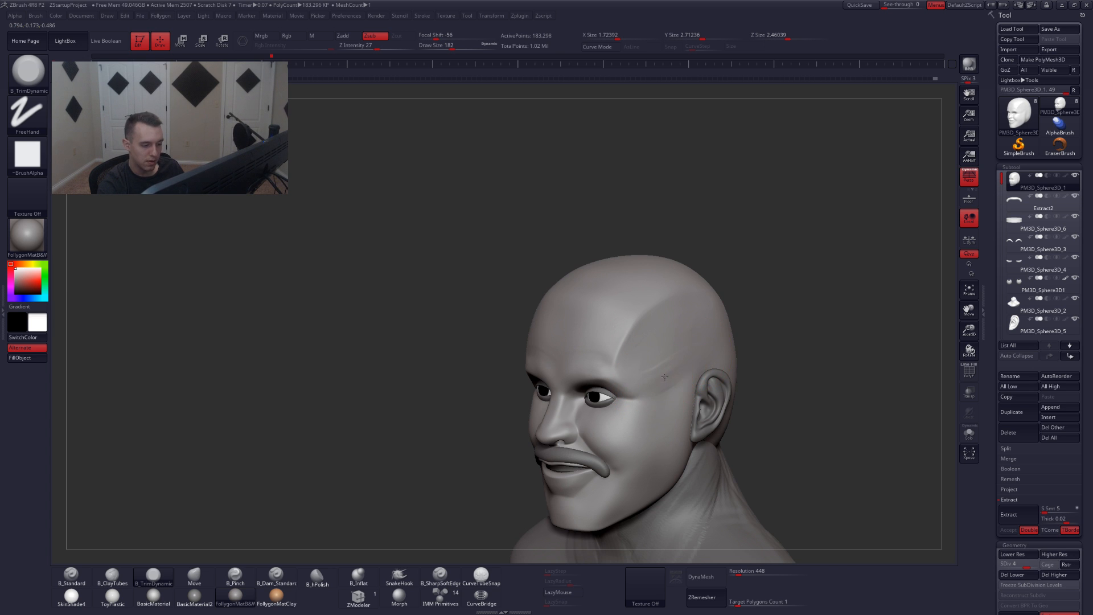
right_click_drag(670, 355, 692, 367)
key("space")
left_click_drag(680, 379, 666, 380)
right_click_drag(666, 381, 645, 390)
key("space")
left_click_drag(649, 393, 662, 393)
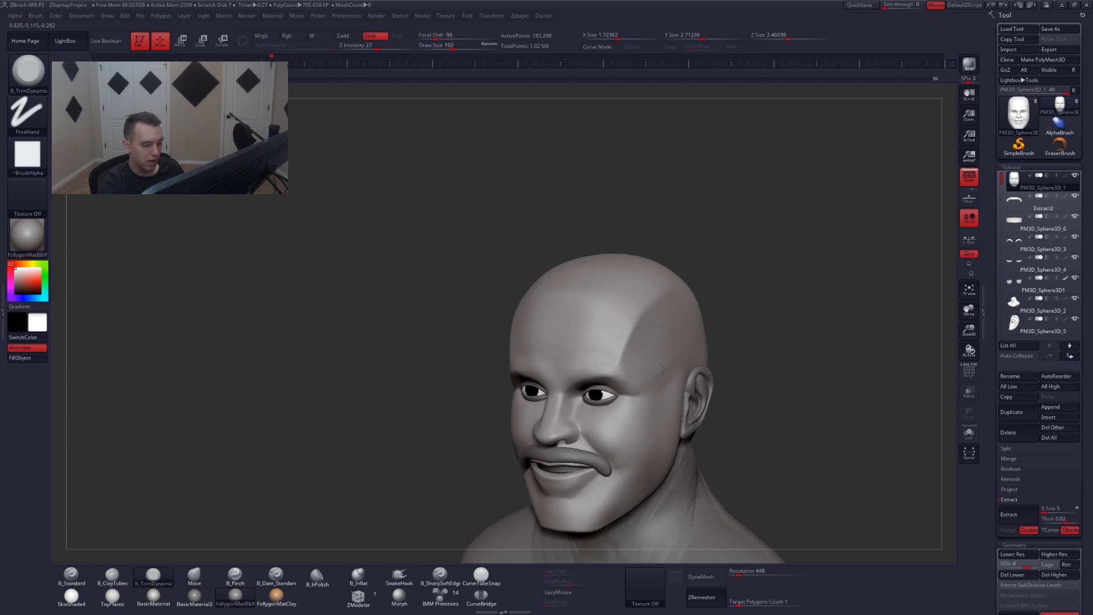
- Isolate the head, trim the lower temple with TrimDynamic at draw size 187 and smooth the area
mouse_move(658, 374)
right_mouse_down("alt")
mouse_move(652, 362)
mouse_move(647, 380)
right_mouse_up("alt")
key("space")
mouse_move(643, 380)
left_mouse_down()
mouse_move(630, 376)
mouse_move(652, 360)
left_mouse_up()
key("space")
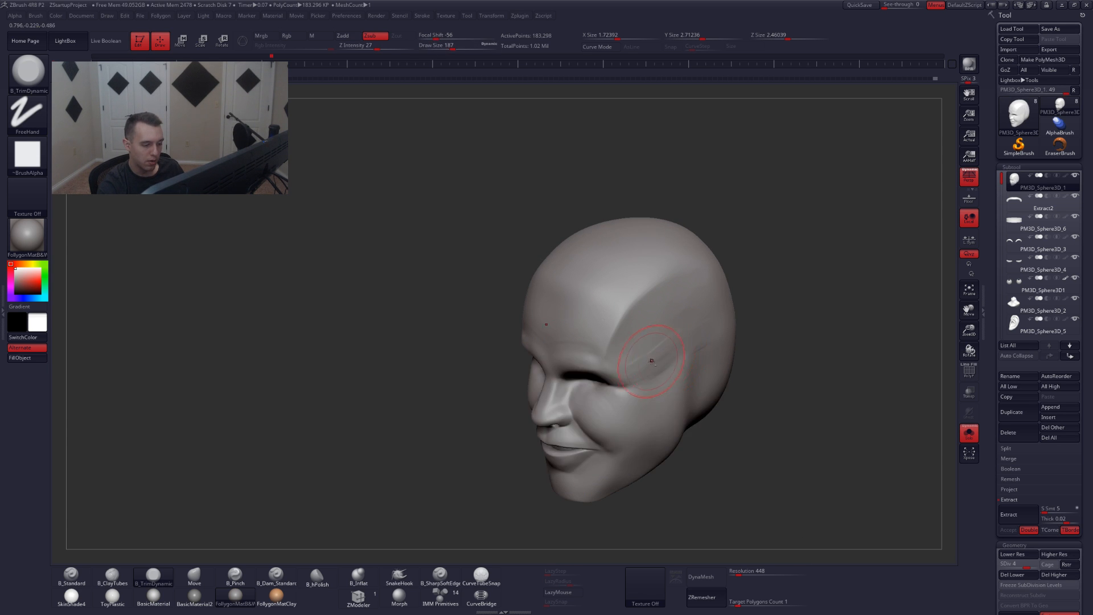
key("shift")
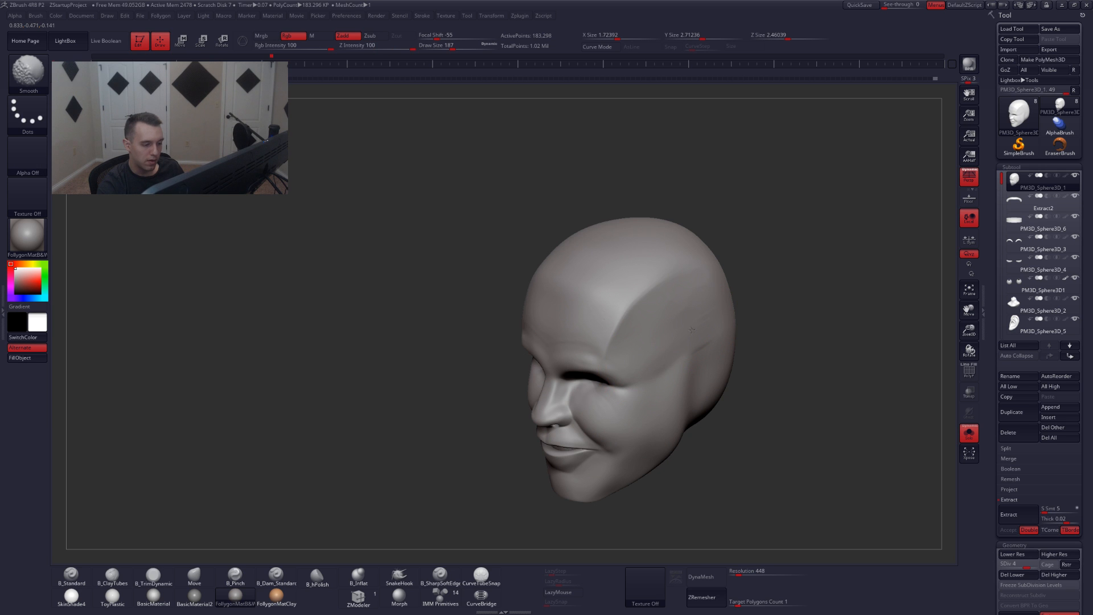
- Flatten the cheek beside the mouth with TrimDynamic at draw size 108 and smooth the result
mouse_move(692, 330)
right_mouse_down("shift")
mouse_move(691, 352)
mouse_move(678, 346)
mouse_move(640, 373)
right_mouse_up("shift")
key("space")
left_click_drag(667, 425, 654, 425)
mouse_move(654, 438)
right_mouse_down("alt")
mouse_move(646, 398)
mouse_move(621, 447)
mouse_move(592, 467)
right_mouse_up("alt")
key("space")
left_click_drag(640, 422, 624, 422)
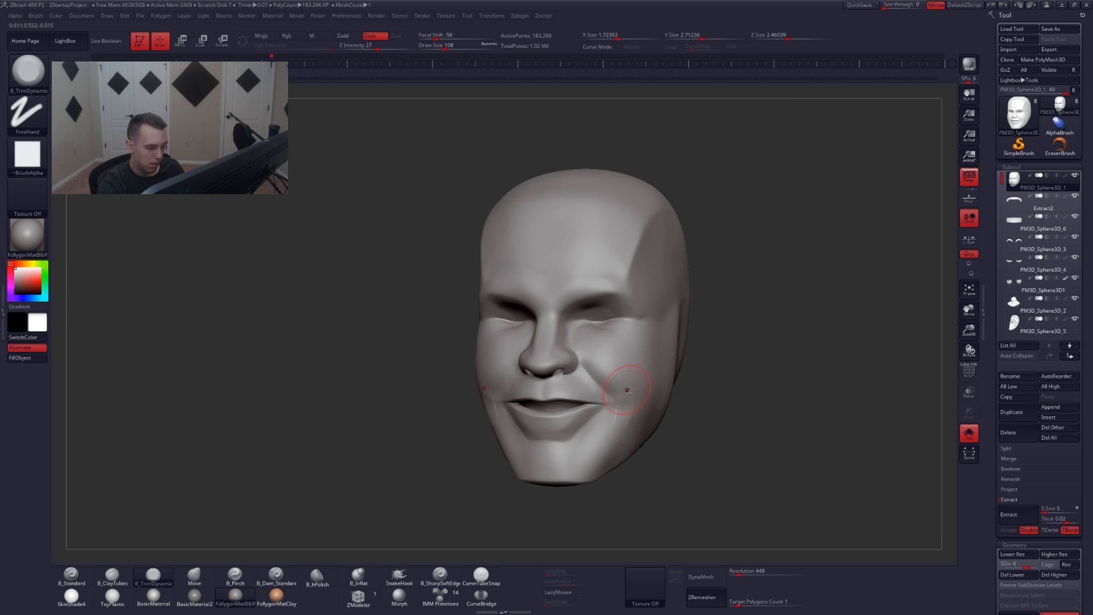
key("shift")
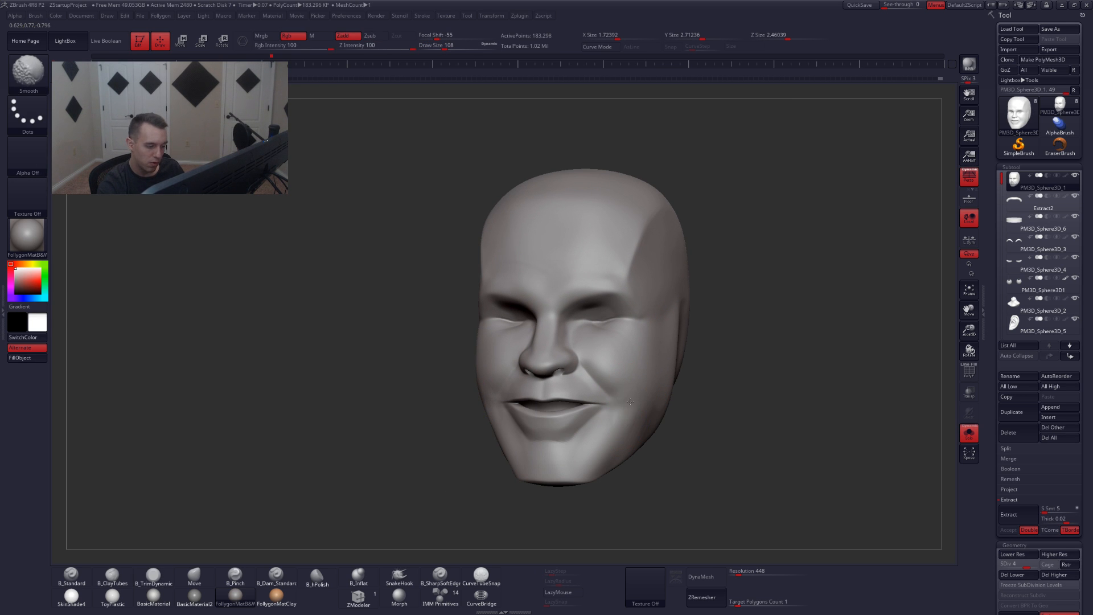
mouse_move(683, 407)
left_mouse_down()
mouse_move(720, 405)
mouse_move(678, 439)
left_mouse_up()
- Sharpen the cheek and jaw transition with the Pinch brush at draw size 99
key("5")
key("space")
left_click_drag(619, 393, 611, 393)
left_click_drag(686, 393, 622, 390)
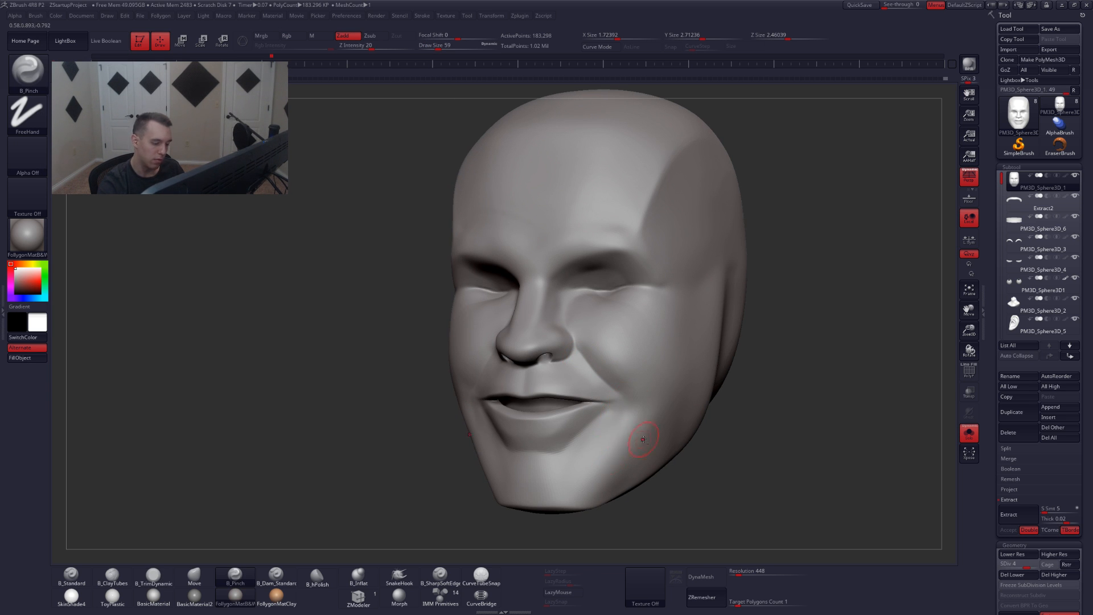
- Flatten the lower cheek beside the chin with TrimDynamic at draw size 128, smooth it and show all parts
right_click_drag(643, 440, 642, 412, "ctrl")
key("space")
left_click_drag(639, 436, 648, 436)
mouse_move(632, 425)
right_mouse_down("alt")
mouse_move(635, 367)
mouse_move(628, 396)
right_mouse_up("alt")
key("space")
key("3")
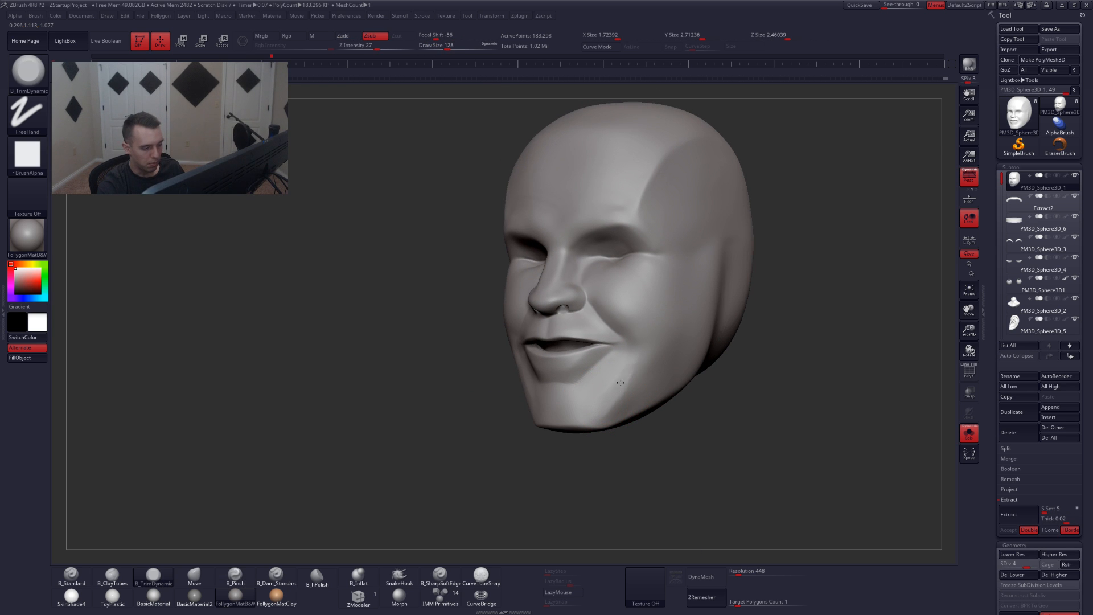
key("shift")
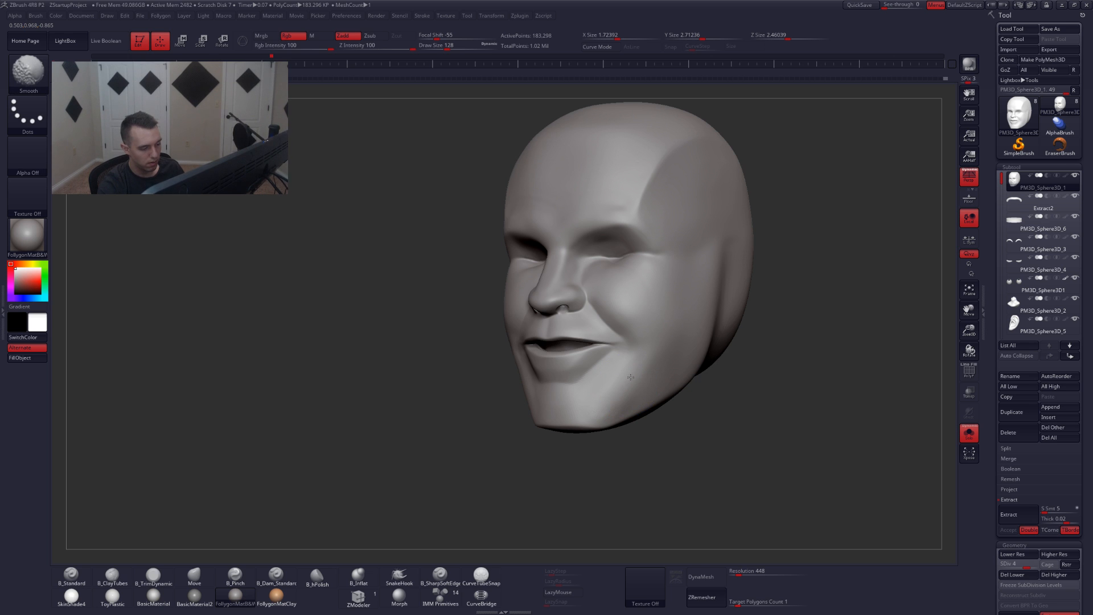
mouse_move(605, 406)
right_mouse_down("shift")
mouse_move(625, 392)
mouse_move(648, 421)
right_mouse_up("shift")
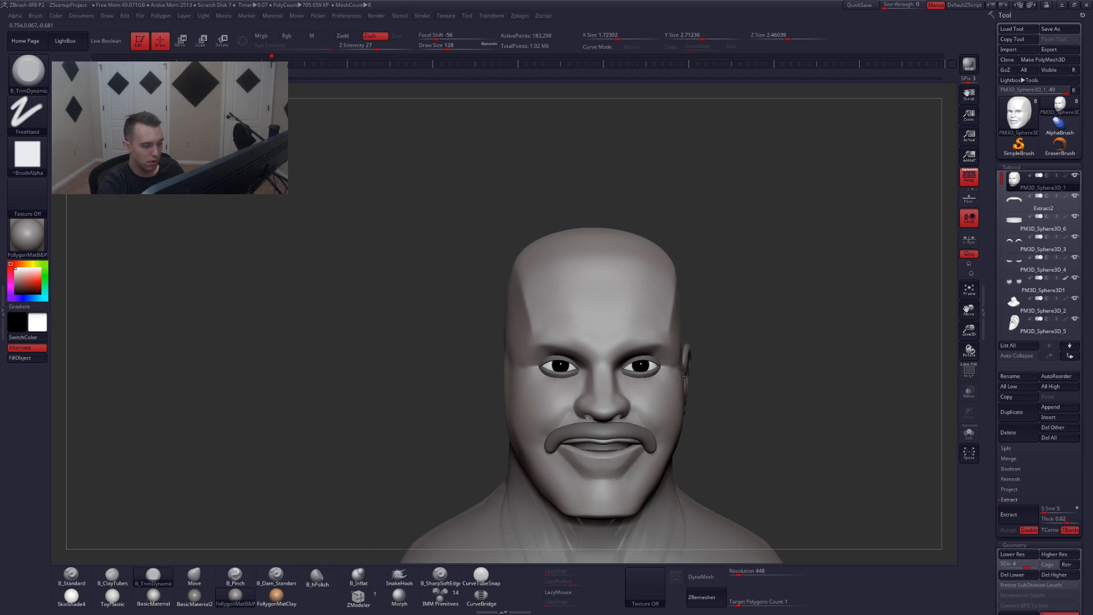
- Isolate the head and flatten the side of the face in front of the ear with TrimDynamic at draw size 187
mouse_move(673, 370)
right_mouse_down()
mouse_move(690, 380)
mouse_move(676, 356)
mouse_move(679, 391)
right_mouse_up()
key("space")
left_click_drag(678, 390, 686, 391)
key("shift+s")
right_click_drag(734, 370, 663, 352)
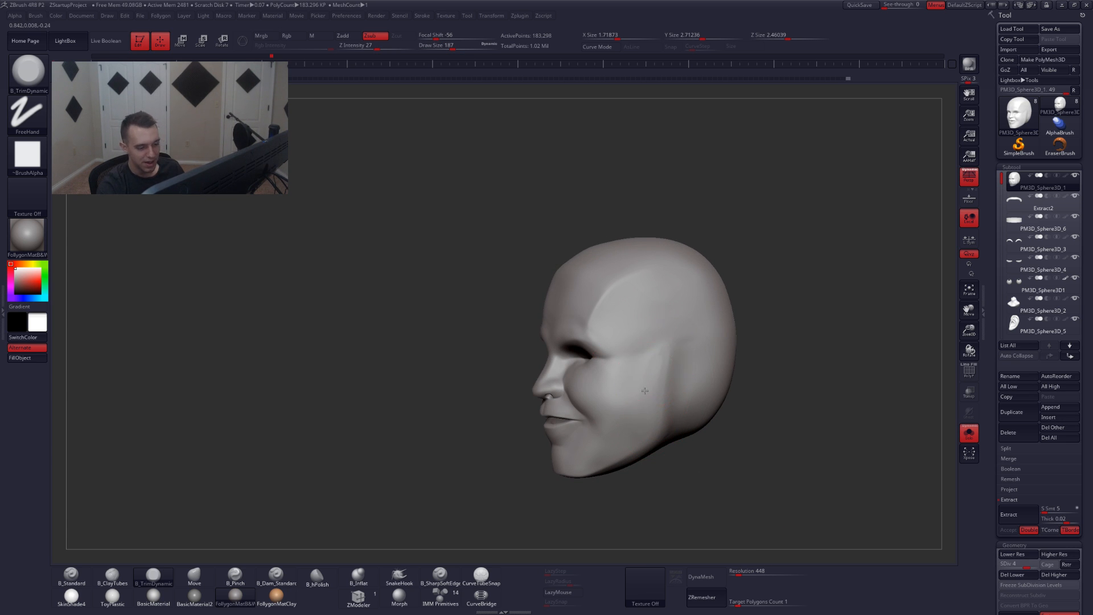
- Invert the head's mask and lower the head to subdivision level 1 for the Move brush at draw size 372
mouse_move(647, 431)
right_mouse_down("alt")
mouse_move(646, 359)
mouse_move(629, 356)
mouse_move(640, 394)
mouse_move(556, 415)
right_mouse_up("alt")
key("ctrl")
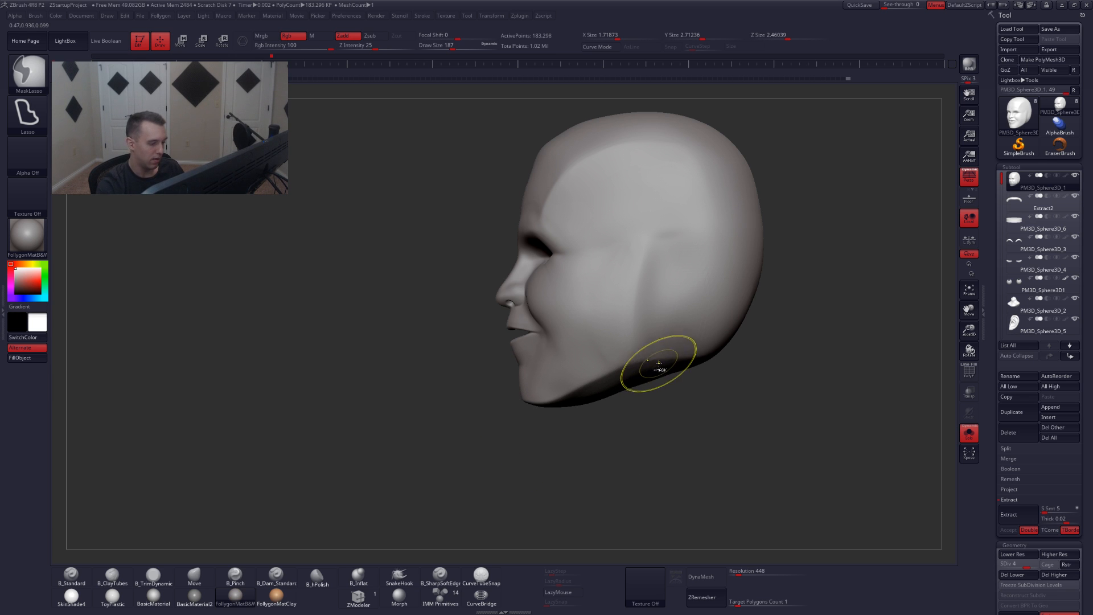
key("ctrl+i")
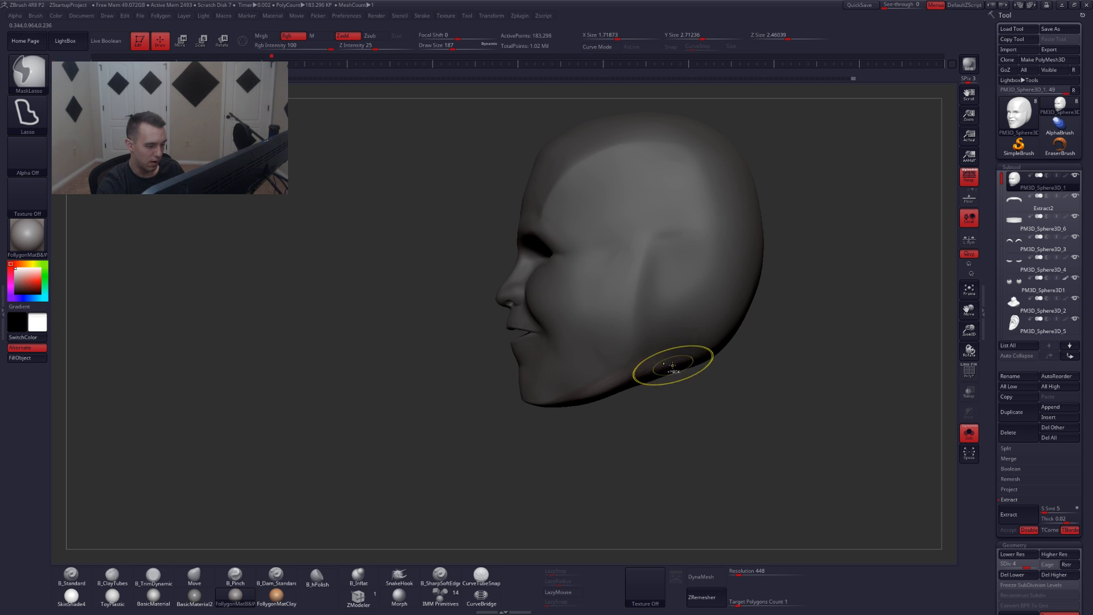
key("b")
key("m")
key("v")
key("shift+d")
key("space")
key("shift")
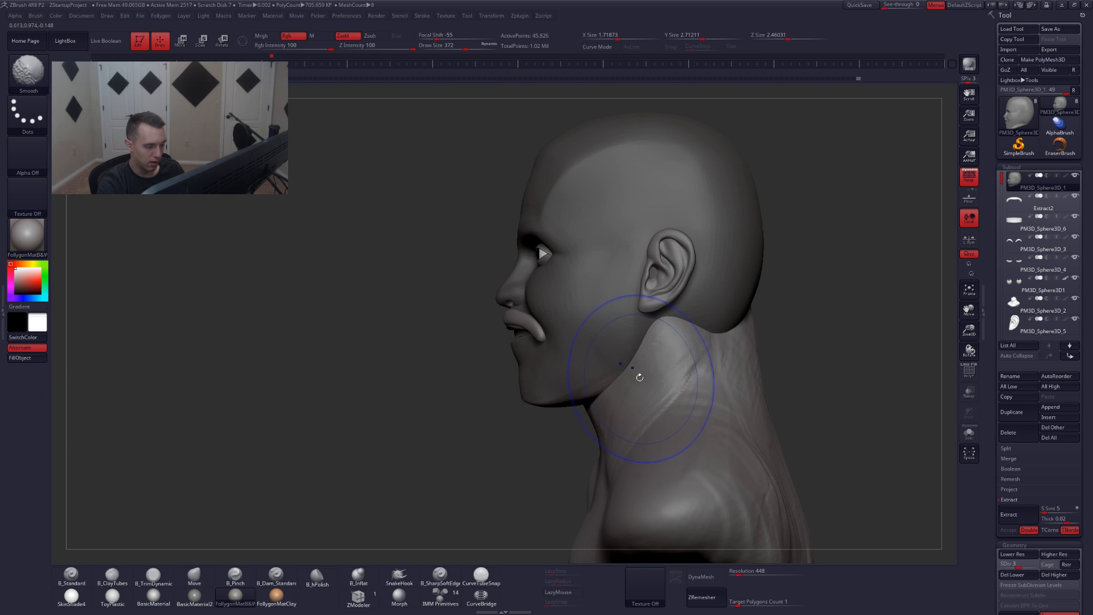
key("shift+d")
key("shift+d")
key("shift+s")
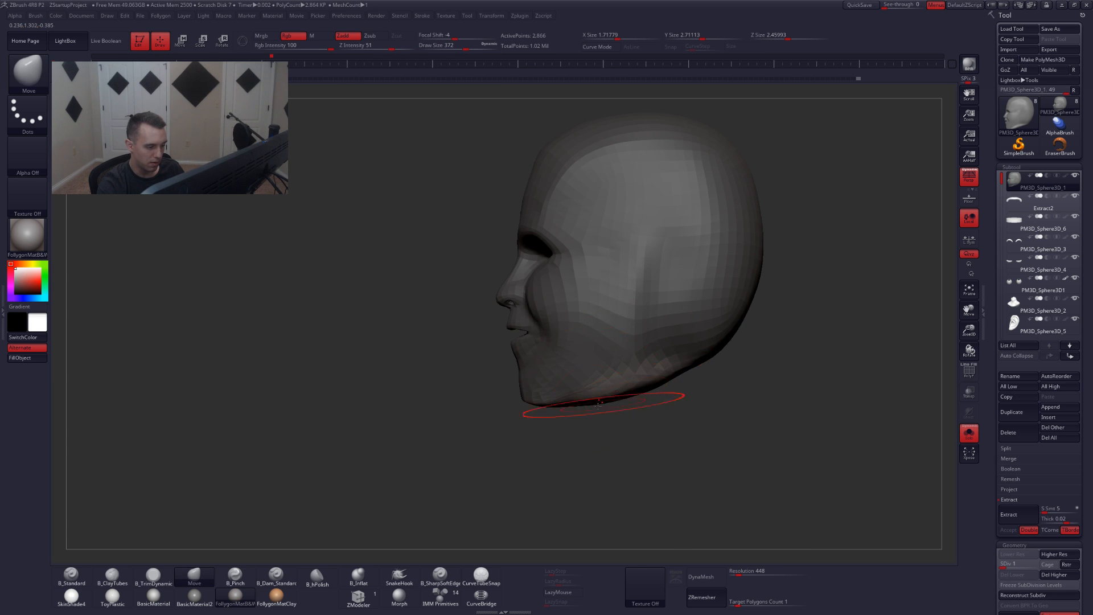
- Raise the head to subdivision level 5 and adjust the jaw's lower edge with the Move brush at draw size 228
key("d")
key("d")
key("d")
key("d")
mouse_move(593, 410)
left_mouse_down()
mouse_move(636, 380)
mouse_move(604, 398)
mouse_move(632, 427)
left_mouse_up()
key("shift+s")
key("space")
key("shift+s")
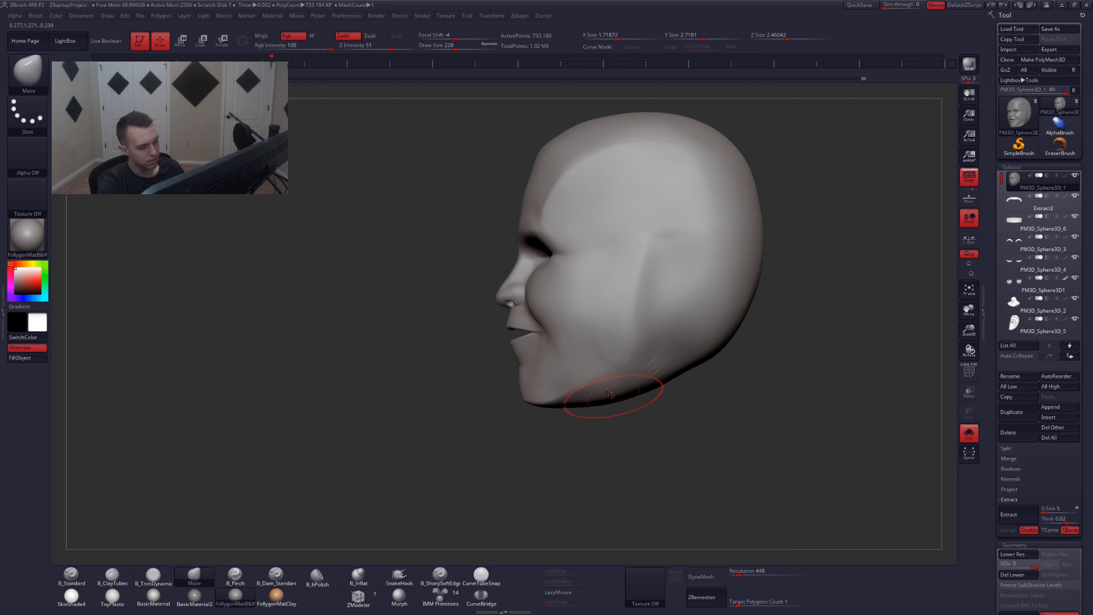
- Sharpen the lower jawline from the chin toward the ear with the Pinch brush at draw size 197
key("b")
key("p")
key("i")
key("s")
left_click_drag(594, 392, 637, 427)
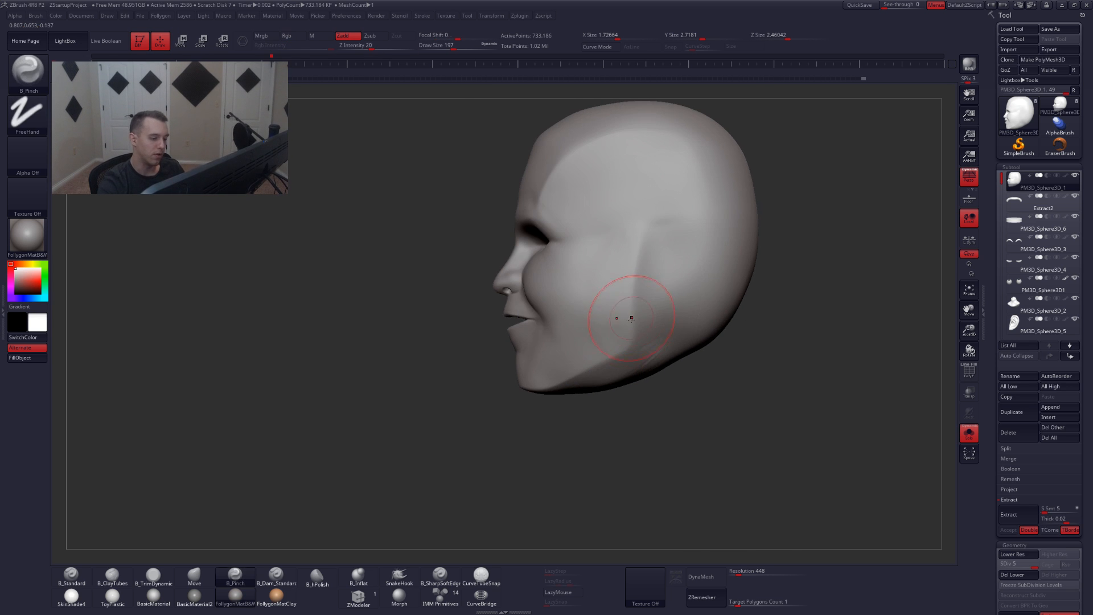
key("shift+s")
right_click_drag(610, 316, 612, 389)
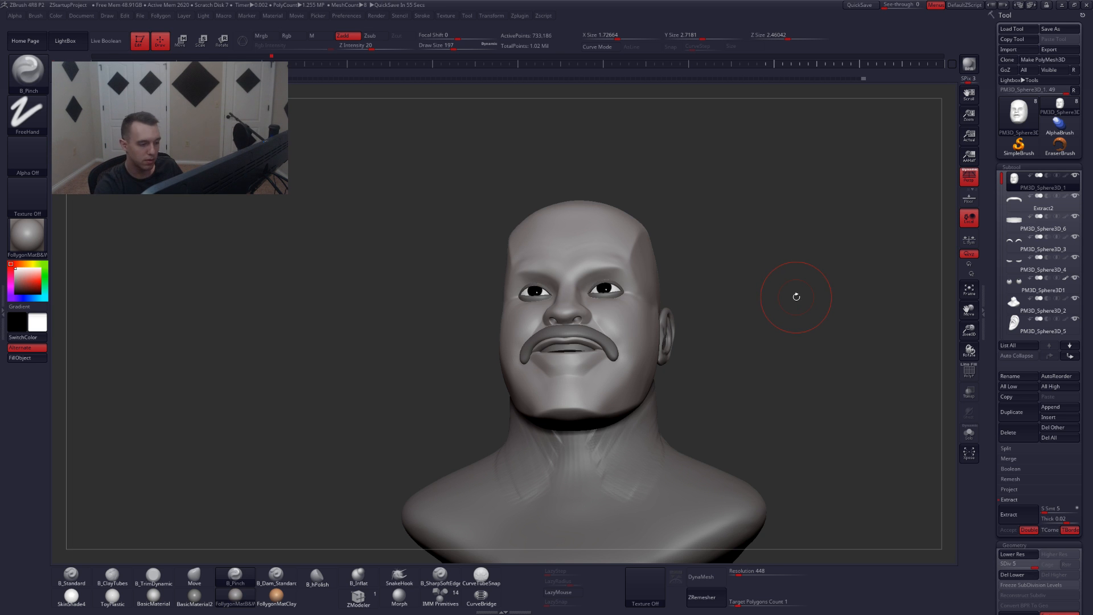
- Isolate the head and reshape the jaw corner below the ear with Move at draw size 268 on subdivision level 1
mouse_move(796, 297)
left_mouse_down()
mouse_move(659, 400)
mouse_move(670, 394)
left_mouse_up()
mouse_move(763, 348)
left_mouse_down()
mouse_move(676, 383)
mouse_move(681, 373)
left_mouse_up()
key("b")
key("m")
key("v")
key("space")
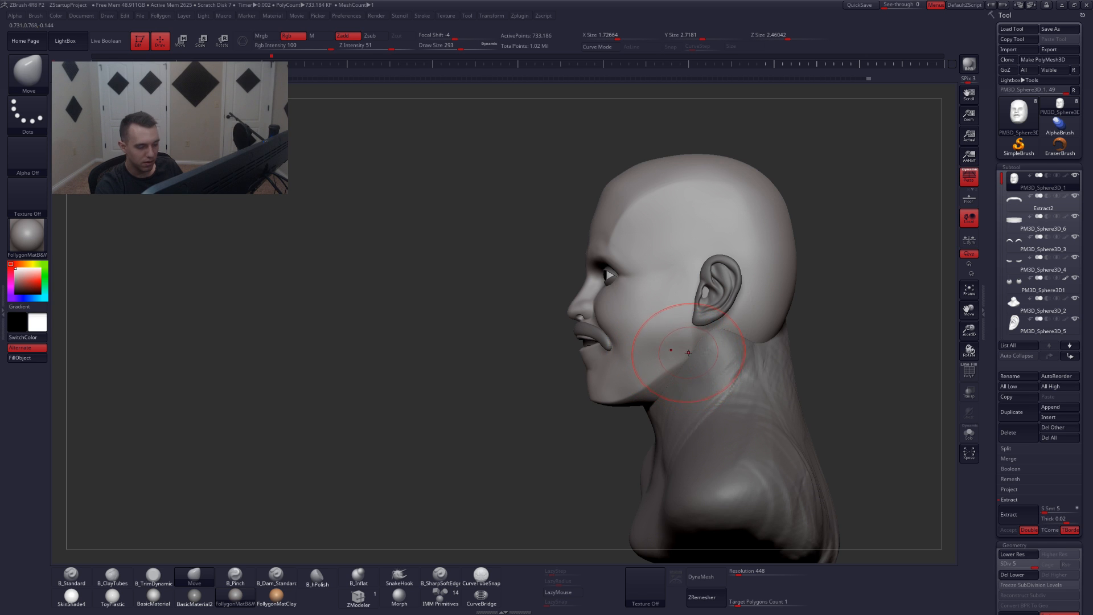
key("shift+s")
key("space")
left_click_drag(688, 373, 683, 373)
key("shift+d")
key("shift+d")
key("shift+d")
key("shift+d")
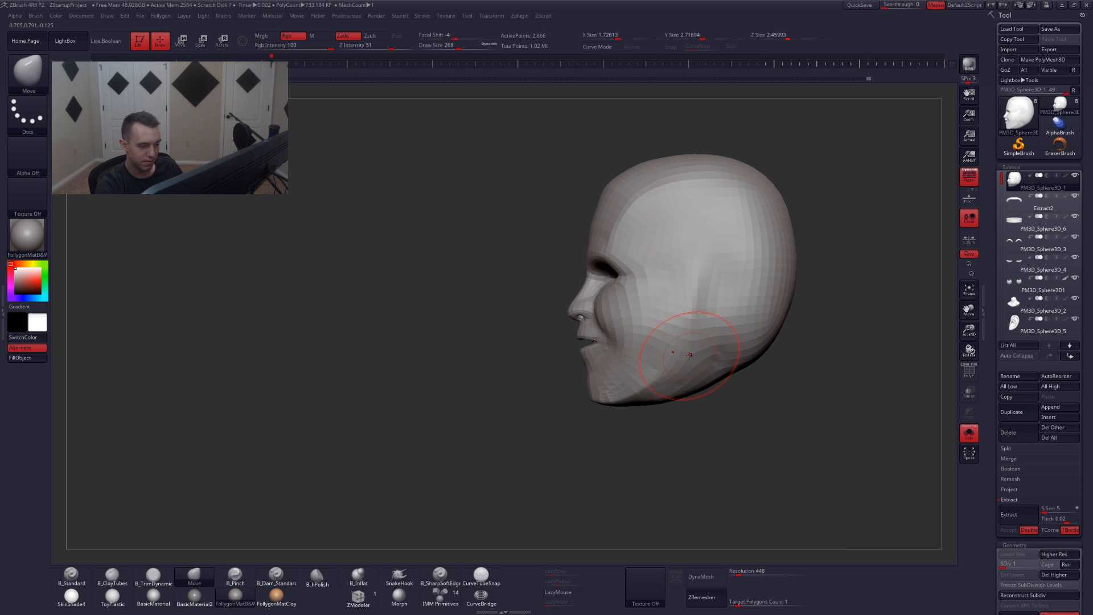
- Narrow the rear corner of the jaw from behind with the Move brush at draw size 274
right_click_drag(689, 359, 580, 358)
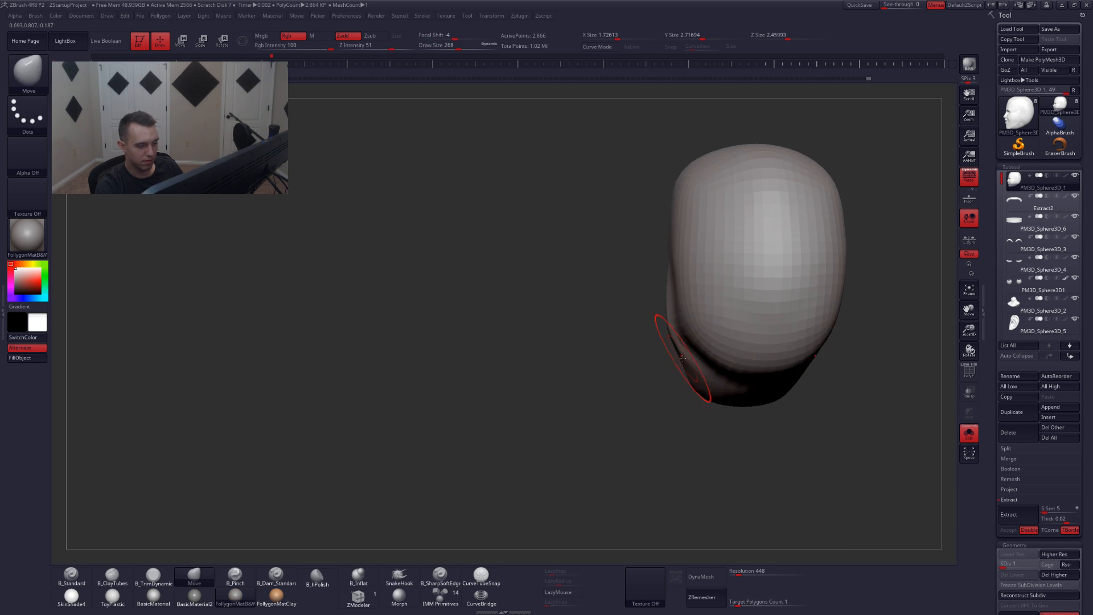
key("space")
key("space")
left_click_drag(672, 326, 675, 324)
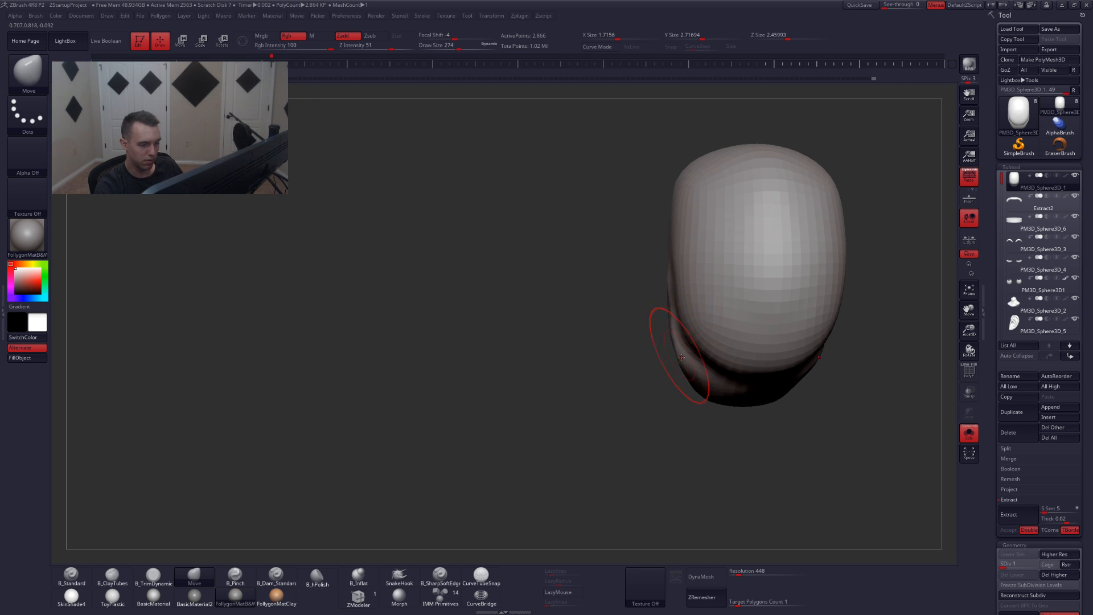
right_click_drag(681, 358, 788, 357)
key("space")
left_click_drag(637, 372, 629, 373)
mouse_move(686, 367)
right_mouse_down()
mouse_move(722, 323)
mouse_move(697, 364)
mouse_move(652, 399)
right_mouse_up()
- Show all parts, raise the head to subdivision level 2 and refine the jaw side with TrimDynamic at draw size 207
key("shift+s")
key("space")
key("d")
key("2")
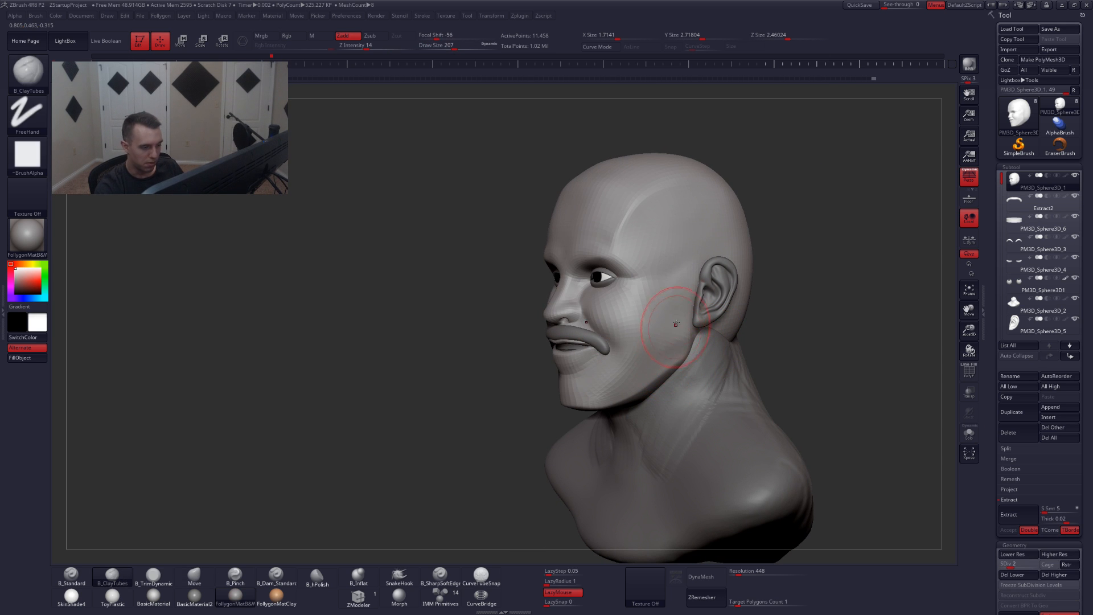
key("b")
key("t")
key("d")
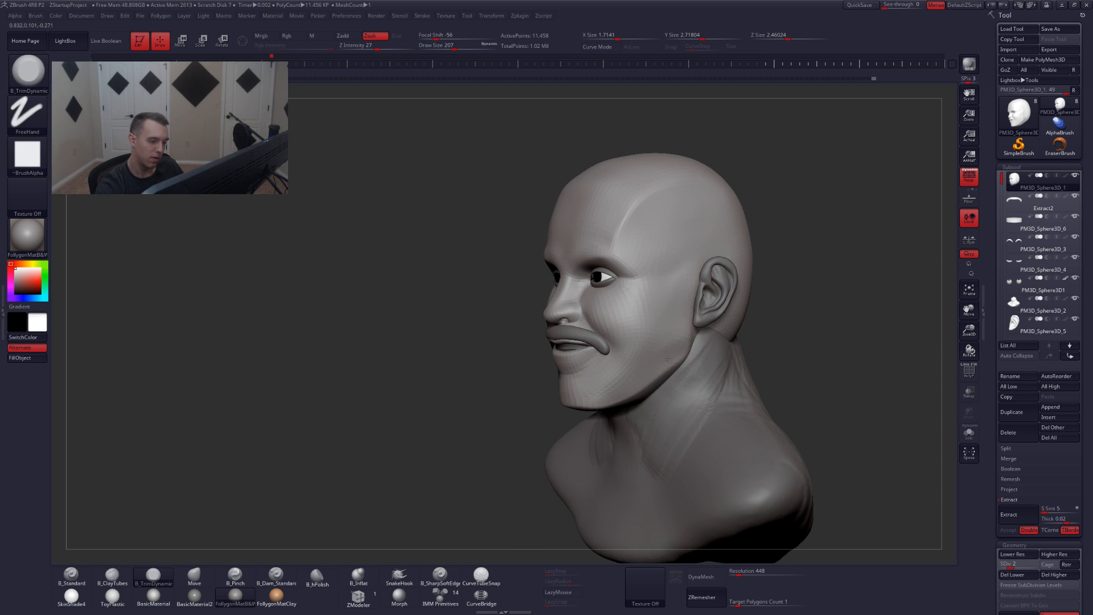
mouse_move(675, 320)
right_mouse_down("shift")
mouse_move(680, 361)
mouse_move(693, 357)
mouse_move(659, 359)
mouse_move(667, 374)
mouse_move(706, 373)
mouse_move(638, 364)
mouse_move(708, 366)
mouse_move(732, 354)
right_mouse_up("shift")
- Isolate the head and adjust the rear of the jaw with the Move brush at draw size 197
key("b")
key("m")
key("v")
right_click(706, 373)
key("alt+s")
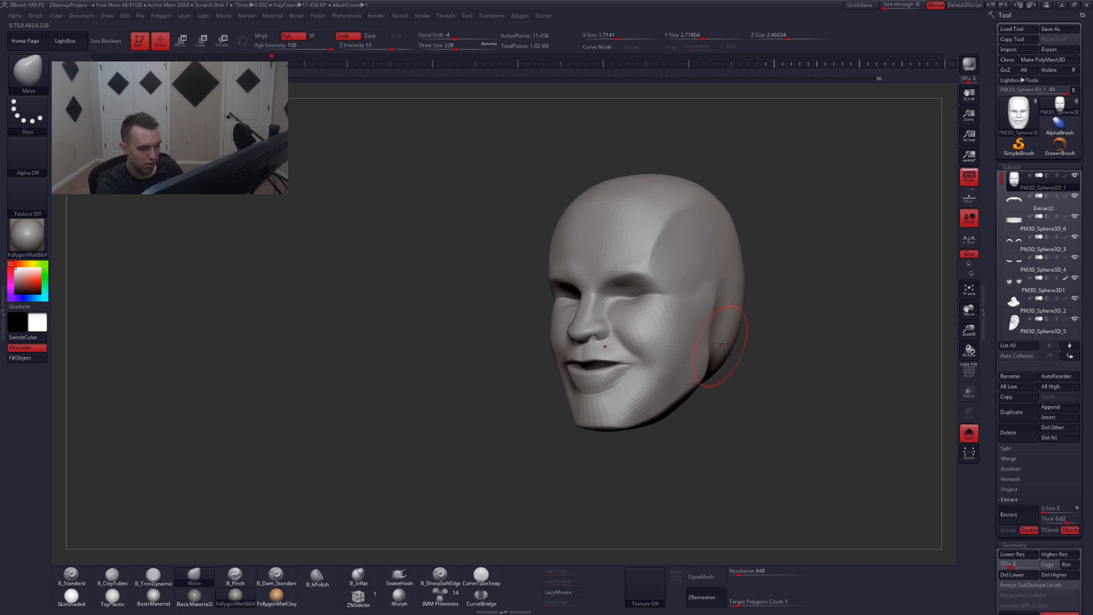
right_click(712, 341)
left_click_drag(711, 341, 696, 332)
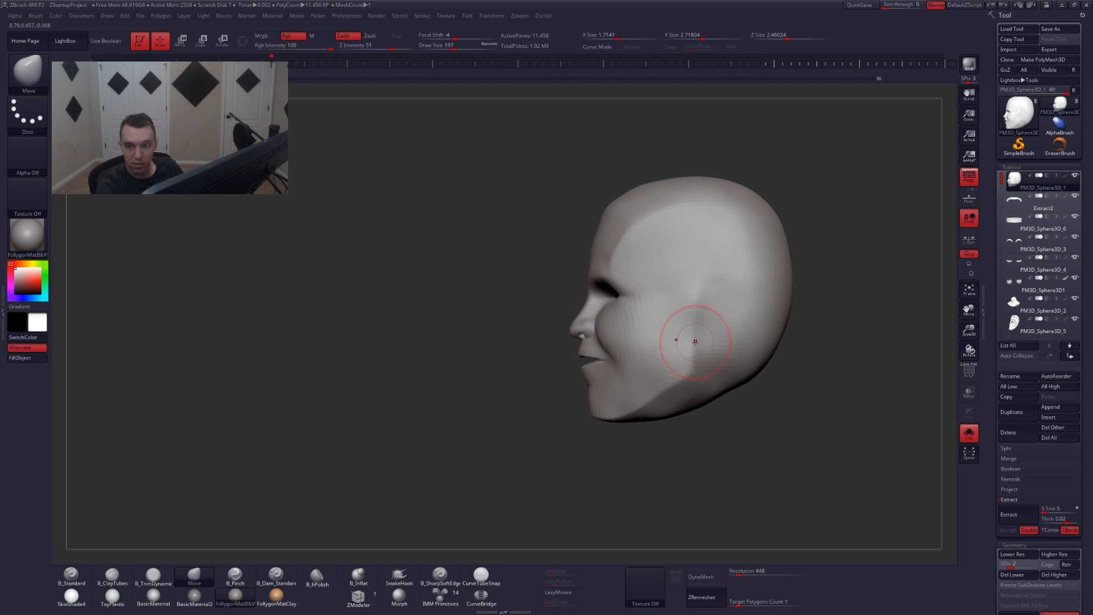
- Sharpen the rear jaw edge in front of the ear with the Pinch brush at draw size 167
mouse_move(695, 342)
right_mouse_down("alt")
mouse_move(701, 349)
mouse_move(697, 328)
right_mouse_up("alt")
key("5")
key("space")
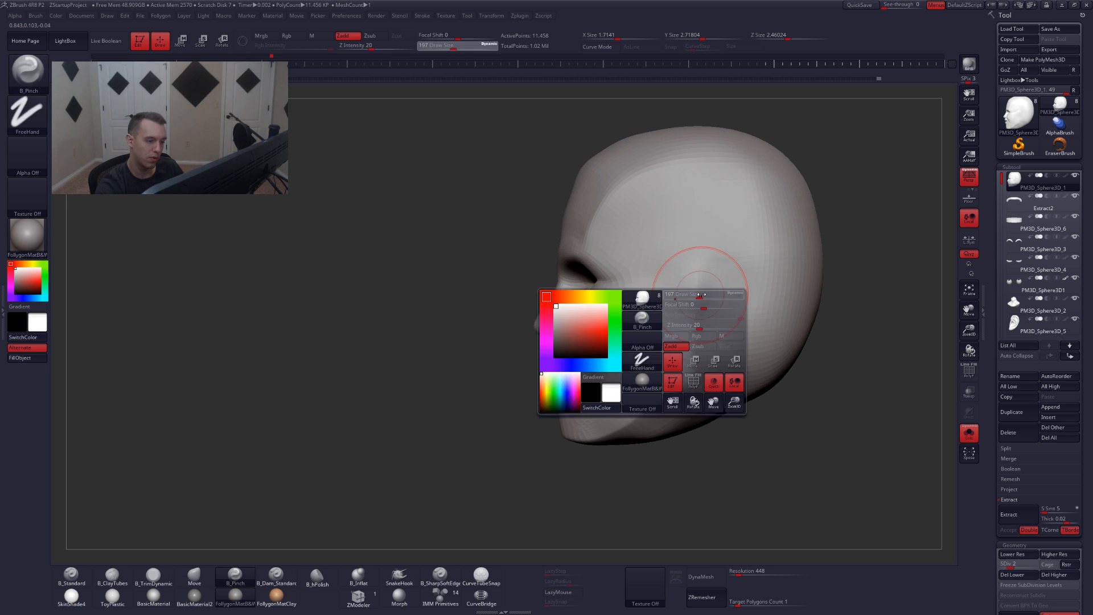
left_click_drag(706, 312, 693, 312)
right_click_drag(688, 360, 722, 339)
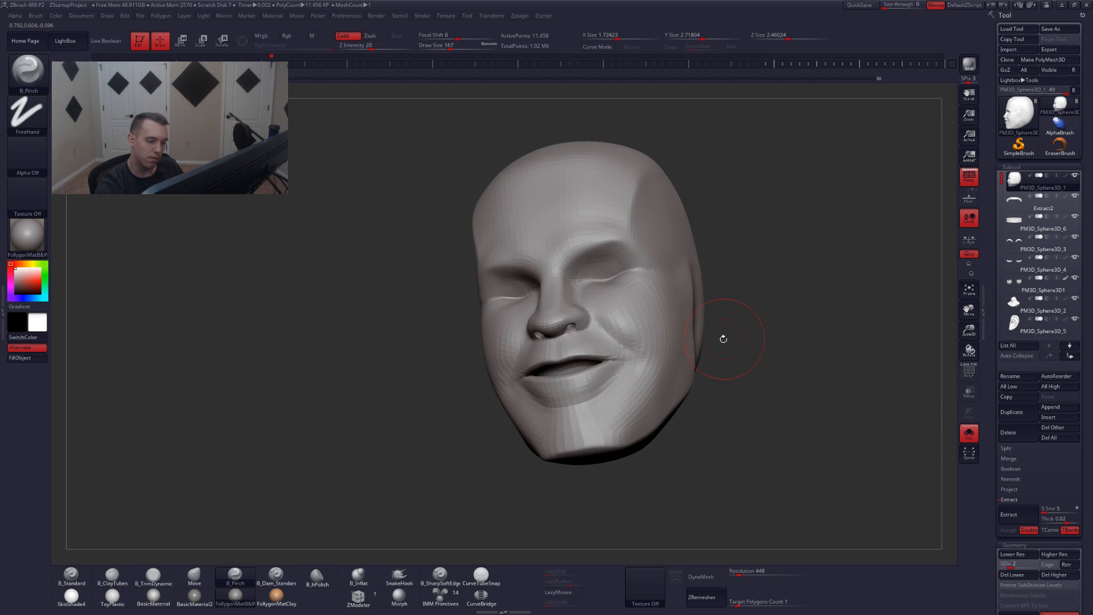
- Adjust the side contour of the jaw with the Move brush at draw size 167 and show all parts
key("4")
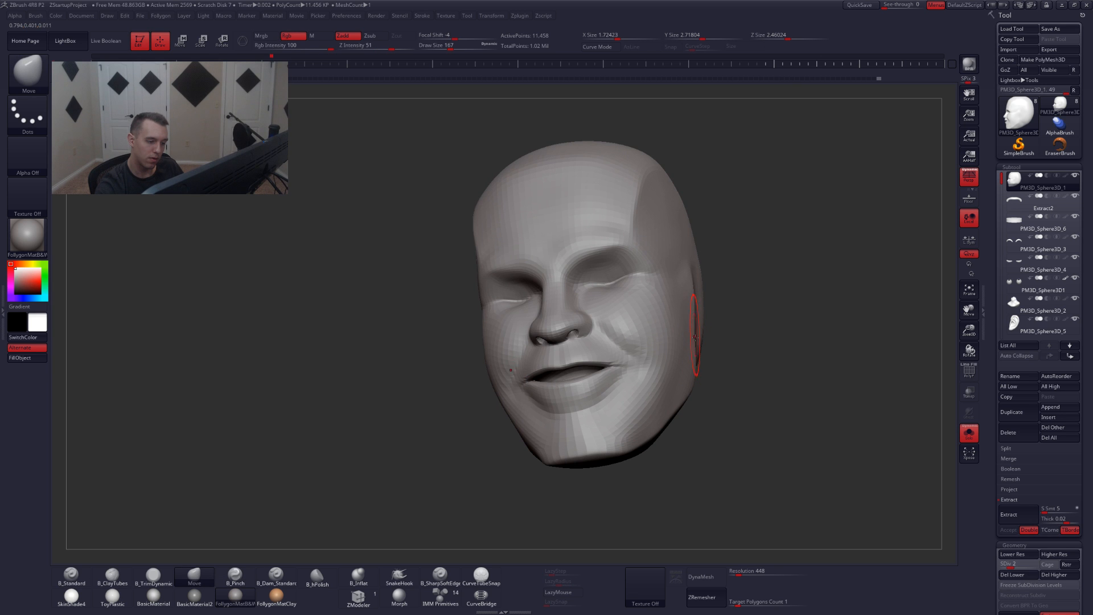
mouse_move(705, 334)
right_mouse_down()
mouse_move(712, 370)
mouse_move(702, 332)
right_mouse_up()
key("alt+s")
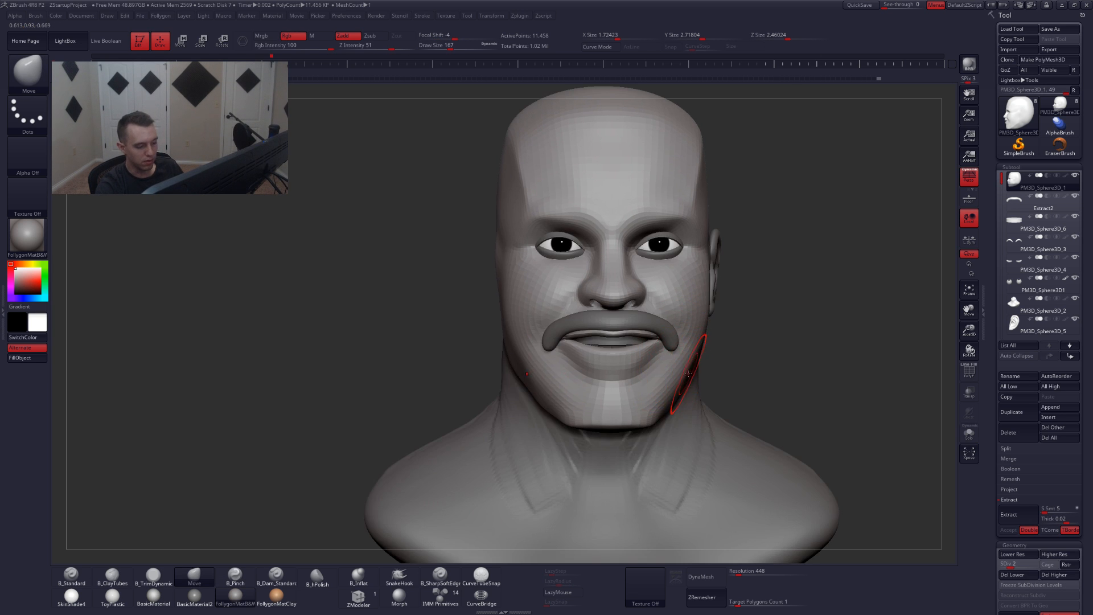
right_click_drag(692, 374, 669, 332)
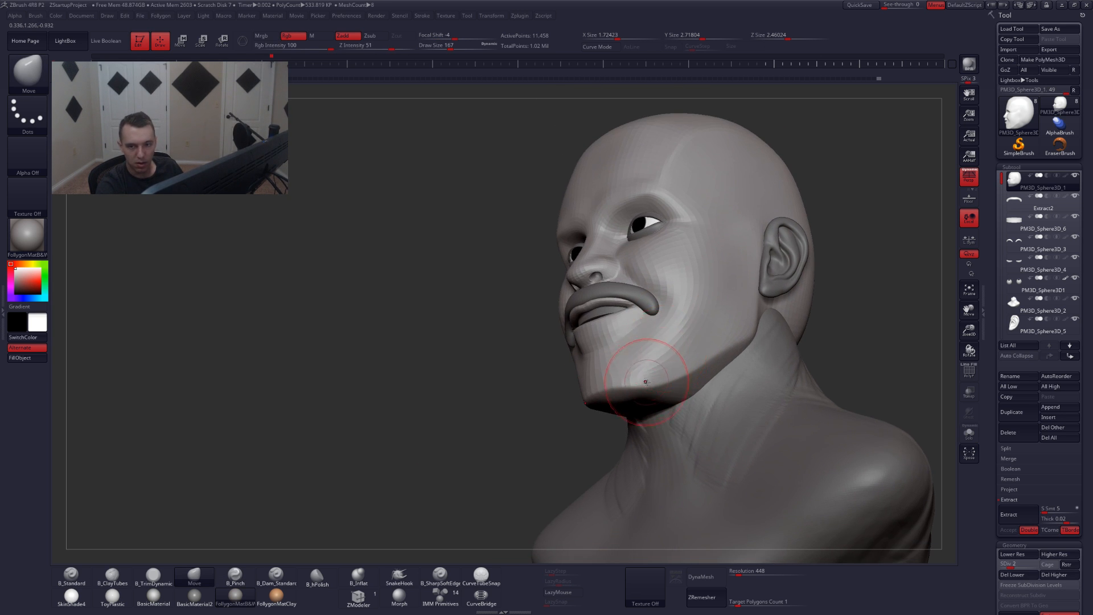
- Refine the chin with the Move brush at draw size 136, isolate the head and raise its subdivision level
mouse_move(644, 380)
right_mouse_down()
mouse_move(670, 395)
mouse_move(640, 370)
right_mouse_up()
key("s")
left_click_drag(641, 373, 632, 373)
key("alt+s")
key("d")
key("d")
key("d")
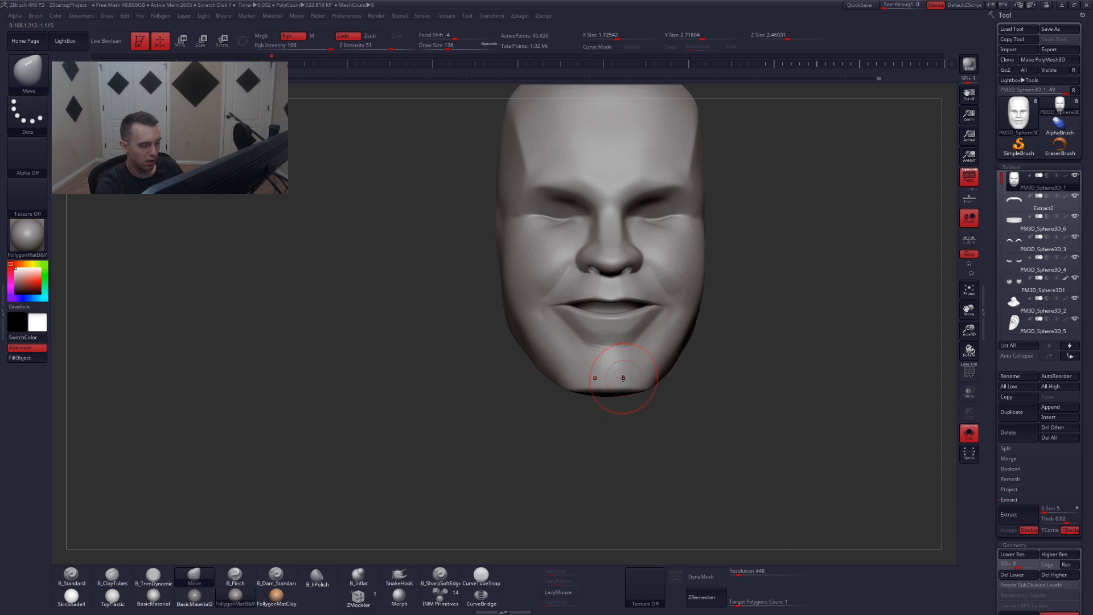
- Build up a rounded chin with ClayTubes at draw size 136 and smooth the strokes
mouse_move(623, 374)
right_mouse_down()
mouse_move(630, 398)
mouse_move(595, 393)
right_mouse_up()
key("b")
key("c")
key("t")
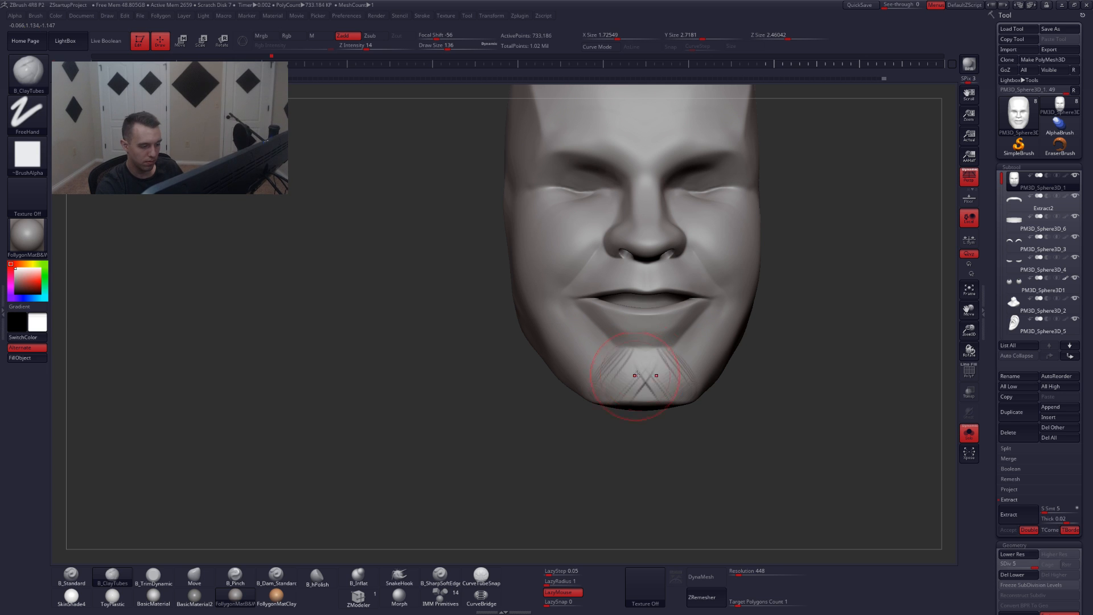
right_click_drag(636, 374, 618, 380)
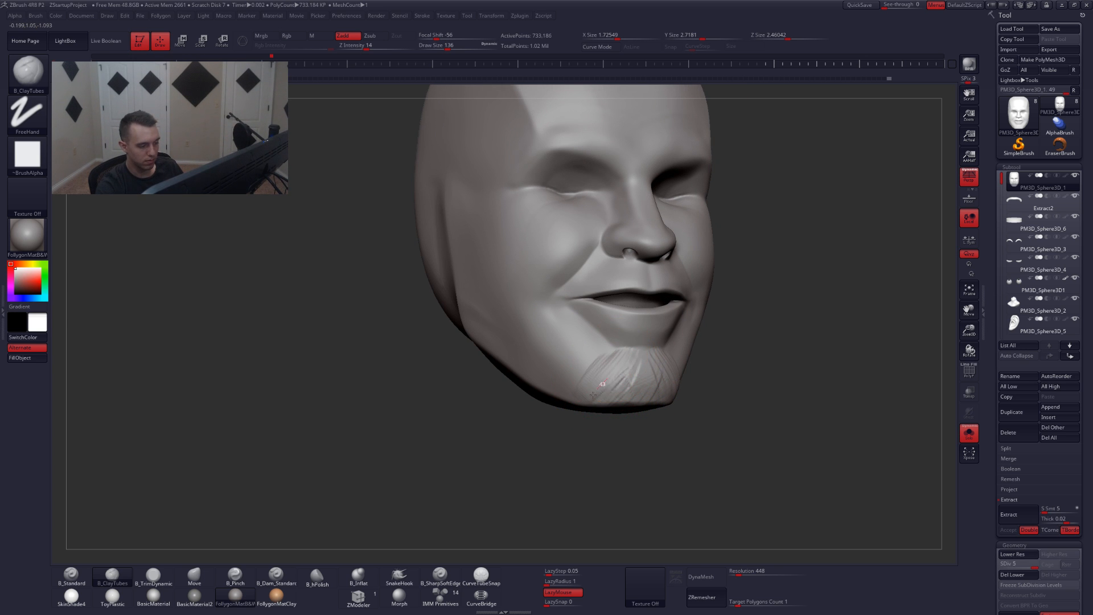
left_click_drag(637, 375, 648, 384)
right_click_drag(648, 384, 639, 390)
left_click_drag(639, 390, 676, 390, "shift")
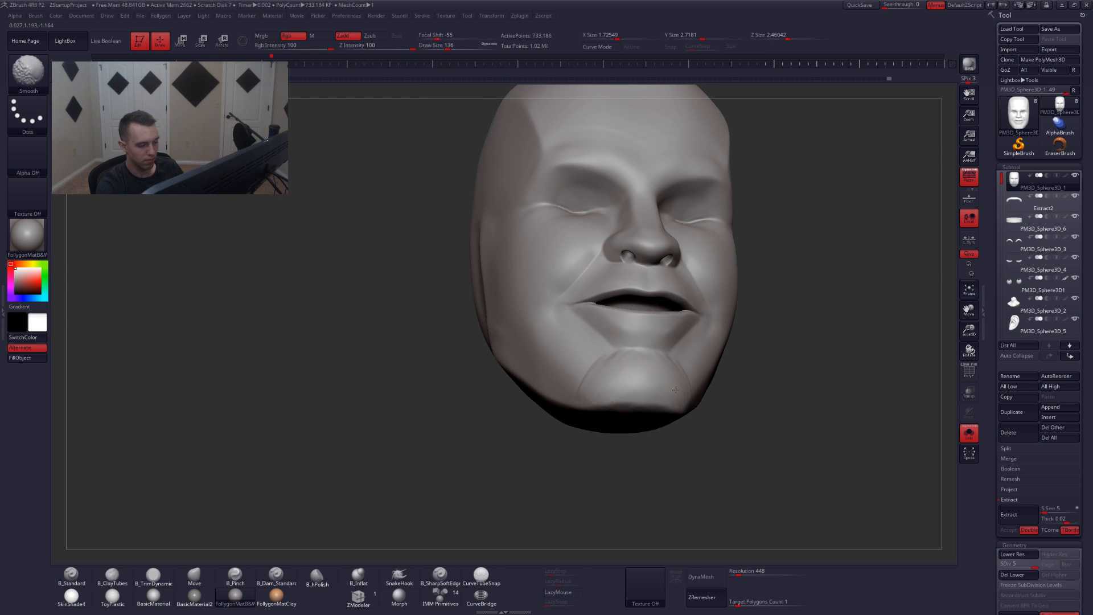
right_click_drag(620, 379, 623, 439, "shift")
- Sharpen the crease around the chin with the Pinch brush at draw size 97 and smooth its side
mouse_move(695, 403)
right_mouse_down()
mouse_move(655, 398)
mouse_move(704, 387)
right_mouse_up()
key("5")
key("space")
left_click_drag(597, 357, 620, 345)
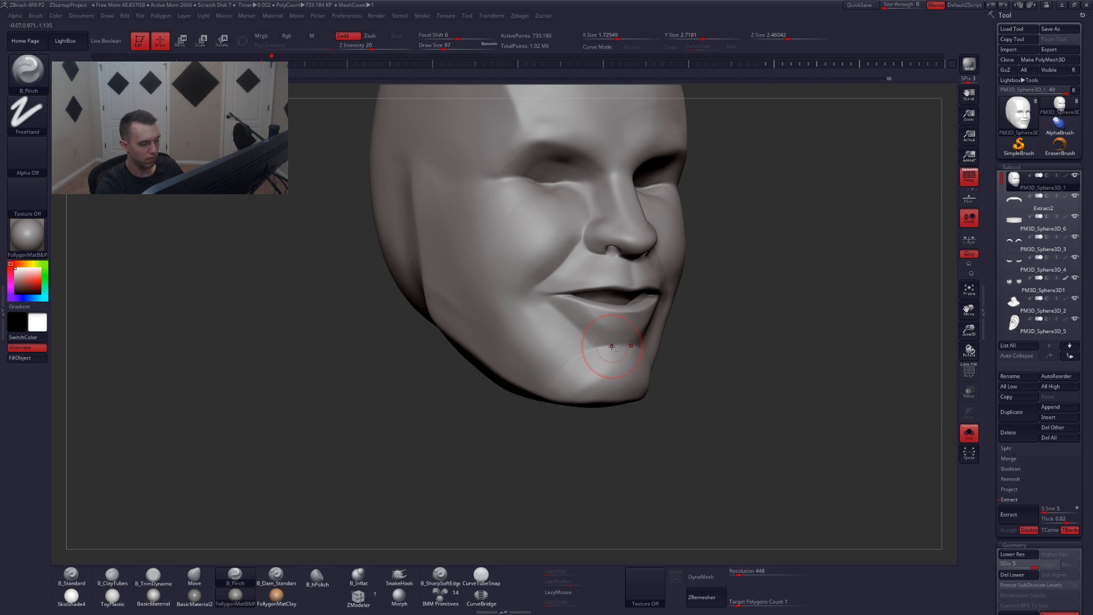
left_click_drag(561, 384, 605, 359, "shift")
- Lower the head to subdivision level 3 and smooth the jaw's underside
right_click_drag(683, 393, 598, 370)
key("shift+d")
key("shift+d")
right_click_drag(638, 400, 617, 378)
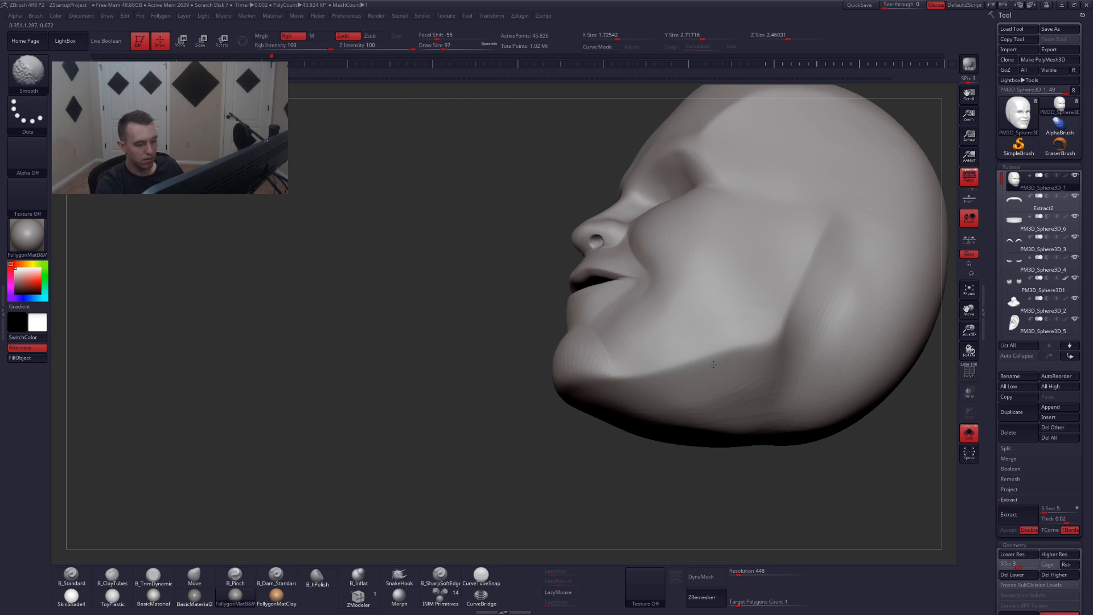
- Reshape the jawline beside the chin with the Move brush at draw size 149 and smooth the transition
right_click_drag(712, 376, 667, 426)
key("b")
key("m")
key("v")
key("space")
left_click_drag(718, 371, 734, 372)
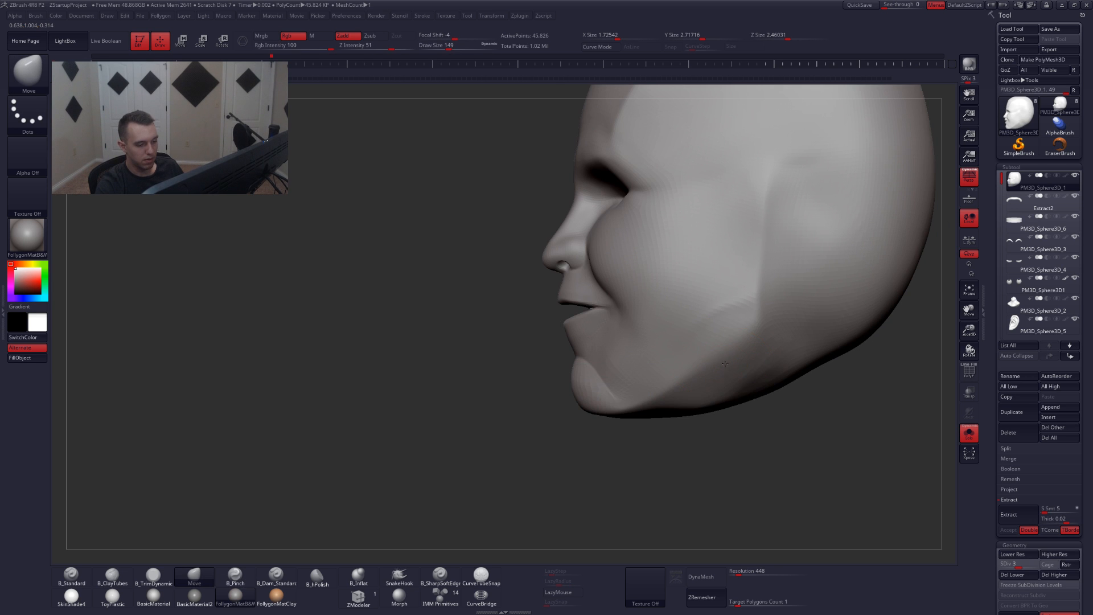
right_click_drag(743, 387, 731, 358)
left_click_drag(730, 357, 661, 400, "shift")
right_click_drag(689, 350, 701, 359)
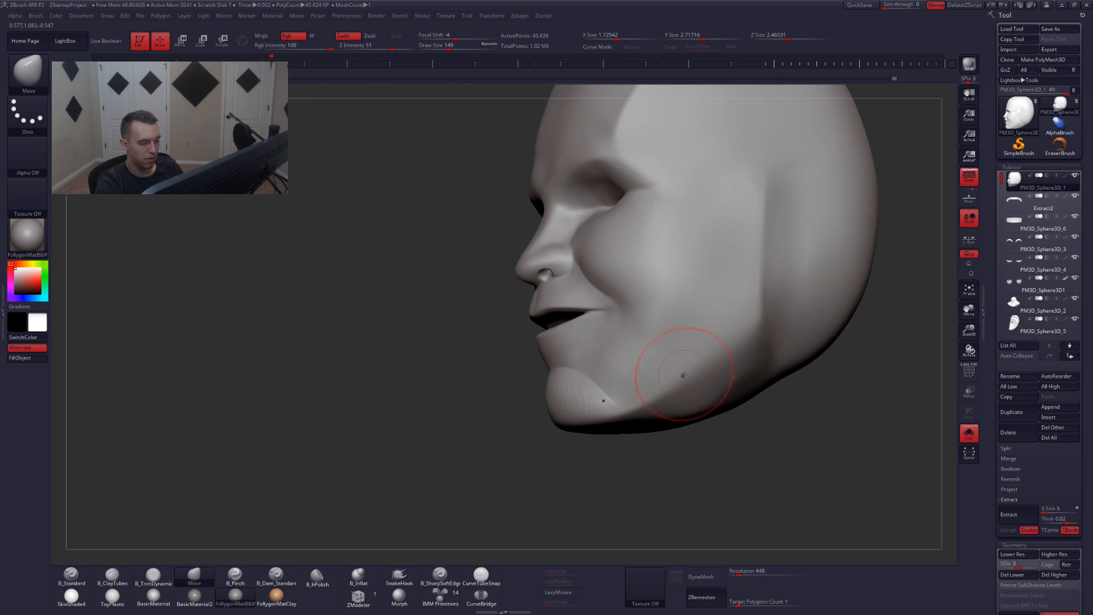
left_click_drag(683, 373, 675, 415, "shift")
- Show all parts, return the head to subdivision level 5 and smooth beneath the chin
mouse_move(676, 415)
right_mouse_down()
mouse_move(745, 399)
mouse_move(684, 389)
mouse_move(720, 390)
mouse_move(616, 364)
mouse_move(614, 350)
mouse_move(625, 372)
mouse_move(644, 361)
mouse_move(625, 363)
mouse_move(636, 354)
right_mouse_up()
key("alt+s")
key("shift+d")
key("d")
key("d")
key("d")
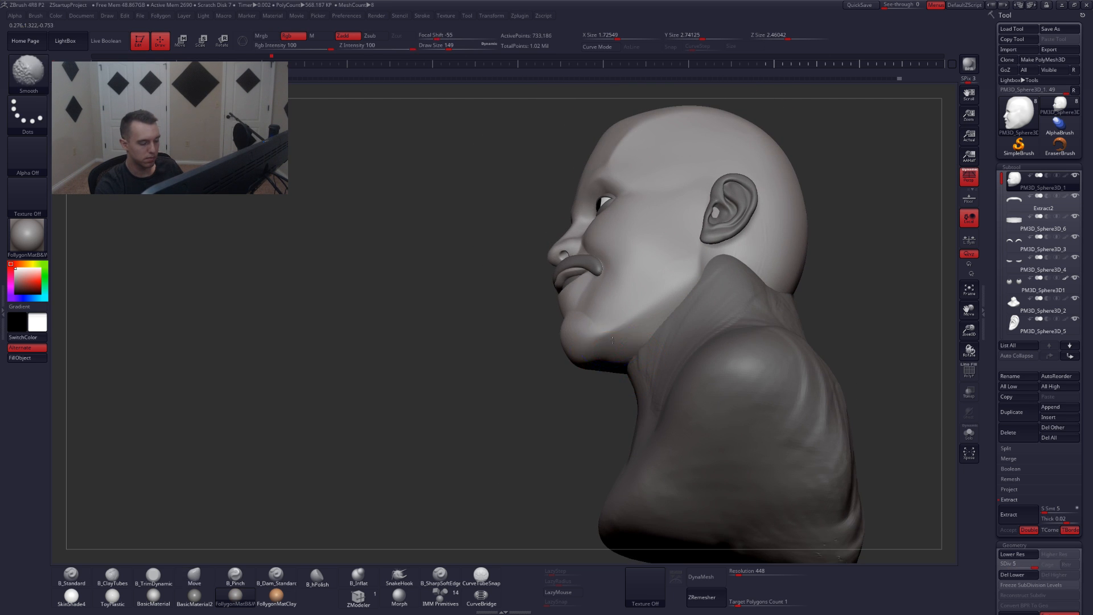
- Isolate the head, flatten the chin and jaw underside with TrimDynamic at draw size 149, and smooth the result
key("shift+s")
key("3")
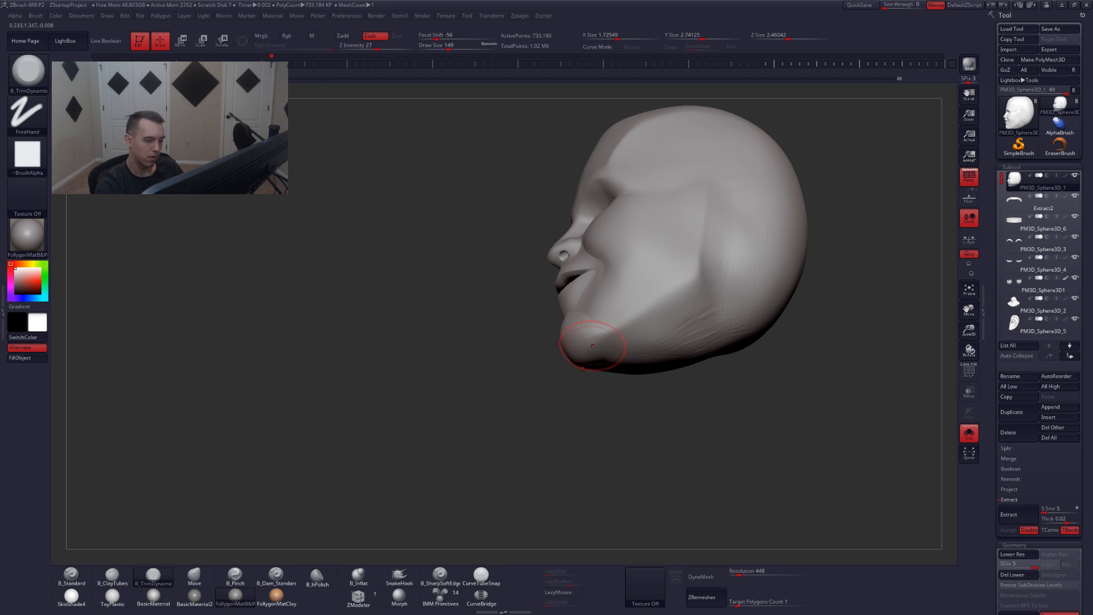
mouse_move(663, 303)
right_mouse_down()
mouse_move(628, 341)
mouse_move(633, 358)
right_mouse_up()
key("shift+d")
mouse_move(633, 358)
left_mouse_down("shift")
mouse_move(656, 327)
mouse_move(666, 367)
mouse_move(608, 384)
left_mouse_up("shift")
- Smooth the side of the face and rear jaw at draw size 187 on subdivision level 3, then raise the level
right_click_drag(686, 325, 695, 276)
key("shift+d")
key("shift+d")
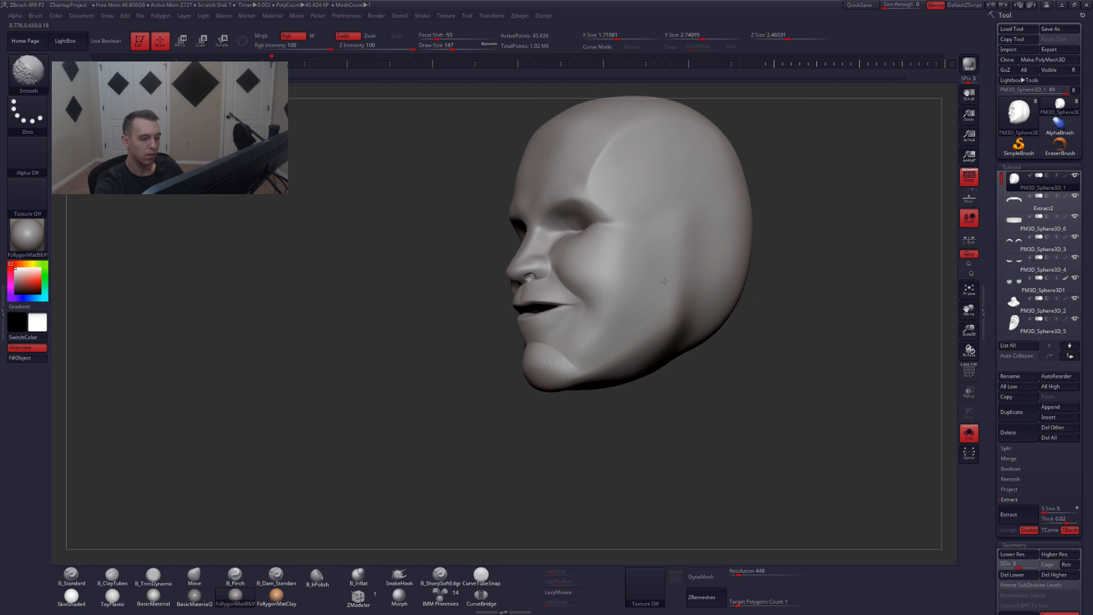
key("d")
key("d")
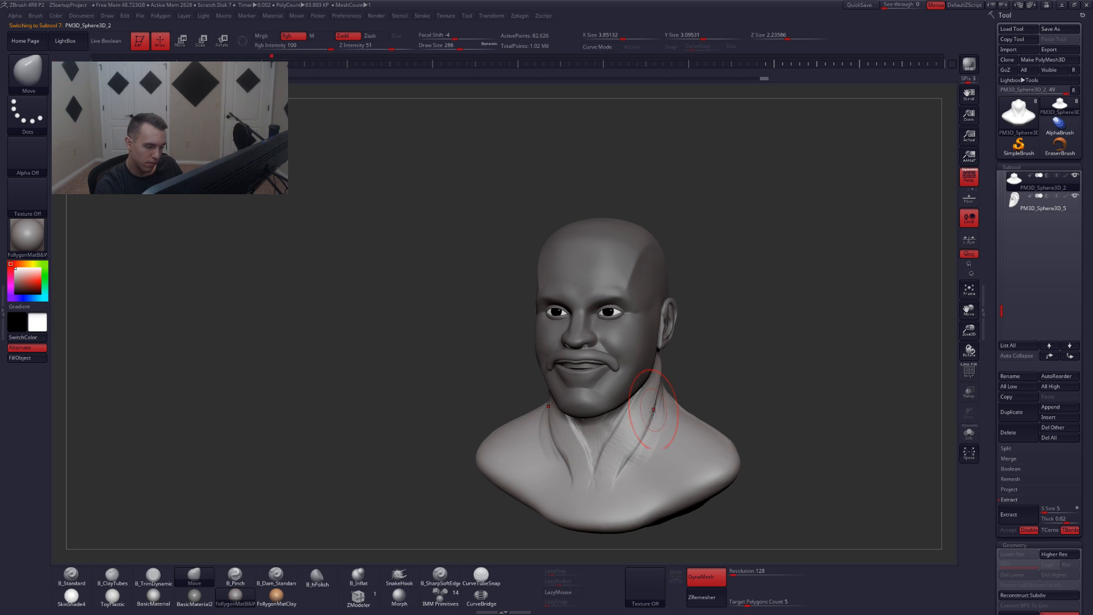
- Isolate the neck and build up the muscles along its front and side with ClayTubes at draw size 274
mouse_move(639, 429)
right_mouse_down()
mouse_move(660, 437)
mouse_move(639, 408)
right_mouse_up()
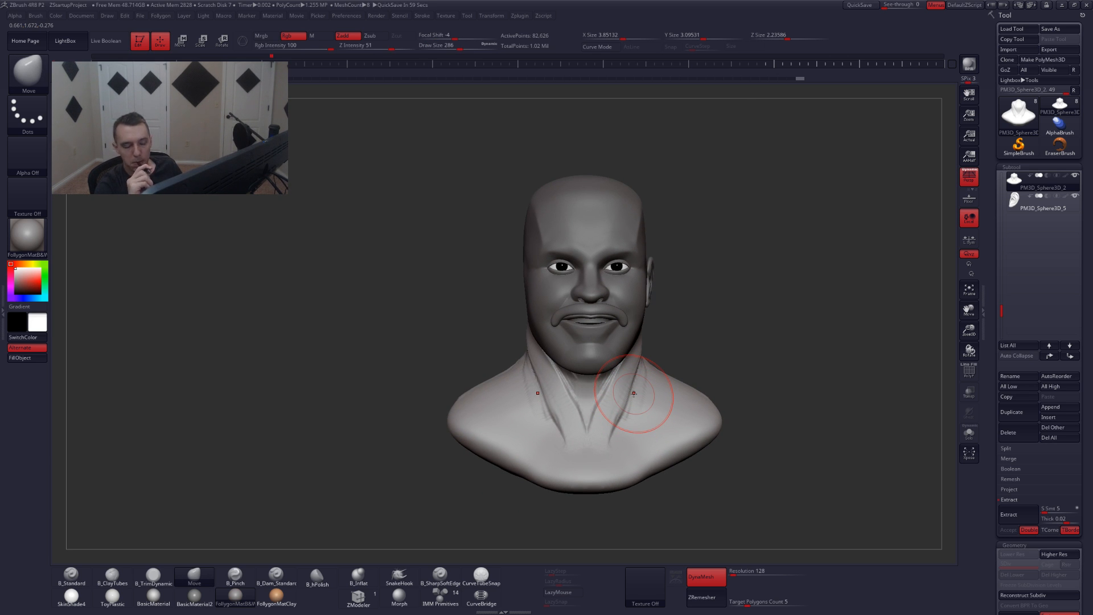
mouse_move(656, 369)
right_mouse_down()
mouse_move(626, 376)
mouse_move(647, 369)
right_mouse_up()
key("2")
key("shift+s")
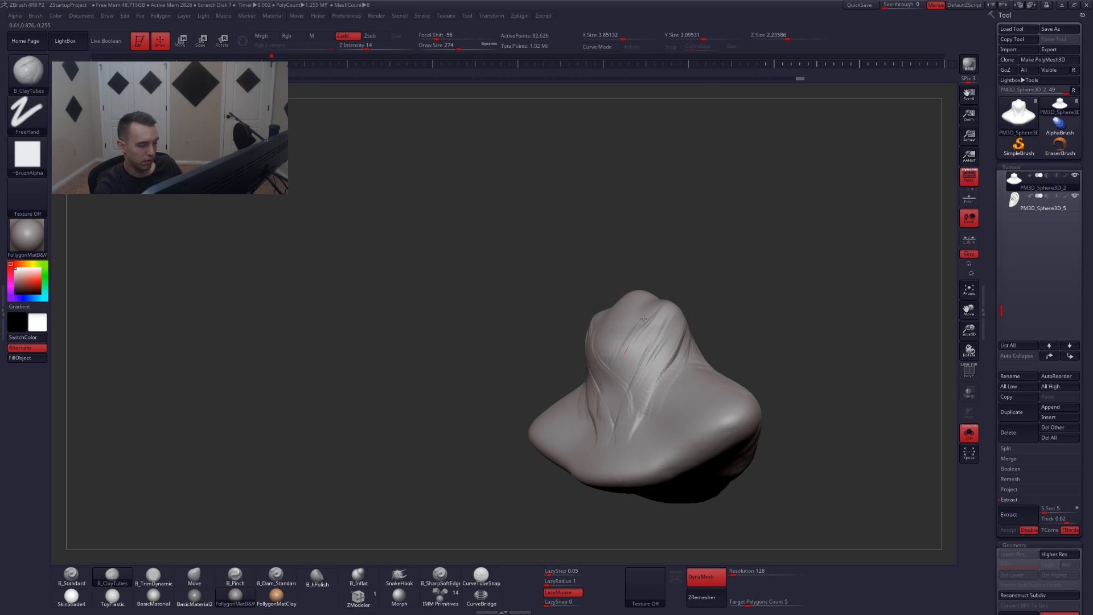
left_click_drag(614, 363, 606, 382)
left_click_drag(657, 300, 656, 351)
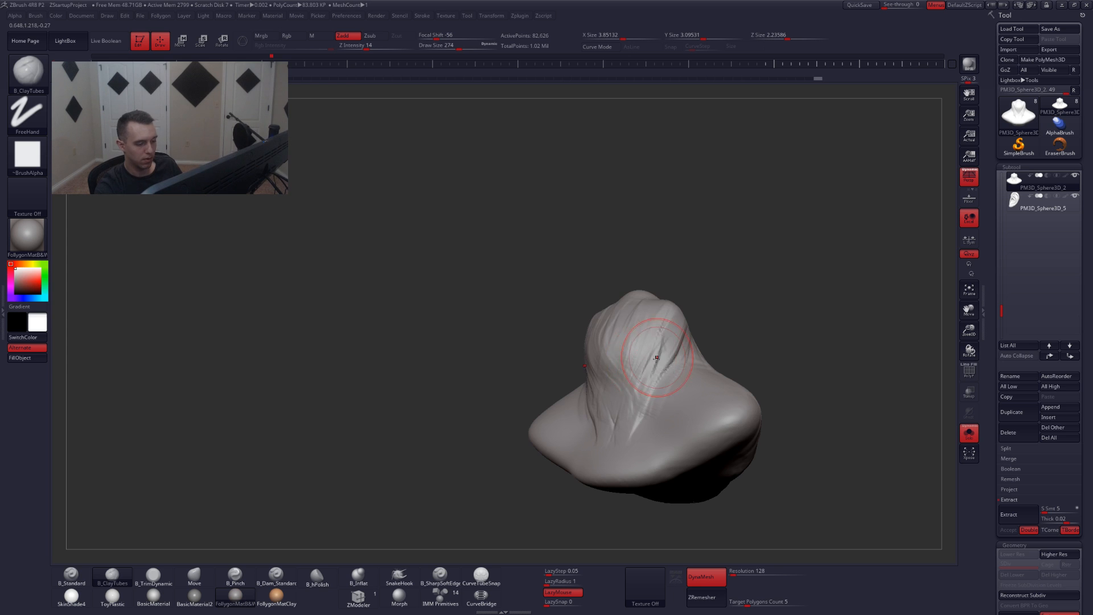
key("shift+s")
right_click_drag(658, 353, 647, 381)
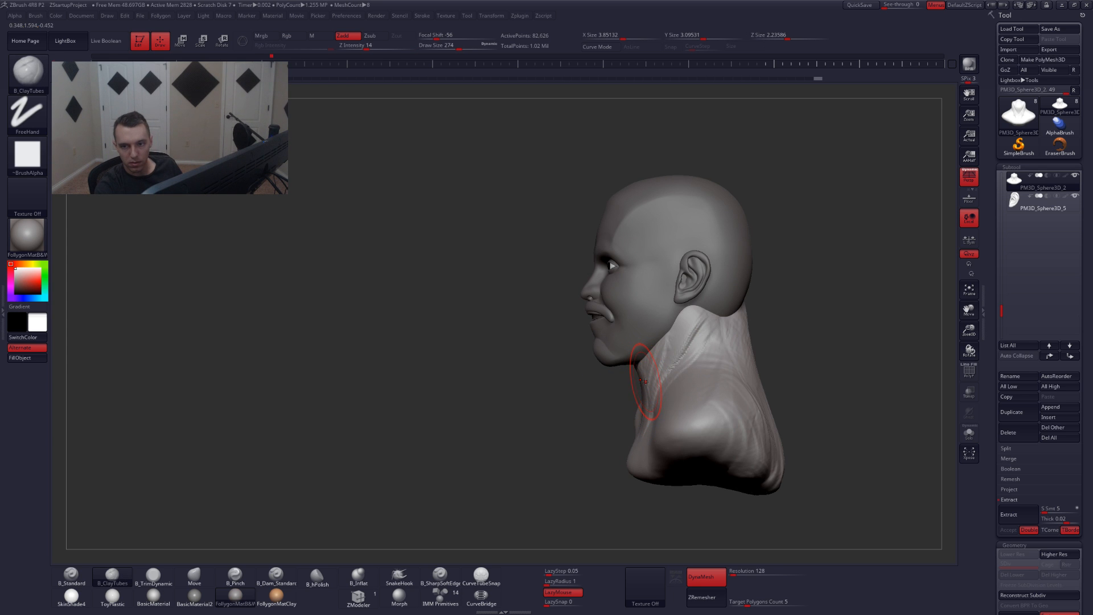
- Isolate the head, smooth the underside of the jaw, and lower the mesh to subdivision level 1
key("b")
key("m")
key("v")
key("space")
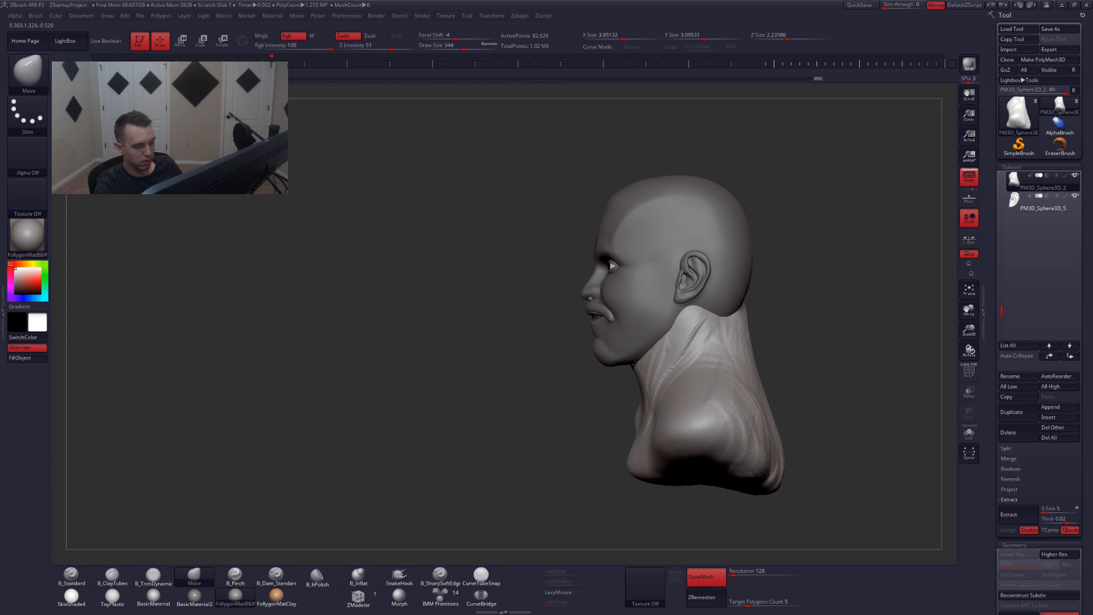
left_click(645, 343, "alt")
key("shift+s")
right_click_drag(634, 366, 593, 380, "ctrl")
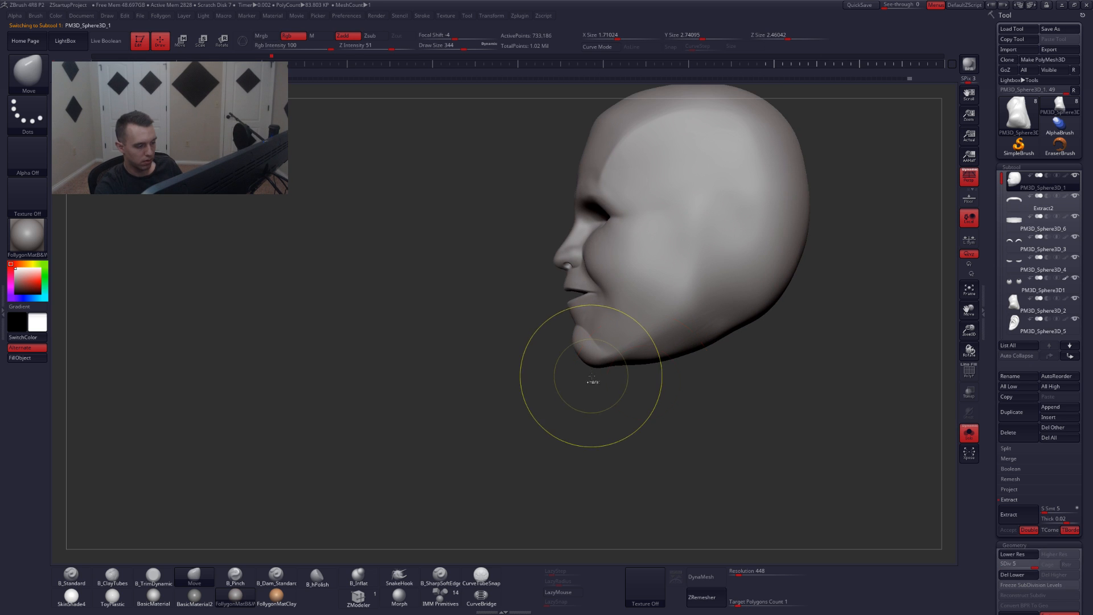
left_click_drag(652, 336, 680, 444, "ctrl")
key("shift+d")
key("shift+d")
key("shift+d")
key("shift+d")
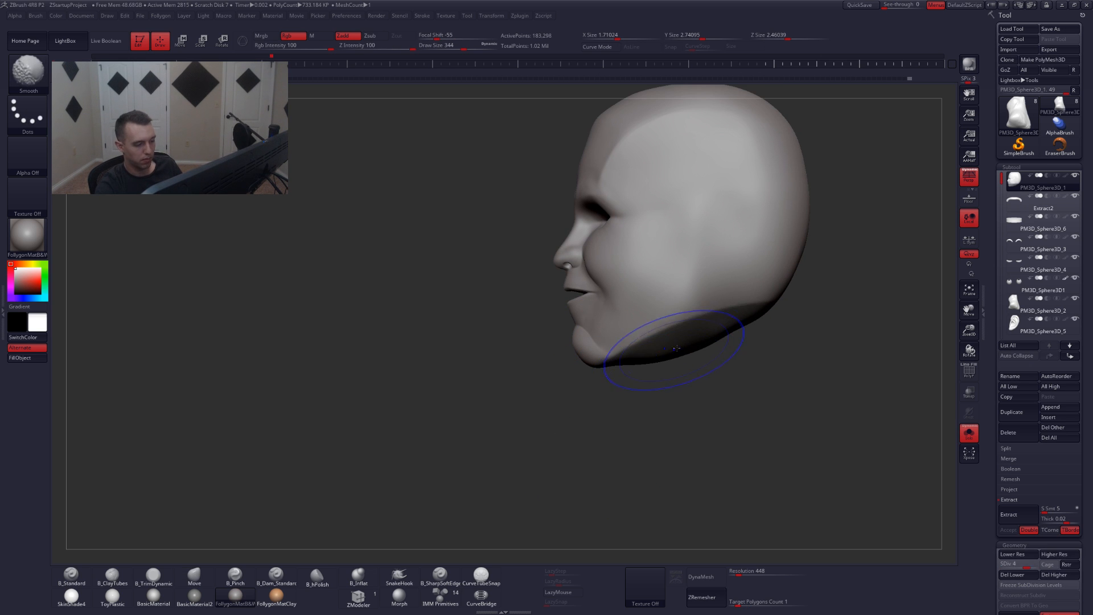
key("ctrl+i")
- Try to reshape the underside of the jaw with the Move brush at draw size 648, and undo the change
key("space")
left_click_drag(649, 355, 671, 356)
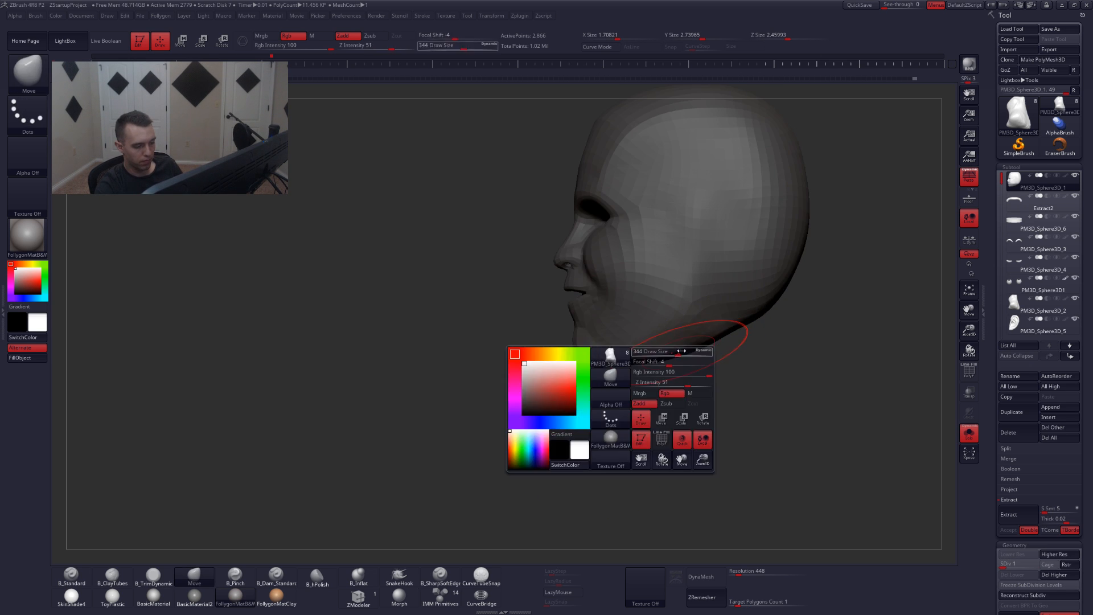
key("shift+s")
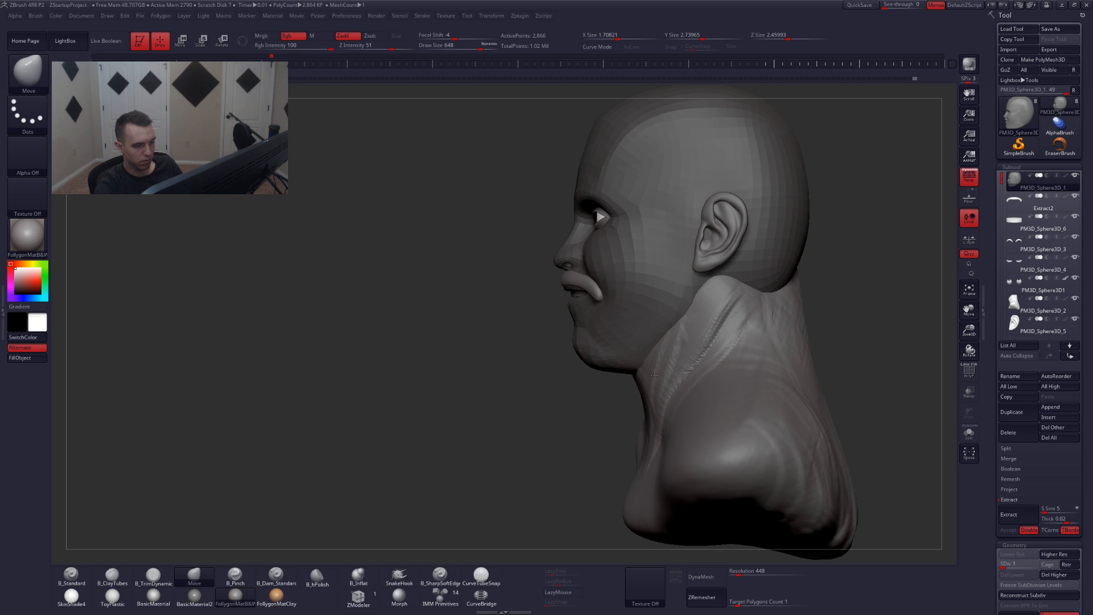
left_click_drag(654, 371, 655, 373)
mouse_move(655, 370)
right_mouse_down()
mouse_move(677, 365)
mouse_move(686, 347)
mouse_move(666, 358)
mouse_move(698, 363)
right_mouse_up()
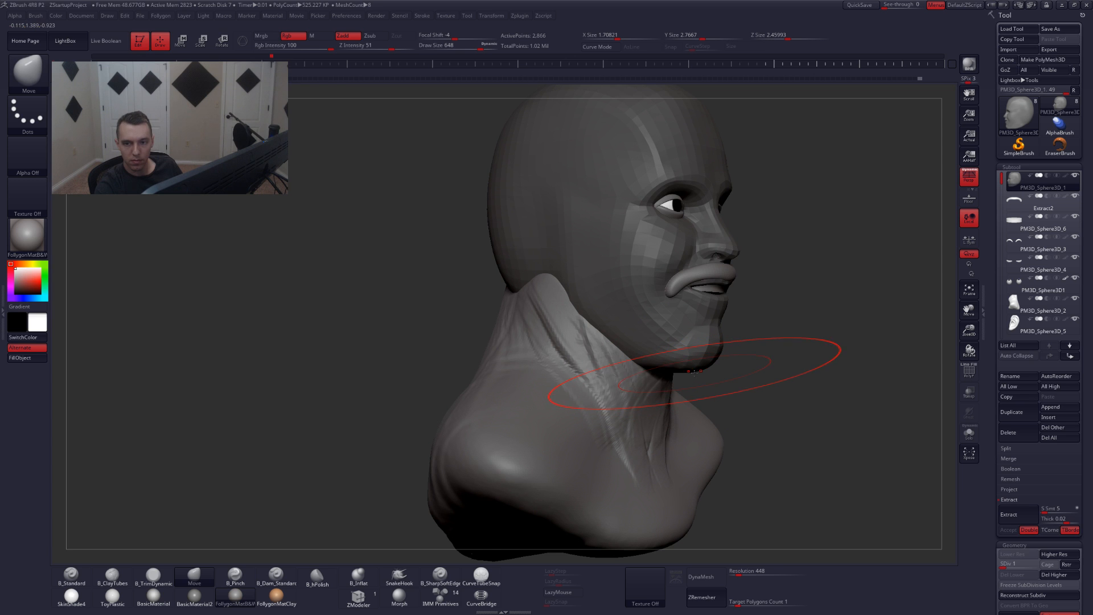
mouse_move(797, 370)
right_mouse_down()
mouse_move(712, 366)
mouse_move(756, 363)
mouse_move(711, 357)
right_mouse_up()
key("ctrl+z")
- Select the neck, isolate it, and flatten its side muscle with TrimDynamic at draw size 262
left_click(737, 322, "alt")
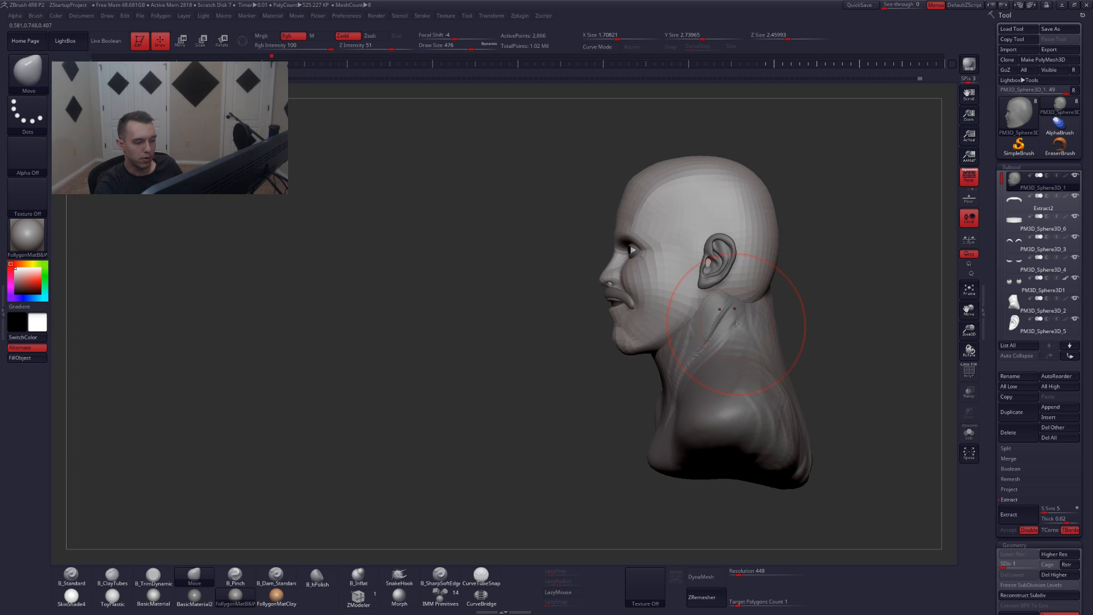
right_click_drag(735, 325, 653, 365)
key("3")
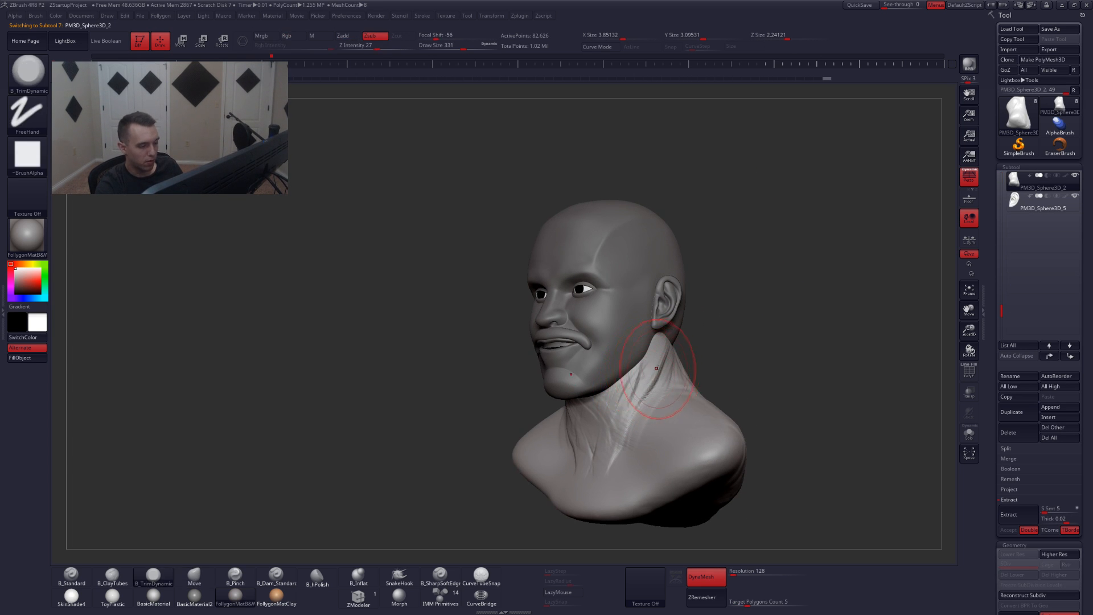
key("s")
left_click_drag(651, 380, 644, 380)
key("alt+s")
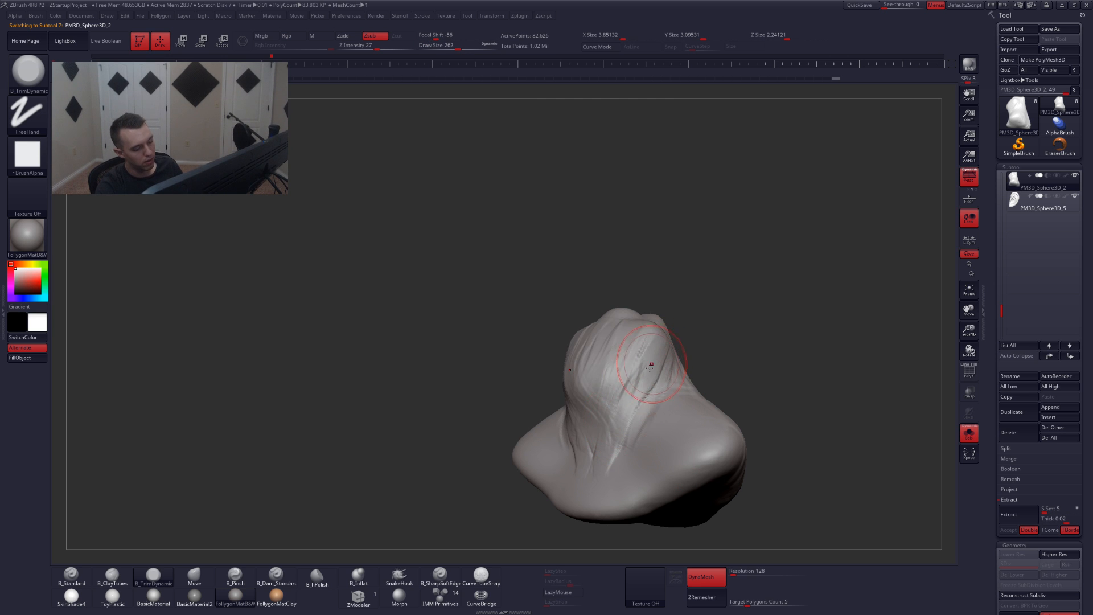
key("alt+s")
right_click_drag(651, 364, 647, 397, "shift")
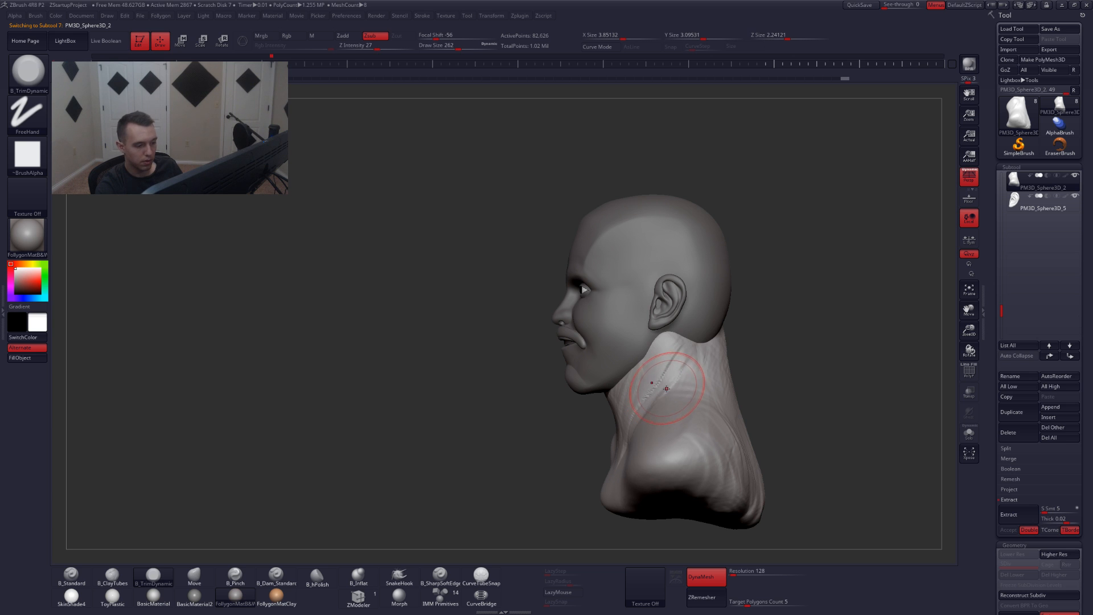
- Build up the back and sides of the isolated neck with ClayTubes at draw size 311
right_click_drag(694, 353, 575, 356)
mouse_move(706, 370)
right_mouse_down("alt")
mouse_move(623, 365)
mouse_move(626, 398)
right_mouse_up("alt")
right_click_drag(626, 398, 699, 399)
key("2")
key("s")
left_click_drag(649, 369, 655, 368)
right_click_drag(617, 359, 637, 354)
key("alt+s")
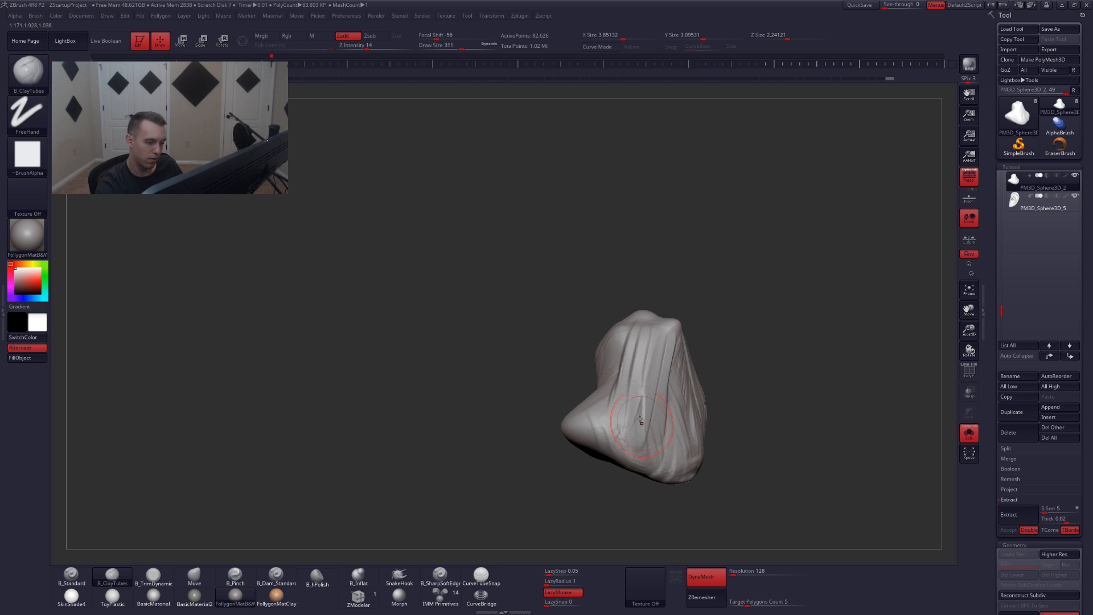
right_click_drag(641, 420, 618, 332)
right_click_drag(667, 400, 618, 380)
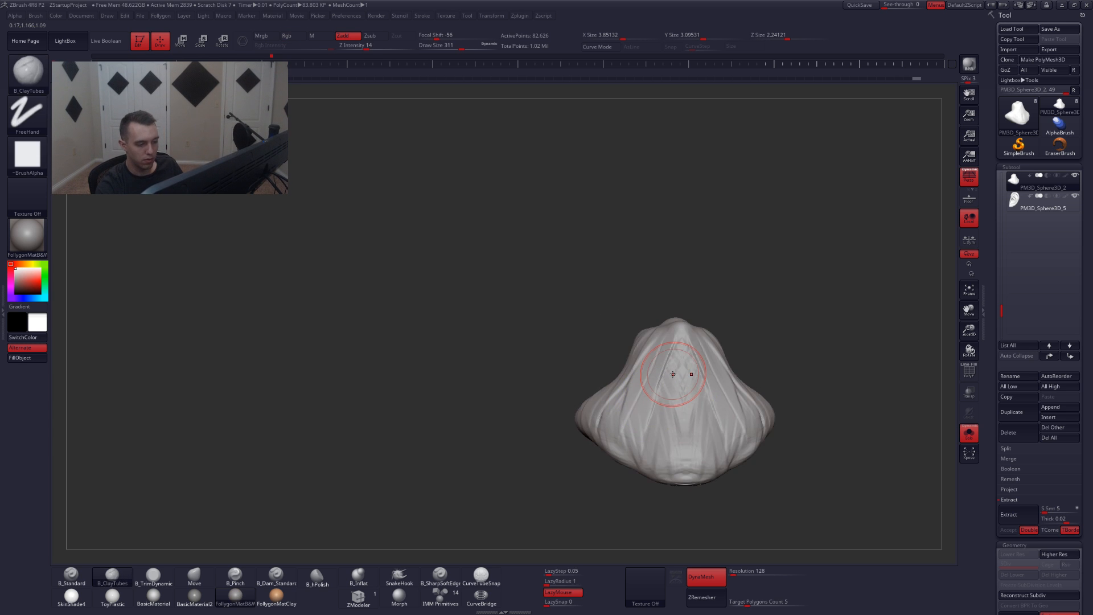
key("alt+s")
mouse_move(740, 378)
right_mouse_down("alt")
mouse_move(692, 377)
mouse_move(690, 389)
mouse_move(720, 375)
mouse_move(657, 378)
right_mouse_up("alt")
- Flatten the clay buildup around the neck with TrimDynamic at draw size 344 and refresh its DynaMesh
key("3")
key("space")
left_click_drag(656, 379, 661, 379)
key("alt+s")
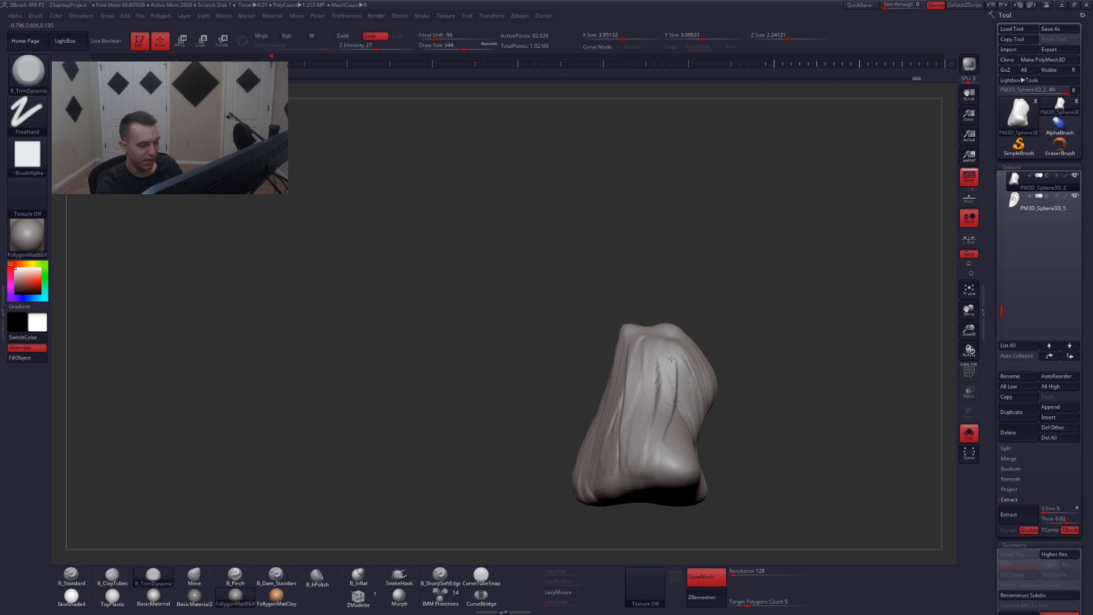
right_click_drag(635, 357, 730, 369)
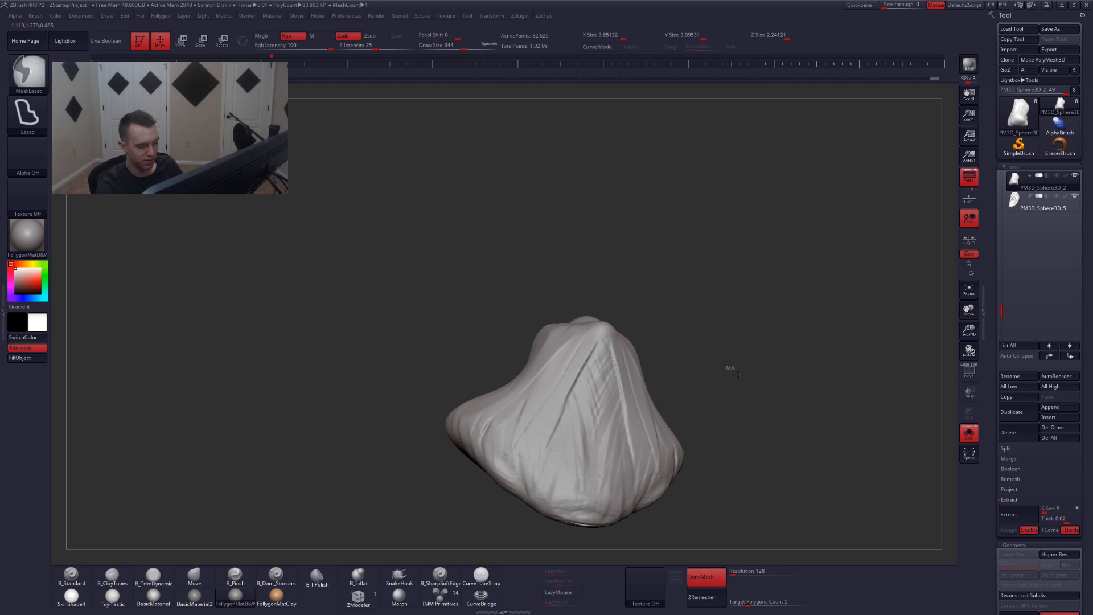
left_click_drag(730, 369, 803, 373, "ctrl")
right_click_drag(541, 387, 600, 395)
- Smooth the side and back of the neck at draw size 422 and show all parts again
key("s")
left_click_drag(599, 394, 595, 400)
right_click_drag(595, 400, 637, 400)
key("alt+s")
left_click_drag(603, 382, 598, 390, "shift")
right_click_drag(620, 382, 637, 382, "shift")
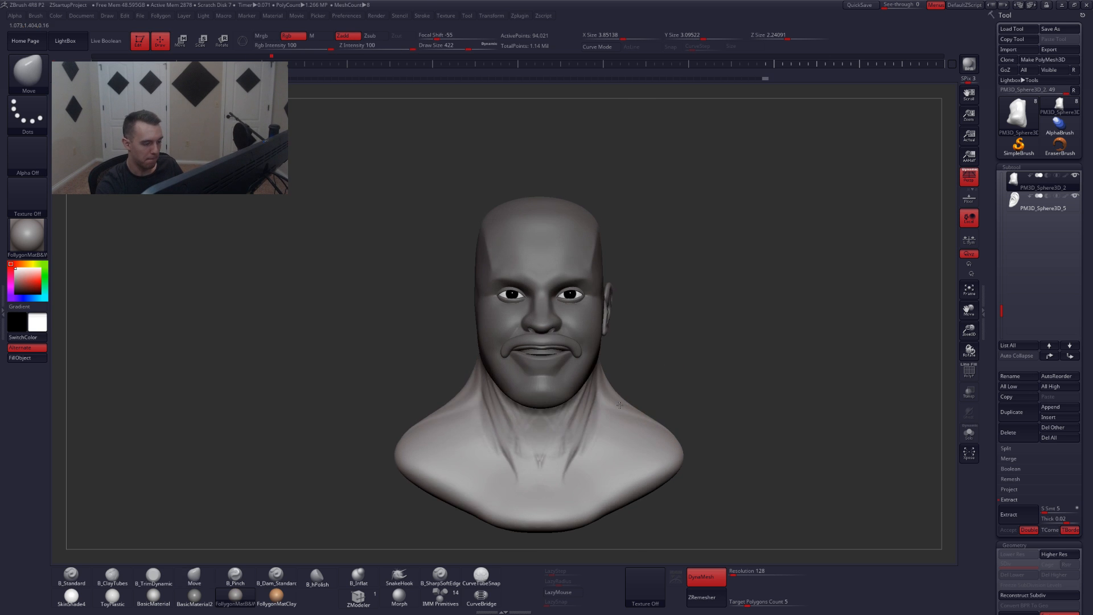
- Adjust the slope where the neck meets the shoulders with the Move brush at draw size 344
key("4")
key("space")
left_click_drag(620, 382, 608, 382)
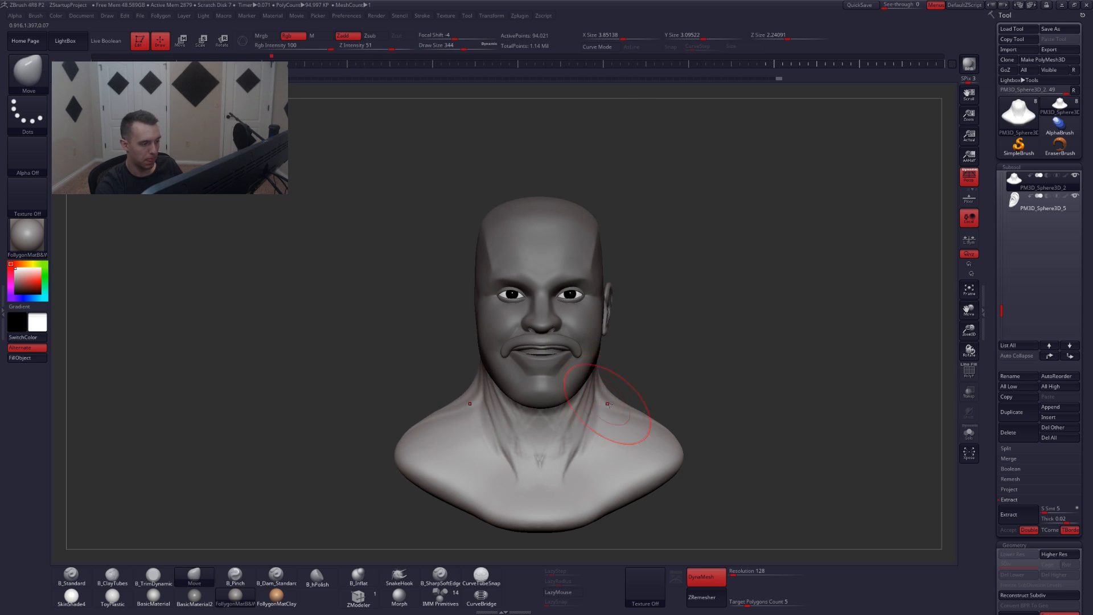
mouse_move(609, 404)
right_mouse_down()
mouse_move(711, 399)
mouse_move(719, 382)
right_mouse_up()
- Isolate the neck and flatten the ridges on its back and side with TrimDynamic at draw size 344
key("3")
key("alt+s")
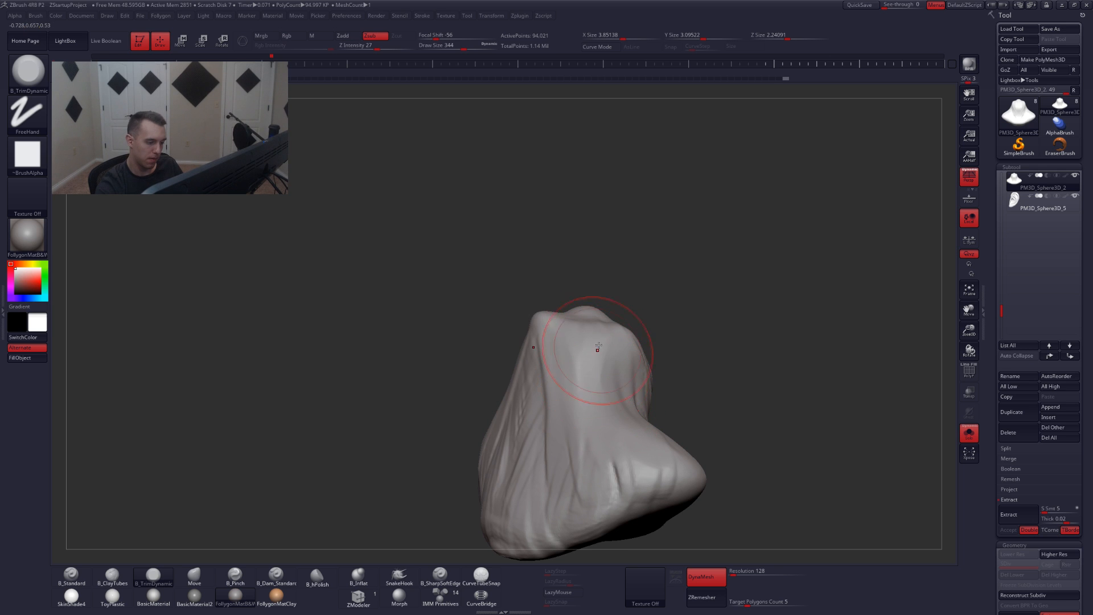
right_click_drag(619, 425, 559, 349)
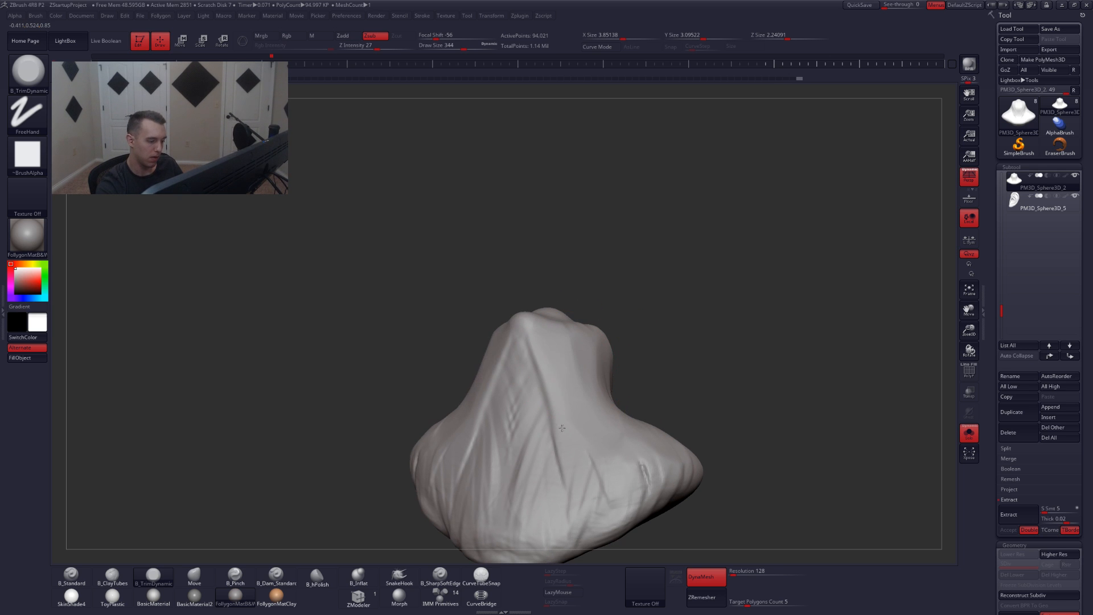
mouse_move(562, 428)
left_mouse_down()
mouse_move(556, 365)
mouse_move(570, 418)
mouse_move(588, 390)
left_mouse_up()
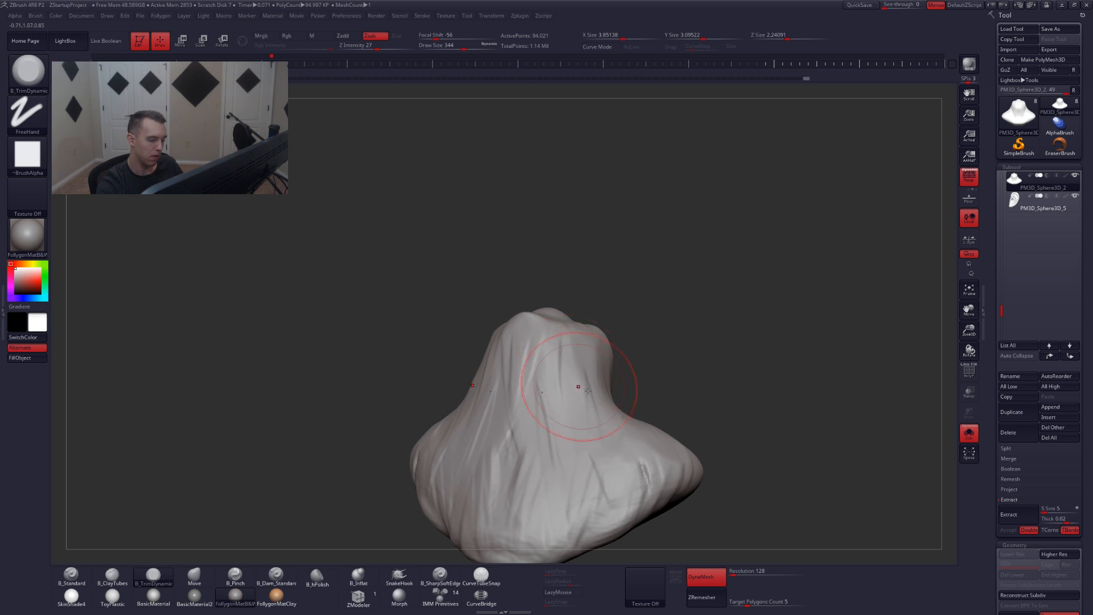
mouse_move(588, 390)
right_mouse_down("shift")
mouse_move(637, 398)
mouse_move(676, 381)
mouse_move(655, 394)
right_mouse_up("shift")
key("alt+s")
- Reshape the back of the neck in profile with the Move brush at draw size 476
key("b")
key("m")
key("v")
right_click(640, 366)
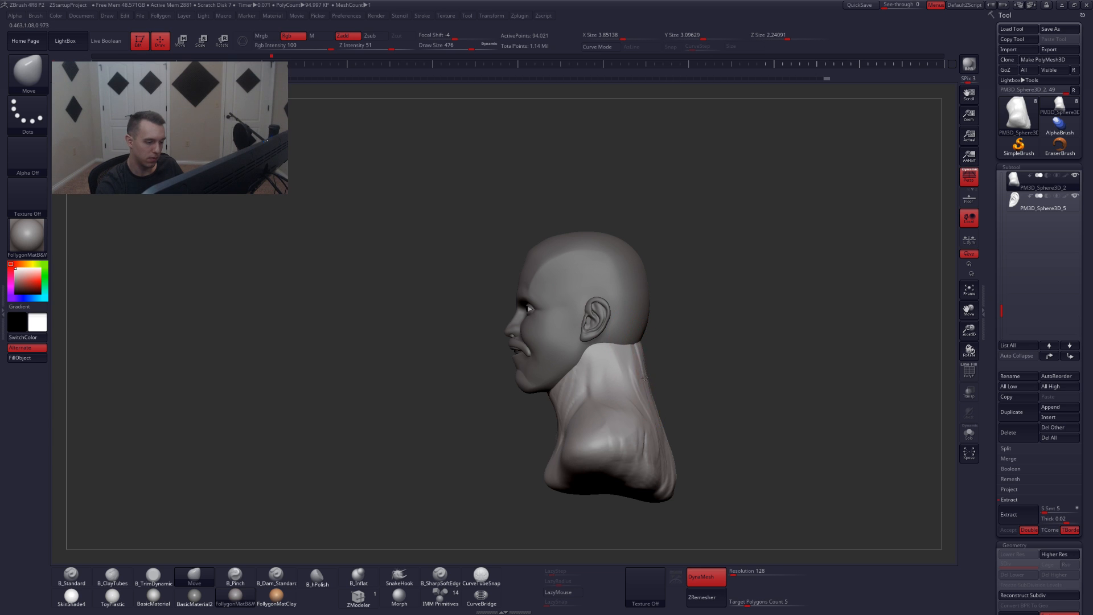
left_click_drag(643, 374, 649, 374)
mouse_move(649, 375)
right_mouse_down()
mouse_move(706, 380)
mouse_move(638, 380)
mouse_move(700, 398)
mouse_move(670, 405)
mouse_move(704, 405)
mouse_move(651, 377)
mouse_move(635, 432)
mouse_move(663, 424)
mouse_move(637, 382)
right_mouse_up()
key("b")
key("c")
key("t")
key("b")
key("m")
key("v")
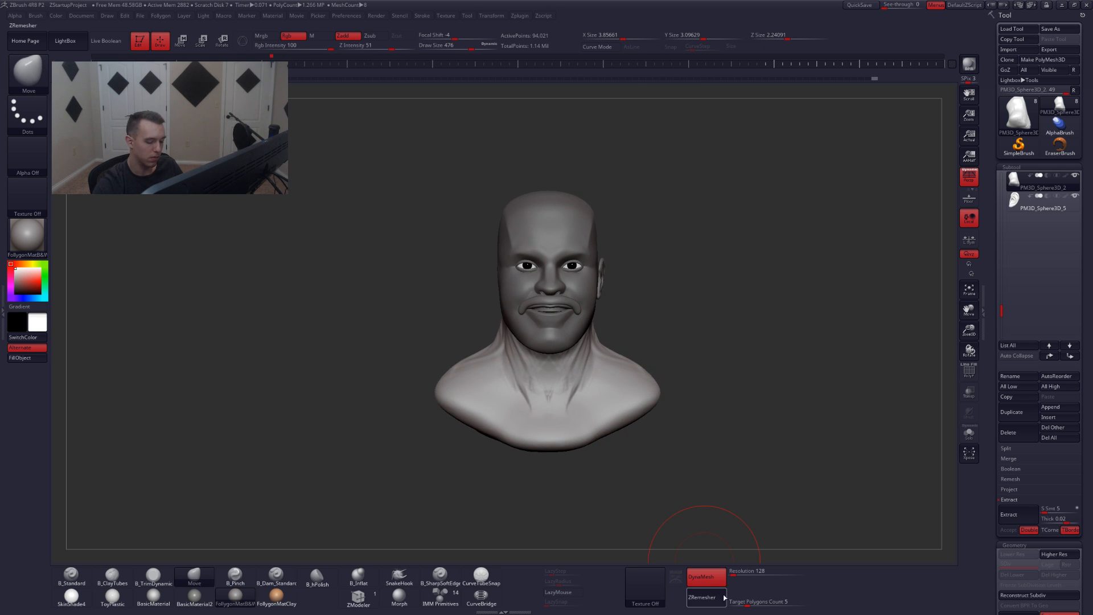
- ZRemesh the neck and shoulders with a target polygon count of 1 and subdivide the result
left_click(737, 603)
left_click(712, 596)
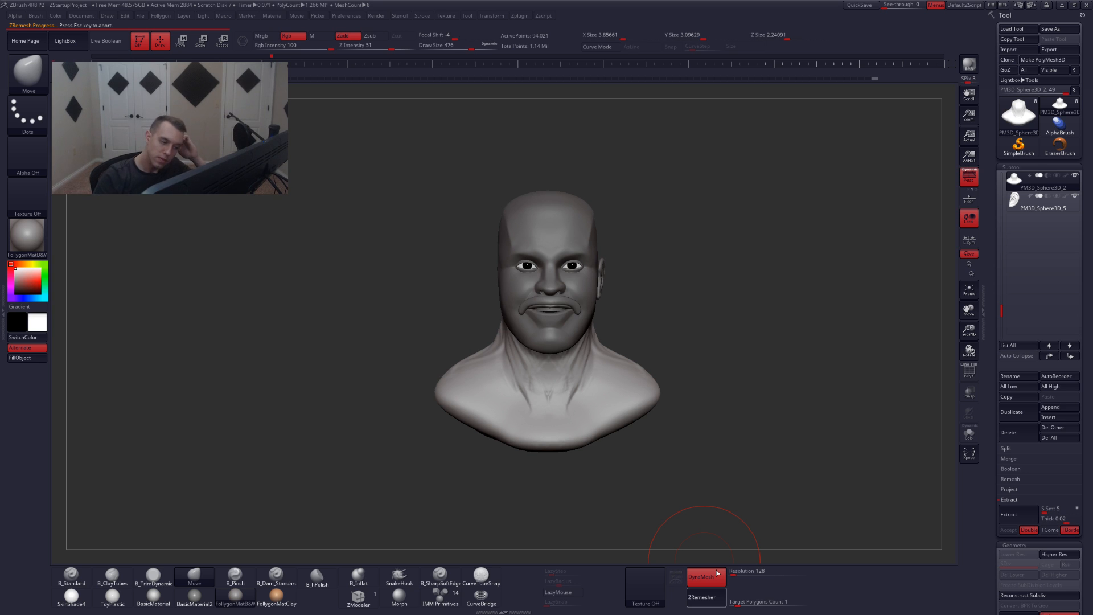
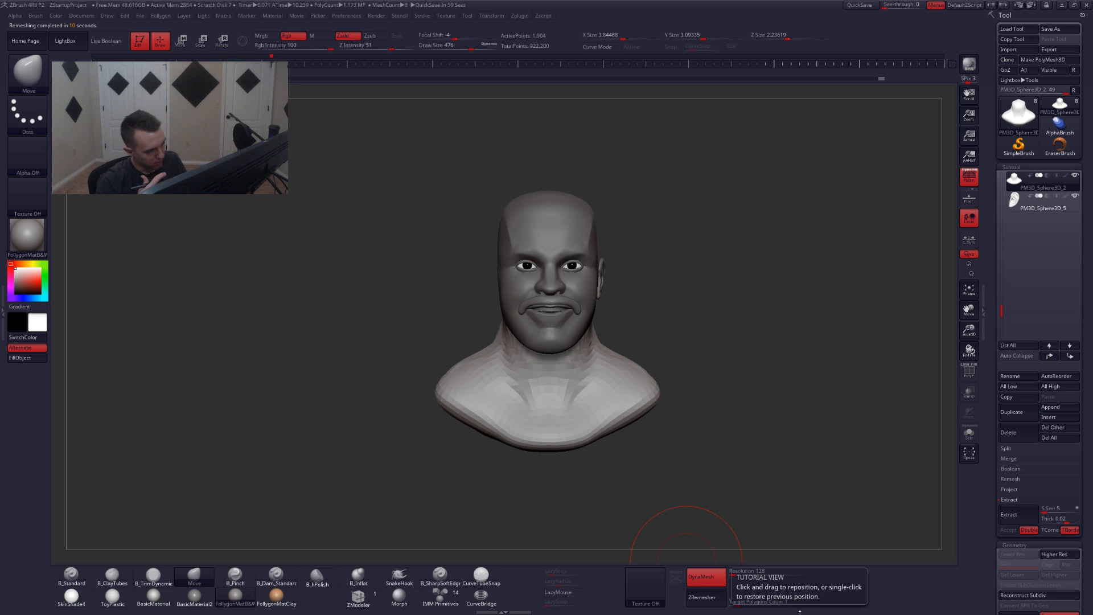
right_click_drag(591, 353, 578, 357)
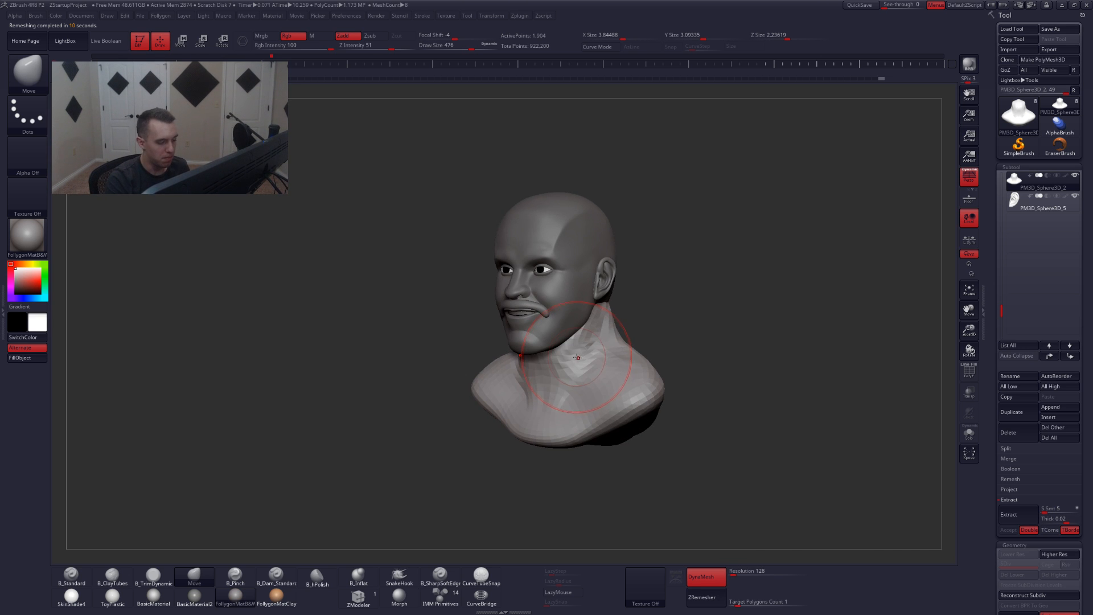
key("ctrl+d")
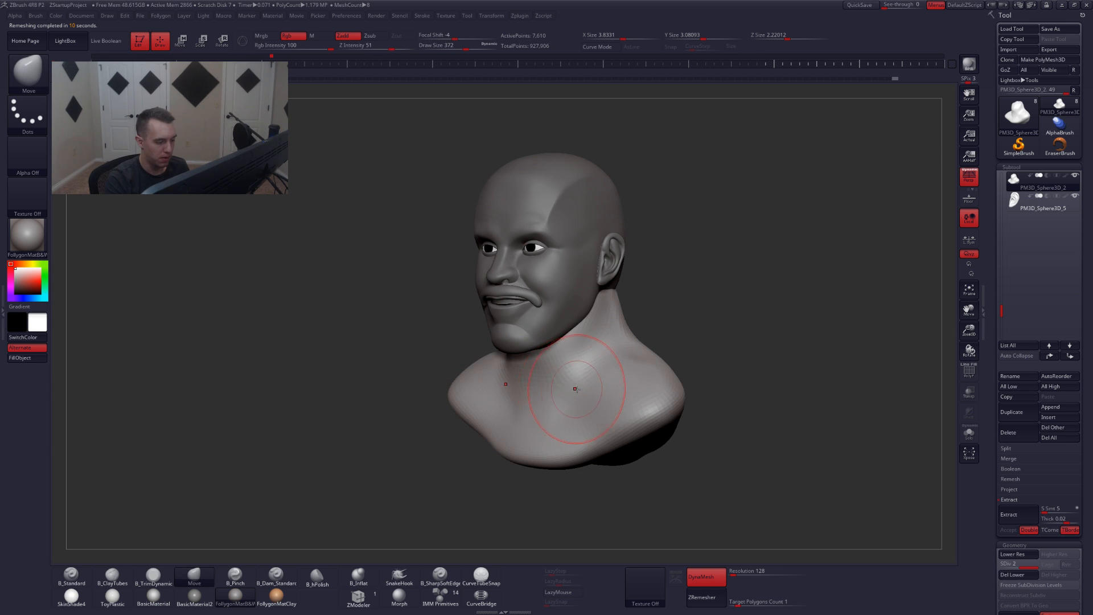
- Smooth the side and nape of the remeshed neck at draw size 372
right_click_drag(576, 390, 516, 355)
left_click_drag(621, 331, 636, 312, "shift")
right_click_drag(654, 321, 600, 328)
left_click_drag(671, 319, 696, 299, "shift")
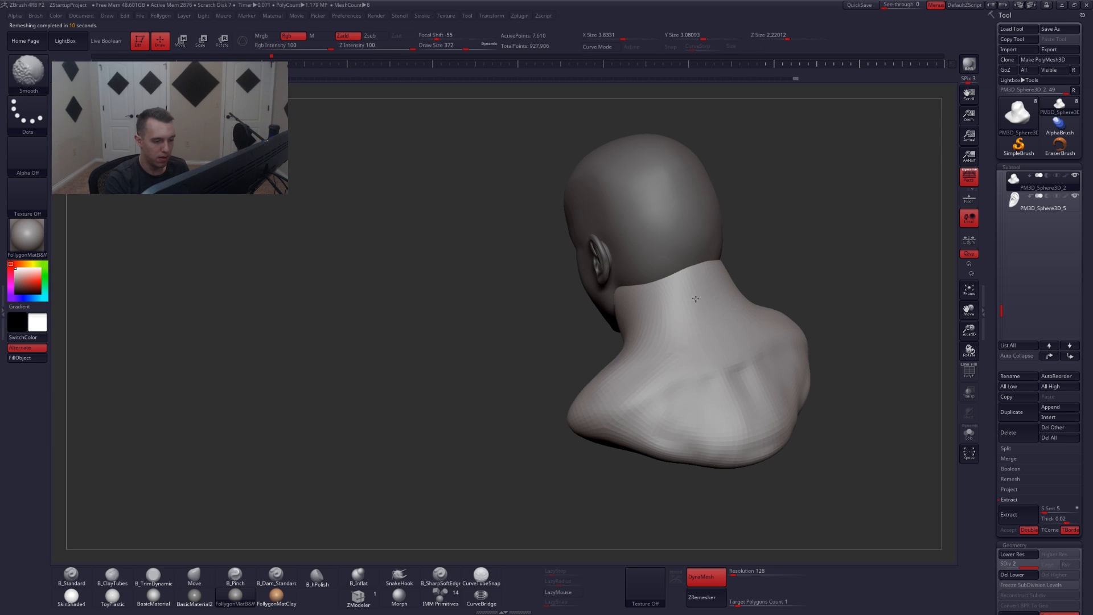
mouse_move(668, 317)
right_mouse_down("shift")
mouse_move(661, 304)
mouse_move(685, 292)
mouse_move(709, 317)
mouse_move(655, 349)
mouse_move(647, 339)
right_mouse_up("shift")
- Raise the neck to subdivision level 3 and refine its contours with the Move brush at draw size 468
mouse_move(626, 384)
right_mouse_down()
mouse_move(676, 364)
mouse_move(661, 402)
right_mouse_up()
key("space")
left_click_drag(627, 366, 635, 366)
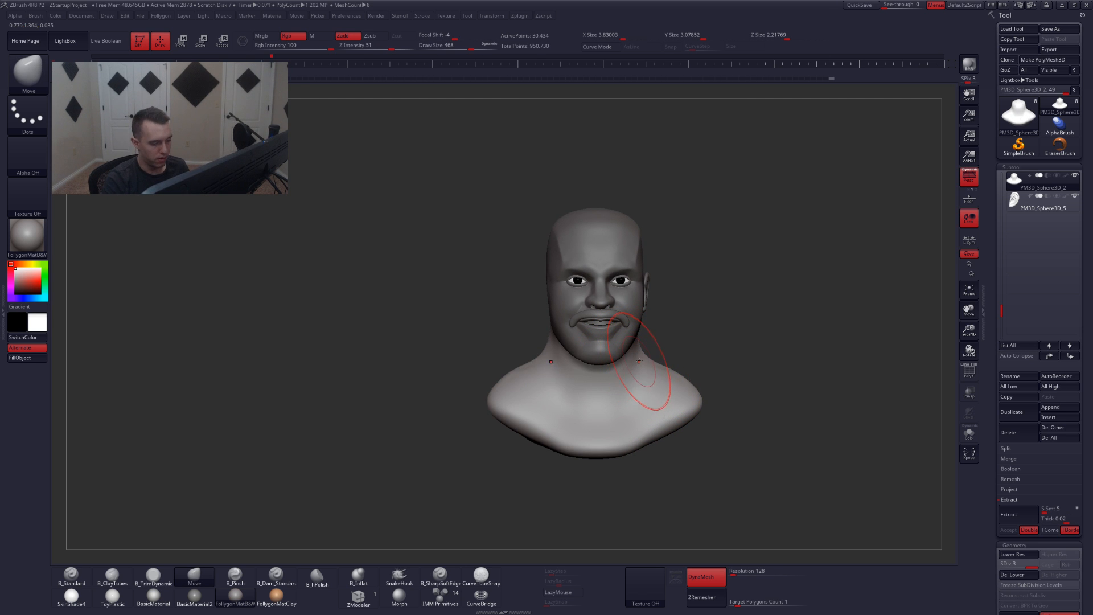
right_click_drag(639, 353, 641, 371)
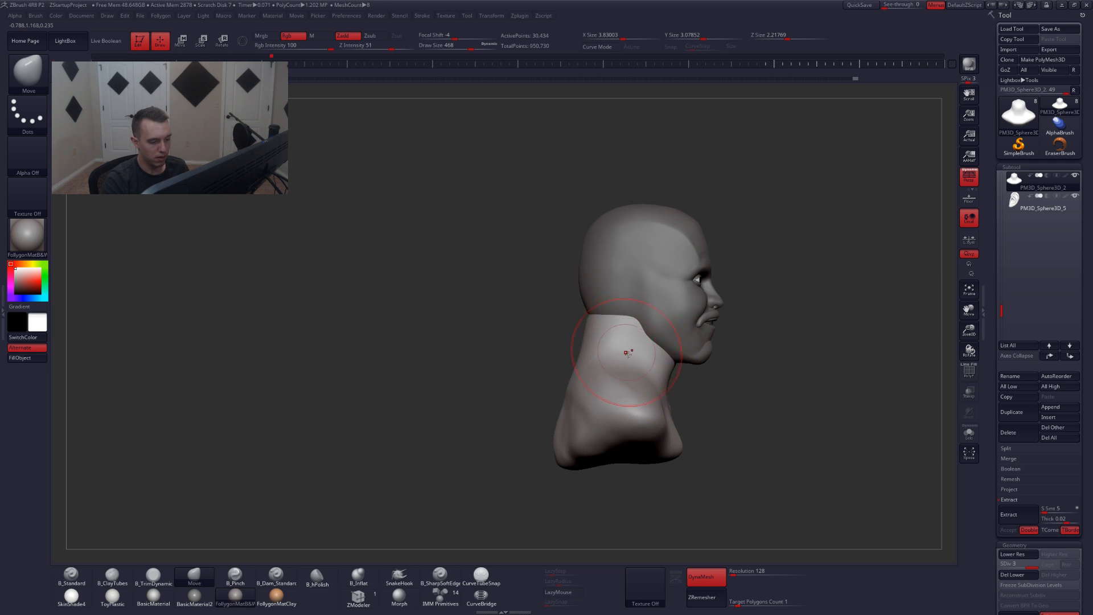
mouse_move(628, 353)
right_mouse_down()
mouse_move(608, 344)
mouse_move(609, 288)
right_mouse_up()
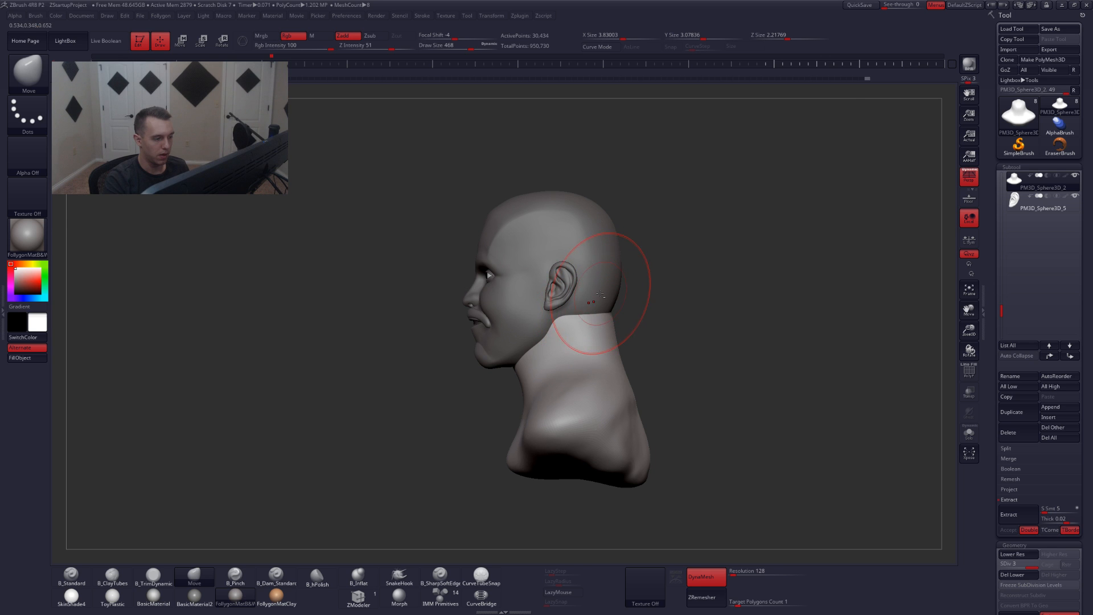
- Select the head subtool, lower it to subdivision level 3, and soften the temple ridge with the Smooth and TrimDynamic brushes
right_click_drag(603, 291, 686, 361)
key("space")
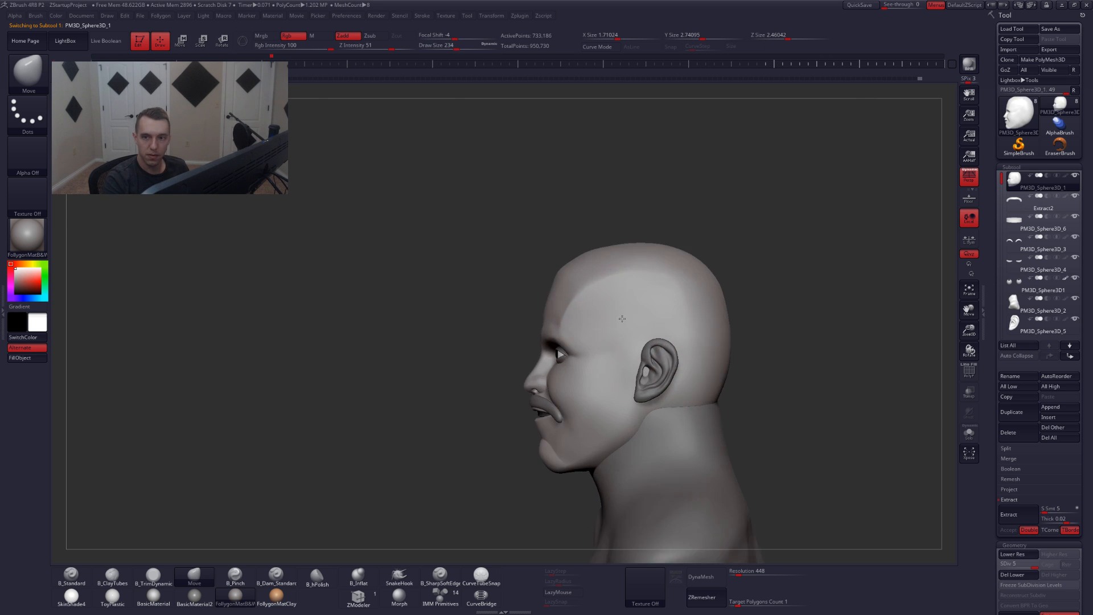
right_click_drag(623, 319, 586, 302)
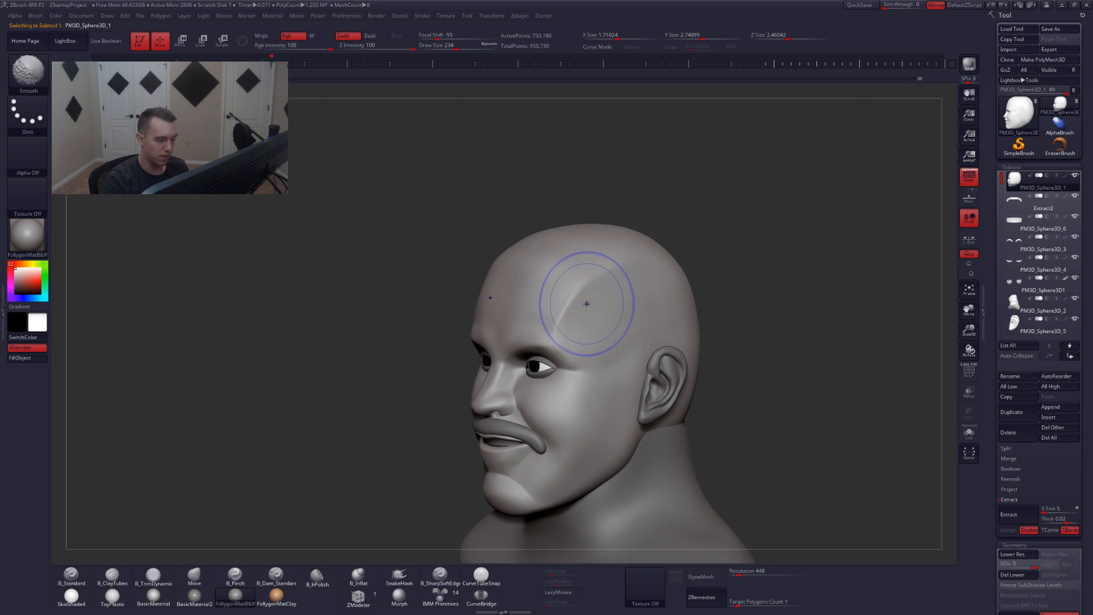
key("shift+d")
key("shift+d")
key("space")
left_click_drag(585, 306, 570, 328)
key("3")
mouse_move(569, 327)
right_mouse_down("shift")
mouse_move(601, 312)
mouse_move(564, 320)
right_mouse_up("shift")
- Flatten the temple plane beside the forehead with TrimDynamic at draw size 192 and smooth the transition
key("alt+s")
key("space")
left_click_drag(561, 322, 565, 323)
right_click_drag(635, 253, 661, 342, "shift")
key("alt+s")
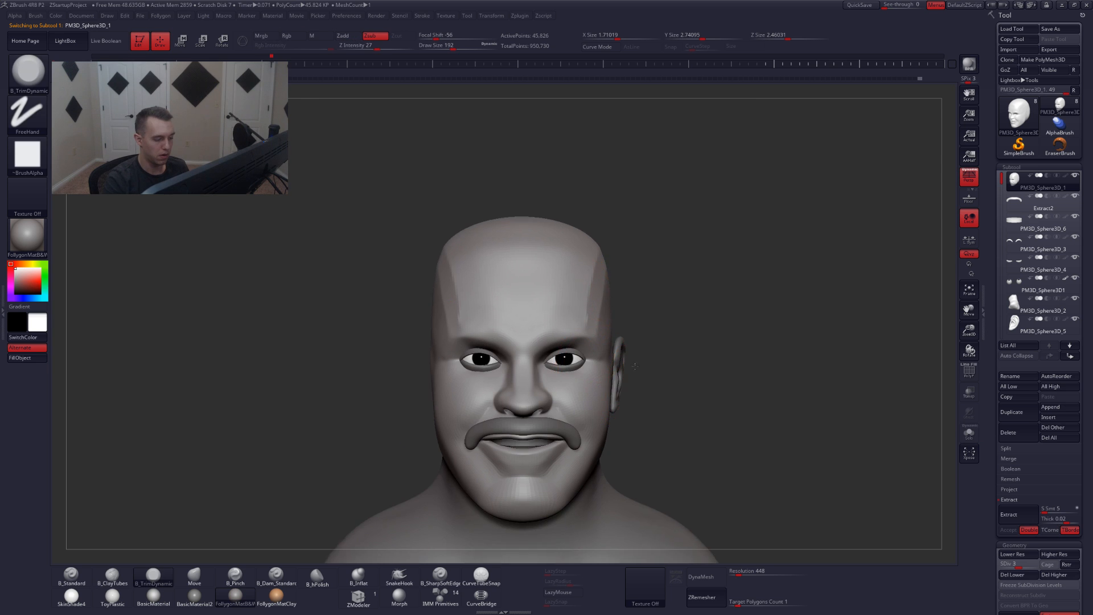
right_click_drag(678, 420, 602, 359)
key("alt+s")
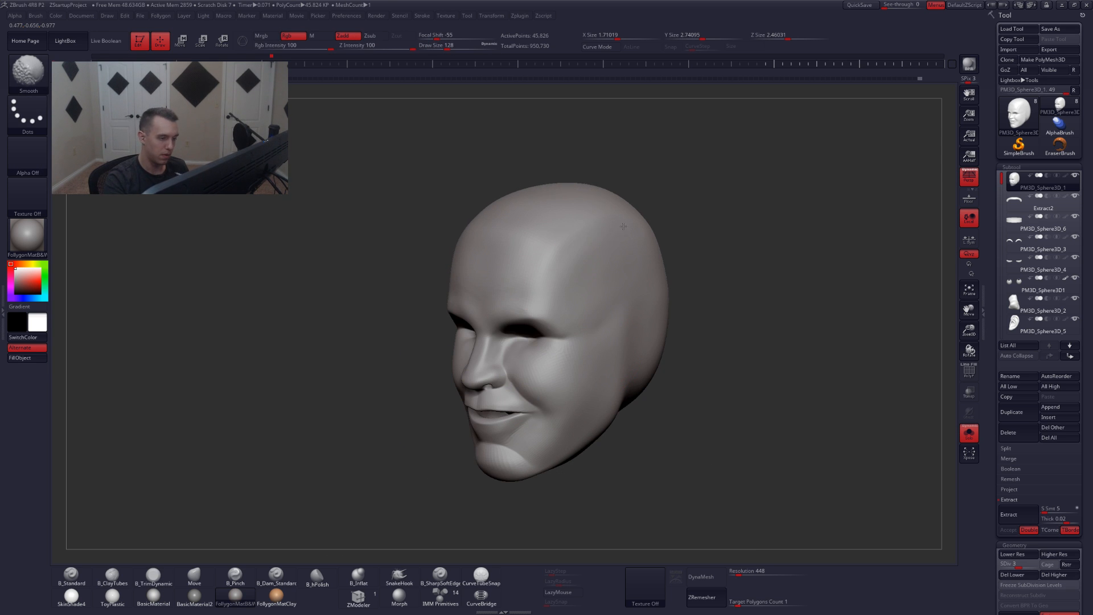
mouse_move(624, 227)
right_mouse_down()
mouse_move(592, 283)
mouse_move(602, 295)
right_mouse_up()
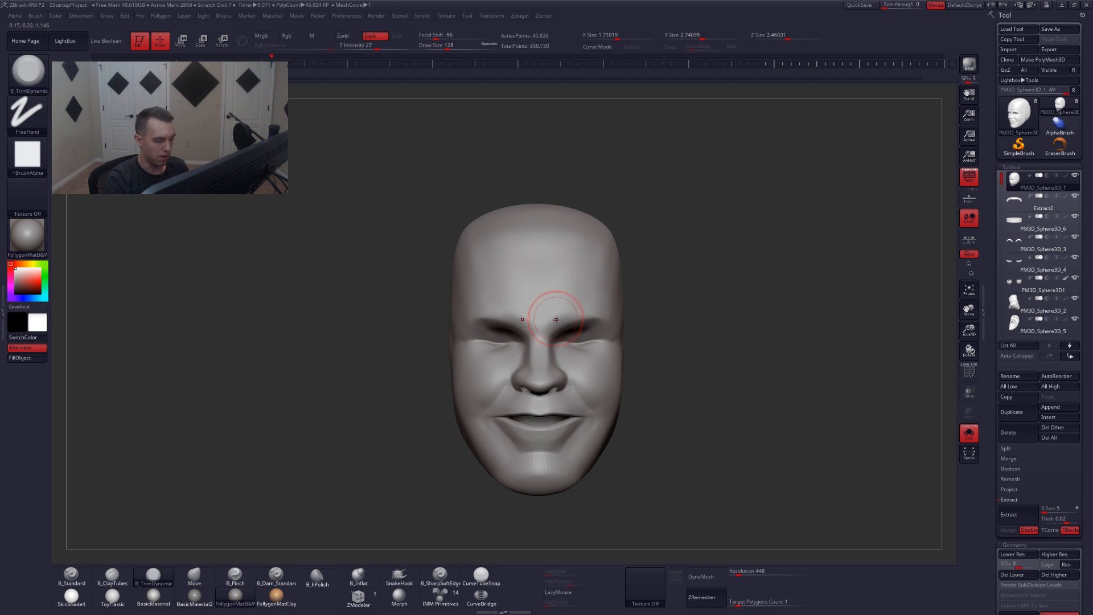
- Build up the inner brow ridge with ClayTubes at draw size 128 and Z intensity 14
key("2")
left_click_drag(548, 329, 575, 312)
key("alt+s")
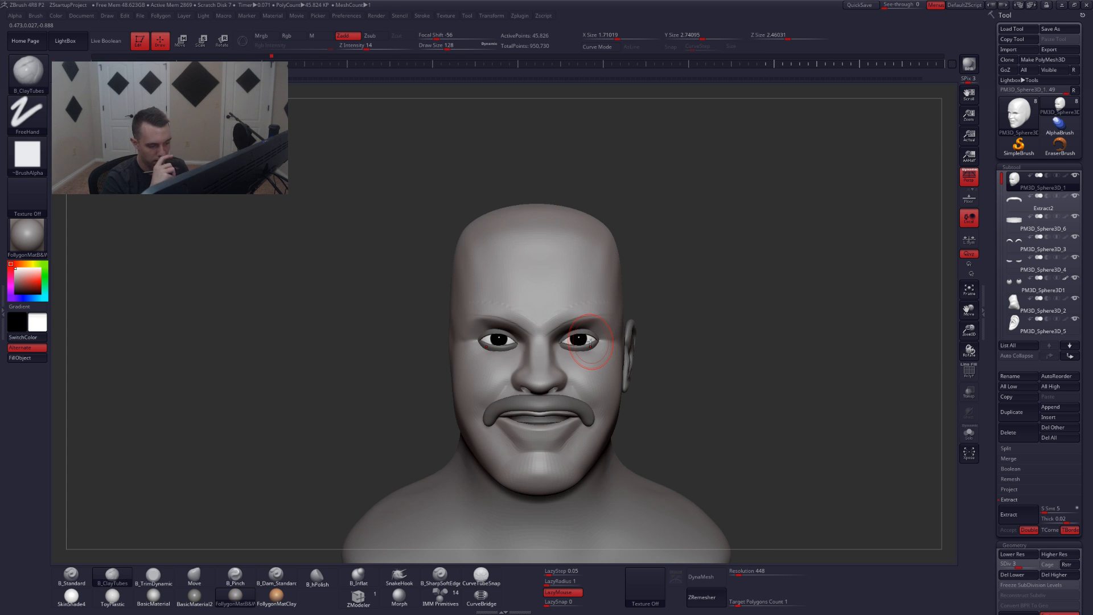
mouse_move(635, 401)
right_mouse_down("alt")
mouse_move(668, 390)
mouse_move(666, 407)
mouse_move(615, 414)
mouse_move(655, 364)
right_mouse_up("alt")
mouse_move(655, 364)
right_mouse_down()
mouse_move(630, 349)
mouse_move(640, 333)
mouse_move(672, 342)
right_mouse_up()
key("alt+s")
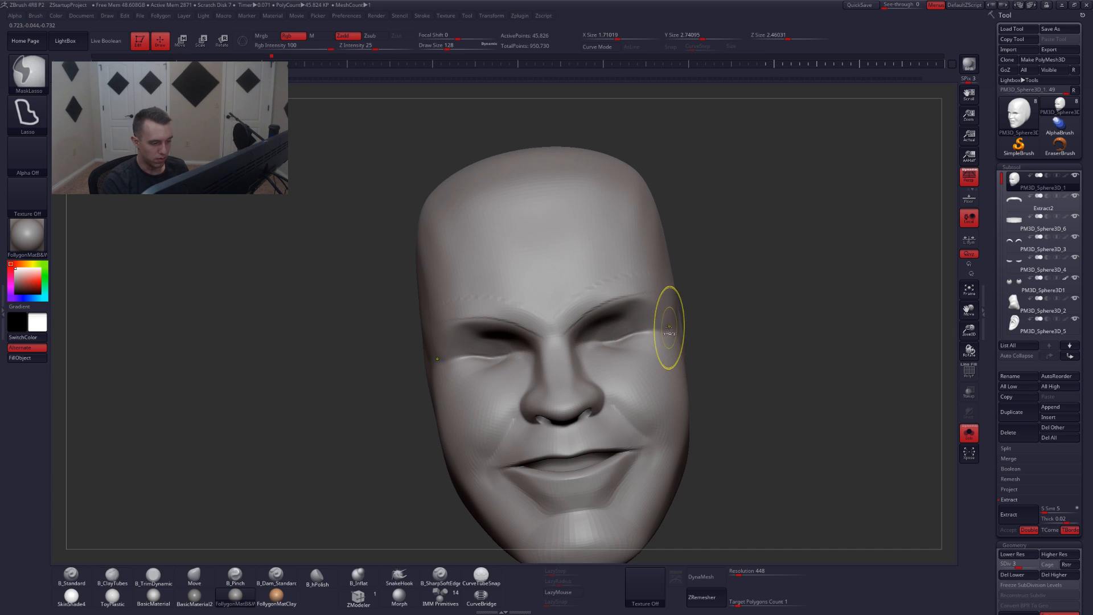
- Mask everything except the eye sockets and lower the head to subdivision level 2 with the Move brush at draw size 140
mouse_move(608, 306)
left_mouse_down("ctrl")
mouse_move(573, 332)
mouse_move(630, 324)
left_mouse_up("ctrl")
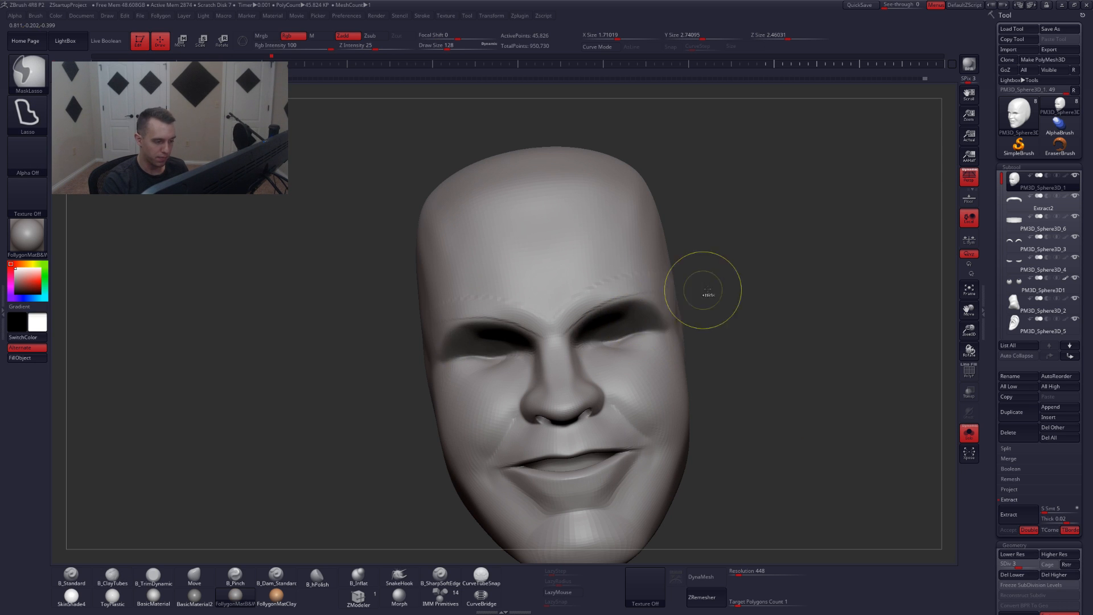
left_click(705, 293, "ctrl")
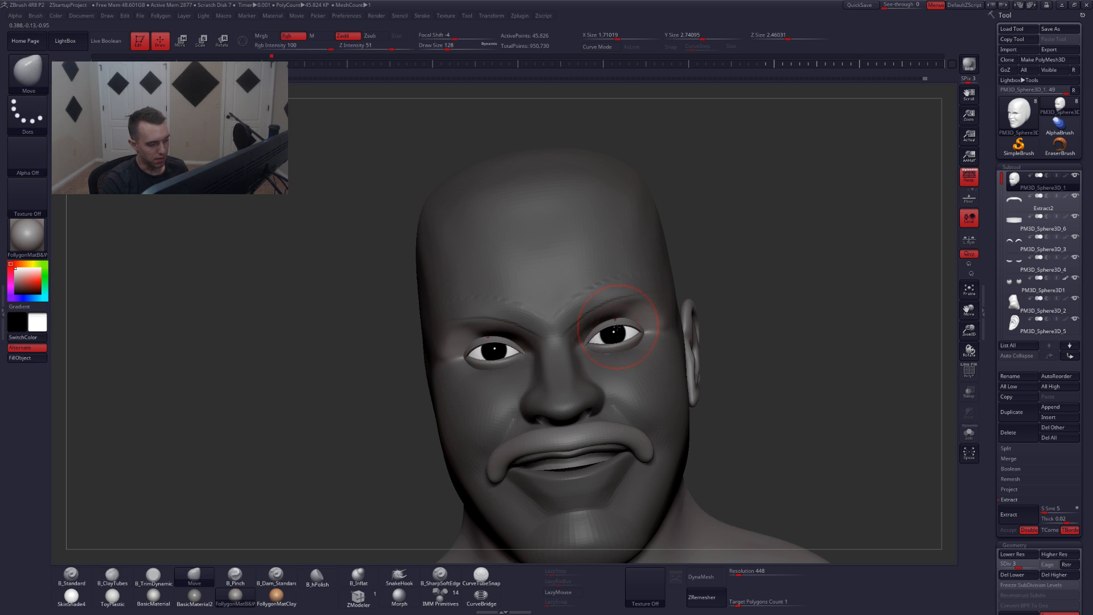
key("space")
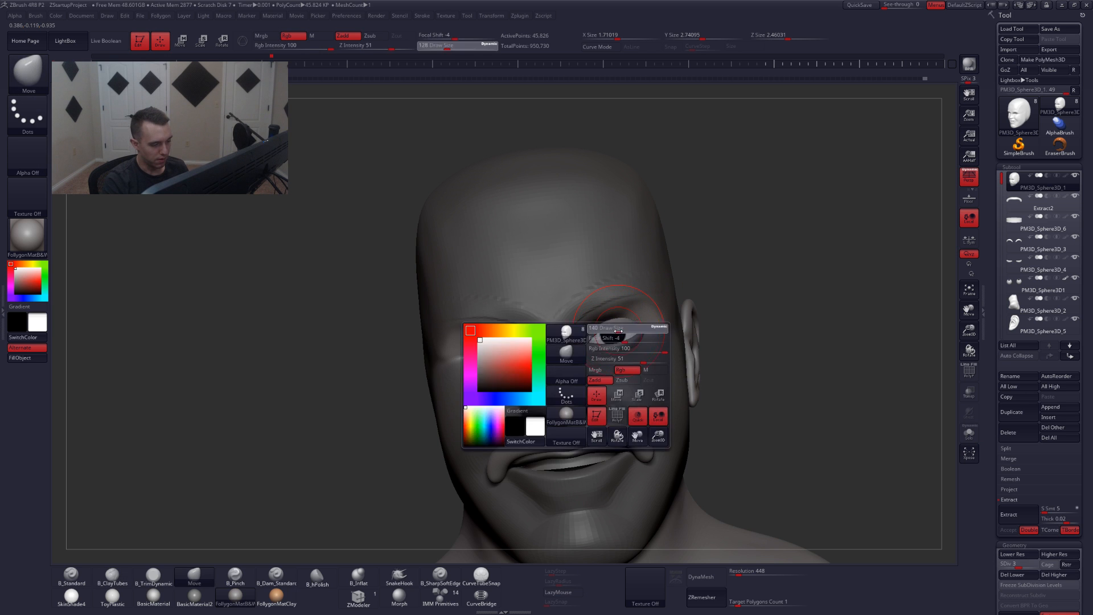
key("alt+s")
key("shift+d")
key("shift+d")
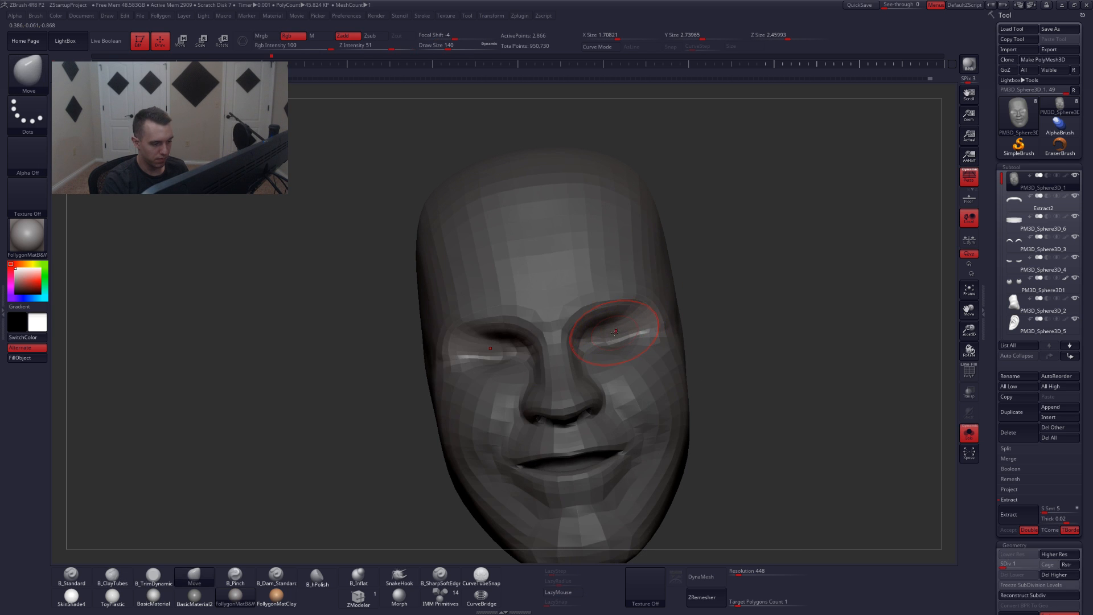
key("d")
key("shift")
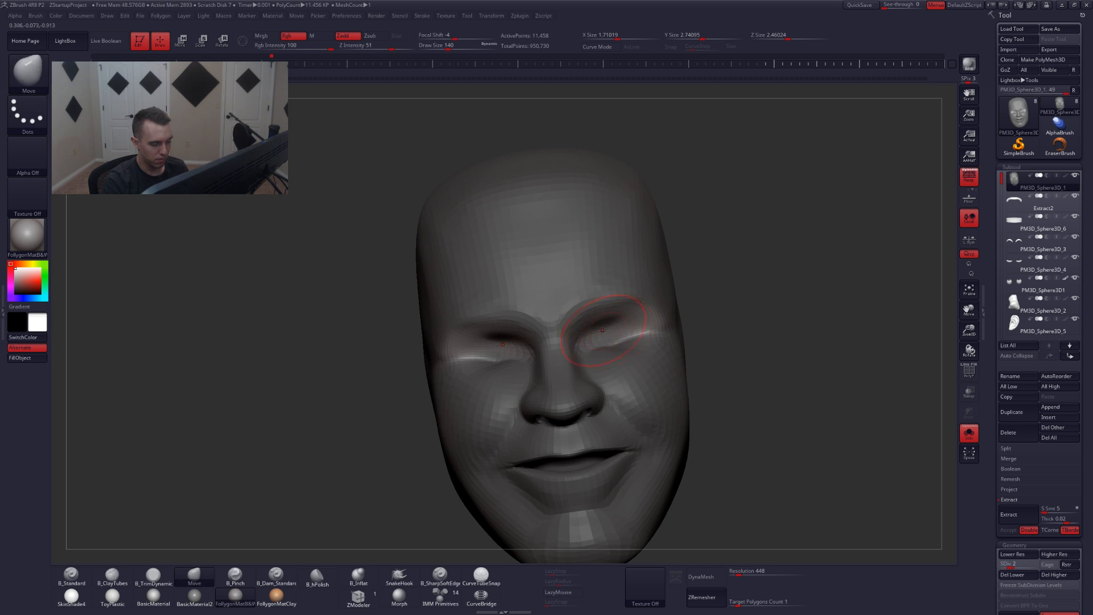
- Build up the unmasked eye sockets toward the outer corners with the ClayTubes brush
key("b")
key("c")
key("t")
mouse_move(626, 326)
left_mouse_down()
mouse_move(598, 330)
mouse_move(639, 330)
left_mouse_up()
key("alt+s")
mouse_move(630, 343)
right_mouse_down("shift")
mouse_move(627, 353)
mouse_move(639, 331)
right_mouse_up("shift")
- Reposition the outer eyelid surface around the eyeball with the Move brush at draw size 140
key("b")
key("m")
key("v")
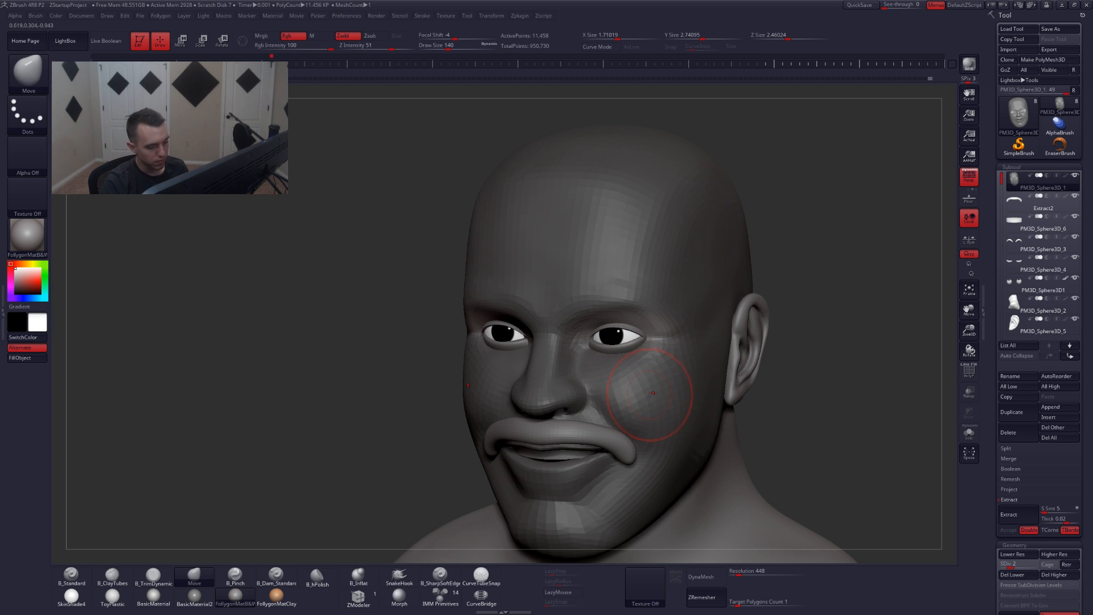
left_click_drag(624, 333, 631, 339)
- Fill out the eyelid areas with ClayTubes at draw size 104 and smooth them
key("space")
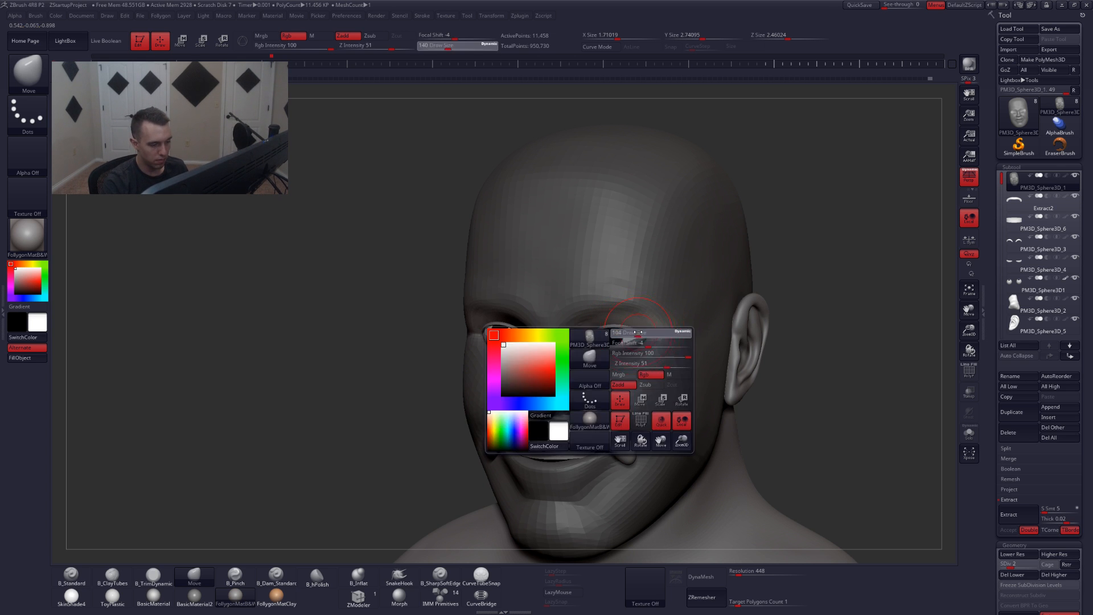
key("alt+s")
key("b")
key("c")
key("t")
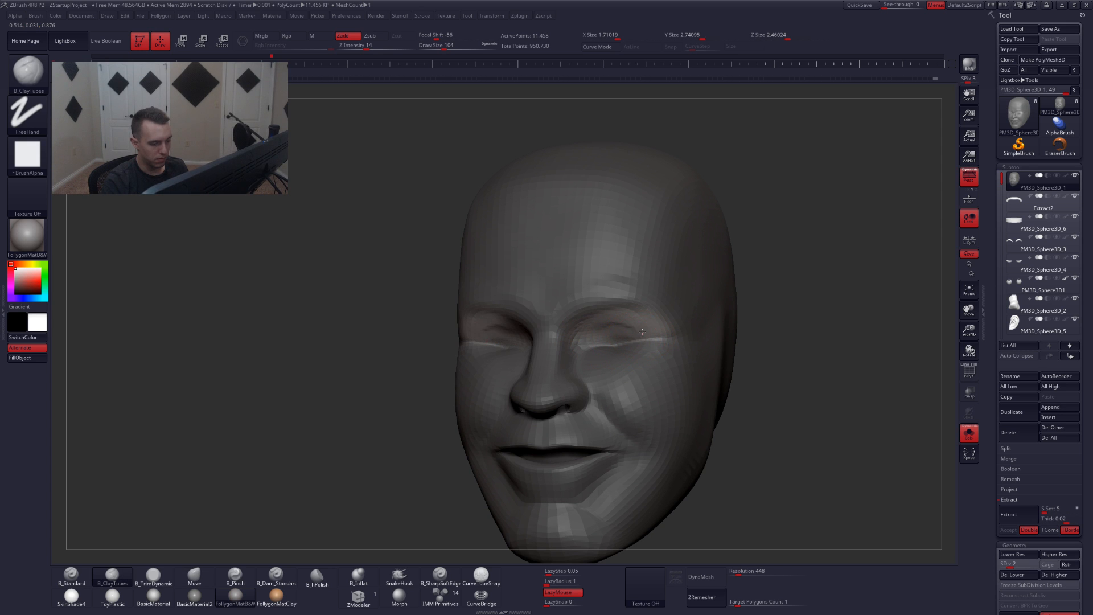
mouse_move(633, 336)
right_mouse_down()
mouse_move(596, 335)
mouse_move(623, 330)
mouse_move(620, 358)
mouse_move(700, 347)
right_mouse_up()
key("alt+s")
right_click_drag(527, 336, 432, 336)
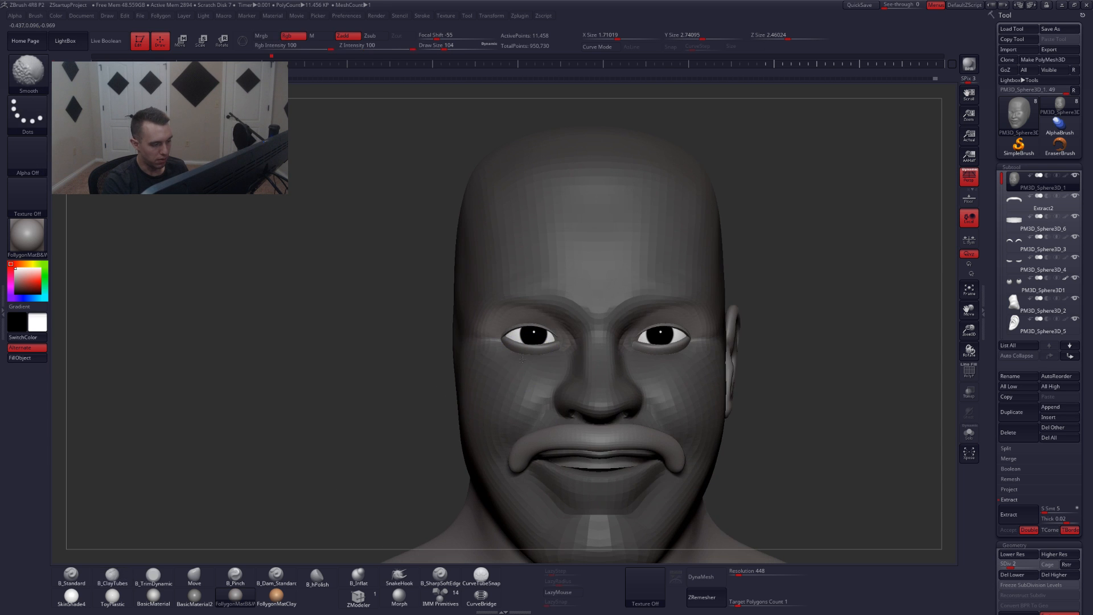
- Clear the mask, raise the head to subdivision level 3, and build up the upper eyelids with ClayTubes
key("d")
right_click_drag(744, 317, 692, 366)
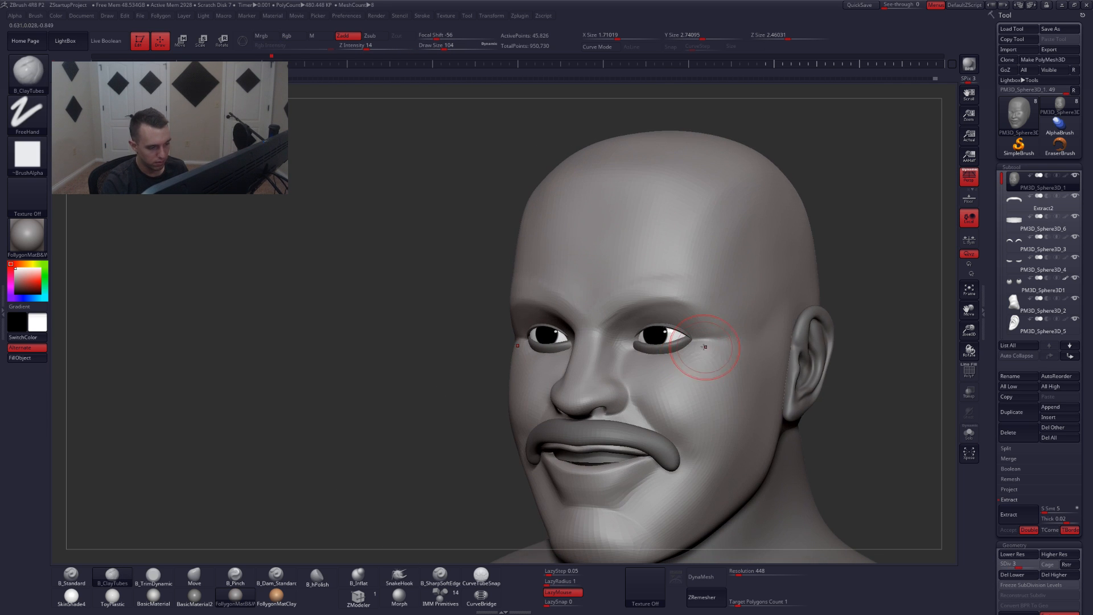
key("alt+s")
right_click_drag(654, 332, 633, 328)
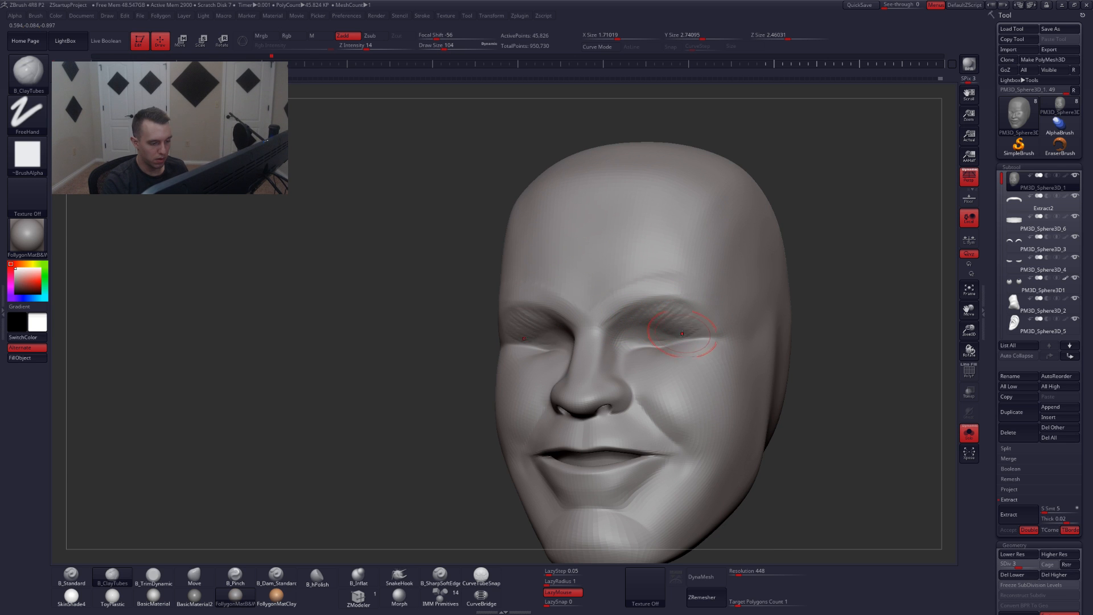
- Sharpen the fold under the brow with the Pinch brush at draw size 83
key("5")
key("space")
left_click_drag(627, 311, 619, 310)
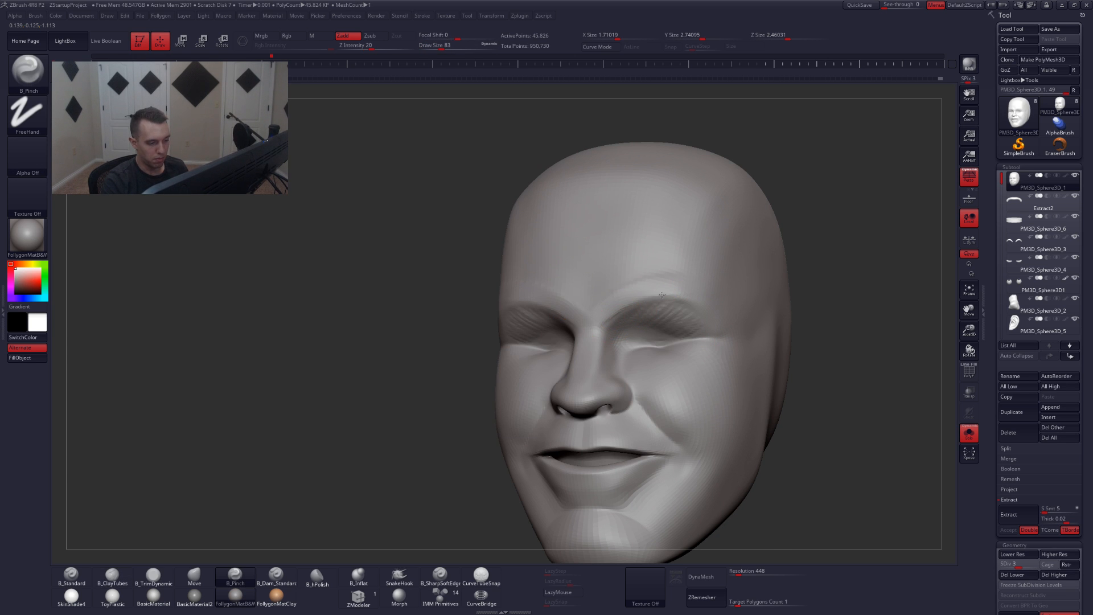
left_click_drag(825, 273, 702, 273)
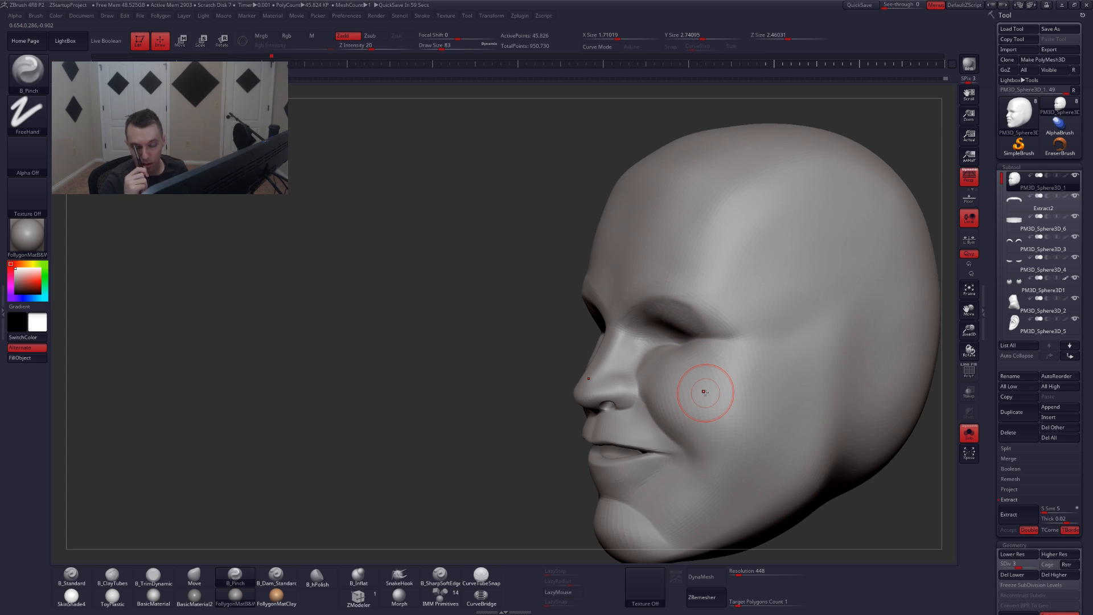
- Adjust the eyelid contour around the eyeball with the Move brush at a smaller draw size
right_click_drag(704, 393, 710, 335)
key("b")
key("m")
key("v")
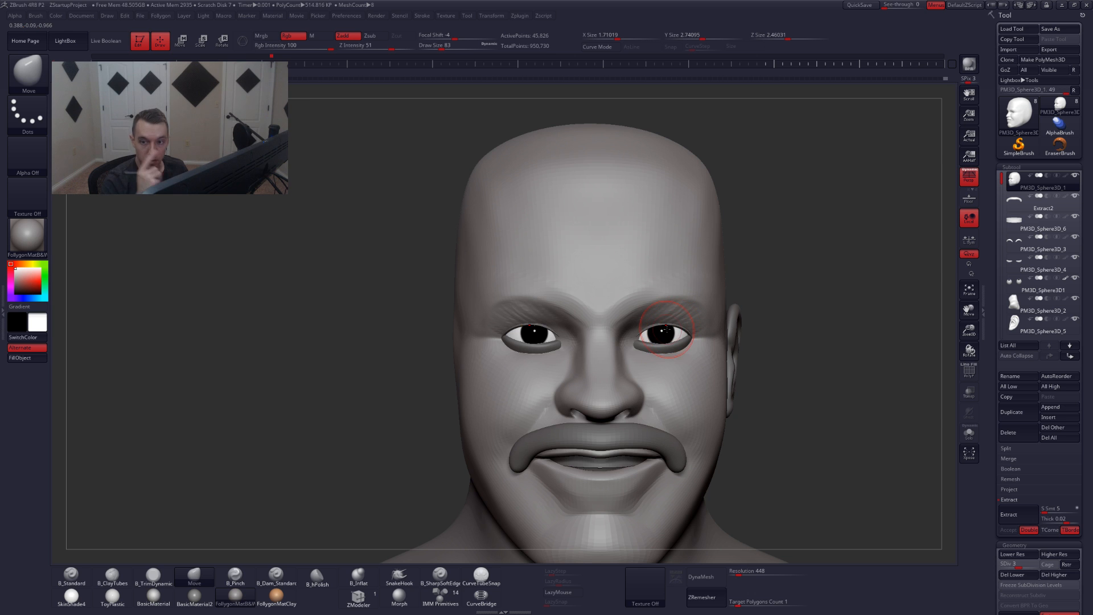
key("space")
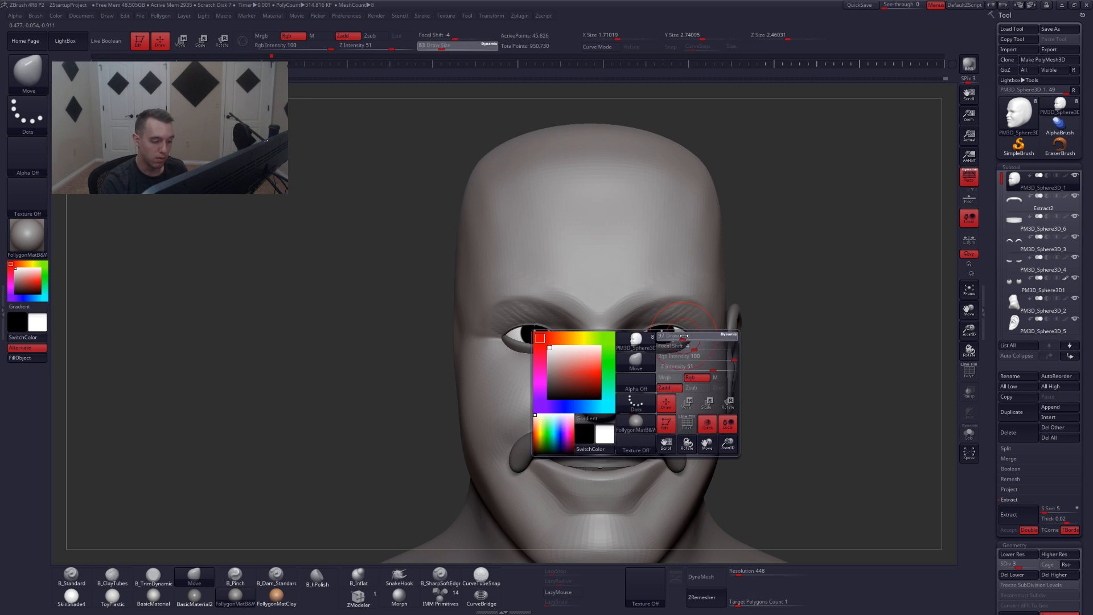
left_click(682, 335)
mouse_move(680, 337)
right_mouse_down()
mouse_move(649, 339)
mouse_move(674, 342)
right_mouse_up()
key("space")
key("alt+s")
- Add volume to the outer eyelids with ClayTubes at draw size 83 and smooth the strokes
key("b")
key("c")
key("t")
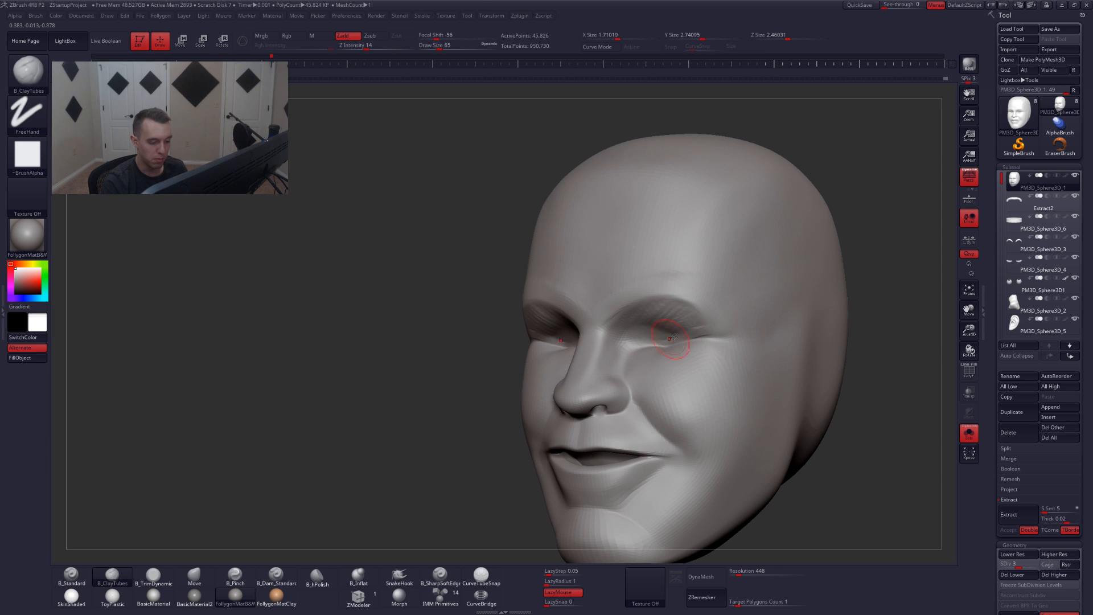
key("space")
left_click(670, 340)
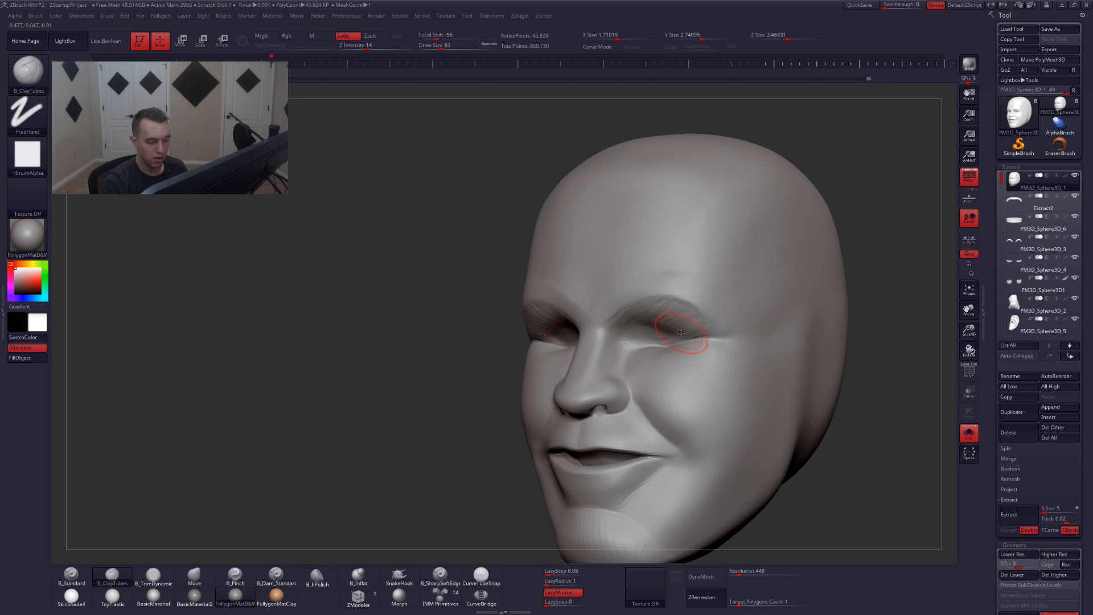
key("shift")
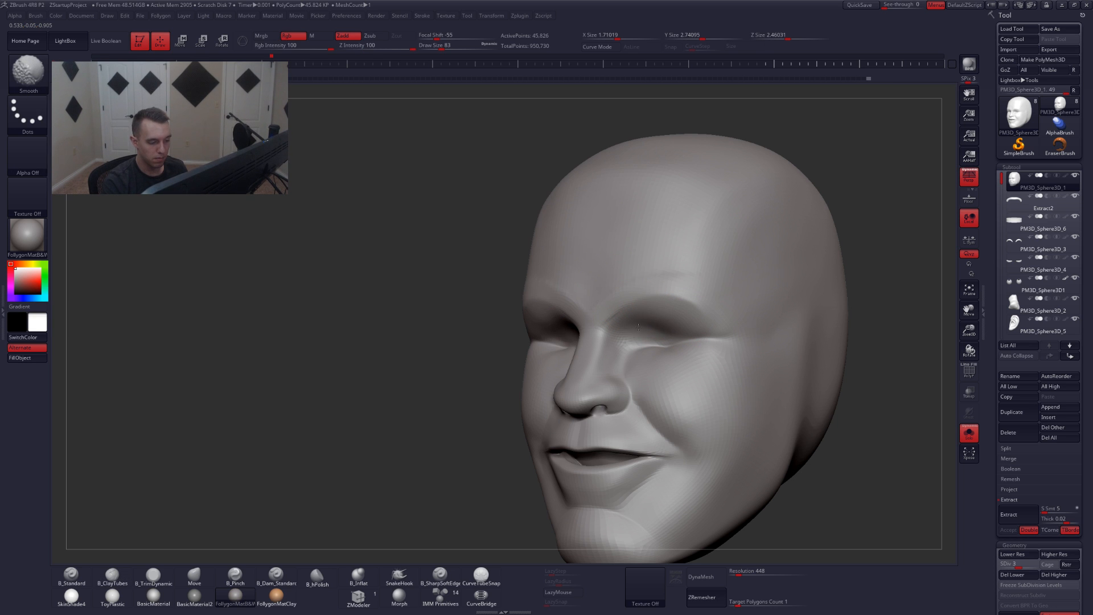
key("alt+s")
- Isolate the forehead and brow for editing with an inverted, blurred lasso mask at subdivision level 2
mouse_move(685, 351)
right_mouse_down()
mouse_move(701, 360)
mouse_move(650, 350)
right_mouse_up()
key("4")
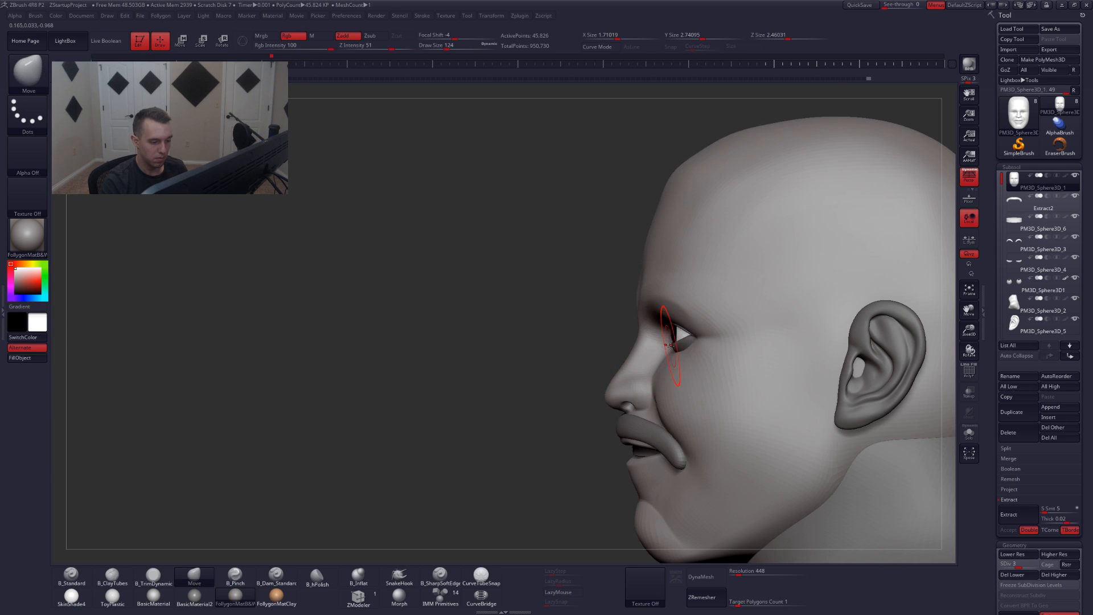
key("space")
left_click_drag(670, 345, 681, 346)
right_click_drag(691, 280, 663, 267, "ctrl")
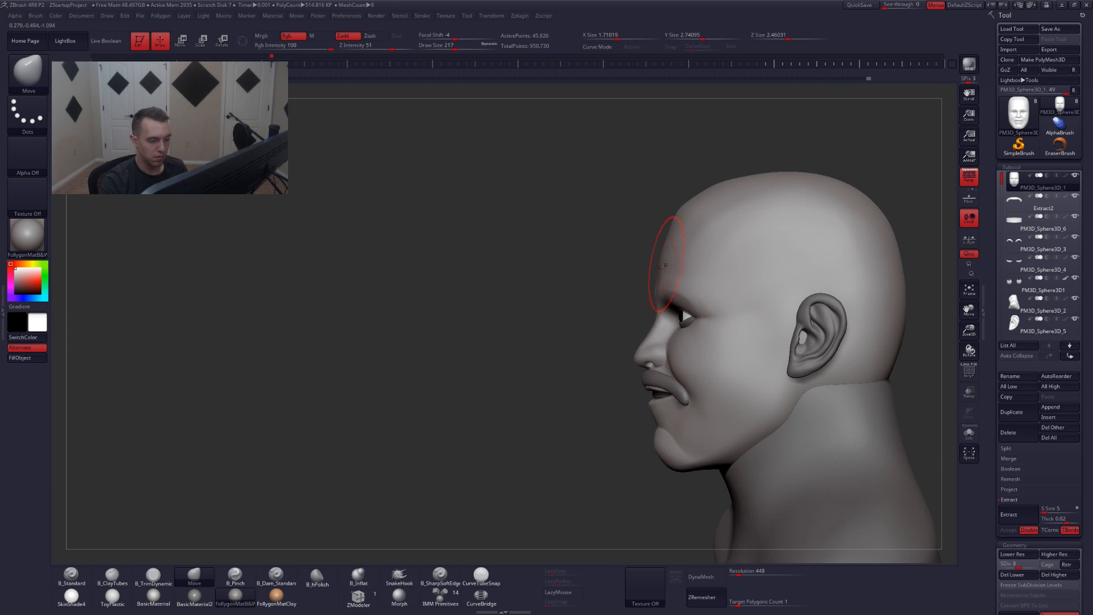
mouse_move(642, 280)
left_mouse_down("ctrl")
mouse_move(692, 297)
mouse_move(738, 266)
mouse_move(629, 281)
left_mouse_up("ctrl")
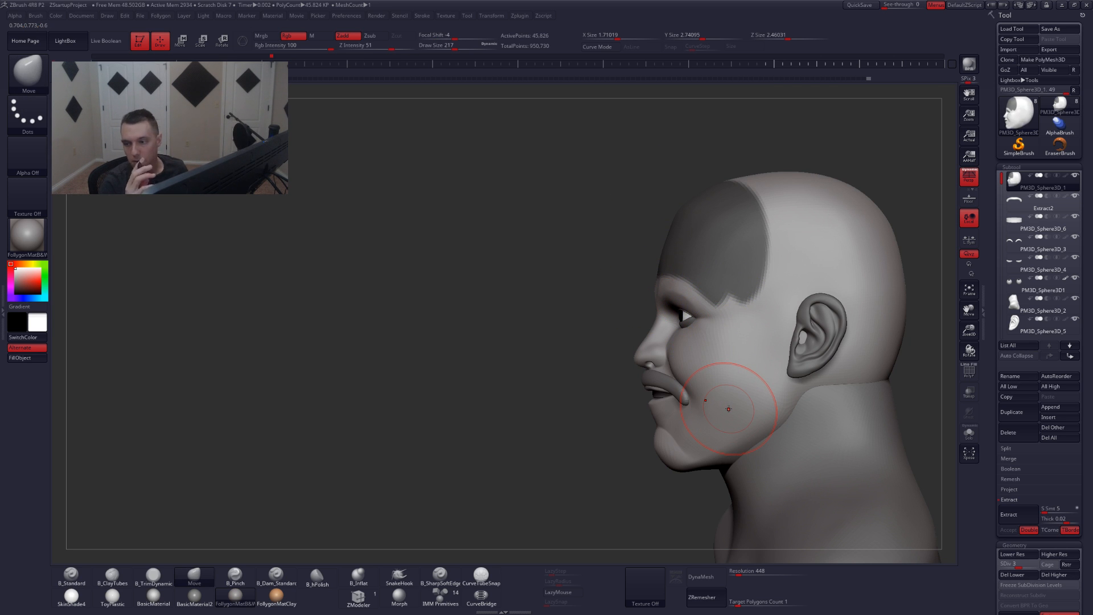
key("shift+d")
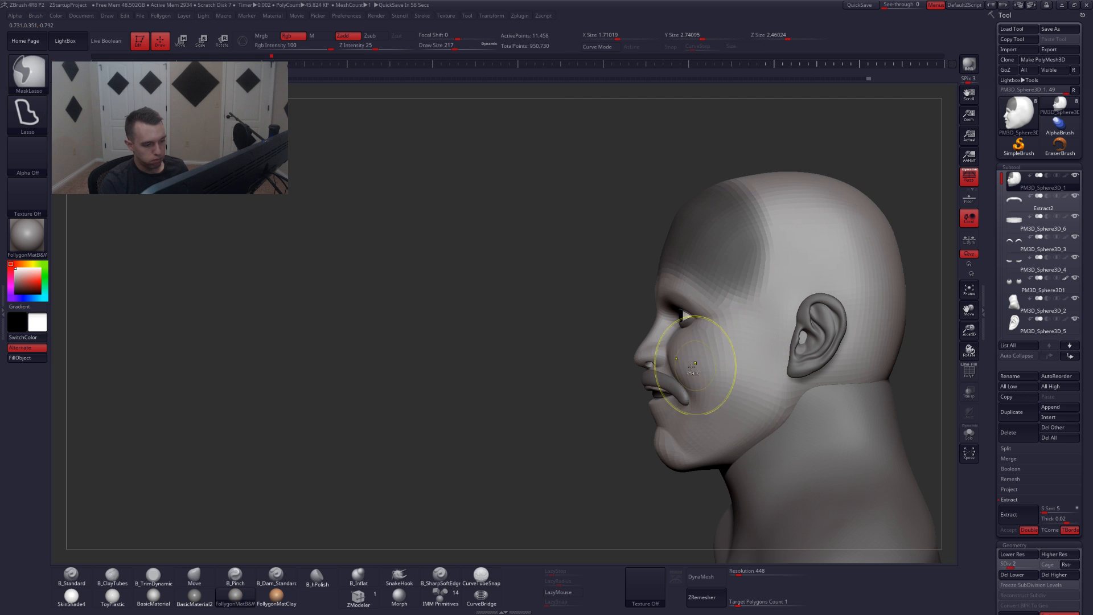
left_click(615, 417, "ctrl")
left_click_drag(615, 416, 712, 398)
left_click(703, 354, "ctrl")
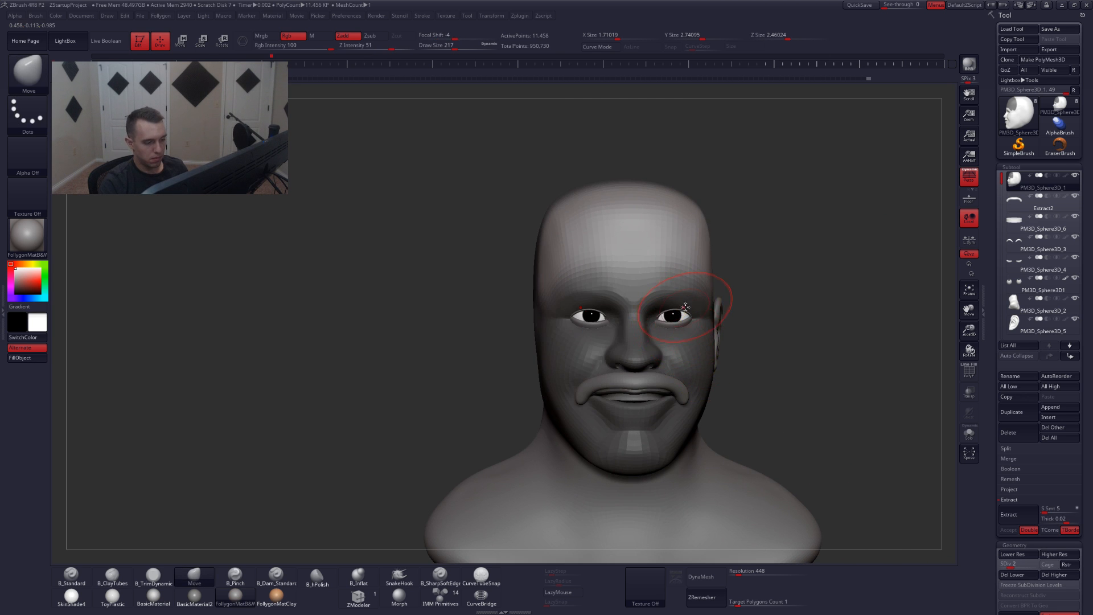
- Reshape the forehead and brow profile with the Move brush at draw size 393 and clear the mask
key("space")
left_click_drag(484, 297, 705, 289, "shift")
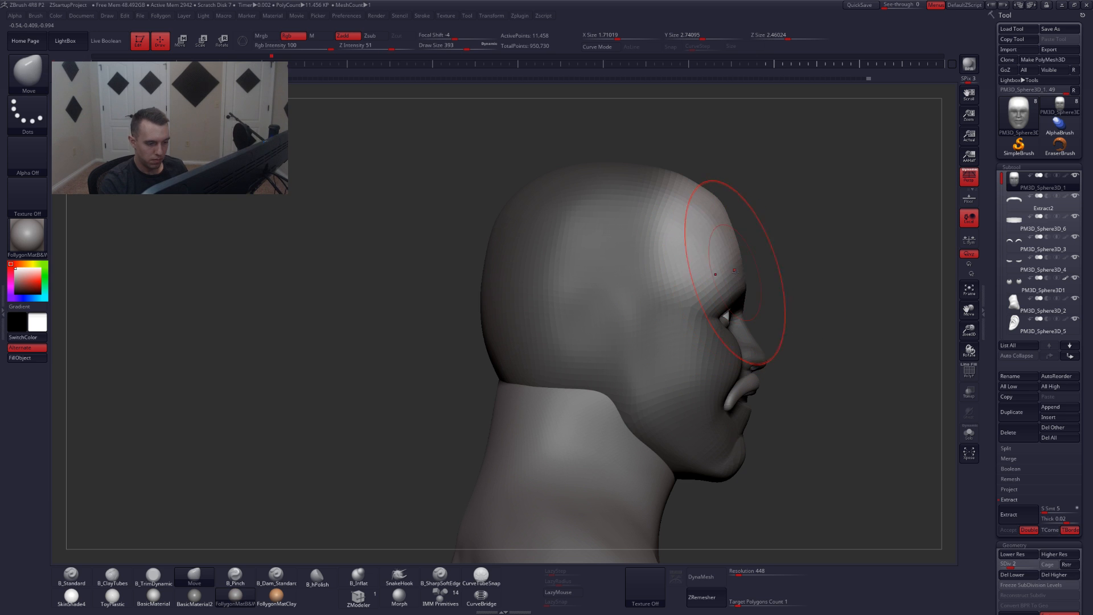
left_click_drag(738, 268, 740, 288)
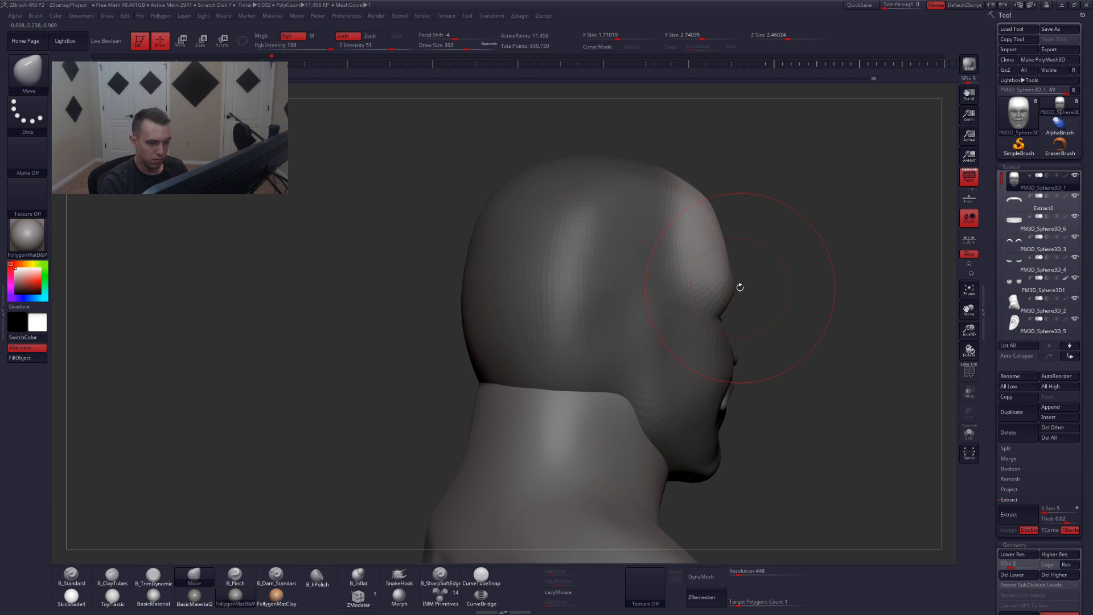
right_click_drag(727, 310, 632, 333)
right_click_drag(739, 358, 729, 352)
left_click_drag(730, 353, 776, 338)
right_click_drag(776, 338, 780, 336)
key("space")
left_click_drag(863, 248, 927, 305, "ctrl")
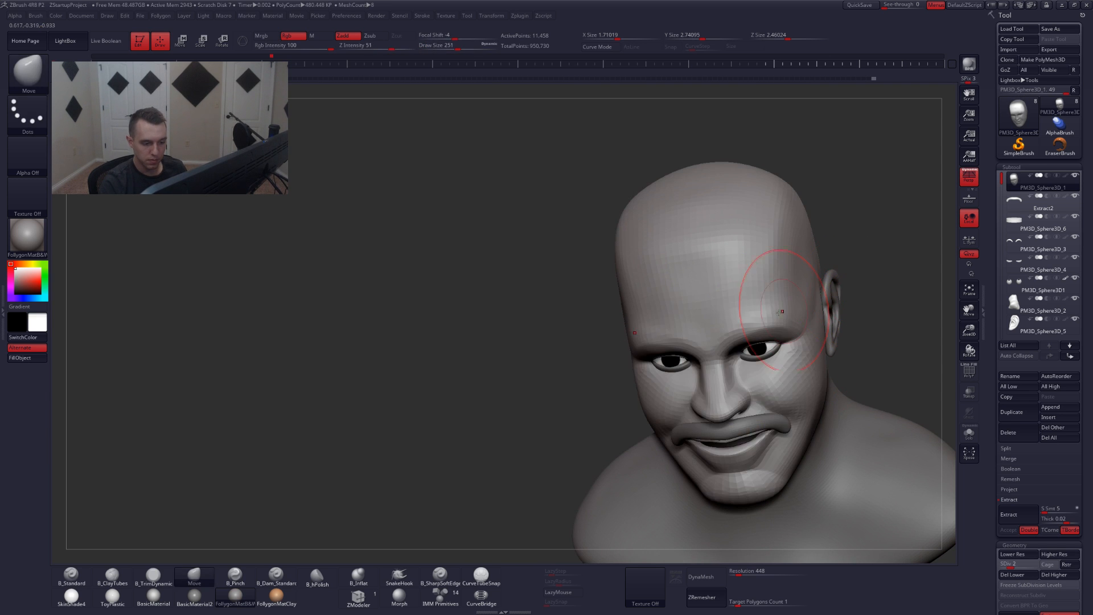
- Sharpen the brow crease above the nose bridge with the Pinch brush at draw size 97 on subdivision level 5
key("5")
key("space")
left_click_drag(764, 330, 756, 328)
key("d")
key("d")
key("d")
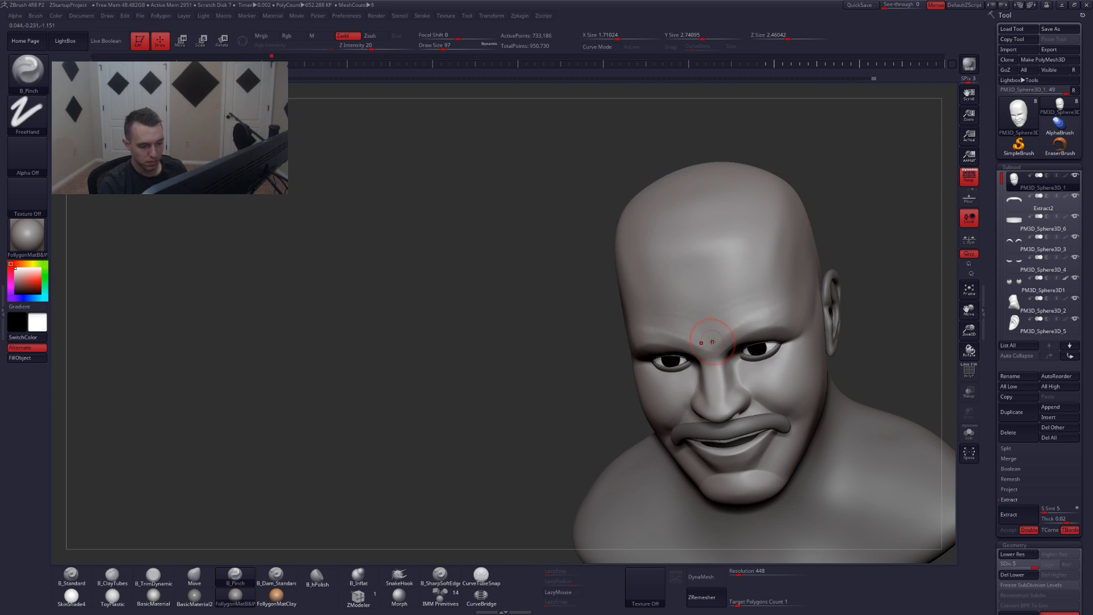
right_click_drag(772, 314, 756, 321)
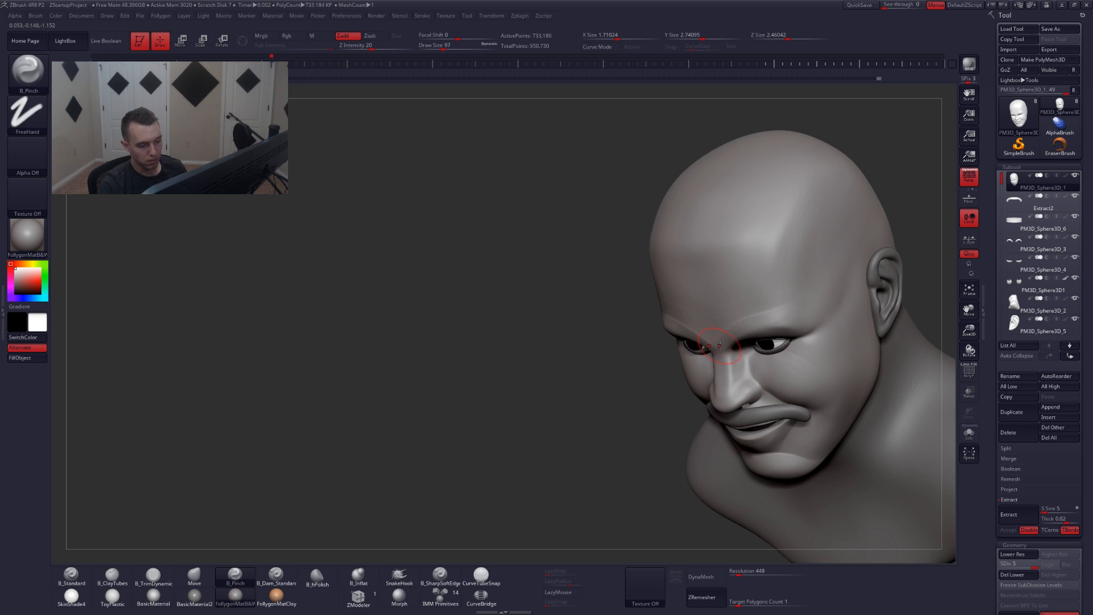
mouse_move(720, 346)
right_mouse_down("shift")
mouse_move(759, 310)
mouse_move(788, 320)
mouse_move(748, 339)
right_mouse_up("shift")
- Pinch the outer eye corner at draw size 124 and smooth the surrounding surface at subdivision level 4
key("s")
left_click_drag(748, 340, 752, 340)
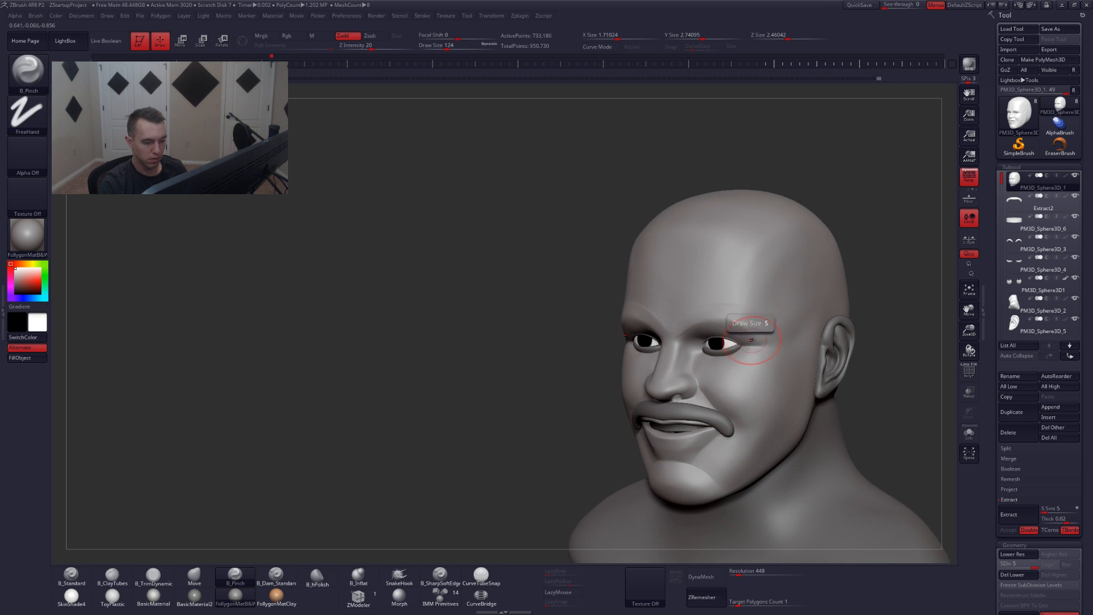
key("shift")
key("shift+d")
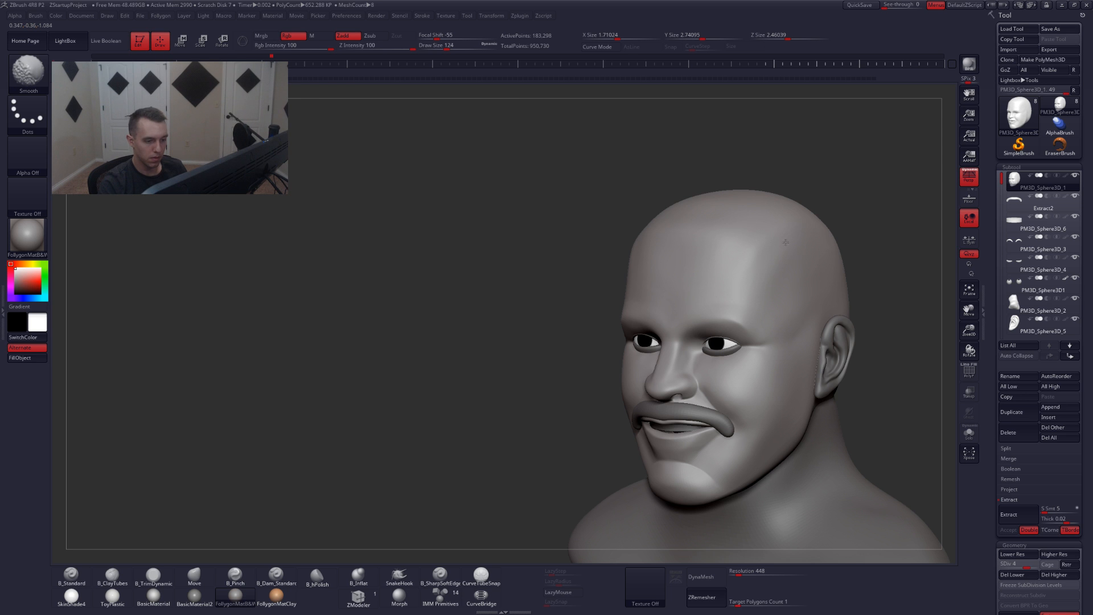
mouse_move(785, 327)
right_mouse_down()
mouse_move(796, 408)
mouse_move(773, 387)
mouse_move(778, 399)
right_mouse_up()
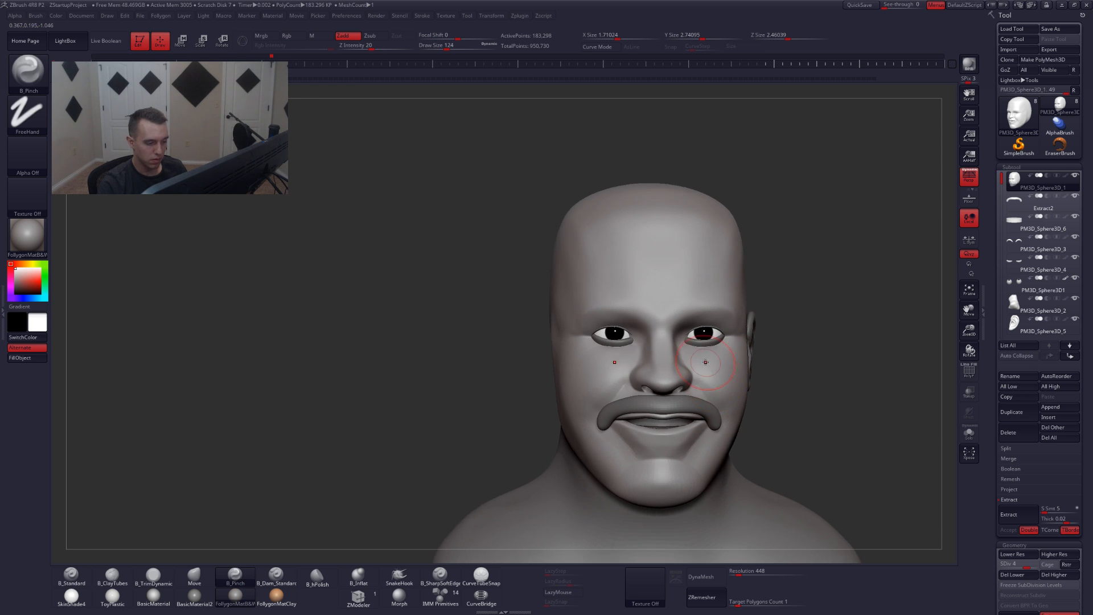
- Adjust the inner eye corners beside the nose with the Move brush at draw size 65 and smooth them
mouse_move(706, 362)
right_mouse_down()
mouse_move(655, 364)
mouse_move(706, 355)
mouse_move(686, 347)
mouse_move(709, 355)
mouse_move(678, 383)
right_mouse_up()
key("b")
key("m")
key("v")
key("space")
left_click_drag(696, 335, 690, 335)
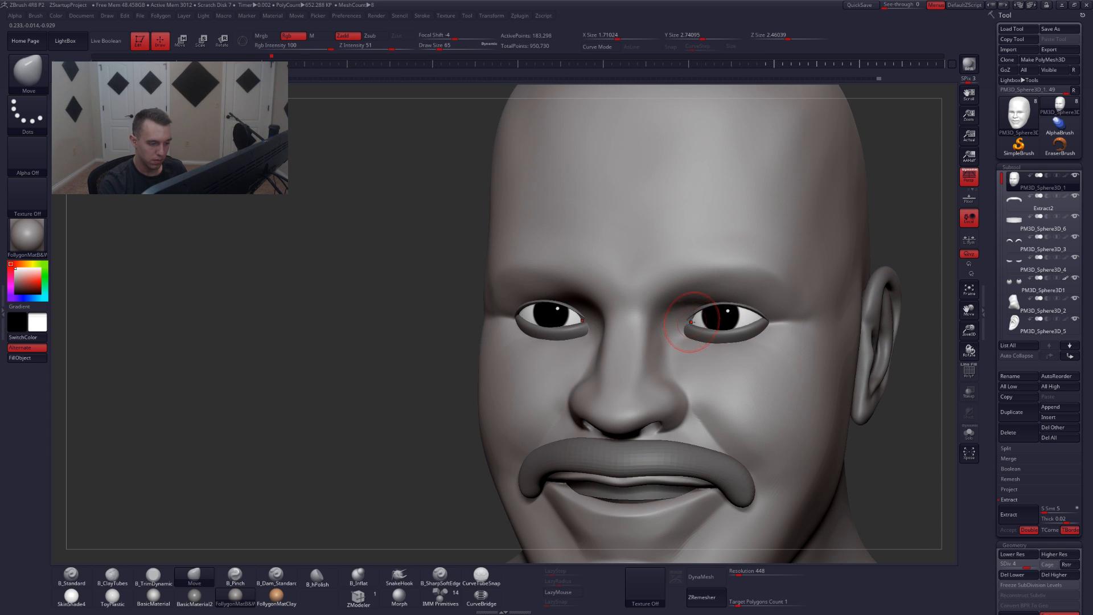
right_click_drag(687, 322, 692, 323)
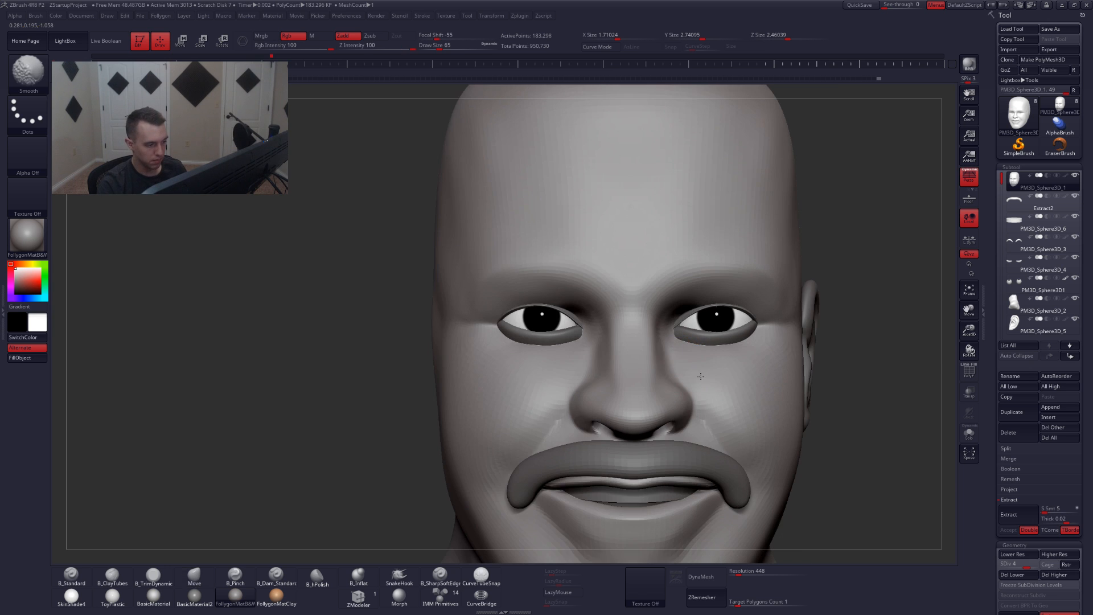
right_click_drag(690, 349, 678, 323, "shift")
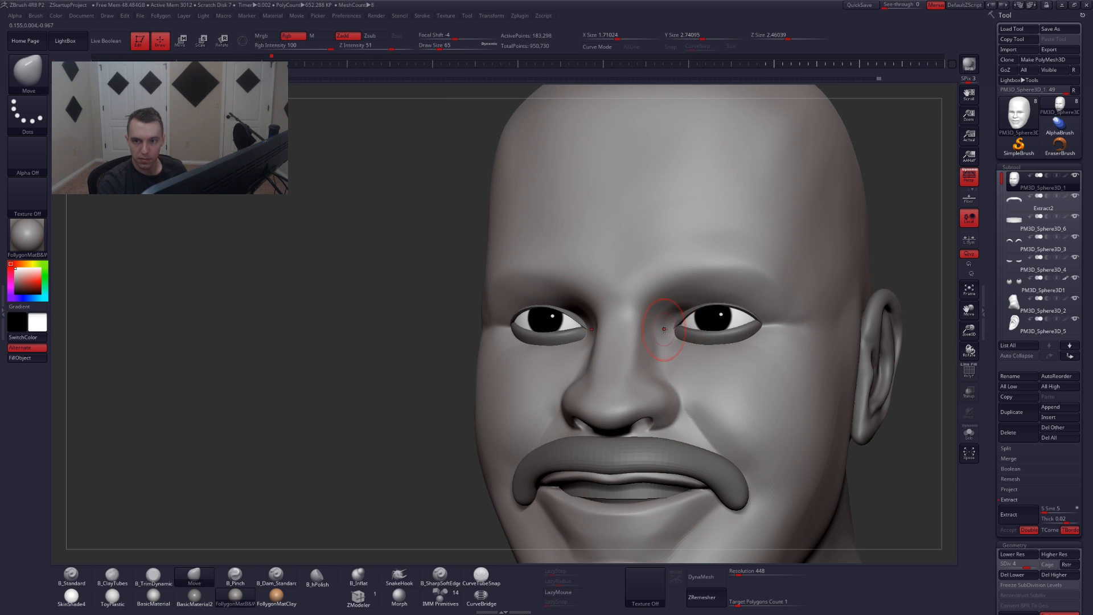
- Build up the inner eye corners with ClayTubes at draw size 65 on subdivision level 3 and smooth the strokes
key("2")
key("alt+s")
mouse_move(669, 322)
left_mouse_down()
mouse_move(678, 315)
mouse_move(683, 335)
left_mouse_up()
key("alt+s")
right_click_drag(675, 340, 683, 300, "shift")
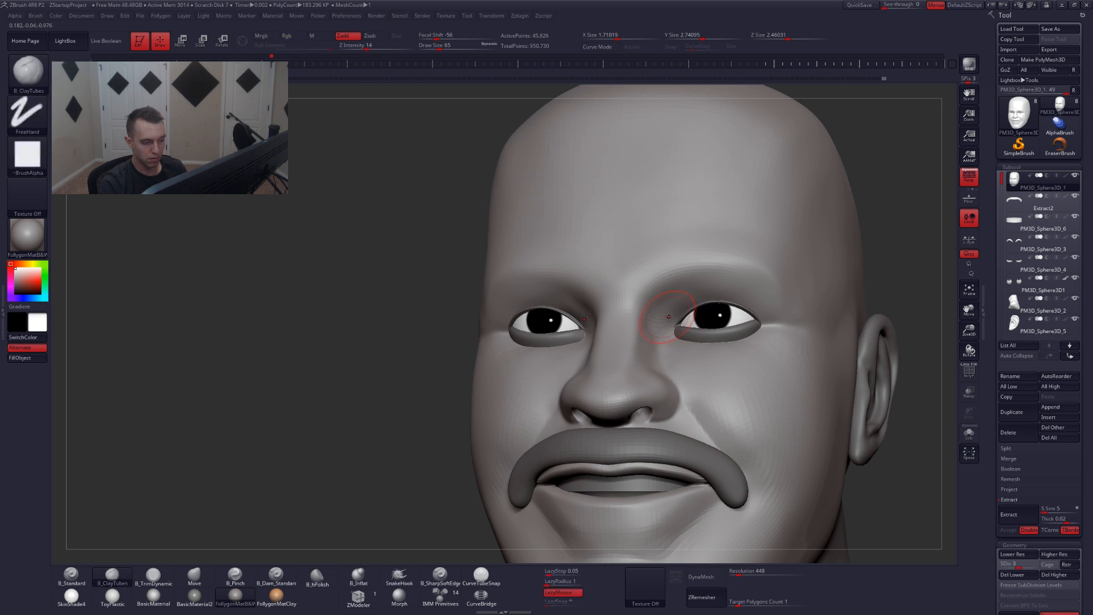
right_click_drag(690, 344, 686, 355, "shift")
key("d")
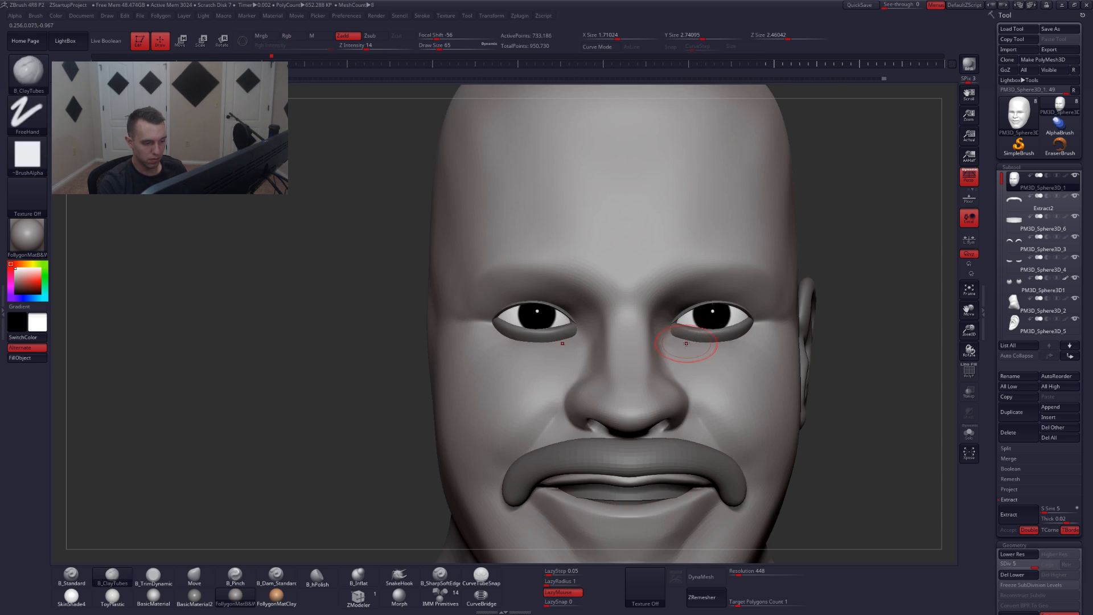
- Adjust the overall eye shape with the Move brush at draw size 108
key("b")
key("m")
key("v")
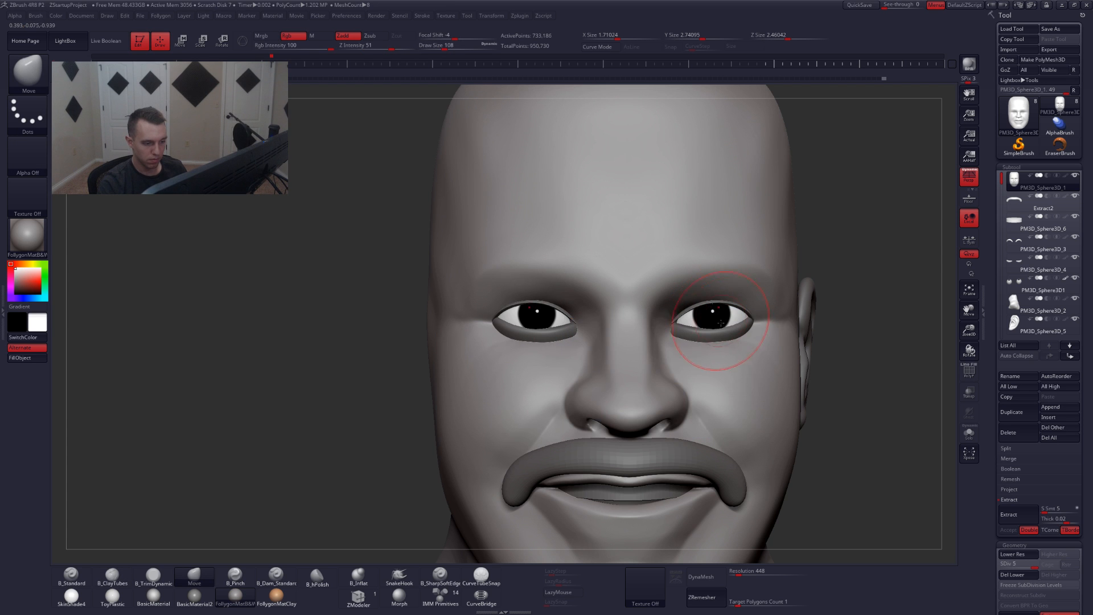
right_click_drag(747, 330, 744, 355)
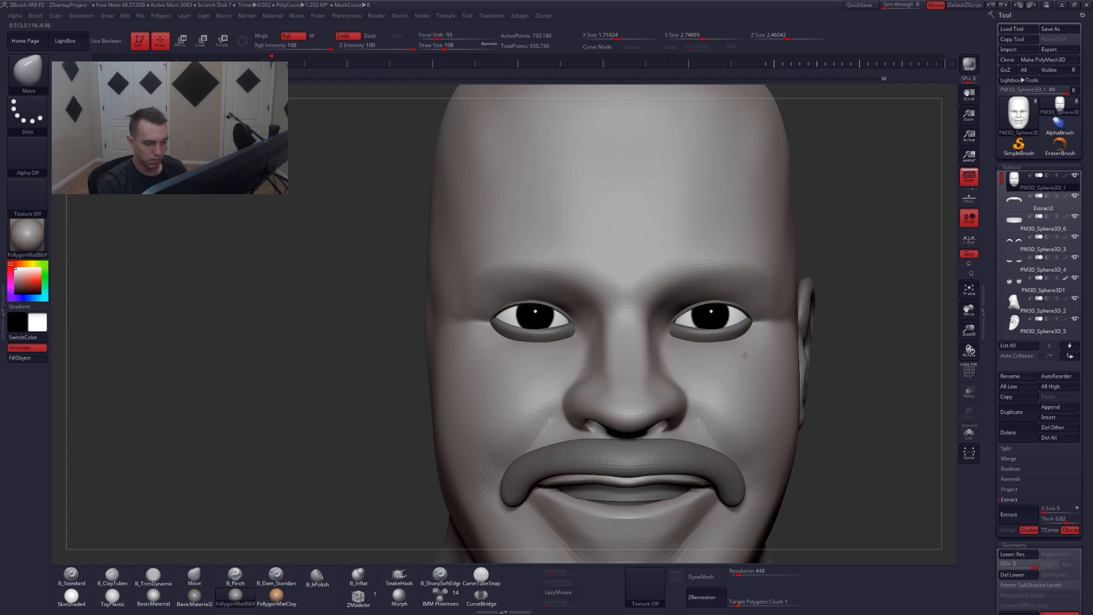
- Isolate both cheeks for editing with an inverted lasso mask below the eyes at subdivision level 2
key("ctrl")
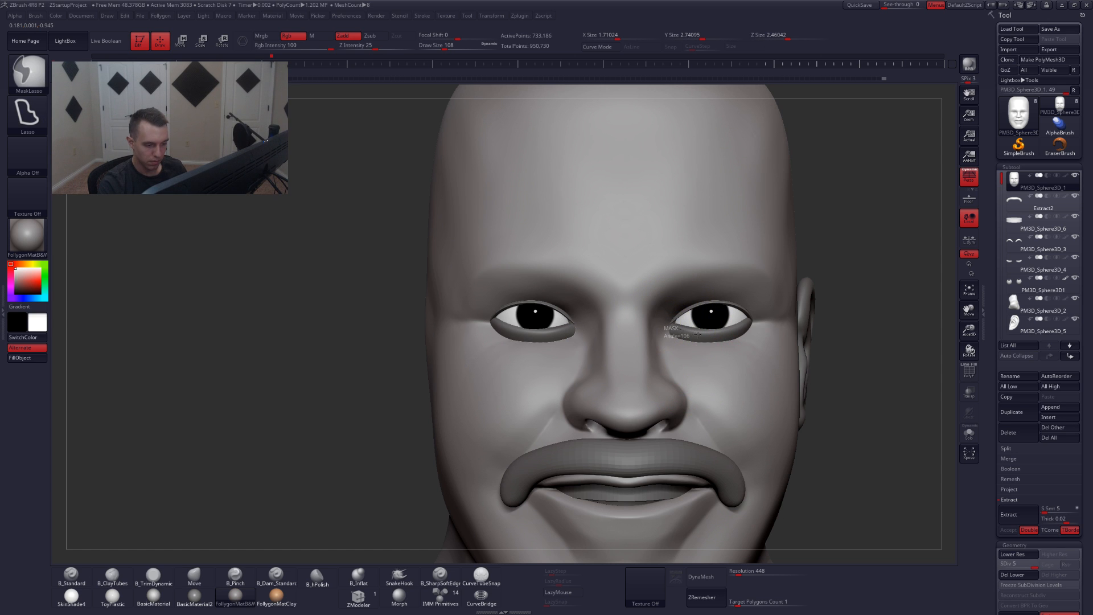
mouse_move(808, 333)
left_mouse_down("ctrl")
mouse_move(689, 449)
mouse_move(675, 342)
left_mouse_up("ctrl")
key("shift+d")
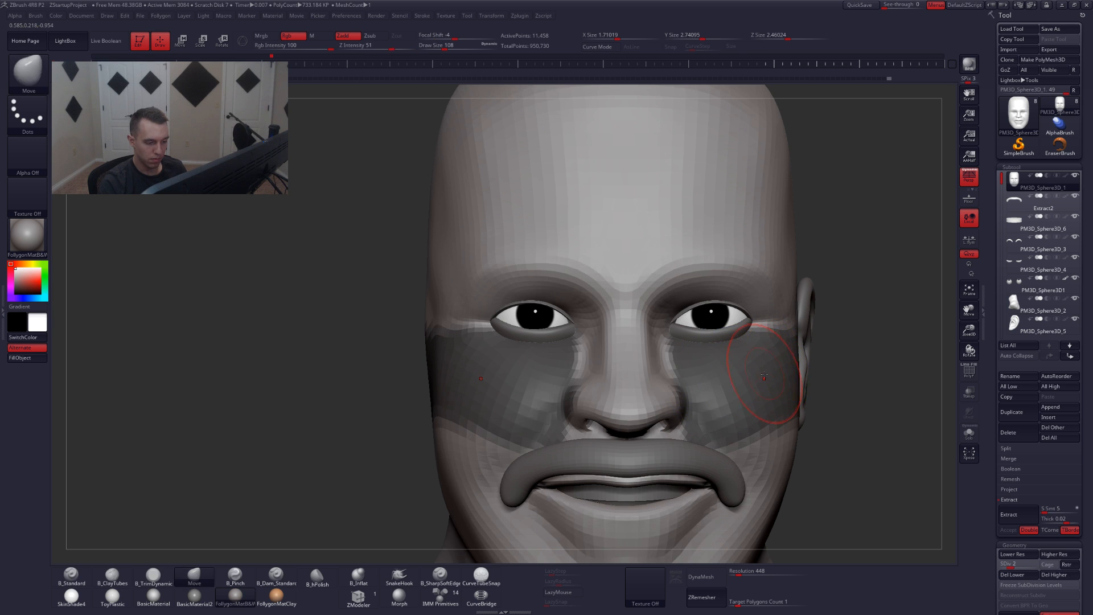
left_click(800, 373, "ctrl")
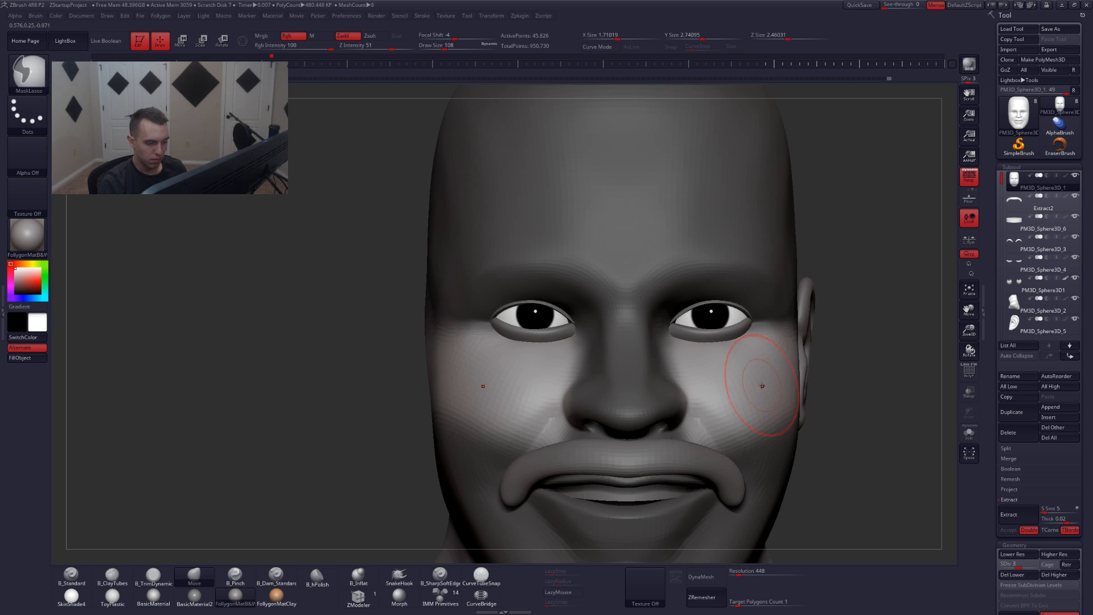
- Refine the unmasked area beneath the lower eyelids with ClayTubes and the Move brush at draw size 94
right_click_drag(762, 385, 734, 386)
key("2")
key("shift+s")
key("space")
left_click_drag(699, 341, 687, 340)
key("b")
key("m")
key("v")
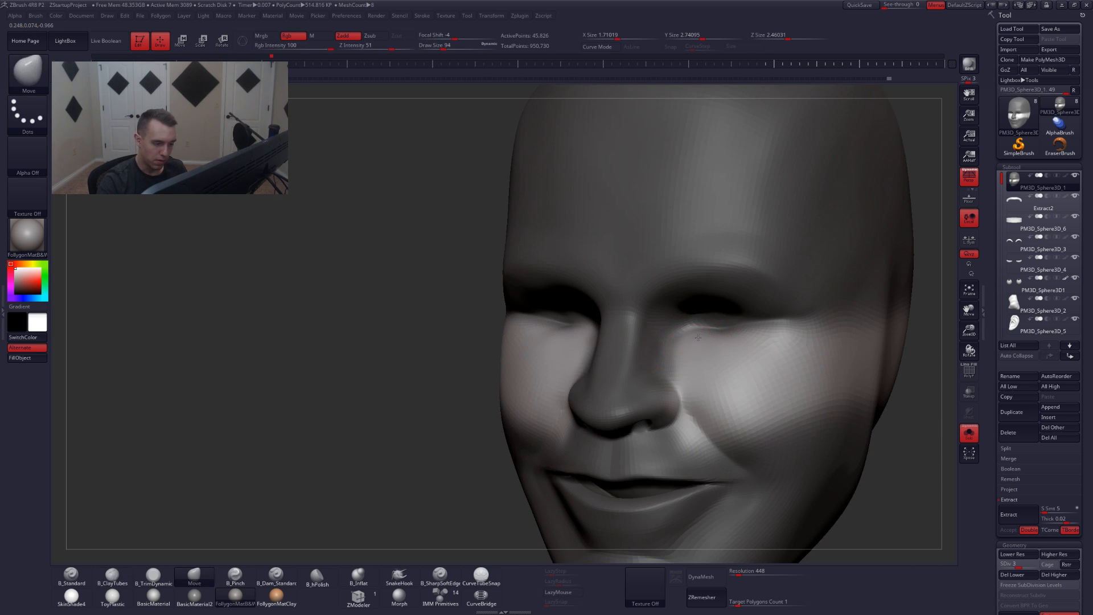
- Reshape the upper cheeks with the Move brush at draw size 132 on subdivision level 2 and clear the mask
right_click_drag(663, 356, 698, 365)
key("space")
key("shift+d")
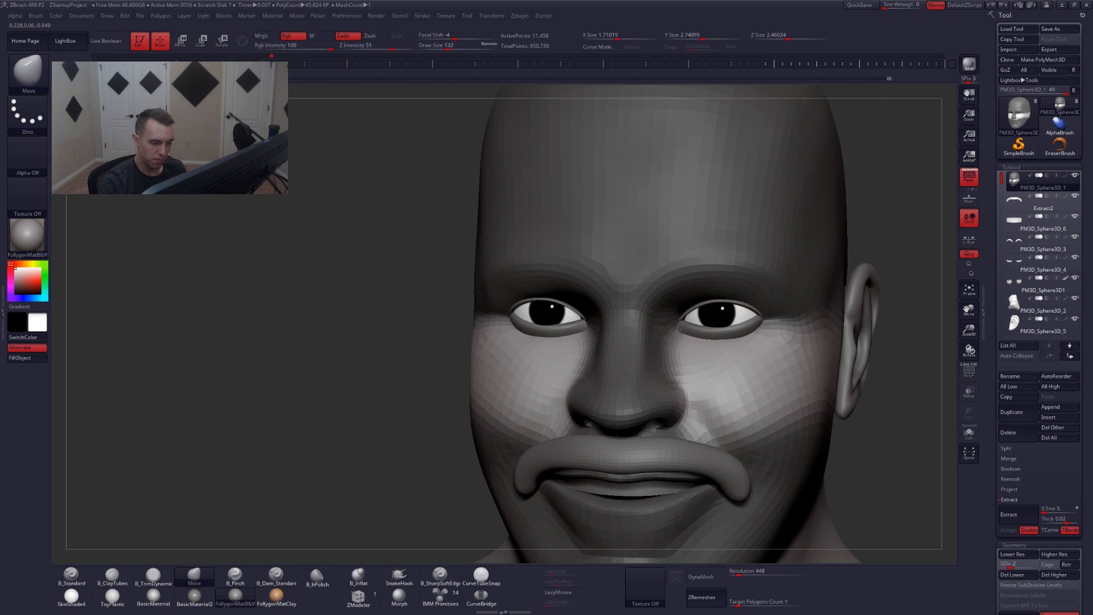
right_click_drag(680, 330, 675, 340)
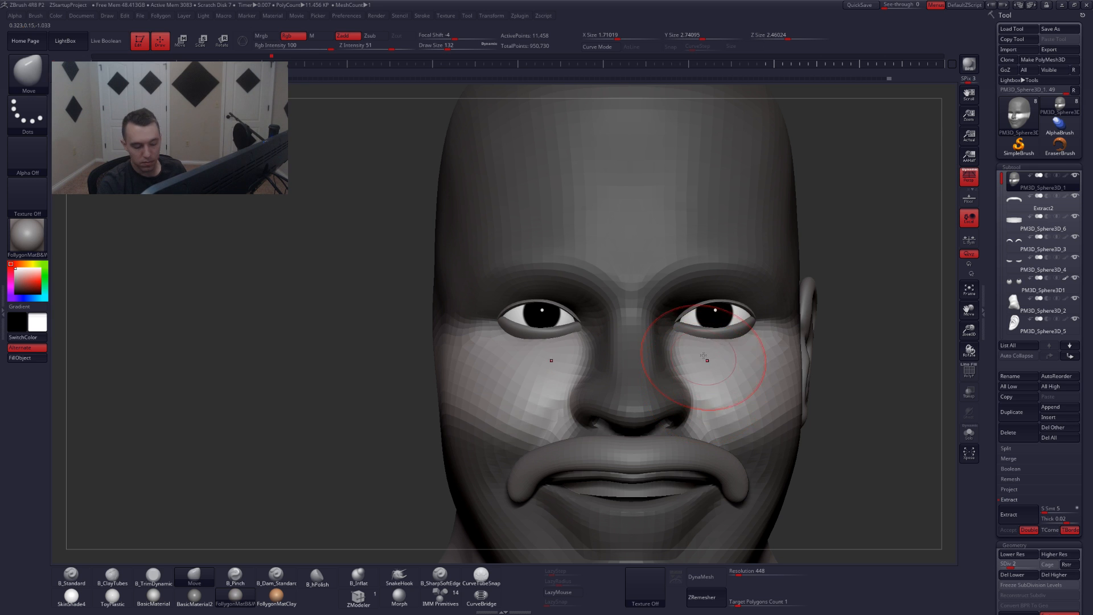
mouse_move(705, 353)
right_mouse_down()
mouse_move(779, 329)
mouse_move(786, 302)
mouse_move(789, 310)
right_mouse_up()
left_click_drag(789, 311, 796, 317, "ctrl")
- Add volume below the inner eye corners beside the nose with ClayTubes at draw size 71
mouse_move(796, 317)
right_mouse_down()
mouse_move(727, 346)
mouse_move(709, 342)
mouse_move(691, 313)
mouse_move(679, 327)
mouse_move(677, 309)
mouse_move(674, 320)
mouse_move(686, 314)
mouse_move(672, 338)
right_mouse_up()
key("space")
left_click(682, 320)
key("alt+s")
key("2")
key("d")
key("d")
key("d")
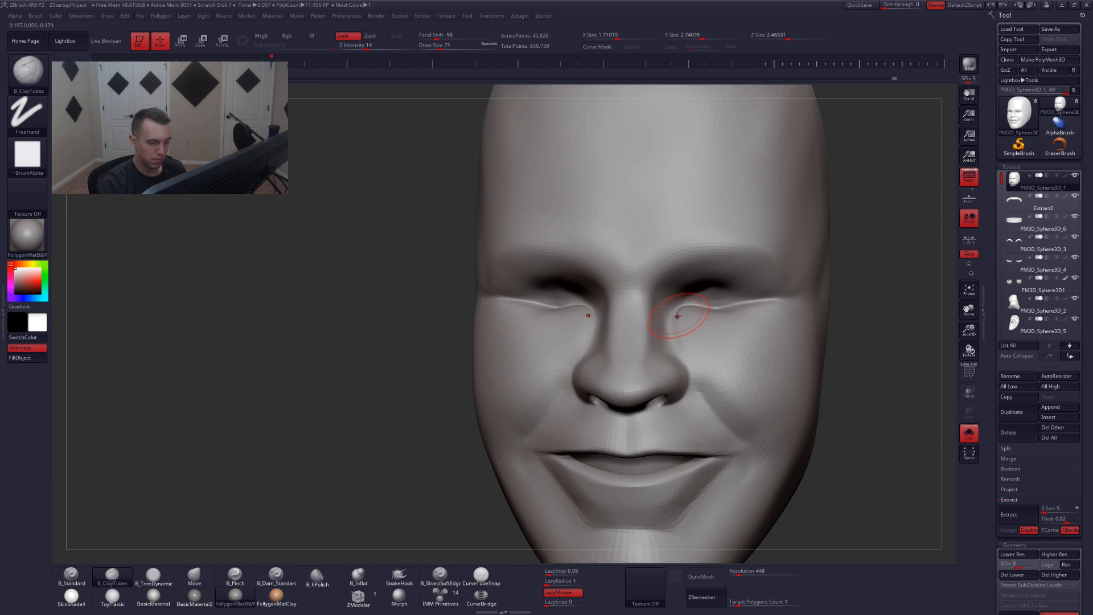
- Flatten the plane between the nose side and cheek with TrimDynamic at draw size 59 and smooth it
key("3")
left_click_drag(682, 305, 674, 334)
mouse_move(674, 334)
right_mouse_down()
mouse_move(673, 317)
mouse_move(733, 340)
right_mouse_up()
key("shift")
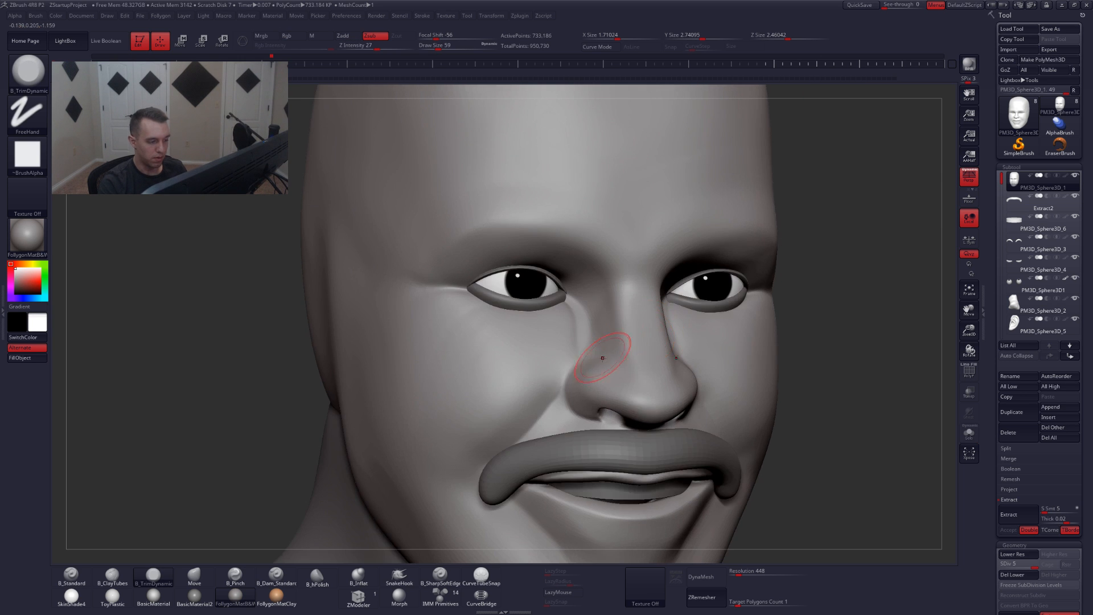
mouse_move(604, 359)
right_mouse_down("ctrl")
mouse_move(606, 348)
mouse_move(593, 361)
right_mouse_up("ctrl")
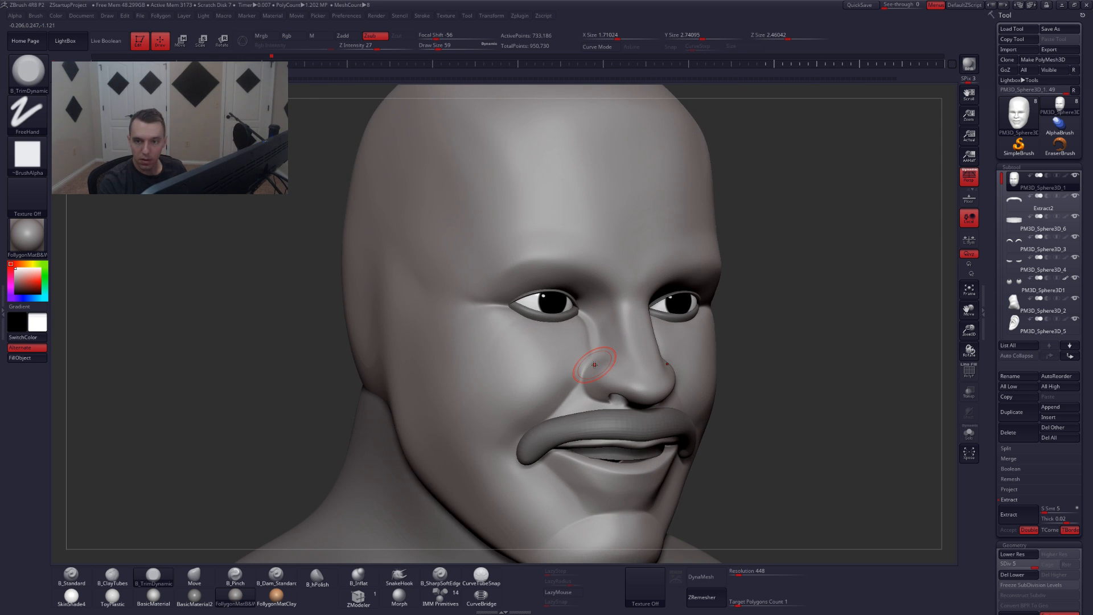
mouse_move(757, 402)
right_mouse_down("shift")
mouse_move(713, 408)
mouse_move(691, 397)
mouse_move(610, 324)
right_mouse_up("shift")
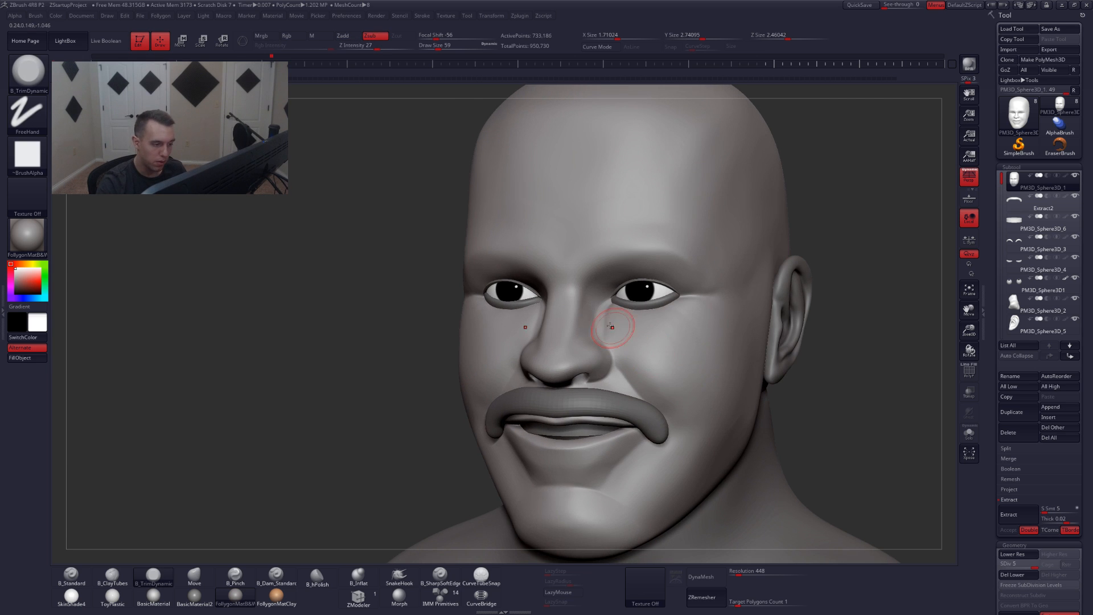
- Isolate a diagonal band from the nose bridge to each cheek with an inverted lasso mask
key("ctrl")
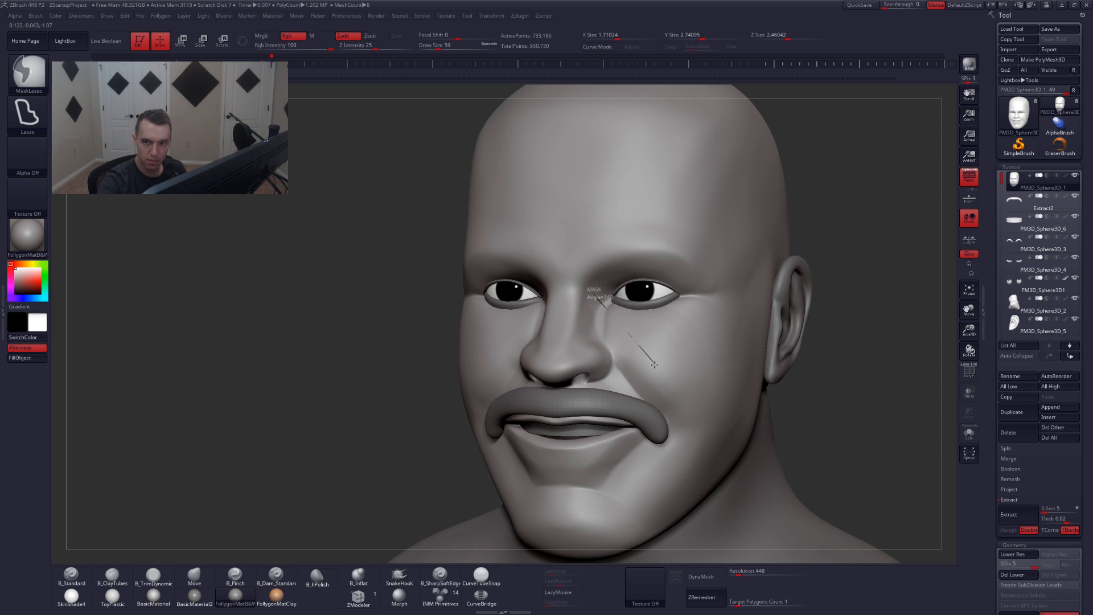
mouse_move(654, 364)
left_mouse_down()
mouse_move(633, 377)
mouse_move(617, 364)
mouse_move(557, 279)
left_mouse_up()
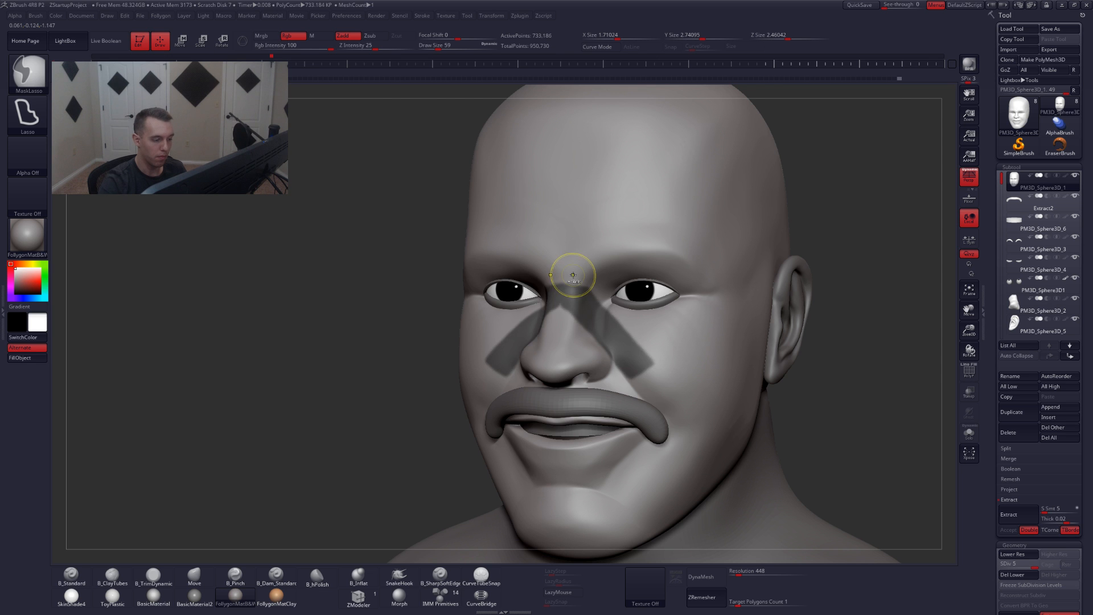
right_click_drag(659, 386, 794, 334, "shift")
left_click(810, 335, "ctrl")
- Flatten the unmasked band beside the nose with TrimDynamic at draw size 74, lowering the subdivision level to 3
key("space")
left_click_drag(618, 298, 624, 298)
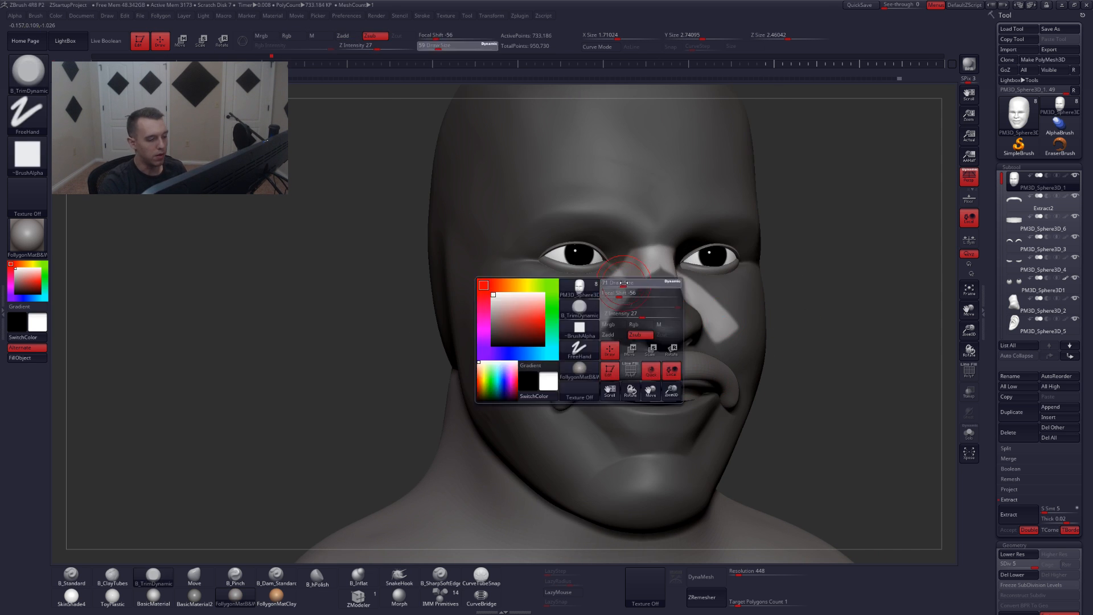
right_click_drag(568, 300, 601, 300)
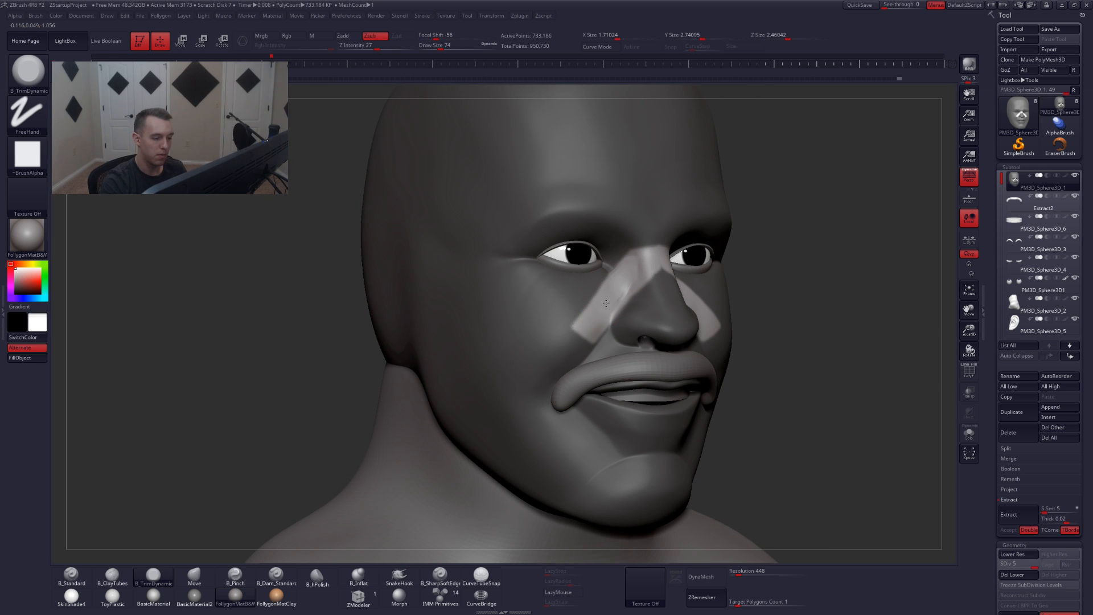
mouse_move(726, 316)
right_mouse_down()
mouse_move(692, 335)
mouse_move(706, 352)
mouse_move(705, 301)
right_mouse_up()
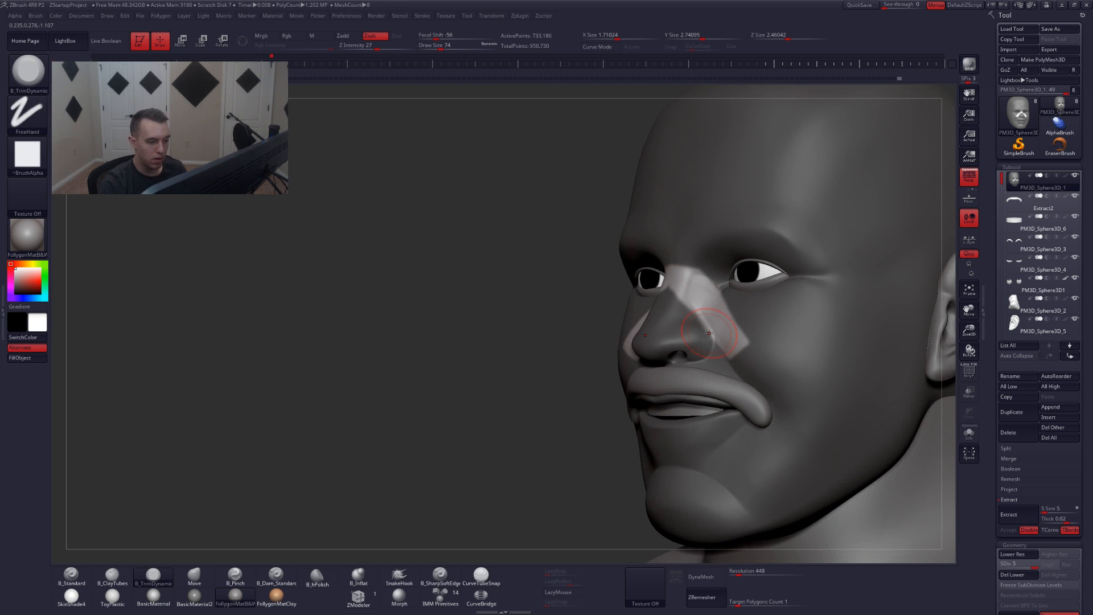
key("shift+d")
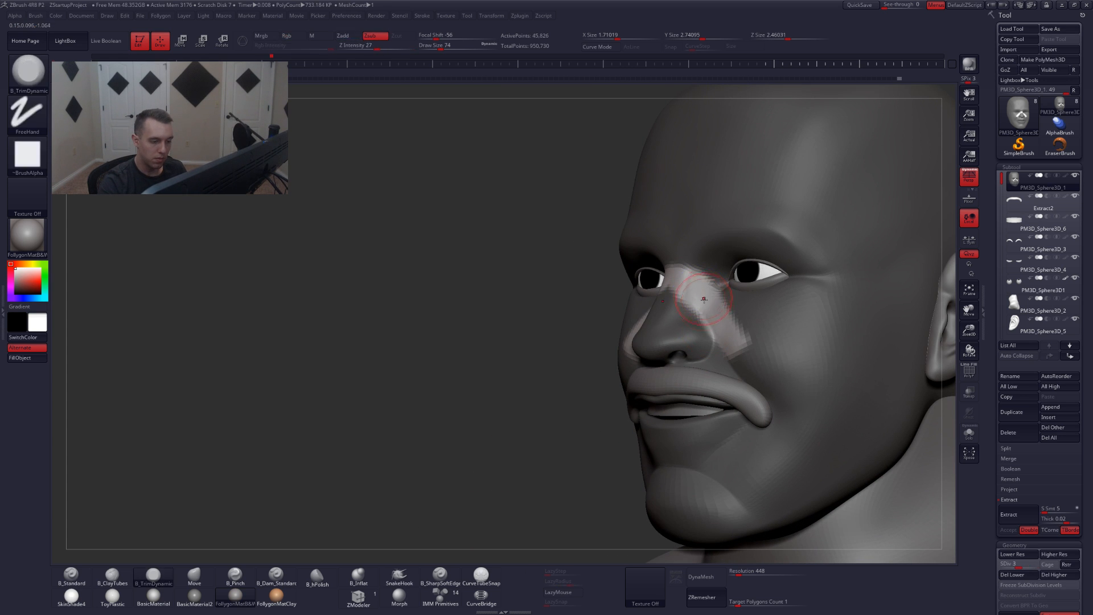
key("shift+d")
right_click_drag(711, 319, 760, 315)
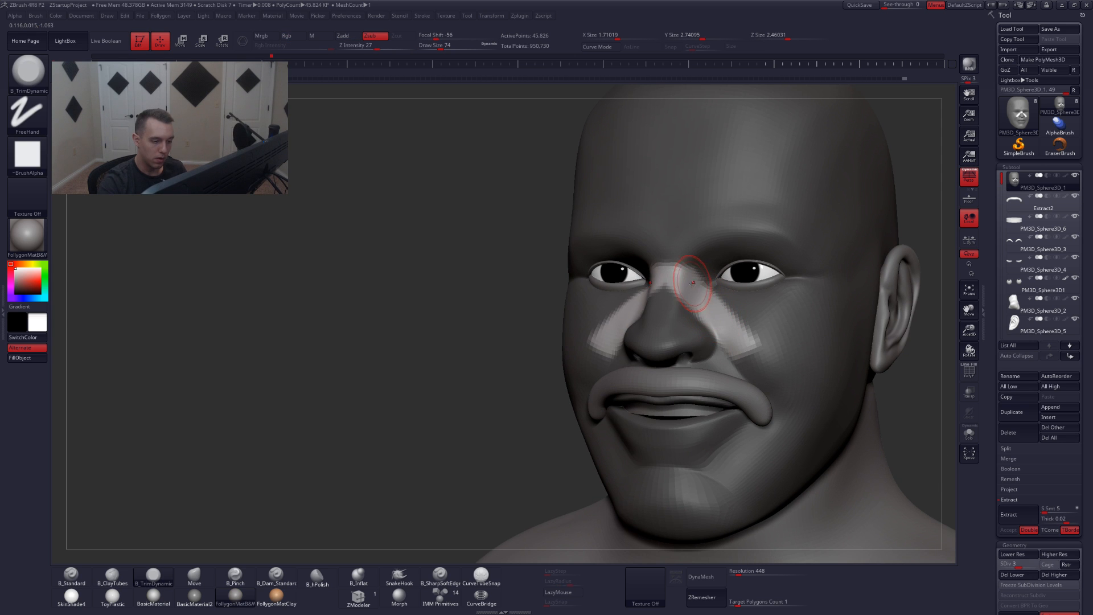
- Build up the unmasked band beside the nose with ClayTubes at draw size 74 and clear the mask
key("b")
key("c")
key("t")
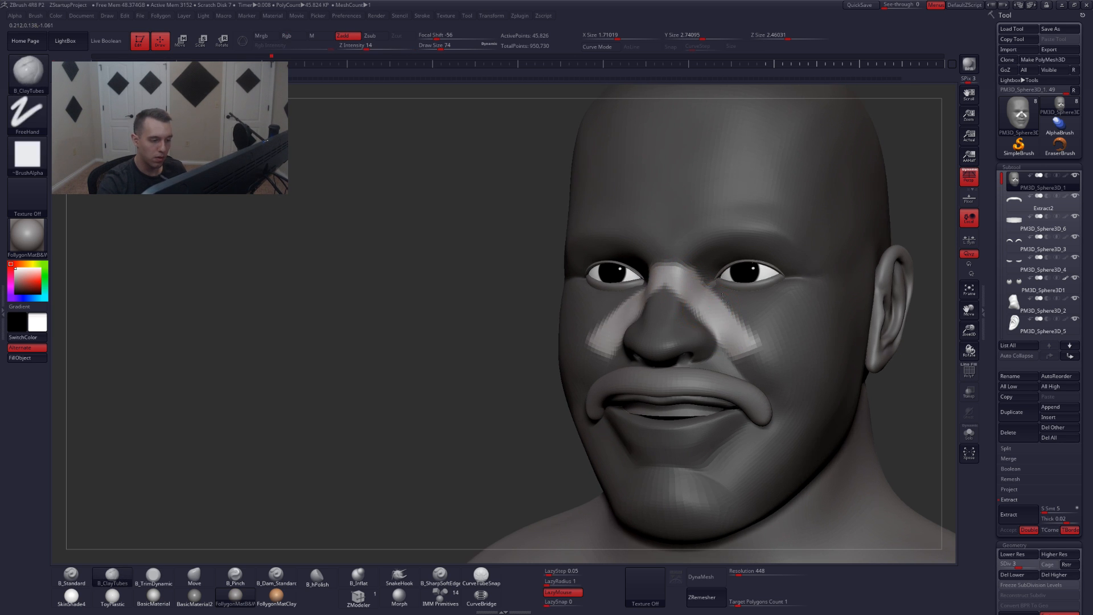
right_click_drag(723, 325, 692, 317)
key("d")
key("d")
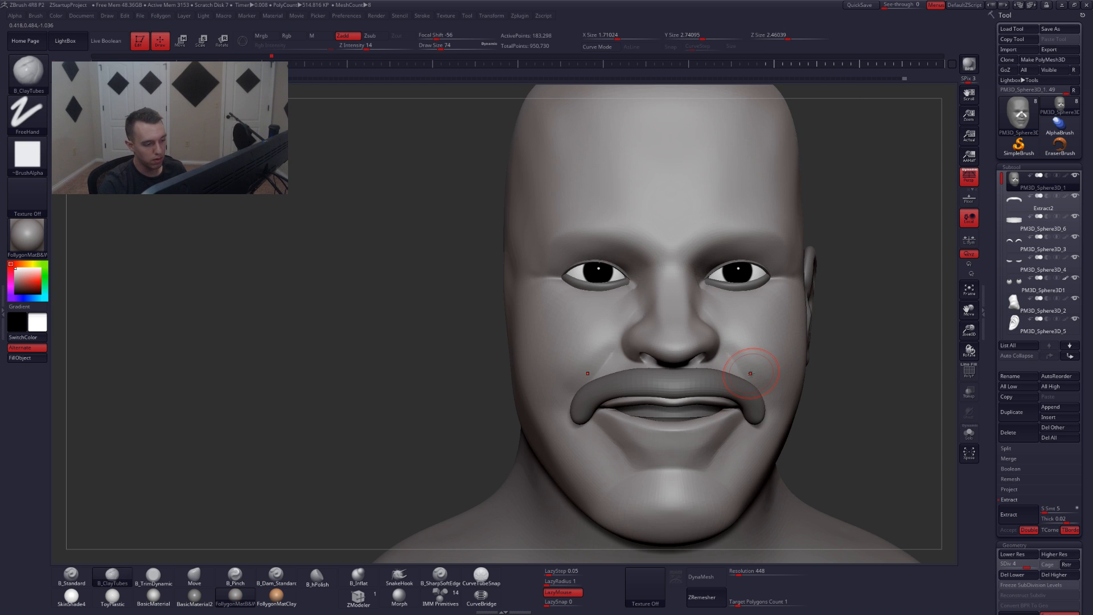
- Trim the nose side and the fold running to the mustache with TrimDynamic at draw size 65 and smooth it
right_click_drag(749, 367, 721, 320)
key("space")
left_click_drag(719, 316, 712, 316)
right_click_drag(598, 328, 667, 319)
key("space")
key("3")
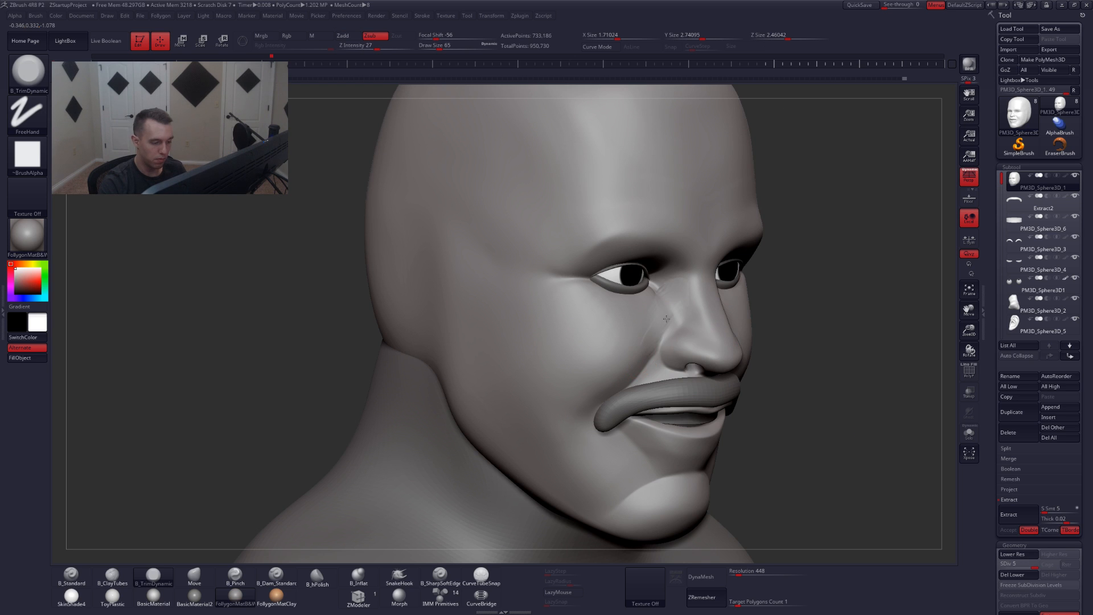
left_click_drag(646, 329, 644, 325)
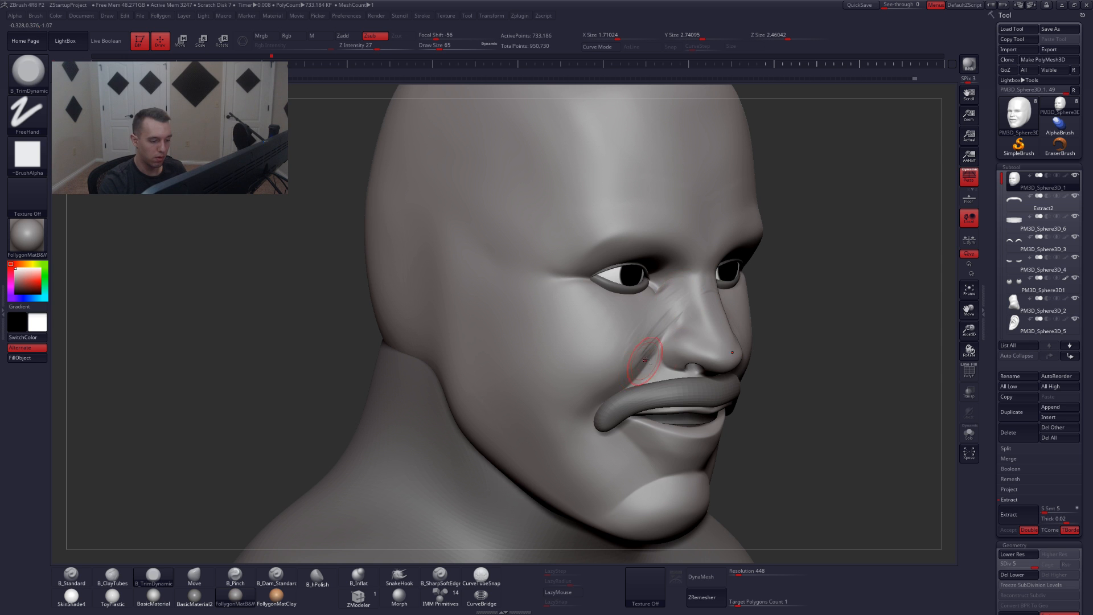
right_click_drag(645, 360, 644, 343, "shift")
right_click_drag(825, 359, 737, 374)
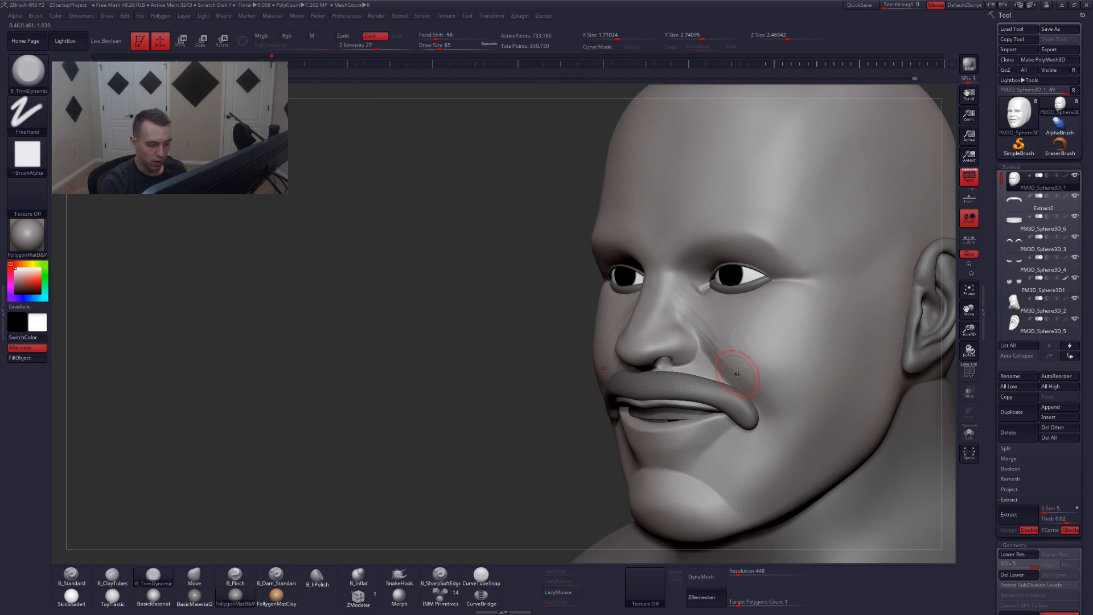
- Tighten the crease around the nose wing with the Pinch brush at draw size 33
key("space")
left_click_drag(737, 374, 741, 374)
key("5")
right_click_drag(696, 345, 692, 361, "ctrl")
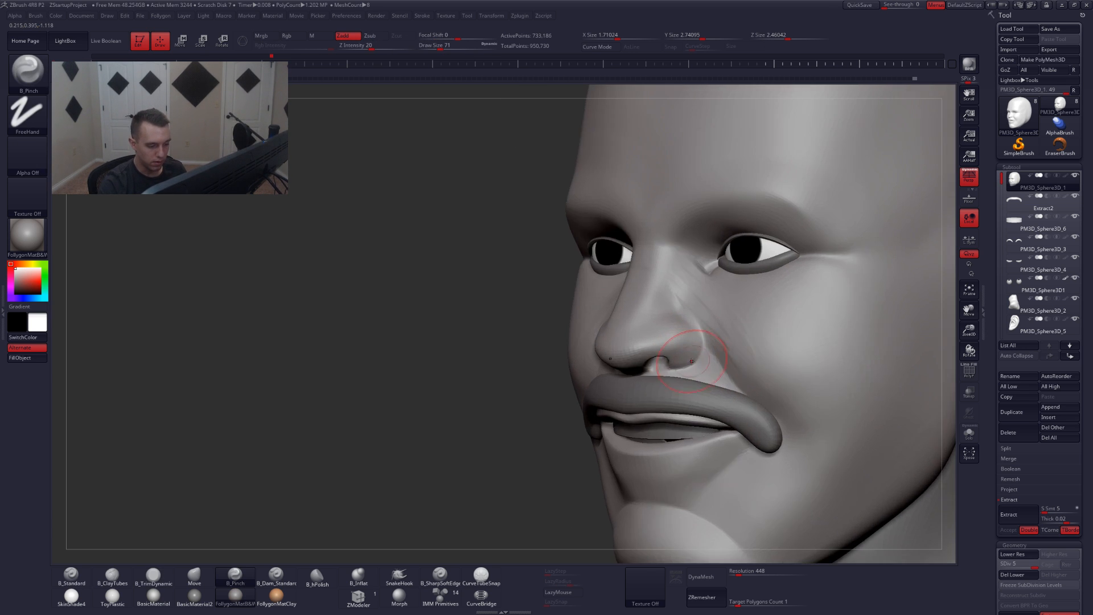
key("space")
left_click_drag(692, 361, 672, 369)
right_click_drag(682, 313, 671, 317)
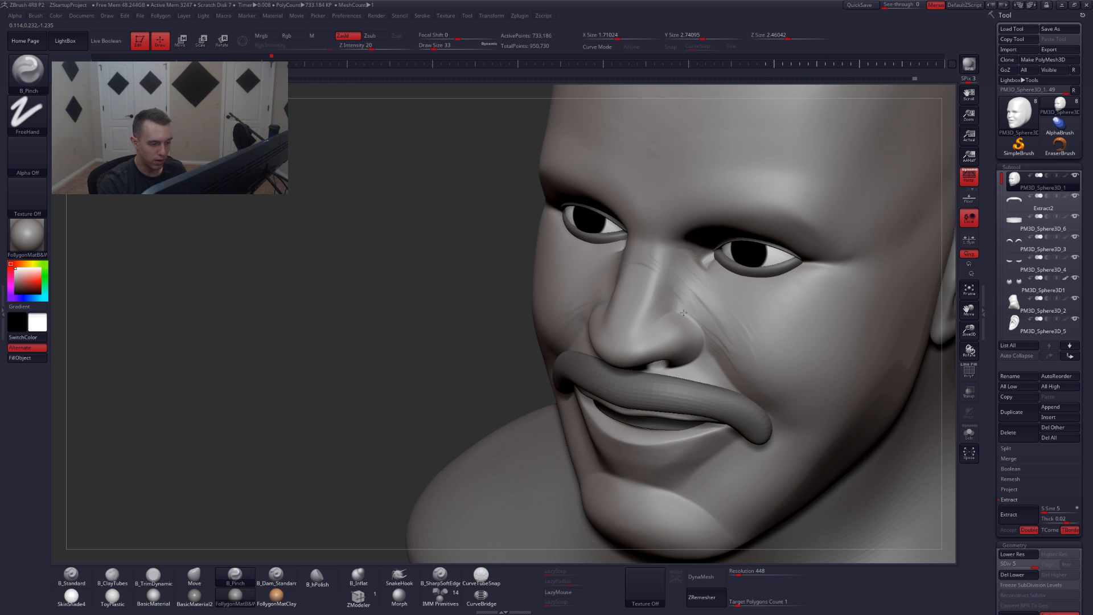
- Refine the outer edge of the nostril with the Pinch brush at draw size 46 and switch to TrimDynamic
right_click_drag(674, 313, 686, 318, "shift")
key("space")
left_click_drag(652, 353, 659, 353)
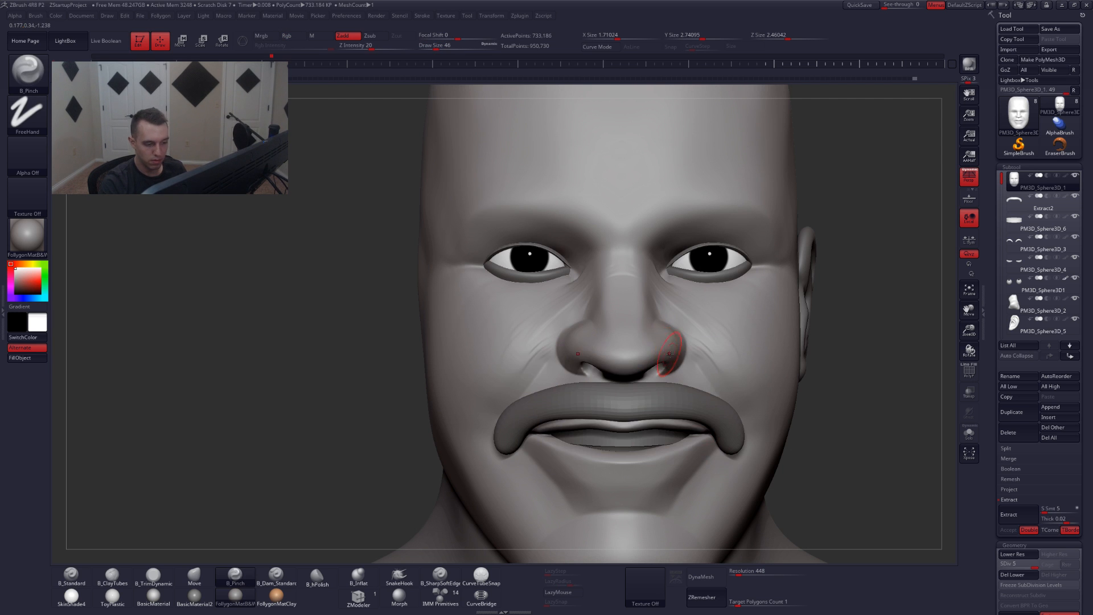
right_click_drag(671, 367, 690, 370)
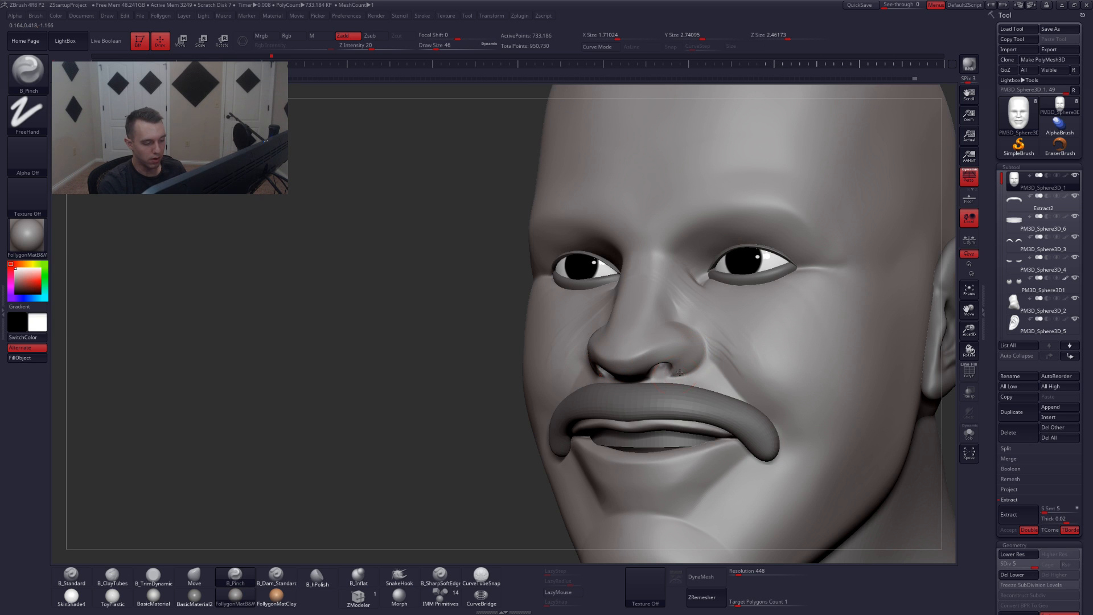
mouse_move(674, 368)
right_mouse_down("shift")
mouse_move(698, 364)
mouse_move(697, 353)
right_mouse_up("shift")
key("bracketright")
key("3")
right_click_drag(562, 305, 544, 268)
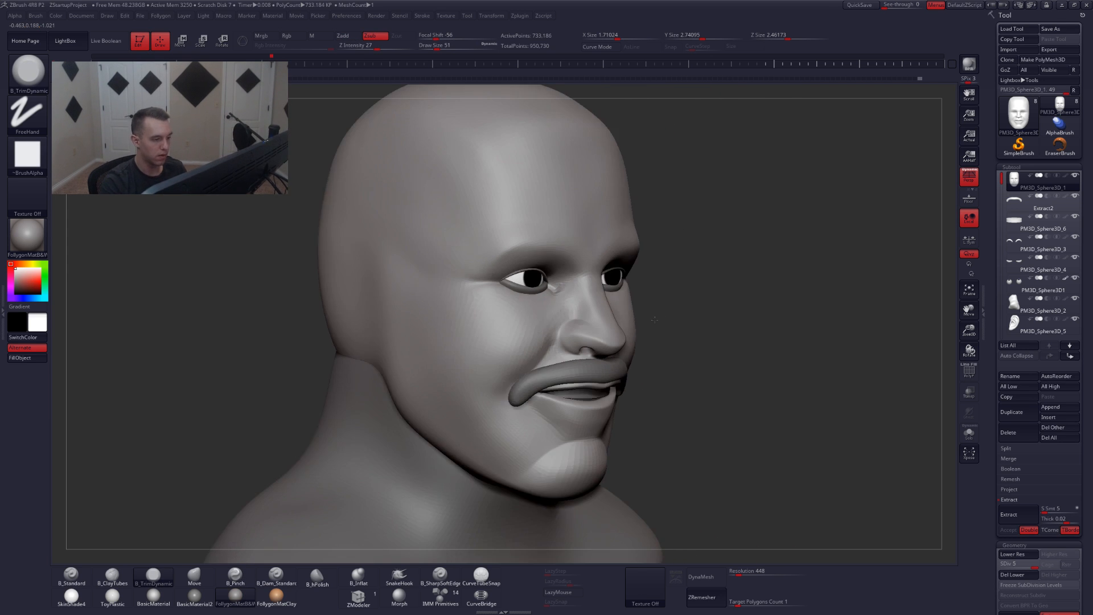
- Select the ear subtool and mirror it to the other side of the head with SubTool Master, keeping both ears in one subtool
right_click_drag(791, 349, 750, 340, "shift")
left_click(810, 319, "alt")
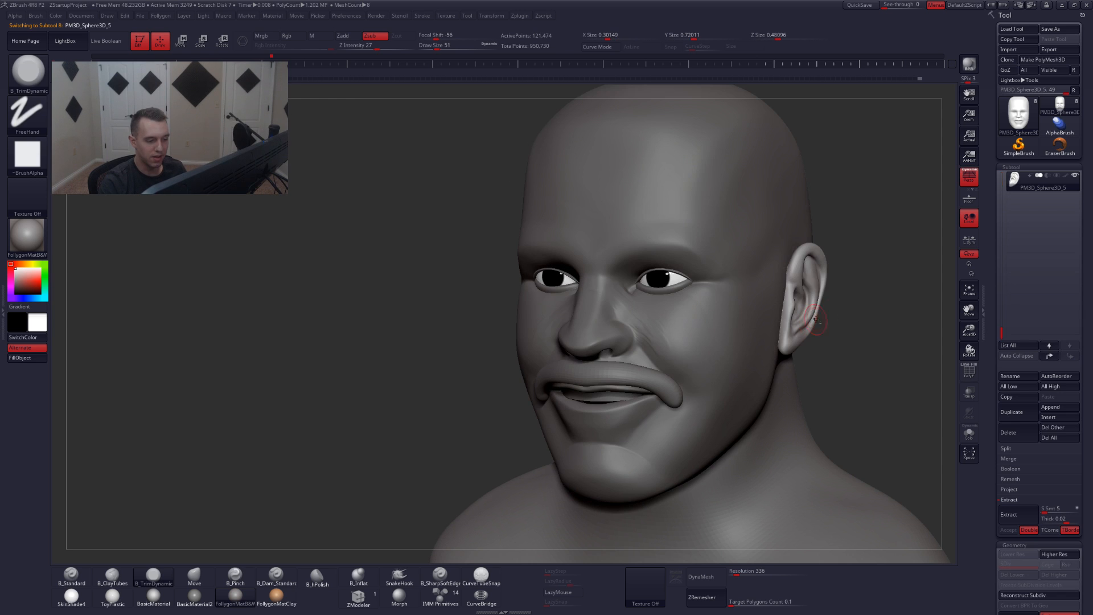
key("ctrl+2")
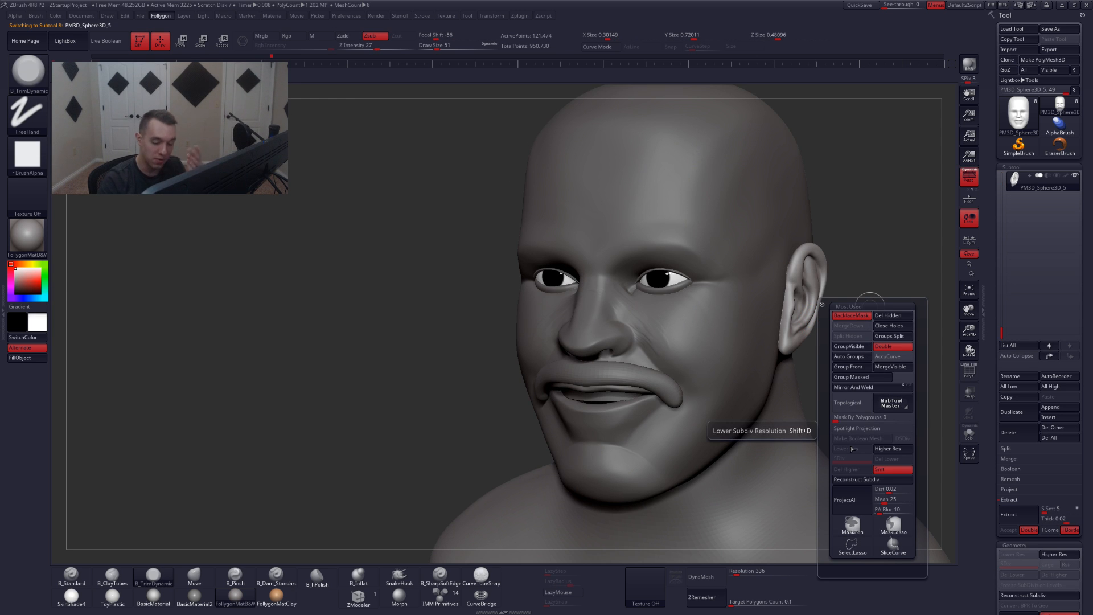
left_click(888, 406)
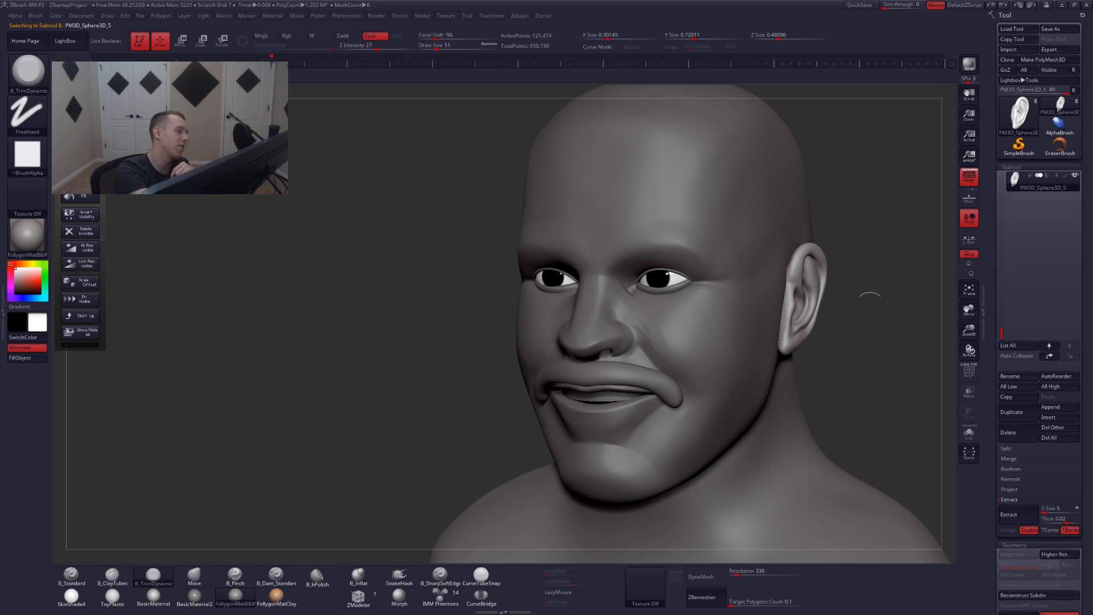
left_click(80, 163)
left_click(511, 256)
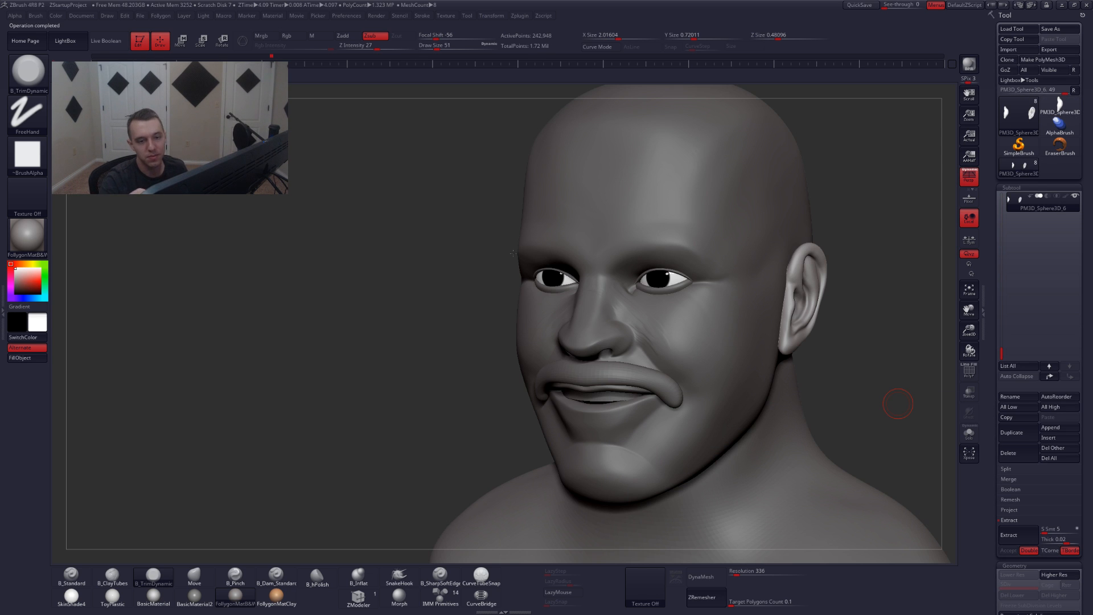
mouse_move(1056, 113)
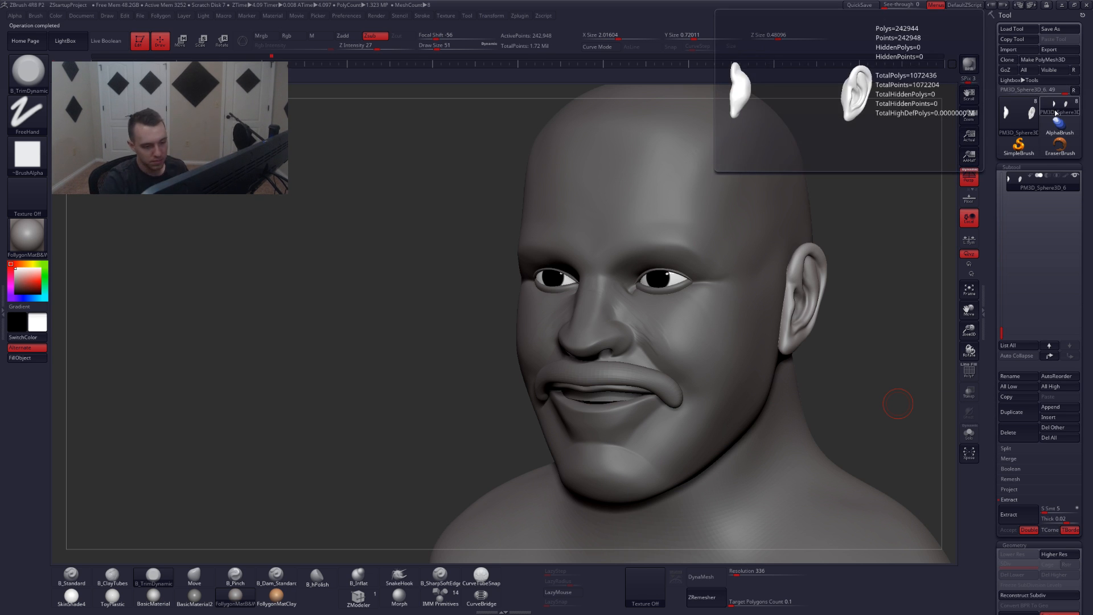
right_click_drag(749, 305, 754, 395)
- Select the head and build up the area between the nose bridge and inner eye with ClayTubes at draw size 65, smoothing the strokes
left_click(683, 390, "alt")
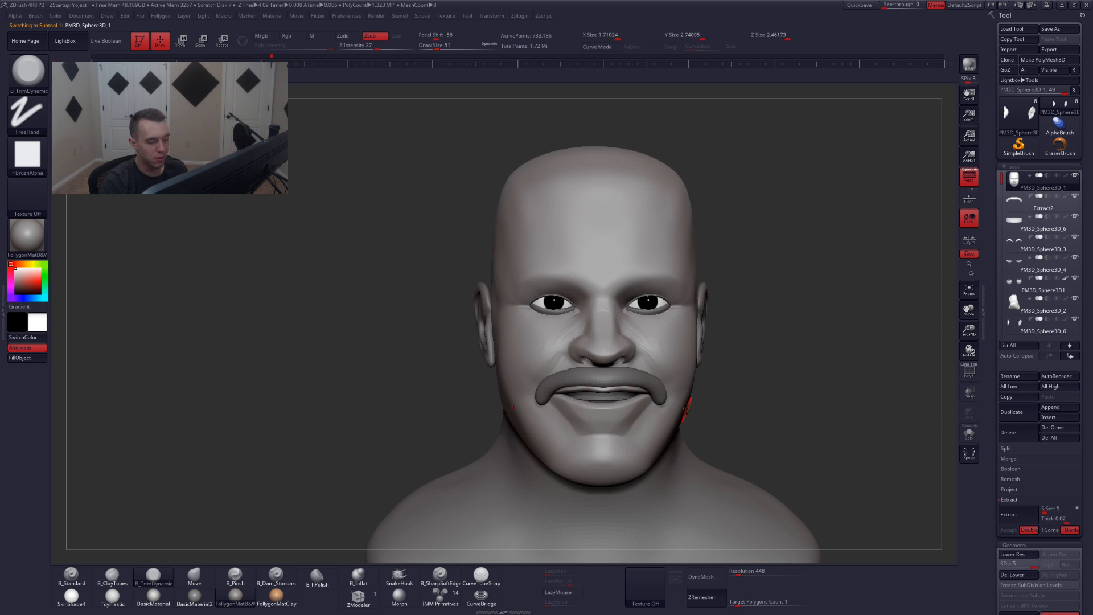
mouse_move(683, 390)
right_mouse_down()
mouse_move(676, 415)
mouse_move(643, 350)
mouse_move(583, 296)
right_mouse_up()
key("2")
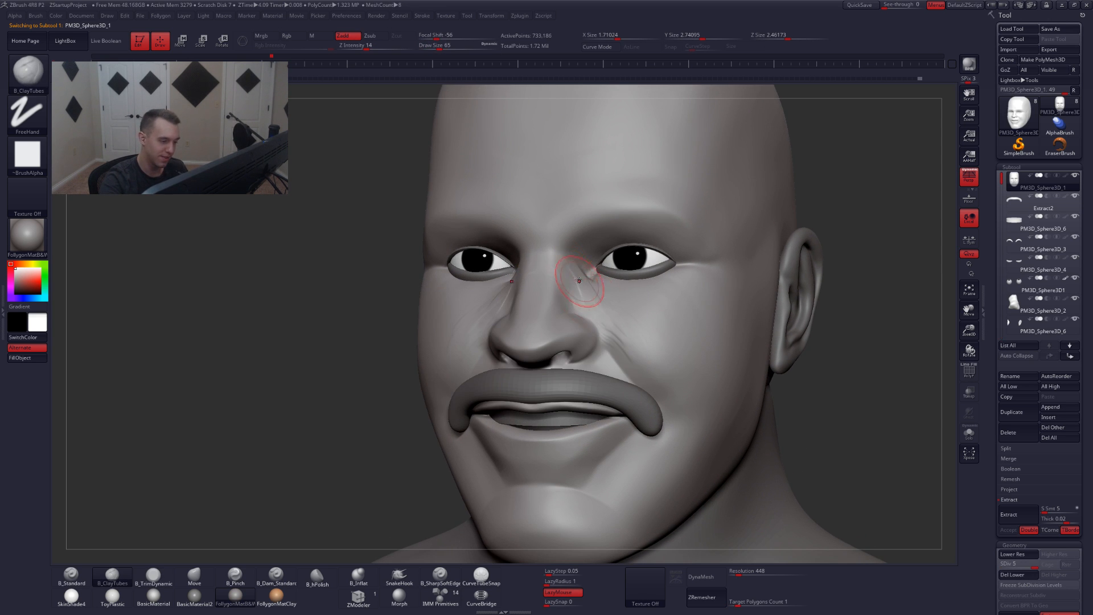
left_click_drag(566, 283, 582, 297)
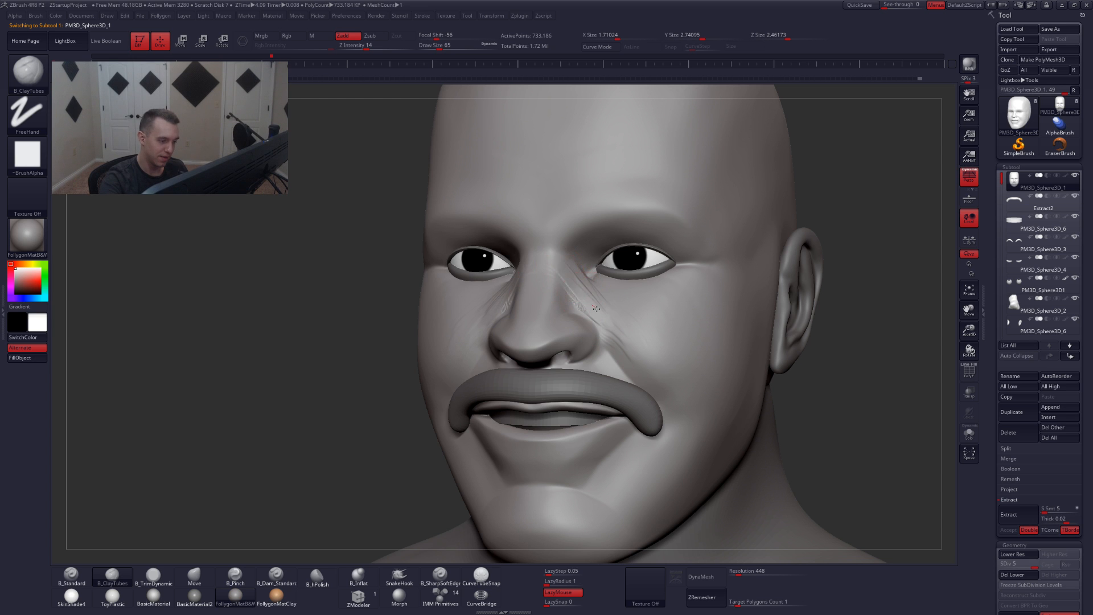
key("shift")
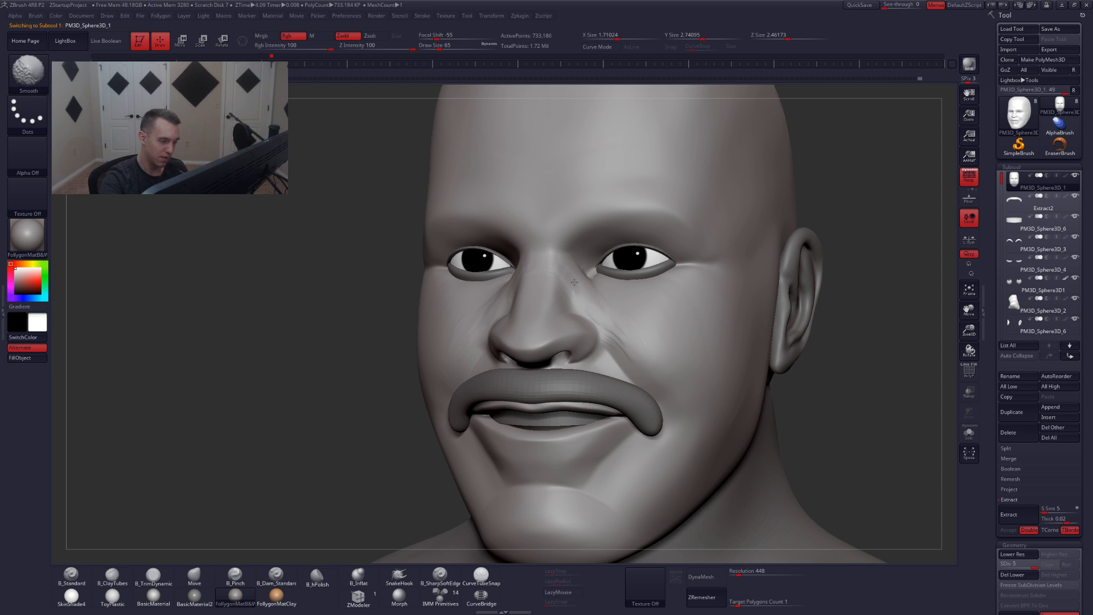
right_click_drag(606, 315, 599, 295)
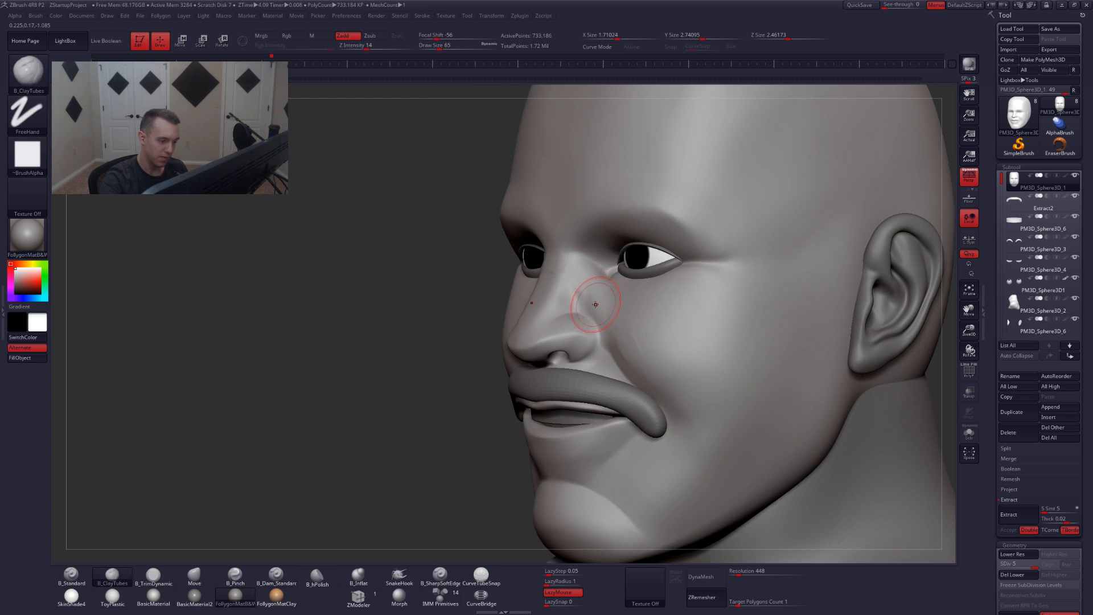
- Define the crease from the nose side to the mustache using the SharpSoftEdge brush with LazyMouse at draw size 31
left_click(439, 575)
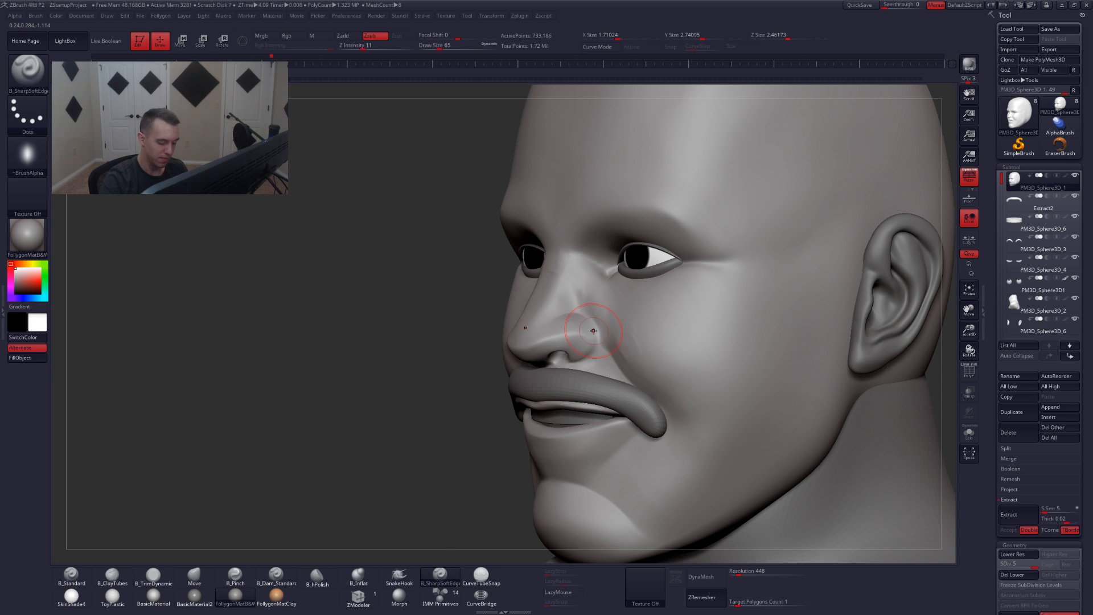
key("l")
key("space")
left_click_drag(597, 312, 588, 312)
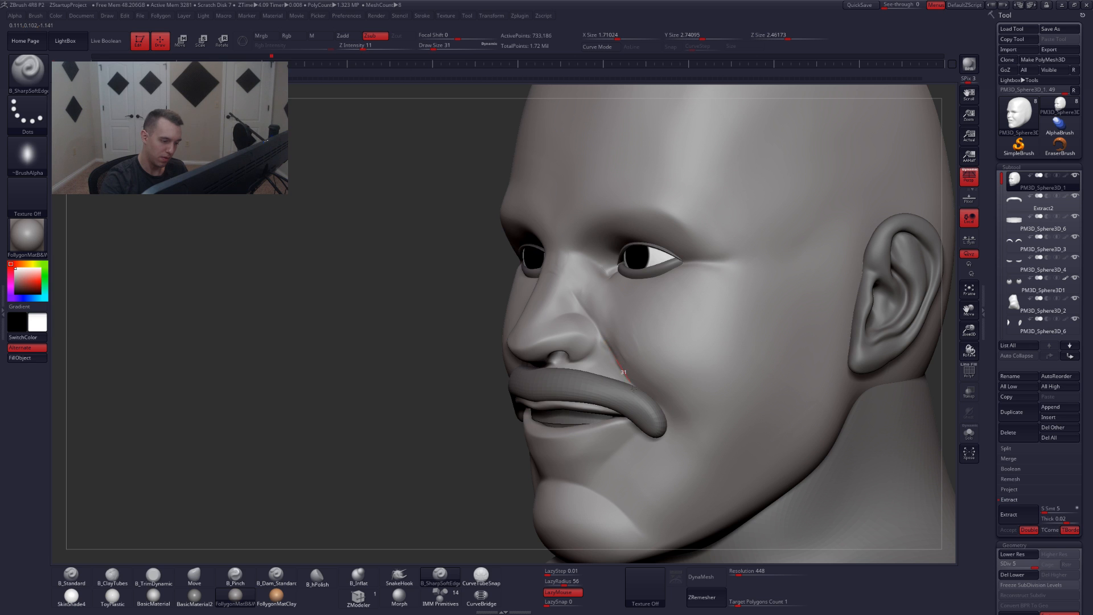
- Sharpen the upper crease beside the nose with the Pinch brush at draw size 25
key("5")
key("space")
left_click_drag(589, 299, 580, 298)
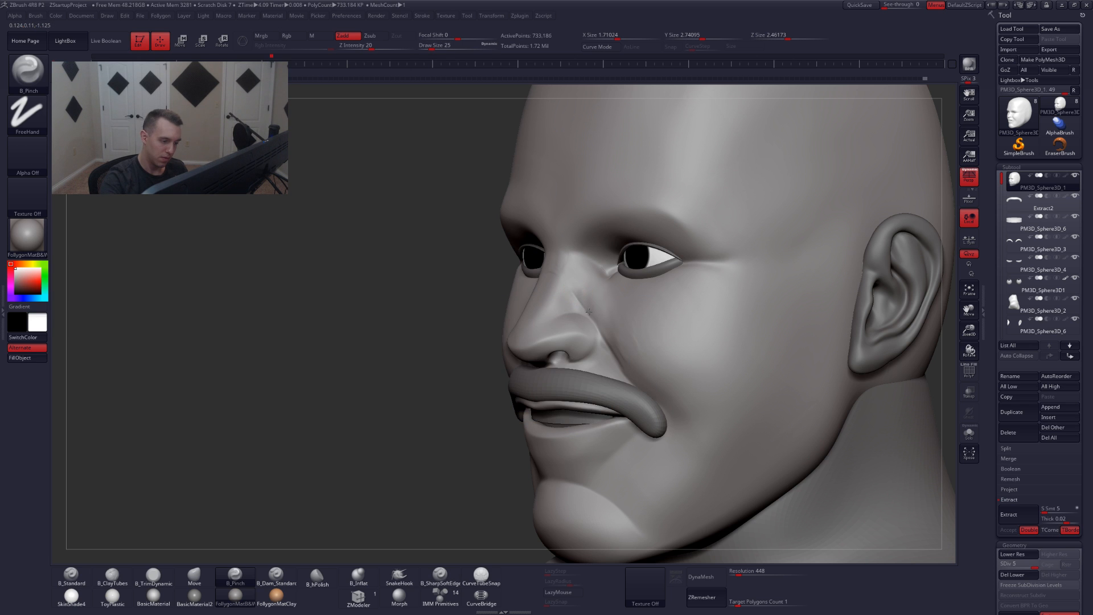
key("space")
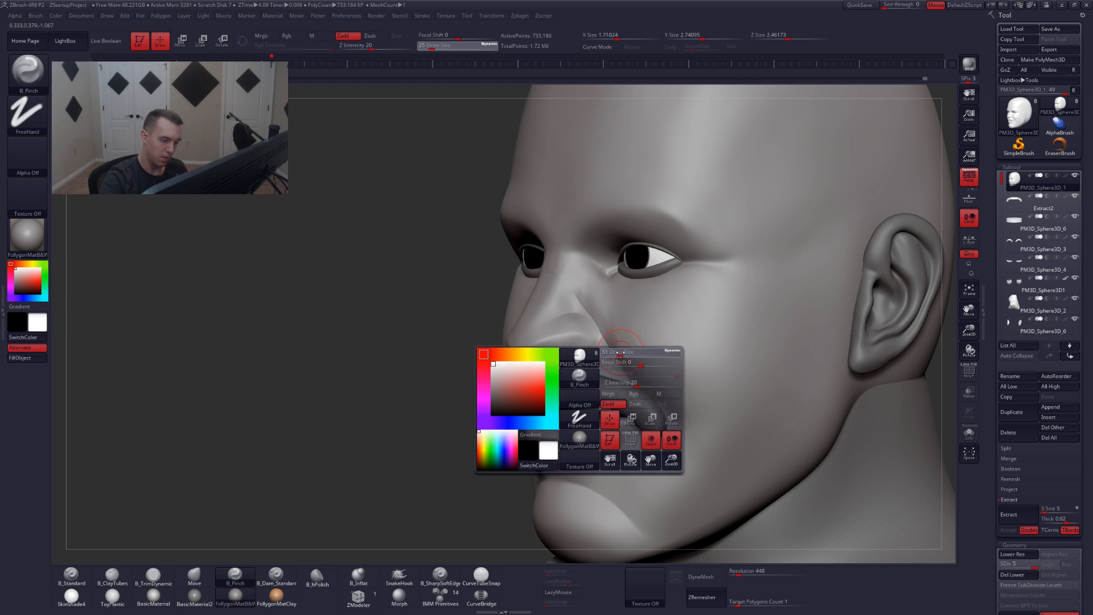
- Adjust the nasolabial fold beside the nostril with the Move brush at draw size 68
key("b")
key("m")
key("v")
key("space")
right_click_drag(628, 343, 647, 337)
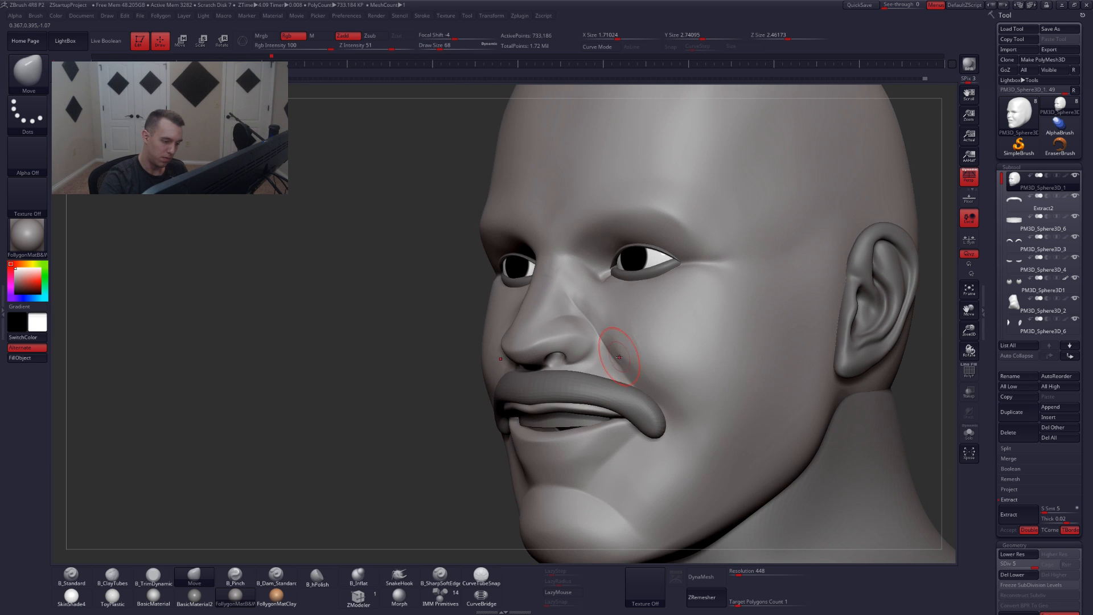
- Isolate the head in Solo display, pinch the nasolabial fold and lower the subdivision level to 4
key("5")
key("shift+s")
key("space")
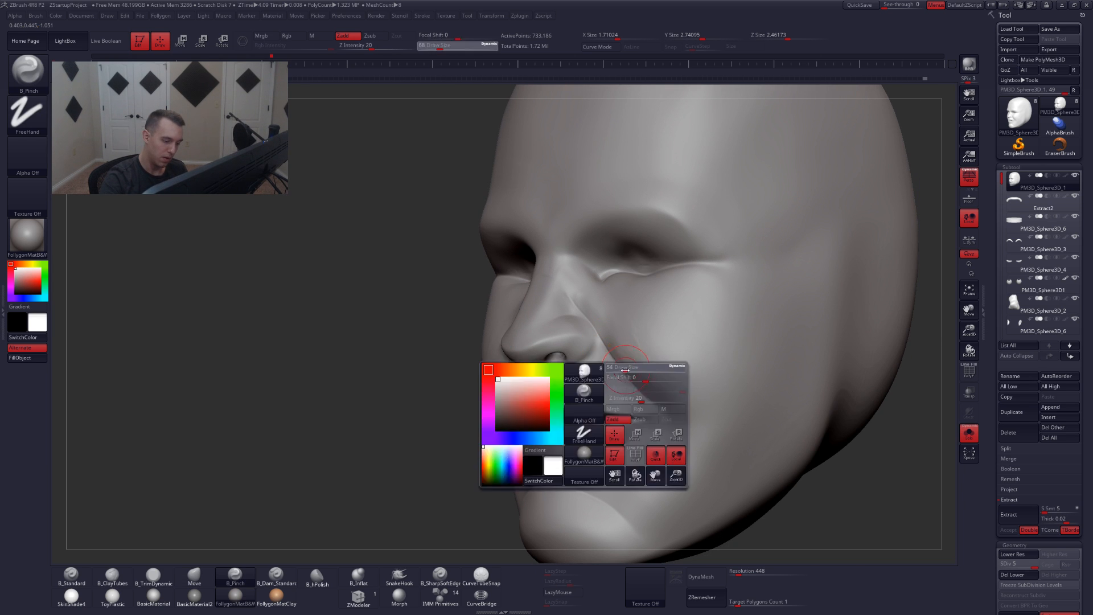
key("shift+d")
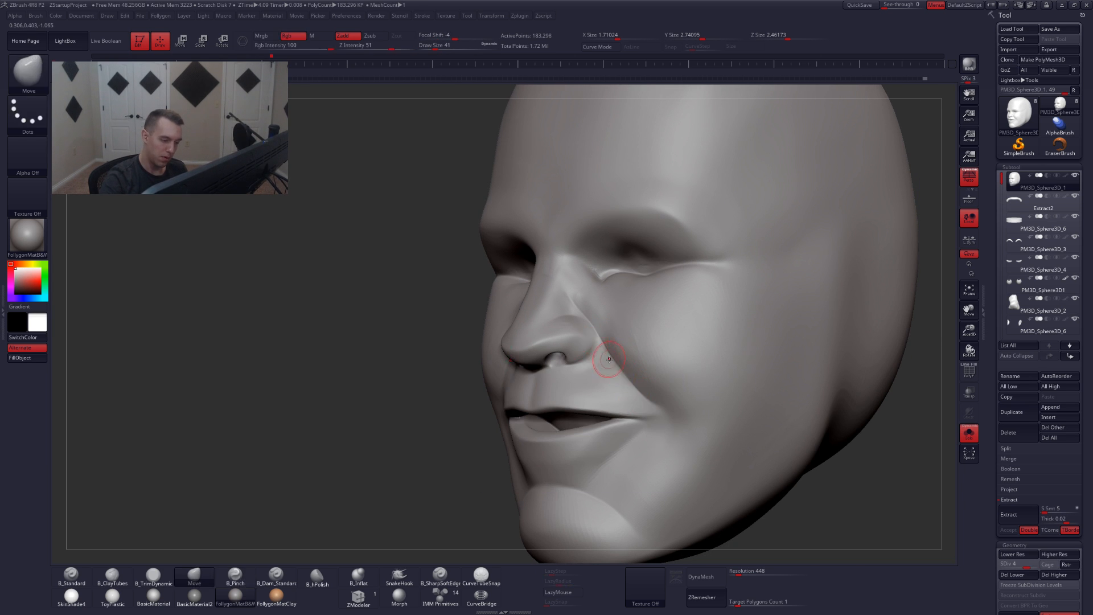
- Work the nasolabial fold with ClayTubes and flatten its cheek side with TrimDynamic at draw size 74
key("b")
key("c")
key("t")
key("b")
key("t")
key("d")
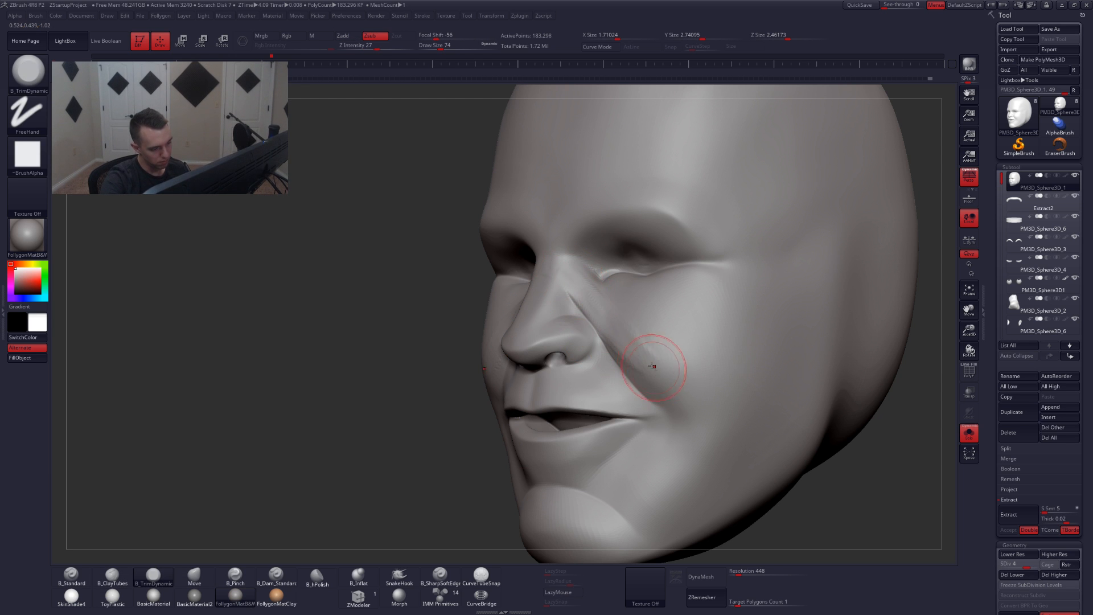
- Smooth the top of the fold beside the nose bridge at draw size 51 and return to subdivision level 5
key("shift")
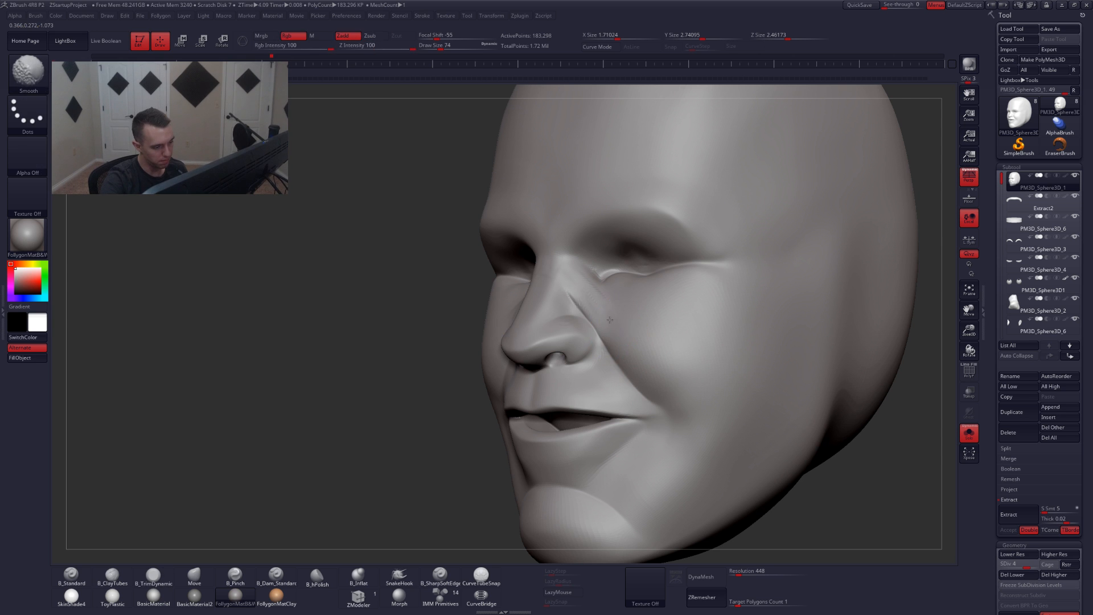
mouse_move(587, 307)
left_mouse_down("shift")
mouse_move(571, 294)
mouse_move(585, 279)
left_mouse_up("shift")
key("space")
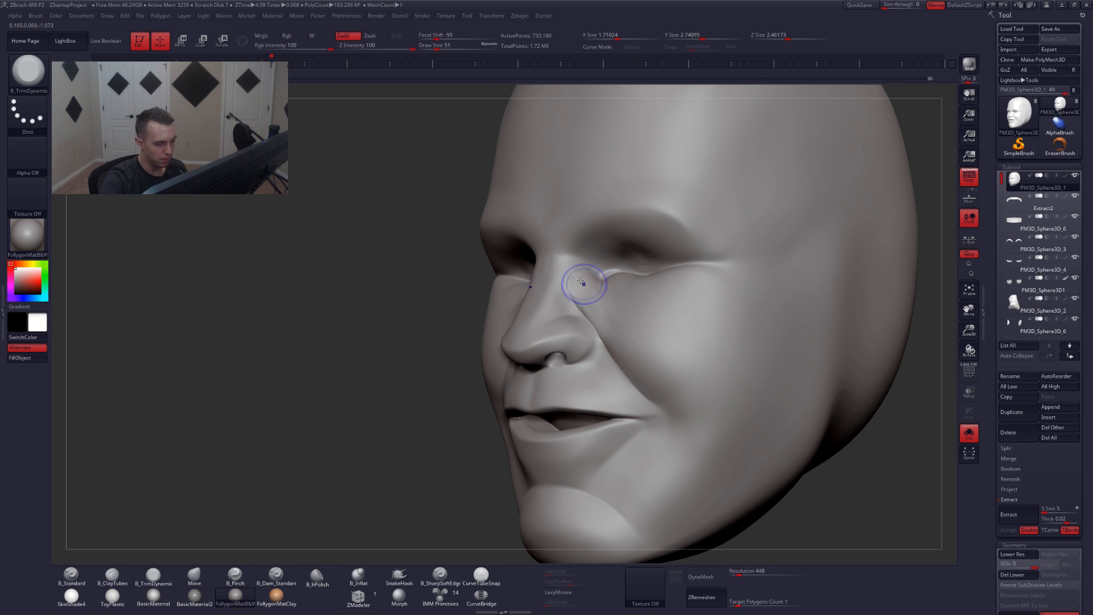
key("ctrl+d")
key("shift")
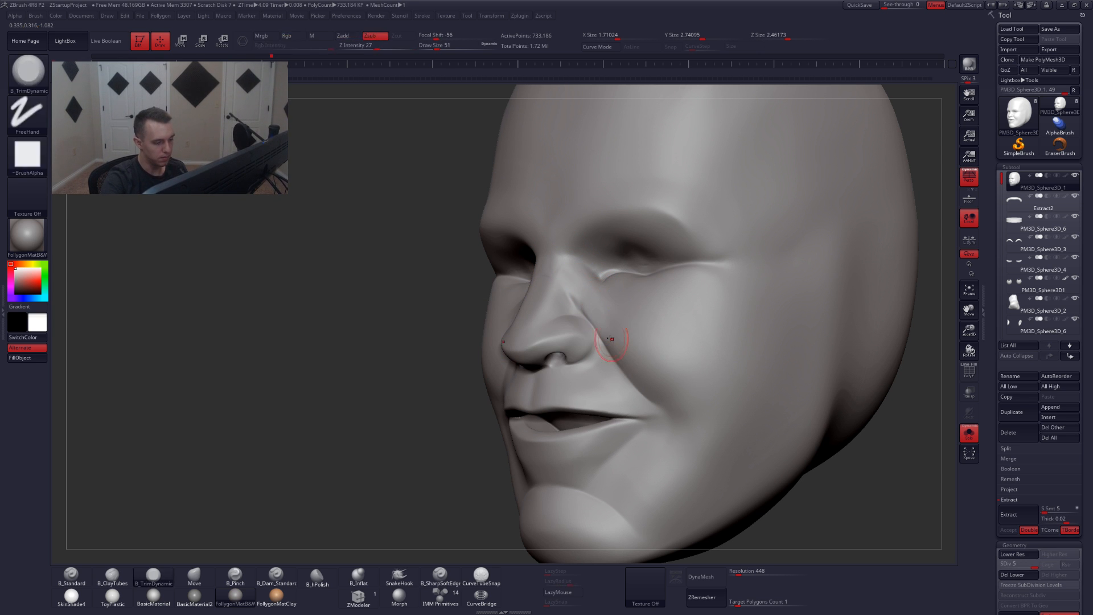
- Check the fold with all subtools shown and adjust the nose area with the Move brush at draw size 68, returning to Solo display
right_click_drag(611, 342, 598, 332)
key("alt+s")
mouse_move(702, 376)
right_mouse_down()
mouse_move(741, 395)
mouse_move(805, 373)
mouse_move(759, 326)
right_mouse_up()
key("b")
key("m")
key("v")
key("s")
left_click_drag(757, 326, 771, 341)
mouse_move(776, 330)
right_mouse_down("alt")
mouse_move(756, 325)
mouse_move(740, 353)
mouse_move(712, 368)
right_mouse_up("alt")
key("alt+s")
key("space")
left_click_drag(699, 381, 704, 380)
right_click_drag(715, 373, 676, 368)
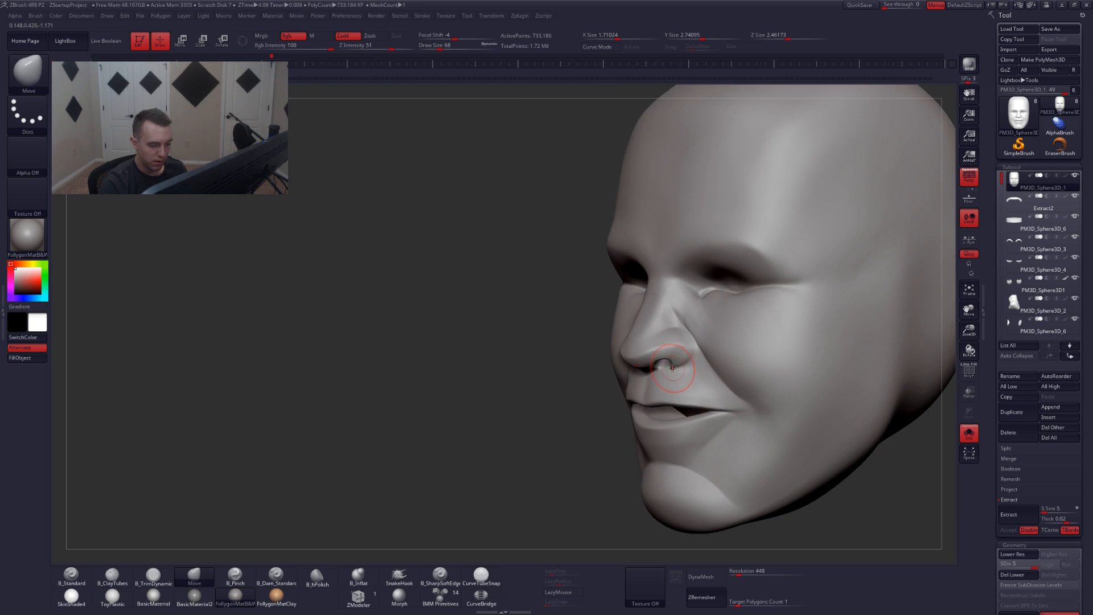
- Mask the whole nose on both sides with the MaskLasso brush
key("ctrl")
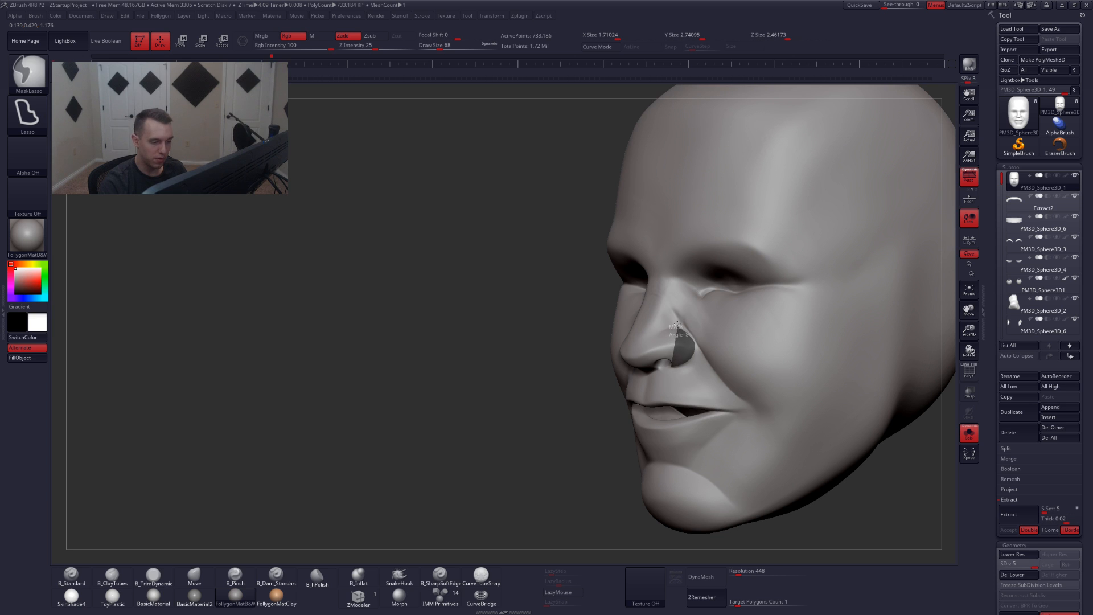
left_click_drag(648, 301, 640, 304, "ctrl")
right_click_drag(642, 356, 677, 347, "shift")
key("ctrl")
mouse_move(639, 314)
left_mouse_down("ctrl")
mouse_move(632, 366)
mouse_move(643, 317)
left_mouse_up("ctrl")
- Subtract the stray masked areas outside the nose so that only the nose stays masked
mouse_move(646, 324)
right_mouse_down()
mouse_move(757, 331)
mouse_move(740, 296)
right_mouse_up()
left_click_drag(528, 399, 385, 438, "ctrl+alt")
mouse_move(754, 415)
right_mouse_down()
mouse_move(682, 412)
mouse_move(670, 403)
mouse_move(686, 402)
mouse_move(659, 388)
mouse_move(667, 398)
right_mouse_up()
left_click_drag(648, 363, 708, 387, "ctrl+alt")
mouse_move(620, 411)
right_mouse_down()
mouse_move(671, 415)
mouse_move(673, 431)
mouse_move(759, 361)
right_mouse_up()
- Delete the head's lower subdivision levels and turn the masked nose into its own polygroup, showing the polyframe
key("alt+s")
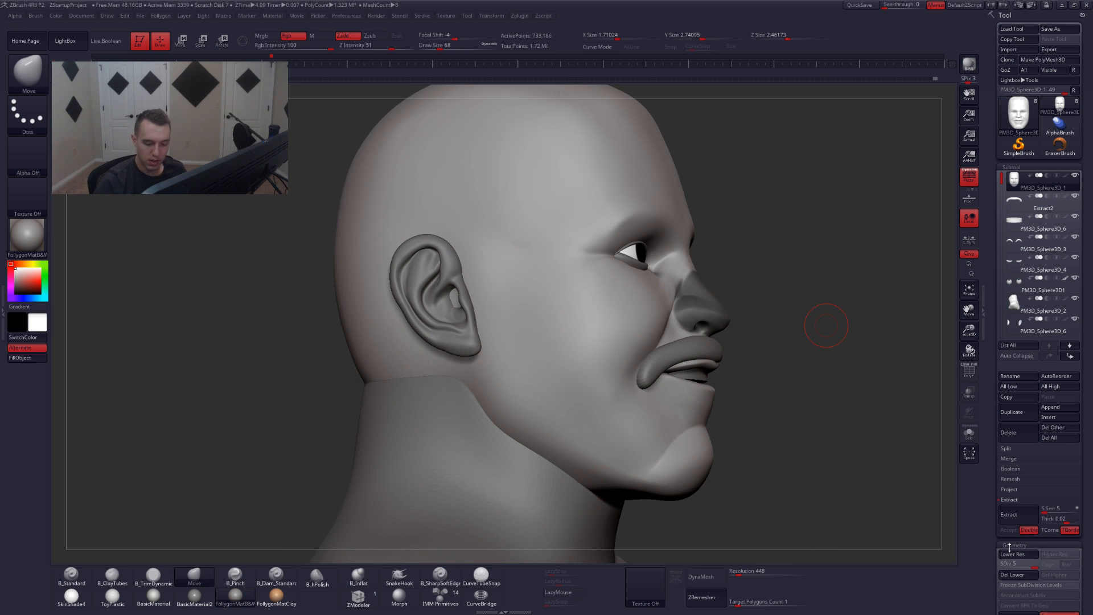
left_click(1015, 575)
left_click(1008, 500)
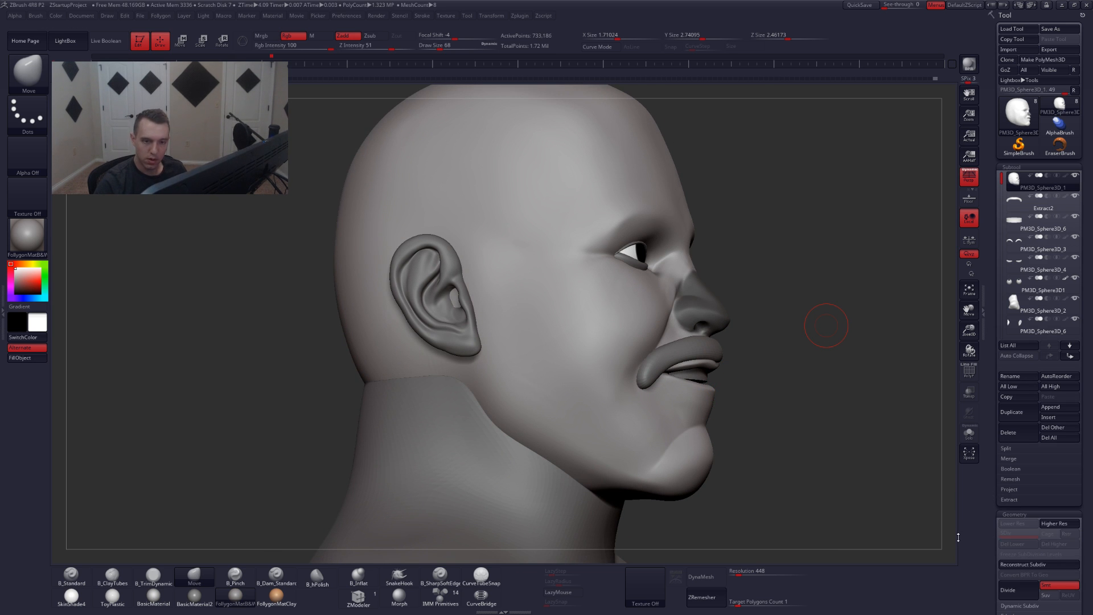
right_click_drag(837, 433, 744, 420)
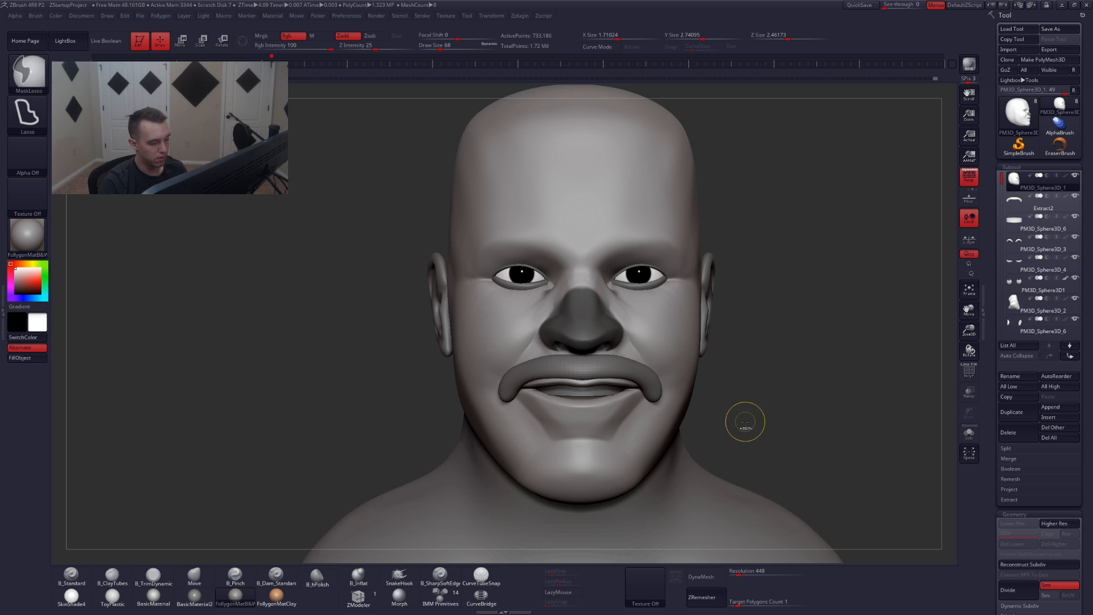
key("shift+f")
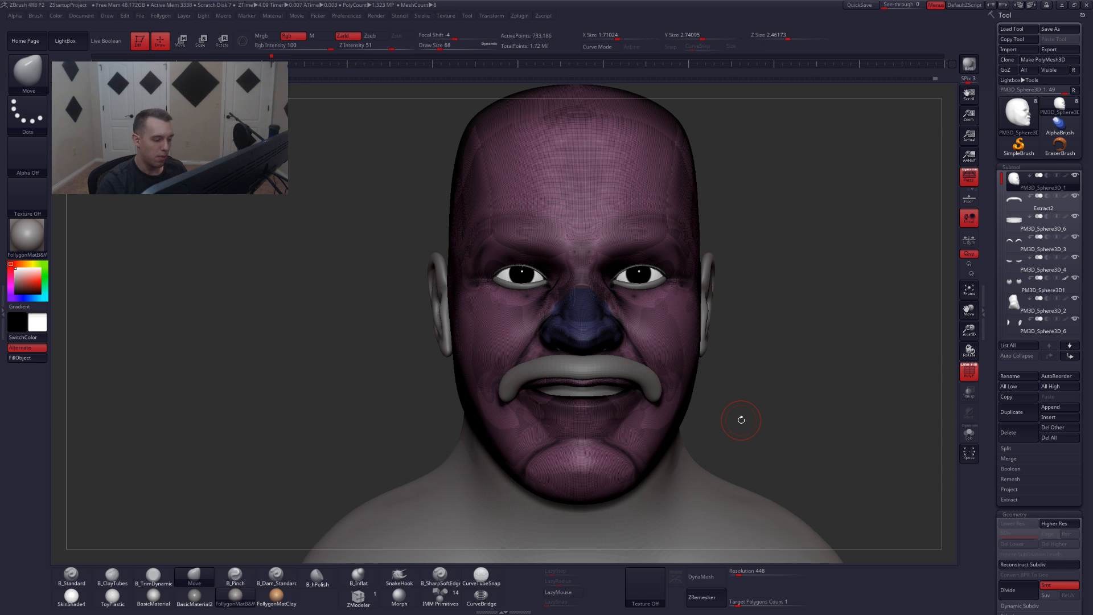
- Isolate the nose polygroup, turn off the polyframe, invert the visibility, and split the hidden nose into its own subtool with the head in Solo
key("ctrl+shift")
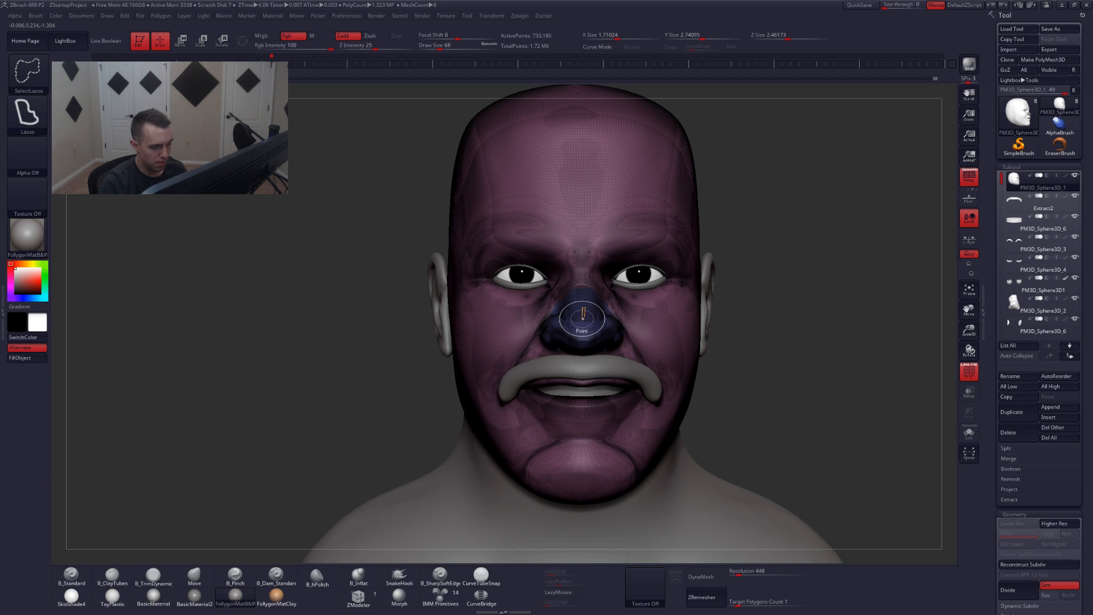
left_click(582, 322, "ctrl+shift")
left_click(740, 337, "ctrl+shift")
mouse_move(772, 346)
left_mouse_down("ctrl+shift")
mouse_move(794, 384)
mouse_move(739, 363)
mouse_move(686, 365)
mouse_move(671, 339)
mouse_move(723, 355)
left_mouse_up("ctrl+shift")
key("shift+f")
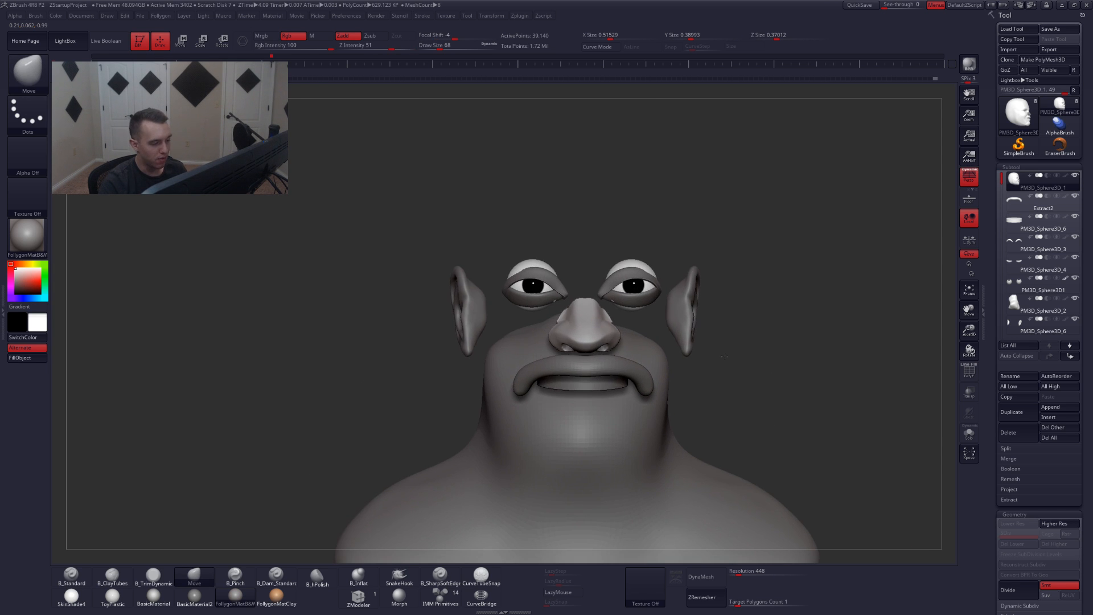
left_click_drag(757, 320, 784, 351, "ctrl+shift")
key("space")
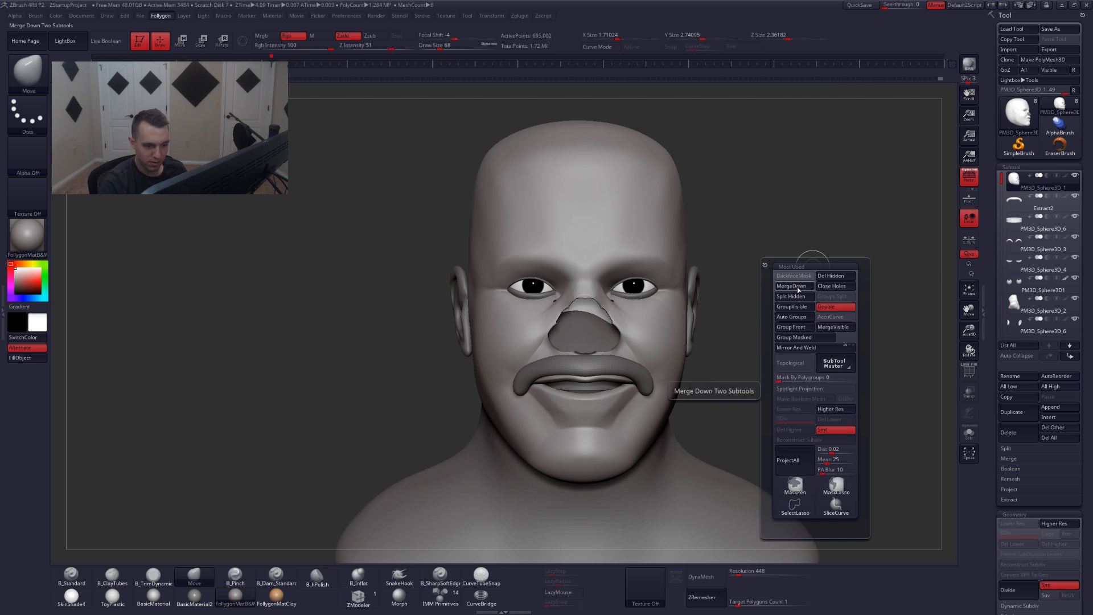
left_click(786, 303)
key("shift+s")
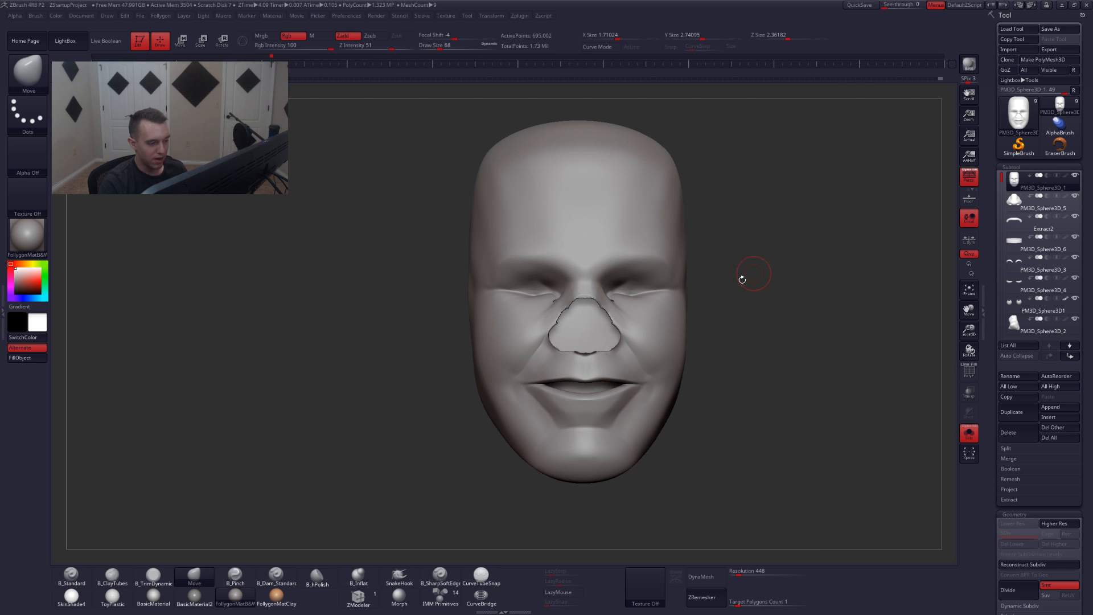
- Check the separated nose subtool, return to the head subtool and close the open hole where the nose was
right_click_drag(631, 317, 645, 331)
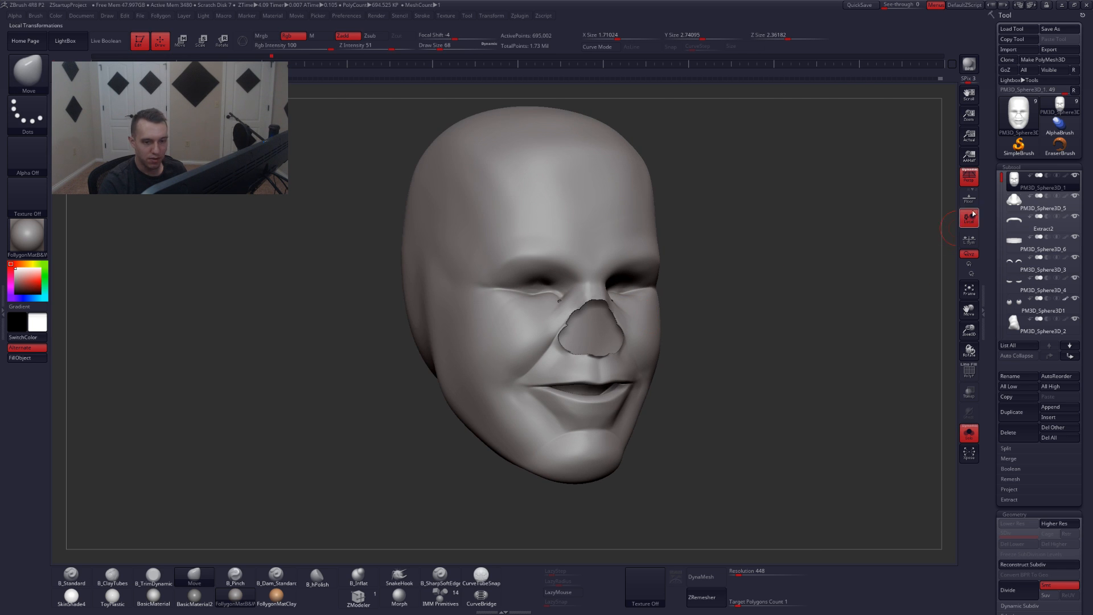
left_click(1024, 203)
right_click_drag(598, 311, 604, 333, "ctrl")
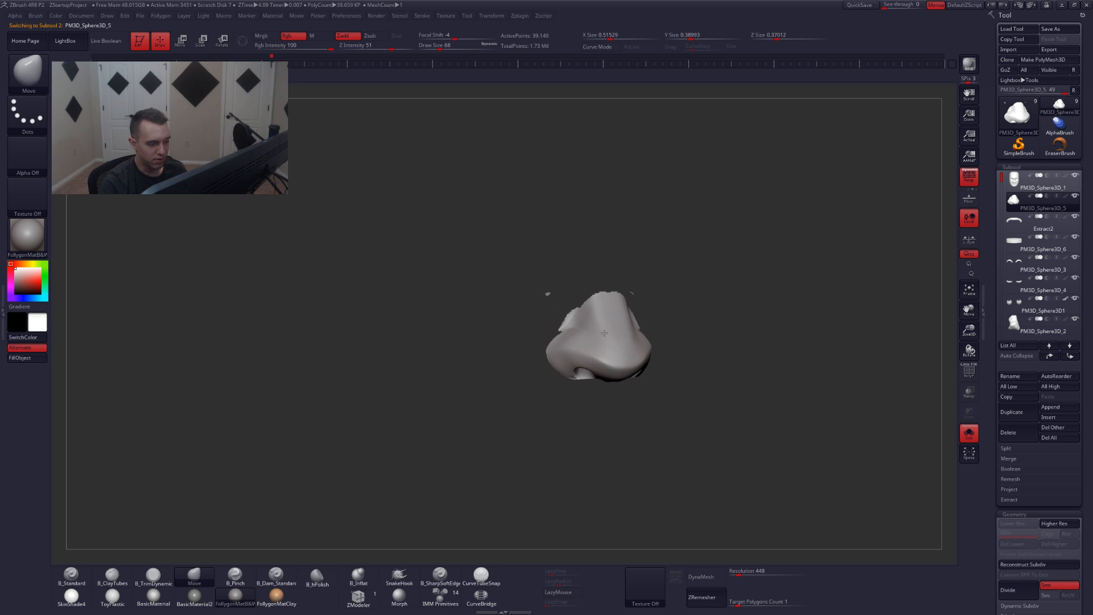
left_click(1006, 188)
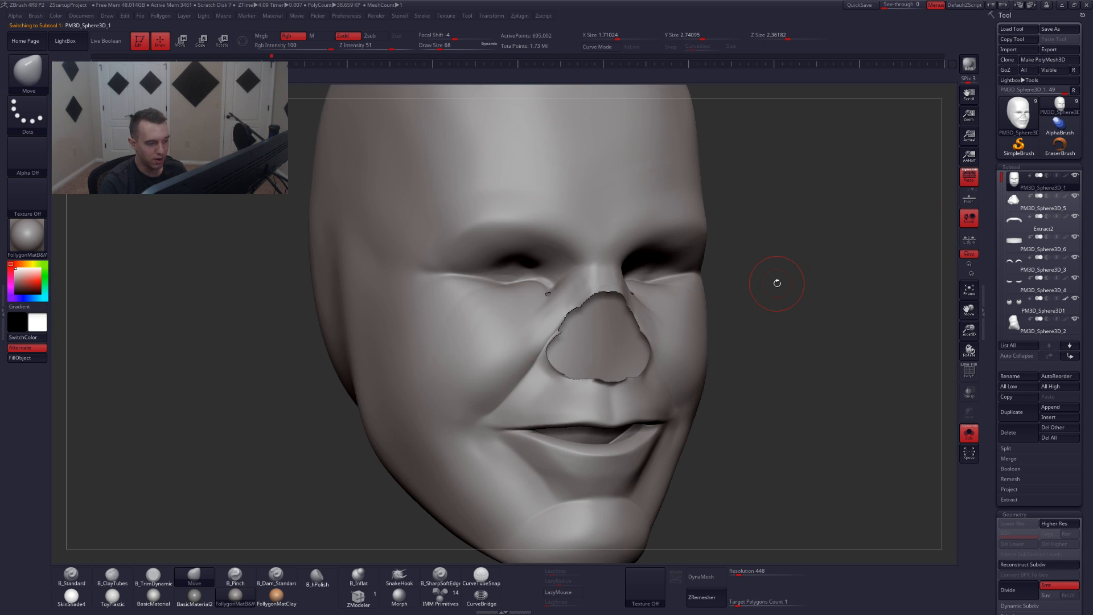
key("1")
left_click(786, 303)
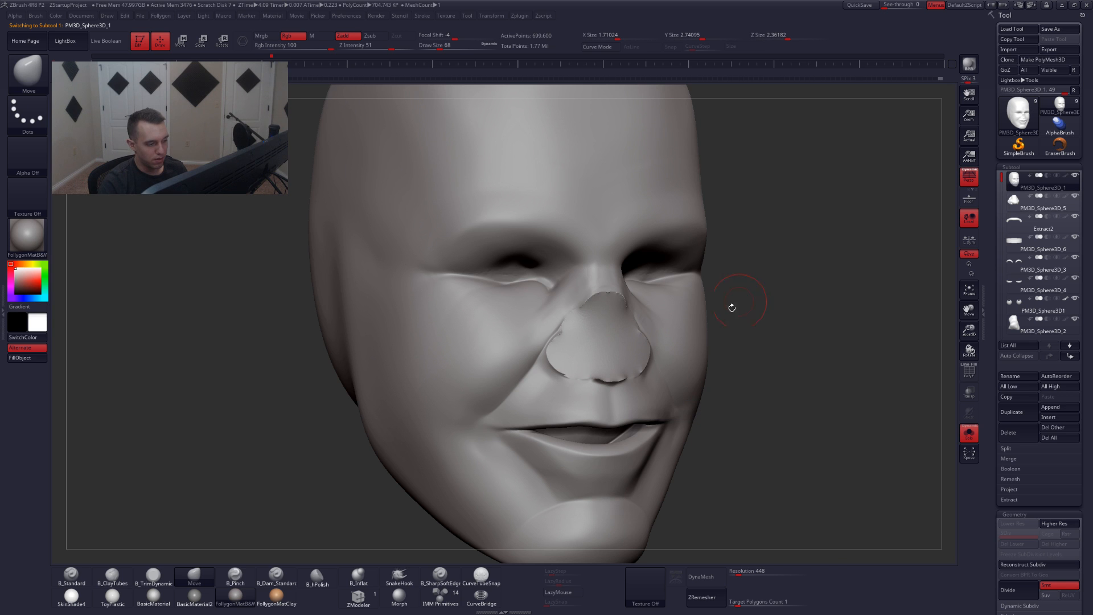
right_click_drag(698, 330, 706, 431, "shift")
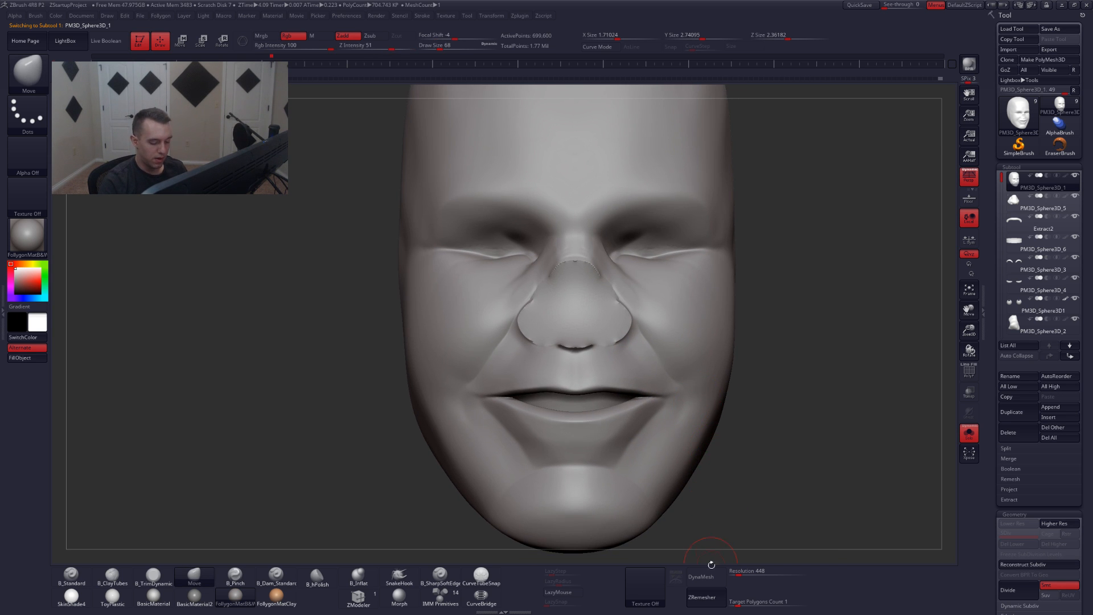
left_click(709, 575)
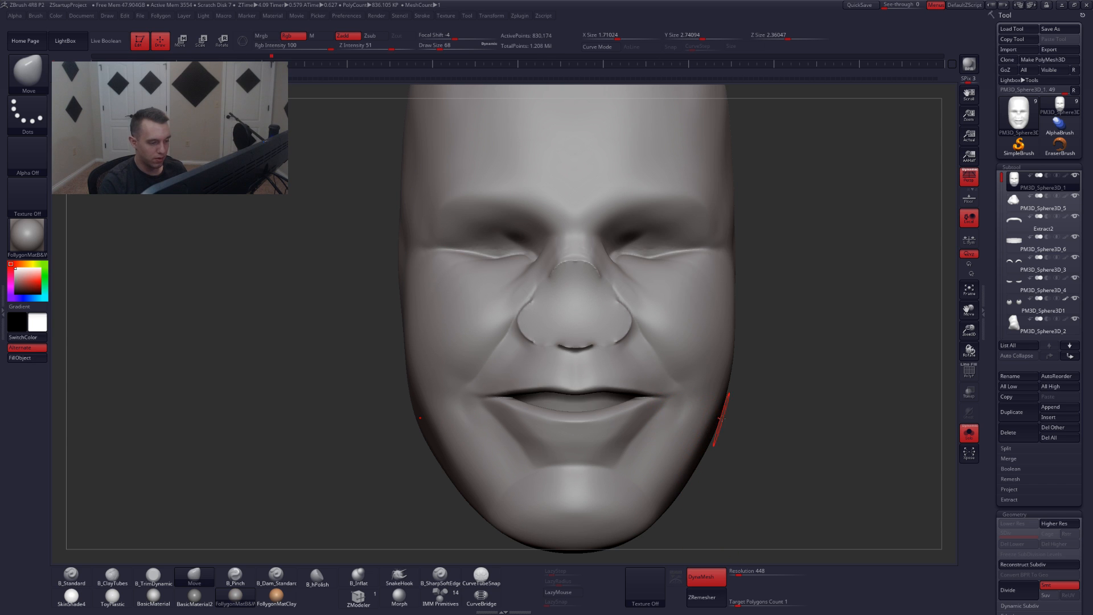
right_click_drag(744, 419, 724, 433)
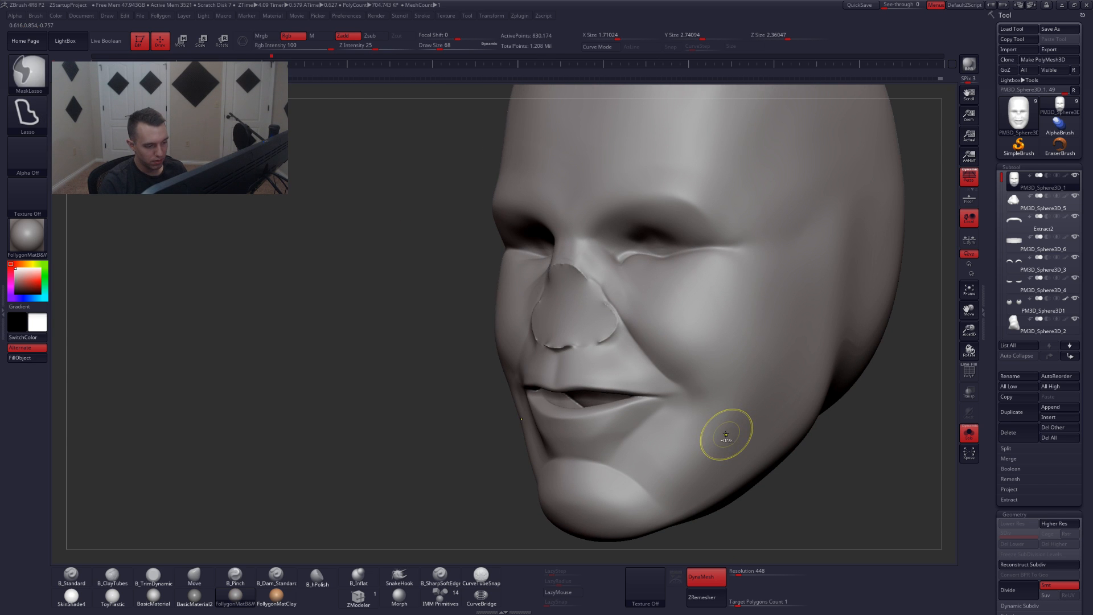
key("ctrl+z")
- DynaMesh the head at a resolution of 552
left_click_drag(738, 574, 740, 583)
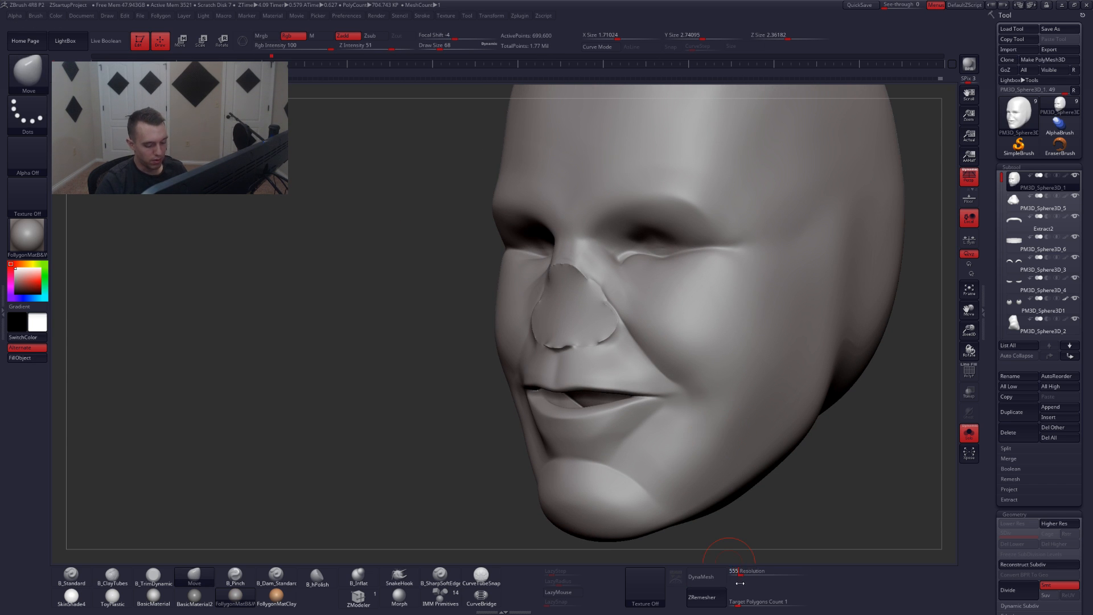
left_click(707, 576)
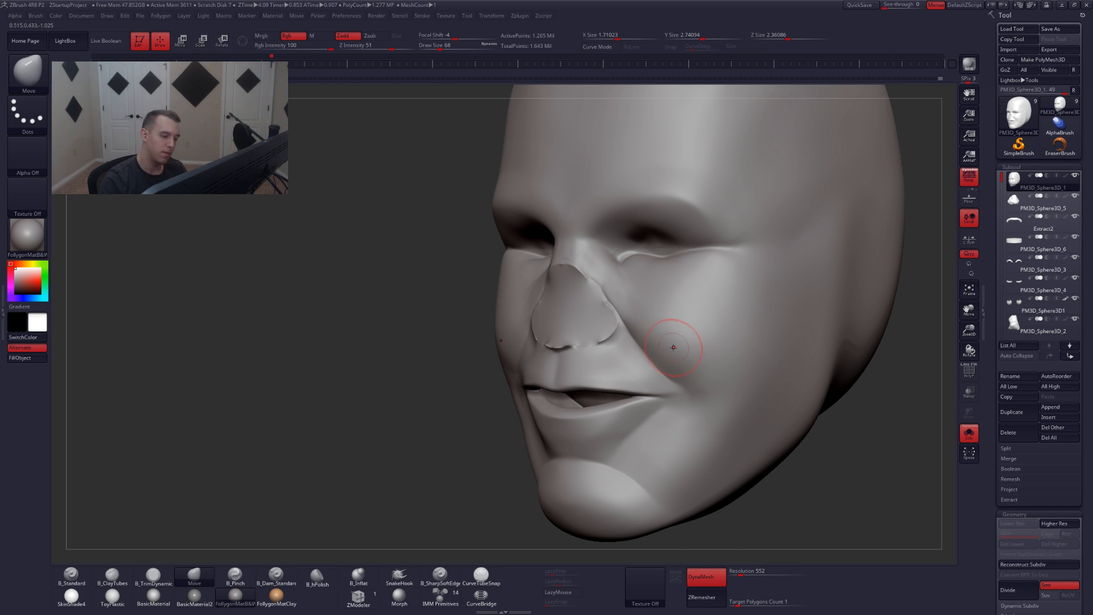
- Flatten the rim of the filled nose patch with the TrimDynamic brush at draw size 49 and re-DynaMesh the head
mouse_move(622, 313)
right_mouse_down("alt")
mouse_move(632, 318)
mouse_move(572, 398)
right_mouse_up("alt")
key("3")
key("space")
left_click_drag(615, 341, 609, 340)
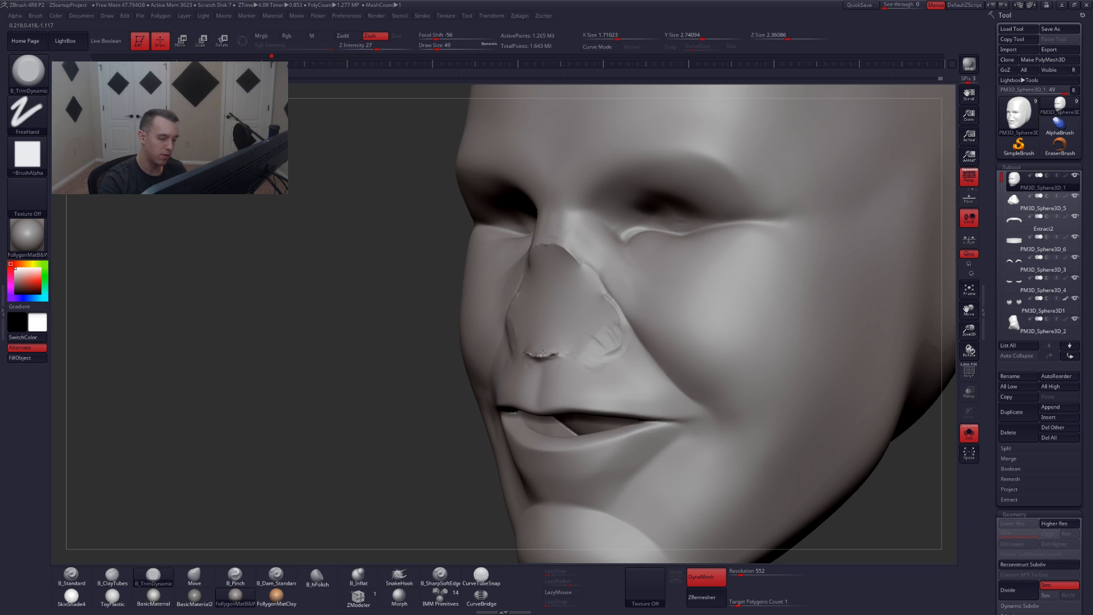
left_click_drag(543, 353, 553, 358)
right_click_drag(577, 369, 604, 369)
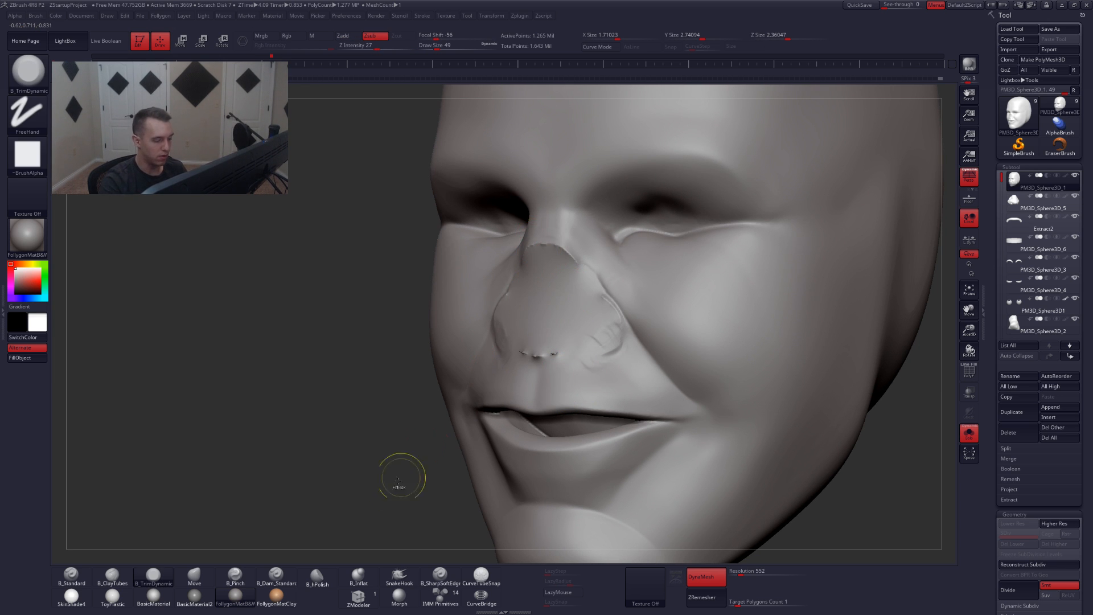
left_click_drag(384, 488, 376, 395, "ctrl")
- Pinch the philtrum above the upper lip and smooth the small bumps at the base of the nose patch
right_click_drag(548, 393, 584, 390)
key("5")
left_click_drag(523, 404, 541, 405)
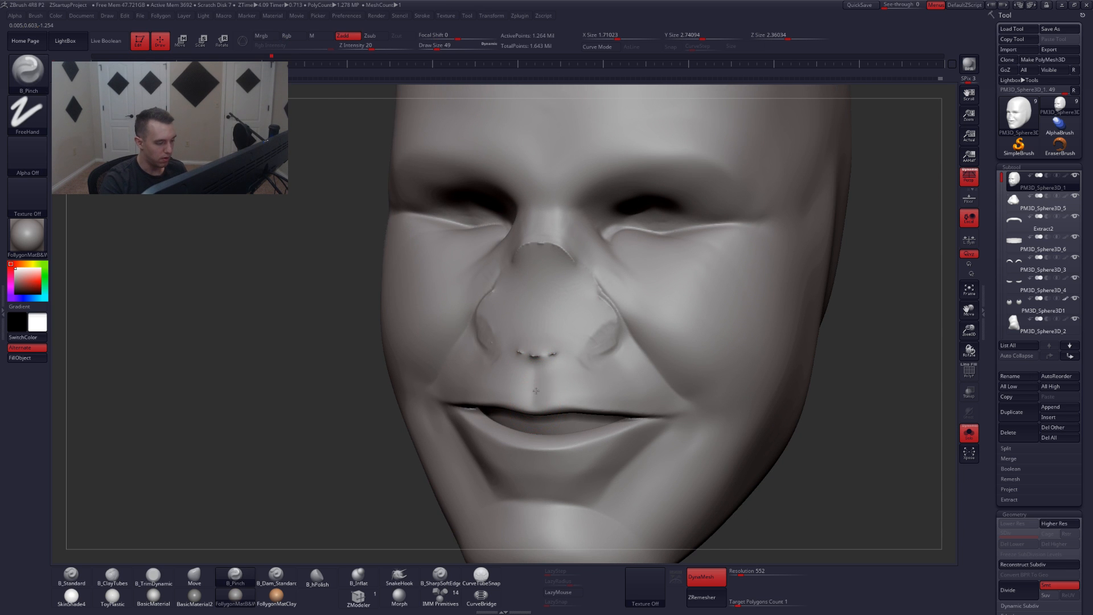
key("shift")
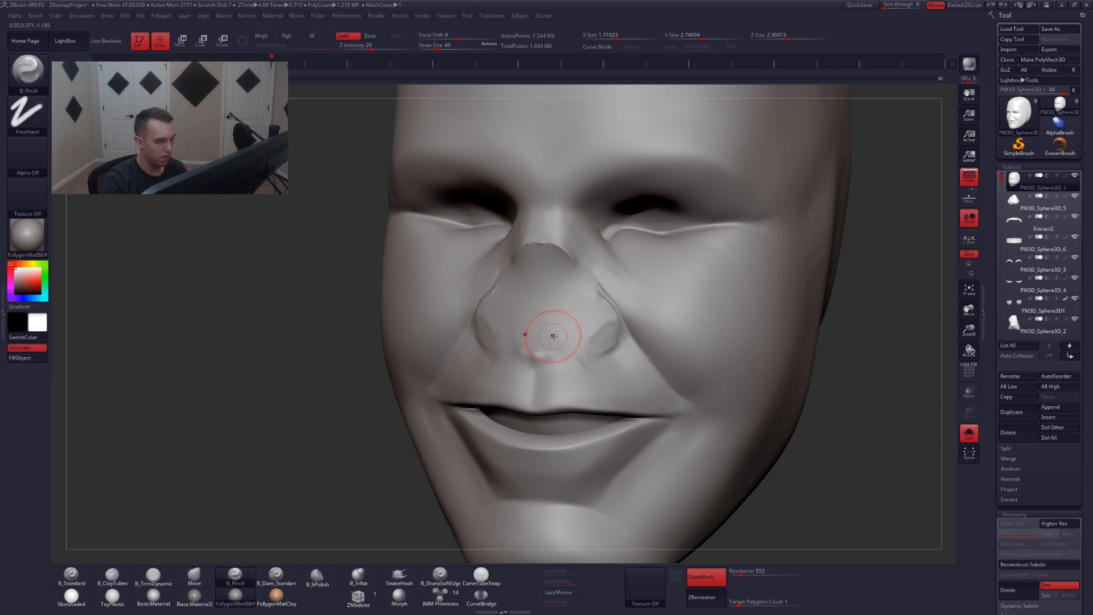
- Build up the area between the nose patch and the cheek with ClayTubes strokes, smoothing and flattening them into the nasolabial fold
mouse_move(552, 325)
right_mouse_down()
mouse_move(554, 273)
mouse_move(475, 292)
right_mouse_up()
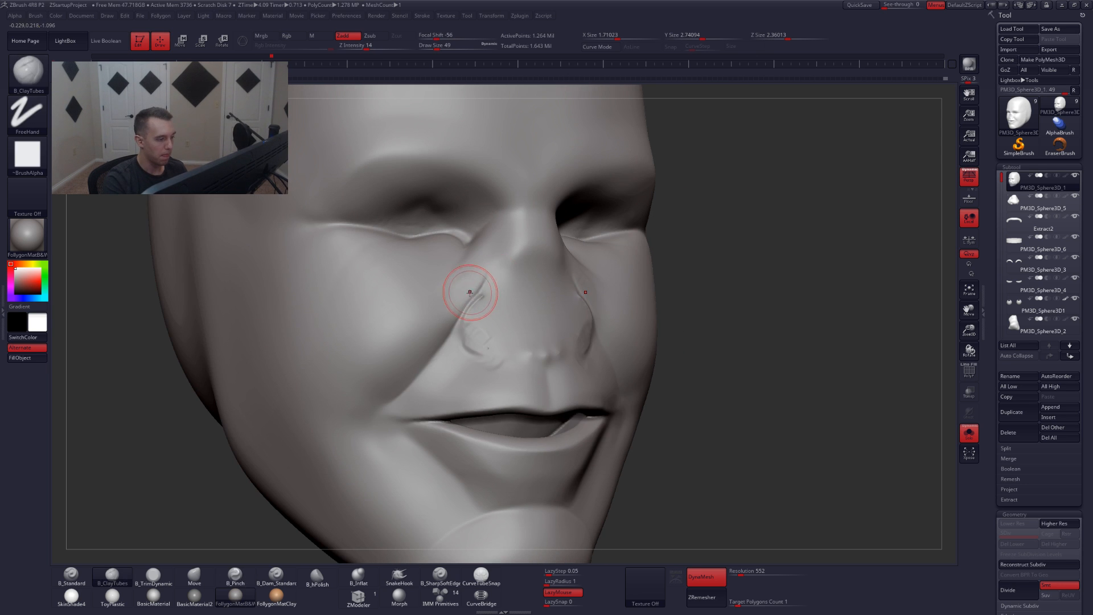
mouse_move(476, 293)
left_mouse_down()
mouse_move(515, 238)
mouse_move(468, 299)
left_mouse_up()
mouse_move(503, 257)
left_mouse_down()
mouse_move(450, 331)
mouse_move(477, 316)
mouse_move(476, 334)
left_mouse_up()
right_click_drag(475, 333, 468, 330)
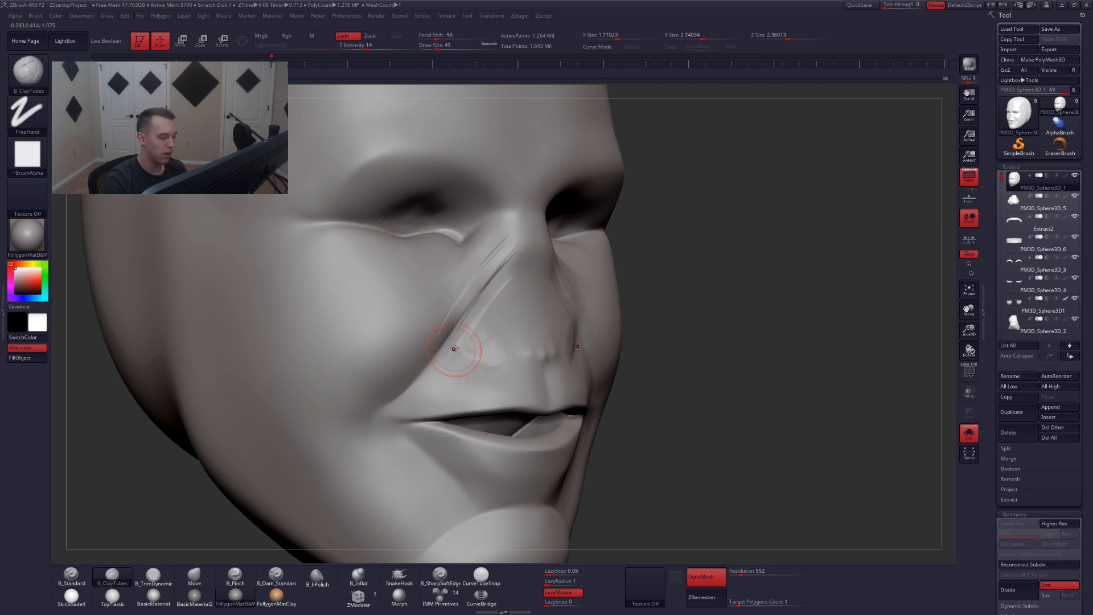
left_click_drag(458, 350, 509, 278, "shift")
key("3")
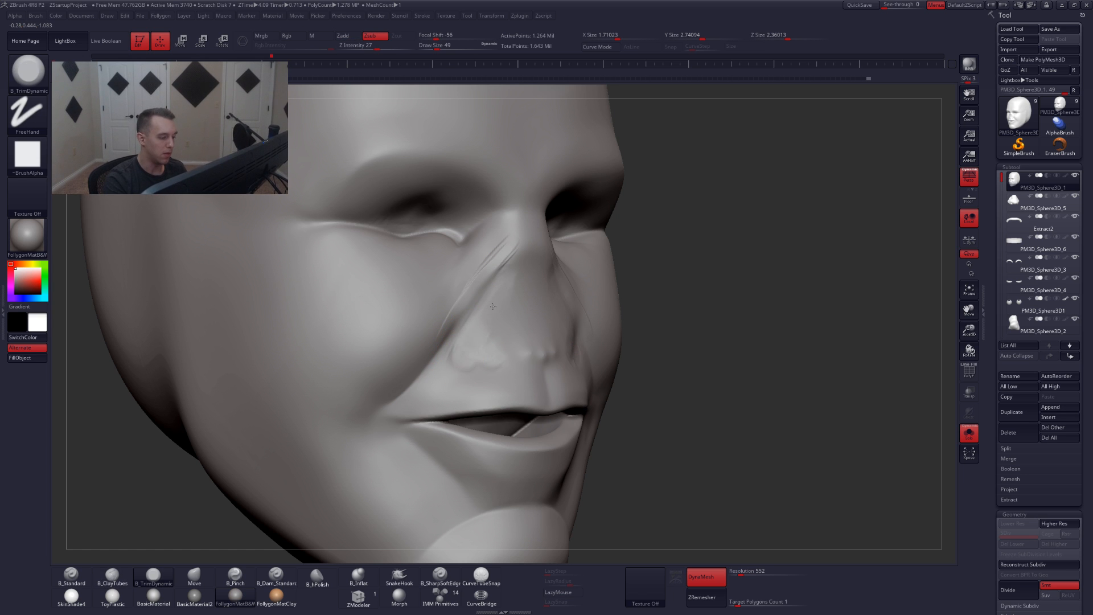
mouse_move(487, 352)
right_mouse_down()
mouse_move(605, 329)
mouse_move(580, 342)
mouse_move(588, 348)
mouse_move(585, 307)
right_mouse_up()
- Hide the nose subtool and check the head together with the other subtools, returning to Solo display
left_click(1075, 196)
left_click(969, 433)
key("shift+s")
- Add ClayTubes strokes along the nasolabial fold and sharpen its crease with the Pinch brush at draw size 56
key("2")
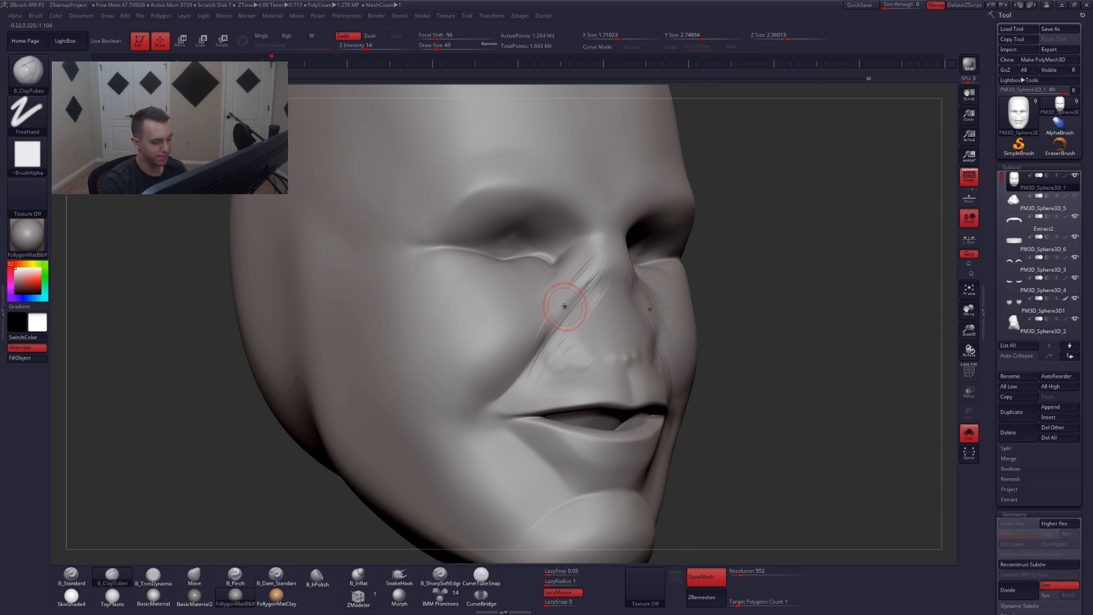
key("b")
key("p")
key("i")
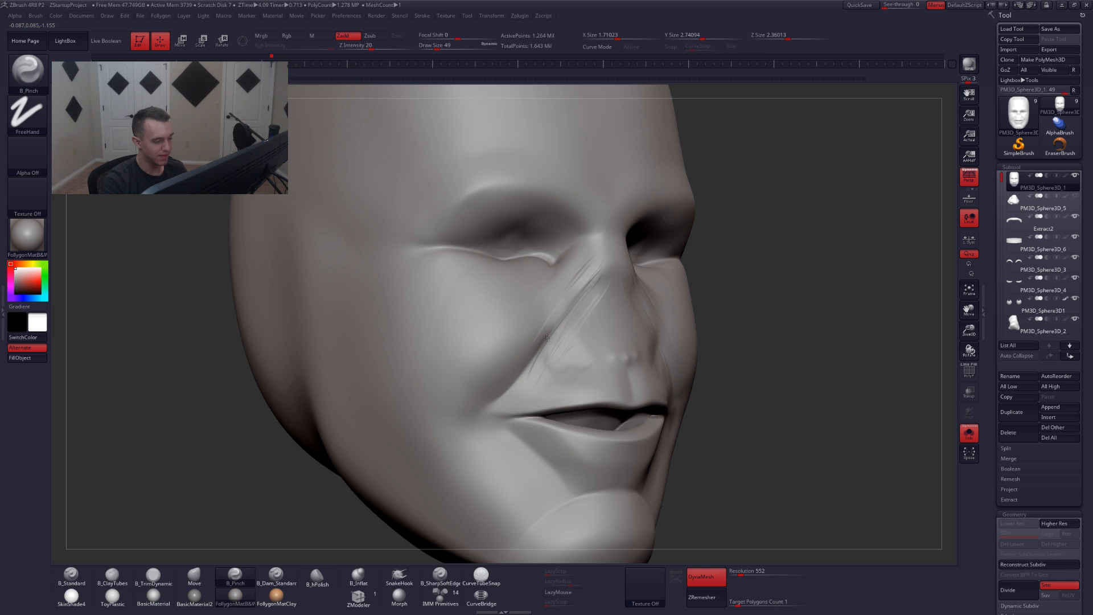
left_click_drag(518, 375, 556, 342)
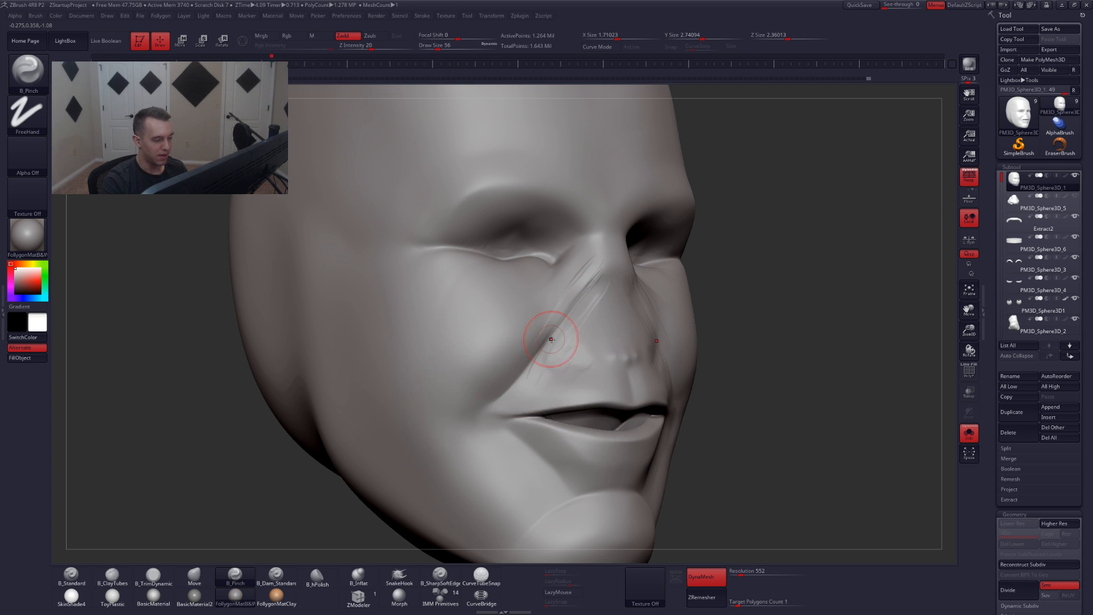
mouse_move(557, 342)
right_mouse_down()
mouse_move(589, 333)
mouse_move(554, 308)
mouse_move(564, 290)
right_mouse_up()
- Flatten and smooth the cheek beside the nose bridge, and lay ClayTubes strokes along the inner side of the nasolabial fold
key("3")
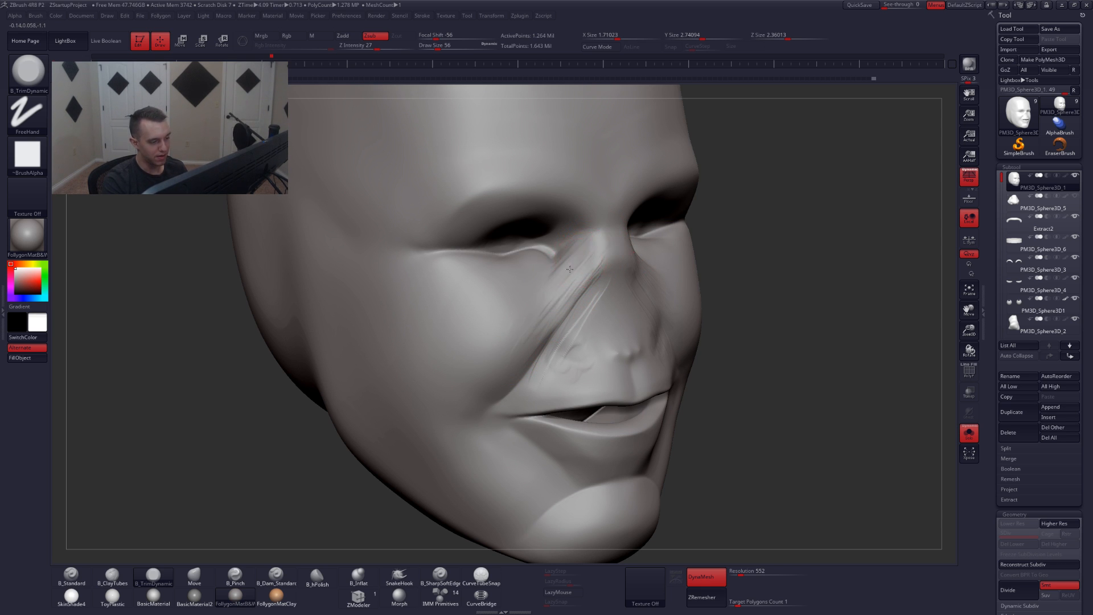
key("shift")
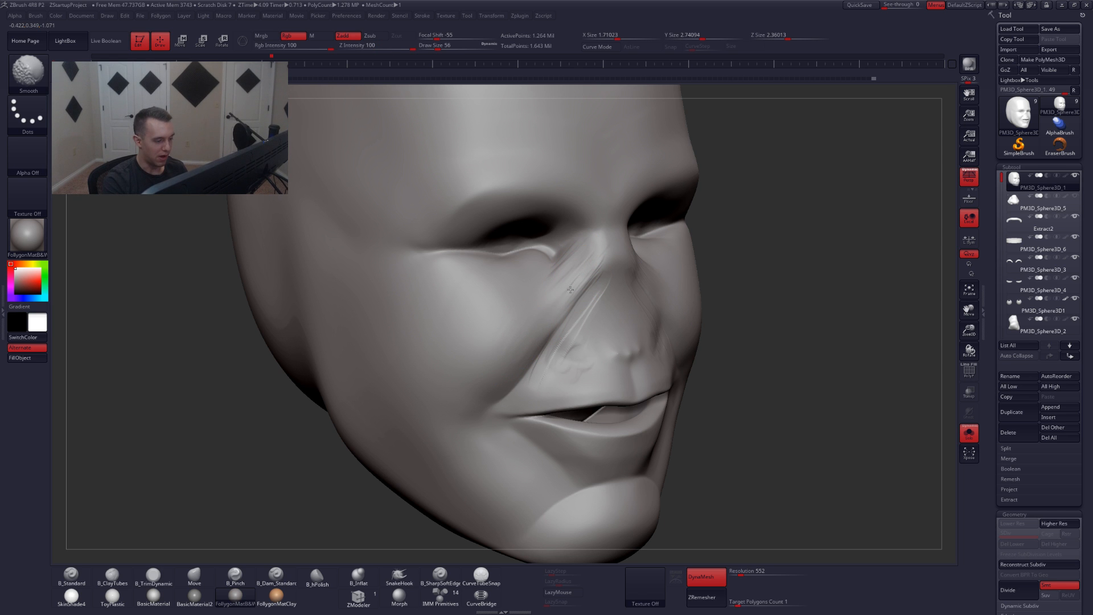
mouse_move(586, 305)
right_mouse_down("shift")
mouse_move(561, 311)
mouse_move(597, 342)
mouse_move(578, 333)
right_mouse_up("shift")
key("2")
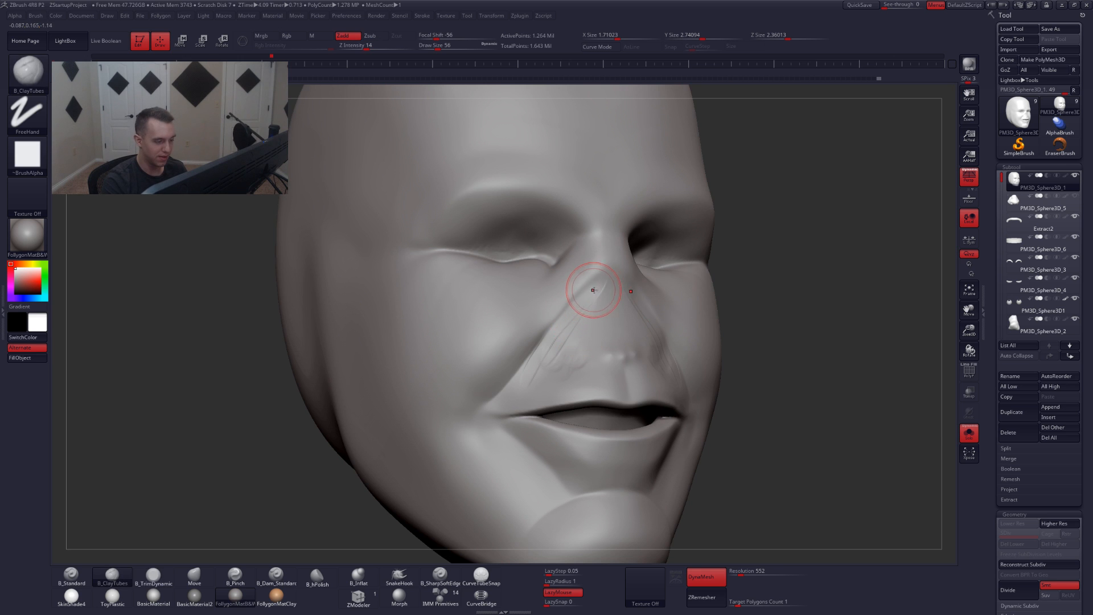
left_click_drag(594, 289, 533, 363)
left_click_drag(603, 285, 538, 361)
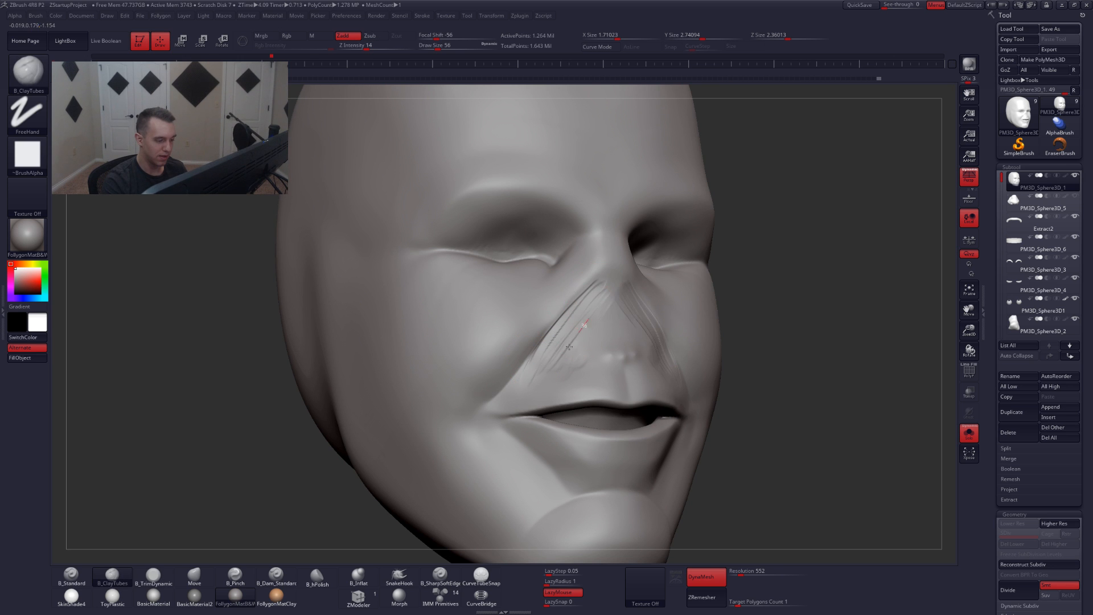
- Tighten the crease of the nasolabial fold with the Pinch brush at draw size 49
mouse_move(570, 346)
right_mouse_down()
mouse_move(581, 365)
mouse_move(564, 370)
mouse_move(601, 356)
mouse_move(571, 317)
right_mouse_up()
key("alt+s")
key("5")
key("space")
left_click_drag(590, 304, 585, 304)
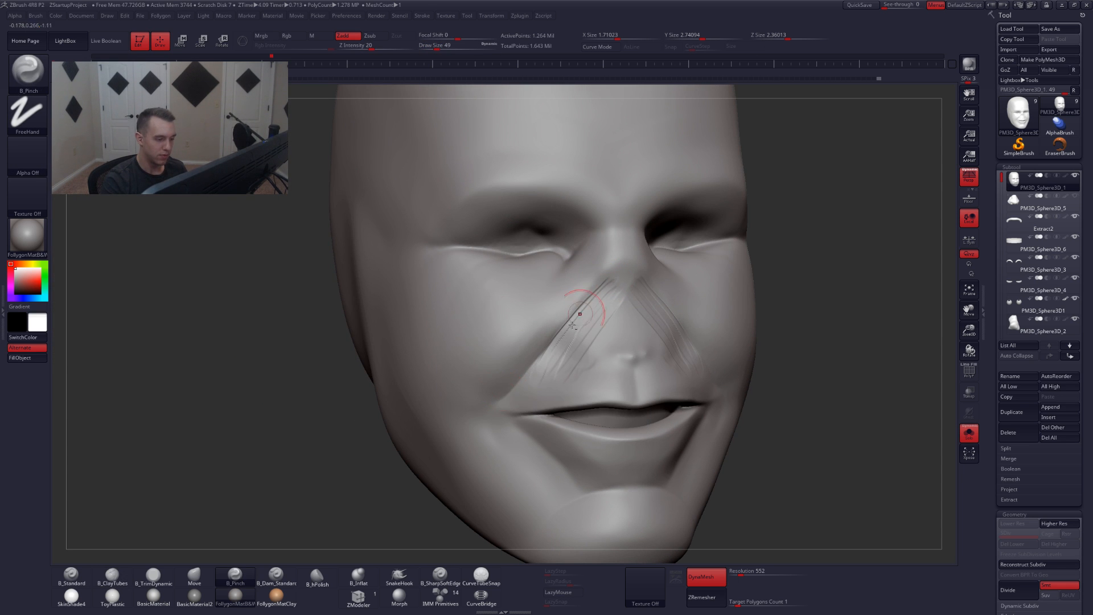
- Adjust the profile of the area beside the nose patch with the Move brush at draw size 94
right_click_drag(572, 325, 615, 336)
key("4")
key("space")
left_click_drag(561, 342, 569, 343)
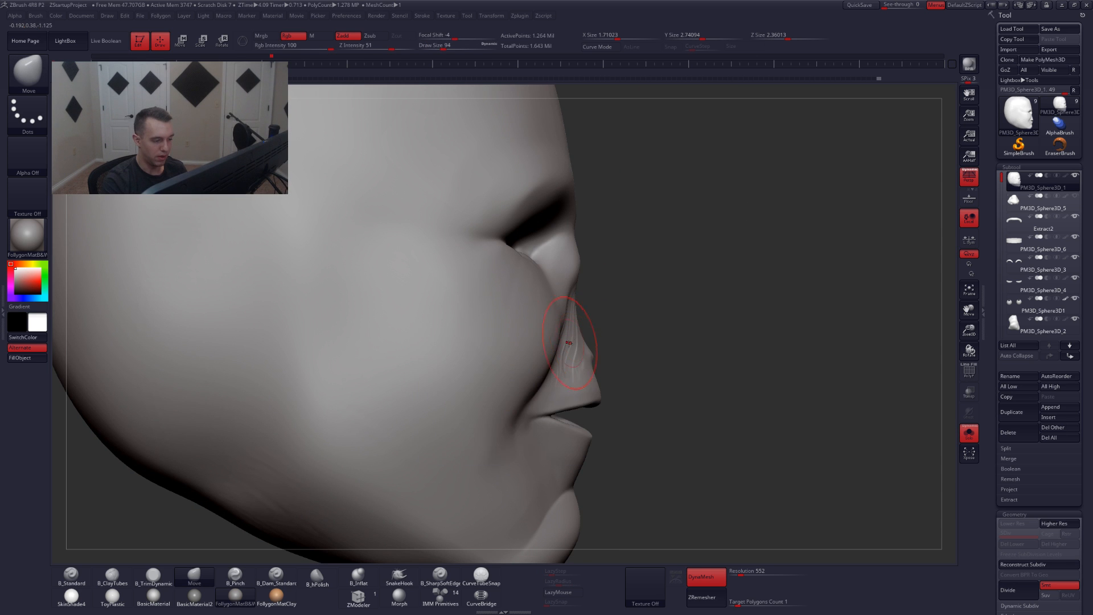
- Flatten and smooth the cheek side of the nasolabial fold, then sharpen its crease with the Pinch brush at draw size 68
right_click_drag(568, 343, 533, 354)
key("3")
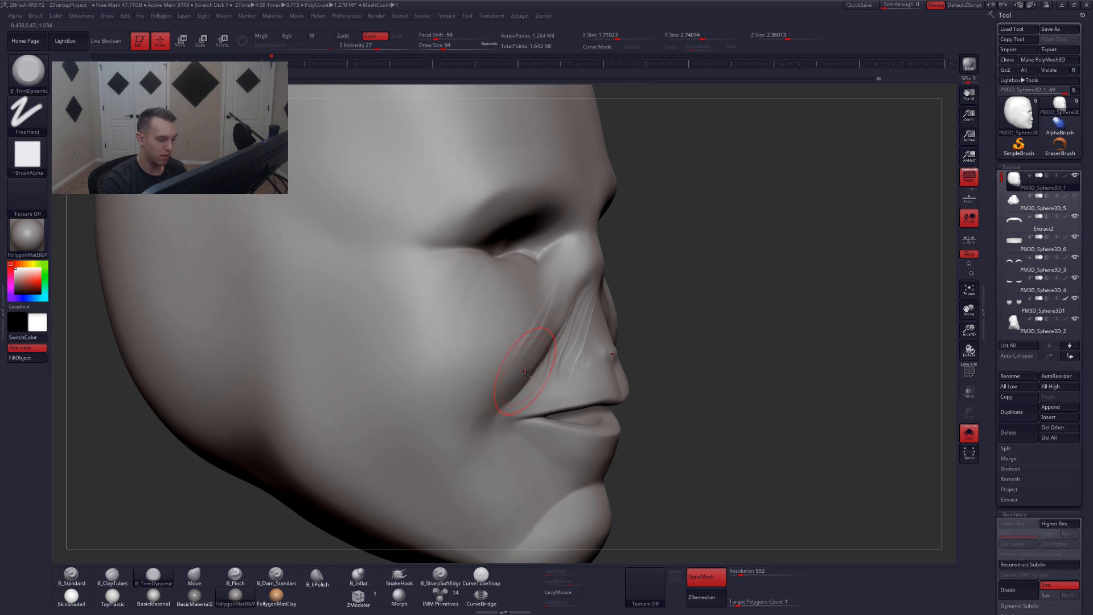
right_click_drag(512, 367, 522, 360)
left_click_drag(526, 359, 563, 320, "shift")
right_click_drag(569, 324, 538, 329)
key("5")
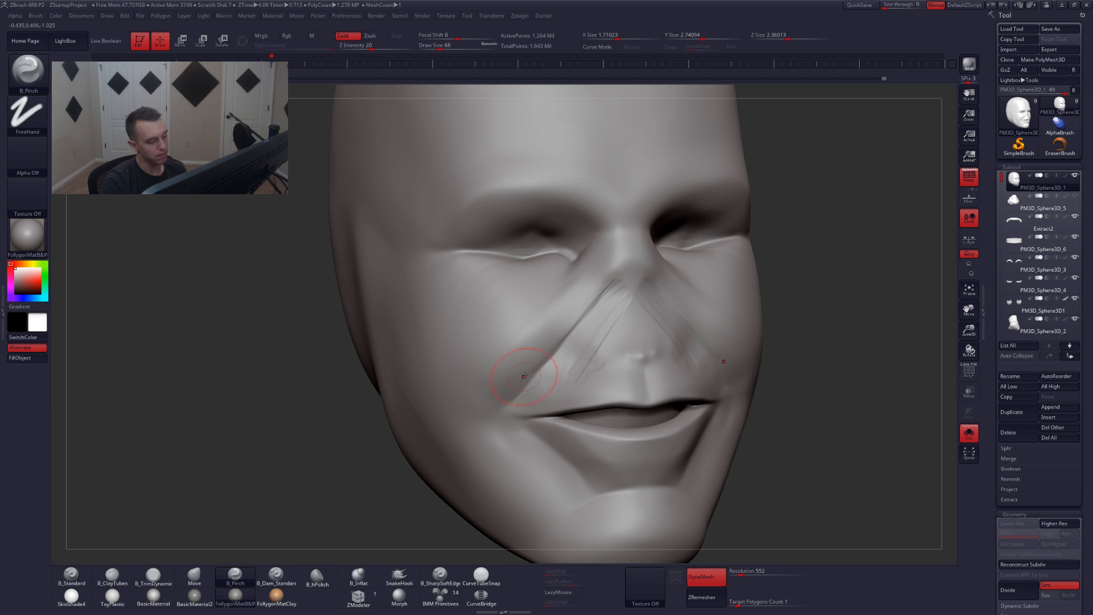
- Show the nose subtool again, check the face with all subtools displayed, and re-DynaMesh the head in Solo
left_click(1074, 197)
mouse_move(795, 344)
right_mouse_down("shift")
mouse_move(749, 364)
mouse_move(629, 332)
right_mouse_up("shift")
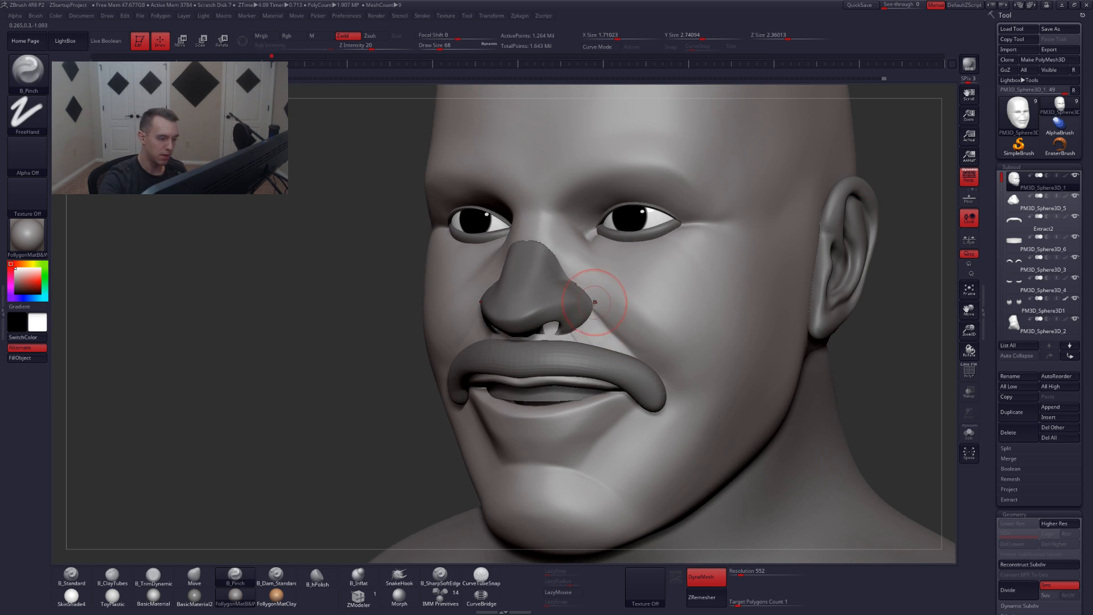
key("alt+s")
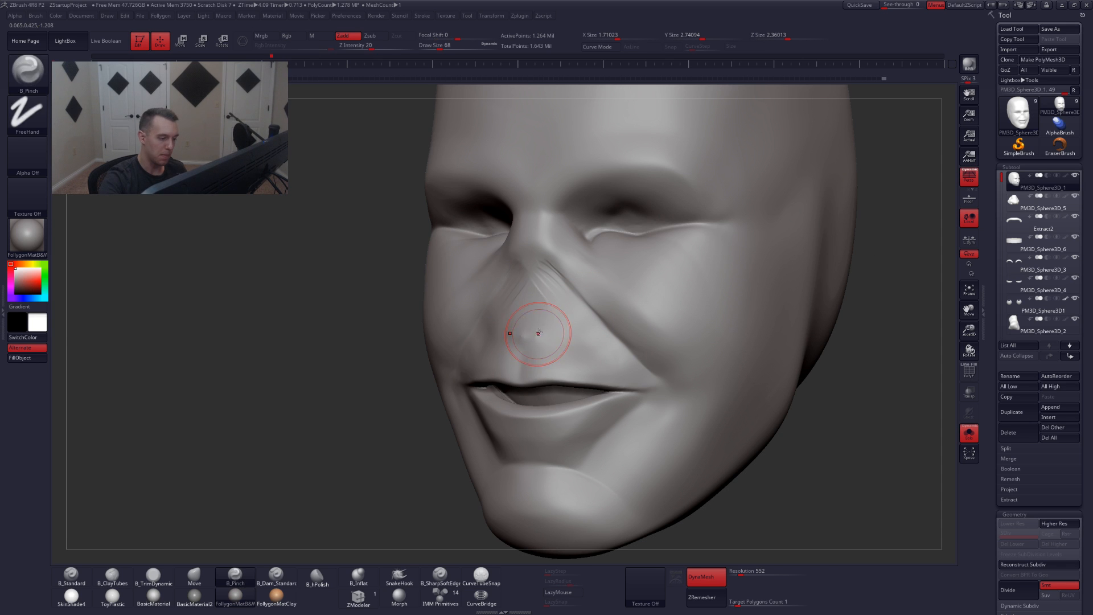
left_click_drag(373, 450, 347, 310, "ctrl")
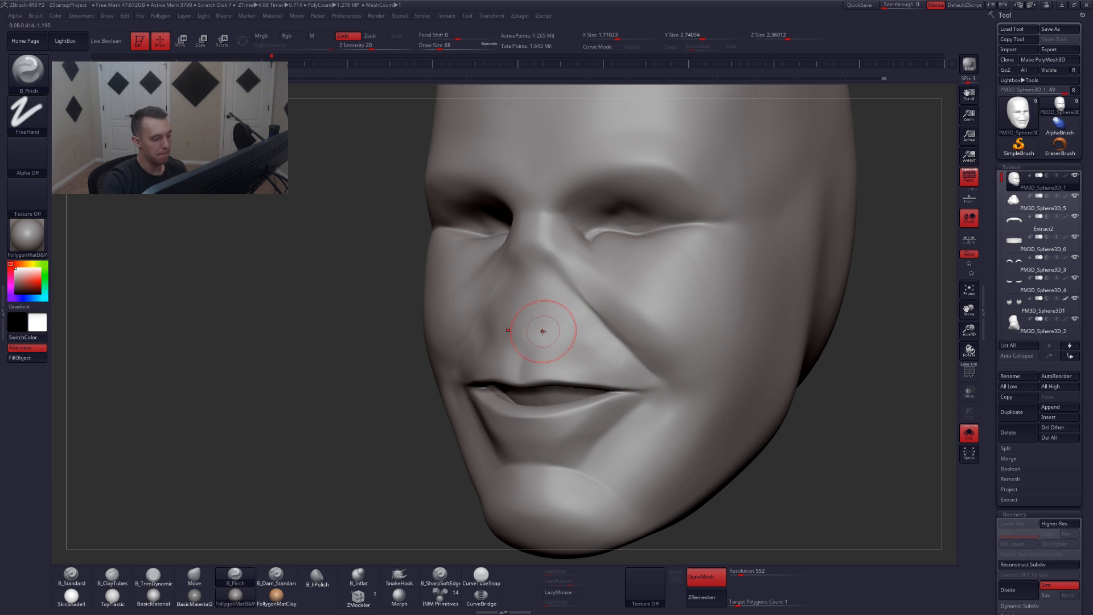
- Refine the crease of the nasolabial fold with the Pinch brush at draw size 54
key("space")
left_click_drag(592, 347, 588, 348)
mouse_move(606, 353)
right_mouse_down()
mouse_move(677, 348)
mouse_move(581, 300)
right_mouse_up()
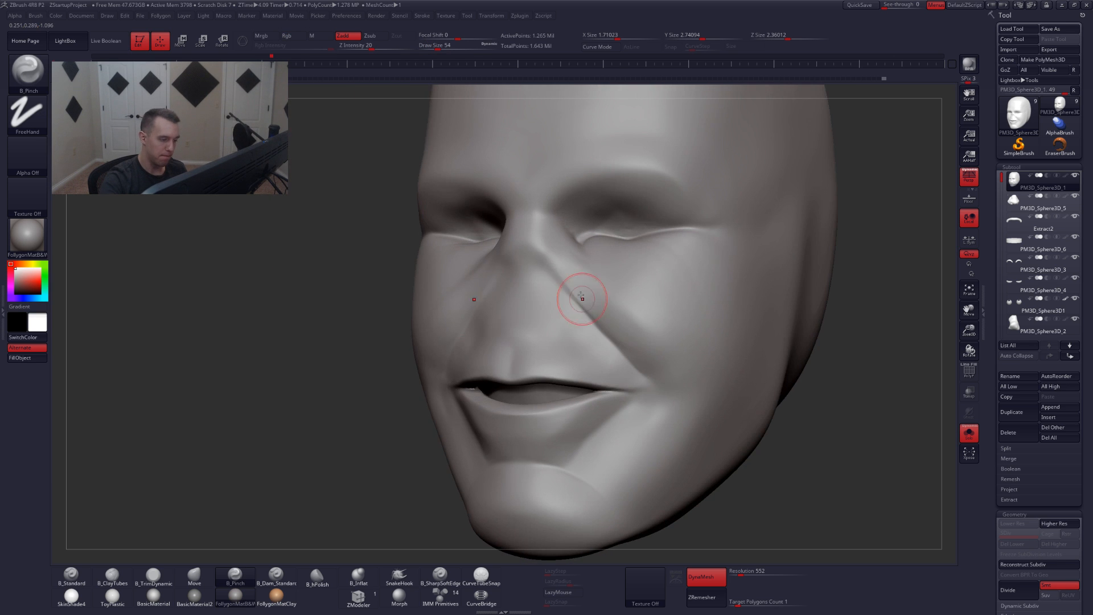
- Flatten and smooth the upper-lip side of the nasolabial fold with the TrimDynamic brush at draw size 80
key("3")
key("space")
left_click_drag(557, 315, 580, 336)
key("space")
left_click_drag(548, 297, 555, 323)
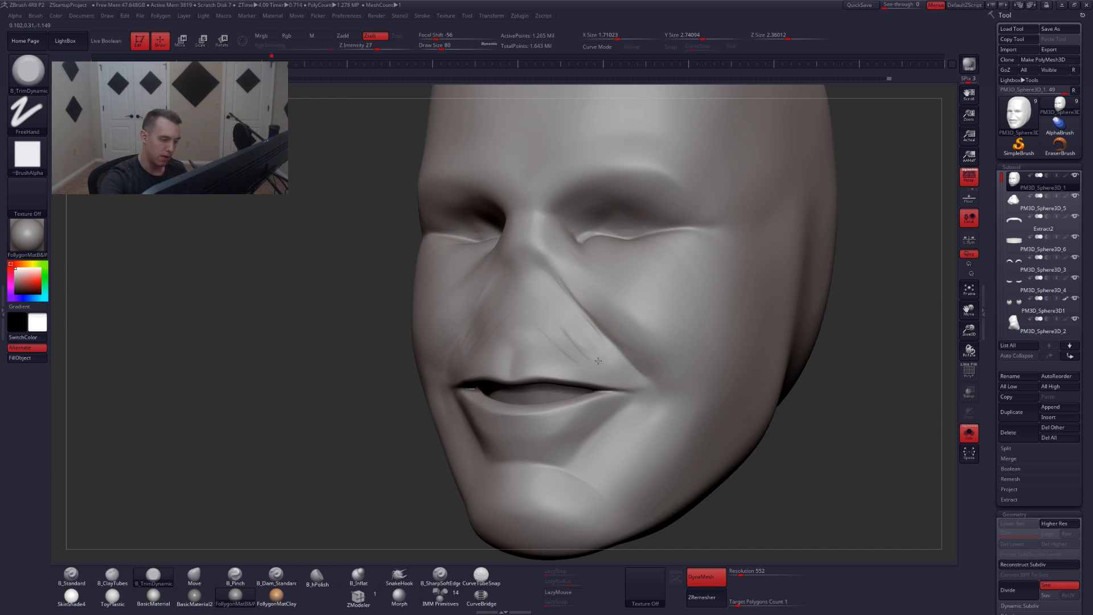
key("shift")
right_click_drag(568, 337, 617, 336, "shift")
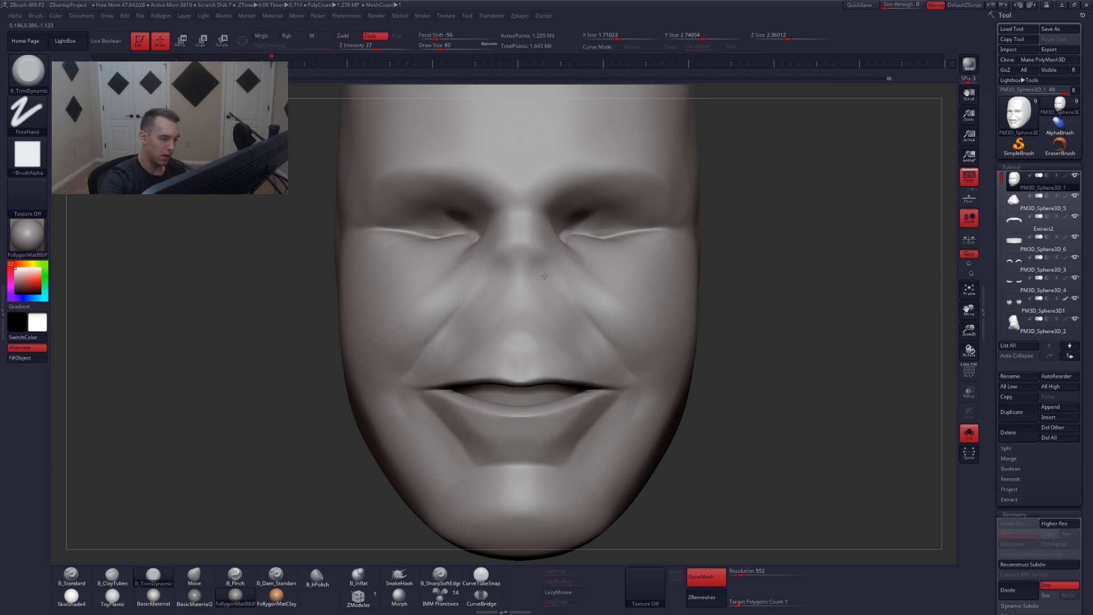
- Sharpen the nasolabial crease beside the nose patch with the Pinch brush at draw size 39
key("5")
right_click_drag(529, 275, 655, 282)
key("space")
left_click_drag(486, 311, 478, 311)
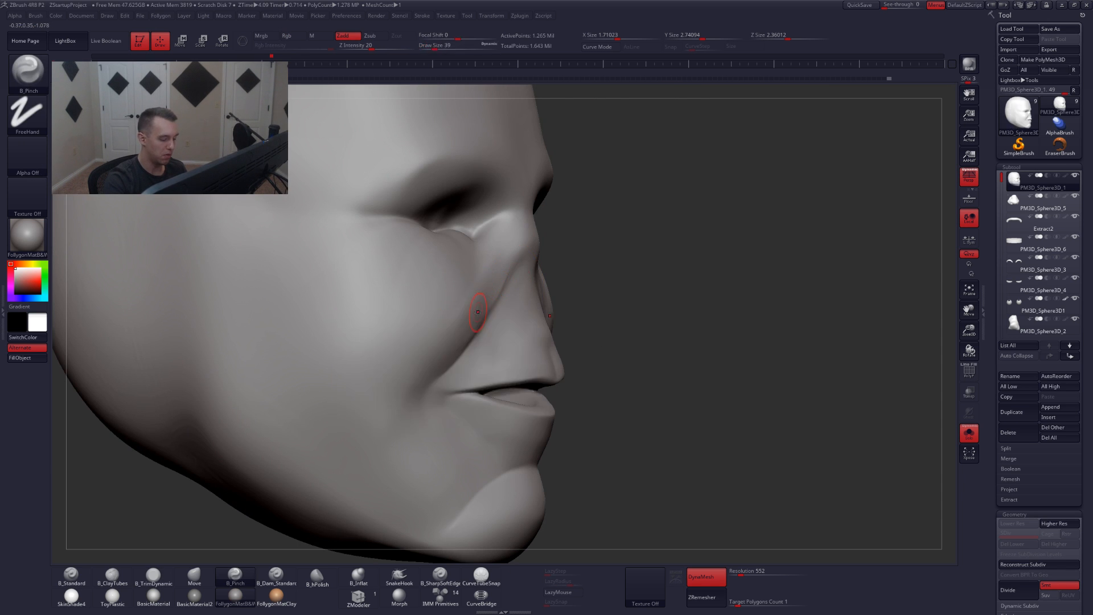
right_click_drag(456, 362, 511, 389, "alt")
- Turn on LazyMouse and pinch along the nasolabial crease up to the nose bridge at draw size 51, then 87
left_click(570, 593)
right_click_drag(565, 536, 465, 455)
key("space")
left_click_drag(497, 399, 485, 409)
key("space")
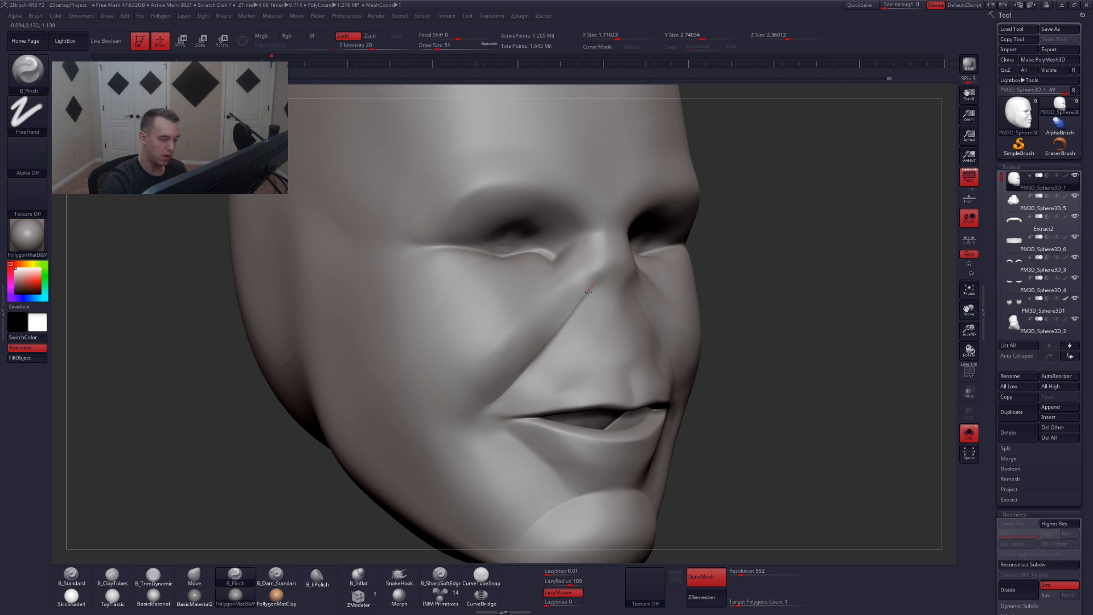
right_click_drag(518, 389, 598, 376)
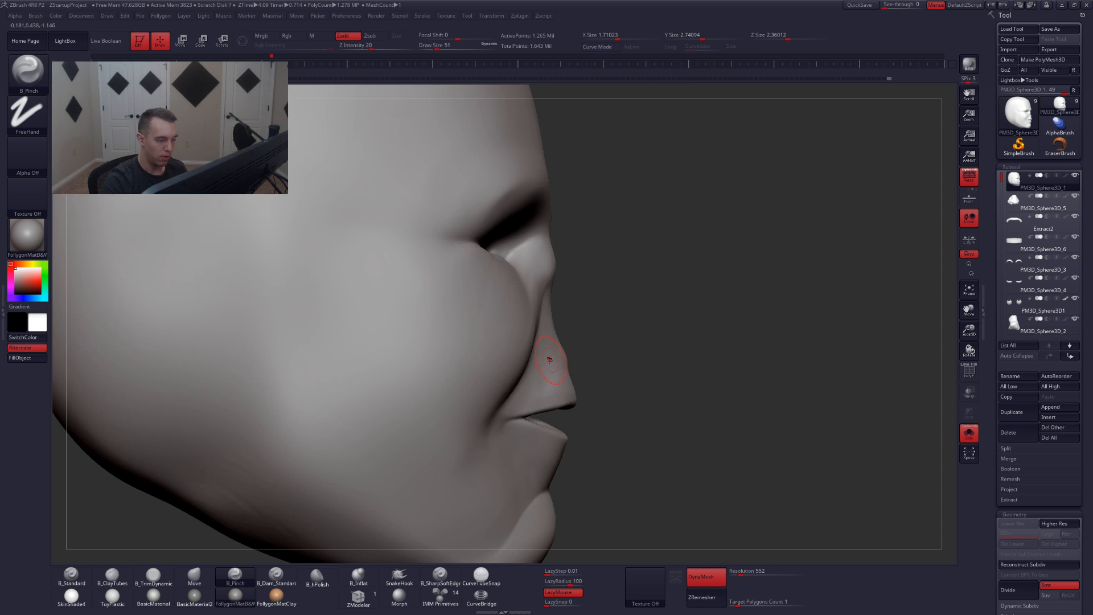
key("space")
left_click_drag(549, 359, 554, 356)
- Show all subtools and make the nose subtool active
key("shift+s")
right_click_drag(543, 370, 628, 332)
left_click(629, 331, "alt")
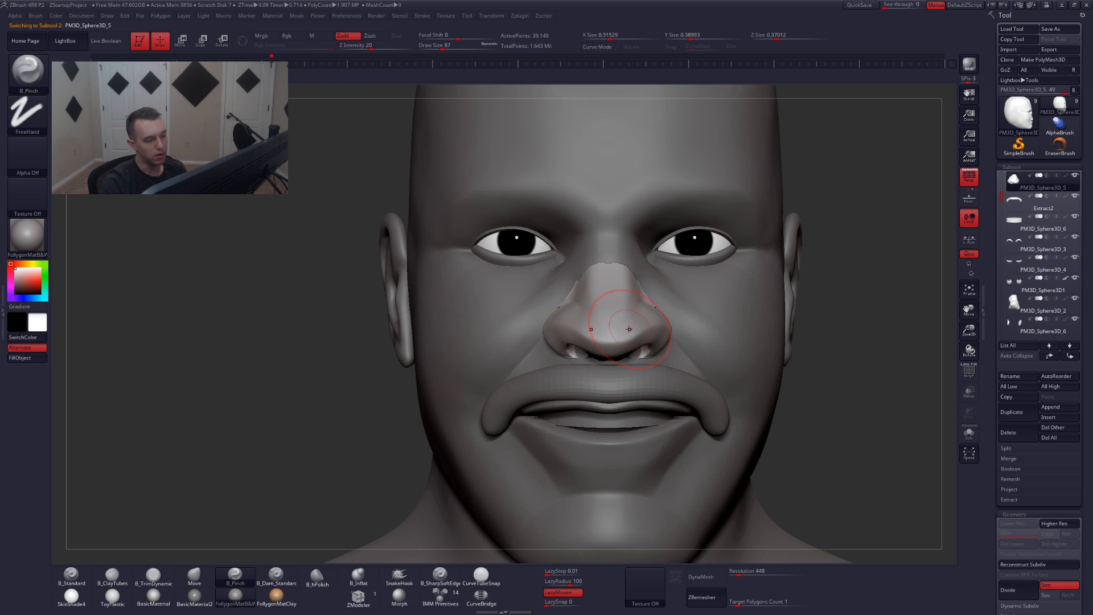
- Isolate the nose, lasso away its back edge, delete the hidden geometry and close the hole
key("shift+s")
right_click_drag(478, 256, 535, 268)
mouse_move(537, 263)
left_mouse_down("ctrl+alt+shift")
mouse_move(520, 261)
mouse_move(529, 260)
left_mouse_up("ctrl+alt+shift")
key("space")
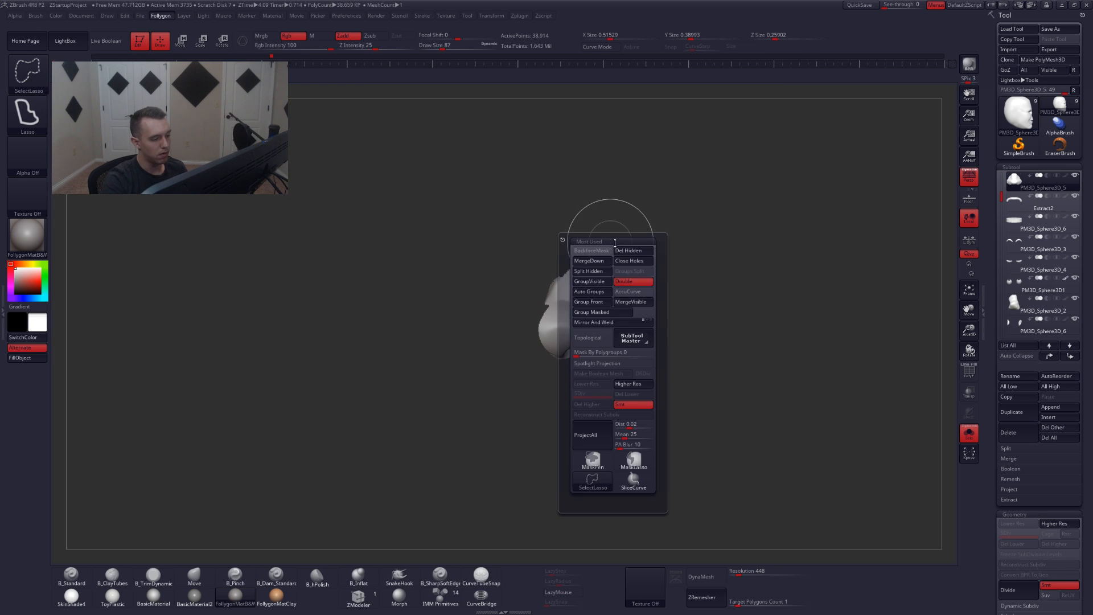
left_click(592, 251)
mouse_move(572, 304)
right_mouse_down()
mouse_move(591, 308)
mouse_move(532, 293)
mouse_move(585, 325)
mouse_move(589, 309)
right_mouse_up()
key("shift")
key("ctrl+shift+d")
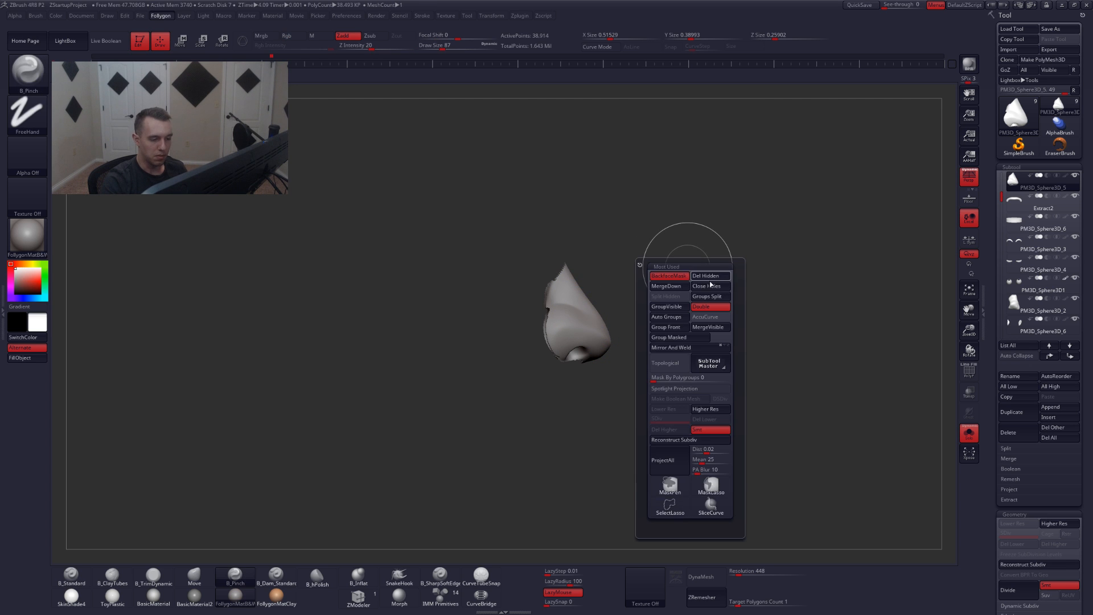
left_click(711, 286)
right_click_drag(617, 248, 605, 337)
- Extend the back of the nose backwards into the head and DynaMesh it at resolution 448
key("w")
key("q")
key("w")
mouse_move(563, 333)
left_mouse_down("shift")
mouse_move(615, 333)
mouse_move(537, 333)
left_mouse_up("shift")
key("q")
left_click_drag(640, 411, 738, 374, "ctrl")
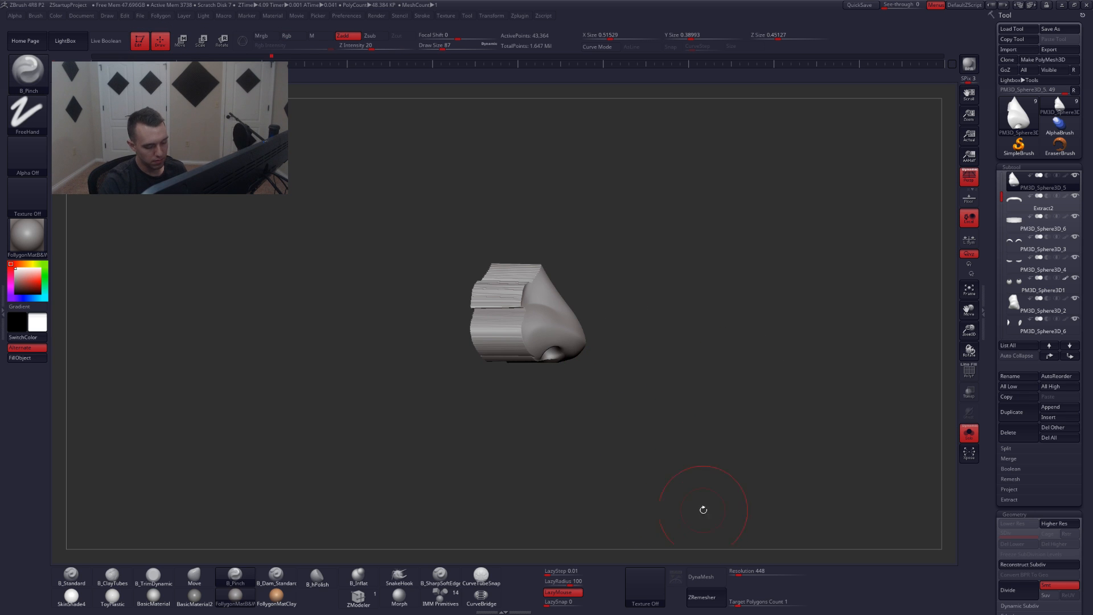
left_click(702, 576)
right_click_drag(708, 427, 667, 470, "shift")
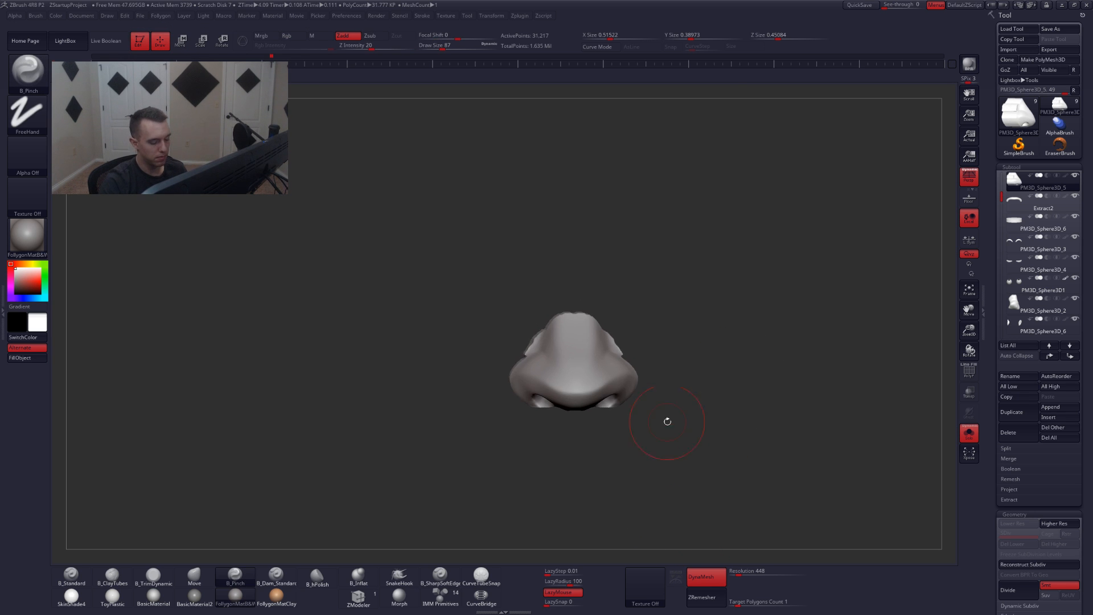
- Trim the jagged corners on the sides of the nose bridge with the selection lasso and check the fit with all subtools shown
right_click_drag(616, 343, 637, 373, "alt")
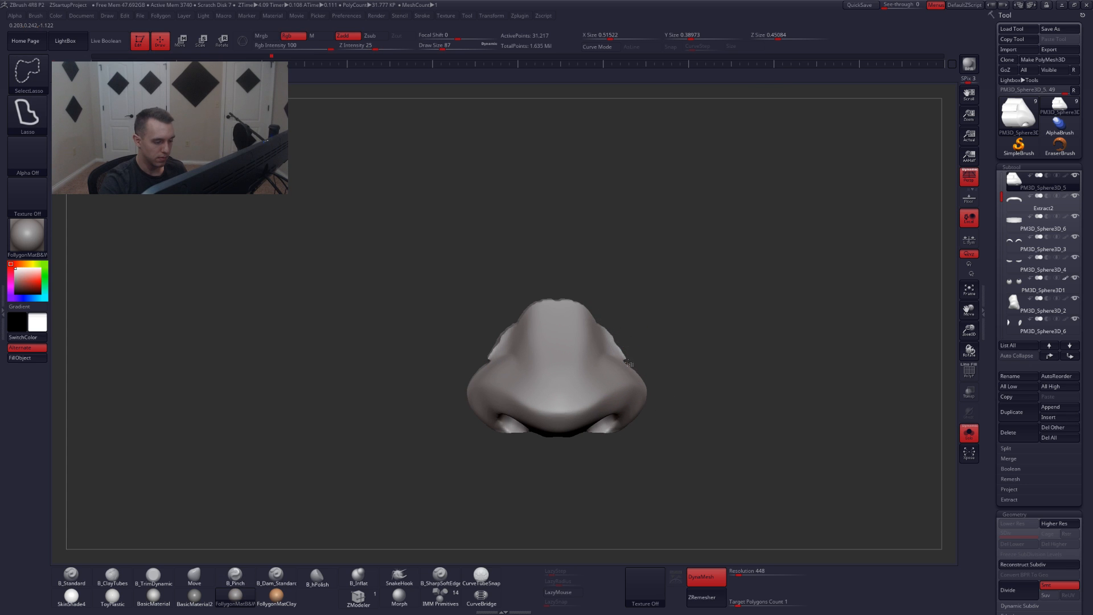
mouse_move(612, 348)
left_mouse_down("ctrl+alt+shift")
mouse_move(626, 259)
mouse_move(688, 319)
left_mouse_up("ctrl+alt+shift")
key("space")
left_click(676, 309)
mouse_move(660, 369)
left_mouse_down()
mouse_move(659, 378)
mouse_move(649, 369)
mouse_move(661, 381)
mouse_move(627, 391)
mouse_move(647, 406)
left_mouse_up()
mouse_move(646, 407)
right_mouse_down("ctrl")
mouse_move(659, 415)
mouse_move(623, 407)
mouse_move(672, 418)
mouse_move(598, 313)
right_mouse_up("ctrl")
key("ctrl+shift")
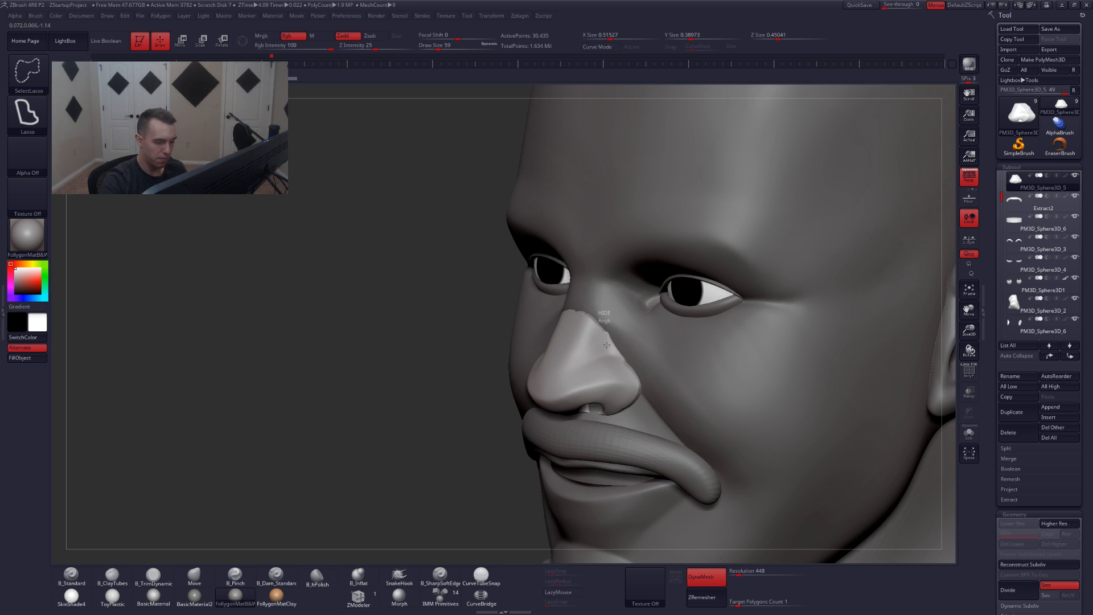
- Lasso off the protruding geometry behind the upper sides of the nose and delete the hidden parts
left_click_drag(693, 315, 646, 341, "ctrl+alt+shift")
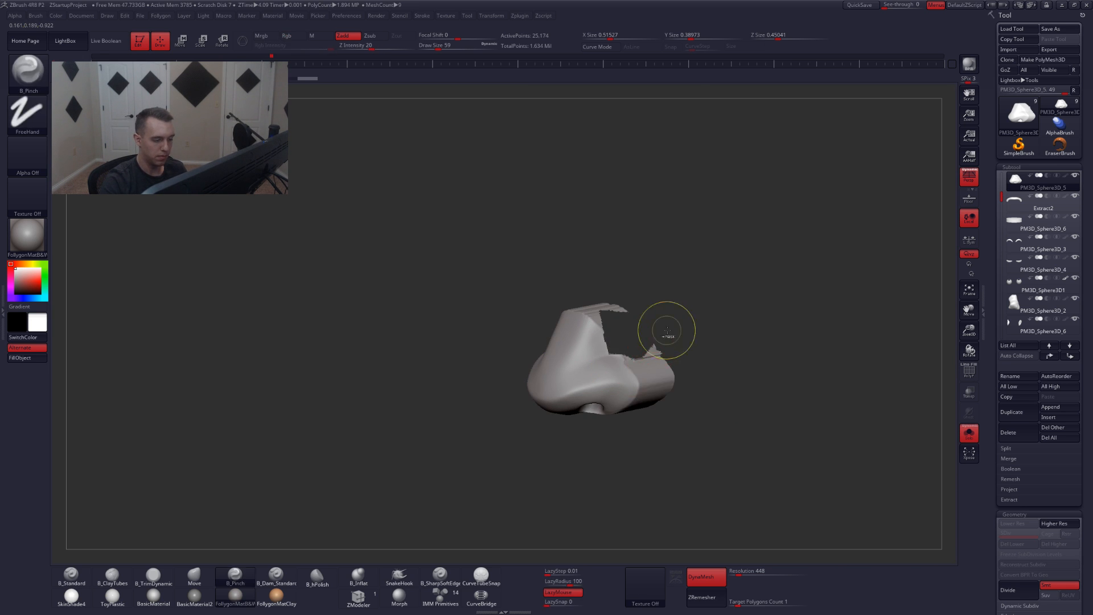
key("space")
left_click(691, 350)
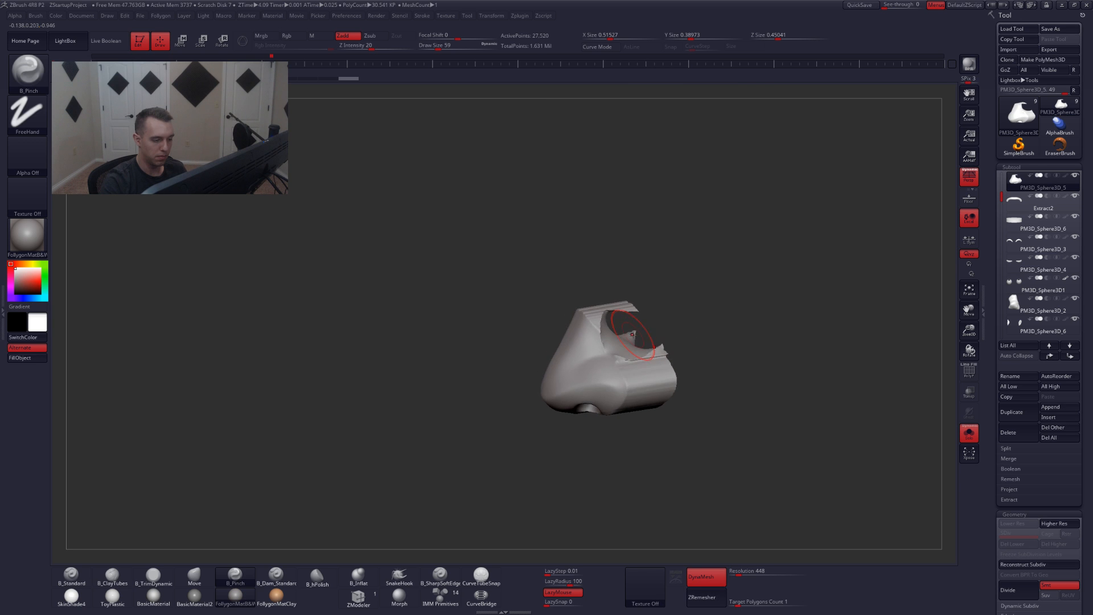
key("ctrl+shift")
left_click_drag(641, 277, 703, 308, "ctrl+alt+shift")
key("space")
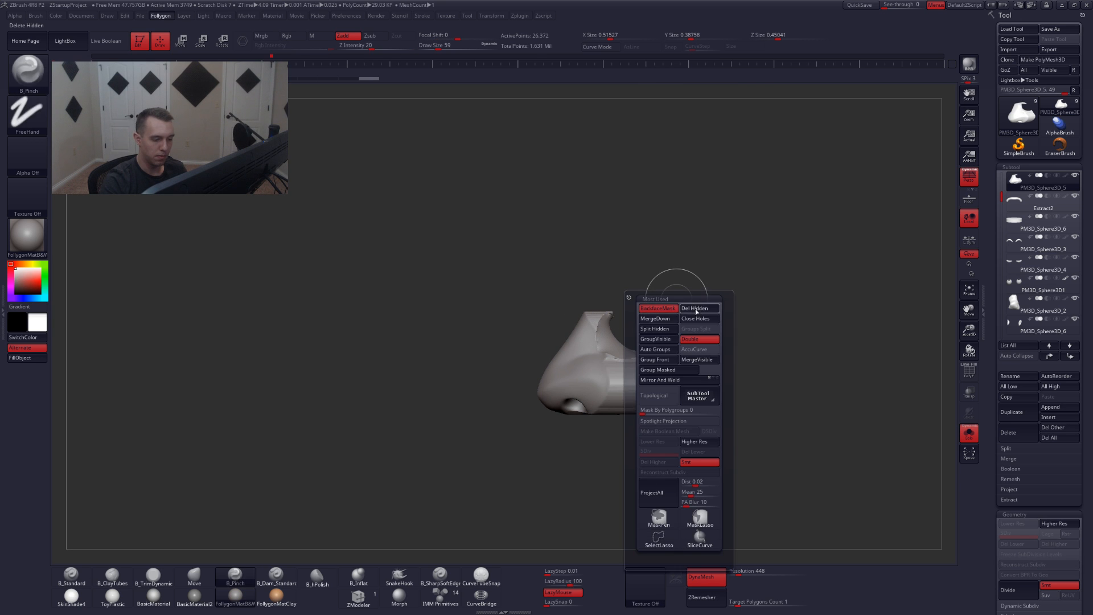
left_click(696, 310)
- Smooth the cut edges along the sides and back of the nose
key("ctrl+shift")
mouse_move(708, 252)
right_mouse_down()
mouse_move(649, 367)
mouse_move(648, 324)
right_mouse_up()
mouse_move(624, 369)
left_mouse_down("shift")
mouse_move(647, 368)
mouse_move(686, 333)
left_mouse_up("shift")
left_click_drag(643, 376, 618, 371, "shift")
right_click_drag(581, 370, 644, 361)
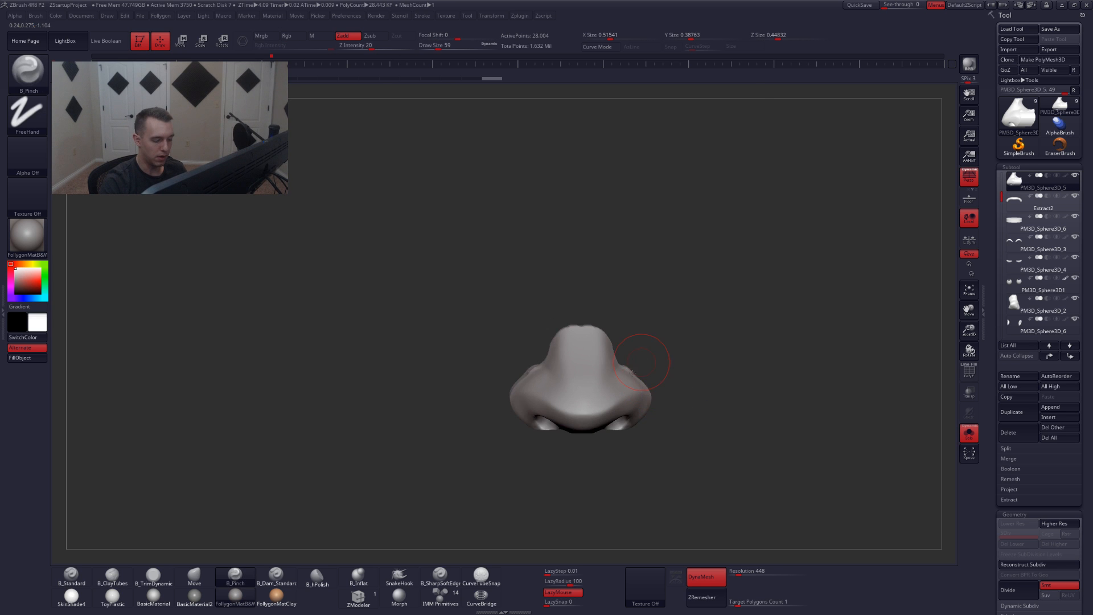
- Show all subtools, make the head subtool active and isolate it
key("alt+s")
mouse_move(657, 420)
right_mouse_down("alt")
mouse_move(671, 375)
mouse_move(624, 377)
right_mouse_up("alt")
left_click(676, 379, "alt")
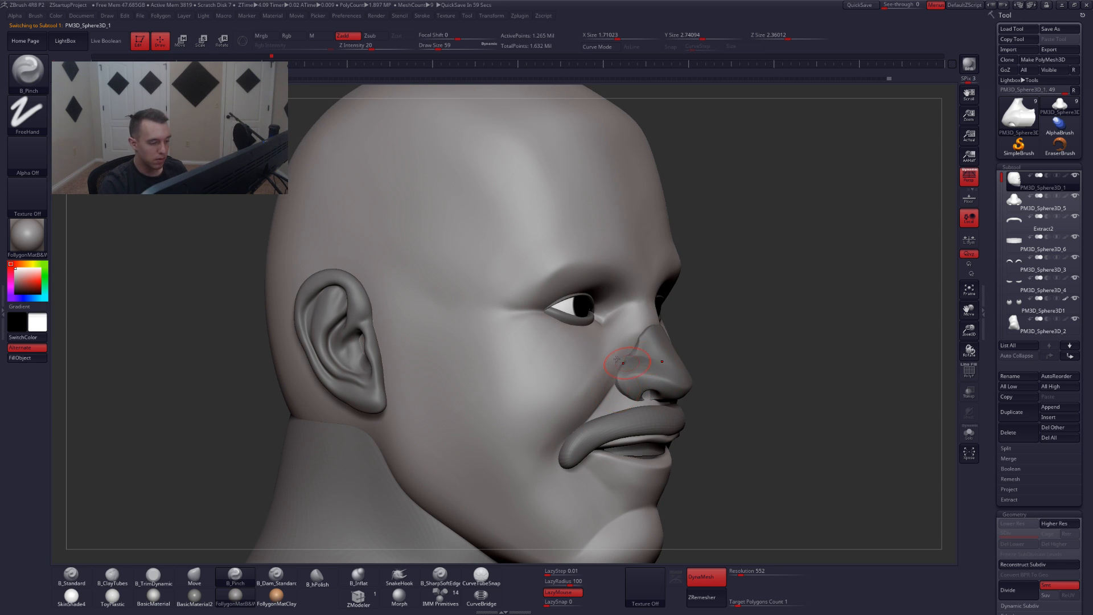
key("alt+s")
right_click_drag(627, 376, 607, 382)
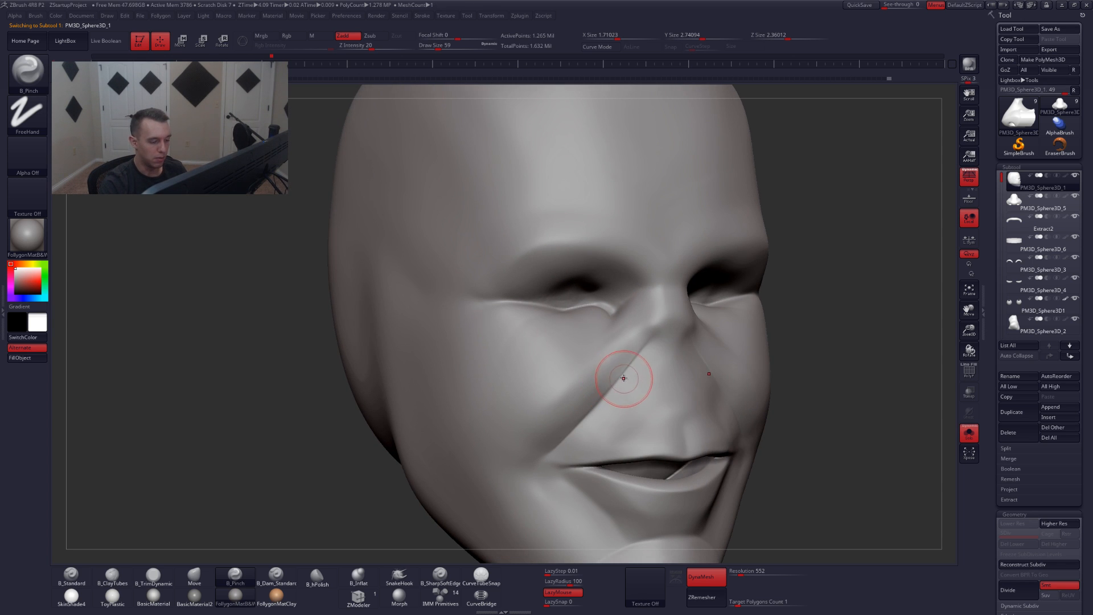
- Lasso-mask the cheek area bordering the nasolabial crease and invert the mask so only that area stays editable
key("ctrl")
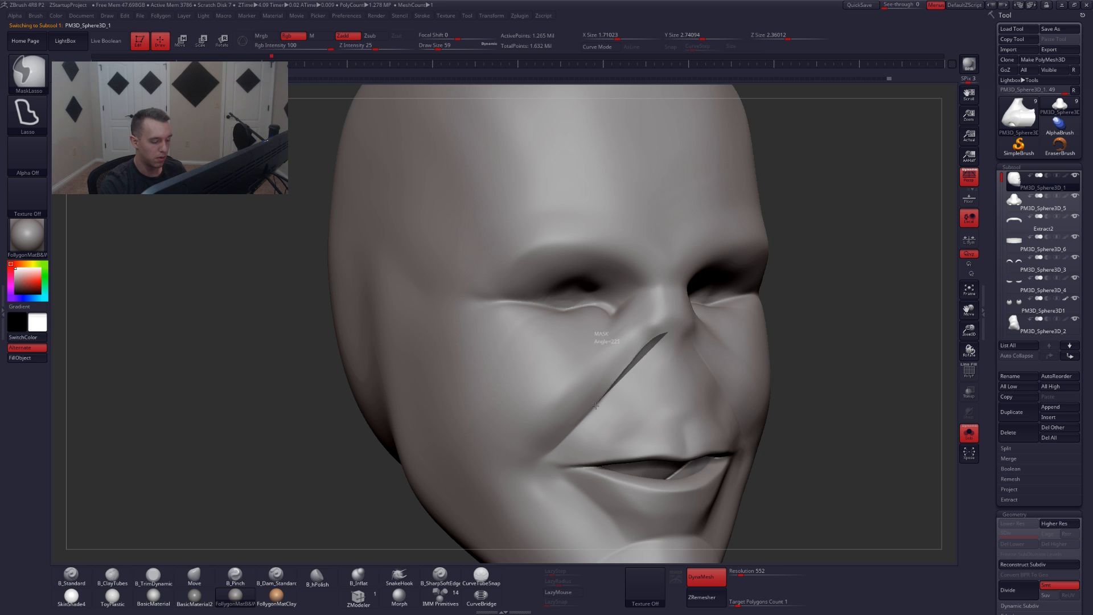
mouse_move(595, 405)
left_mouse_down("ctrl")
mouse_move(503, 463)
mouse_move(609, 215)
left_mouse_up("ctrl")
mouse_move(635, 335)
right_mouse_down()
mouse_move(651, 346)
mouse_move(676, 324)
right_mouse_up()
key("ctrl")
key("ctrl+i")
- Adjust the unmasked cheek edge beside the nose with the Move brush at draw size 112
key("b")
key("m")
key("v")
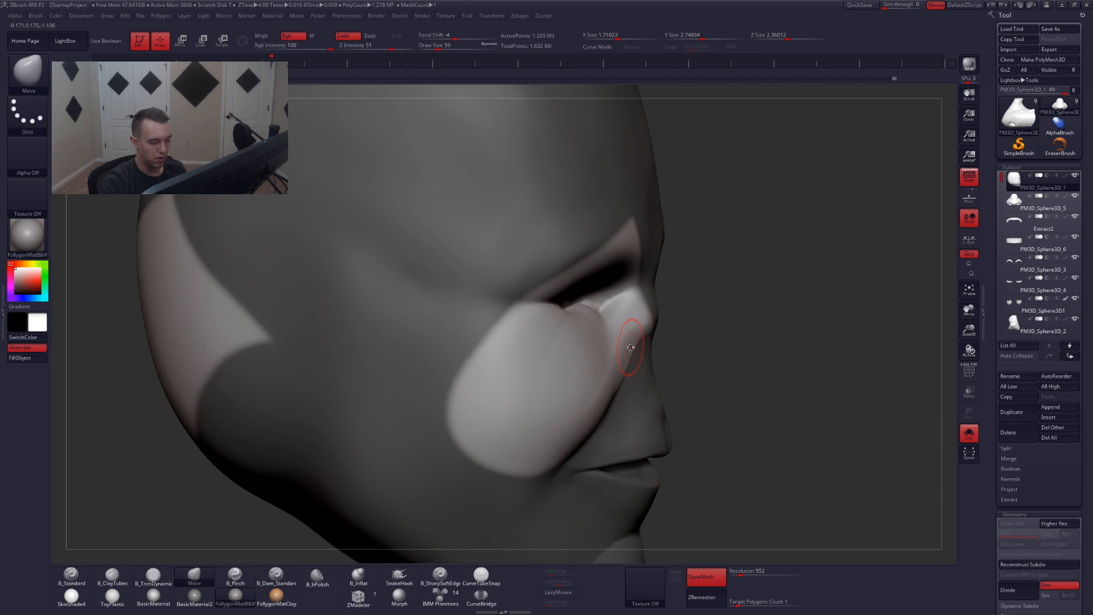
key("s")
left_click_drag(634, 348, 640, 349)
right_click_drag(616, 366, 637, 364)
key("shift+s")
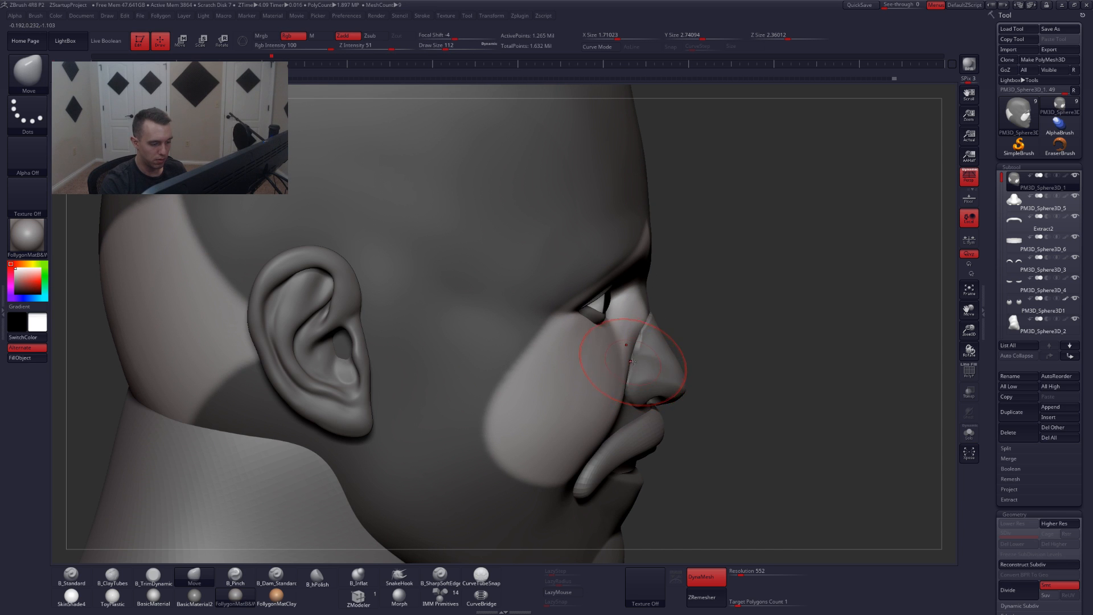
- Fit the unmasked cheek against the side of the nose with the Move brush at draw sizes 132 and 112
key("s")
left_click_drag(631, 361, 634, 361)
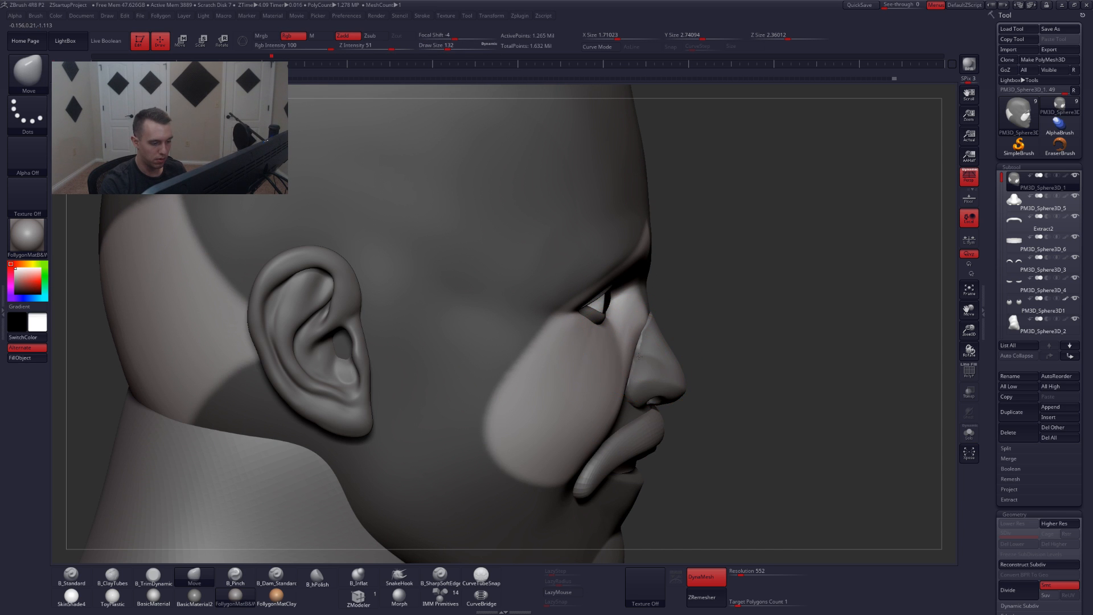
right_click_drag(632, 363, 619, 359)
key("space")
left_click_drag(644, 354, 640, 353)
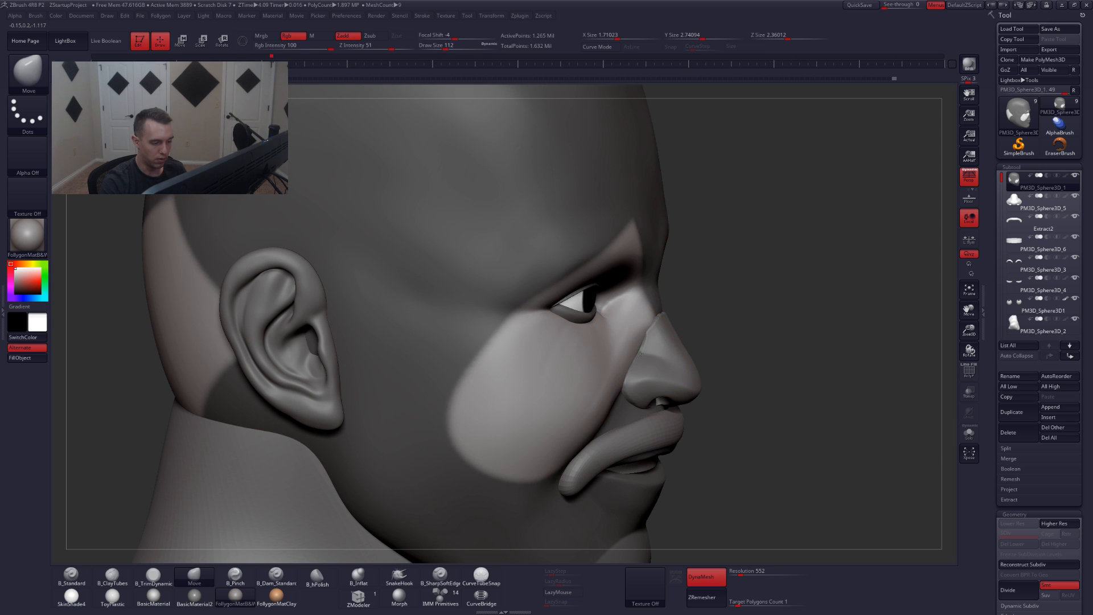
- Isolate the head, clear its mask and soften the cheek fold beside the nose with the B_TrimDynamic brush at draw size 74
key("shift+s")
right_click_drag(641, 368, 630, 376)
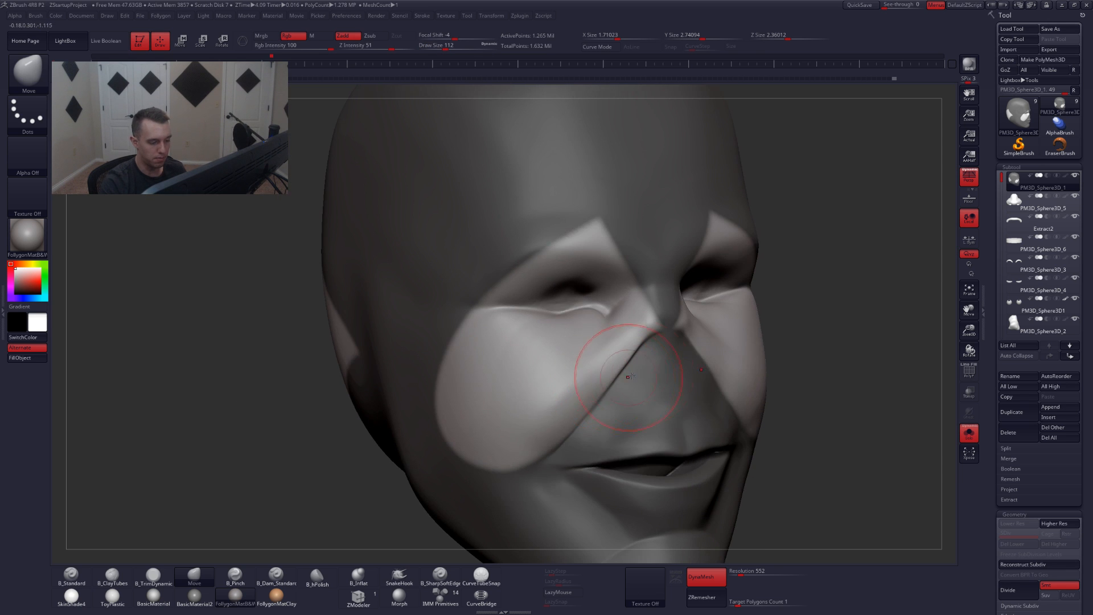
key("space")
left_click_drag(636, 374, 628, 374)
left_click(836, 312, "ctrl")
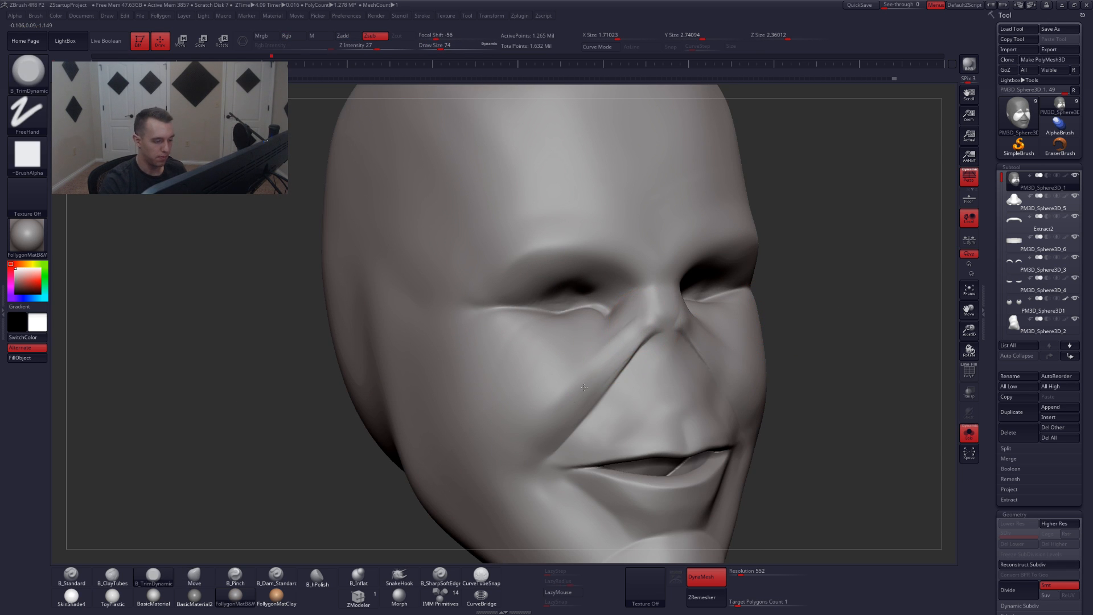
mouse_move(577, 376)
right_mouse_down()
mouse_move(757, 365)
mouse_move(883, 255)
right_mouse_up()
key("shift+s")
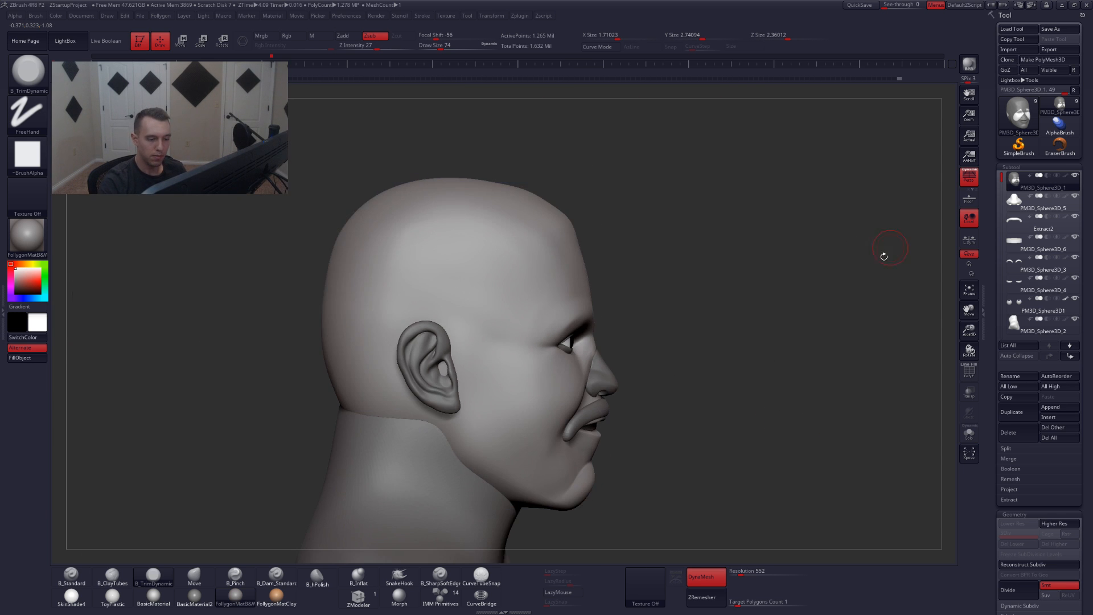
mouse_move(829, 367)
right_mouse_down()
mouse_move(794, 392)
mouse_move(780, 437)
mouse_move(612, 360)
mouse_move(627, 393)
right_mouse_up()
- Select the nose subtool and pull its lower part with the Move brush at draw size 177
left_click(615, 342, "alt")
key("b")
key("m")
key("v")
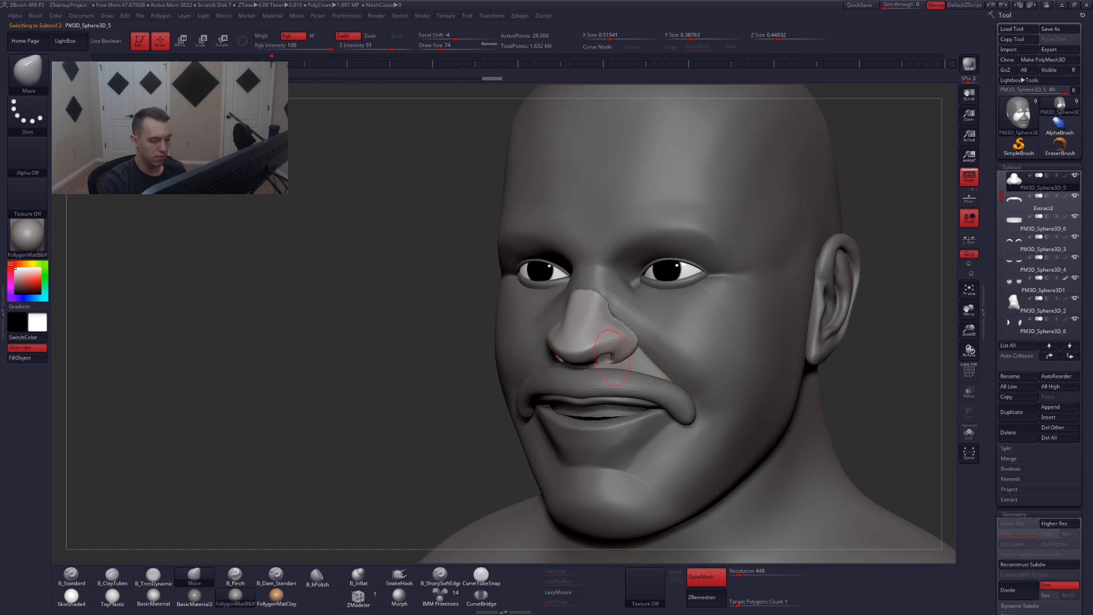
key("s")
key("space")
left_click_drag(607, 362, 611, 362)
key("space")
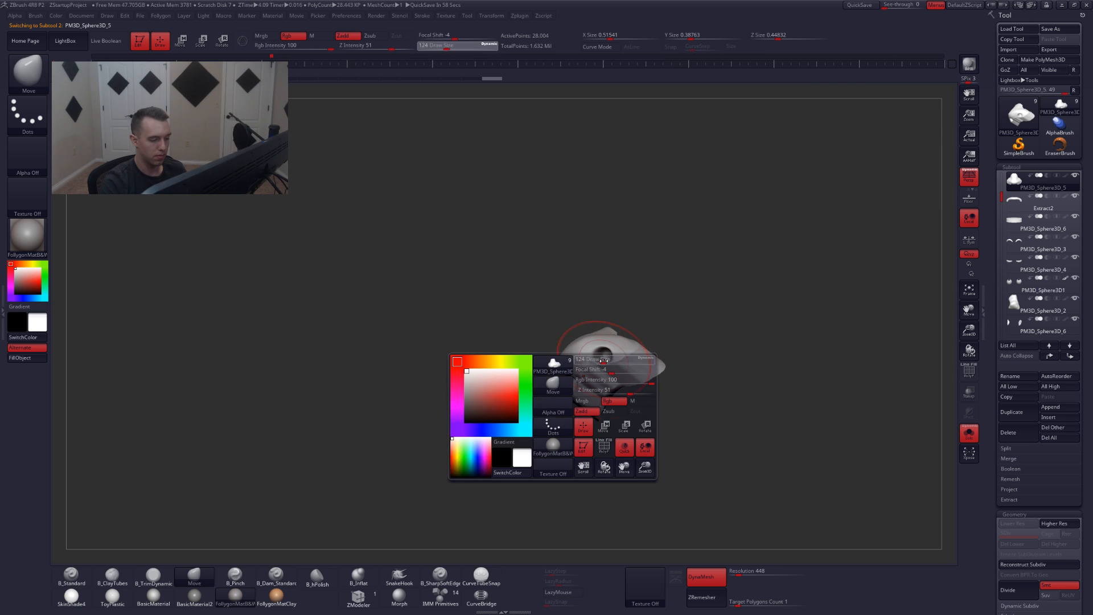
key("s")
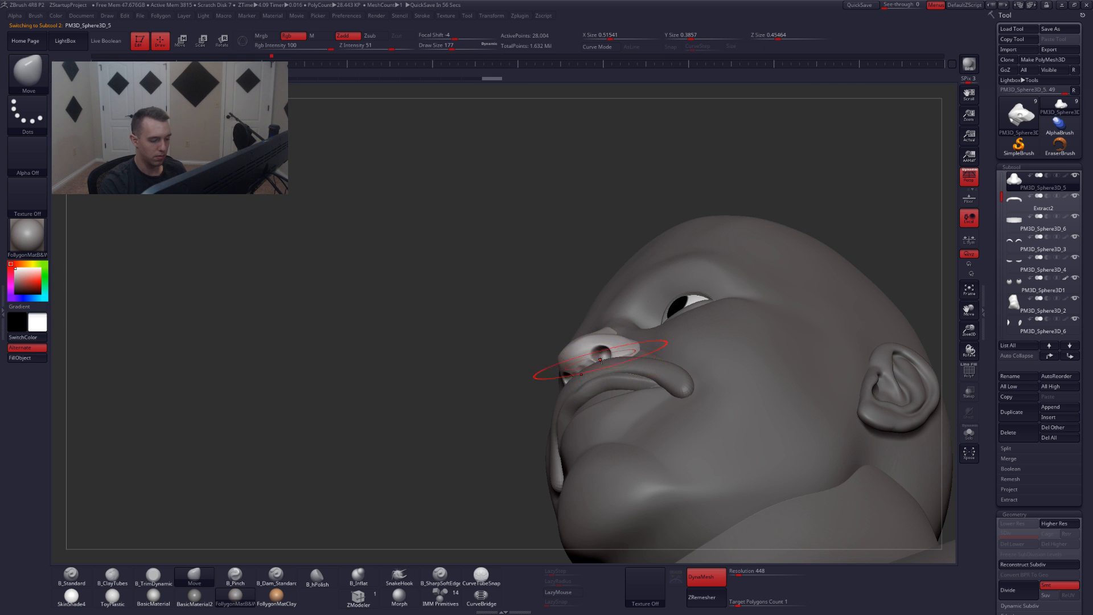
- Set the Move brush's draw size to 108 and stretch the top of the nose bridge up between the eyes
right_click_drag(601, 360, 641, 406)
key("space")
left_click_drag(610, 352, 603, 352)
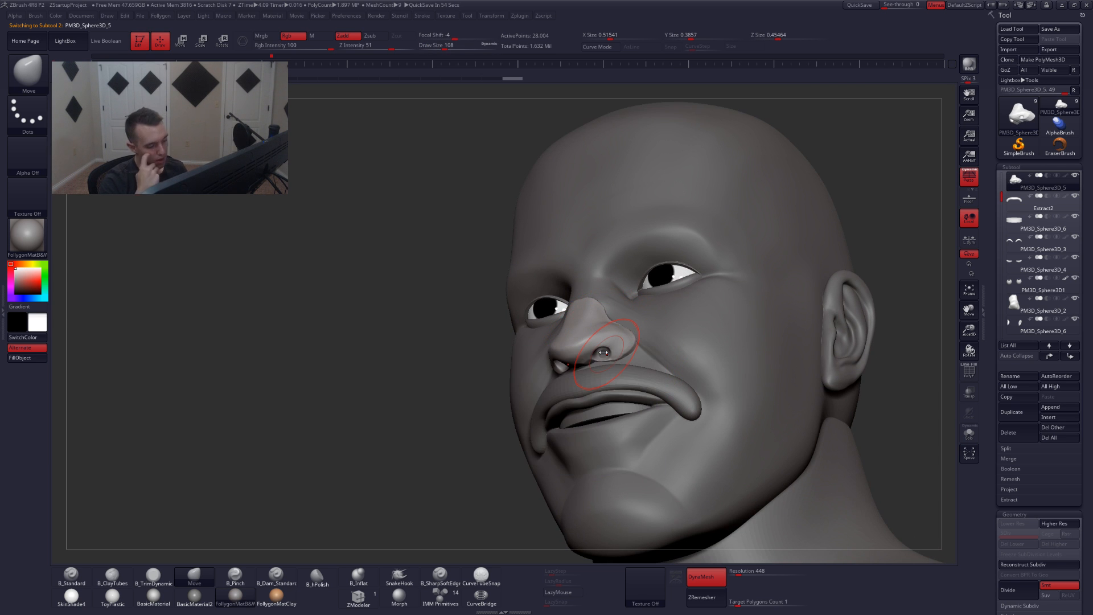
left_click_drag(663, 411, 665, 412)
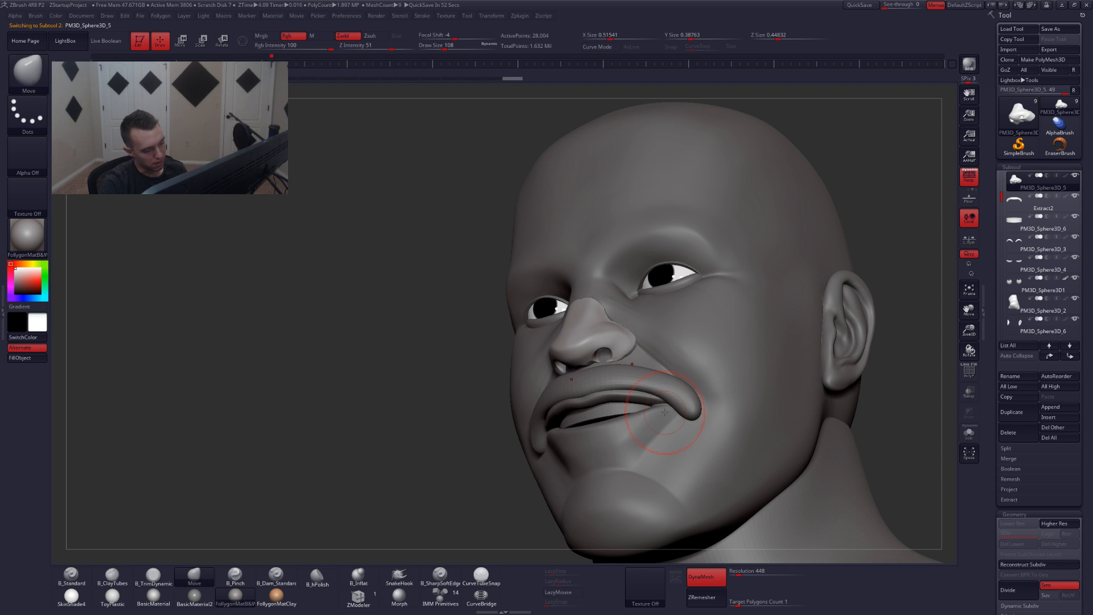
right_click_drag(666, 404, 668, 392)
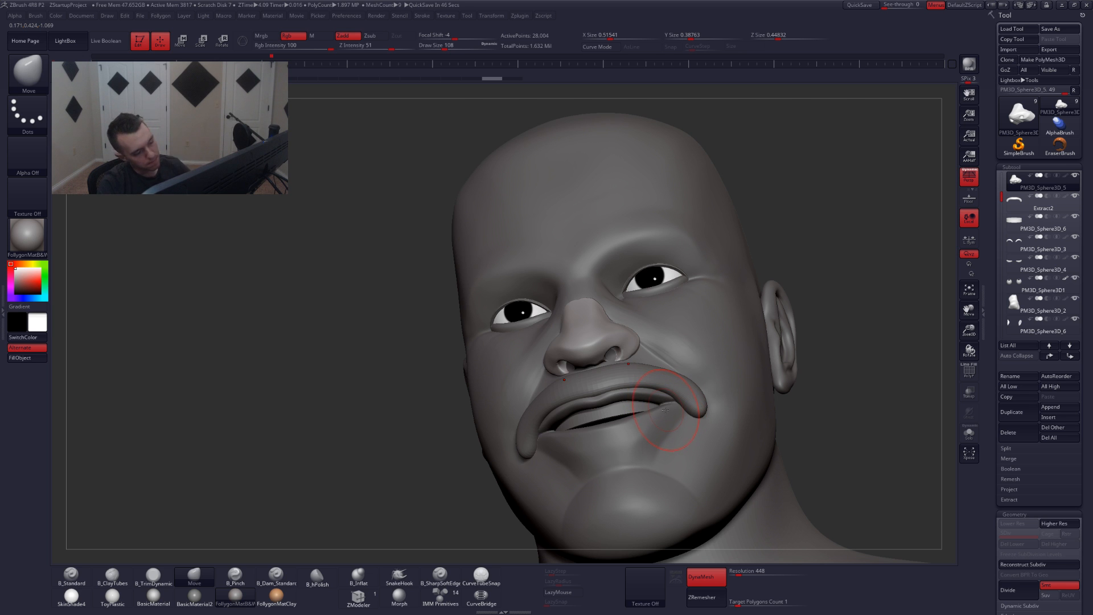
right_click_drag(664, 414, 602, 344)
left_click_drag(603, 338, 602, 335)
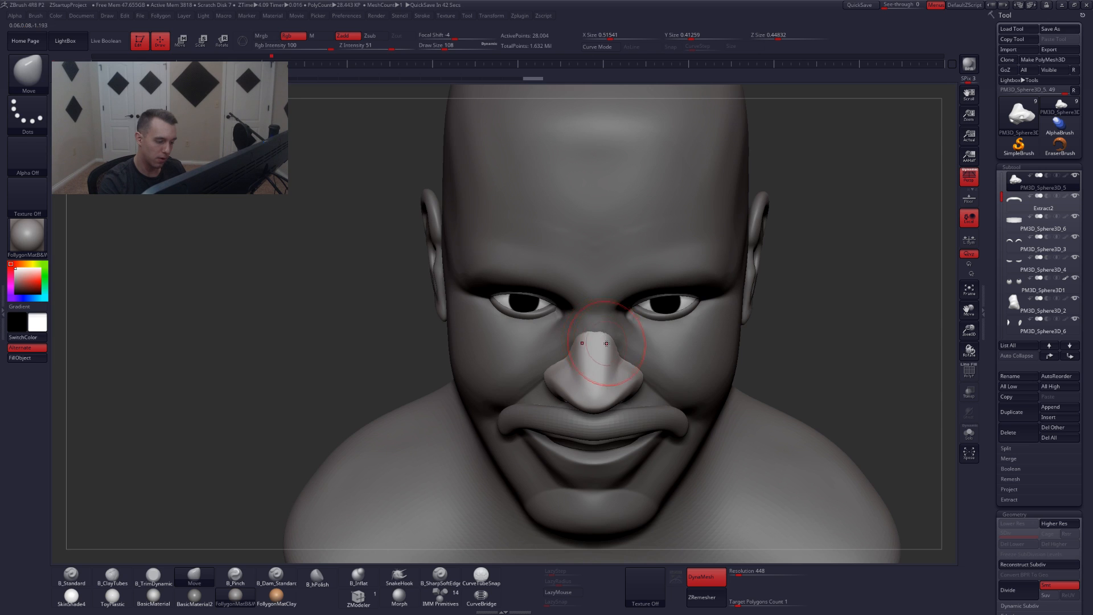
right_click_drag(603, 336, 618, 367, "shift")
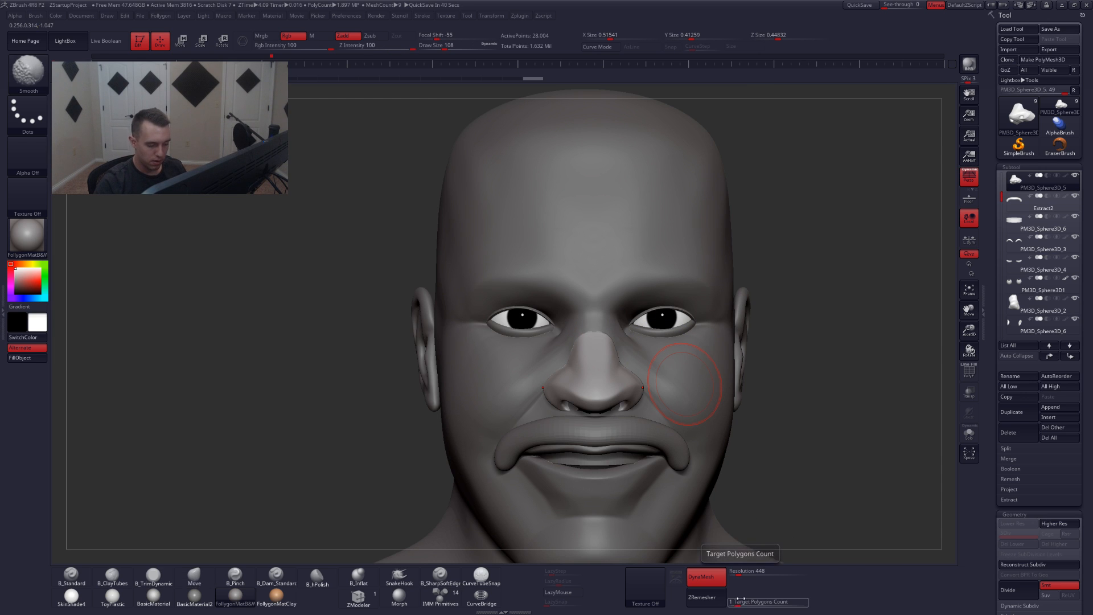
key("Return")
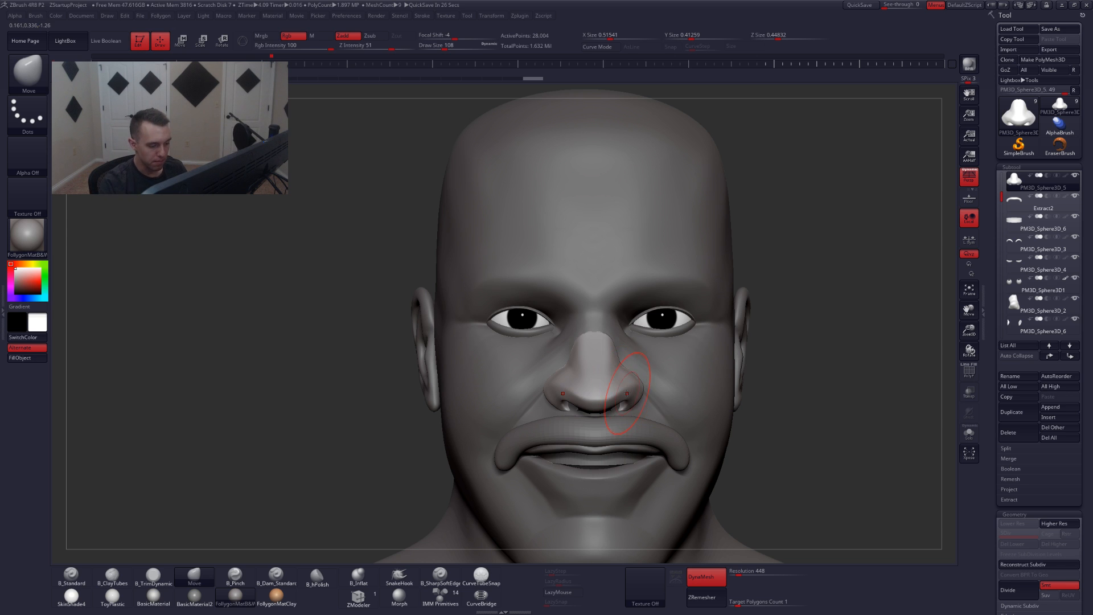
- Mask the nostril wings, turn them into their own polygroup and display the nose's polyframe
key("shift+s")
mouse_move(615, 417)
left_mouse_down("ctrl")
mouse_move(710, 422)
mouse_move(718, 399)
left_mouse_up("ctrl")
key("ctrl+w")
key("shift+f")
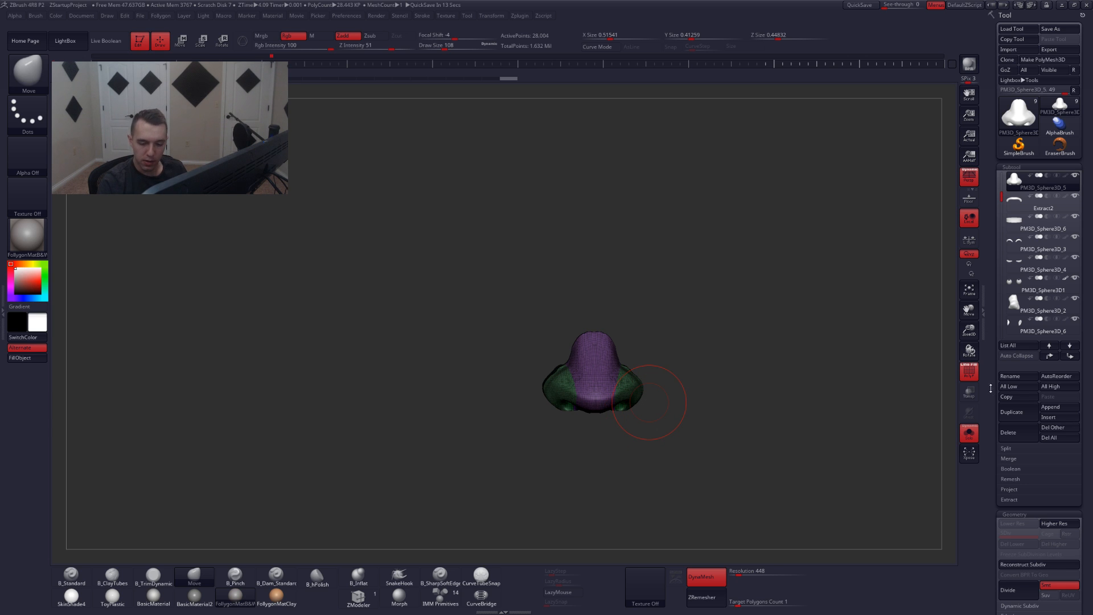
- ZRemesh the nose with KeepGroups on, first at a target polygon count of 1, then at 0.1
scroll(990, 389, "down", 5)
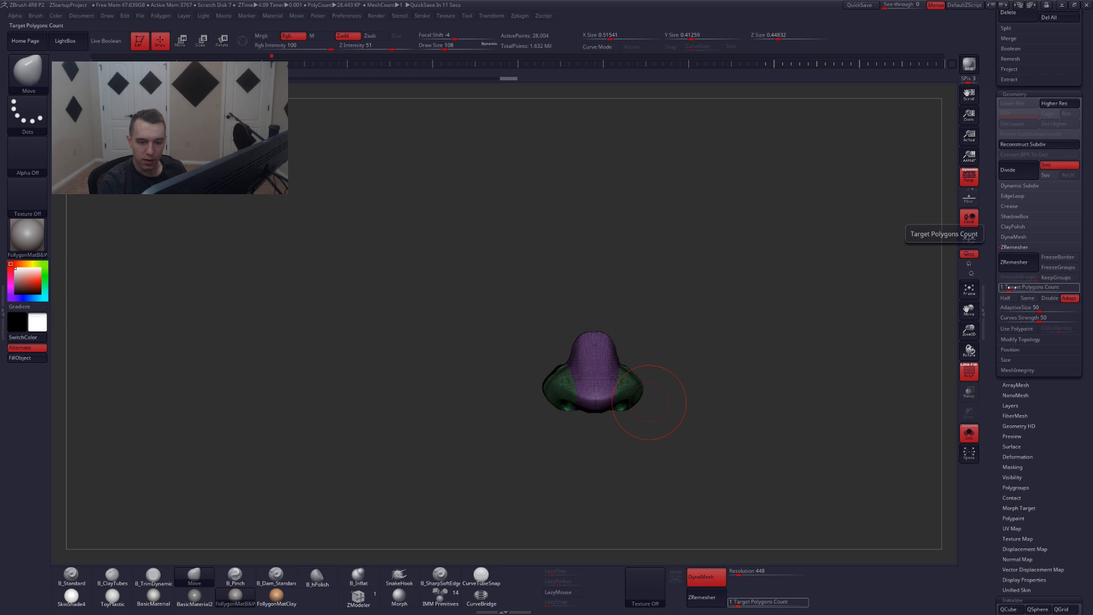
key("Return")
left_click(1019, 261)
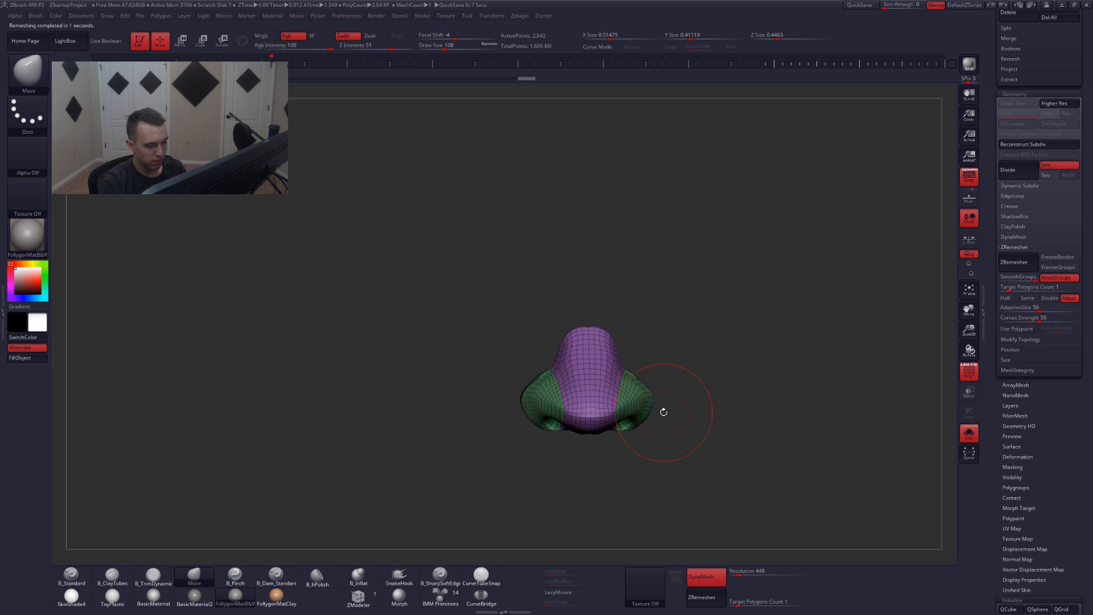
left_click_drag(1013, 289, 1000, 289)
left_click(1017, 266)
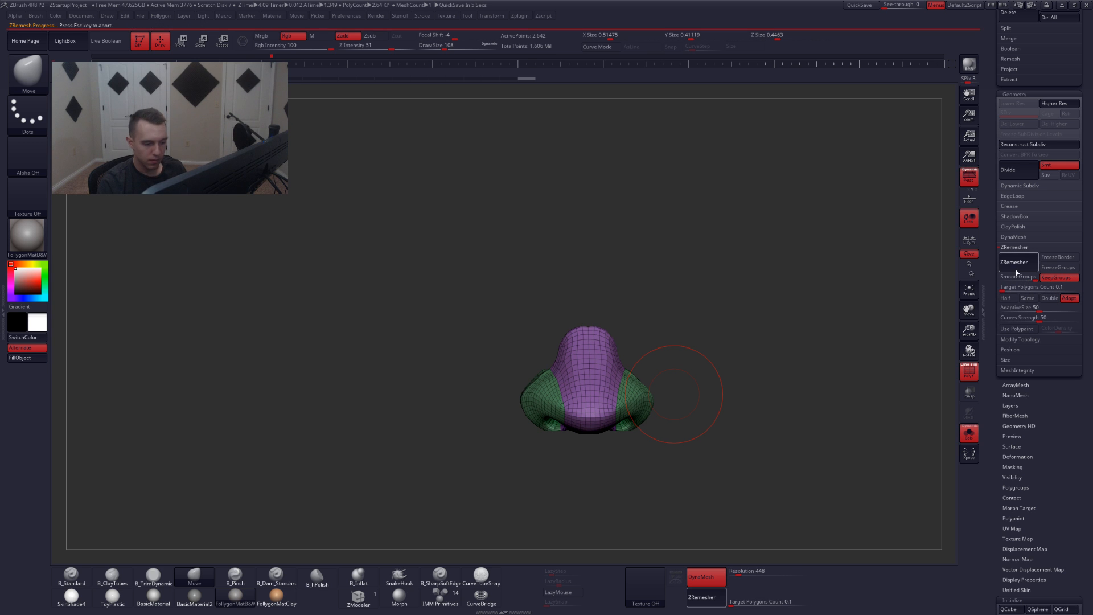
key("shift+f")
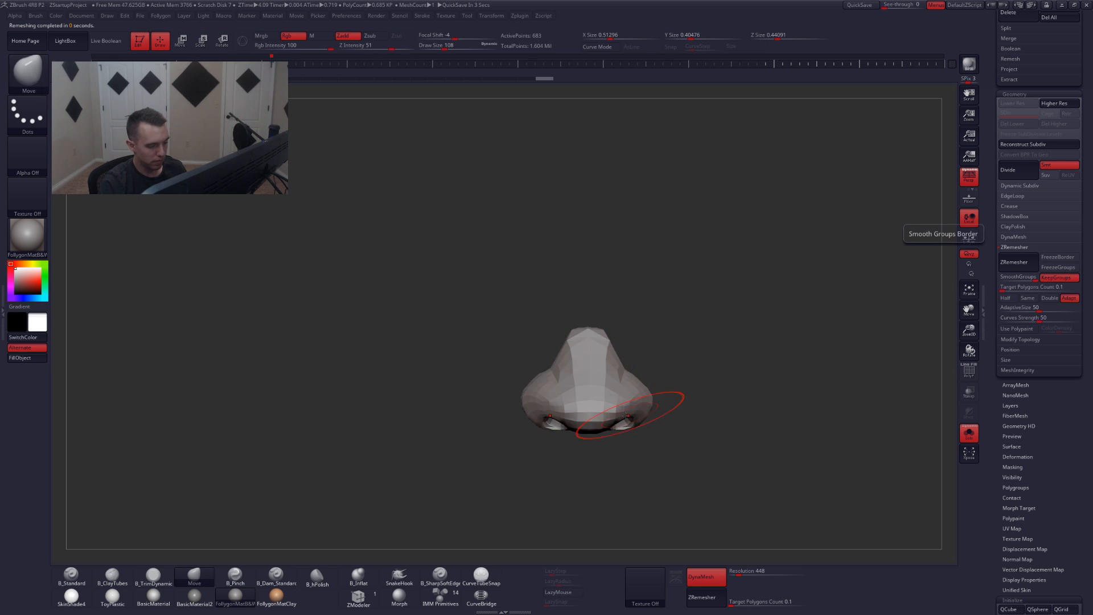
- Show the nose's polyframe within the full head and mask everything on the nose except the bridge polygroup
key("alt+s")
mouse_move(597, 419)
right_mouse_down()
mouse_move(667, 417)
mouse_move(619, 426)
mouse_move(495, 405)
mouse_move(568, 406)
right_mouse_up()
key("shift+f")
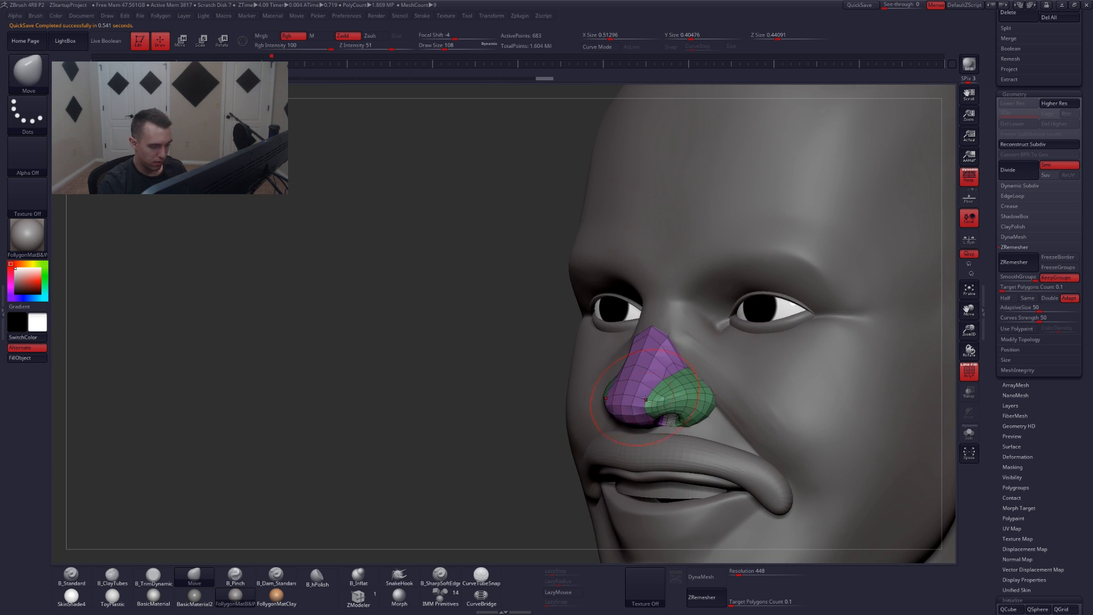
key("w")
left_click(643, 362, "ctrl")
key("q")
right_click_drag(644, 362, 679, 341)
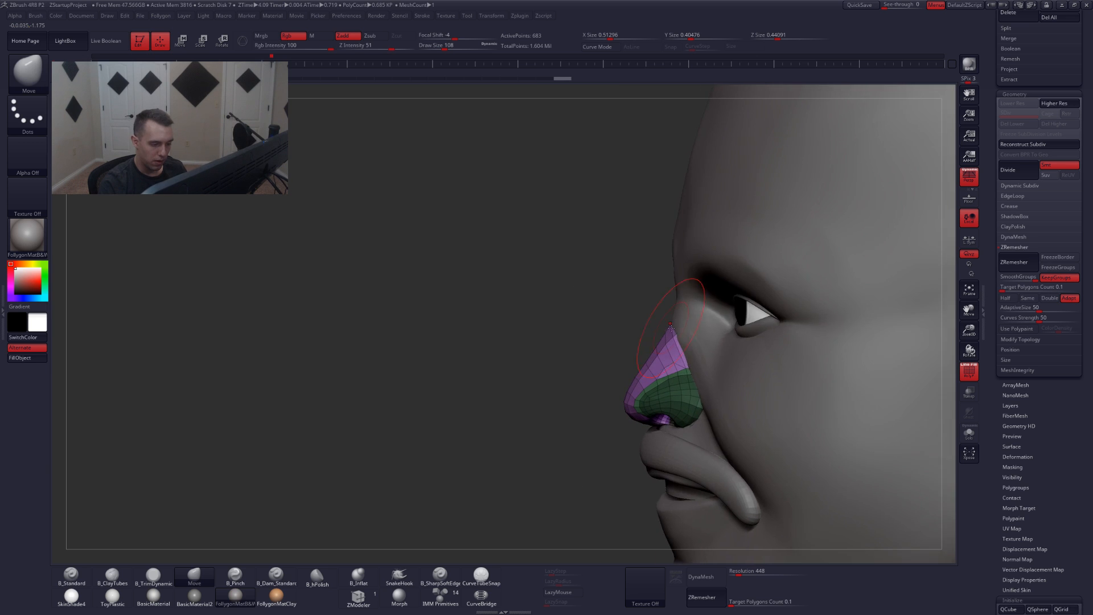
- Extend the top of the nose bridge upward with the Move brush and turn on the Dynamic Subdiv preview
key("alt+s")
left_click_drag(686, 325, 685, 319)
key("alt+s")
right_click_drag(685, 319, 752, 332)
key("d")
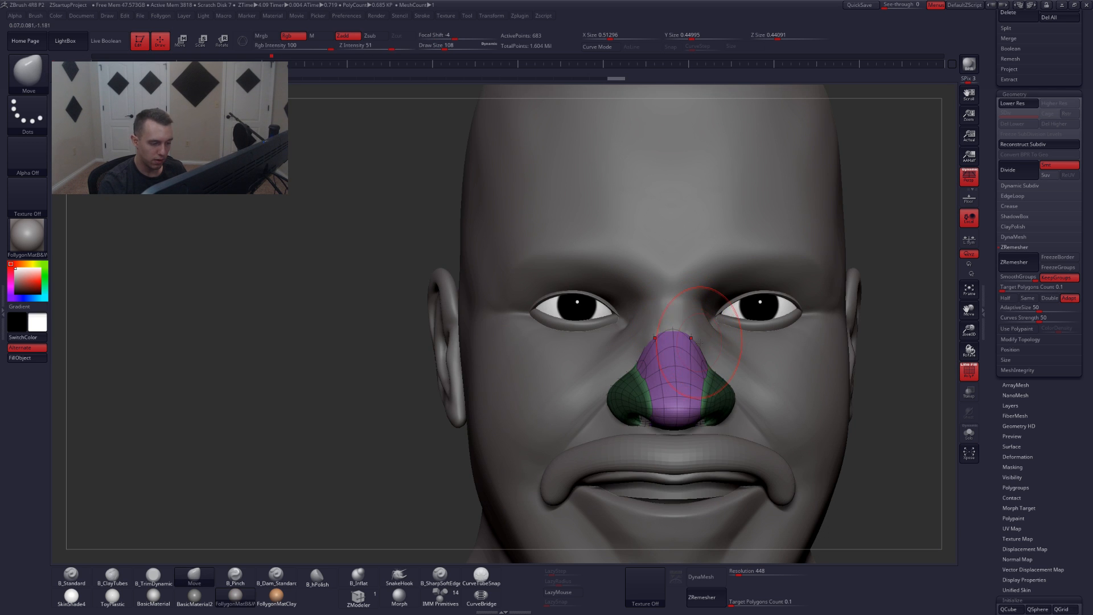
- Invert the nose mask to free the nostril wings and set the Move brush's draw size to 140
key("alt+s")
key("shift+d")
right_click_drag(718, 366, 667, 388, "alt")
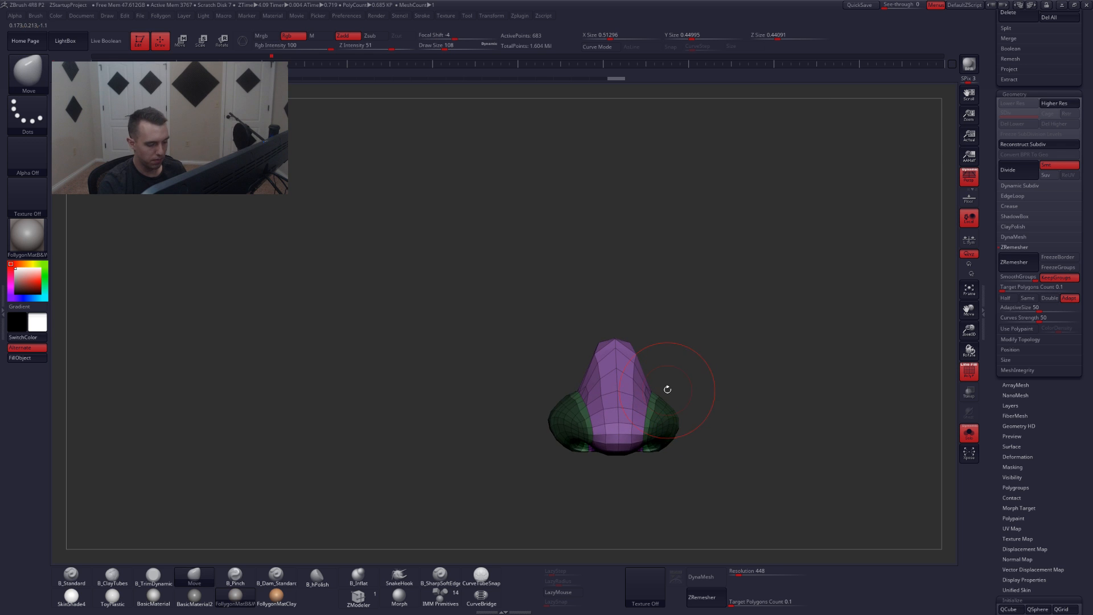
key("space")
left_click_drag(669, 389, 664, 388)
key("d")
left_click(689, 388, "ctrl")
key("alt+s")
right_click_drag(690, 390, 630, 392)
key("space")
left_click_drag(629, 391, 635, 392)
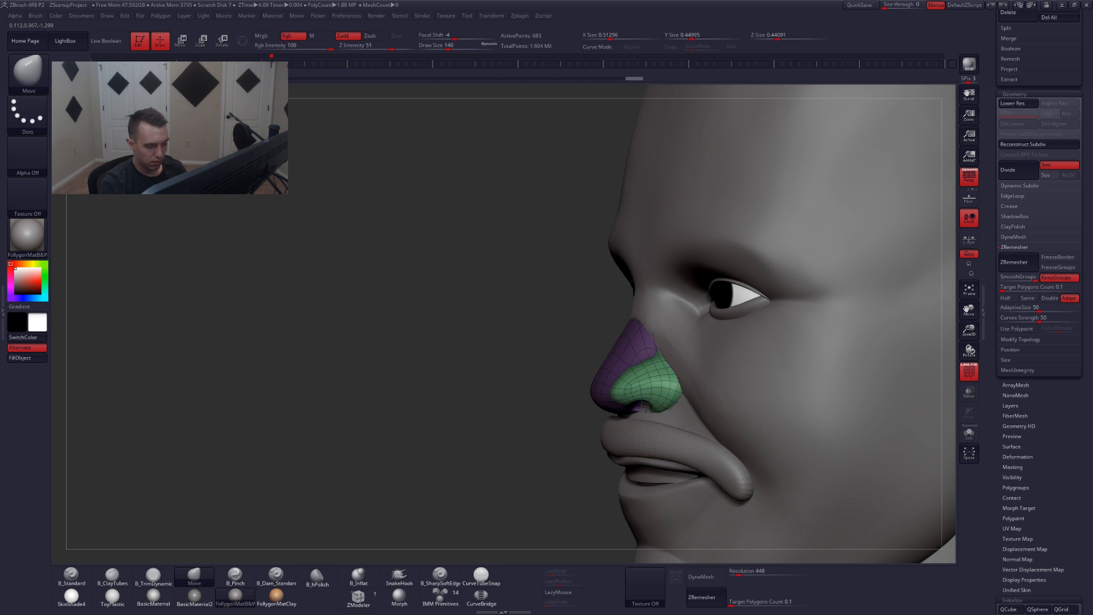
- Clear the nose mask, refine the nose profile with the Move brush at draw size 71 and hide the polyframe
right_click_drag(622, 399, 577, 427)
left_click(575, 429, "ctrl")
key("space")
left_click_drag(624, 391, 615, 392)
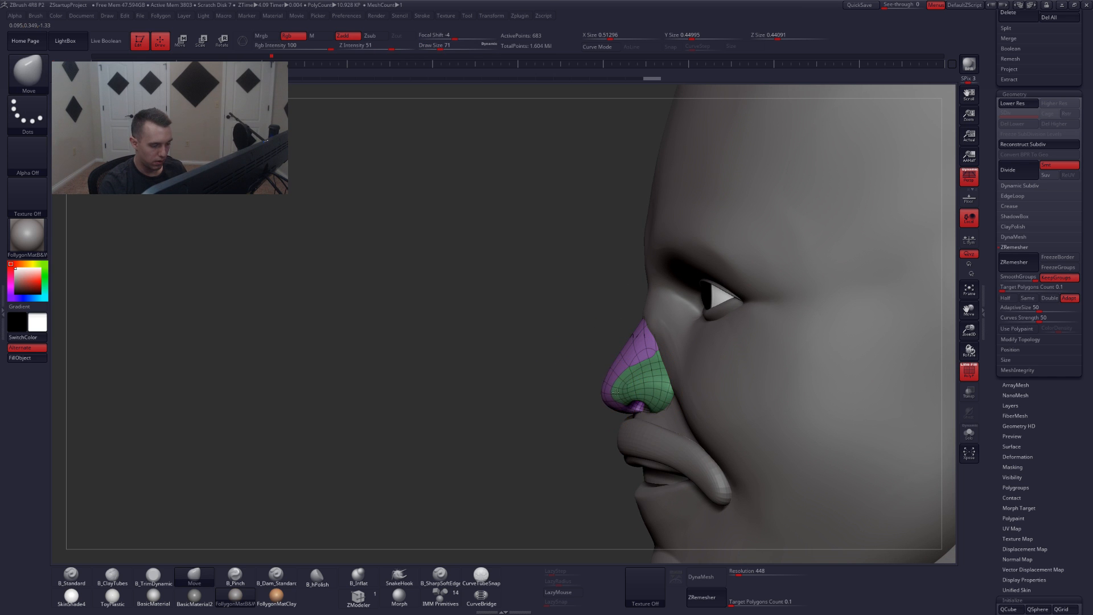
key("shift+f")
right_click_drag(616, 391, 627, 422)
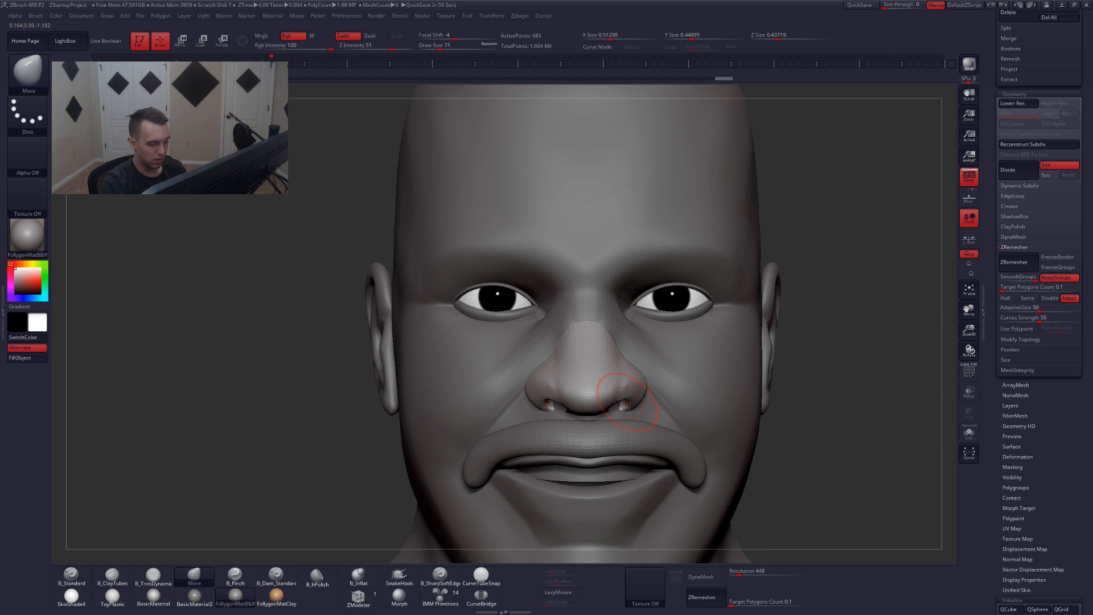
- Turn off Dynamic Subdiv on the nose and subdivide the mesh up to level 4
key("shift+d")
key("shift+f")
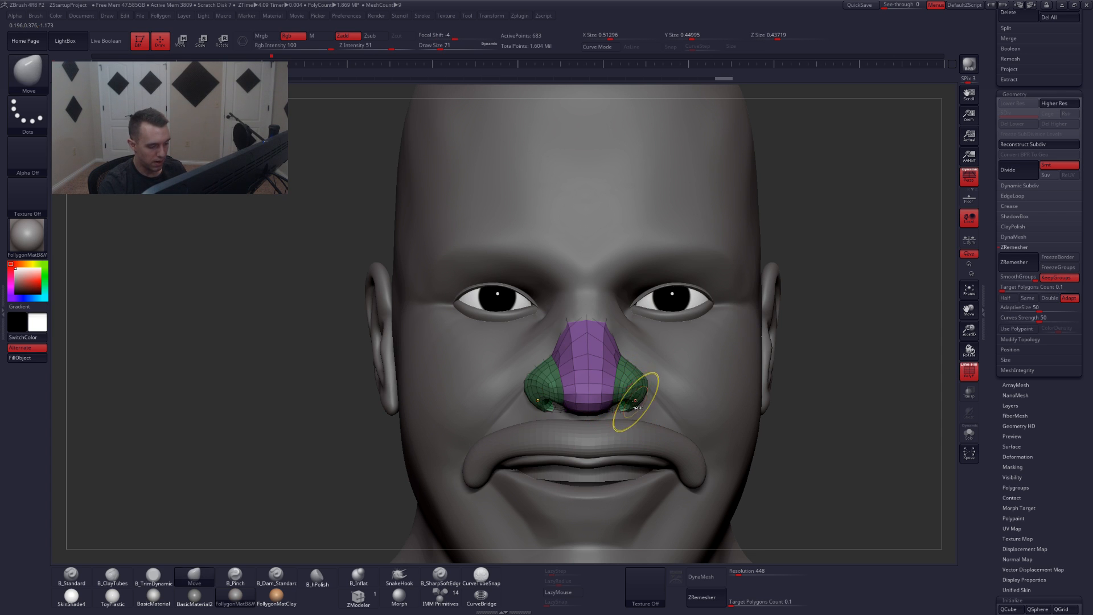
key("ctrl+d")
key("ctrl+d")
key("shift+f")
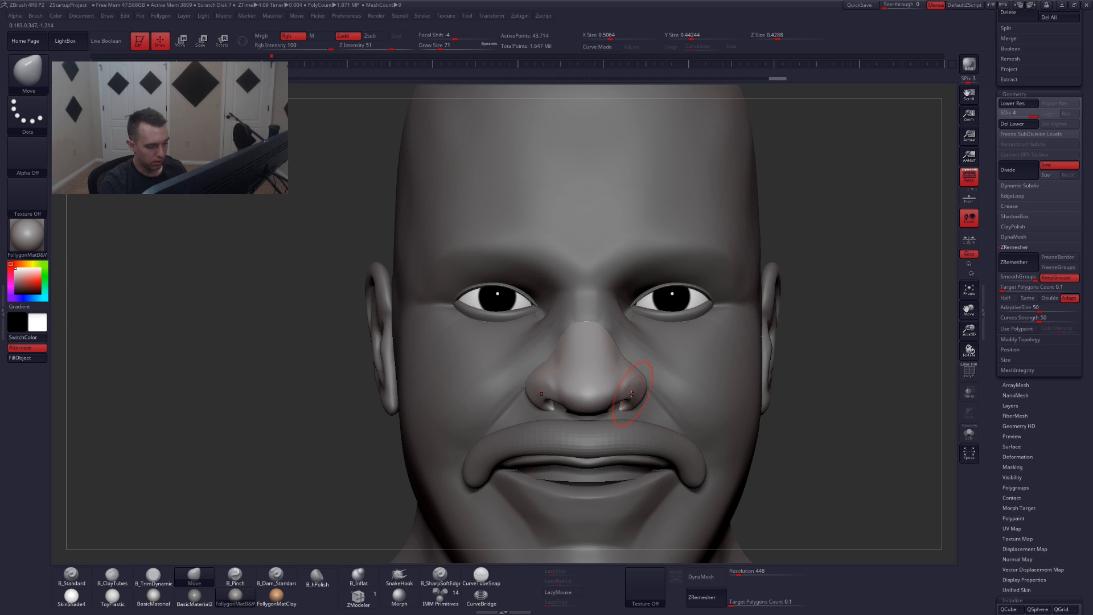
- Build up the nostril wings with the B_ClayTubes brush at draw size 51 and smooth the strokes
right_click_drag(646, 398, 629, 391)
key("space")
left_click_drag(617, 383, 626, 408)
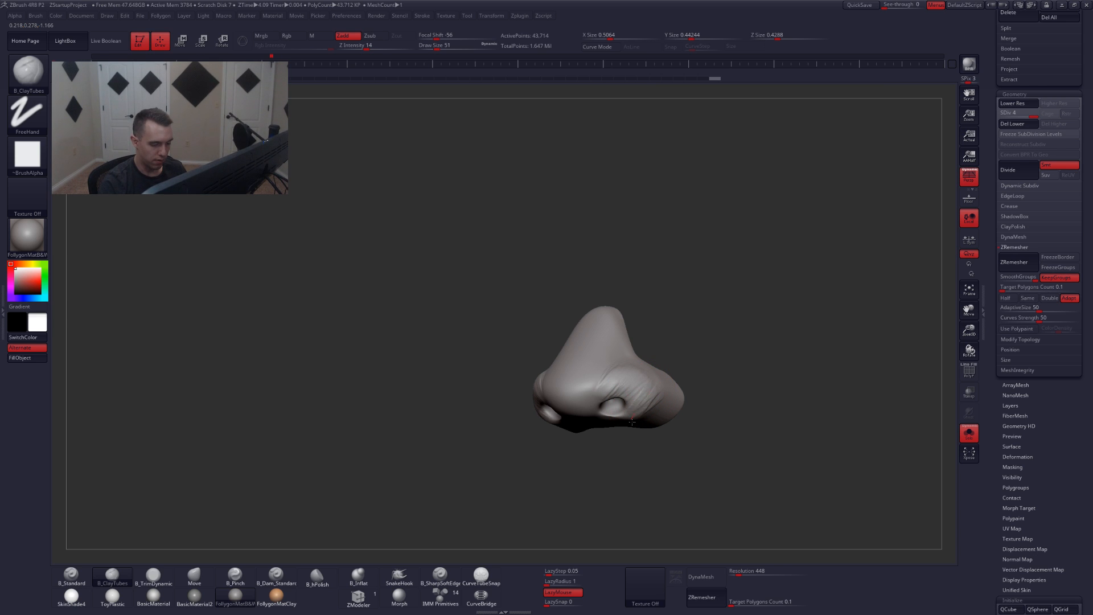
left_click_drag(631, 422, 629, 426)
right_click_drag(632, 423, 642, 393)
key("shift")
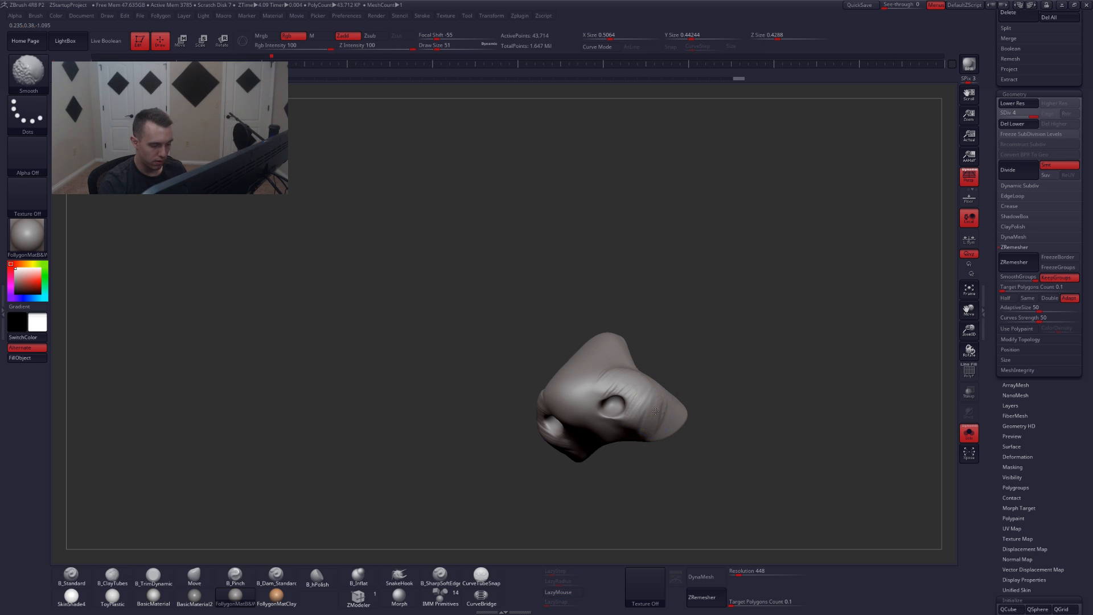
left_click_drag(636, 384, 634, 390, "shift")
- Smooth the underside of the nose and reshape the area between the nostrils with the Move brush
key("alt+s")
mouse_move(621, 376)
right_mouse_down("shift")
mouse_move(642, 424)
mouse_move(586, 402)
mouse_move(622, 387)
mouse_move(612, 411)
right_mouse_up("shift")
key("shift")
key("4")
key("alt+s")
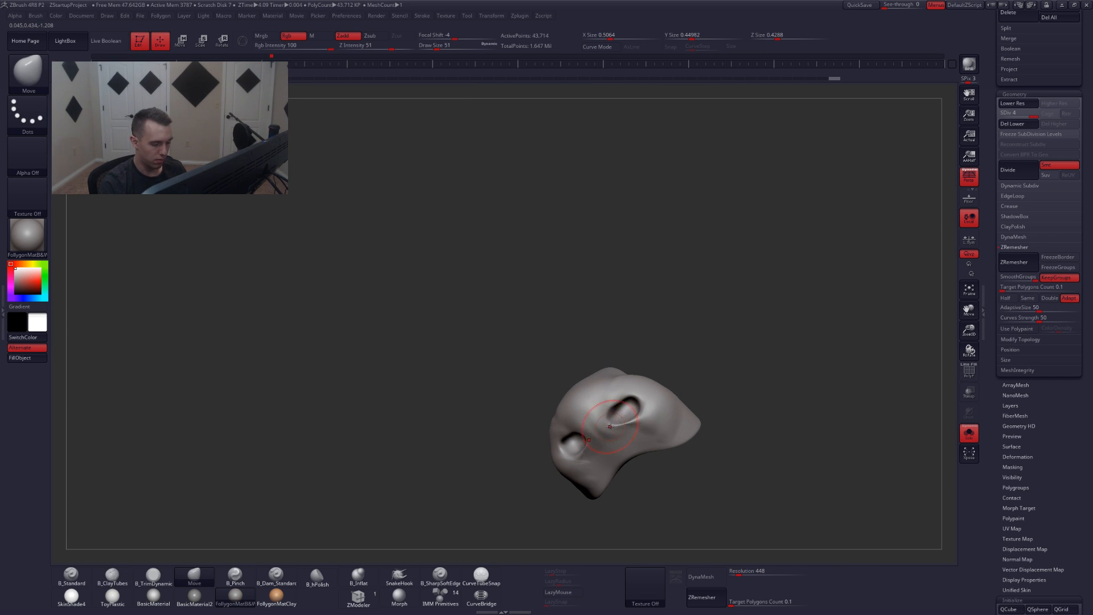
key("shift")
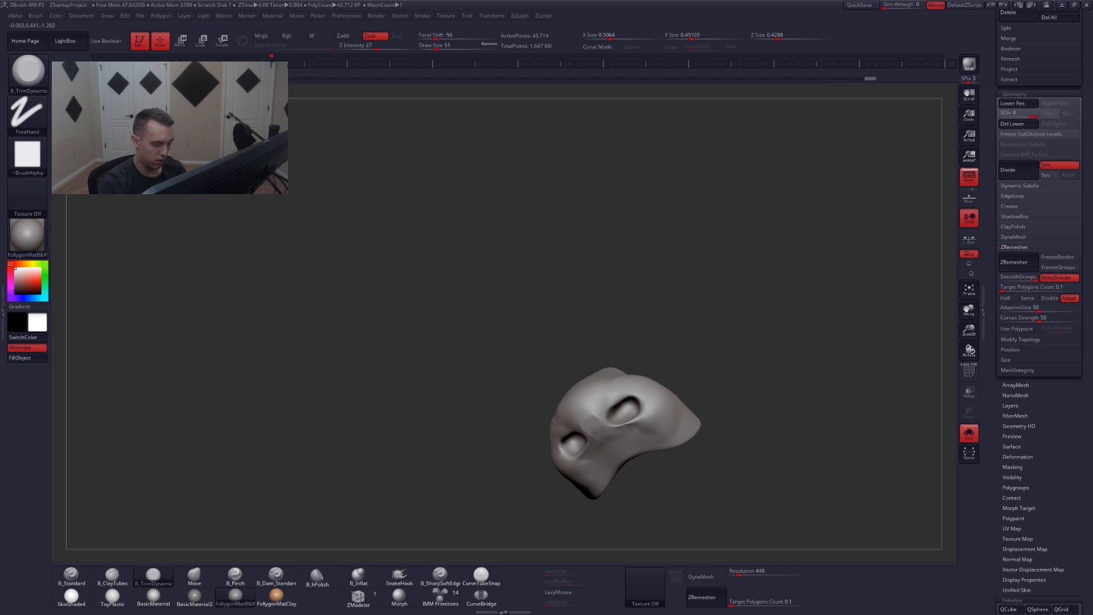
- Flatten the underside of the nose with B_TrimDynamic and refine the nostril rims with B_ClayTubes and smoothing
key("3")
mouse_move(598, 432)
right_mouse_down()
mouse_move(599, 442)
mouse_move(625, 413)
right_mouse_up()
key("2")
key("shift")
key("alt+s")
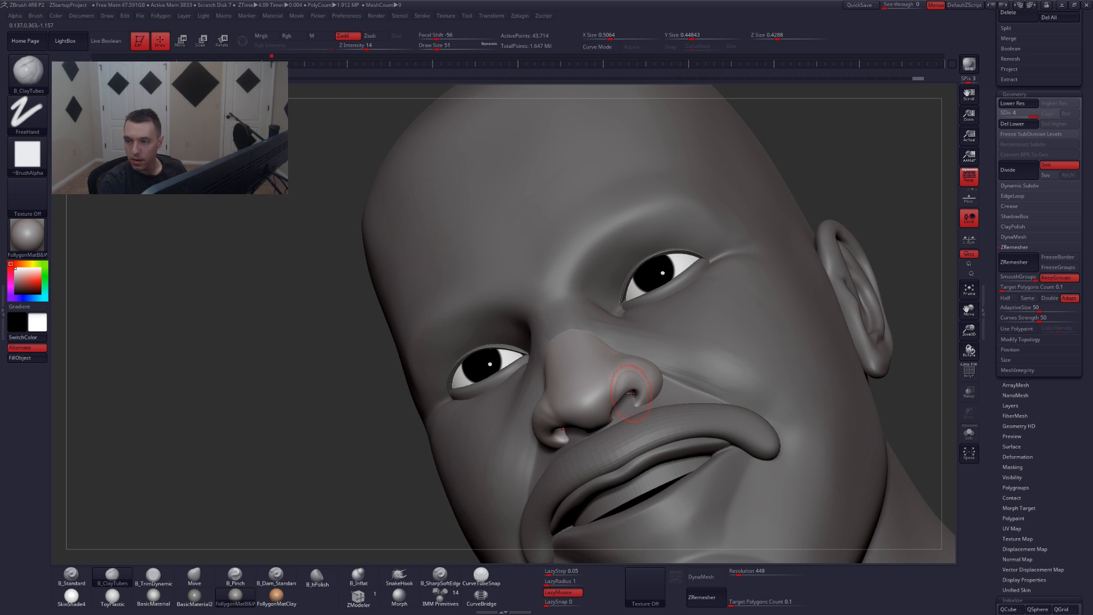
- Adjust the nostril openings and the base of the nose with the Move brush
key("b")
key("m")
key("v")
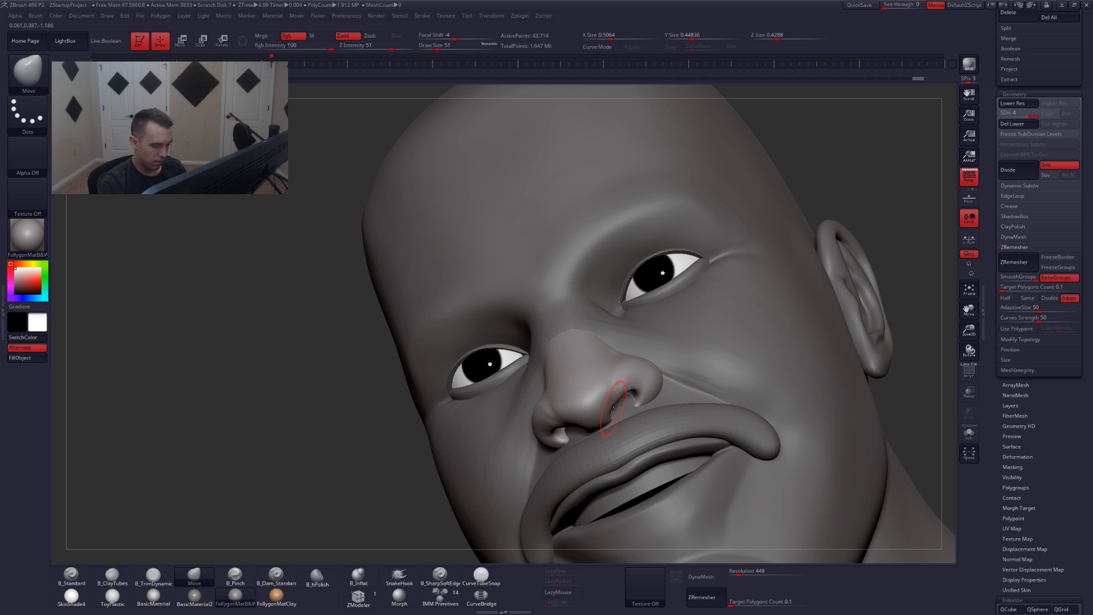
right_click_drag(613, 408, 646, 388)
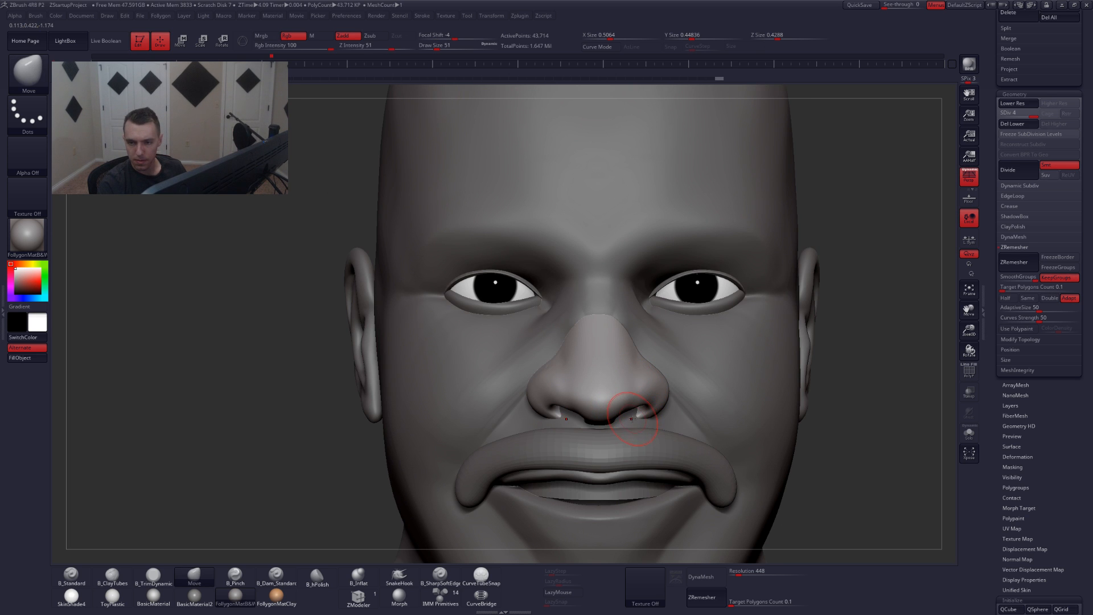
mouse_move(635, 409)
right_mouse_down()
mouse_move(601, 405)
mouse_move(618, 429)
mouse_move(605, 450)
right_mouse_up()
- Isolate the nose and sharpen the crease around the nostril wing with the B_Pinch brush at draw size 41
key("alt+s")
key("b")
key("p")
key("i")
key("shift+f")
key("shift+f")
key("space")
left_click_drag(607, 411, 604, 411)
key("shift+f")
key("shift+f")
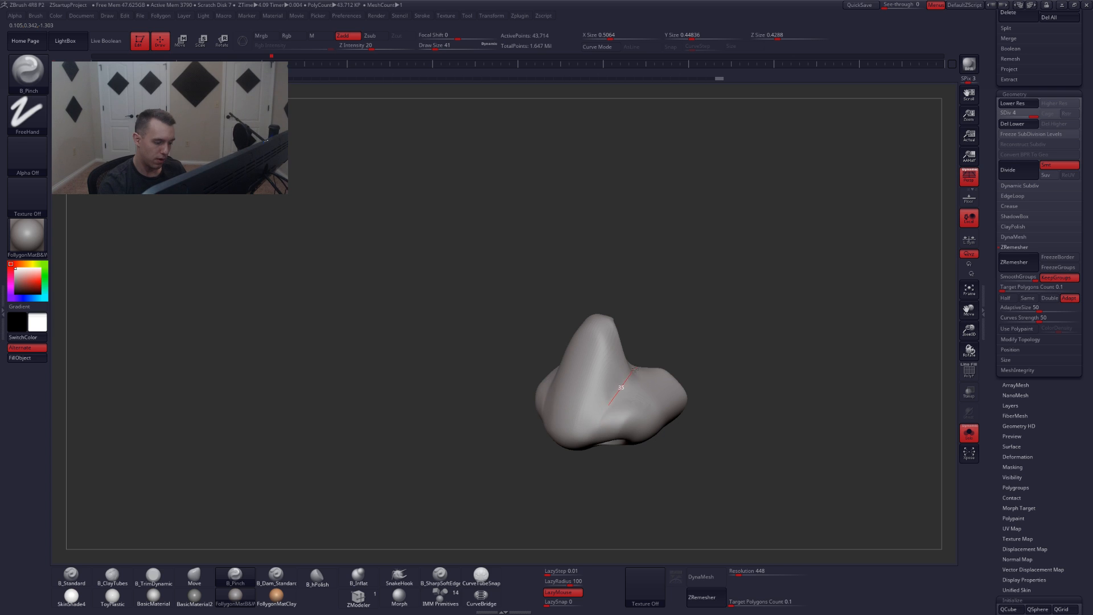
mouse_move(635, 369)
left_mouse_down()
mouse_move(661, 372)
mouse_move(626, 384)
left_mouse_up()
- Reduce the B_Pinch draw size to 27, smooth the nostril wing and subdivide the nose to level 5
key("space")
right_click_drag(630, 402, 639, 374, "shift")
key("ctrl+d")
right_click_drag(634, 422, 609, 424)
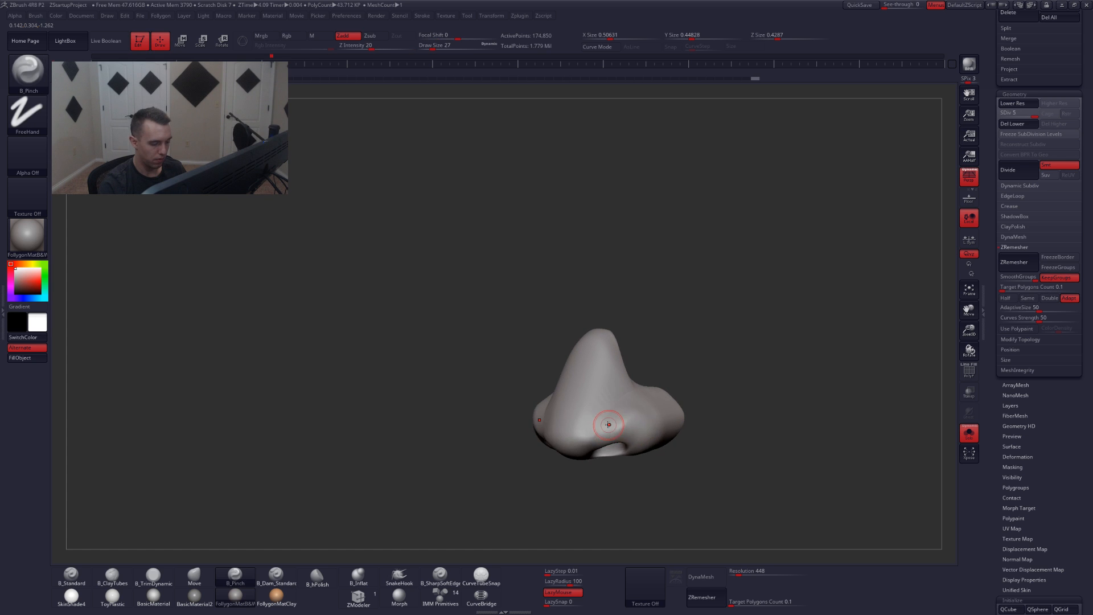
- Sharpen the crease around the nostril wing with B_Pinch at draw size 62 and turn off LazyMouse
key("space")
left_click_drag(602, 423, 611, 421)
right_click_drag(612, 419, 600, 425)
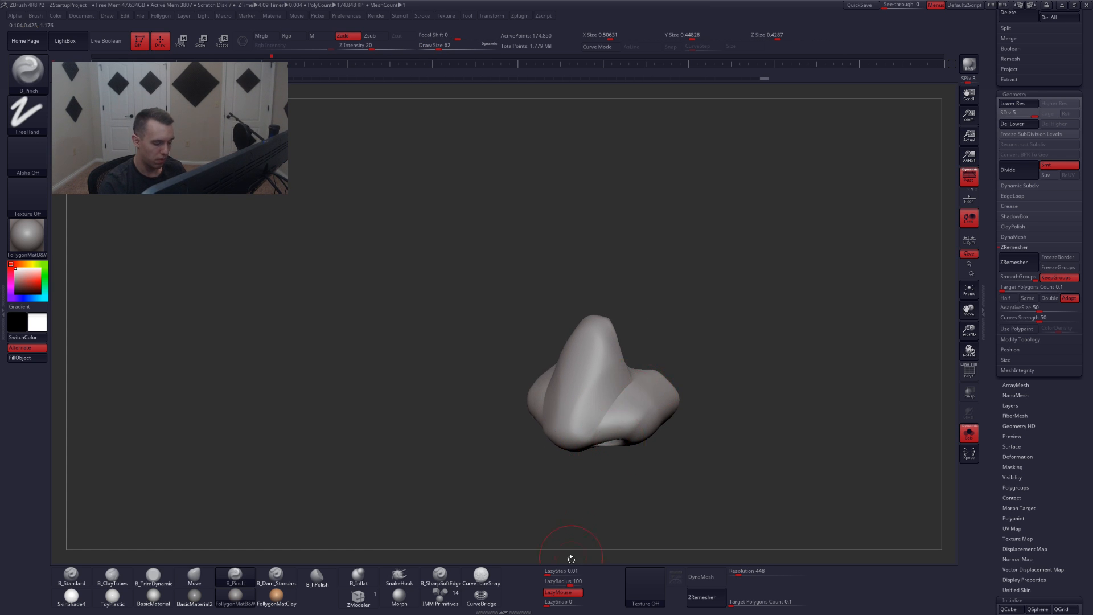
left_click(561, 592)
key("4")
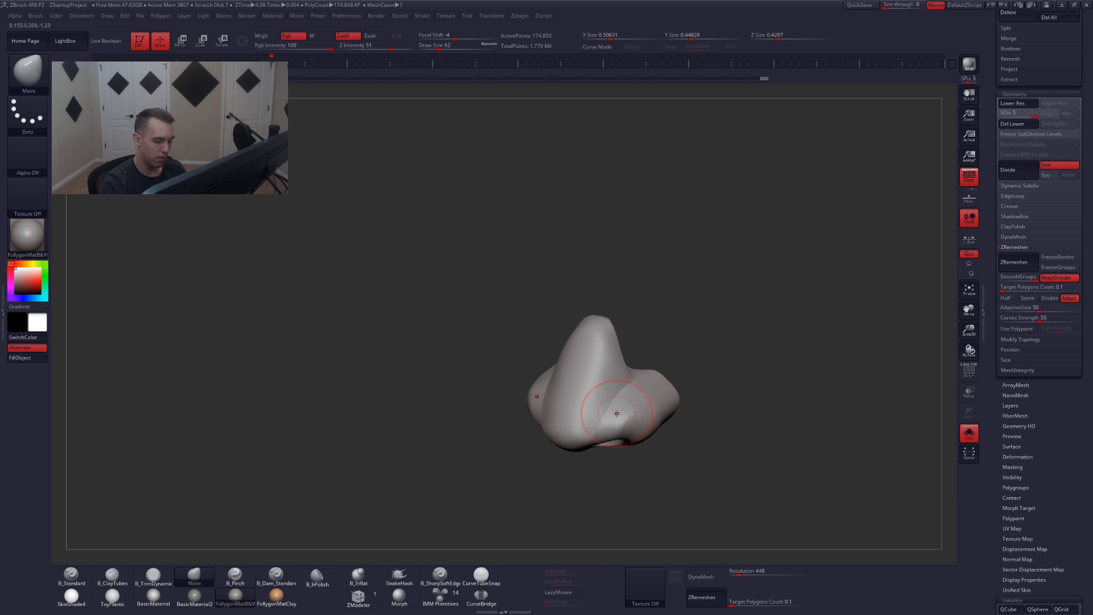
- Adjust the nostril wings from the front with the Move brush at draw size 65
right_click_drag(615, 415, 610, 420, "shift")
key("space")
left_click_drag(606, 415, 608, 414)
key("space")
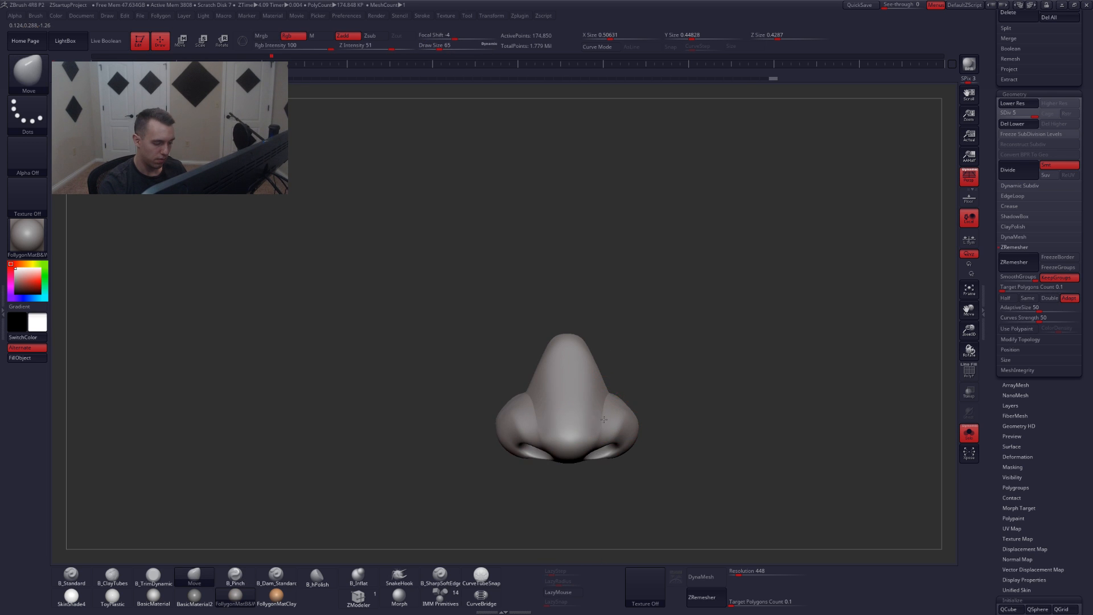
key("shift+s")
mouse_move(683, 370)
right_mouse_down()
mouse_move(639, 341)
mouse_move(607, 385)
mouse_move(592, 379)
right_mouse_up()
- Refine the creases between the nose tip and the nostrils on the isolated nose with the B_Pinch brush
key("b")
key("p")
key("i")
key("alt+s")
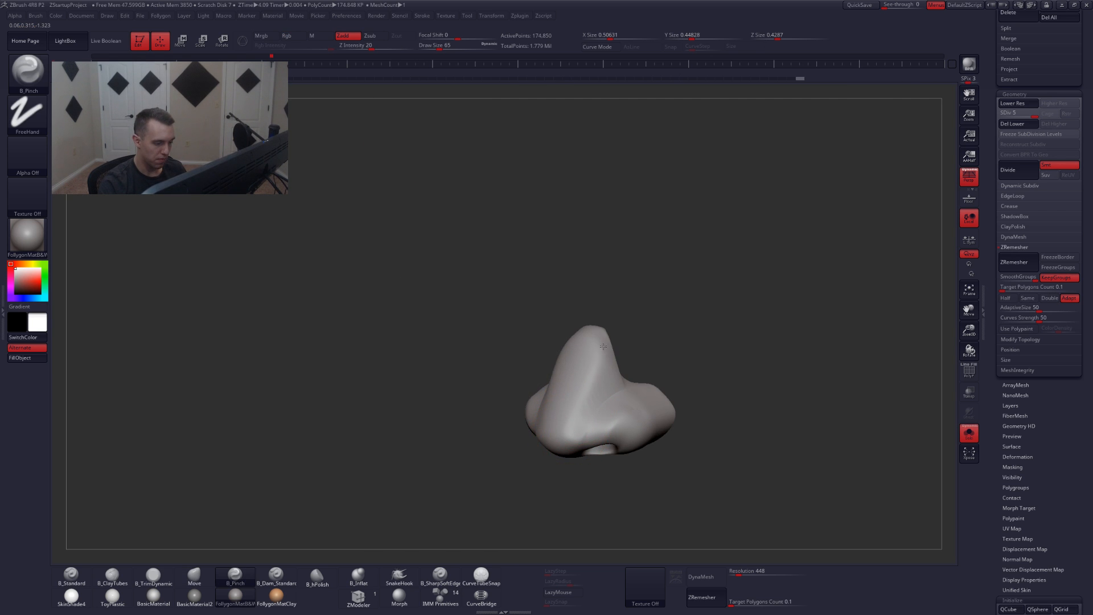
right_click_drag(571, 446, 566, 449)
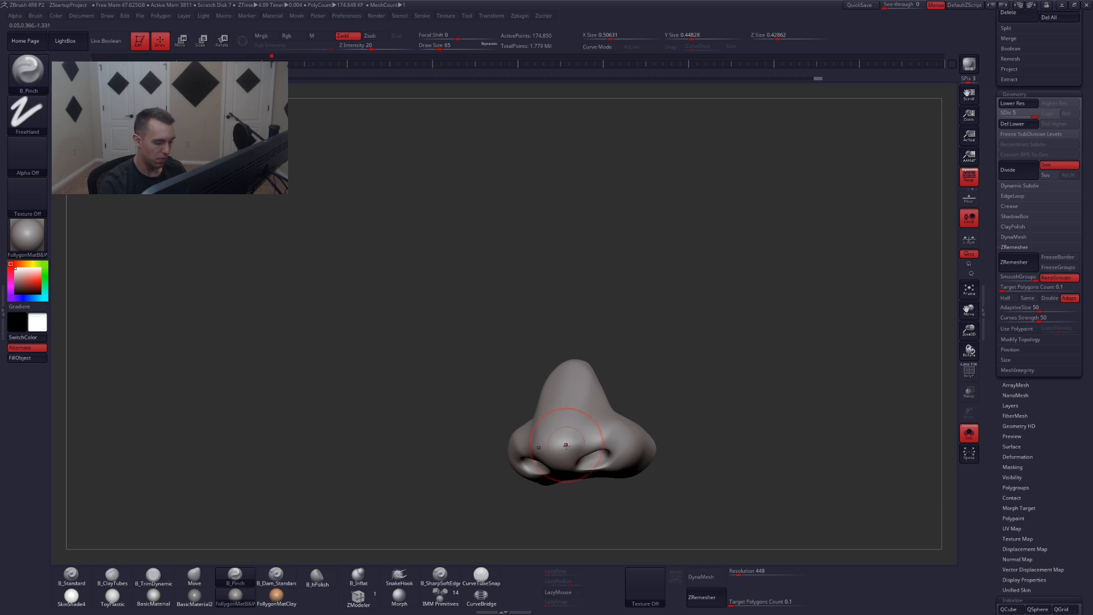
key("space")
left_click_drag(574, 446, 566, 447)
right_click_drag(567, 446, 561, 453)
- Build up the underside of the nose tip between the nostrils with B_ClayTubes at draw size 71
key("b")
key("c")
key("t")
key("space")
left_click_drag(561, 453, 566, 454)
left_click(563, 460)
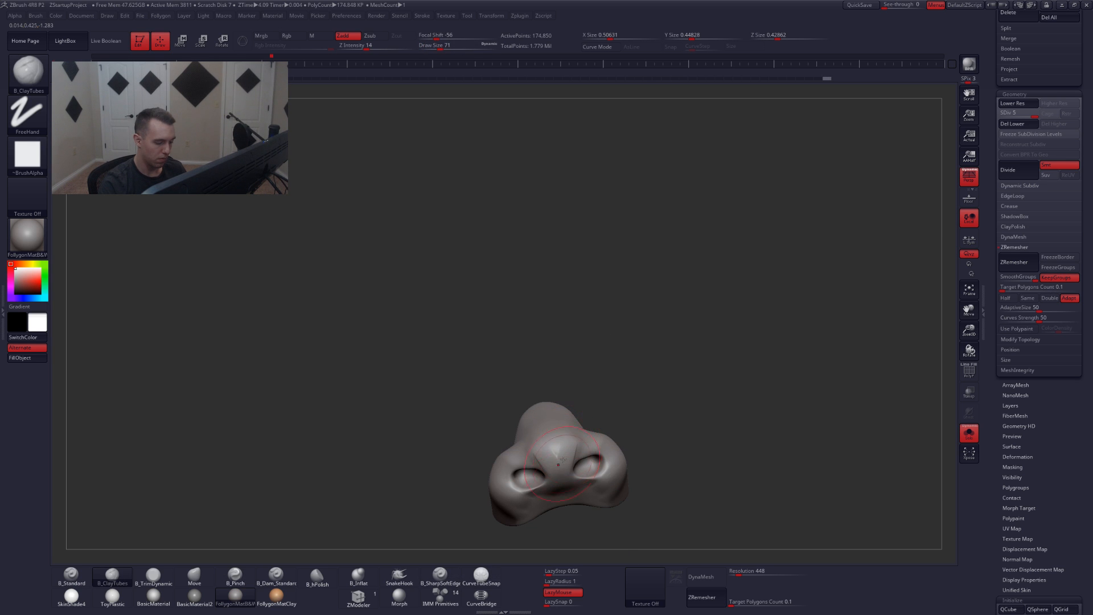
right_click_drag(554, 462, 558, 463)
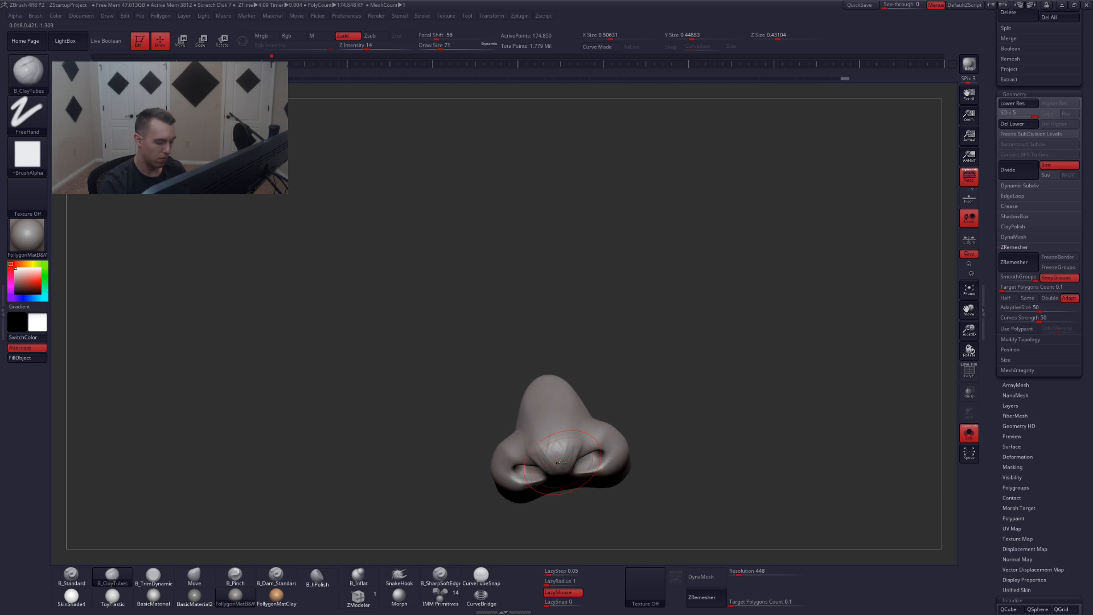
mouse_move(575, 432)
left_mouse_down()
mouse_move(562, 460)
mouse_move(556, 451)
left_mouse_up()
- Show the whole head and adjust the underside of the nose tip in profile with the Move brush
mouse_move(557, 451)
right_mouse_down()
mouse_move(560, 463)
mouse_move(641, 416)
right_mouse_up()
key("alt+s")
key("b")
key("m")
key("v")
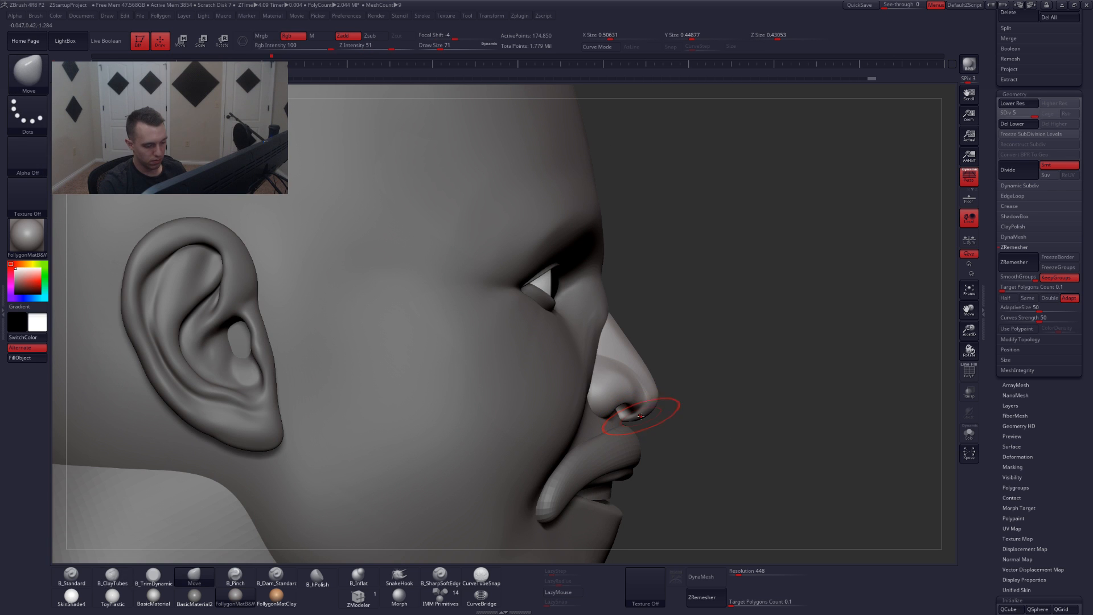
left_click_drag(636, 420, 634, 419)
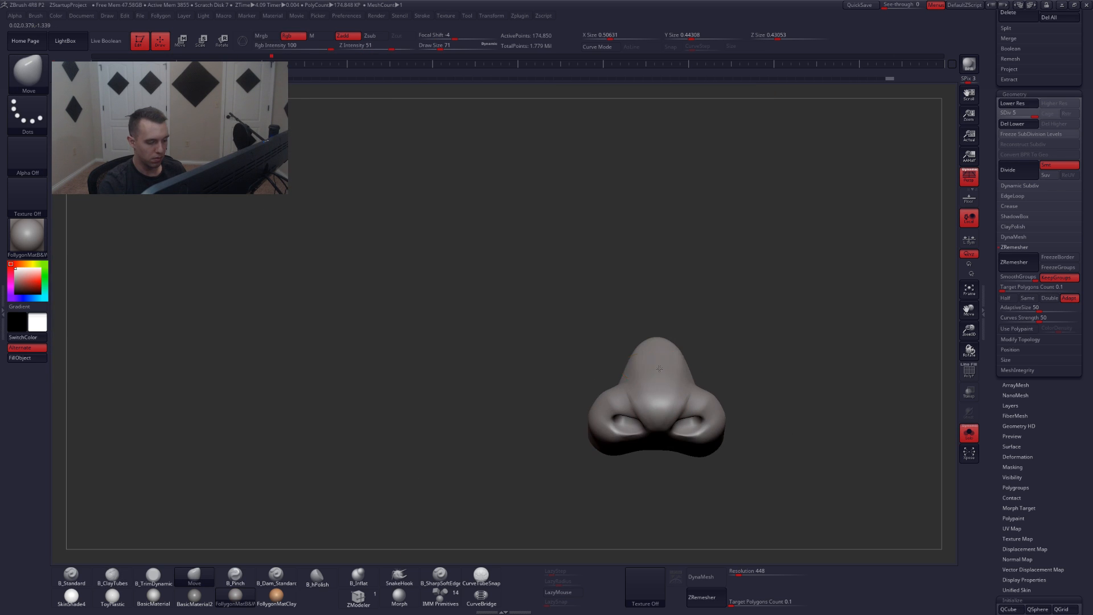
- Isolate the nose and flatten the planes of its bridge and tip with the B_TrimDynamic brush
key("b")
key("t")
key("d")
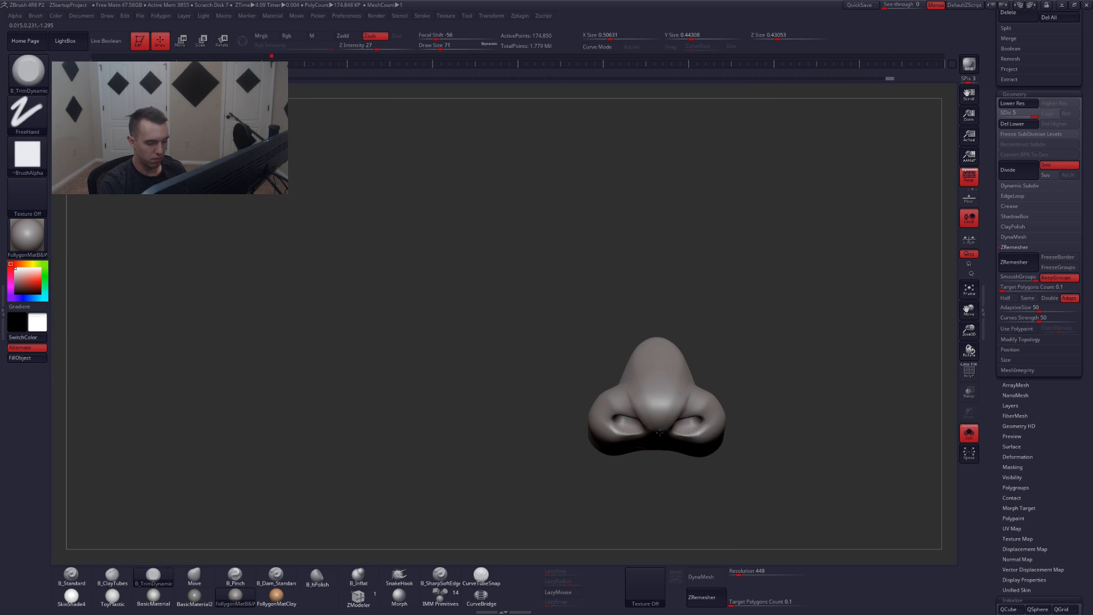
right_click_drag(663, 432, 664, 456)
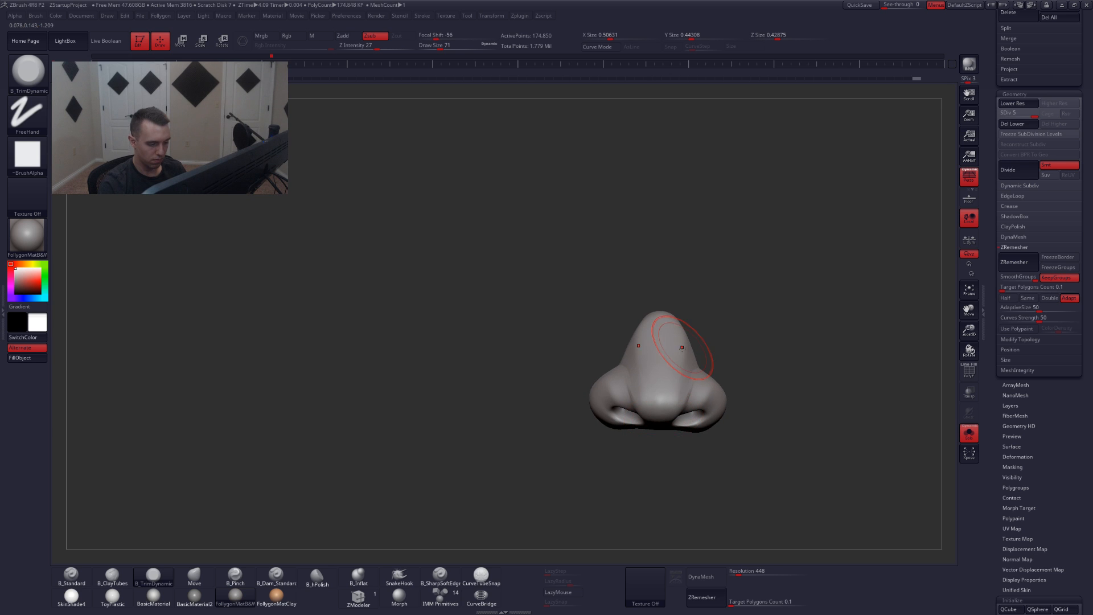
right_click_drag(640, 387, 654, 396)
left_click_drag(654, 395, 667, 335)
right_click_drag(666, 336, 664, 382)
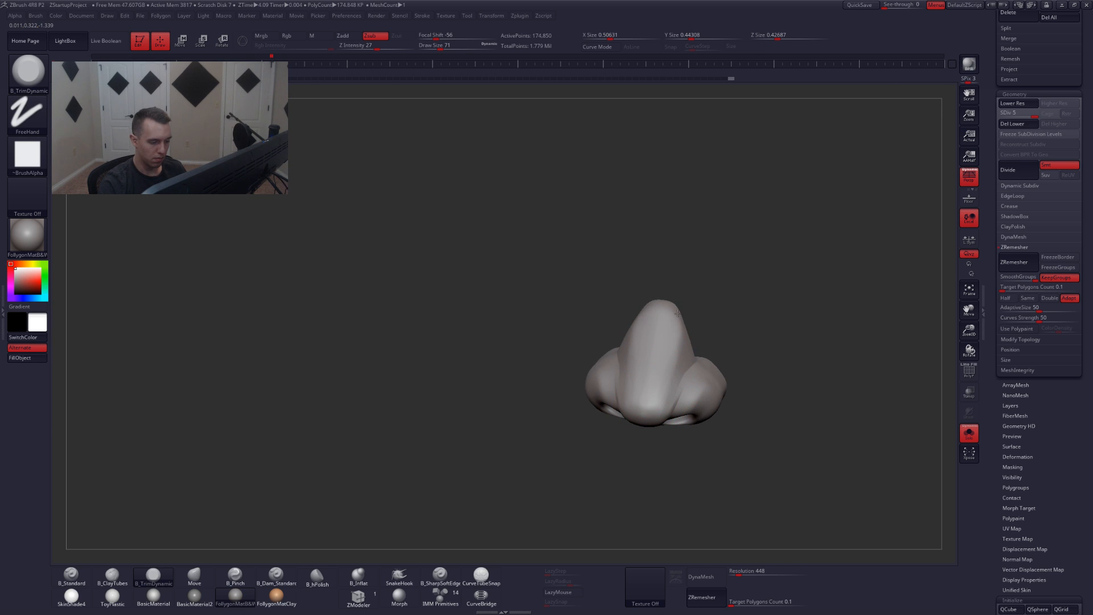
key("ctrl+shift+z")
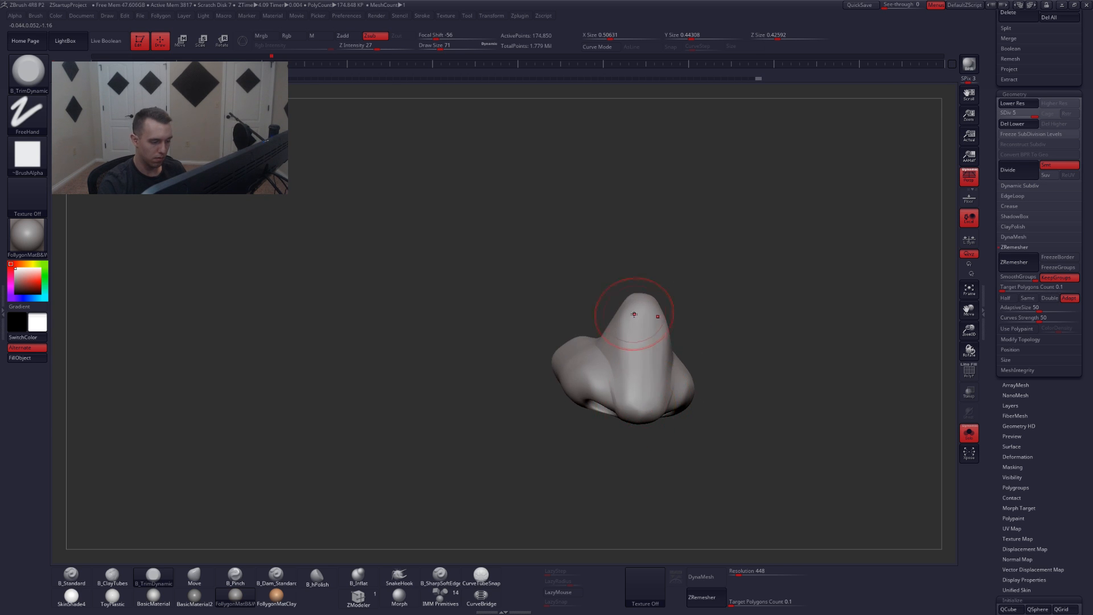
key("ctrl+shift+z")
- Smooth the nose bridge, bring back the full head and reduce the draw size to 54
right_click_drag(646, 392, 660, 370, "shift")
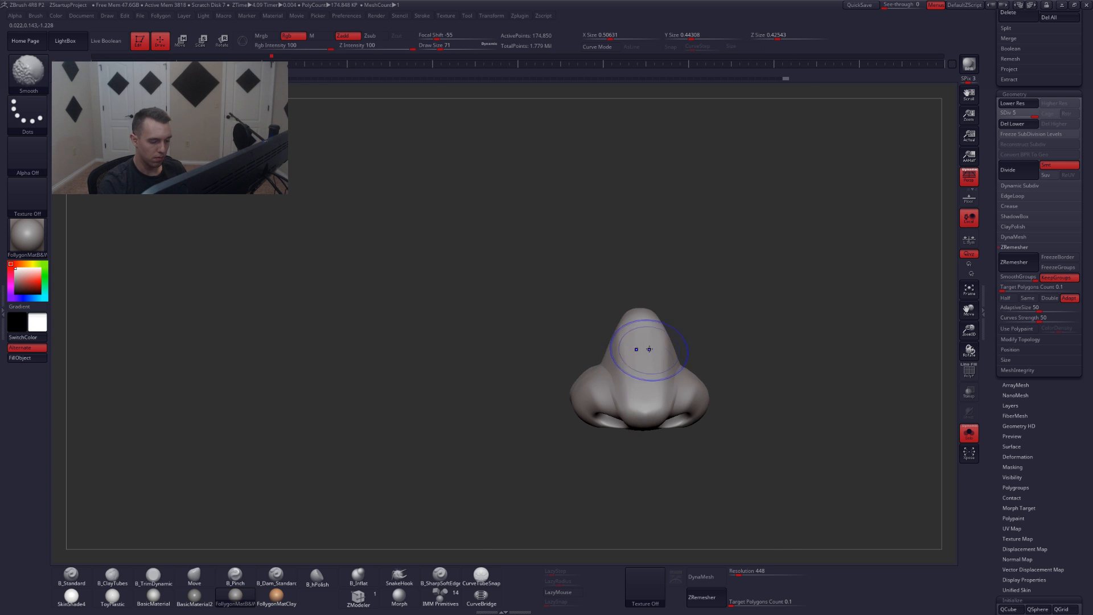
left_click_drag(651, 349, 643, 362, "shift")
key("alt+s")
key("space")
left_click(666, 391)
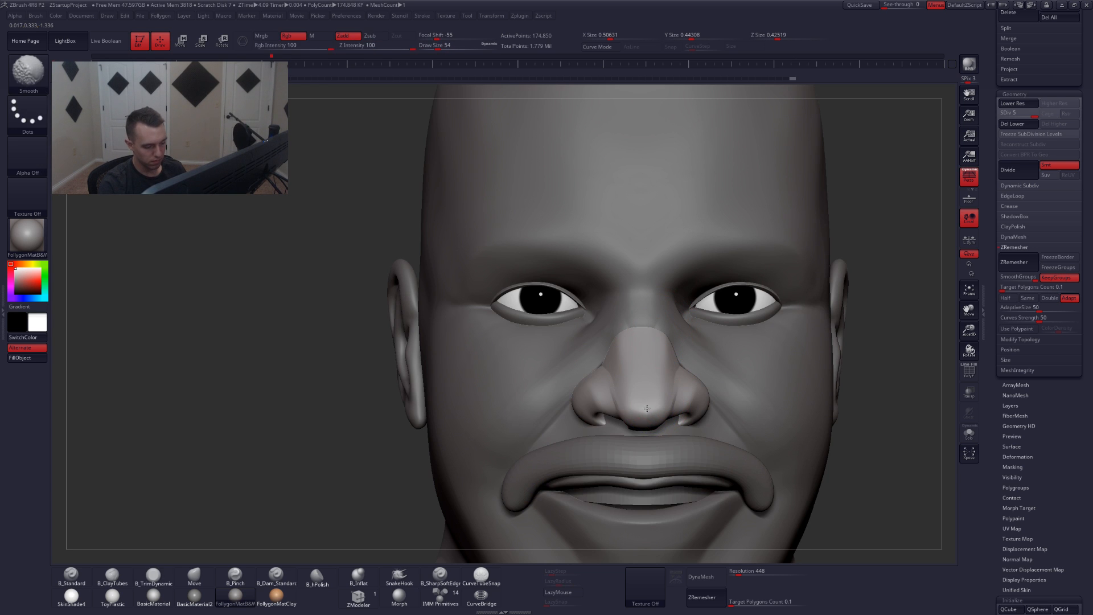
key("ctrl+shift+z")
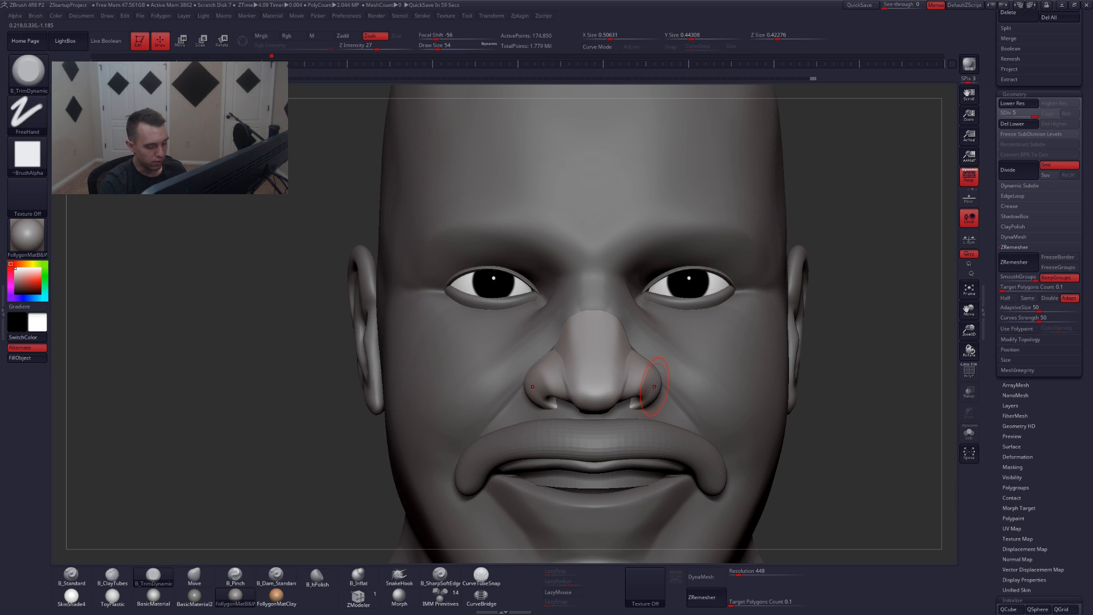
- Turn off KeepGroups in the ZRemesher settings
left_click(1056, 277)
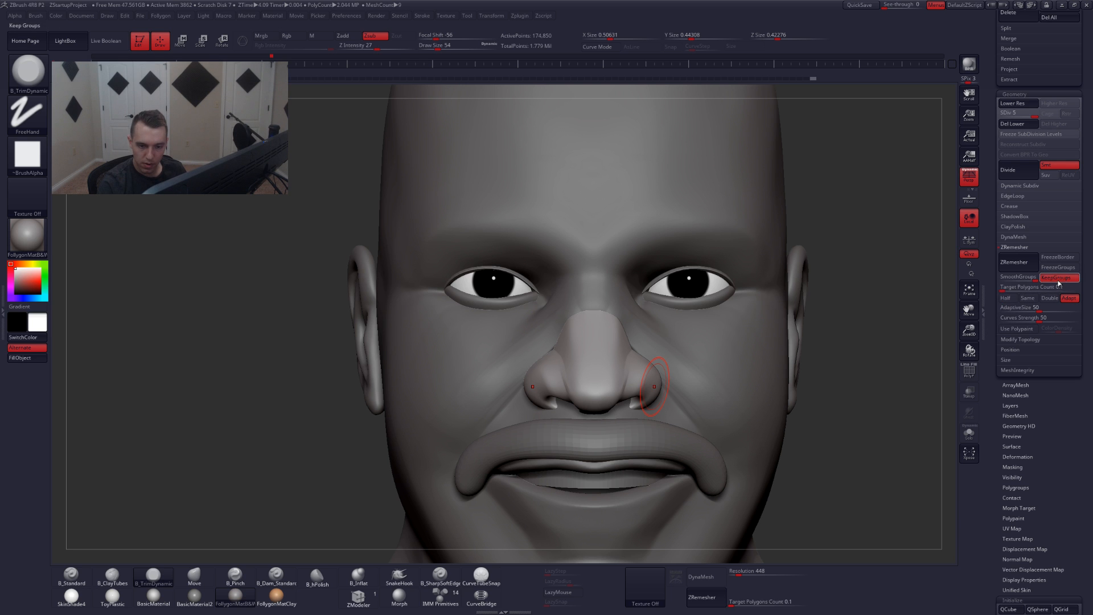
left_click(1047, 289)
key("ctrl+shift+z")
- Reshape the top of the nose bridge in profile with the Move brush at draw size 112
right_click_drag(692, 366, 650, 361)
key("space")
left_click_drag(639, 333, 645, 334)
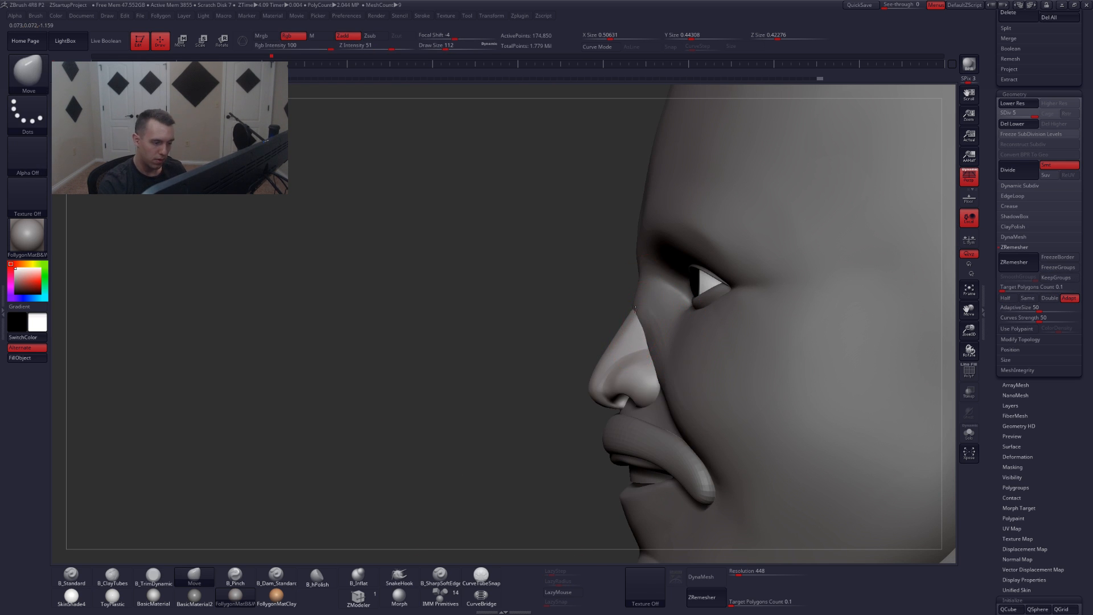
key("ctrl+shift+z")
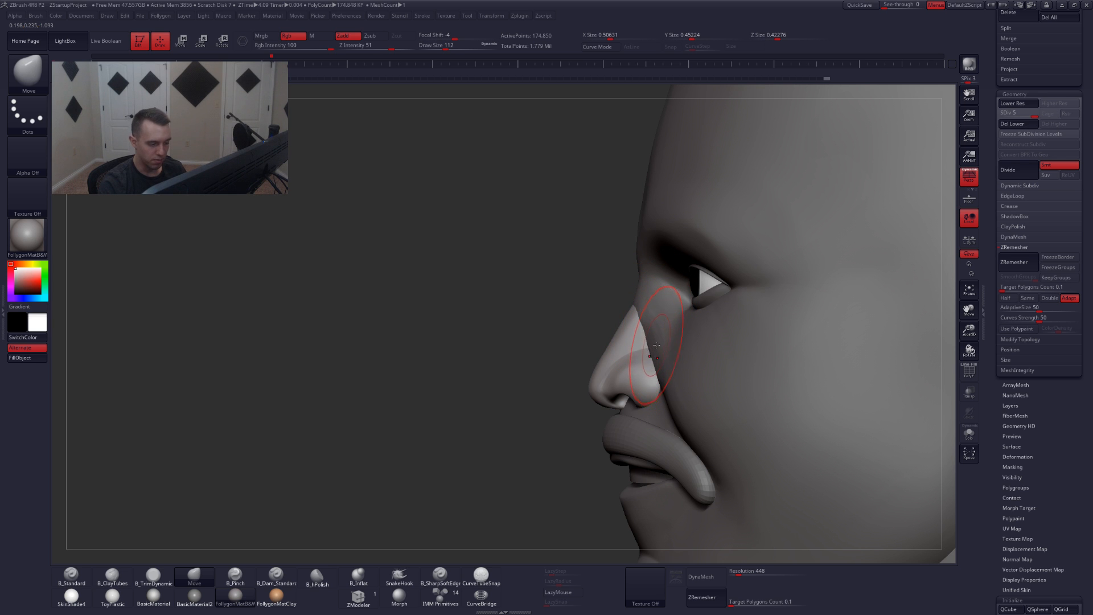
- Refine the overall nose shape against the face with the Move brush, setting the draw size to 107
key("space")
left_click_drag(659, 342, 654, 343)
mouse_move(660, 347)
right_mouse_down()
mouse_move(638, 350)
mouse_move(620, 399)
right_mouse_up()
key("space")
left_click_drag(619, 396, 627, 396)
mouse_move(618, 415)
right_mouse_down()
mouse_move(678, 362)
mouse_move(648, 354)
right_mouse_up()
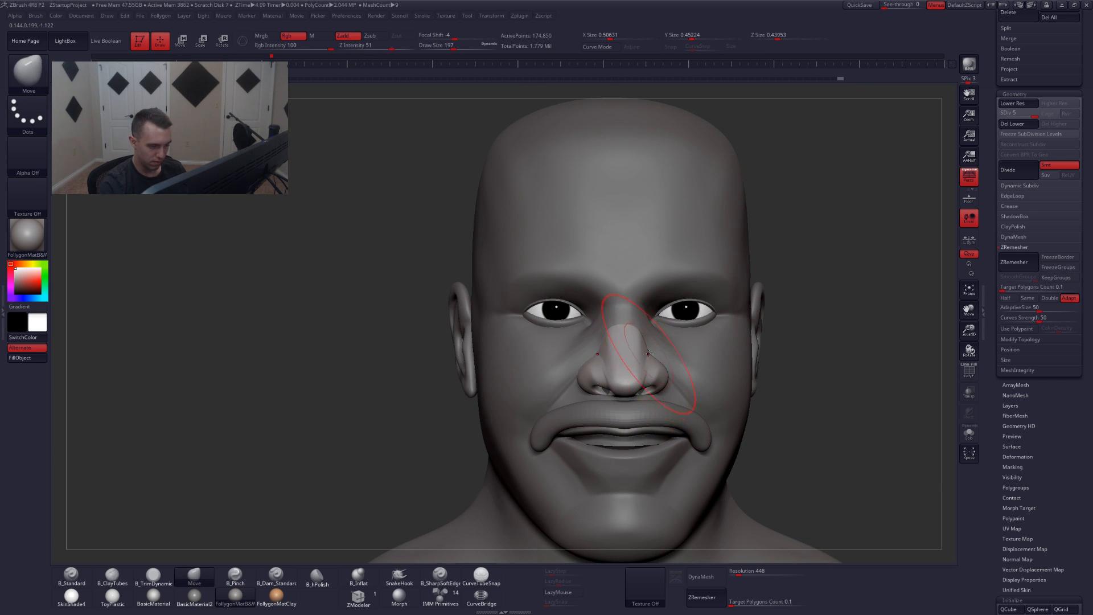
- Mask both nostril wings with MaskLasso and isolate the nose
key("ctrl")
left_click_drag(661, 424, 718, 367, "ctrl")
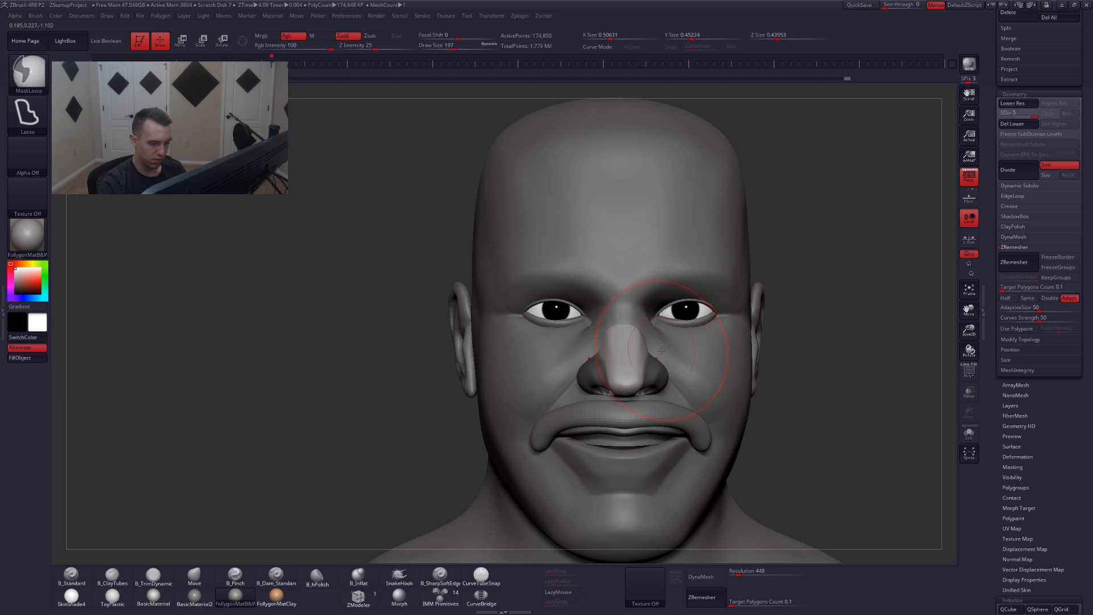
key("alt+s")
mouse_move(718, 370)
right_mouse_down()
mouse_move(651, 374)
mouse_move(656, 391)
right_mouse_up()
- Define the crease between the nose tip and nostril wings on the unmasked nose with B_Pinch, reducing the draw size to 44
key("space")
left_click_drag(608, 392, 607, 420)
right_click_drag(606, 410, 646, 395)
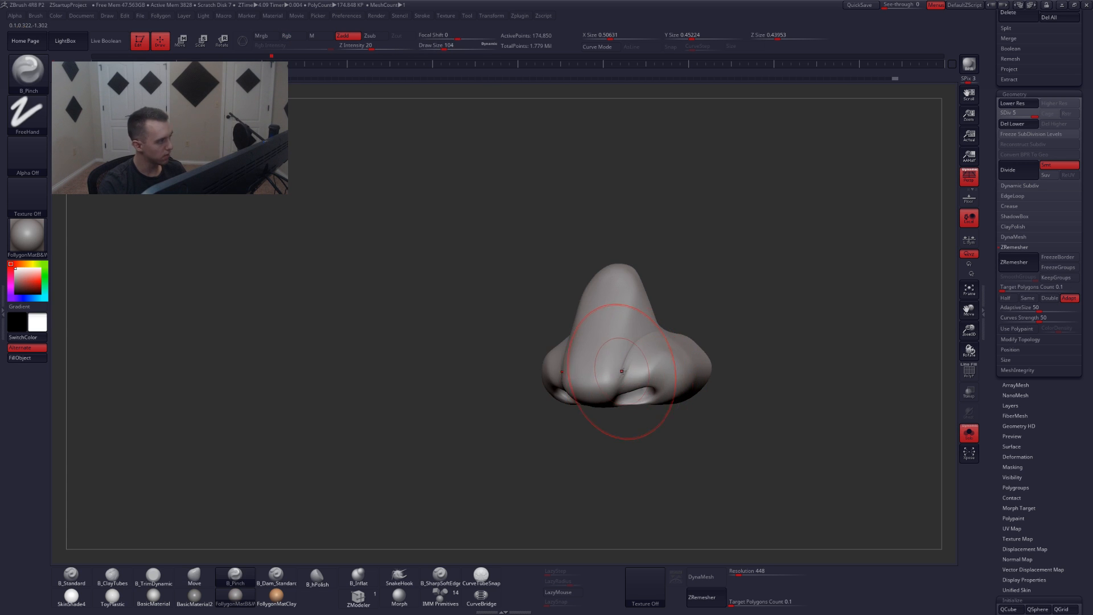
key("space")
left_click_drag(622, 371, 614, 371)
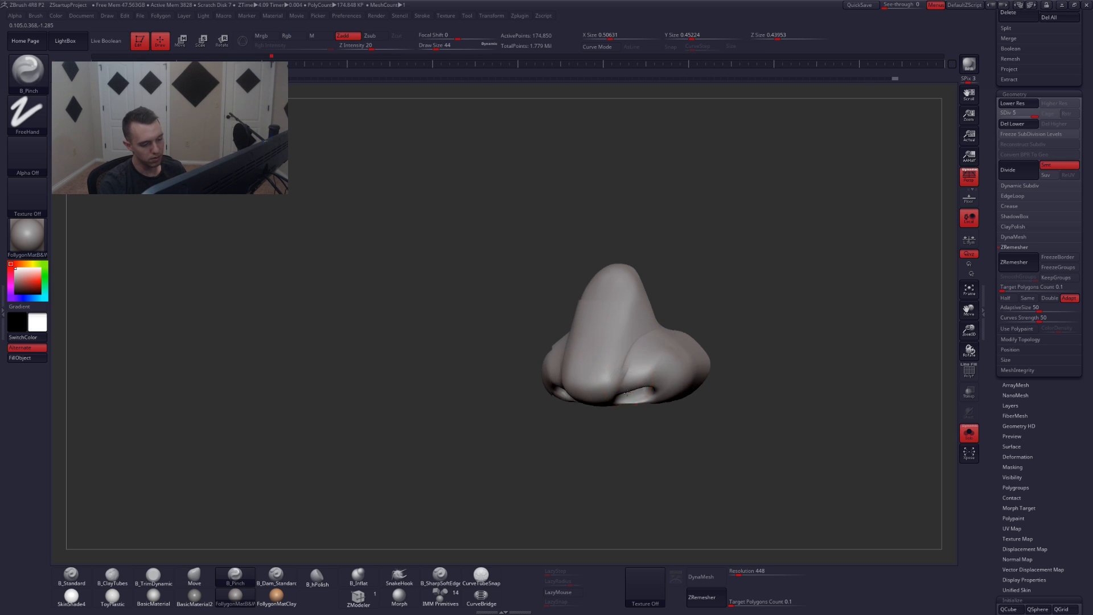
mouse_move(627, 370)
right_mouse_down()
mouse_move(631, 386)
mouse_move(634, 352)
right_mouse_up()
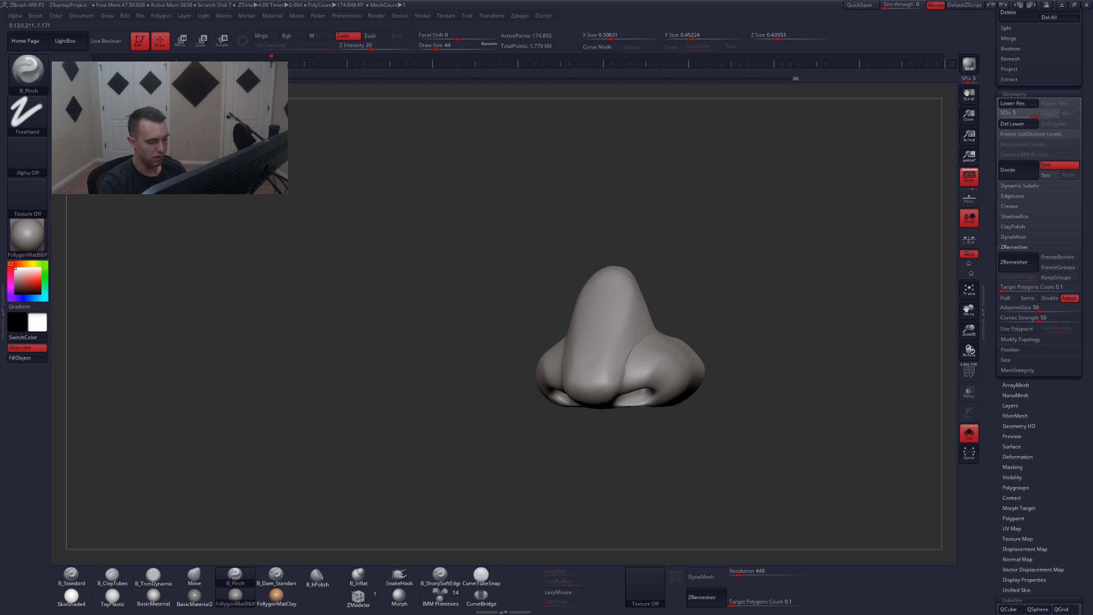
right_click_drag(622, 389, 627, 365)
right_click_drag(629, 407, 631, 369)
- Trim the nostril openings from below with B_TrimDynamic and show the whole head again
key("4")
key("3")
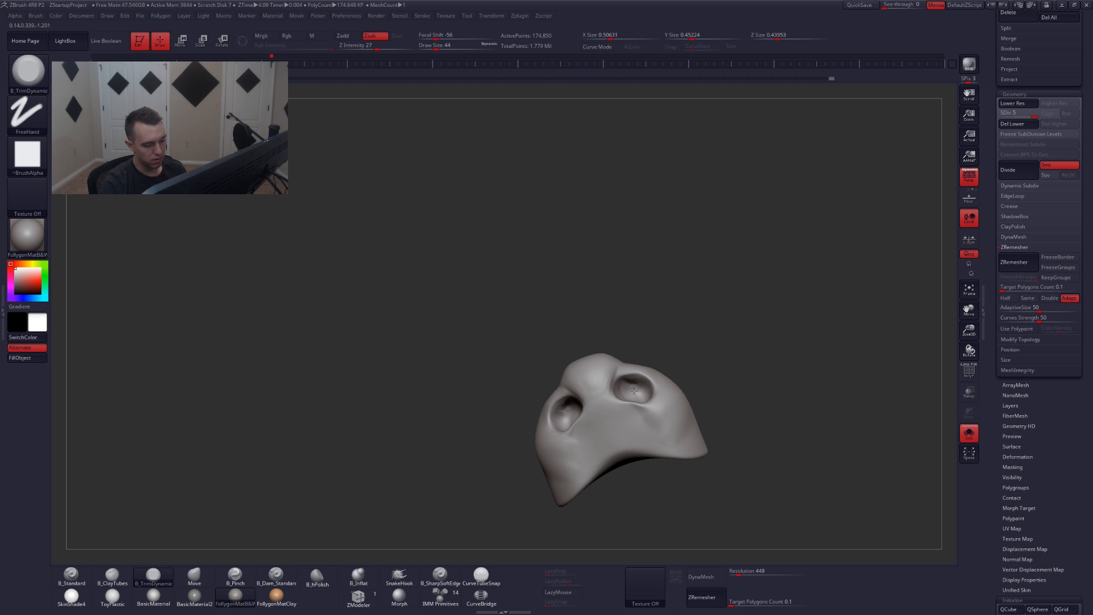
key("shift")
left_click(693, 310, "ctrl+shift")
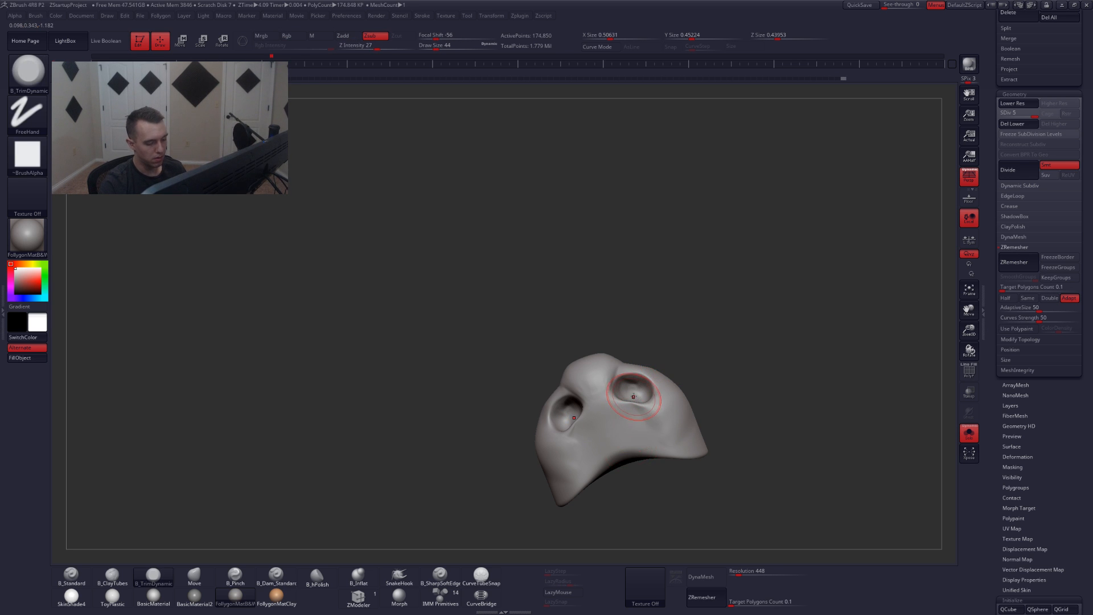
key("s")
right_click_drag(634, 388, 651, 415)
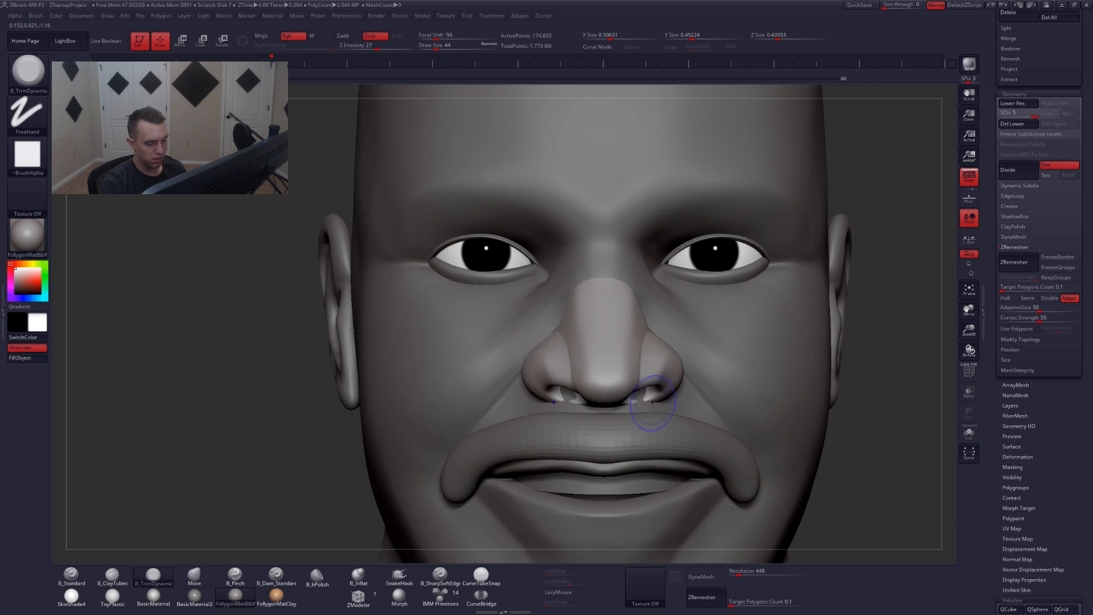
- Adjust the lower nostril rims from the front with the Move brush at draw size 56
key("b")
key("m")
key("v")
key("s")
left_click_drag(652, 394, 645, 385)
key("space")
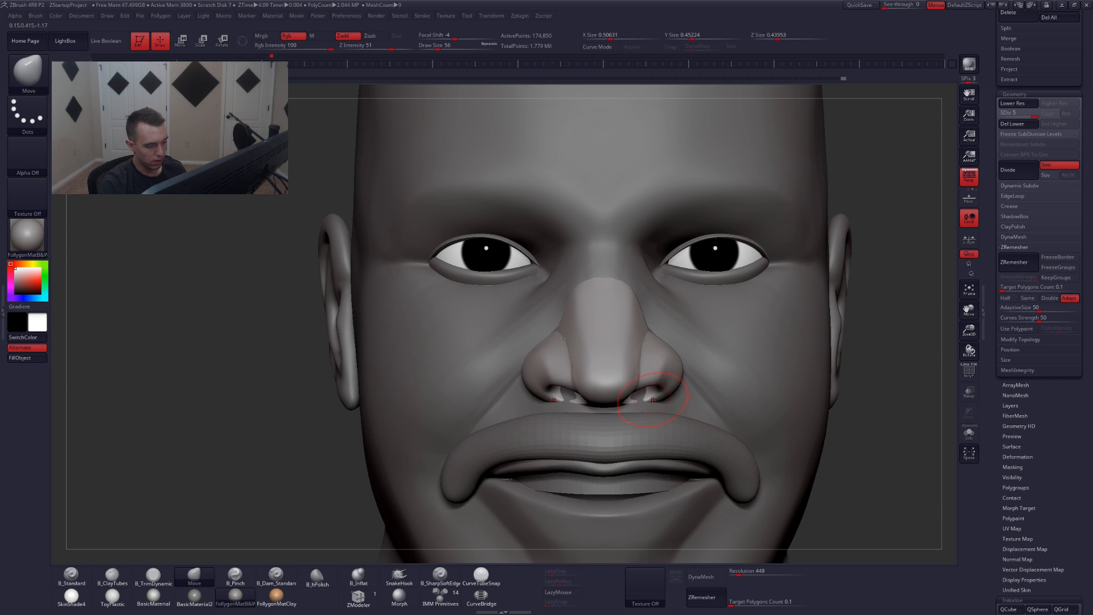
- Remesh the isolated nose with DynaMesh at resolution 448 and smooth the crease above the nostril
right_click_drag(652, 399, 627, 417)
left_click(626, 417, "ctrl+shift")
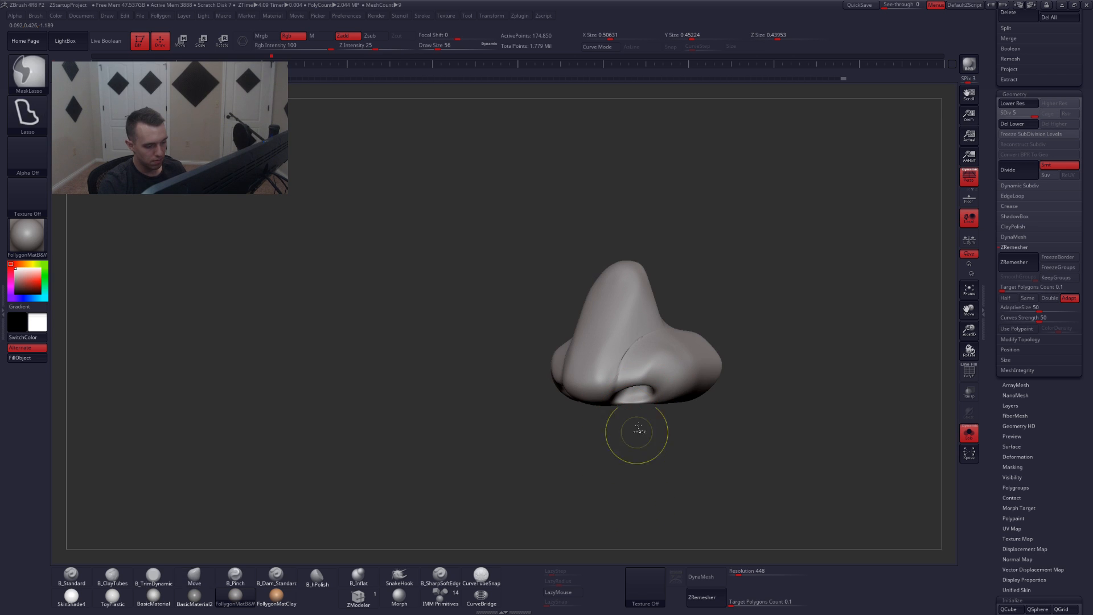
left_click(701, 577)
left_click(679, 593)
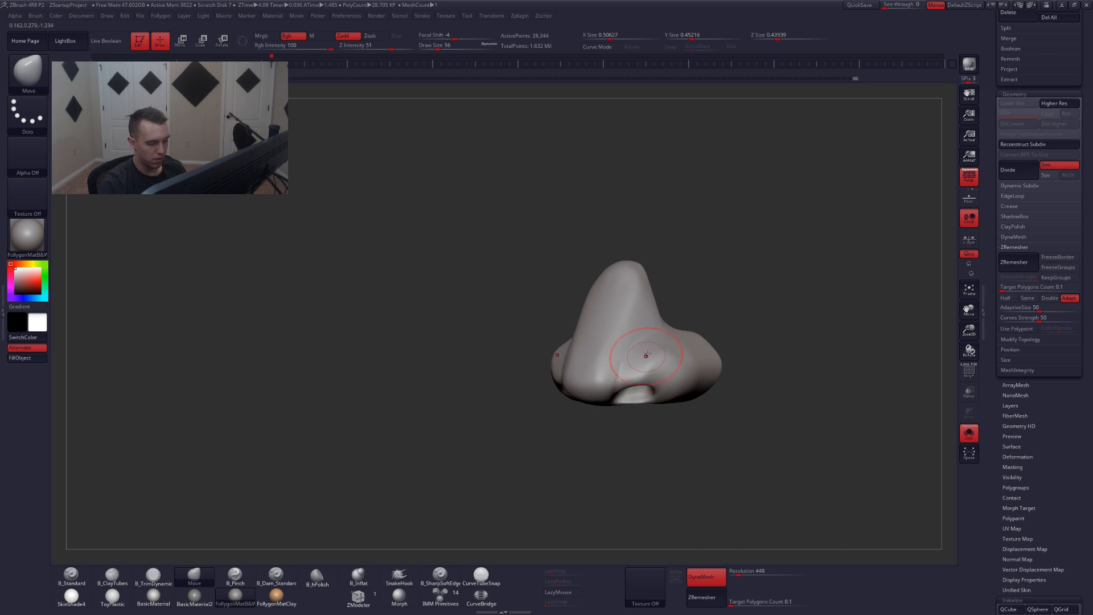
left_click_drag(645, 356, 632, 376, "shift")
mouse_move(633, 411)
right_mouse_down()
mouse_move(649, 364)
mouse_move(641, 415)
right_mouse_up()
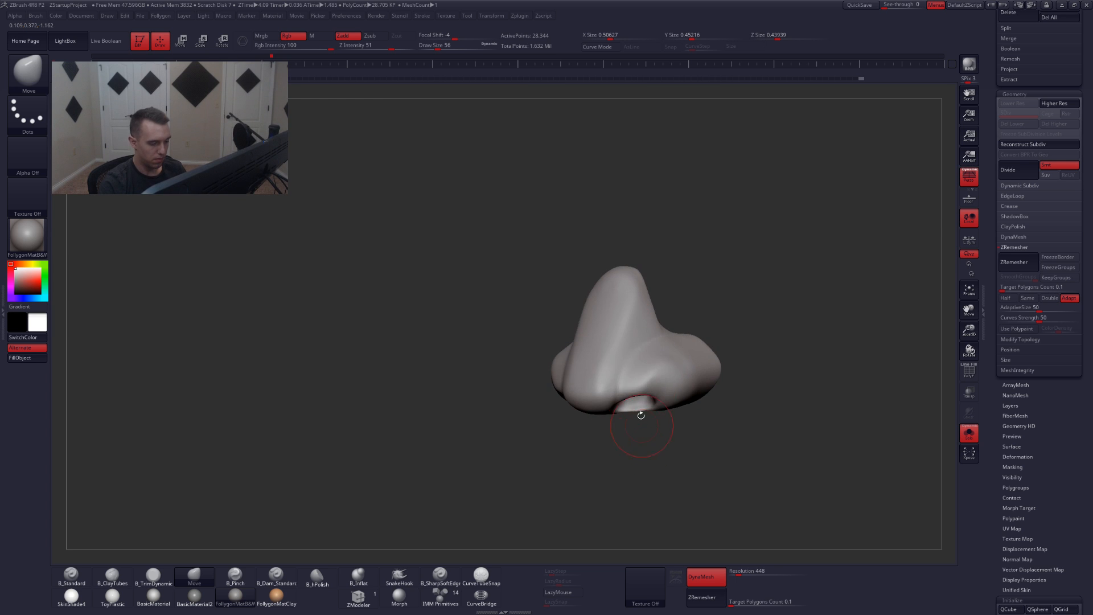
- Mask the nostril wings, invert the mask onto the bridge and tip, and show the full head with draw size 94
right_click_drag(638, 349, 667, 328)
mouse_move(666, 334)
left_mouse_down("ctrl")
mouse_move(630, 356)
mouse_move(663, 342)
mouse_move(629, 468)
mouse_move(712, 347)
left_mouse_up("ctrl")
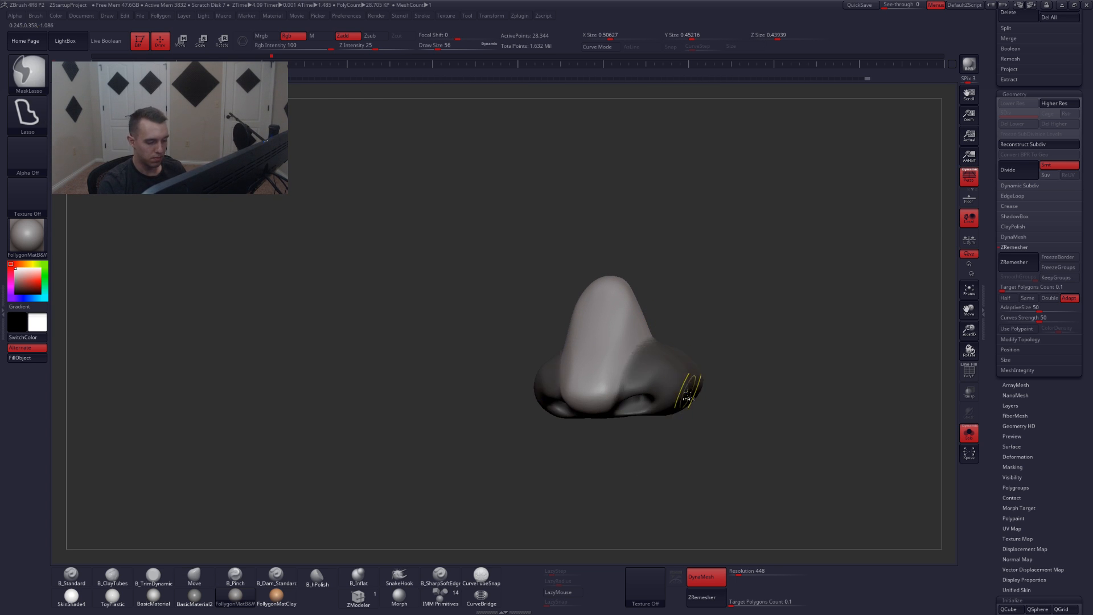
left_click(712, 404, "ctrl")
key("space")
left_click_drag(653, 399, 658, 399)
key("alt+s")
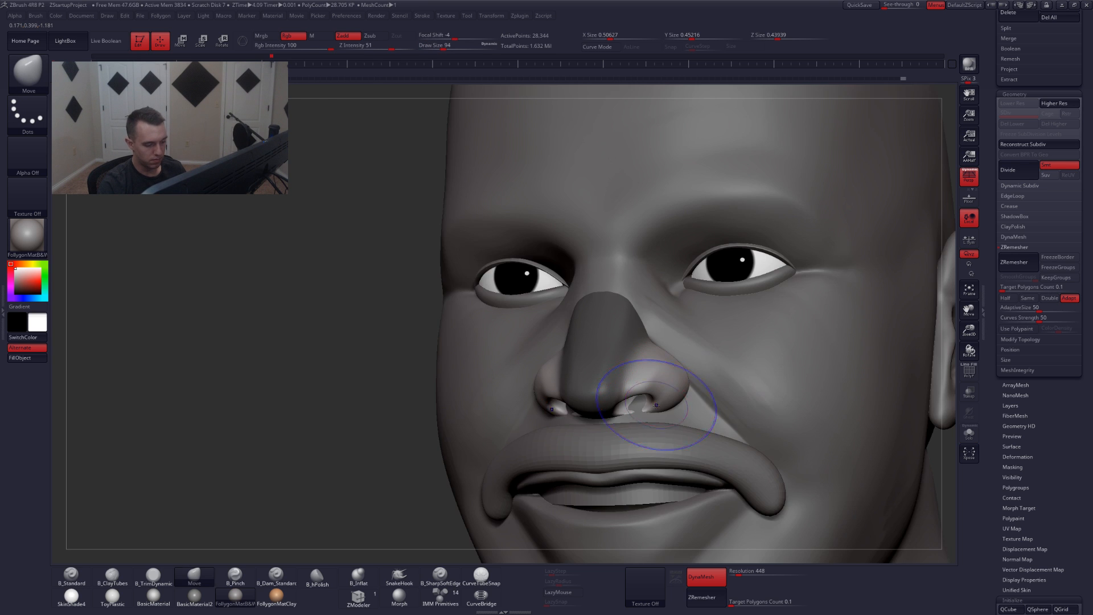
- Adjust the unmasked nostril wings from the front with the Move brush, using draw size 112 and then 60
right_click_drag(656, 406, 690, 373, "shift")
key("space")
left_click_drag(642, 393, 649, 393)
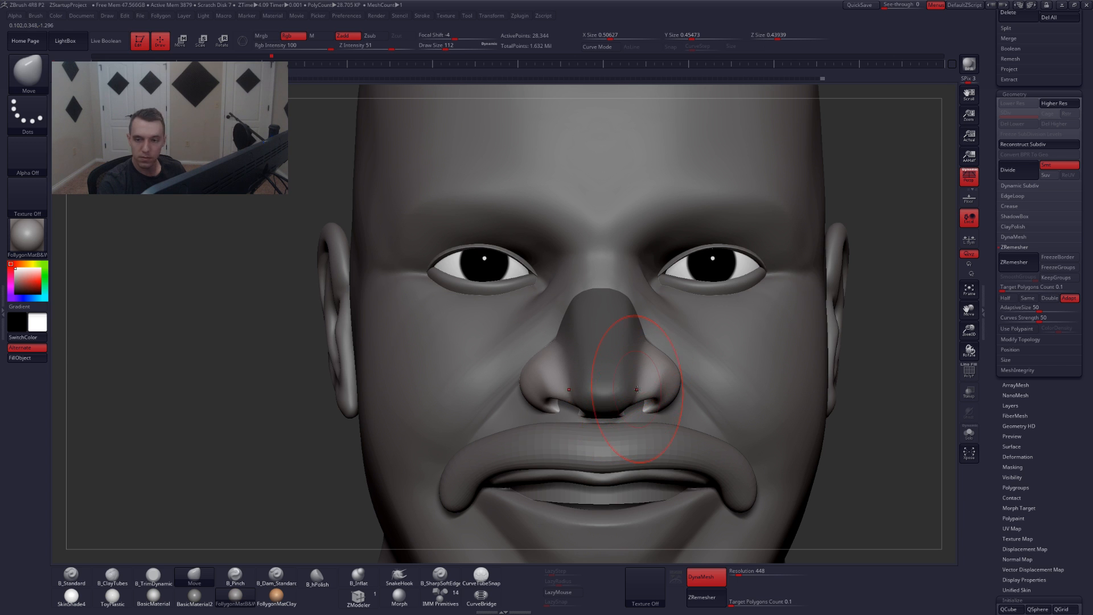
key("space")
left_click_drag(643, 397, 629, 397)
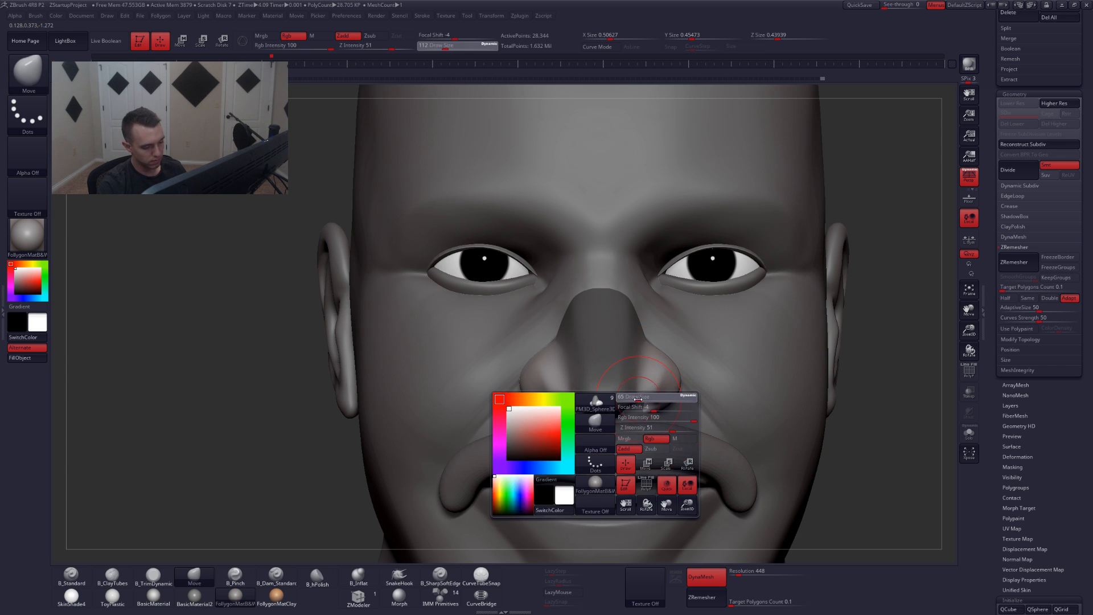
- Trim the side of the nose above the nostril wing with B_TrimDynamic, checking it in isolation before showing the whole head
mouse_move(663, 397)
right_mouse_down()
mouse_move(628, 397)
mouse_move(646, 386)
right_mouse_up()
key("3")
mouse_move(655, 385)
left_mouse_down()
mouse_move(667, 373)
mouse_move(658, 381)
left_mouse_up()
key("alt+s")
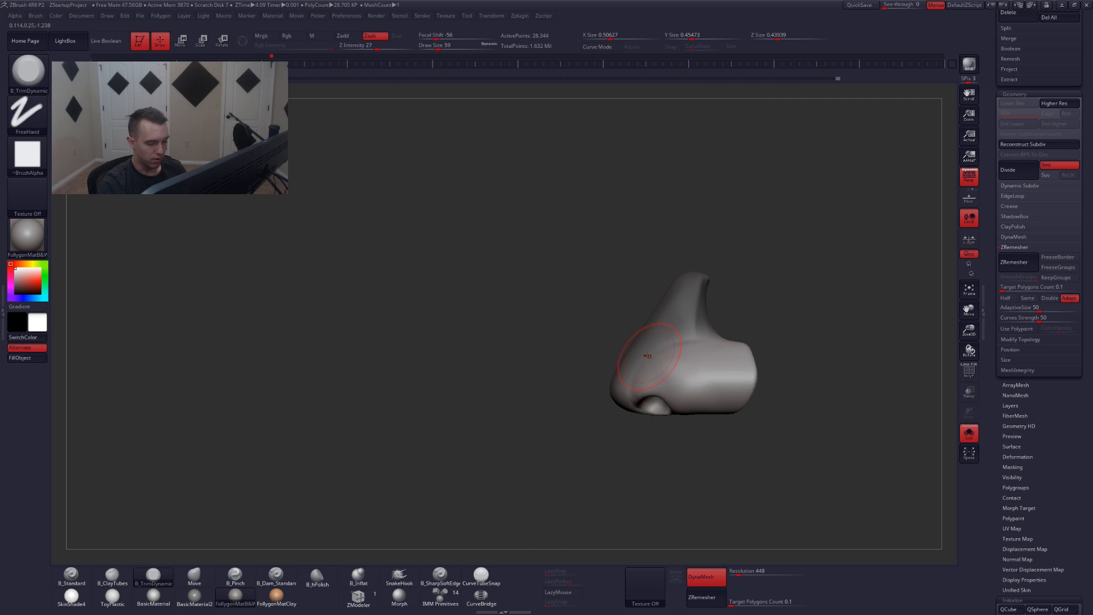
right_click_drag(655, 377, 698, 370)
key("alt+s")
- Refine the nostril wing with the Move brush at draw size 33 and raise the nose to subdivision level 3
key("b")
key("m")
key("v")
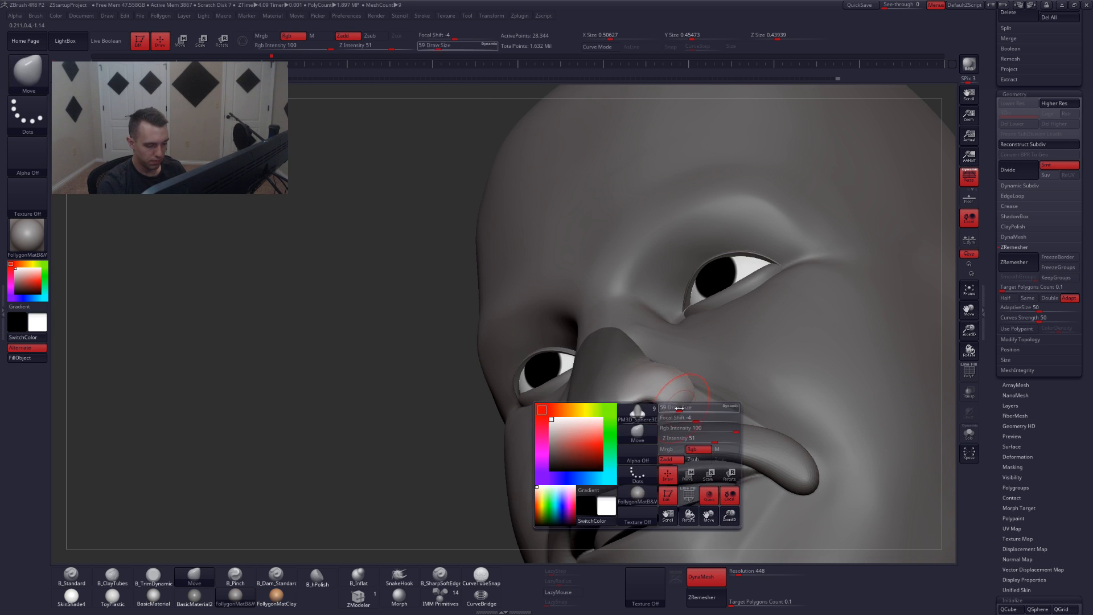
key("space")
left_click_drag(692, 402, 677, 401)
key("d")
key("d")
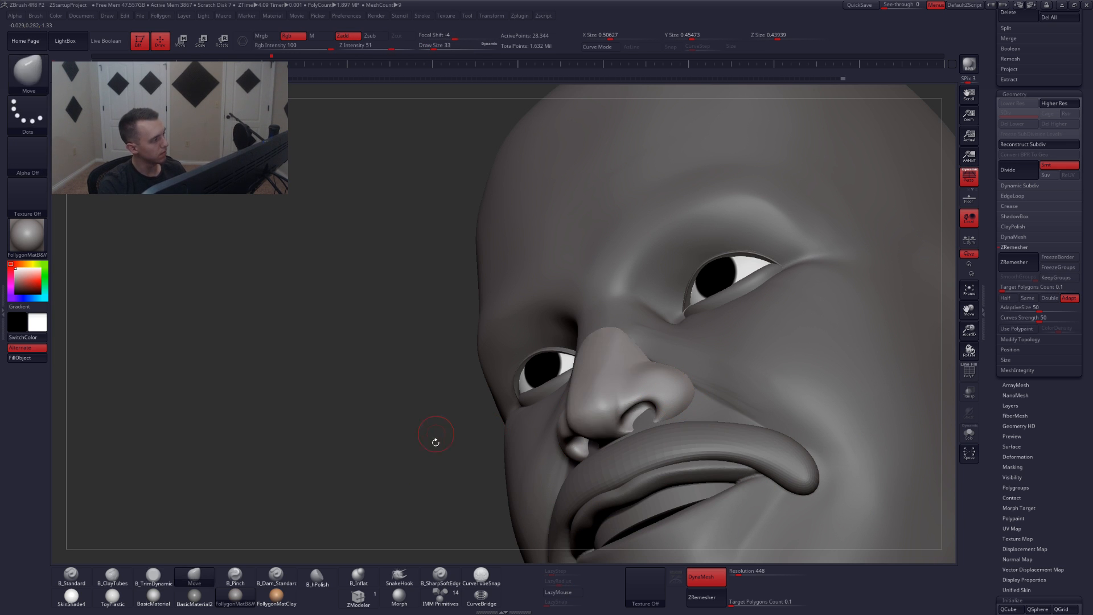
- Isolate the nose and sharpen the nostril edges with B_Pinch at draw size 44
key("b")
key("p")
key("i")
right_click_drag(628, 400, 592, 413)
key("alt+s")
key("space")
left_click_drag(592, 414, 600, 415)
right_click_drag(593, 425, 615, 406, "alt")
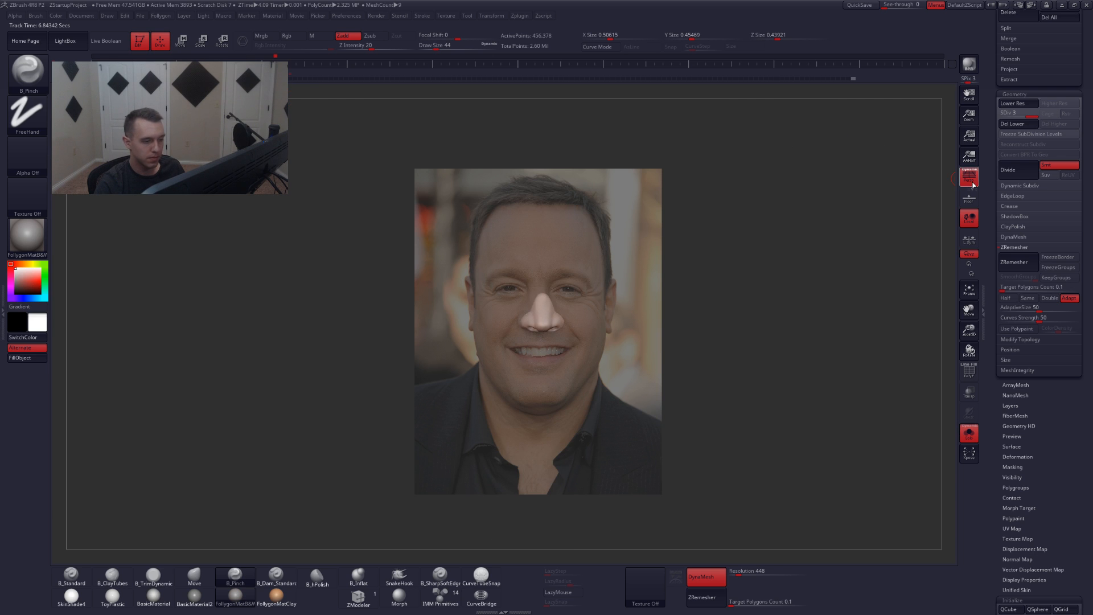
- Turn off perspective, hide the reference photo overlay and select the Move brush
left_click(971, 181)
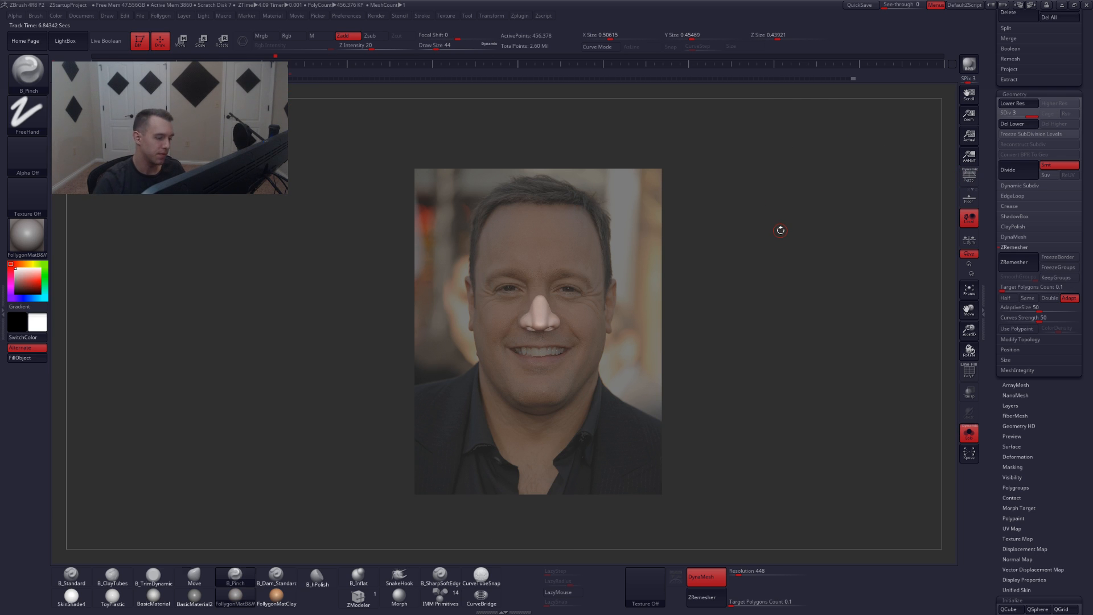
key("b")
key("m")
key("v")
key("shift+z")
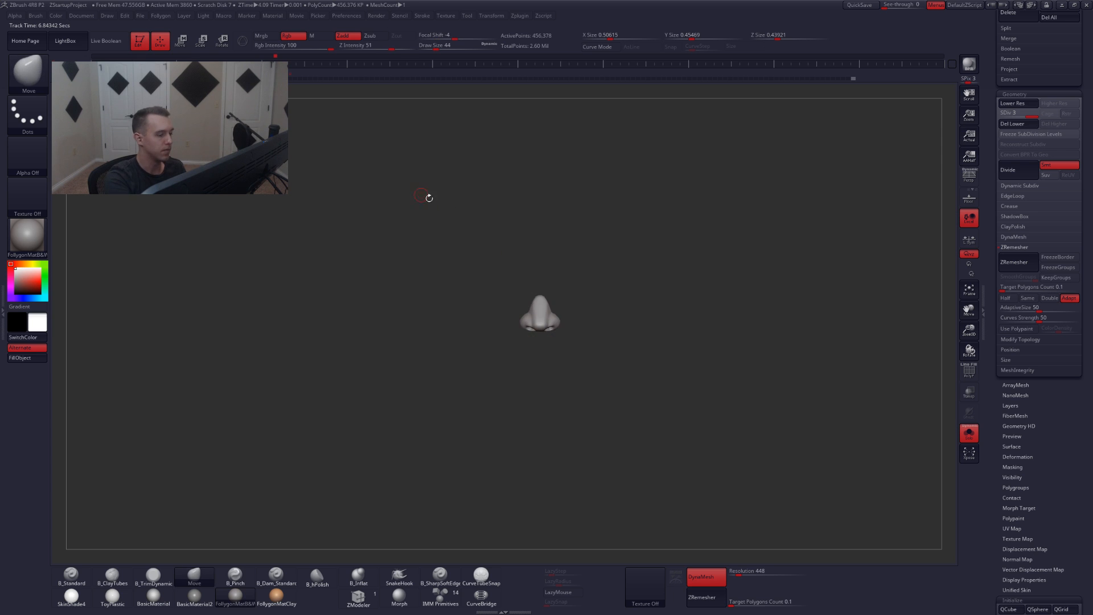
- Nudge the nostril wings upward from the front with the Move brush at draw size 74
left_click_drag(429, 197, 456, 307, "alt")
key("space")
left_click_drag(555, 323, 561, 322)
left_click_drag(559, 324, 555, 313)
key("shift+s")
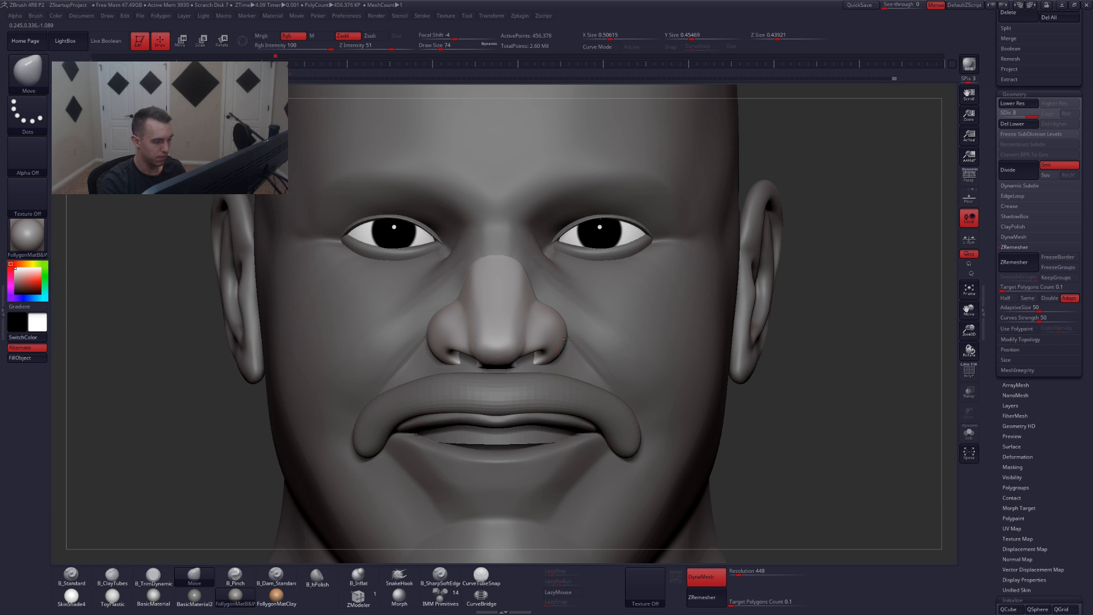
mouse_move(559, 329)
right_mouse_down("alt")
mouse_move(620, 331)
mouse_move(541, 321)
right_mouse_up("alt")
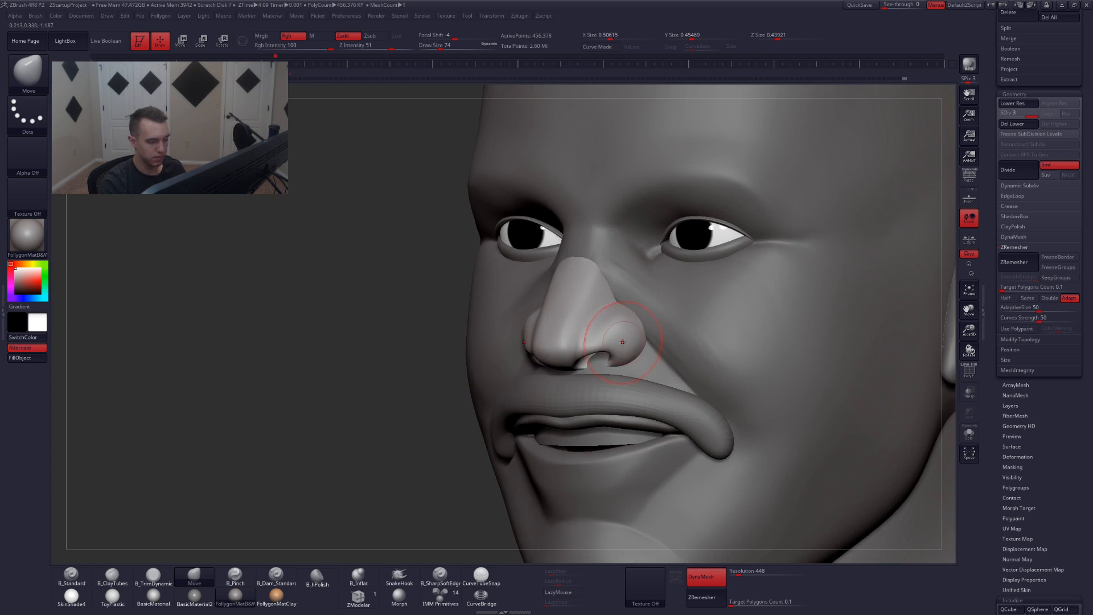
- Pinch the nostril rim on the isolated nose with B_Pinch at draw size 35
key("ctrl+shift+s")
right_click_drag(624, 349, 615, 341)
key("5")
key("space")
left_click_drag(620, 355, 614, 355)
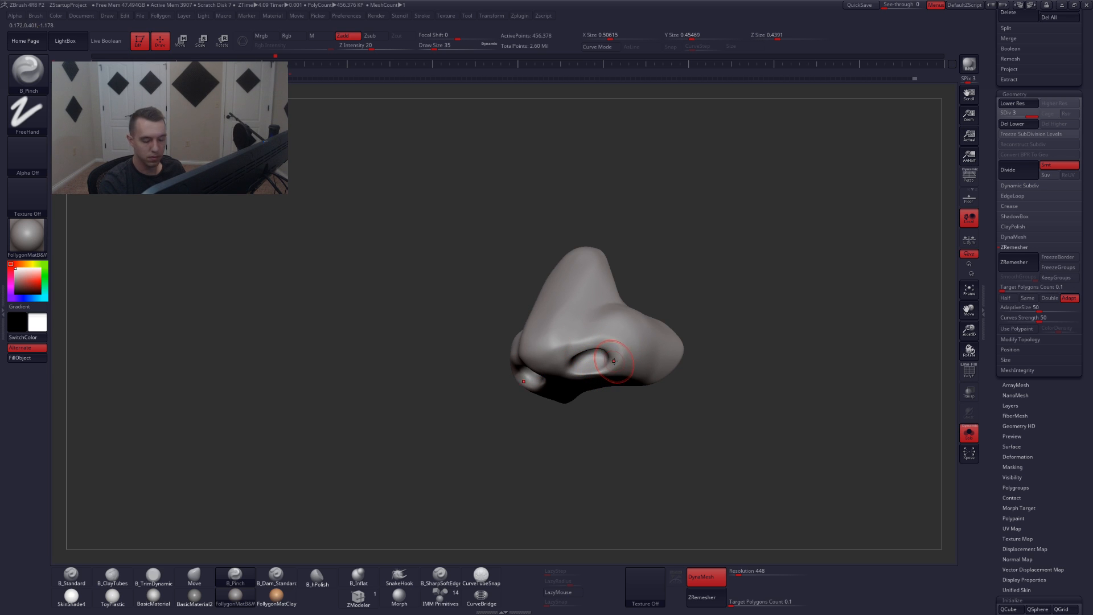
right_click_drag(613, 361, 610, 338)
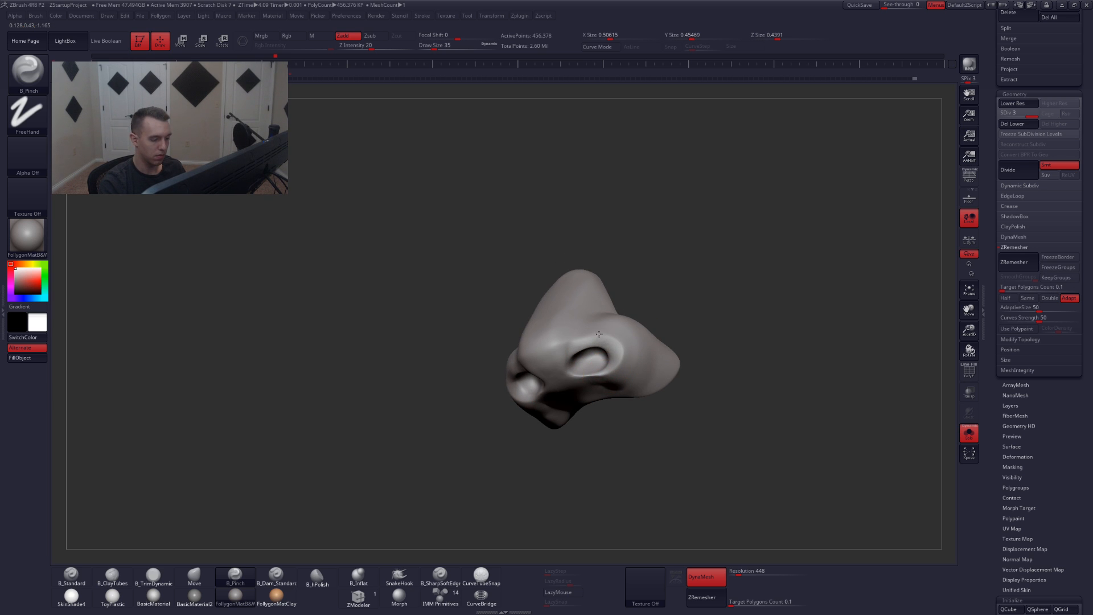
right_click_drag(540, 350, 542, 363)
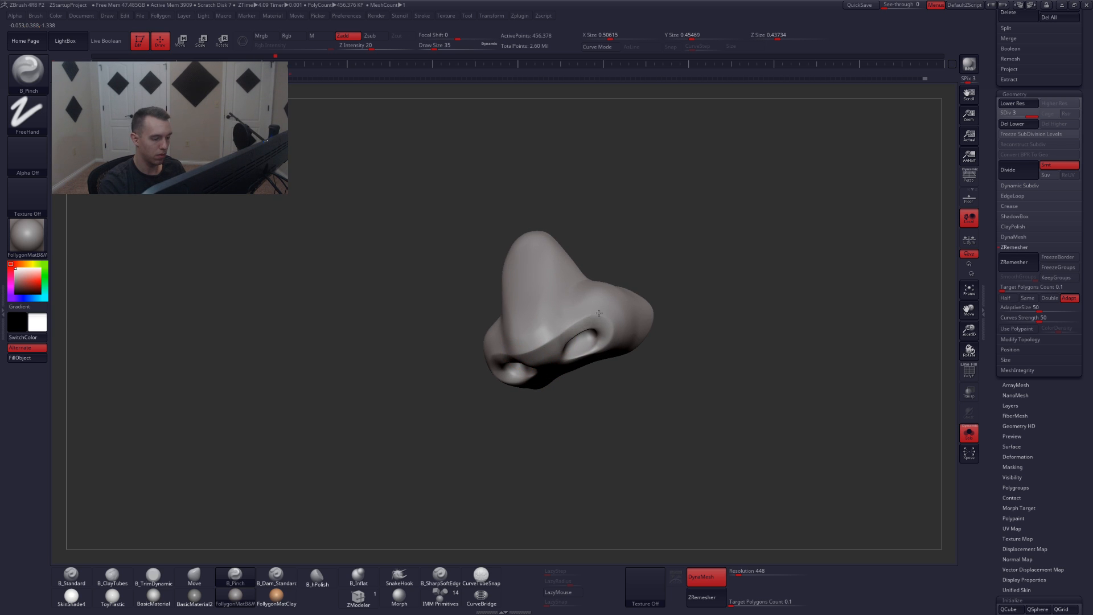
- Sharpen the edge between the nose tip and nostrils from below with B_Pinch, then show the whole head from the front
mouse_move(599, 313)
right_mouse_down()
mouse_move(611, 326)
mouse_move(591, 330)
mouse_move(614, 371)
right_mouse_up()
key("alt+s")
key("alt+s")
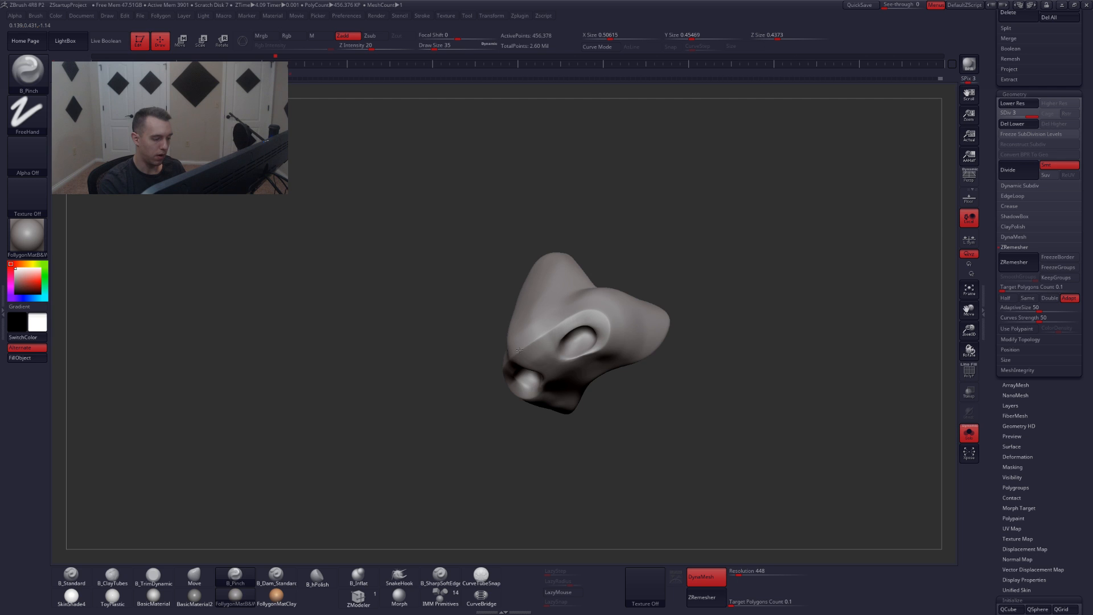
right_click_drag(519, 349, 529, 369)
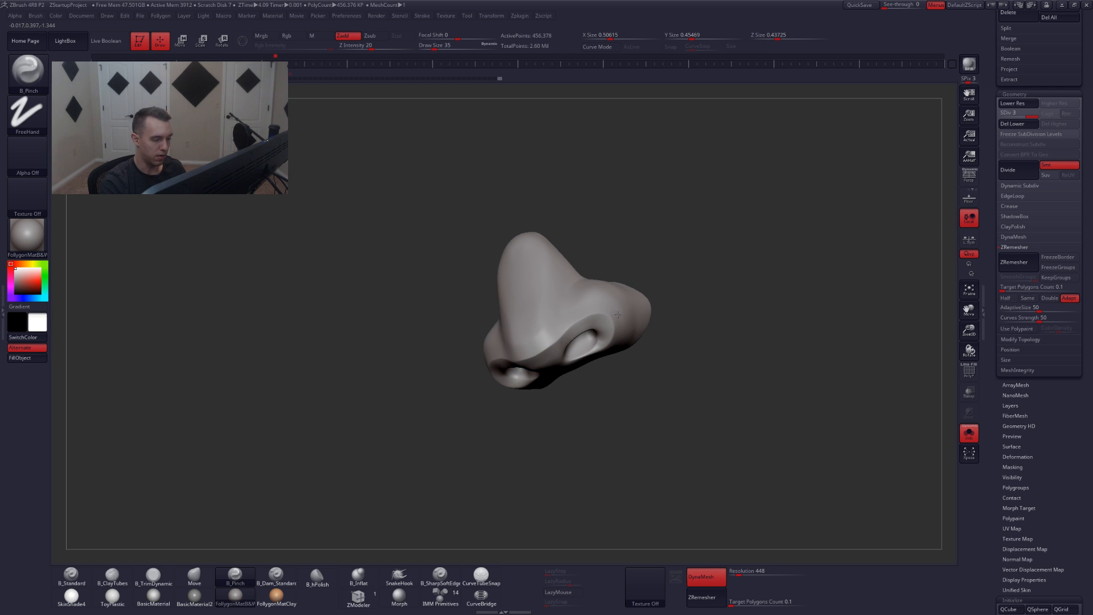
right_click_drag(613, 340, 588, 357)
key("alt+s")
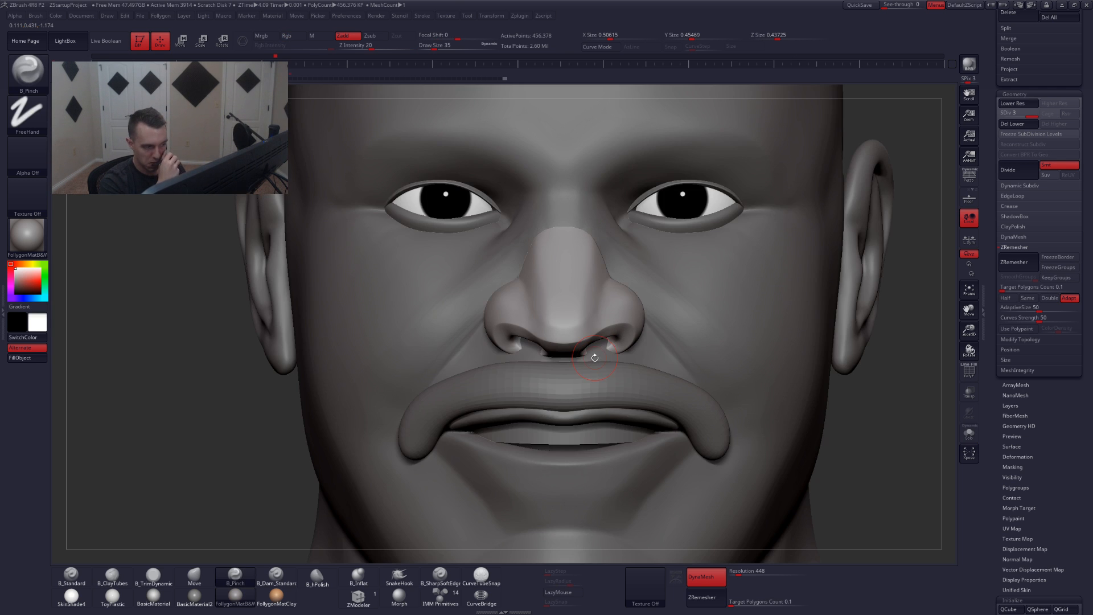
- Smooth the nose tip and adjust the nose base with the Move brush at draw size 54, then isolate the nose
key("shift")
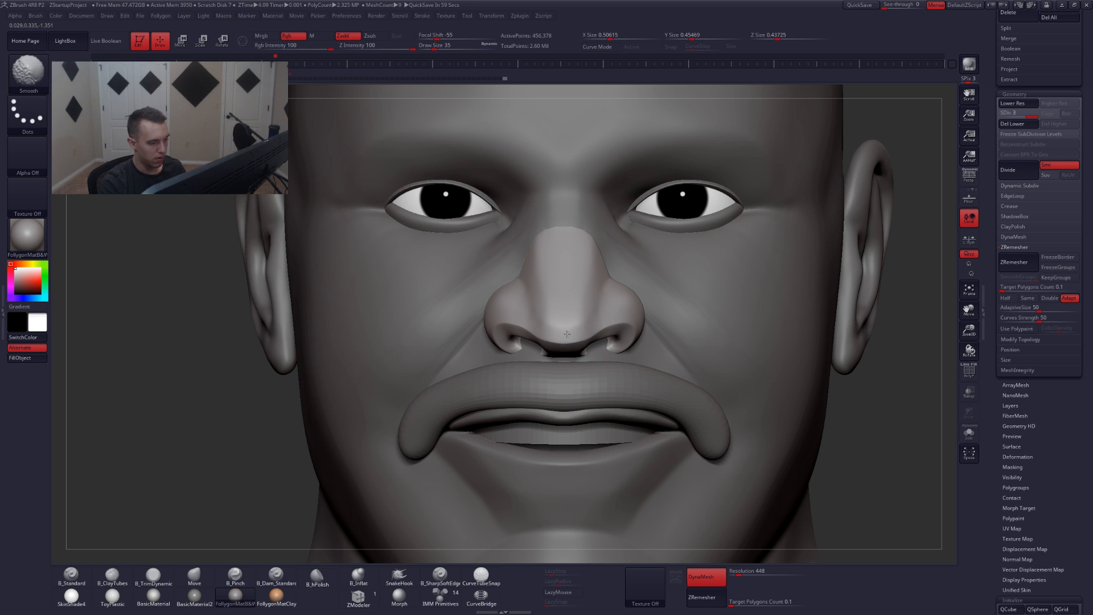
mouse_move(567, 333)
right_mouse_down()
mouse_move(535, 334)
mouse_move(578, 312)
mouse_move(556, 368)
mouse_move(608, 363)
right_mouse_up()
key("space")
left_click(507, 330)
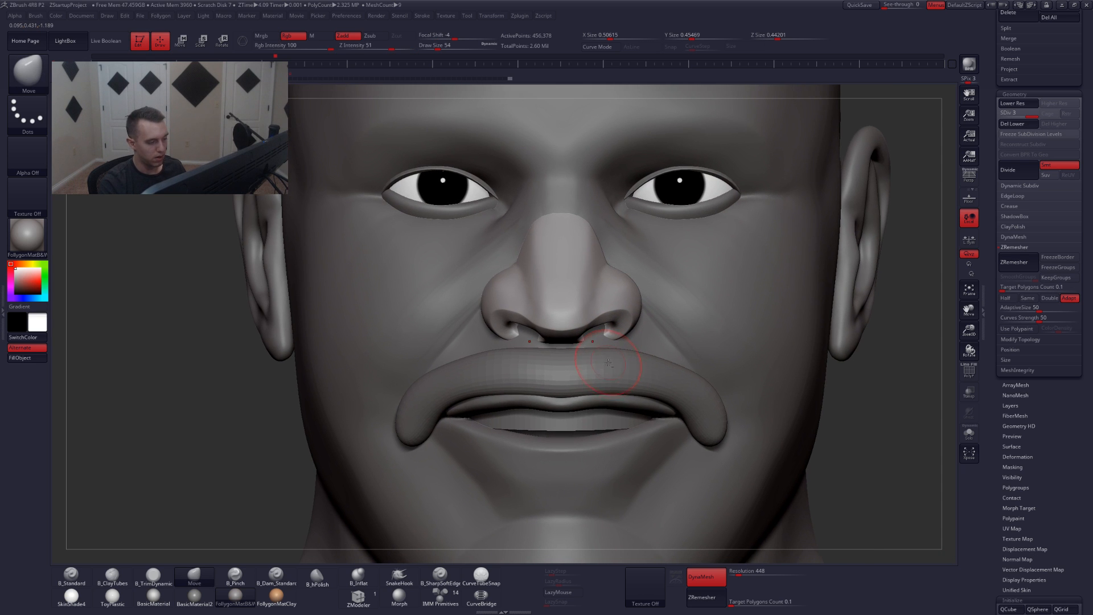
key("alt+s")
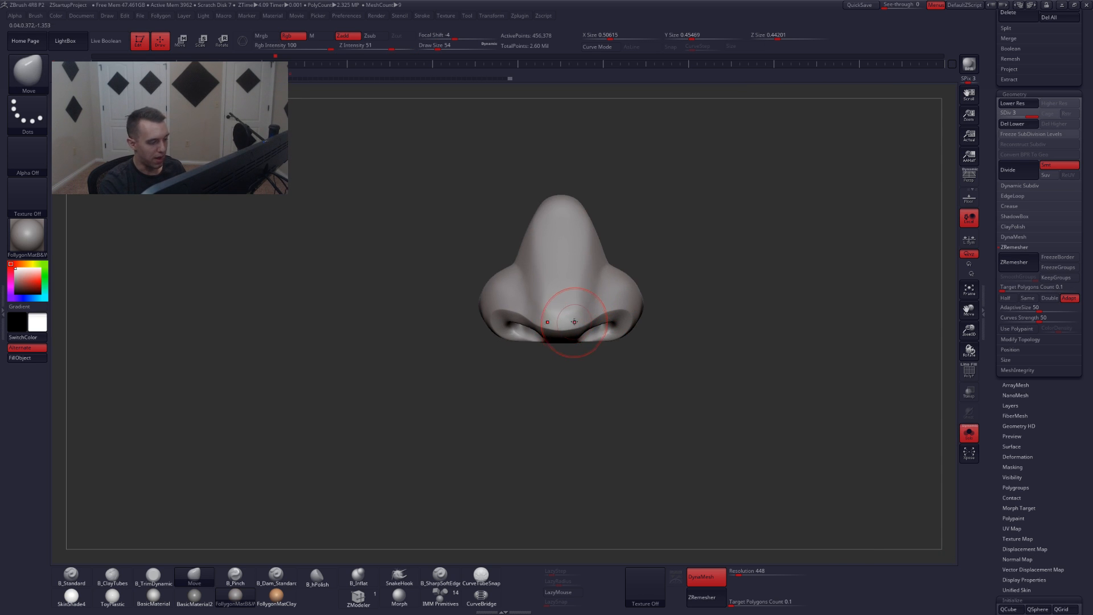
- Pinch the lower edge of the nose tip between the nostrils with B_Pinch at draw size 31
key("5")
key("space")
left_click_drag(582, 322, 580, 328)
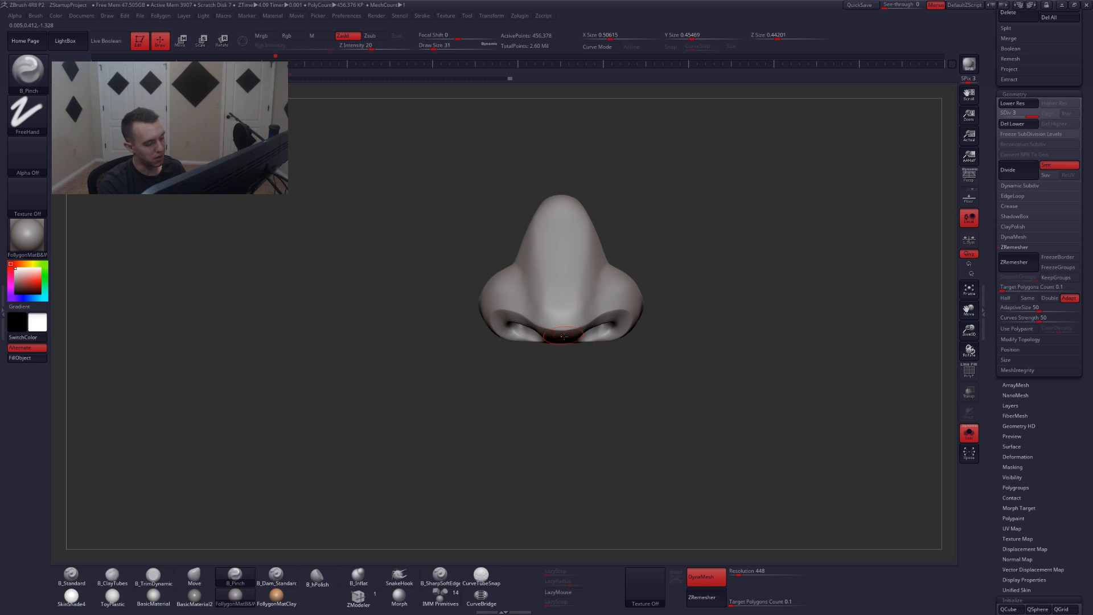
right_click_drag(562, 336, 558, 362)
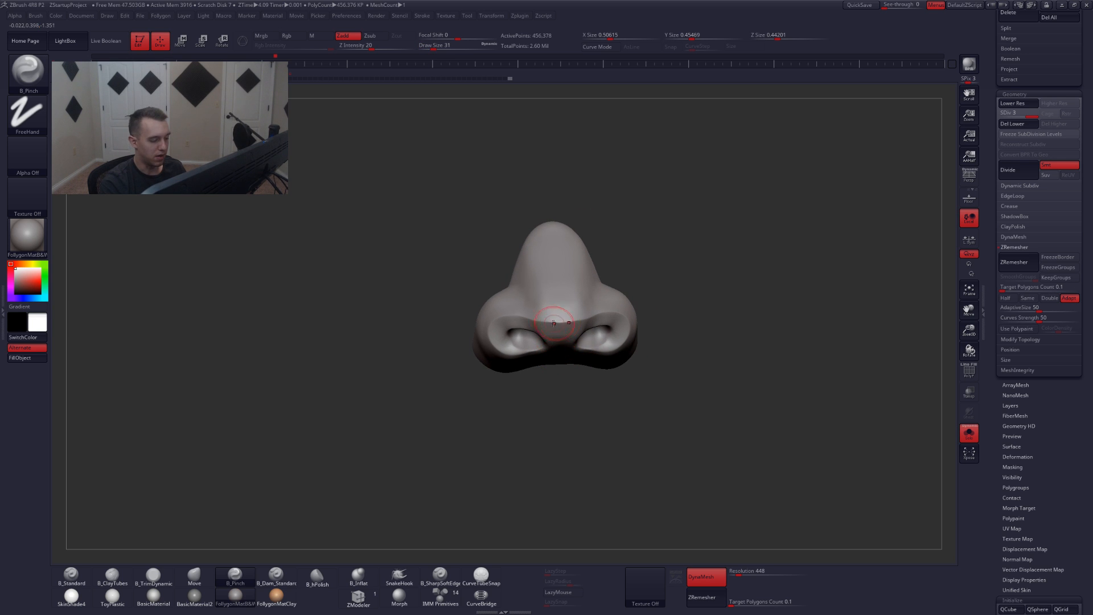
mouse_move(547, 317)
left_mouse_down("ctrl")
mouse_move(493, 320)
mouse_move(514, 364)
left_mouse_up("ctrl")
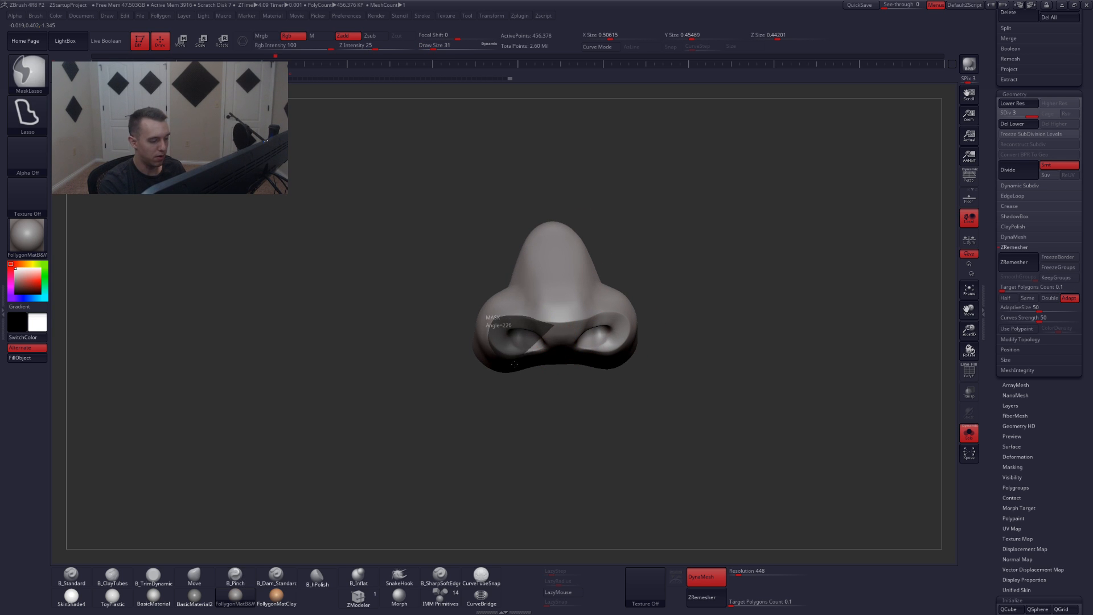
left_click_drag(569, 325, 559, 323, "ctrl")
left_click_drag(576, 394, 593, 404, "ctrl")
- Pinch the nose tip edge and upper nostril rim from a three-quarter view with B_Pinch at draw size 33
right_click_drag(593, 405, 547, 419)
key("space")
left_click_drag(543, 335, 547, 337)
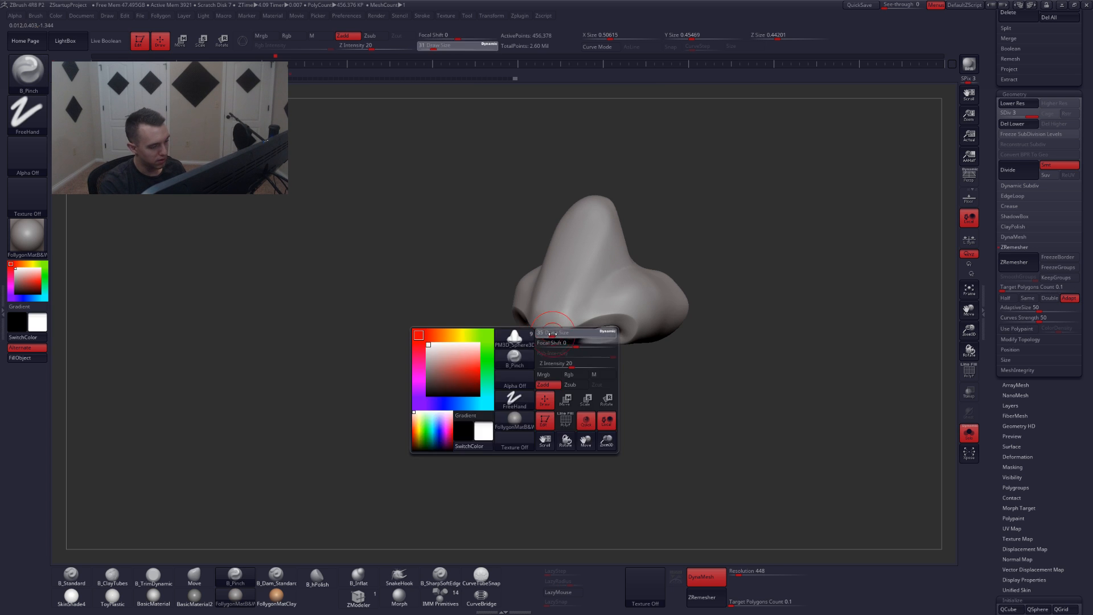
right_click_drag(547, 337, 547, 328)
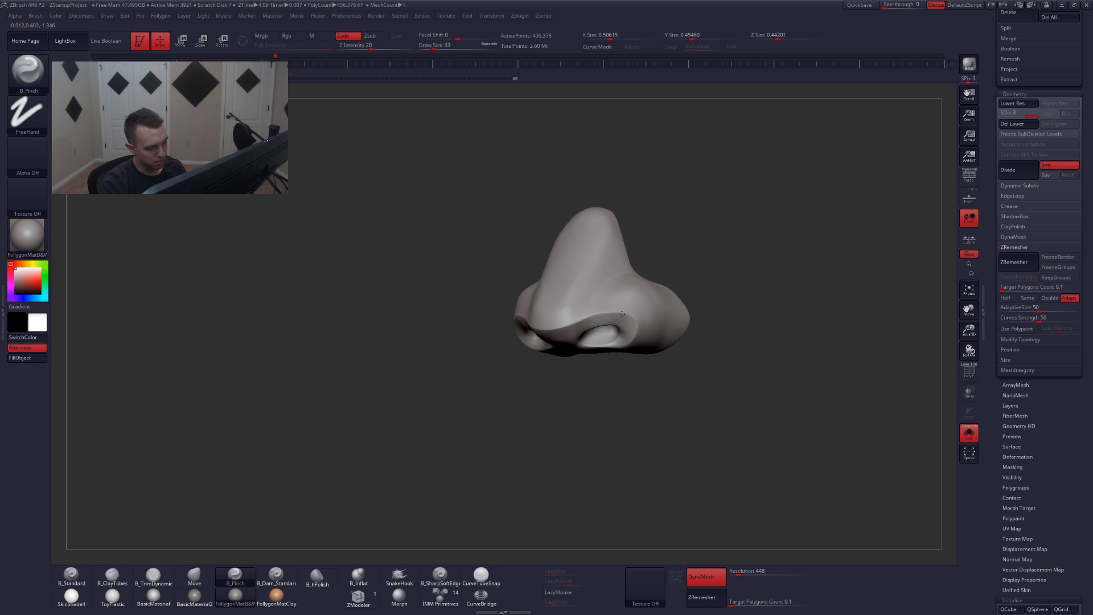
- Build up the underside of the nose between and behind the nostrils with B_ClayTubes at draw size 33, then smooth the strokes
mouse_move(622, 314)
right_mouse_down()
mouse_move(616, 365)
mouse_move(604, 374)
mouse_move(591, 353)
right_mouse_up()
key("3")
key("b")
key("c")
key("t")
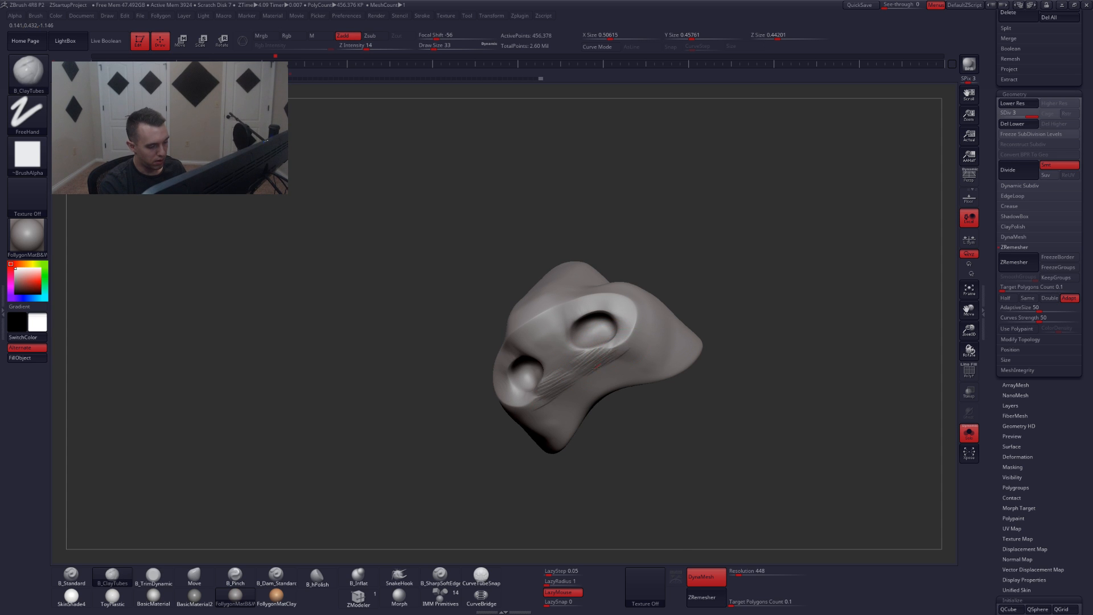
left_click_drag(545, 394, 605, 354)
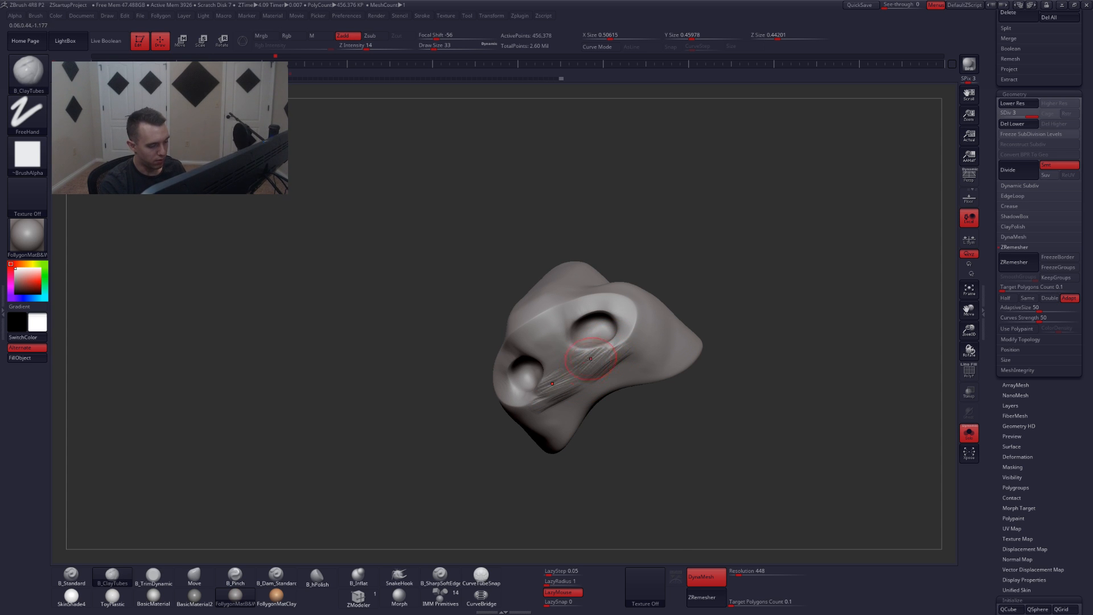
left_click_drag(542, 354, 562, 343)
left_click_drag(533, 347, 553, 341)
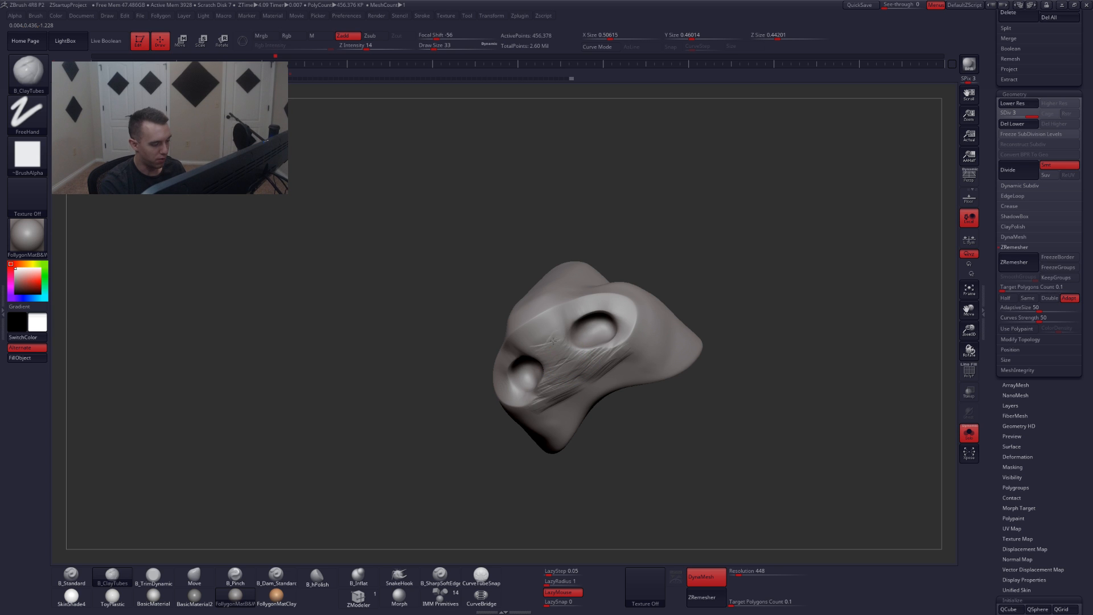
key("shift")
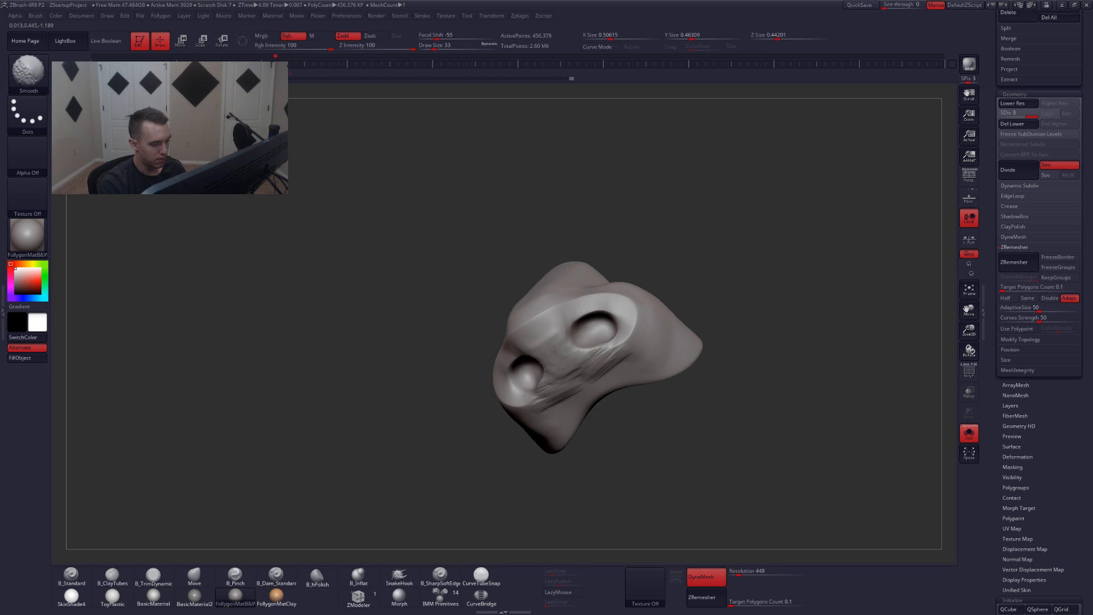
- Flatten the underside of the nose with B_TrimDynamic at draw size 41 and add clay beside the nostril with B_ClayTubes
mouse_move(555, 349)
right_mouse_down()
mouse_move(541, 421)
mouse_move(563, 351)
right_mouse_up()
key("3")
key("space")
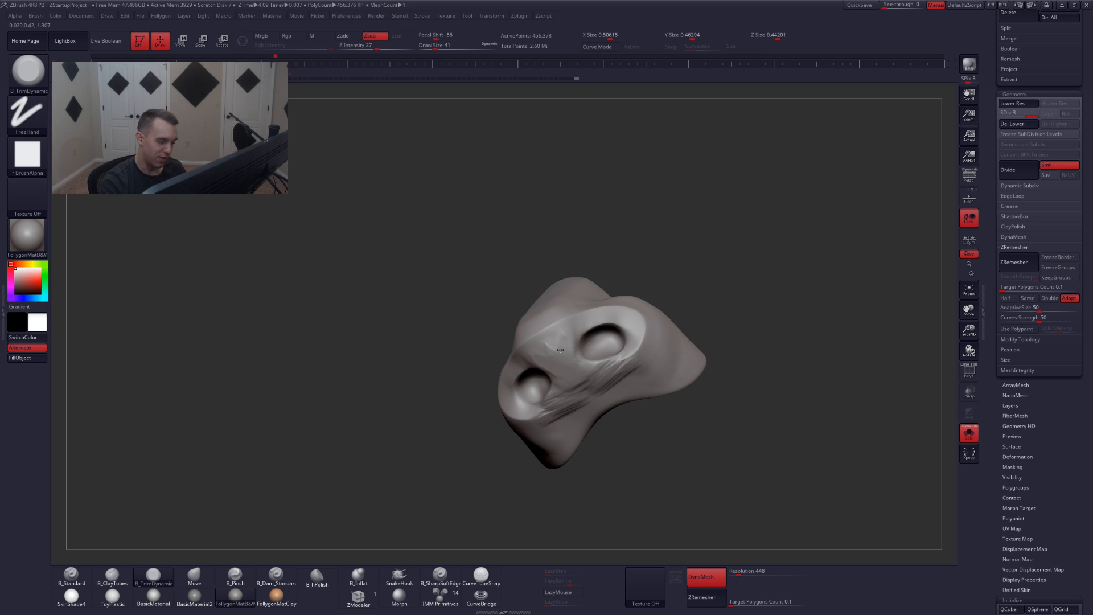
mouse_move(574, 375)
right_mouse_down("shift")
mouse_move(576, 386)
mouse_move(633, 369)
right_mouse_up("shift")
key("shift+s")
key("shift+s")
key("2")
left_click_drag(633, 369, 612, 380)
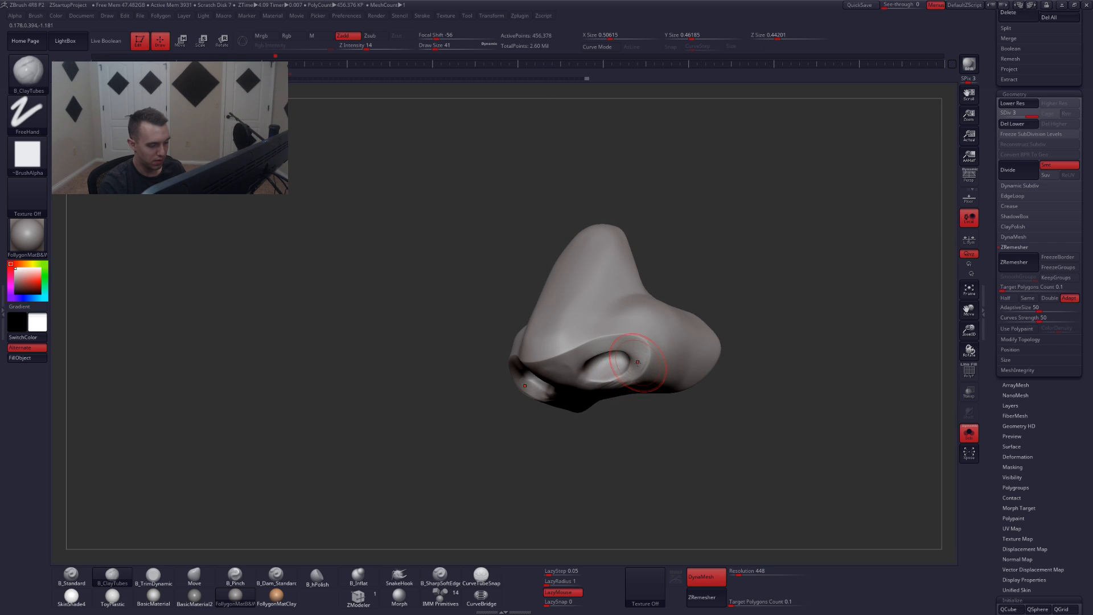
- Show the whole head in profile and reshape the nose tip with the Move brush at draw size 77
mouse_move(638, 362)
right_mouse_down()
mouse_move(621, 424)
mouse_move(647, 408)
right_mouse_up()
key("b")
key("m")
key("v")
key("ctrl+shift+s")
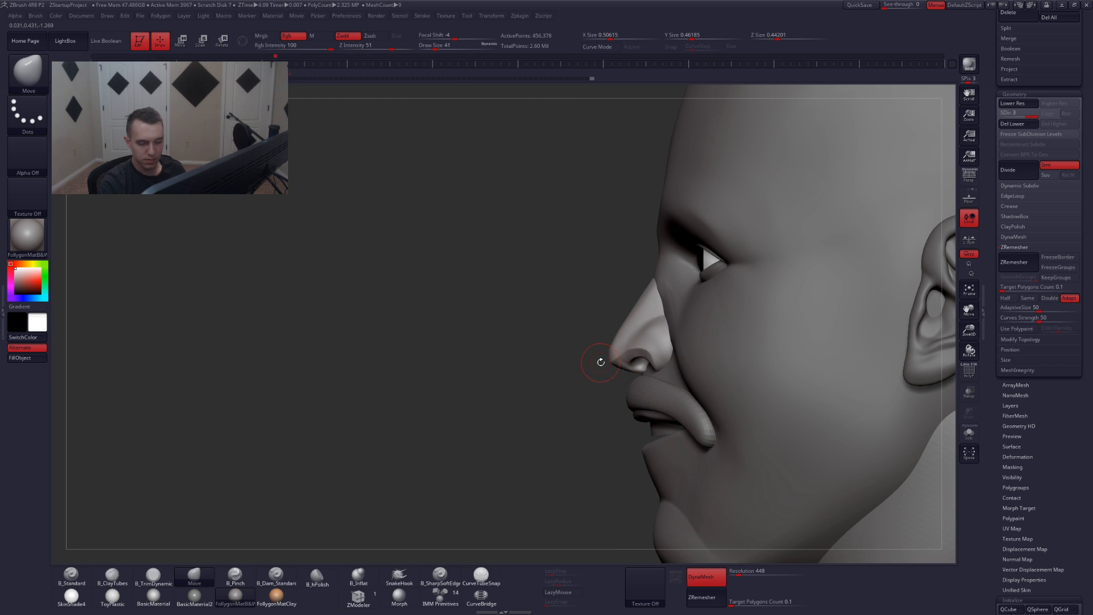
key("s")
key("space")
left_click_drag(602, 362, 608, 362)
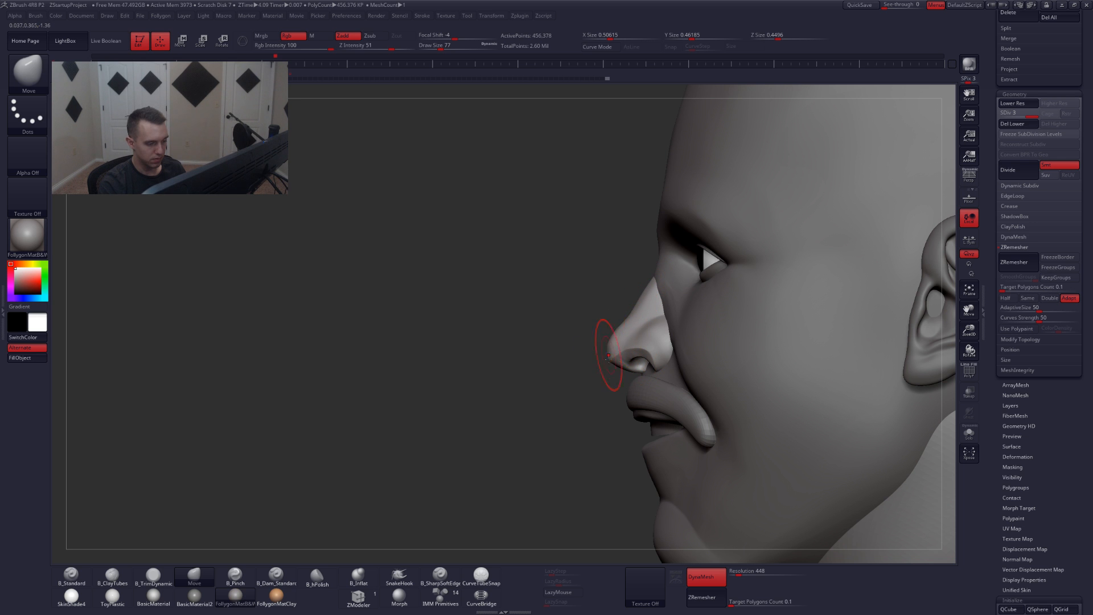
- Set the Move brush draw size to 54 in front view and step the nose down to its lowest subdivision level
right_click_drag(608, 357, 626, 356)
key("space")
left_click_drag(635, 355, 632, 355)
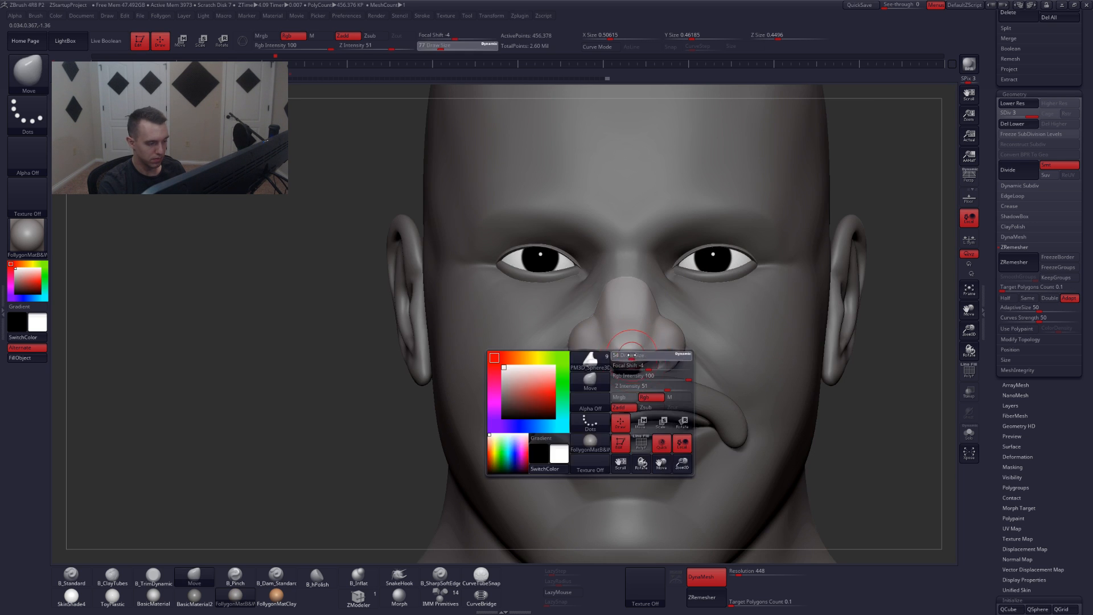
key("shift+d")
key("shift+d")
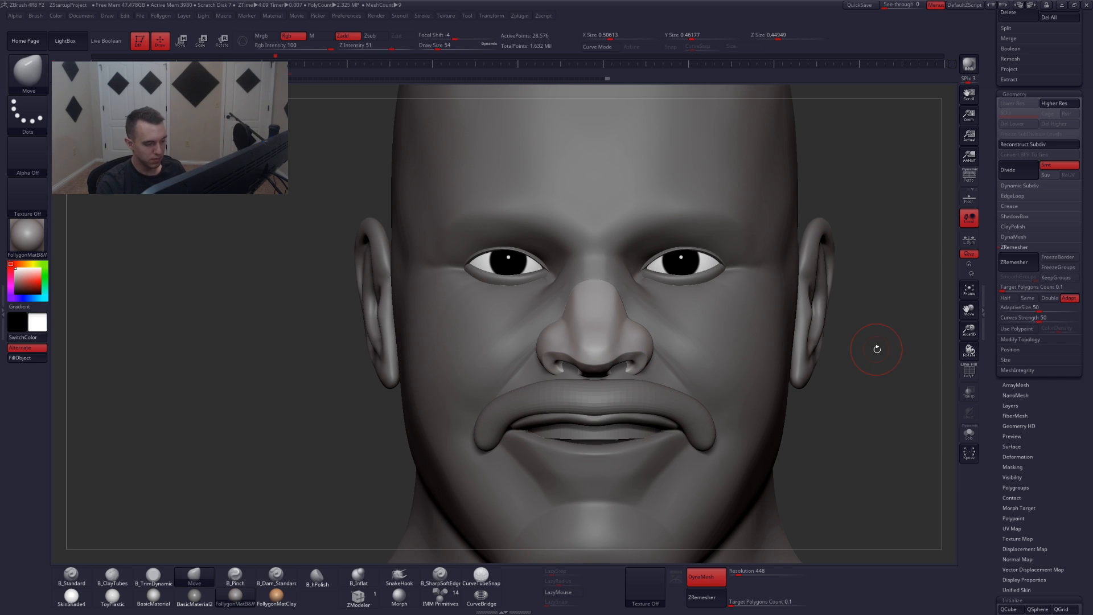
- Isolate the nose and smooth its underside around the nostrils at draw size 41
key("shift+s")
right_click_drag(625, 369, 618, 351)
key("space")
left_click_drag(597, 364, 589, 370)
right_click_drag(589, 370, 566, 329)
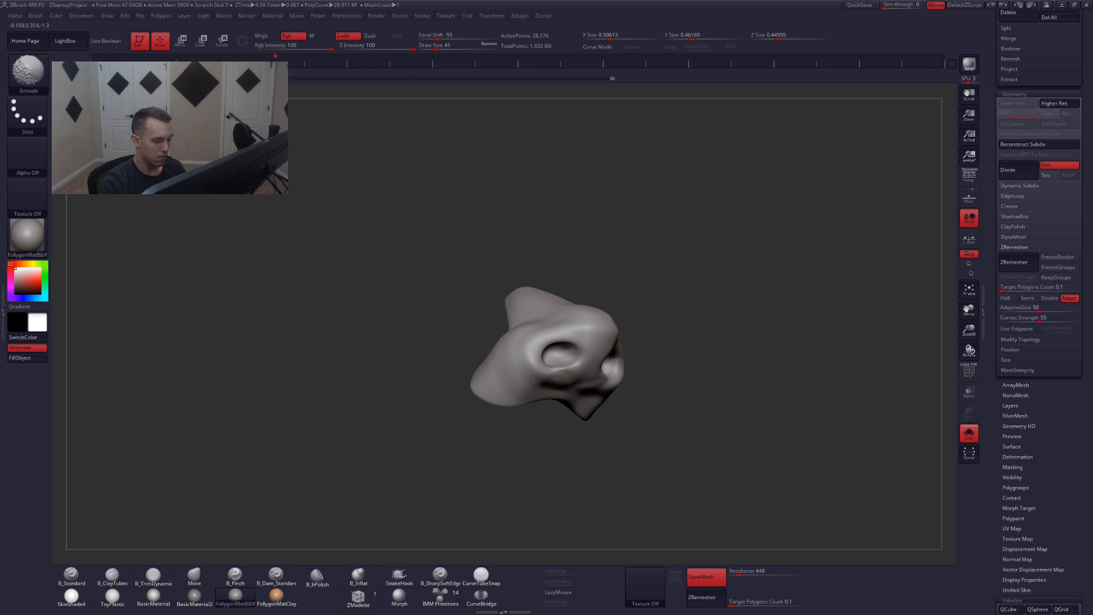
- Build up the nose's underside between the nostrils with B_ClayTubes at draw size 41, smooth it and show the whole head again
mouse_move(529, 380)
right_mouse_down()
mouse_move(496, 380)
mouse_move(506, 364)
mouse_move(558, 376)
mouse_move(533, 393)
mouse_move(543, 380)
mouse_move(546, 389)
right_mouse_up()
key("b")
key("c")
key("t")
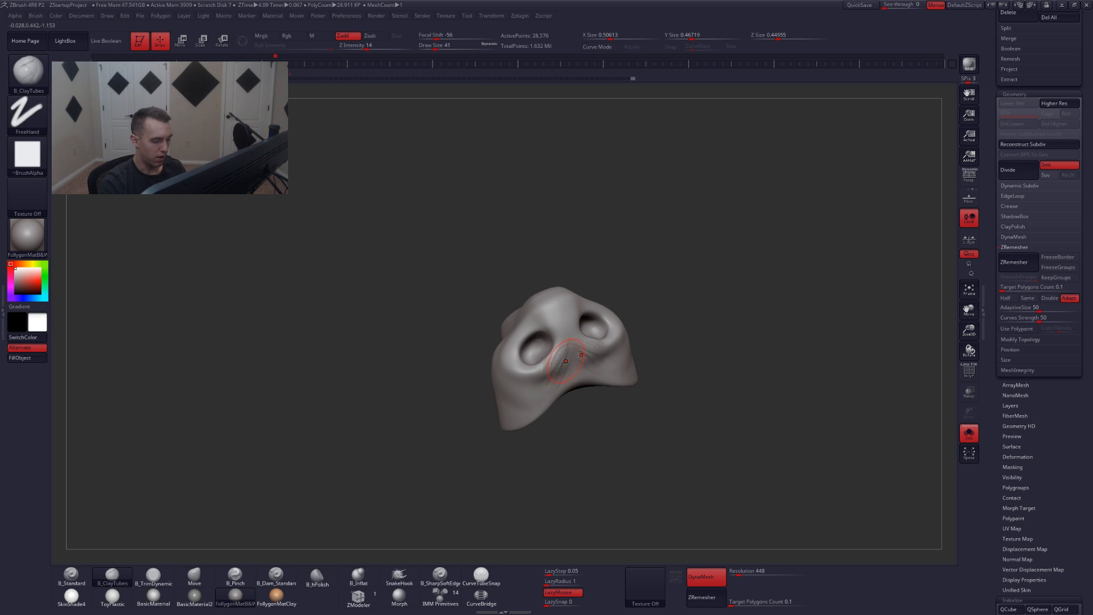
right_click(557, 370)
left_click_drag(557, 370, 559, 369, "shift")
mouse_move(559, 369)
right_mouse_down()
mouse_move(569, 376)
mouse_move(557, 377)
mouse_move(566, 410)
mouse_move(617, 354)
right_mouse_up()
key("shift+alt+s")
key("shift")
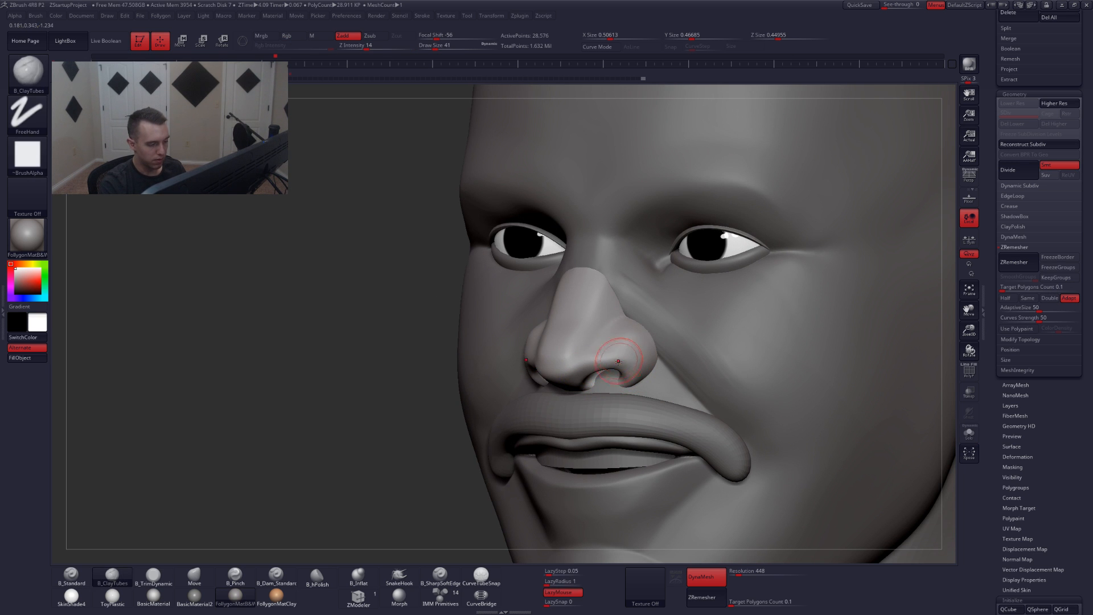
- Pinch the nostril wing creases with B_Pinch at draw size 41 and smooth the area around the nose tip
key("5")
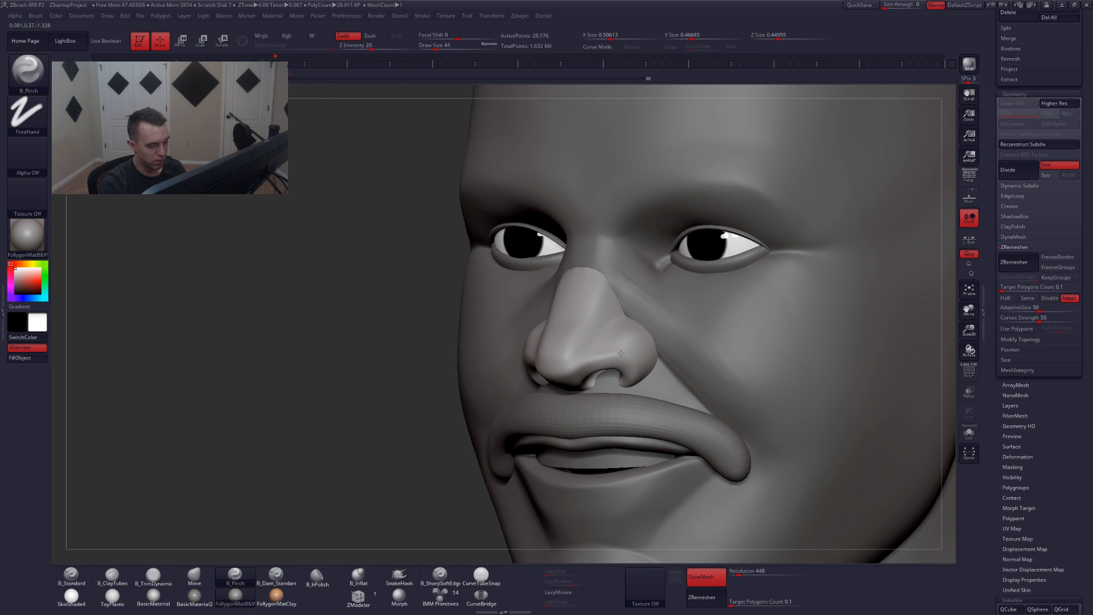
mouse_move(620, 353)
right_mouse_down()
mouse_move(579, 365)
mouse_move(629, 366)
mouse_move(601, 363)
right_mouse_up()
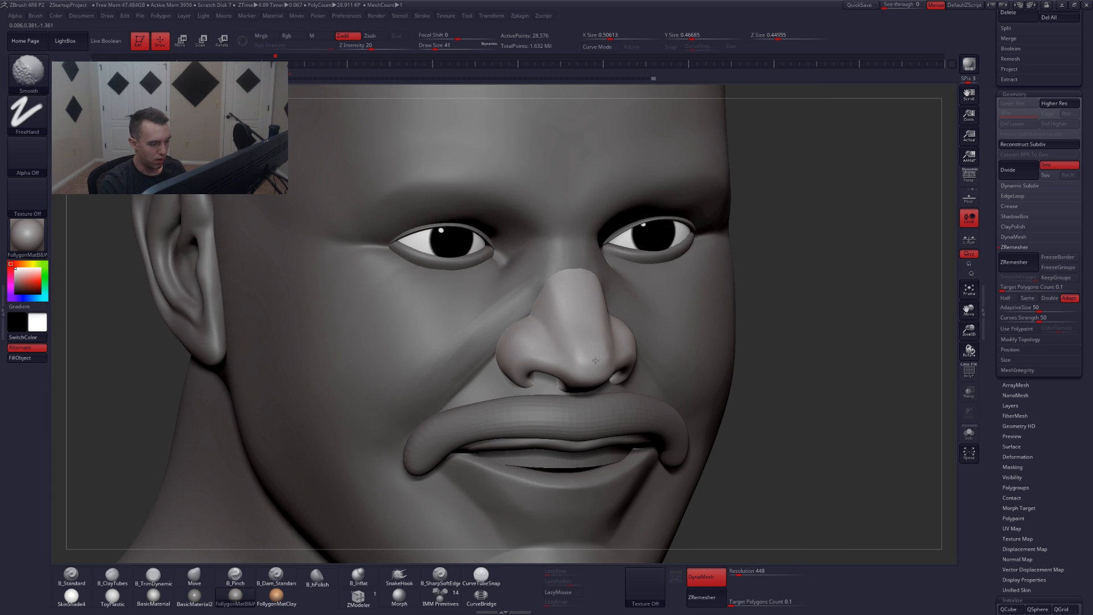
left_click_drag(600, 363, 618, 379, "shift")
mouse_move(618, 378)
right_mouse_down("shift")
mouse_move(606, 391)
mouse_move(664, 385)
mouse_move(647, 401)
mouse_move(651, 385)
mouse_move(700, 385)
mouse_move(659, 383)
mouse_move(643, 336)
right_mouse_up("shift")
- Mask part of the isolated nose, soften the mask and reshape the nose with the Move brush
key("alt+s")
key("alt+s")
key("alt+s")
mouse_move(643, 334)
left_mouse_down("ctrl")
mouse_move(626, 349)
mouse_move(750, 375)
mouse_move(736, 348)
left_mouse_up("ctrl")
left_click(660, 355, "ctrl")
left_click(676, 363, "ctrl")
key("space")
left_click_drag(634, 361, 643, 361)
right_click_drag(643, 361, 629, 359)
key("alt+s")
- Reshape the nose in profile with the Move brush at draw sizes 116 and 65
key("space")
left_click_drag(638, 350, 644, 350)
right_click_drag(645, 350, 626, 349, "shift")
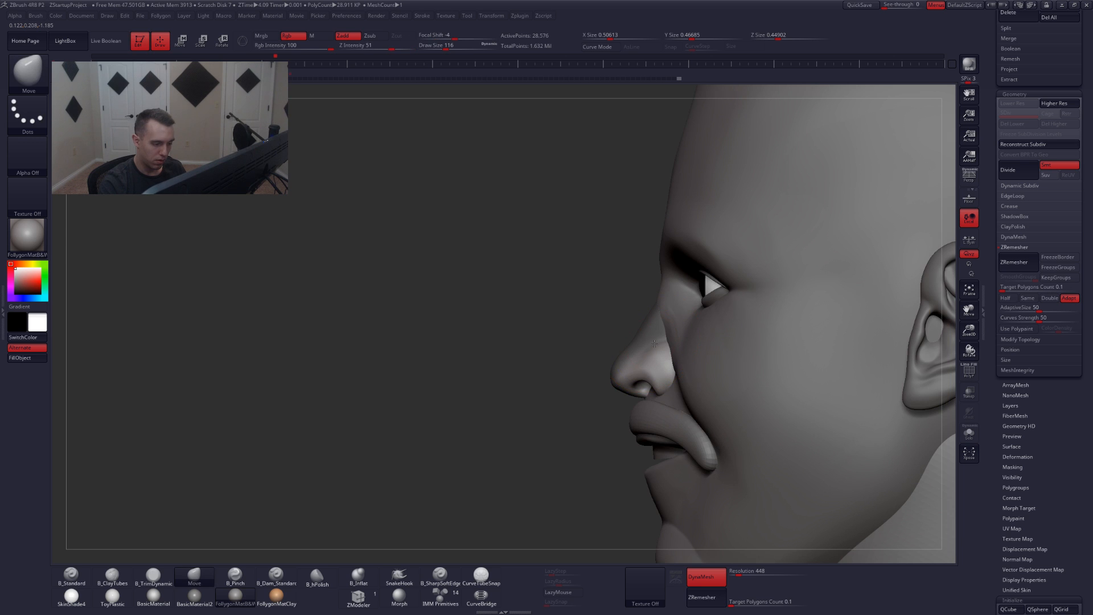
key("space")
left_click(661, 340)
left_click(636, 354, "ctrl+alt")
key("space")
left_click(653, 341)
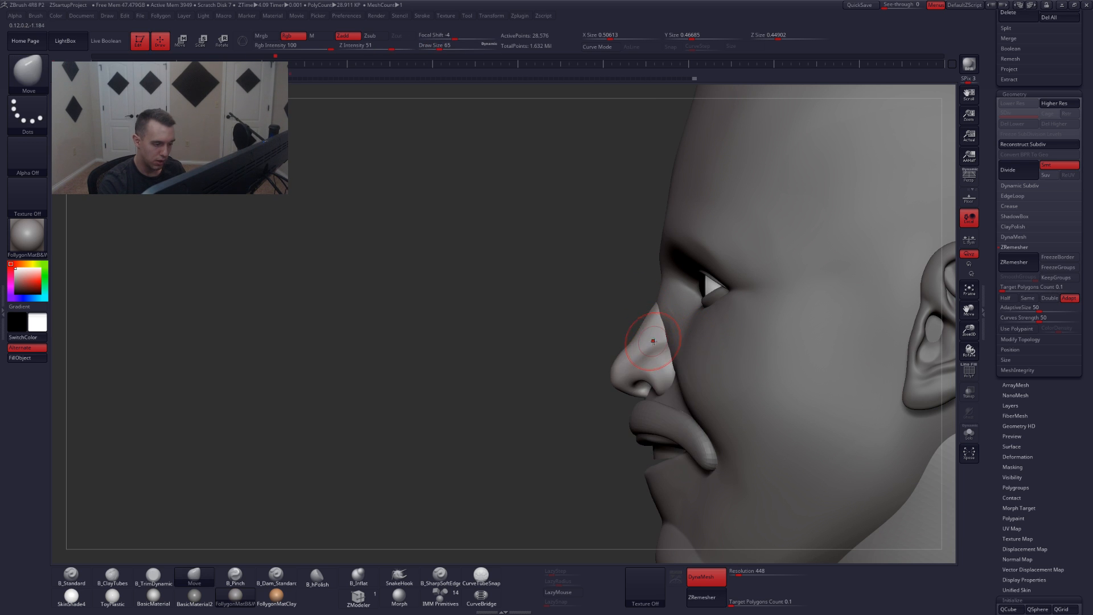
right_click_drag(660, 365, 646, 353)
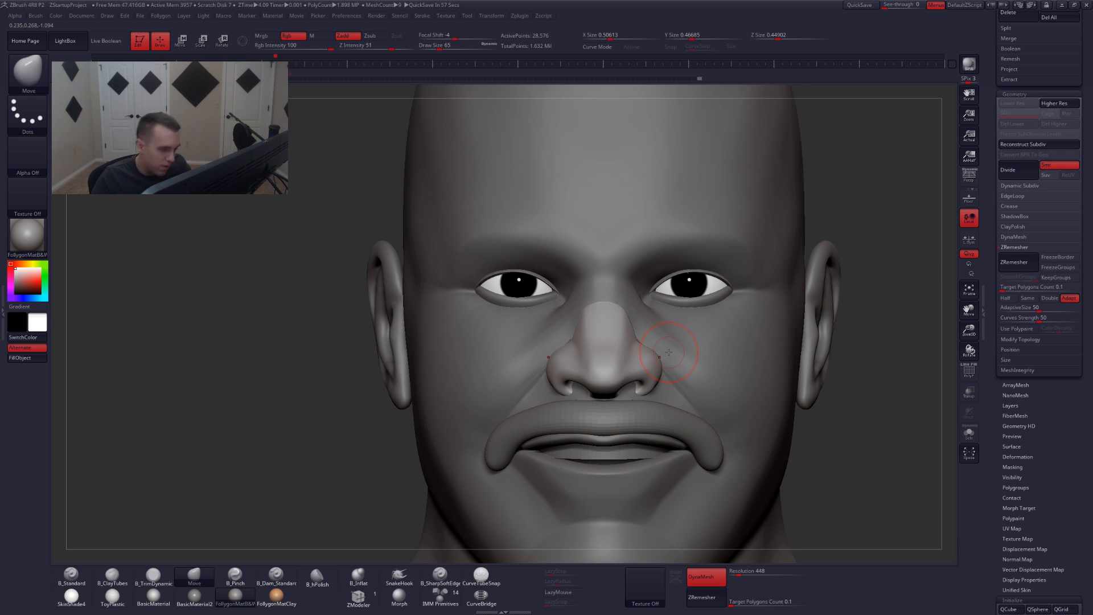
- Adjust the nostril wings from the front with the Move brush and sharpen their creases with B_Pinch
key("space")
left_click_drag(619, 322, 600, 341)
key("5")
key("space")
right_click_drag(655, 350, 615, 338)
mouse_move(615, 338)
left_mouse_down()
mouse_move(610, 326)
mouse_move(619, 343)
left_mouse_up()
mouse_move(620, 343)
right_mouse_down("shift")
mouse_move(740, 373)
mouse_move(738, 390)
mouse_move(756, 395)
mouse_move(739, 401)
mouse_move(704, 374)
mouse_move(721, 368)
mouse_move(728, 374)
mouse_move(682, 366)
right_mouse_up("shift")
- Turn on perspective, isolate the head mesh and lasso-mask the eye and cheek areas up to the smile fold, inverting the mask
left_click(969, 177)
left_click(719, 285, "alt")
key("alt+s")
key("s")
key("ctrl")
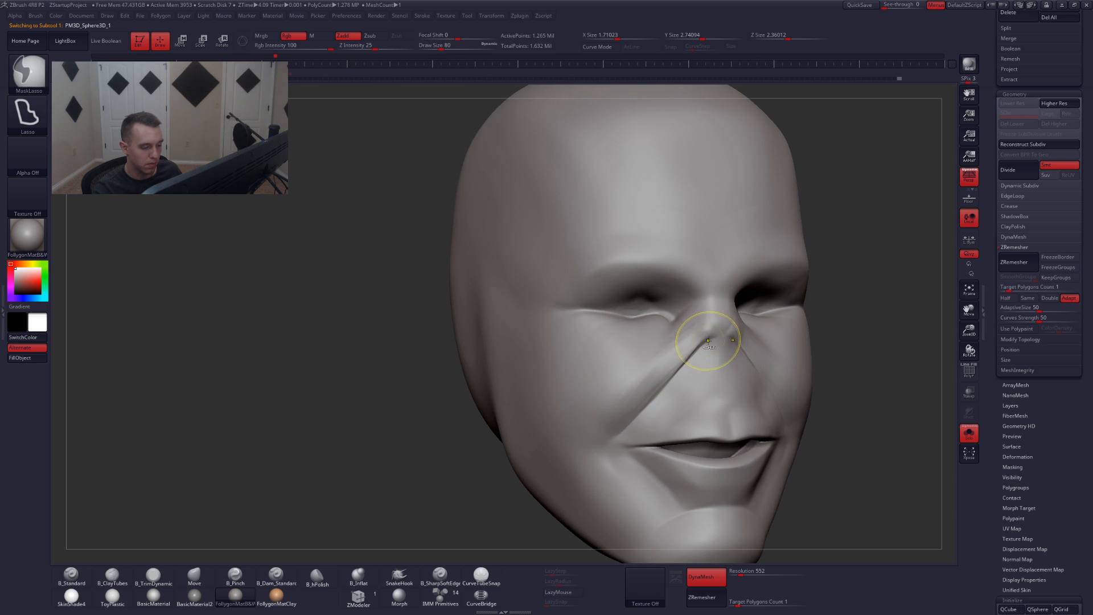
mouse_move(596, 460)
left_mouse_down("ctrl")
mouse_move(547, 326)
mouse_move(701, 159)
left_mouse_up("ctrl")
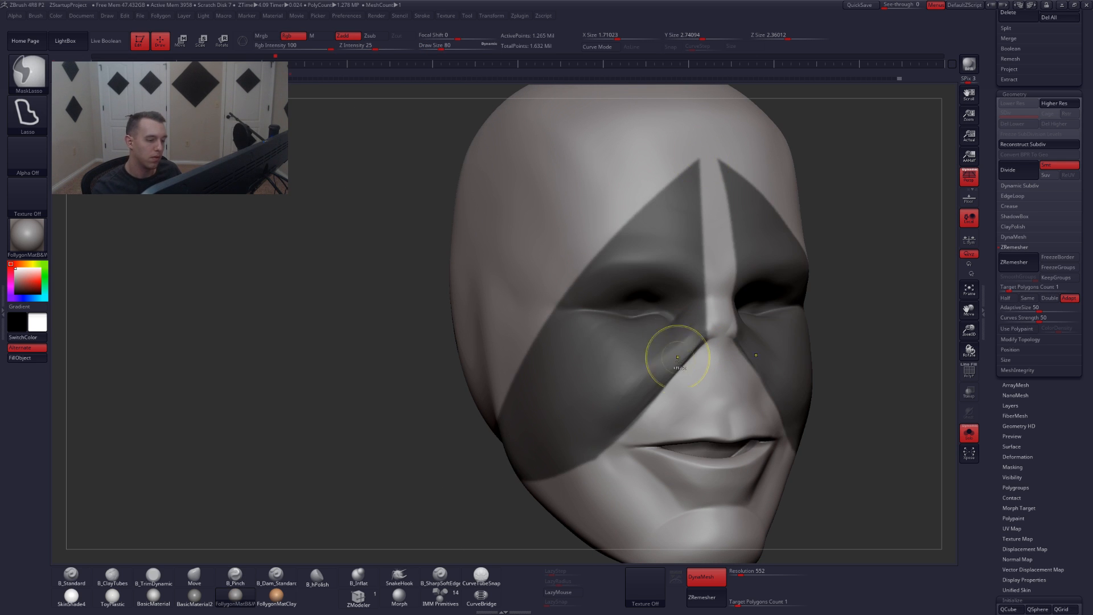
key("s")
left_click(844, 288, "ctrl")
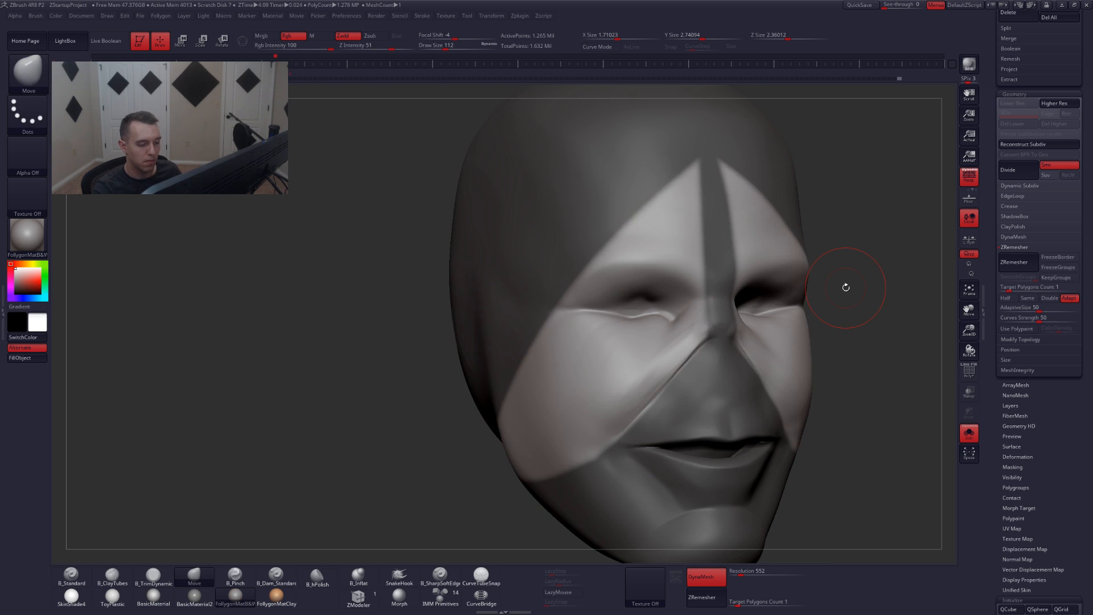
- Build up the cheek along the smile fold with B_ClayTubes at draw size 87 and flatten it with B_TrimDynamic
key("alt+s")
right_click_drag(668, 378, 751, 376)
key("2")
key("space")
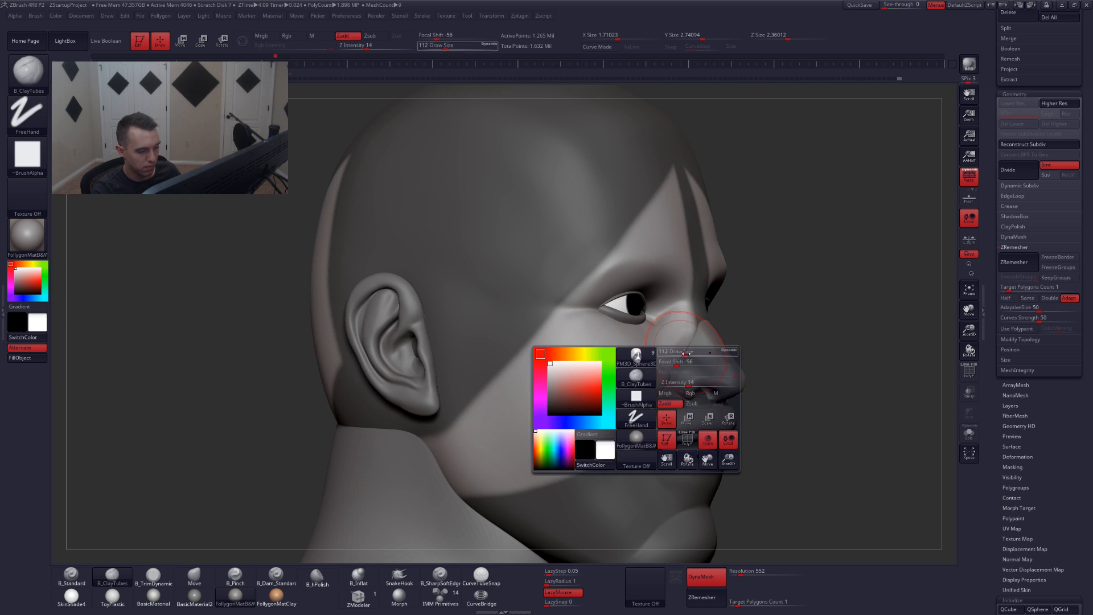
left_click_drag(674, 359, 681, 359)
key("alt+s")
right_click_drag(681, 362, 666, 375)
key("3")
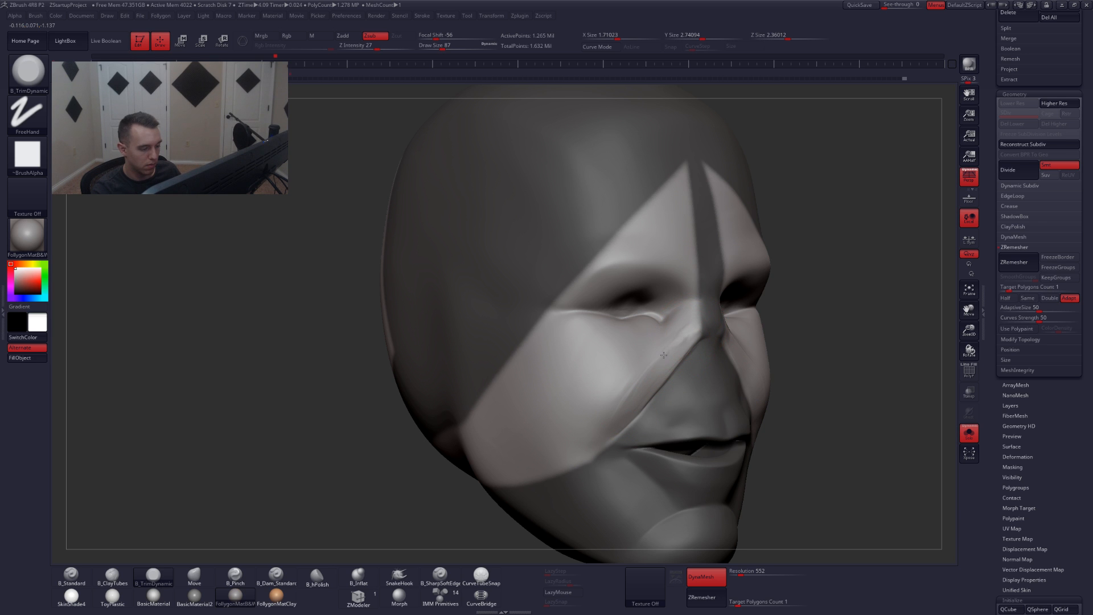
- Smooth the cheek along the smile fold and clear the mask, showing all meshes again
key("shift")
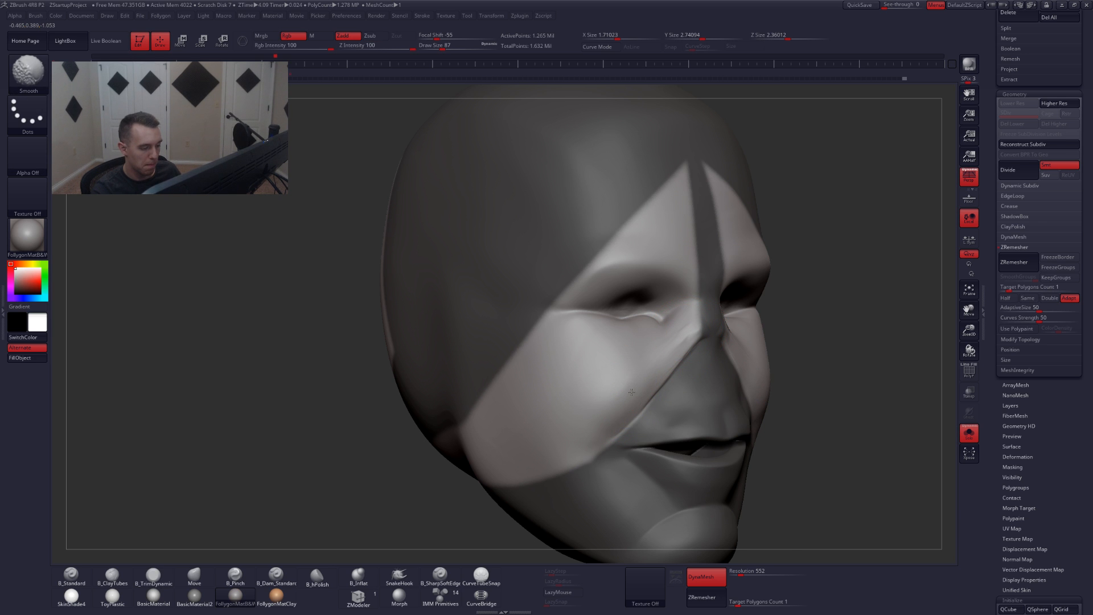
right_click_drag(685, 340, 662, 341, "shift")
mouse_move(791, 341)
right_mouse_down("alt")
mouse_move(709, 321)
mouse_move(707, 310)
right_mouse_up("alt")
key("ctrl")
left_click_drag(831, 329, 836, 337, "ctrl")
mouse_move(832, 334)
right_mouse_down("alt")
mouse_move(803, 301)
mouse_move(777, 315)
right_mouse_up("alt")
key("alt+s")
- Select the nose mesh and adjust its nostril wing with the Move brush at draw size 51
left_click(685, 343, "alt")
right_click_drag(683, 340, 674, 347, "alt")
key("b")
key("m")
key("v")
key("space")
left_click_drag(672, 346, 663, 347)
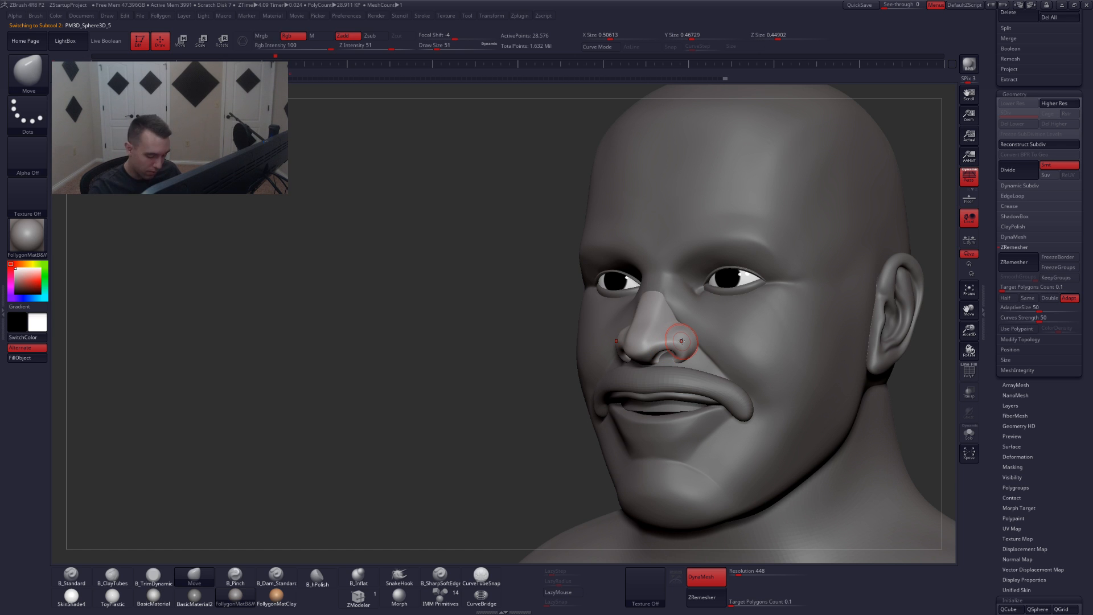
- ZRemesh the nose with a target polygon count of 1
left_click(1018, 288)
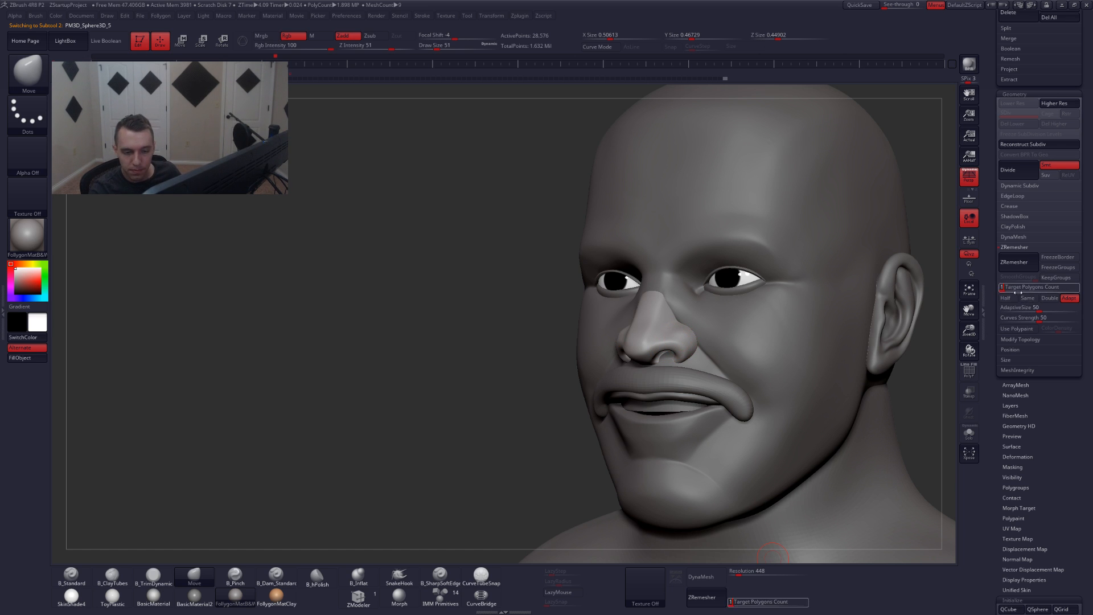
type("1")
key("Return")
left_click(1014, 261)
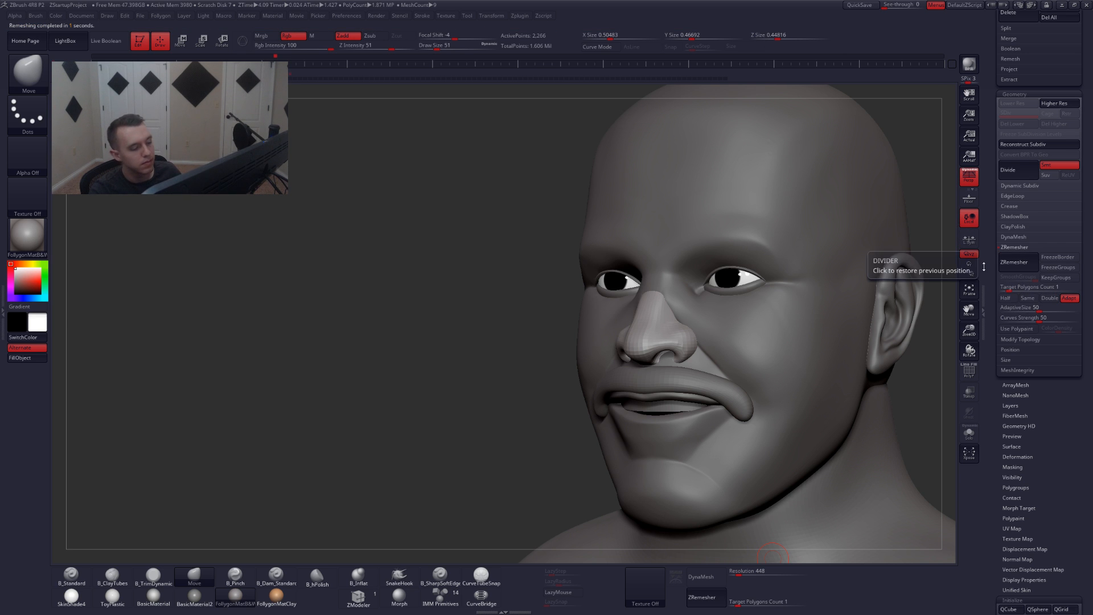
- Reshape the nose's profile and bridge with the Move brush at draw sizes 124 and 80
mouse_move(934, 269)
left_mouse_down()
mouse_move(716, 391)
mouse_move(757, 371)
mouse_move(759, 348)
mouse_move(732, 352)
left_mouse_up()
key("space")
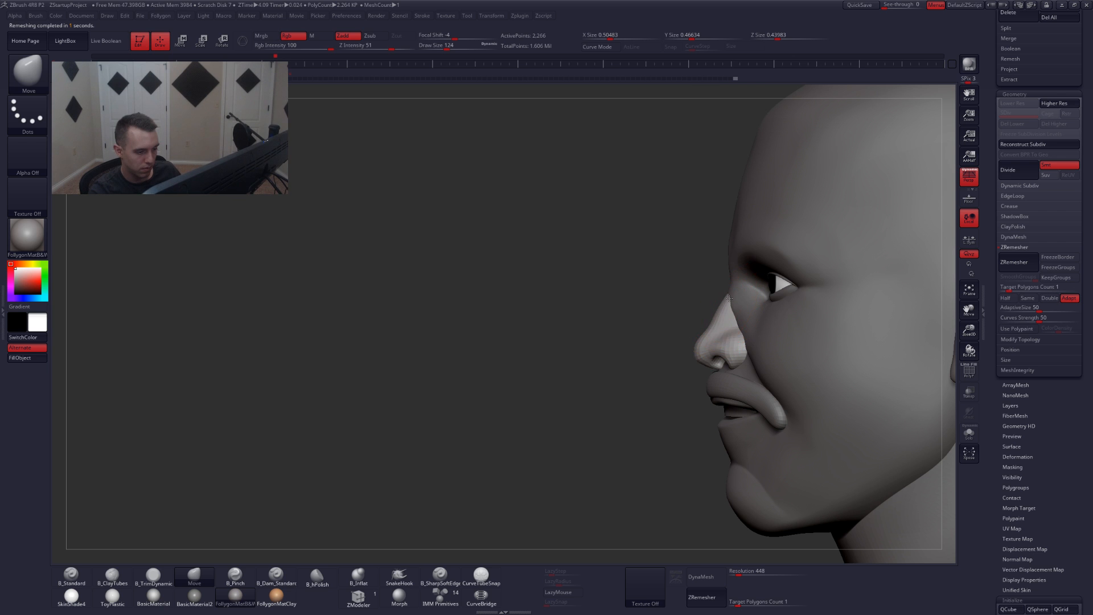
key("space")
left_click_drag(725, 310, 721, 309)
right_click_drag(723, 319, 796, 316)
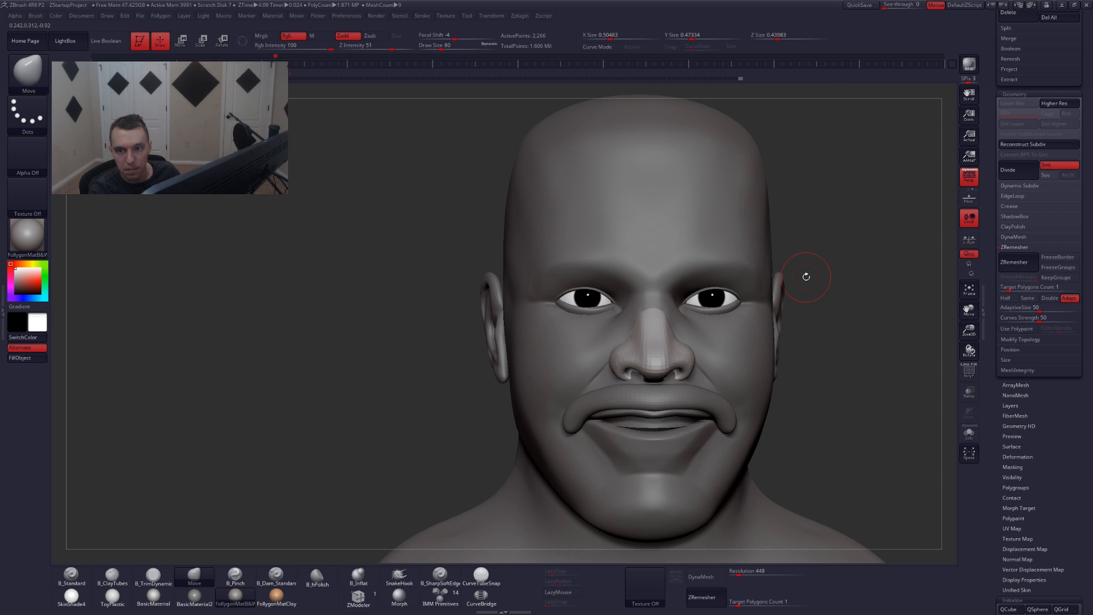
- Select the head mesh and duplicate it as a new subtool
right_click_drag(806, 277, 809, 325, "alt")
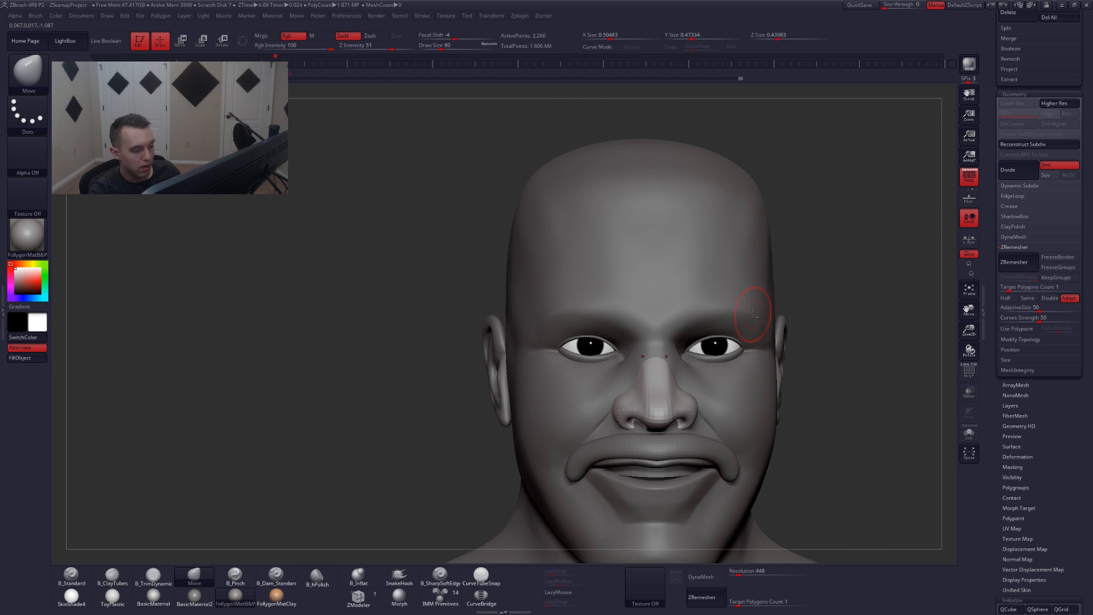
left_click(753, 314, "alt")
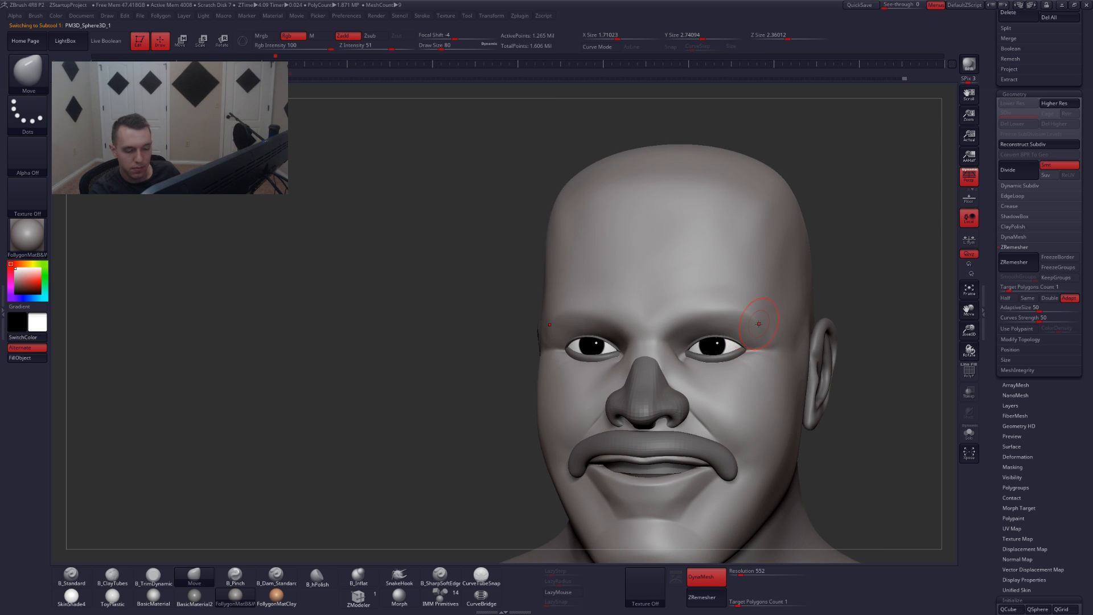
scroll(998, 252, "up", 6)
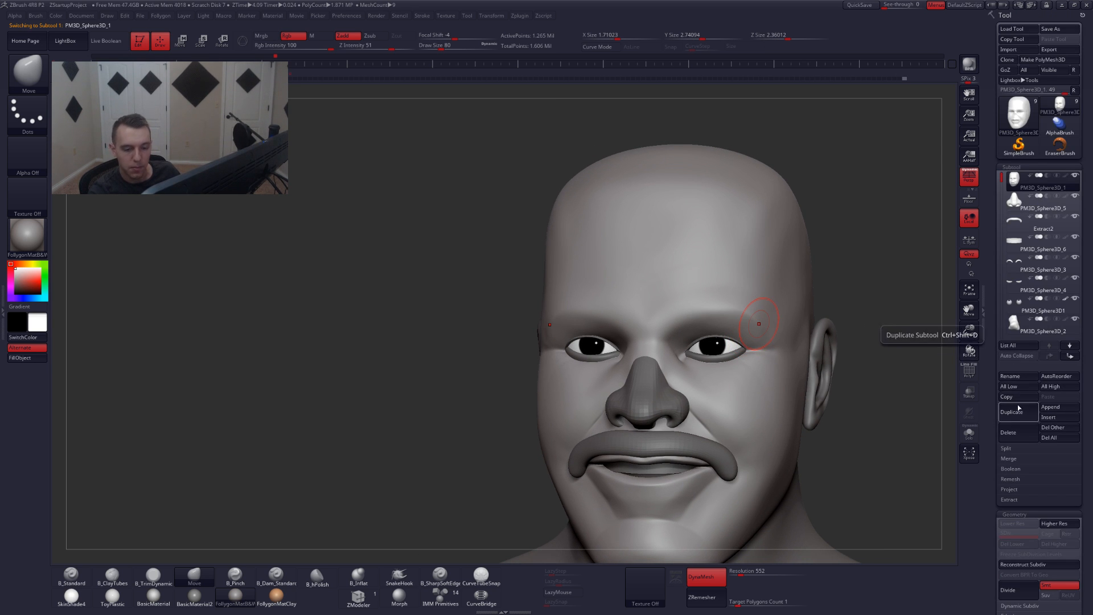
left_click(1019, 411)
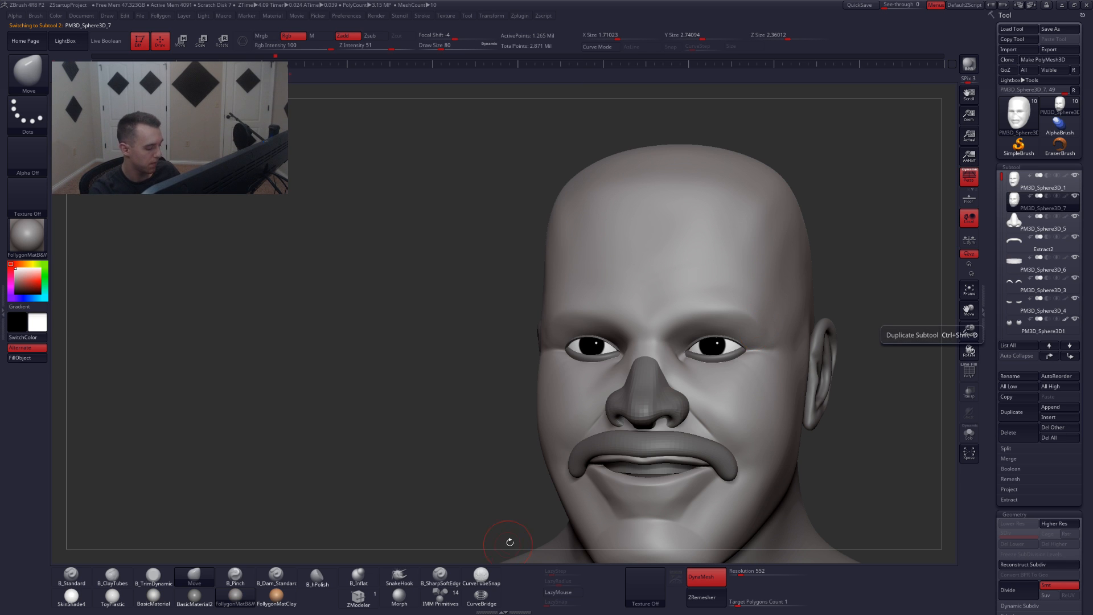
- Set the masking brush to MaskPen at draw size 41, clear the trial mask and turn off perspective
left_click(70, 576)
key("space")
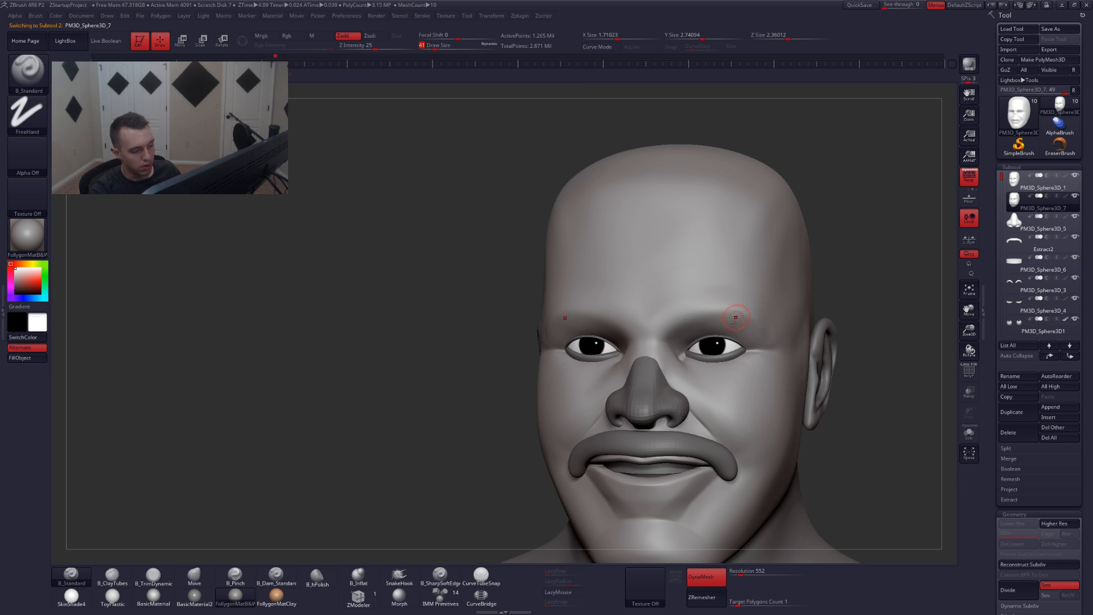
key("ctrl+shift")
key("space")
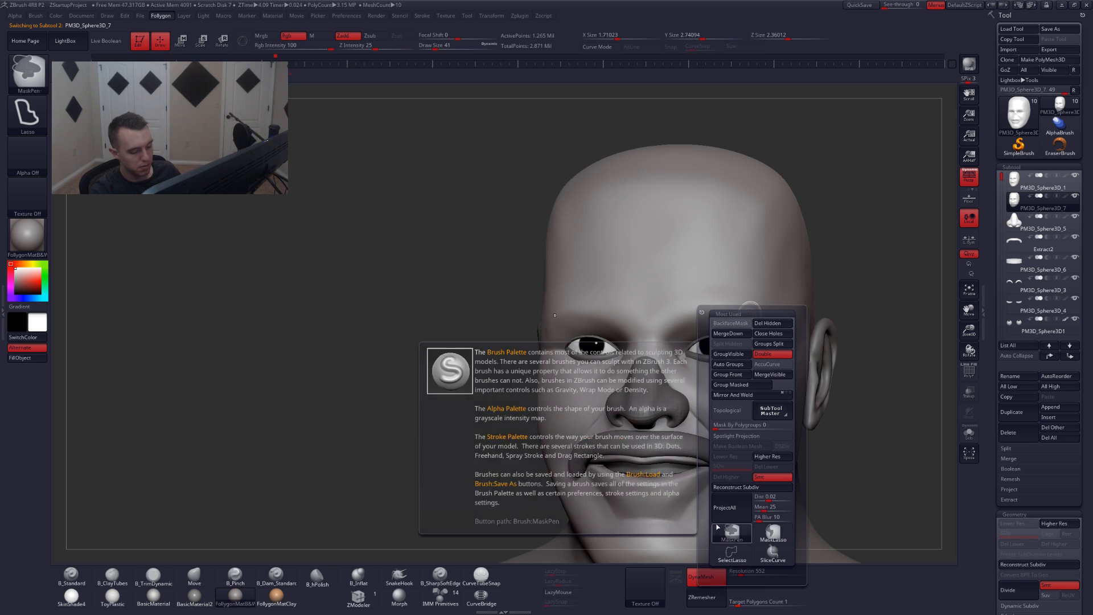
left_click_drag(757, 280, 773, 326, "ctrl")
left_click_drag(847, 266, 860, 282, "ctrl")
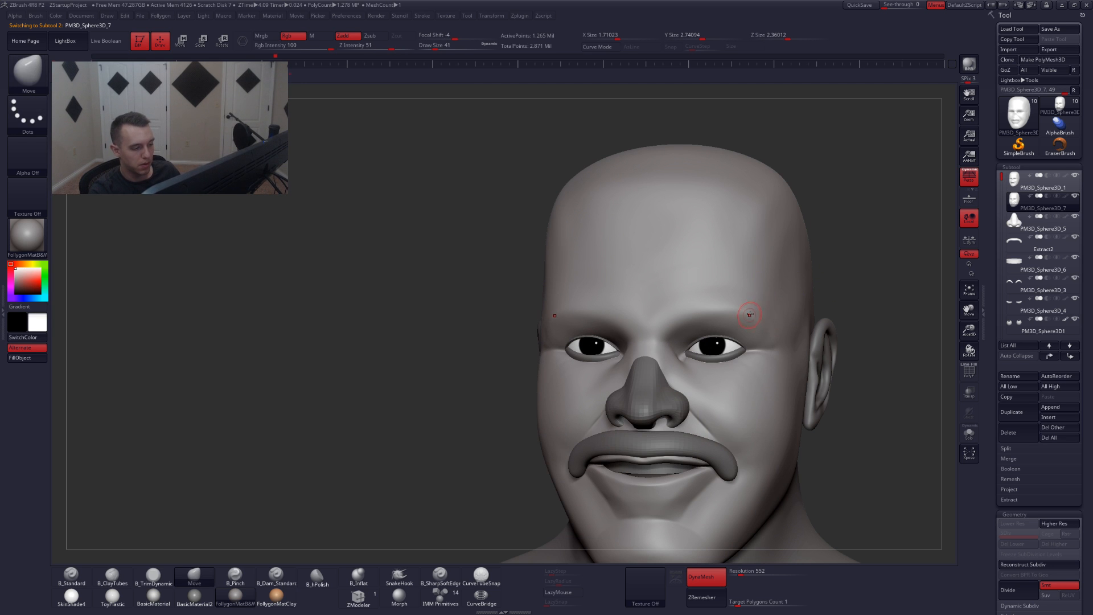
right_click_drag(751, 315, 790, 269)
left_click(968, 177)
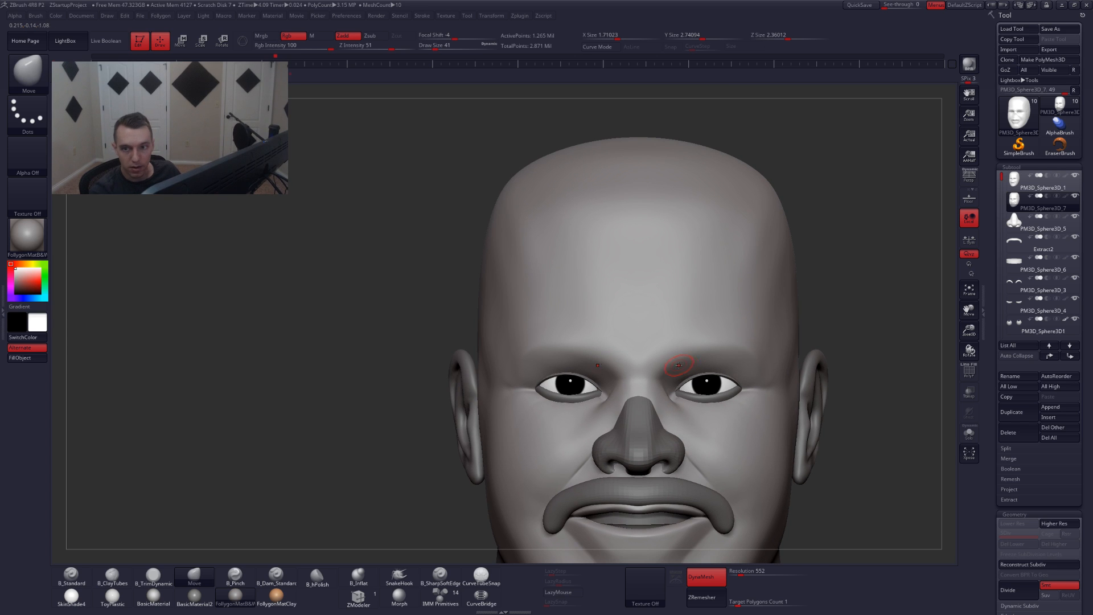
- Paint symmetrical arched eyebrow masks above the eyes on the duplicated head with MaskPen at draw size 41
key("ctrl")
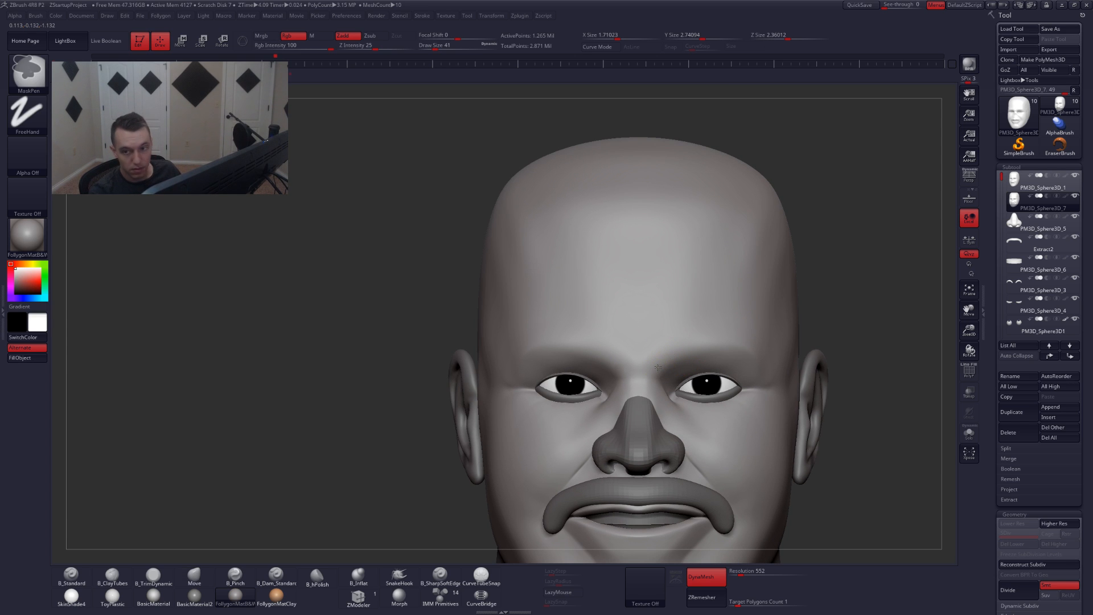
mouse_move(658, 369)
left_mouse_down("ctrl")
mouse_move(718, 332)
mouse_move(745, 344)
left_mouse_up("ctrl")
right_click_drag(725, 380, 707, 382)
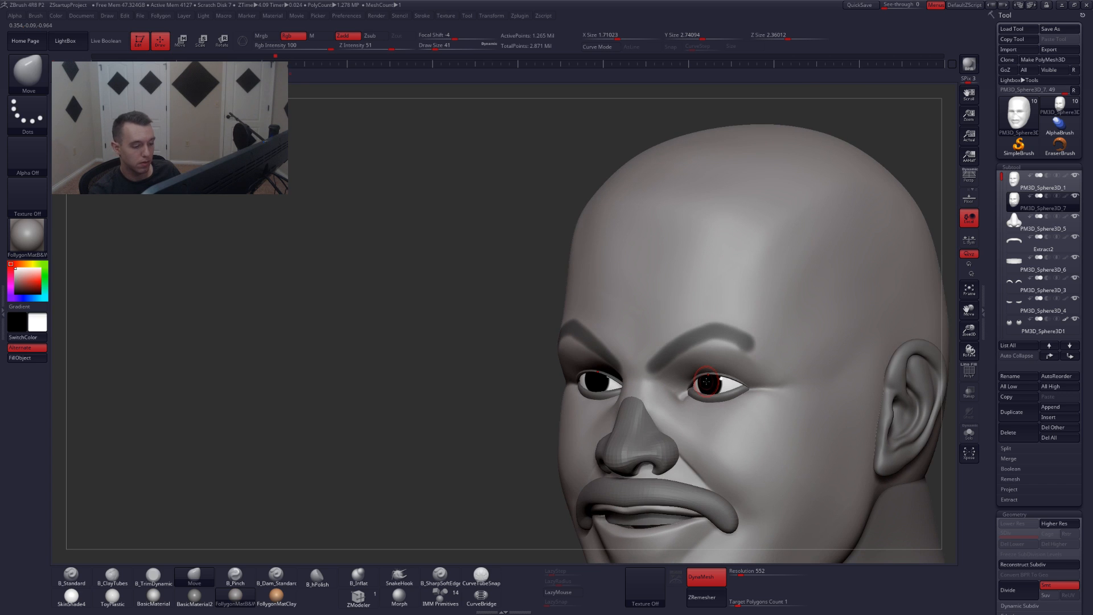
key("ctrl")
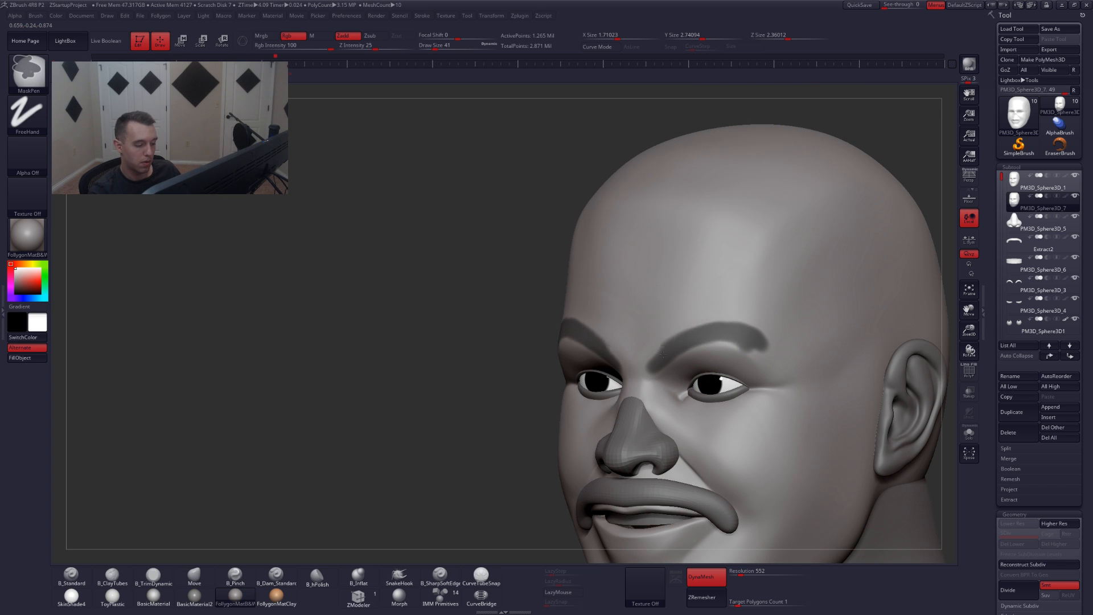
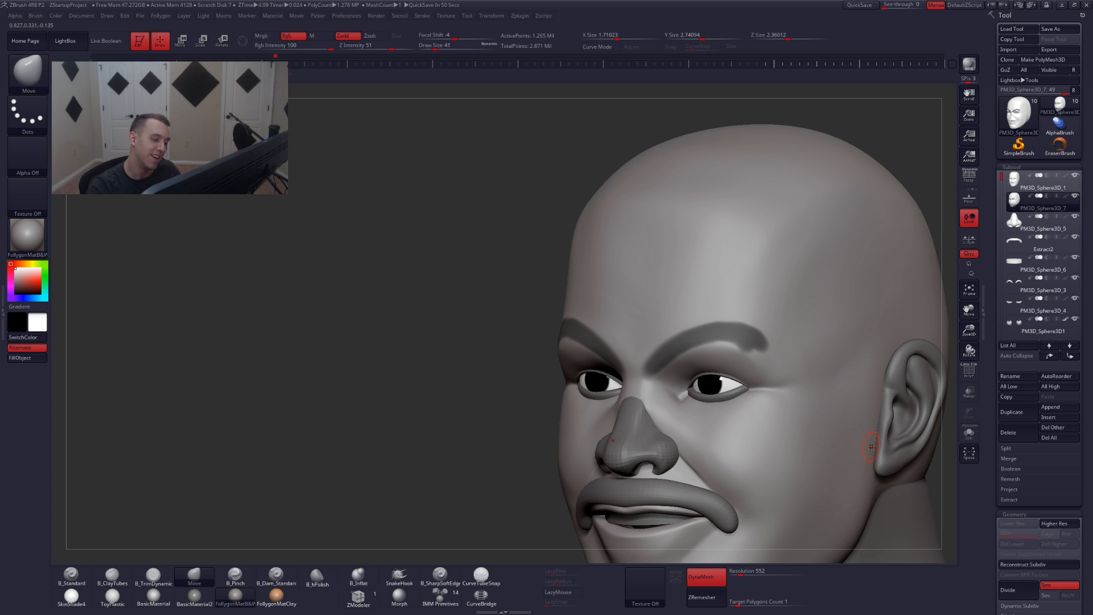
- Refine the edges and outer ends of the eyebrow masks with MaskPen at draw size 37
left_click_drag(433, 398, 535, 396, "shift")
key("space")
left_click(668, 374)
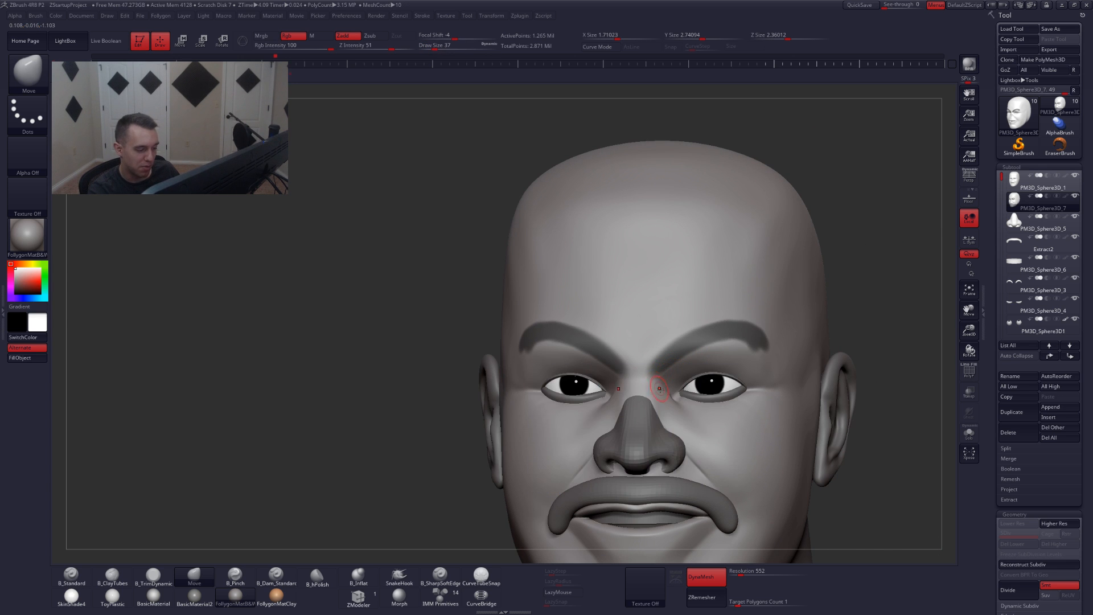
right_click_drag(660, 386, 646, 386)
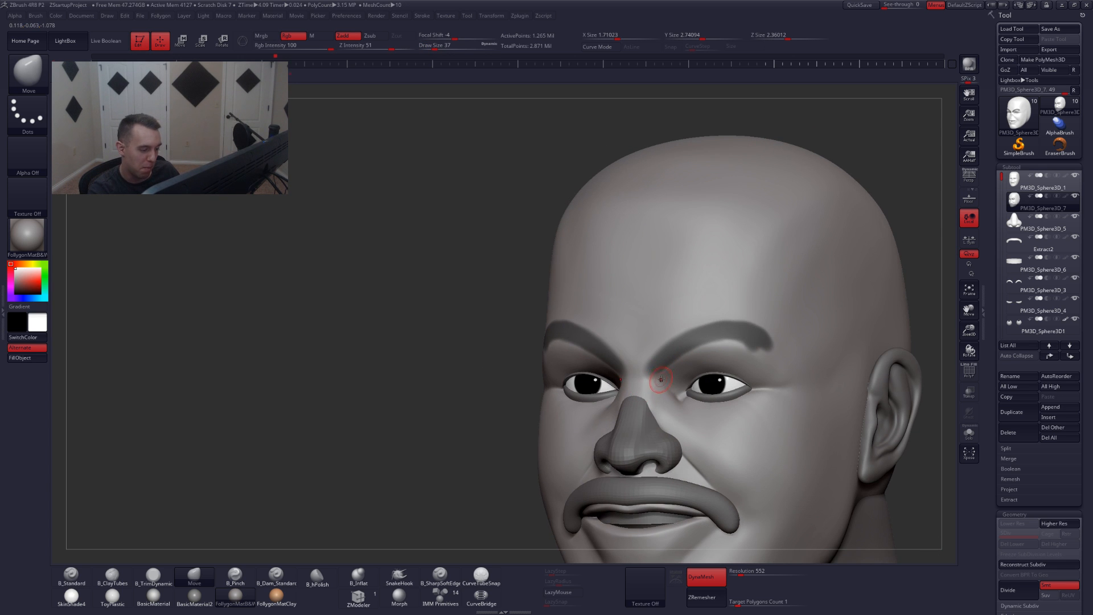
key("ctrl")
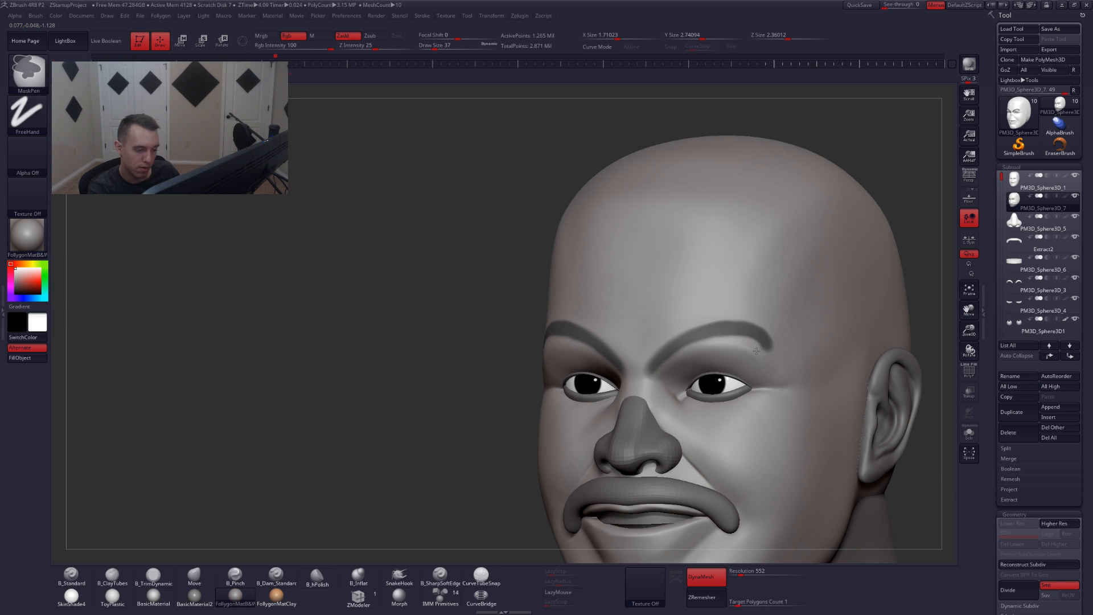
right_click_drag(723, 359, 740, 360, "shift")
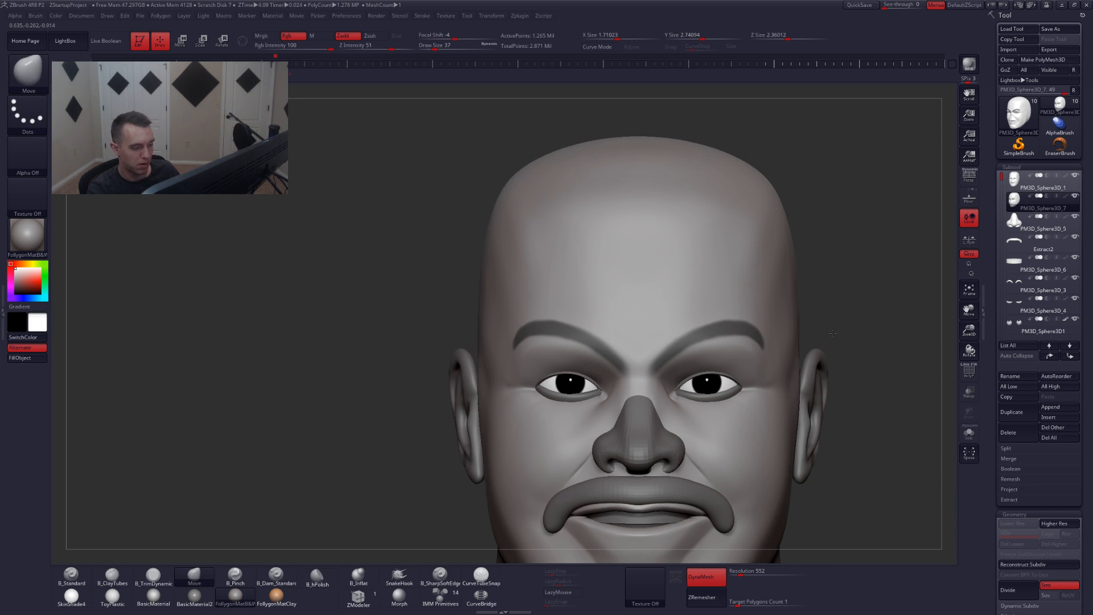
mouse_move(839, 393)
right_mouse_down("alt")
mouse_move(837, 354)
mouse_move(813, 334)
right_mouse_up("alt")
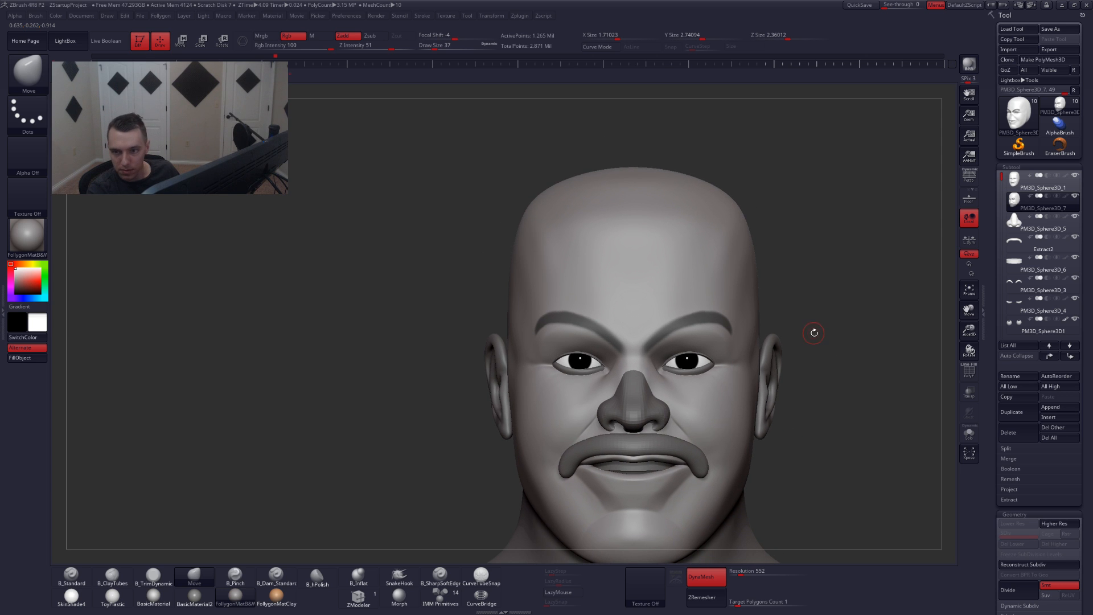
- Turn on perspective and extract the masked eyebrows as a separate subtool with Double off and thickness 0.01114
left_click(969, 176)
left_click_drag(992, 324, 993, 163)
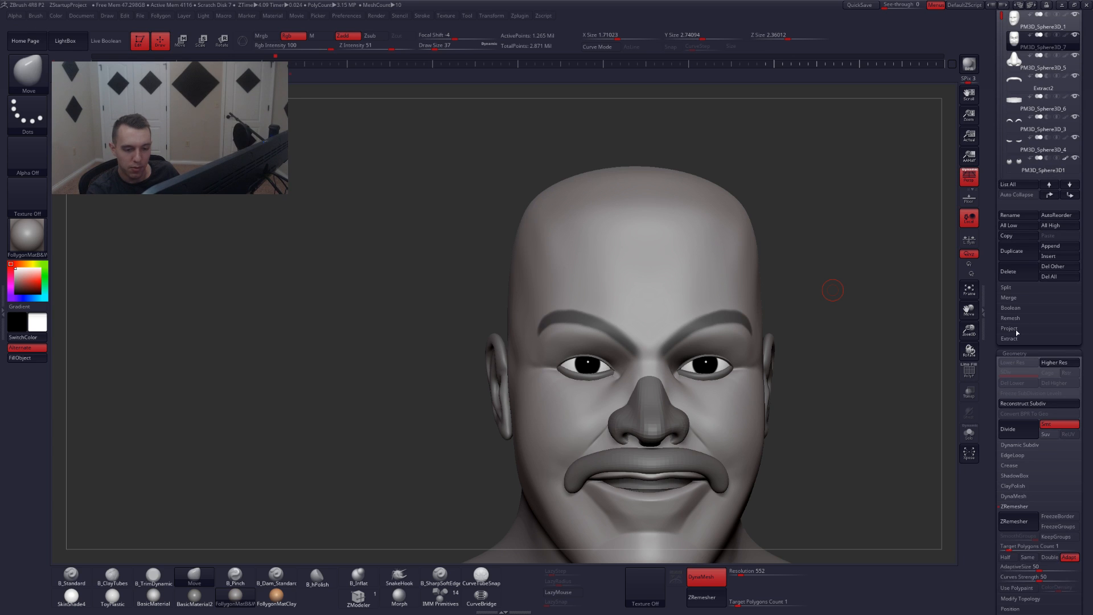
left_click(1008, 338)
left_click(1029, 368)
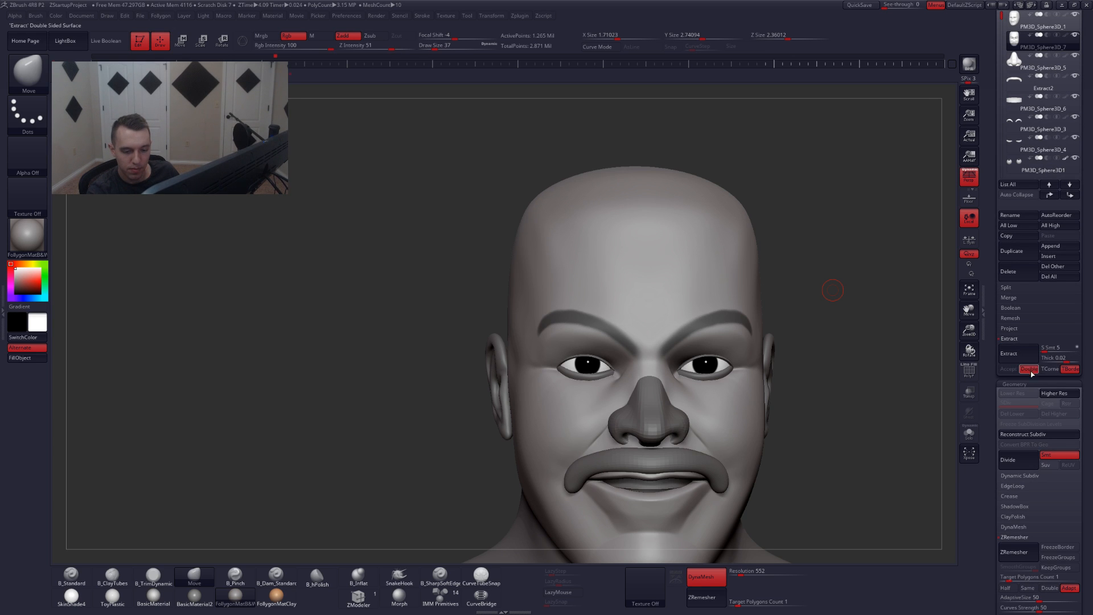
left_click(1048, 358)
type("0.00474")
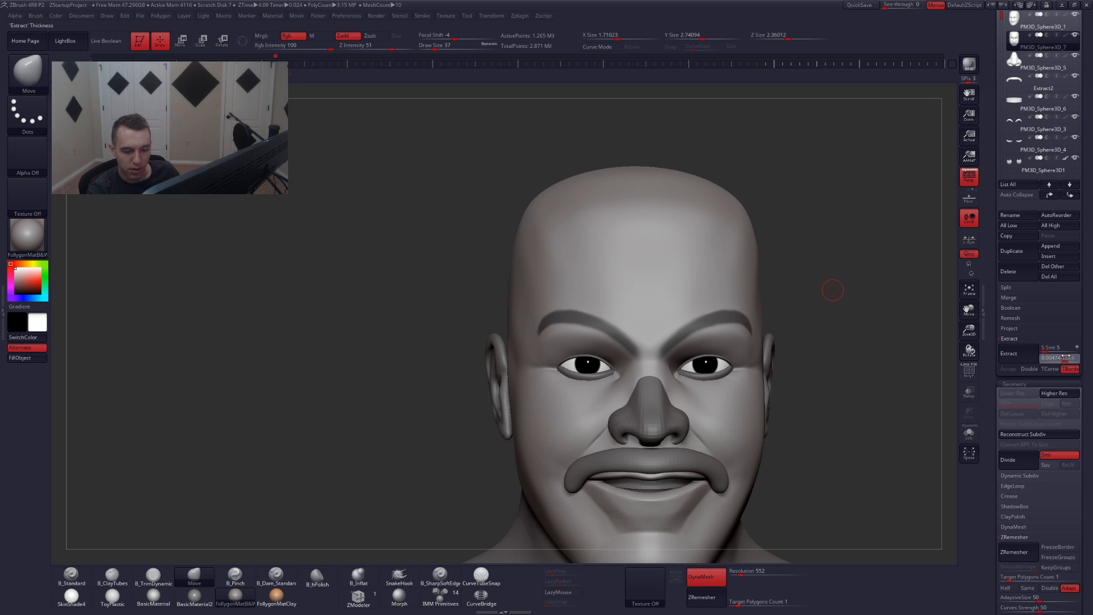
left_click(1029, 361)
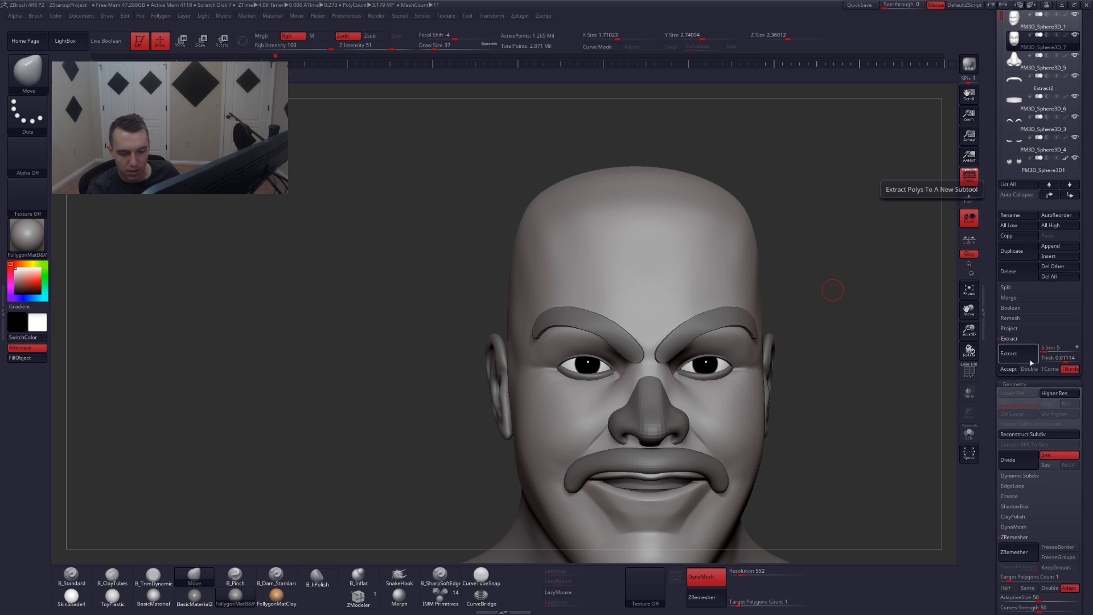
left_click(1008, 368)
left_click_drag(991, 330, 996, 407)
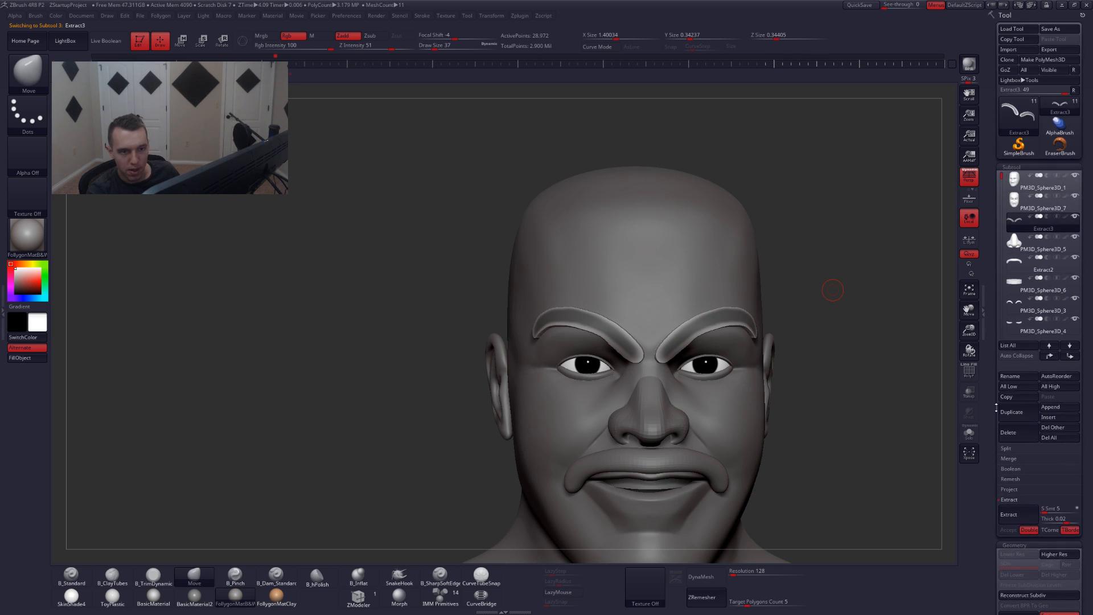
- Delete the duplicated head subtool used for masking the eyebrows
left_click(1042, 203)
left_click(1011, 432)
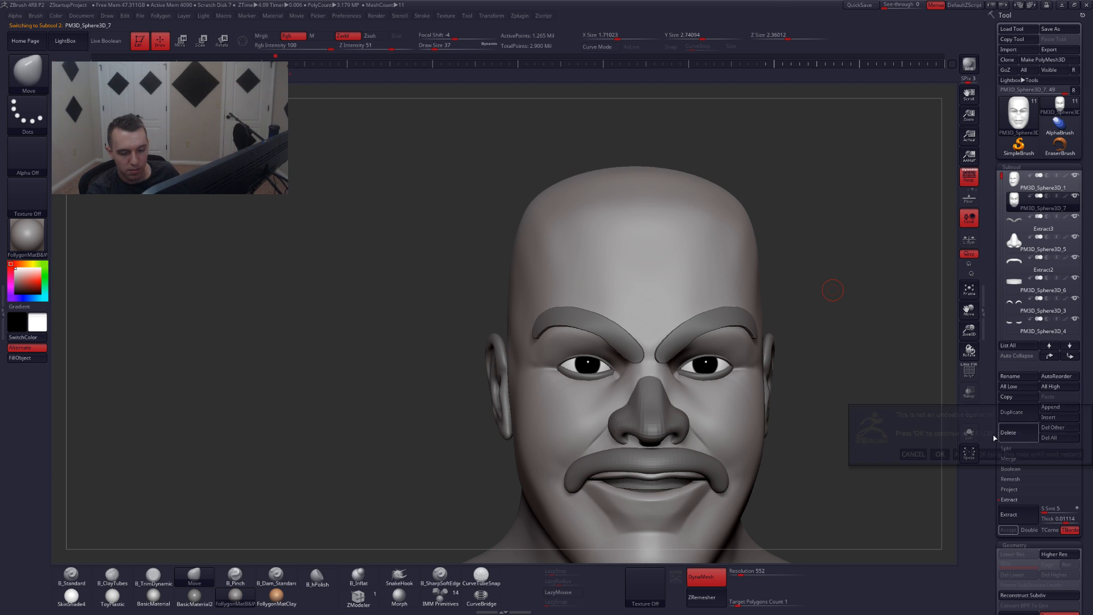
left_click(940, 454)
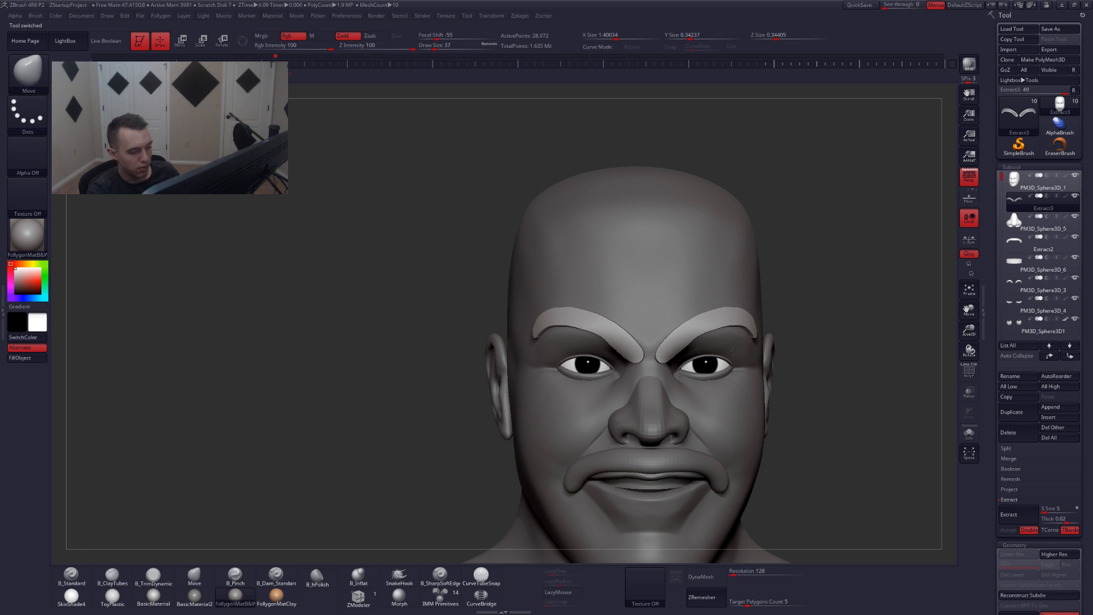
- Smooth the extracted eyebrows at draw size 128, then switch to the Move brush
right_click_drag(735, 351, 660, 345)
key("space")
left_click_drag(702, 327, 662, 350, "shift")
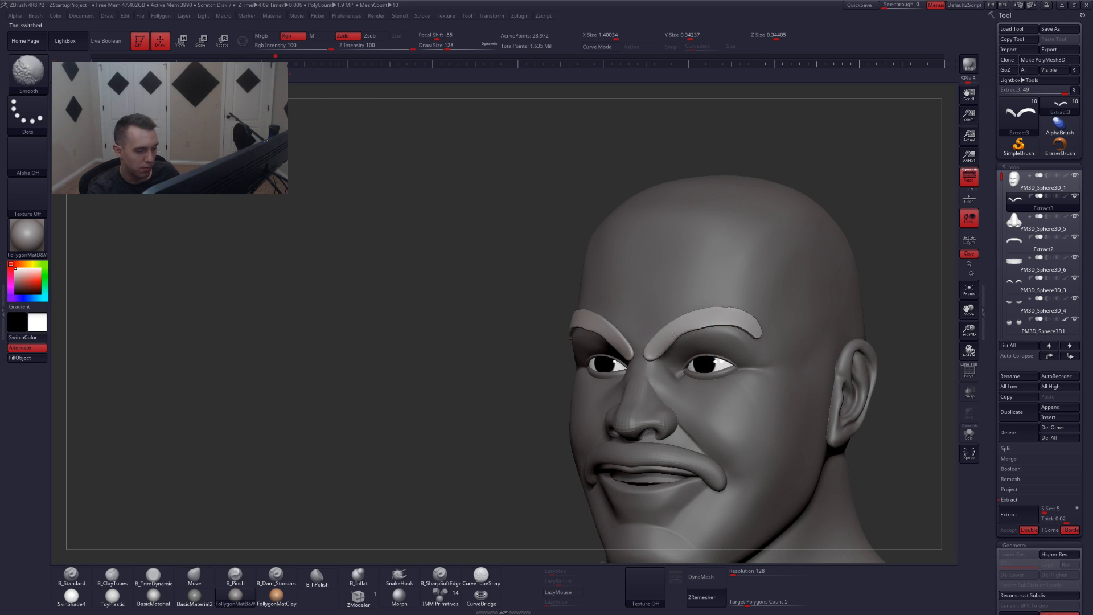
key("b")
key("m")
key("v")
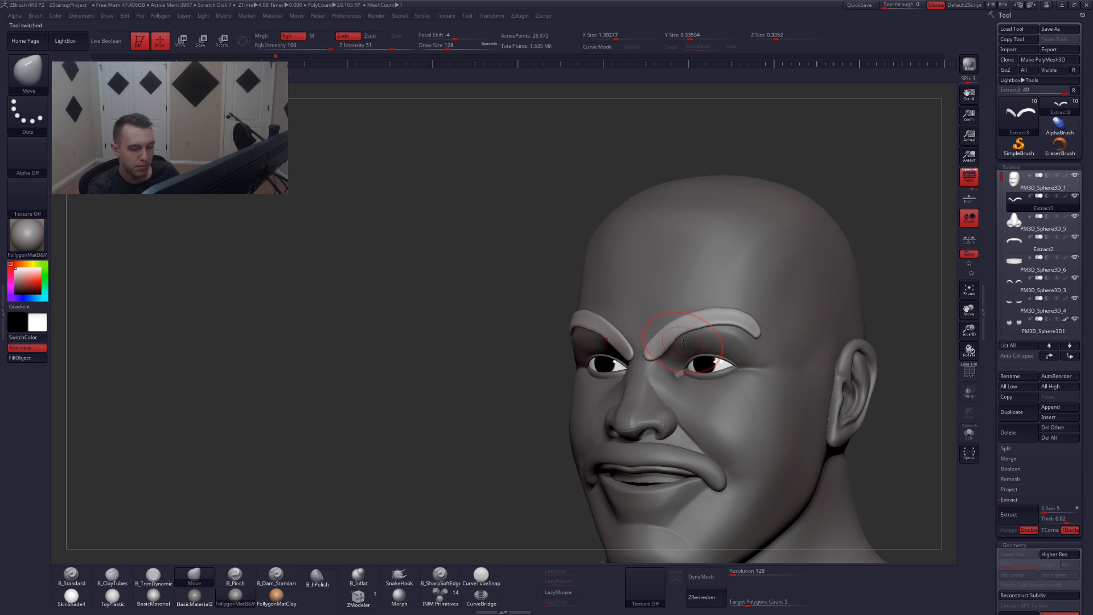
- ZRemesh the eyebrows with Target Polygons Count 0.1 and KeepGroups on, isolate them in Solo and quick-save the project
scroll(1013, 341, "down", 5)
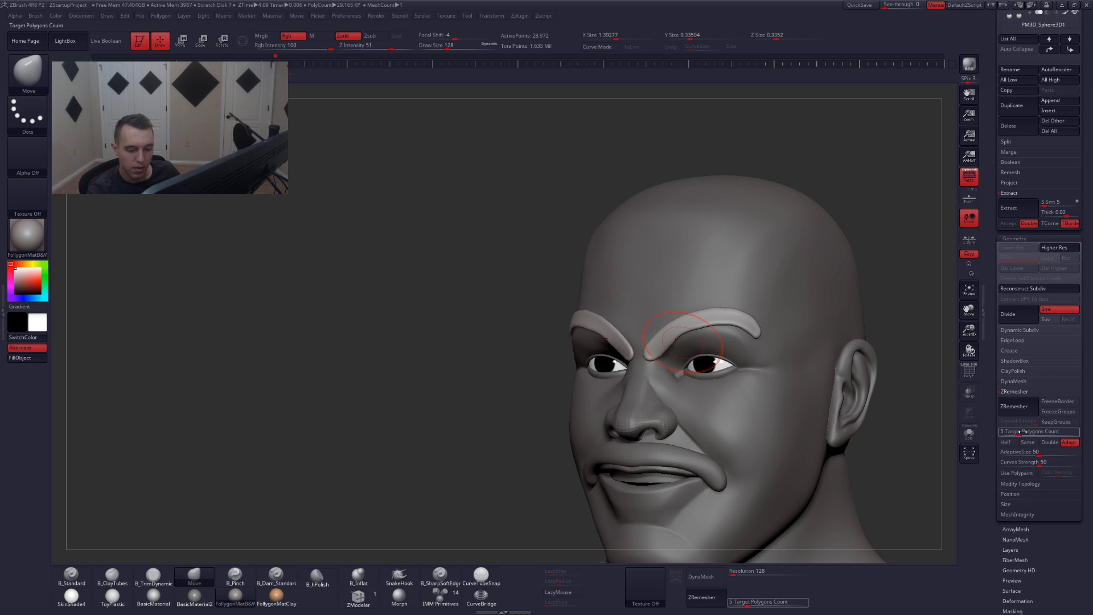
left_click_drag(1019, 433, 987, 432)
left_click(1061, 423)
left_click(1017, 406)
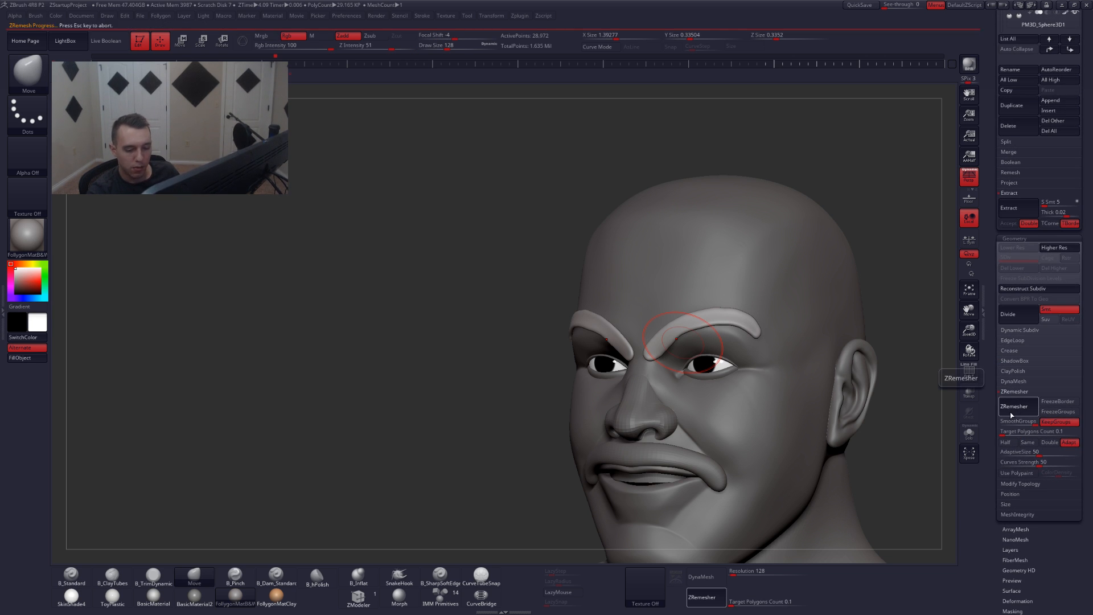
left_click(969, 433)
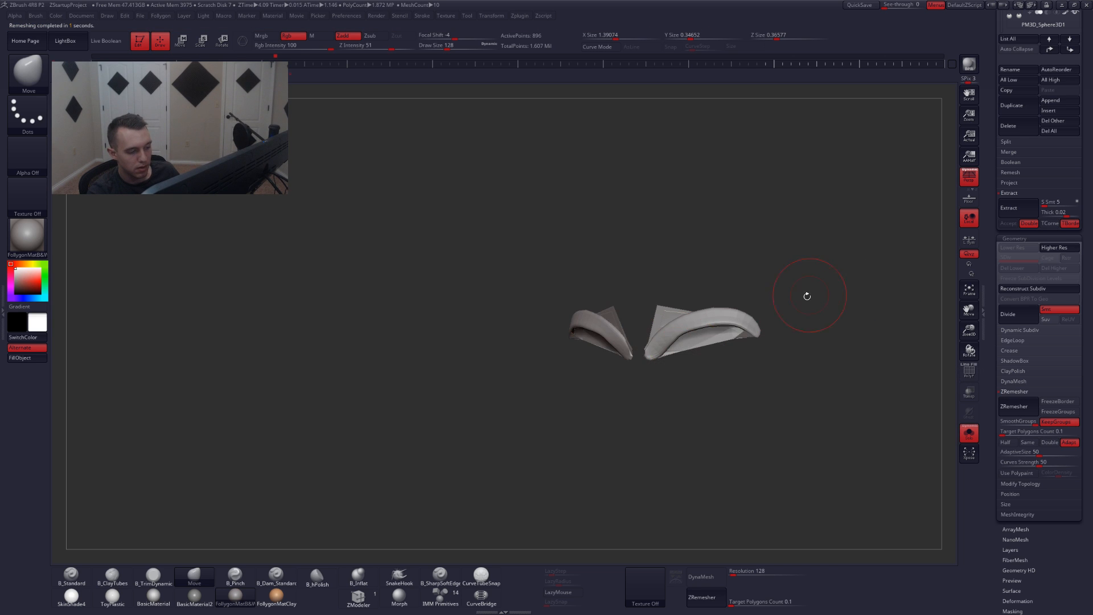
left_click(858, 5)
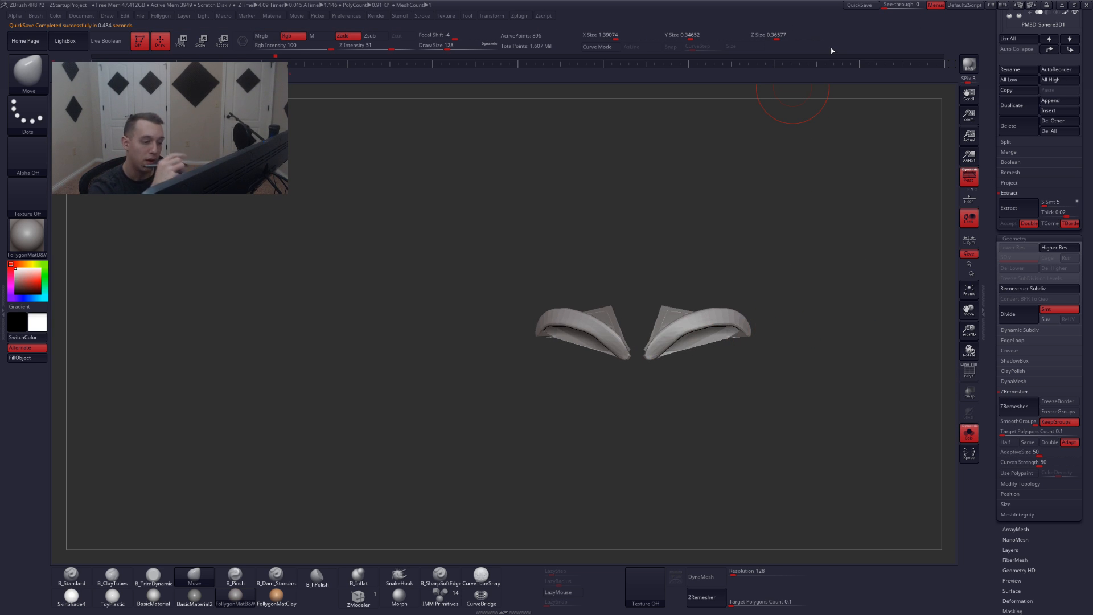
- Undo the eyebrow remesh, display the polyframe and try ZRemesher again with the same settings
key("ctrl+z")
key("shift+f")
mouse_move(729, 330)
left_mouse_down()
mouse_move(727, 403)
mouse_move(738, 412)
mouse_move(738, 340)
left_mouse_up()
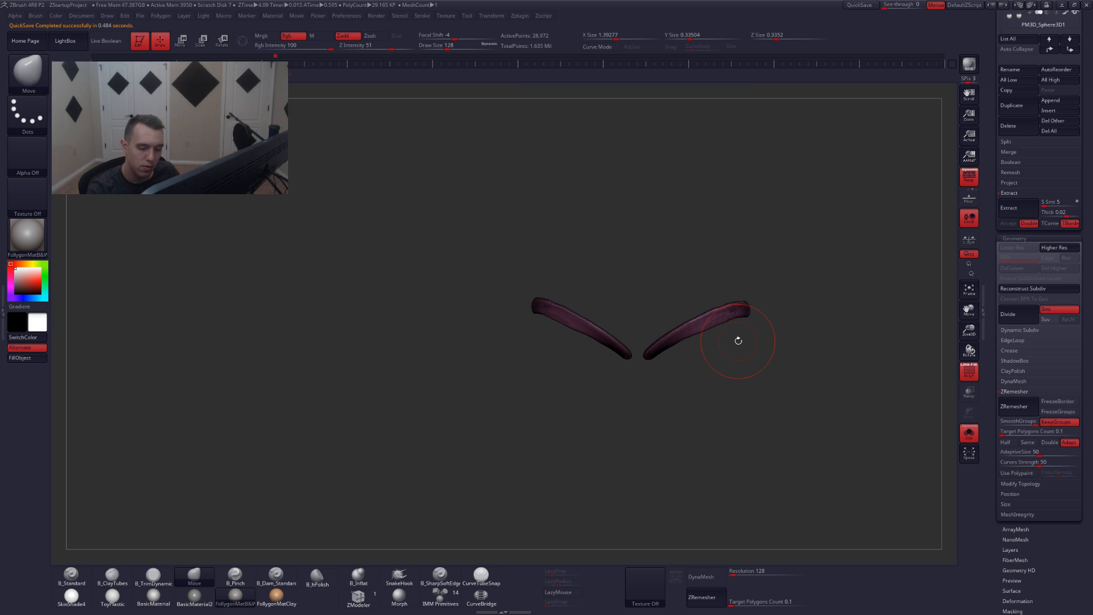
left_click(1012, 406)
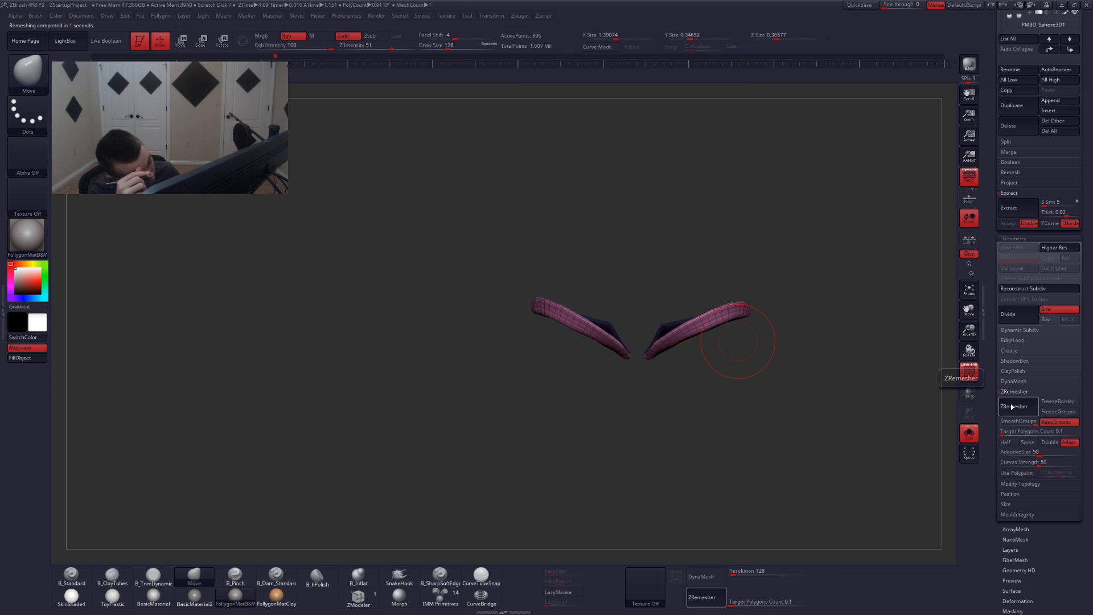
left_click_drag(719, 341, 631, 356)
- Undo the repeated remesh, hide one of the two eyebrows and delete the hidden geometry
mouse_move(570, 398)
left_mouse_down()
mouse_move(719, 370)
mouse_move(746, 347)
mouse_move(768, 354)
mouse_move(720, 336)
mouse_move(679, 346)
mouse_move(693, 366)
mouse_move(688, 420)
mouse_move(800, 316)
left_mouse_up()
key("ctrl+z")
key("ctrl+z")
key("space")
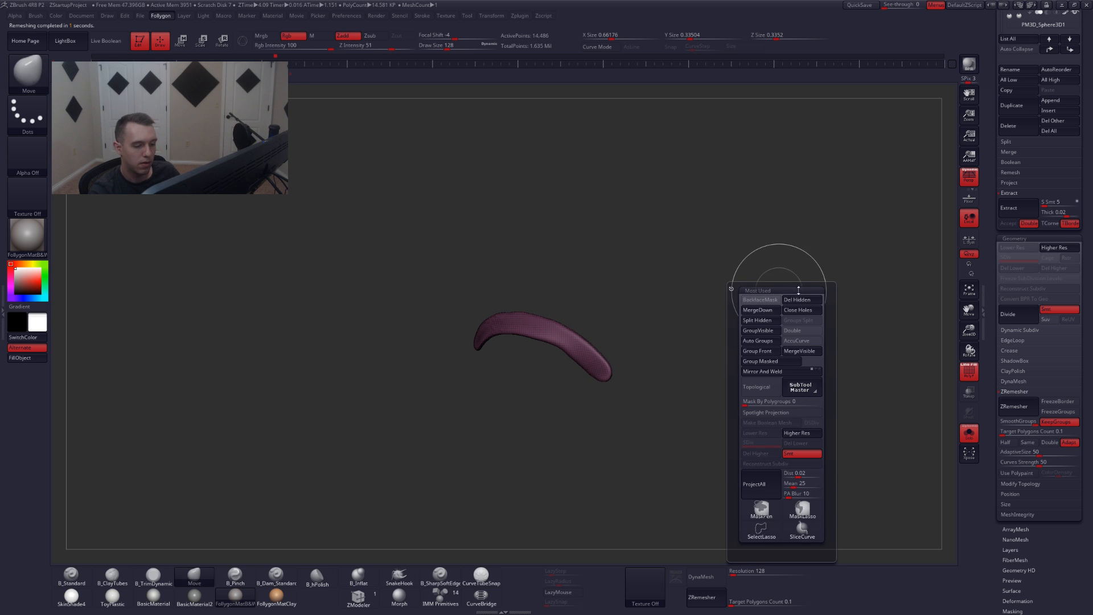
left_click(800, 299)
- ZRemesh the single remaining eyebrow with KeepGroups off and Target Polygons Count 0.1
left_click(1019, 407)
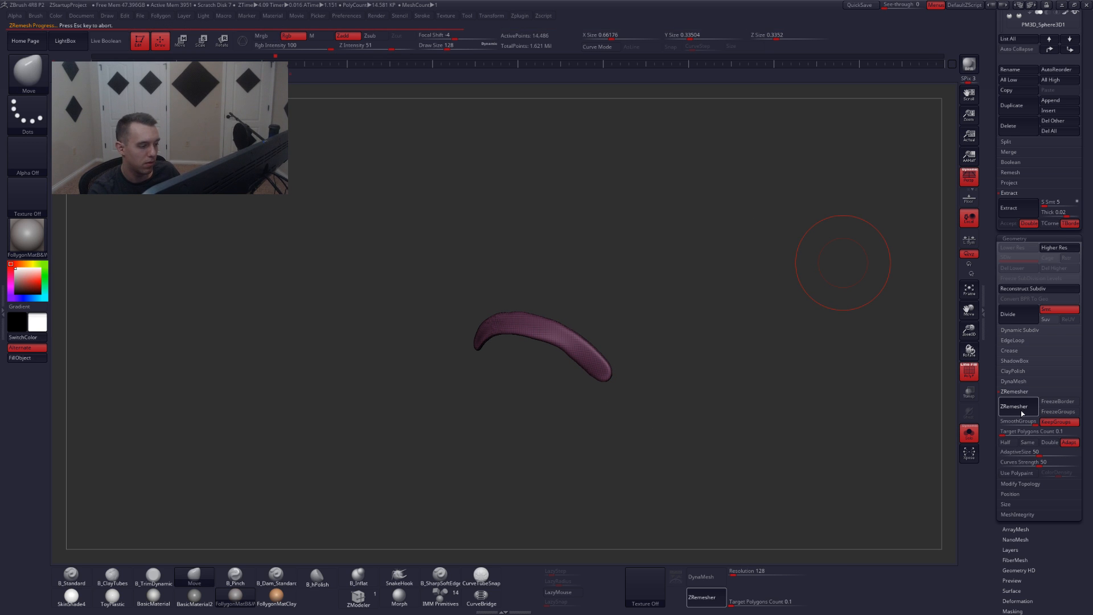
key("ctrl+z")
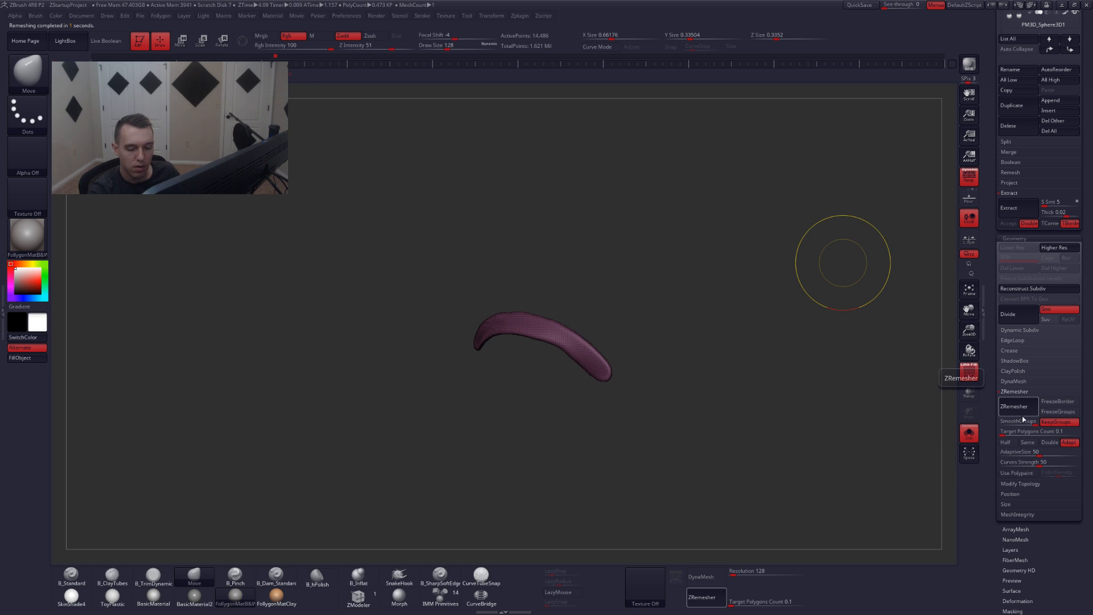
left_click(1050, 422)
left_click(1013, 406)
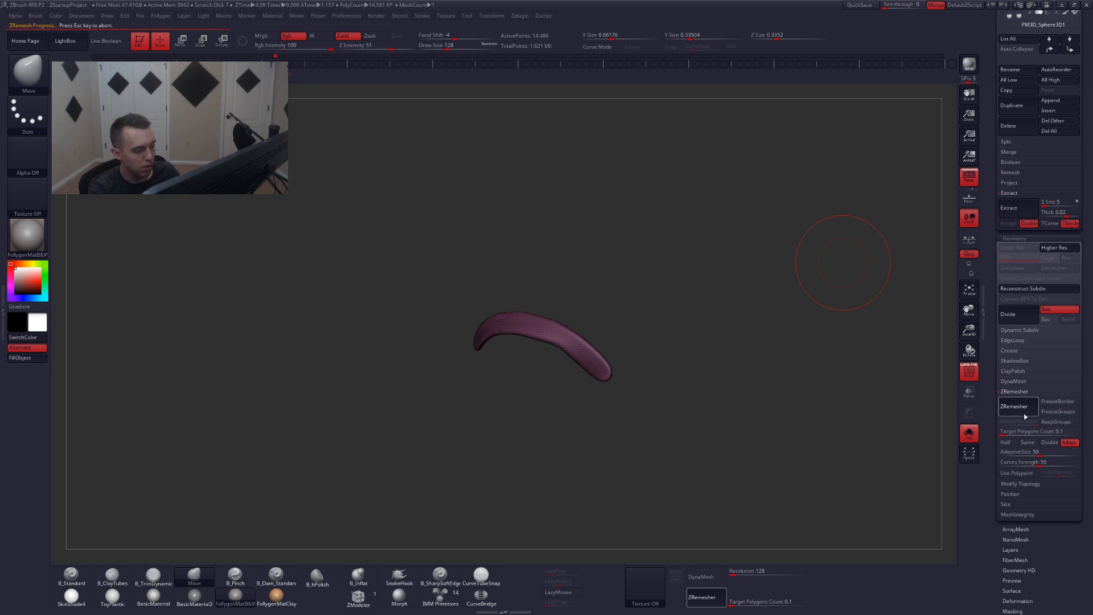
- Mirror and weld the remeshed eyebrow to the opposite side and show the rest of the head again
left_click_drag(651, 386, 762, 387, "alt")
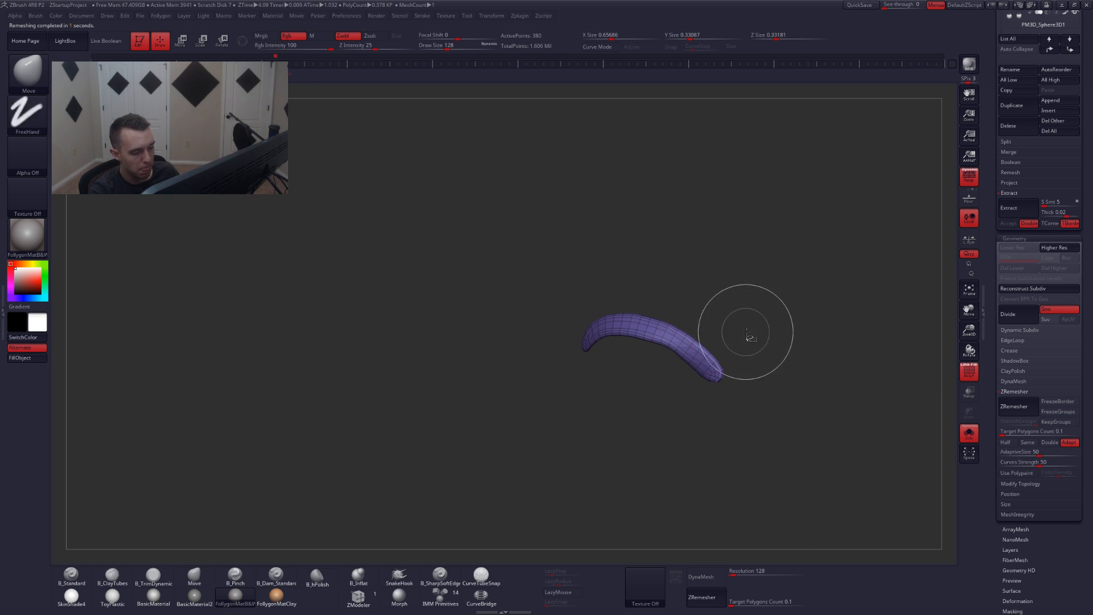
key("ctrl+f")
left_click(742, 407)
right_click_drag(803, 339, 669, 350, "alt")
key("alt+s")
- Hide the polyframe and reshape both eyebrows against the brow with the Move brush at draw size 163
key("space")
left_click_drag(736, 353, 733, 353)
key("shift+f")
right_click_drag(714, 357, 710, 329)
mouse_move(692, 354)
left_mouse_down("shift")
mouse_move(684, 366)
mouse_move(779, 330)
left_mouse_up("shift")
right_click_drag(744, 387, 724, 328, "shift")
key("bracketright")
key("bracketright")
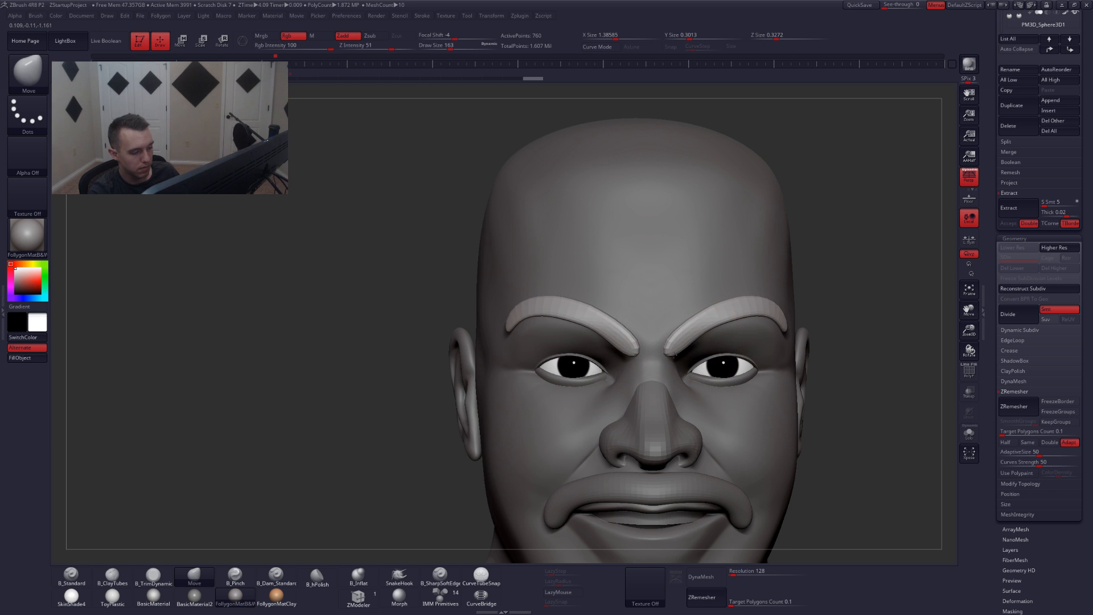
right_click_drag(717, 349, 718, 313)
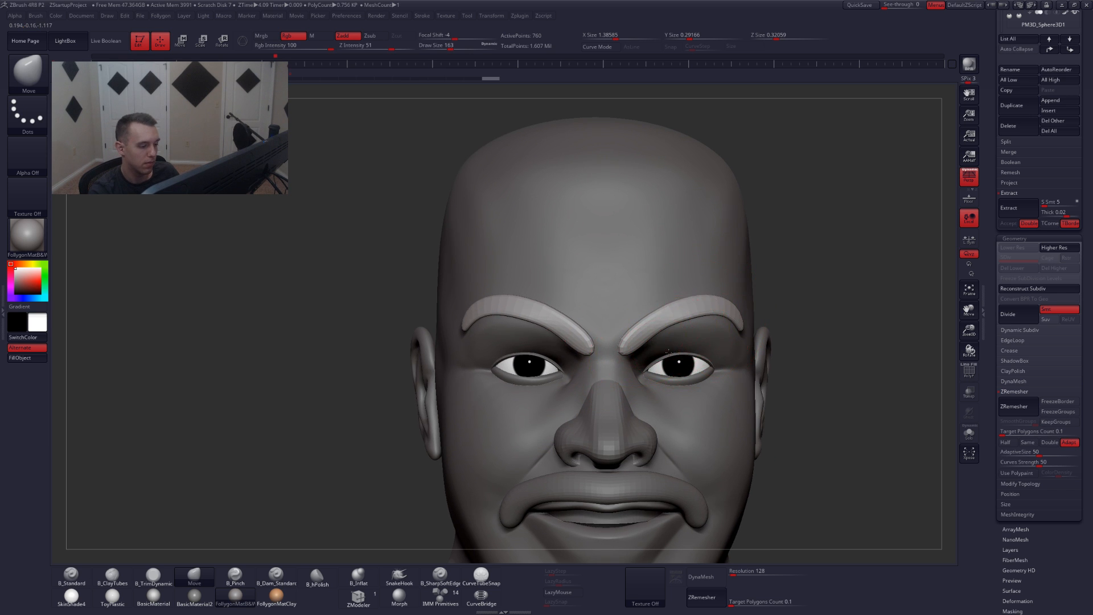
right_click_drag(669, 351, 589, 368)
right_click_drag(734, 364, 729, 314, "ctrl")
right_click_drag(663, 335, 700, 333, "alt")
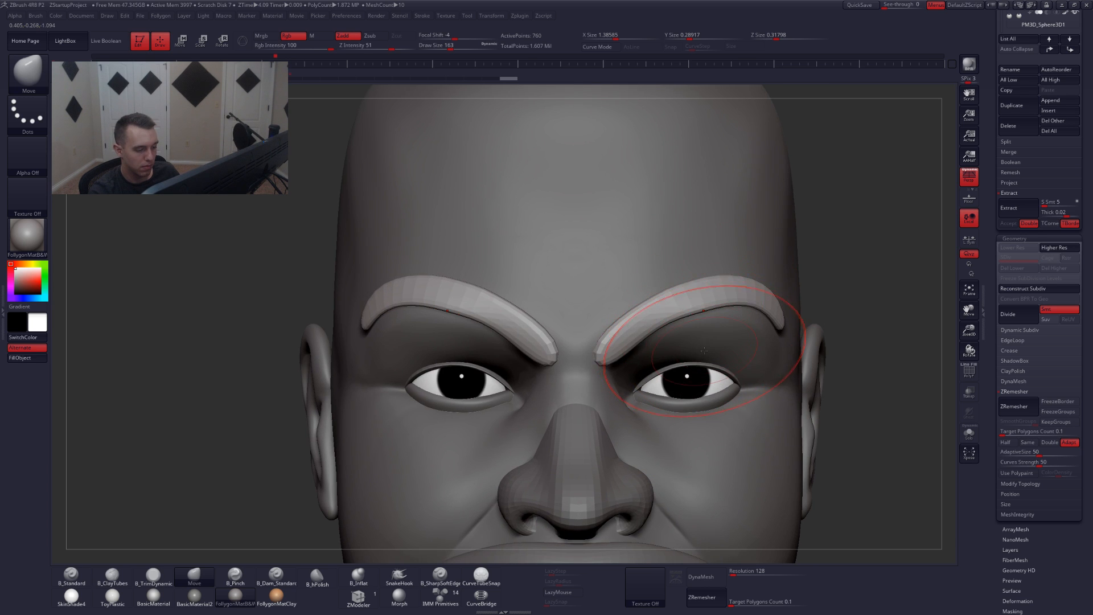
- Select the upper eyelids, isolate them and adjust their lower edges and inner ends with Move at draw size 104
left_click(705, 356, "alt")
left_click(706, 303, "alt")
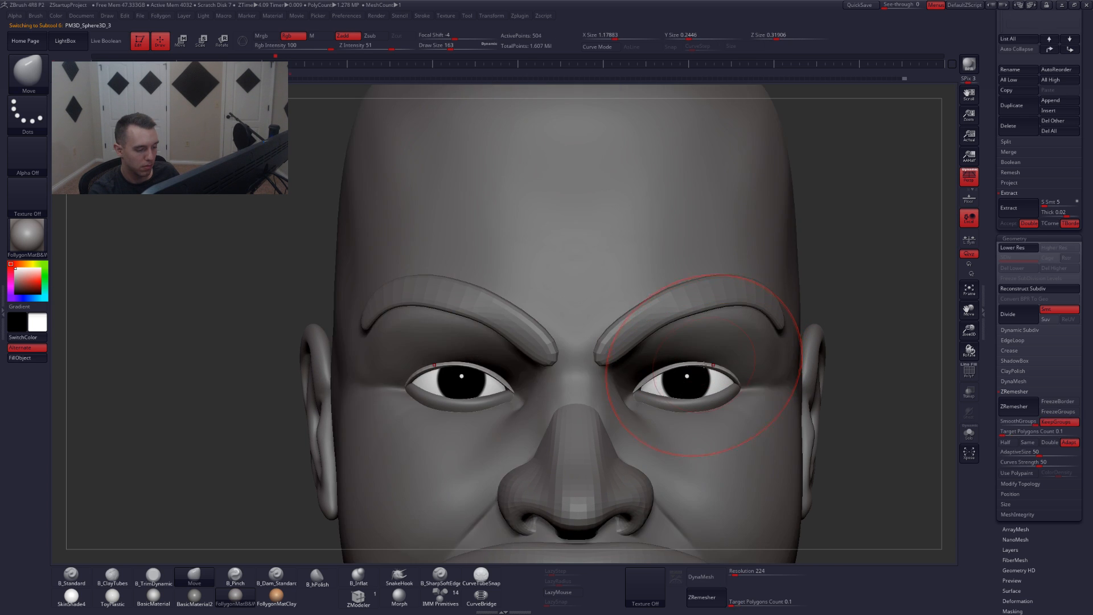
key("alt+s")
mouse_move(706, 349)
right_mouse_down()
mouse_move(708, 364)
mouse_move(698, 361)
right_mouse_up()
key("space")
left_click_drag(697, 359, 691, 360)
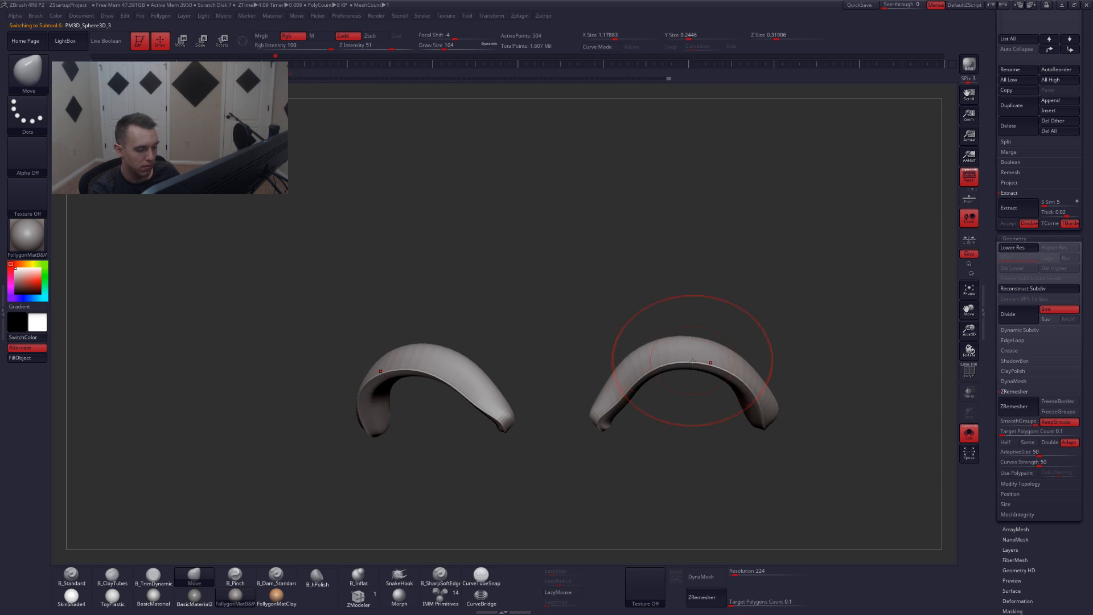
key("ctrl+f")
left_click_drag(614, 405, 616, 407)
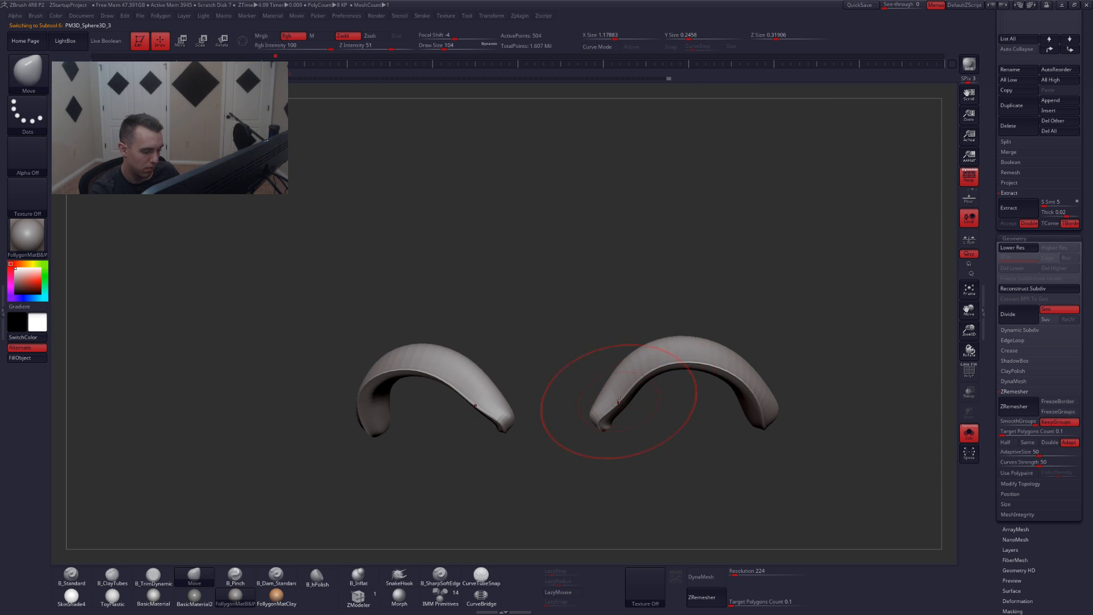
left_click_drag(655, 367, 695, 363)
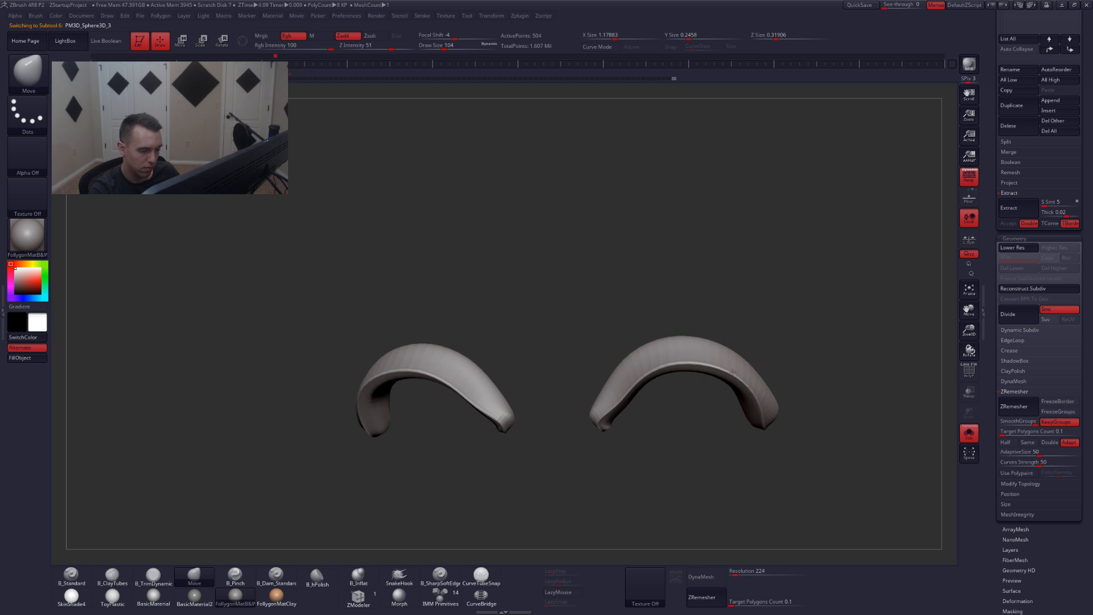
- Show the whole head, nudge the upper eyelids' inner corners with Move and inspect the isolated eyelids
key("shift+s")
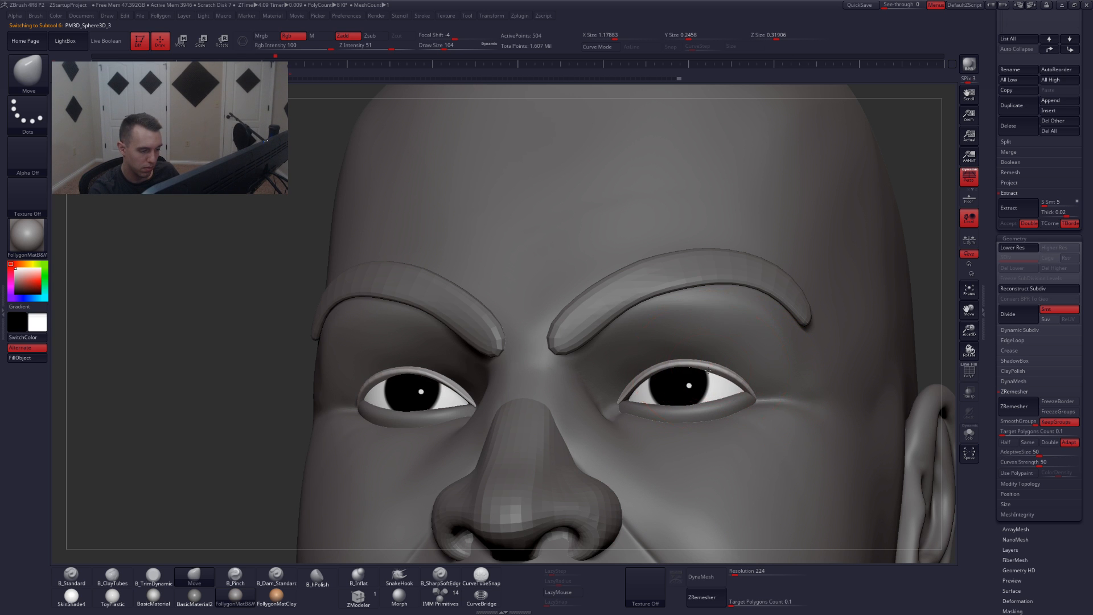
right_click_drag(607, 383, 662, 373)
left_click_drag(636, 389, 624, 403)
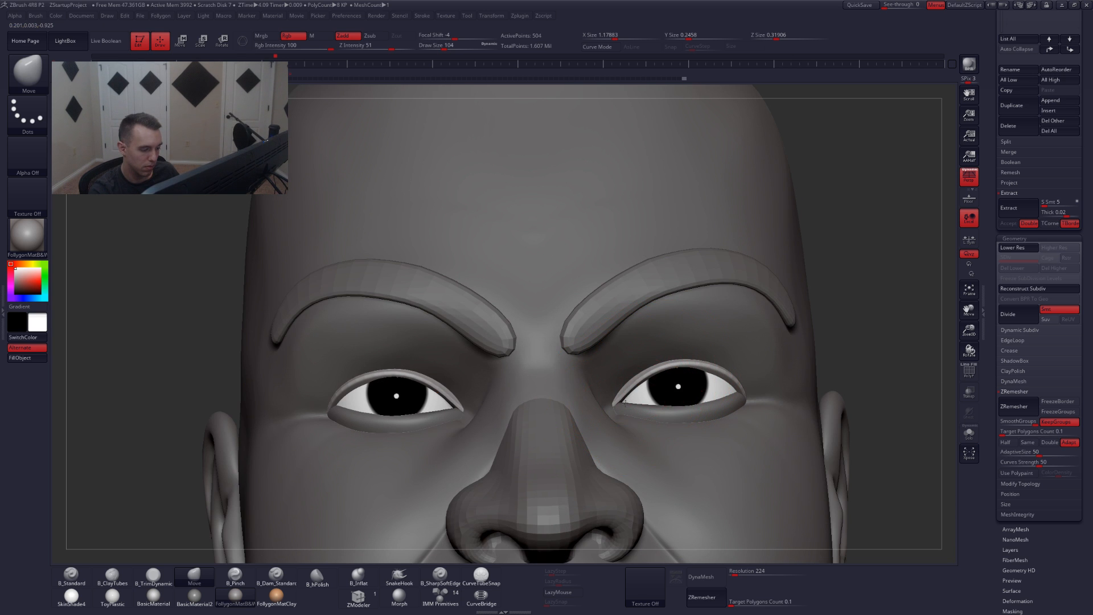
key("shift+ctrl+s")
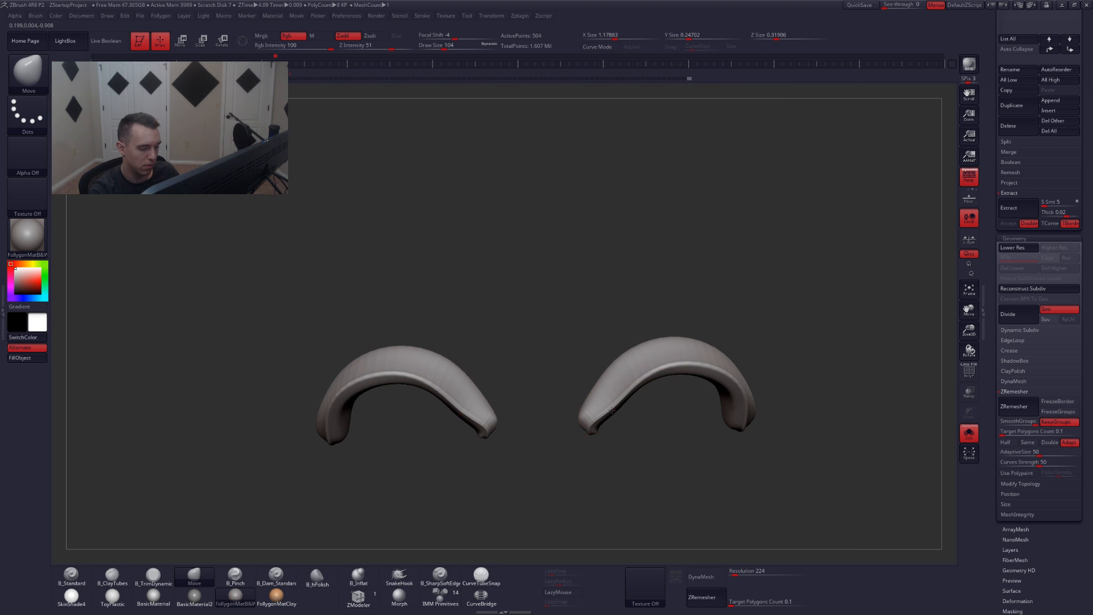
right_click_drag(599, 418, 706, 322)
- Select the eyebrows, divide them to subdivision level 2 and smooth their surface at draw size 104
left_click(740, 306, "alt")
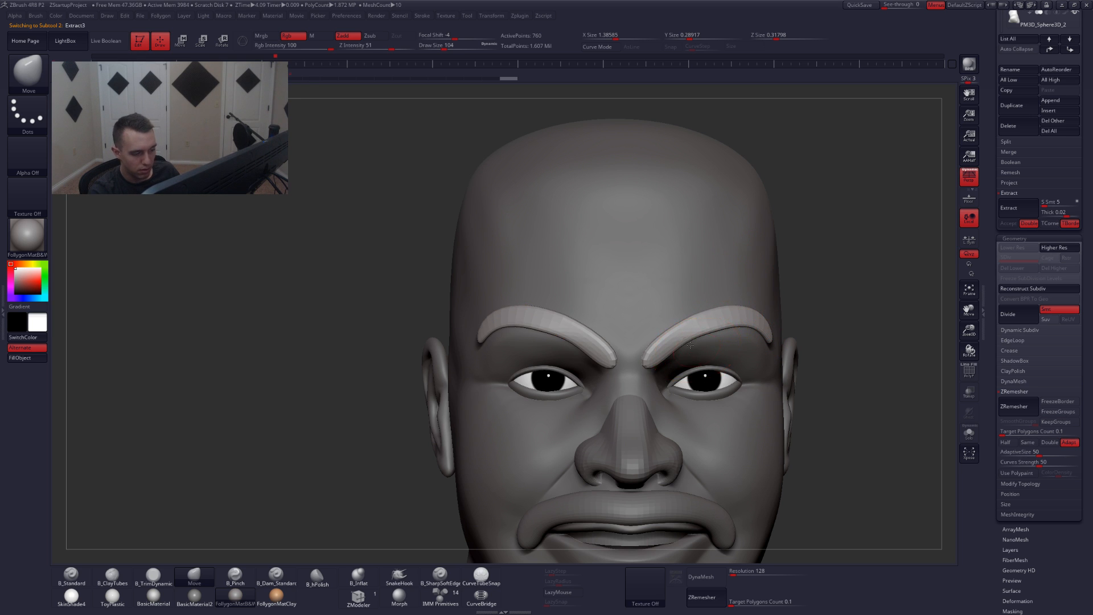
right_click_drag(690, 345, 669, 346)
key("ctrl+d")
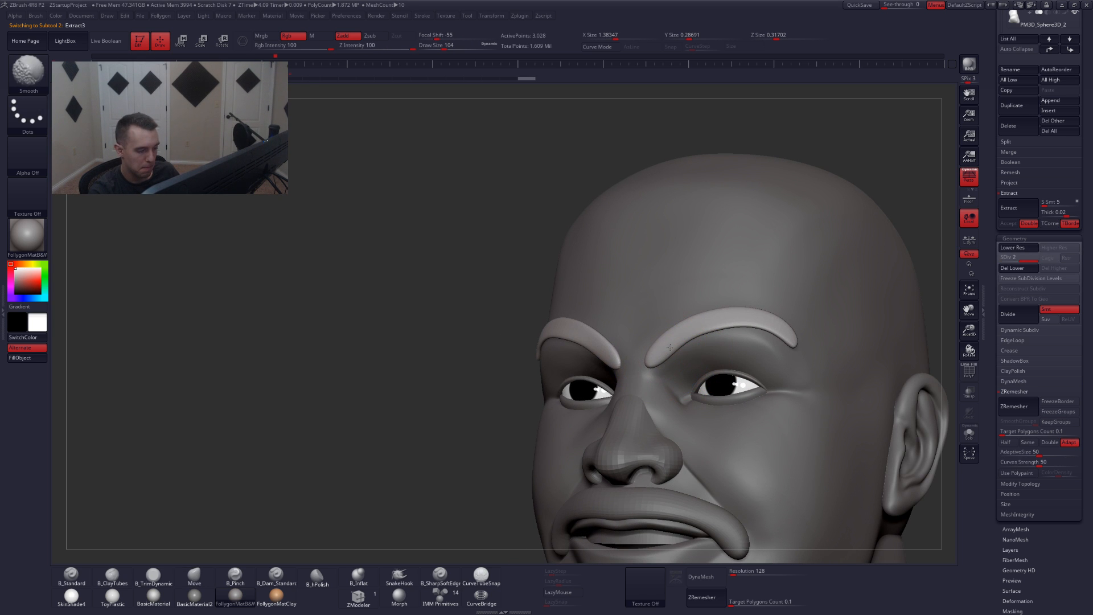
mouse_move(740, 326)
left_mouse_down("shift")
mouse_move(789, 340)
mouse_move(754, 320)
left_mouse_up("shift")
mouse_move(754, 320)
right_mouse_down("shift")
mouse_move(702, 322)
mouse_move(717, 350)
mouse_move(738, 350)
mouse_move(683, 324)
mouse_move(696, 308)
mouse_move(681, 332)
right_mouse_up("shift")
- Refine the eyebrows' arch and fit to the forehead with the Move brush at draw sizes 145 and 182
left_click(738, 350, "alt")
left_click(700, 294, "alt")
key("space")
left_click_drag(680, 331, 684, 331)
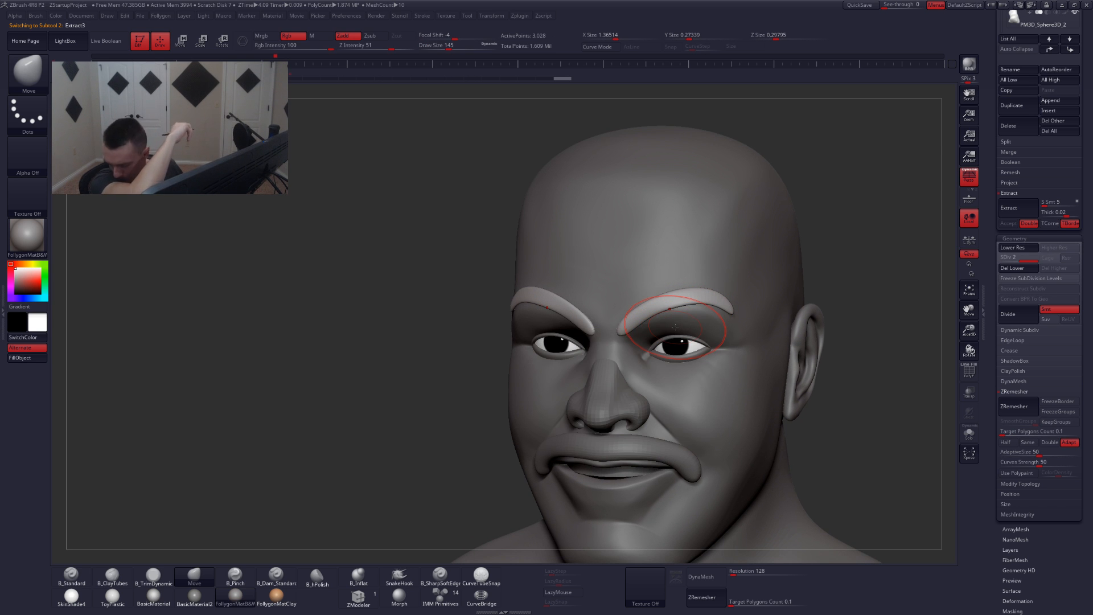
right_click_drag(674, 327, 663, 336, "shift")
key("space")
left_click_drag(660, 339, 665, 339)
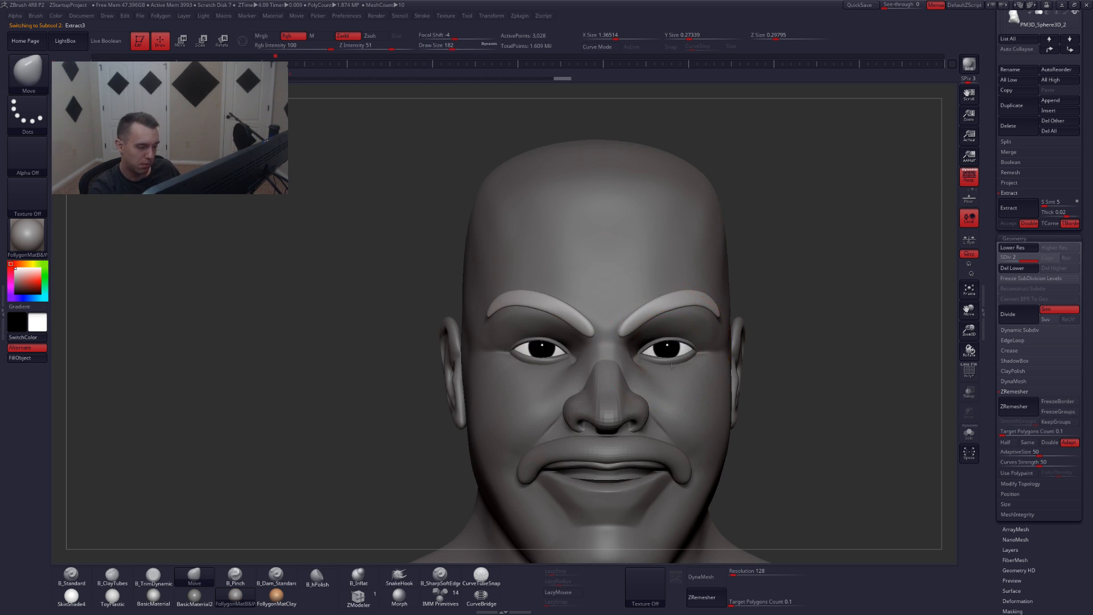
right_click_drag(664, 333, 668, 346, "alt")
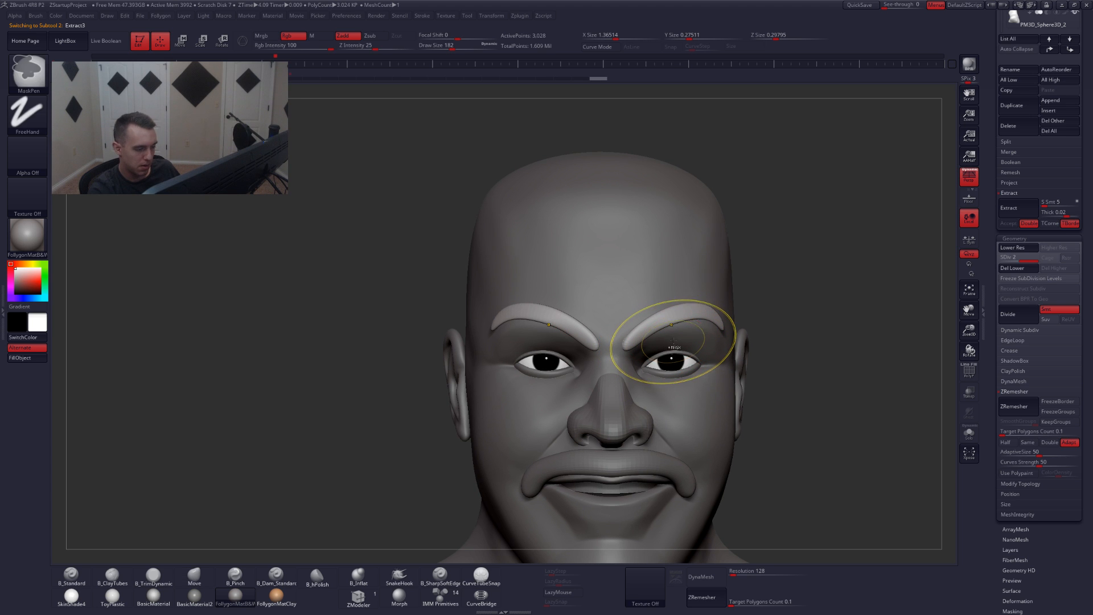
- Raise the eyebrows' arch and adjust their lower edge with the Move brush at draw size 182
key("ctrl+space")
left_click_drag(674, 346, 674, 338)
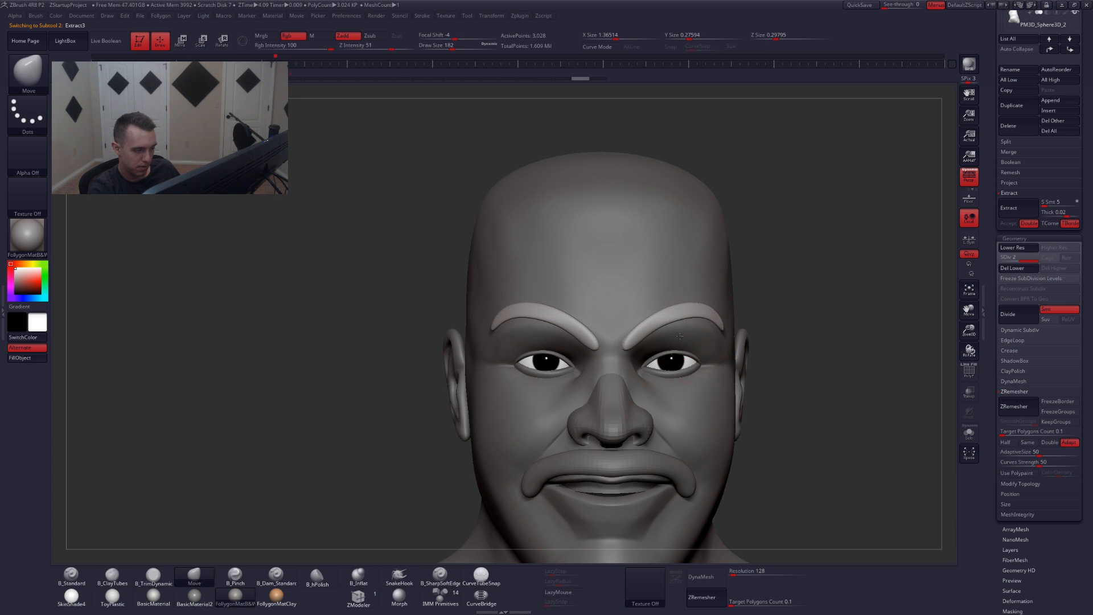
right_click_drag(680, 353, 670, 355)
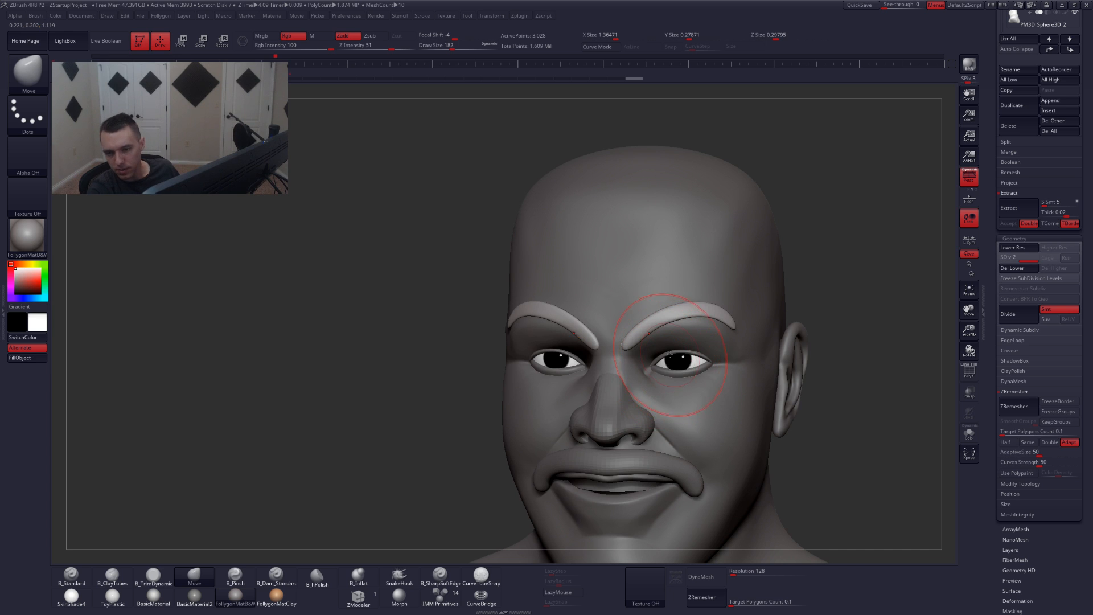
left_click_drag(670, 334, 679, 330)
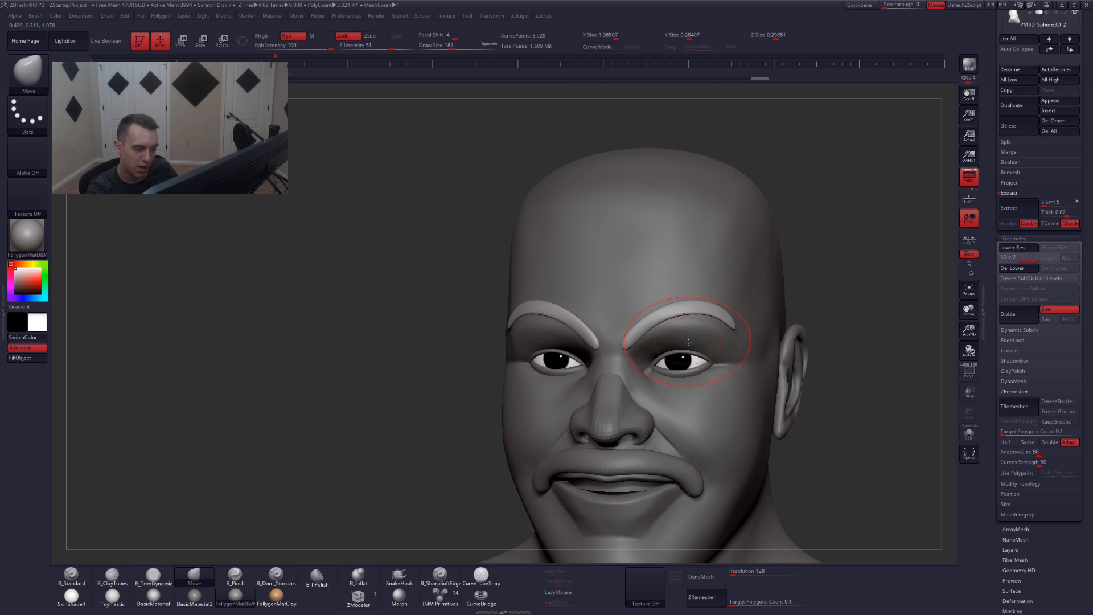
right_click_drag(686, 325, 555, 331)
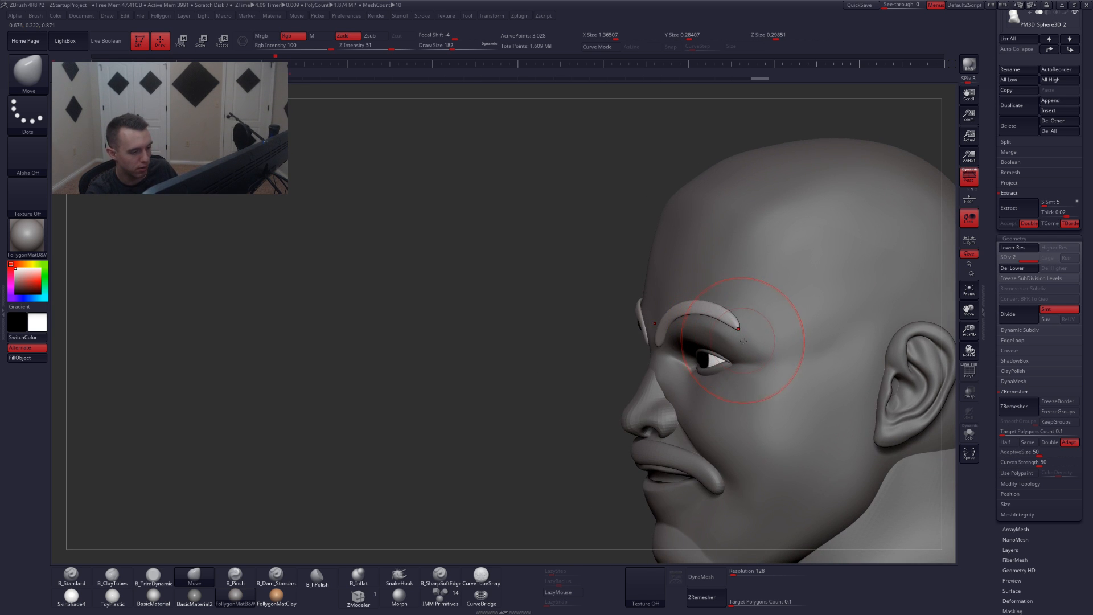
right_click_drag(742, 349, 680, 367)
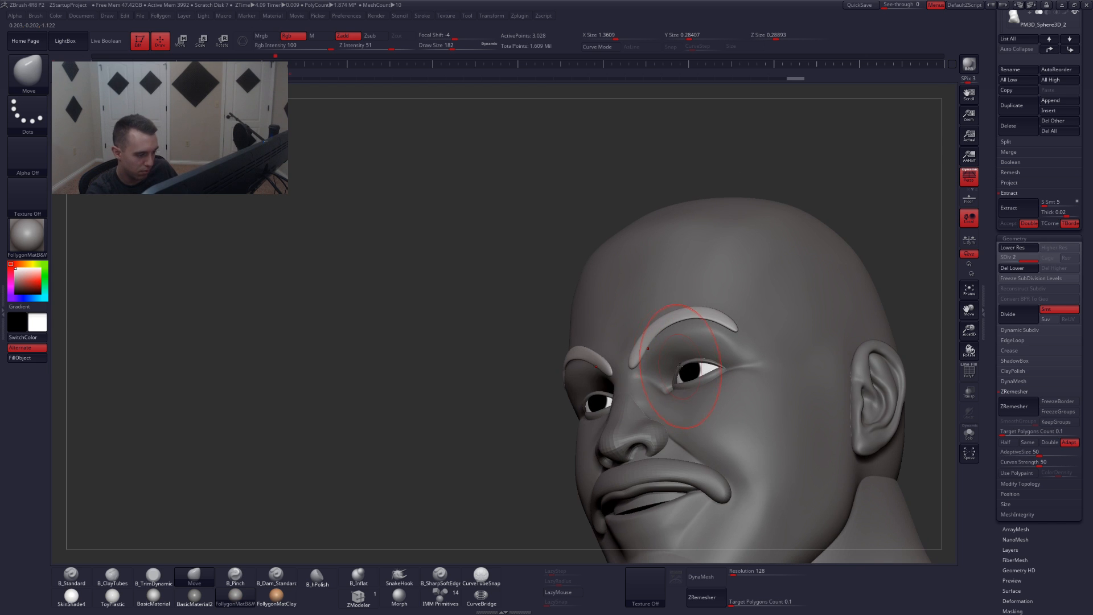
- Reshape the eyebrows' inner ends above the nose bridge with Move at draw sizes 97 and 124
key("space")
left_click_drag(651, 359, 637, 349)
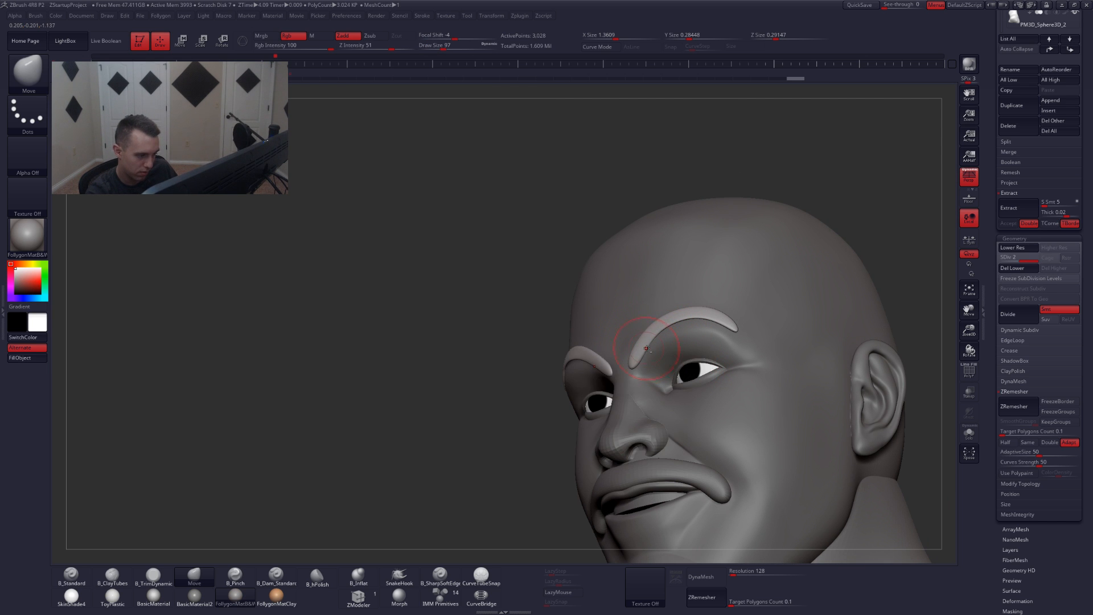
mouse_move(706, 370)
right_mouse_down("shift")
mouse_move(661, 374)
mouse_move(691, 354)
mouse_move(688, 335)
right_mouse_up("shift")
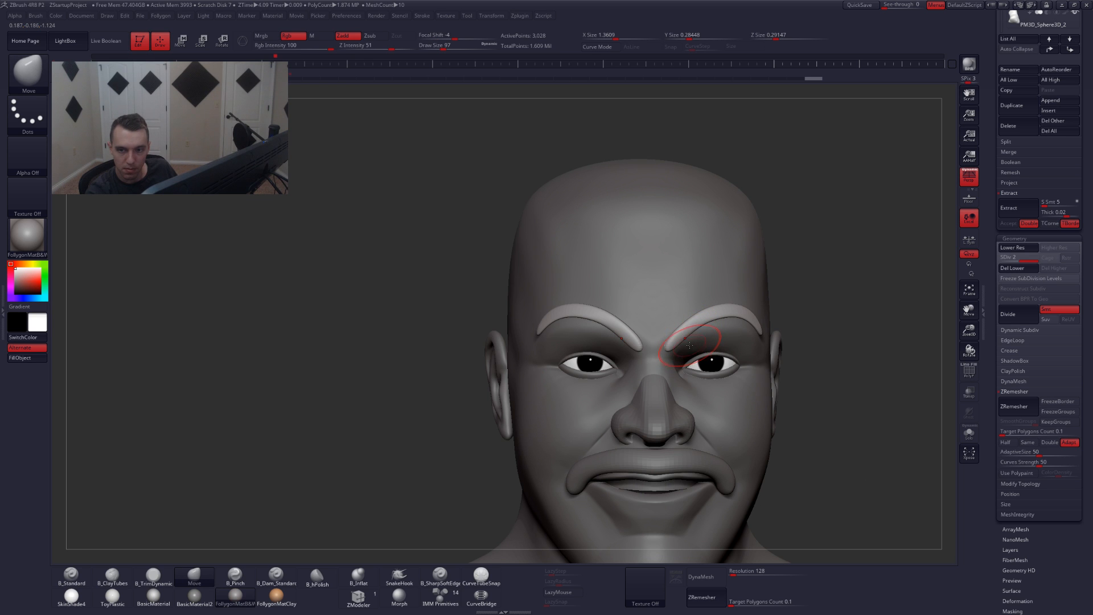
key("space")
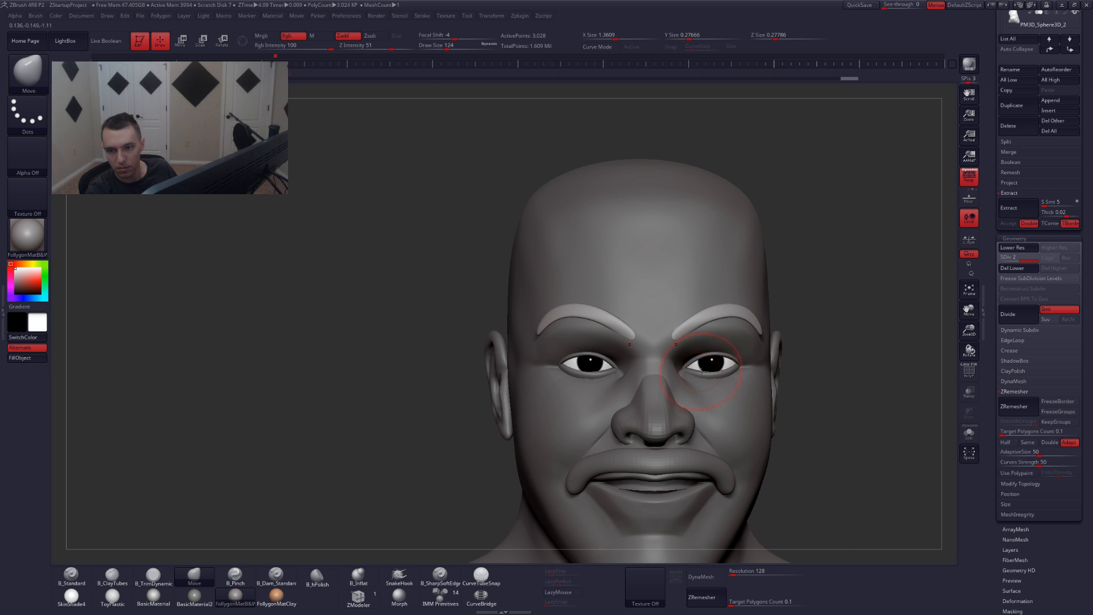
- Pull the eyebrows' outer ends into place against the forehead with Move, enlarging the draw size to 192
right_click_drag(700, 371, 768, 348)
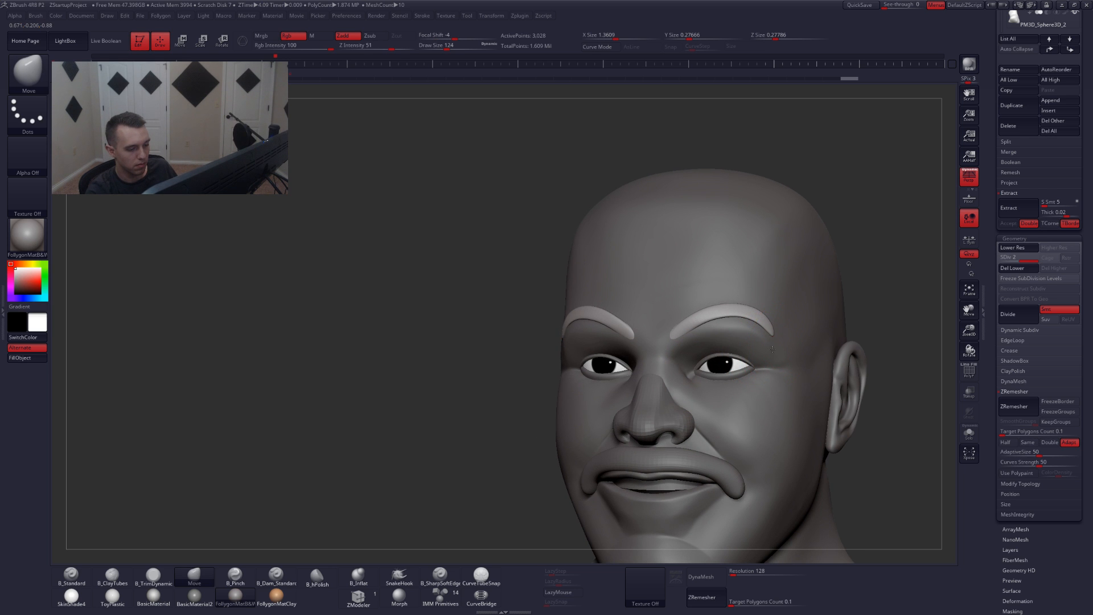
left_click_drag(768, 352, 763, 354)
right_click_drag(760, 333, 735, 313)
key("space")
key("ctrl+shift+space")
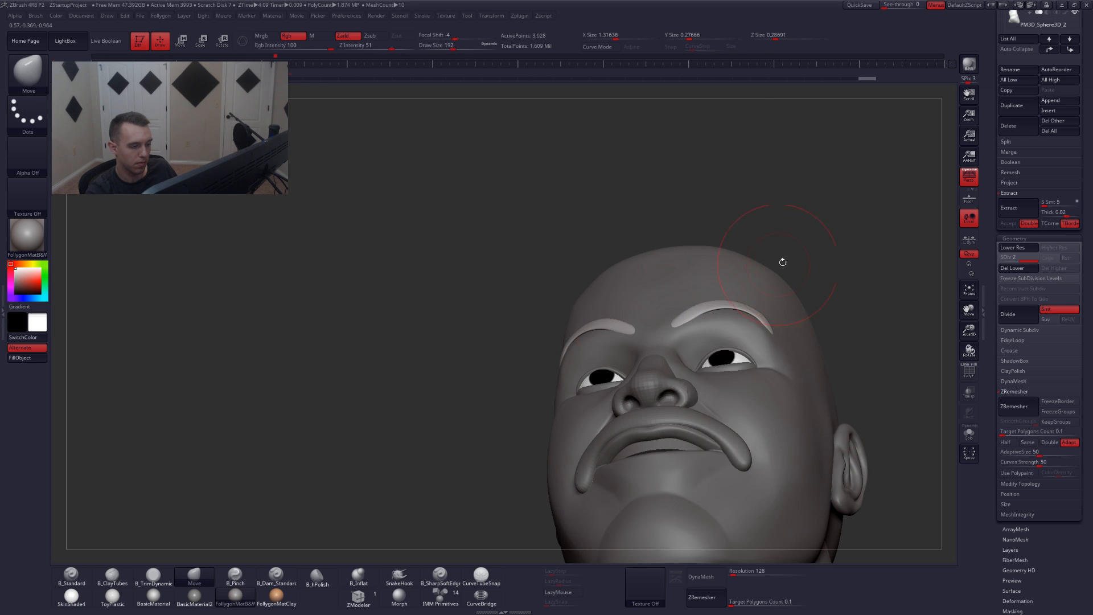
key("shift+s")
mouse_move(715, 310)
left_mouse_down()
mouse_move(708, 329)
mouse_move(754, 334)
left_mouse_up()
mouse_move(723, 333)
right_mouse_down()
mouse_move(793, 334)
mouse_move(772, 378)
mouse_move(520, 298)
mouse_move(598, 323)
right_mouse_up()
key("space")
left_click(711, 333)
key("alt+s")
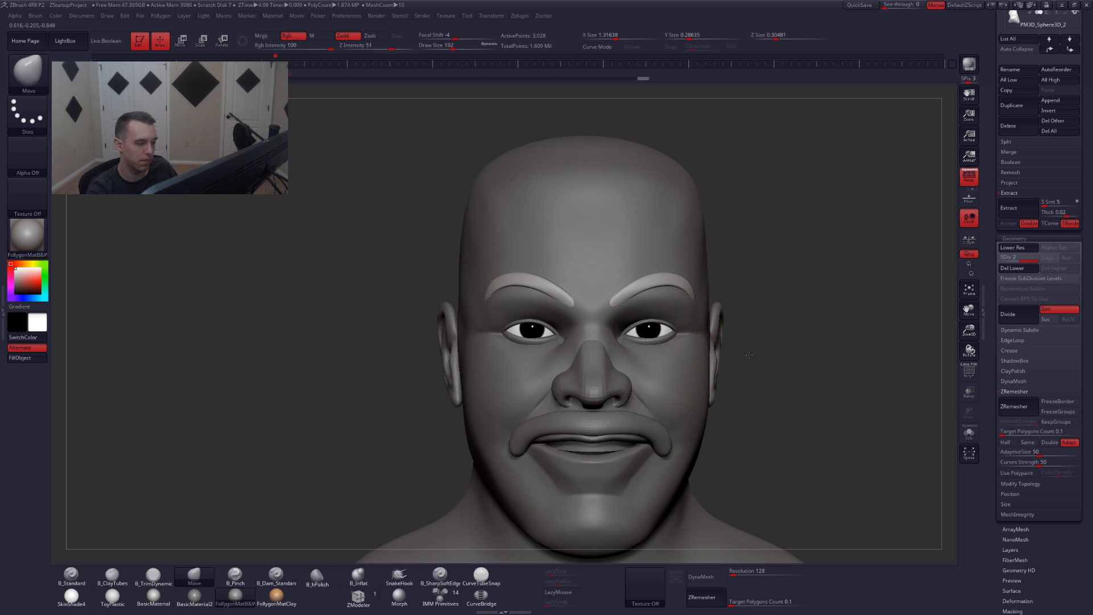
- Adjust the eyebrows' inner ends from the front with Move at draw size 154
right_click_drag(784, 266, 817, 300, "alt")
key("space")
left_click_drag(659, 345, 645, 343)
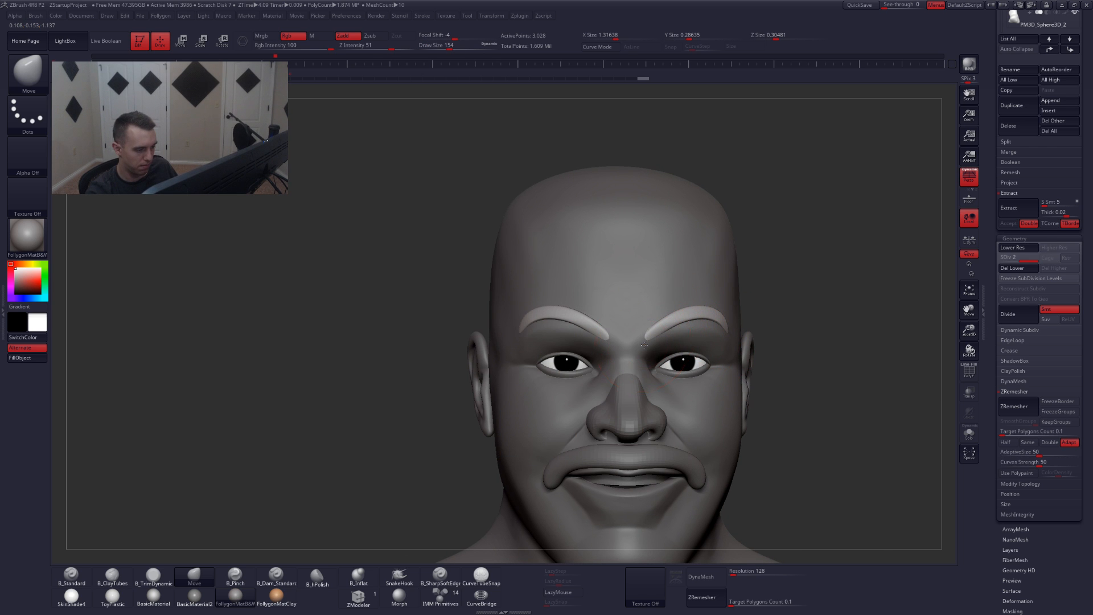
mouse_move(645, 345)
right_mouse_down()
mouse_move(724, 339)
mouse_move(630, 351)
right_mouse_up()
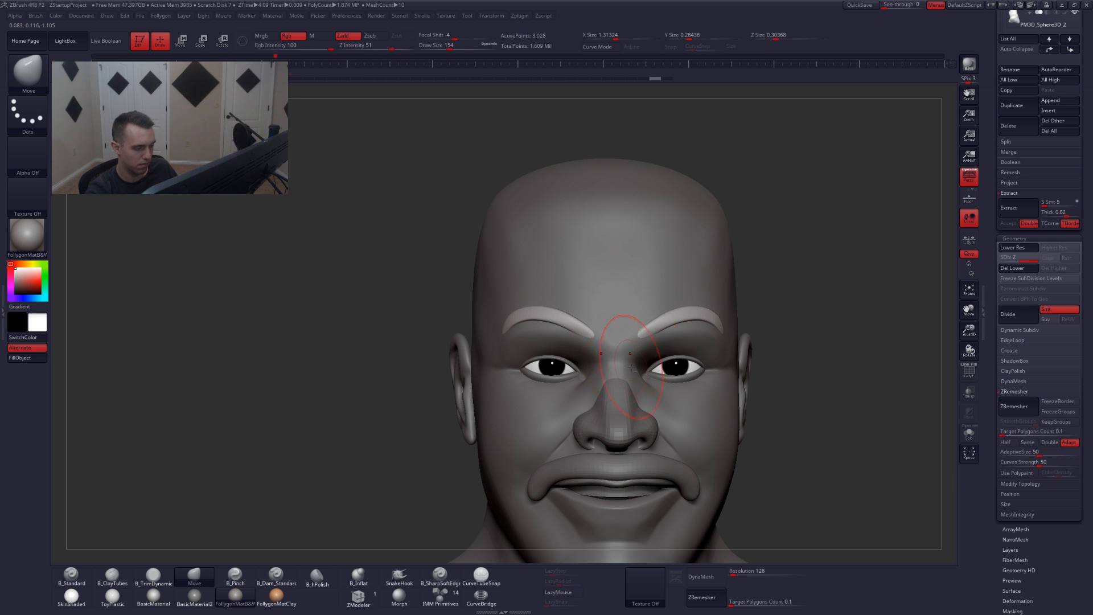
- Make the head the active subtool and set the masking brush to MaskLasso
right_click_drag(736, 337, 806, 276, "alt")
left_click(767, 313, "alt")
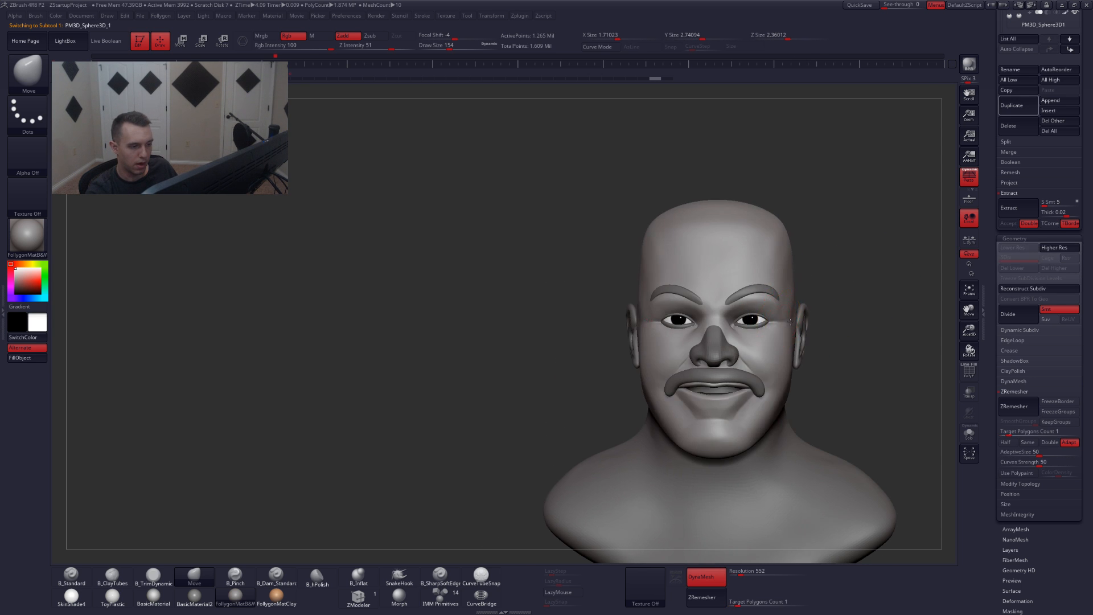
right_click_drag(767, 313, 790, 312)
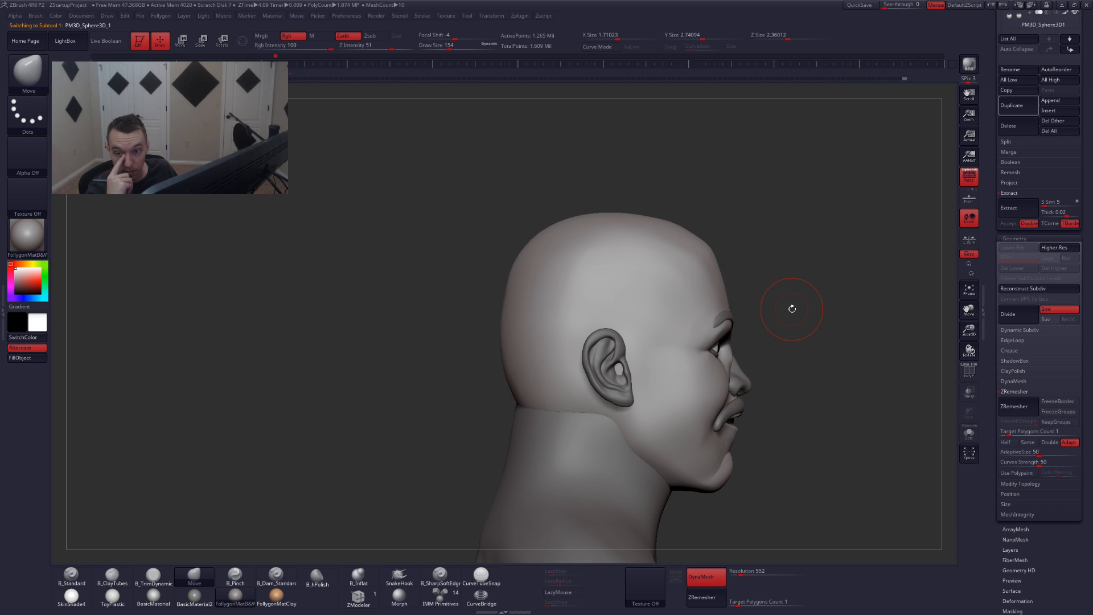
scroll(995, 353, "up", 5)
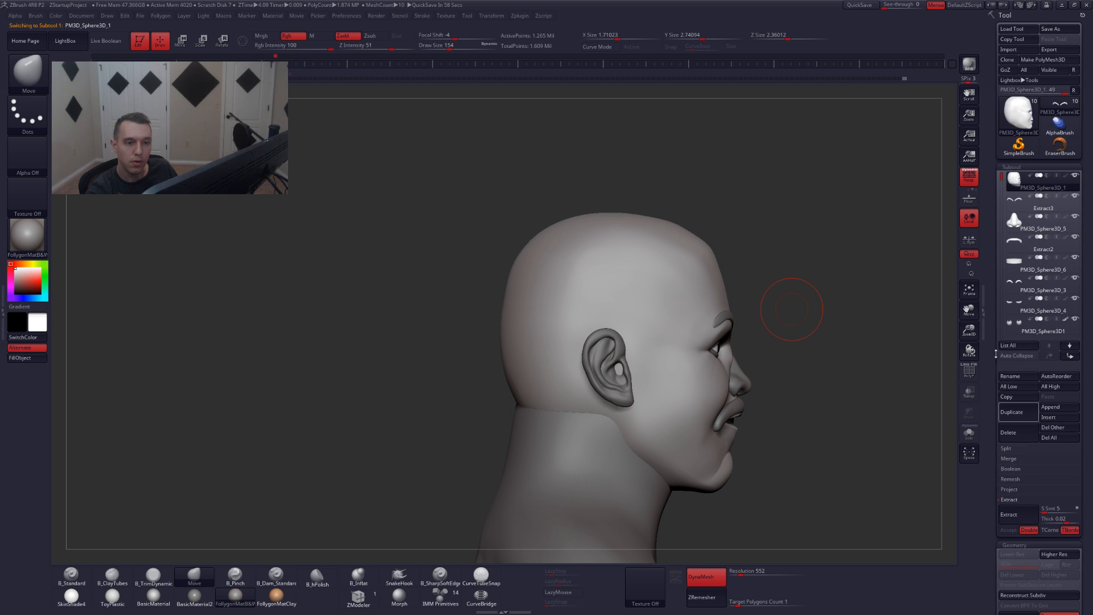
left_click_drag(753, 324, 722, 322)
key("ctrl+f")
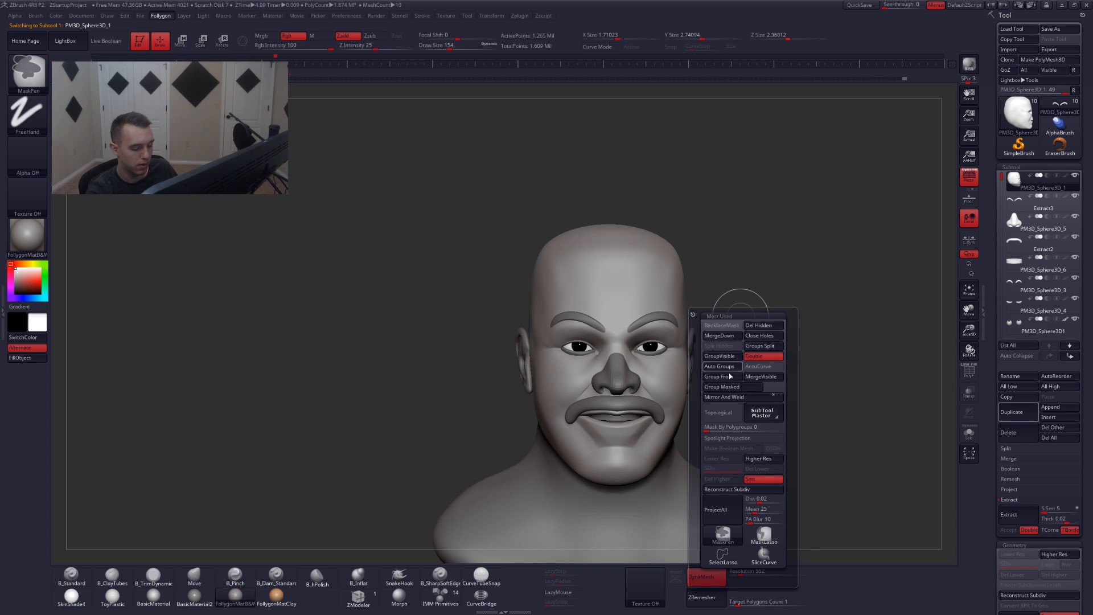
left_click_drag(801, 268, 727, 337)
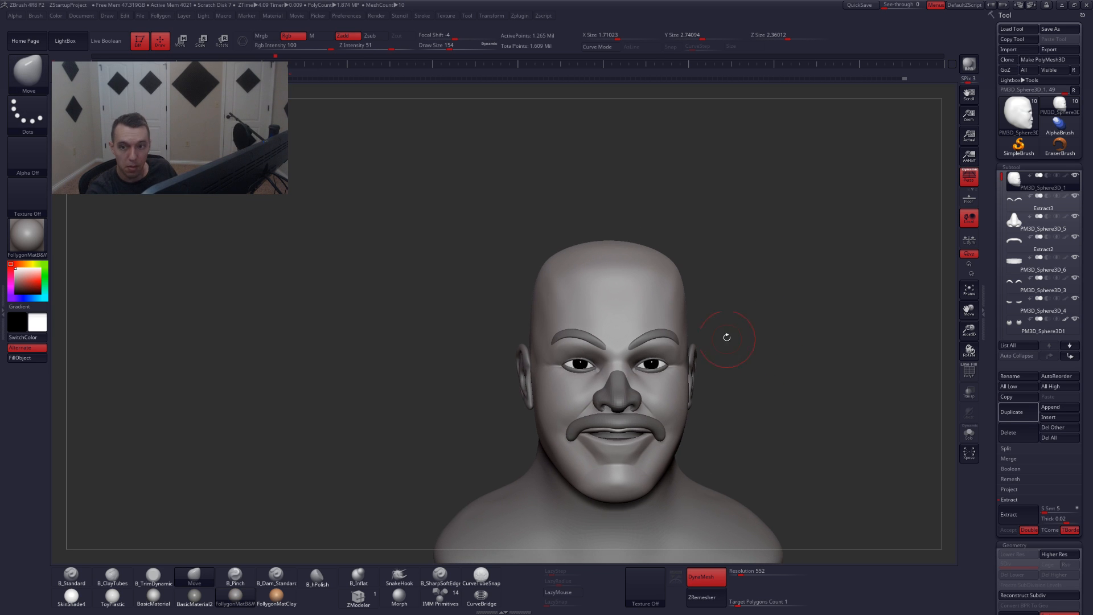
key("ctrl")
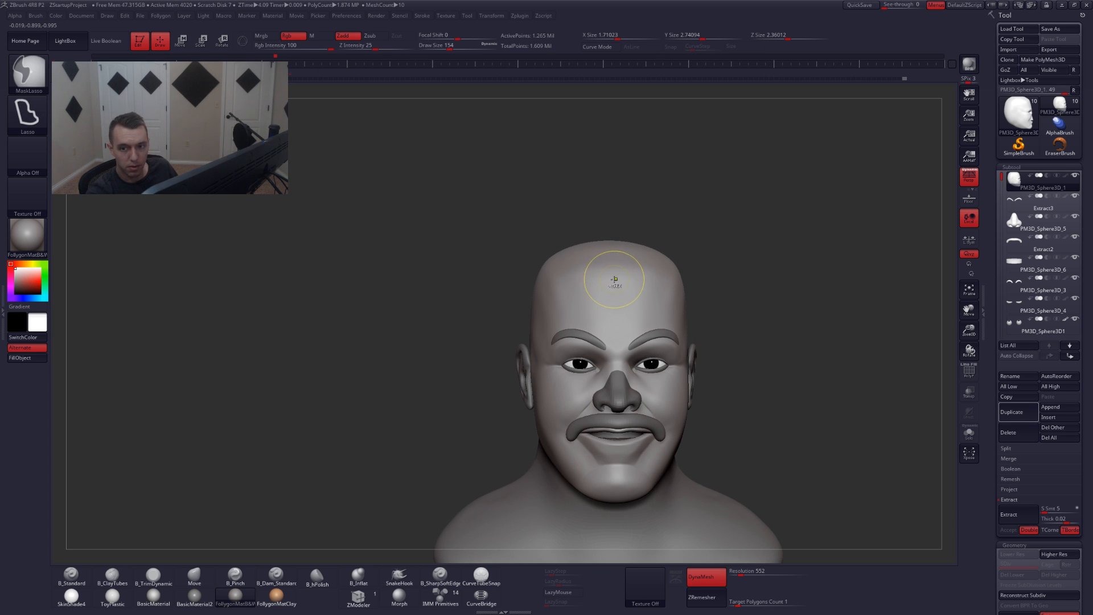
- Lasso-mask the crown of the head down to a straight hairline across the upper forehead
mouse_move(616, 280)
left_mouse_down("ctrl")
mouse_move(702, 250)
mouse_move(505, 204)
mouse_move(548, 189)
left_mouse_up("ctrl")
left_click_drag(513, 305, 598, 305)
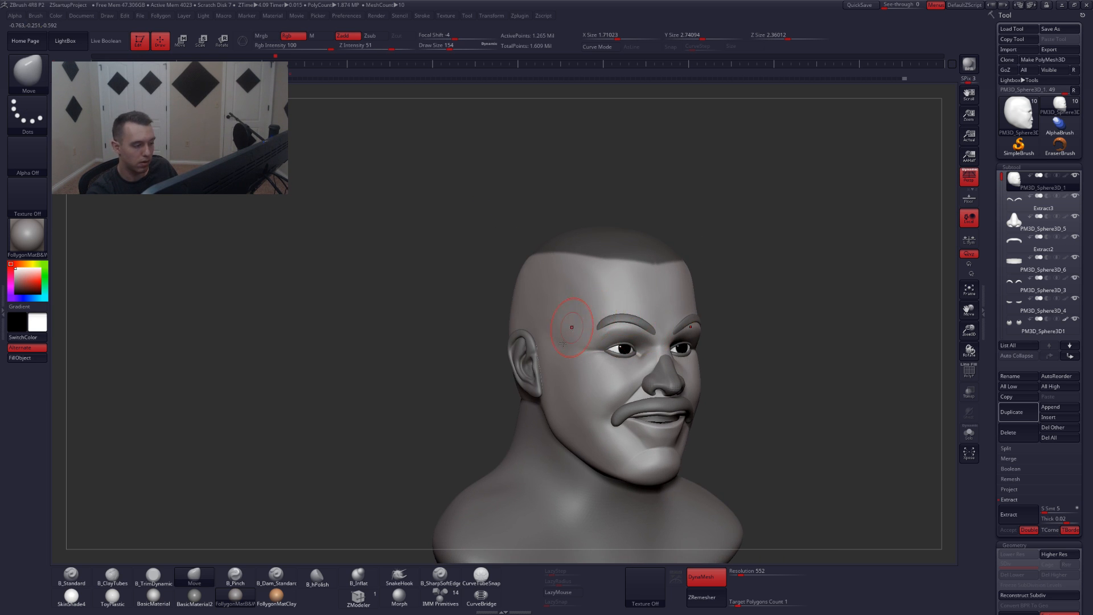
right_click_drag(571, 325, 596, 363)
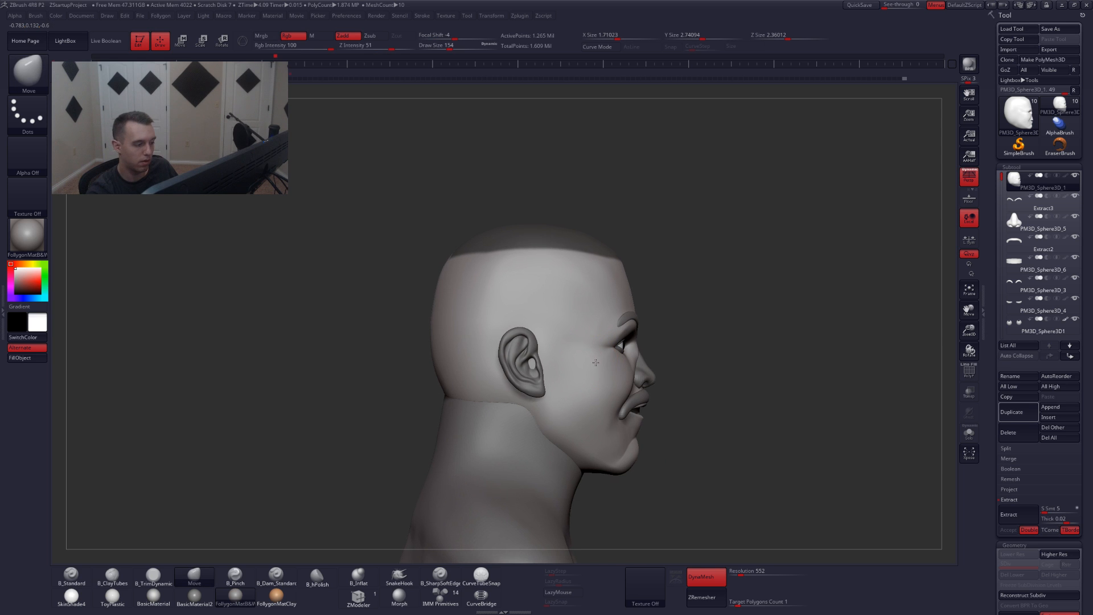
- Turn off perspective and lasso-mask a wedge on the side of the head from the crown to the front of the ear
left_click(972, 177)
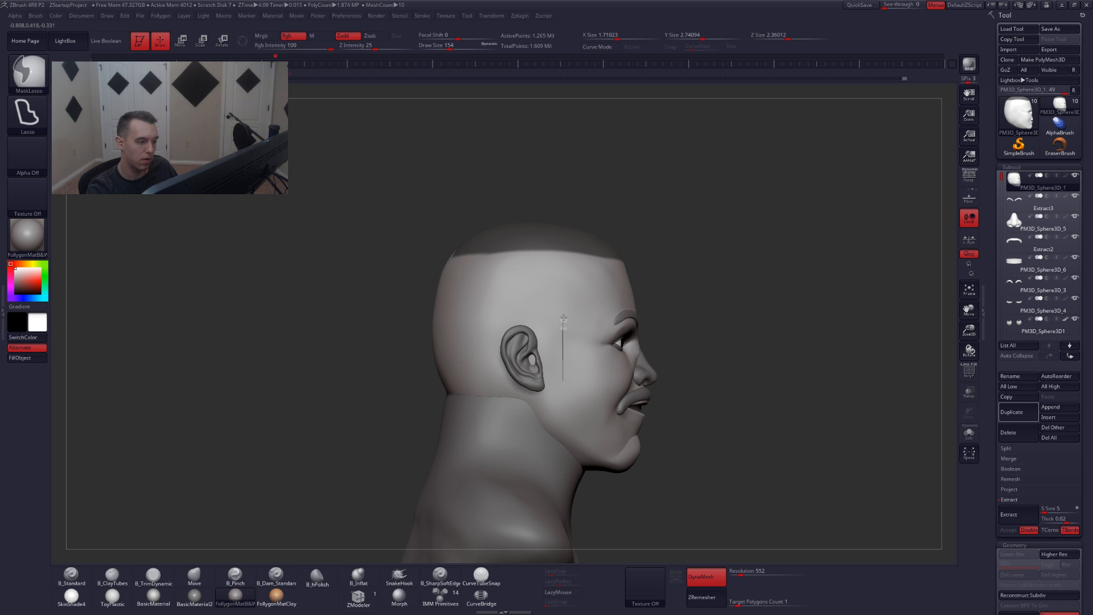
mouse_move(563, 318)
left_mouse_down("ctrl")
mouse_move(585, 273)
mouse_move(523, 170)
mouse_move(442, 148)
left_mouse_up("ctrl")
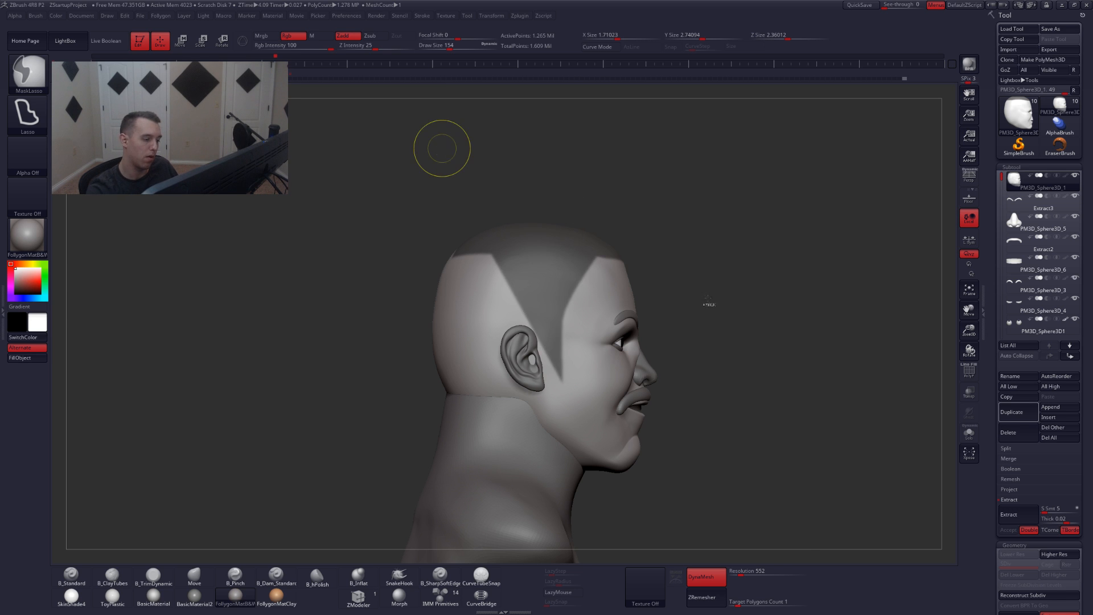
left_click_drag(708, 302, 751, 339)
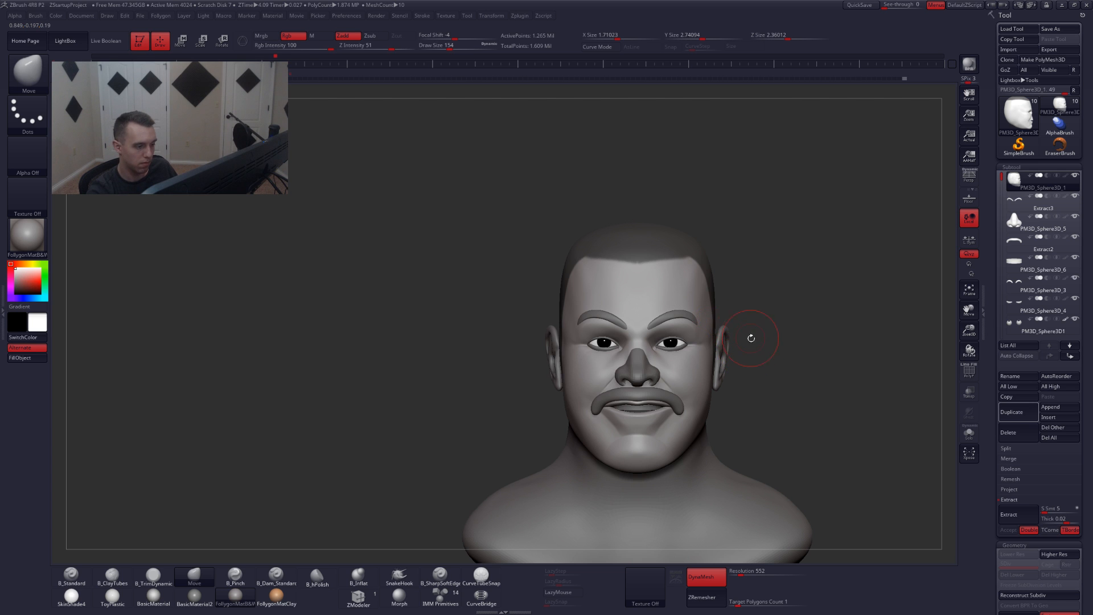
left_click_drag(751, 338, 705, 349)
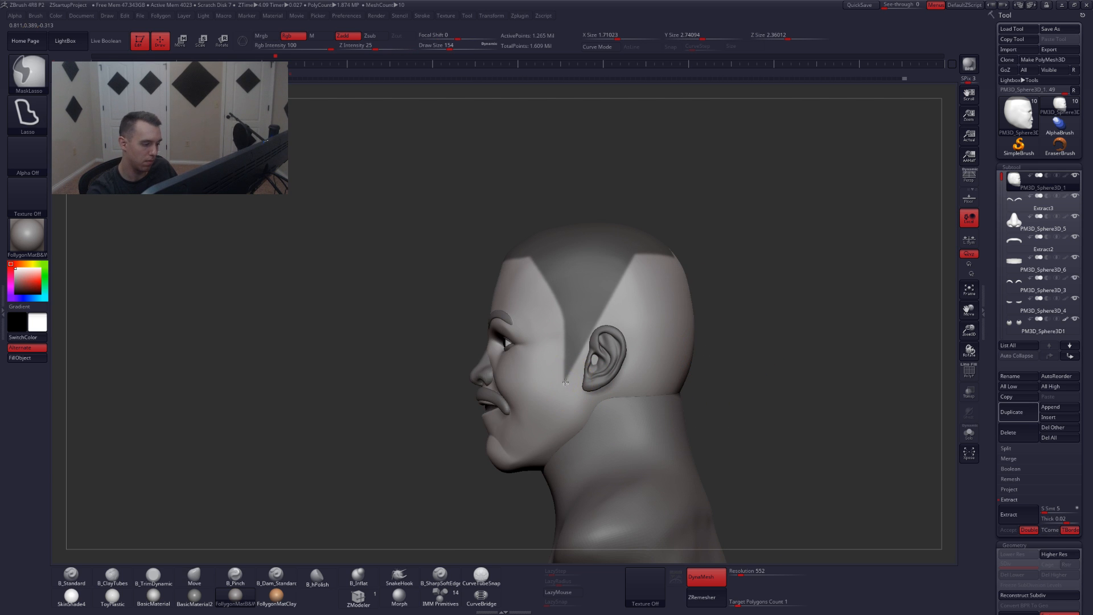
- Square off the lower tip of the side mask into a sideburn in front of the ear
left_click_drag(583, 377, 578, 225, "ctrl")
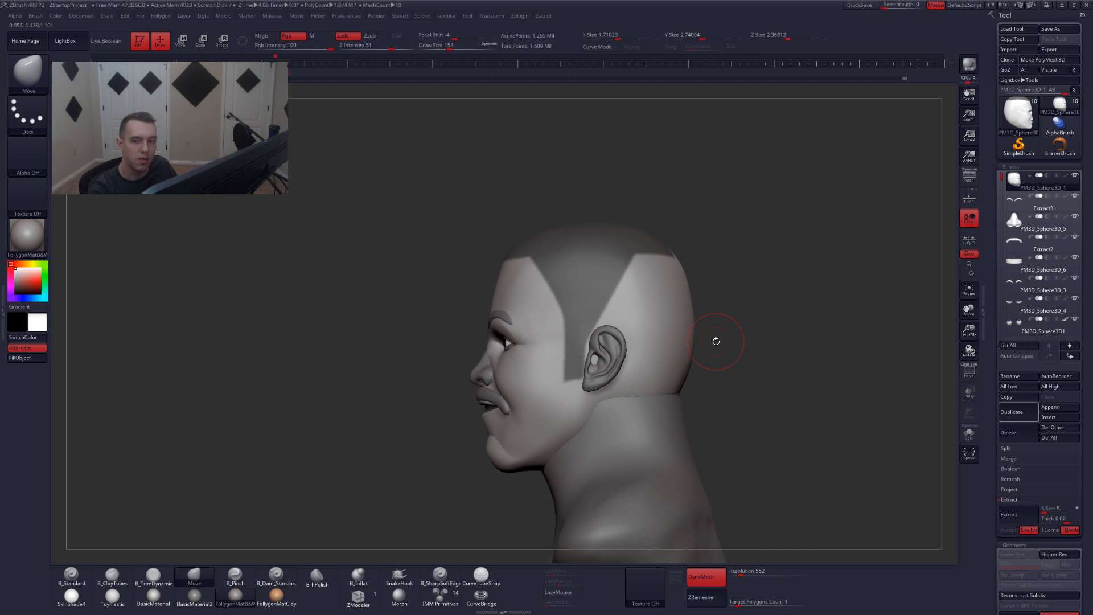
right_click_drag(646, 380, 684, 401, "alt")
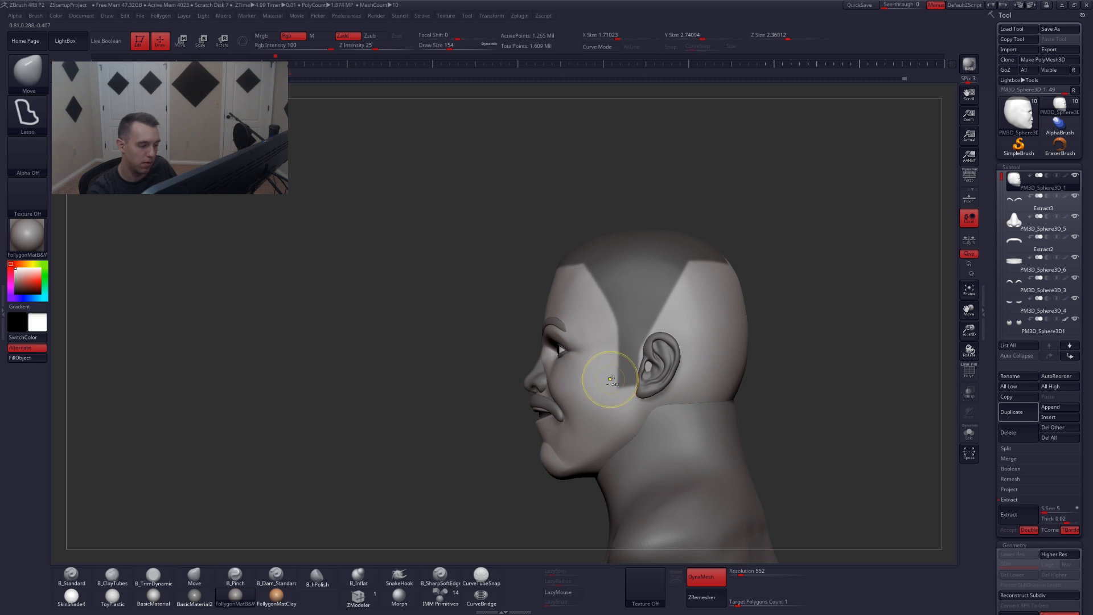
mouse_move(611, 379)
left_mouse_down("ctrl")
mouse_move(626, 421)
mouse_move(717, 378)
left_mouse_up("ctrl")
right_click_drag(671, 364, 671, 376, "alt")
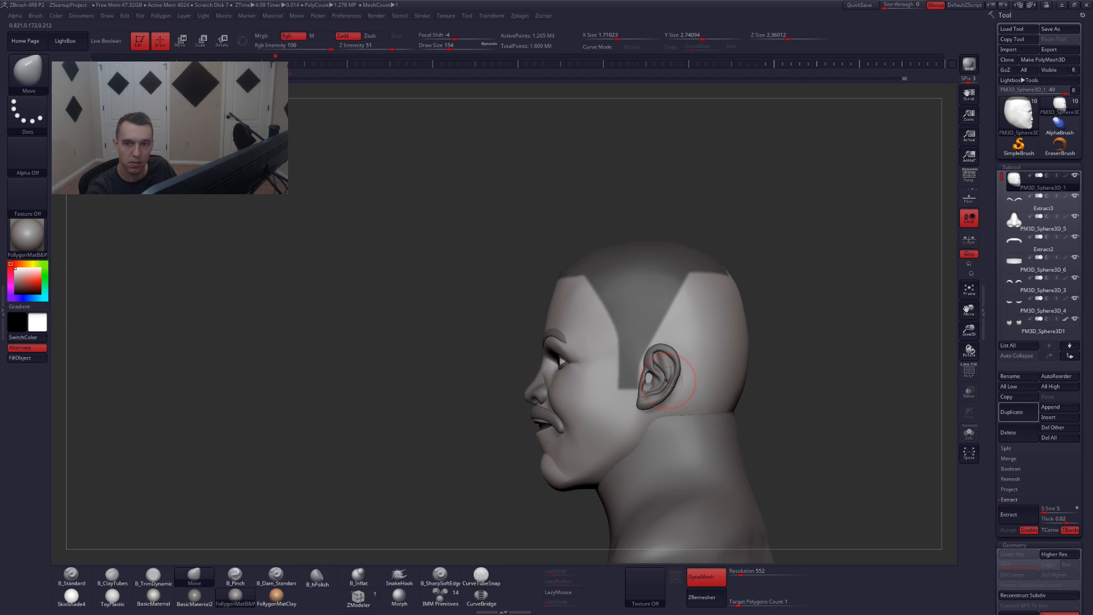
- Extend the hair mask over the back of the head, around behind the ear and down to the nape
mouse_move(661, 352)
left_mouse_down("ctrl")
mouse_move(649, 348)
mouse_move(655, 365)
mouse_move(692, 369)
mouse_move(666, 182)
left_mouse_up("ctrl")
right_click_drag(771, 374, 755, 333)
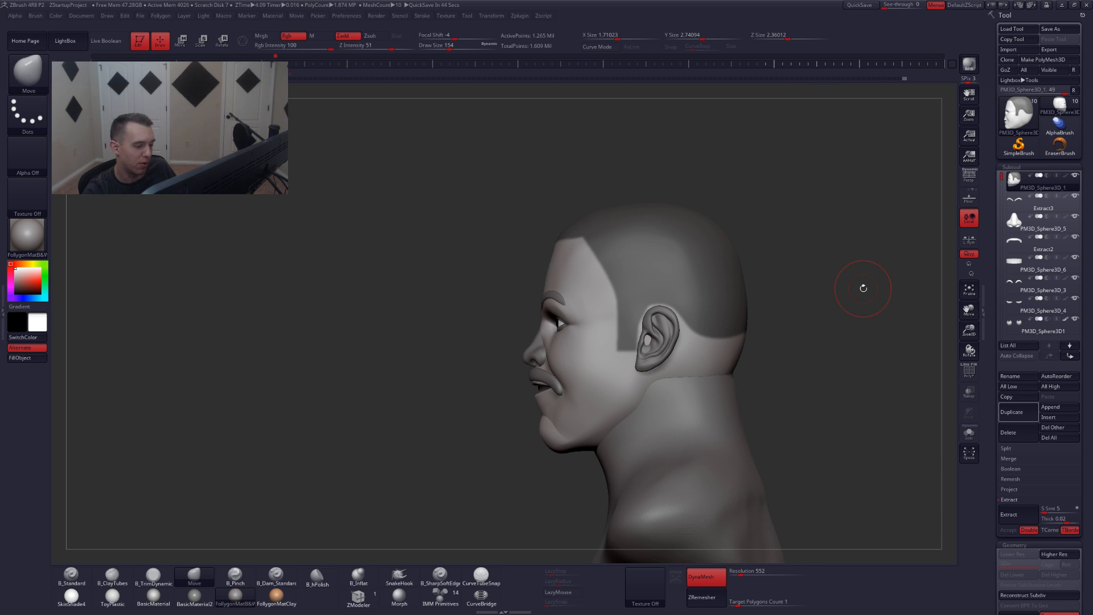
key("ctrl")
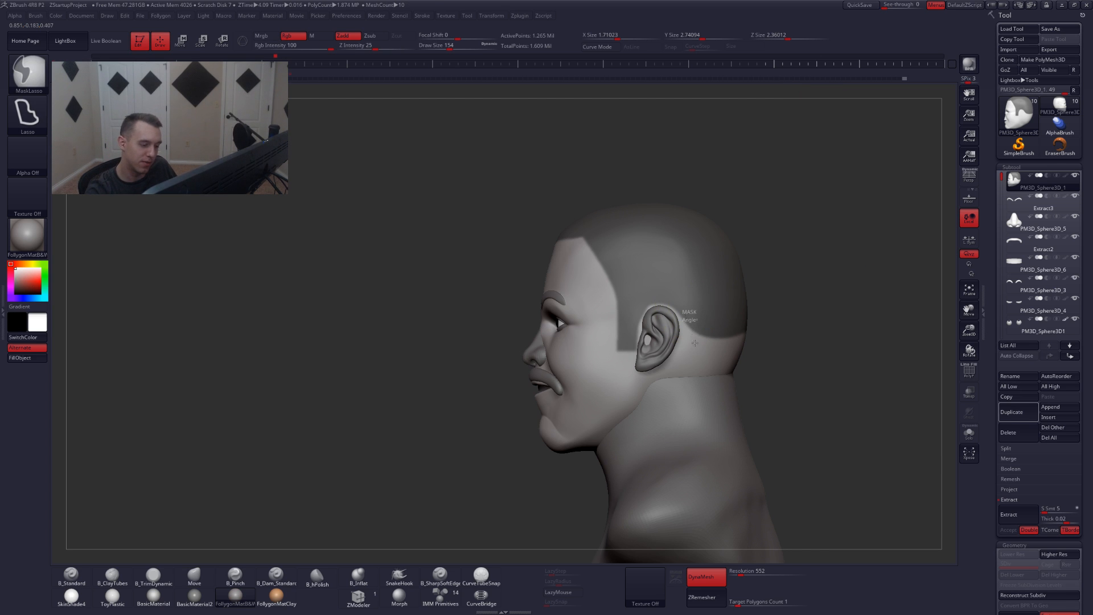
mouse_move(709, 365)
left_mouse_down("ctrl")
mouse_move(772, 325)
mouse_move(765, 286)
left_mouse_up("ctrl")
mouse_move(902, 351)
left_mouse_down("shift")
mouse_move(815, 349)
mouse_move(863, 370)
mouse_move(805, 363)
mouse_move(788, 376)
mouse_move(814, 370)
mouse_move(820, 387)
left_mouse_up("shift")
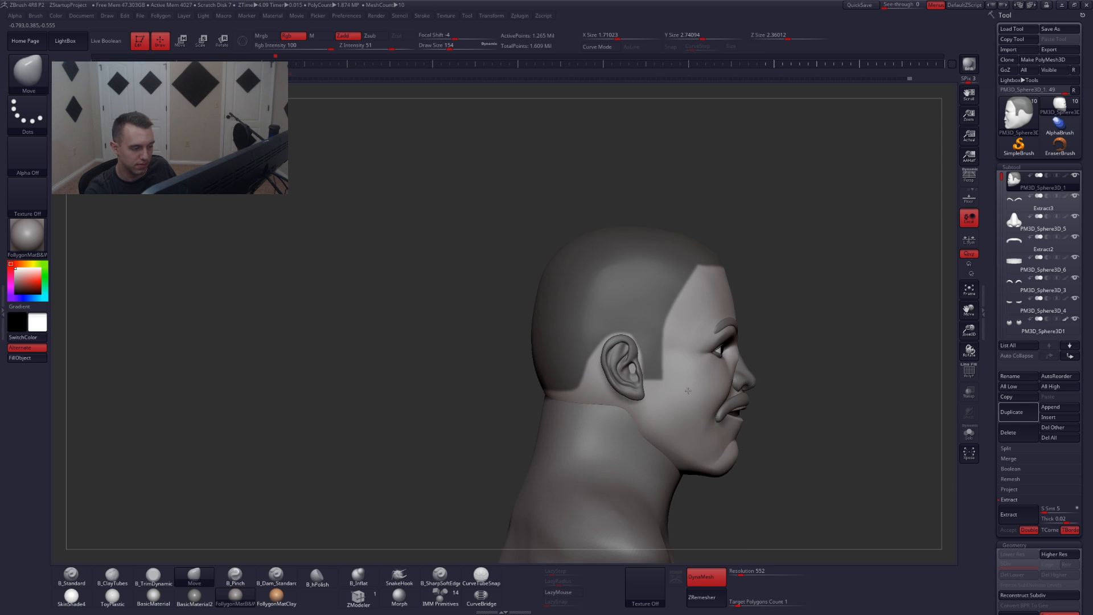
- Touch up the hair mask beside the ear with the lasso and isolate the head with Solo
right_click_drag(609, 392, 659, 385, "alt")
mouse_move(666, 319)
left_mouse_down("ctrl")
mouse_move(635, 367)
mouse_move(602, 386)
mouse_move(538, 329)
mouse_move(551, 320)
left_mouse_up("ctrl")
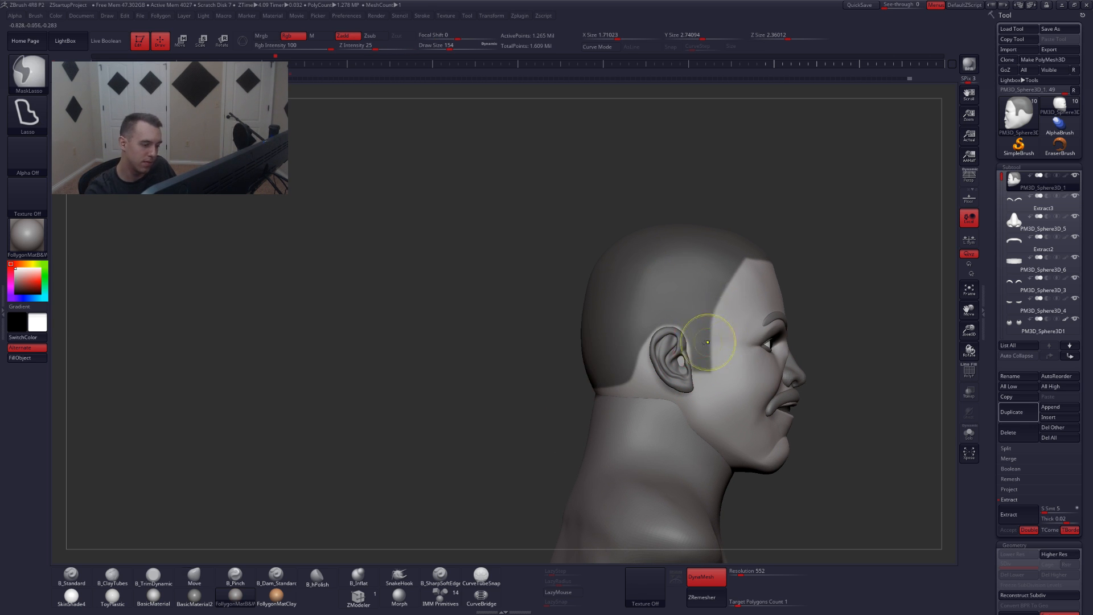
mouse_move(707, 342)
left_mouse_down()
mouse_move(647, 370)
mouse_move(682, 384)
mouse_move(711, 373)
mouse_move(718, 318)
left_mouse_up()
key("shift+s")
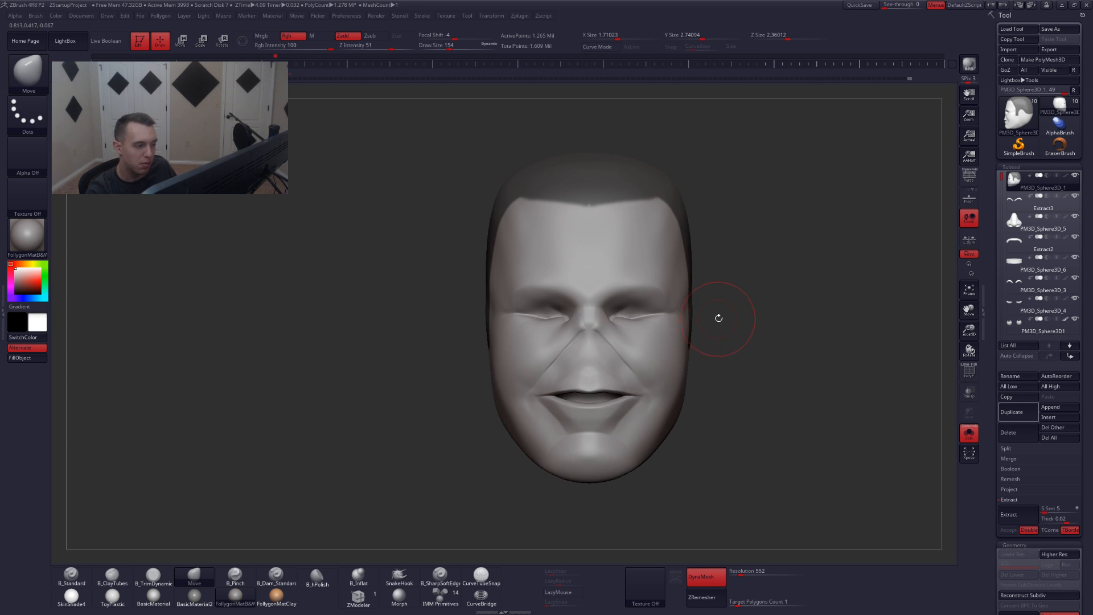
- Touch up the hair mask along the front hairline and temple corners on the isolated head
key("ctrl+space")
left_click(709, 501)
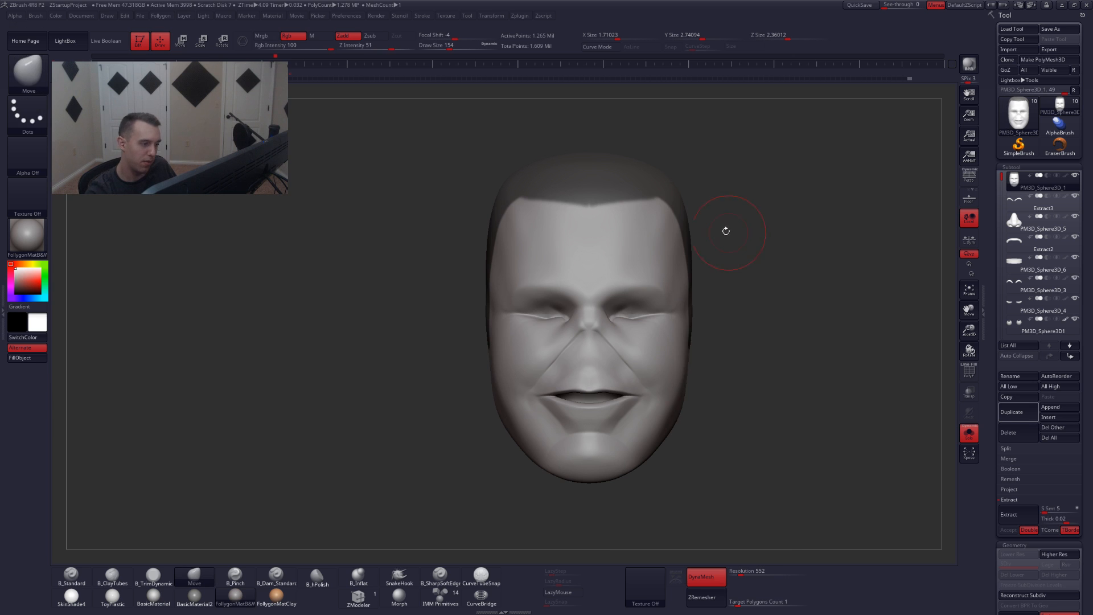
mouse_move(726, 231)
left_mouse_down("alt")
mouse_move(777, 301)
mouse_move(839, 307)
mouse_move(856, 335)
left_mouse_up("alt")
key("space")
left_click_drag(684, 326, 680, 326)
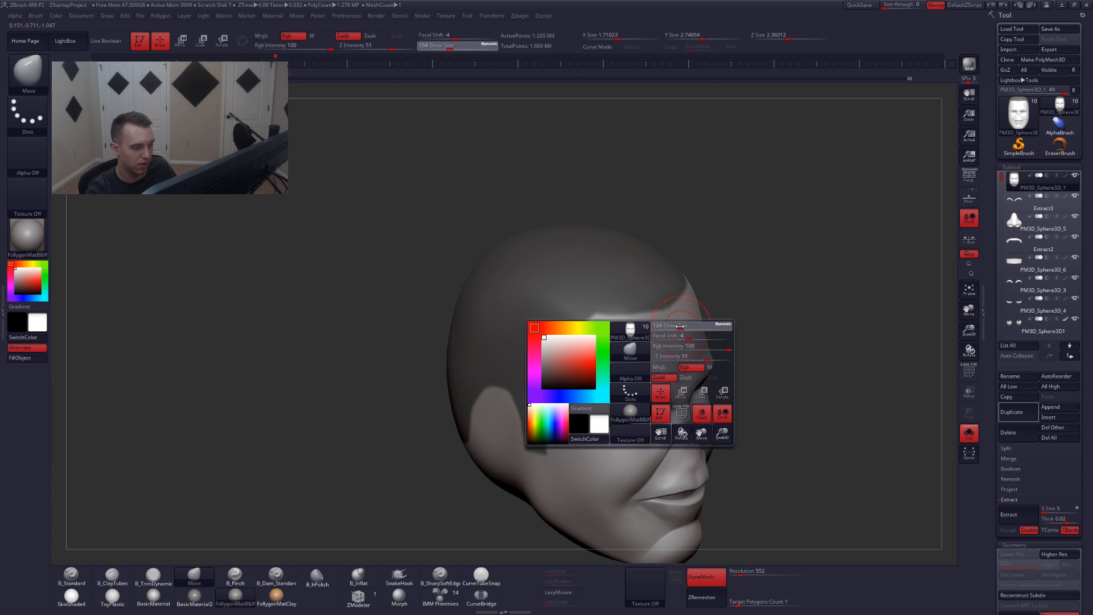
mouse_move(797, 307)
left_mouse_down()
mouse_move(768, 359)
mouse_move(794, 375)
mouse_move(797, 348)
left_mouse_up()
key("space")
left_click_drag(697, 323, 692, 323)
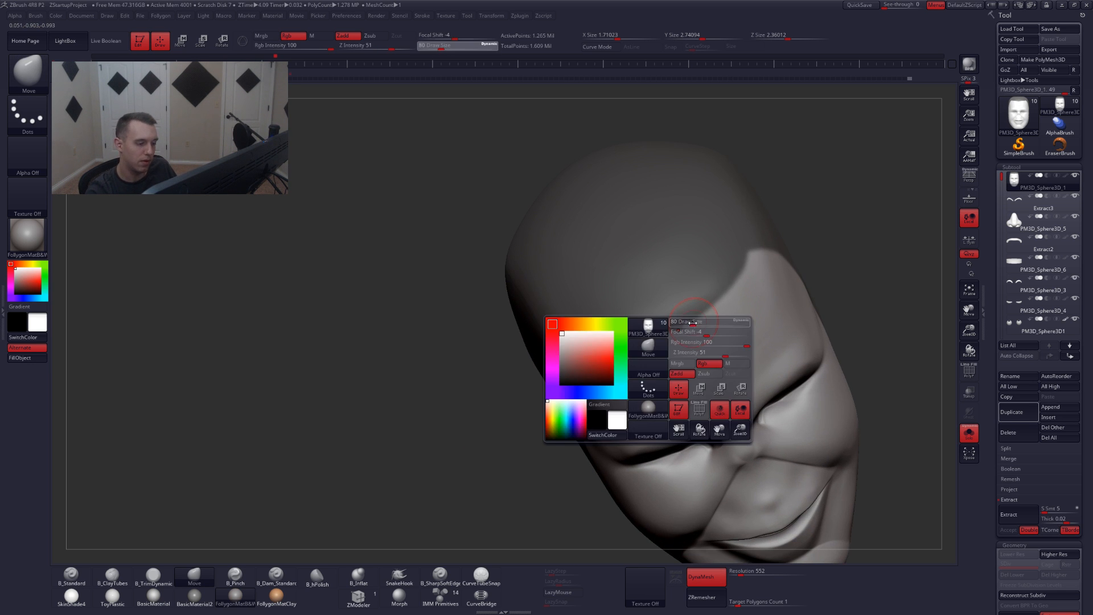
key("ctrl")
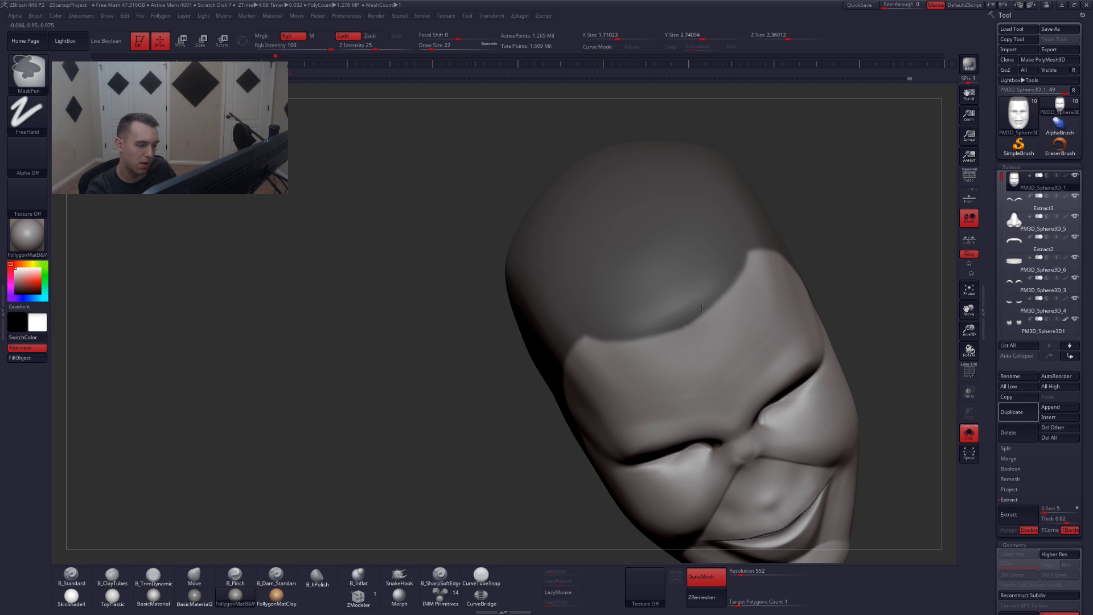
right_click_drag(687, 321, 626, 313)
key("ctrl")
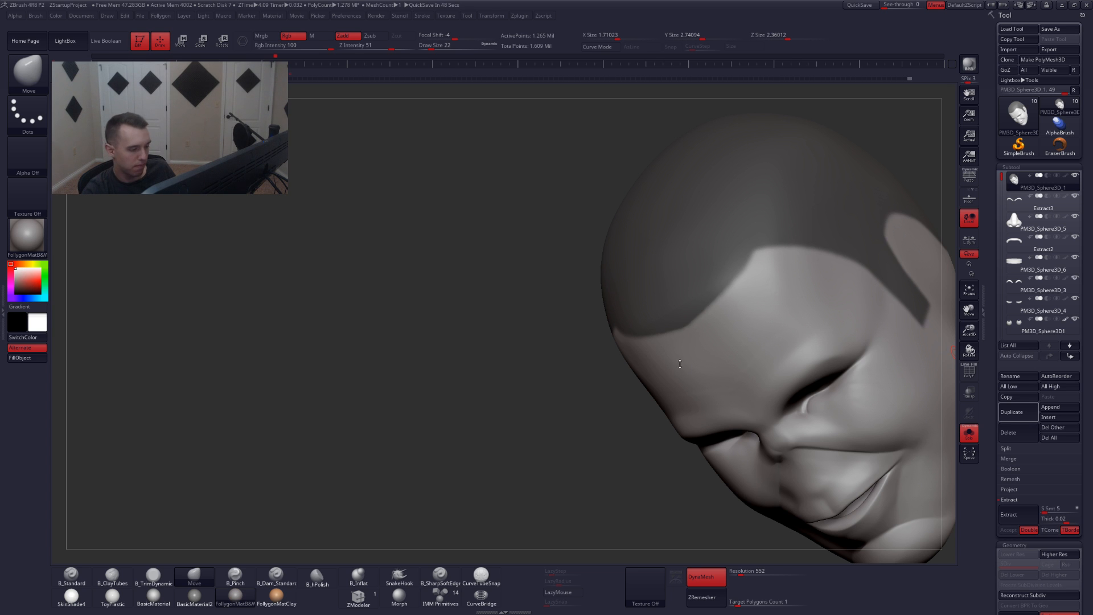
right_click_drag(722, 341, 706, 367)
right_click_drag(598, 387, 663, 361, "alt")
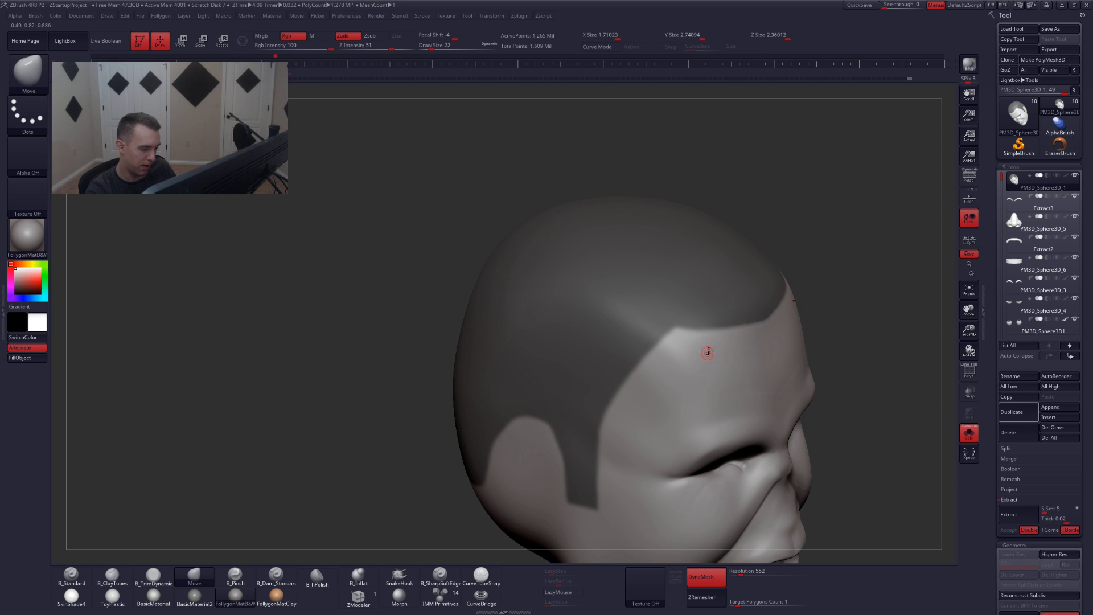
left_click(725, 334, "ctrl+alt")
mouse_move(746, 344)
right_mouse_down("alt")
mouse_move(750, 358)
mouse_move(800, 373)
mouse_move(815, 327)
mouse_move(808, 365)
mouse_move(717, 357)
mouse_move(733, 388)
right_mouse_up("alt")
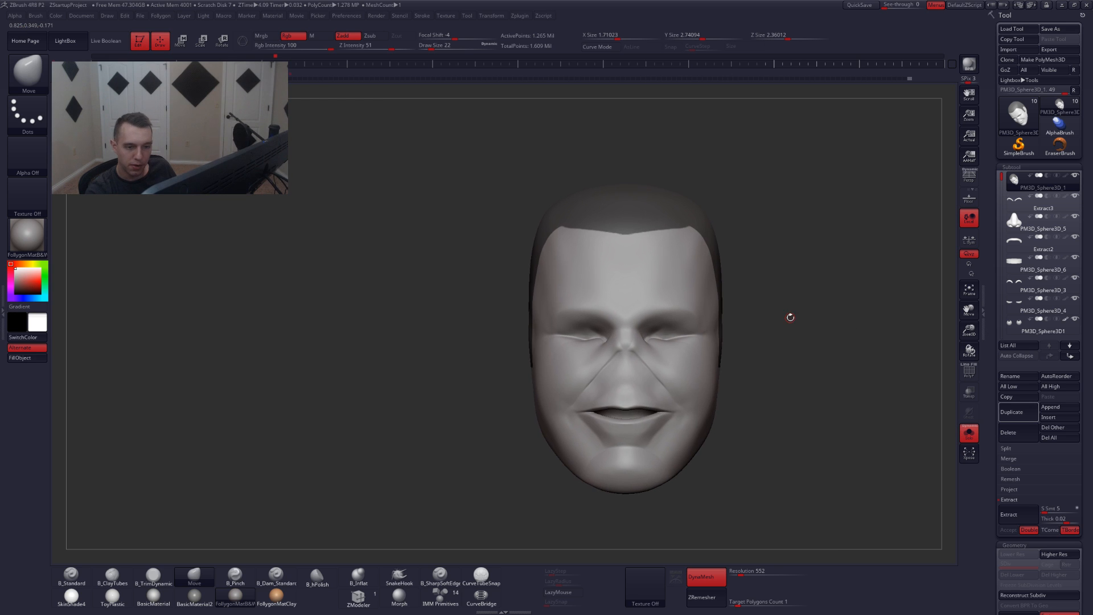
- Show all subtools again, turn off Double for extraction and set the Extract thickness to 0.0095
left_click(969, 432)
left_click_drag(998, 371, 998, 167)
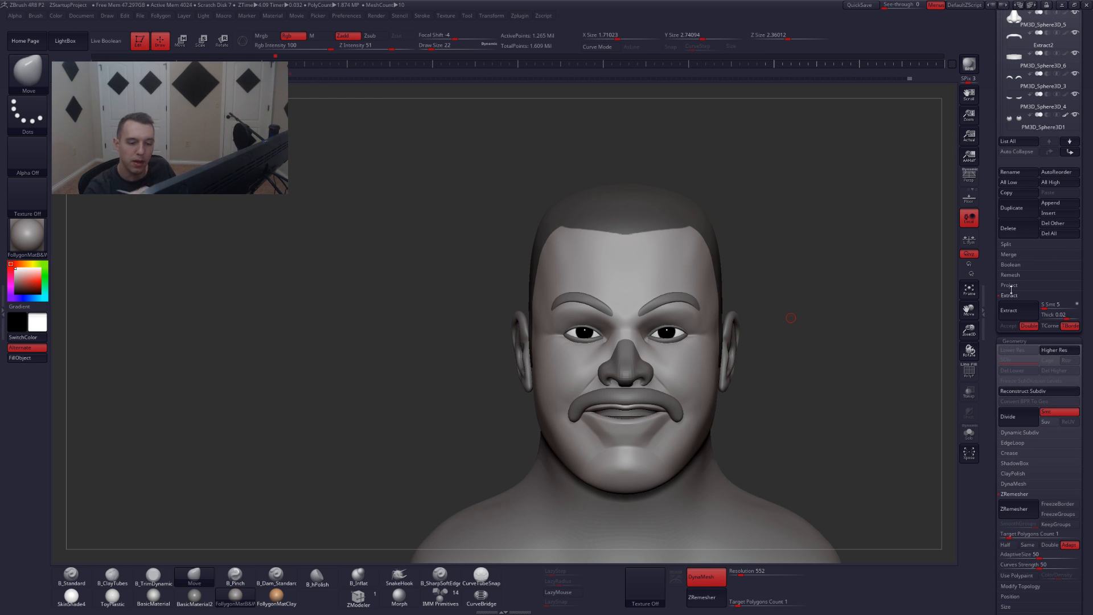
left_click(1030, 325)
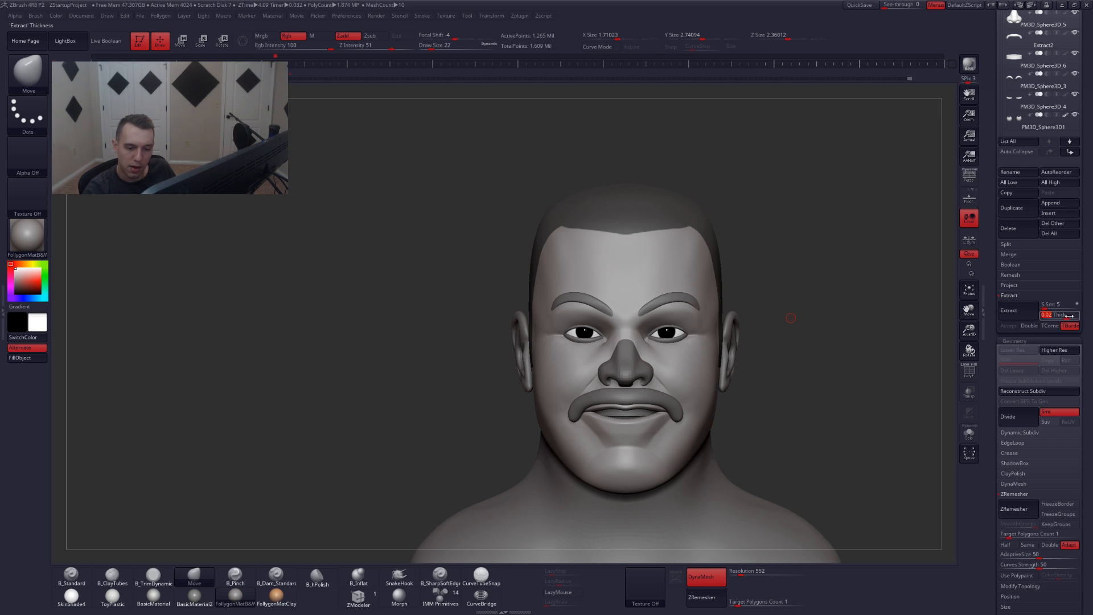
left_click_drag(1068, 314, 1042, 295)
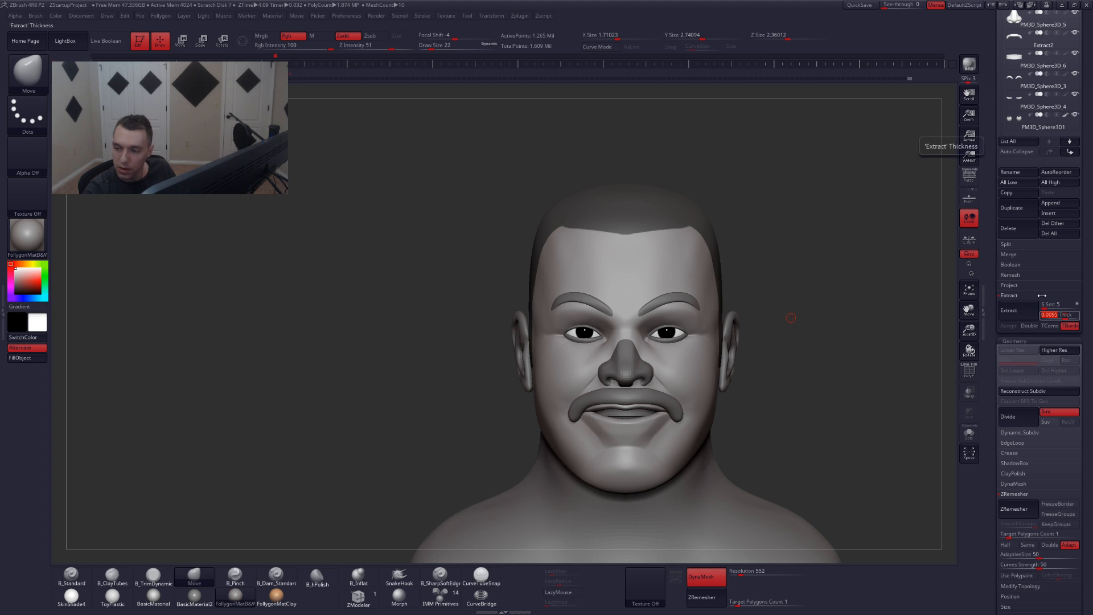
- Extract the masked hair area from the head and accept it as a new subtool
left_click(1018, 312)
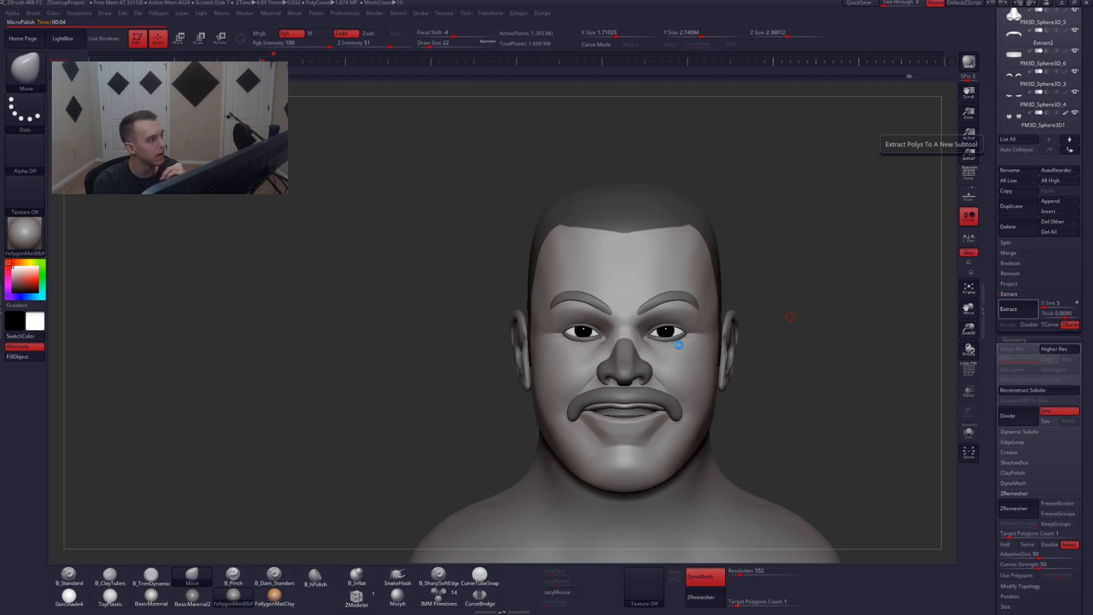
left_click(1008, 309)
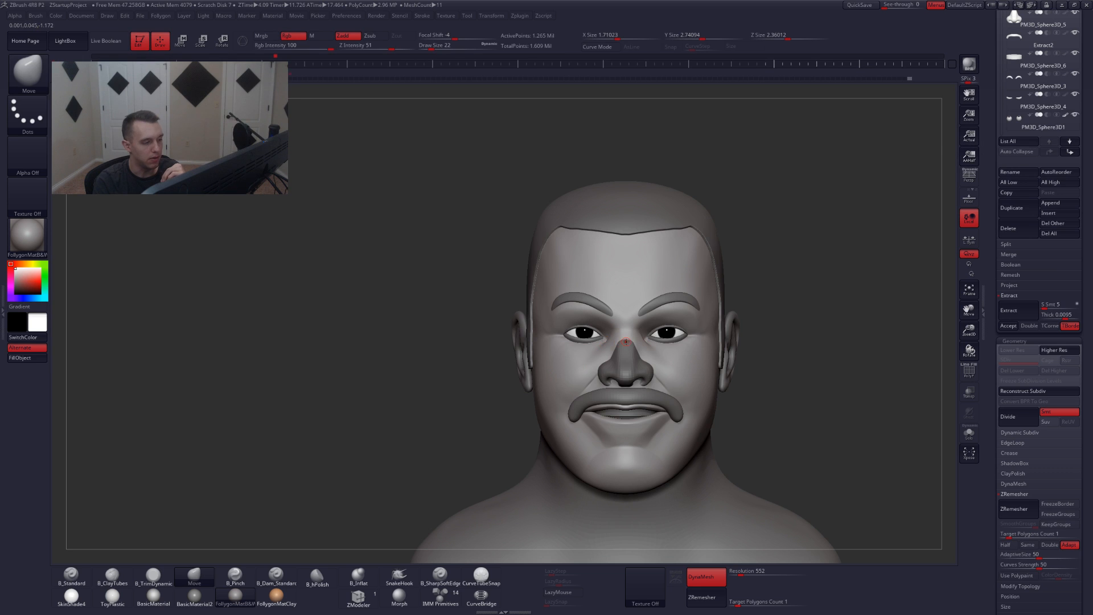
left_click(1008, 325)
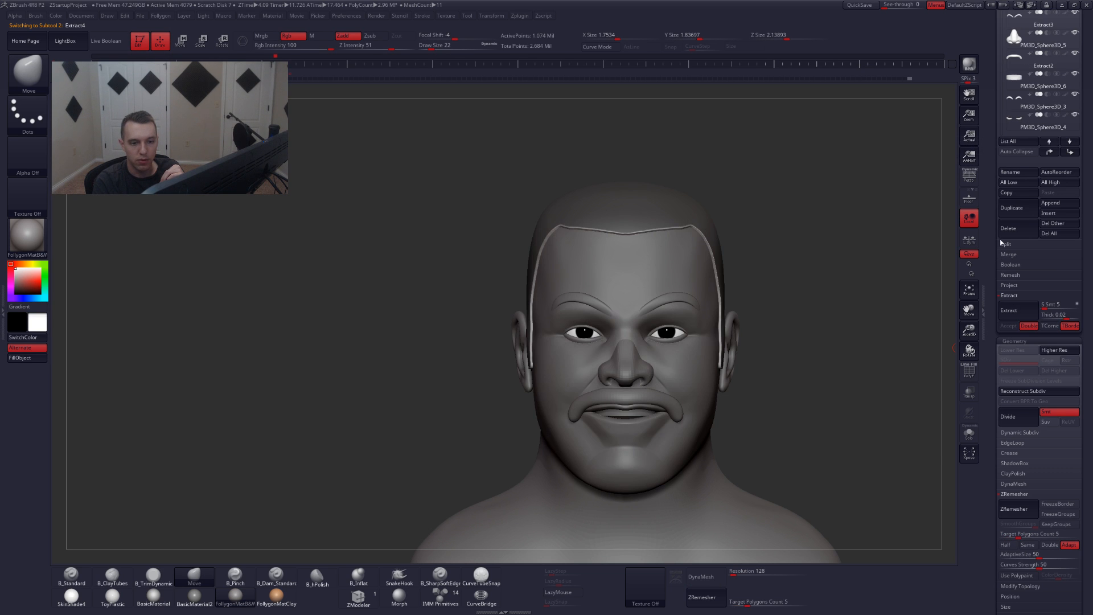
- Clear the mask on the extracted hair piece, make the head the active subtool and turn perspective on
scroll(1001, 242, "up", 5)
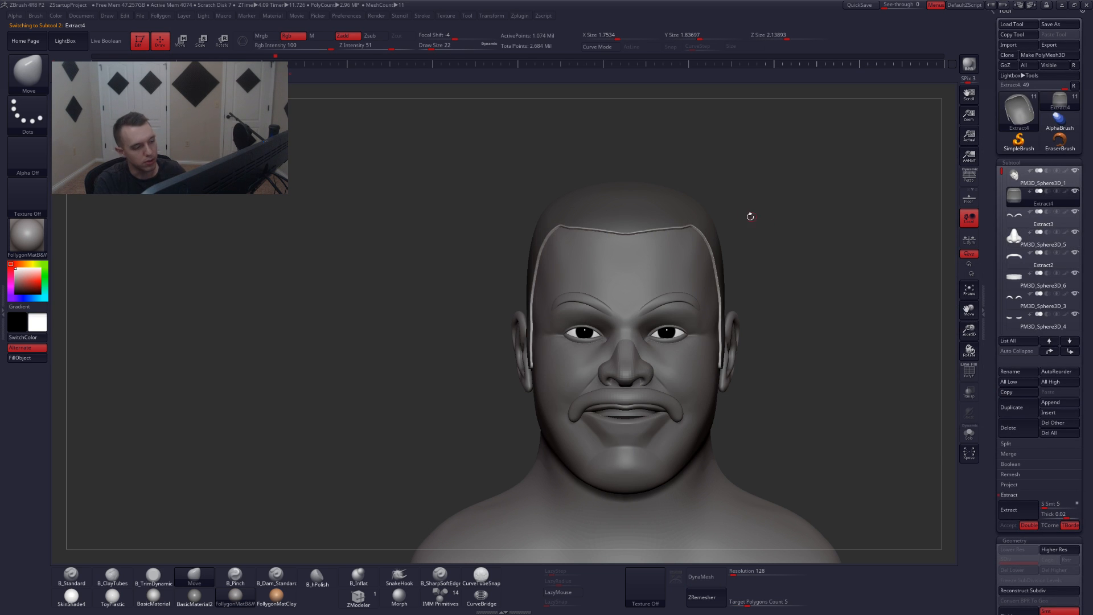
left_click_drag(802, 271, 822, 292, "ctrl")
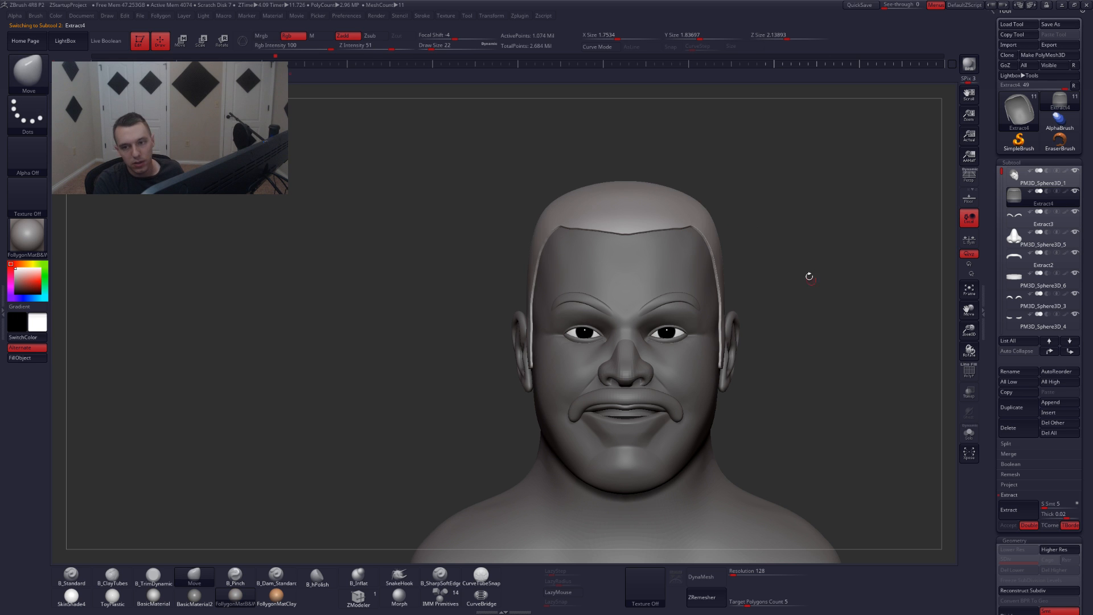
left_click_drag(810, 357, 786, 356)
left_click(685, 367, "alt")
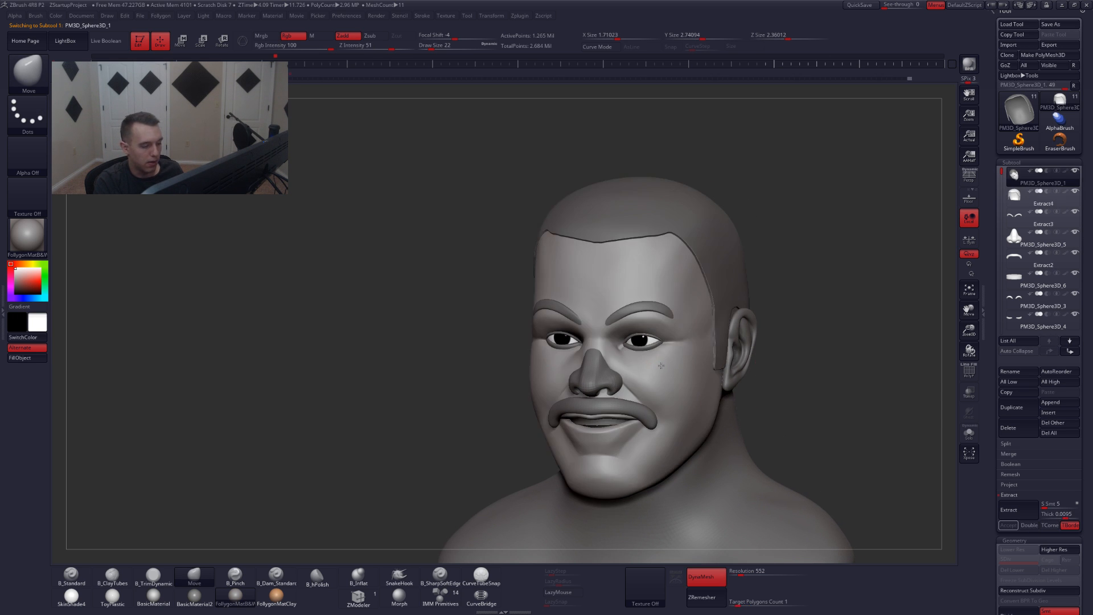
right_click_drag(659, 368, 798, 293, "shift")
left_click(974, 184)
left_click_drag(798, 292, 797, 289)
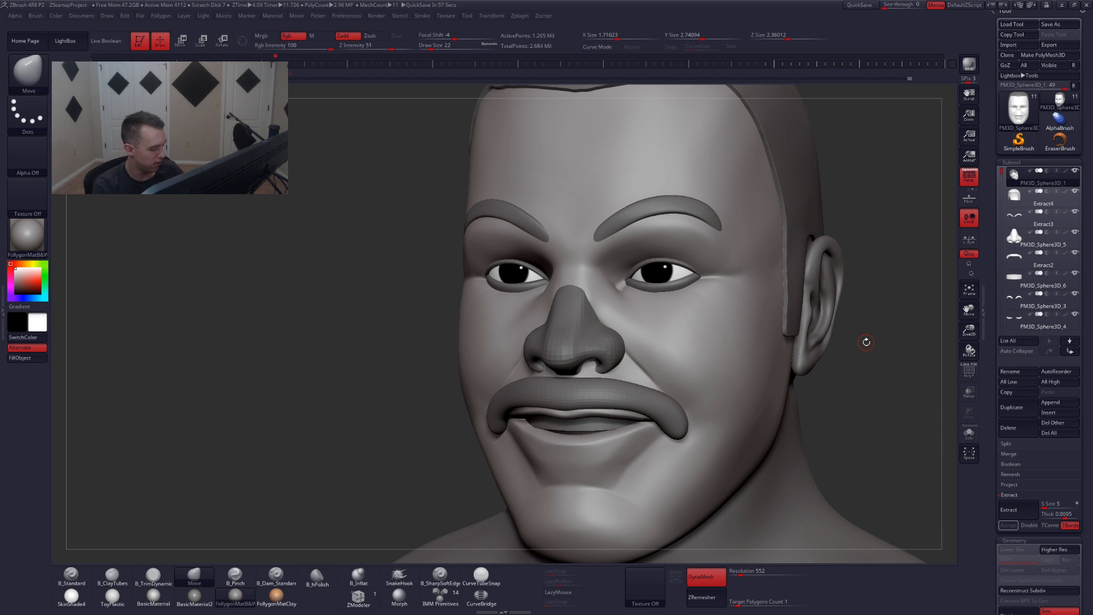
- Carve a diagonal crease from the inner eye corner down the cheek with the B_SharpSoftEdge brush at draw size 33
left_click(454, 572)
right_click_drag(686, 408, 719, 349, "ctrl")
left_click_drag(710, 448, 708, 458)
key("ctrl+z")
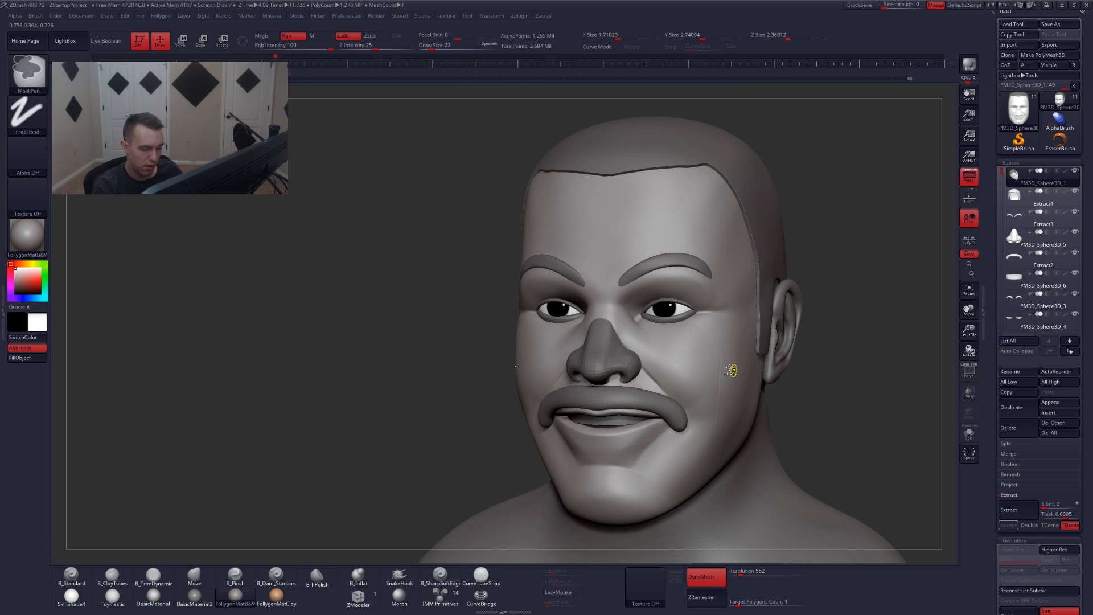
mouse_move(712, 398)
right_mouse_down()
mouse_move(685, 377)
mouse_move(677, 350)
right_mouse_up()
key("alt+s")
right_click_drag(678, 350, 660, 325, "ctrl")
key("space")
left_click_drag(639, 328, 645, 328)
key("alt+s")
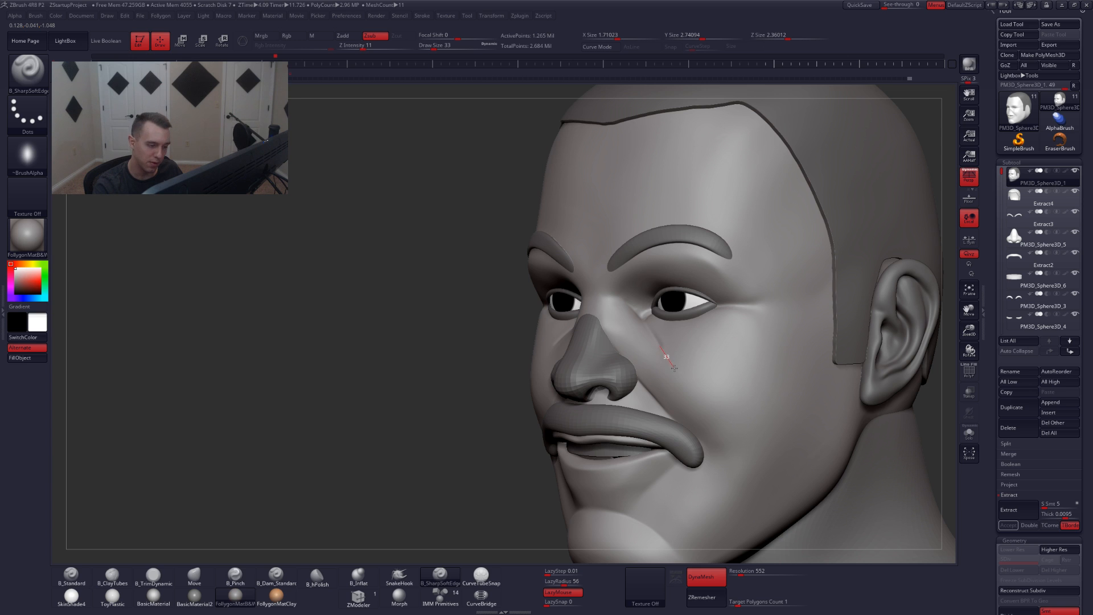
- Pinch the cheek crease with B_Pinch using LazyMouse at radius 100, and reduce the draw size to 23
key("b")
key("p")
key("i")
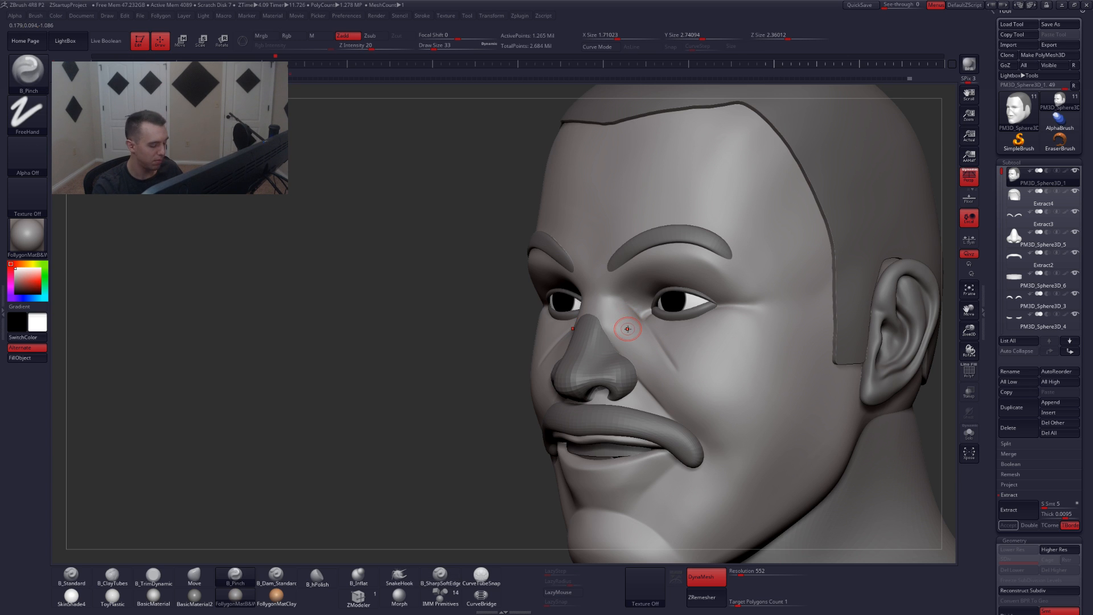
left_click(571, 593)
left_click(570, 592)
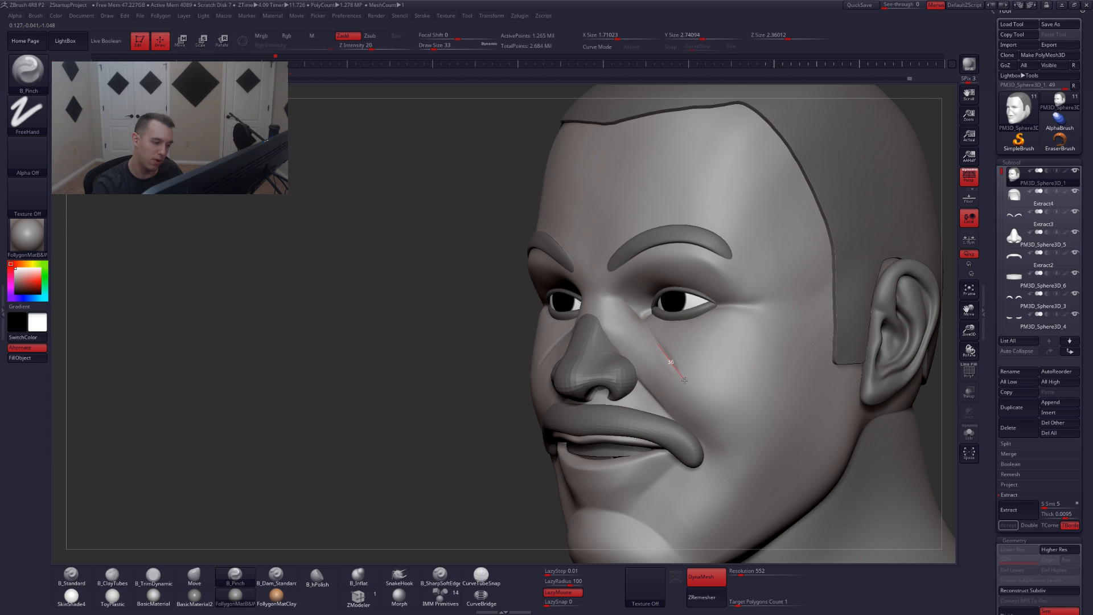
left_click_drag(700, 403, 698, 397)
key("space")
left_click_drag(655, 346, 649, 345)
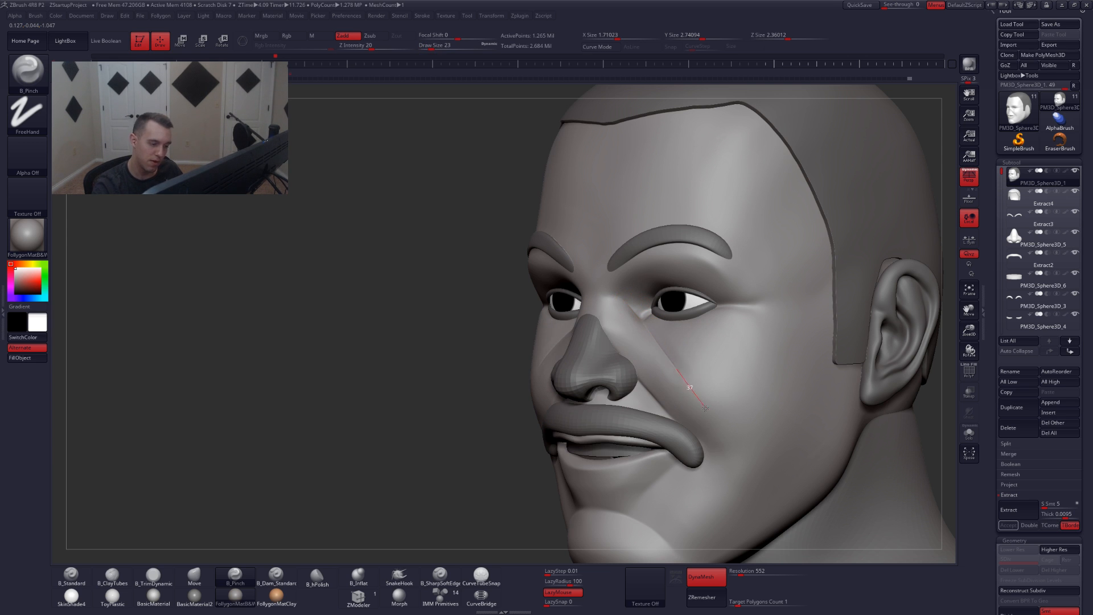
- Rework the pinched crease below the eye from the opposite side of the face, and enlarge the draw size to 39
mouse_move(663, 344)
right_mouse_down()
mouse_move(734, 353)
mouse_move(659, 361)
right_mouse_up()
right_click_drag(588, 360, 789, 370, "alt")
right_click_drag(641, 341, 716, 340)
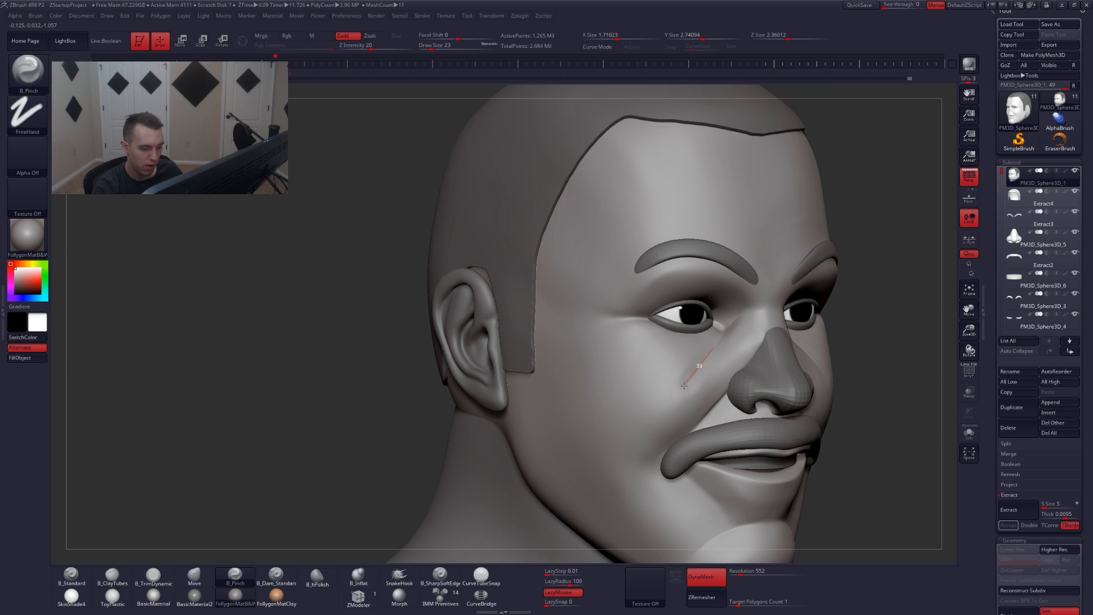
key("ctrl+z")
left_click_drag(669, 405, 652, 405)
key("space")
left_click_drag(698, 376, 712, 376)
- Soften the start of the cheek crease near the inner eye corner with B_TrimDynamic and smoothing, toggling Solo on the head
mouse_move(743, 359)
right_mouse_down("alt")
mouse_move(728, 389)
mouse_move(743, 364)
mouse_move(708, 373)
right_mouse_up("alt")
key("shift+s")
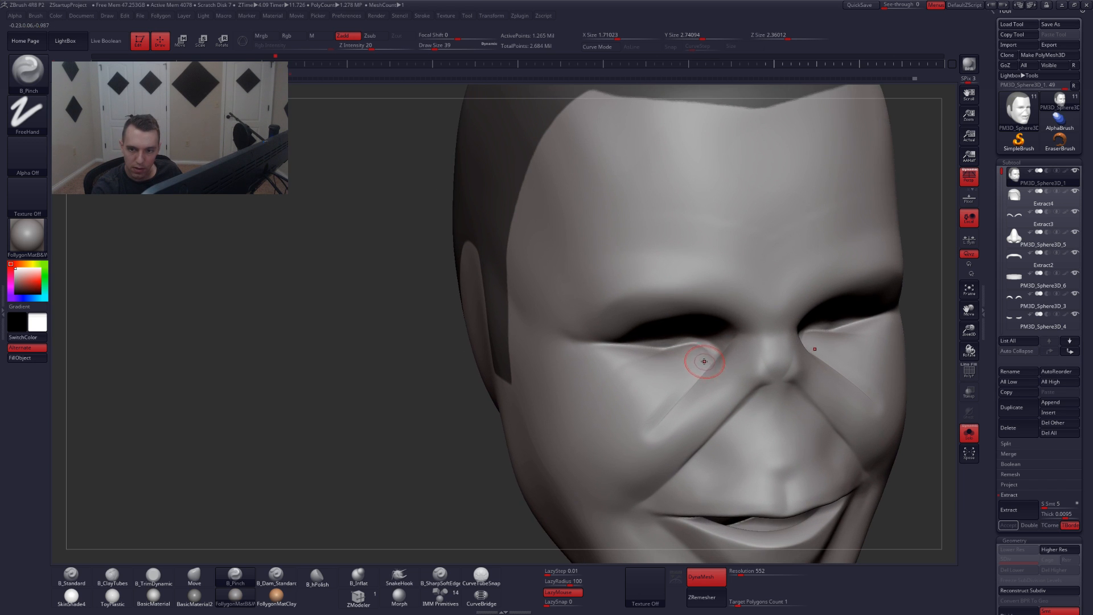
key("3")
key("shift+s")
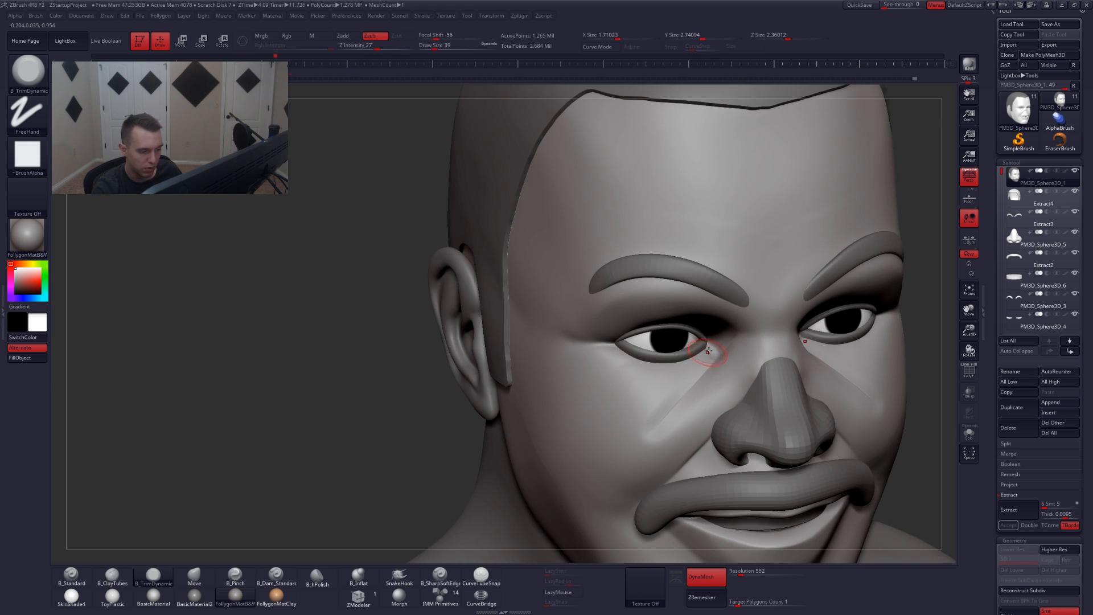
key("shift+s")
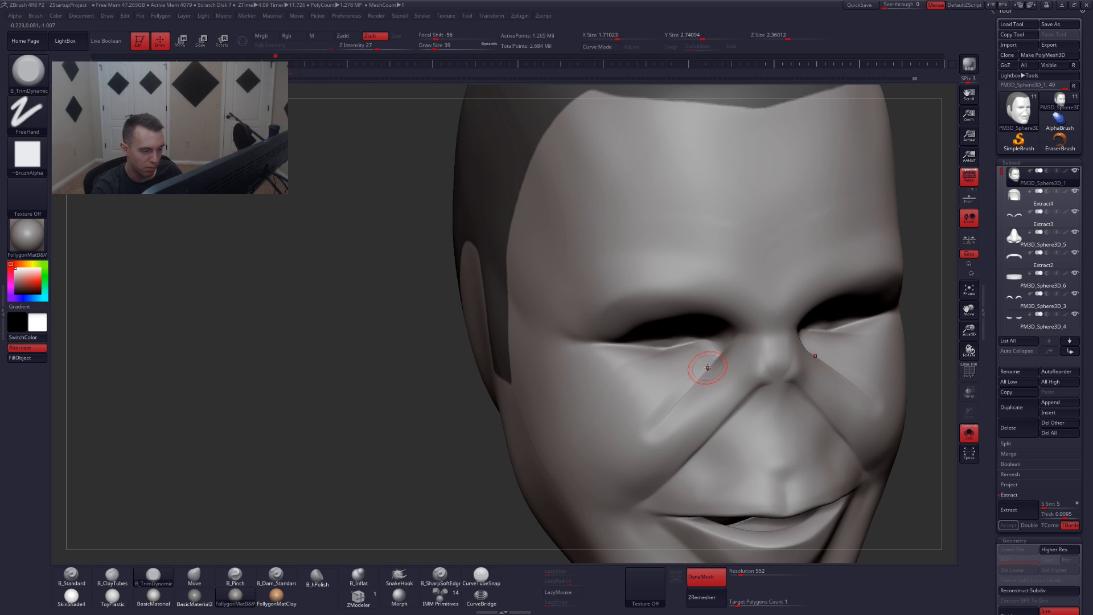
left_click_drag(707, 368, 706, 350, "shift")
right_click_drag(708, 359, 626, 359, "shift")
right_click_drag(945, 346, 764, 353, "alt")
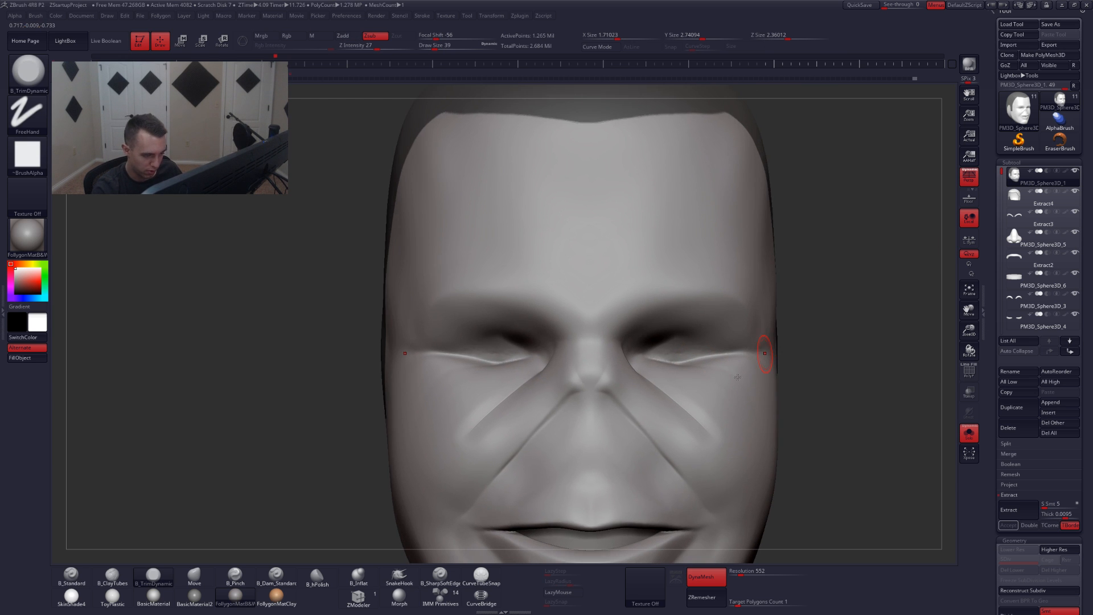
key("shift+s")
- Adjust the area between the nose bridge and inner eye corner with the Move brush, varying its draw size
right_click_drag(709, 393, 698, 376)
key("b")
key("m")
key("v")
key("space")
left_click_drag(653, 381, 660, 381)
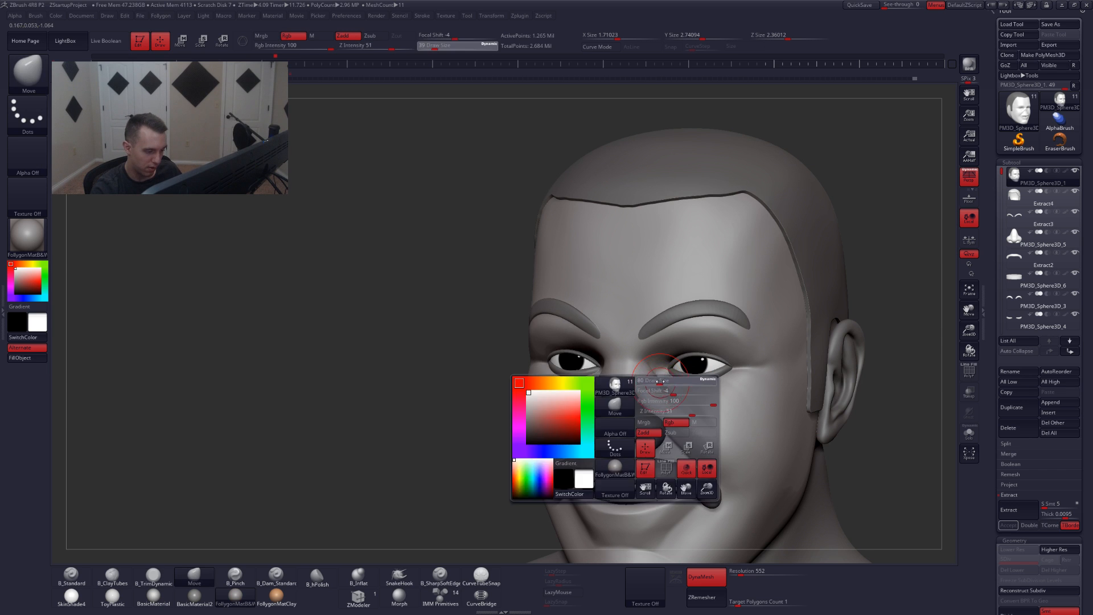
right_click_drag(660, 382, 654, 389, "shift")
right_click(658, 382, "ctrl")
key("space")
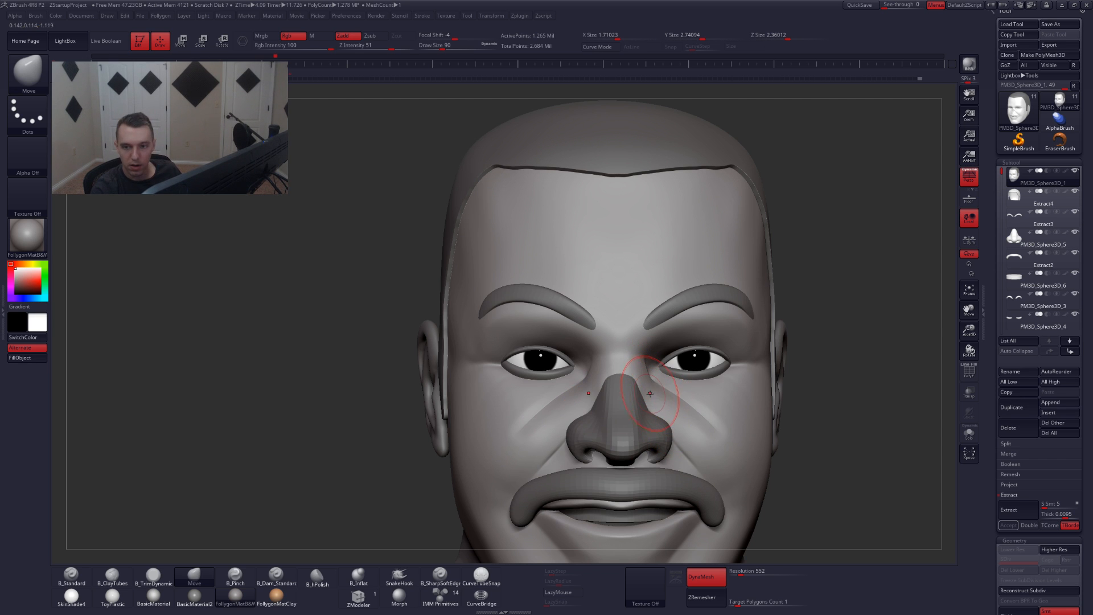
key("space")
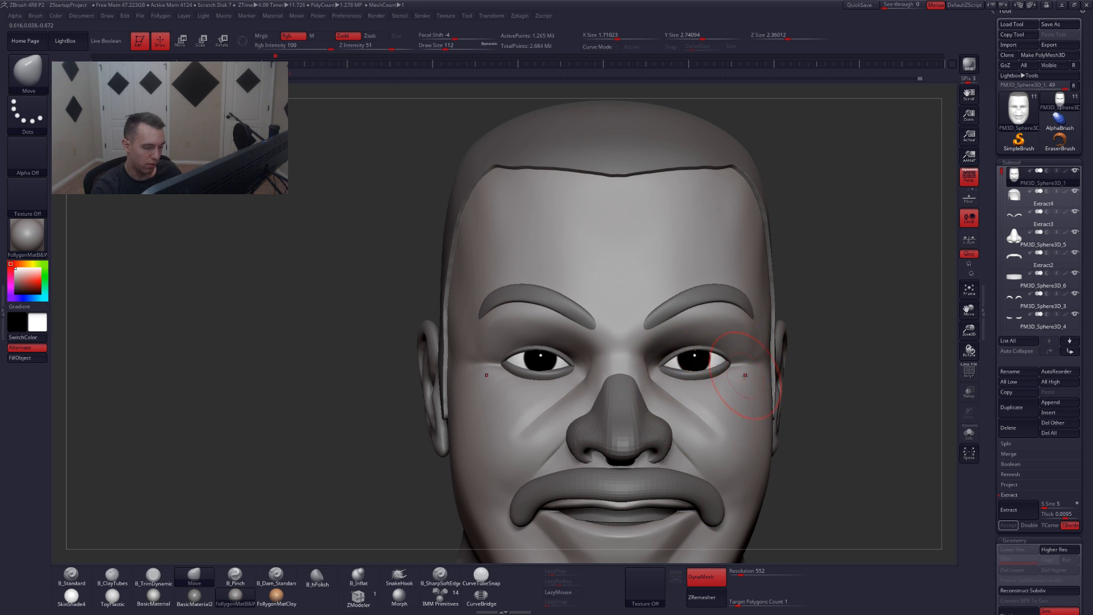
key("space")
left_click_drag(758, 389, 797, 398)
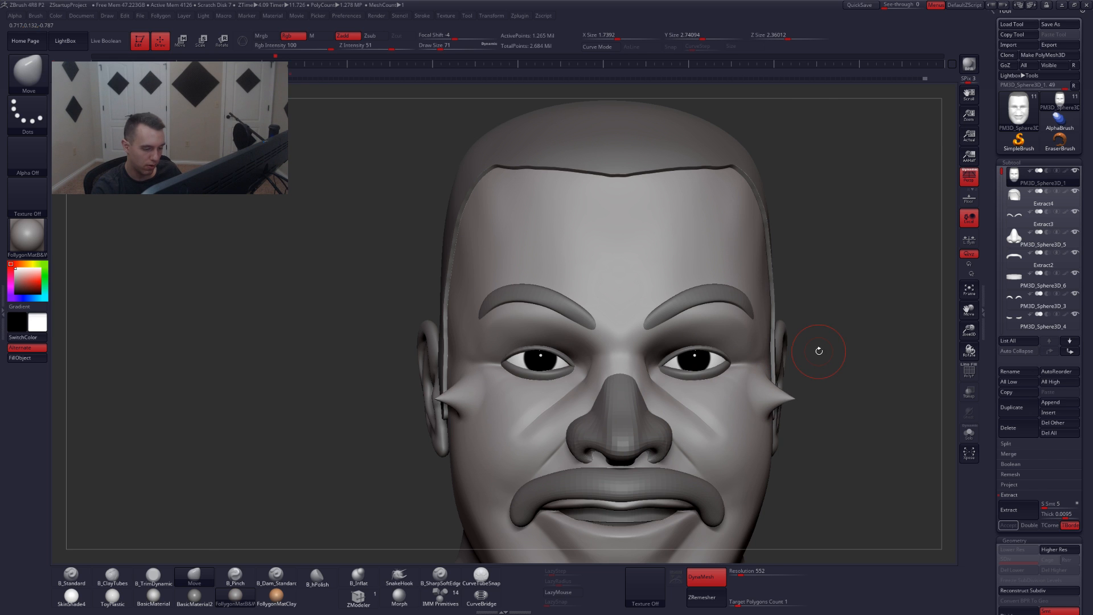
key("ctrl+z")
- Nudge the surface beside the nose bridge with the Move brush at draw size 90, and enlarge the brush to 108
key("space")
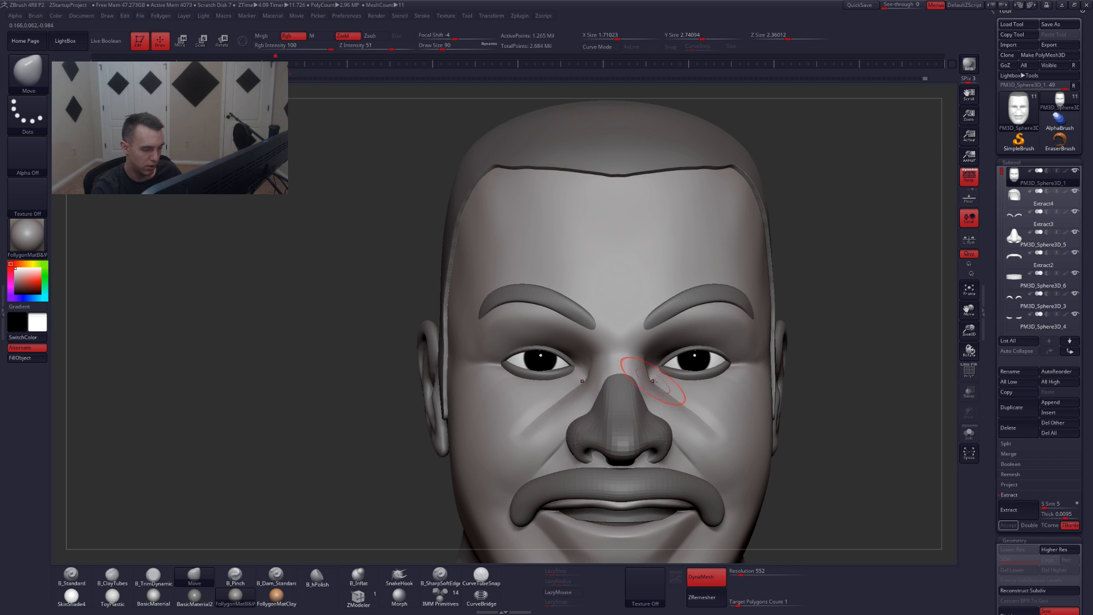
mouse_move(659, 397)
right_mouse_down()
mouse_move(607, 394)
mouse_move(652, 390)
right_mouse_up()
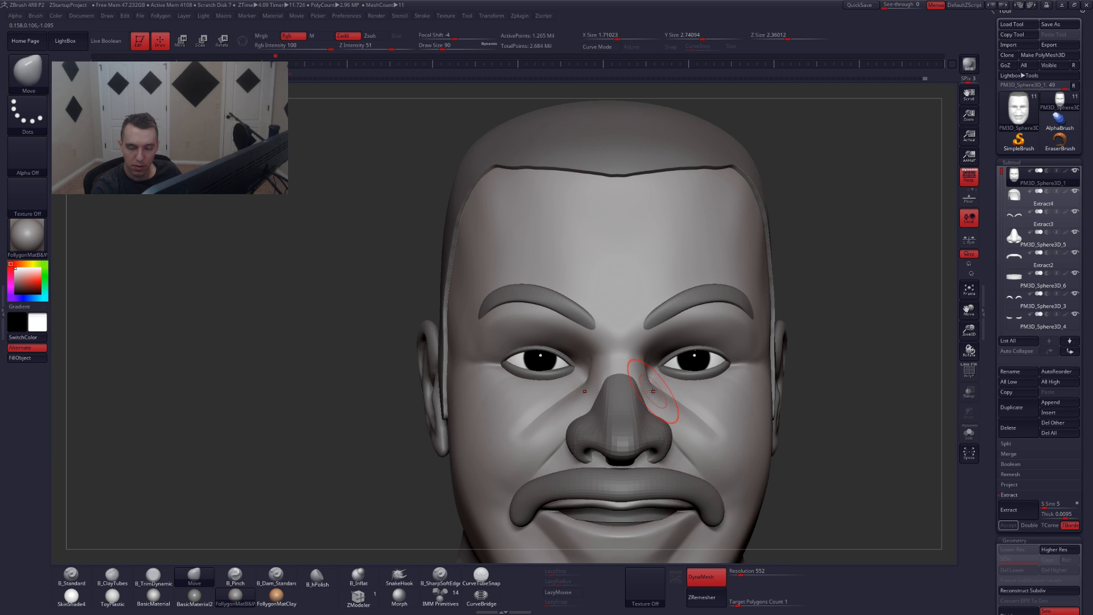
key("space")
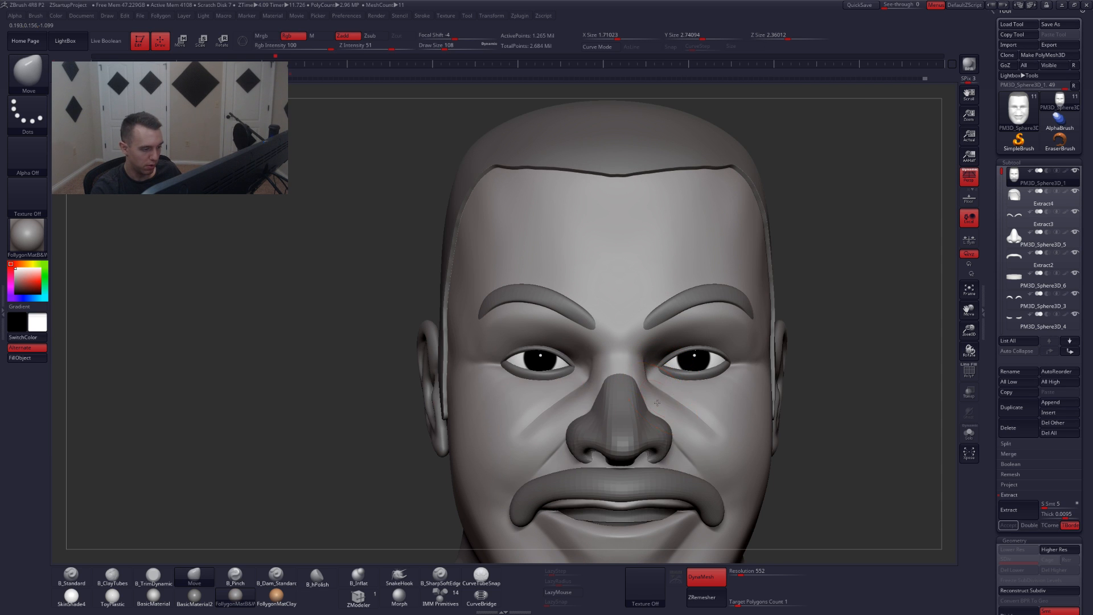
- Refine the surface between the nose bridge and inner eye corner with the Move brush, setting the draw size to 108
mouse_move(656, 402)
right_mouse_down()
mouse_move(612, 396)
mouse_move(666, 378)
mouse_move(635, 378)
mouse_move(702, 394)
mouse_move(703, 371)
right_mouse_up()
key("ctrl+shift+f")
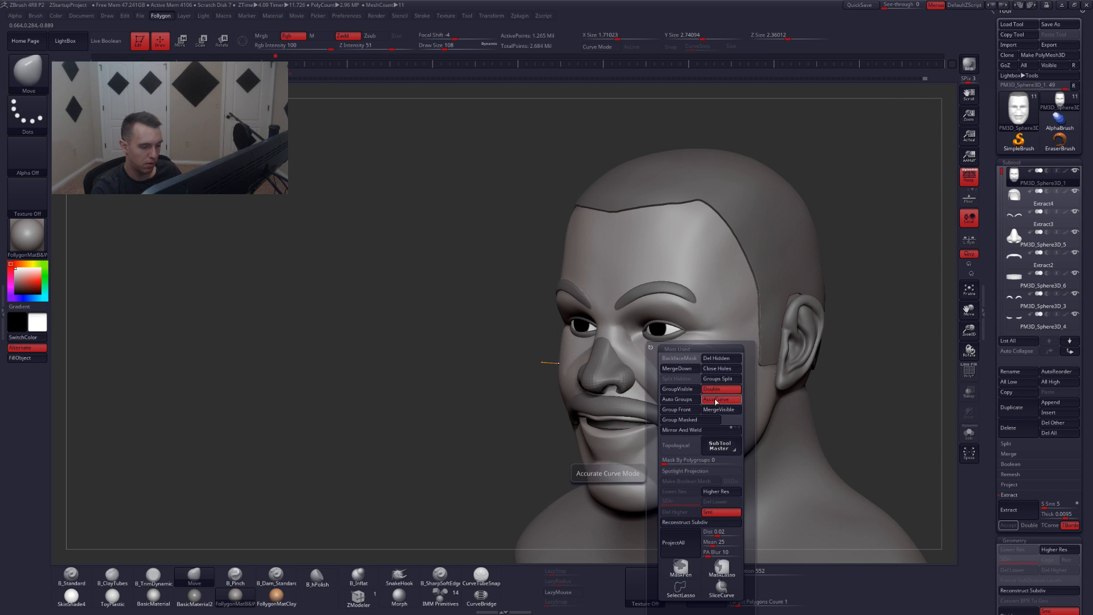
mouse_move(618, 327)
right_mouse_down("alt")
mouse_move(635, 343)
mouse_move(628, 337)
right_mouse_up("alt")
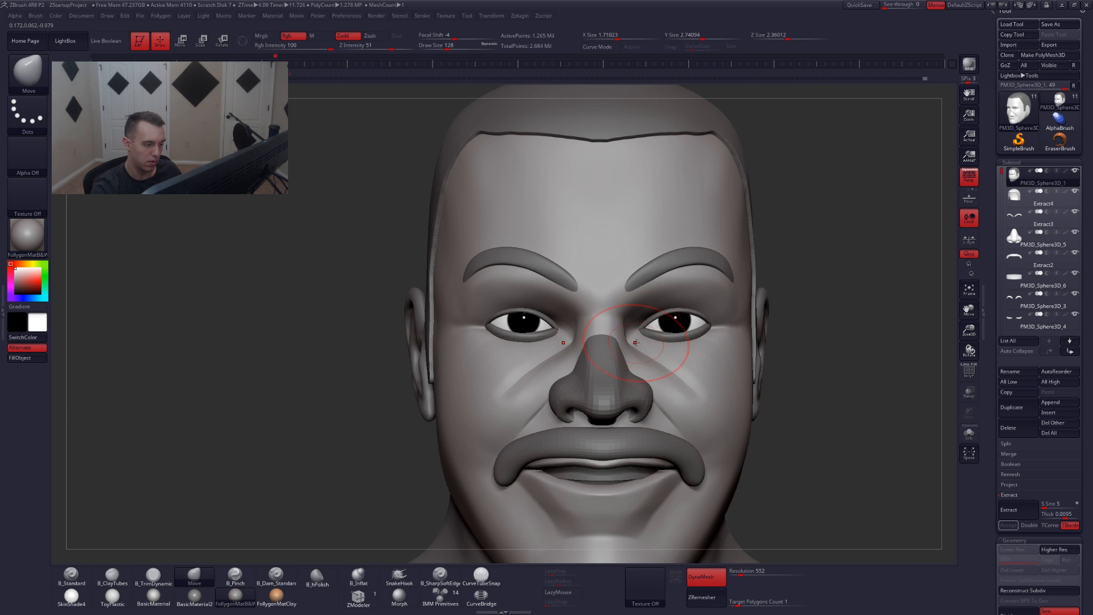
key("space")
left_click_drag(635, 343, 629, 342)
mouse_move(632, 343)
right_mouse_down()
mouse_move(583, 356)
mouse_move(671, 373)
right_mouse_up()
key("space")
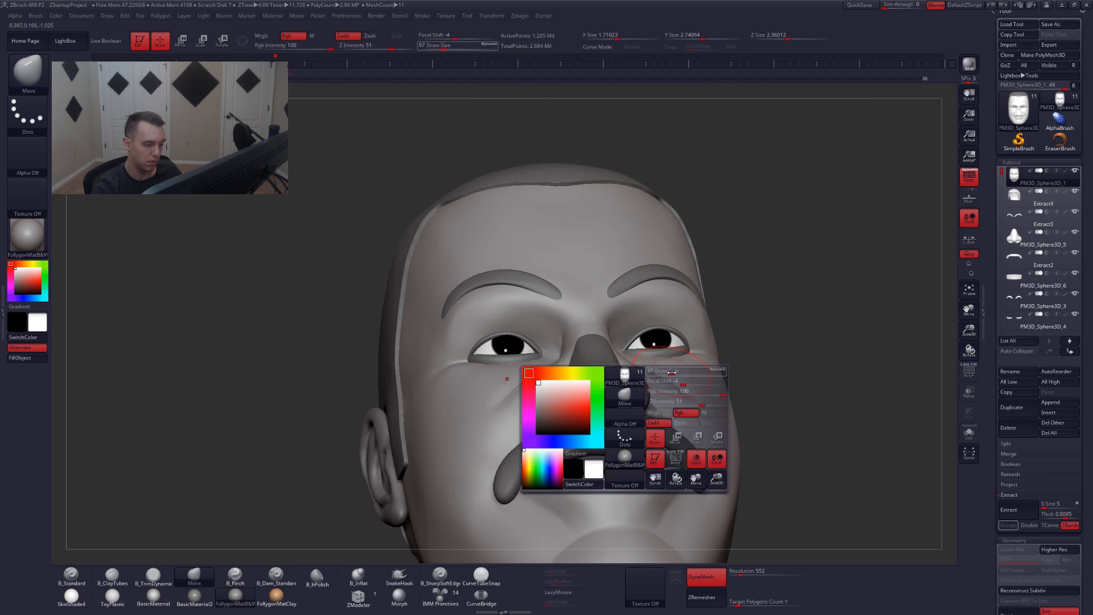
left_click_drag(672, 373, 678, 373)
mouse_move(677, 418)
right_mouse_down()
mouse_move(715, 407)
mouse_move(693, 388)
mouse_move(706, 356)
mouse_move(674, 399)
right_mouse_up()
- Fill the teeth with the SkinShade4 material and white using Mrgb, and restore the grey working material for the other pieces
left_click(649, 452, "alt")
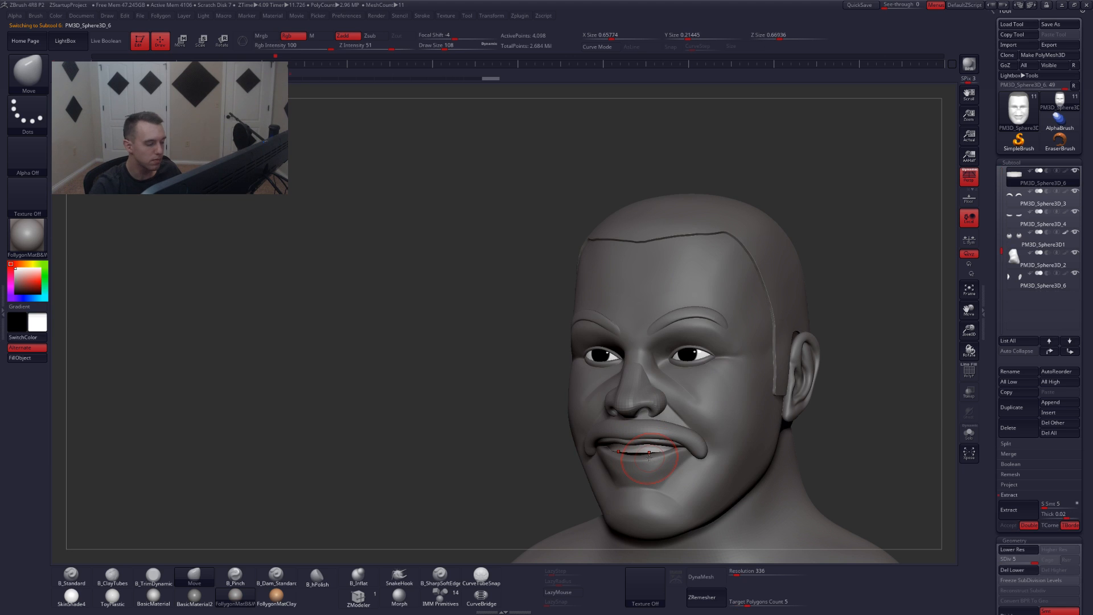
key("1")
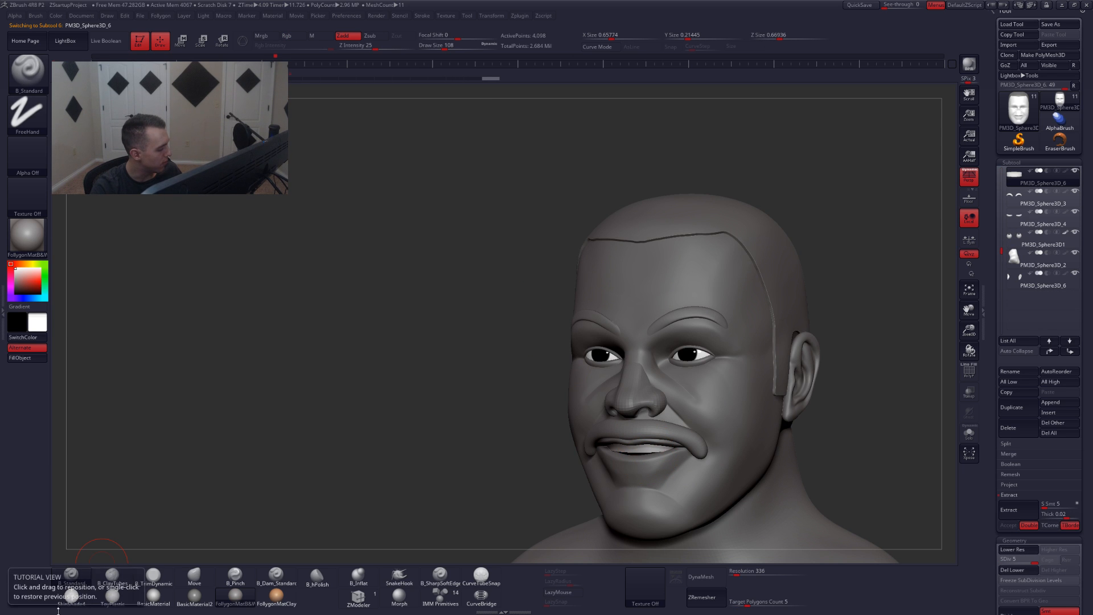
left_click(72, 595)
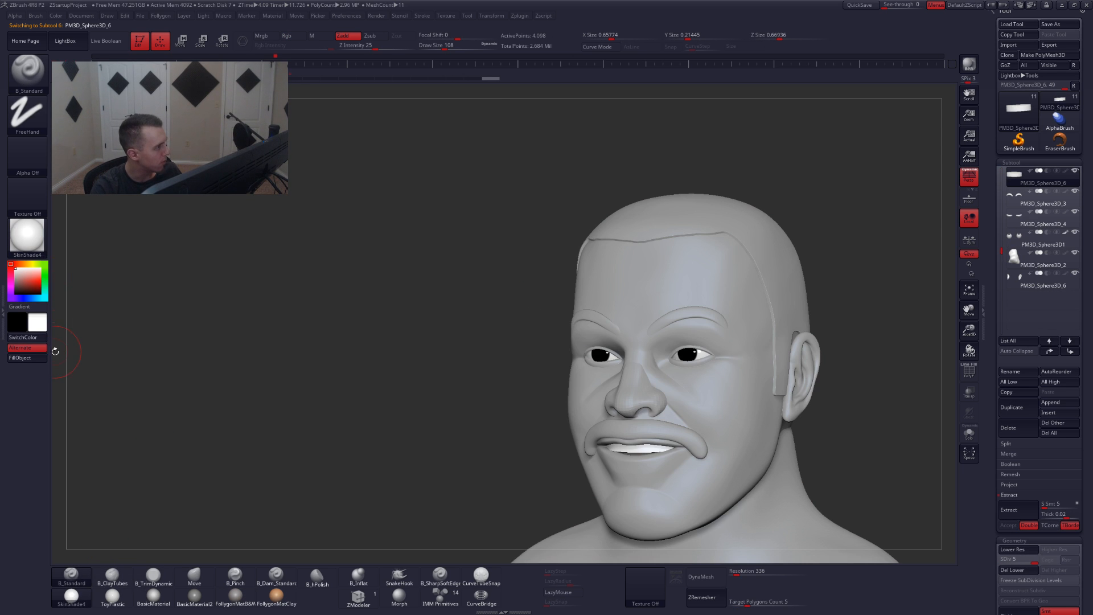
left_click(261, 36)
left_click(342, 36)
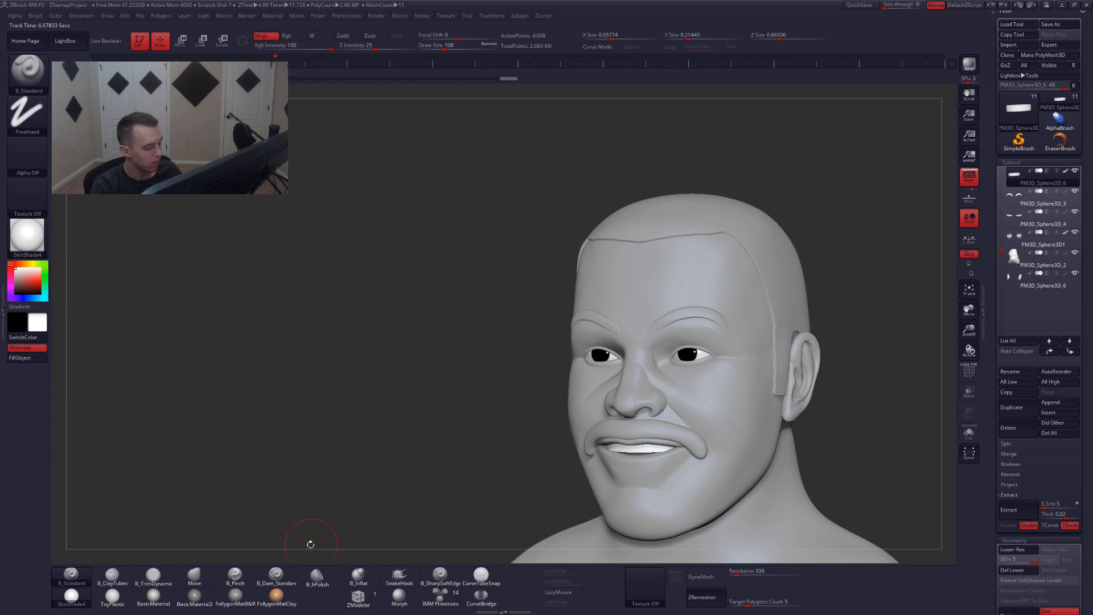
left_click(241, 597)
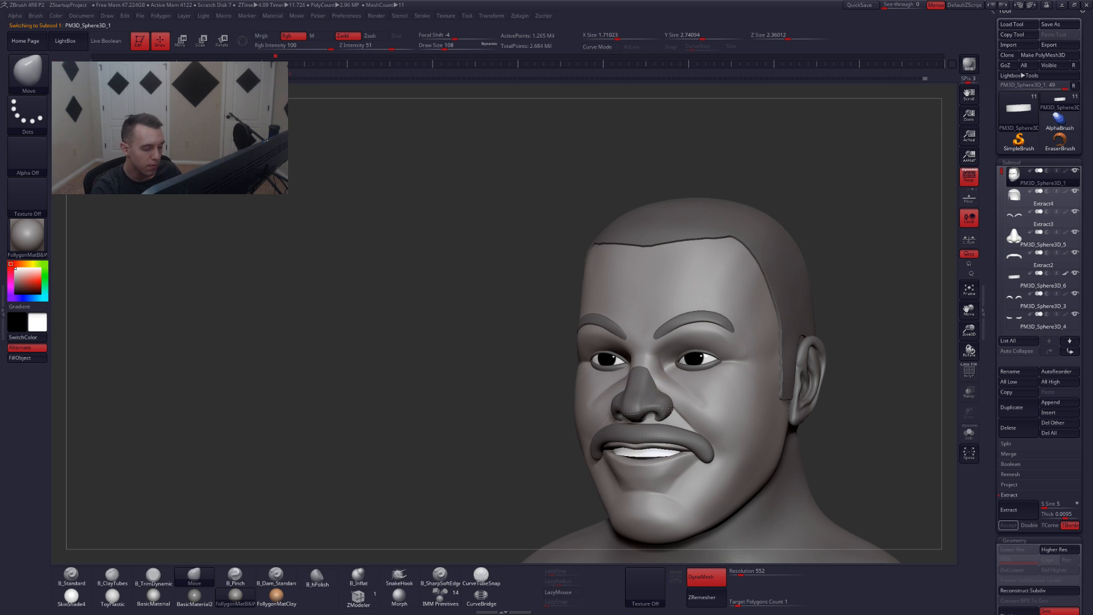
- Subdivide the nose twice and adjust its side with the Move brush, reducing the draw size to 65
mouse_move(672, 408)
right_mouse_down("ctrl")
mouse_move(658, 406)
mouse_move(669, 410)
right_mouse_up("ctrl")
left_click(657, 409, "alt")
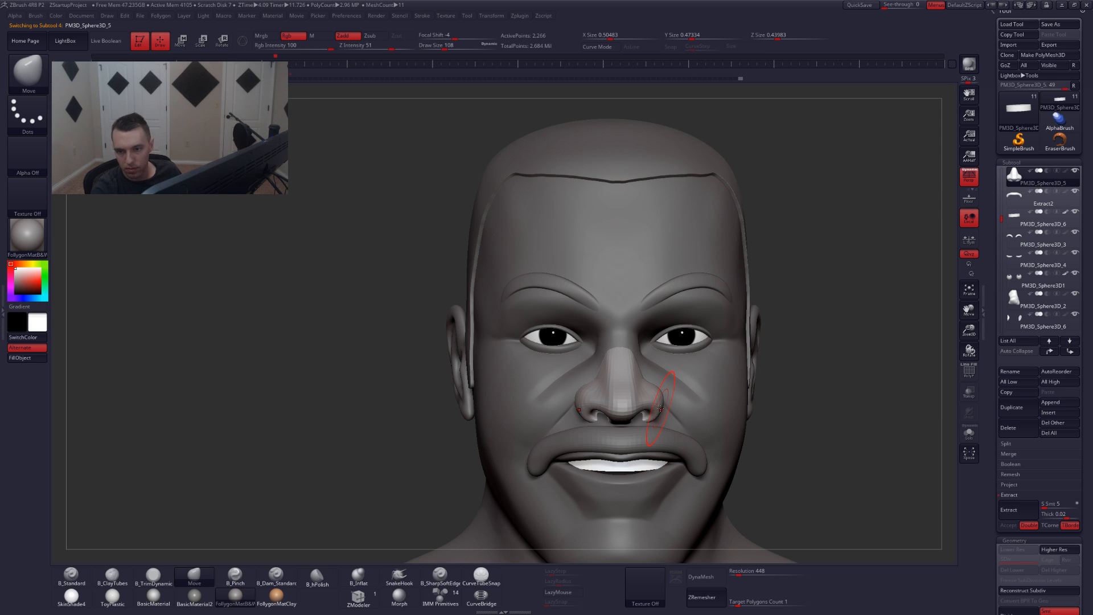
key("ctrl+d")
key("ctrl+d")
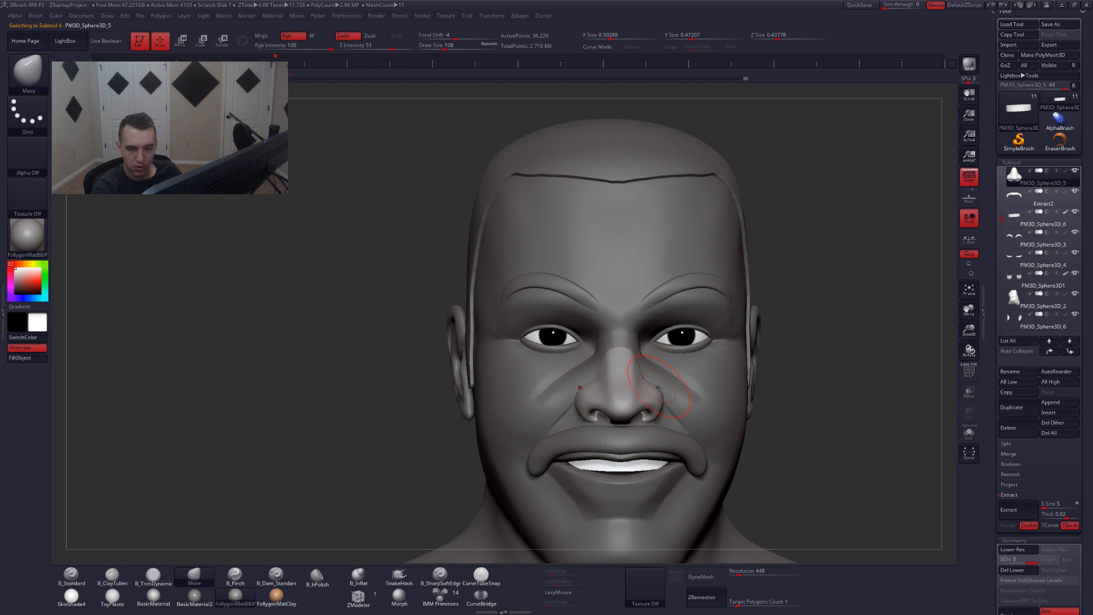
right_click_drag(649, 403, 605, 451, "ctrl")
key("space")
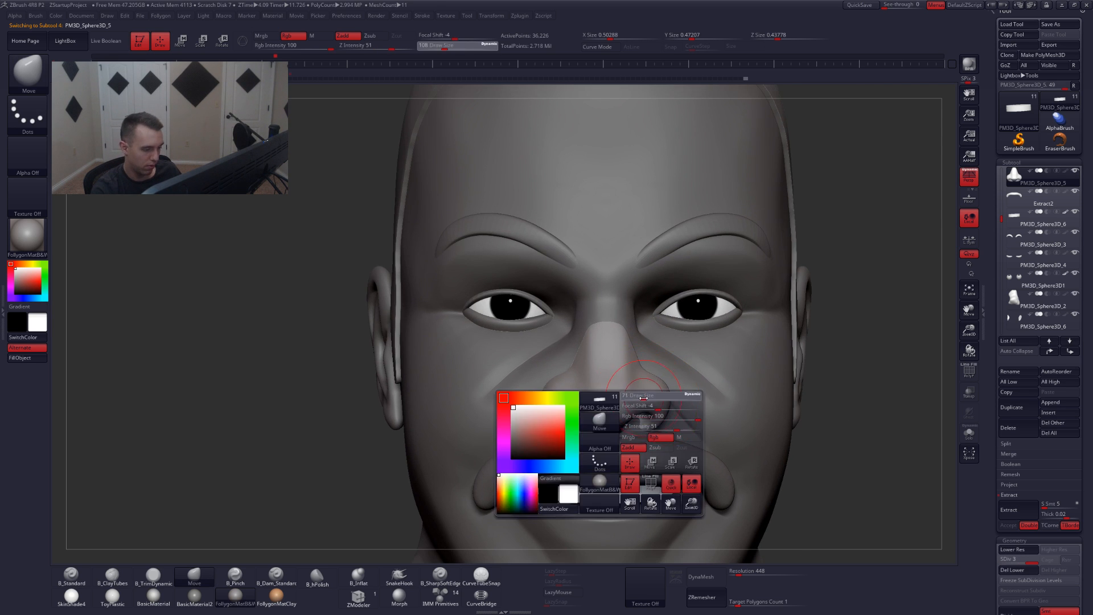
left_click_drag(643, 416, 633, 416)
right_click_drag(634, 416, 630, 404)
- Sharpen the crease above the nostril wing with B_Pinch at draw size 41, isolating the nose at subdivision level 4
key("5")
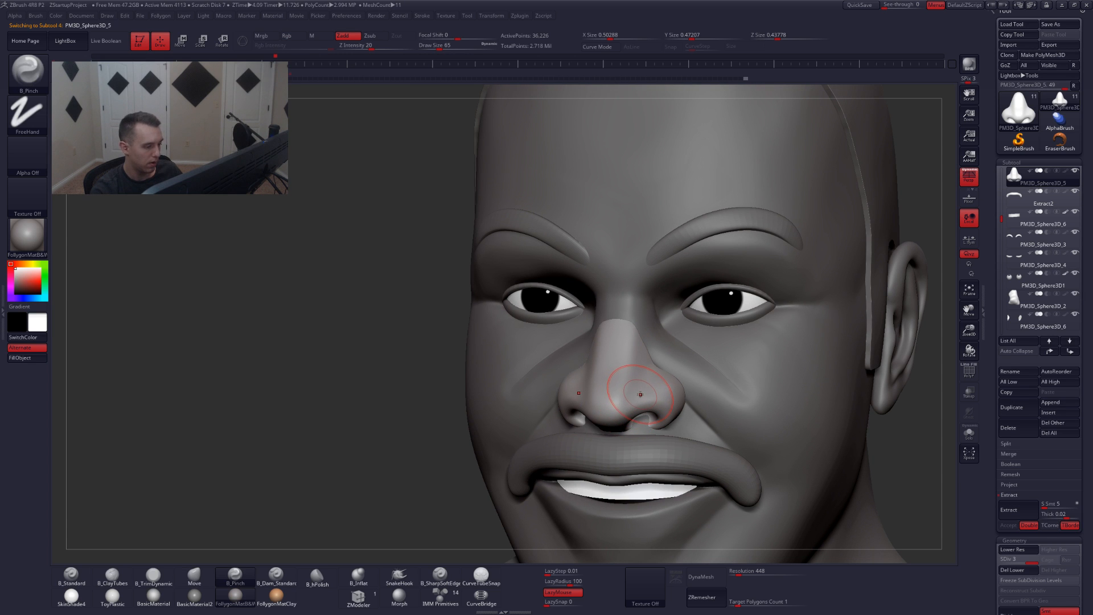
key("shift+s")
key("d")
right_click_drag(644, 392, 637, 398)
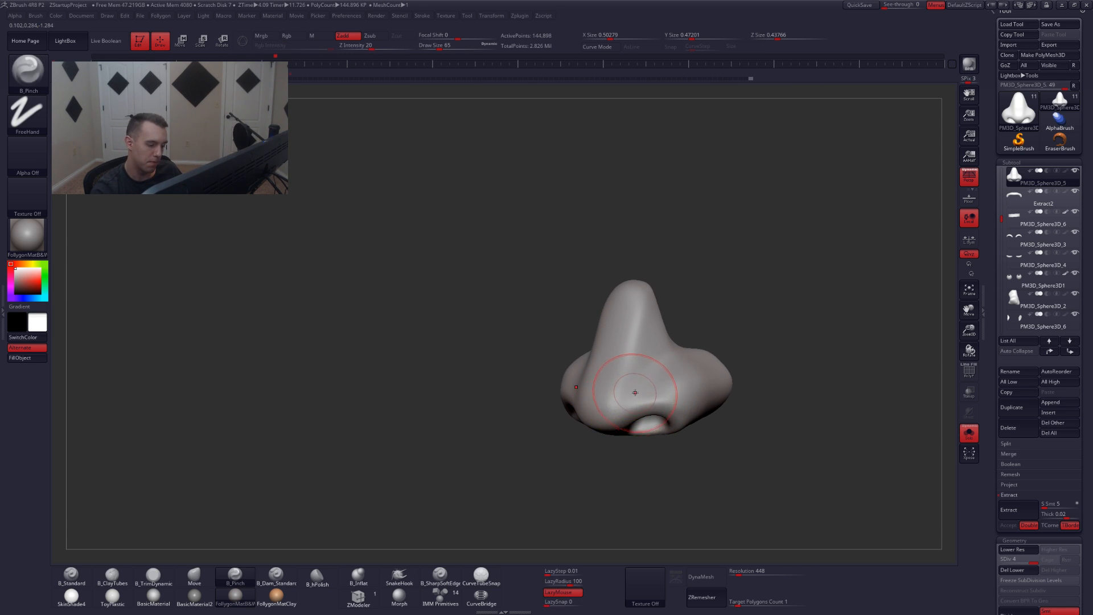
key("s")
left_click_drag(634, 392, 621, 392)
right_click_drag(637, 385, 631, 395)
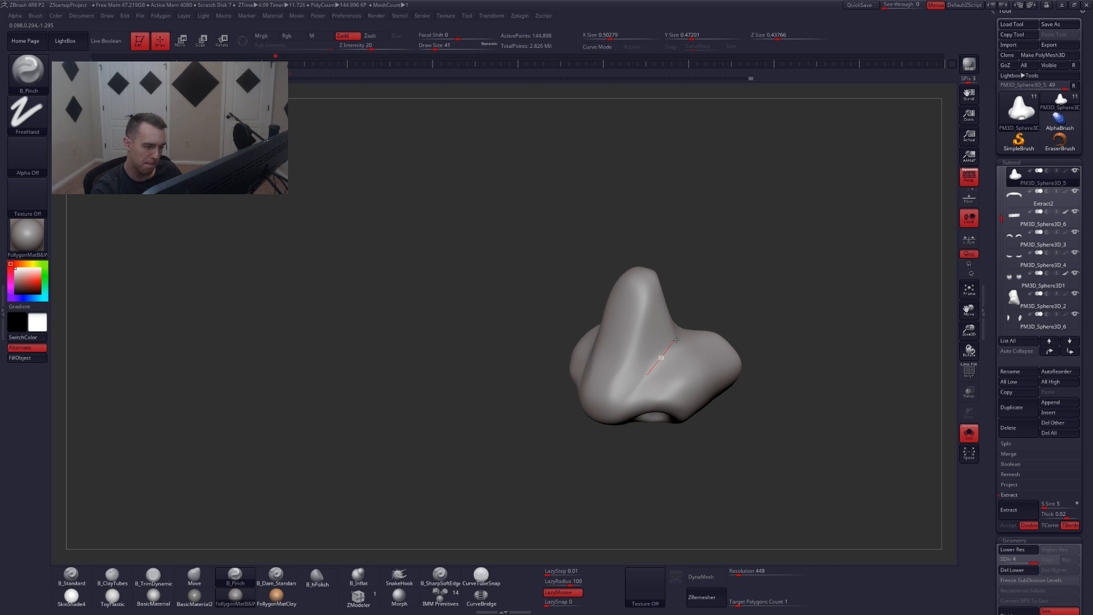
key("l")
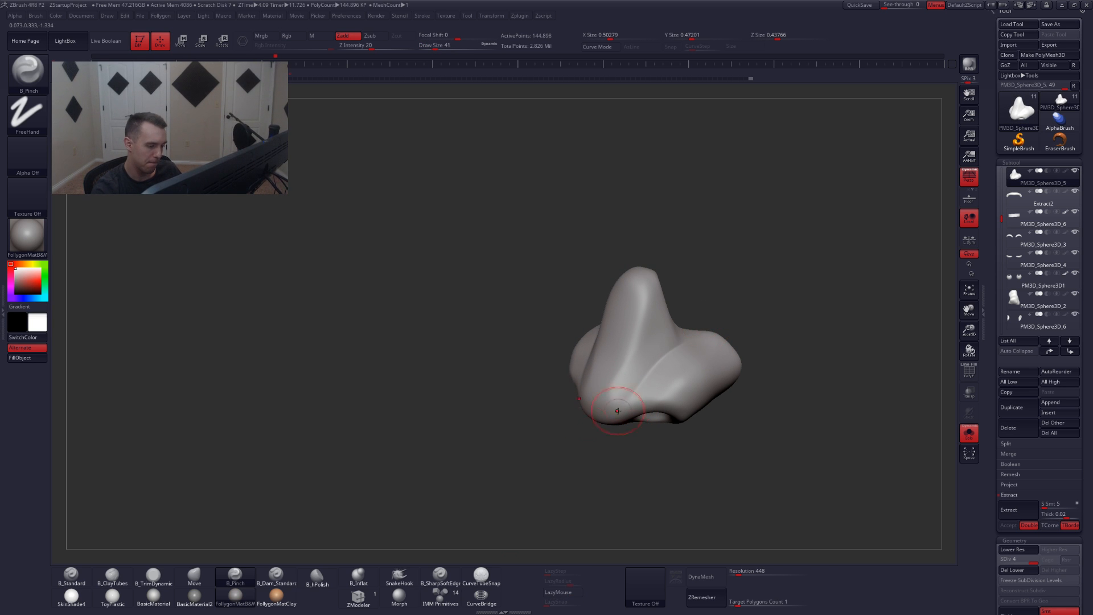
- Reshape the nostril wing in profile with the Move brush, using draw size 94 and then 54
right_click_drag(663, 371, 678, 368)
key("4")
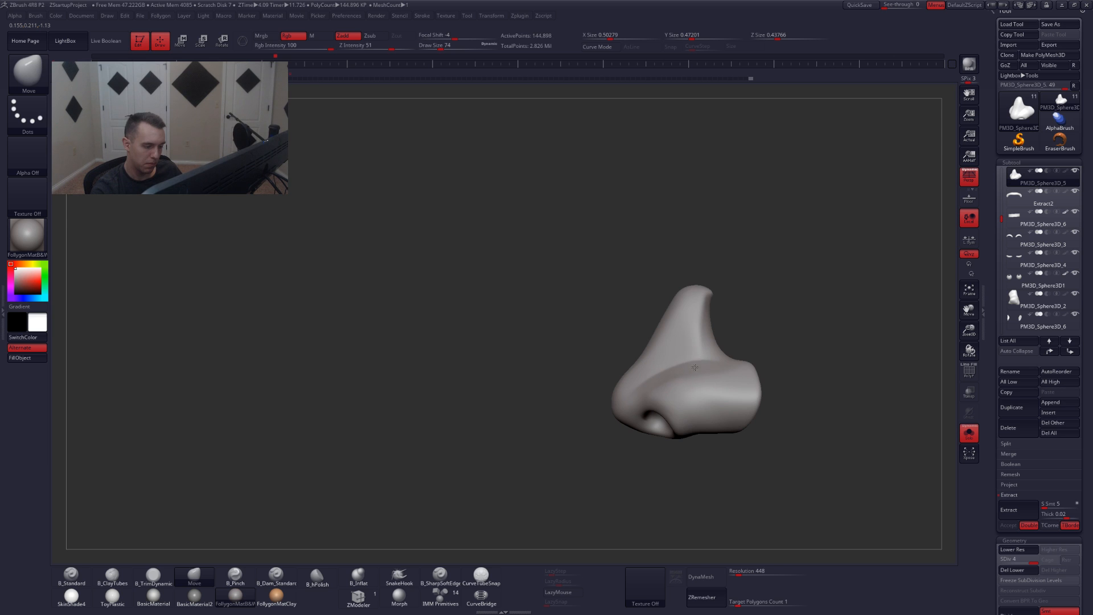
key("shift+s")
key("s")
left_click_drag(686, 367, 696, 368)
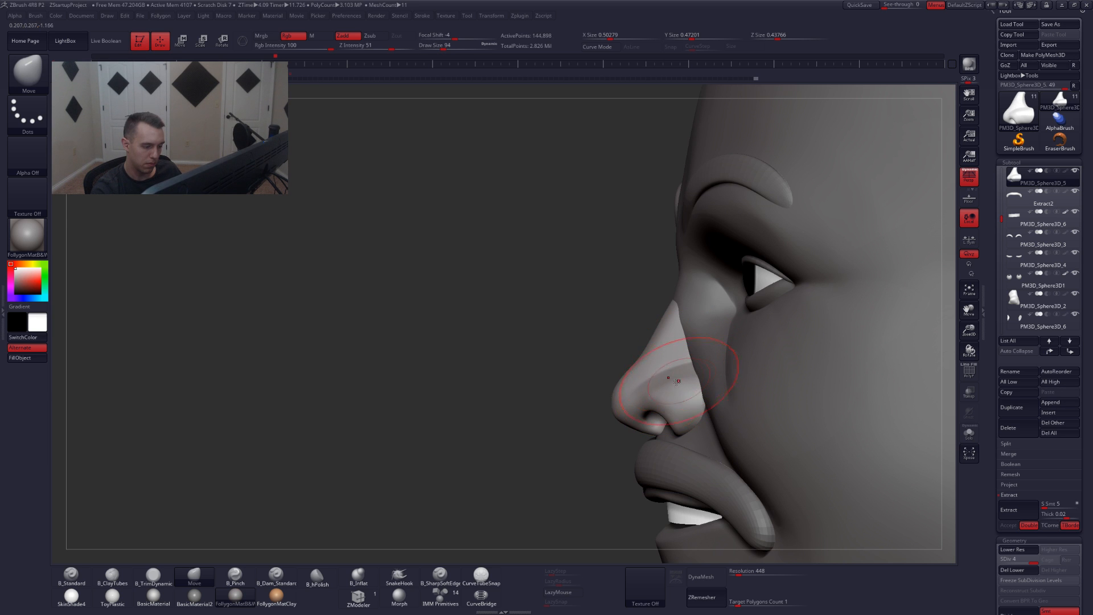
left_click_drag(648, 394, 660, 379)
key("space")
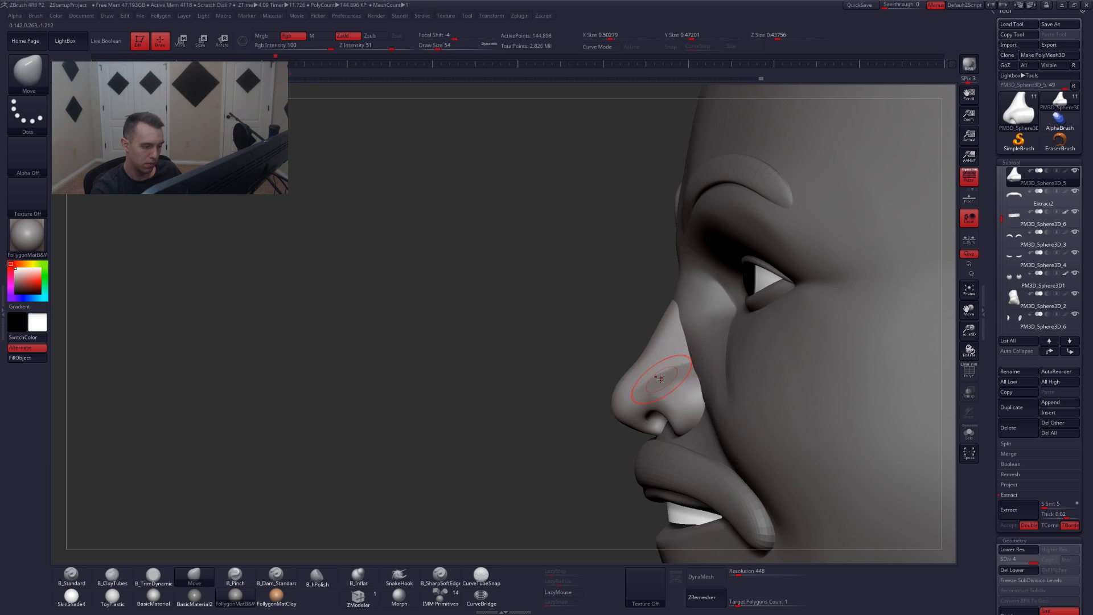
- Adjust the nose sides and nostril wings from the front with the Move brush, enlarging the draw size to 77
right_click_drag(704, 370, 797, 372)
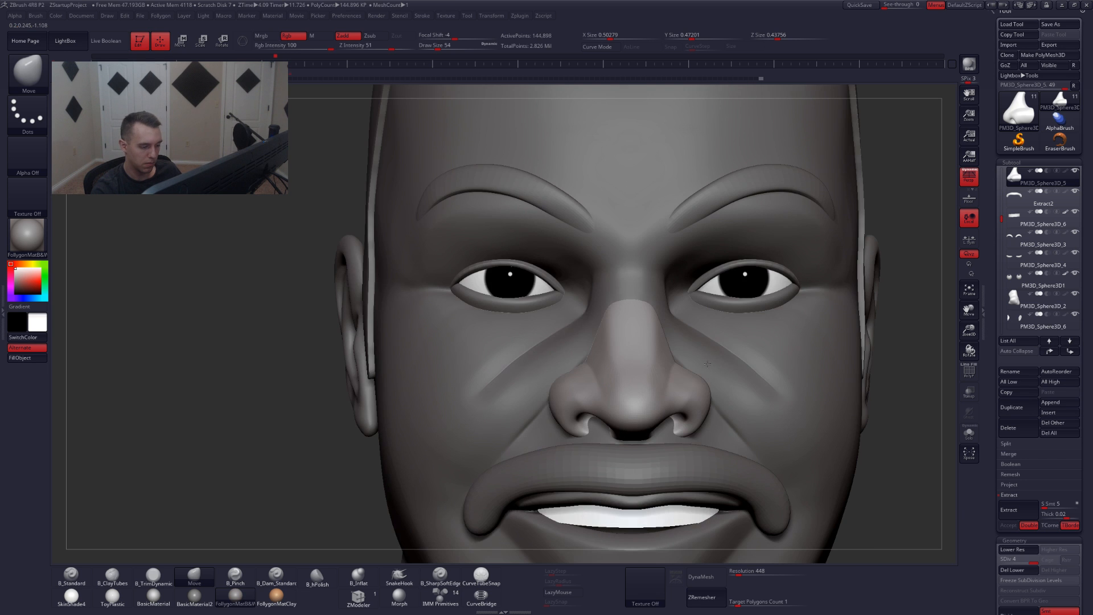
right_click_drag(620, 373, 633, 404)
key("space")
left_click_drag(633, 404, 615, 424)
key("space")
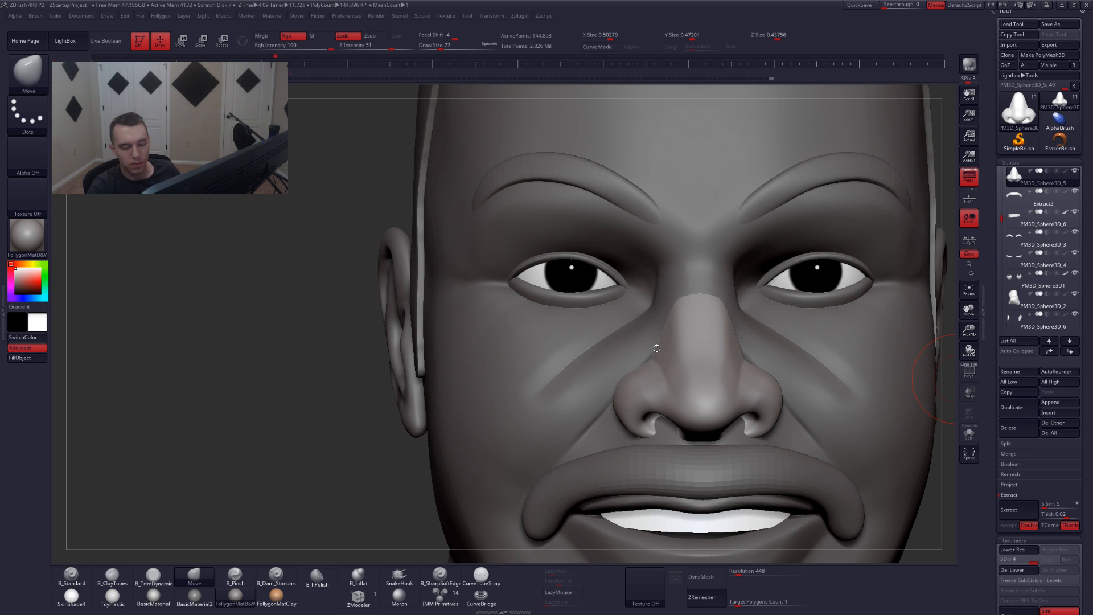
right_click_drag(719, 331, 655, 335)
key("space")
left_click_drag(777, 398, 786, 407)
- Isolate the nose and work the side of the nostril wing with B_ClayTubes at draw size 46
key("2")
key("alt+s")
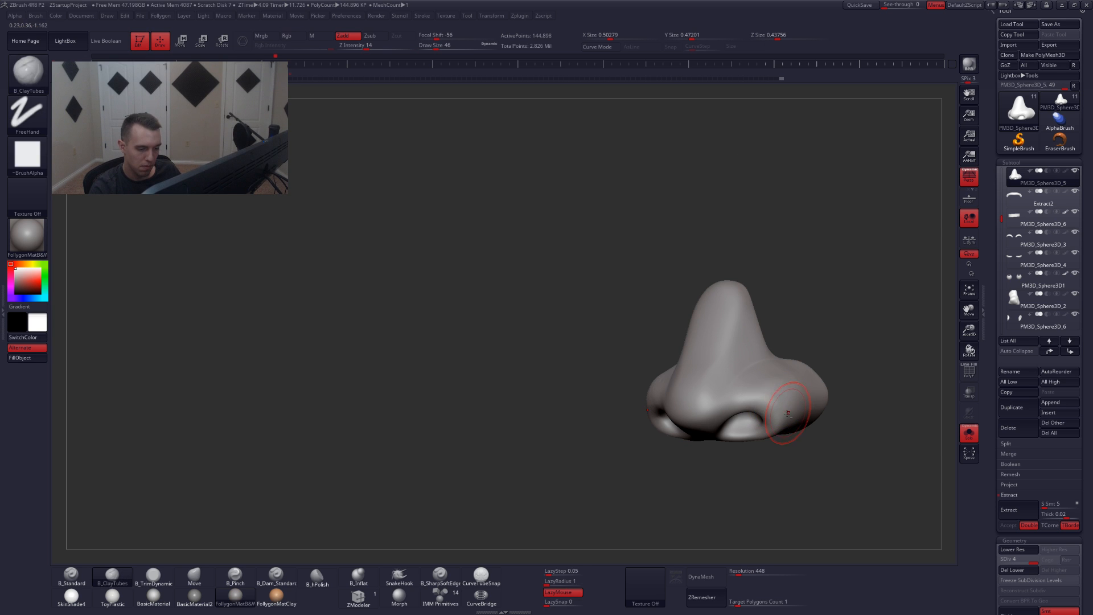
right_click_drag(791, 422, 731, 444)
key("space")
left_click_drag(770, 392, 772, 366)
- Lower the nose to subdivision level 1 and rework the top of the nostril wing with the Smooth and Move brushes
key("4")
key("alt+s")
key("space")
key("alt+s")
key("shift+d")
key("shift+d")
key("shift+d")
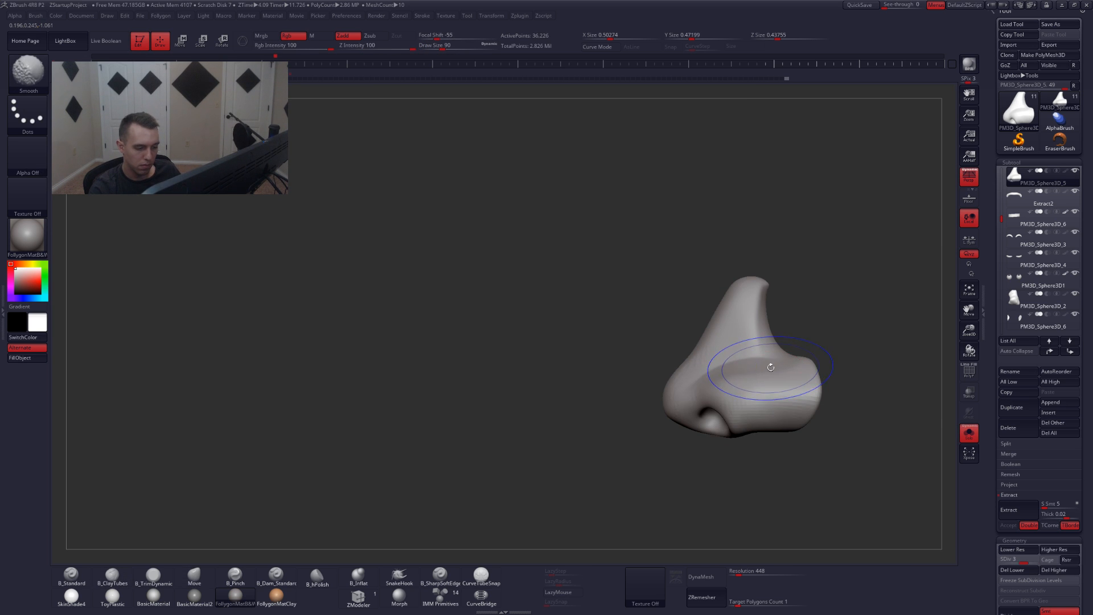
key("space")
left_click_drag(778, 370, 769, 369)
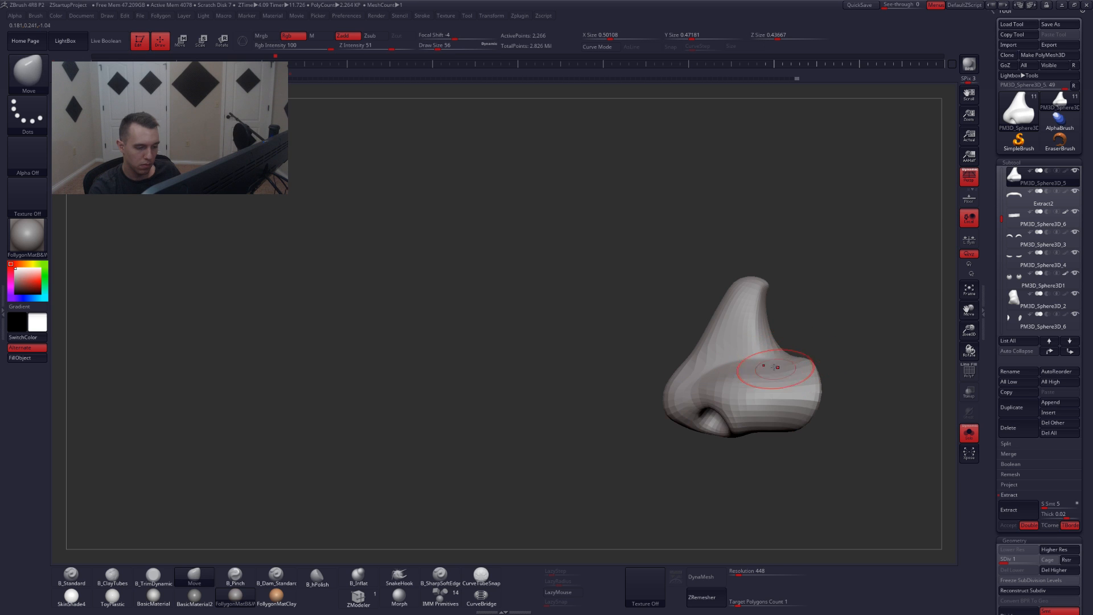
- Mask the nose with MaskLasso so that only the rear part of the nostril wing stays editable
mouse_move(775, 321)
left_mouse_down("ctrl")
mouse_move(762, 377)
mouse_move(771, 449)
mouse_move(846, 475)
left_mouse_up("ctrl")
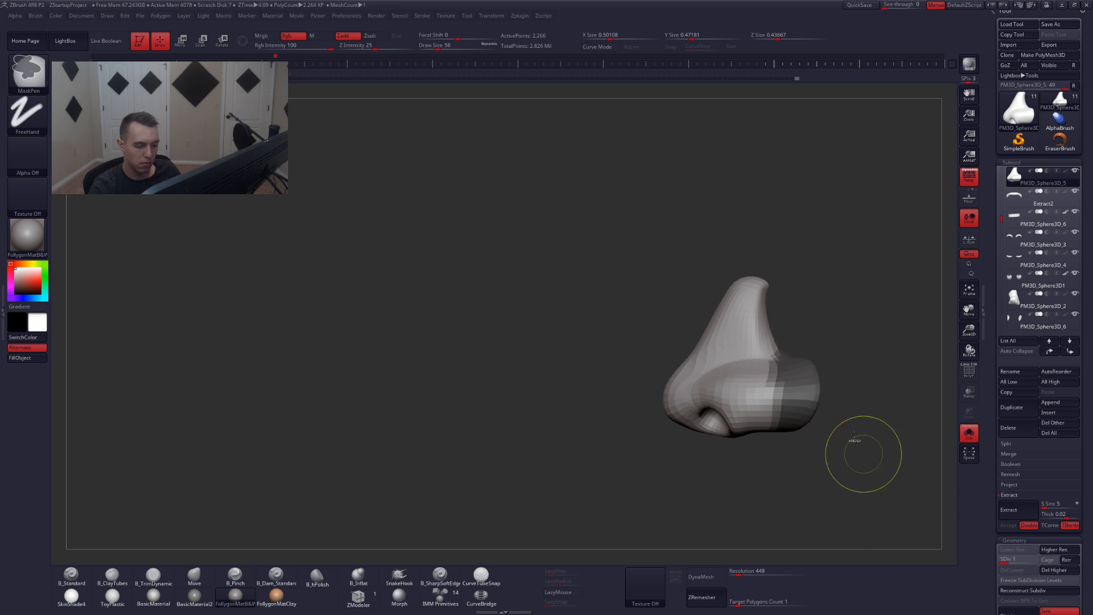
key("ctrl+space")
left_click(869, 568, "ctrl")
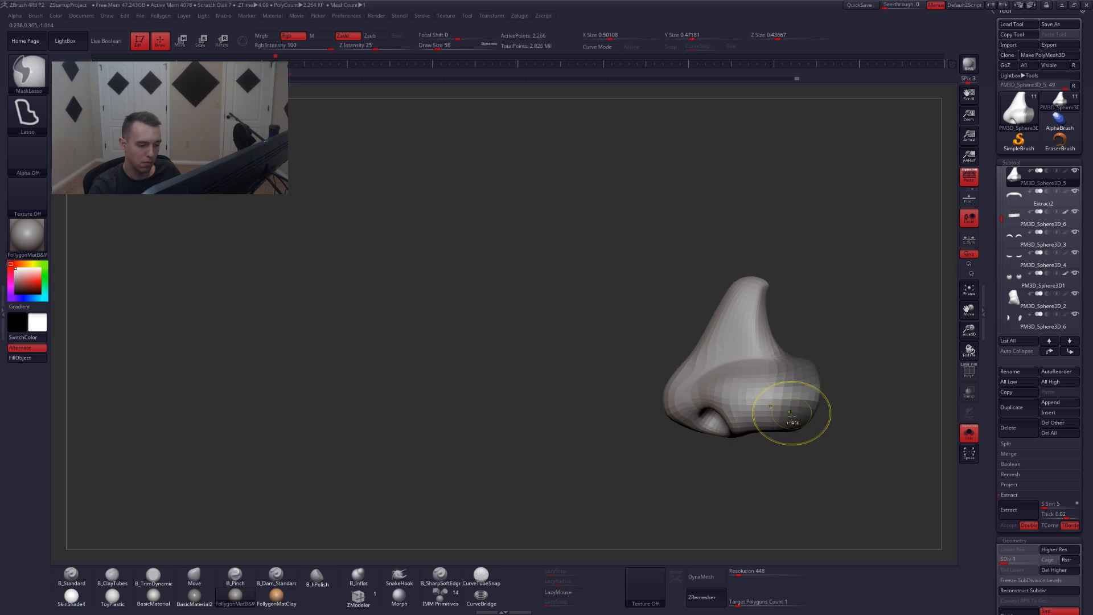
left_click(790, 439, "ctrl")
key("space")
- Move the unmasked rear of the nostril wings downward with a vertical Transpose line, and clear the mask
key("w")
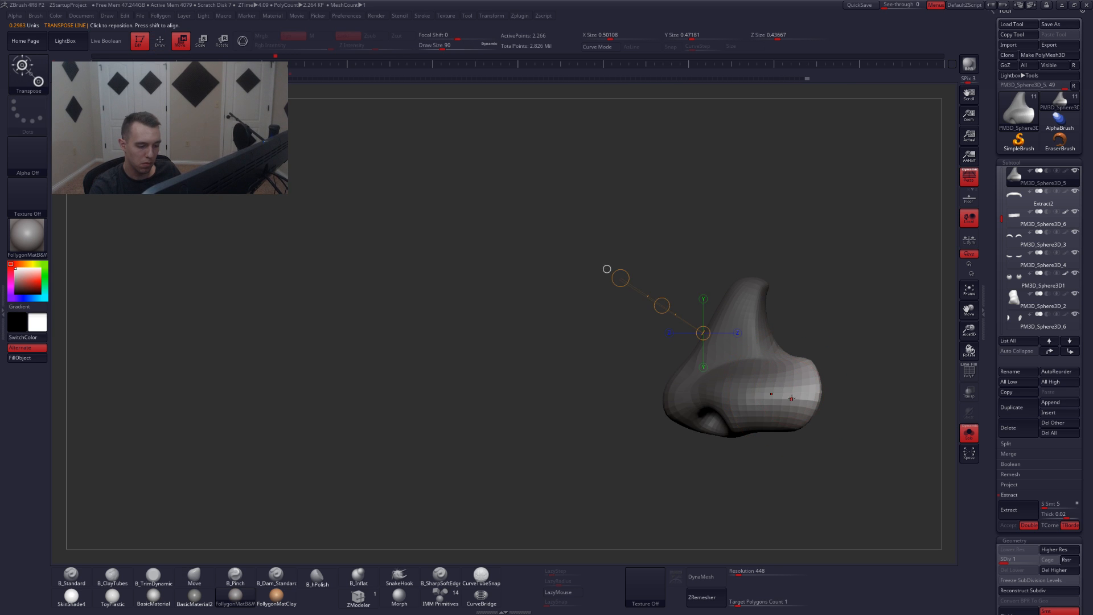
left_click_drag(792, 392, 793, 478)
left_click_drag(793, 440, 793, 442)
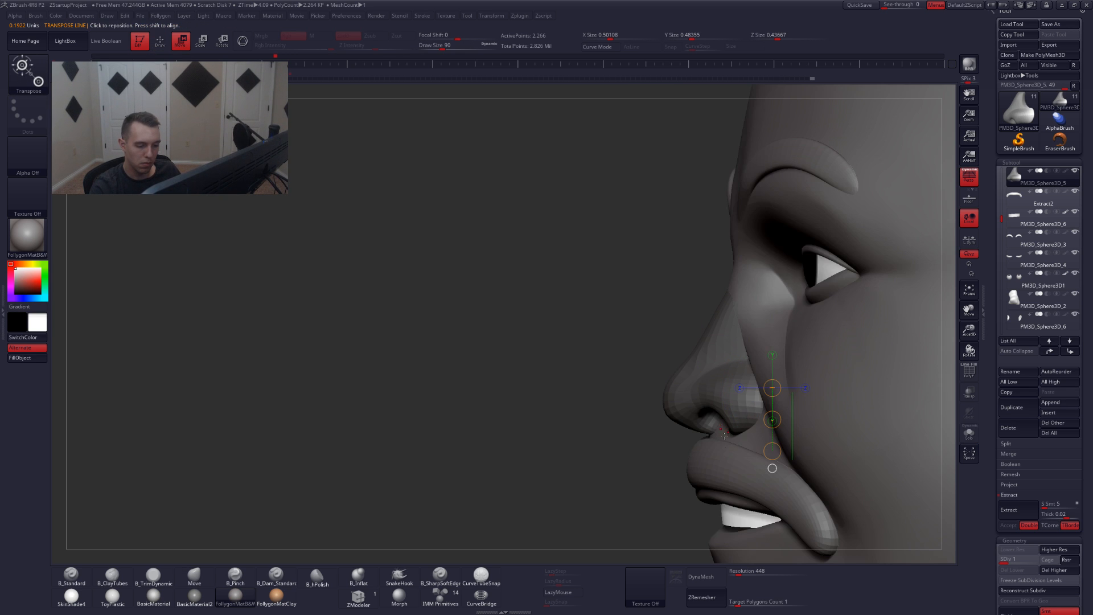
key("q")
left_click_drag(671, 454, 660, 476, "ctrl")
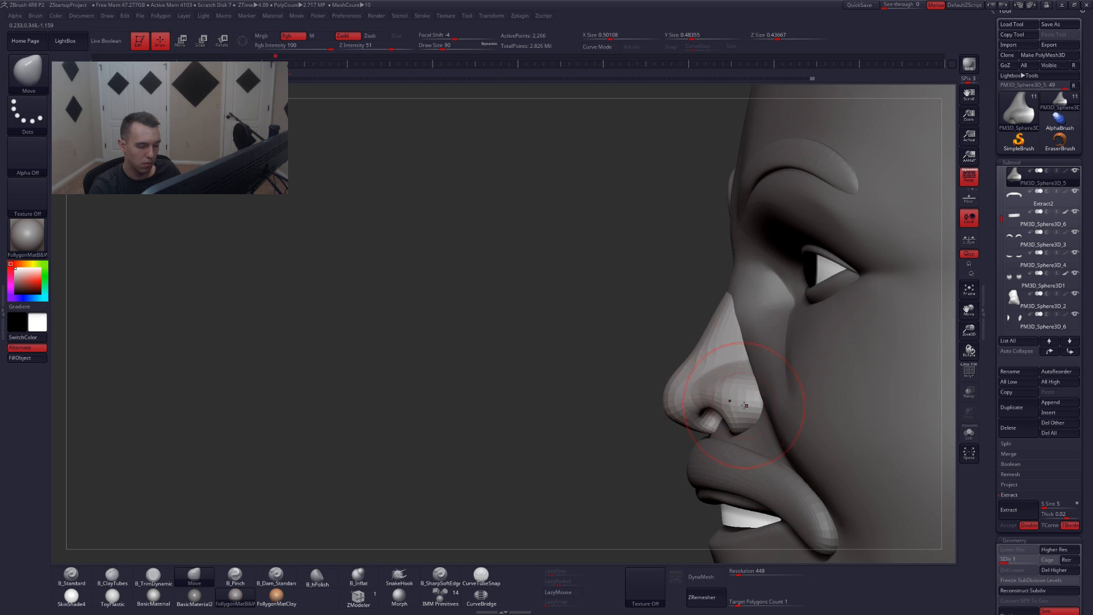
- Reshape the nostril wings from front and three-quarter views with the Move brush, at draw sizes 51 and 68
mouse_move(723, 400)
right_mouse_down()
mouse_move(752, 386)
mouse_move(712, 369)
right_mouse_up()
right_click(749, 389)
right_click(711, 371)
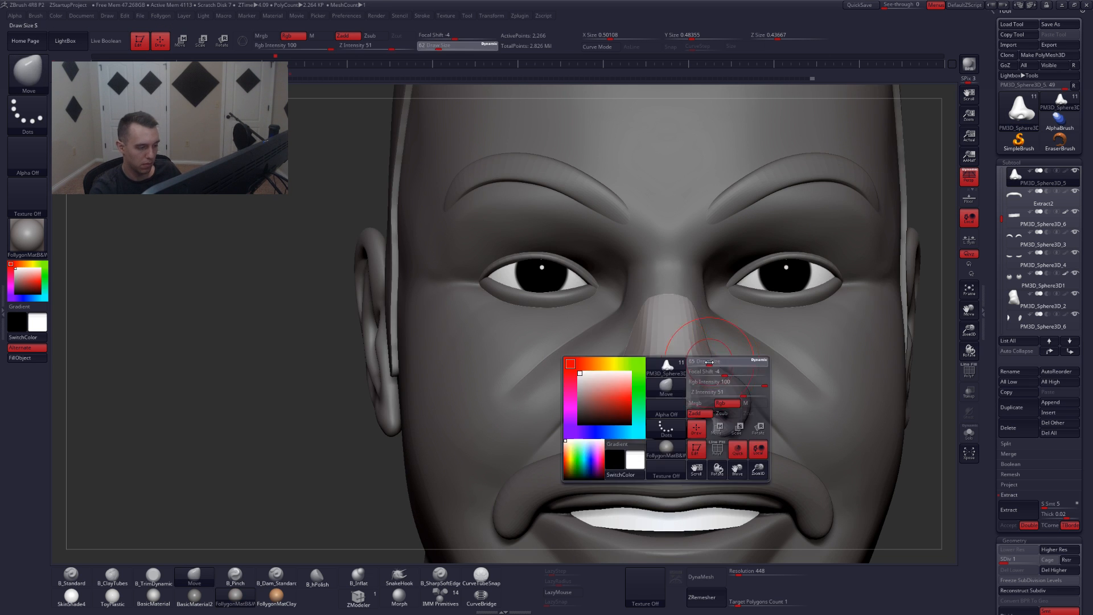
right_click(723, 367)
left_click_drag(731, 369, 725, 370)
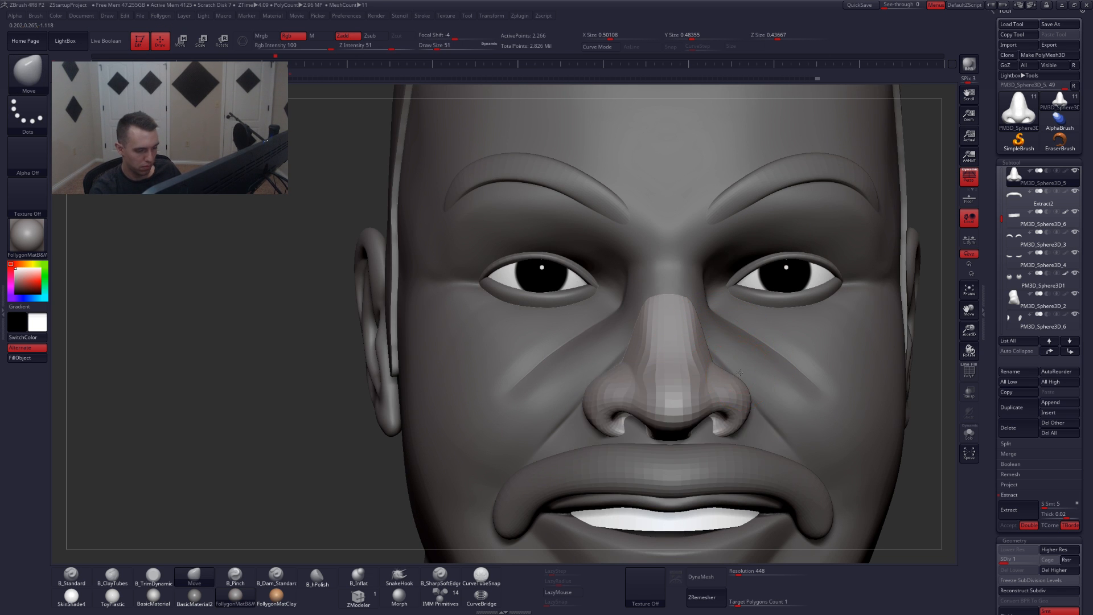
mouse_move(741, 377)
right_mouse_down()
mouse_move(733, 371)
mouse_move(744, 393)
right_mouse_up()
right_click(744, 391)
left_click_drag(744, 390, 749, 389)
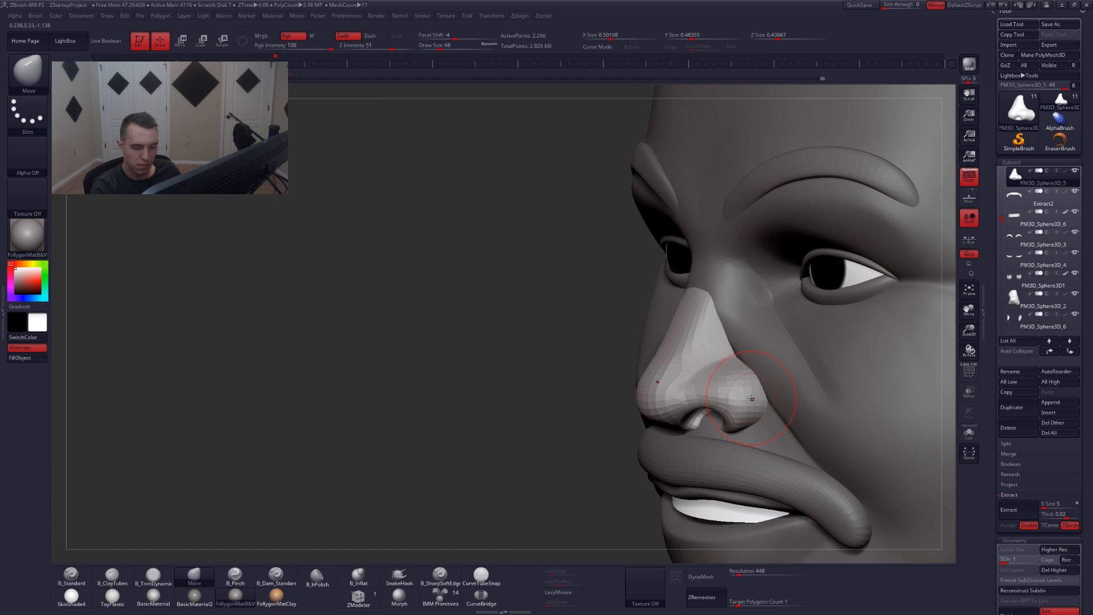
mouse_move(751, 399)
right_mouse_down()
mouse_move(733, 371)
mouse_move(718, 423)
mouse_move(703, 424)
mouse_move(734, 411)
right_mouse_up()
- Mask the bridge and tip of the nose with MaskLasso, leaving the nostril wings editable, and isolate the nose
left_click_drag(743, 390, 722, 399, "ctrl")
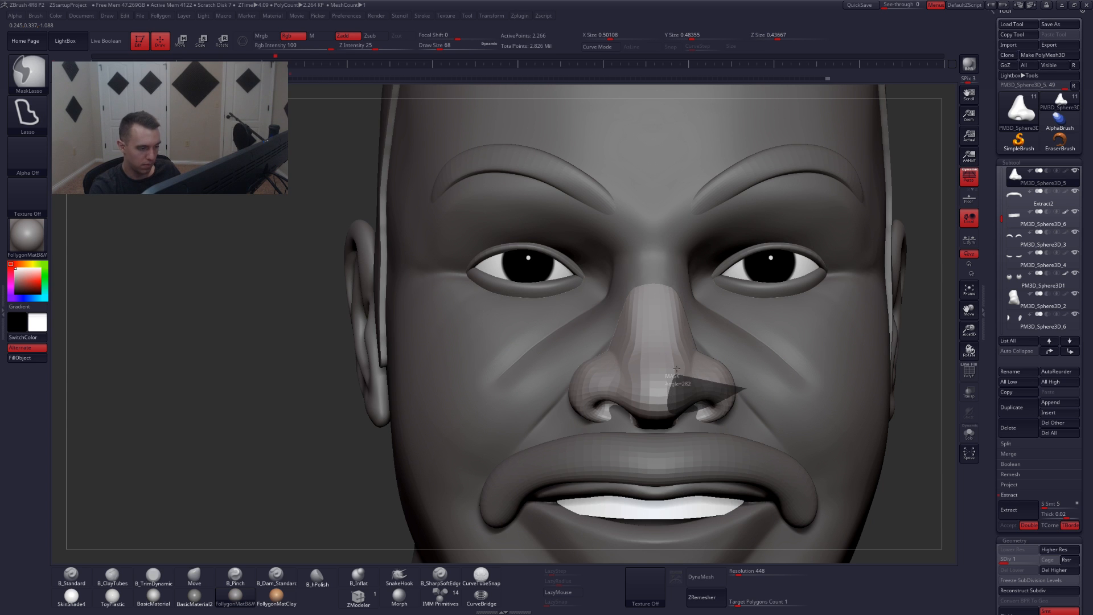
left_click_drag(677, 369, 783, 315, "ctrl")
key("alt+shift+s")
left_click(747, 384, "ctrl")
left_click(709, 380, "ctrl")
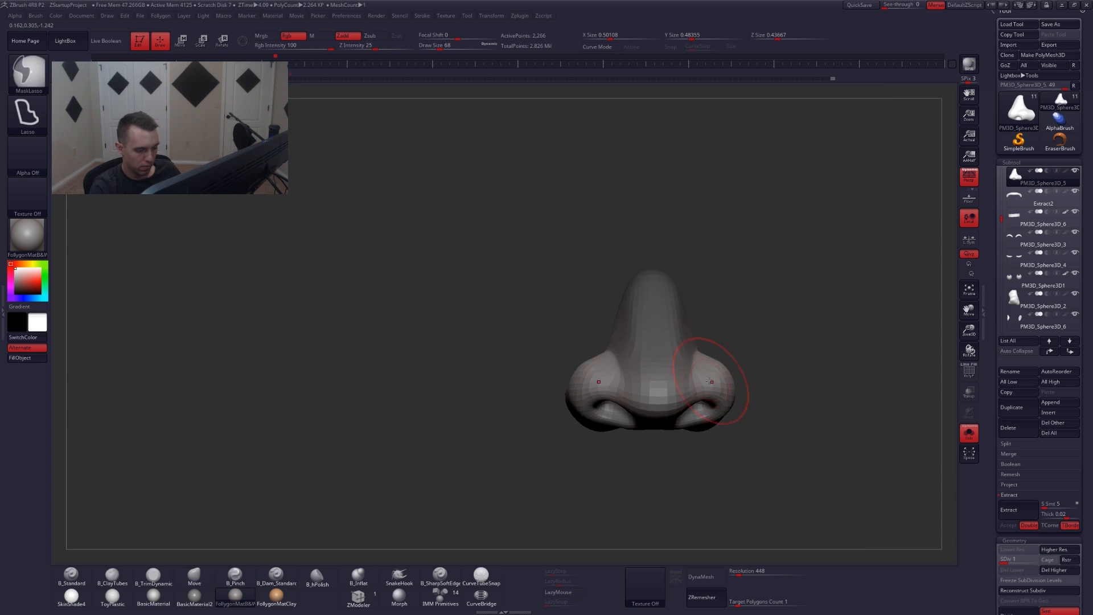
- Bring back the whole head and reshape the unmasked nostril wings with the Move brush at draw size 94
right_click(712, 398)
right_click_drag(712, 398, 696, 400)
key("alt+shift+s")
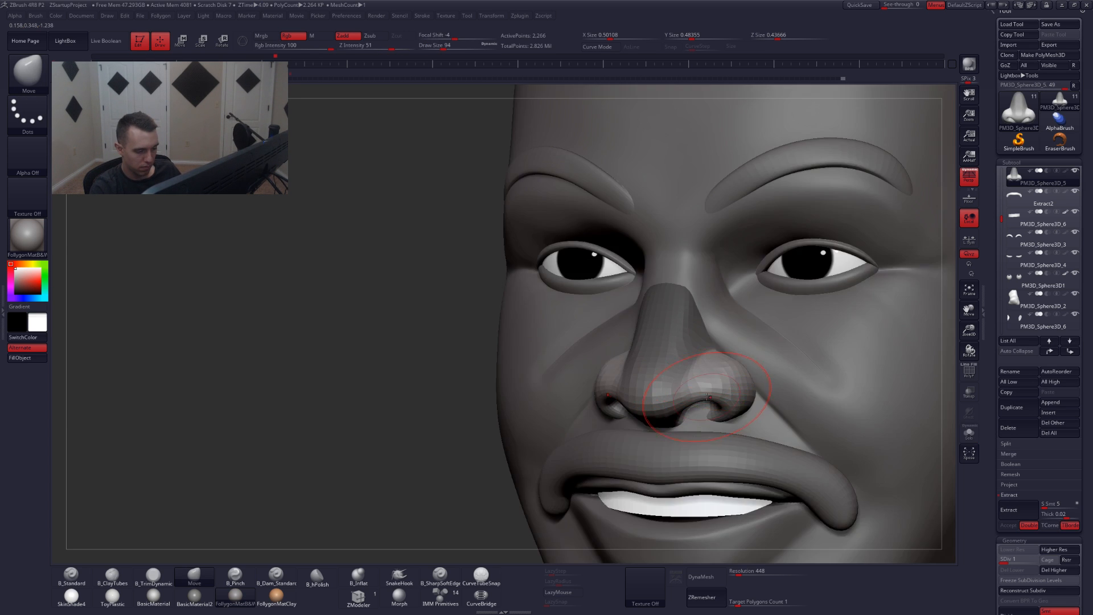
left_click_drag(730, 407, 723, 406)
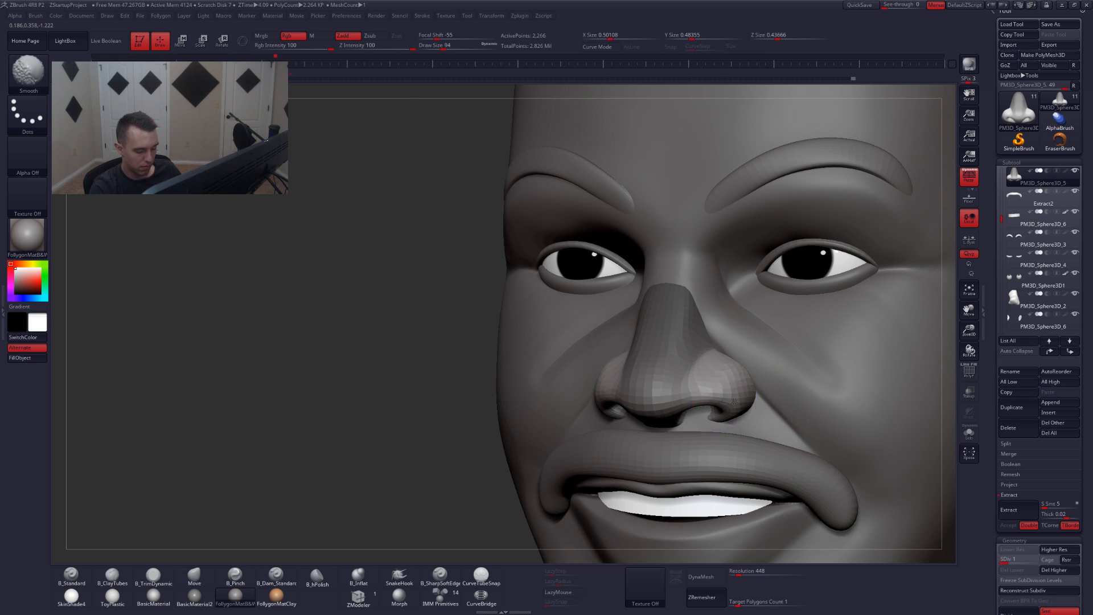
right_click_drag(724, 406, 746, 406, "shift")
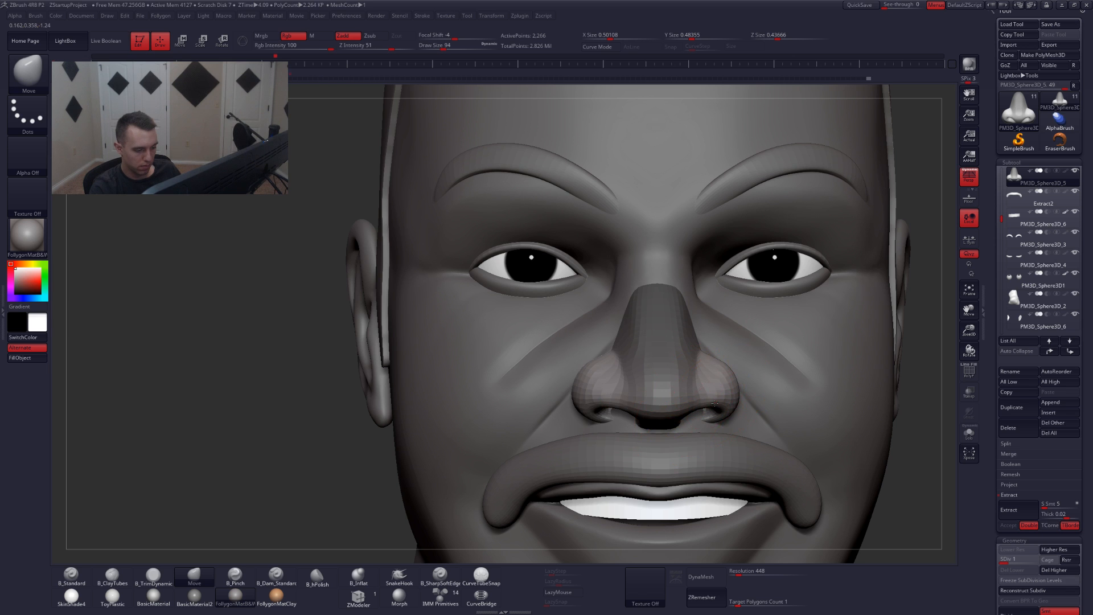
- Clear the nose mask and adjust the sides of the nose with the Move brush at draw size 90
key("alt+shift+s")
mouse_move(781, 379)
right_mouse_down()
mouse_move(745, 440)
mouse_move(763, 410)
mouse_move(854, 411)
mouse_move(752, 407)
mouse_move(740, 389)
mouse_move(744, 376)
mouse_move(769, 383)
mouse_move(840, 349)
right_mouse_up()
key("alt+shift+s")
left_click_drag(880, 337, 868, 347, "ctrl")
key("space")
left_click_drag(731, 378, 730, 377)
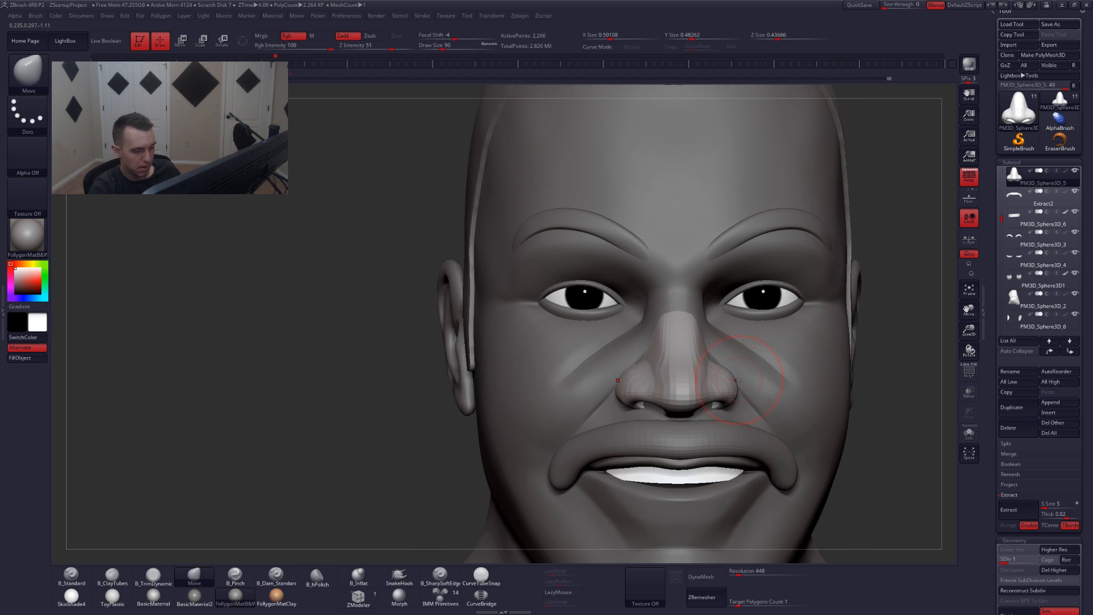
- Raise the nose to subdivision level 4 and refine its wings with the Move brush at draw size 65
right_click_drag(760, 373, 719, 373)
key("d")
key("d")
key("d")
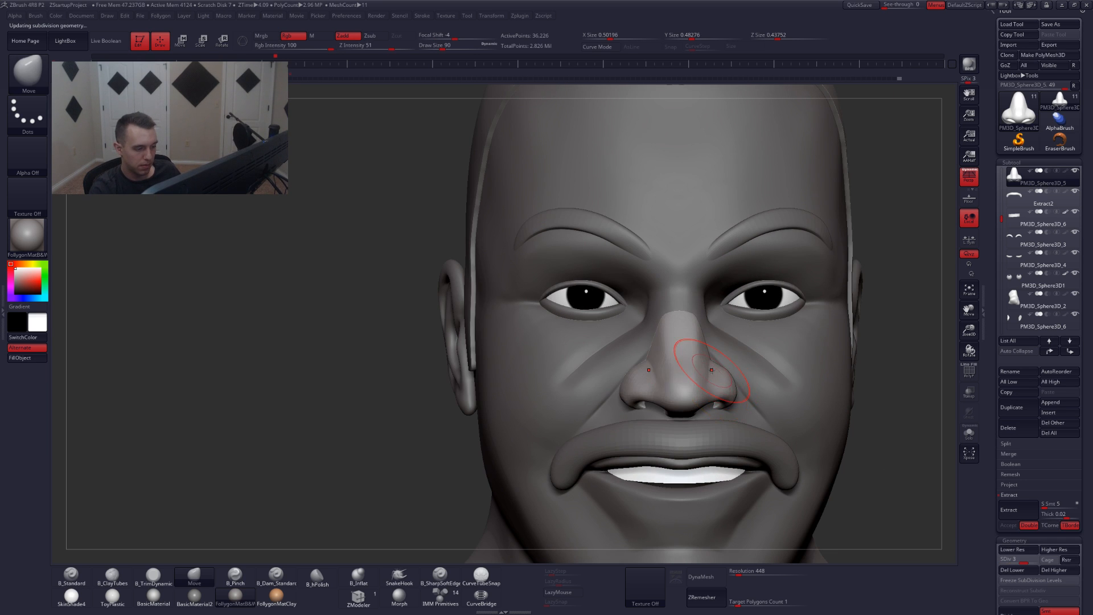
key("space")
left_click_drag(718, 374, 717, 374)
mouse_move(713, 389)
right_mouse_down()
mouse_move(711, 401)
mouse_move(698, 395)
right_mouse_up()
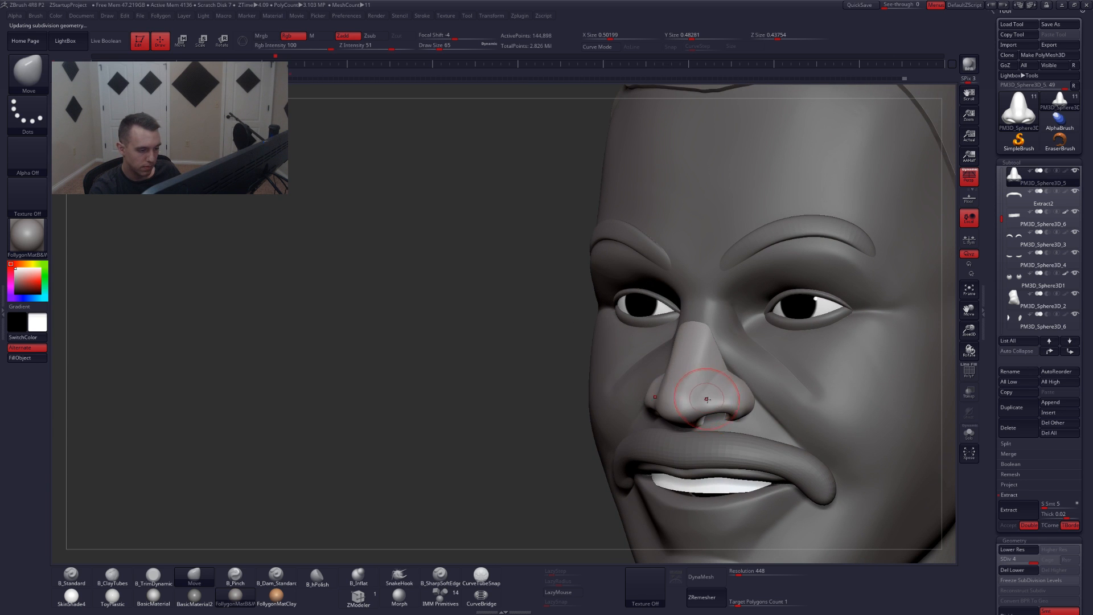
- Select the head mesh and flatten the fold beside the nose with the B_TrimDynamic brush at draw size 65
left_click(744, 366, "alt")
key("alt+s")
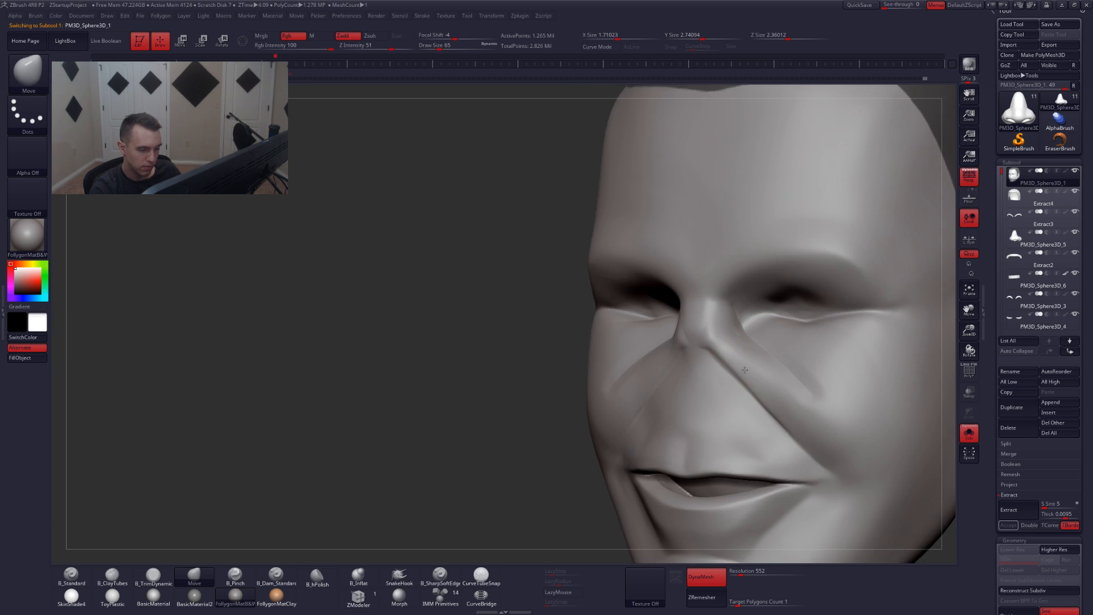
mouse_move(712, 366)
right_mouse_down()
mouse_move(732, 367)
mouse_move(658, 379)
right_mouse_up()
key("3")
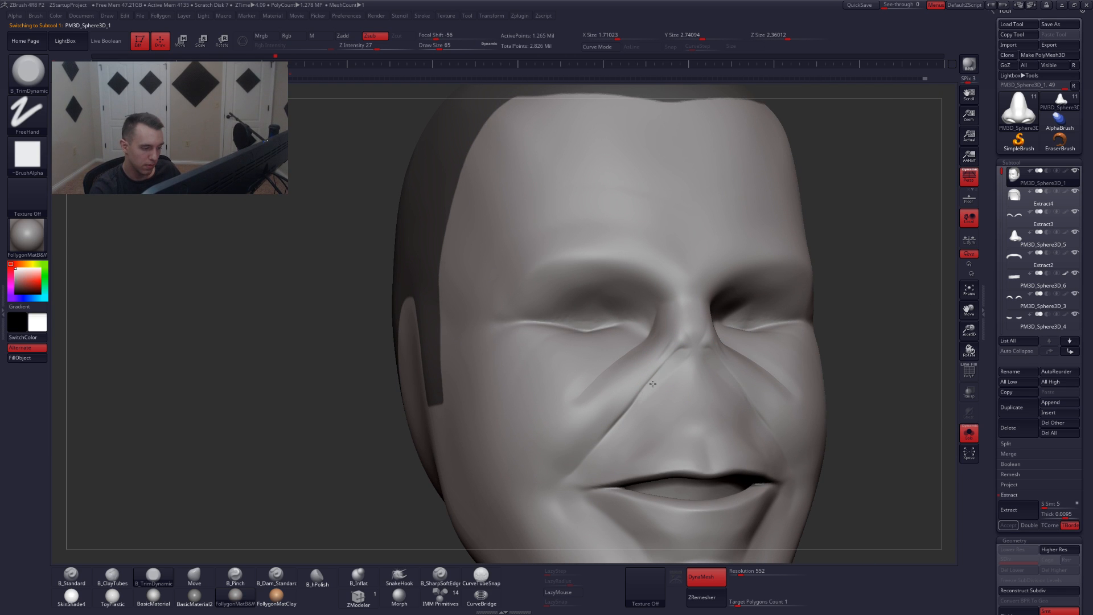
key("shift")
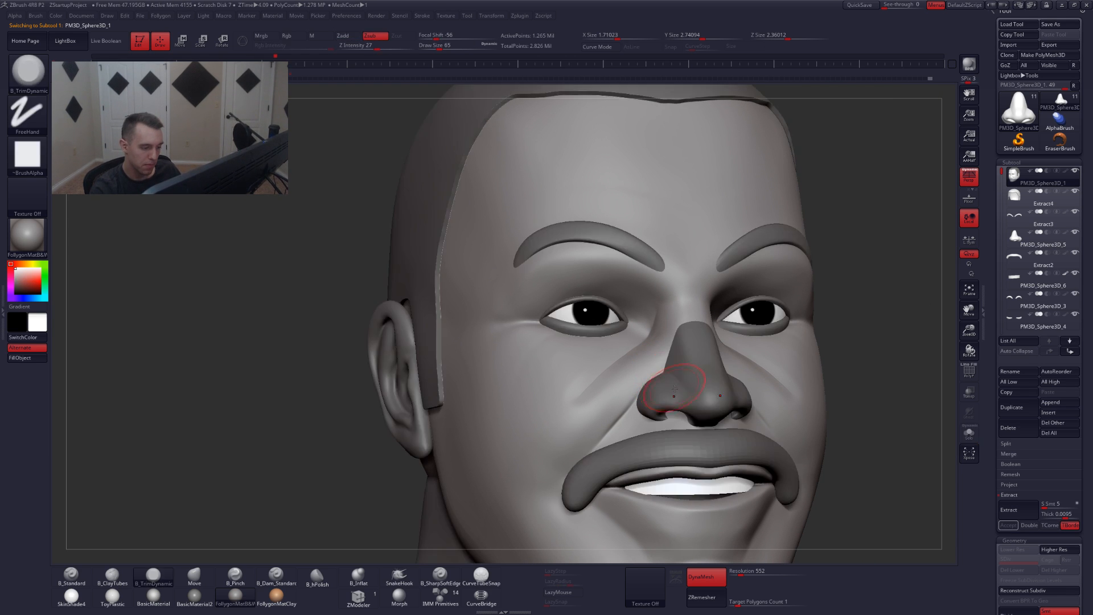
right_click_drag(684, 380, 669, 356)
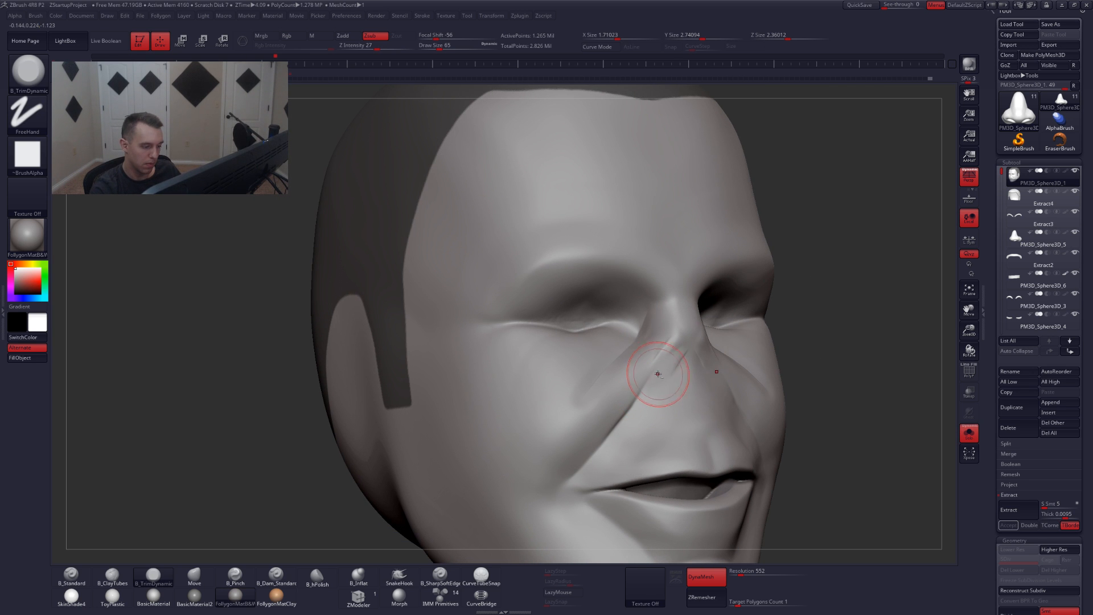
mouse_move(653, 366)
right_mouse_down()
mouse_move(664, 367)
mouse_move(644, 345)
mouse_move(653, 382)
mouse_move(677, 338)
right_mouse_up()
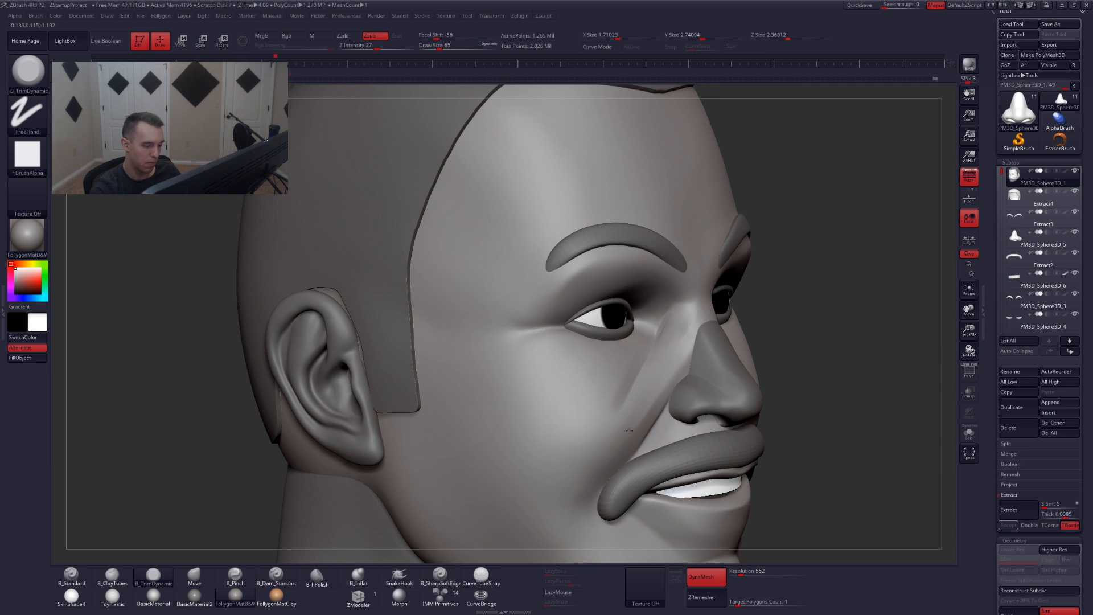
- Trim the cheek beside the nose and smooth the side of the nose bridge at draw size 71
mouse_move(647, 410)
right_mouse_down()
mouse_move(678, 405)
mouse_move(633, 417)
right_mouse_up()
key("s")
left_click(638, 411)
key("alt+s")
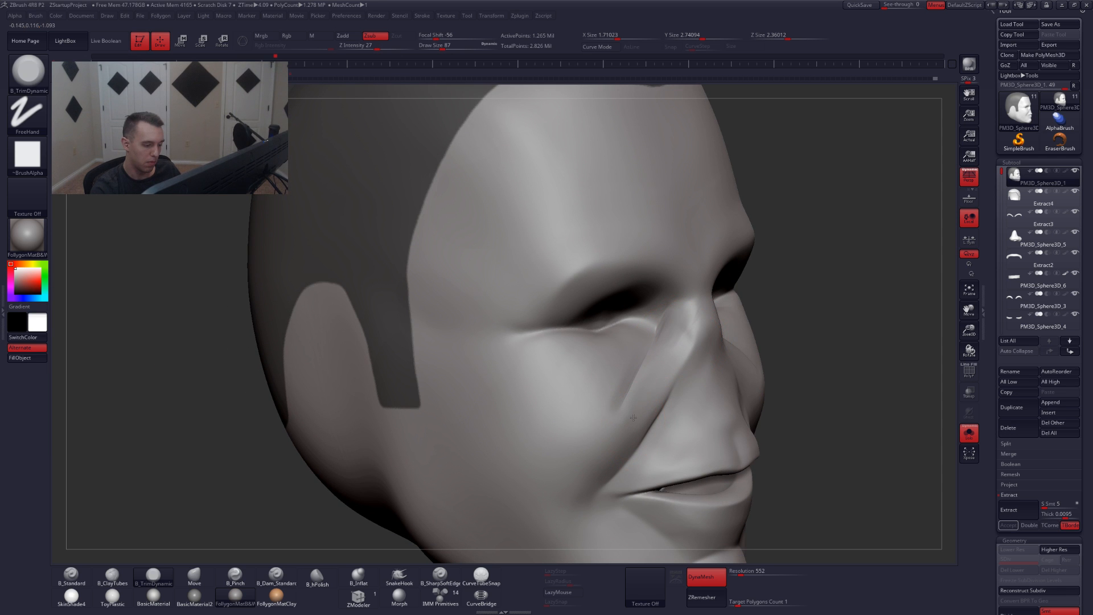
key("s")
left_click(632, 411)
left_click_drag(684, 323, 681, 331, "shift")
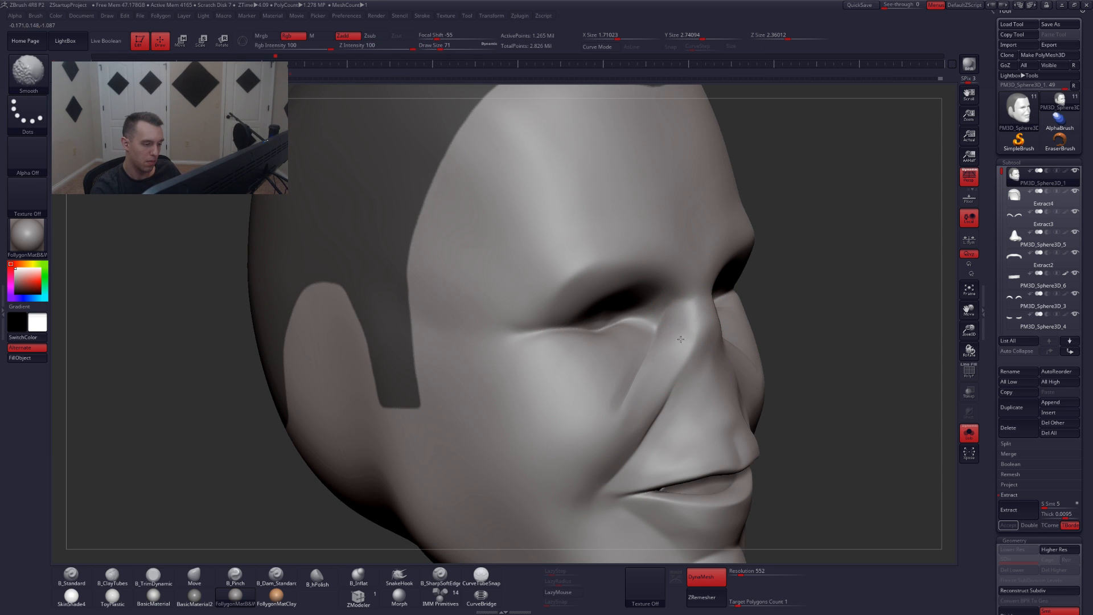
key("alt+s")
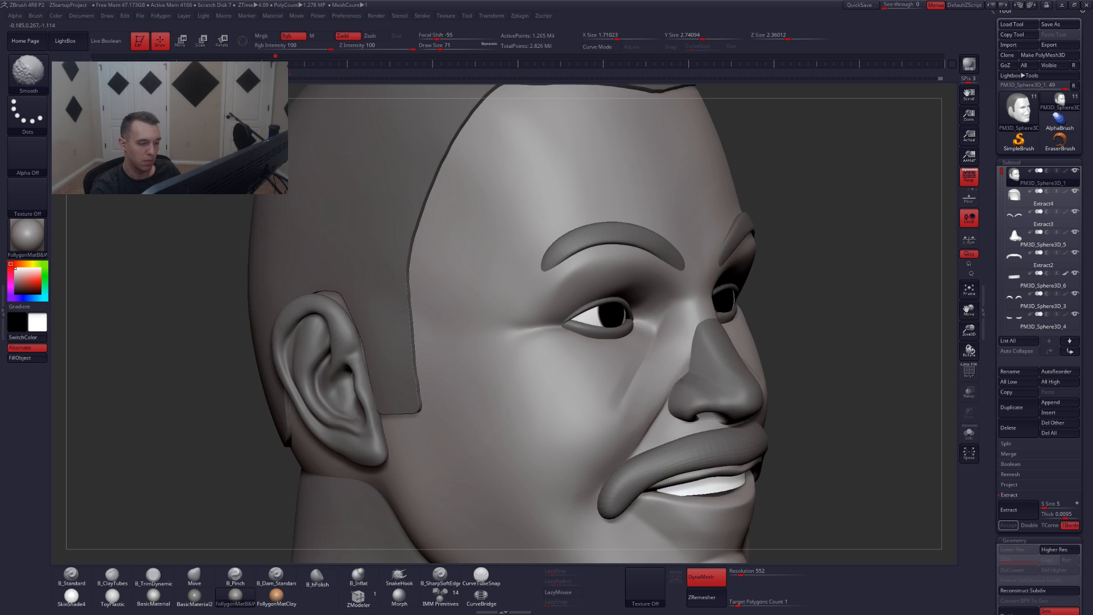
- Refine the fold between cheek and mustache with B_TrimDynamic and Smooth at draw size 71
right_click_drag(681, 381, 650, 370, "shift")
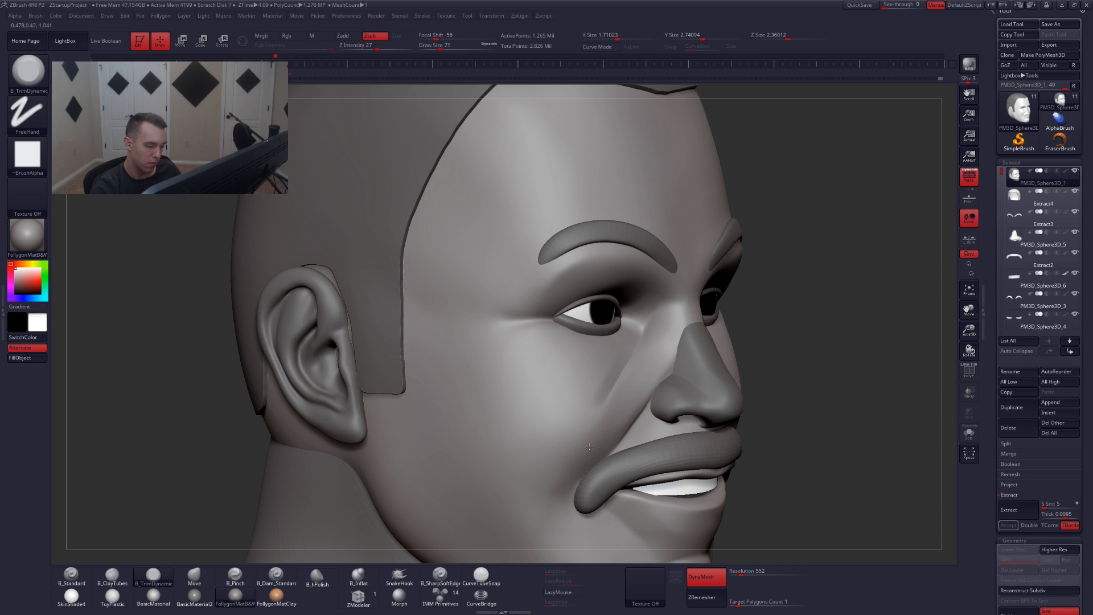
key("shift")
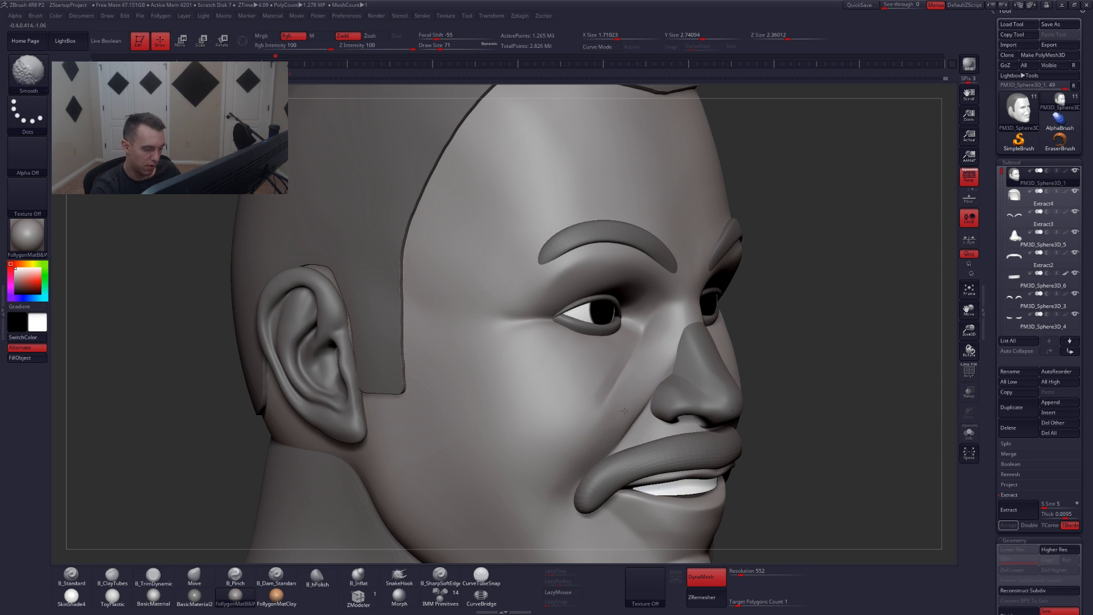
right_click_drag(618, 387, 624, 402, "shift")
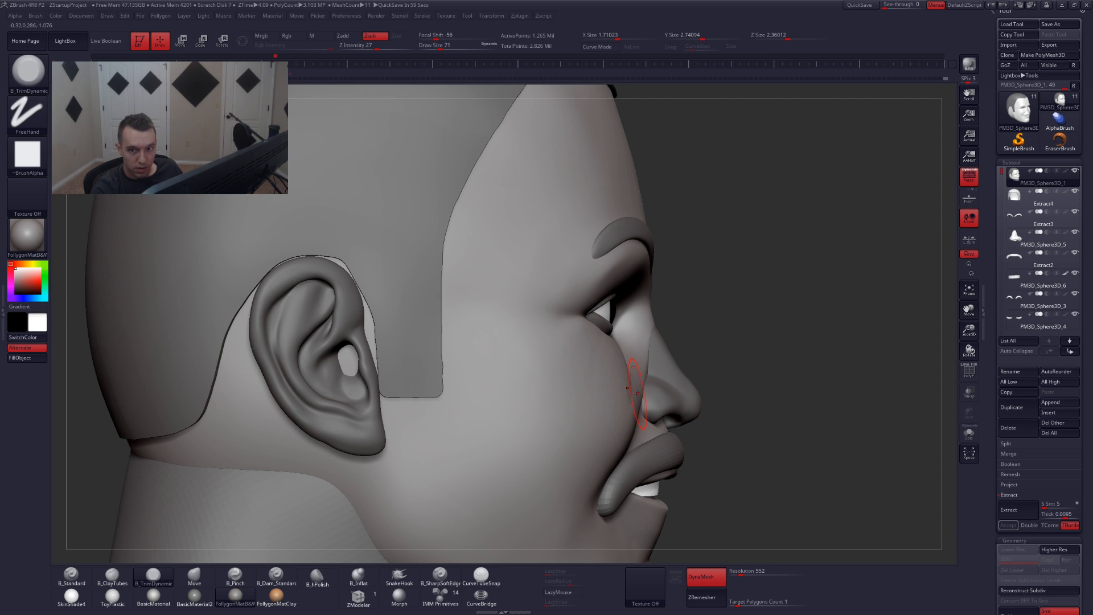
- Examine the face in profile, laying a Transpose line from the lower eyelid to the nostril wing
mouse_move(638, 398)
right_mouse_down()
mouse_move(627, 404)
mouse_move(649, 366)
mouse_move(758, 340)
mouse_move(707, 371)
right_mouse_up()
right_click_drag(614, 385, 752, 352, "alt")
key("w")
left_click_drag(679, 413, 695, 371)
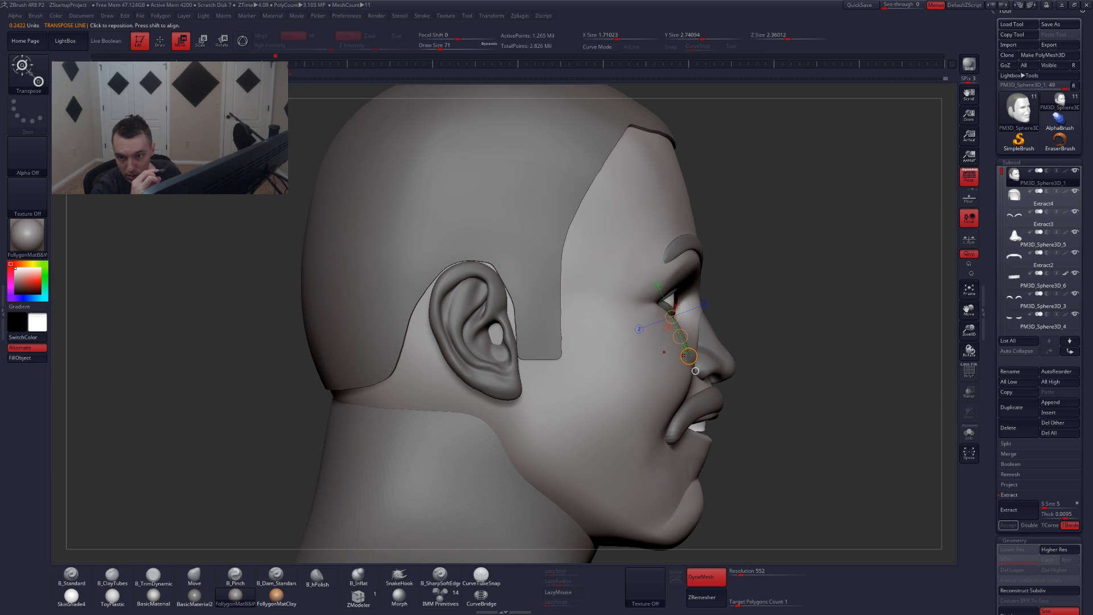
key("q")
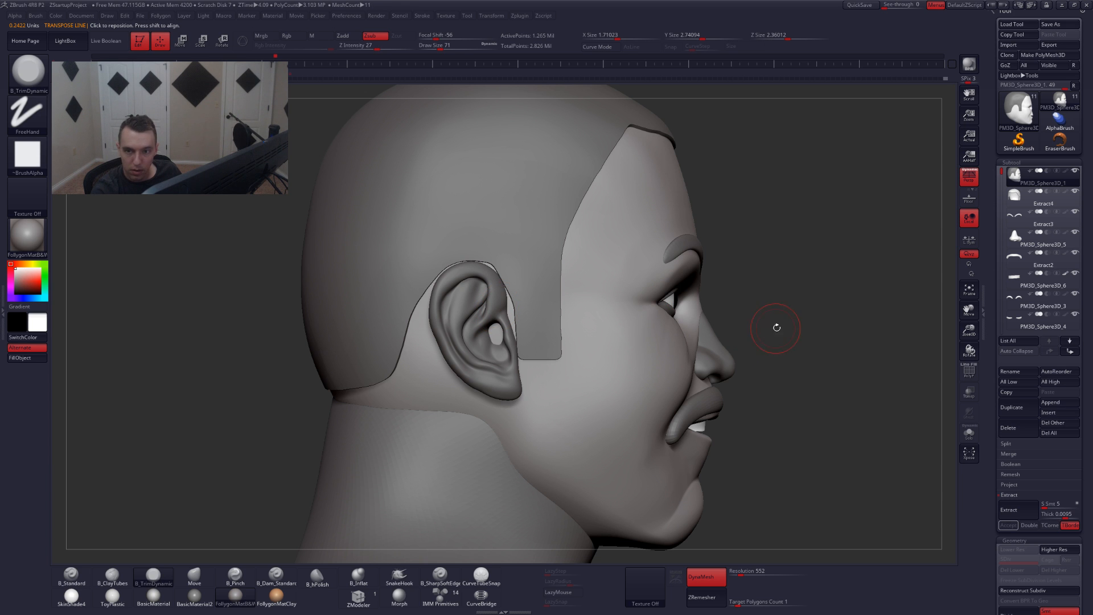
mouse_move(776, 327)
left_mouse_down()
mouse_move(718, 341)
mouse_move(682, 376)
mouse_move(706, 364)
left_mouse_up()
- Undo the last edit on the head and choose the B_SharpSoftEdge brush at draw size 62
key("ctrl")
key("ctrl+z")
key("space")
mouse_move(703, 356)
right_mouse_down("alt")
mouse_move(671, 394)
mouse_move(678, 386)
right_mouse_up("alt")
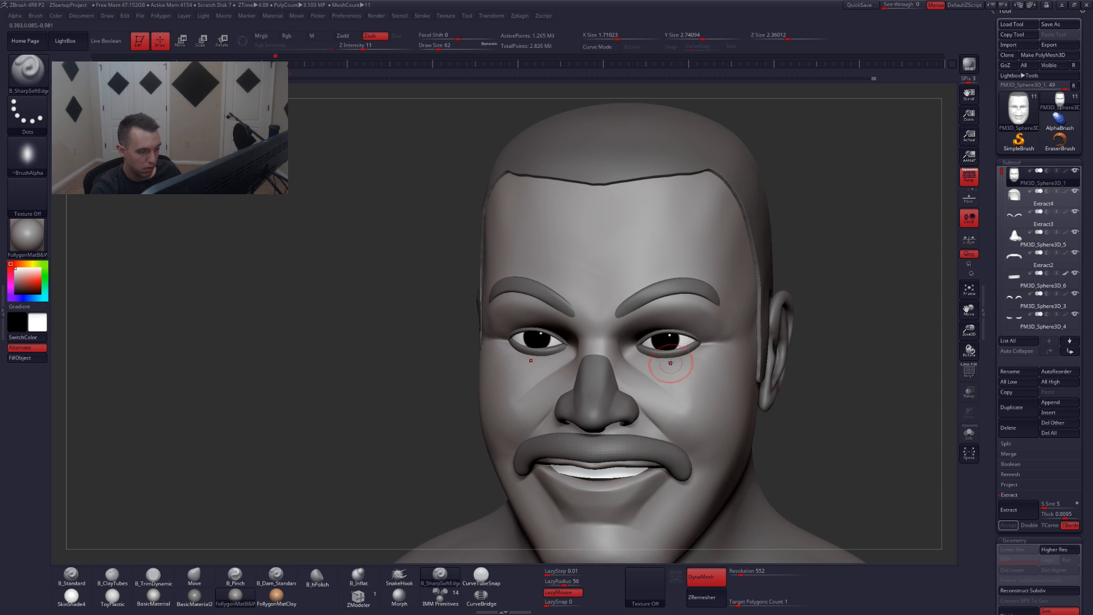
- Mask the areas beneath the eyes with MaskLasso and invert the mask so only those areas stay editable
key("ctrl")
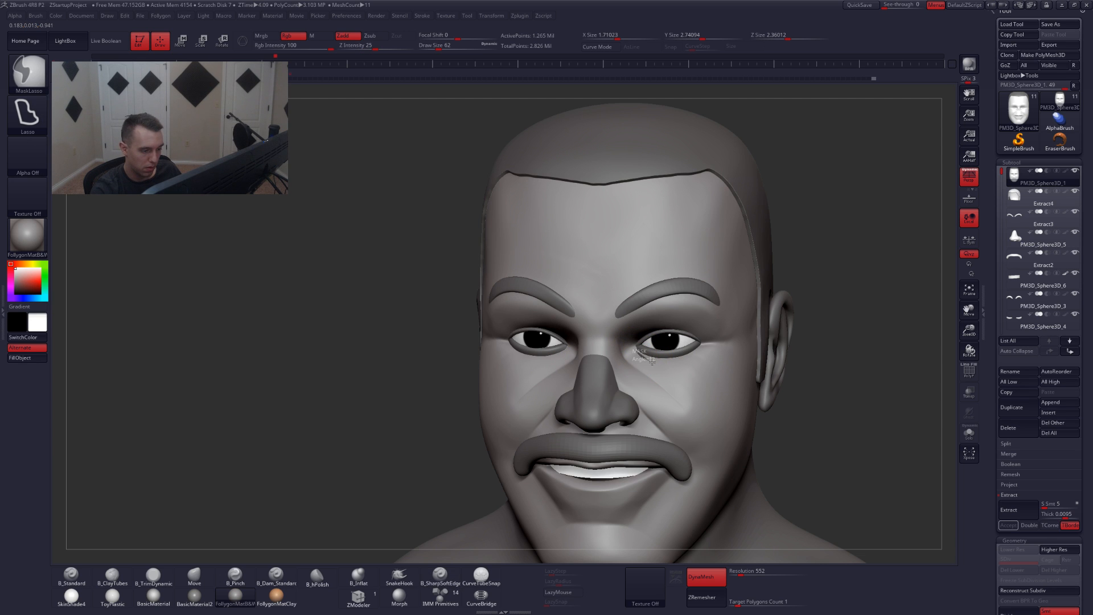
left_click_drag(679, 360, 704, 346, "ctrl")
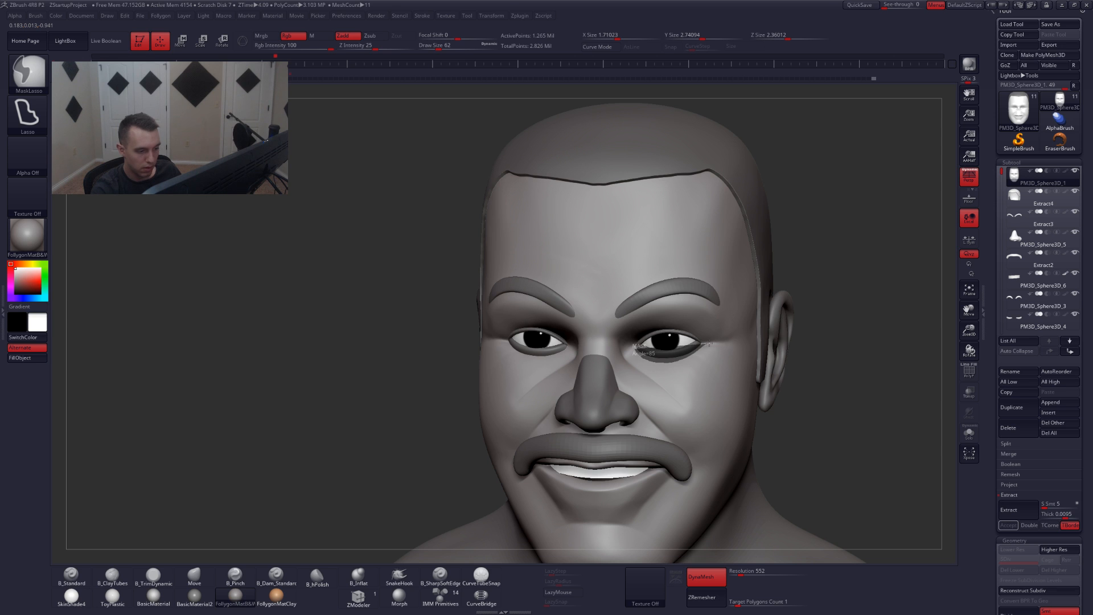
left_click_drag(711, 341, 695, 338, "ctrl")
right_click_drag(678, 348, 692, 371, "shift")
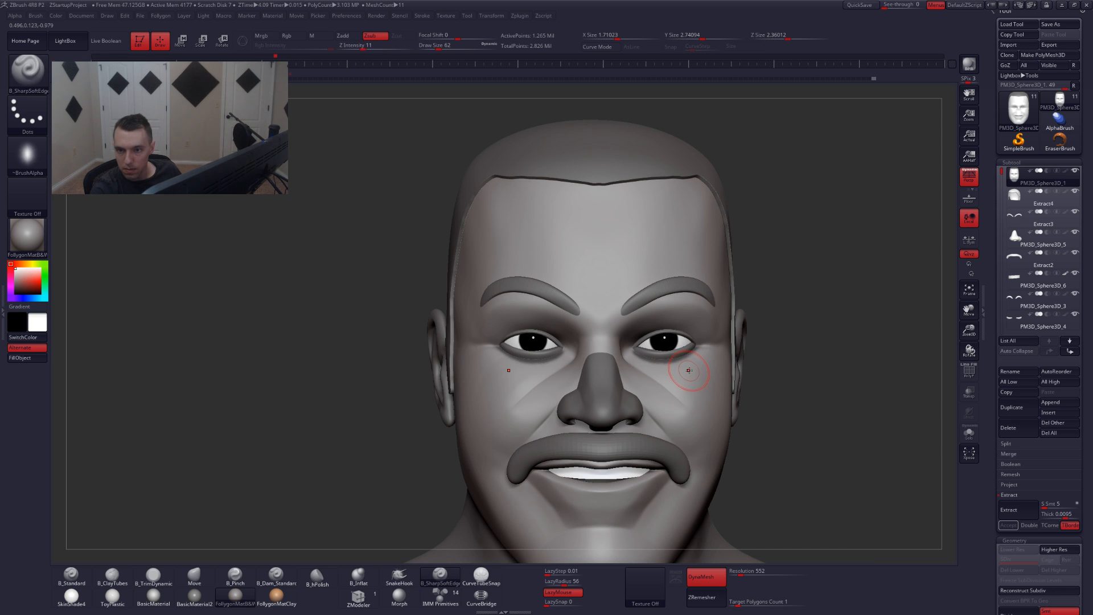
key("ctrl")
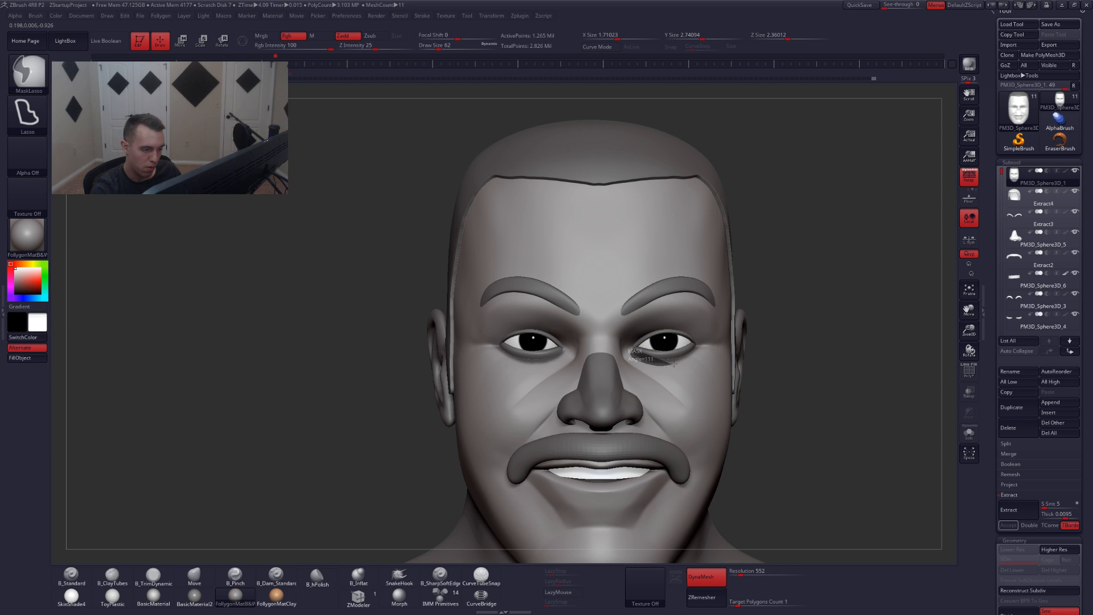
left_click_drag(705, 346, 675, 342, "ctrl")
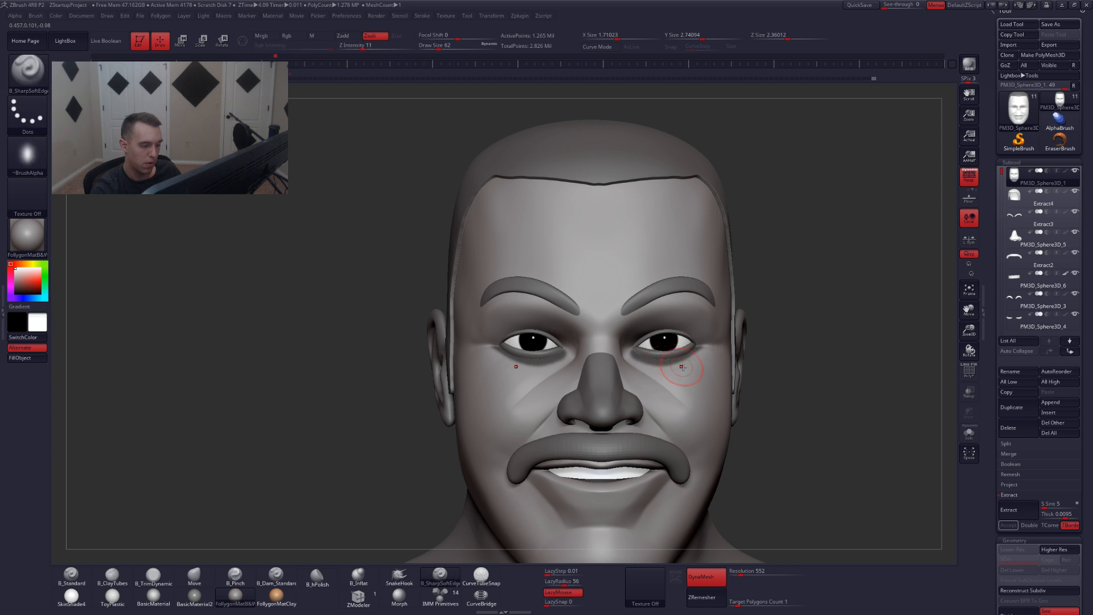
key("alt+s")
left_click(739, 368, "ctrl")
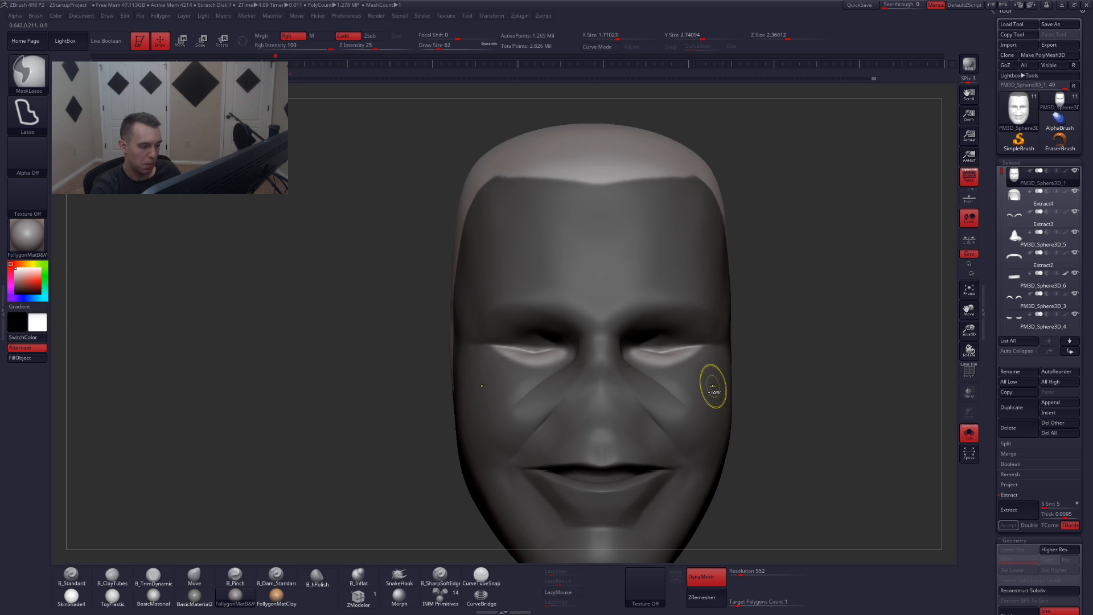
- Reshape the unmasked areas beneath the eyes from the front with the Move brush at draw size 104
mouse_move(700, 362)
right_mouse_down("ctrl")
mouse_move(672, 361)
mouse_move(721, 365)
mouse_move(682, 376)
mouse_move(708, 356)
mouse_move(691, 342)
right_mouse_up("ctrl")
key("3")
key("alt+s")
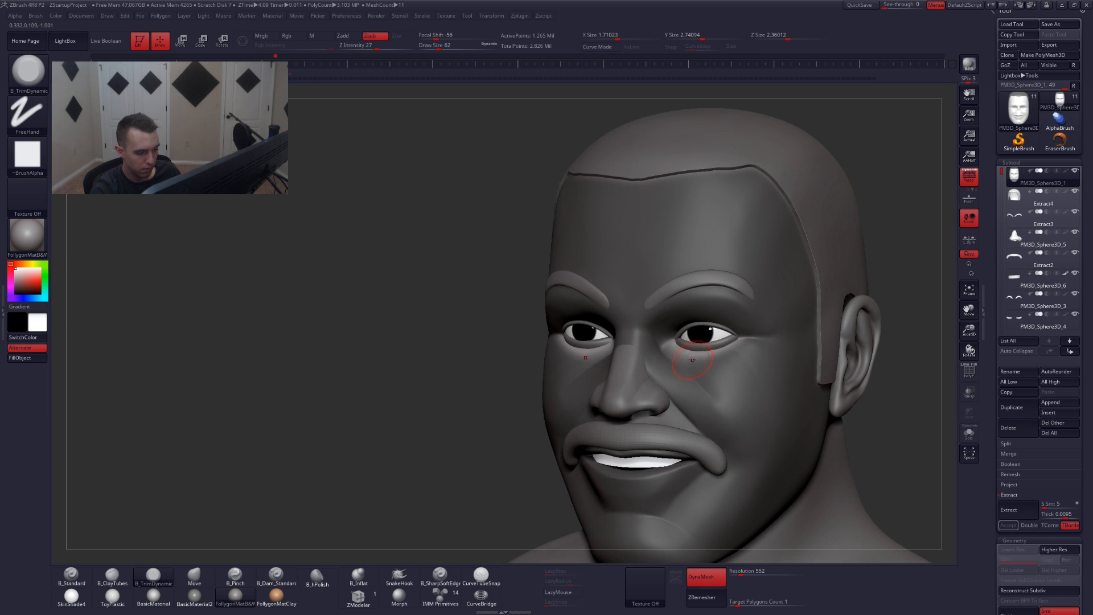
key("4")
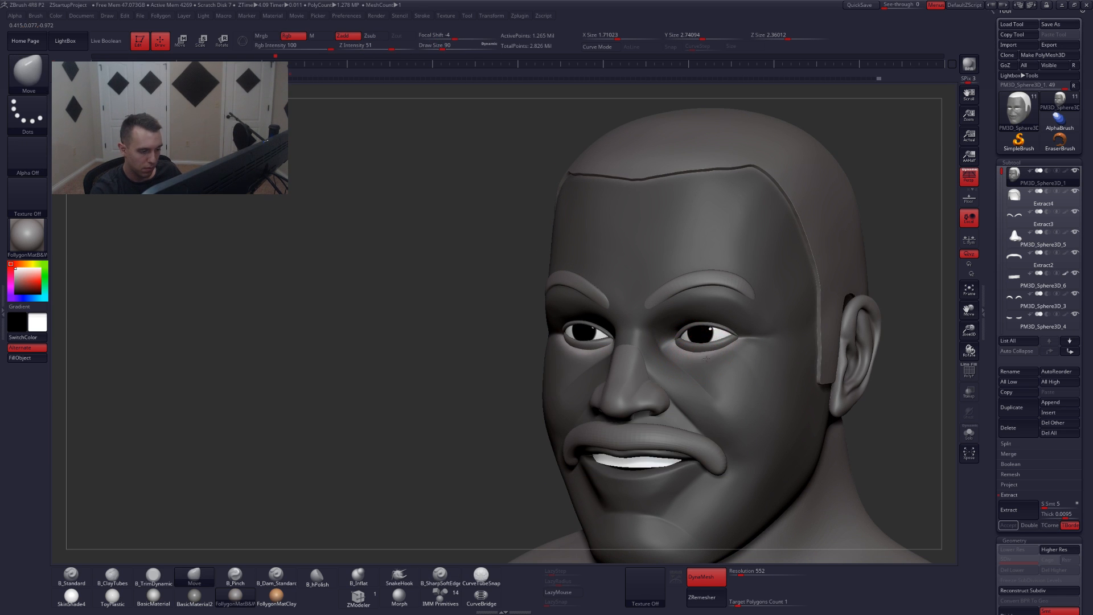
mouse_move(709, 368)
right_mouse_down("shift")
mouse_move(724, 368)
mouse_move(677, 365)
right_mouse_up("shift")
key("alt+s")
key("bracketright")
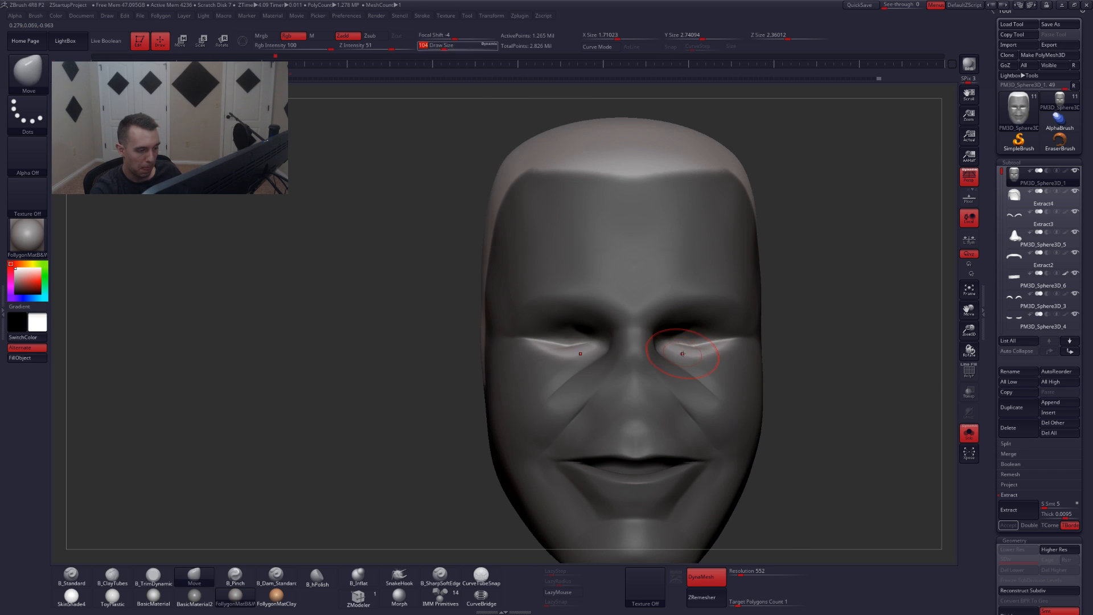
left_click_drag(687, 356, 686, 352)
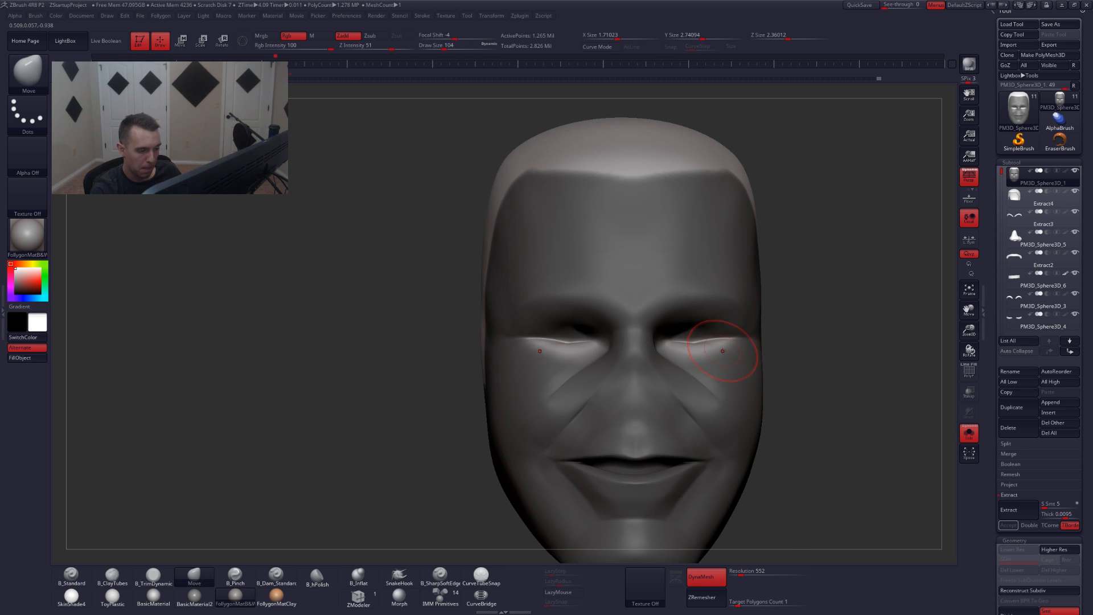
- Adjust the under-eye areas from a three-quarter view with the Move brush, and clear the mask on the head
key("alt+s")
right_click_drag(703, 360, 700, 366)
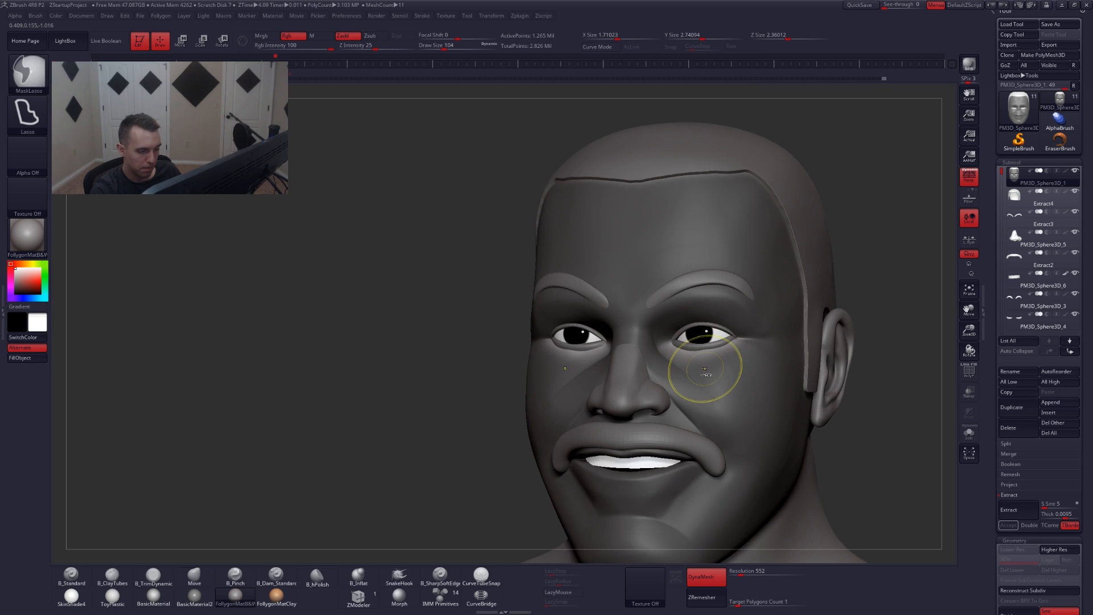
key("ctrl")
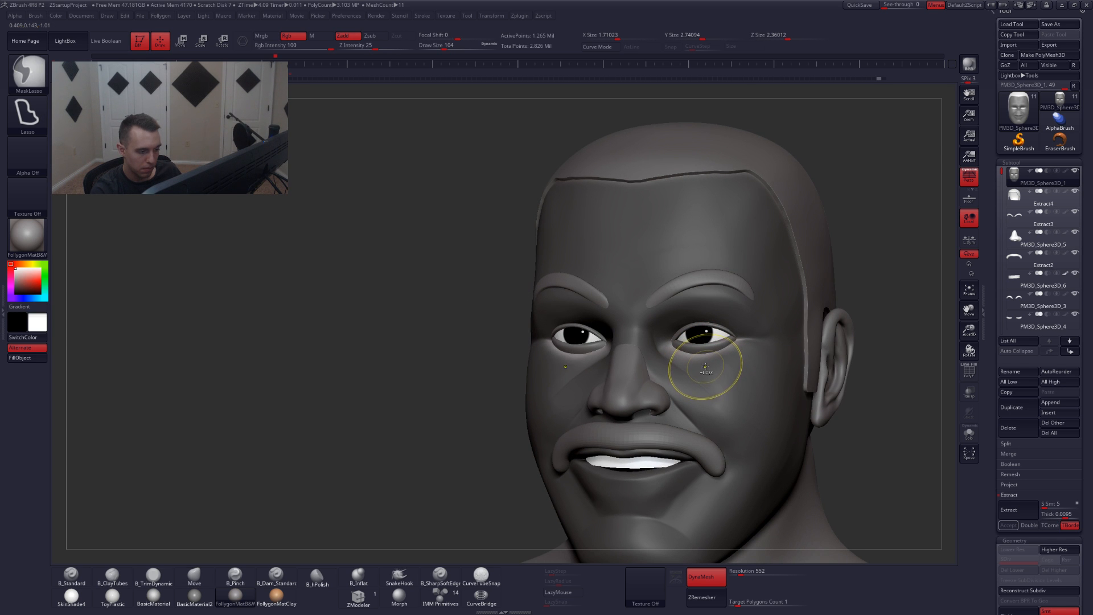
key("space")
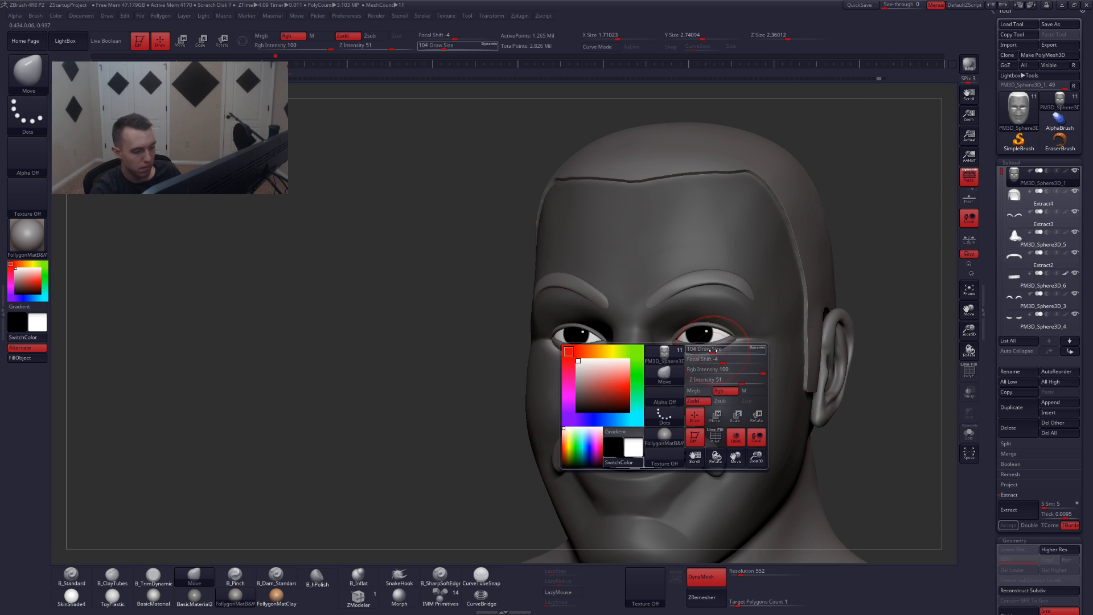
left_click_drag(711, 369, 707, 368)
key("alt+s")
mouse_move(706, 366)
right_mouse_down()
mouse_move(780, 347)
mouse_move(794, 324)
right_mouse_up()
left_click_drag(794, 284, 812, 301, "ctrl")
- Build up the isolated head's areas beneath the eyes with the B_ClayTubes brush at draw size 49
mouse_move(703, 347)
right_mouse_down()
mouse_move(719, 364)
mouse_move(667, 353)
mouse_move(665, 375)
mouse_move(656, 371)
right_mouse_up()
key("b")
key("c")
key("t")
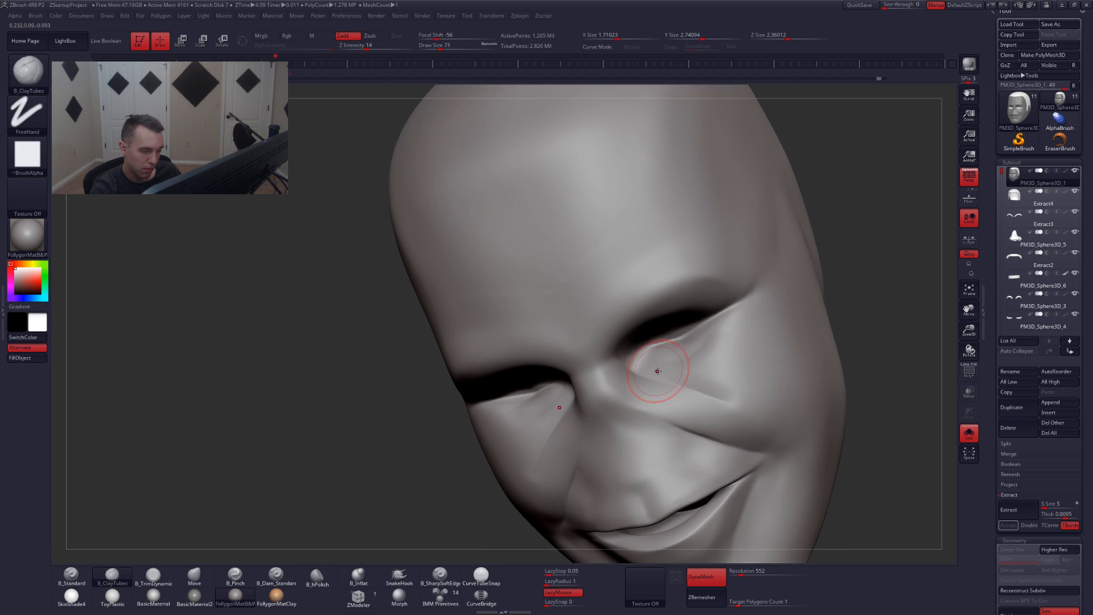
key("alt+s")
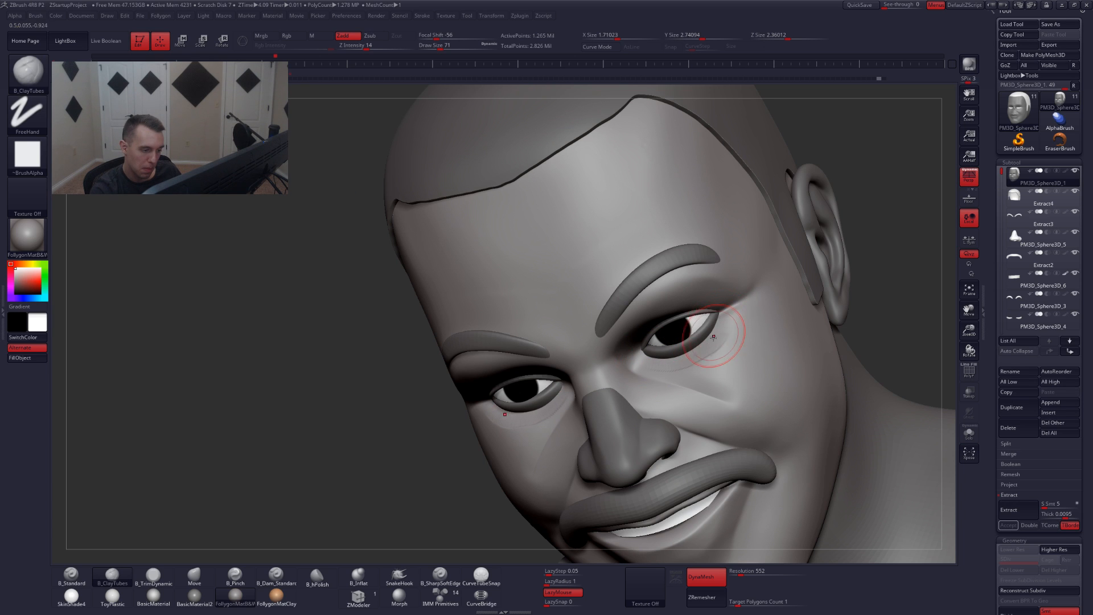
key("alt+s")
key("space")
mouse_move(713, 336)
left_mouse_down()
mouse_move(692, 343)
mouse_move(703, 341)
left_mouse_up()
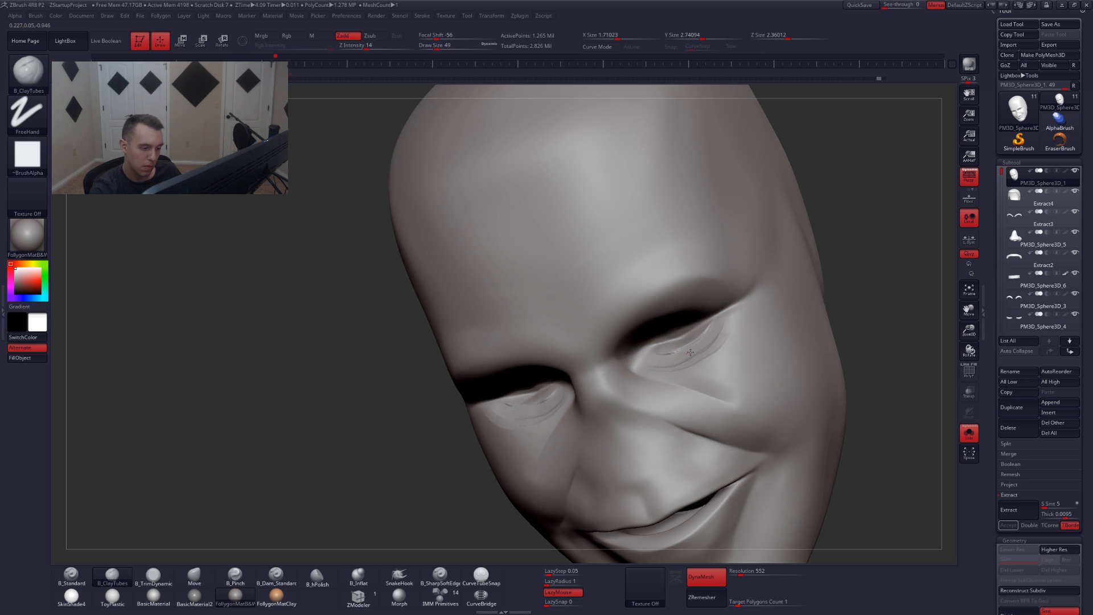
- Flatten the clay beneath the eyes with the B_TrimDynamic brush at draw size 49 and smooth it
mouse_move(702, 364)
right_mouse_down("shift")
mouse_move(708, 342)
mouse_move(721, 366)
mouse_move(637, 383)
mouse_move(665, 391)
mouse_move(662, 408)
right_mouse_up("shift")
key("alt+s")
key("alt+s")
key("3")
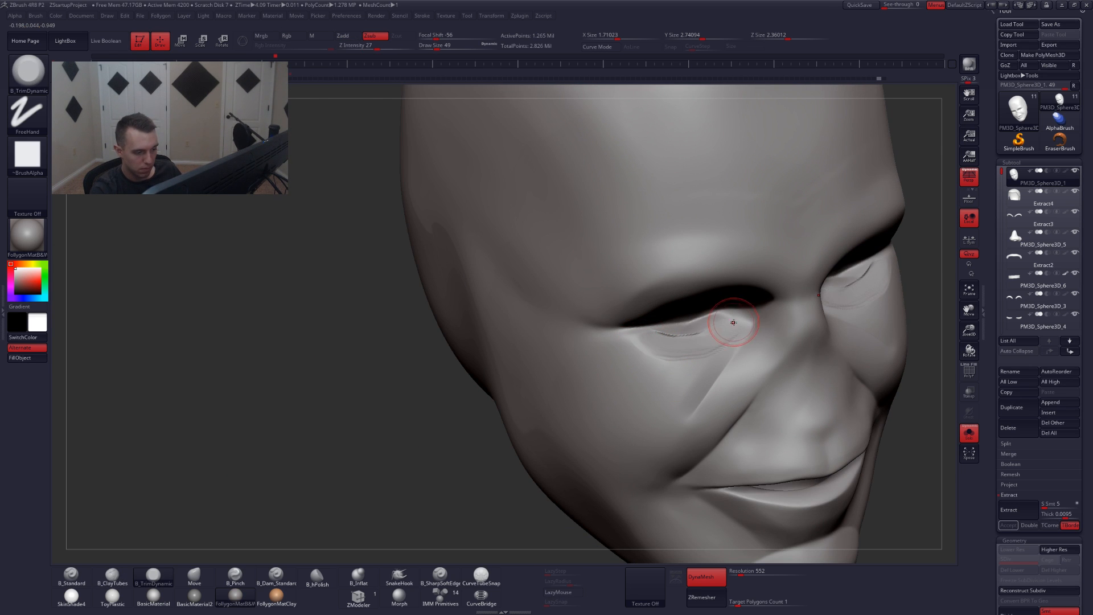
right_click_drag(679, 344, 738, 358)
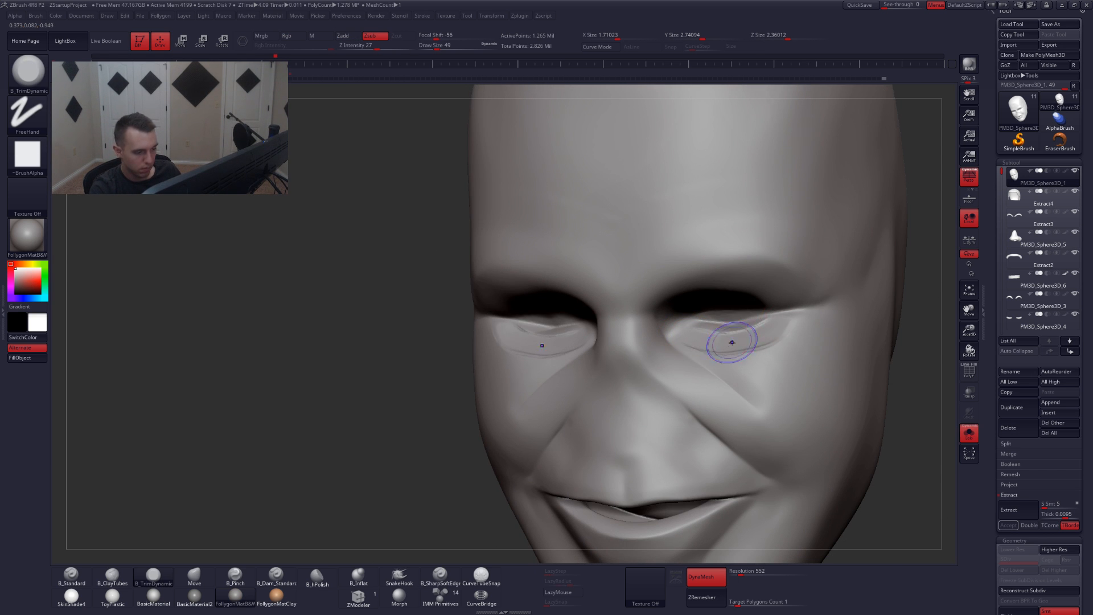
key("shift")
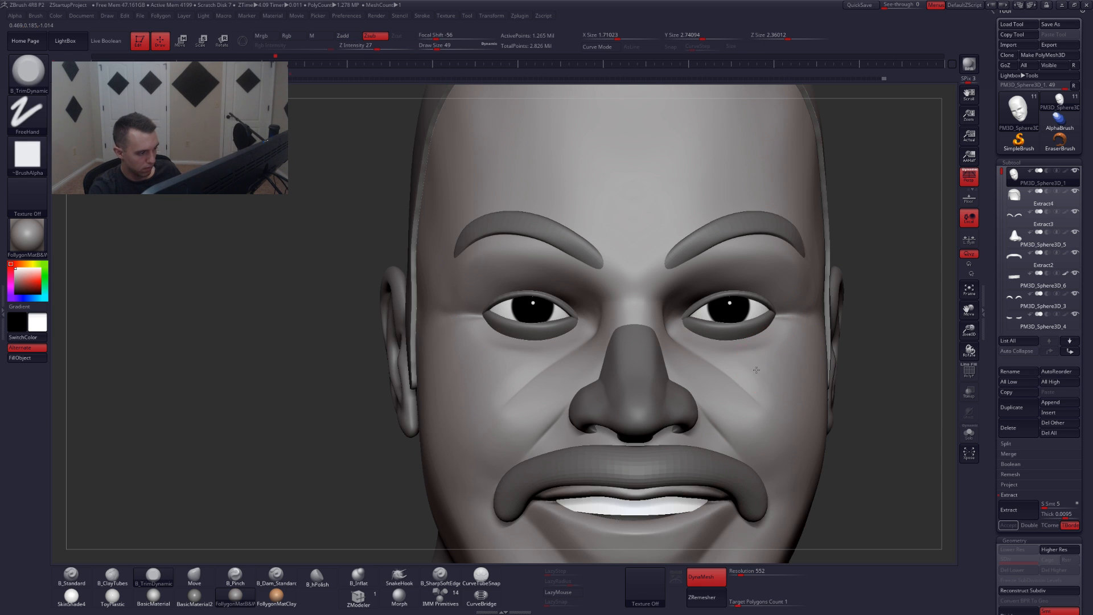
- Isolate the head and trim the transition from the under-eye areas to the cheeks with a slightly larger B_TrimDynamic brush
mouse_move(756, 370)
right_mouse_down()
mouse_move(747, 376)
mouse_move(776, 371)
mouse_move(708, 381)
right_mouse_up()
key("shift+s")
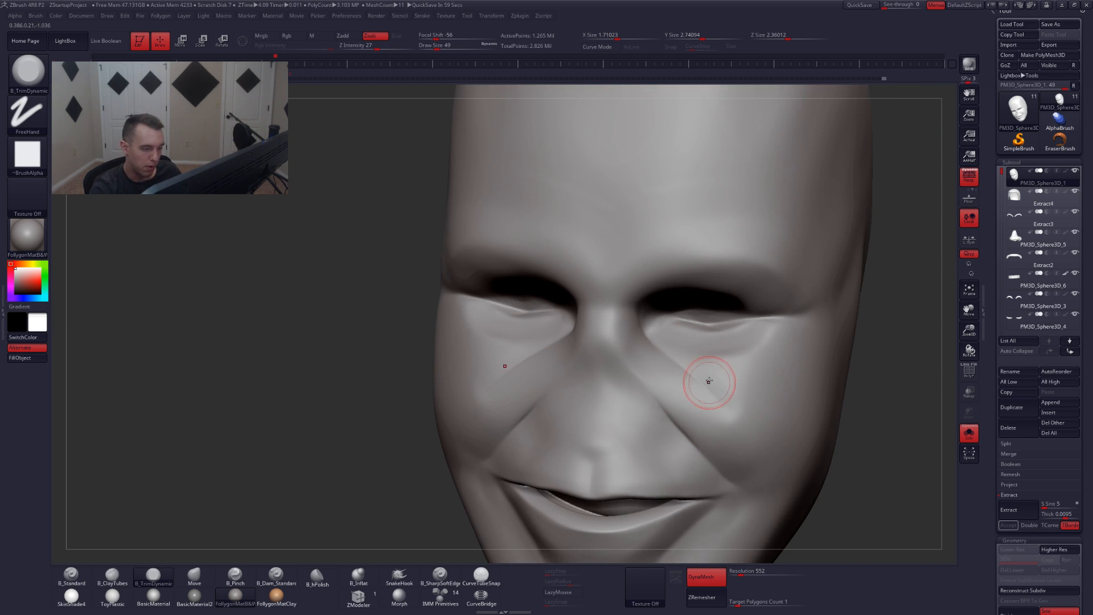
key("space")
left_click_drag(707, 377, 711, 378)
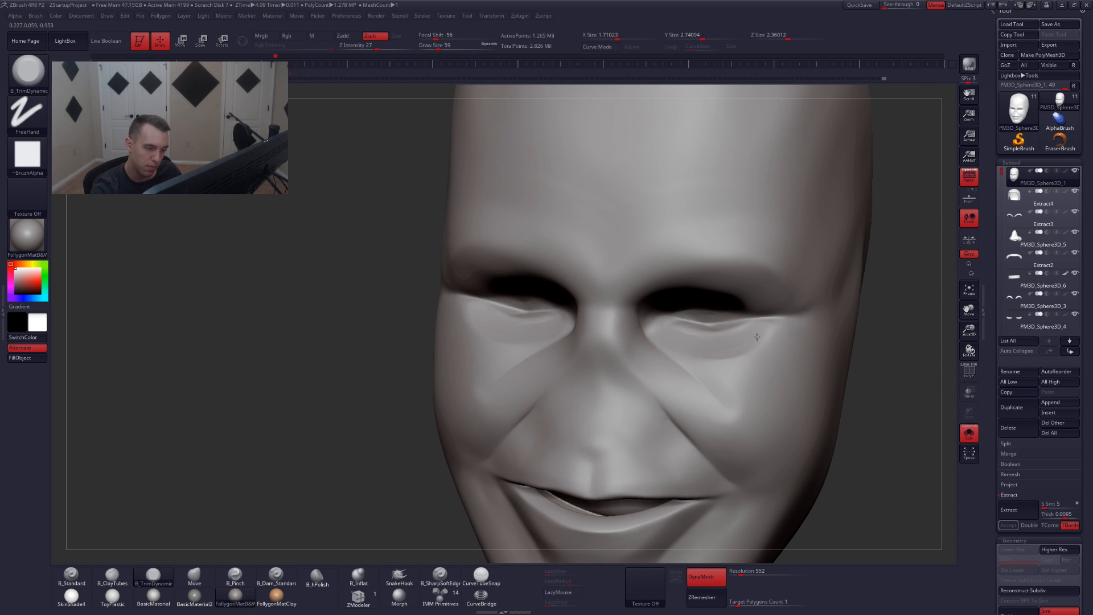
left_click_drag(735, 353, 742, 344)
right_click_drag(742, 344, 766, 329, "shift")
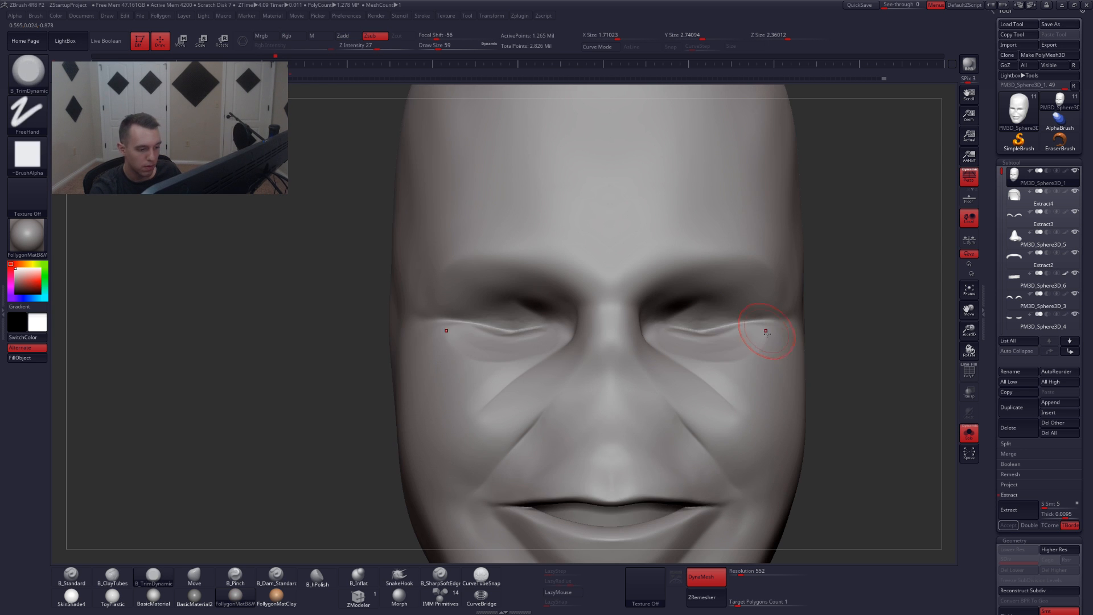
- Show all the parts of the character again and make the lower eyelids the active subtool
key("shift+s")
mouse_move(725, 370)
right_mouse_down()
mouse_move(744, 370)
mouse_move(711, 352)
mouse_move(781, 345)
mouse_move(745, 360)
mouse_move(732, 358)
mouse_move(768, 337)
mouse_move(799, 338)
mouse_move(758, 342)
mouse_move(738, 357)
mouse_move(748, 353)
right_mouse_up()
key("4")
key("space")
left_click(686, 345)
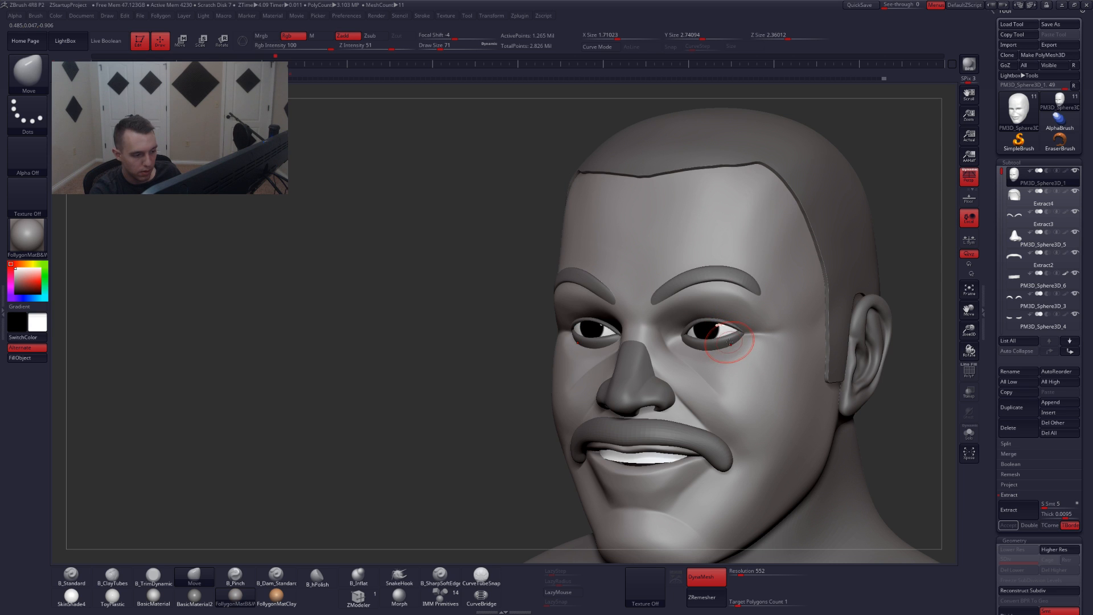
left_click(730, 343, "alt")
right_click_drag(756, 341, 743, 342)
key("ctrl+shift+f")
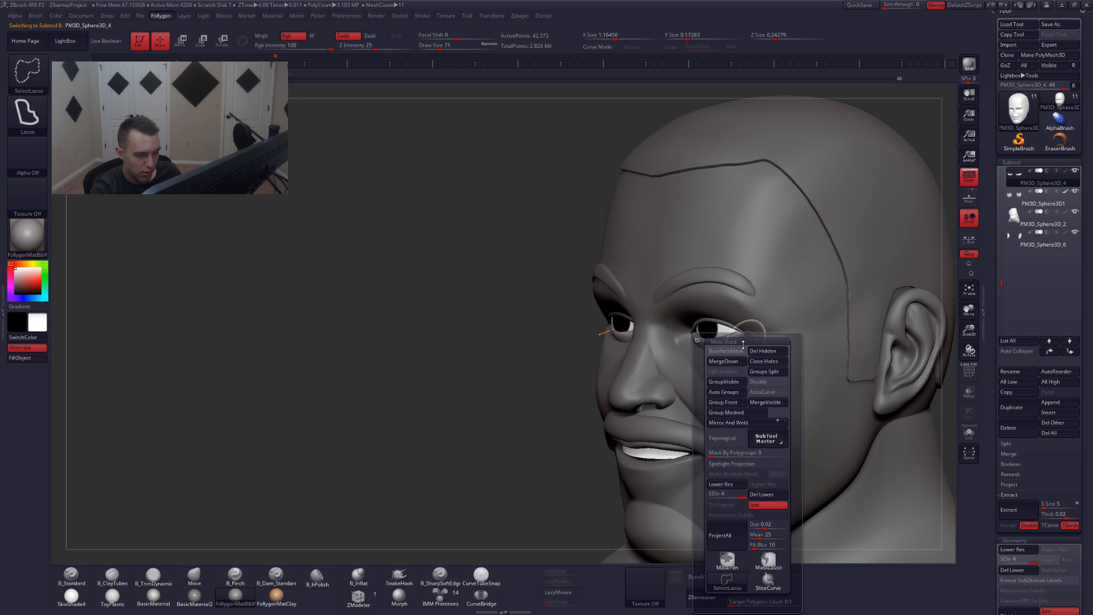
- Adjust the shape of the lower eyelids from several angles with the Move brush at draw sizes 116 and 54
key("b")
key("m")
key("v")
key("space")
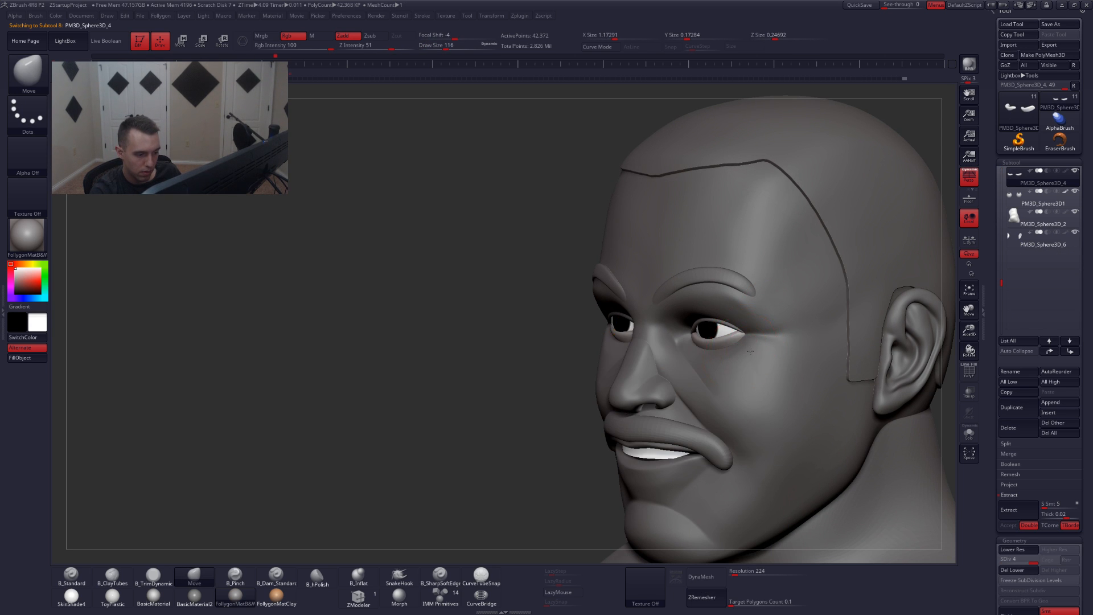
mouse_move(750, 351)
right_mouse_down()
mouse_move(651, 356)
mouse_move(662, 352)
right_mouse_up()
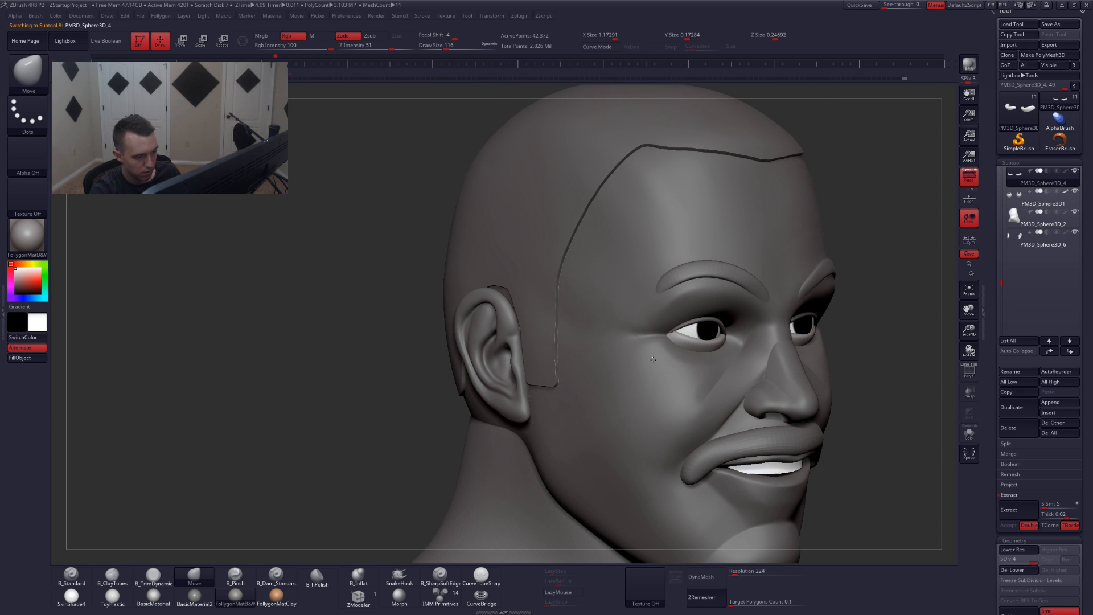
right_click_drag(732, 363, 795, 354)
key("space")
left_click_drag(742, 343, 734, 342)
key("ctrl+shift")
key("ctrl+f")
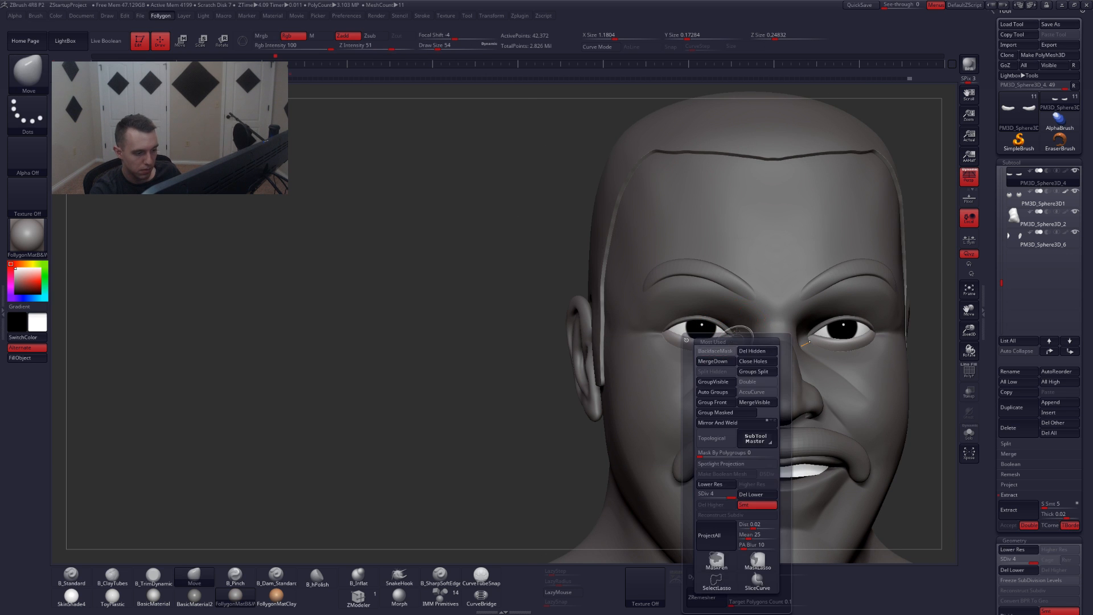
- Refine the inner corners of the lower eyelids with the Move brush at draw size 29, and subdivide the eyelids to level 5
right_click_drag(734, 341, 708, 387, "ctrl")
key("space")
left_click_drag(734, 343, 732, 338)
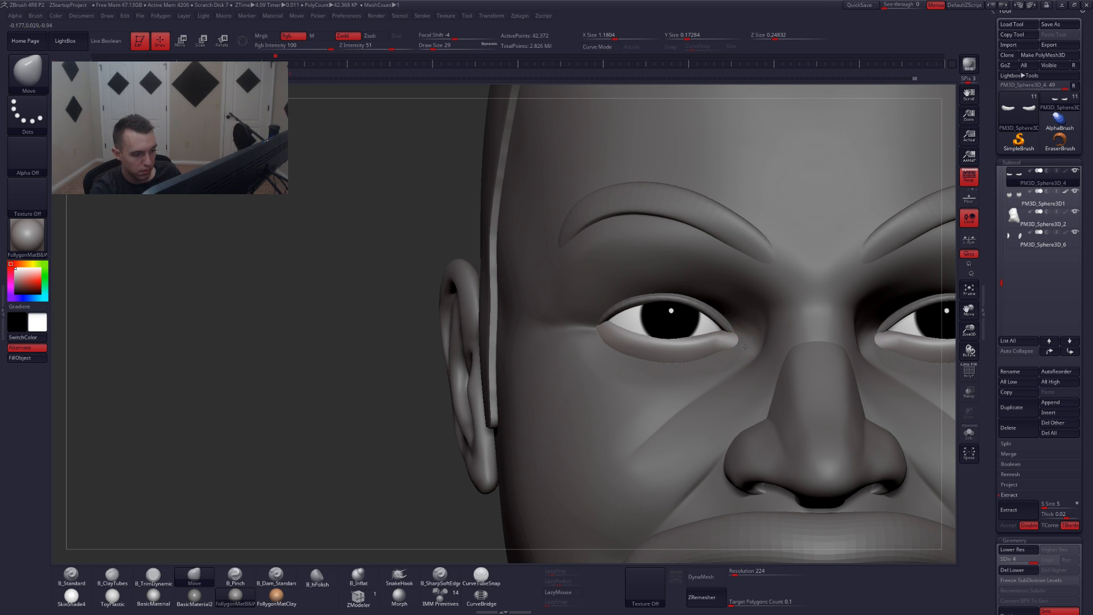
key("d")
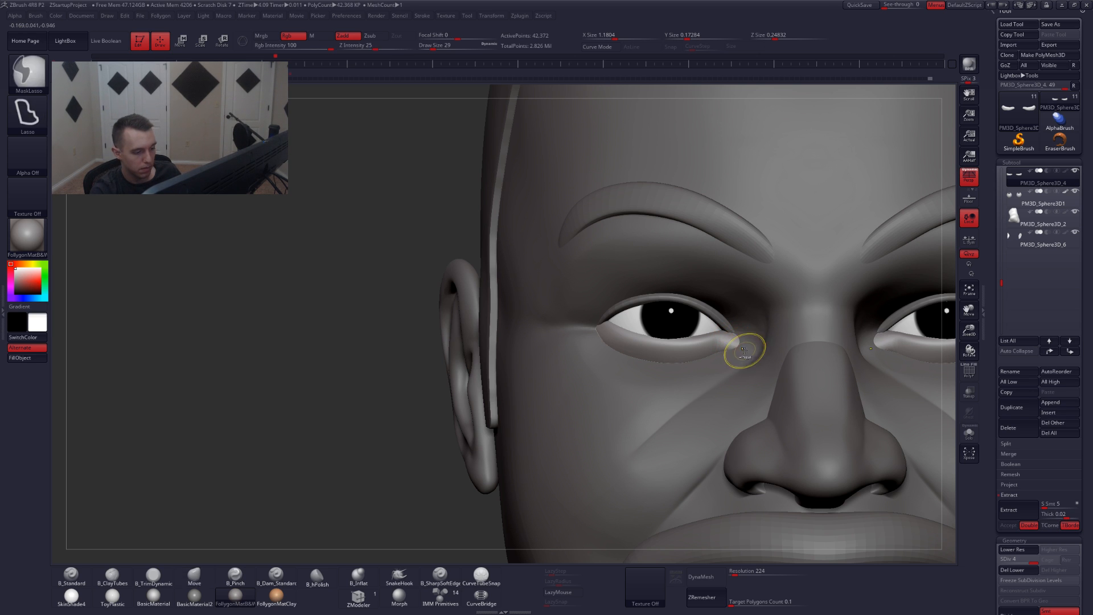
key("shift")
left_click_drag(712, 352, 730, 343, "shift")
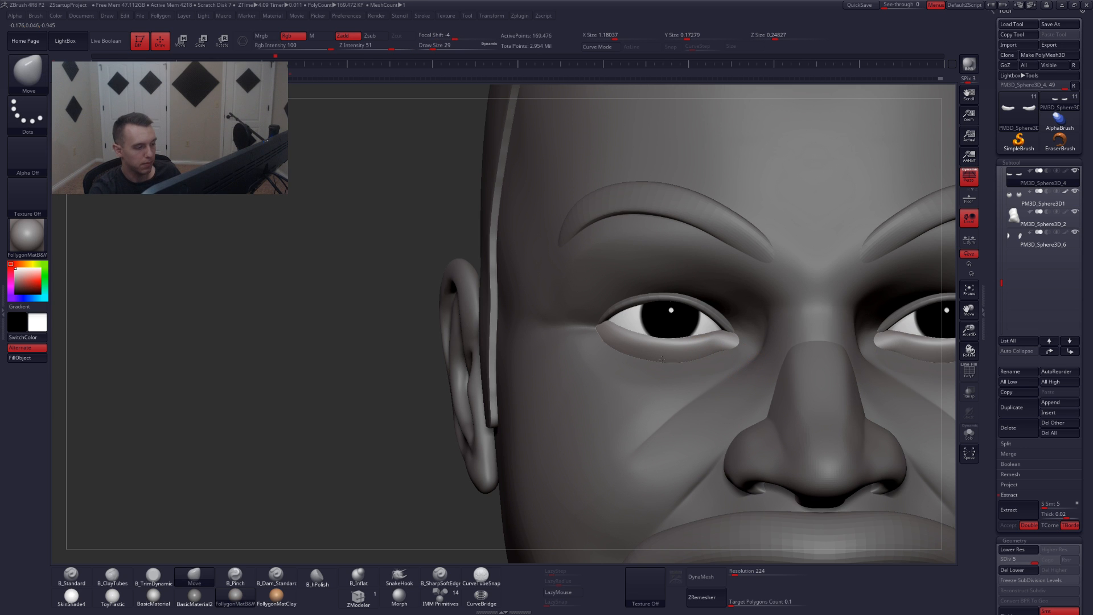
- Make the head the active subtool and flatten the upper cheeks with the B_TrimDynamic brush at draw size 65
mouse_move(744, 371)
right_mouse_down("ctrl")
mouse_move(859, 364)
mouse_move(677, 325)
mouse_move(755, 360)
right_mouse_up("ctrl")
left_click(741, 349, "alt")
key("3")
key("space")
left_click_drag(743, 350, 749, 348)
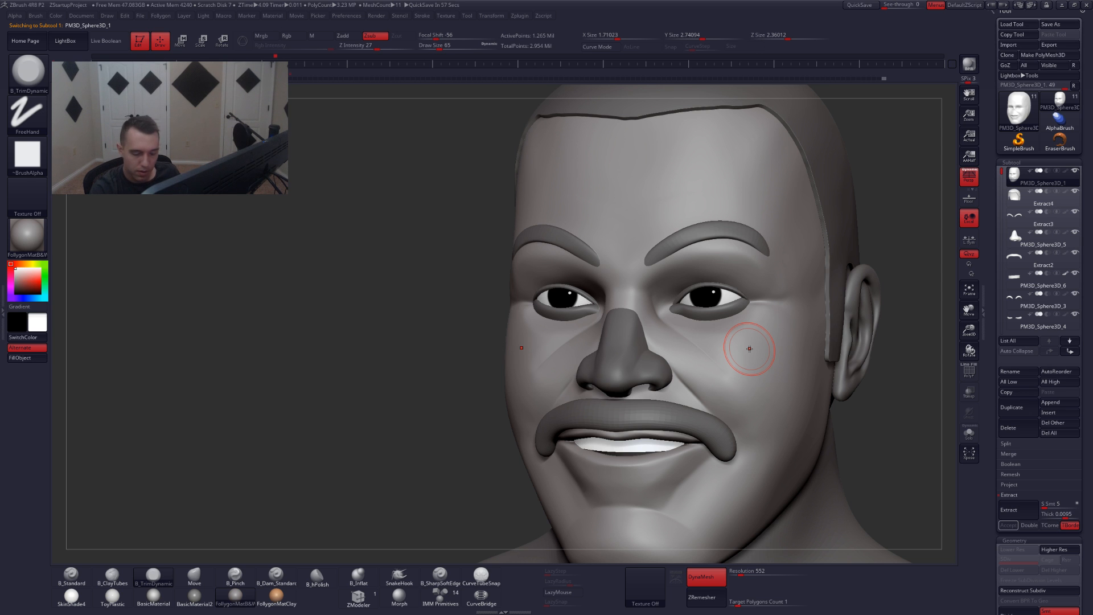
- Isolate the head and trim the cheeks beside the smile folds with B_TrimDynamic at draw size 83
mouse_move(741, 420)
right_mouse_down()
mouse_move(888, 418)
mouse_move(729, 416)
mouse_move(731, 395)
right_mouse_up()
key("alt+s")
key("space")
left_click_drag(733, 415, 736, 414)
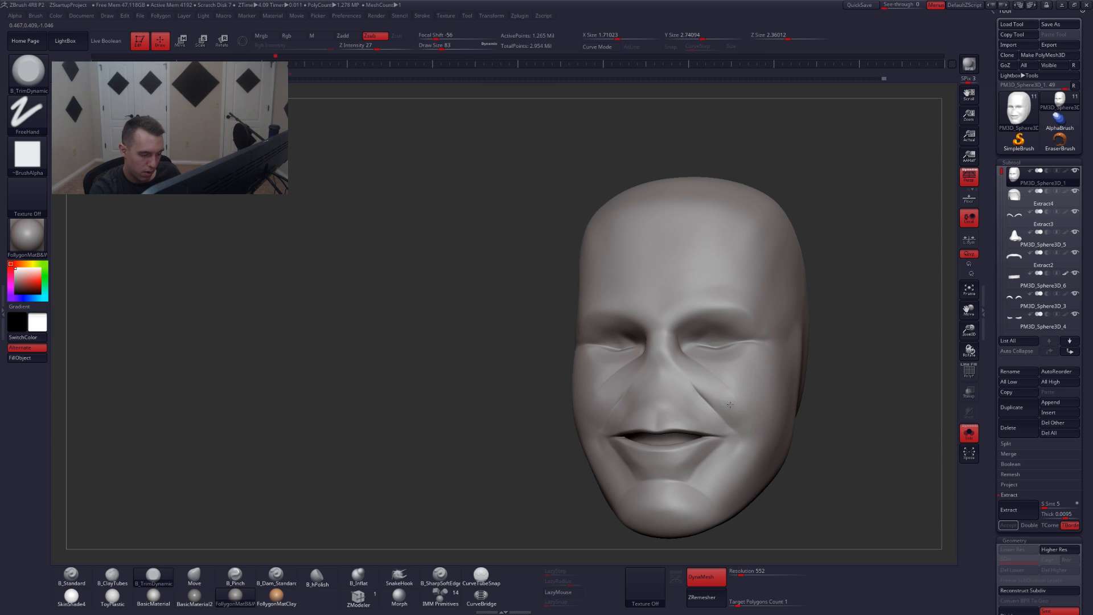
- Flatten the cheeks beside the mouth corners with B_TrimDynamic at draw size 112, and show the full bust again
right_click_drag(752, 447, 746, 394, "alt")
key("space")
left_click_drag(733, 414, 737, 415)
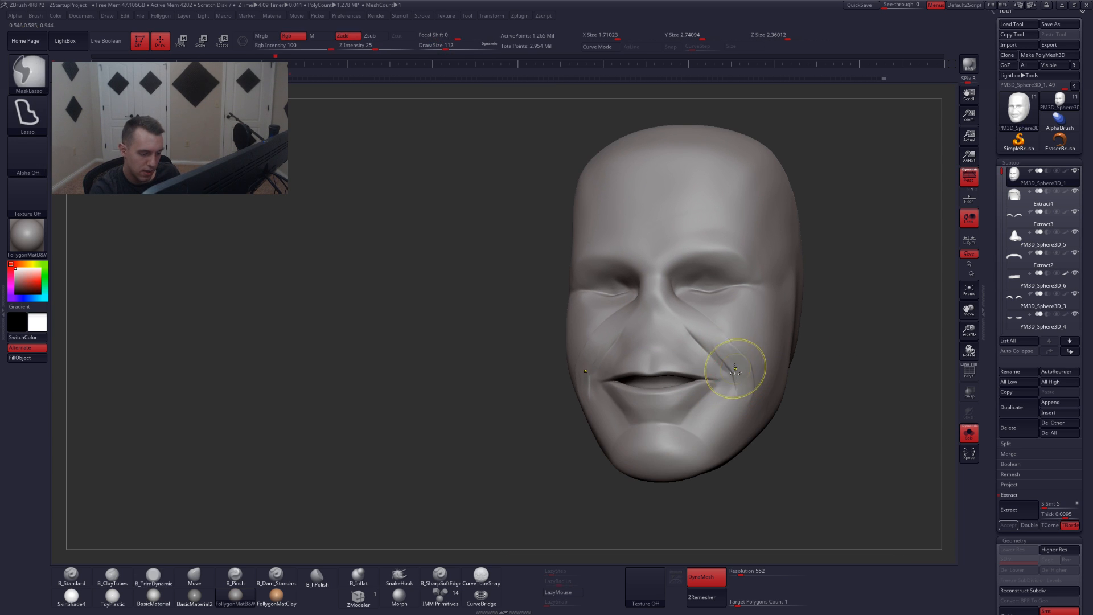
key("alt")
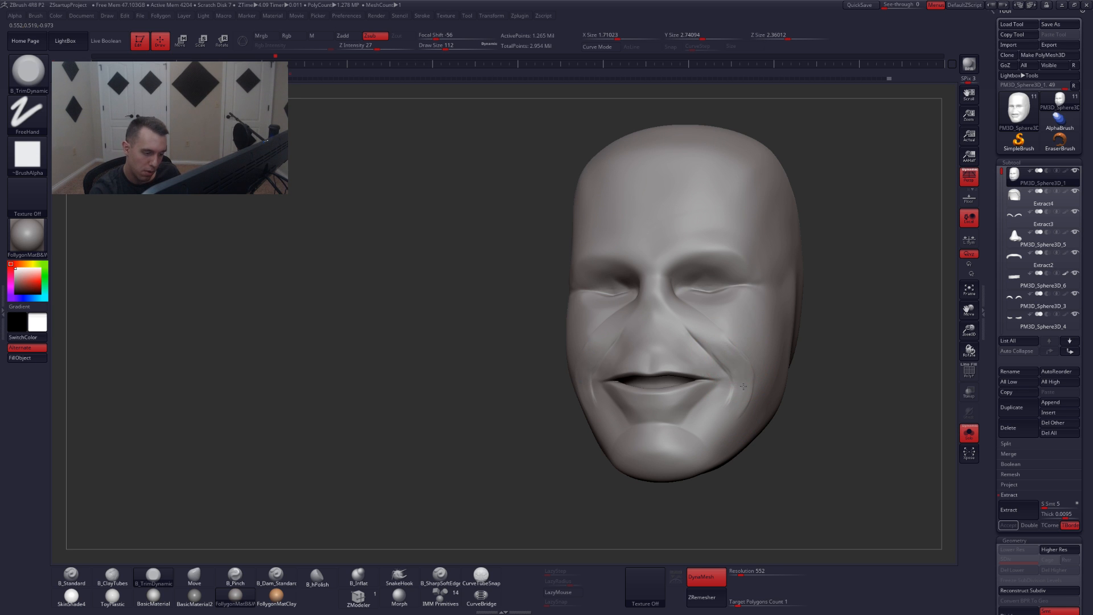
key("alt+s")
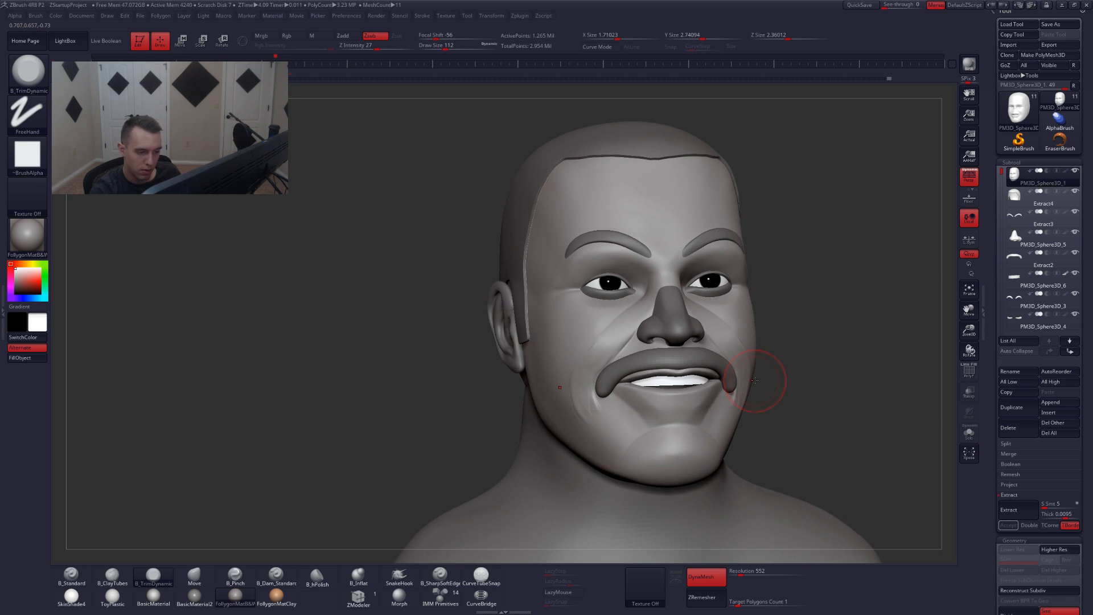
- Carve broader planes into the cheeks from the front with B_TrimDynamic at draw size 128
right_click_drag(749, 384, 698, 383)
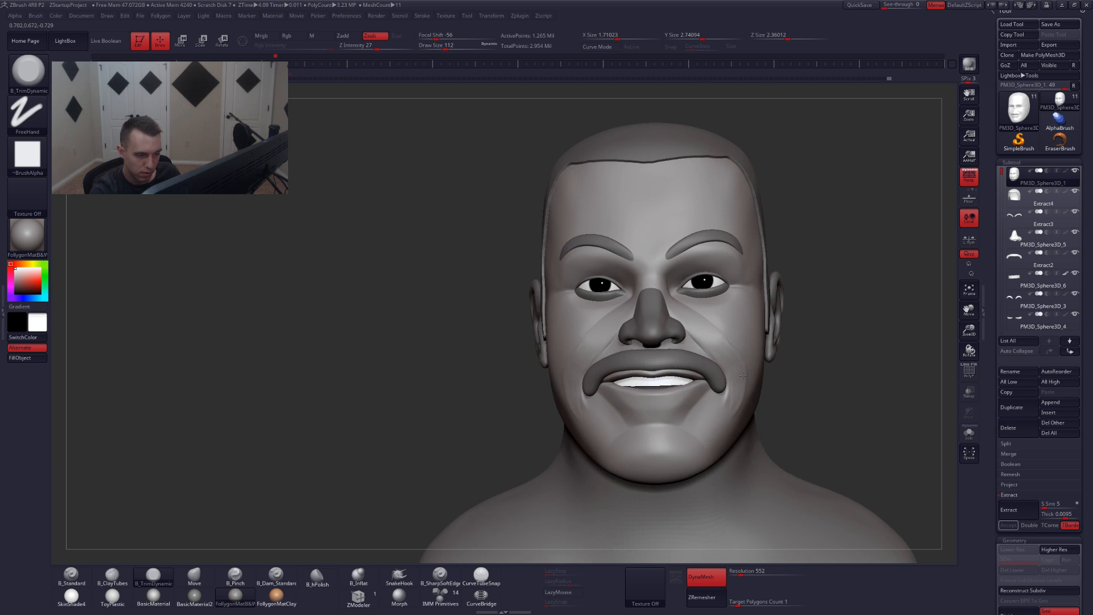
key("space")
left_click_drag(739, 378, 743, 378)
right_click_drag(766, 356, 738, 339)
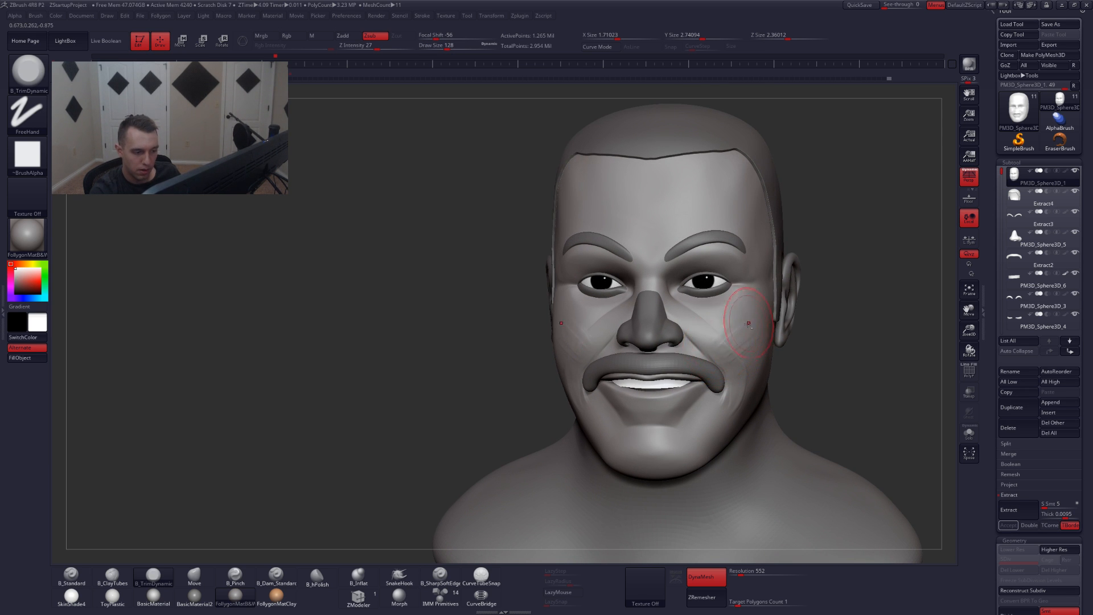
right_click_drag(734, 346, 716, 343)
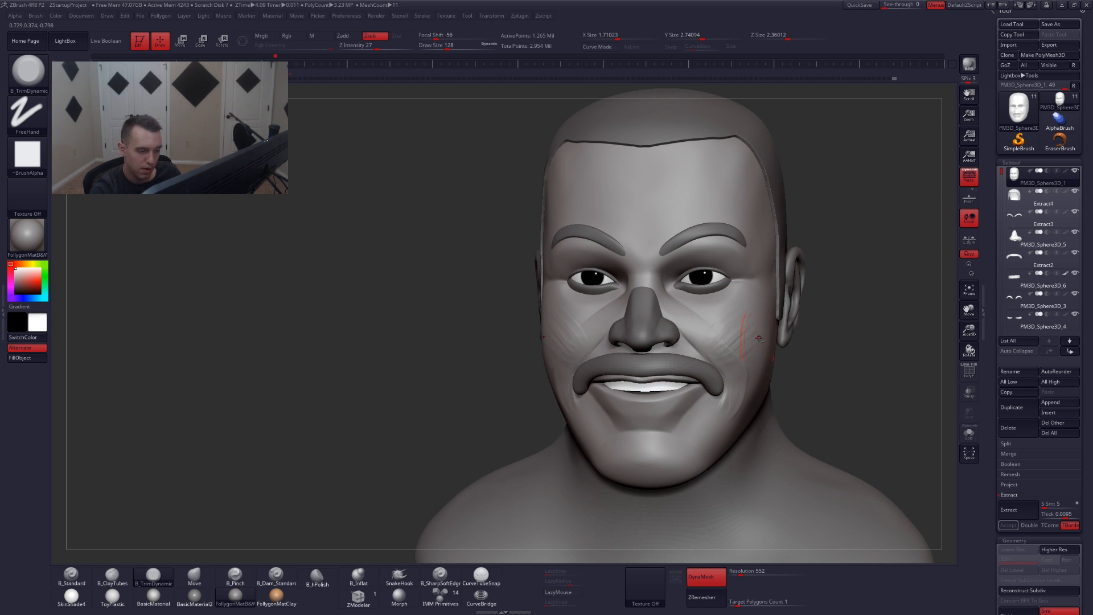
left_click_drag(759, 337, 761, 352)
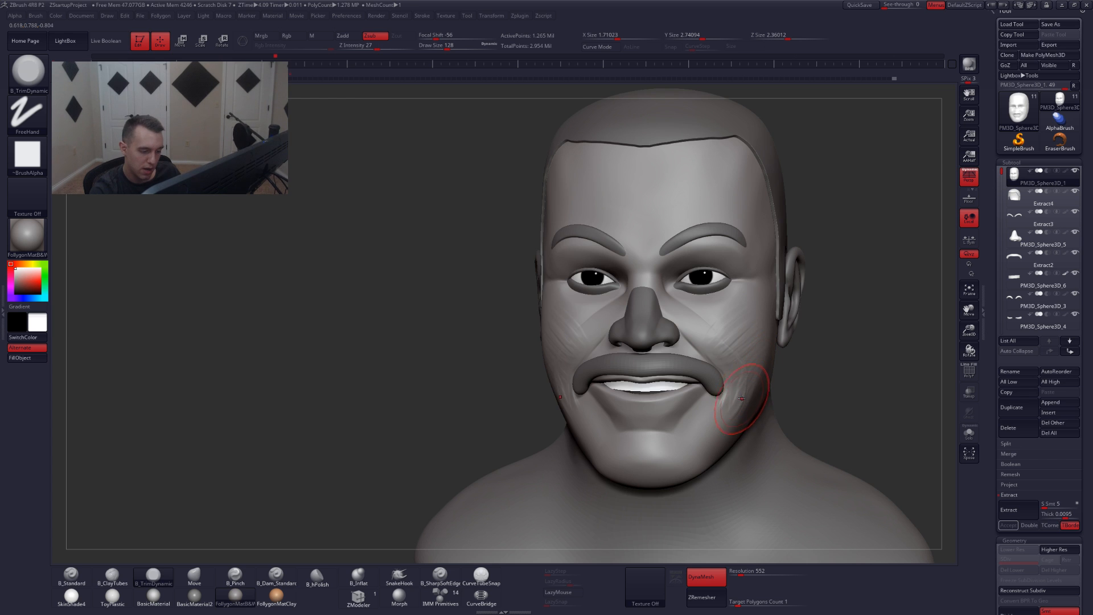
- Trim the cheek beside the moustache from a three-quarter view with B_TrimDynamic at draw size 112
right_click_drag(741, 398, 720, 355)
key("space")
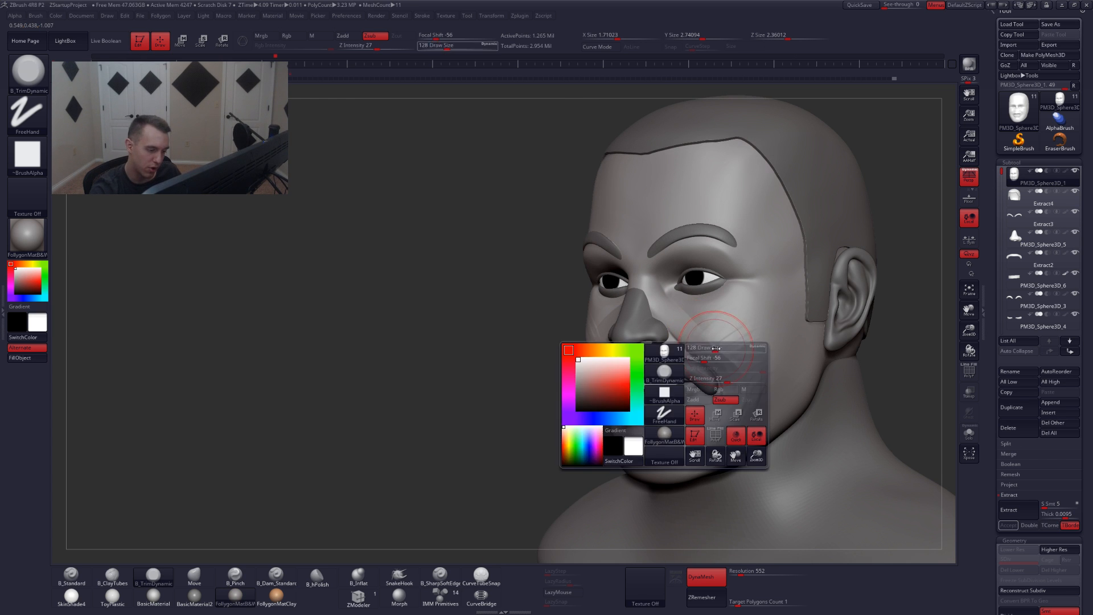
left_click_drag(714, 345, 704, 345)
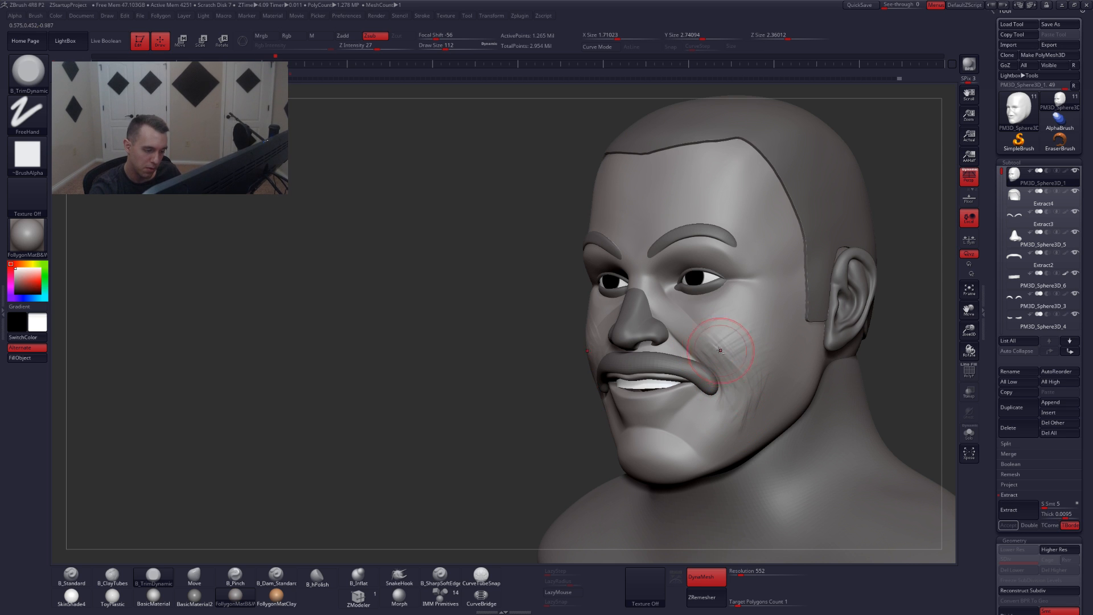
left_click_drag(729, 351, 752, 377)
- Shape the planes running from the cheekbones down to the jaw with B_TrimDynamic at draw size 132
key("space")
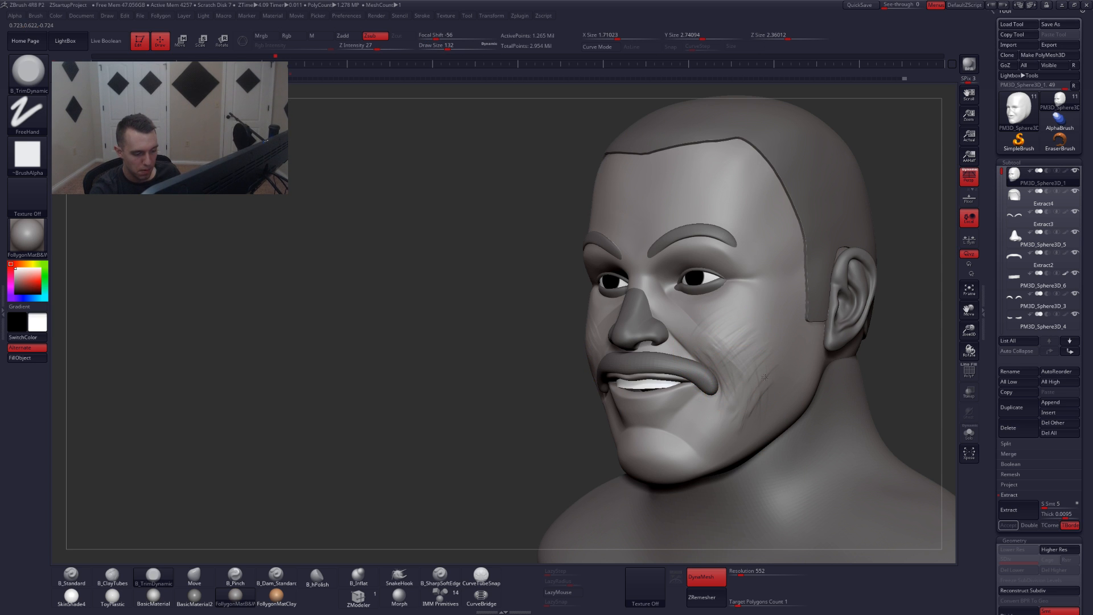
mouse_move(748, 392)
right_mouse_down()
mouse_move(746, 372)
mouse_move(761, 368)
mouse_move(728, 353)
right_mouse_up()
mouse_move(712, 319)
left_mouse_down()
mouse_move(737, 313)
mouse_move(739, 336)
left_mouse_up()
right_click_drag(743, 345, 727, 347)
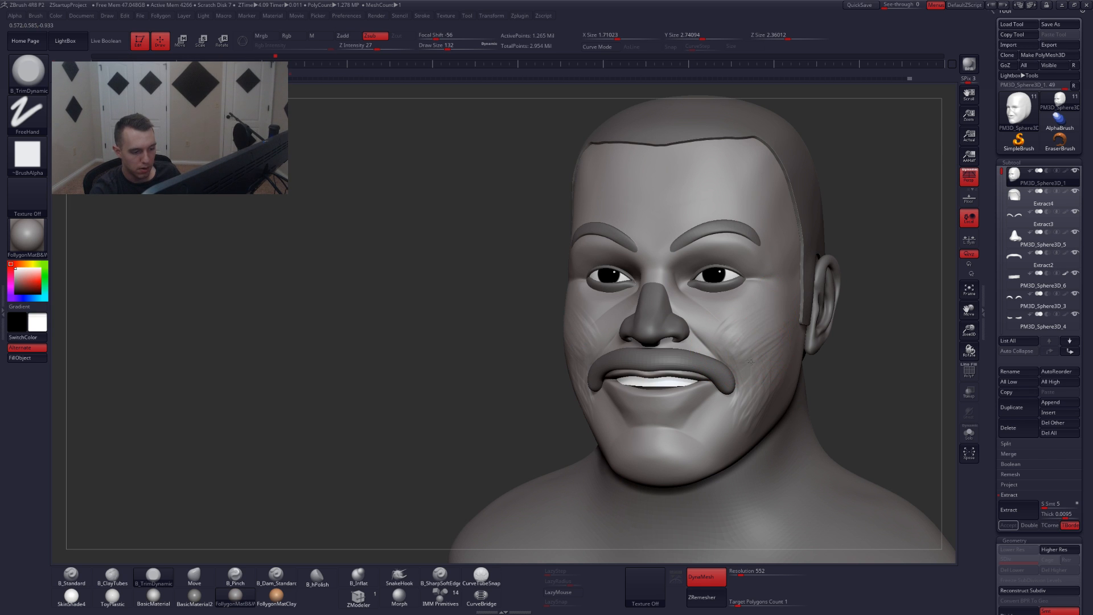
mouse_move(770, 376)
right_mouse_down()
mouse_move(809, 347)
mouse_move(752, 373)
mouse_move(733, 366)
right_mouse_up()
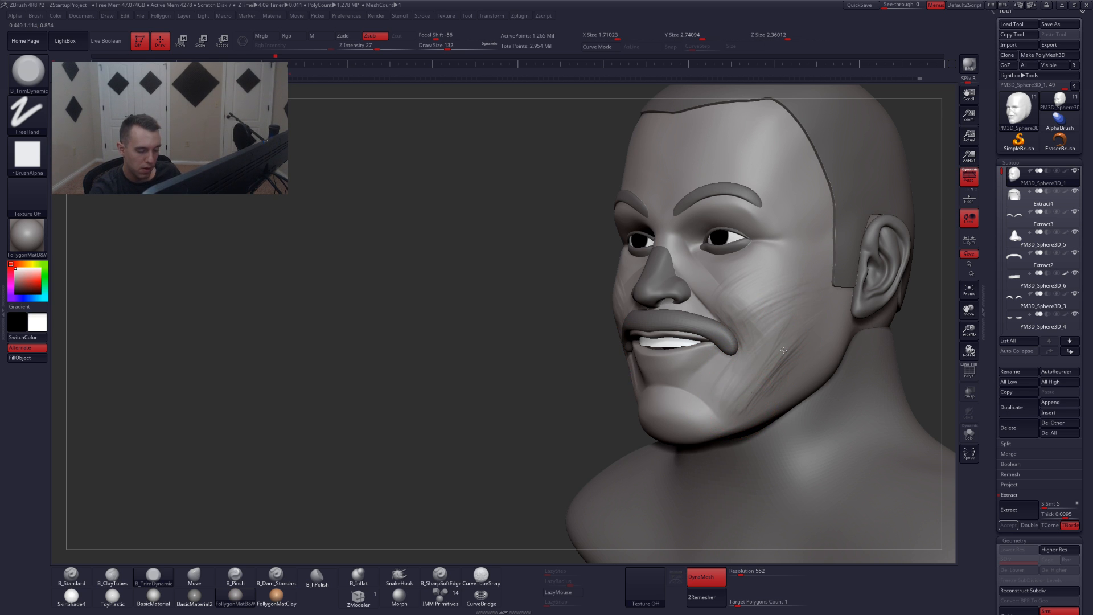
right_click_drag(753, 387, 820, 375)
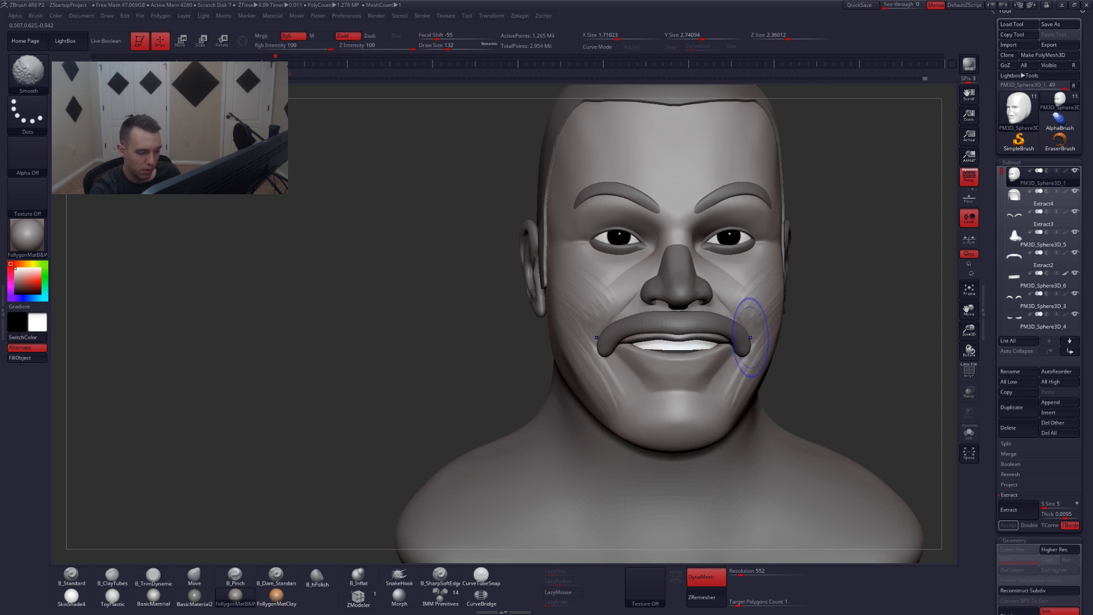
- Isolate the head and trim the lower cheeks and jaw beside the mouth with B_TrimDynamic at draw size 128
key("space")
left_click_drag(757, 408, 754, 408)
right_click_drag(761, 354, 733, 335)
key("shift+s")
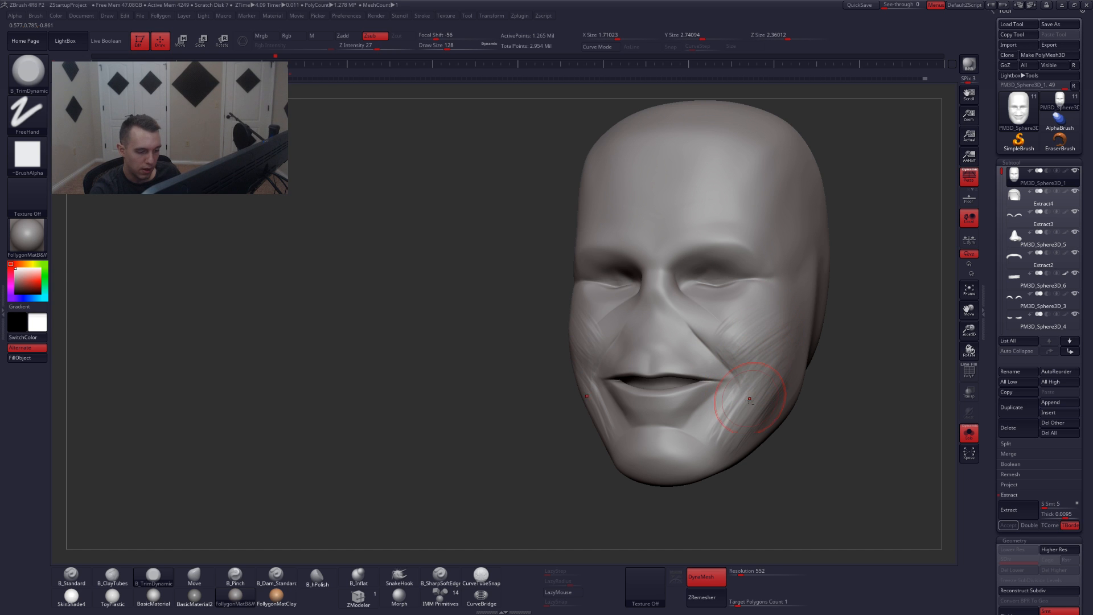
right_click_drag(799, 354, 809, 363)
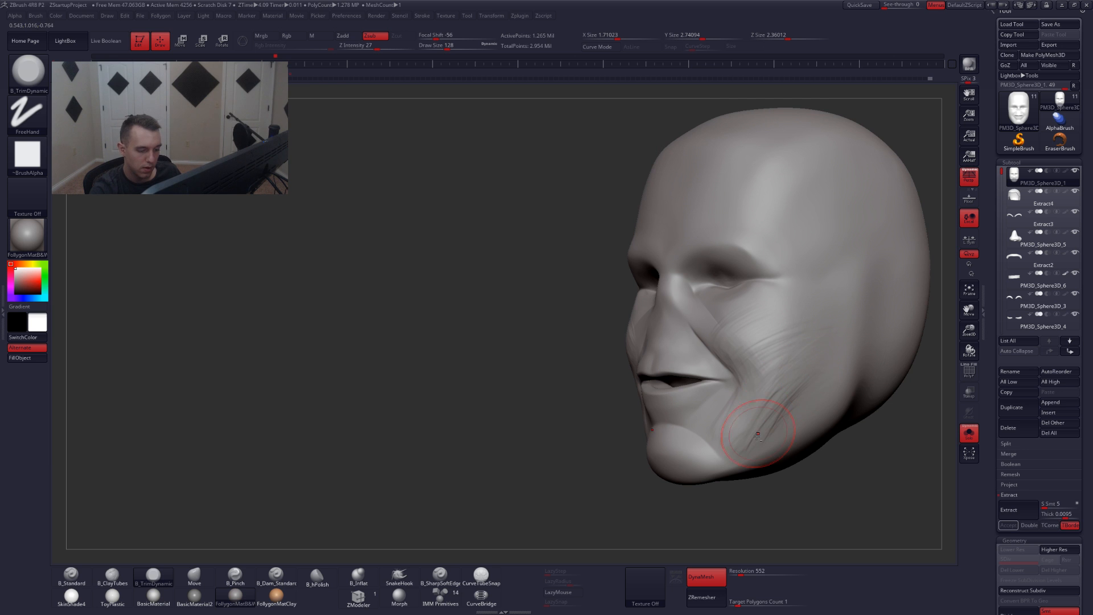
mouse_move(744, 429)
right_mouse_down()
mouse_move(756, 338)
mouse_move(769, 352)
mouse_move(756, 356)
mouse_move(772, 348)
right_mouse_up()
- Bring back the other subtools and reshape the cheek contour with the Move brush at draw size 217
key("ctrl+shift+s")
key("b")
key("m")
key("v")
key("space")
left_click_drag(771, 348, 777, 349)
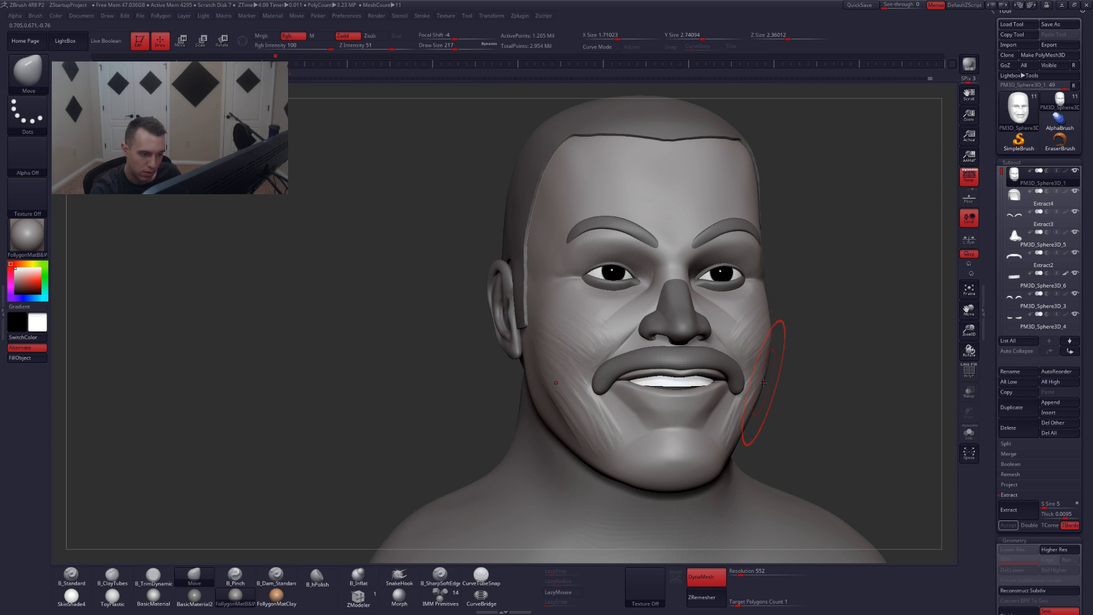
- Adjust the cheek around the moustache from the side with the Move brush at draw sizes 234 and 163
mouse_move(768, 345)
right_mouse_down()
mouse_move(770, 335)
mouse_move(748, 342)
right_mouse_up()
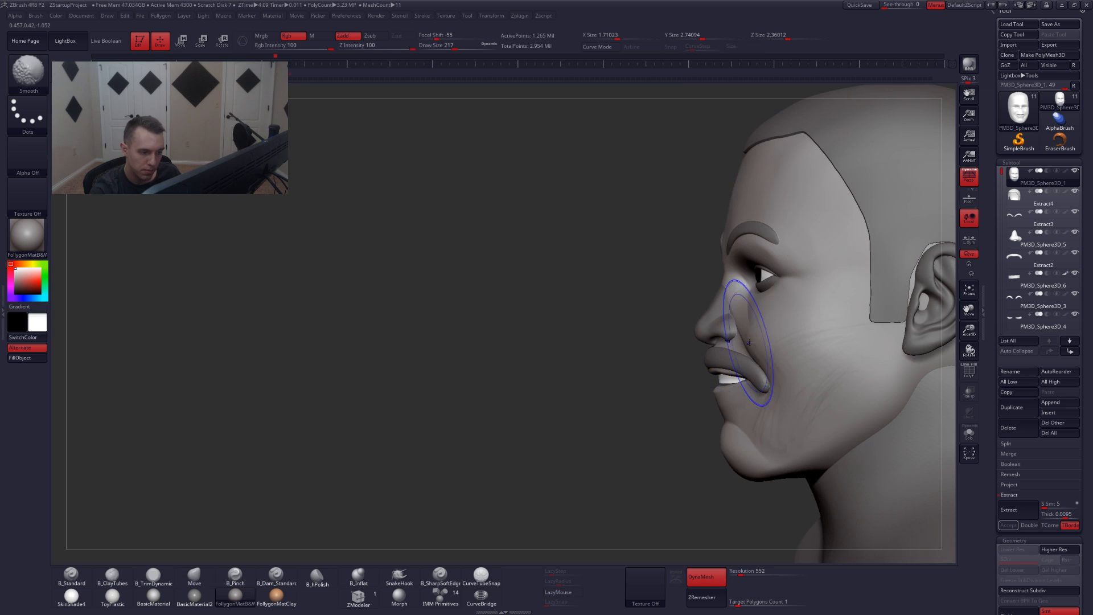
key("space")
left_click_drag(749, 342, 757, 341)
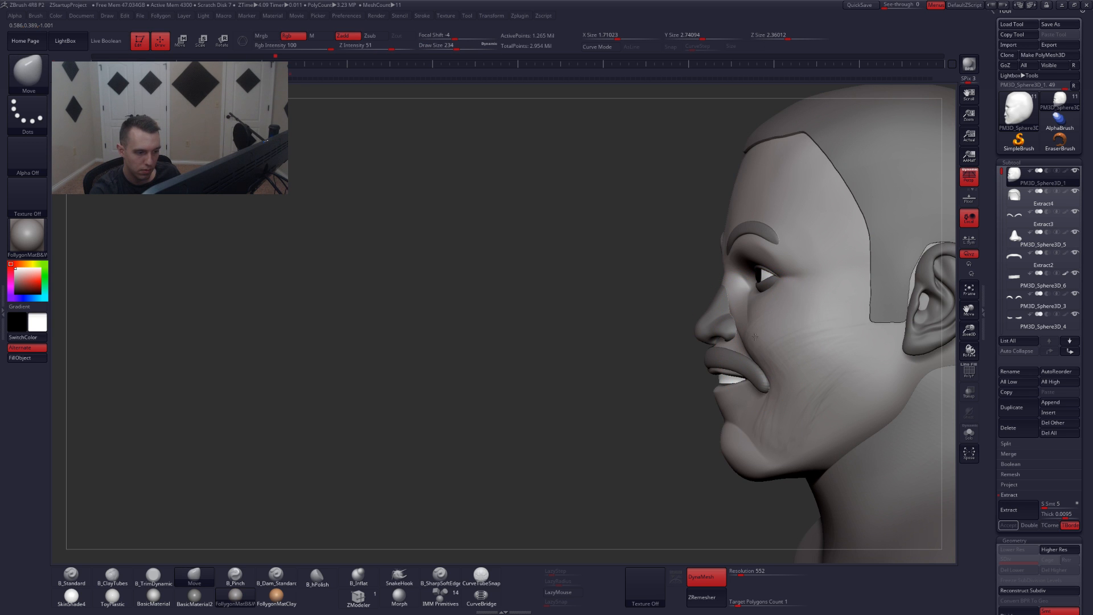
right_click_drag(797, 354, 779, 339, "alt")
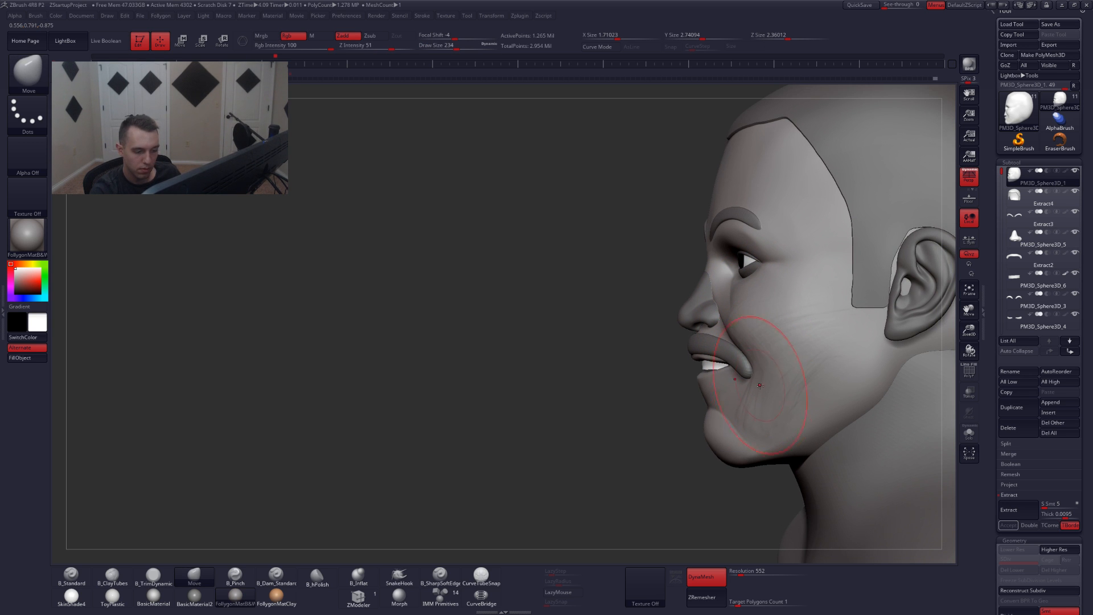
key("space")
left_click_drag(764, 389, 752, 387)
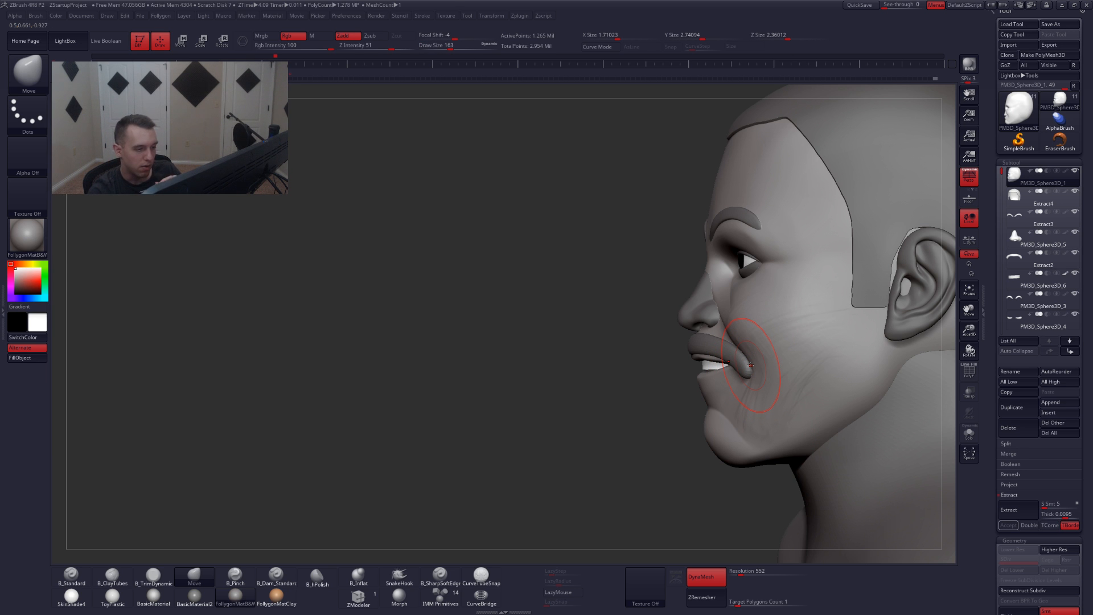
- Isolate the head, trim the cheek beside the mouth with B_TrimDynamic at draw size 124, and show all subtools again
mouse_move(757, 341)
right_mouse_down()
mouse_move(776, 400)
mouse_move(809, 340)
mouse_move(800, 351)
mouse_move(787, 320)
mouse_move(706, 370)
mouse_move(740, 398)
mouse_move(655, 364)
mouse_move(708, 361)
right_mouse_up()
right_click(724, 368)
key("3")
mouse_move(708, 361)
left_mouse_down()
mouse_move(695, 361)
mouse_move(726, 330)
mouse_move(745, 332)
mouse_move(708, 378)
mouse_move(719, 374)
left_mouse_up()
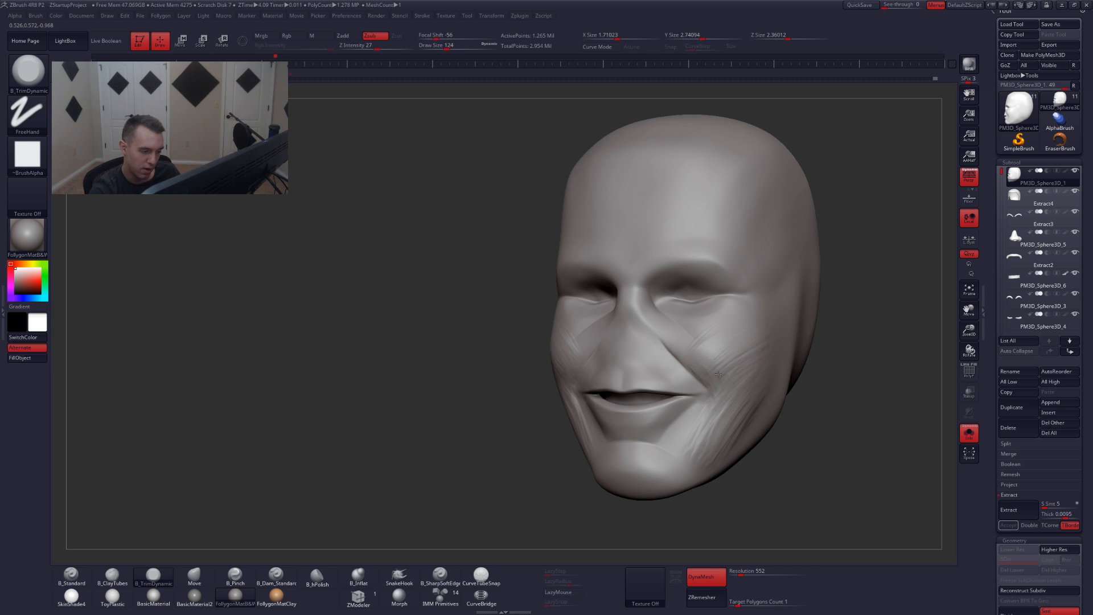
mouse_move(710, 420)
left_mouse_down()
mouse_move(702, 449)
mouse_move(715, 419)
left_mouse_up()
mouse_move(746, 370)
right_mouse_down()
mouse_move(715, 361)
mouse_move(747, 381)
mouse_move(721, 367)
mouse_move(736, 367)
right_mouse_up()
key("alt+s")
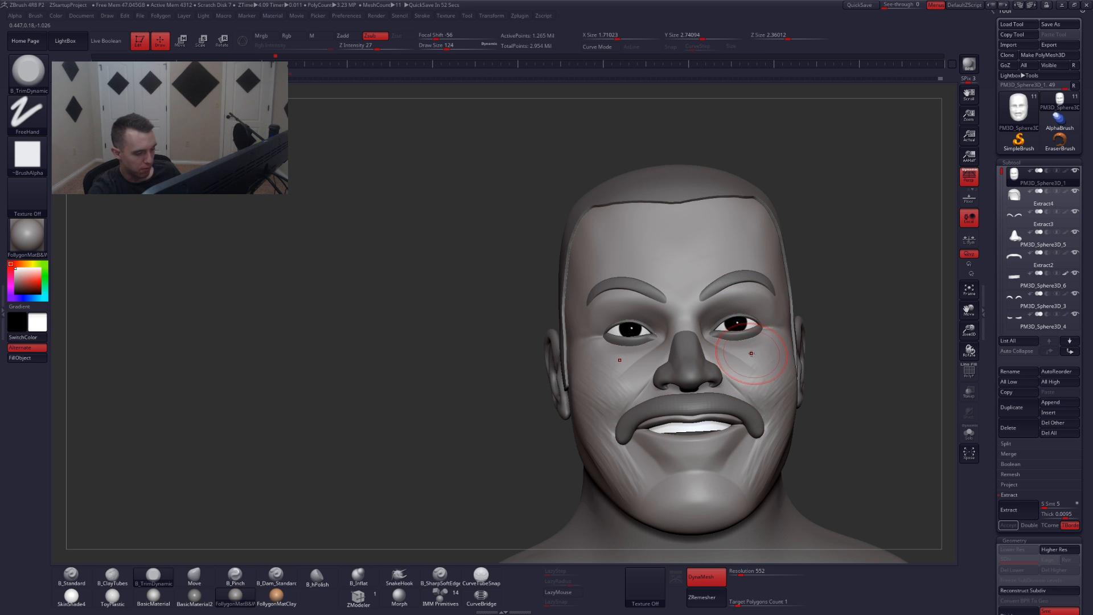
- Select the lower eyelids subtool PM3D_Sphere3D_4 and move it up the subtool list to directly below the head
mouse_move(751, 353)
right_mouse_down()
mouse_move(750, 331)
mouse_move(728, 352)
mouse_move(735, 362)
right_mouse_up()
left_click(734, 362, "alt")
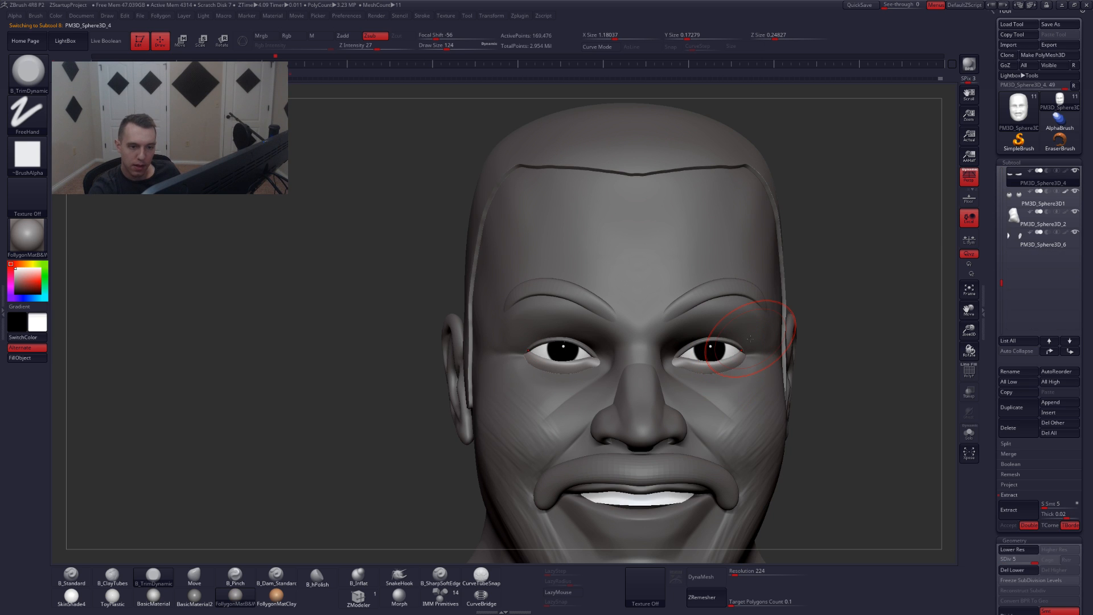
left_click_drag(1002, 276, 1001, 168)
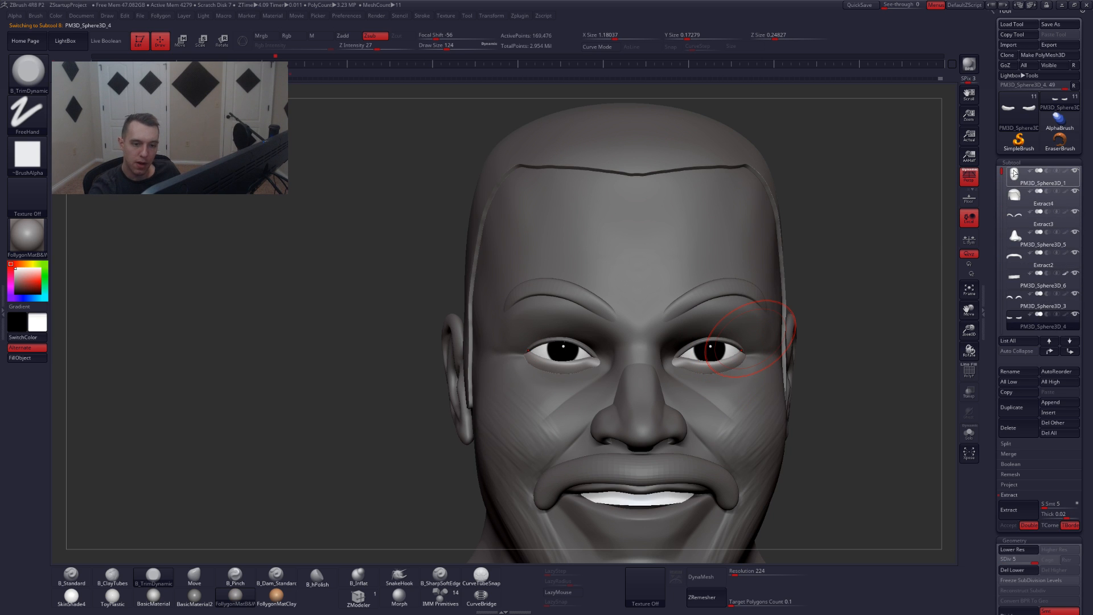
left_click(1051, 353)
left_click(1051, 354)
left_click(1052, 354)
left_click(1051, 354)
left_click(1052, 354)
left_click(1051, 354)
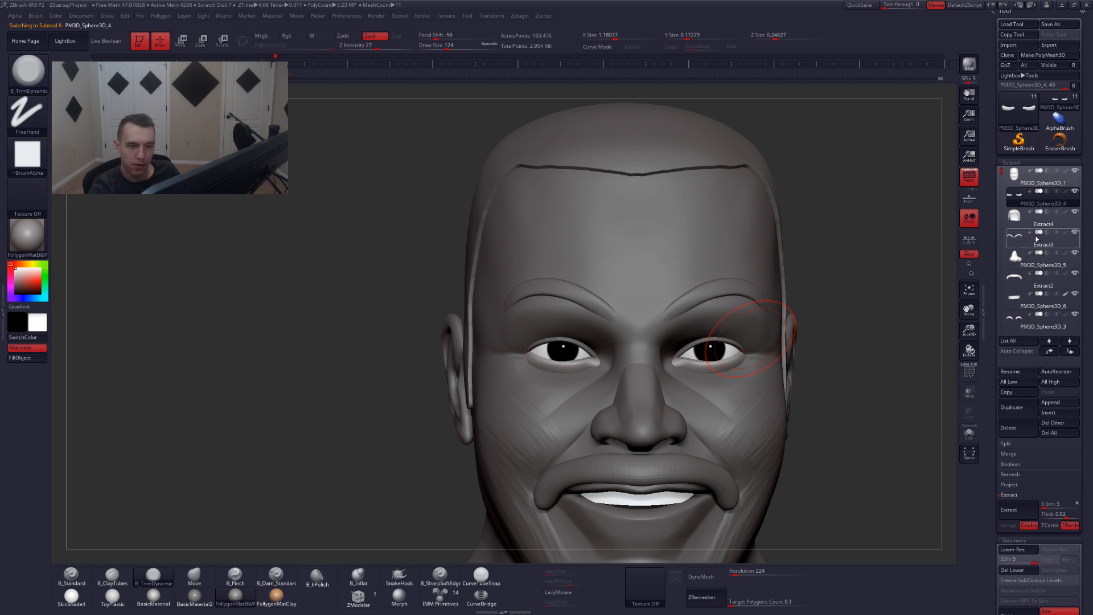
- Select the head subtool PM3D_Sphere3D_1 and merge the lower eyelids down into it
left_click(1023, 179)
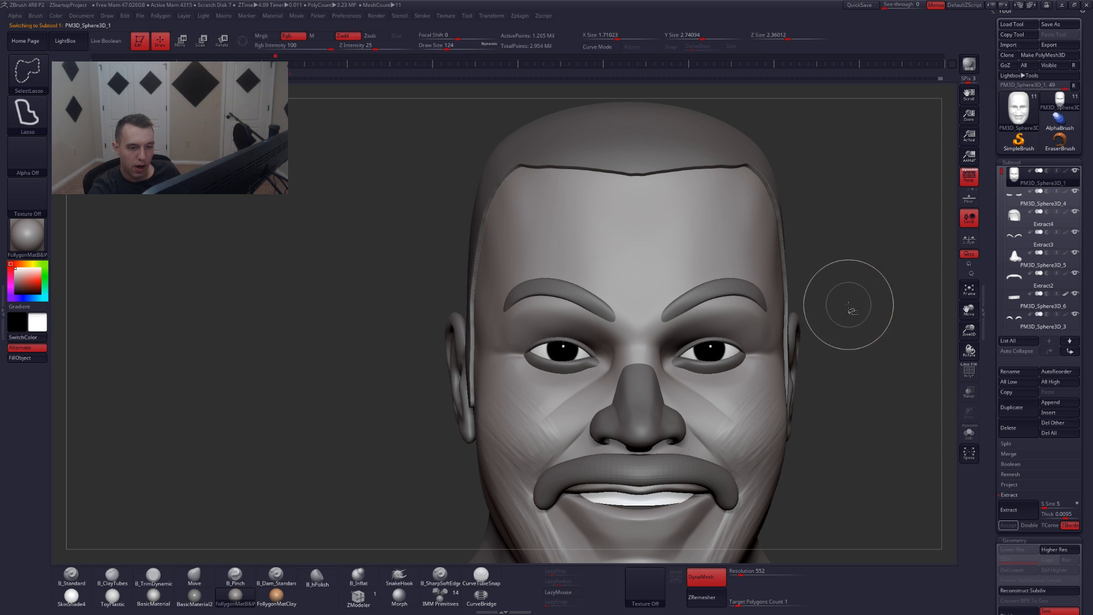
key("ctrl+shift+f")
left_click(839, 323)
left_click(808, 345)
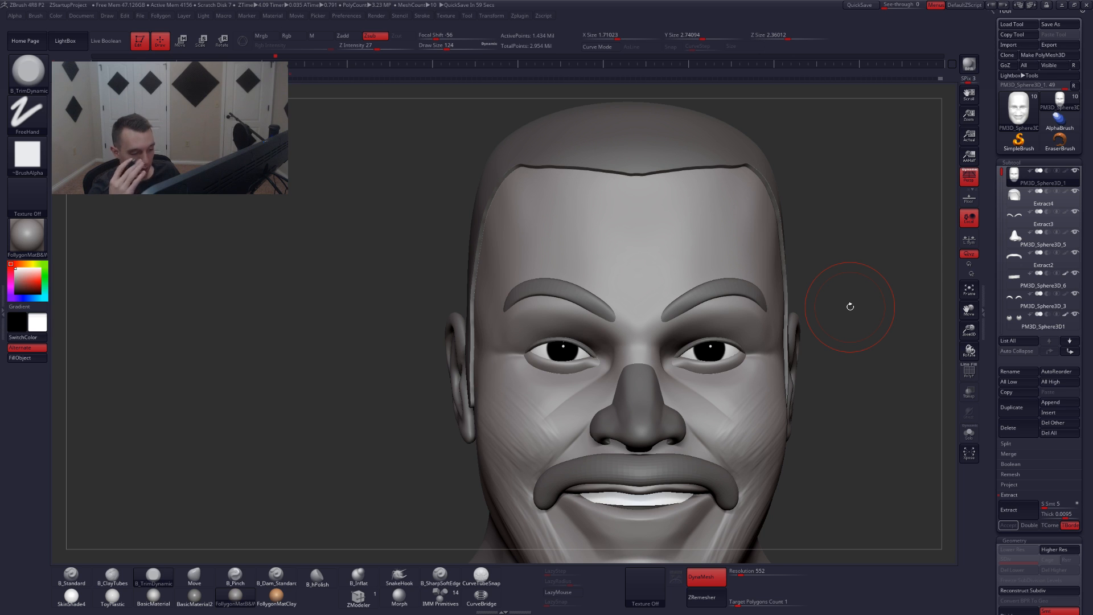
mouse_move(822, 350)
left_mouse_down("alt")
mouse_move(808, 363)
mouse_move(806, 342)
left_mouse_up("alt")
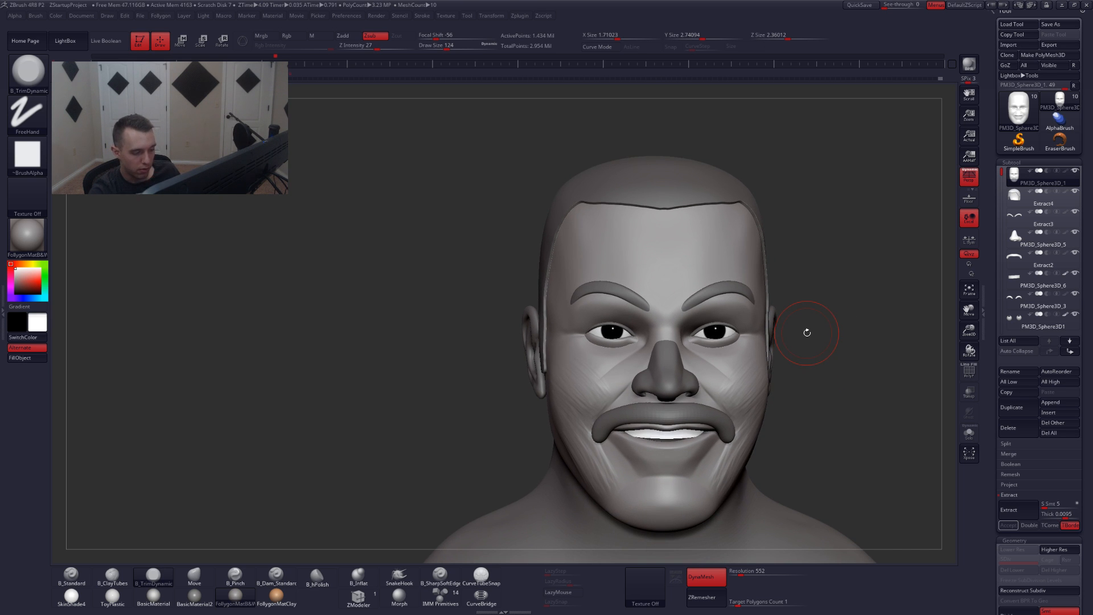
- Isolate the head and trim the surface beside the nose bridge with B_TrimDynamic at draw size 71
left_click(690, 378, "alt")
mouse_move(697, 386)
right_mouse_down()
mouse_move(747, 373)
mouse_move(696, 365)
mouse_move(691, 382)
right_mouse_up()
left_click(691, 380, "alt")
key("b")
key("m")
key("v")
key("alt+s")
key("b")
key("t")
key("d")
key("space")
left_click_drag(690, 376, 677, 376)
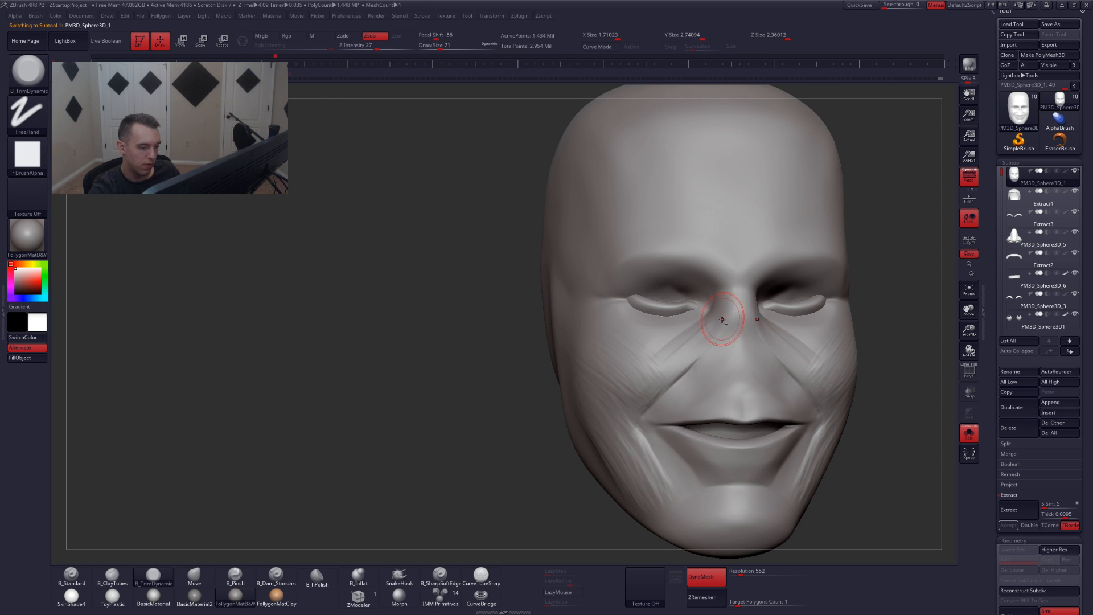
mouse_move(664, 378)
right_mouse_down()
mouse_move(692, 388)
mouse_move(807, 352)
mouse_move(709, 373)
right_mouse_up()
key("alt+s")
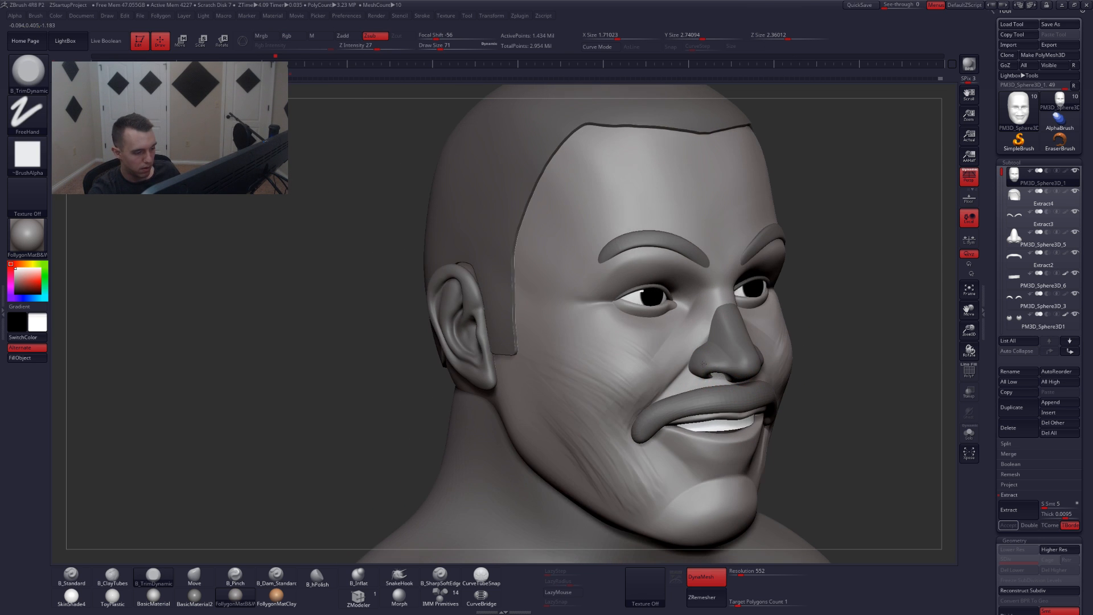
- Reshape the isolated head's surface beside the nose and smile fold with the Move brush at draw size 172
key("b")
key("m")
key("v")
key("space")
key("alt+s")
left_click_drag(679, 405, 702, 405)
key("space")
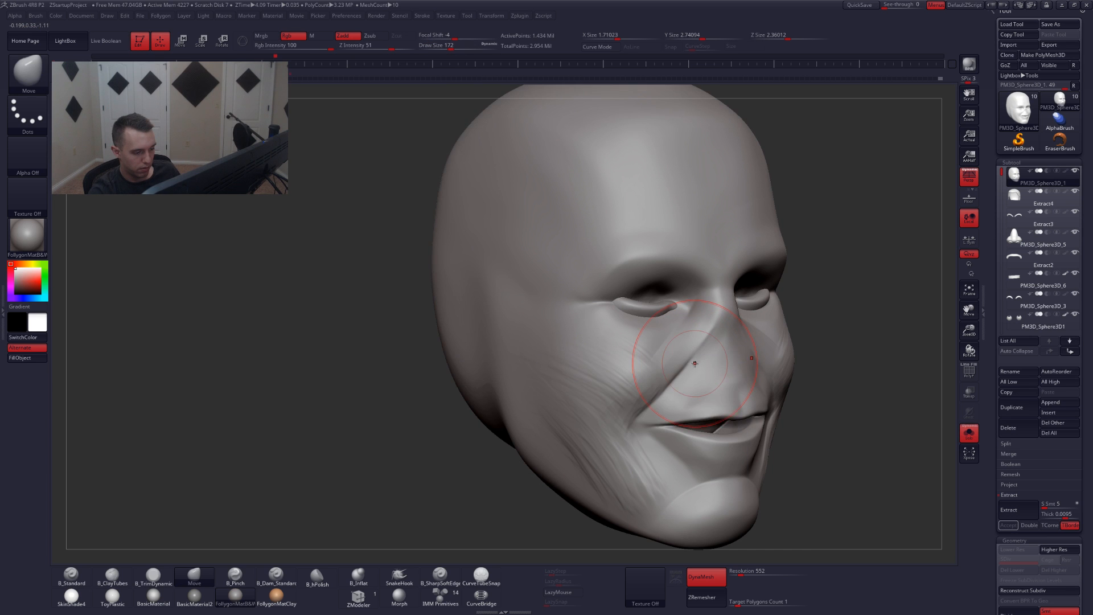
key("alt+s")
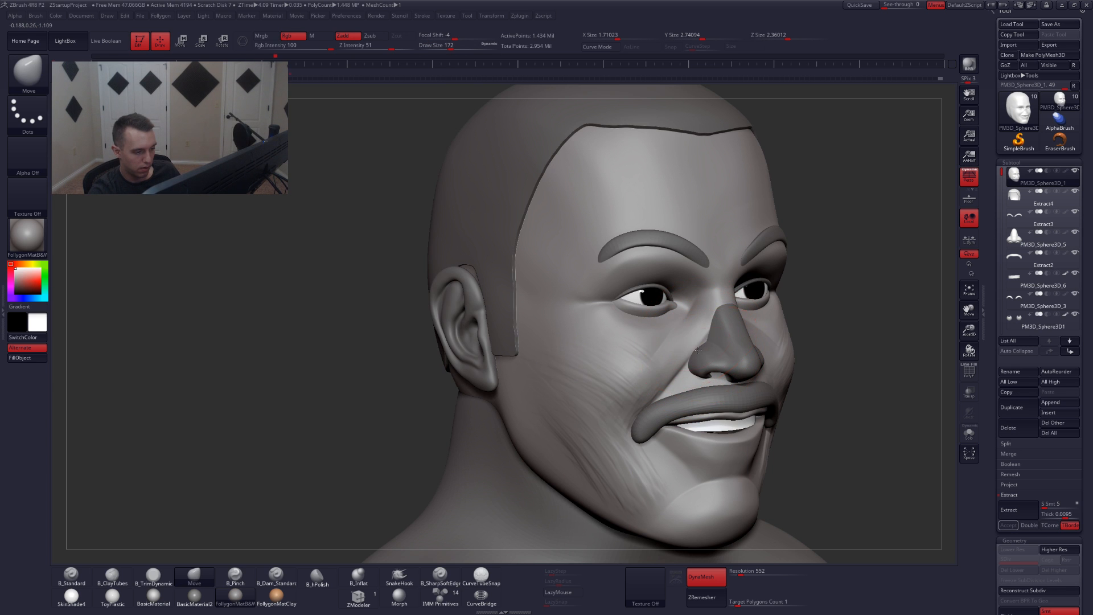
- Select the nose and adjust its nostril wing from the side with the Move brush at draw size 74
right_click_drag(691, 356, 732, 341)
left_click(710, 361, "alt")
key("space")
left_click_drag(733, 340, 690, 367)
key("space")
key("alt+s")
key("space")
key("alt+s")
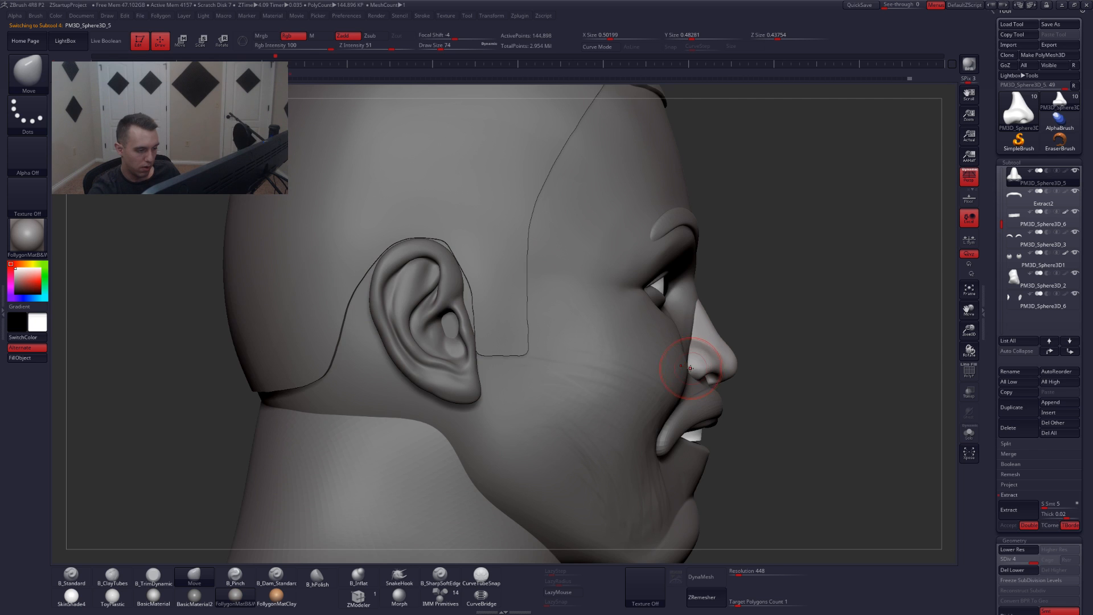
- Set the Move brush to draw size 83 and isolate the nose for further shaping
key("alt+s")
key("space")
key("alt+s")
key("ctrl")
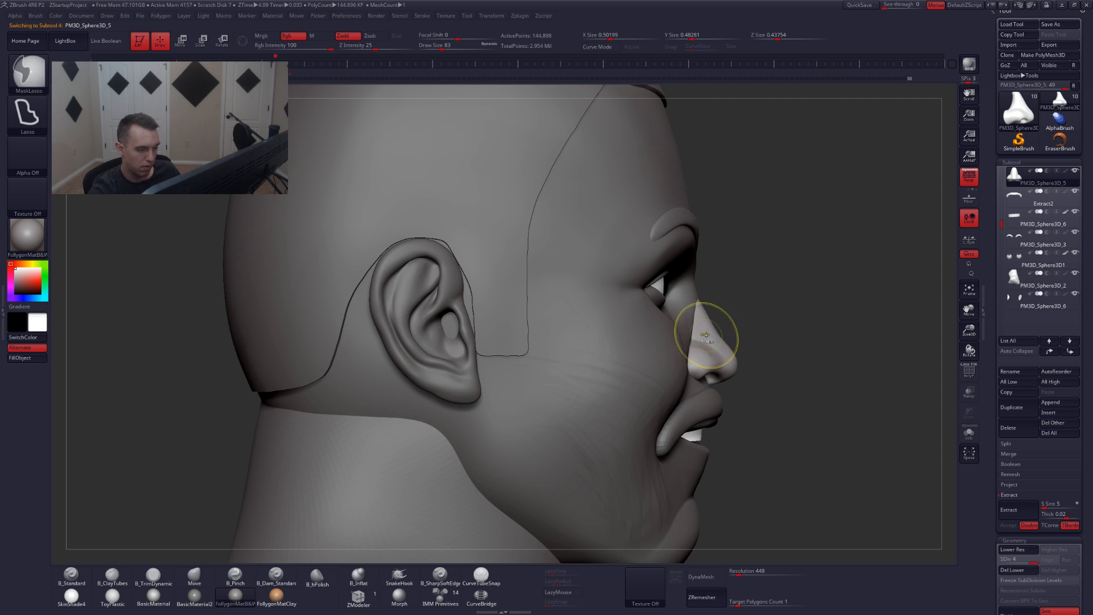
key("alt+s")
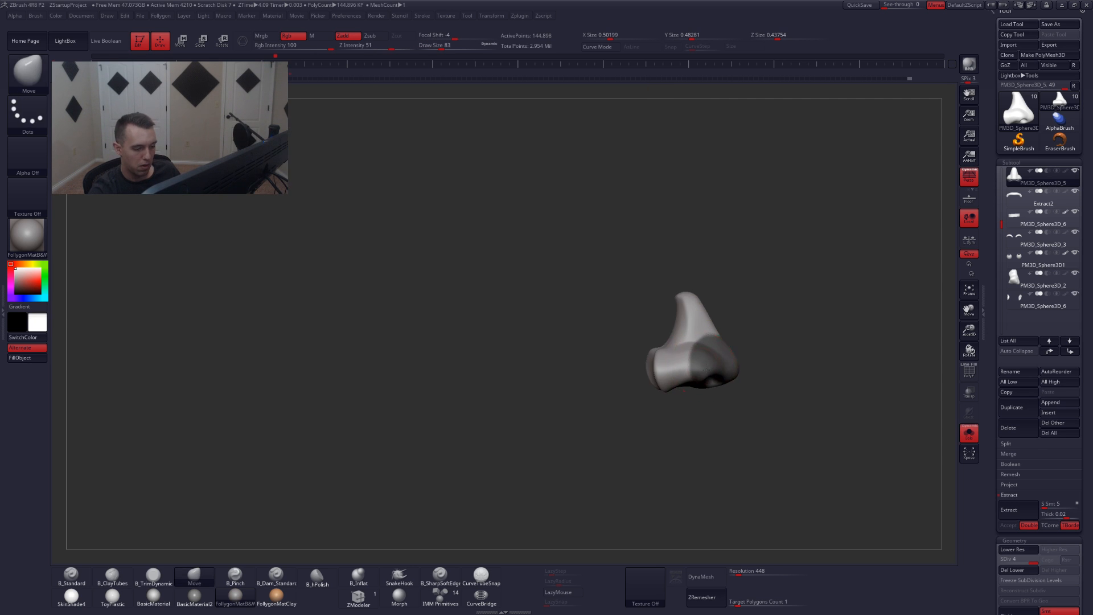
- Narrow the base of the nose with the Move brush and smooth its side at draw size 101
left_click_drag(701, 377, 718, 374)
key("space")
left_click_drag(673, 366, 676, 368)
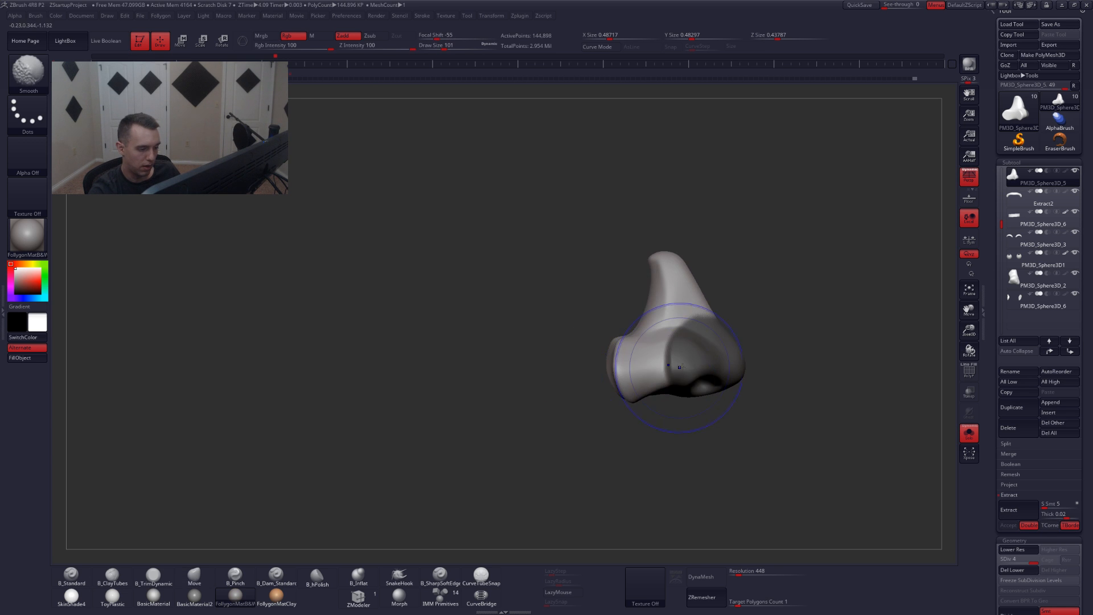
- Build up the side of the nostril with ClayTubes at draw size 59, smooth it and check it against the whole head
key("space")
left_click_drag(746, 344, 736, 344)
key("ctrl")
key("shift")
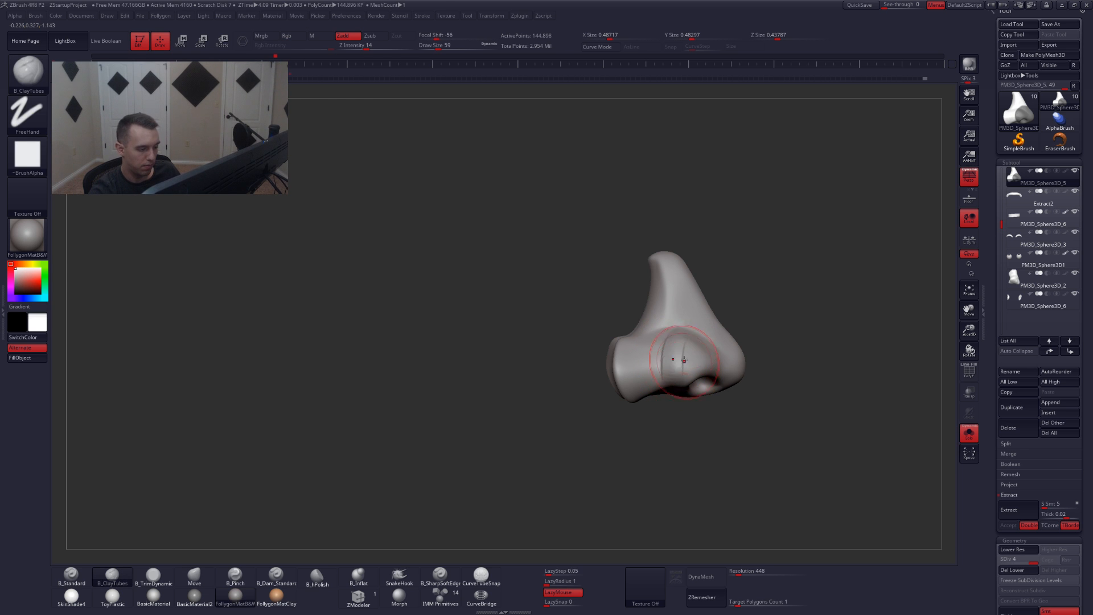
left_click_drag(682, 354, 699, 348, "shift")
key("alt+s")
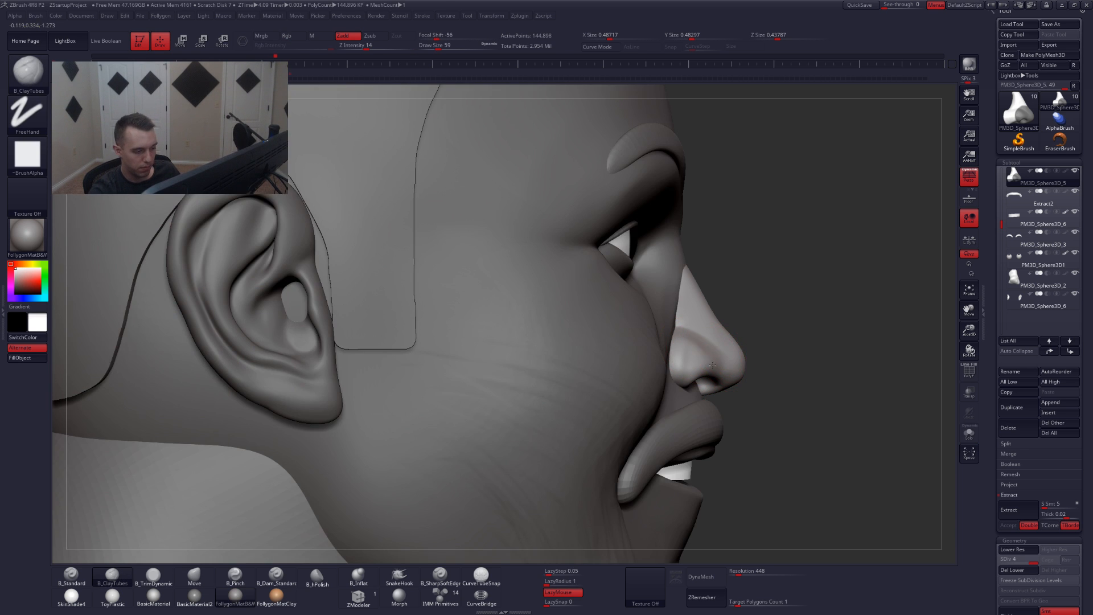
left_click_drag(896, 319, 848, 315)
key("shift")
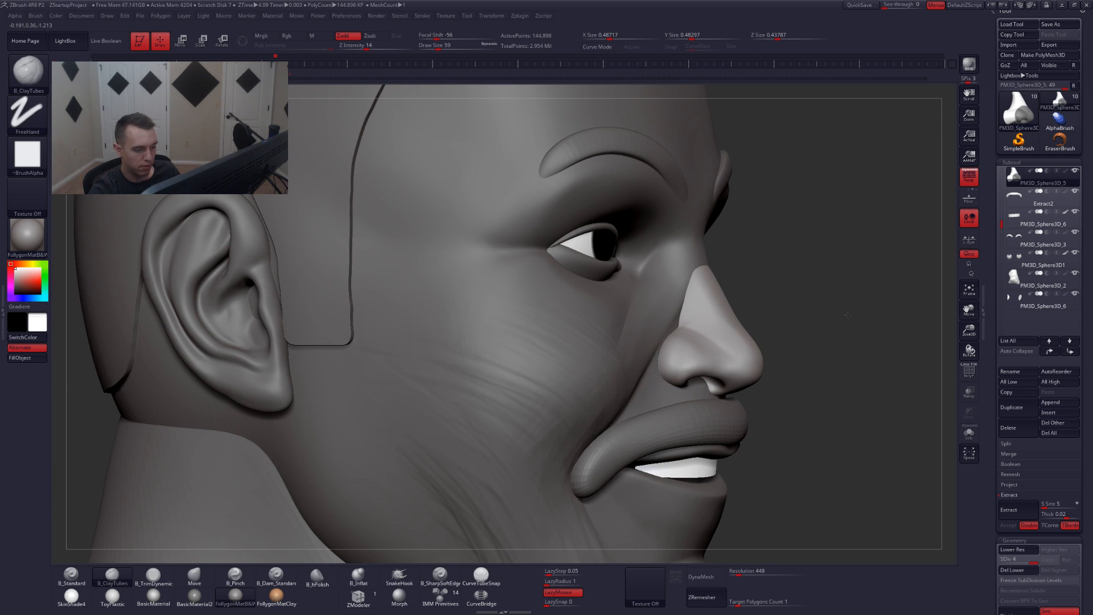
- Refine the nostril's outer side with ClayTubes at draw size 46 and TrimDynamic at draw size 59, smoothing the transition
mouse_move(848, 315)
right_mouse_down("shift")
mouse_move(860, 348)
mouse_move(692, 365)
right_mouse_up("shift")
key("space")
left_click_drag(753, 371, 749, 371)
key("shift+s")
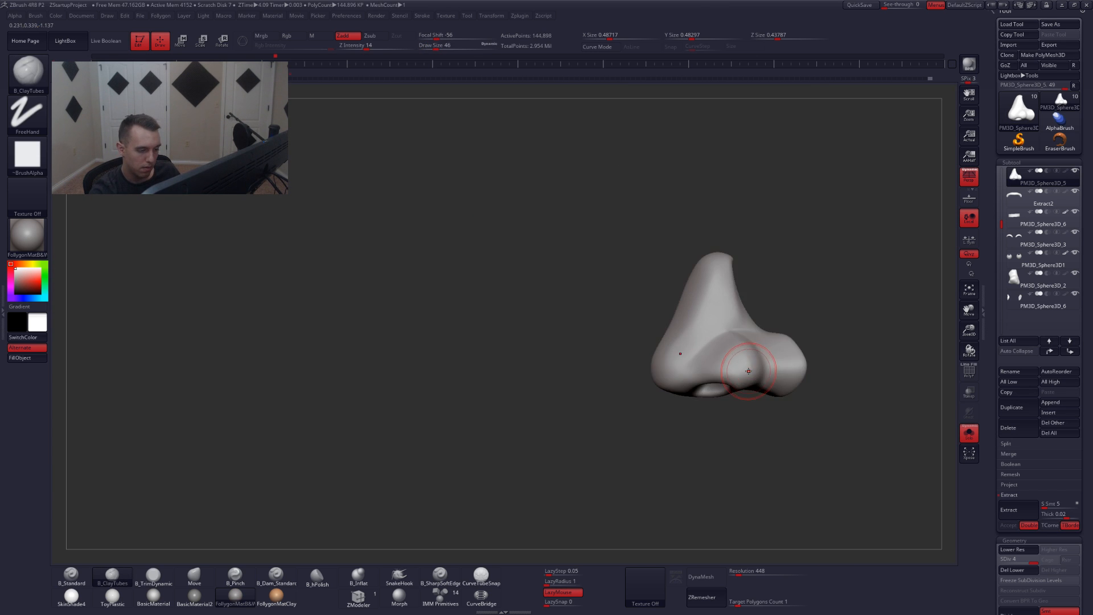
right_click_drag(749, 371, 749, 347)
key("3")
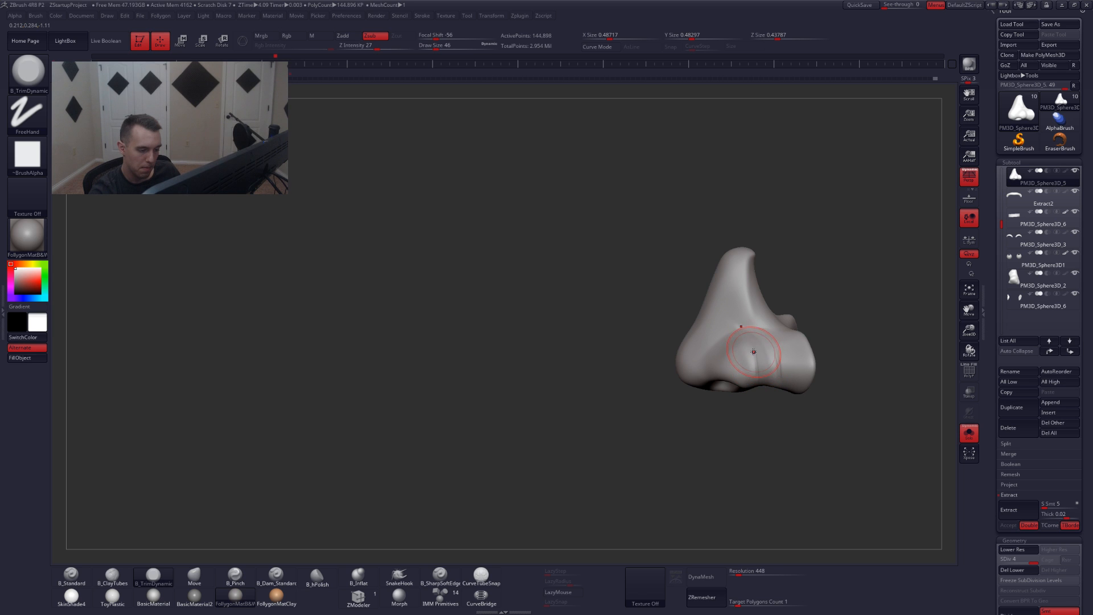
key("space")
left_click_drag(756, 371, 760, 371)
left_click_drag(757, 370, 751, 358, "shift")
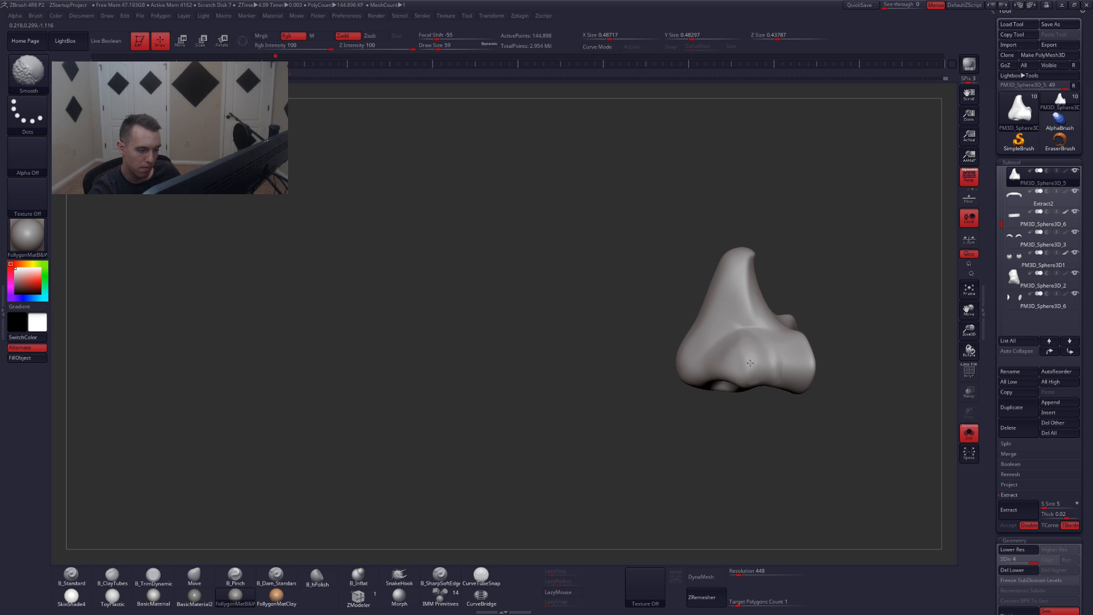
mouse_move(750, 365)
right_mouse_down()
mouse_move(805, 296)
mouse_move(794, 334)
mouse_move(765, 327)
right_mouse_up()
key("shift+s")
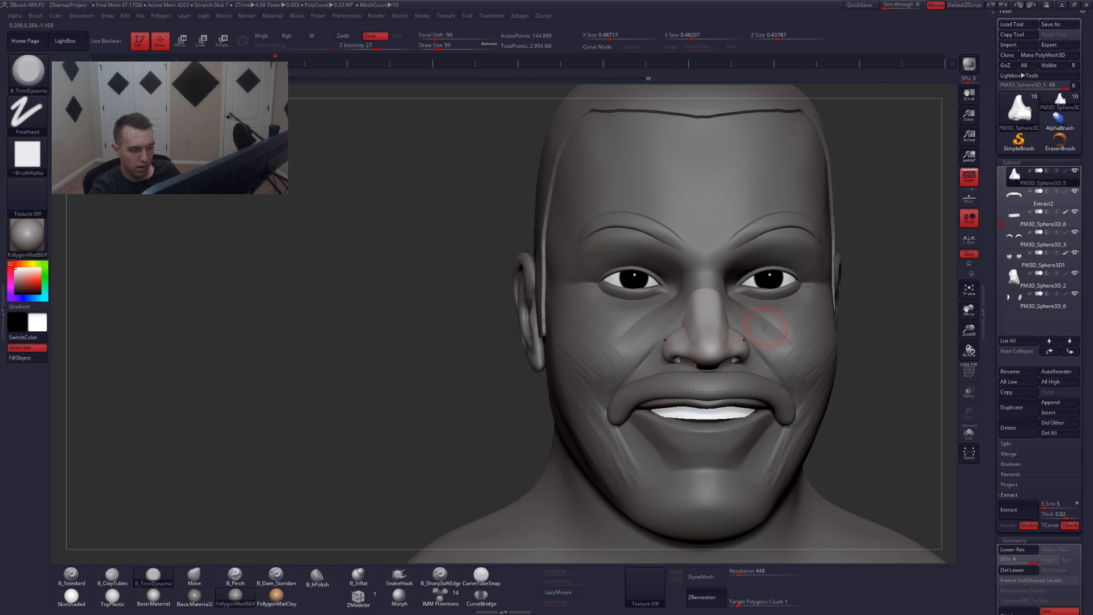
- Sharpen the nose's forms around the bridge and tip with the Pinch brush at draw size 51
key("shift+s")
mouse_move(727, 361)
right_mouse_down("alt")
mouse_move(739, 396)
mouse_move(708, 345)
right_mouse_up("alt")
key("5")
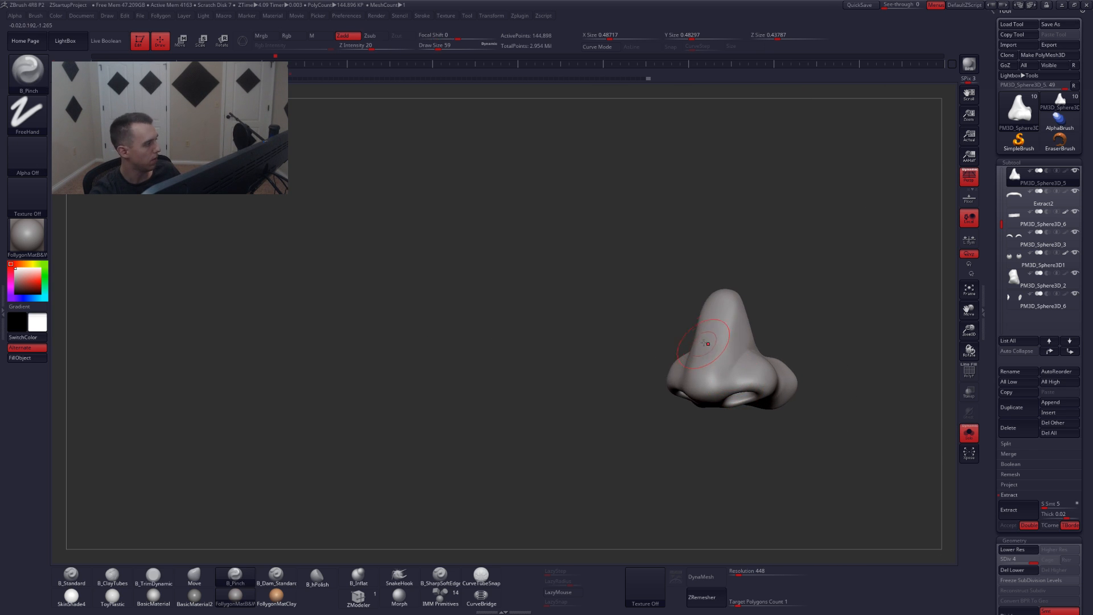
key("space")
left_click_drag(718, 337, 717, 332)
key("shift+s")
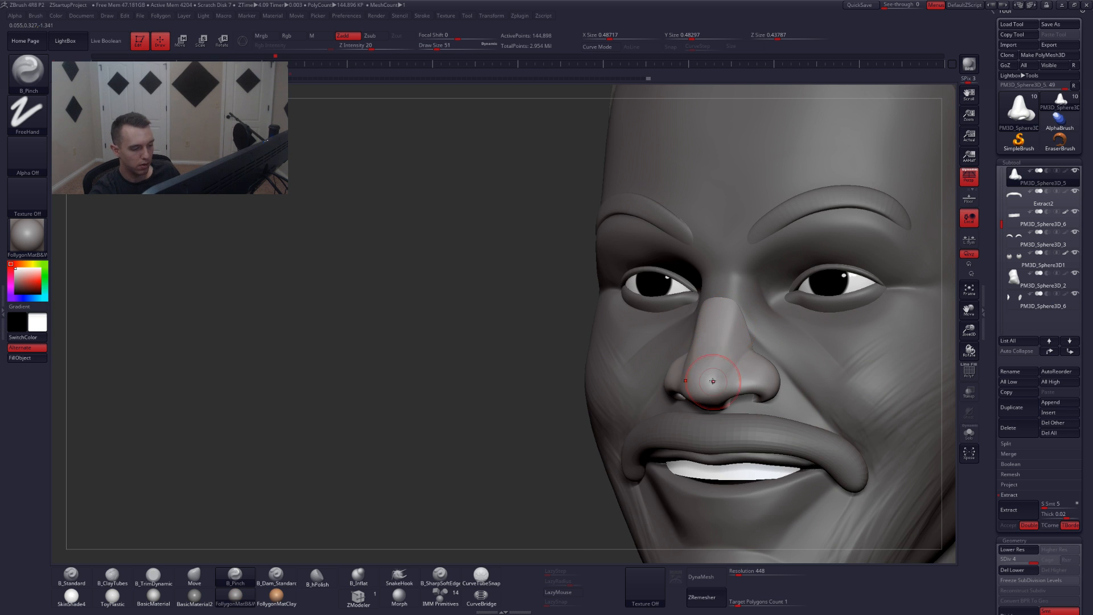
right_click_drag(713, 379, 763, 334)
- Select the head subtool and reshape the corner of the mouth with the Move brush at draw size 90
left_click(757, 330, "alt")
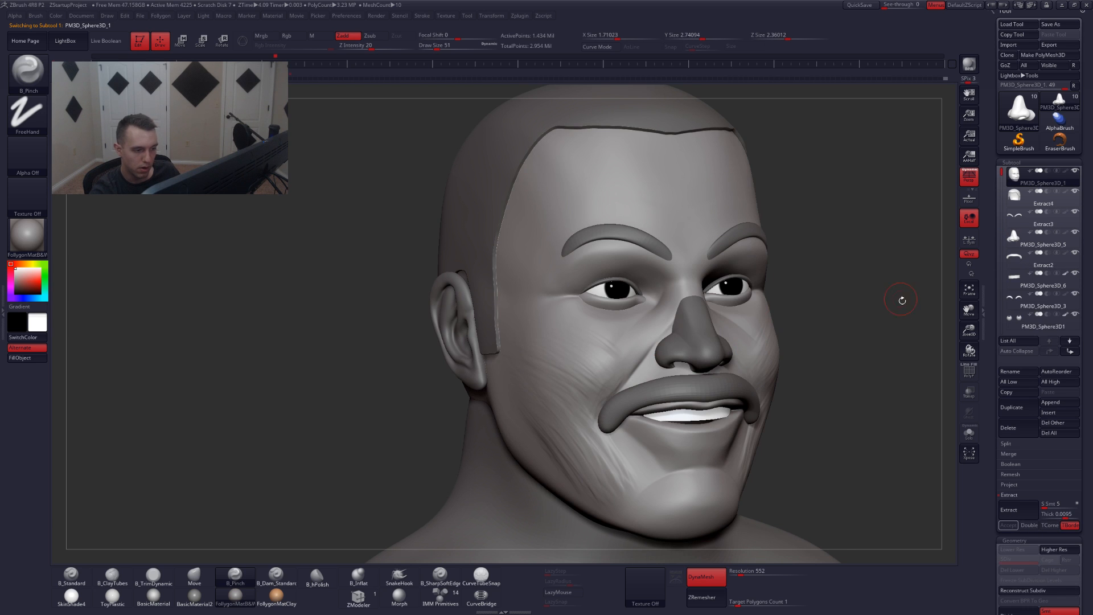
right_click_drag(889, 323, 826, 344, "ctrl")
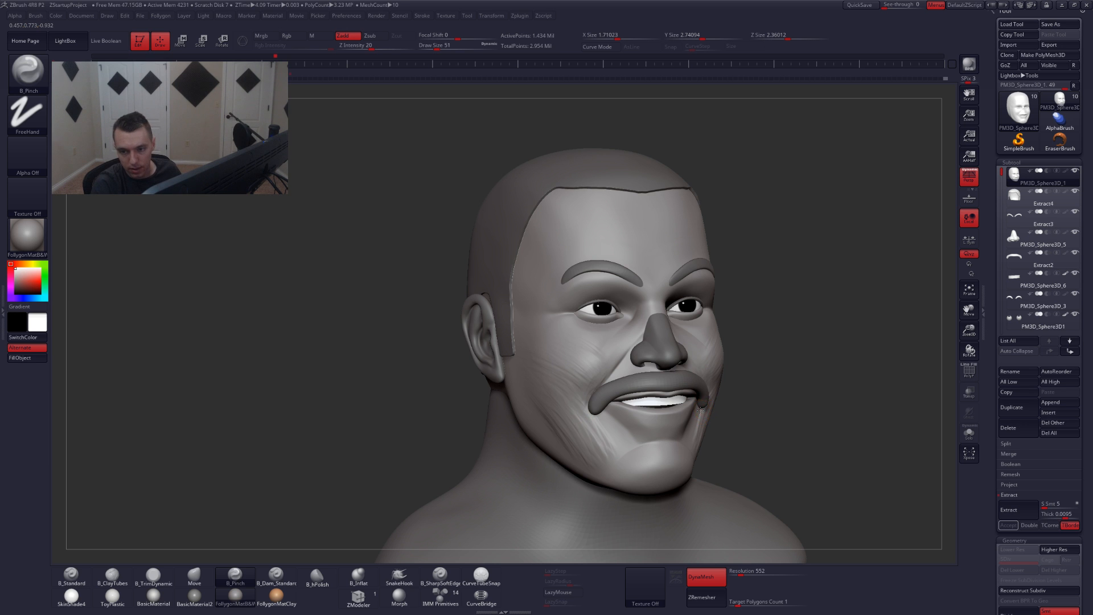
mouse_move(701, 410)
right_mouse_down()
mouse_move(641, 409)
mouse_move(693, 430)
right_mouse_up()
key("shift+s")
key("b")
key("m")
key("v")
key("space")
left_click_drag(690, 413, 697, 413)
right_click_drag(701, 414, 699, 394)
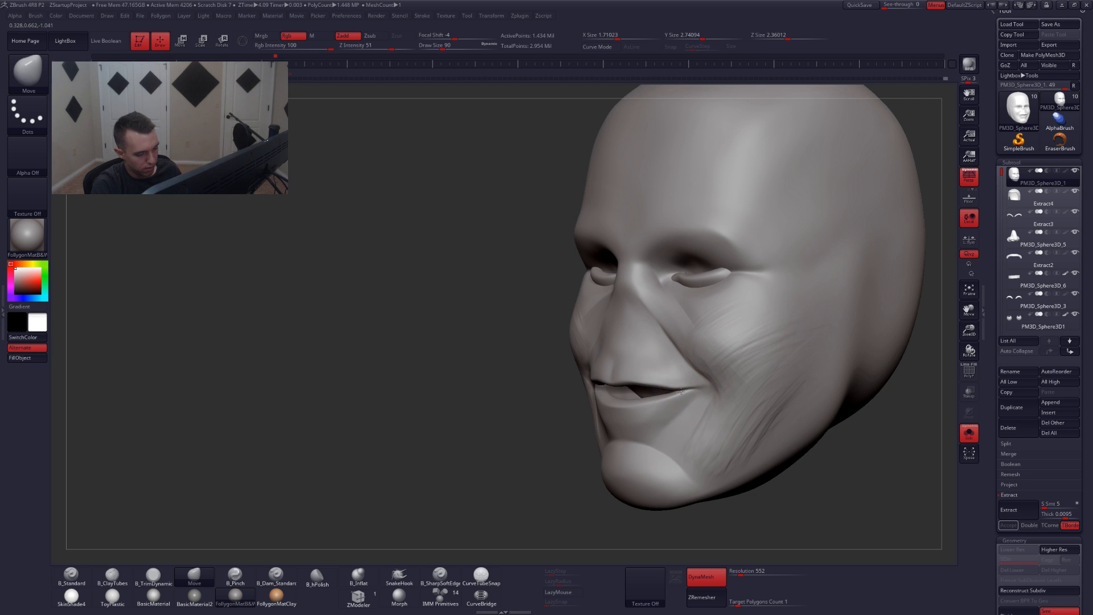
left_click_drag(680, 391, 687, 390)
key("shift+s")
right_click_drag(689, 411, 678, 395)
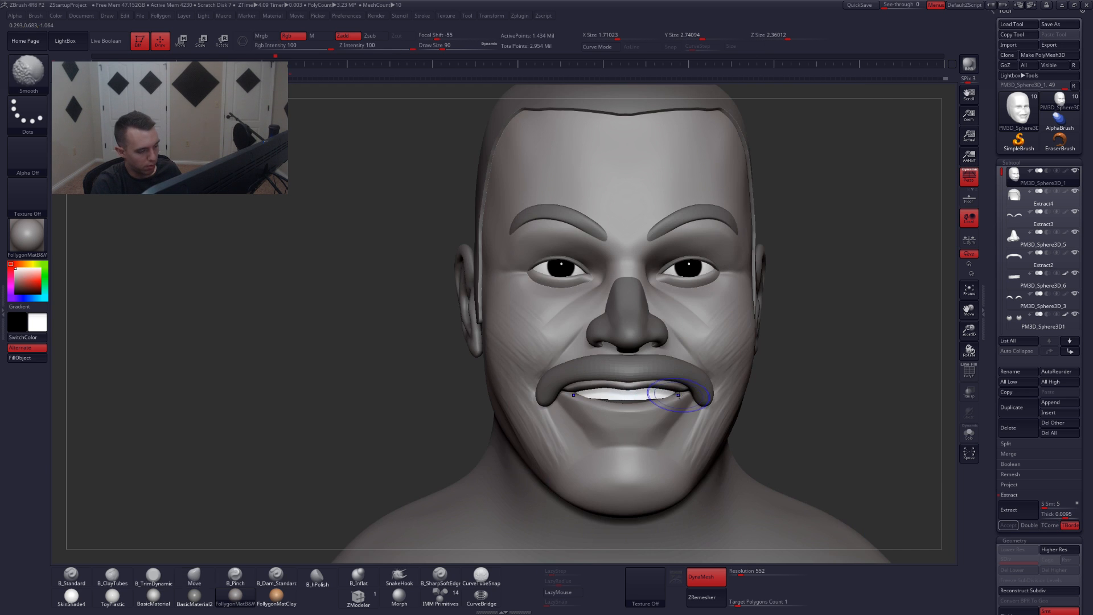
- Pull the lower lip up toward the teeth with the Move brush at draw size 128
key("space")
left_click_drag(681, 423, 680, 425)
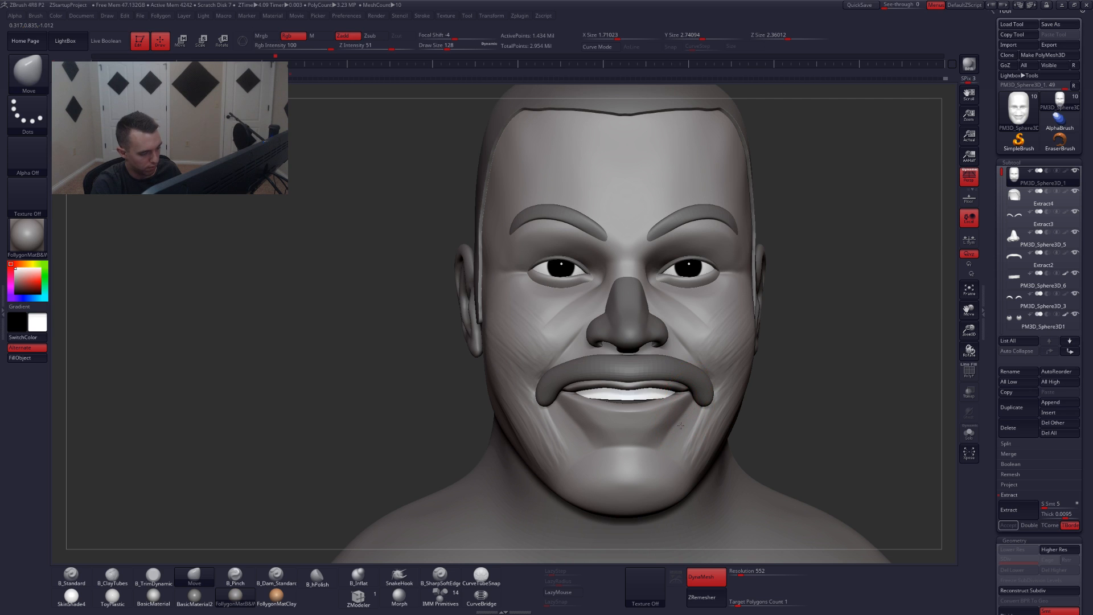
right_click_drag(681, 426, 700, 356, "ctrl")
right_click_drag(837, 340, 821, 331, "alt")
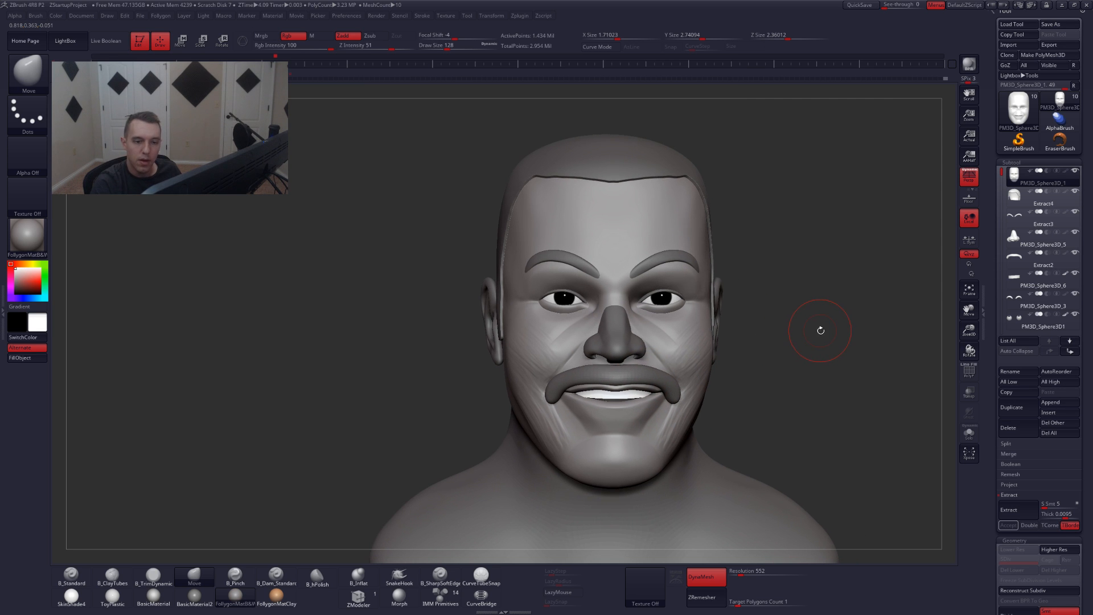
- Reorder the nose subtool to sit directly below the head and merge it down into the head subtool
left_click(1042, 239)
left_click(1050, 340)
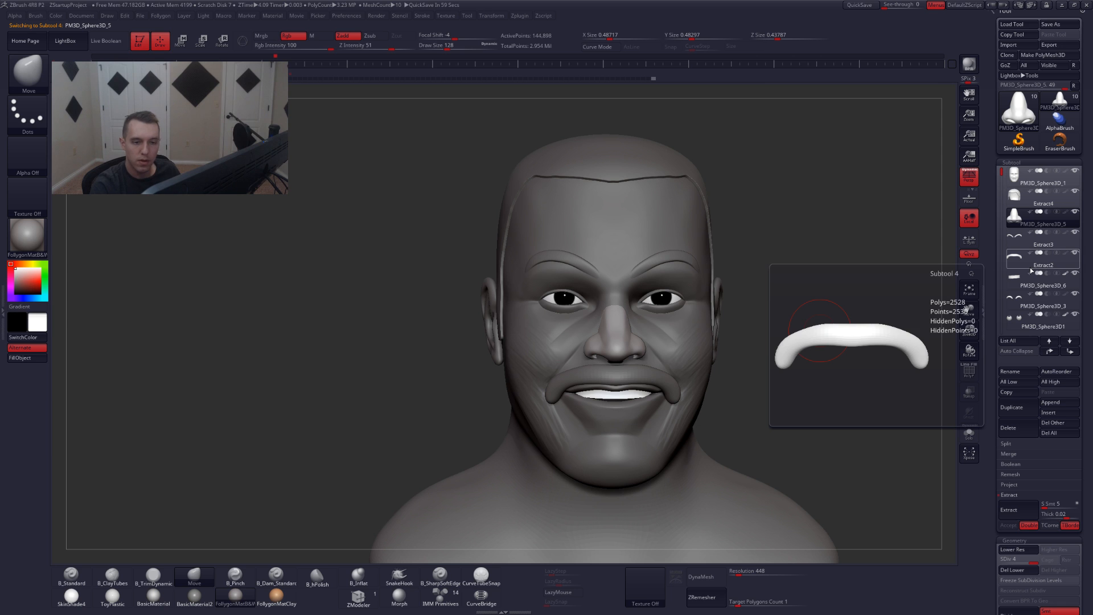
left_click(1049, 340)
left_click(1017, 182)
key("ctrl+shift+m")
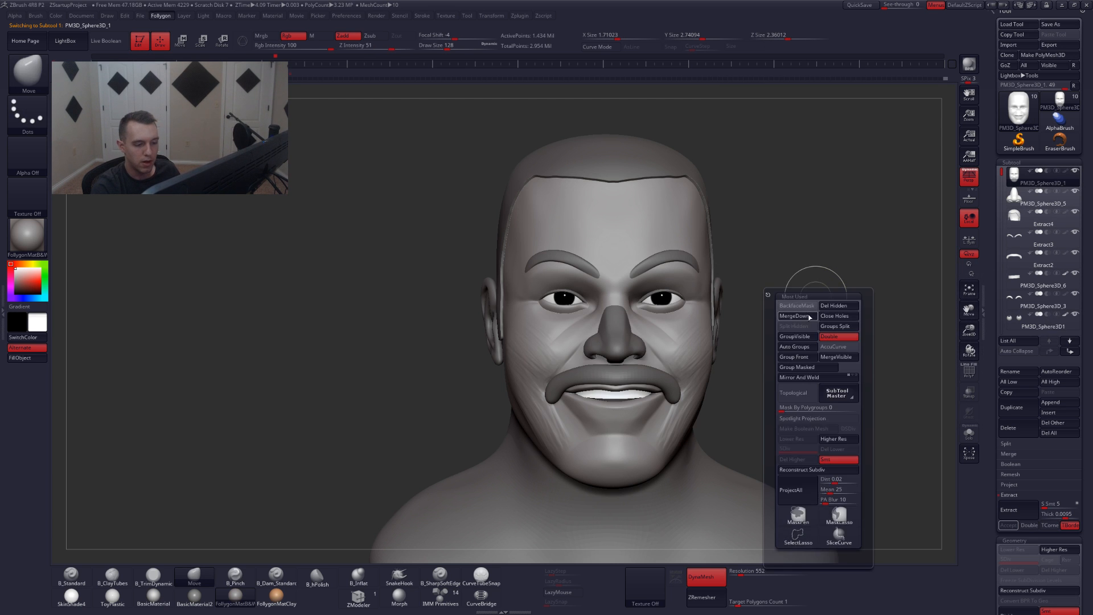
left_click(807, 318)
left_click(776, 335)
key("alt+s")
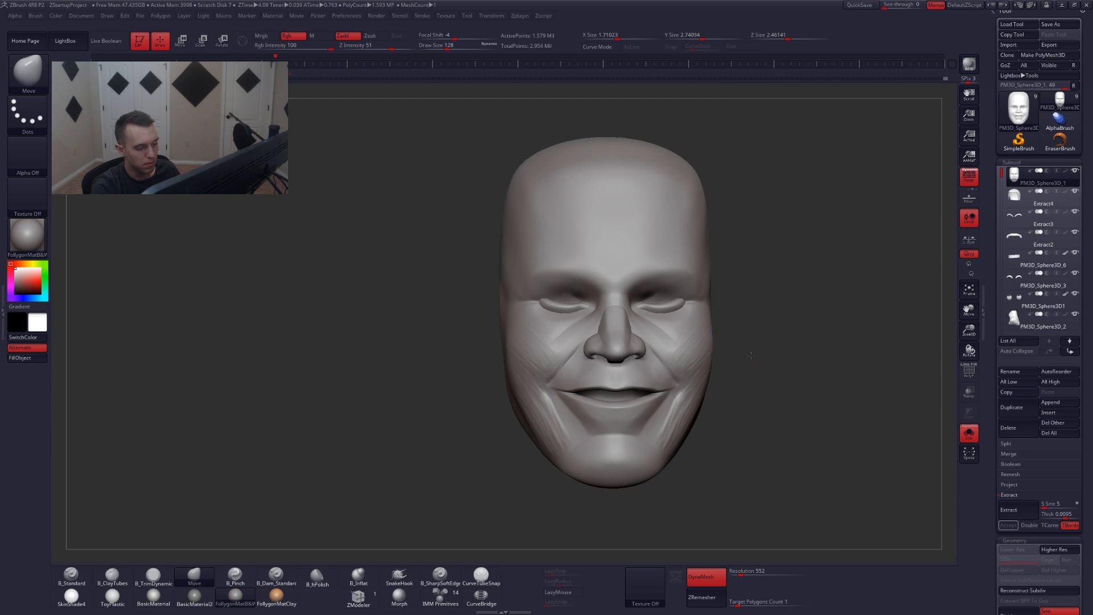
- Select the ears subtool and move the ears inward, closer to the head, with the Transpose line
left_click_drag(751, 355, 737, 382)
key("alt+s")
key("alt+s")
mouse_move(737, 383)
right_mouse_down("alt")
mouse_move(737, 347)
mouse_move(717, 356)
mouse_move(739, 361)
right_mouse_up("alt")
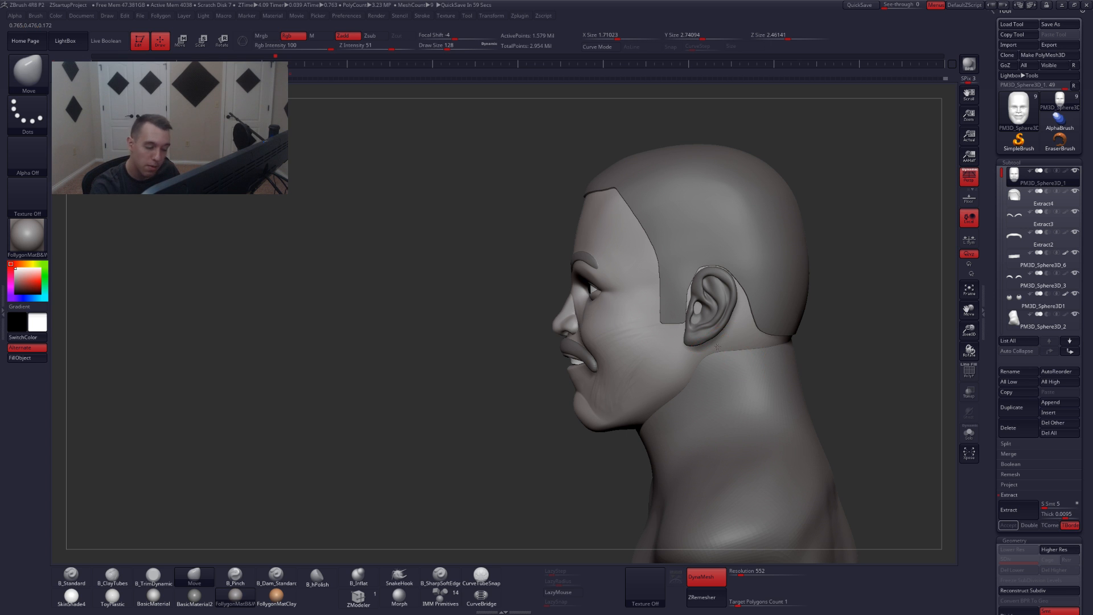
mouse_move(738, 358)
right_mouse_down("alt")
mouse_move(739, 385)
mouse_move(733, 357)
right_mouse_up("alt")
left_click_drag(733, 358, 719, 358)
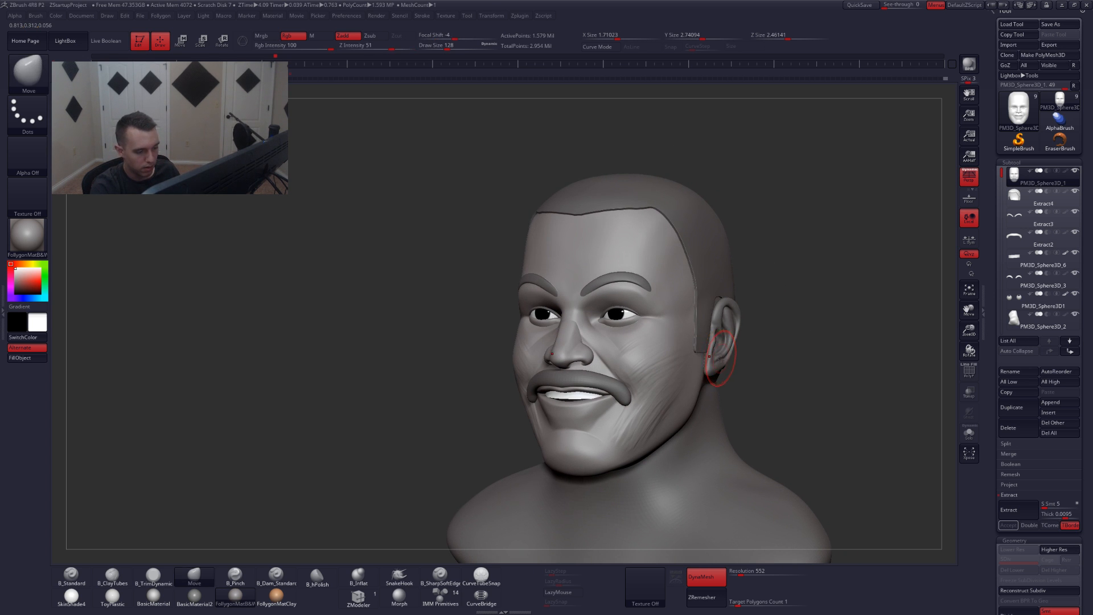
left_click(721, 359, "alt")
right_click_drag(721, 359, 725, 349, "shift")
key("w")
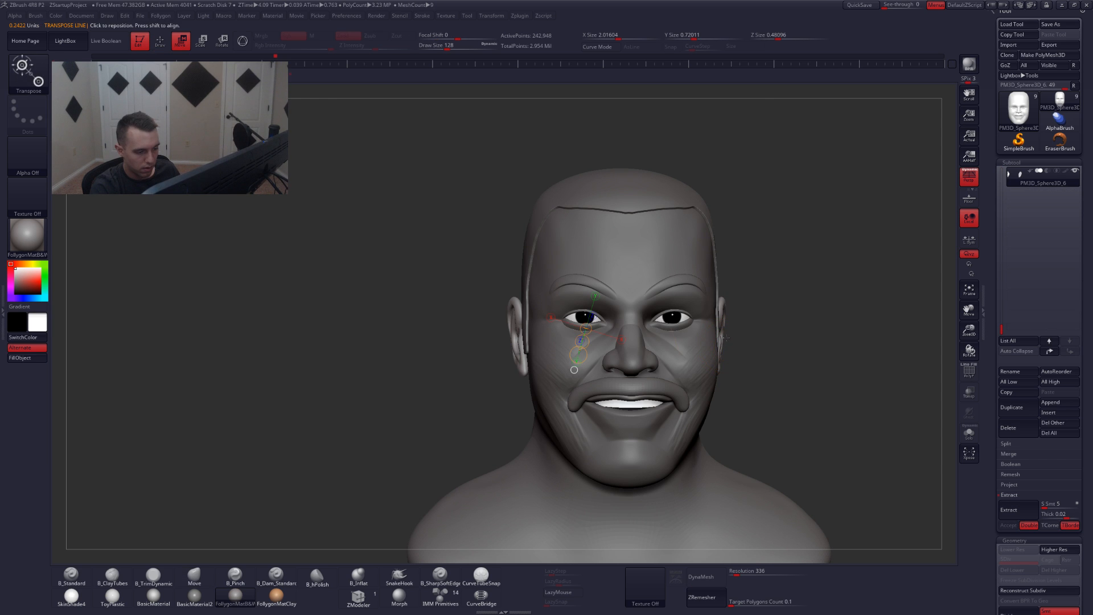
left_click_drag(726, 338, 769, 341)
right_click_drag(768, 353, 743, 338)
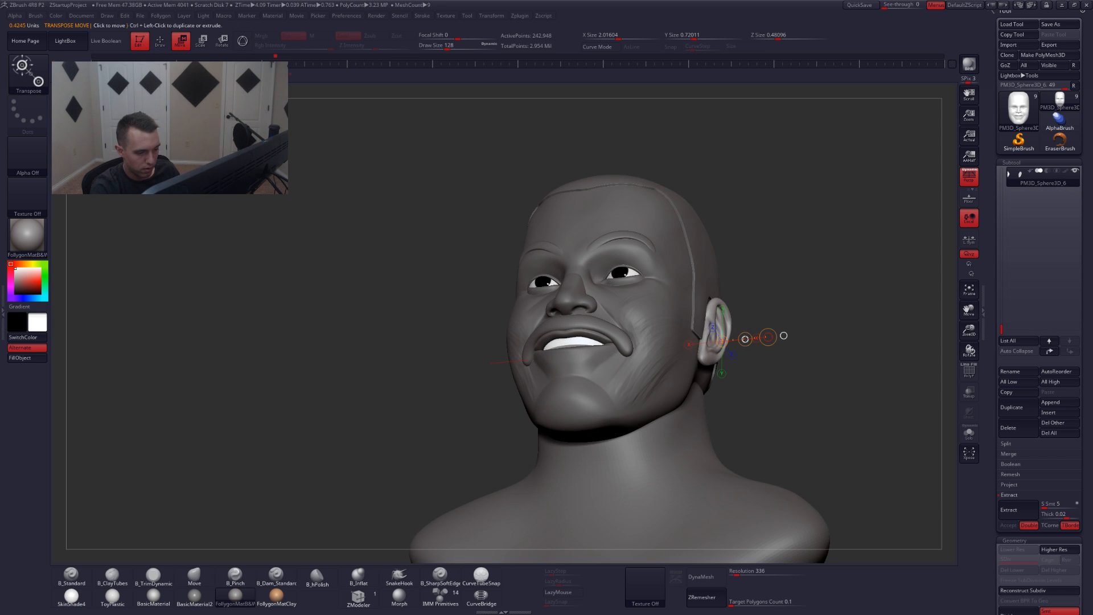
left_click_drag(744, 340, 740, 340)
key("q")
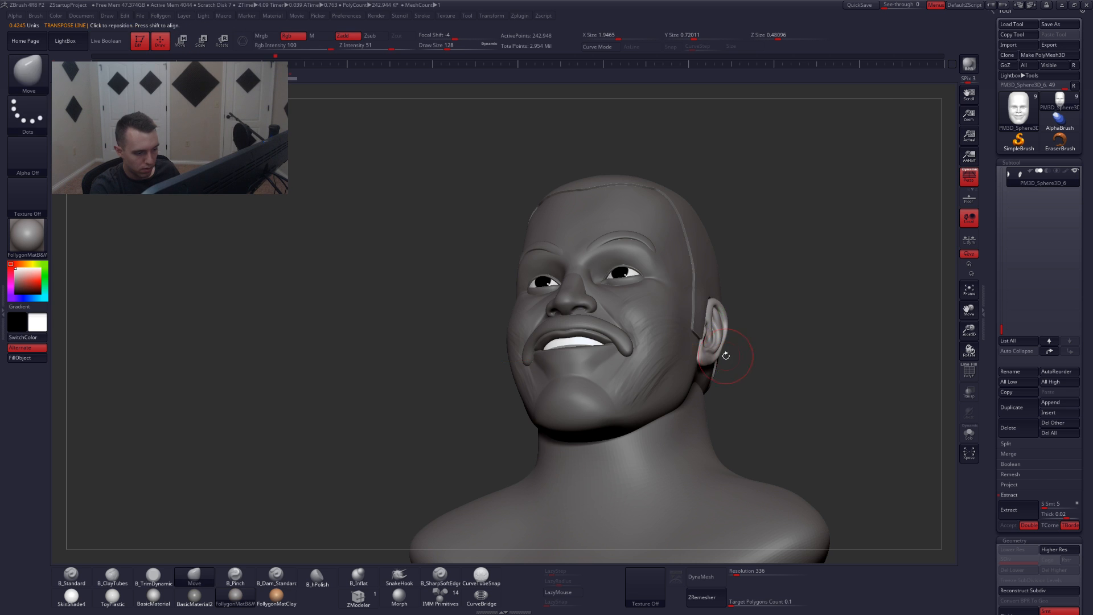
- Select the head subtool, set the Standard brush's draw size to 65 and lasso-mask the area behind the ear opening
mouse_move(726, 357)
right_mouse_down()
mouse_move(736, 378)
mouse_move(710, 366)
mouse_move(721, 374)
mouse_move(704, 340)
right_mouse_up()
left_click(714, 377, "alt")
key("1")
key("space")
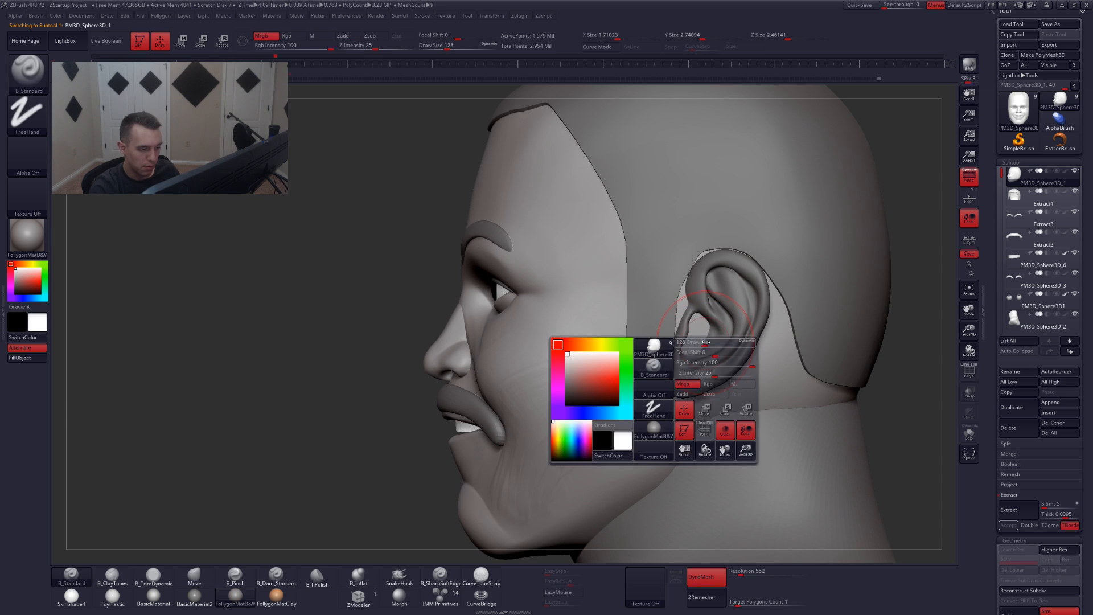
left_click_drag(702, 344, 691, 344)
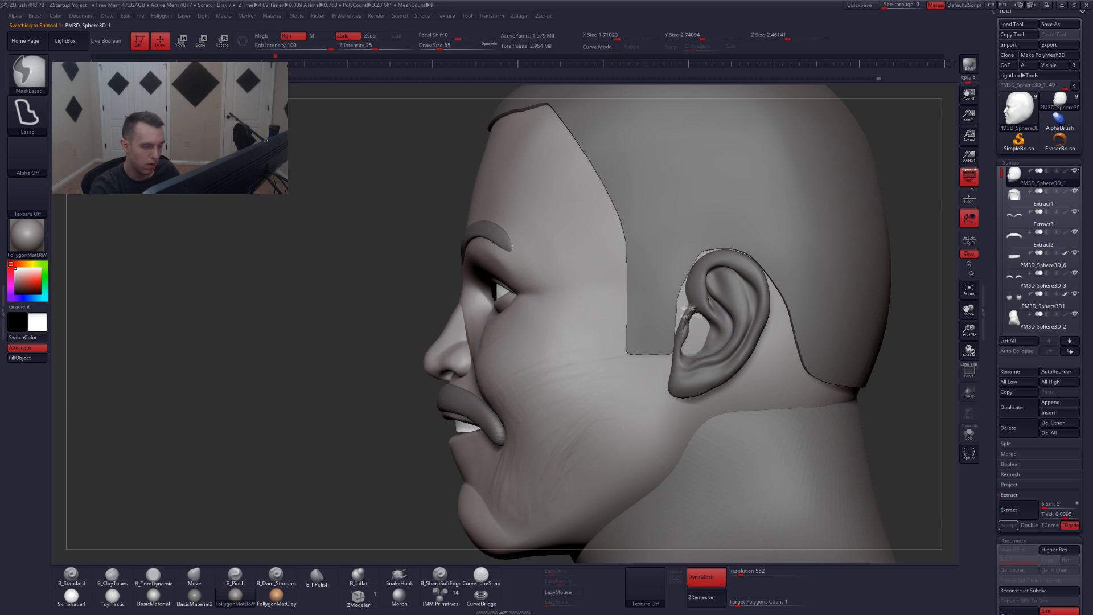
left_click_drag(721, 334, 723, 315, "ctrl")
key("s")
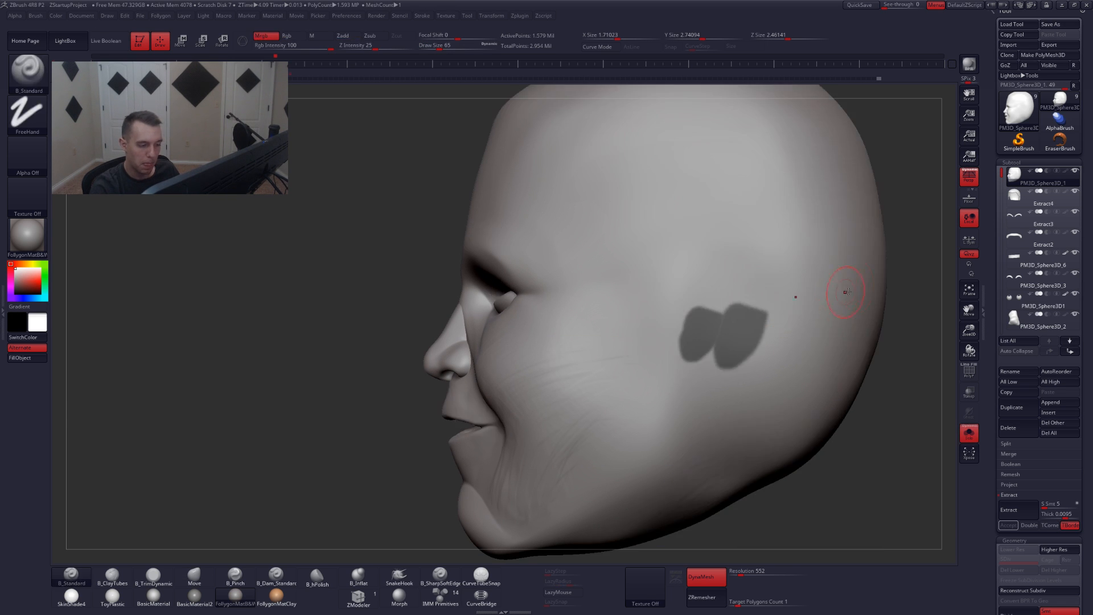
- Turn off perspective, clear the mask, mask the head surface inside the ear again and invert the mask
left_click(969, 185)
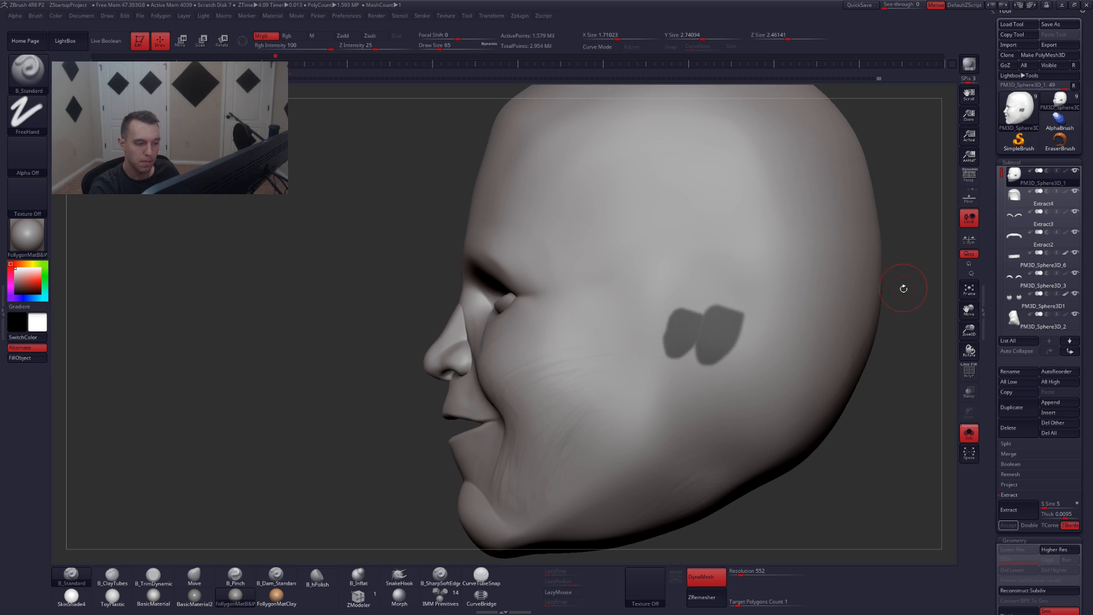
left_click_drag(905, 300, 896, 308, "ctrl")
key("s")
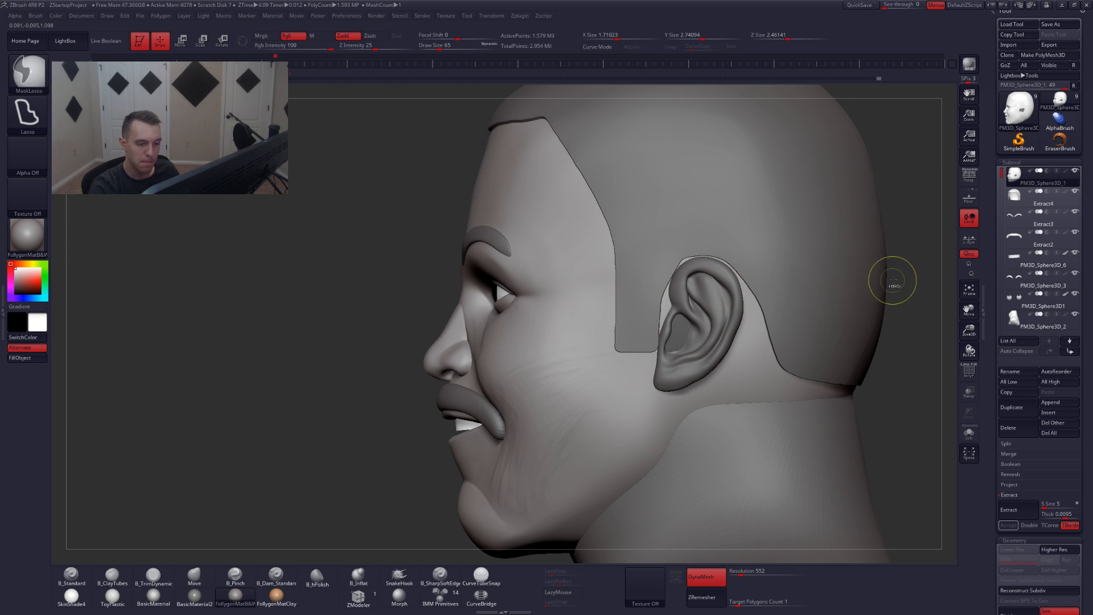
left_click(871, 271, "ctrl")
- Move the unmasked patch of the head outward into the ear opening with the Transpose line
key("w")
left_click_drag(679, 339, 698, 357)
left_click_drag(905, 364, 973, 362)
left_click_drag(680, 339, 744, 346)
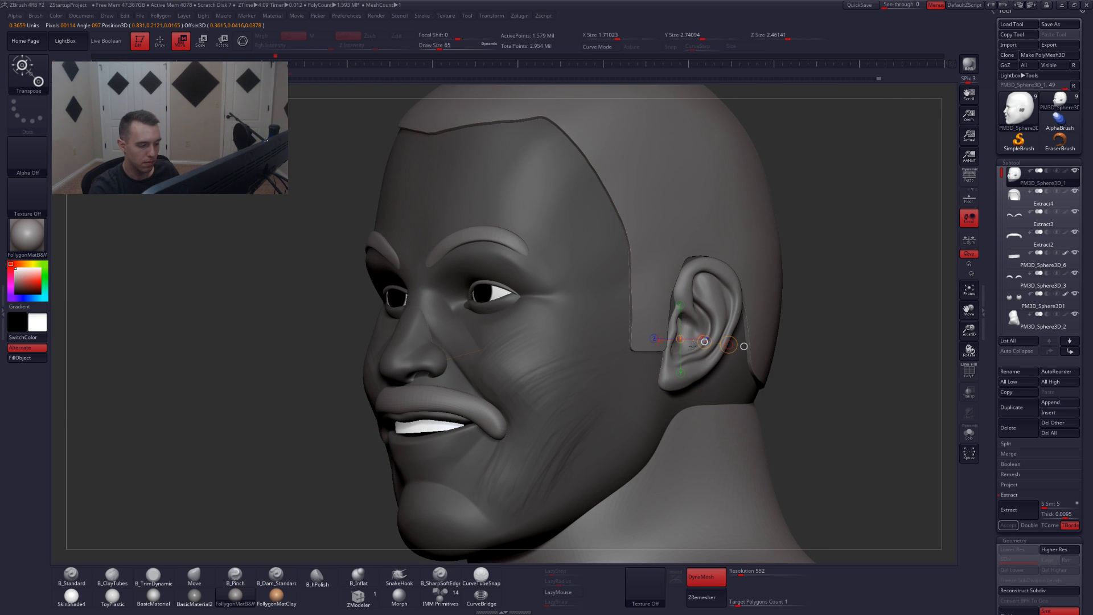
left_click_drag(888, 387, 817, 387)
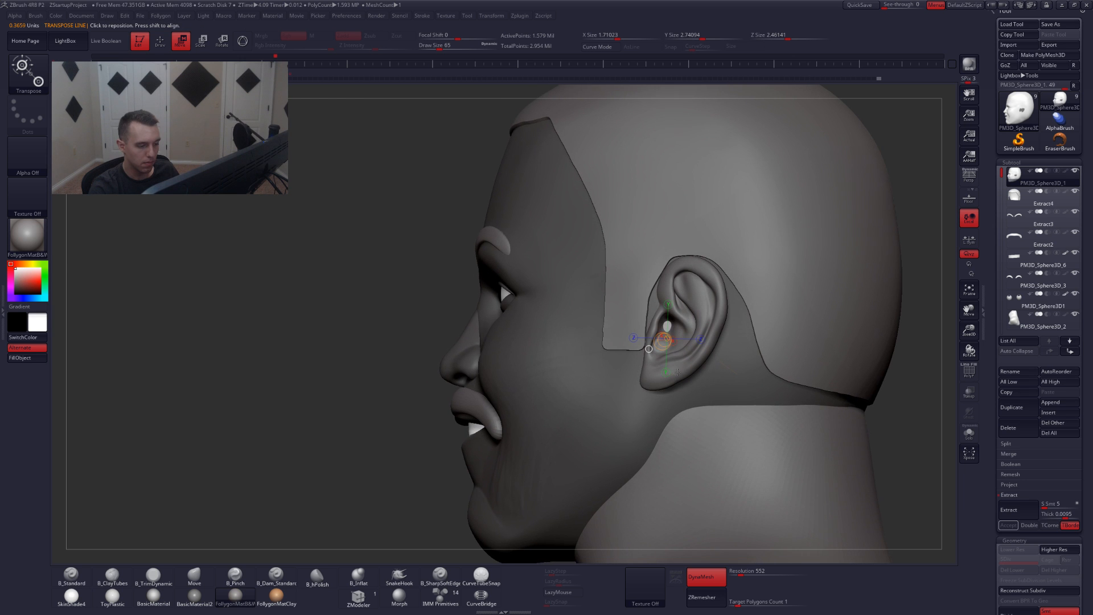
- Return to the Move brush, clear the mask from the head and turn perspective back on
key("q")
key("b")
key("m")
key("v")
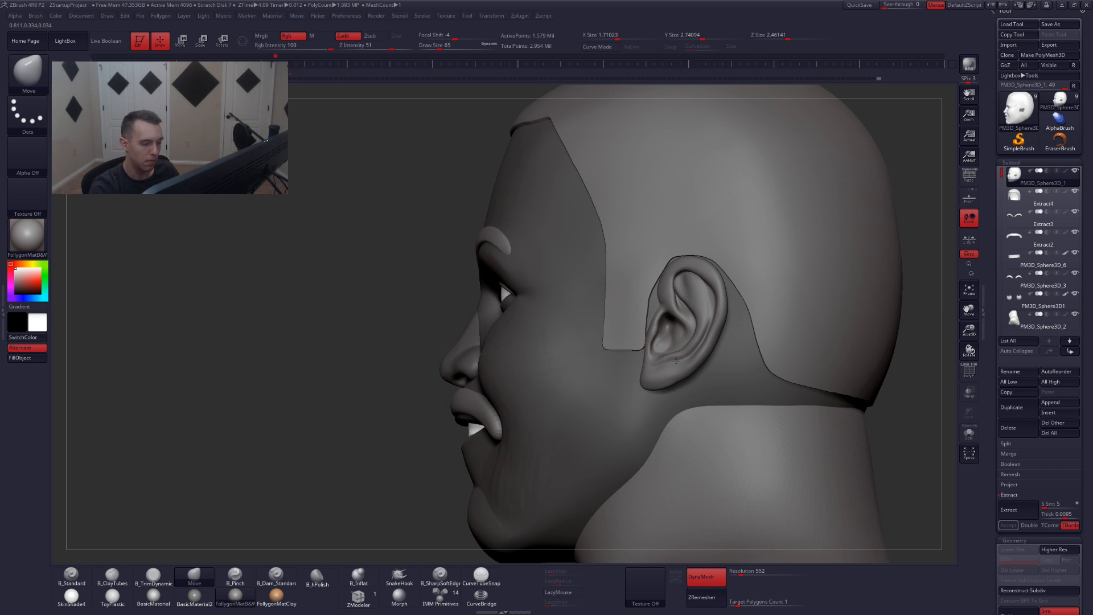
left_click_drag(917, 364, 949, 364)
mouse_move(860, 370)
left_mouse_down("alt")
mouse_move(848, 324)
mouse_move(803, 347)
mouse_move(888, 356)
left_mouse_up("alt")
left_click_drag(780, 375, 760, 362, "alt")
key("p")
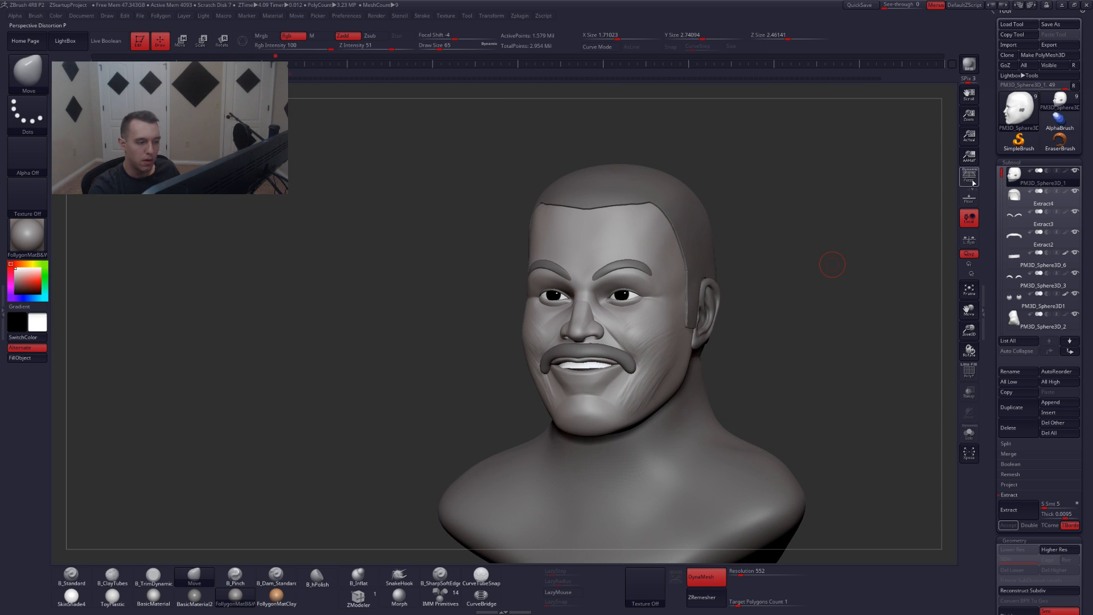
- Isolate the head subtool, set its DynaMesh resolution to 688 and quick-save the project
left_click_drag(830, 261, 736, 325)
key("shift+s")
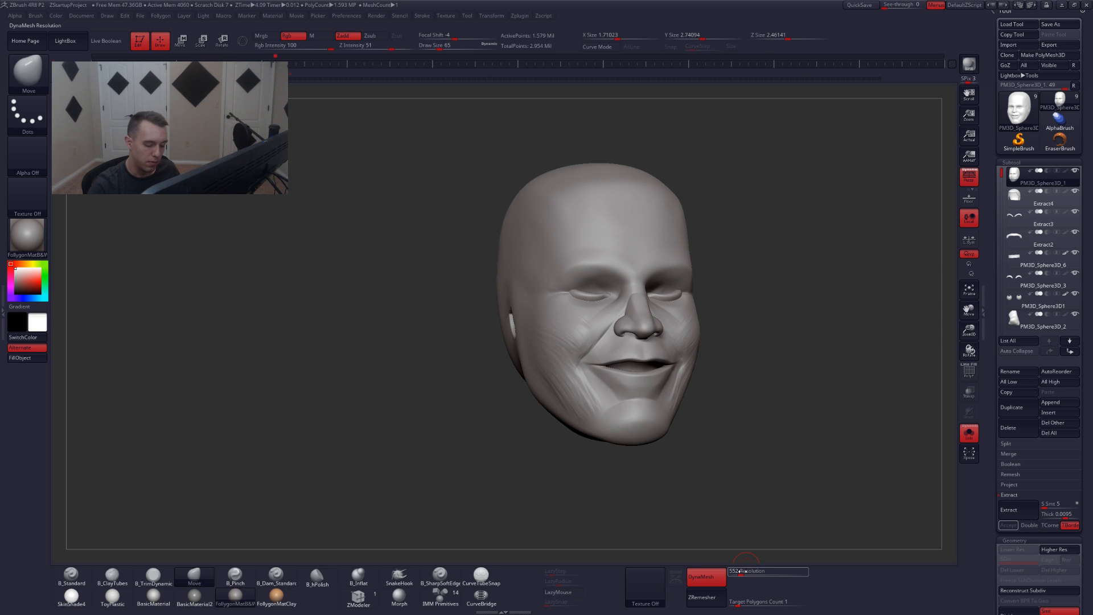
left_click_drag(739, 573, 743, 574)
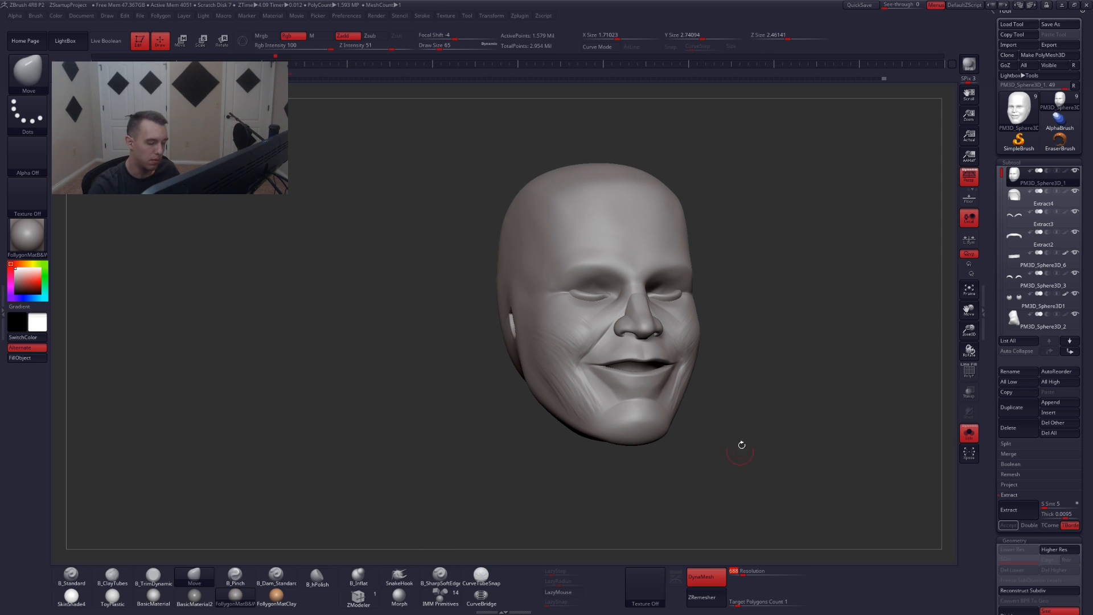
left_click(851, 6)
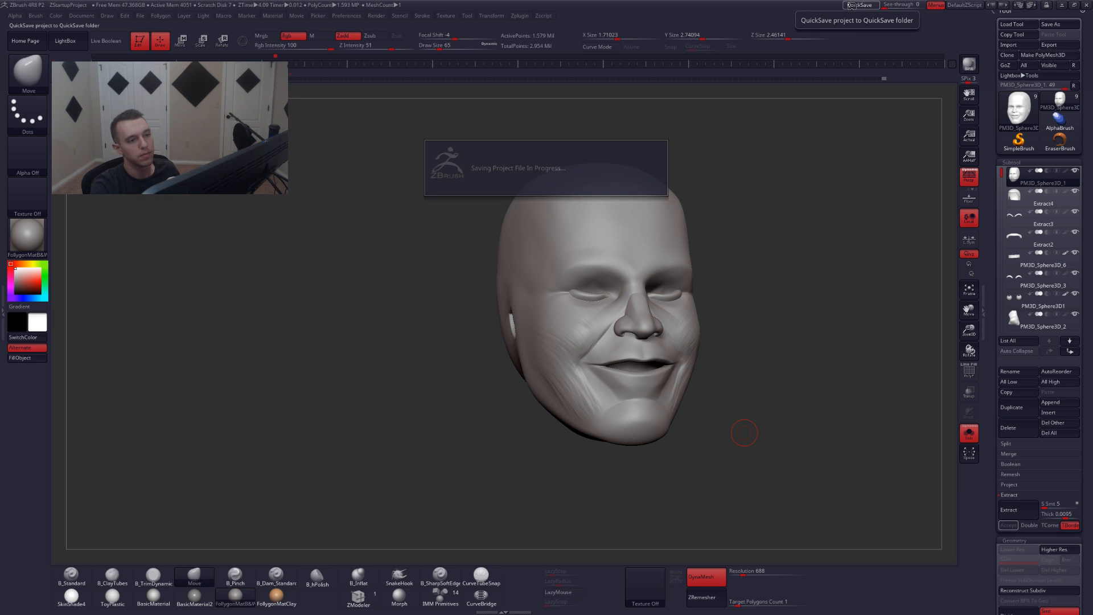
key("ctrl")
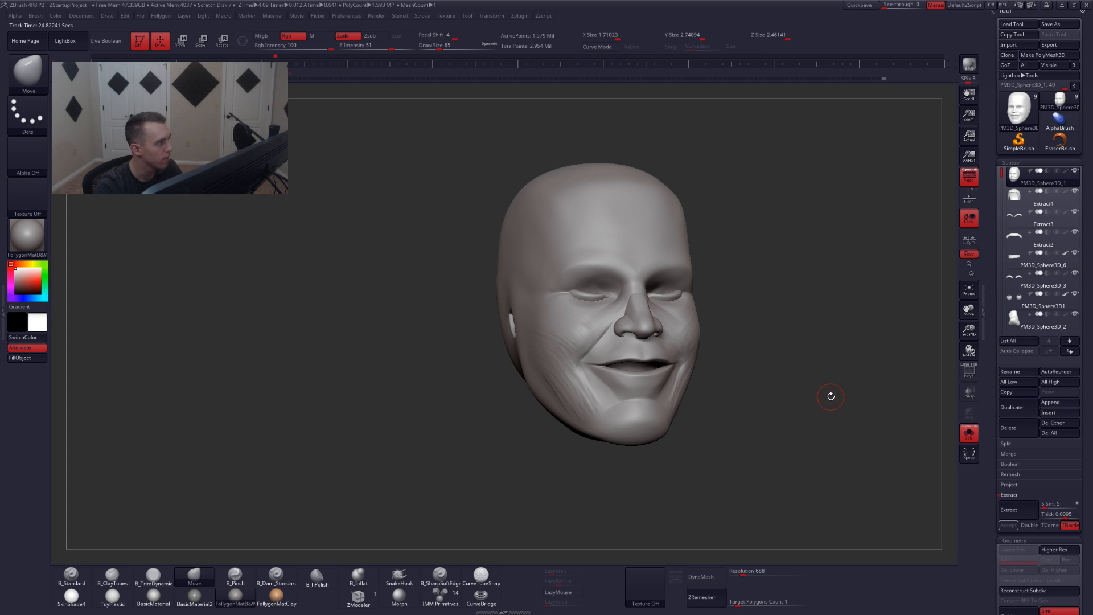
- Show the full bust, choose the B_Pinch brush with draw size 37 and smooth the nose bridge
mouse_move(831, 396)
left_mouse_down()
mouse_move(712, 380)
mouse_move(623, 353)
left_mouse_up()
mouse_move(622, 352)
right_mouse_down("ctrl")
mouse_move(612, 380)
mouse_move(649, 376)
mouse_move(644, 386)
mouse_move(610, 379)
right_mouse_up("ctrl")
key("5")
key("space")
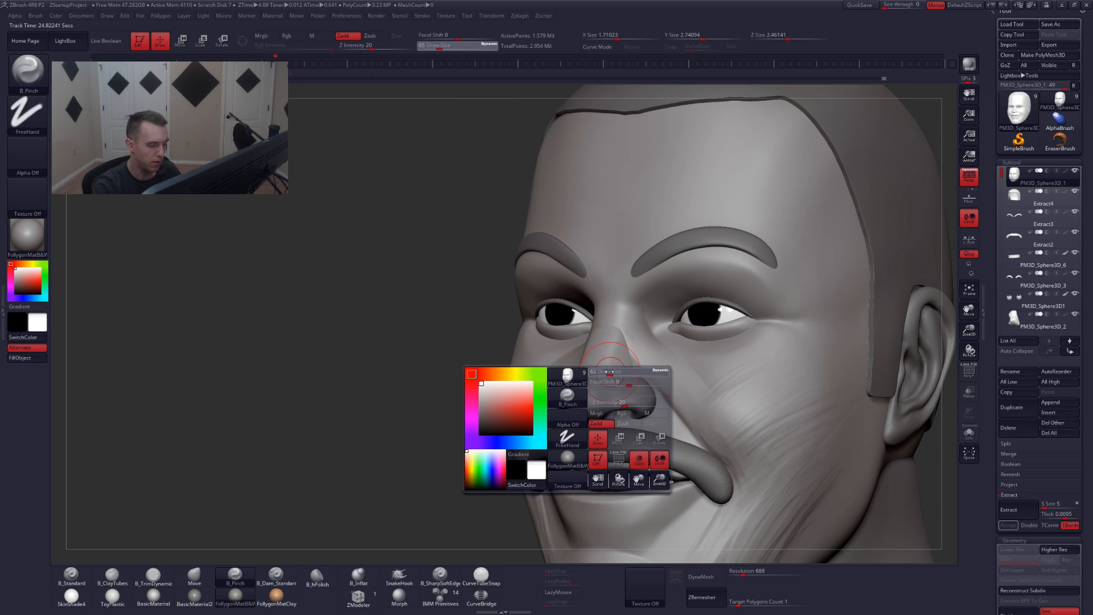
left_click_drag(610, 378, 601, 378)
key("shift")
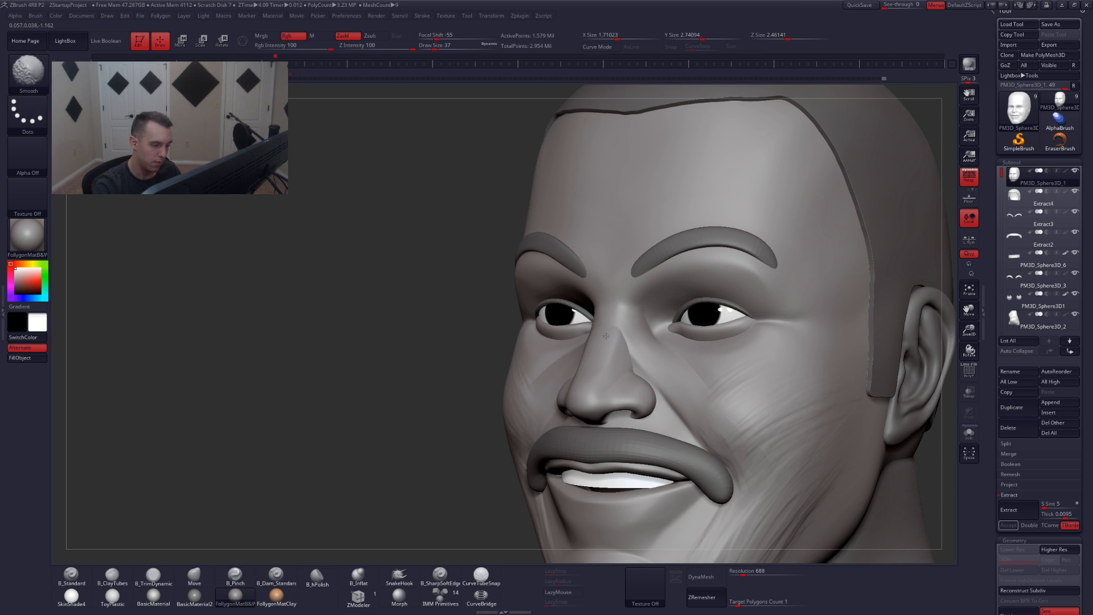
- Switch to the B_TrimDynamic brush at draw size 51 and turn DynaMesh on for the head
key("3")
key("space")
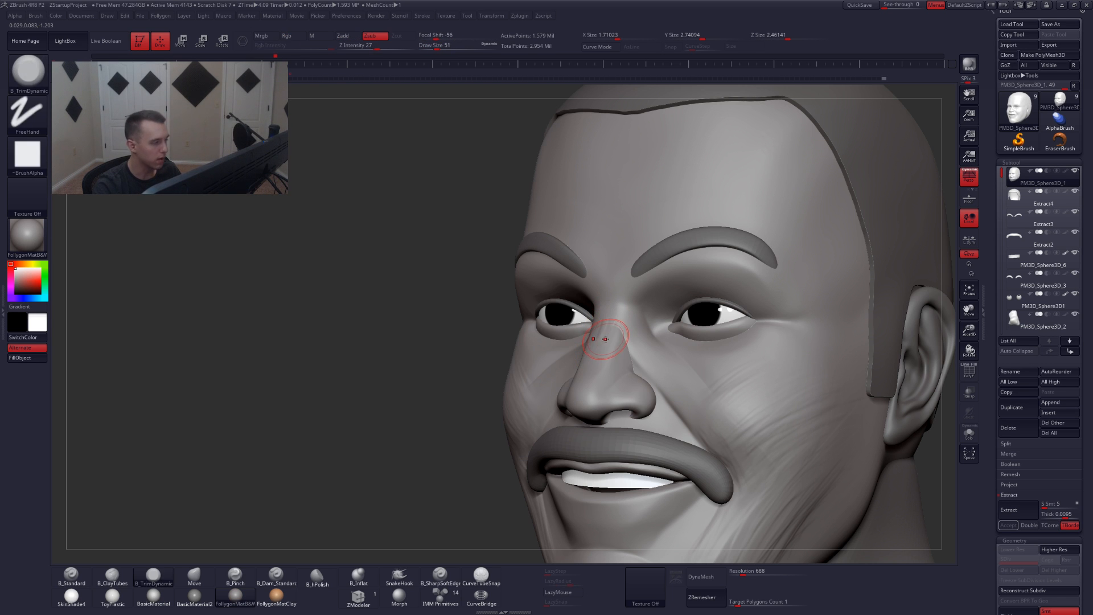
key("shift+f")
key("shift+f")
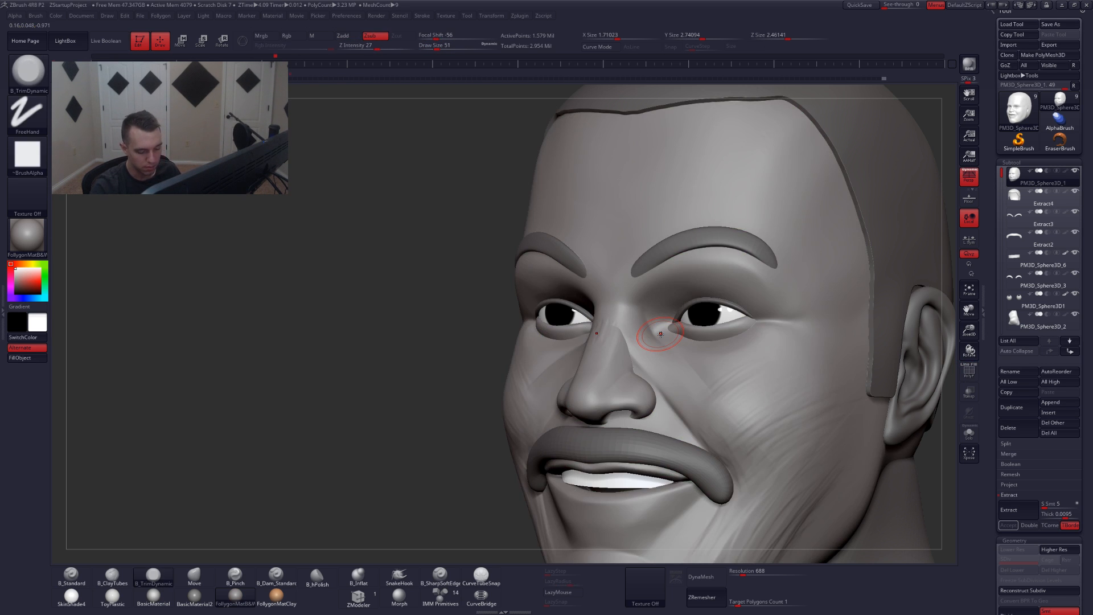
left_click(716, 566)
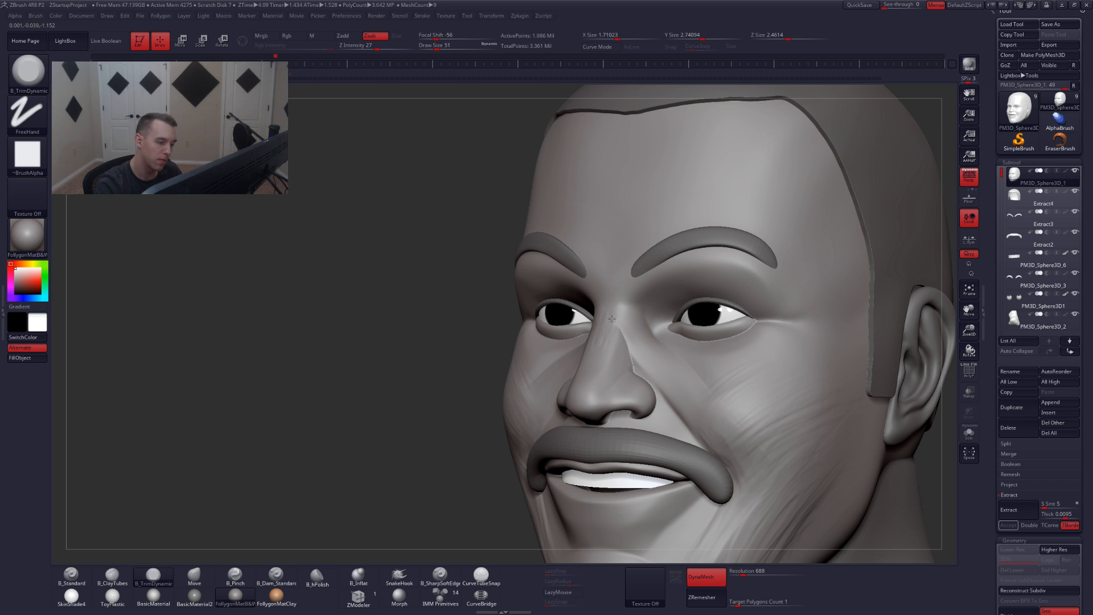
- Smooth the bridge and side of the nose and the adjoining cheek surface
left_click_drag(605, 317, 607, 340, "shift")
mouse_move(455, 327)
left_mouse_down()
mouse_move(586, 320)
mouse_move(476, 344)
left_mouse_up()
left_click_drag(623, 310, 634, 356, "shift")
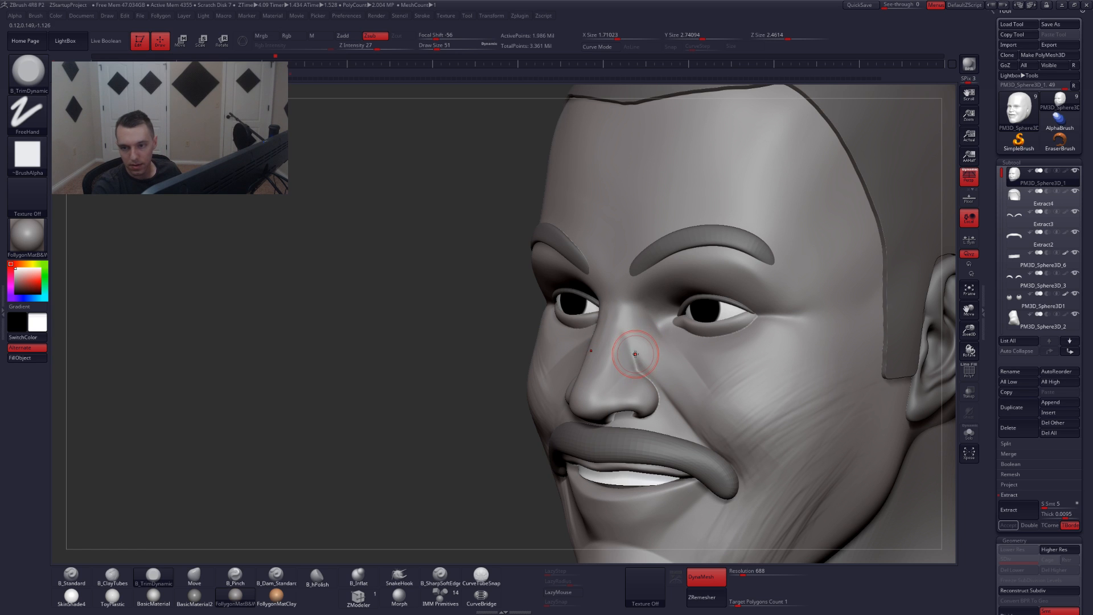
key("shift")
left_click_drag(690, 391, 696, 404)
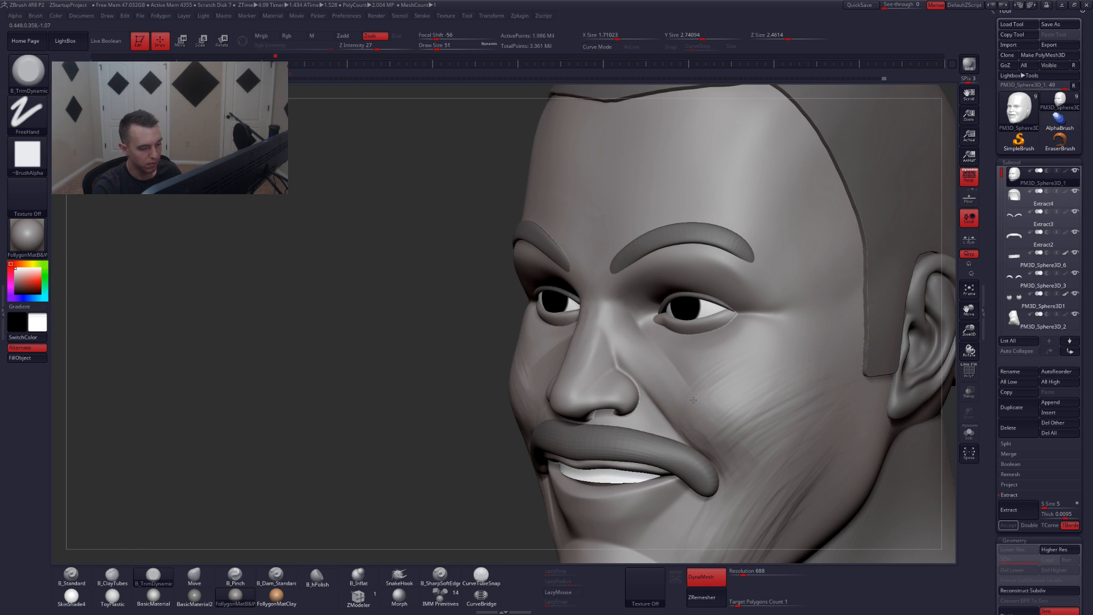
key("shift")
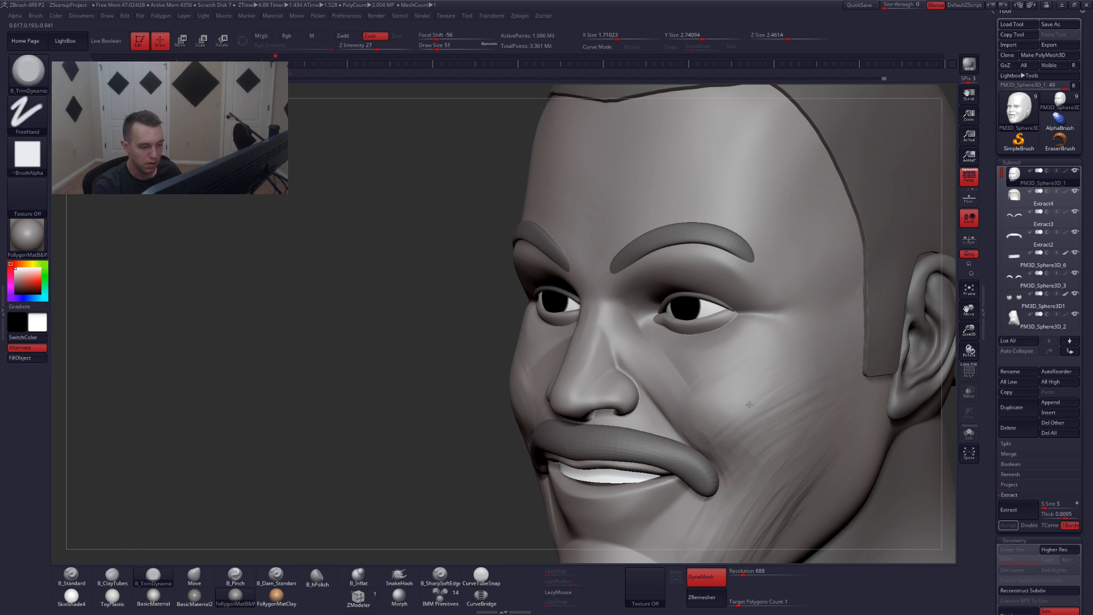
- Set the draw size to 39 and refine the area beneath the eyes with B_TrimDynamic and smoothing
mouse_move(732, 351)
right_mouse_down("alt")
mouse_move(731, 384)
mouse_move(699, 374)
right_mouse_up("alt")
key("space")
left_click_drag(693, 394, 689, 394)
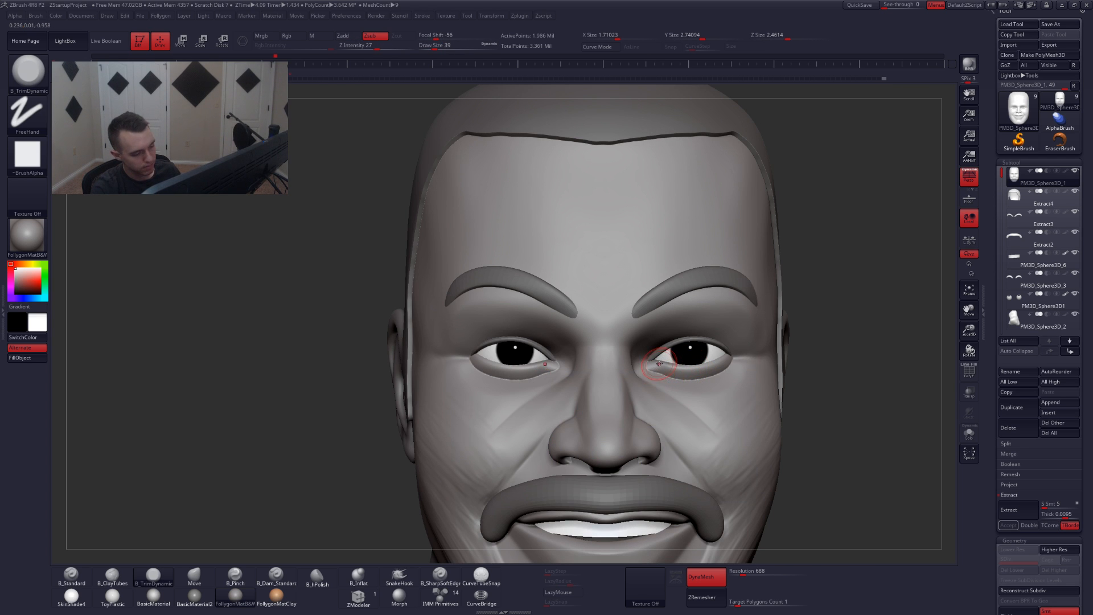
key("shift")
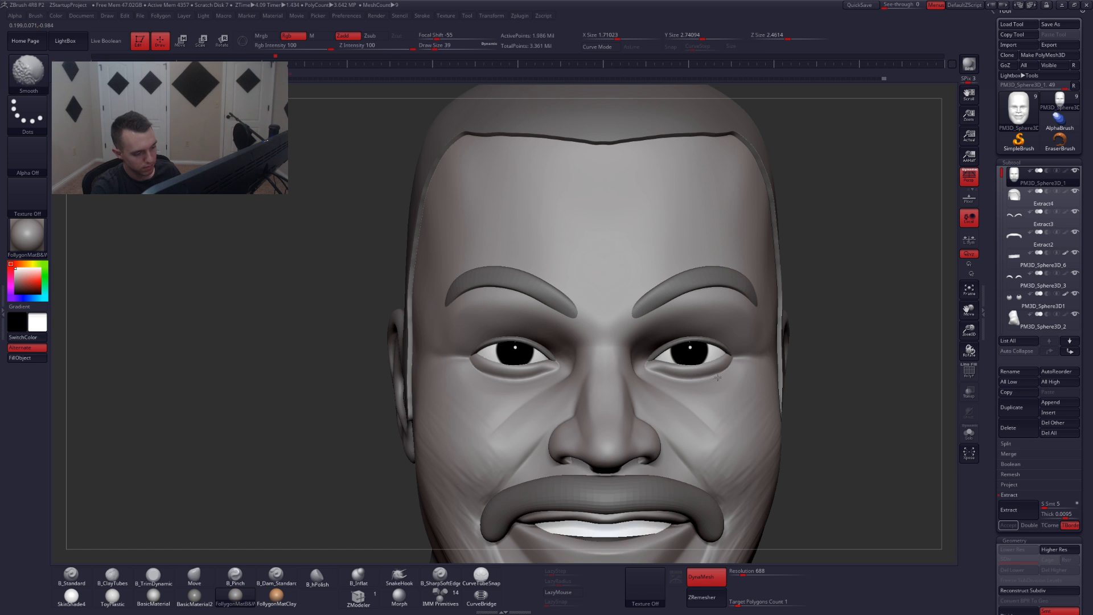
- Set the B_TrimDynamic brush's draw size to 112 and smooth the lower cheek and jaw strokes
mouse_move(702, 408)
right_mouse_down("ctrl")
mouse_move(723, 371)
mouse_move(643, 367)
right_mouse_up("ctrl")
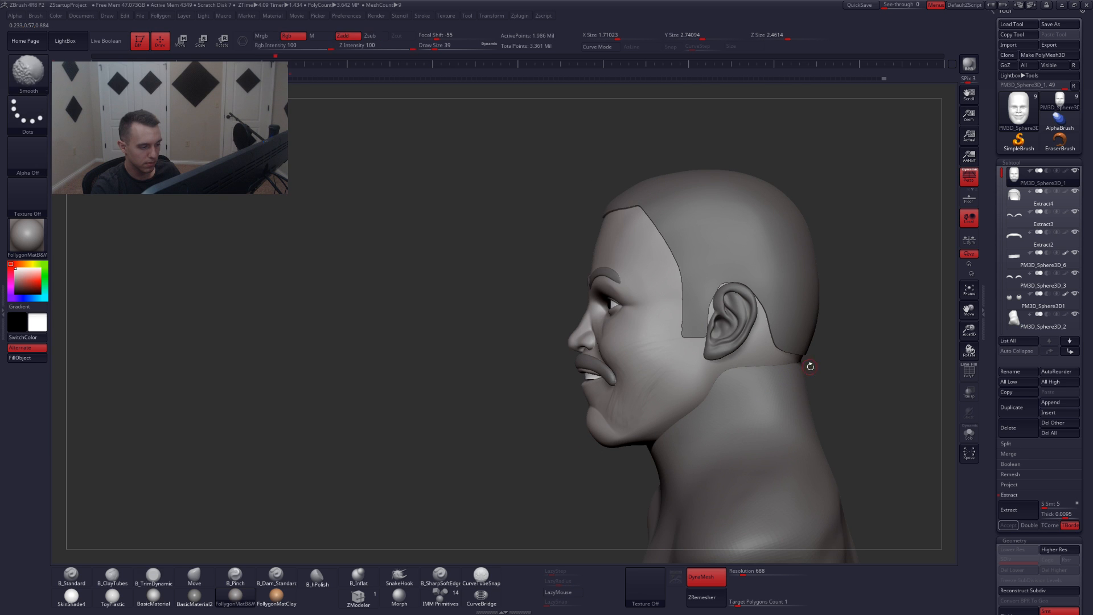
right_click_drag(818, 357, 804, 341, "alt")
key("space")
left_click_drag(672, 390, 682, 386)
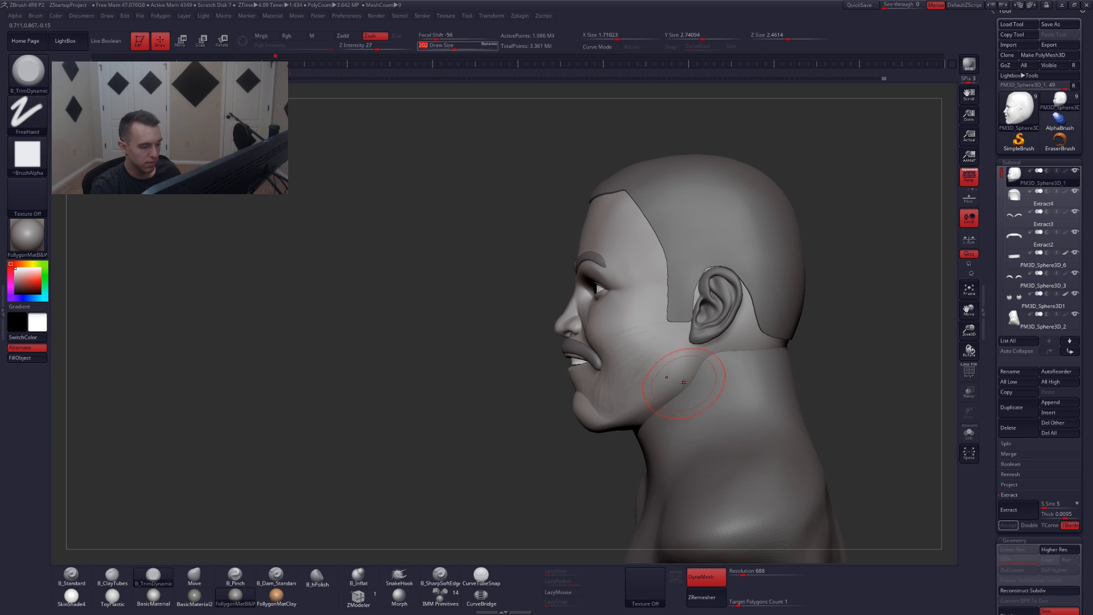
right_click_drag(621, 384, 685, 382)
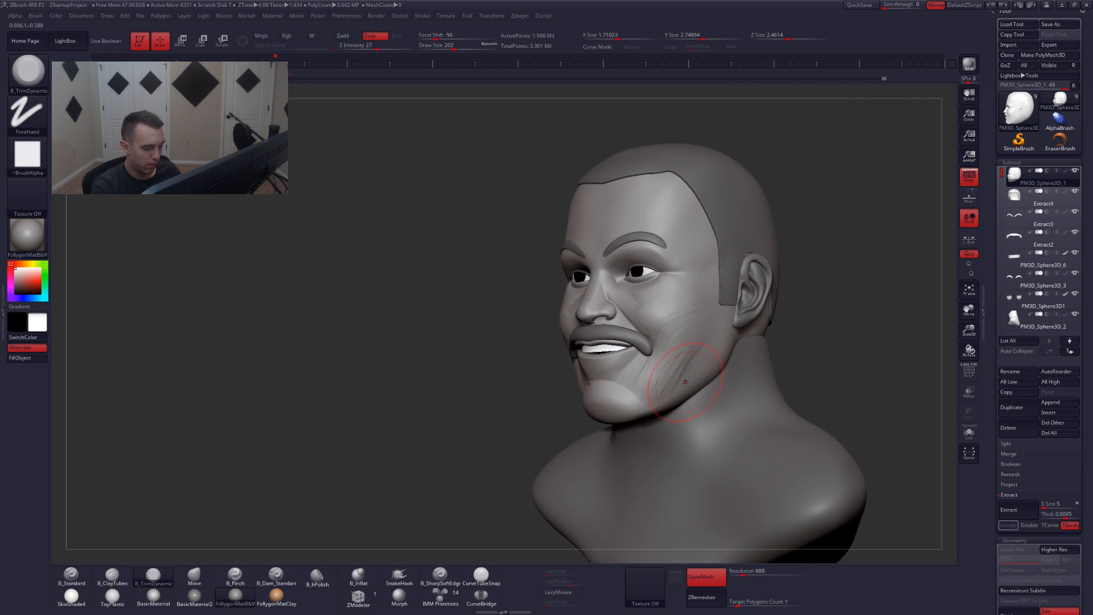
key("alt+s")
key("space")
left_click_drag(671, 377, 660, 377)
right_click_drag(655, 380, 636, 401)
left_click_drag(670, 376, 671, 383, "shift")
right_click_drag(674, 375, 718, 372)
left_click_drag(671, 360, 662, 377, "shift")
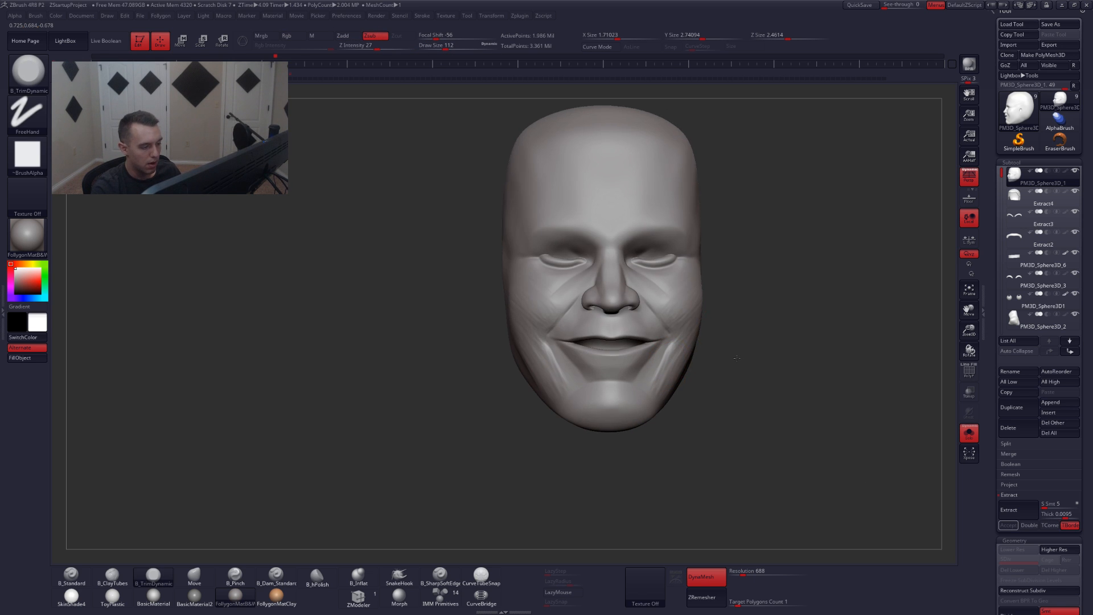
- Hide all other subtools, duplicate the head subtool and reselect the original head
right_click_drag(735, 393, 742, 345, "ctrl")
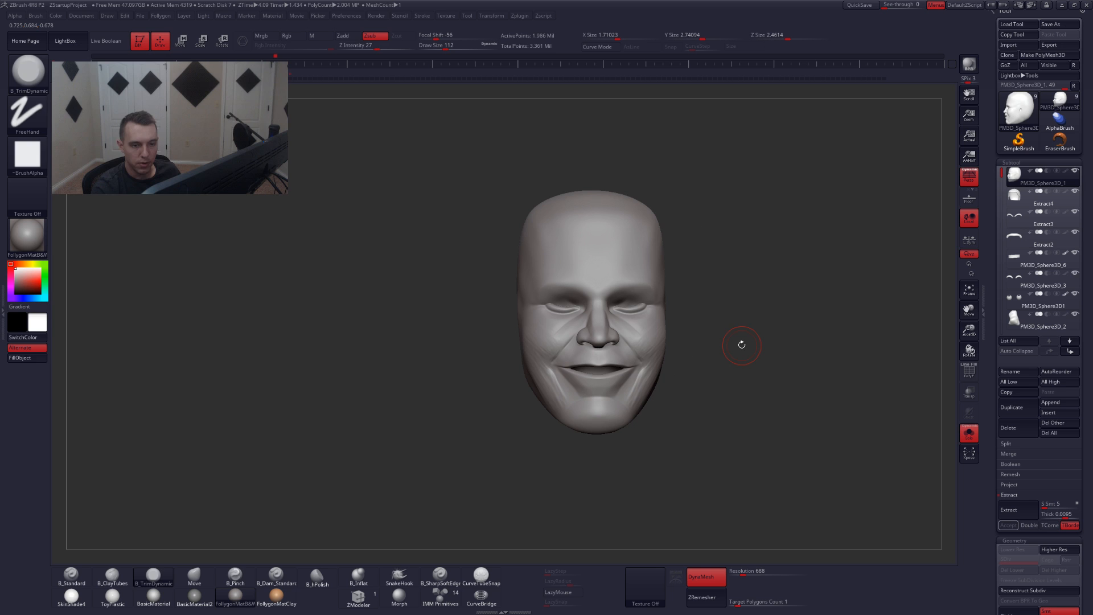
left_click(1020, 184, "shift")
left_click(1009, 402)
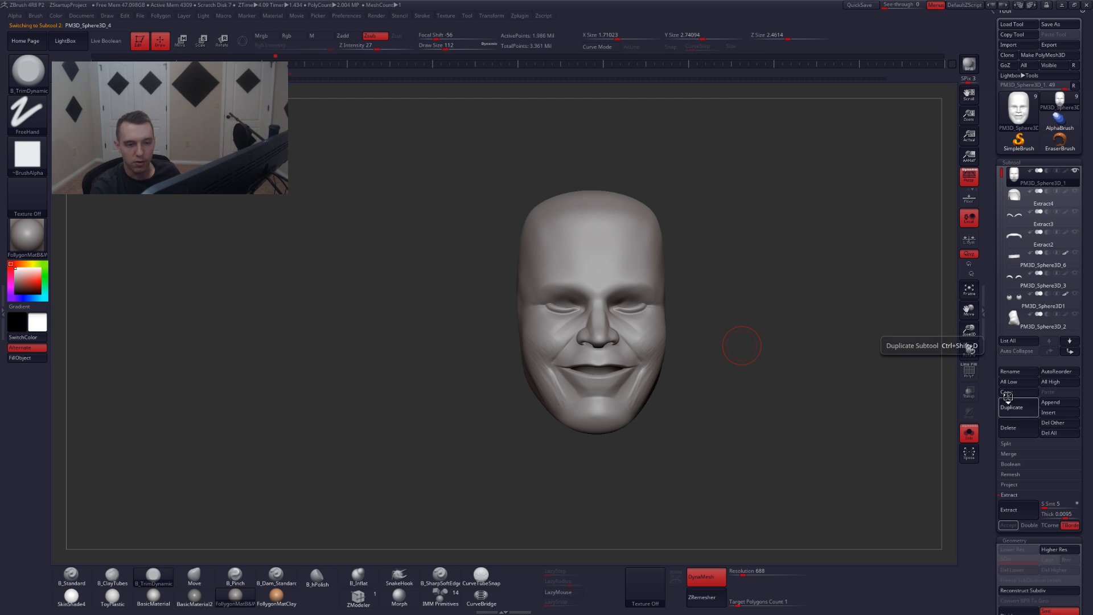
left_click(1025, 178)
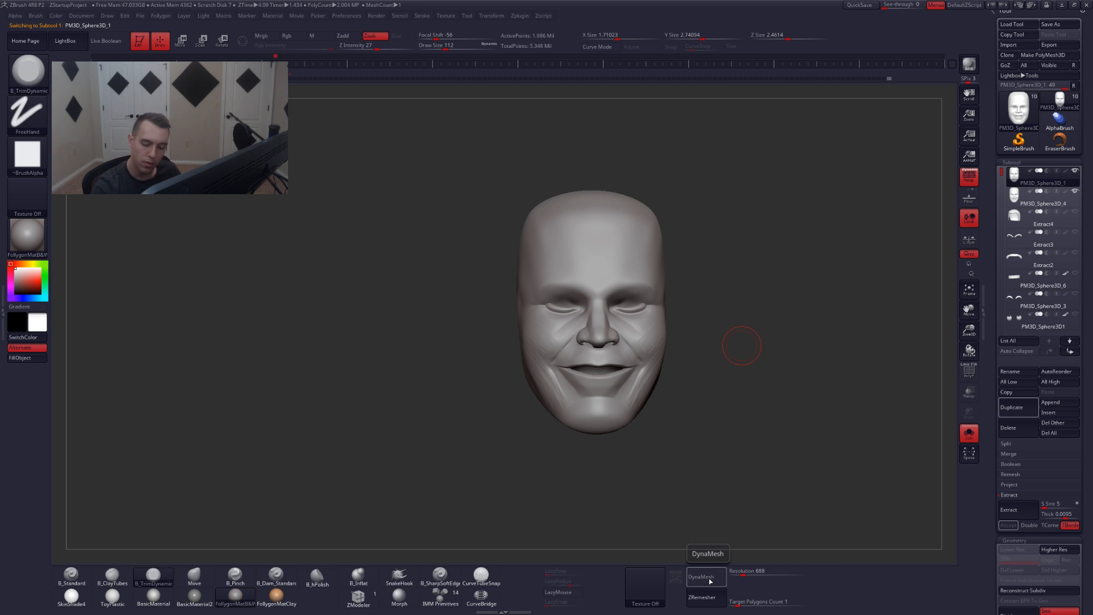
- Set the ZRemesher target polygon count to 3 and remesh the original head
scroll(997, 294, "down", 5)
scroll(997, 294, "down", 3)
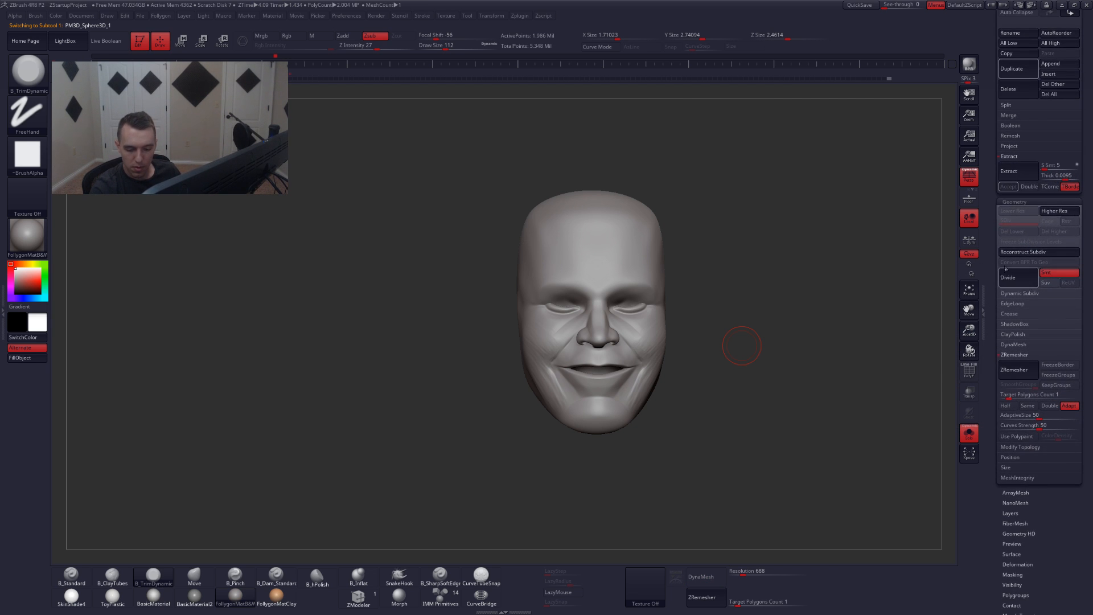
left_click(1023, 395)
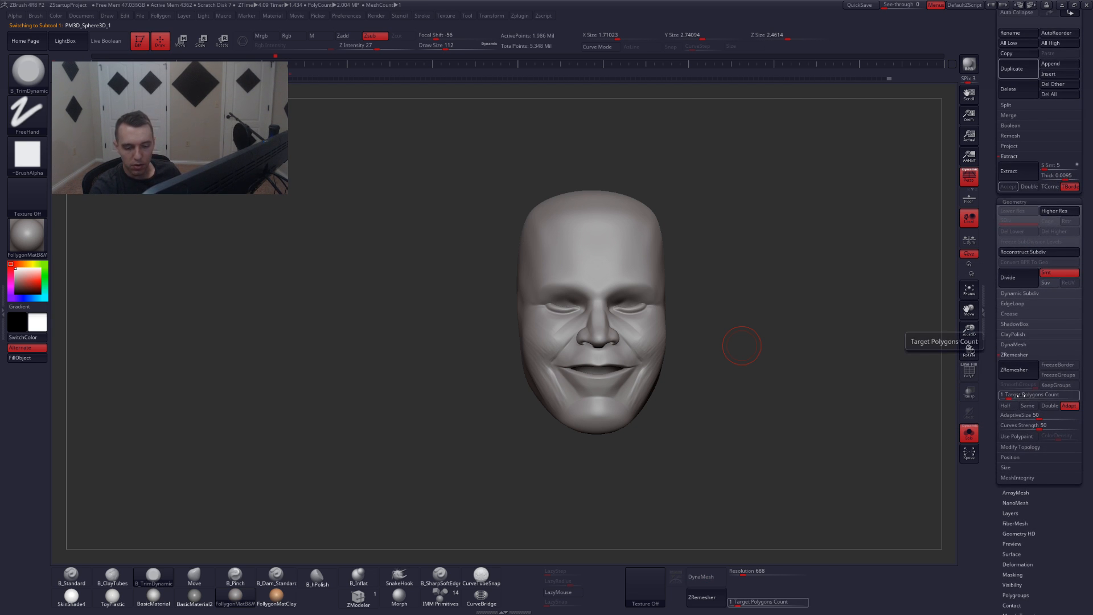
type("3")
key("Return")
left_click(1013, 370)
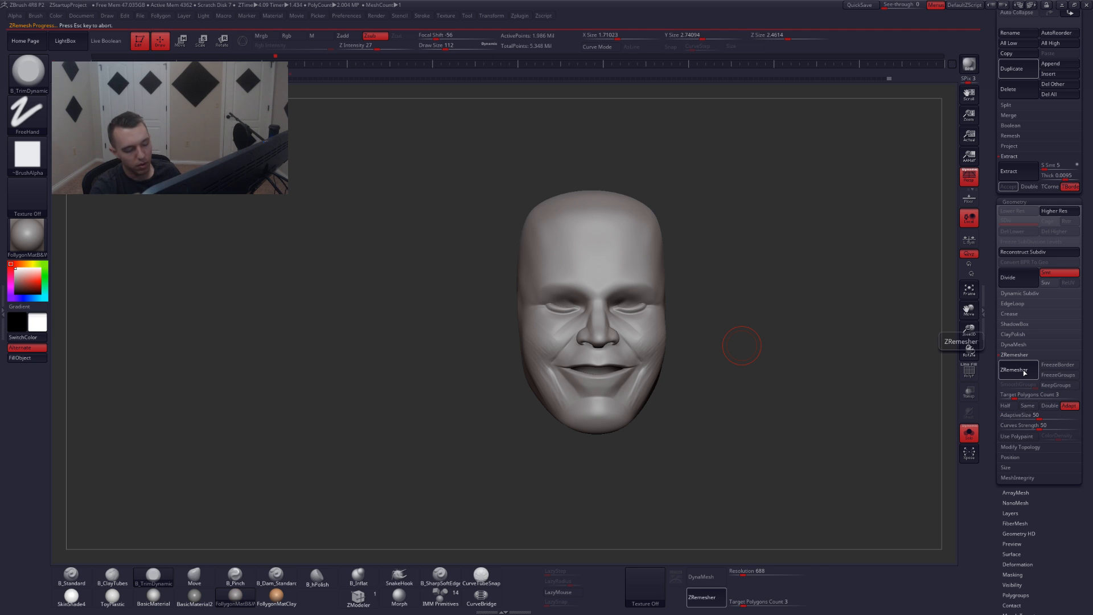
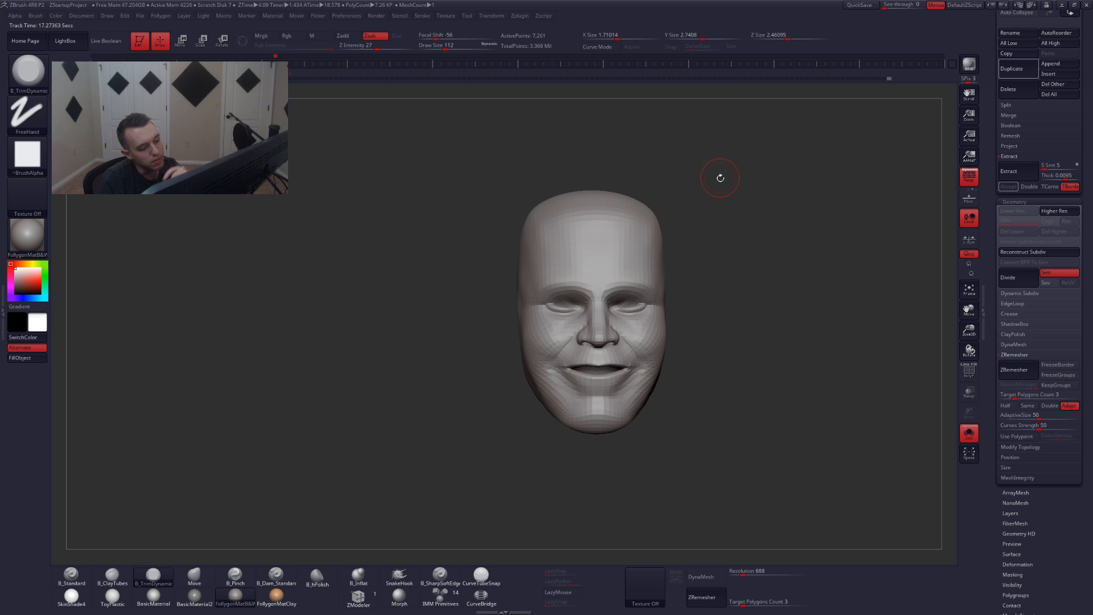
- Check the remeshed head's wireframe around the eyes and mouth, and divide the head to subdivision level 2
left_click_drag(734, 323, 605, 299)
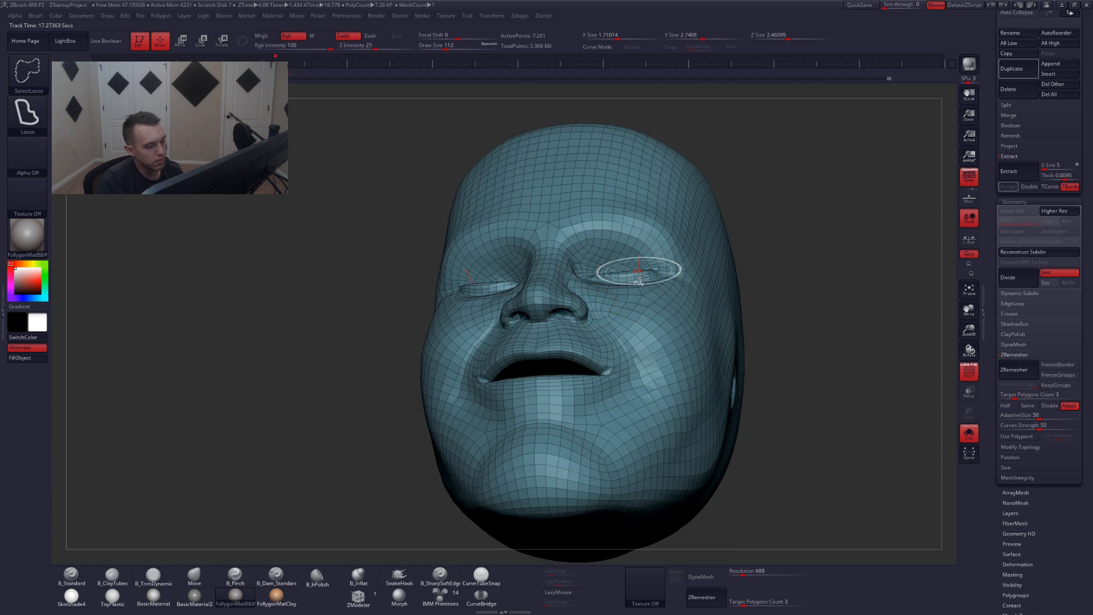
key("ctrl+f")
left_click(660, 290)
mouse_move(656, 227)
right_mouse_down("ctrl")
mouse_move(630, 218)
mouse_move(661, 258)
mouse_move(627, 288)
right_mouse_up("ctrl")
key("shift+f")
key("ctrl+d")
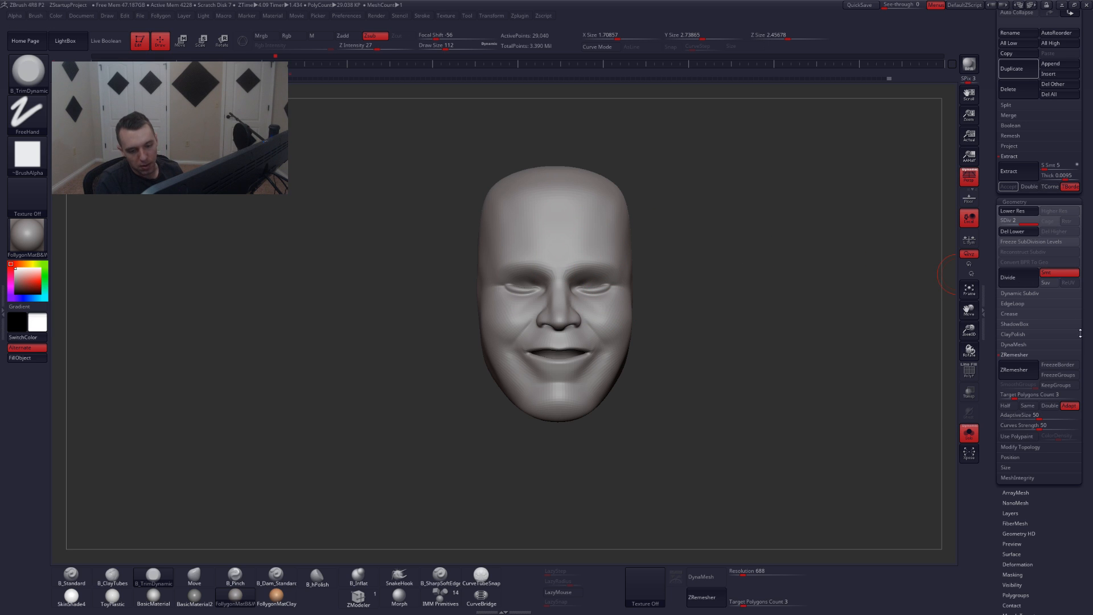
- Try to ZRemesh the head a second time and undo the remesh
left_click(1009, 373)
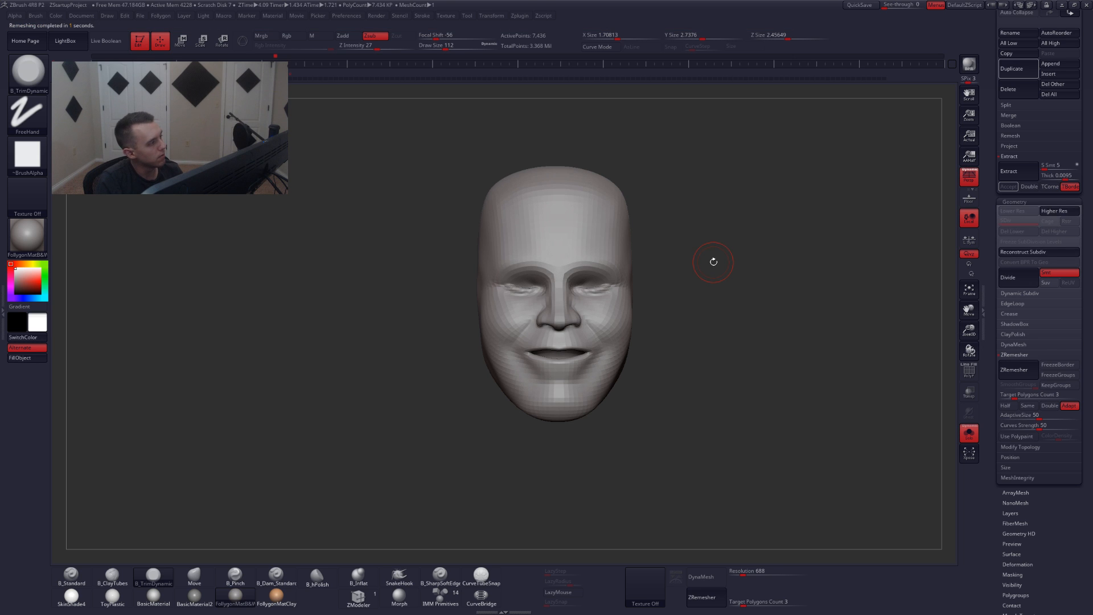
left_click(1011, 251)
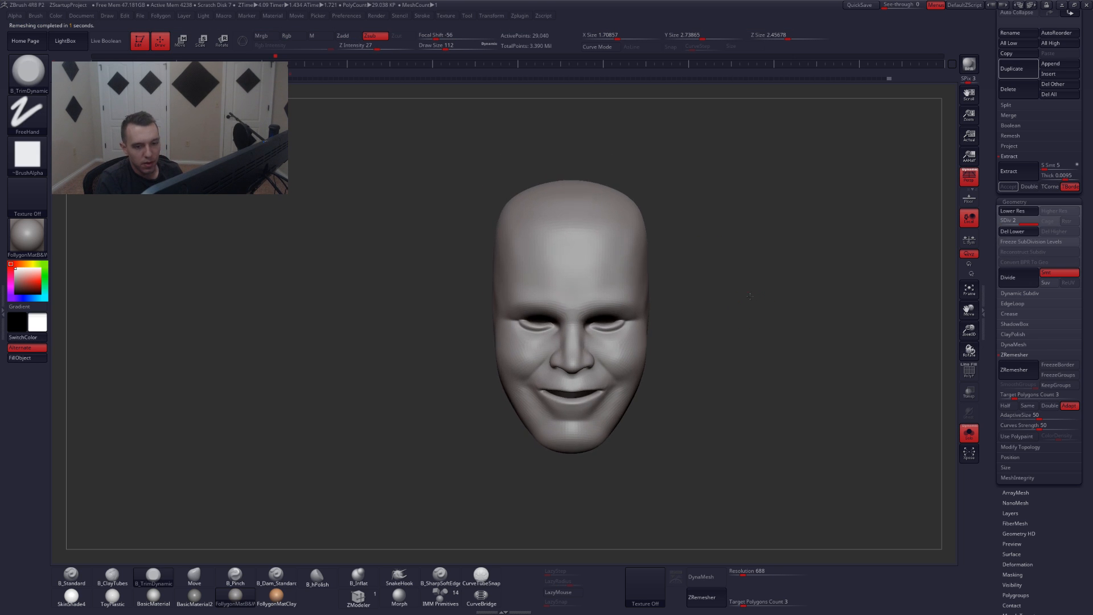
- Project the duplicate's details onto the remeshed head with ProjectAll while dividing it to subdivision level 4
scroll(1025, 228, "up", 10)
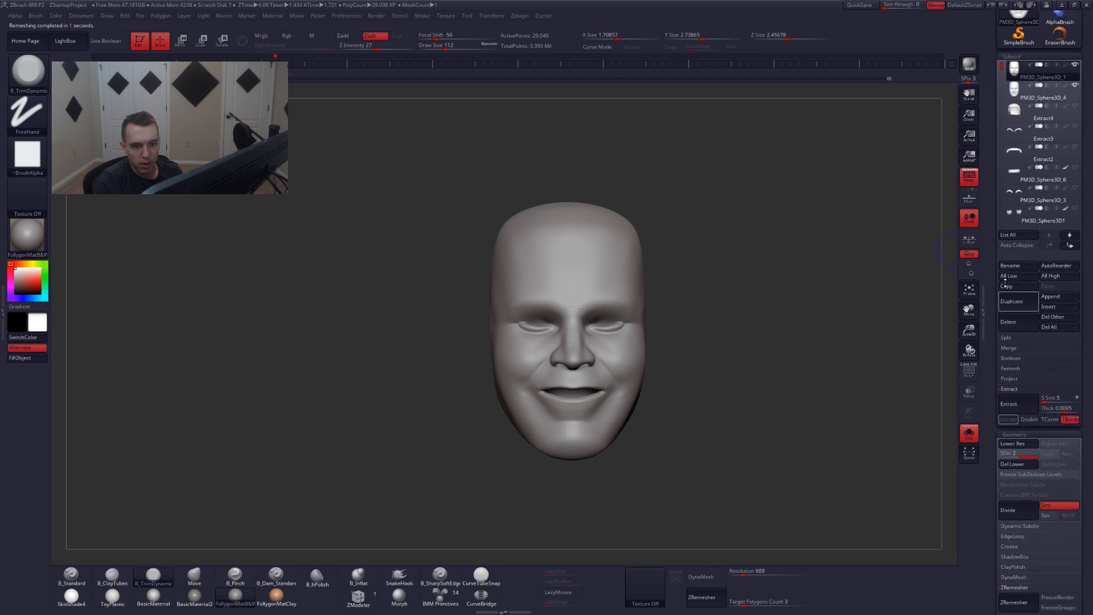
scroll(1006, 271, "down", 5)
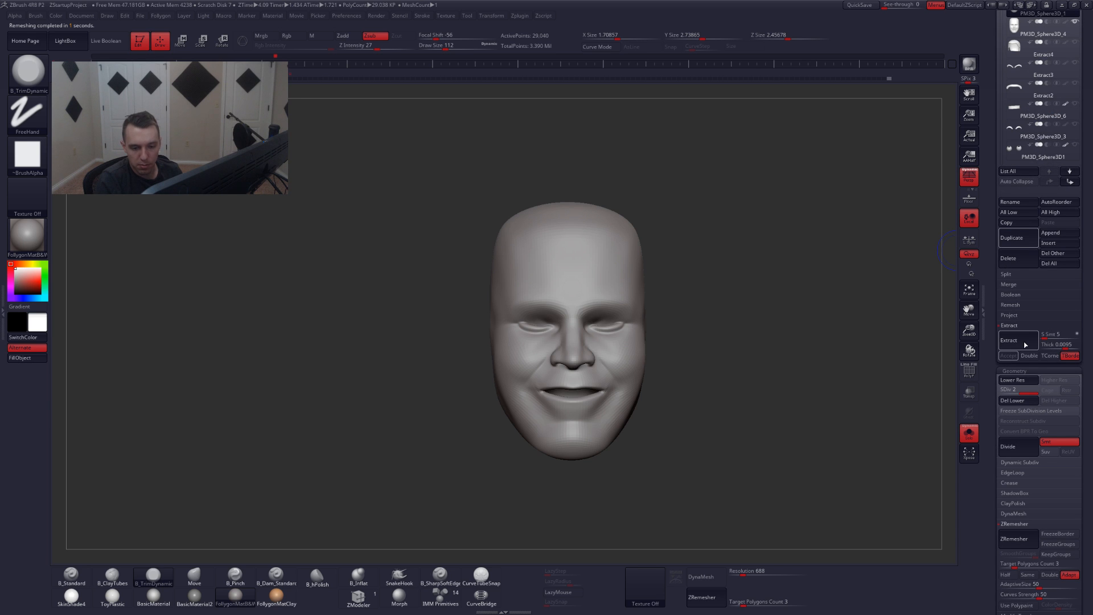
left_click(1014, 325)
left_click(1009, 314)
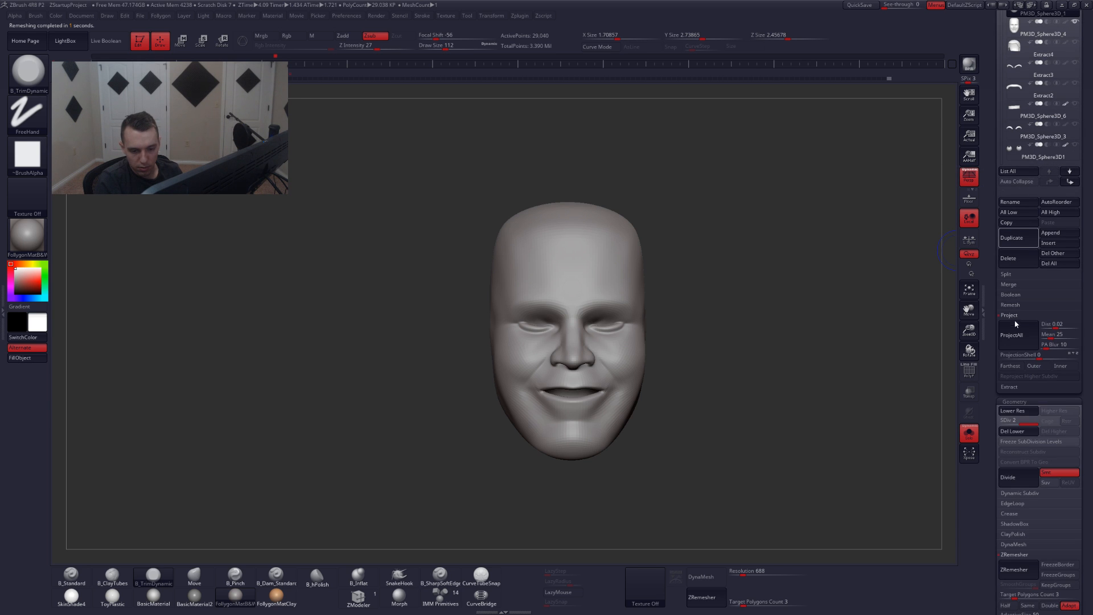
left_click(1019, 333)
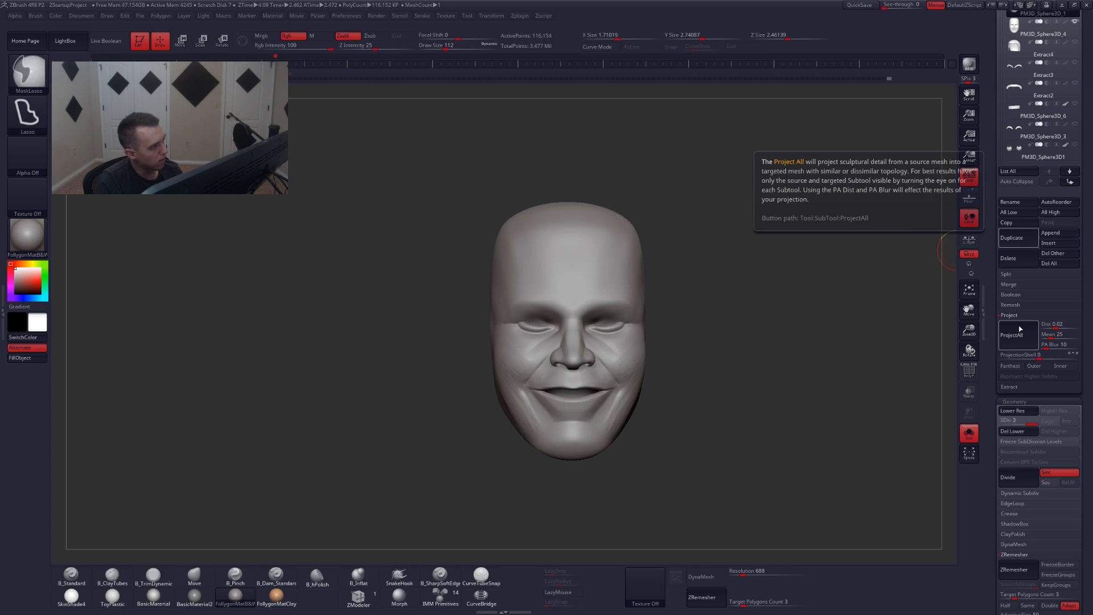
key("ctrl+d")
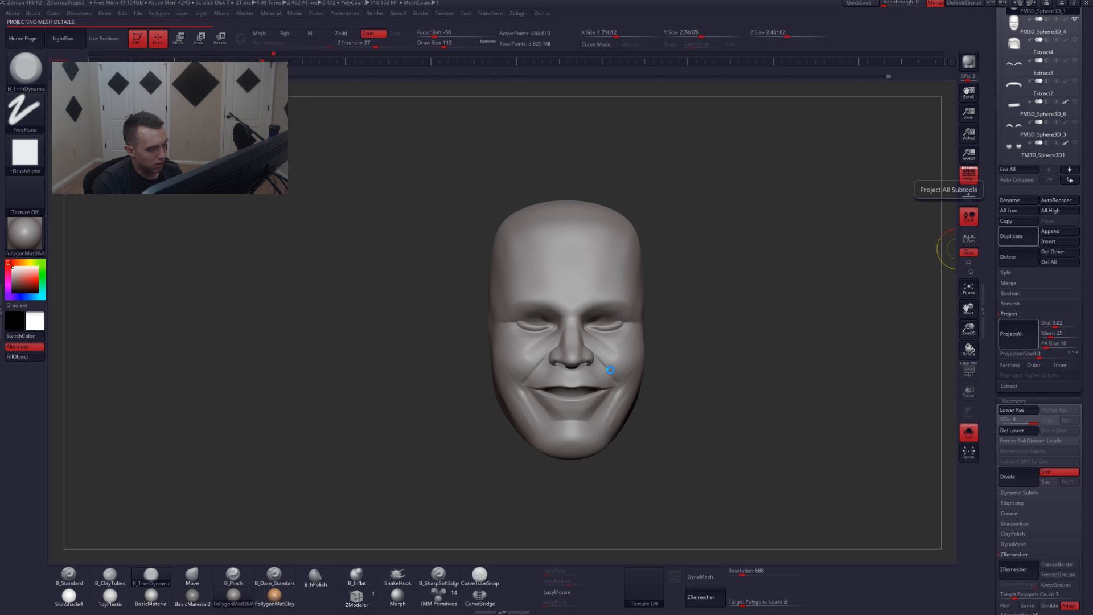
right_click_drag(619, 361, 639, 447, "alt")
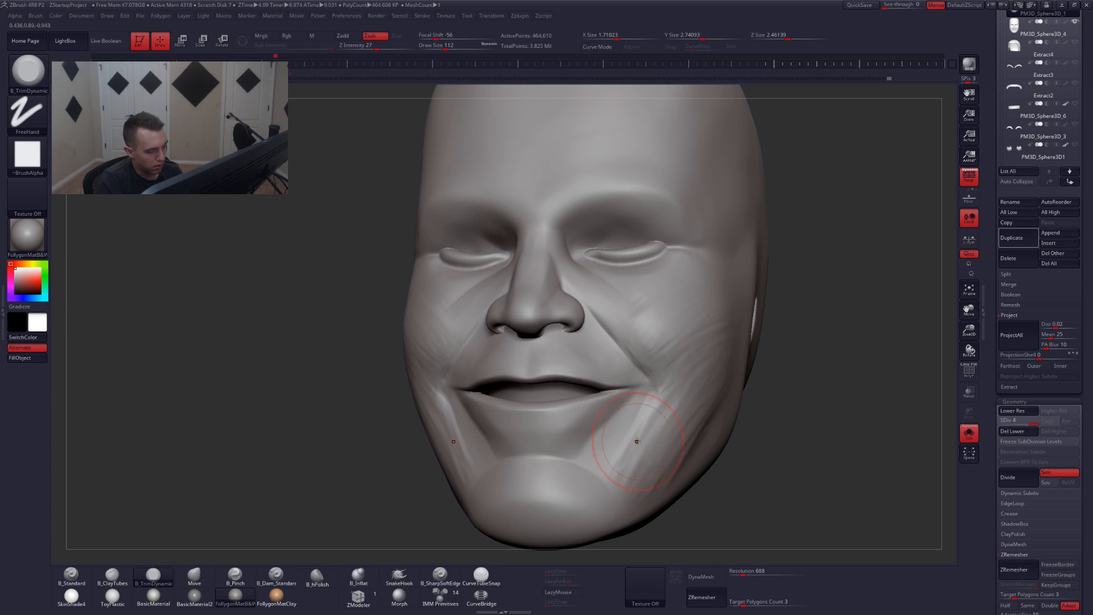
- Delete the duplicate head subtool PM3D_Sphere3D_4 and accept the irreversible deletion
left_click_drag(633, 442, 618, 414)
right_click_drag(629, 438, 641, 402, "ctrl")
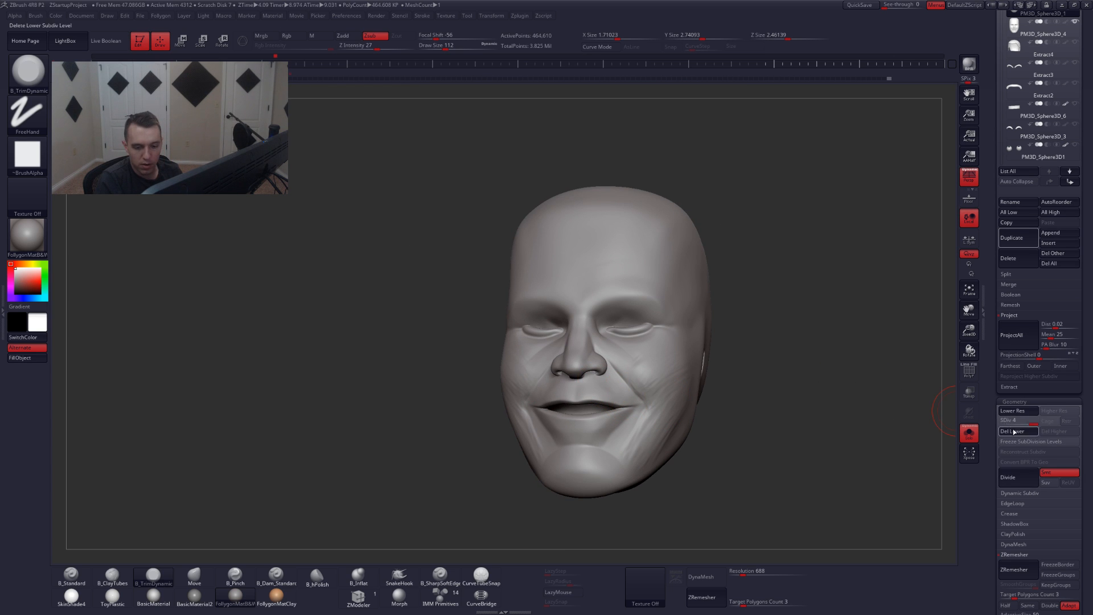
left_click_drag(1002, 94, 1002, 239)
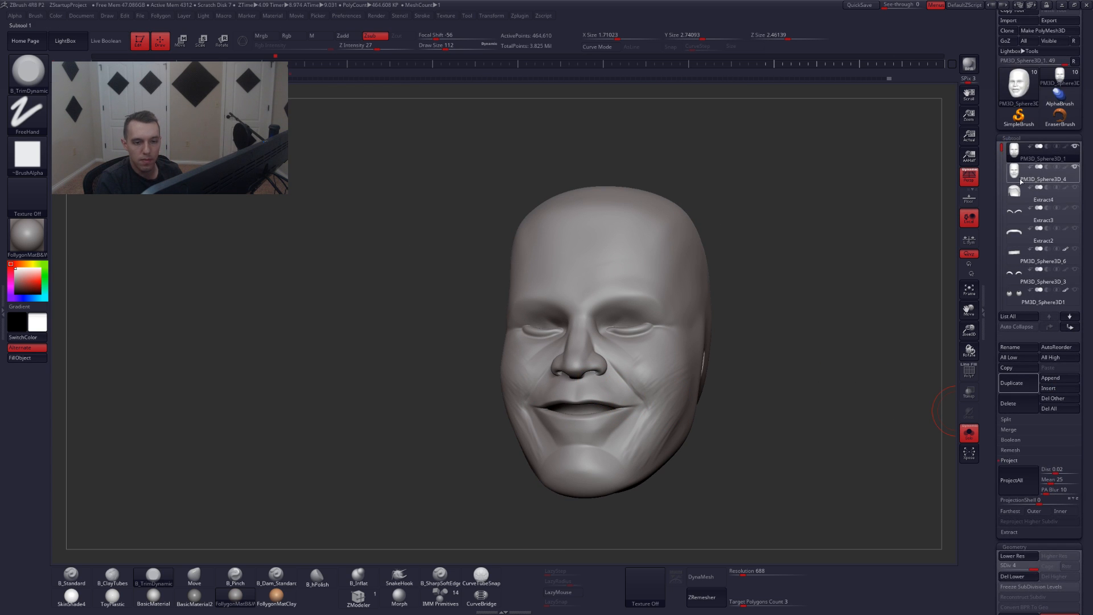
left_click(1021, 175)
left_click(1026, 398)
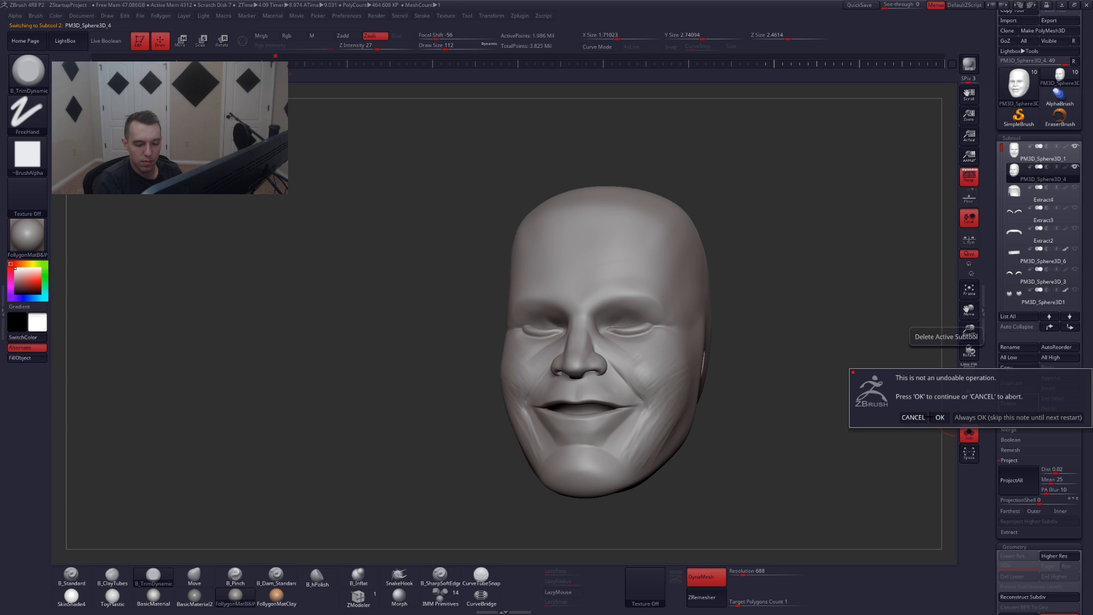
left_click(938, 417)
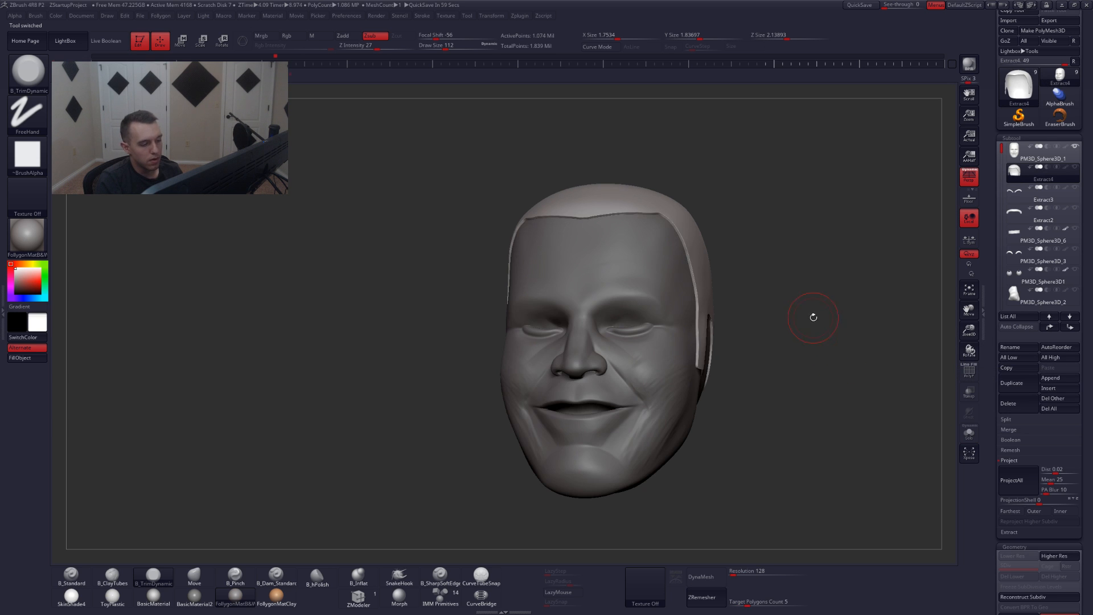
- Select the remeshed head and smooth out the streaks on the cheeks beside the nose and mouth
left_click(646, 275, "alt")
right_click_drag(671, 291, 689, 305, "shift")
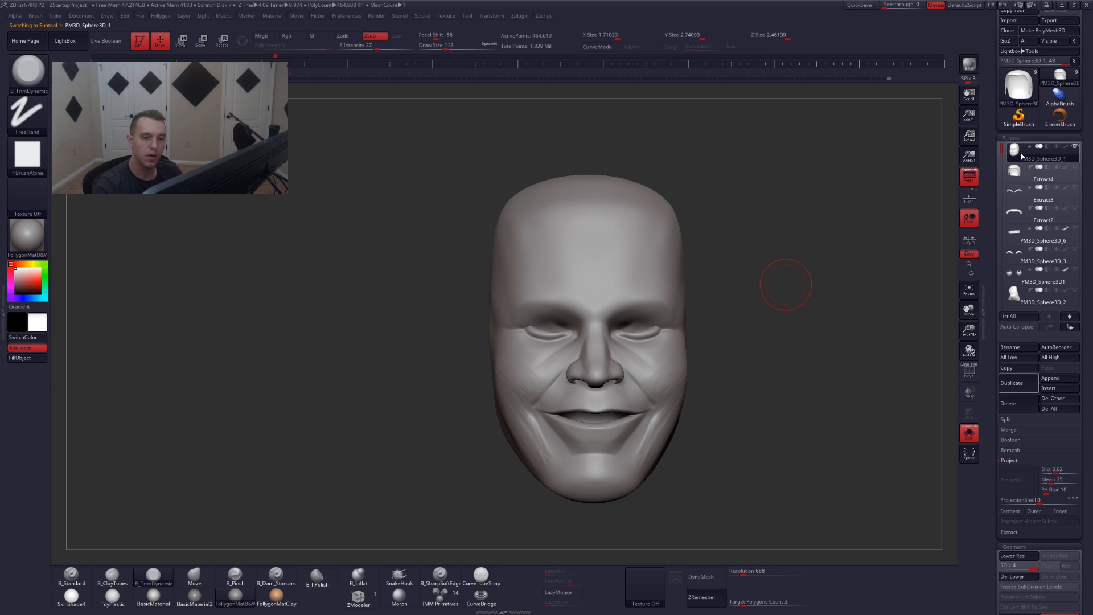
key("shift")
key("shift+s")
mouse_move(661, 369)
right_mouse_down()
mouse_move(618, 370)
mouse_move(653, 380)
right_mouse_up()
key("shift+s")
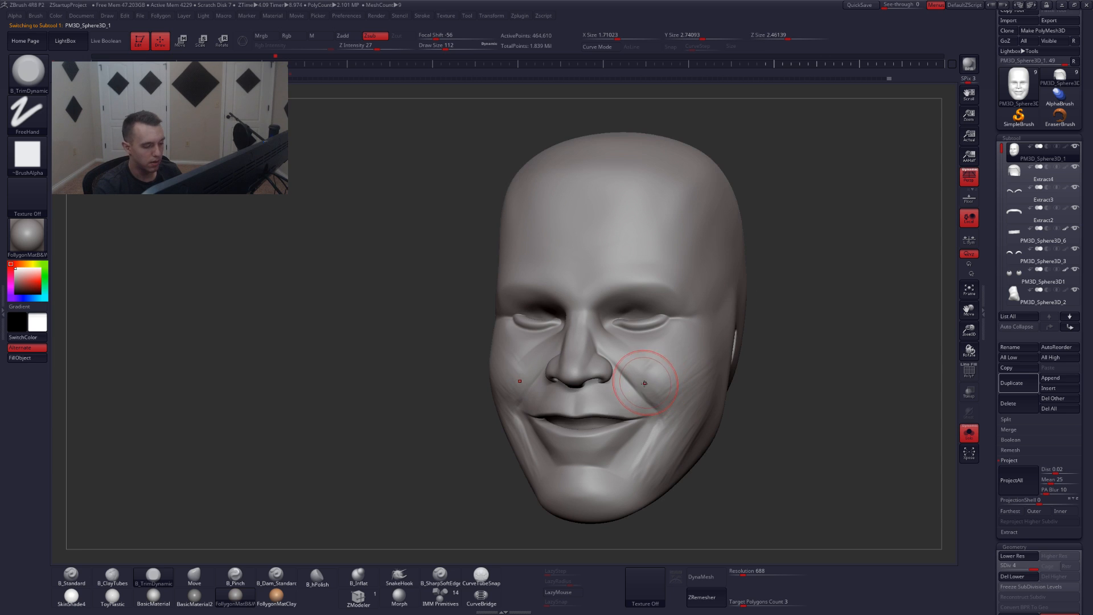
key("shift")
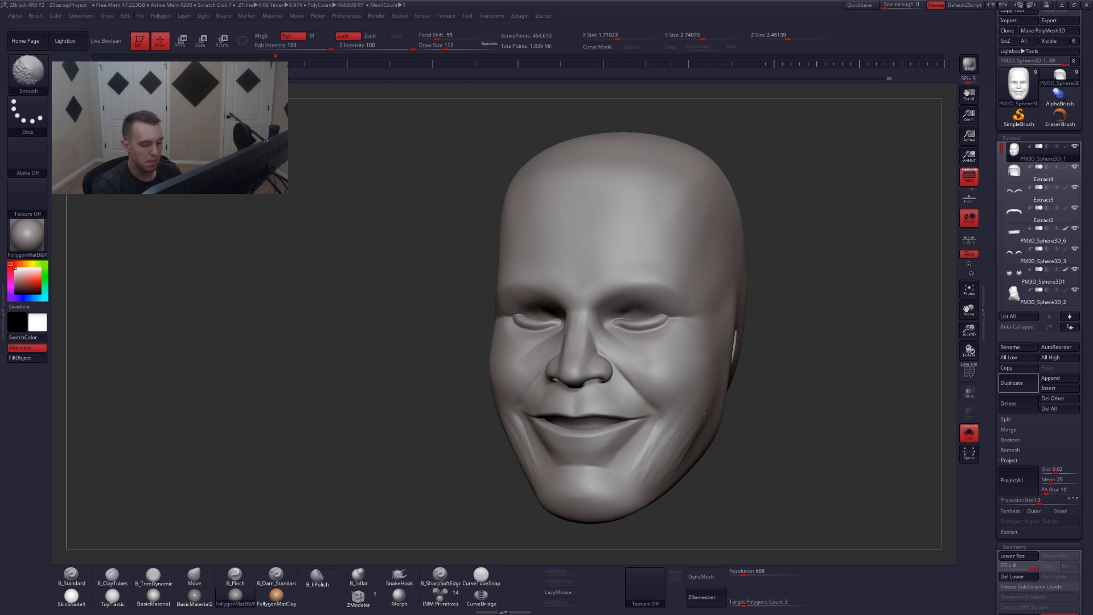
right_click_drag(704, 416, 709, 382, "alt")
key("shift")
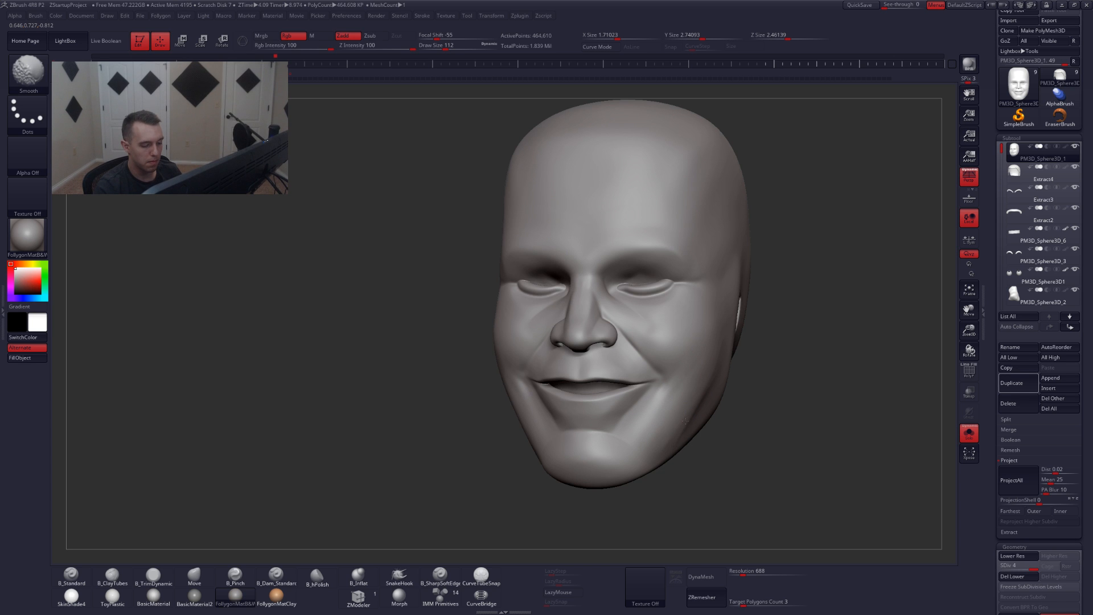
- Lower the head to subdivision level 3, smooth the cheeks and jaw, and set the brush's draw size to 158
right_click_drag(685, 421, 664, 435)
key("shift+d")
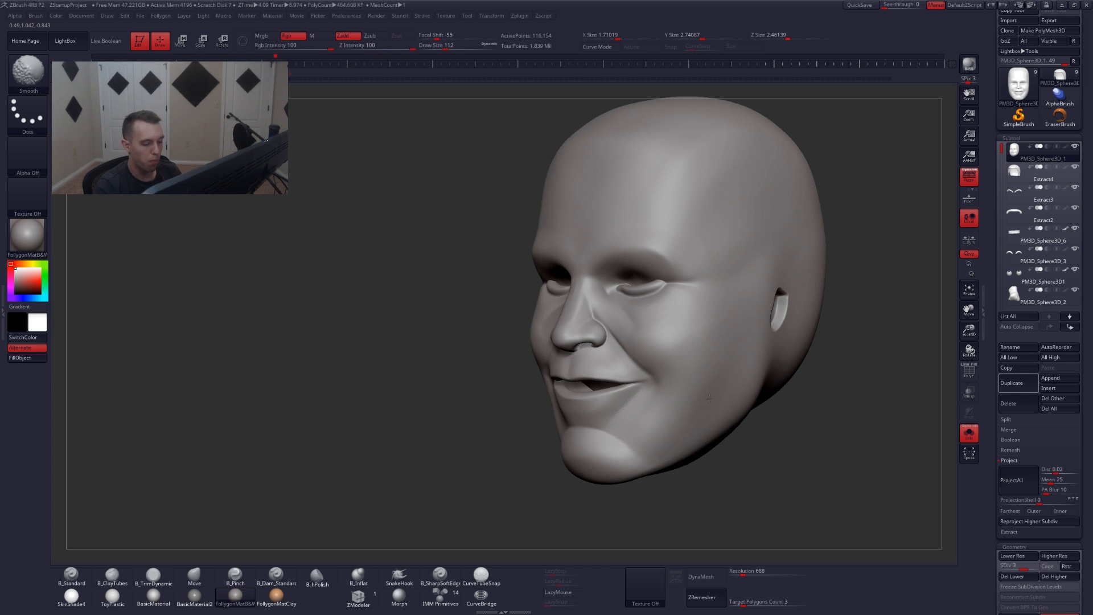
mouse_move(744, 374)
right_mouse_down()
mouse_move(638, 439)
mouse_move(646, 401)
right_mouse_up()
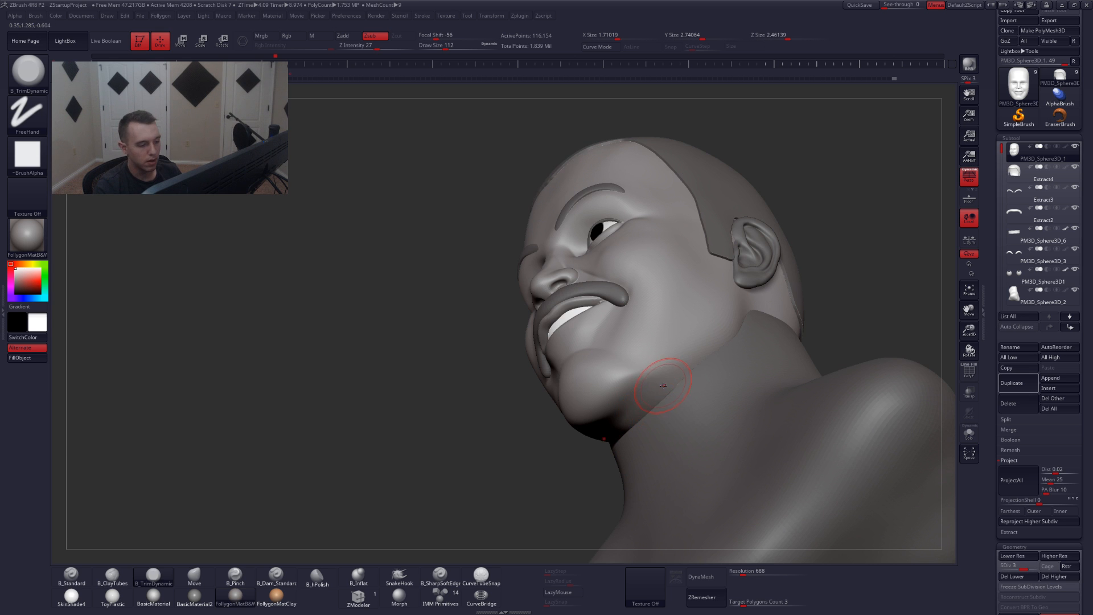
right_click_drag(654, 370, 672, 364)
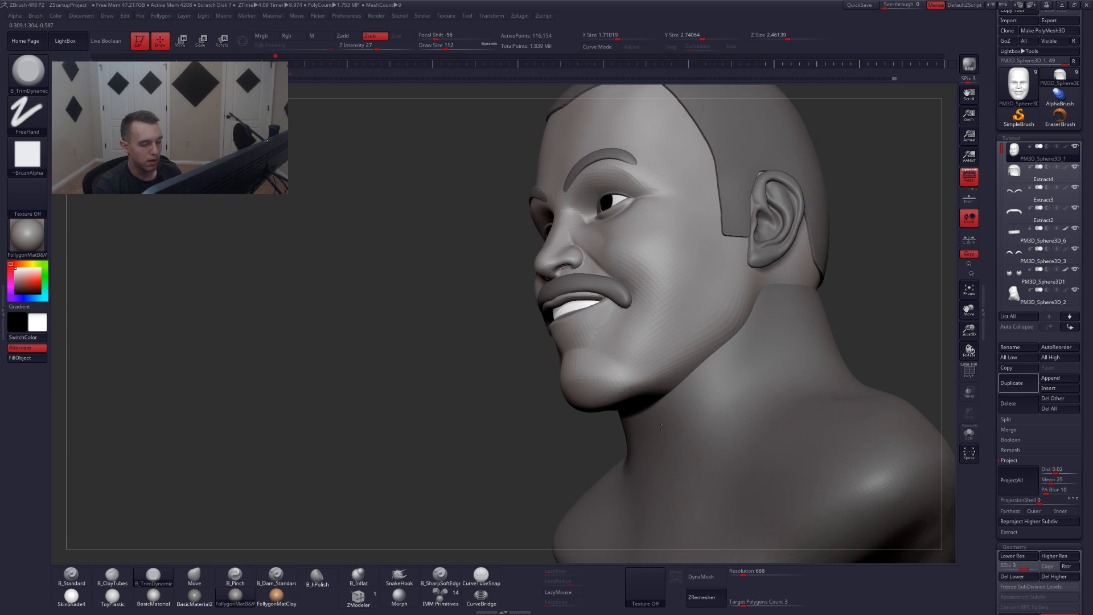
key("space")
left_click_drag(663, 386, 675, 387)
right_click_drag(674, 387, 652, 397)
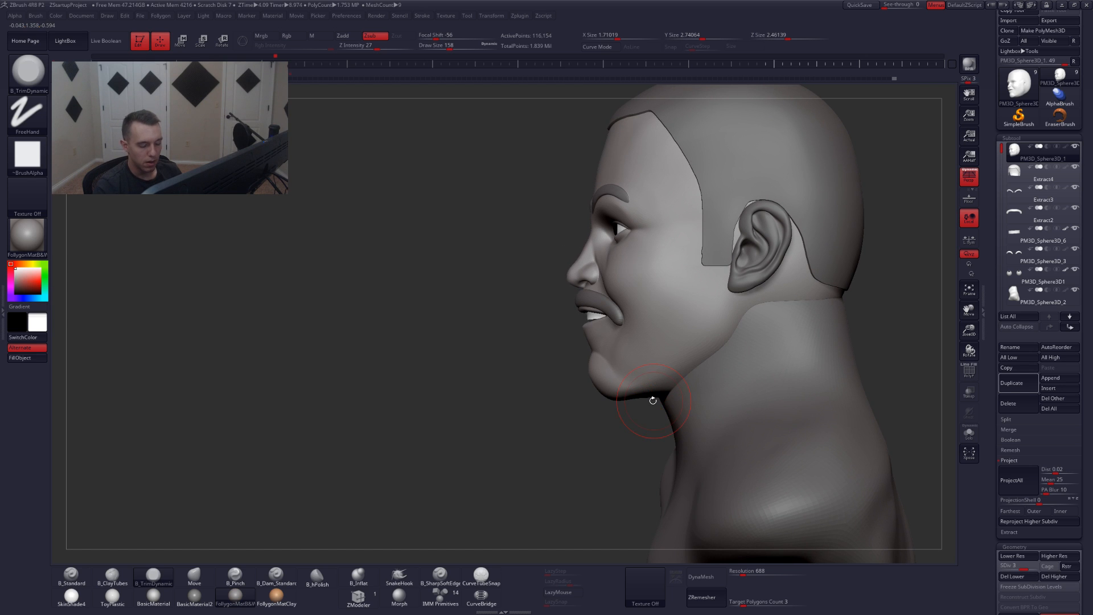
- Raise the head to subdivision level 4, duplicate it, and draw a CurveTubeSnap tube at draw size 64 along the duplicate's jawline to the chin
key("d")
left_click(1003, 386)
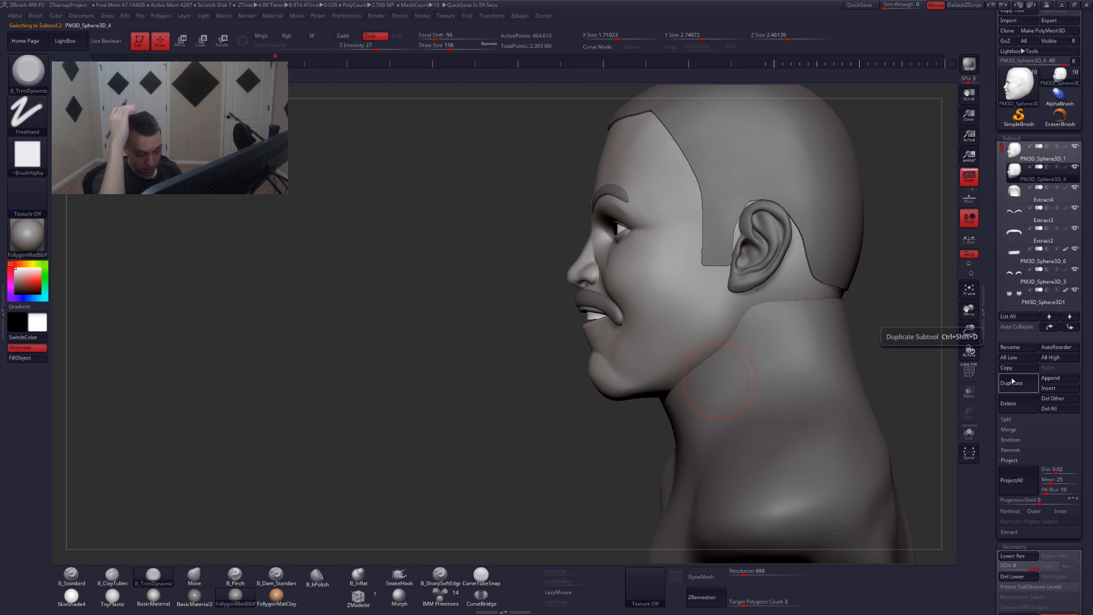
left_click(488, 581)
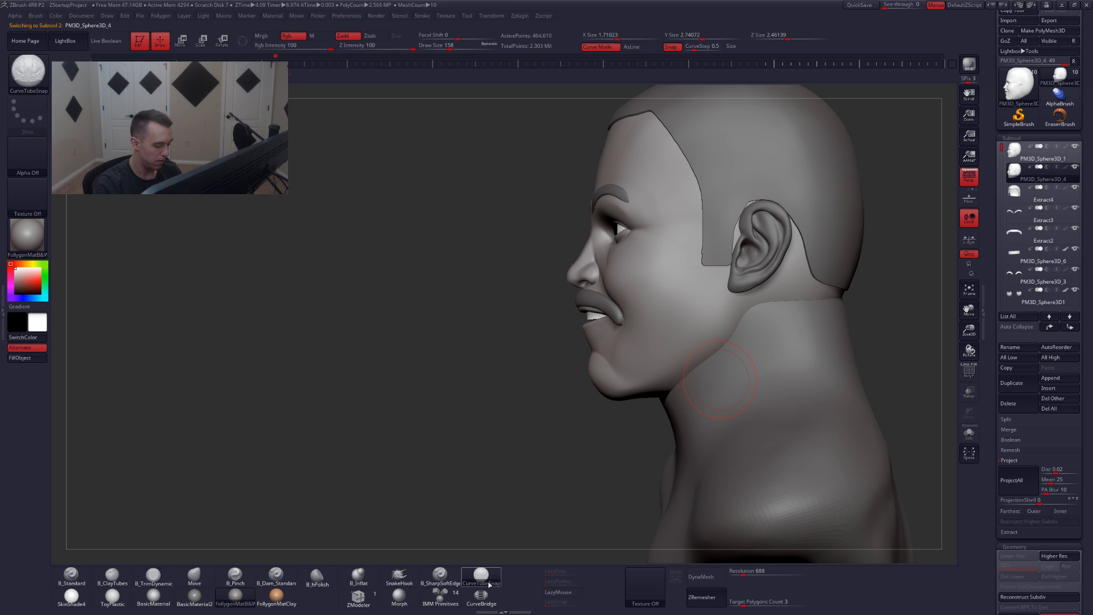
right_click_drag(641, 386, 676, 364)
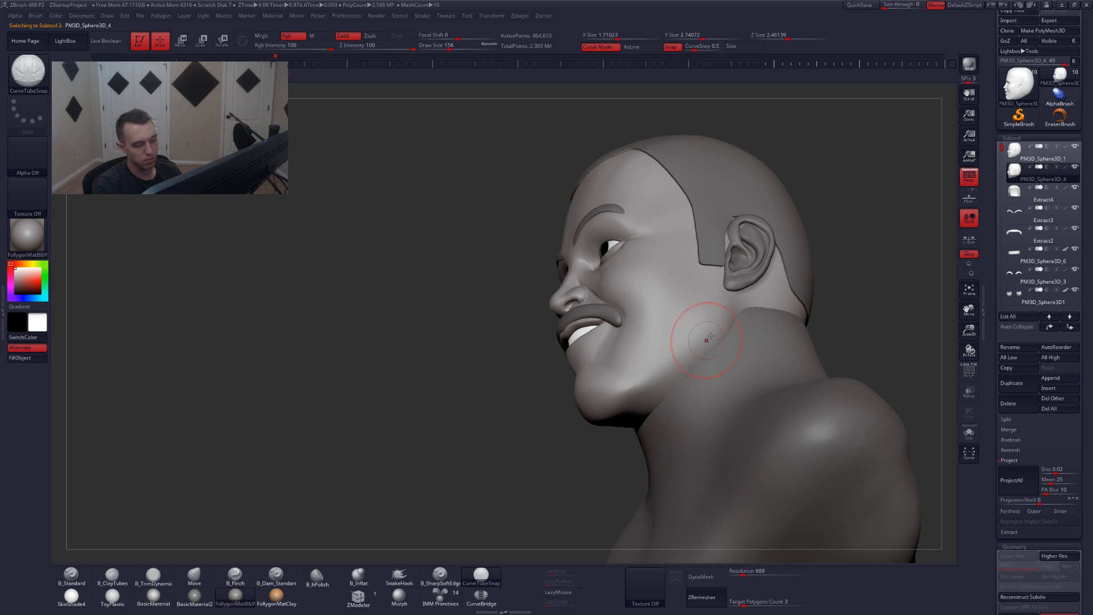
key("shift+s")
left_click_drag(643, 399, 623, 428)
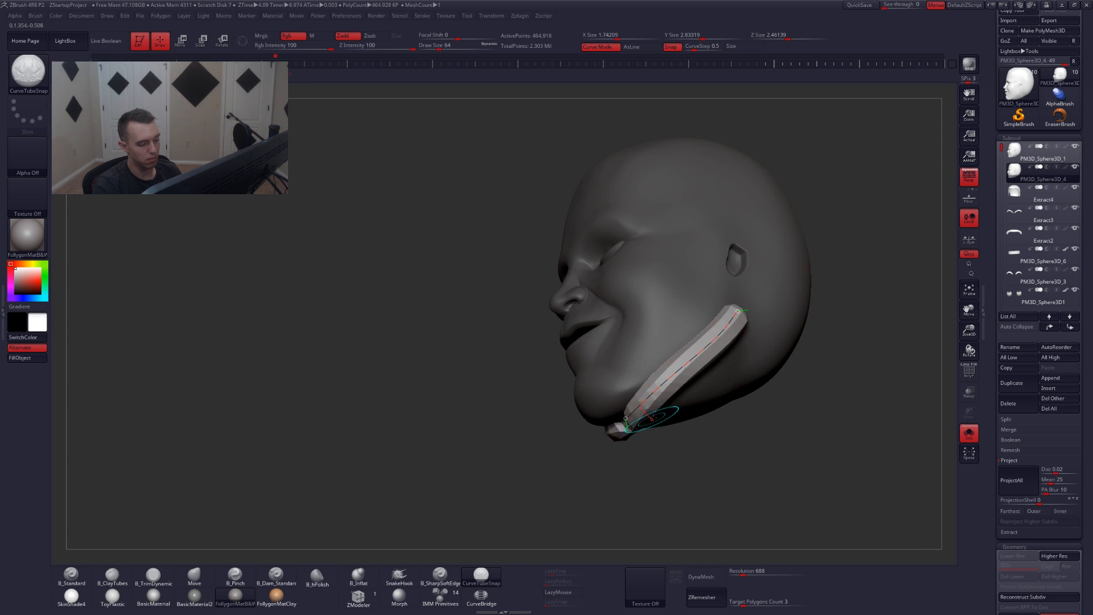
right_click_drag(622, 428, 681, 364)
- Auto-group the duplicate, isolate one side's jaw tube, and delete the hidden geometry
key("shift+f")
right_click_drag(667, 443, 678, 395, "alt")
right_click_drag(624, 444, 637, 394)
key("ctrl+shift+f")
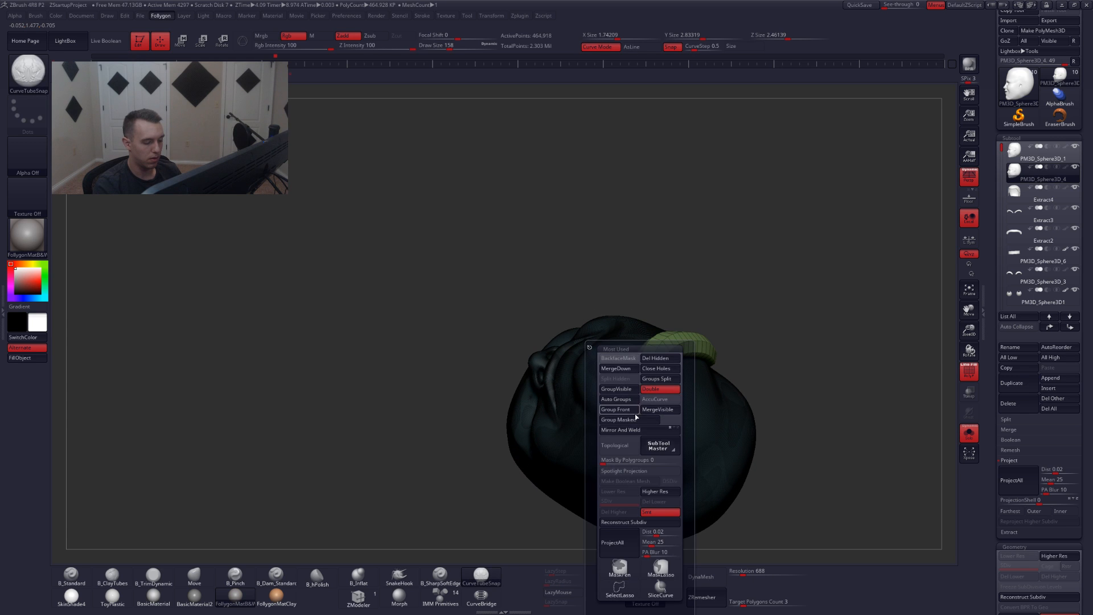
left_click(635, 403)
left_click(629, 406, "ctrl+shift")
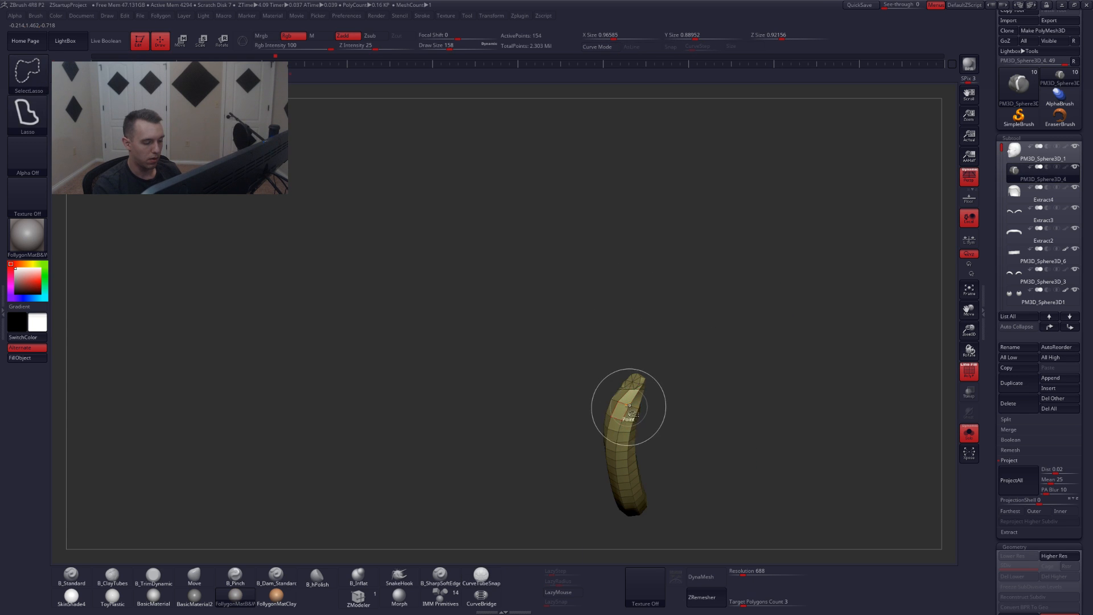
key("ctrl+shift+f")
left_click(659, 361)
- Pull the tube's front end toward the chin's centre with the Move brush, and Mirror And Weld the tube
right_click_drag(649, 388, 642, 402)
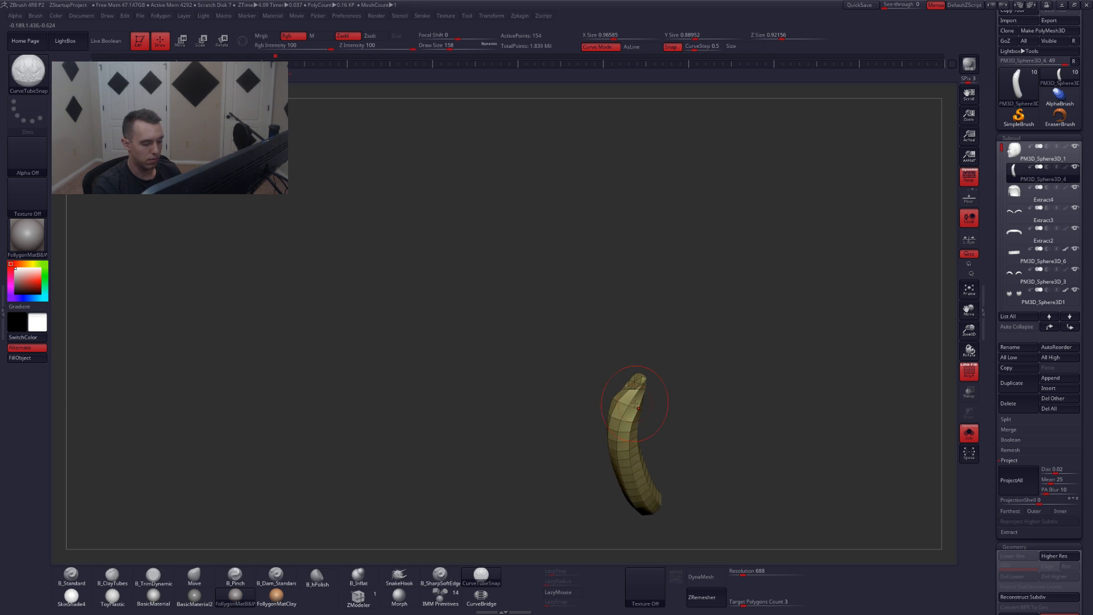
key("b")
key("m")
key("v")
key("s")
key("shift+s")
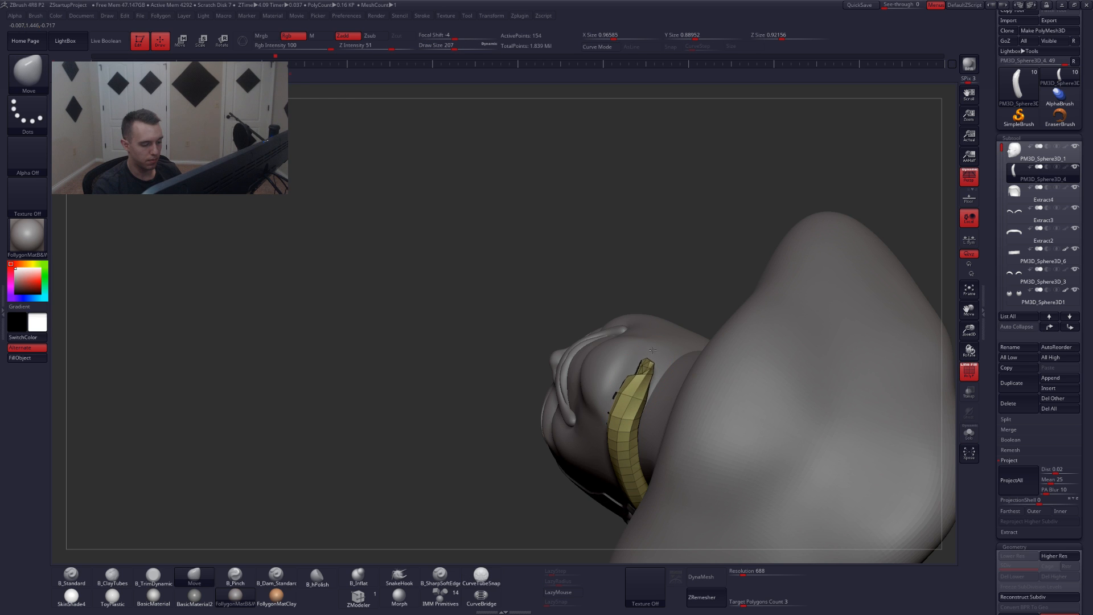
left_click_drag(639, 366, 655, 363)
key("ctrl+shift+f")
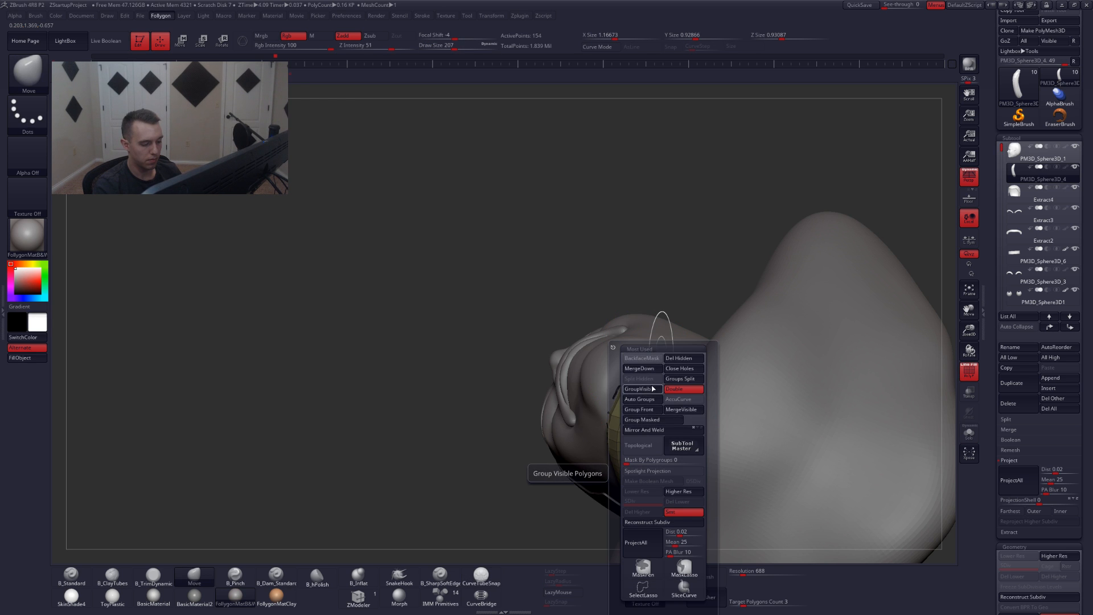
left_click(653, 431)
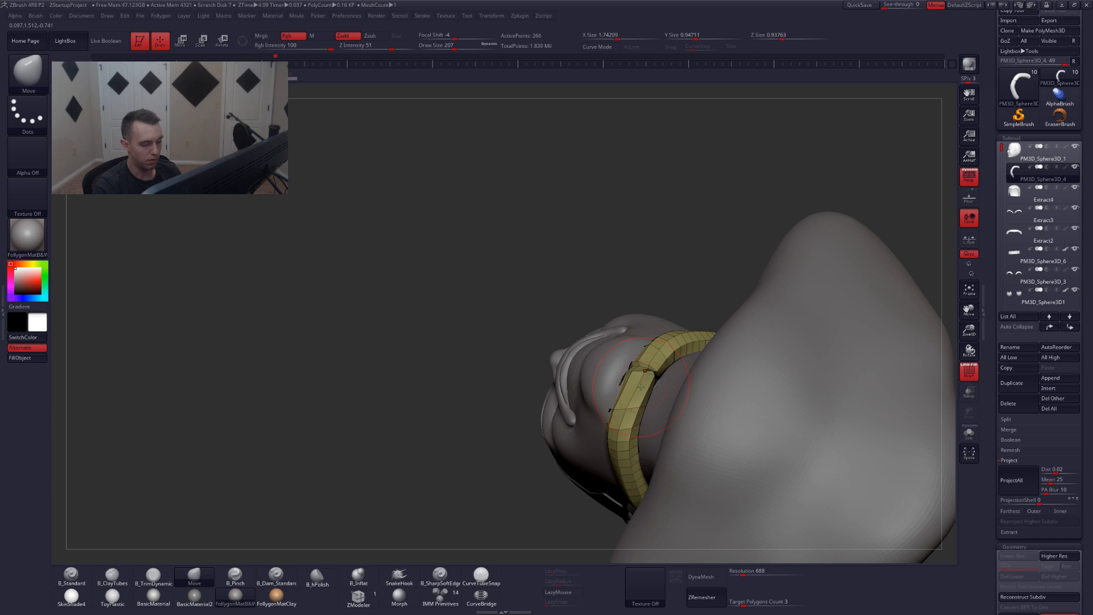
- Join the two tube halves under the chin into one continuous jawline band and enlarge the Move brush to draw size 311
key("ctrl+shift+f")
left_click(648, 404)
key("ctrl+shift+s")
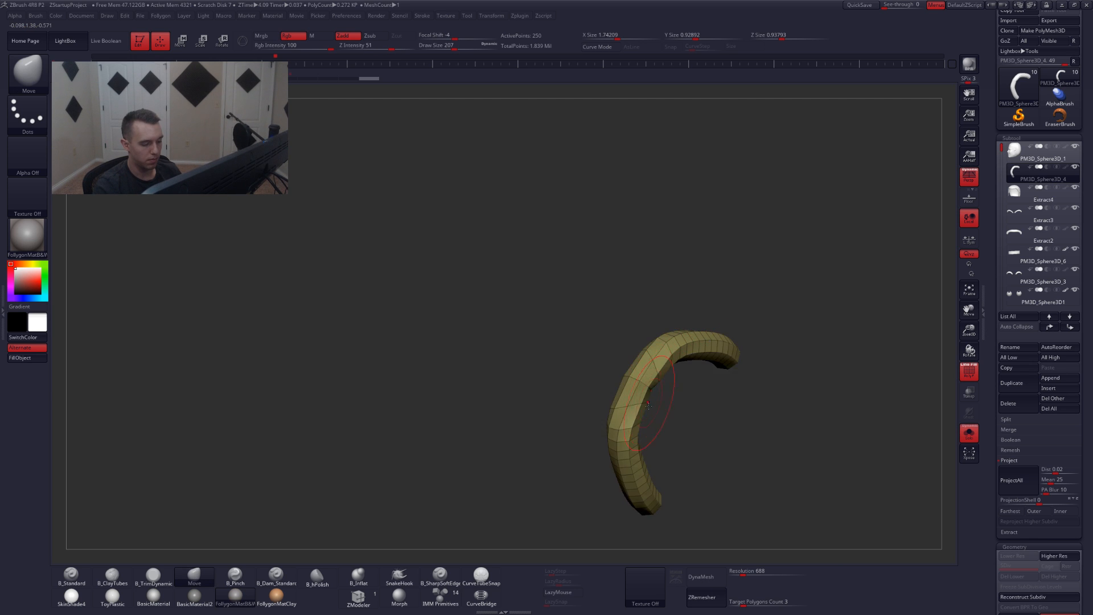
right_click_drag(648, 404, 646, 367)
key("ctrl+shift+s")
key("space")
left_click_drag(638, 362, 647, 362)
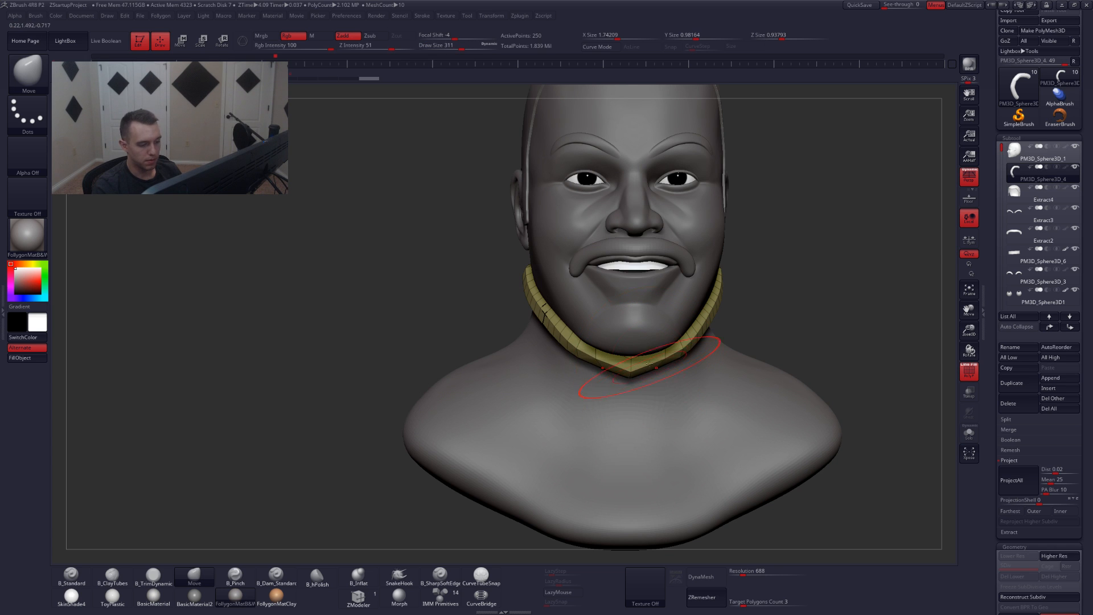
- Divide the jawline band to subdivision level 4 and smooth its centre beneath the chin
key("ctrl+d")
key("ctrl+d")
key("ctrl+d")
key("shift")
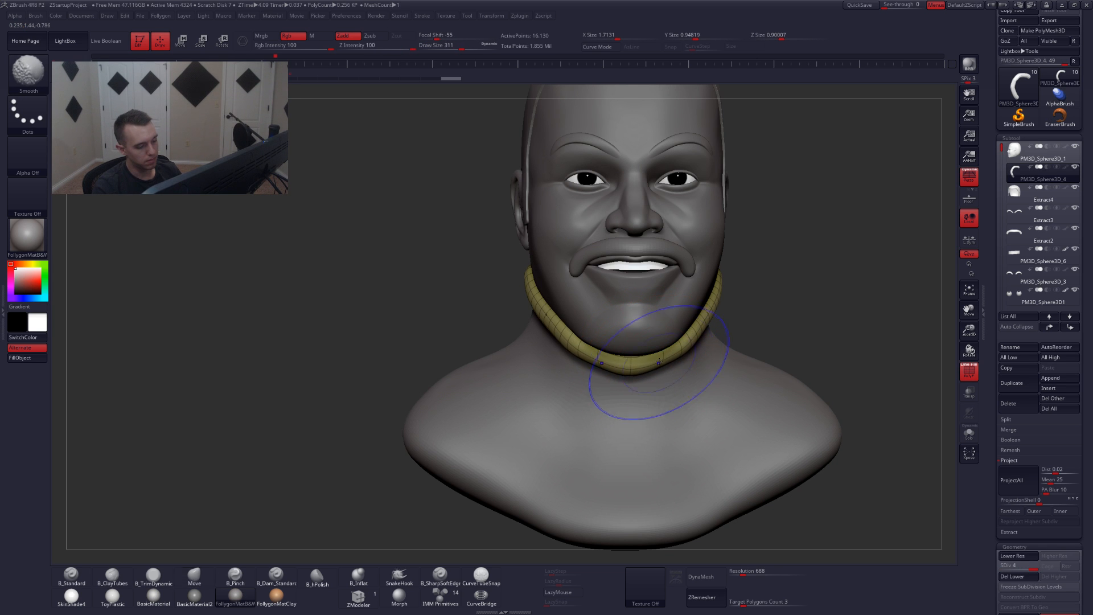
key("shift+f")
left_click_drag(668, 363, 631, 376)
- Reposition the band's front beneath the chin with the Move brush at draw size 430, and reduce the draw size to 158
right_click_drag(632, 378, 680, 369, "alt")
key("space")
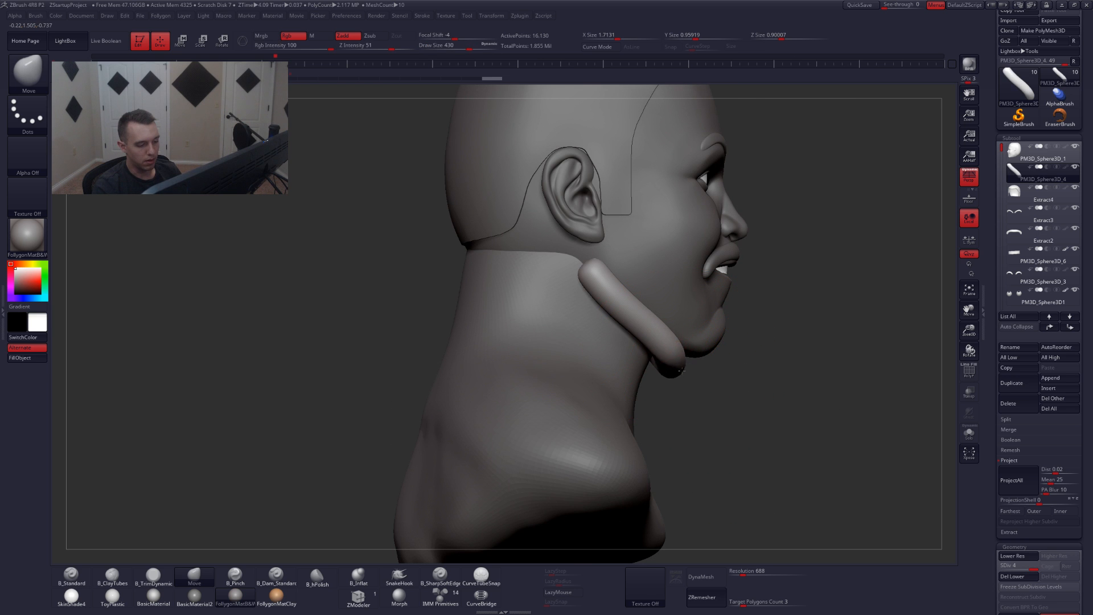
left_click_drag(694, 367, 703, 362)
right_click_drag(772, 315, 697, 327)
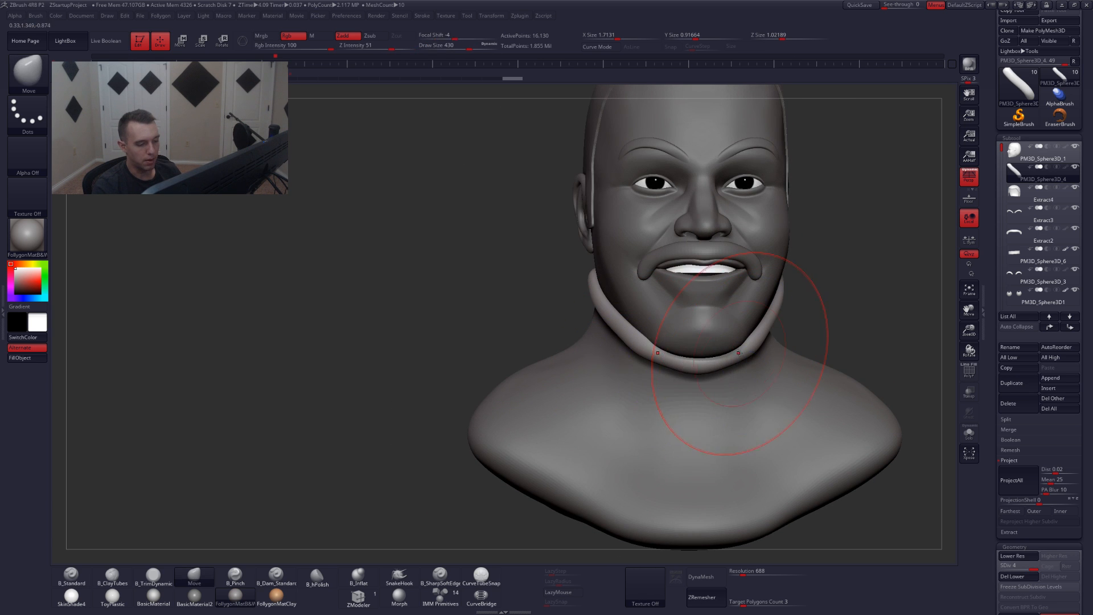
key("space")
mouse_move(740, 354)
left_mouse_down()
mouse_move(719, 356)
mouse_move(734, 366)
mouse_move(748, 341)
left_mouse_up()
key("space")
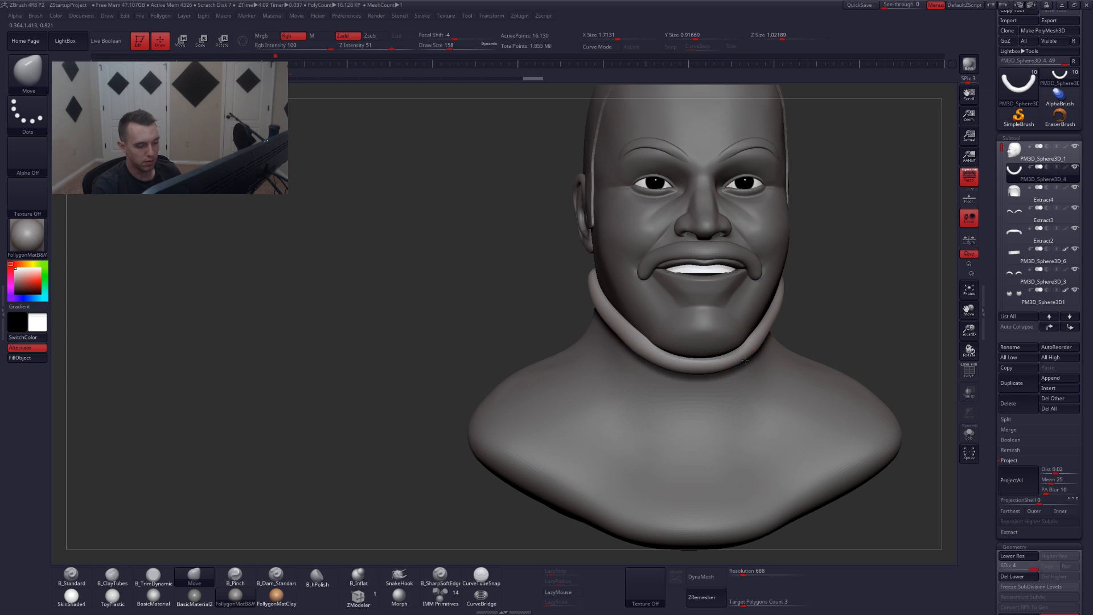
- Push the band's ends in toward the jaw on both sides with the Move brush at draw size 385
right_click_drag(746, 321, 707, 355, "alt")
key("space")
mouse_move(719, 362)
left_mouse_down()
mouse_move(740, 361)
mouse_move(747, 348)
left_mouse_up()
key("space")
mouse_move(747, 348)
right_mouse_down()
mouse_move(783, 316)
mouse_move(796, 330)
right_mouse_up()
left_click_drag(774, 310, 758, 329)
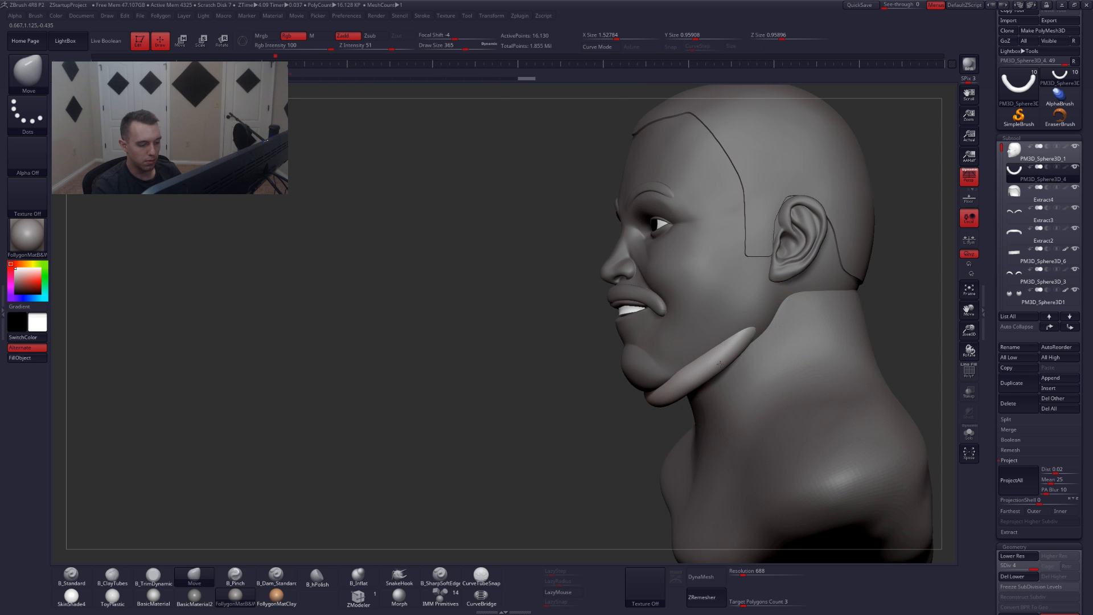
- Widen the band beneath the chin into a tapered double chin, smooth it, and fit it against the jaw at draw size 453
right_click_drag(731, 373, 703, 383)
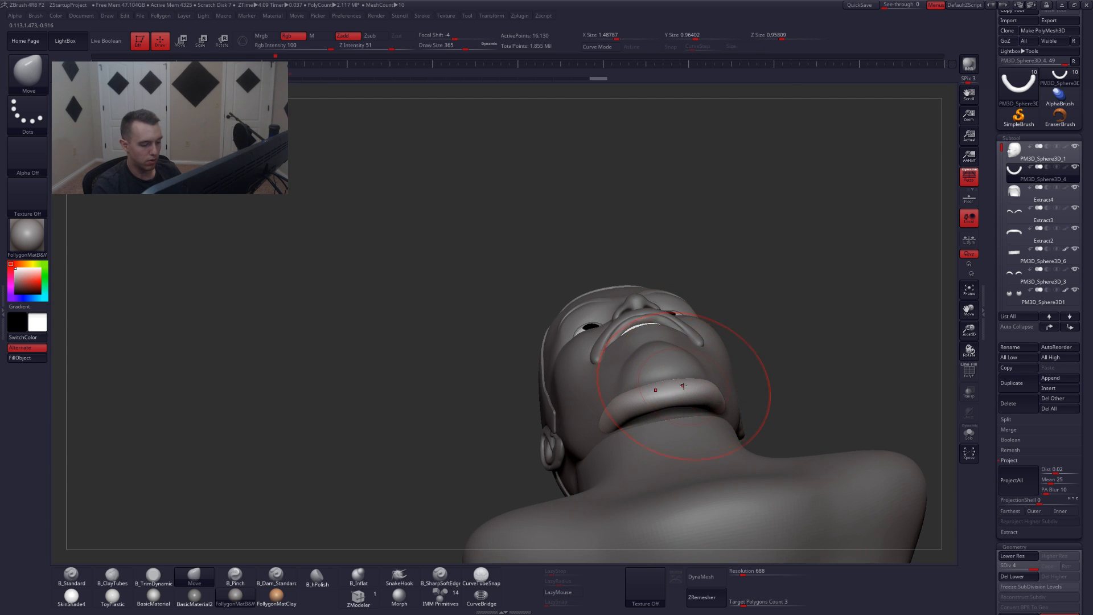
key("space")
left_click(673, 366)
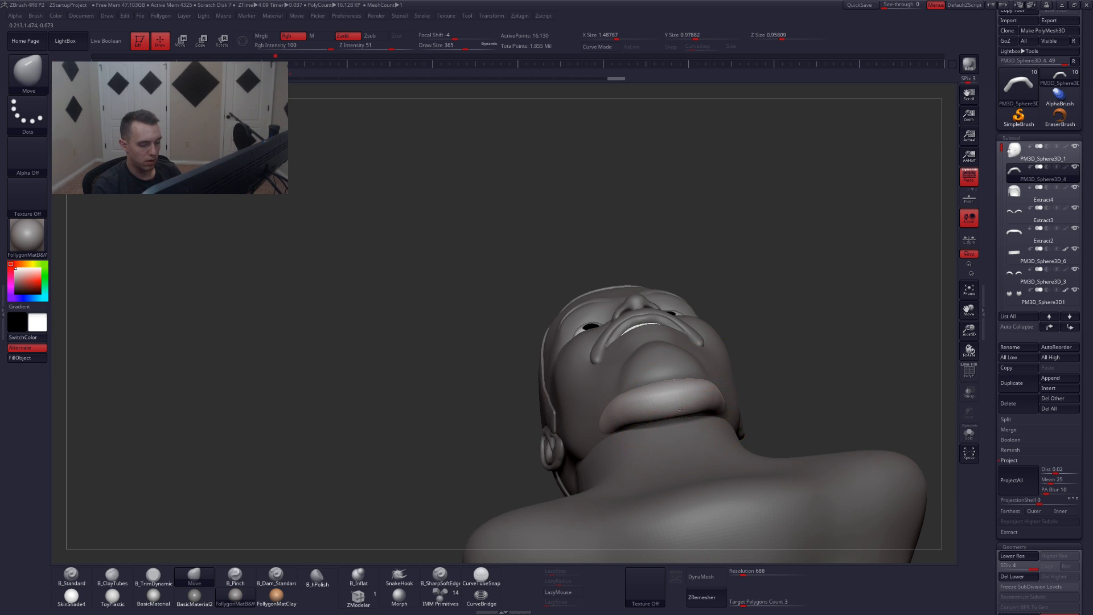
right_click_drag(683, 410, 719, 397)
key("ctrl+space")
left_click(691, 361)
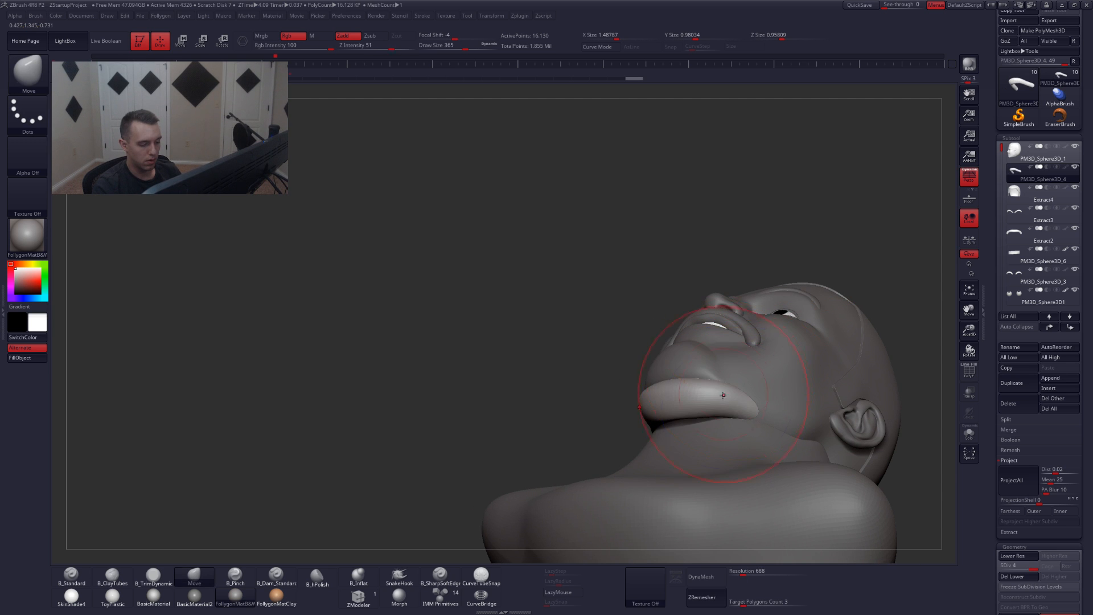
key("shift")
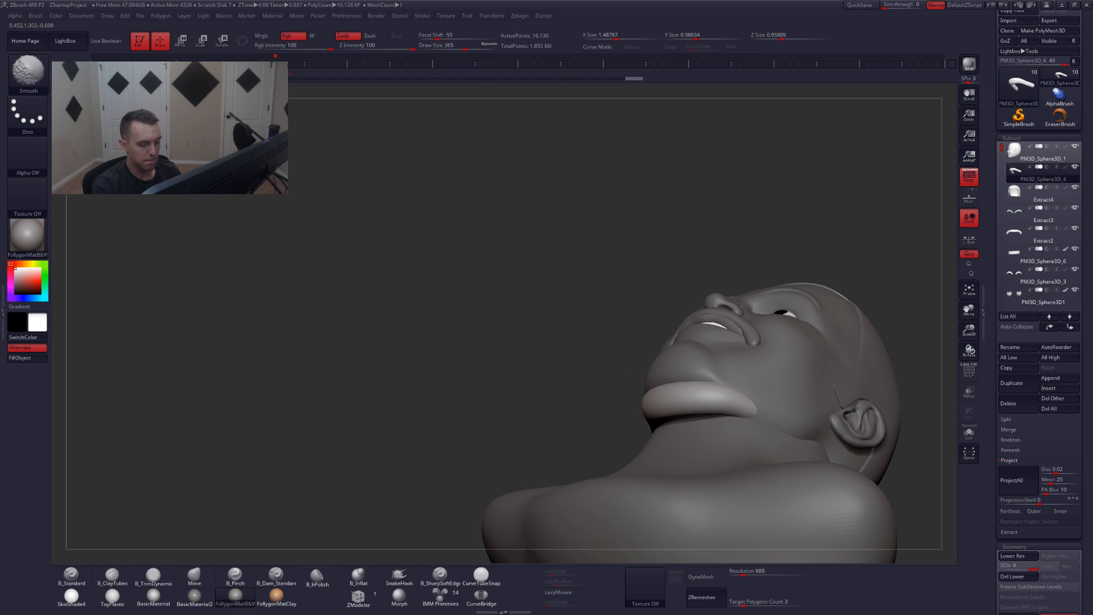
mouse_move(704, 418)
right_mouse_down()
mouse_move(743, 426)
mouse_move(754, 447)
mouse_move(697, 409)
mouse_move(640, 402)
right_mouse_up()
key("s")
left_click_drag(635, 419, 646, 419)
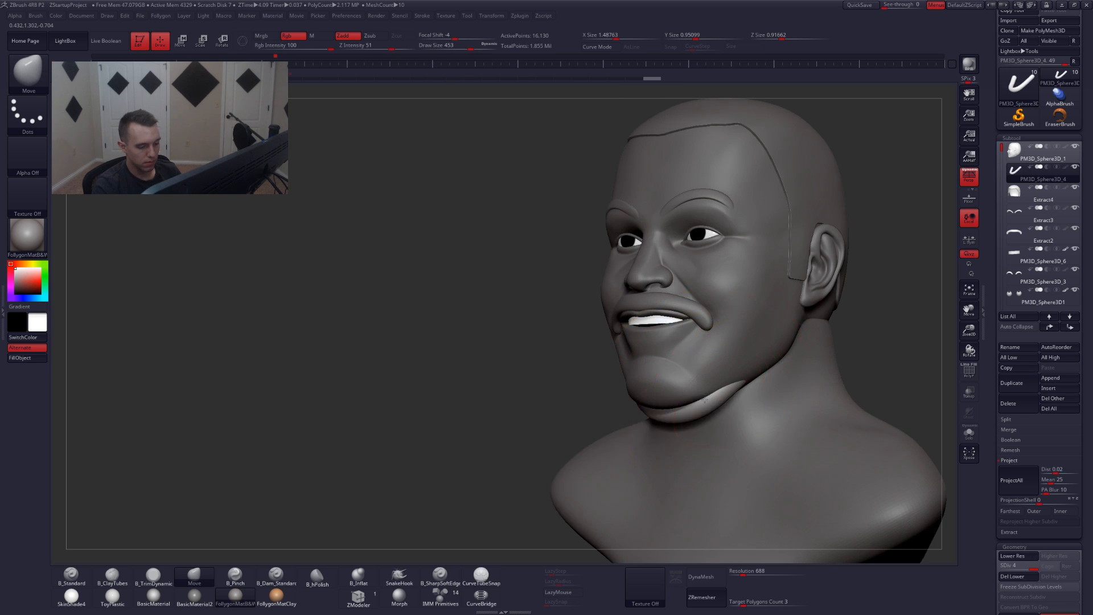
- Select the neck and bust mesh and lower it to subdivision level 1
mouse_move(683, 410)
right_mouse_down("shift")
mouse_move(739, 402)
mouse_move(683, 397)
mouse_move(731, 385)
mouse_move(705, 368)
right_mouse_up("shift")
left_click(747, 393, "alt")
key("space")
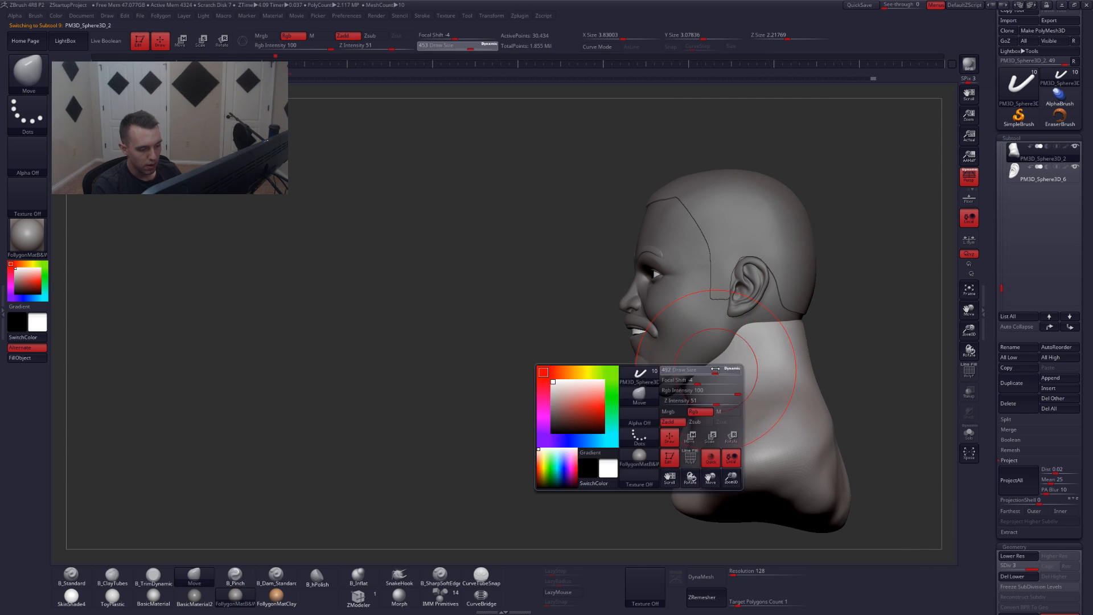
key("shift")
key("shift+d")
key("shift+d")
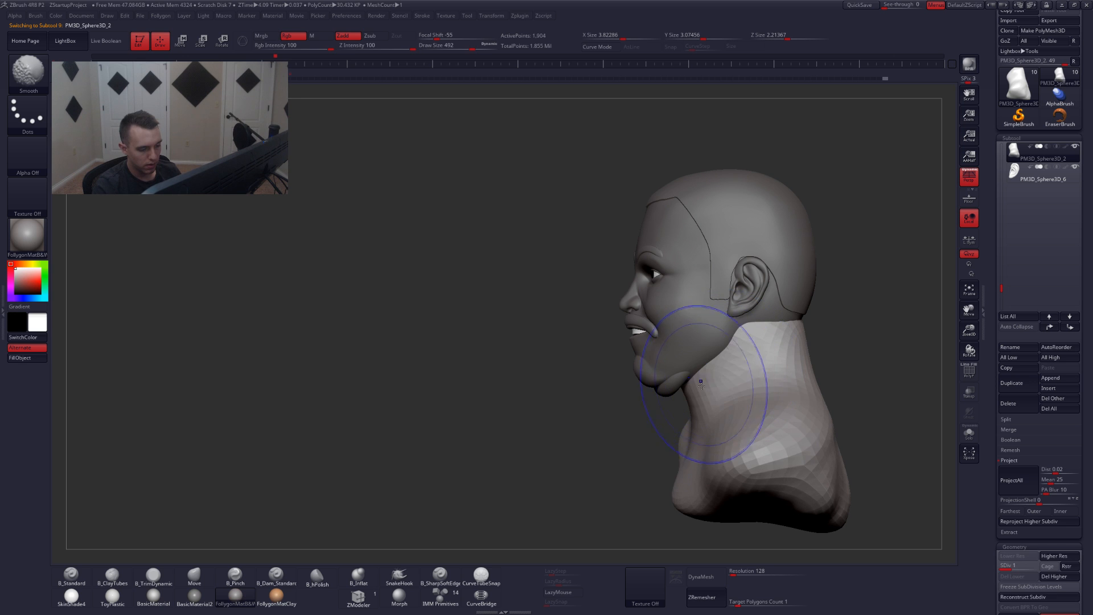
- Reshape the front of the throat beneath the double chin with the Move brush, finishing at draw size 386
key("b")
key("m")
key("v")
right_click_drag(673, 393, 791, 394)
right_click_drag(676, 403, 780, 403, "shift")
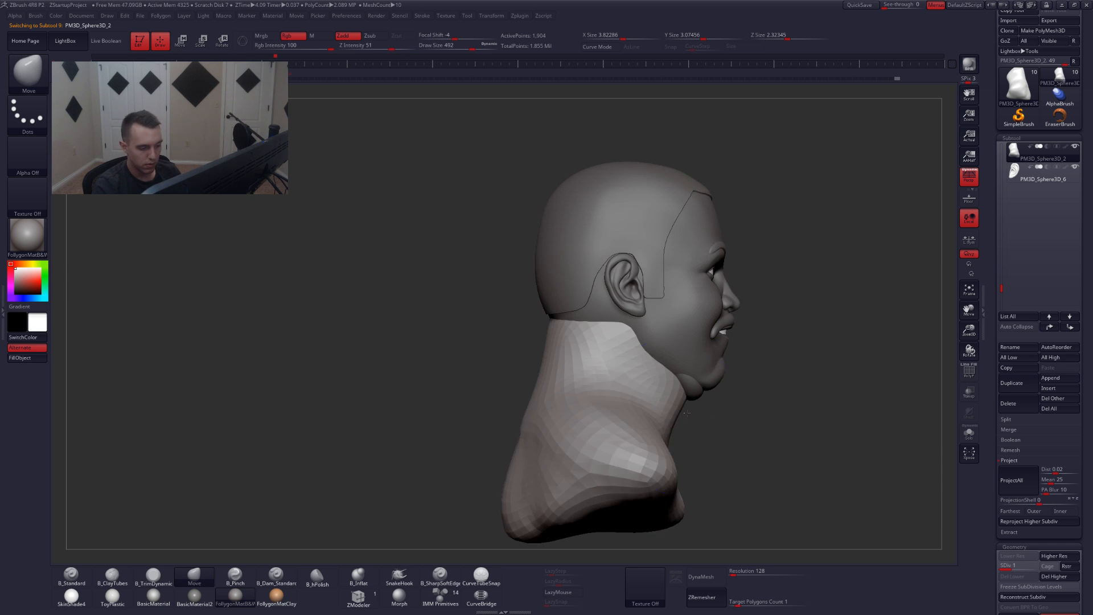
key("space")
left_click_drag(675, 437, 667, 437)
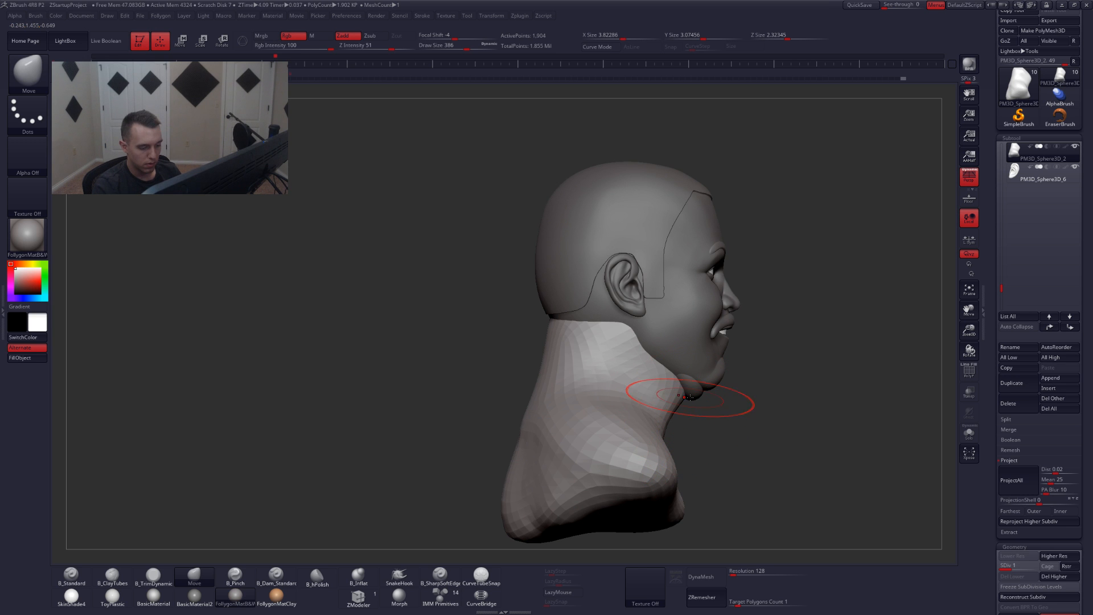
- Select the double-chin piece and fit it under the jaw with the Move brush at draw size 468
mouse_move(694, 401)
right_mouse_down()
mouse_move(527, 403)
mouse_move(677, 402)
mouse_move(656, 383)
right_mouse_up()
left_click(657, 383, "alt")
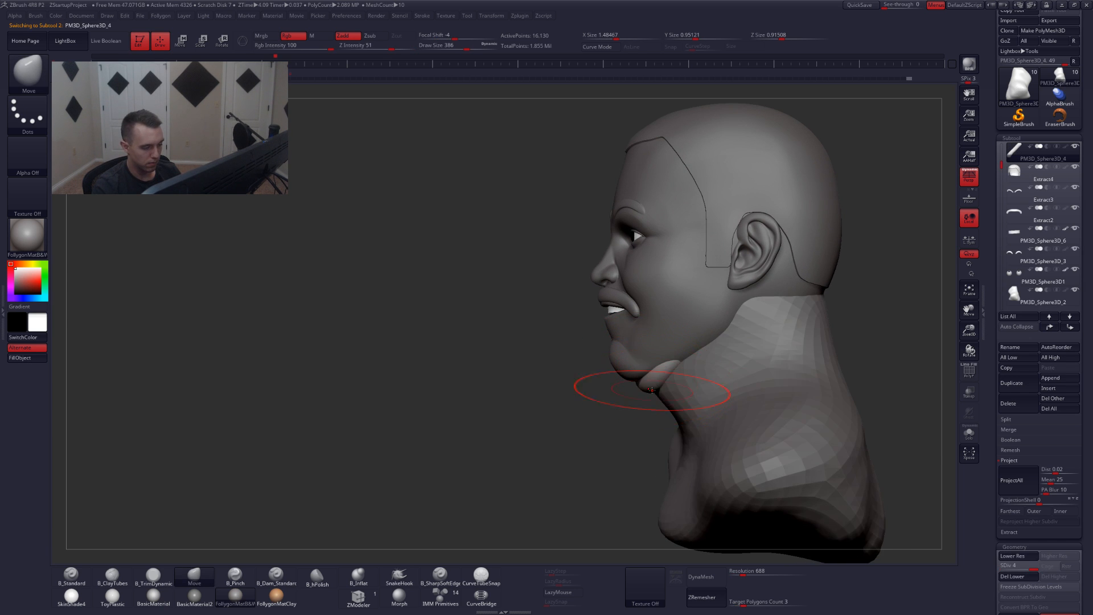
key("space")
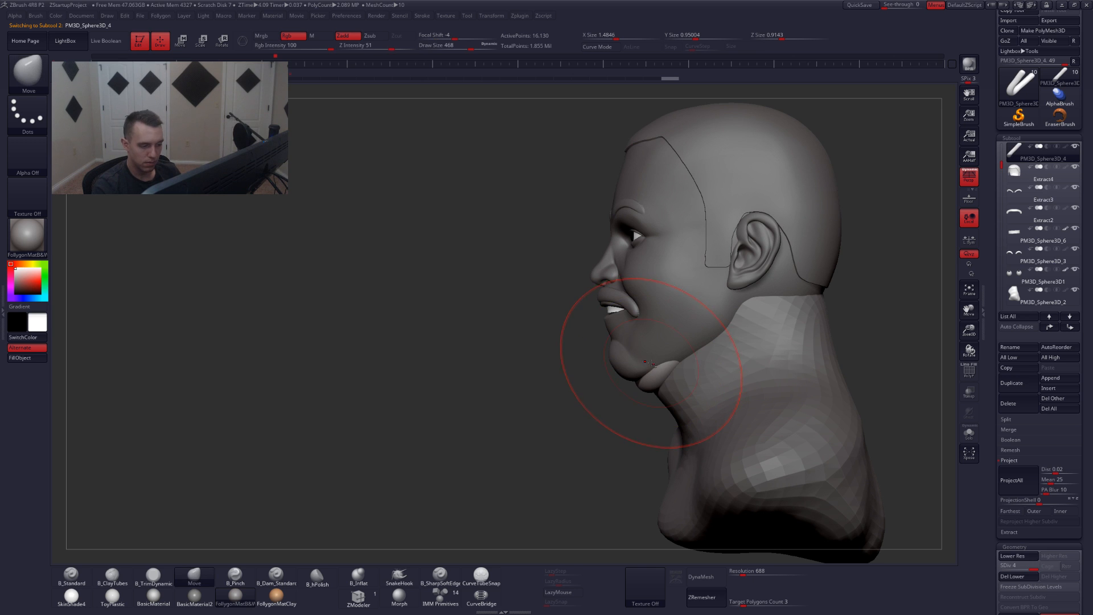
left_click_drag(652, 363, 653, 362)
- Select the head mesh, isolate it, and mask everything except the bottom centre of the chin
left_click(652, 360, "alt")
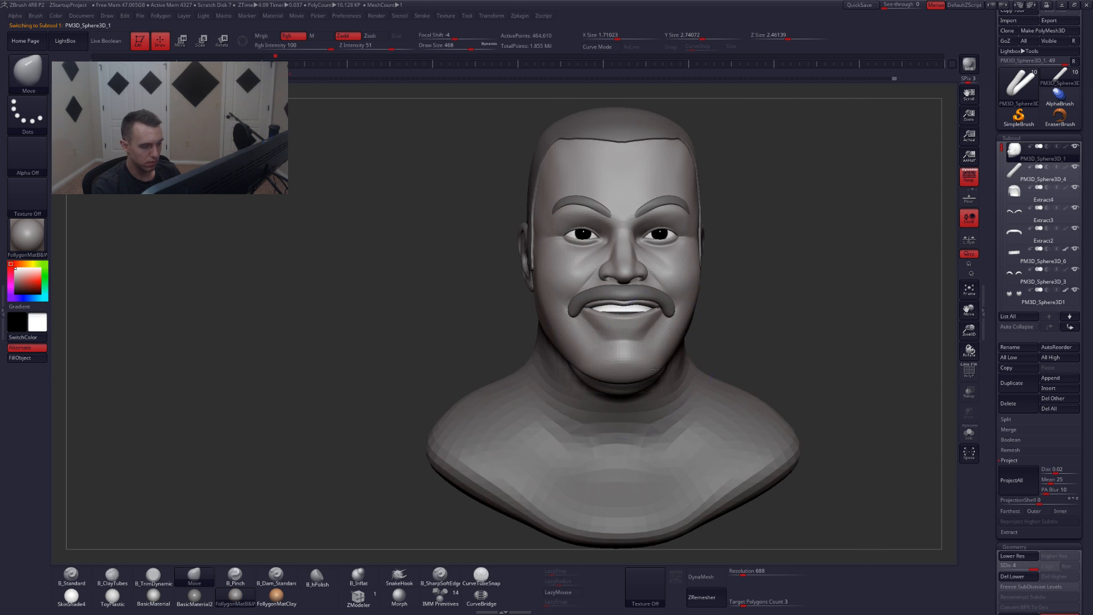
key("space")
left_click_drag(652, 367, 631, 367)
right_click_drag(631, 368, 633, 392, "alt")
mouse_move(633, 391)
right_mouse_down()
mouse_move(654, 404)
mouse_move(639, 373)
right_mouse_up()
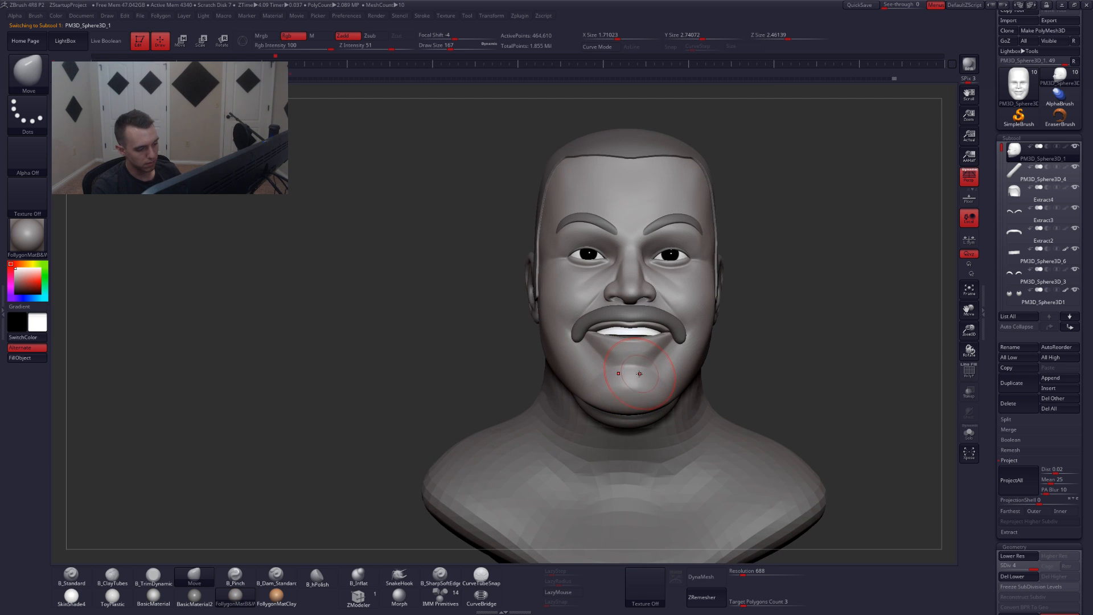
key("space")
left_click_drag(642, 390, 626, 404)
key("space")
right_click_drag(626, 404, 621, 418)
key("alt+s")
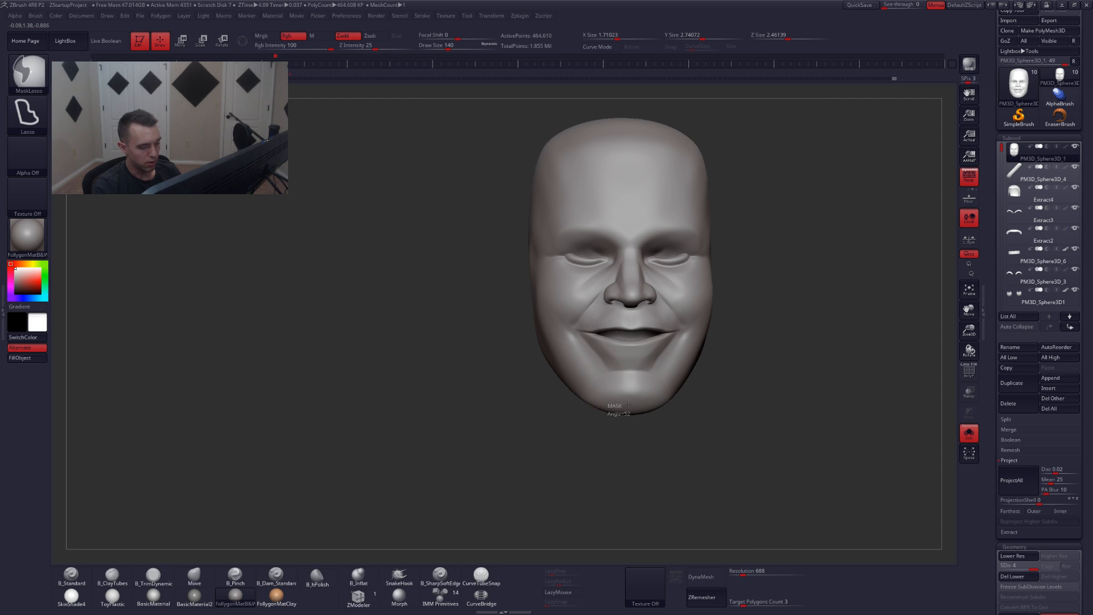
left_click(640, 422, "ctrl")
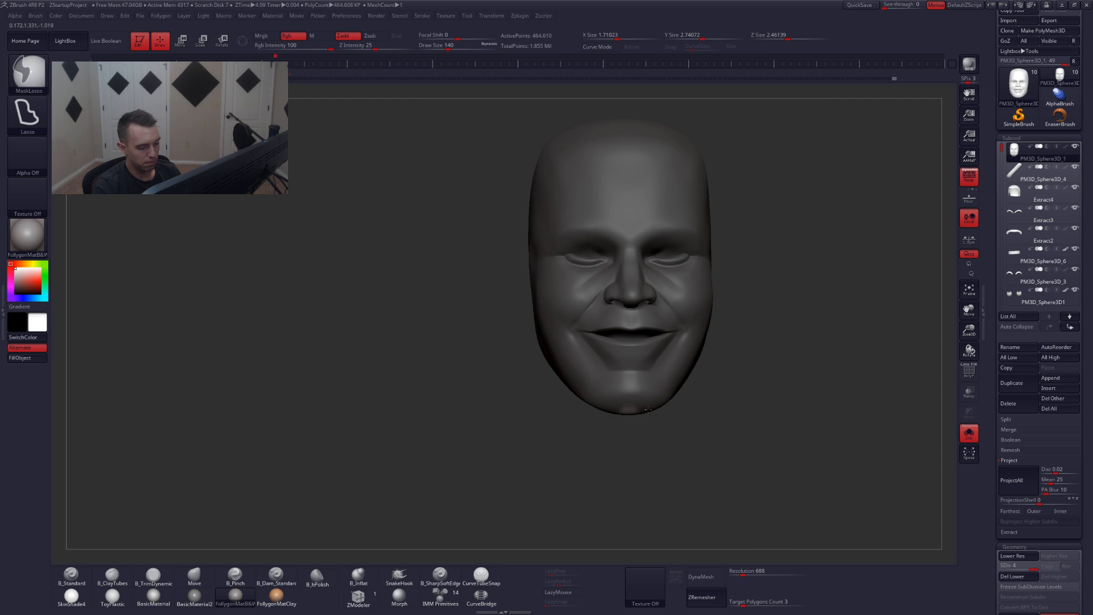
- Push the unmasked chin tip upward with the Move brush at draw size 167 on a low subdivision level, and clear the mask
right_click_drag(616, 415, 633, 424, "alt")
key("shift+d")
key("shift+d")
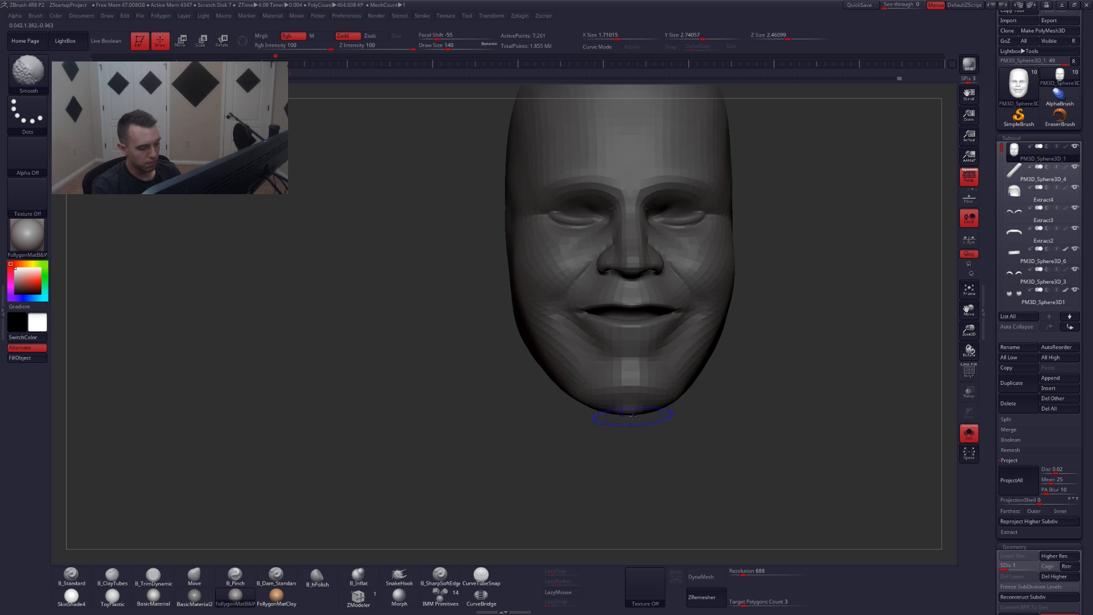
key("b")
key("m")
key("v")
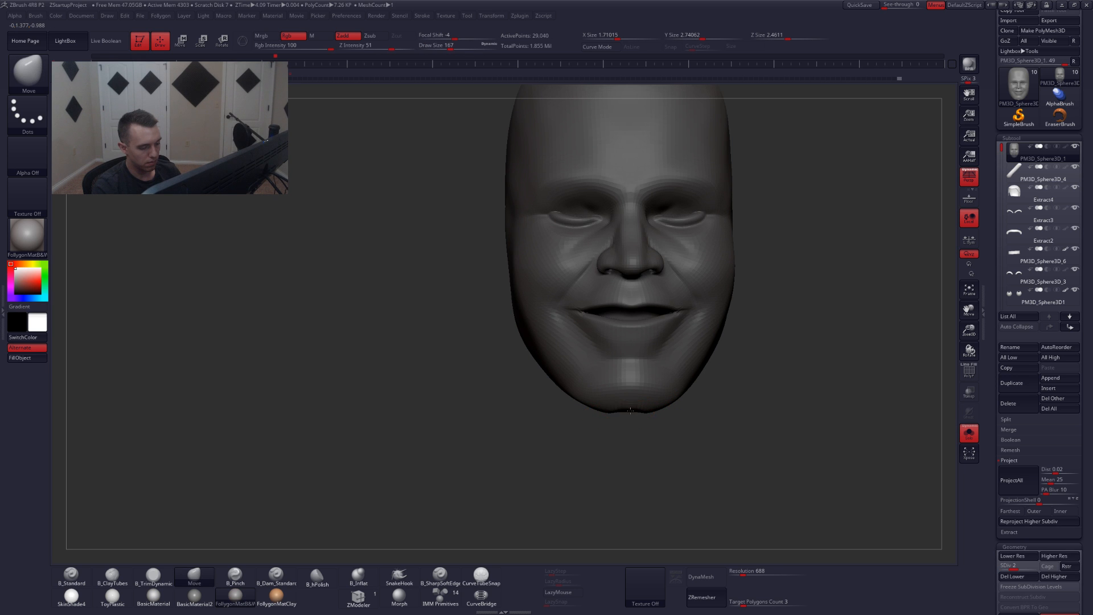
right_click_drag(634, 411, 641, 336)
left_click_drag(757, 324, 729, 340, "ctrl")
- Pinch the underside of the chin with the Pinch brush at draw size 124 on subdivision level 4
key("5")
key("space")
left_click_drag(646, 415, 635, 416)
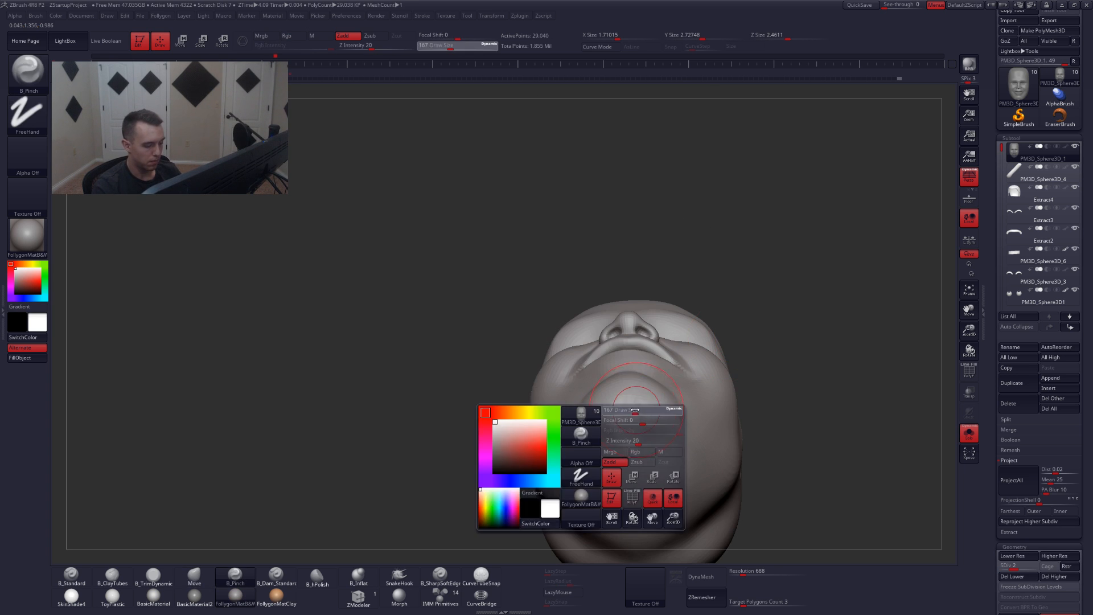
right_click_drag(623, 440, 625, 397)
key("d")
key("d")
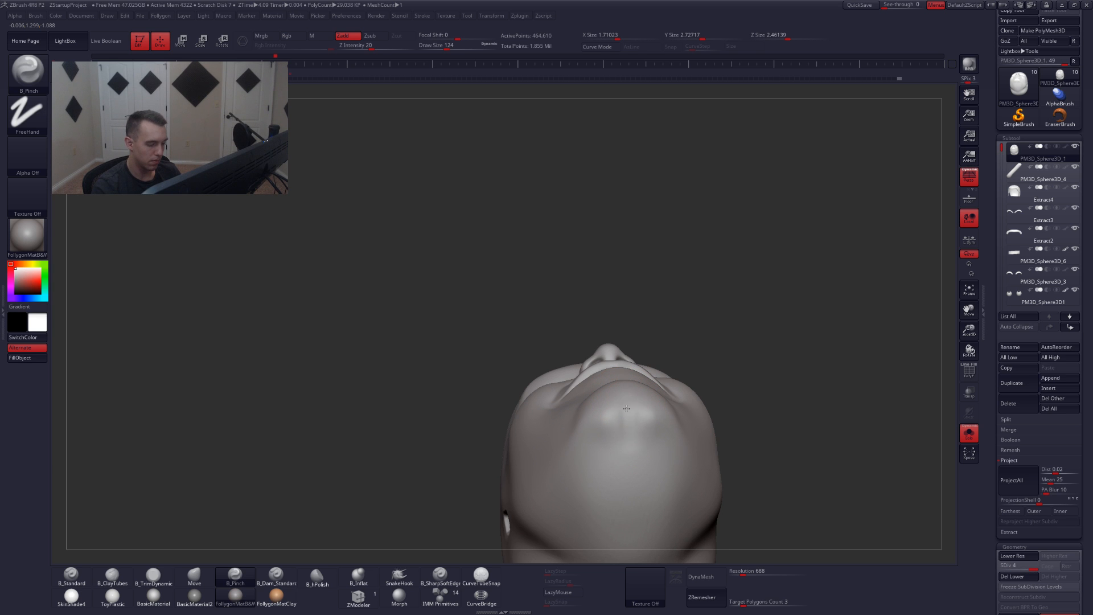
right_click_drag(627, 442, 625, 391)
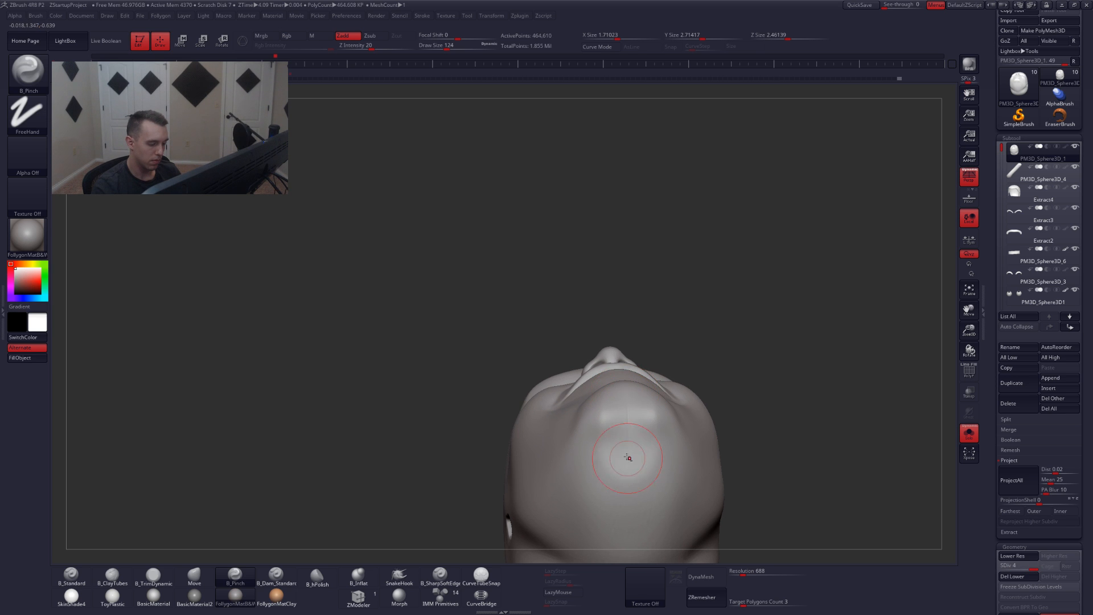
mouse_move(627, 457)
right_mouse_down()
mouse_move(632, 488)
mouse_move(629, 397)
mouse_move(624, 417)
right_mouse_up()
- Smooth the underside of the chin, show the other parts, and adjust the chin's lower edge with the Move brush at draw size 124
key("b")
key("c")
key("t")
mouse_move(621, 433)
left_mouse_down("shift")
mouse_move(623, 400)
mouse_move(633, 450)
left_mouse_up("shift")
right_click_drag(630, 469, 633, 385)
key("shift+s")
key("b")
key("m")
key("v")
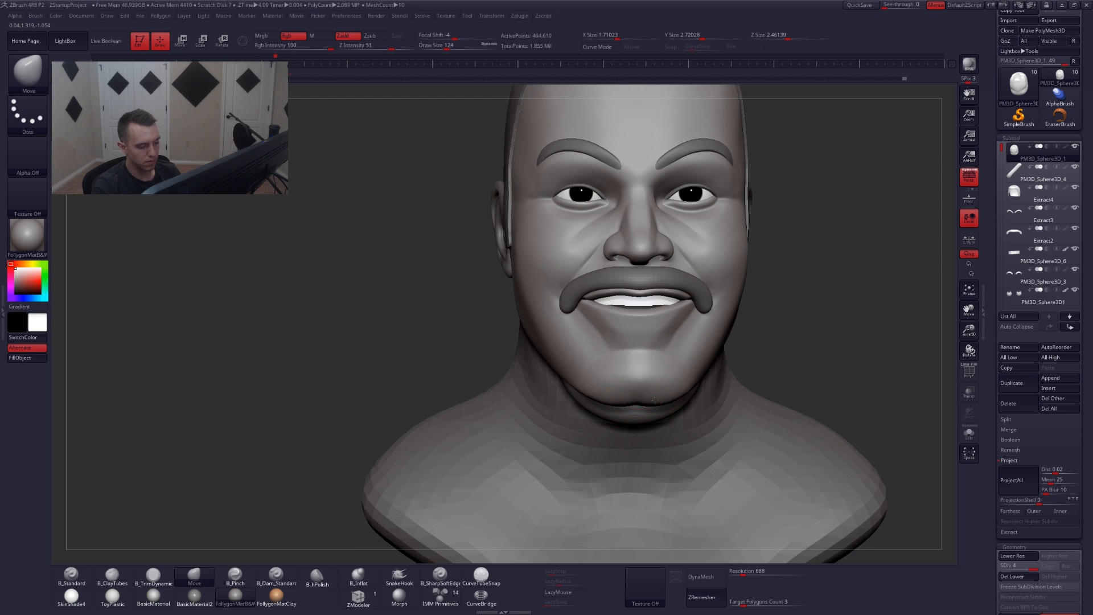
- Plane the front and sides of the chin with the TrimDynamic brush at draw sizes 154 and 97, and smooth the strokes
mouse_move(655, 401)
right_mouse_down()
mouse_move(660, 387)
mouse_move(669, 418)
mouse_move(628, 397)
right_mouse_up()
key("s")
key("3")
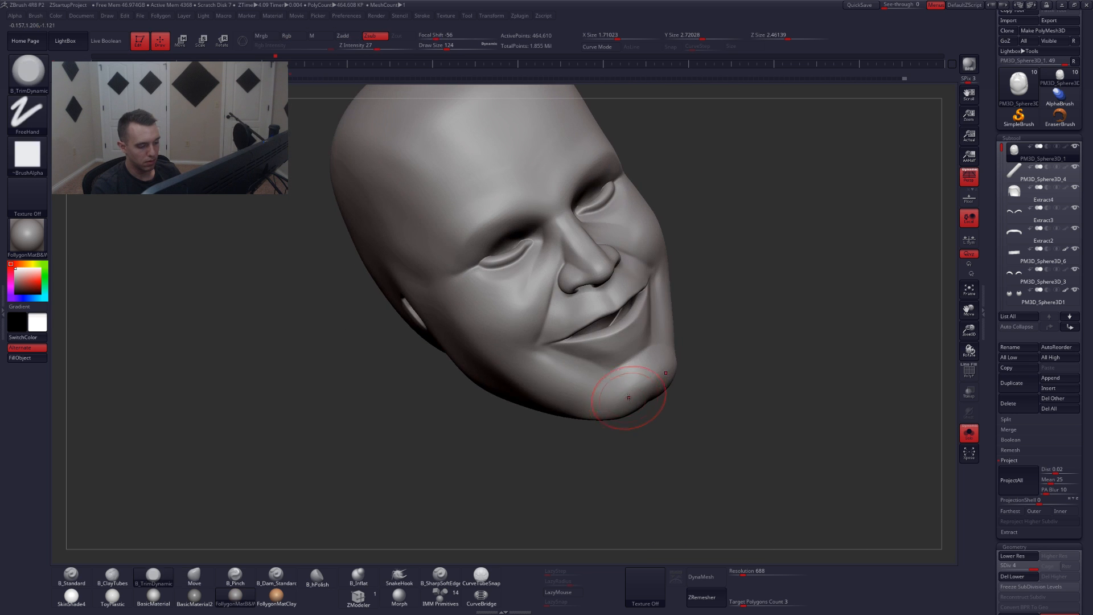
key("bracketright")
right_click_drag(662, 365, 622, 407)
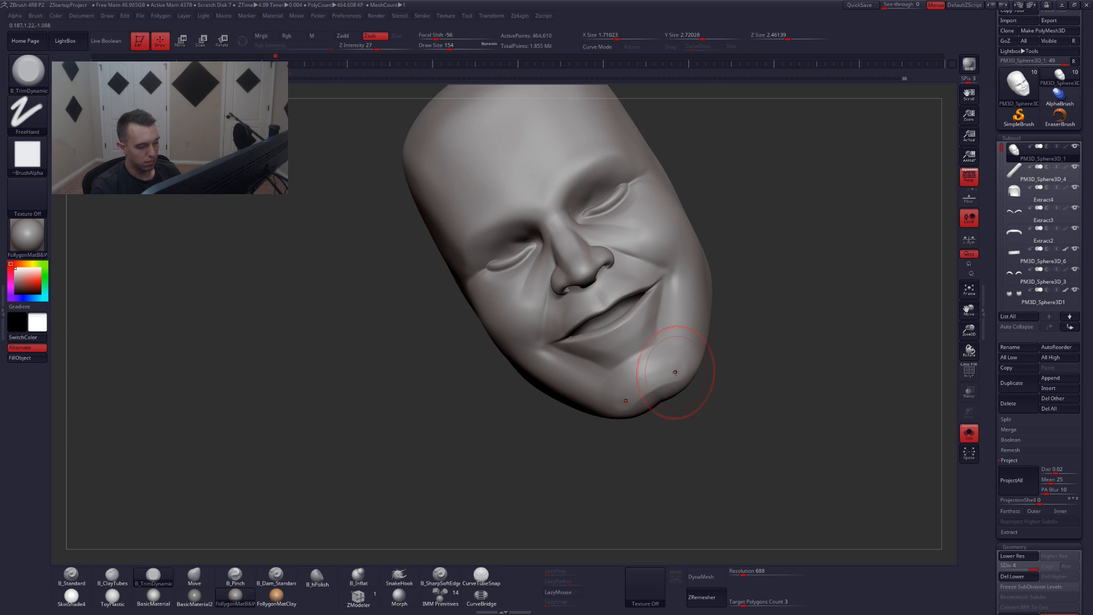
key("space")
left_click_drag(646, 416, 638, 416)
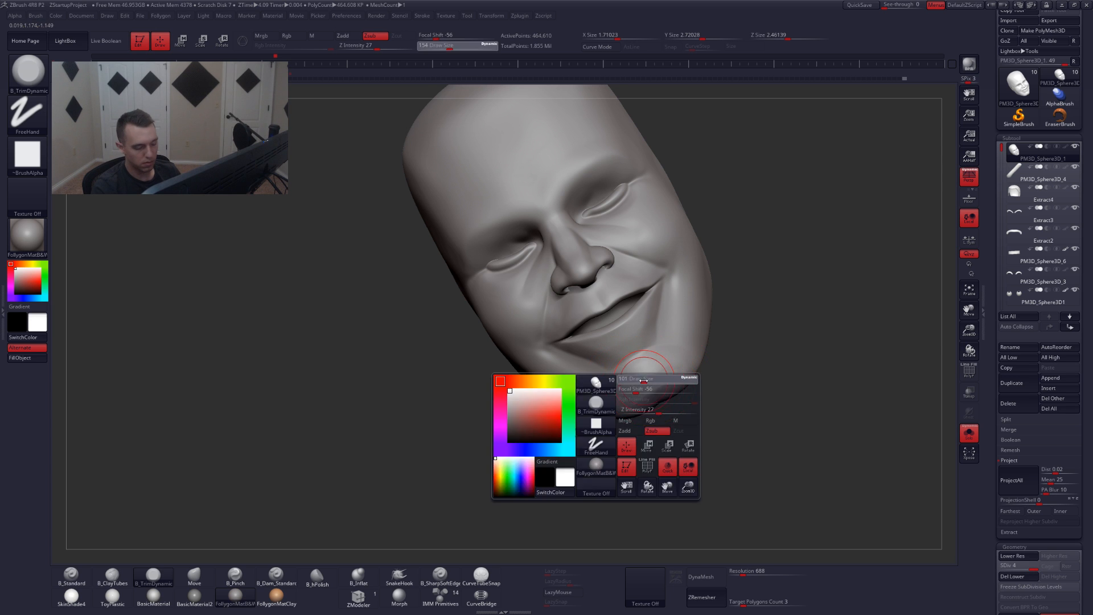
right_click_drag(626, 394, 642, 388)
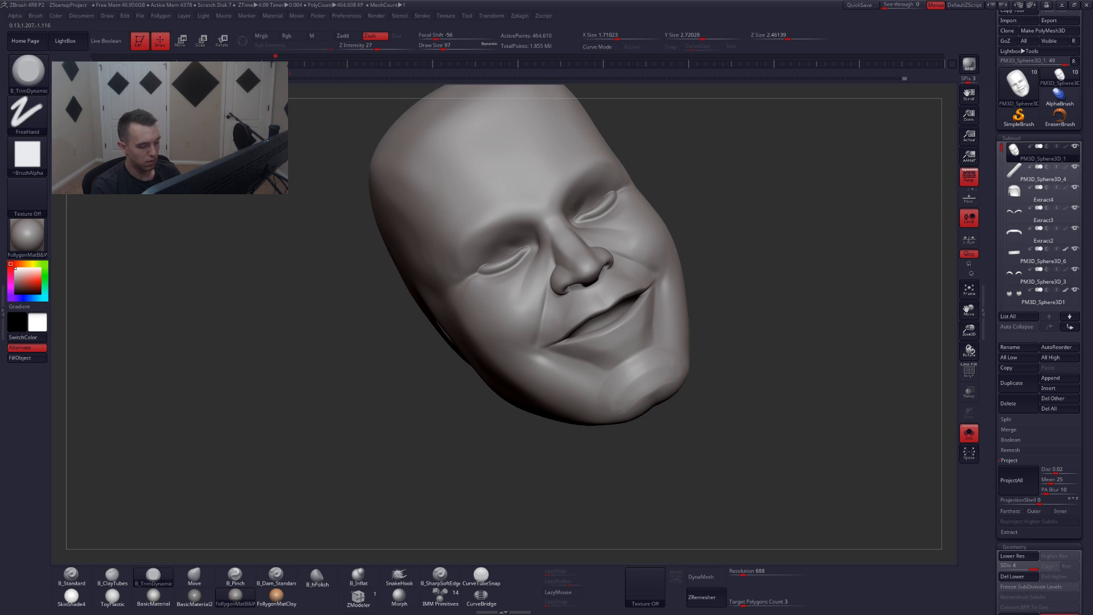
key("shift")
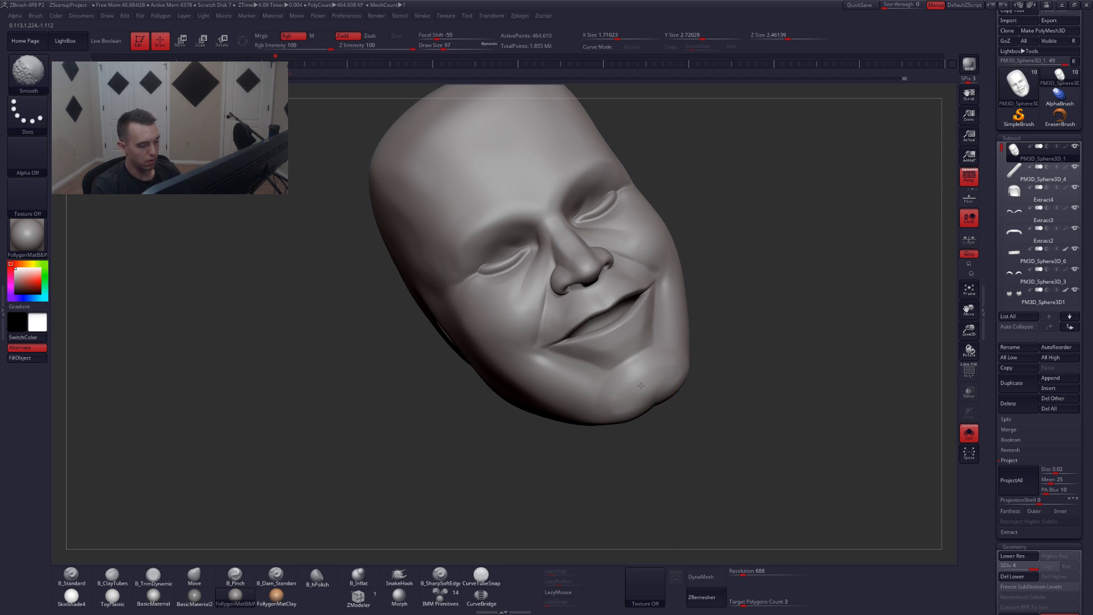
- Tighten the crease beneath the chin with the Pinch brush at draw size 65
right_click_drag(640, 386, 650, 412)
key("4")
key("space")
left_click_drag(646, 406, 641, 406)
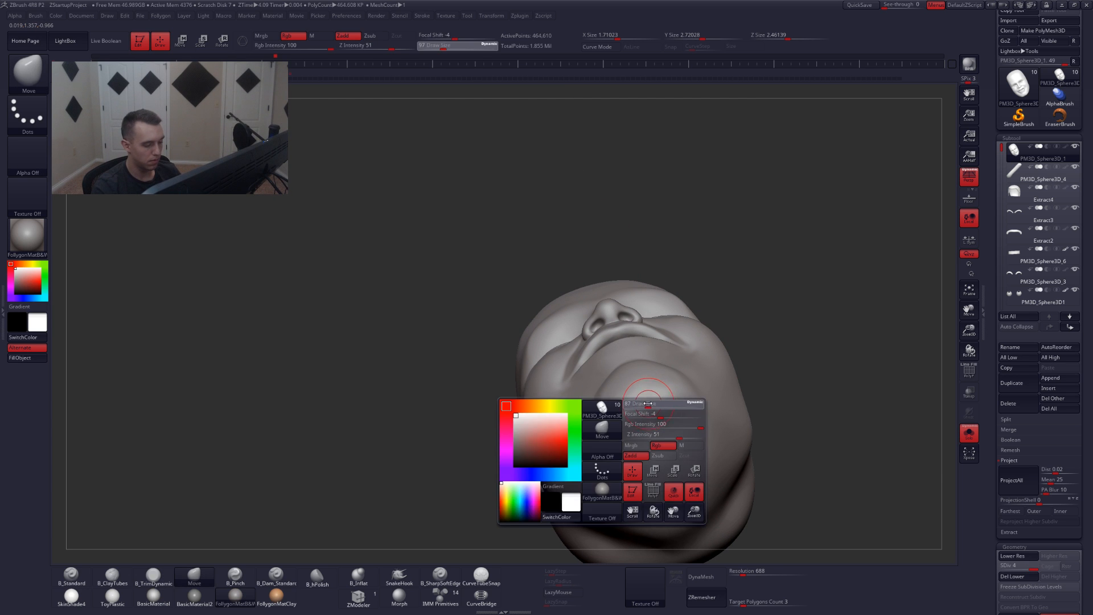
key("5")
right_click_drag(644, 420, 636, 365, "ctrl")
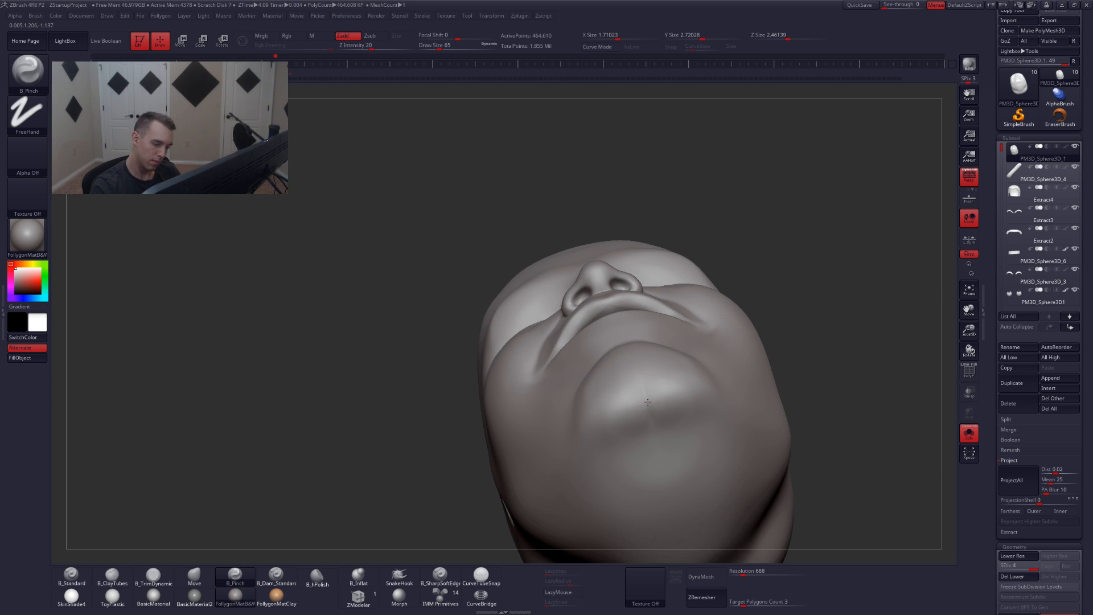
mouse_move(656, 441)
right_mouse_down("shift")
mouse_move(655, 467)
mouse_move(652, 423)
right_mouse_up("shift")
key("ctrl+shift+s")
key("s")
left_click_drag(654, 393, 698, 399)
- Adjust the chin's profile from the side with the Move brush at draw size 124
key("b")
key("m")
key("v")
mouse_move(683, 371)
right_mouse_down("ctrl")
mouse_move(682, 399)
mouse_move(567, 393)
right_mouse_up("ctrl")
key("s")
left_click_drag(655, 399, 660, 399)
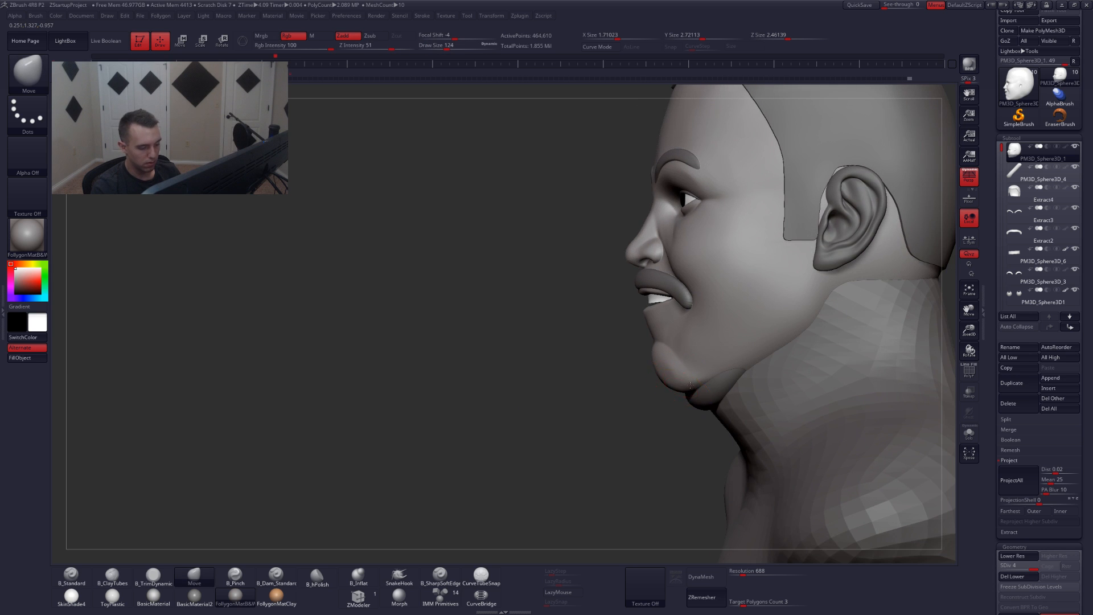
- Flatten the side of the chin with the TrimDynamic brush at draw size 124, and smooth the transition toward the jaw
key("b")
key("t")
key("d")
mouse_move(632, 393)
right_mouse_down()
mouse_move(682, 367)
mouse_move(660, 366)
mouse_move(679, 391)
mouse_move(681, 369)
right_mouse_up()
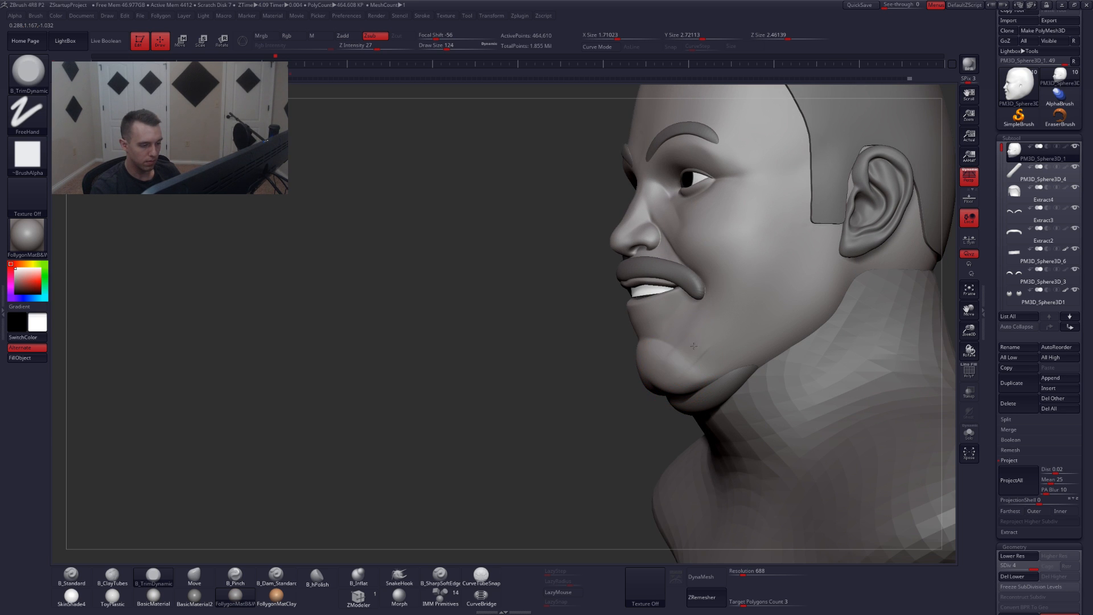
key("shift")
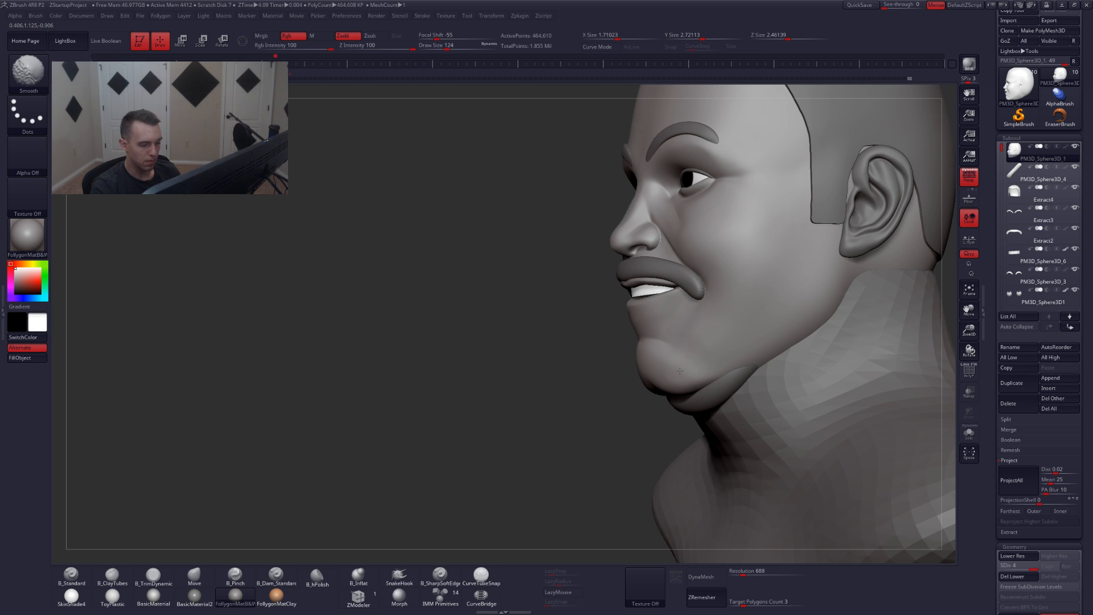
- Refine the front of the chin with the Move brush at draw size 149
right_click_drag(680, 371, 653, 359, "shift")
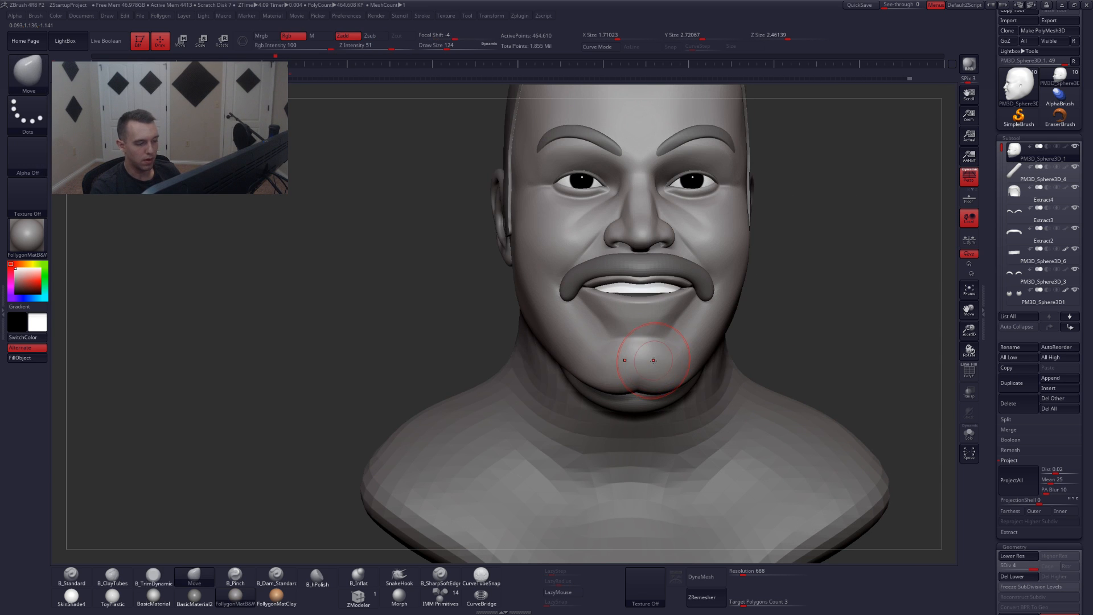
key("space")
left_click_drag(653, 360, 656, 360)
right_click_drag(654, 359, 652, 384, "alt")
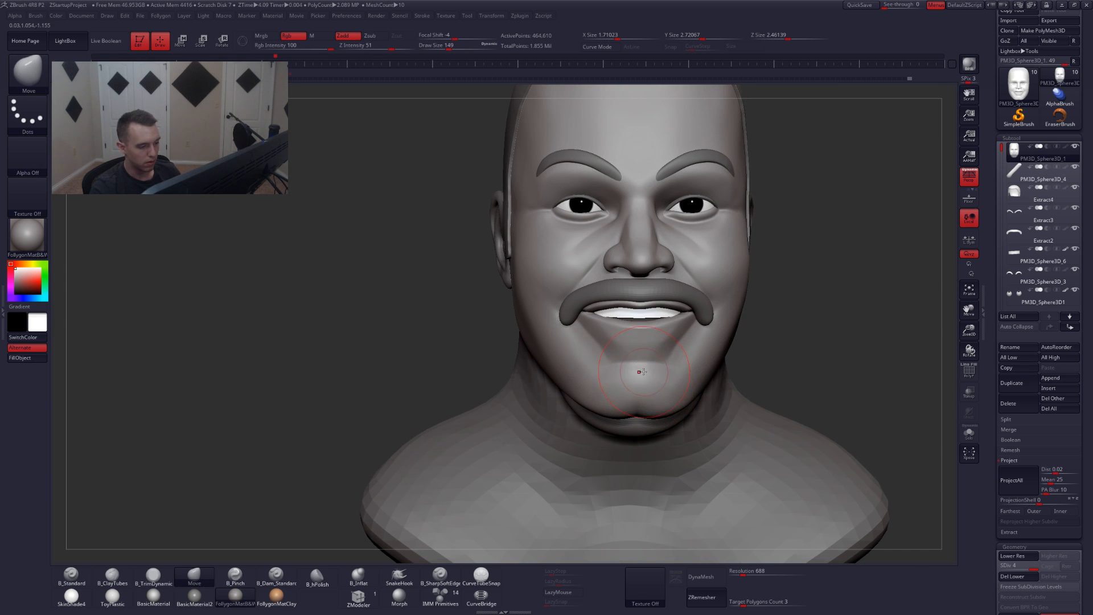
- Lower the head to subdivision level 1 and shape the lower jaw with the Move brush at draw size 187
key("space")
left_click_drag(641, 372, 661, 371)
key("shift+d")
key("shift+d")
key("shift+d")
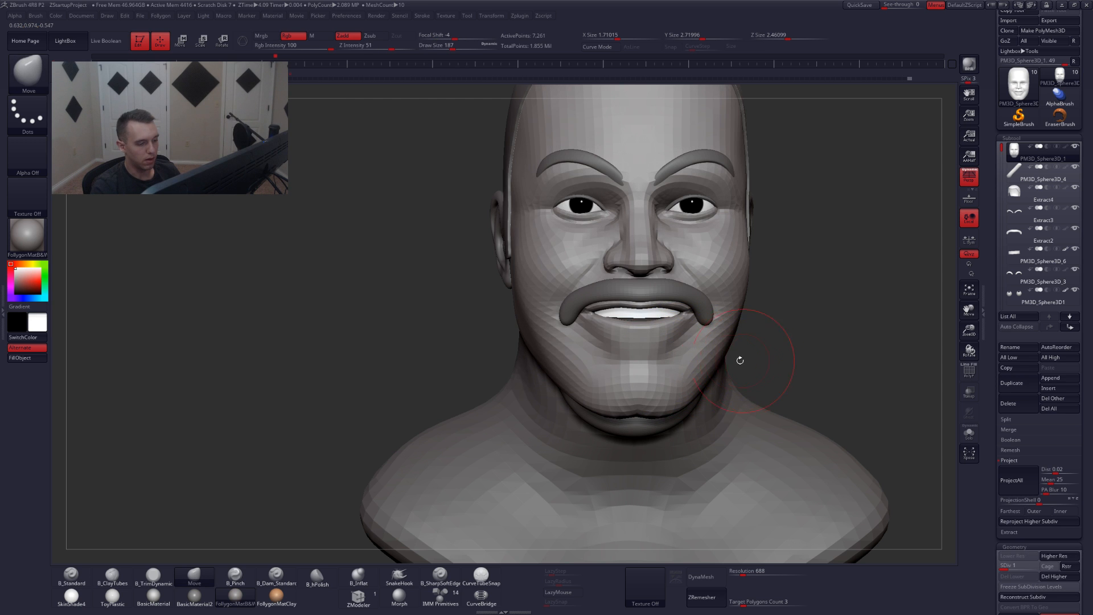
right_click_drag(690, 365, 679, 400, "alt")
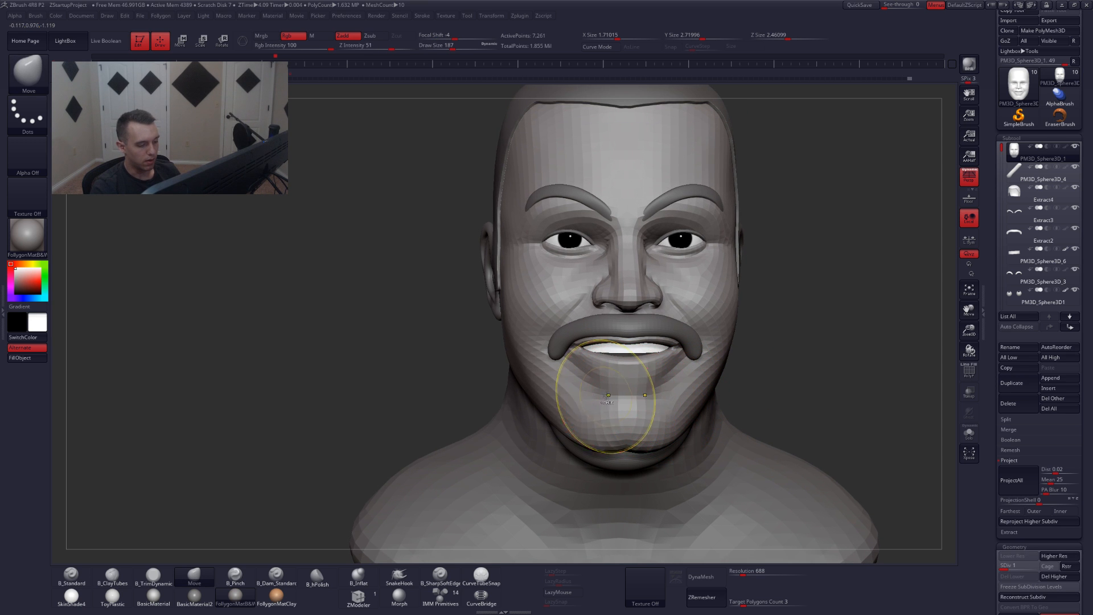
- Mask the face with a soft edge, leaving only the chin area unmasked
mouse_move(835, 361)
left_mouse_down("ctrl")
mouse_move(747, 374)
mouse_move(545, 494)
left_mouse_up("ctrl")
mouse_move(681, 396)
right_mouse_down()
mouse_move(661, 420)
mouse_move(621, 420)
right_mouse_up()
left_click(669, 415, "ctrl")
left_click(657, 456, "ctrl")
left_click(676, 427, "ctrl")
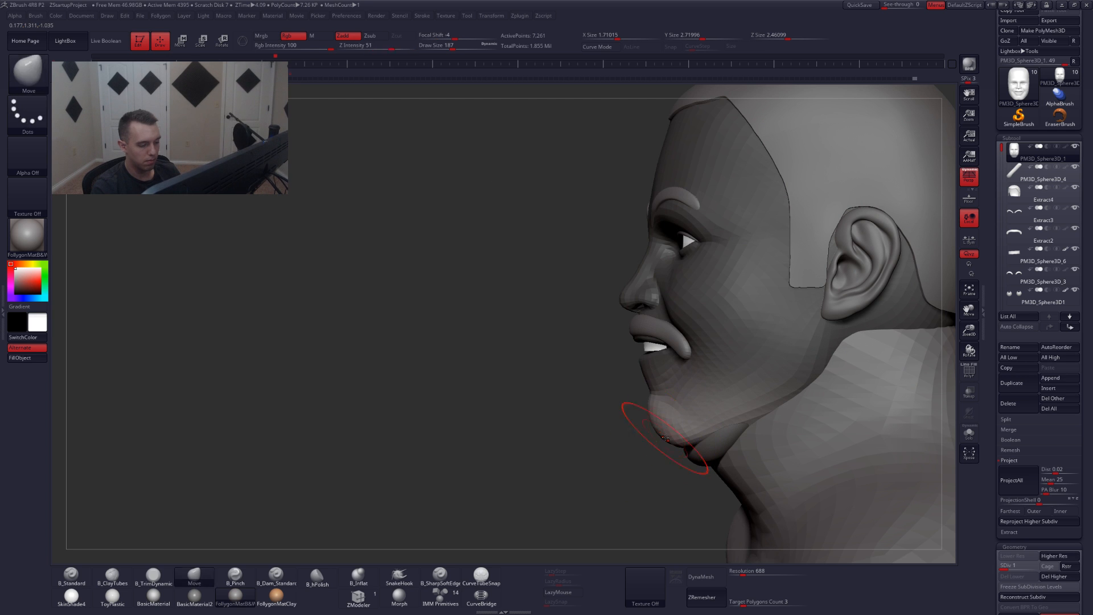
- Reposition the unmasked chin relative to the face, and refine its contour with the Move brush at draw size 158
key("w")
mouse_move(665, 403)
left_mouse_down()
mouse_move(665, 473)
mouse_move(666, 428)
left_mouse_up()
key("q")
mouse_move(512, 399)
left_mouse_down()
mouse_move(642, 393)
mouse_move(644, 410)
left_mouse_up()
key("space")
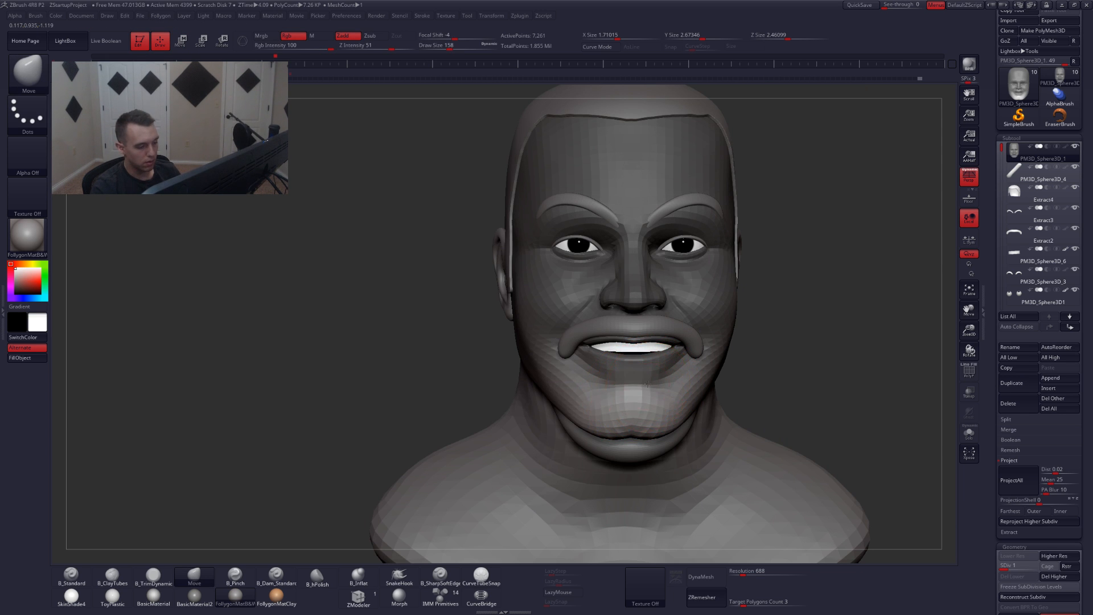
- Clear the head's mask and raise the mesh back to subdivision level 4
left_click_drag(772, 336, 747, 355, "ctrl")
key("d")
key("d")
key("d")
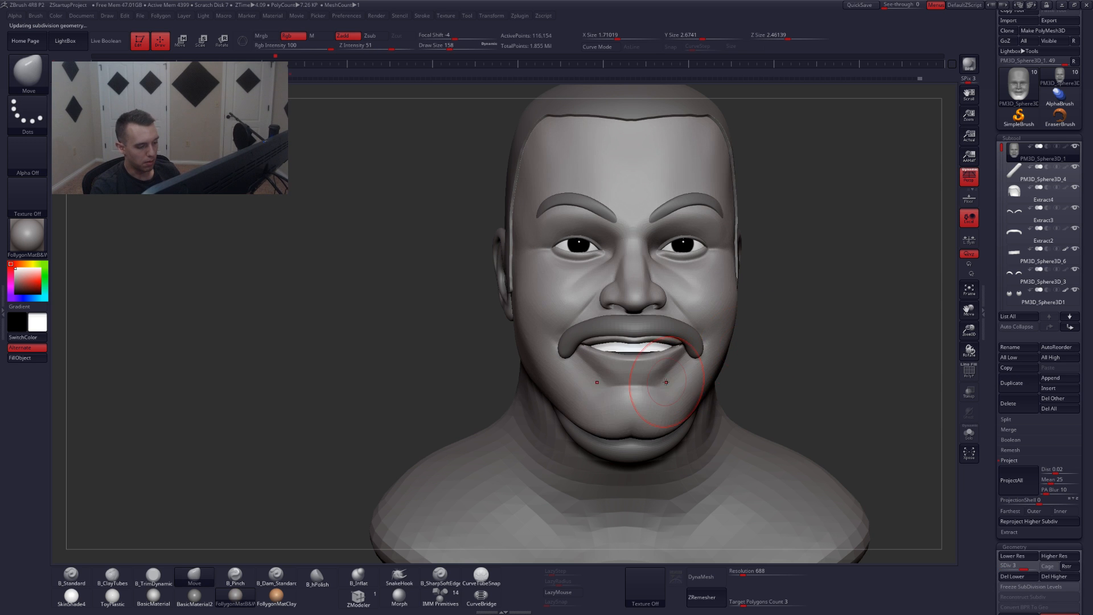
- Isolate the head and pinch the creases below the lower lip with the B_Pinch brush at draw sizes 41 and 51
key("space")
left_click_drag(655, 388, 632, 389)
key("space")
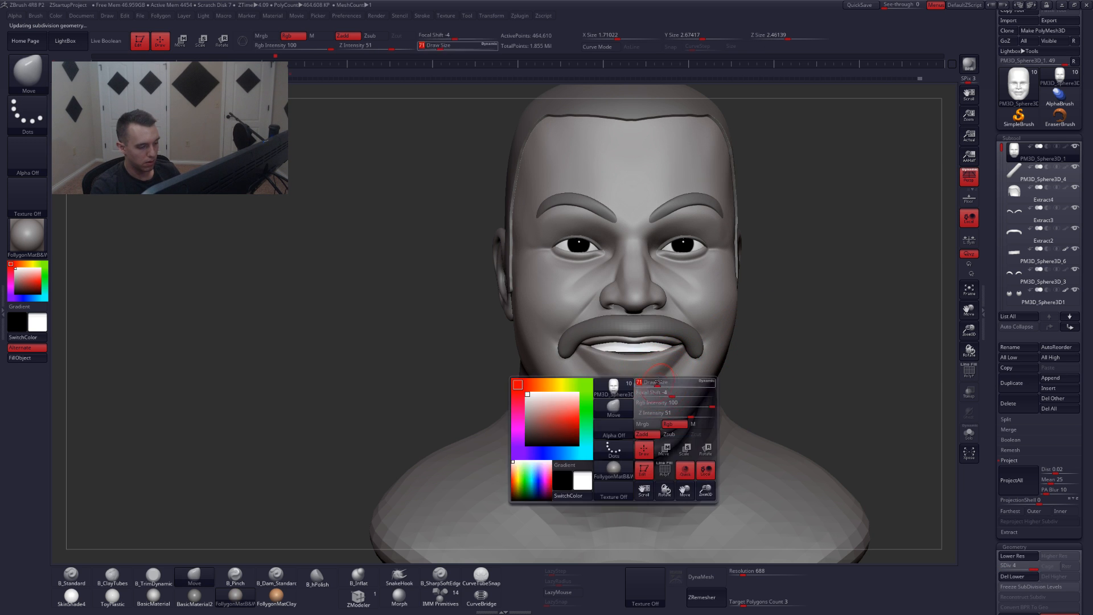
mouse_move(632, 389)
right_mouse_down("alt")
mouse_move(642, 399)
mouse_move(652, 384)
right_mouse_up("alt")
key("space")
left_click_drag(658, 389, 650, 389)
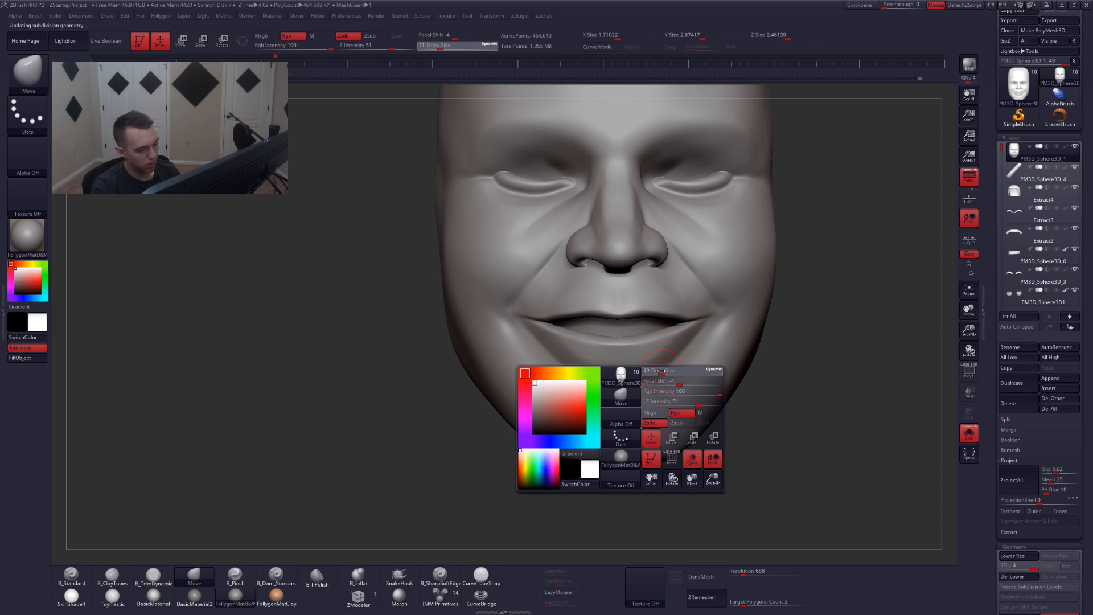
left_click_drag(705, 326, 692, 342, "alt")
key("ctrl+z")
key("5")
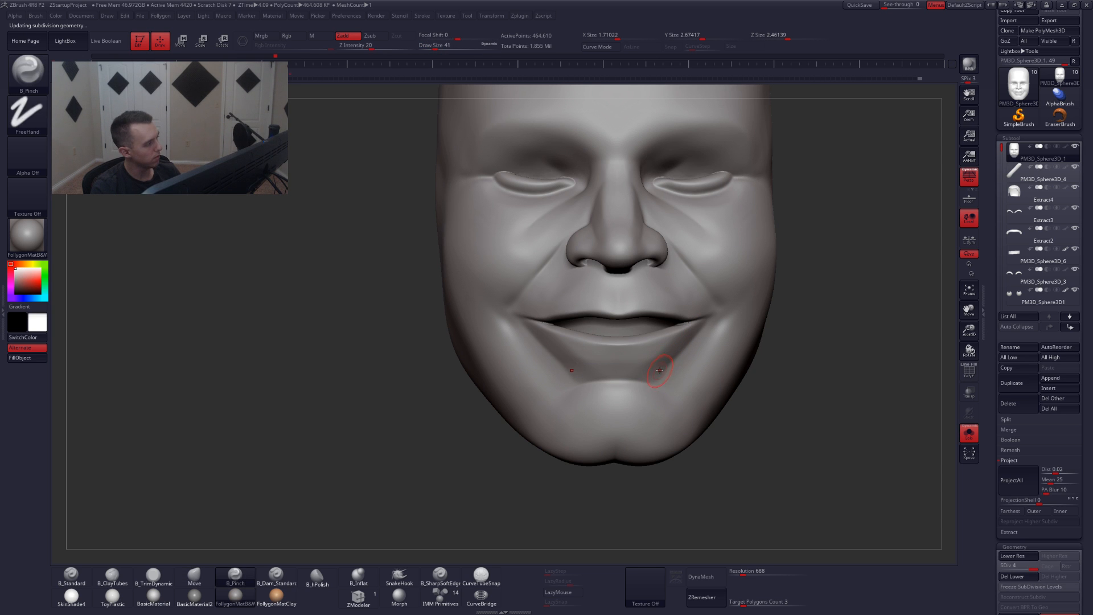
mouse_move(663, 374)
right_mouse_down()
mouse_move(649, 371)
mouse_move(653, 362)
right_mouse_up()
key("space")
left_click_drag(648, 374, 650, 374)
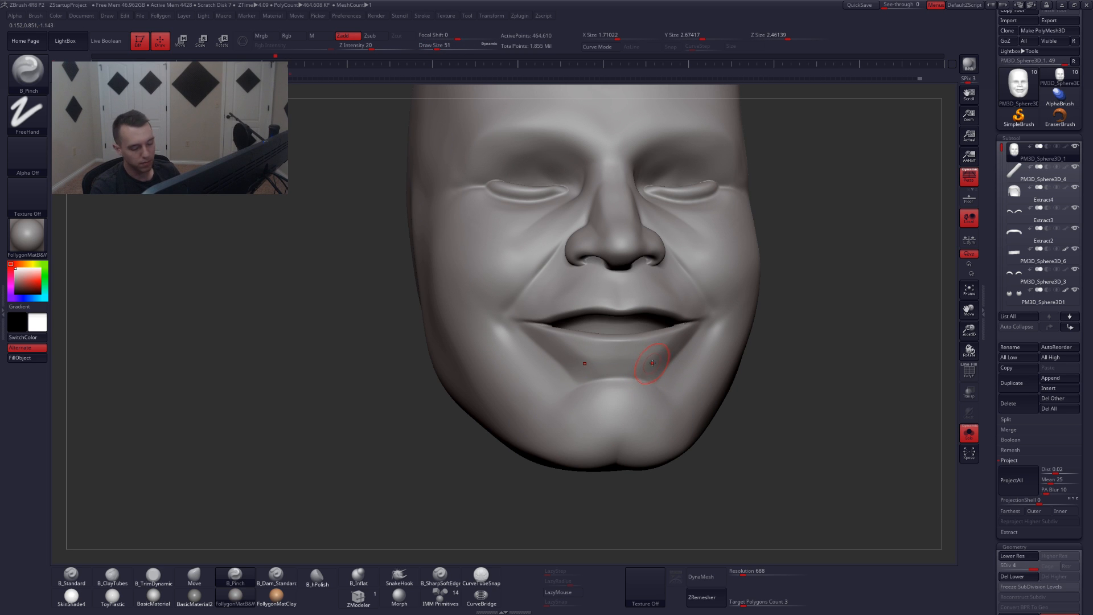
- Flatten the surface beneath the lower lip with the B_TrimDynamic brush
key("b")
key("t")
key("d")
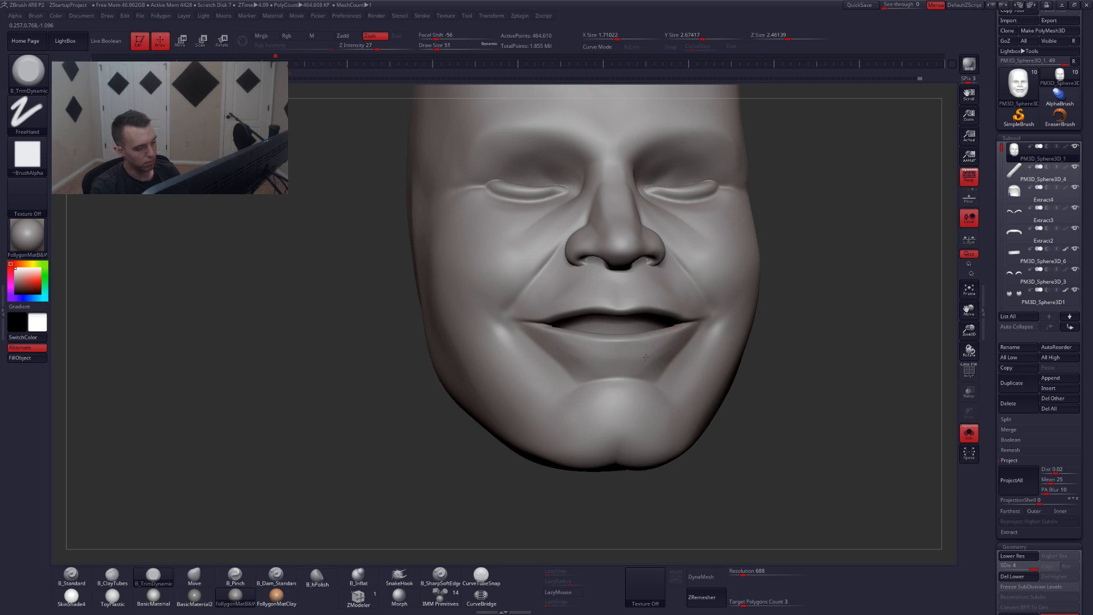
key("shift+s")
right_click_drag(646, 365, 680, 366)
key("space")
left_click_drag(683, 361, 689, 361)
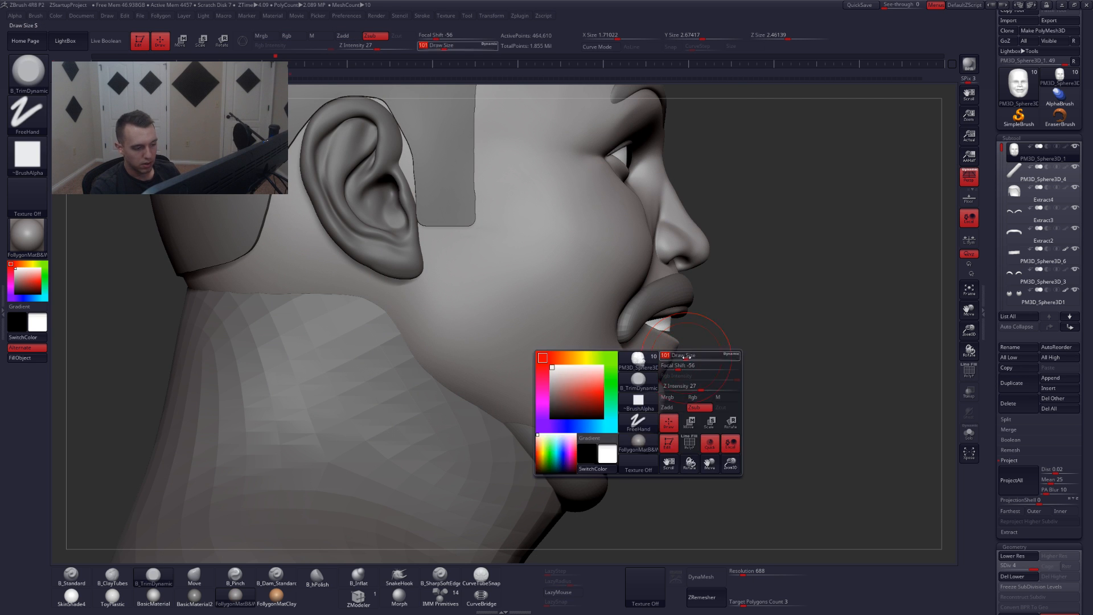
- Trim the lower lip's front edge with the B_TrimDynamic brush at draw size 49 and smooth the result
mouse_move(685, 380)
right_mouse_down()
mouse_move(640, 388)
mouse_move(616, 364)
mouse_move(607, 369)
mouse_move(617, 402)
right_mouse_up()
key("shift+s")
key("space")
left_click(659, 367)
mouse_move(659, 364)
right_mouse_down()
mouse_move(642, 353)
mouse_move(725, 310)
right_mouse_up()
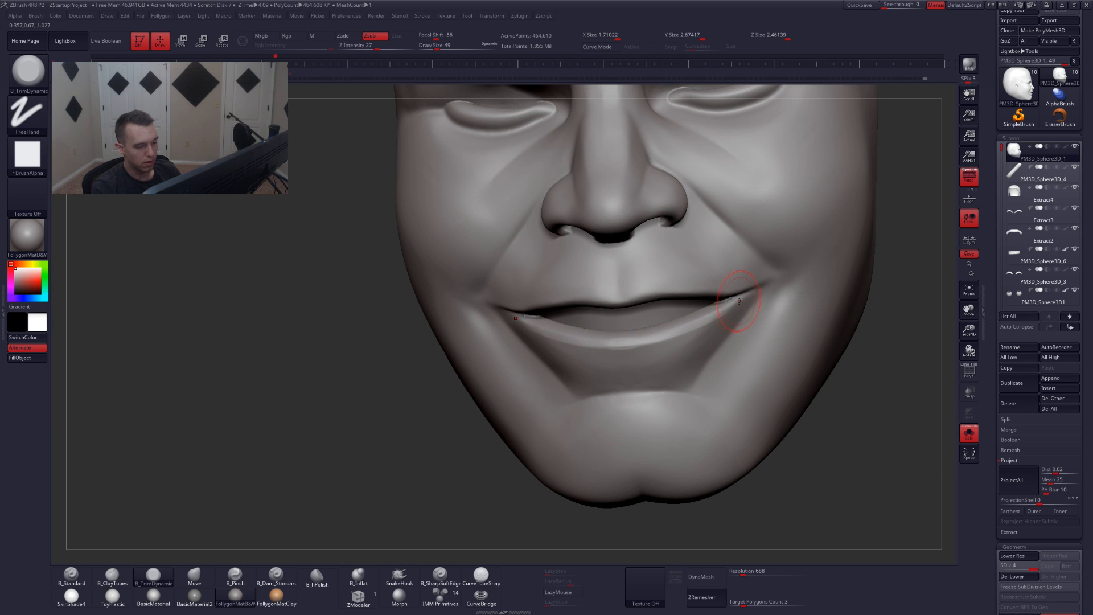
right_click_drag(630, 341, 610, 348)
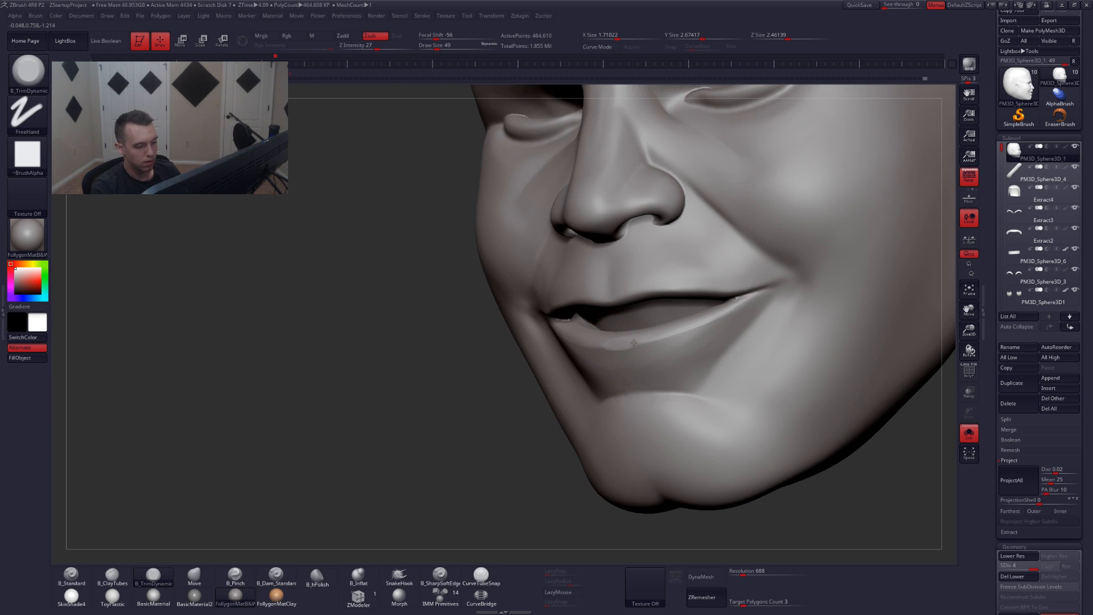
key("shift")
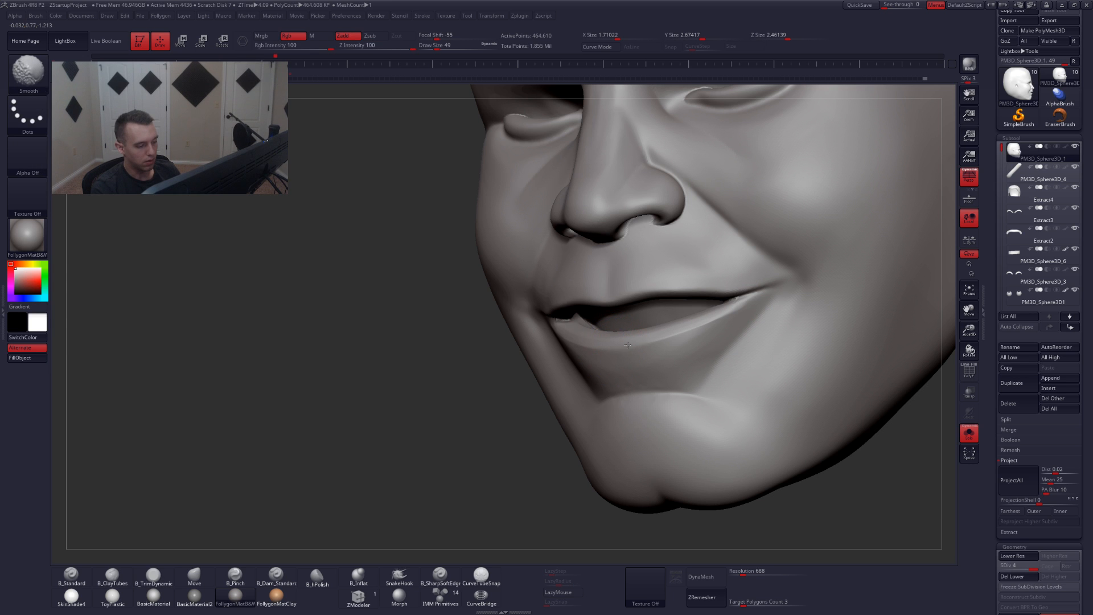
right_click_drag(638, 372, 686, 410)
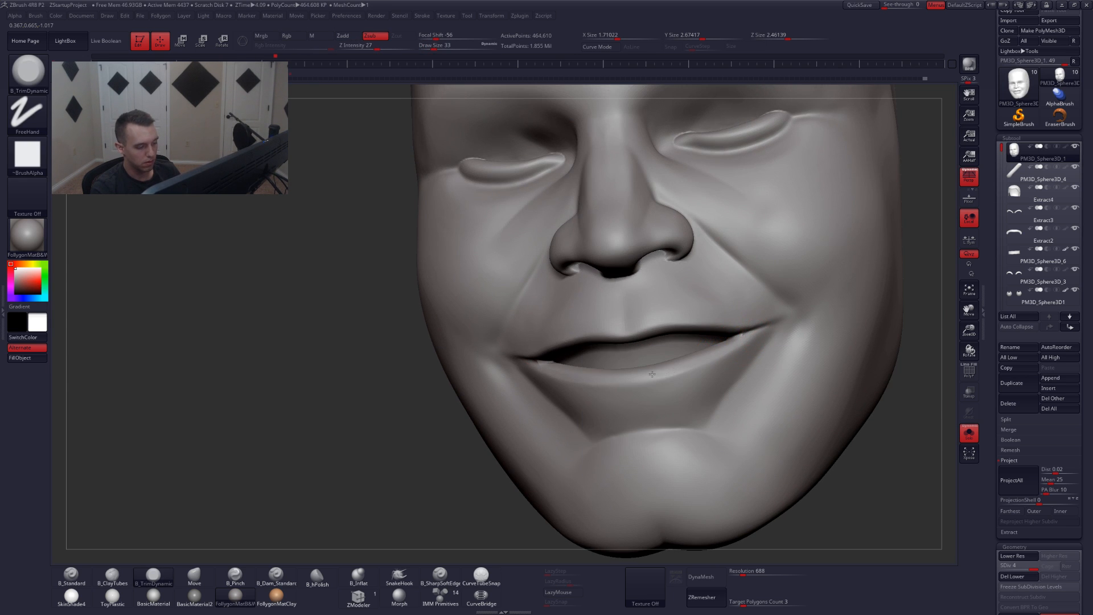
- Flatten the lower lip into a clean band from corner to corner with the B_TrimDynamic brush at draw size 62
key("space")
left_click(639, 384)
key("space")
left_click(626, 381)
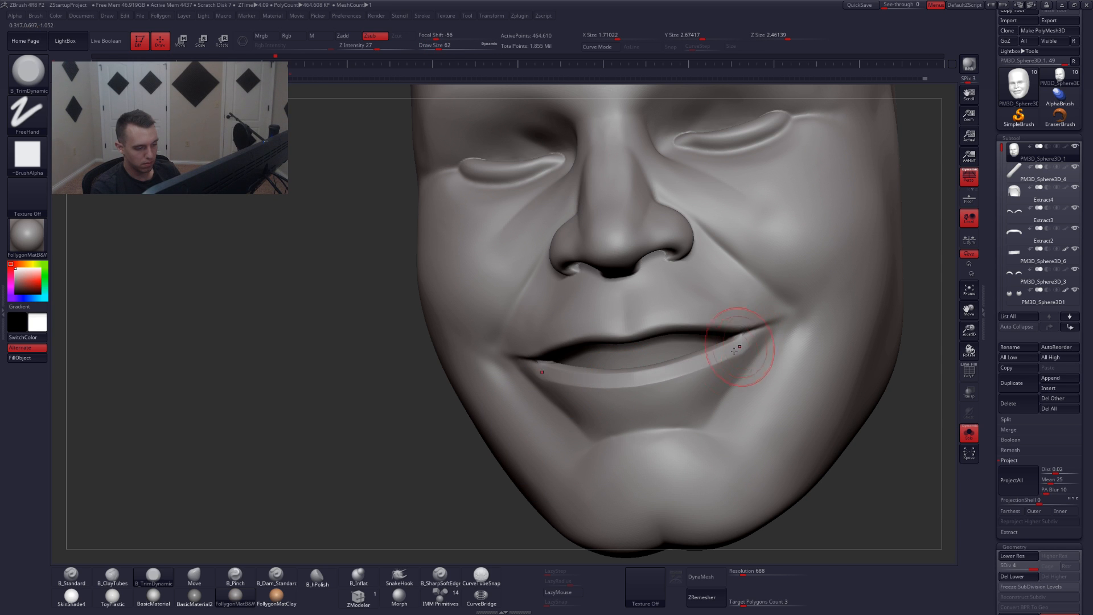
key("space")
left_click(716, 363)
- Soften the lower lip's hard trimmed edges with the Smooth brush at draw sizes 9 and 25
key("b")
key("d")
key("s")
key("shift")
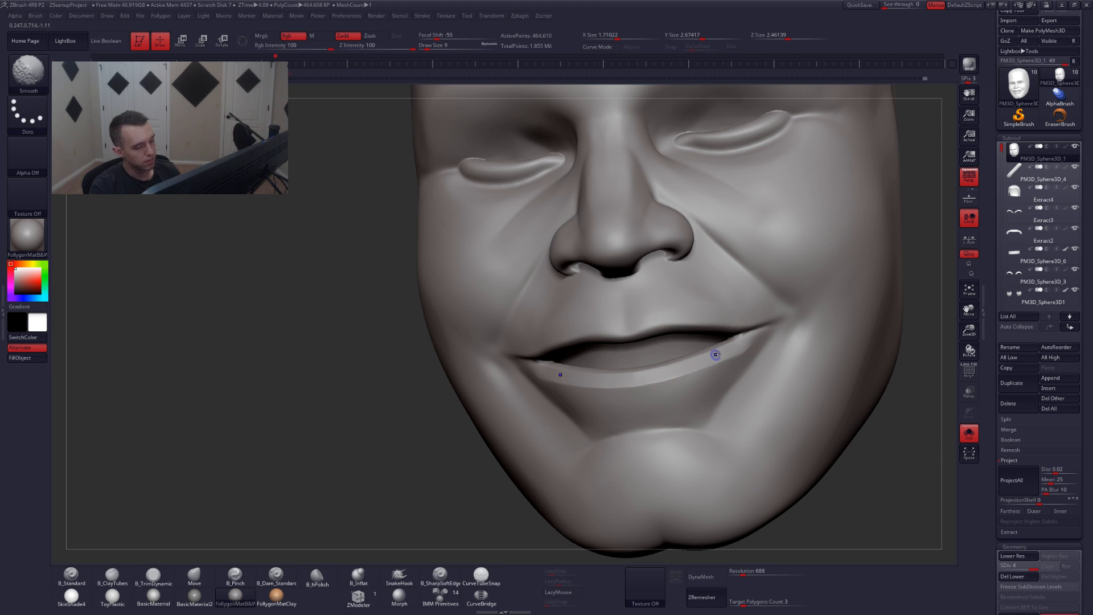
key("space")
key("shift")
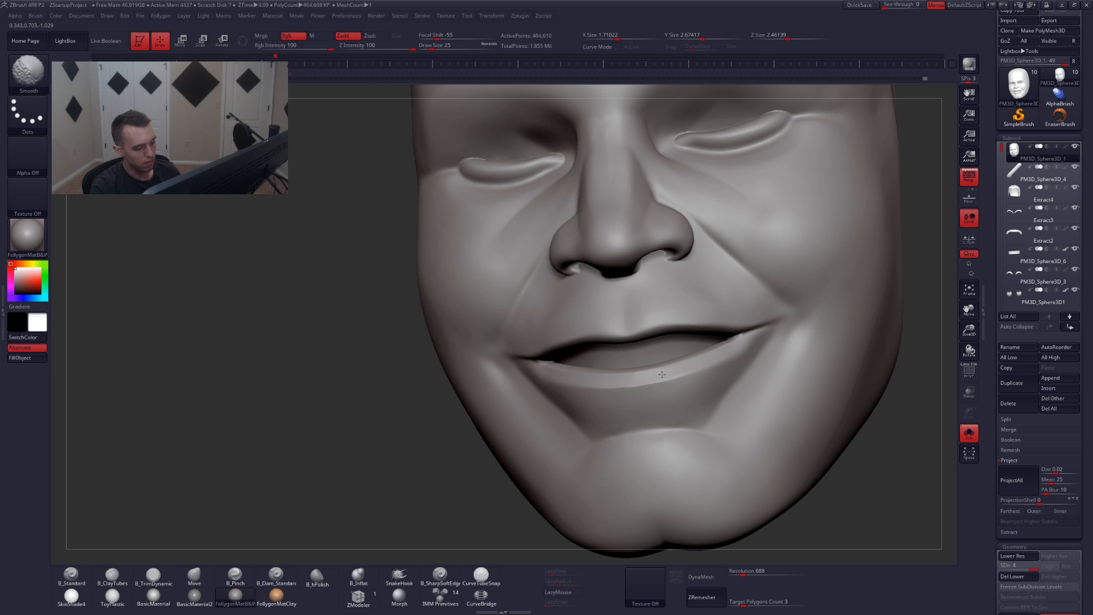
left_click_drag(648, 379, 680, 369, "shift")
right_click_drag(676, 377, 683, 394, "shift")
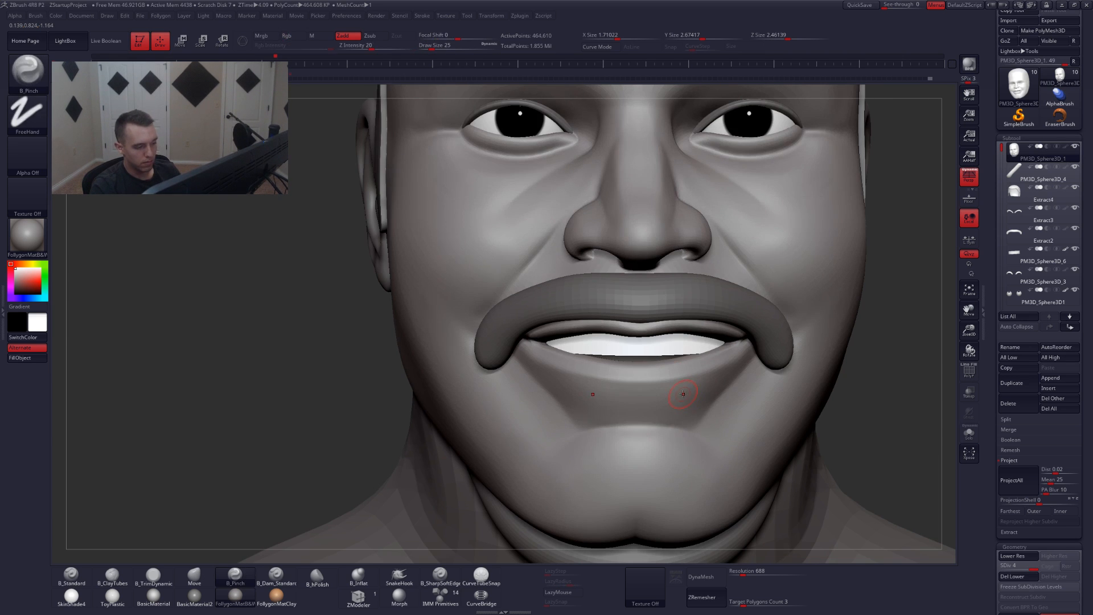
- Isolate the head again and plane the area under the lower lip's corners with the B_TrimDynamic brush at draw size 37
key("shift+s")
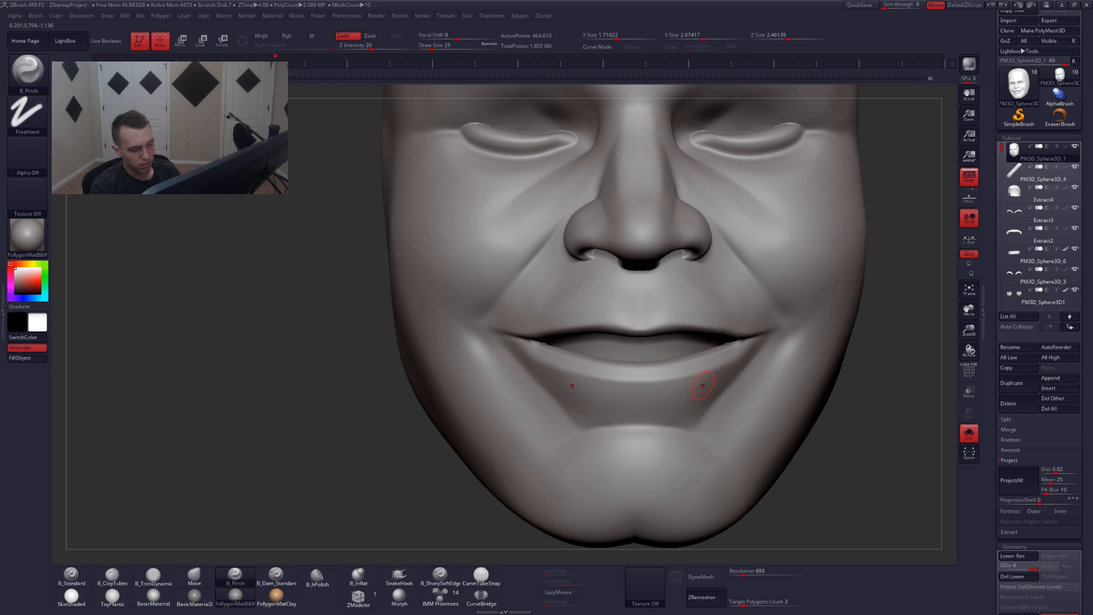
right_click_drag(691, 387, 704, 382)
key("3")
key("space")
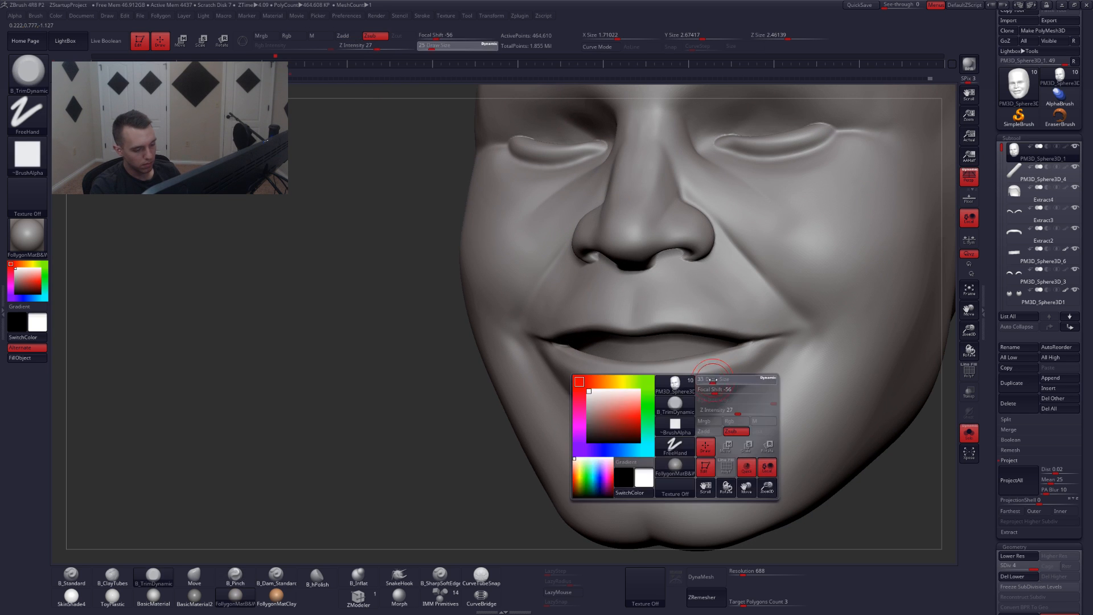
left_click_drag(708, 383, 710, 383)
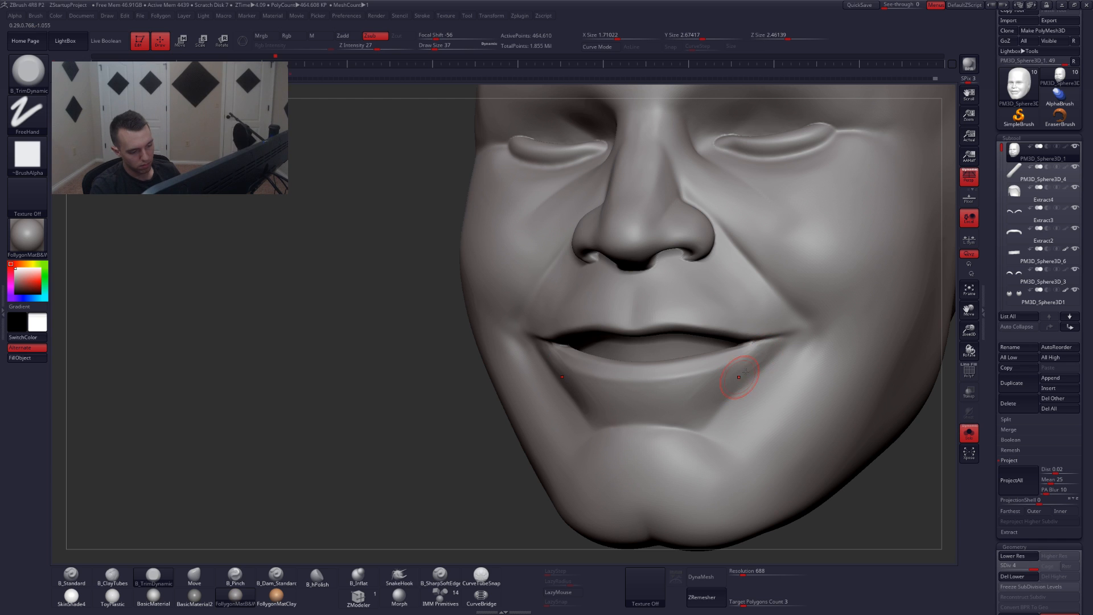
key("shift")
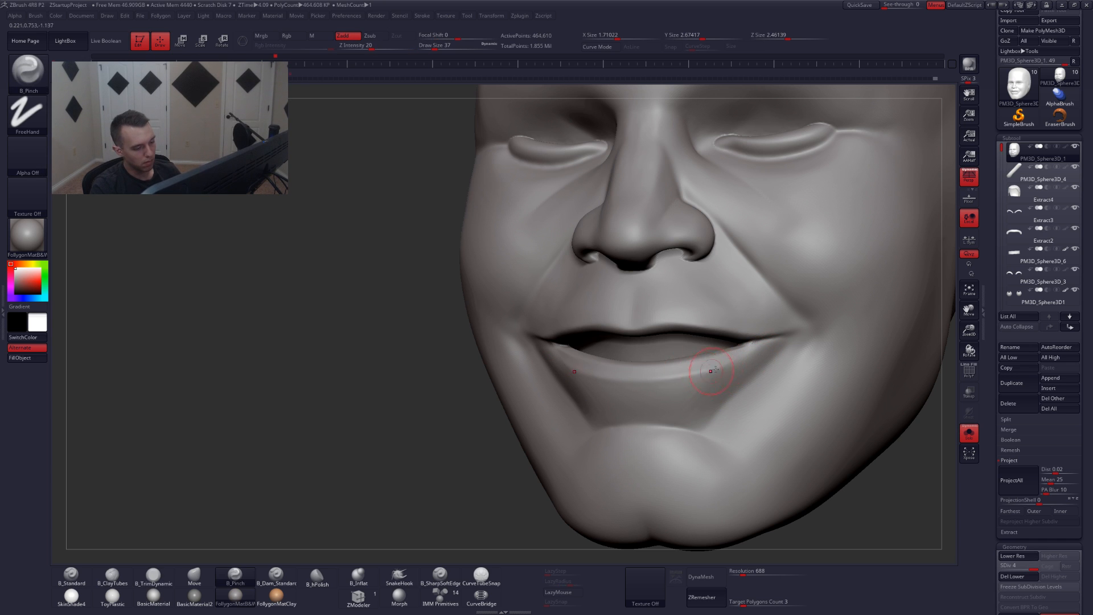
- Turn on LazyMouse and sharpen the lower lip's bottom edge with the B_Pinch brush at draw size 16
key("space")
left_click_drag(756, 356, 750, 356)
left_click(562, 592)
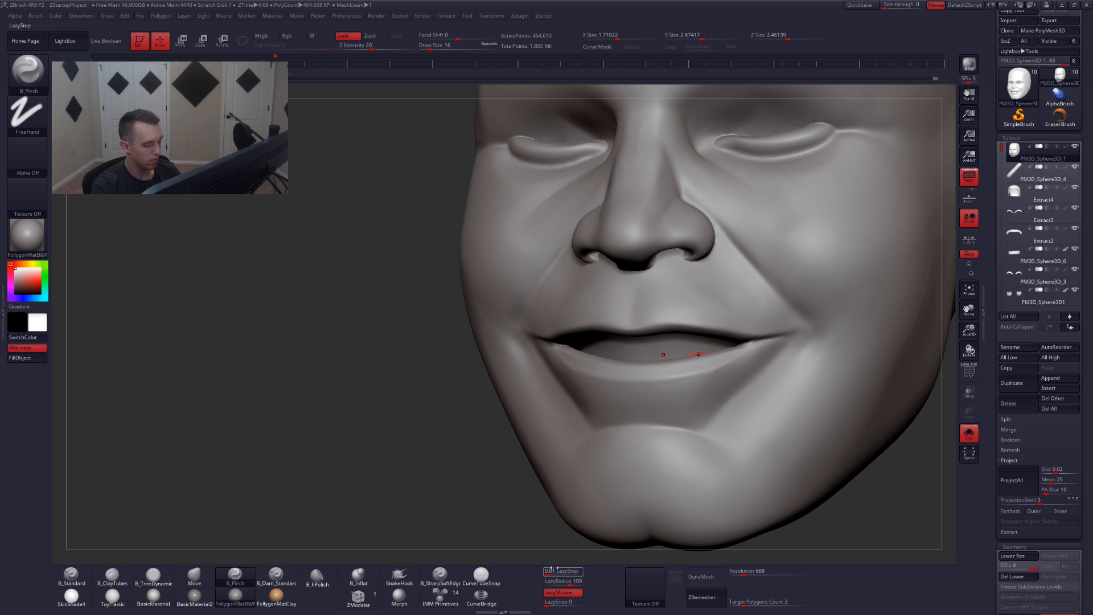
right_click_drag(592, 393, 631, 384, "shift")
left_click_drag(633, 383, 647, 382)
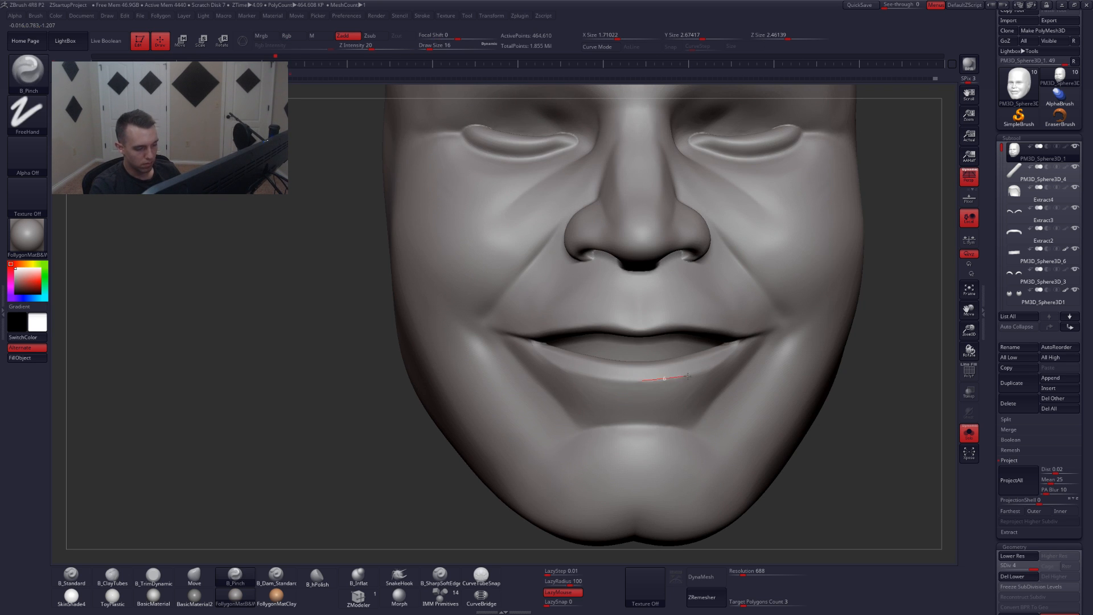
left_click_drag(714, 373, 724, 370)
right_click_drag(724, 370, 675, 378)
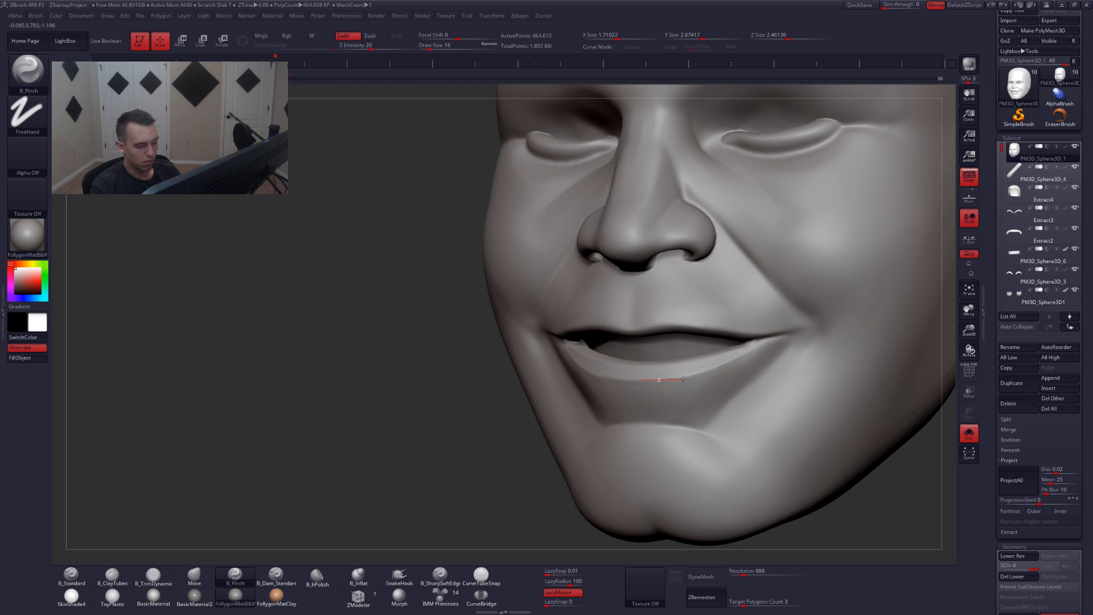
- Adjust the lower lip's contour against the teeth with the Move brush at draw size 68
right_click_drag(687, 378, 688, 372, "shift")
key("4")
key("space")
left_click_drag(706, 376, 715, 373)
key("alt+s")
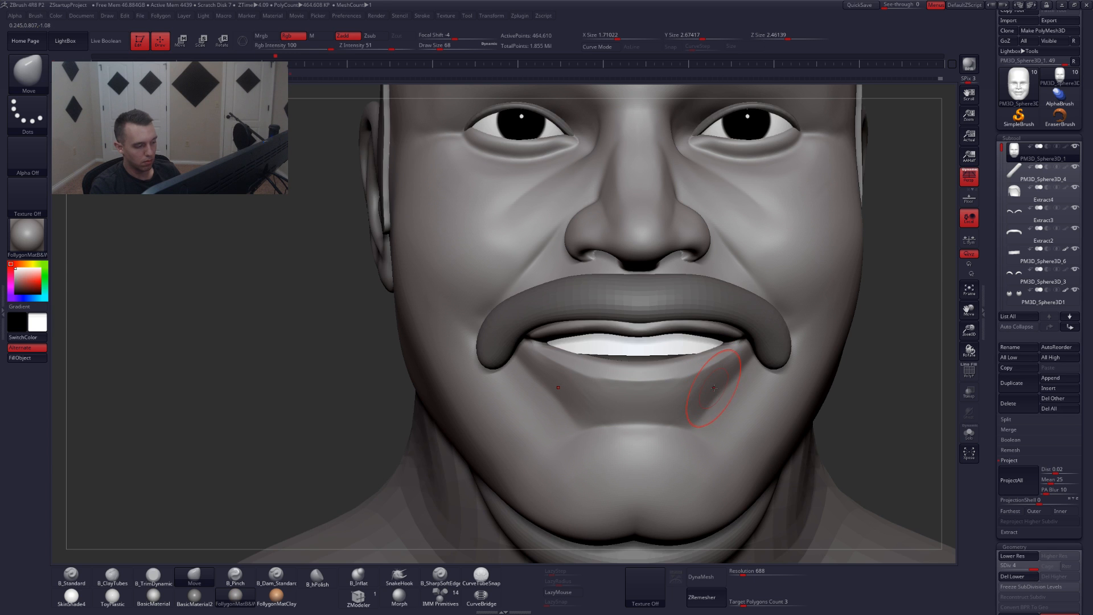
right_click_drag(719, 383, 703, 364, "ctrl")
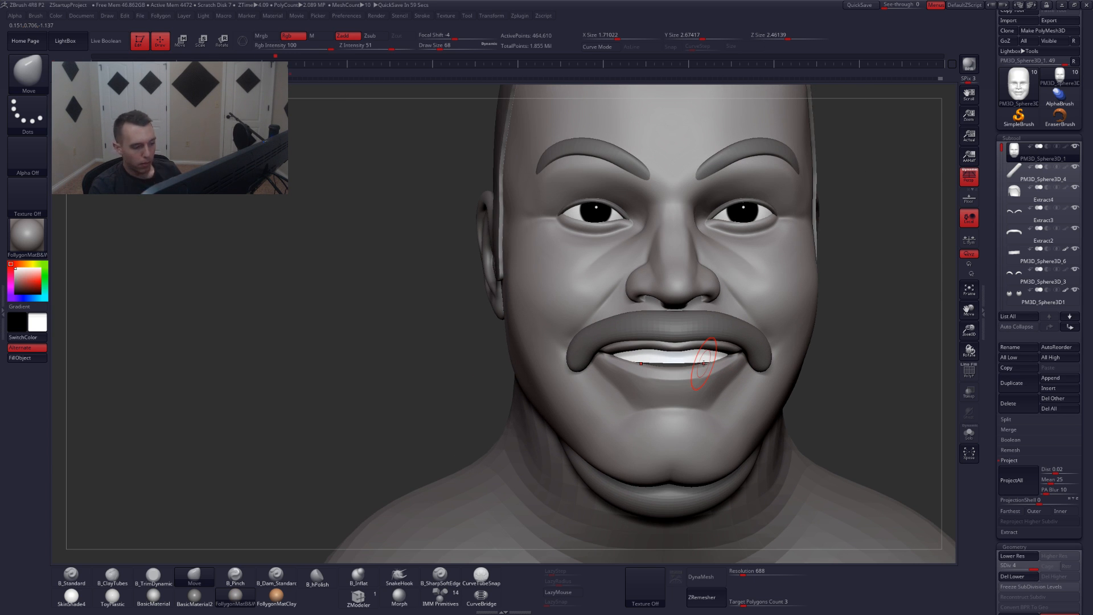
- Hide all but the mouth region and mask it with a soft edge, leaving the lower lip unmasked
key("alt+s")
right_click_drag(704, 363, 791, 362, "ctrl")
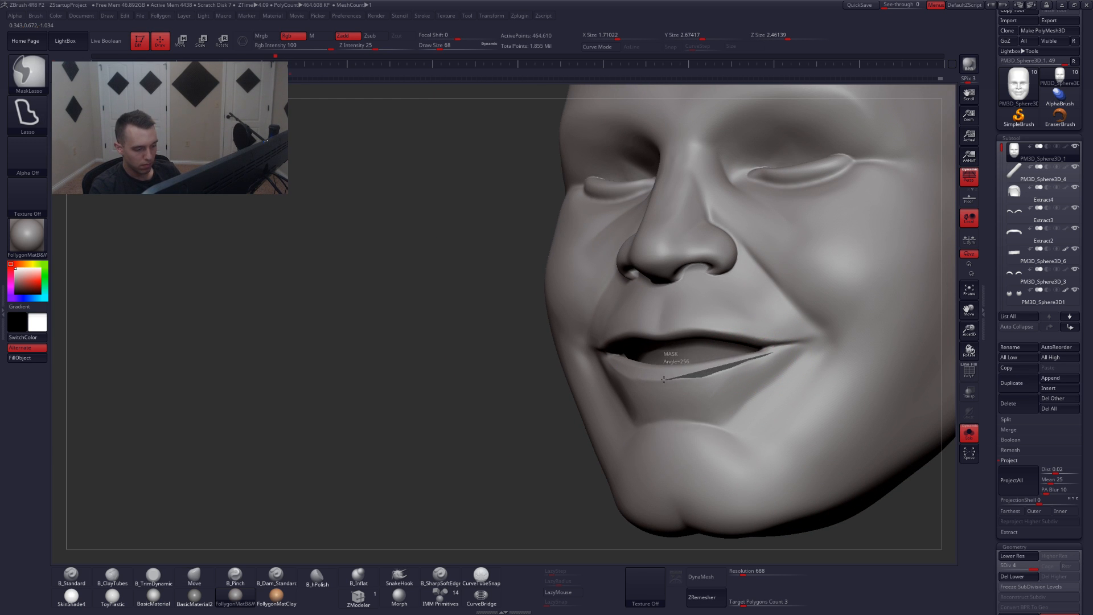
left_click_drag(659, 357, 663, 357, "ctrl")
mouse_move(690, 390)
right_mouse_down()
mouse_move(744, 386)
mouse_move(758, 332)
right_mouse_up()
mouse_move(759, 333)
left_mouse_down("ctrl+shift")
mouse_move(740, 336)
mouse_move(757, 361)
left_mouse_up("ctrl+shift")
right_click_drag(756, 361, 711, 377)
left_click(707, 446, "ctrl")
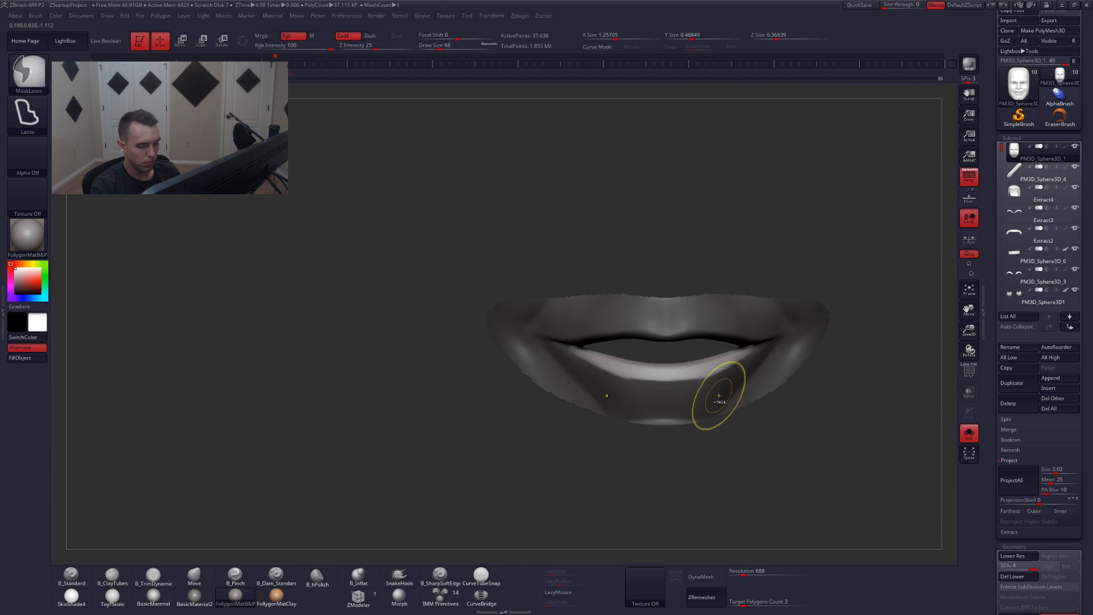
- Lower the mesh to subdivision level 2 and reshape the unmasked lower lip with the Move brush at draw sizes 112 and 77
key("alt+s")
right_click_drag(699, 391, 680, 379)
key("s")
left_click_drag(677, 375, 681, 375)
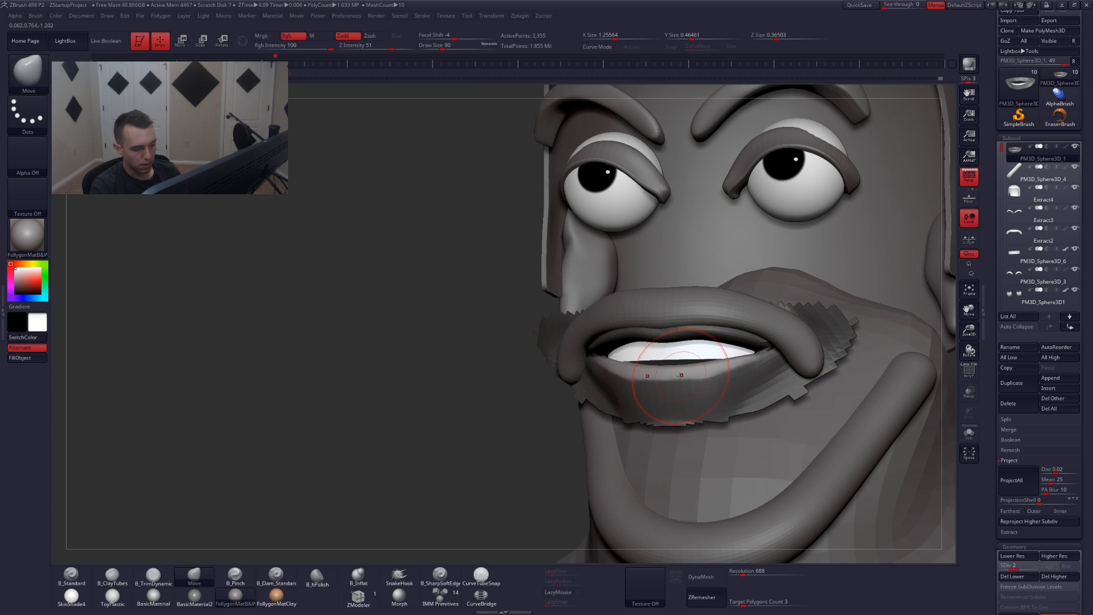
key("shift+d")
key("shift+d")
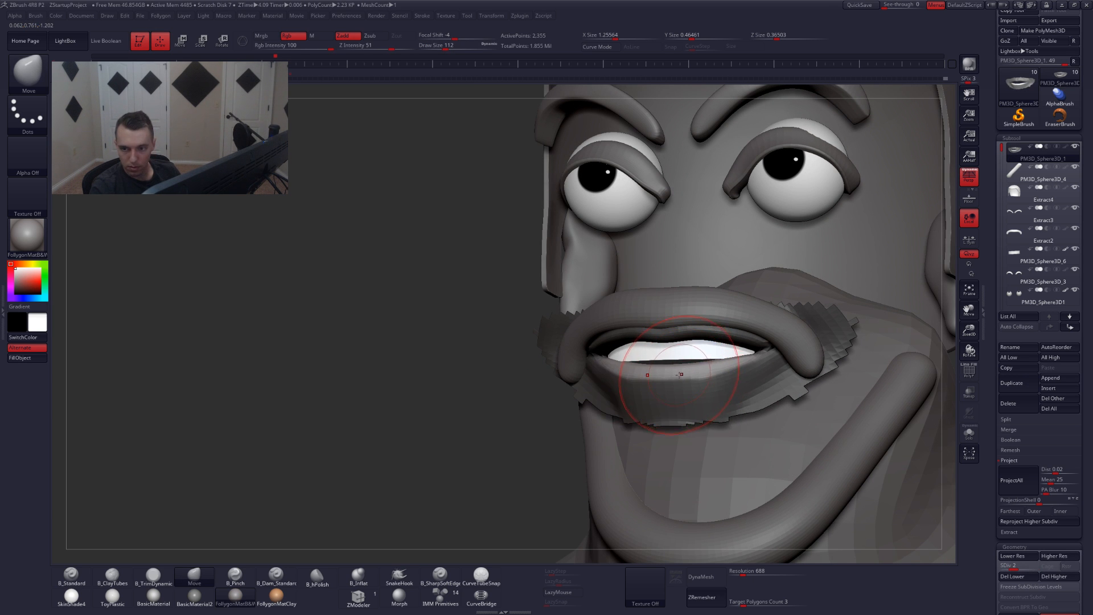
key("space")
left_click_drag(691, 377, 701, 366)
right_click_drag(678, 372, 683, 371, "shift")
key("space")
left_click_drag(683, 371, 668, 364)
right_click_drag(672, 388, 689, 365)
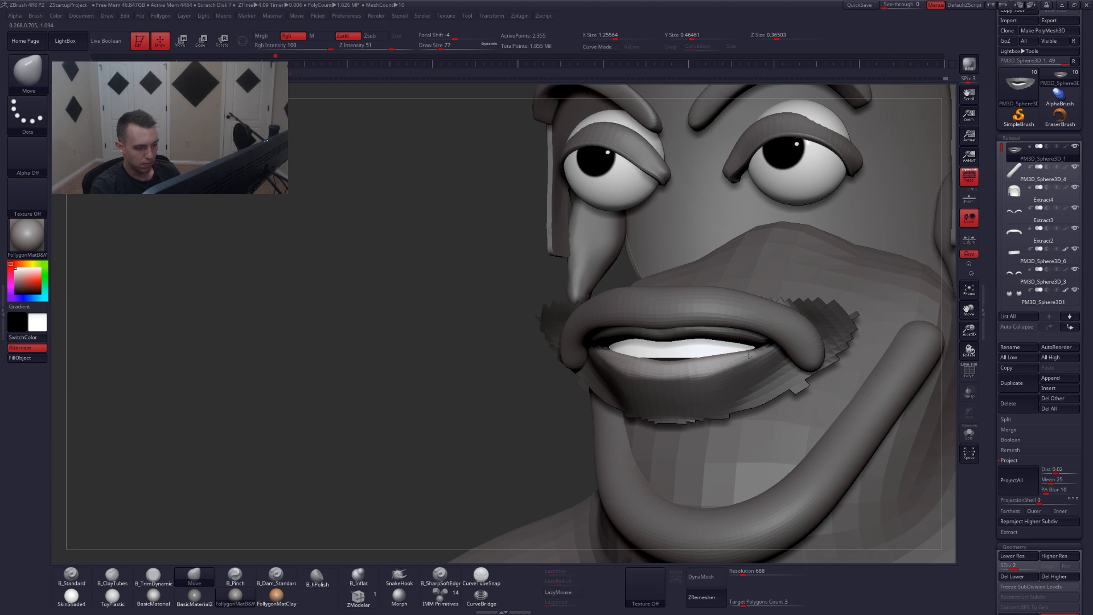
- Raise the mesh to subdivision level 4 and refine the lower lip toward its corners with the Move brush
key("d")
key("d")
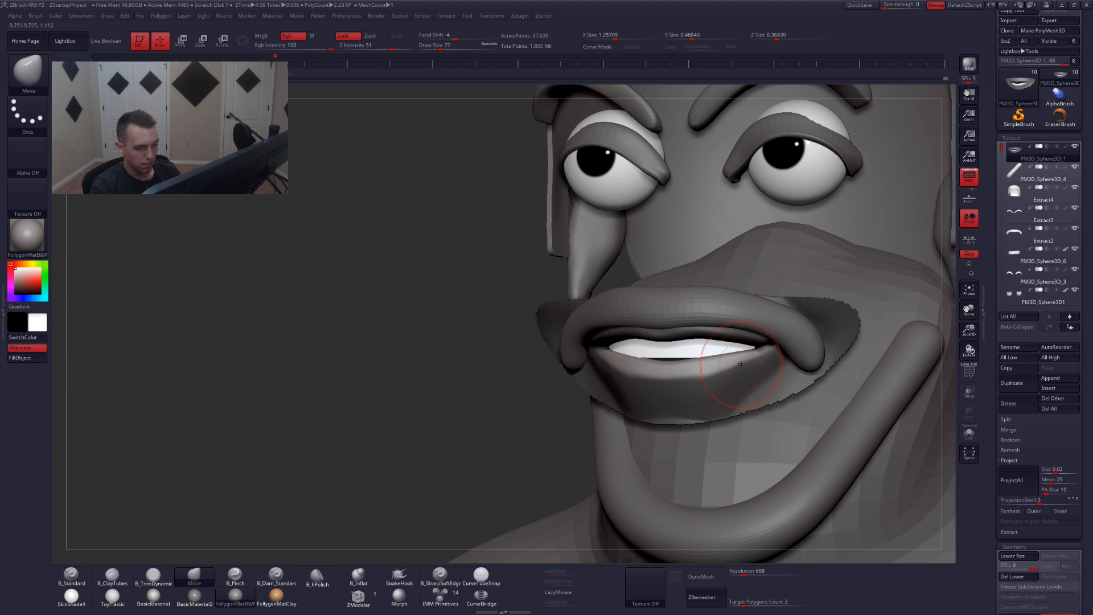
key("space")
left_click_drag(741, 363, 747, 362)
mouse_move(735, 367)
right_mouse_down()
mouse_move(797, 370)
mouse_move(752, 367)
mouse_move(765, 353)
mouse_move(718, 377)
mouse_move(729, 342)
right_mouse_up()
key("alt+shift+s")
left_click_drag(729, 337, 731, 343)
key("space")
mouse_move(724, 336)
right_mouse_down()
mouse_move(768, 306)
mouse_move(739, 356)
mouse_move(706, 354)
mouse_move(700, 402)
right_mouse_up()
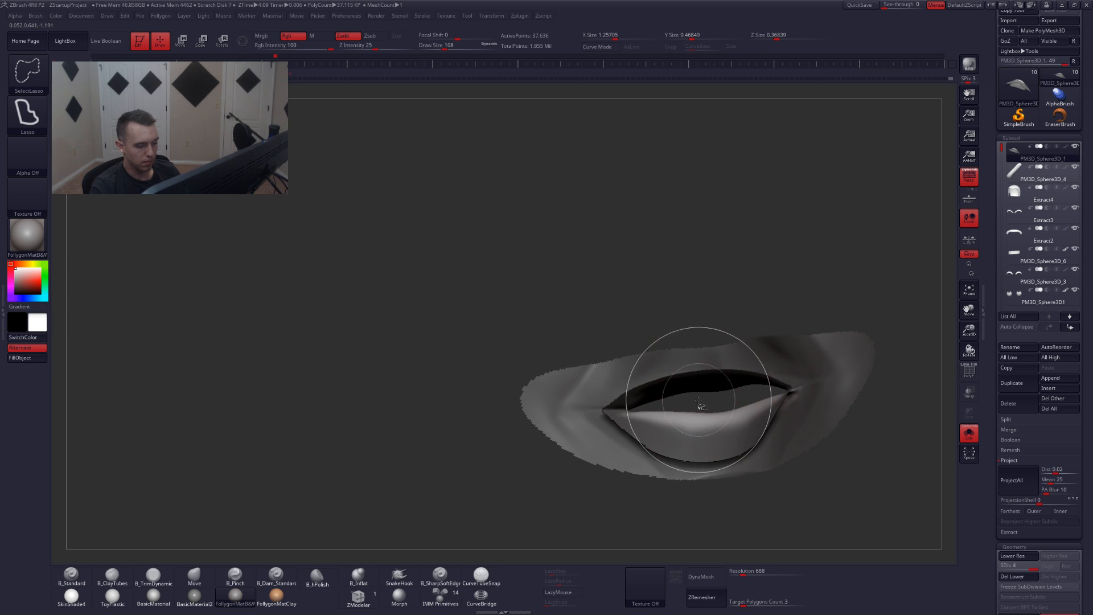
- Restore the visibility of the full head and clear its mask
left_click_drag(695, 401, 652, 402, "ctrl+alt+shift")
left_click_drag(573, 391, 809, 311, "ctrl+alt+shift")
mouse_move(883, 296)
right_mouse_down()
mouse_move(722, 374)
mouse_move(707, 338)
mouse_move(688, 391)
mouse_move(744, 329)
mouse_move(720, 451)
right_mouse_up()
left_click(656, 457, "ctrl+shift")
left_click_drag(564, 491, 552, 506, "ctrl")
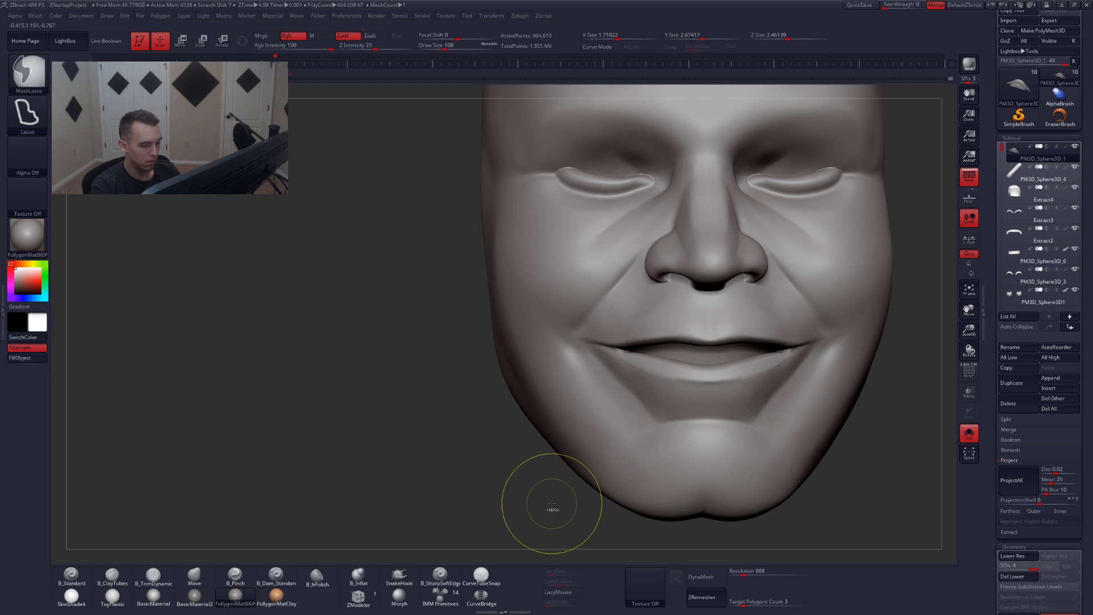
- Isolate the head and hide everything except the region around the mouth and lower lip
key("space")
key("shift+s")
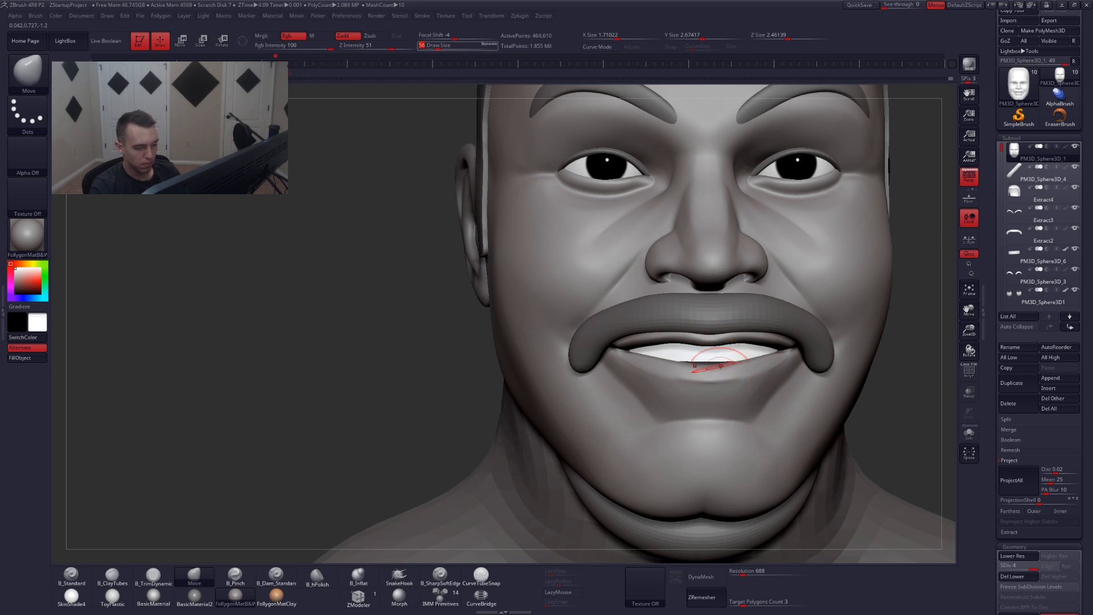
key("shift+s")
mouse_move(697, 356)
left_mouse_down("ctrl+shift")
mouse_move(594, 382)
mouse_move(837, 410)
mouse_move(820, 342)
left_mouse_up("ctrl+shift")
mouse_move(752, 319)
right_mouse_down()
mouse_move(734, 422)
mouse_move(706, 362)
right_mouse_up()
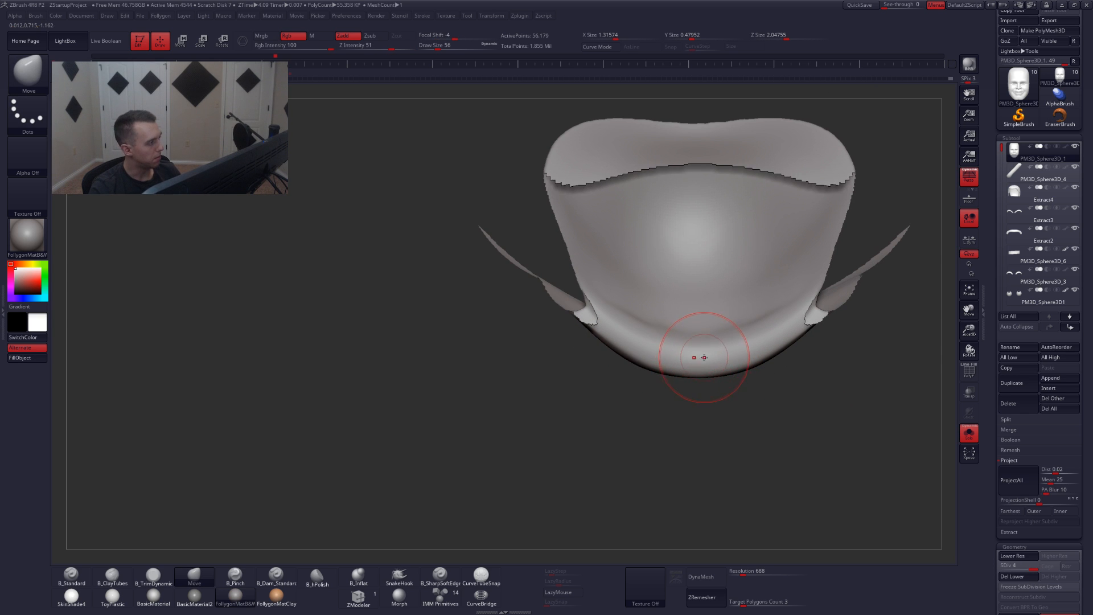
- Try to sharpen the middle of the lower lip with the B_Pinch brush at draw size 22, and undo the stroke
key("space")
left_click_drag(704, 358, 710, 380)
key("b")
key("p")
key("i")
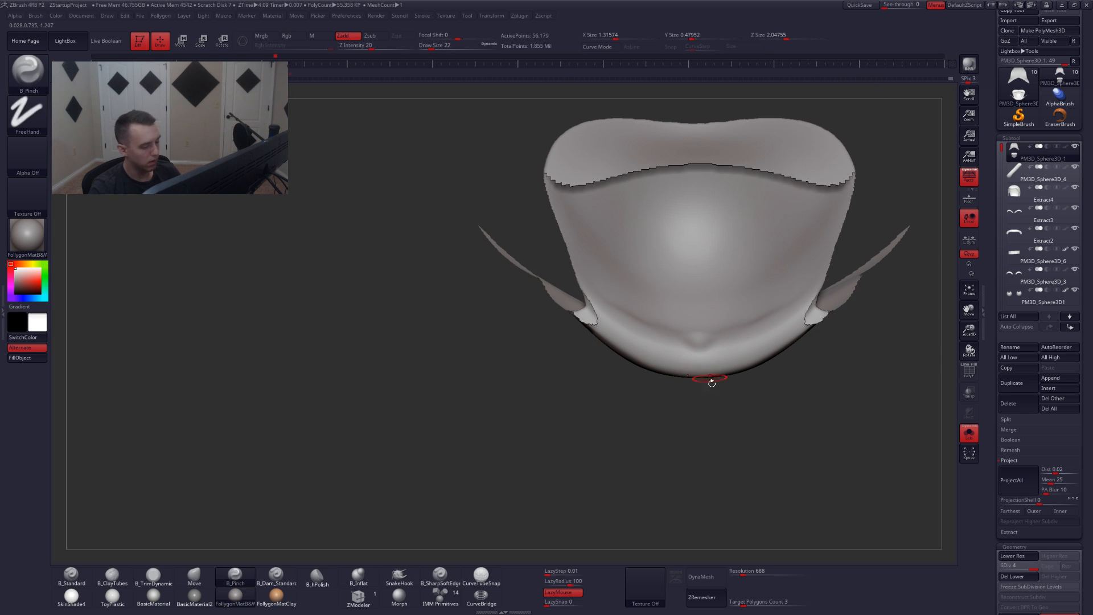
key("ctrl+z")
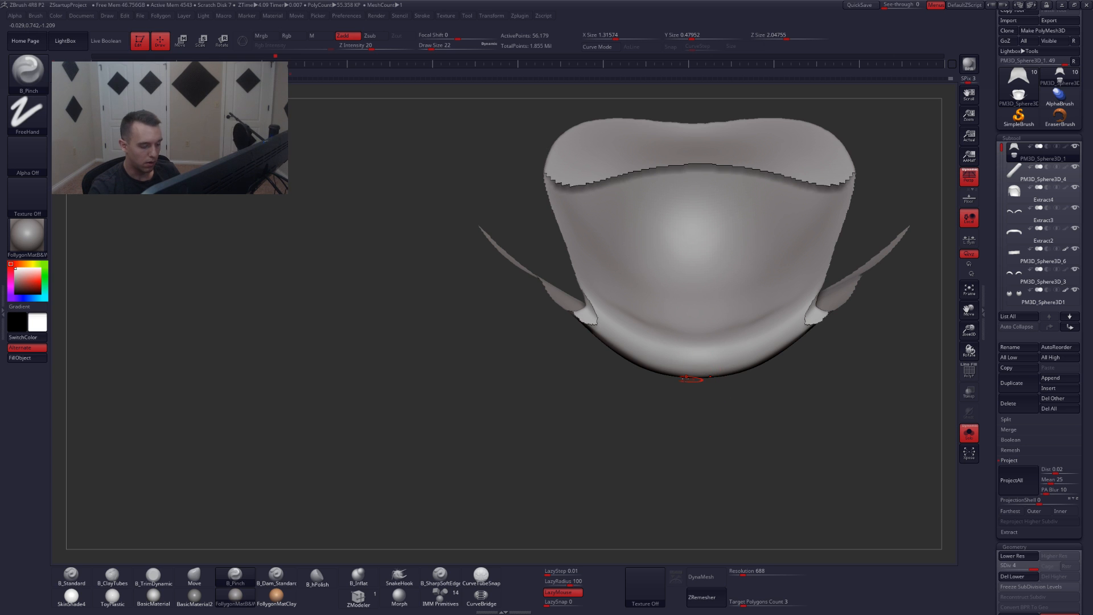
- Turn off LazyMouse and reshape the middle of the isolated lower lip with the Move brush at draw size 59
left_click(572, 592)
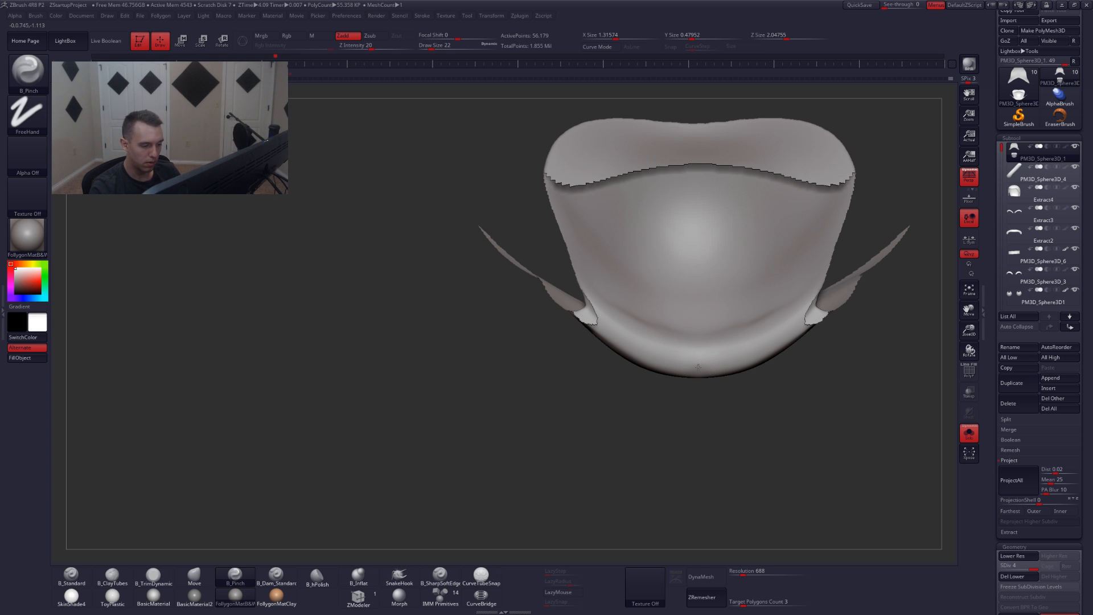
mouse_move(703, 375)
right_mouse_down()
mouse_move(697, 320)
mouse_move(705, 371)
mouse_move(716, 324)
mouse_move(711, 376)
right_mouse_up()
key("b")
key("m")
key("v")
key("space")
left_click_drag(711, 390, 726, 389)
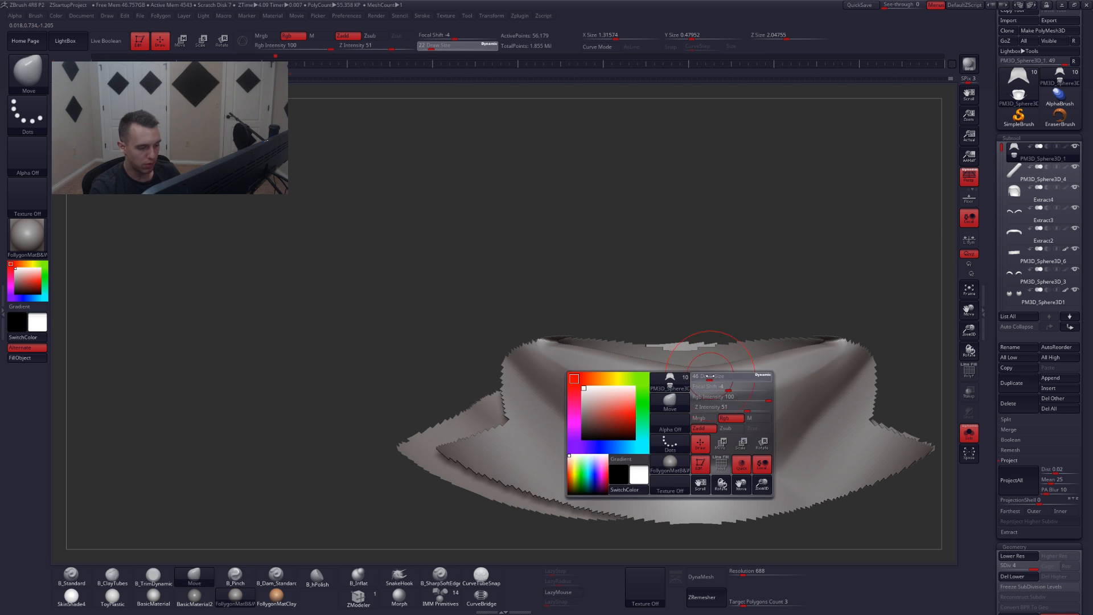
left_click(708, 373, "ctrl+shift")
key("1")
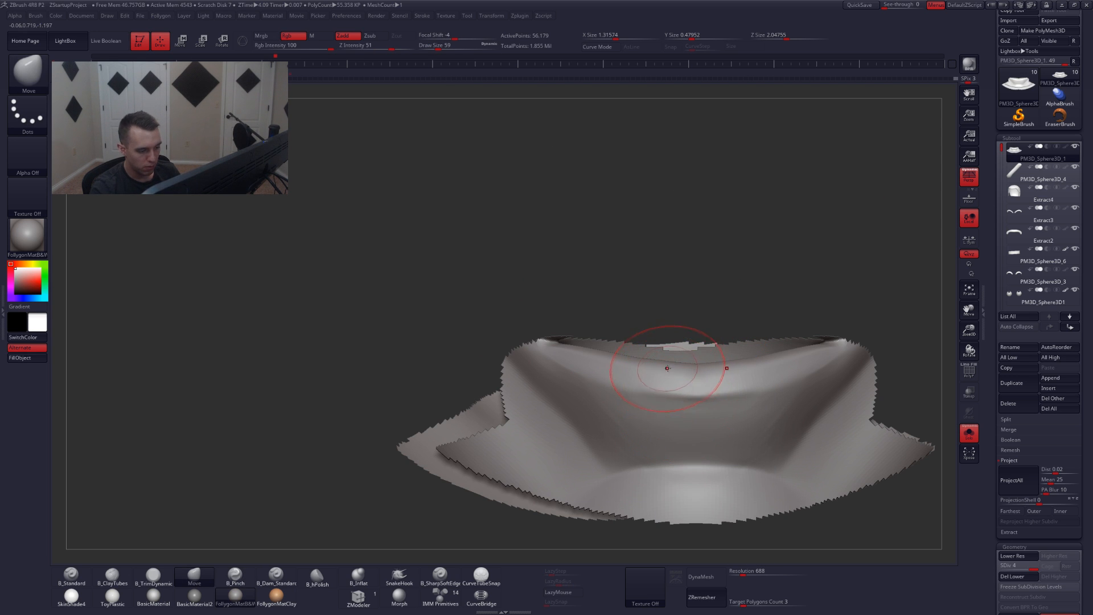
- Show the other subtools and restore the full head's visibility to adjust the middle of the lower lip with the Move brush
key("alt+s")
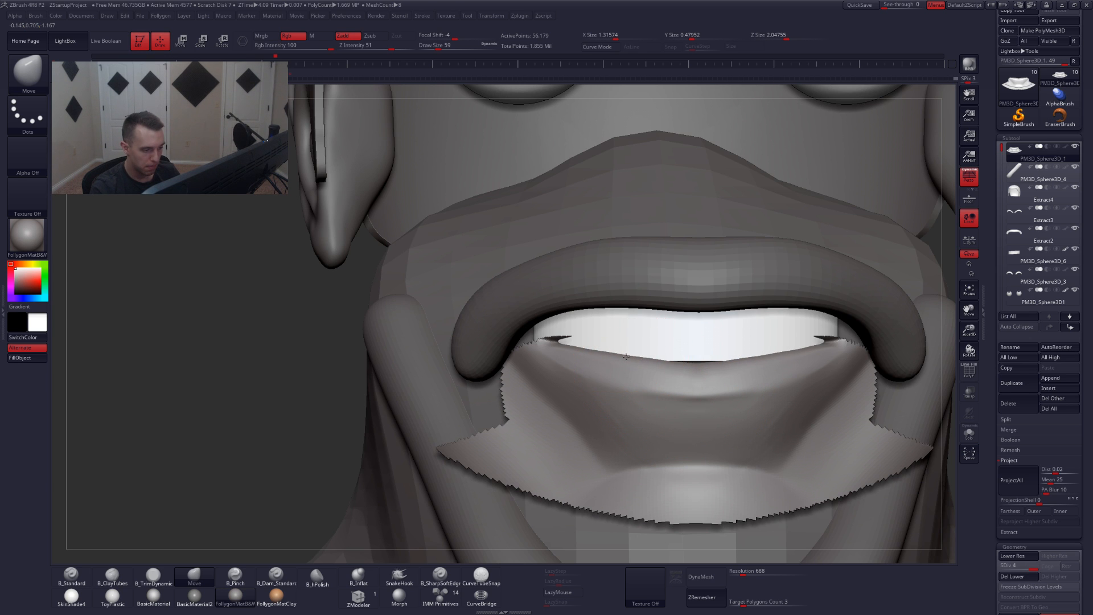
key("ctrl+1")
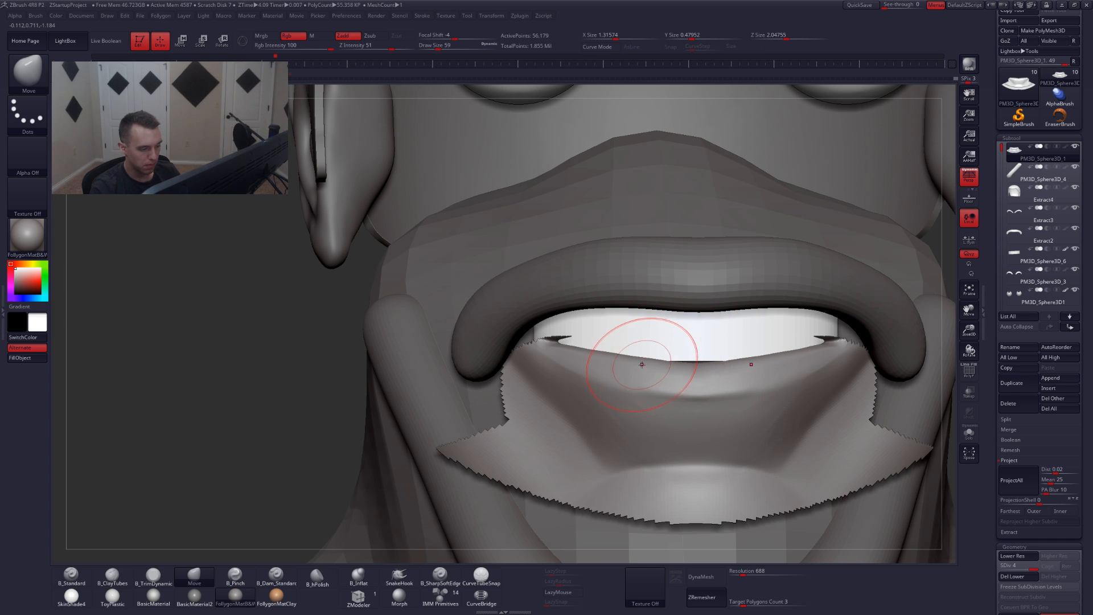
right_click_drag(702, 399, 683, 378, "alt")
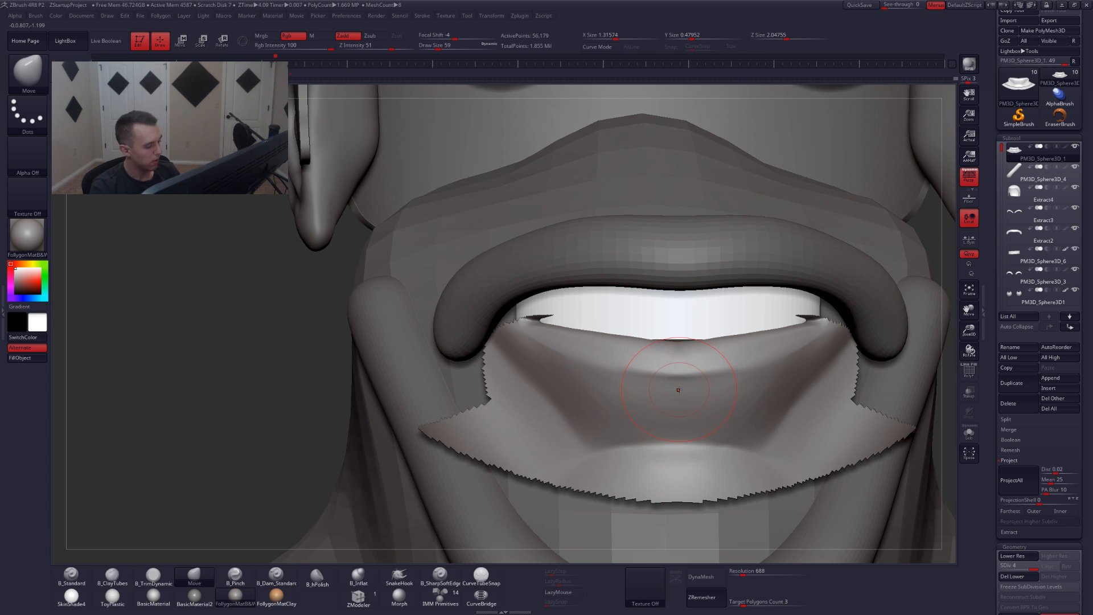
left_click(263, 464, "ctrl+shift")
key("space")
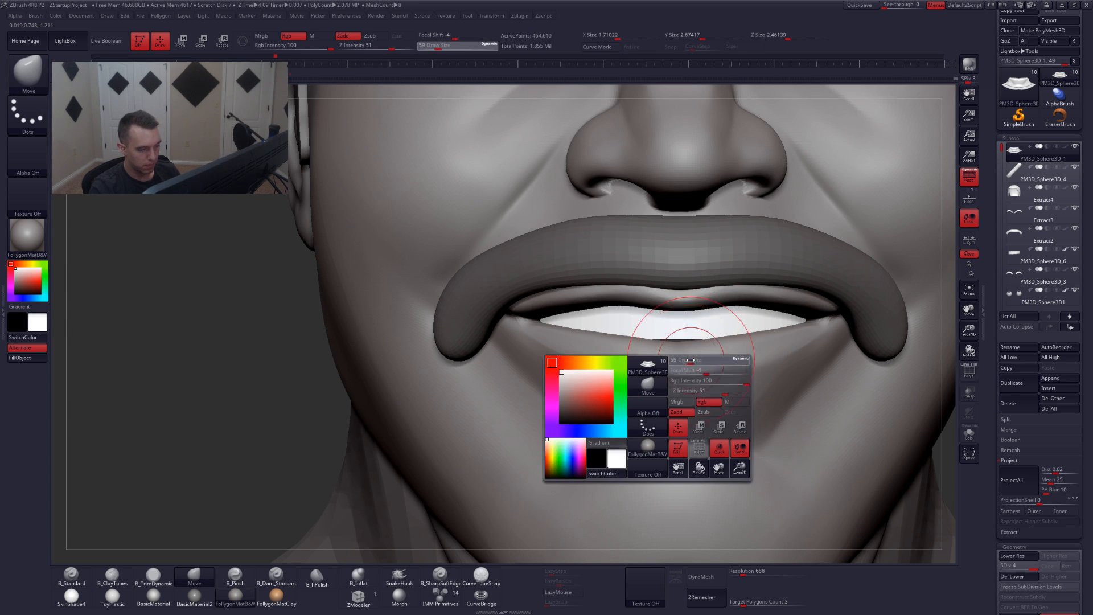
left_click_drag(690, 360, 686, 361)
- Isolate the head and sharpen the lower lip's edges with the B_Pinch brush, reducing the draw size to 29
key("alt+s")
key("5")
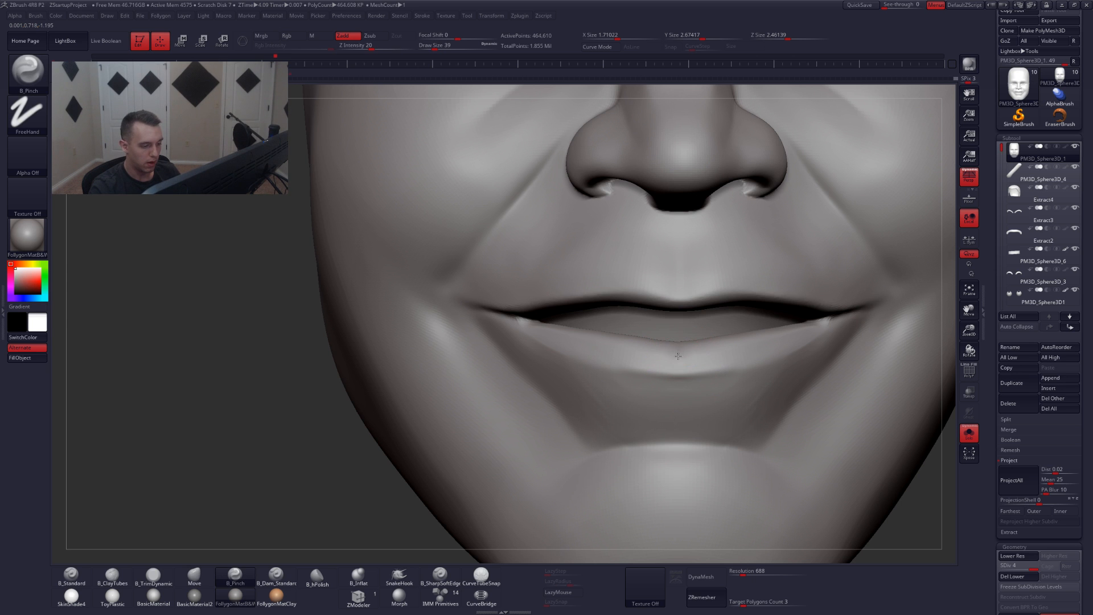
right_click_drag(689, 372, 708, 364)
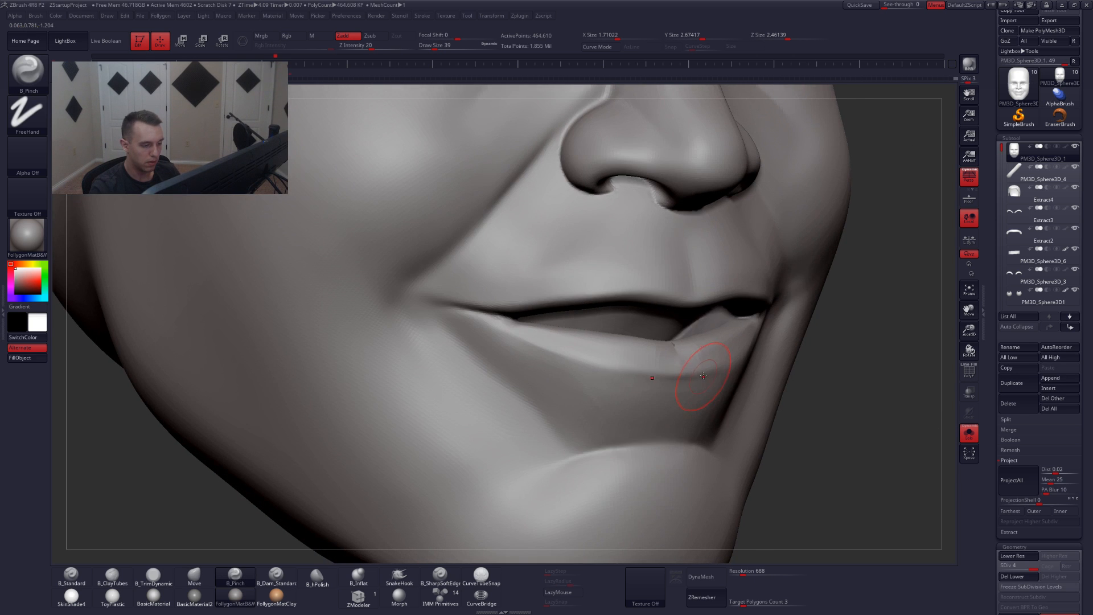
key("space")
left_click_drag(723, 371, 728, 391)
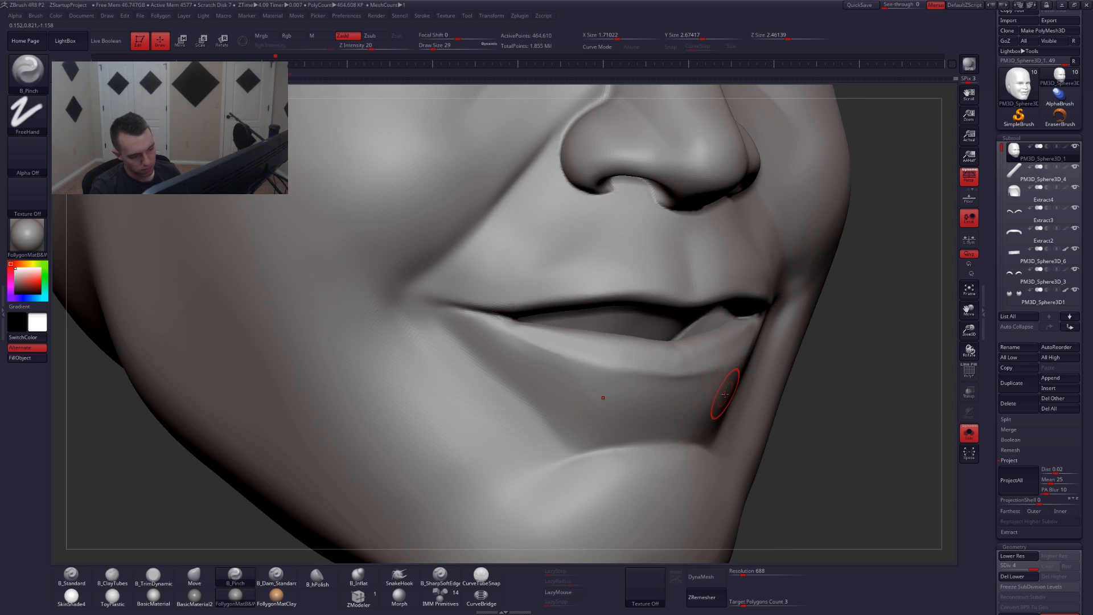
mouse_move(725, 391)
right_mouse_down()
mouse_move(748, 340)
mouse_move(723, 373)
mouse_move(659, 397)
mouse_move(750, 342)
right_mouse_up()
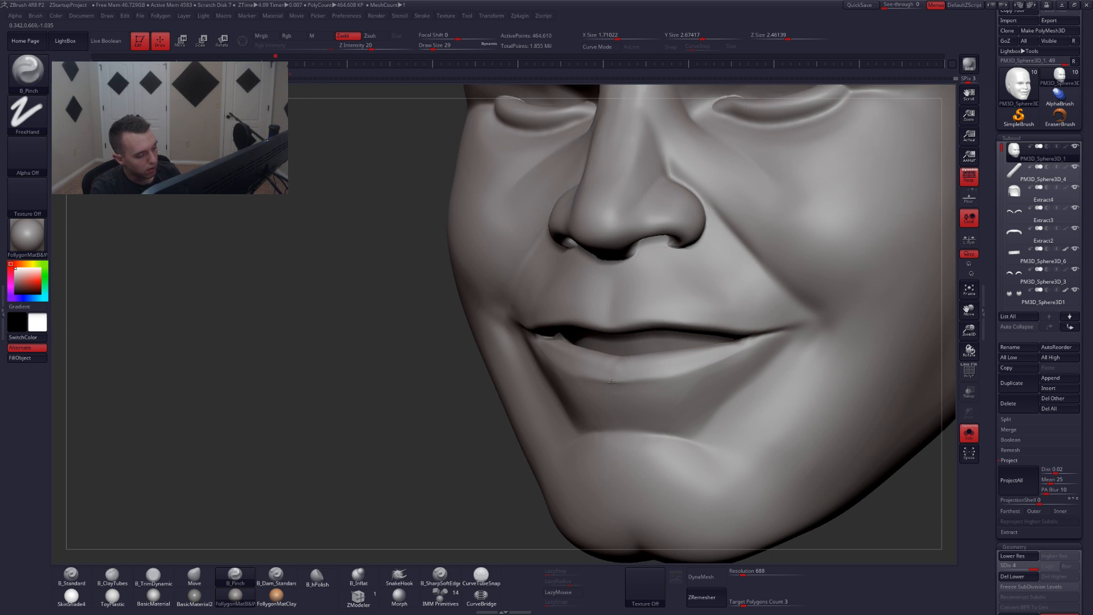
key("space")
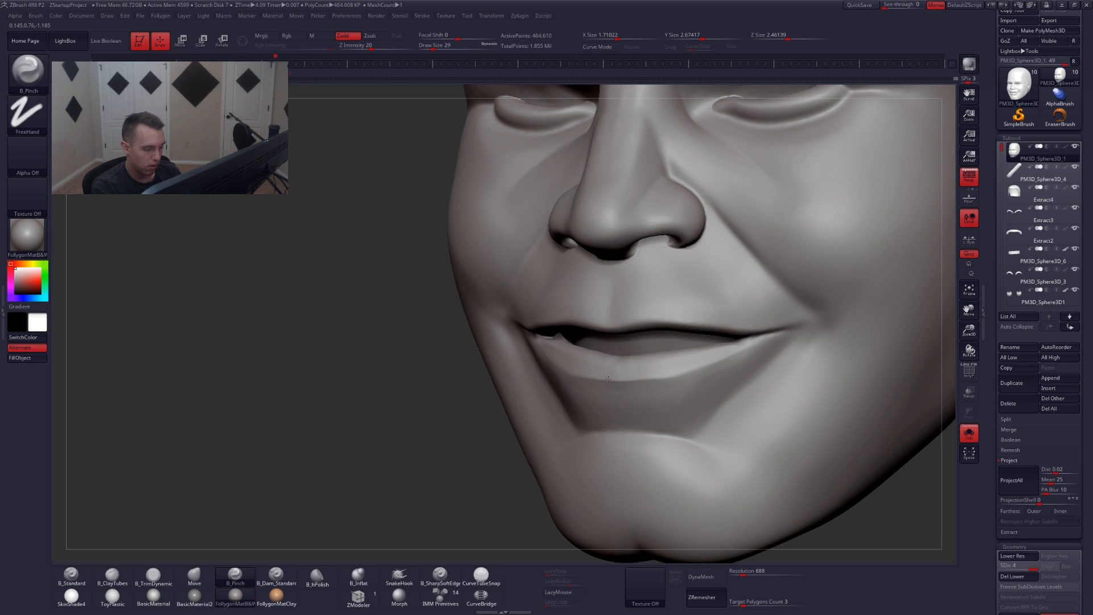
key("shift")
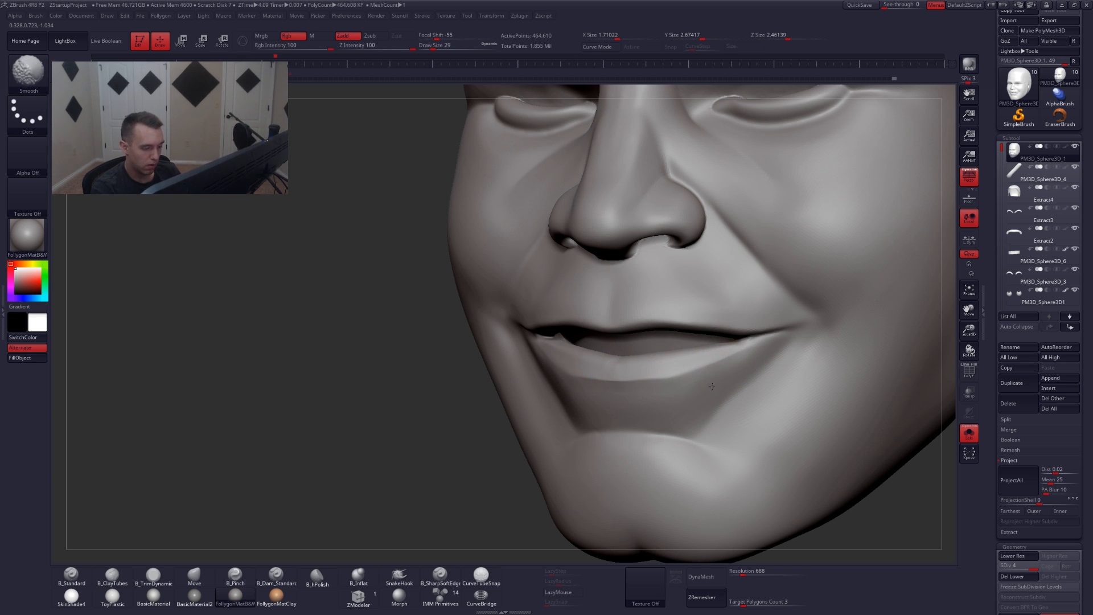
- Hide everything on the head except the region around the mouth and lower lip
right_click_drag(711, 386, 629, 382, "shift")
mouse_move(637, 349)
left_mouse_down("ctrl+shift")
mouse_move(570, 344)
mouse_move(632, 433)
mouse_move(763, 365)
mouse_move(734, 350)
left_mouse_up("ctrl+shift")
right_click_drag(629, 410, 627, 427, "shift")
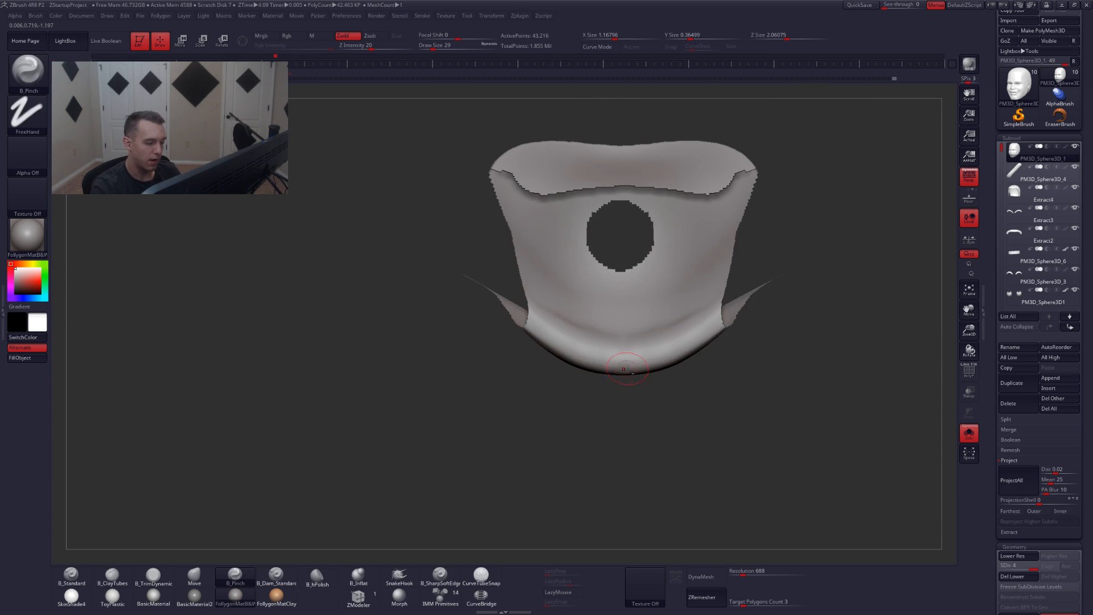
right_click_drag(625, 368, 620, 358, "ctrl")
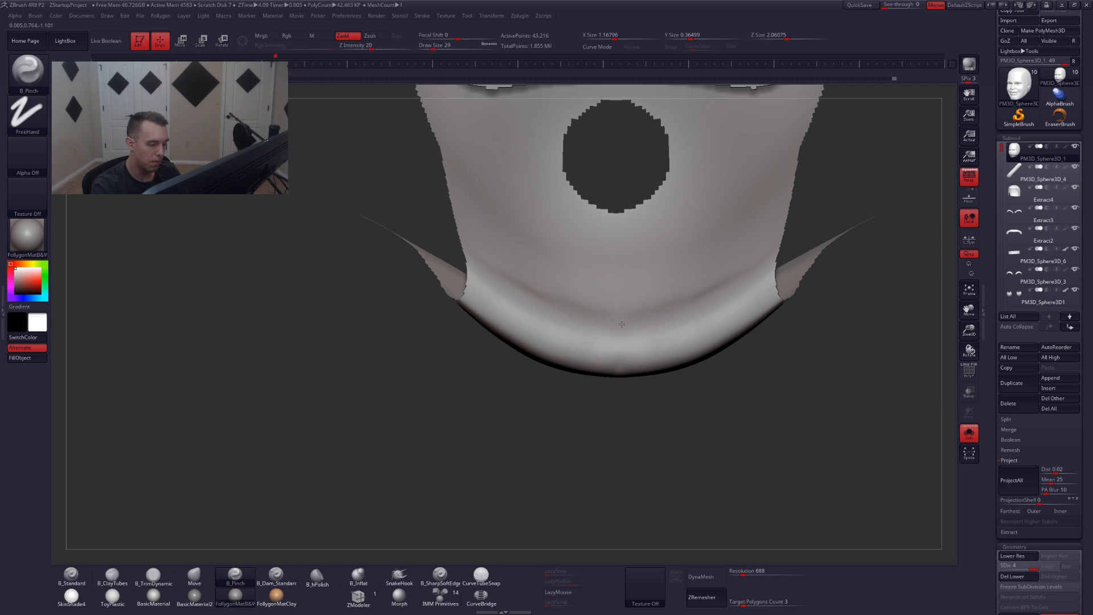
right_click_drag(621, 360, 627, 293, "shift")
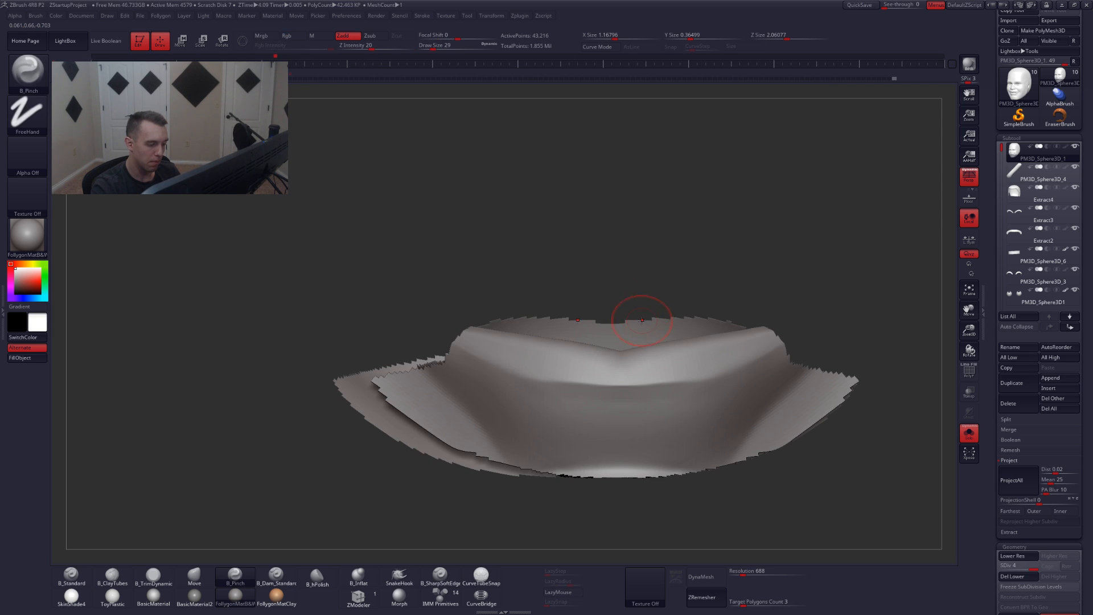
- Mask a narrow vertical strip through the middle of the lower lip at draw size 51, and restore the full head's visibility
key("4")
key("space")
left_click_drag(617, 355, 623, 355)
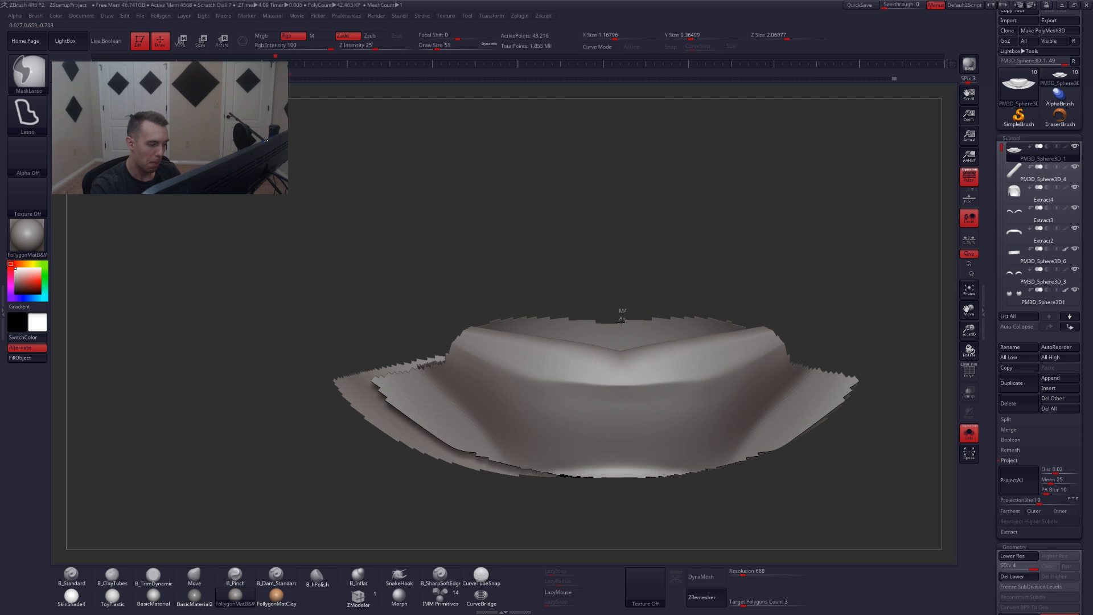
left_click_drag(626, 397, 630, 393, "ctrl")
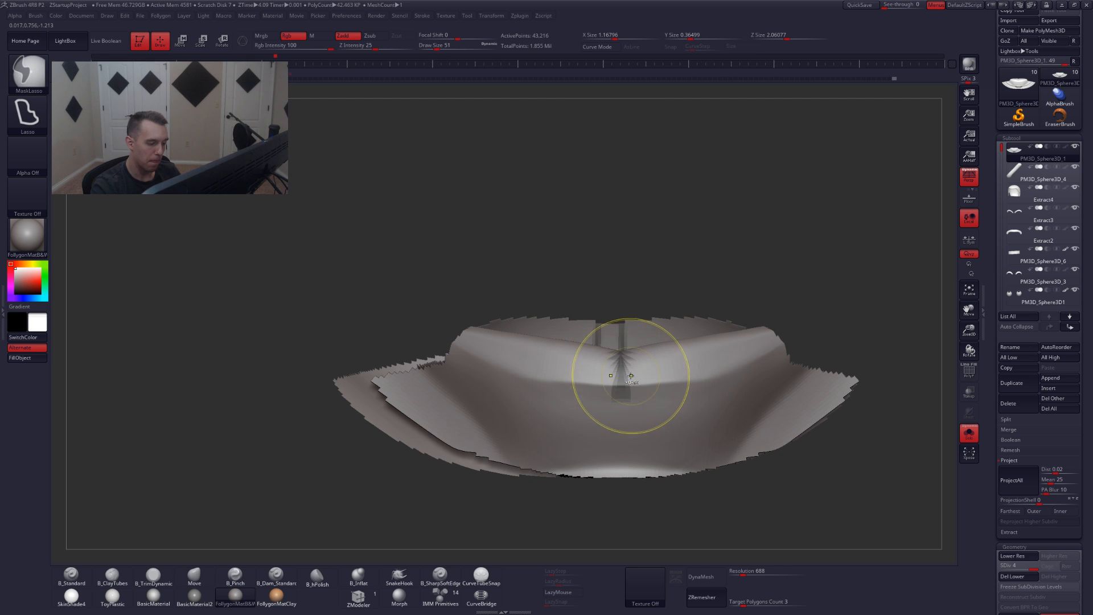
mouse_move(616, 341)
left_mouse_down("ctrl")
mouse_move(620, 398)
mouse_move(632, 402)
left_mouse_up("ctrl")
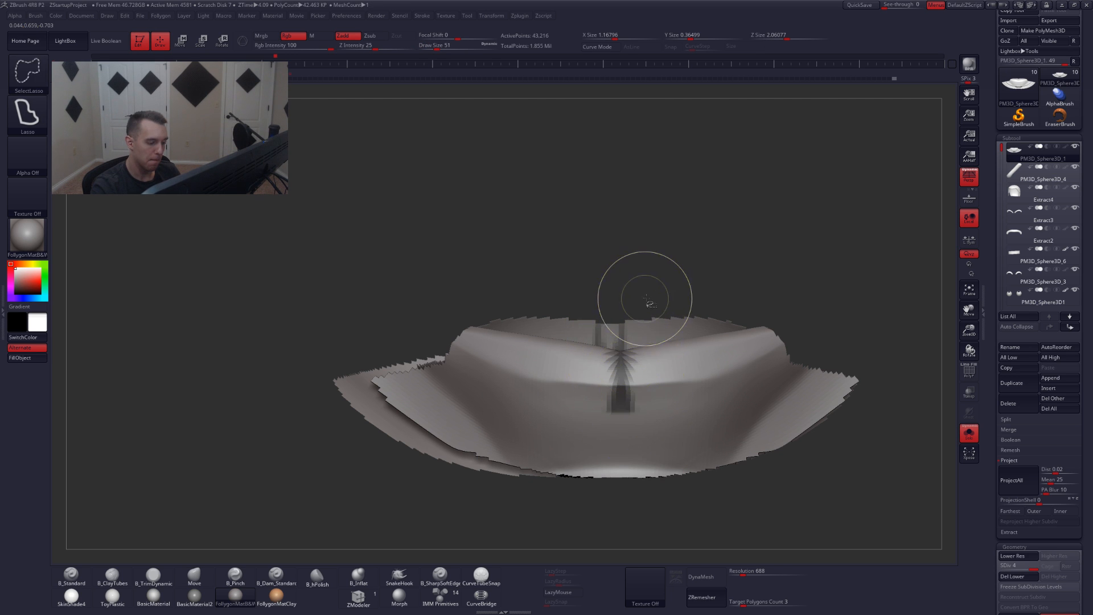
left_click(629, 298, "ctrl+shift")
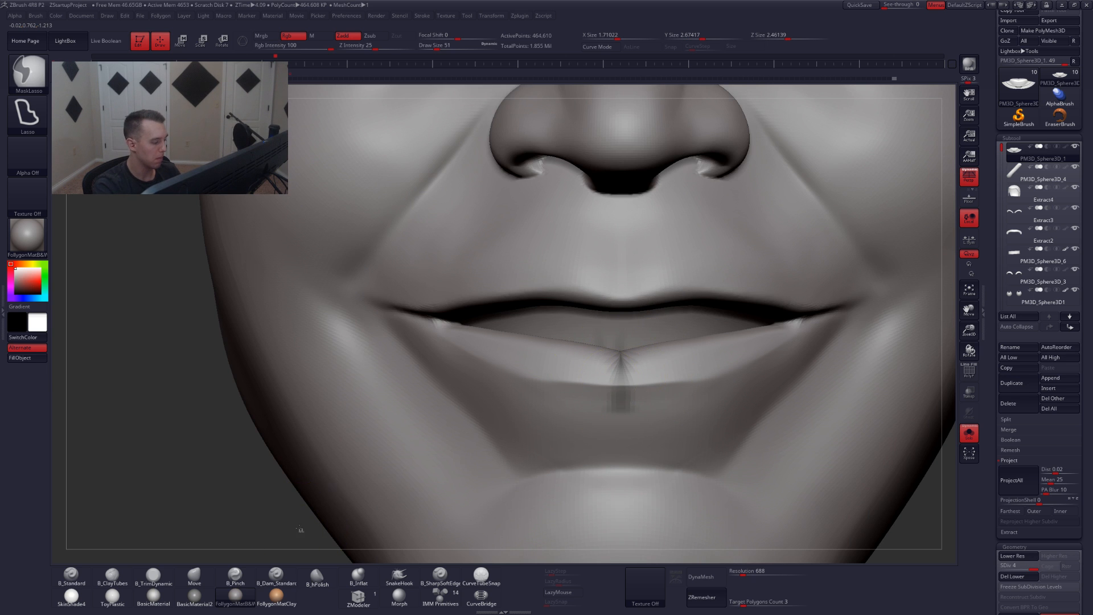
- Invert the mask and refine the center of the lower lip with the Move brush at draw size 44
key("ctrl+i")
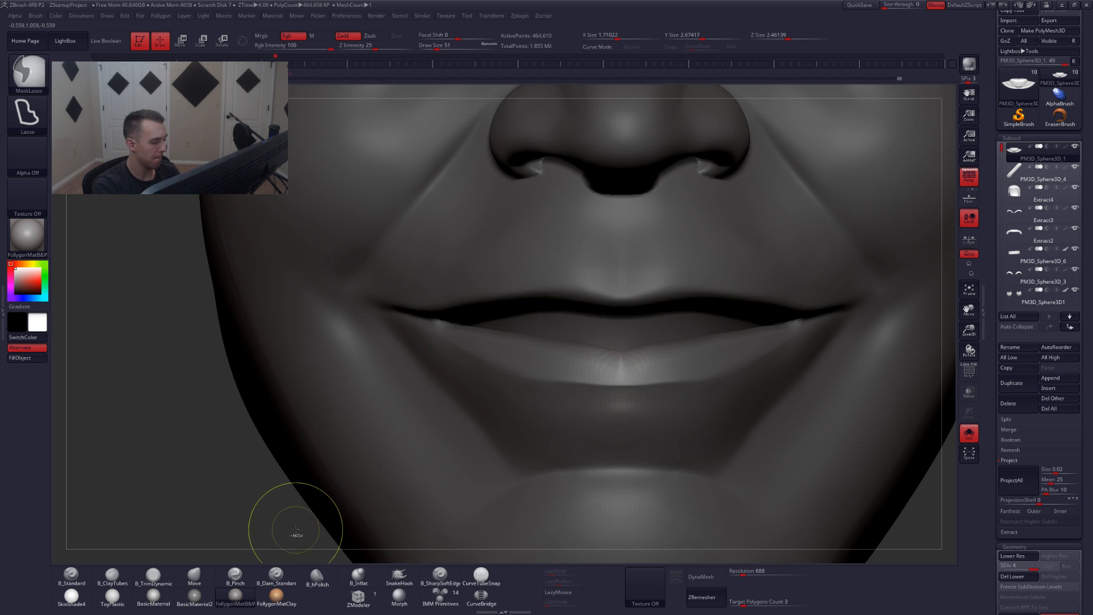
left_click(295, 533, "ctrl")
key("space")
mouse_move(574, 383)
left_mouse_down()
mouse_move(593, 383)
mouse_move(553, 344)
mouse_move(609, 365)
left_mouse_up()
key("space")
right_click_drag(612, 368, 541, 446, "ctrl")
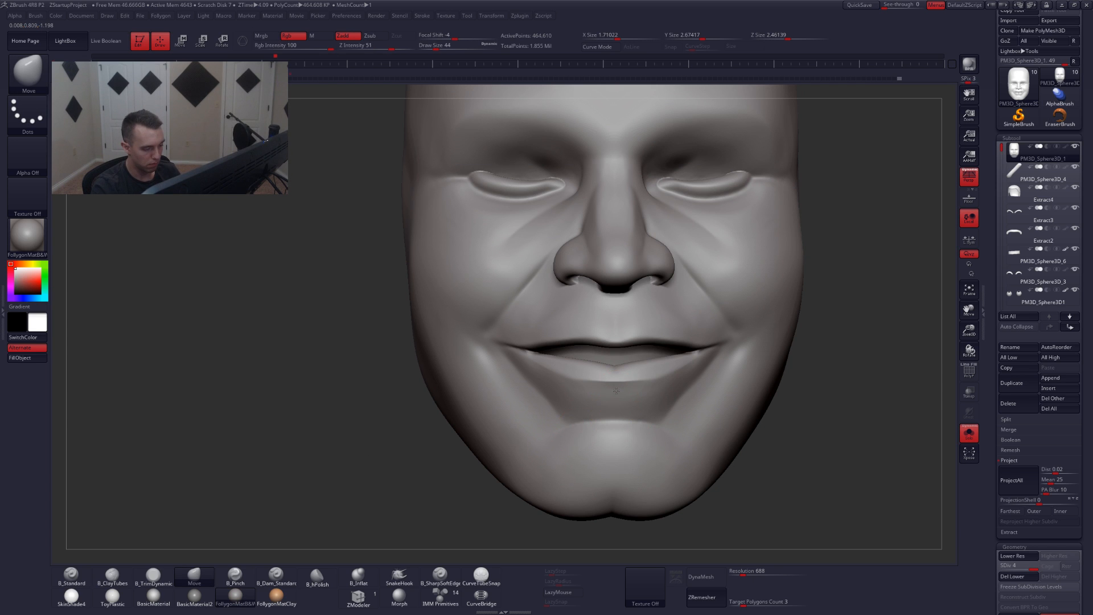
- Adjust the lower lip with the Move brush at draw size 90, comparing it with the teeth and mustache
key("space")
key("space")
left_click_drag(610, 375, 623, 375)
key("shift+s")
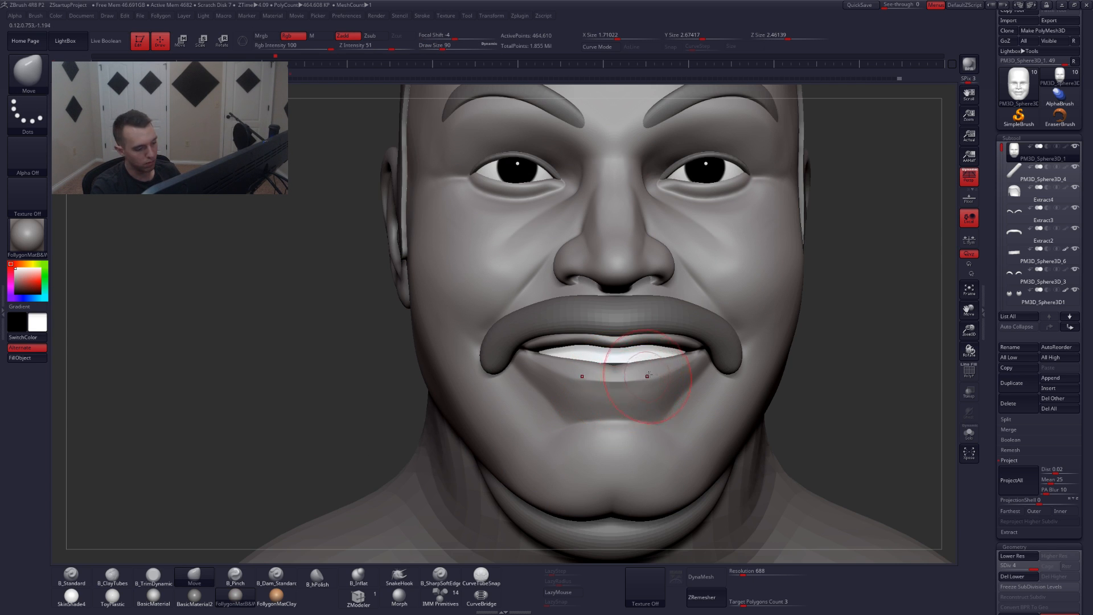
key("shift+s")
- Lasso-mask the lower lip and invert the mask so only the lip can be edited
left_click_drag(657, 390, 686, 356, "ctrl")
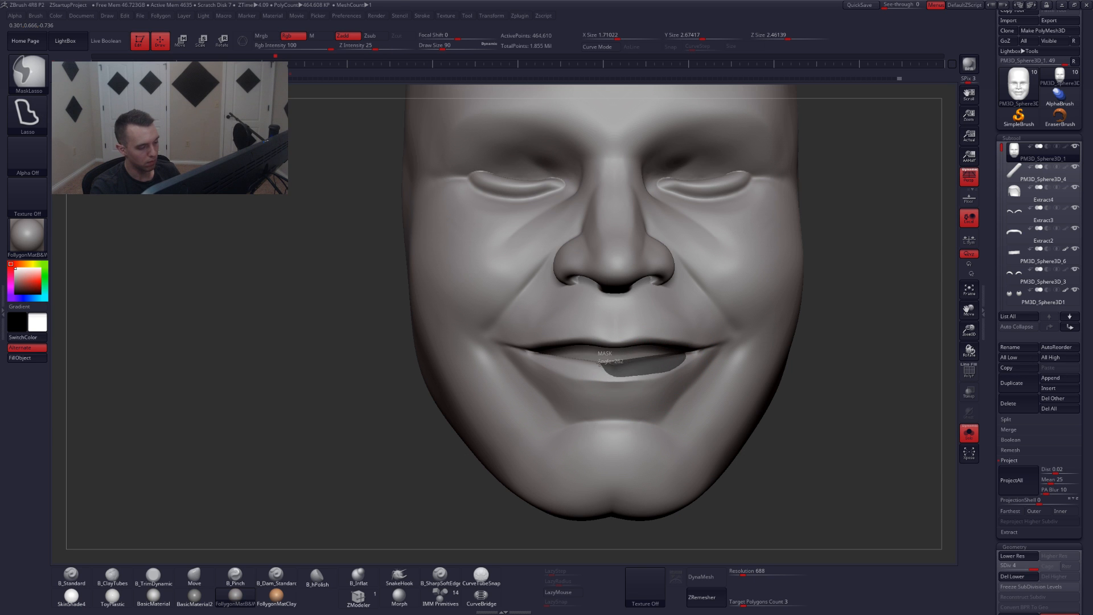
left_click_drag(599, 362, 600, 363, "ctrl")
left_click(805, 353, "ctrl")
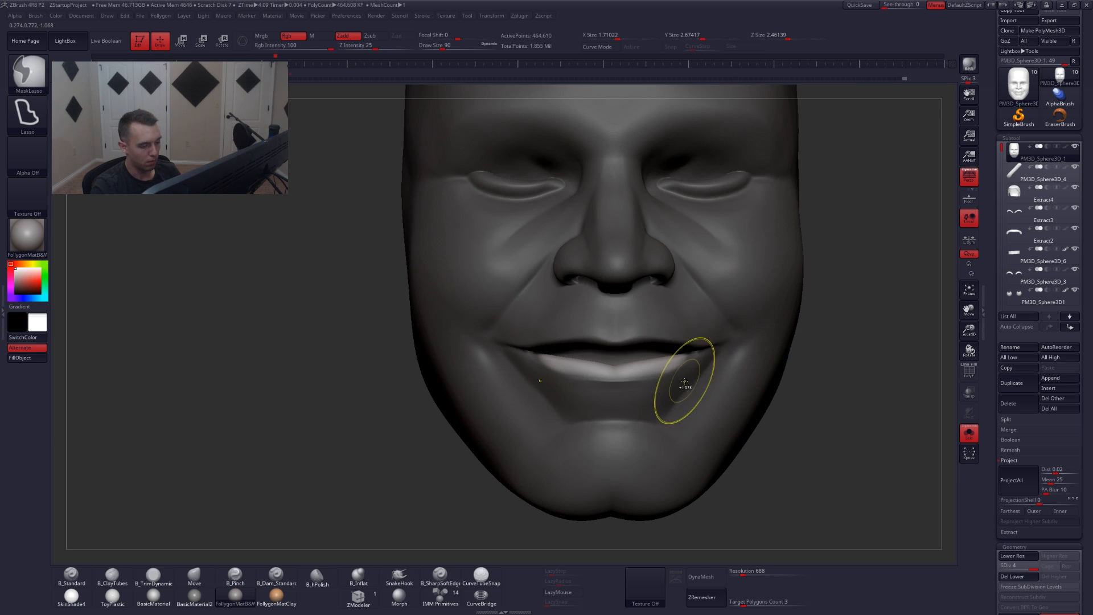
- Reshape the unmasked lower lip with the Move brush at draw size 145, with all subtools shown
key("b")
key("m")
key("v")
key("space")
left_click_drag(621, 369, 627, 369)
key("shift+s")
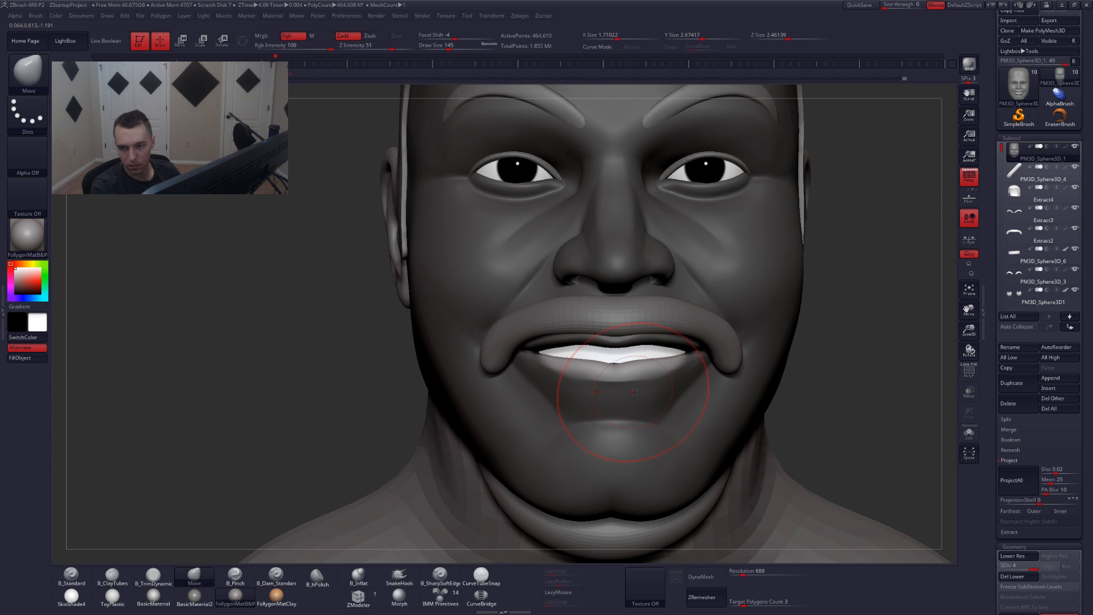
right_click_drag(694, 378, 653, 397)
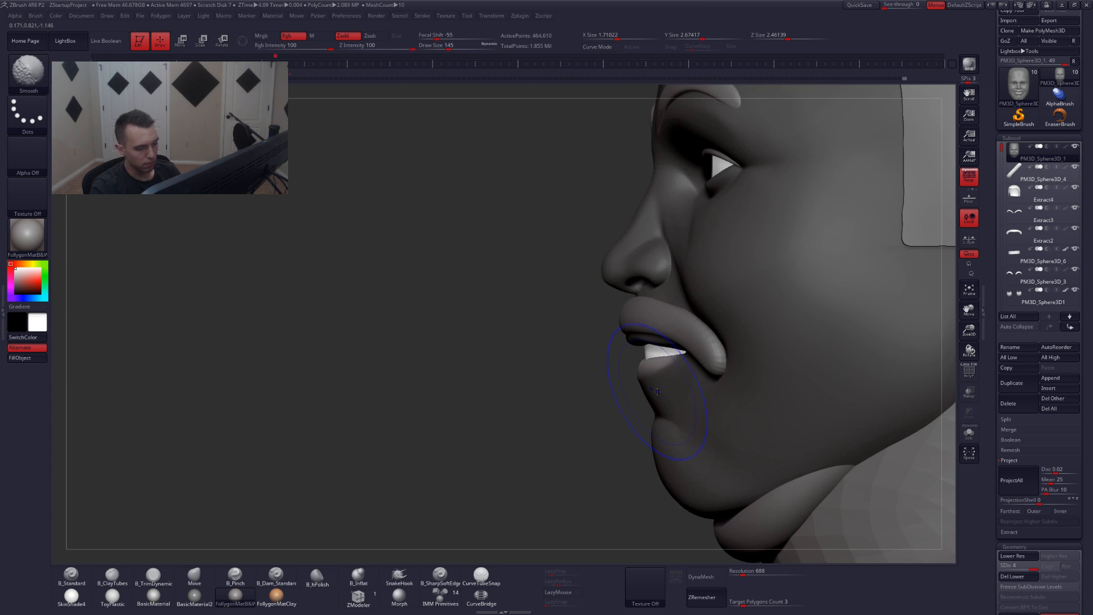
- Clear the head's mask and refine the lower lip's side profile with the Move brush at draw size 172
left_click_drag(632, 398, 603, 410, "ctrl")
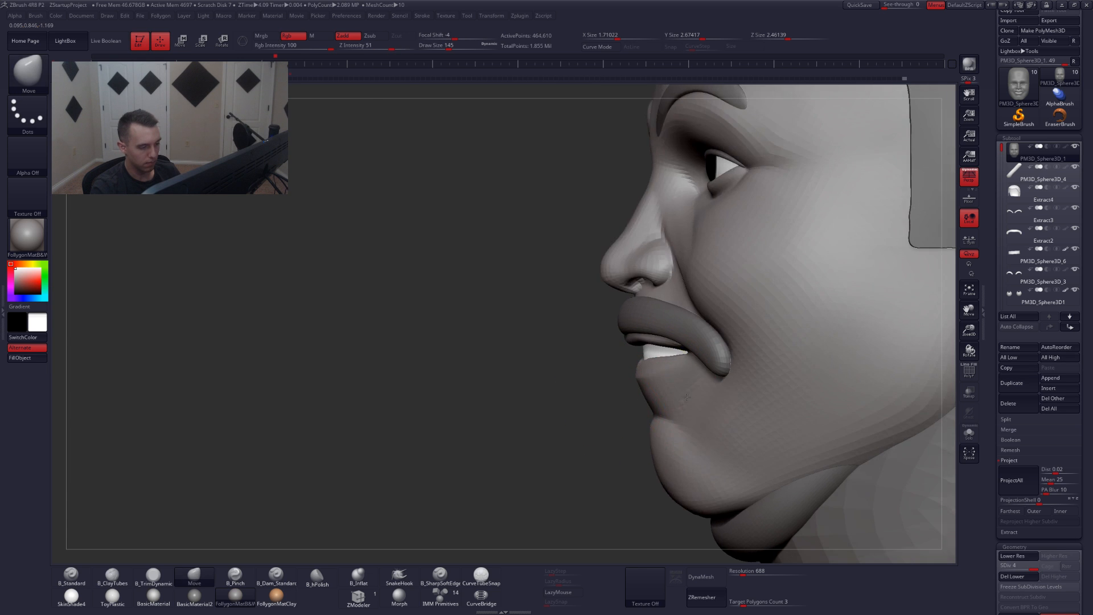
mouse_move(580, 398)
right_mouse_down()
mouse_move(685, 407)
mouse_move(664, 391)
right_mouse_up()
key("s")
left_click_drag(663, 390, 669, 390)
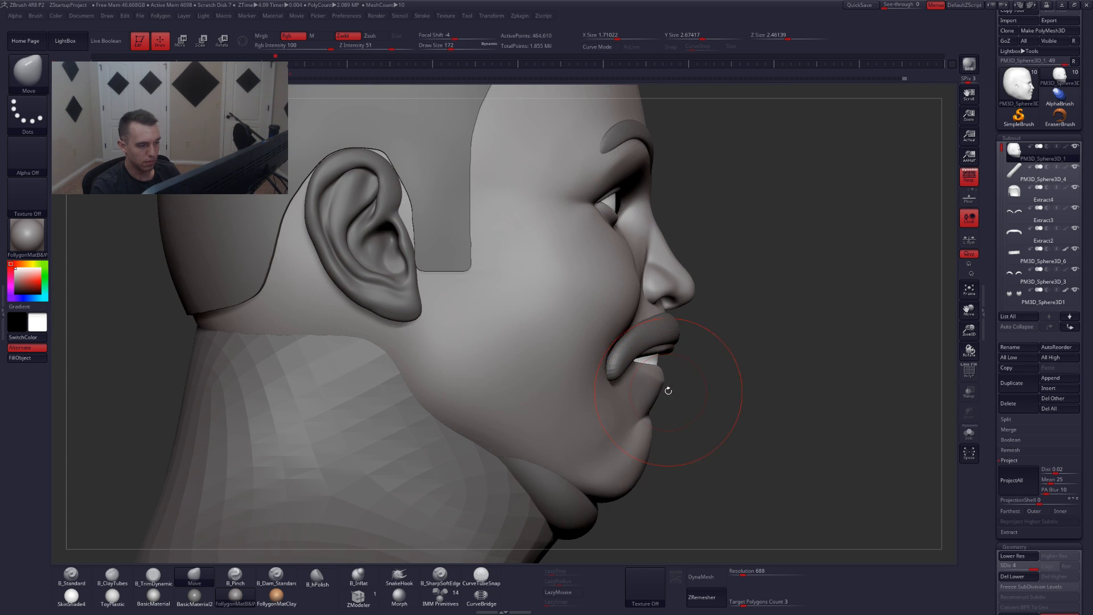
- Select the mustache and pull its ends inward and upward with the Move brush at draw size 140
left_click(671, 330, "alt")
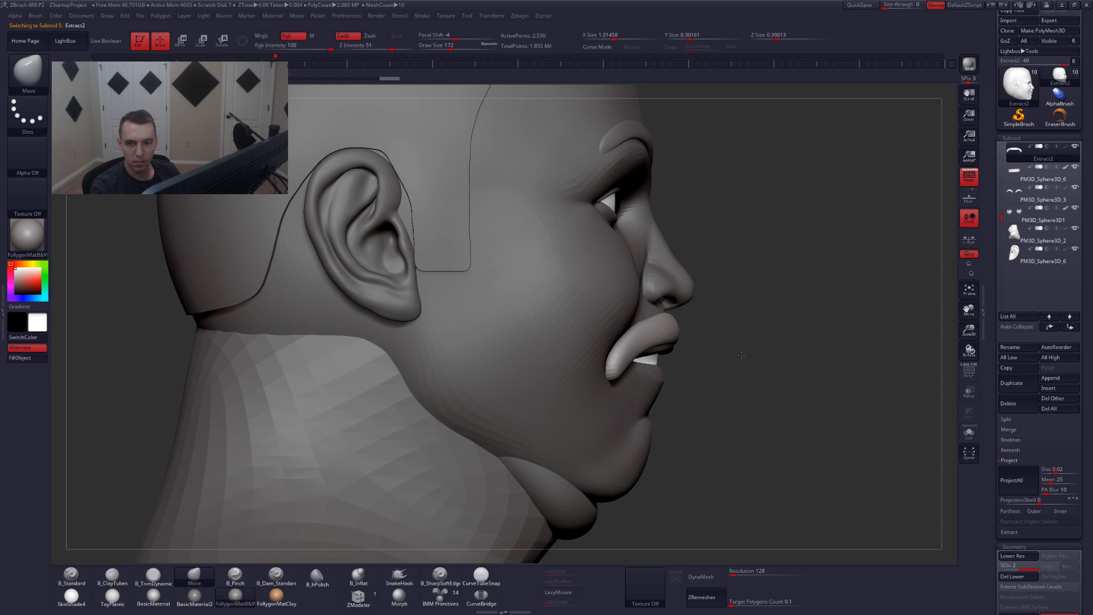
mouse_move(749, 361)
right_mouse_down("ctrl")
mouse_move(723, 391)
mouse_move(686, 371)
right_mouse_up("ctrl")
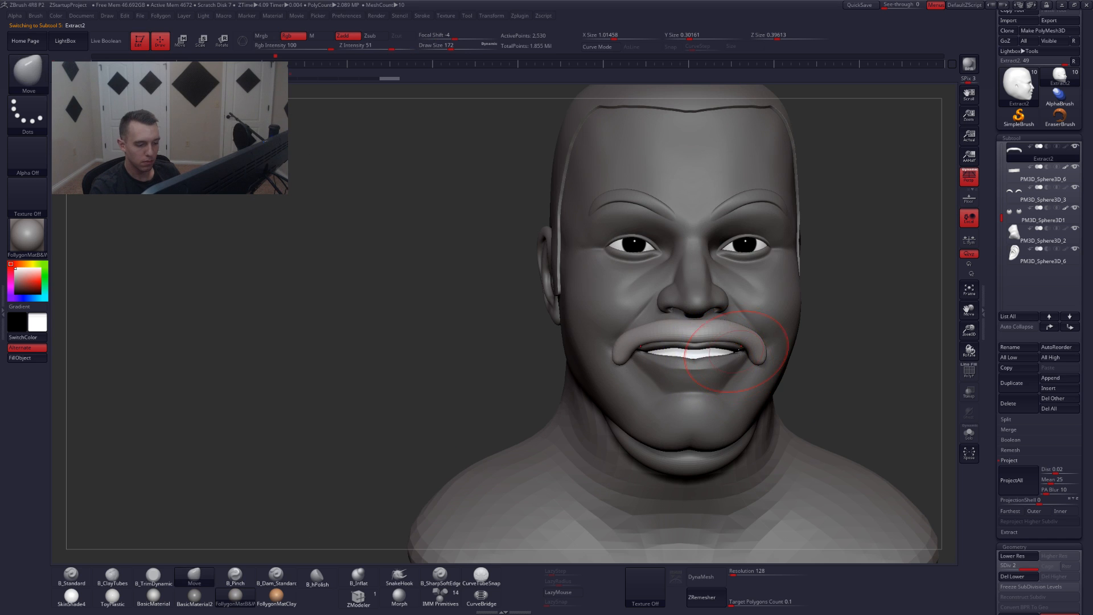
mouse_move(756, 363)
right_mouse_down()
mouse_move(735, 358)
mouse_move(759, 357)
right_mouse_up()
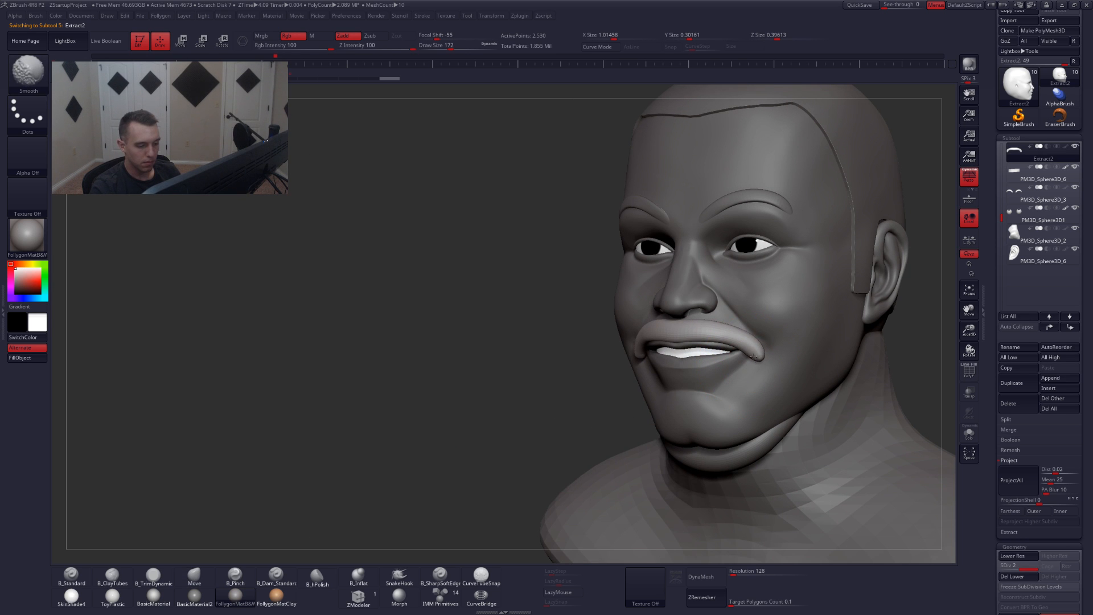
key("space")
mouse_move(718, 347)
left_mouse_down()
mouse_move(701, 346)
mouse_move(725, 339)
mouse_move(756, 359)
left_mouse_up()
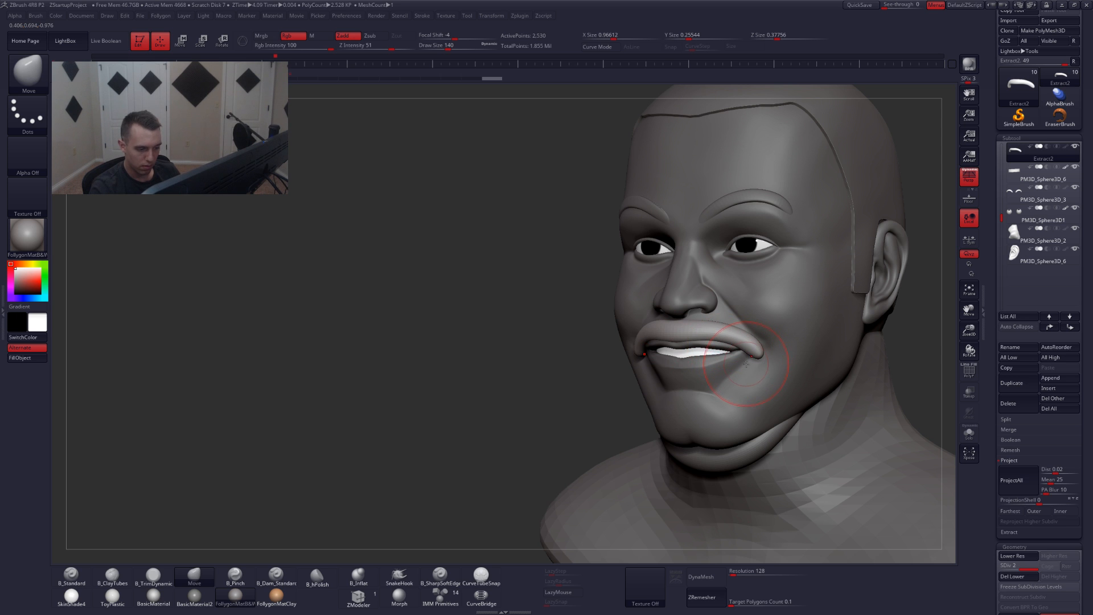
mouse_move(738, 373)
right_mouse_down()
mouse_move(760, 362)
mouse_move(744, 345)
mouse_move(700, 401)
right_mouse_up()
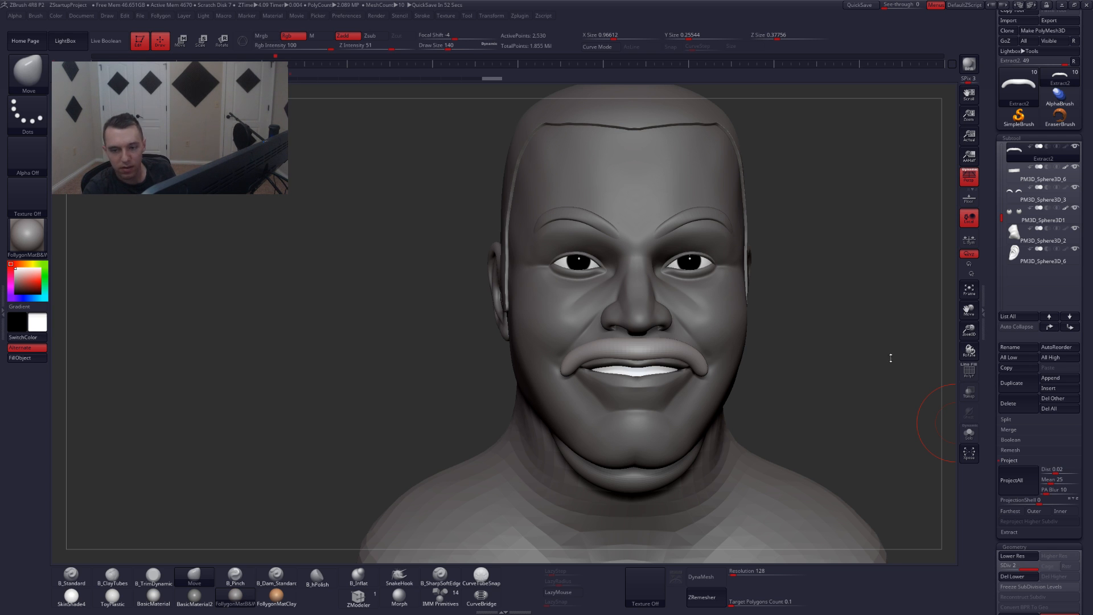
- Select the double chin and shift it up against the underside of the jaw with the Transpose move line
right_click_drag(738, 359, 643, 406, "ctrl")
left_click(675, 403, "alt")
key("w")
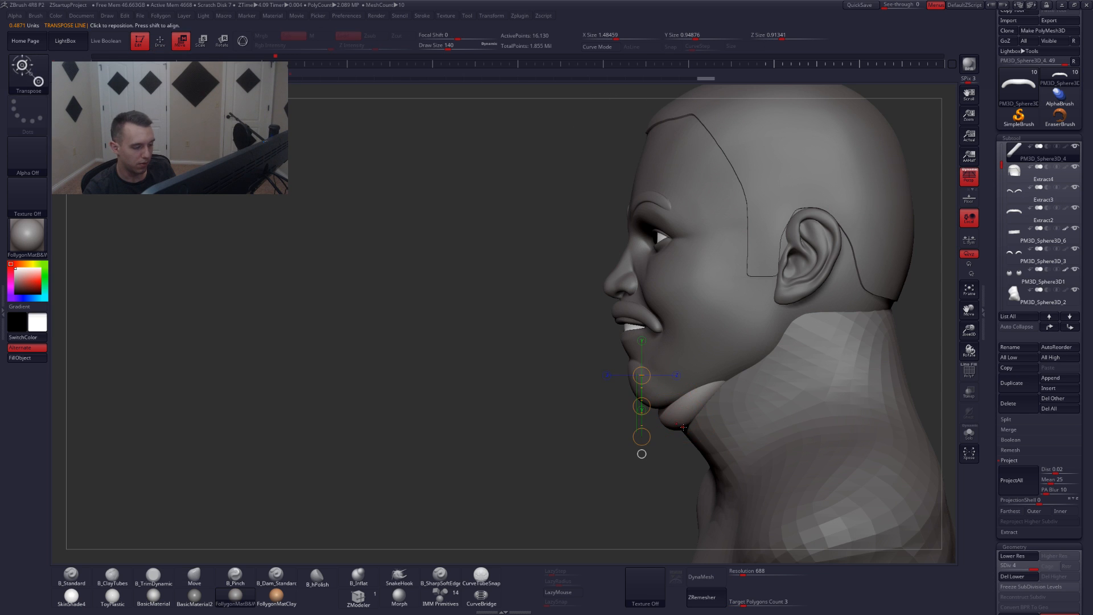
left_click(642, 454)
left_click_drag(678, 442, 673, 433)
key("ctrl+z")
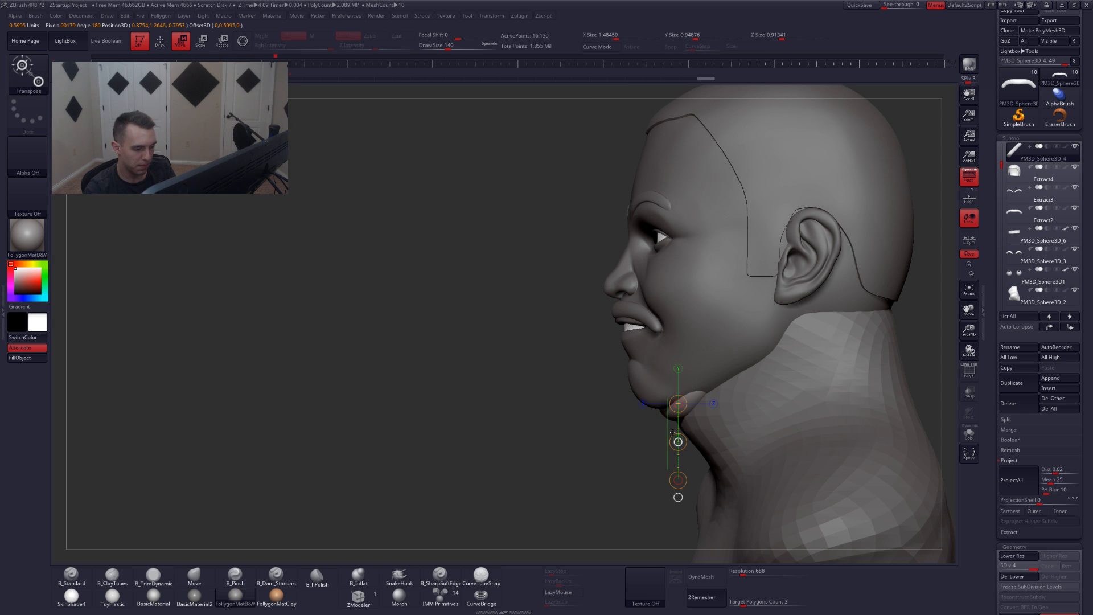
key("q")
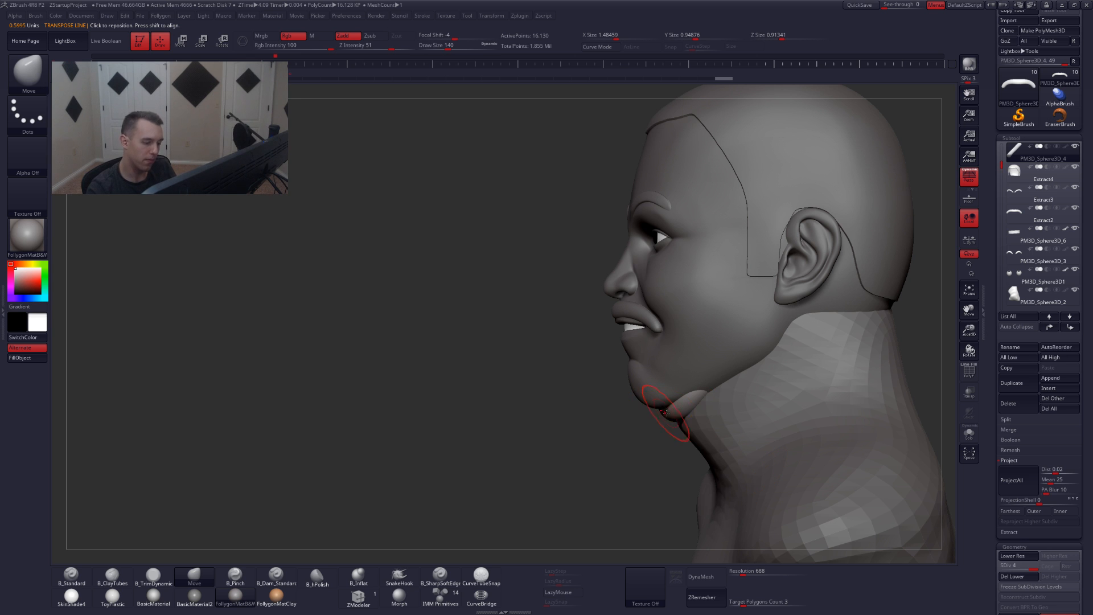
- Reshape the double chin along the jaw with the Move brush at draw size 331
key("space")
left_click(677, 417)
left_click_drag(677, 417, 667, 420)
mouse_move(700, 408)
right_mouse_down()
mouse_move(705, 396)
mouse_move(681, 421)
mouse_move(719, 397)
right_mouse_up()
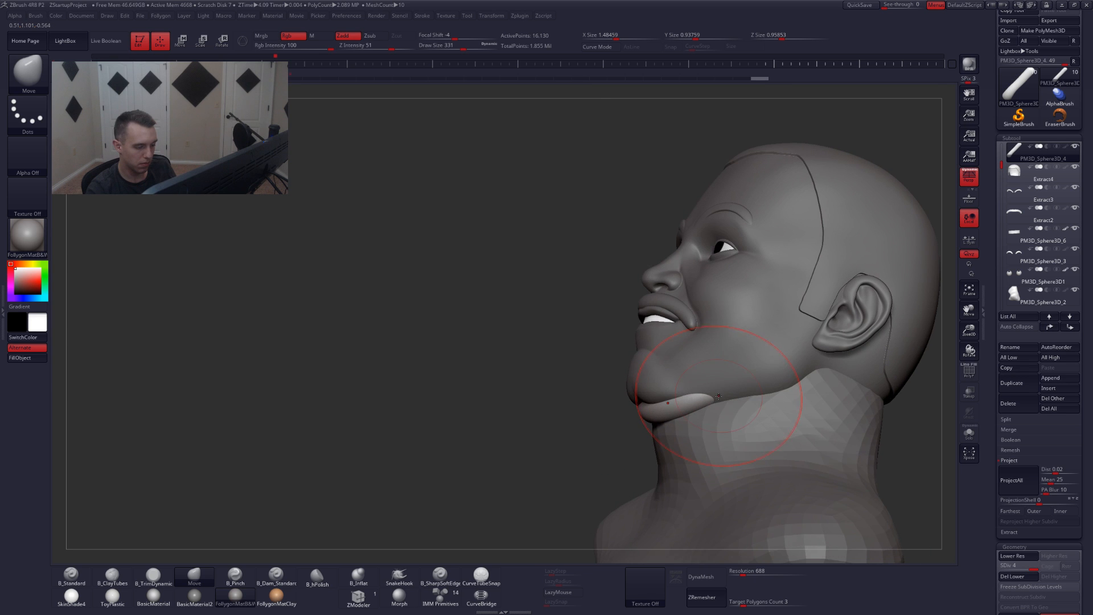
- Select the bust, isolate it, and smooth the front of its neck at the lowest subdivision level
left_click(670, 419, "alt")
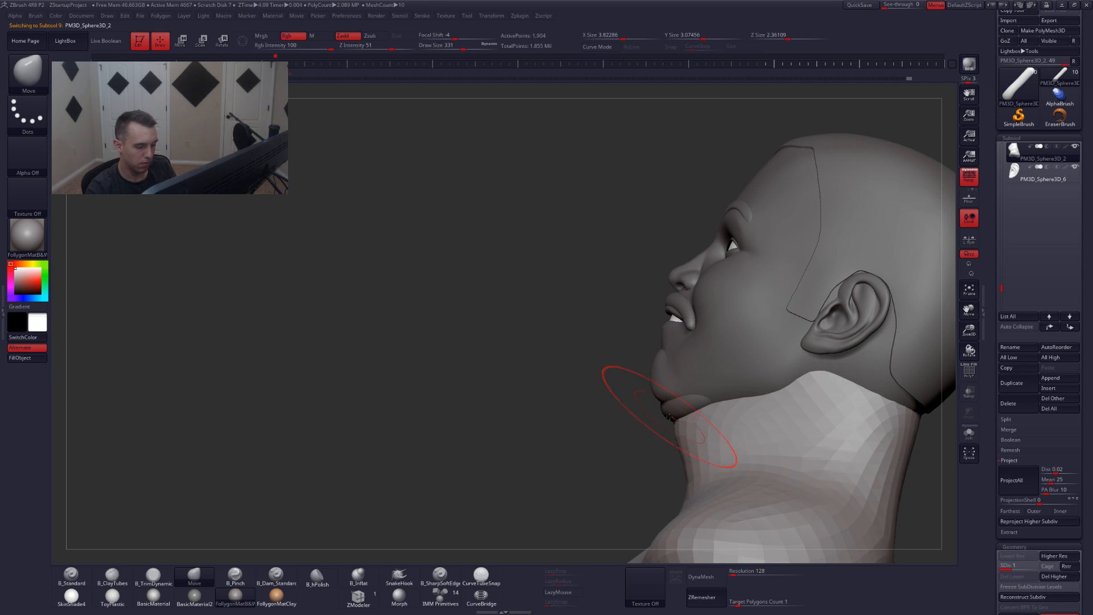
mouse_move(680, 433)
right_mouse_down("shift")
mouse_move(723, 436)
mouse_move(751, 408)
mouse_move(725, 379)
mouse_move(696, 420)
mouse_move(683, 397)
mouse_move(692, 373)
right_mouse_up("shift")
key("alt+s")
key("2")
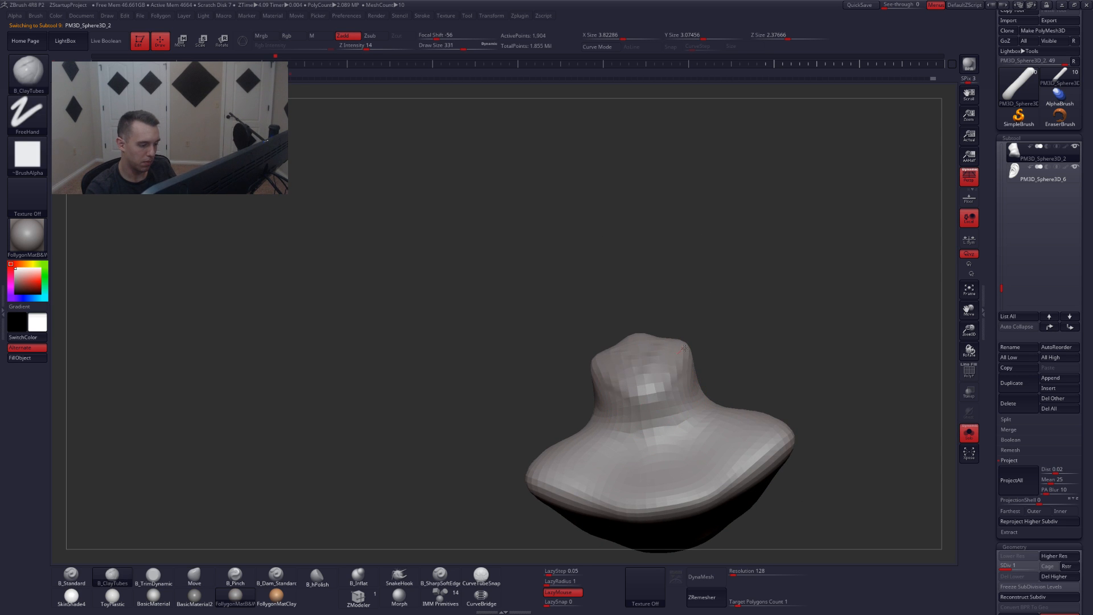
left_click_drag(644, 396, 669, 399, "shift")
key("alt+s")
mouse_move(660, 370)
right_mouse_down()
mouse_move(686, 401)
mouse_move(655, 439)
mouse_move(690, 402)
mouse_move(692, 382)
right_mouse_up()
- Raise the bust to subdivision level 3 and flatten the isolated neck's front and side with TrimDynamic at draw size 331
key("1")
key("d")
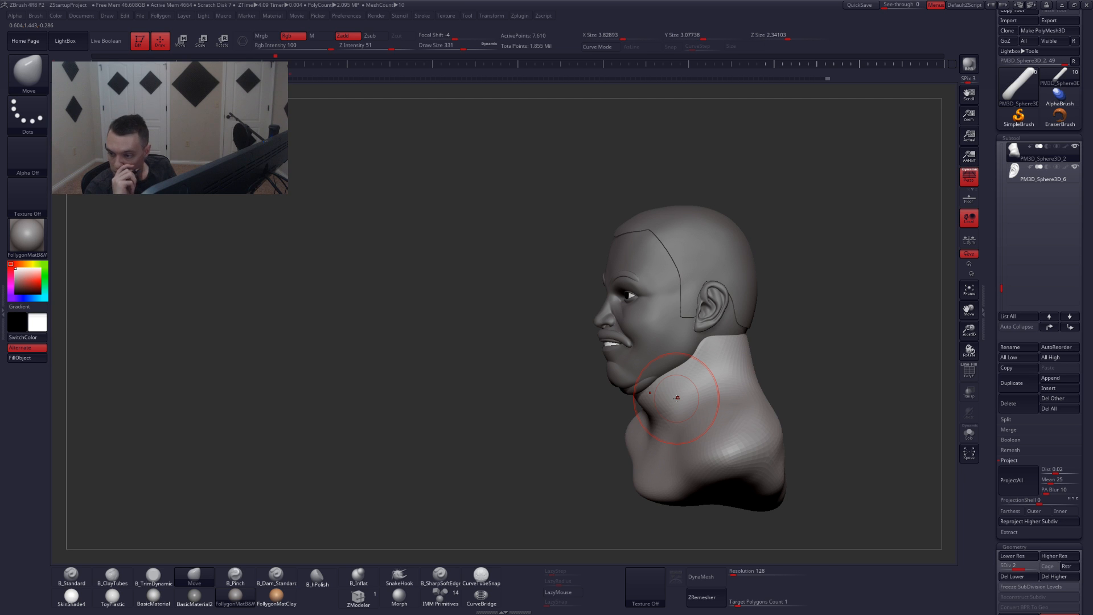
key("shift+alt+s")
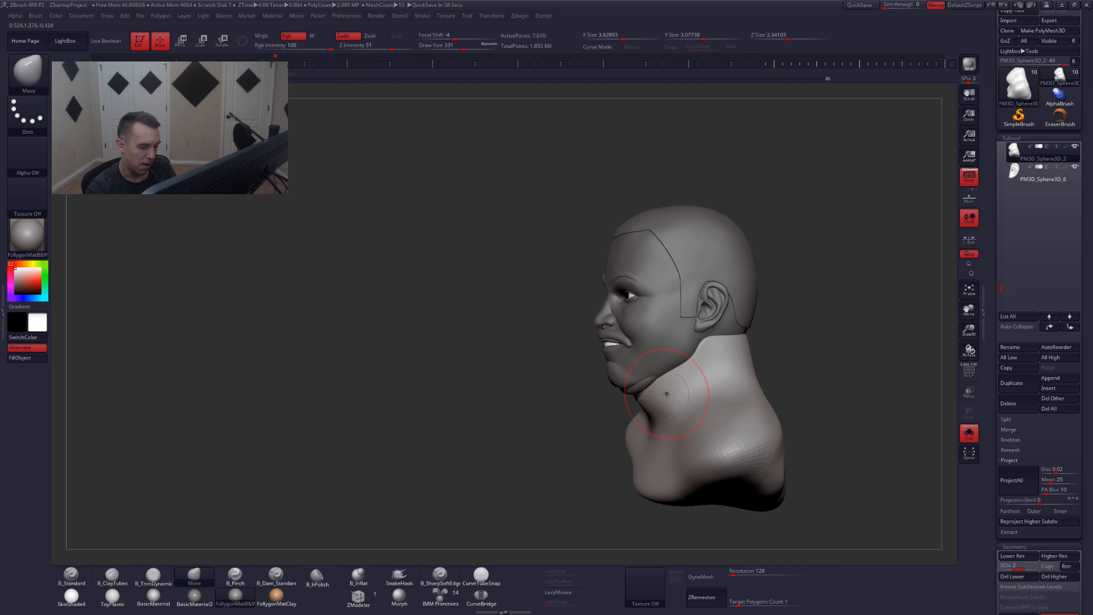
mouse_move(666, 393)
right_mouse_down("ctrl")
mouse_move(670, 403)
mouse_move(678, 392)
right_mouse_up("ctrl")
key("d")
key("3")
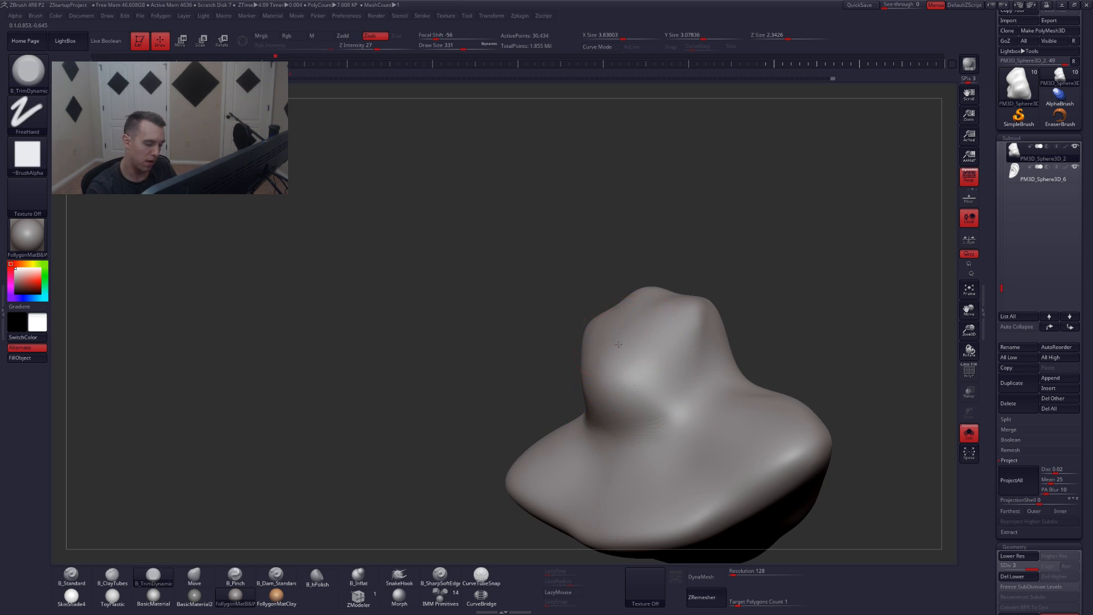
mouse_move(619, 344)
left_mouse_down()
mouse_move(630, 456)
mouse_move(624, 409)
left_mouse_up()
mouse_move(619, 364)
left_mouse_down()
mouse_move(626, 442)
mouse_move(654, 427)
left_mouse_up()
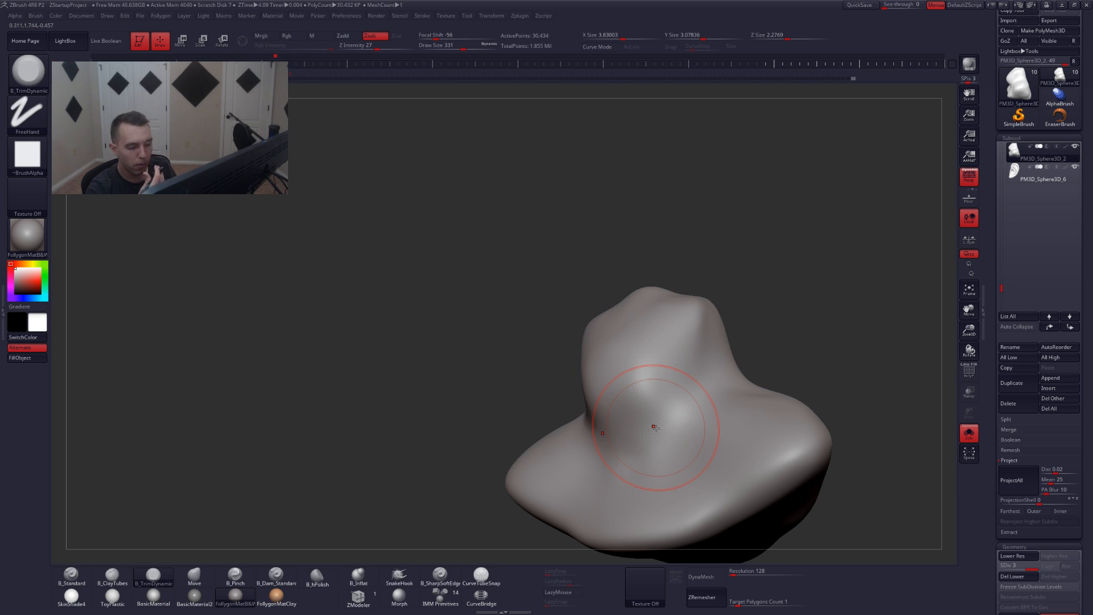
key("shift+alt+s")
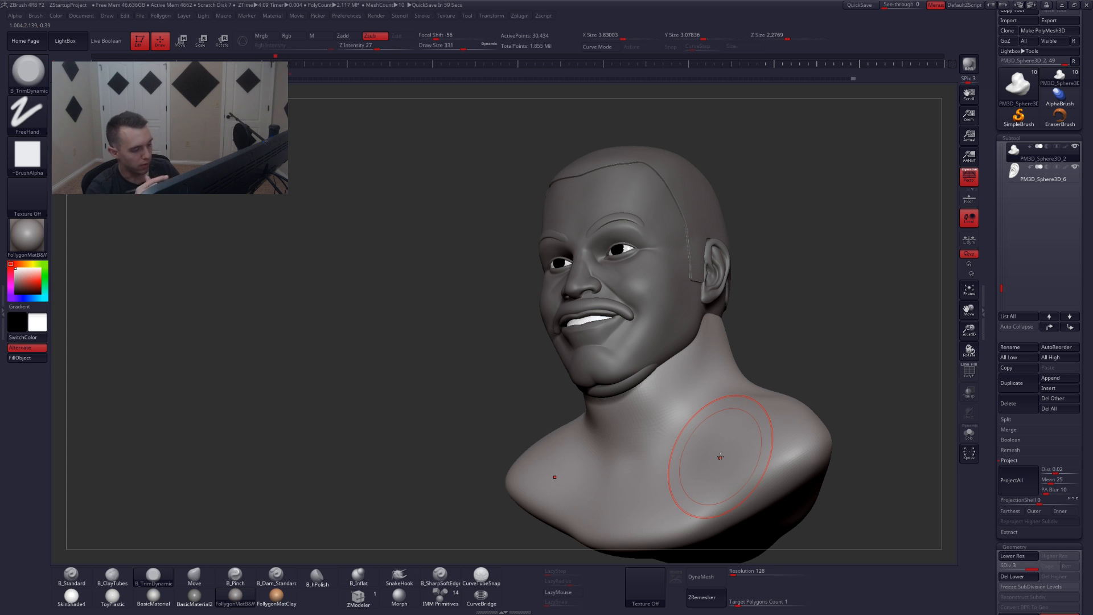
- Build up the side of the neck below the jaw with ClayTubes at draw size 245 and smooth the strokes
mouse_move(720, 456)
right_mouse_down()
mouse_move(701, 398)
mouse_move(678, 383)
right_mouse_up()
key("space")
left_click(679, 374)
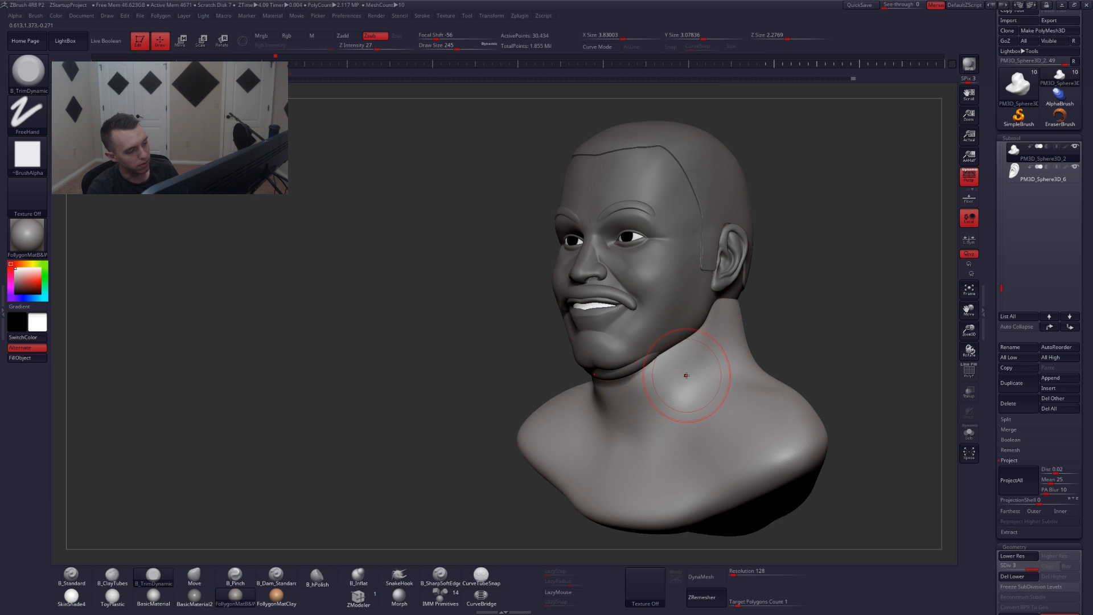
key("2")
key("shift+s")
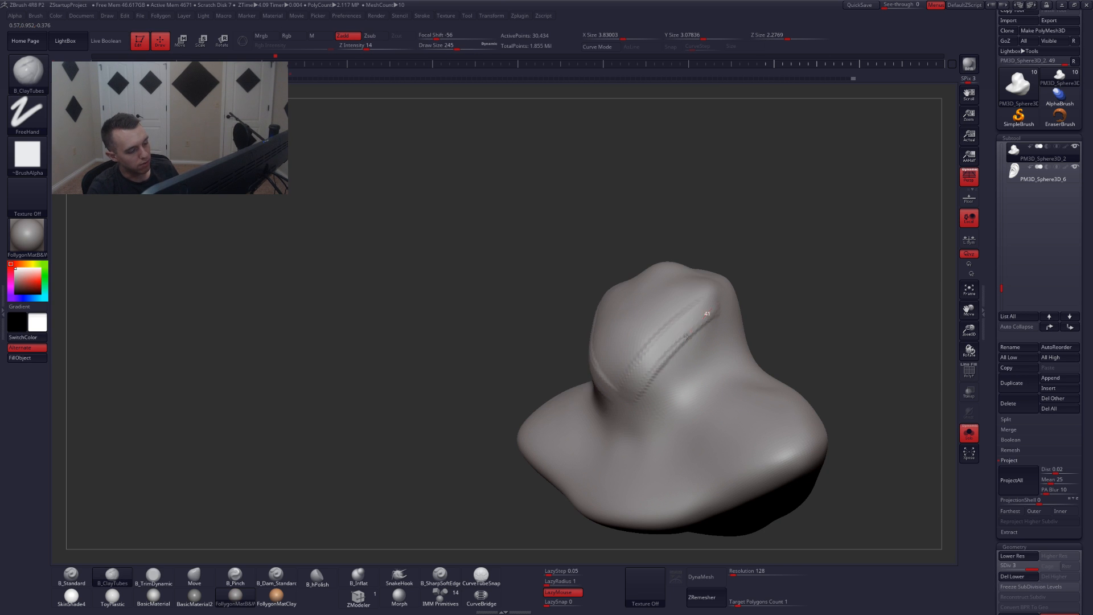
mouse_move(687, 336)
left_mouse_down()
mouse_move(660, 412)
mouse_move(732, 328)
mouse_move(684, 437)
left_mouse_up()
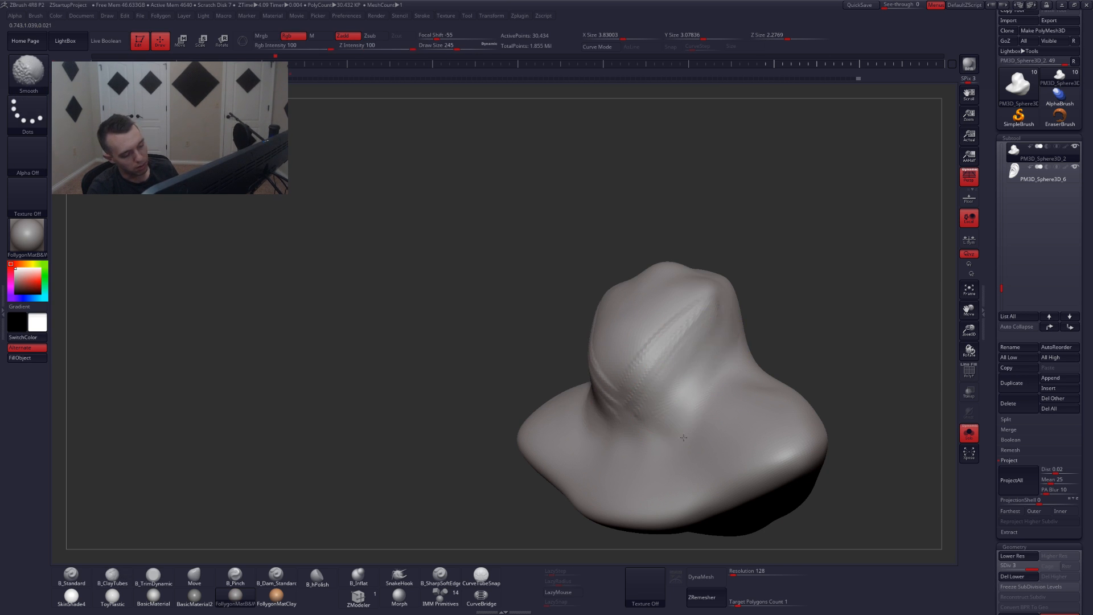
key("shift+s")
- Adjust the throat and the neck beneath the jaw in profile with the Move brush at draw sizes 358 and 274
right_click_drag(658, 417, 632, 415)
key("b")
key("m")
key("v")
key("space")
left_click_drag(653, 373, 643, 373)
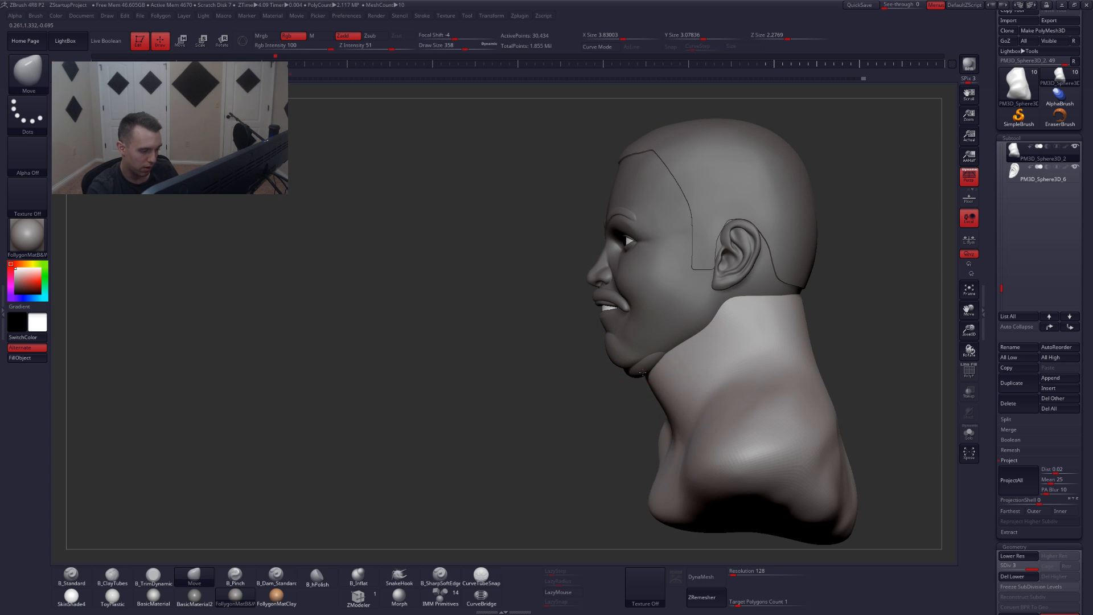
key("space")
left_click_drag(704, 338, 697, 337)
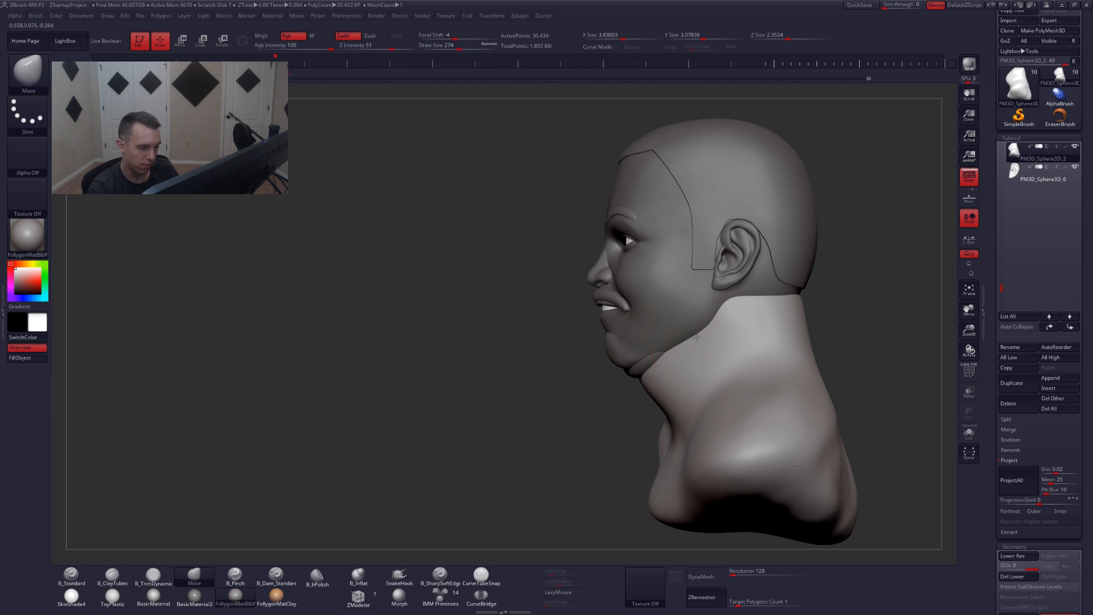
mouse_move(699, 336)
right_mouse_down()
mouse_move(740, 336)
mouse_move(712, 382)
right_mouse_up()
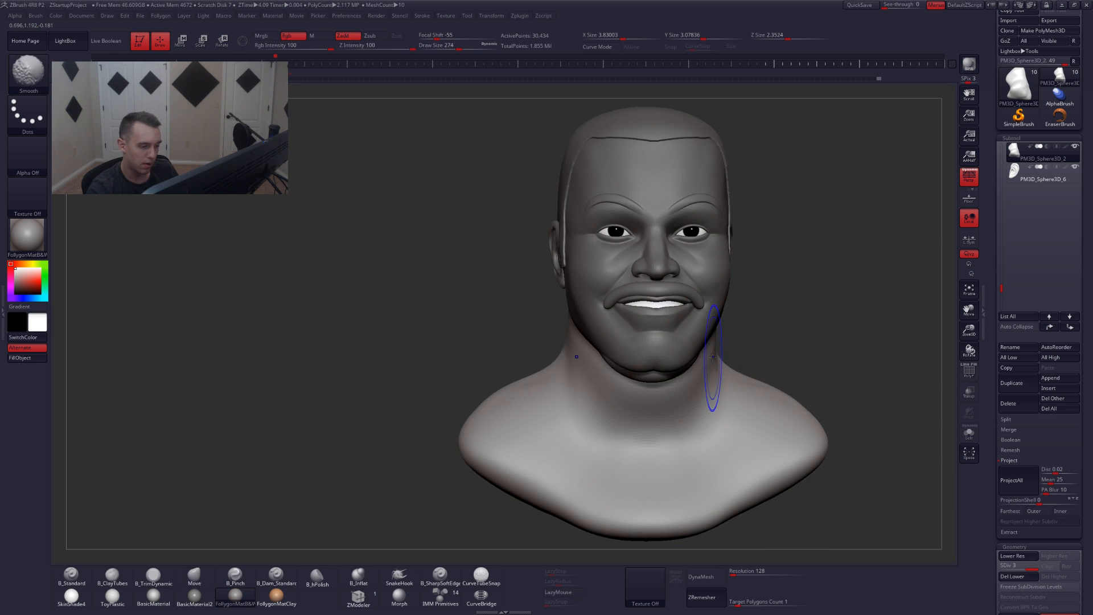
- Refine the sides of the neck below the jaw from the front with the Move brush
key("space")
left_click_drag(703, 364, 710, 365)
right_click_drag(733, 357, 703, 361, "ctrl")
key("space")
left_click_drag(702, 361, 711, 362)
right_click_drag(705, 371, 716, 380)
mouse_move(705, 336)
right_mouse_down()
mouse_move(707, 403)
mouse_move(712, 366)
mouse_move(684, 362)
mouse_move(635, 386)
mouse_move(674, 363)
right_mouse_up()
- Select the double chin and reshape its underside and ends from below with the Move brush at draw size 207
left_click(673, 360, "alt")
key("space")
left_click_drag(672, 360, 665, 360)
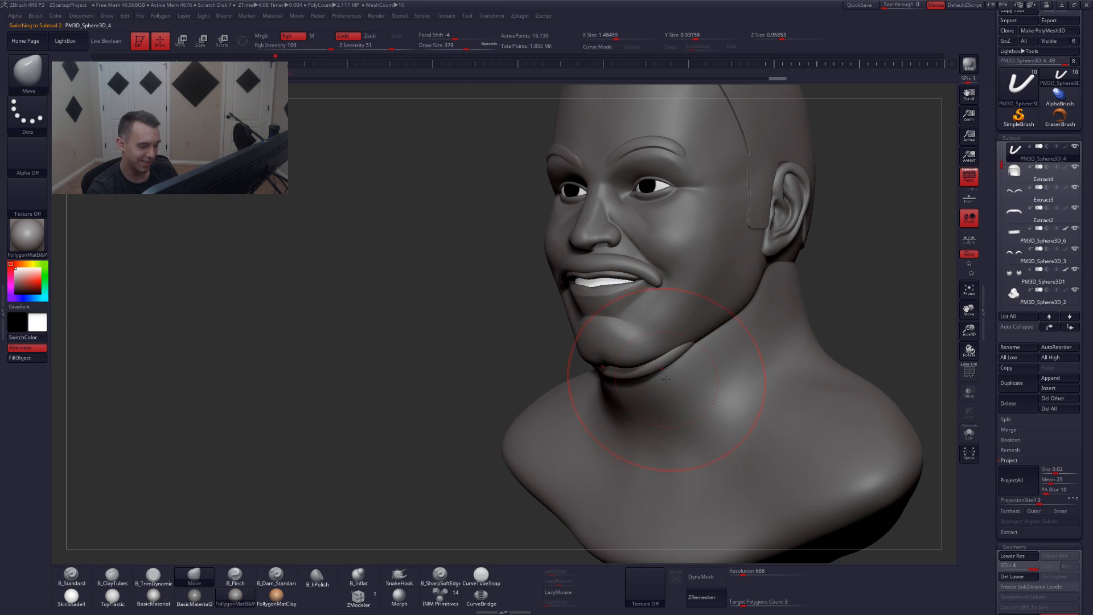
right_click_drag(668, 369, 655, 351)
key("space")
left_click_drag(662, 369, 654, 369)
mouse_move(656, 369)
right_mouse_down()
mouse_move(666, 354)
mouse_move(647, 372)
right_mouse_up()
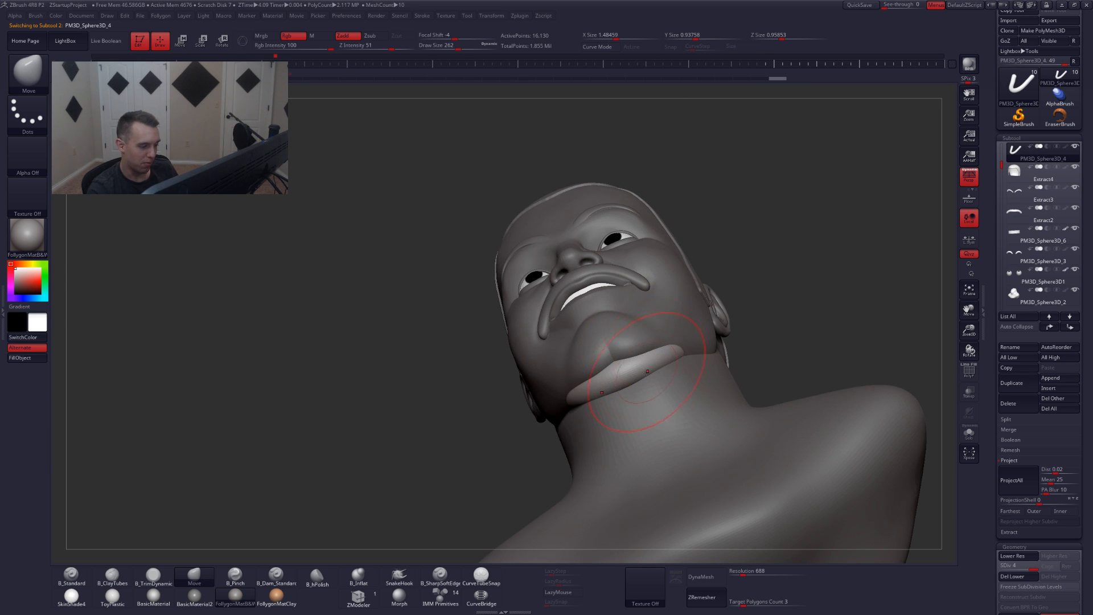
key("space")
left_click_drag(661, 363, 654, 359)
right_click_drag(642, 365, 631, 360)
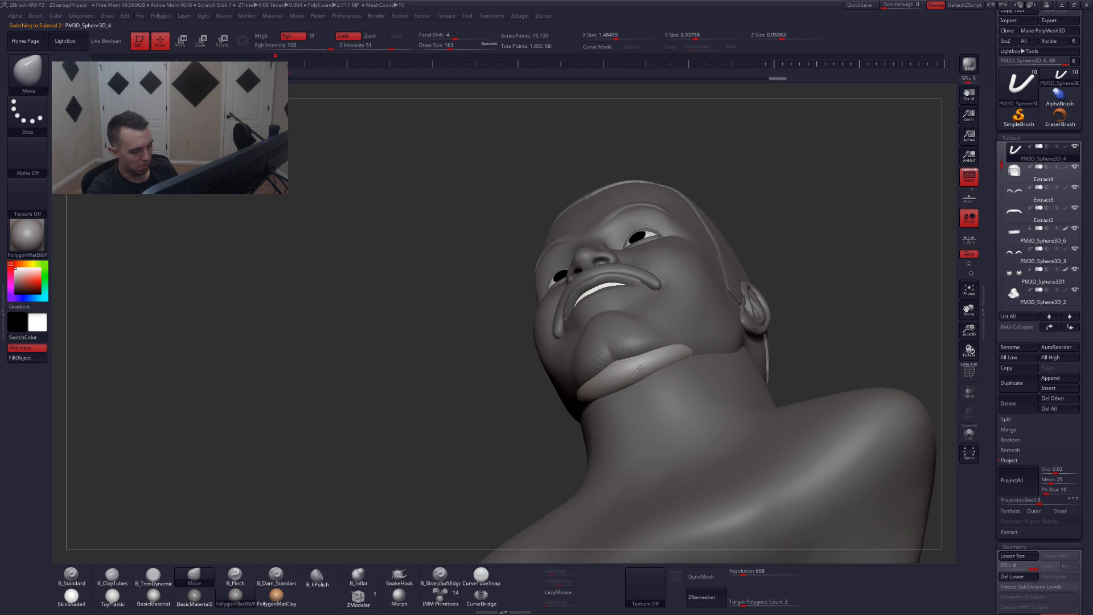
key("ctrl+space")
key("space")
left_click_drag(641, 361, 645, 362)
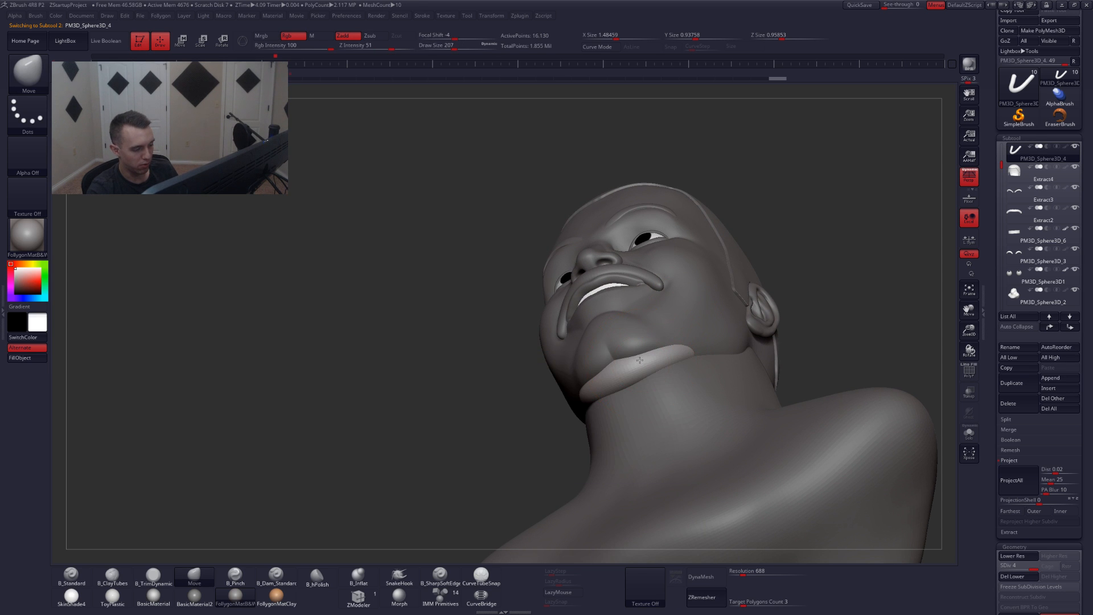
key("ctrl+space")
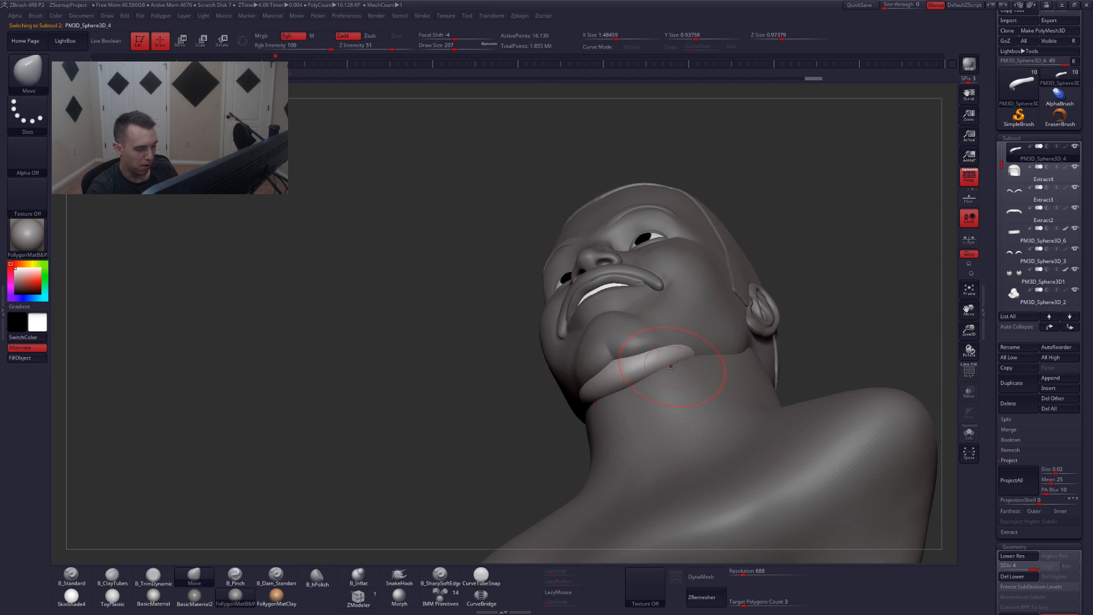
left_click_drag(673, 386, 685, 378)
- Adjust the double chin's rear end in profile with the Move brush at draw size 245
right_click_drag(686, 378, 637, 399)
key("space")
left_click_drag(689, 364, 696, 363)
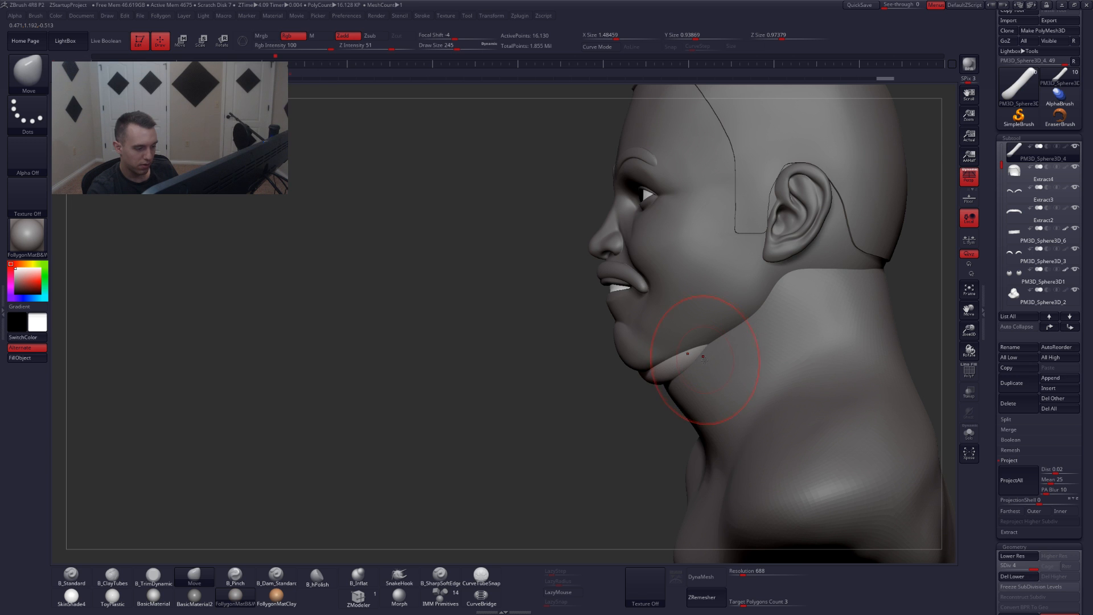
mouse_move(704, 359)
right_mouse_down()
mouse_move(720, 371)
mouse_move(708, 365)
mouse_move(737, 358)
mouse_move(773, 300)
right_mouse_up()
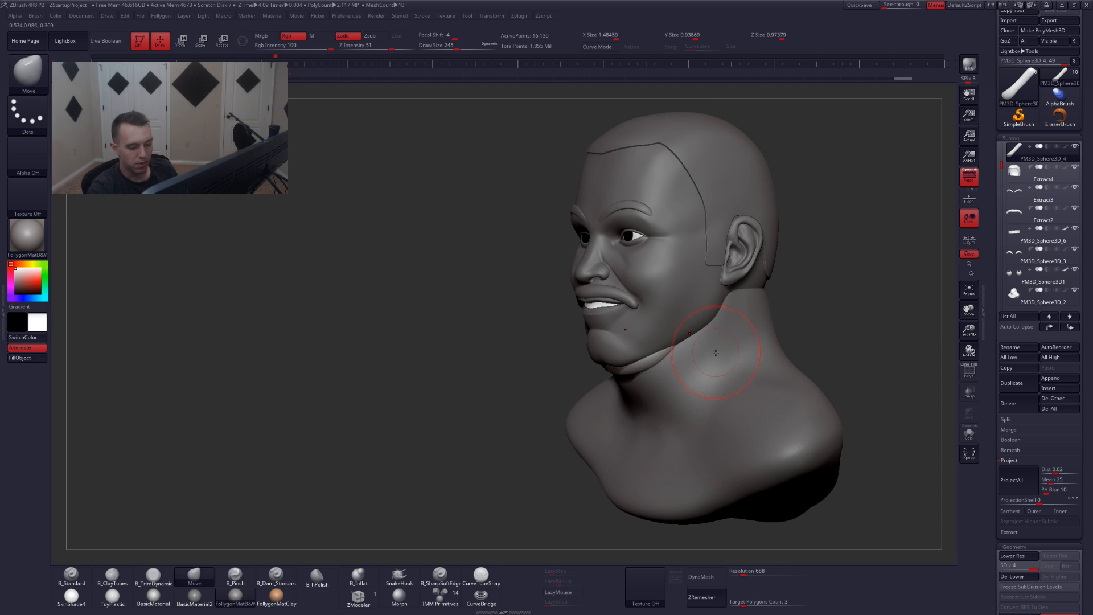
- Raise the double chin to subdivision level 5 and place the bust subtool directly above it in the subtool order
key("d")
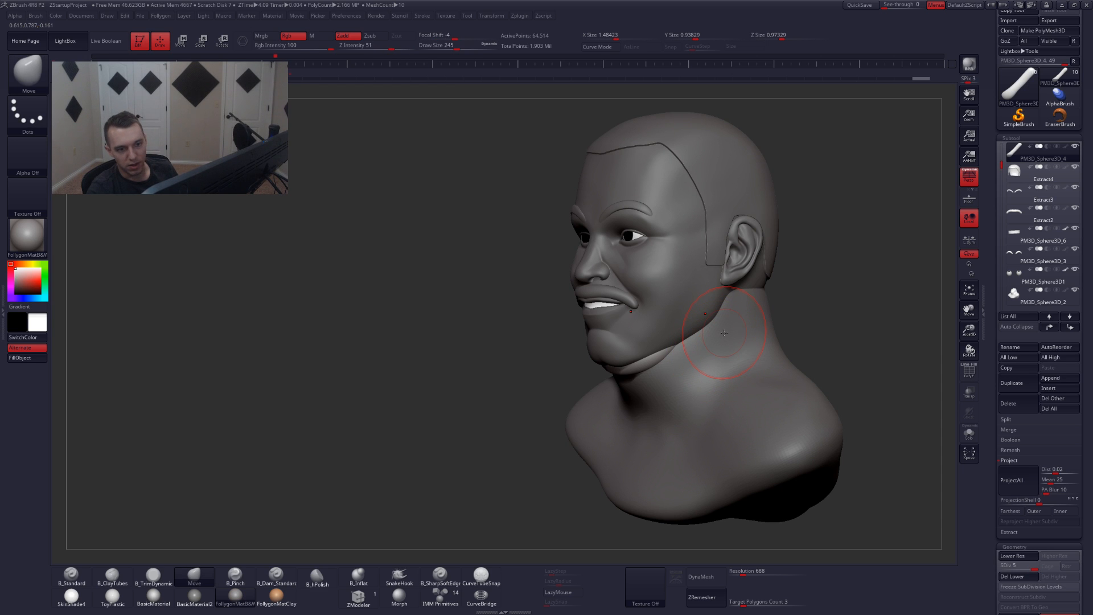
left_click_drag(1002, 153, 1010, 138)
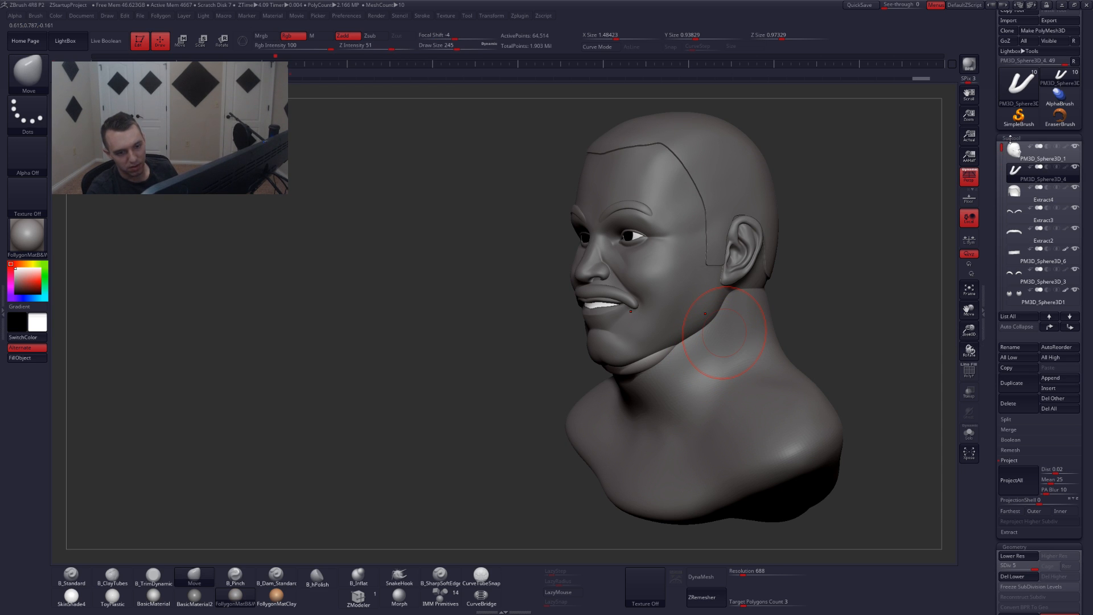
left_click(748, 365, "alt")
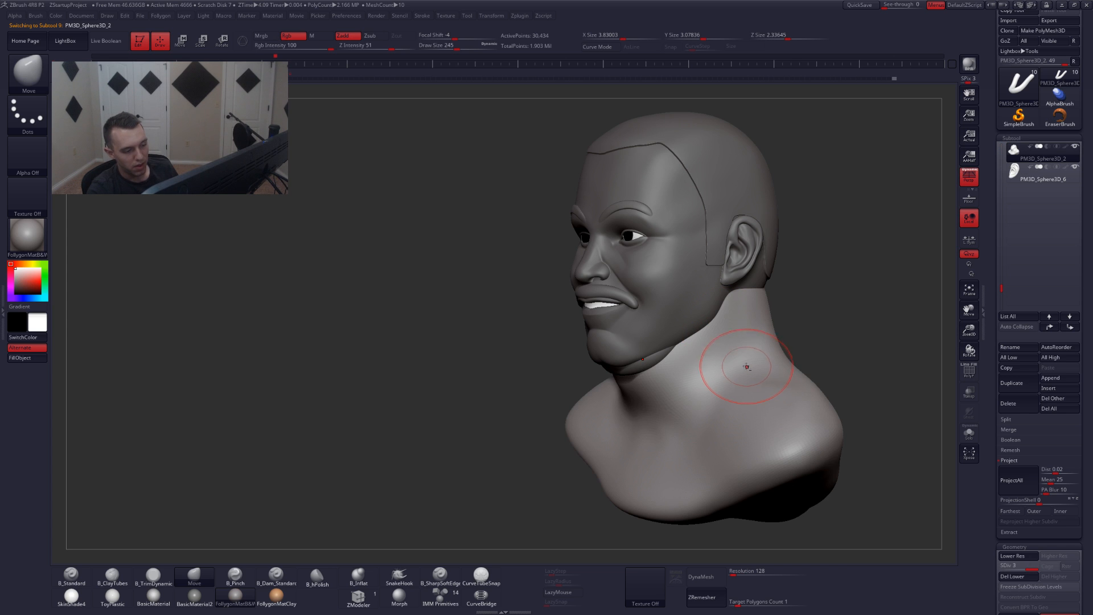
left_click(1068, 329)
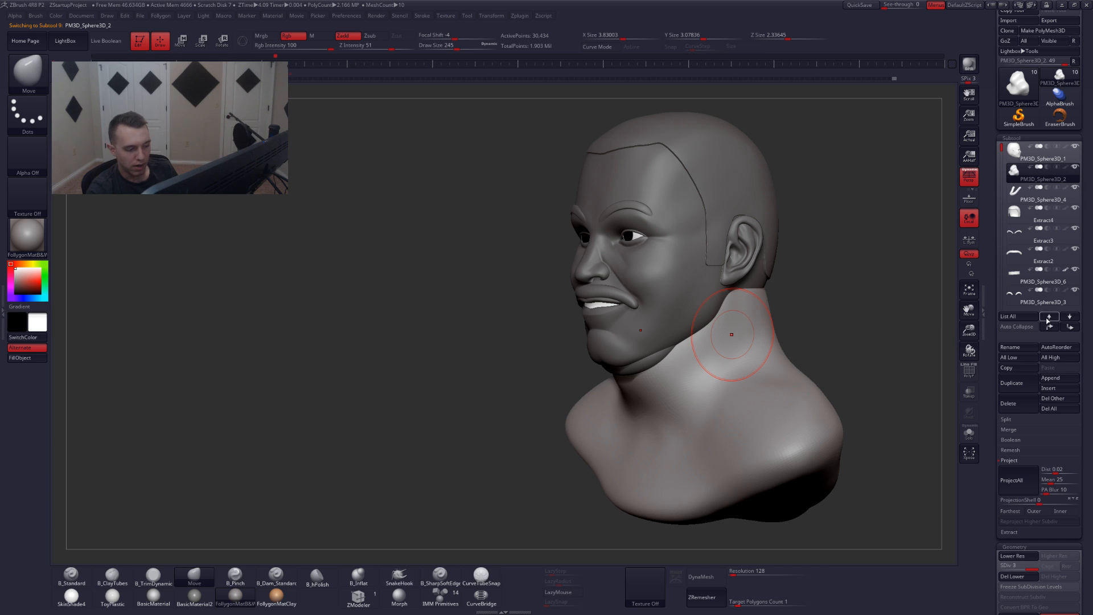
- Raise the bust to subdivision level 4, delete its lower levels, and merge it down with the double chin
key("d")
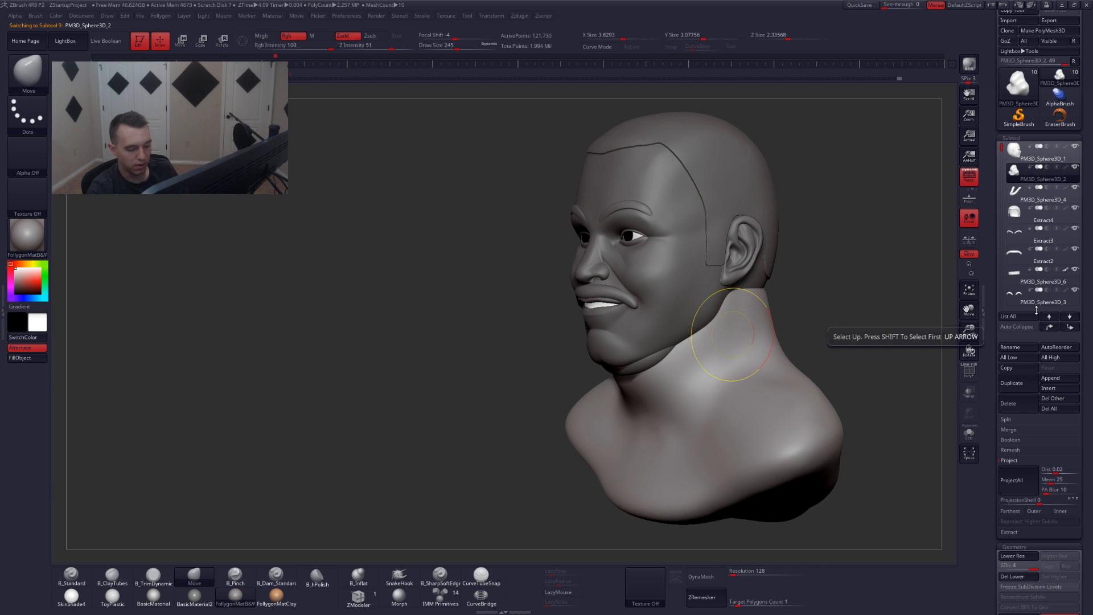
left_click(1011, 577)
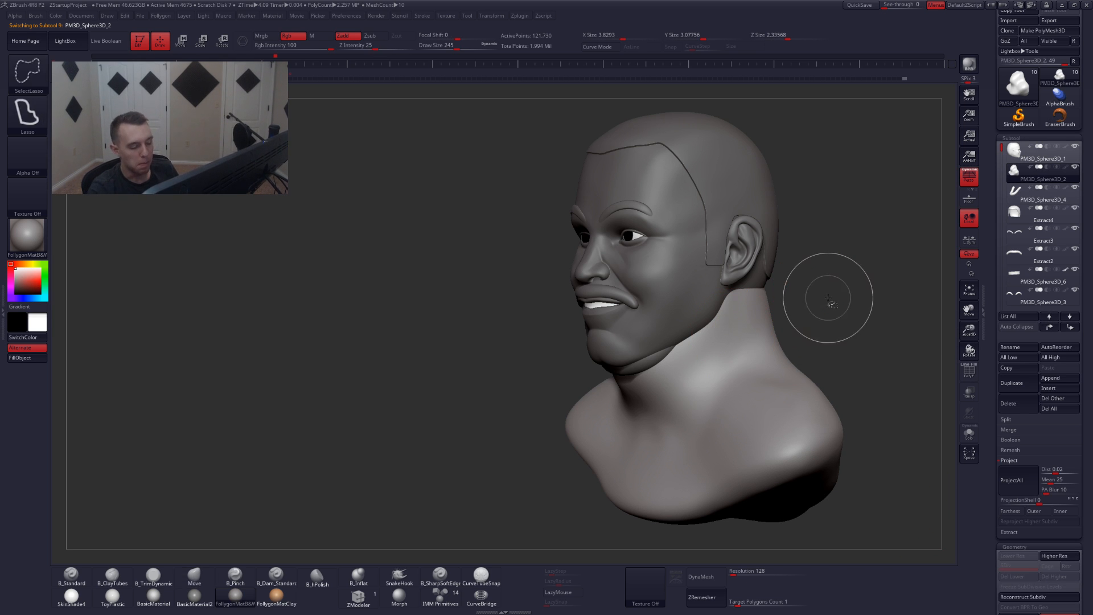
key("ctrl+f")
left_click(817, 319)
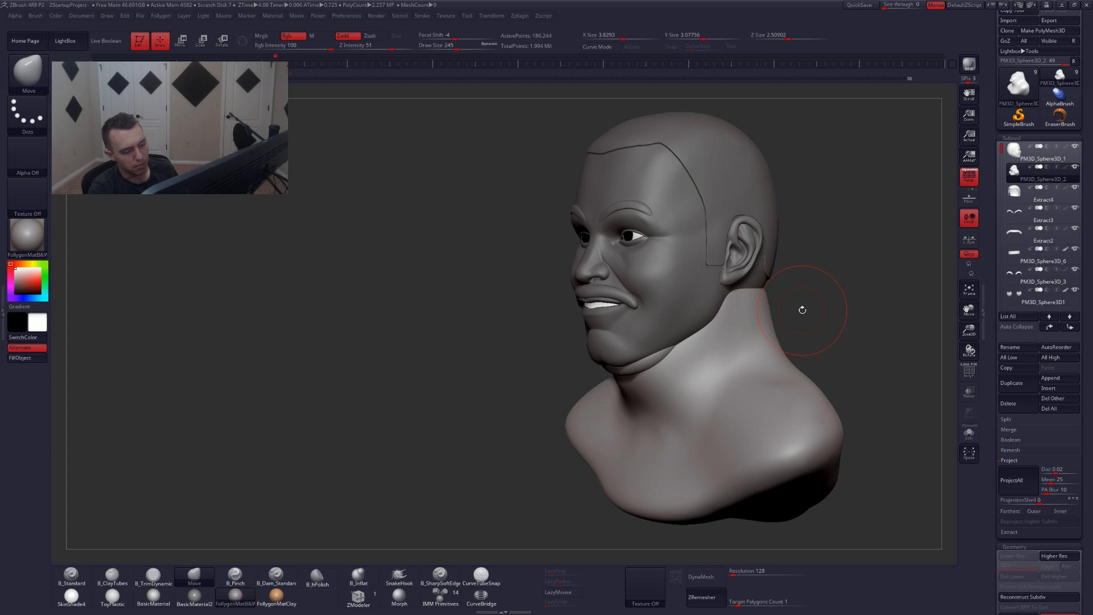
- Build up the side neck muscle with diagonal B_ClayTubes strokes running from below the ear toward the chest
right_click_drag(685, 377, 713, 354, "shift")
right_click(714, 353)
key("2")
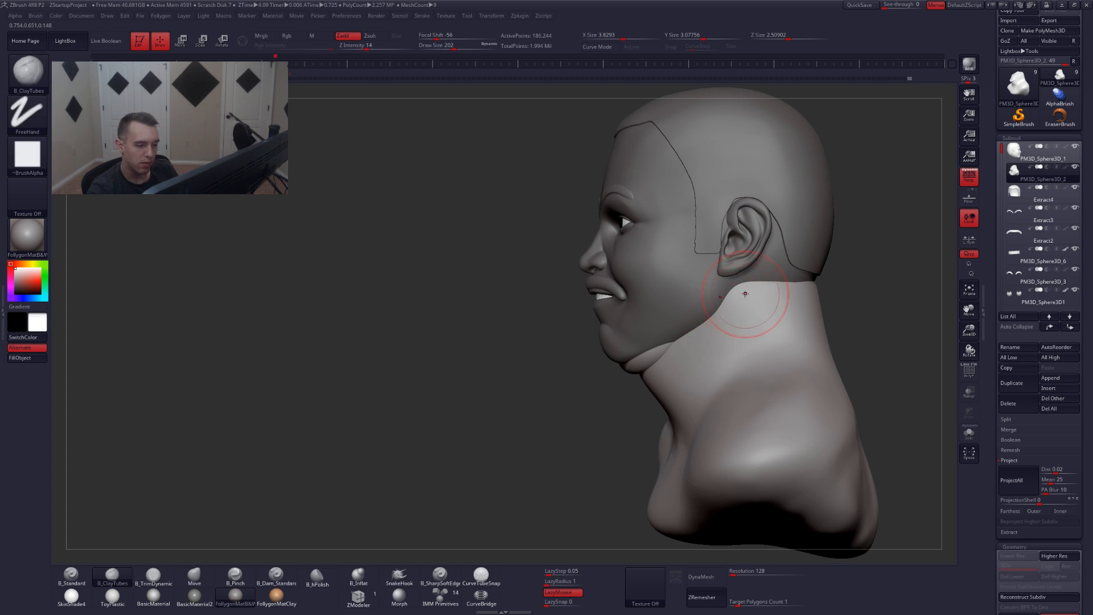
key("alt+s")
key("ctrl+shift+f")
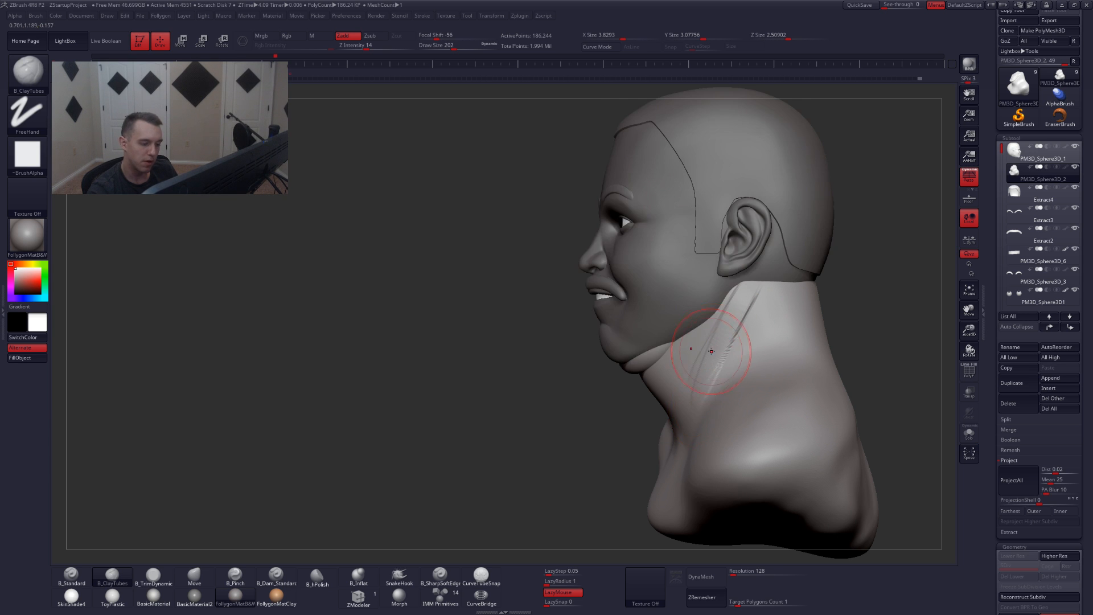
right_click_drag(741, 350, 809, 350, "shift")
right_click(741, 348)
left_click(741, 350)
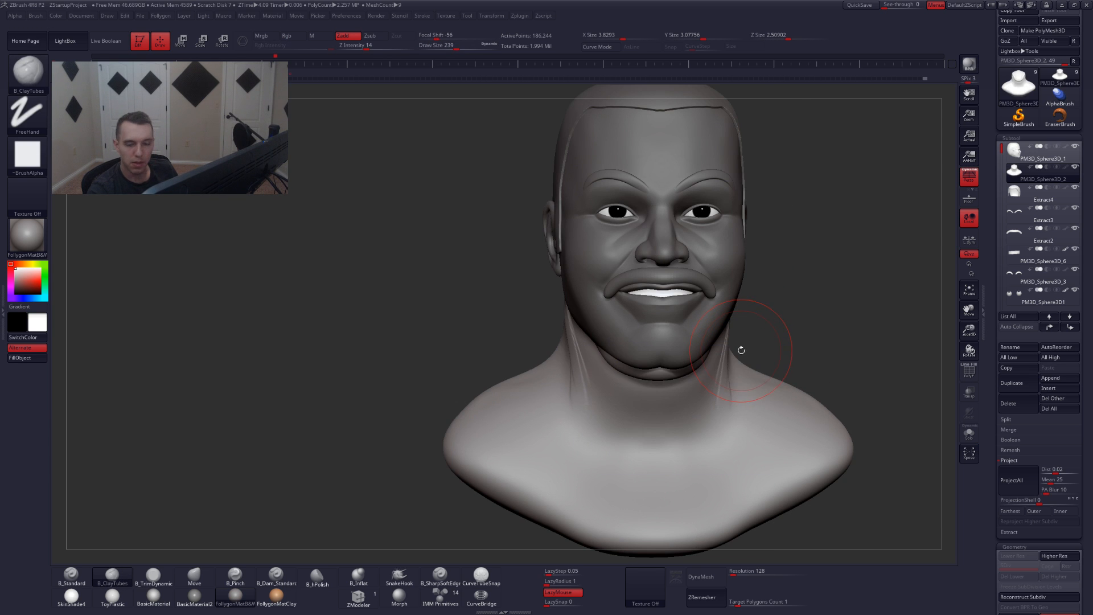
right_click_drag(728, 342, 765, 285)
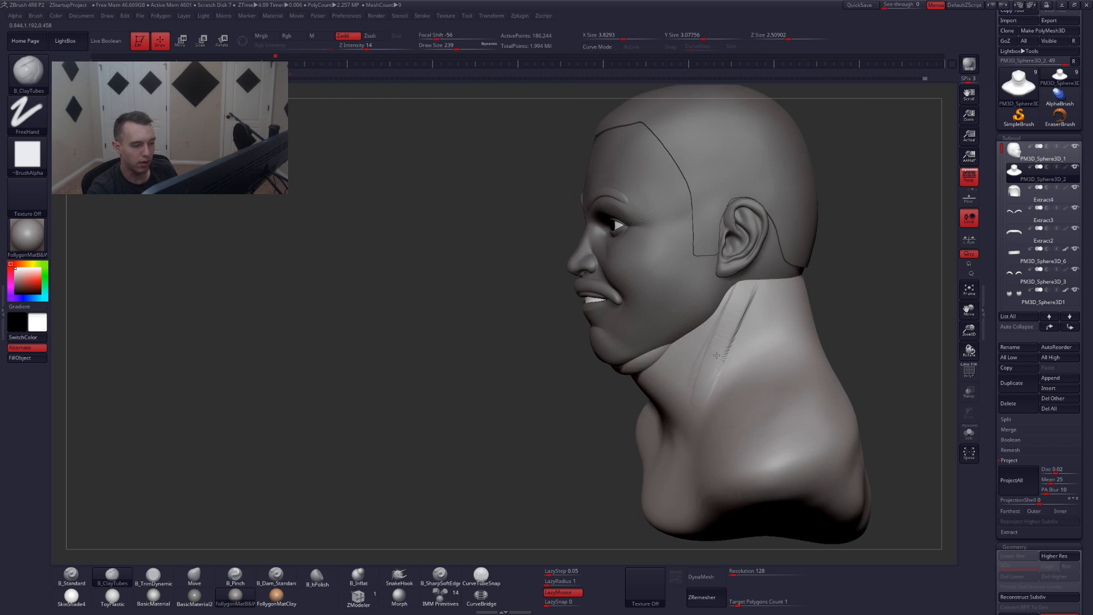
key("ctrl+shift+f")
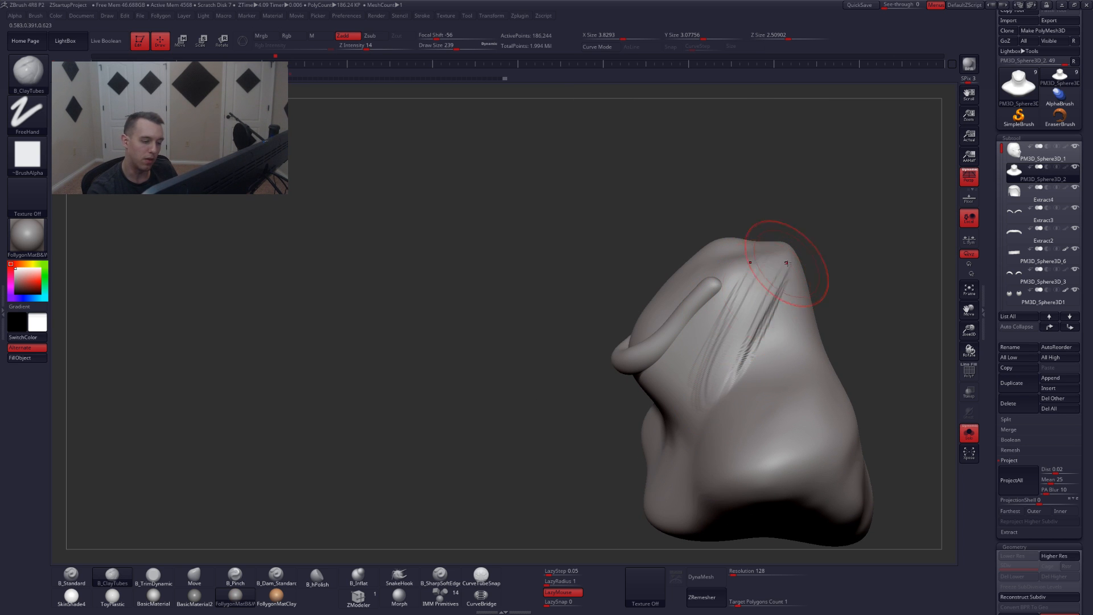
- Extend the B_ClayTubes strokes on the isolated bust's upper neck and smooth the neck muscle into the surrounding surface
left_click_drag(797, 265, 796, 277)
key("shift")
right_click_drag(752, 342, 734, 371)
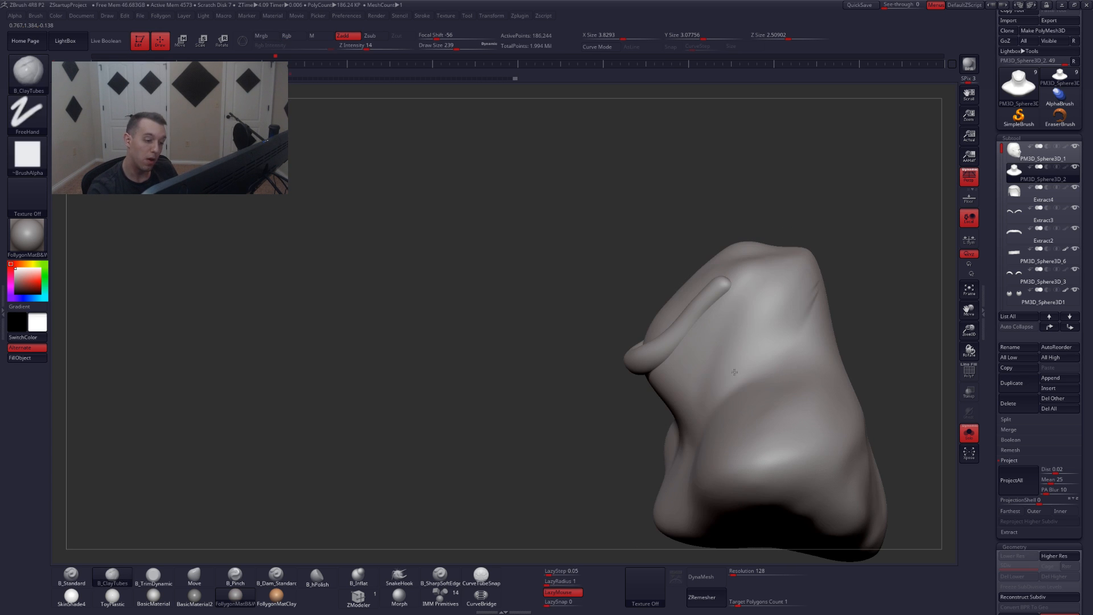
key("shift")
key("shift")
key("ctrl+shift+f")
mouse_move(759, 324)
right_mouse_down()
mouse_move(797, 336)
mouse_move(778, 344)
right_mouse_up()
left_click_drag(778, 344, 769, 344, "shift")
- Adjust the overall shape of the neck's side with the Move brush at draw size 358
mouse_move(769, 344)
right_mouse_down()
mouse_move(789, 342)
mouse_move(786, 373)
mouse_move(758, 344)
right_mouse_up()
key("b")
key("m")
key("v")
key("space")
left_click_drag(758, 344, 768, 344)
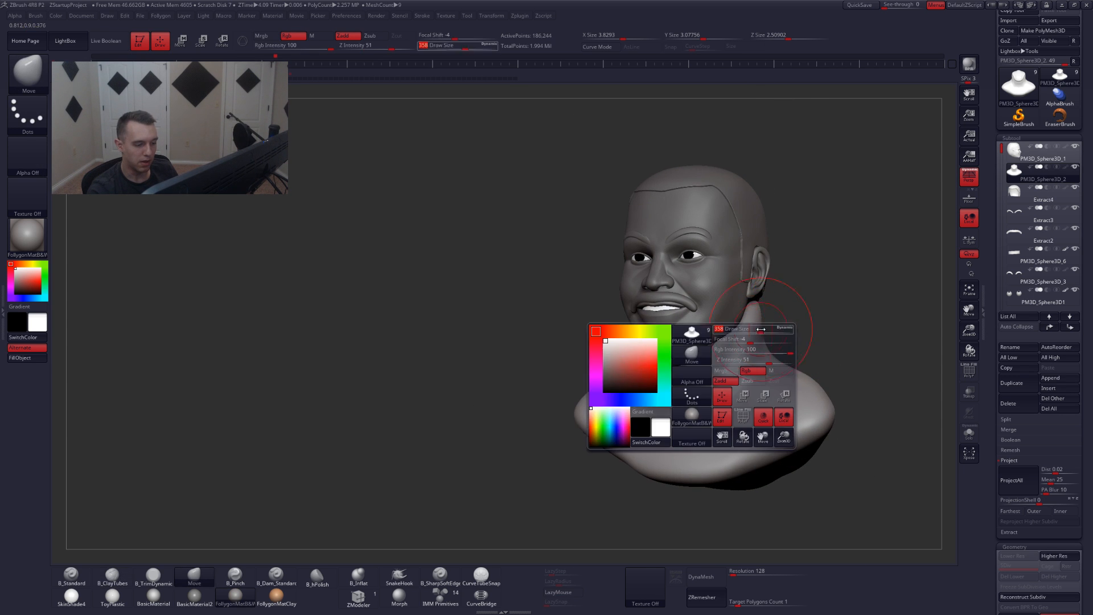
right_click_drag(769, 344, 740, 343, "shift")
key("shift")
mouse_move(757, 306)
right_mouse_down()
mouse_move(729, 325)
mouse_move(761, 339)
mouse_move(765, 357)
mouse_move(724, 361)
right_mouse_up()
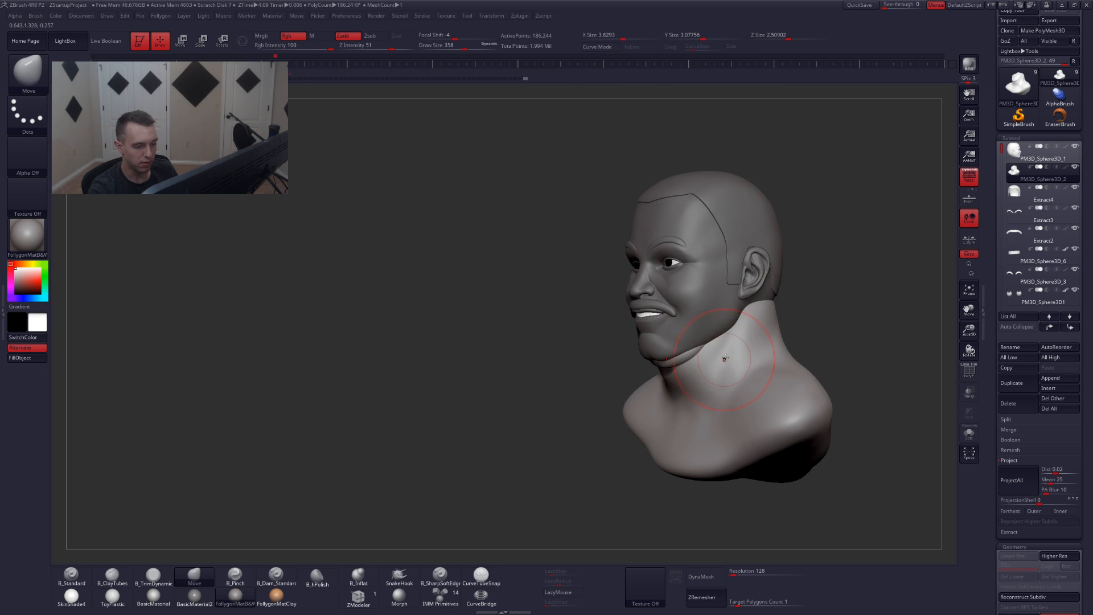
- Sharpen the side neck muscle's edge with the B_Pinch brush at draw size 112 with LazyMouse on
key("shift+s")
key("5")
key("space")
left_click_drag(733, 342, 715, 343)
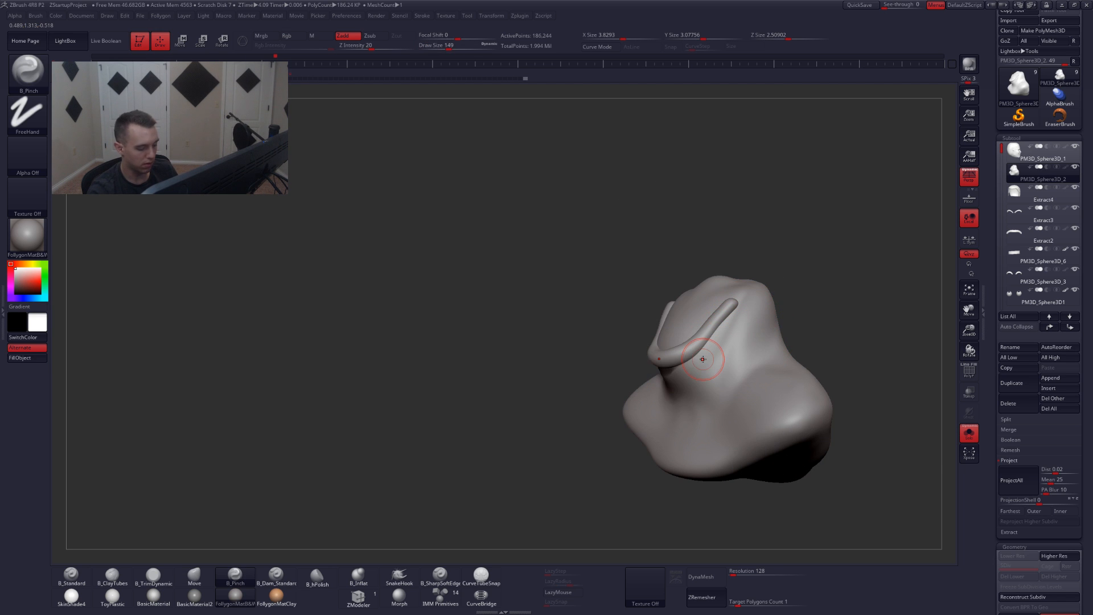
left_click(562, 593)
right_click_drag(720, 346, 737, 324, "ctrl")
key("space")
left_click_drag(756, 294, 750, 293)
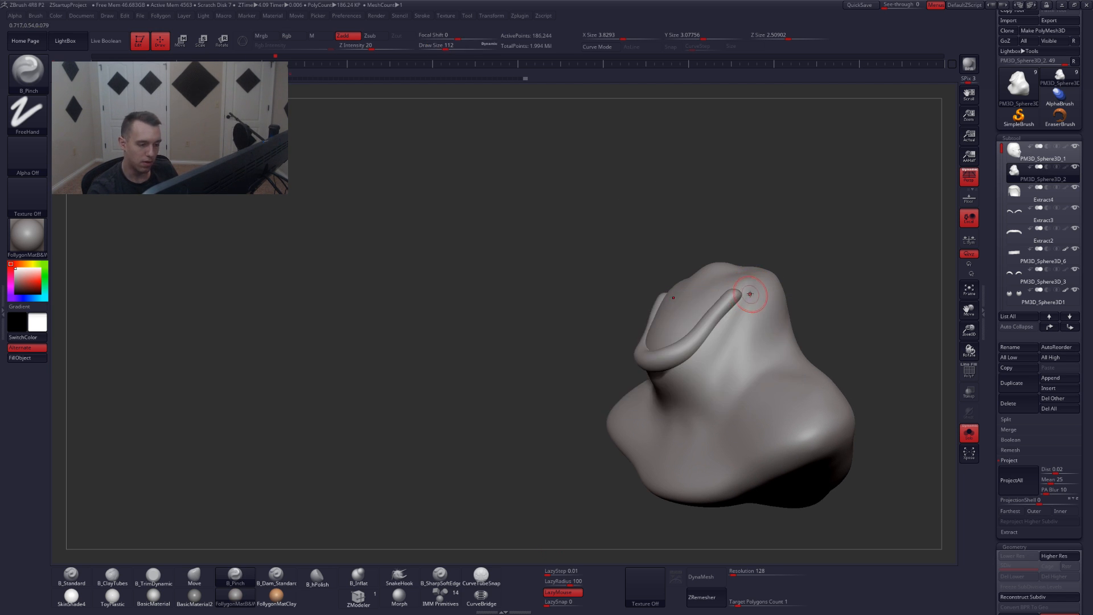
right_click_drag(688, 451, 733, 356)
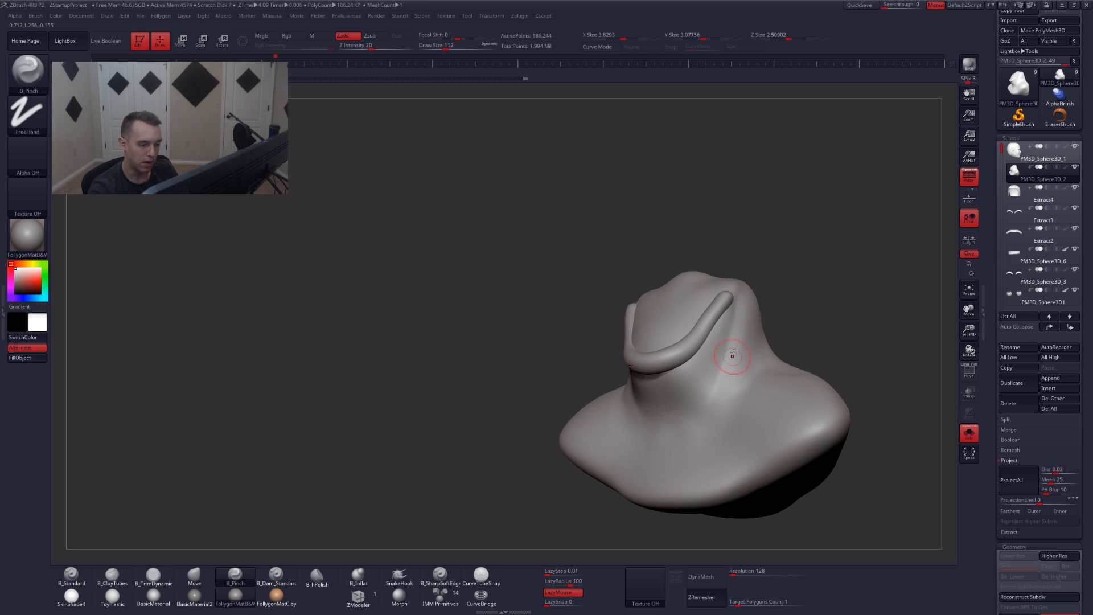
mouse_move(691, 424)
right_mouse_down()
mouse_move(732, 367)
mouse_move(723, 389)
mouse_move(716, 374)
right_mouse_up()
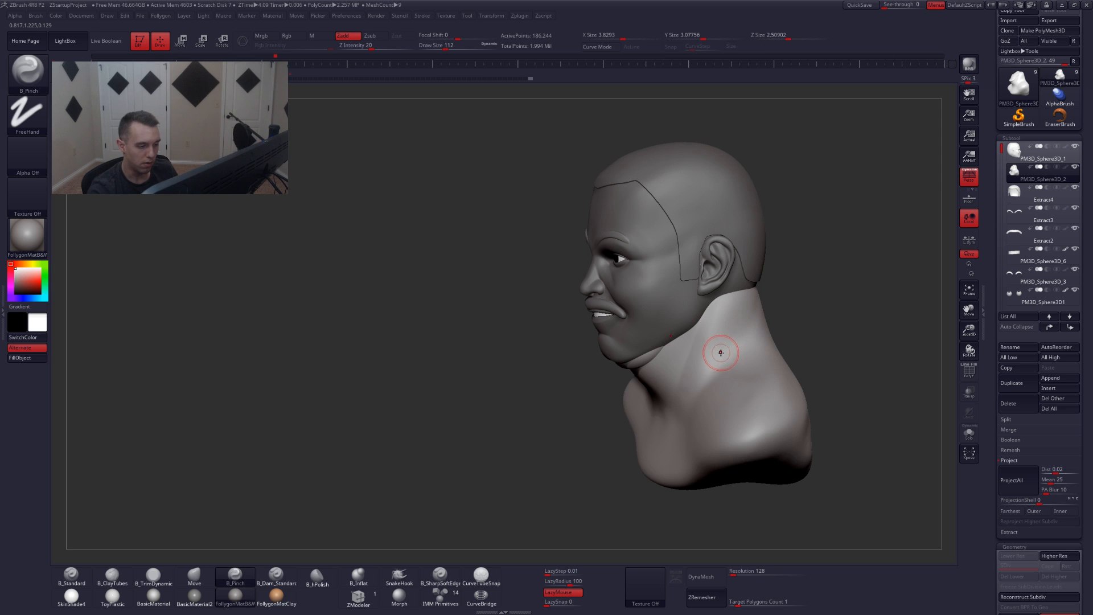
- Pinch the lower part of the side neck muscle with the B_Pinch brush at draw size 145
key("space")
left_click_drag(696, 343, 703, 344)
key("shift+s")
right_click_drag(703, 344, 710, 302)
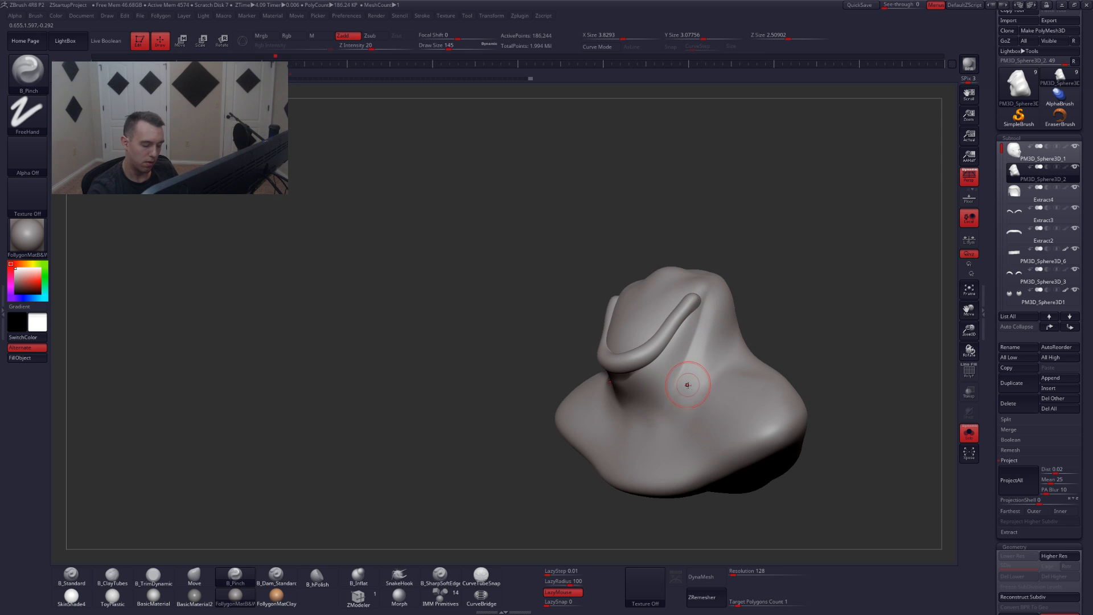
right_click_drag(687, 385, 694, 371)
key("space")
left_click_drag(688, 367, 698, 367)
- Refine the neck's side contour below the jaw and ear with the Move brush at draw size 228
key("b")
key("m")
key("v")
right_click_drag(699, 367, 778, 293)
key("ctrl+shift+s")
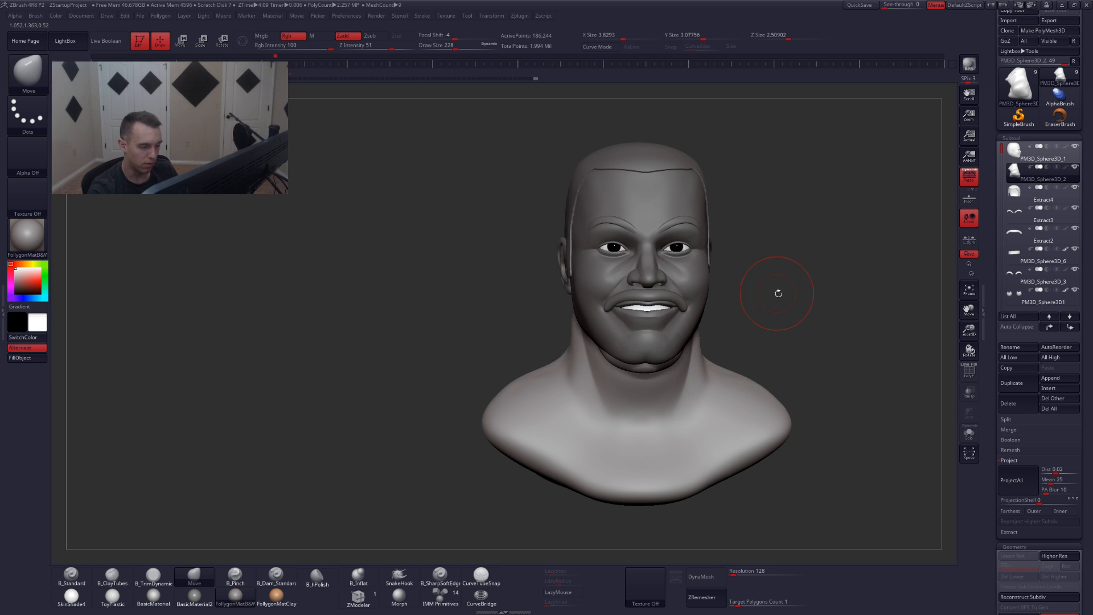
right_click_drag(791, 345, 785, 329, "alt")
right_click_drag(715, 371, 642, 360)
key("space")
left_click_drag(696, 347, 706, 347)
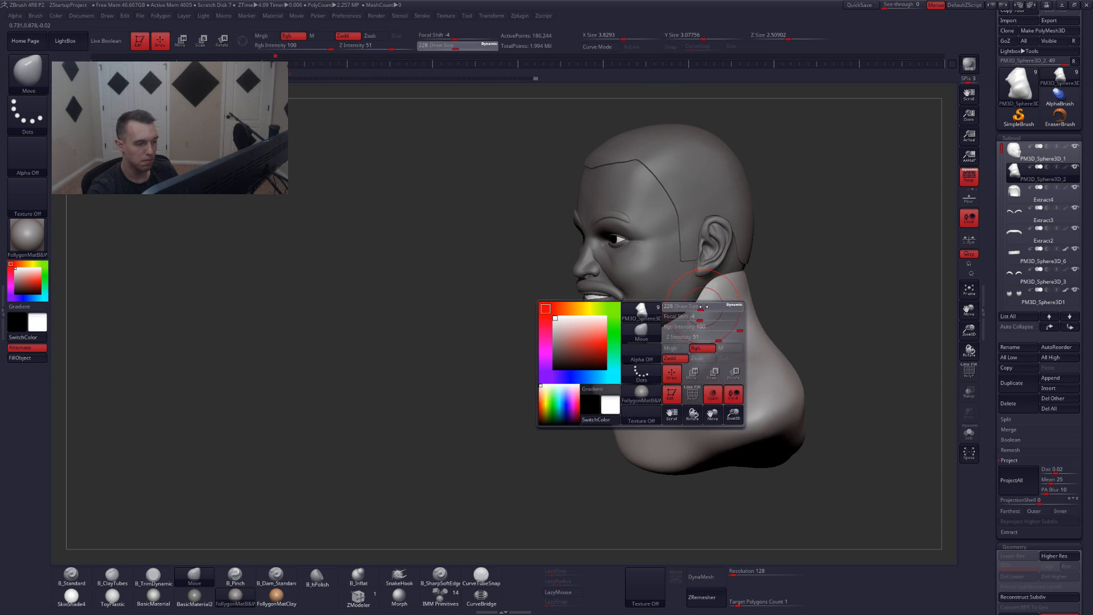
- Reshape the back and rear sides of the neck with the Move brush at draw sizes 351 and 386
right_click_drag(706, 346, 706, 317, "shift")
mouse_move(728, 283)
left_mouse_down()
mouse_move(736, 264)
mouse_move(762, 294)
left_mouse_up()
key("space")
left_click_drag(764, 283, 764, 278)
right_click_drag(757, 298, 654, 305)
key("space")
left_click_drag(776, 315, 781, 315)
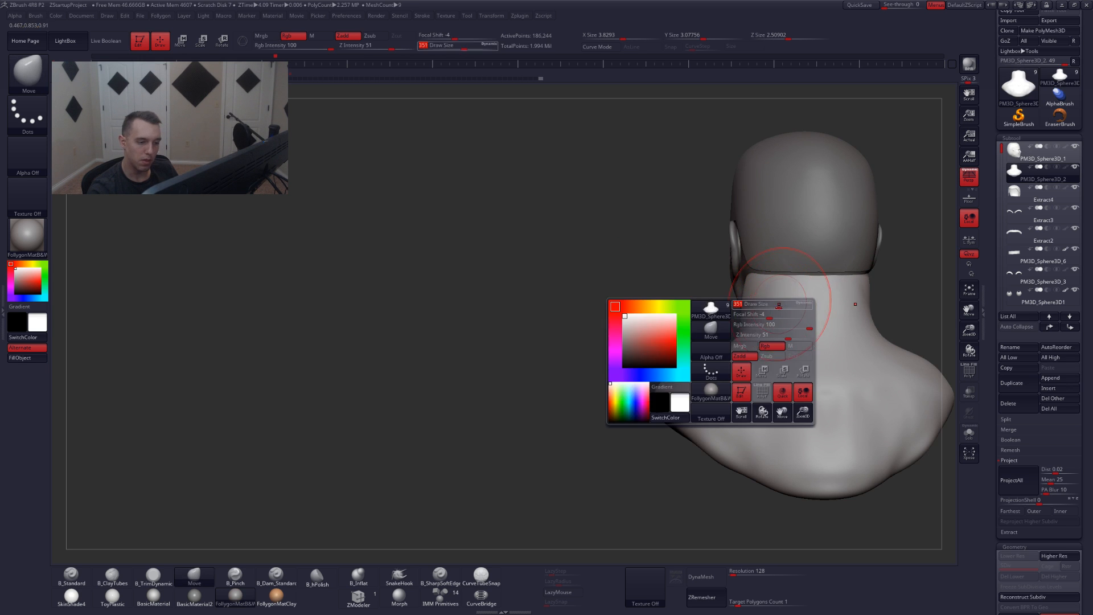
right_click_drag(723, 324, 814, 316)
key("space")
left_click_drag(786, 312, 789, 313)
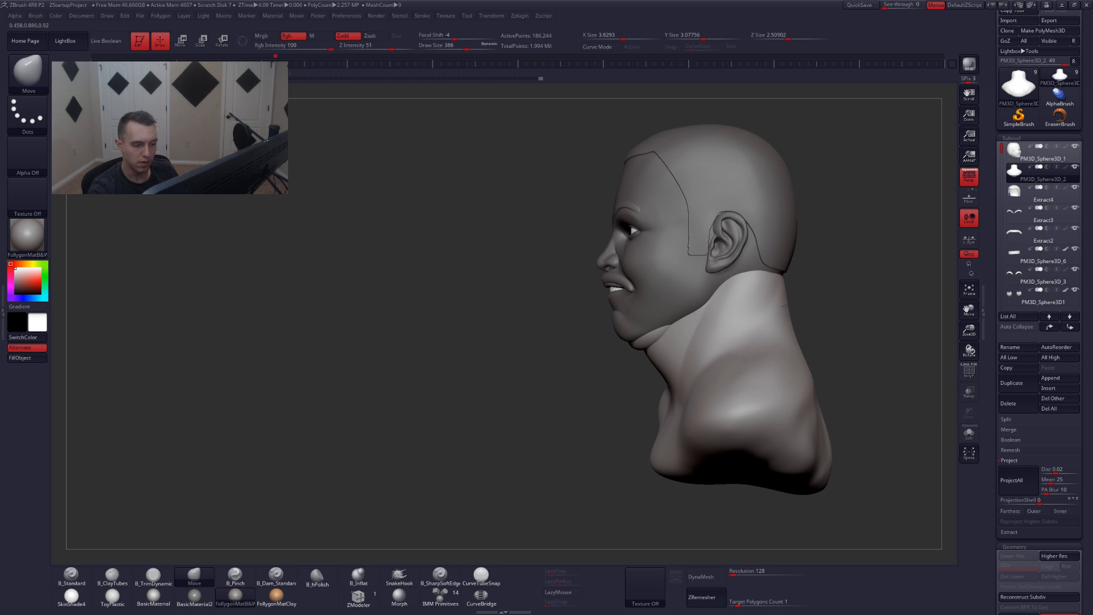
right_click_drag(768, 333, 715, 353)
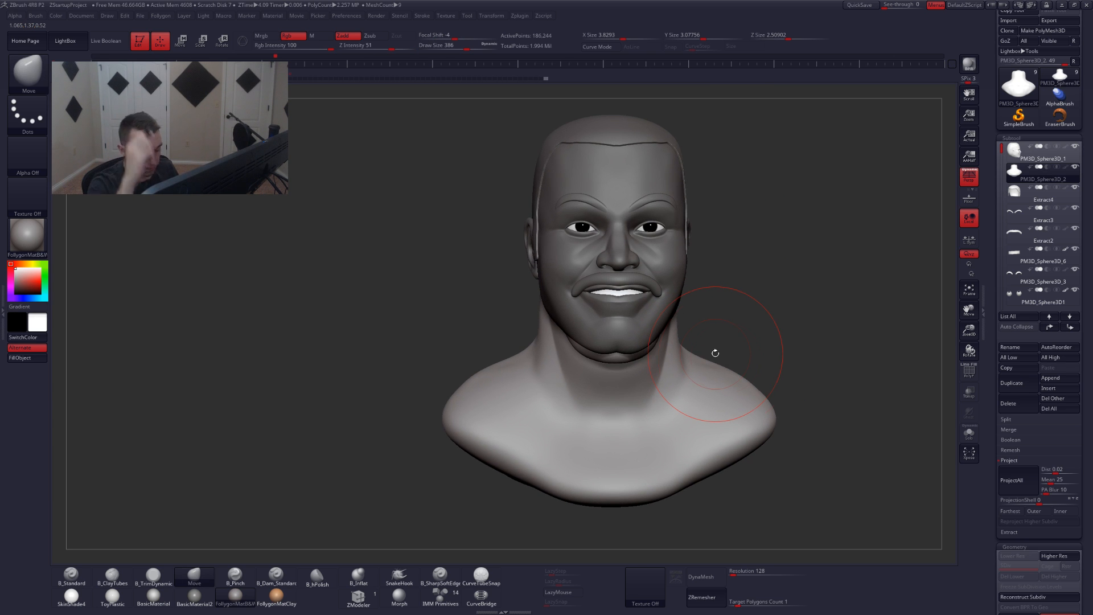
- Fuse the bust and double chin into one mesh with DynaMesh at resolution 448
right_click_drag(739, 364, 705, 387)
right_click_drag(642, 354, 652, 364)
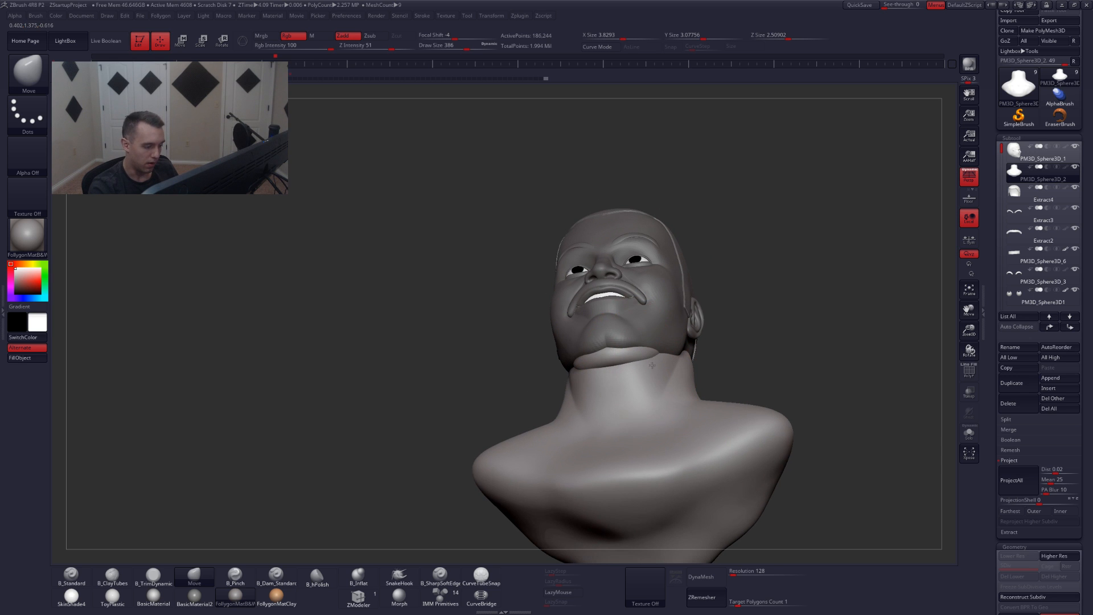
left_click(740, 574)
type("832")
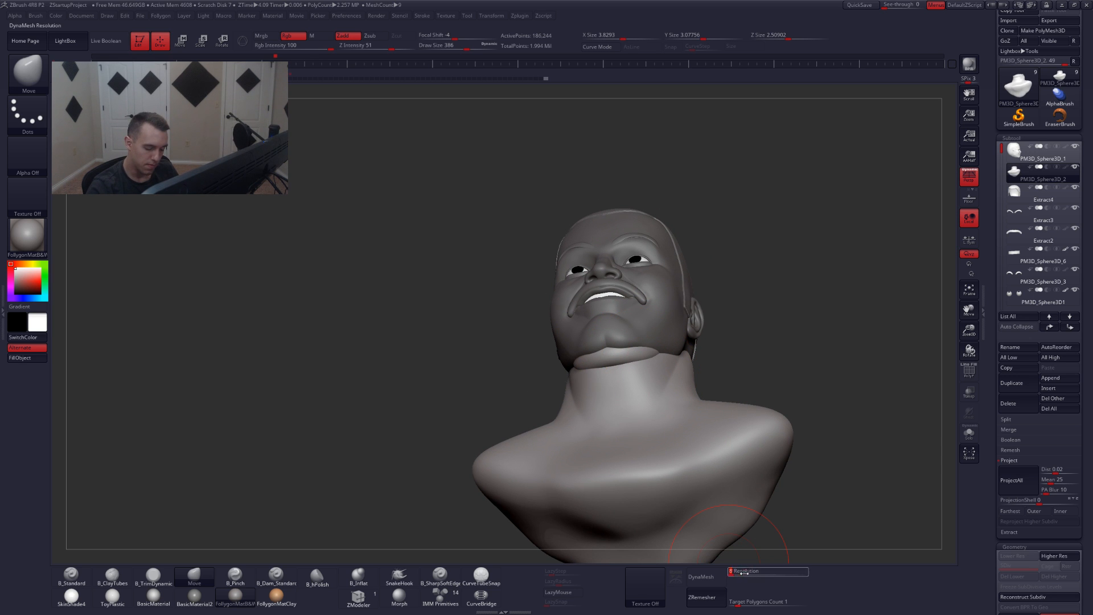
key("Return")
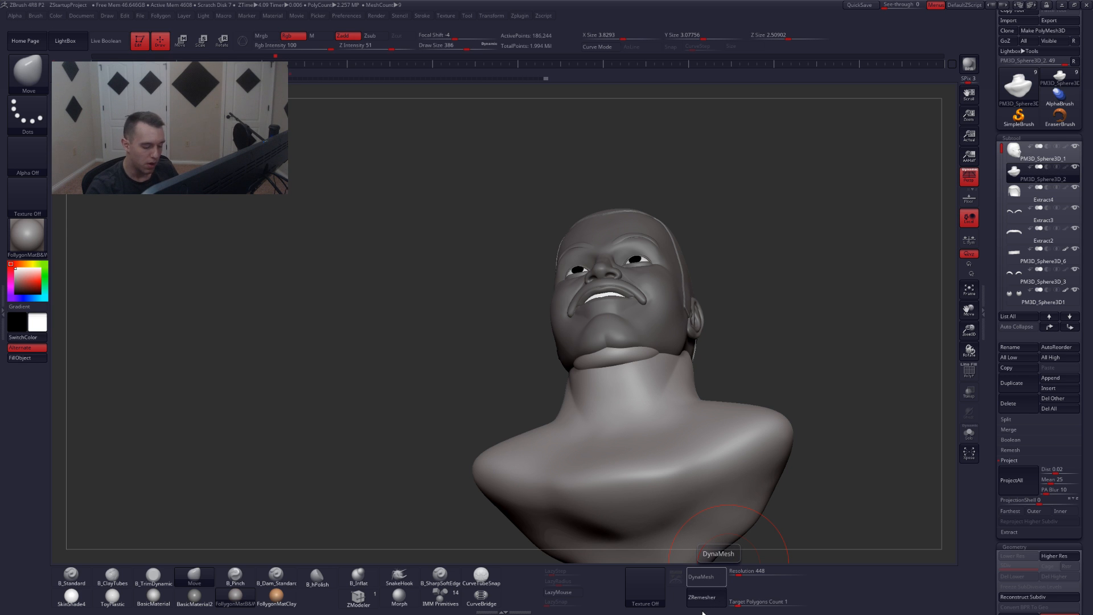
left_click(706, 577)
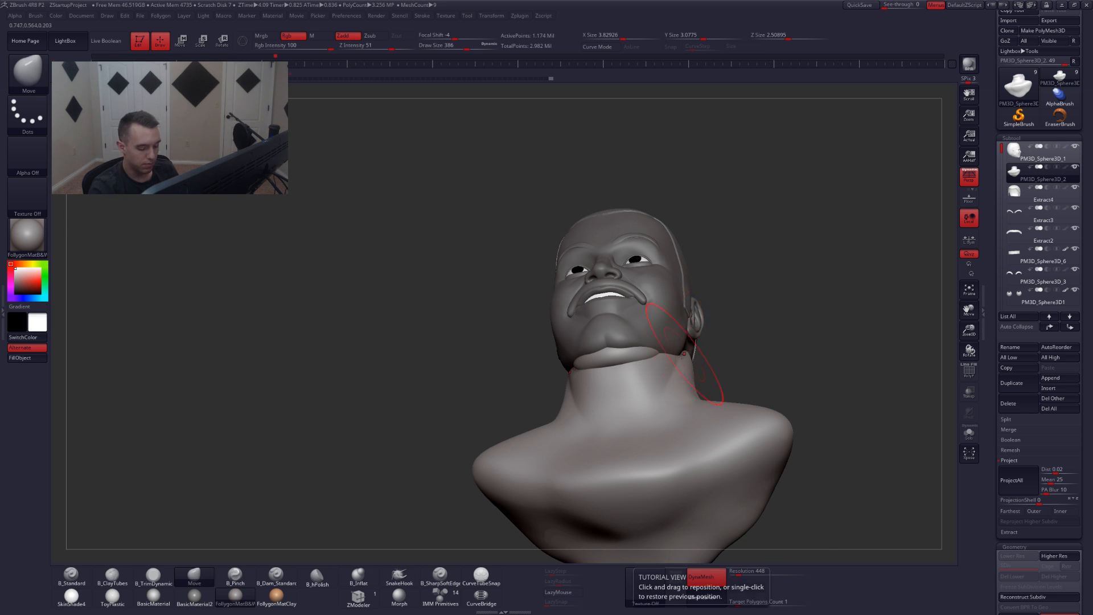
- Smooth the seams between the double chin and the neck on the isolated bust at draw sizes 234 and 149
key("alt+shift+s")
mouse_move(683, 354)
right_mouse_down("alt")
mouse_move(698, 363)
mouse_move(641, 378)
right_mouse_up("alt")
key("space")
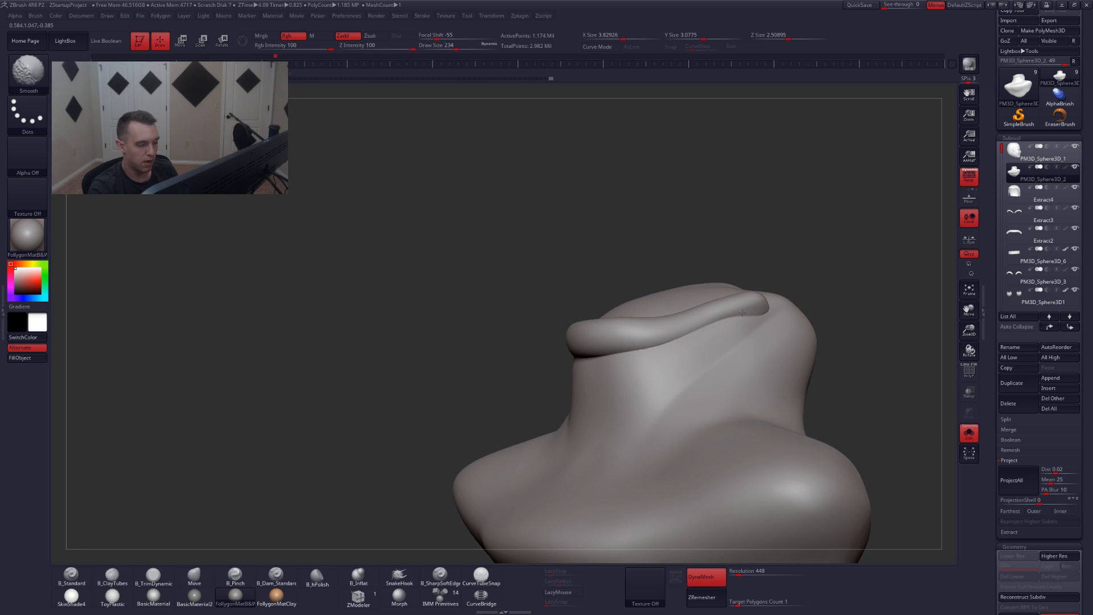
key("space")
left_click_drag(611, 365, 591, 370)
key("alt+shift+s")
right_click_drag(660, 370, 708, 399)
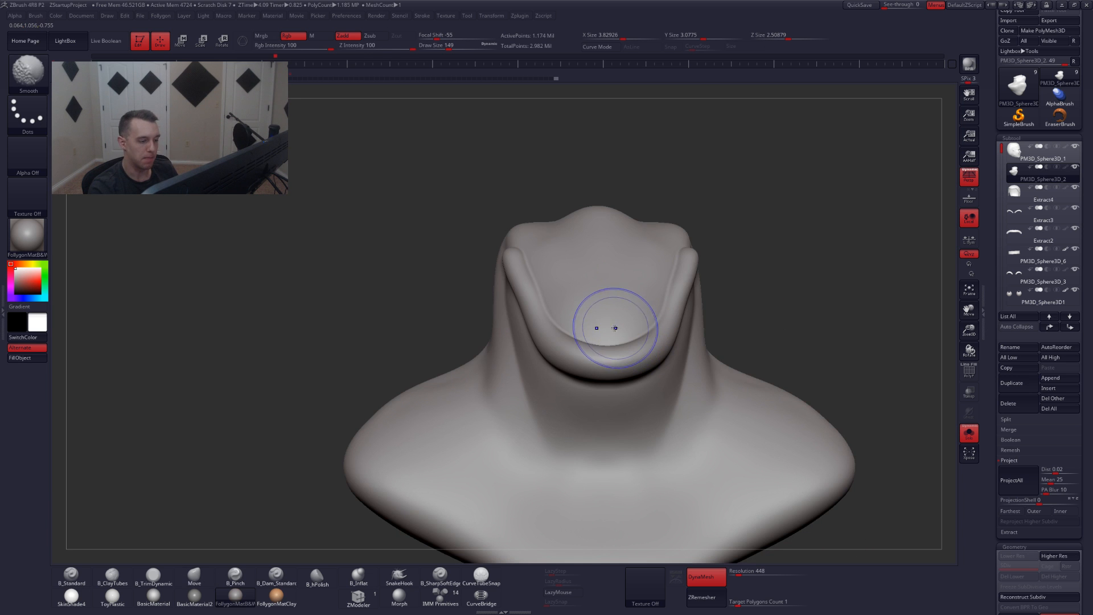
left_click_drag(615, 324, 635, 316, "shift")
key("alt+shift+s")
right_click_drag(740, 351, 660, 376)
key("alt+shift+s")
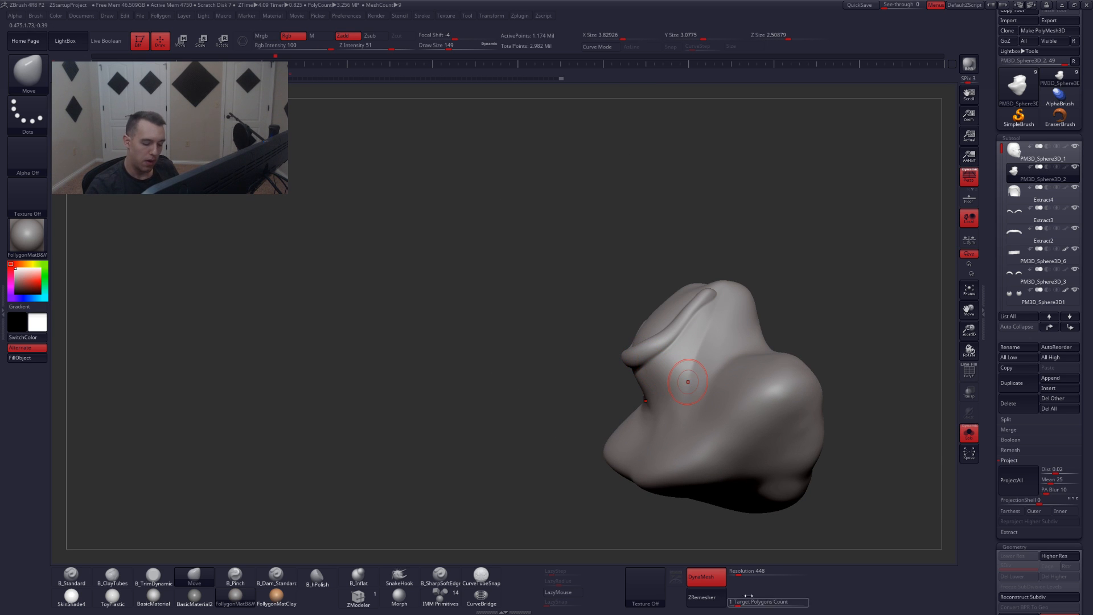
- Set the ZRemesher target polygon count to 5 and rebuild the bust with DynaMesh at resolution 224
left_click(721, 576)
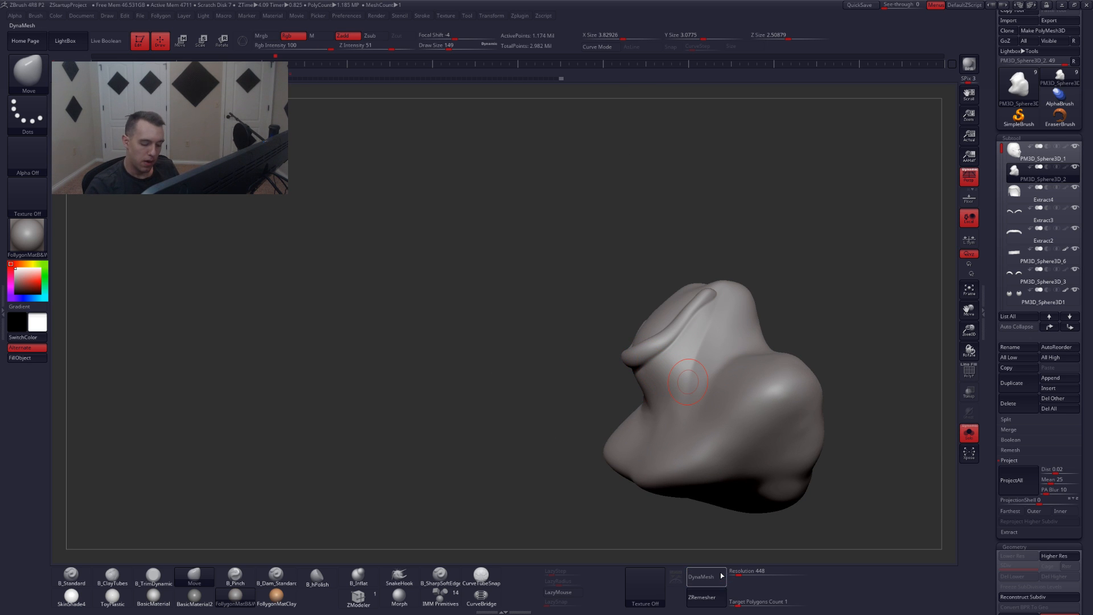
left_click(748, 603)
type("5")
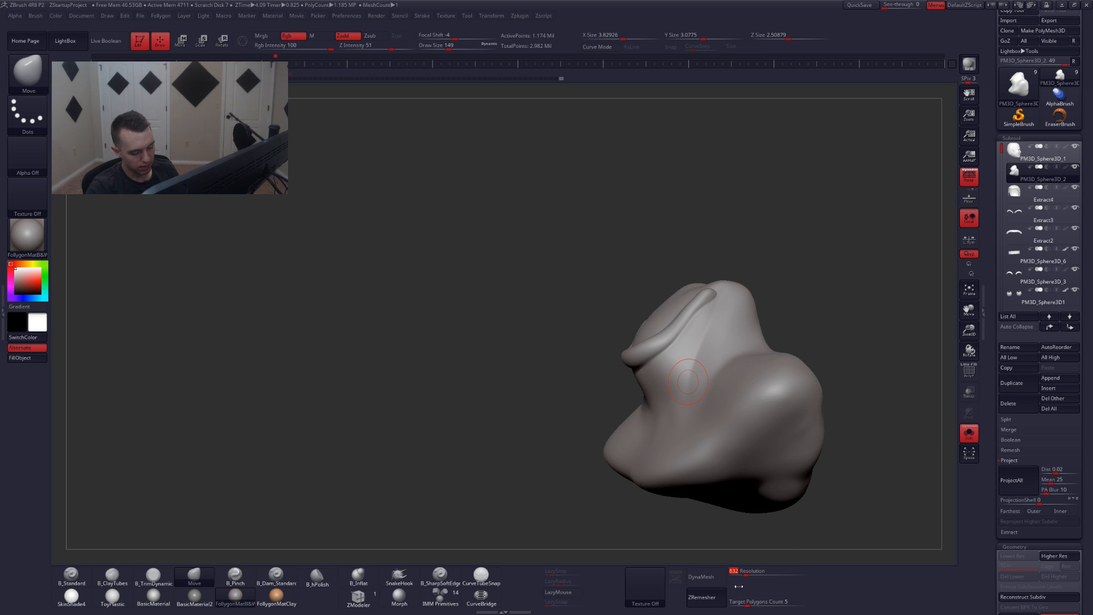
left_click_drag(743, 576, 745, 576)
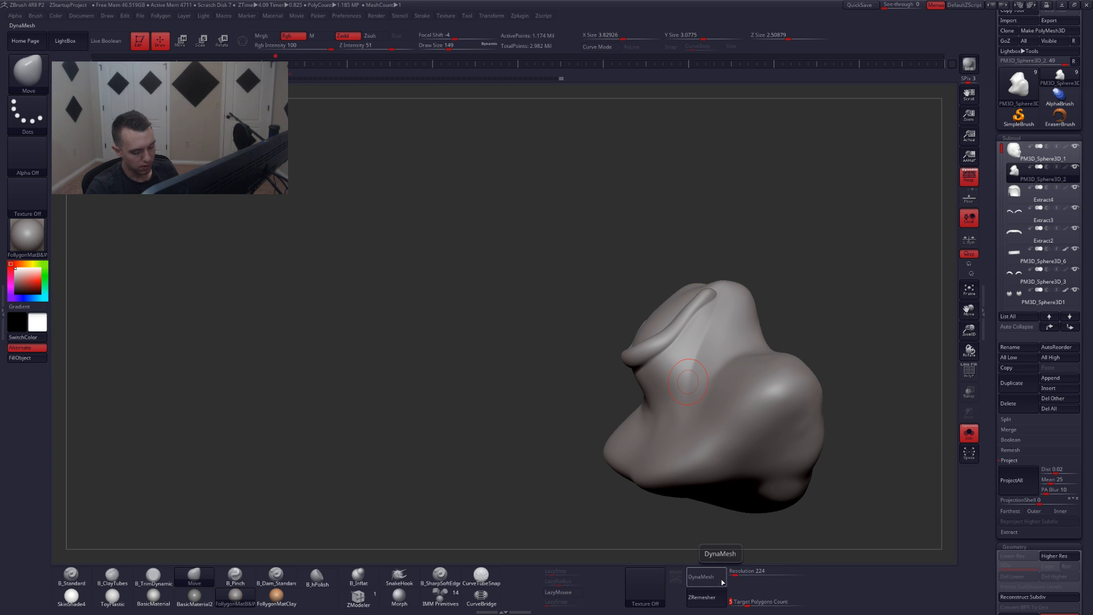
left_click(706, 577)
right_click_drag(663, 362, 696, 308, "ctrl")
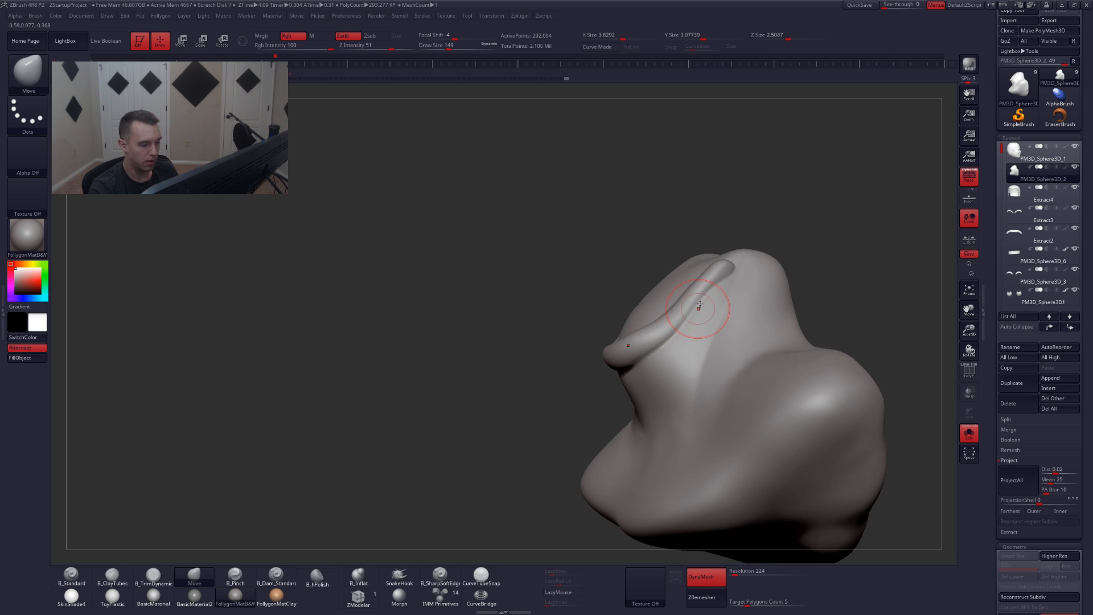
- Smooth the double chin's side and lower edge further into the neck
left_click_drag(706, 294, 688, 311, "shift")
key("alt+s")
left_click_drag(640, 351, 637, 361, "shift")
key("s")
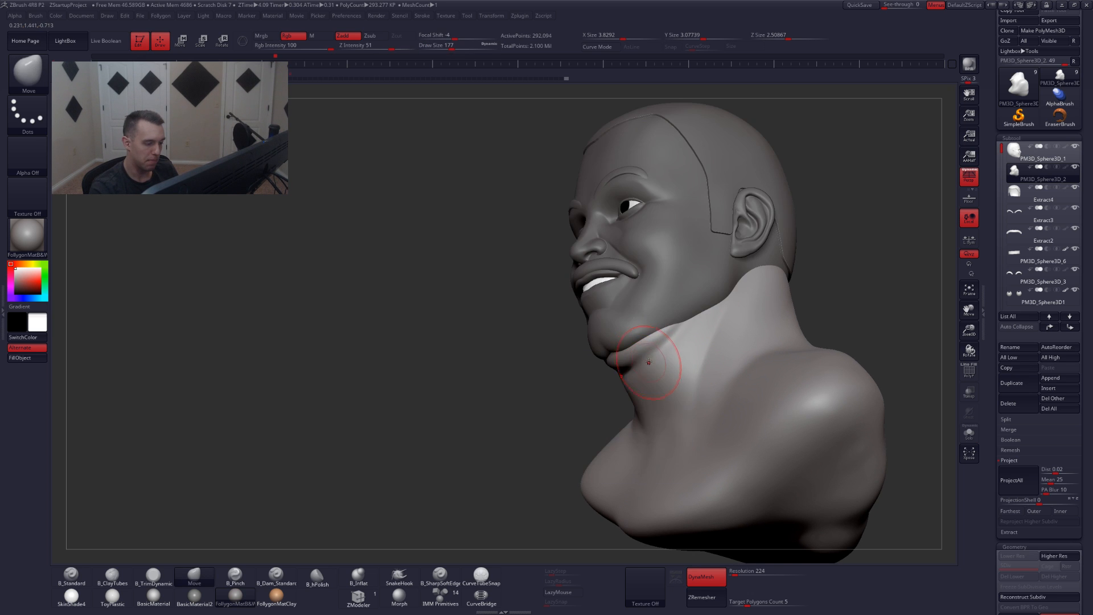
right_click_drag(668, 387, 653, 360)
left_click_drag(650, 358, 637, 361, "shift")
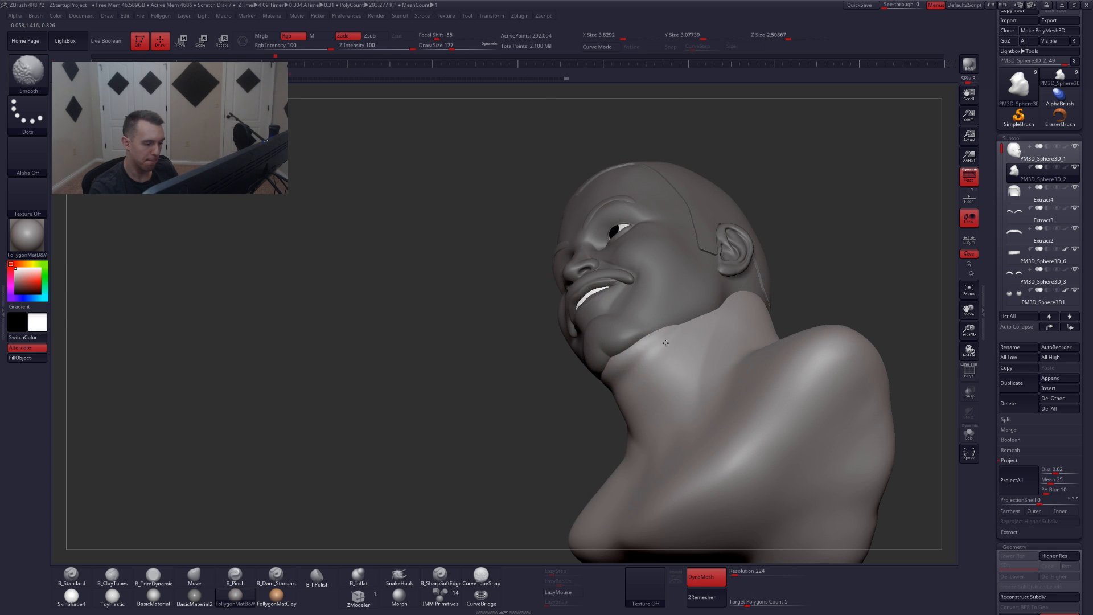
- Adjust the area beneath the chin in profile with the Move brush at draw size 177
right_click_drag(664, 324, 639, 376)
right_click_drag(640, 376, 639, 405, "ctrl")
key("s")
left_click_drag(639, 402, 648, 401)
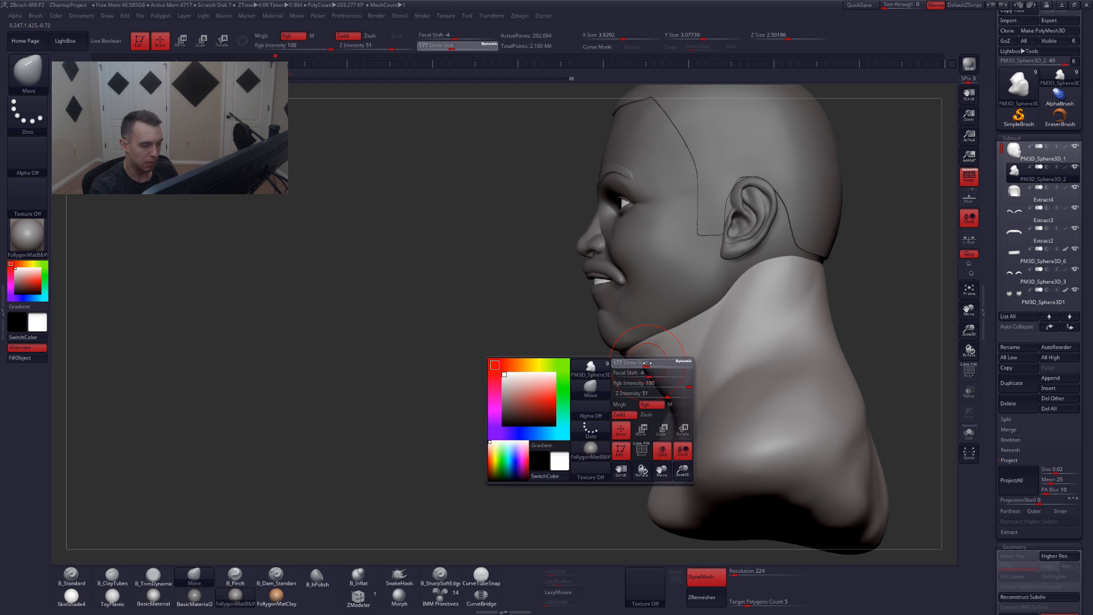
right_click_drag(628, 359, 666, 341)
key("alt+s")
- Reshape the double chin's front and underside with the Move brush at draw size 280 and smooth its transition into the neck
key("s")
left_click_drag(642, 354, 645, 354)
right_click_drag(645, 355, 633, 370)
mouse_move(623, 364)
left_mouse_down()
mouse_move(622, 351)
mouse_move(638, 354)
left_mouse_up()
key("alt+s")
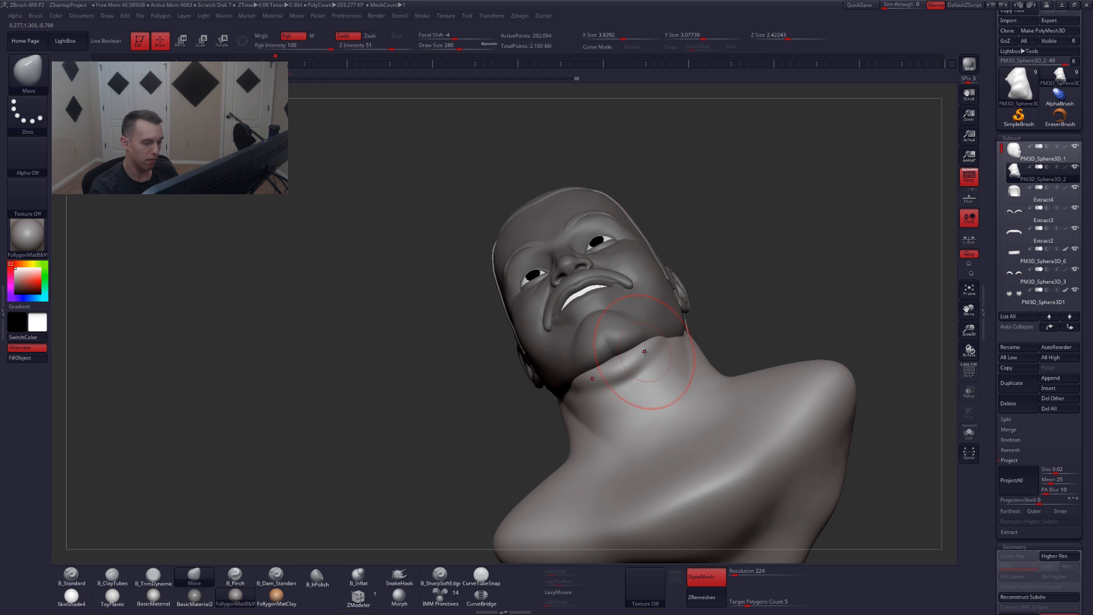
right_click_drag(646, 359, 639, 371)
left_click_drag(639, 371, 648, 358, "shift")
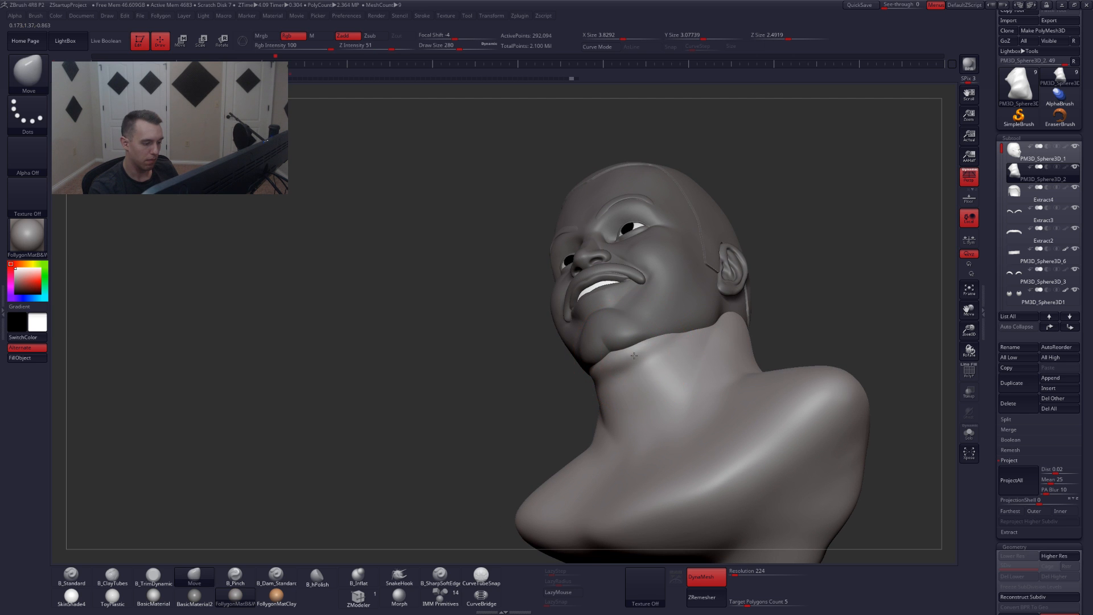
mouse_move(669, 347)
right_mouse_down()
mouse_move(695, 349)
mouse_move(652, 370)
mouse_move(649, 362)
mouse_move(681, 376)
right_mouse_up()
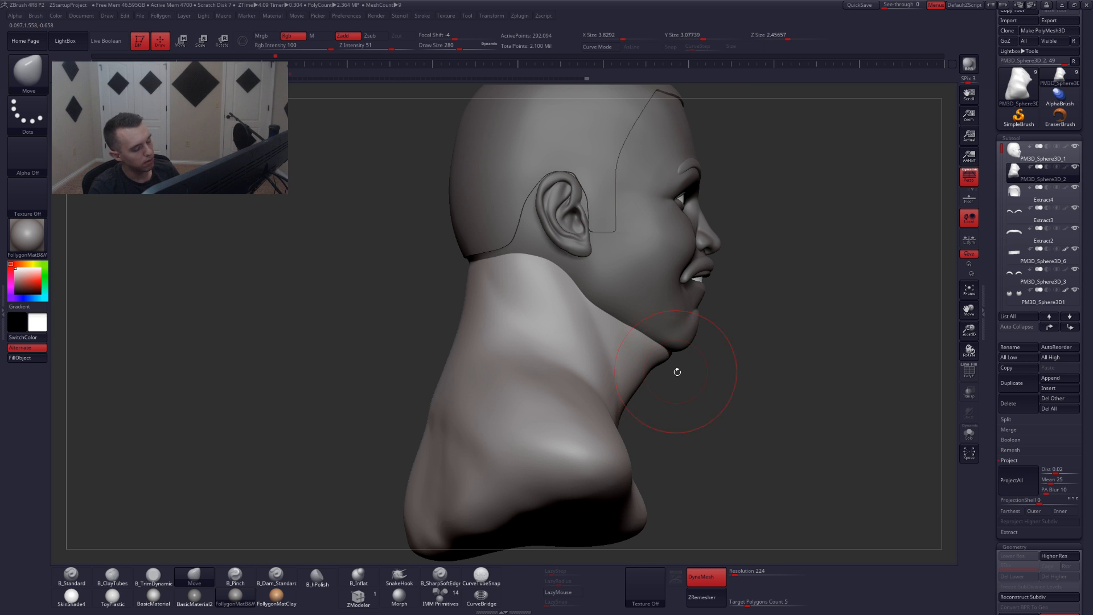
- Adjust the back of the neck with the Move brush and flatten the upper back with B_TrimDynamic at draw size 280
right_click_drag(694, 374, 612, 361)
mouse_move(831, 364)
right_mouse_down("ctrl")
mouse_move(831, 324)
mouse_move(754, 336)
mouse_move(730, 355)
right_mouse_up("ctrl")
key("space")
left_click_drag(741, 358, 733, 358)
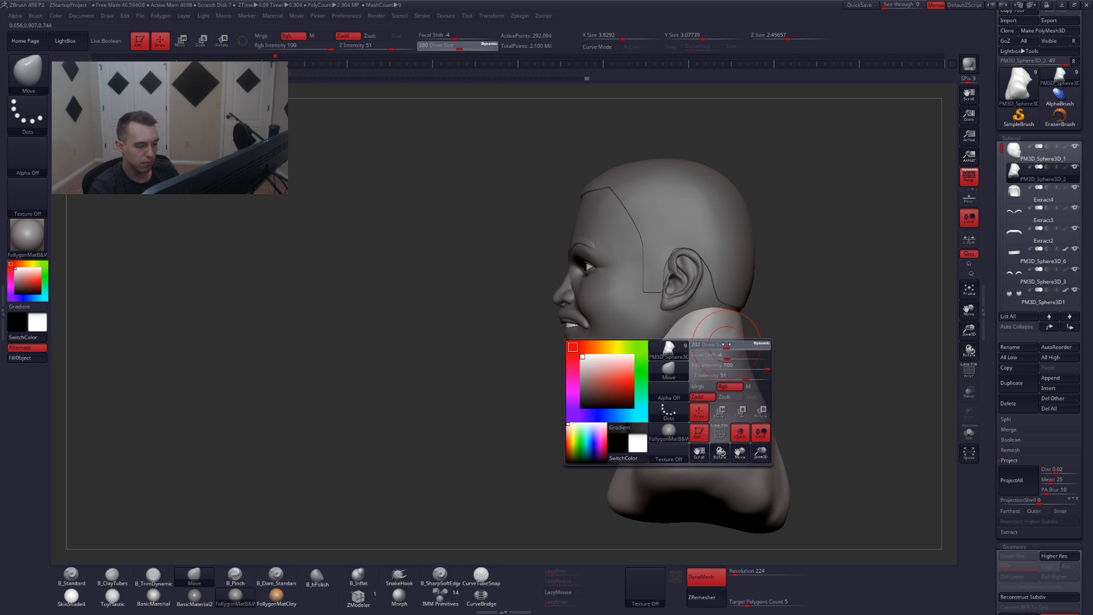
mouse_move(732, 359)
right_mouse_down()
mouse_move(712, 366)
mouse_move(761, 349)
mouse_move(781, 325)
right_mouse_up()
key("alt+s")
key("3")
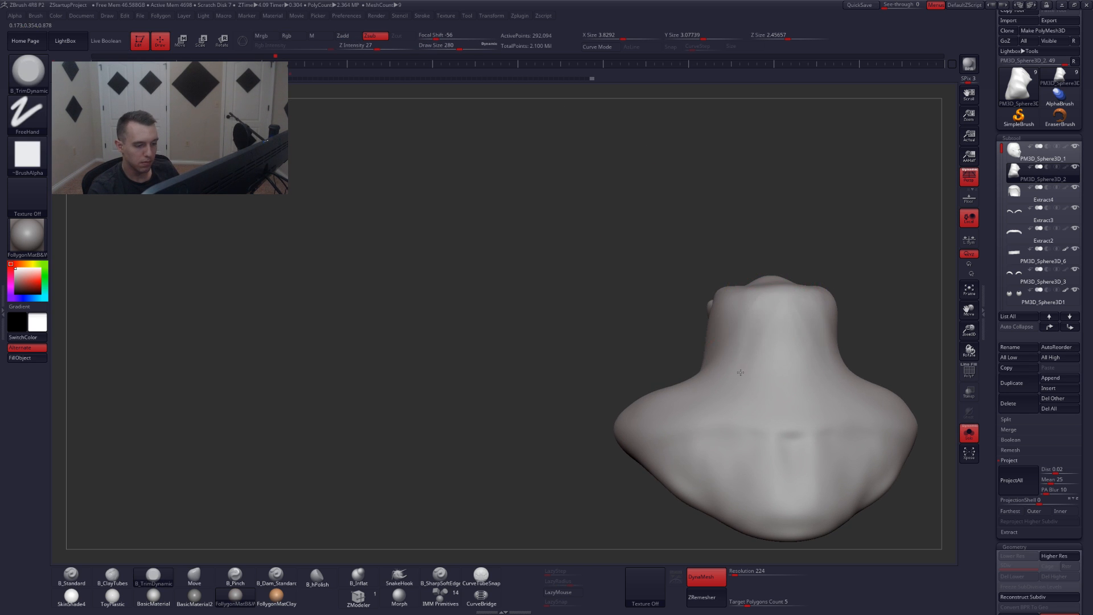
key("shift")
mouse_move(740, 372)
right_mouse_down()
mouse_move(767, 346)
mouse_move(775, 380)
mouse_move(740, 326)
mouse_move(750, 369)
mouse_move(712, 378)
right_mouse_up()
- Build up the upper back and shoulder surfaces with the B_ClayTubes brush at draw size 311
key("alt+s")
key("2")
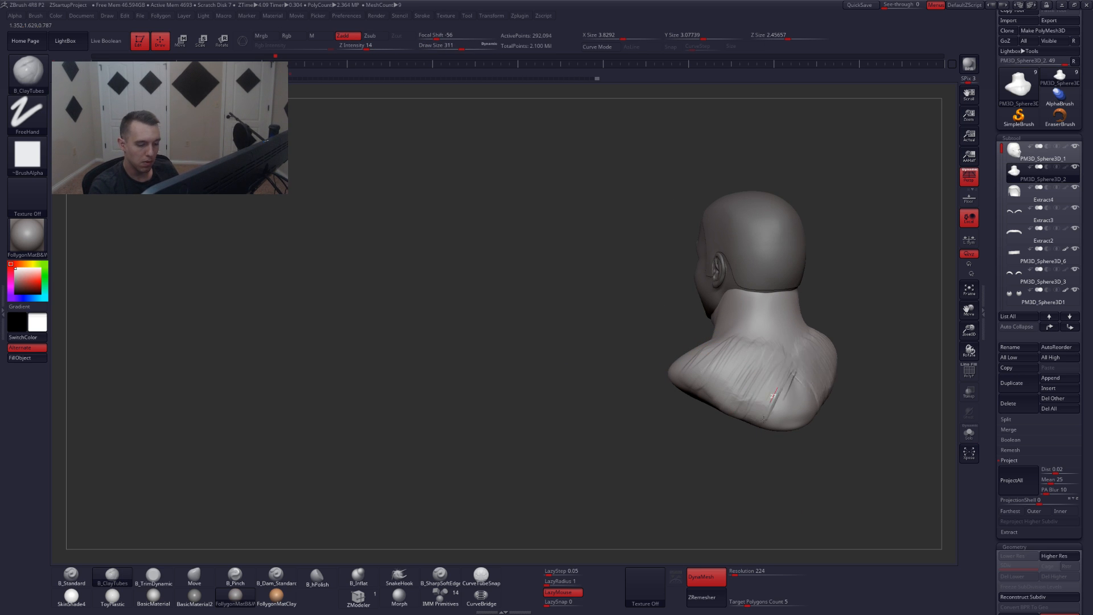
mouse_move(772, 388)
right_mouse_down()
mouse_move(783, 383)
mouse_move(757, 368)
right_mouse_up()
right_click_drag(757, 368, 750, 368, "shift")
- Set the Move brush to draw size 657, lasso-mask the shoulders and chest, and invert and blur the mask to protect the neck
key("space")
left_click_drag(751, 362, 764, 361)
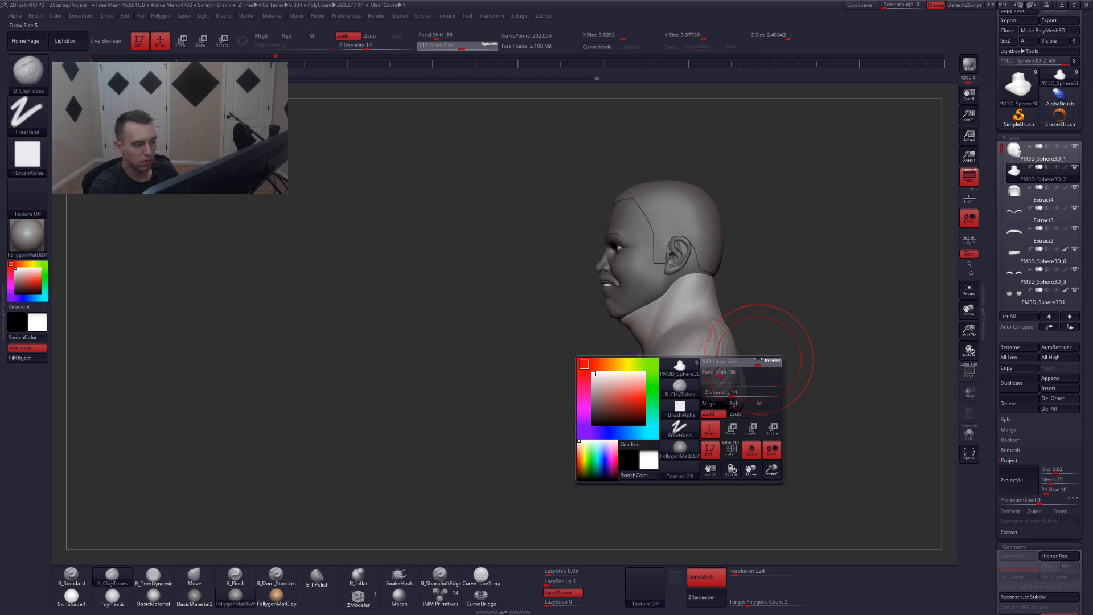
key("4")
key("space")
left_click_drag(649, 393, 662, 393)
right_click_drag(662, 393, 692, 365)
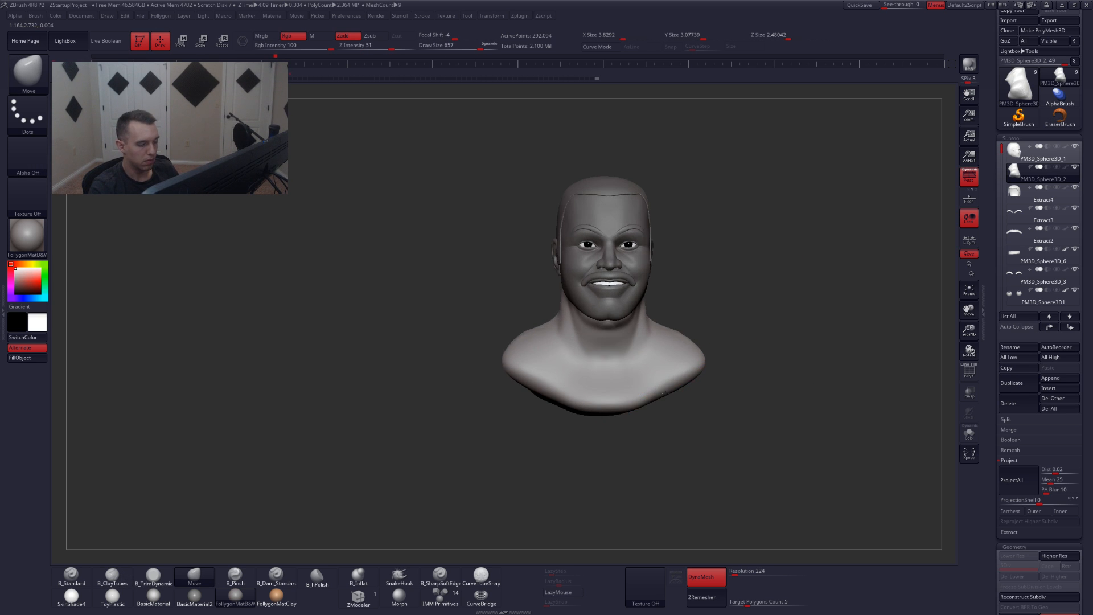
mouse_move(627, 355)
left_mouse_down("ctrl")
mouse_move(552, 452)
mouse_move(763, 364)
left_mouse_up("ctrl")
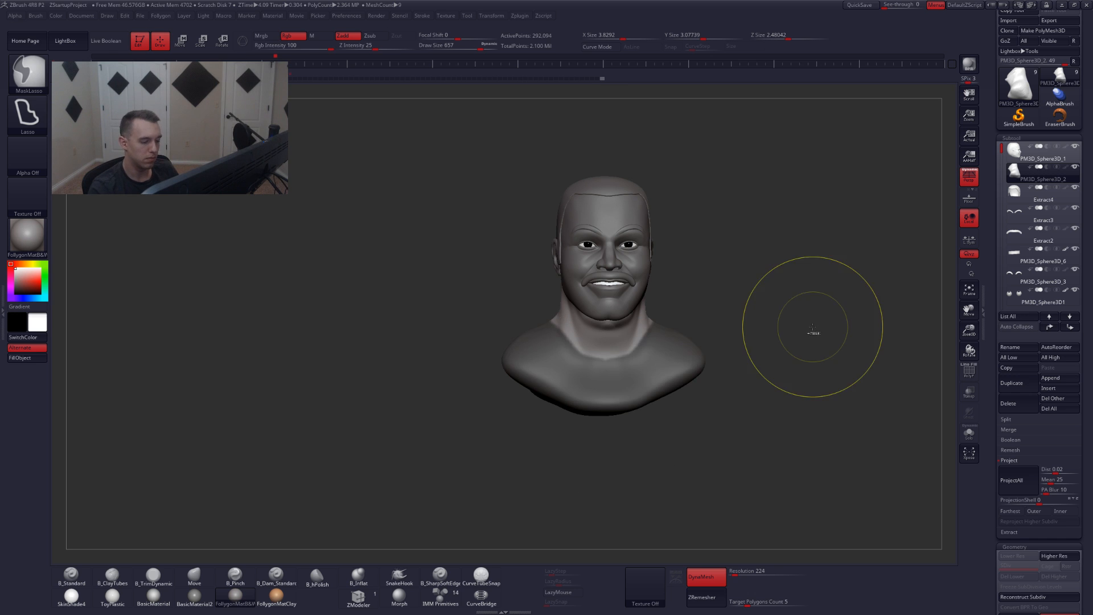
left_click(683, 366, "ctrl")
left_click(706, 374, "ctrl")
- Widen the unmasked shoulders outward with the Move brush at draw size 714
mouse_move(699, 363)
right_mouse_down()
mouse_move(655, 420)
mouse_move(680, 401)
mouse_move(698, 410)
mouse_move(704, 383)
mouse_move(727, 361)
mouse_move(738, 371)
mouse_move(708, 378)
mouse_move(706, 406)
right_mouse_up()
key("space")
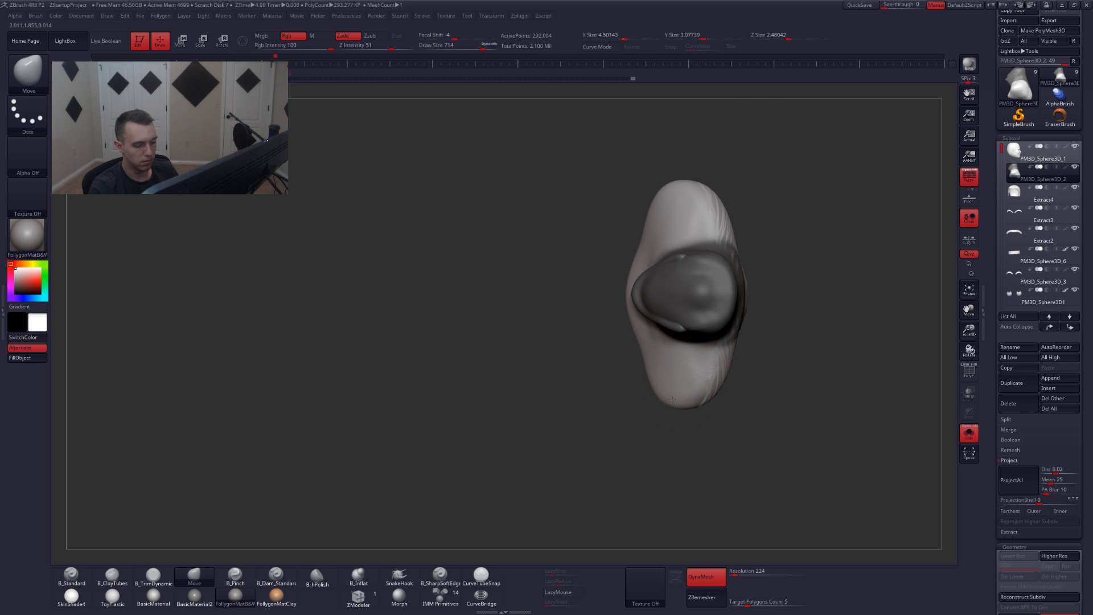
mouse_move(763, 383)
right_mouse_down()
mouse_move(781, 373)
mouse_move(772, 404)
mouse_move(705, 358)
right_mouse_up()
right_click_drag(776, 361, 695, 371, "alt")
- Clear the mask and build up the upper back muscles with the B_ClayTubes brush at draw size 508
key("space")
mouse_move(778, 319)
left_mouse_down("ctrl")
mouse_move(788, 335)
mouse_move(730, 345)
left_mouse_up("ctrl")
key("2")
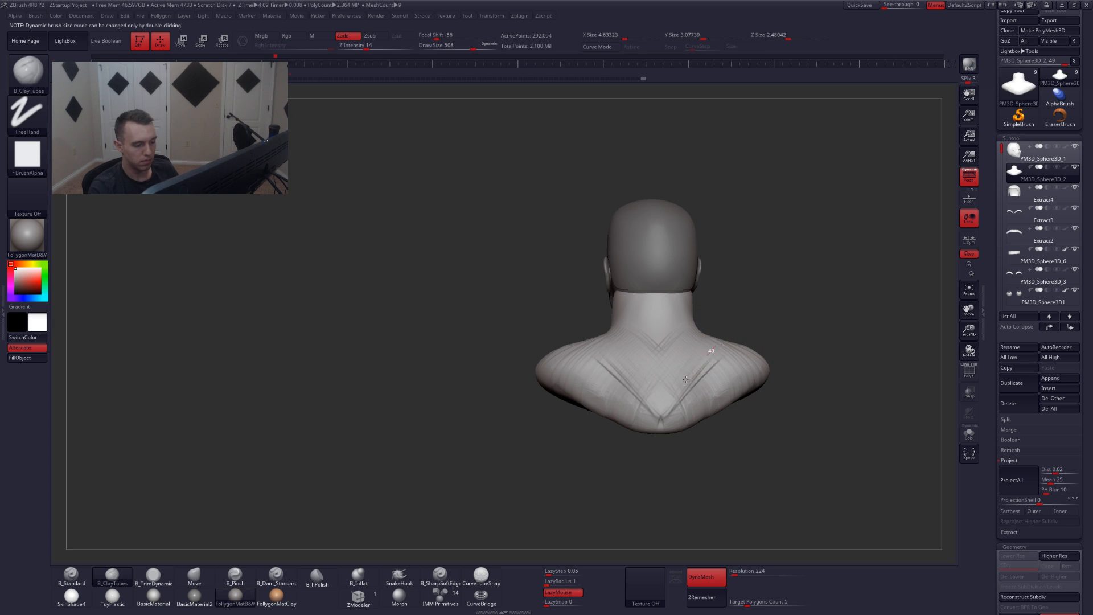
mouse_move(696, 414)
right_mouse_down()
mouse_move(718, 391)
mouse_move(746, 390)
mouse_move(740, 399)
mouse_move(717, 358)
mouse_move(660, 450)
mouse_move(715, 391)
mouse_move(634, 399)
mouse_move(666, 402)
mouse_move(654, 389)
right_mouse_up()
- Rebuild the bust with DynaMesh at resolution 224 and smooth the chest and neck base with a draw size of 318
key("4")
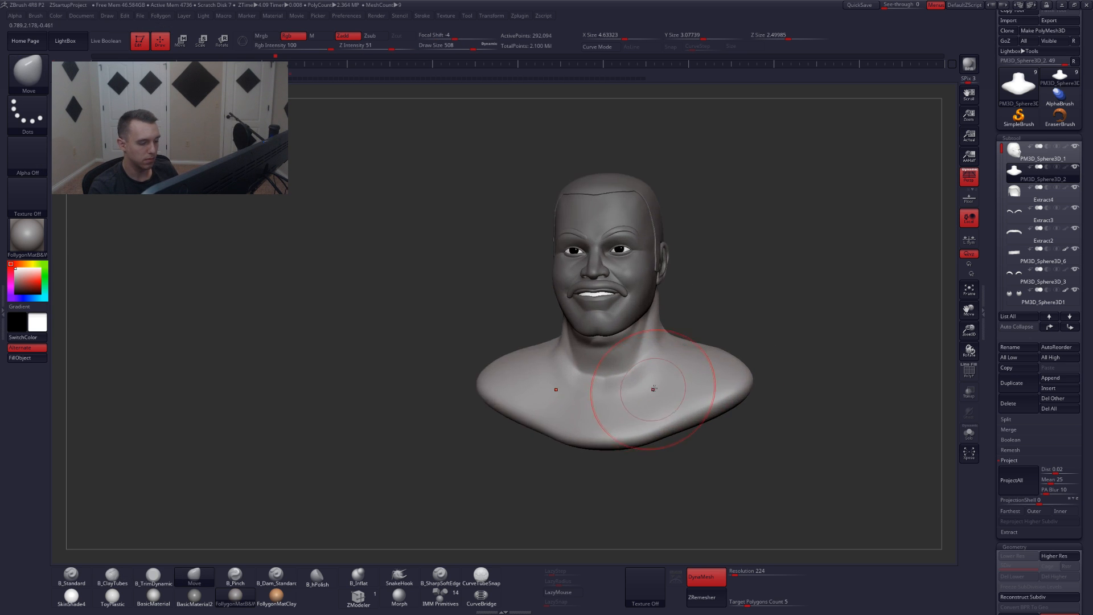
key("s")
left_click_drag(653, 389, 643, 389)
left_click_drag(799, 320, 786, 325, "ctrl")
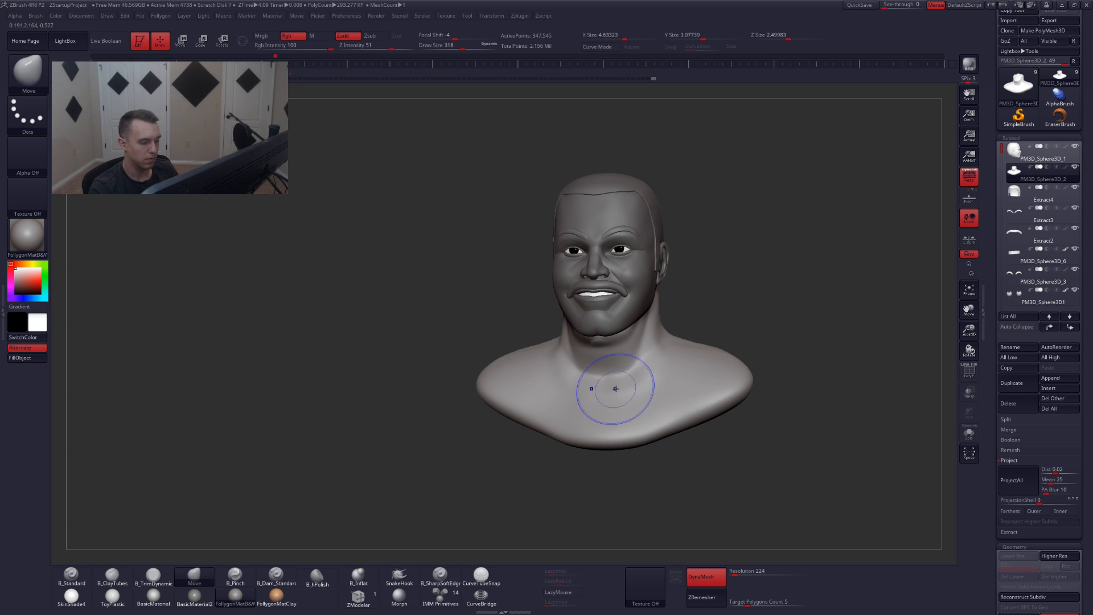
left_click_drag(615, 389, 629, 399, "shift")
mouse_move(629, 398)
right_mouse_down()
mouse_move(671, 409)
mouse_move(654, 399)
mouse_move(683, 387)
mouse_move(642, 343)
mouse_move(660, 285)
right_mouse_up()
left_click_drag(676, 361, 675, 357, "shift")
key("ctrl+shift+s")
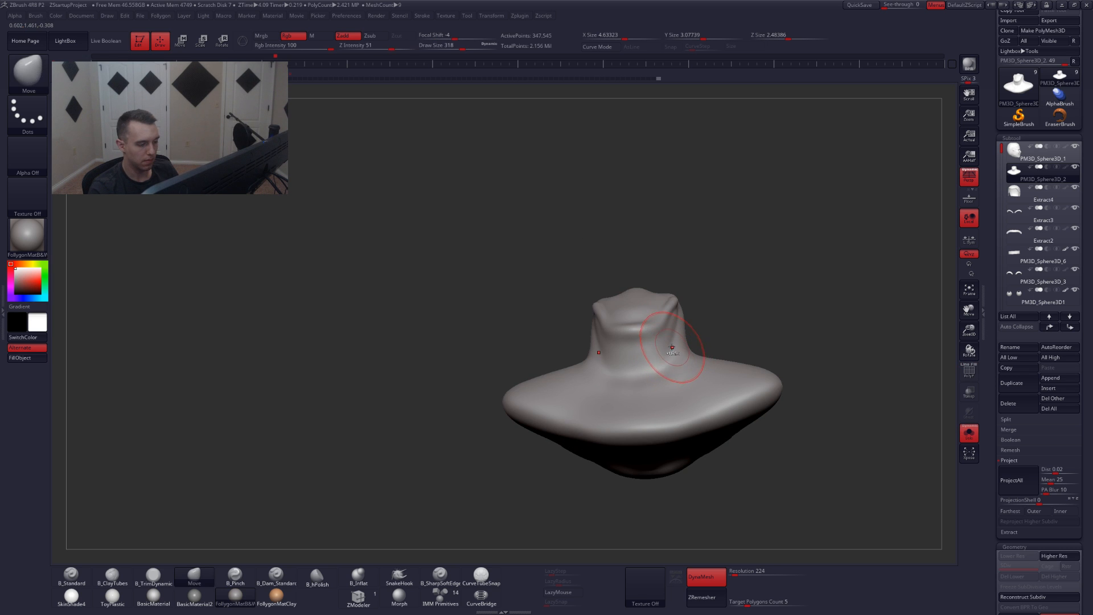
- Retopologize the bust with ZRemesher and divide it twice to reach subdivision level 3
right_click_drag(678, 343, 692, 393)
left_click(720, 596)
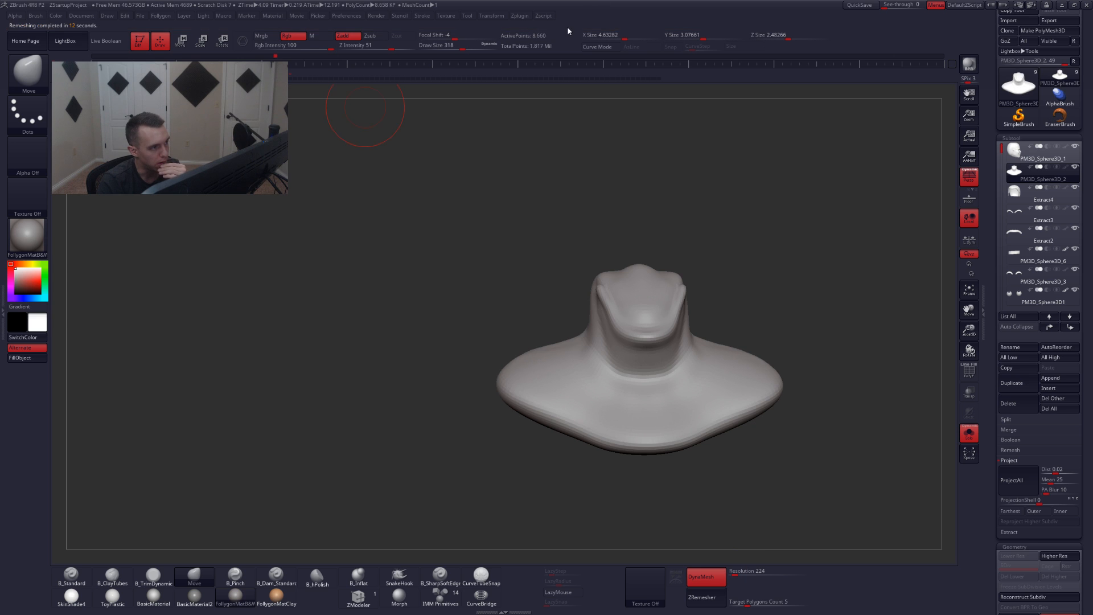
right_click_drag(633, 291, 637, 374)
key("shift+s")
right_click_drag(714, 389, 619, 345)
key("ctrl+d")
key("ctrl+d")
- Reshape the area under the chin and the neck with the Move brush, starting at draw size 393
key("s")
key("s")
left_click_drag(617, 345, 621, 343)
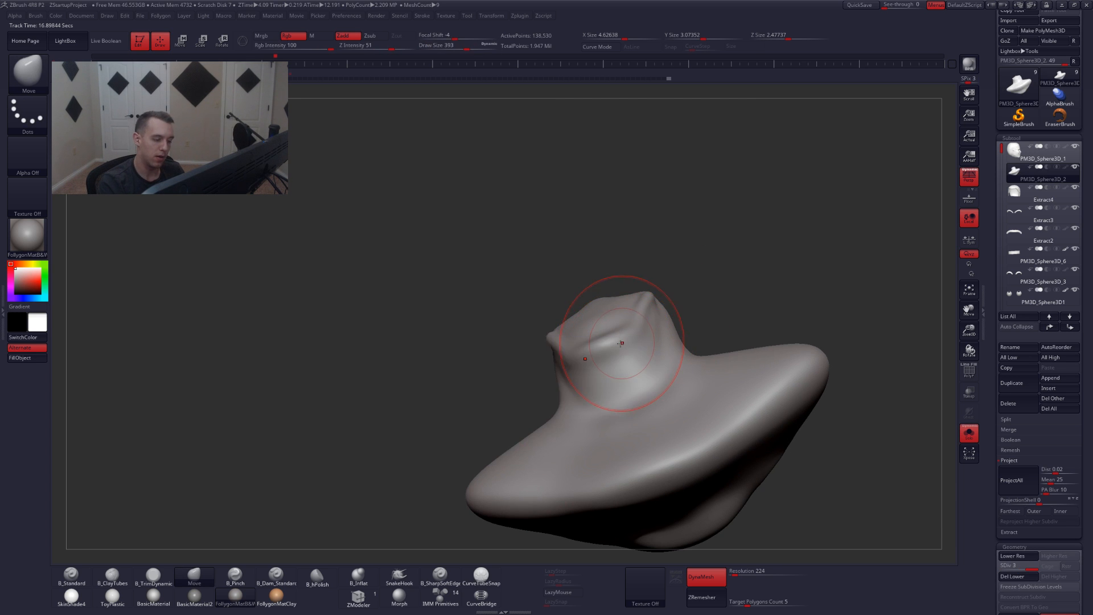
mouse_move(622, 358)
right_mouse_down()
mouse_move(632, 417)
mouse_move(626, 409)
right_mouse_up()
key("s")
left_click_drag(631, 406, 626, 404)
right_click_drag(630, 424, 649, 410)
key("s")
left_click_drag(649, 410, 661, 419)
mouse_move(661, 419)
right_mouse_down()
mouse_move(680, 410)
mouse_move(635, 429)
mouse_move(674, 424)
right_mouse_up()
- Smooth the back and shoulders at the lowest subdivision level and return to level 3
key("shift+d")
key("shift+d")
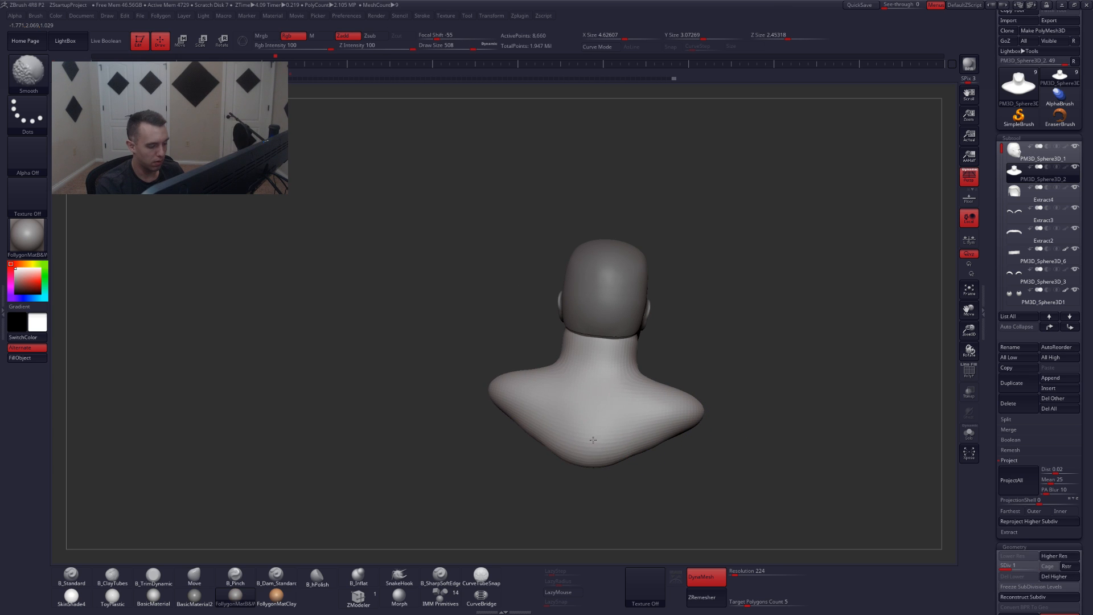
key("d")
right_click_drag(592, 403, 601, 378)
key("d")
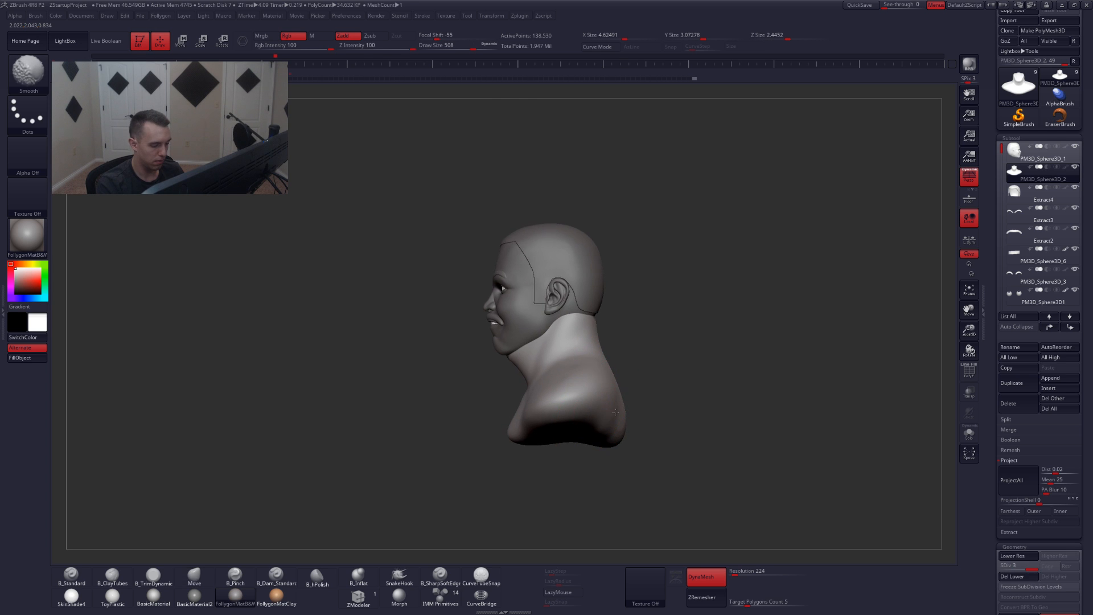
- Refine the slope of the shoulders and neck from the front with a larger Move brush
right_click_drag(660, 415, 719, 354)
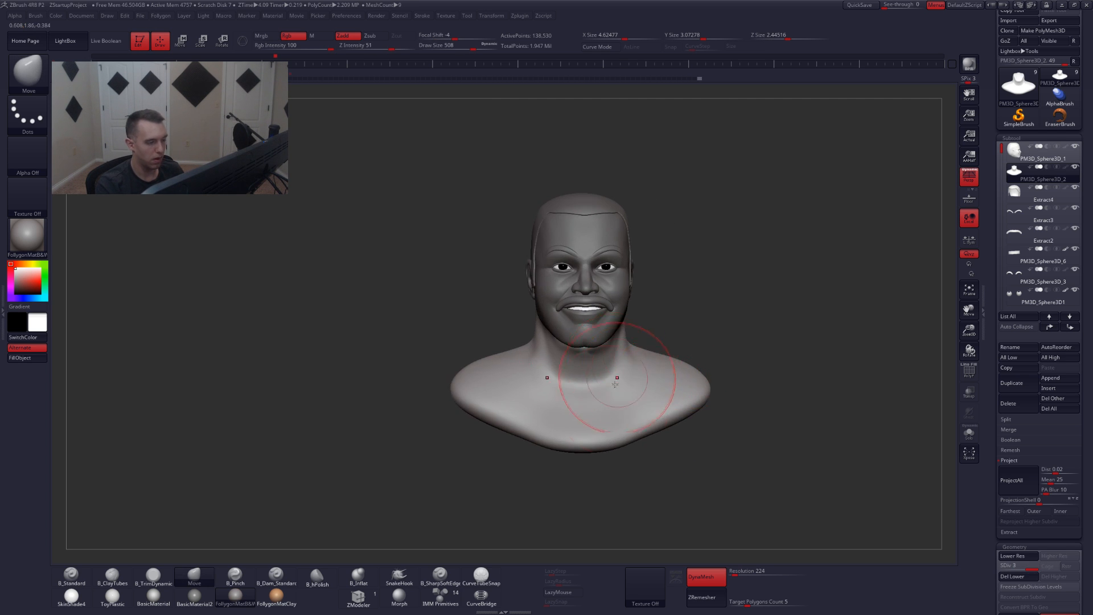
right_click_drag(624, 408, 661, 401, "alt")
key("space")
left_click_drag(661, 381, 676, 376)
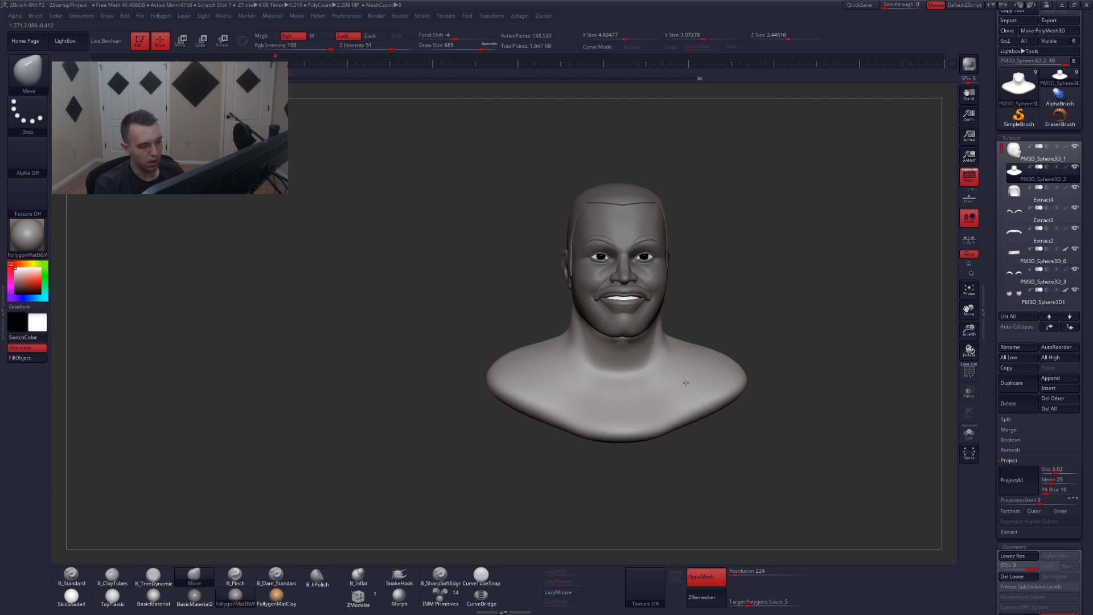
mouse_move(686, 382)
right_mouse_down()
mouse_move(597, 390)
mouse_move(580, 407)
mouse_move(586, 449)
right_mouse_up()
- Reselect the neck and shoulders subtool and adjust the neck below the jaw with the Move brush at draw size 422
key("space")
left_click_drag(670, 395, 659, 395)
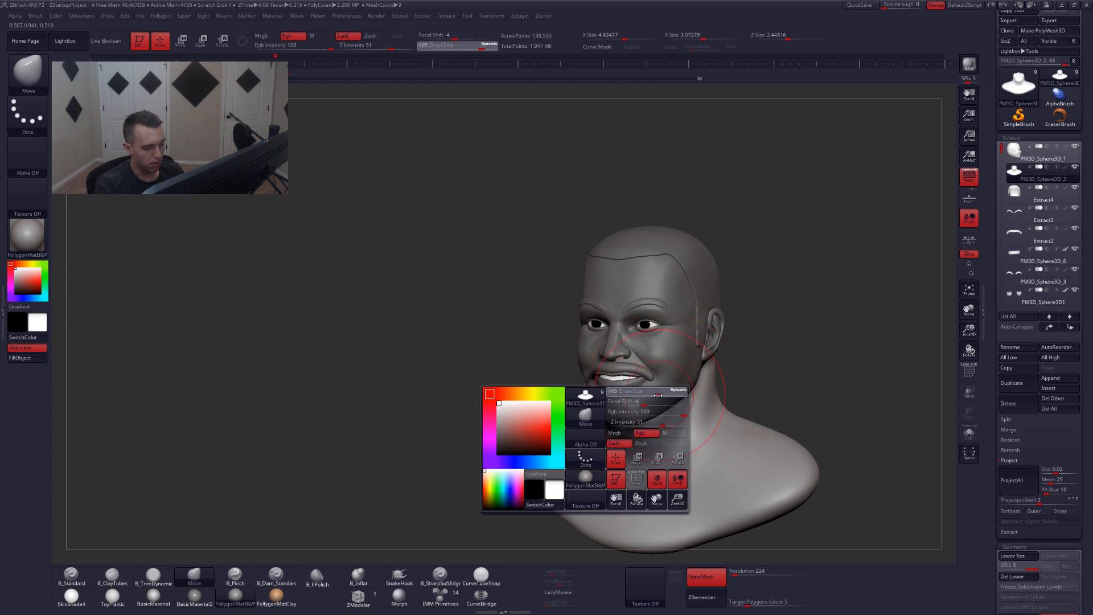
right_click_drag(658, 394, 666, 422)
left_click(670, 394, "alt")
left_click(661, 420, "alt")
key("space")
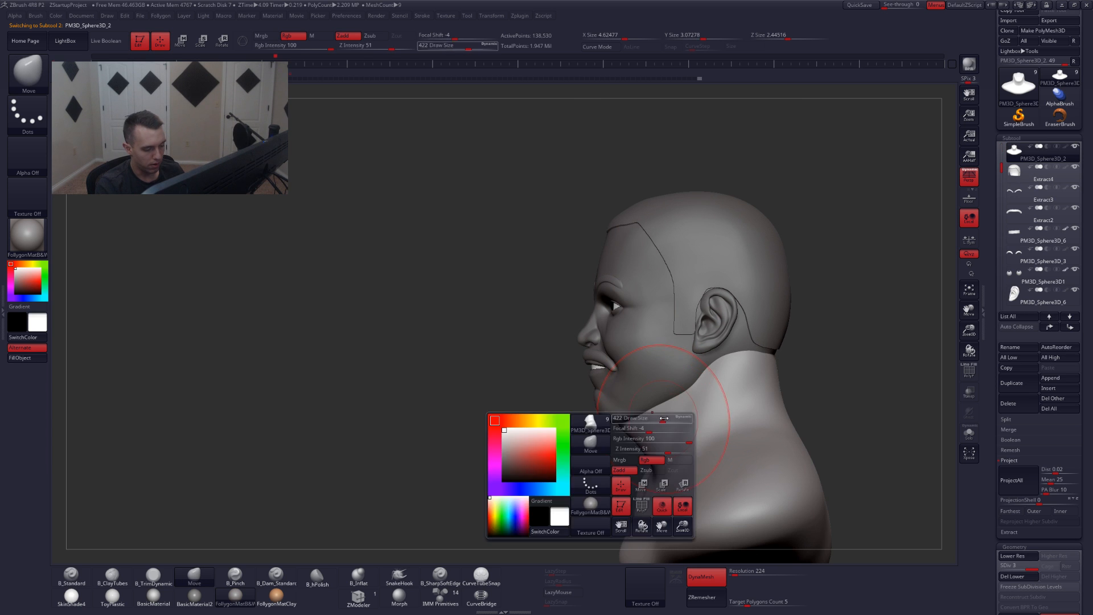
left_click_drag(664, 418, 657, 414)
right_click_drag(654, 416, 711, 420)
- Reshape the double chin beneath the jawline with the Move brush at draw size 217
key("space")
left_click_drag(642, 446, 646, 446)
right_click_drag(645, 448, 638, 419)
key("space")
left_click_drag(638, 418, 630, 427)
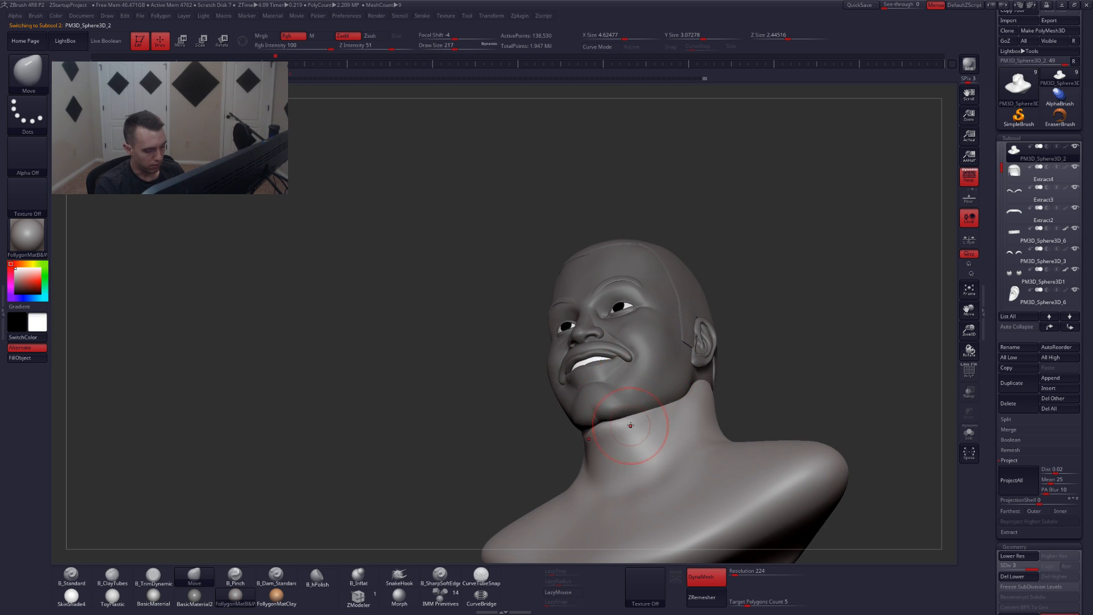
- Isolate the neck and build up the double chin roll along the jaw with B_ClayTubes at draw size 217
key("alt+s")
mouse_move(630, 427)
right_mouse_down("alt")
mouse_move(644, 427)
mouse_move(626, 433)
right_mouse_up("alt")
key("2")
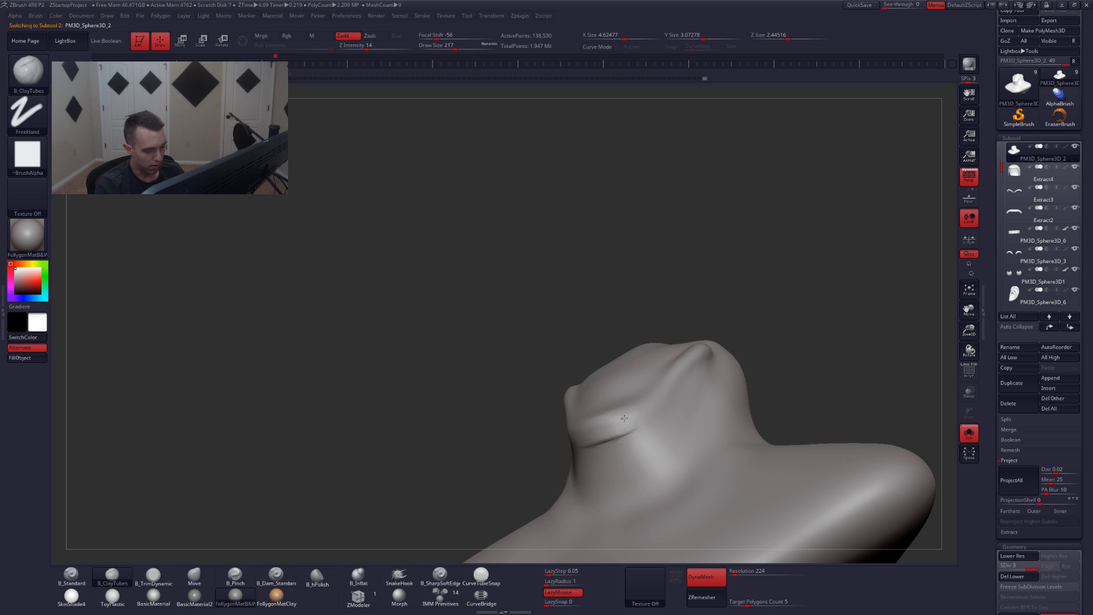
left_click_drag(563, 401, 695, 357)
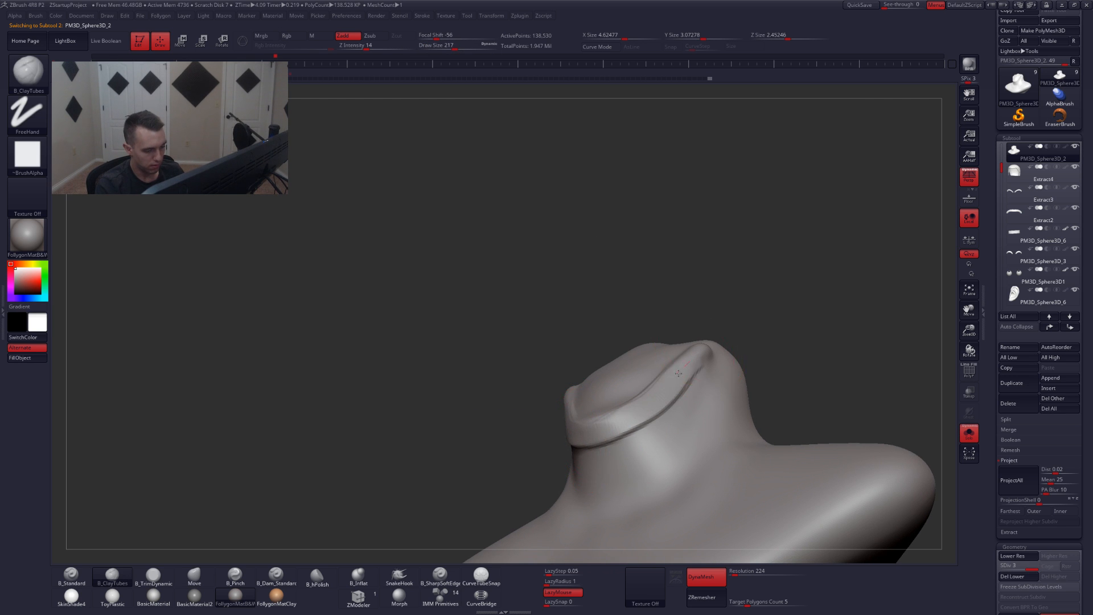
left_click_drag(592, 435, 685, 371)
- Refine the double chin roll with B_ClayTubes at draw sizes 158 and 182 and smooth it into the neck
key("alt+s")
key("space")
left_click_drag(631, 434, 625, 434)
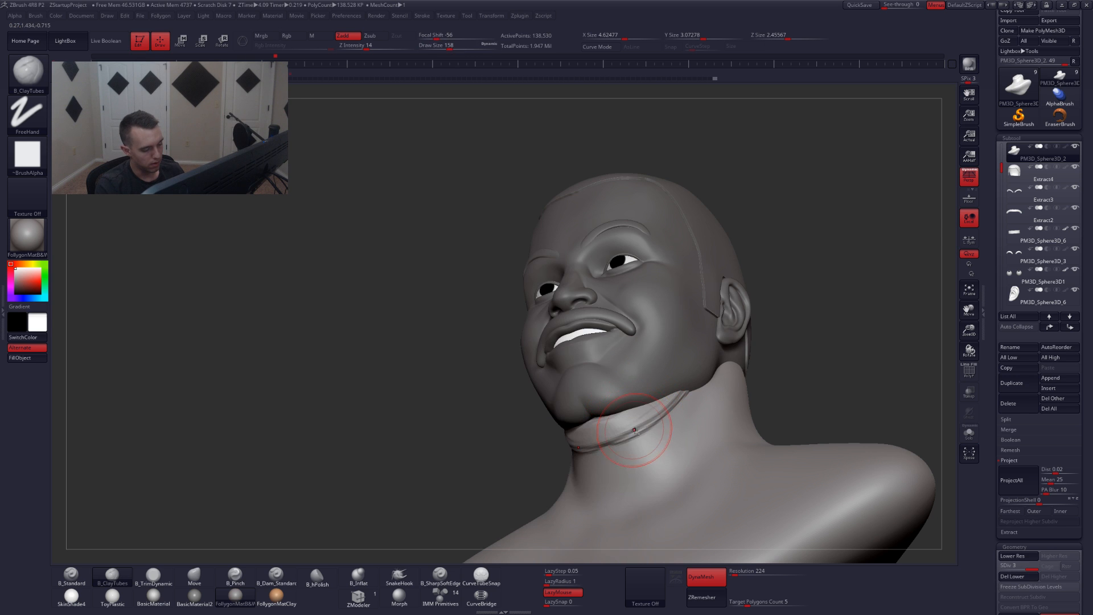
right_click_drag(604, 434, 618, 415, "alt")
key("alt+s")
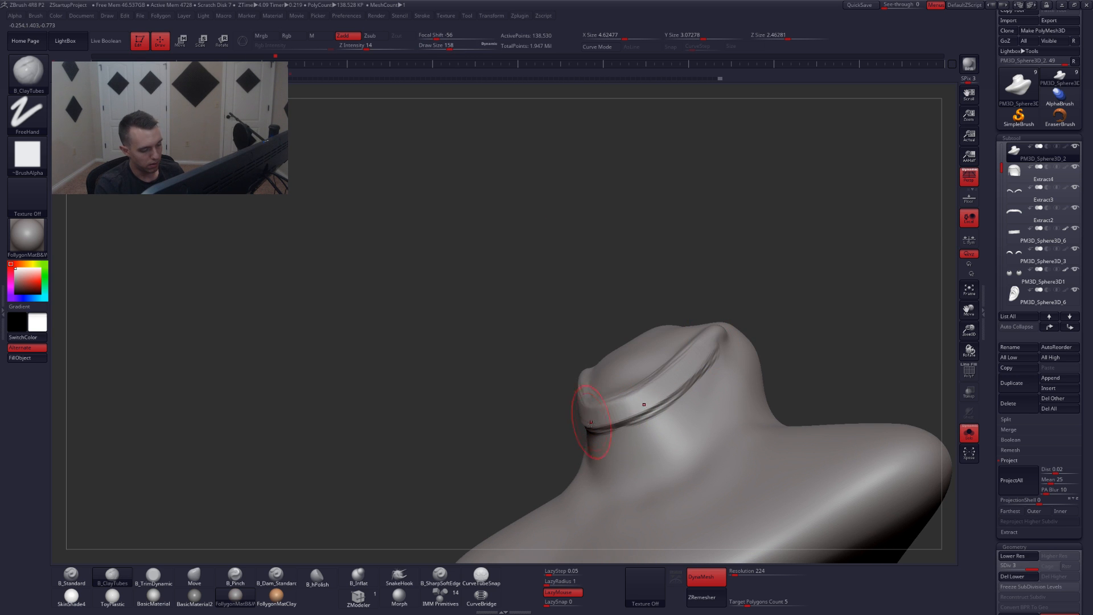
key("space")
mouse_move(591, 424)
left_mouse_down()
mouse_move(654, 403)
mouse_move(617, 423)
left_mouse_up()
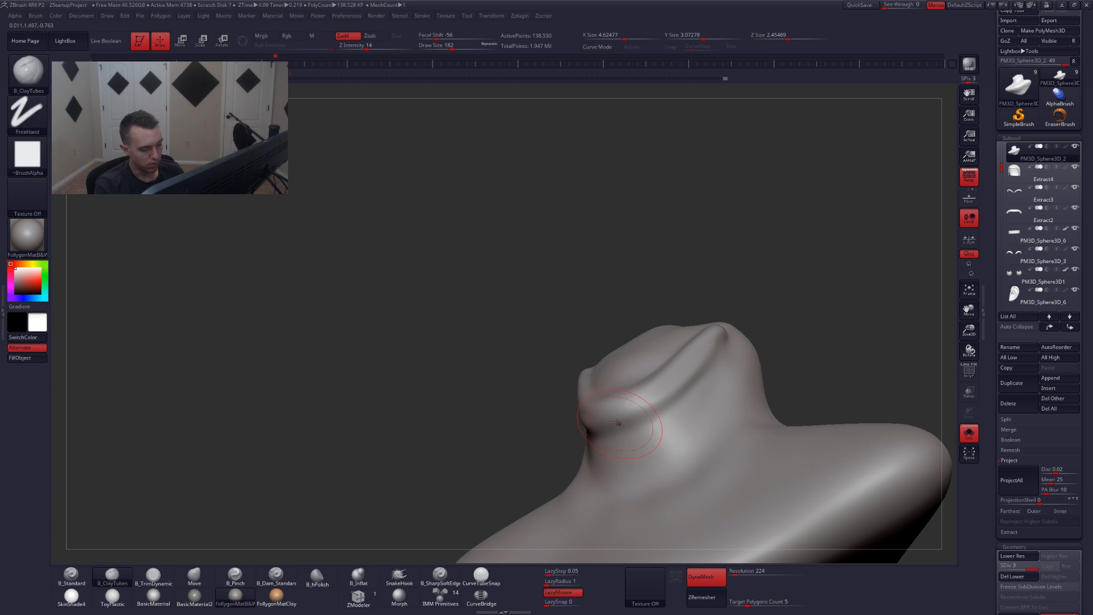
left_click_drag(698, 352, 611, 413)
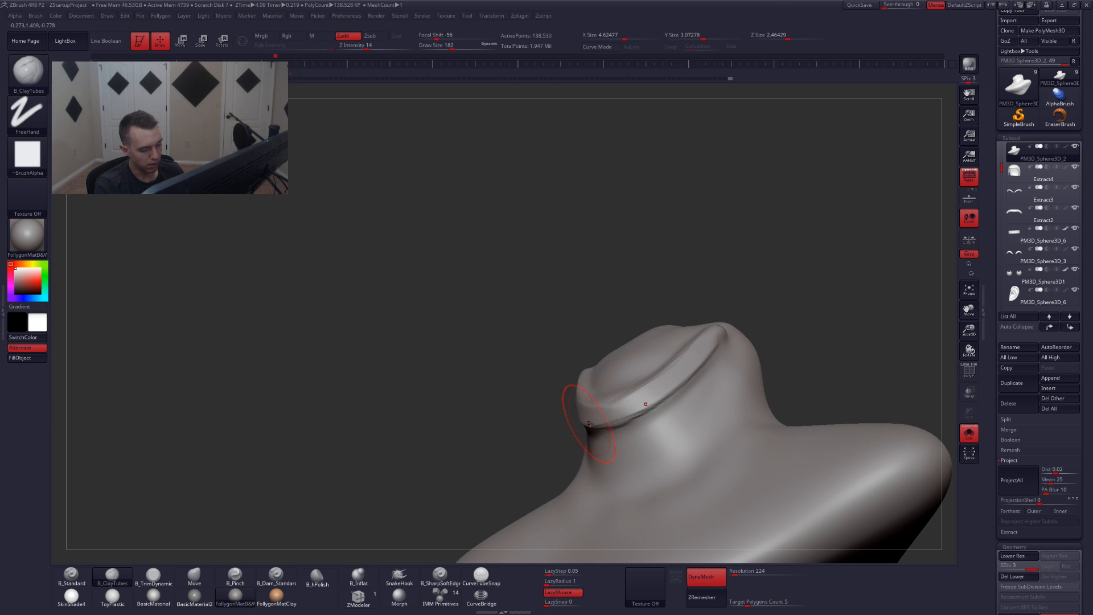
mouse_move(711, 347)
left_mouse_down("shift")
mouse_move(626, 414)
mouse_move(641, 407)
left_mouse_up("shift")
- Define the crease below the double chin with the B_SharpSoftEdge brush at draw size 154
key("alt+s")
mouse_move(649, 415)
right_mouse_down()
mouse_move(708, 398)
mouse_move(655, 424)
mouse_move(672, 366)
right_mouse_up()
right_click(660, 418)
key("alt+s")
left_click(440, 575)
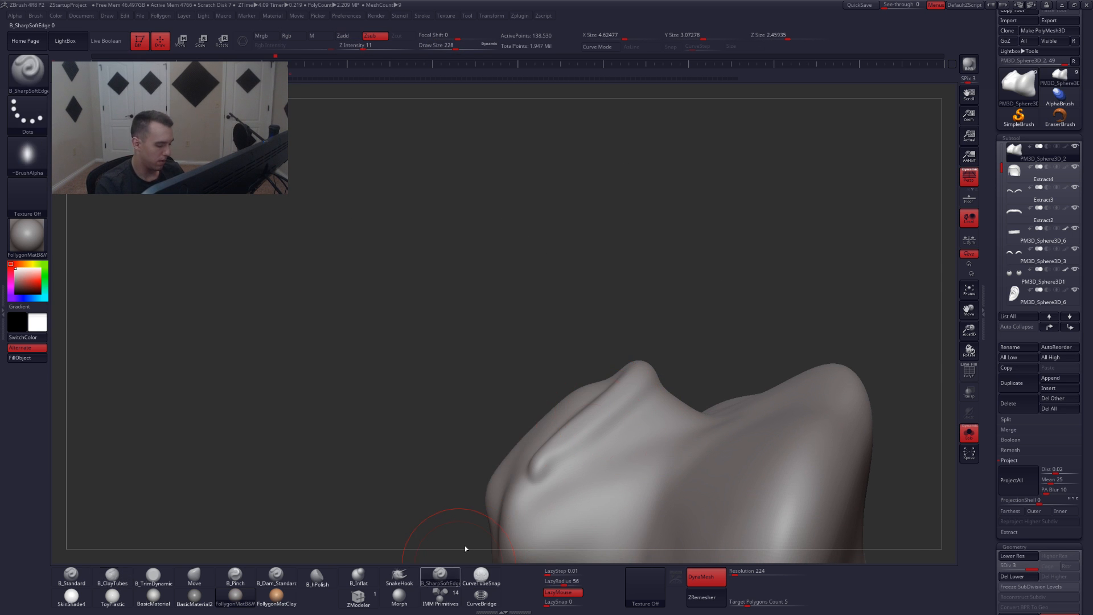
right_click_drag(637, 427, 686, 378)
key("space")
left_click_drag(694, 377, 687, 377)
right_click_drag(690, 370, 681, 387)
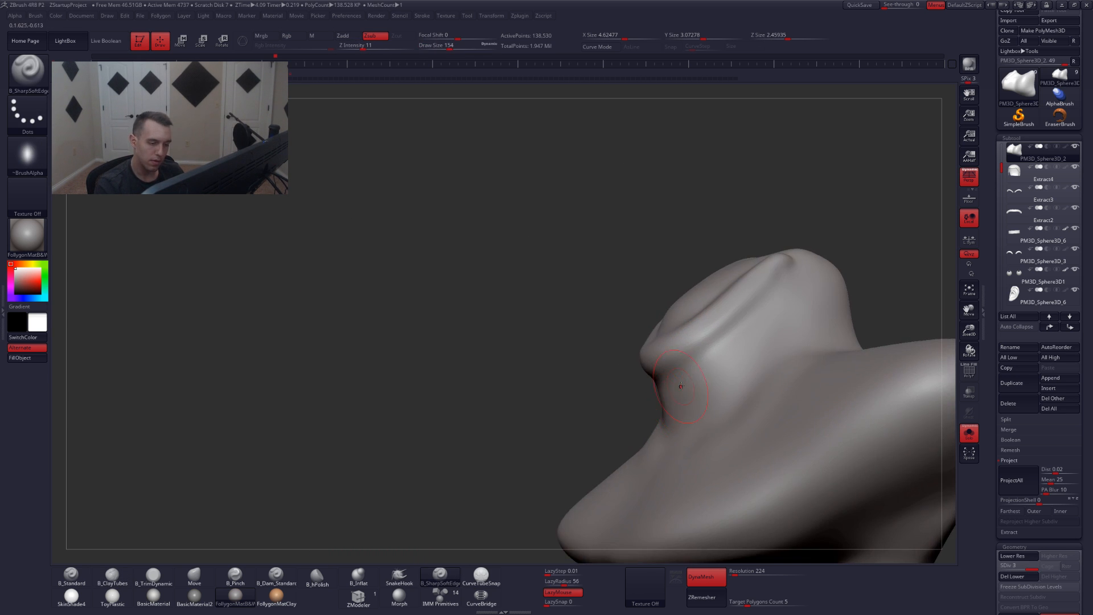
- Tighten the double chin's lower crease with the B_Pinch brush at draw size 94
key("b")
key("p")
key("i")
key("space")
left_click_drag(686, 370, 679, 370)
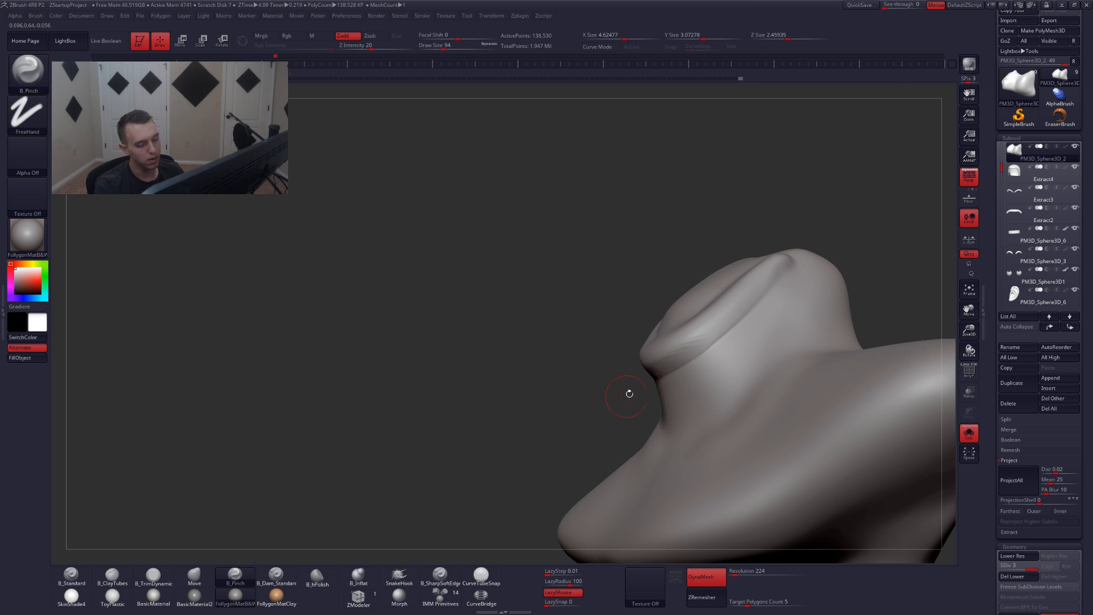
- Show the full head again and smooth the double chin's crease in profile at draw size 197
key("alt+s")
right_click_drag(705, 369, 654, 422)
key("space")
left_click_drag(697, 372, 707, 371)
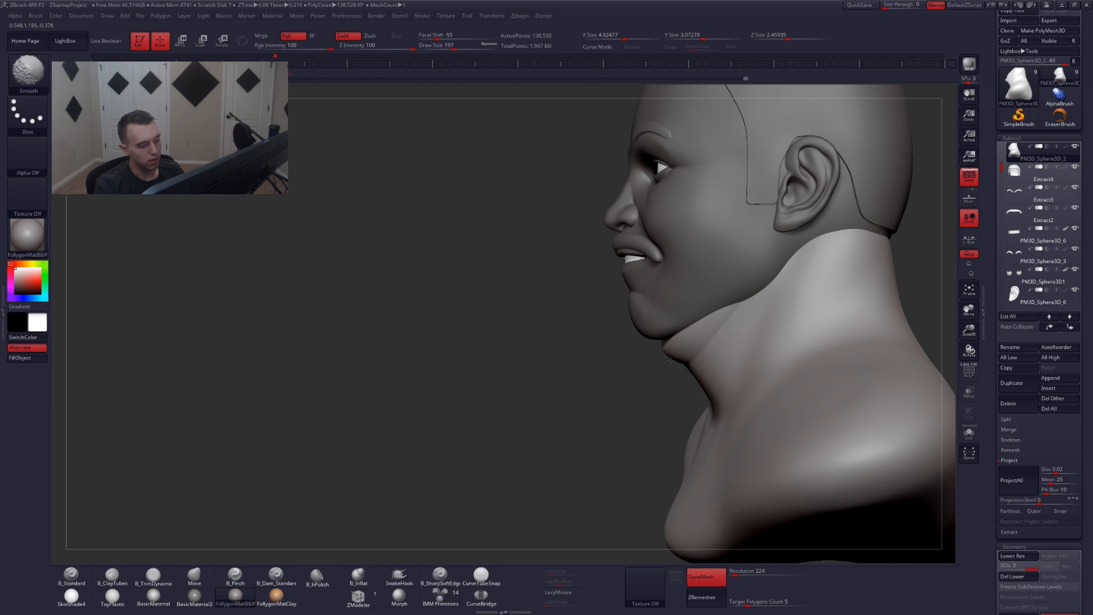
mouse_move(698, 350)
right_mouse_down()
mouse_move(683, 396)
mouse_move(708, 393)
mouse_move(695, 387)
mouse_move(725, 401)
right_mouse_up()
- Isolate the neck and soften its side surfaces with the B_TrimDynamic and Smooth brushes
key("alt+s")
right_click_drag(725, 400, 760, 365, "ctrl")
key("3")
mouse_move(757, 380)
left_mouse_down("shift")
mouse_move(752, 397)
mouse_move(797, 398)
left_mouse_up("shift")
mouse_move(807, 398)
right_mouse_down()
mouse_move(750, 400)
mouse_move(724, 367)
mouse_move(731, 422)
mouse_move(758, 427)
mouse_move(733, 440)
right_mouse_up()
- Adjust the neck and double chin in profile with the Move brush, finishing at draw size 402
key("alt+s")
key("4")
key("space")
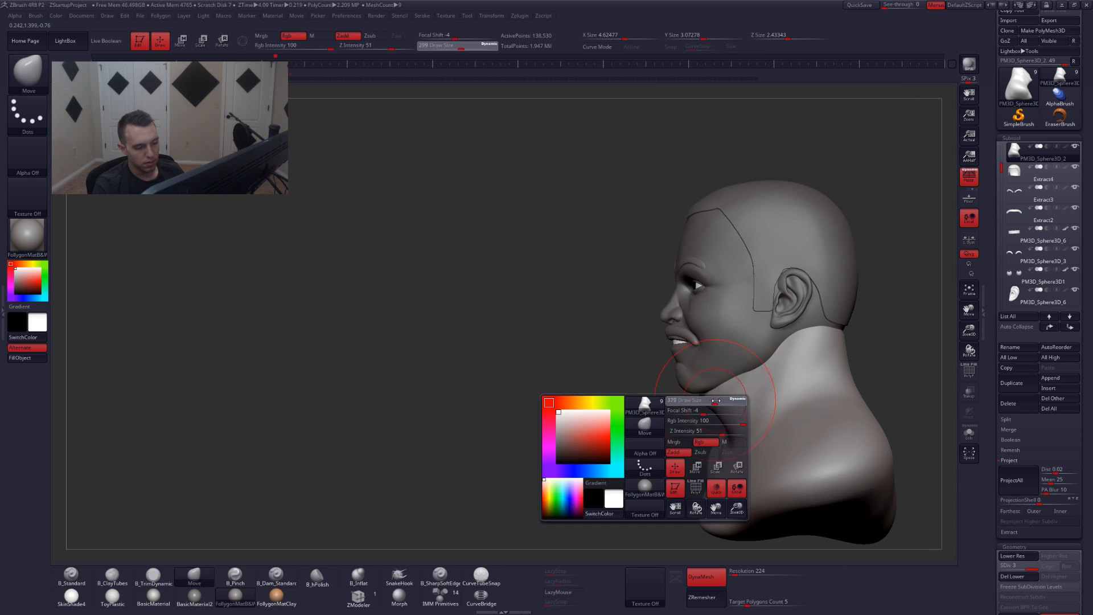
left_click_drag(712, 401, 751, 377)
key("space")
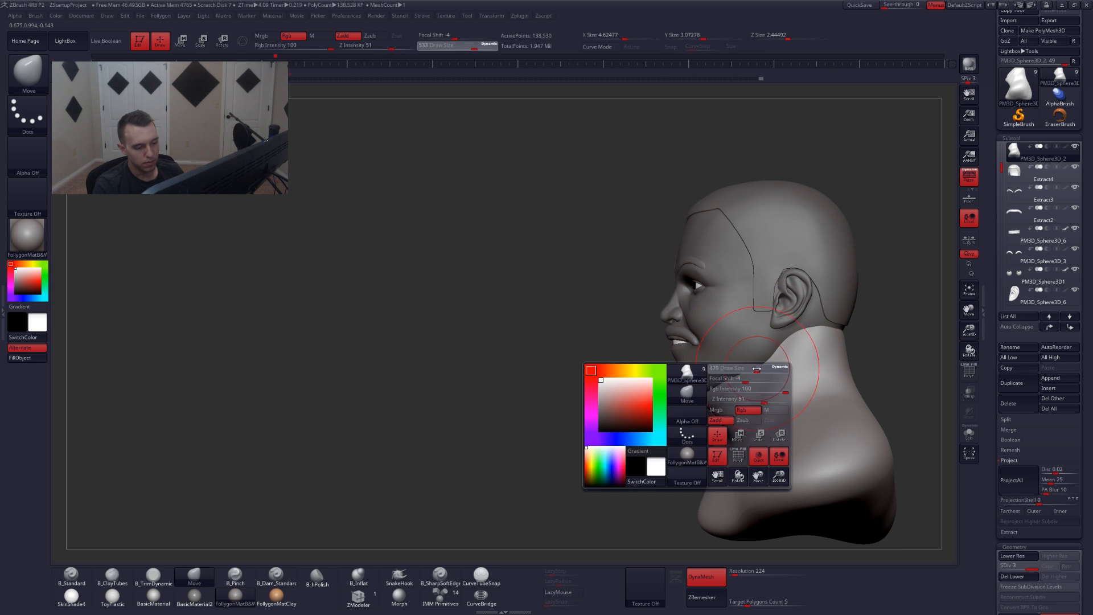
mouse_move(752, 372)
right_mouse_down("shift")
mouse_move(780, 379)
mouse_move(761, 396)
right_mouse_up("shift")
key("space")
left_click_drag(760, 396, 762, 401)
mouse_move(761, 401)
right_mouse_down()
mouse_move(772, 398)
mouse_move(695, 375)
right_mouse_up()
- Drop the neck and shoulders to subdivision level 1, isolate them, and reshape the neck's upper sides from the front with the Move brush
left_click(969, 177)
right_click_drag(859, 266, 839, 283, "shift")
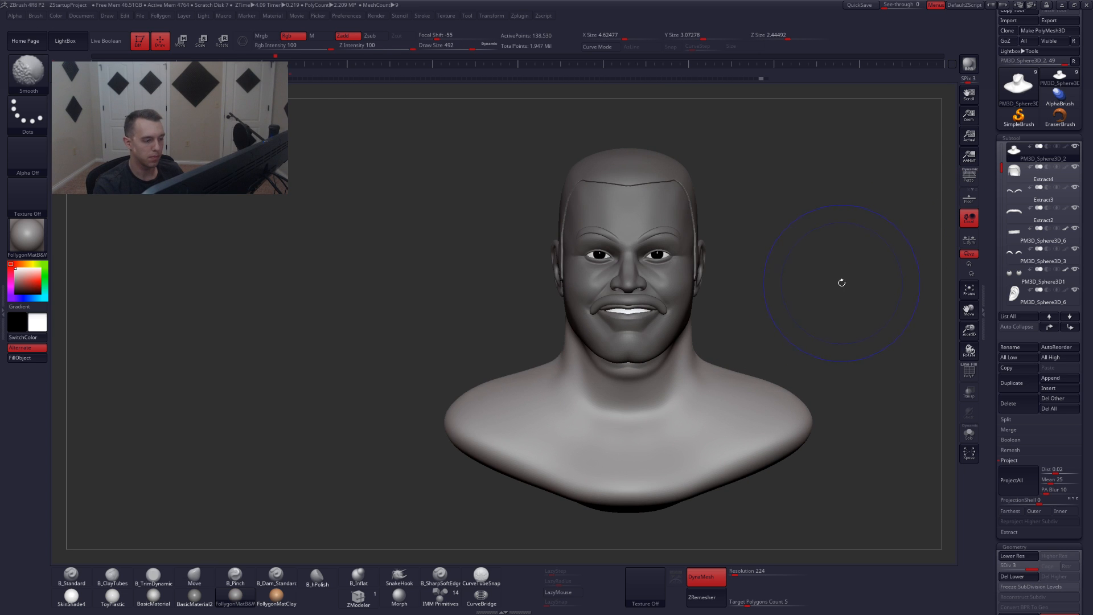
key("shift+d")
key("shift+d")
key("alt+s")
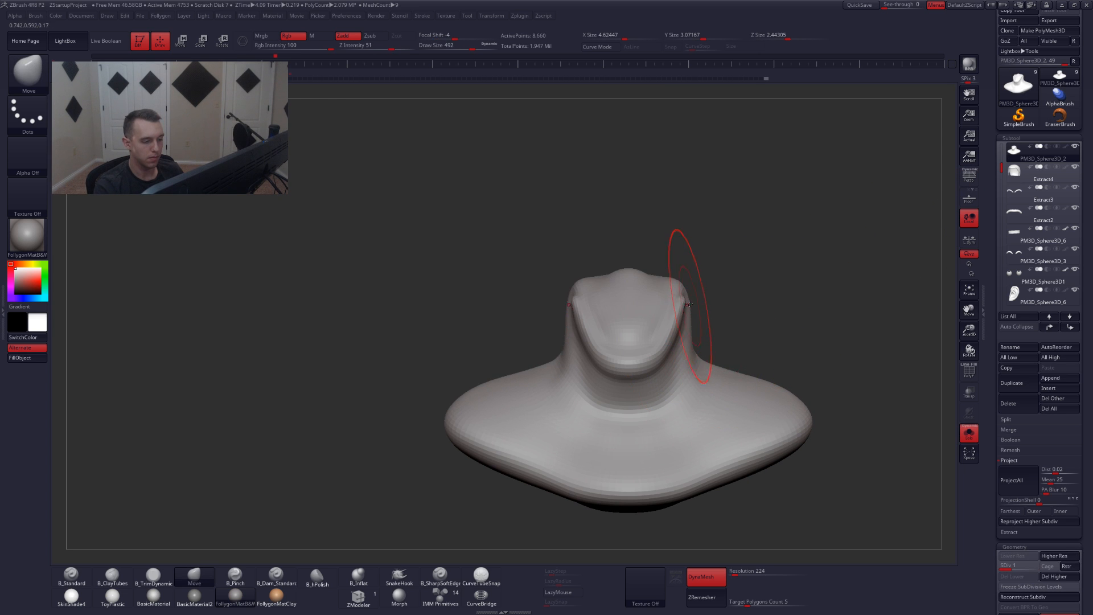
left_click_drag(690, 301, 688, 276)
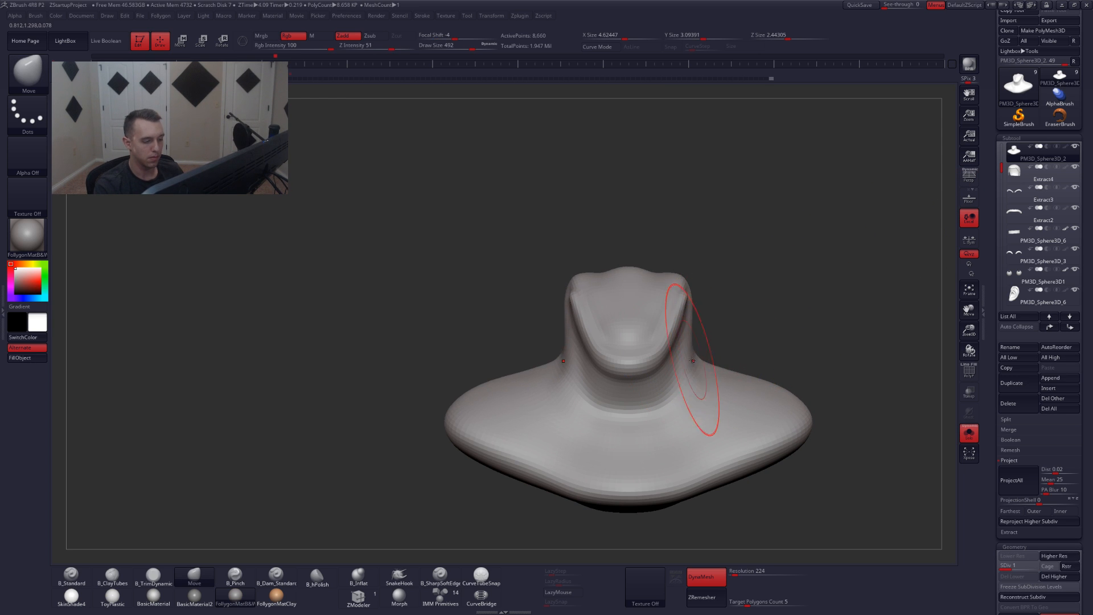
key("alt+s")
- Nudge the neck surface beneath the chin in profile, then restore perspective and return the neck to subdivision level 3
right_click_drag(675, 390, 760, 387)
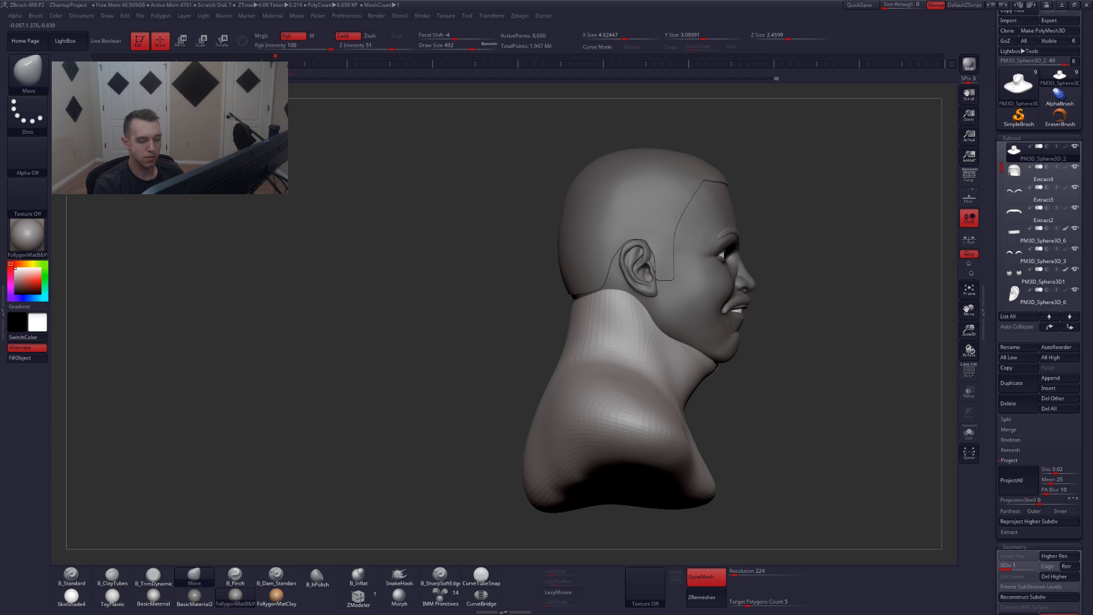
left_click_drag(716, 367, 717, 367)
right_click_drag(815, 364, 697, 355)
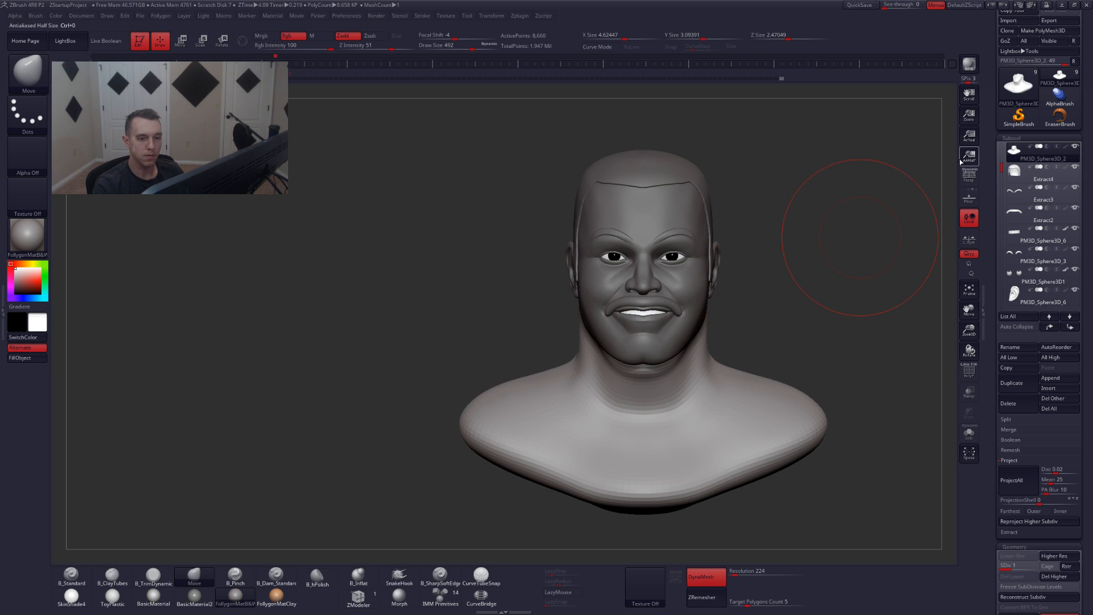
left_click(968, 176)
key("d")
key("d")
right_click_drag(757, 408, 710, 406)
- Set the Move brush's draw size to 280 with the jaw and neck framed in profile
key("space")
left_click_drag(787, 349, 768, 349)
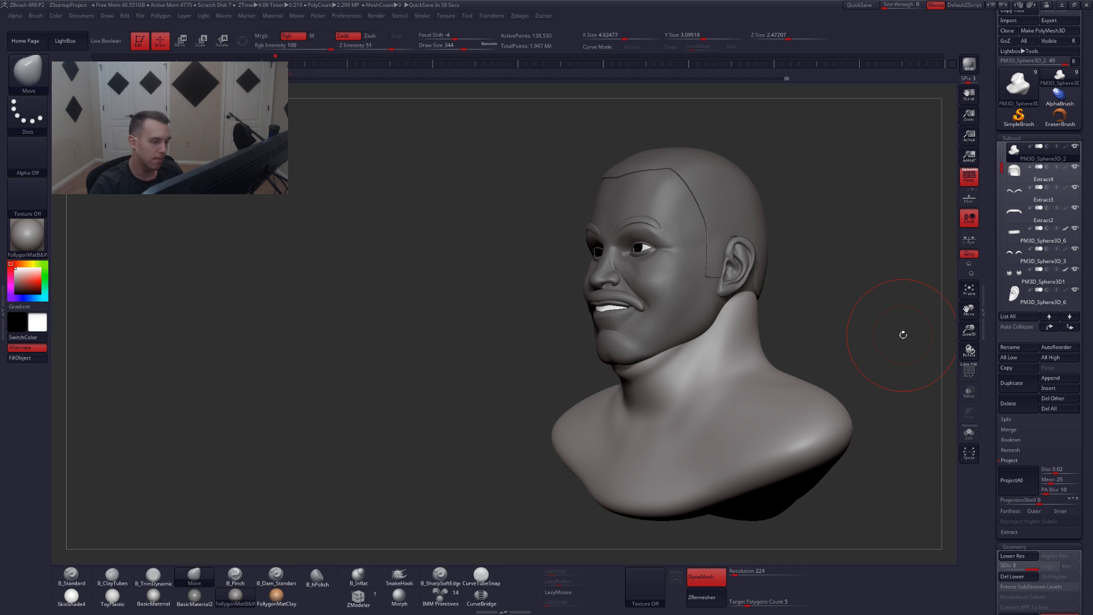
key("space")
left_click_drag(727, 345, 720, 345)
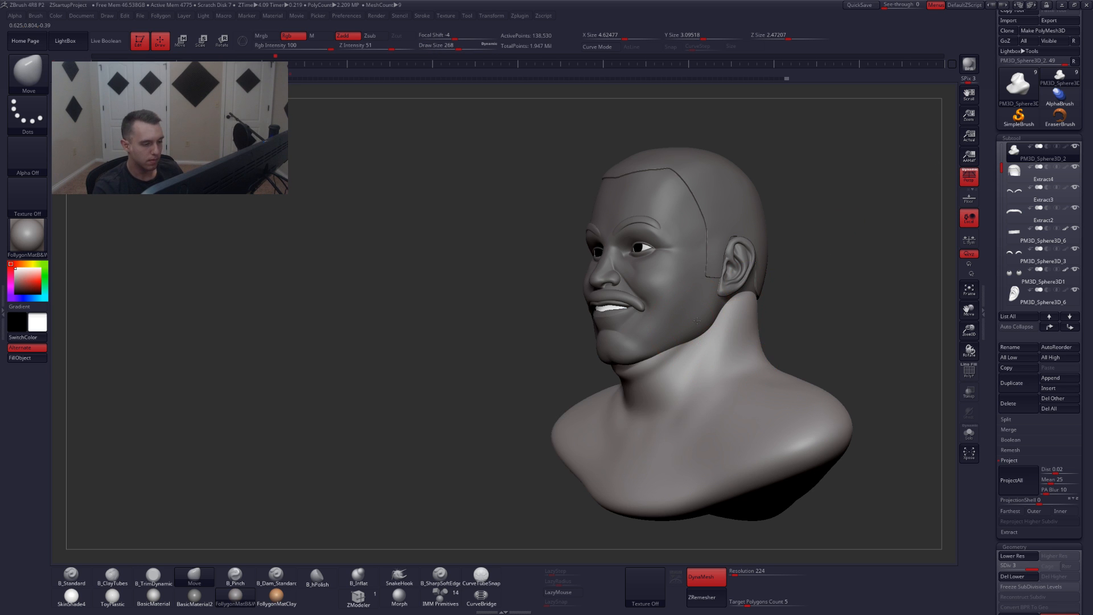
mouse_move(697, 320)
right_mouse_down("alt")
mouse_move(717, 356)
mouse_move(681, 380)
right_mouse_up("alt")
key("space")
left_click_drag(738, 341, 743, 340)
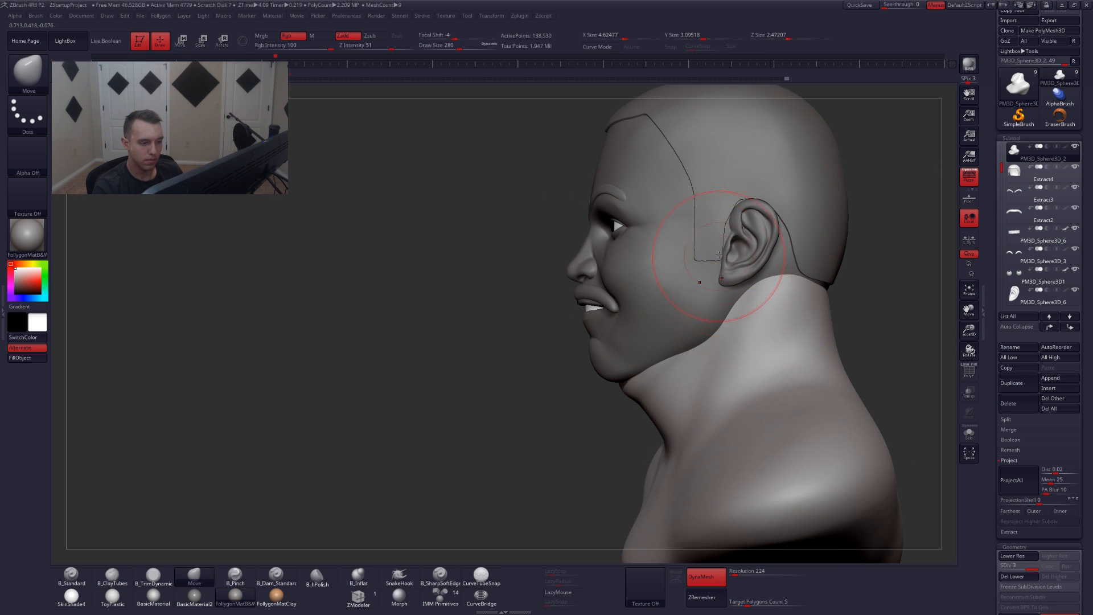
- Switch to the hair cap subtool (Extract4), isolate it, and display its wireframe, with draw size 136
left_click(716, 253, "alt")
right_click_drag(751, 286, 710, 371, "alt")
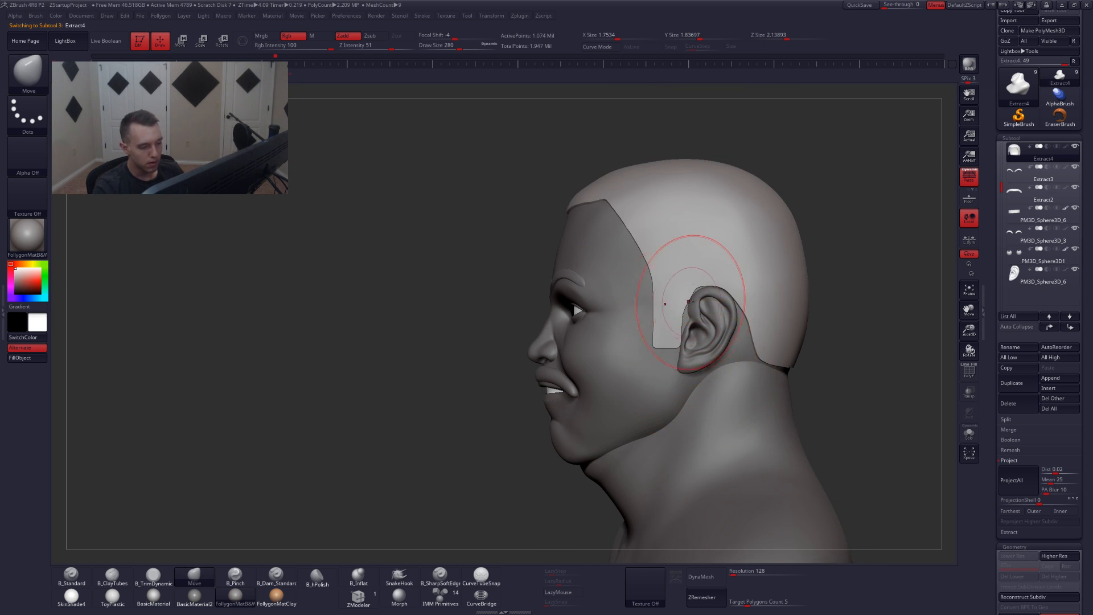
key("space")
key("shift+f")
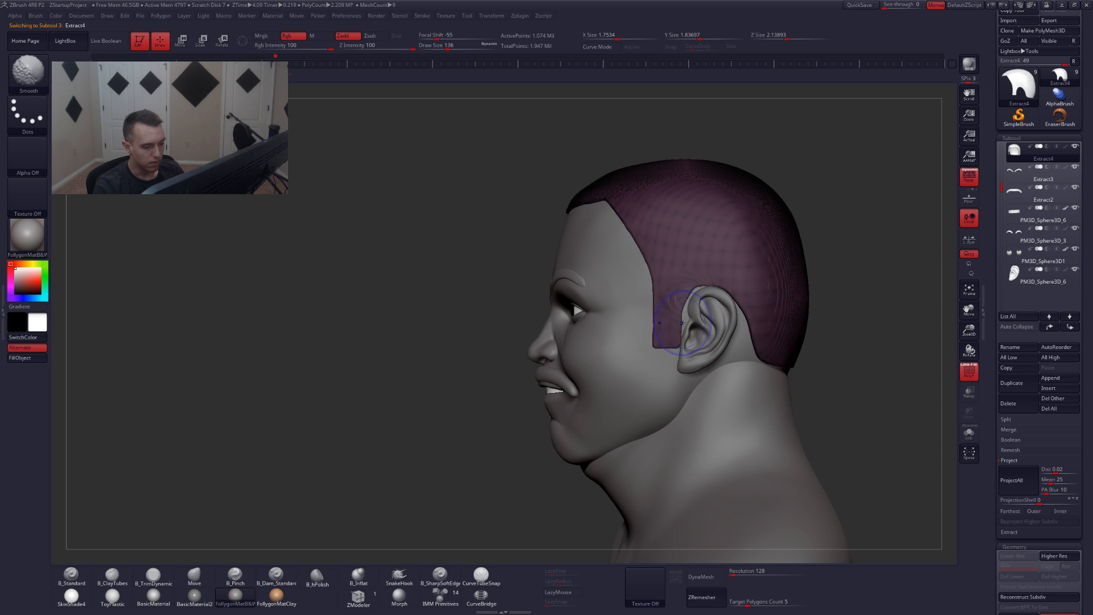
right_click_drag(686, 328, 713, 316)
key("alt+s")
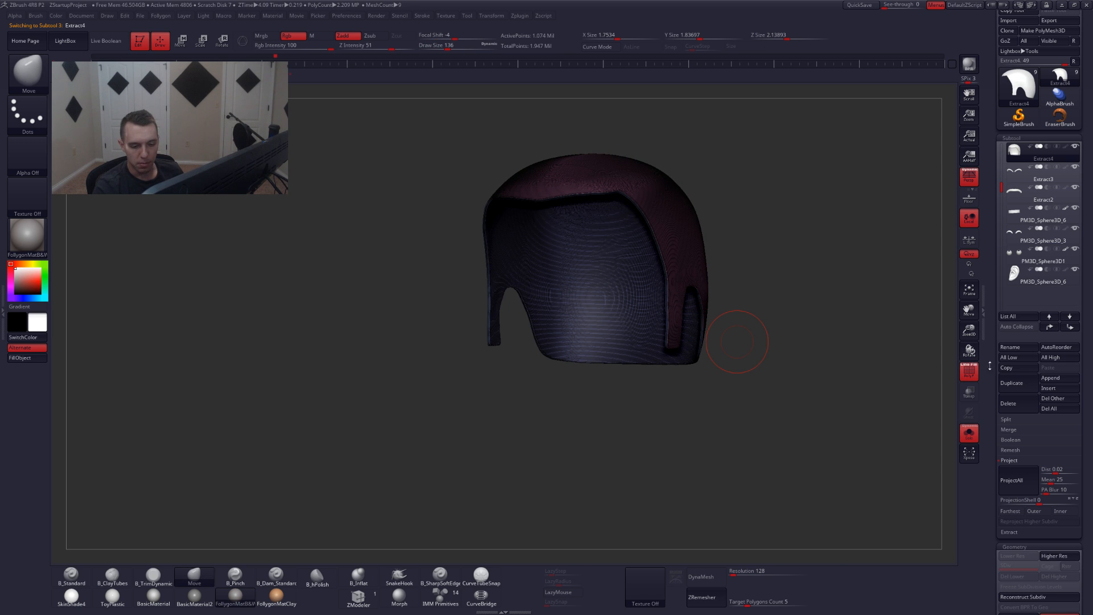
- ZRemesh the hair cap with KeepGroups enabled and a target polygons count of 5
scroll(1006, 319, "down", 3)
scroll(1017, 356, "down", 6)
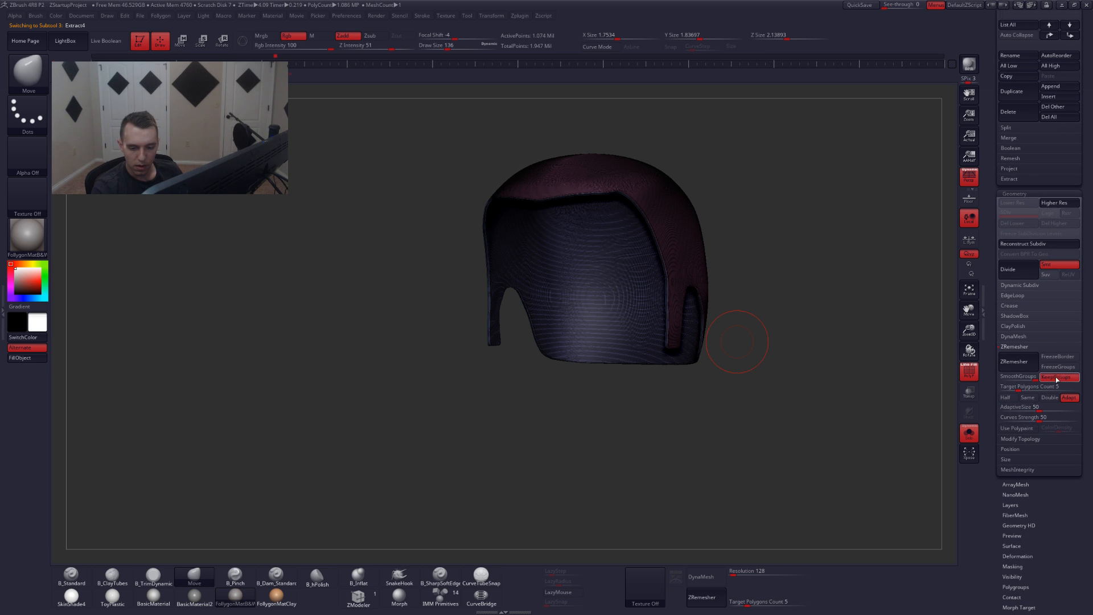
left_click(1014, 361)
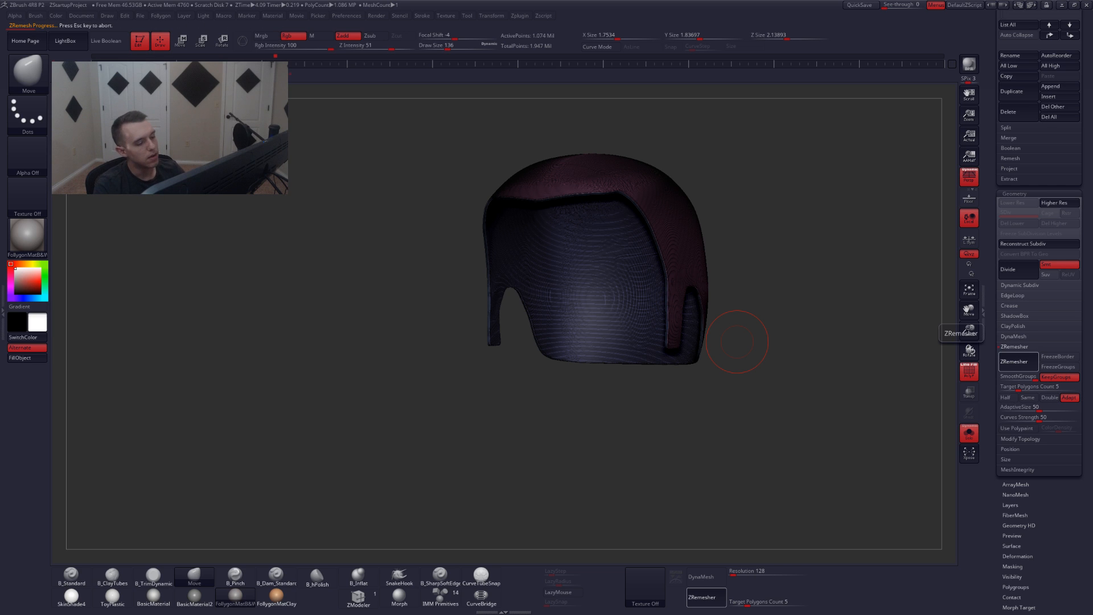
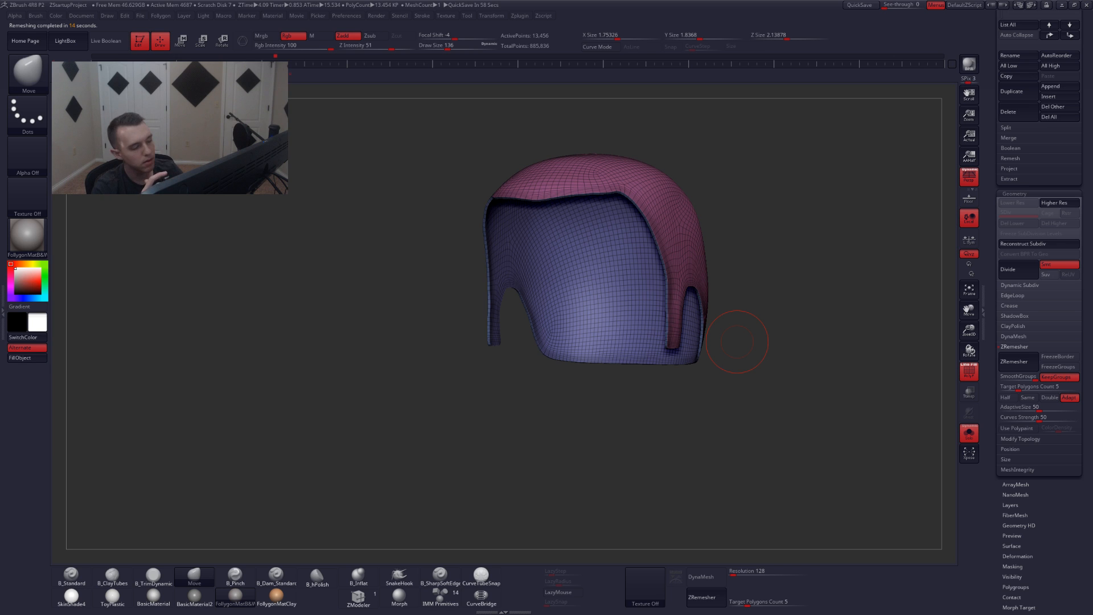
- Lower the target polygons count to 1, show the full bust, and ZRemesh the hair cap again
left_click_drag(1022, 386, 1006, 387)
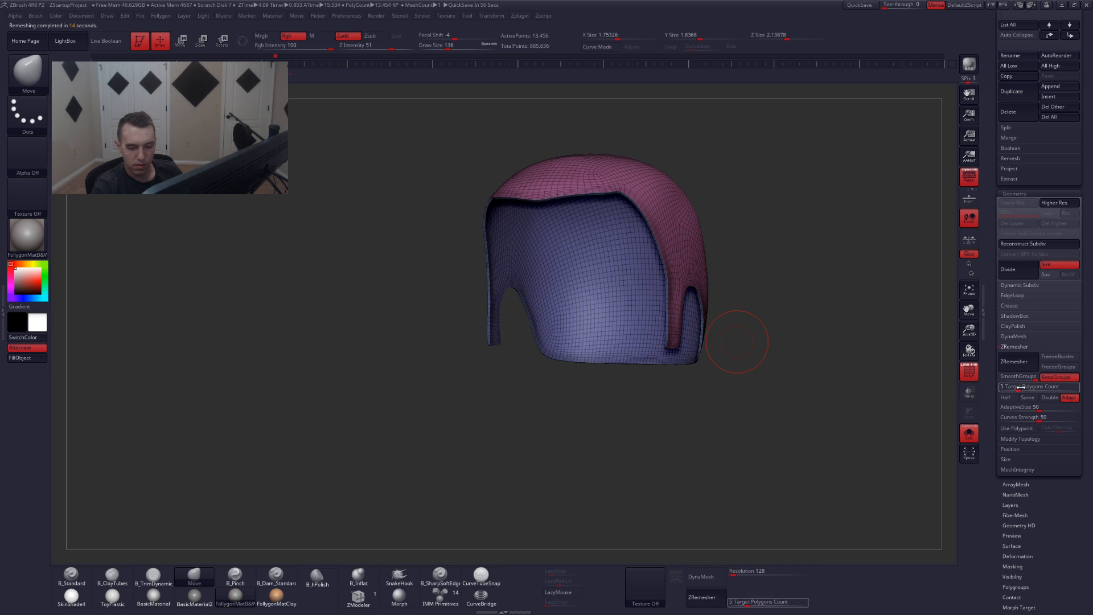
left_click(969, 433)
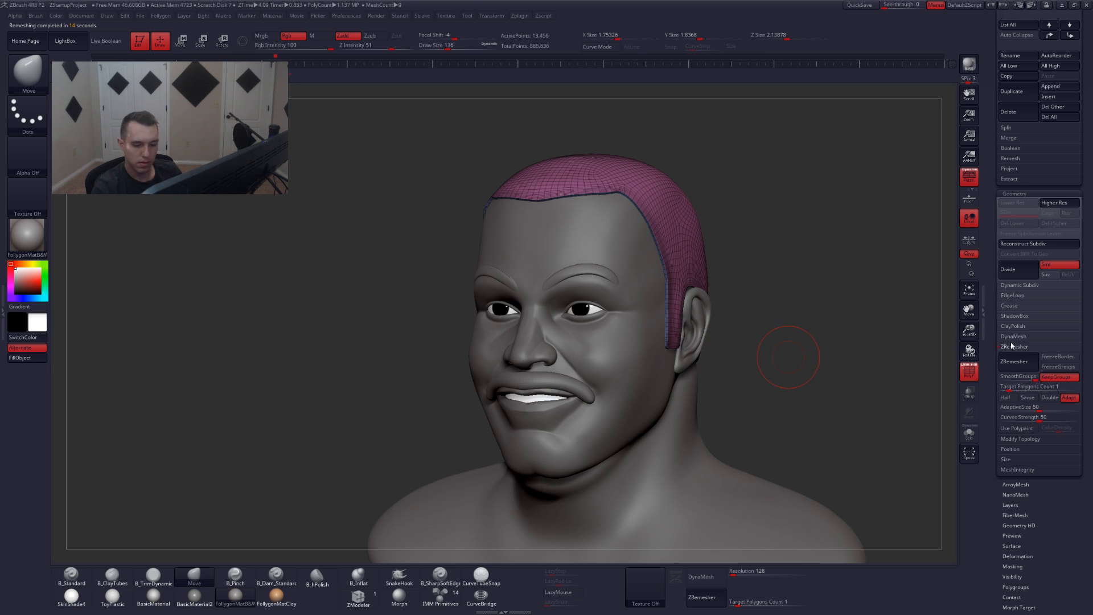
left_click(1010, 364)
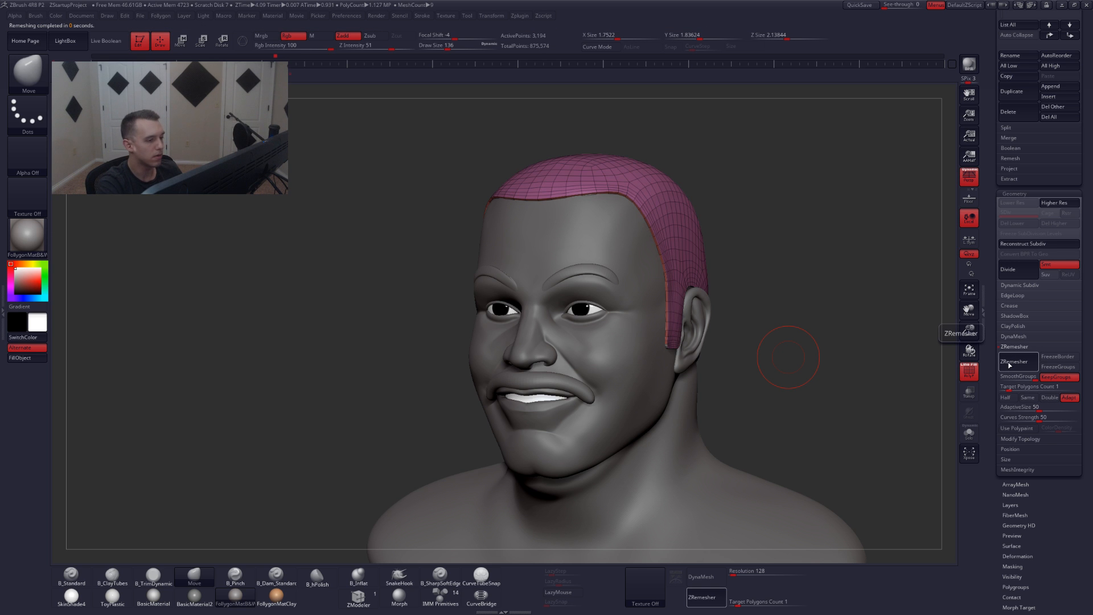
- Examine the remeshed hair cap with and without its wireframe, both isolated and in place on the head
key("shift+f")
mouse_move(672, 347)
right_mouse_down("alt")
mouse_move(712, 394)
mouse_move(722, 366)
mouse_move(725, 403)
mouse_move(717, 387)
mouse_move(719, 409)
mouse_move(706, 417)
mouse_move(715, 387)
mouse_move(724, 412)
mouse_move(738, 392)
mouse_move(690, 389)
mouse_move(651, 417)
mouse_move(689, 422)
right_mouse_up("alt")
key("shift+f")
key("alt+s")
key("space")
left_click(716, 384)
key("alt+s")
key("shift+f")
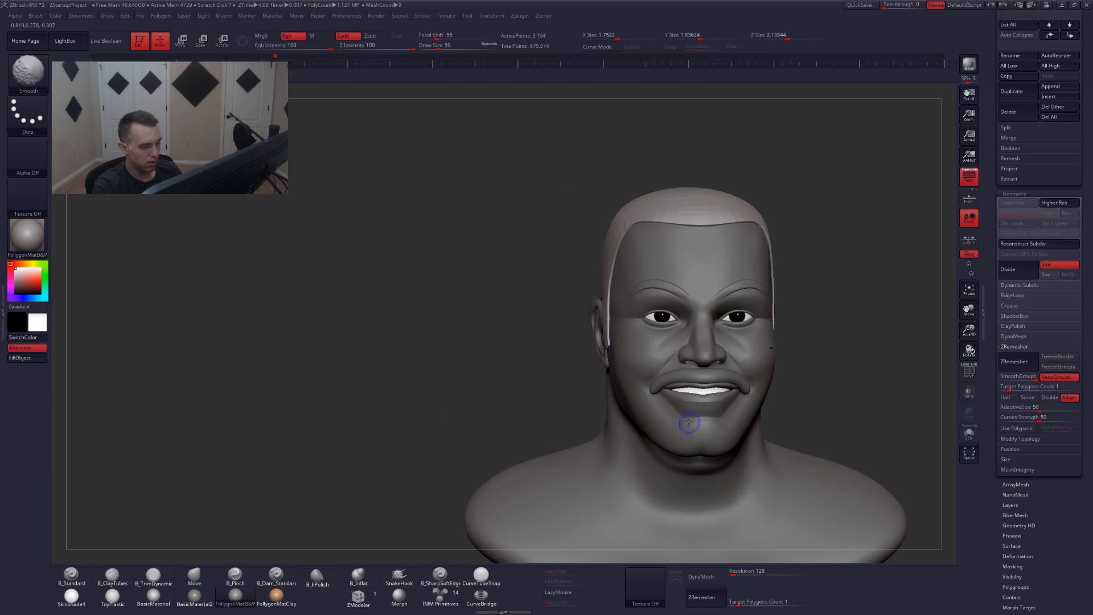
mouse_move(823, 399)
right_mouse_down("alt")
mouse_move(768, 382)
mouse_move(761, 357)
right_mouse_up("alt")
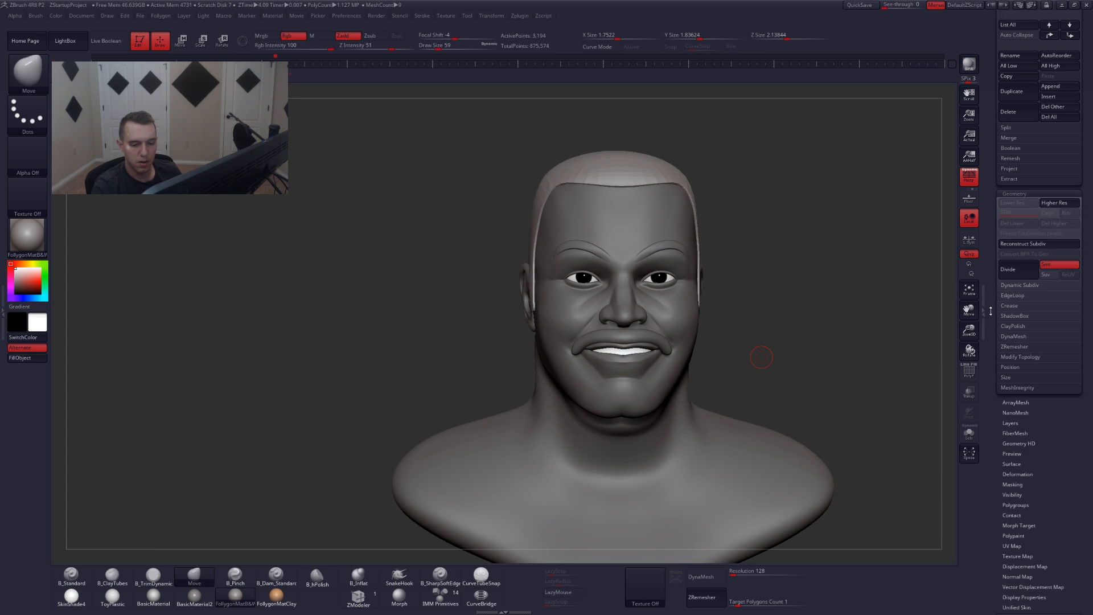
- Select the head, lower it to subdivision level 1, and lasso-mask the side of the jaw in profile
scroll(1004, 351, "up", 5)
right_click_drag(761, 357, 695, 374, "ctrl")
left_click(700, 367, "alt")
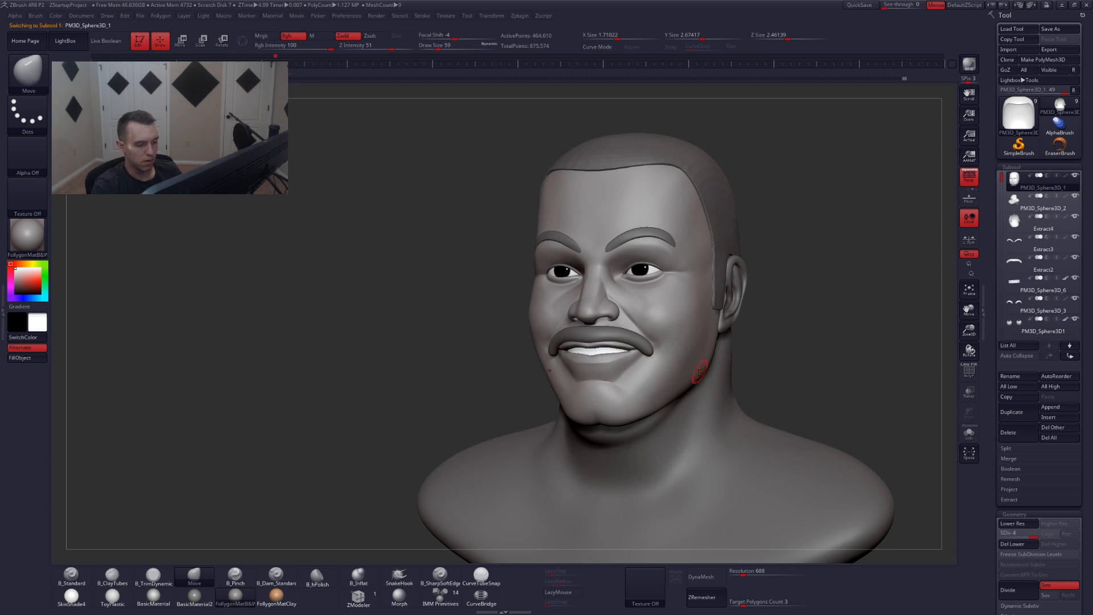
key("space")
left_click_drag(695, 371, 714, 370)
right_click_drag(714, 370, 609, 391)
key("shift+d")
key("shift+d")
key("shift+d")
mouse_move(608, 391)
left_mouse_down("ctrl")
mouse_move(723, 271)
mouse_move(695, 393)
mouse_move(642, 420)
mouse_move(626, 411)
left_mouse_up("ctrl")
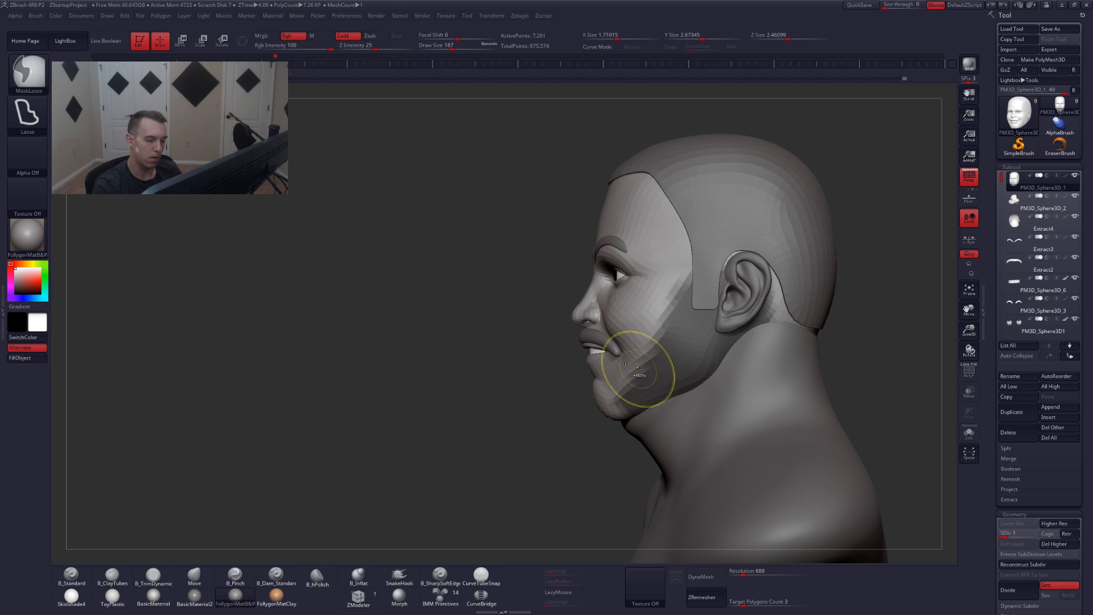
- Refine the jaw mask in profile without perspective, raise the head to subdivision level 2, and invert the mask to free the jaw
right_click_drag(634, 366, 710, 346)
left_click(971, 184)
right_click_drag(757, 279, 715, 273)
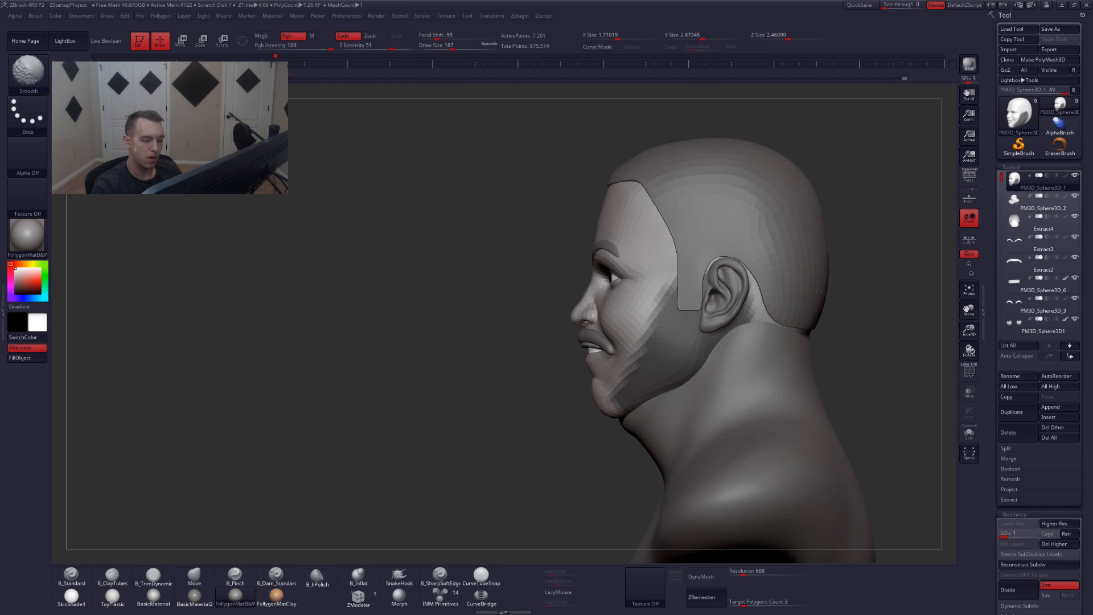
key("shift+s")
mouse_move(714, 262)
left_mouse_down("ctrl")
mouse_move(654, 473)
mouse_move(729, 398)
left_mouse_up("ctrl")
left_click(969, 433)
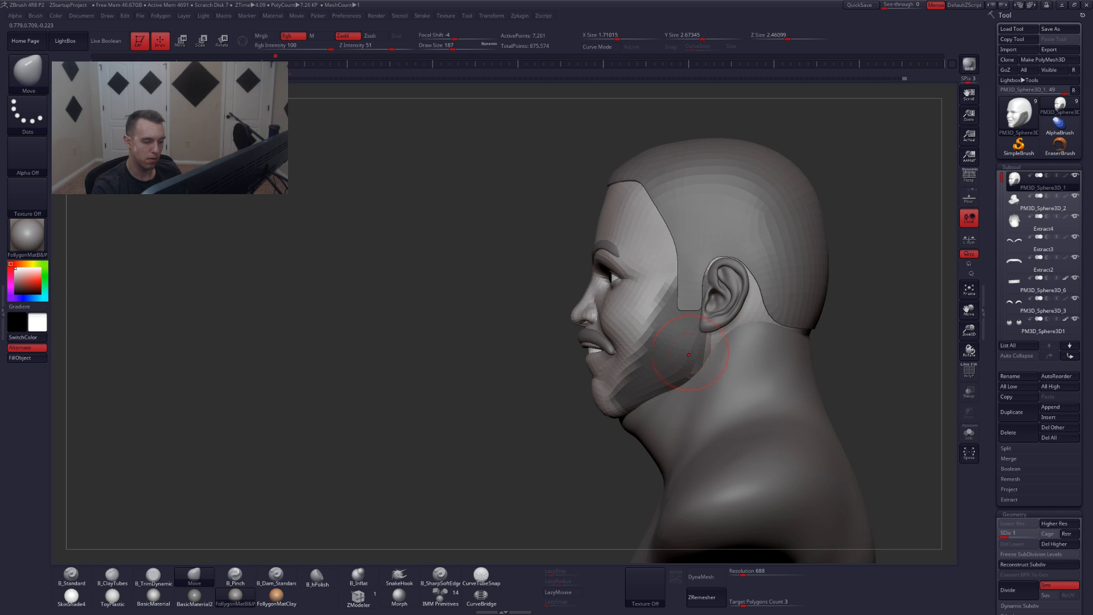
key("ctrl+d")
left_click(601, 428, "ctrl")
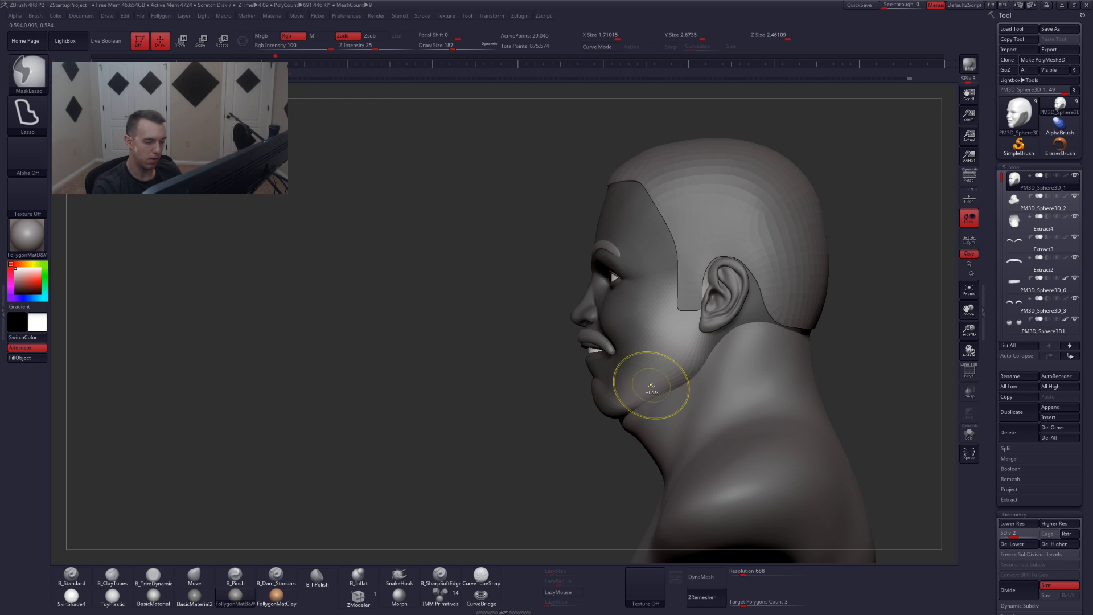
- Restore perspective and shape the unmasked jaw corner at subdivision level 1 using the Move brush at draw size 400
left_click(969, 176)
left_click_drag(854, 273, 926, 285)
key("space")
mouse_move(679, 351)
left_mouse_down()
mouse_move(689, 351)
mouse_move(679, 357)
left_mouse_up()
key("shift+d")
key("space")
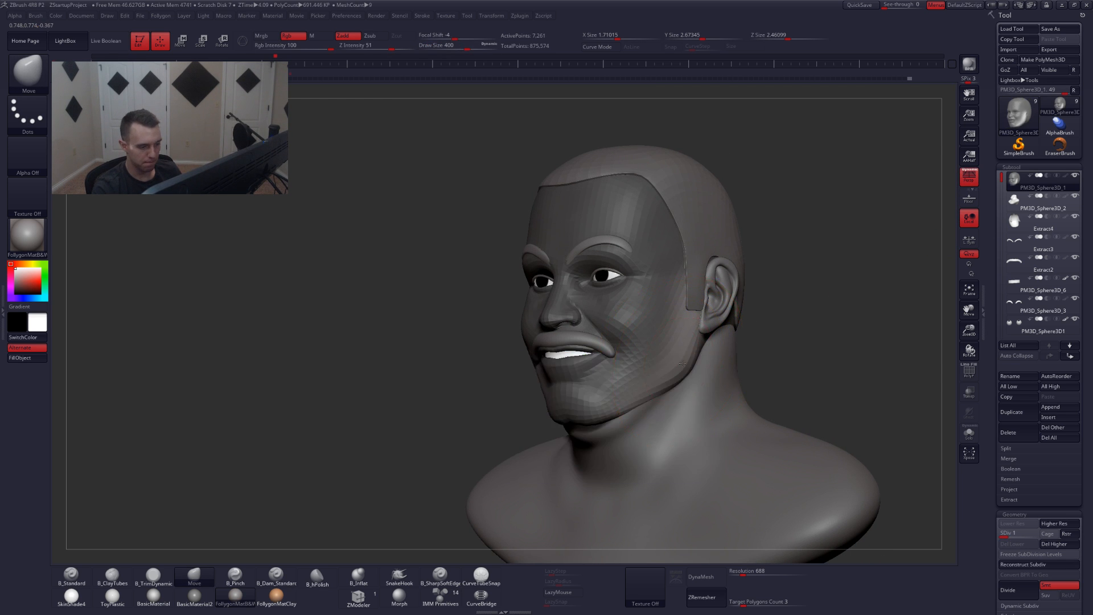
mouse_move(672, 358)
right_mouse_down()
mouse_move(688, 345)
mouse_move(663, 376)
mouse_move(684, 346)
mouse_move(656, 357)
mouse_move(663, 363)
mouse_move(672, 361)
mouse_move(662, 343)
right_mouse_up()
key("shift+s")
key("ctrl+shift+s")
- Widen the jaw further with the Move brush at draw size 344, then clear the face mask
key("s")
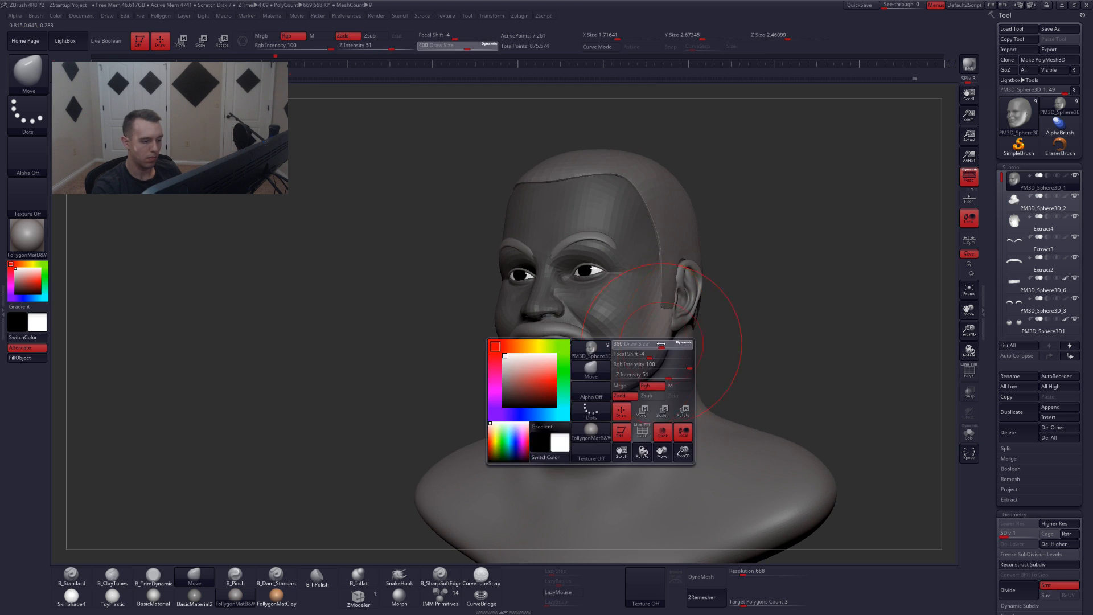
left_click_drag(663, 344, 654, 344)
mouse_move(654, 343)
right_mouse_down("alt")
mouse_move(687, 353)
mouse_move(698, 336)
right_mouse_up("alt")
key("s")
left_click_drag(693, 362, 698, 362)
right_click_drag(699, 364, 685, 367)
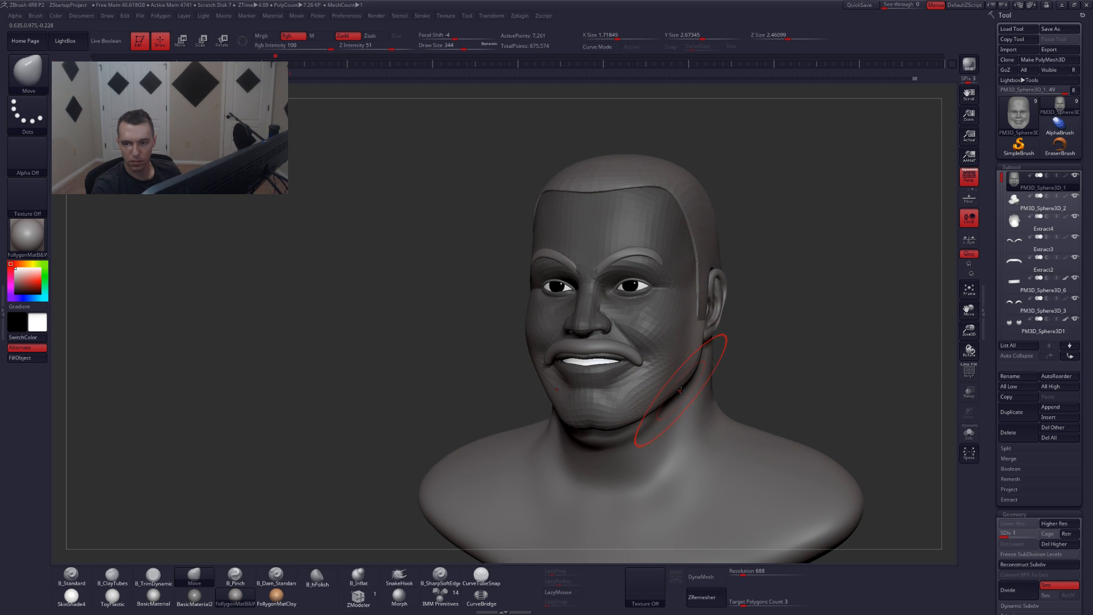
right_click_drag(681, 390, 743, 338)
left_click_drag(751, 335, 746, 339, "ctrl")
- Isolate the head and work the side of the cheek with B_ClayTubes at draw size 192, moving up to subdivision level 2
key("s")
left_click_drag(688, 398, 677, 399)
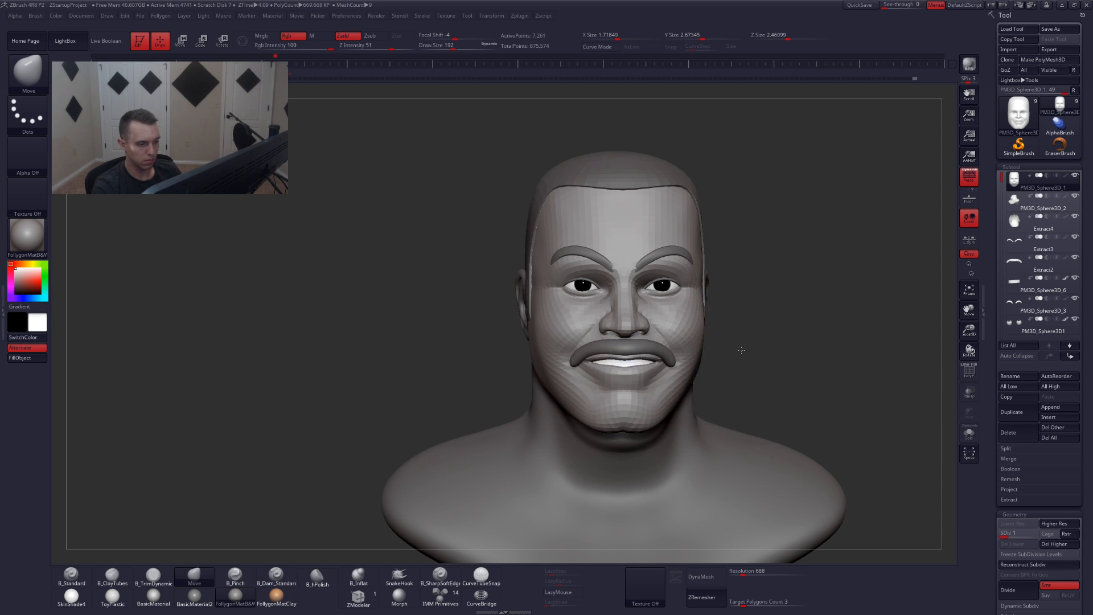
right_click_drag(726, 367, 665, 348)
key("2")
key("alt+s")
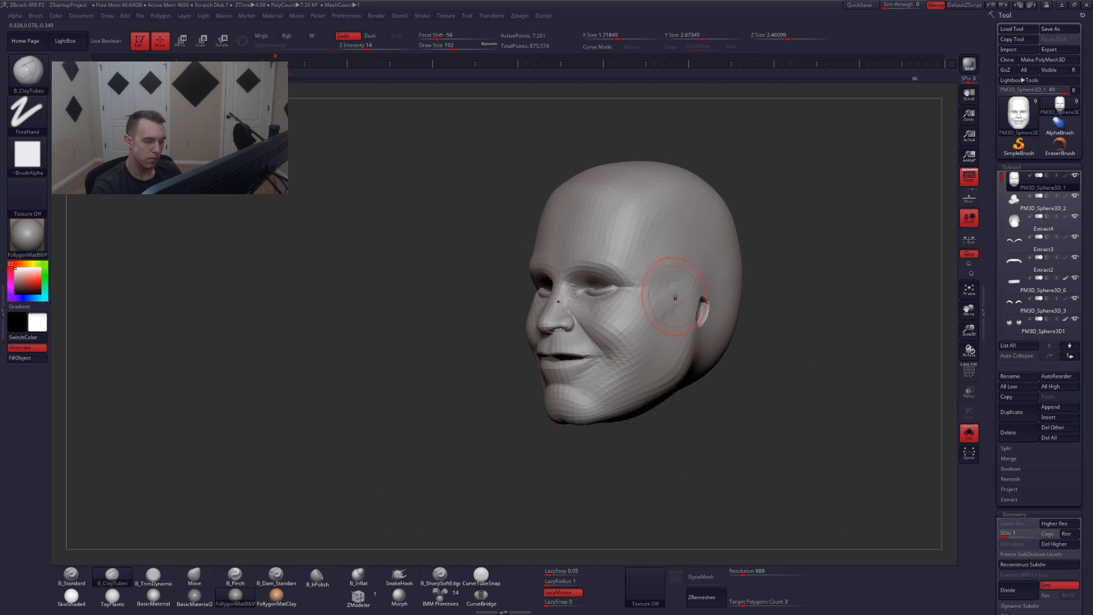
key("d")
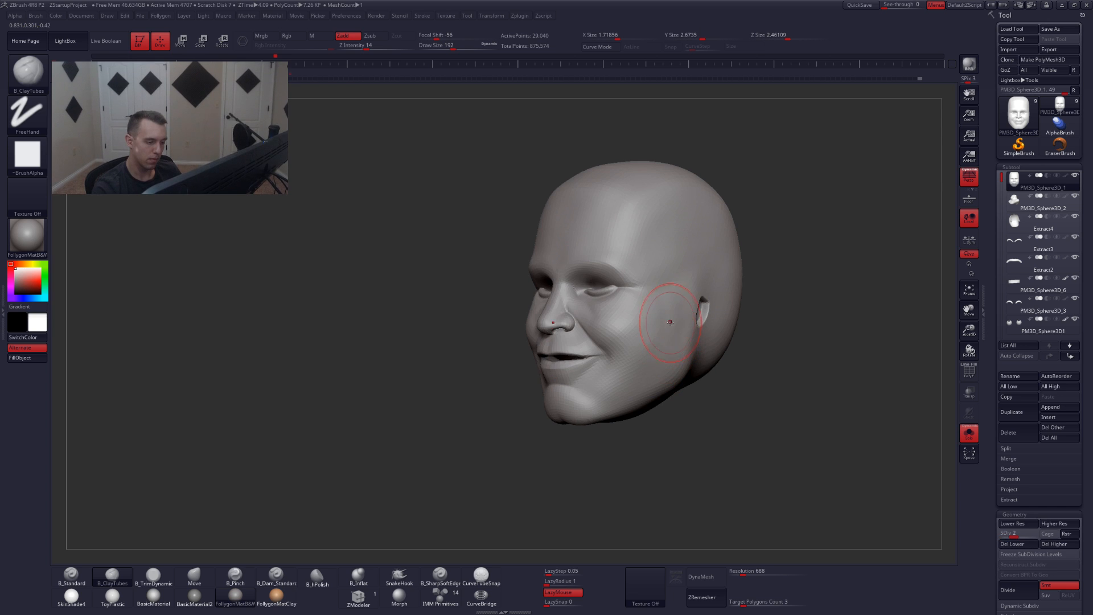
- Flatten and smooth the cheek and jaw with B_TrimDynamic and Smooth, then show the full bust with the head at subdivision level 4
key("3")
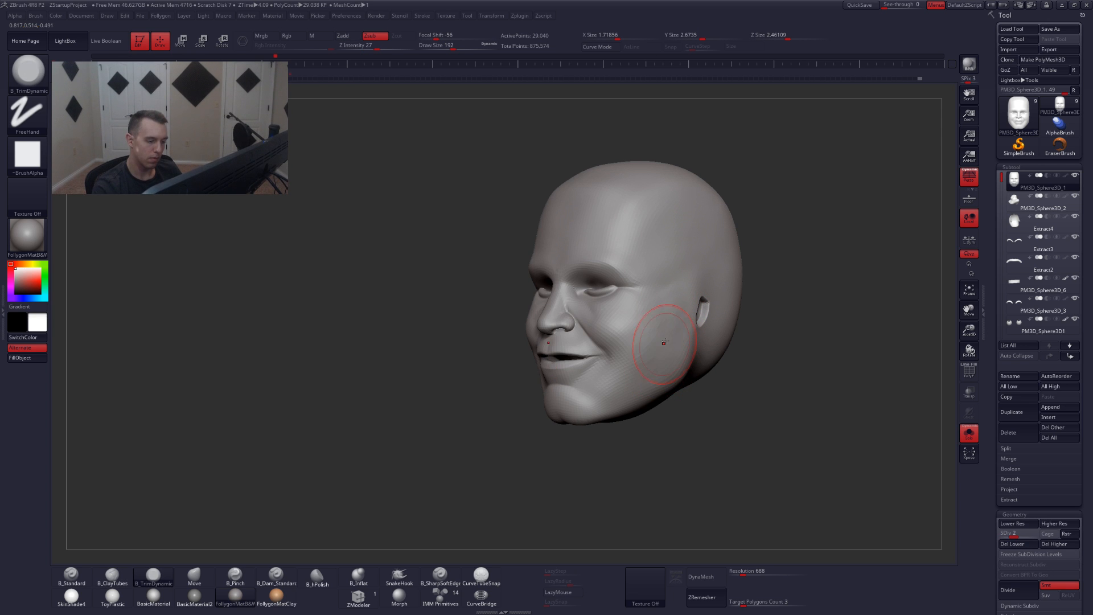
key("shift")
mouse_move(642, 379)
right_mouse_down()
mouse_move(692, 359)
mouse_move(666, 336)
right_mouse_up()
key("d")
key("shift")
key("shift+alt+s")
mouse_move(663, 377)
right_mouse_down("shift")
mouse_move(670, 367)
mouse_move(687, 388)
mouse_move(678, 389)
mouse_move(677, 330)
right_mouse_up("shift")
key("d")
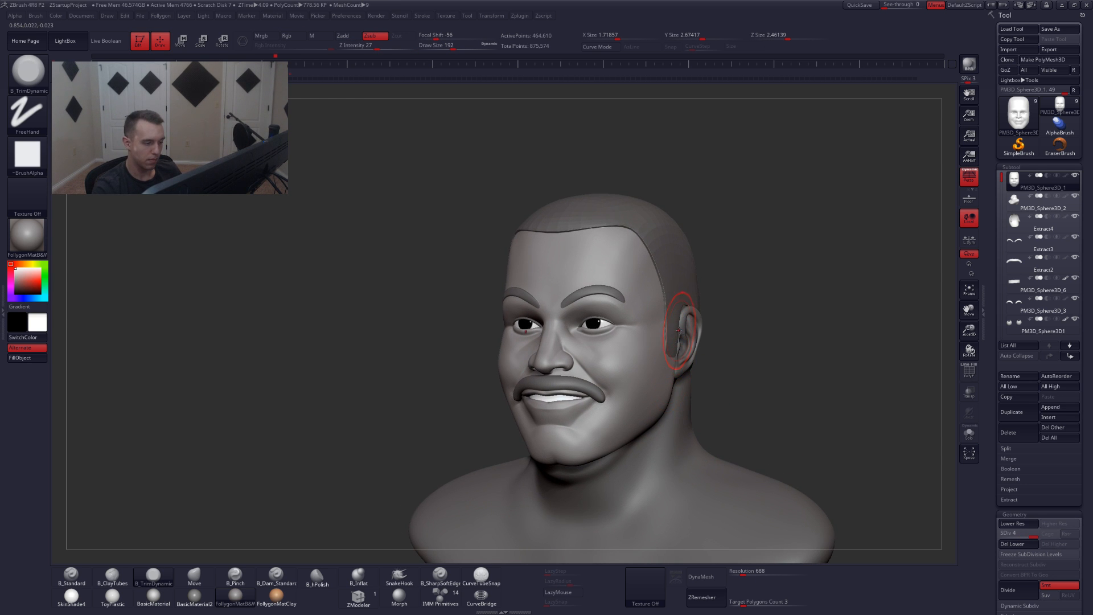
- Select the hair cap and pull its sideburn outward from the cheek using the Move brush at draw size 286
left_click(676, 253, "alt")
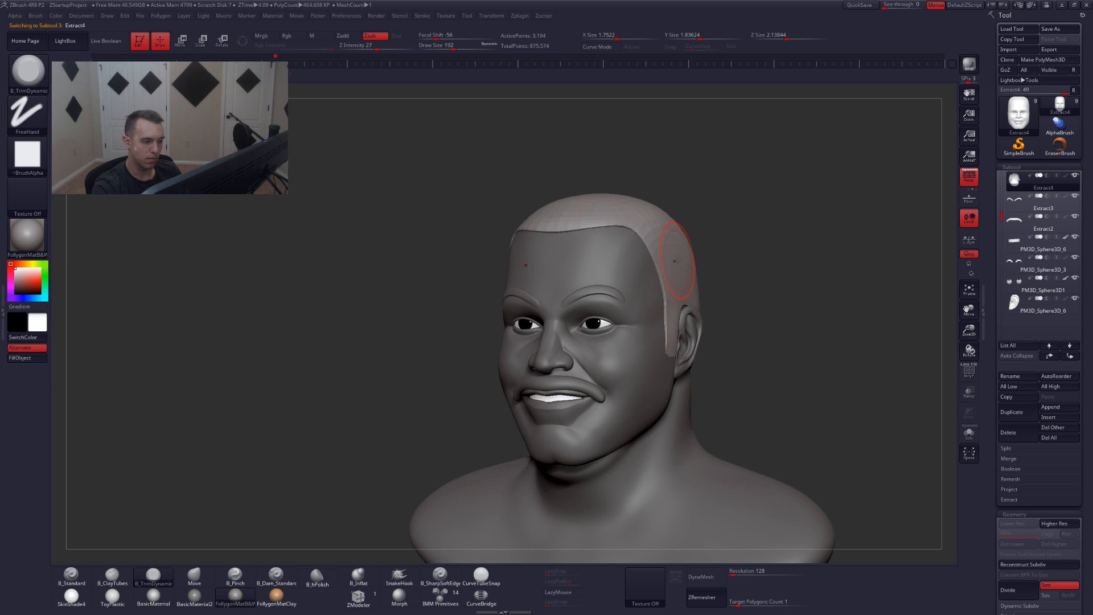
key("b")
key("m")
key("v")
key("space")
left_click_drag(673, 345, 684, 345)
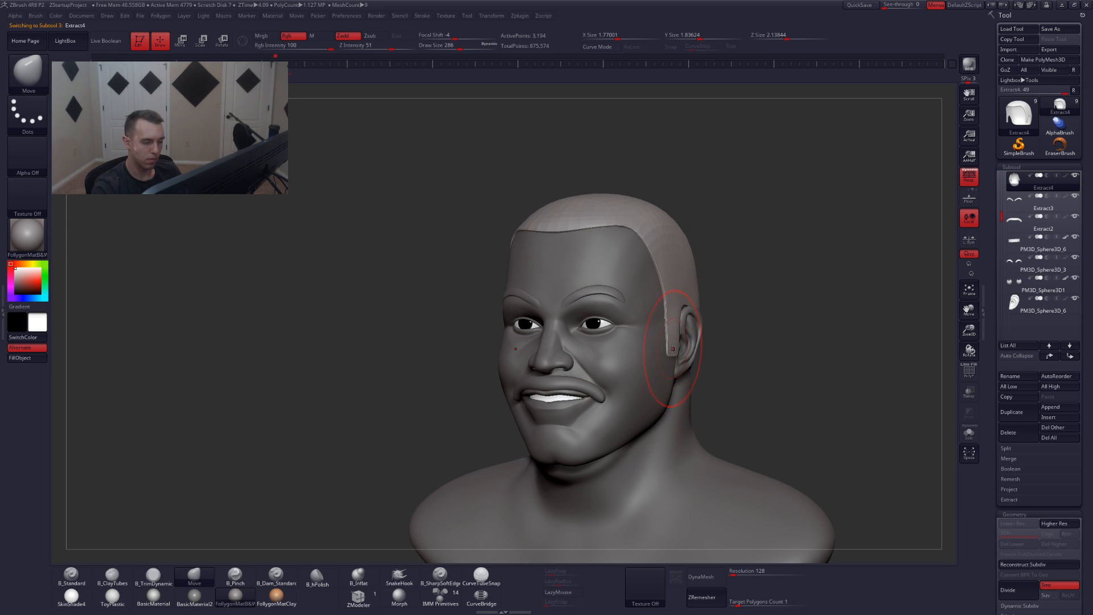
key("ctrl+shift+s")
- Isolate the hair cap and mask everything except its inner surface polygroup, ready for Transpose scaling
mouse_move(673, 348)
right_mouse_down()
mouse_move(708, 341)
mouse_move(649, 345)
right_mouse_up()
key("]")
key("shift+f")
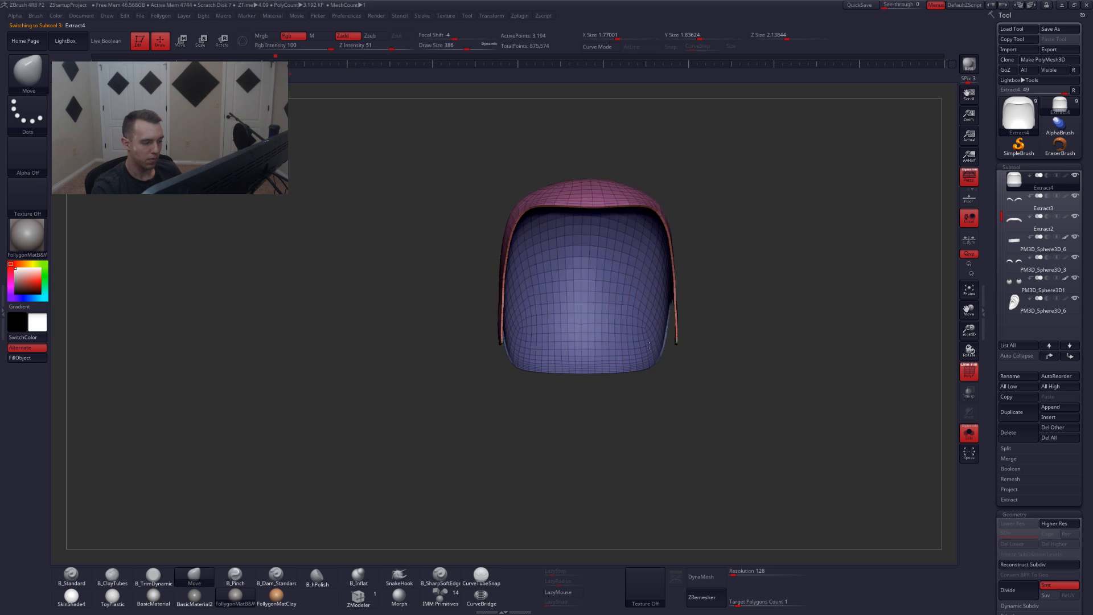
key("w")
left_click(592, 328)
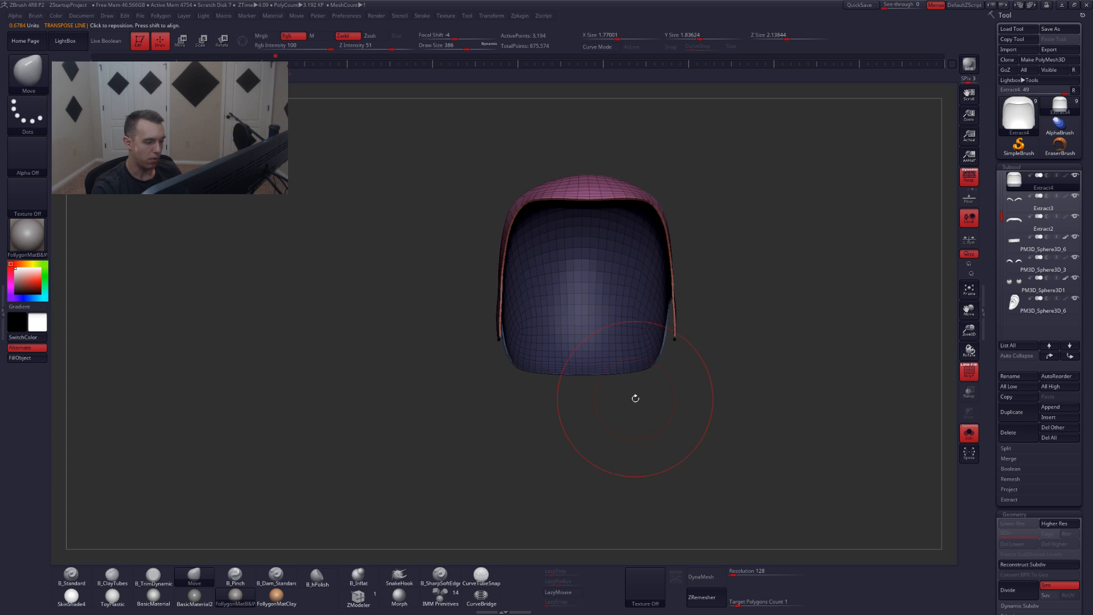
key("shift+f")
key("e")
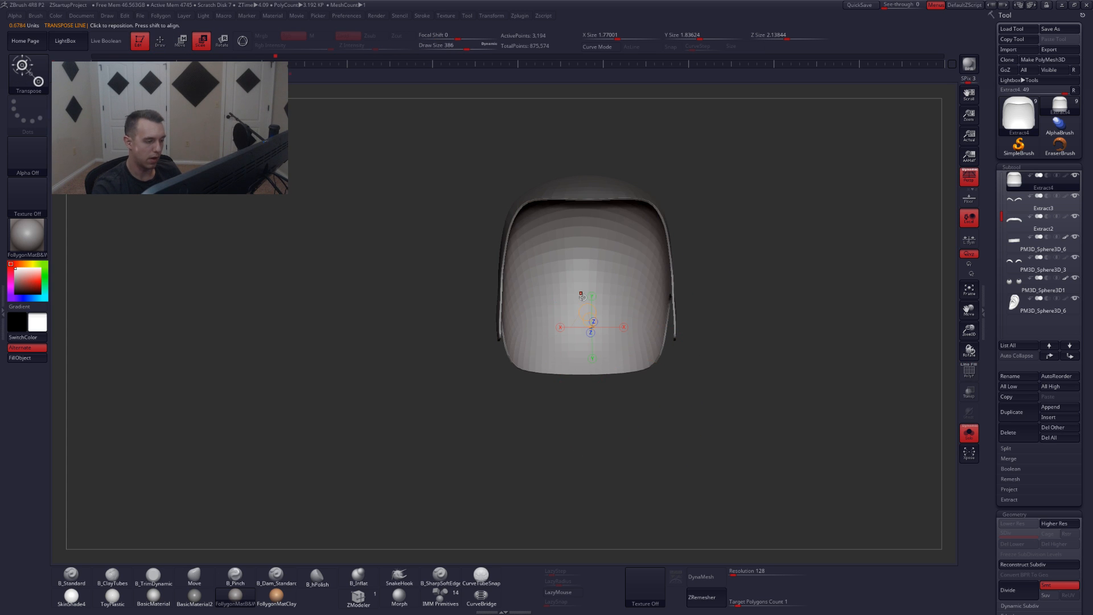
- Scale the unmasked inner surface of the hair cap inward to thicken its walls and sideburns
right_click_drag(623, 324, 619, 359)
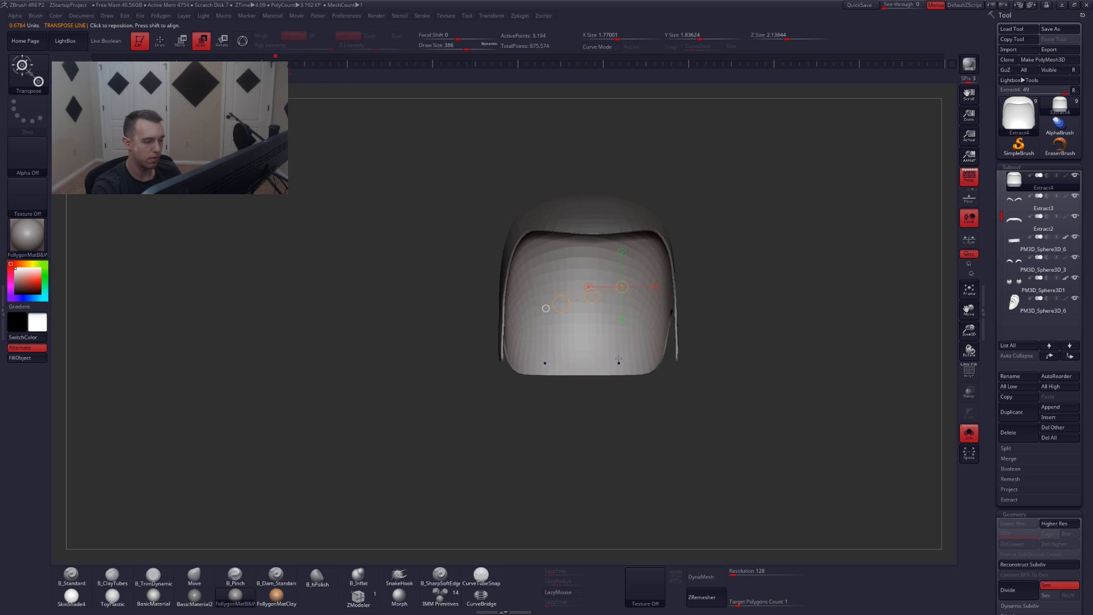
left_click(623, 320)
left_click_drag(622, 355, 622, 336)
mouse_move(723, 401)
right_mouse_down()
mouse_move(724, 348)
mouse_move(723, 413)
right_mouse_up()
key("alt+s")
key("alt+s")
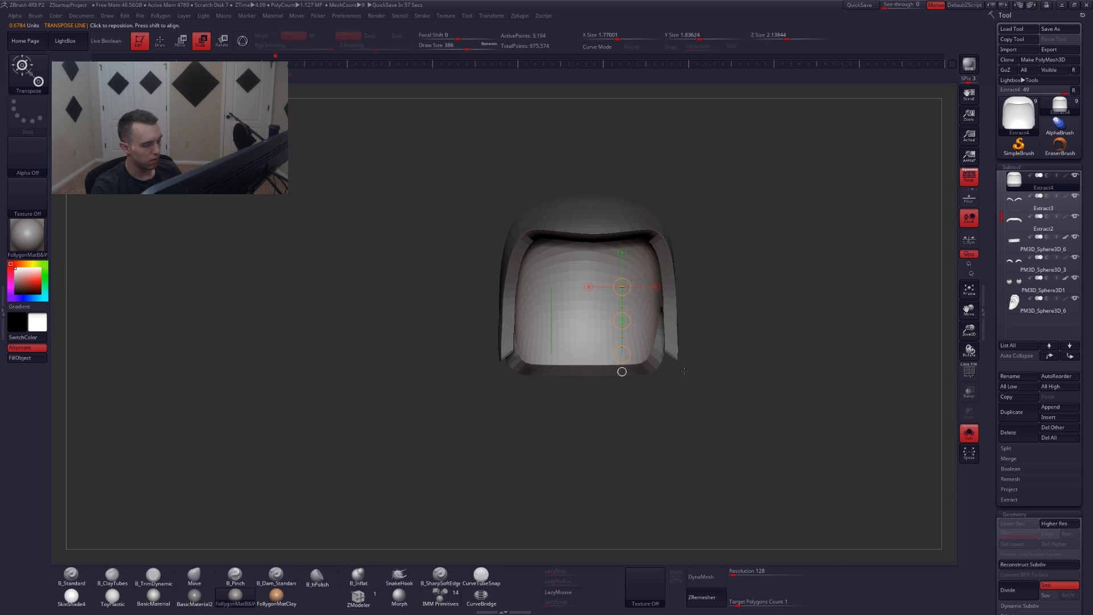
- Move the cap's inner surface slightly downward with Transpose, clear the mask, and show the full bust
key("w")
left_click_drag(623, 320, 624, 332)
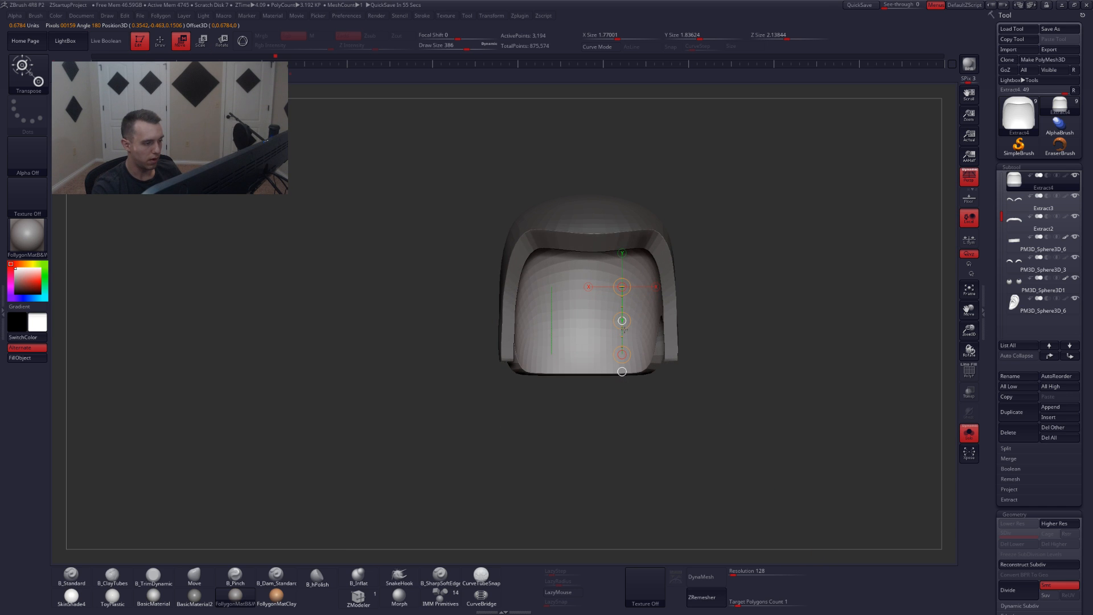
key("q")
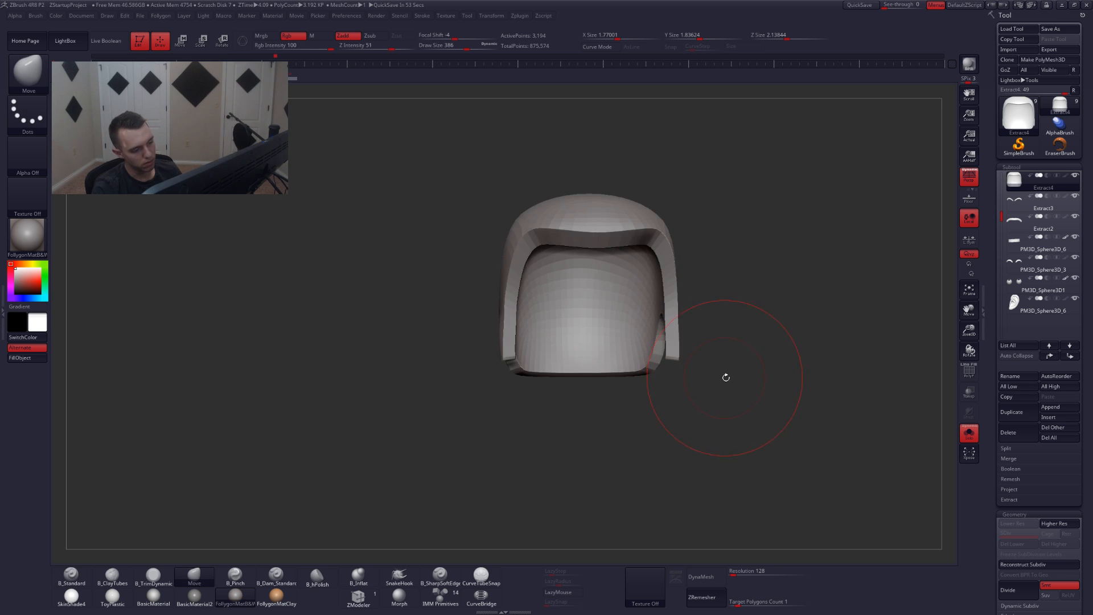
key("alt+s")
mouse_move(730, 378)
left_mouse_down()
mouse_move(706, 380)
mouse_move(717, 381)
mouse_move(712, 391)
left_mouse_up()
key("shift+d")
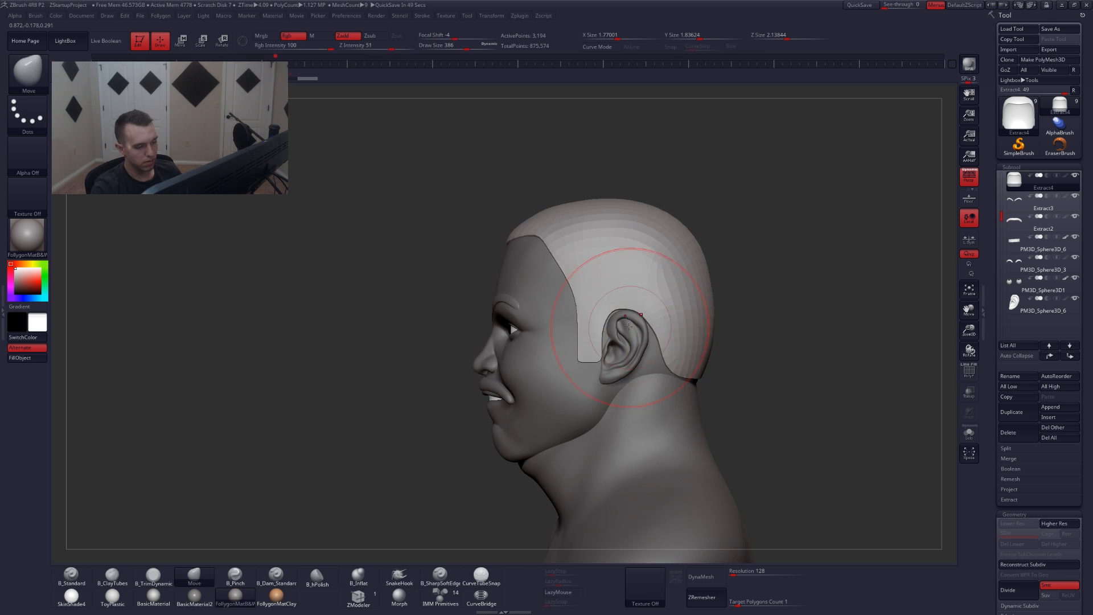
- Reshape the hair cap's edge around and behind the ear with the Move brush at draw size 331
key("space")
left_click_drag(613, 357, 606, 357)
mouse_move(593, 325)
right_mouse_down()
mouse_move(653, 339)
mouse_move(603, 334)
right_mouse_up()
left_click_drag(664, 345, 660, 347)
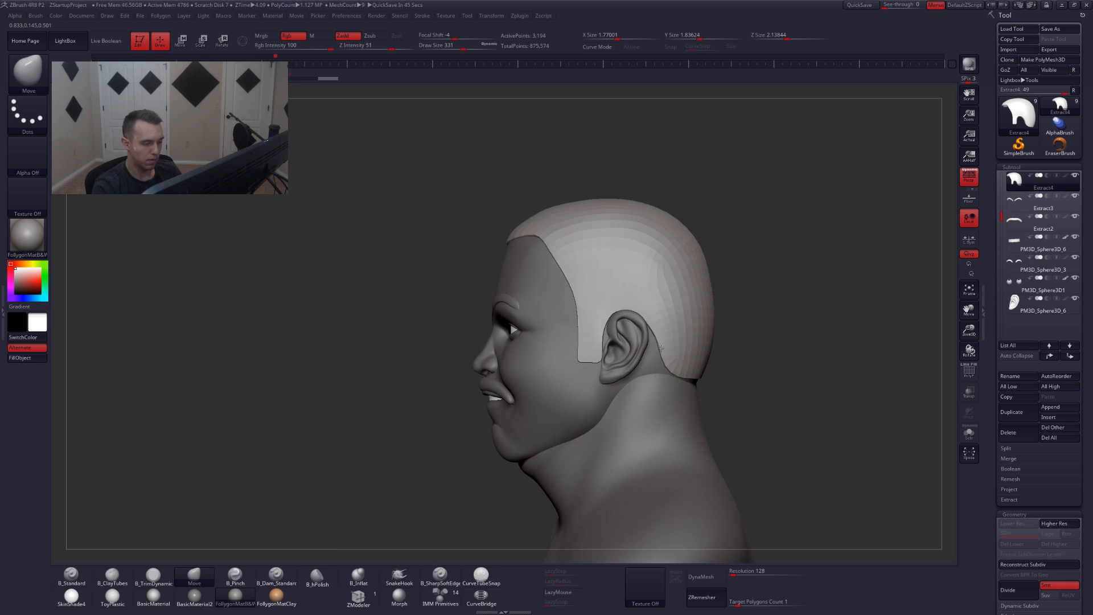
right_click_drag(687, 382, 630, 382, "shift")
left_click_drag(718, 380, 735, 379)
right_click_drag(626, 384, 685, 388)
left_click_drag(686, 387, 751, 379, "shift")
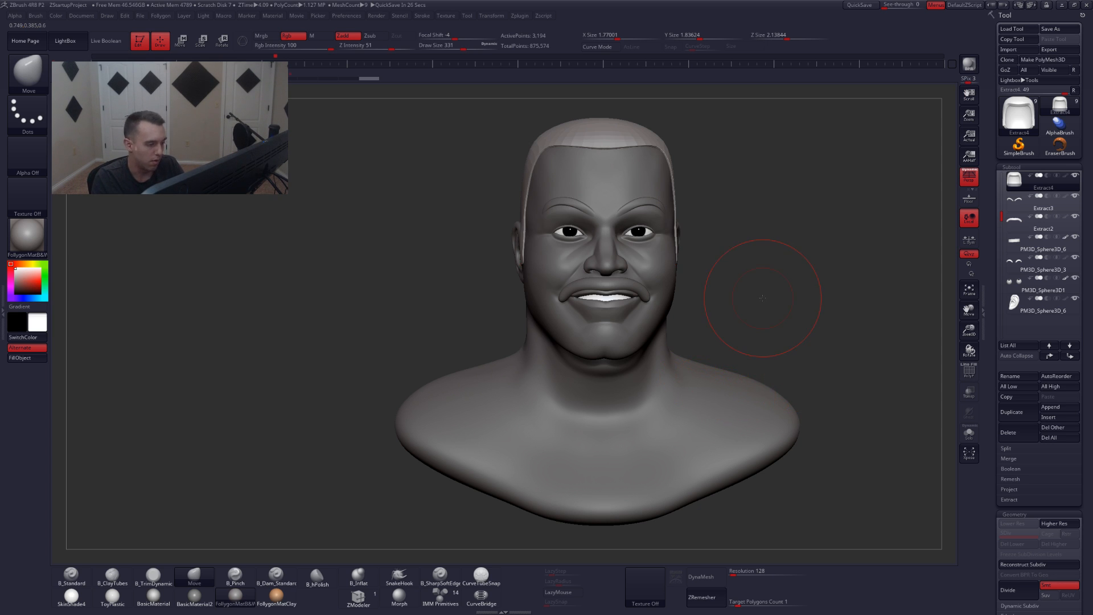
- Select the face mesh, choose B_Pinch at draw size 49 for the mouth and chin area, and isolate the mesh
left_click(638, 323, "alt")
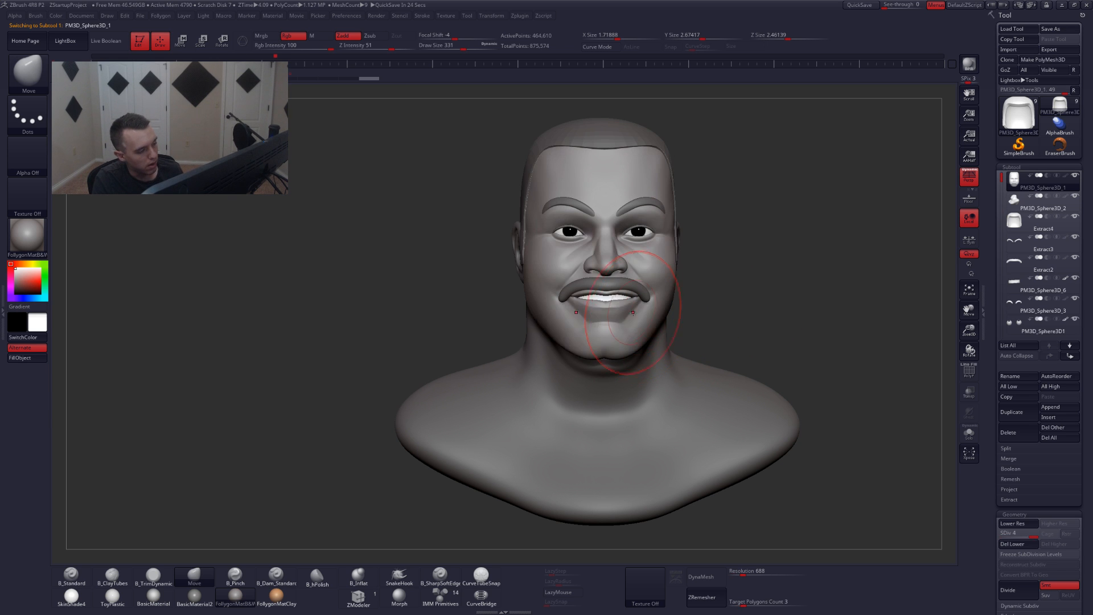
key("space")
right_click_drag(638, 326, 598, 396, "ctrl")
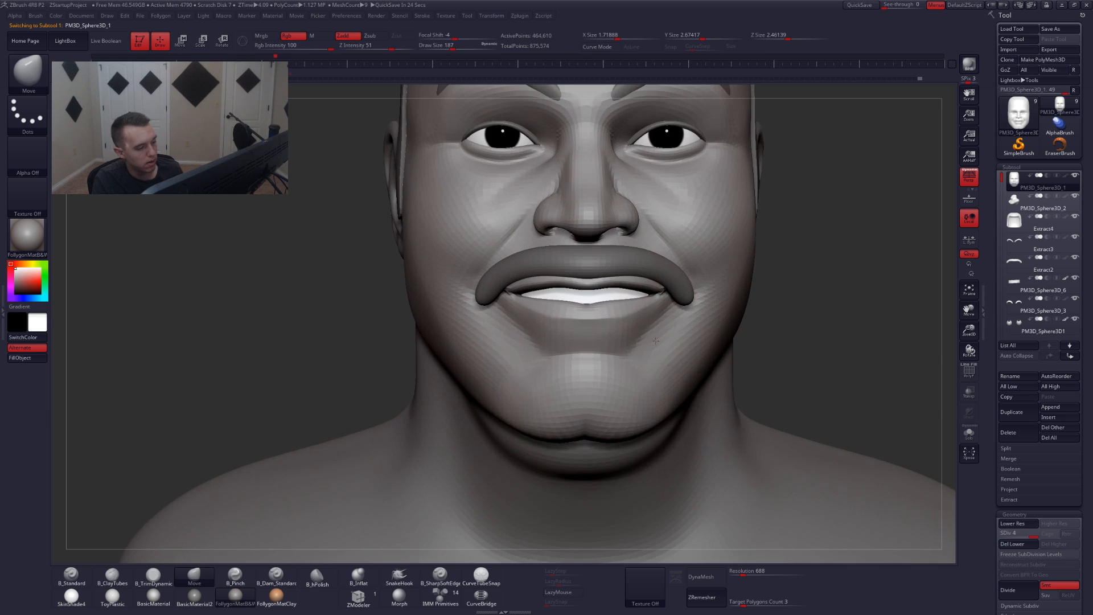
key("space")
left_click_drag(654, 337, 646, 331)
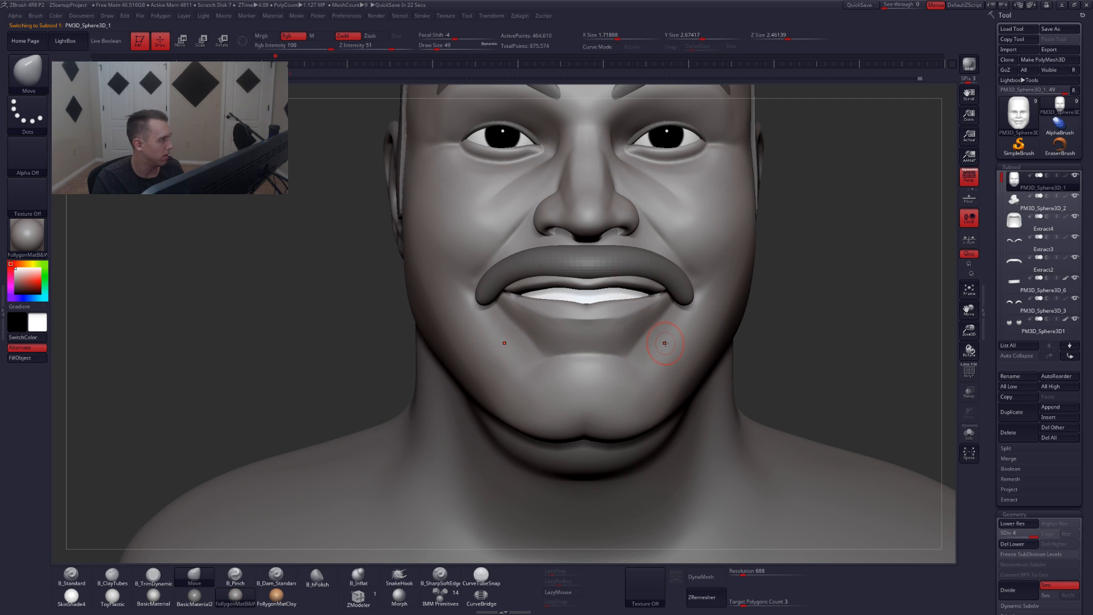
key("5")
right_click_drag(697, 384, 655, 400, "alt")
key("alt+s")
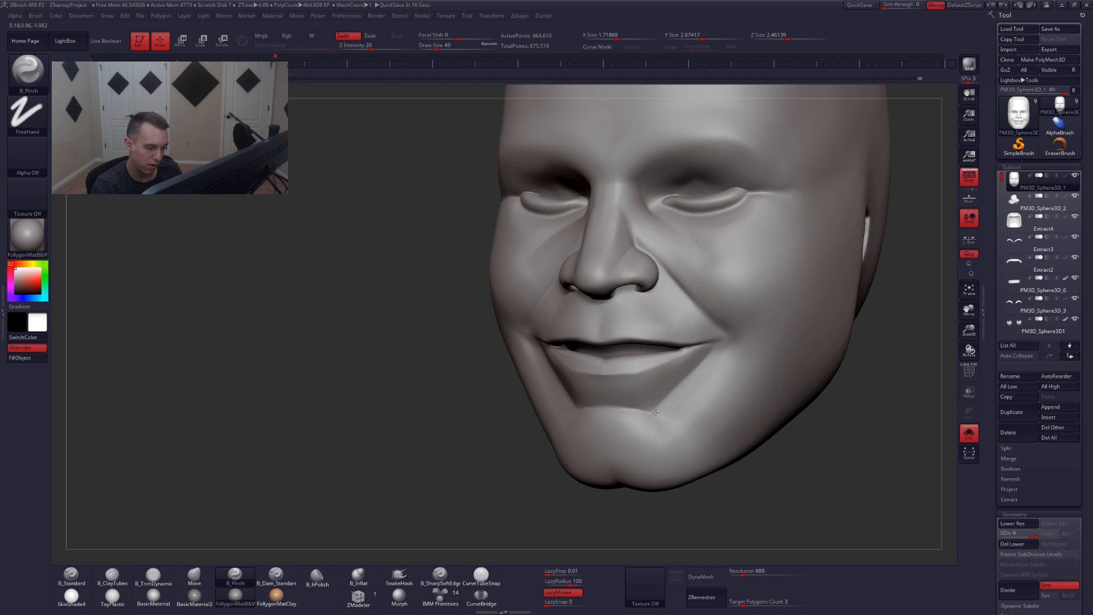
- Flatten the cheek and the fold beside the mouth with B_TrimDynamic at draw size 116
left_click_drag(748, 319, 749, 317)
key("space")
left_click_drag(697, 382, 764, 371)
key("2")
key("3")
key("space")
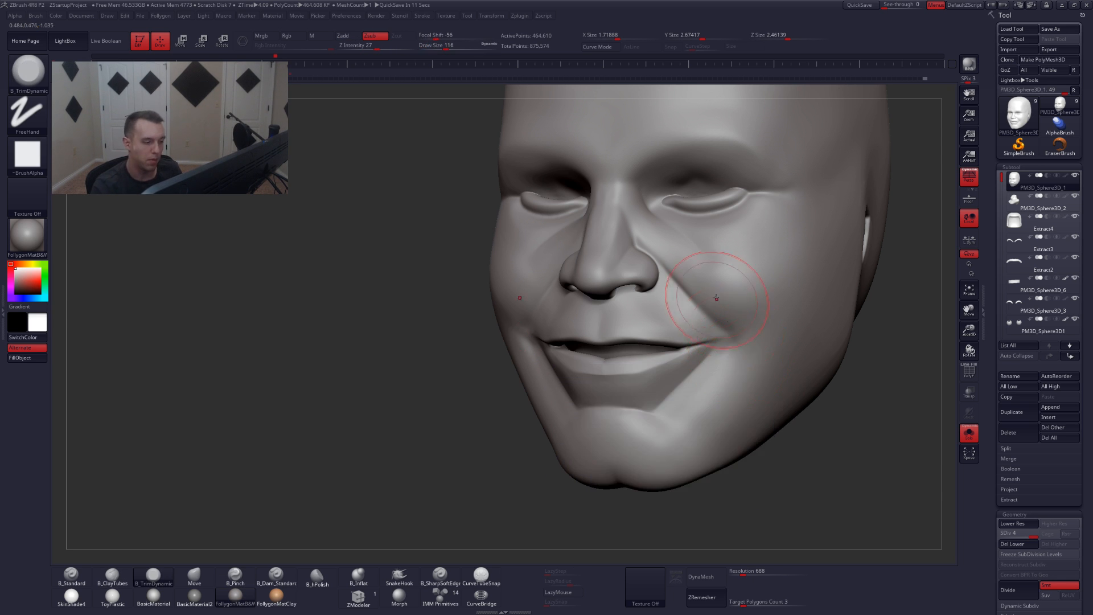
left_click_drag(690, 270, 705, 279)
left_click_drag(747, 328, 739, 377)
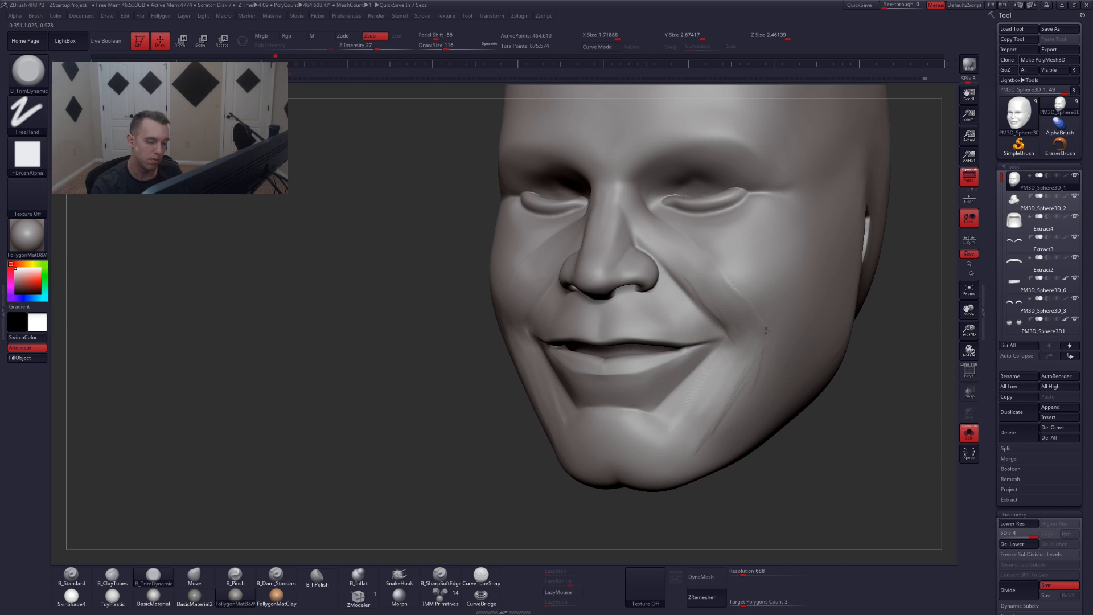
- Smooth the trimmed planes on the cheek and beside the mouth, then reduce the draw size to 49
left_click_drag(733, 415, 748, 383, "shift")
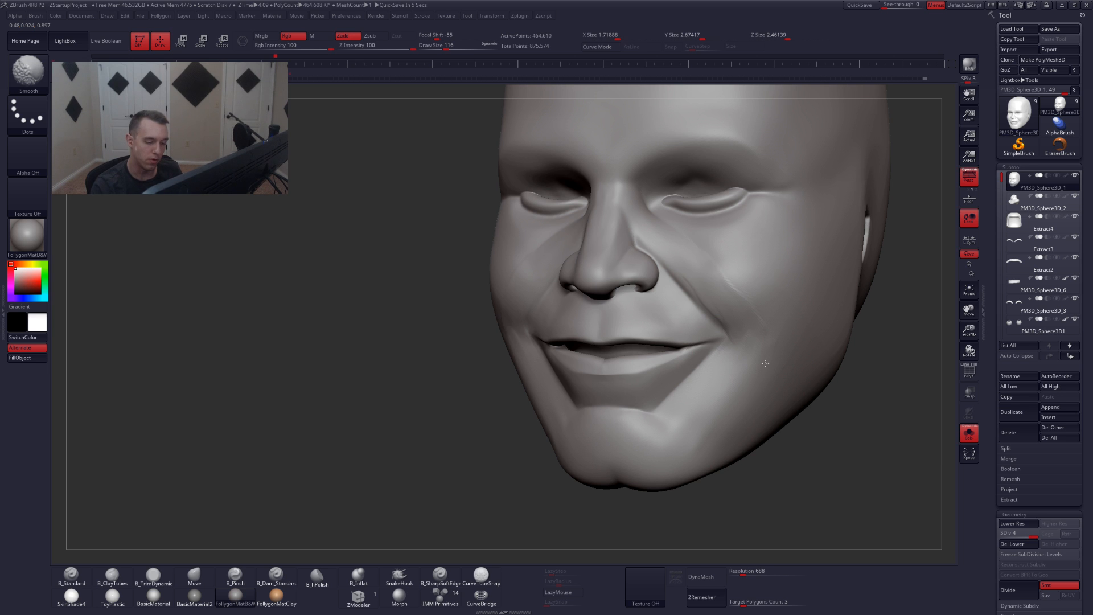
mouse_move(745, 296)
left_mouse_down("shift")
mouse_move(698, 273)
mouse_move(713, 297)
left_mouse_up("shift")
key("space")
mouse_move(729, 316)
right_mouse_down("alt")
mouse_move(708, 301)
mouse_move(692, 250)
right_mouse_up("alt")
right_click_drag(691, 251, 735, 267, "shift")
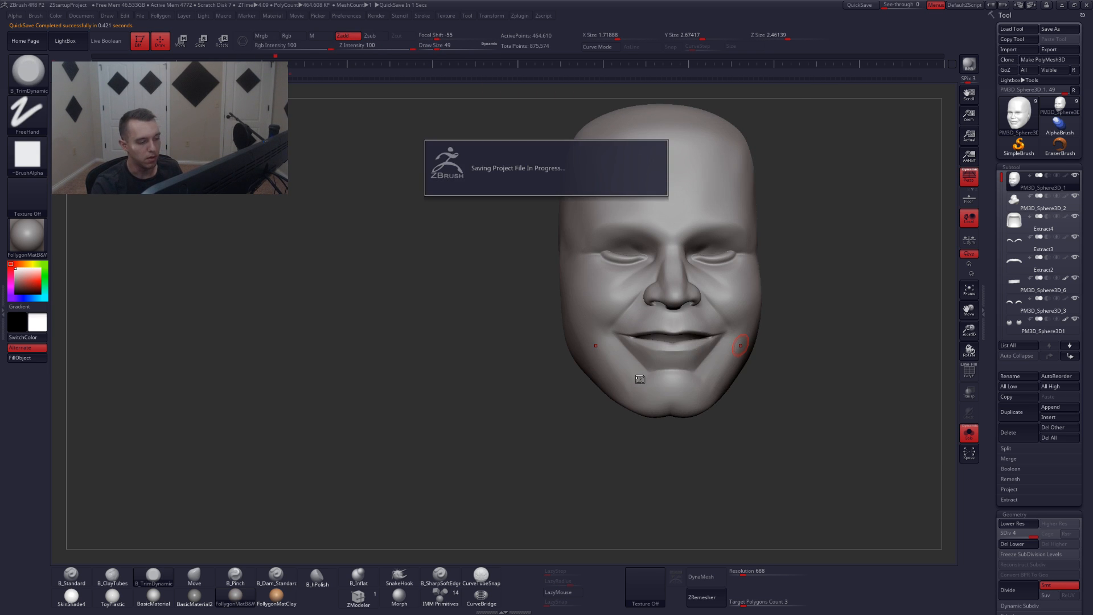
right_click_drag(716, 378, 640, 378, "alt")
- Switch to Chrome, open ArtStation in a new tab, and go to your own profile page
key("alt+Tab")
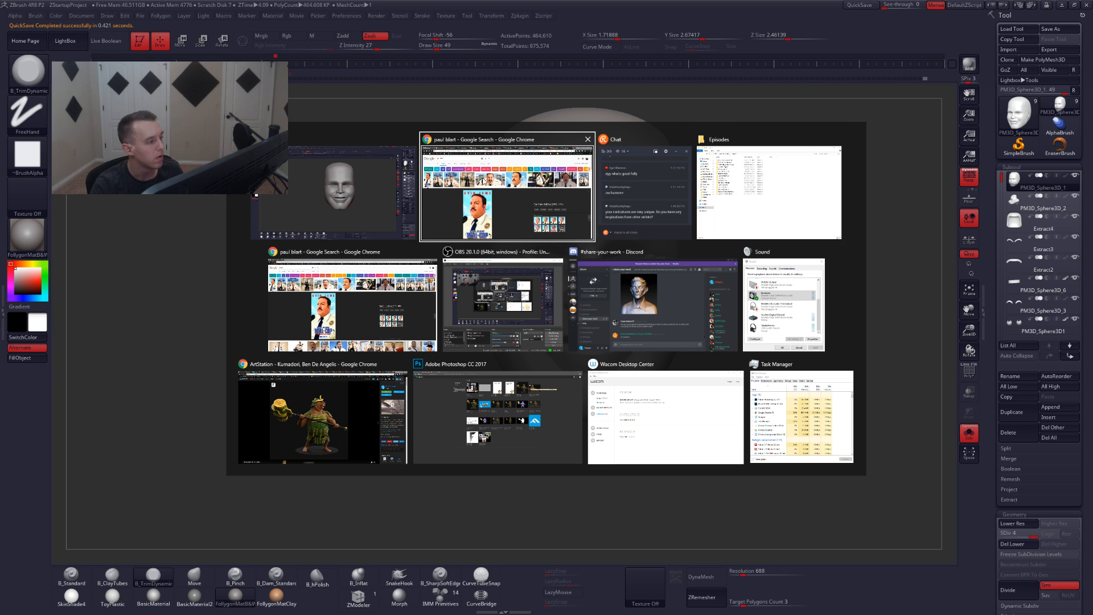
left_click(355, 303)
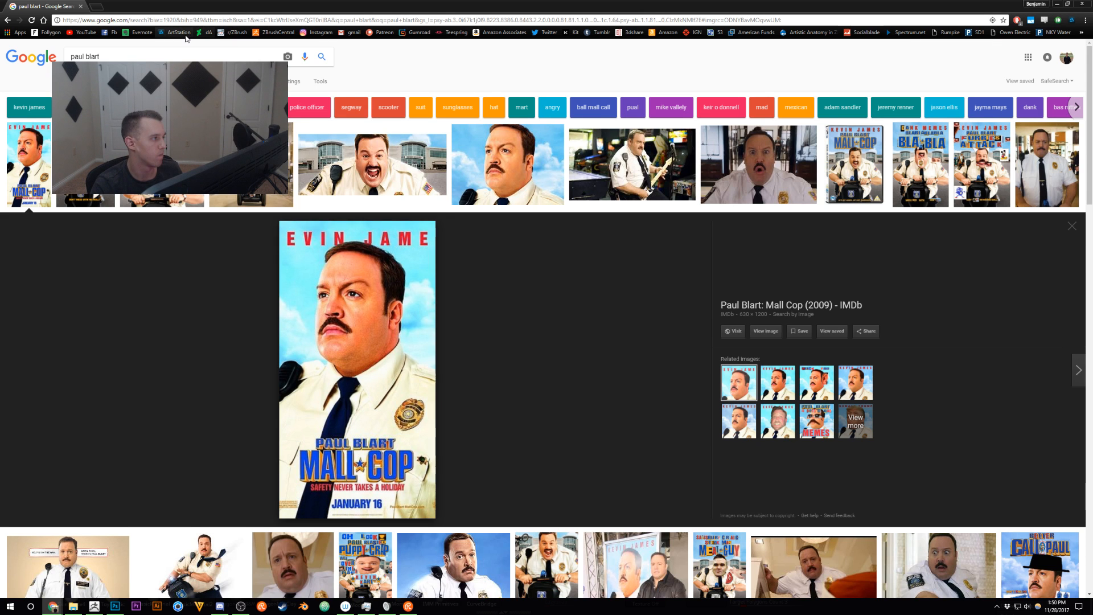
middle_click(179, 34)
left_click(113, 6)
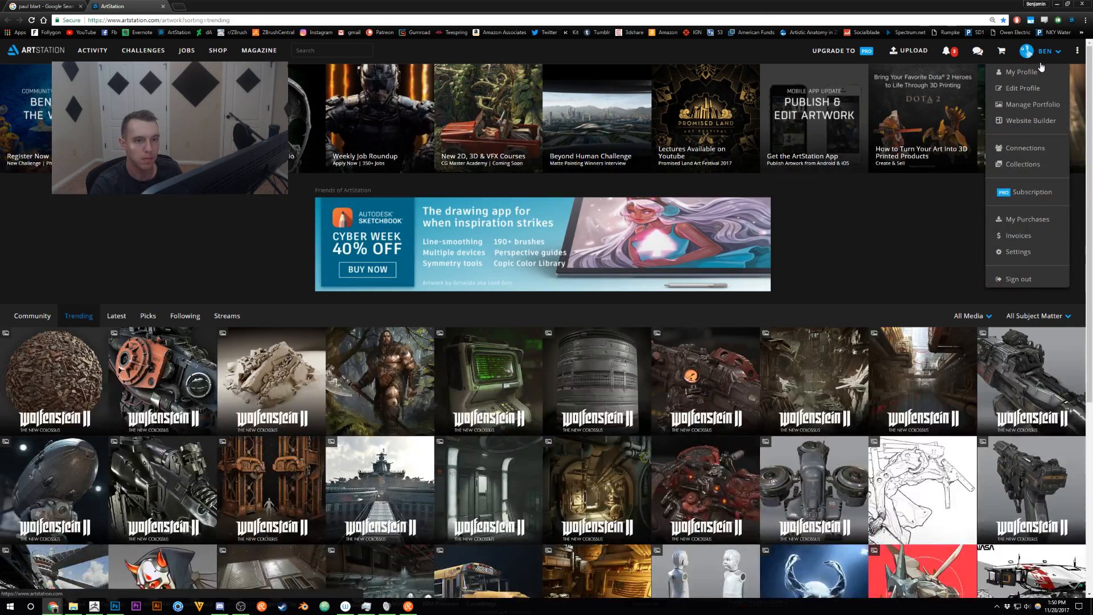
left_click(1041, 70)
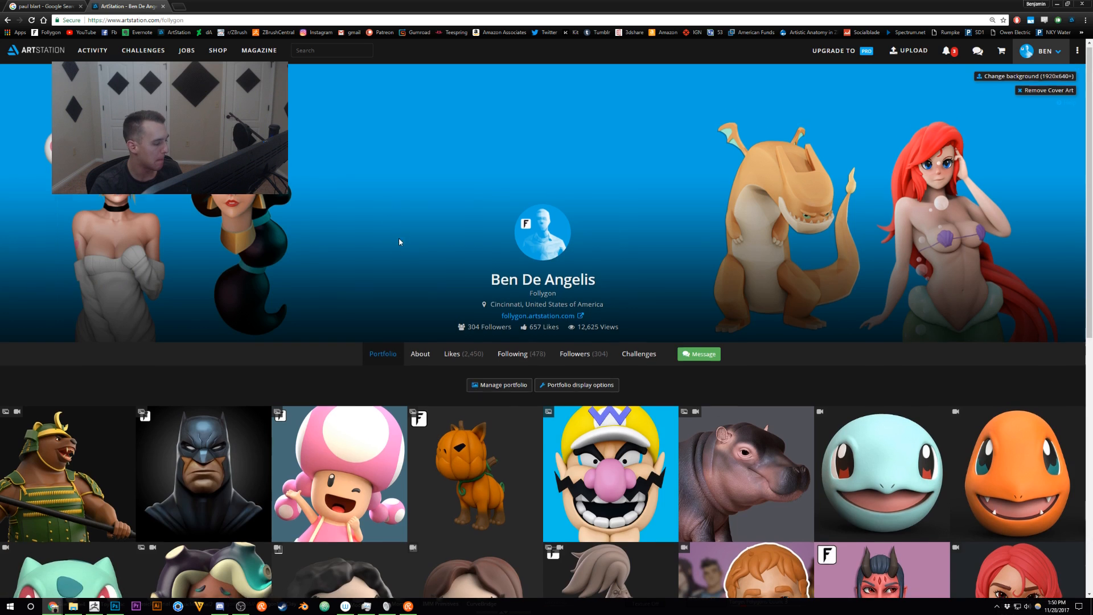
- Open the Toadette and Batman artworks from the portfolio in new tabs and view the Batman sculpt
scroll(456, 313, "down", 2)
middle_click(340, 347)
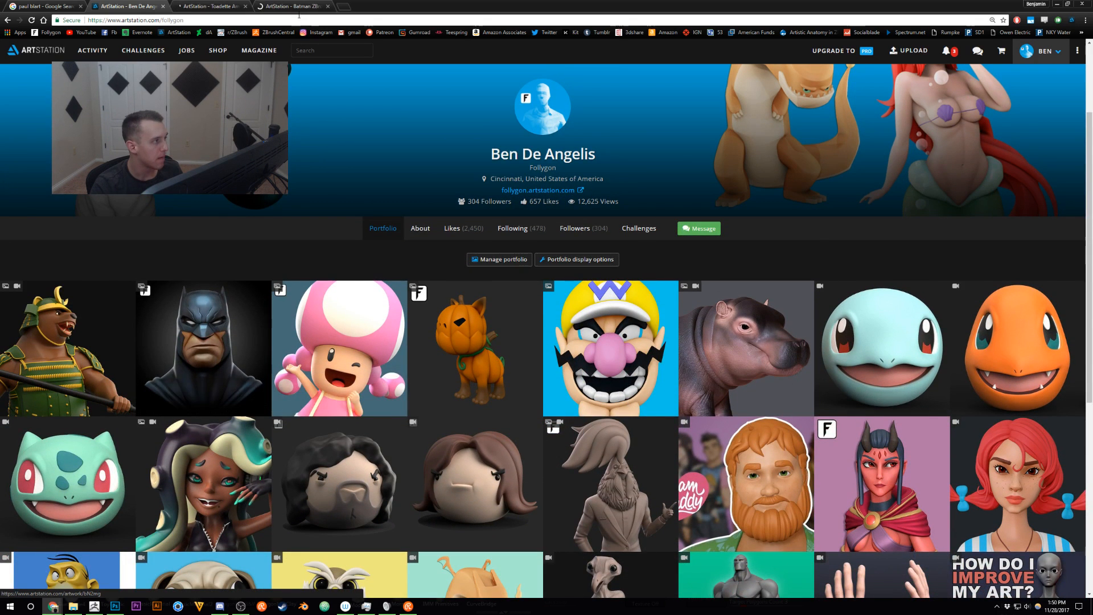
left_click(217, 328)
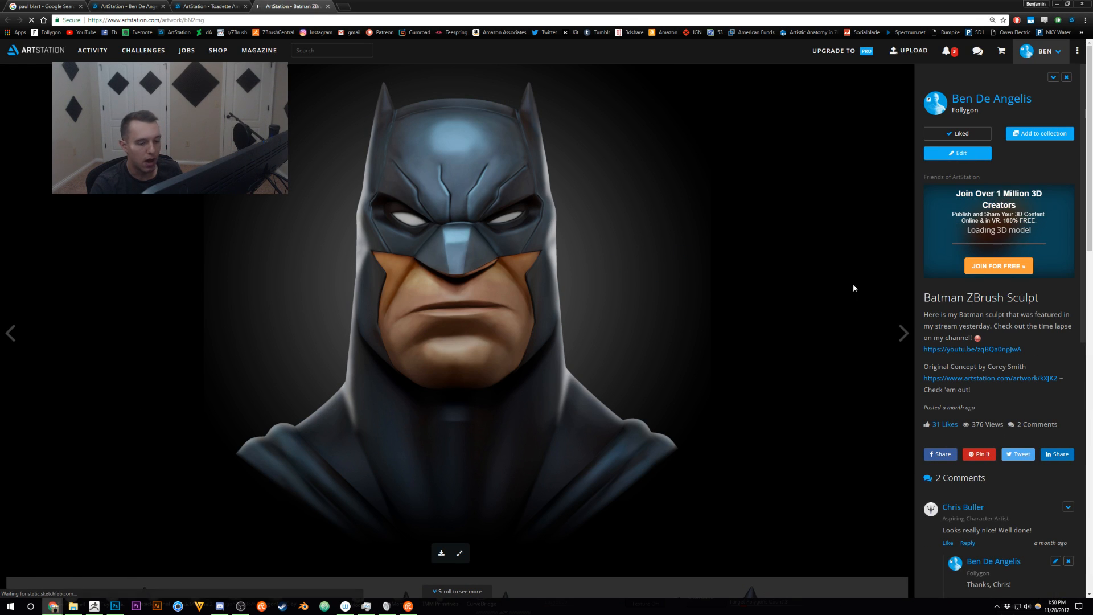
- Open the original Batman concept linked in the artwork description, compare it with the Batman ZBrush sculpt, and close both artworks
middle_click(998, 379)
key("ctrl+Tab")
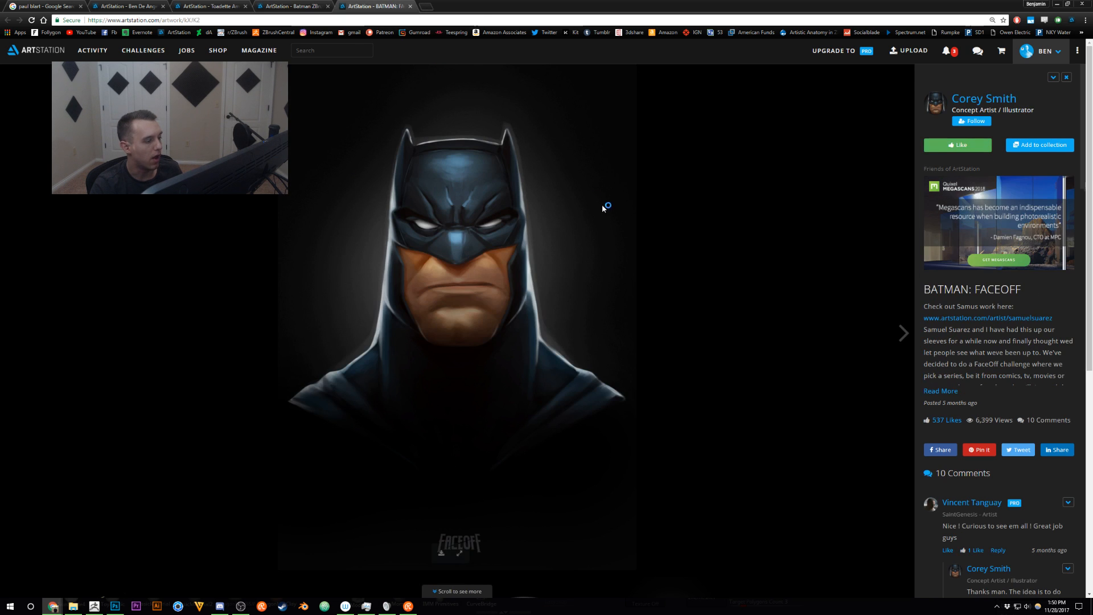
key("ctrl+shift+Tab")
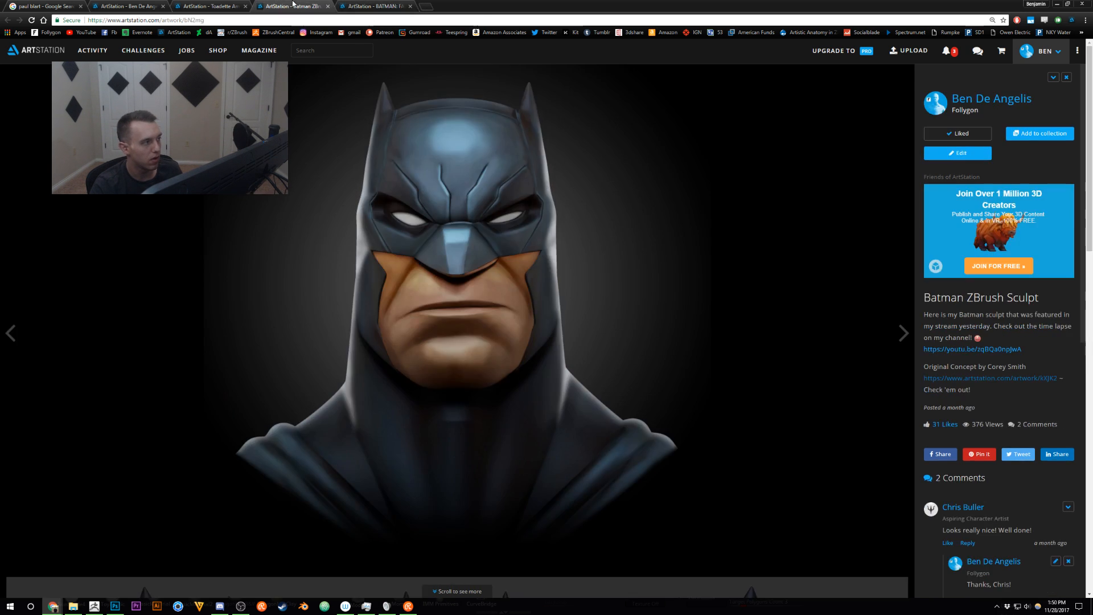
key("ctrl+Tab")
key("ctrl+shift+Tab")
key("ctrl+Tab")
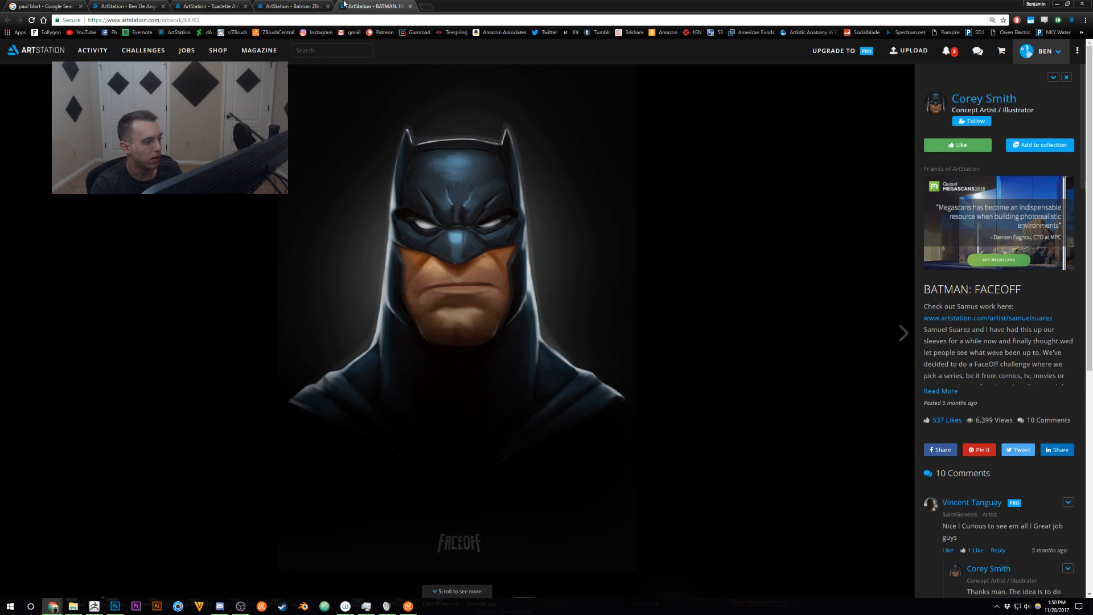
key("ctrl+shift+Tab")
key("ctrl+Tab")
left_click(312, 6)
left_click(377, 5)
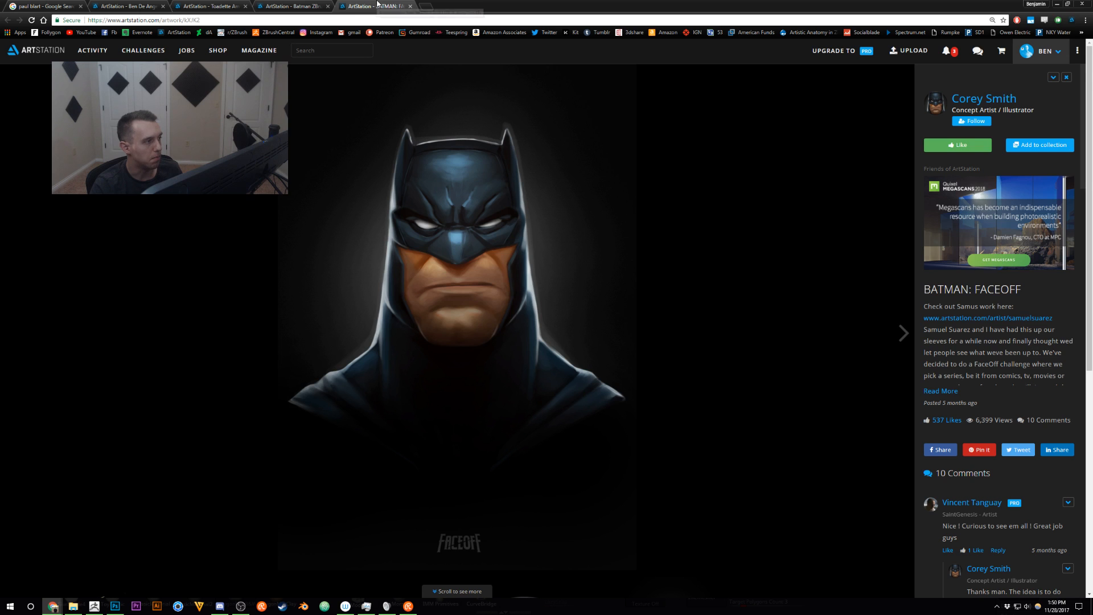
key("ctrl+shift+Tab")
key("ctrl+Tab")
key("ctrl+shift+Tab")
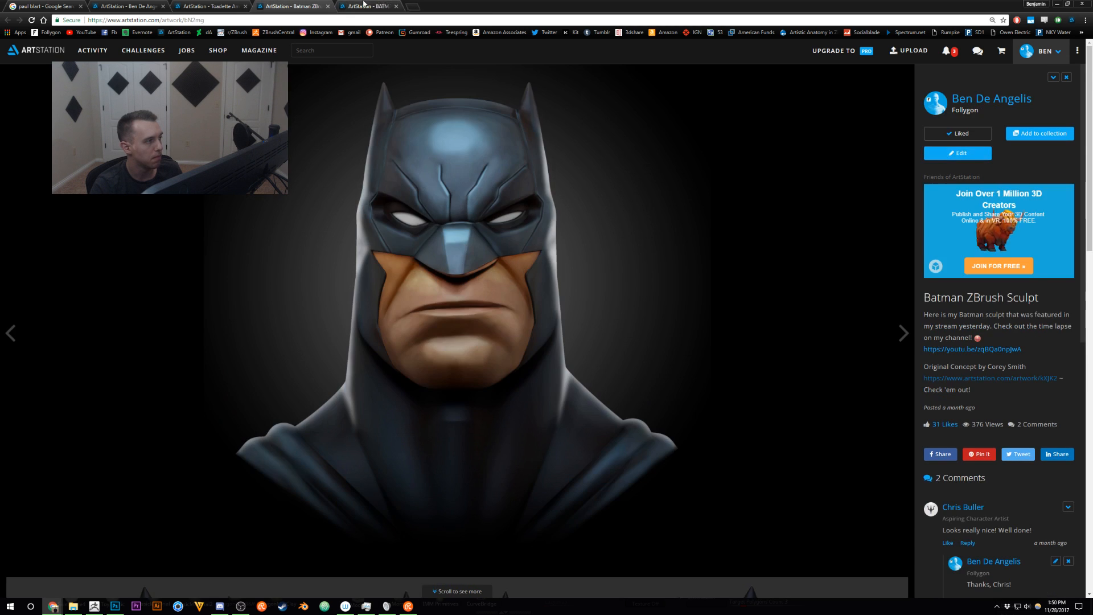
middle_click(363, 3)
key("ctrl+w")
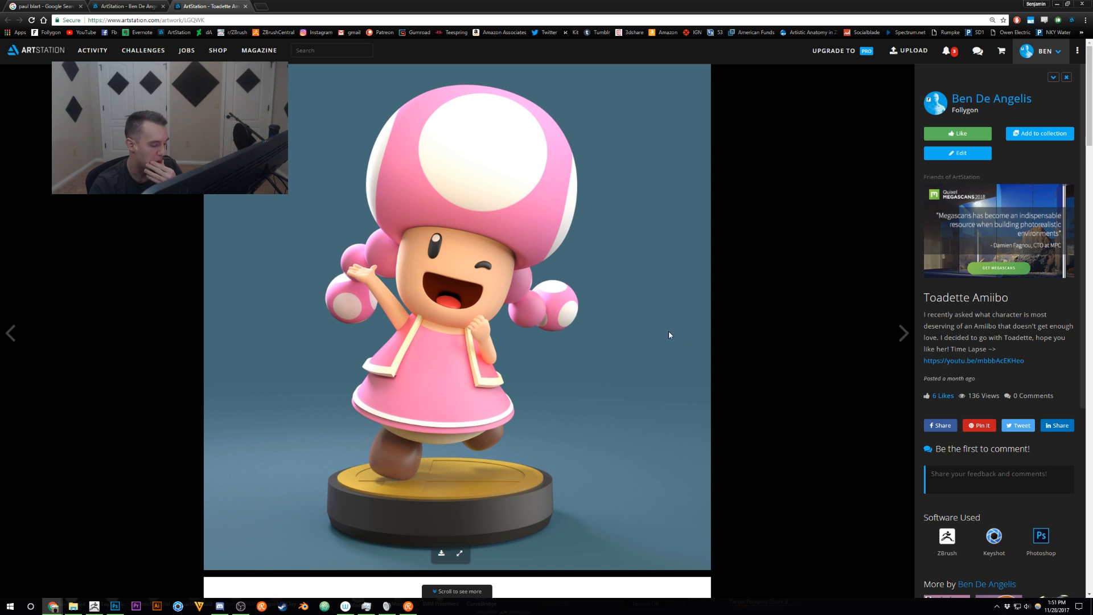
- Look through all the Toadette Amiibo renders and close the artwork page
scroll(668, 335, "down", 10)
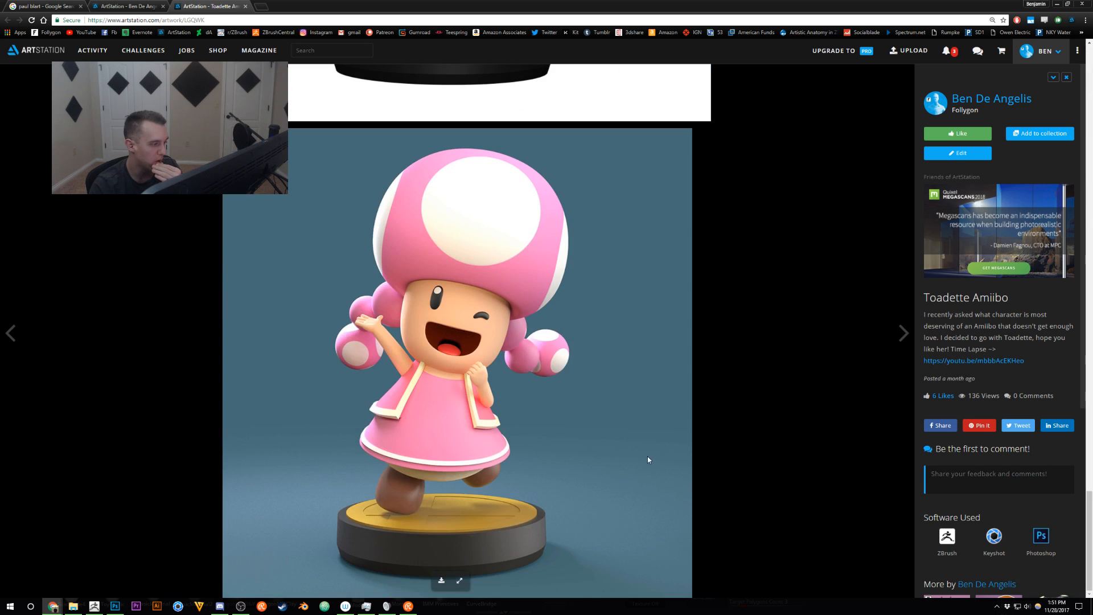
scroll(648, 460, "up", 15)
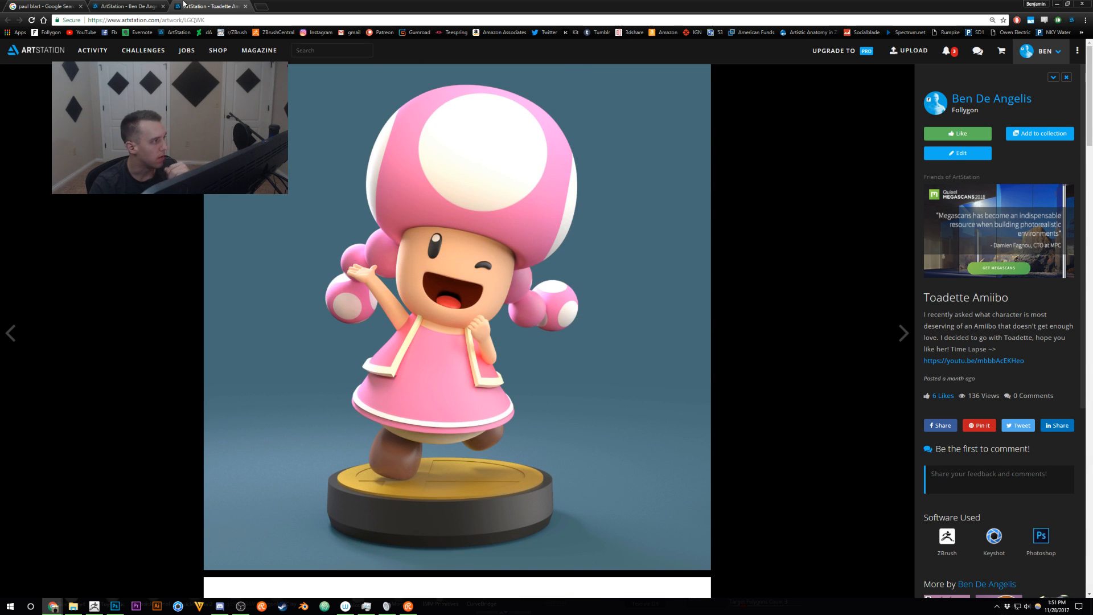
middle_click(184, 4)
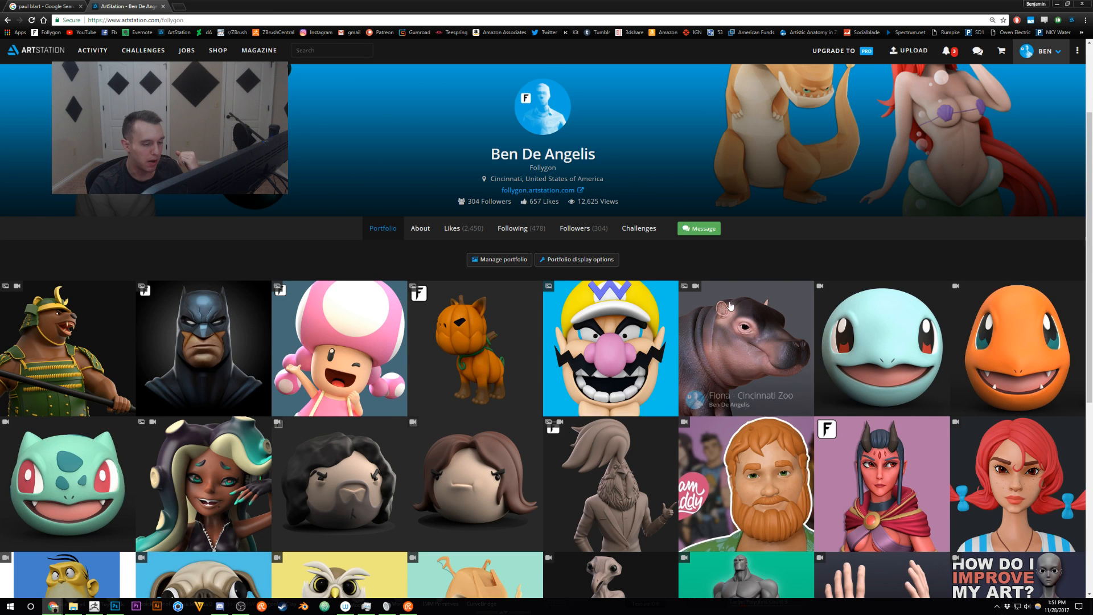
- Open the Fiona - Cincinnati Zoo artwork from the portfolio, examine the hippo render, and close the page
middle_click(743, 364)
key("ctrl+Tab")
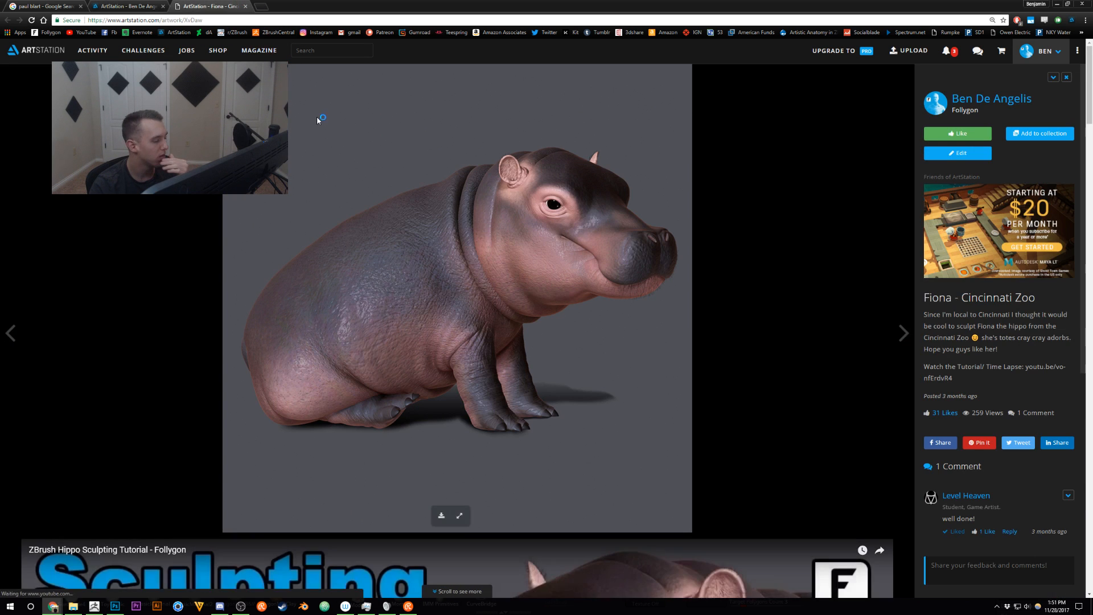
key("ctrl+w")
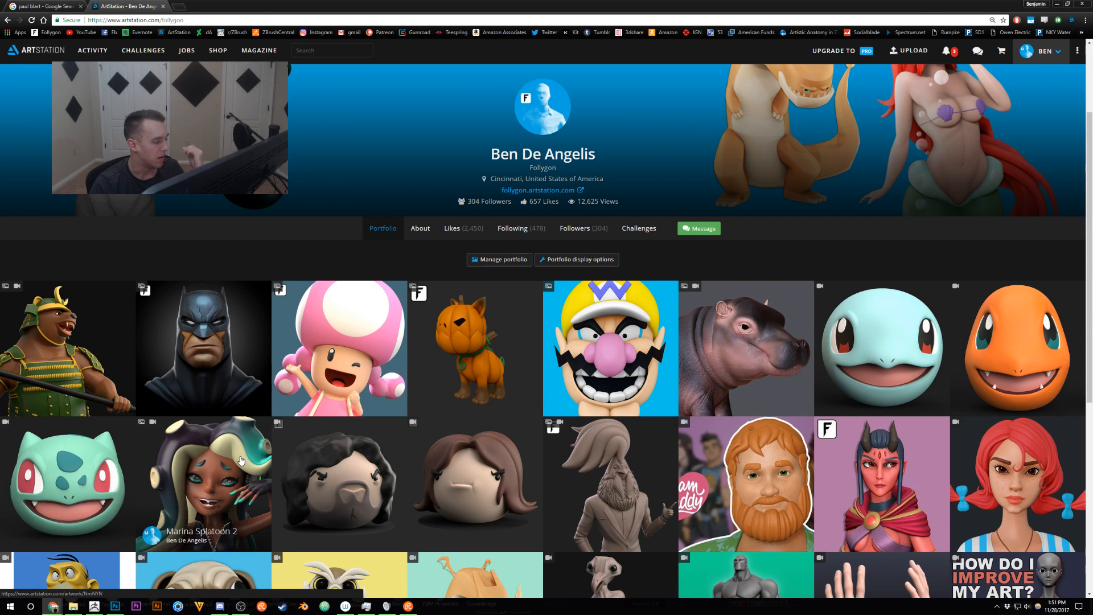
- Open the Marina Splatoon 2 artwork from the portfolio, examine the full-body render, and close the page
middle_click(254, 434)
key("ctrl+Tab")
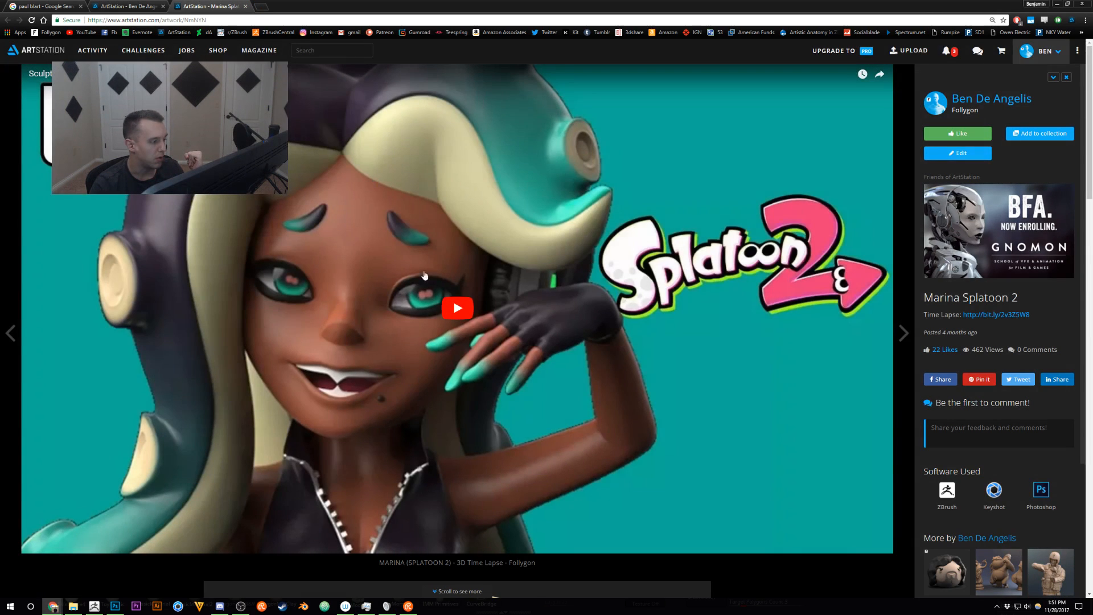
scroll(428, 371, "down", 8)
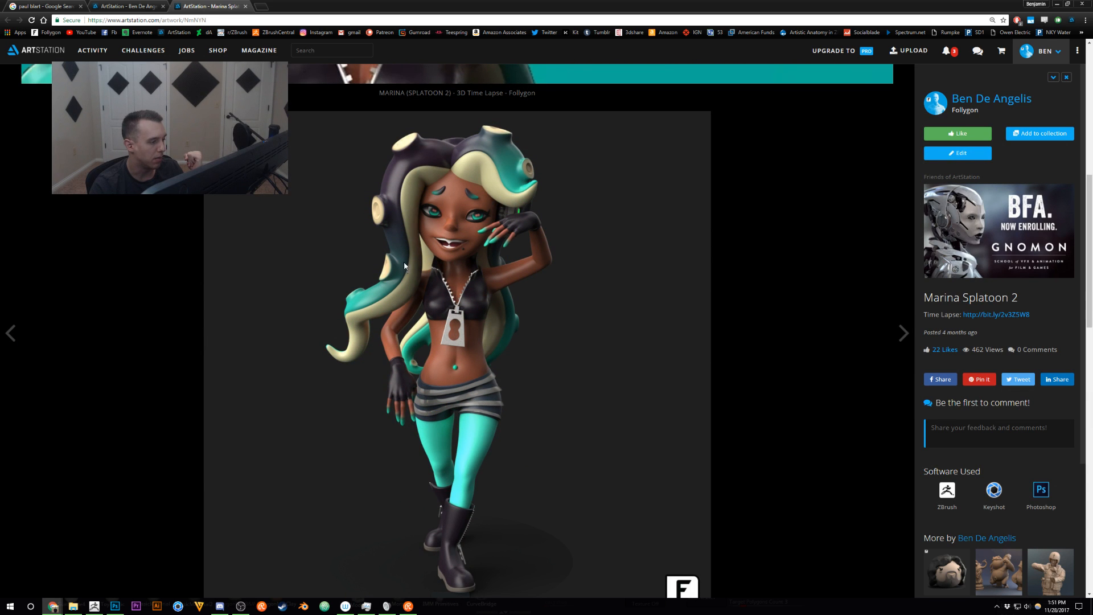
middle_click(213, 5)
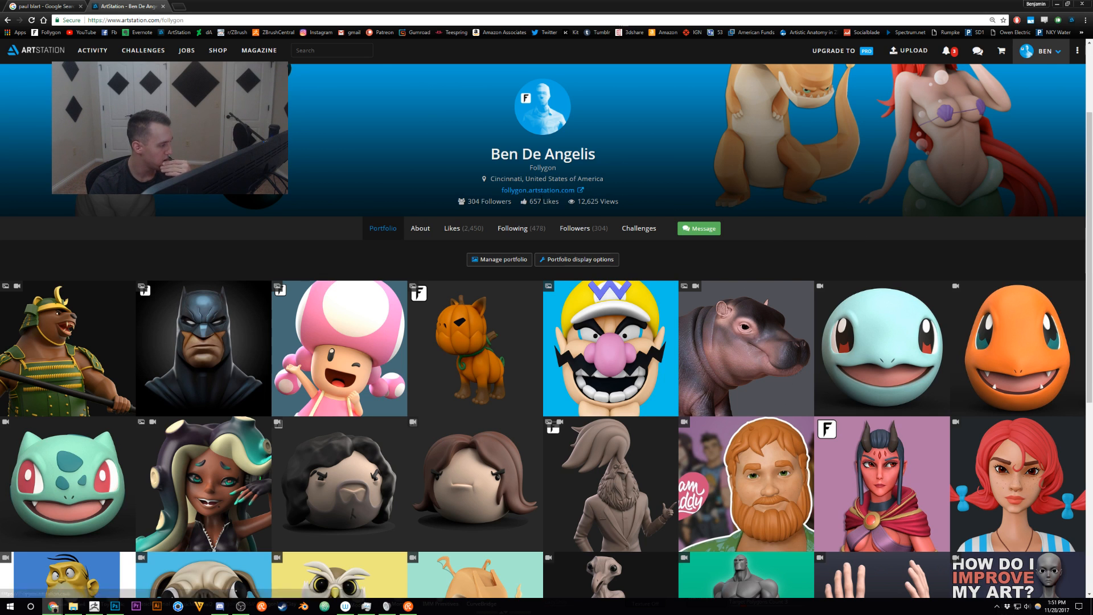
- Browse the remaining portfolio thumbnails, view the Kumadori artwork's final render, and close its page
scroll(540, 199, "down", 5)
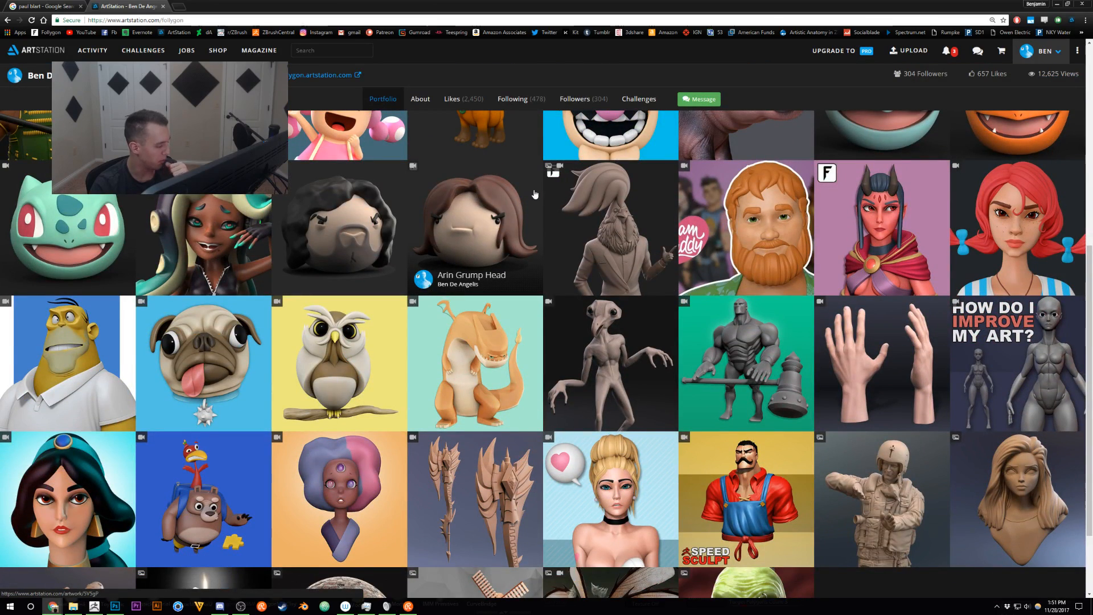
scroll(534, 194, "down", 2)
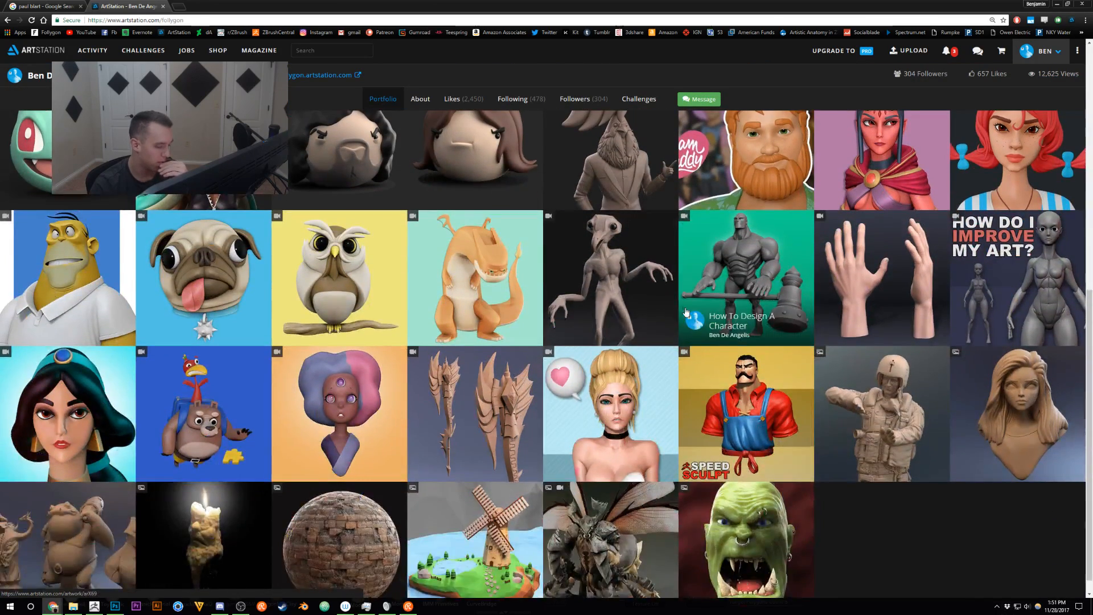
scroll(731, 334, "up", 6)
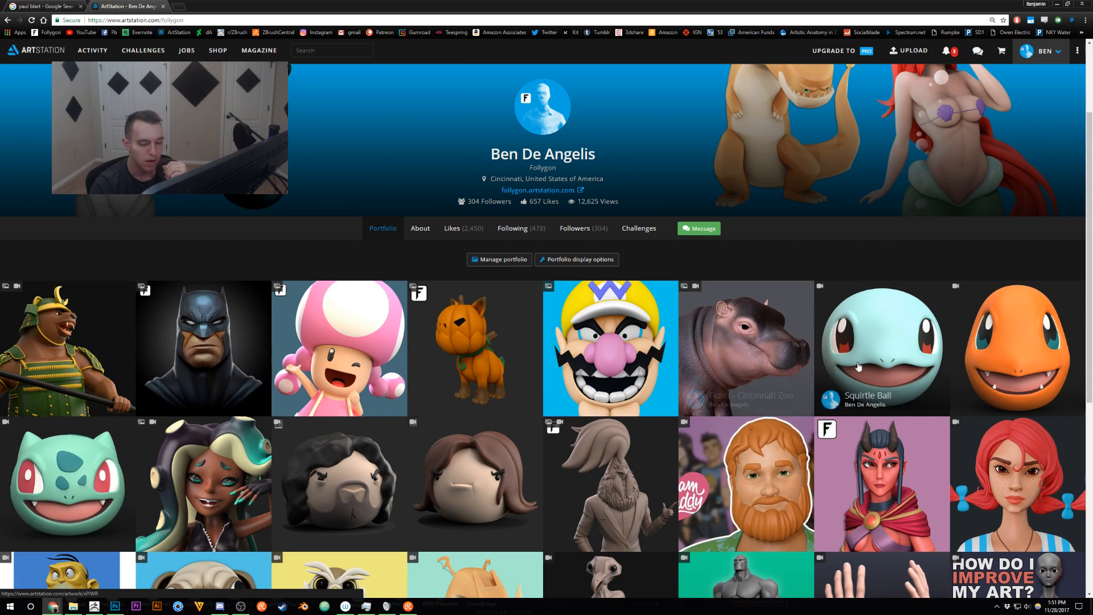
scroll(854, 393, "up", 2)
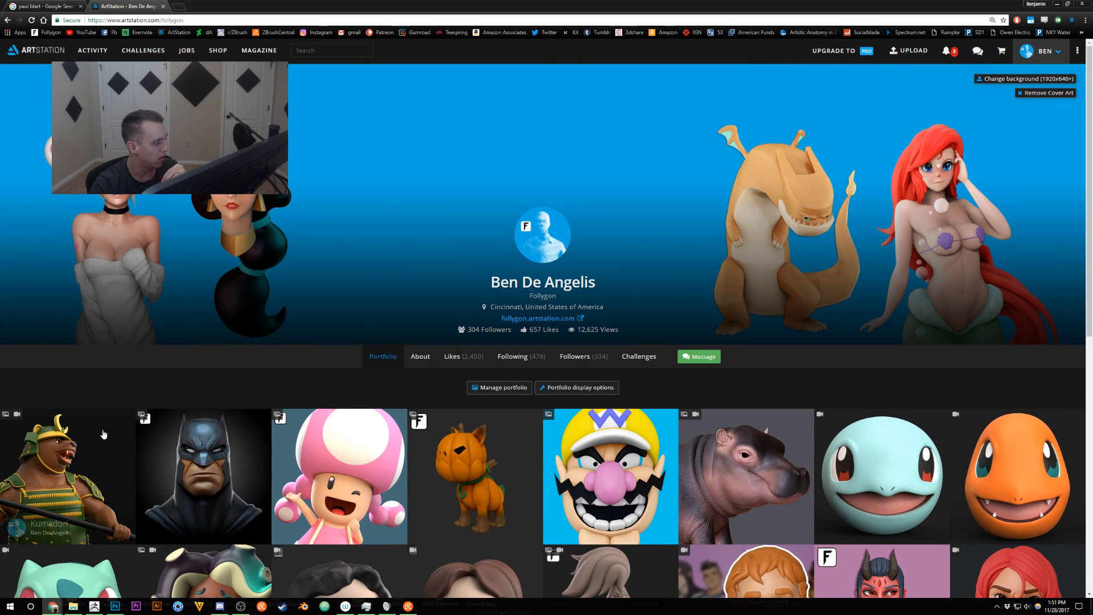
middle_click(90, 468)
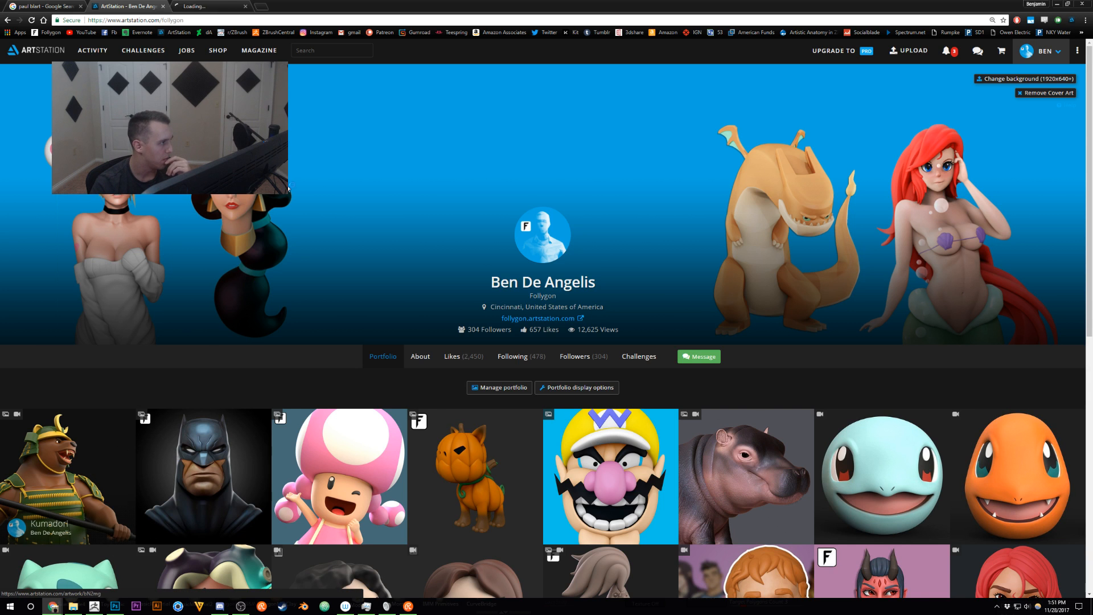
left_click(228, 7)
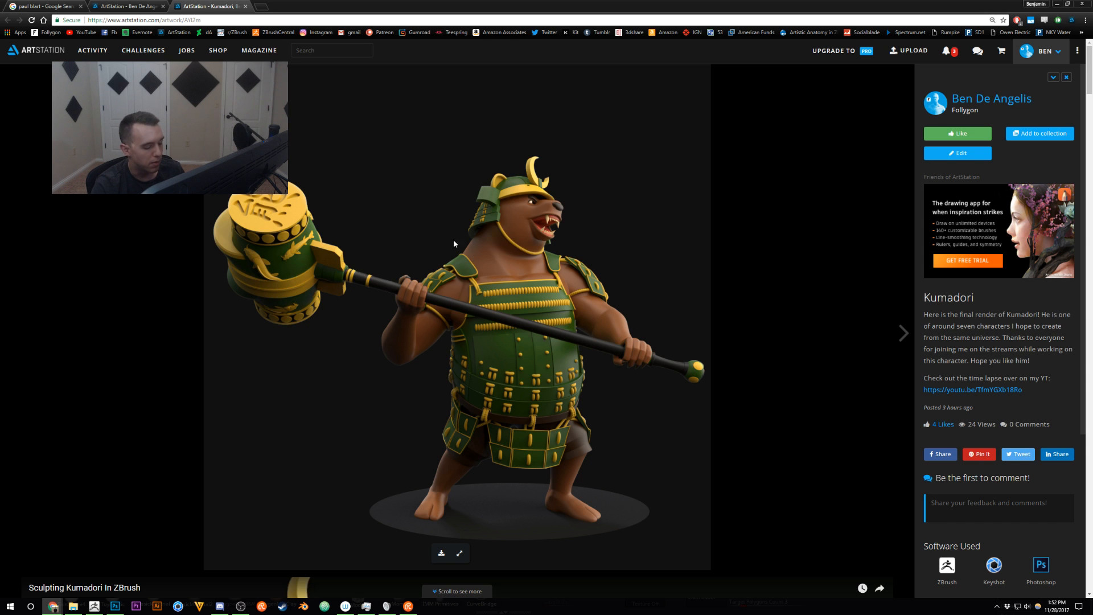
middle_click(213, 5)
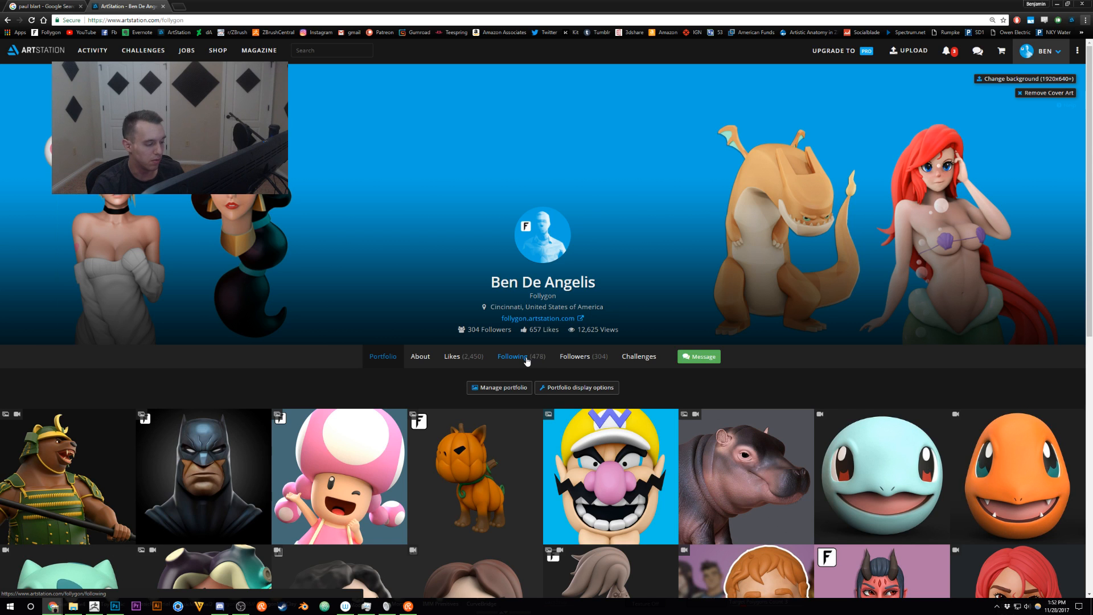
- Close the ArtStation portfolio page and switch to the head sculpt in ZBrush
left_click_drag(538, 362, 367, 205)
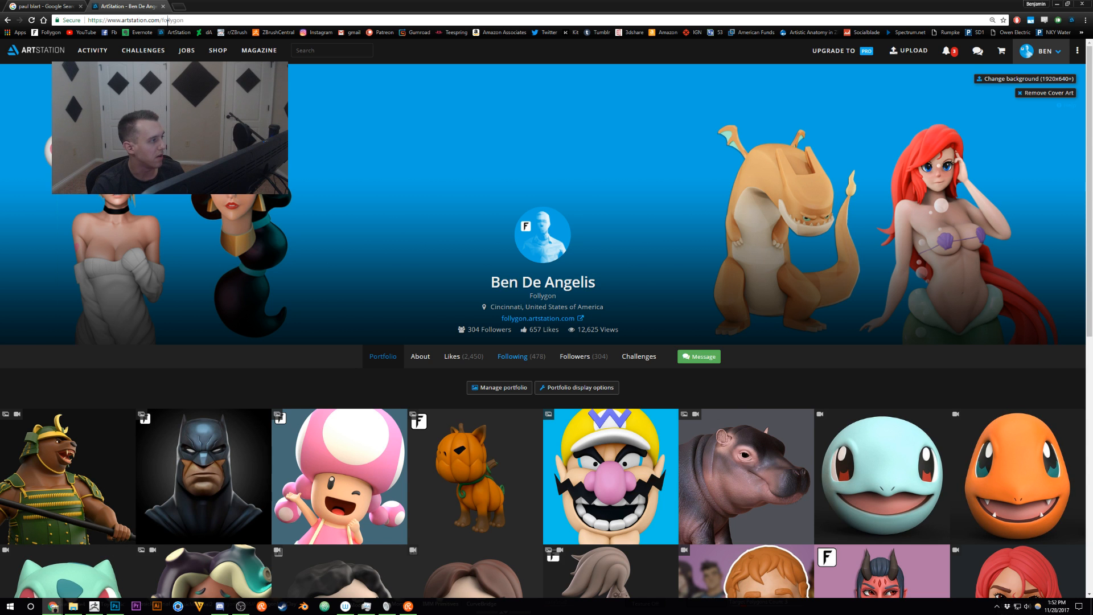
left_click(163, 6)
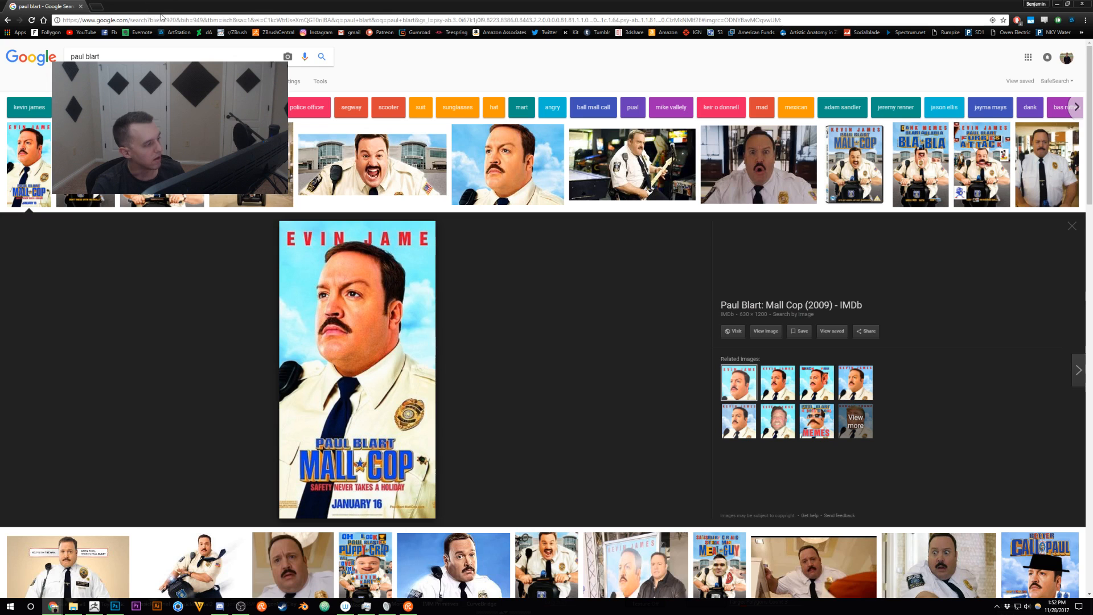
key("alt+Tab")
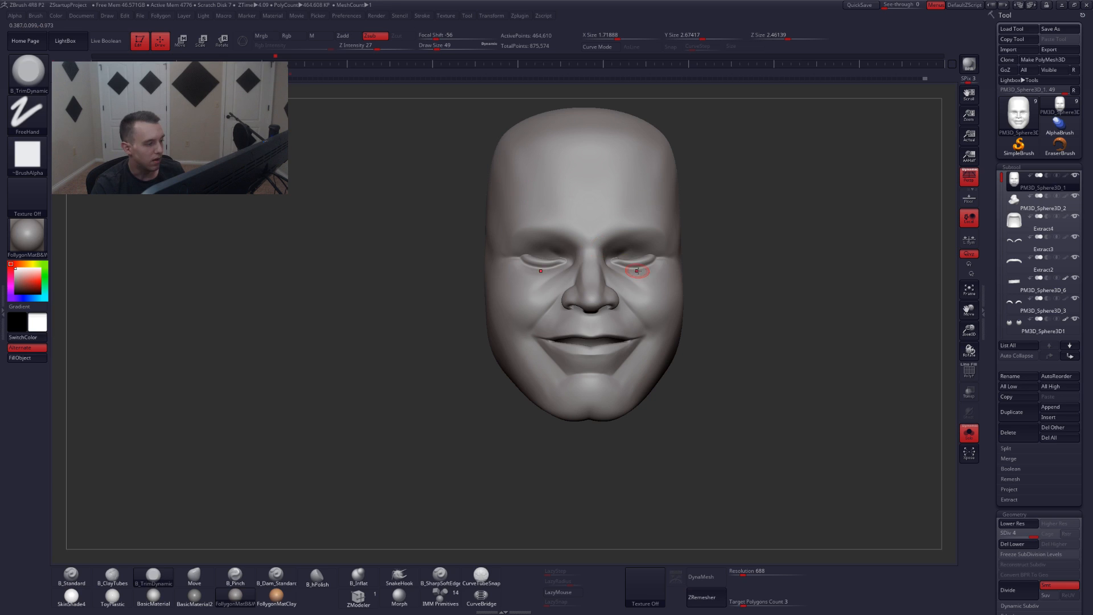
- Isolate the head subtool and flatten the cheeks beside the smile folds with the TrimDynamic brush
left_click_drag(735, 269, 693, 306, "alt")
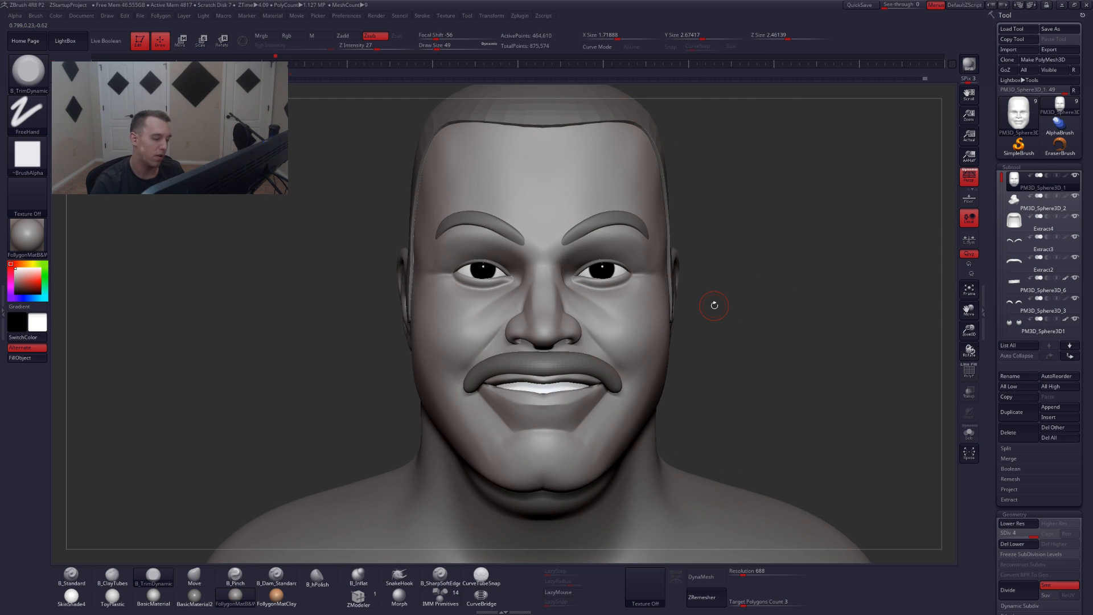
key("alt+s")
right_click_drag(644, 395, 644, 405, "ctrl")
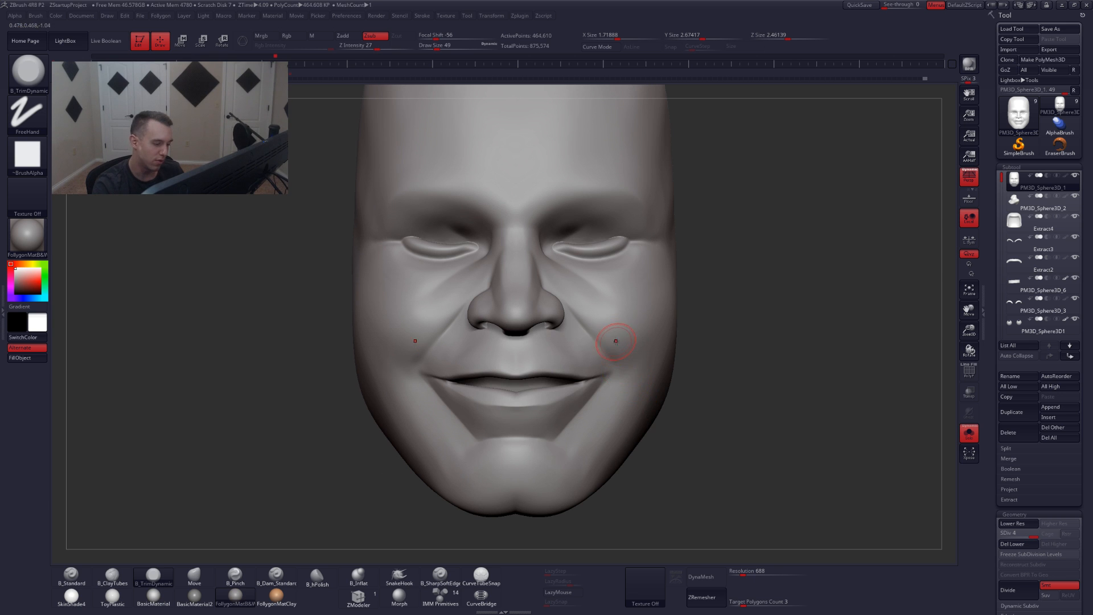
key("space")
mouse_move(610, 342)
left_mouse_down()
mouse_move(624, 341)
mouse_move(614, 391)
left_mouse_up()
right_click_drag(678, 361, 632, 361)
key("space")
mouse_move(633, 362)
left_mouse_down()
mouse_move(613, 362)
mouse_move(626, 390)
mouse_move(642, 368)
left_mouse_up()
key("space")
left_click_drag(601, 327, 622, 341)
key("shift")
right_click_drag(586, 328, 607, 310, "alt")
- Refine and smooth the cheek beside the smile fold at brush size 74, and show the whole bust again
key("space")
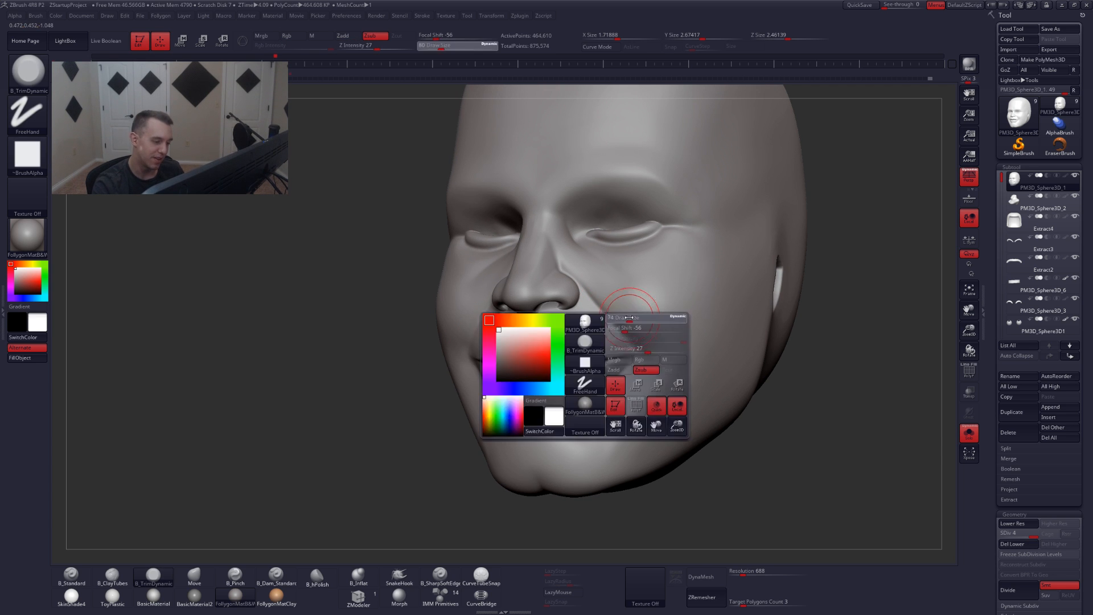
left_click_drag(630, 317, 647, 344)
key("space")
key("shift")
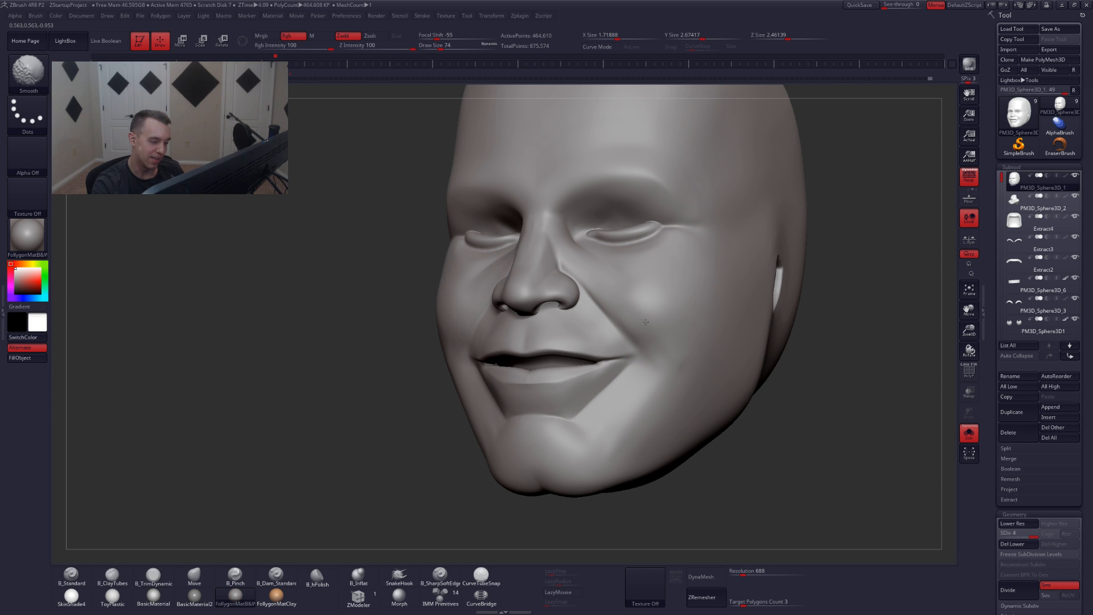
right_click_drag(638, 411, 673, 353, "alt")
key("alt+s")
right_click_drag(664, 419, 695, 413, "shift")
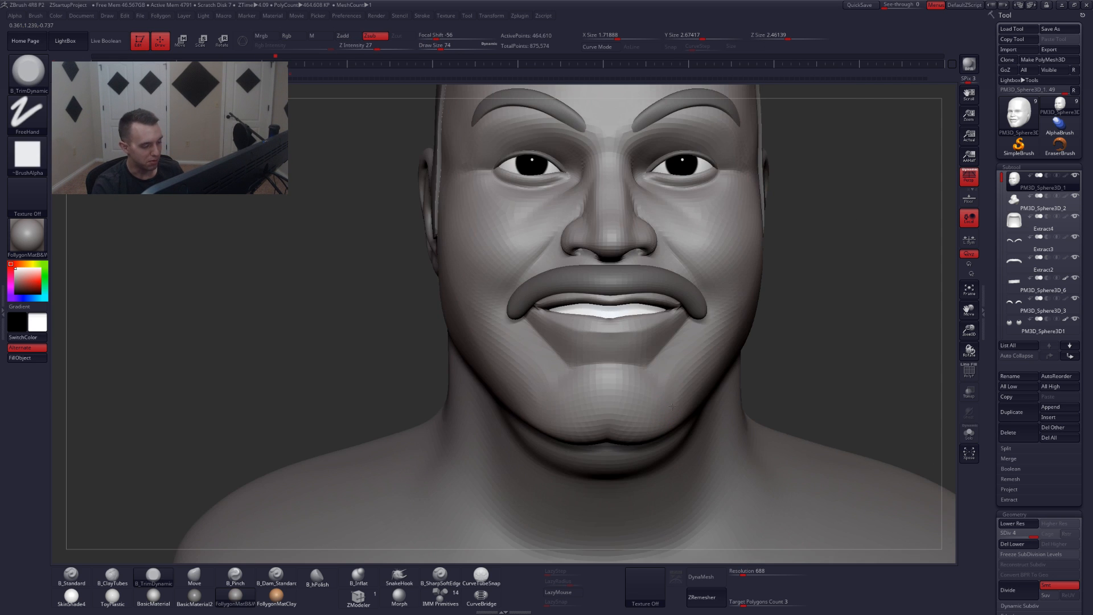
- Reshape the lower cheeks and chin with the Move brush, using draw sizes of 97 and 71
key("b")
key("m")
key("v")
key("space")
left_click_drag(646, 386, 651, 385)
right_click_drag(651, 386, 631, 384)
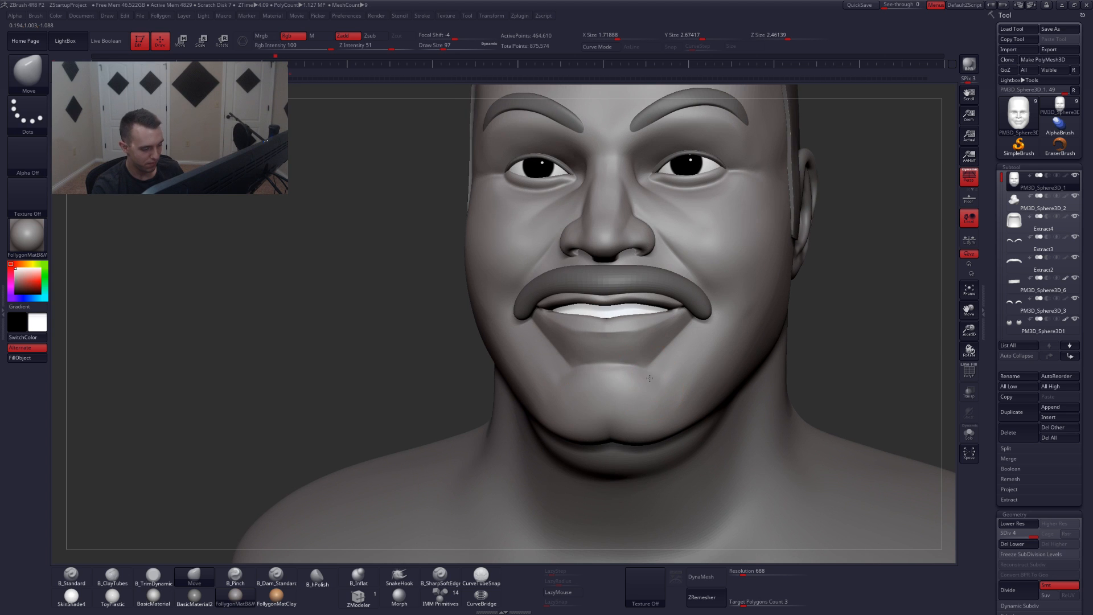
key("space")
left_click_drag(664, 380, 658, 381)
right_click_drag(658, 380, 648, 378)
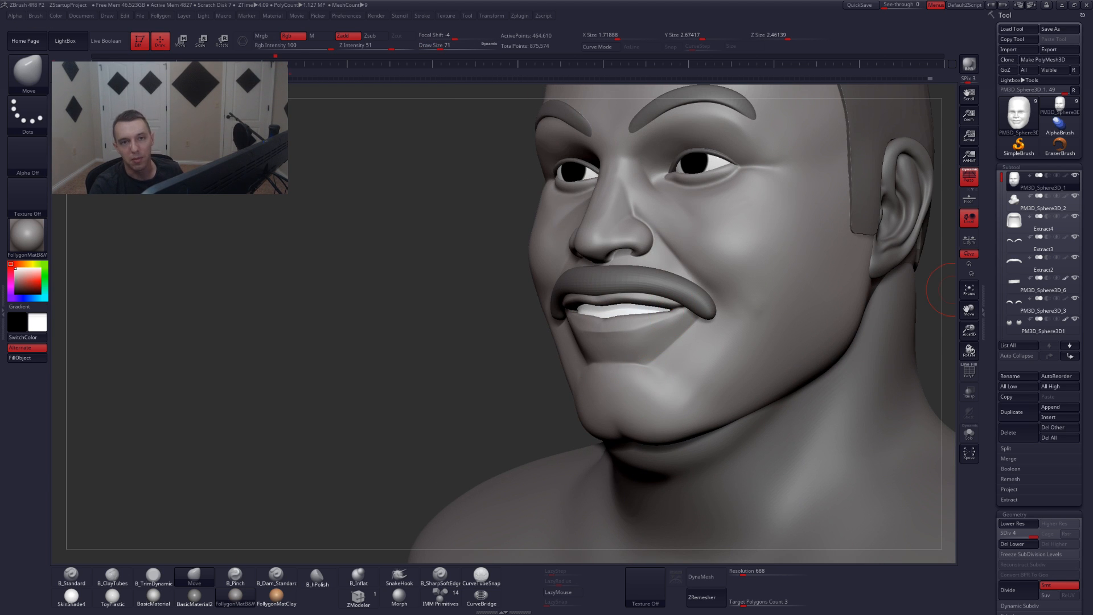
- Switch to the browser to check the Paul Blart poster, and return to the bust in ZBrush
key("alt+Tab")
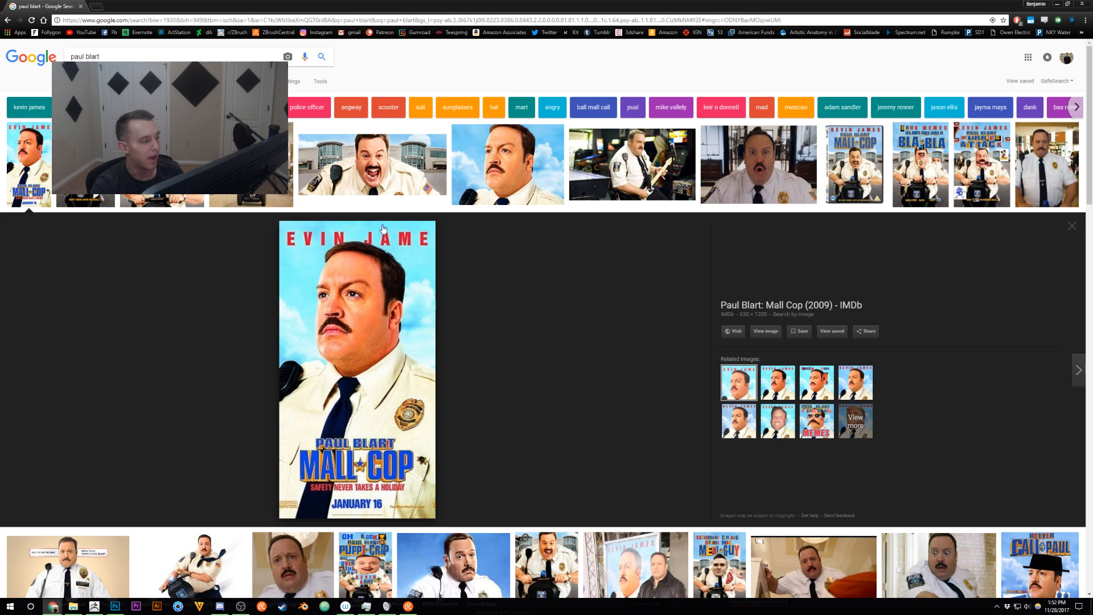
key("alt+Tab")
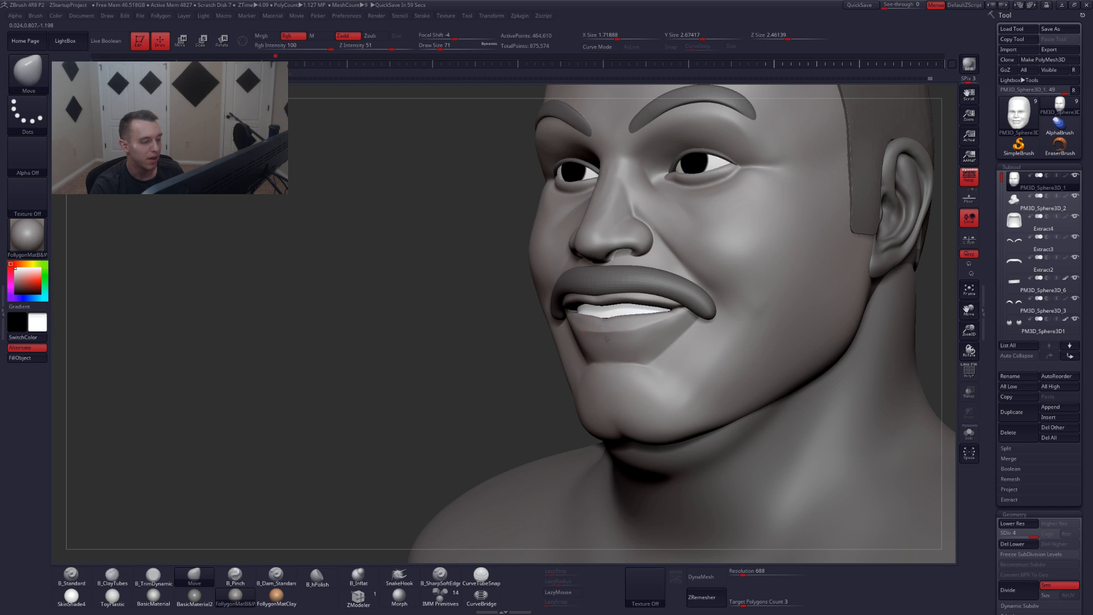
left_click_drag(478, 342, 590, 342, "alt")
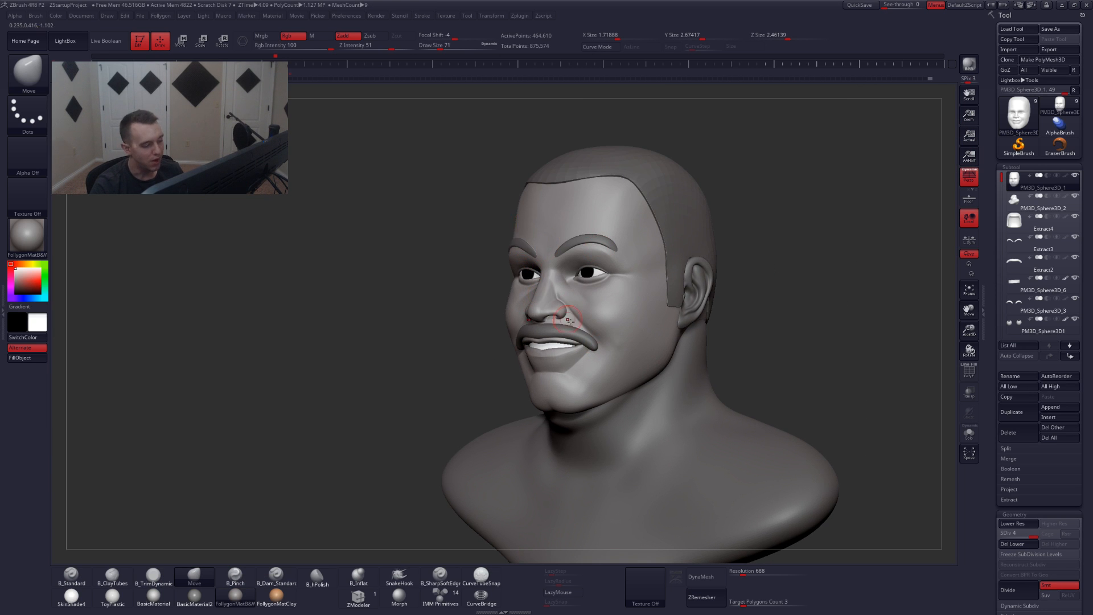
- Smooth the lower cheek and the skin around the corner of the mouth
key("shift")
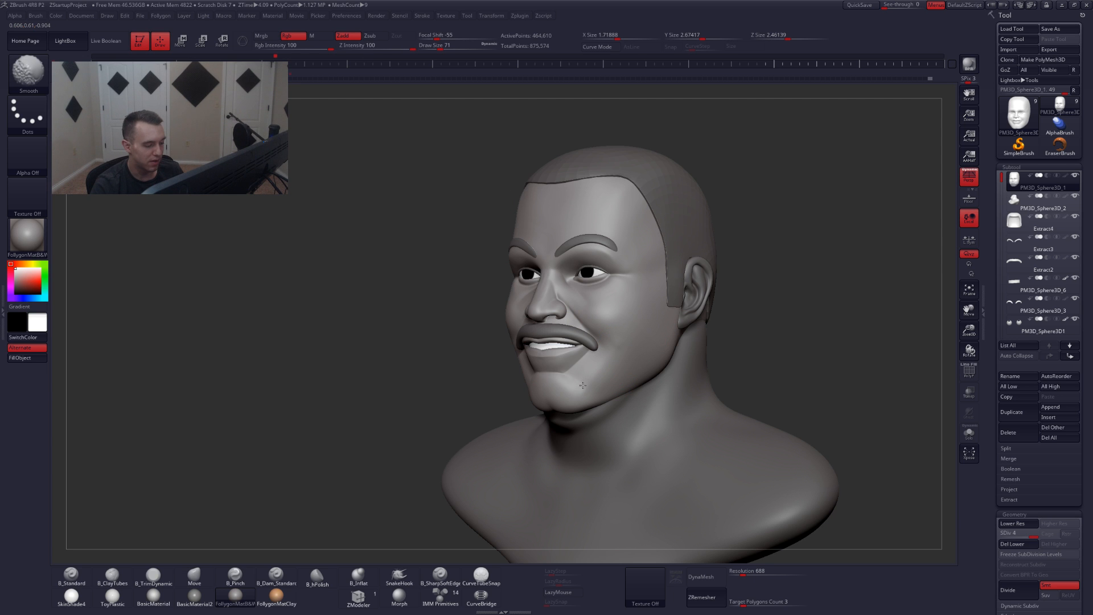
mouse_move(594, 364)
right_mouse_down("alt")
mouse_move(628, 380)
mouse_move(578, 359)
right_mouse_up("alt")
key("shift")
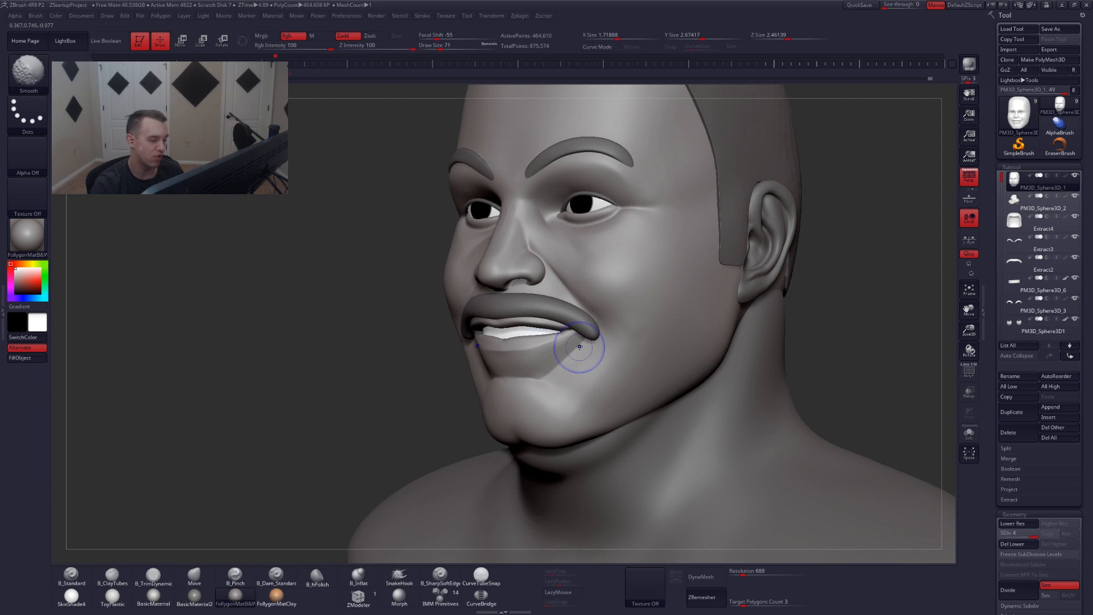
- Reshape the lower cheeks with the Move brush at draw size 83, one subdivision level down, and return to the higher level
key("shift+d")
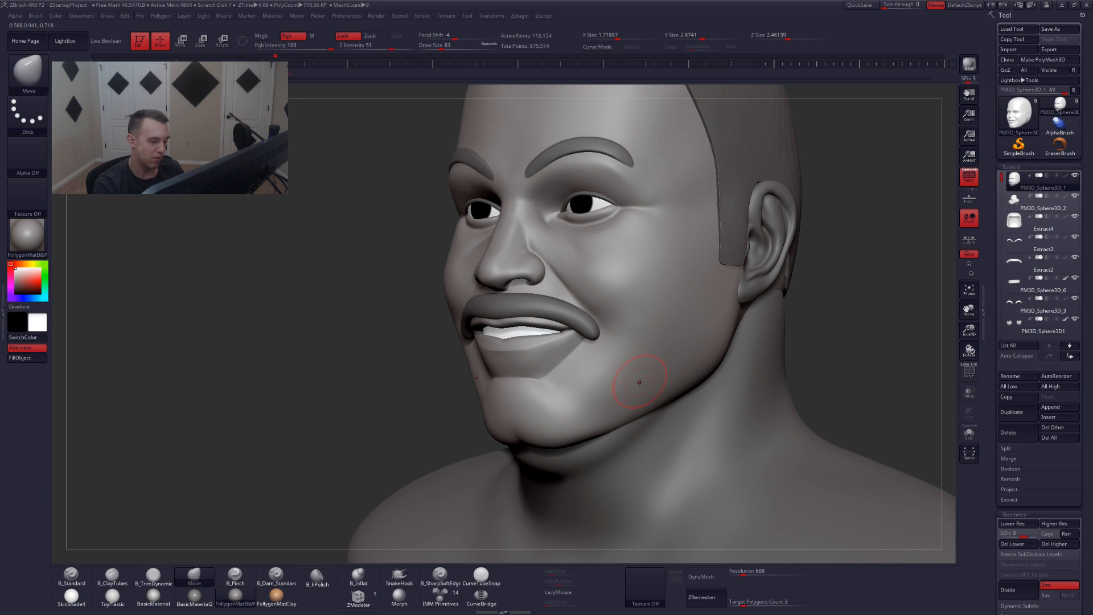
right_click_drag(638, 380, 672, 388, "ctrl")
key("d")
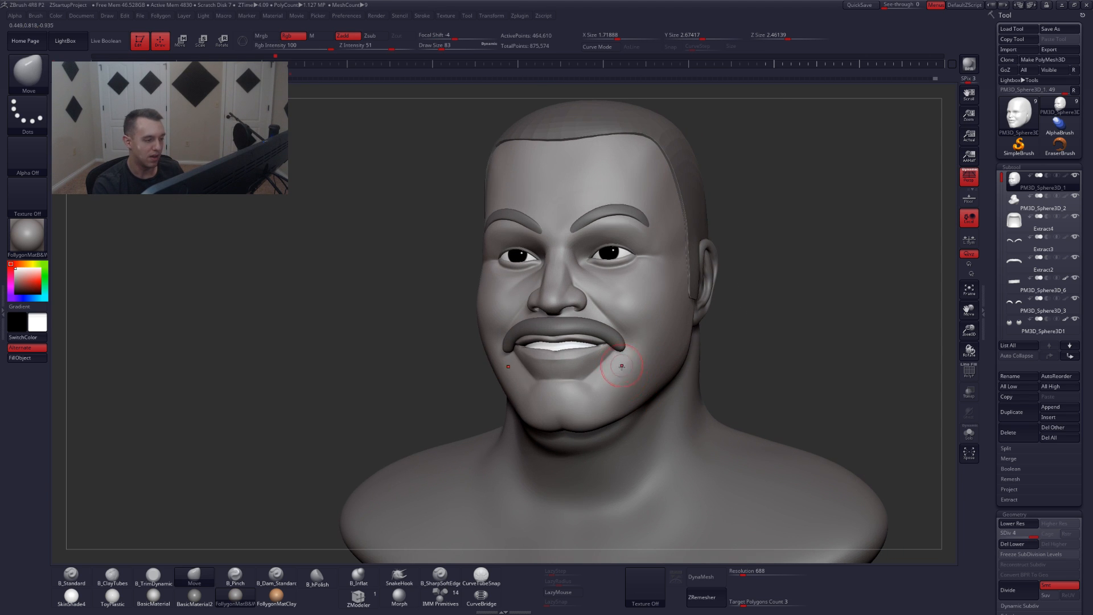
left_click_drag(735, 375, 739, 400, "shift")
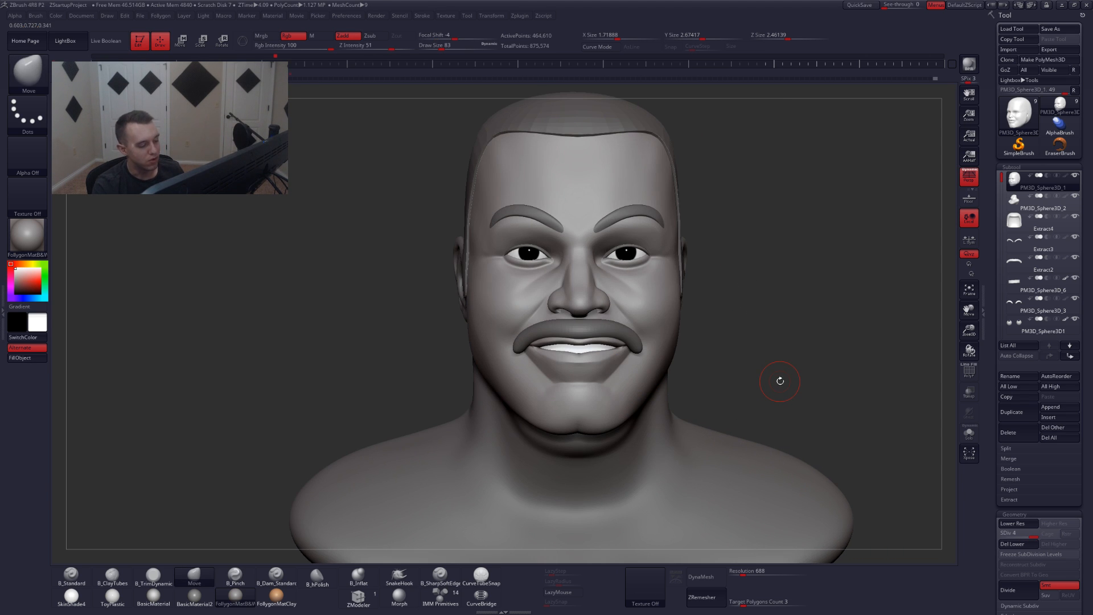
- Adjust the area below the lower lip with the Move brush at draw sizes of 56 and 41
mouse_move(639, 407)
right_mouse_down("alt")
mouse_move(721, 388)
mouse_move(706, 427)
mouse_move(675, 411)
mouse_move(622, 460)
right_mouse_up("alt")
key("space")
left_click_drag(673, 409, 637, 409)
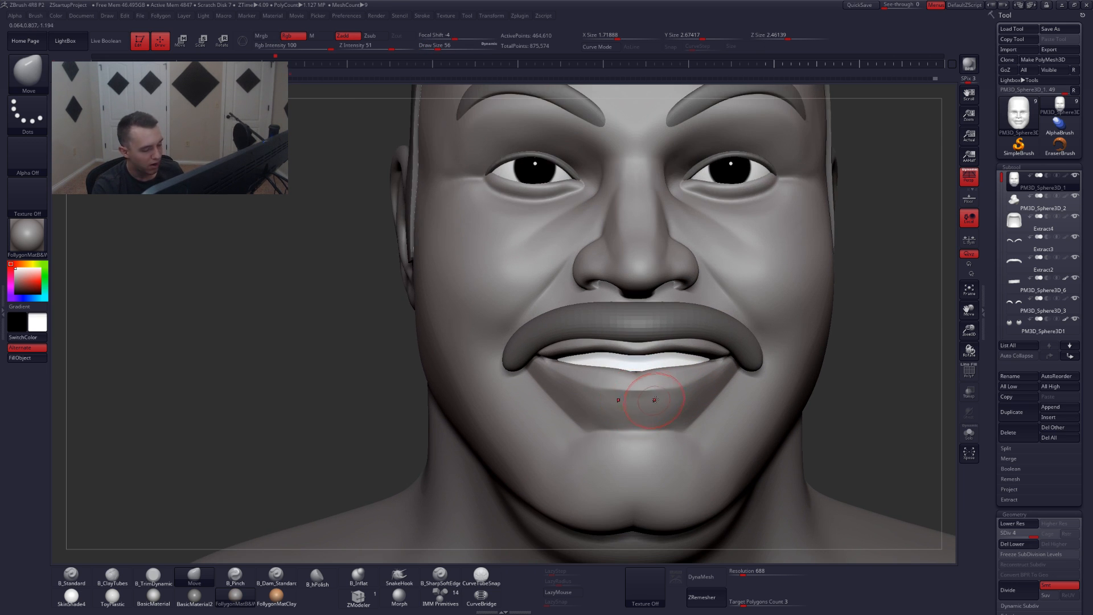
key("space")
right_click_drag(672, 397, 705, 385, "ctrl")
right_click_drag(651, 412, 713, 390, "alt")
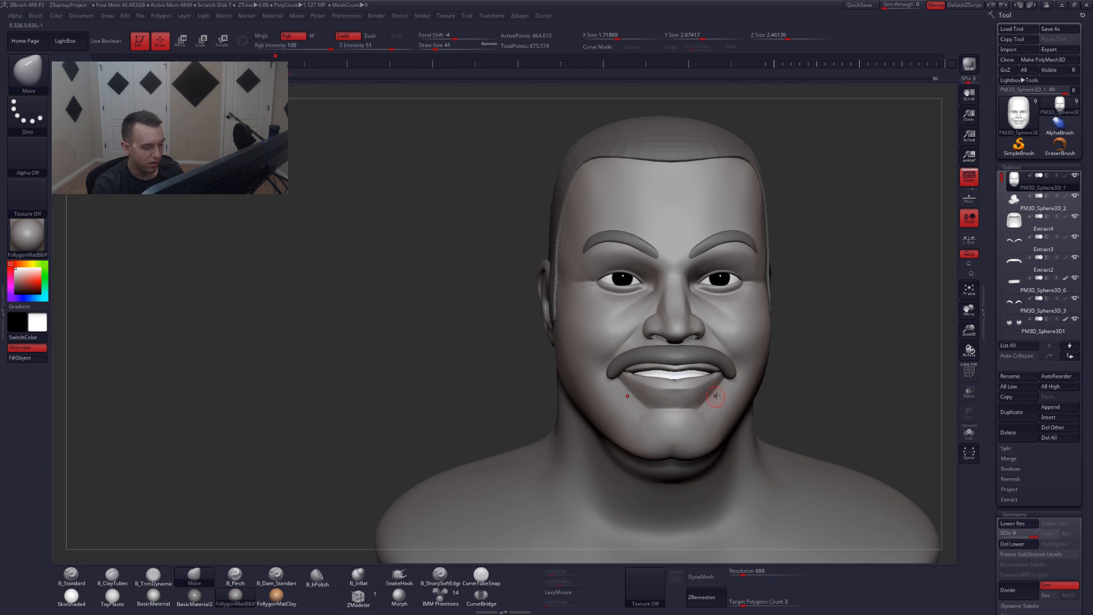
- Refine the shape around the mouth corners and lower cheeks with the Move brush from front and angled views
key("space")
left_click_drag(716, 387, 726, 387)
right_click_drag(706, 388, 763, 388)
left_click_drag(763, 389, 716, 368)
right_click_drag(678, 391, 695, 439, "alt")
- Isolate the head, flatten and smooth the temple and cheekbone with TrimDynamic at draw size 112, and show the whole bust again
key("shift+s")
right_click_drag(654, 320, 629, 330, "ctrl")
key("3")
key("space")
left_click_drag(627, 316, 633, 316)
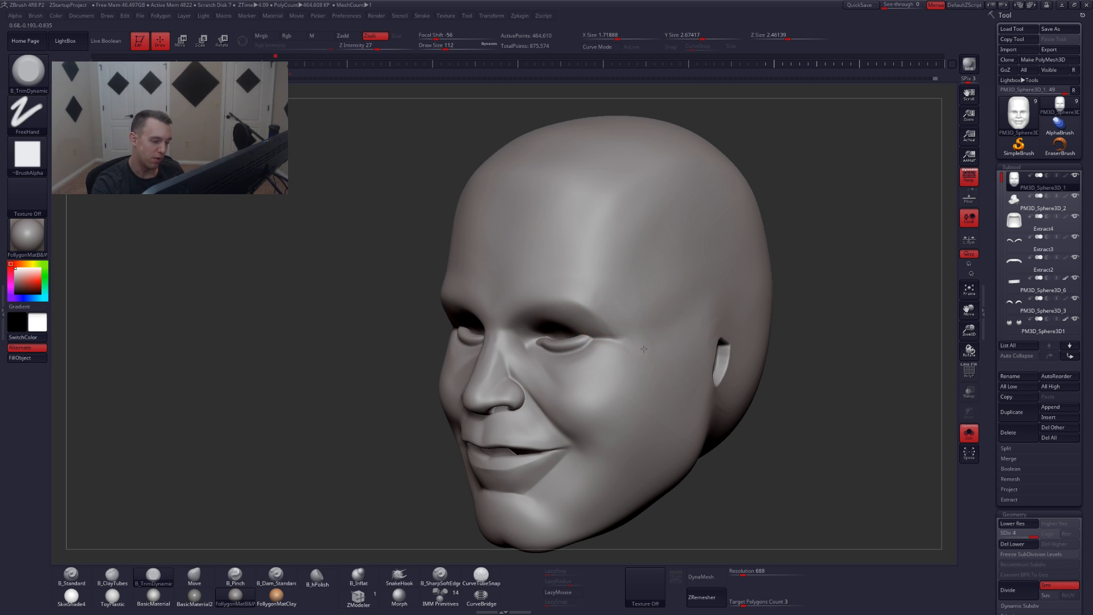
key("shift")
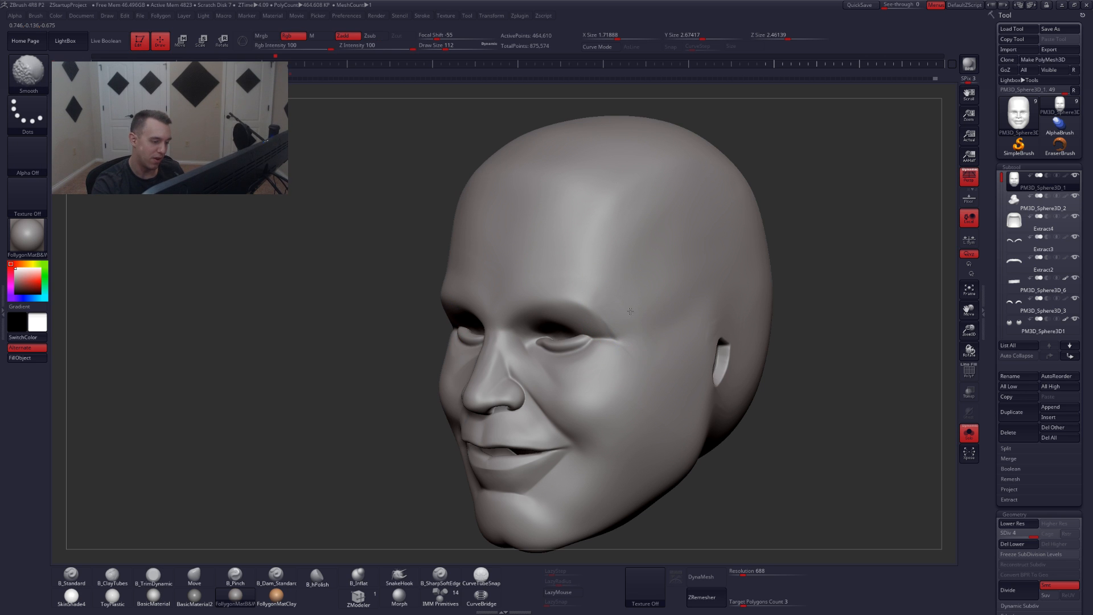
right_click_drag(624, 324, 667, 339, "alt")
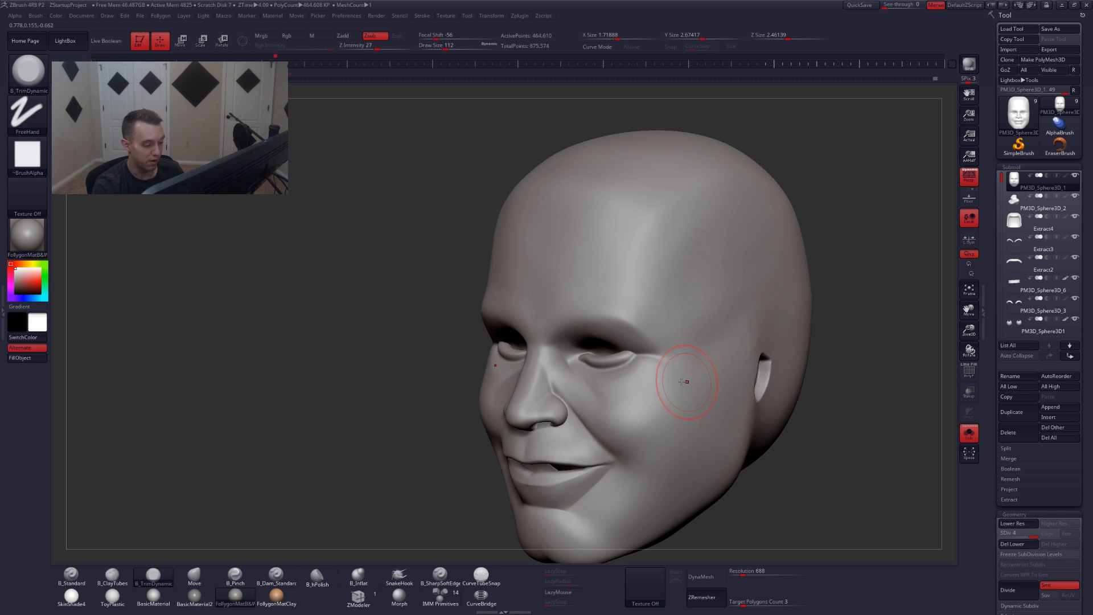
key("shift+s")
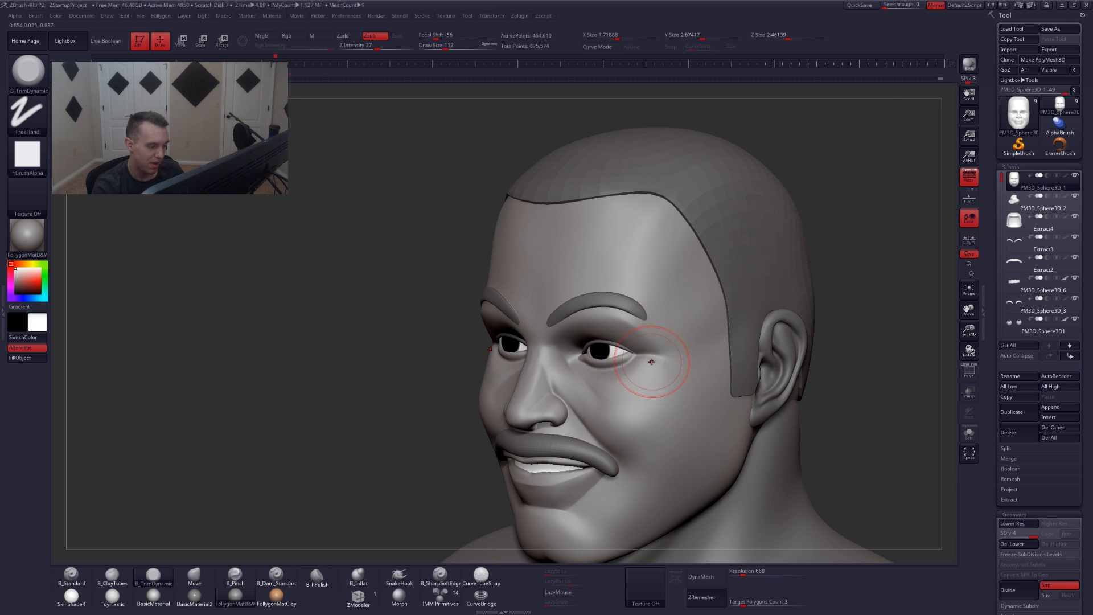
- Isolate the head, and flatten and smooth the area beside the outer eye corner with TrimDynamic at draw size 74
key("shift+s")
right_click_drag(652, 362, 627, 416, "alt")
key("space")
left_click_drag(663, 371, 656, 371)
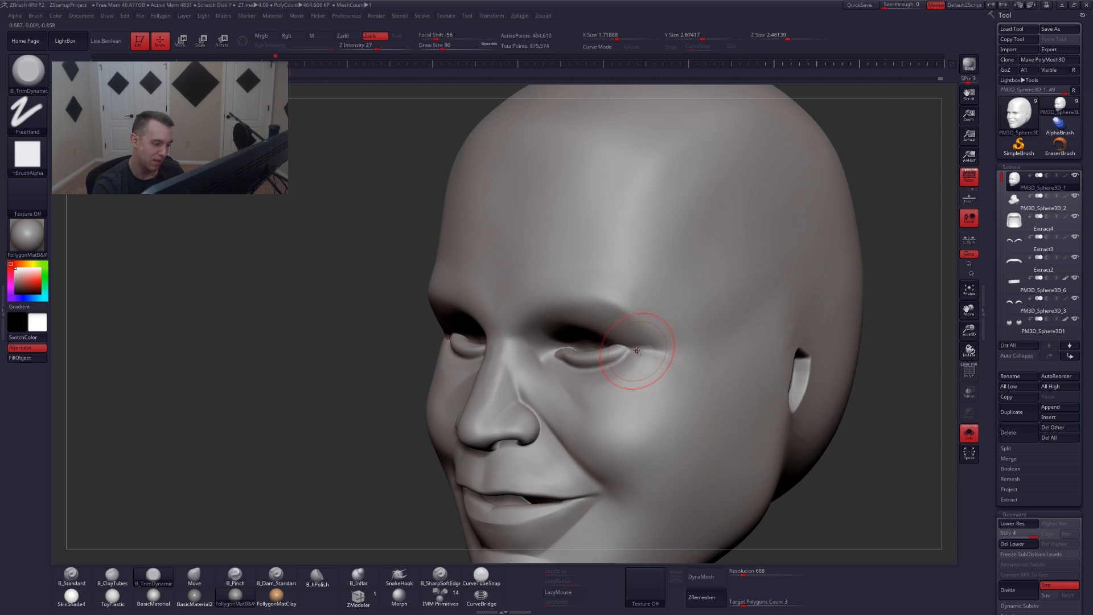
key("ctrl+z")
key("space")
left_click_drag(644, 363, 638, 363)
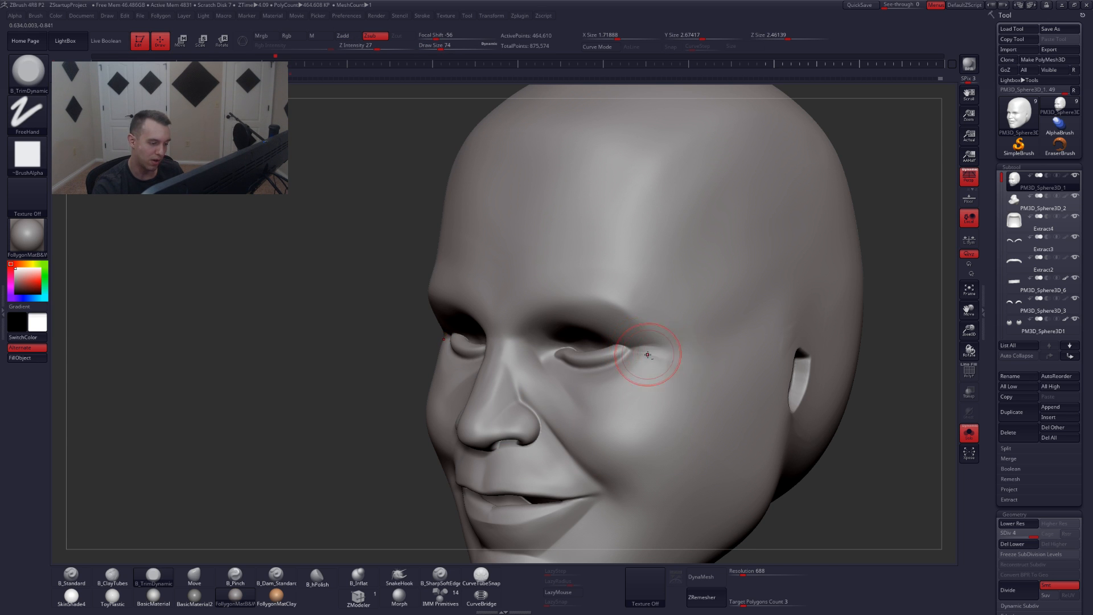
key("shift")
mouse_move(655, 373)
right_mouse_down()
mouse_move(647, 354)
mouse_move(629, 359)
mouse_move(683, 405)
mouse_move(692, 376)
mouse_move(632, 419)
right_mouse_up()
- Compare with the whole bust, and continue trimming the isolated head's cheek with TrimDynamic at draw size 108
key("shift+s")
key("space")
left_click_drag(667, 386, 676, 386)
key("ctrl+shift+s")
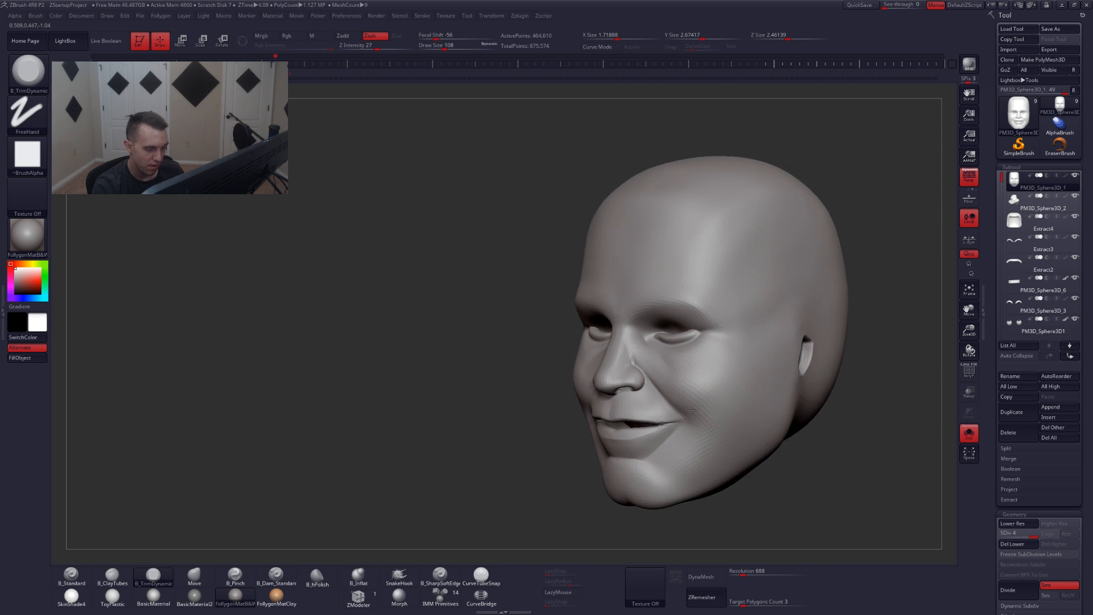
- Sharpen the smile fold along the cheek with the Pinch brush at draw size 39
right_click_drag(692, 410, 666, 382, "ctrl")
key("5")
key("space")
left_click_drag(637, 350, 627, 349)
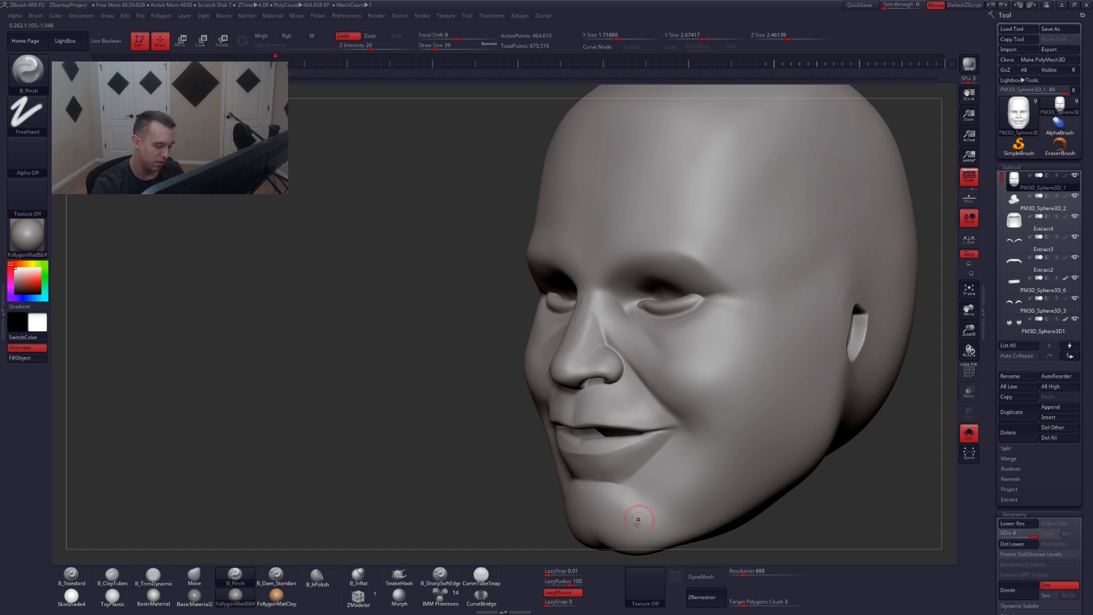
right_click_drag(625, 319, 628, 303, "ctrl")
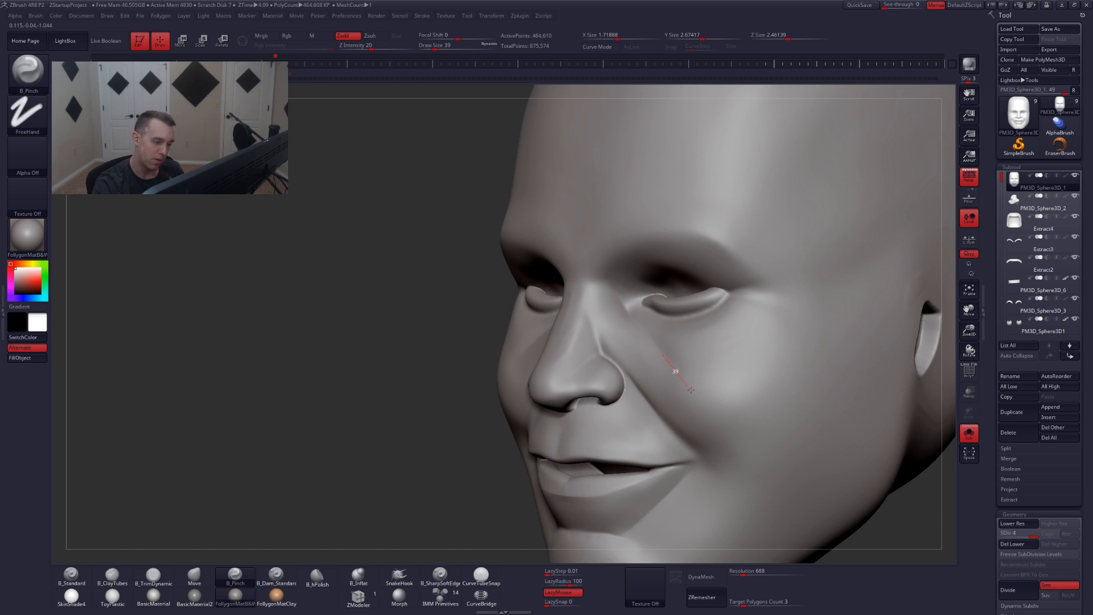
- Tighten the crease running from the inner eye corner down the cheek with the Pinch brush at draw sizes of 22 and 31
key("space")
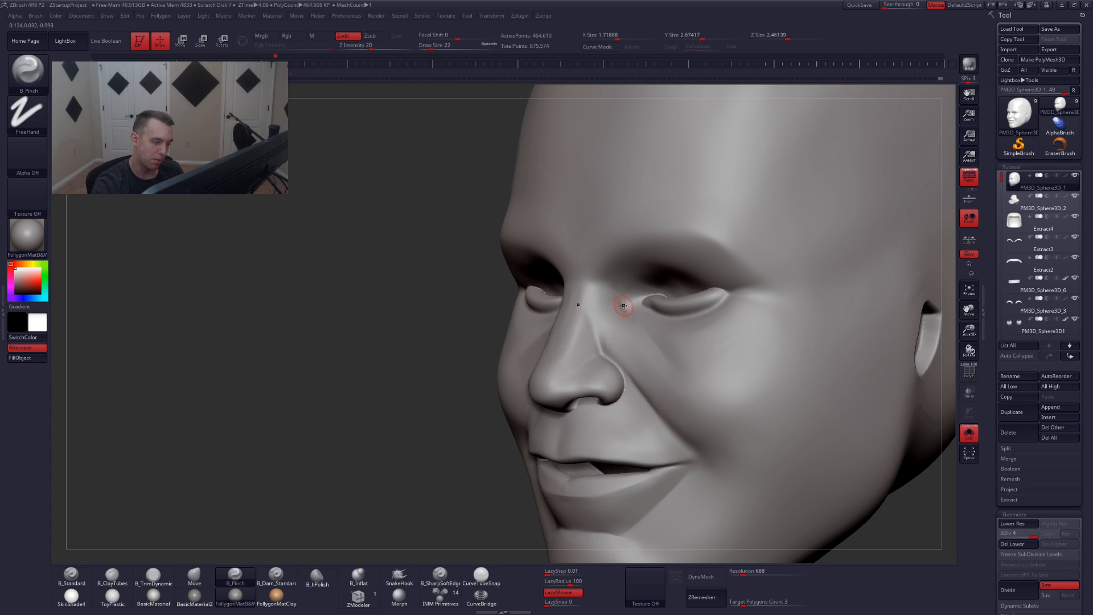
key("space")
key("space")
left_click_drag(625, 300, 623, 301)
key("space")
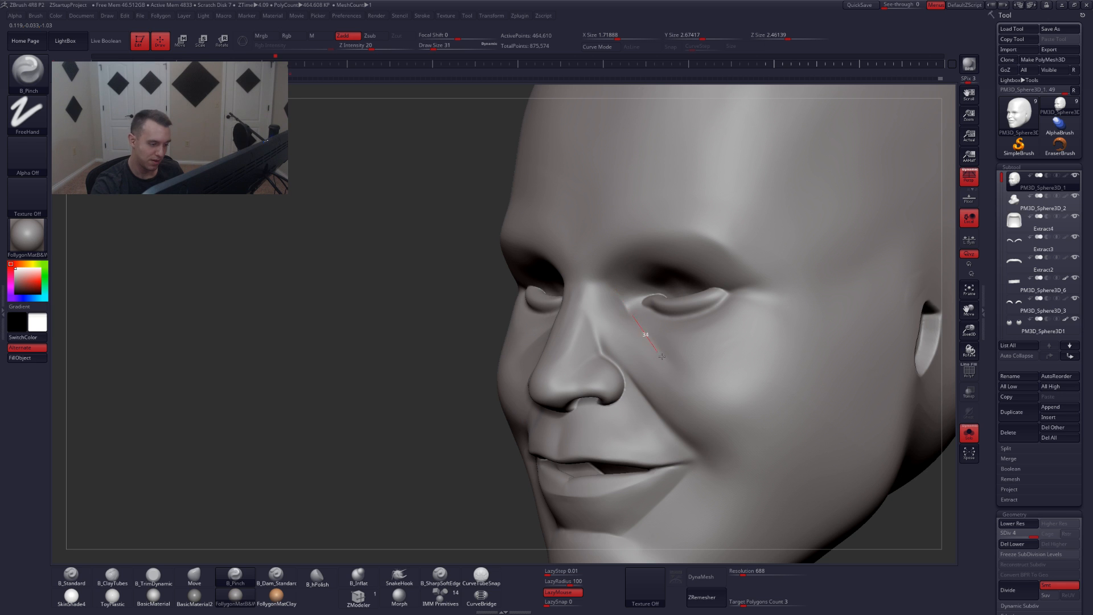
- Soften the pinched crease beside the nose with the Smooth brush at draw size 65
right_click_drag(682, 390, 654, 361, "ctrl")
key("space")
left_click_drag(655, 361, 662, 361)
left_click_drag(626, 315, 628, 318, "shift")
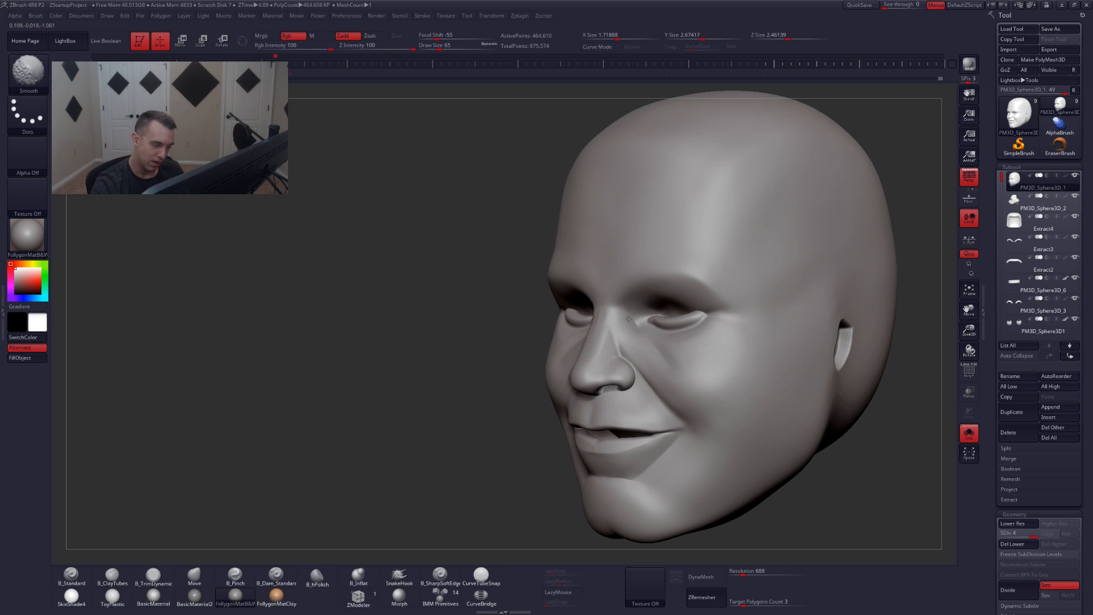
left_click_drag(672, 376, 666, 372, "shift")
- Sharpen the edge of the nose bridge with the Pinch brush at draw size 46
mouse_move(664, 371)
right_mouse_down("shift")
mouse_move(668, 344)
mouse_move(599, 353)
mouse_move(604, 341)
right_mouse_up("shift")
key("space")
left_click_drag(604, 341, 601, 326)
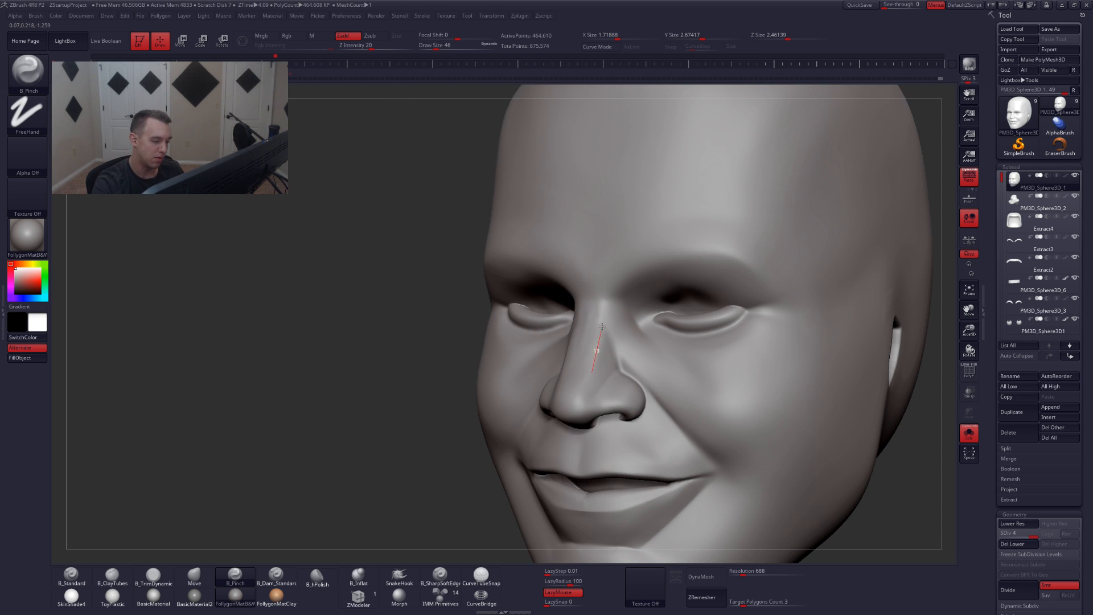
left_click_drag(610, 281, 611, 278)
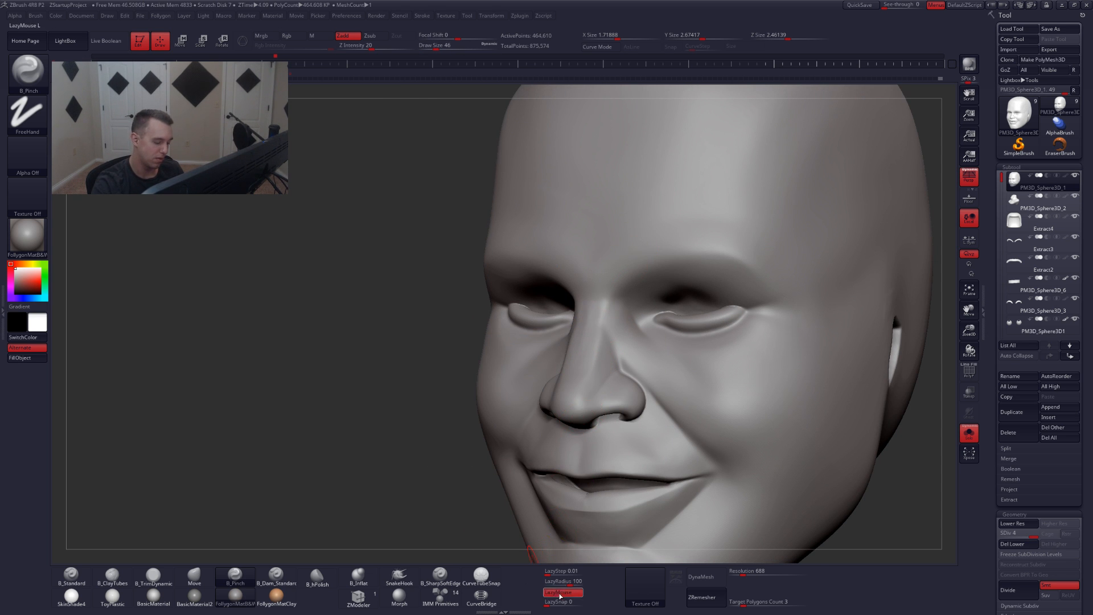
- Turn off LazyMouse and smooth the nose bridge at draw size 65
key("l")
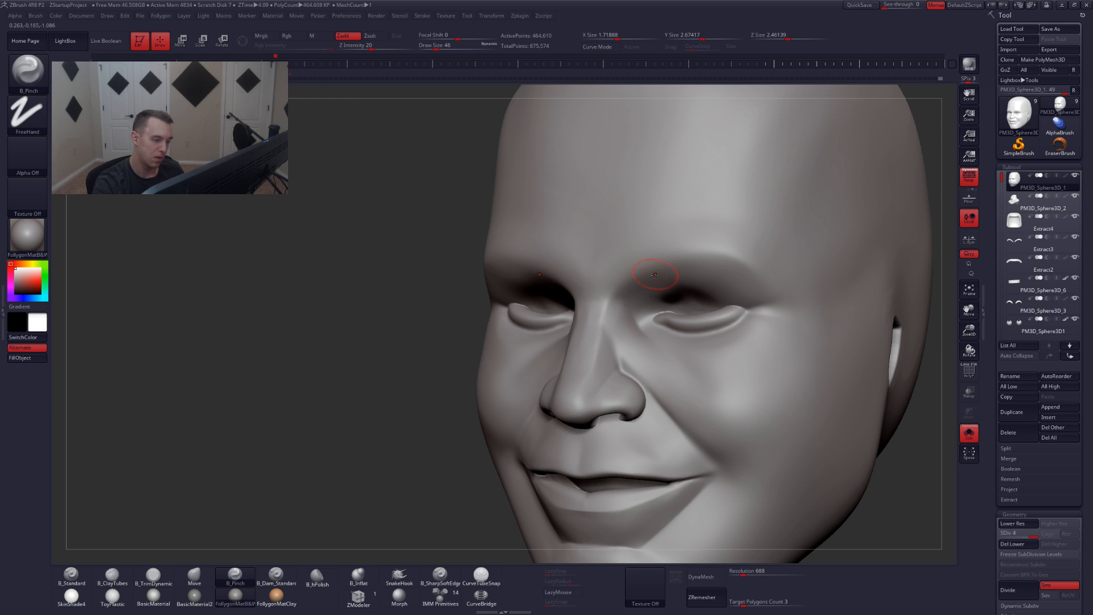
key("space")
key("shift")
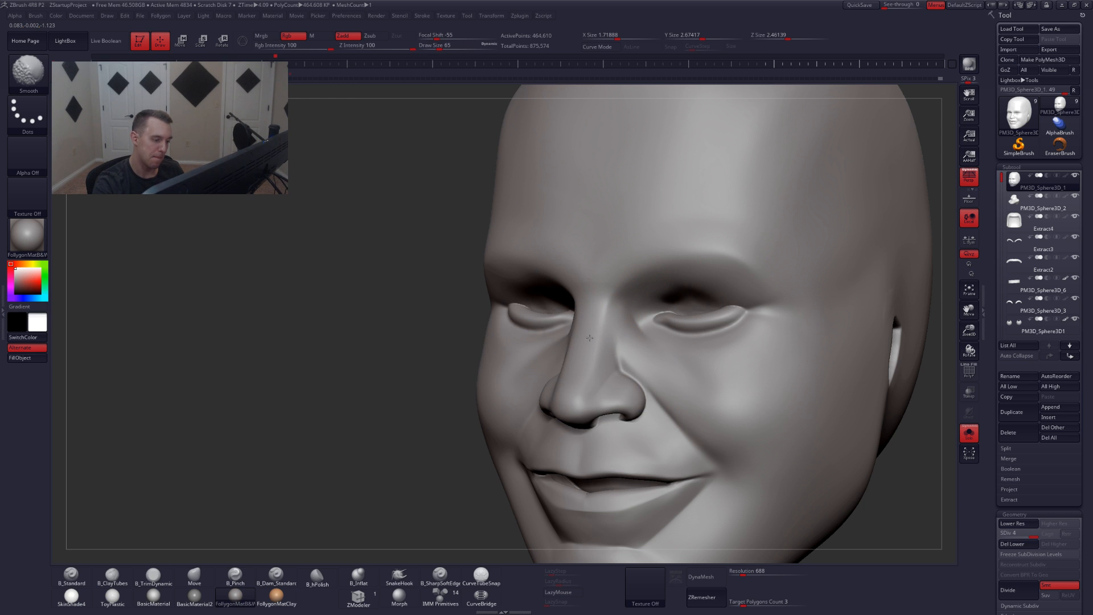
right_click_drag(600, 327, 630, 345, "shift")
- Pinch the top of the nose bridge between the eyes at draw size 41, and show the whole bust
right_click_drag(583, 317, 610, 307)
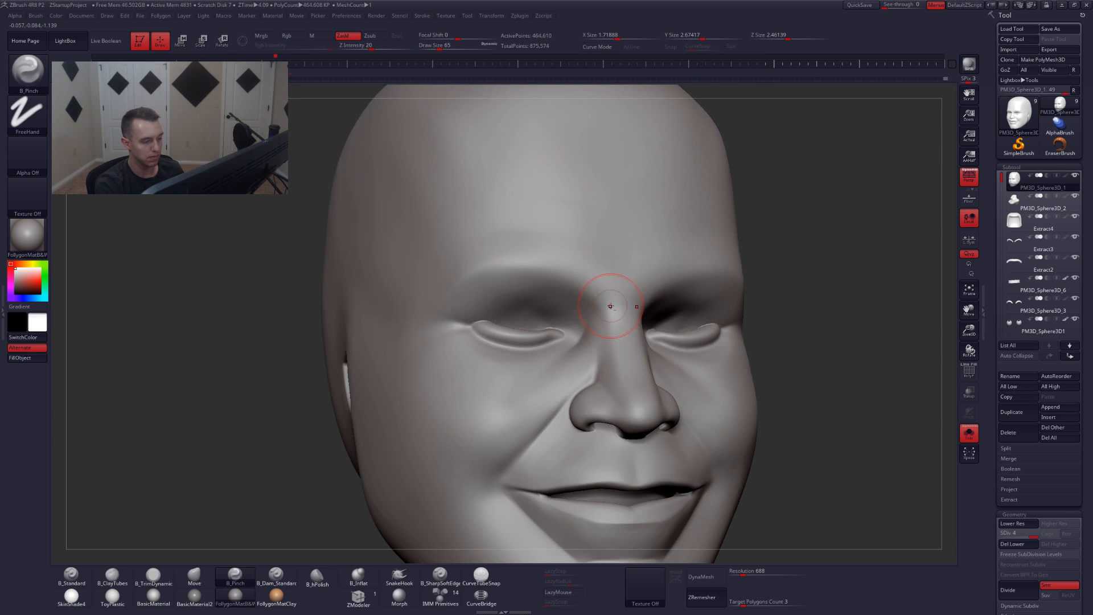
key("space")
left_click_drag(614, 307, 609, 306)
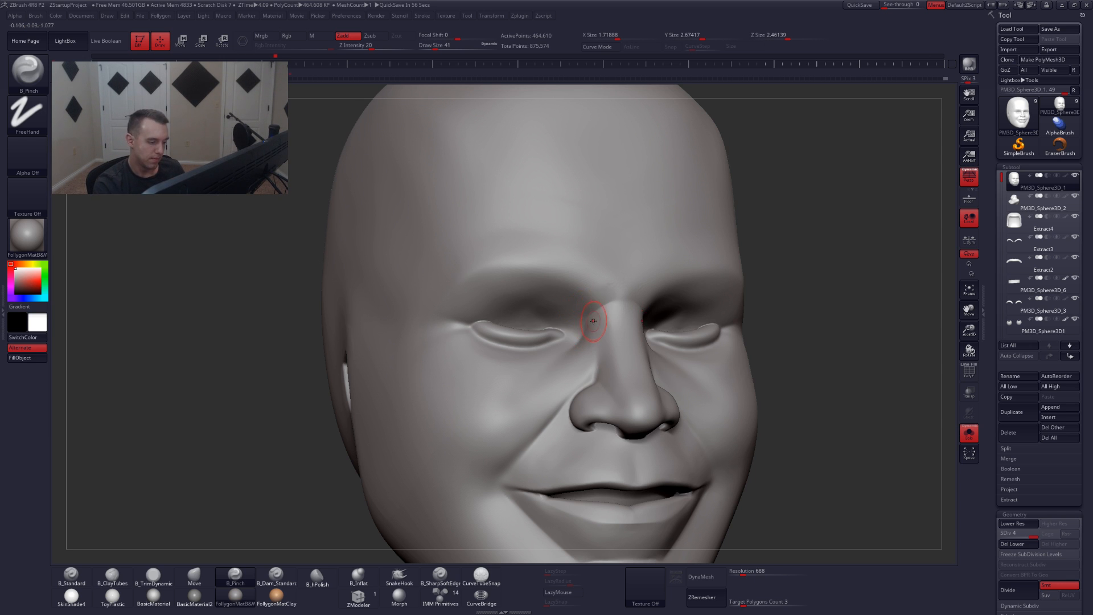
key("shift+s")
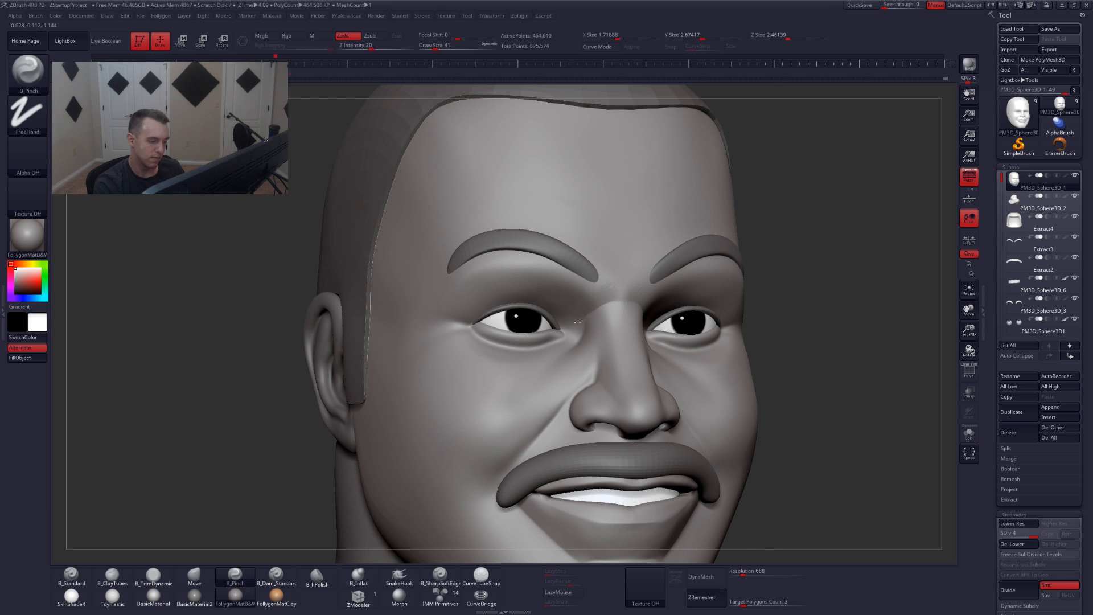
- Lasso-mask the brow and lower forehead from the front, soften the mask edge, and invert the mask
right_click_drag(617, 303, 616, 299, "shift")
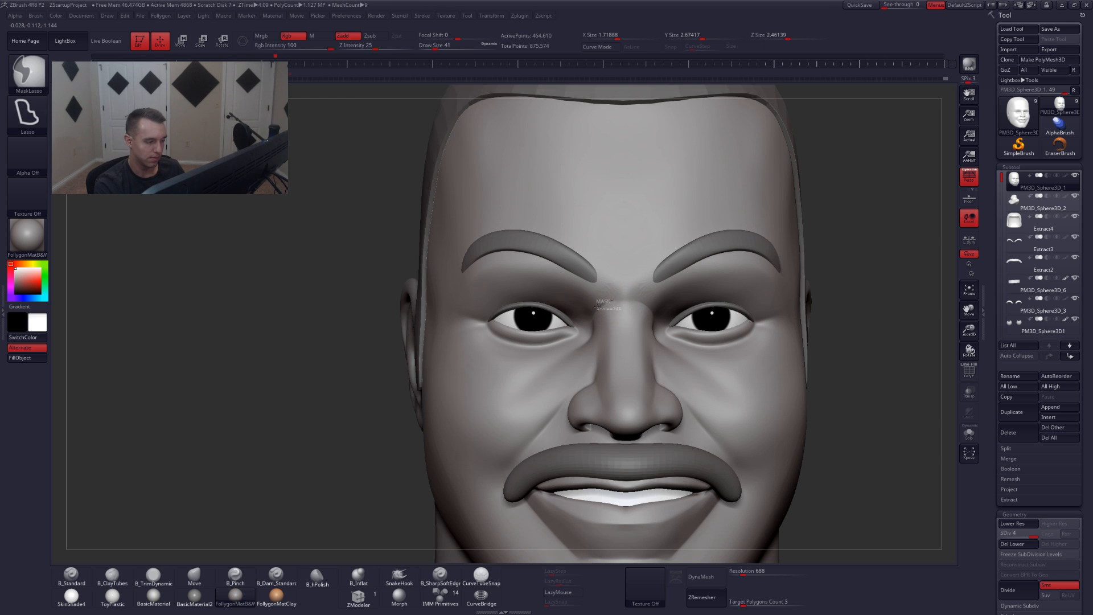
mouse_move(584, 322)
left_mouse_down("ctrl")
mouse_move(521, 326)
mouse_move(661, 164)
mouse_move(659, 282)
left_mouse_up("ctrl")
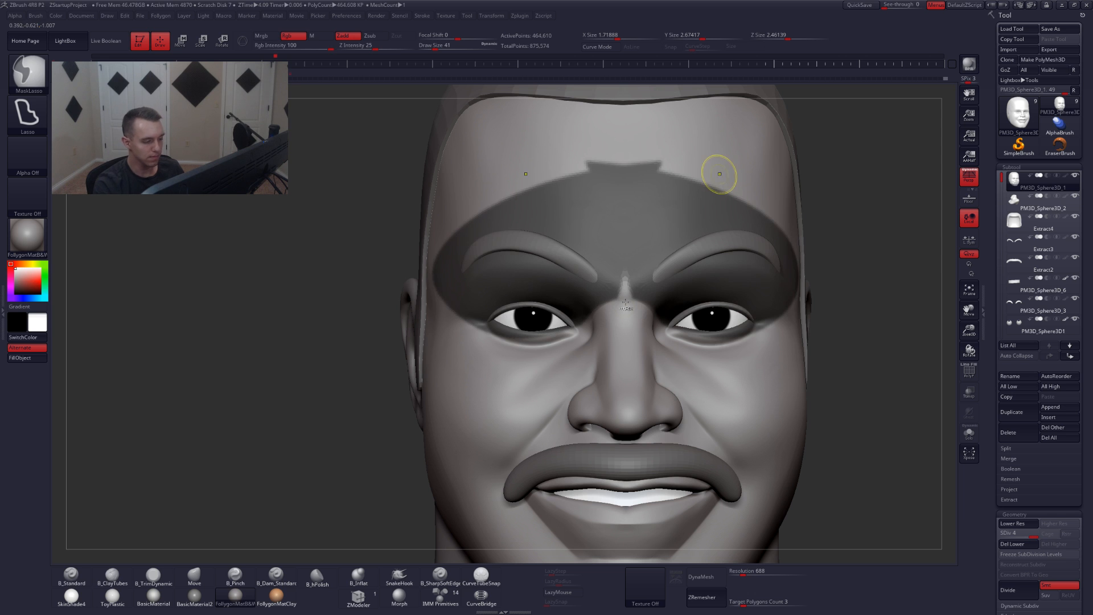
left_click(658, 281, "ctrl")
left_click(676, 278, "ctrl")
left_click(825, 282, "ctrl")
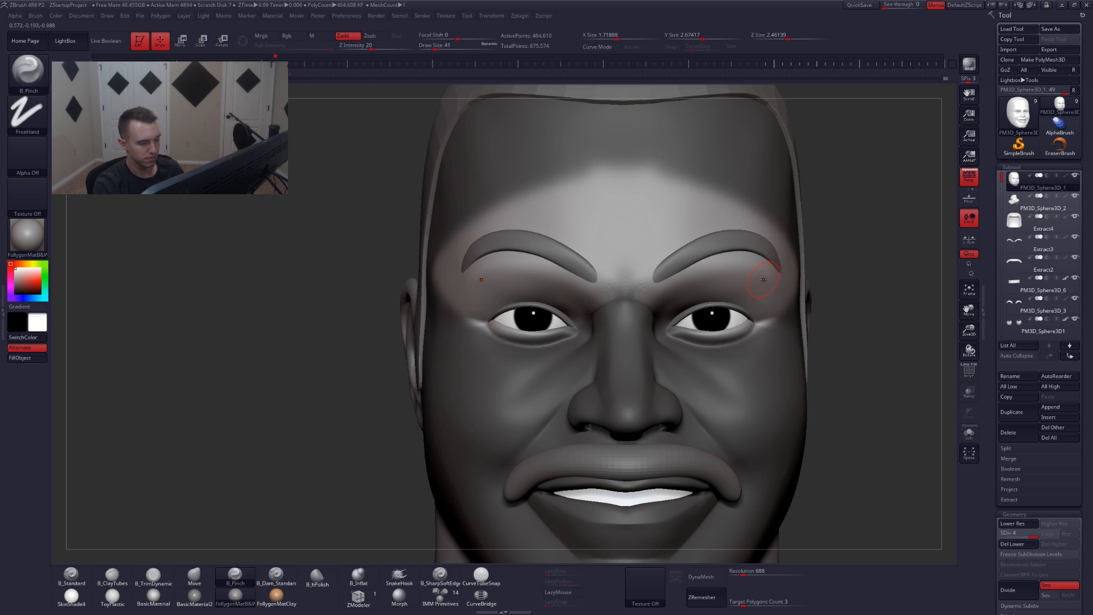
- Reshape the unmasked area between the eyebrows with the Move brush at draw size 128, and clear the mask
key("2")
key("3")
key("4")
key("space")
left_click_drag(632, 298, 652, 298)
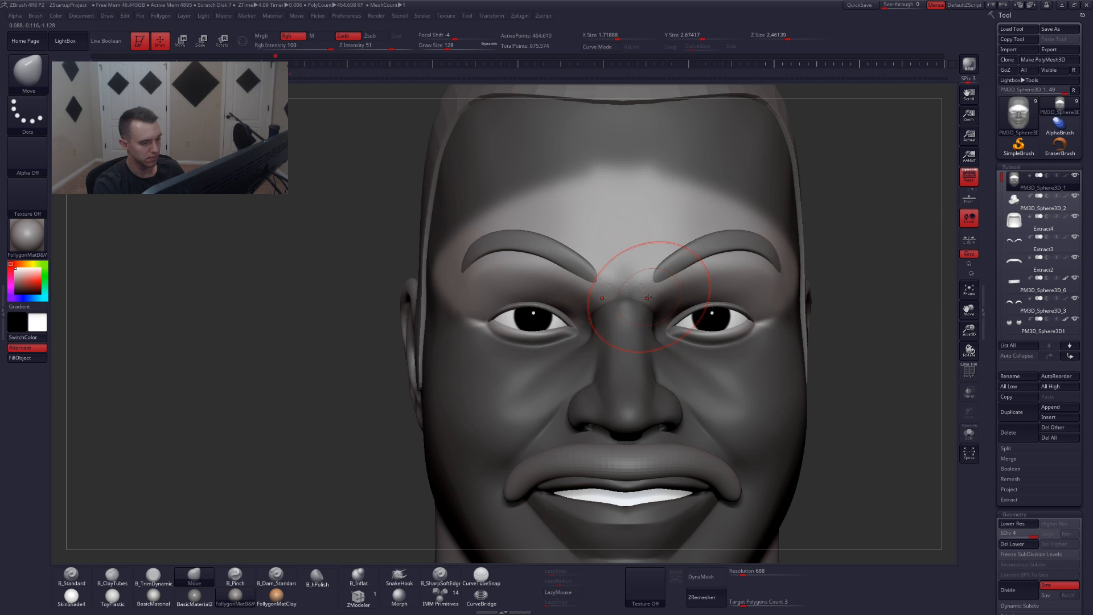
mouse_move(653, 298)
right_mouse_down()
mouse_move(636, 326)
mouse_move(658, 316)
mouse_move(640, 314)
right_mouse_up()
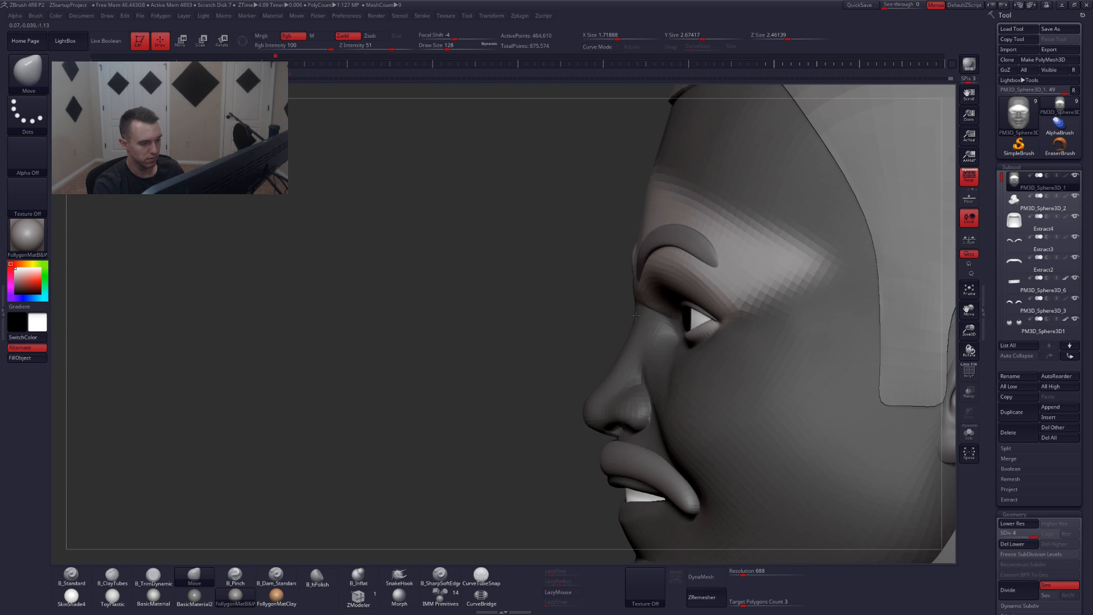
mouse_move(626, 314)
left_mouse_down("ctrl")
mouse_move(607, 327)
mouse_move(612, 302)
left_mouse_up("ctrl")
- Isolate the head, subdivide it to level 5, smooth the top of the nose bridge, and show the whole bust
key("space")
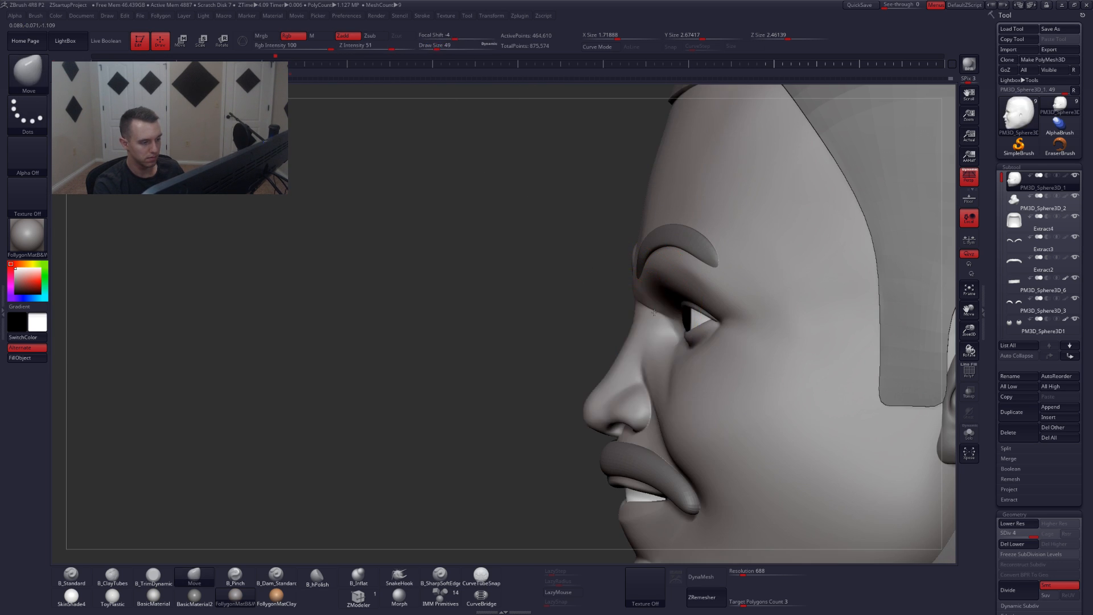
mouse_move(639, 314)
right_mouse_down()
mouse_move(659, 314)
mouse_move(578, 314)
right_mouse_up()
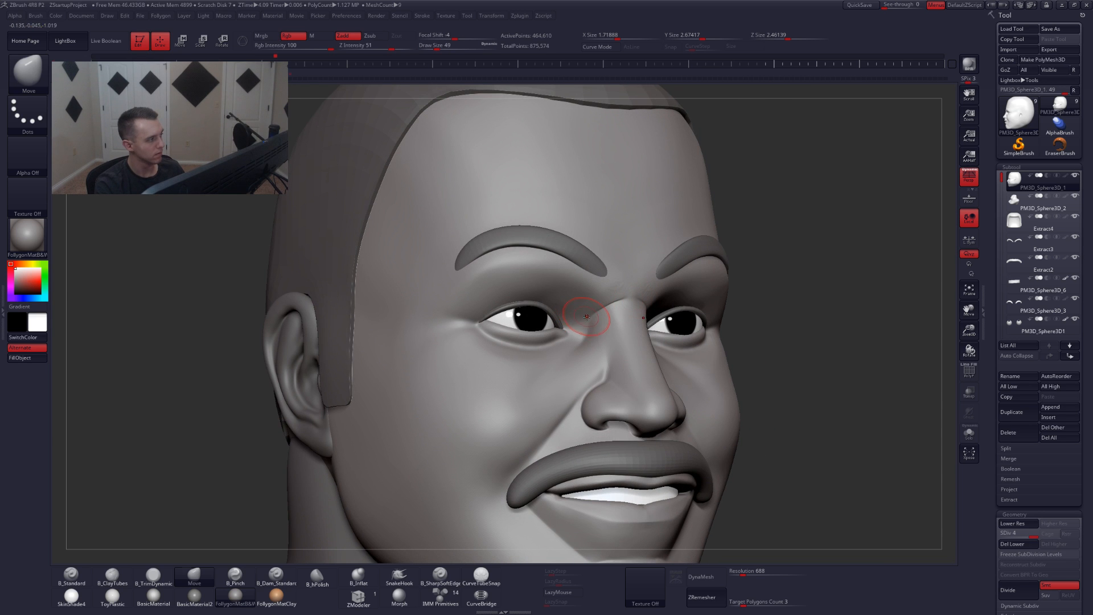
key("5")
key("alt+s")
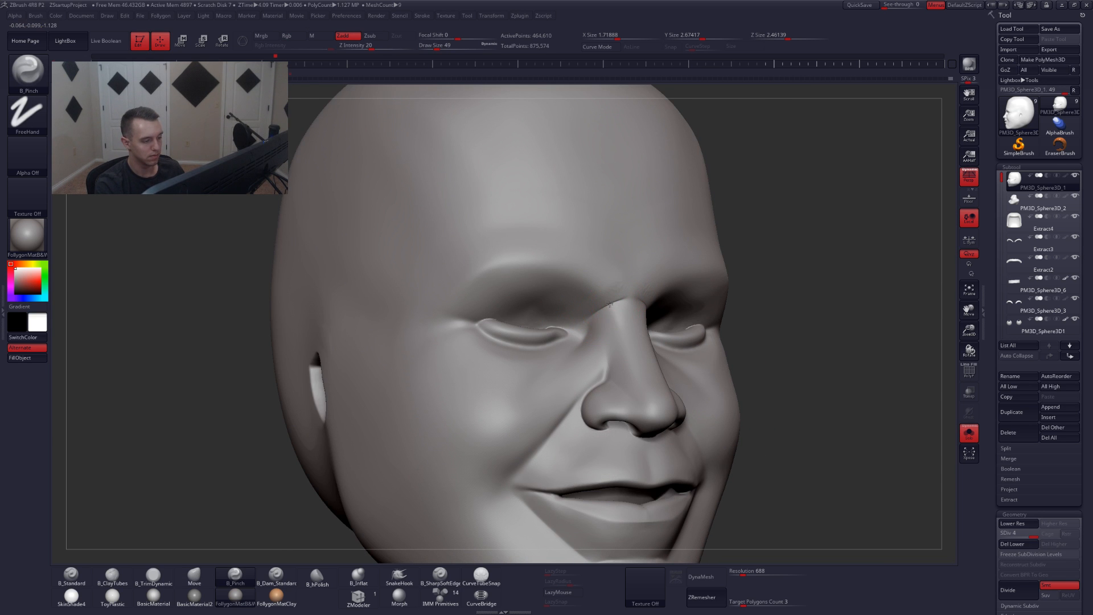
key("ctrl+d")
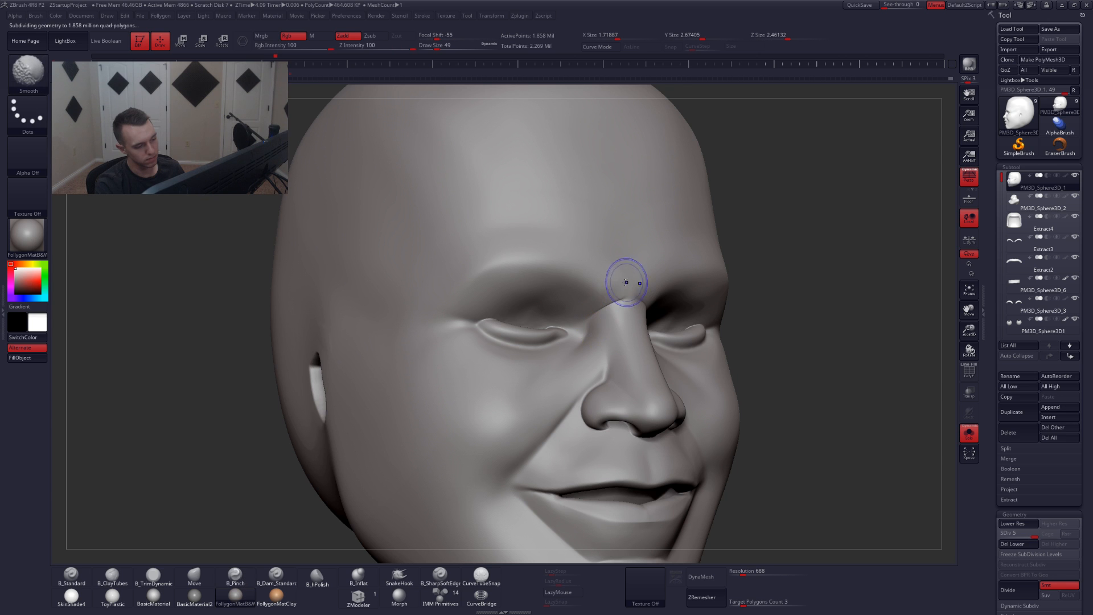
right_click_drag(589, 301, 599, 348, "shift")
key("shift+s")
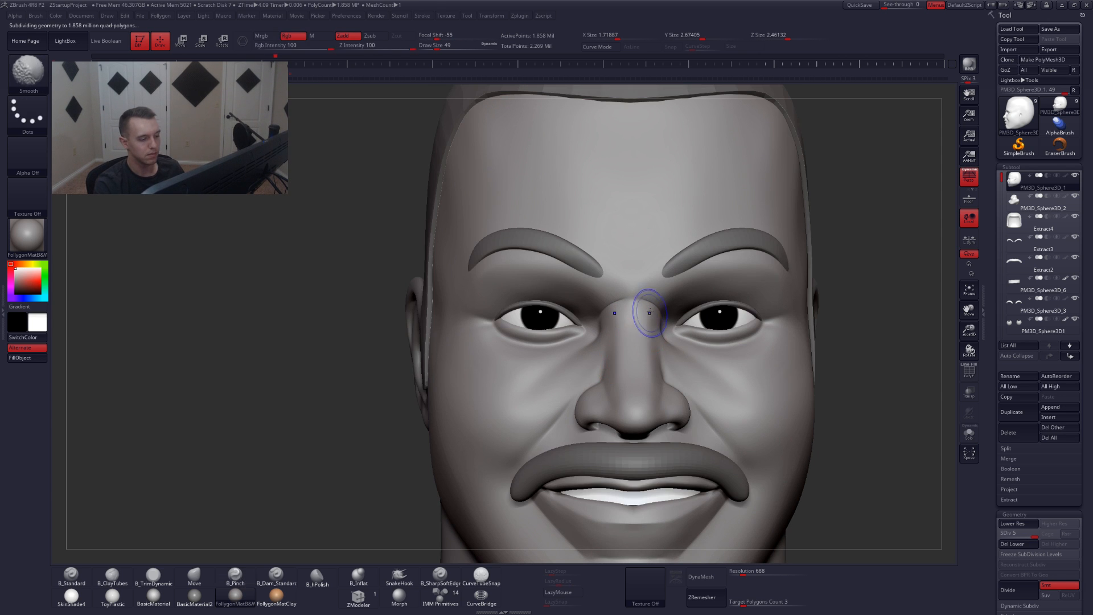
- Refine the side of the nose bridge near the inner eye corner and smooth it at draw size 49
key("4")
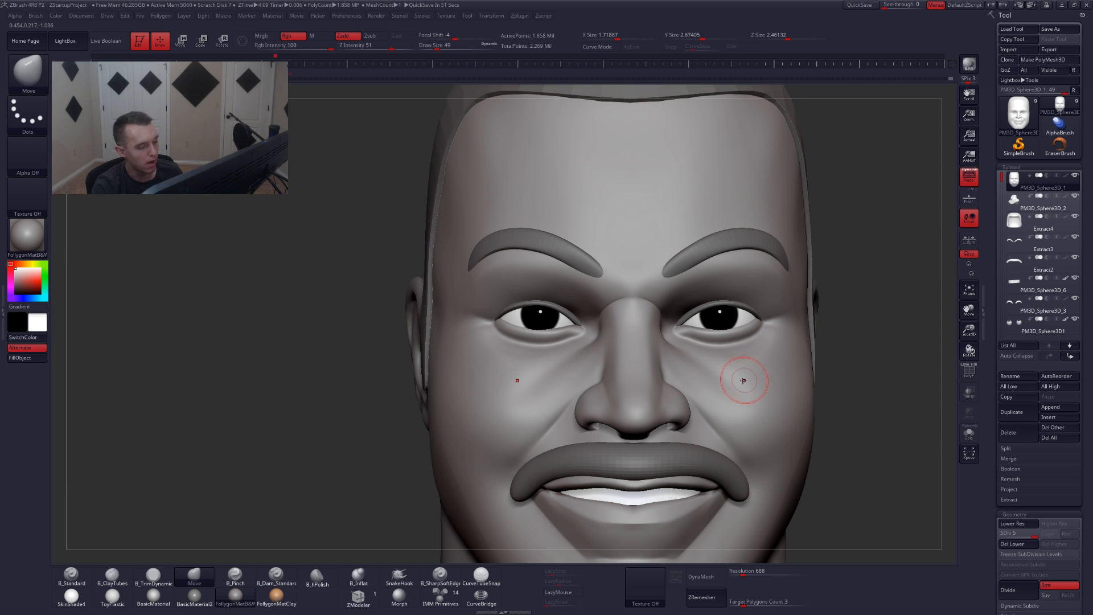
right_click_drag(737, 380, 722, 382)
right_click_drag(720, 426, 717, 448, "alt")
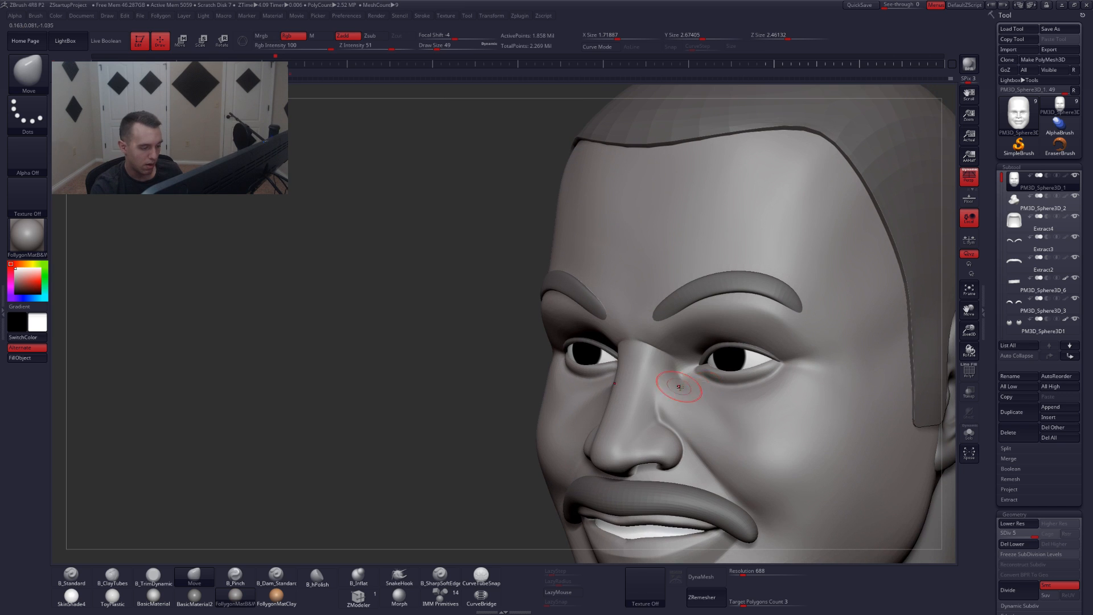
key("3")
key("space")
left_click_drag(683, 386, 689, 367)
key("space")
right_click_drag(672, 385, 706, 382, "shift")
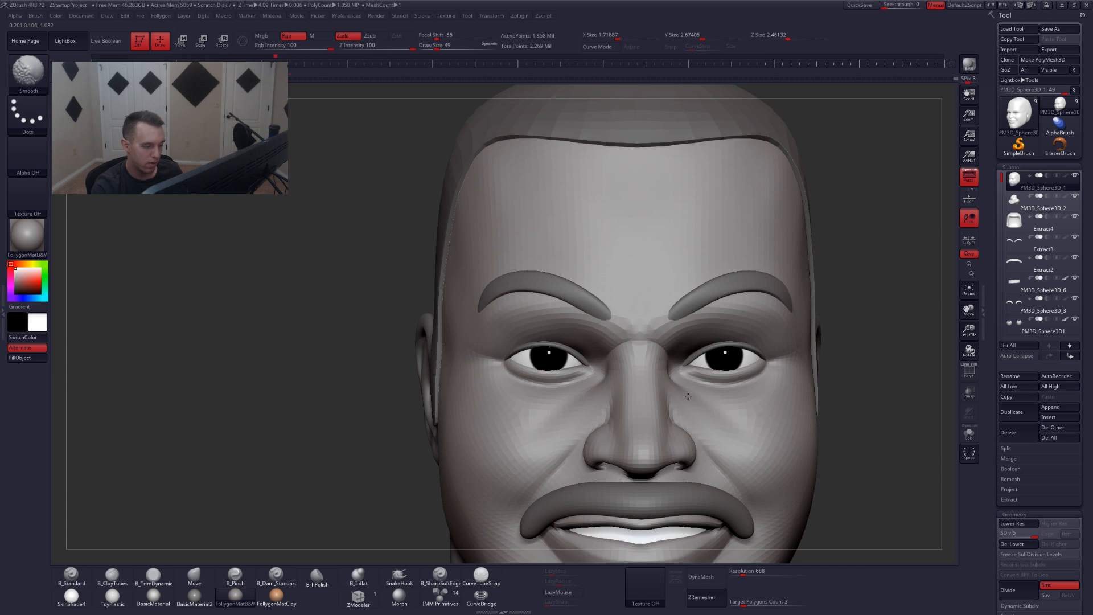
- Adjust the top of the nose bridge from the front with the Move brush at draw size 99
key("4")
key("space")
left_click(655, 343)
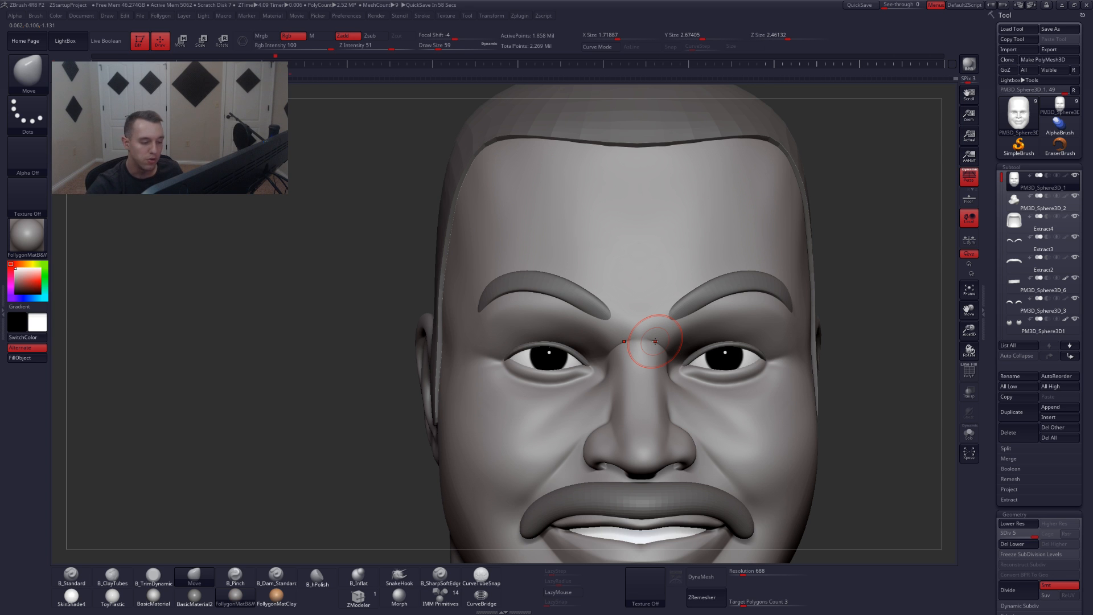
- Switch to Discord to view the share-your-work channel, and return to ZBrush
key("alt+Tab")
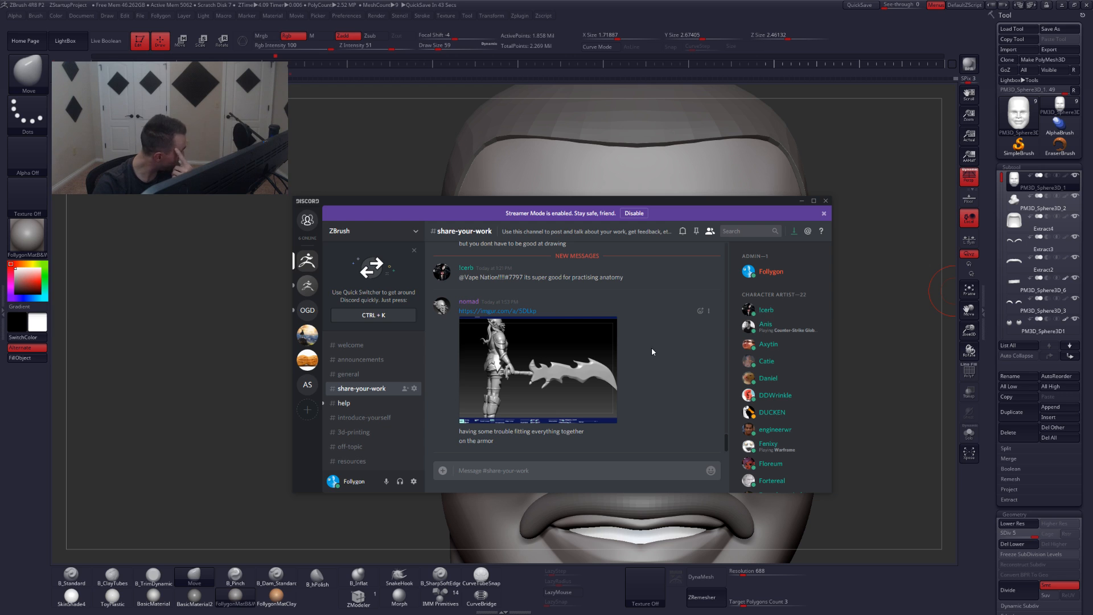
left_click(851, 283)
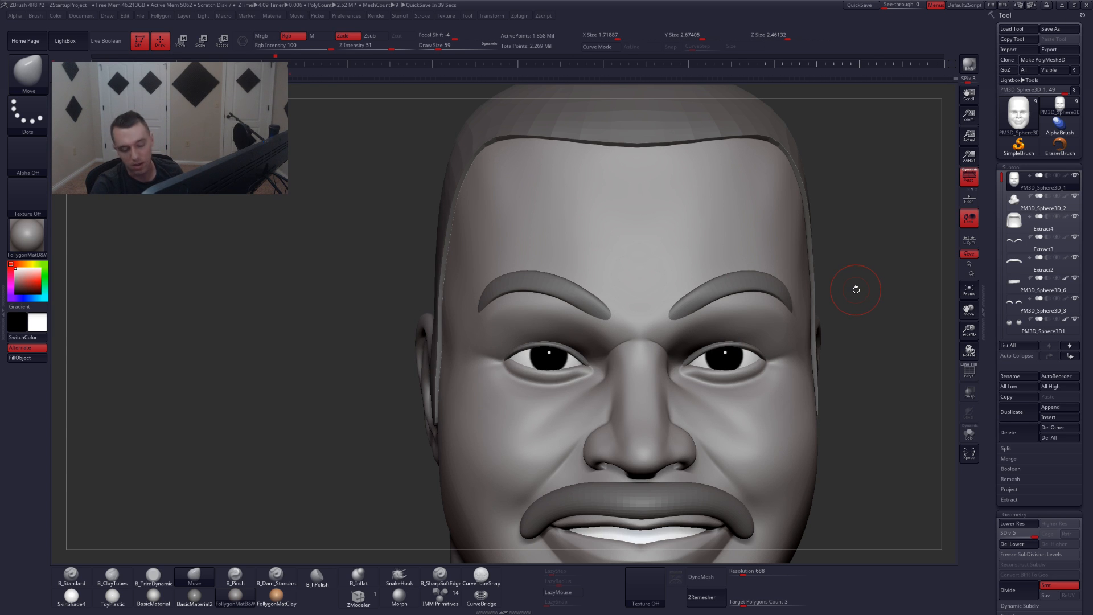
- Reshape the nose bridge between the eyes with the Move brush at draw size 62
right_click_drag(822, 312, 728, 317, "ctrl")
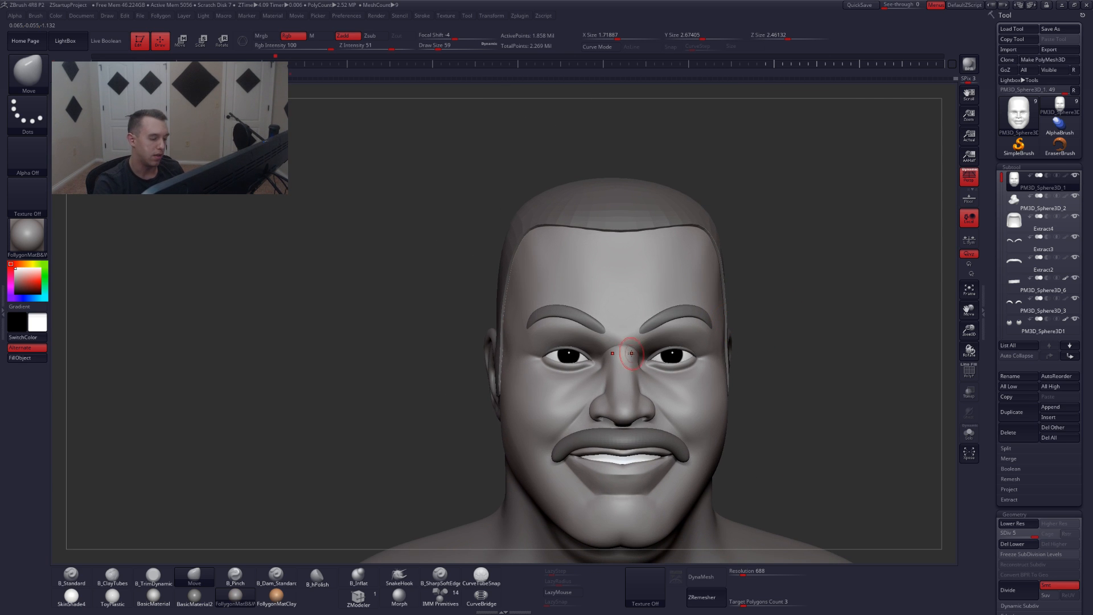
right_click_drag(628, 354, 616, 366, "ctrl")
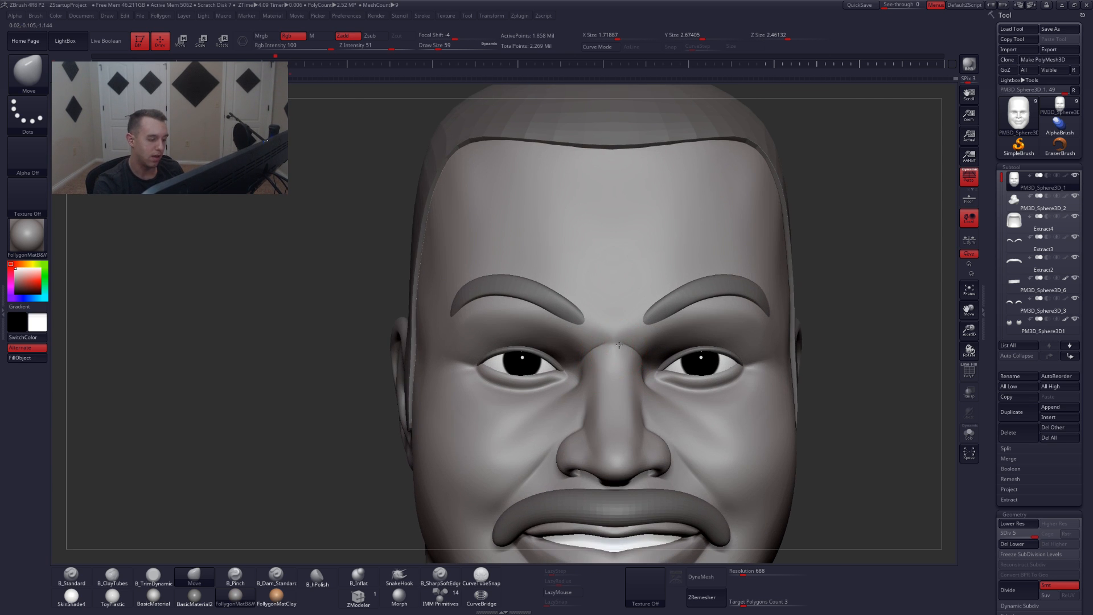
key("space")
left_click_drag(630, 353, 625, 353)
right_click_drag(633, 352, 575, 348)
key("space")
left_click_drag(625, 358, 636, 359)
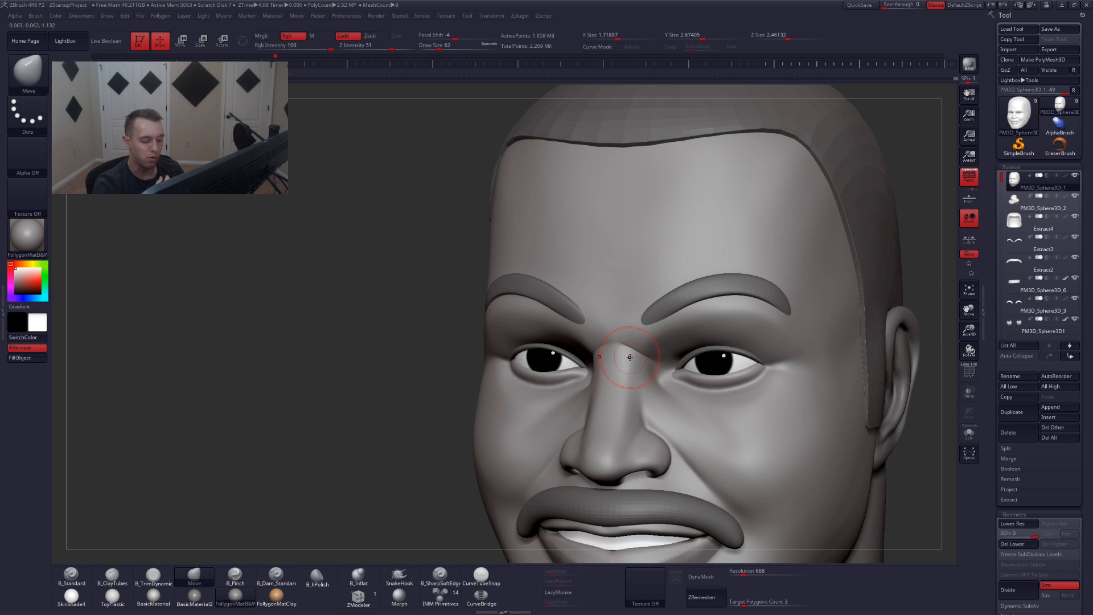
- Fine-tune the side of the nose bridge from a three-quarter view with the Move brush at draw size 41
mouse_move(652, 427)
right_mouse_down()
mouse_move(592, 424)
mouse_move(680, 412)
right_mouse_up()
key("space")
left_click_drag(643, 370, 628, 370)
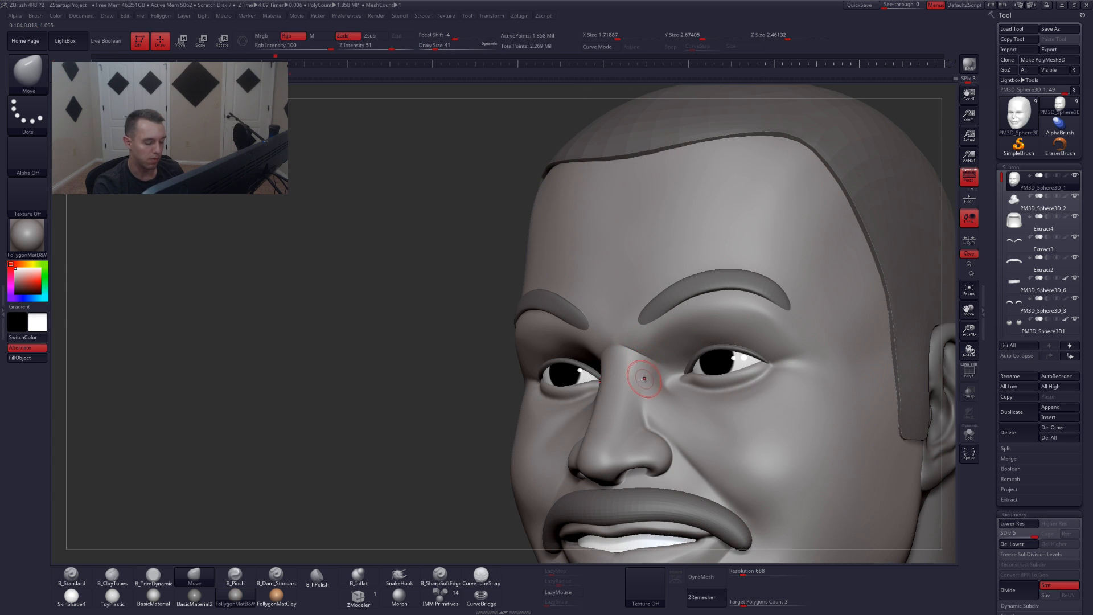
- Adjust the outer contour of the cheek with the Move brush at draw size 101
mouse_move(644, 379)
right_mouse_down()
mouse_move(678, 382)
mouse_move(676, 408)
mouse_move(682, 379)
mouse_move(721, 394)
mouse_move(709, 382)
right_mouse_up()
key("space")
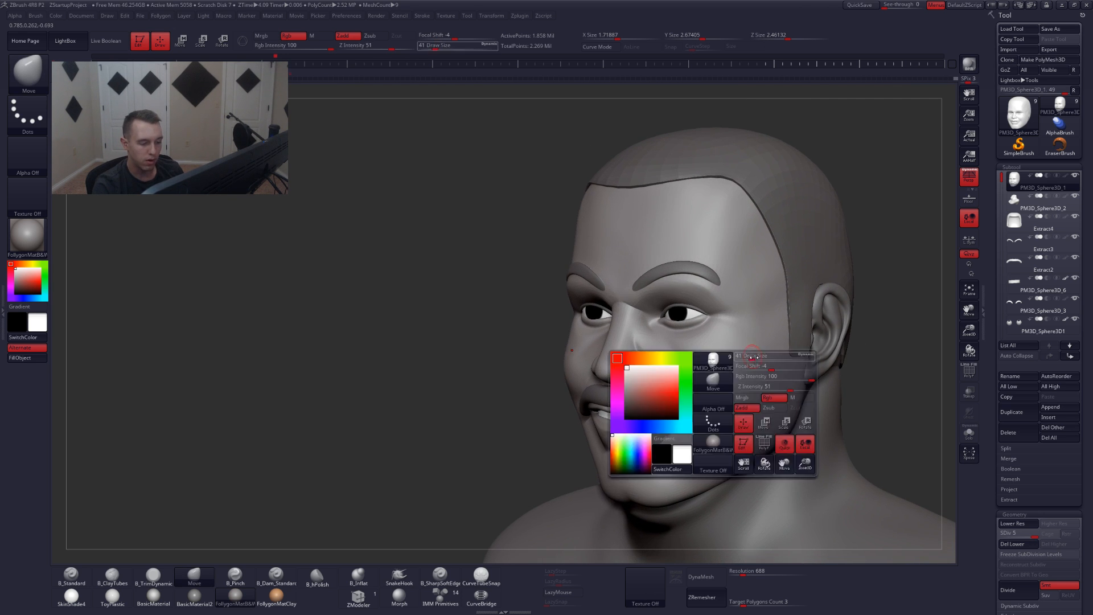
left_click_drag(755, 357, 765, 357)
mouse_move(763, 366)
right_mouse_down("alt")
mouse_move(759, 320)
mouse_move(777, 365)
right_mouse_up("alt")
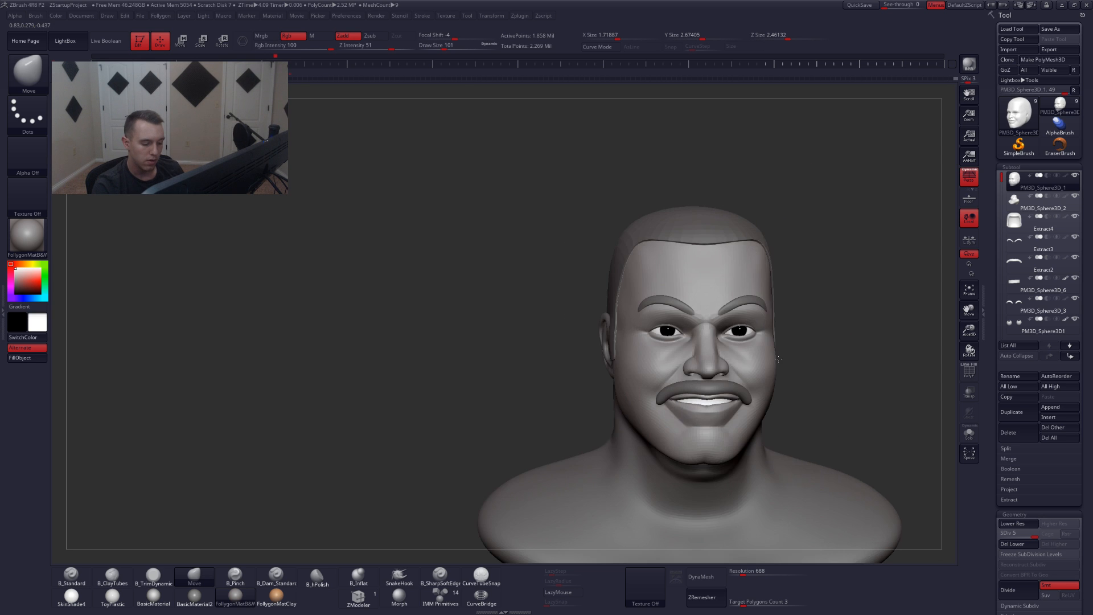
mouse_move(739, 427)
right_mouse_down("alt")
mouse_move(729, 399)
mouse_move(708, 411)
right_mouse_up("alt")
- Isolate the head and pinch the crease at the mouth corner with the Pinch brush at draw size 29
key("space")
left_click_drag(715, 410, 710, 410)
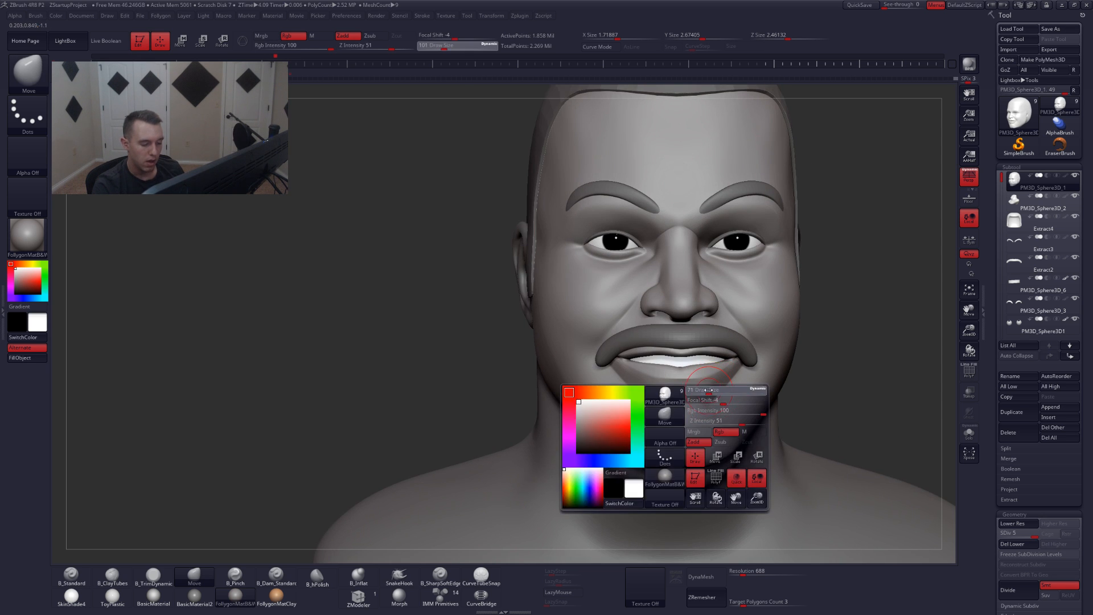
key("shift+s")
right_click_drag(712, 410, 732, 390, "ctrl")
key("space")
left_click_drag(739, 386, 733, 386)
mouse_move(734, 385)
right_mouse_down("alt")
mouse_move(696, 391)
mouse_move(712, 374)
right_mouse_up("alt")
key("5")
key("space")
left_click_drag(711, 374, 703, 374)
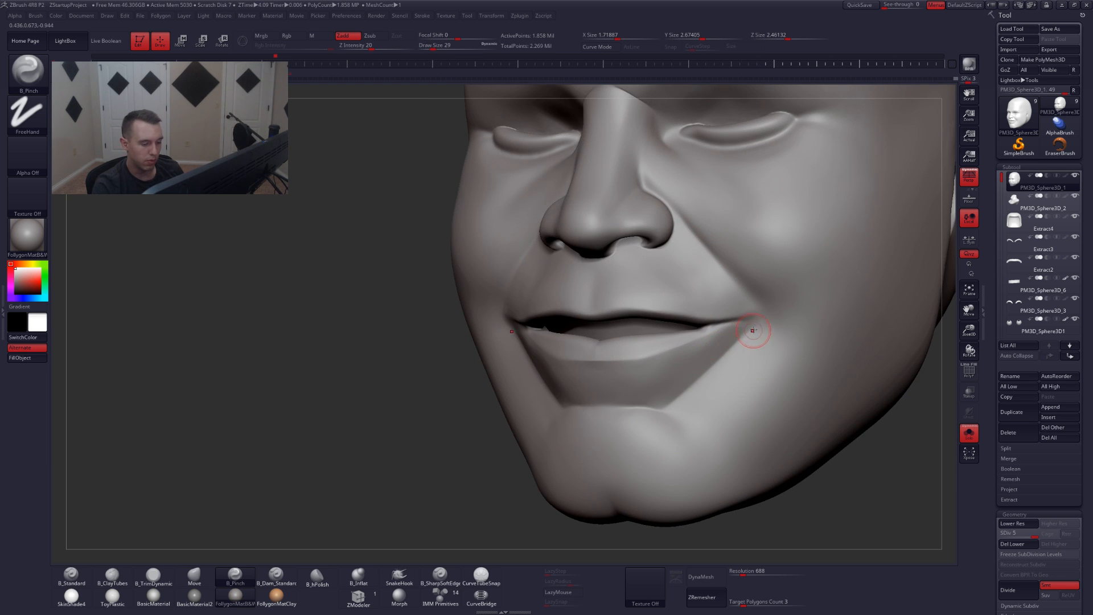
left_click_drag(753, 330, 751, 329)
- Sharpen the crease between the lower lip and chin with the Pinch brush at draw size 33
key("space")
left_click_drag(669, 404, 671, 403)
mouse_move(671, 403)
right_mouse_down("alt")
mouse_move(685, 366)
mouse_move(703, 370)
mouse_move(686, 393)
mouse_move(642, 391)
mouse_move(640, 415)
mouse_move(624, 402)
right_mouse_up("alt")
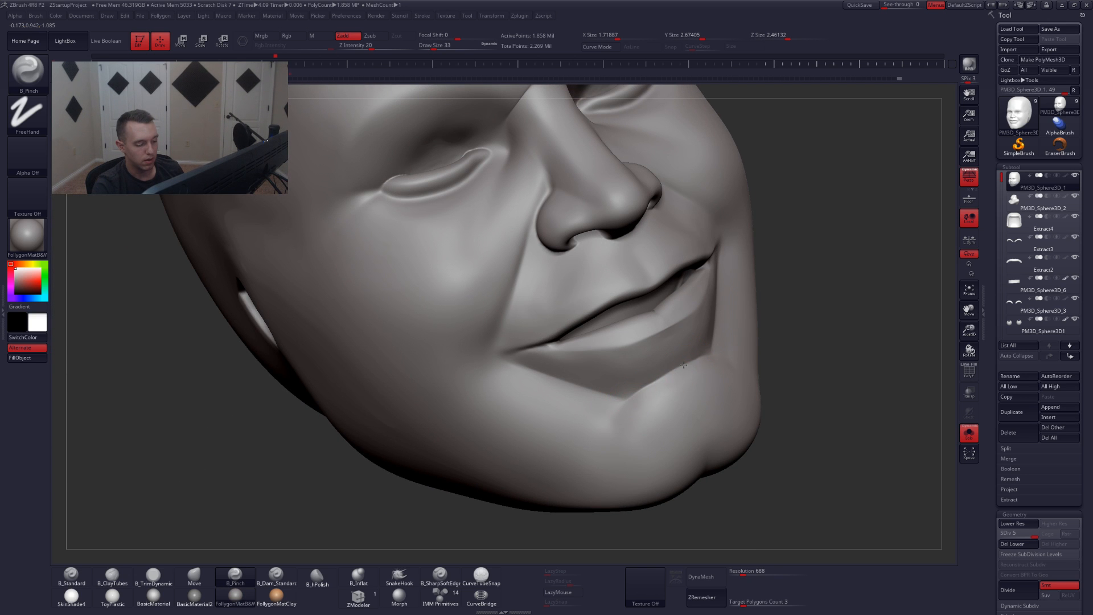
key("space")
mouse_move(630, 403)
left_mouse_down()
mouse_move(669, 375)
mouse_move(664, 387)
left_mouse_up()
- Adjust the crease above the chin with the Move brush at draw size 54
key("4")
key("space")
right_click_drag(662, 386, 656, 393, "shift")
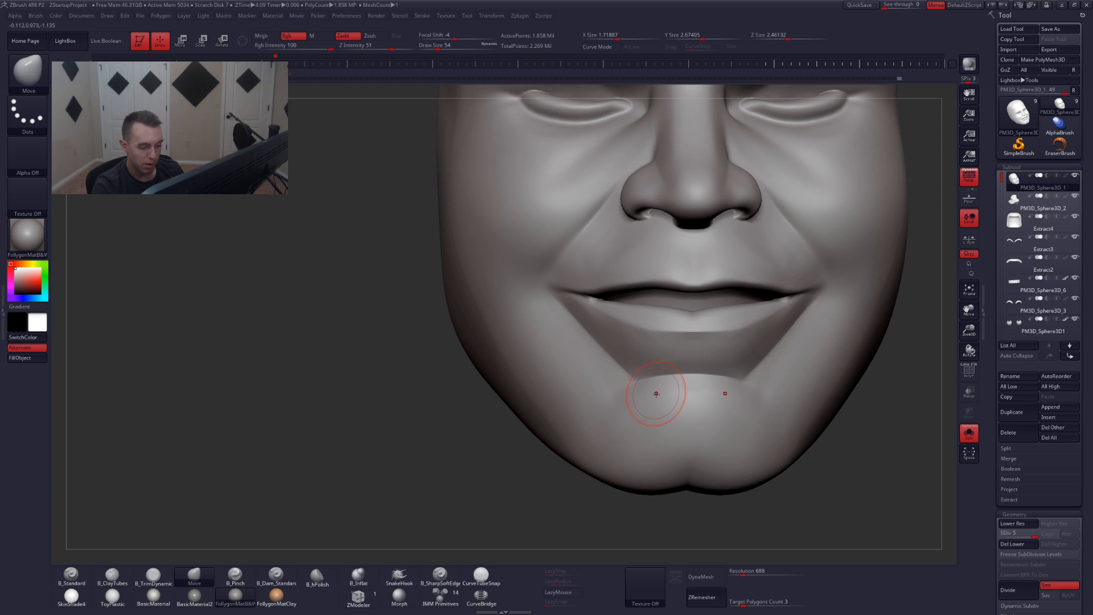
right_click_drag(736, 380, 706, 413, "alt")
key("space")
left_click_drag(725, 370, 720, 370)
right_click_drag(720, 373, 660, 371)
- Flatten the area below the mouth corner with the TrimDynamic brush at draw size 51
key("b")
key("t")
key("d")
key("space")
mouse_move(739, 366)
left_mouse_down()
mouse_move(762, 349)
mouse_move(751, 357)
left_mouse_up()
left_click_drag(750, 358, 764, 347)
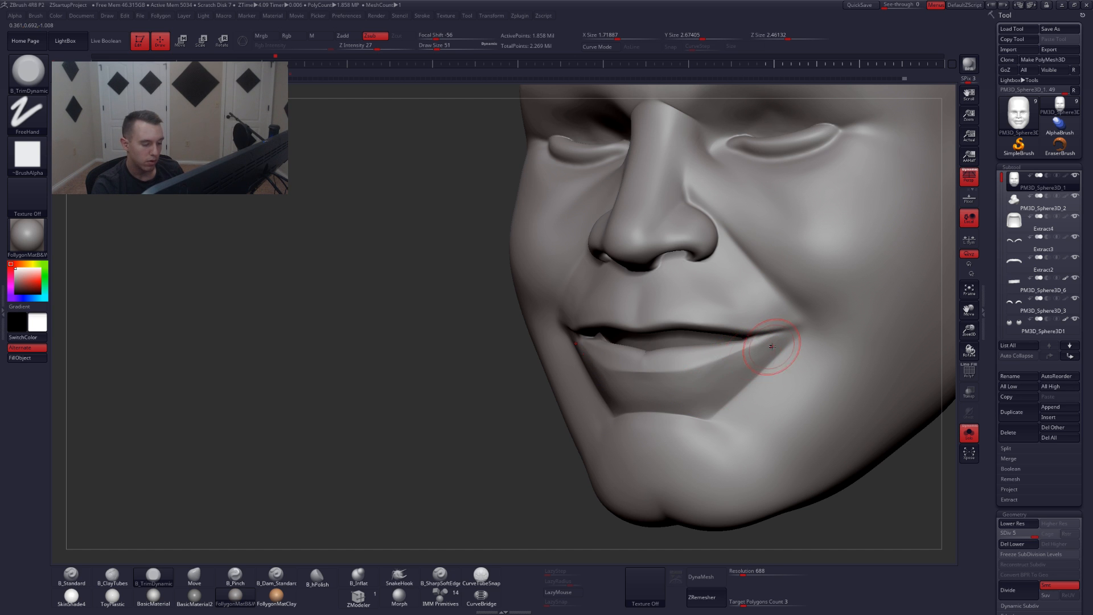
- Trim the plane below the lower lip at draw size 31, and show the whole bust from the front
key("space")
key("space")
left_click_drag(755, 370, 749, 369)
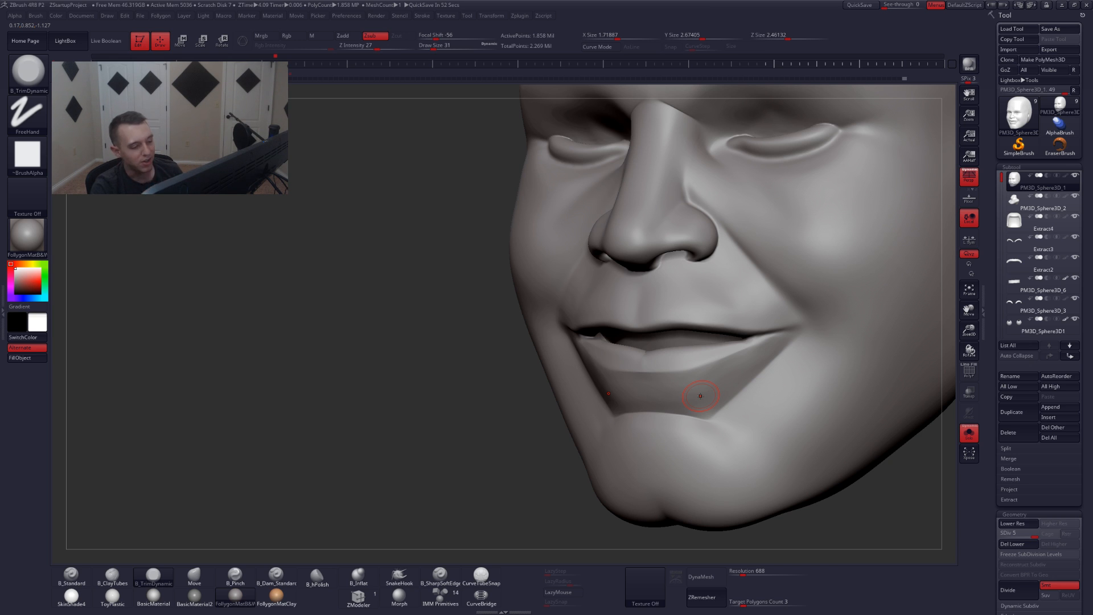
right_click_drag(806, 368, 704, 402, "ctrl")
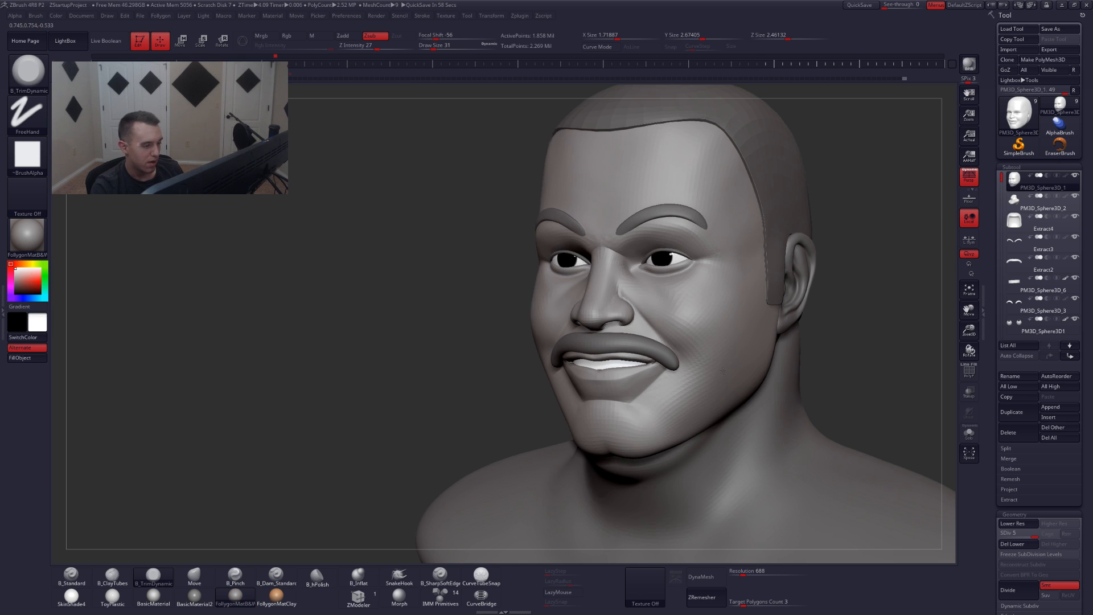
mouse_move(725, 363)
right_mouse_down("ctrl")
mouse_move(743, 384)
mouse_move(714, 400)
mouse_move(751, 432)
mouse_move(714, 397)
right_mouse_up("ctrl")
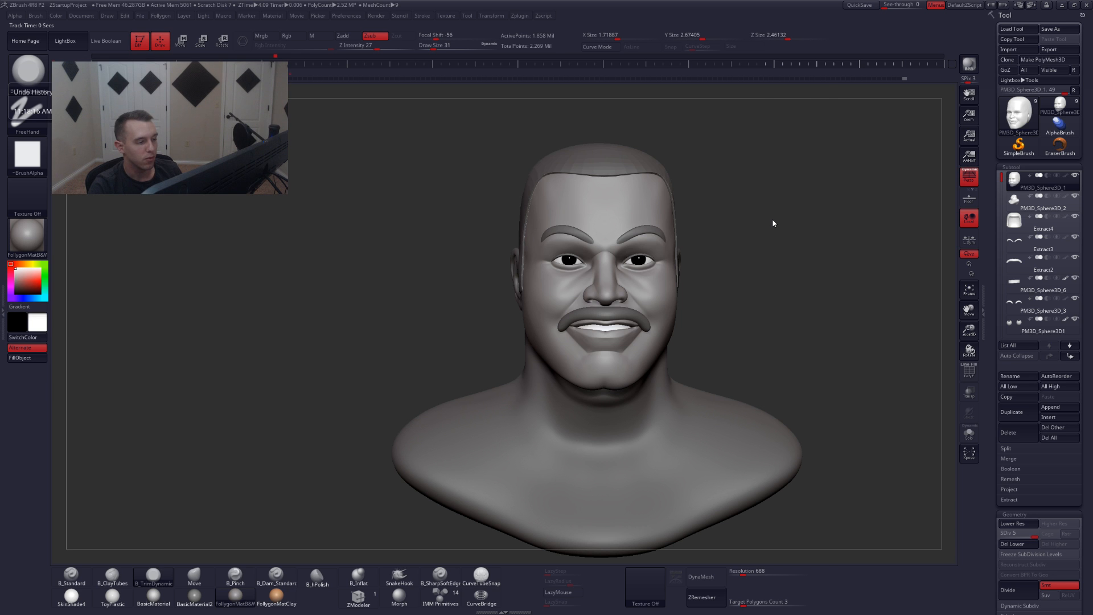
- Scrub the head's undo history back to the starting sphere
left_click_drag(773, 223, 715, 187)
left_click_drag(658, 269, 377, 222)
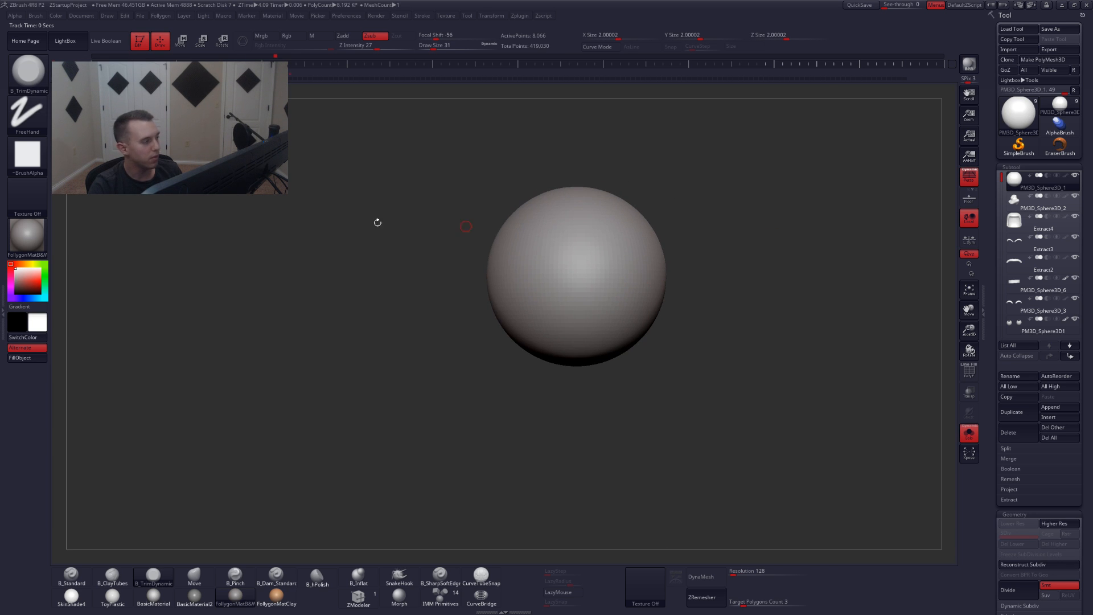
- Switch to the browser to view the Paul Blart: Mall Cop poster, and return to ZBrush
key("alt+Tab")
left_click(652, 218)
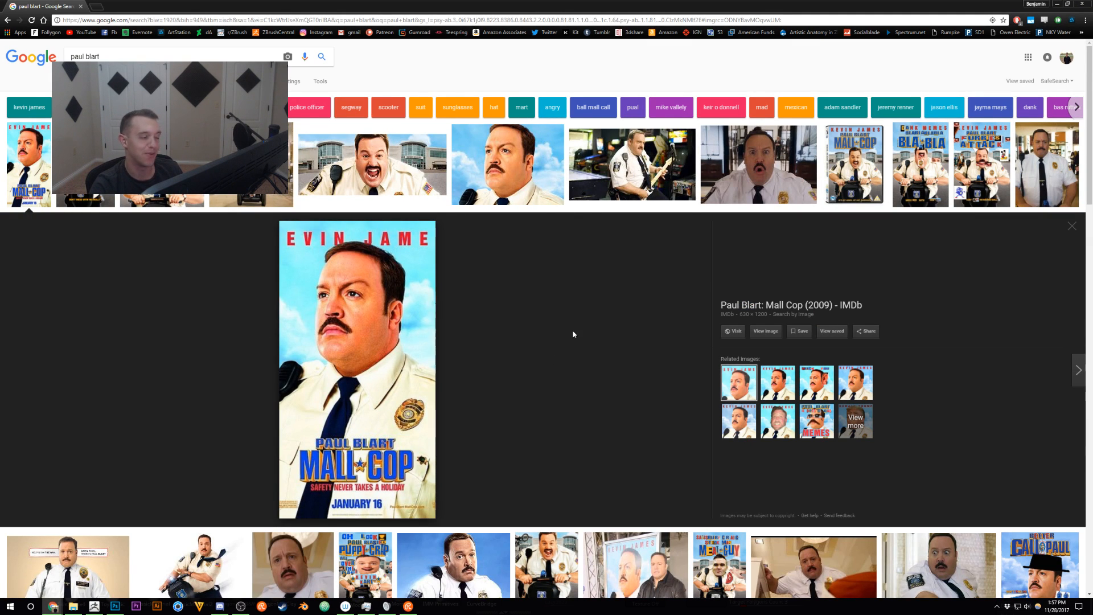
key("alt+Tab")
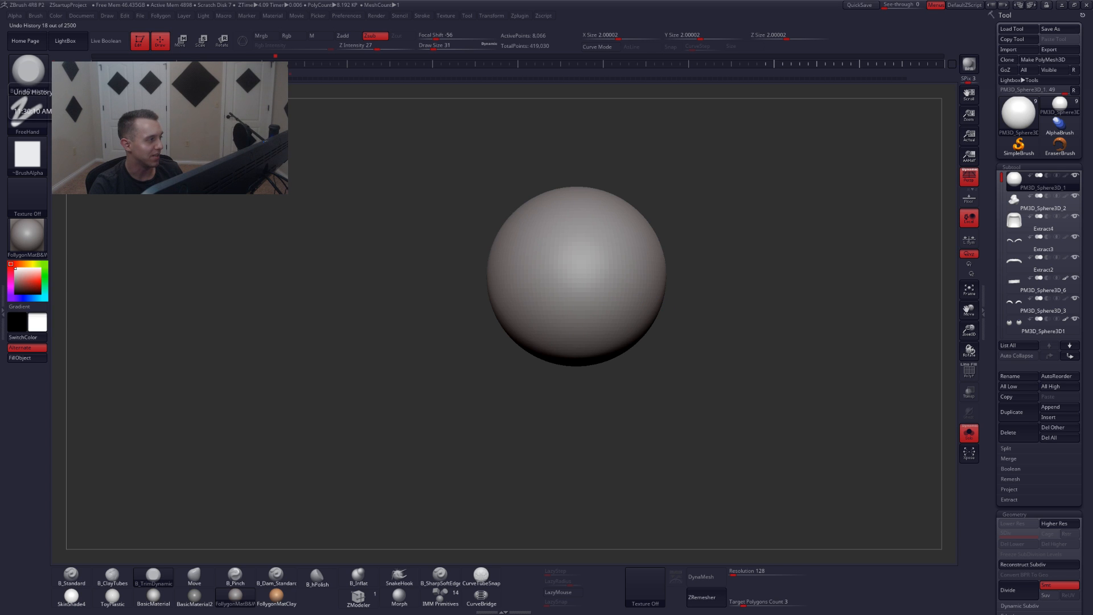
- Replay the head's undo history from the sphere to the current sculpt, and show the whole bust
mouse_move(60, 79)
left_mouse_down()
mouse_move(262, 79)
mouse_move(351, 95)
mouse_move(930, 103)
mouse_move(909, 81)
left_mouse_up()
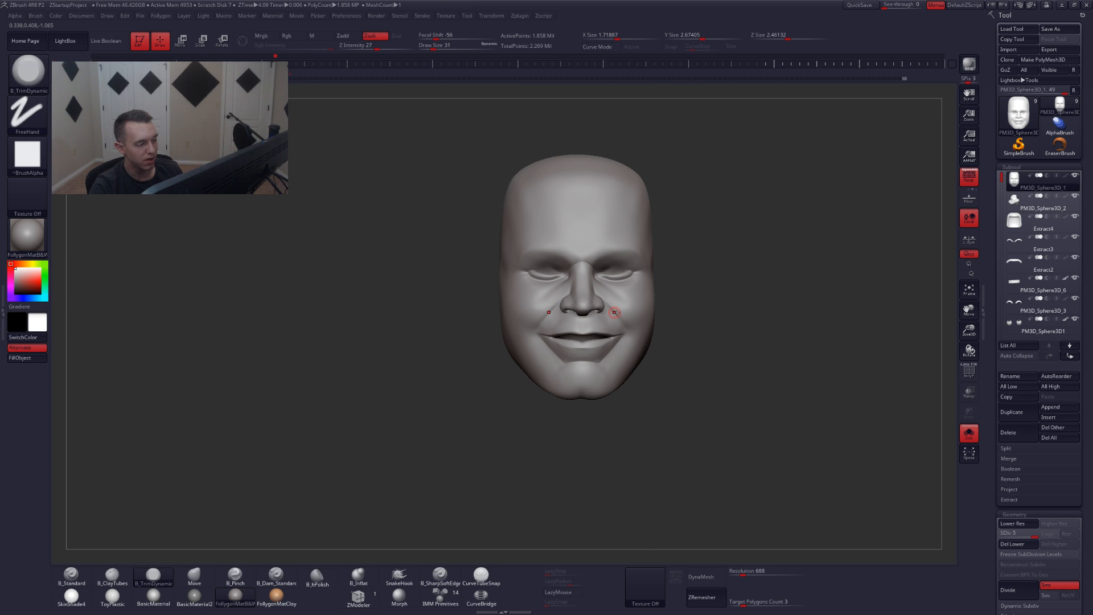
key("shift+s")
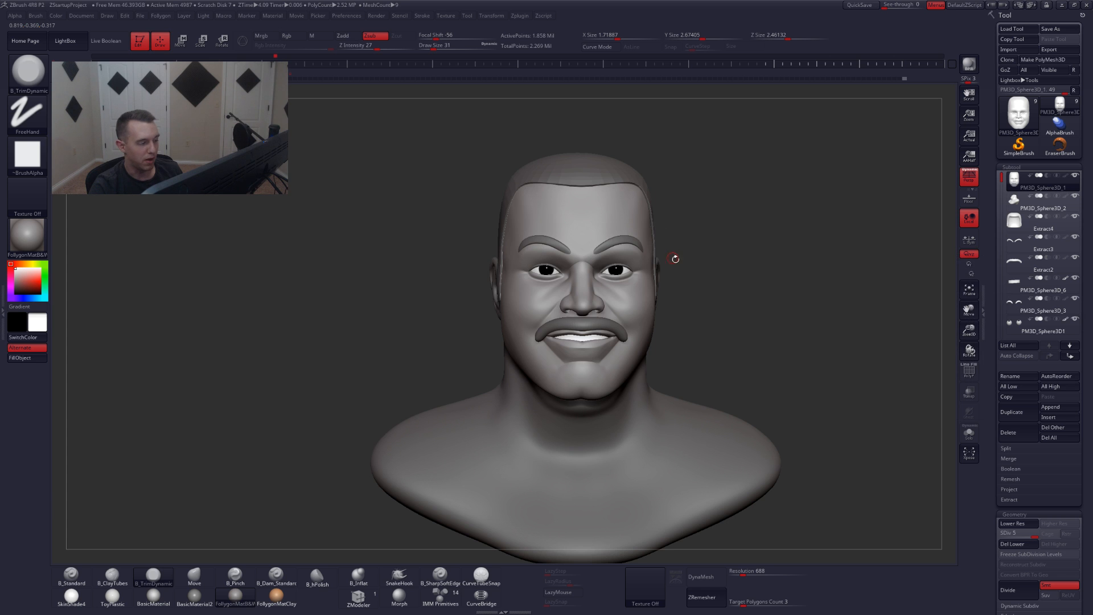
- Make the hair piece the active subtool and set the Move brush's draw size to 286
left_click_drag(674, 258, 644, 260)
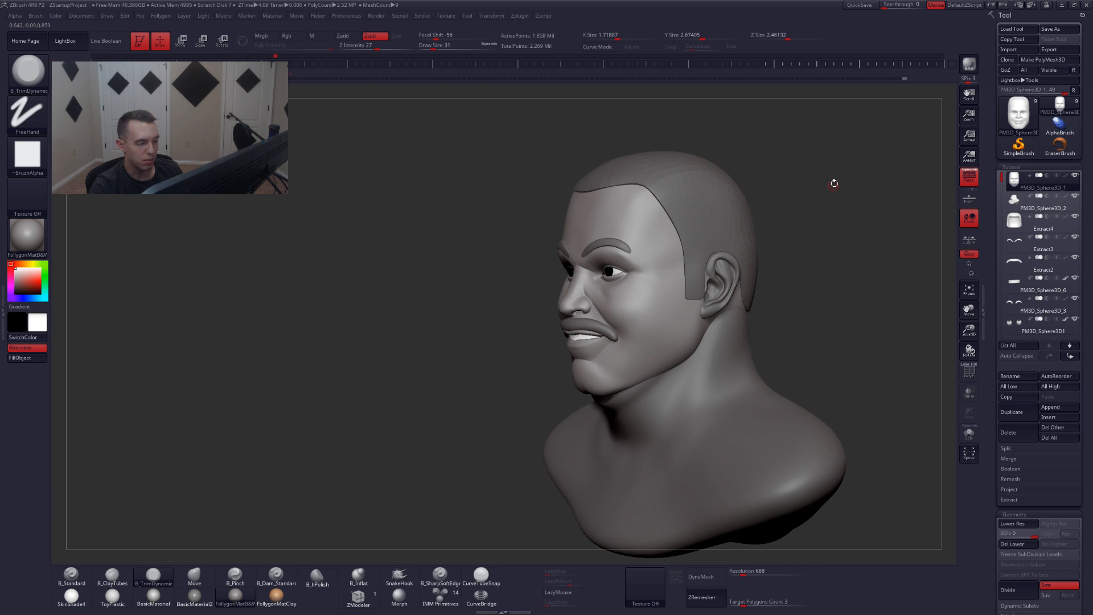
left_click_drag(643, 216, 693, 256)
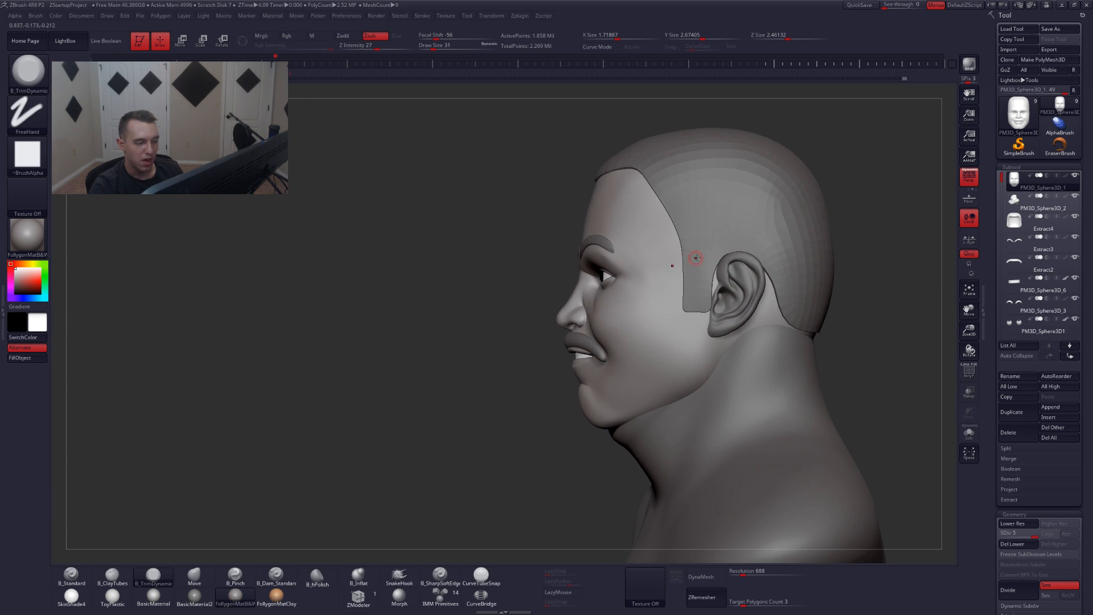
left_click(706, 255, "alt")
key("b")
key("m")
key("v")
key("space")
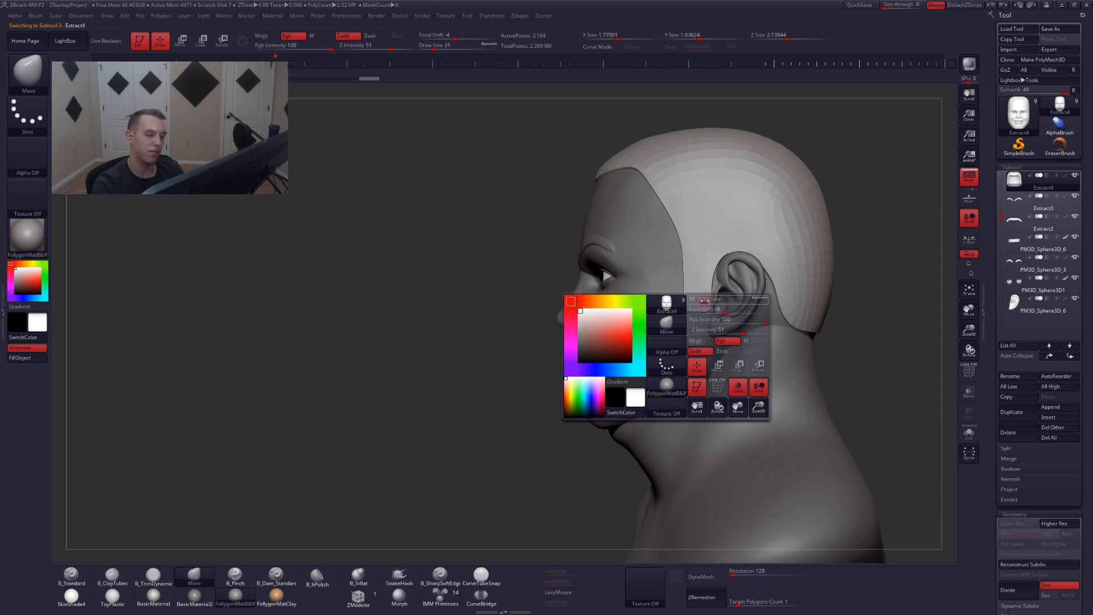
left_click_drag(705, 301, 714, 298)
mouse_move(788, 290)
right_mouse_down()
mouse_move(759, 298)
mouse_move(789, 268)
right_mouse_up()
left_click_drag(788, 268, 793, 273)
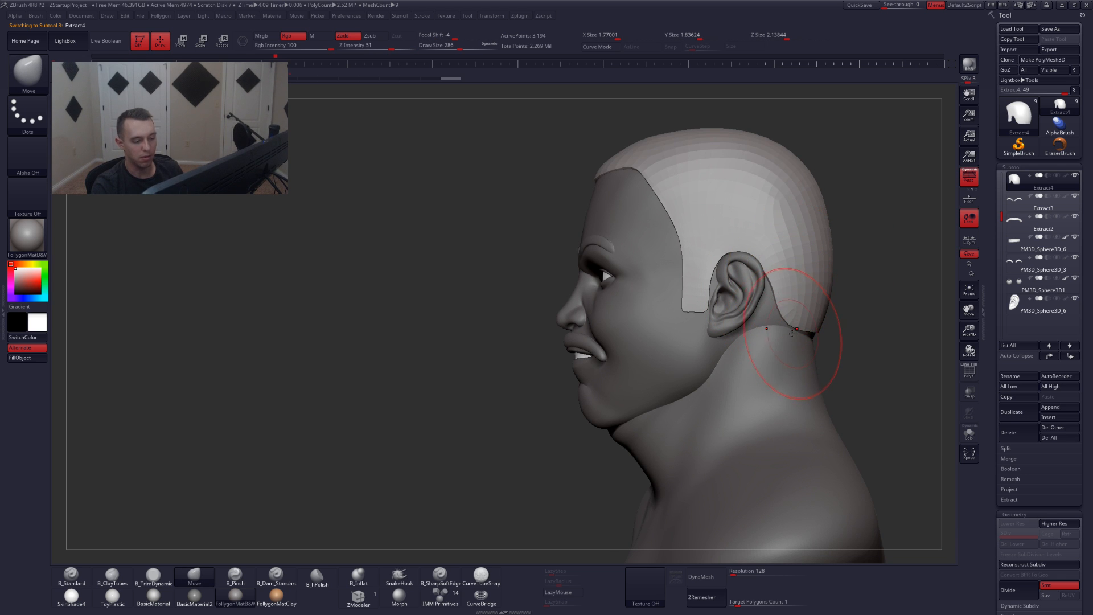
- Isolate the hair mesh and show its polygroup wireframe from the front
right_click_drag(800, 336, 731, 394, "ctrl")
key("alt+s")
right_click_drag(683, 347, 648, 329, "ctrl")
key("shift+f")
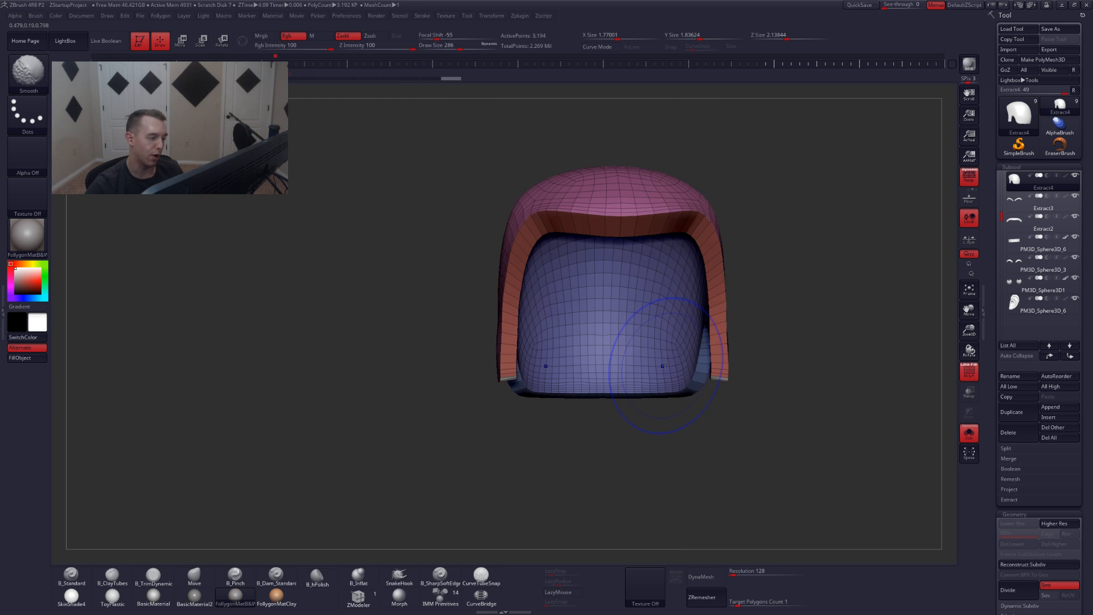
- Crease the edge loop along the front hairline with ZModeler's Crease edge action
left_click(358, 596)
right_click_drag(580, 220, 583, 222, "ctrl")
key("space")
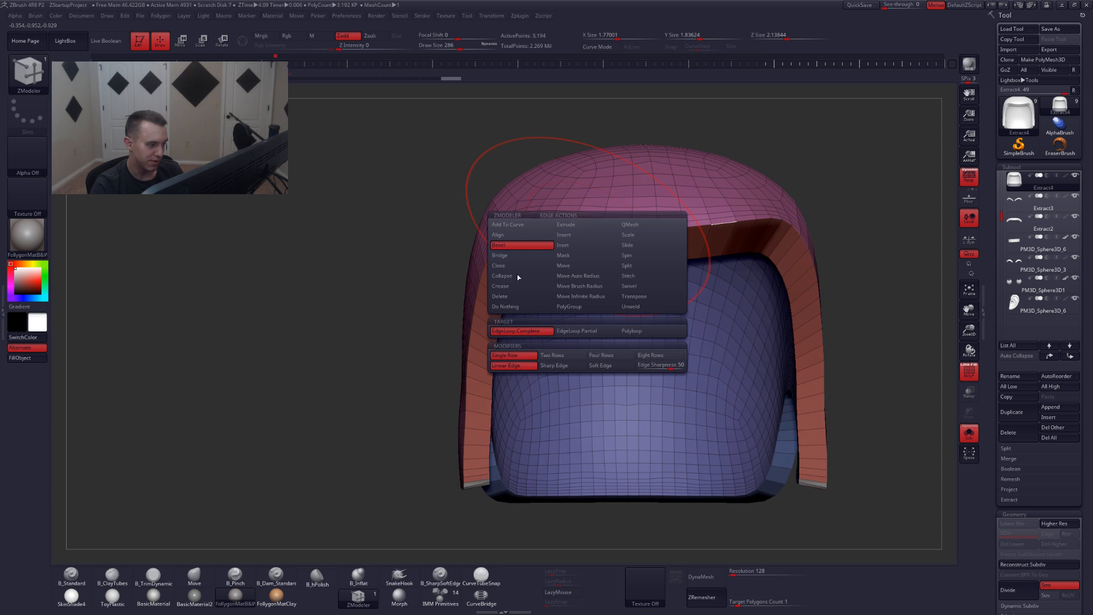
left_click(495, 289)
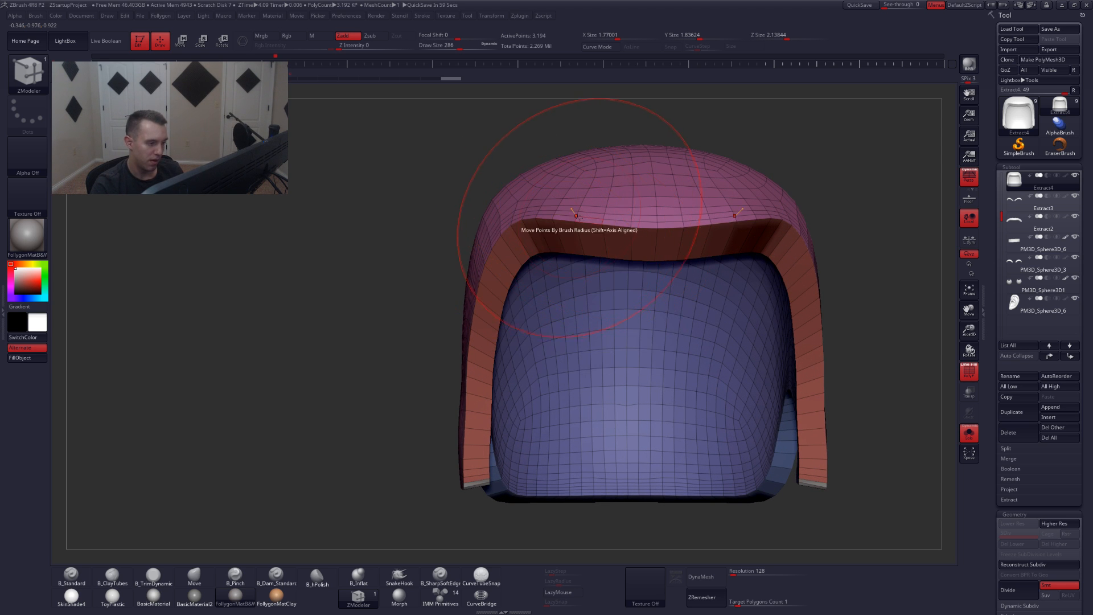
left_click(589, 224)
key("shift+d")
right_click_drag(617, 222, 583, 220, "ctrl")
- Switch back to the Move brush, show the whole bust again and hide the wireframe
key("b")
key("m")
key("v")
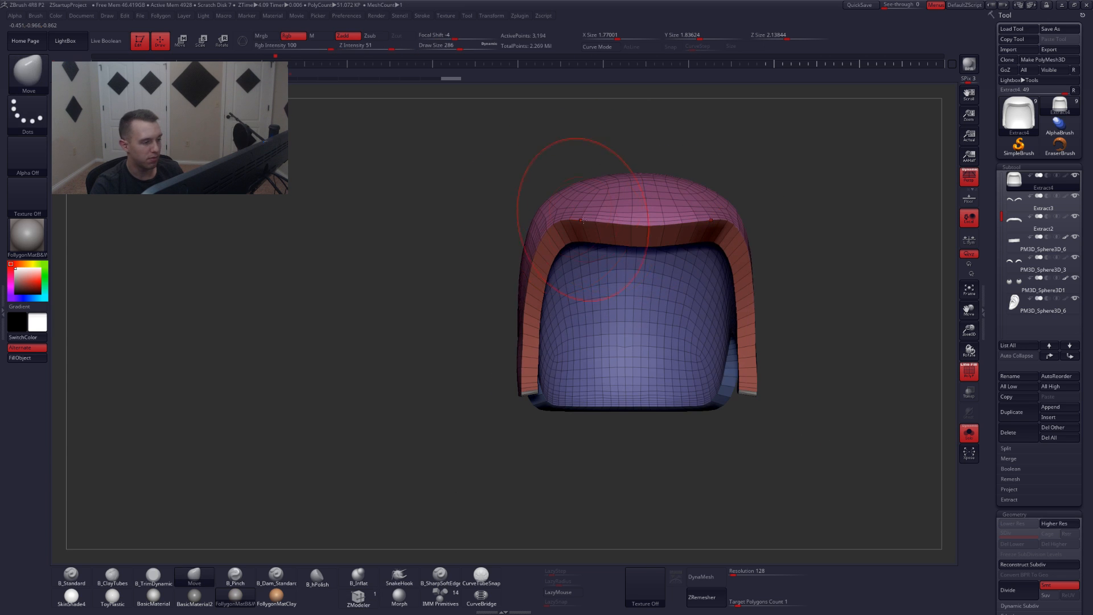
key("shift+s")
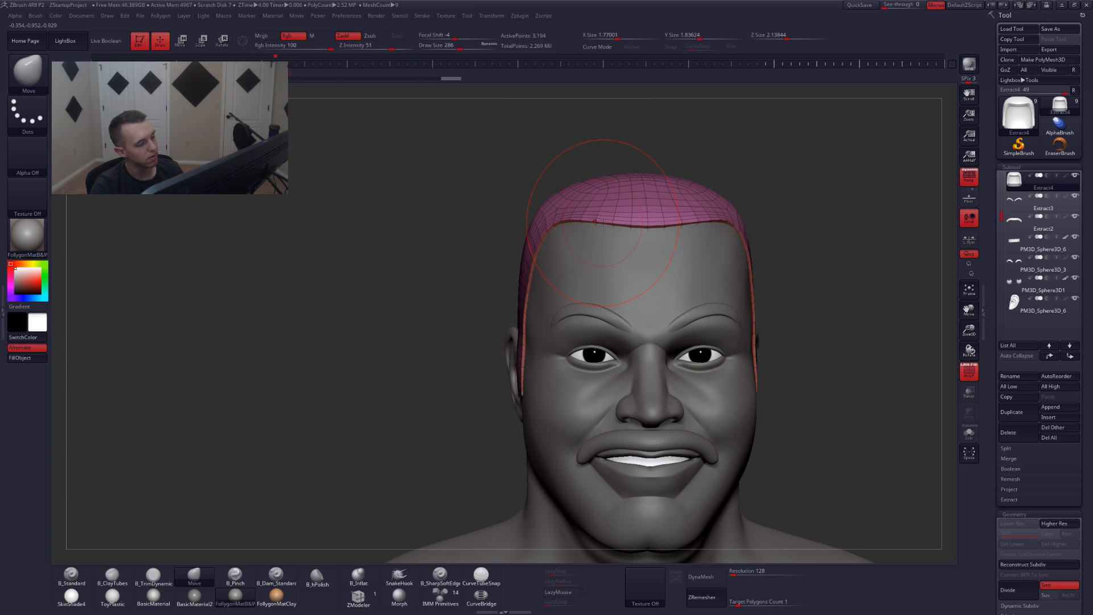
key("shift+f")
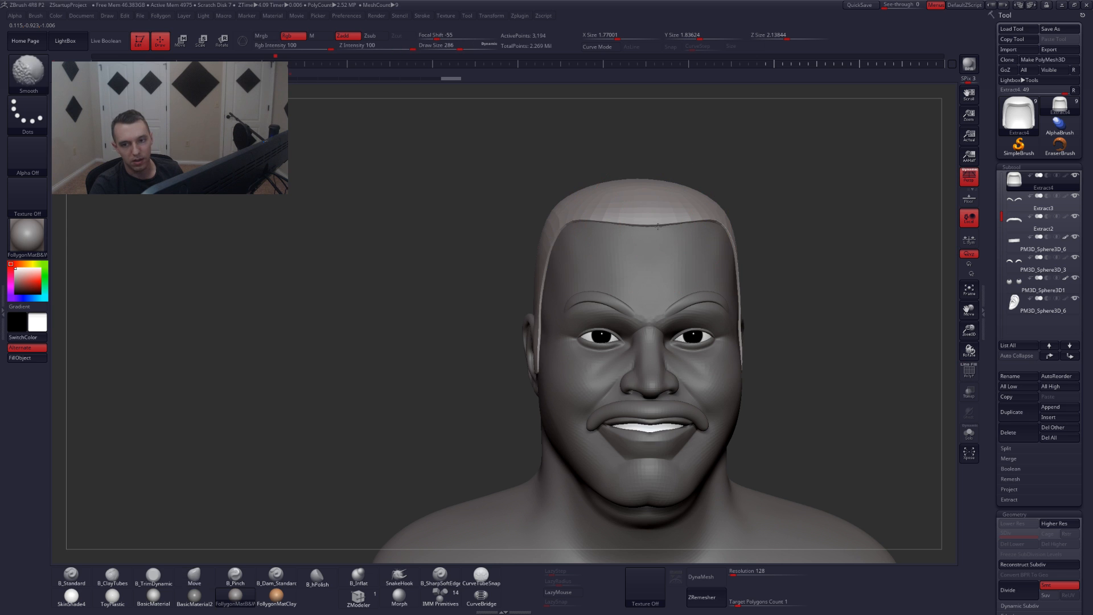
- Pull the middle of the front hairline out over the forehead with the Move brush at draw sizes 358 and 476
key("space")
left_click_drag(607, 238, 613, 238)
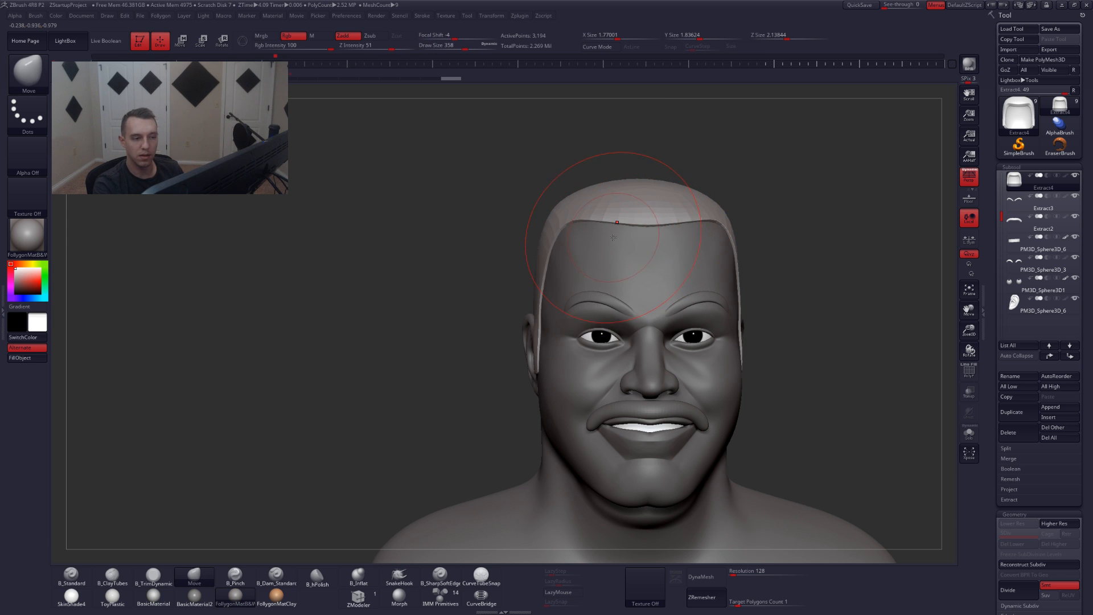
right_click_drag(598, 271, 586, 365)
left_click_drag(609, 214, 614, 225)
right_click_drag(614, 324, 616, 237)
key("space")
left_click_drag(615, 237, 616, 236)
left_click_drag(614, 222, 617, 235)
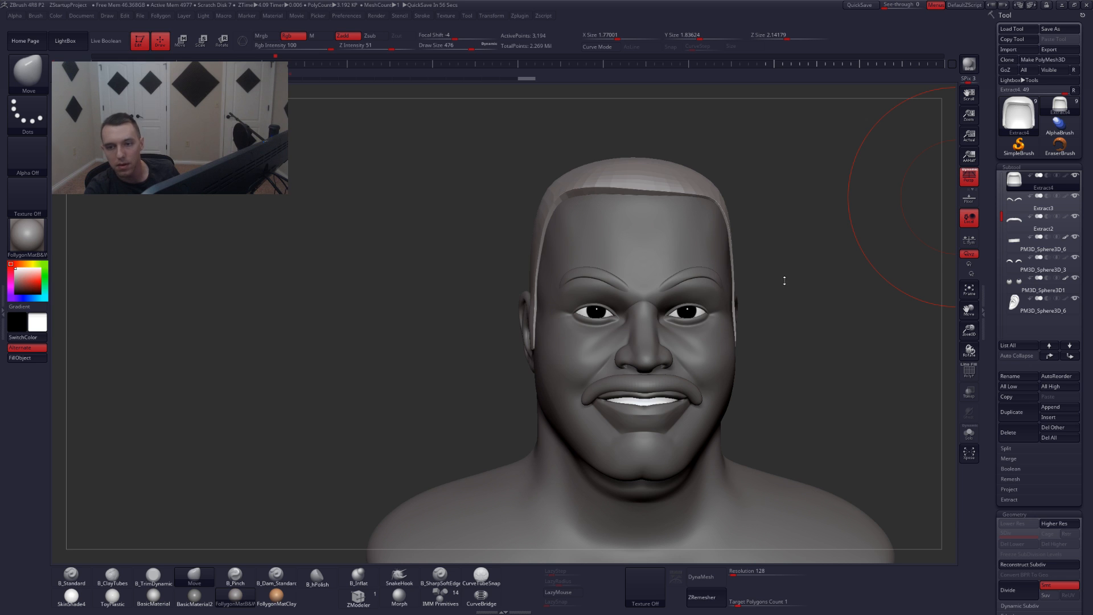
mouse_move(820, 302)
left_mouse_down()
mouse_move(785, 314)
mouse_move(814, 314)
left_mouse_up()
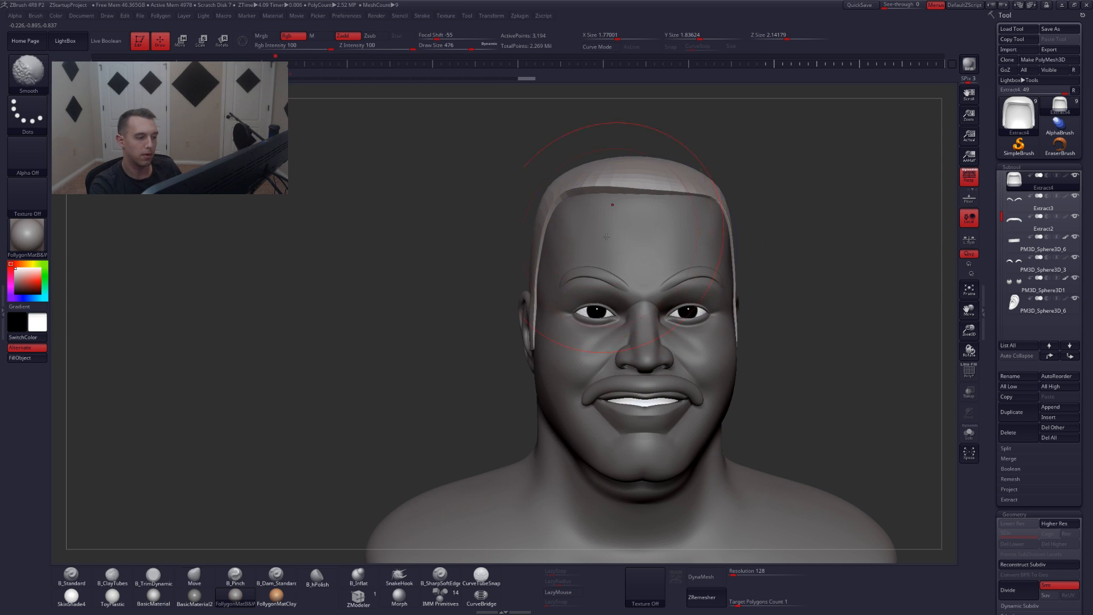
left_click_drag(608, 234, 620, 217)
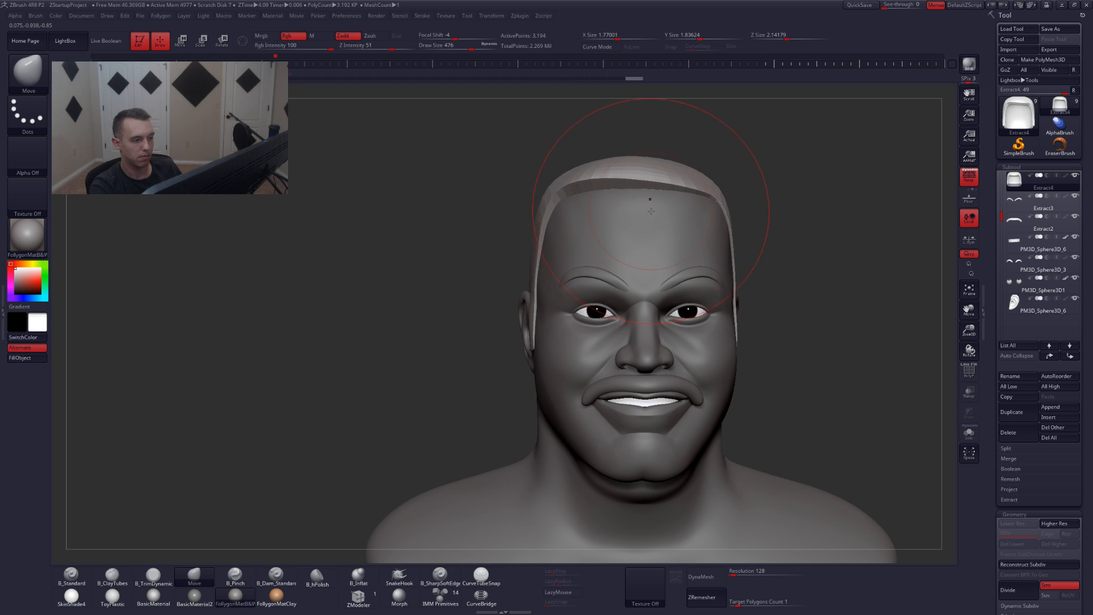
- Refine the curve of the front hairline with the Move brush at draw size 372
key("space")
left_click_drag(654, 208, 638, 180)
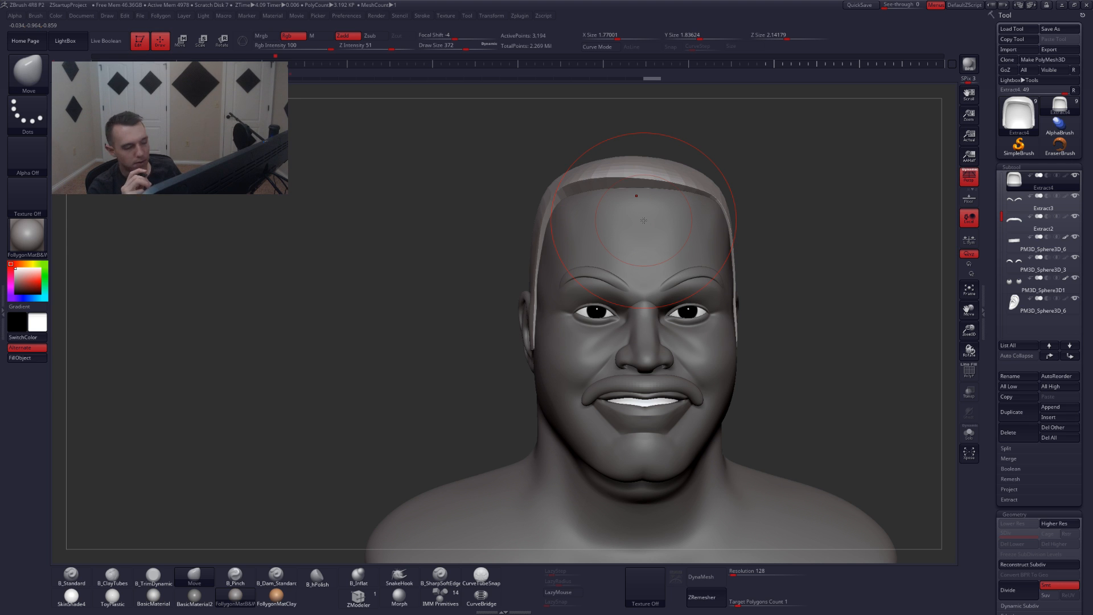
left_click_drag(640, 207, 638, 204)
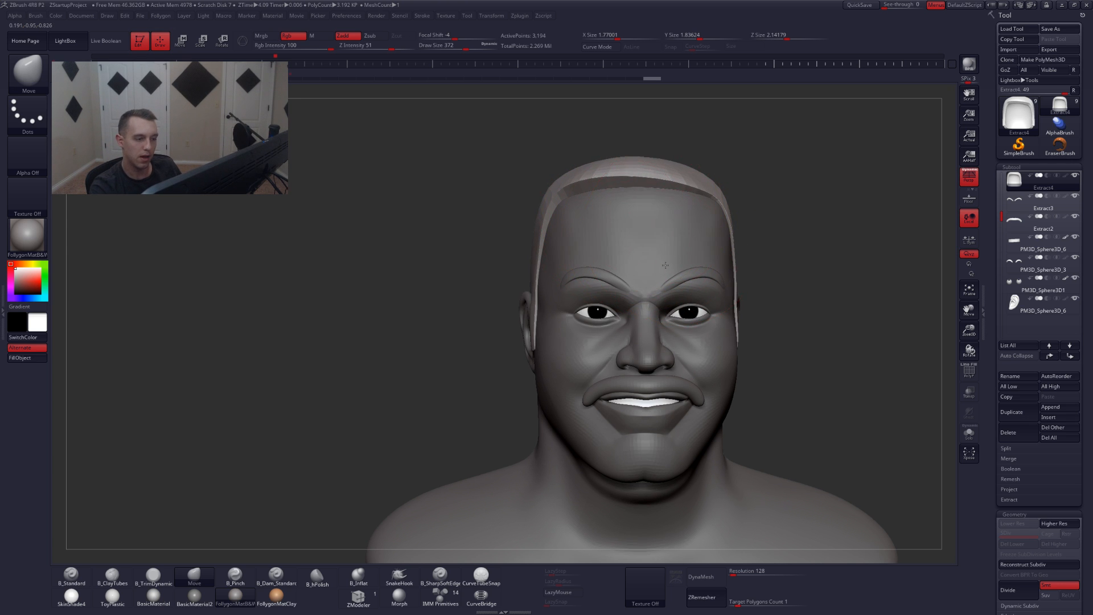
right_click_drag(705, 228, 691, 262, "alt")
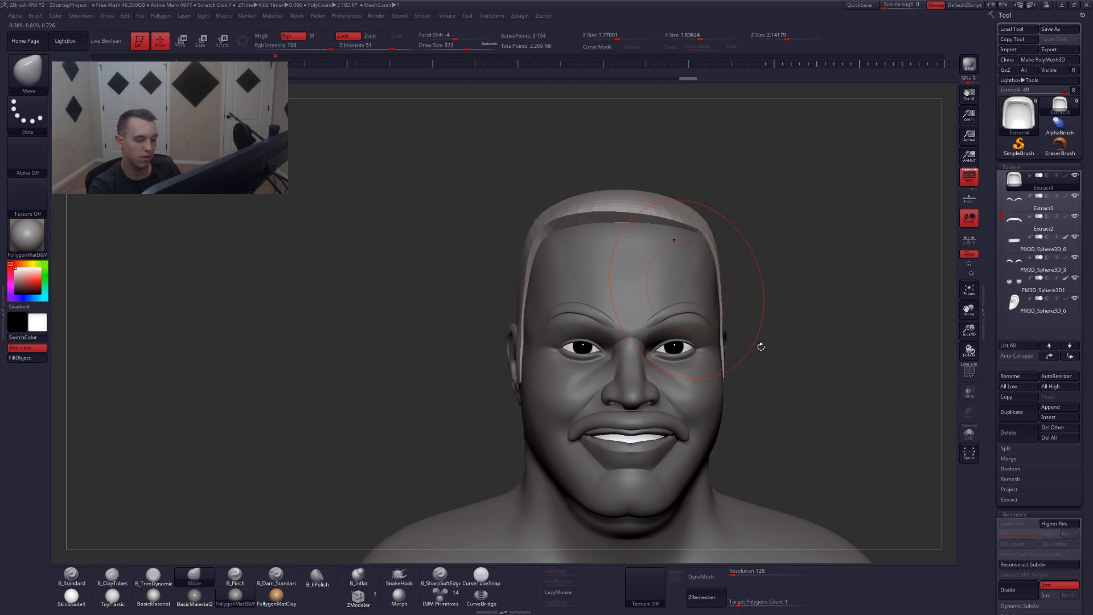
left_click_drag(761, 346, 737, 356)
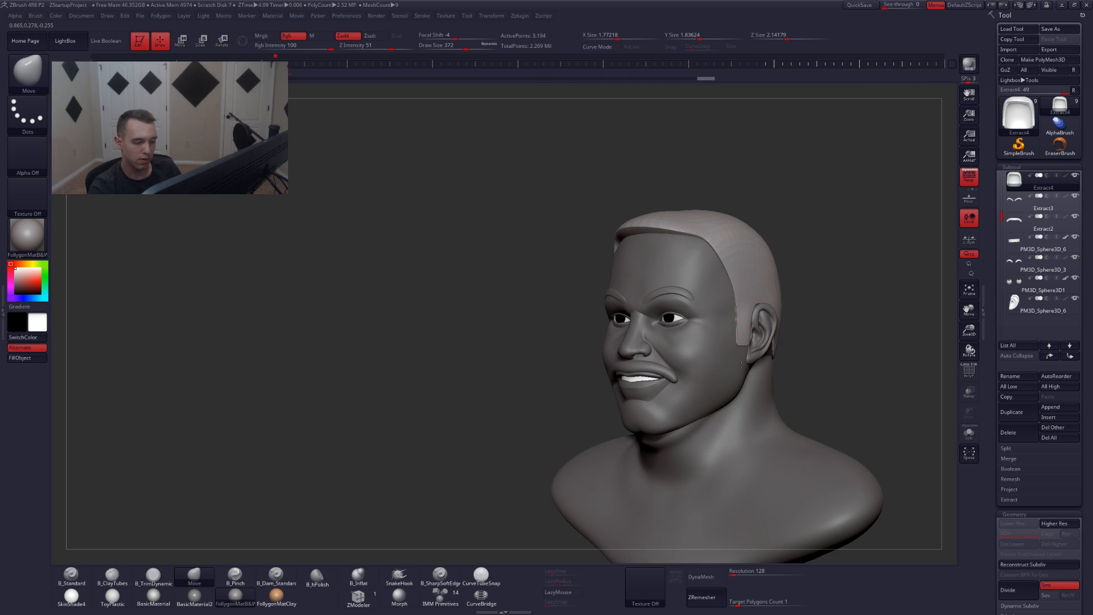
right_click_drag(741, 364, 755, 353)
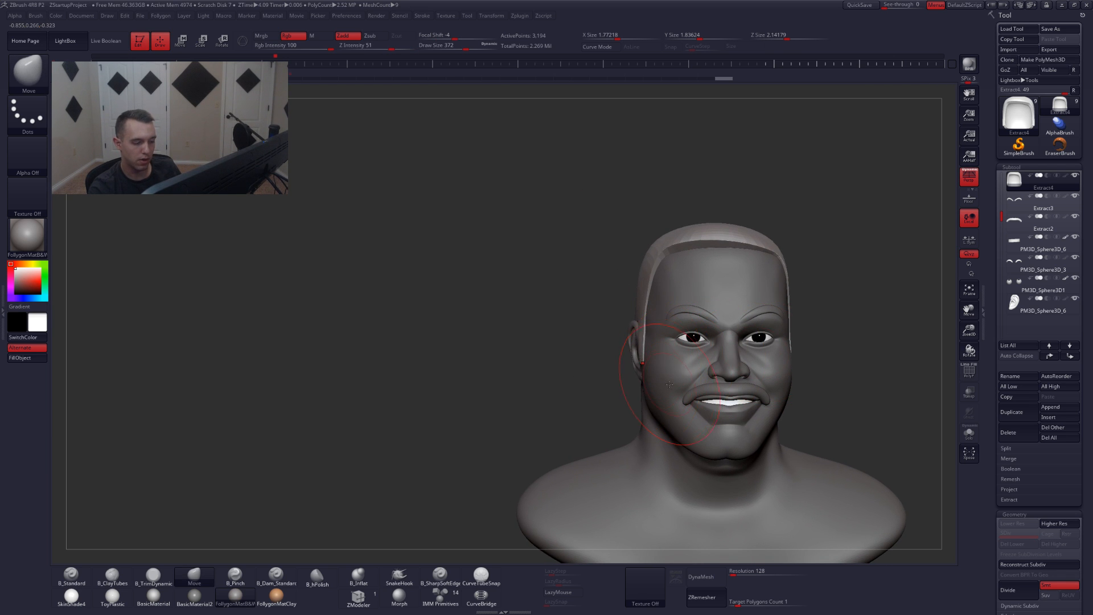
right_click_drag(648, 374, 659, 356)
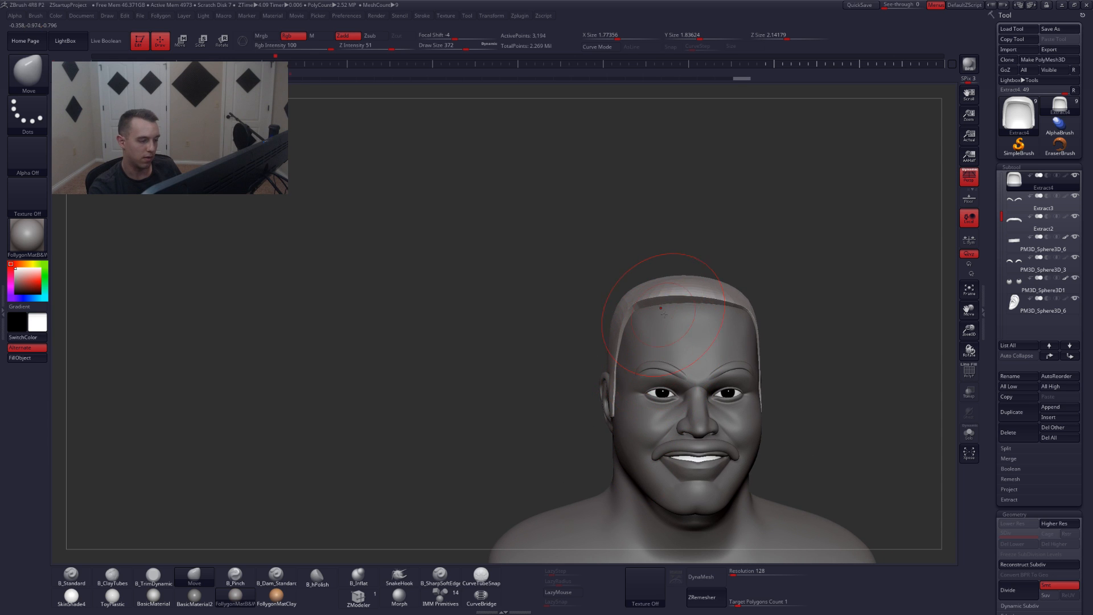
- Raise the front and top of the hair in side view with the Move brush at draw sizes 386 to 422
key("space")
left_click_drag(663, 314, 677, 315)
mouse_move(676, 316)
right_mouse_down()
mouse_move(691, 325)
mouse_move(649, 323)
mouse_move(586, 288)
right_mouse_up()
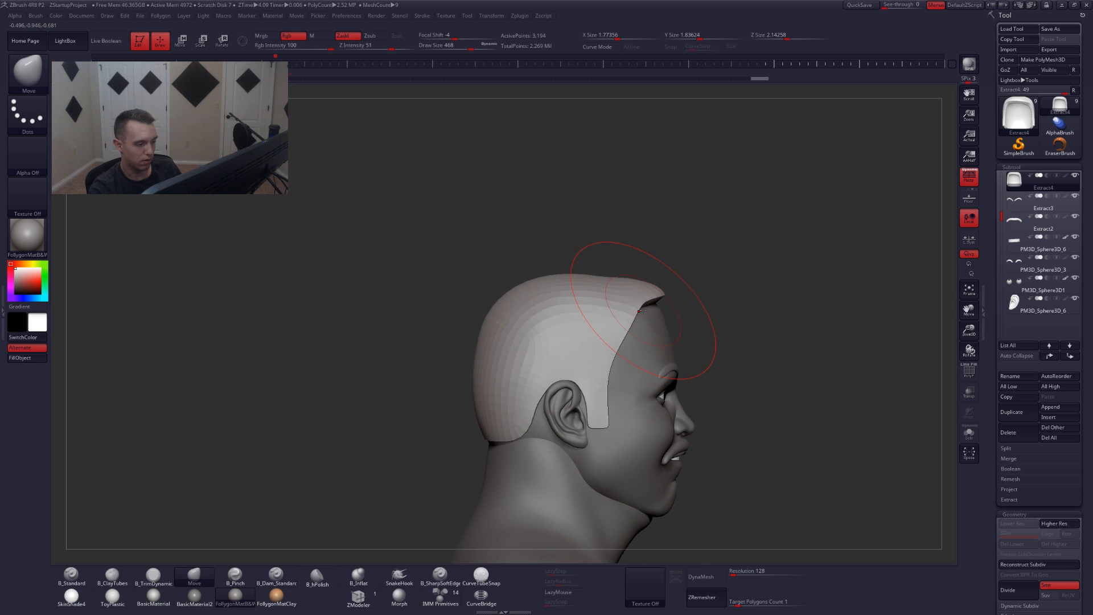
right_click_drag(613, 322, 610, 251)
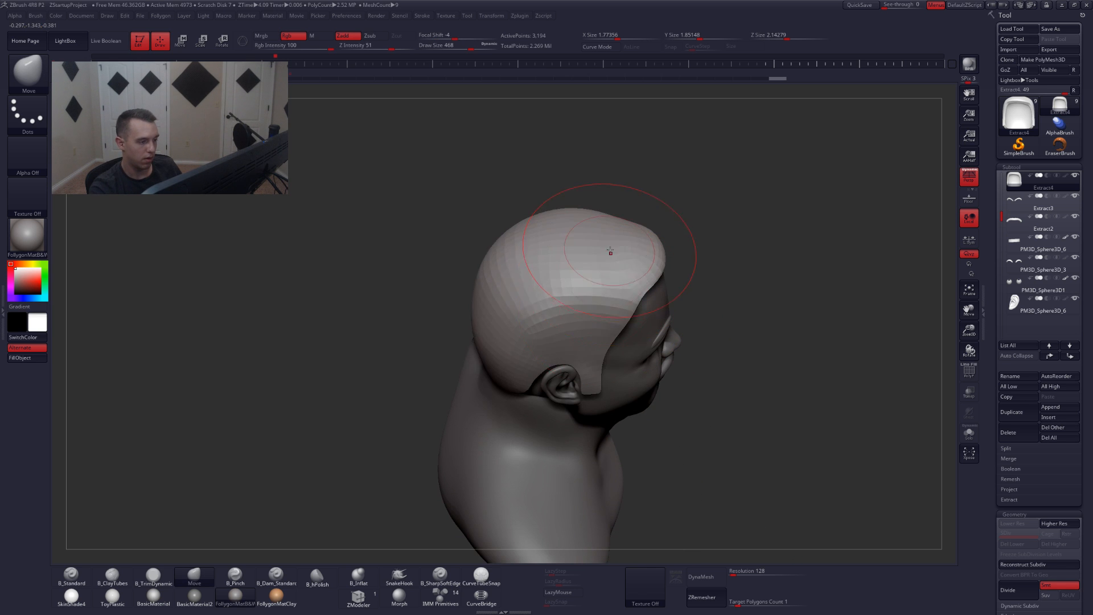
left_click_drag(610, 251, 609, 244)
right_click_drag(617, 271, 636, 240, "shift")
left_click_drag(613, 278, 611, 272)
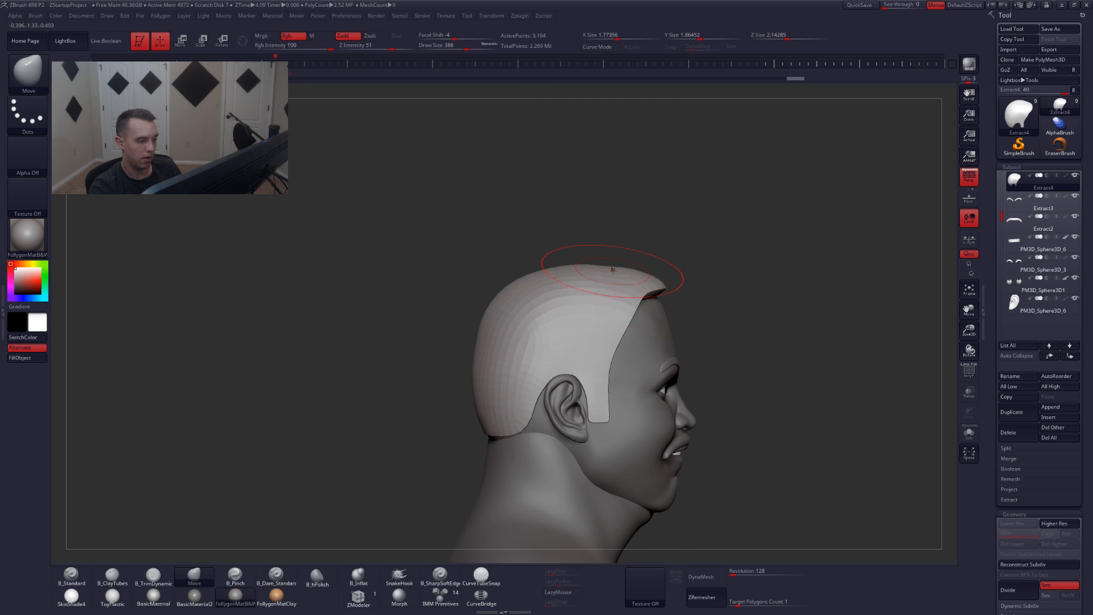
right_click_drag(611, 272, 640, 260)
left_click_drag(637, 269, 625, 271)
key("space")
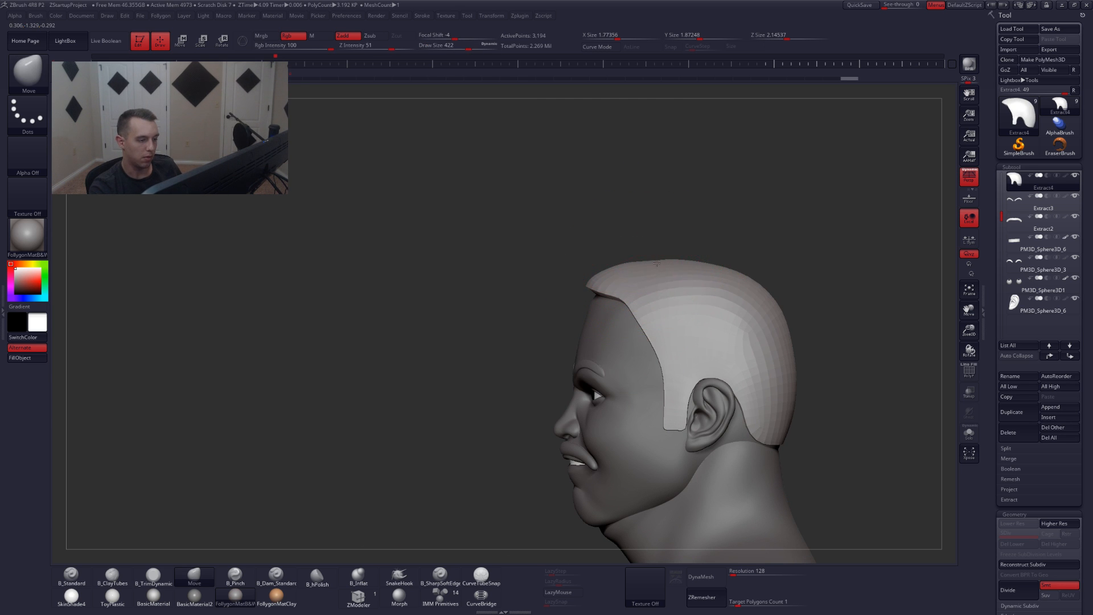
- Lift the hair's upper profile toward the back of the crown with the Move brush at draw size 484
key("space")
mouse_move(659, 267)
left_mouse_down()
mouse_move(649, 258)
mouse_move(659, 271)
mouse_move(743, 275)
left_mouse_up()
key("space")
key("space")
key("space")
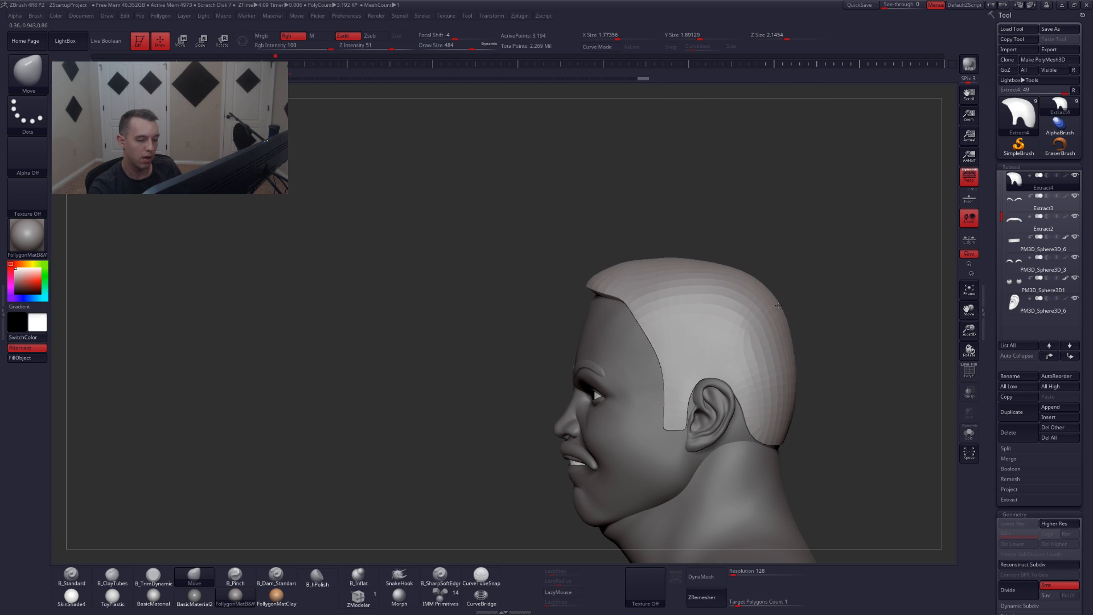
- Try a lasso mask over the upper part of the hair
mouse_move(789, 370)
right_mouse_down("alt")
mouse_move(769, 335)
mouse_move(783, 342)
mouse_move(803, 311)
mouse_move(791, 330)
mouse_move(796, 362)
mouse_move(760, 342)
mouse_move(751, 359)
mouse_move(725, 358)
mouse_move(758, 333)
mouse_move(729, 330)
right_mouse_up("alt")
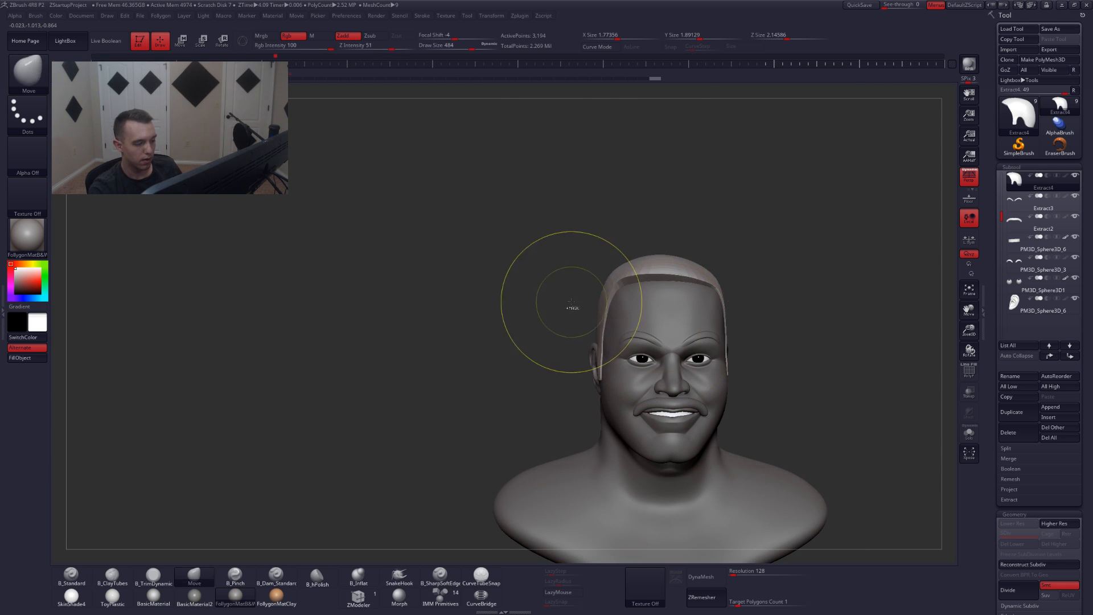
left_click_drag(572, 304, 733, 305, "ctrl")
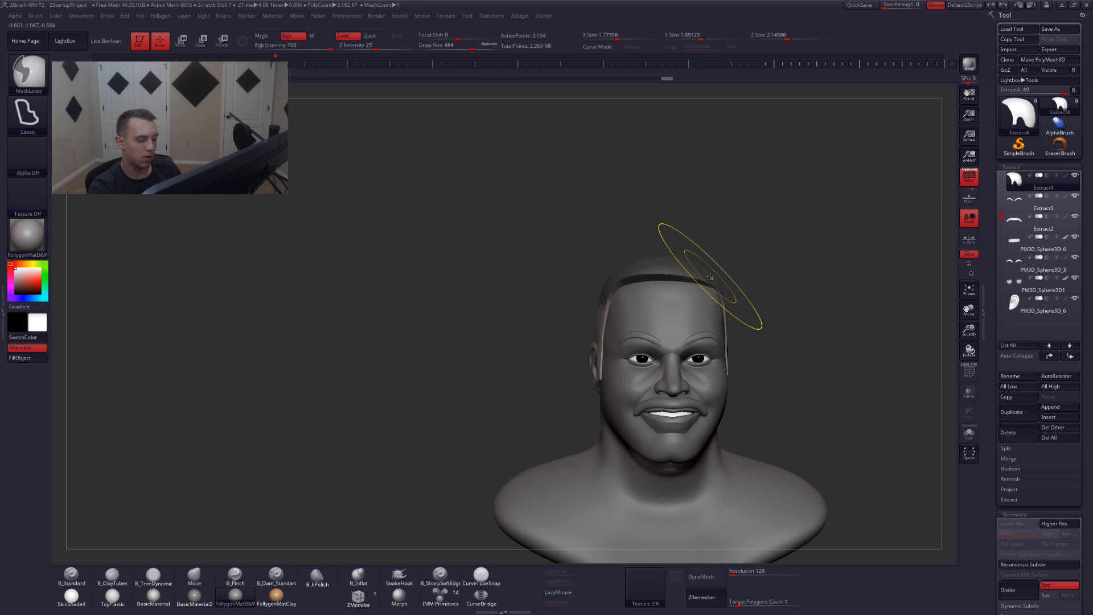
left_click(749, 281, "ctrl")
mouse_move(633, 327)
right_mouse_down()
mouse_move(644, 347)
mouse_move(605, 298)
mouse_move(614, 279)
right_mouse_up()
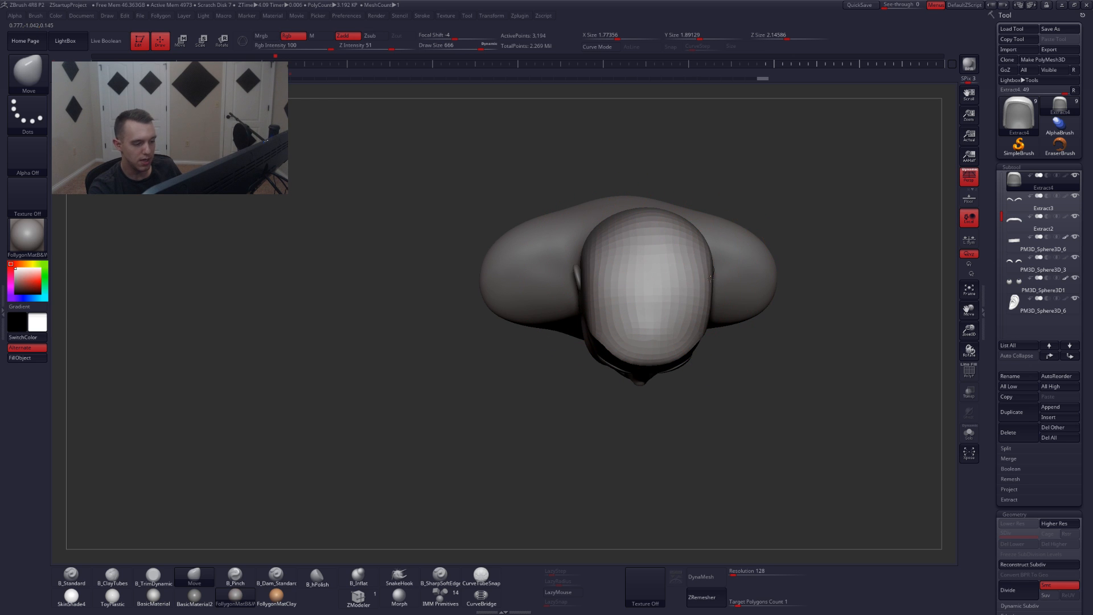
key("ctrl")
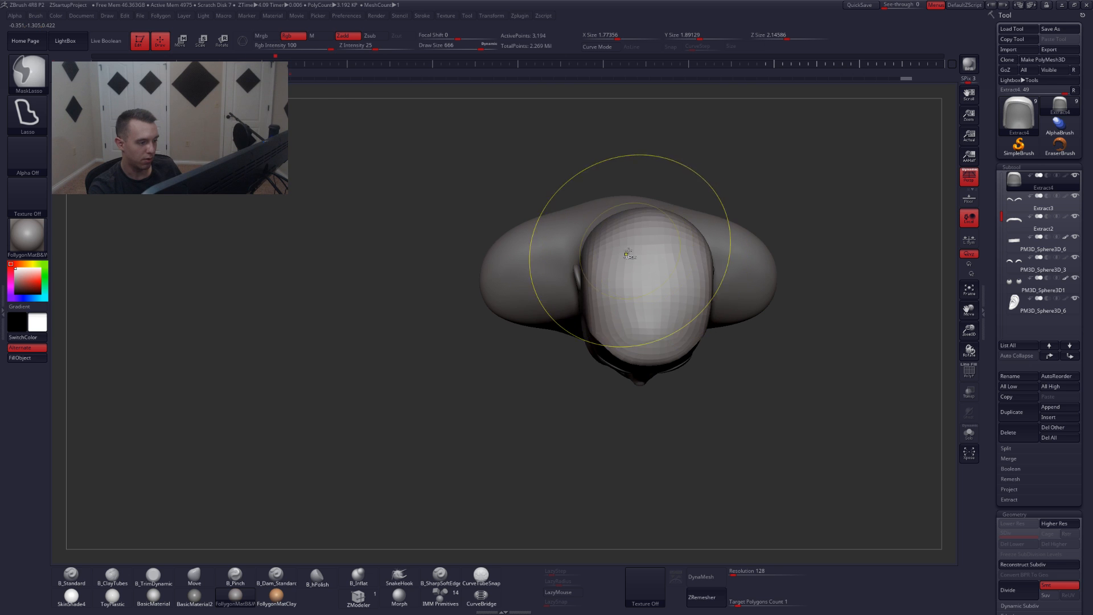
- Set the Move brush's draw size to 542 and inspect the hair's shape from behind and from the front
right_click_drag(625, 271, 637, 207, "shift")
mouse_move(722, 328)
left_mouse_down()
mouse_move(704, 277)
mouse_move(709, 284)
mouse_move(740, 273)
mouse_move(615, 310)
left_mouse_up()
key("space")
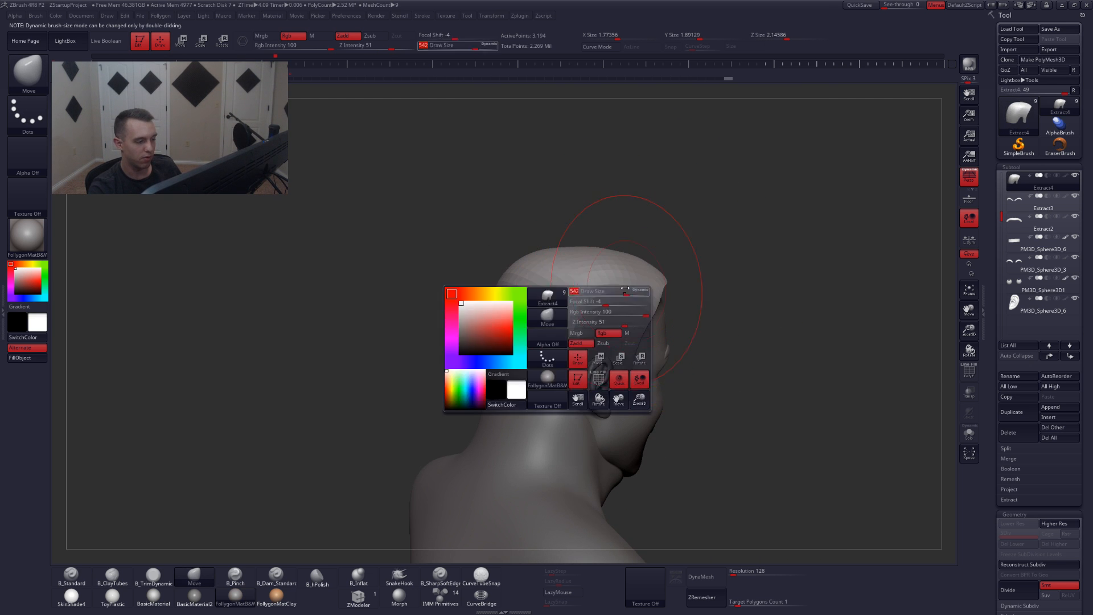
key("ctrl")
mouse_move(693, 296)
left_mouse_down()
mouse_move(625, 325)
mouse_move(635, 342)
left_mouse_up()
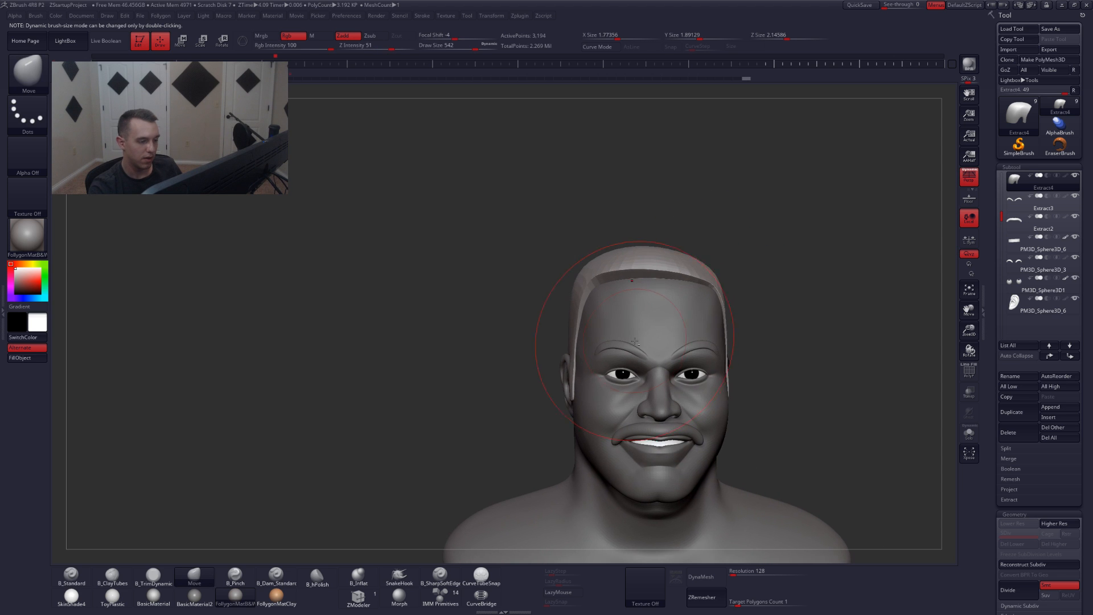
right_click_drag(717, 345, 658, 325, "alt")
right_click_drag(693, 383, 672, 360, "alt")
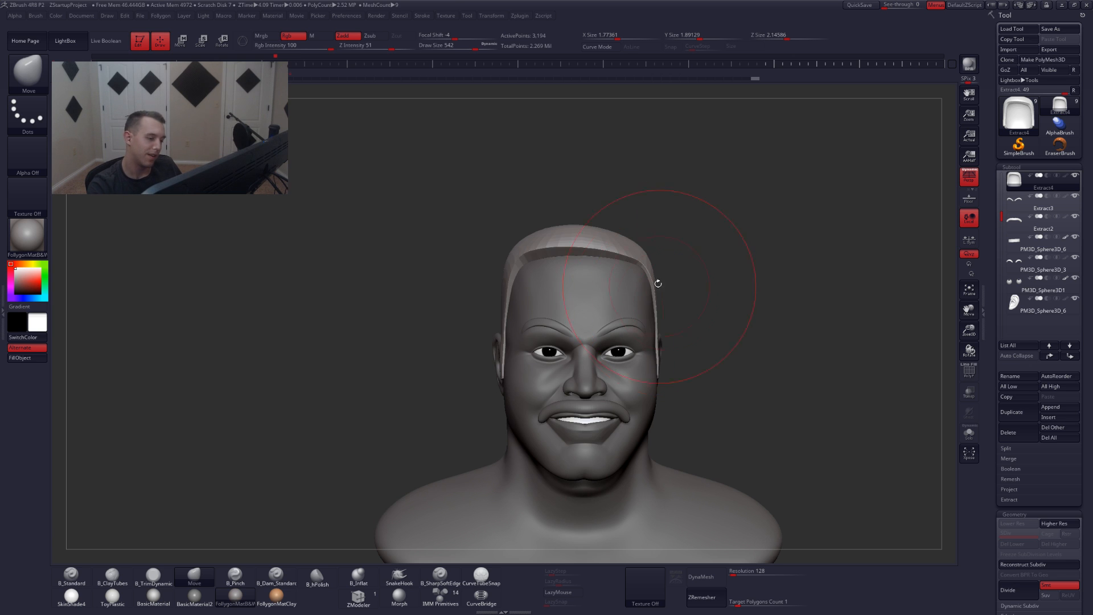
mouse_move(658, 284)
left_mouse_down()
mouse_move(669, 359)
mouse_move(681, 317)
left_mouse_up()
key("shift")
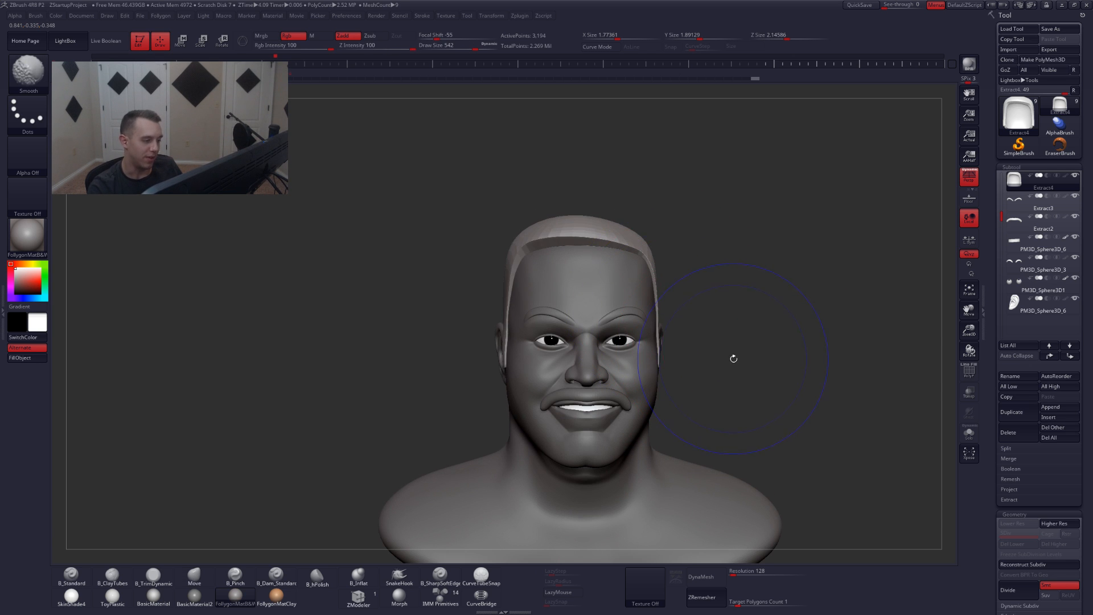
- Subdivide the hair mesh up to subdivision level 5 and set the draw size to 476
key("d")
key("d")
key("d")
key("ctrl")
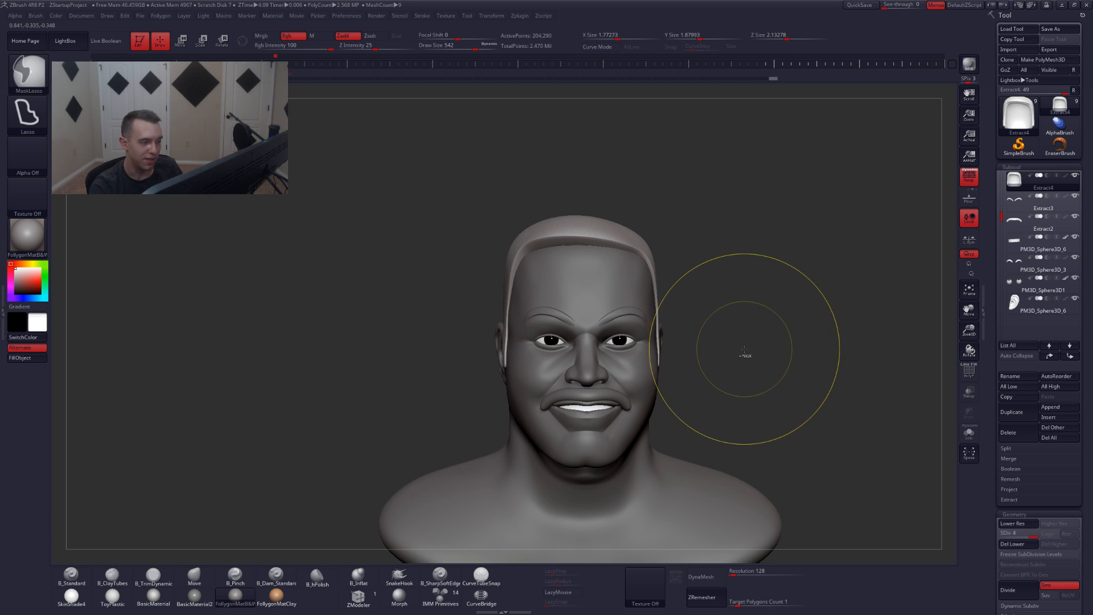
key("d")
key("space")
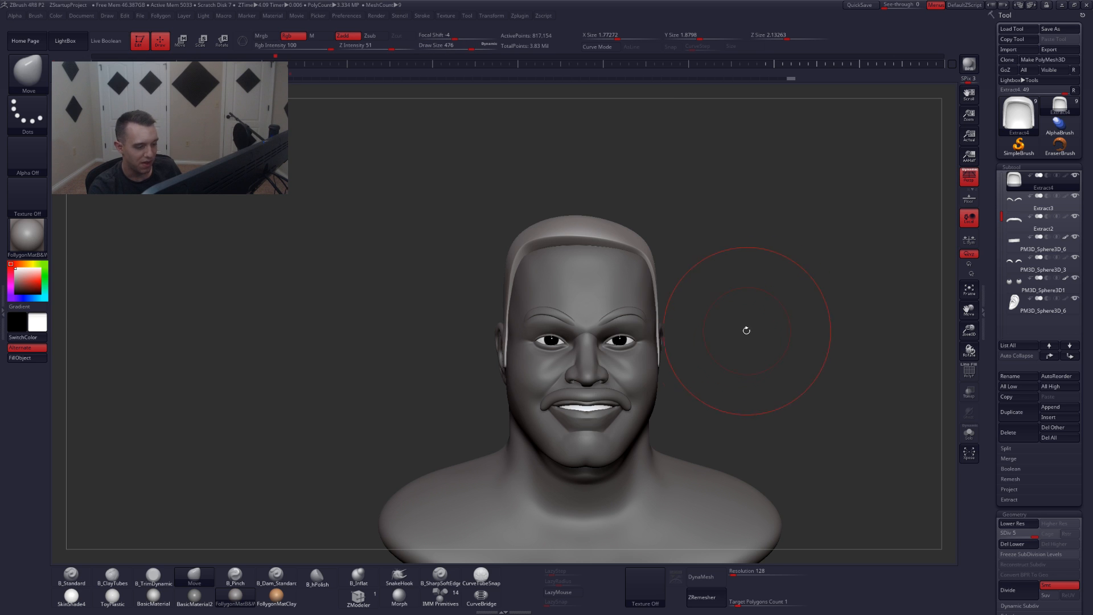
- Set the Move brush's draw size to 280 and delete the hair mesh's lower subdivision levels
key("space")
left_click_drag(907, 292, 893, 291)
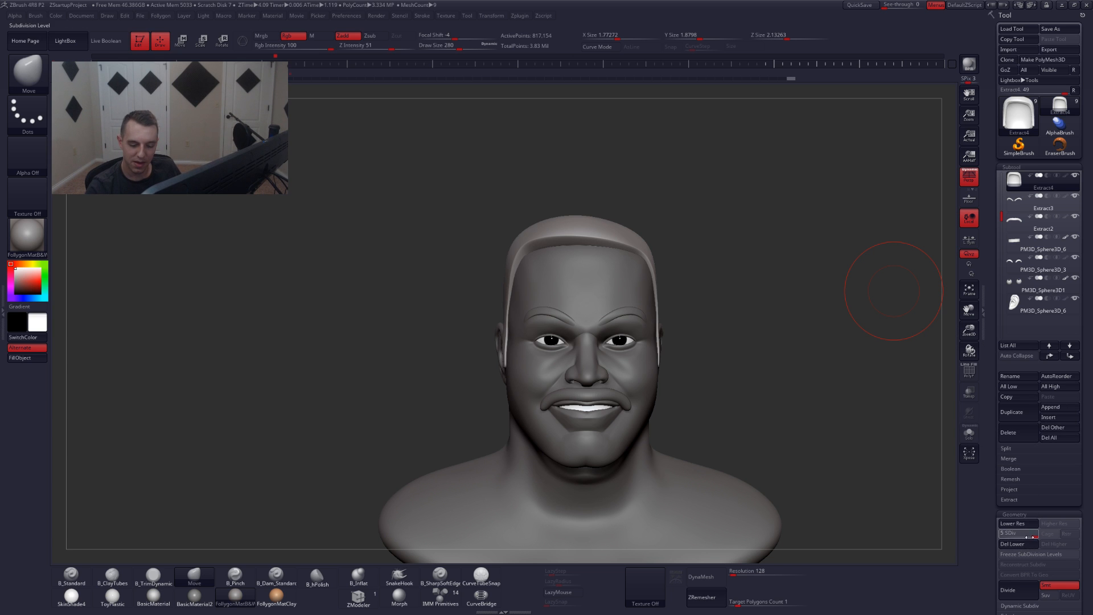
left_click(1011, 544)
- Check the hair piece's polygroups and isolated shape, and choose the SliceCurve brush
key("shift+f")
key("shift+f")
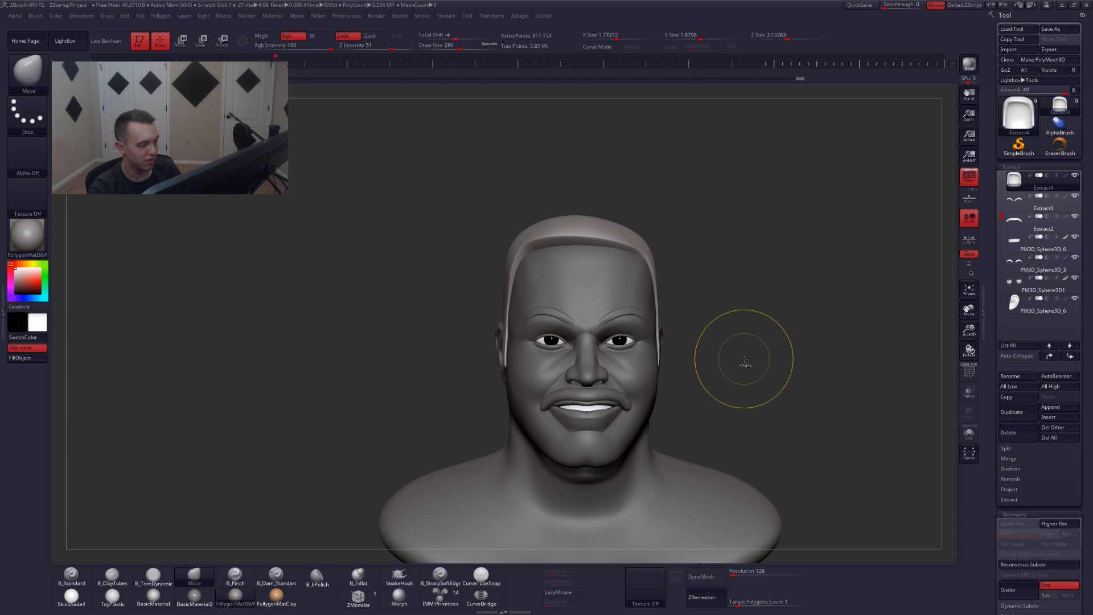
key("shift+f")
key("alt+s")
left_click_drag(742, 360, 744, 374)
key("shift+f")
key("ctrl+shift+f")
left_click(769, 587, "ctrl+shift")
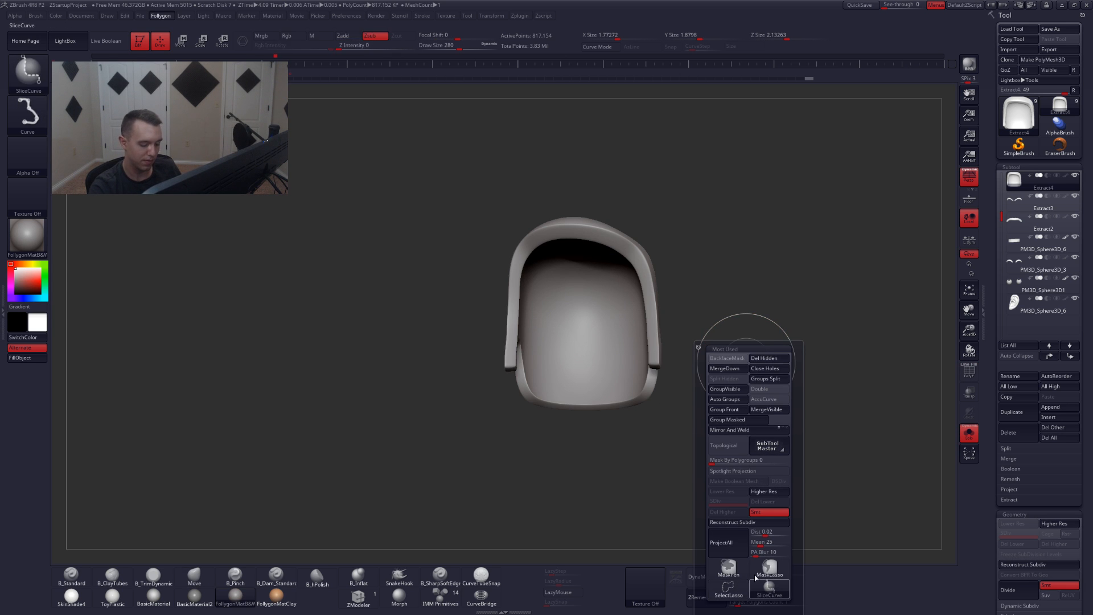
key("alt+s")
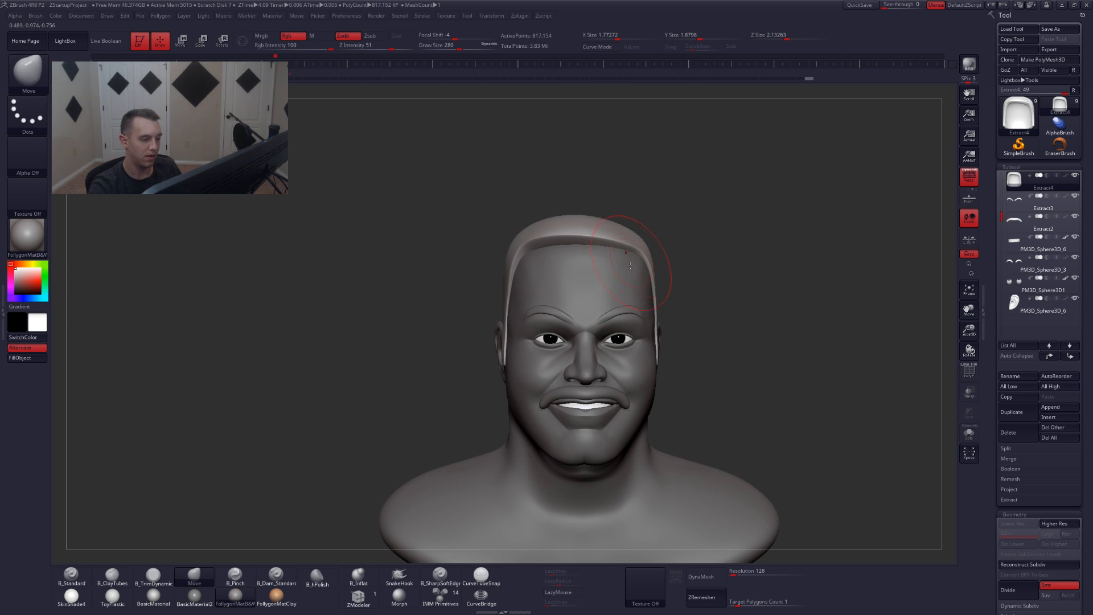
- Try slicing the hair lengthwise from the front view along one side and check the resulting polygroups
mouse_move(645, 202)
left_mouse_down("ctrl+shift")
mouse_move(626, 256)
mouse_move(620, 482)
left_mouse_up("ctrl+shift")
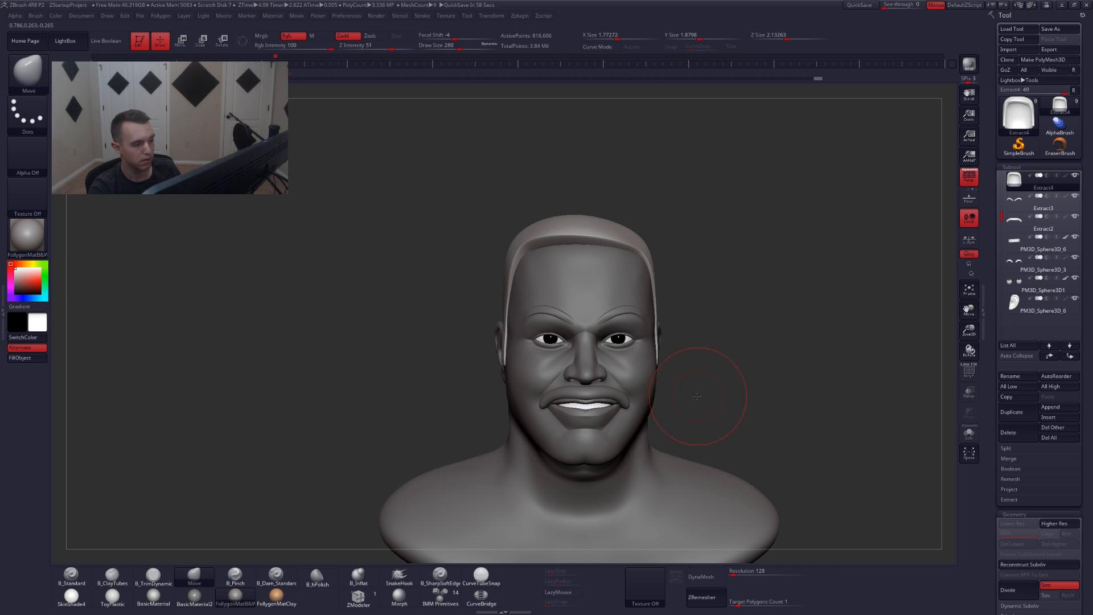
key("ctrl+z")
key("shift+f")
mouse_move(603, 375)
left_mouse_down("ctrl+shift")
mouse_move(623, 261)
mouse_move(737, 203)
mouse_move(726, 190)
left_mouse_up("ctrl+shift")
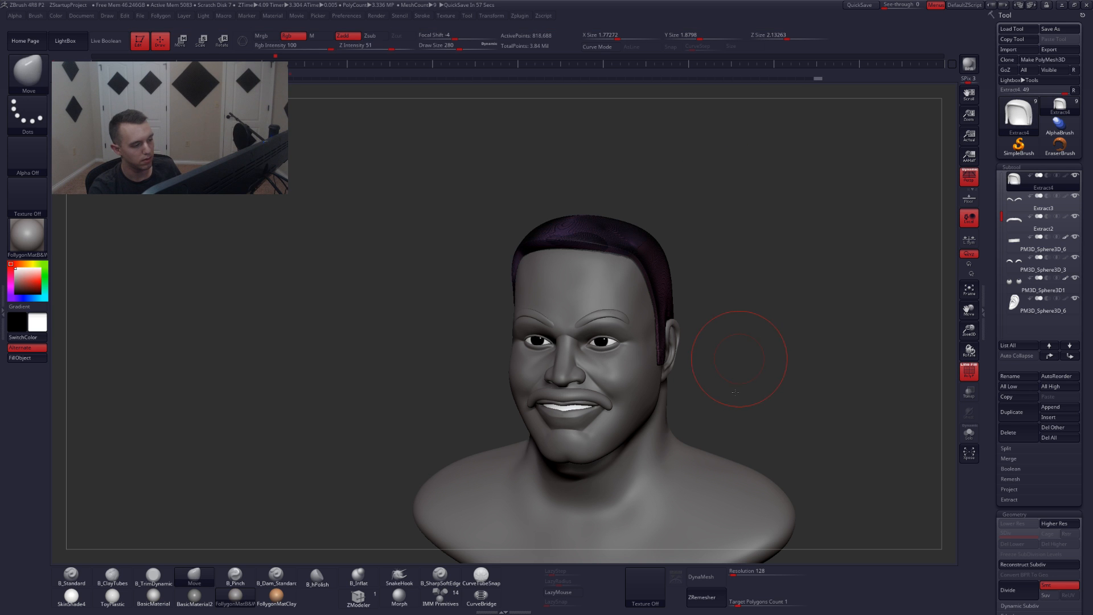
mouse_move(735, 391)
left_mouse_down()
mouse_move(746, 356)
mouse_move(736, 381)
left_mouse_up()
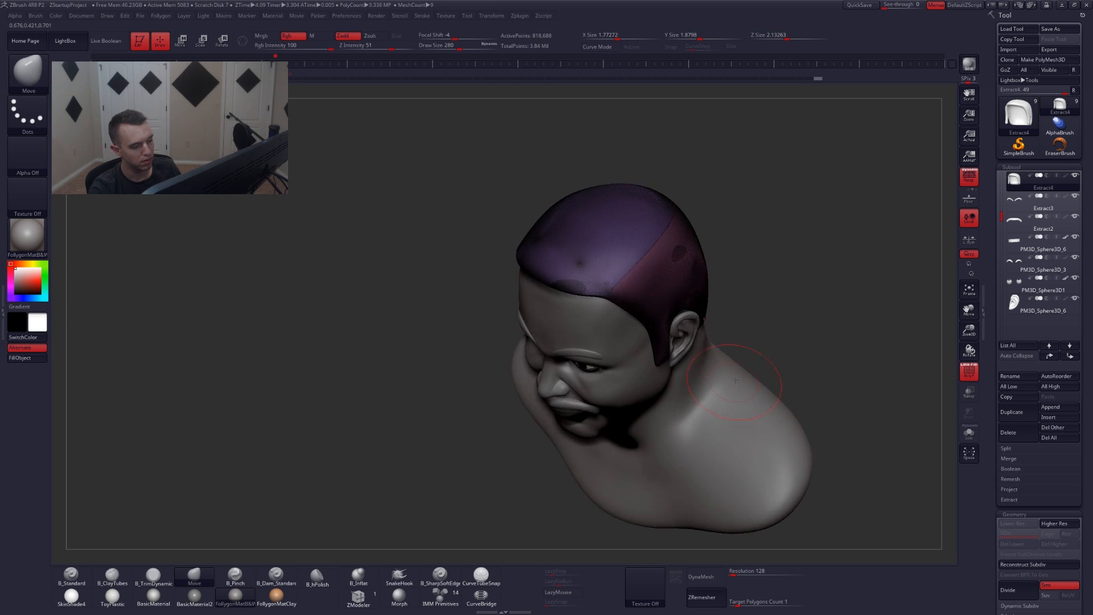
- Slice the hair lengthwise from above along one side with SliceCurve and check the resulting polygroups
right_click_drag(737, 381, 719, 345)
key("alt+s")
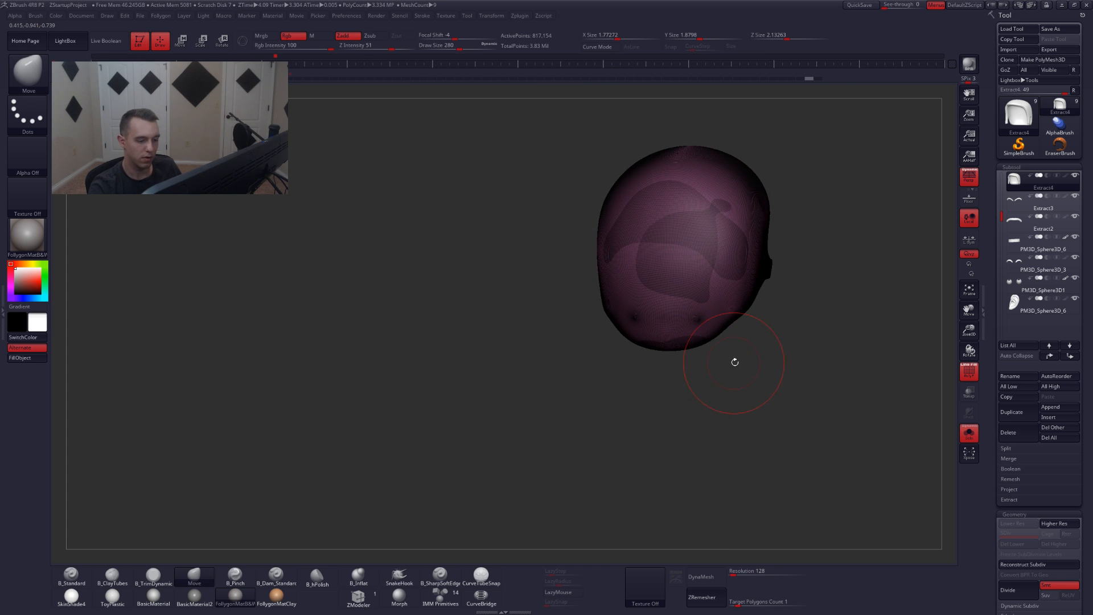
key("alt+s")
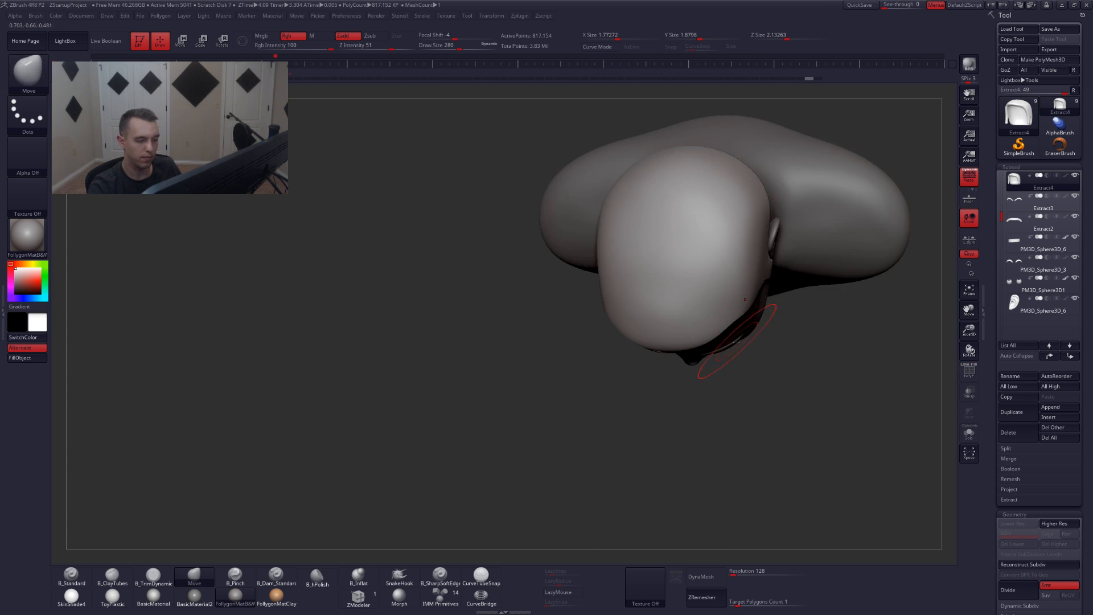
mouse_move(736, 381)
left_mouse_down("ctrl+shift")
mouse_move(724, 221)
mouse_move(740, 142)
left_mouse_up("ctrl+shift")
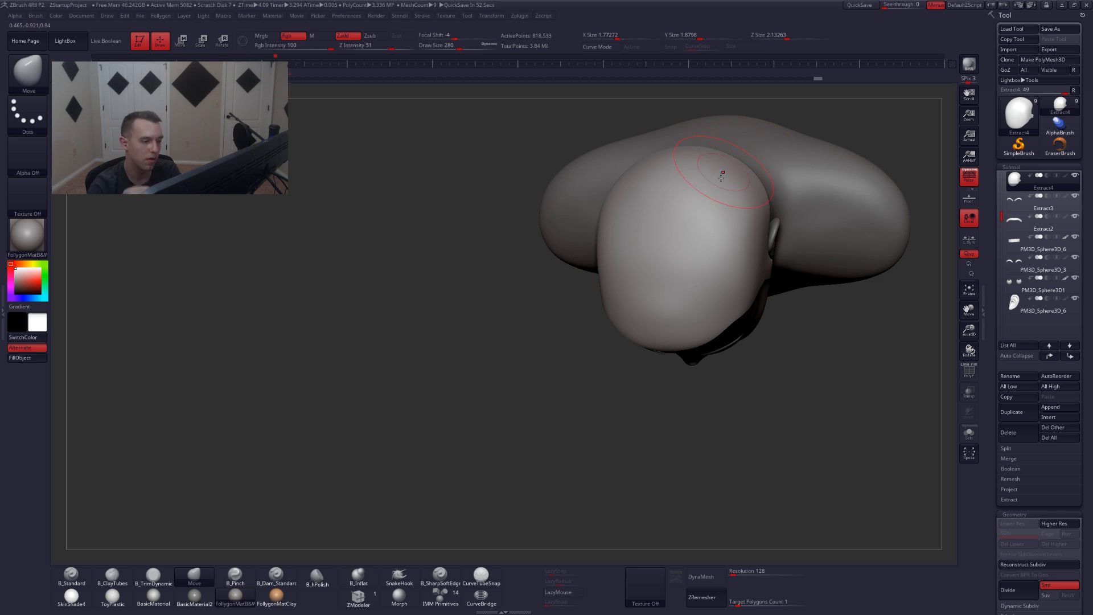
mouse_move(742, 345)
right_mouse_down()
mouse_move(760, 276)
mouse_move(683, 293)
right_mouse_up()
key("shift+f")
right_click_drag(734, 256, 703, 264)
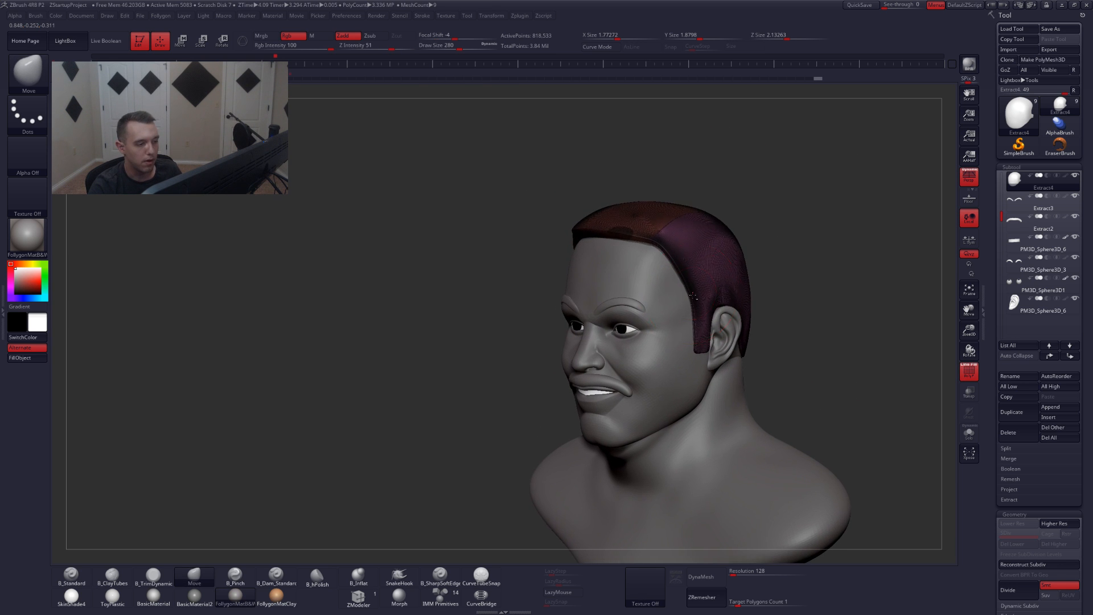
key("shift+f")
- Choose the SelectLasso tool, hide the sliced side section of the hair, and isolate the remaining hair
key("ctrl+shift+f")
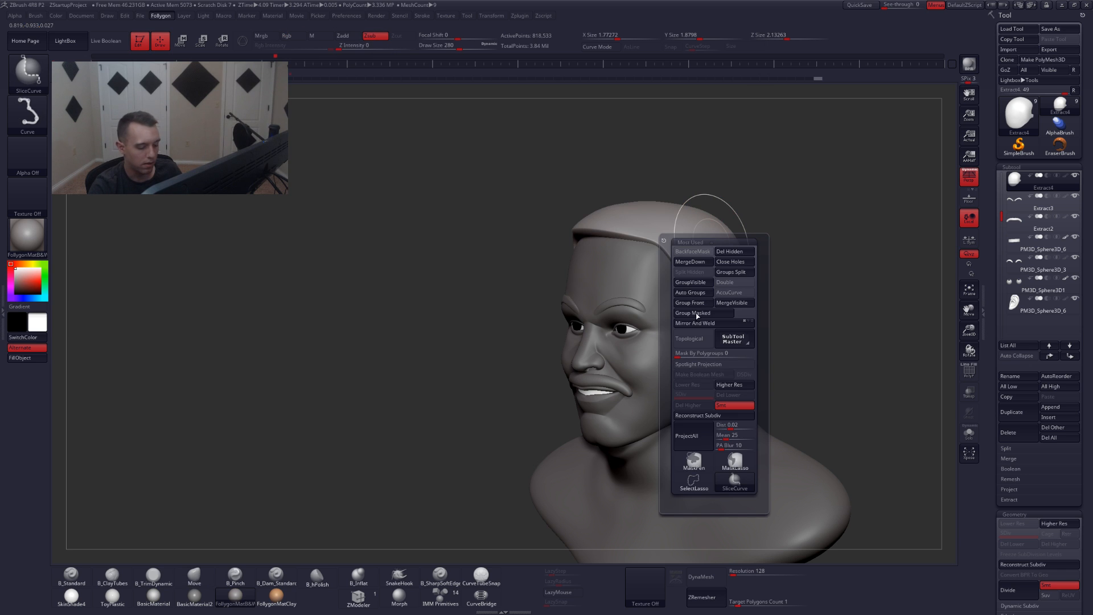
left_click(701, 482, "ctrl+shift")
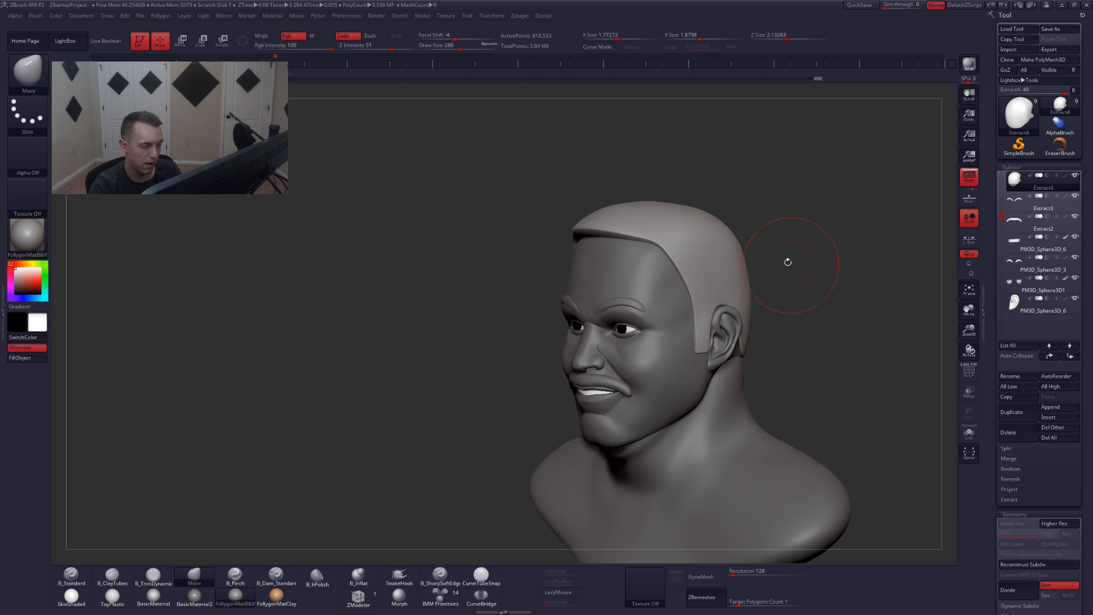
right_click_drag(669, 246, 654, 255)
key("ctrl+shift")
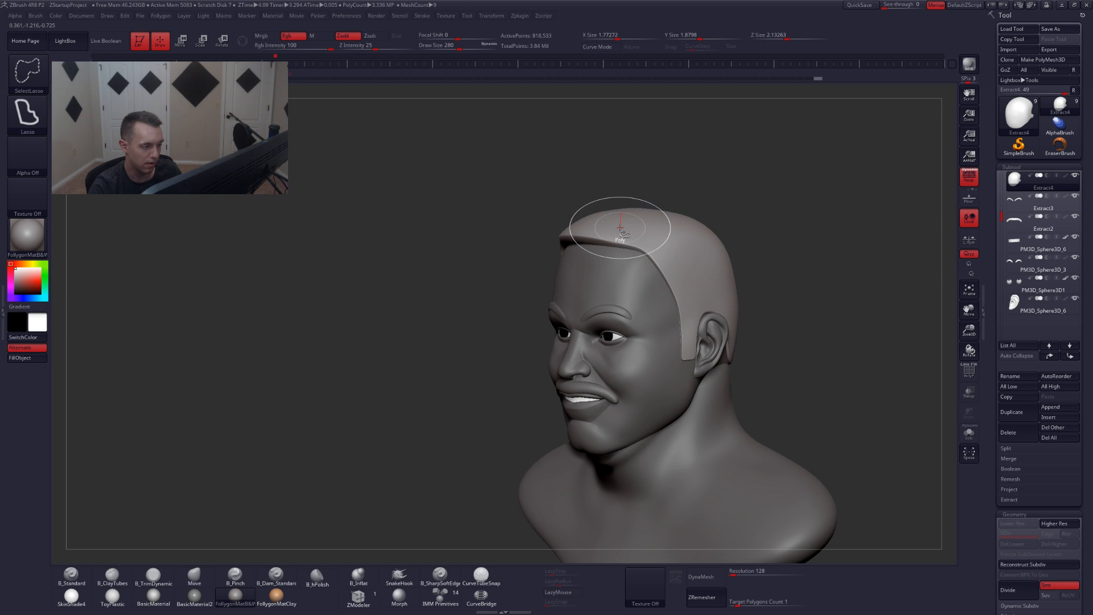
left_click(620, 227, "ctrl+shift")
key("shift+s")
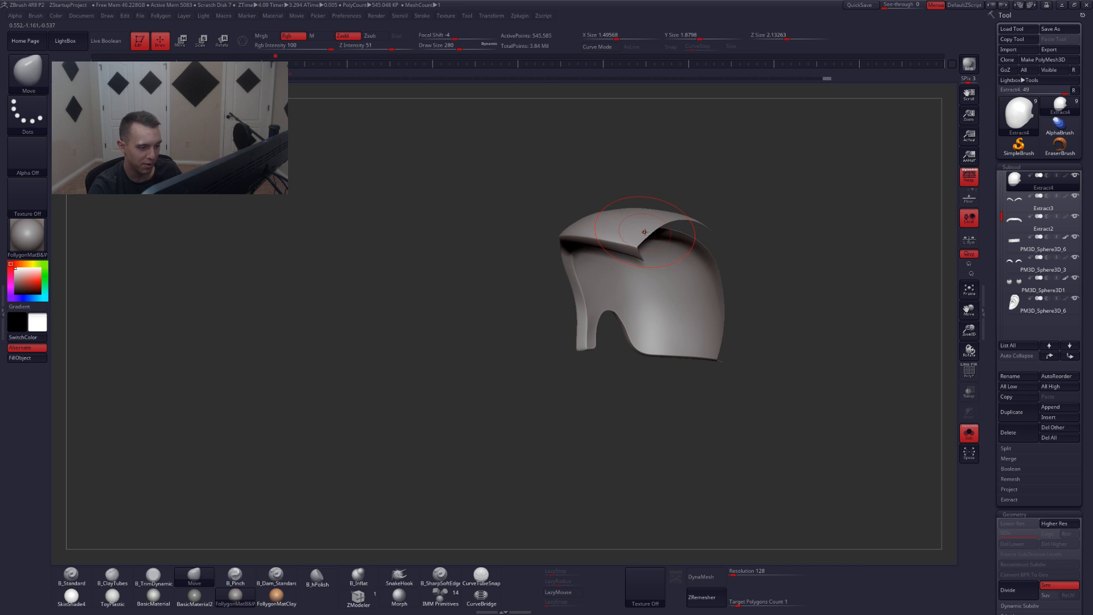
- Split the hidden side section of the hair into its own subtool and set the draw size to 154
key("f")
key("ctrl+shift+f")
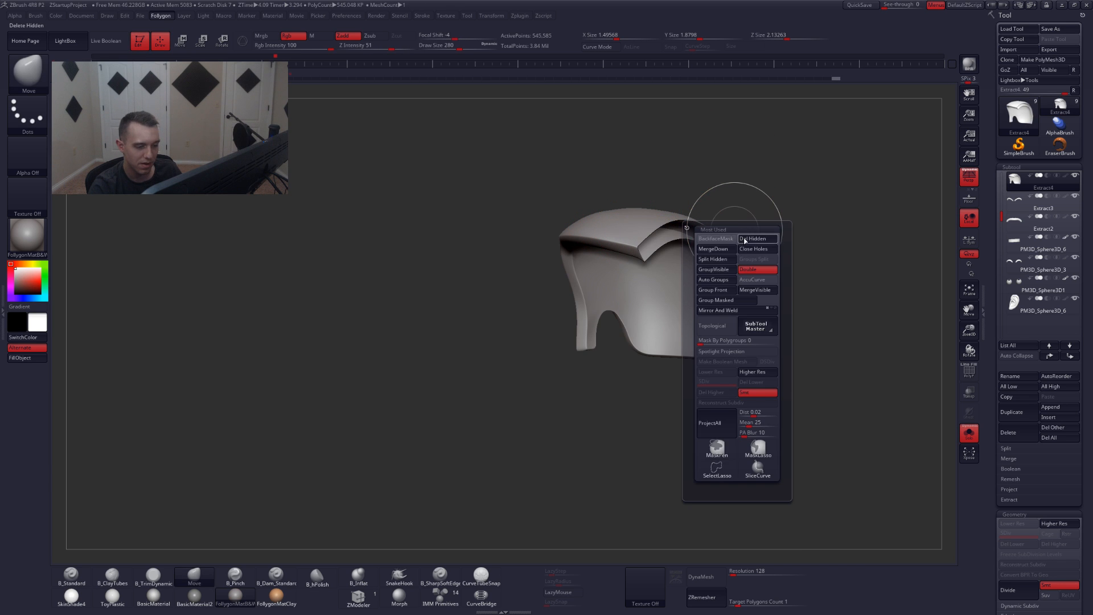
left_click(725, 262)
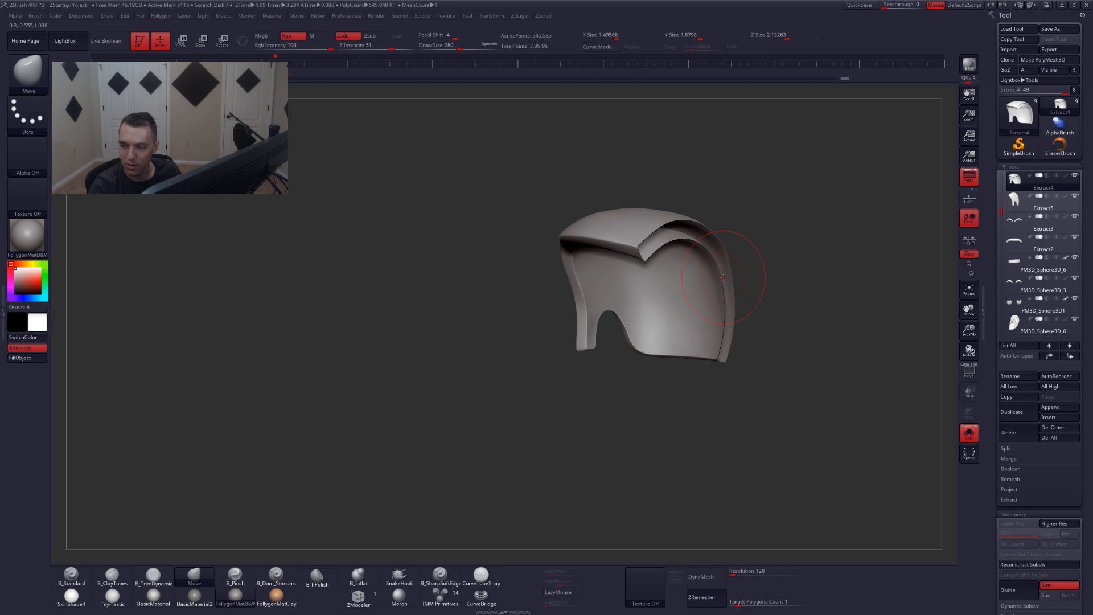
mouse_move(737, 265)
left_mouse_down()
mouse_move(733, 293)
mouse_move(774, 275)
left_mouse_up()
key("space")
- Try closing the open cut on the larger hair section with Close Holes
key("ctrl+shift+f")
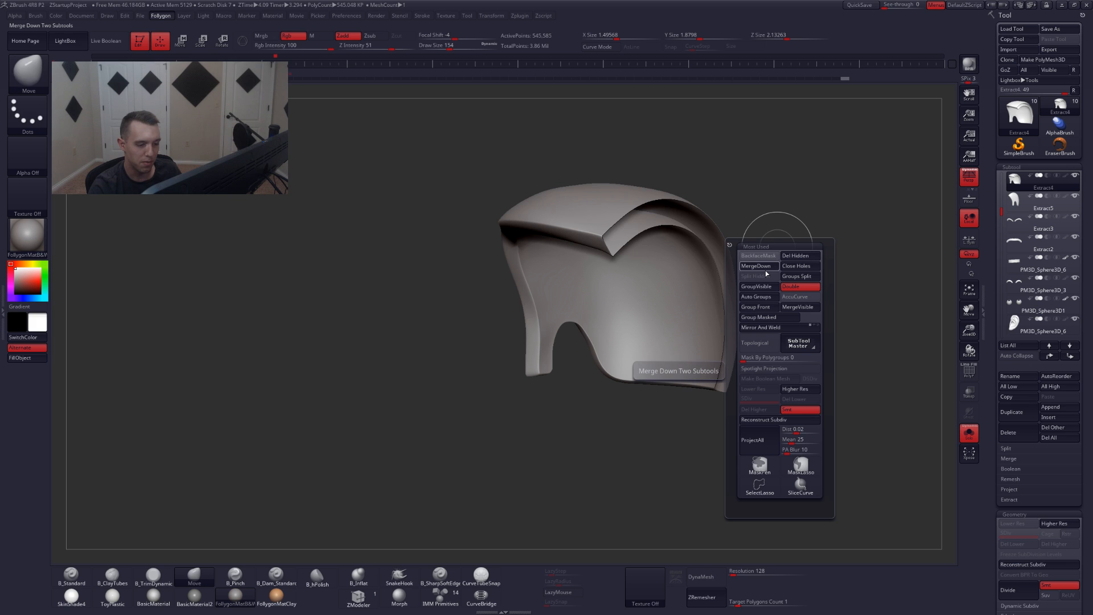
left_click(767, 271)
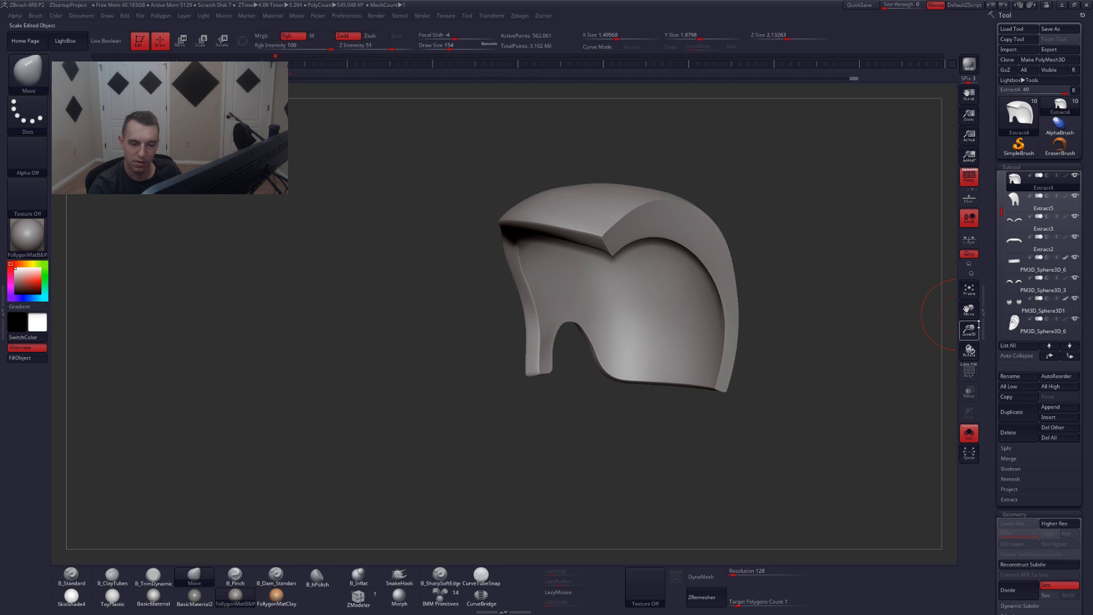
key("ctrl+z")
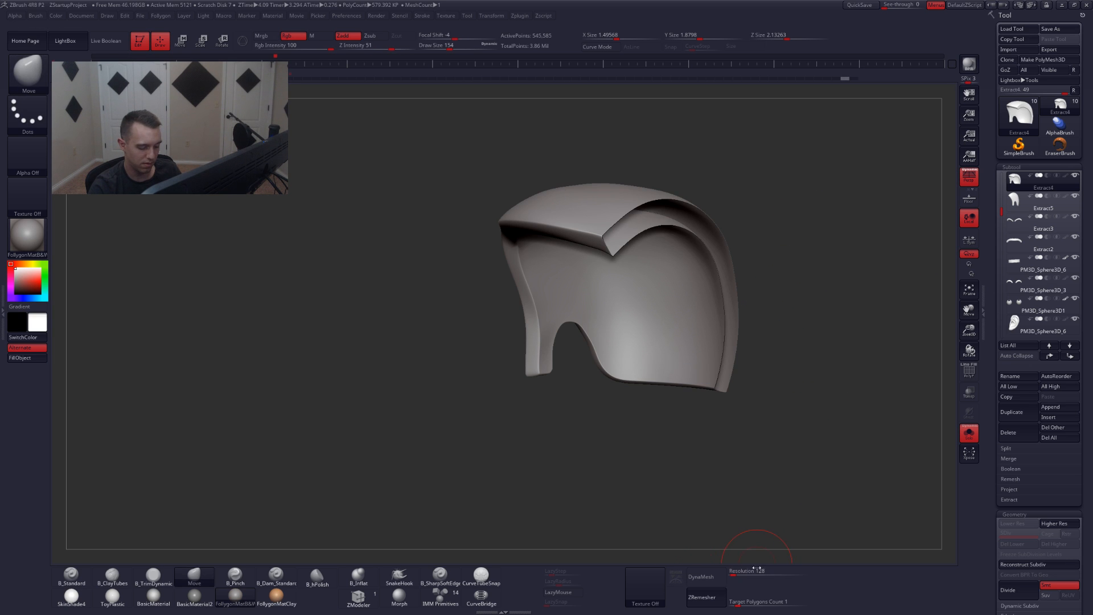
- DynaMesh the larger hair section at resolution 552 to close its open cut
type("2")
key("Return")
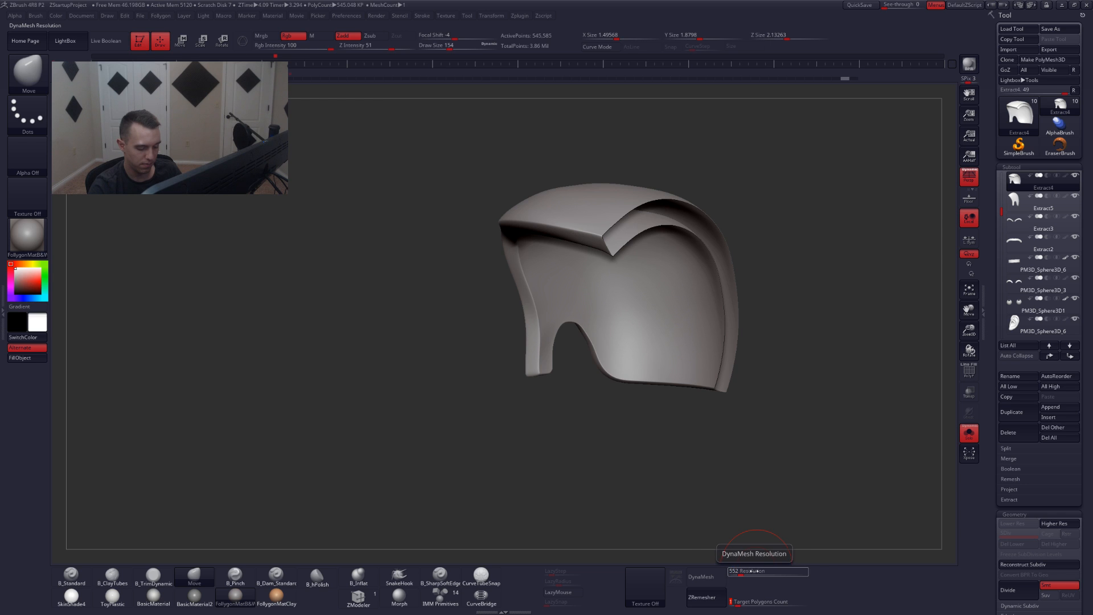
left_click(706, 576)
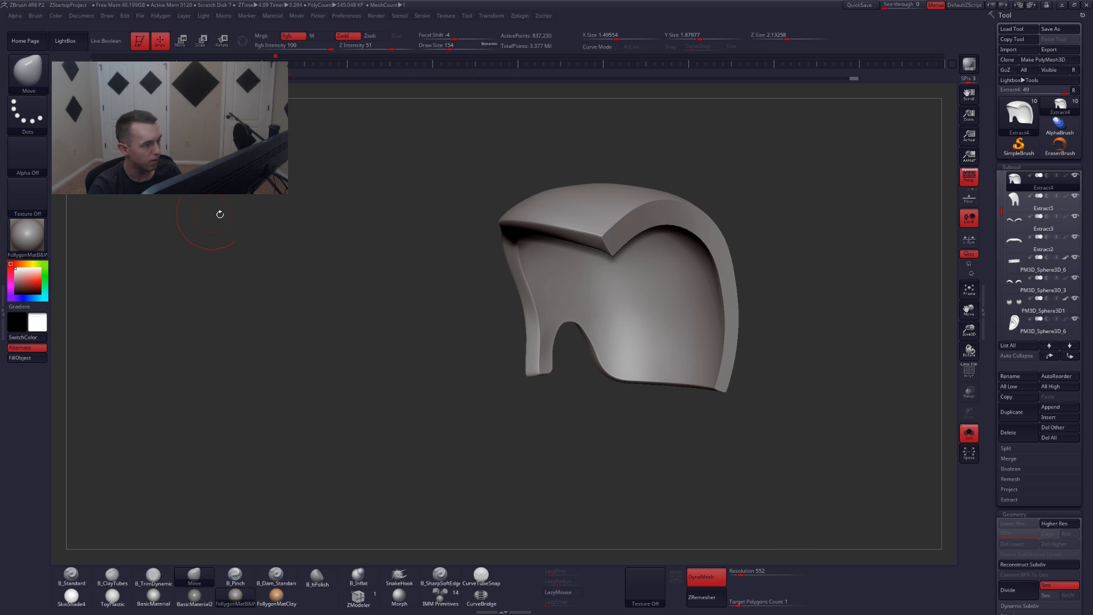
- Select the split-off side hair subtool and DynaMesh it at resolution 552
left_click(1028, 201)
right_click_drag(688, 251, 728, 255)
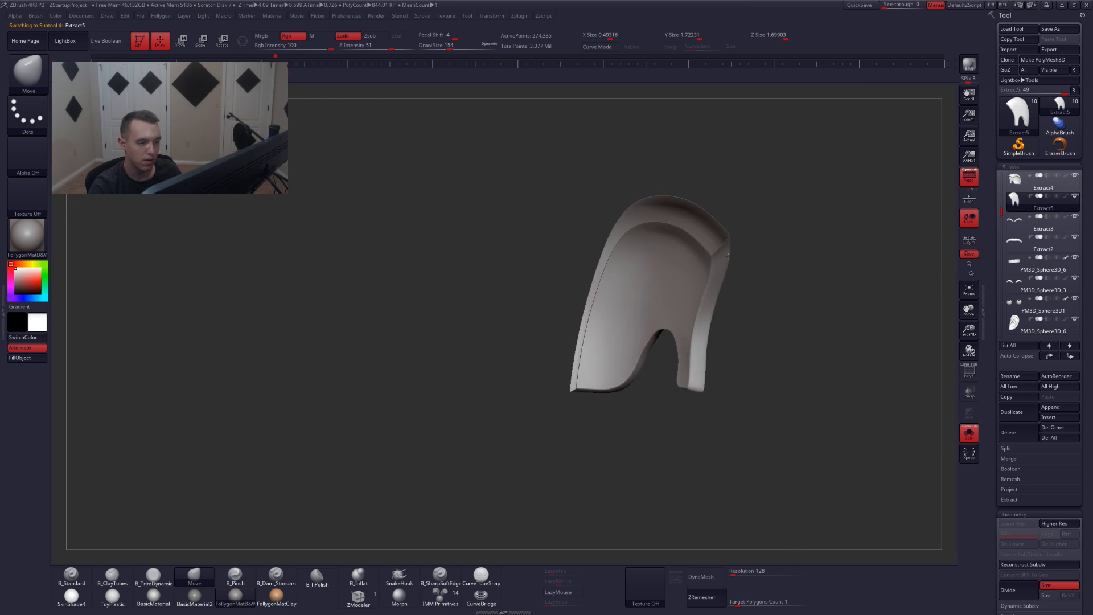
left_click(746, 571)
type("5")
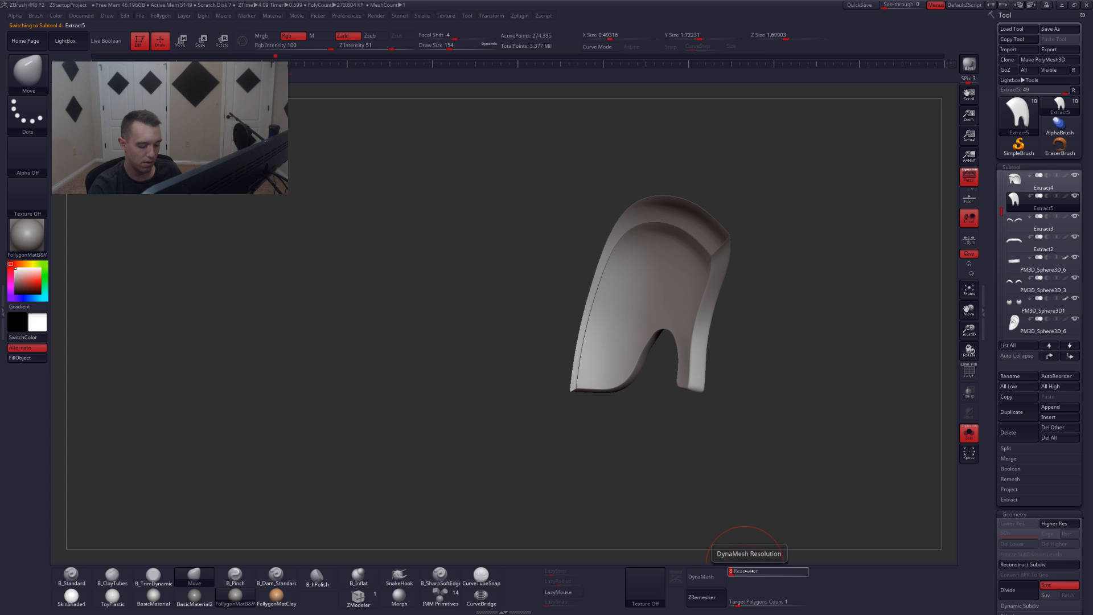
type("52")
key("Return")
left_click(706, 576)
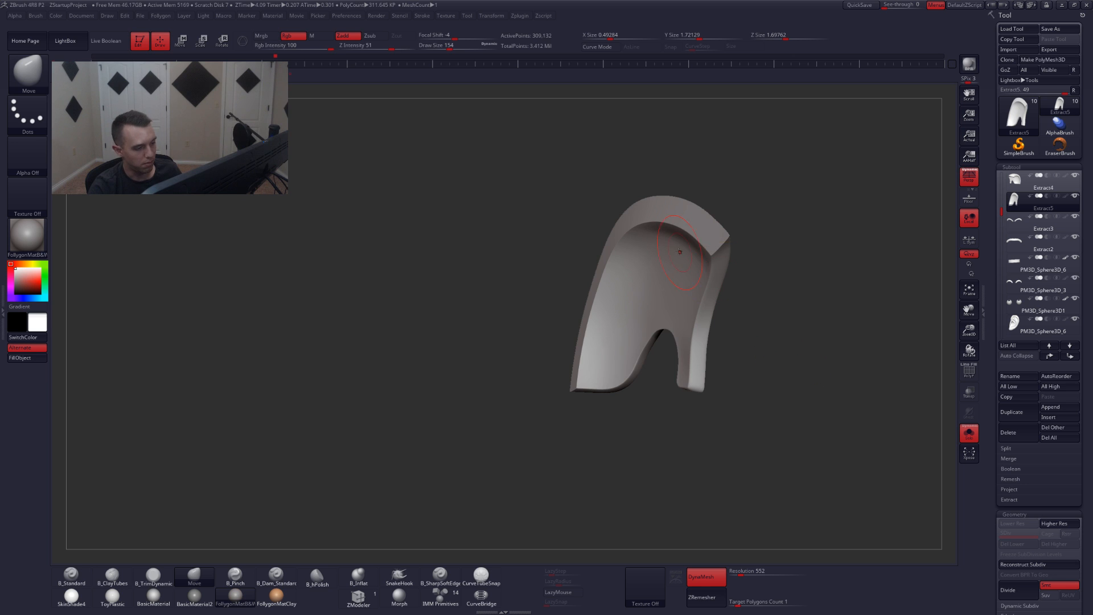
- Review both hair pieces on the full bust, isolate the head subtool, and choose the TrimDynamic brush at draw size 80
right_click_drag(679, 252, 646, 286)
key("shift+s")
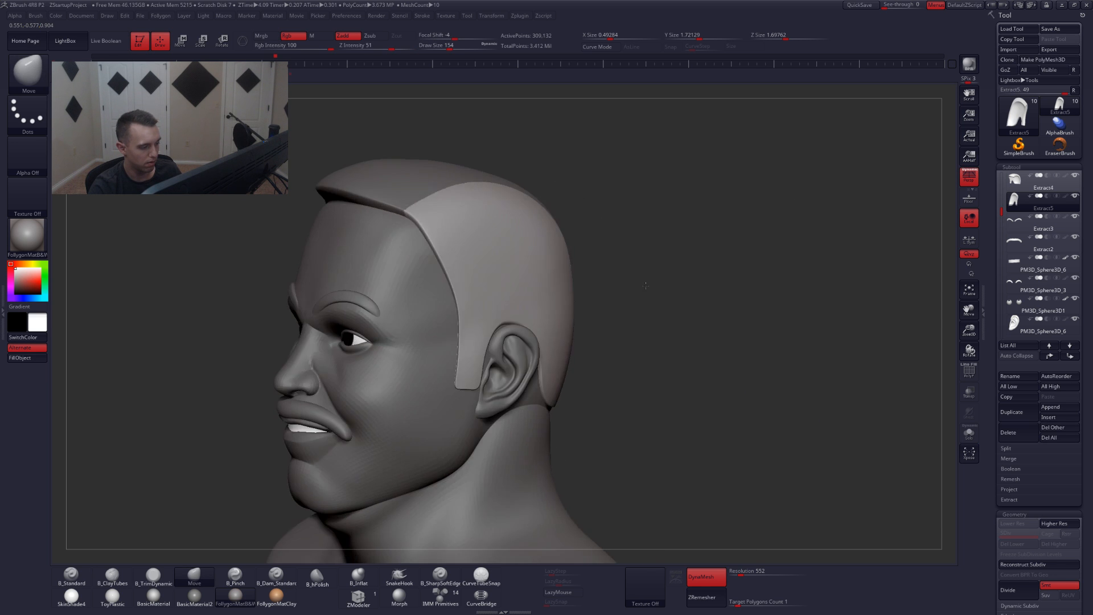
left_click_drag(646, 286, 704, 273)
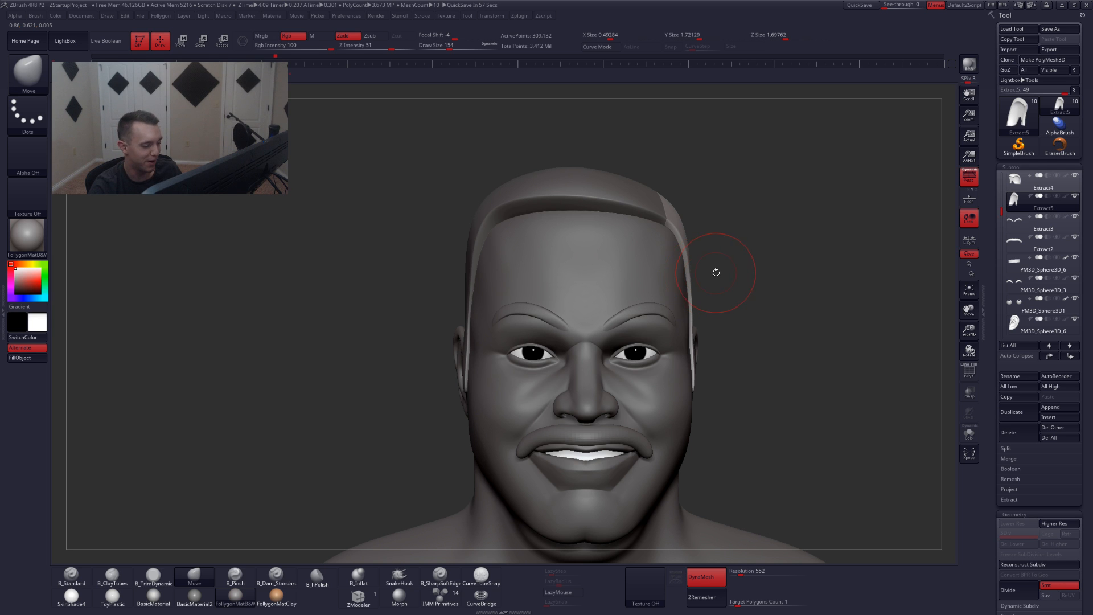
mouse_move(716, 272)
left_mouse_down("alt")
mouse_move(700, 258)
mouse_move(708, 272)
left_mouse_up("alt")
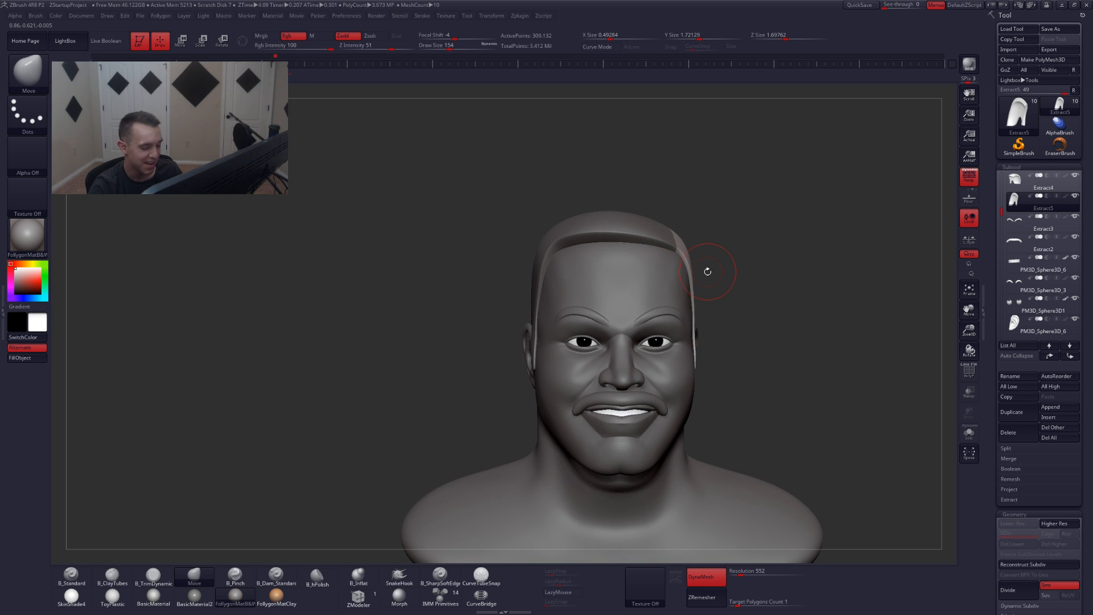
left_click(658, 365, "alt")
mouse_move(658, 365)
right_mouse_down("ctrl")
mouse_move(622, 422)
mouse_move(673, 373)
right_mouse_up("ctrl")
key("alt+s")
key("space")
left_click_drag(673, 373, 663, 373)
key("3")
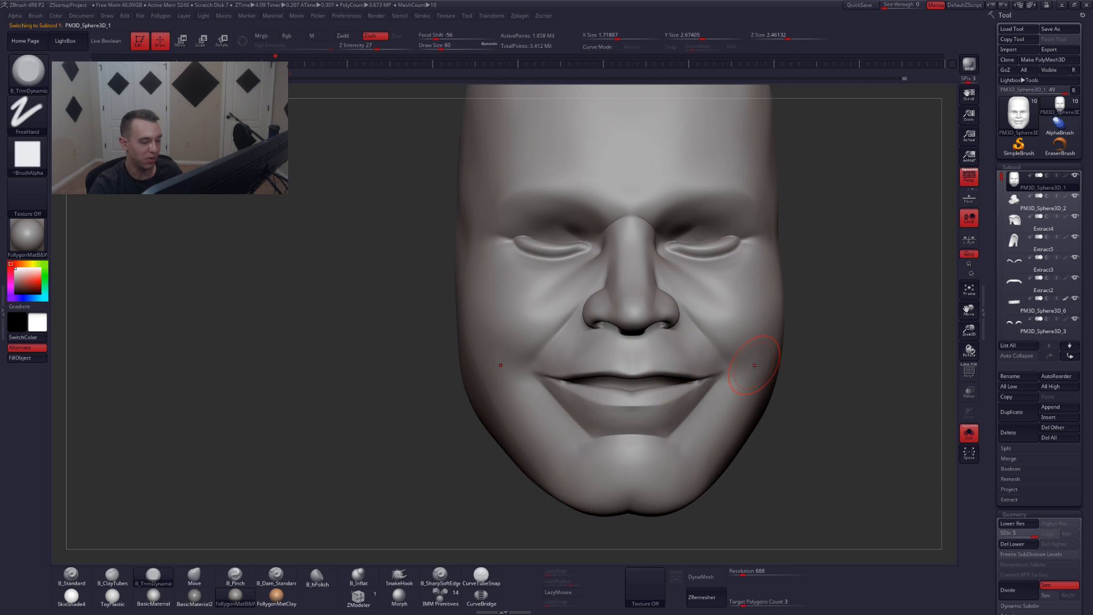
- Trim the area between the lower lip and chin with the TrimDynamic brush at draw size 62
right_click_drag(672, 436, 598, 427)
key("space")
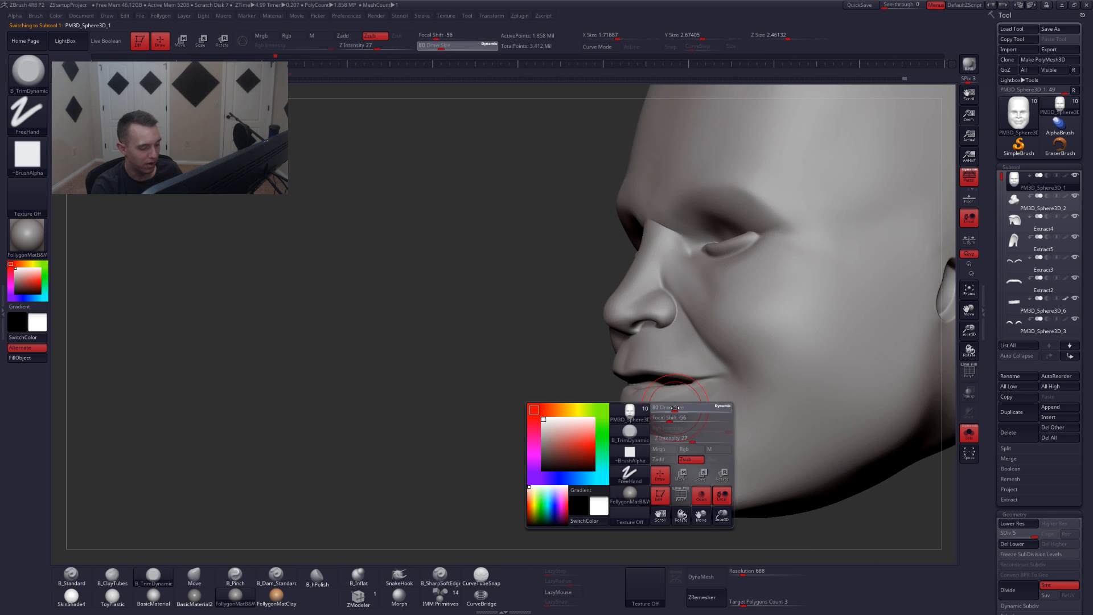
left_click_drag(688, 394, 684, 394)
right_click_drag(652, 430, 700, 395)
mouse_move(712, 382)
left_mouse_down()
mouse_move(691, 395)
mouse_move(688, 414)
mouse_move(694, 398)
mouse_move(657, 423)
left_mouse_up()
- Lasso-mask the small area below the centre of the lower lip and invert the mask
mouse_move(632, 442)
right_mouse_down("alt")
mouse_move(663, 406)
mouse_move(720, 402)
right_mouse_up("alt")
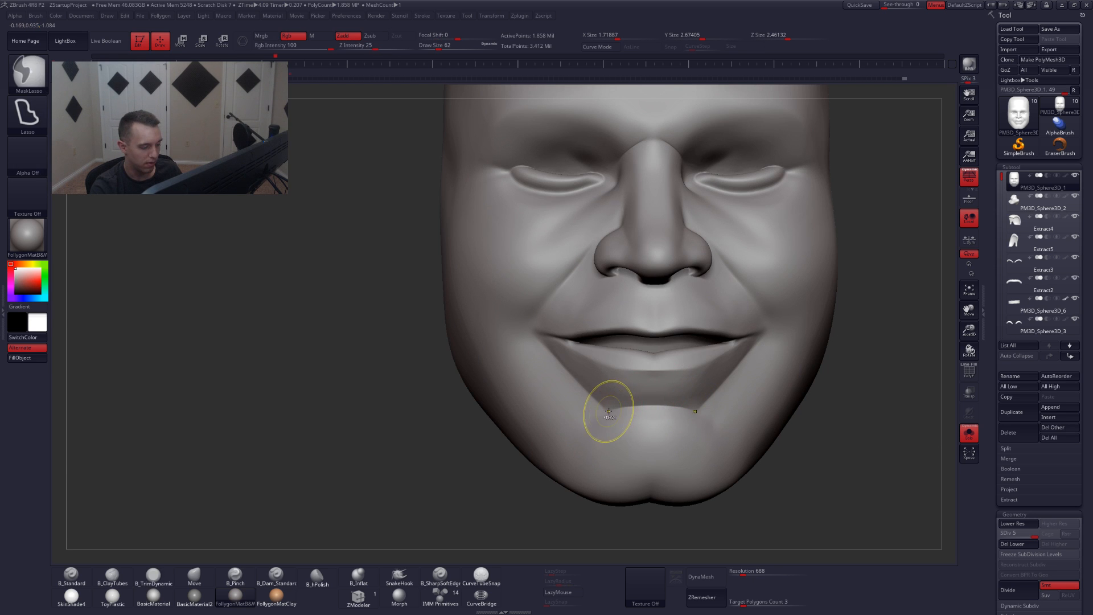
mouse_move(608, 408)
left_mouse_down("ctrl")
mouse_move(676, 384)
mouse_move(689, 405)
mouse_move(614, 408)
left_mouse_up("ctrl")
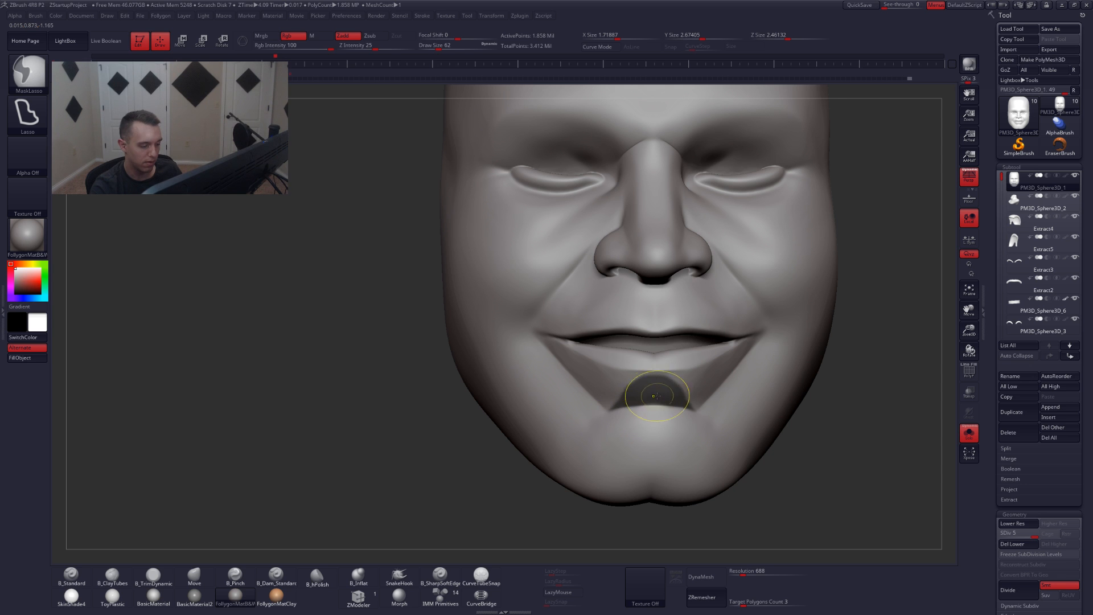
key("ctrl+i")
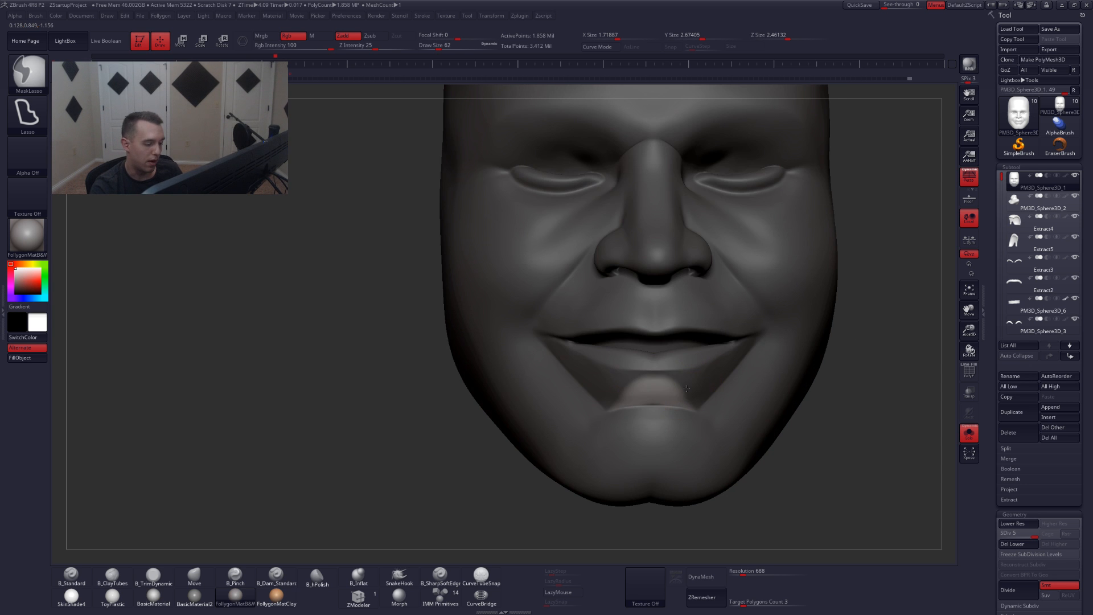
- Switch to Google Chrome and examine the Paul Blart: Mall Cop poster for reference
key("alt+Tab")
key("alt+Tab")
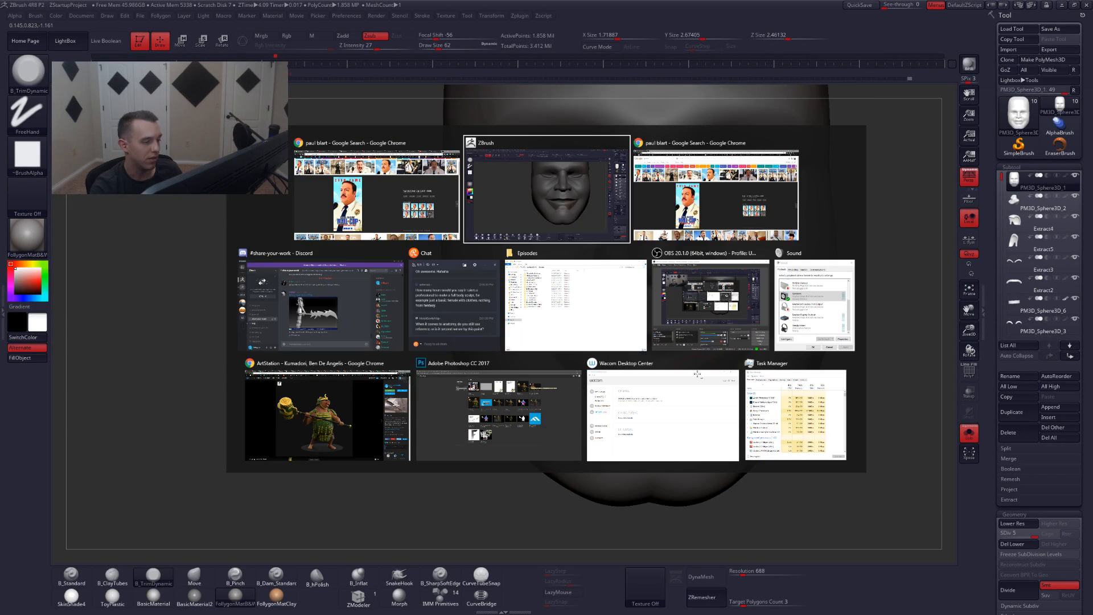
key("alt+Tab")
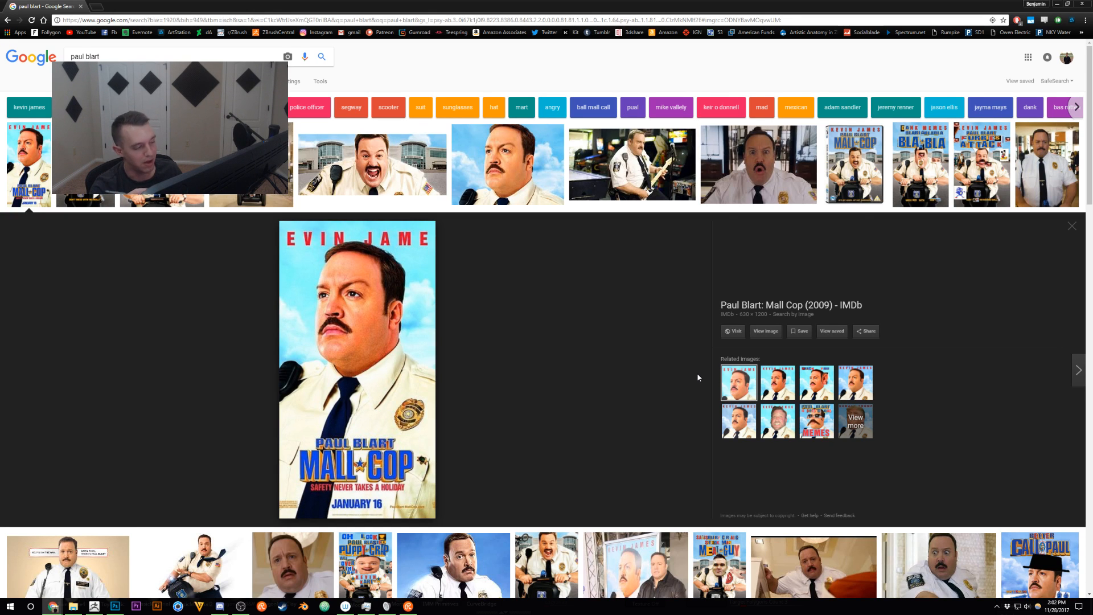
- Return to ZBrush, choose the Move brush at draw size 77, and lower the head to subdivision level 3
key("alt+Tab")
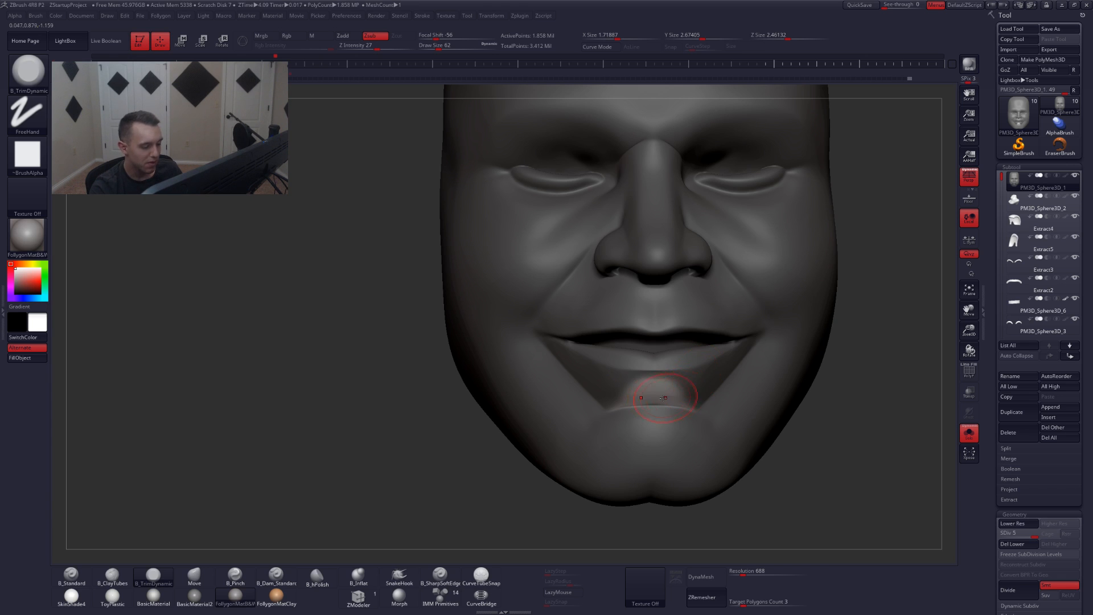
key("b")
key("m")
key("v")
key("space")
left_click_drag(647, 403, 652, 401)
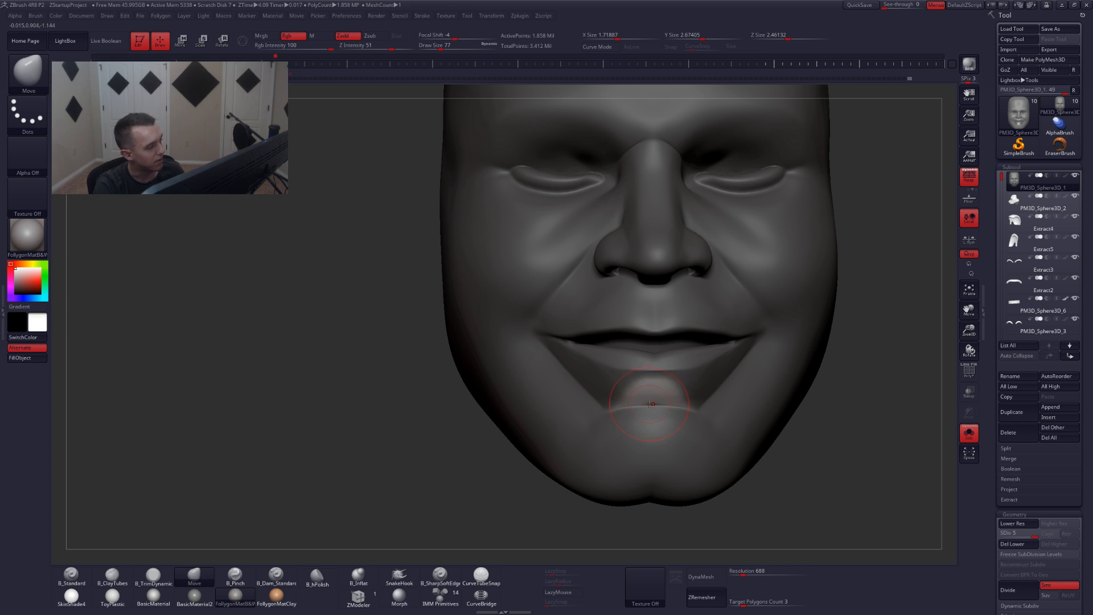
key("shift+d")
key("shift+d")
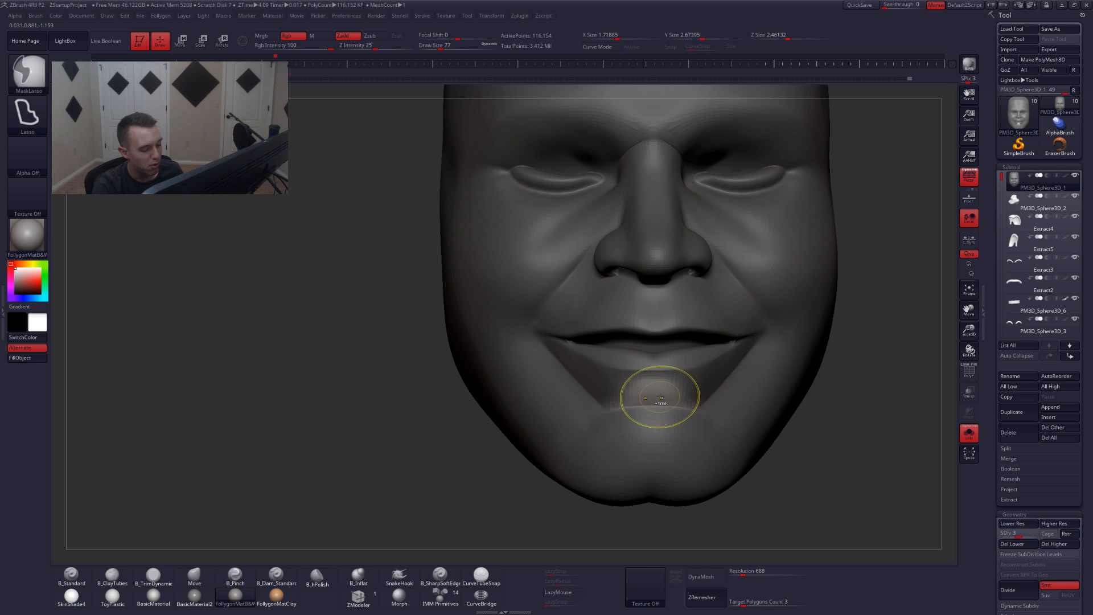
- Push up the chin crease inside the unmasked area below the lower lip with the Move brush at draw size 74
key("space")
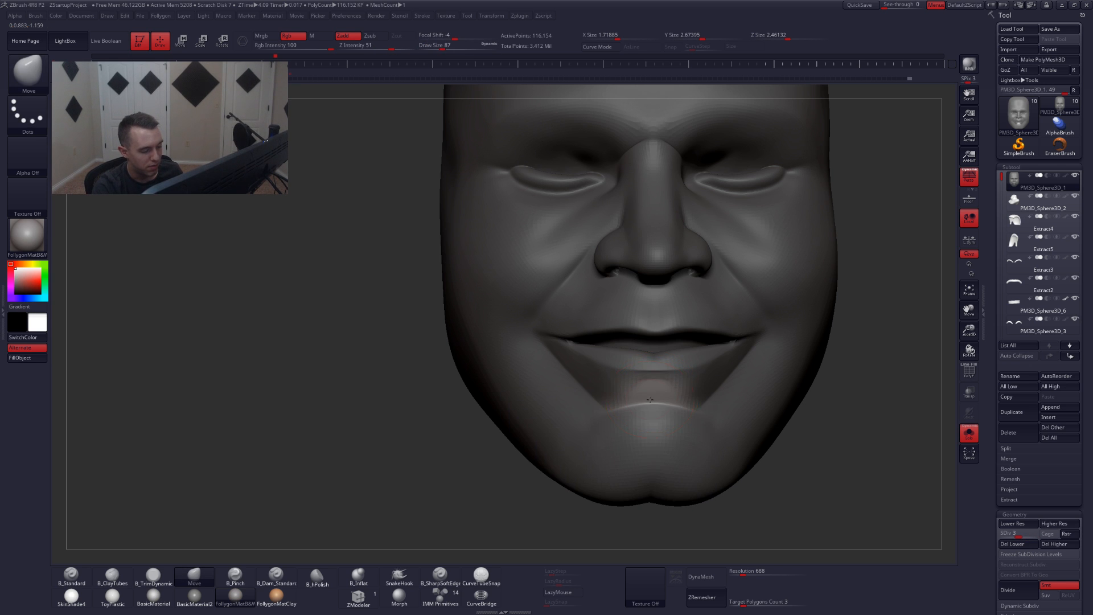
key("space")
left_click_drag(653, 398, 653, 394)
right_click_drag(660, 408, 712, 408)
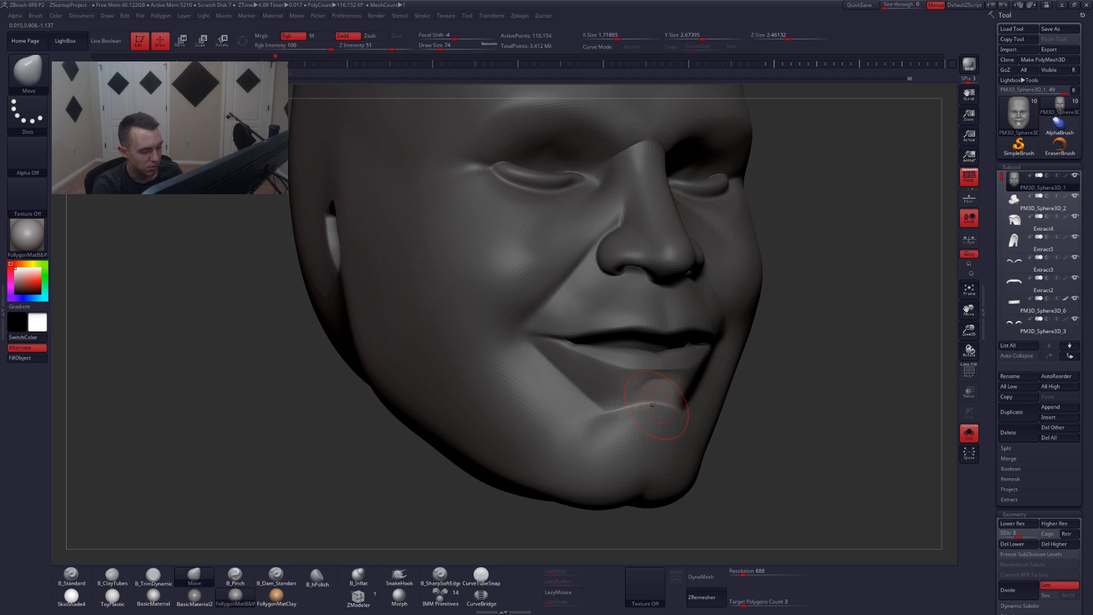
key("space")
left_click_drag(656, 407, 660, 407)
right_click_drag(661, 407, 658, 401)
- Refine the arched chin crease from three-quarter and front angles with the Move brush at draw size 71
key("space")
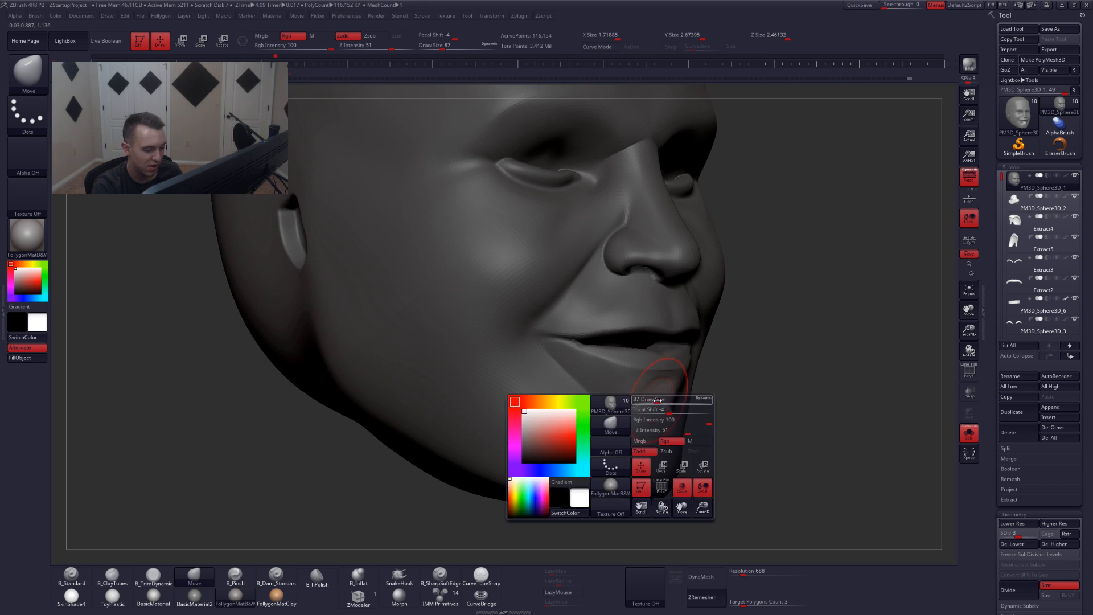
left_click_drag(654, 398, 658, 398)
mouse_move(652, 401)
right_mouse_down()
mouse_move(671, 411)
mouse_move(644, 404)
right_mouse_up()
key("space")
left_click_drag(659, 400, 651, 401)
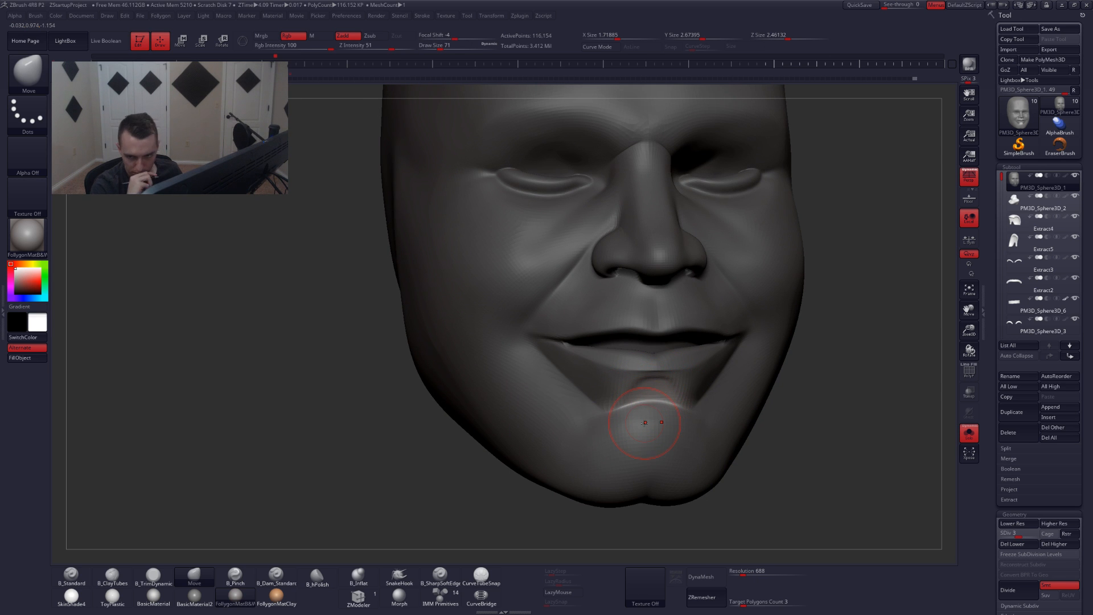
right_click_drag(645, 422, 650, 406)
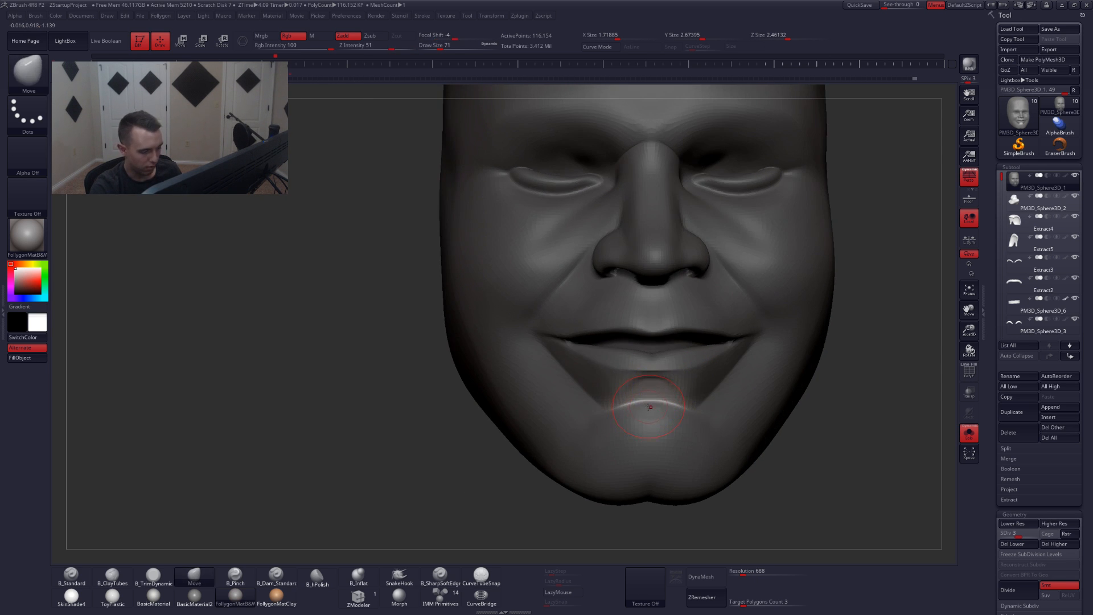
- Clear the mask and adjust the hollow between the lower lip and chin with the Move brush
left_click_drag(857, 327, 871, 342, "ctrl")
right_click_drag(655, 400, 655, 389)
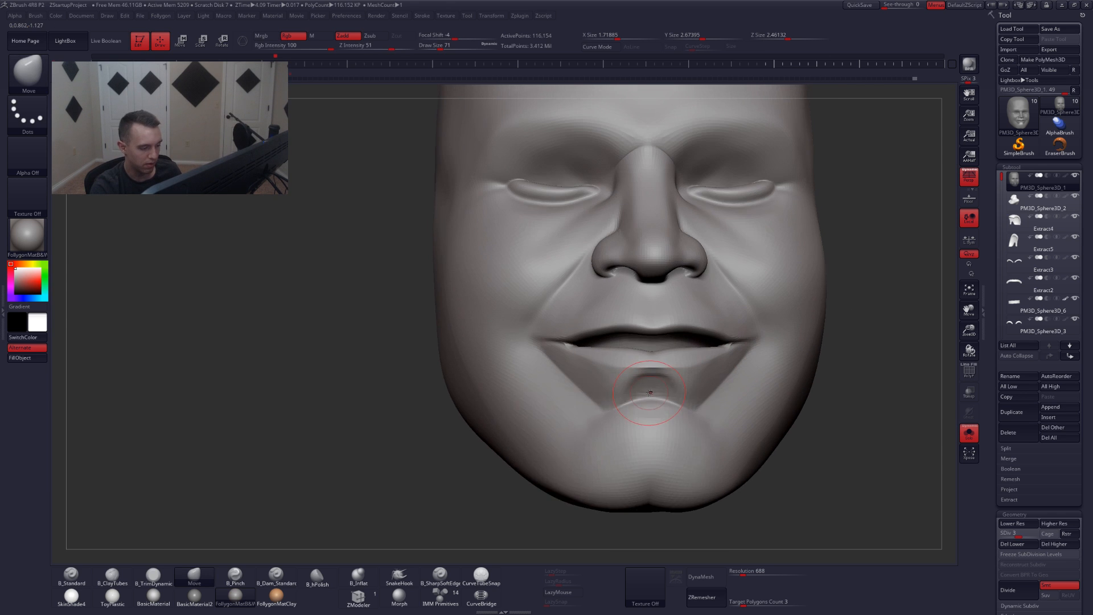
key("space")
left_click_drag(655, 388, 648, 388)
mouse_move(648, 388)
right_mouse_down("alt")
mouse_move(678, 382)
mouse_move(645, 394)
right_mouse_up("alt")
- Soften the hollow below the lower lip using ClayTubes and smoothing, and raise the head to subdivision level 5
key("2")
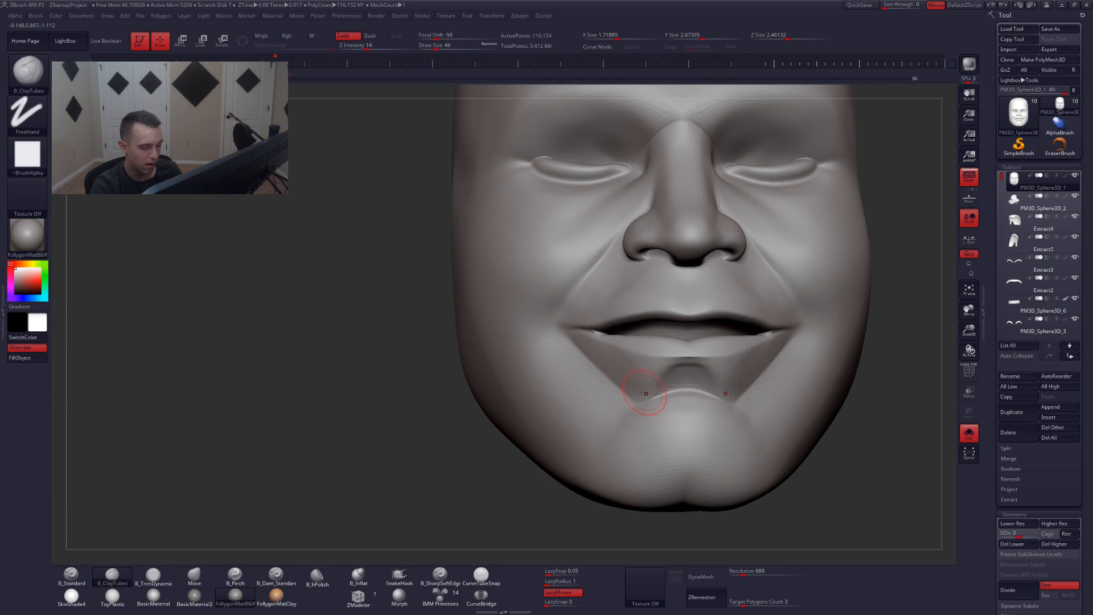
key("d")
key("d")
key("shift")
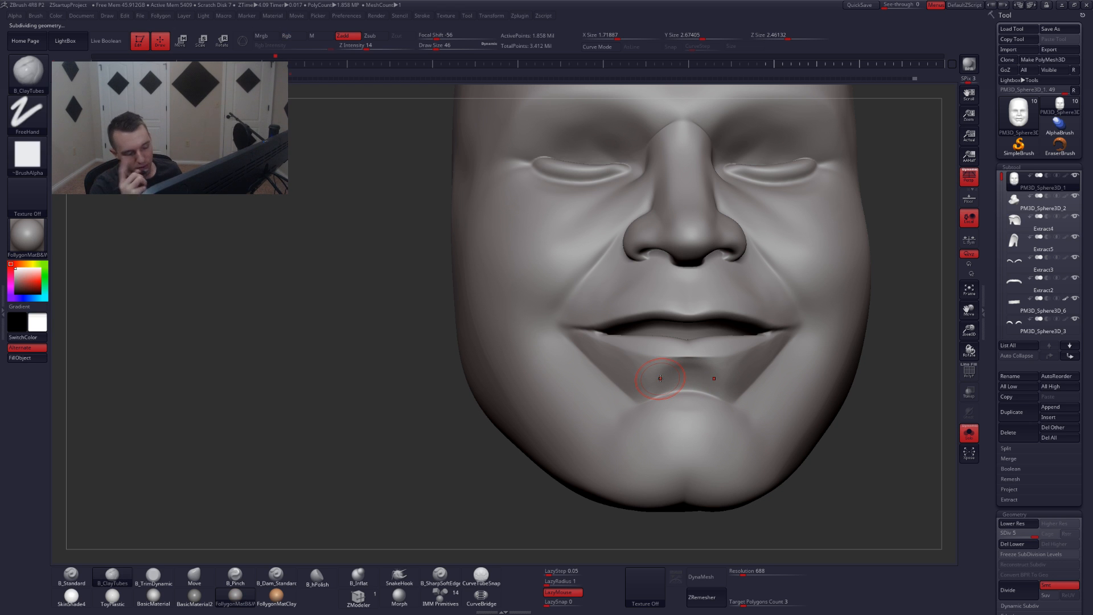
- Turn off perspective, lasso-mask the lower lip area in the side view, and invert the mask
right_click_drag(660, 394, 628, 399)
left_click(967, 179)
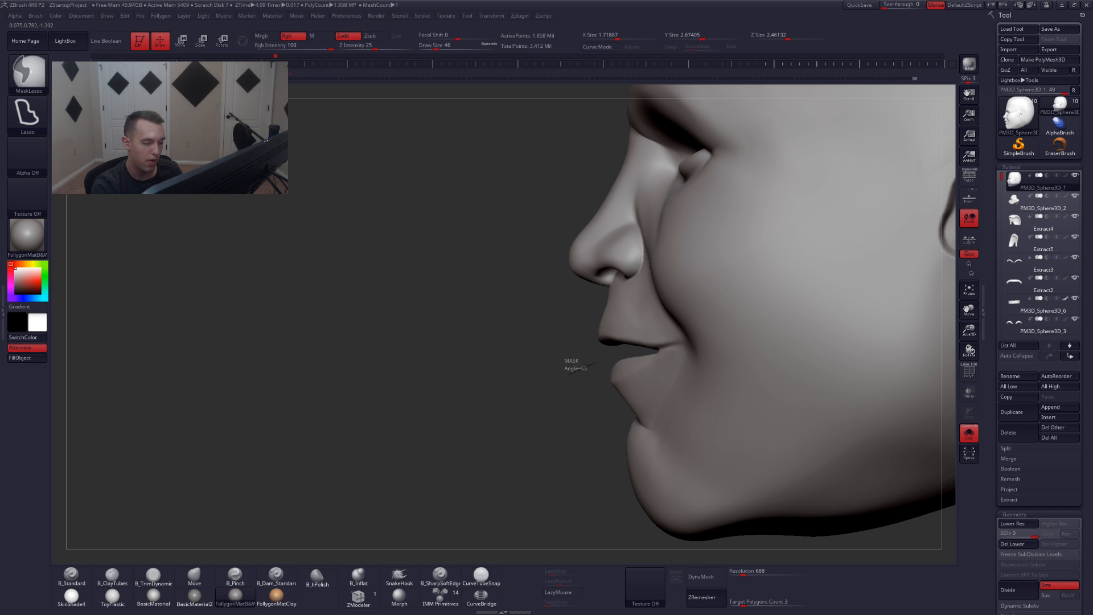
mouse_move(607, 357)
left_mouse_down("ctrl")
mouse_move(642, 352)
mouse_move(683, 370)
mouse_move(666, 398)
mouse_move(621, 427)
mouse_move(561, 428)
left_mouse_up("ctrl")
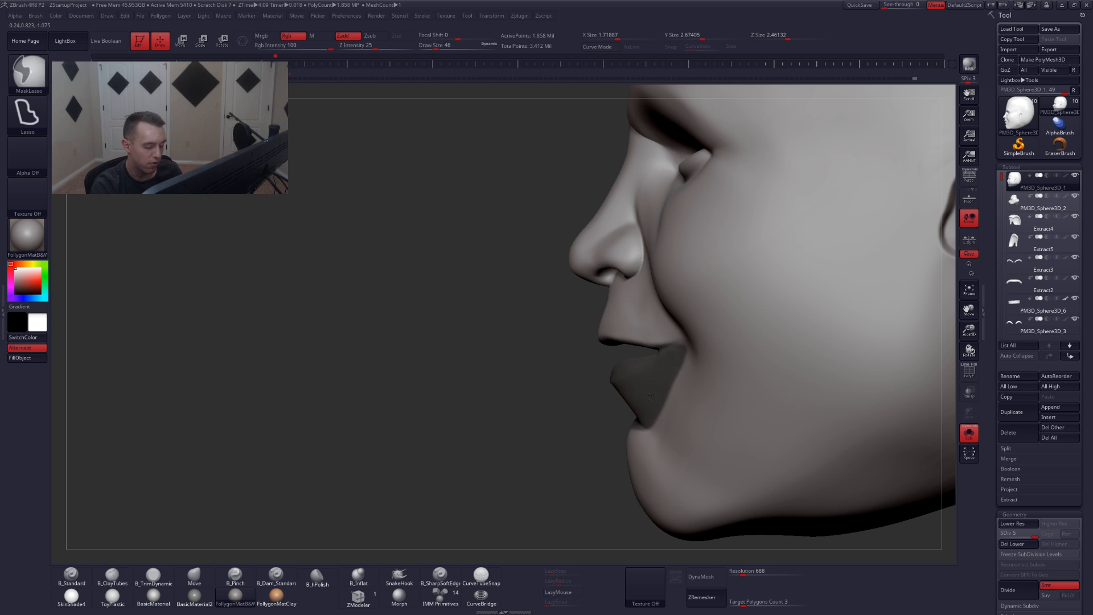
left_click(628, 412, "ctrl")
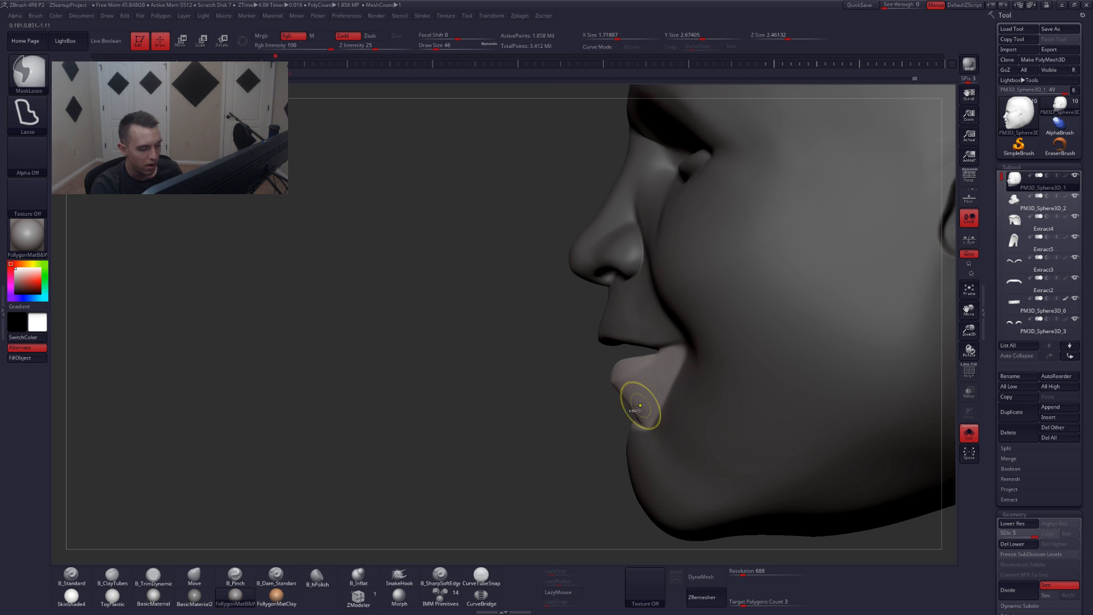
- Lower the head's subdivision level and reshape the unmasked lower lip in profile with the Move brush at draw size 154
key("shift+d")
key("shift+d")
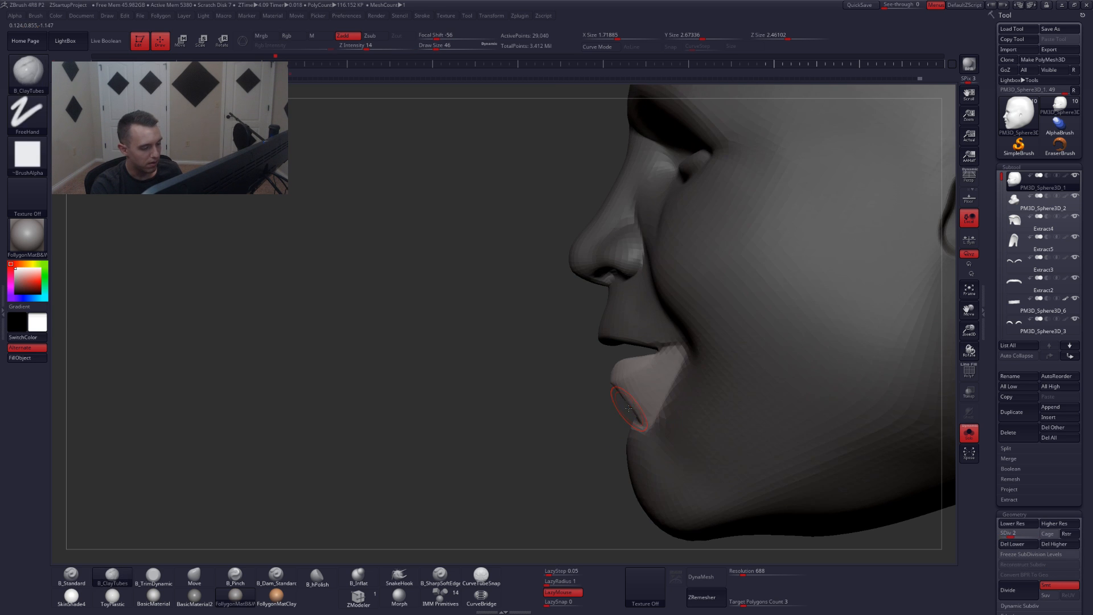
key("b")
key("m")
key("v")
key("space")
left_click_drag(646, 377, 658, 376)
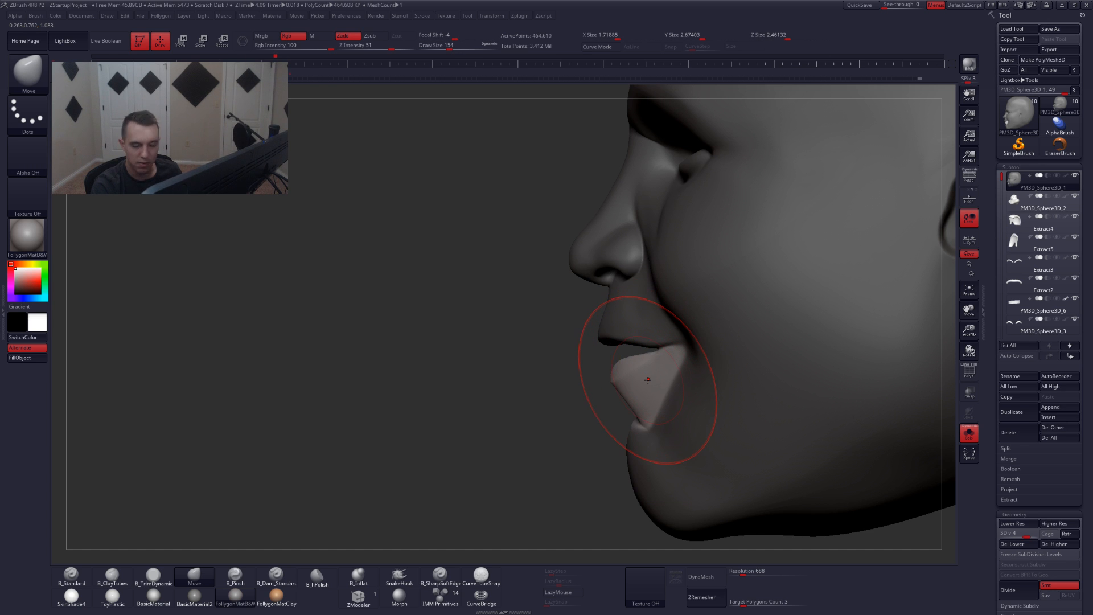
- Refine the lower lip profile with the Move brush at draw size 124 and clear the mask
right_click_drag(647, 380, 660, 378, "ctrl")
key("space")
left_click_drag(661, 377, 657, 377)
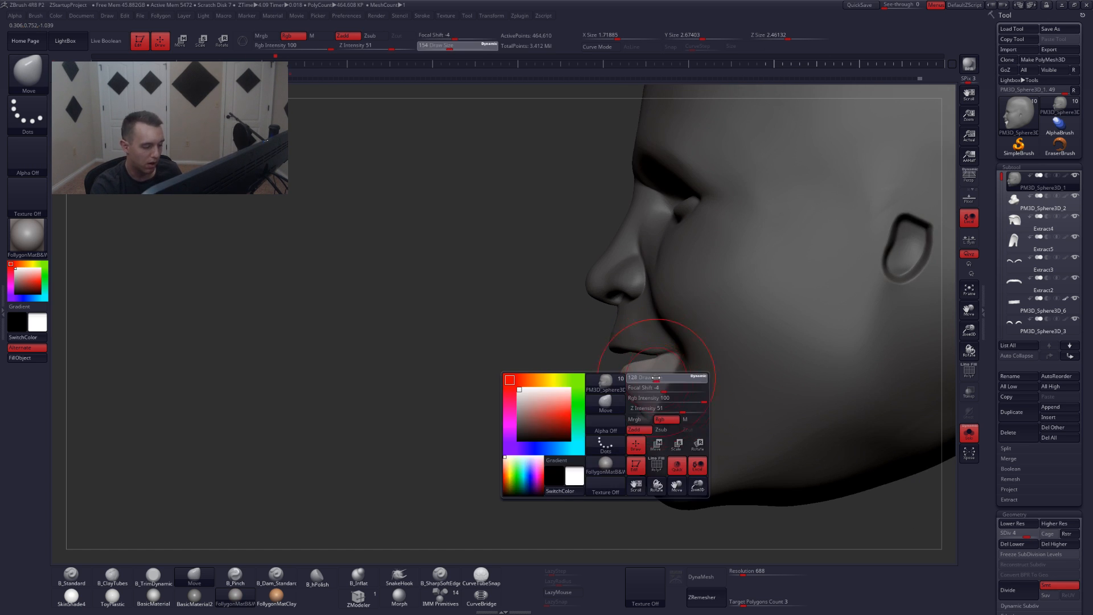
right_click_drag(657, 373, 683, 354)
left_click_drag(796, 334, 778, 349, "ctrl")
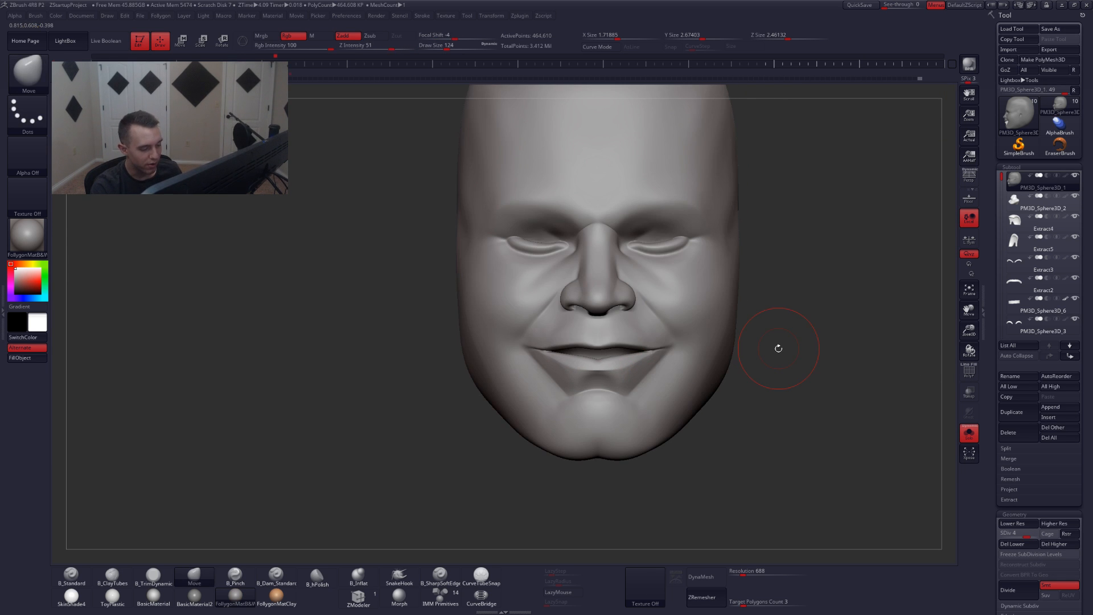
- Adjust the folds running from the mouth corners to the chin with the Move brush, starting at draw size 80
key("space")
left_click_drag(655, 394, 647, 394)
mouse_move(642, 374)
right_mouse_down("ctrl")
mouse_move(649, 395)
mouse_move(686, 410)
right_mouse_up("ctrl")
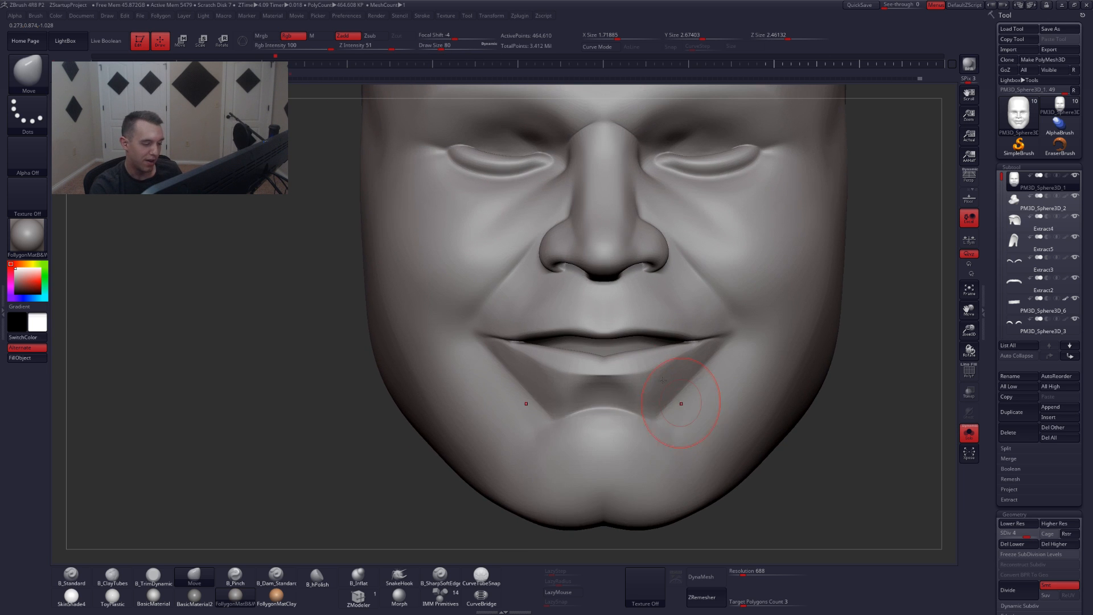
key("space")
left_click_drag(670, 403, 663, 403)
- Flatten the planes beneath the mouth corners with the TrimDynamic brush at draw size 49
key("5")
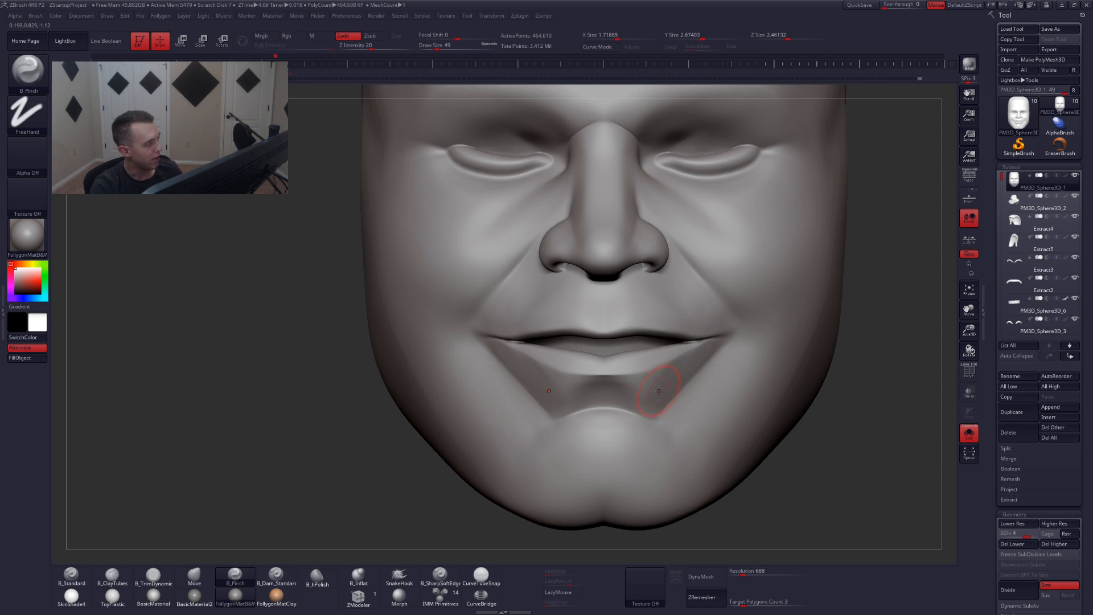
right_click_drag(661, 392, 705, 355)
key("b")
key("t")
key("d")
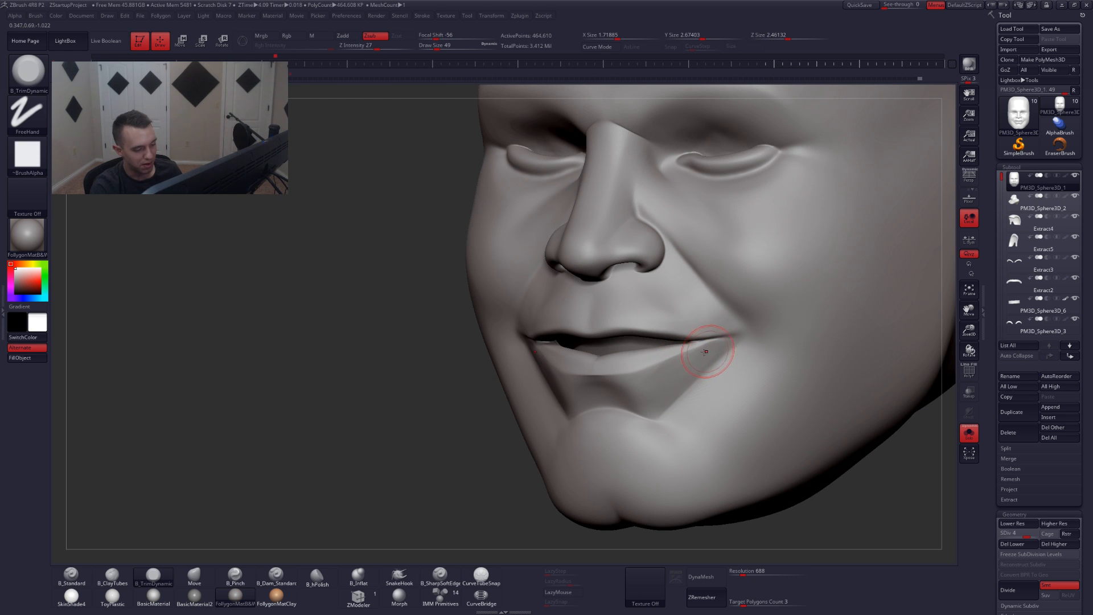
mouse_move(666, 393)
right_mouse_down()
mouse_move(635, 408)
mouse_move(674, 389)
mouse_move(663, 365)
mouse_move(714, 369)
mouse_move(786, 335)
mouse_move(854, 357)
mouse_move(727, 388)
right_mouse_up()
- Sharpen the folds around the chin with the Pinch brush, raise the head to subdivision level 5, and show the full bust
key("b")
key("p")
key("i")
key("d")
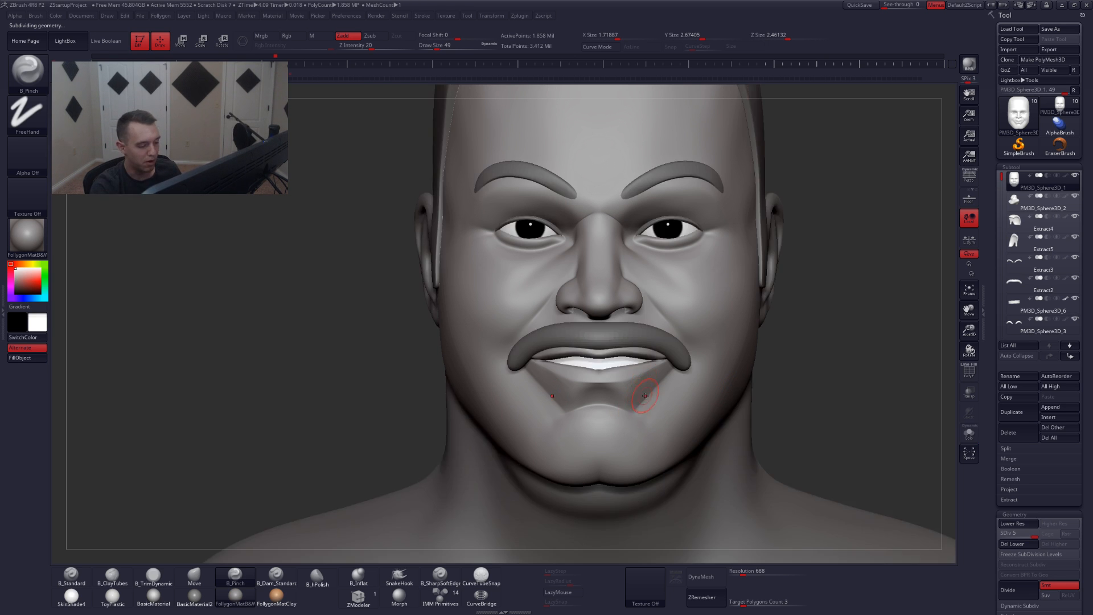
- Adjust the profile below the lower lip in the side view with the Move brush
mouse_move(653, 399)
right_mouse_down()
mouse_move(575, 405)
mouse_move(647, 437)
mouse_move(609, 413)
right_mouse_up()
key("b")
key("m")
key("v")
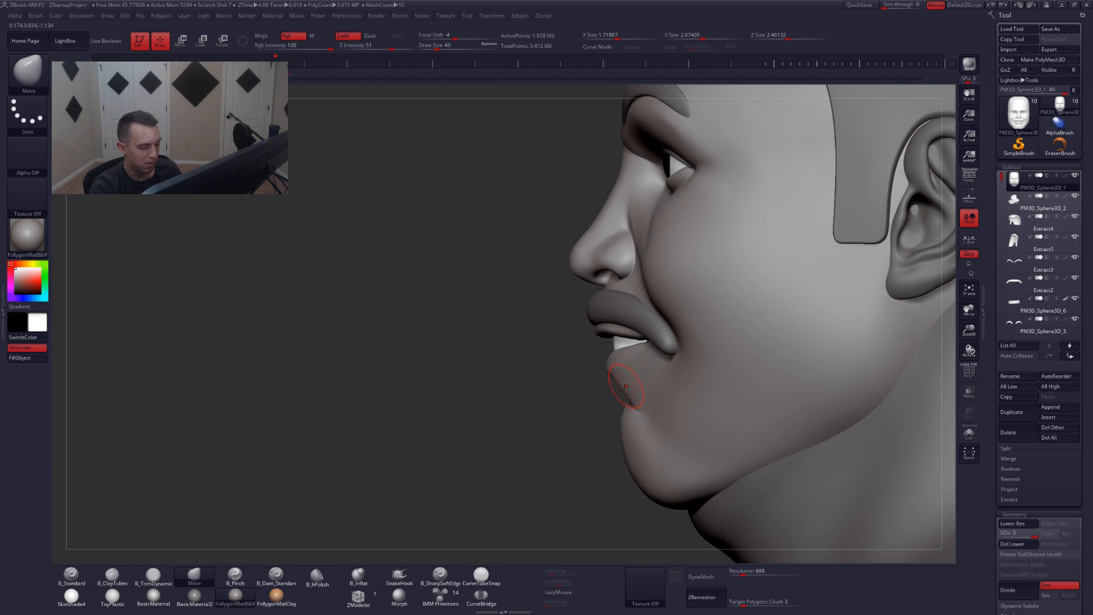
key("space")
left_click_drag(626, 388, 634, 388)
- Select the moustache subtool and reshape its ends against the face with the Move brush, finishing at draw size 90
left_click(665, 347, "alt")
key("space")
left_click_drag(667, 346, 674, 347)
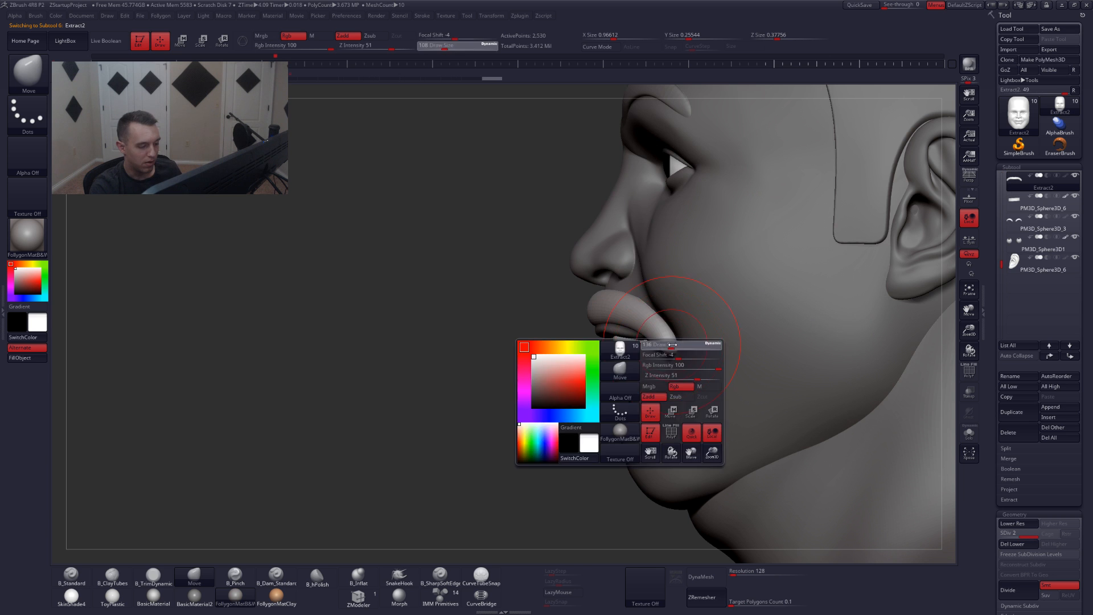
mouse_move(677, 347)
right_mouse_down()
mouse_move(655, 367)
mouse_move(692, 366)
mouse_move(680, 338)
right_mouse_up()
key("space")
left_click_drag(687, 346, 687, 369)
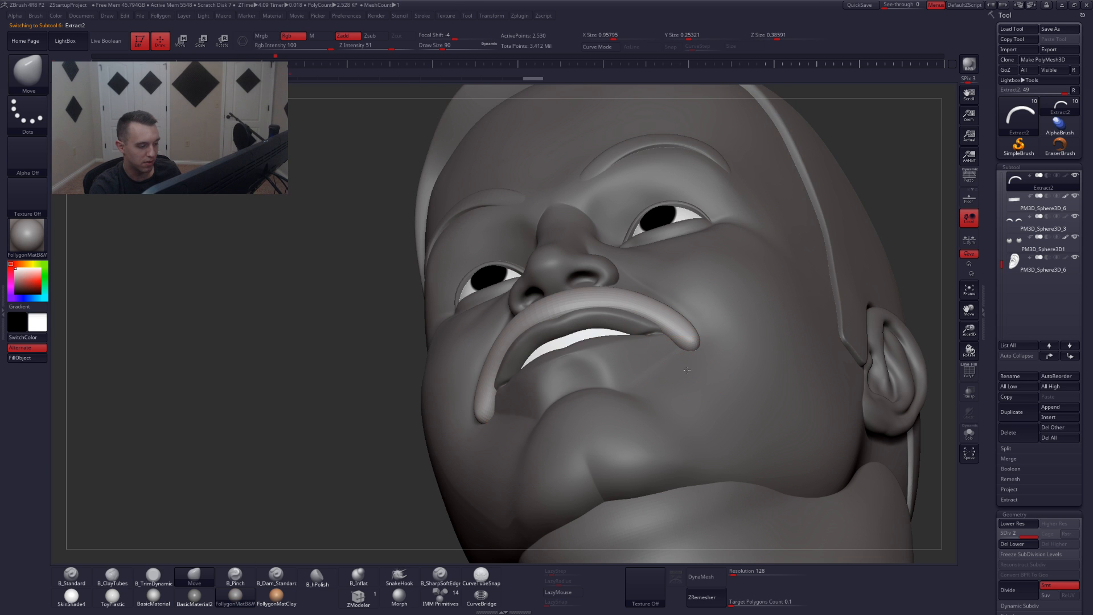
- Select and isolate the head subtool and adjust the mouth corner with the Move brush at draw size 120
left_click(687, 370, "alt")
key("shift+s")
mouse_move(681, 366)
right_mouse_down()
mouse_move(673, 415)
mouse_move(659, 366)
right_mouse_up()
key("space")
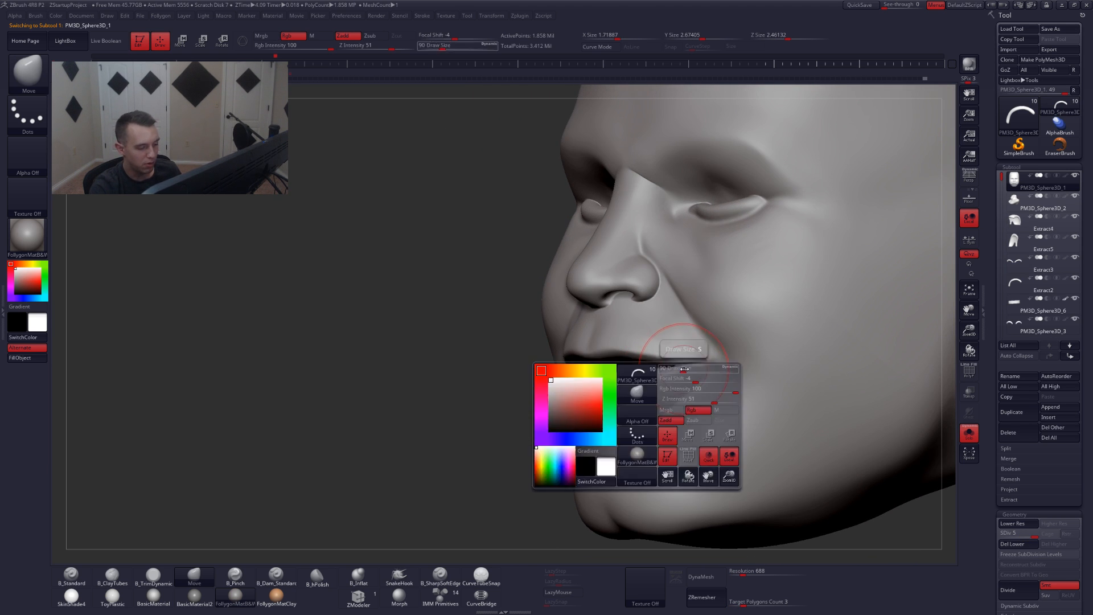
left_click_drag(685, 369, 689, 368)
key("ctrl+f")
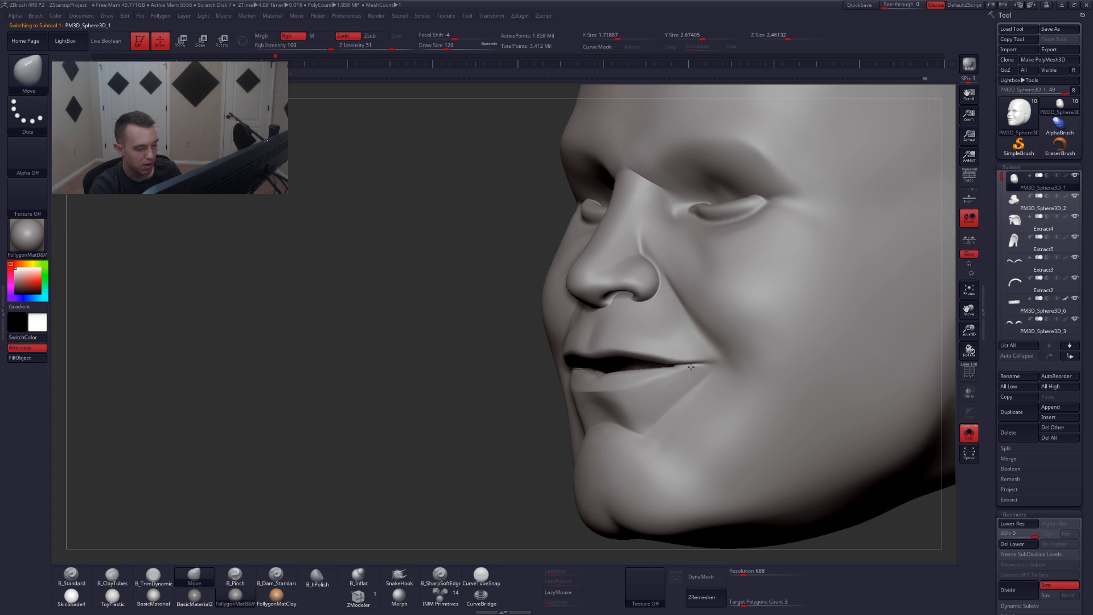
key("ctrl+f")
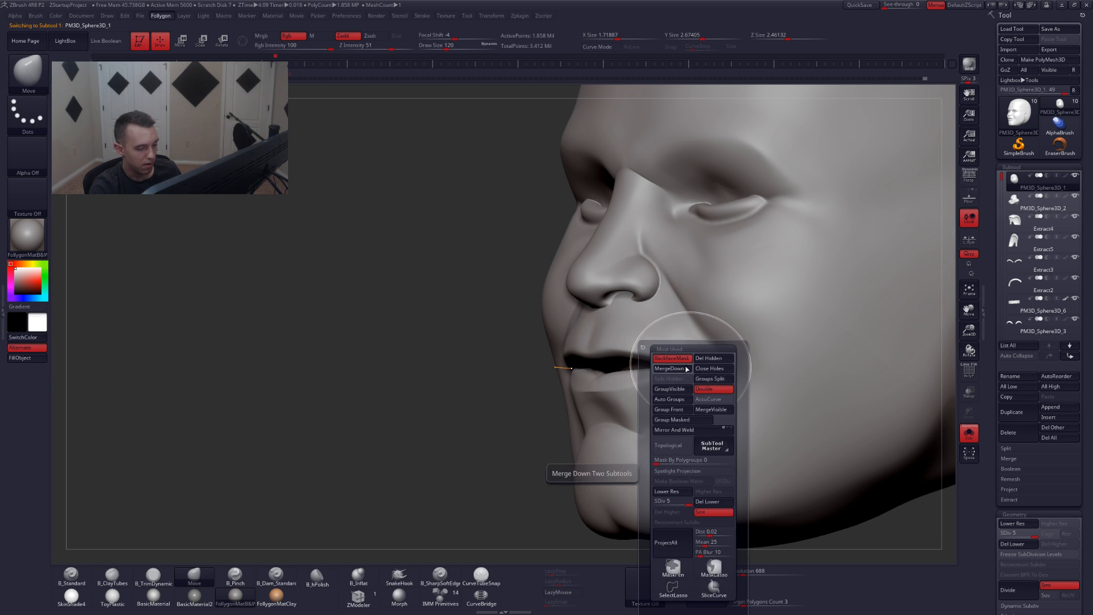
right_click_drag(749, 327, 750, 360, "ctrl")
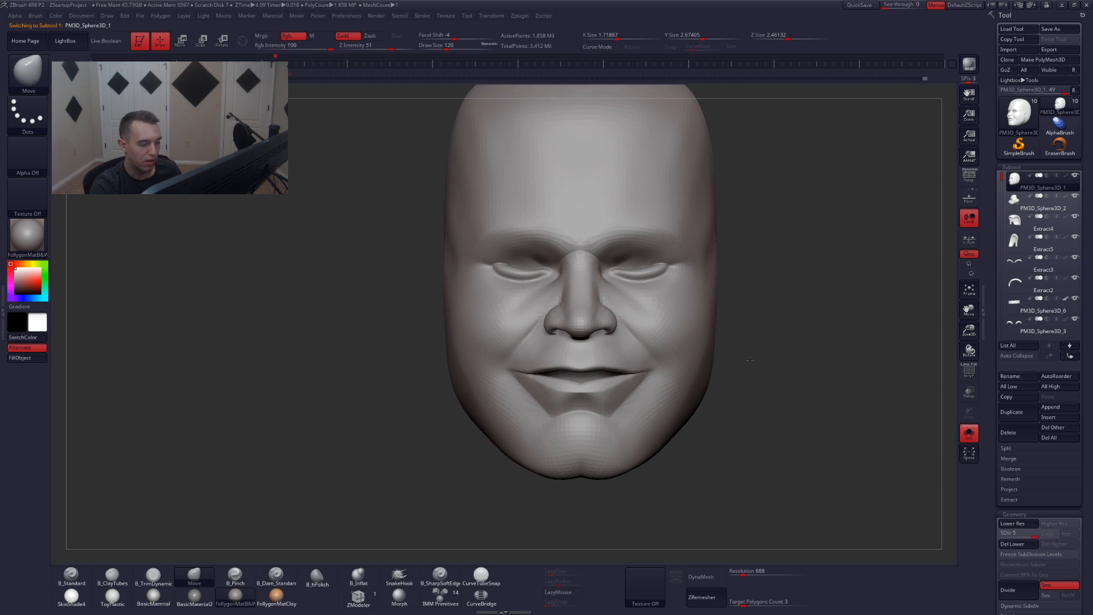
- Check the mouth against the full bust, isolate the head, and move and smooth the mouth corners at draw sizes 97 and 77
key("alt+s")
right_click_drag(652, 407, 618, 387)
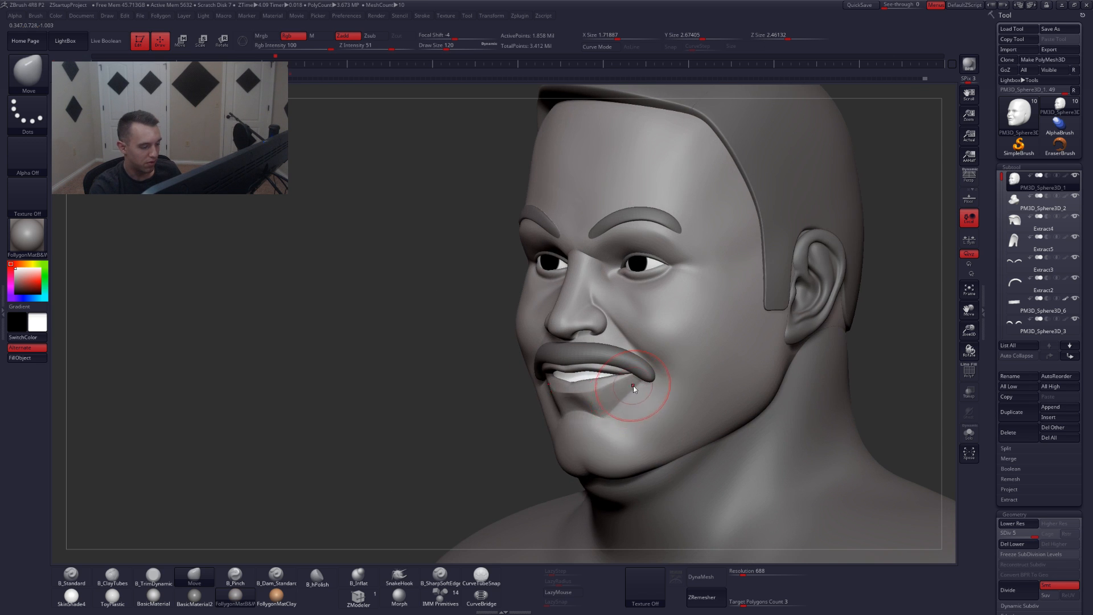
key("s")
left_click_drag(633, 385, 628, 384)
key("alt+s")
mouse_move(630, 383)
right_mouse_down()
mouse_move(601, 370)
mouse_move(624, 378)
right_mouse_up()
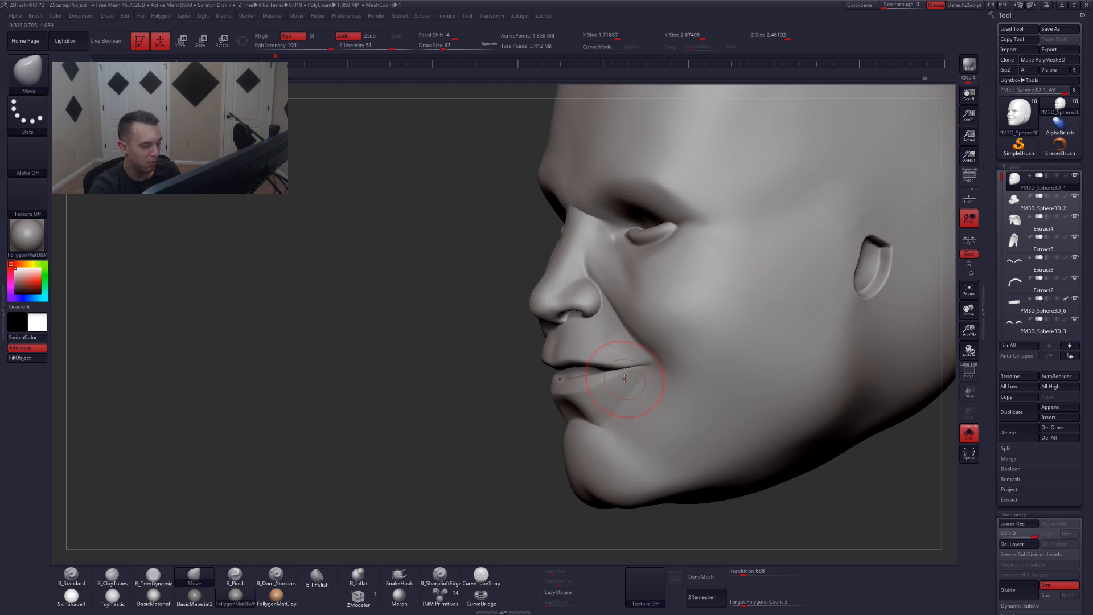
left_click_drag(625, 379, 639, 374)
key("space")
mouse_move(642, 377)
right_mouse_down("shift")
mouse_move(651, 393)
mouse_move(626, 388)
mouse_move(655, 379)
right_mouse_up("shift")
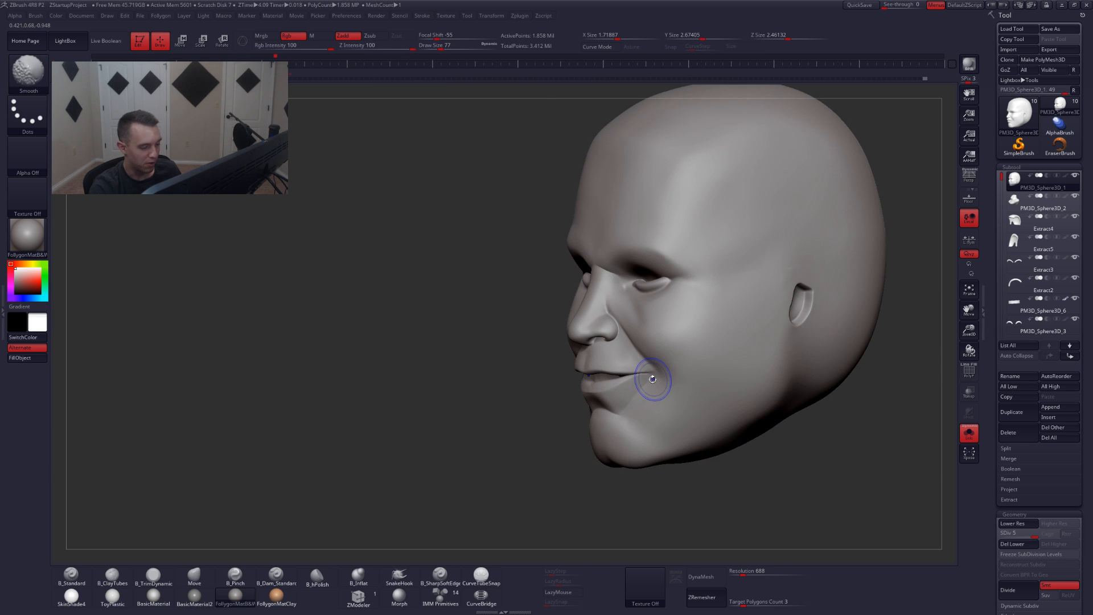
- Drop the head to subdivision level 1 and reshape the cheek beside the mouth with the Move brush
key("shift+d")
key("shift+d")
key("shift+d")
key("shift+d")
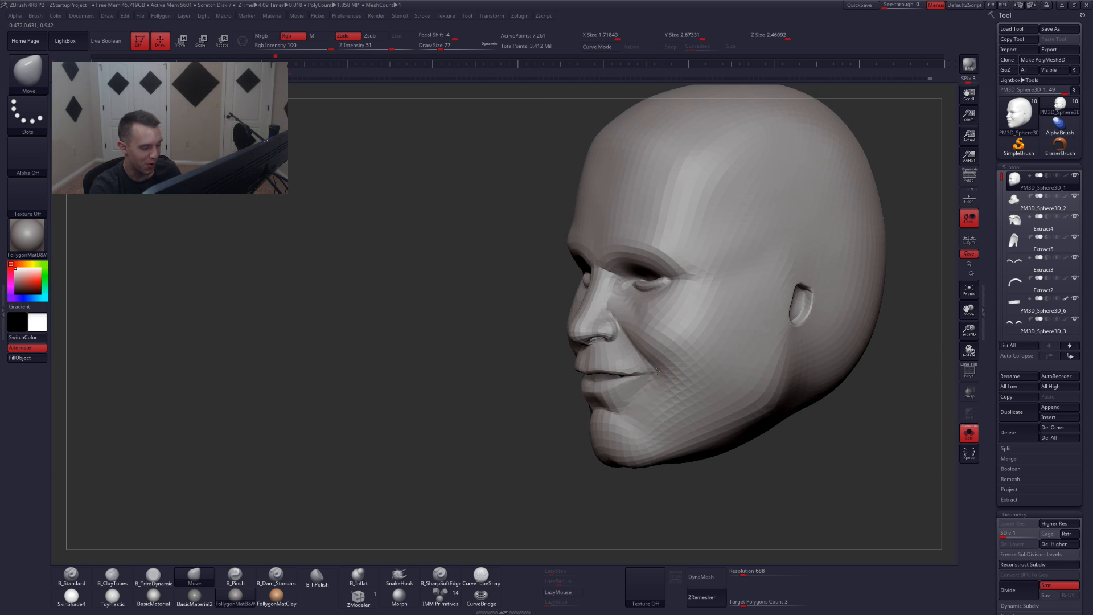
right_click_drag(656, 376, 684, 380)
key("space")
left_click_drag(656, 393, 639, 392)
- Restore the head to subdivision level 5, show all subtools, and review the face from the front and side
key("d")
key("d")
key("d")
key("d")
key("space")
mouse_move(639, 392)
right_mouse_down("shift")
mouse_move(683, 387)
mouse_move(699, 364)
right_mouse_up("shift")
key("alt+s")
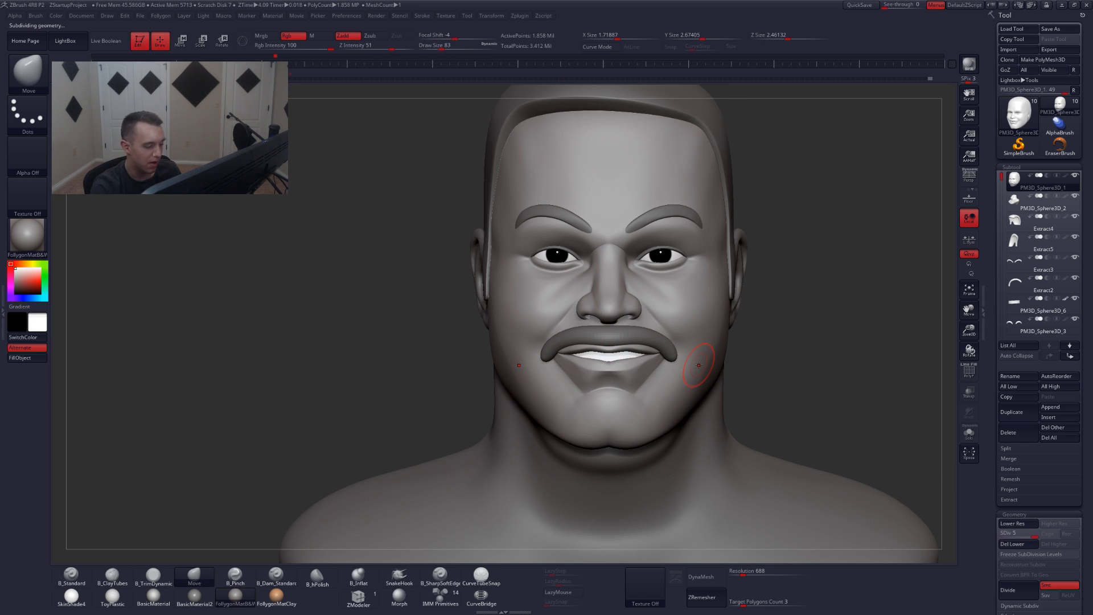
mouse_move(645, 391)
right_mouse_down("ctrl")
mouse_move(636, 397)
mouse_move(778, 344)
mouse_move(744, 332)
right_mouse_up("ctrl")
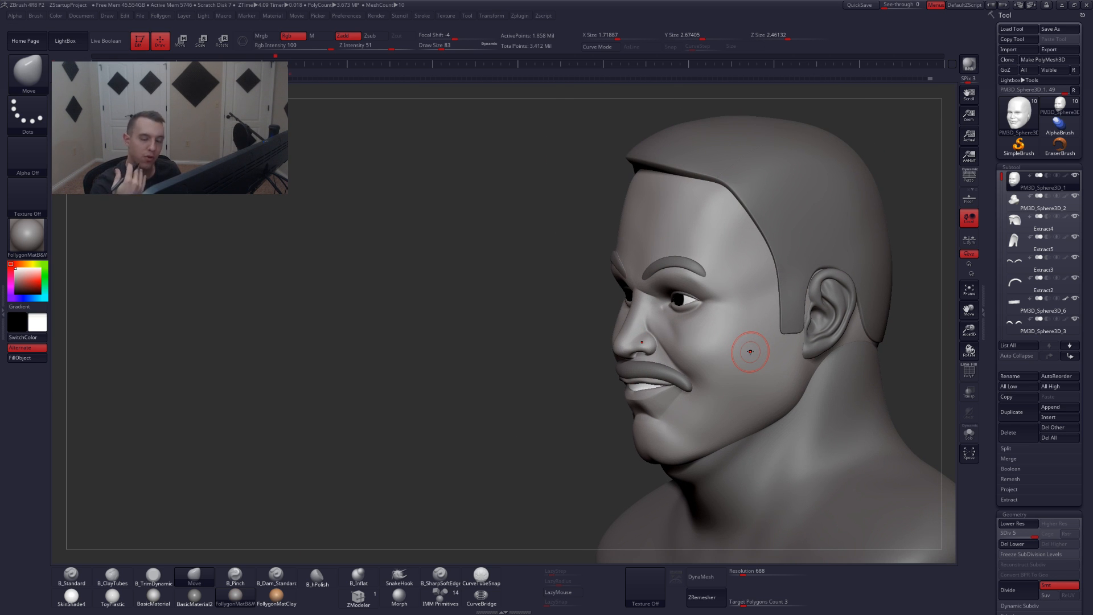
- Isolate the head, flatten the cheek beside the mouth corner with the TrimDynamic brush at draw size 101, and smooth it
key("alt+s")
right_click_drag(702, 375, 723, 390, "shift")
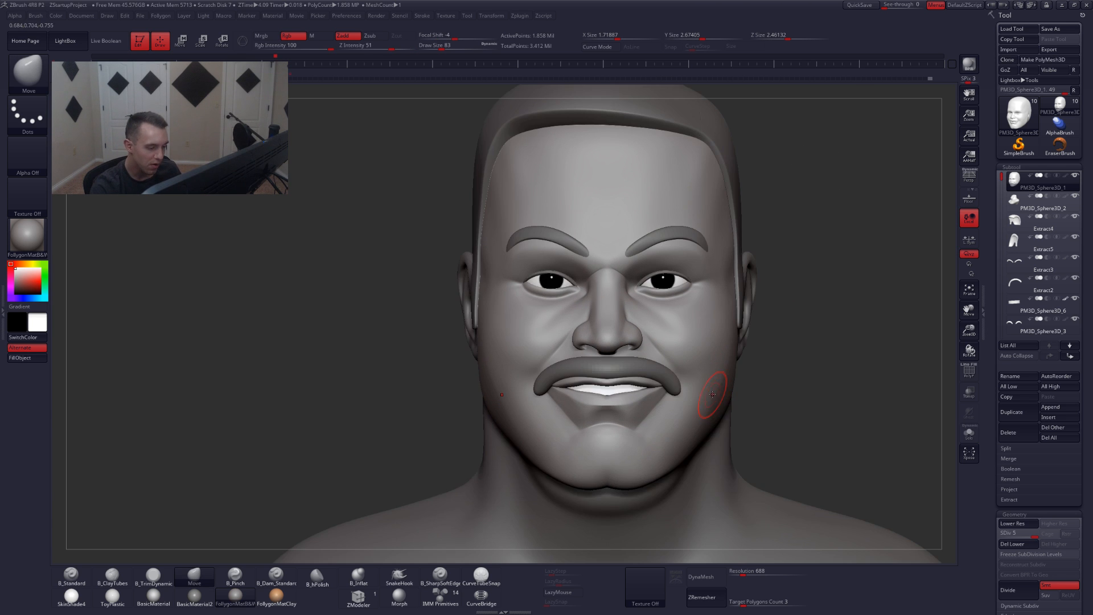
key("space")
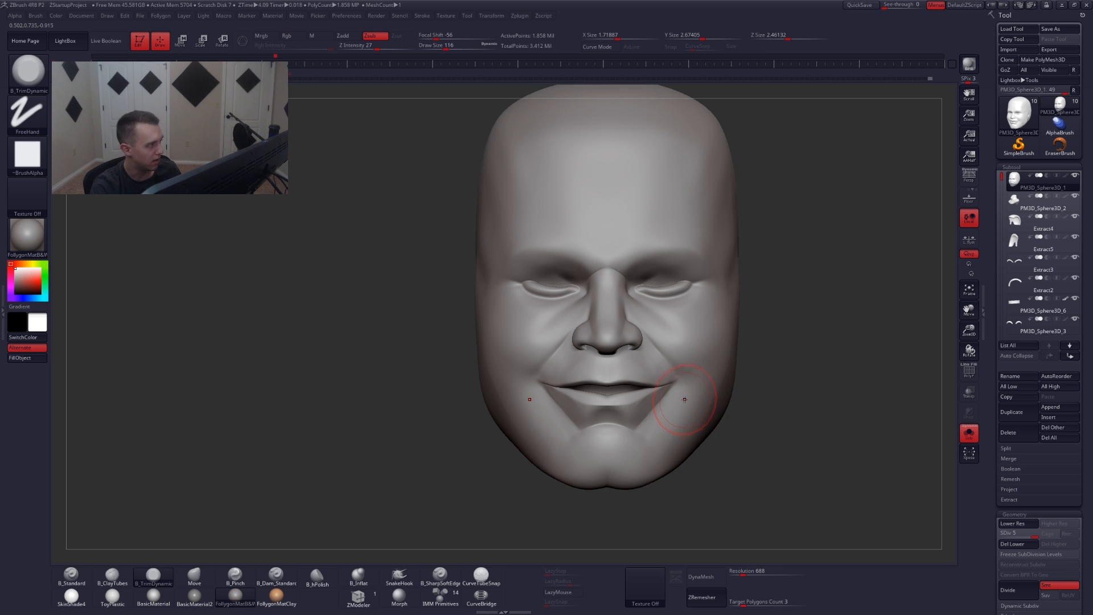
key("space")
left_click_drag(705, 390, 702, 390)
mouse_move(699, 411)
right_mouse_down()
mouse_move(661, 416)
mouse_move(631, 438)
right_mouse_up()
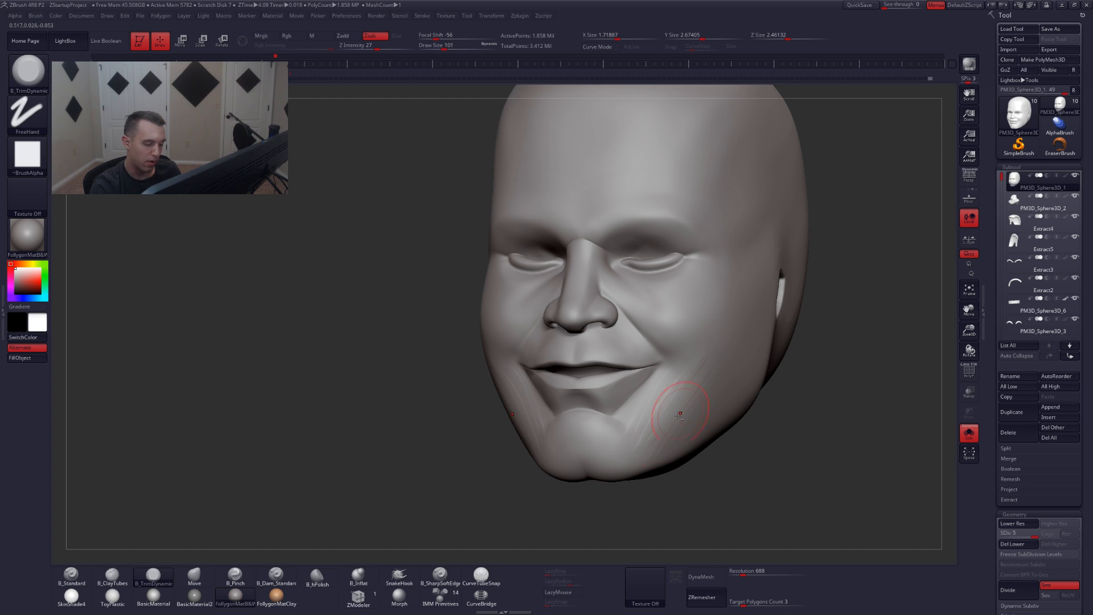
key("shift")
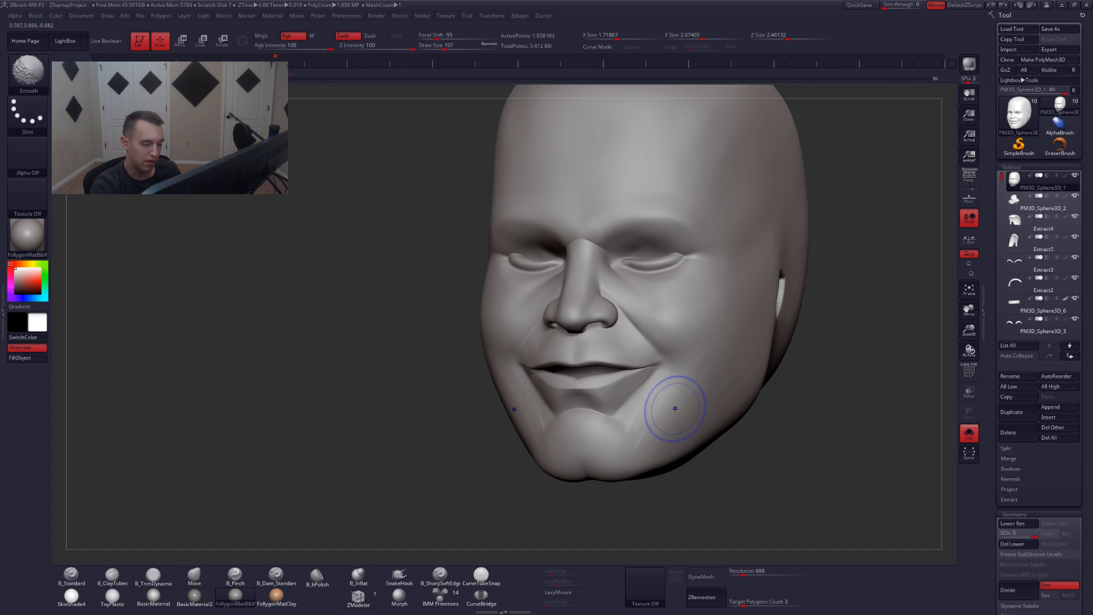
- Smooth the cheek and lower jaw at subdivision levels 4 and 5, and review the full bust with perspective on
key("shift+d")
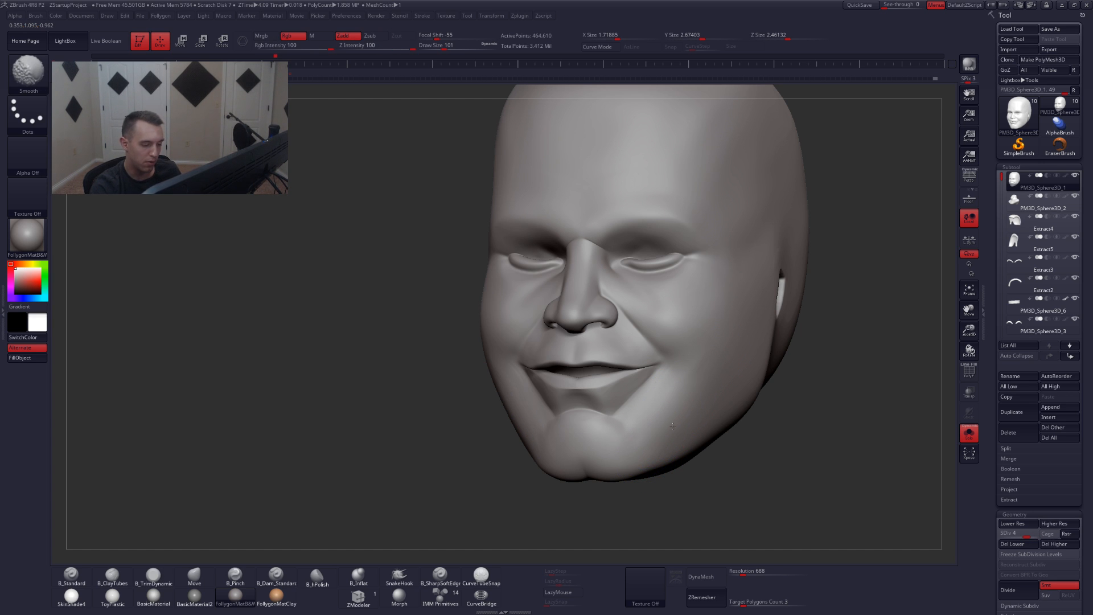
key("d")
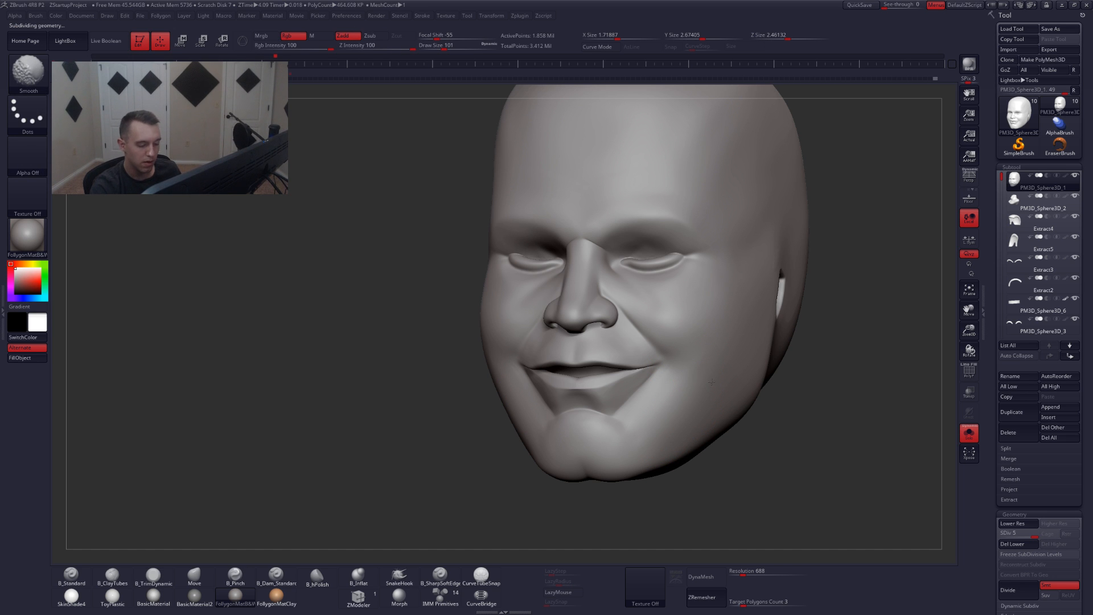
mouse_move(712, 382)
right_mouse_down("shift")
mouse_move(771, 377)
mouse_move(736, 374)
mouse_move(755, 358)
right_mouse_up("shift")
right_click_drag(755, 358, 740, 360, "alt")
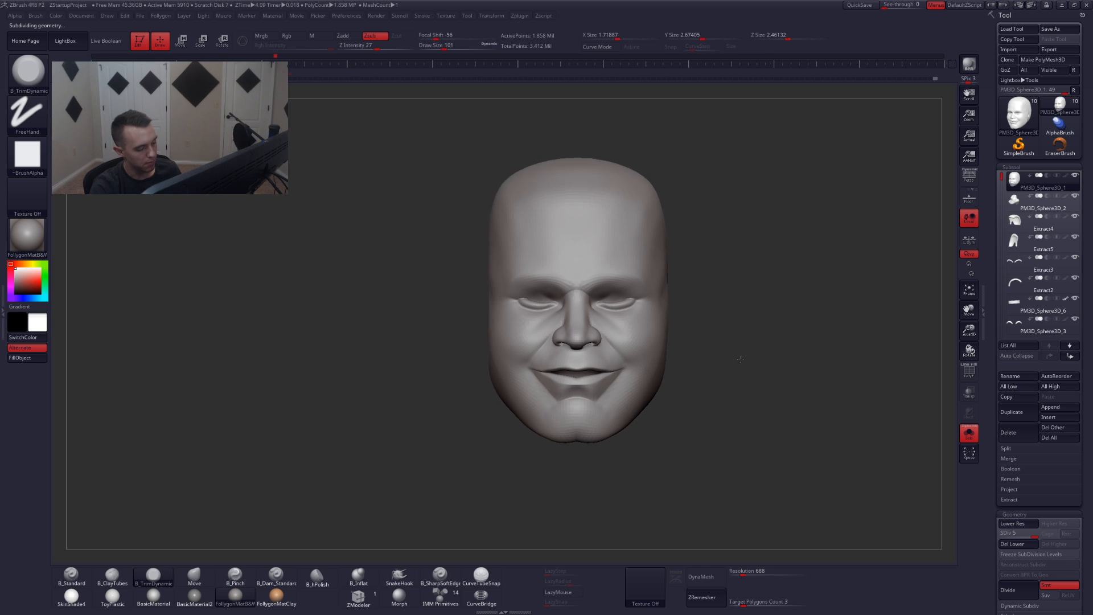
left_click_drag(740, 358, 735, 359)
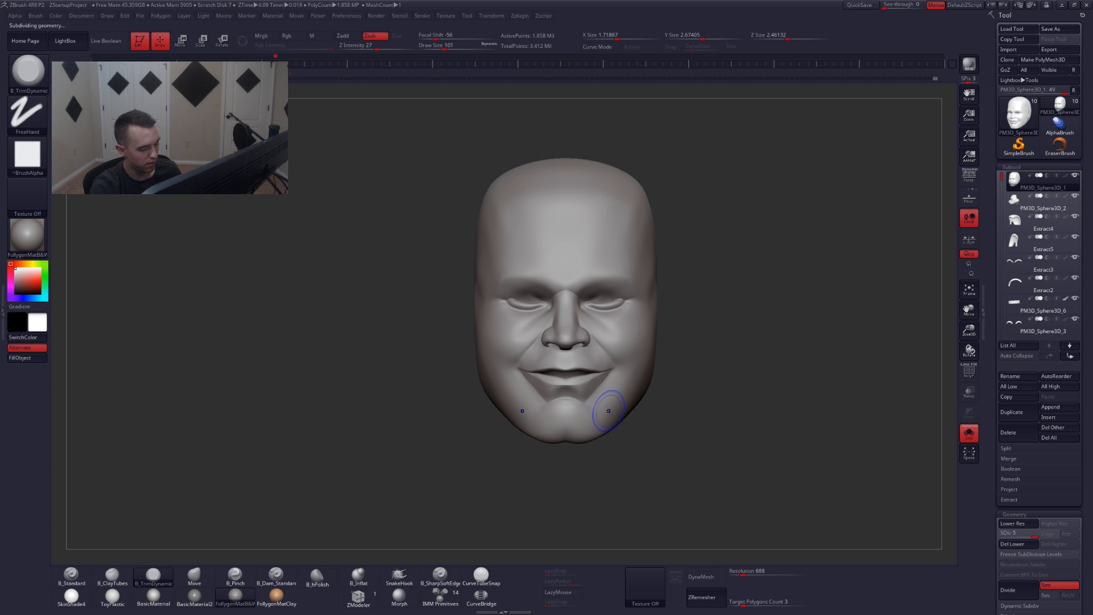
left_click_drag(605, 409, 601, 448, "shift")
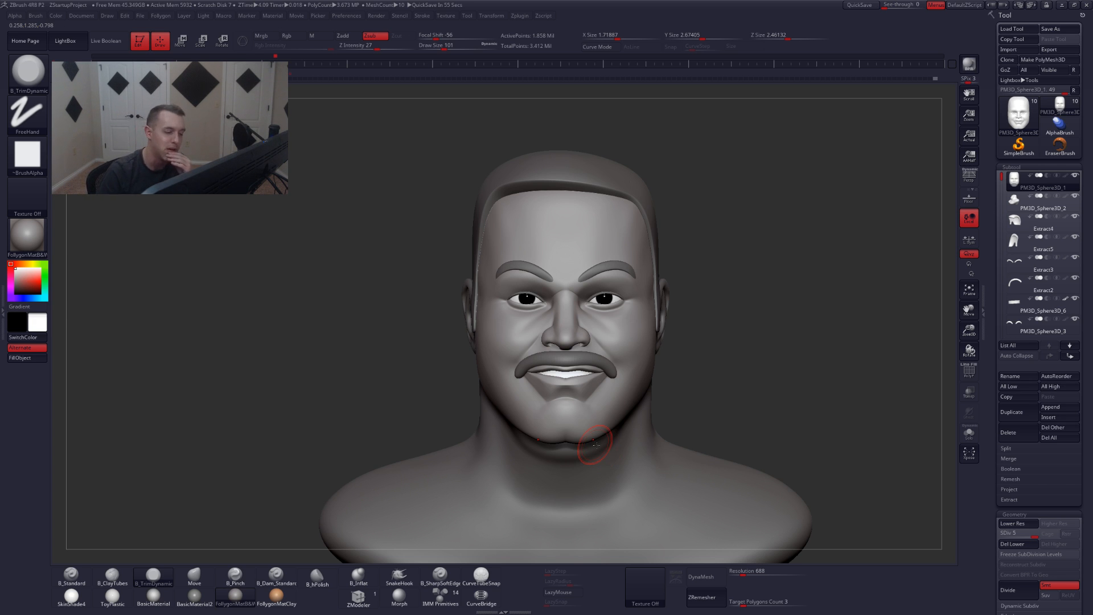
left_click(969, 176)
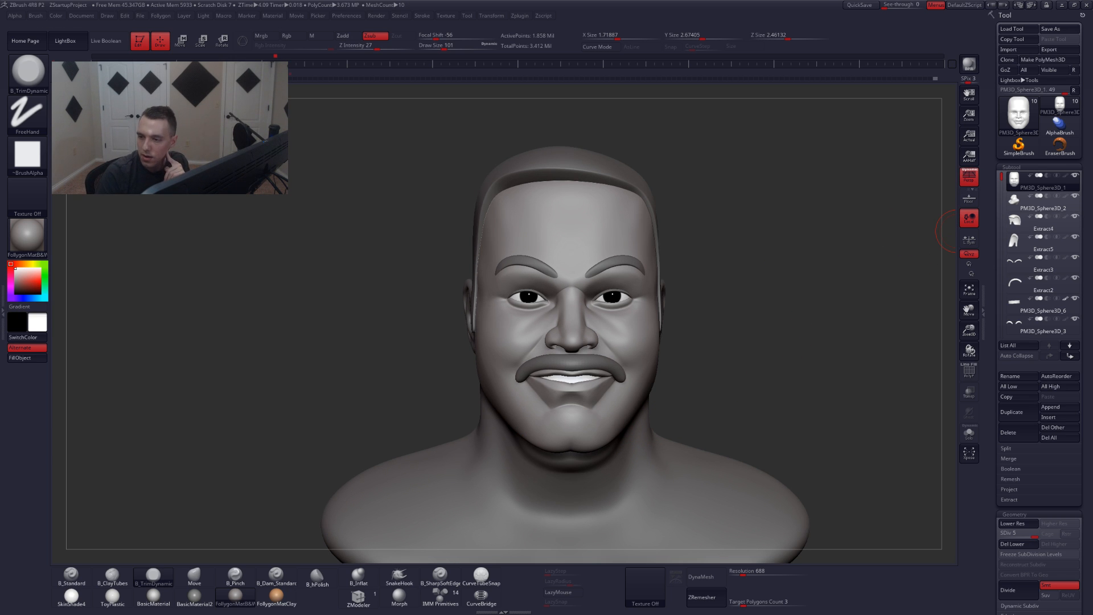
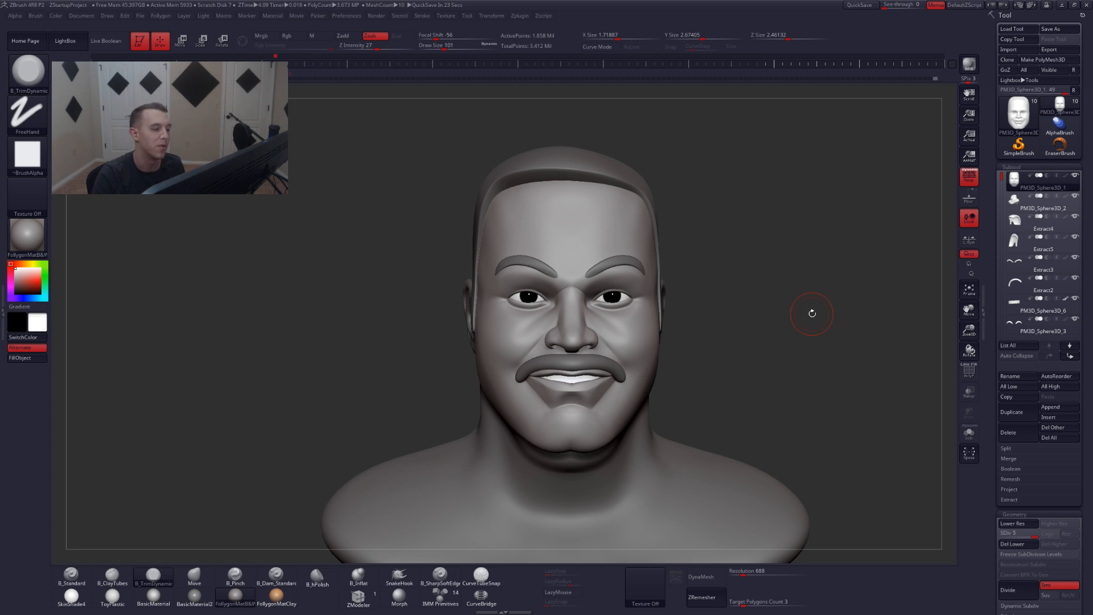
- Select the top hair piece Extract4, hide Extract5, and reshape its front side edge with the Move brush at draw size 324
left_click(1012, 227)
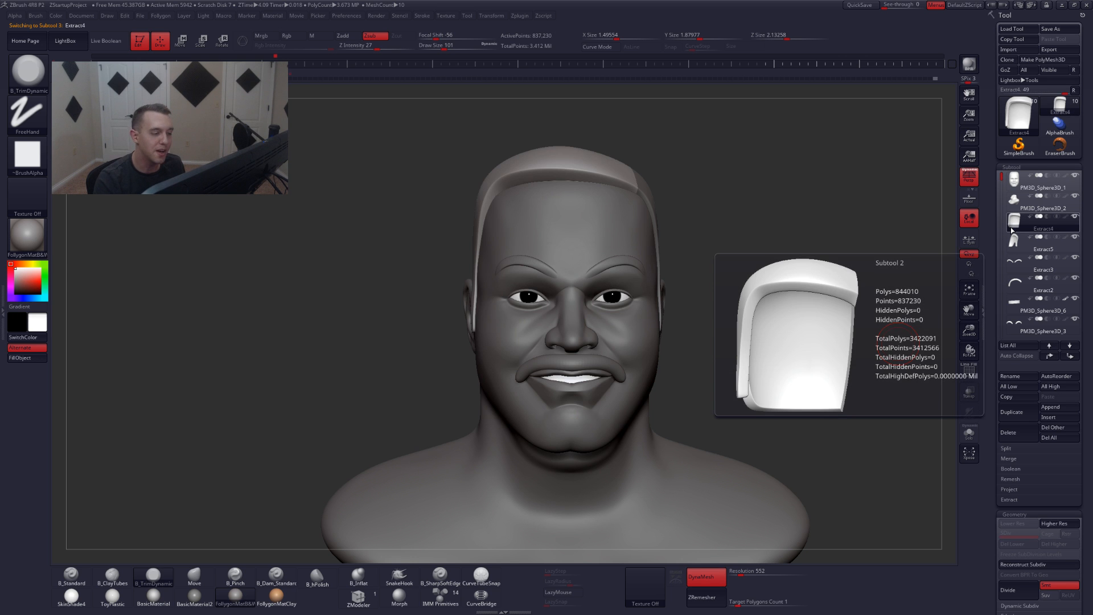
mouse_move(684, 378)
left_mouse_down()
mouse_move(634, 270)
mouse_move(630, 285)
mouse_move(605, 284)
left_mouse_up()
key("b")
key("m")
key("v")
key("space")
key("alt+s")
key("ctrl+shift+s")
left_click_drag(639, 252, 674, 257)
key("ctrl+shift+s")
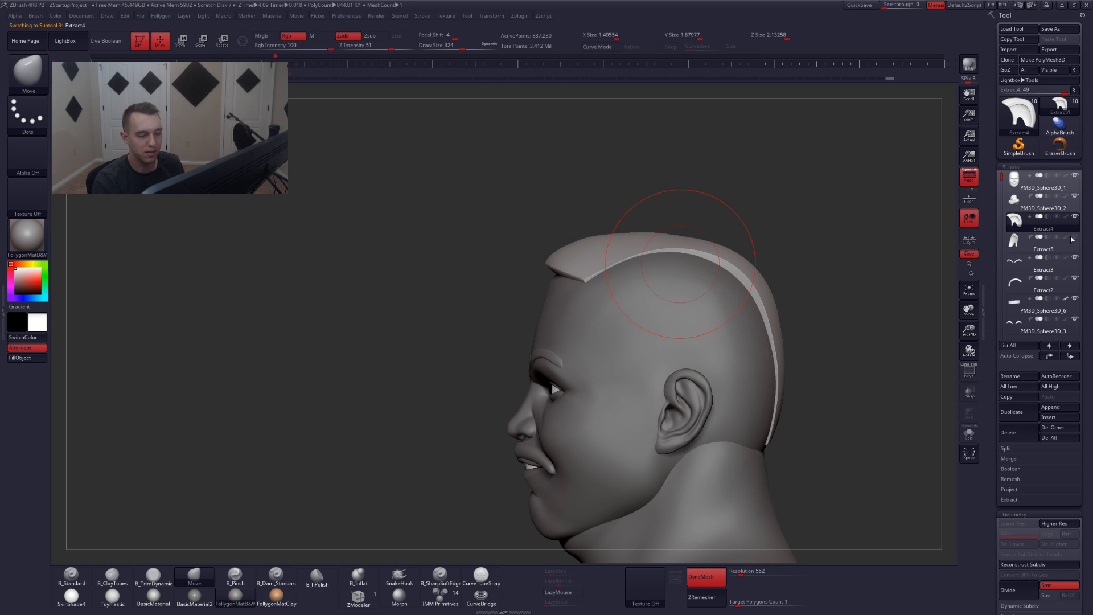
key("ctrl+shift+s")
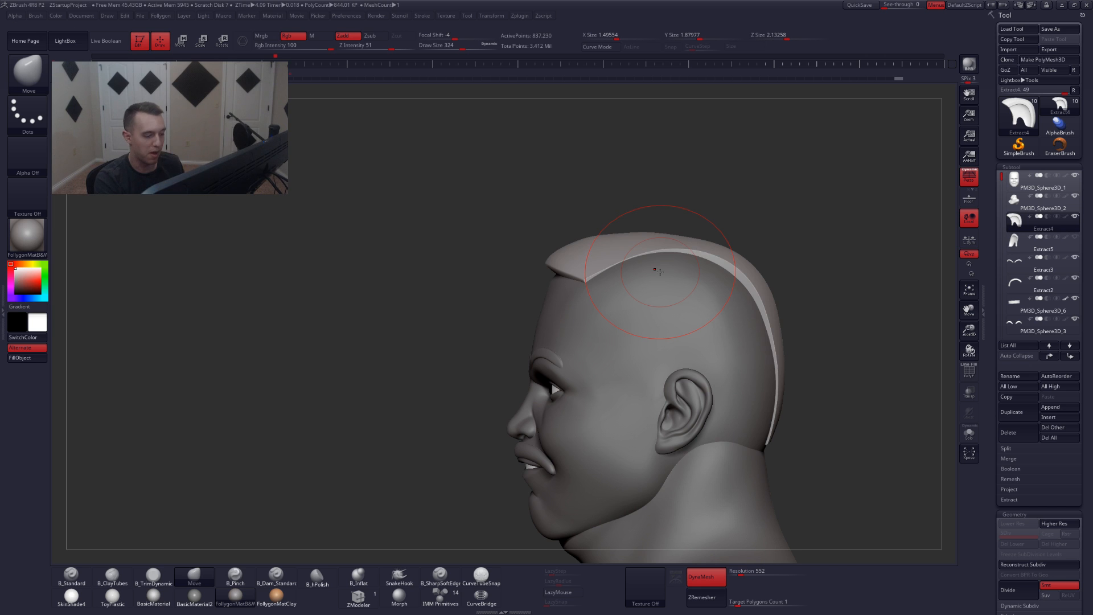
right_click_drag(595, 314, 597, 293)
left_click_drag(596, 295, 591, 295)
left_click_drag(651, 276, 652, 279)
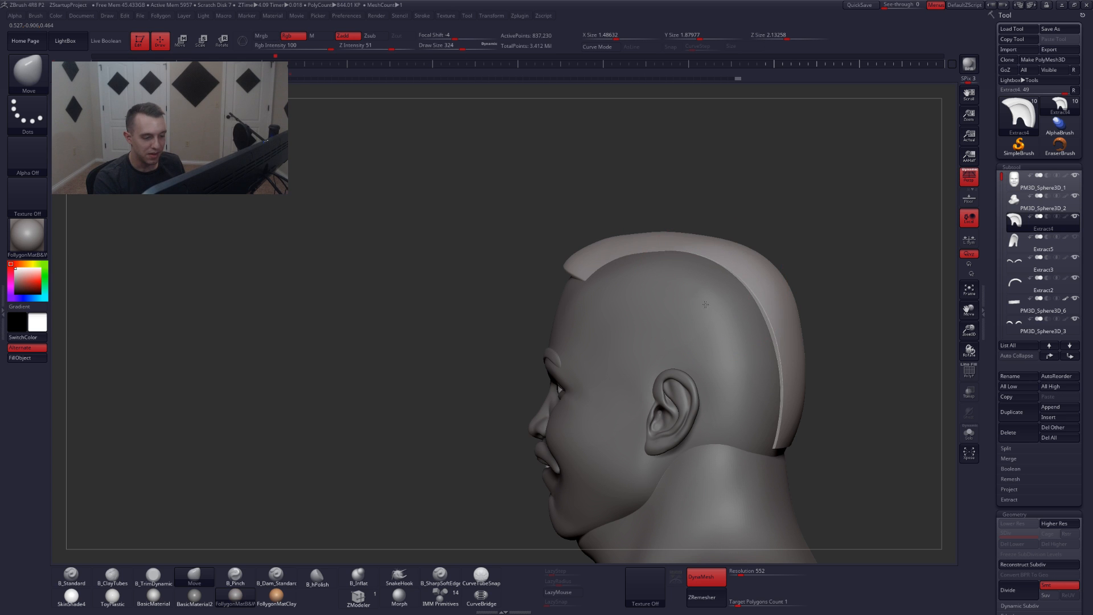
- Straighten the rear side edge of Extract4 at the back of the head with the Move brush at draw size 223
right_click_drag(720, 315, 740, 329)
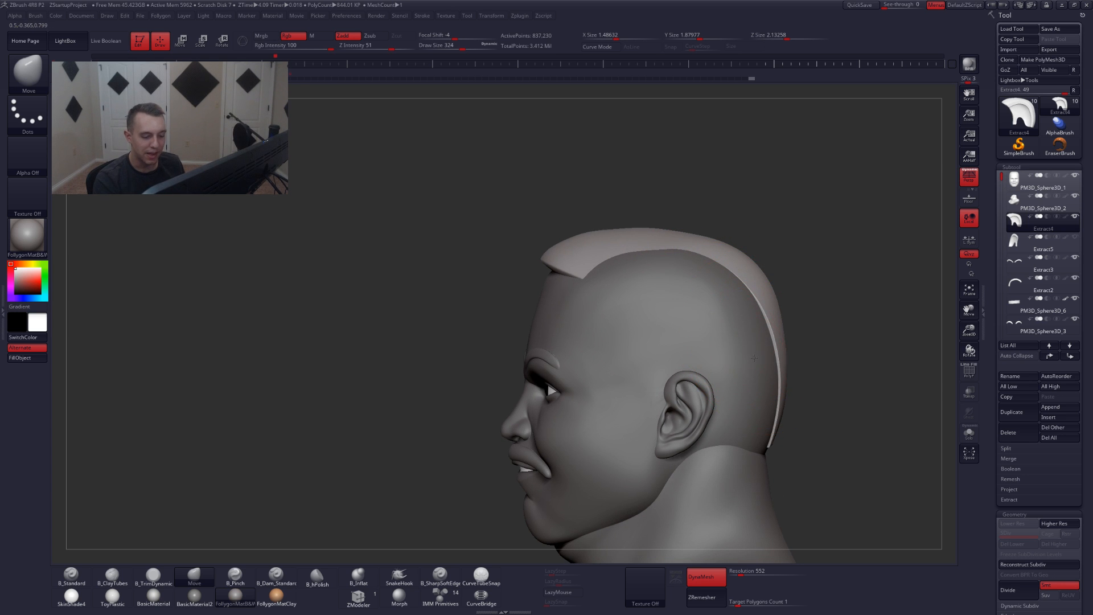
right_click_drag(760, 373, 763, 383)
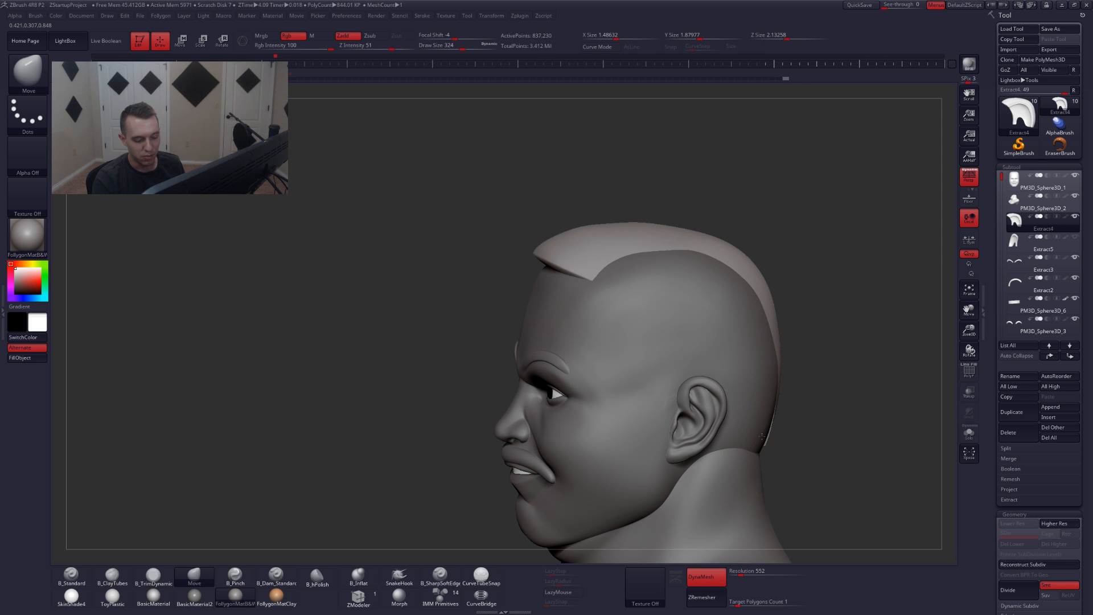
mouse_move(750, 430)
right_mouse_down()
mouse_move(734, 428)
mouse_move(763, 412)
right_mouse_up()
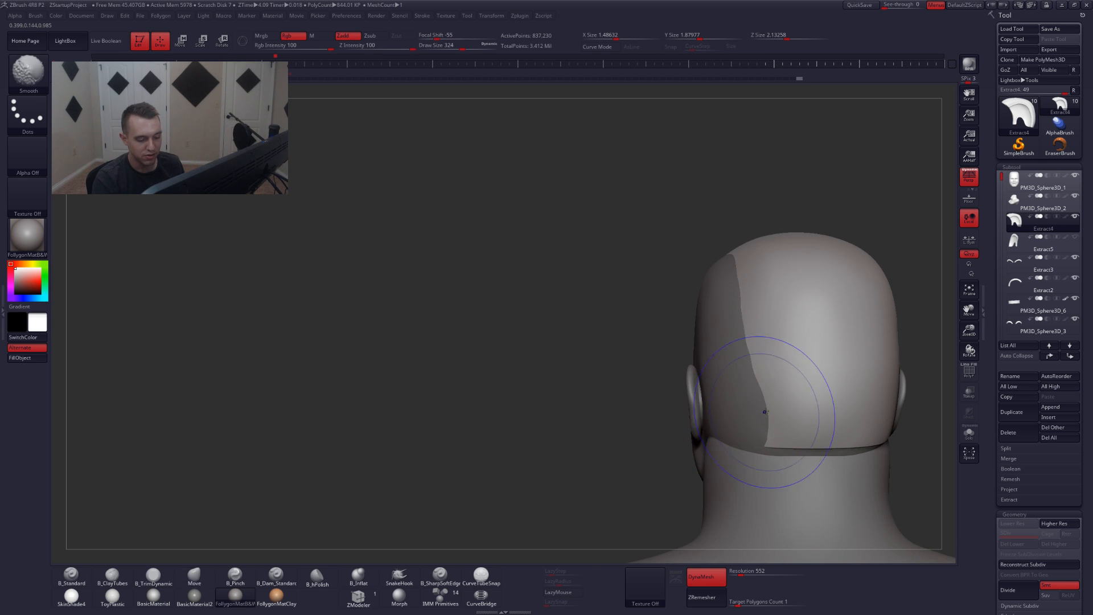
key("space")
left_click_drag(772, 409, 770, 407)
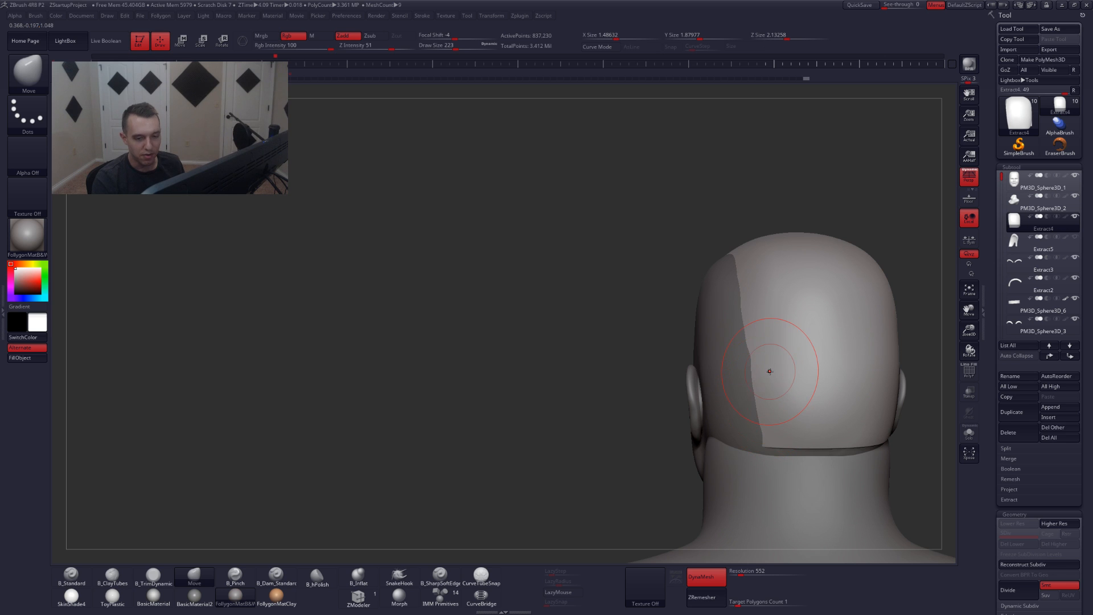
- Show and select the side hair piece Extract5 and adjust its rear edge with the Move brush at draw sizes 223 and 268
left_click(1020, 245)
right_click_drag(752, 379, 732, 392)
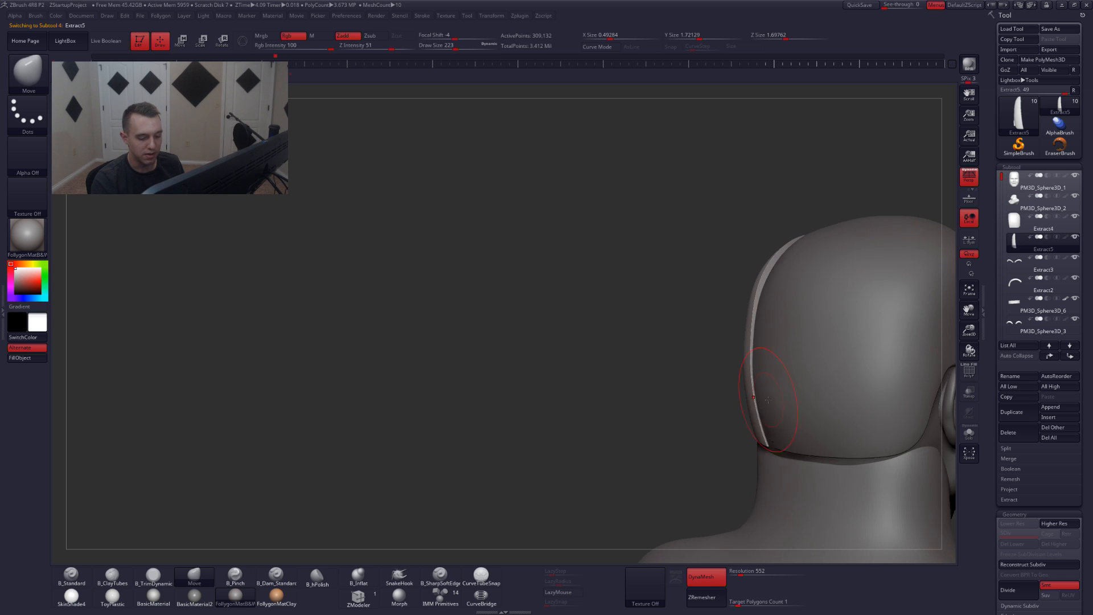
right_click(731, 422)
mouse_move(752, 437)
left_mouse_down()
mouse_move(776, 425)
mouse_move(755, 396)
left_mouse_up()
key("alt+s")
key("alt+s")
key("space")
mouse_move(755, 397)
right_mouse_down()
mouse_move(778, 406)
mouse_move(732, 322)
mouse_move(667, 286)
mouse_move(662, 302)
right_mouse_up()
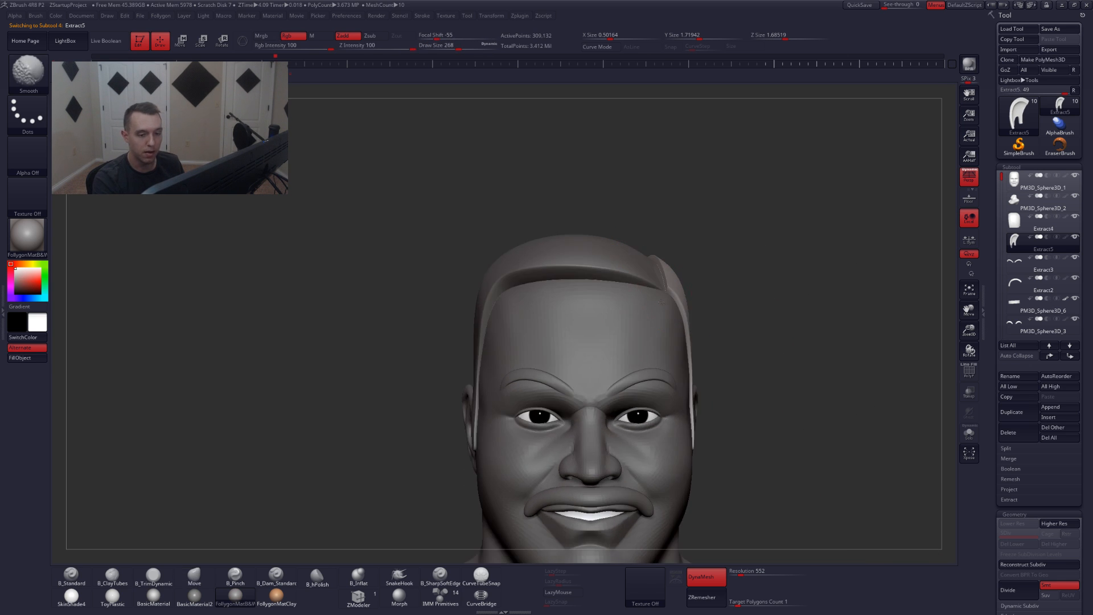
- Show only Extract4 and Extract5 without perspective, and adjust the front corner of Extract5 with the Move brush
left_click(1075, 237, "shift")
left_click(1018, 222)
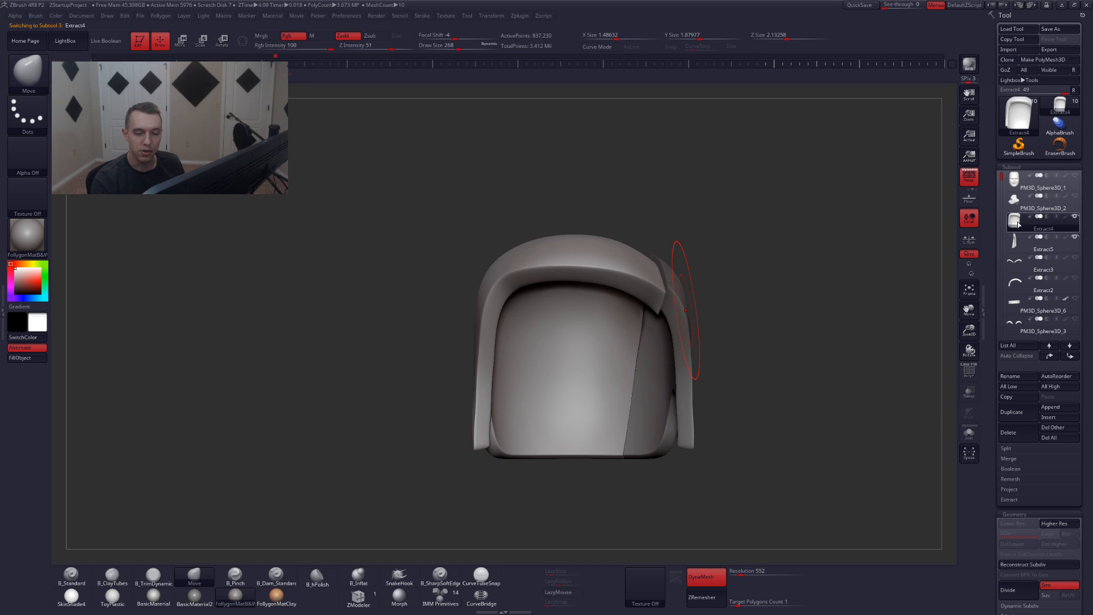
left_click(1015, 241)
mouse_move(658, 251)
right_mouse_down()
mouse_move(688, 322)
mouse_move(654, 374)
mouse_move(665, 316)
right_mouse_up()
left_click(970, 181)
right_click_drag(636, 368, 660, 366, "alt")
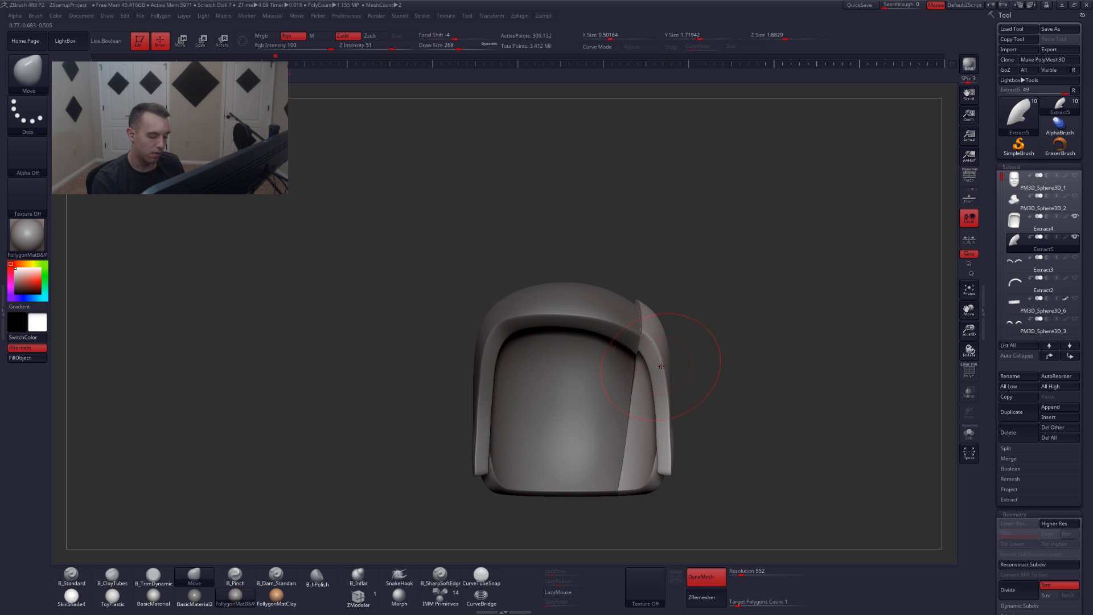
- Isolate Extract5, mask the strip along its parting edge with MaskLasso, and invert the mask
mouse_move(648, 318)
right_mouse_down()
mouse_move(640, 415)
mouse_move(635, 378)
mouse_move(623, 414)
right_mouse_up()
key("alt+s")
key("ctrl")
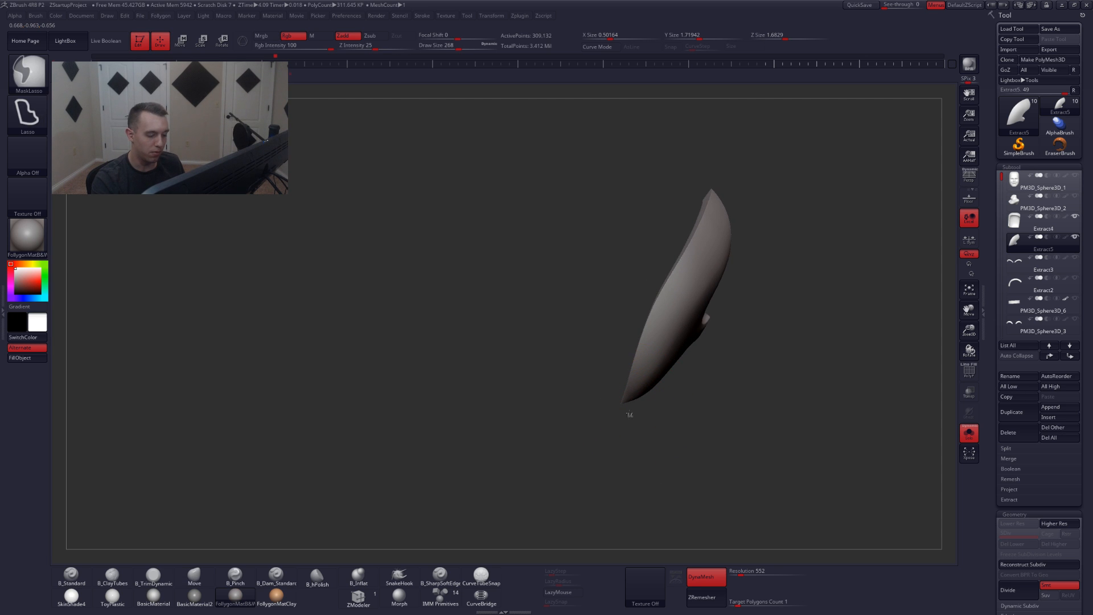
mouse_move(646, 347)
right_mouse_down()
mouse_move(629, 163)
mouse_move(575, 408)
right_mouse_up()
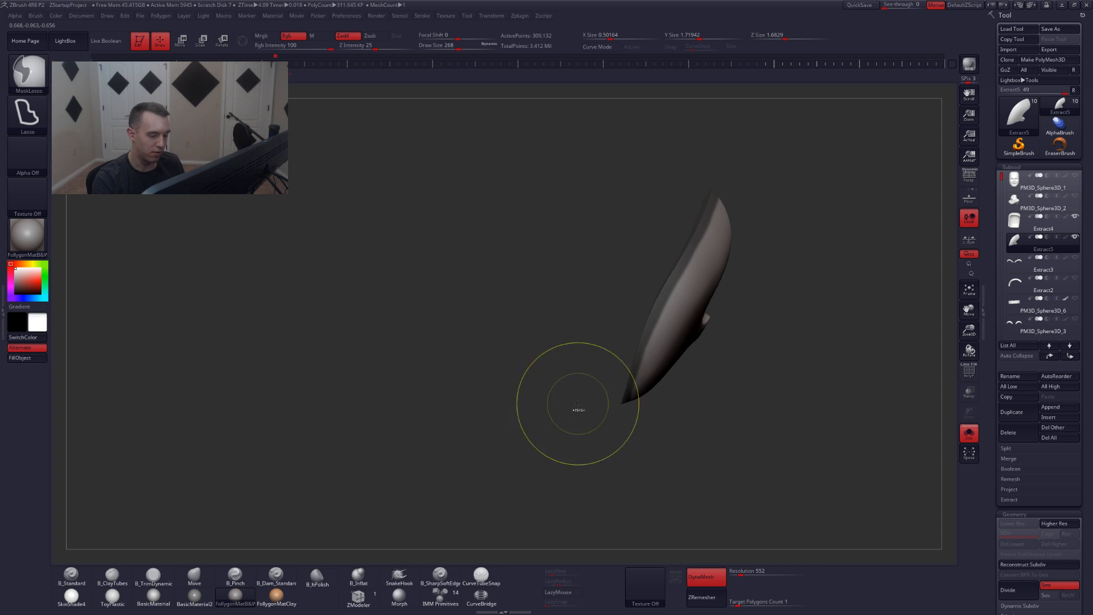
left_click(683, 396, "ctrl")
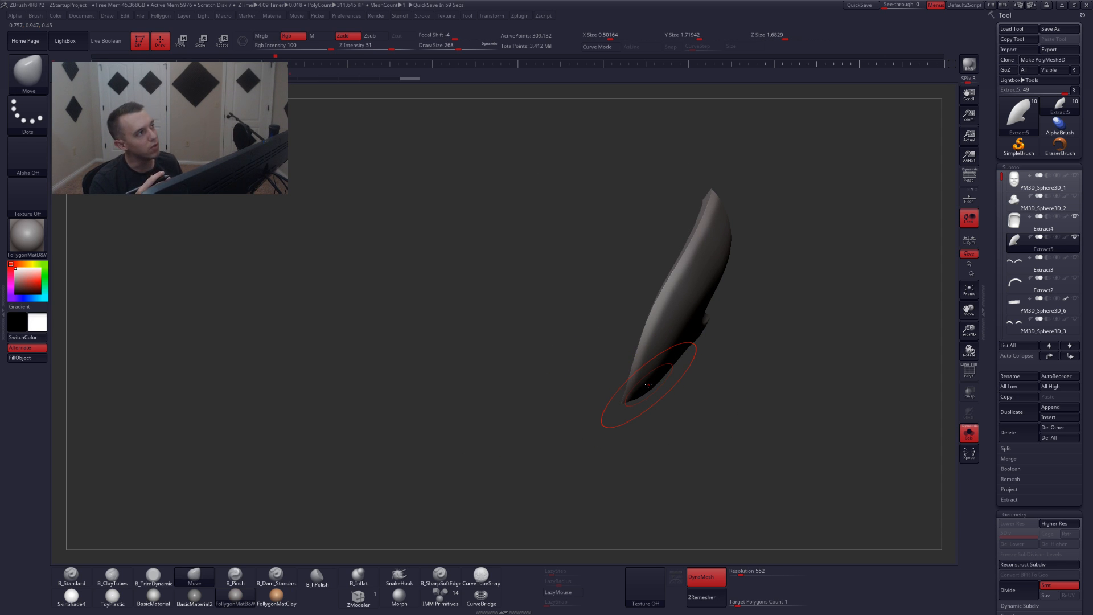
- Trim the upper part of Extract5's parting edge with the TrimDynamic brush at draw sizes 192 and 136
key("alt+s")
key("3")
right_click_drag(700, 211, 691, 289, "ctrl")
key("space")
left_click_drag(720, 202, 716, 201)
key("alt+s")
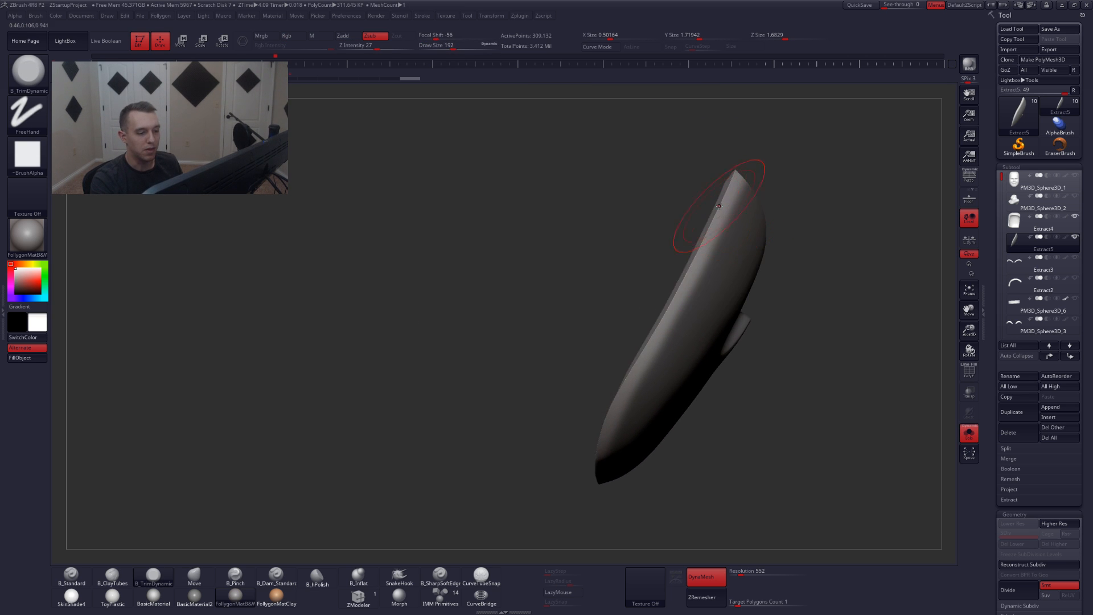
right_click_drag(720, 208, 712, 233)
key("space")
mouse_move(734, 193)
left_mouse_down()
mouse_move(718, 194)
mouse_move(691, 272)
left_mouse_up()
- Smooth the trimmed edge of Extract5 and round its middle section with the TrimDynamic brush at draw size 136
mouse_move(692, 272)
right_mouse_down()
mouse_move(701, 292)
mouse_move(711, 256)
right_mouse_up()
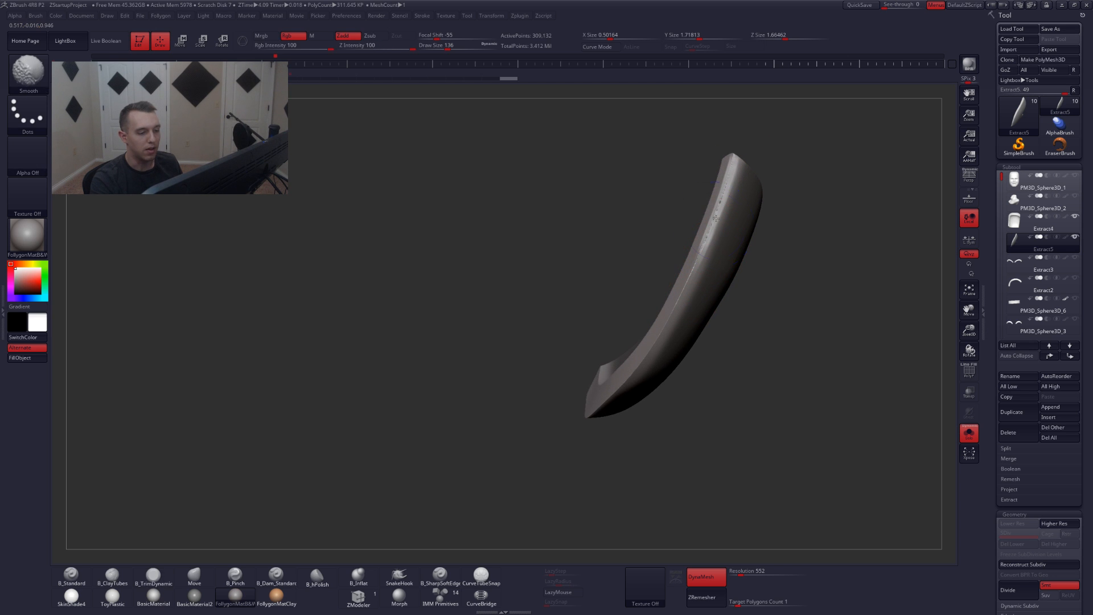
left_click_drag(708, 222, 655, 324, "shift")
key("alt+s")
key("alt+s")
left_click_drag(698, 254, 668, 322)
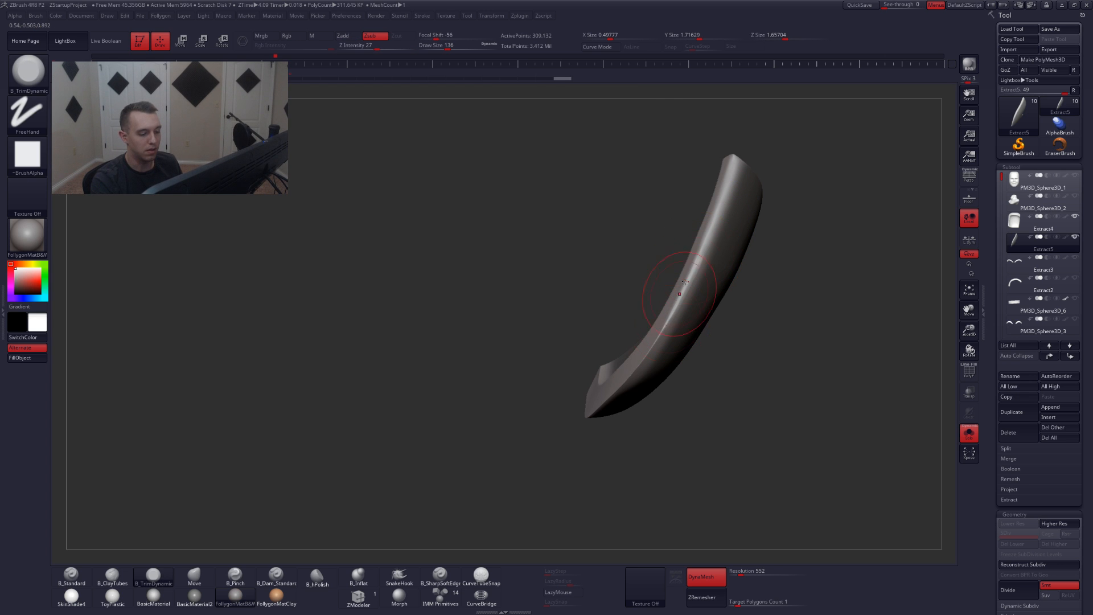
left_click_drag(686, 283, 665, 324)
- Smooth the lower stretch of Extract5's edge and trim along its middle again with TrimDynamic
right_click_drag(664, 323, 700, 255)
key("shift")
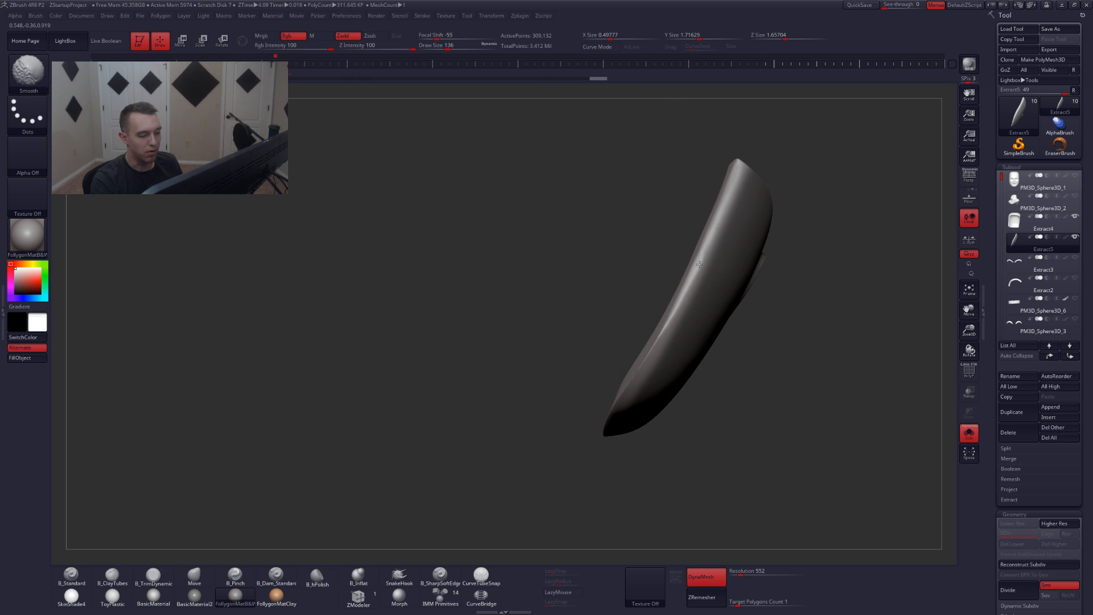
left_click_drag(667, 340, 655, 355, "shift")
mouse_move(657, 357)
right_mouse_down("alt")
mouse_move(676, 312)
mouse_move(668, 303)
right_mouse_up("alt")
left_click_drag(688, 270, 659, 314)
key("shift")
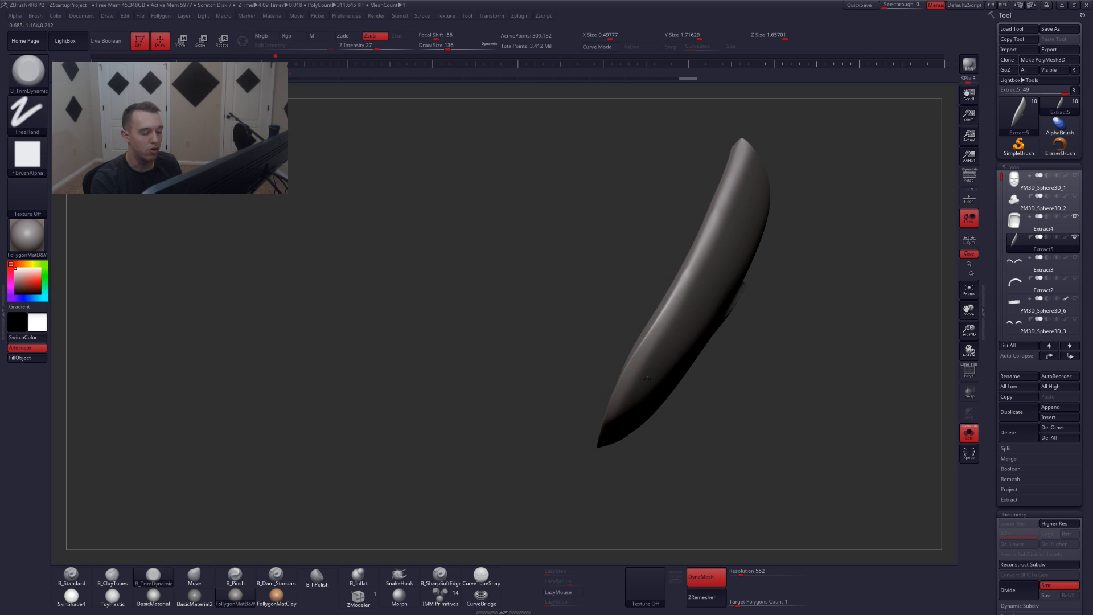
- Check Extract5 against the top hair piece, and trim and smooth the edge where the two pieces meet
right_click_drag(658, 314, 693, 256, "alt")
key("shift+s")
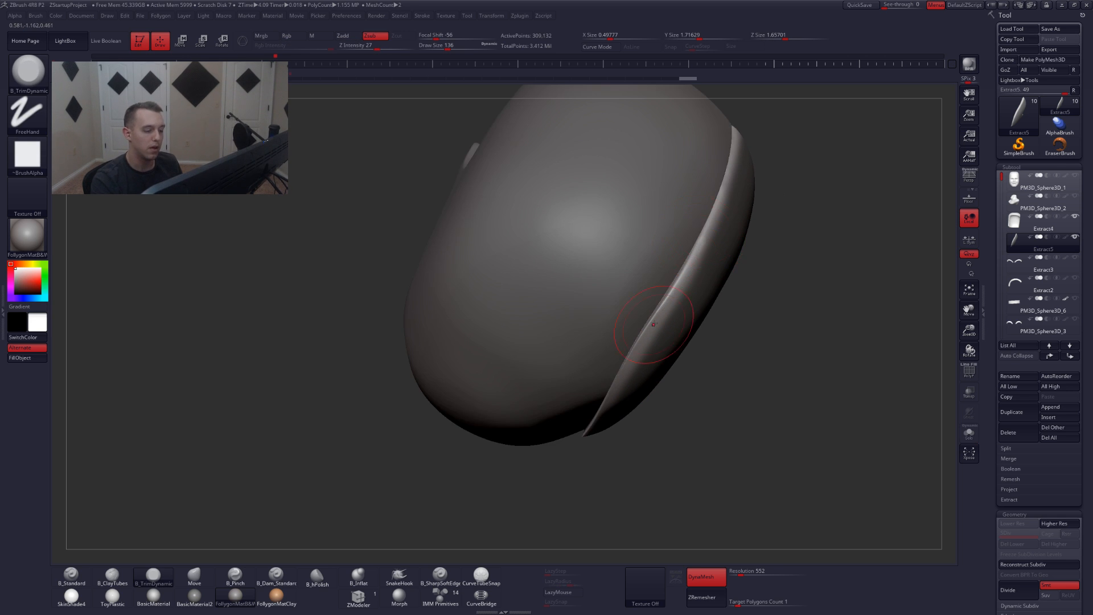
right_click_drag(655, 325, 690, 267)
left_click_drag(690, 267, 676, 284)
mouse_move(647, 331)
right_mouse_down()
mouse_move(665, 300)
mouse_move(618, 374)
right_mouse_up()
key("shift")
key("shift")
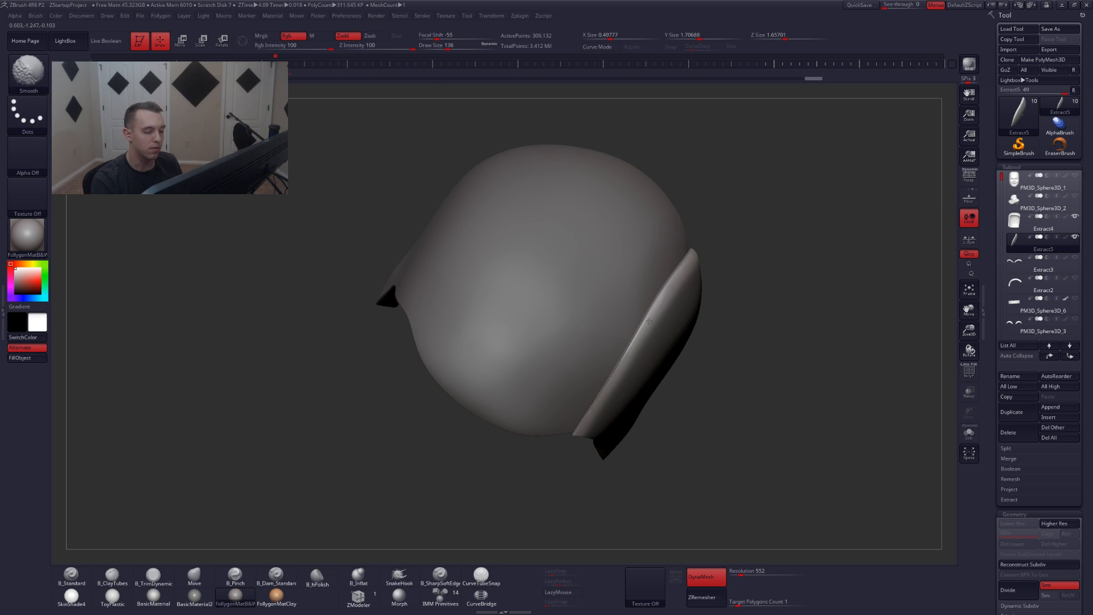
- Isolate Extract5, and trim and smooth its edge down to the front end with TrimDynamic at draw size 136
right_click_drag(581, 426, 605, 385)
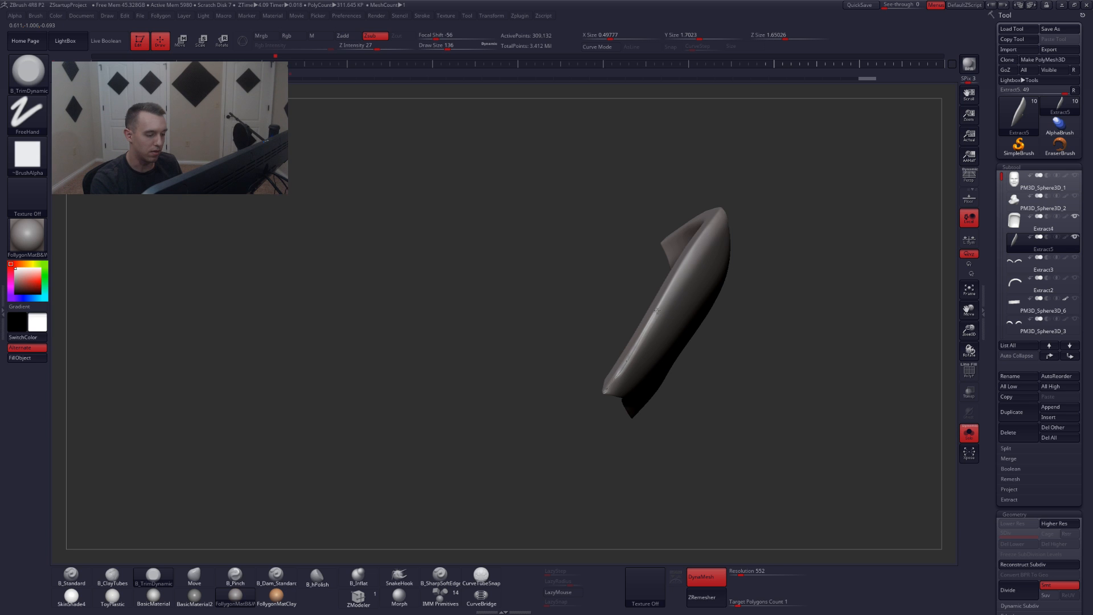
left_click_drag(657, 311, 680, 268)
left_click_drag(654, 312, 614, 384)
right_click_drag(614, 385, 672, 303)
key("shift")
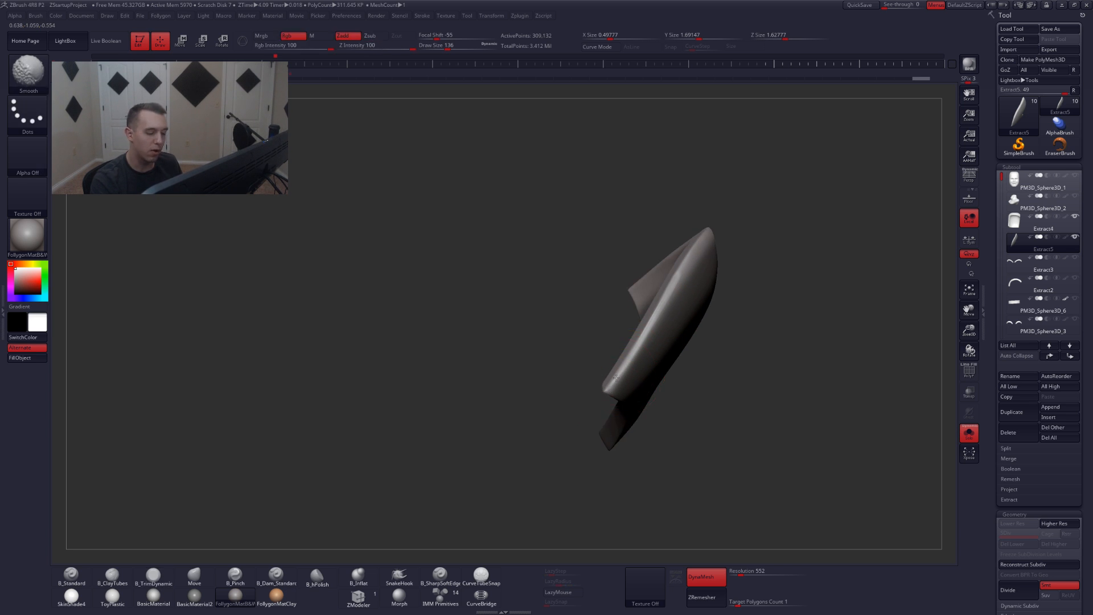
- Smooth Extract5's edge and pull its rear upper border against the top hair piece with the Move brush at draw size 299
mouse_move(672, 304)
left_mouse_down("shift")
mouse_move(679, 280)
mouse_move(670, 292)
left_mouse_up("shift")
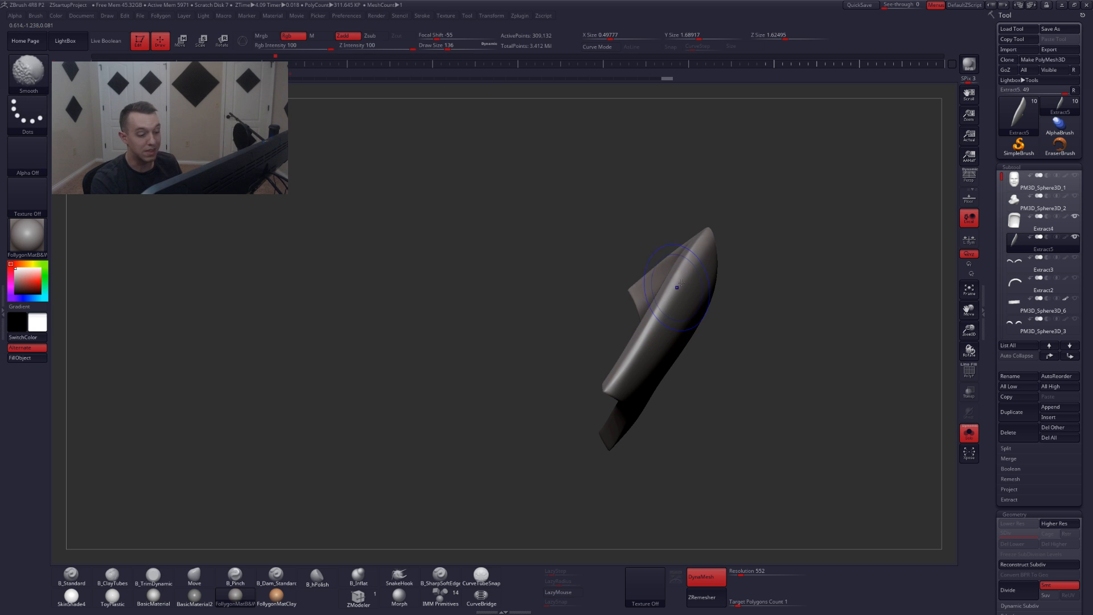
mouse_move(691, 298)
right_mouse_down()
mouse_move(710, 353)
mouse_move(740, 336)
mouse_move(725, 364)
mouse_move(735, 356)
mouse_move(745, 379)
right_mouse_up()
key("b")
key("m")
key("v")
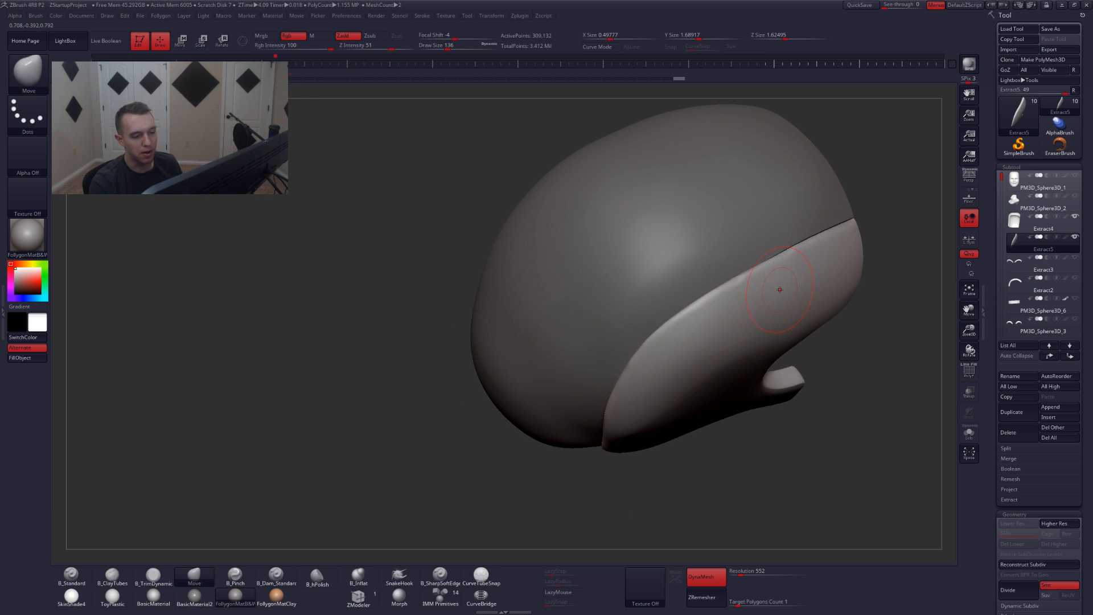
key("space")
left_click_drag(806, 272, 814, 272)
mouse_move(811, 318)
right_mouse_down()
mouse_move(828, 259)
mouse_move(780, 295)
right_mouse_up()
key("space")
left_click_drag(774, 296, 784, 296)
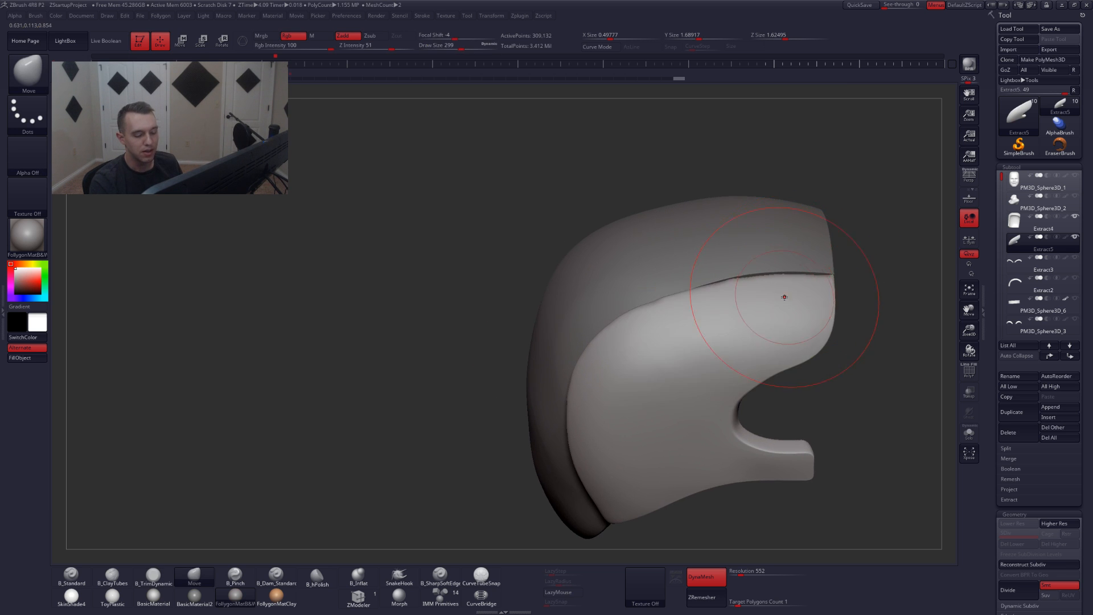
right_click_drag(784, 296, 777, 286)
left_click_drag(777, 286, 781, 281)
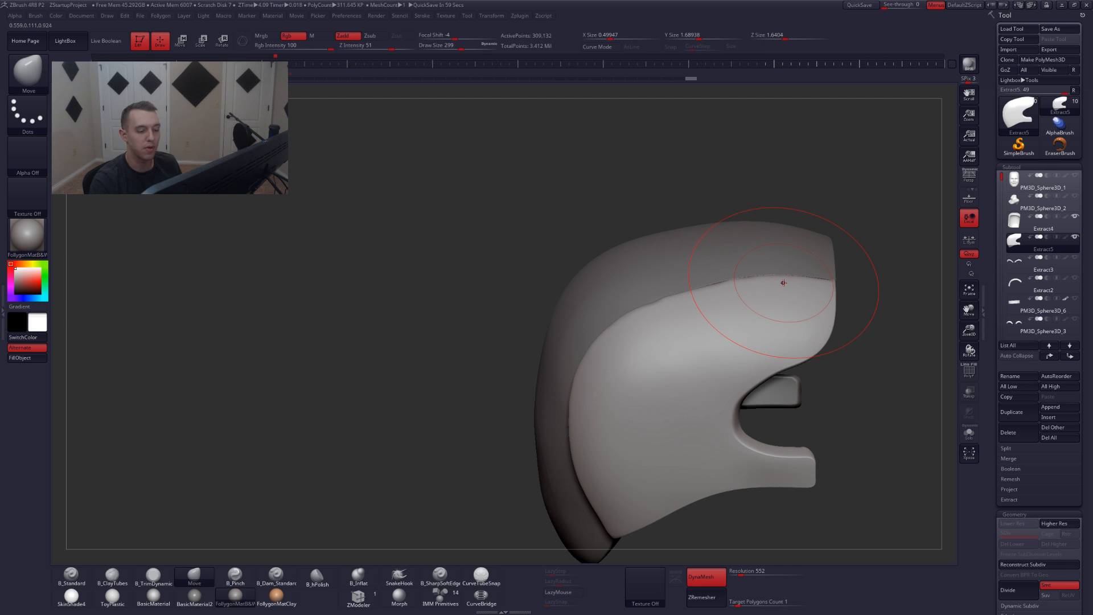
key("space")
left_click_drag(761, 312, 750, 311)
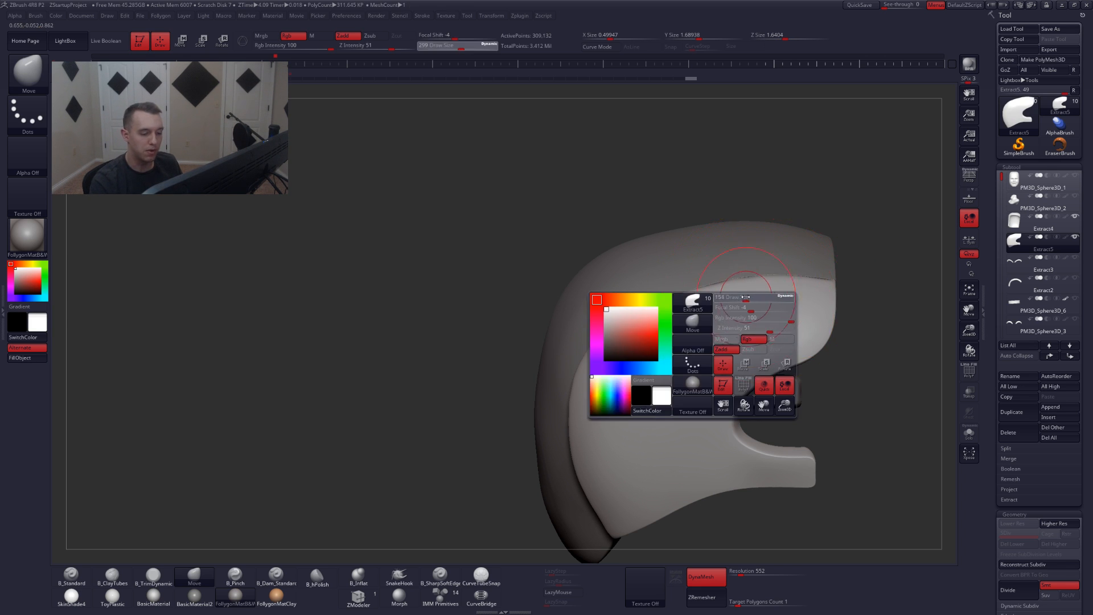
mouse_move(744, 299)
right_mouse_down()
mouse_move(776, 317)
mouse_move(823, 319)
right_mouse_up()
- Isolate Extract5 and trim along its upper edge with the TrimDynamic brush at draw size 128
key("3")
right_click_drag(711, 292, 754, 316)
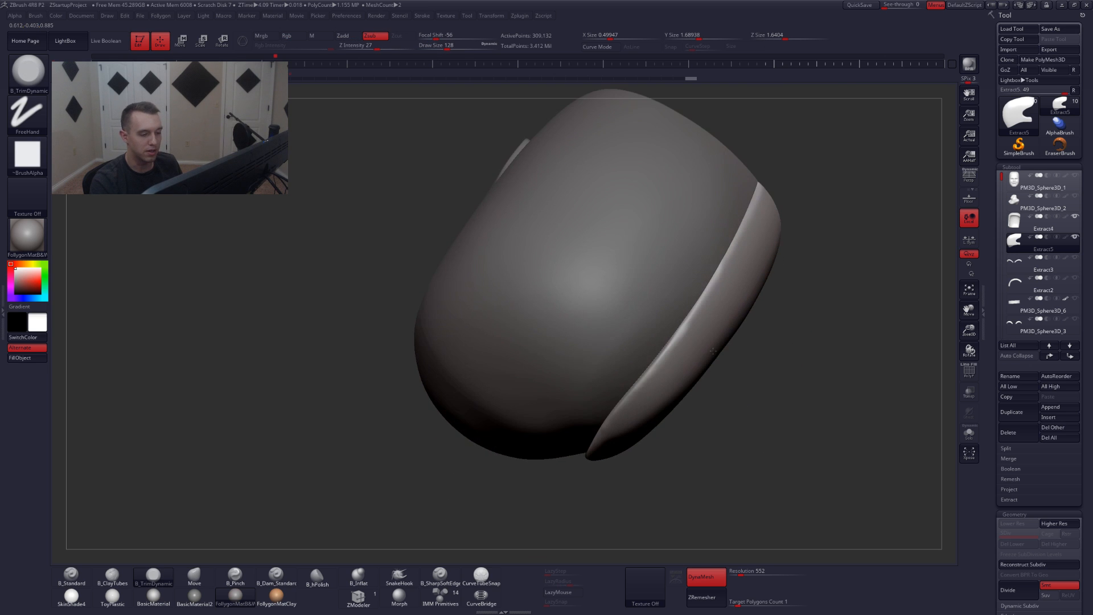
key("alt+s")
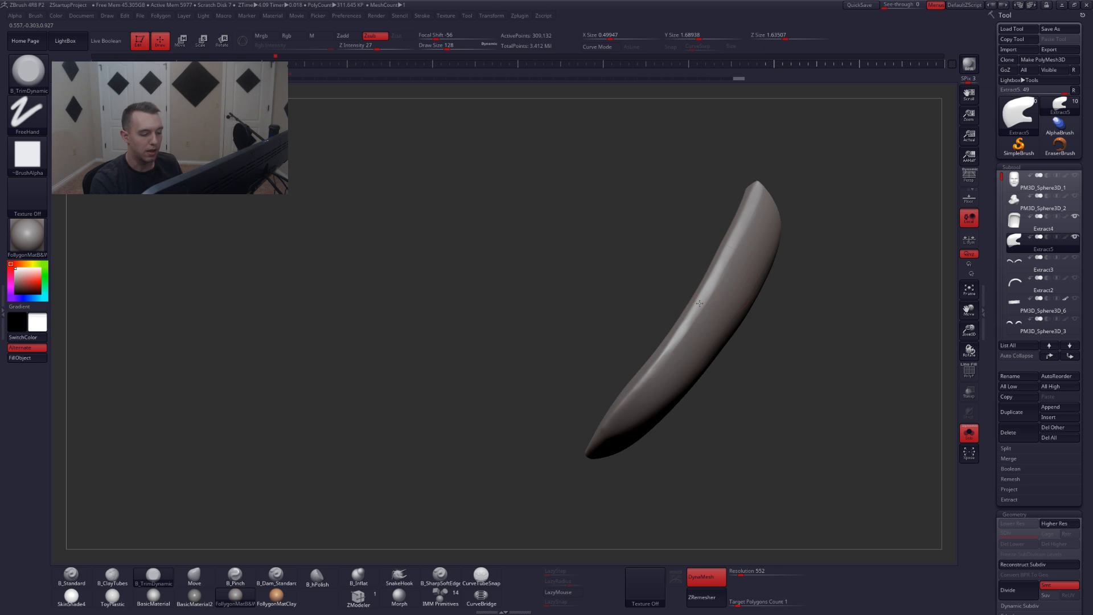
right_click_drag(699, 303, 666, 349)
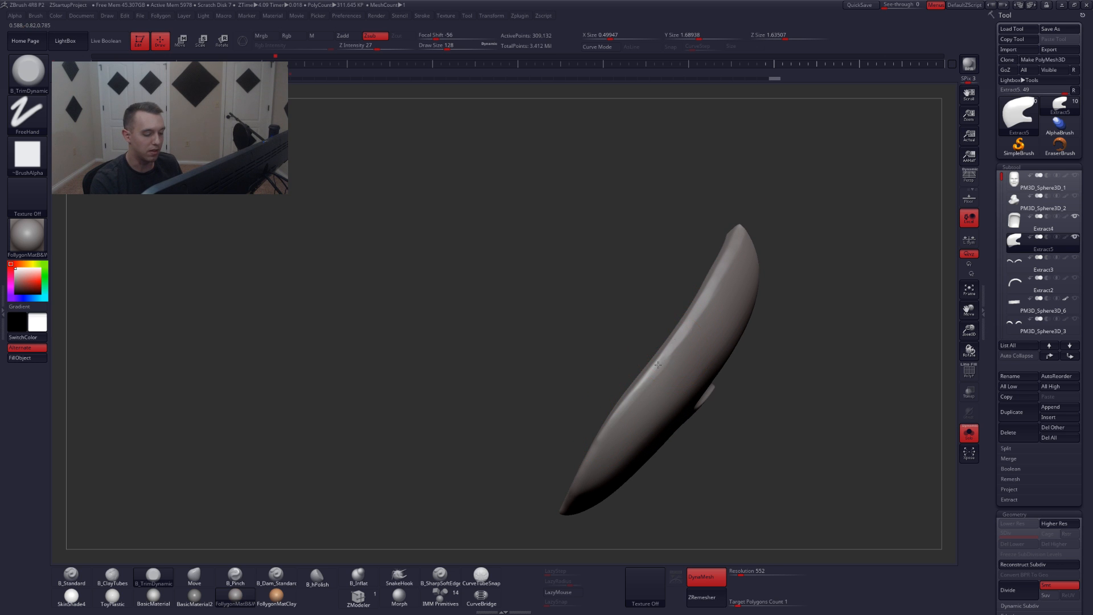
left_click_drag(658, 365, 644, 383)
mouse_move(669, 354)
right_mouse_down()
mouse_move(678, 341)
mouse_move(656, 361)
right_mouse_up()
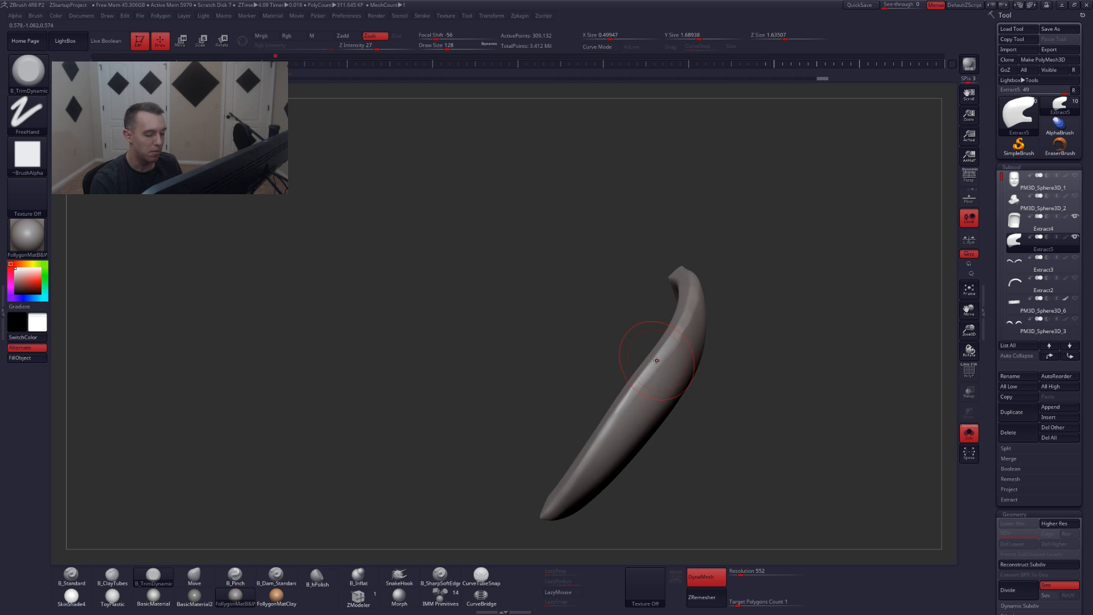
mouse_move(617, 430)
right_mouse_down("alt")
mouse_move(652, 351)
mouse_move(588, 440)
right_mouse_up("alt")
mouse_move(566, 476)
right_mouse_down("alt")
mouse_move(610, 399)
mouse_move(776, 390)
mouse_move(775, 360)
right_mouse_up("alt")
- Trim and smooth Extract5's front edge at draw size 145, and re-DynaMesh the piece
key("alt+s")
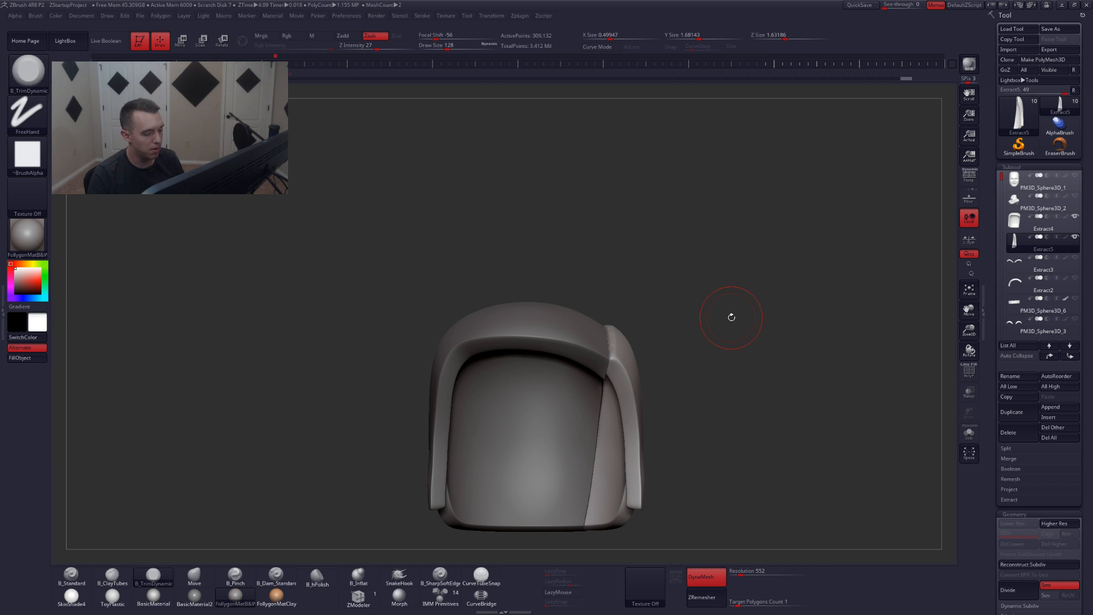
right_click_drag(676, 331, 713, 347, "ctrl")
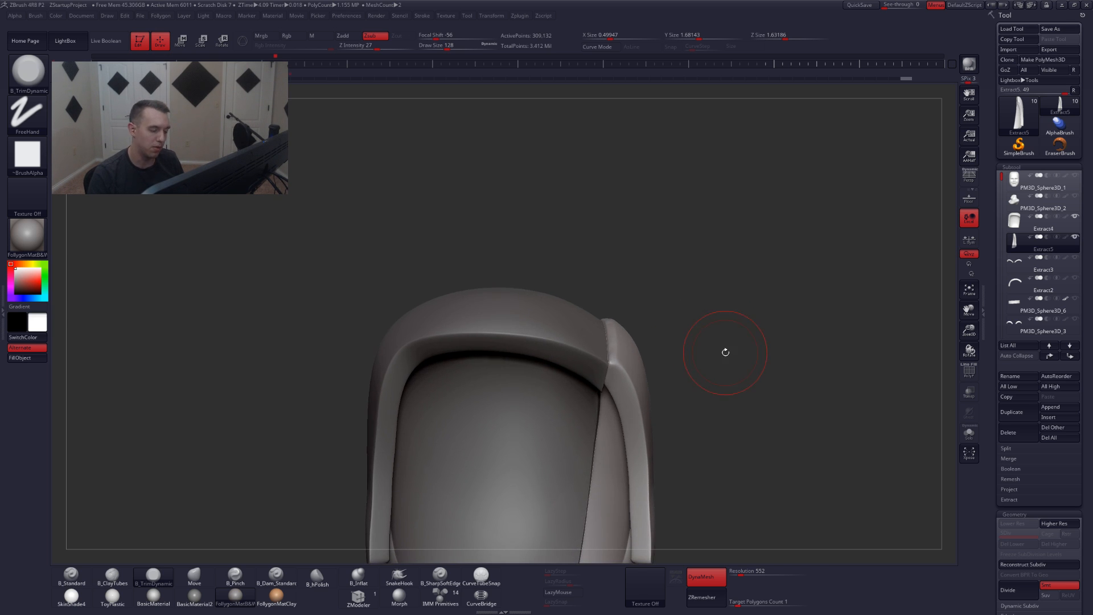
key("alt+s")
right_click_drag(615, 343, 593, 305)
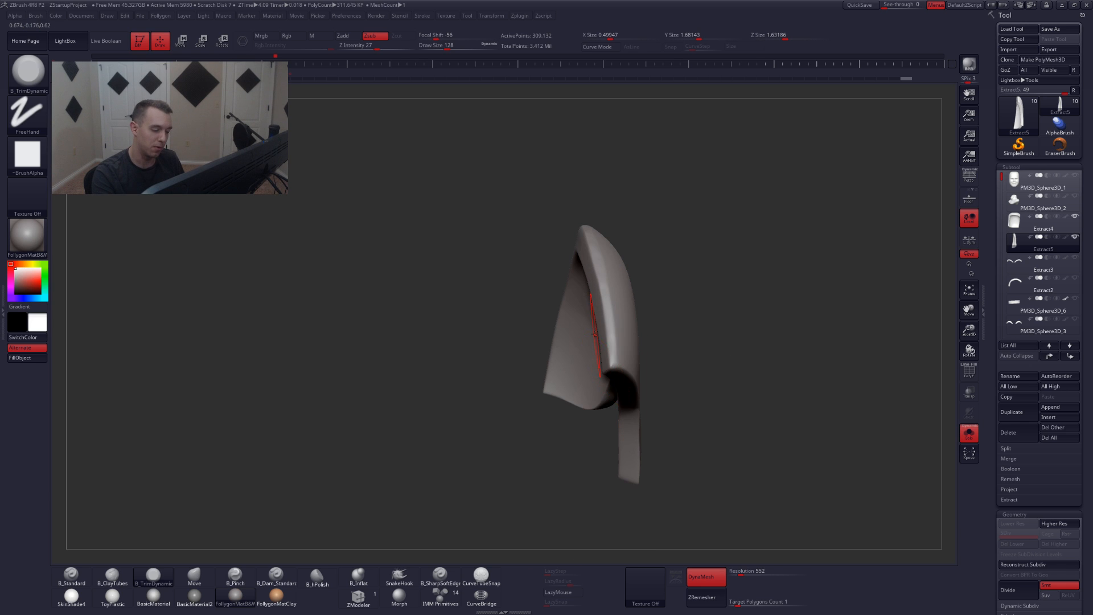
key("space")
left_click(607, 305)
mouse_move(600, 279)
left_mouse_down()
mouse_move(613, 353)
mouse_move(607, 308)
left_mouse_up()
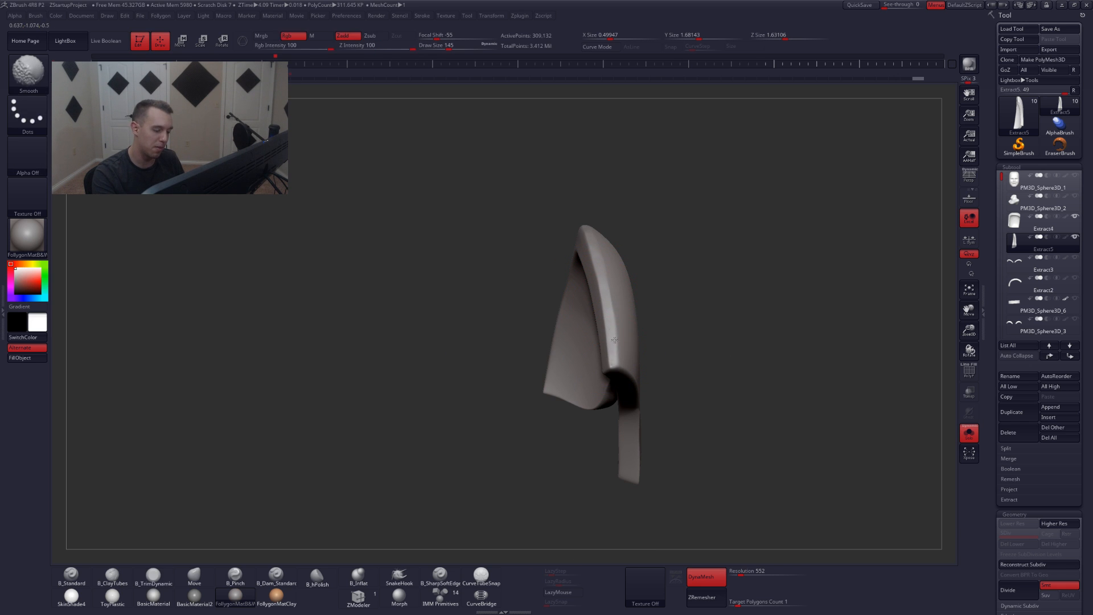
left_click_drag(680, 288, 611, 316, "ctrl")
key("alt+s")
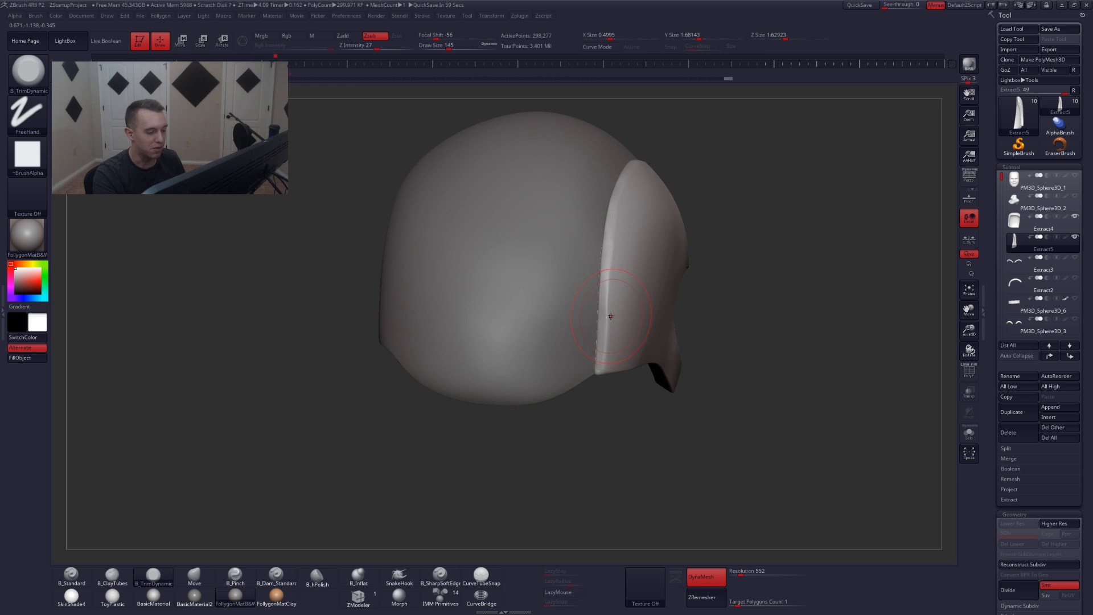
- Isolate Extract5 again and trim its long edge down to the pointed end with TrimDynamic at draw size 145
key("alt+s")
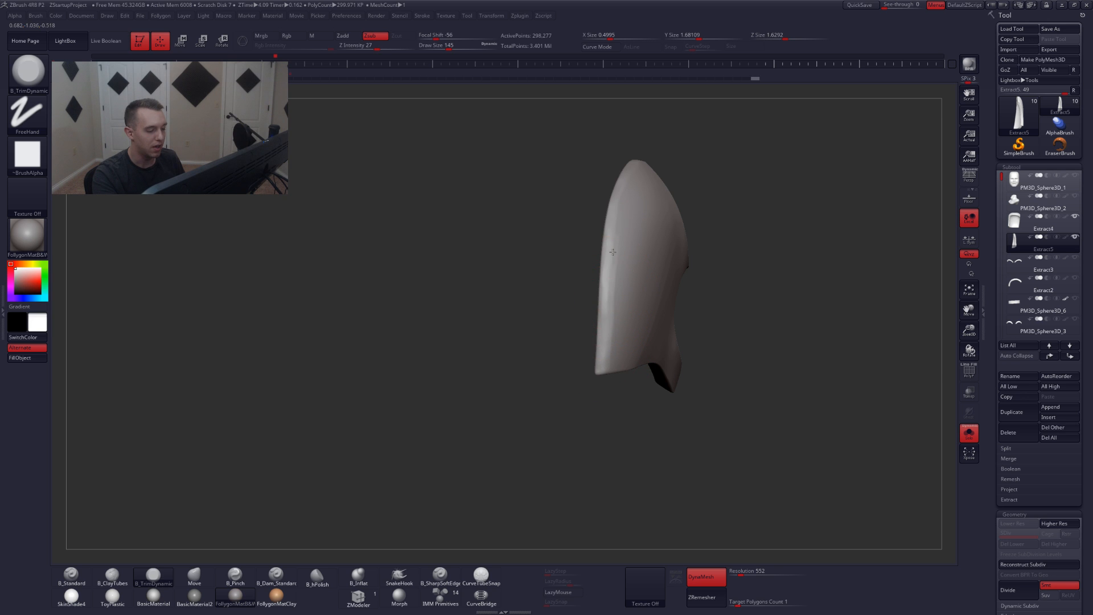
right_click_drag(608, 319, 623, 246)
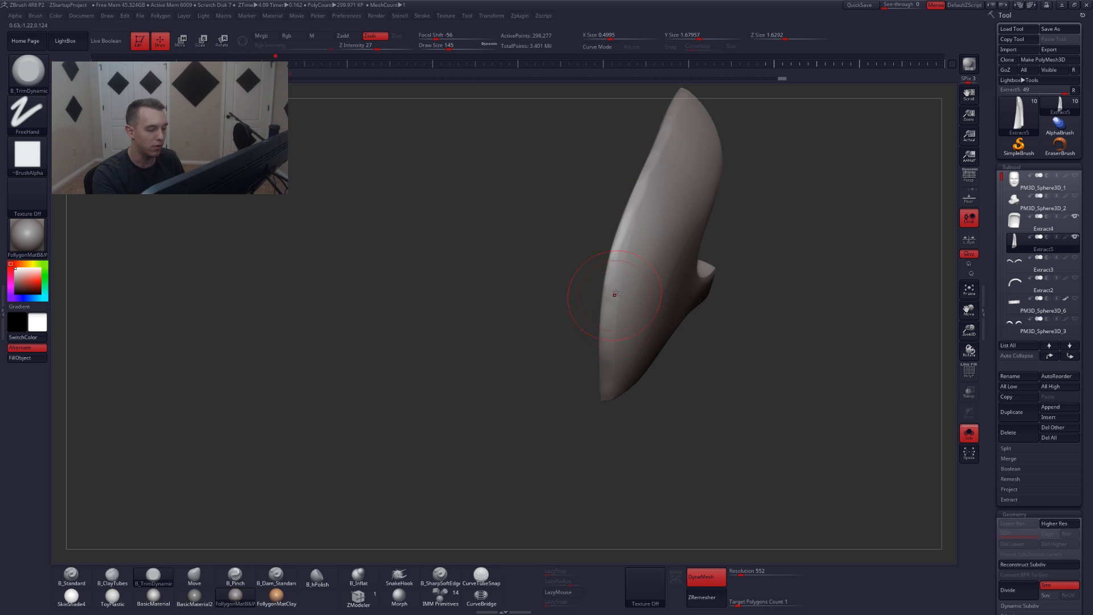
mouse_move(615, 294)
right_mouse_down("alt")
mouse_move(614, 357)
mouse_move(627, 311)
right_mouse_up("alt")
right_click_drag(665, 223, 654, 297, "alt")
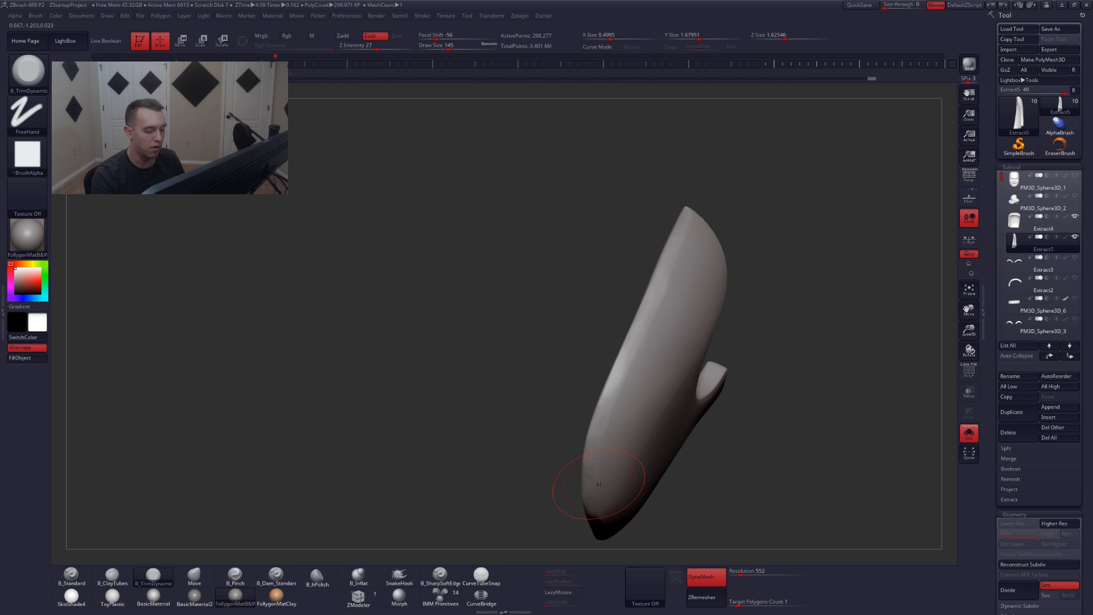
right_click_drag(599, 484, 608, 446)
right_click_drag(661, 257, 642, 377)
- Show both hair pieces and fit Extract5's edge to the top piece with the Move brush at draw size 274
key("shift+s")
right_click_drag(711, 442, 739, 407, "alt")
key("b")
key("m")
key("v")
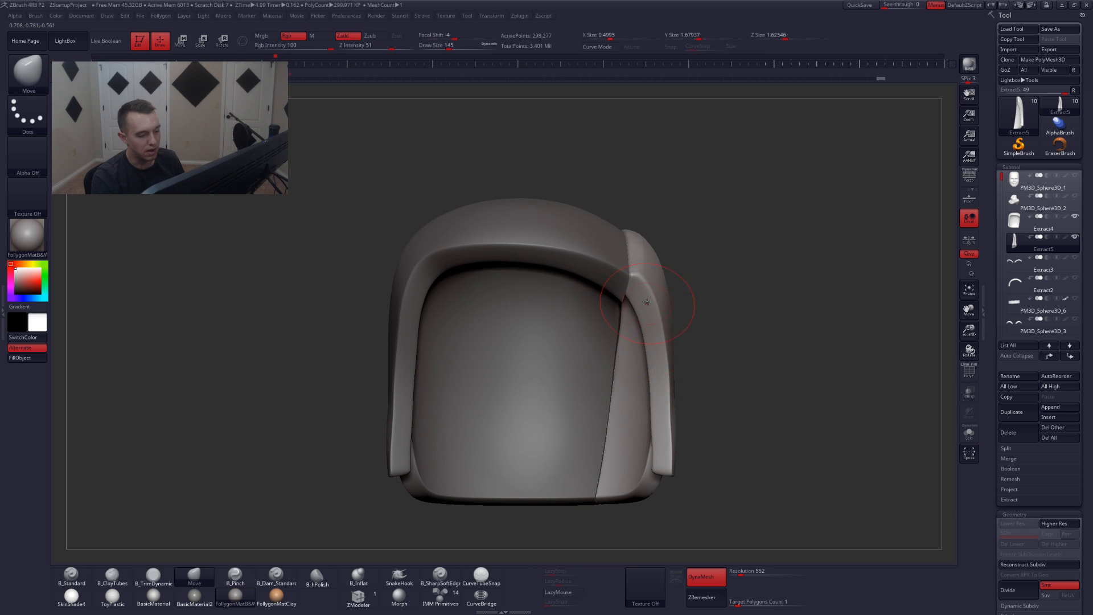
key("space")
left_click_drag(631, 284, 640, 284)
right_click_drag(627, 282, 546, 275)
key("space")
left_click_drag(545, 275, 599, 263)
right_click_drag(599, 264, 566, 271)
left_click_drag(519, 278, 515, 282)
mouse_move(515, 282)
right_mouse_down()
mouse_move(497, 293)
mouse_move(562, 329)
mouse_move(617, 327)
mouse_move(571, 302)
mouse_move(552, 309)
mouse_move(654, 354)
right_mouse_up()
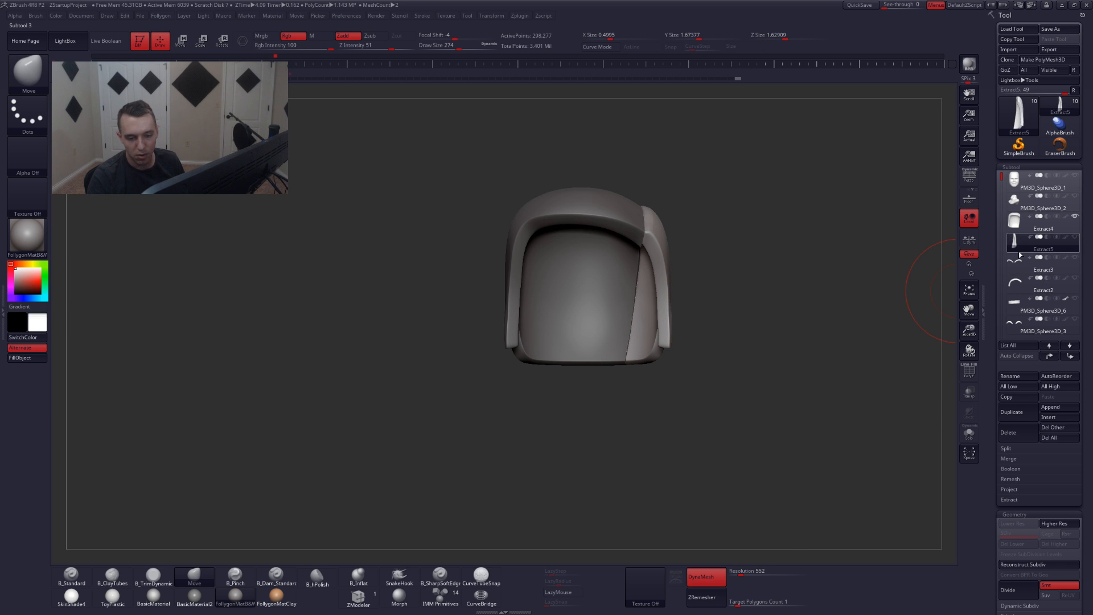
- Show the whole bust and adjust Extract4 and Extract5 where they meet along the parting with the Move brush at draw size 280
left_click(1019, 251, "shift")
right_click(722, 225)
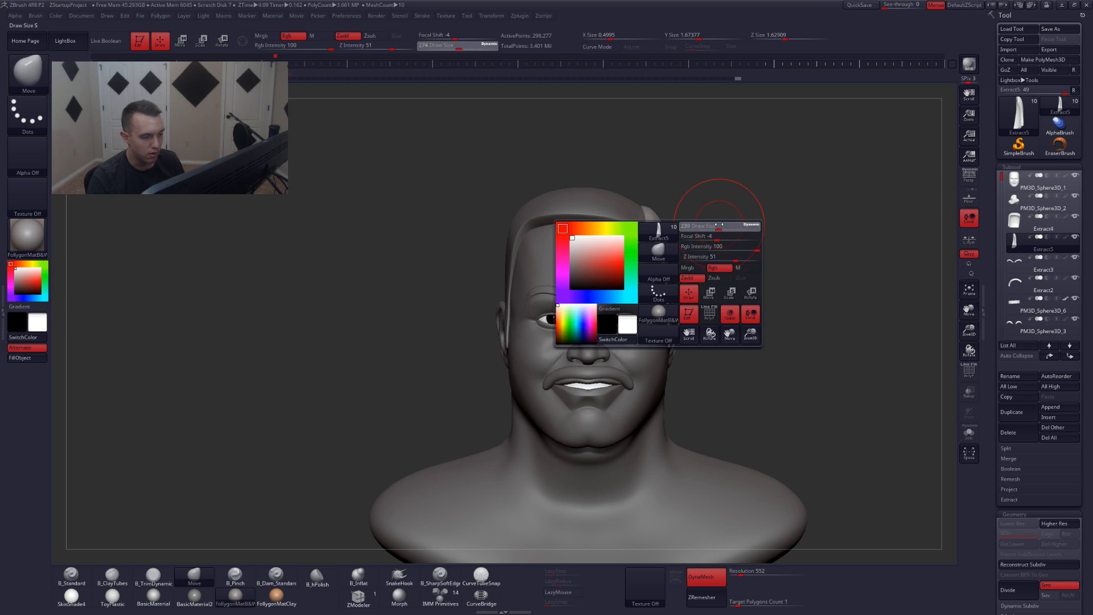
left_click(1015, 226)
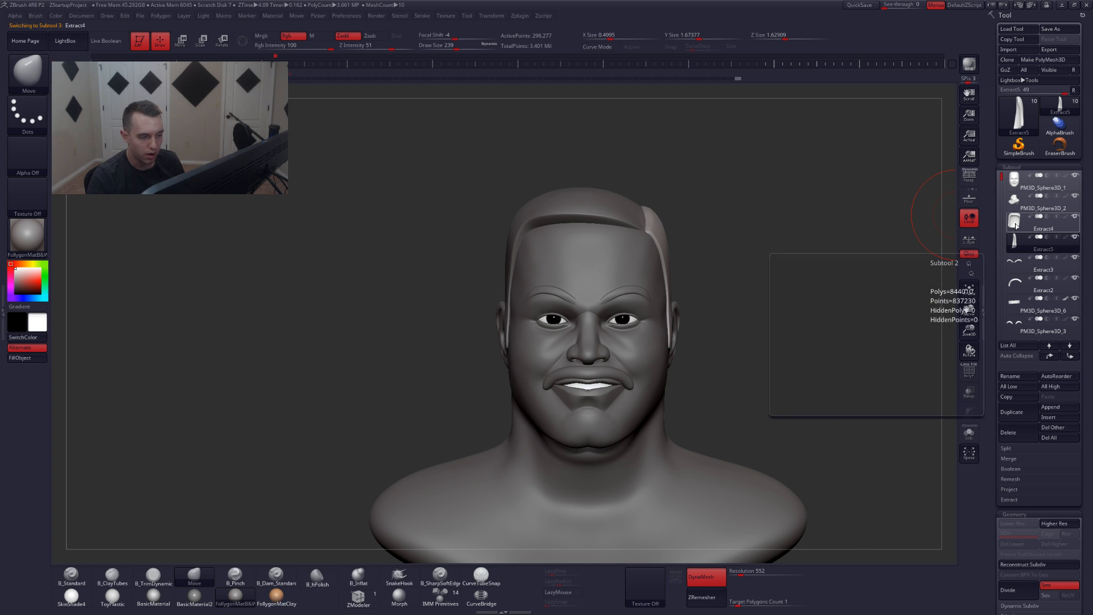
right_click_drag(786, 224, 798, 240, "ctrl")
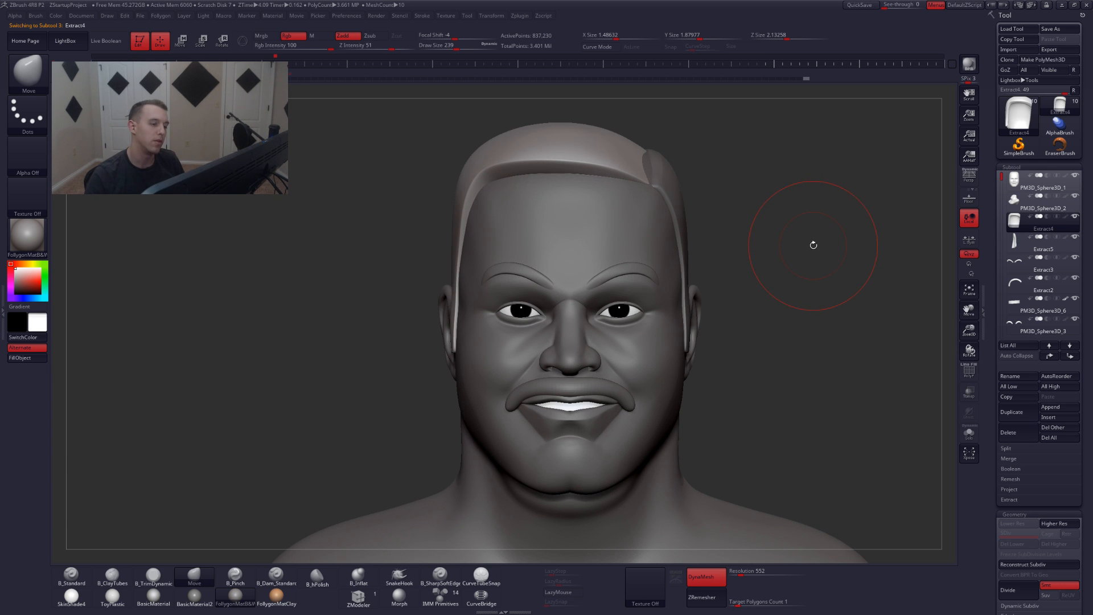
key("space")
mouse_move(650, 159)
left_mouse_down()
mouse_move(687, 184)
mouse_move(736, 298)
mouse_move(786, 205)
mouse_move(798, 257)
left_mouse_up()
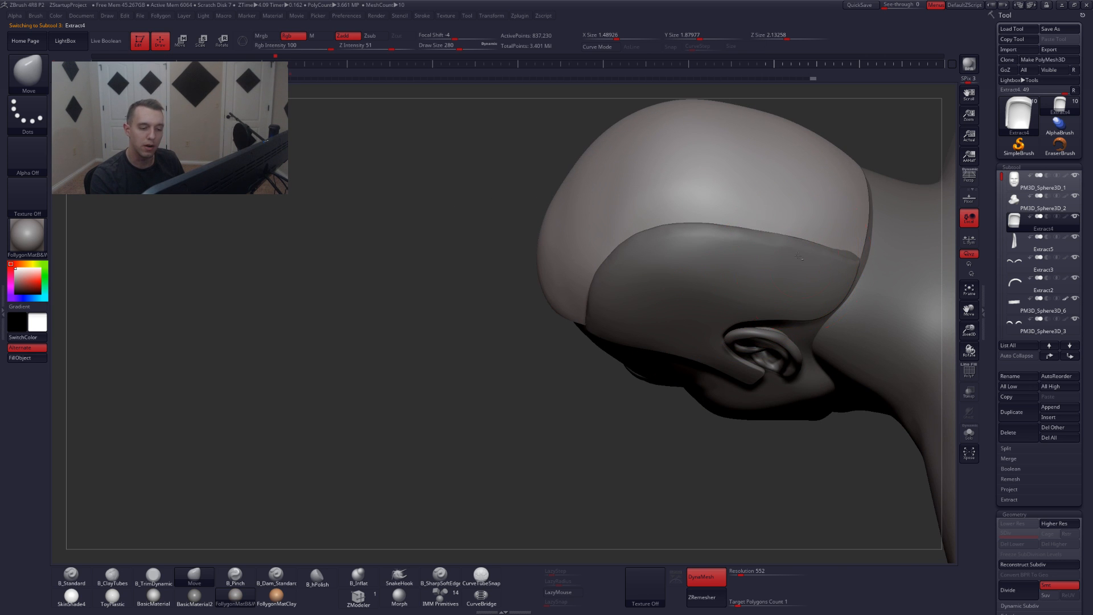
left_click(830, 271, "alt")
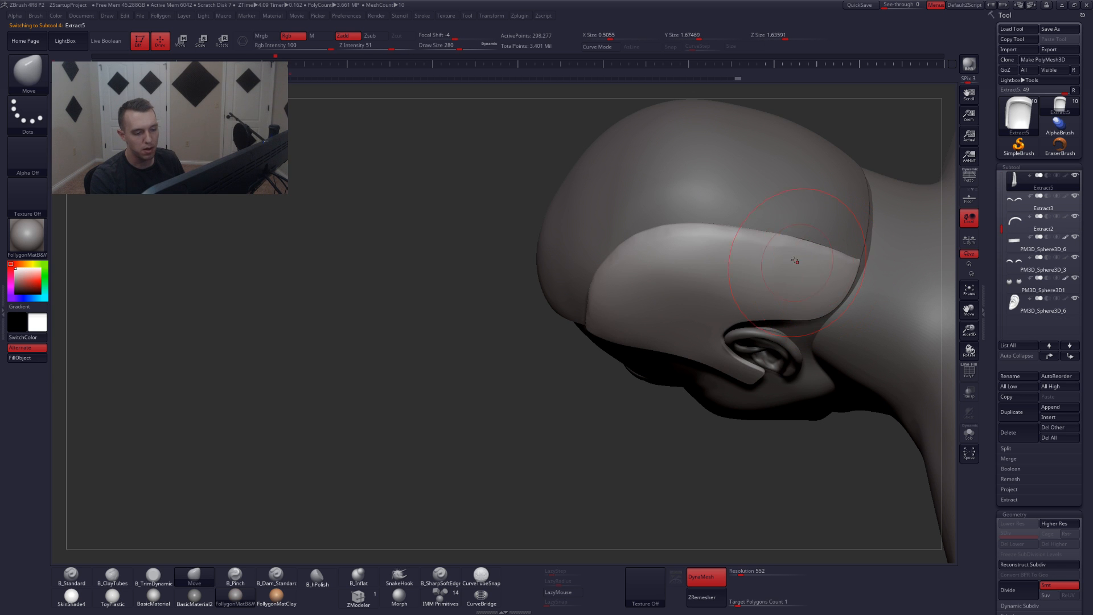
left_click_drag(713, 263, 775, 316)
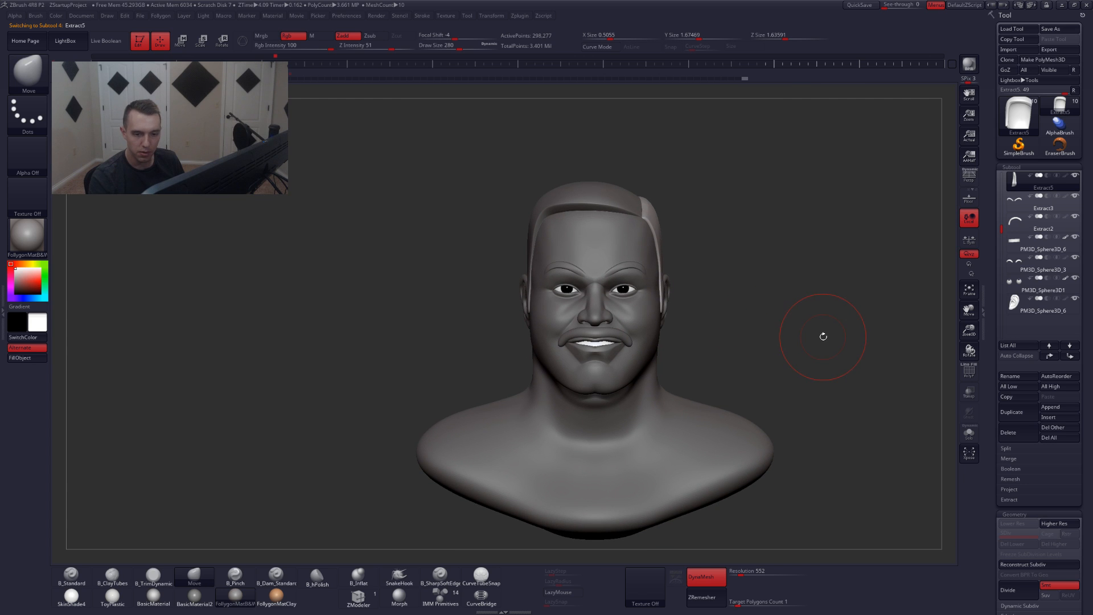
- Select Extract4 in the subtool list and merge Extract5 into it
left_click_drag(1001, 229, 1001, 212)
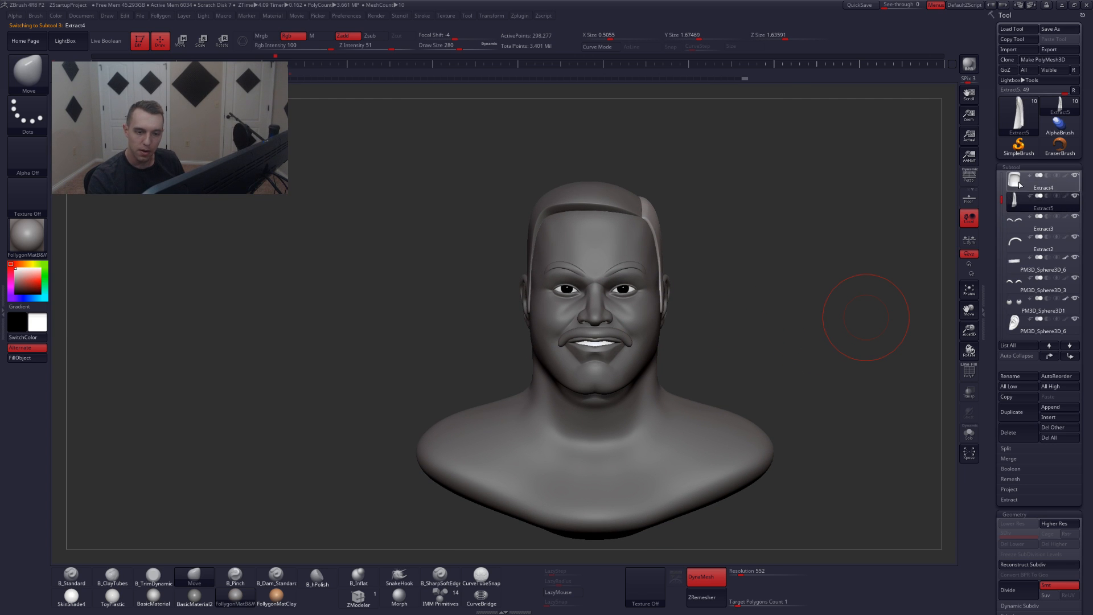
left_click(1022, 184)
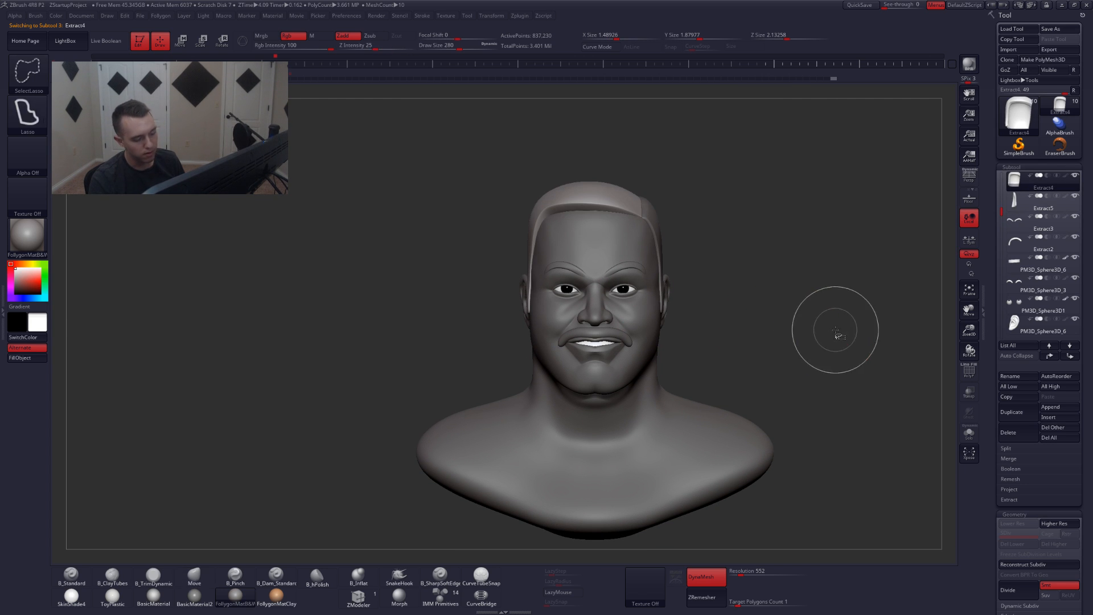
key("space")
left_click(1036, 201)
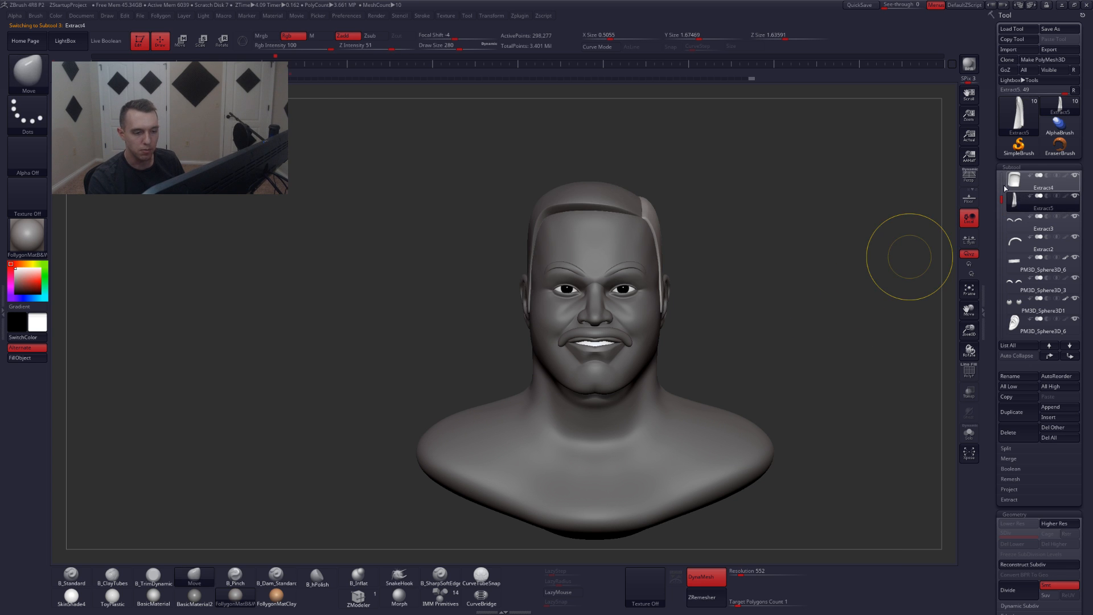
left_click(1036, 181)
key("space")
left_click(796, 273)
left_click(777, 292)
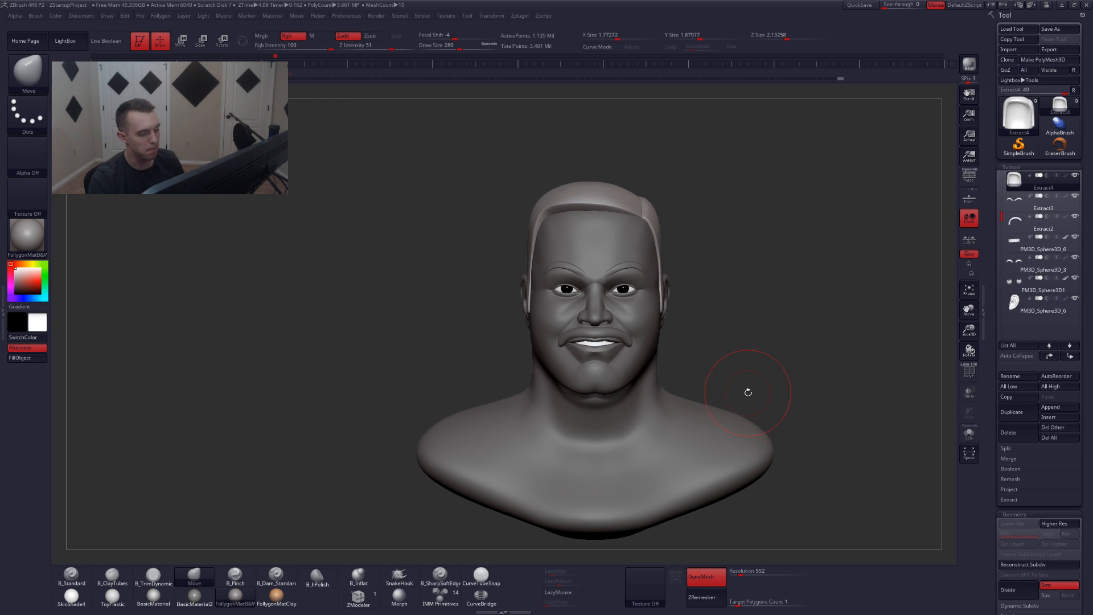
- Isolate the merged hair piece and re-DynaMesh it at resolution 552
key("shift+s")
key("shift+f")
left_click_drag(679, 316, 797, 415, "alt")
key("shift+f")
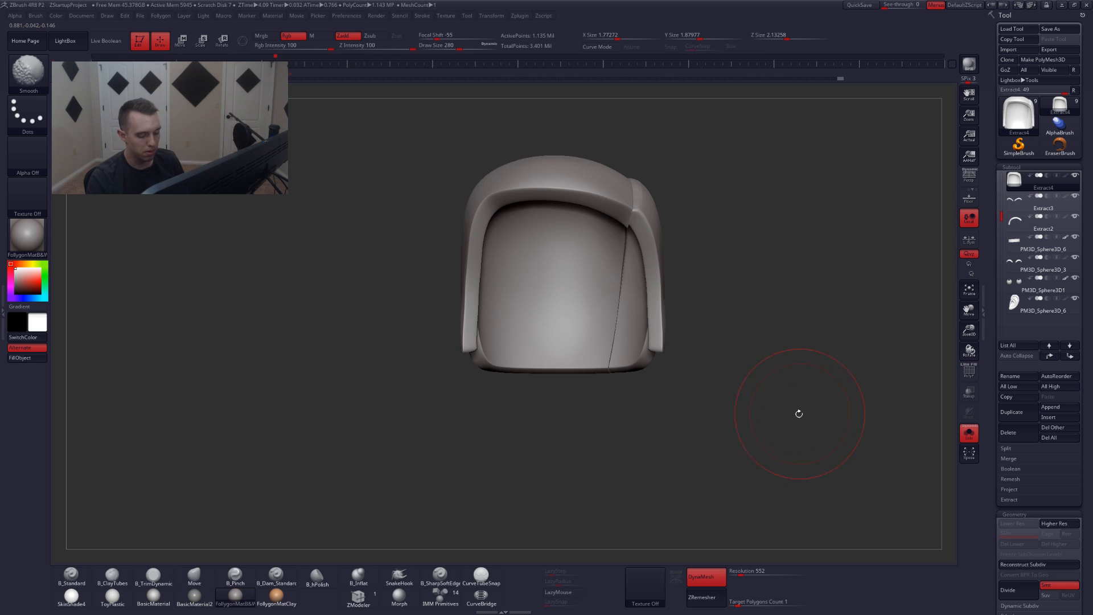
left_click_drag(730, 450, 776, 261, "ctrl")
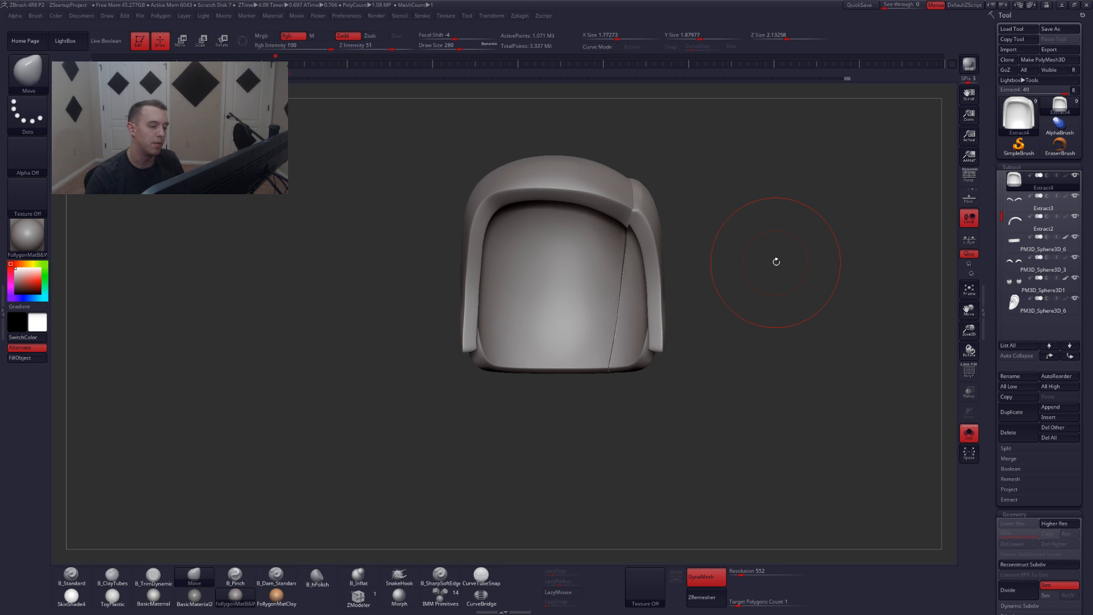
- Try to close the seam inside the merged hair piece with the Move brush at draw sizes 202 and 197
mouse_move(703, 177)
left_mouse_down()
mouse_move(635, 209)
mouse_move(614, 180)
mouse_move(633, 167)
left_mouse_up()
key("shift")
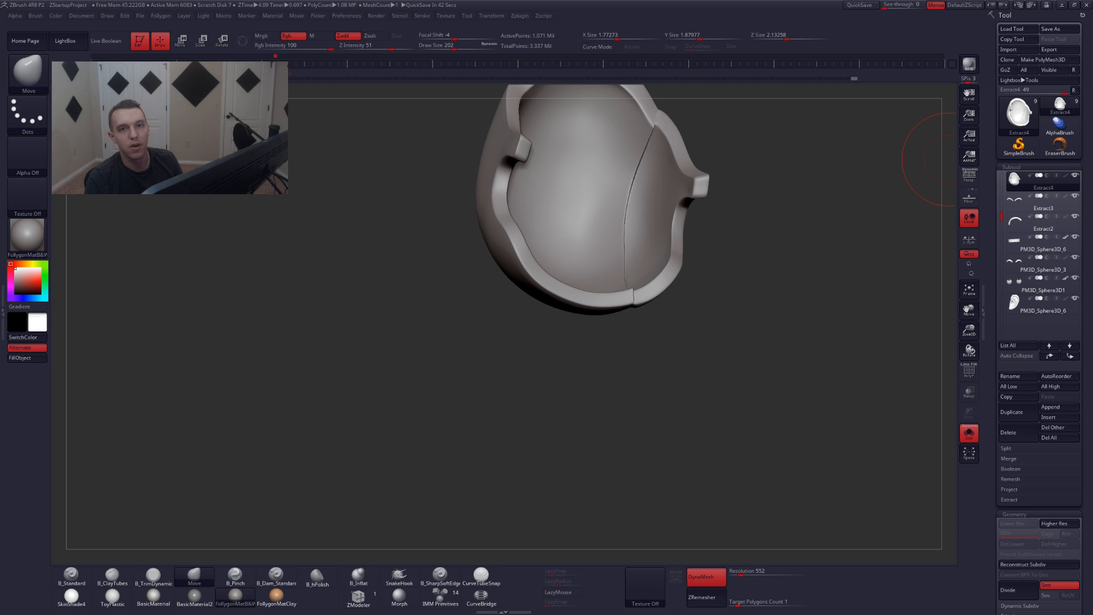
right_click_drag(637, 191, 670, 250)
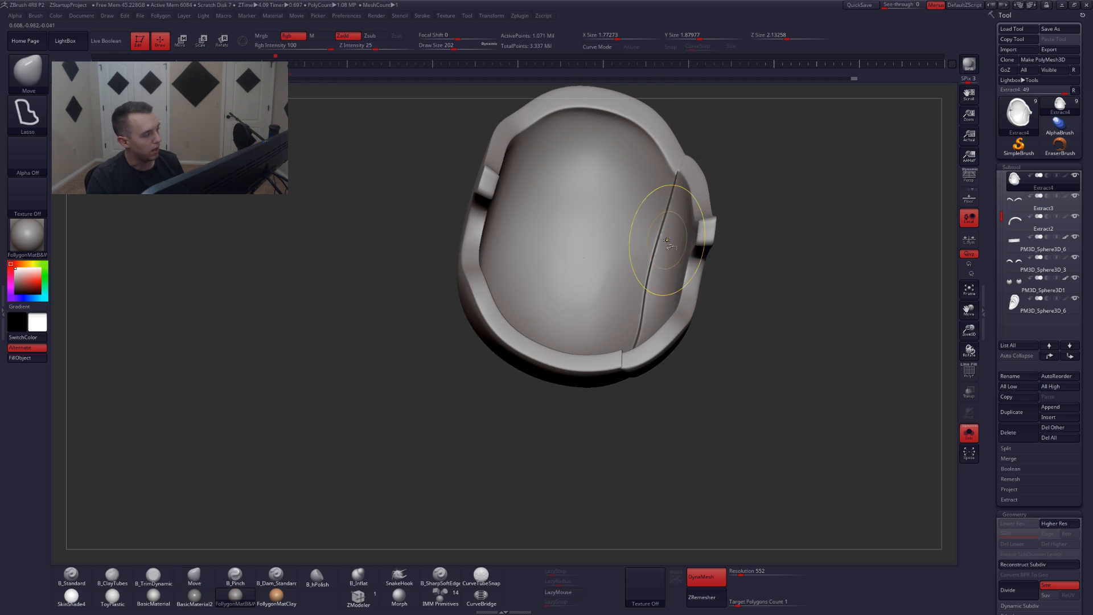
right_click(667, 239)
left_click_drag(664, 200, 679, 208)
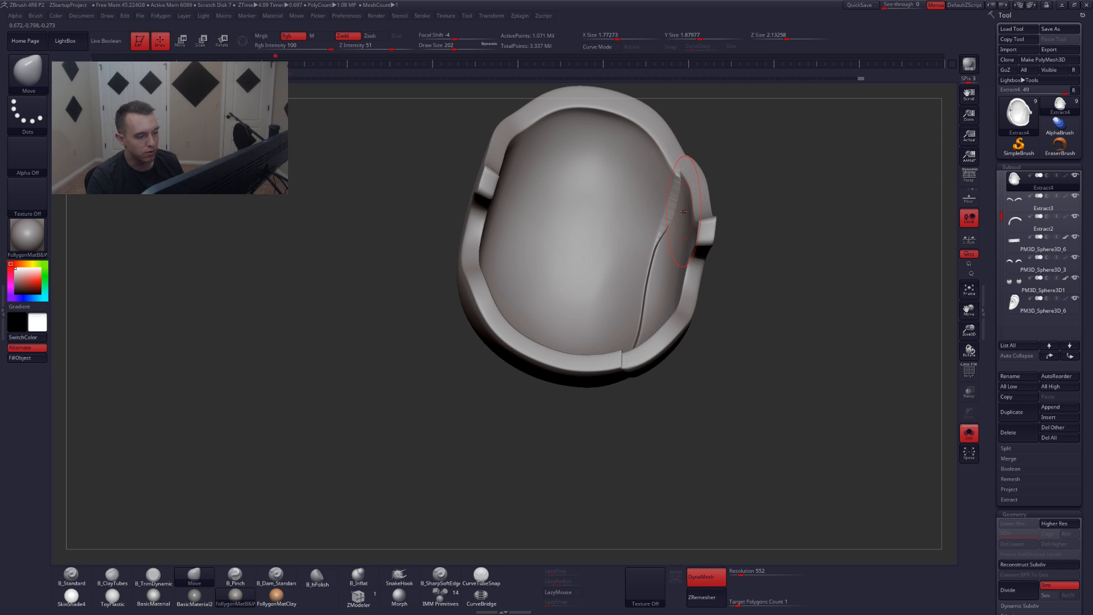
mouse_move(729, 219)
right_mouse_down()
mouse_move(687, 194)
mouse_move(695, 202)
right_mouse_up()
key("space")
left_click(669, 197)
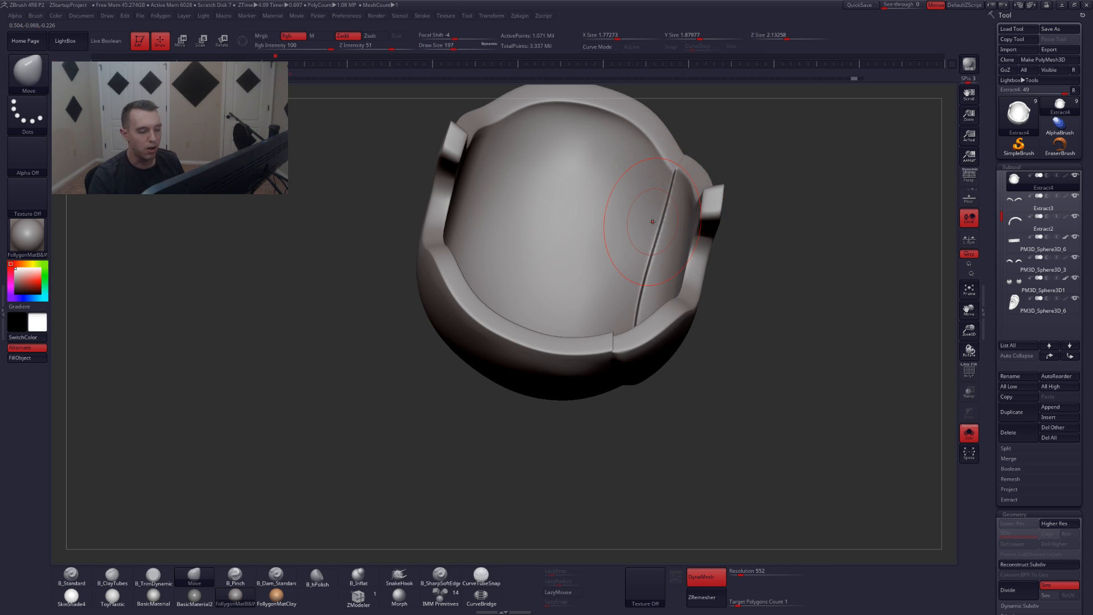
left_click_drag(685, 200, 685, 202)
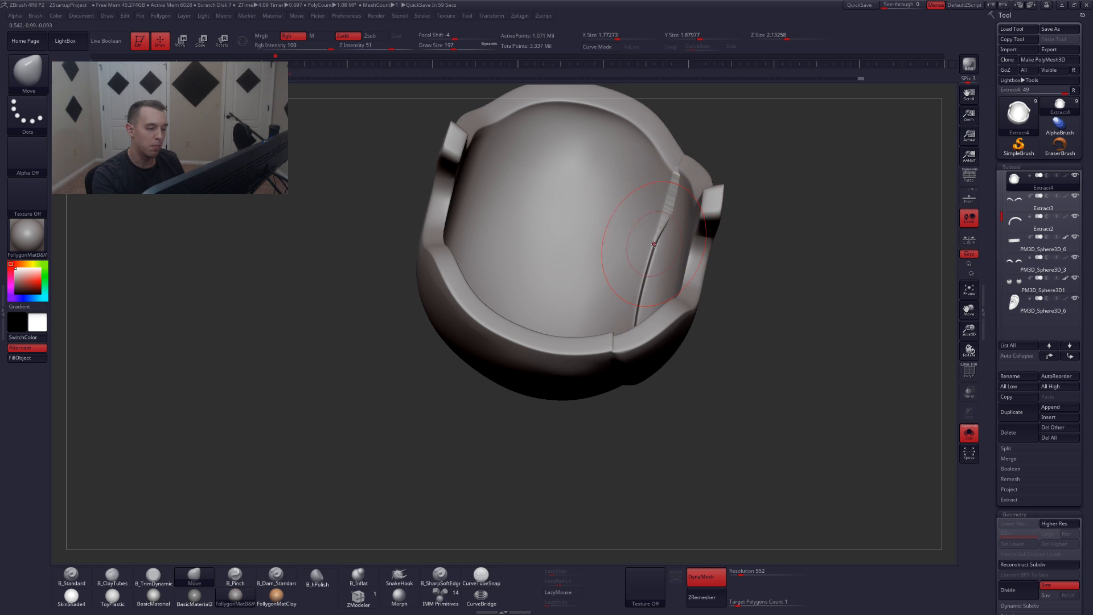
left_click_drag(657, 257, 664, 253)
mouse_move(662, 252)
right_mouse_down()
mouse_move(633, 302)
mouse_move(682, 285)
right_mouse_up()
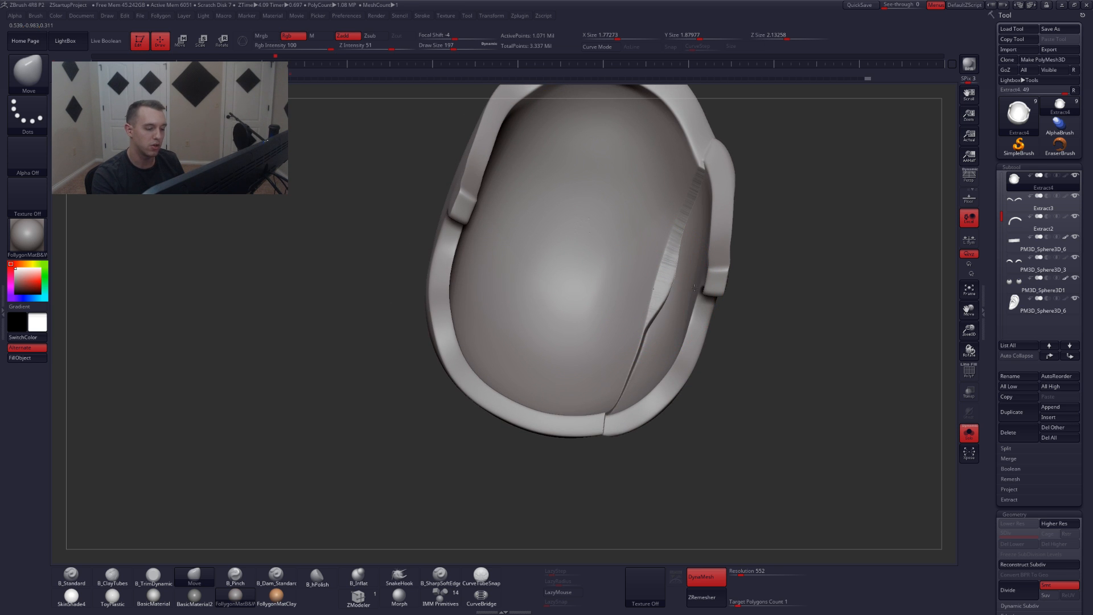
left_click_drag(650, 326, 679, 335)
mouse_move(670, 300)
right_mouse_down()
mouse_move(645, 308)
mouse_move(654, 328)
mouse_move(637, 334)
mouse_move(609, 407)
mouse_move(604, 372)
mouse_move(695, 365)
mouse_move(695, 350)
right_mouse_up()
key("ctrl")
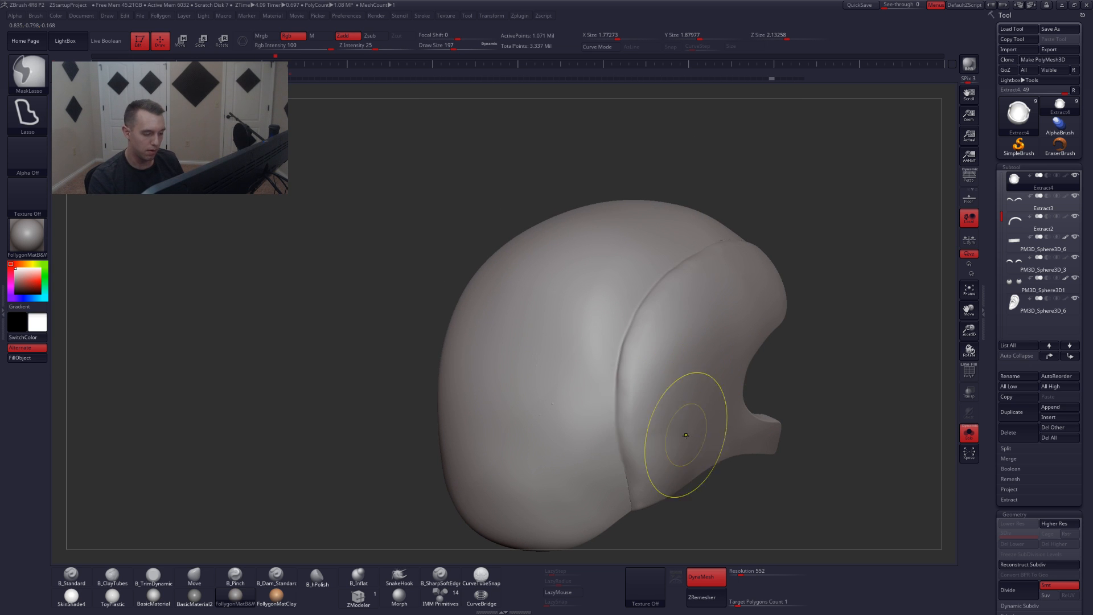
mouse_move(687, 435)
right_mouse_down()
mouse_move(699, 420)
mouse_move(694, 325)
right_mouse_up()
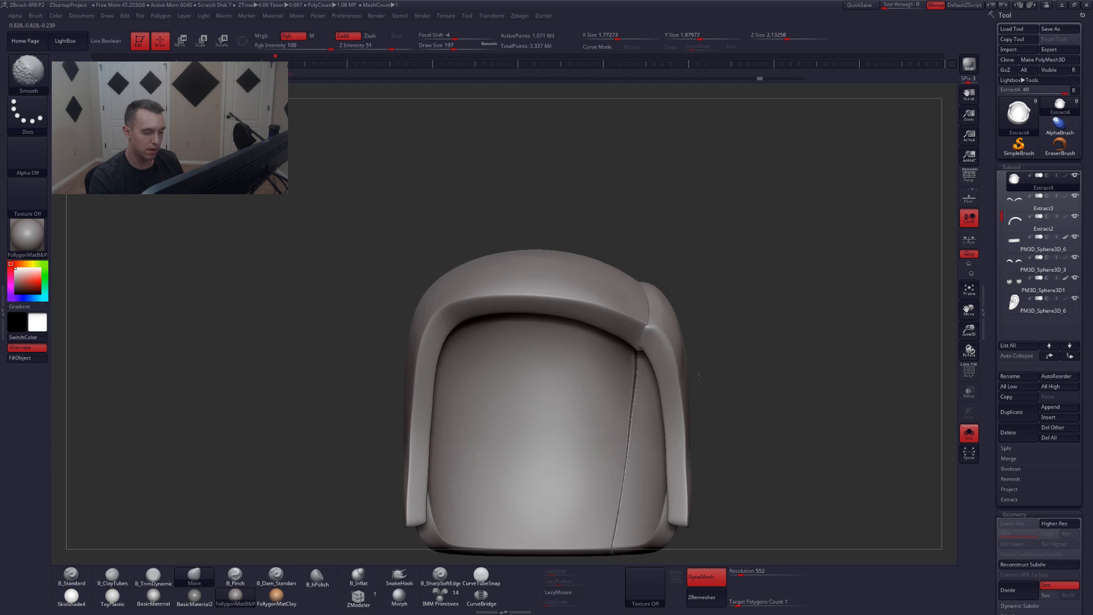
mouse_move(693, 399)
right_mouse_down("ctrl")
mouse_move(685, 327)
mouse_move(653, 302)
mouse_move(654, 279)
right_mouse_up("ctrl")
- Try to flatten the front of the parting with the B_TrimDynamic brush at draw size 154, and undo the strokes
key("ctrl+shift+f")
left_click(642, 309)
key("space")
left_click_drag(654, 279, 648, 280)
key("3")
right_click_drag(656, 265, 667, 238)
left_click_drag(663, 236, 660, 253)
right_click_drag(660, 253, 655, 322)
key("ctrl+z")
key("ctrl+z")
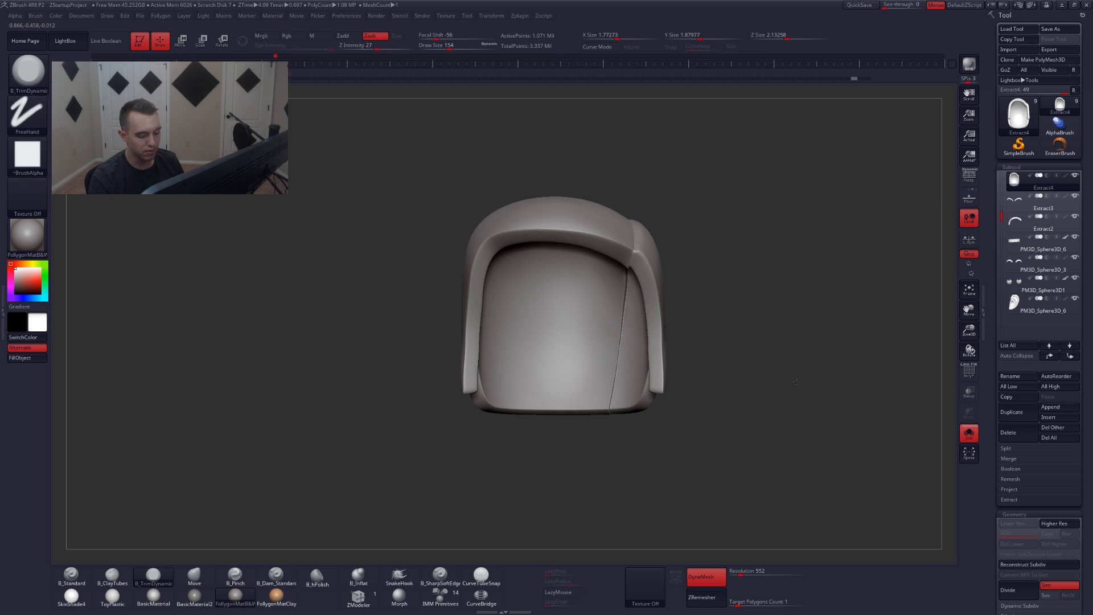
- Turn off DynaMesh and ZRemesh the merged hair piece with Target Polygons Count 1 and KeepGroups
right_click_drag(767, 346, 793, 381)
key("shift+f")
key("shift+f")
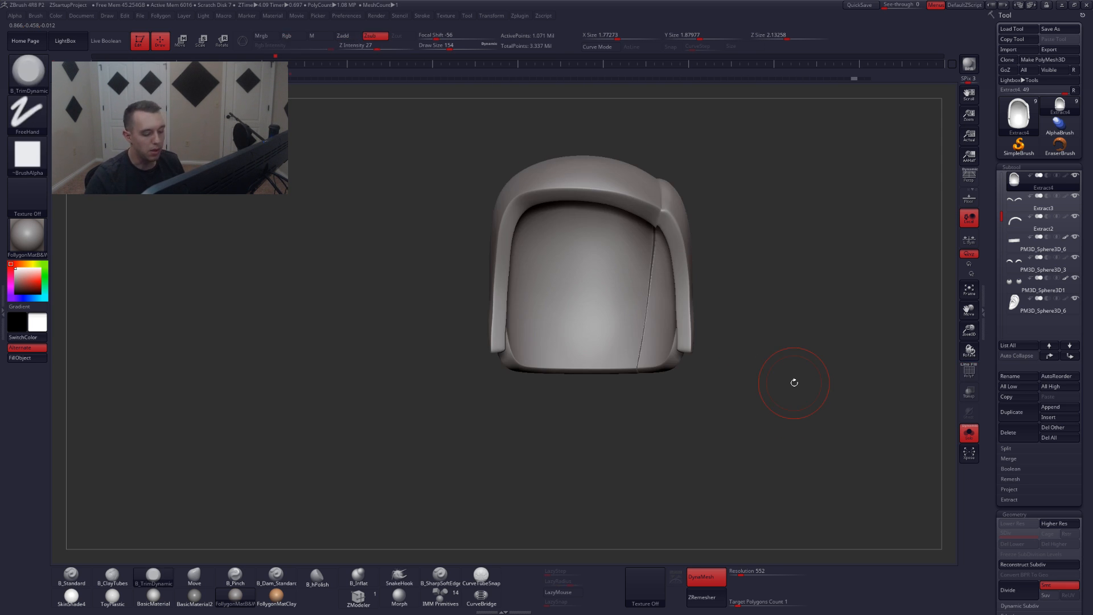
left_click(720, 581)
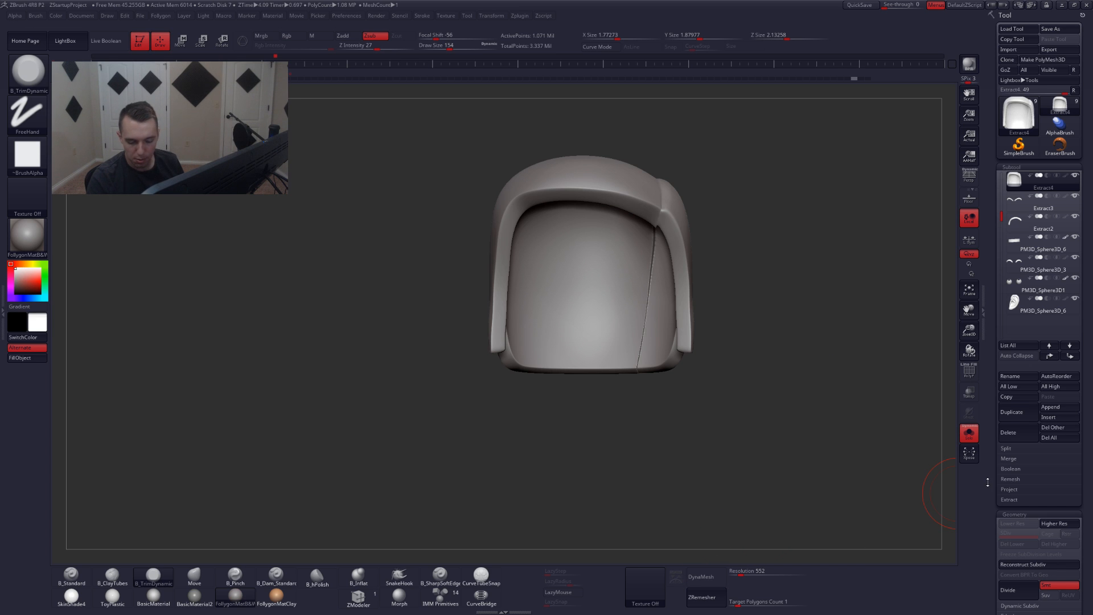
scroll(1003, 399, "down", 5)
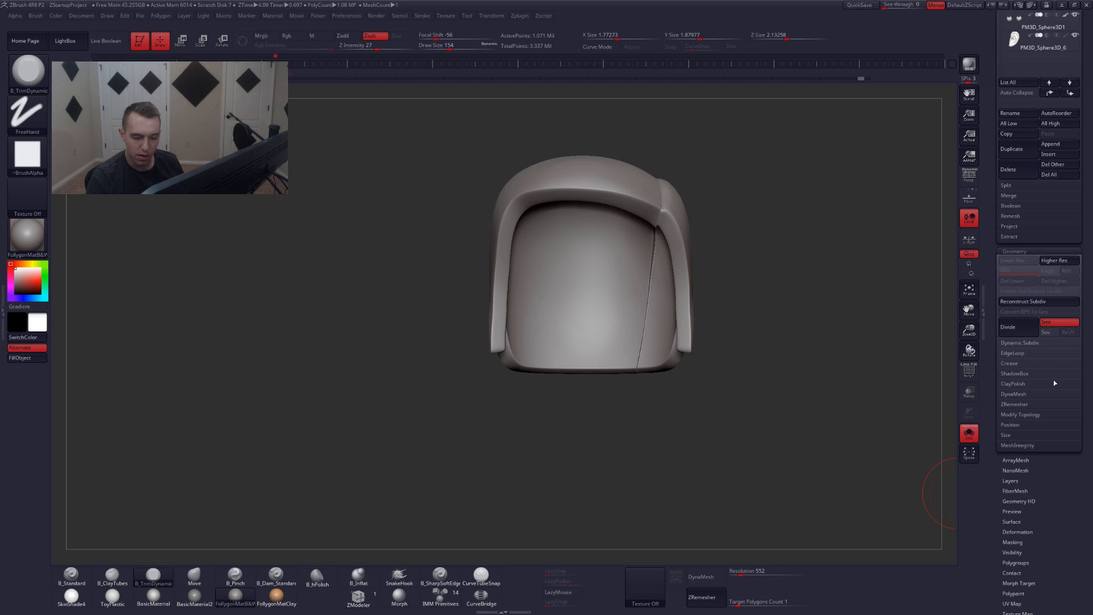
scroll(1062, 388, "up", 1)
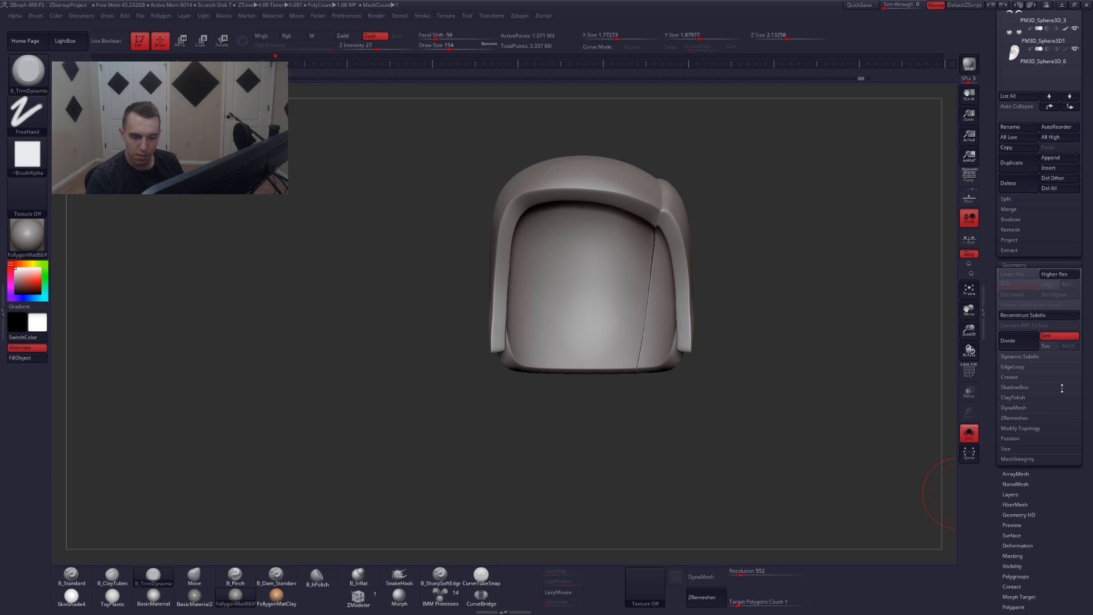
left_click(1015, 418)
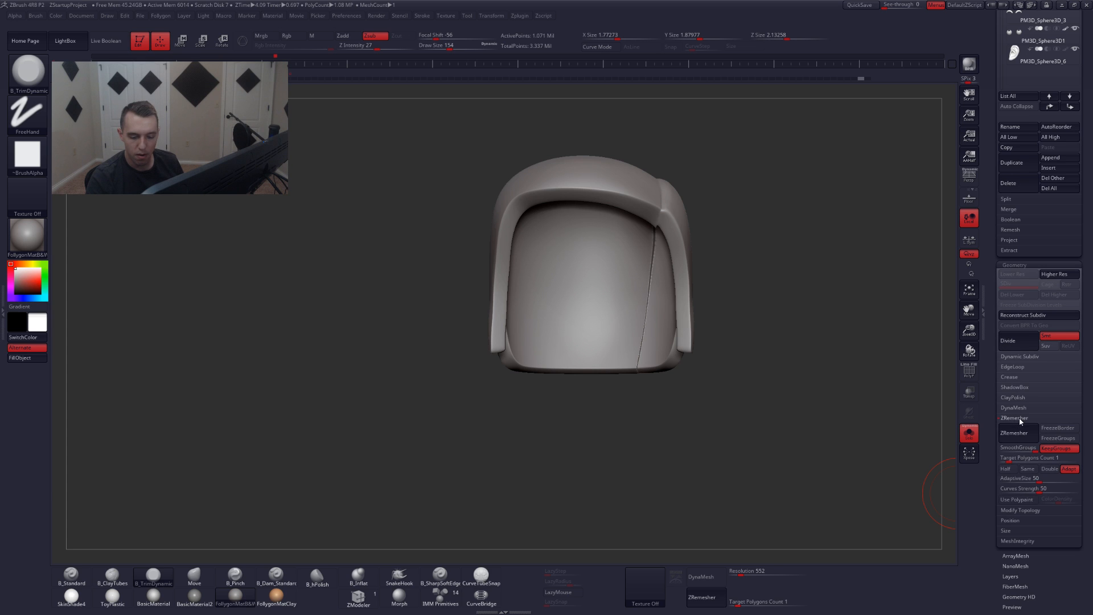
key("Return")
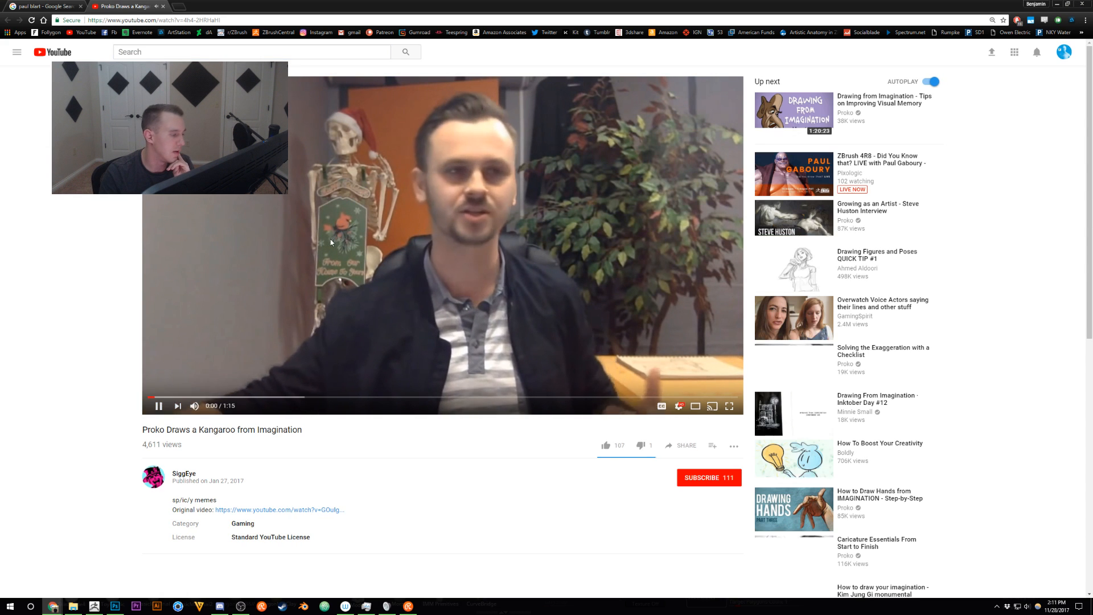
- Skim the muted YouTube video "Proko Draws a Kangaroo from Imagination", close its page and switch back to ZBrush
left_click(439, 149)
left_click(194, 406)
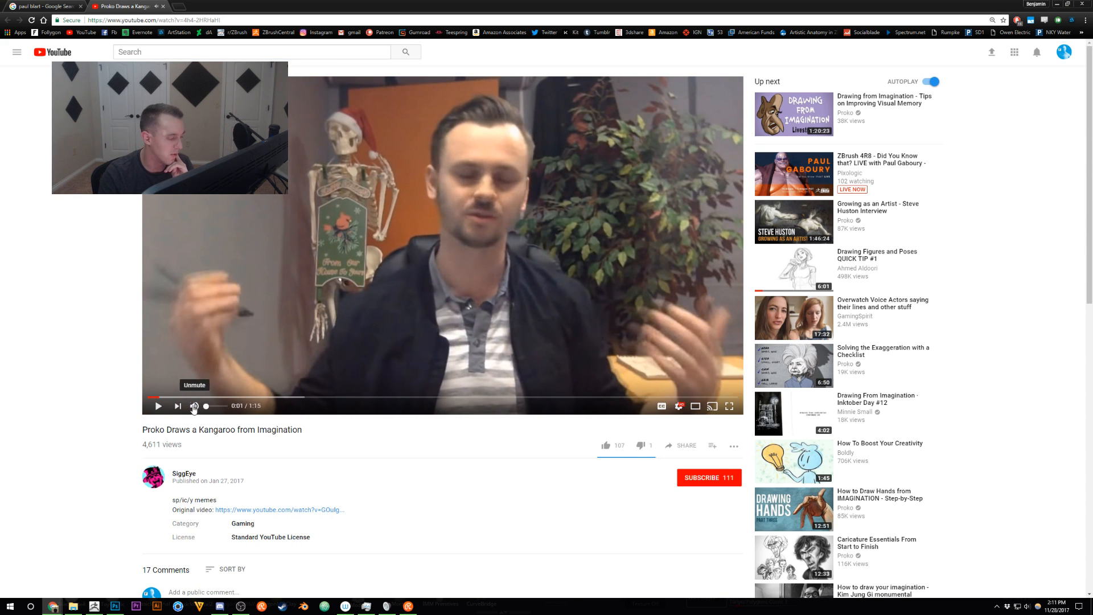
left_click(226, 387)
left_click(237, 396)
left_click(284, 398)
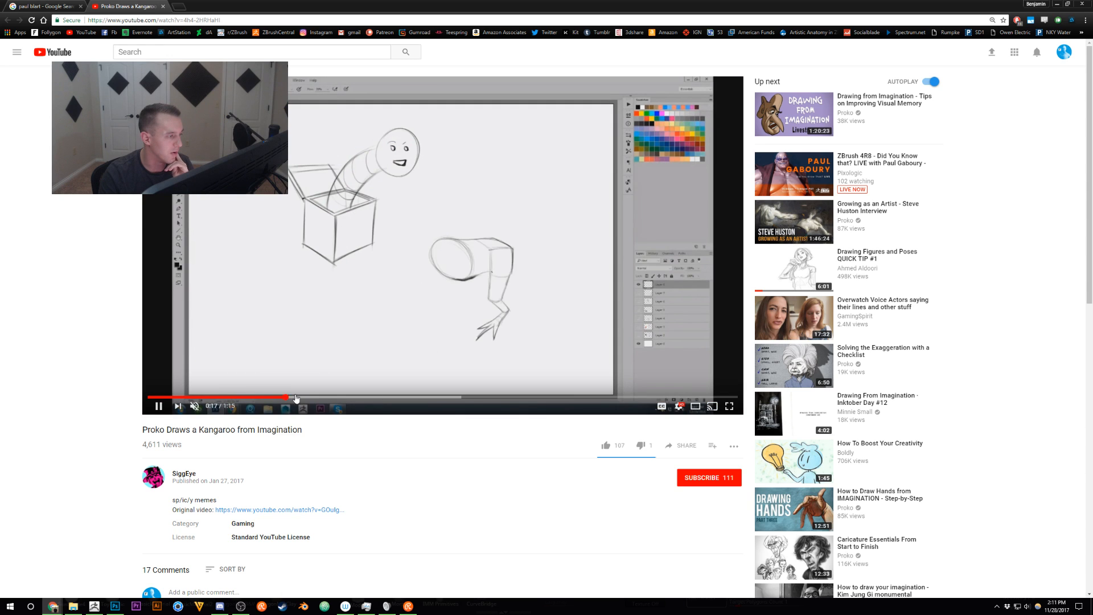
left_click(393, 398)
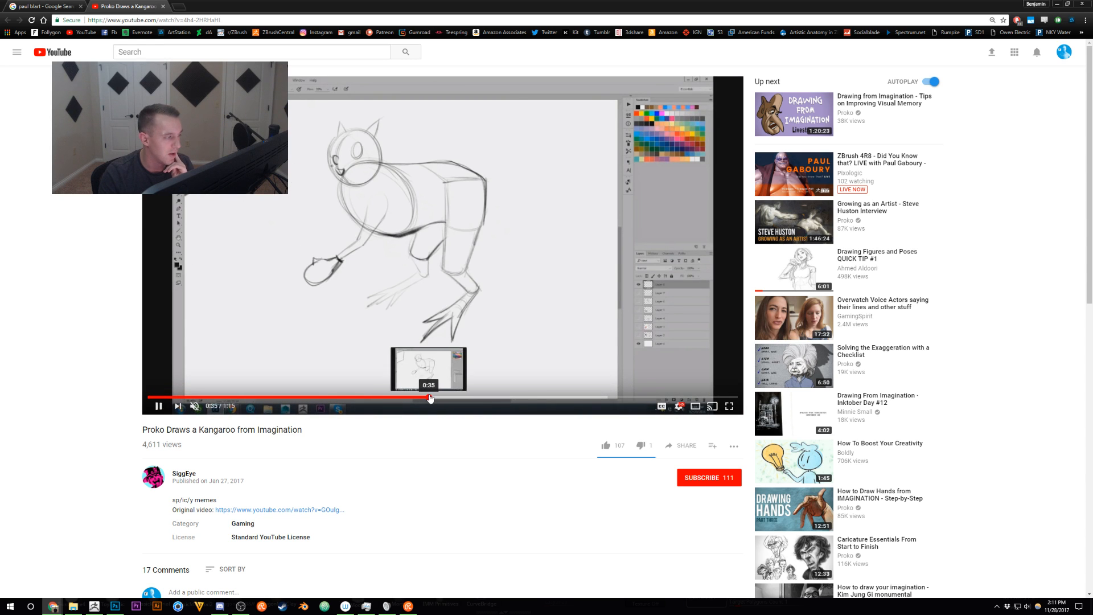
left_click(450, 397)
left_click(469, 398)
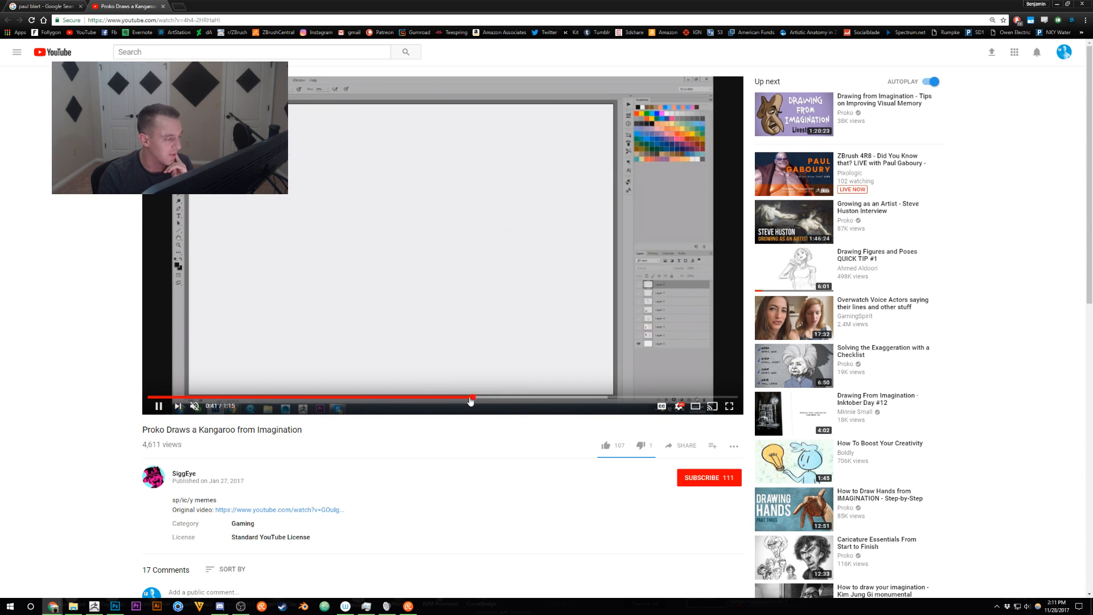
left_click(495, 397)
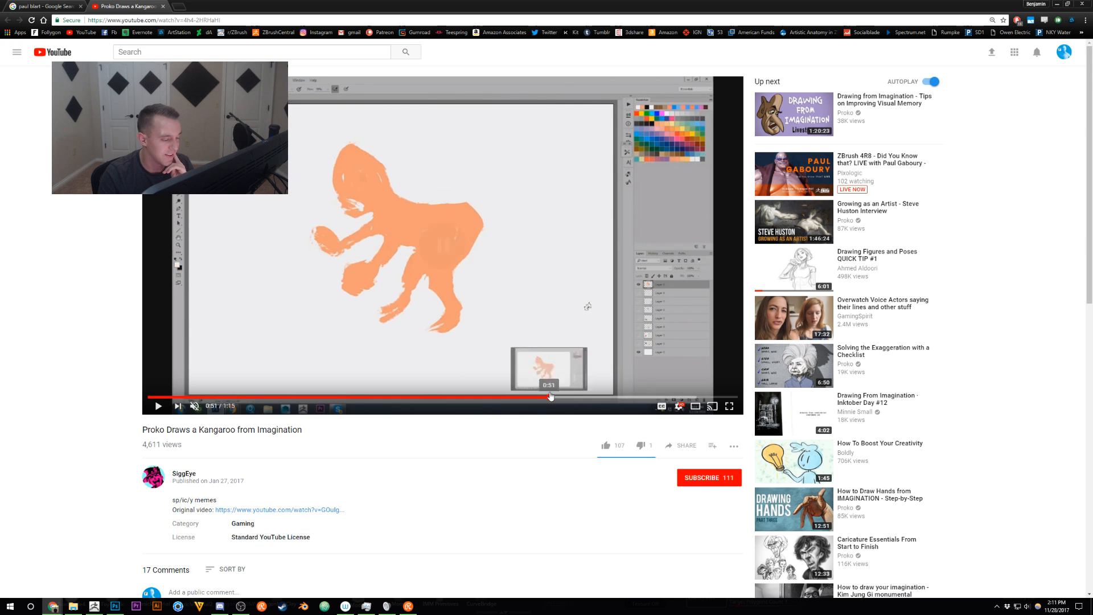
left_click(605, 397)
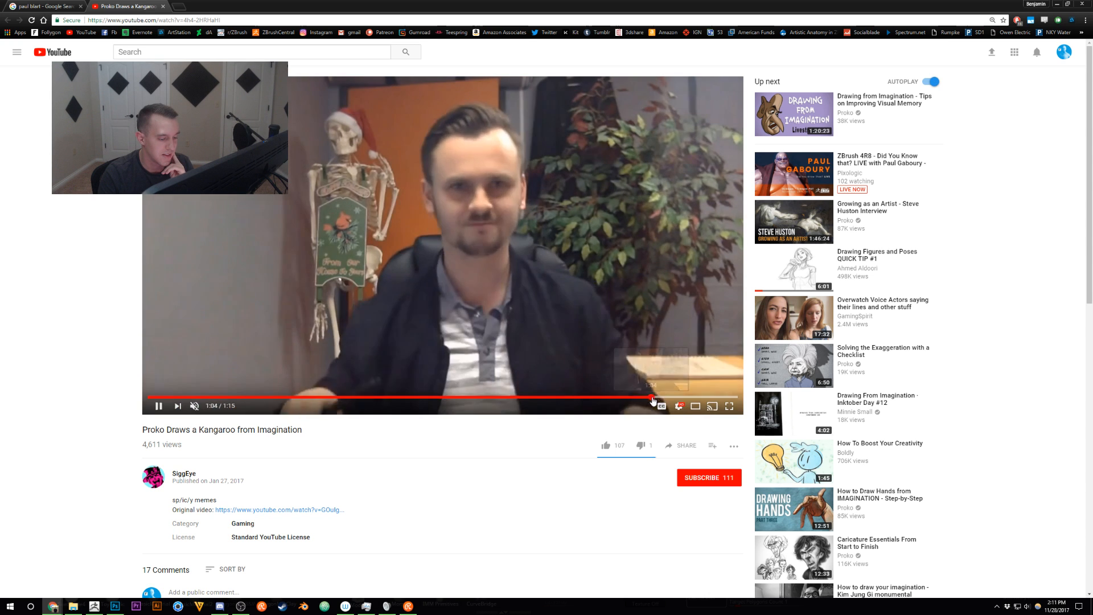
left_click(682, 398)
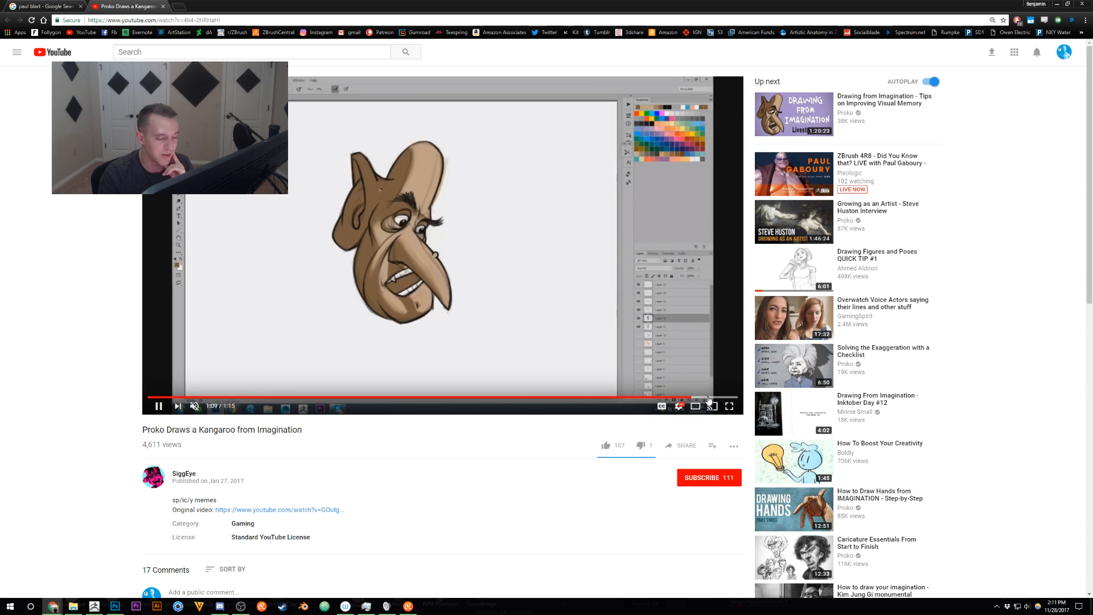
left_click_drag(693, 395, 513, 395)
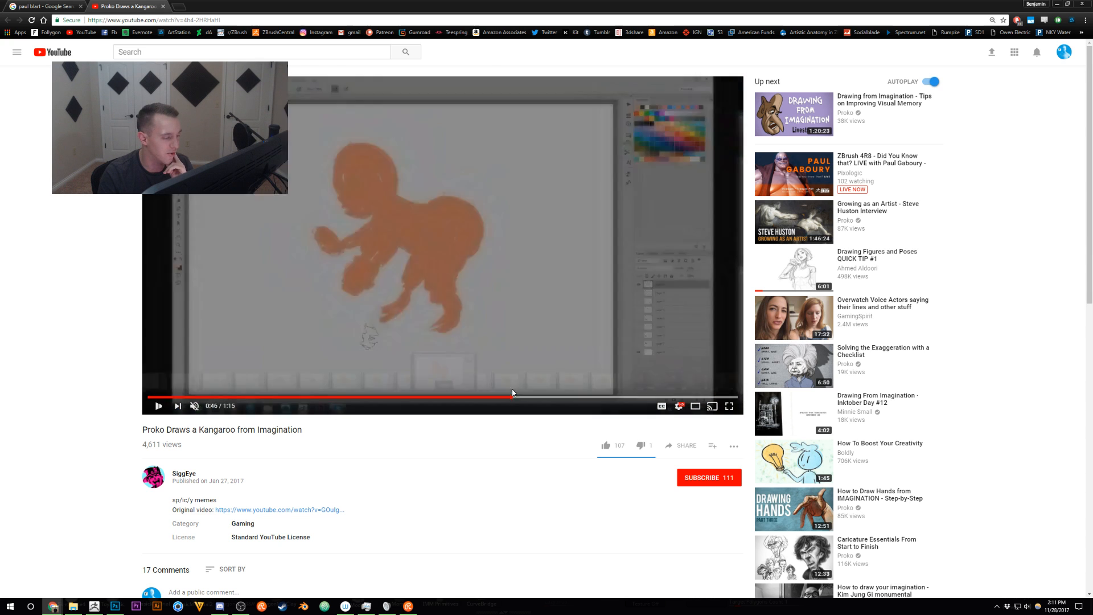
left_click(465, 398)
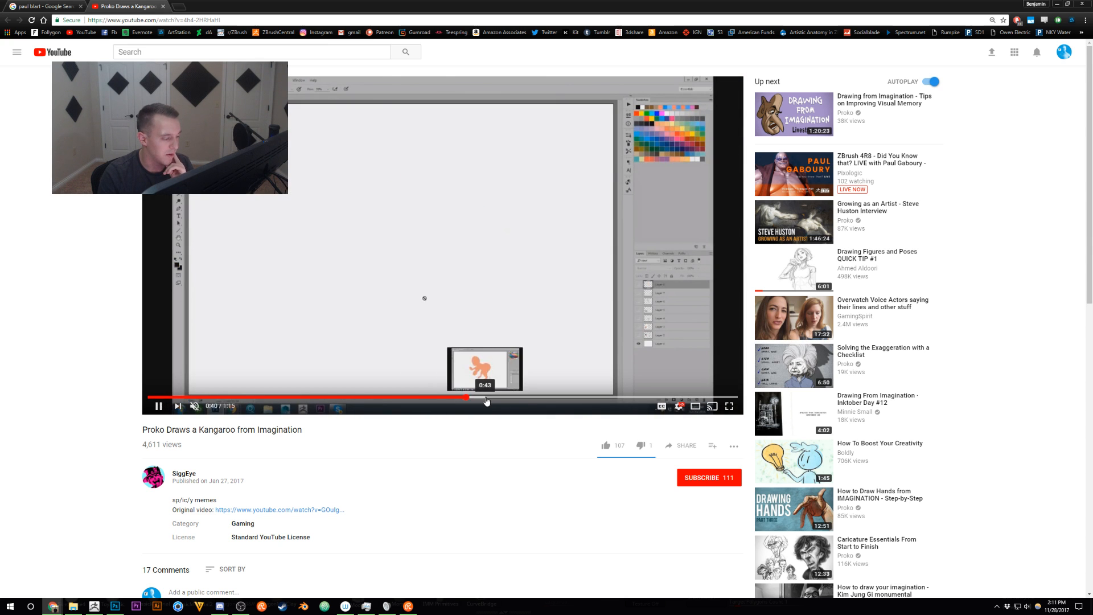
left_click_drag(467, 397, 421, 396)
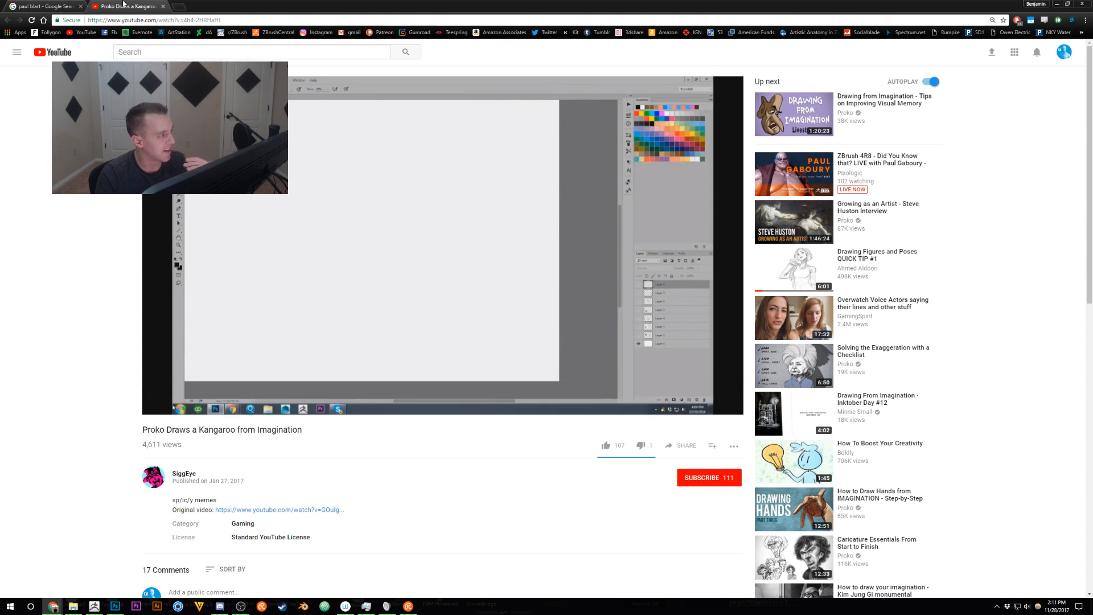
key("ctrl+w")
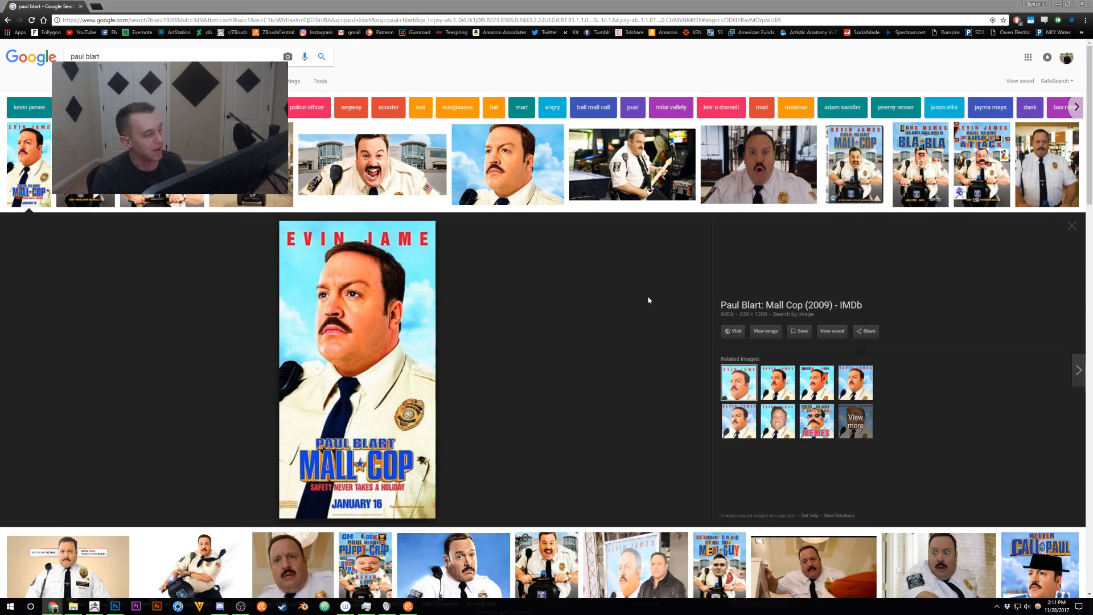
key("alt+Tab")
- Display the remeshed hair's polygroup wireframe and crease the complete edge loop along the parting with ZModeler
key("shift+f")
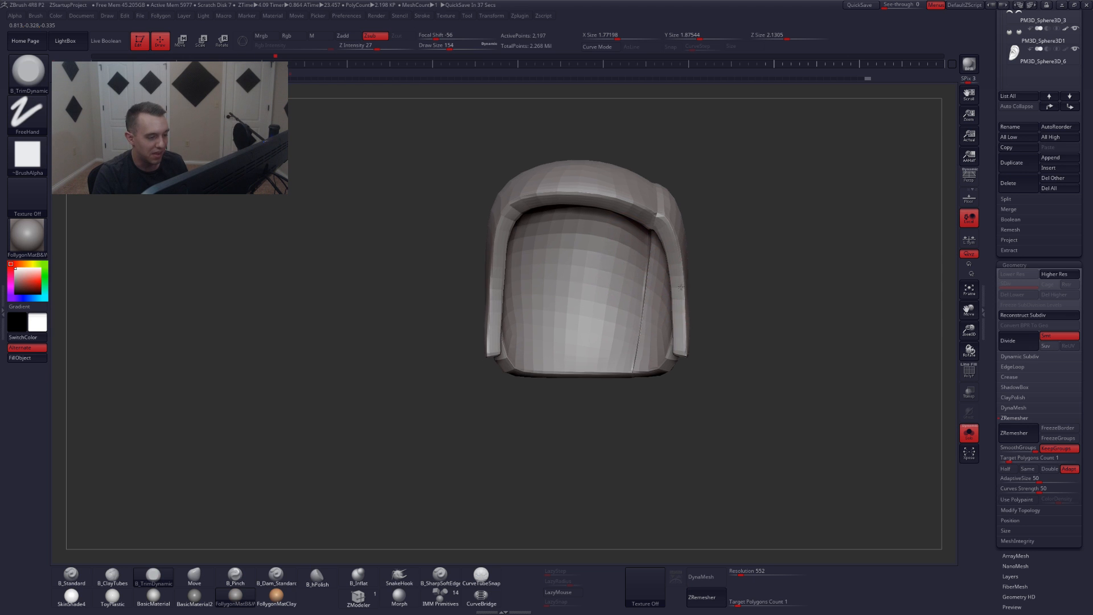
mouse_move(683, 253)
right_mouse_down()
mouse_move(659, 277)
mouse_move(644, 373)
right_mouse_up()
left_click(358, 597)
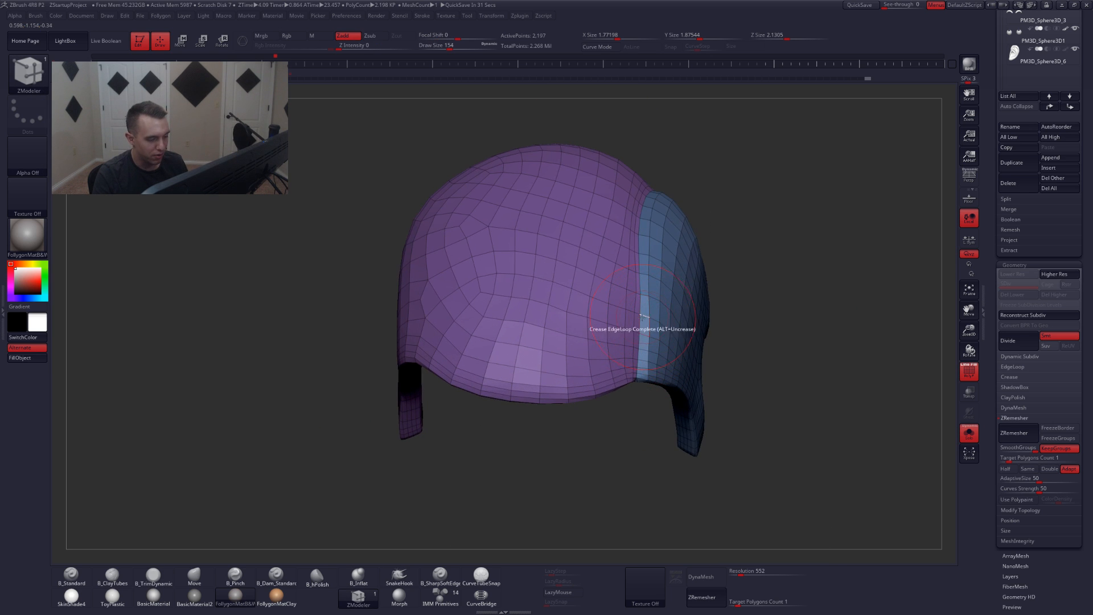
key("space")
left_click(618, 318)
left_click(618, 435)
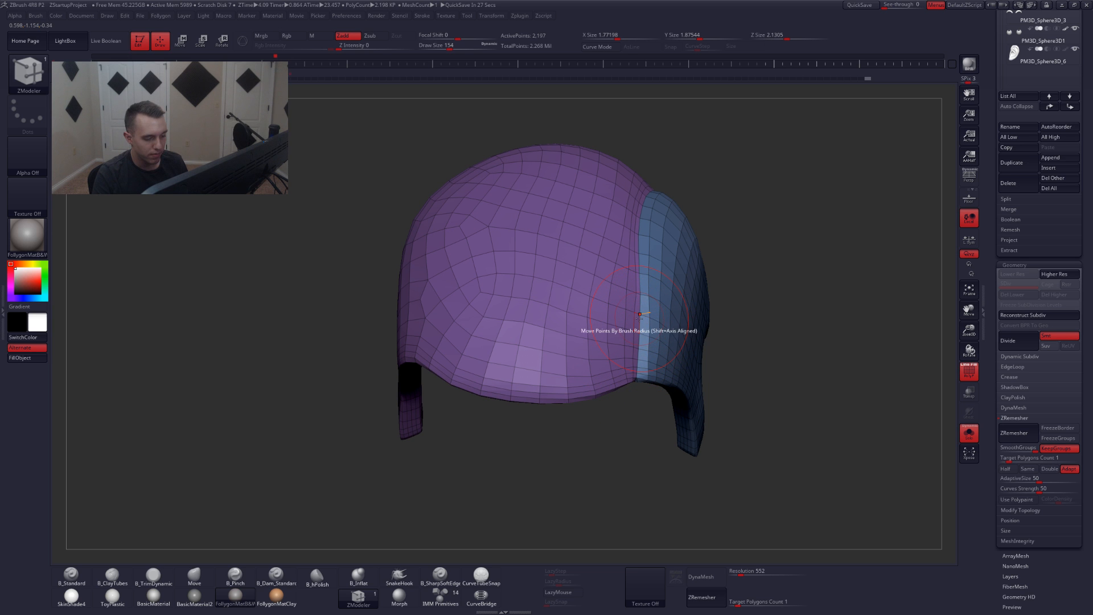
left_click(639, 318)
mouse_move(640, 319)
right_mouse_down()
mouse_move(655, 248)
mouse_move(648, 114)
mouse_move(629, 331)
right_mouse_up()
- Preview the hair with dynamic subdivision, turn it off, and show the whole bust without the wireframe
key("d")
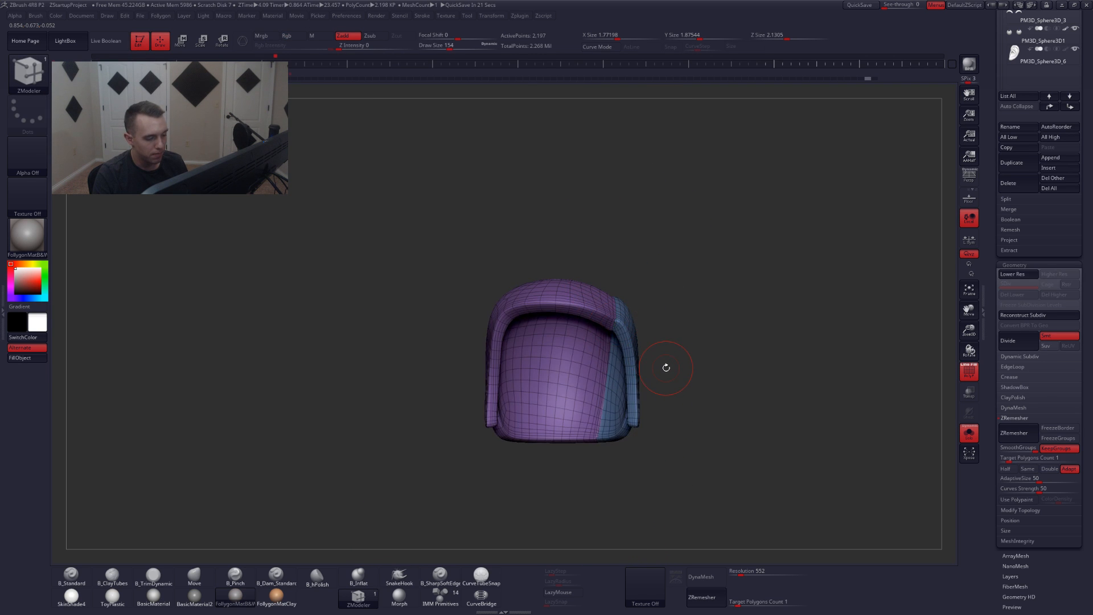
key("alt+s")
key("shift+f")
key("shift+d")
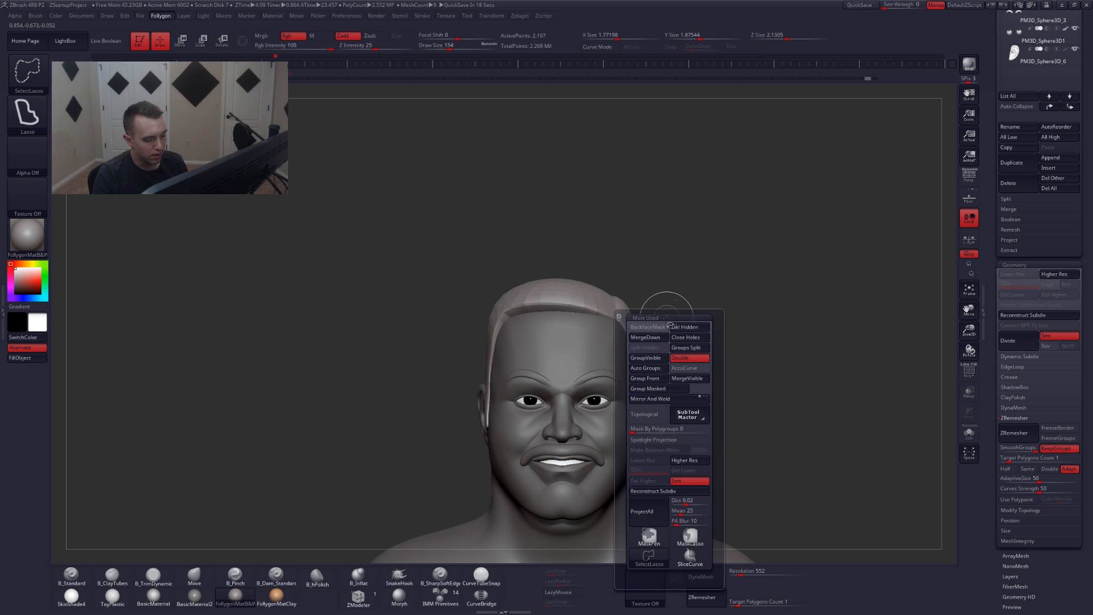
- Choose the Move brush and turn on perspective for viewing the bust
key("b")
key("m")
key("v")
right_click_drag(735, 348, 723, 257, "alt")
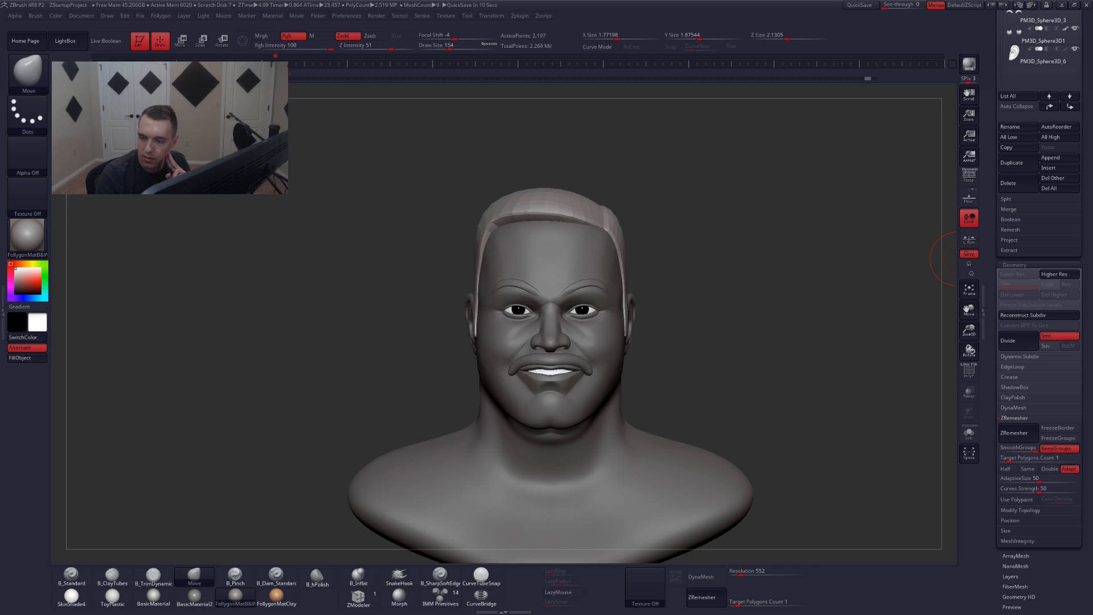
left_click_drag(837, 263, 787, 243)
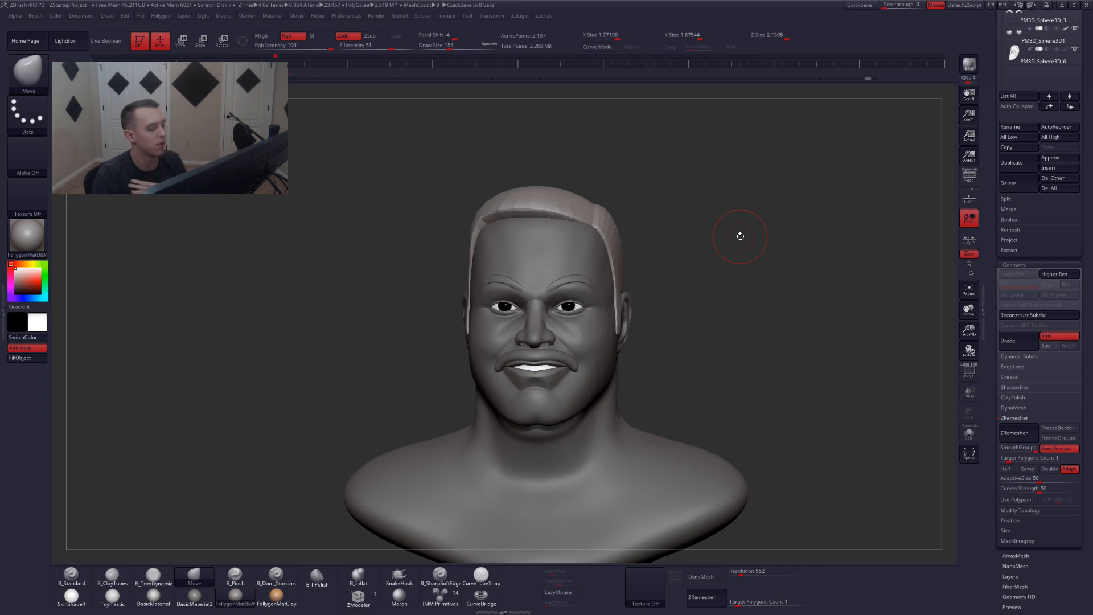
left_click(966, 180)
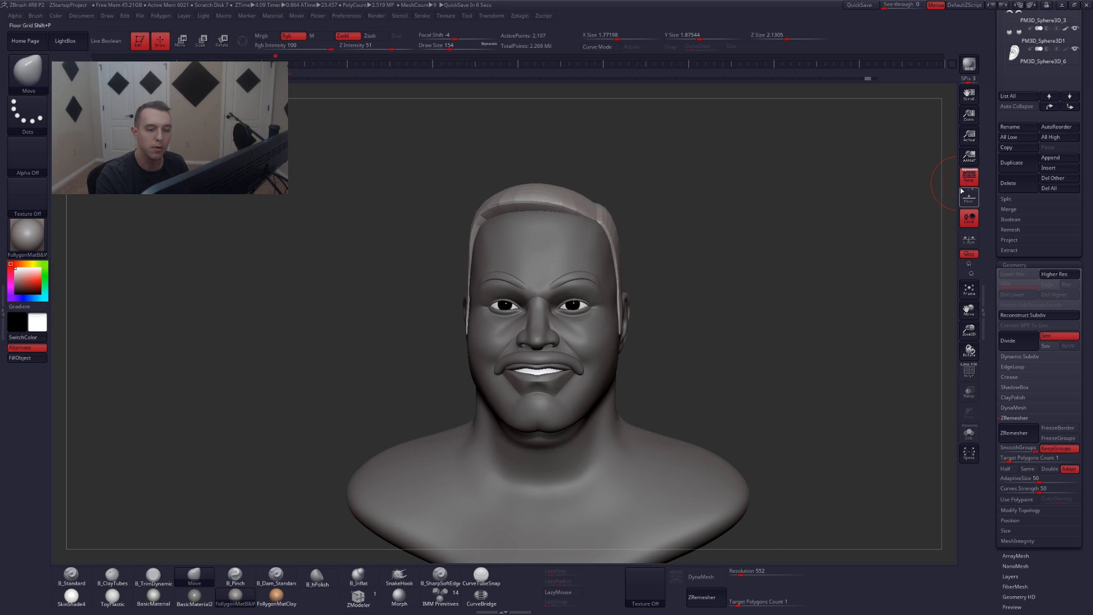
- Reshape the side of the hair beside the ear with the Move brush at draw size 393
mouse_move(746, 296)
left_mouse_down()
mouse_move(603, 318)
mouse_move(627, 291)
mouse_move(638, 299)
mouse_move(630, 289)
left_mouse_up()
key("space")
key("space")
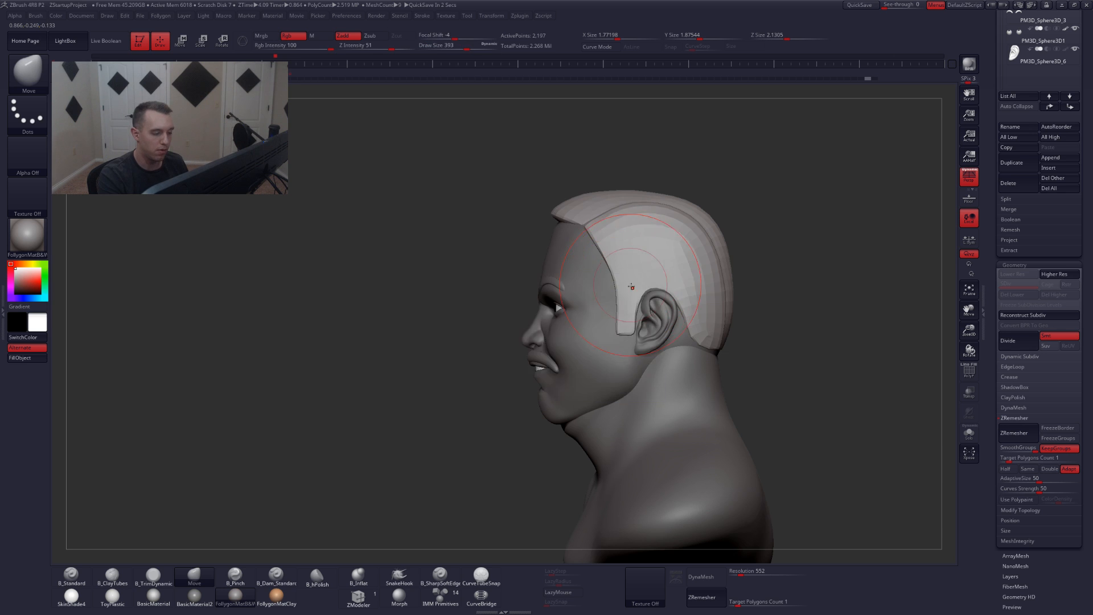
left_click_drag(501, 268, 643, 257)
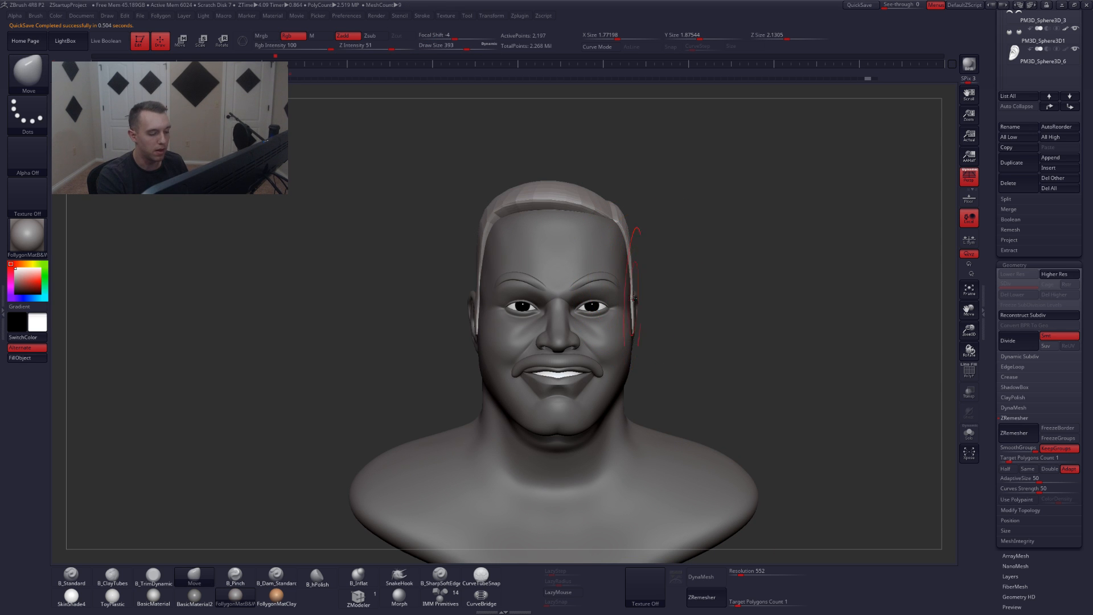
left_click_drag(635, 299, 637, 299)
mouse_move(456, 292)
left_mouse_down("alt")
mouse_move(527, 291)
mouse_move(526, 327)
left_mouse_up("alt")
mouse_move(376, 319)
left_mouse_down()
mouse_move(604, 299)
mouse_move(535, 329)
left_mouse_up()
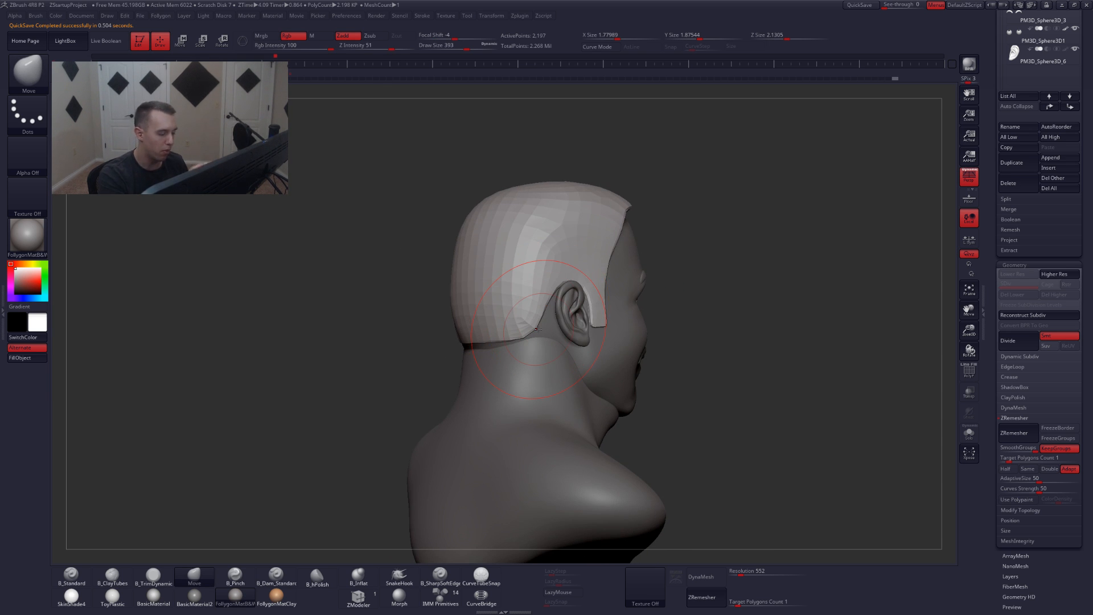
- Adjust the hair's lower edge behind the ear and at the nape with a smaller Move brush
key("bracketleft")
key("bracketleft")
key("space")
left_click_drag(538, 331, 524, 344)
key("bracketright")
key("bracketright")
key("bracketright")
right_click_drag(524, 343, 763, 328)
right_click_drag(438, 329, 541, 328)
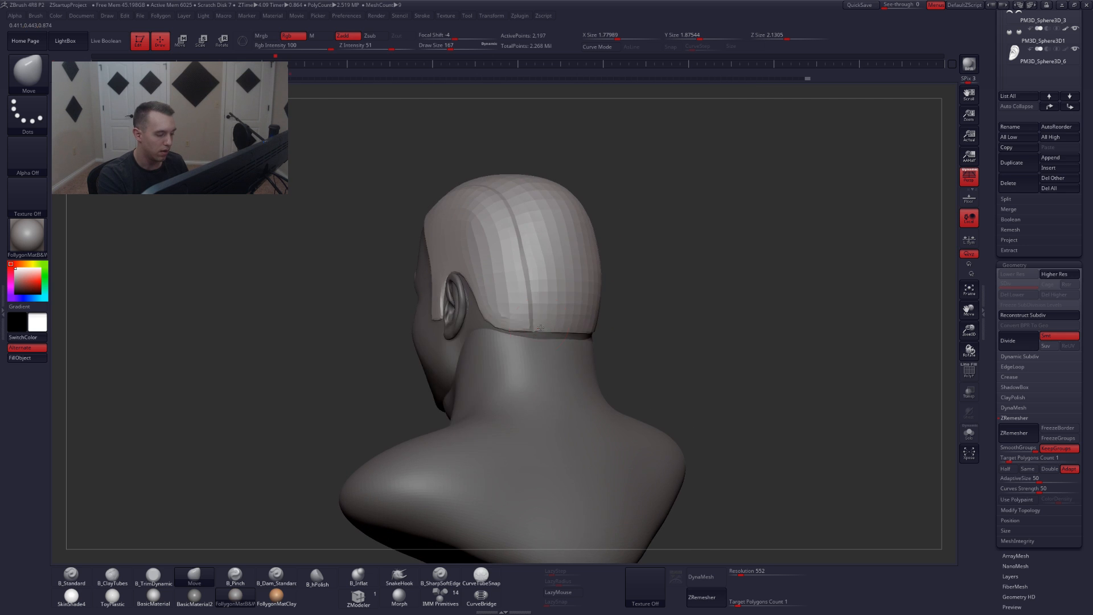
key("space")
left_click_drag(539, 328, 540, 319)
- Refine the hair's lower back corner in profile with the Move brush, then enlarge the brush to draw size 422
right_click_drag(539, 319, 637, 319)
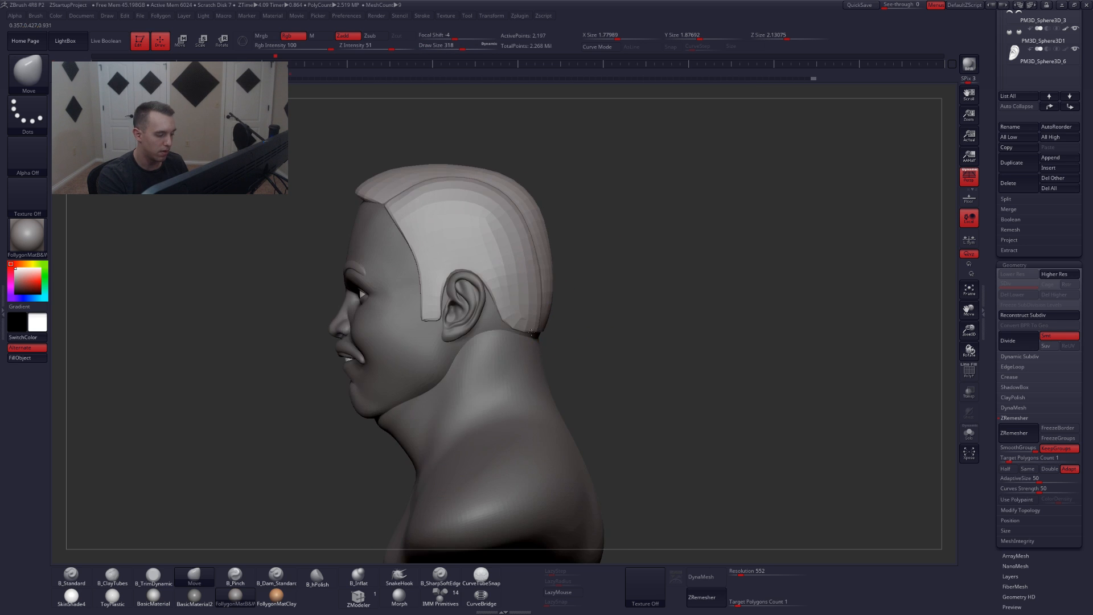
key("space")
mouse_move(520, 323)
left_mouse_down()
mouse_move(503, 323)
mouse_move(519, 330)
left_mouse_up()
key("space")
key("space")
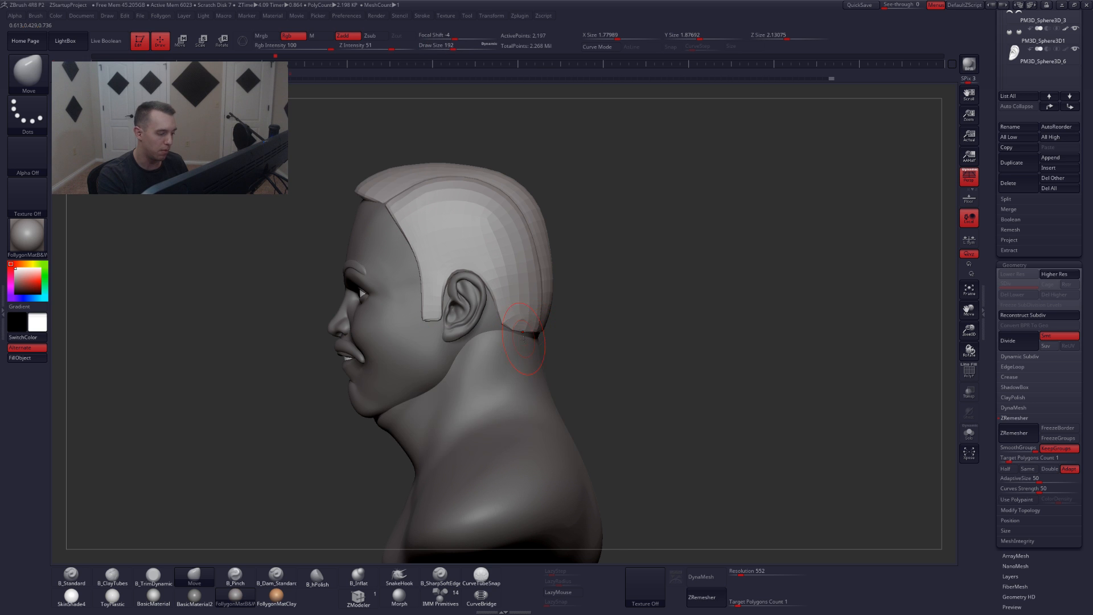
right_click_drag(433, 294, 526, 279)
key("space")
left_click_drag(535, 280, 563, 280)
mouse_move(563, 282)
right_mouse_down()
mouse_move(532, 285)
mouse_move(609, 296)
mouse_move(645, 317)
mouse_move(649, 365)
mouse_move(669, 366)
right_mouse_up()
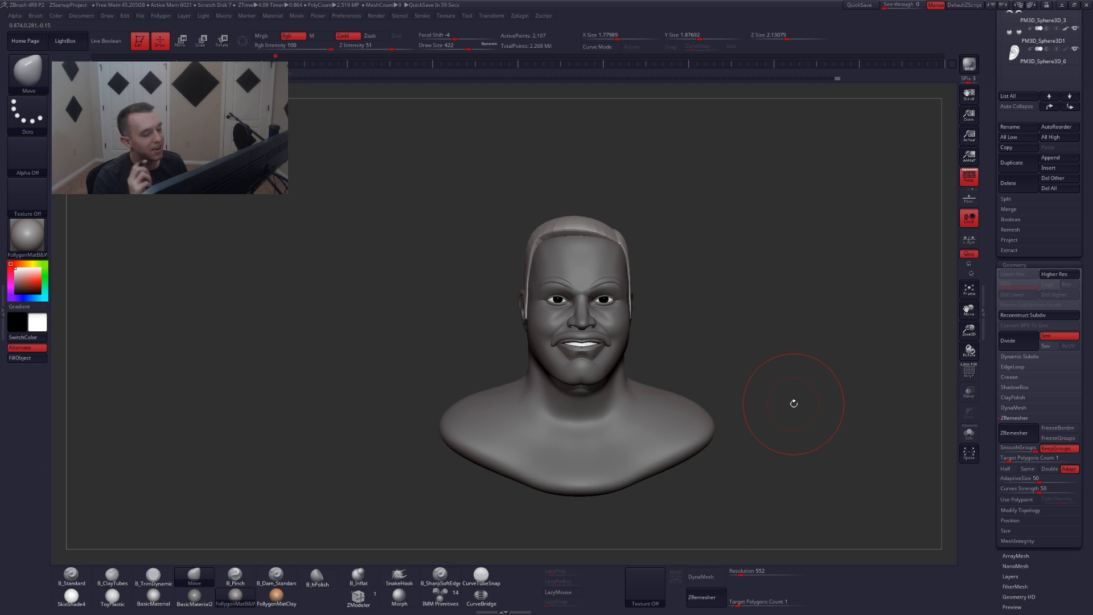
- Preview the hair with dynamic subdivision, turn the preview off, and divide the mesh up to subdivision level 4
key("d")
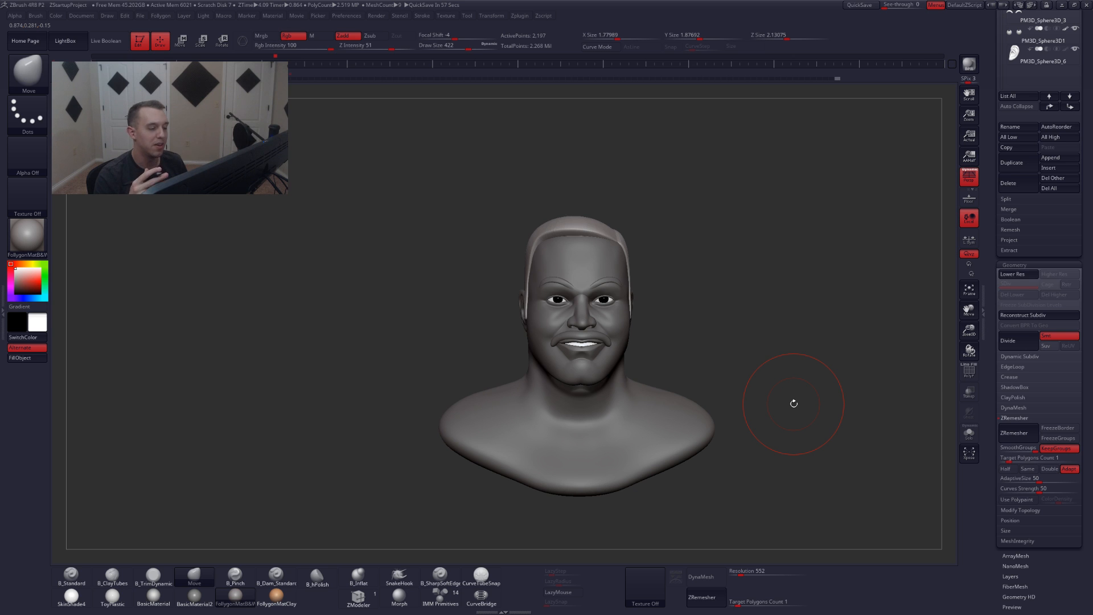
key("shift+d")
key("shift+s")
mouse_move(629, 255)
right_mouse_down("ctrl")
mouse_move(636, 285)
mouse_move(603, 318)
mouse_move(644, 282)
right_mouse_up("ctrl")
key("ctrl+d")
key("ctrl+d")
key("ctrl+d")
key("shift+s")
- Isolate the hair piece and try the B_SharpSoftEdge brush at draw size 120 on its parting line
key("space")
left_click_drag(585, 336, 533, 336)
key("space")
right_click_drag(592, 319, 527, 338)
key("space")
left_click_drag(614, 318, 595, 318)
left_click(439, 574)
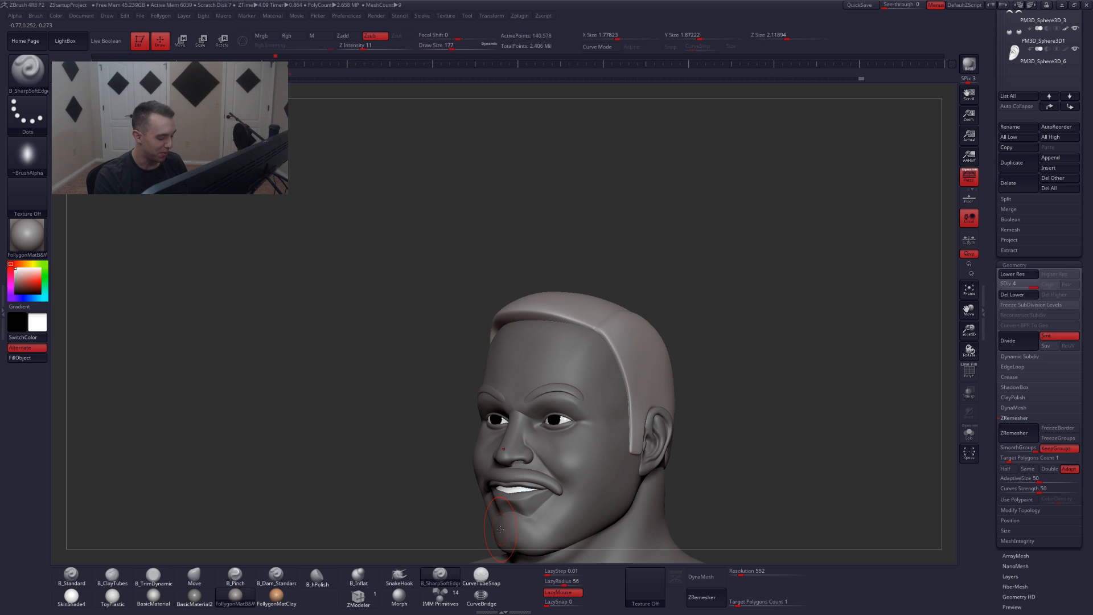
right_click_drag(623, 334, 610, 364)
key("alt+s")
key("space")
left_click_drag(615, 368, 611, 367)
right_click_drag(611, 368, 610, 383)
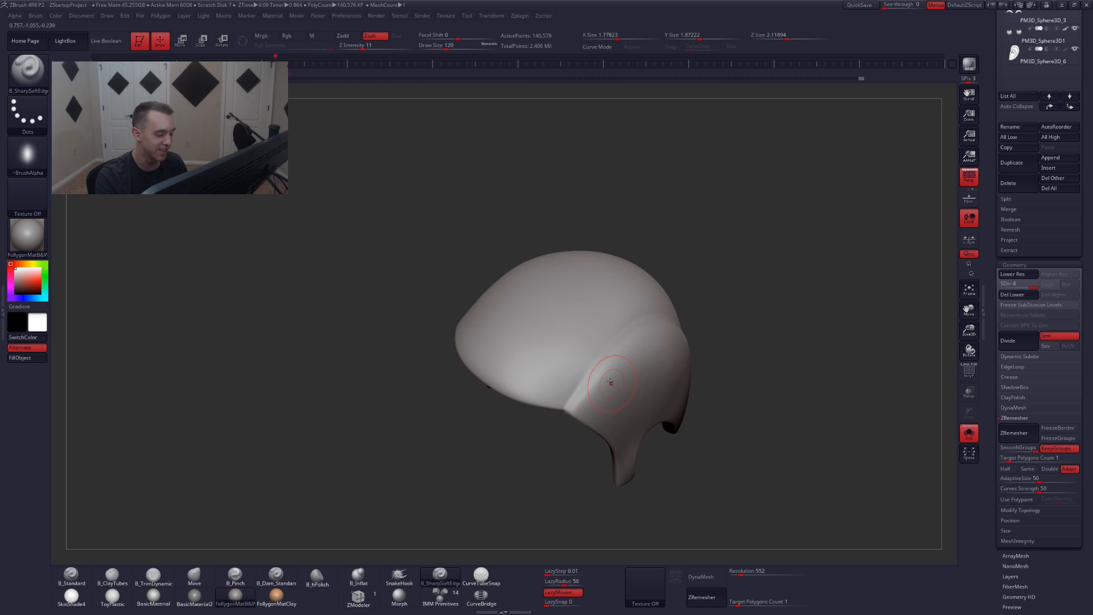
- Divide the hair to subdivision level 5 and tighten the whole parting line with the B_Pinch brush and LazyMouse
key("5")
left_click(565, 591)
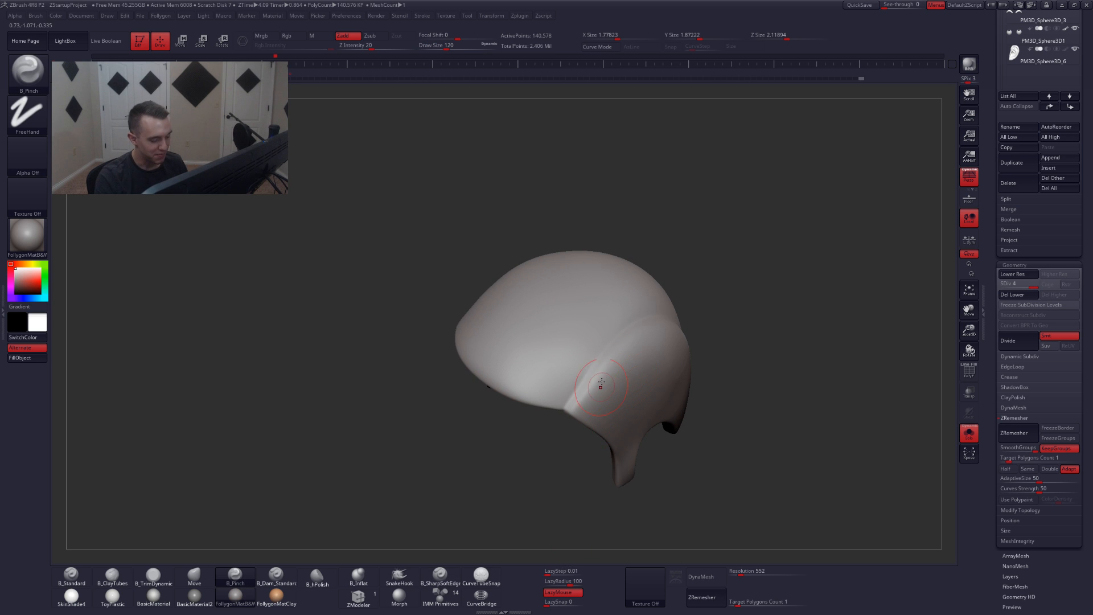
key("space")
left_click_drag(600, 364, 593, 365)
mouse_move(623, 393)
right_mouse_down("alt")
mouse_move(593, 430)
mouse_move(539, 439)
right_mouse_up("alt")
key("ctrl+d")
key("space")
left_click_drag(536, 441, 536, 440)
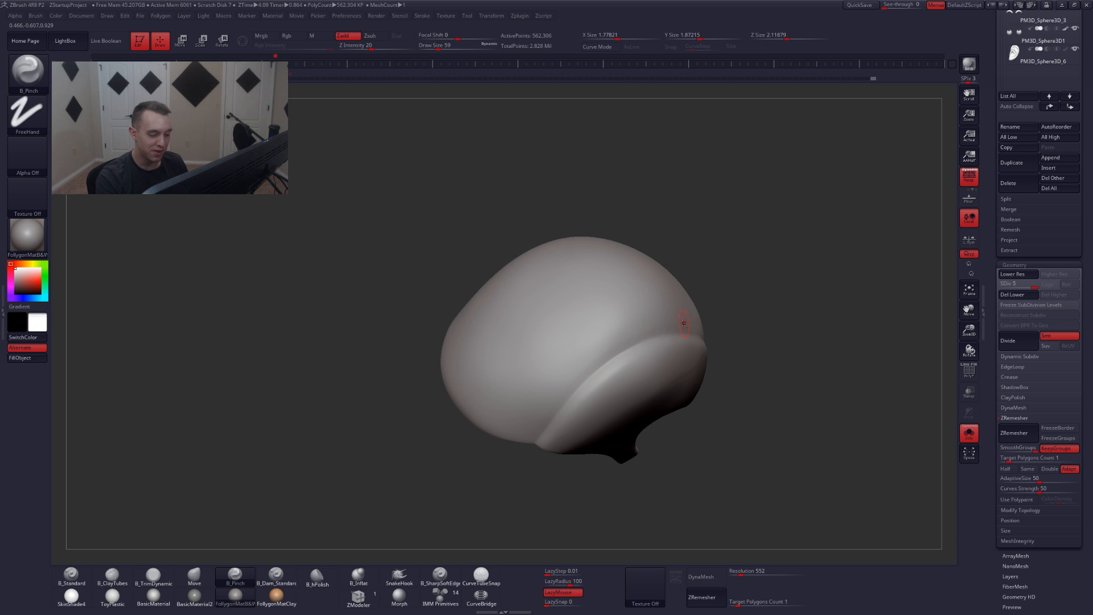
right_click_drag(684, 323, 598, 373)
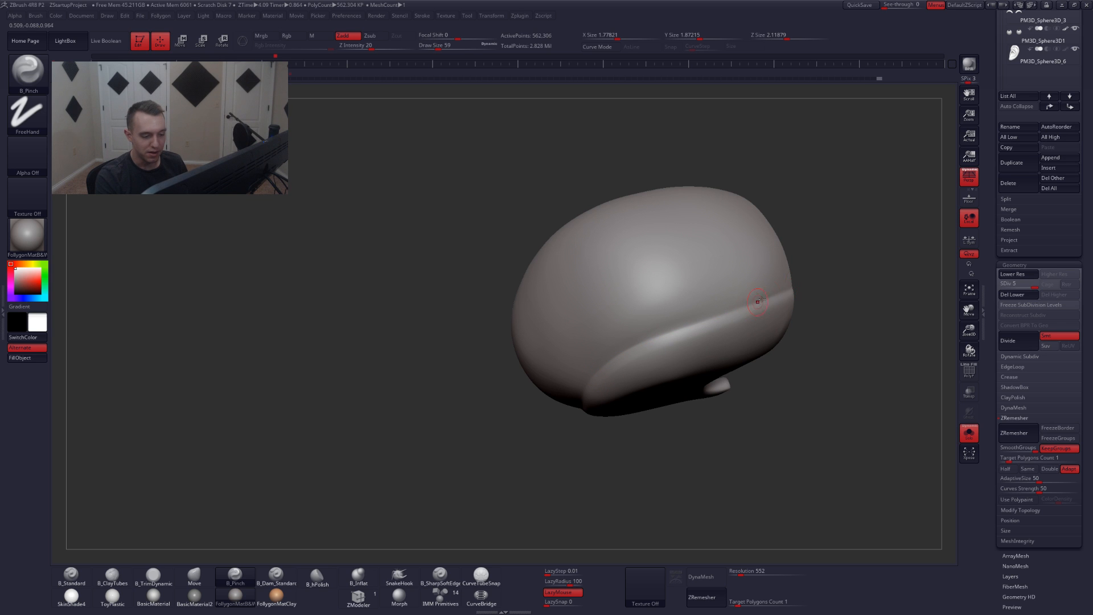
right_click_drag(552, 379, 625, 354)
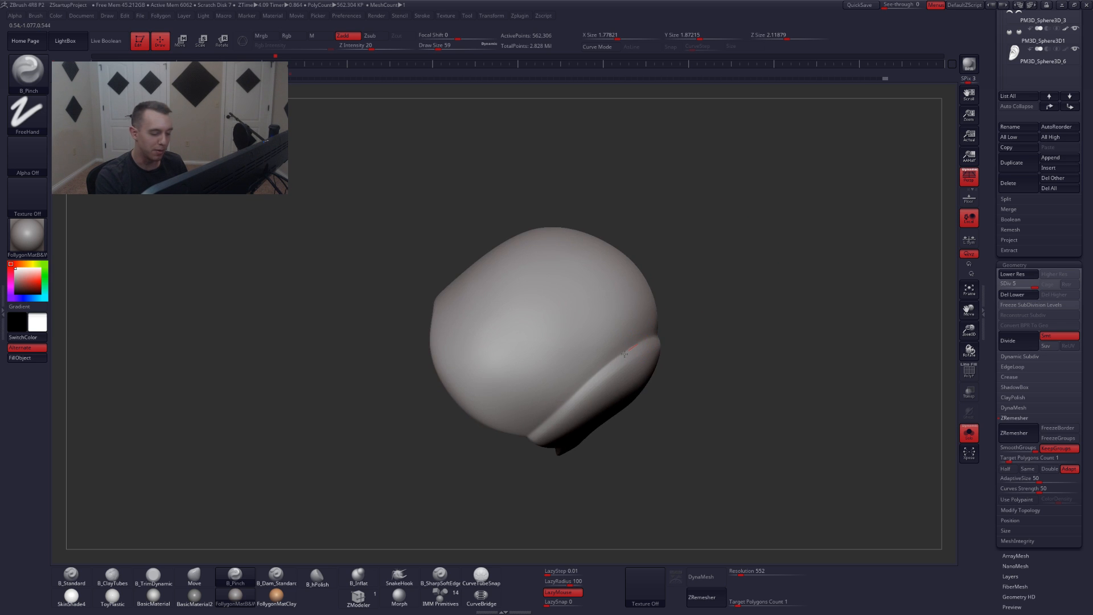
right_click_drag(545, 433, 589, 389)
mouse_move(524, 456)
right_mouse_down("shift")
mouse_move(580, 460)
mouse_move(602, 417)
mouse_move(598, 375)
right_mouse_up("shift")
- Nudge the hair around the parting with the Move brush at draw size 192 and bring back the rest of the bust
key("b")
key("m")
key("v")
key("s")
left_click_drag(599, 382, 616, 378)
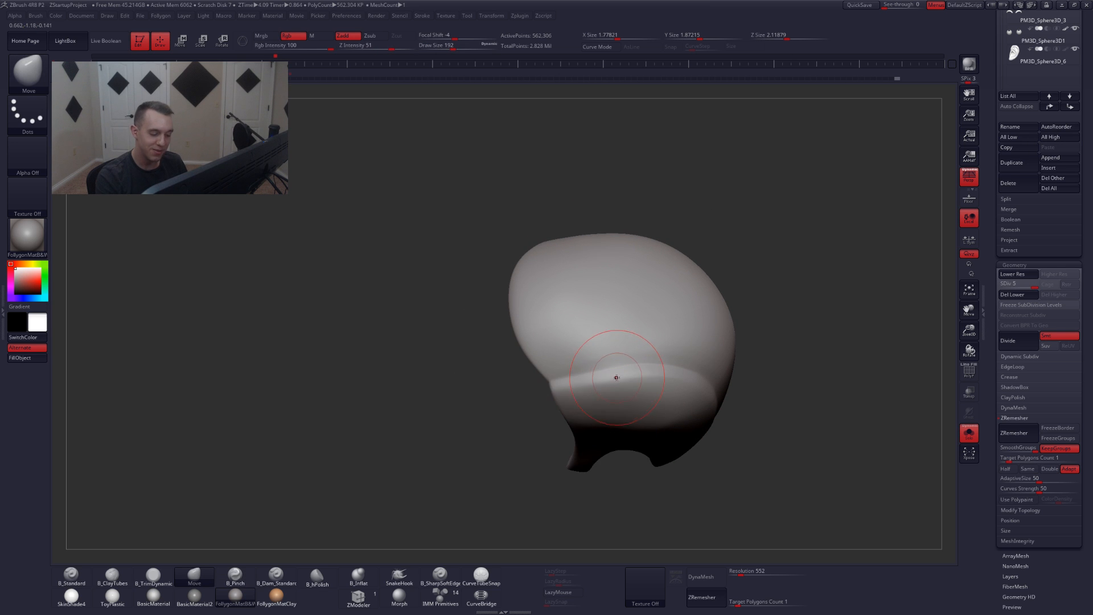
key("alt+s")
mouse_move(603, 342)
right_mouse_down()
mouse_move(597, 393)
mouse_move(603, 359)
right_mouse_up()
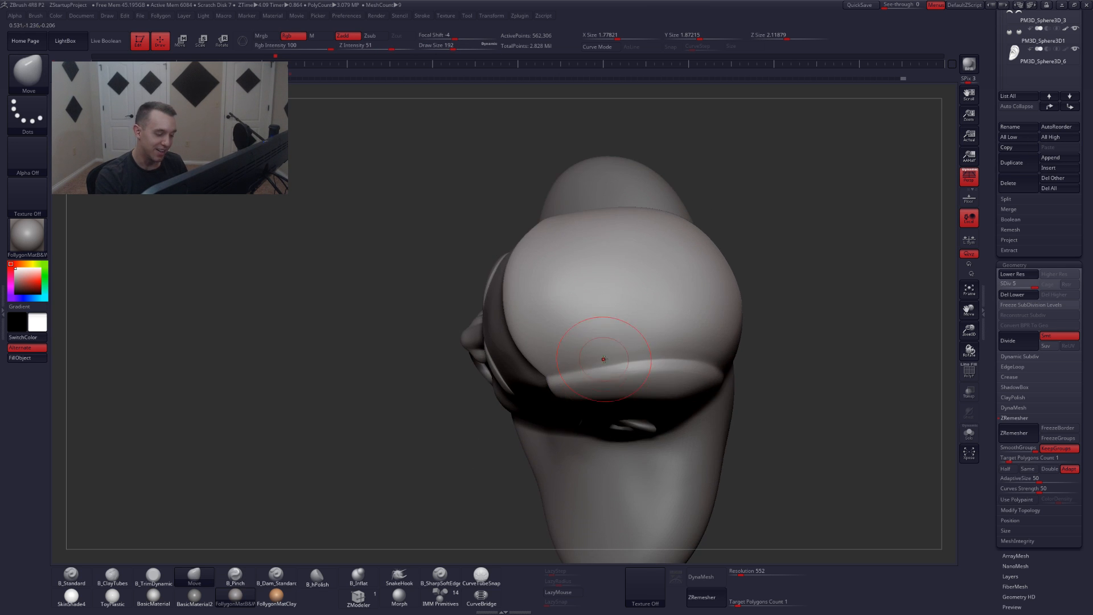
- Examine the smoothed hair on the bust from the front and in profile, checking how it sits around the ears
mouse_move(698, 501)
right_mouse_down()
mouse_move(594, 383)
mouse_move(630, 393)
mouse_move(618, 418)
mouse_move(683, 310)
mouse_move(719, 275)
right_mouse_up()
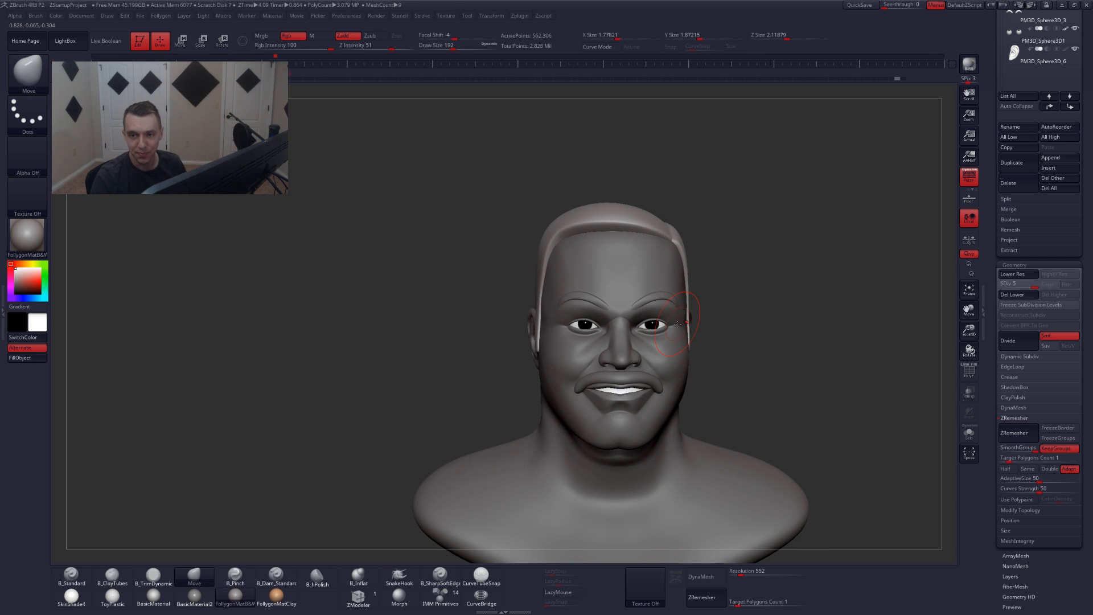
right_click_drag(582, 233, 581, 282, "ctrl")
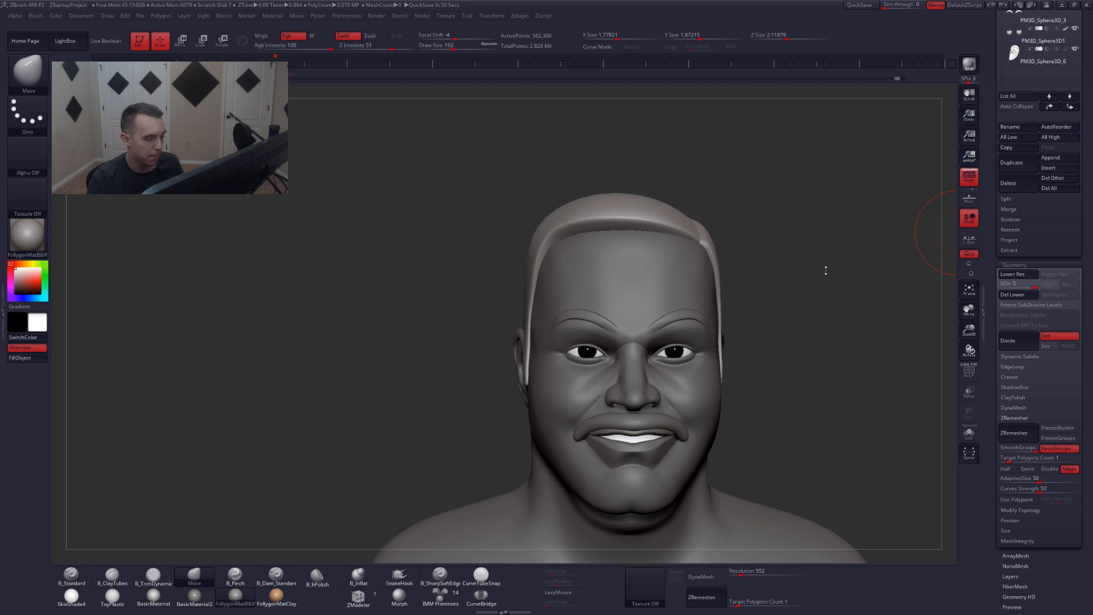
mouse_move(597, 269)
right_mouse_down()
mouse_move(652, 273)
mouse_move(618, 280)
mouse_move(629, 311)
mouse_move(655, 320)
mouse_move(614, 328)
right_mouse_up()
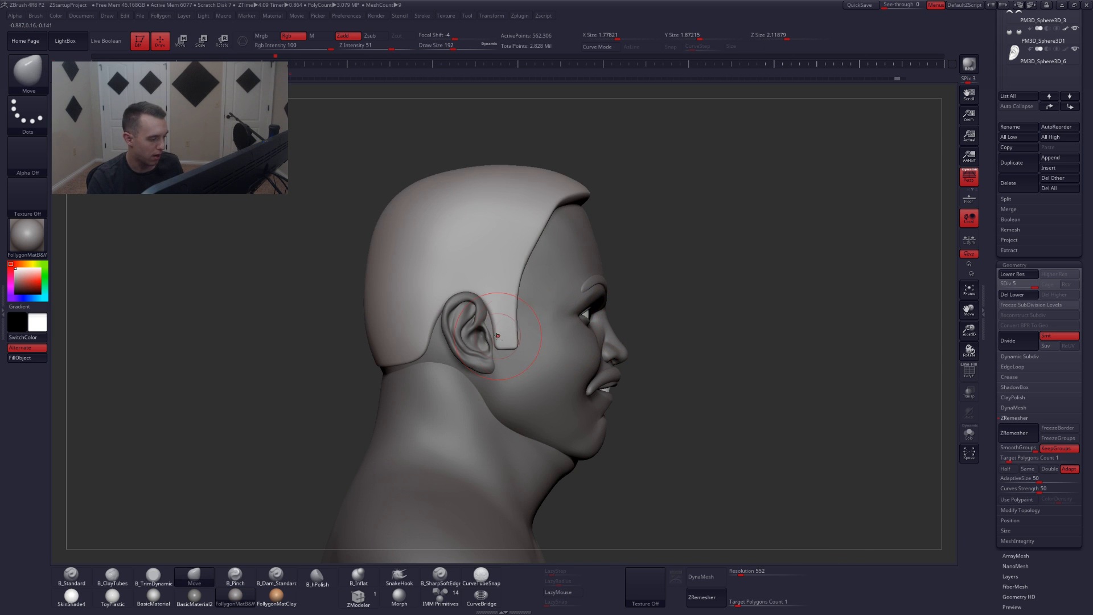
left_click(496, 341, "alt")
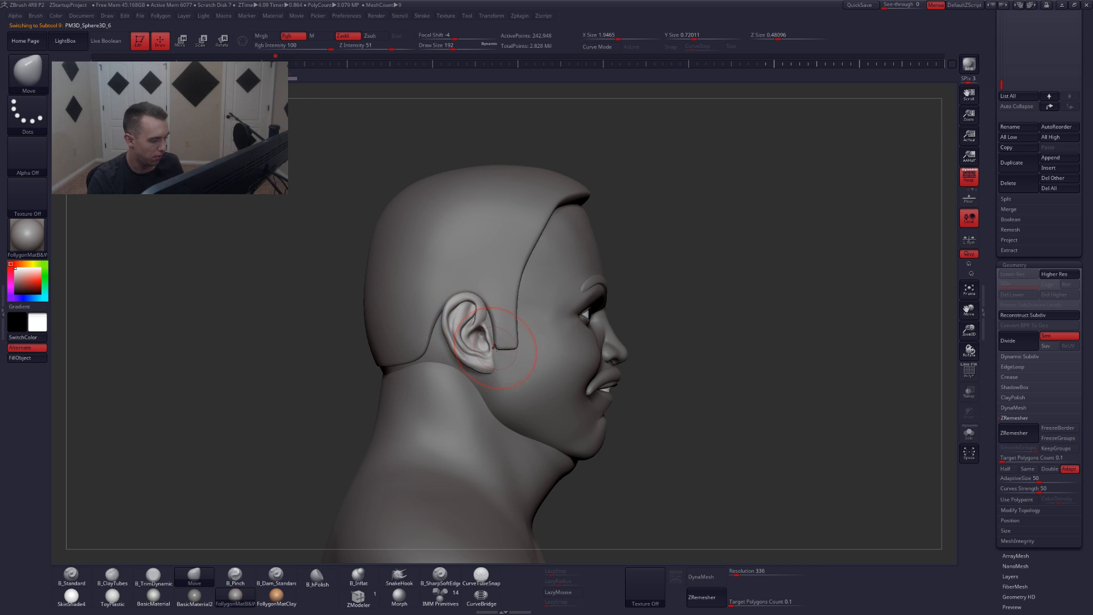
scroll(1016, 329, "up", 5)
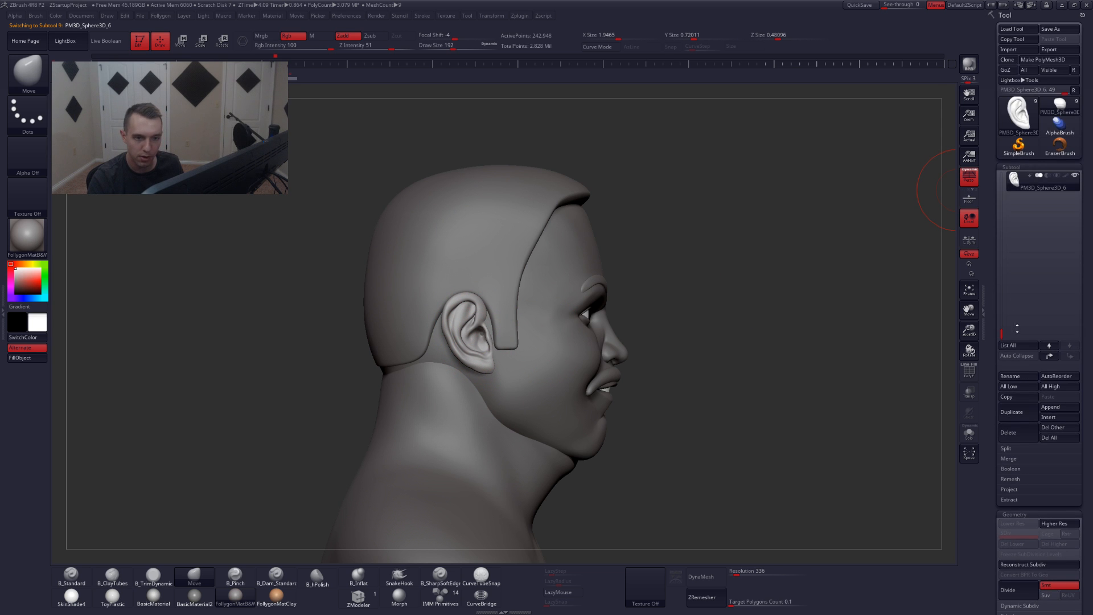
key("ctrl+shift+space")
mouse_move(673, 302)
left_mouse_down("alt")
mouse_move(702, 280)
mouse_move(718, 292)
left_mouse_up("alt")
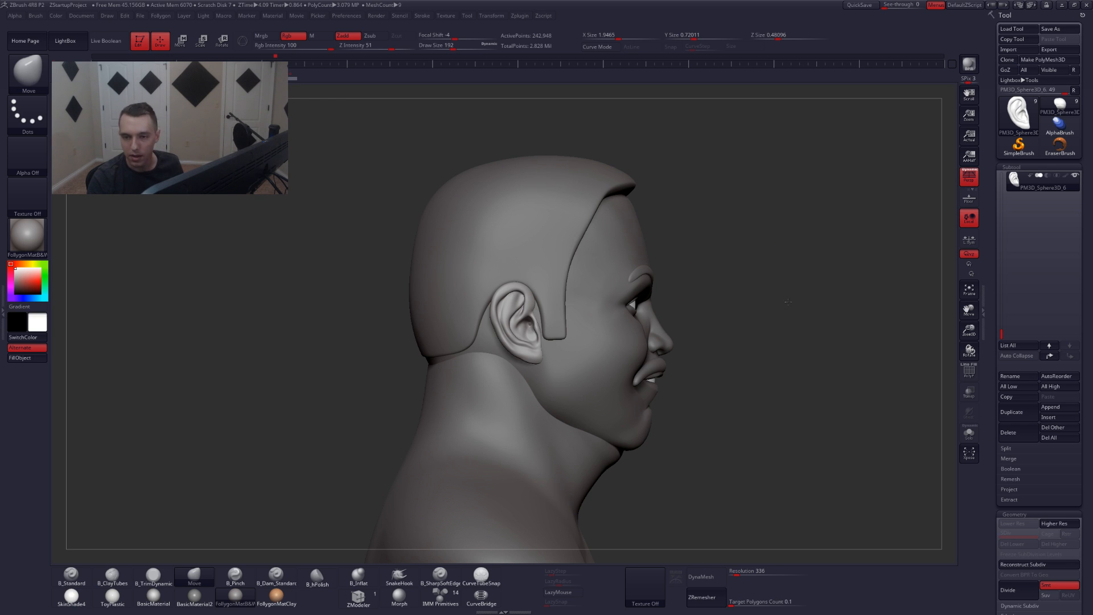
left_click_drag(788, 301, 759, 299)
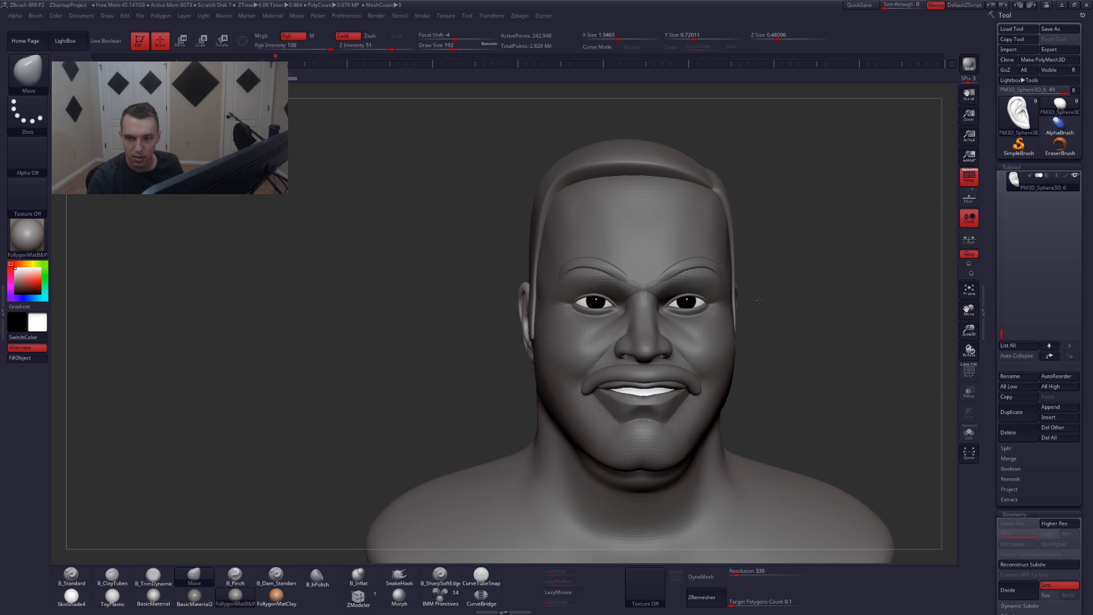
- Select the hair and mask its lower section around the ears and nape with a lasso
left_click(538, 240, "alt")
mouse_move(507, 305)
left_mouse_down("alt")
mouse_move(449, 323)
mouse_move(451, 353)
mouse_move(769, 319)
mouse_move(438, 305)
left_mouse_up("alt")
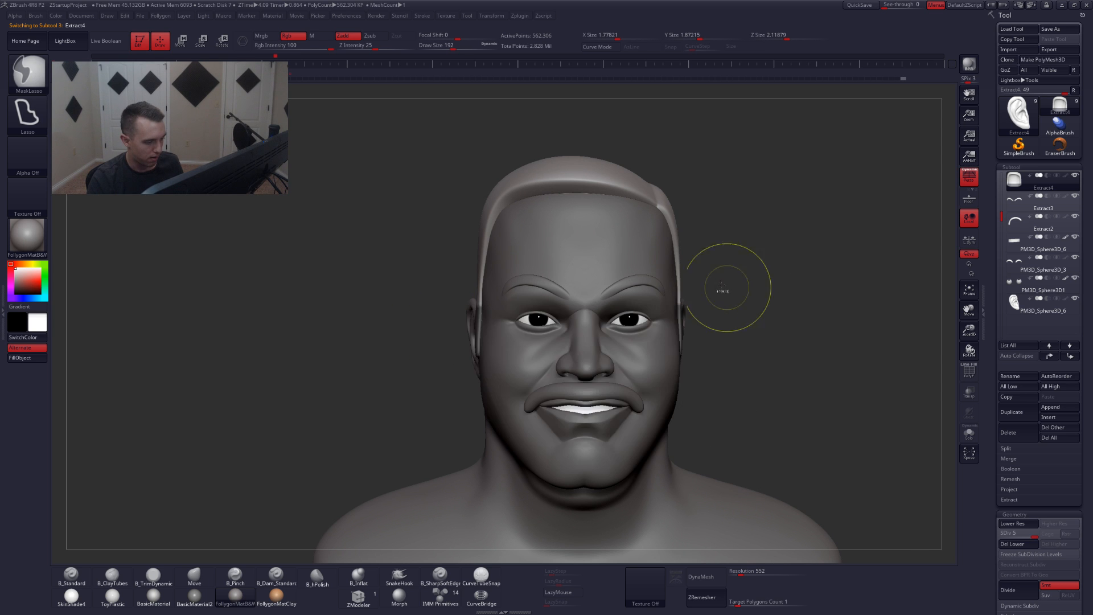
left_click_drag(723, 288, 729, 265)
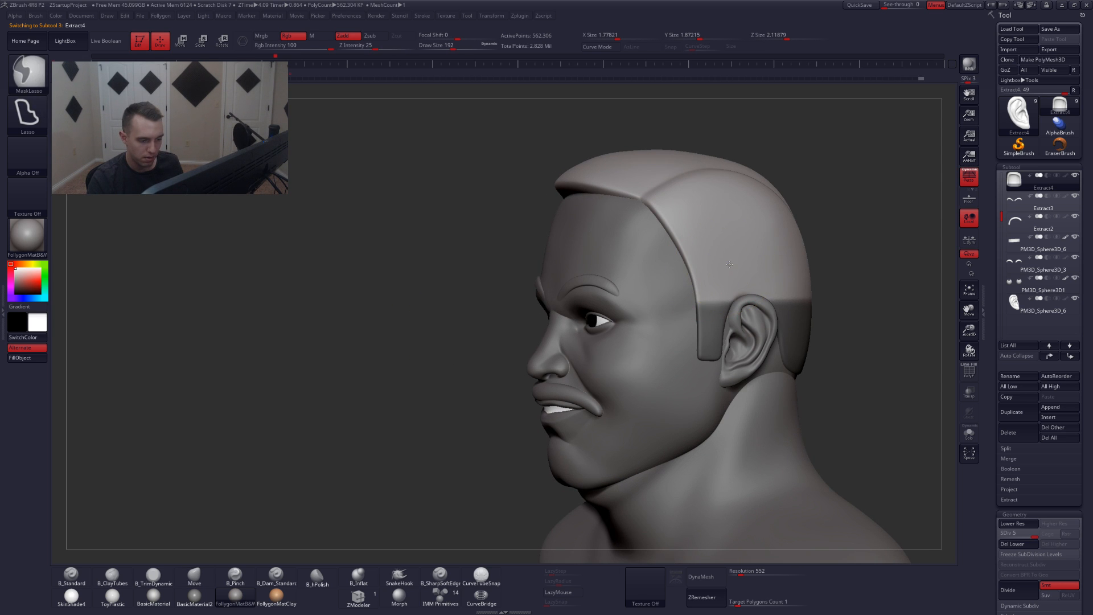
left_click(855, 237, "ctrl")
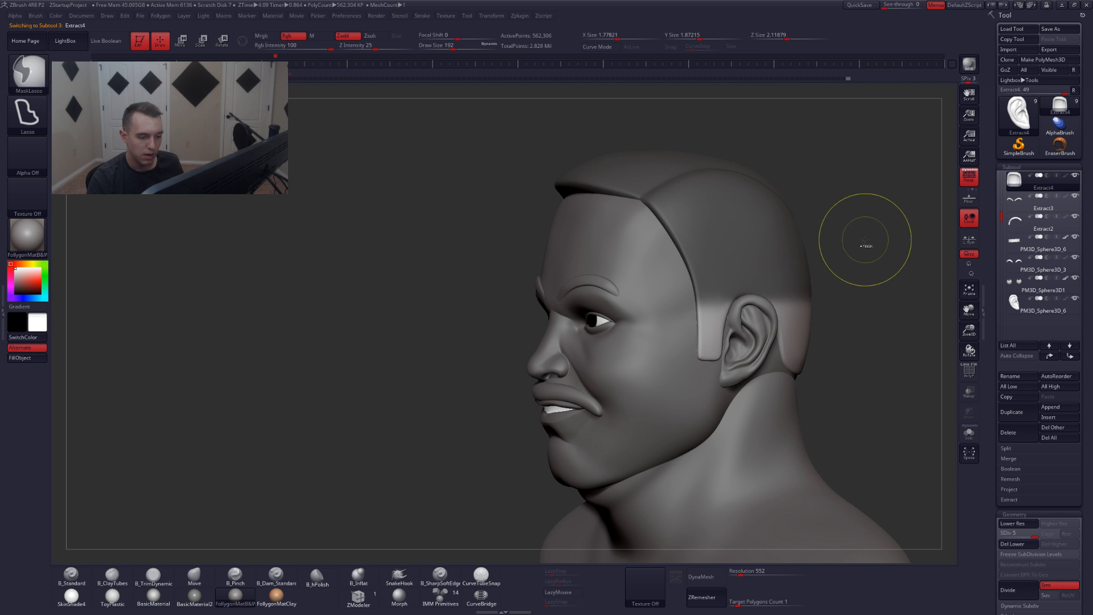
- Drop the hair to subdivision level 1 and adjust its unmasked upper side with the Move brush at draw size 415
key("shift+d")
key("shift+d")
key("shift+d")
key("shift+d")
key("b")
key("m")
key("v")
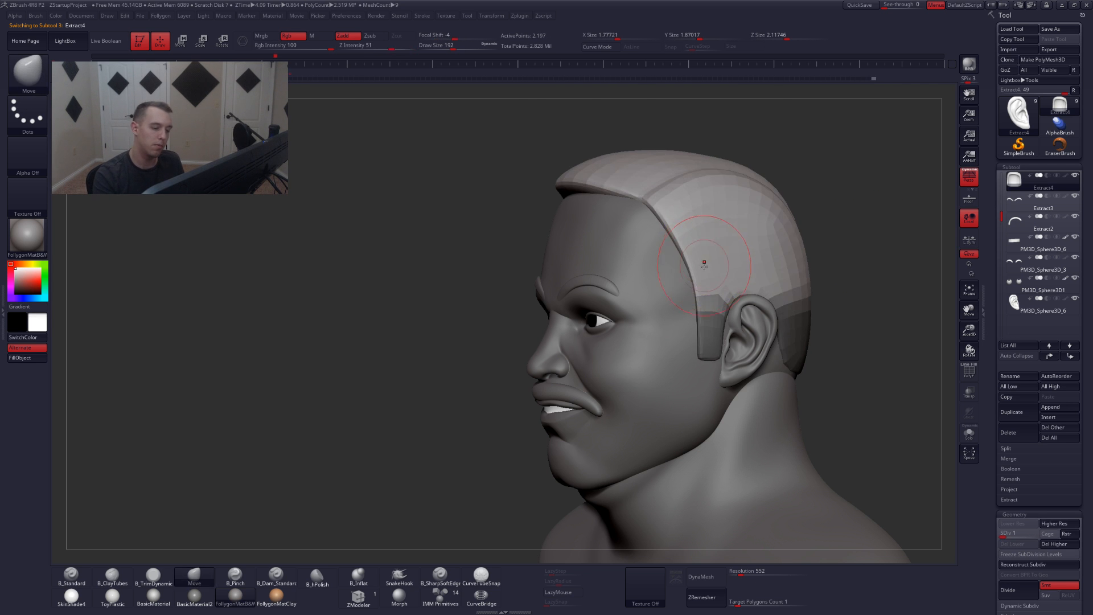
right_click_drag(704, 266, 732, 265, "shift")
key("space")
left_click_drag(719, 254, 728, 254)
right_click_drag(728, 254, 789, 261)
key("space")
left_click_drag(733, 266, 740, 266)
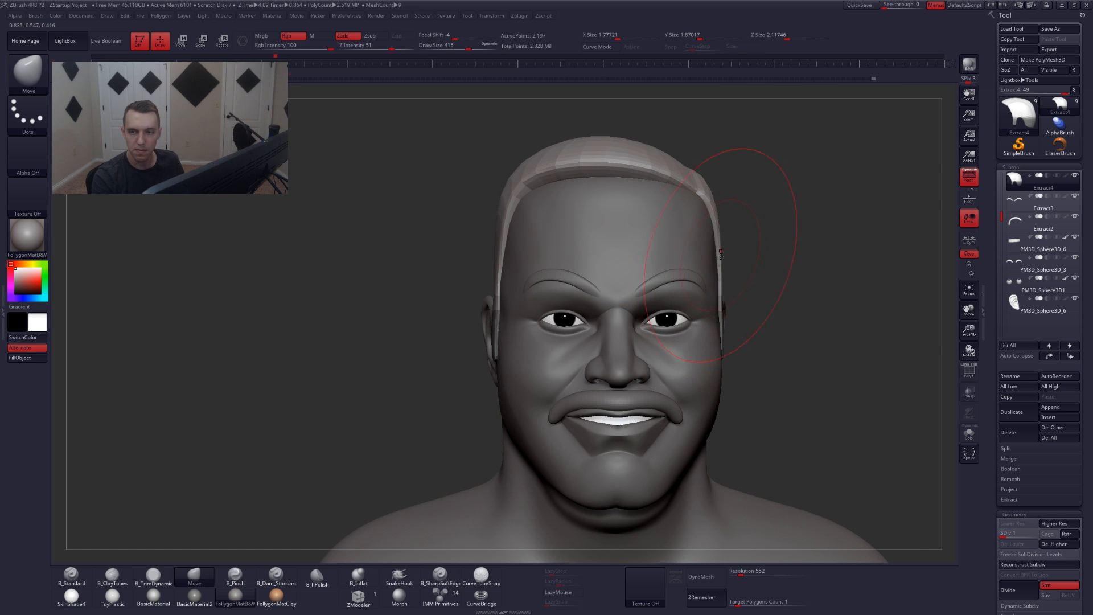
- Push the unmasked upper hair outward on both sides of the head with the Move brush
right_click_drag(722, 252, 739, 230)
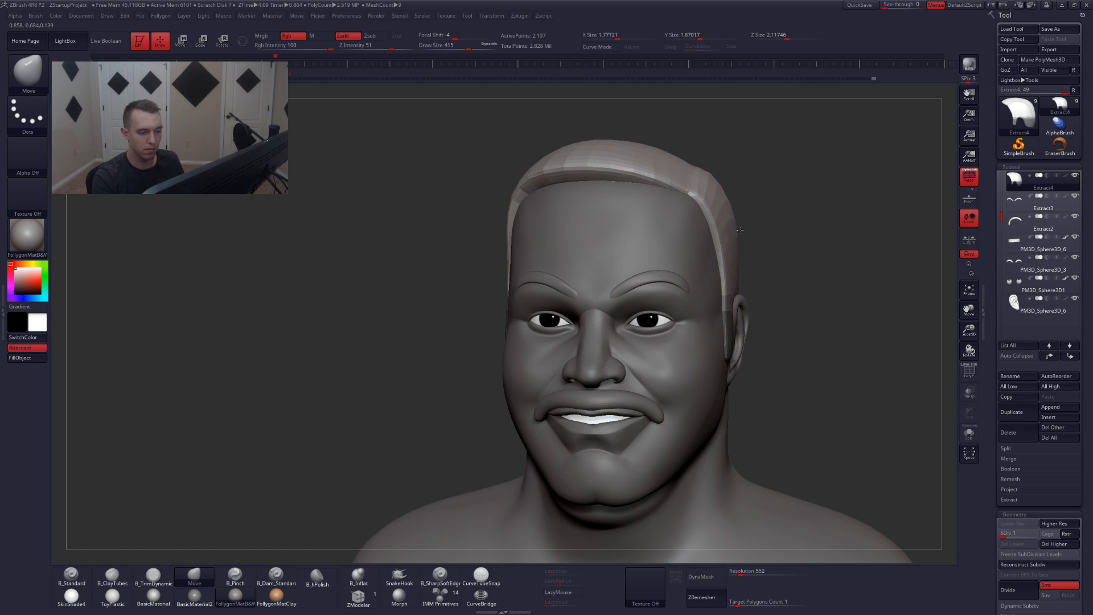
left_click_drag(727, 241, 731, 242)
right_click_drag(731, 242, 673, 242, "shift")
left_click_drag(519, 243, 513, 244)
right_click_drag(754, 251, 632, 280)
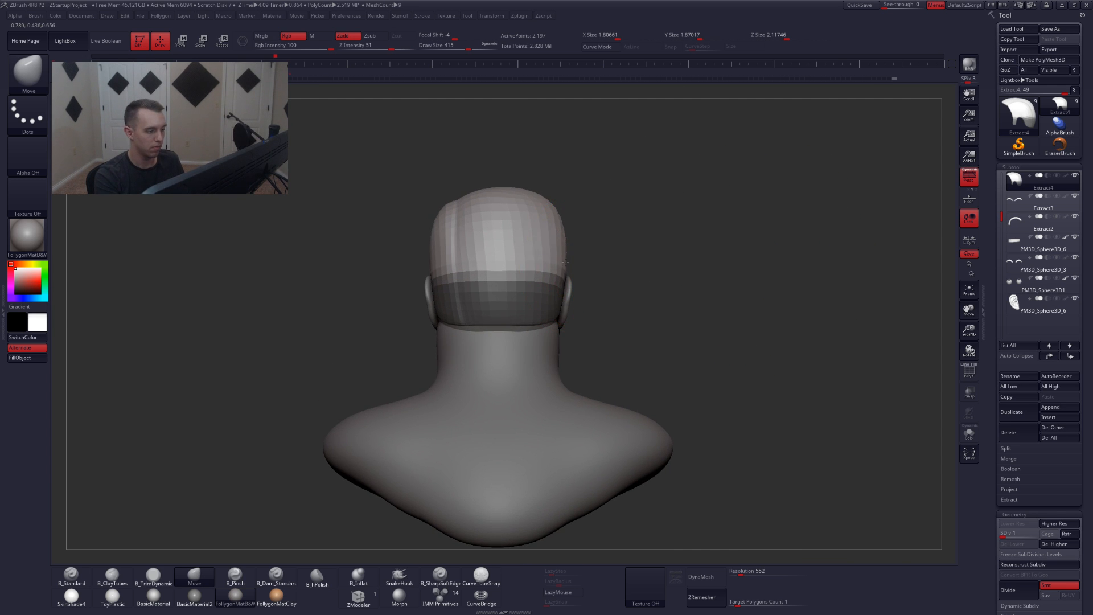
- Clear the hair's mask and reshape its lower sides near the ears from the back view
right_click_drag(561, 266, 655, 273, "alt")
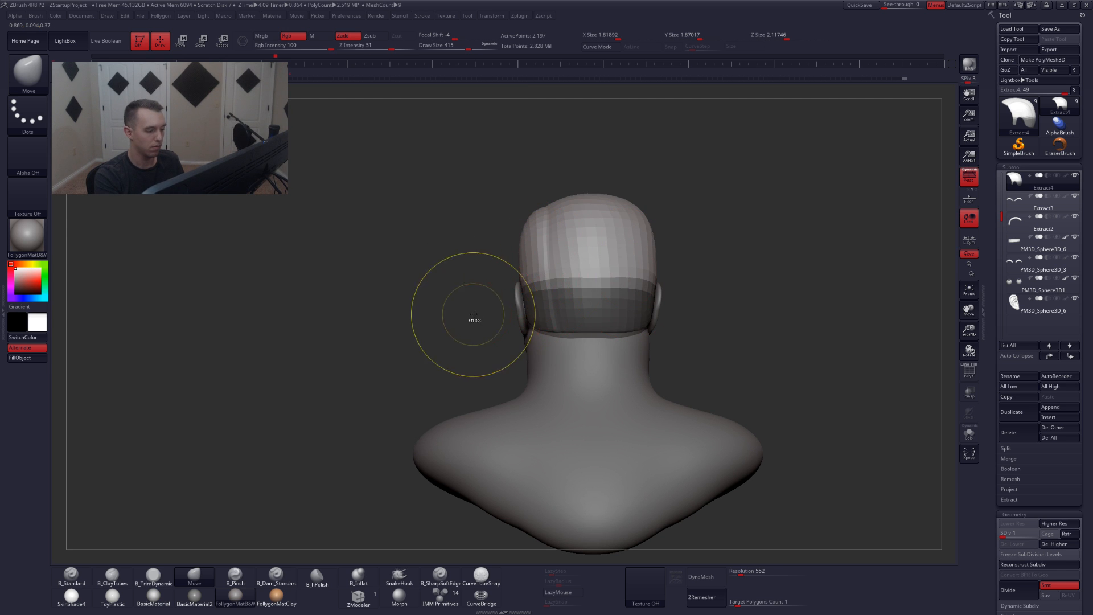
left_click_drag(527, 301, 531, 310)
left_click_drag(644, 304, 641, 303)
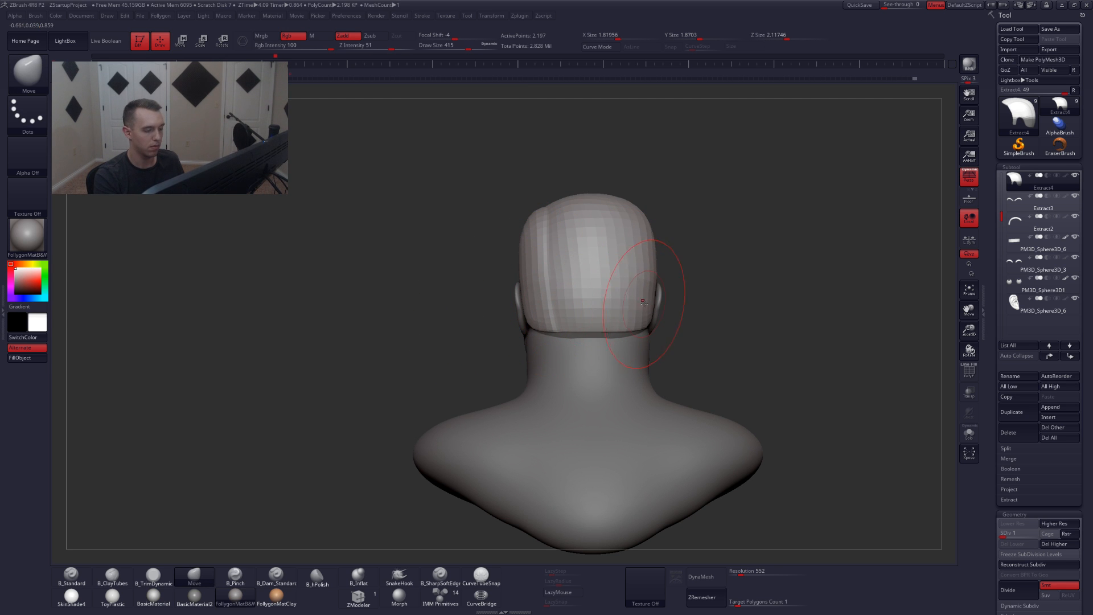
- Adjust the sides of the hair from the front with the Move brush, reducing the draw size to 331
mouse_move(430, 301)
right_mouse_down()
mouse_move(623, 315)
mouse_move(692, 299)
mouse_move(658, 251)
right_mouse_up()
left_click_drag(662, 249, 664, 249)
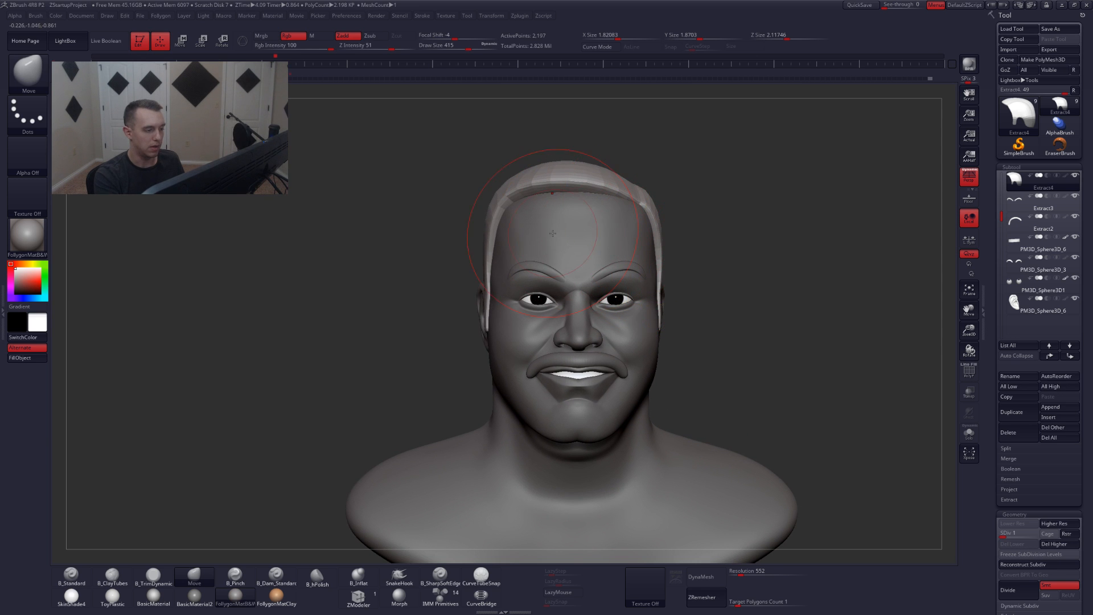
key("space")
left_click_drag(535, 226, 519, 226)
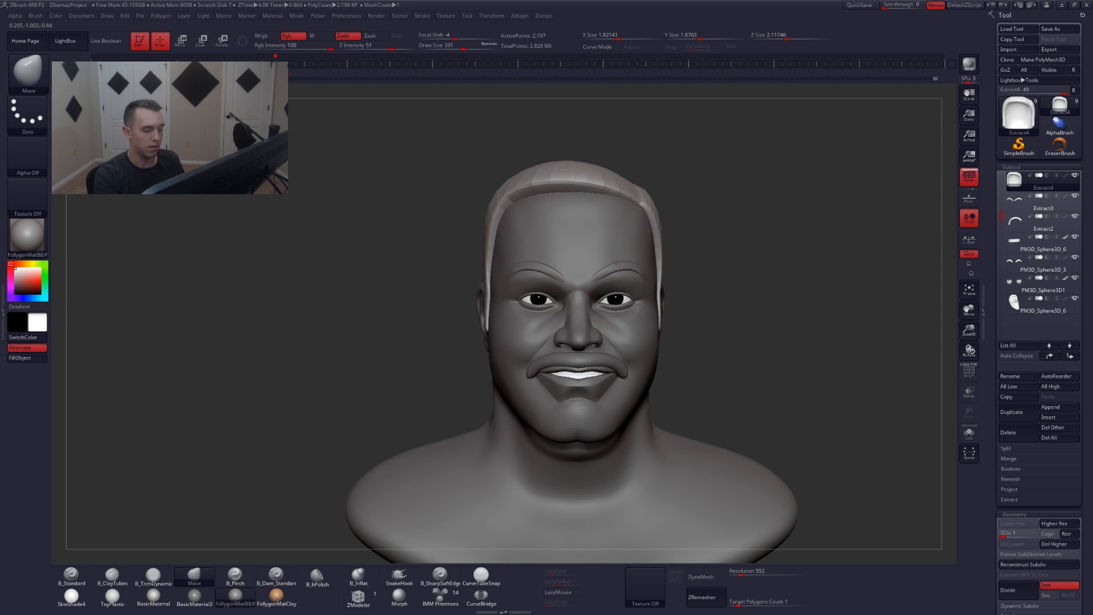
mouse_move(521, 250)
right_mouse_down("alt")
mouse_move(671, 266)
mouse_move(570, 305)
right_mouse_up("alt")
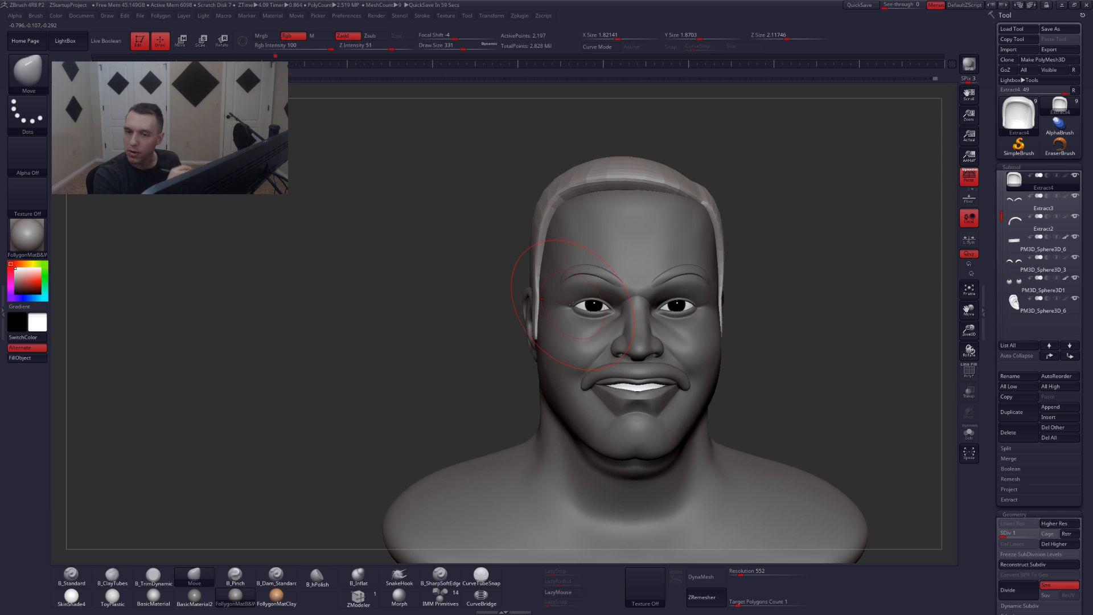
- Pull both sides of the hair outward from the top view with the Move brush at draw size 445
key("space")
left_click_drag(525, 226, 541, 227)
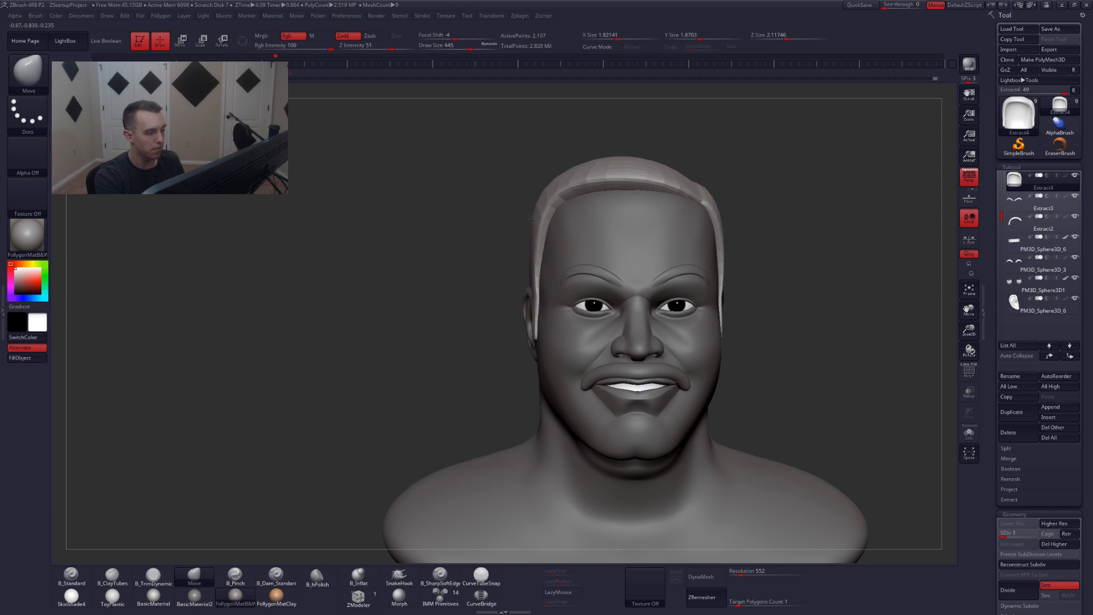
mouse_move(436, 239)
right_mouse_down()
mouse_move(541, 261)
mouse_move(516, 353)
right_mouse_up()
right_click_drag(510, 276, 583, 310, "alt")
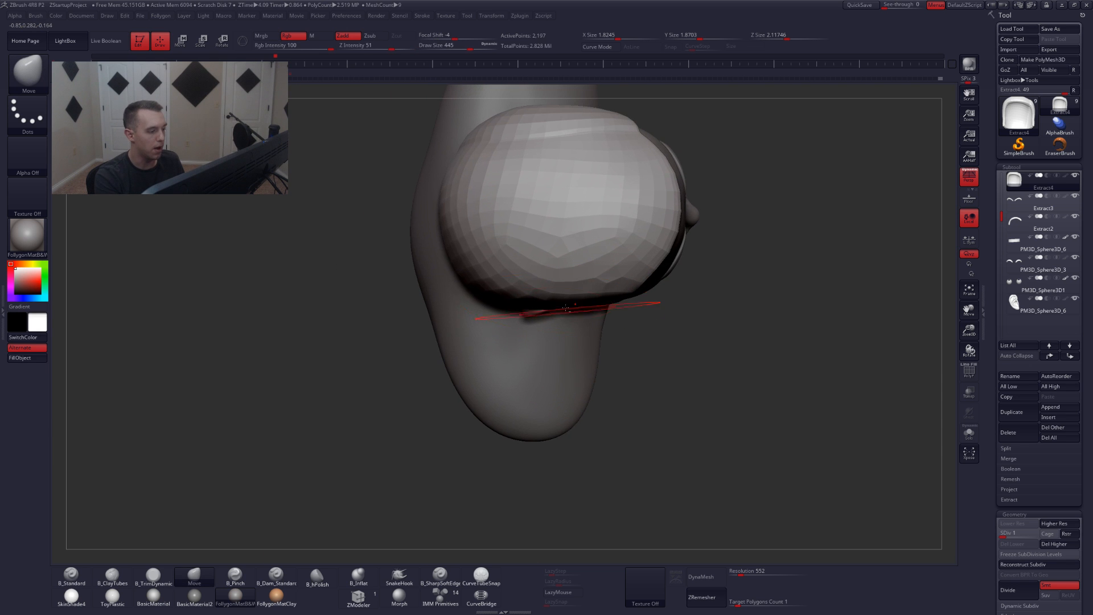
left_click_drag(579, 308, 575, 315)
right_click_drag(561, 344, 585, 430, "alt")
left_click_drag(589, 207, 575, 205)
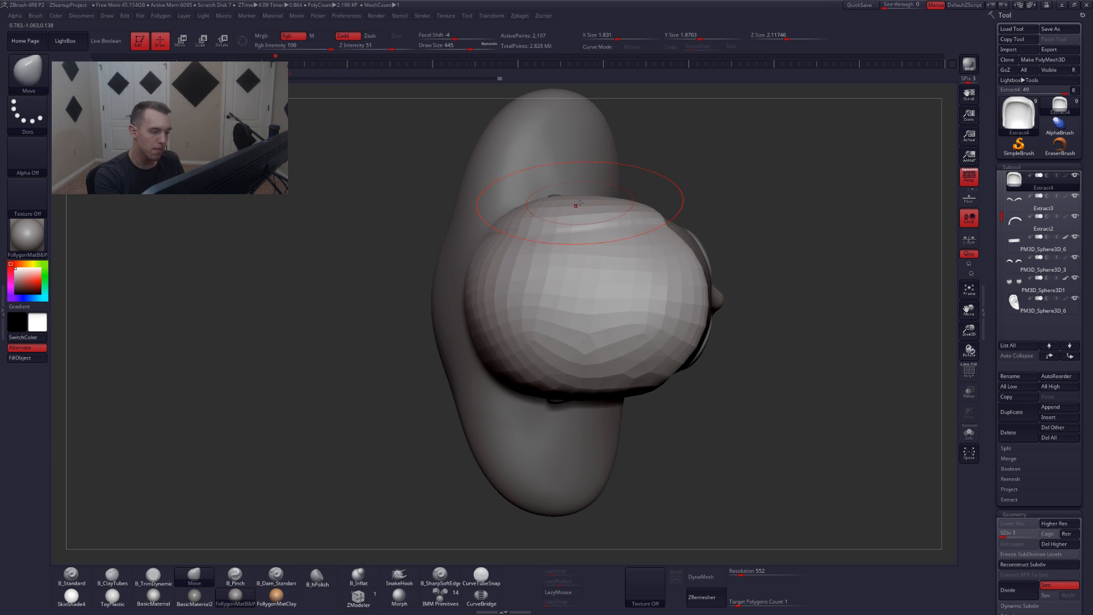
mouse_move(566, 273)
right_mouse_down()
mouse_move(558, 210)
mouse_move(604, 268)
mouse_move(630, 333)
right_mouse_up()
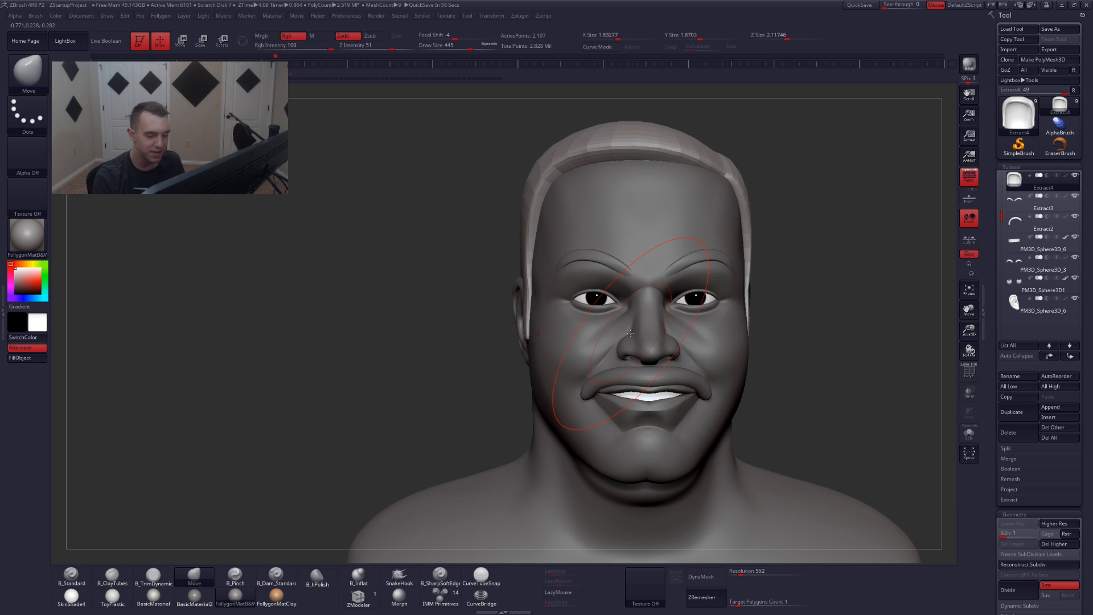
- Pull the front edge of the hair forward over the forehead with the Move brush at draw size 437
mouse_move(760, 281)
left_mouse_down("alt")
mouse_move(722, 272)
mouse_move(687, 293)
left_mouse_up("alt")
key("space")
mouse_move(687, 293)
right_mouse_down("ctrl")
mouse_move(647, 248)
mouse_move(683, 239)
right_mouse_up("ctrl")
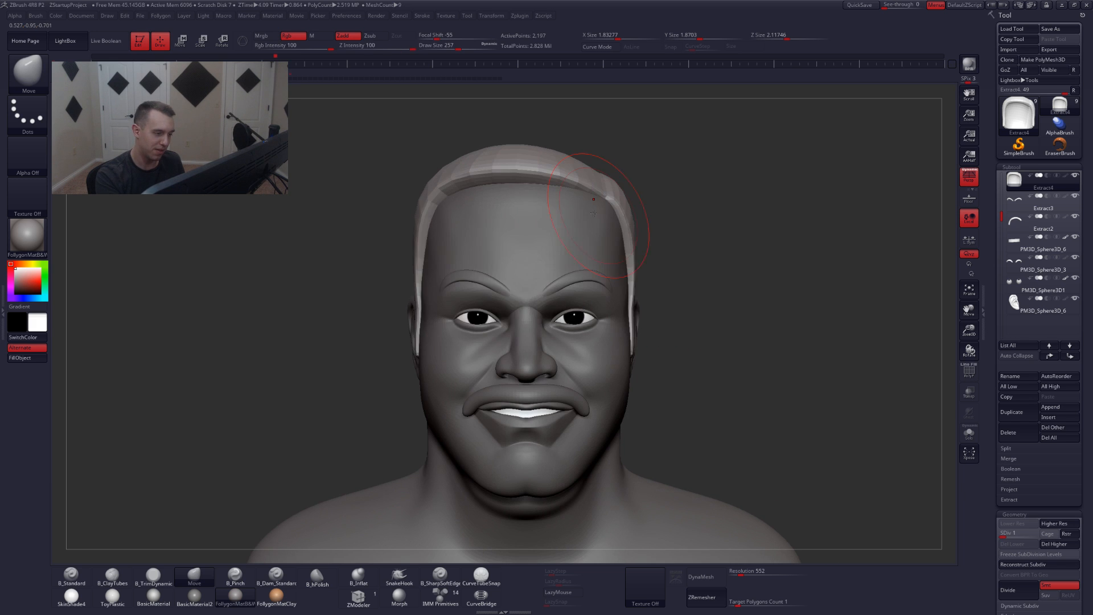
key("space")
left_click_drag(590, 211, 603, 210)
mouse_move(503, 213)
right_mouse_down("alt")
mouse_move(582, 231)
mouse_move(597, 347)
right_mouse_up("alt")
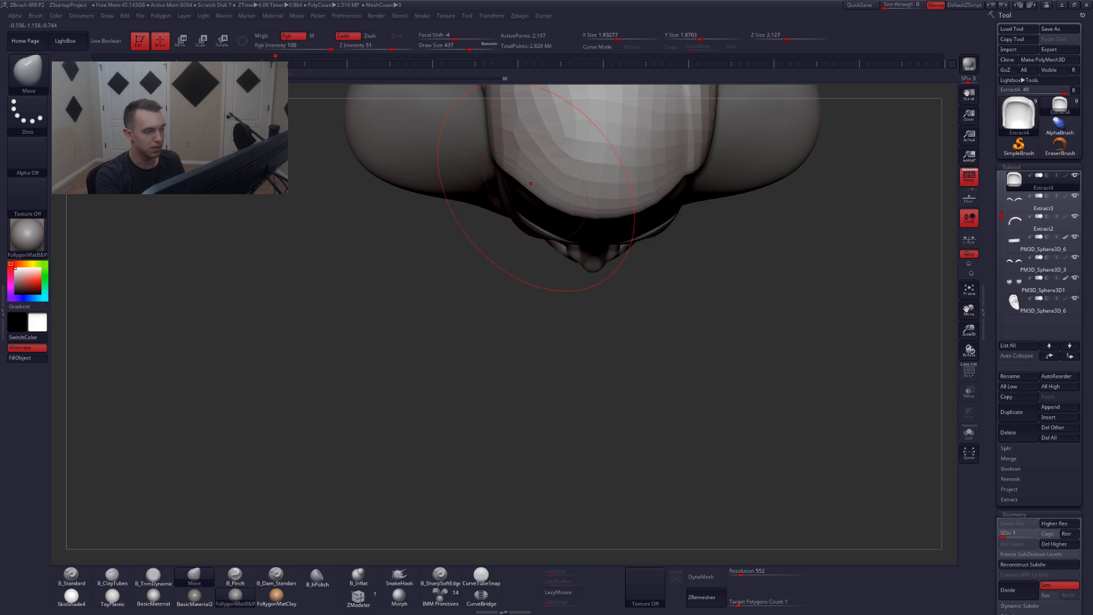
left_click_drag(531, 184, 533, 190)
mouse_move(533, 190)
right_mouse_down()
mouse_move(541, 91)
mouse_move(593, 311)
mouse_move(598, 246)
right_mouse_up()
key("alt+s")
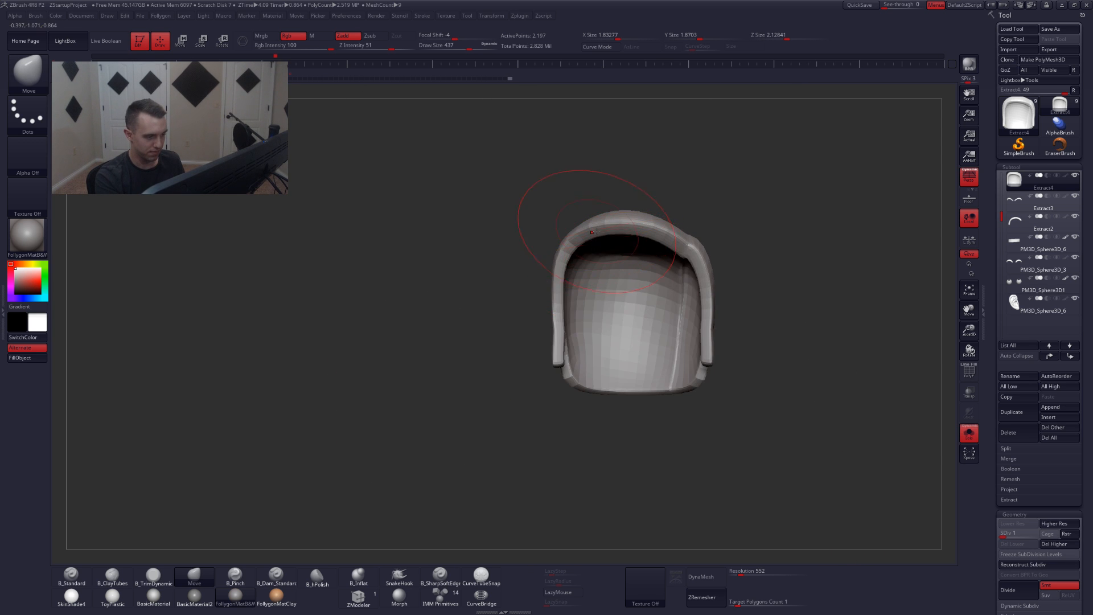
key("alt+s")
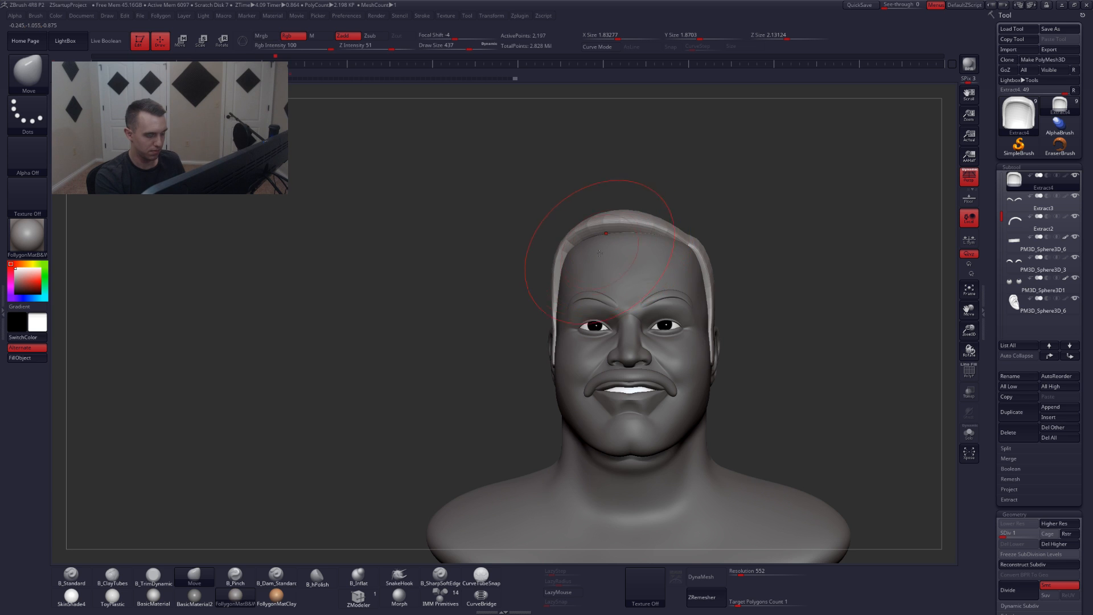
- Touch up the front hairline, checking it in isolation and from below, and raise the hair to subdivision level 5
right_click_drag(600, 253, 606, 239)
key("alt+s")
key("alt+s")
key("ctrl+f")
left_click(590, 249)
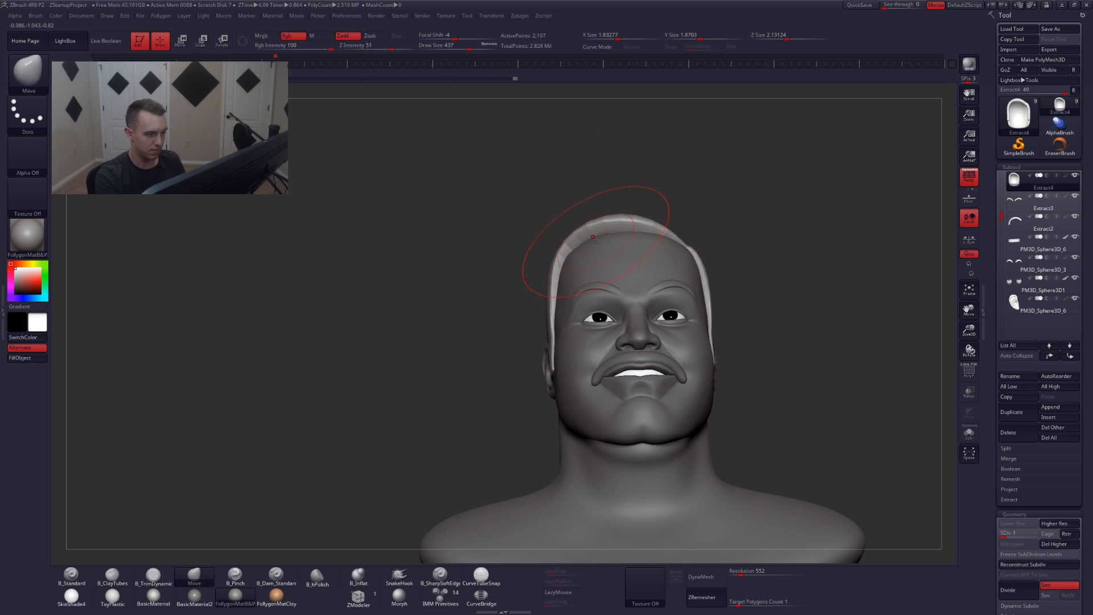
right_click_drag(628, 245, 614, 256)
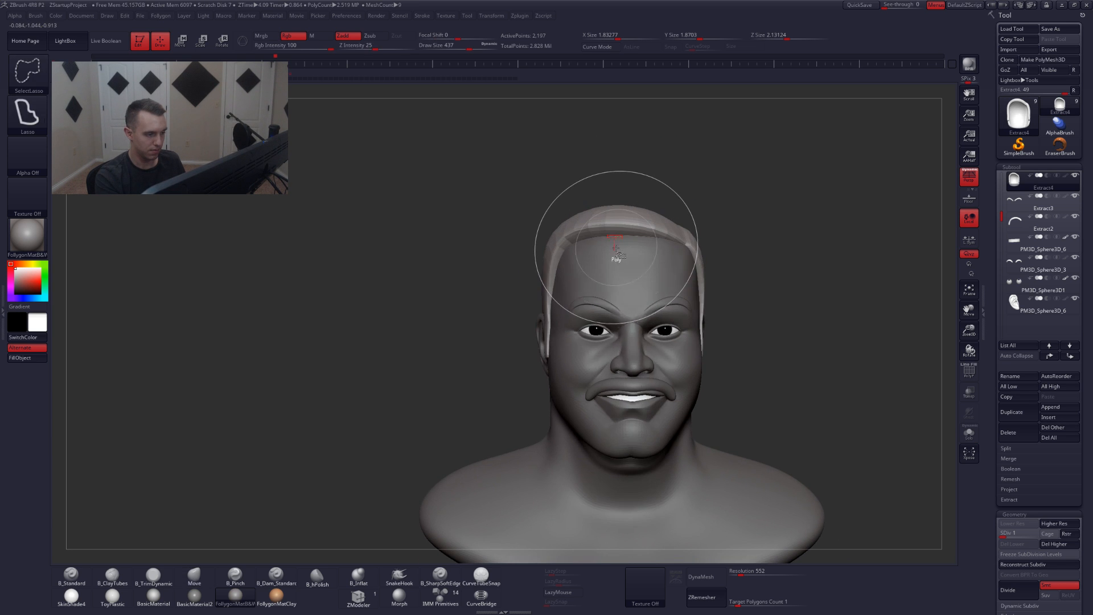
key("ctrl+f")
left_click(610, 258)
key("d")
key("d")
key("d")
key("d")
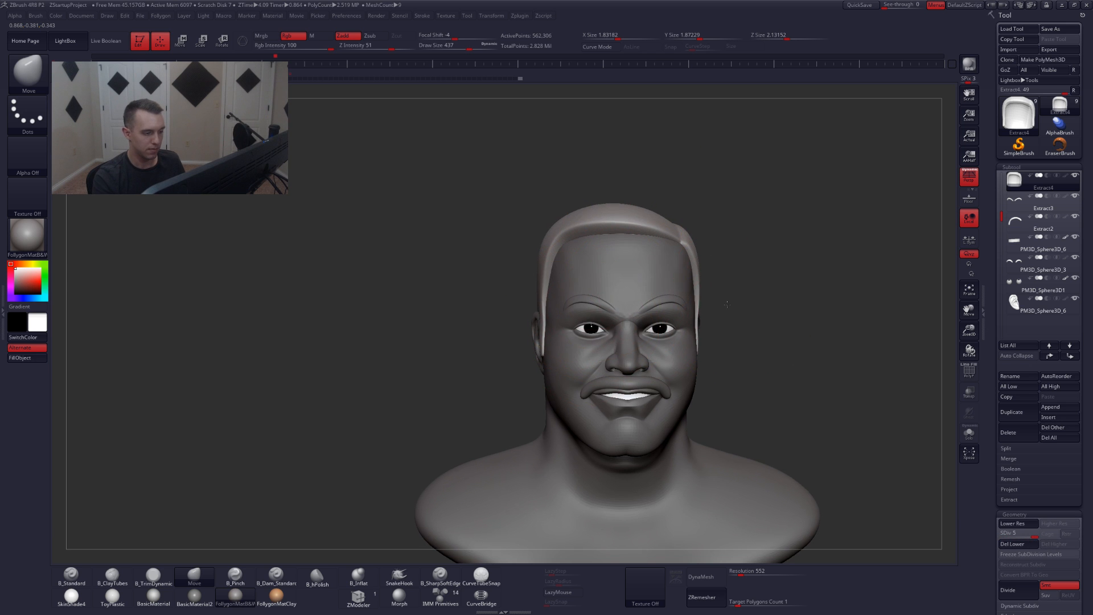
- Nudge the hairline at the temple backward from the side view with a smaller Move brush
right_click_drag(744, 304, 799, 422)
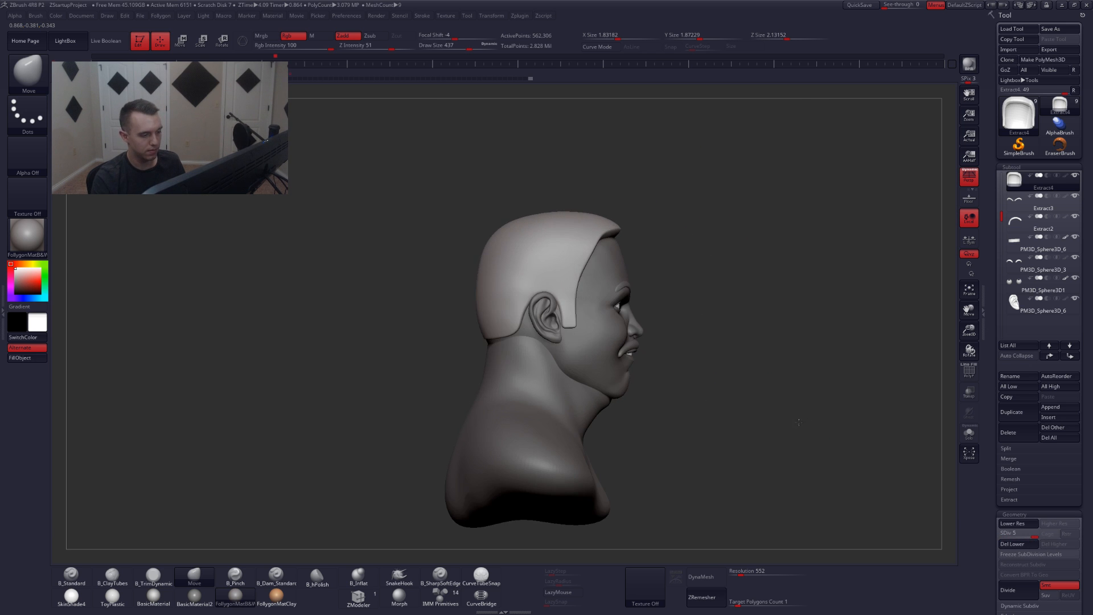
key("space")
left_click(596, 268)
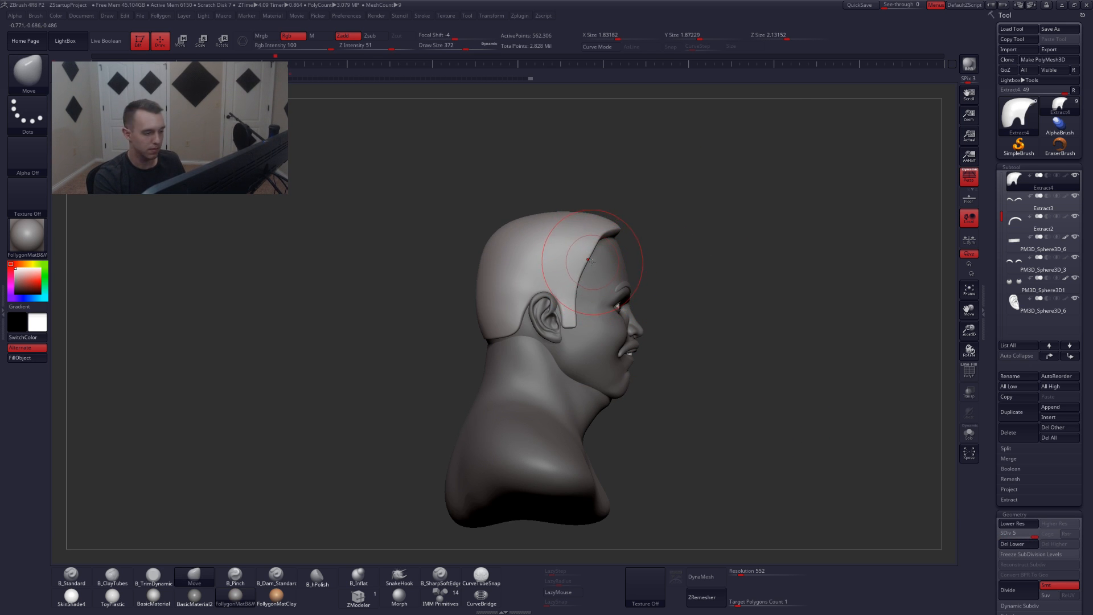
key("space")
left_click(591, 261)
left_click_drag(587, 267, 578, 269)
- Drop the hair to subdivision level 1 and adjust the sideburn in front of the ear with the Move brush at draw size 344
right_click_drag(797, 302, 612, 309)
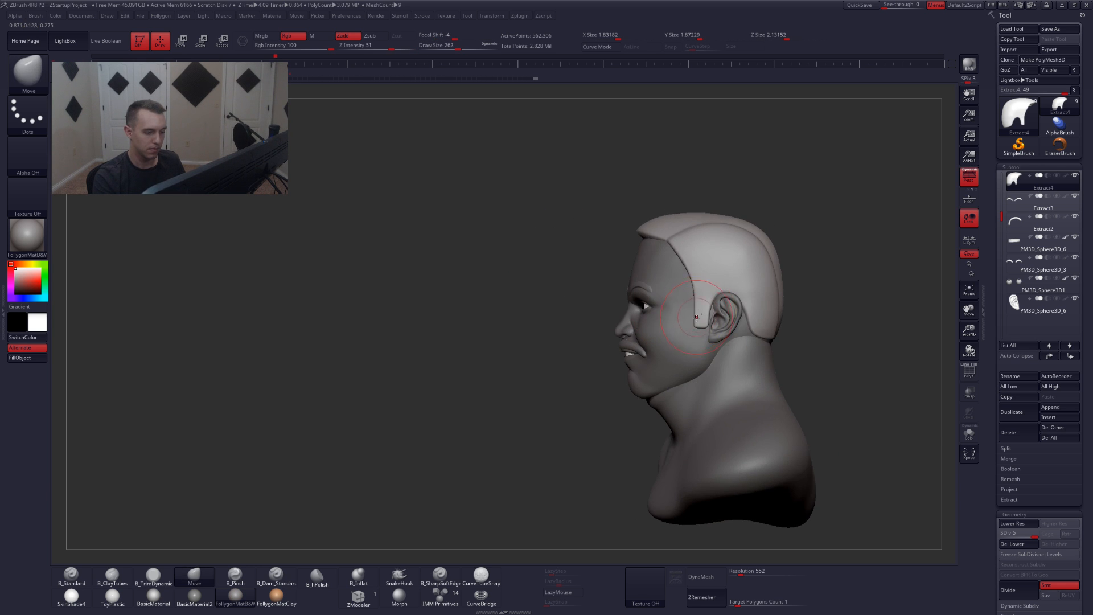
mouse_move(691, 313)
right_mouse_down()
mouse_move(740, 318)
mouse_move(681, 296)
right_mouse_up()
key("space")
key("shift+d")
key("shift+d")
key("shift+d")
key("shift+d")
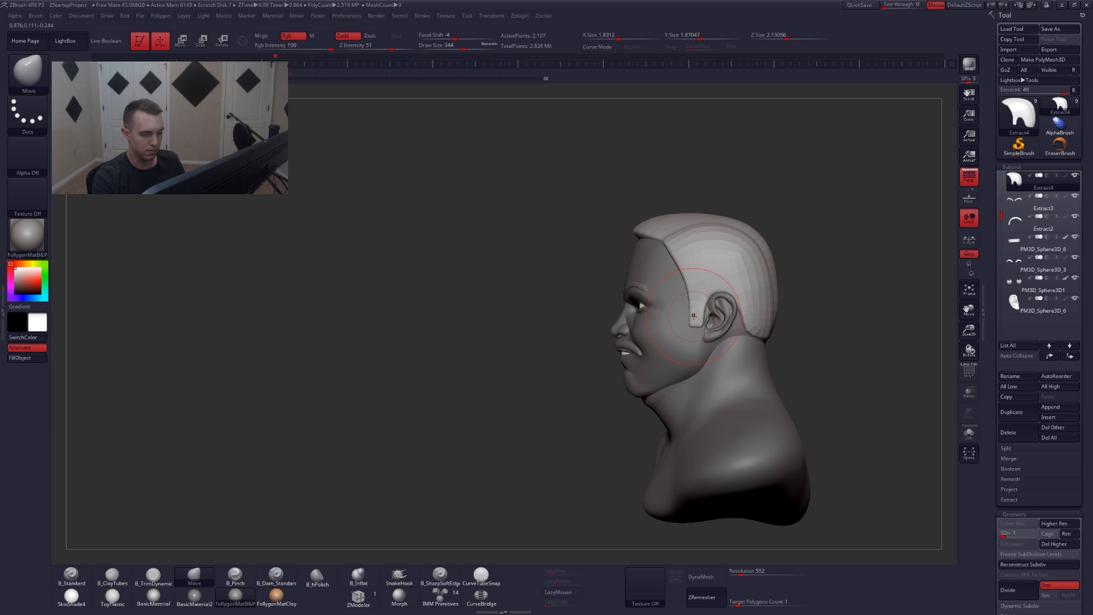
right_click_drag(682, 260, 674, 301)
- Raise the hair back to subdivision level 5 and check its shape from the front
right_click_drag(697, 380, 654, 385, "shift")
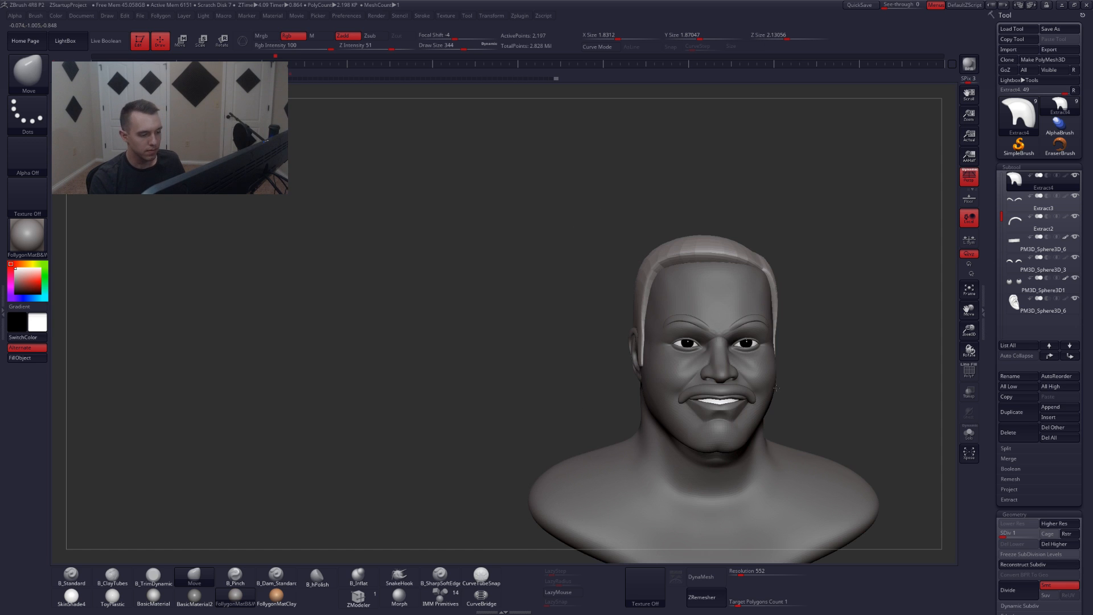
right_click_drag(774, 395, 678, 302, "alt")
key("d")
key("d")
key("d")
key("d")
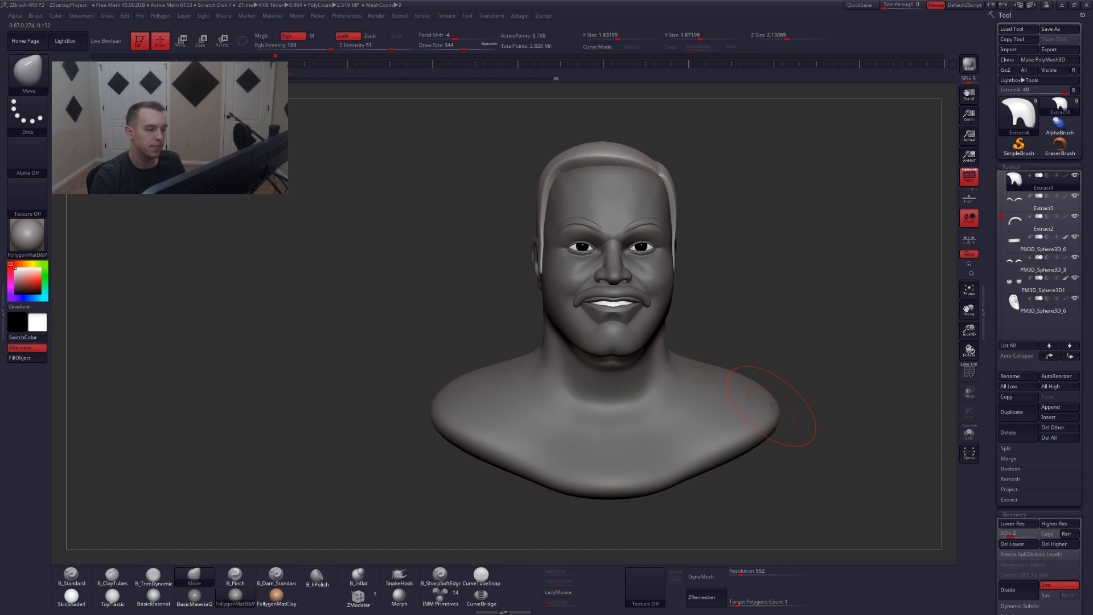
right_click_drag(812, 388, 778, 428)
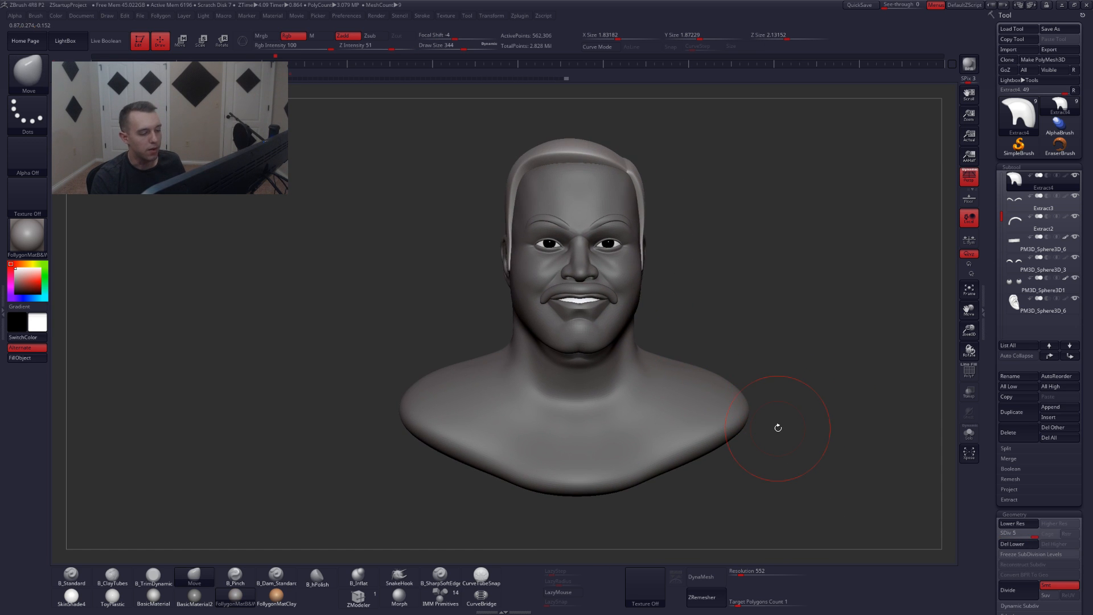
- Select the head and adjust its cheek and jaw contour with the Move brush at draw size 187
left_click(623, 274, "alt")
key("space")
left_click_drag(623, 268, 607, 266)
mouse_move(700, 284)
right_mouse_down()
mouse_move(629, 297)
mouse_move(648, 314)
right_mouse_up()
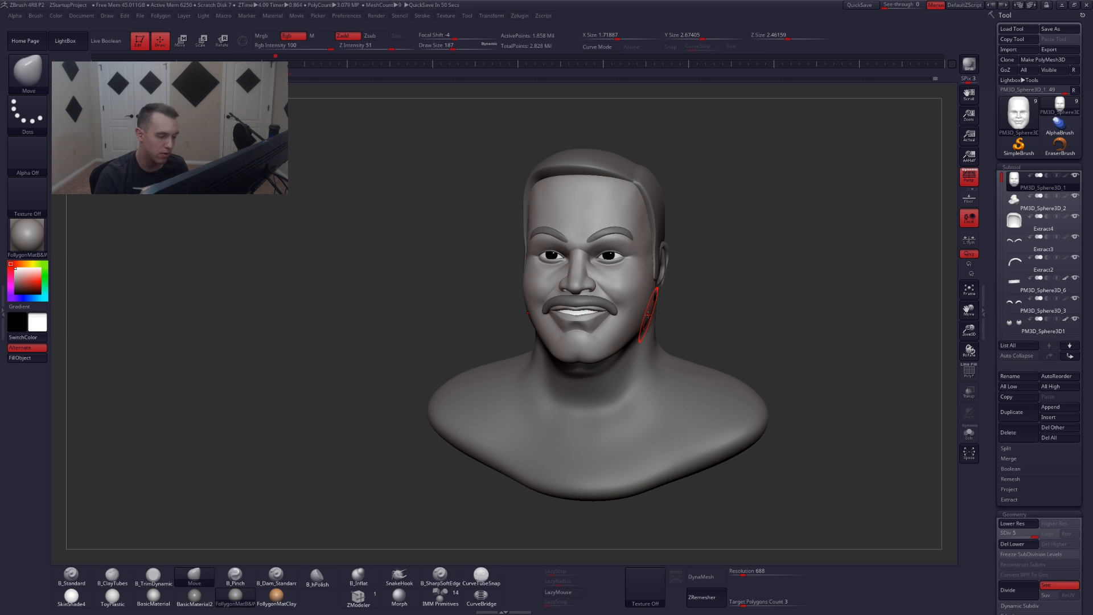
- Isolate the head and sharpen the mouth corners and smile creases with the B_Pinch brush, using a draw size of 27
right_click_drag(597, 331, 557, 383, "ctrl")
key("space")
left_click_drag(615, 329, 601, 329)
right_click_drag(589, 339, 574, 362, "ctrl")
key("alt+s")
key("5")
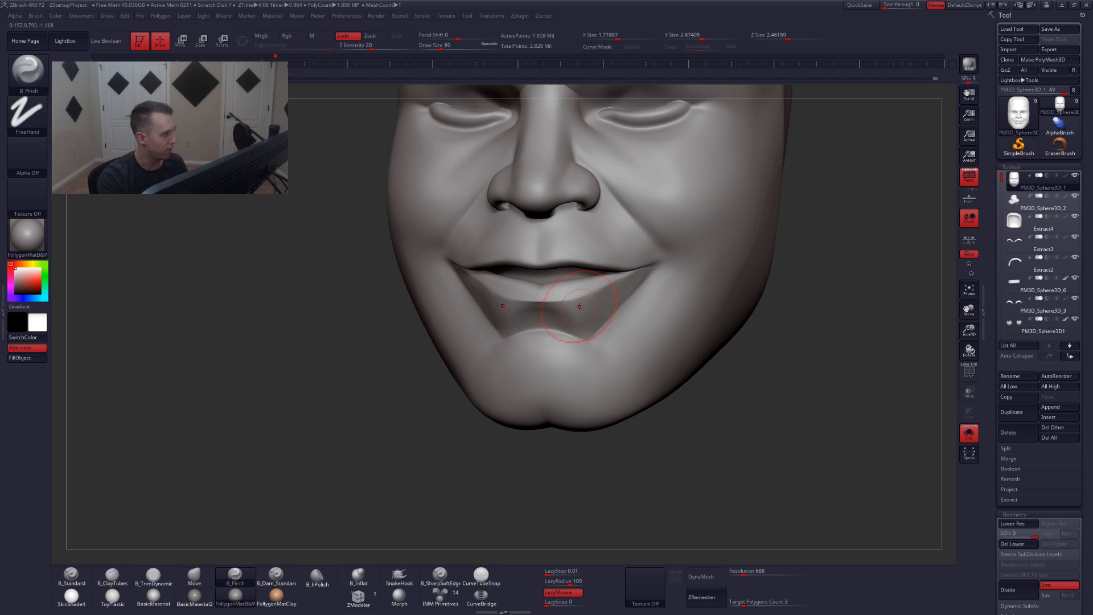
key("space")
left_click_drag(588, 303, 579, 303)
right_click_drag(570, 336, 550, 365, "ctrl")
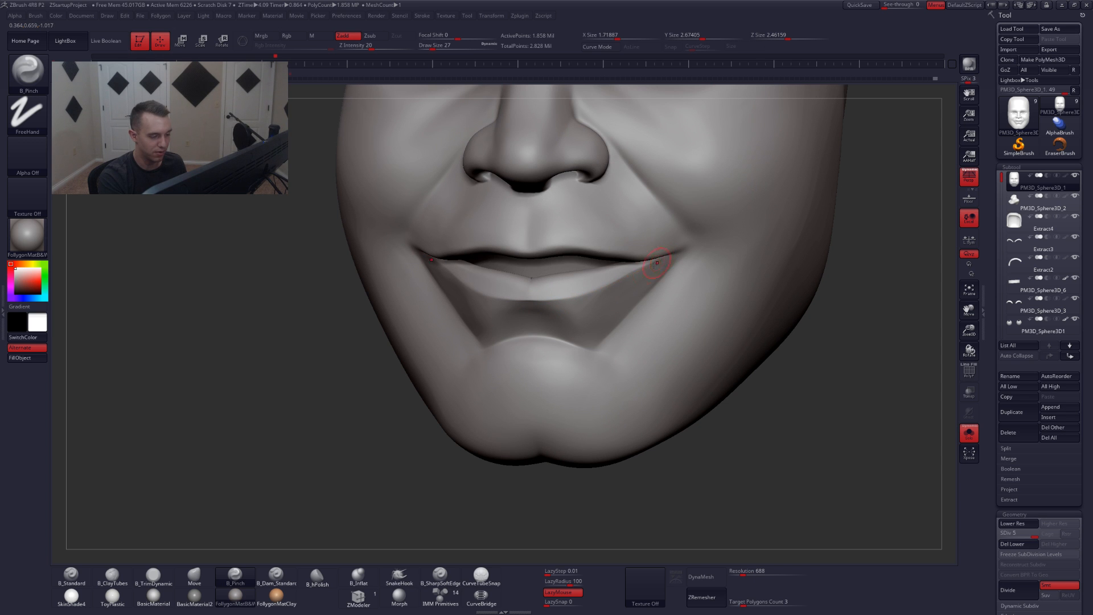
right_click_drag(549, 322, 600, 322)
key("space")
mouse_move(623, 312)
left_mouse_down()
mouse_move(634, 312)
mouse_move(571, 314)
mouse_move(587, 308)
left_mouse_up()
- Flatten the planes between the lower lip and chin with the B_TrimDynamic brush at draw size 49
key("3")
key("space")
mouse_move(577, 334)
right_mouse_down()
mouse_move(587, 334)
mouse_move(563, 322)
right_mouse_up()
key("space")
left_click_drag(563, 322, 556, 322)
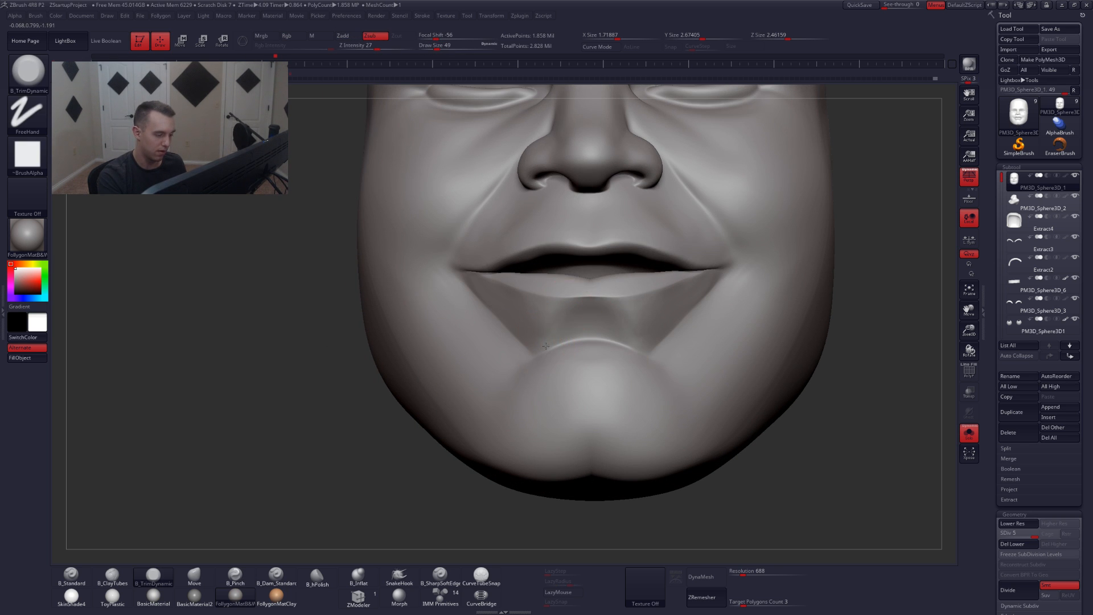
right_click_drag(538, 350, 556, 331)
- Smooth the area beneath the lower lip and bring the whole bust back into view
key("shift")
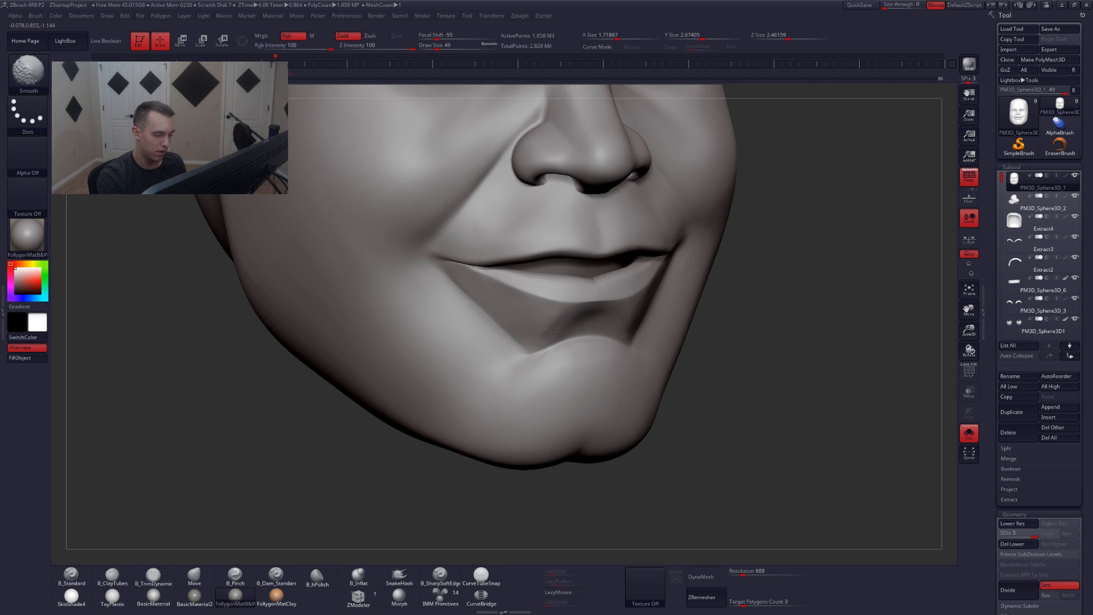
left_click_drag(554, 367, 557, 361, "shift")
right_click_drag(557, 361, 524, 364, "ctrl")
right_click_drag(663, 358, 648, 309, "ctrl")
right_click_drag(648, 310, 686, 327, "alt")
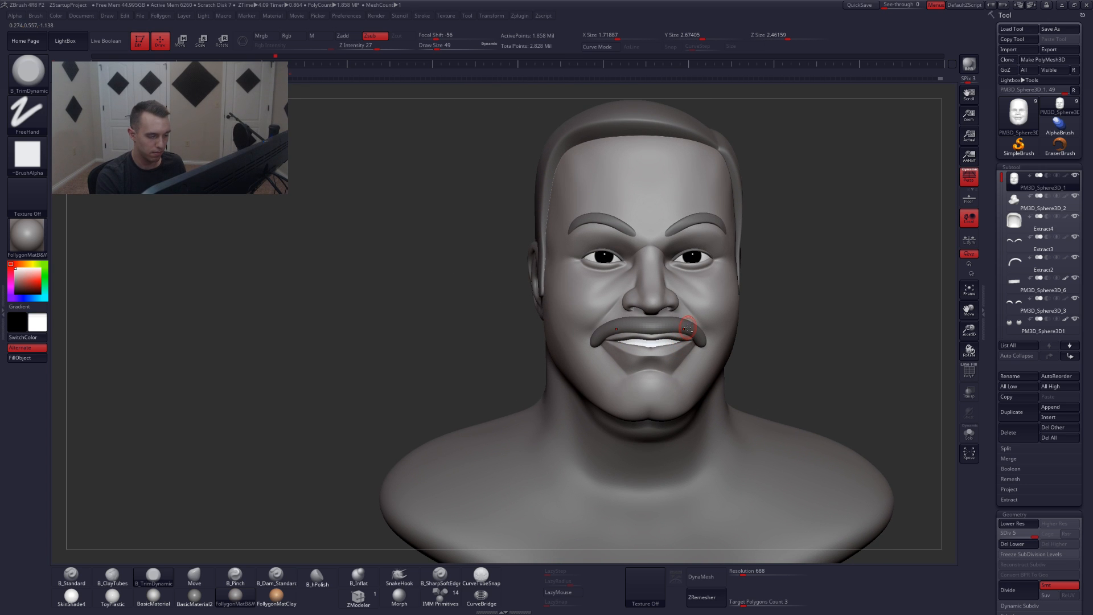
- Select the mustache subtool and check its wireframe at subdivision level 1, returning it to level 2
left_click(688, 328, "alt")
key("shift+f")
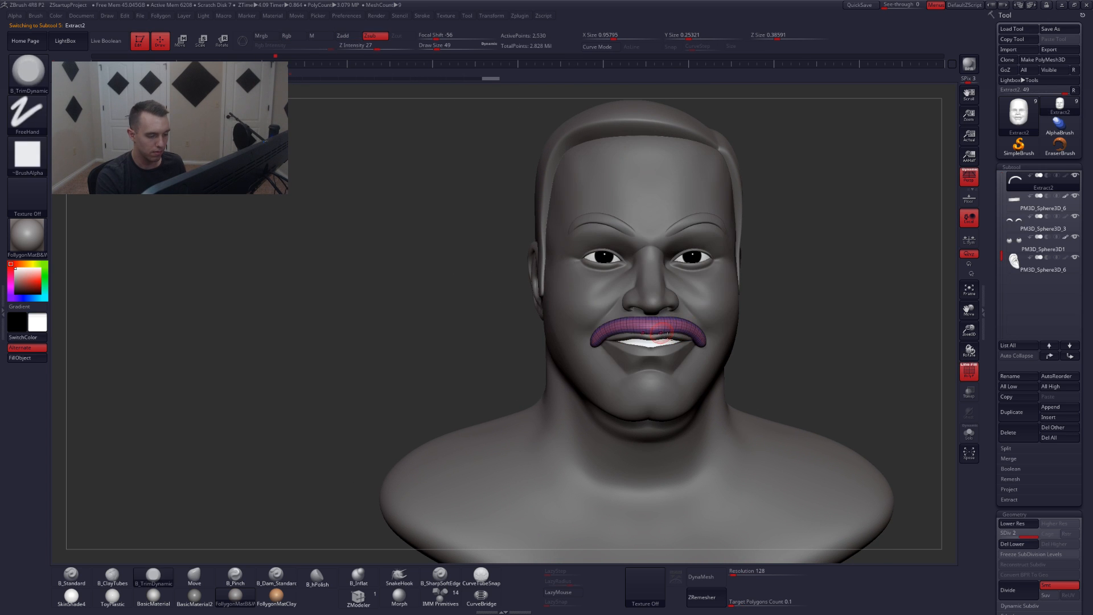
right_click_drag(676, 329, 735, 426, "ctrl")
key("shift+d")
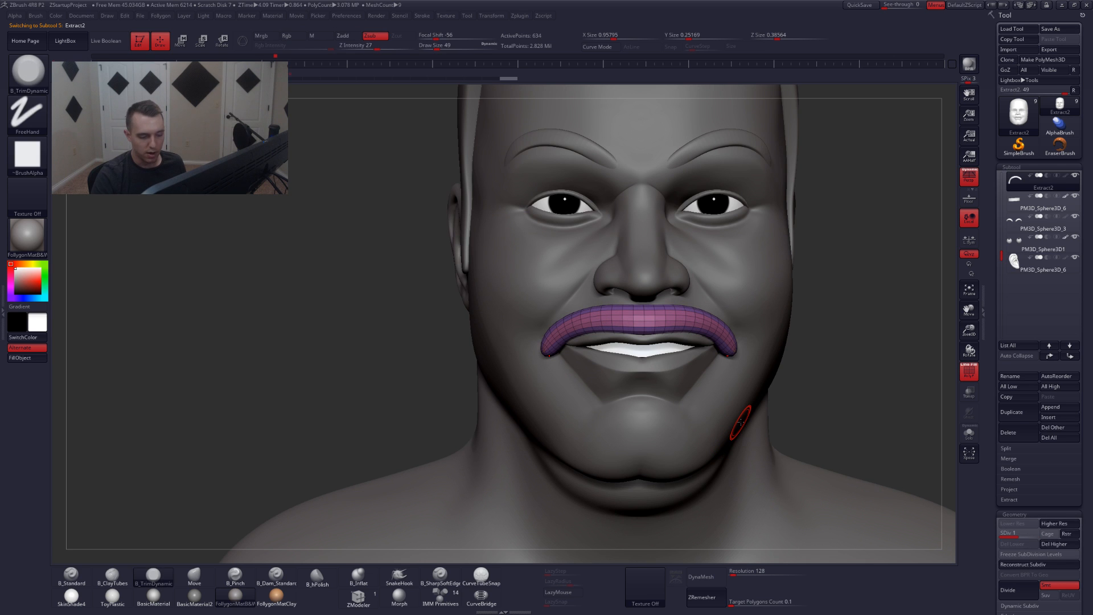
key("d")
key("shift+f")
right_click_drag(740, 422, 775, 383)
right_click_drag(799, 420, 789, 433, "alt")
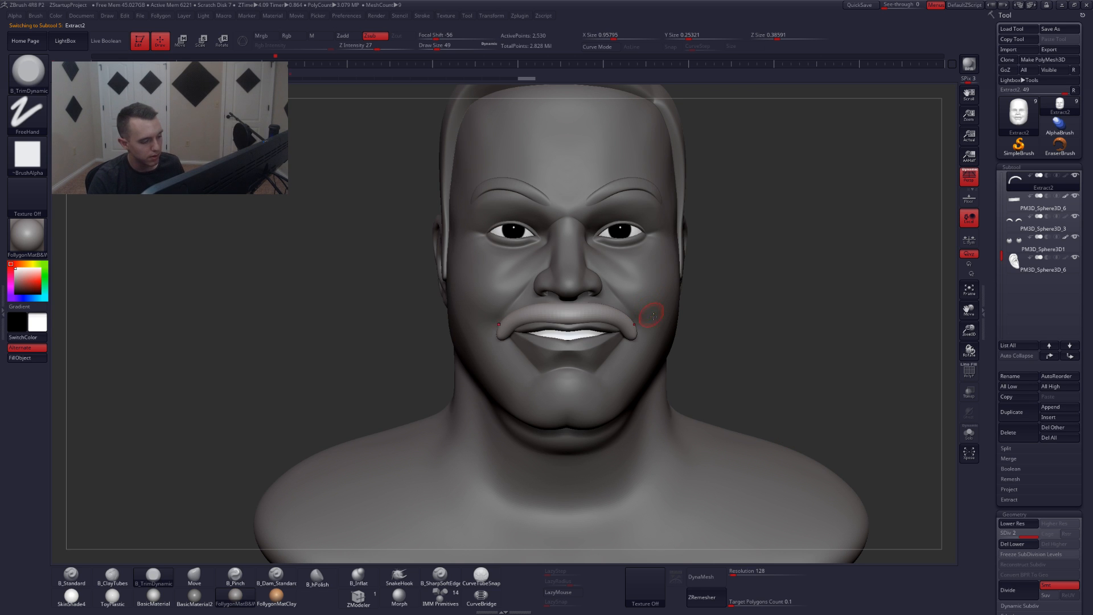
- With the Move brush enlarged to draw size 112, pull the mustache's drooping ends into shape against the cheeks
key("b")
key("m")
key("v")
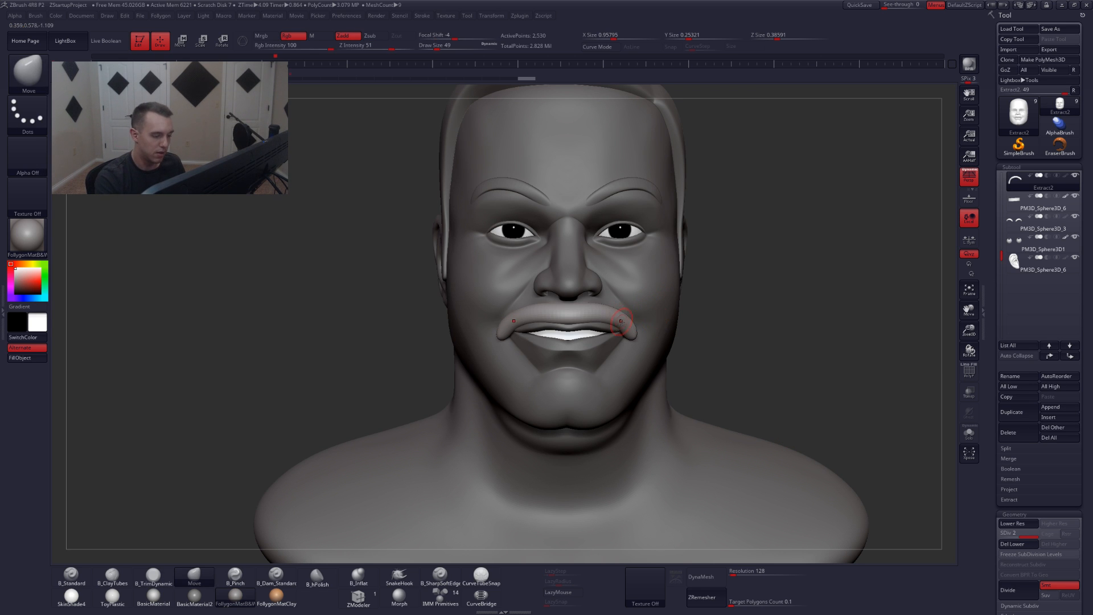
key("s")
left_click_drag(623, 324, 636, 324)
mouse_move(654, 307)
right_mouse_down()
mouse_move(617, 330)
mouse_move(644, 343)
mouse_move(621, 370)
mouse_move(586, 383)
right_mouse_up()
key("space")
left_click_drag(644, 347, 637, 347)
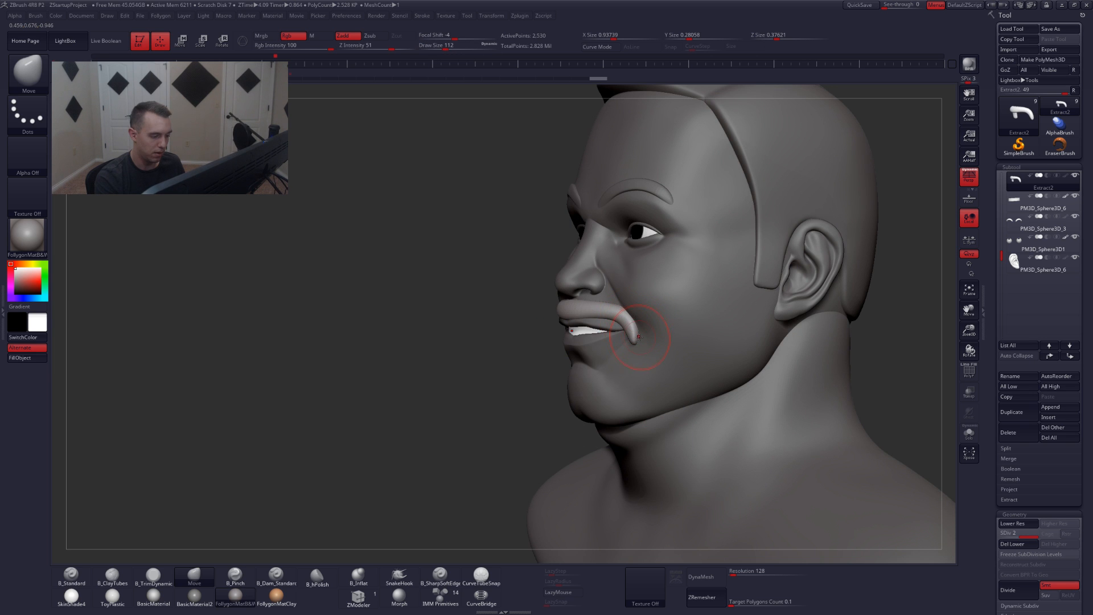
- Refine the mustache's ends and sides from angled views, enlarging the Move brush to draw size 140
right_click_drag(639, 337, 648, 329)
left_click_drag(646, 329, 636, 327)
mouse_move(636, 327)
right_mouse_down()
mouse_move(630, 320)
mouse_move(604, 349)
mouse_move(569, 345)
right_mouse_up()
key("space")
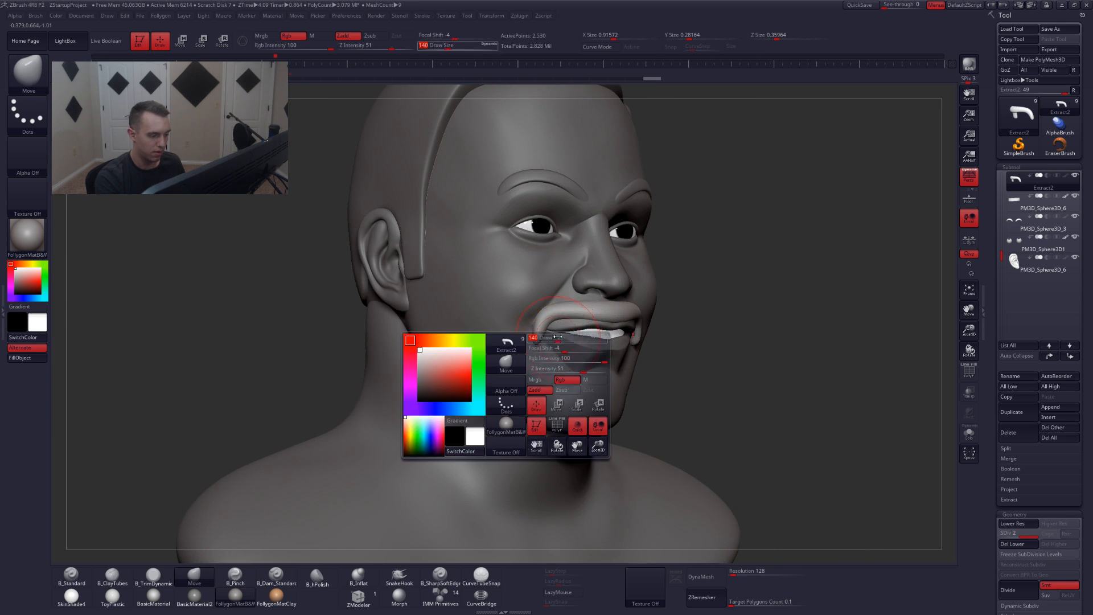
left_click_drag(555, 345, 567, 345)
- Select the head subtool, lower it to subdivision level 1, and lasso-mask the jaw below the mouth to make it a polygroup
left_click(566, 345, "alt")
mouse_move(566, 345)
right_mouse_down()
mouse_move(671, 345)
mouse_move(657, 347)
right_mouse_up()
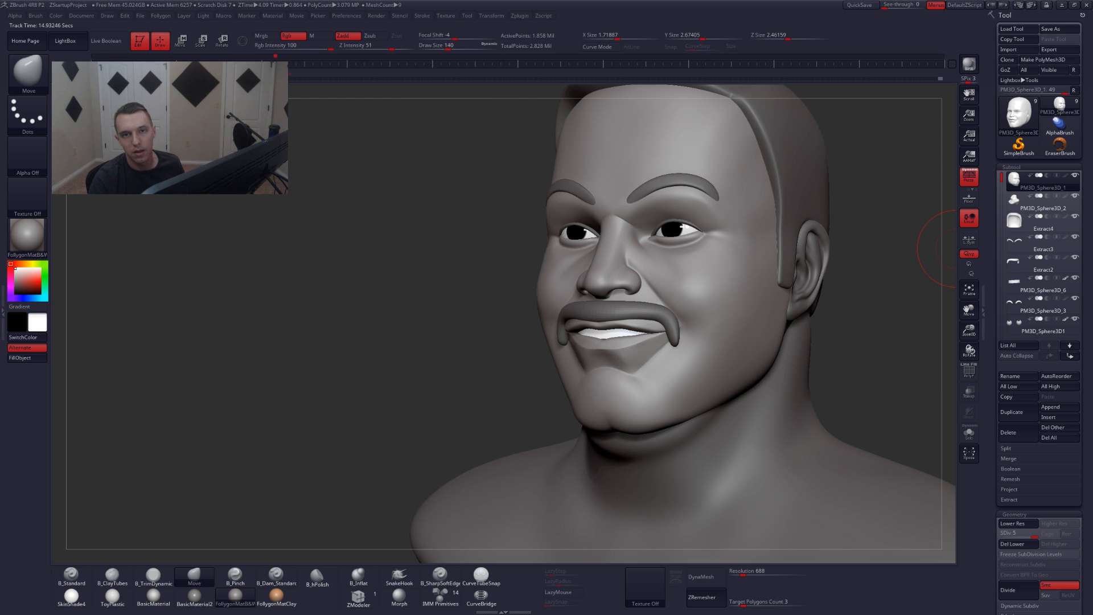
right_click_drag(670, 363, 642, 371)
key("shift+d")
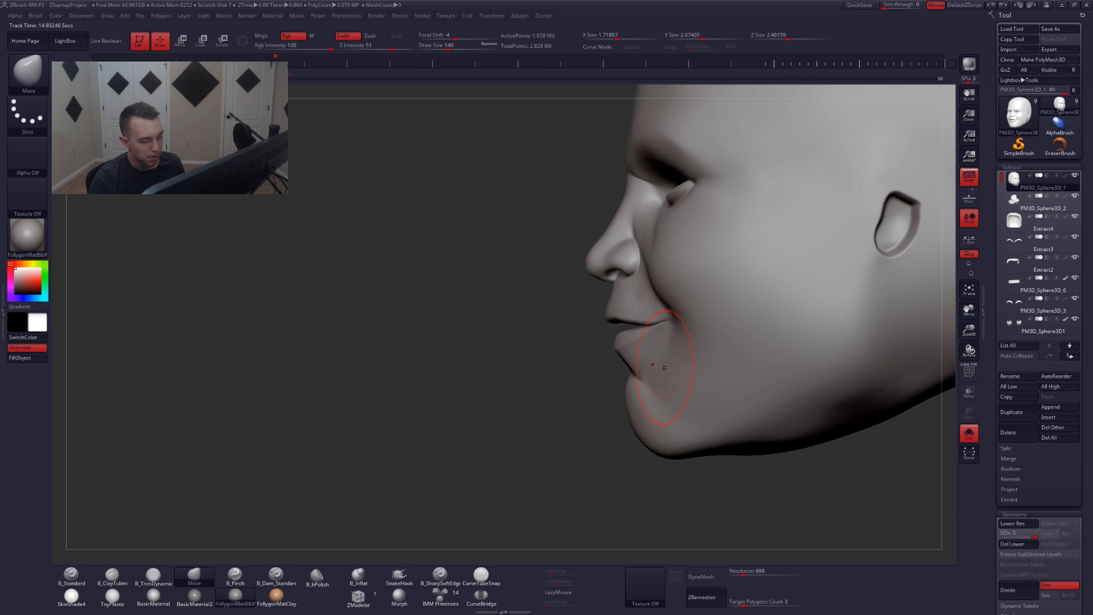
key("shift+f")
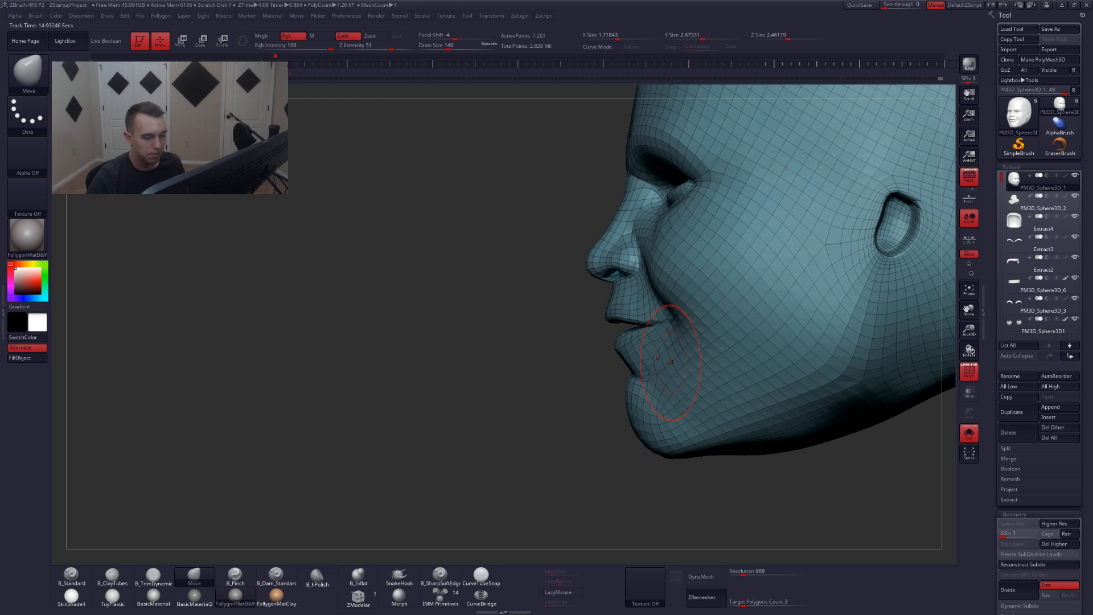
key("ctrl")
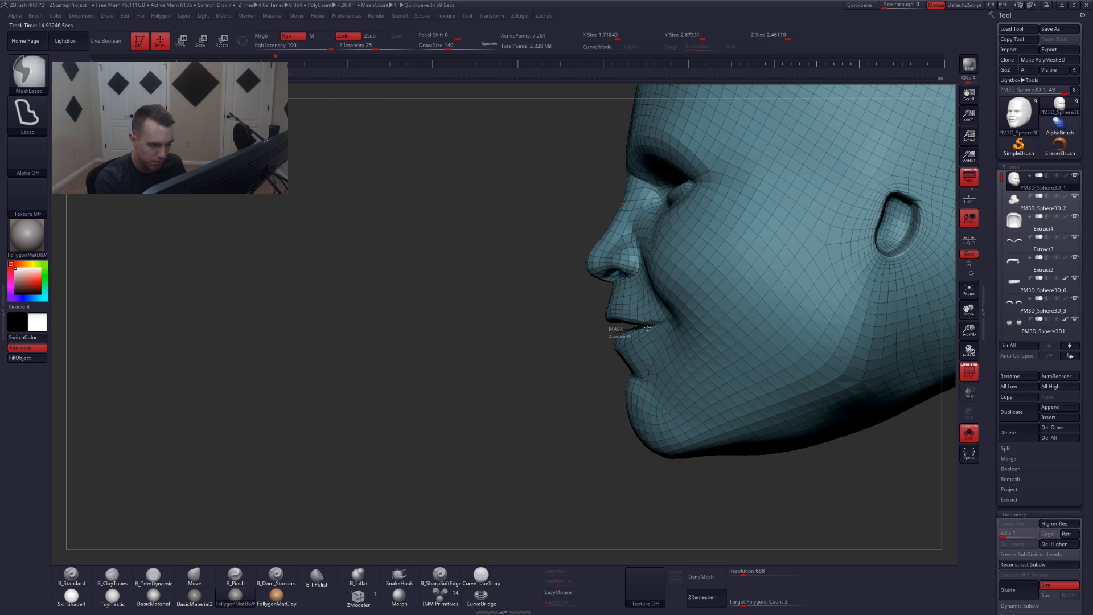
mouse_move(668, 320)
left_mouse_down("ctrl")
mouse_move(923, 331)
mouse_move(702, 511)
mouse_move(540, 337)
left_mouse_up("ctrl")
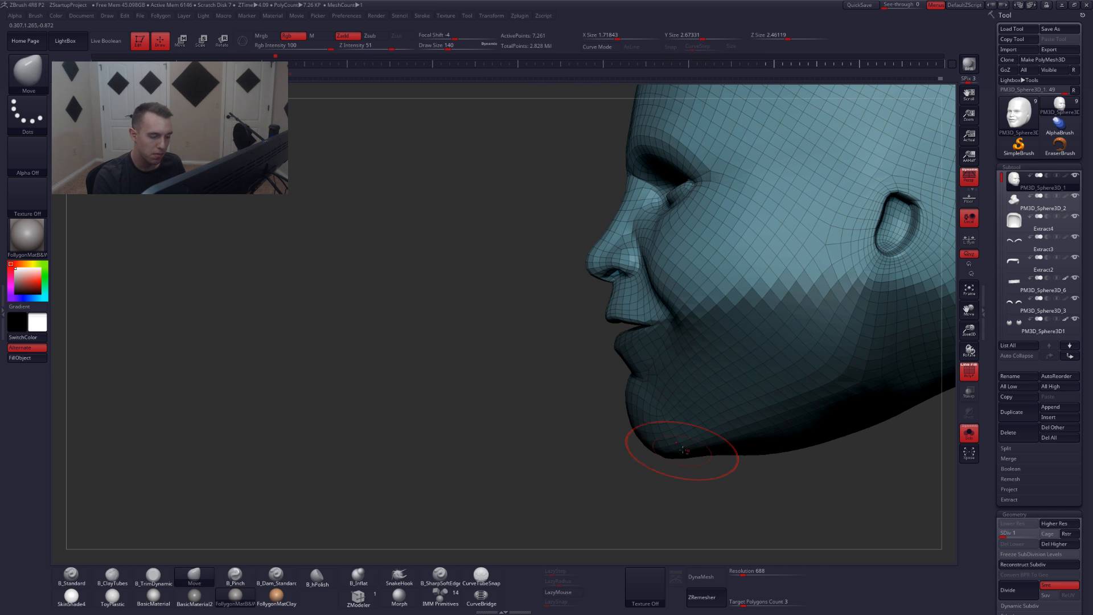
right_click_drag(682, 454, 675, 439, "alt")
key("ctrl+w")
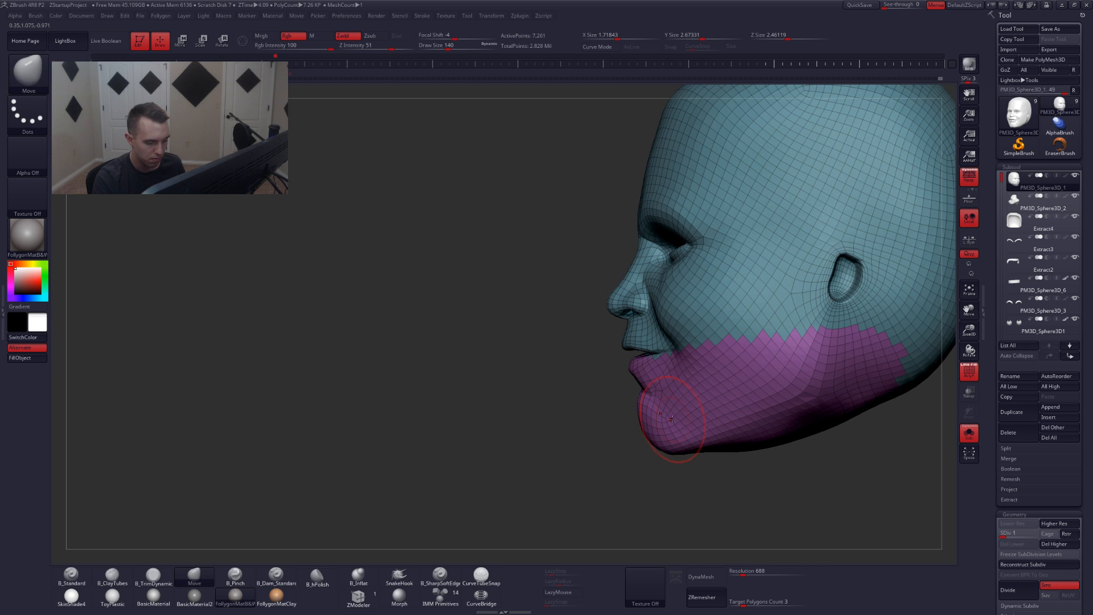
- Return the head to subdivision level 5 and turn off perspective in the side view
key("ctrl+d")
key("ctrl+d")
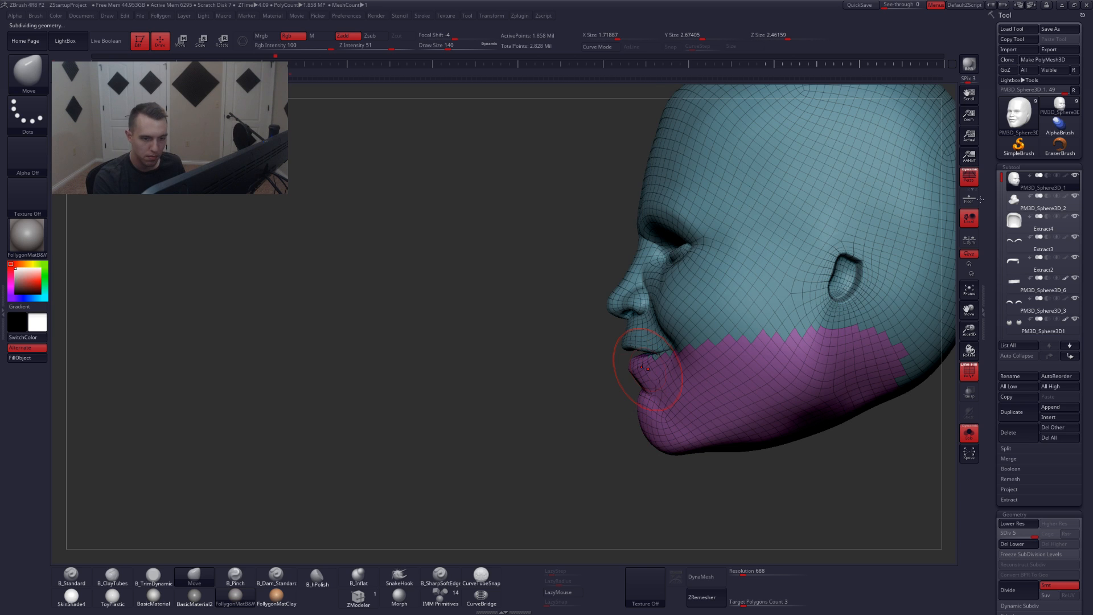
left_click(970, 179)
right_click_drag(592, 302, 602, 351, "ctrl")
key("shift+f")
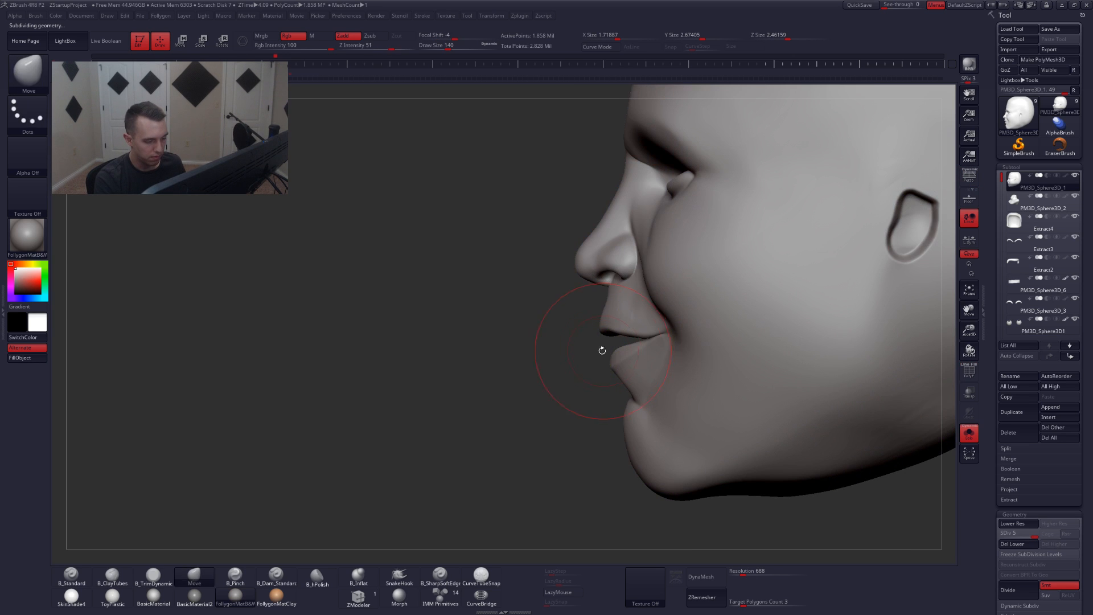
- Lasso-mask the face below the mouth line at subdivision level 5 and regroup it for a cleaner polygroup border
key("ctrl")
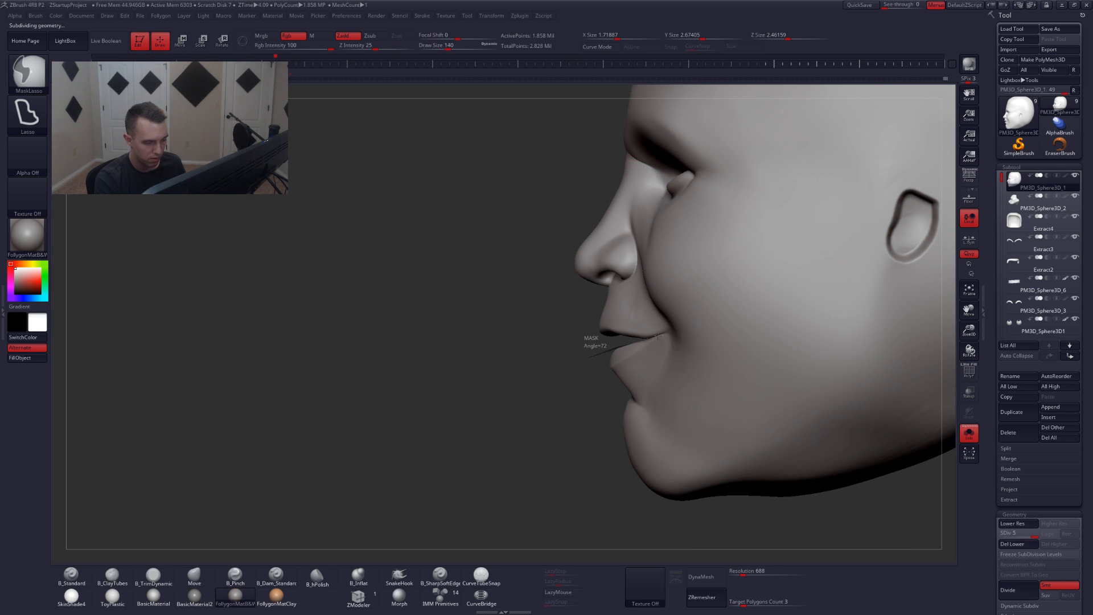
mouse_move(682, 328)
left_mouse_down("ctrl")
mouse_move(805, 310)
mouse_move(854, 537)
mouse_move(586, 513)
mouse_move(603, 365)
left_mouse_up("ctrl")
key("shift+f")
right_click_drag(747, 462, 753, 422, "ctrl")
key("shift+f")
right_click_drag(632, 424, 752, 435)
right_click_drag(709, 396, 708, 399, "ctrl")
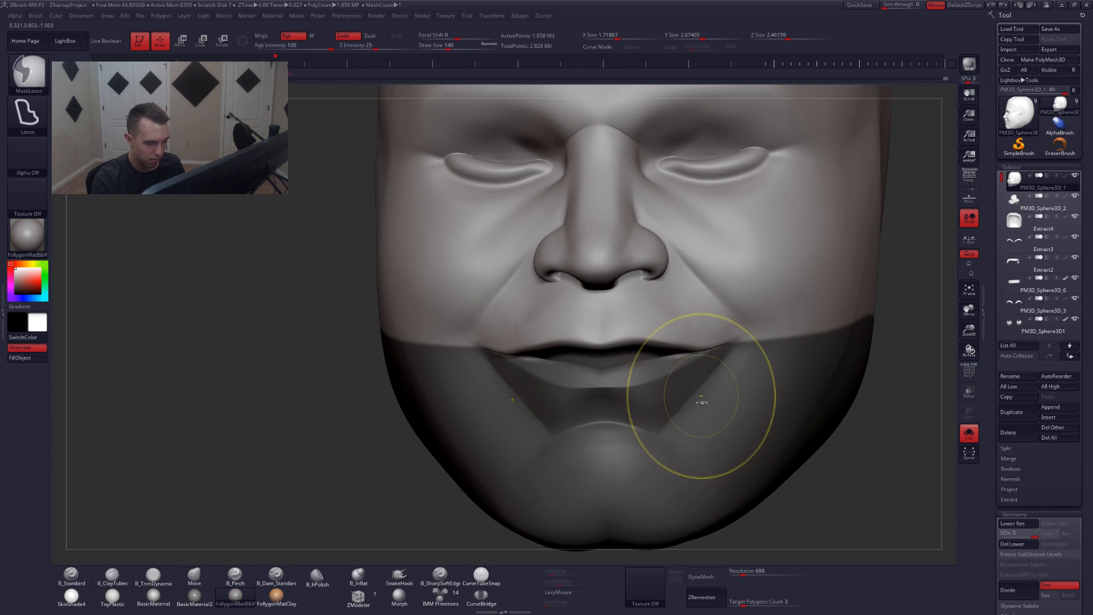
key("ctrl+w")
- Isolate the upper face polygroup so the lower face is hidden
key("shift+f")
left_click(800, 313, "ctrl+shift")
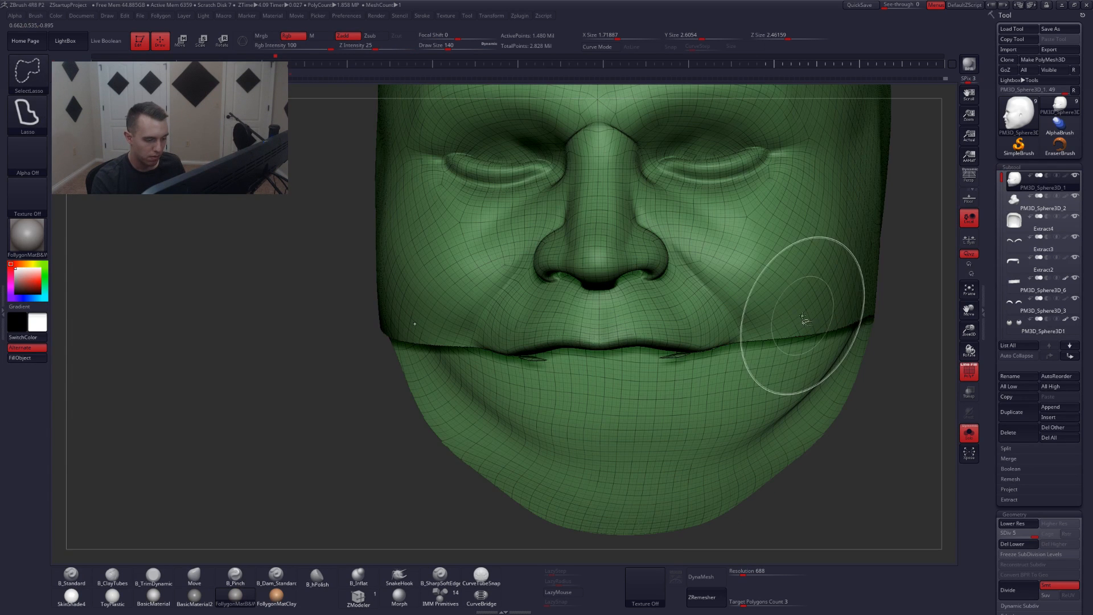
key("shift+f")
right_click_drag(688, 344, 819, 346)
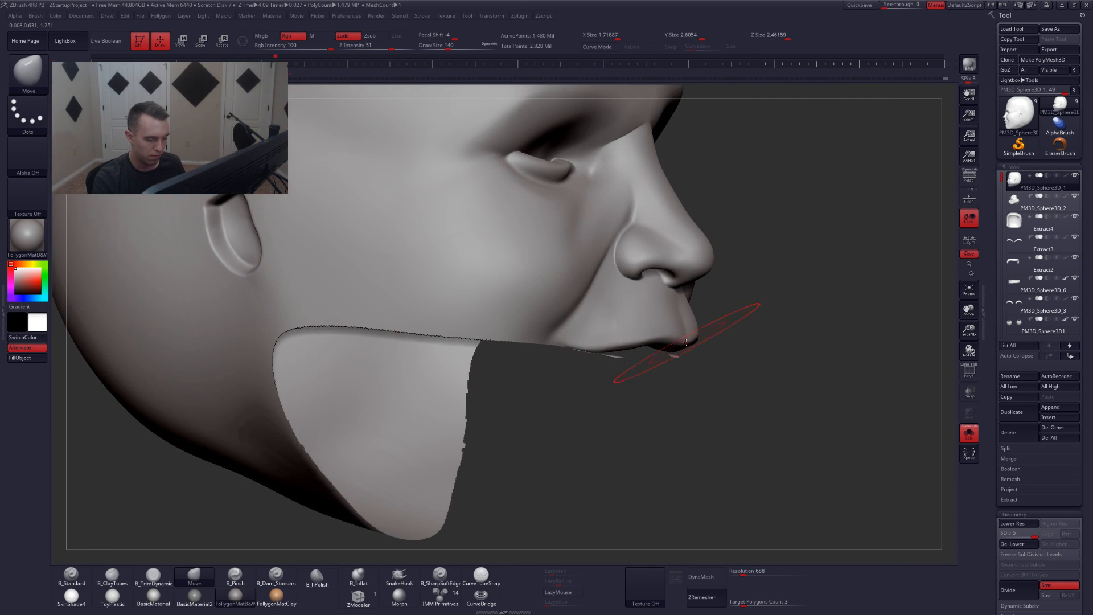
- Put the stray mesh fragments beneath the upper lip into their own polygroup and hide them
right_click_drag(734, 355, 762, 383, "ctrl")
key("s")
left_click_drag(744, 366, 720, 364)
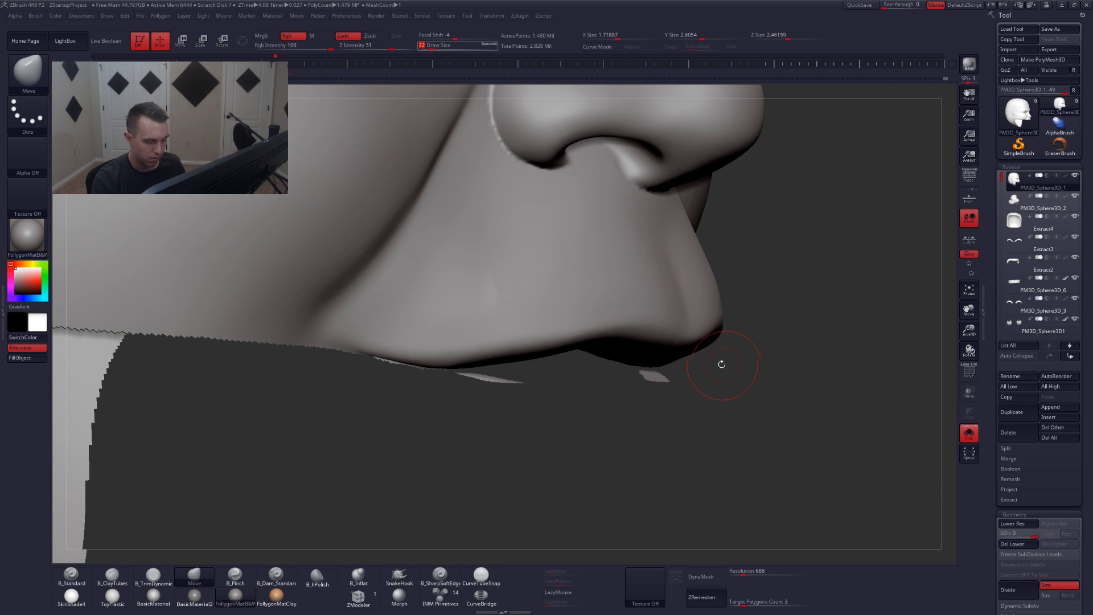
right_click_drag(720, 365, 666, 374)
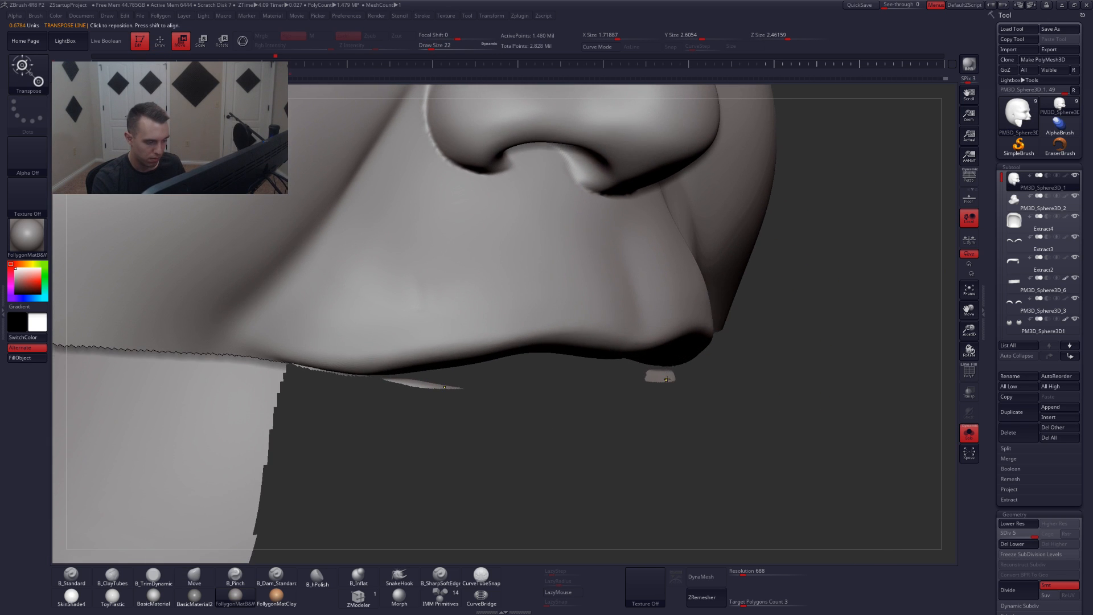
key("w")
key("q")
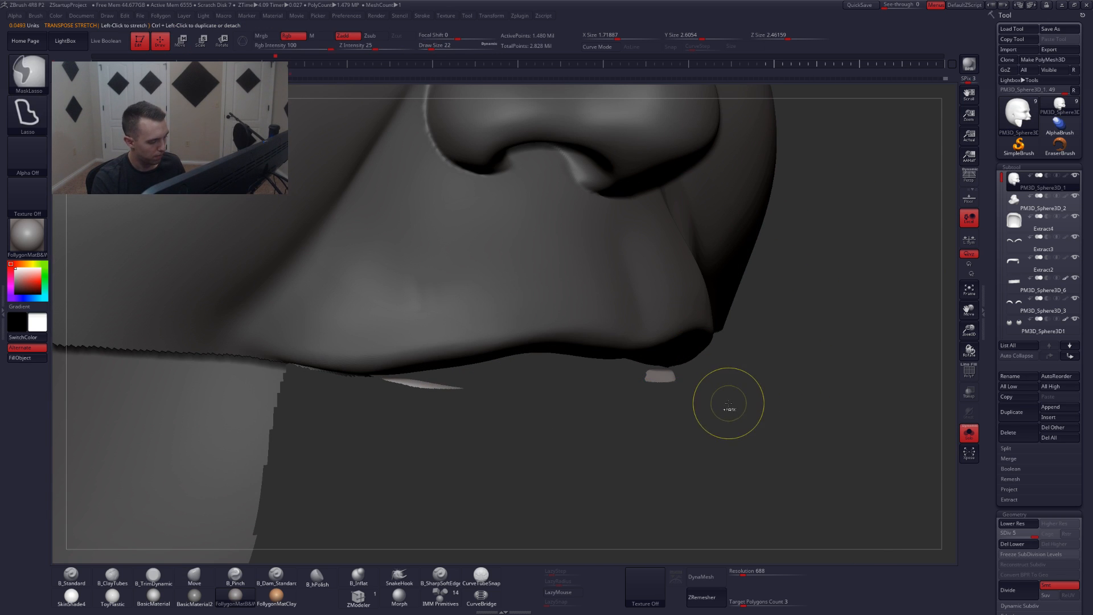
key("shift+f")
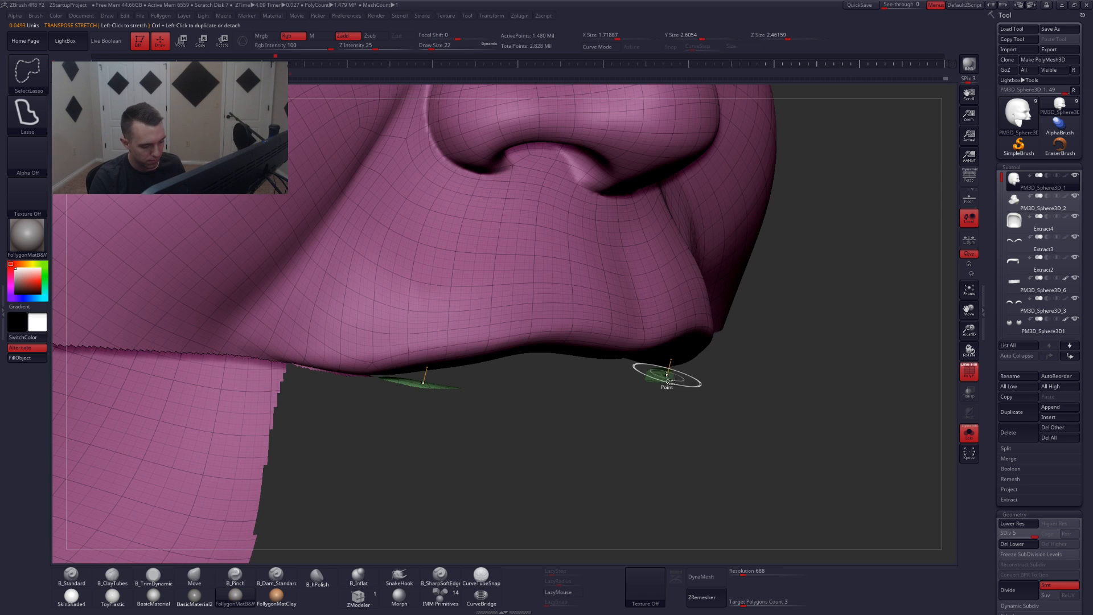
left_click(664, 375, "ctrl+shift")
- Inspect the cut edge of the upper face from the side and front, alone and with the other subtools shown
right_click_drag(740, 468, 725, 467)
left_click_drag(725, 467, 603, 450, "alt")
key("f")
key("shift+f")
mouse_move(677, 407)
left_mouse_down("alt")
mouse_move(722, 413)
mouse_move(750, 400)
mouse_move(704, 420)
mouse_move(529, 424)
mouse_move(621, 407)
mouse_move(653, 448)
mouse_move(663, 387)
mouse_move(697, 352)
mouse_move(774, 387)
mouse_move(758, 415)
mouse_move(681, 434)
mouse_move(659, 386)
left_mouse_up("alt")
key("shift+f")
key("shift+f")
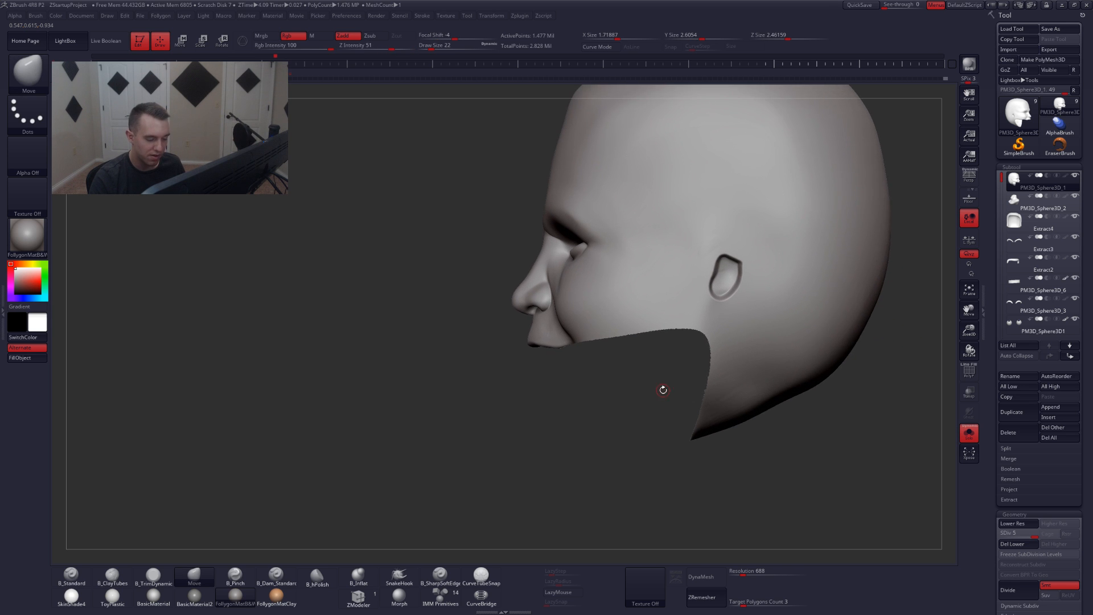
left_click(652, 374, "ctrl+shift")
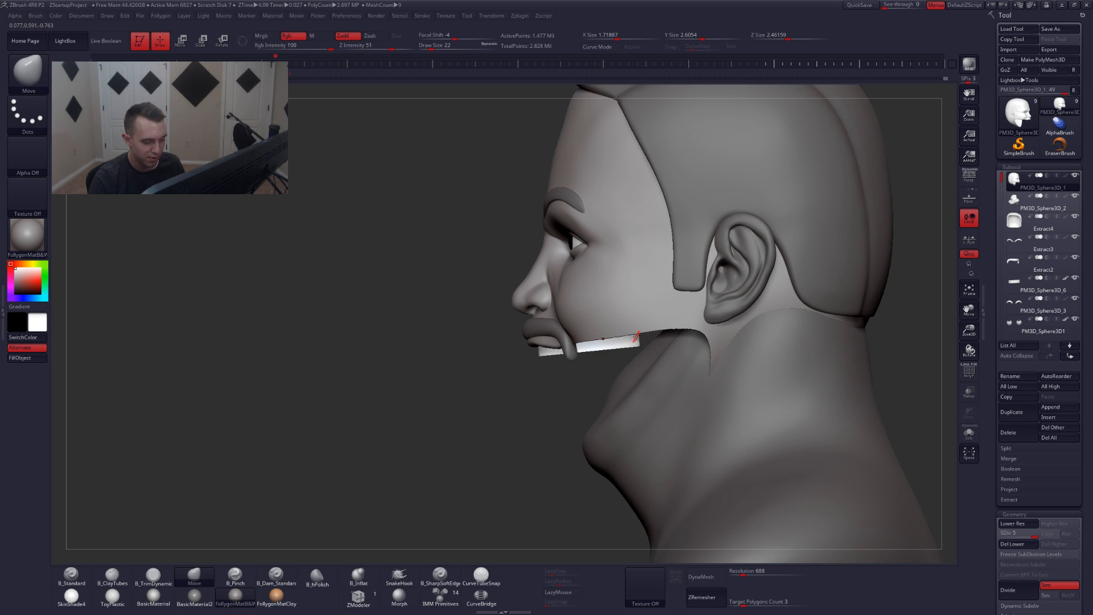
mouse_move(635, 339)
left_mouse_down("ctrl+shift")
mouse_move(720, 513)
mouse_move(956, 398)
mouse_move(956, 311)
mouse_move(940, 322)
left_mouse_up("ctrl+shift")
left_click_drag(603, 376, 639, 377)
left_click(625, 375, "ctrl+shift")
key("shift+s")
right_click_drag(609, 376, 651, 395, "alt")
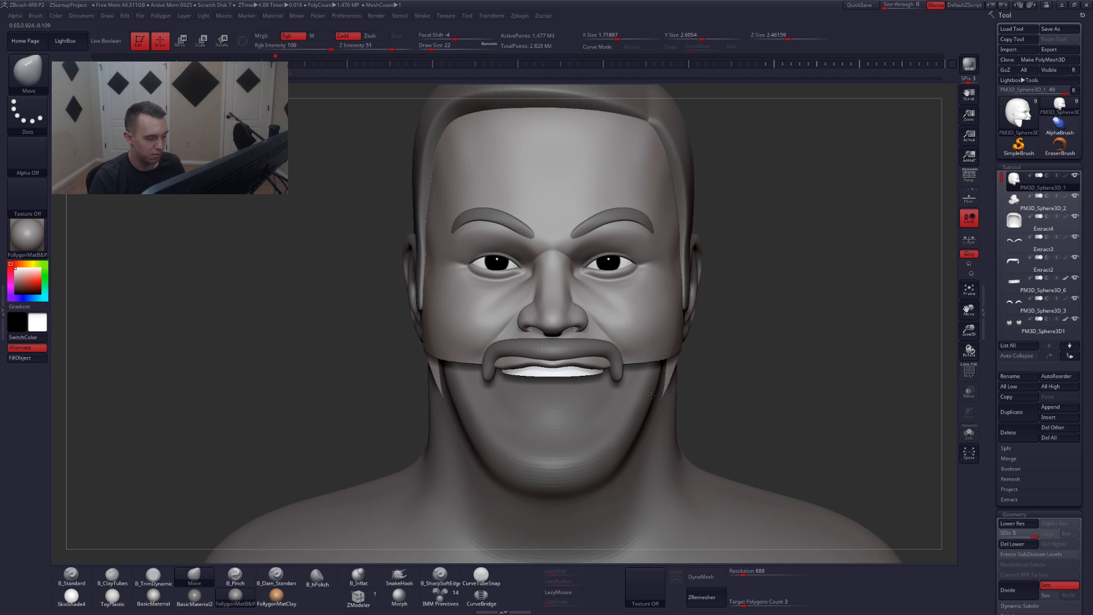
right_click_drag(552, 377, 589, 386, "alt")
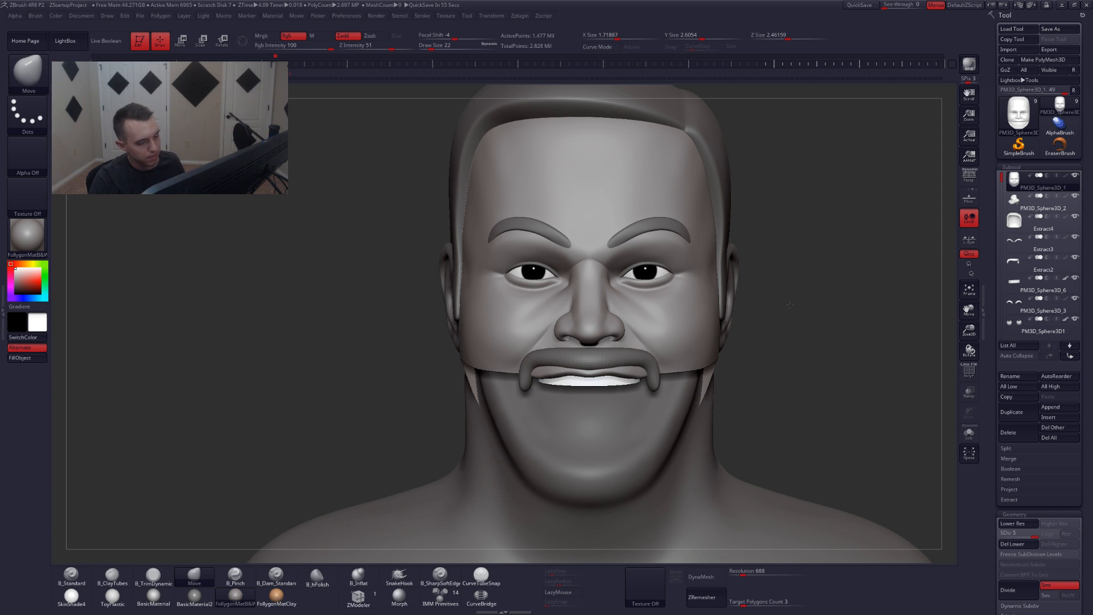
left_click_drag(790, 269, 762, 256, "alt")
key("ctrl+shift+f")
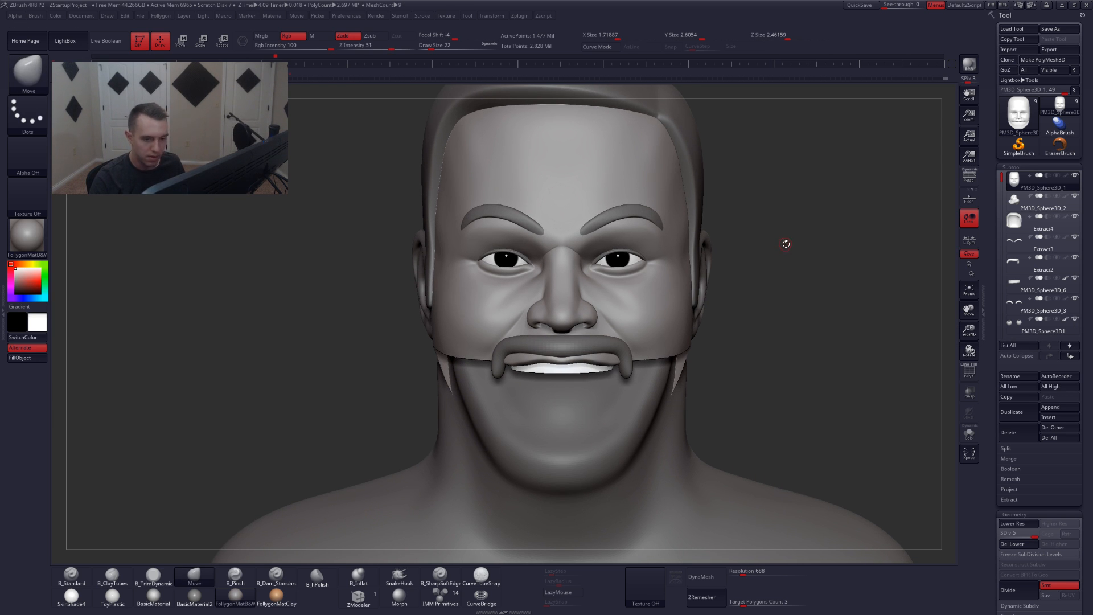
left_click_drag(786, 244, 782, 240)
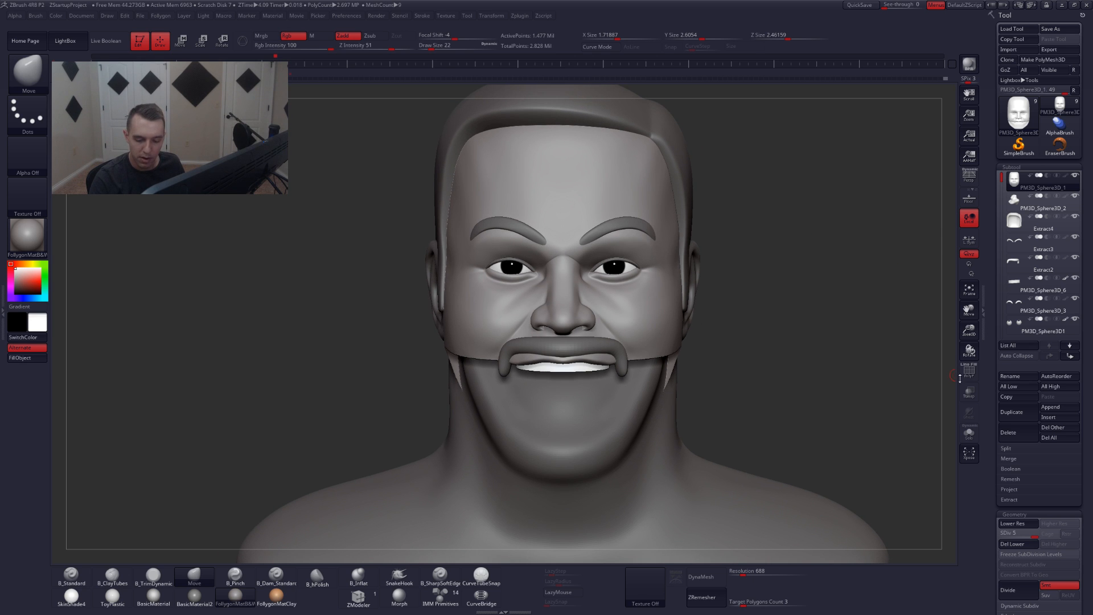
- Delete the head's lower subdivision levels and split its hidden lower face into a separate subtool
left_click(1007, 386)
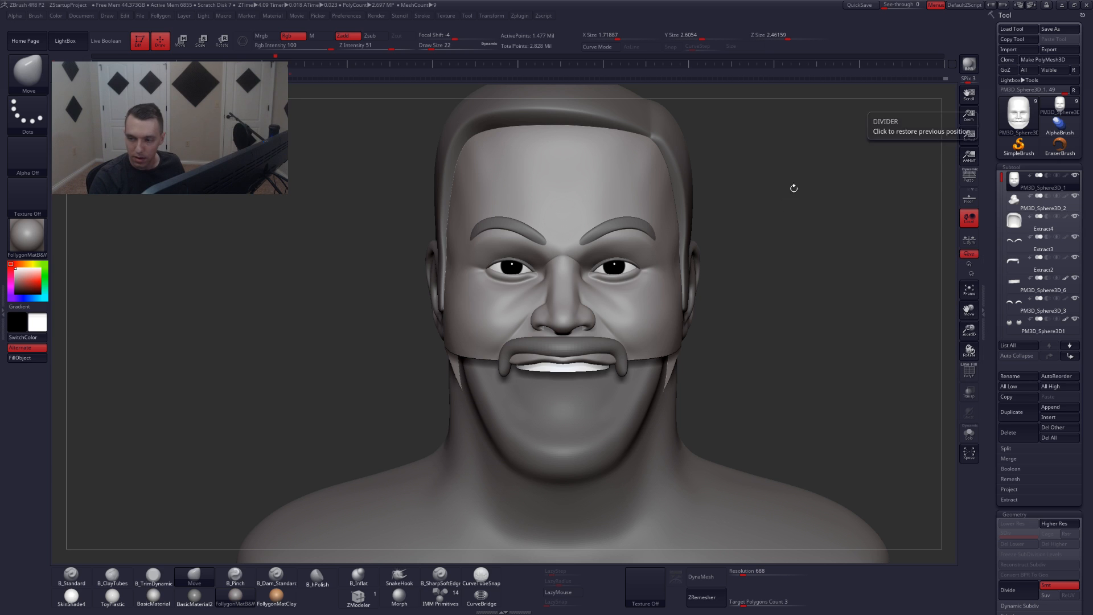
key("ctrl+shift+f")
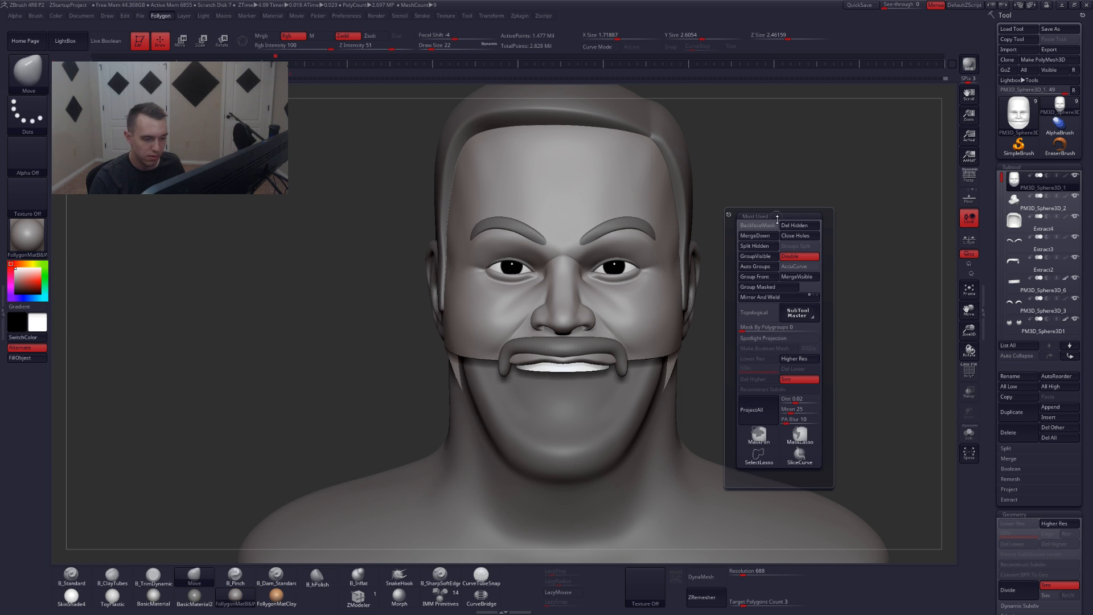
left_click(754, 245)
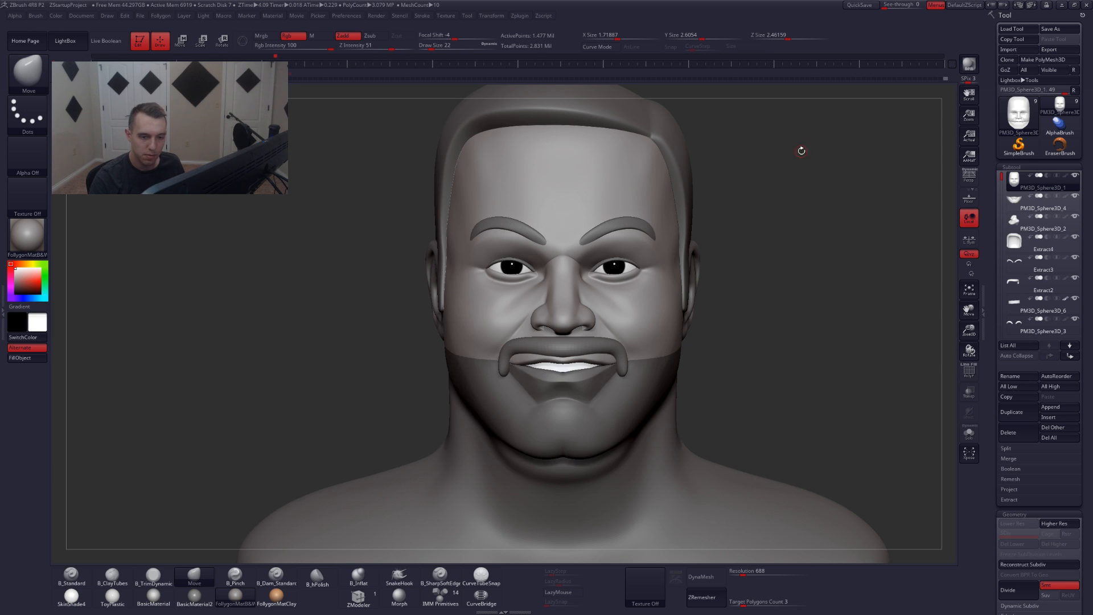
- Reveal the upper face's purple polygroup color and sample it as the active color
key("shift+f")
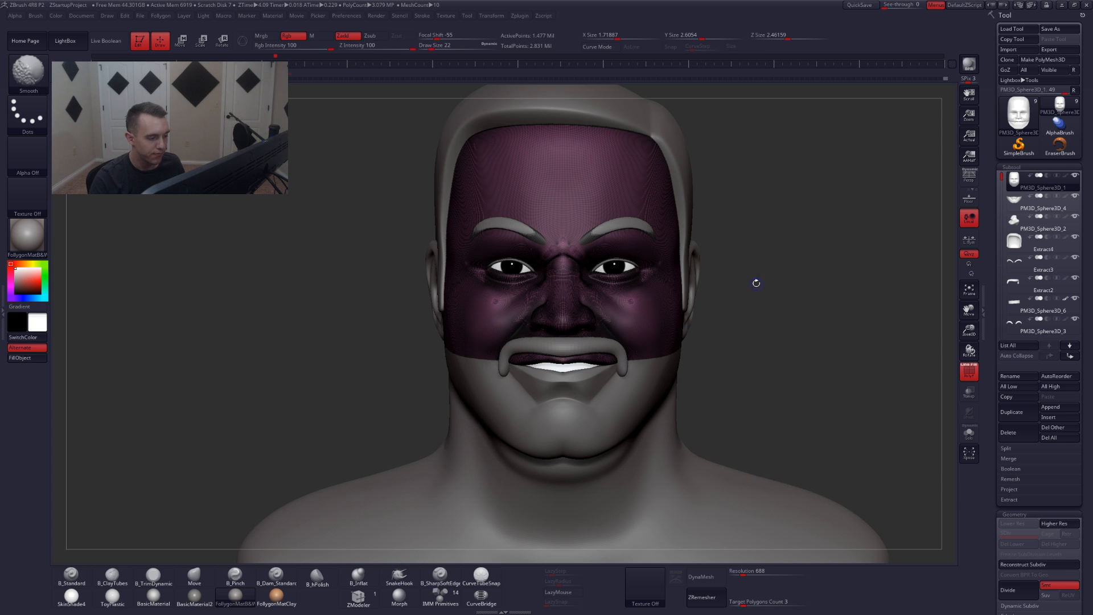
left_click_drag(768, 312, 784, 333)
left_click_drag(775, 323, 736, 313)
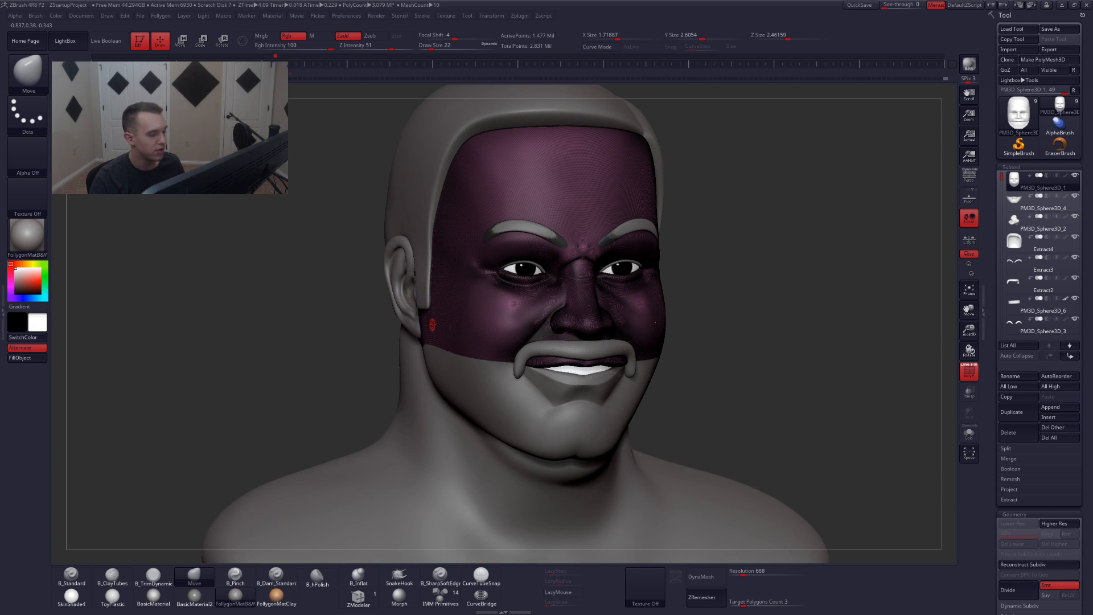
key("c")
key("shift+f")
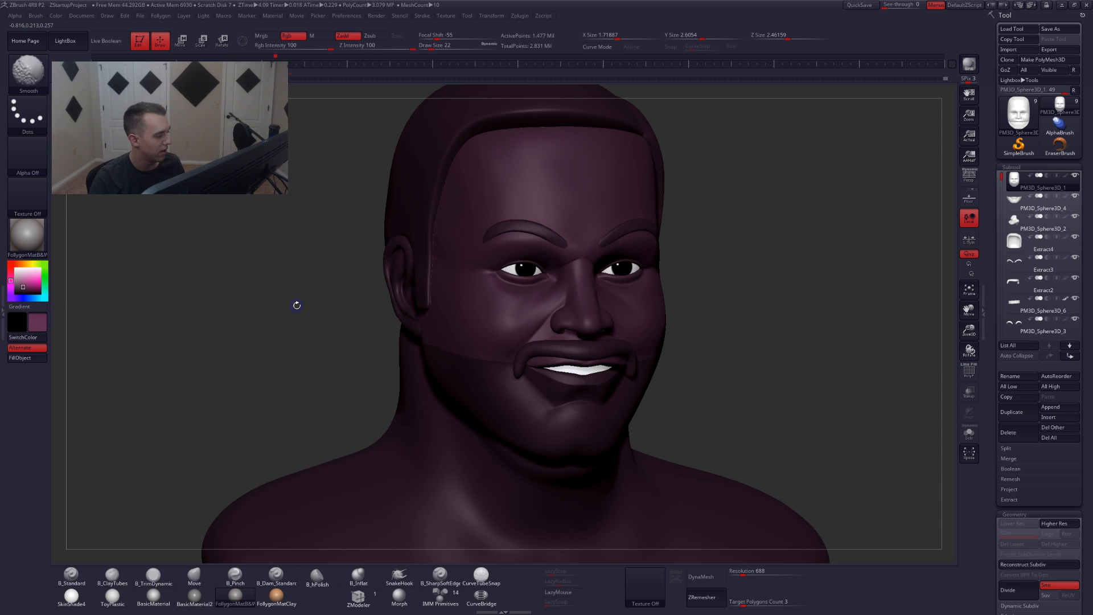
left_click_drag(720, 314, 652, 296)
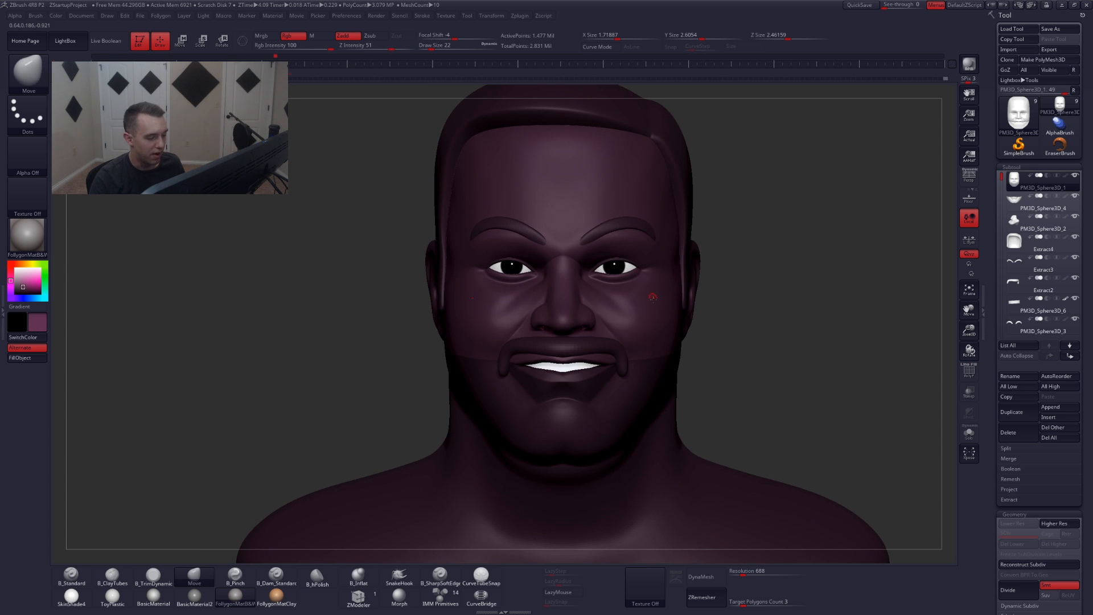
- Select the lower face subtool, set the active color to white and switch the material to FollygonMatClay
left_click(652, 368, "alt")
key("shift+s")
right_click_drag(635, 384, 614, 347, "ctrl")
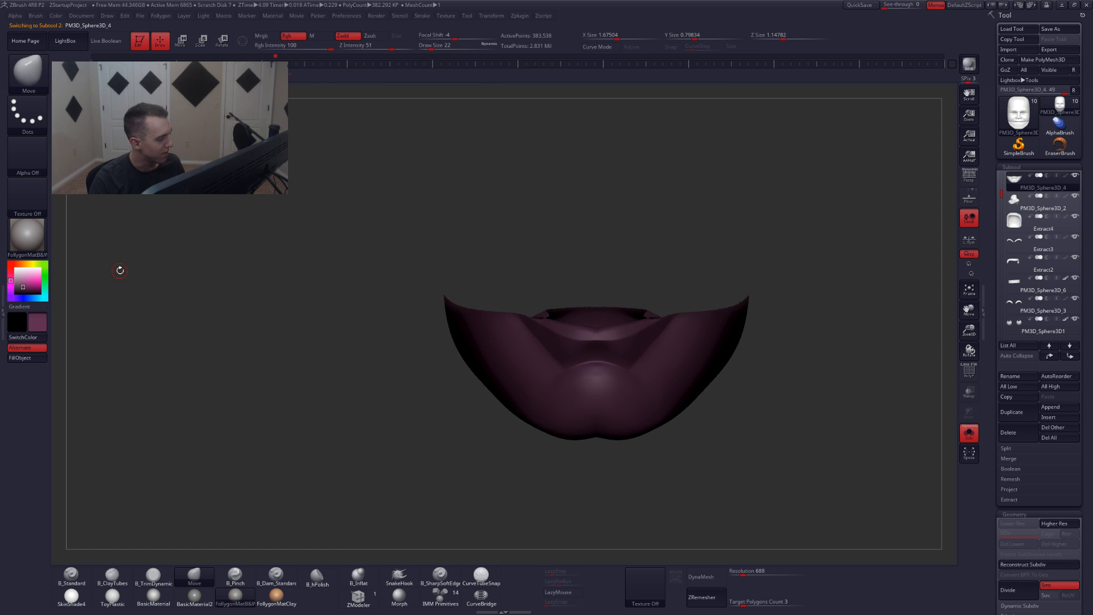
left_click(11, 267)
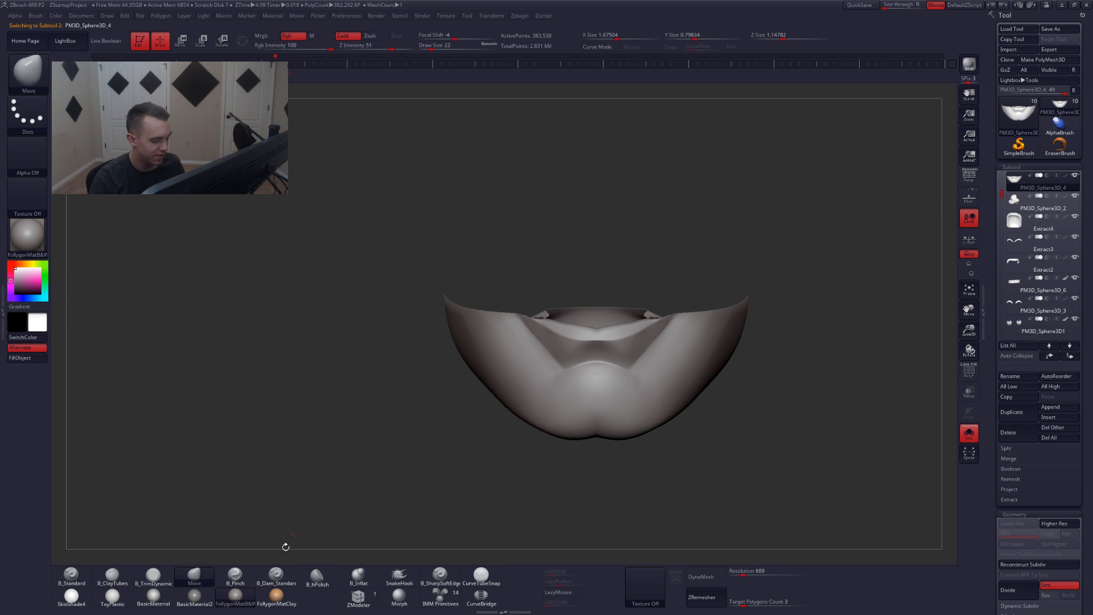
left_click(290, 594)
key("alt+s")
right_click_drag(780, 348, 681, 389)
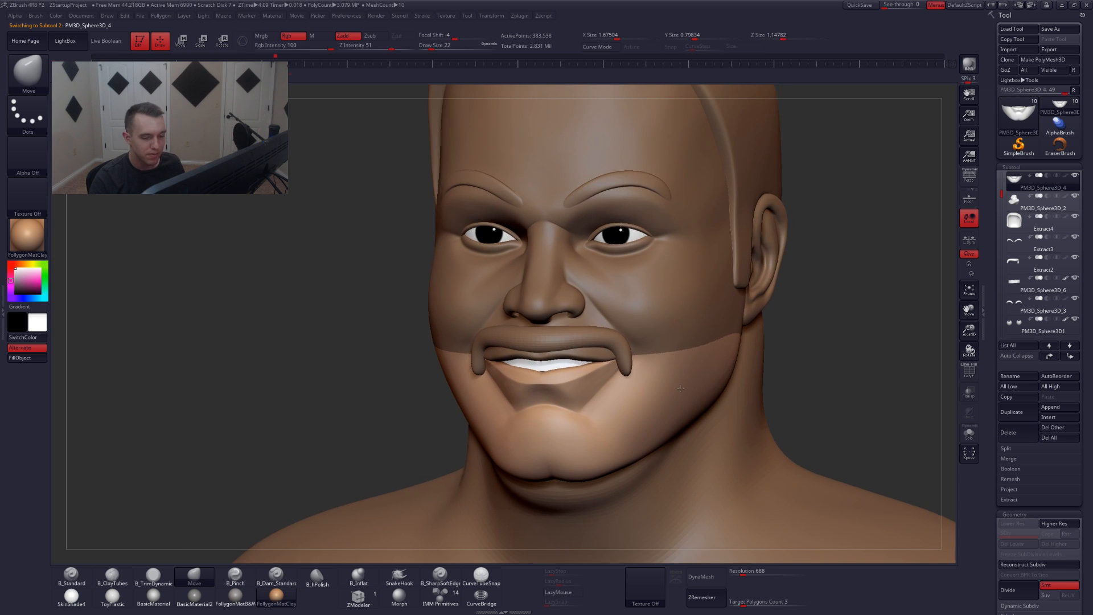
- Turn on perspective and view the bust from a three-quarter angle and the front
left_click(972, 179)
key("ctrl+shift+f")
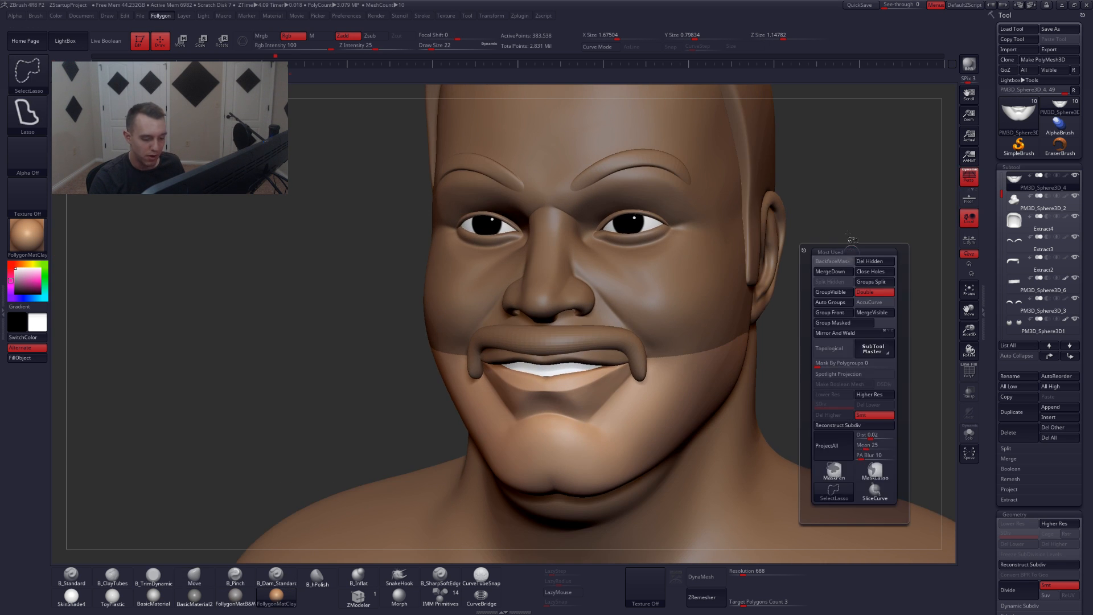
right_click_drag(822, 290, 781, 374, "ctrl")
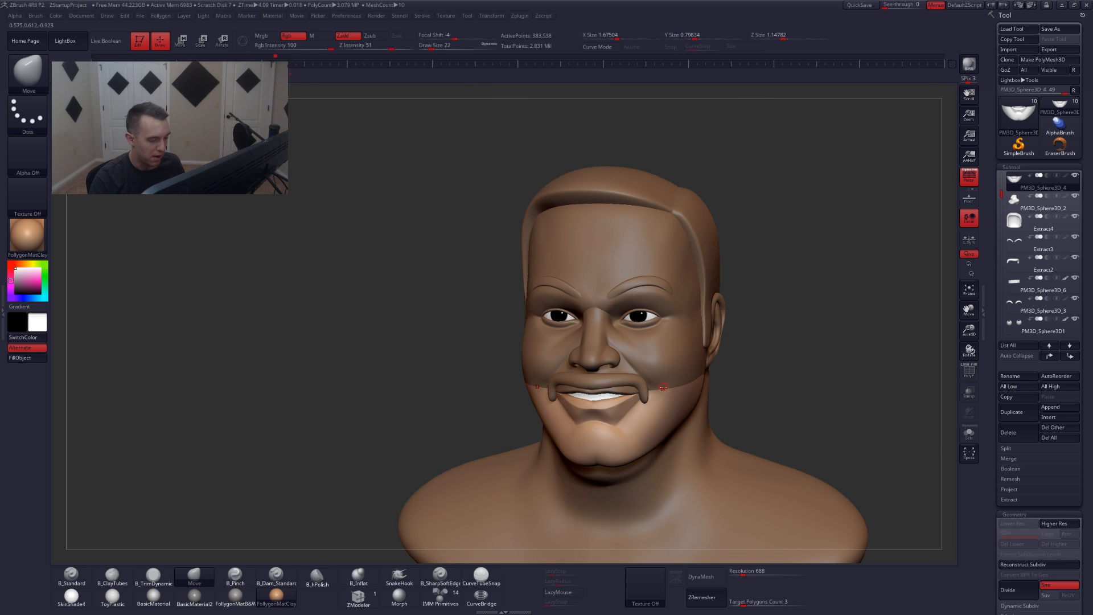
right_click_drag(663, 388, 637, 338, "alt")
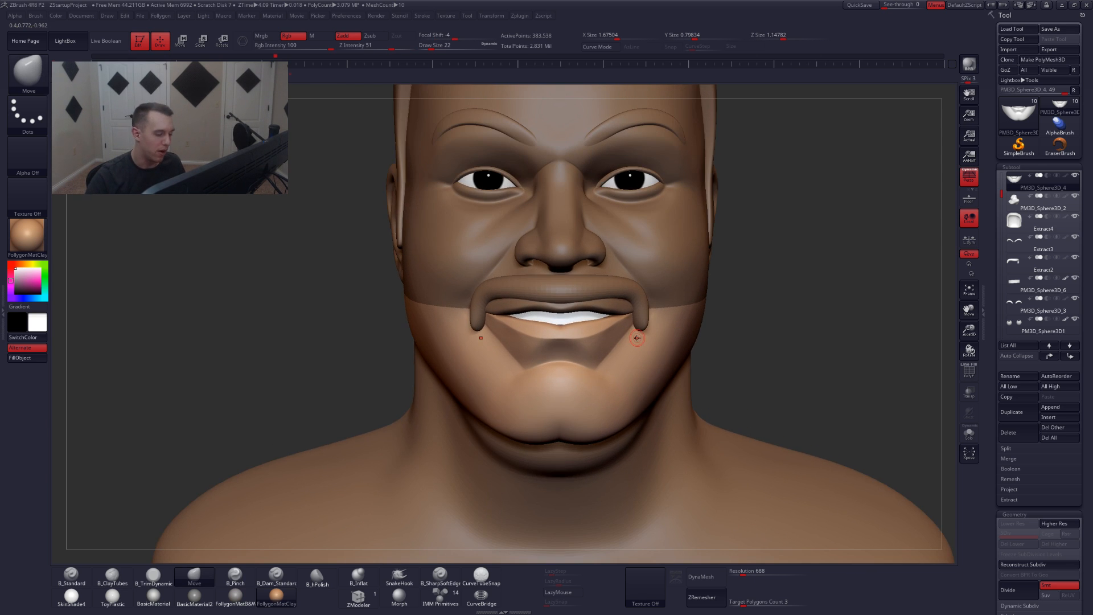
- Isolate the lower face and set up the Pinch brush with a draw size of 27 at the mouth corner
key("space")
left_click_drag(590, 369, 603, 370)
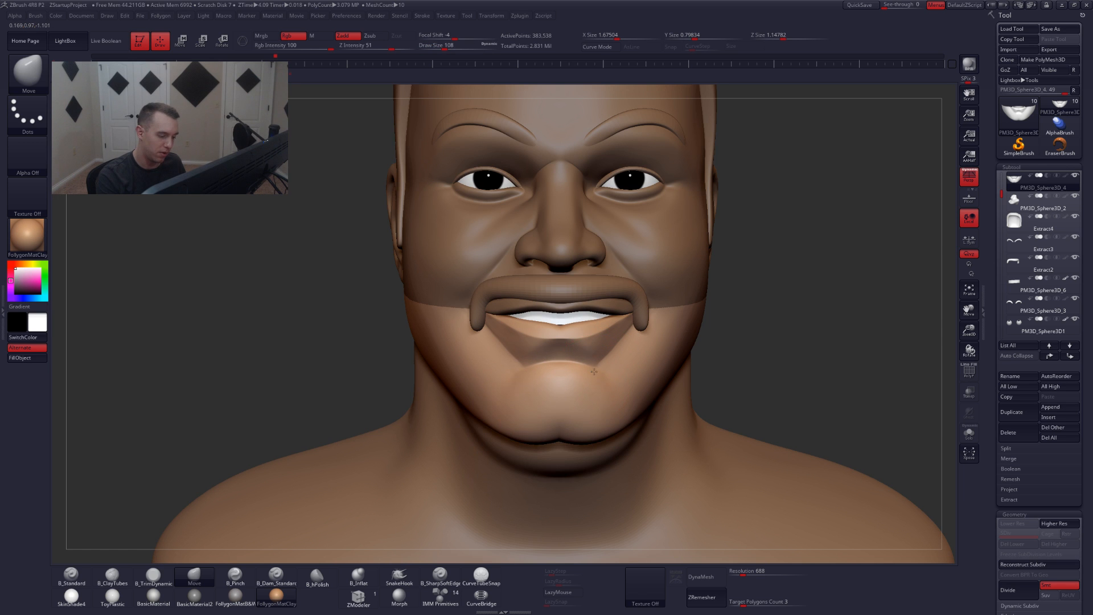
right_click_drag(592, 374, 527, 371)
key("space")
left_click_drag(606, 369, 590, 369)
key("alt+s")
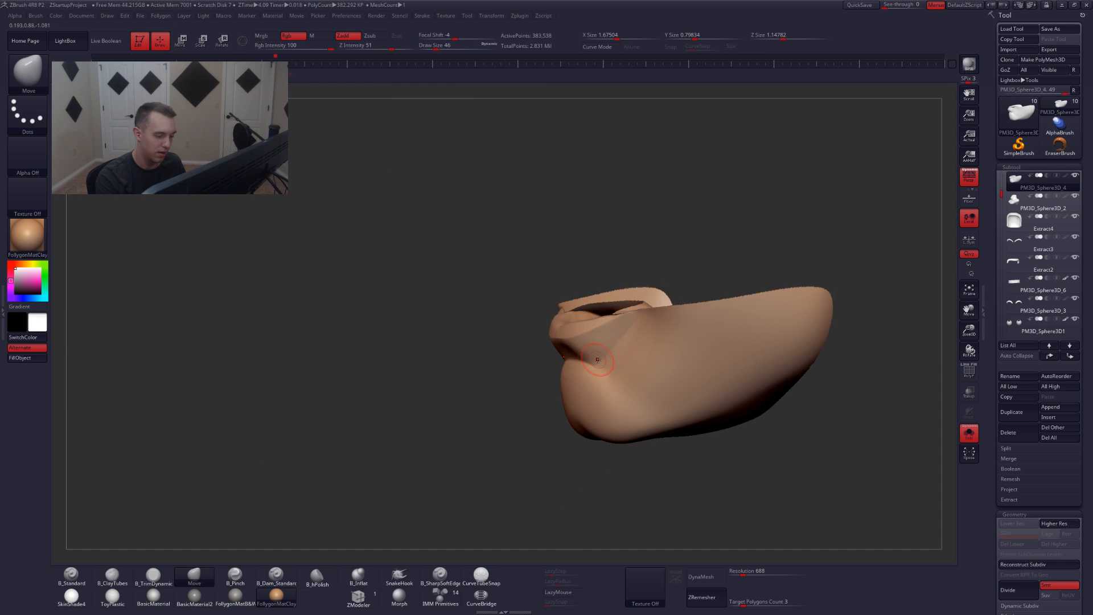
right_click_drag(603, 342, 660, 343, "ctrl")
key("5")
key("space")
left_click_drag(658, 352, 651, 352)
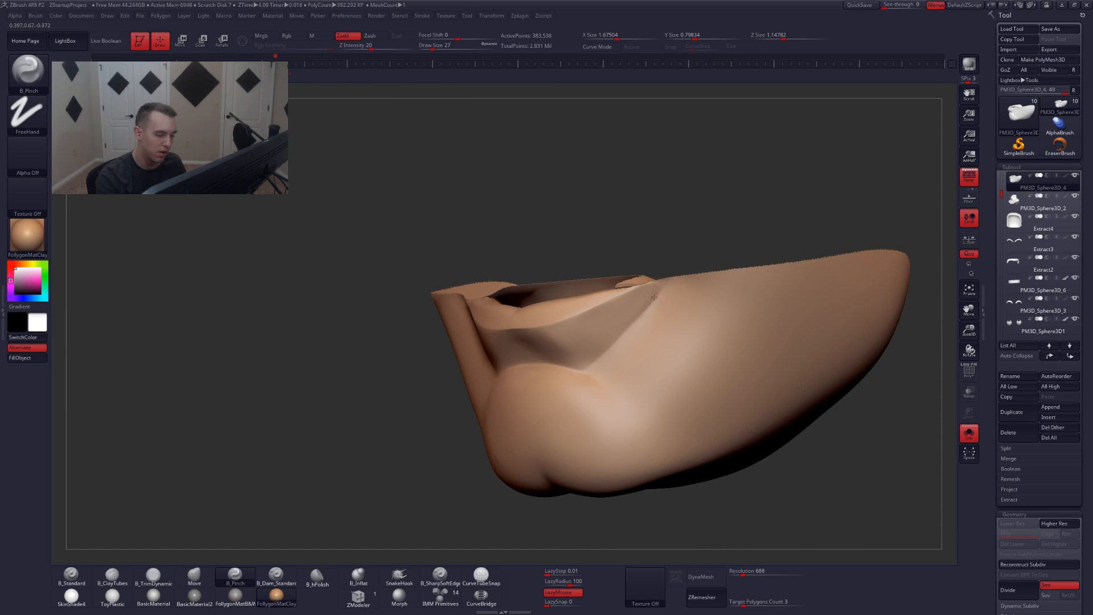
- Compare BasicMaterial and the grey FollygonMat material on the bust, and restore FollygonMatClay
left_click(153, 595)
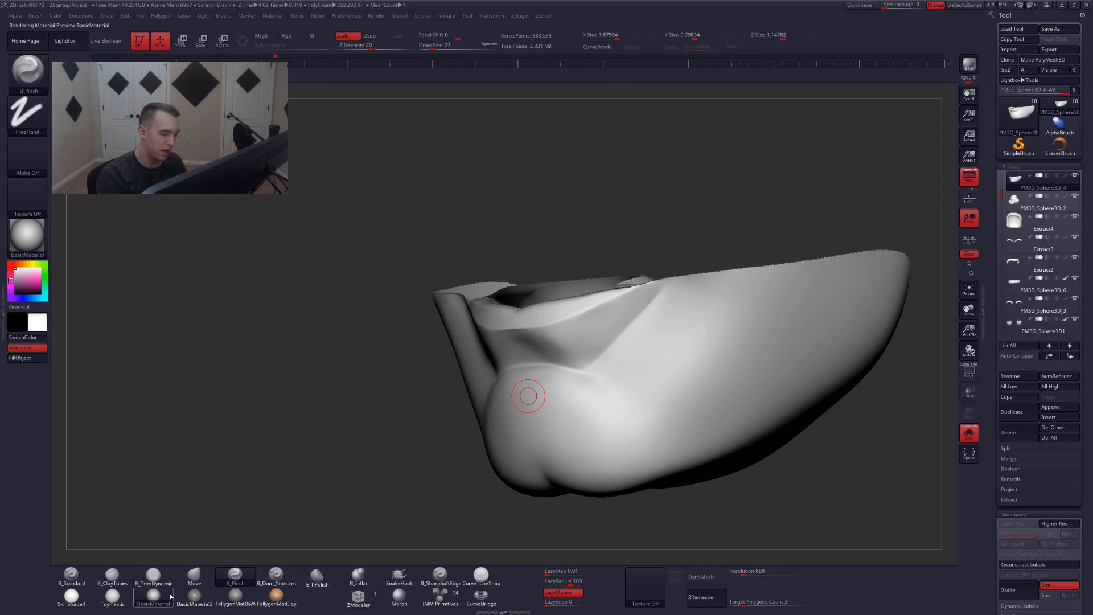
key("alt+s")
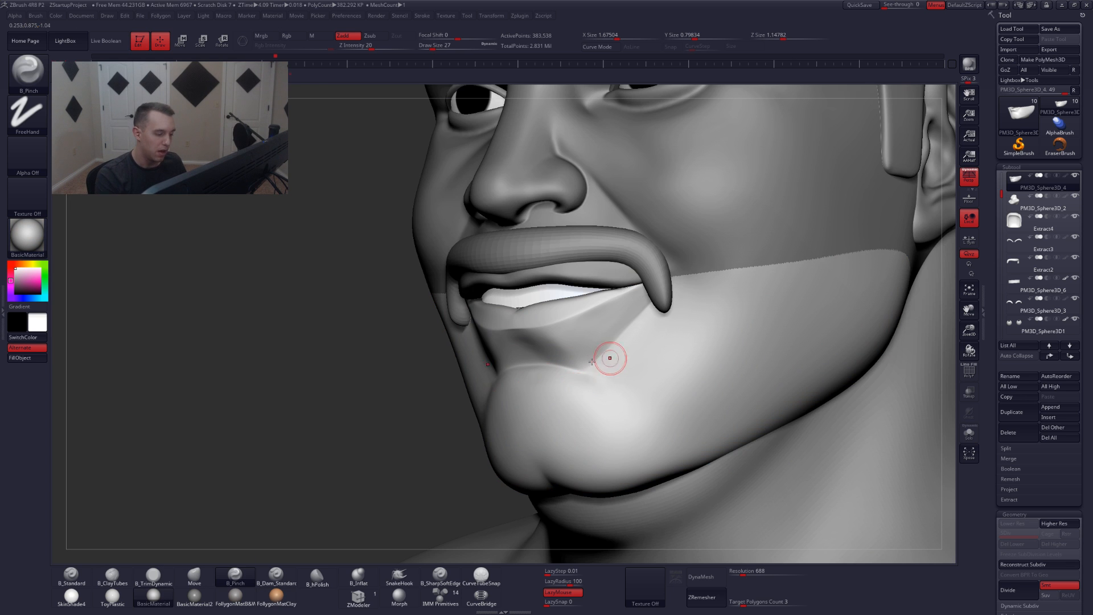
left_click(236, 595)
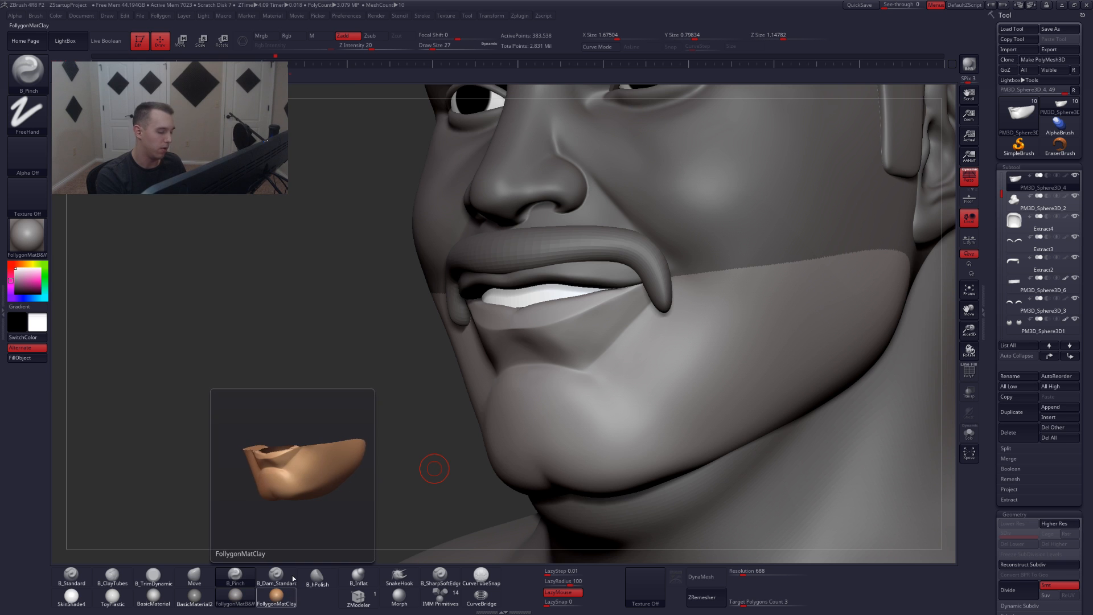
left_click(276, 592)
- Inspect the lower lip's shape and edge with the lower face isolated and together with the whole head
mouse_move(430, 464)
right_mouse_down()
mouse_move(523, 351)
mouse_move(542, 386)
mouse_move(650, 378)
mouse_move(699, 408)
mouse_move(676, 429)
mouse_move(641, 393)
mouse_move(625, 397)
mouse_move(601, 377)
right_mouse_up()
key("alt+s")
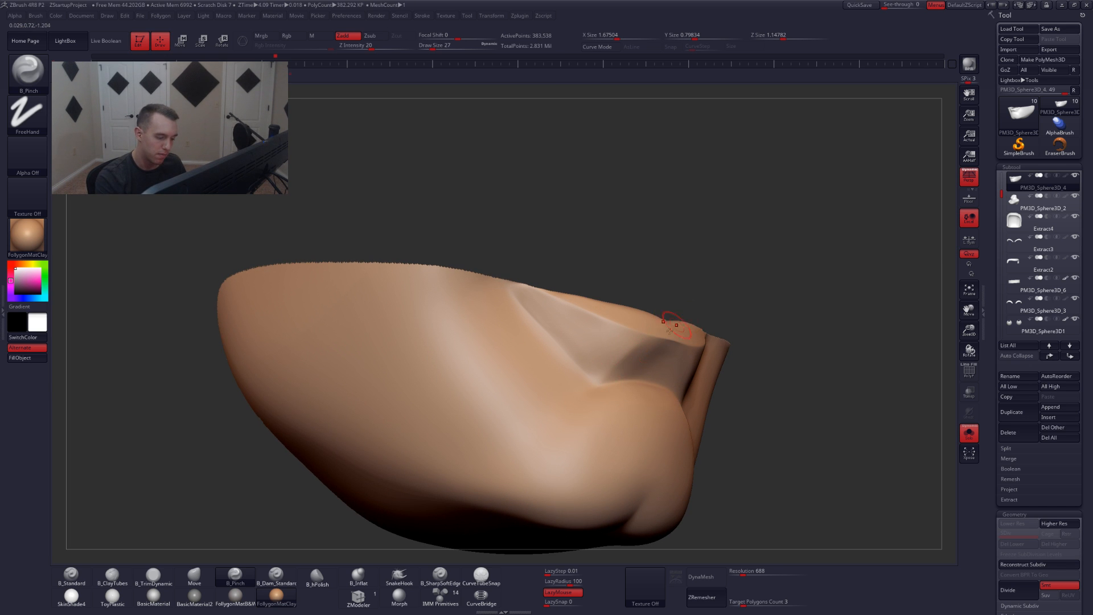
right_click_drag(669, 331, 651, 410)
key("alt+s")
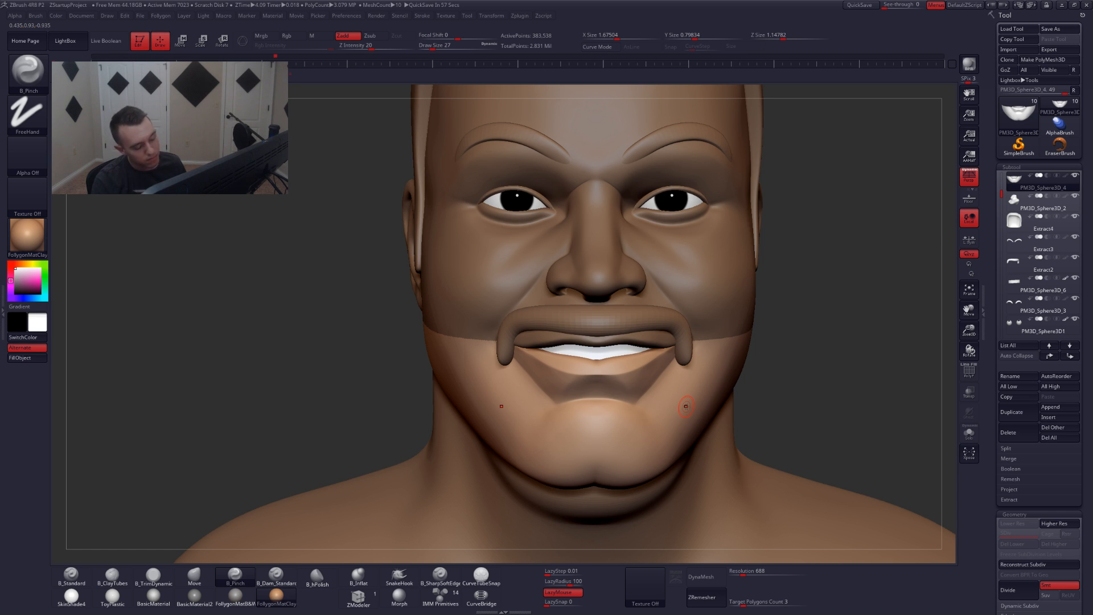
- Isolate the lower face and close the holes in its open mesh
key("alt+s")
right_click_drag(733, 413, 784, 370)
key("ctrl+shift+f")
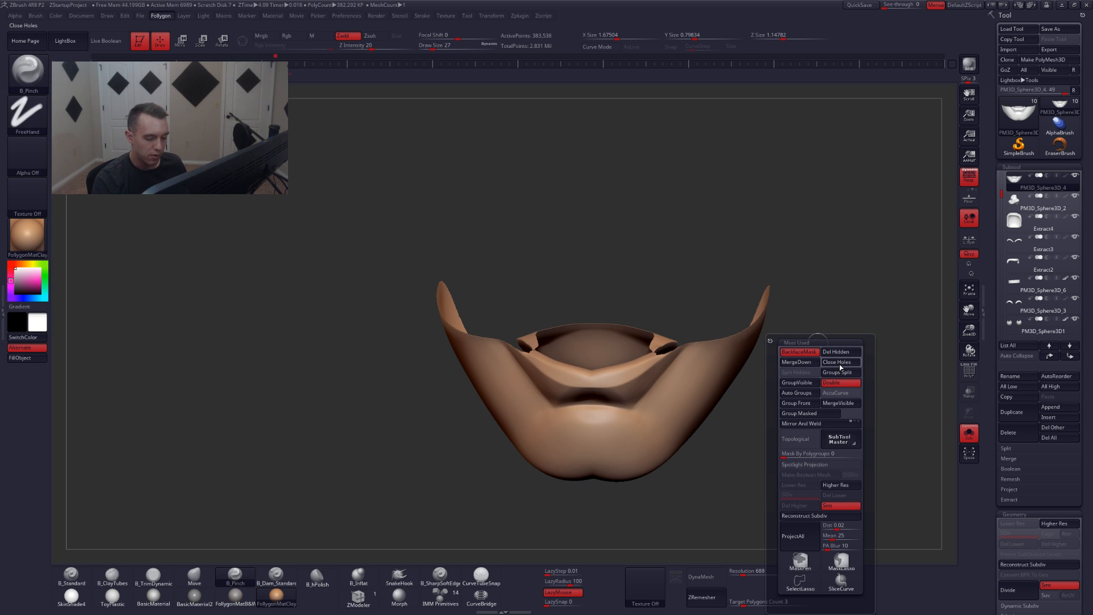
left_click(841, 362)
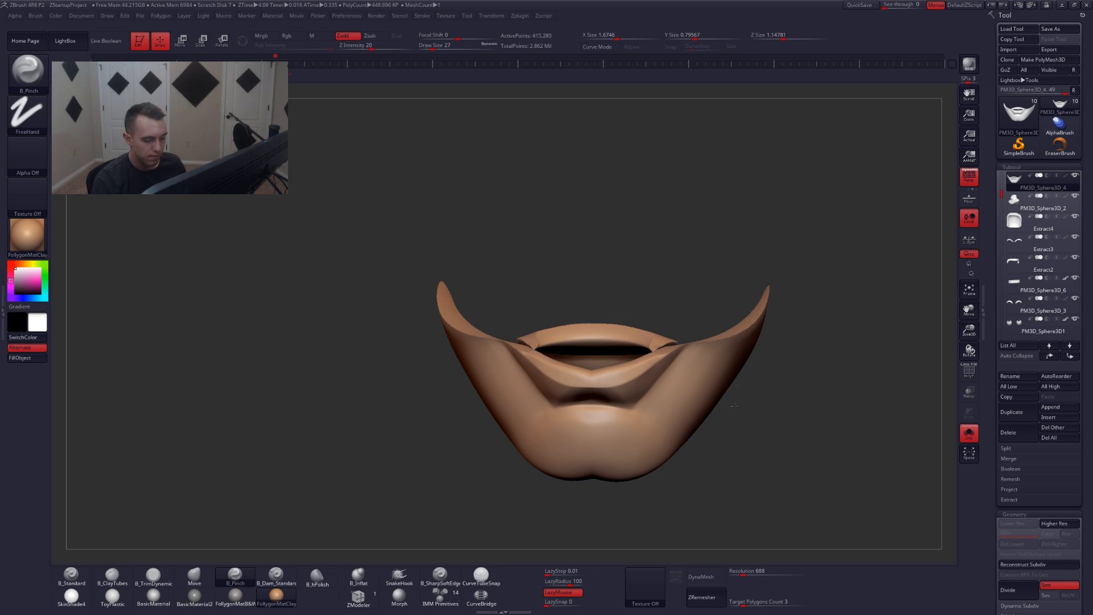
right_click_drag(735, 406, 723, 431)
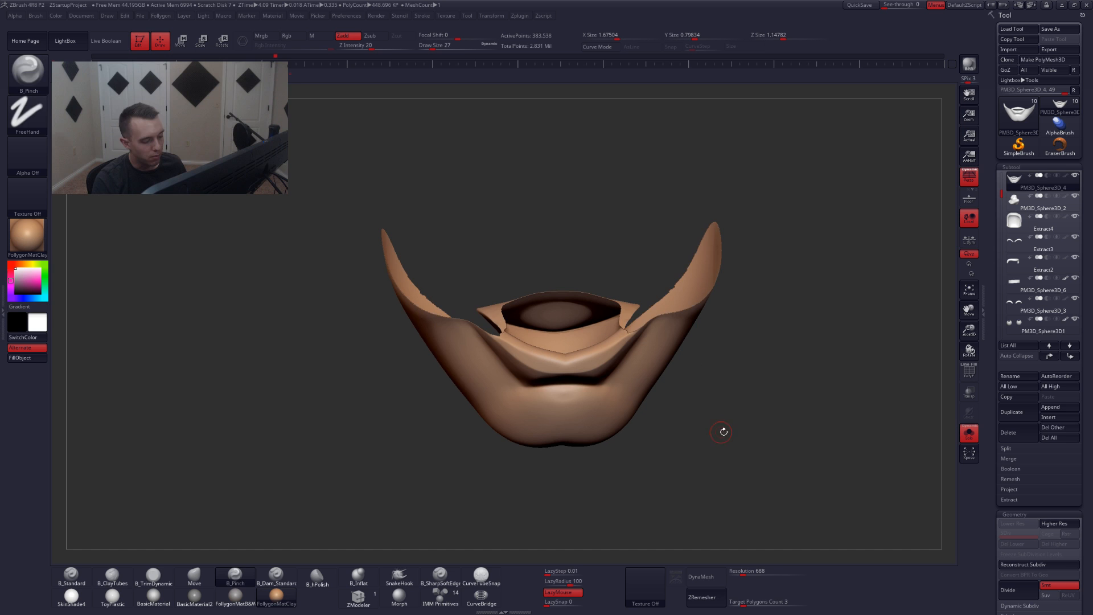
left_click(774, 398, "ctrl+shift")
right_click_drag(768, 405, 725, 415)
- Mask everything except the lower face's new cap and scale the cap down with a transpose line
key("w")
left_click(758, 293, "ctrl")
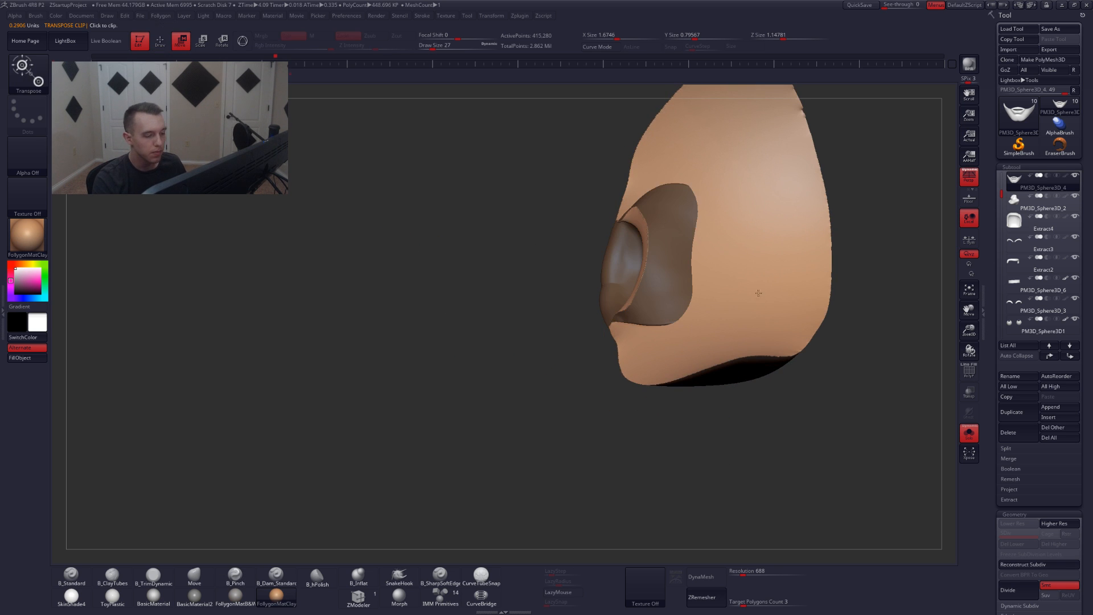
key("e")
right_click_drag(759, 293, 705, 381)
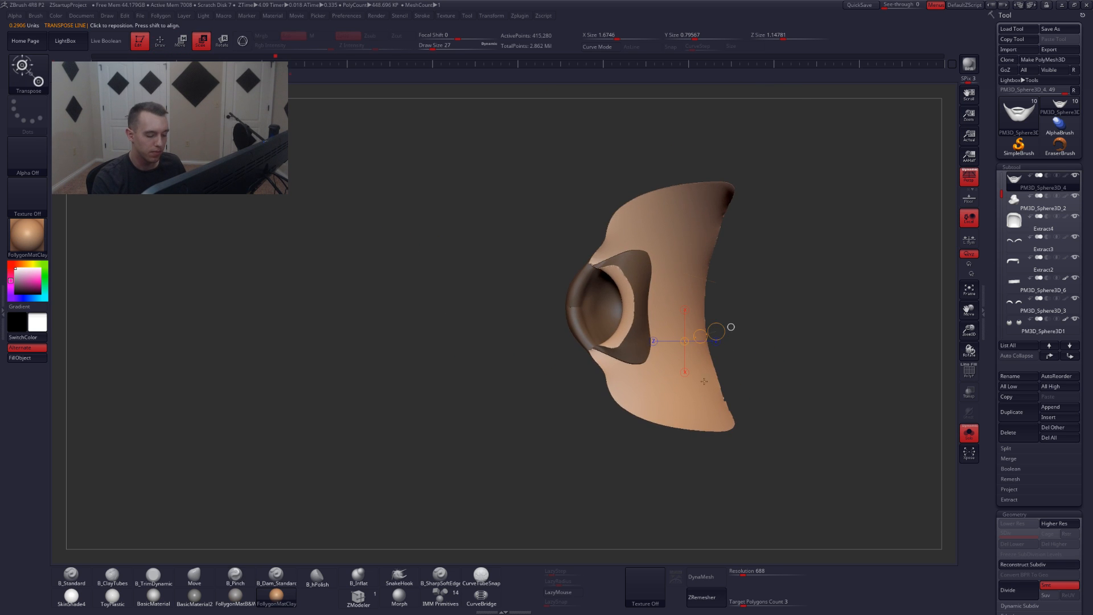
left_click_drag(676, 393, 808, 392)
left_click_drag(738, 338, 672, 373)
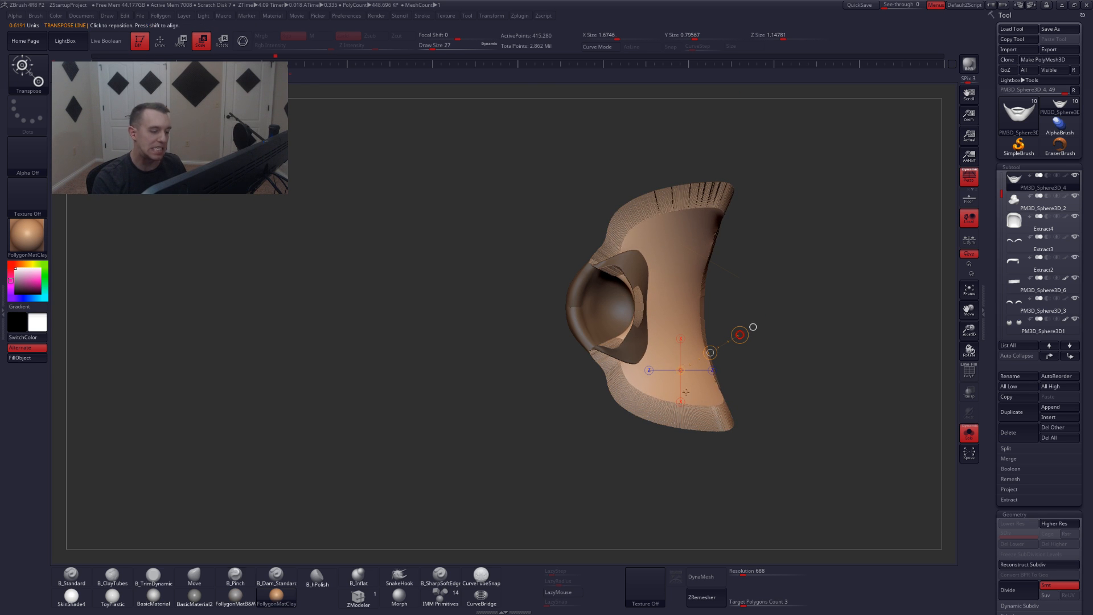
- Reshape the lower face's cap with the Move brush at a large draw size and DynaMesh the piece
key("q")
mouse_move(675, 371)
right_mouse_down()
mouse_move(693, 406)
mouse_move(718, 393)
mouse_move(700, 396)
mouse_move(678, 450)
mouse_move(698, 459)
mouse_move(692, 496)
right_mouse_up()
key("b")
key("m")
key("v")
key("s")
key("space")
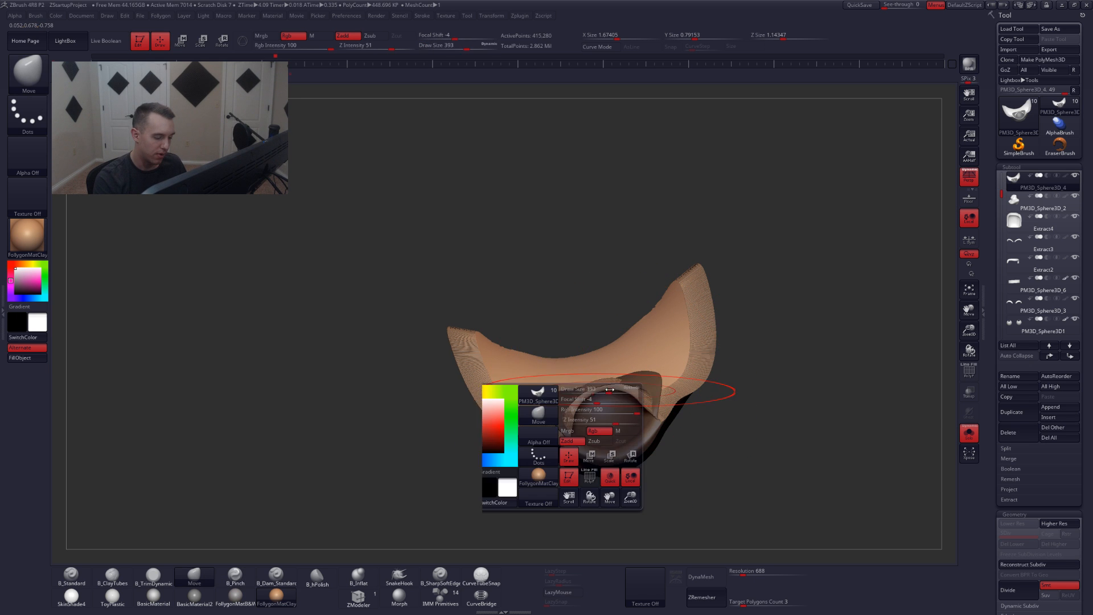
left_click_drag(608, 381, 593, 381)
mouse_move(598, 403)
right_mouse_down()
mouse_move(638, 420)
mouse_move(728, 394)
mouse_move(680, 406)
mouse_move(669, 546)
right_mouse_up()
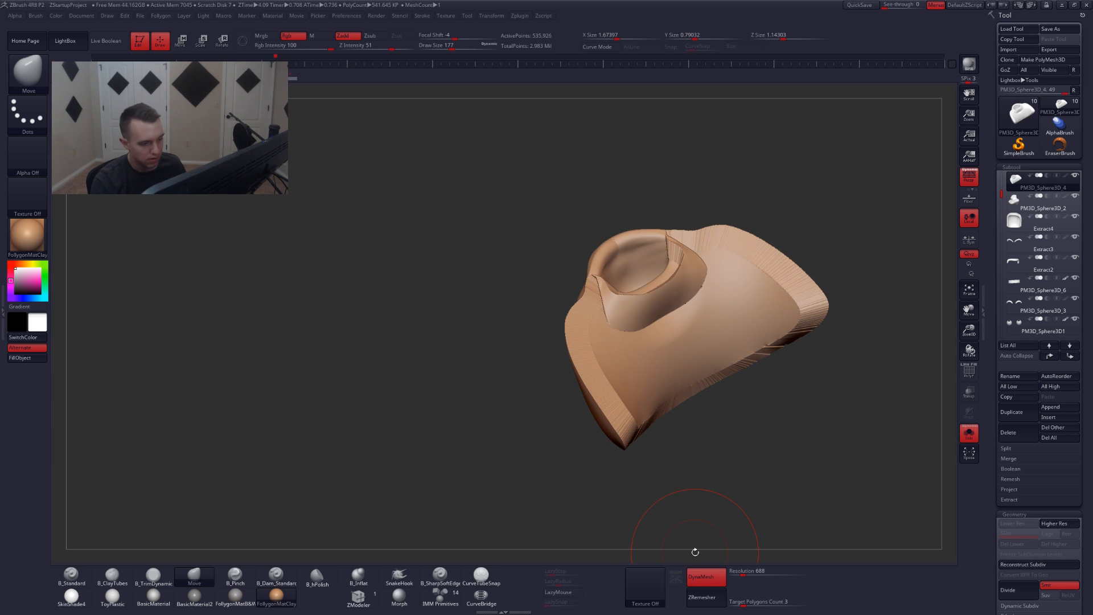
- Smooth the ridged transition behind the lower lip with the Smooth brush at draw size 41
right_click_drag(690, 299, 655, 371, "ctrl")
key("space")
left_click_drag(724, 315, 707, 315)
left_click_drag(727, 231, 696, 292, "shift")
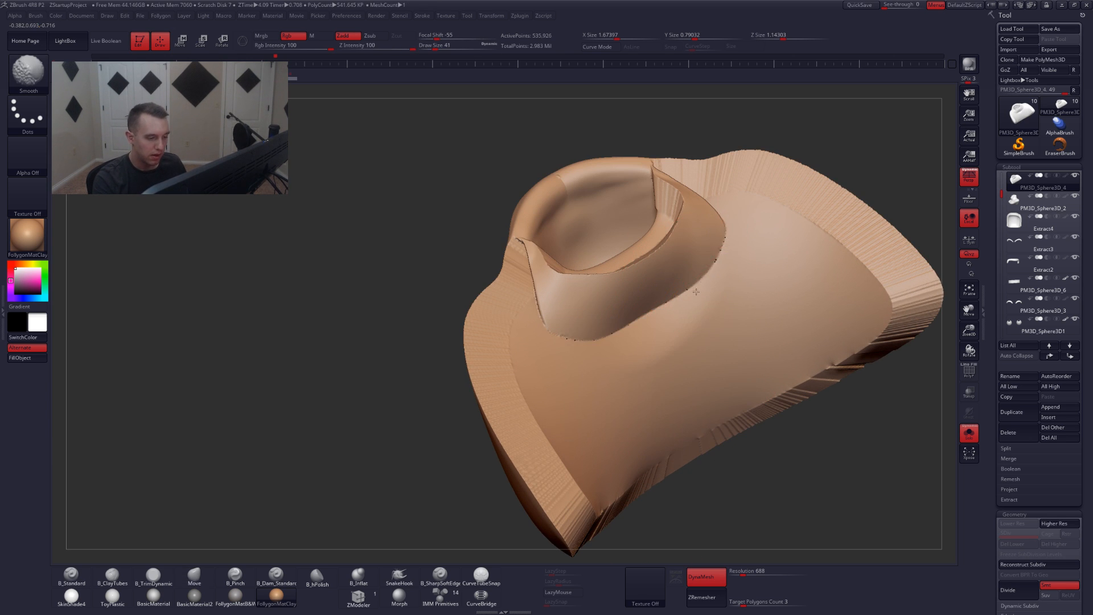
mouse_move(654, 347)
right_mouse_down()
mouse_move(651, 363)
mouse_move(676, 379)
mouse_move(664, 366)
mouse_move(716, 277)
right_mouse_up()
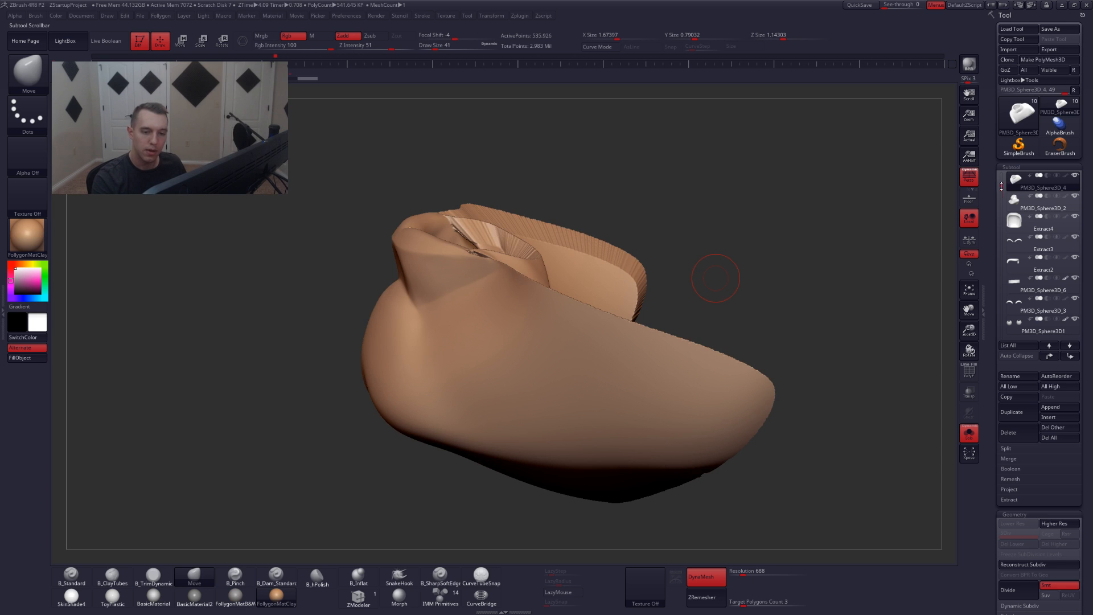
- Select the upper head subtool and close the hole on its open underside
left_click_drag(1001, 186, 1005, 168)
left_click(1019, 182)
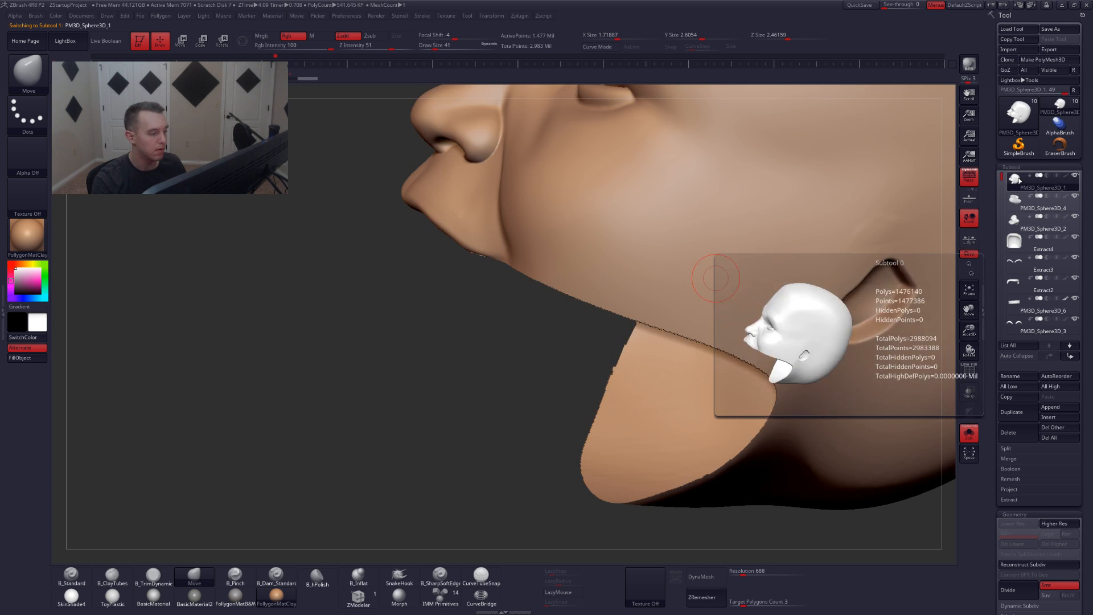
right_click_drag(658, 319, 683, 274)
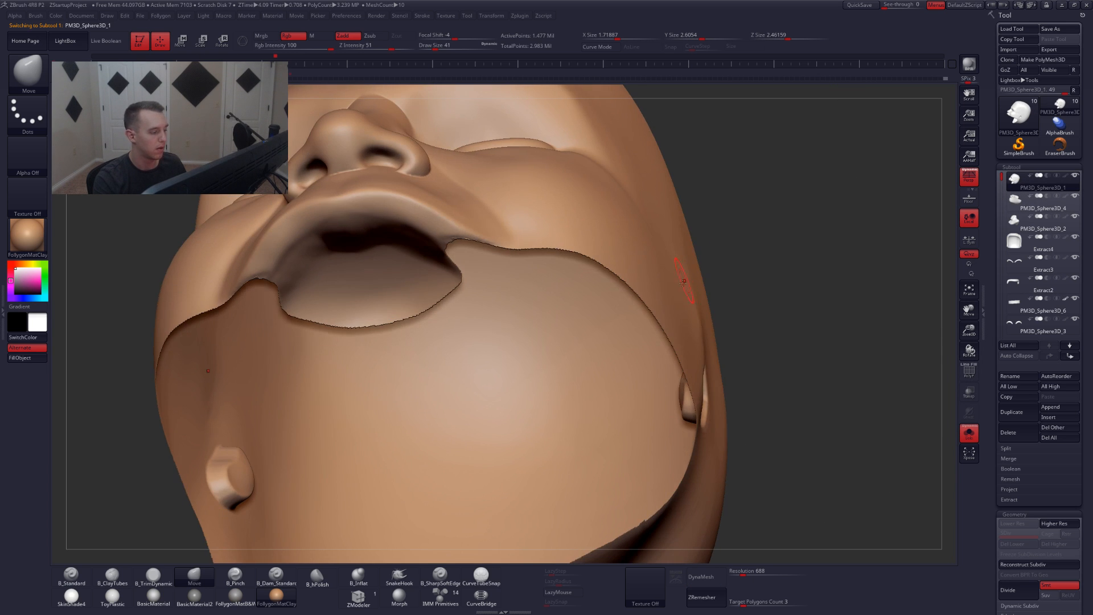
right_click_drag(592, 290, 749, 373, "ctrl")
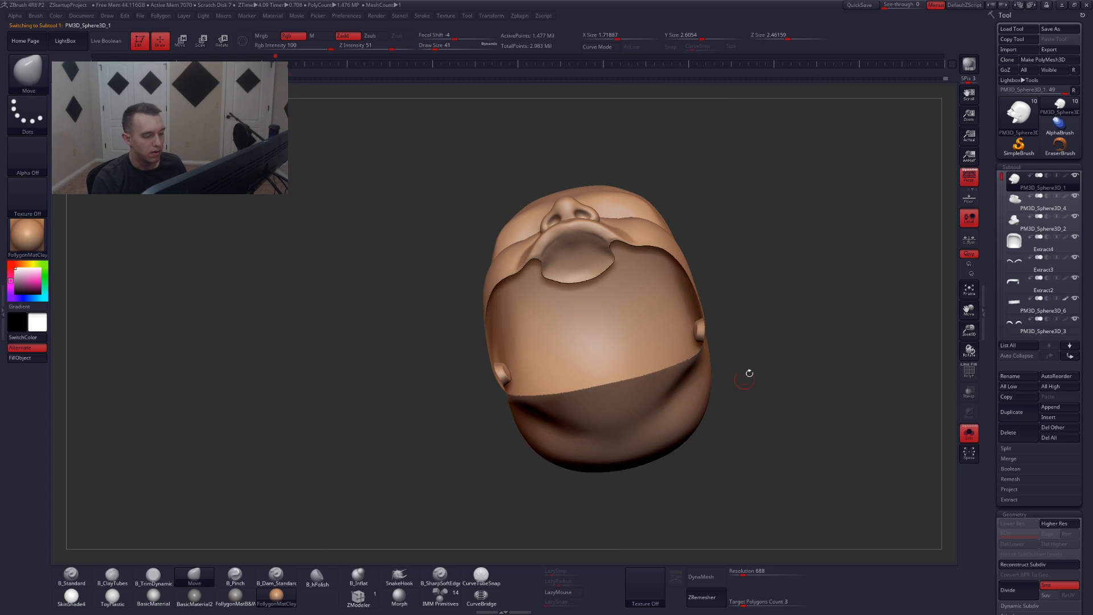
key("space")
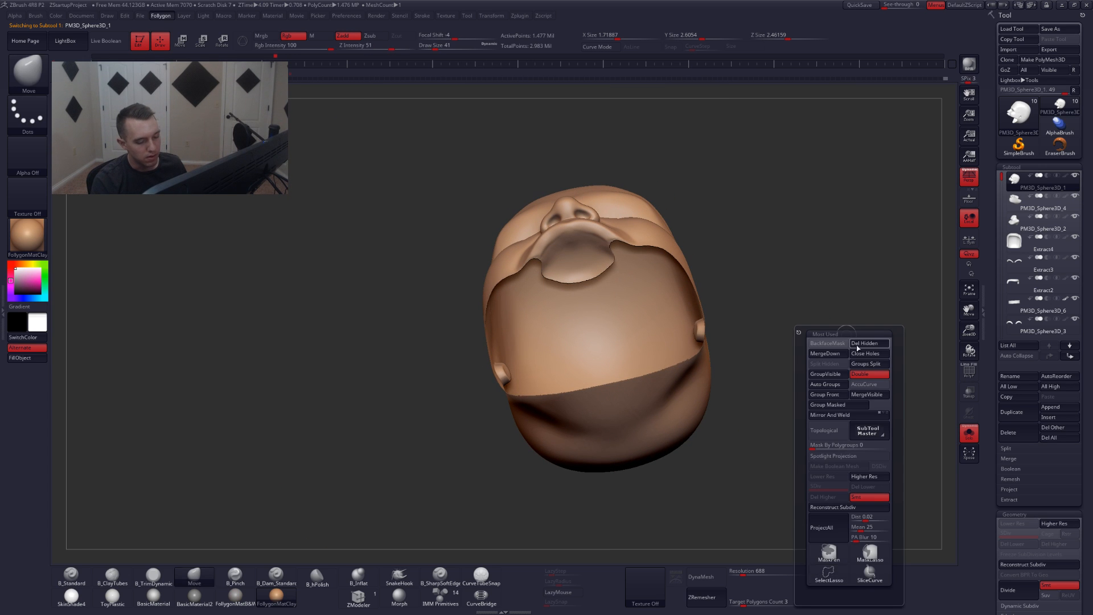
mouse_move(643, 345)
right_mouse_down("alt")
mouse_move(651, 351)
mouse_move(640, 330)
mouse_move(643, 355)
mouse_move(683, 361)
right_mouse_up("alt")
- Mask all but the head's new underside cap, reshape it with the Move brush at draw size 187, and DynaMesh the head
key("w")
left_click(636, 344, "ctrl")
key("q")
key("space")
left_click_drag(567, 286, 582, 287)
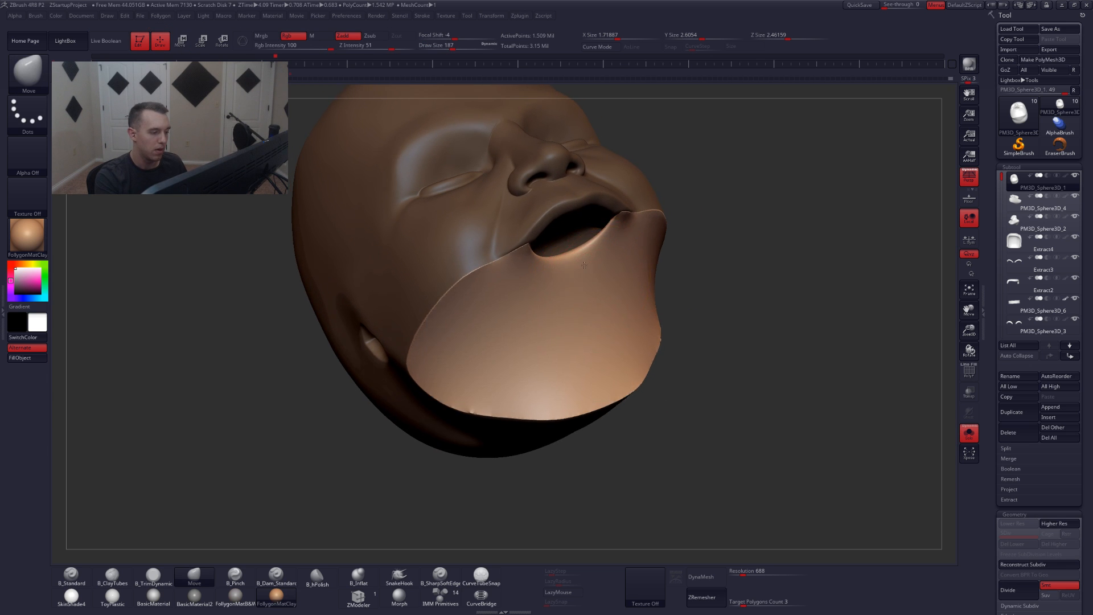
right_click_drag(584, 265, 640, 288)
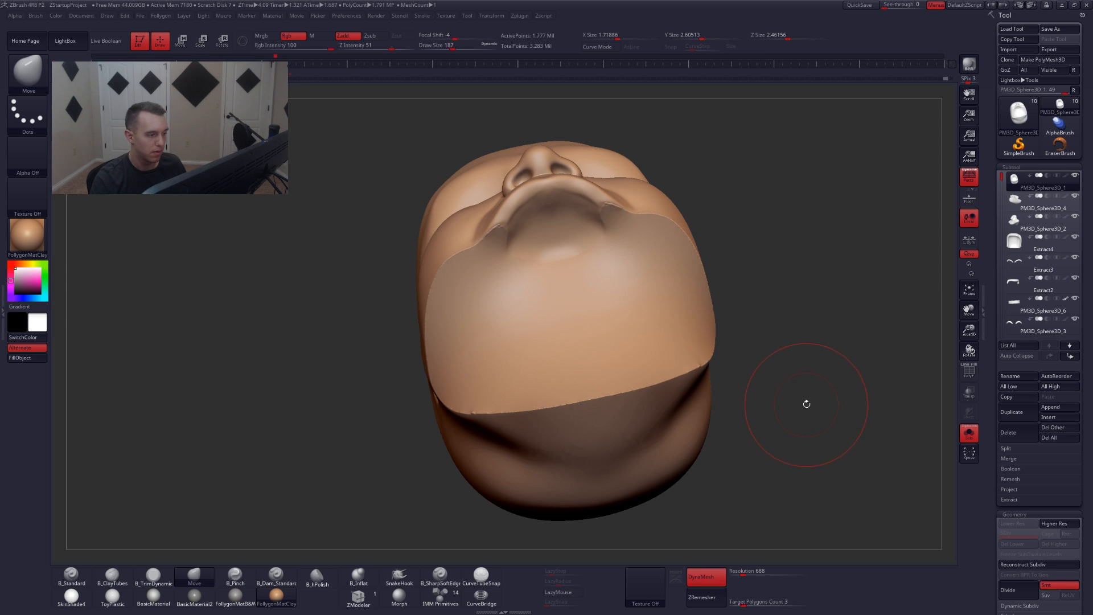
- Smooth the jagged spots at the inner corners of the upper lip using a draw size of 31
key("space")
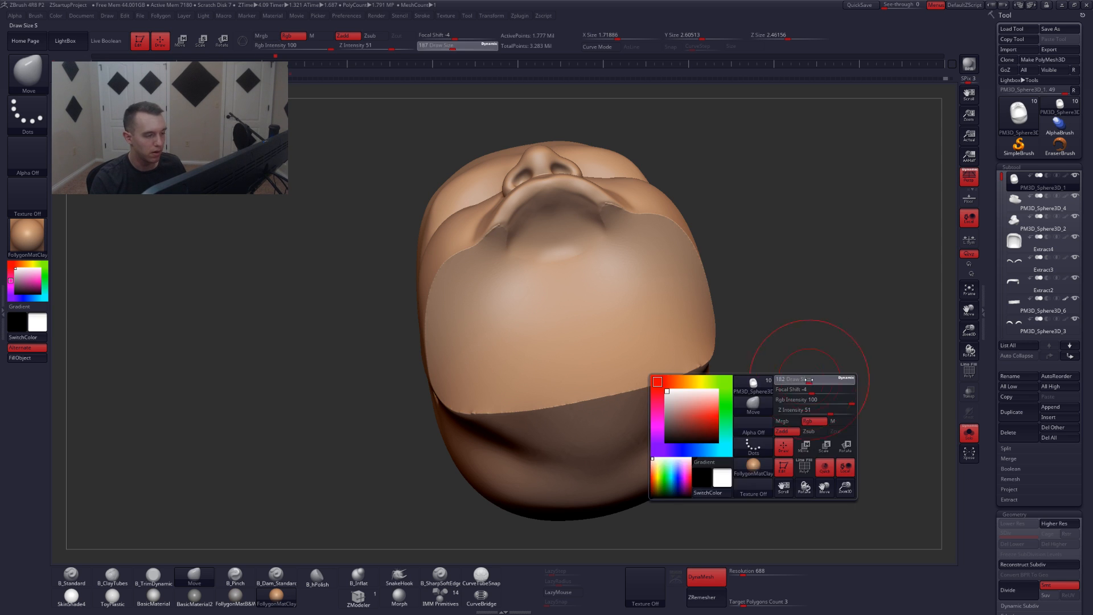
left_click_drag(809, 380, 797, 380)
right_click_drag(507, 234, 504, 267, "ctrl")
key("space")
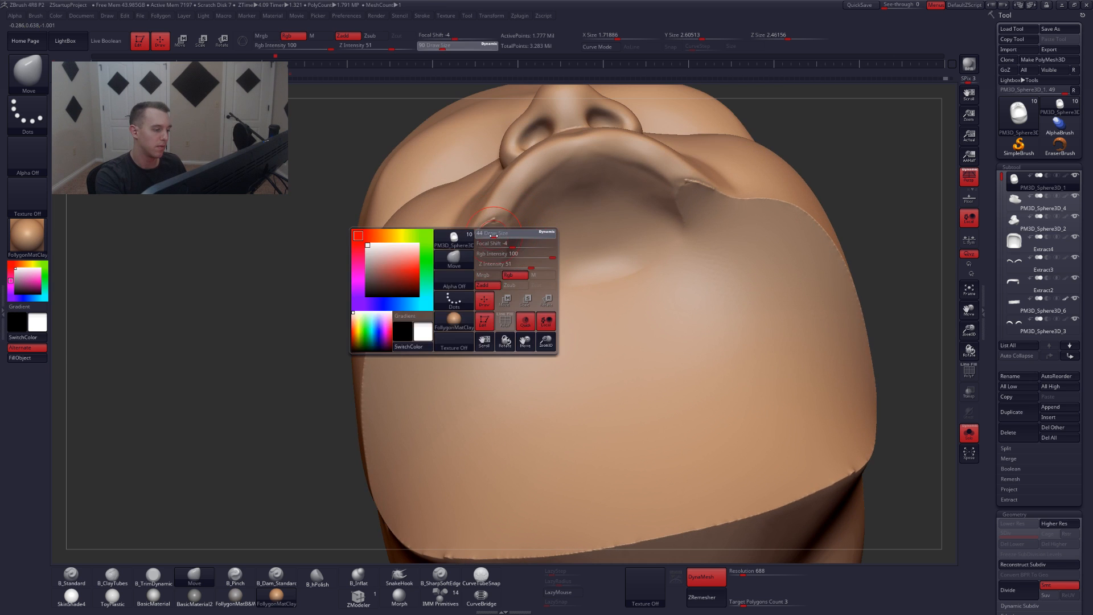
left_click_drag(504, 260, 487, 253)
key("shift")
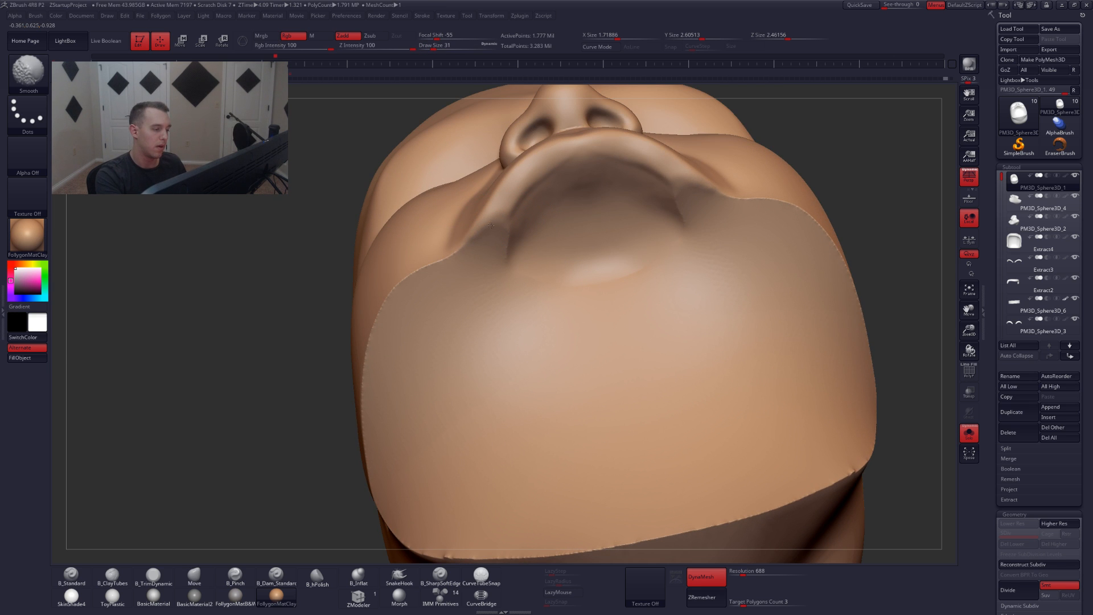
- Show the other subtools again and select the mustache subtool
mouse_move(491, 226)
right_mouse_down()
mouse_move(500, 317)
mouse_move(528, 328)
right_mouse_up()
key("shift+s")
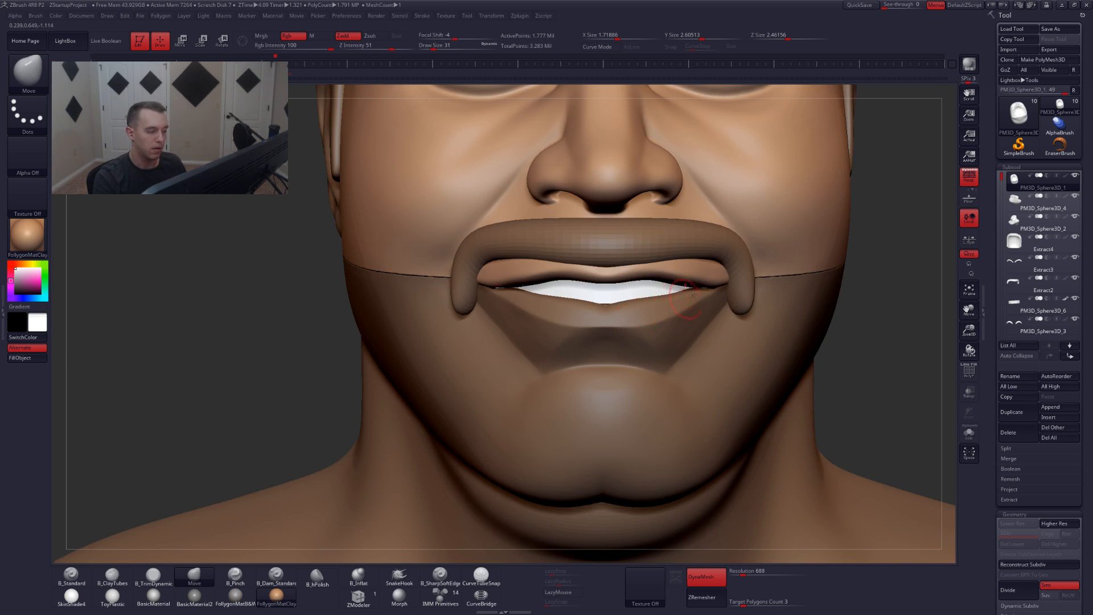
right_click_drag(722, 294, 710, 293)
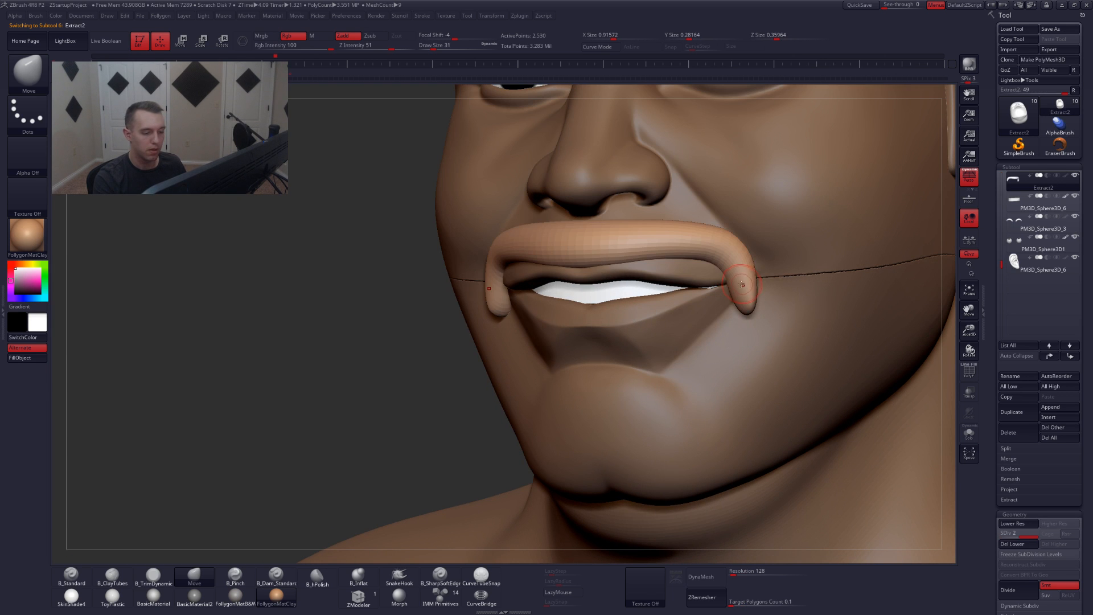
- Adjust the mustache's drooping ends using the Move brush at draw size 140
key("space")
left_click(743, 287)
left_click_drag(740, 273, 743, 274)
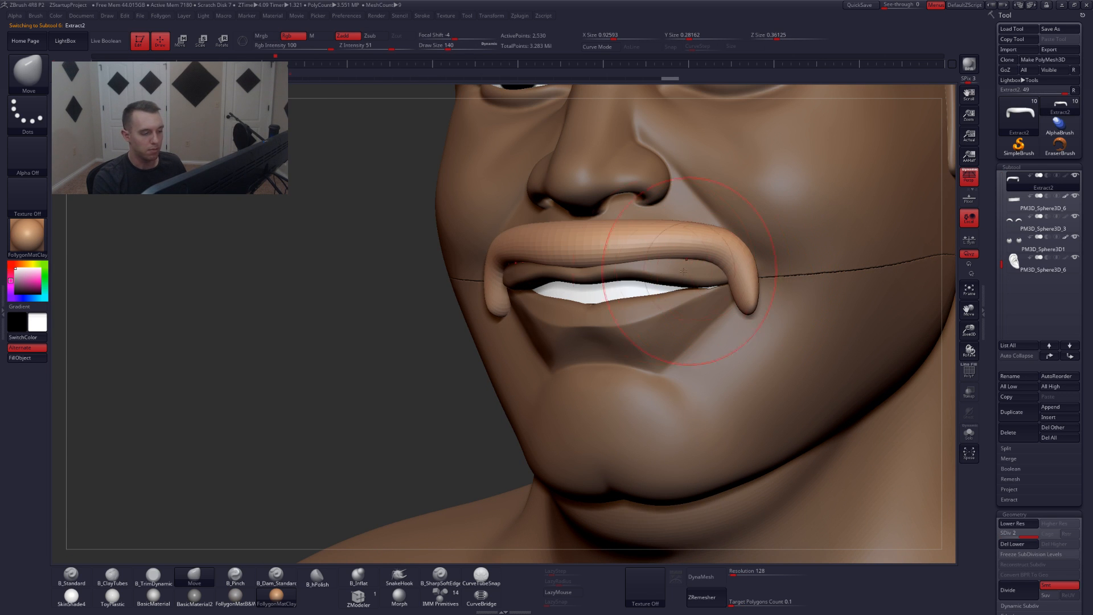
- Reshape the mustache's band above the upper lip with the Move brush, varying the draw size from 87 up to 128
key("space")
left_click_drag(649, 260, 656, 260)
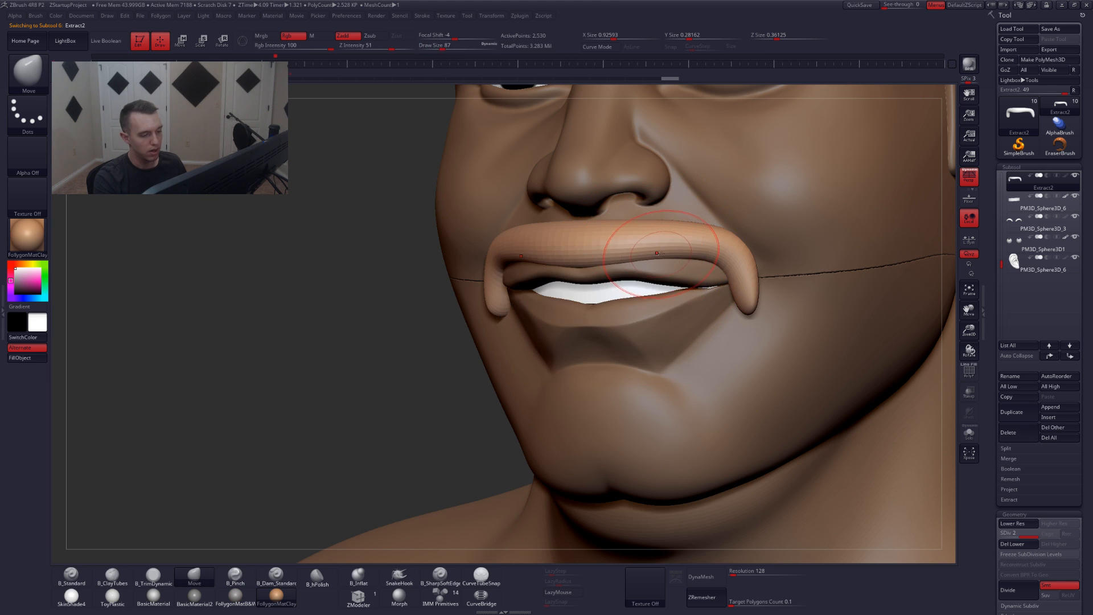
key("space")
left_click(669, 261)
right_click_drag(628, 275, 656, 262, "ctrl")
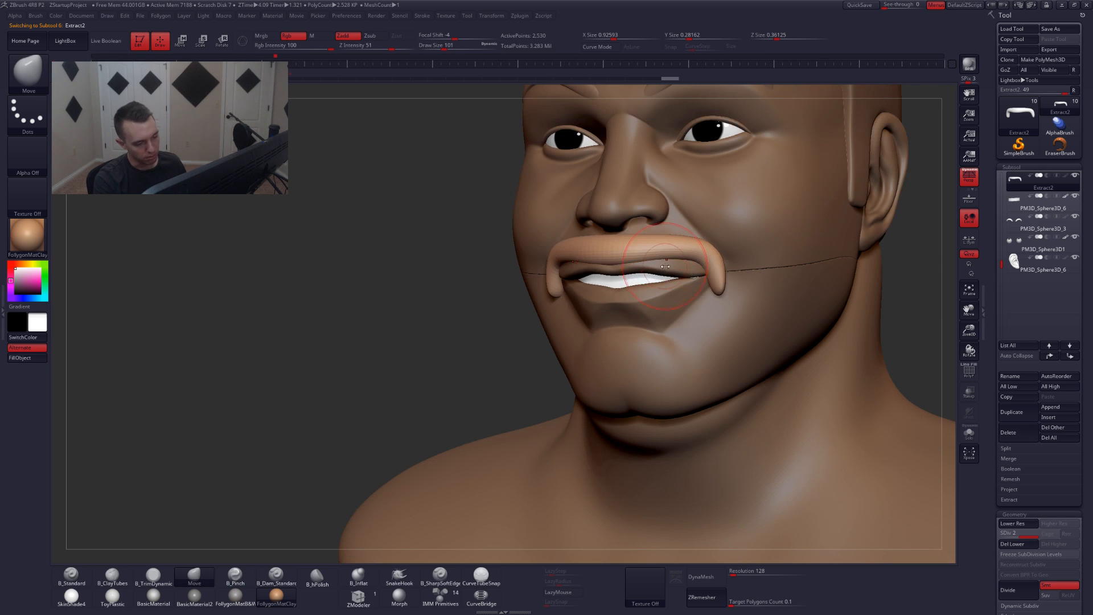
key("space")
left_click_drag(656, 262, 668, 258)
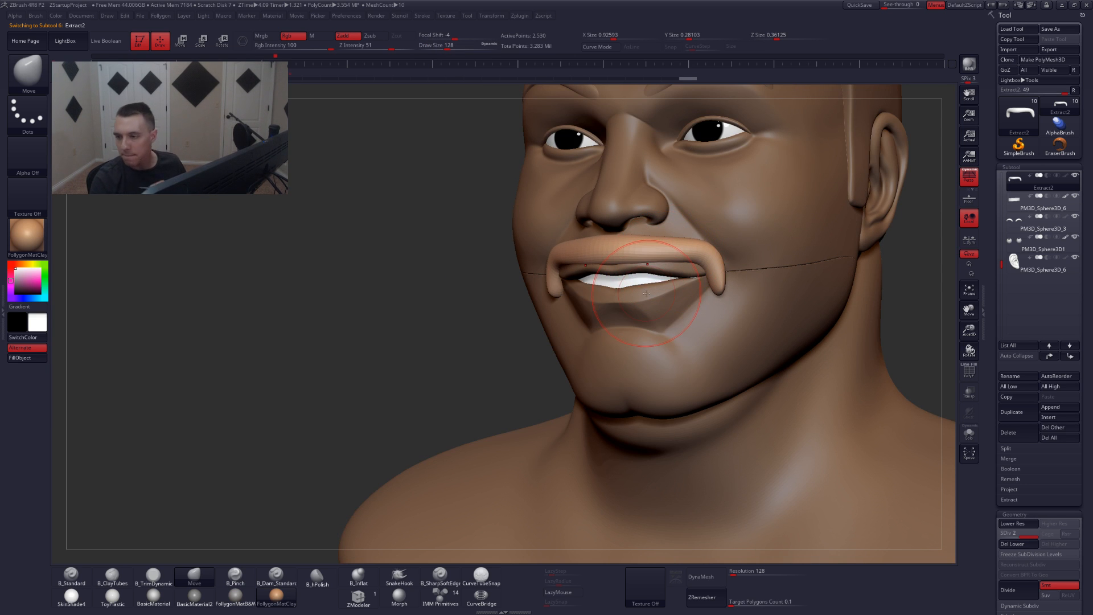
mouse_move(647, 293)
right_mouse_down("shift")
mouse_move(642, 279)
mouse_move(651, 349)
right_mouse_up("shift")
key("shift+d")
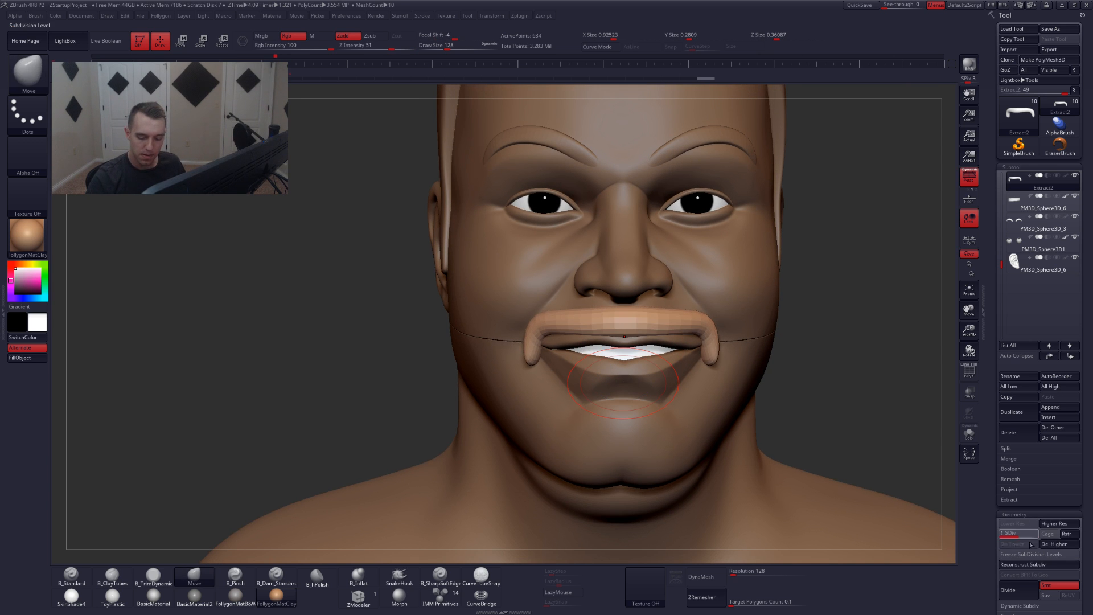
left_click(1059, 523)
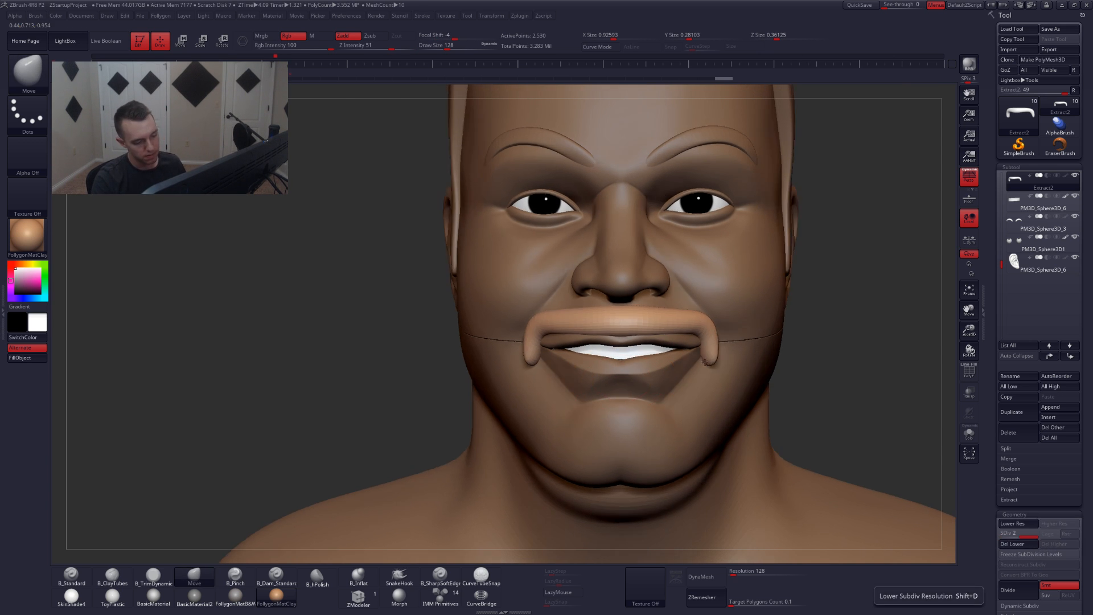
- Reshape the mustache's drooping ends in side view using the Move brush, reducing the draw size to 56
right_click_drag(705, 362, 637, 359)
key("space")
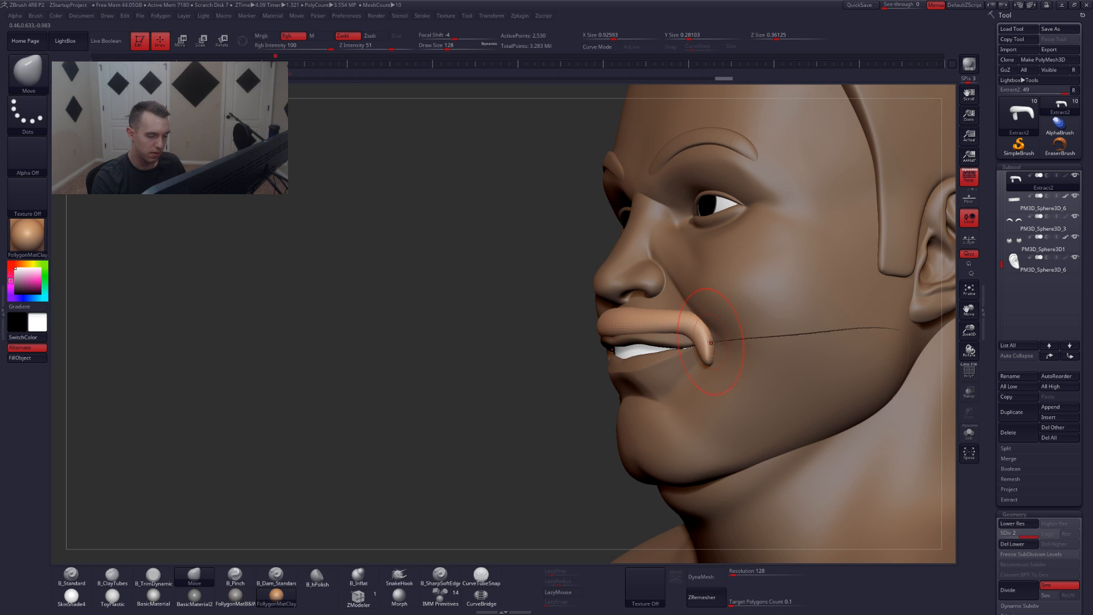
right_click(713, 348)
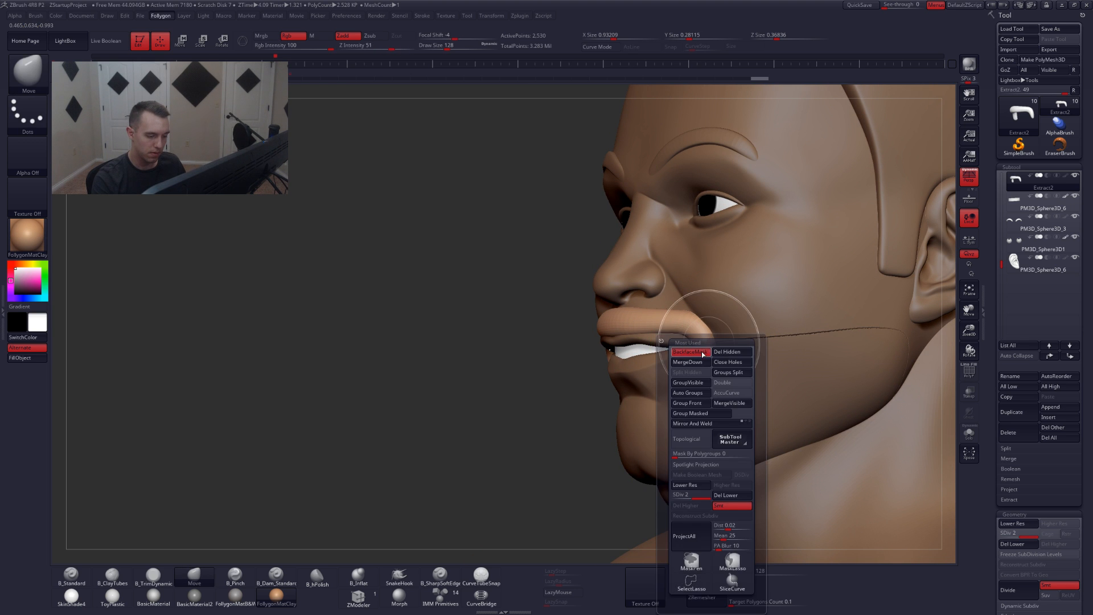
left_click_drag(714, 349, 702, 362)
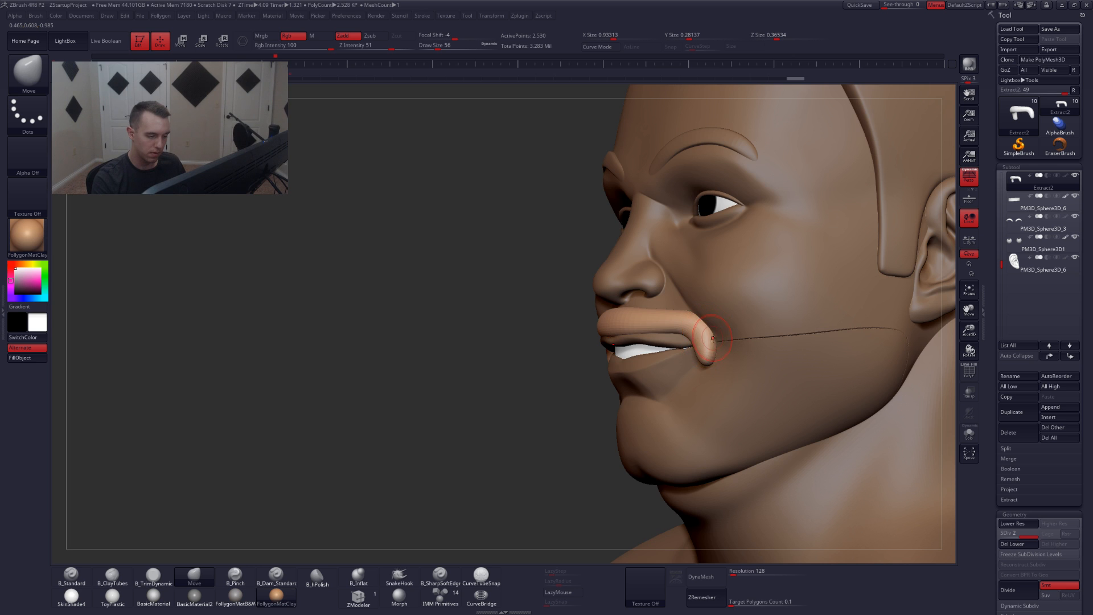
- Divide the mustache to subdivision level 3 and flatten its ends with the TrimDynamic brush, isolating the subtool as needed
mouse_move(712, 338)
right_mouse_down()
mouse_move(755, 341)
mouse_move(704, 341)
mouse_move(708, 330)
right_mouse_up()
key("3")
key("ctrl+d")
key("shift+s")
right_click(708, 331)
left_click_drag(706, 329, 710, 368)
key("shift+s")
key("space")
key("shift+s")
right_click_drag(709, 367, 715, 315)
key("shift+s")
- Move the mustache's tips closer to the face using the Move brush at draw size 108
key("4")
key("space")
left_click_drag(707, 379, 723, 380)
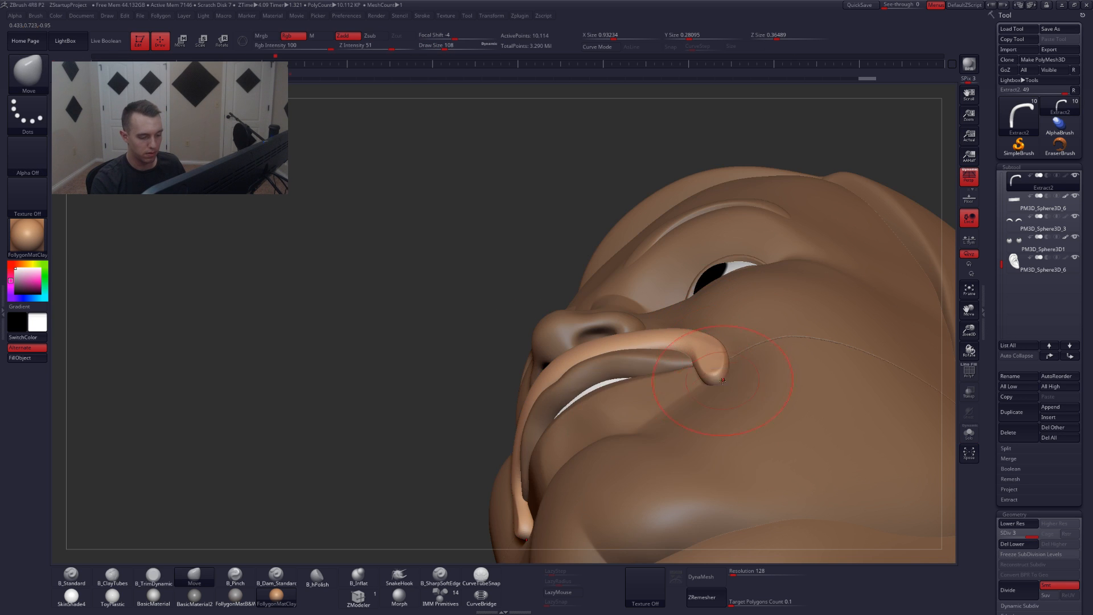
right_click_drag(723, 380, 720, 389)
right_click_drag(722, 445, 716, 376)
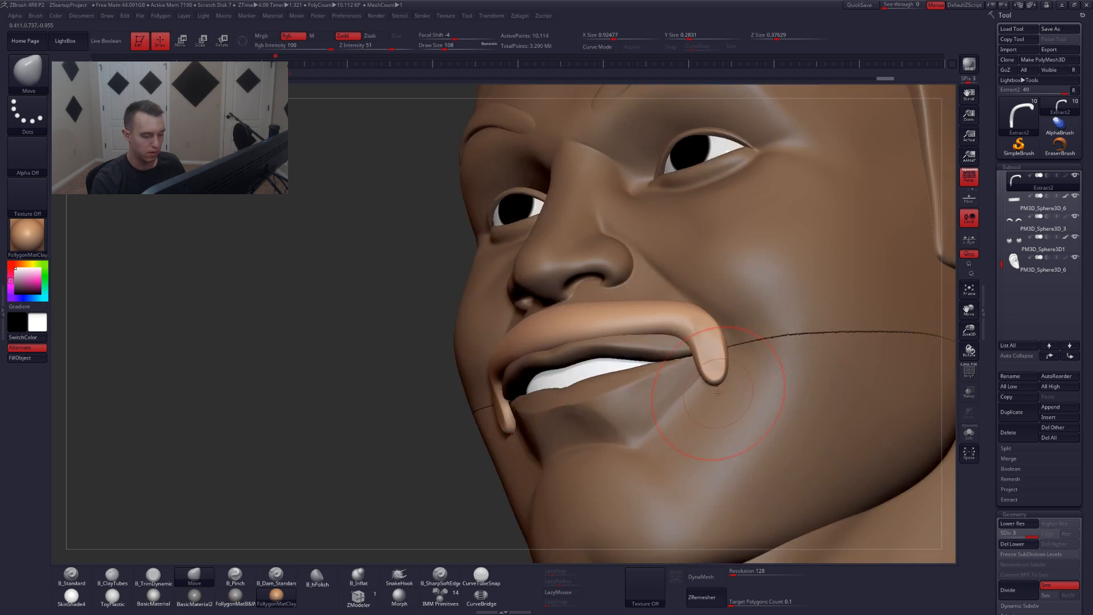
- Isolate the mustache and flatten its front face into a clean plane with the TrimDynamic brush at draw size 108
key("shift+s")
key("3")
mouse_move(706, 369)
left_mouse_down()
mouse_move(695, 330)
mouse_move(574, 324)
left_mouse_up()
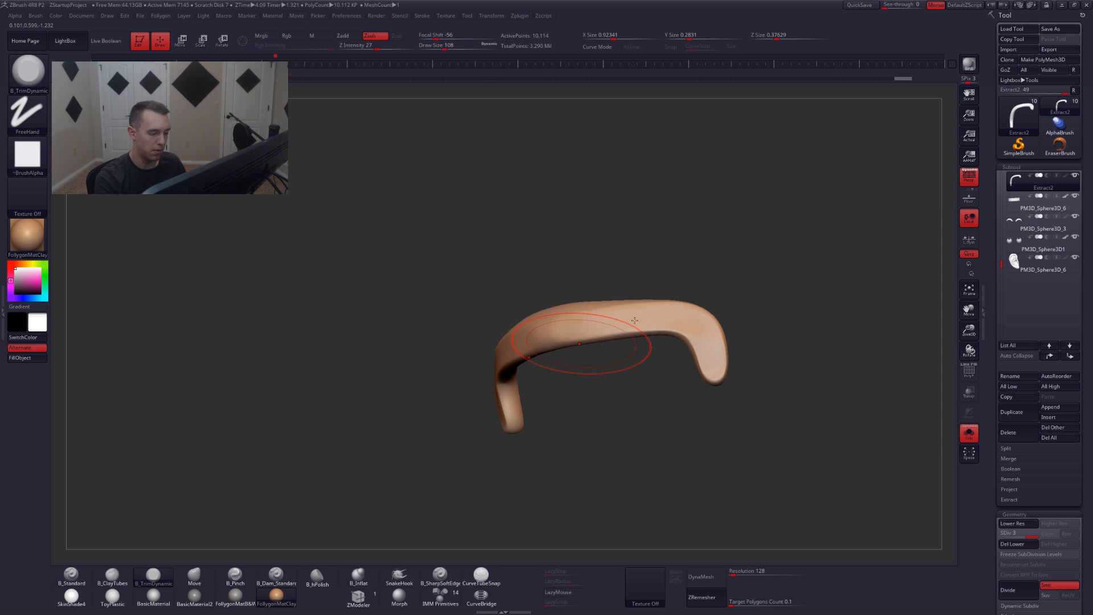
key("shift+s")
right_click_drag(575, 371, 631, 376)
key("shift+s")
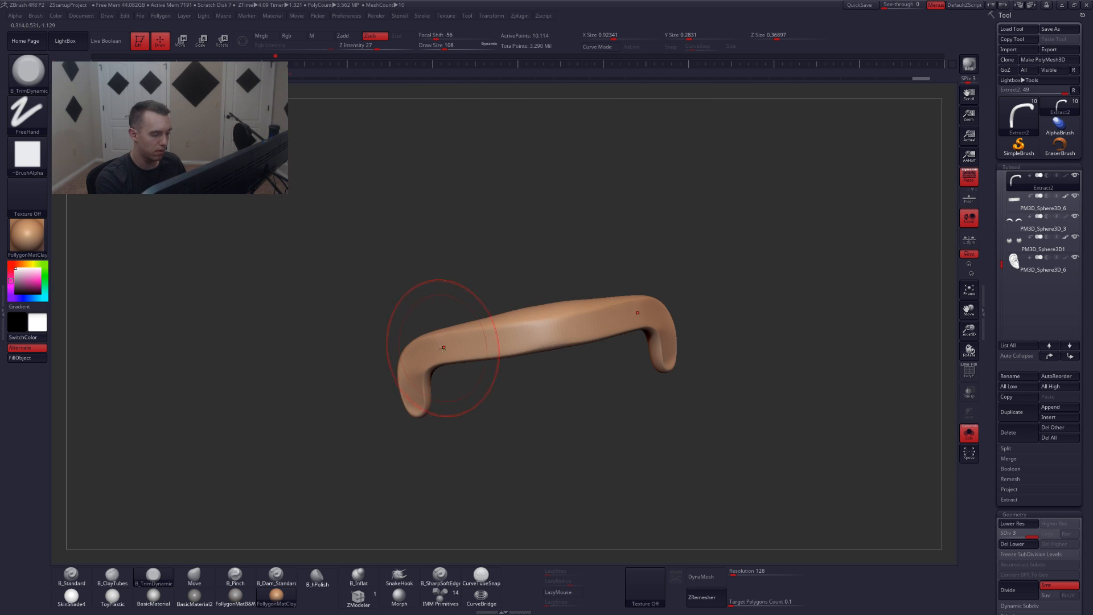
left_click_drag(450, 345, 569, 315)
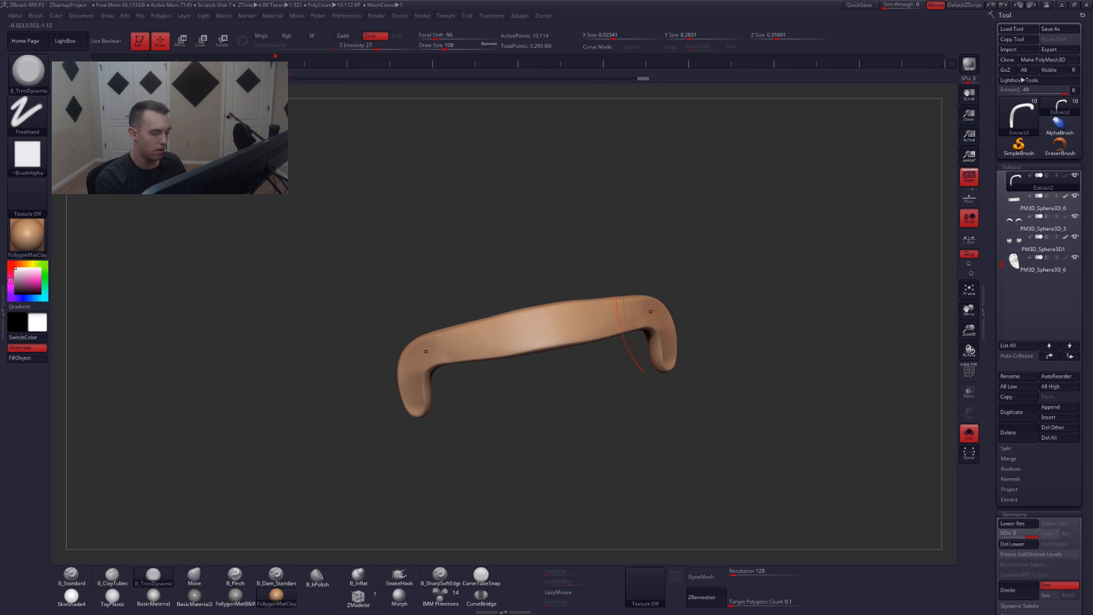
right_click_drag(540, 347, 682, 343, "alt")
- Show the other subtools again and refine the fit of the mustache's sides with the Move brush at draw size 108
key("shift+s")
key("space")
key("b")
key("m")
key("v")
key("space")
left_click_drag(513, 357, 528, 344)
key("shift+s")
key("shift+s")
right_click_drag(592, 370, 519, 373)
- Divide the isolated mustache to subdivision level 4, flatten its surface with TrimDynamic at draw sizes 59 and 77, and unhide the head
key("space")
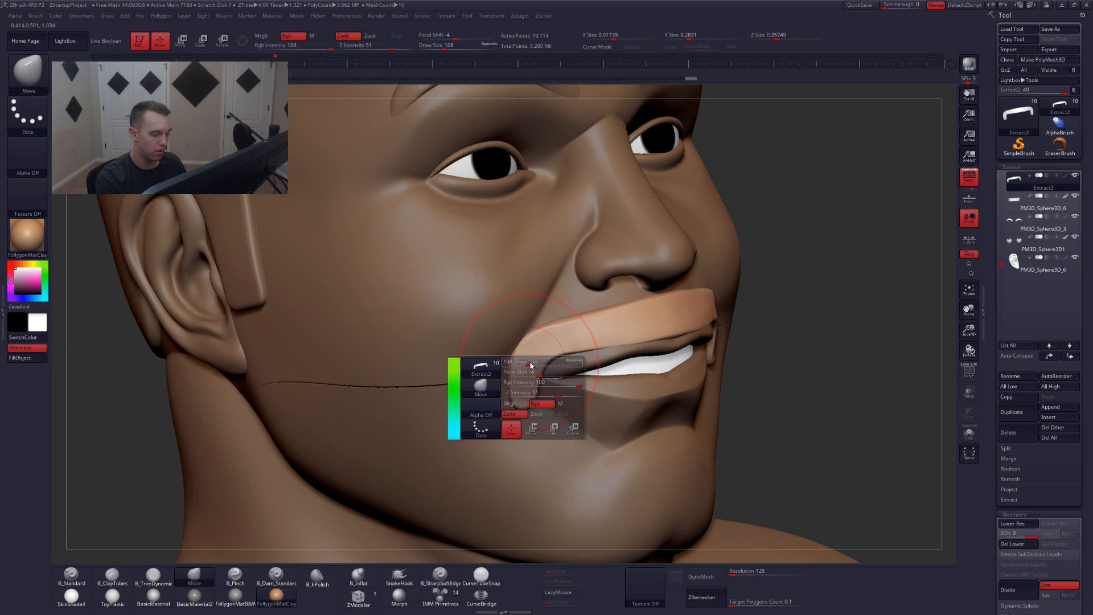
left_click_drag(531, 365, 521, 365)
key("3")
key("shift+s")
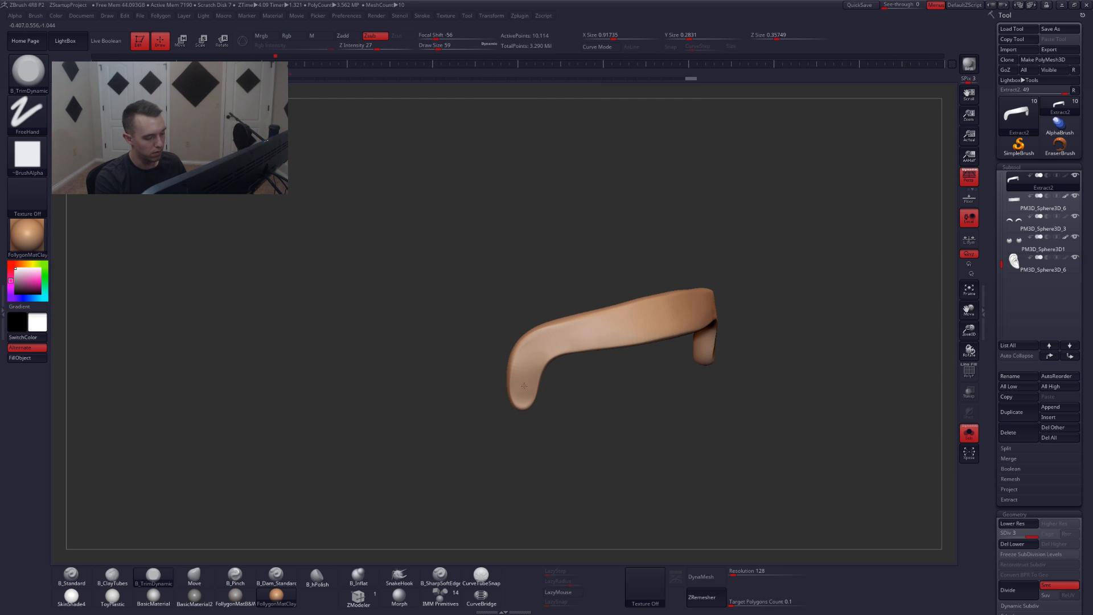
key("ctrl+d")
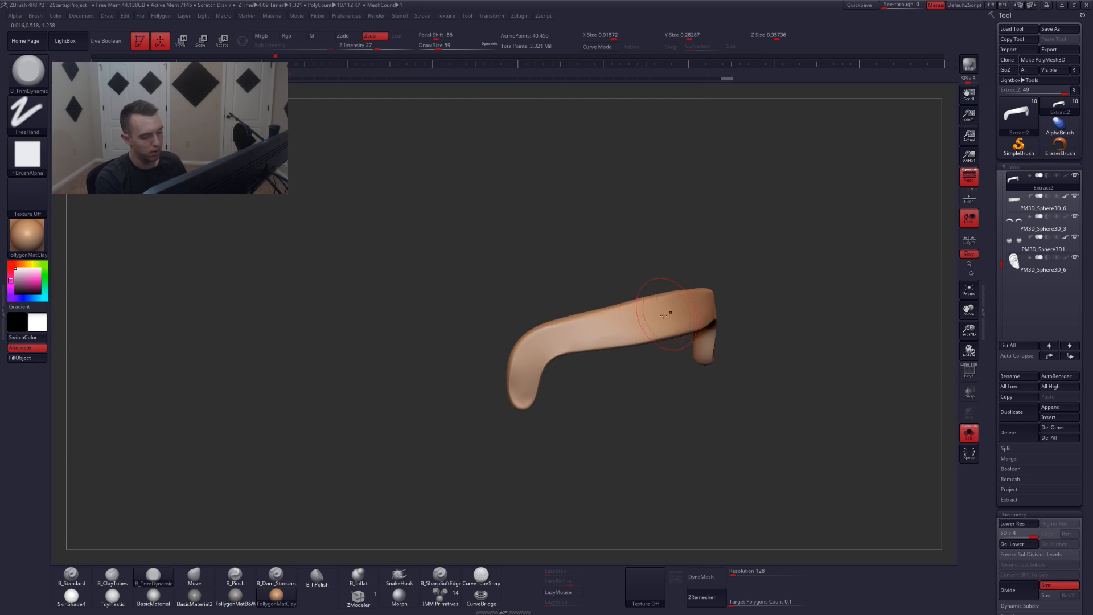
key("space")
left_click_drag(627, 304, 592, 353)
right_click_drag(723, 302, 637, 374, "shift")
key("alt+s")
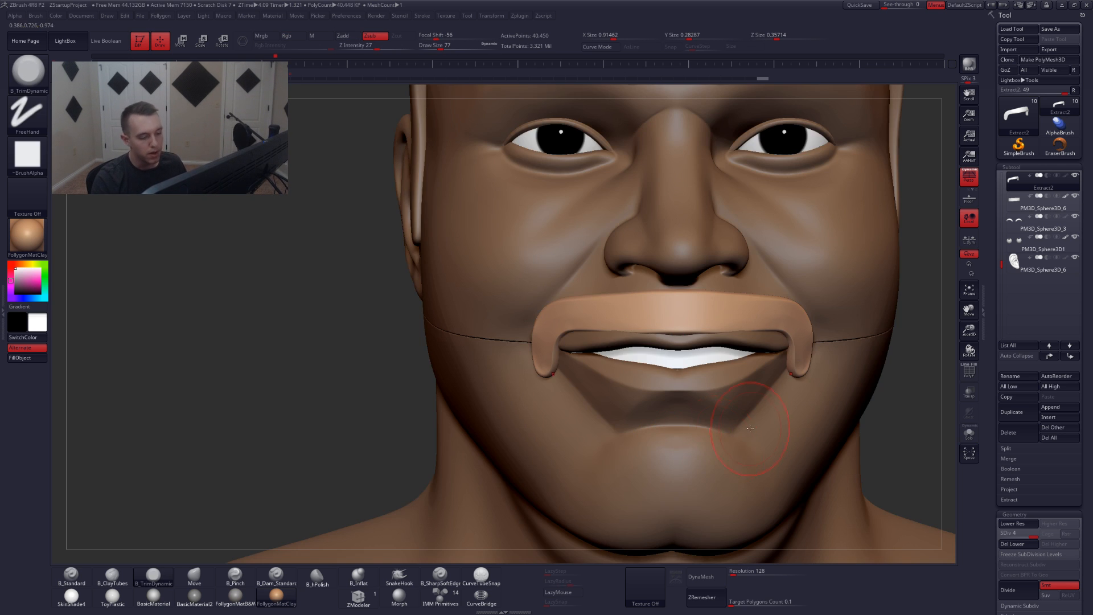
- Activate the Move brush for the mustache with the mouth centered in front view
right_click_drag(734, 444, 703, 446, "alt")
key("b")
key("m")
key("v")
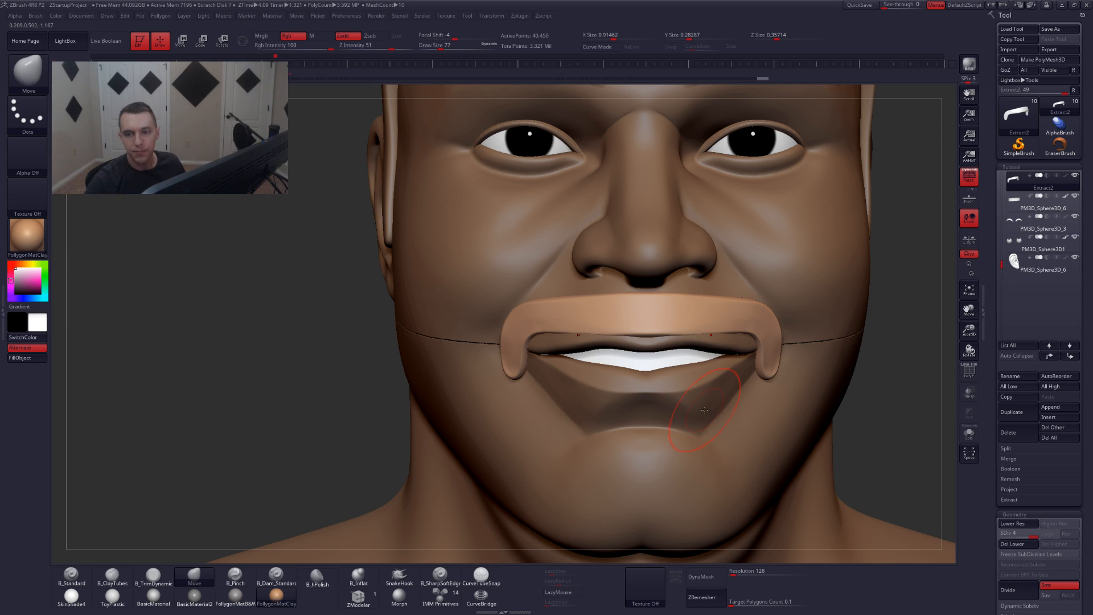
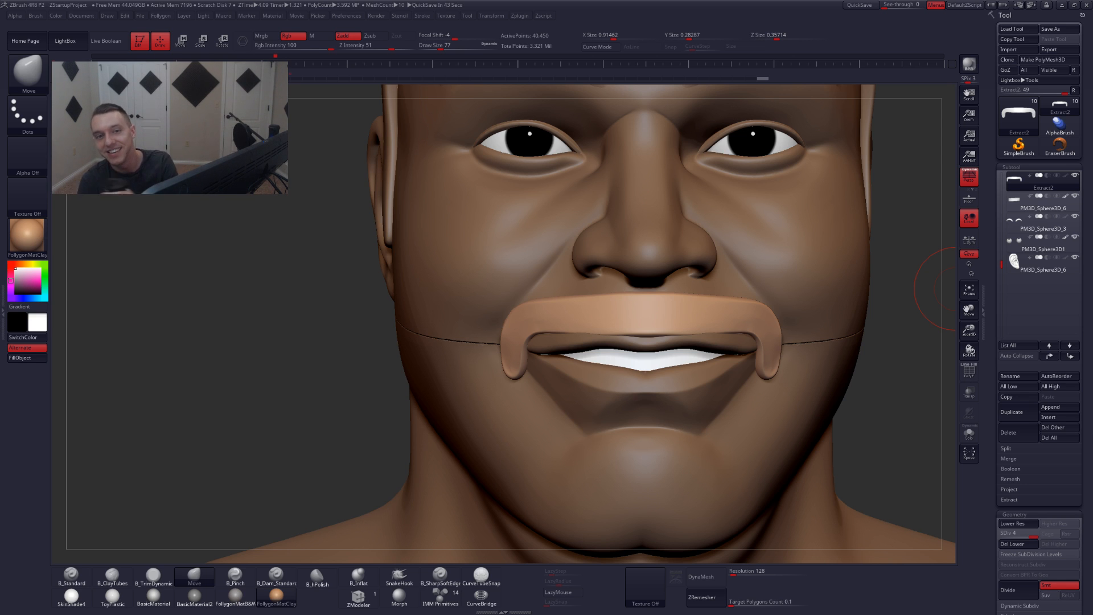
- Switch to Chrome, merge the "paul blart smile" results into the main window, and enlarge a smiling front-view photo
left_click_drag(1092, 267, 320, 98)
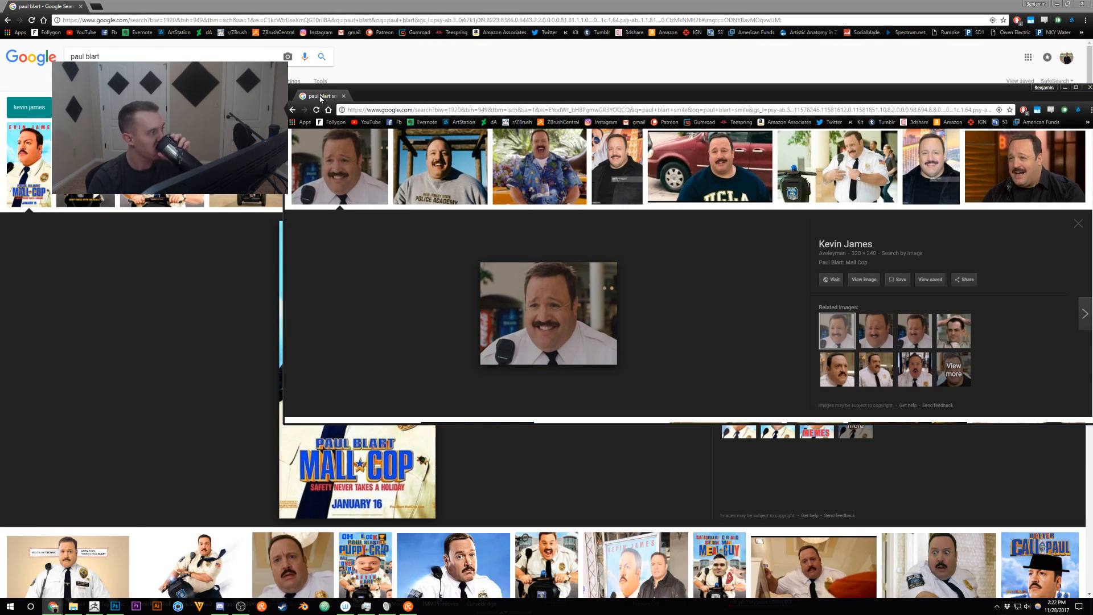
left_click_drag(321, 98, 208, 4)
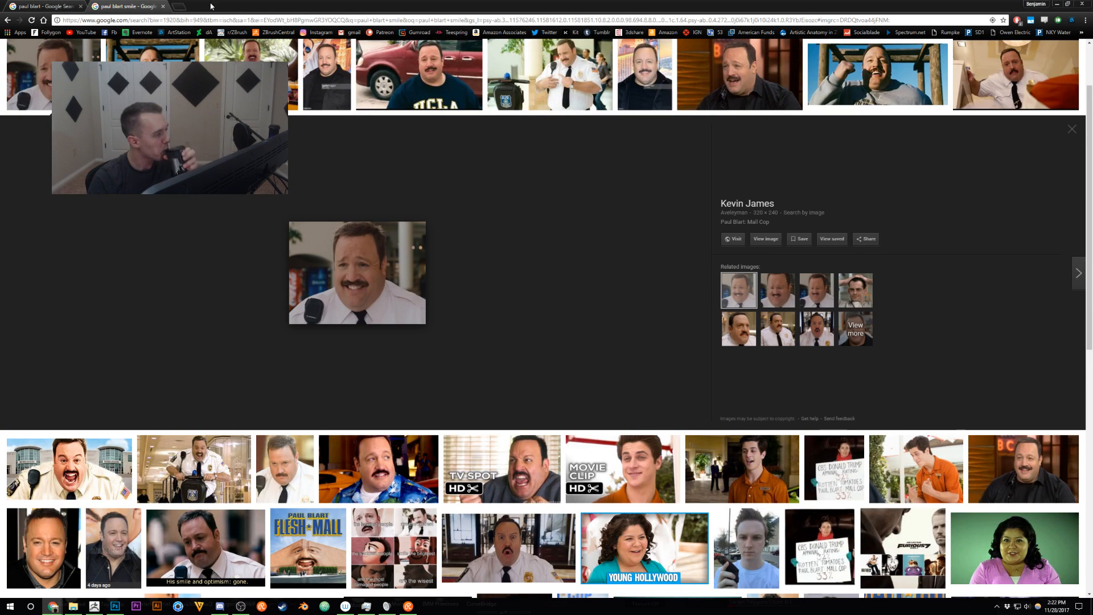
left_click(657, 55)
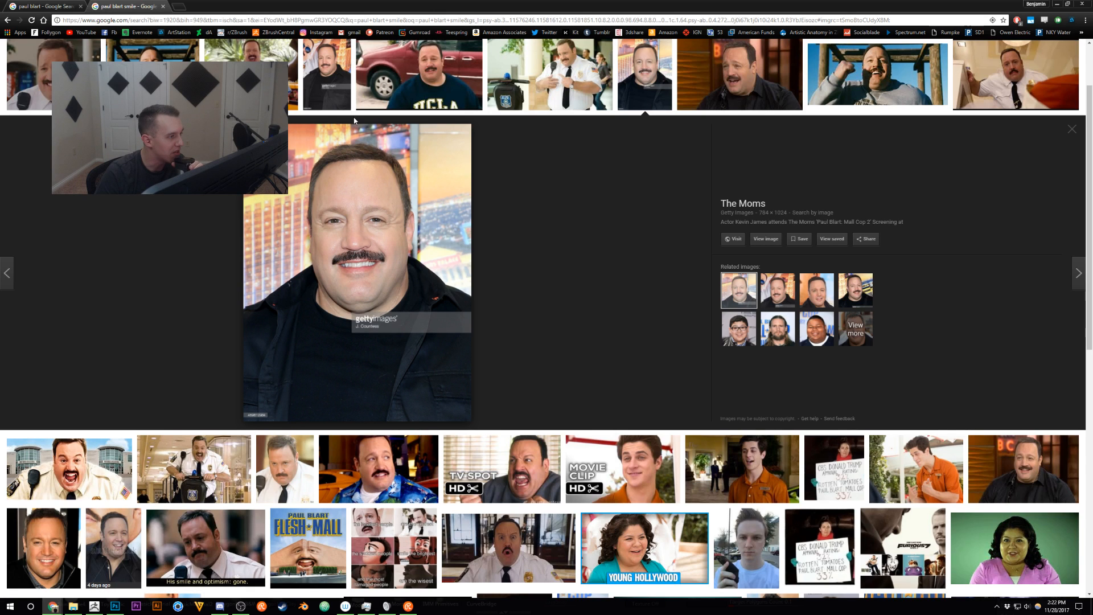
- Examine the mustache and facial expressions in several enlarged photos from the "paul blart" image results
key("ctrl+Tab")
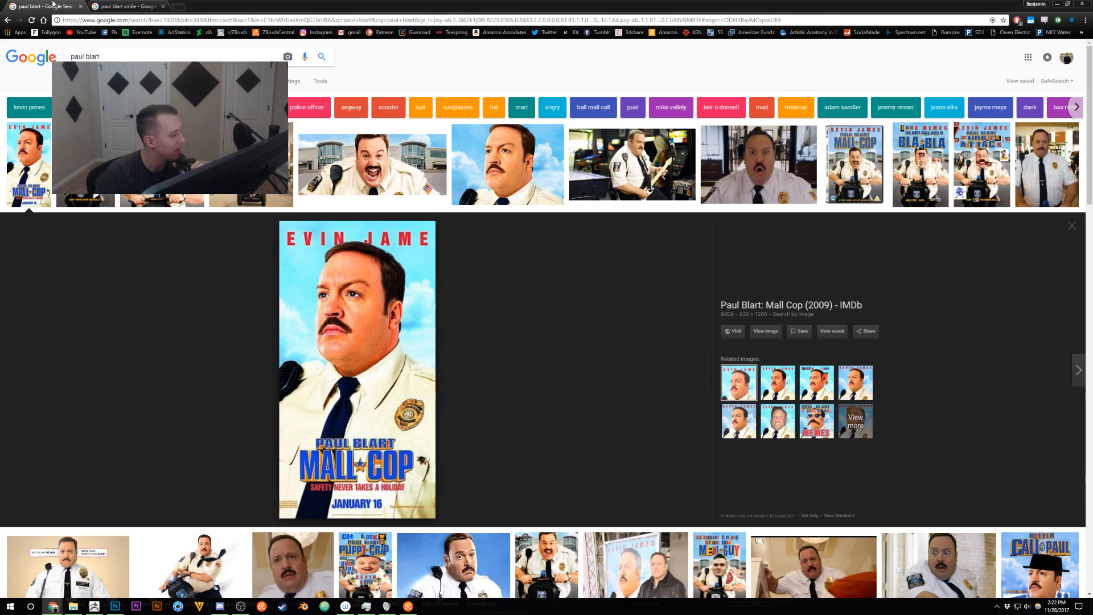
left_click(364, 172)
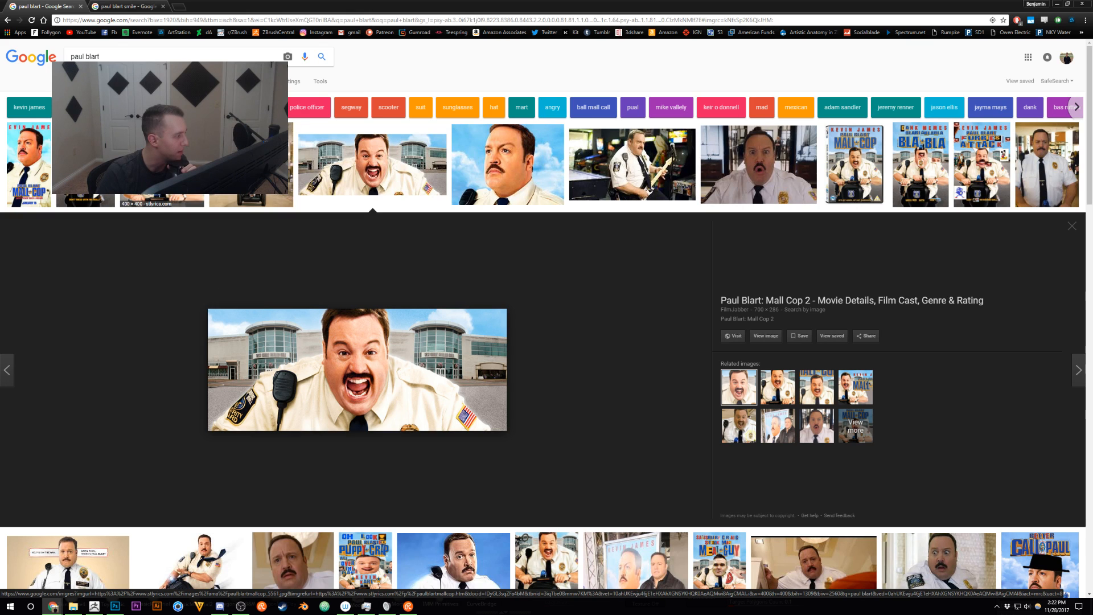
left_click(161, 199)
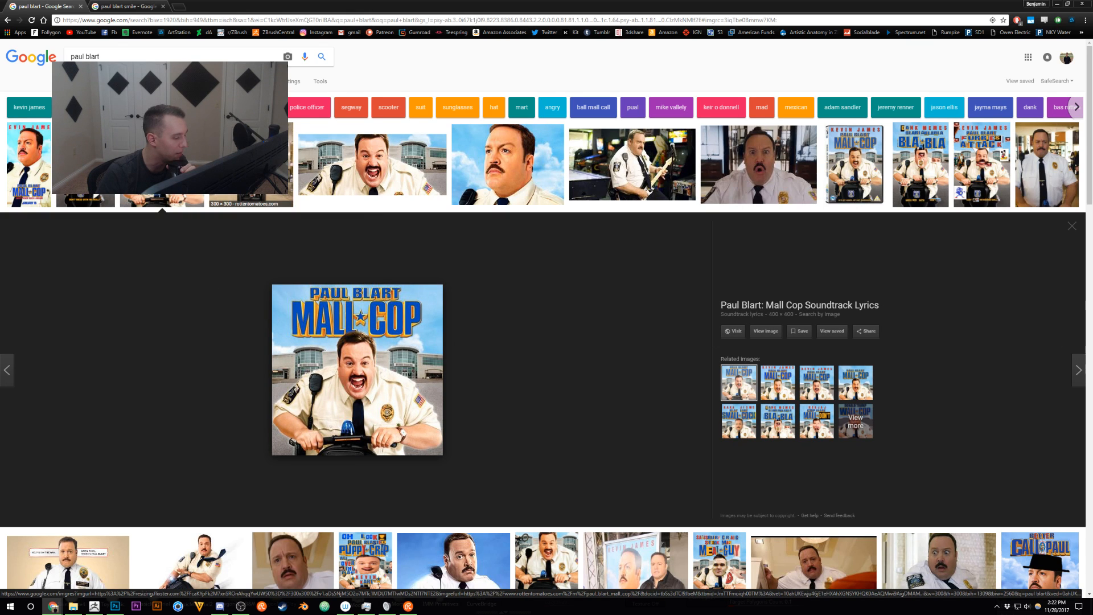
left_click(353, 159)
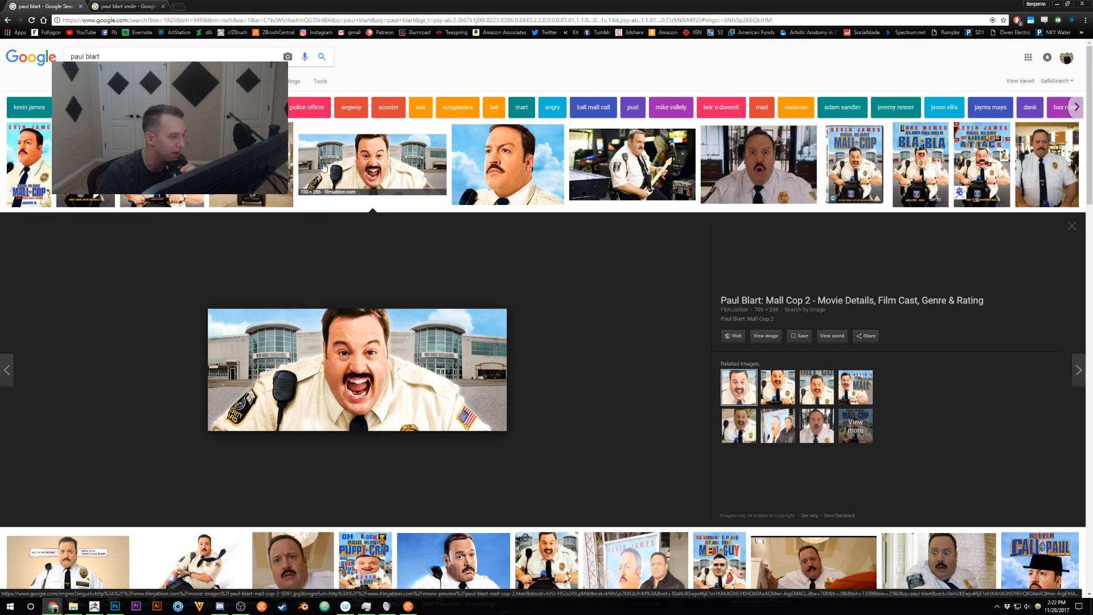
left_click(644, 165)
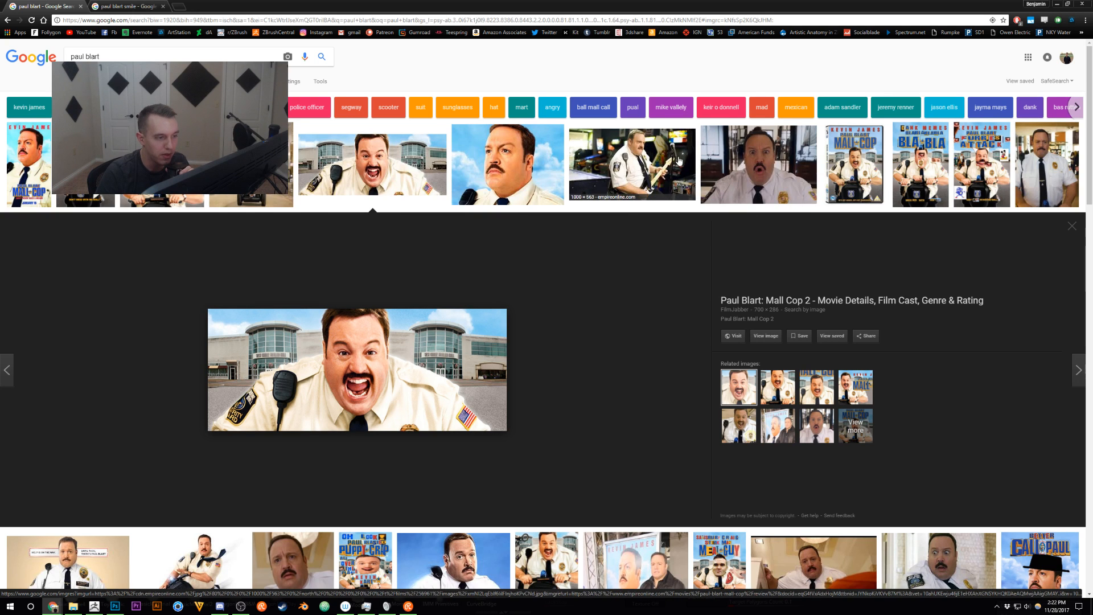
left_click(741, 164)
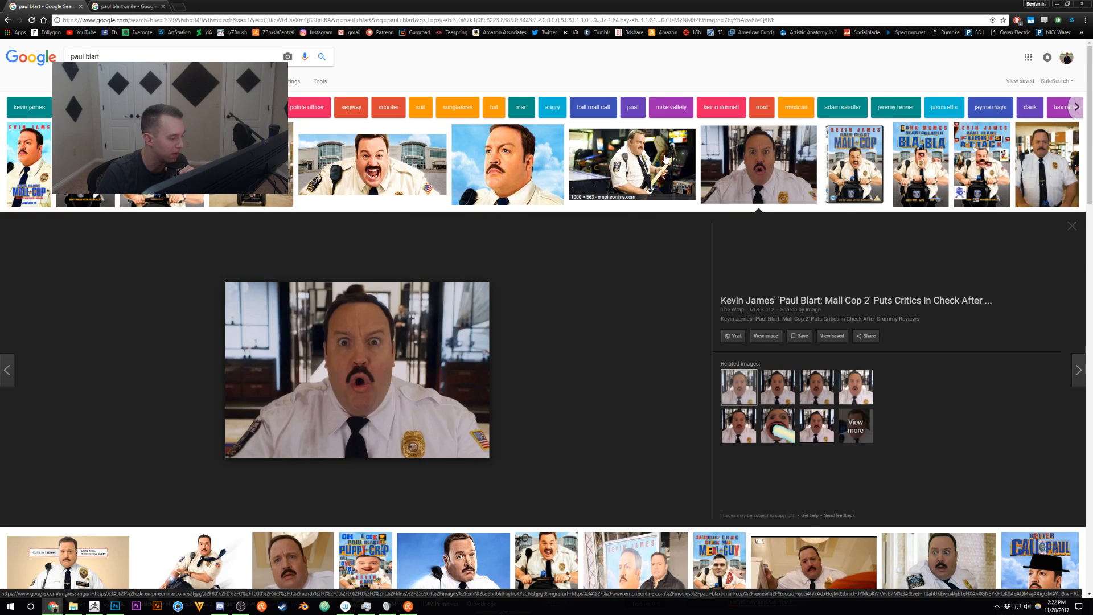
left_click(662, 158)
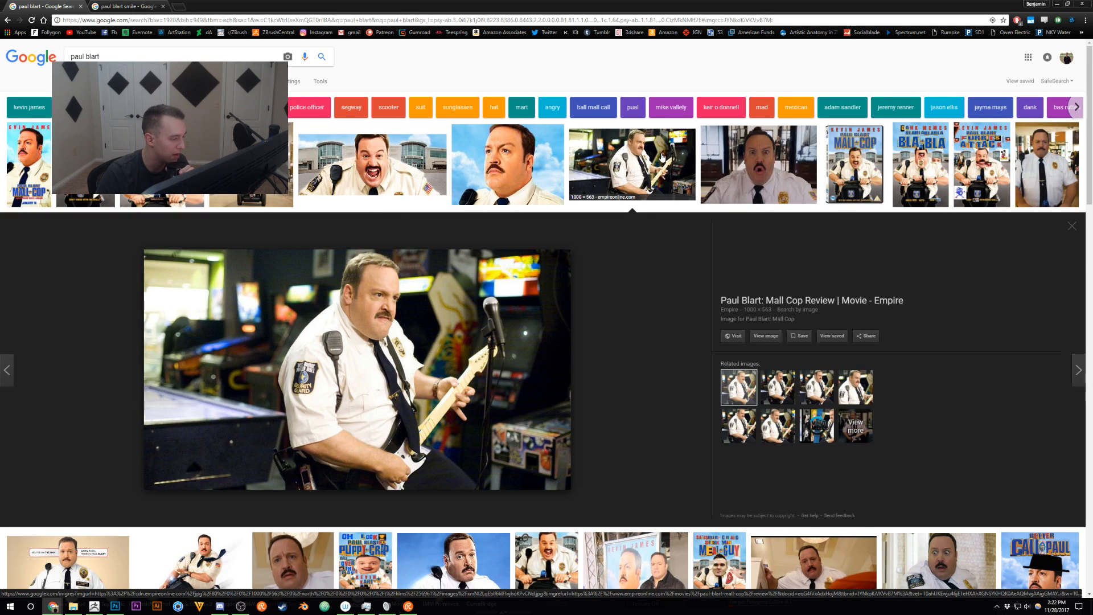
left_click(742, 168)
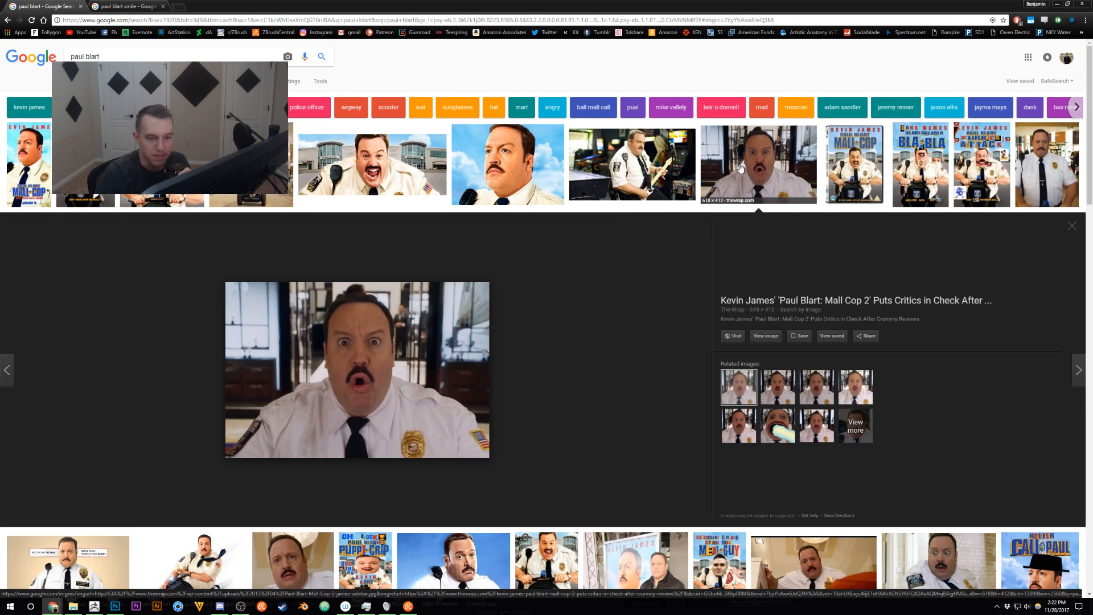
left_click(325, 173)
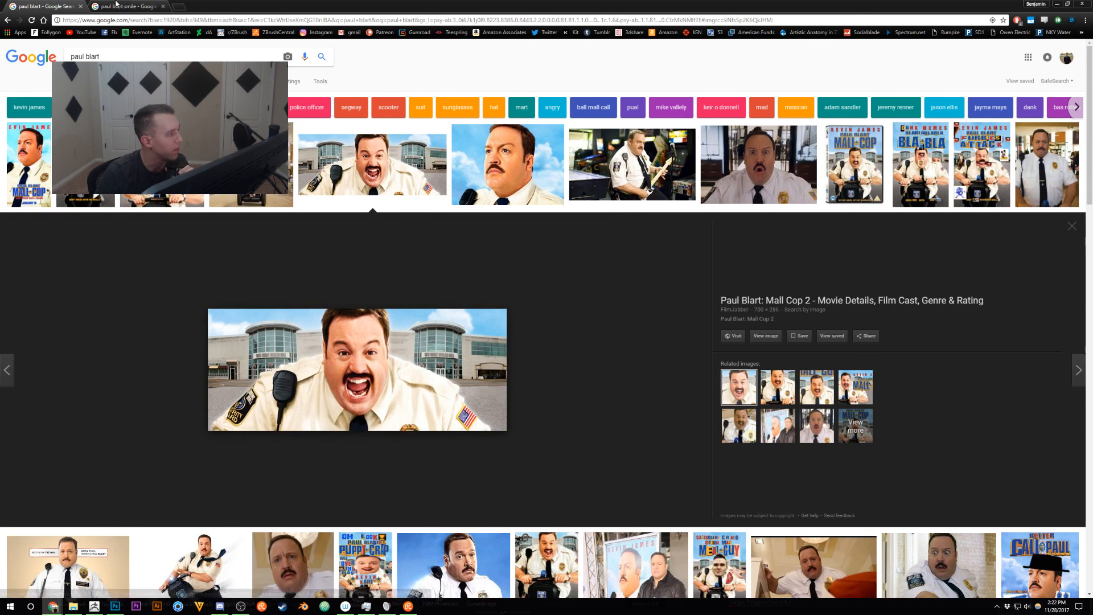
- Close the "paul blart smile" tab and switch back to ZBrush with the whole face framed from the front
left_click(128, 7)
key("ctrl+w")
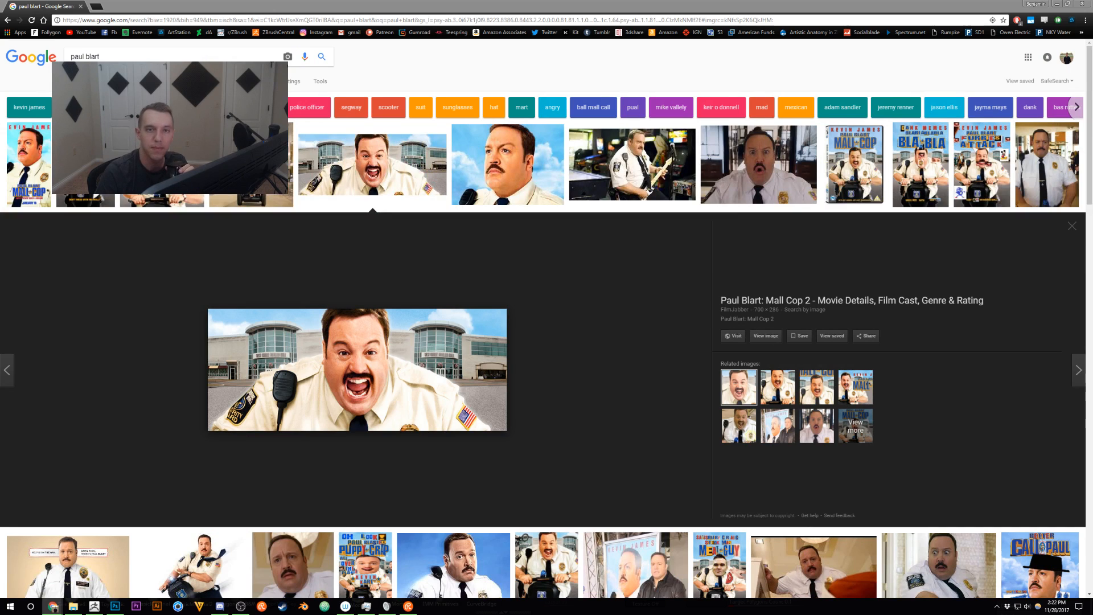
left_click(95, 606)
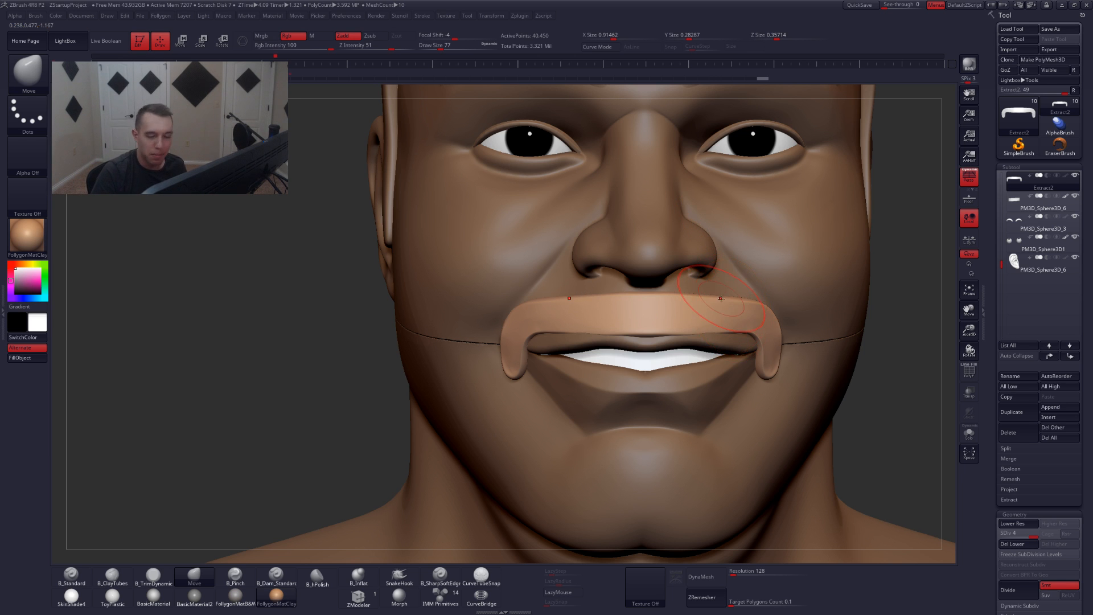
right_click_drag(717, 298, 719, 253, "ctrl")
right_click_drag(762, 302, 628, 324, "alt")
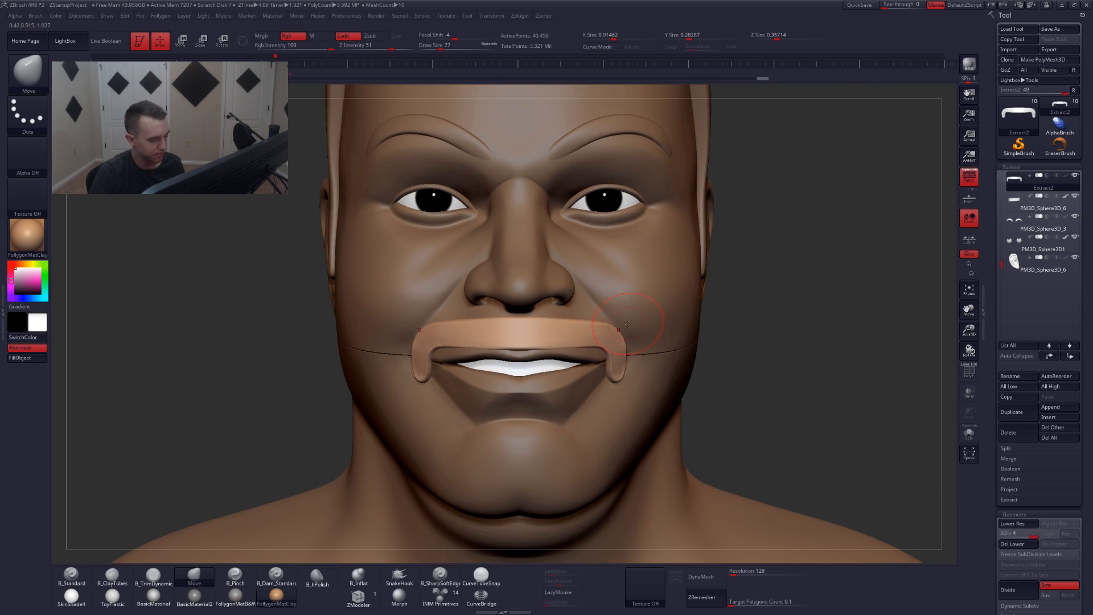
- Isolate the mustache and, from a low angle, reshape its side curve with the Move brush at draw size 104
key("alt+s")
key("ctrl+shift+s")
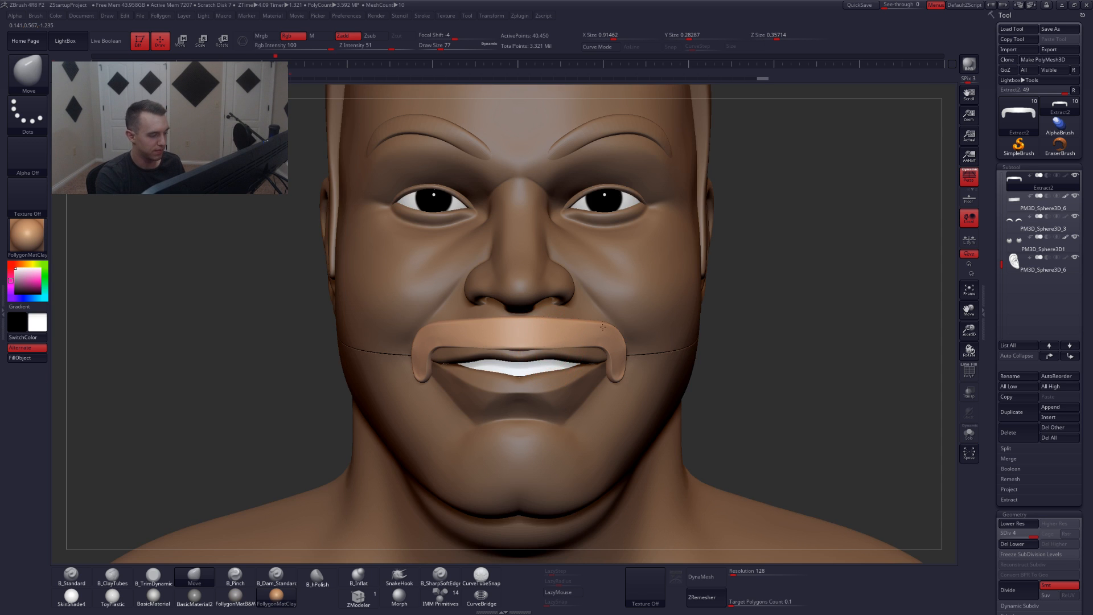
mouse_move(544, 340)
right_mouse_down("alt")
mouse_move(608, 324)
mouse_move(564, 251)
right_mouse_up("alt")
key("3")
key("space")
left_click_drag(559, 340, 564, 340)
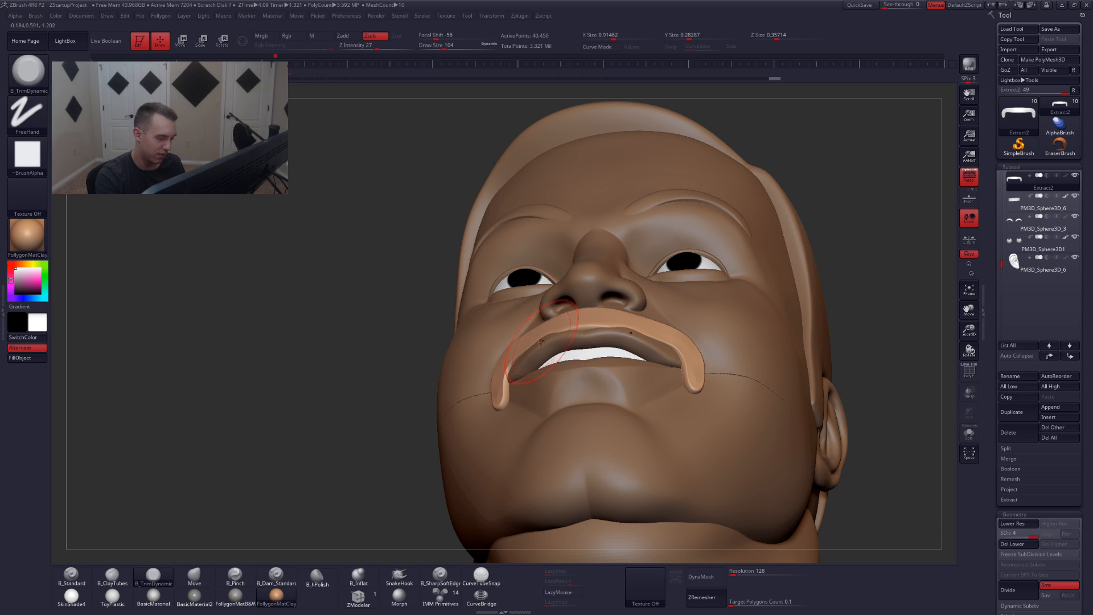
key("b")
key("m")
key("v")
key("ctrl+shift+s")
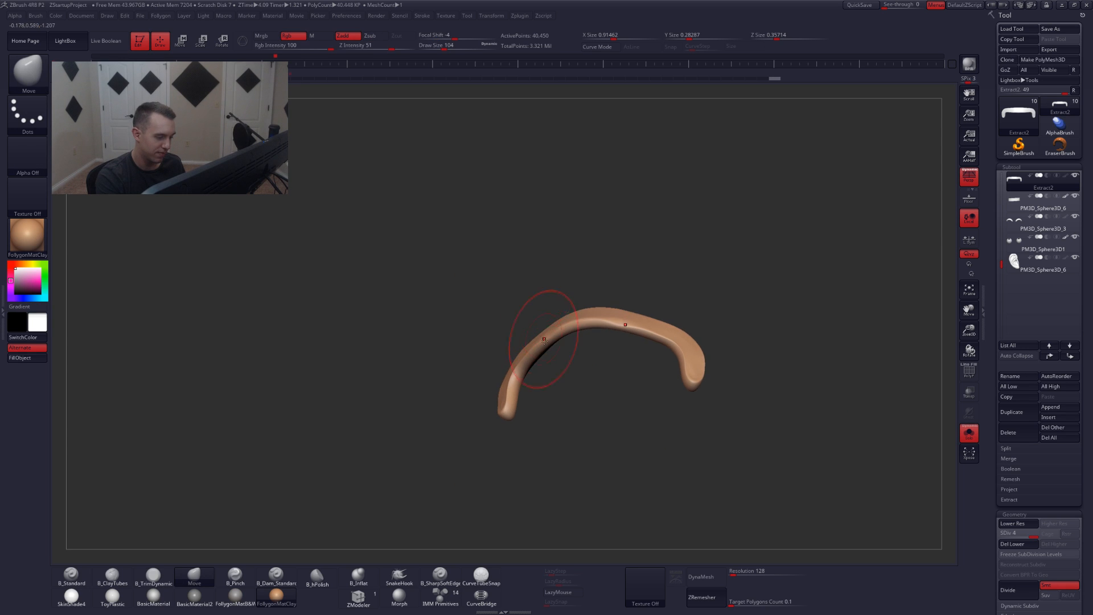
left_click_drag(548, 340, 532, 335)
key("ctrl+shift+s")
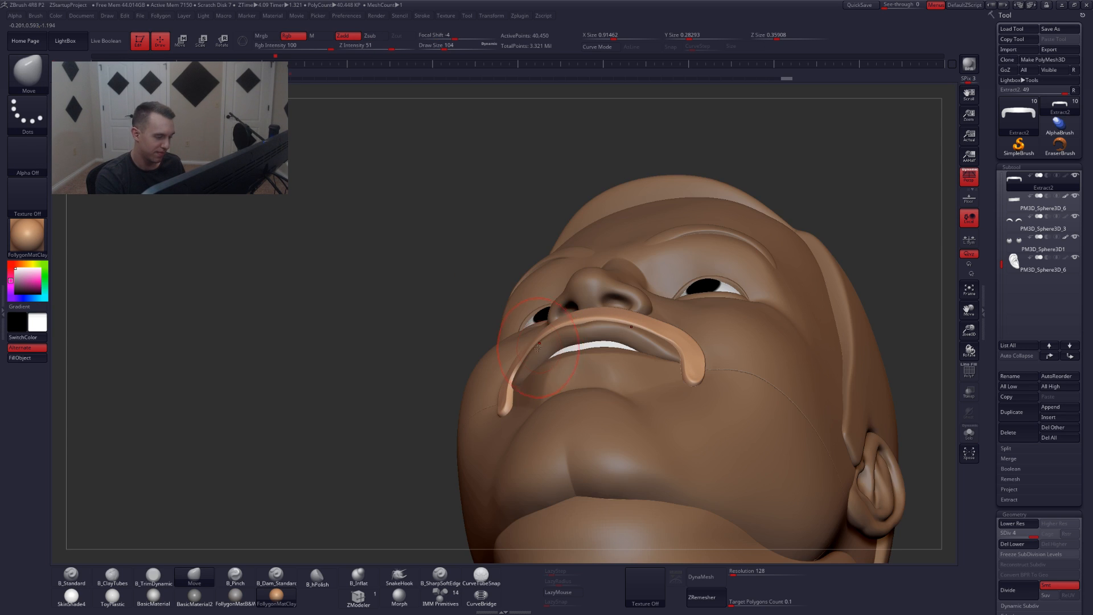
- Nudge the mustache's outer corner toward the lip, and set the Move brush's draw size to 56 in front view
left_click_drag(665, 353, 646, 341)
key("space")
mouse_move(639, 316)
right_mouse_down()
mouse_move(637, 370)
mouse_move(708, 336)
right_mouse_up()
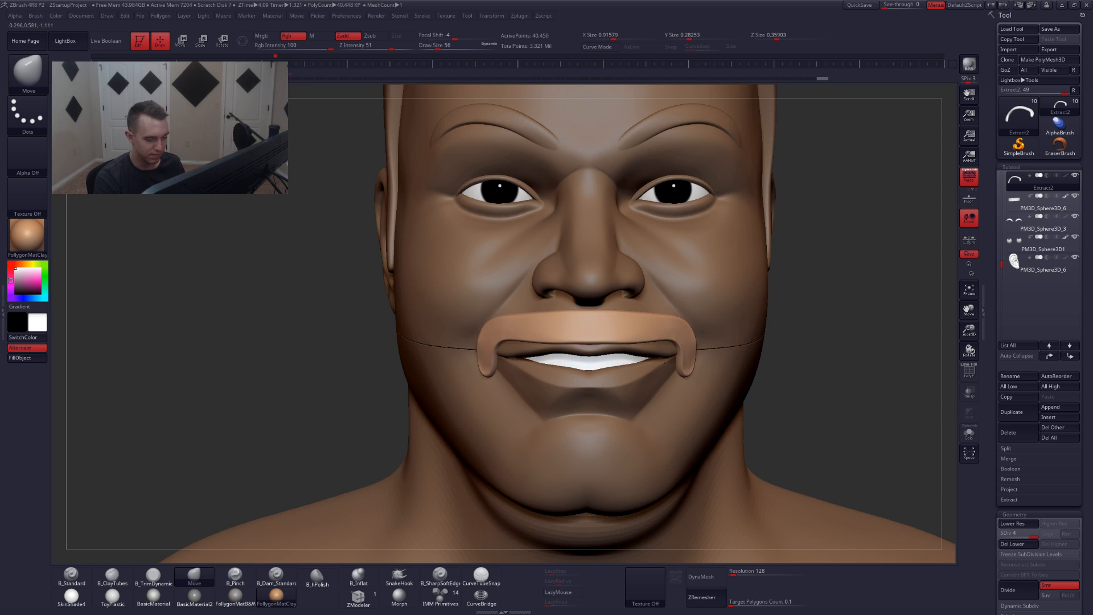
- Hide the mustache's drooping ends, delete its lower subdivision levels, and delete the hidden geometry
mouse_move(710, 335)
left_mouse_down("ctrl+alt+shift")
mouse_move(610, 394)
mouse_move(694, 473)
left_mouse_up("ctrl+alt+shift")
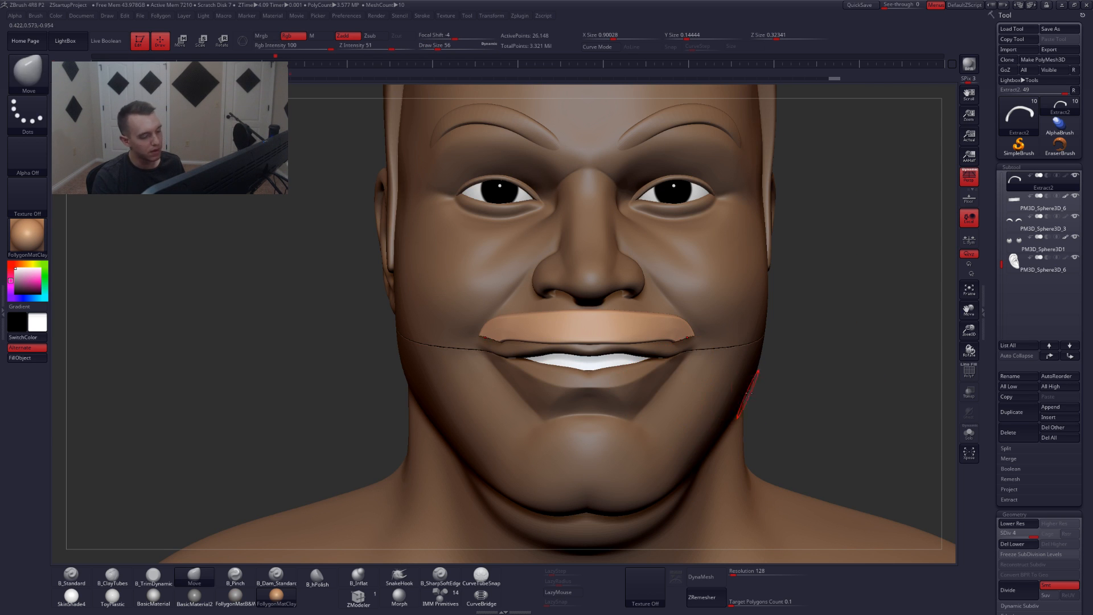
key("grave")
left_click(782, 358)
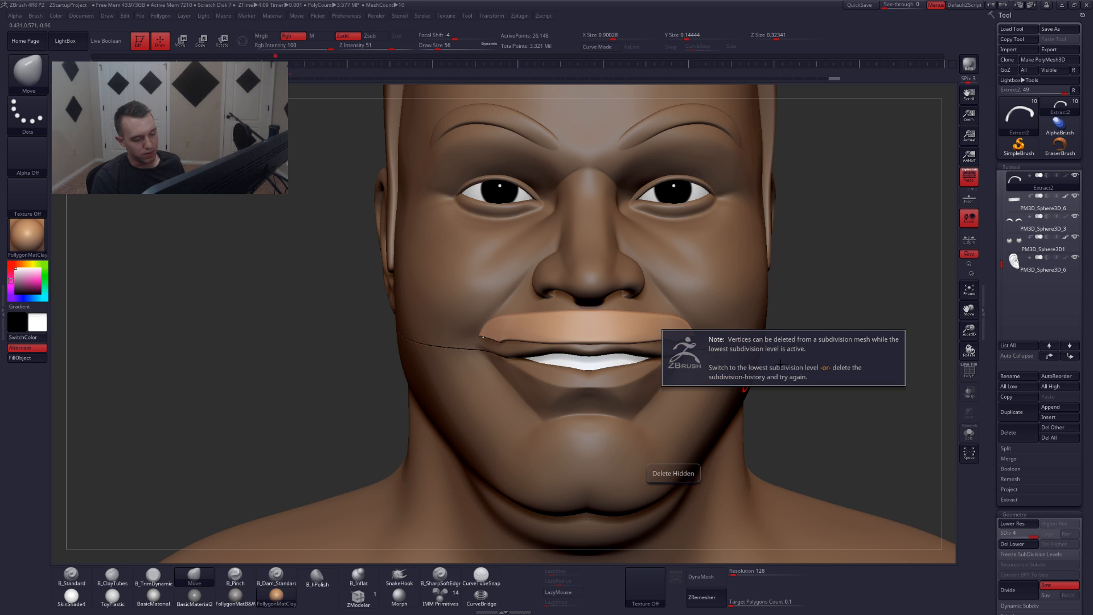
left_click(1004, 543)
key("grave")
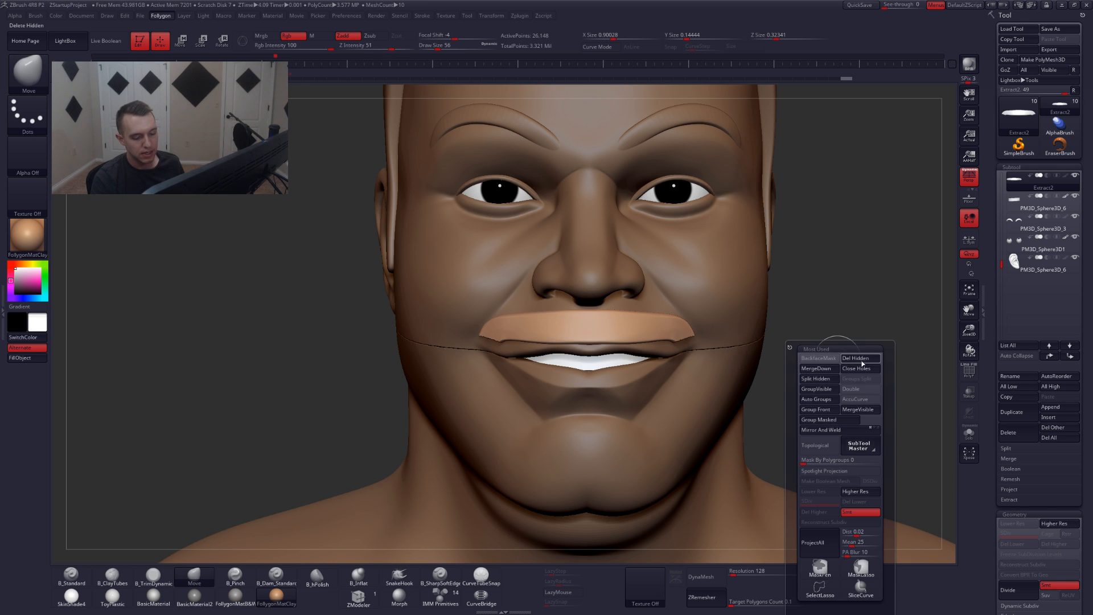
left_click_drag(864, 335, 673, 345)
- Isolate the shortened mustache, remesh it with DynaMesh at a resolution of 450, and smooth its cut end
mouse_move(673, 344)
right_mouse_down("ctrl")
mouse_move(672, 335)
mouse_move(671, 344)
right_mouse_up("ctrl")
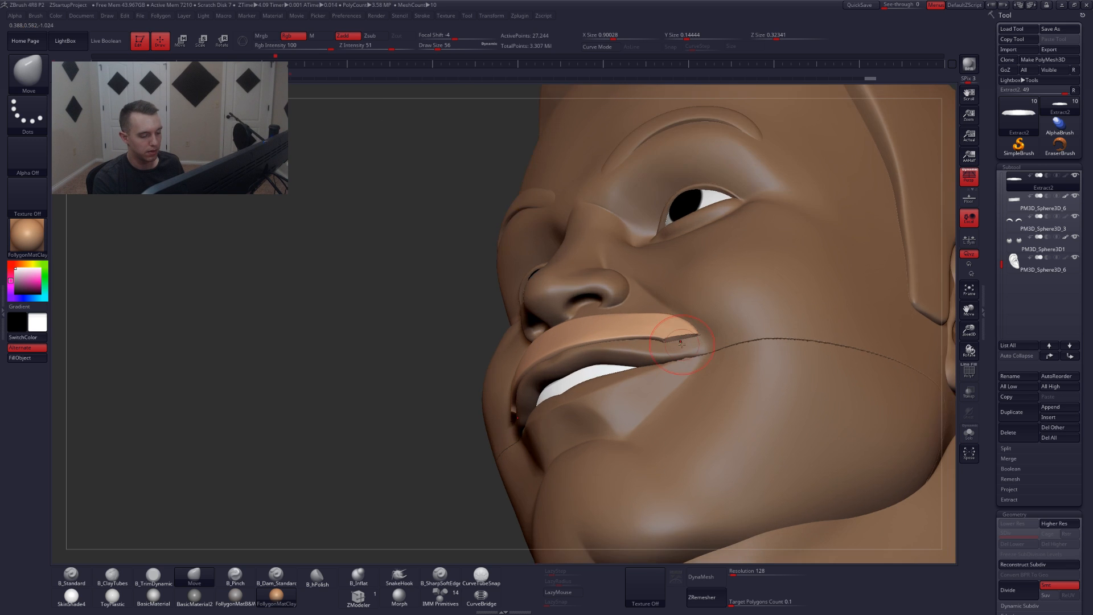
key("alt+s")
left_click_drag(677, 349, 675, 351, "shift")
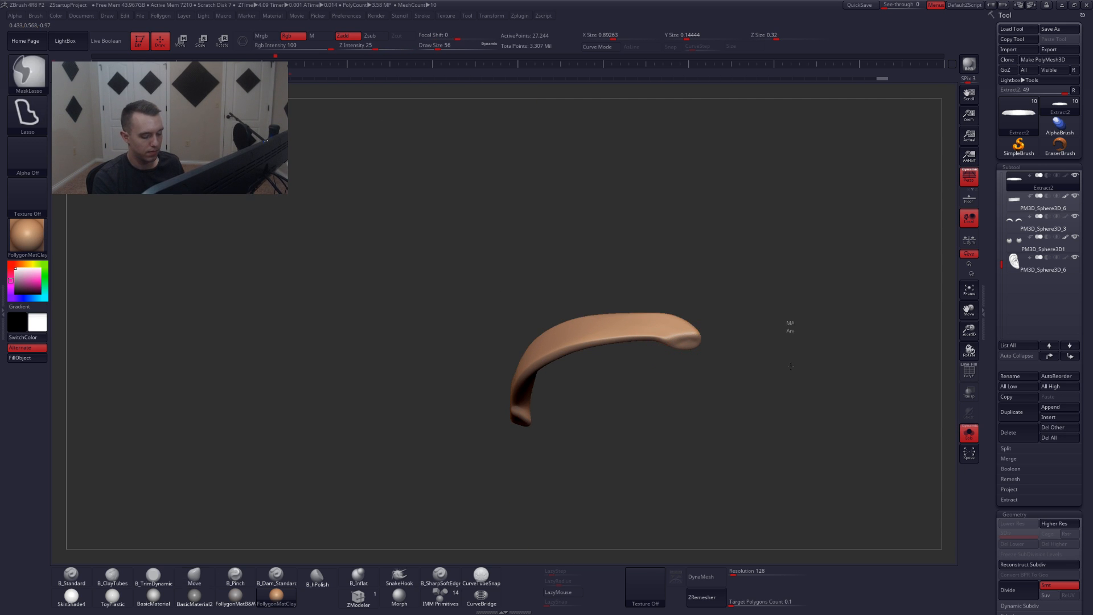
left_click(740, 572)
type("450")
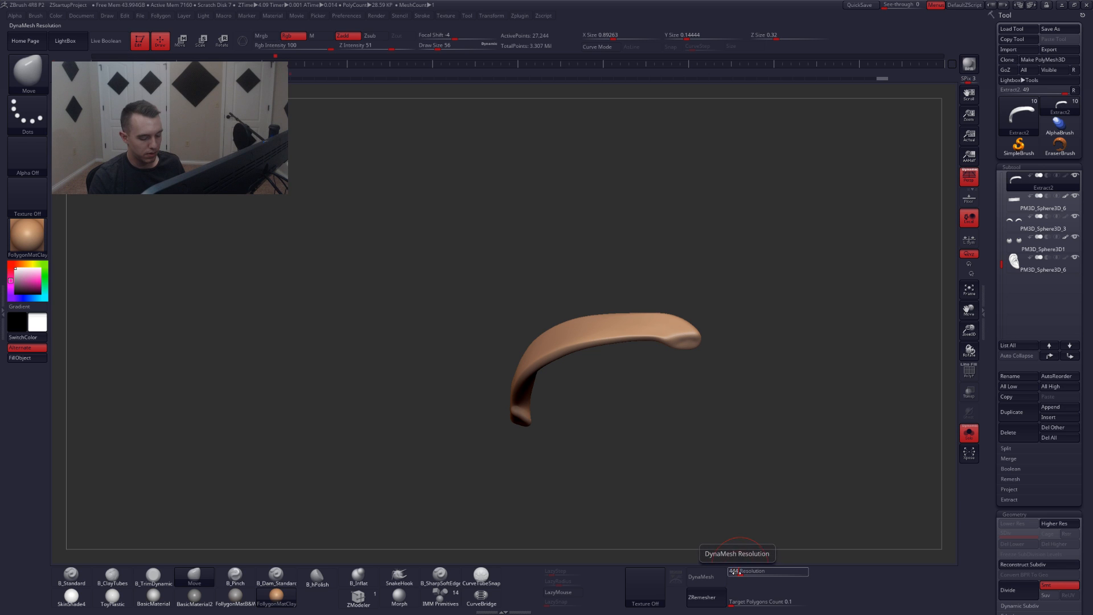
key("Return")
left_click(707, 576)
mouse_move(669, 331)
left_mouse_down("shift")
mouse_move(683, 341)
mouse_move(653, 337)
left_mouse_up("shift")
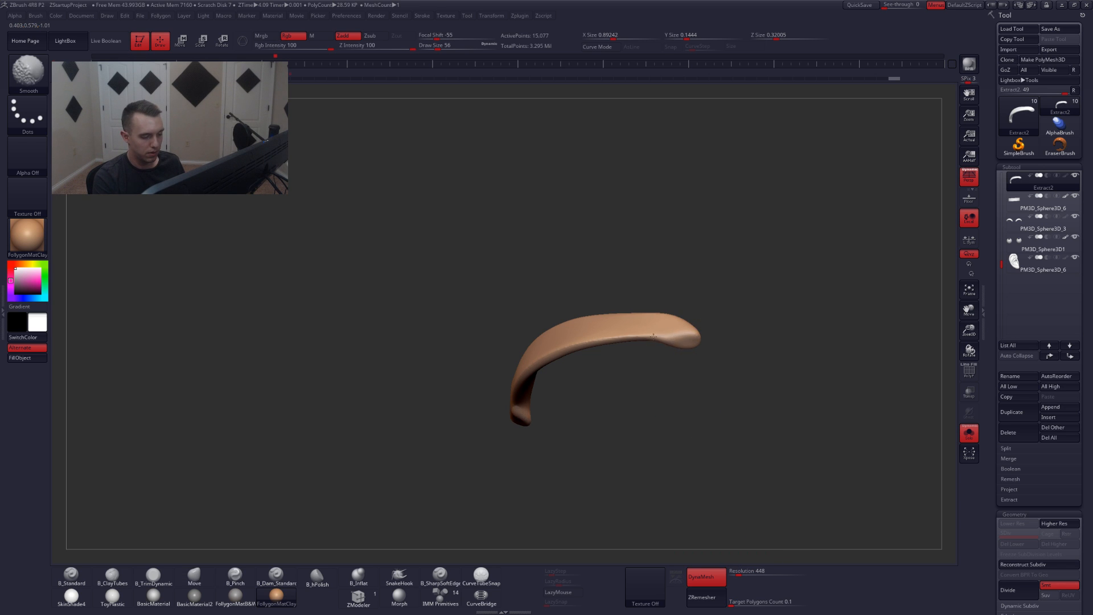
- Reshape the lower edge and ends of the isolated mustache with the Move brush at draw size 87
right_click_drag(597, 342, 649, 349)
key("space")
left_click_drag(649, 347, 654, 348)
mouse_move(665, 367)
left_mouse_down()
mouse_move(662, 389)
mouse_move(629, 366)
left_mouse_up()
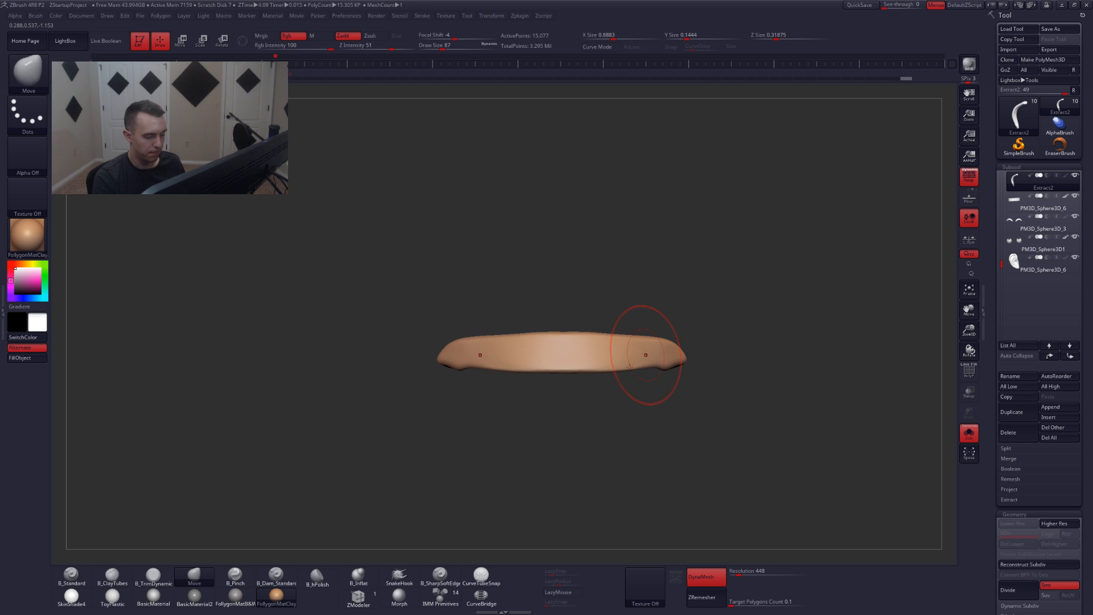
key("space")
mouse_move(661, 367)
left_mouse_down()
mouse_move(653, 347)
mouse_move(587, 364)
left_mouse_up()
- Try to trim the mustache's lower edge with a SliceCurve cut across its full width
key("3")
left_click_drag(472, 398, 509, 359)
mouse_move(484, 433)
left_mouse_down()
mouse_move(485, 490)
mouse_move(490, 451)
left_mouse_up()
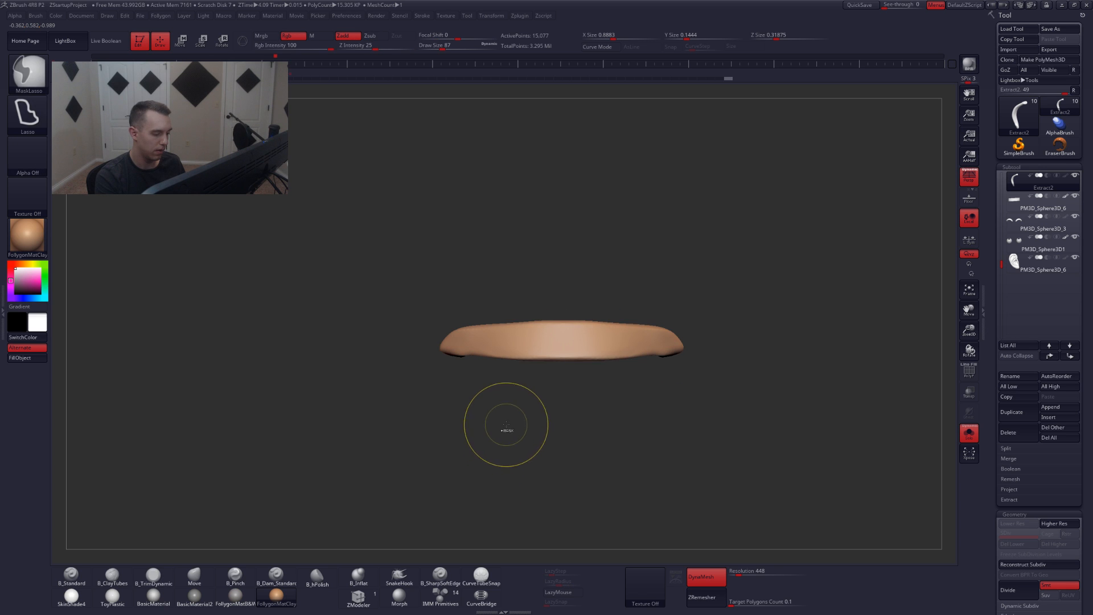
key("ctrl+z")
key("ctrl+shift+2")
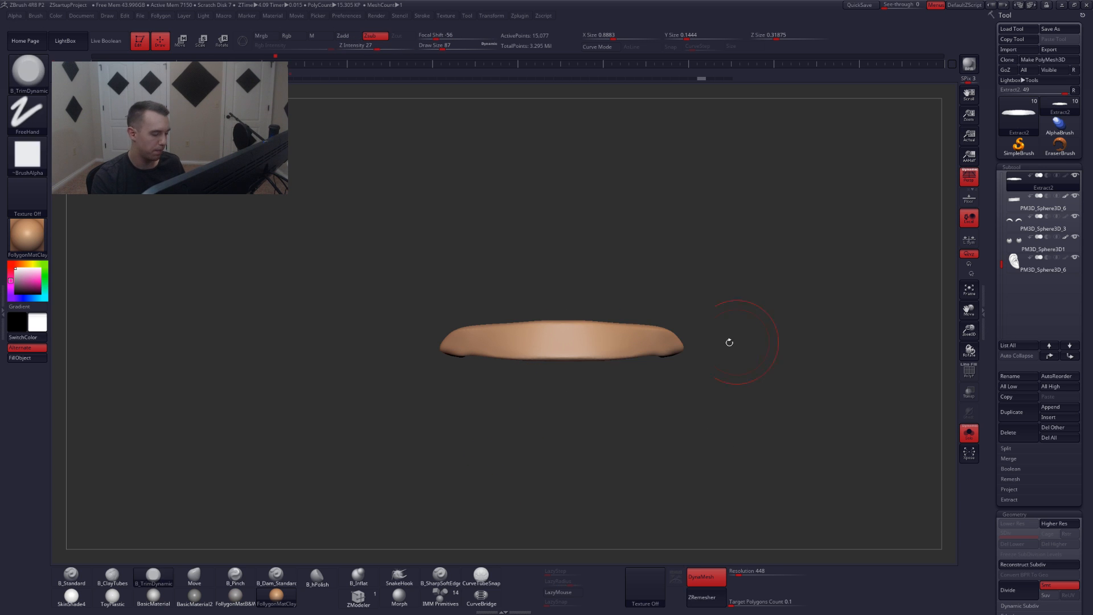
key("ctrl+shift")
left_click_drag(436, 350, 695, 364, "ctrl+shift")
key("shift+f")
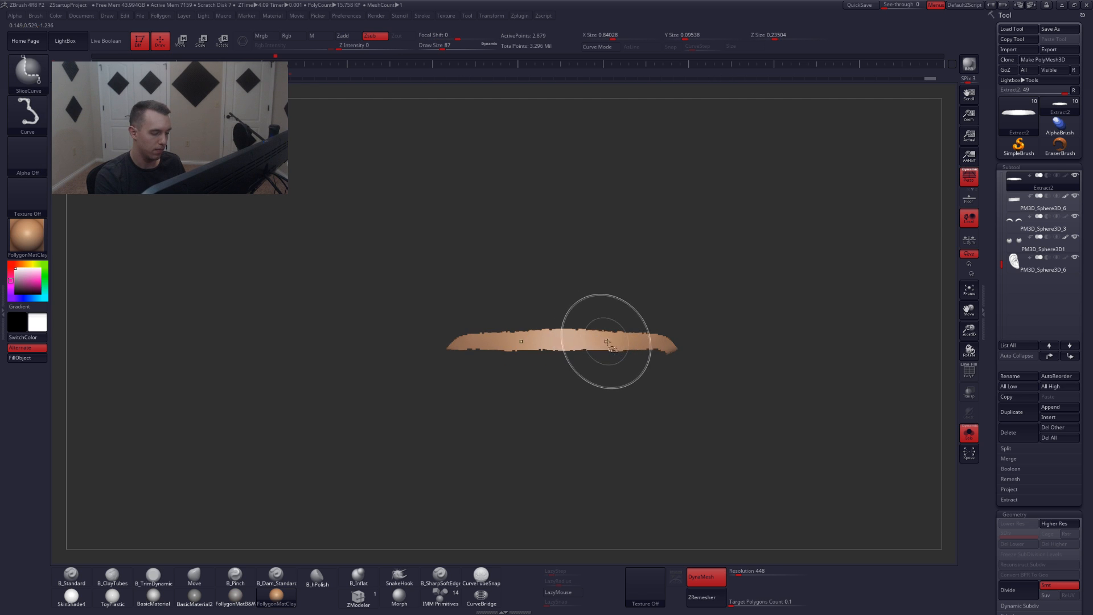
key("ctrl+z")
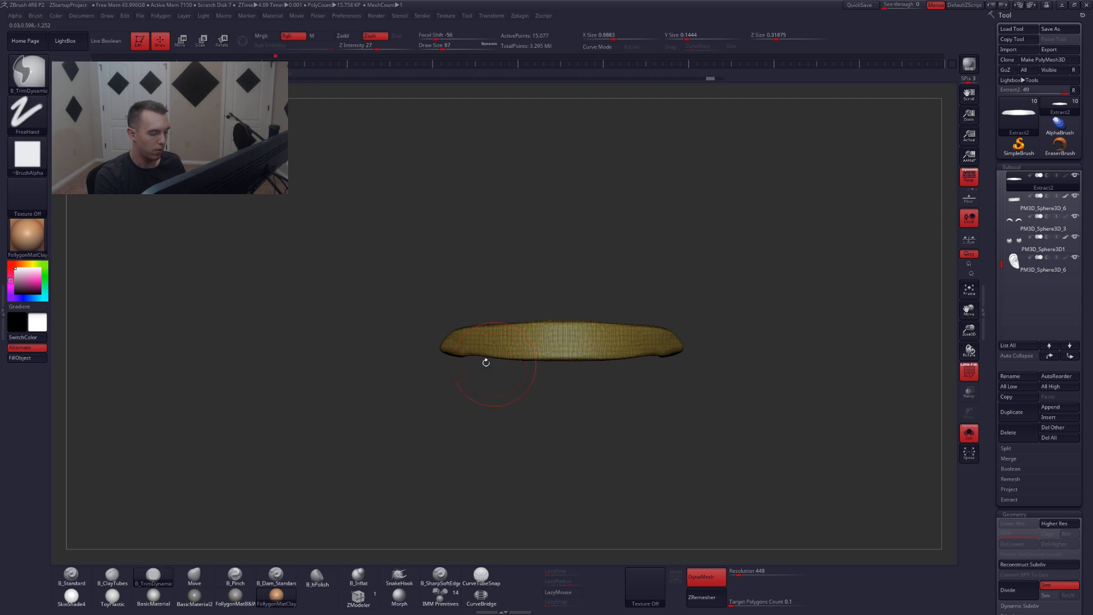
- Slice the mustache along its lower edge, delete the strip below the cut, and close the open holes
left_click_drag(433, 349, 629, 361, "ctrl+shift")
left_click(593, 347, "ctrl+shift")
key("1")
left_click(632, 355)
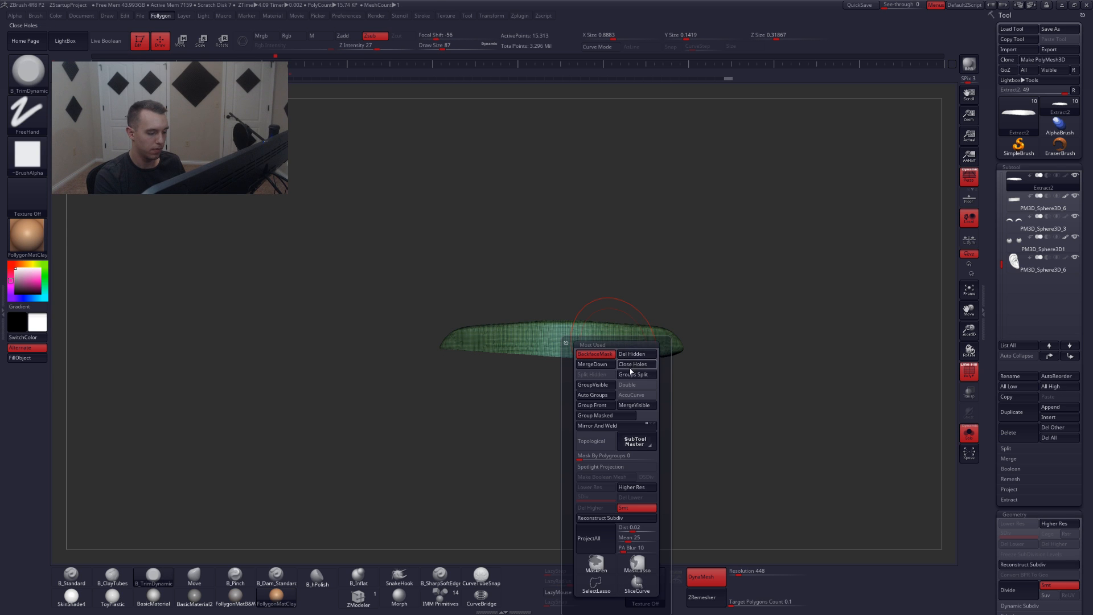
left_click(631, 367)
left_click_drag(626, 361, 618, 343)
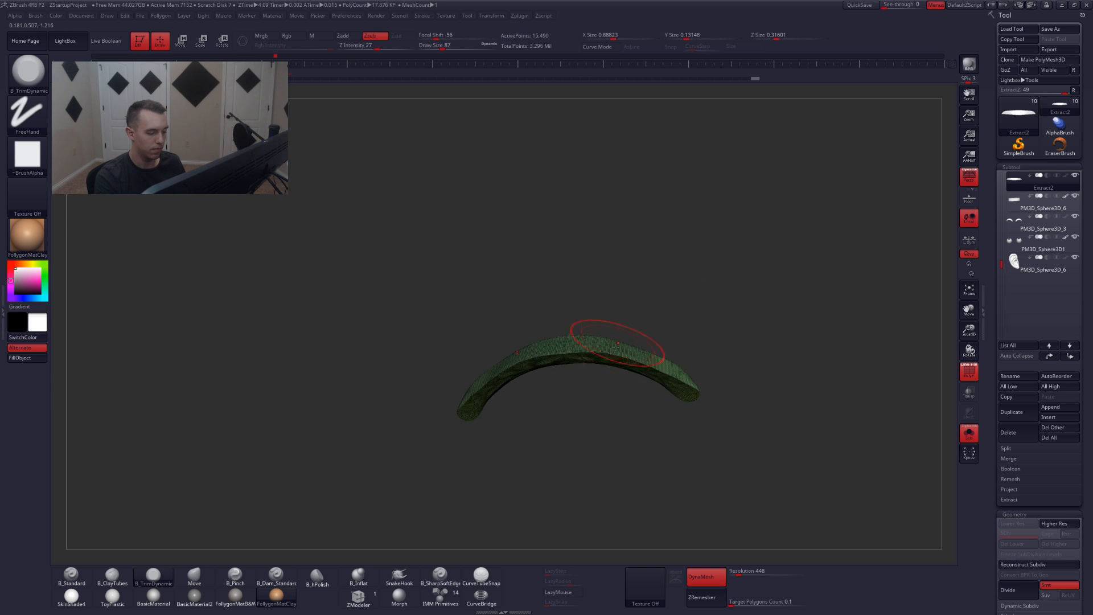
- Turn off the polyframe display, then lasso-mask the mustache from below and blur the mask
right_click_drag(618, 343, 601, 392)
key("shift+f")
key("w")
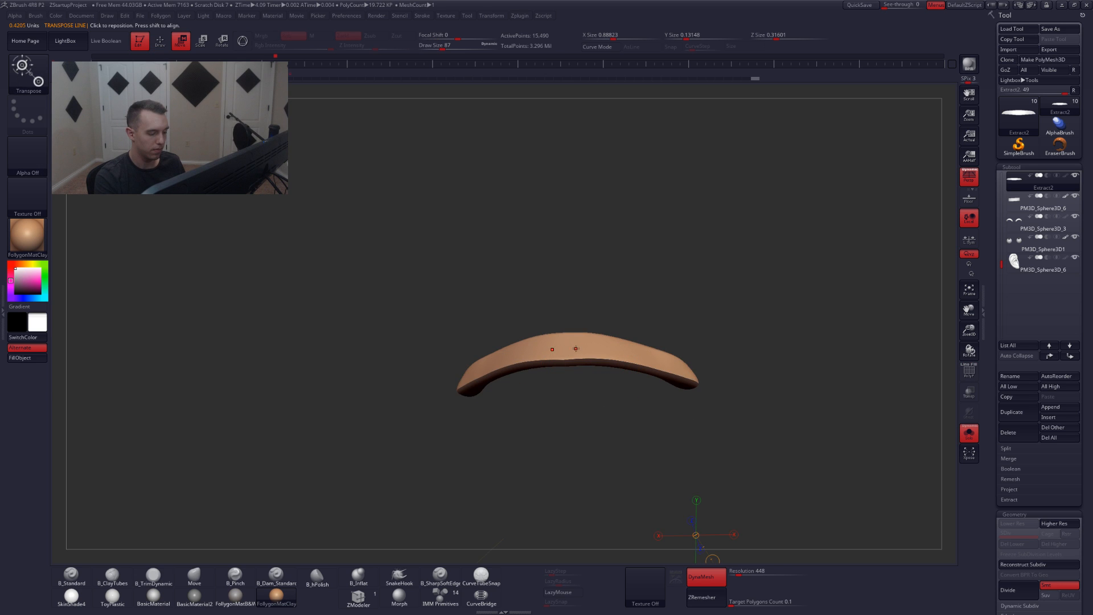
left_click_drag(576, 349, 569, 290)
right_click_drag(569, 291, 580, 262, "shift")
key("q")
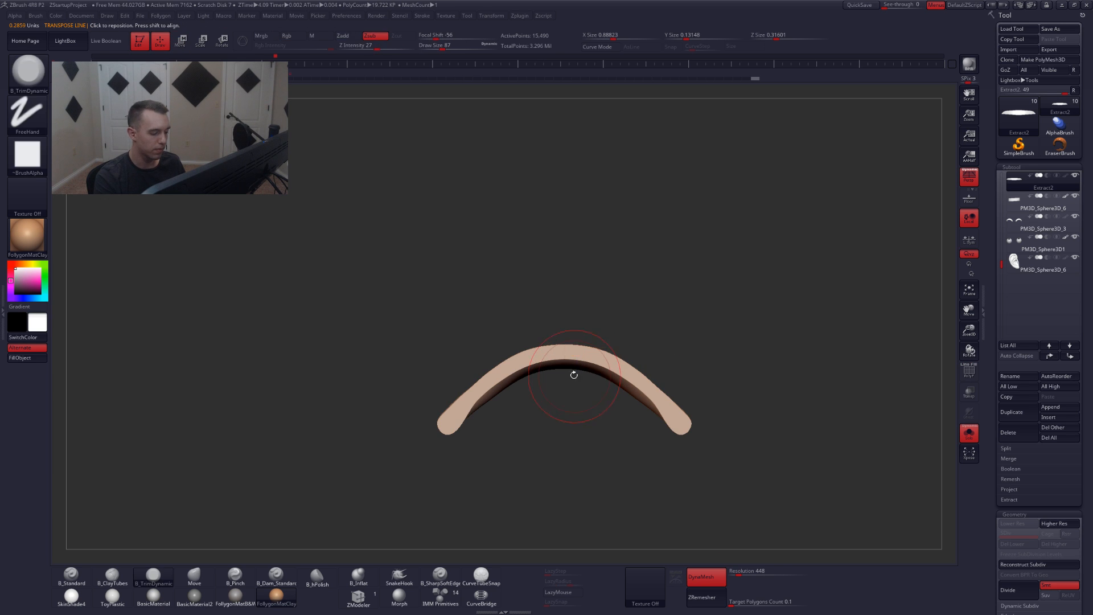
mouse_move(440, 435)
left_mouse_down("ctrl")
mouse_move(535, 357)
mouse_move(589, 390)
mouse_move(566, 470)
left_mouse_up("ctrl")
left_click(620, 344, "ctrl")
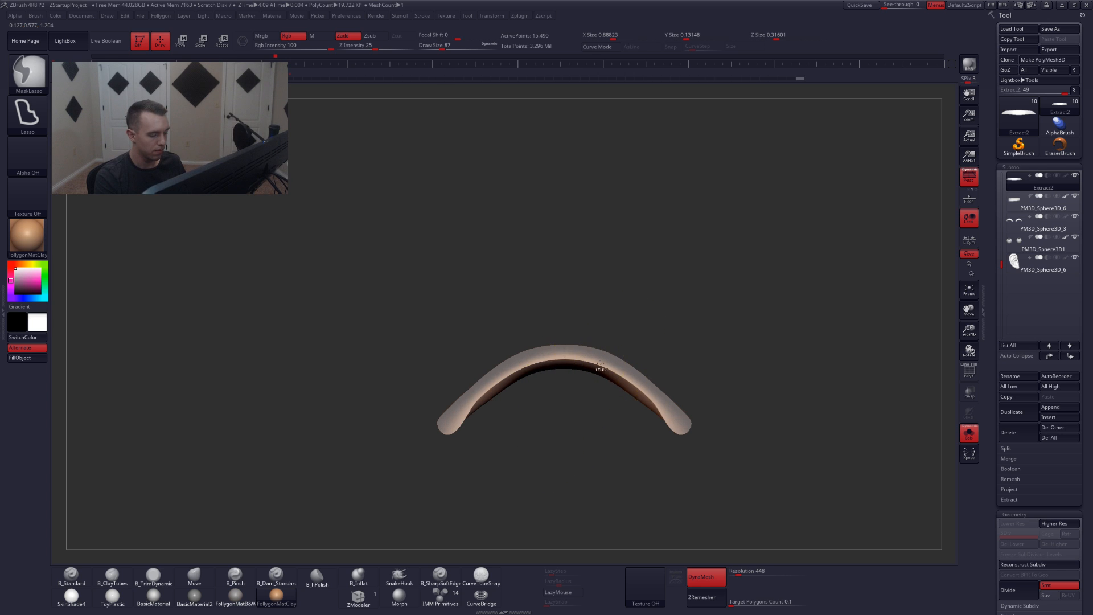
- Scale down the unmasked part of the mustache with the Transpose line, clear the mask, and show the whole bust
key("w")
left_click_drag(626, 388, 592, 479)
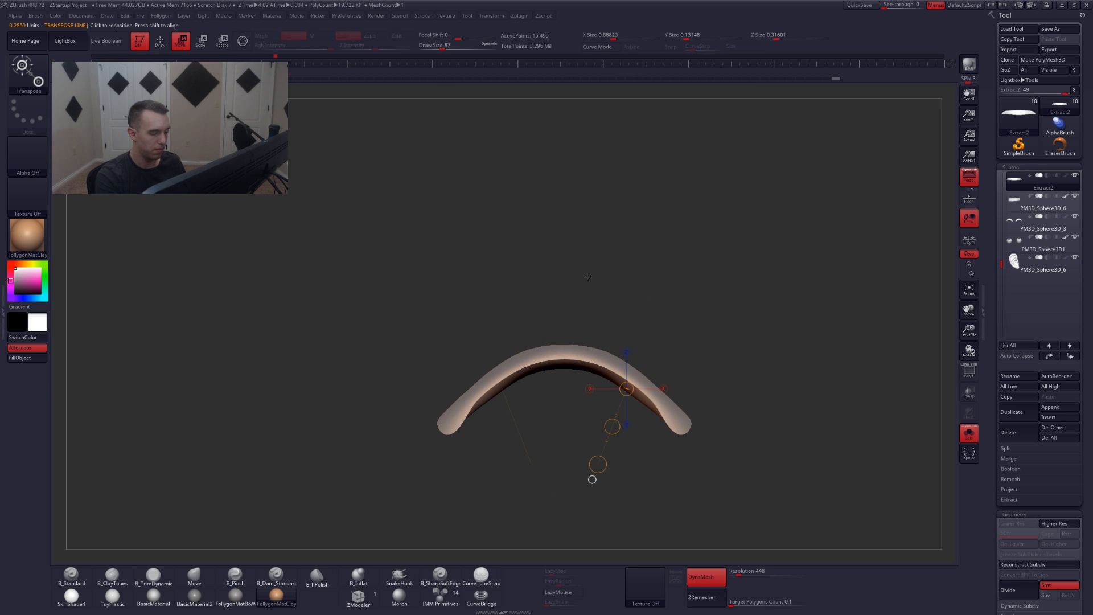
key("e")
key("q")
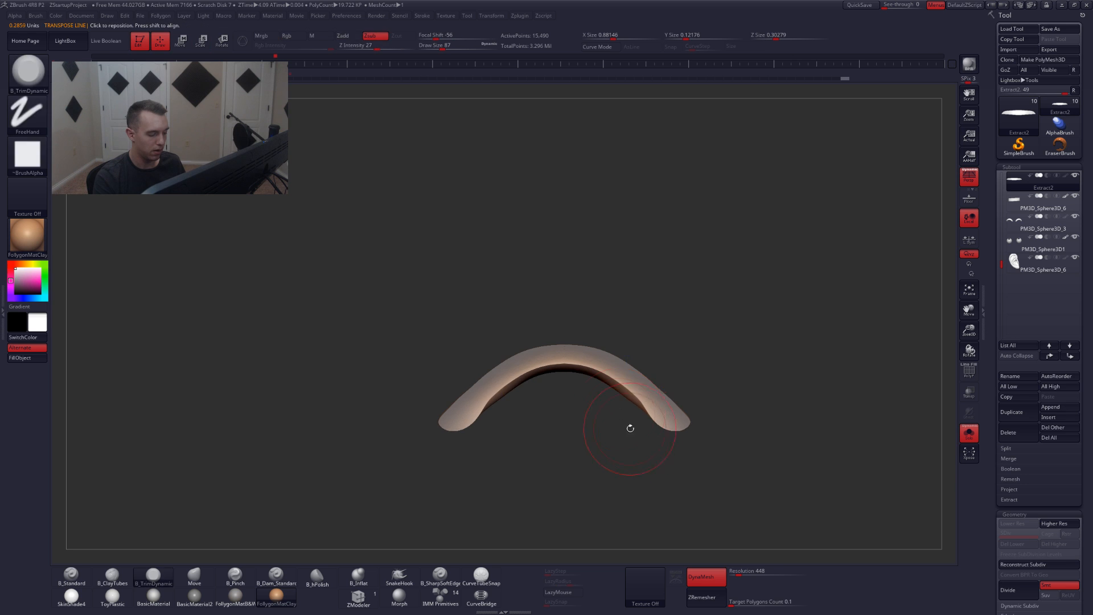
left_click_drag(629, 427, 640, 467, "ctrl")
left_click_drag(643, 472, 641, 557)
key("shift+s")
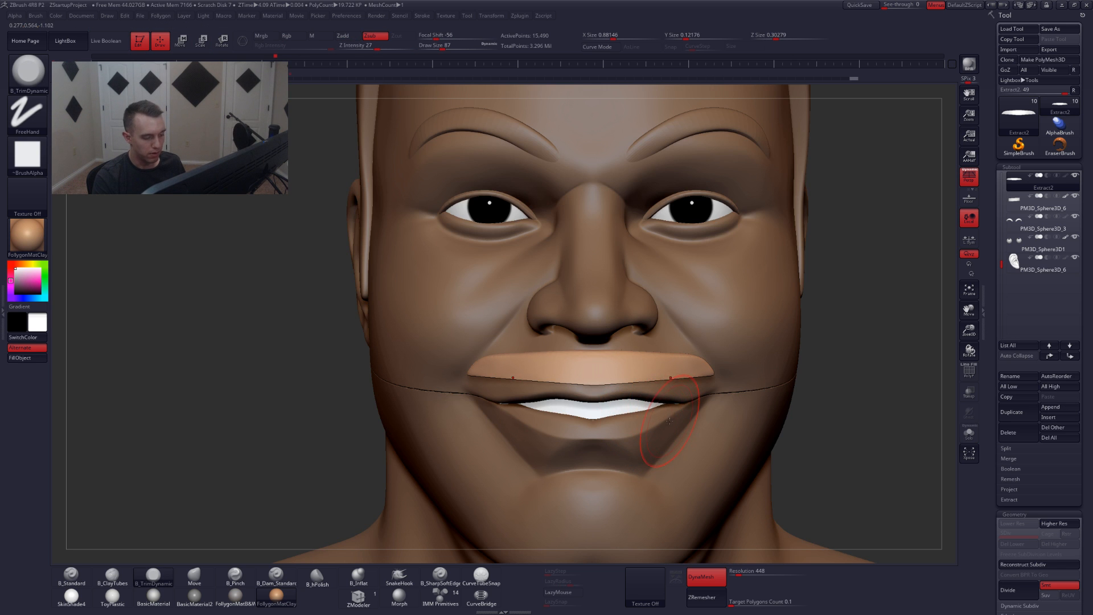
- Rotate the mustache's halves symmetrically with the Transpose line so the center peaks and the ends angle down
key("b")
key("m")
key("v")
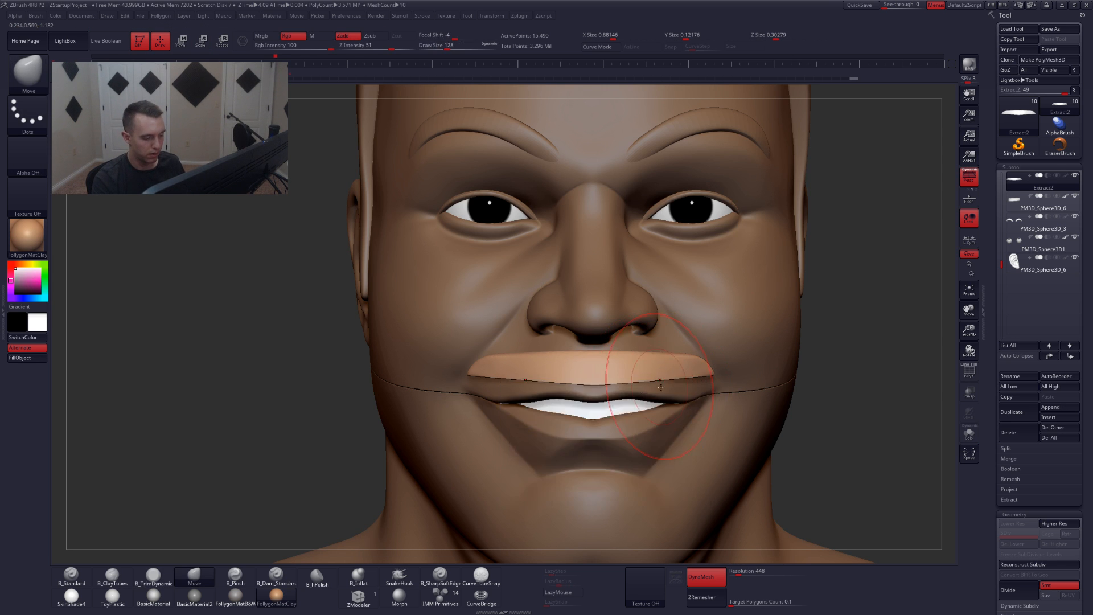
mouse_move(701, 398)
right_mouse_down()
mouse_move(621, 393)
mouse_move(642, 376)
right_mouse_up()
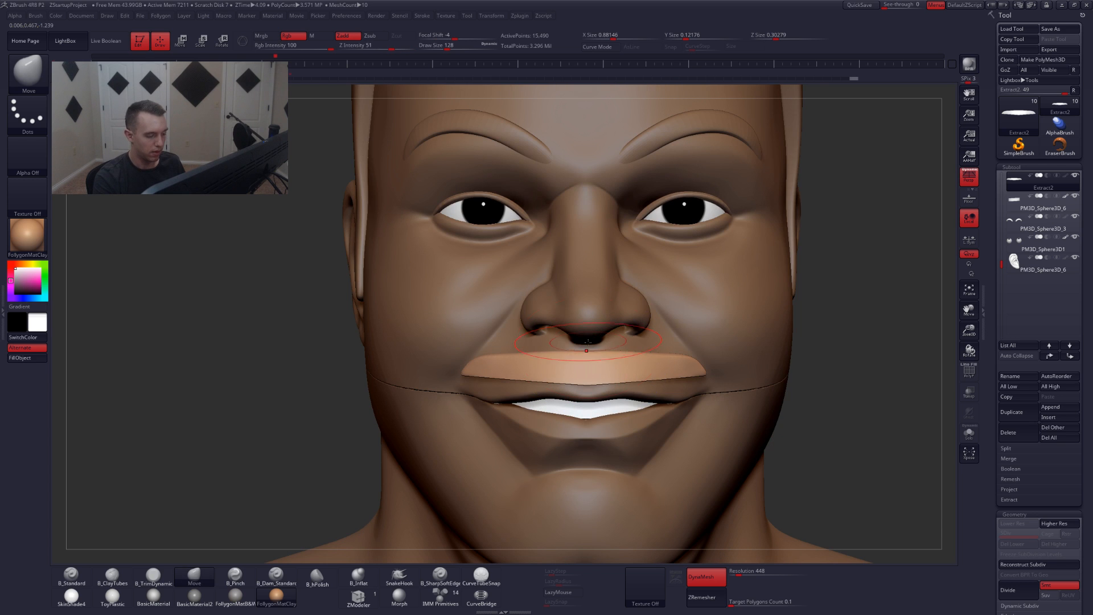
key("r")
mouse_move(587, 372)
left_mouse_down("shift")
mouse_move(523, 377)
mouse_move(527, 362)
left_mouse_up("shift")
key("q")
right_click_drag(637, 399, 611, 400)
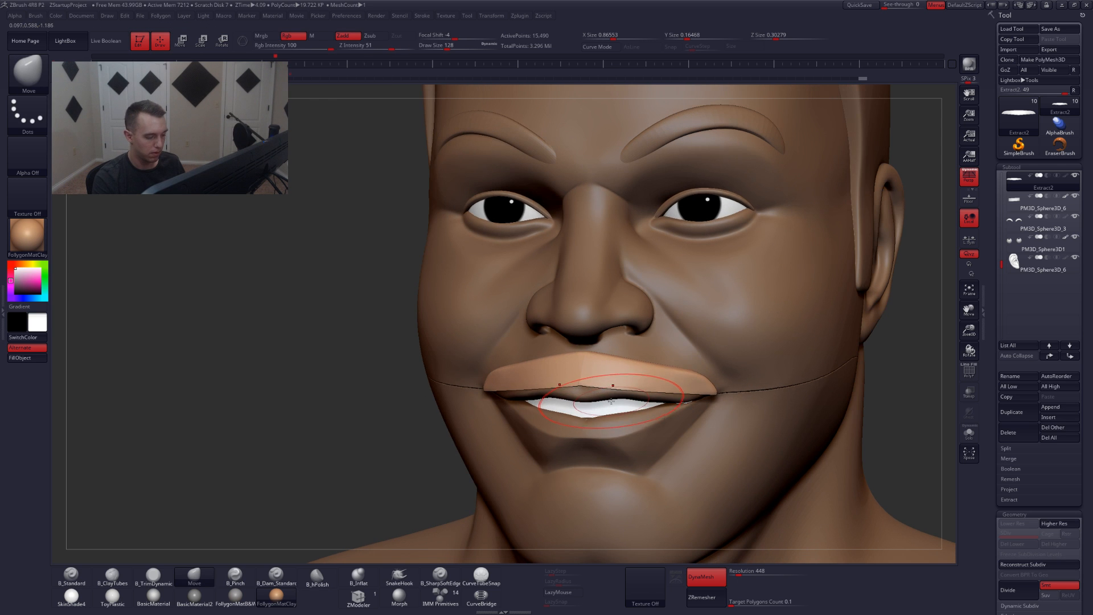
- Mirror and weld the mustache, then isolate it and update its DynaMesh
key("1")
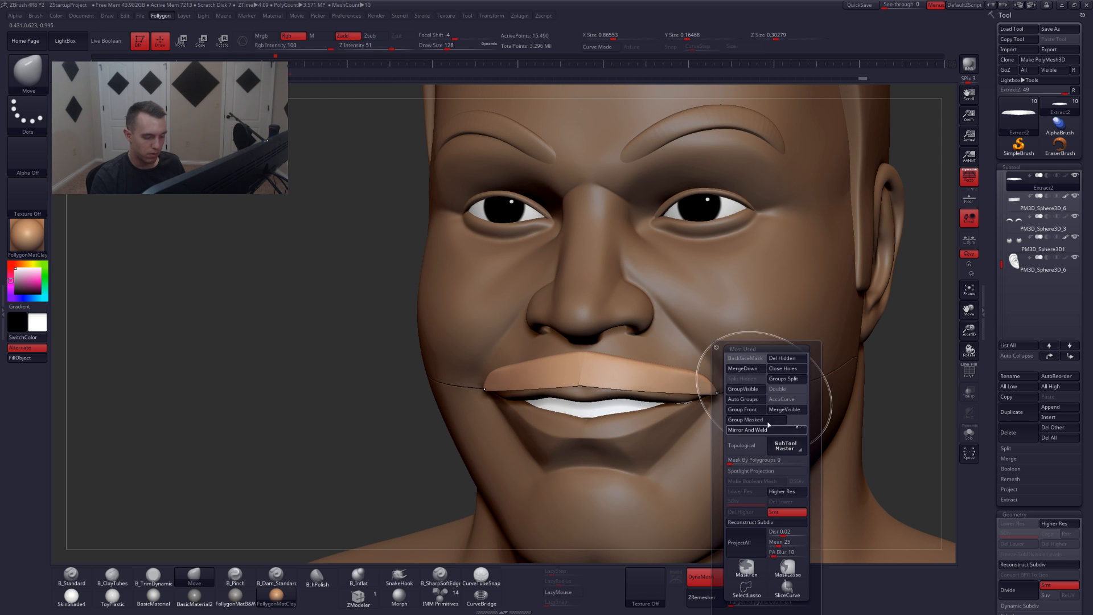
left_click(768, 426)
key("shift+s")
left_click_drag(800, 394, 808, 416, "ctrl")
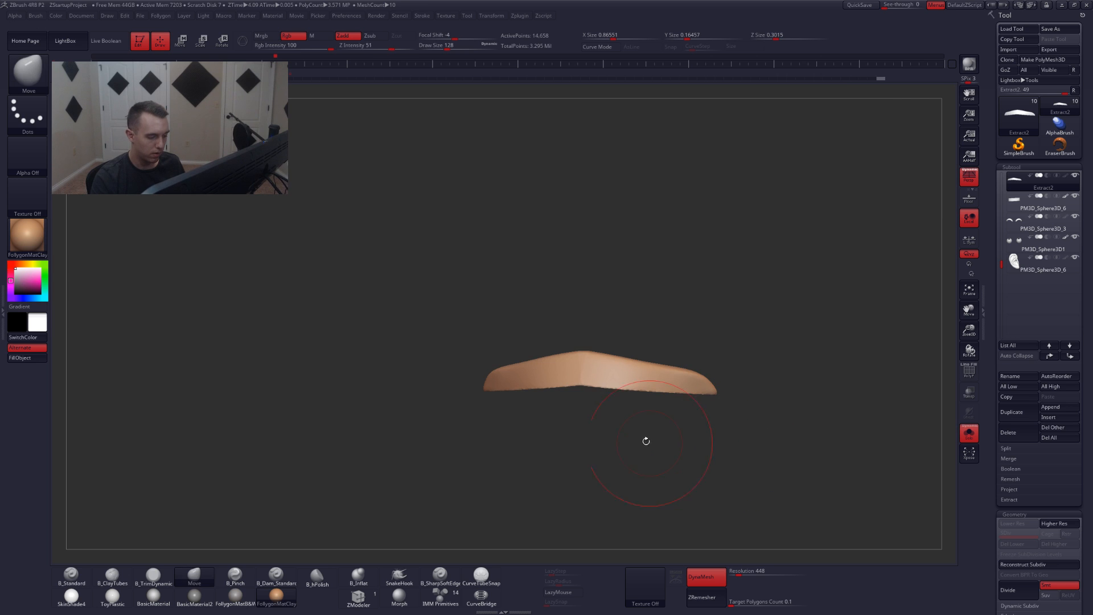
key("1")
left_click(605, 366)
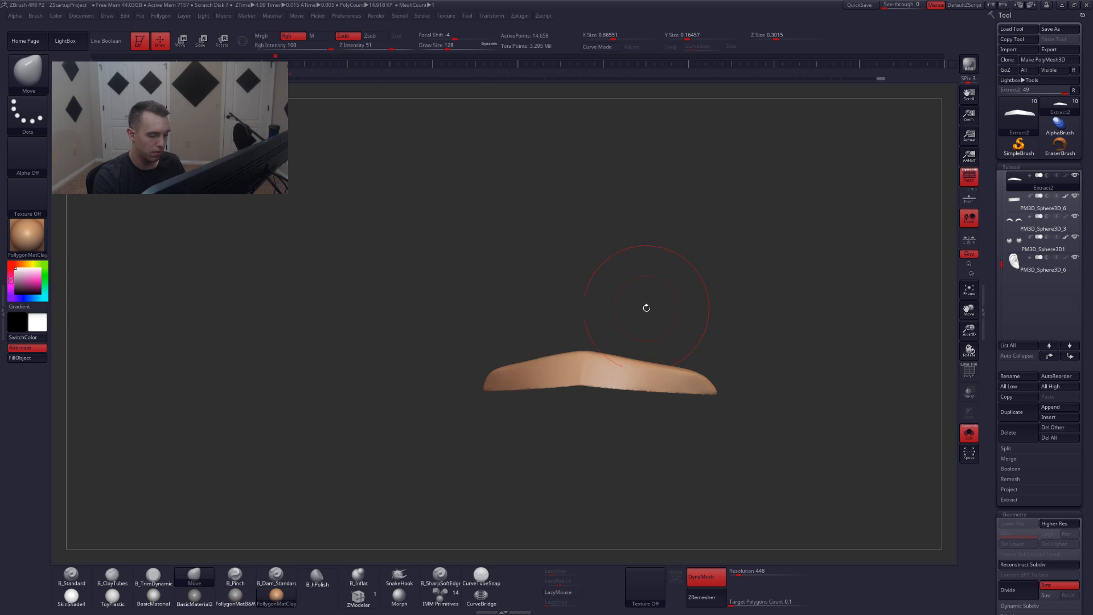
- Show the bust from the front, stretch the mustache taller with the Transpose line, and refine its upper edge using the Move brush
key("shift+s")
right_click_drag(620, 378, 599, 399, "shift")
key("b")
key("m")
key("v")
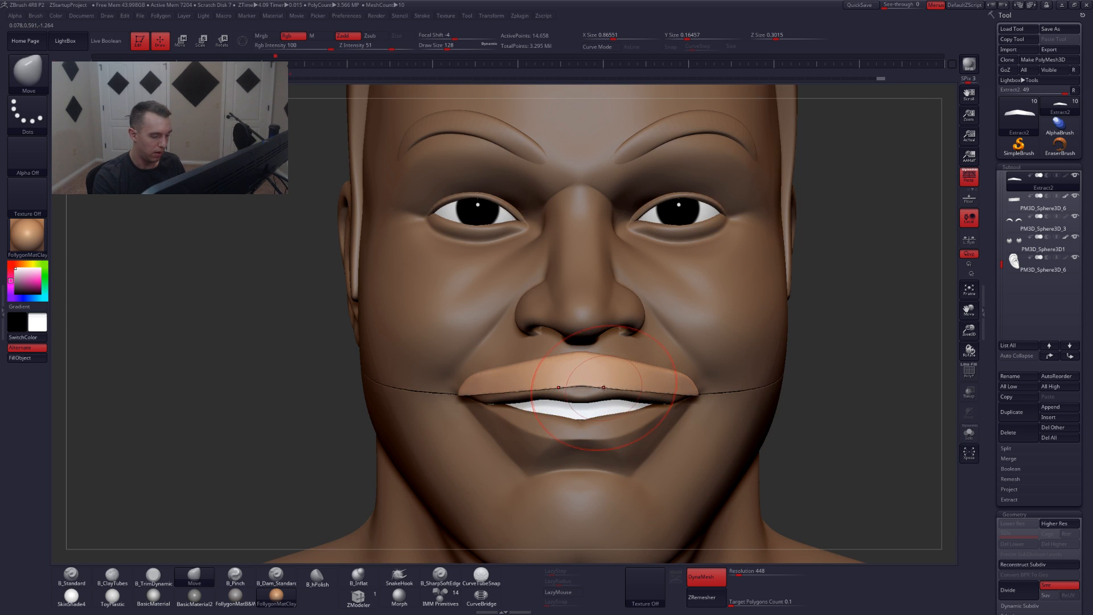
key("w")
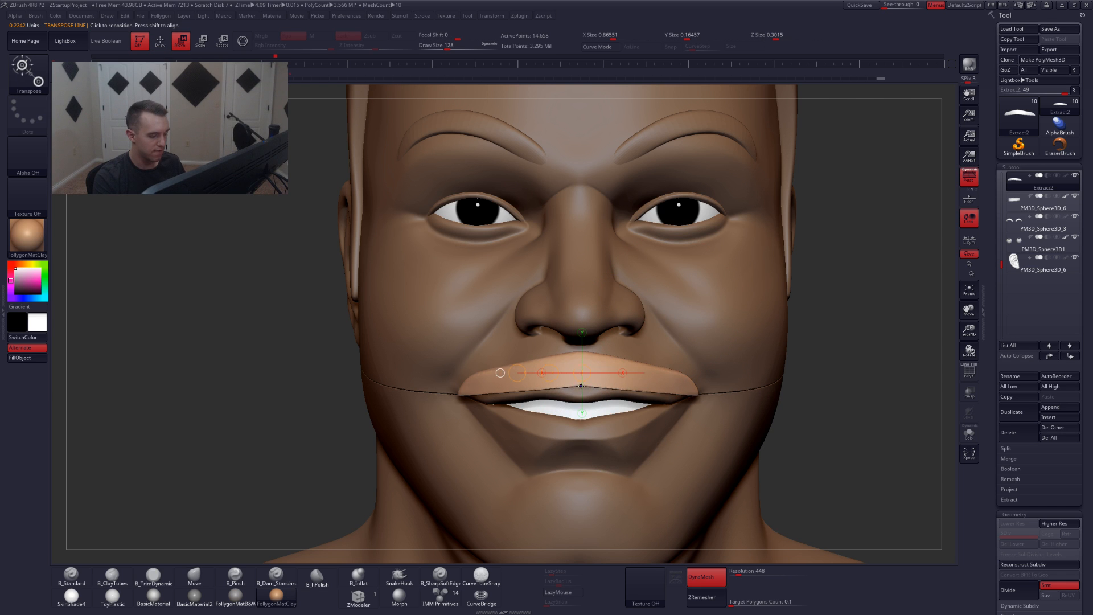
left_click_drag(581, 385, 581, 450)
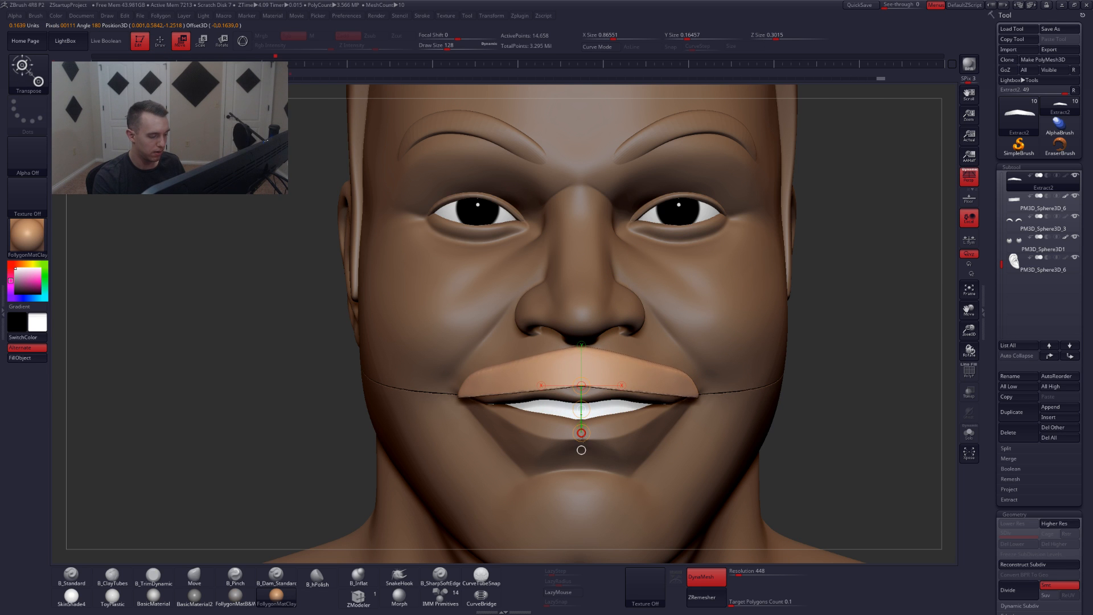
key("q")
key("ctrl+f")
left_click(610, 357)
right_click_drag(699, 383, 626, 366)
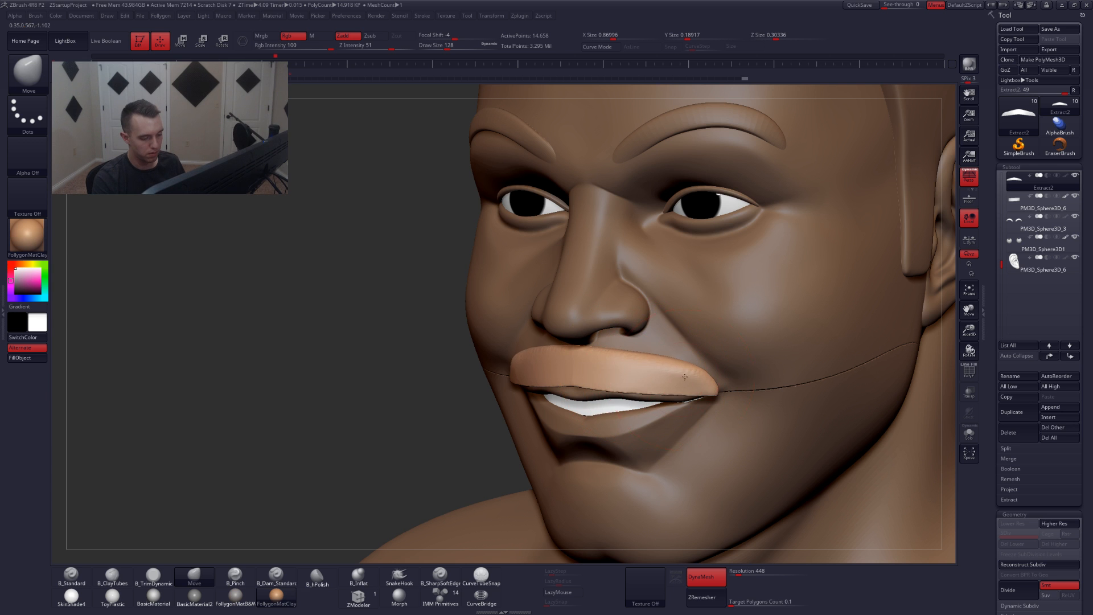
- ZRemesh the mustache with KeepGroups off and a 0.1 target polygon count, and inspect the result in isolation and against the face
mouse_move(655, 382)
right_mouse_down()
mouse_move(697, 389)
mouse_move(659, 439)
mouse_move(690, 398)
mouse_move(690, 432)
mouse_move(683, 426)
right_mouse_up()
key("ctrl+f")
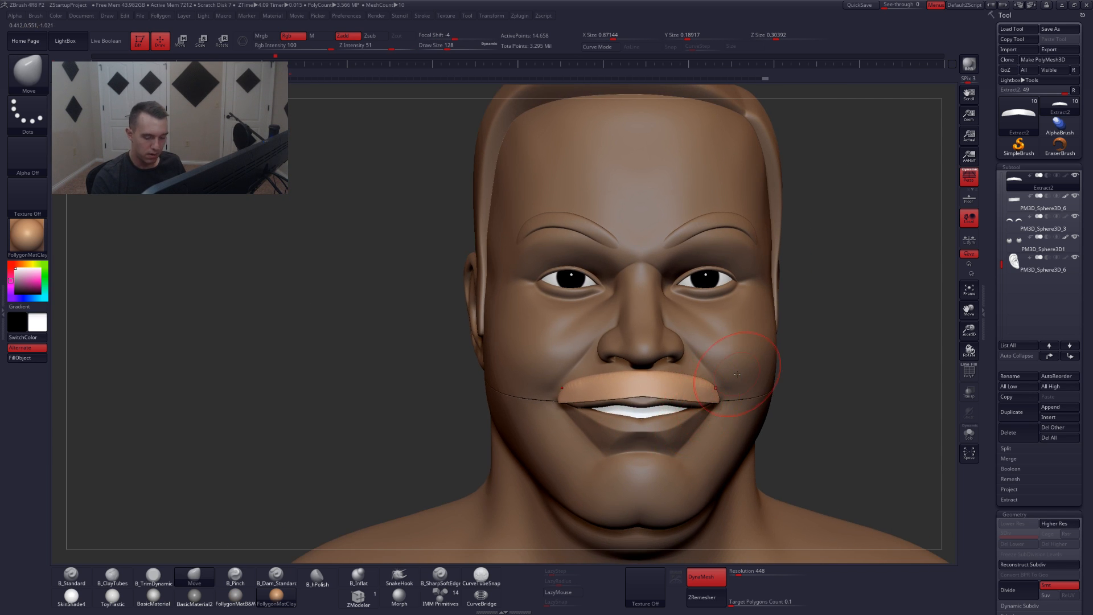
left_click_drag(1000, 400, 1014, 262)
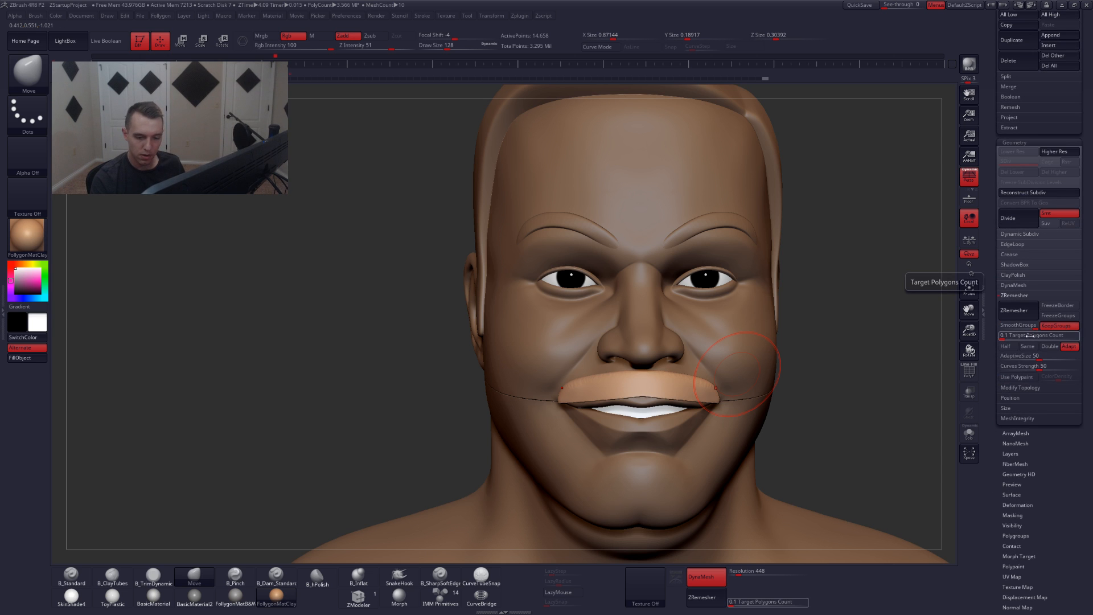
left_click(1021, 312)
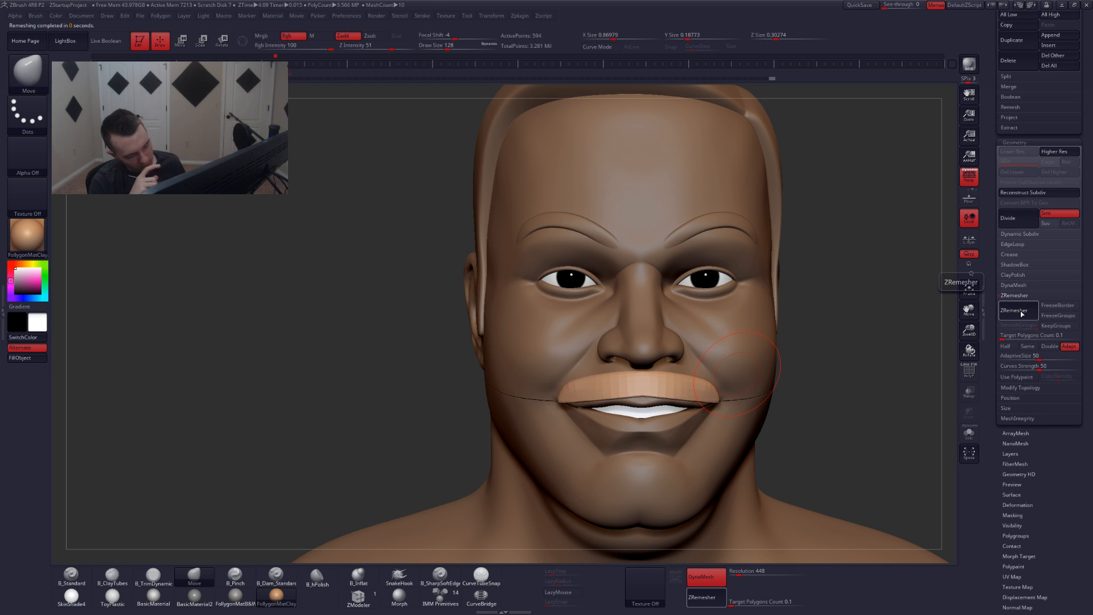
key("shift+f")
key("shift+f")
key("alt+s")
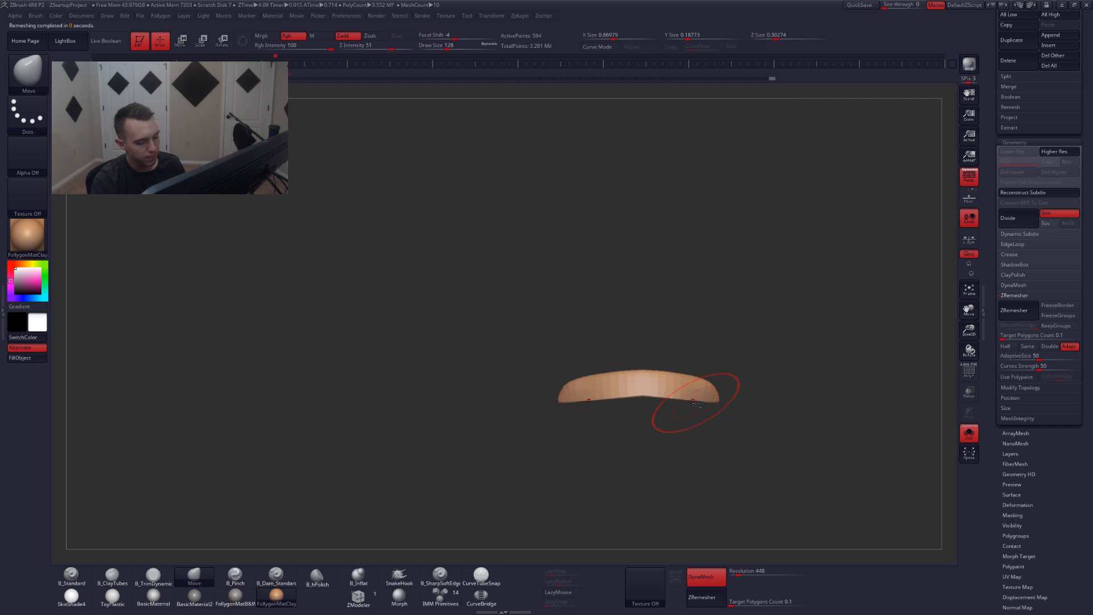
right_click_drag(694, 403, 715, 417, "ctrl")
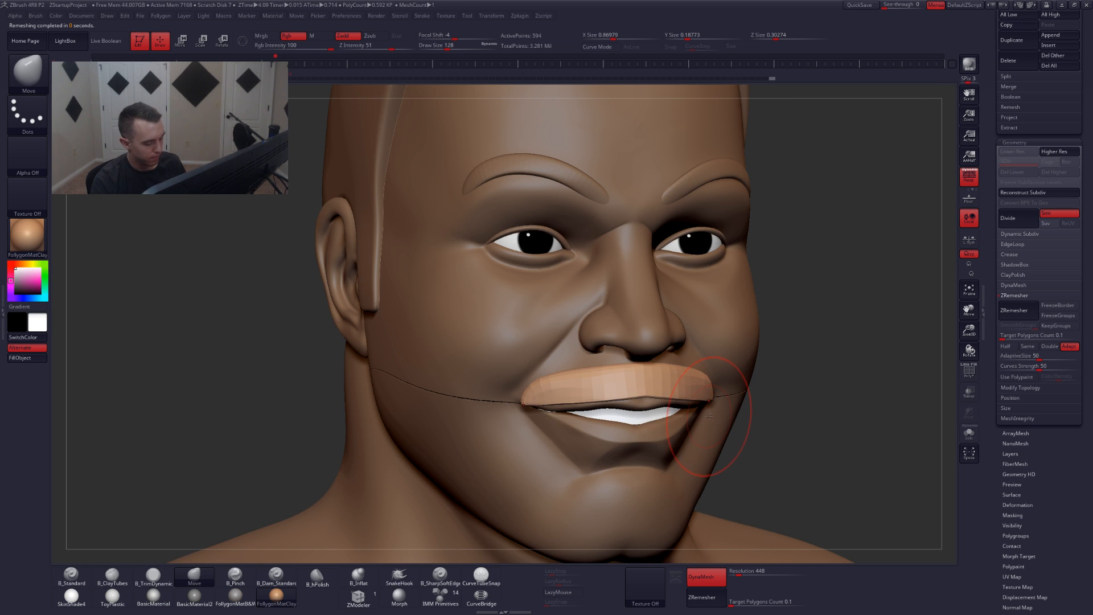
- Select the head and sharpen the smile crease beside the mouth corner with the Pinch brush
left_click(566, 353, "alt")
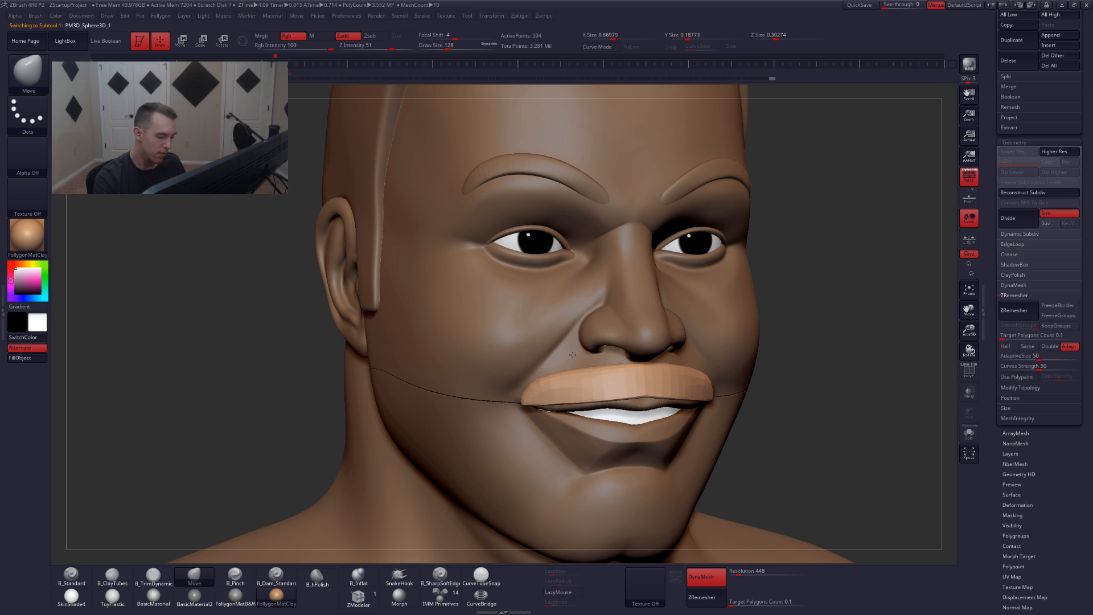
right_click_drag(567, 354, 562, 379, "ctrl")
key("space")
left_click_drag(562, 379, 551, 378)
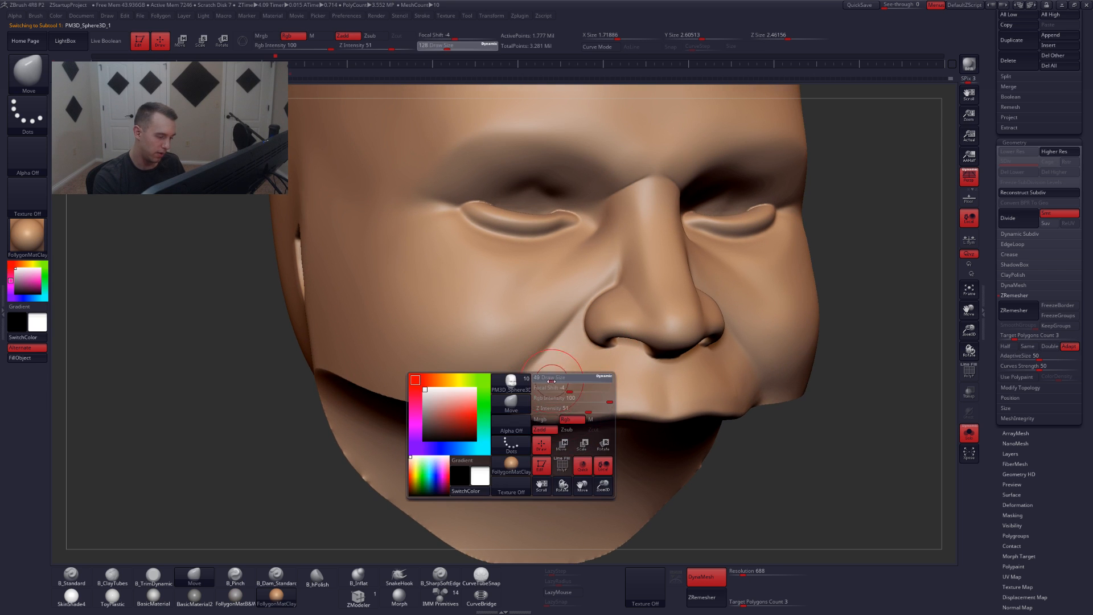
key("5")
mouse_move(541, 381)
right_mouse_down()
mouse_move(551, 336)
mouse_move(573, 369)
right_mouse_up()
key("space")
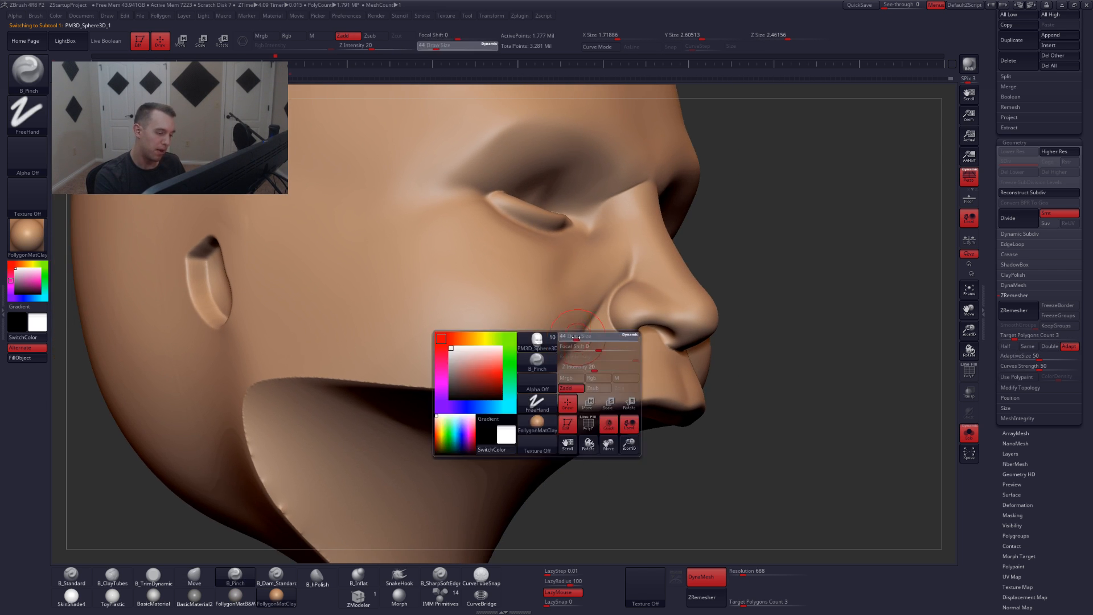
left_click_drag(572, 378, 563, 378)
right_click_drag(578, 347, 597, 320)
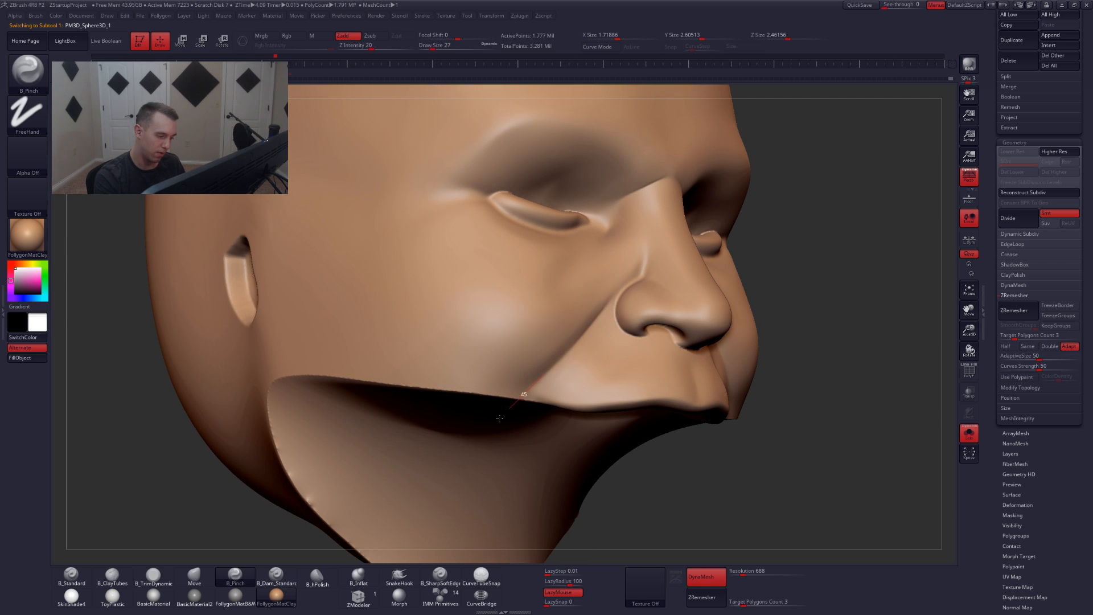
left_click_drag(501, 413, 479, 419)
key("space")
left_click_drag(545, 386, 559, 388)
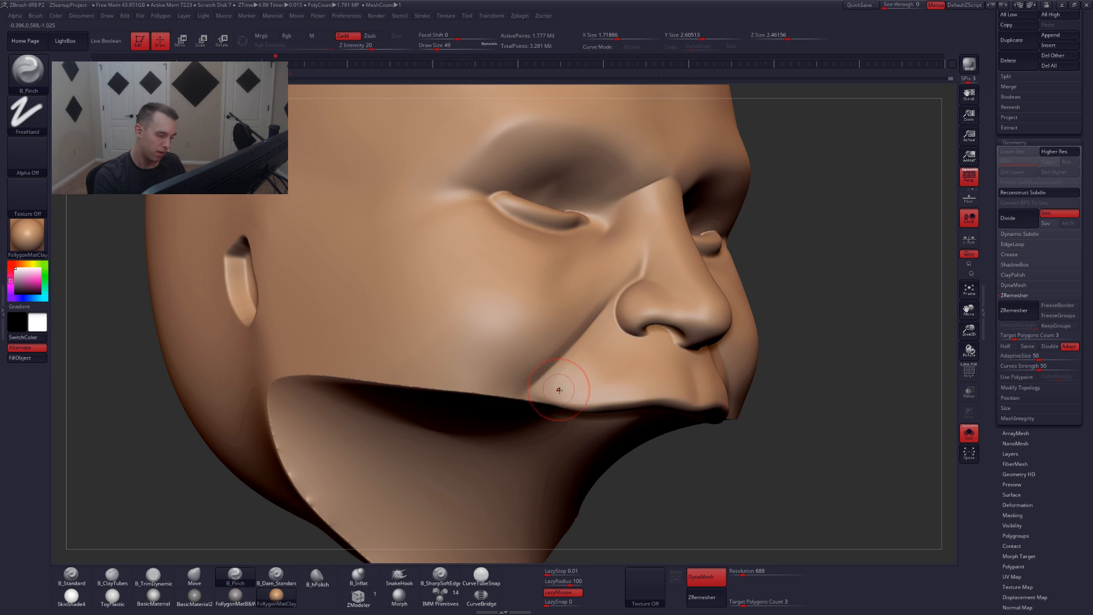
right_click_drag(558, 387, 596, 391)
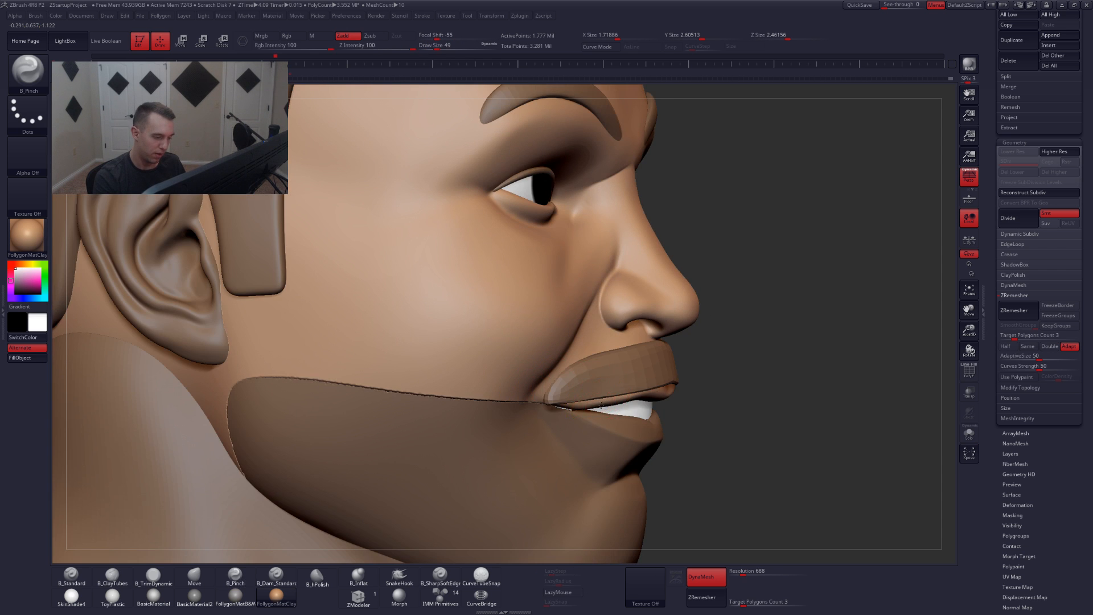
- Select the upper eyelids and adjust their shape from the front using the Move brush at draw size 128
right_click_drag(604, 401, 758, 404)
left_click(612, 382, "alt")
mouse_move(809, 389)
right_mouse_down()
mouse_move(832, 391)
mouse_move(770, 395)
right_mouse_up()
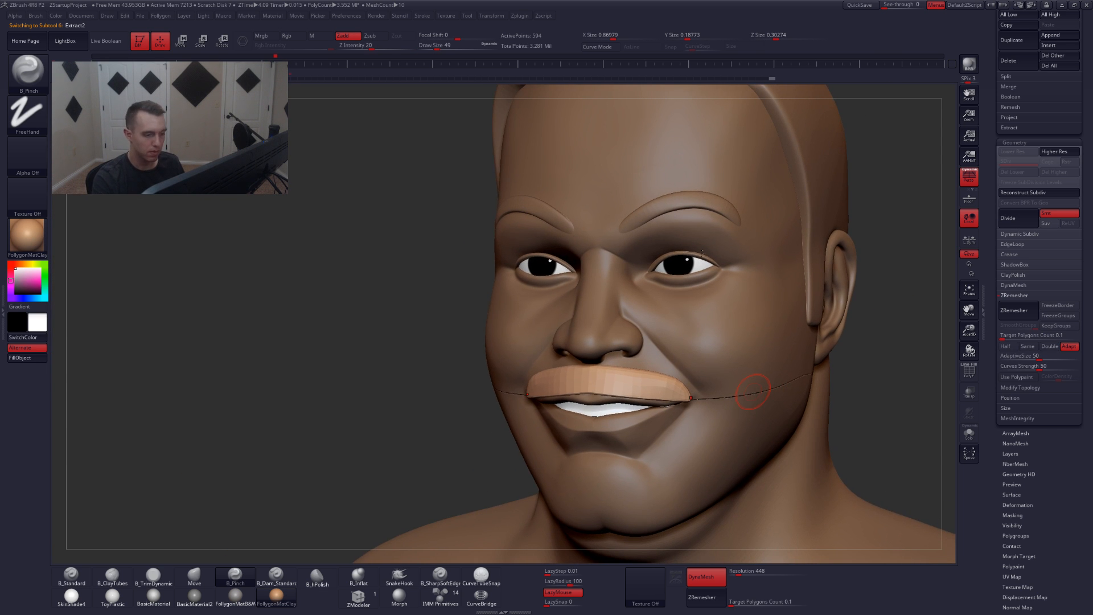
left_click(681, 255, "alt")
key("b")
key("m")
key("v")
right_click_drag(652, 292, 690, 273, "shift")
key("space")
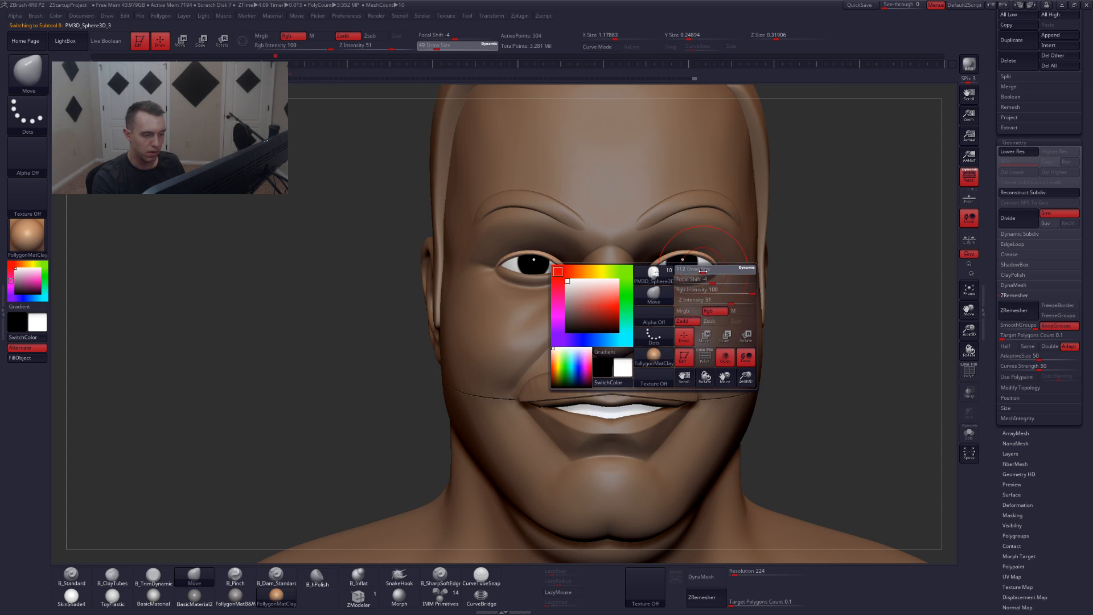
mouse_move(694, 271)
left_mouse_down()
mouse_move(711, 270)
mouse_move(695, 270)
left_mouse_up()
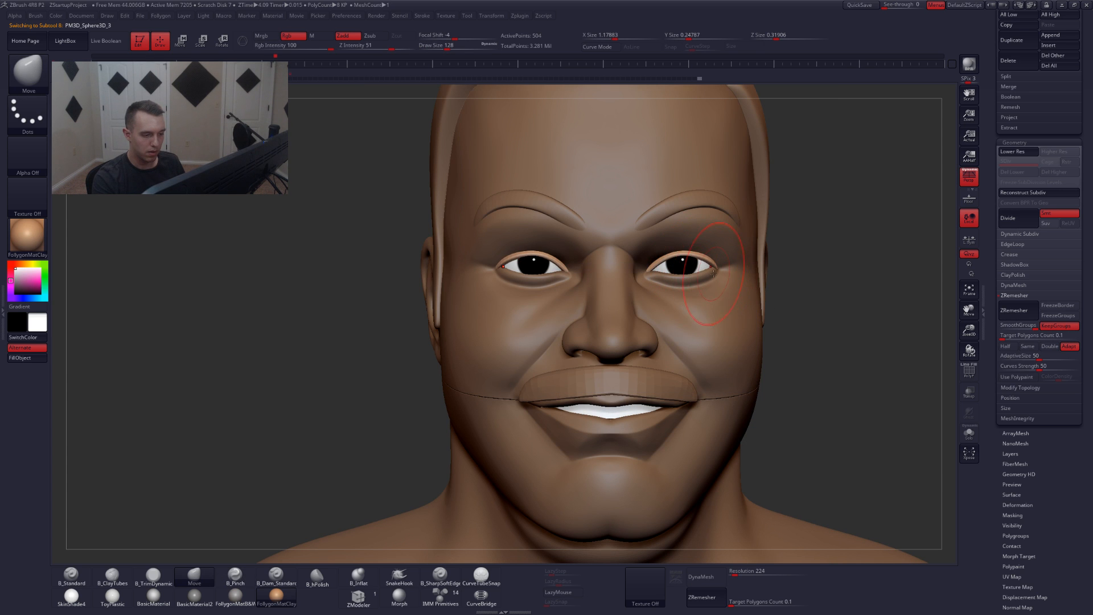
- Refine the upper eyelids' curvature around the eyeballs from below and from the front with a smaller Move brush
left_click(659, 288, "alt")
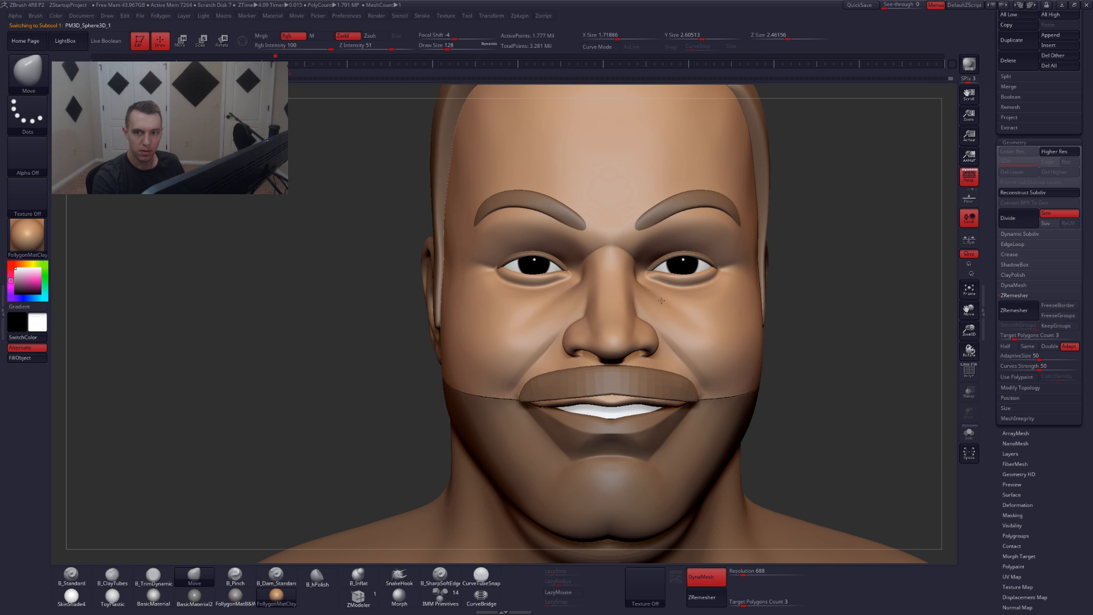
mouse_move(671, 251)
right_mouse_down("ctrl")
mouse_move(668, 285)
mouse_move(644, 287)
mouse_move(658, 269)
mouse_move(698, 269)
mouse_move(688, 236)
right_mouse_up("ctrl")
left_click(657, 269, "alt")
key("space")
mouse_move(669, 252)
left_mouse_down()
mouse_move(660, 253)
mouse_move(691, 235)
left_mouse_up()
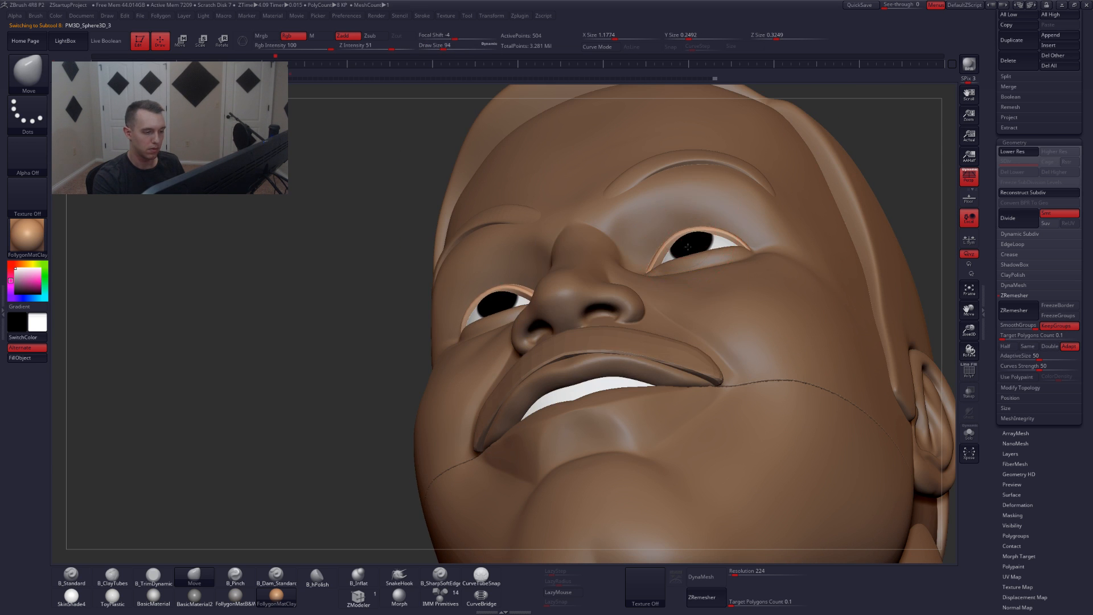
mouse_move(688, 247)
right_mouse_down()
mouse_move(684, 235)
mouse_move(639, 292)
right_mouse_up()
key("shift+s")
key("space")
left_click_drag(684, 236, 738, 230)
key("space")
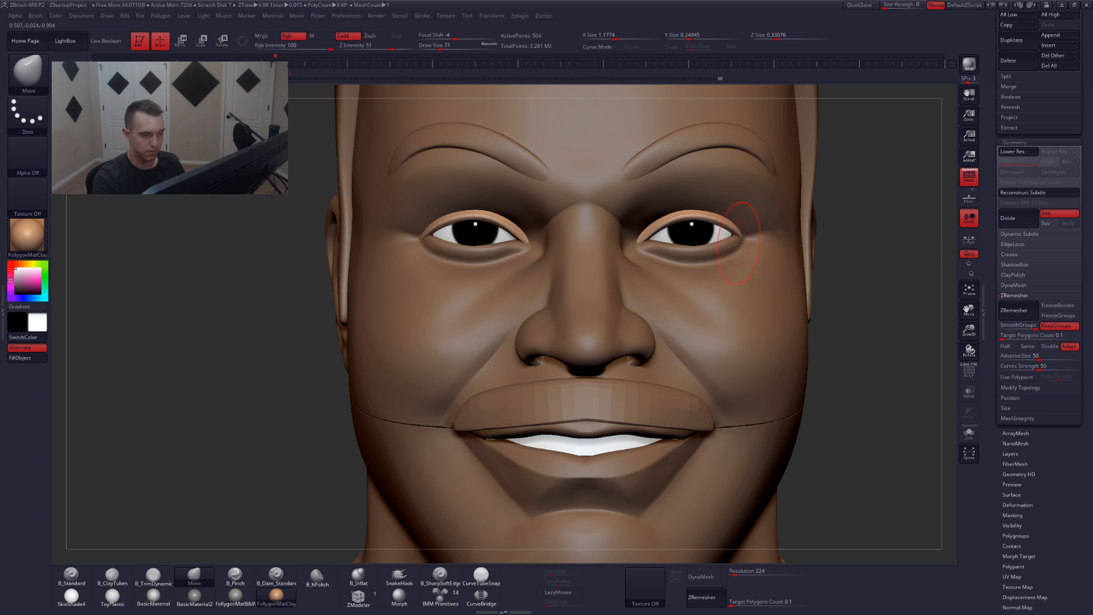
- Fine-tune the upper eyelids' inner and outer edges with the Move brush at draw sizes of about 44 to 59
key("space")
left_click_drag(648, 257, 633, 249)
key("space")
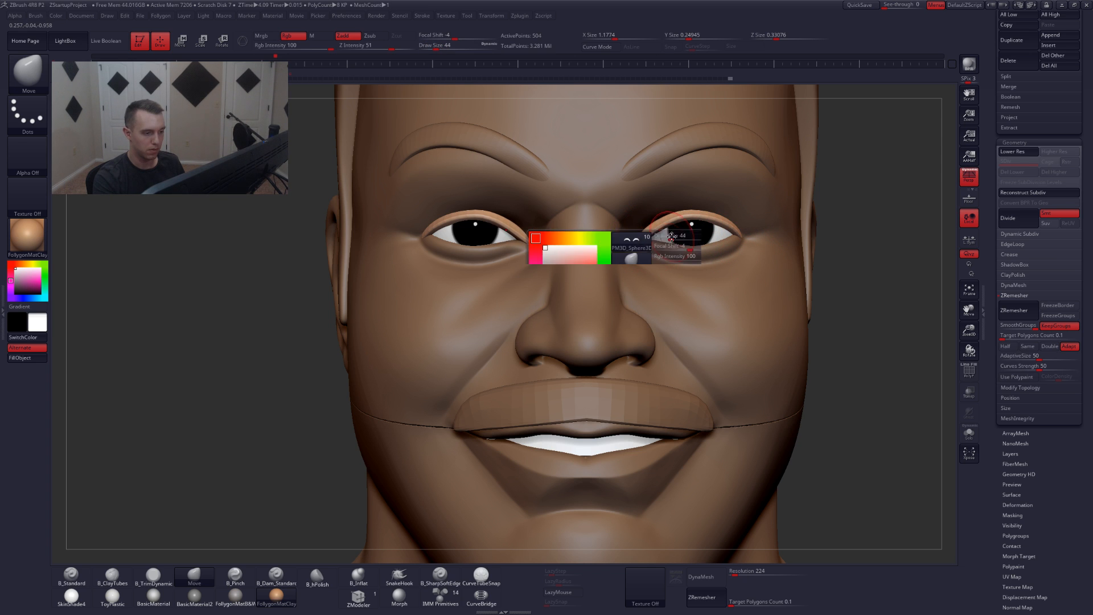
left_click_drag(645, 235, 670, 246)
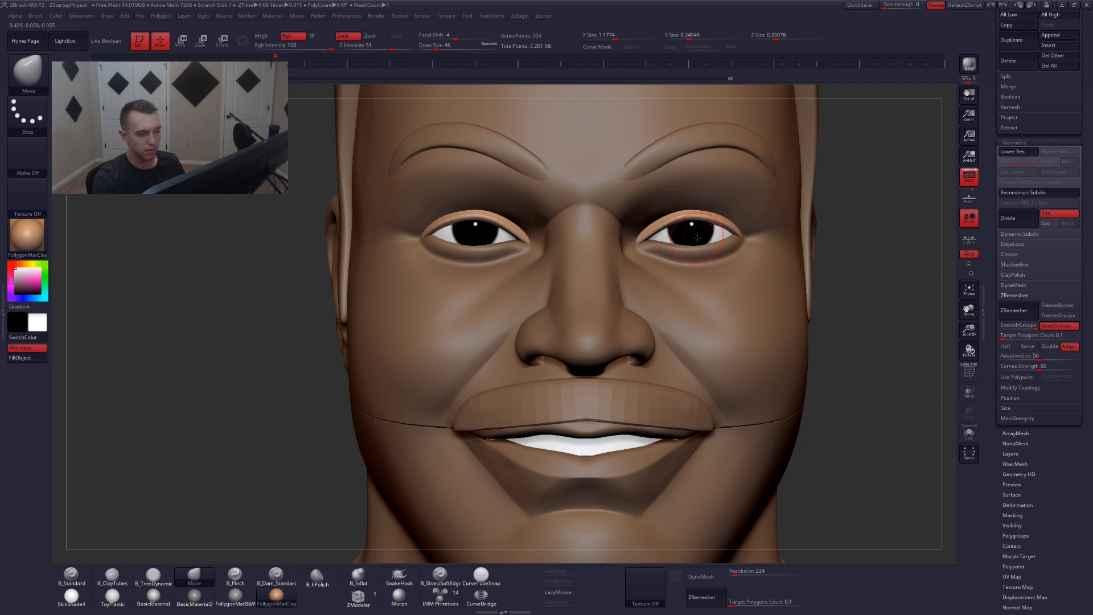
key("space")
left_click_drag(723, 230, 694, 233)
key("space")
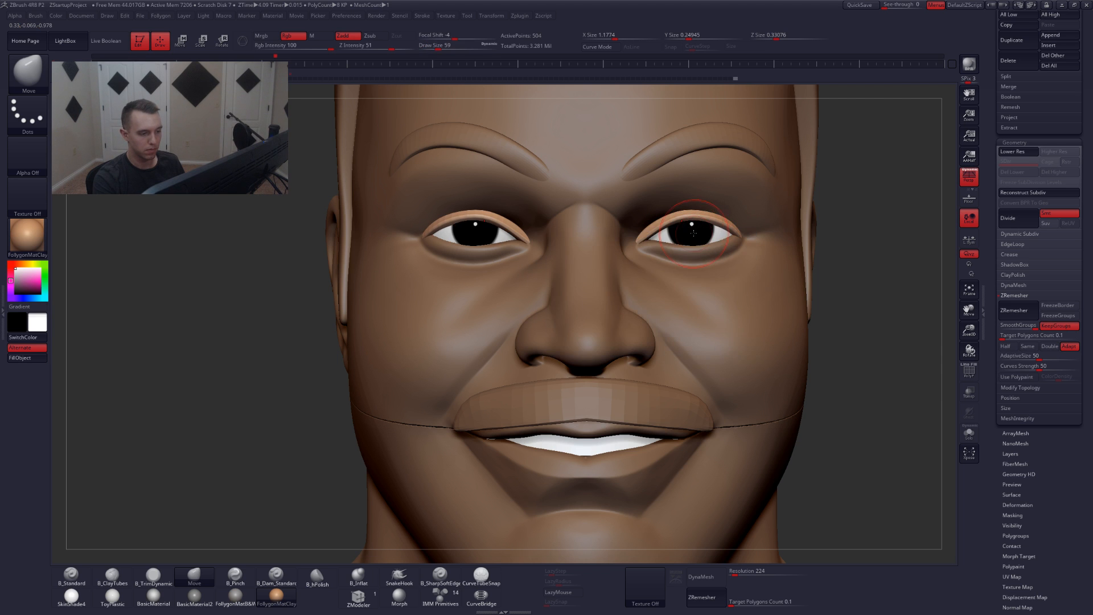
- Select the mustache, turn off perspective, and extend its ends toward the mouth corners with the Move brush at draw size 65
right_click_drag(689, 455, 731, 381, "ctrl")
left_click(698, 319, "alt")
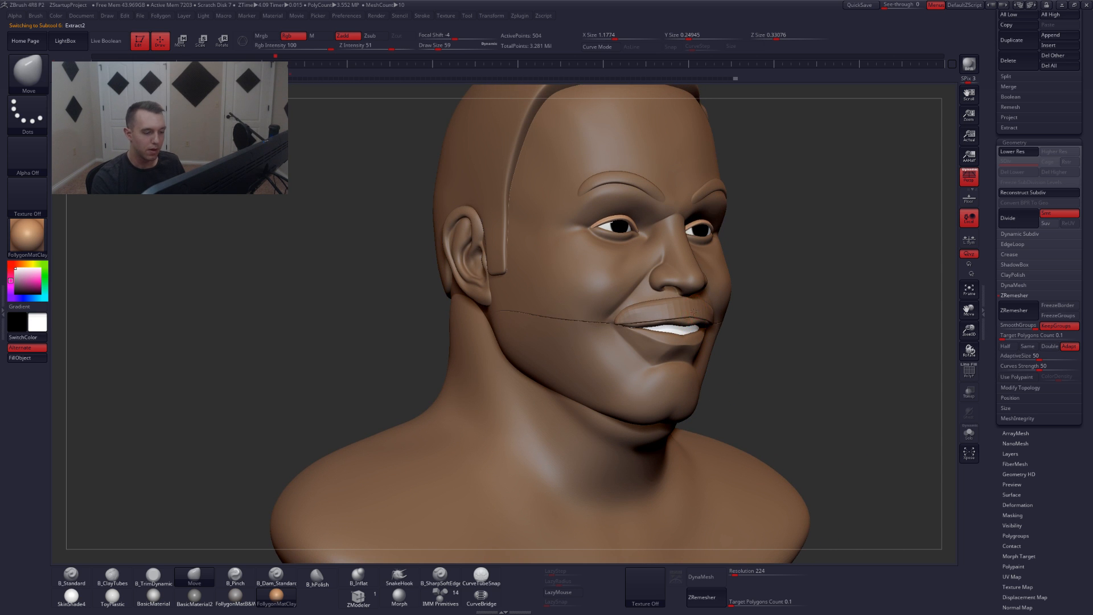
left_click(967, 177)
mouse_move(837, 347)
right_mouse_down()
mouse_move(757, 350)
mouse_move(772, 358)
mouse_move(775, 399)
mouse_move(763, 424)
right_mouse_up()
key("space")
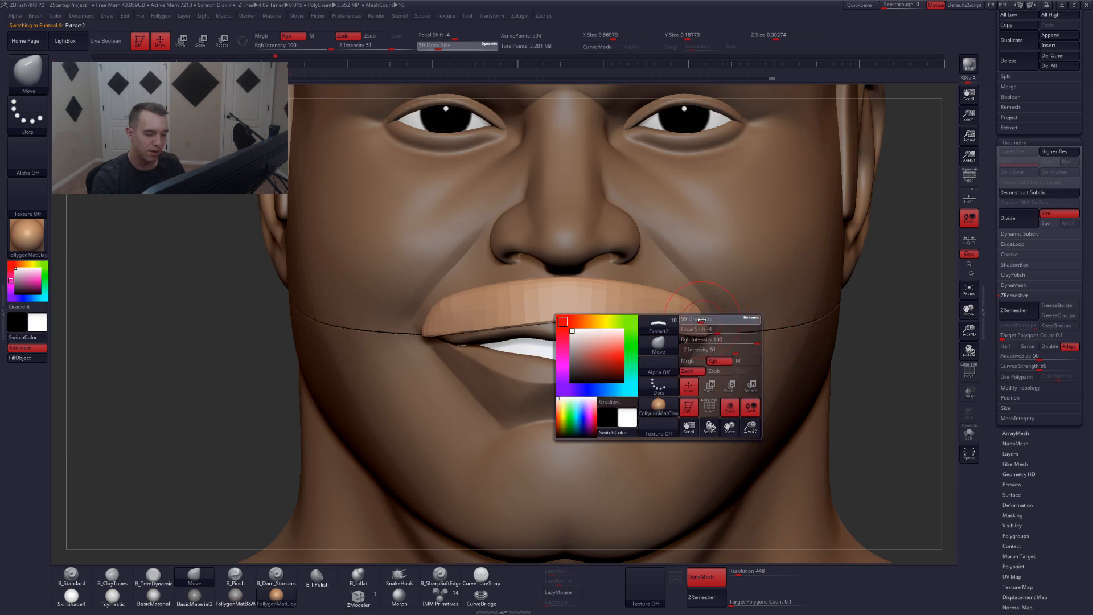
left_click_drag(698, 337, 701, 337)
right_click_drag(766, 319, 706, 290)
key("space")
left_click_drag(707, 311, 706, 311)
key("ctrl+space")
key("space")
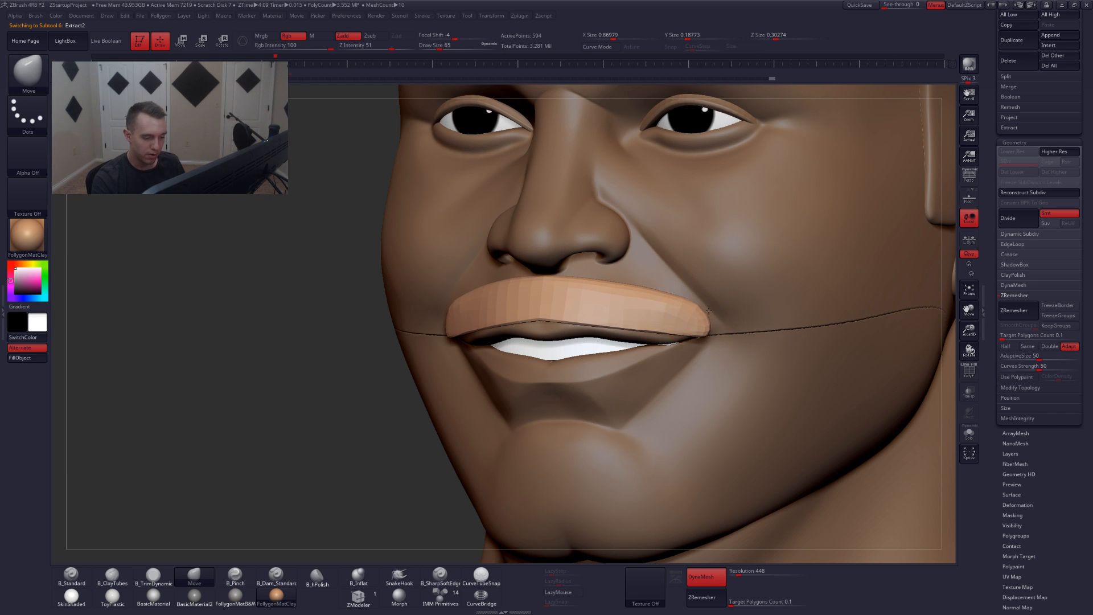
right_click_drag(700, 330, 712, 328)
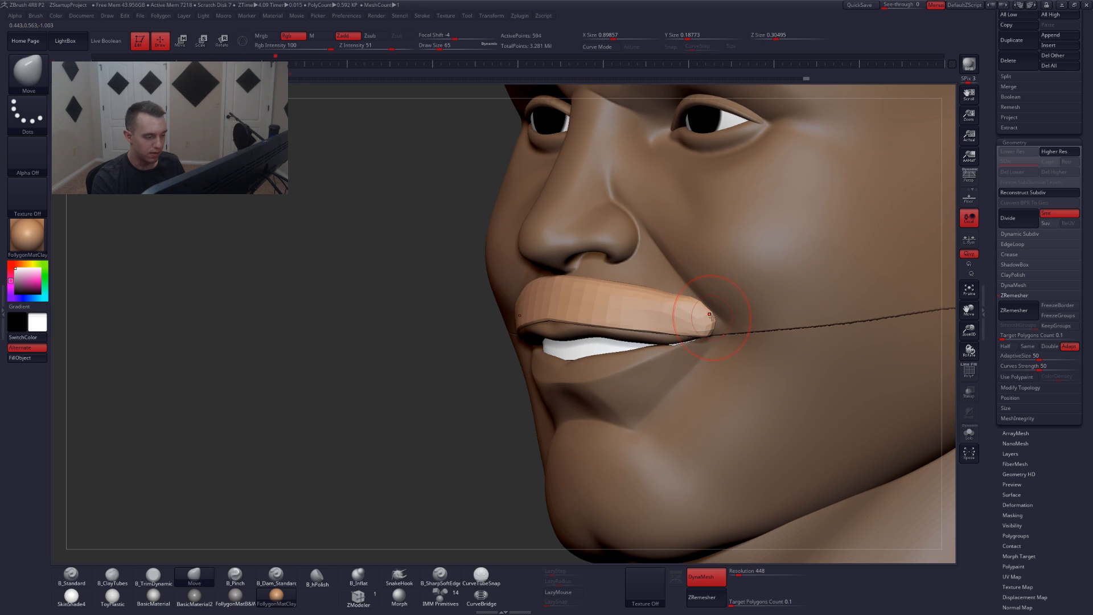
- Isolate the mustache, subdivide it three times to level 4, and show the whole bust again
key("shift+s")
key("ctrl+space")
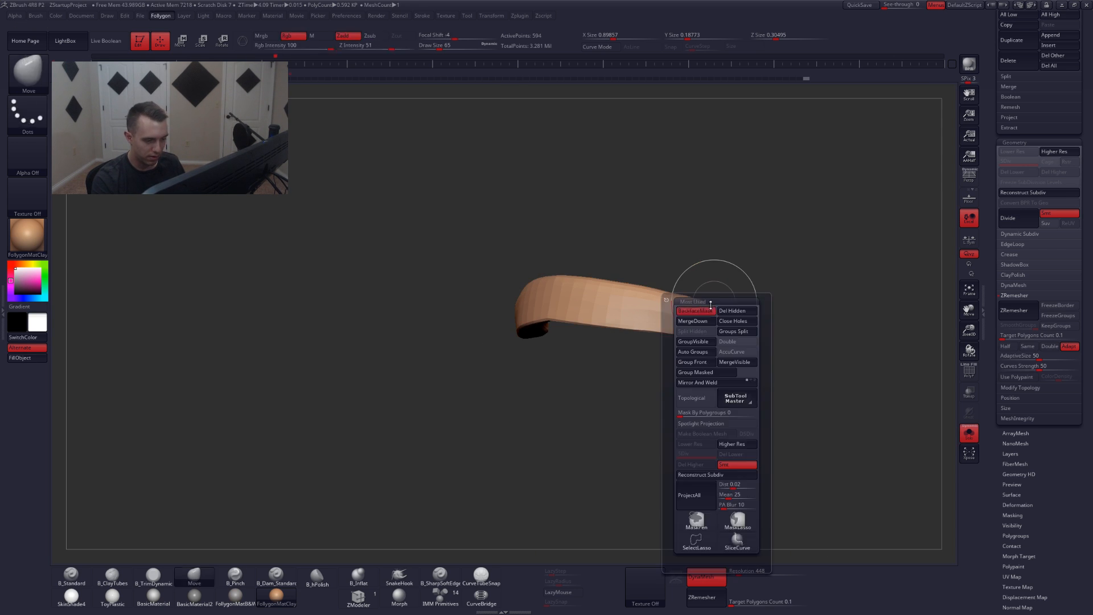
key("ctrl+d")
key("ctrl+d")
key("ctrl+d")
key("ctrl+shift+s")
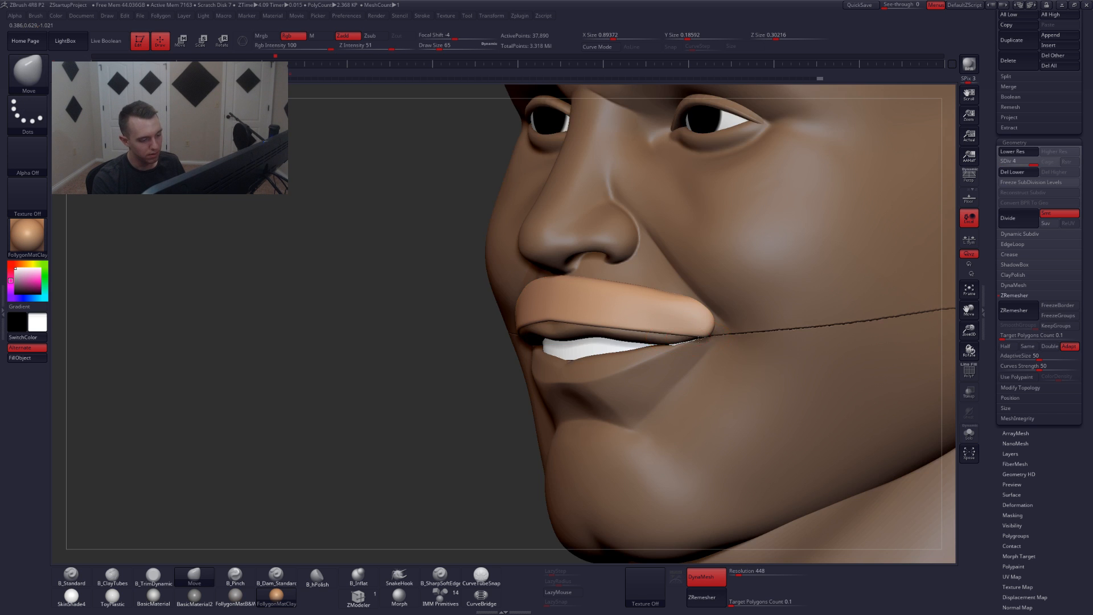
- Isolate the mustache, flatten its outer ends with the TrimDynamic brush, and check their fit against the face from the side
right_click_drag(649, 324, 757, 321)
key("shift+s")
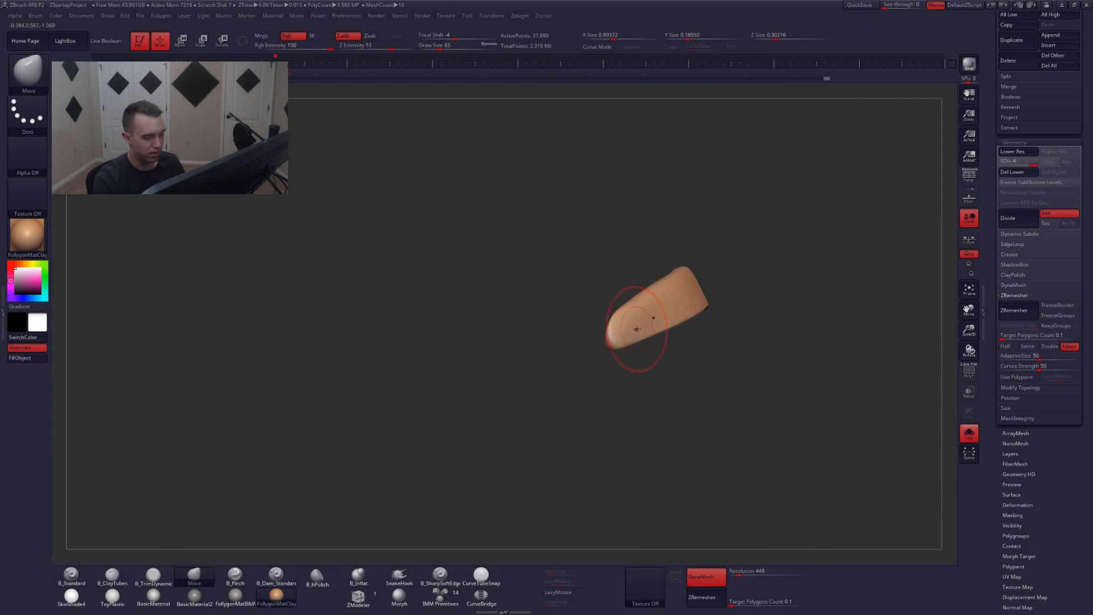
right_click_drag(639, 326, 619, 339)
key("3")
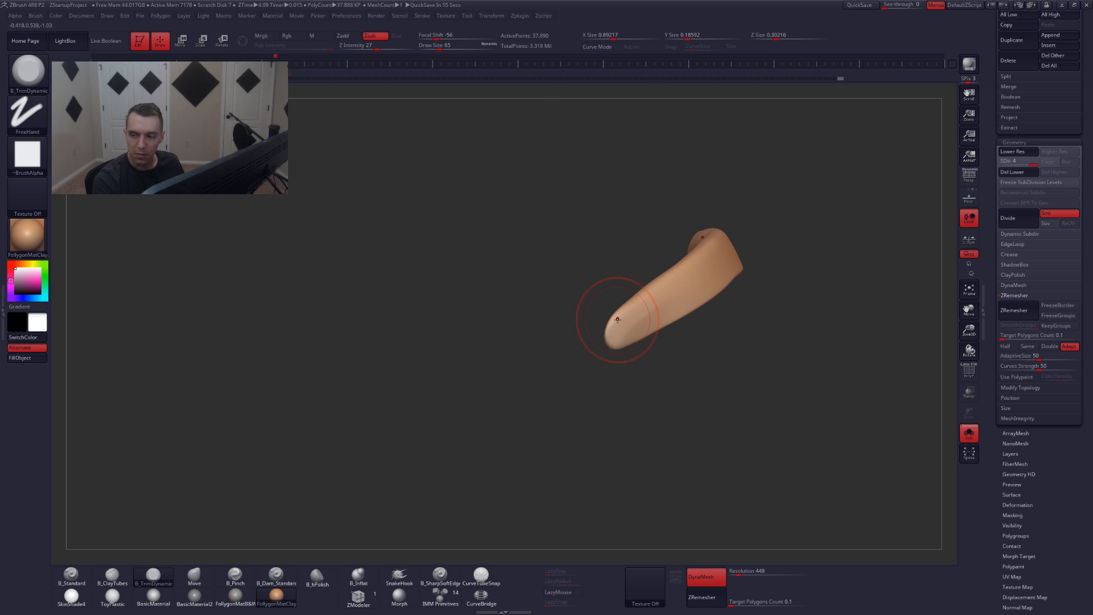
key("shift+alt+s")
right_click_drag(678, 283, 662, 322, "alt")
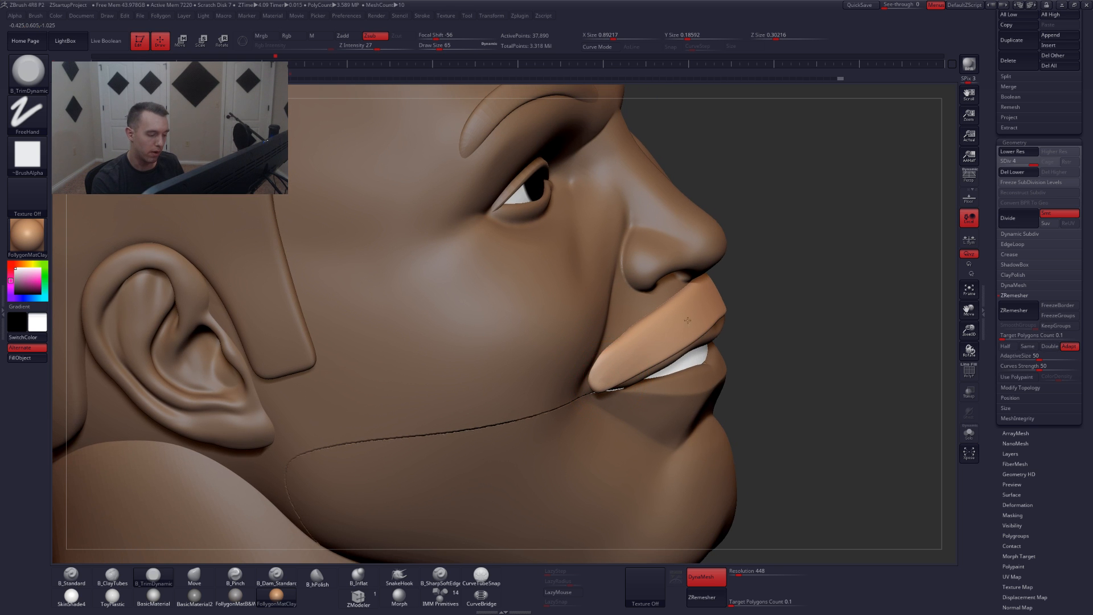
key("ctrl+shift+s")
- Flatten the upper edge of the isolated mustache along its length with the TrimDynamic brush at draw size 56
right_click_drag(625, 361, 632, 433)
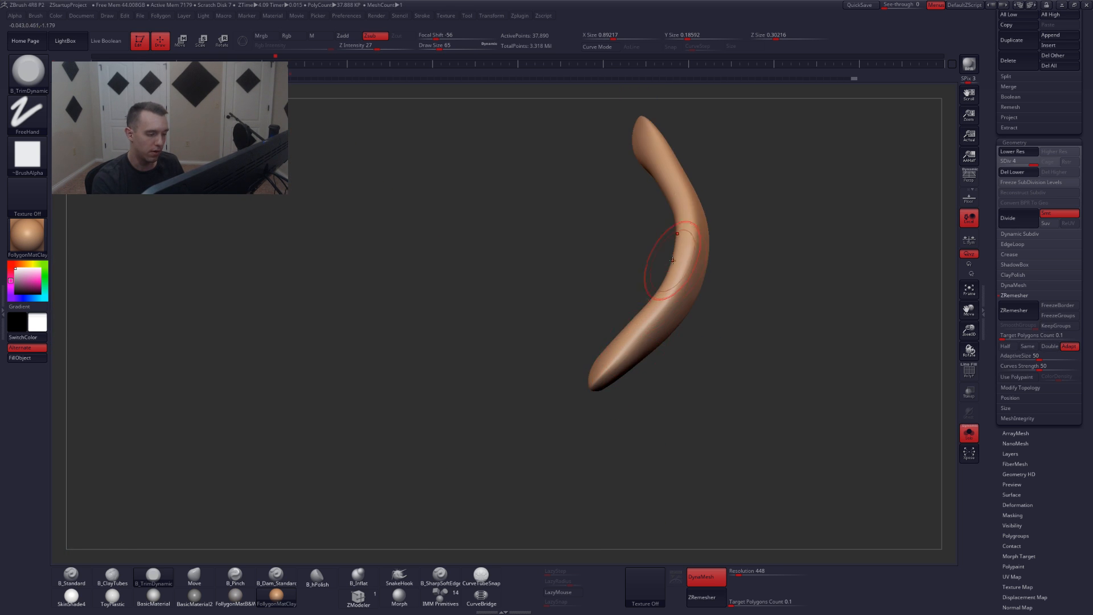
mouse_move(684, 249)
right_mouse_down()
mouse_move(670, 316)
mouse_move(686, 321)
mouse_move(676, 293)
right_mouse_up()
key("space")
left_click_drag(649, 322, 641, 323)
mouse_move(687, 262)
right_mouse_down("alt")
mouse_move(684, 329)
mouse_move(655, 275)
mouse_move(649, 237)
right_mouse_up("alt")
key("b")
key("c")
key("t")
key("b")
key("t")
key("d")
left_click_drag(646, 236, 665, 284)
mouse_move(649, 249)
left_mouse_down()
mouse_move(671, 343)
mouse_move(655, 406)
mouse_move(679, 335)
left_mouse_up()
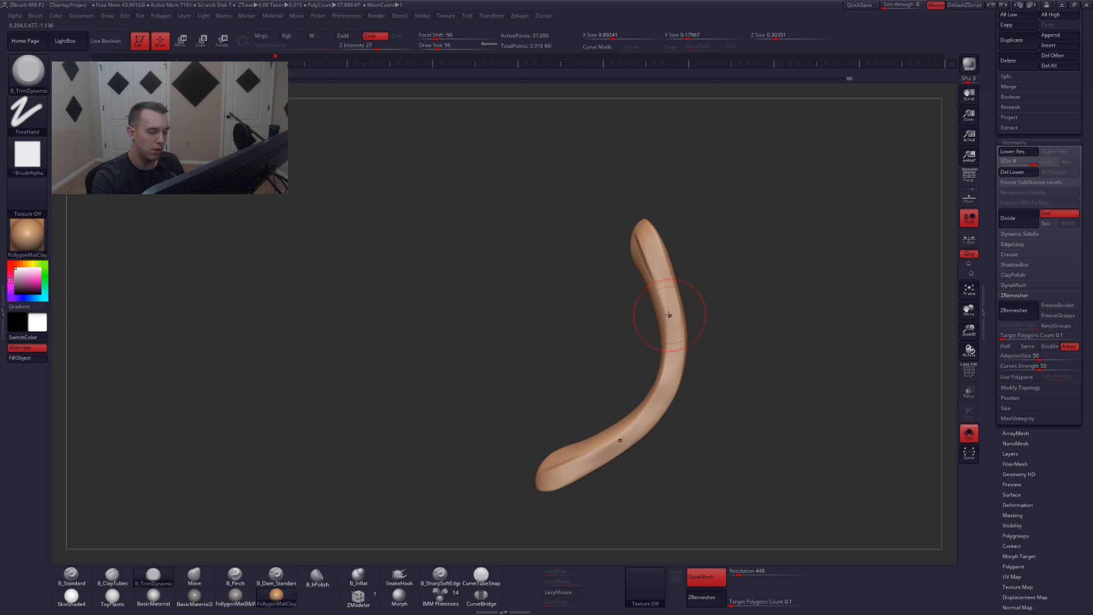
- Pull the mustache's outer ends back toward the cheeks with the Move brush at draw size 90, using BackfaceMask, and show the bust
mouse_move(654, 275)
right_mouse_down()
mouse_move(655, 236)
mouse_move(660, 309)
mouse_move(666, 267)
right_mouse_up()
key("b")
key("m")
key("v")
key("space")
left_click_drag(667, 297, 677, 298)
key("ctrl+space")
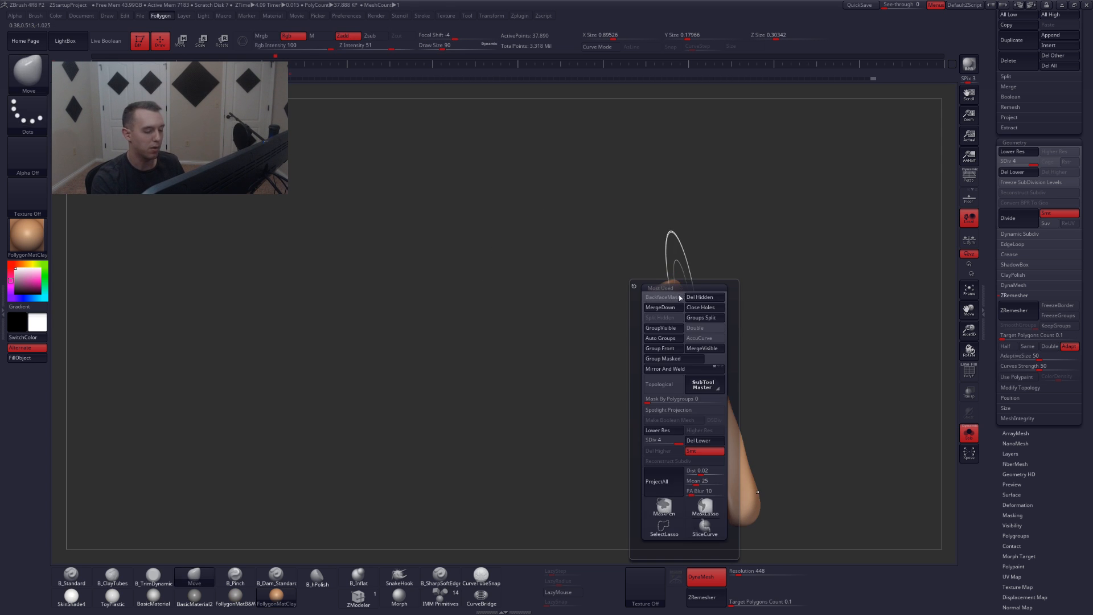
mouse_move(690, 275)
right_mouse_down()
mouse_move(676, 281)
mouse_move(655, 329)
mouse_move(683, 340)
right_mouse_up()
key("ctrl+space")
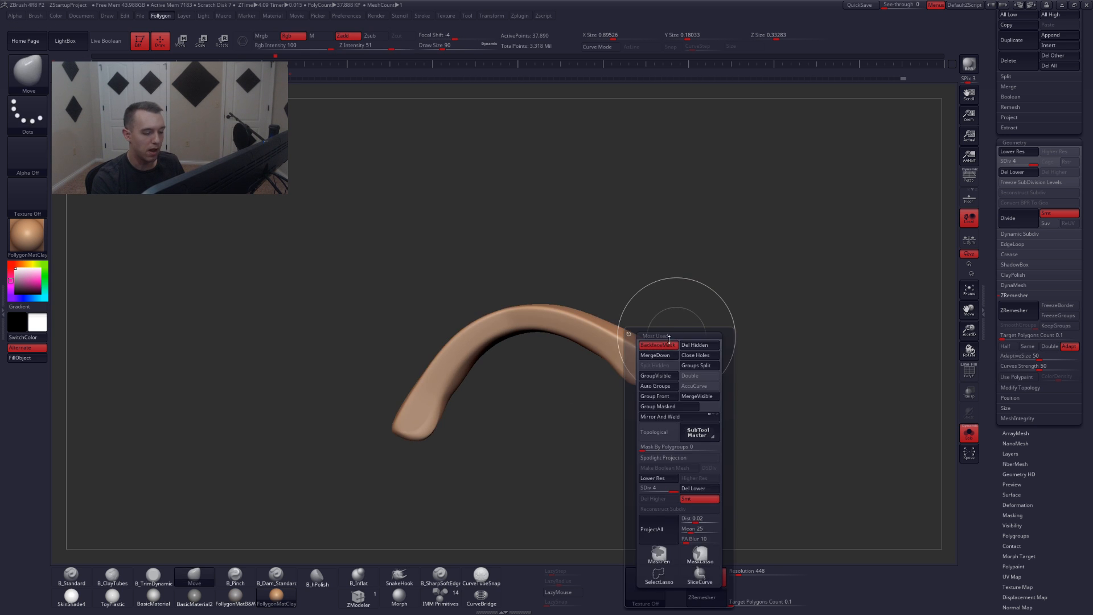
right_click_drag(689, 295, 682, 371)
key("alt+s")
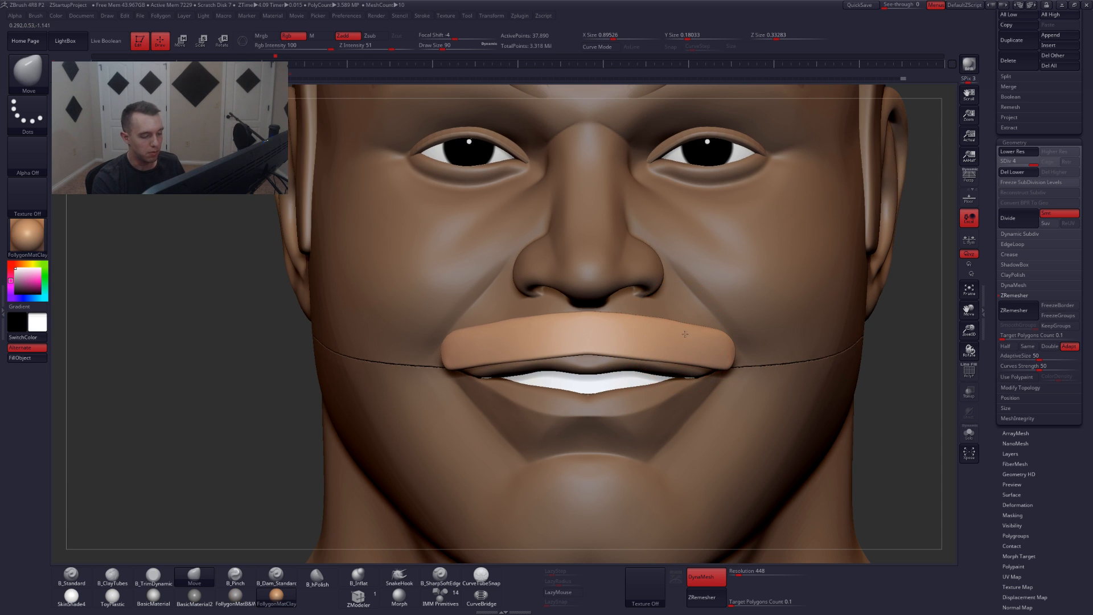
right_click_drag(678, 343, 719, 370)
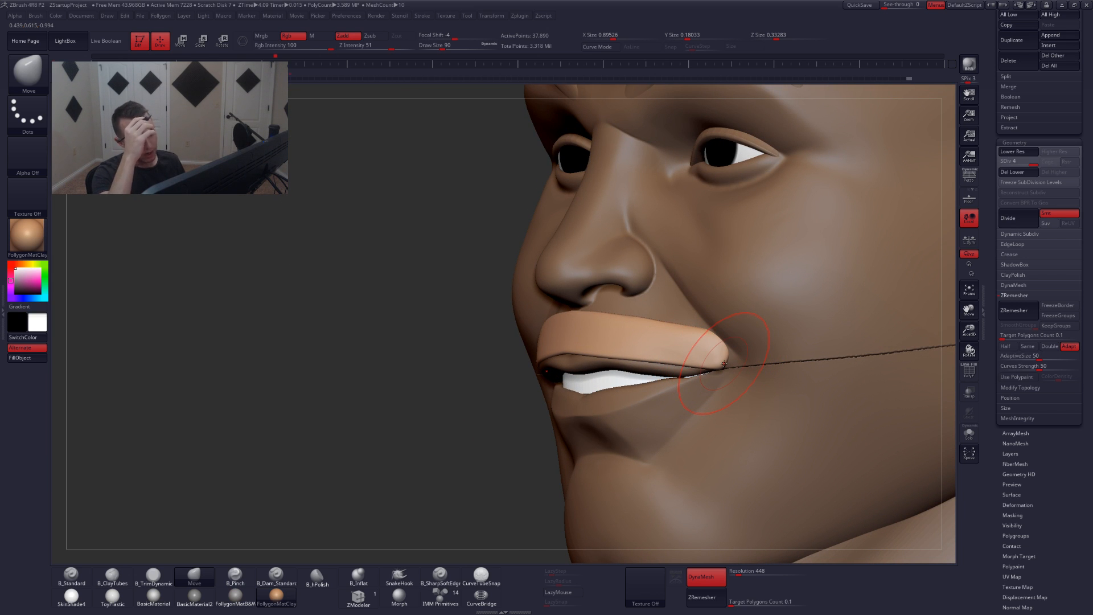
- Turn on perspective and view the bust's mouth area from the front
mouse_move(691, 344)
right_mouse_down("alt")
mouse_move(663, 332)
mouse_move(785, 411)
mouse_move(724, 409)
mouse_move(684, 300)
right_mouse_up("alt")
left_click(967, 175)
right_click_drag(610, 335, 606, 388)
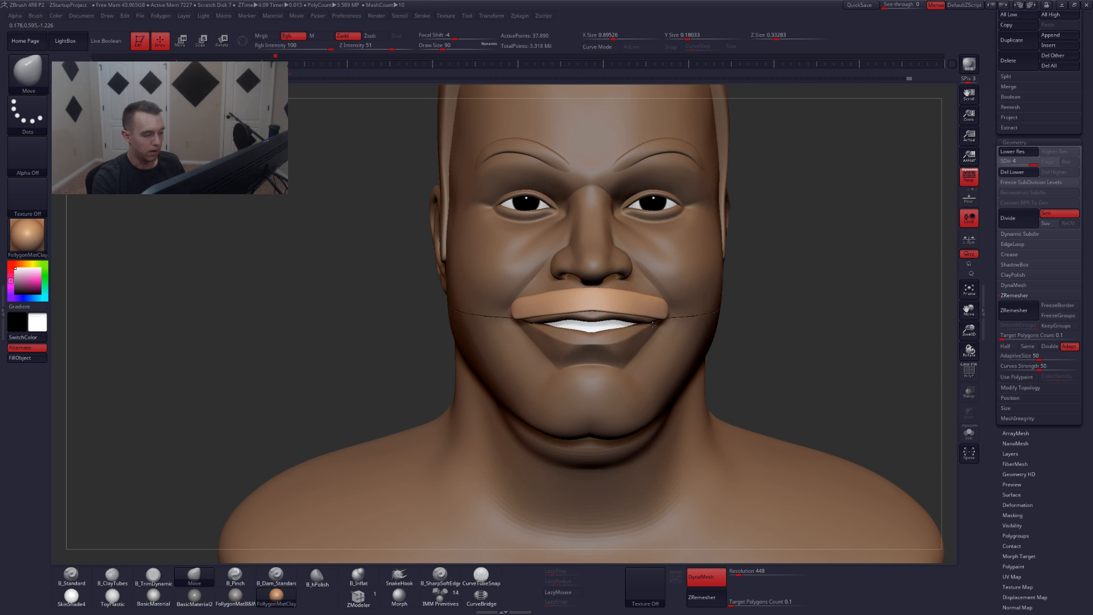
mouse_move(616, 305)
right_mouse_down("ctrl")
mouse_move(611, 328)
mouse_move(671, 325)
mouse_move(642, 309)
mouse_move(618, 313)
right_mouse_up("ctrl")
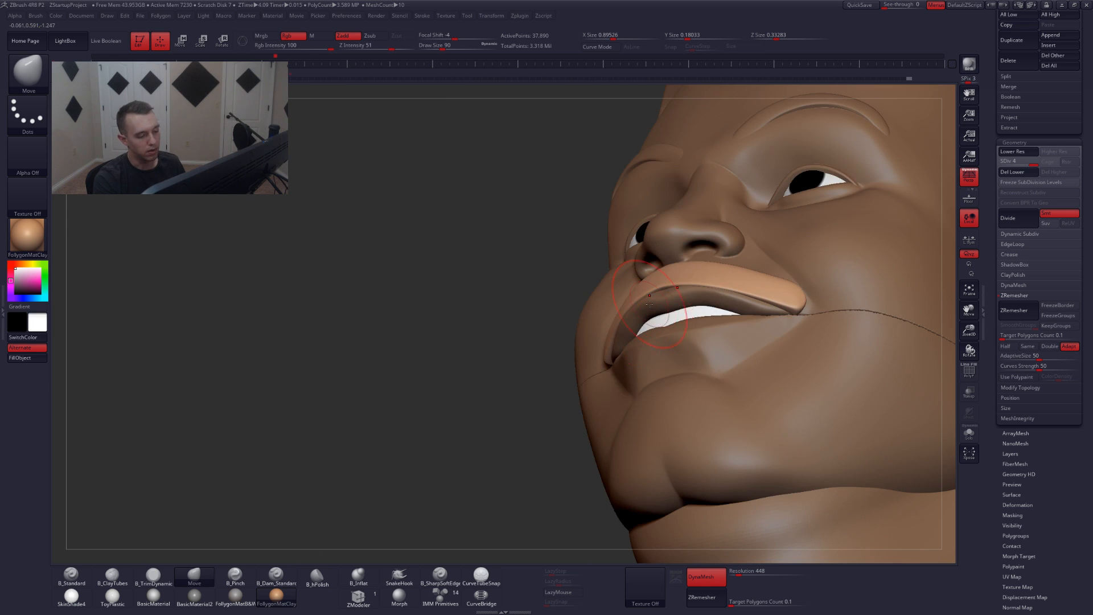
- Adjust the mustache's middle and outer ends against the lip with the Move brush, working from below the face
key("space")
left_click_drag(654, 320, 634, 305)
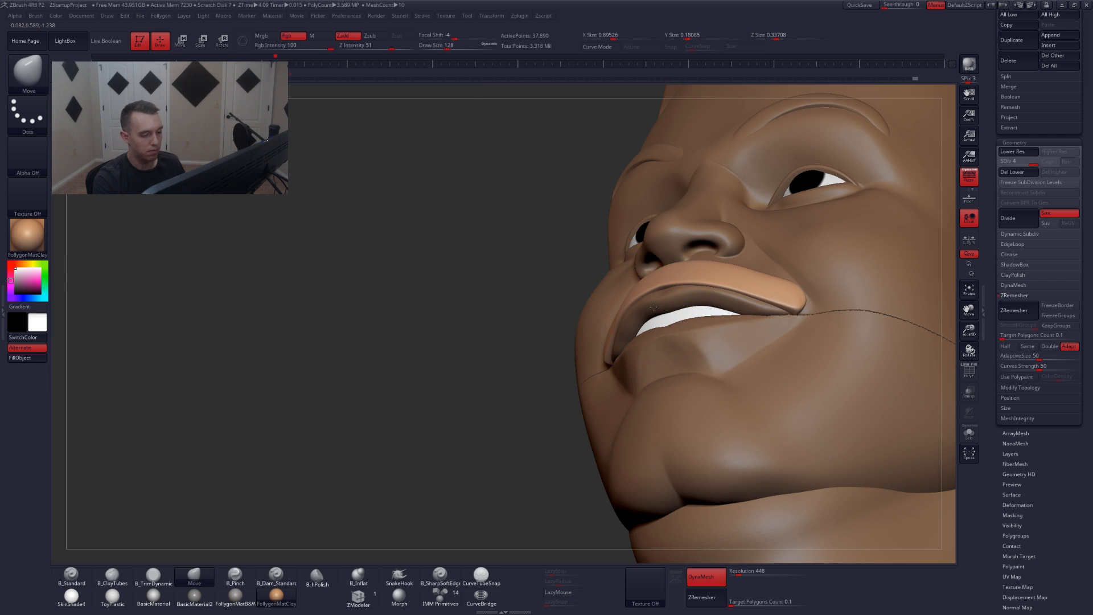
right_click_drag(653, 308, 797, 287)
key("space")
left_click_drag(776, 301, 783, 323)
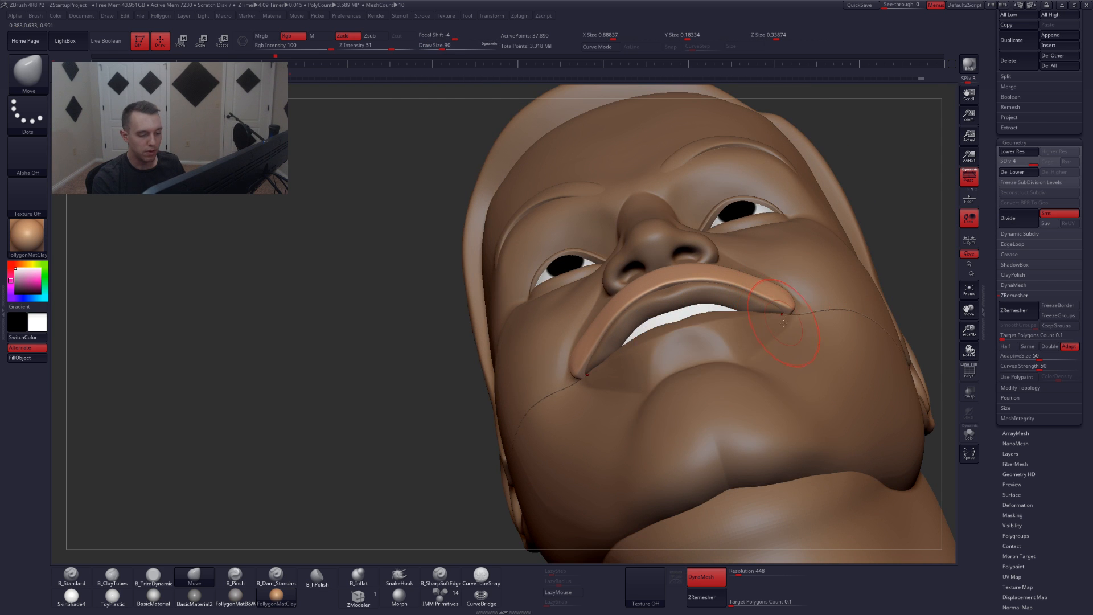
mouse_move(784, 323)
right_mouse_down()
mouse_move(792, 313)
mouse_move(772, 327)
right_mouse_up()
- Isolate the mustache, mask its outer ends with MaskLasso, and drop it to subdivision level 2
key("alt+s")
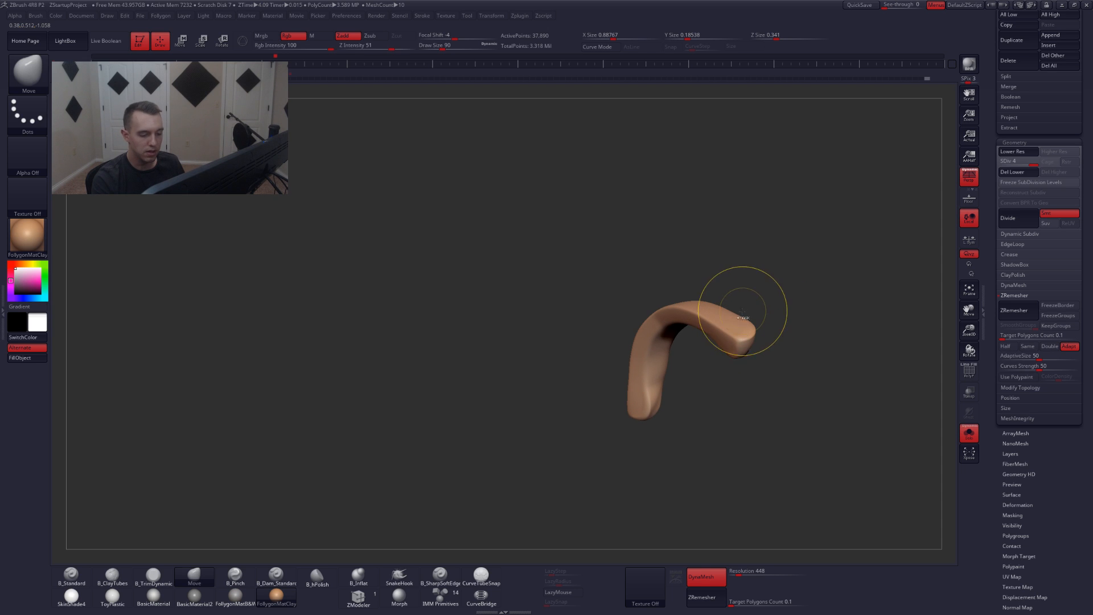
mouse_move(739, 311)
left_mouse_down("ctrl")
mouse_move(731, 402)
mouse_move(757, 344)
left_mouse_up("ctrl")
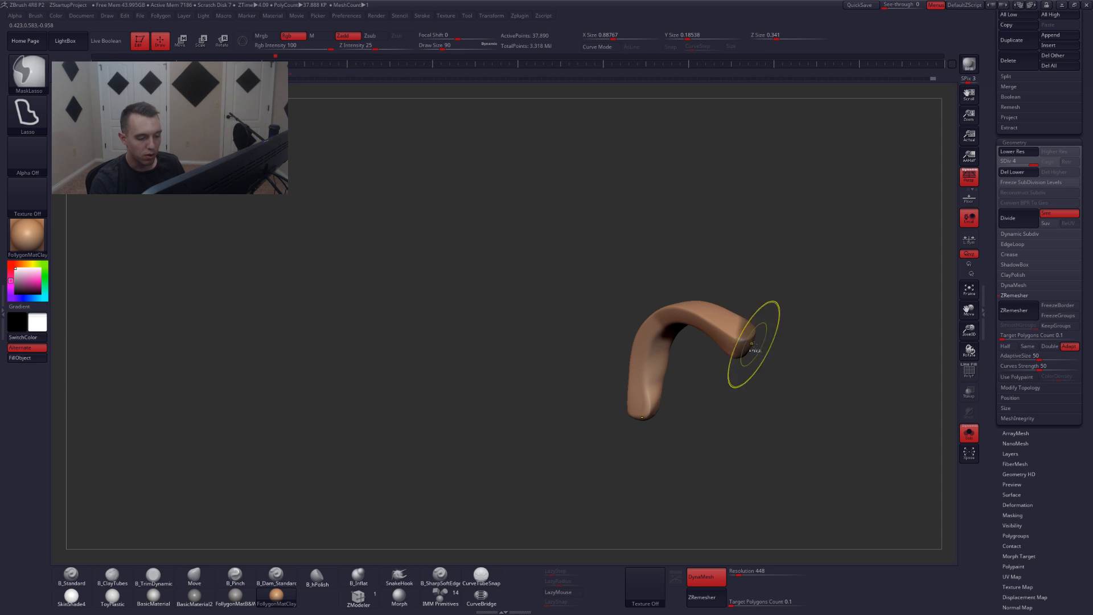
left_click(746, 360, "ctrl")
key("shift+d")
key("shift+d")
left_click(746, 345, "ctrl")
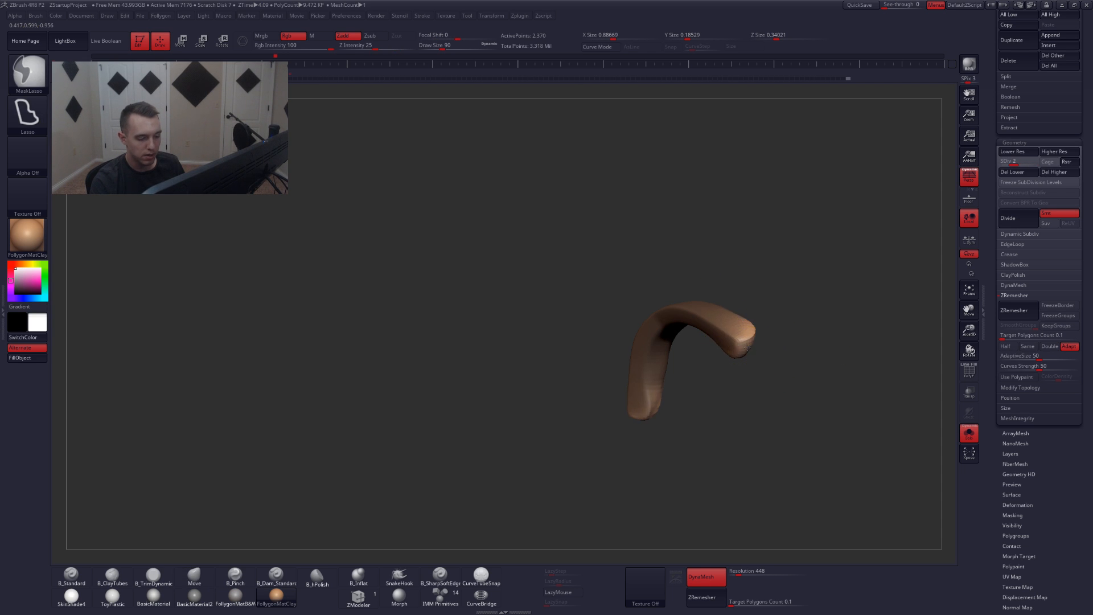
- Pull the mustache's outer ends outward with the Move brush at draw sizes 145 and 62, checking them against the face
key("space")
left_click_drag(747, 341, 755, 341)
right_click_drag(755, 340, 757, 365)
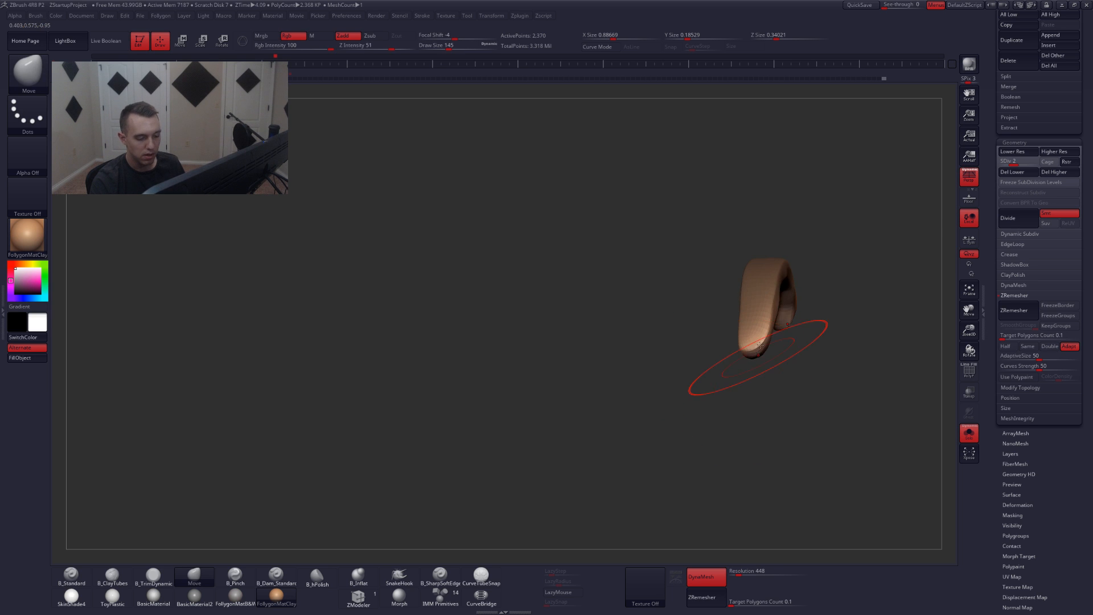
key("alt+s")
key("space")
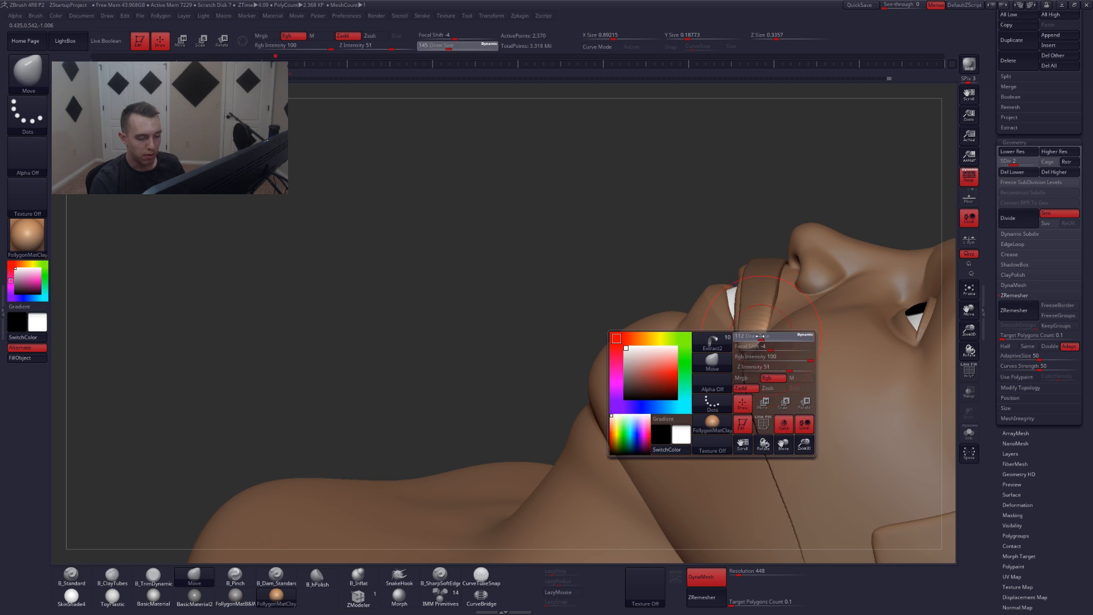
key("alt+s")
right_click_drag(765, 343, 735, 412)
key("space")
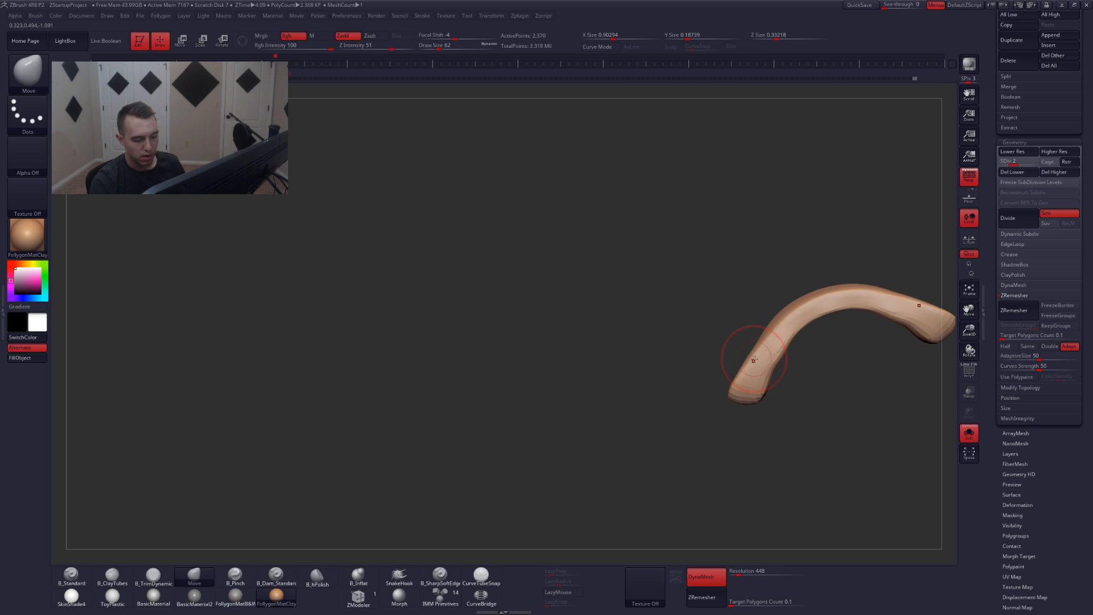
mouse_move(777, 334)
right_mouse_down()
mouse_move(808, 358)
mouse_move(769, 349)
mouse_move(754, 399)
mouse_move(760, 448)
mouse_move(766, 373)
mouse_move(750, 382)
mouse_move(753, 362)
right_mouse_up()
key("alt+s")
- Return the mustache to subdivision level 4 and flatten its front face toward the outer ends with TrimDynamic at draw size 62
key("3")
key("alt+s")
key("d")
key("d")
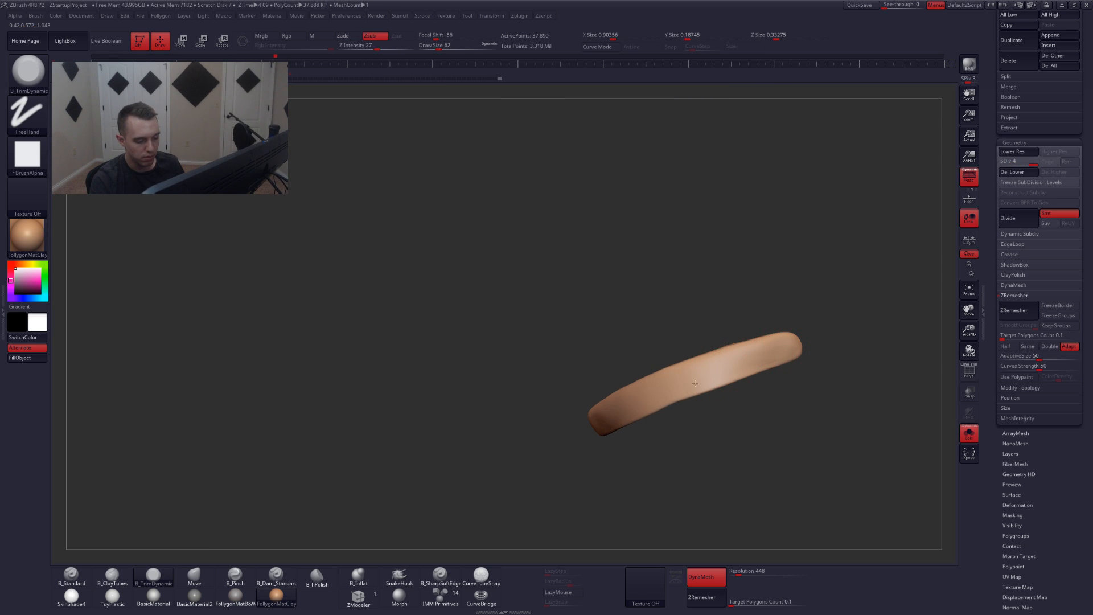
left_click_drag(654, 398, 782, 343)
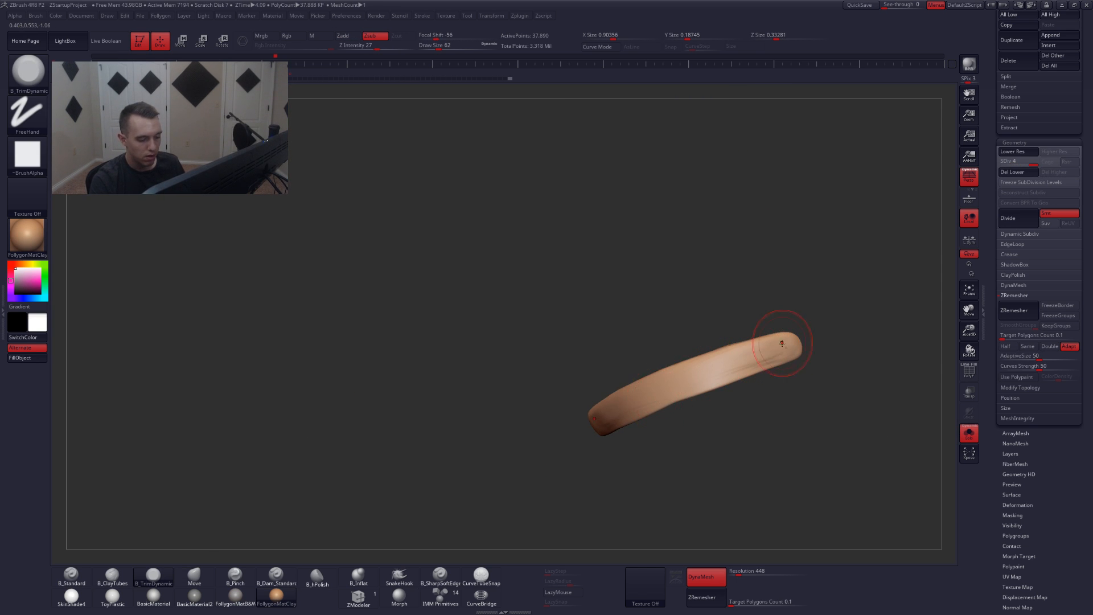
left_click_drag(657, 396, 780, 343)
right_click_drag(780, 347, 761, 362, "shift")
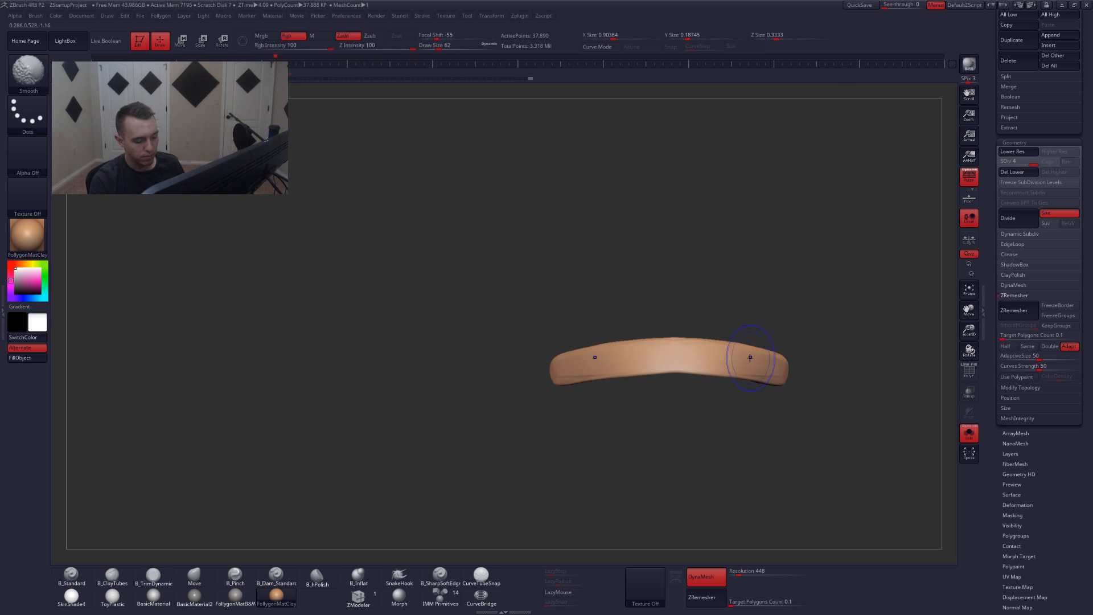
key("alt+s")
mouse_move(677, 408)
right_mouse_down("alt")
mouse_move(773, 408)
mouse_move(730, 396)
right_mouse_up("alt")
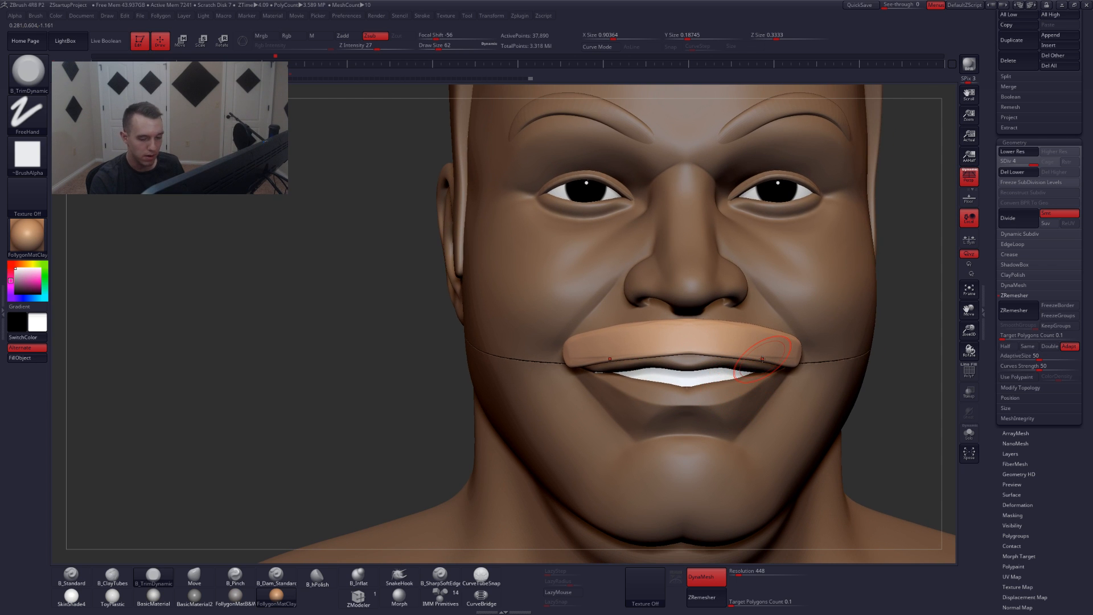
- Delete the mustache's lower subdivision levels and slice across its outer end with SliceCurve
left_click_drag(990, 339, 994, 456)
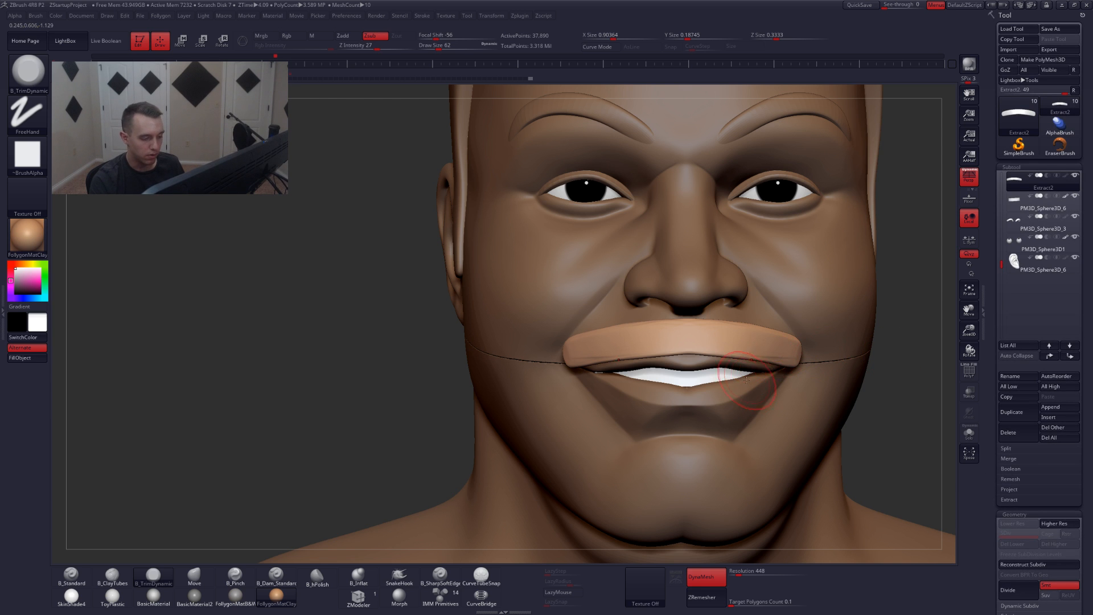
key("ctrl+shift+space")
mouse_move(581, 348)
right_mouse_down()
mouse_move(617, 349)
mouse_move(558, 376)
right_mouse_up()
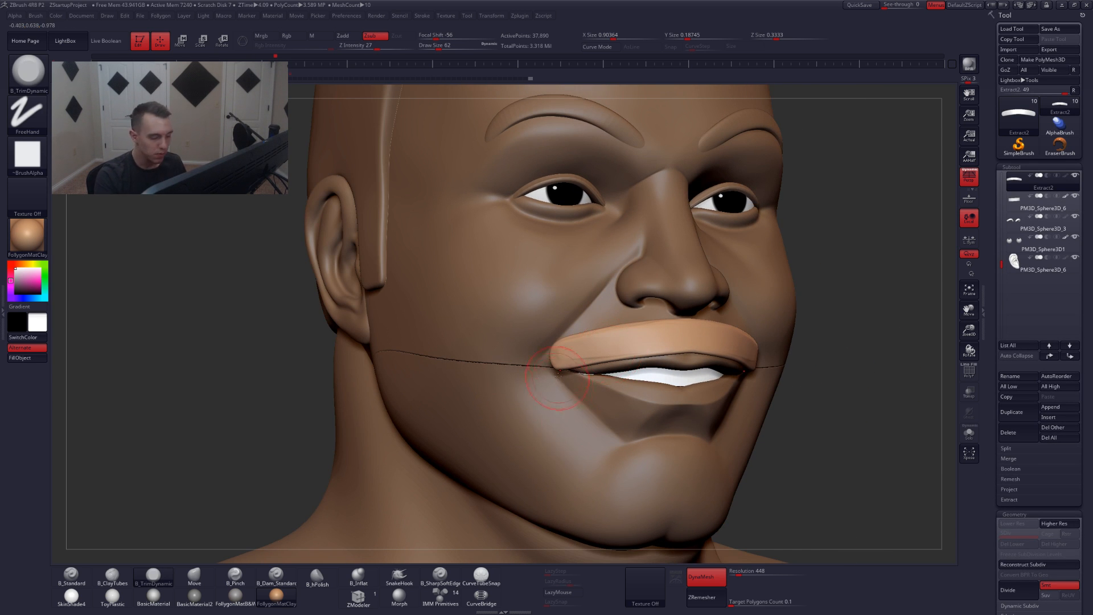
left_click_drag(555, 381, 564, 314, "ctrl+shift")
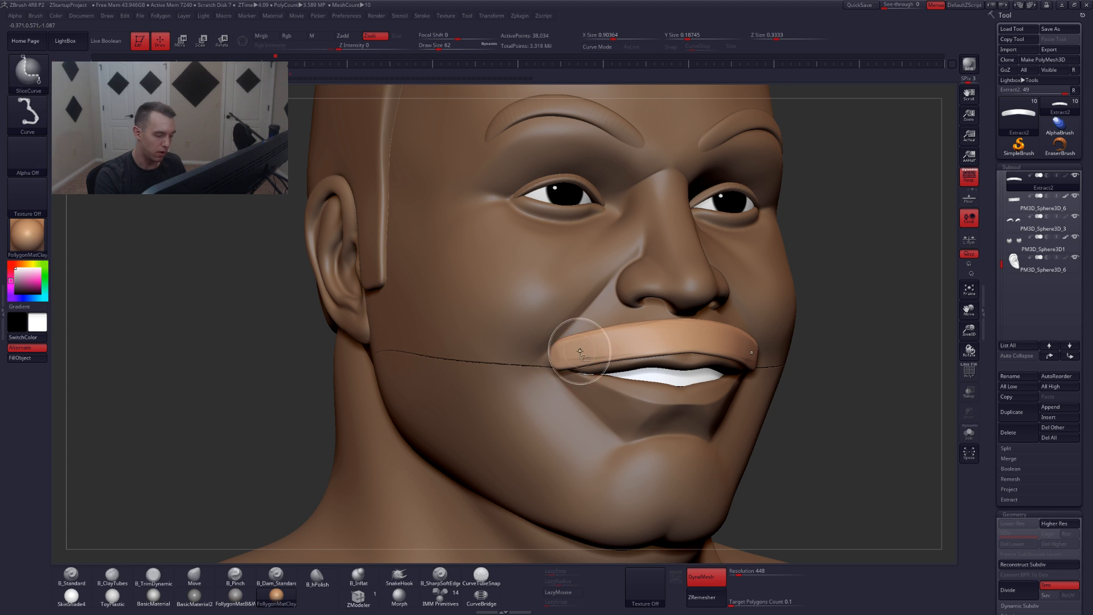
- Delete the sliced-off tip of the mustache, close the hole, and mirror and weld the squared end to the other side
left_click(580, 345, "ctrl+shift")
key("ctrl+shift+space")
left_click(621, 358)
left_click(625, 371)
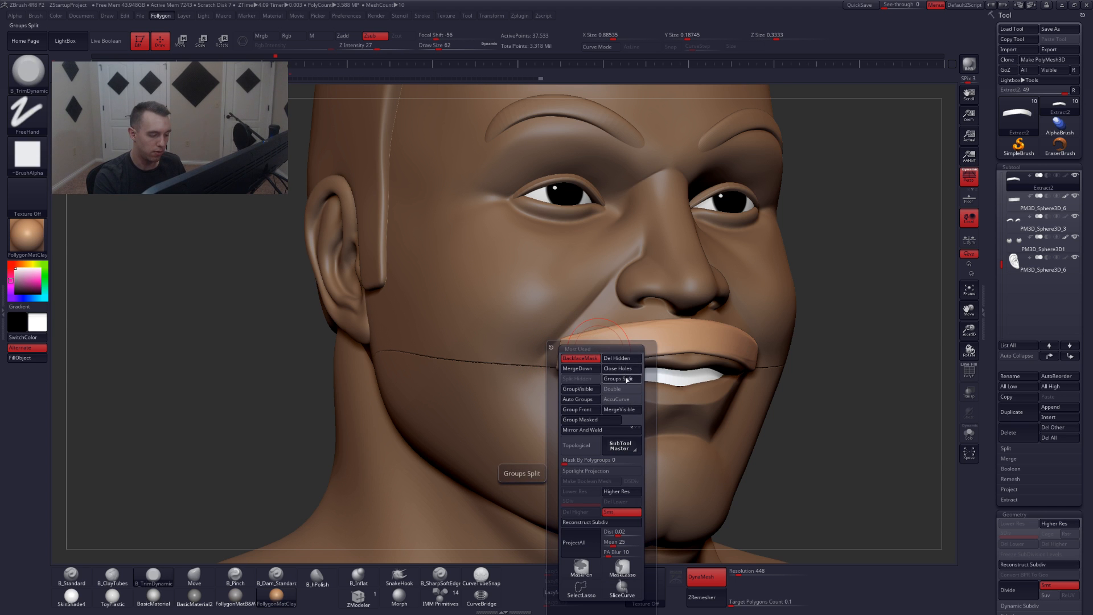
key("grave")
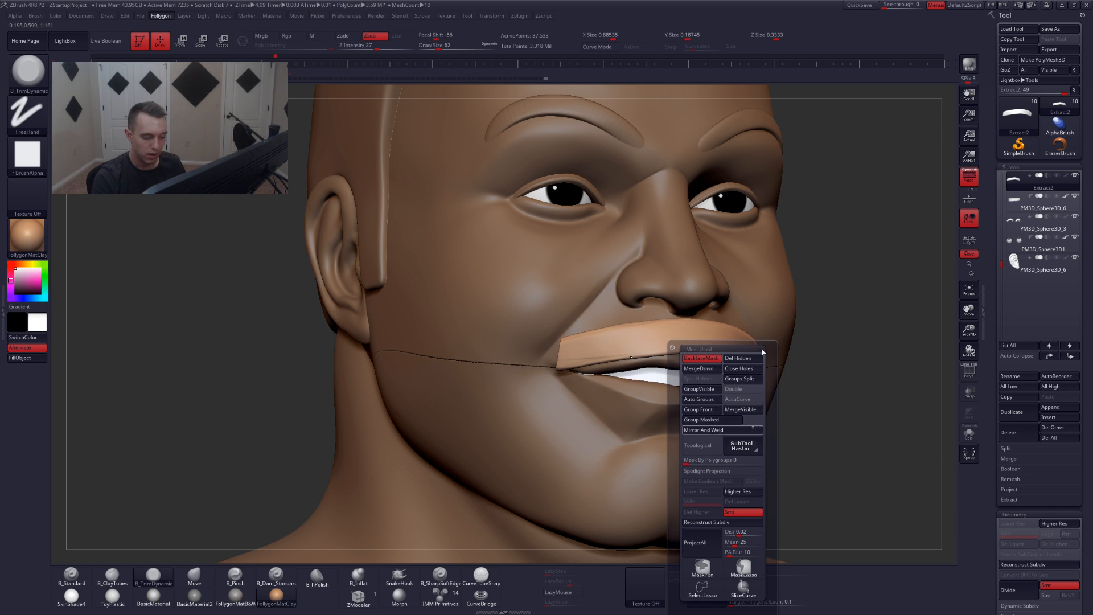
left_click_drag(824, 335, 774, 404, "alt")
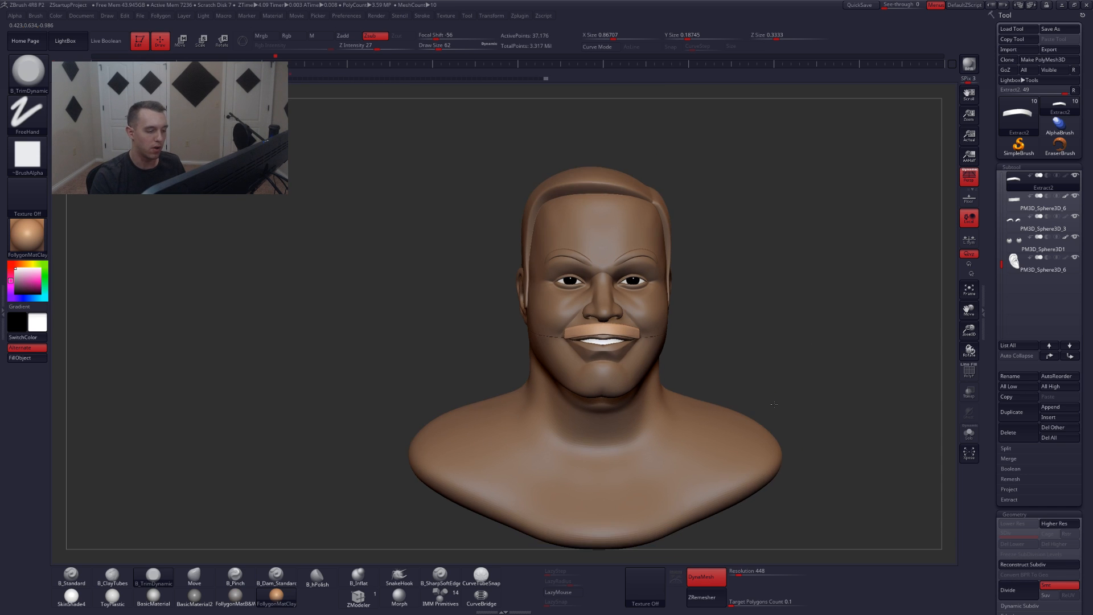
- Select the head and rewind the undo history, showing the neck's starting sphere beneath the face
left_click(576, 218, "alt")
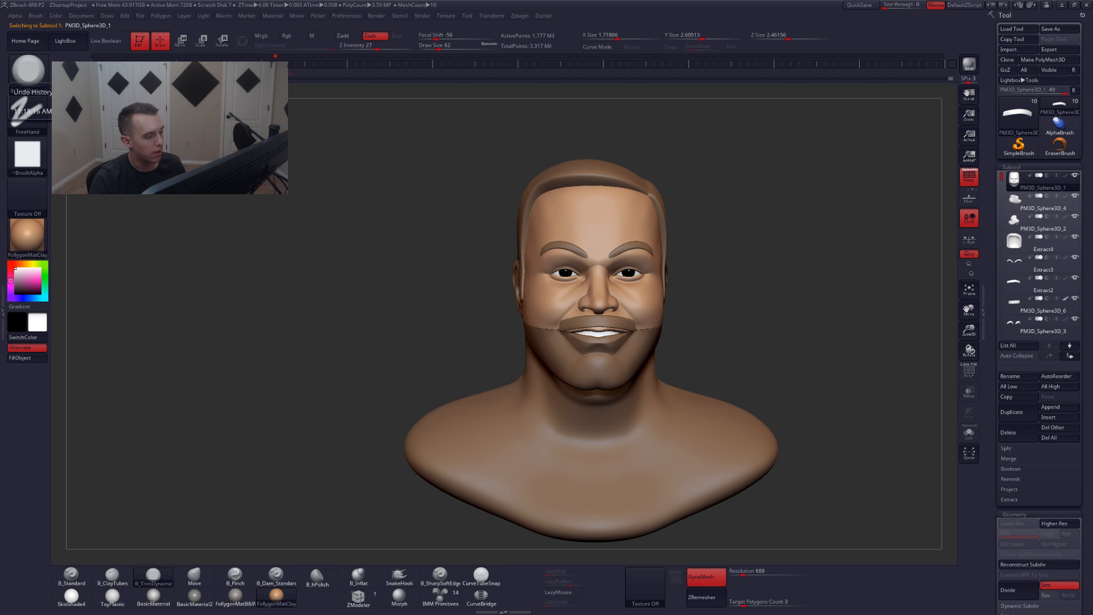
left_click(56, 79)
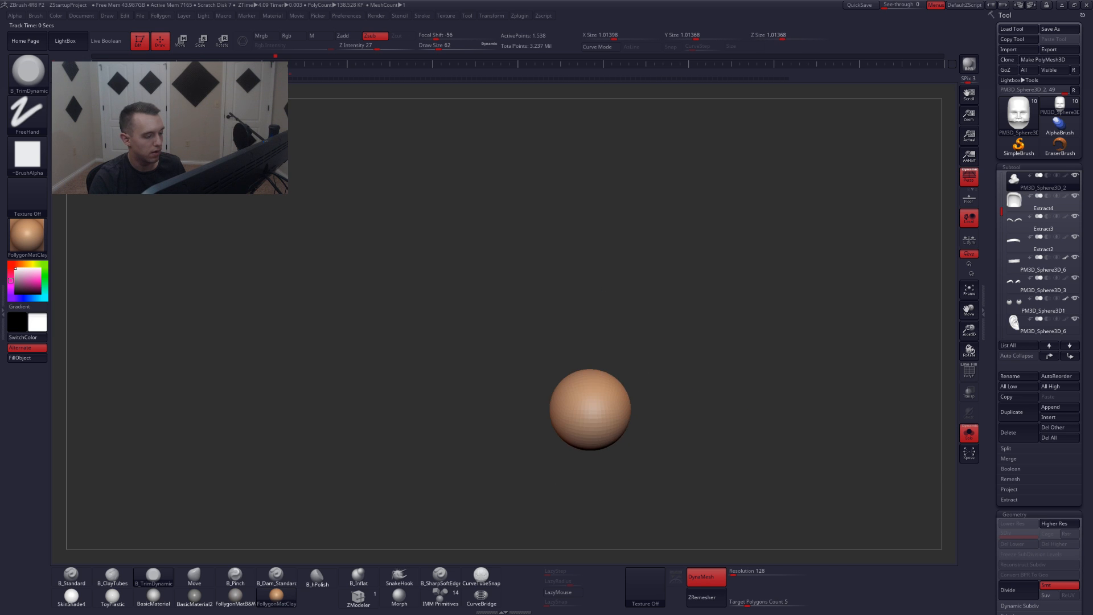
key("alt+shift+s")
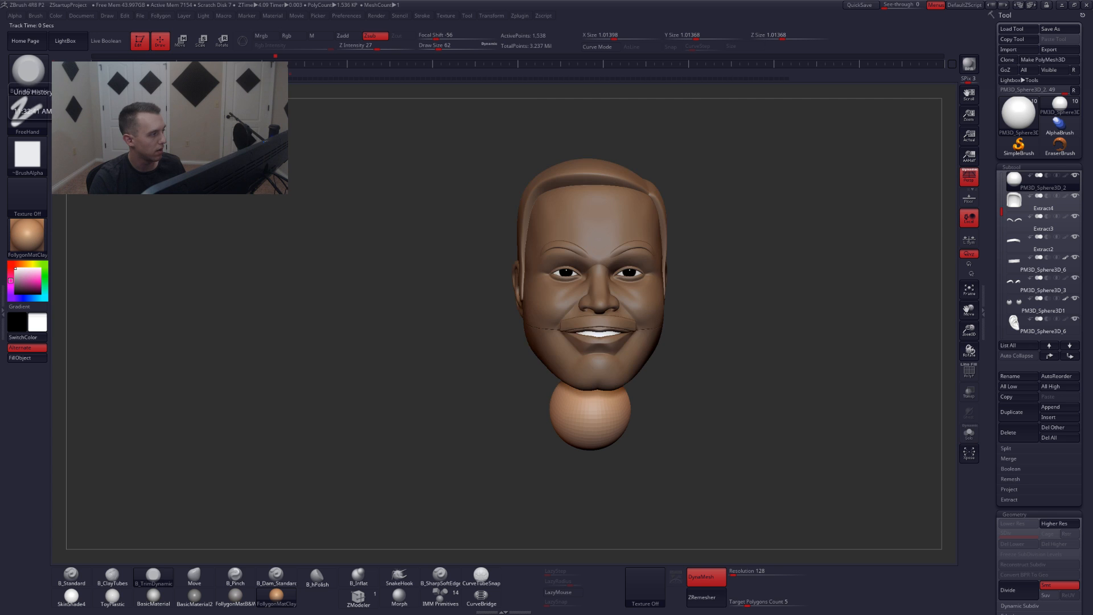
- Replay the neck and shoulders' undo history from the starting sphere to the latest state and view the bust from the side
key("ctrl+shift+z")
key("ctrl+shift+z")
key("ctrl+shift+z")
key("ctrl+shift+z")
key("ctrl+shift+z")
key("ctrl+shift+z")
key("ctrl+shift+z")
key("ctrl+shift+z")
key("ctrl+shift+z")
key("ctrl+shift+z")
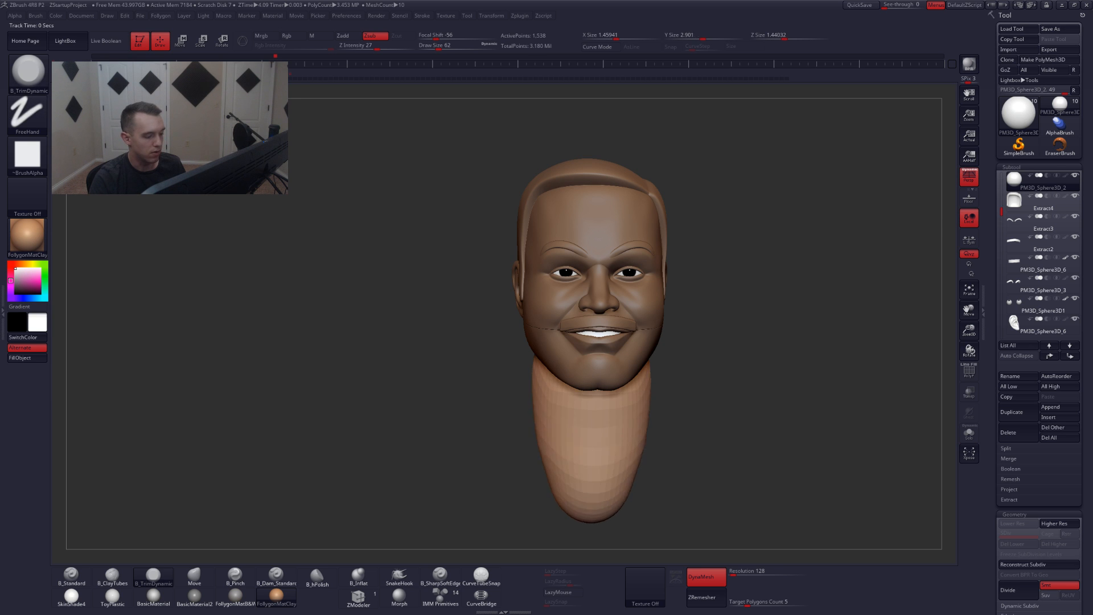
key("ctrl+shift+z")
key("ctrl+shift+z")
key("ctrl+shift+z")
key("ctrl+shift+z")
key("ctrl+shift+z")
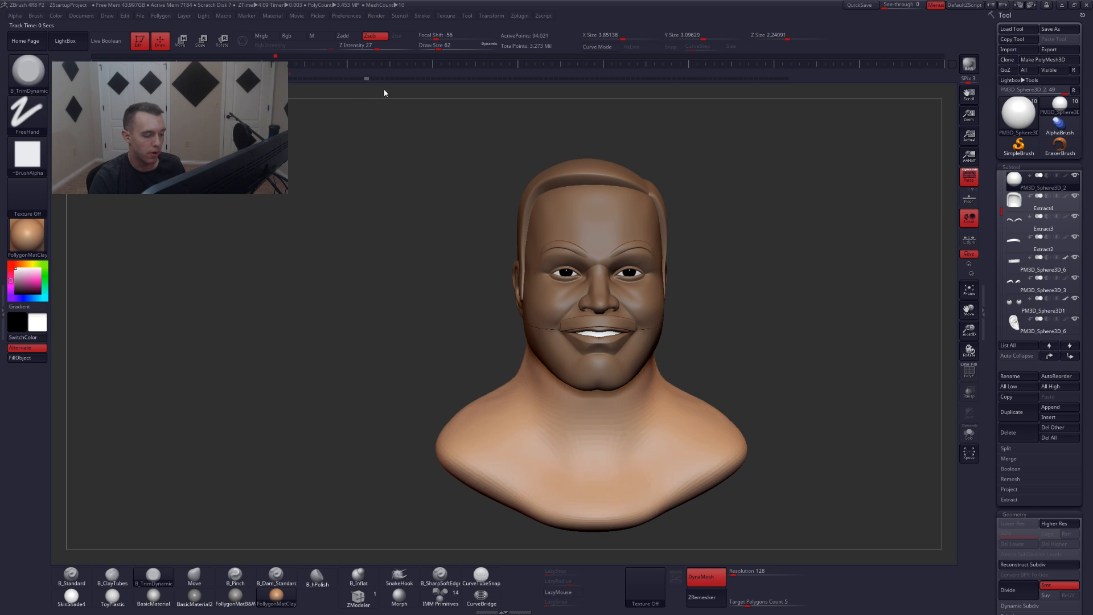
left_click_drag(644, 76, 818, 66)
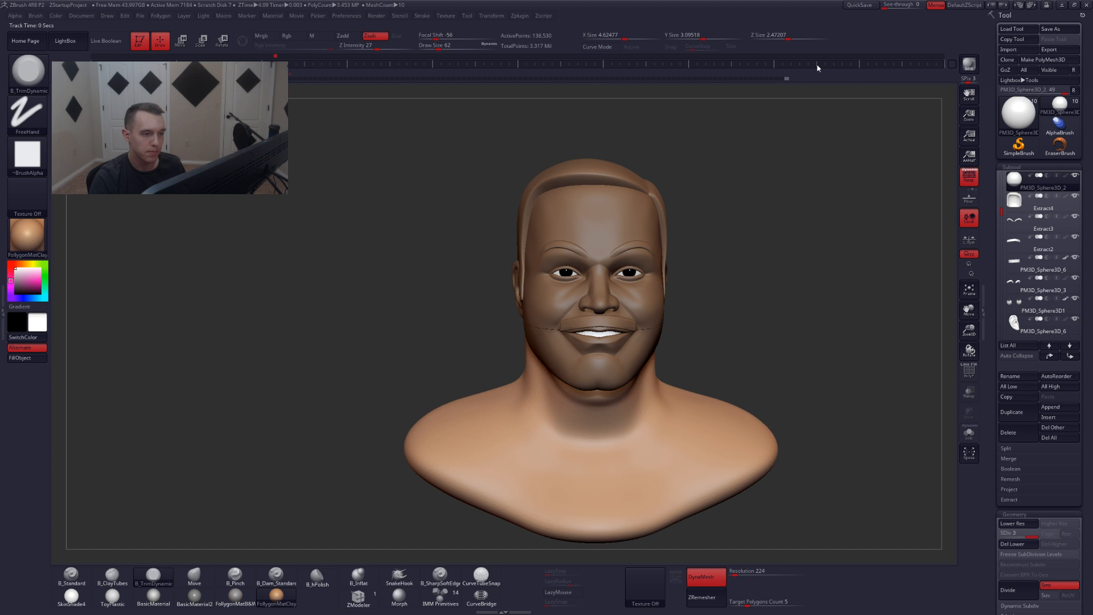
left_click_drag(734, 250, 715, 269)
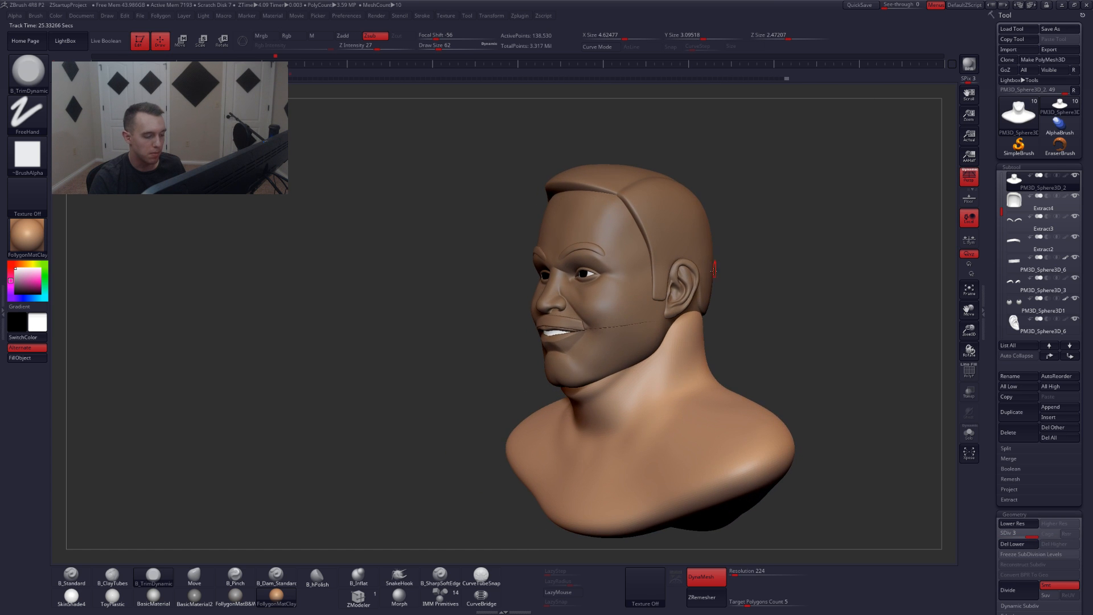
- Select the mustache and inspect its squared ends from the side, front and three-quarter views
left_click(570, 323, "alt")
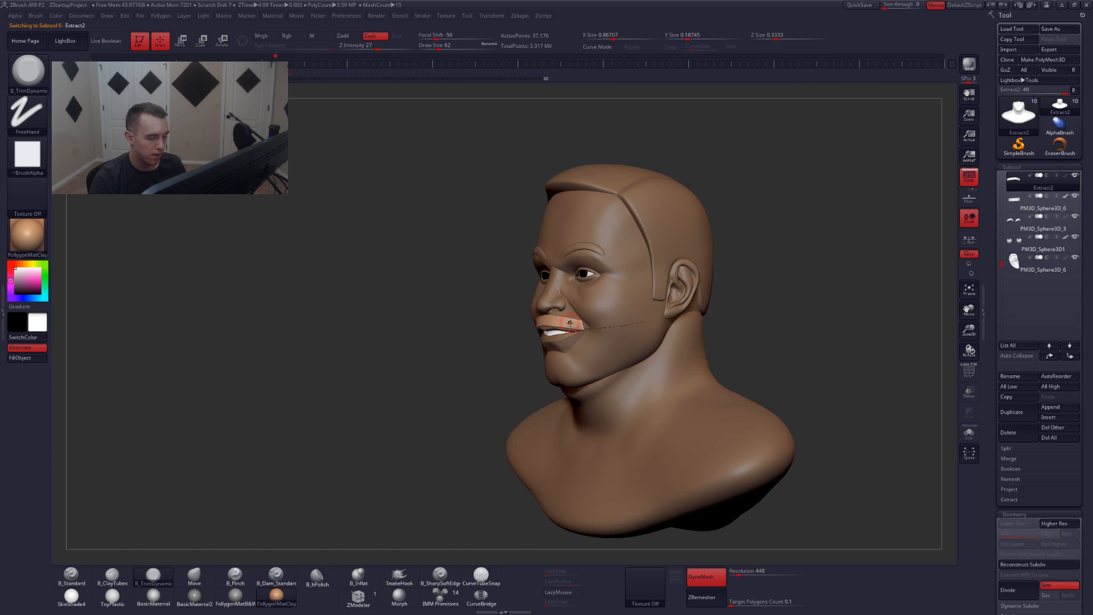
right_click_drag(572, 325, 596, 330, "ctrl")
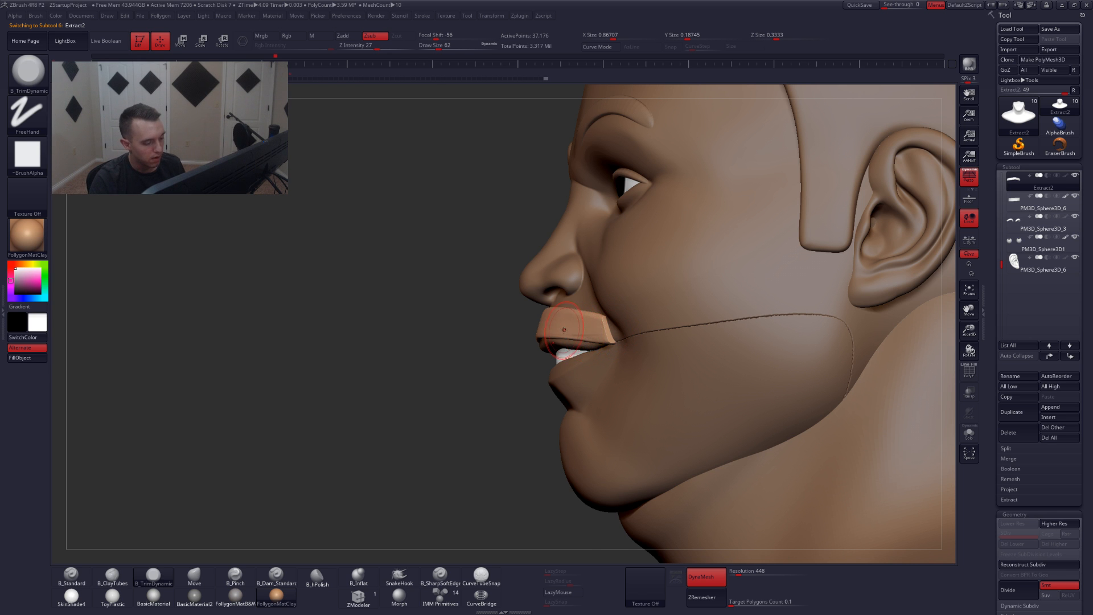
right_click_drag(564, 329, 655, 330)
right_click_drag(458, 324, 575, 347, "alt")
key("ctrl+shift+f")
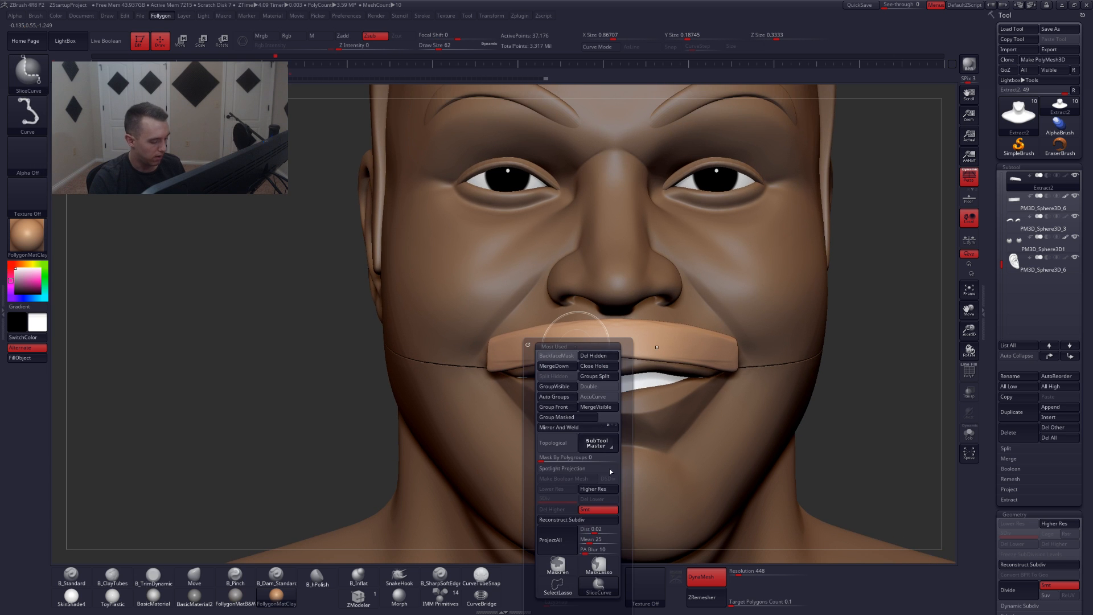
key("ctrl")
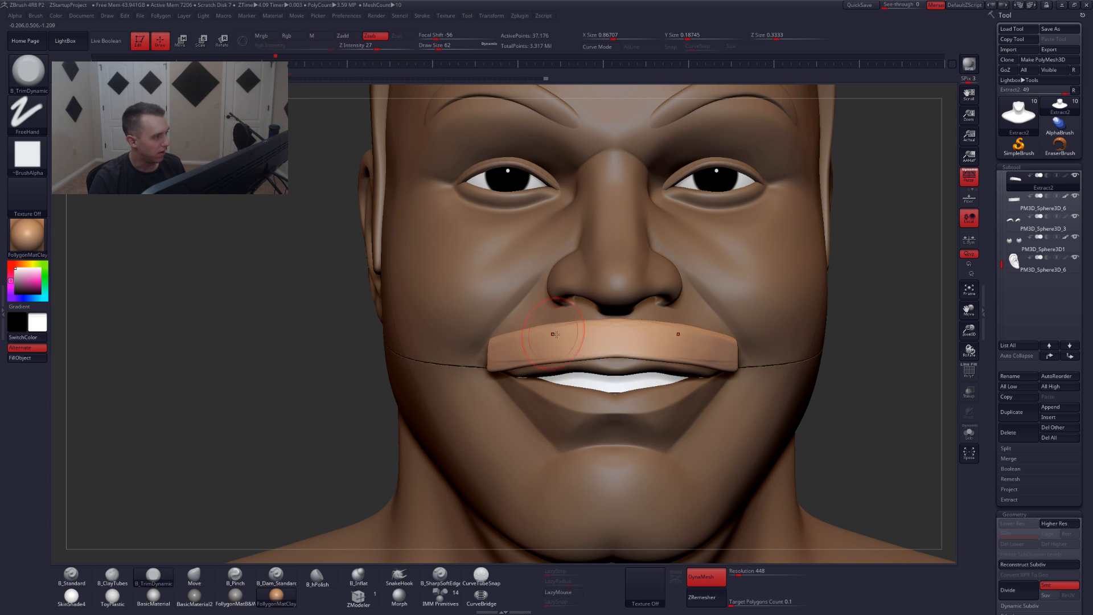
right_click_drag(550, 341, 536, 340)
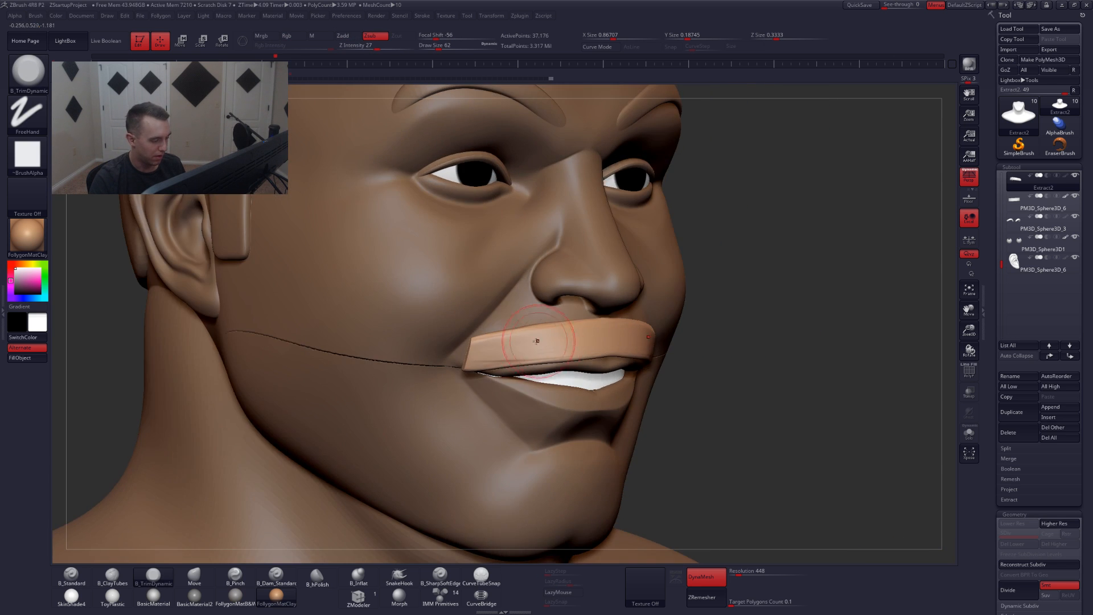
- Turn on AccuCurve and use the Move brush to pull the mustache's upper edge into mirrored peaks beneath the nostrils
left_click_drag(453, 343, 670, 313, "ctrl+shift")
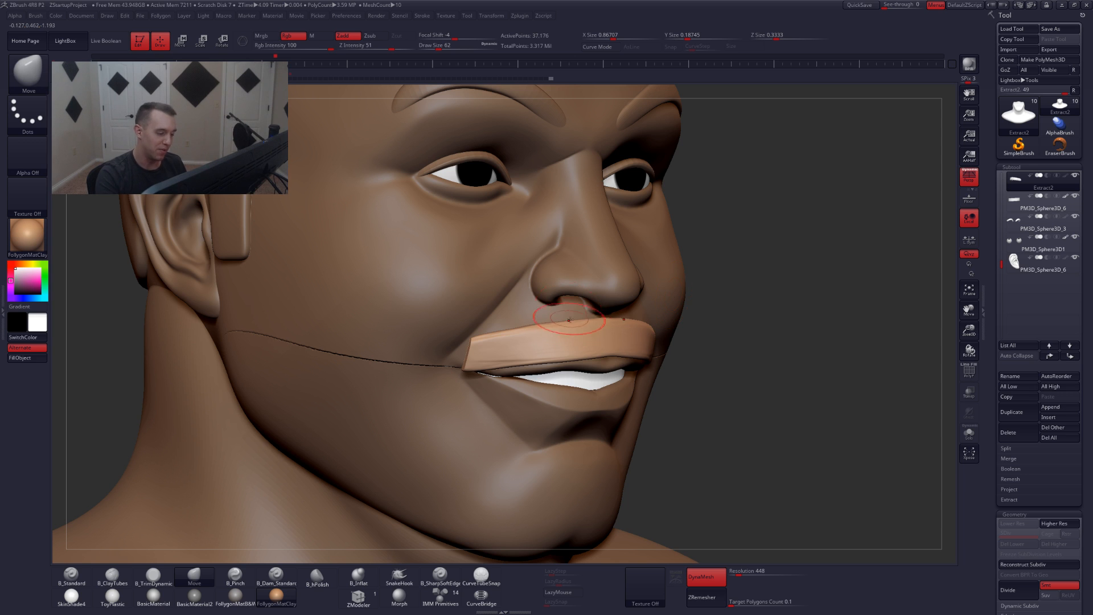
key("ctrl+f")
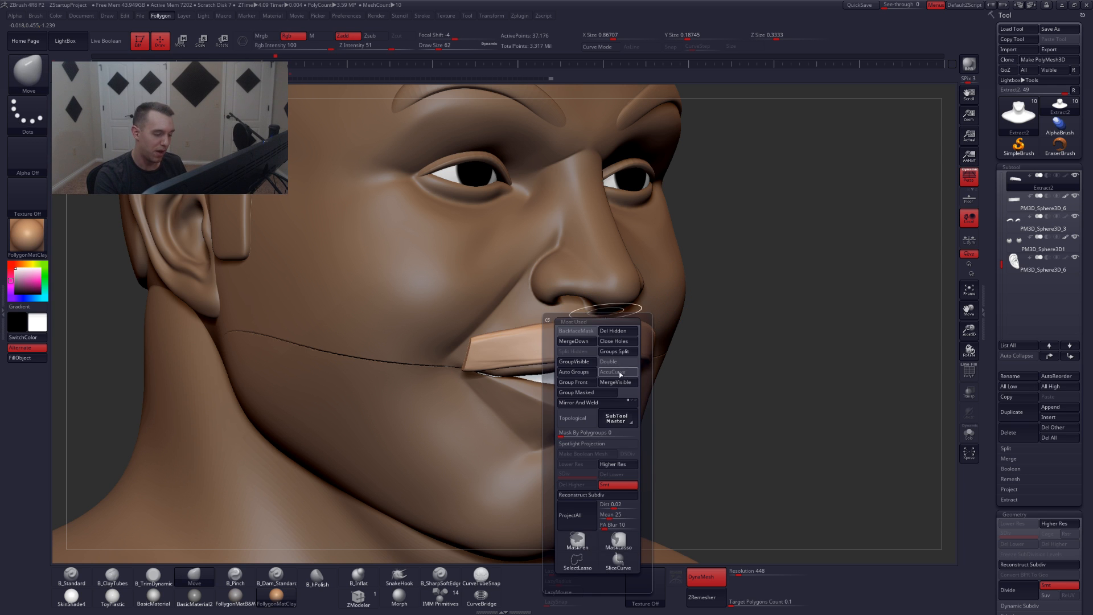
right_click_drag(584, 324, 592, 383, "alt")
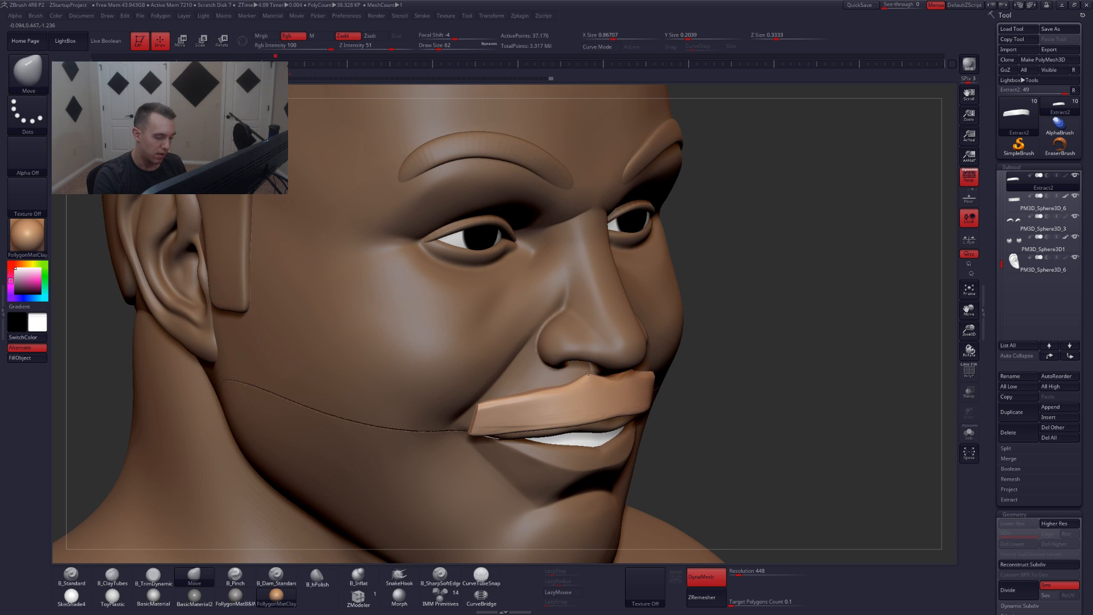
left_click_drag(564, 387, 566, 392)
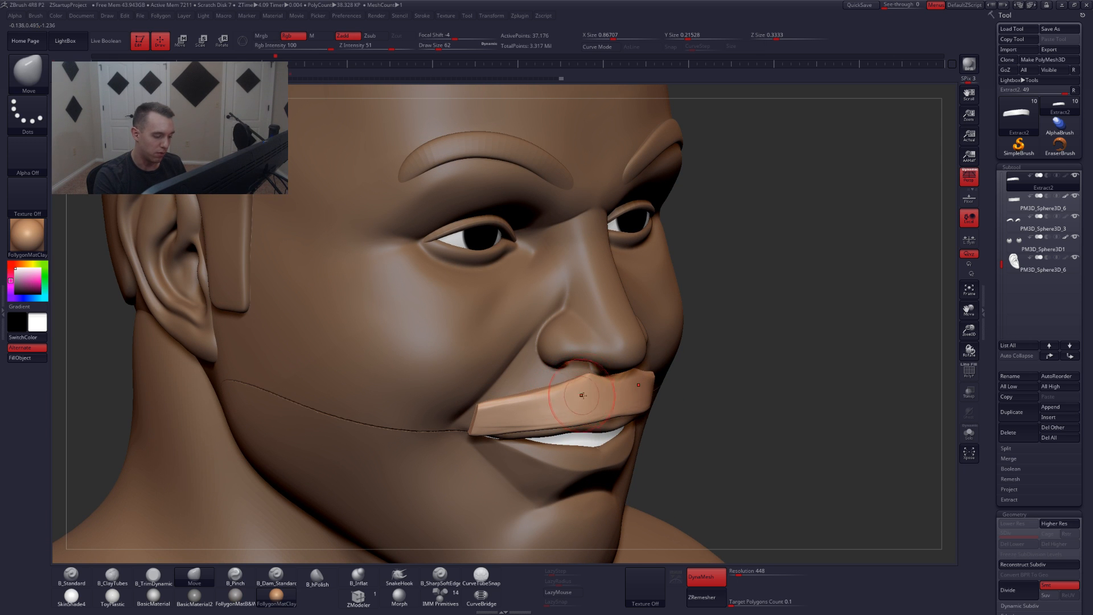
mouse_move(591, 374)
right_mouse_down()
mouse_move(611, 416)
mouse_move(570, 400)
mouse_move(654, 407)
right_mouse_up()
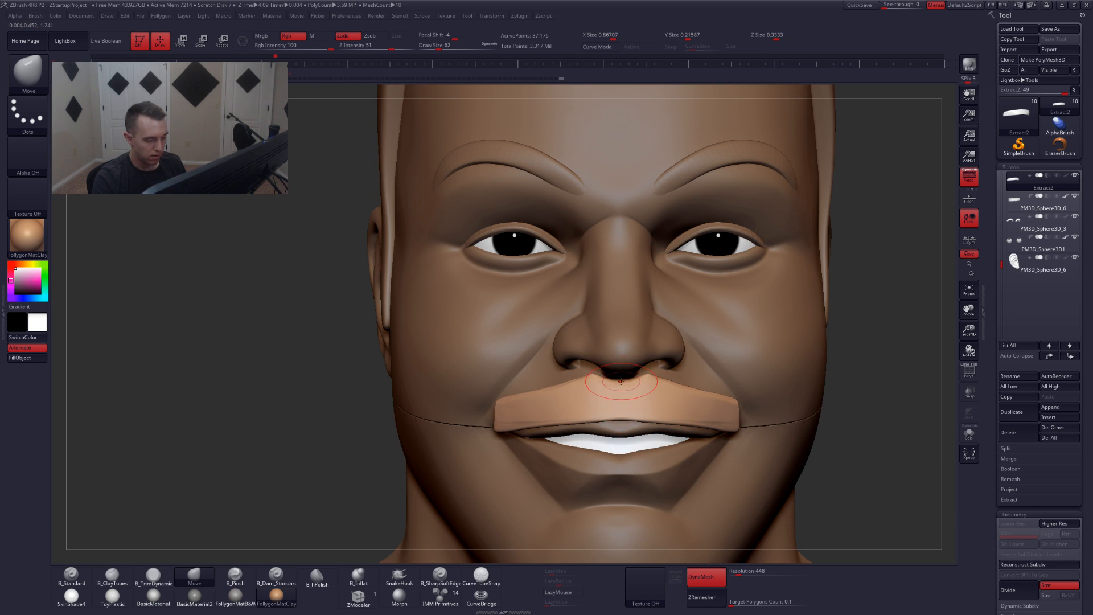
right_click_drag(583, 381, 550, 391)
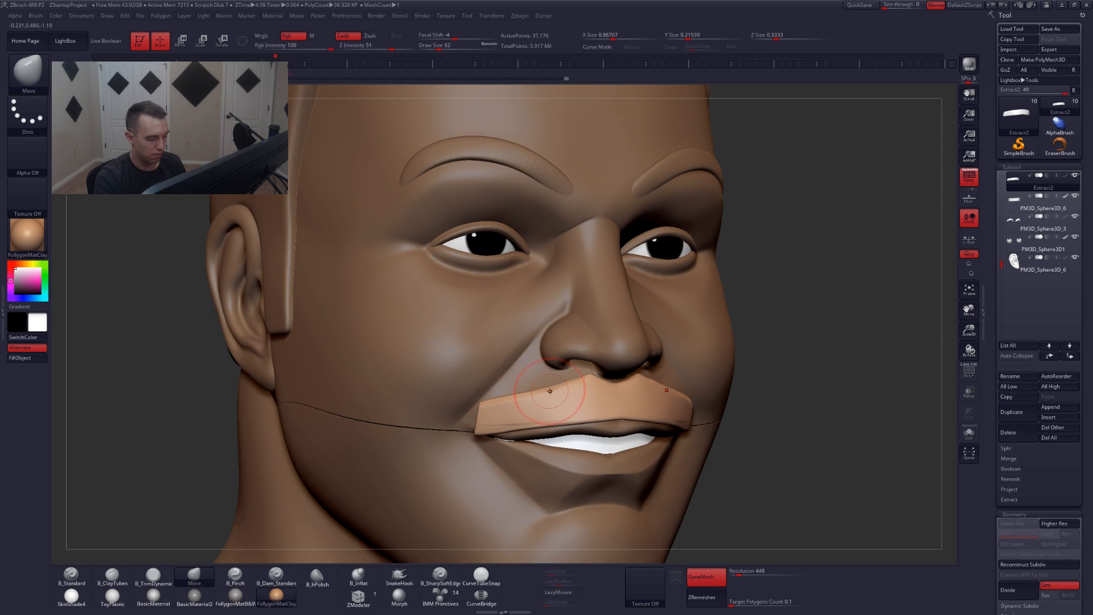
- Turn off AccuCurve, isolate the mustache, and nudge its shape with the Move brush at draw size 80
key("ctrl+f")
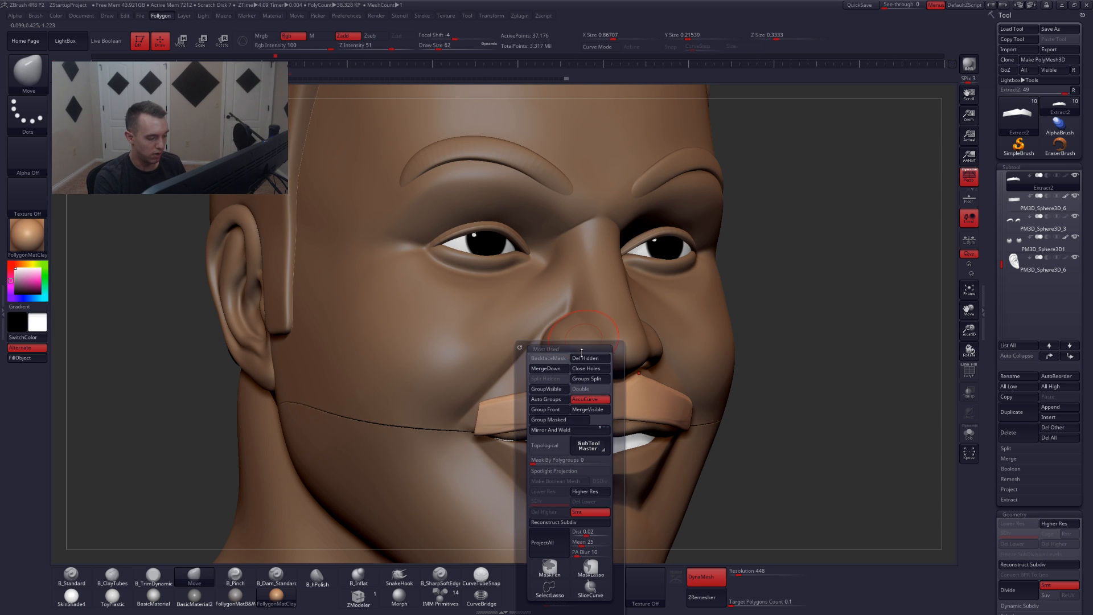
mouse_move(577, 387)
right_mouse_down("alt")
mouse_move(659, 371)
mouse_move(690, 378)
mouse_move(674, 398)
mouse_move(660, 373)
mouse_move(649, 390)
right_mouse_up("alt")
key("alt+s")
key("space")
left_click_drag(659, 363, 664, 359)
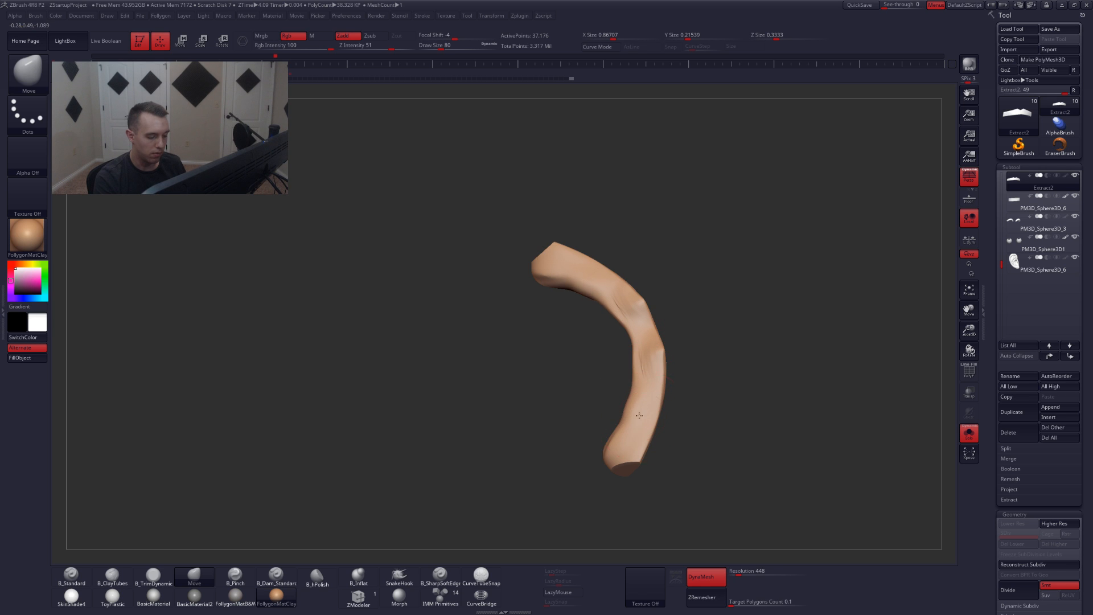
right_click_drag(634, 435, 675, 381)
key("ctrl+f")
left_click(694, 359)
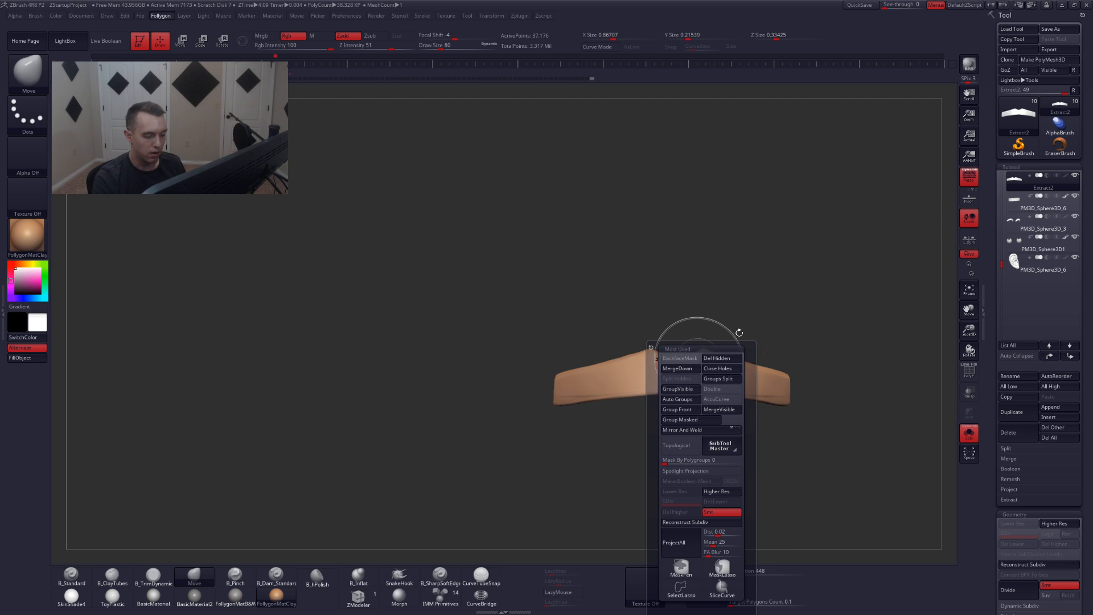
- Show the full head and nudge the mustache's lower edge along the upper lip with the Move brush at draw size 97
key("shift+s")
right_click_drag(705, 313, 714, 259, "alt")
key("space")
left_click(656, 343)
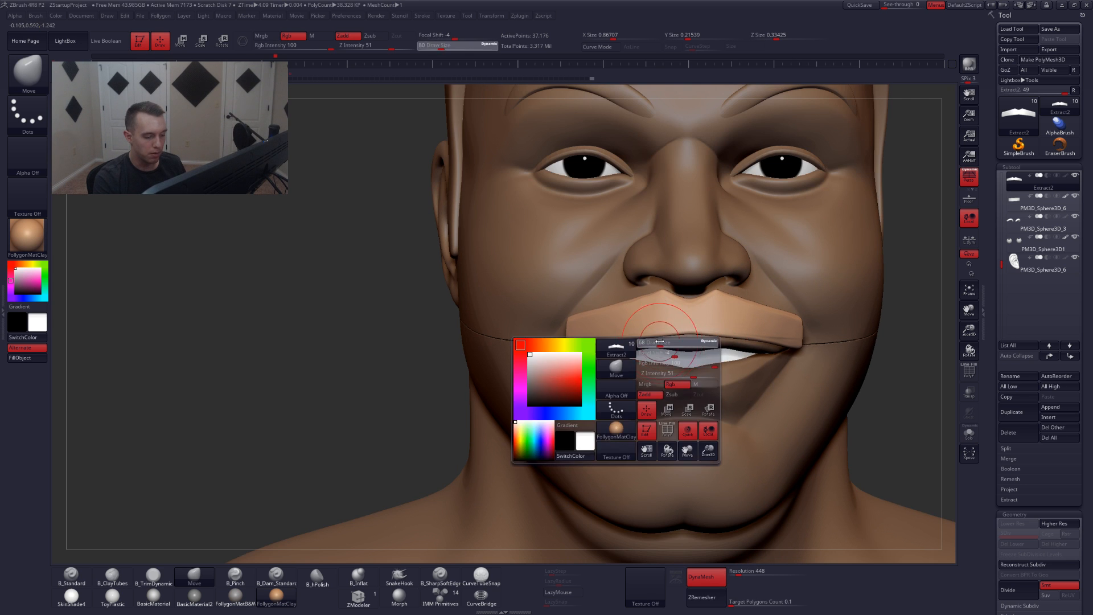
right_click_drag(646, 377, 616, 380, "alt")
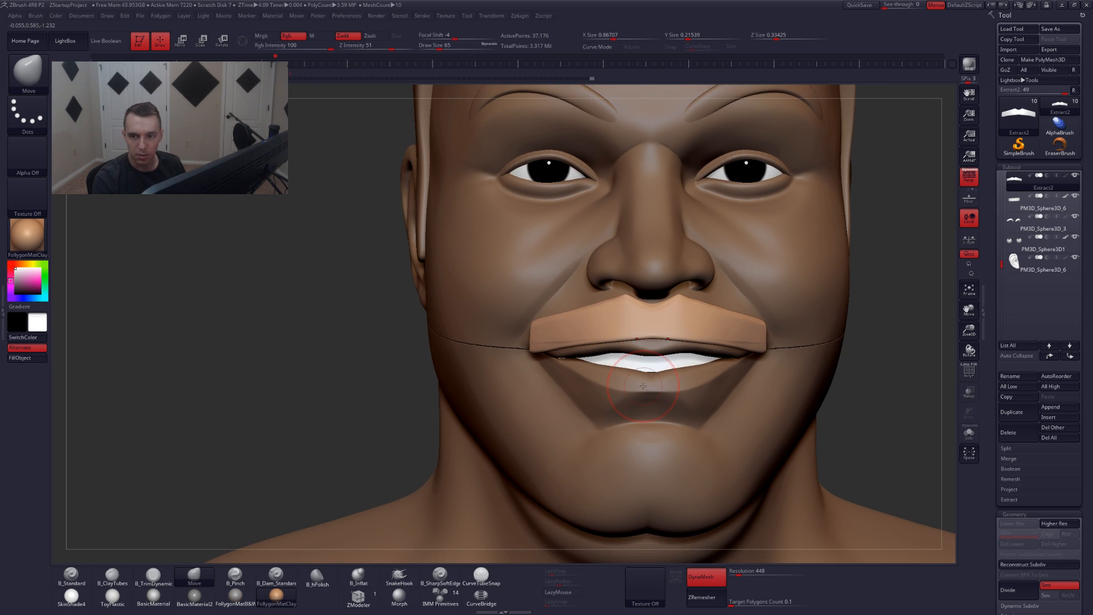
key("space")
left_click(658, 346)
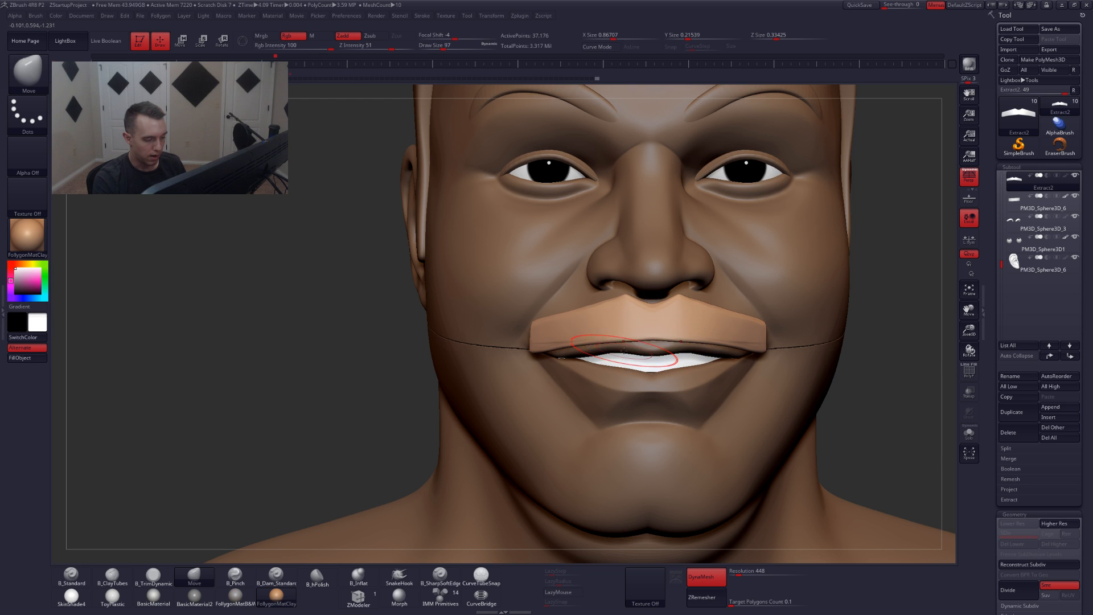
left_click_drag(173, 270, 296, 263)
left_click_drag(568, 351, 567, 352)
- Isolate the mustache, reduce the draw size to 44, and ZRemesh it with a target polygon count of 0.1
mouse_move(515, 344)
right_mouse_down()
mouse_move(553, 334)
mouse_move(521, 344)
right_mouse_up()
key("alt+s")
key("space")
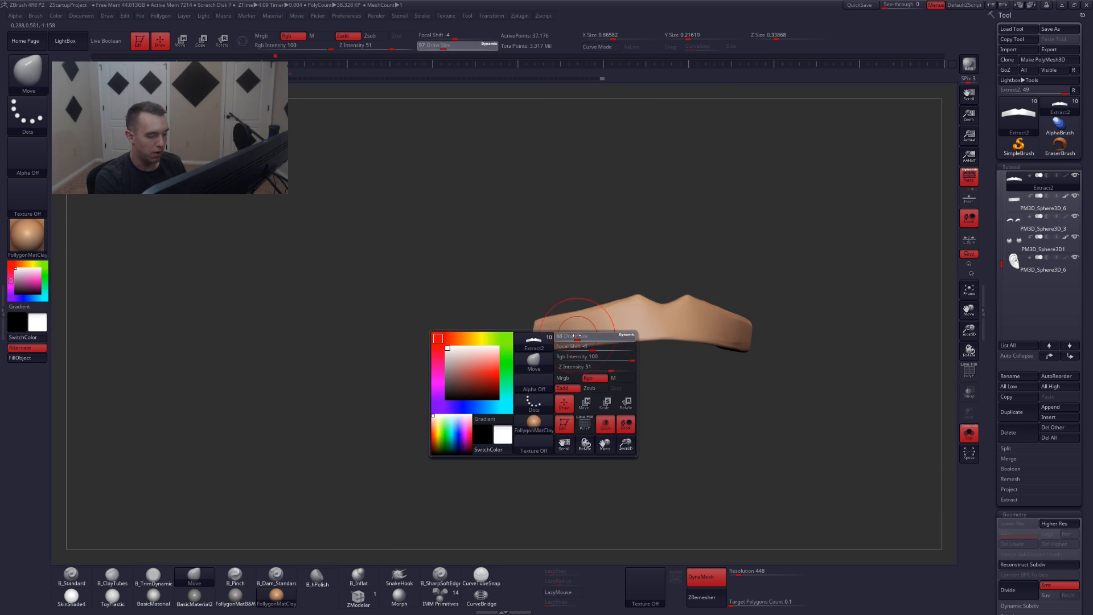
left_click_drag(582, 337, 573, 337)
mouse_move(535, 367)
right_mouse_down()
mouse_move(498, 367)
mouse_move(751, 376)
right_mouse_up()
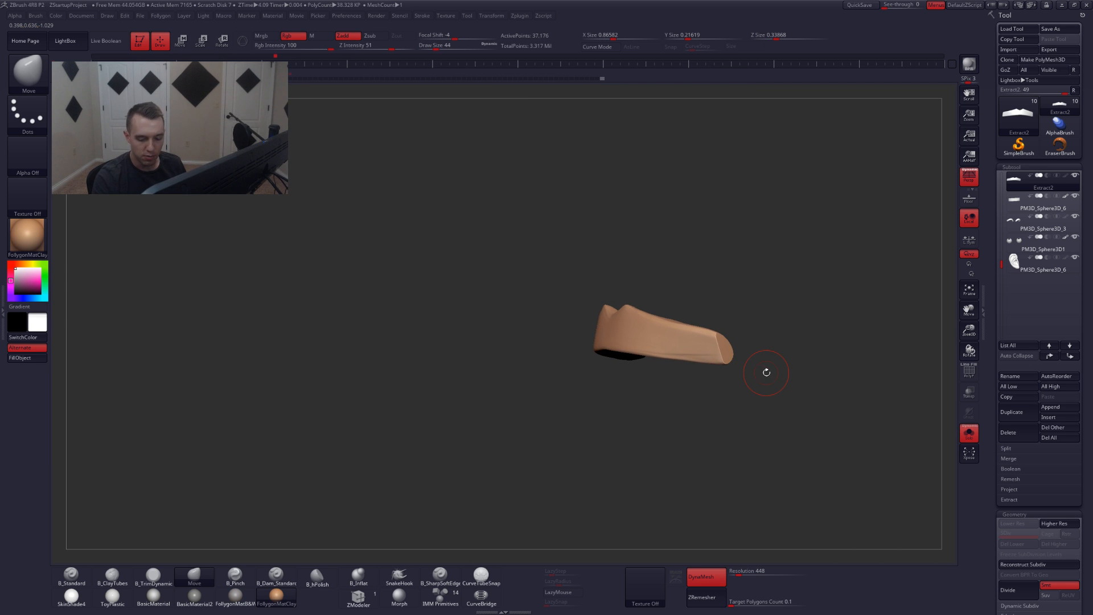
left_click_drag(990, 408, 1002, 320)
left_click(1017, 404)
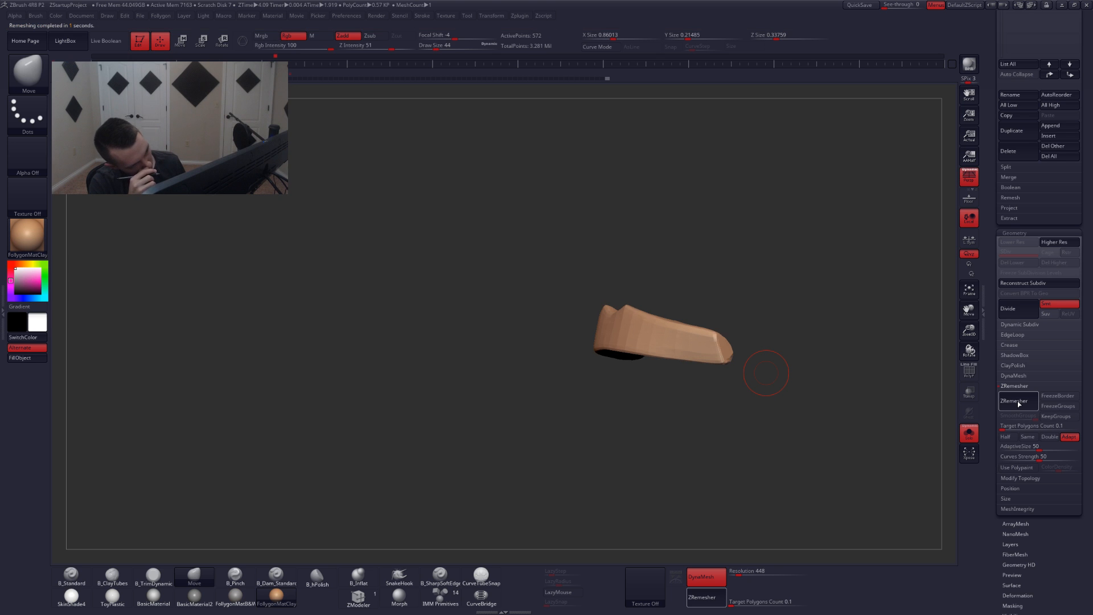
- Show the full bust and examine the remeshed mustache from the front and three-quarter views
key("alt+s")
left_click_drag(733, 359, 744, 362)
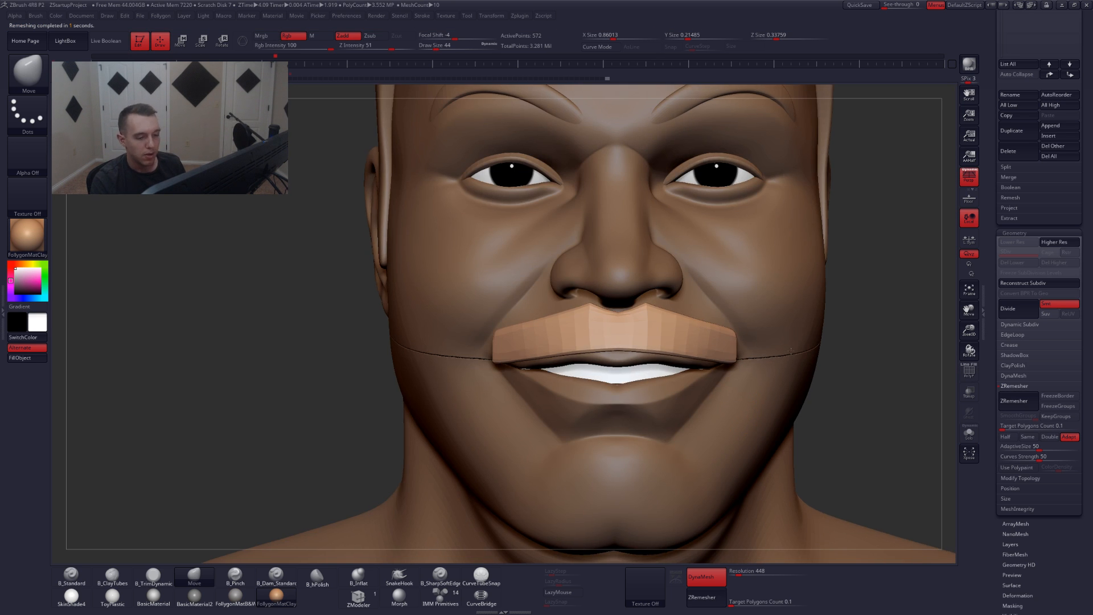
right_click_drag(791, 351, 915, 359, "ctrl")
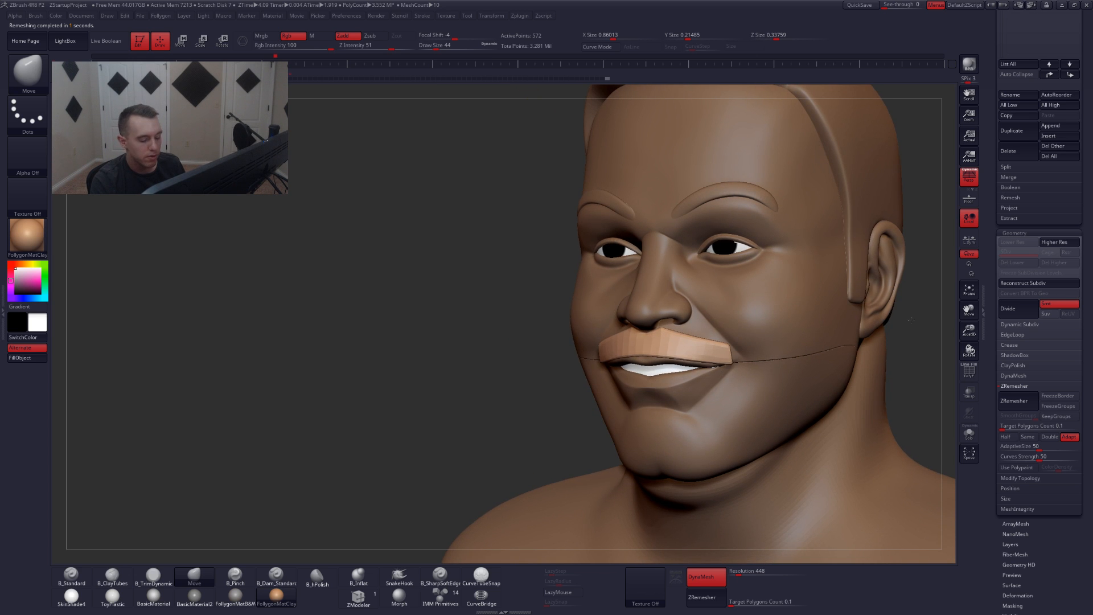
right_click_drag(911, 320, 822, 353, "ctrl")
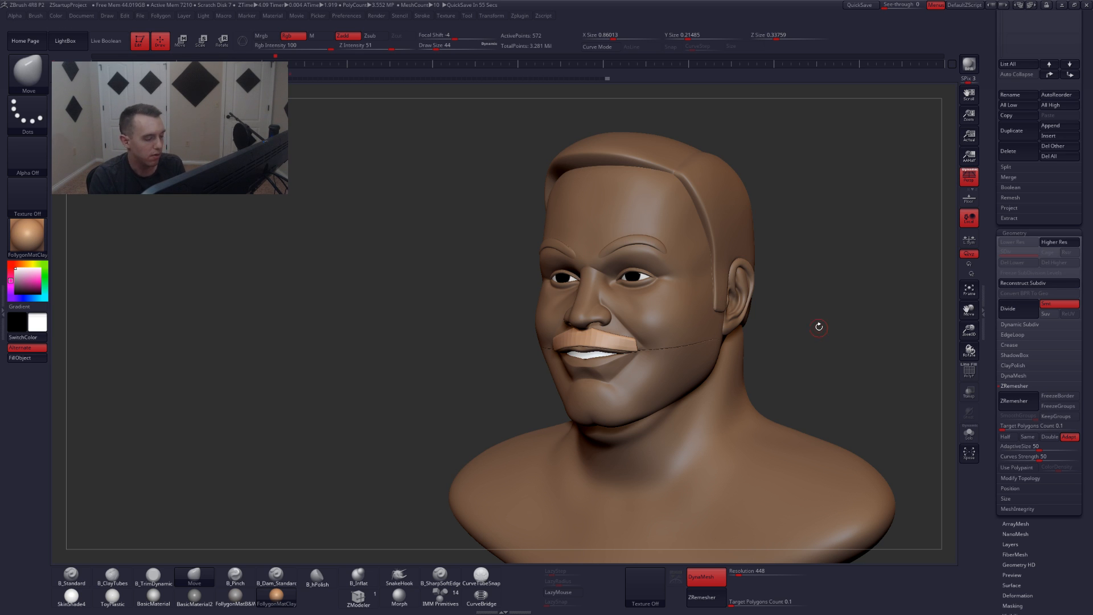
left_click_drag(826, 304, 720, 268)
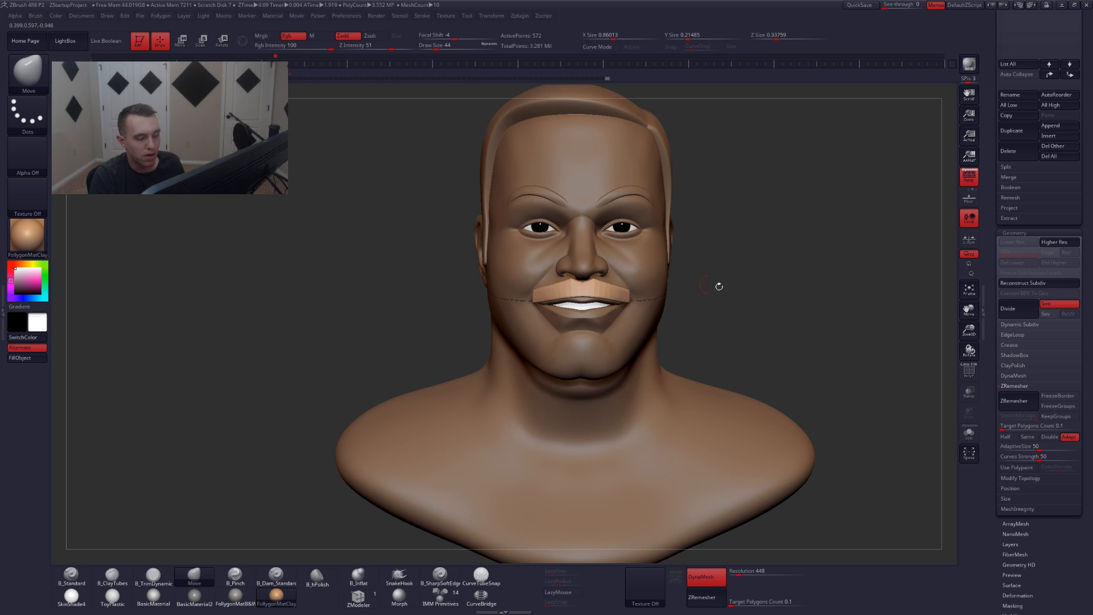
- Isolate the mustache, try rebuilding it from its ShadowBox silhouettes, and undo the conversion
left_click(969, 432)
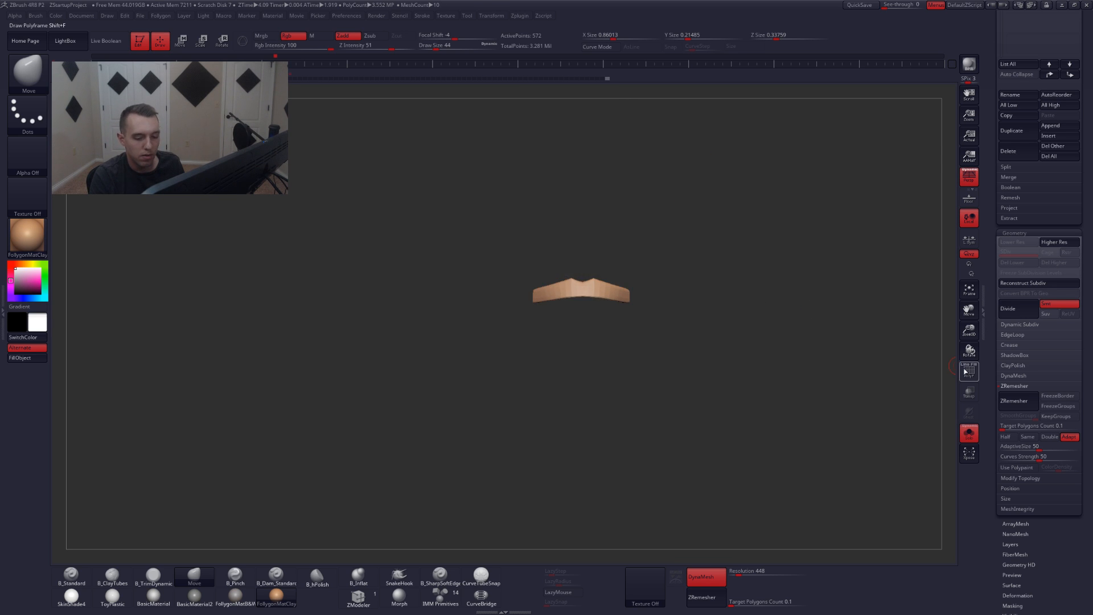
left_click(1004, 355)
left_click(1015, 370)
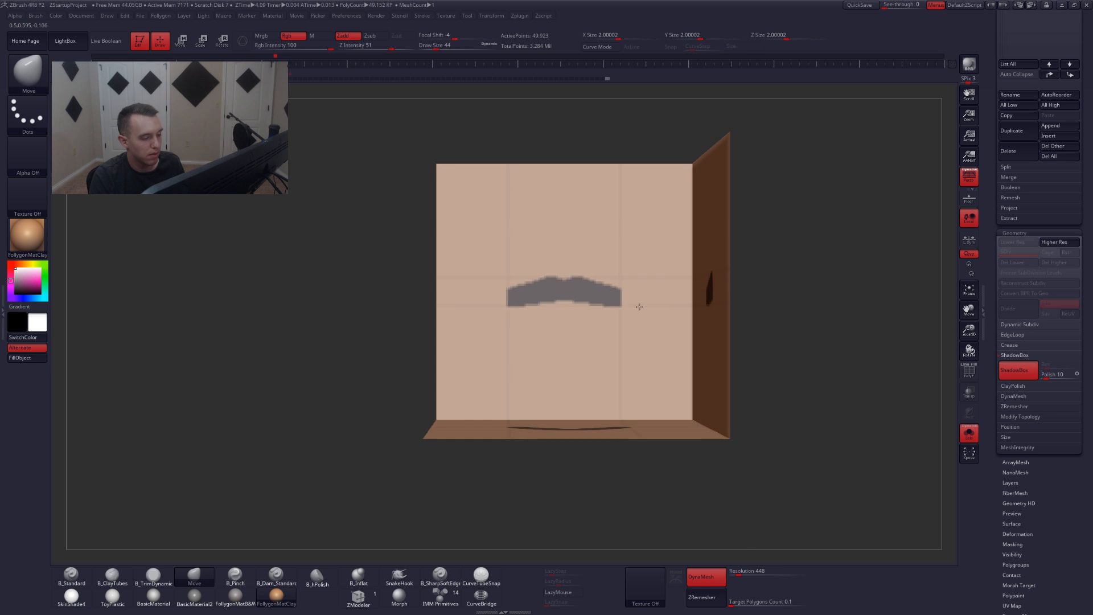
left_click_drag(639, 307, 679, 325)
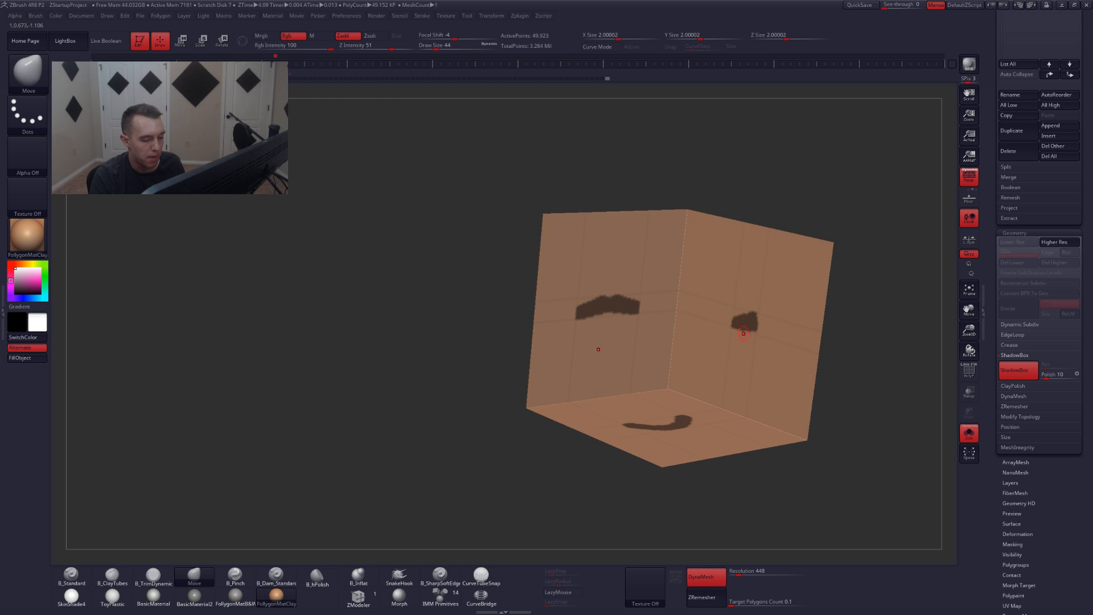
right_click_drag(767, 326, 739, 317, "alt")
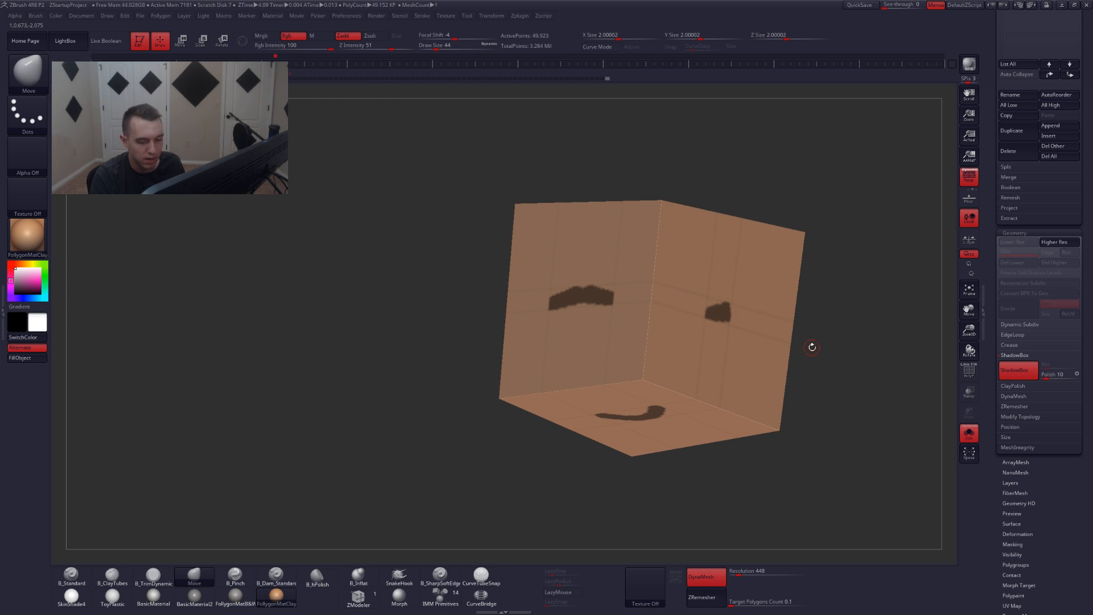
left_click(1023, 374)
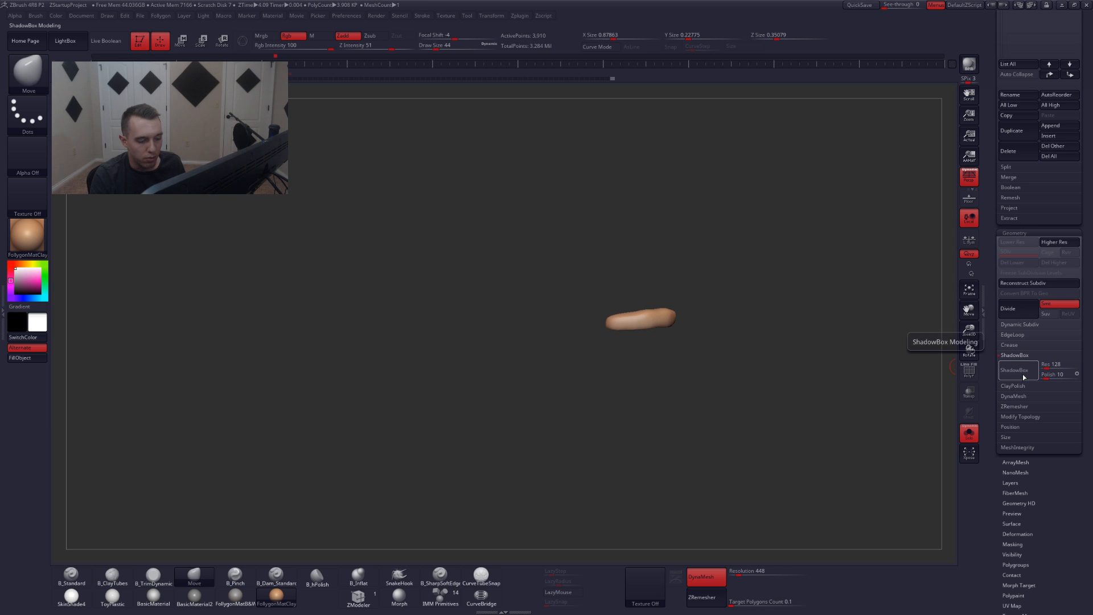
right_click_drag(655, 333, 693, 341)
key("ctrl+z")
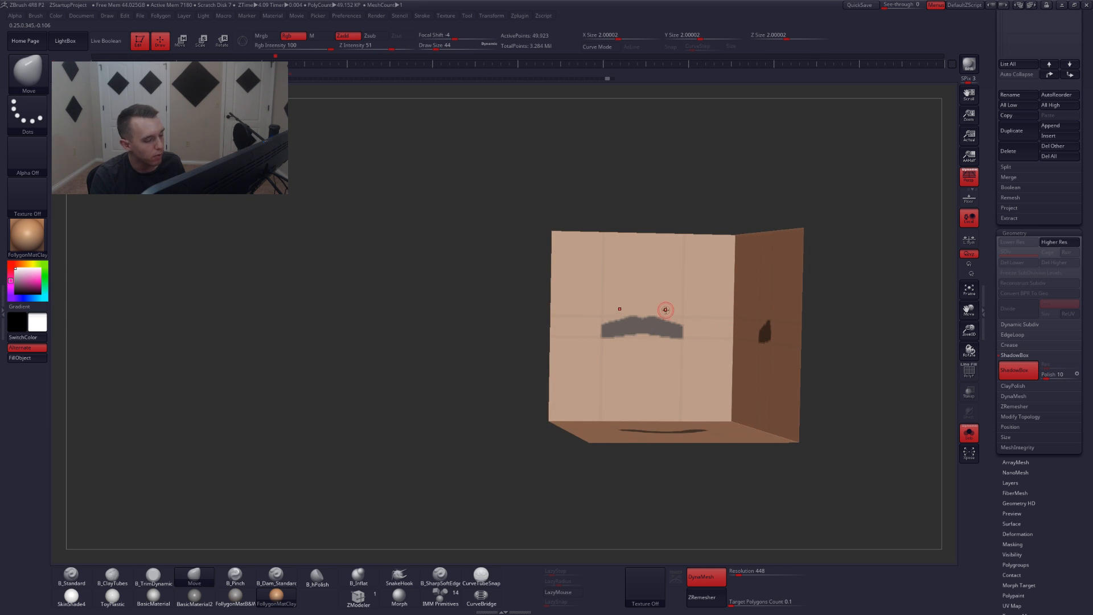
- Mask a mirrored pair of shapes above the mustache silhouette in ShadowBox, generate the mesh, and undo the conversion
key("ctrl")
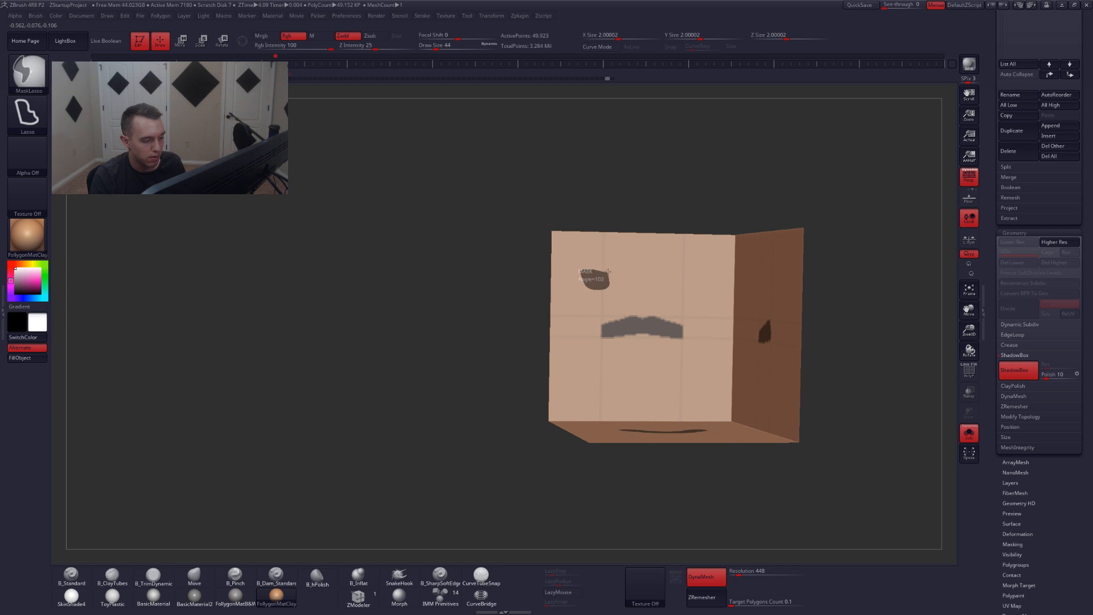
left_click_drag(608, 270, 607, 273, "ctrl")
right_click_drag(672, 340, 677, 341)
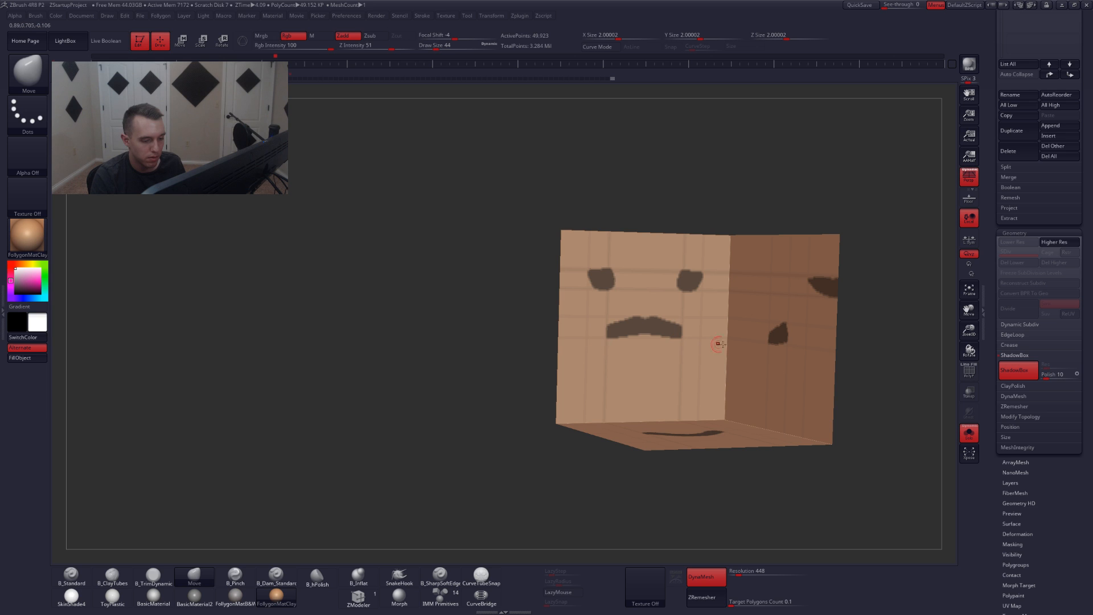
left_click(1018, 371)
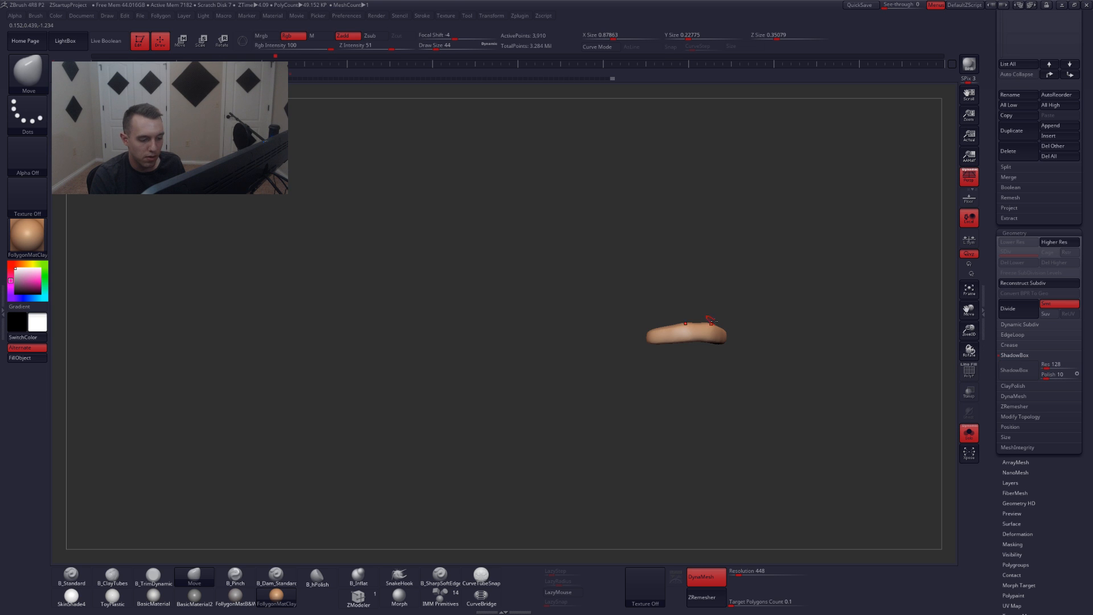
key("ctrl+z")
- Lasso-mask the front corner of the ShadowBox's bottom plane and generate the mesh from the combined silhouettes
mouse_move(725, 345)
right_mouse_down()
mouse_move(774, 388)
mouse_move(632, 241)
mouse_move(638, 338)
mouse_move(569, 405)
right_mouse_up()
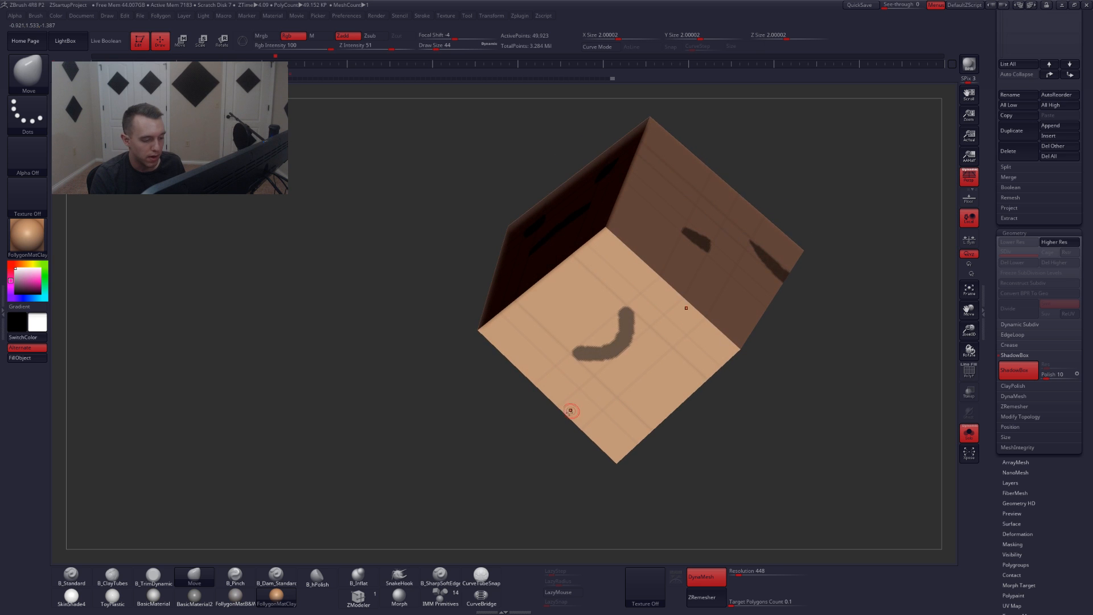
mouse_move(546, 425)
left_mouse_down("ctrl")
mouse_move(606, 402)
mouse_move(683, 328)
mouse_move(646, 456)
mouse_move(629, 464)
left_mouse_up("ctrl")
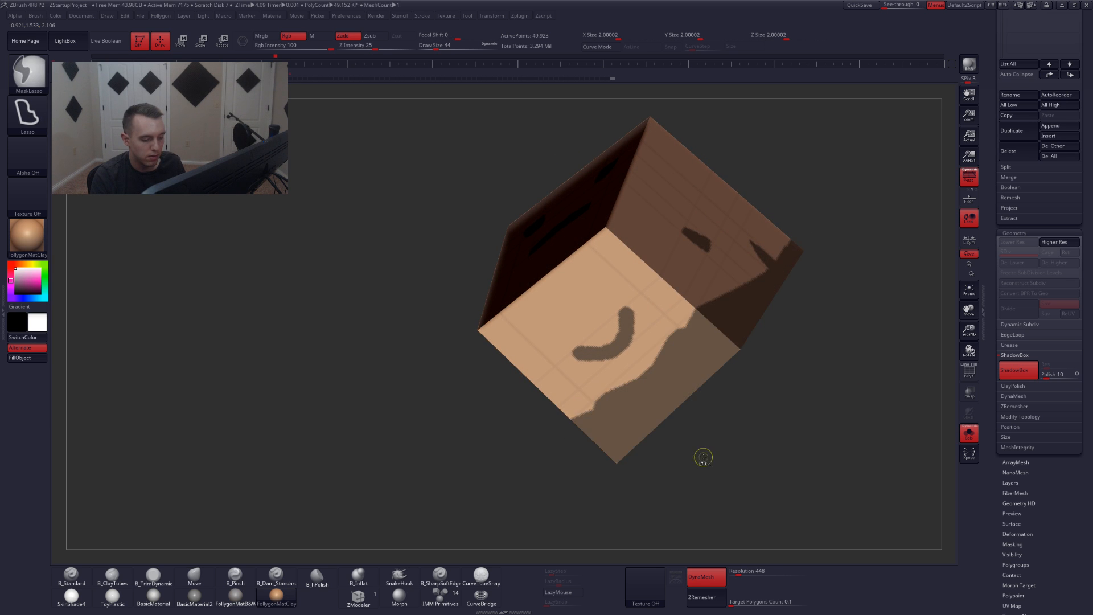
right_click_drag(703, 456, 714, 379)
left_click(1006, 374)
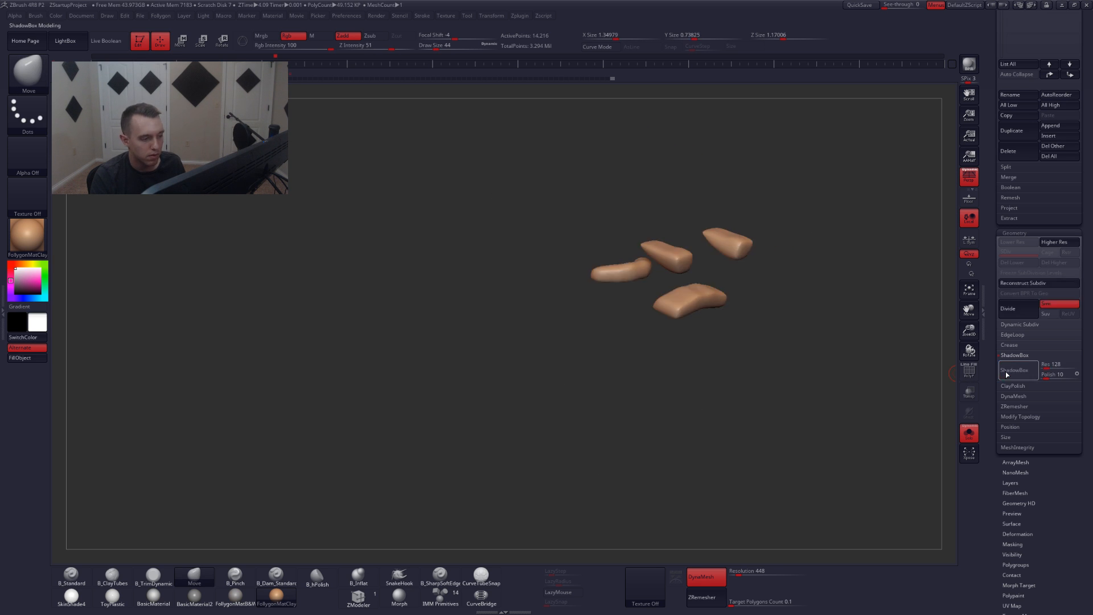
right_click_drag(757, 330, 647, 298)
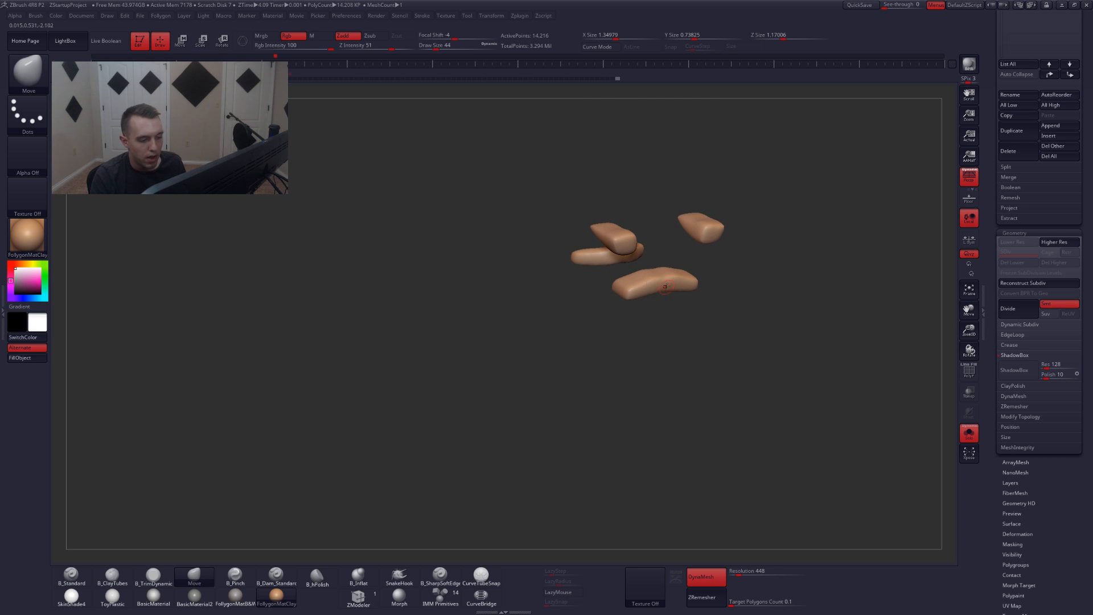
- Undo all the ShadowBox experiments back to the remeshed mustache and show the full head from the front
key("ctrl+z")
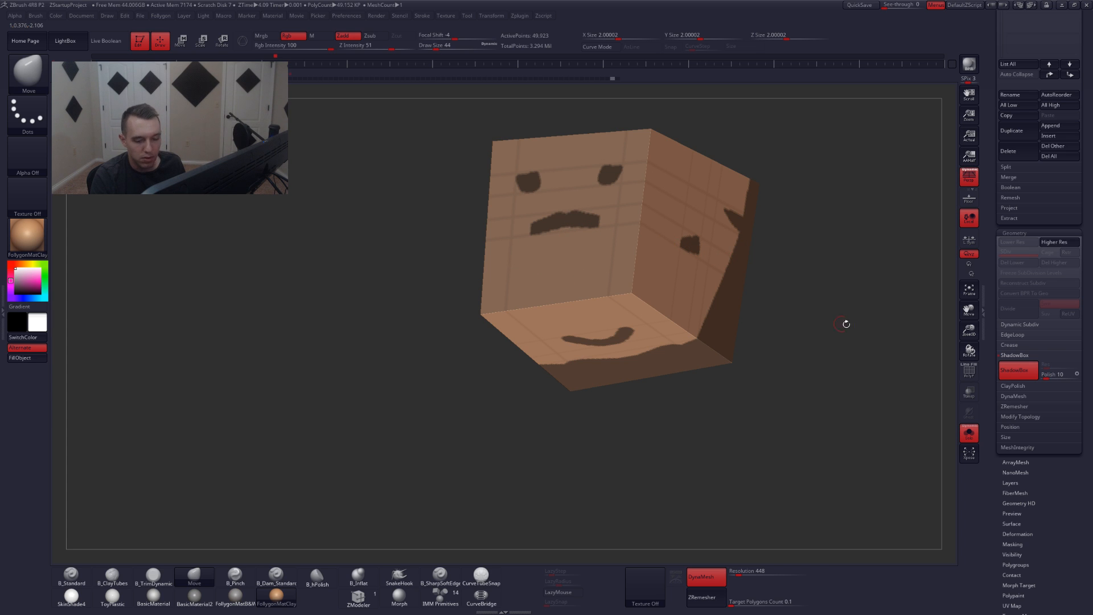
key("ctrl+z")
key("ctrl+z")
key("ctrl+z")
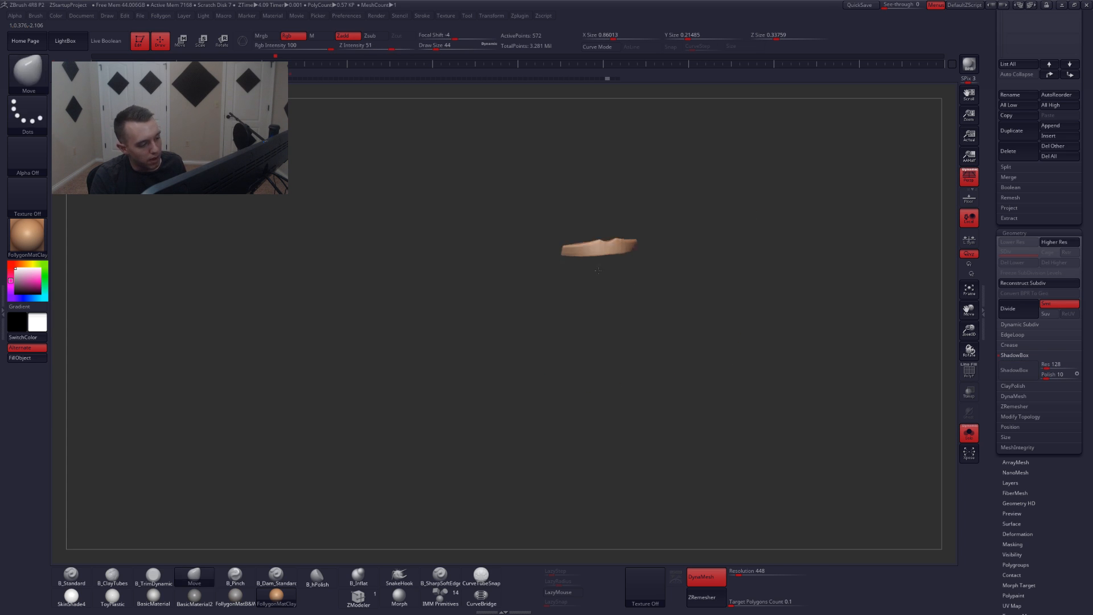
left_click_drag(598, 271, 603, 253, "shift")
left_click_drag(584, 191, 617, 331, "alt")
key("alt+s")
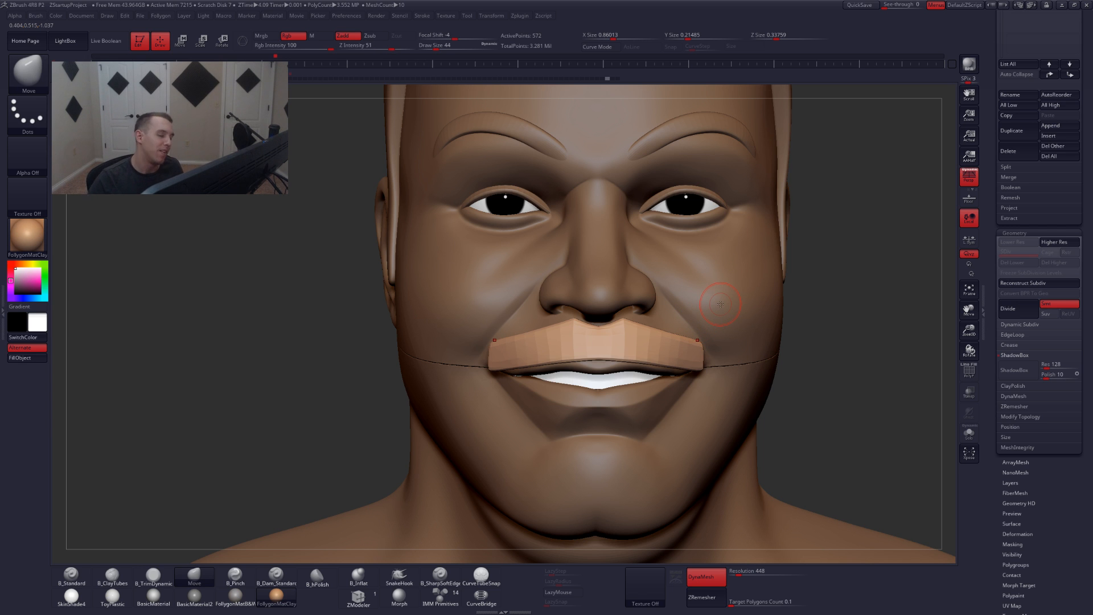
- Select and isolate the lower-jaw piece and set the Move brush's draw size to 65
right_click_drag(703, 393, 739, 405, "alt")
key("space")
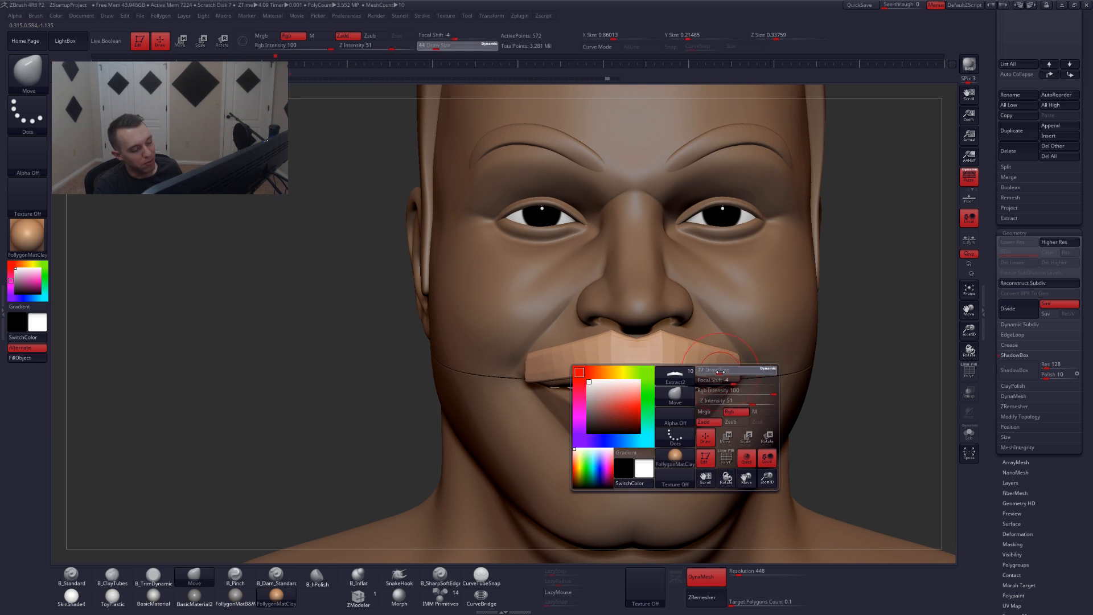
left_click_drag(716, 373, 728, 372)
right_click_drag(763, 408, 706, 412)
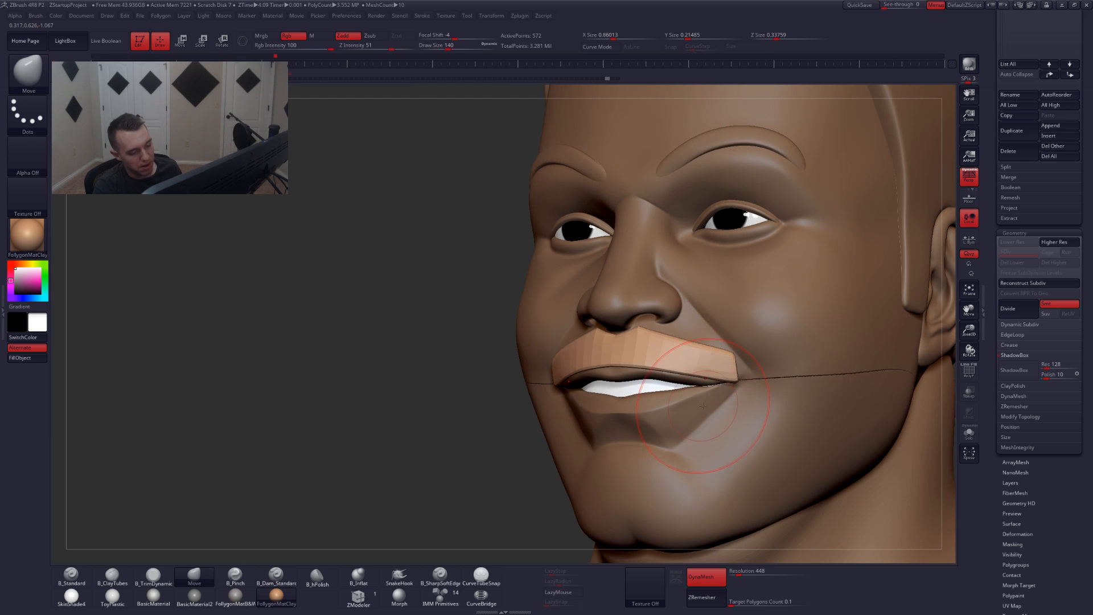
left_click(712, 403, "alt")
key("shift+s")
key("space")
left_click_drag(714, 403, 704, 403)
mouse_move(705, 383)
right_mouse_down()
mouse_move(699, 415)
mouse_move(717, 411)
right_mouse_up()
key("space")
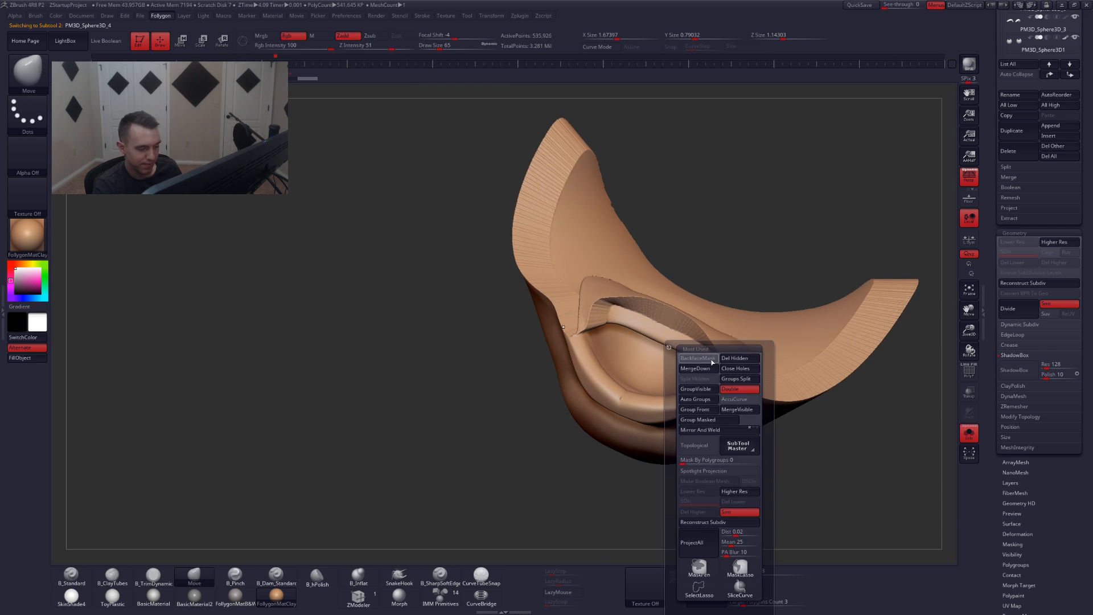
- Reshape the inner wall behind the jaw's lower lip with the Move brush and remesh the piece with DynaMesh
left_click_drag(720, 391, 722, 379)
right_click_drag(722, 379, 727, 392)
left_click_drag(727, 387, 733, 372)
mouse_move(733, 372)
right_mouse_down()
mouse_move(742, 327)
mouse_move(727, 409)
right_mouse_up()
mouse_move(727, 409)
right_mouse_down()
mouse_move(729, 433)
mouse_move(637, 407)
right_mouse_up()
left_click_drag(608, 400, 567, 452, "ctrl")
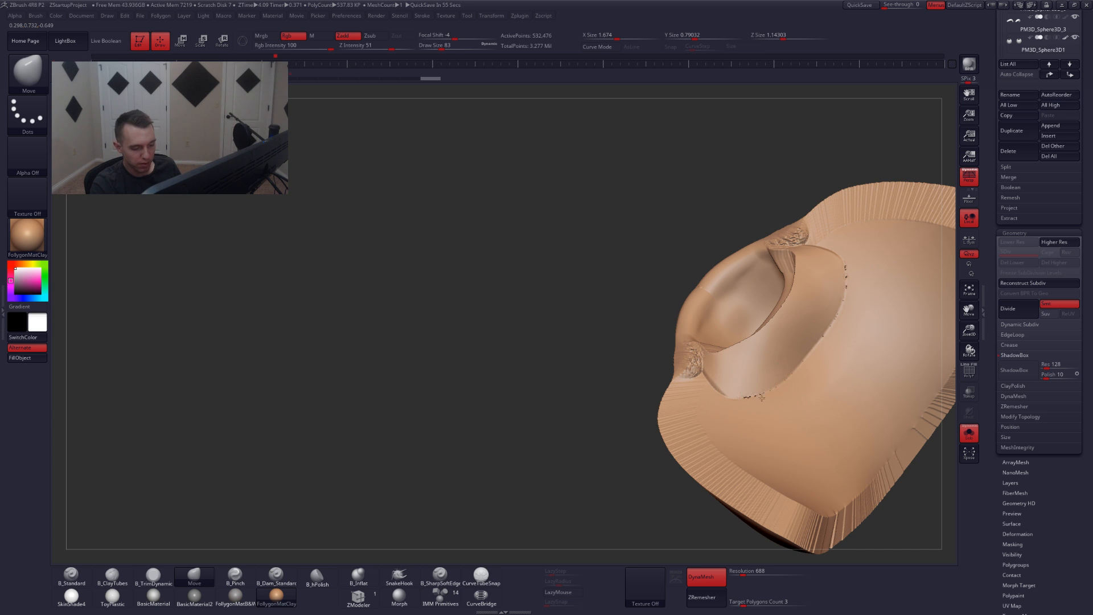
- Push the rim of the jaw's inner mouth cavity with the Move brush at draw size 83 and re-DynaMesh it
mouse_move(761, 397)
right_mouse_down()
mouse_move(773, 433)
mouse_move(774, 415)
right_mouse_up()
left_click_drag(823, 375, 809, 360)
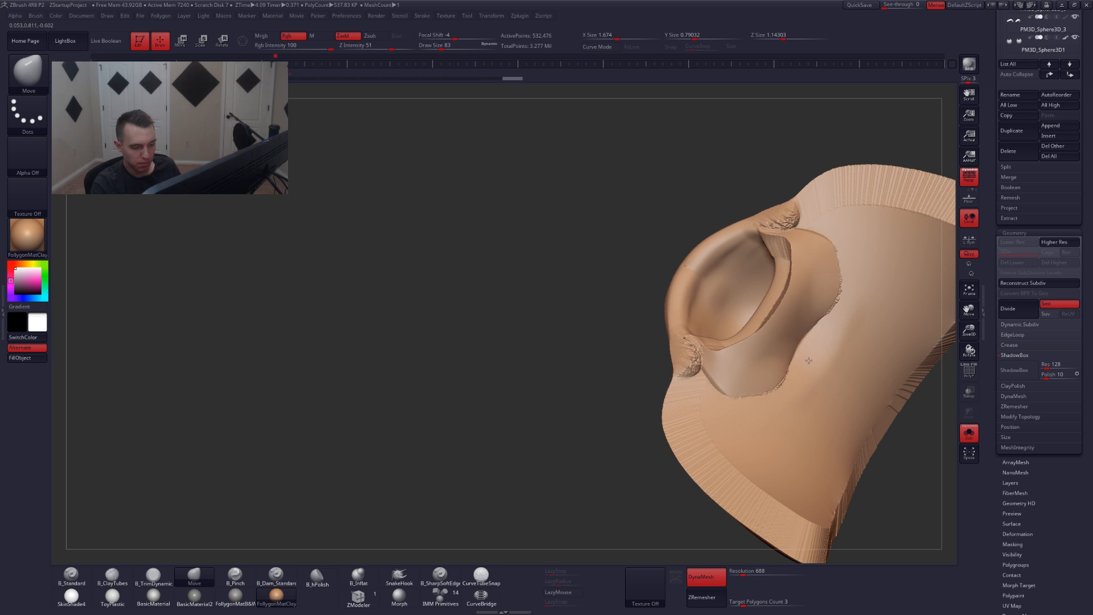
right_click_drag(820, 342, 850, 263)
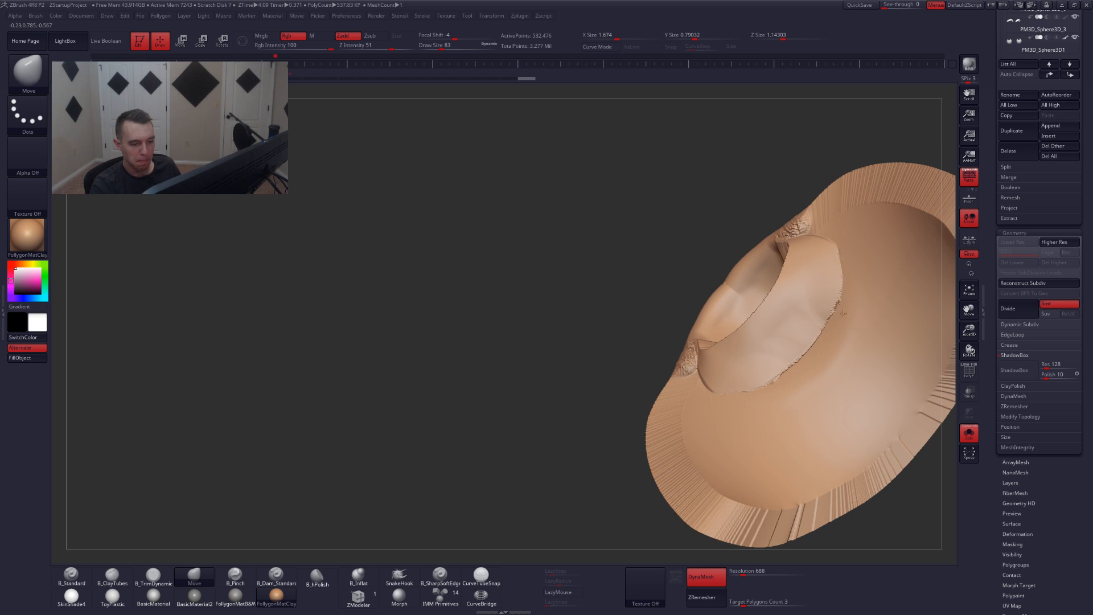
left_click_drag(533, 464, 573, 358, "ctrl")
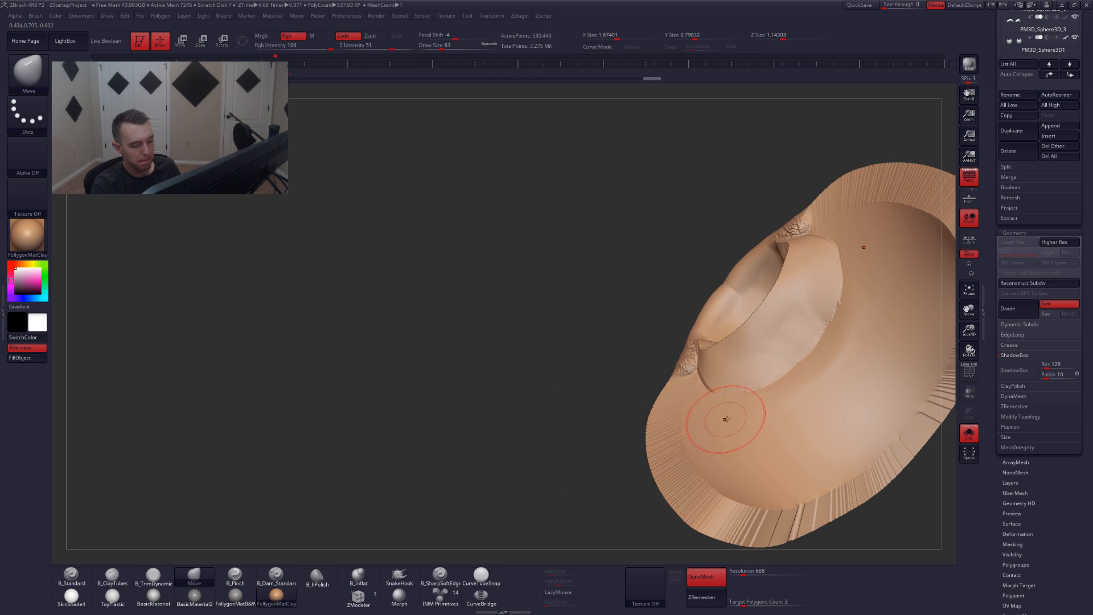
- Try to slice through the inner wall behind the jaw's lower lip with SliceCurve
mouse_move(725, 420)
right_mouse_down()
mouse_move(762, 385)
mouse_move(749, 360)
mouse_move(732, 385)
mouse_move(658, 322)
right_mouse_up()
mouse_move(626, 296)
left_mouse_down("ctrl+shift")
mouse_move(621, 334)
mouse_move(640, 375)
left_mouse_up("ctrl+shift")
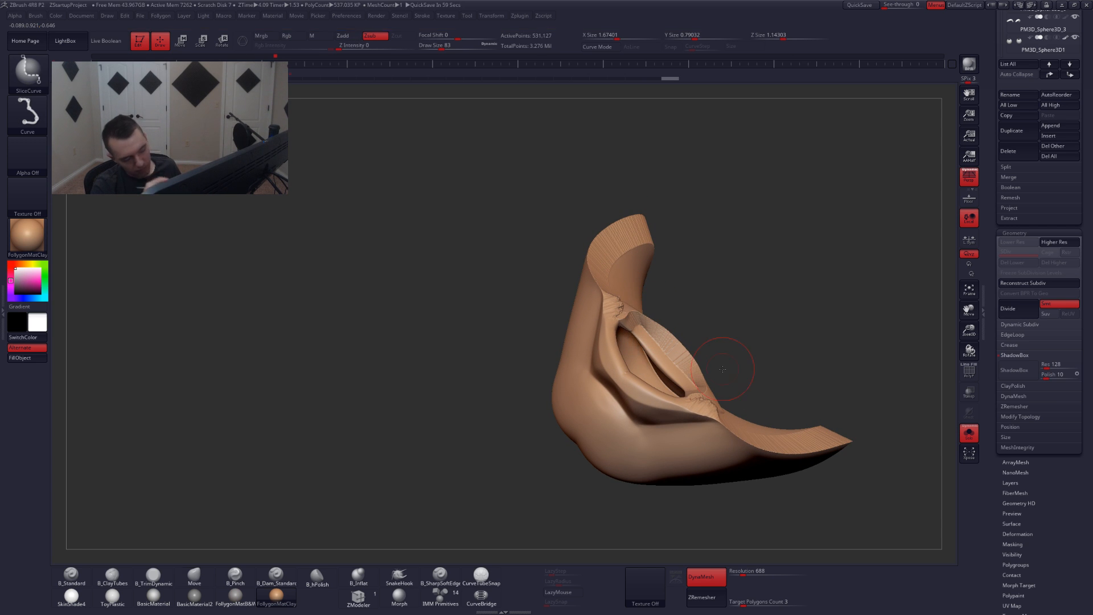
- Use lasso selections to leave only the thin inner-wall fragments behind the jaw's lower lip showing
key("space")
left_click(722, 581)
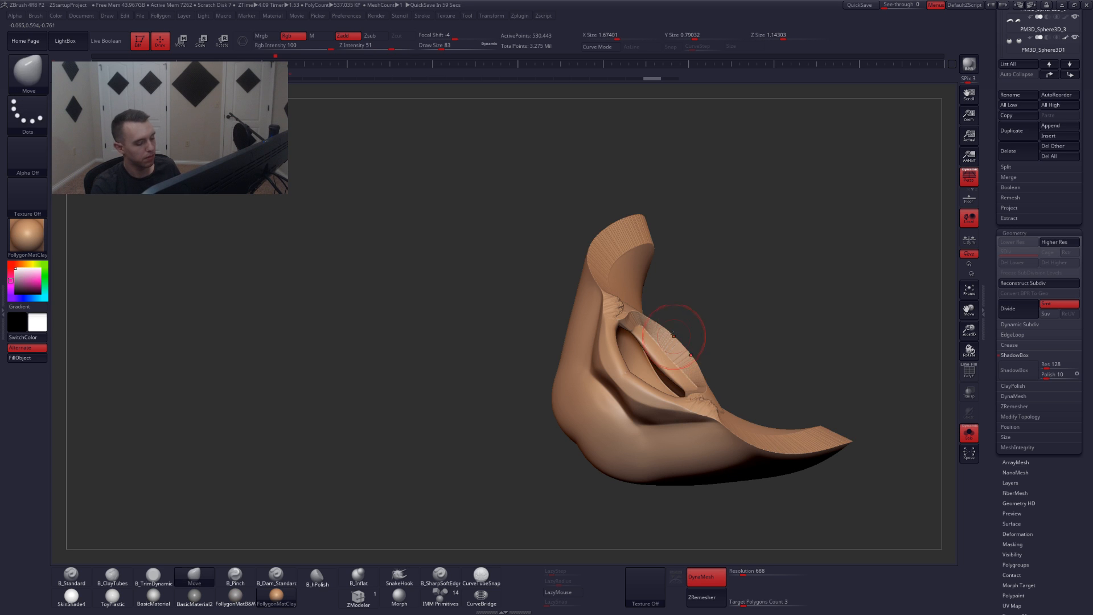
left_click_drag(632, 293, 626, 341, "ctrl+shift")
left_click_drag(658, 386, 658, 387, "ctrl+shift")
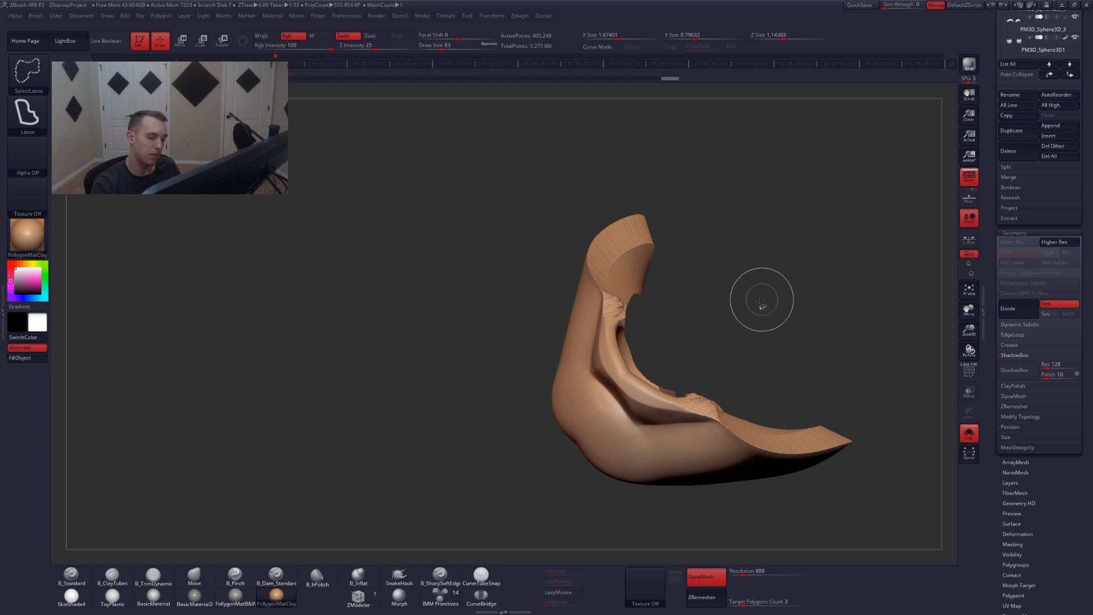
mouse_move(761, 295)
left_mouse_down()
mouse_move(747, 366)
mouse_move(706, 369)
mouse_move(763, 345)
left_mouse_up()
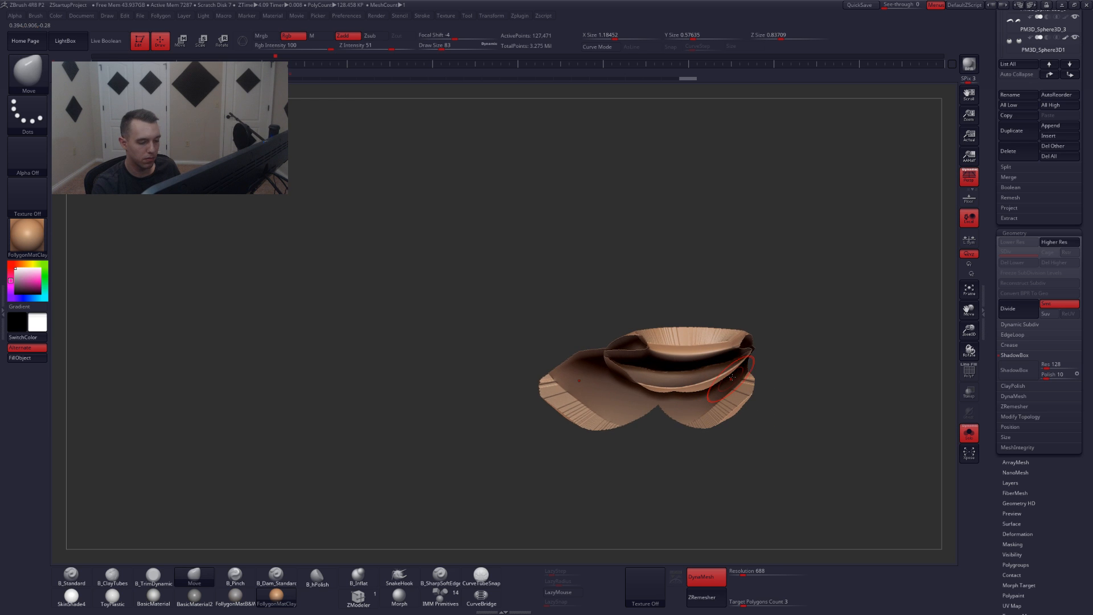
key("ctrl+shift")
left_click_drag(656, 391, 653, 456, "ctrl+alt+shift")
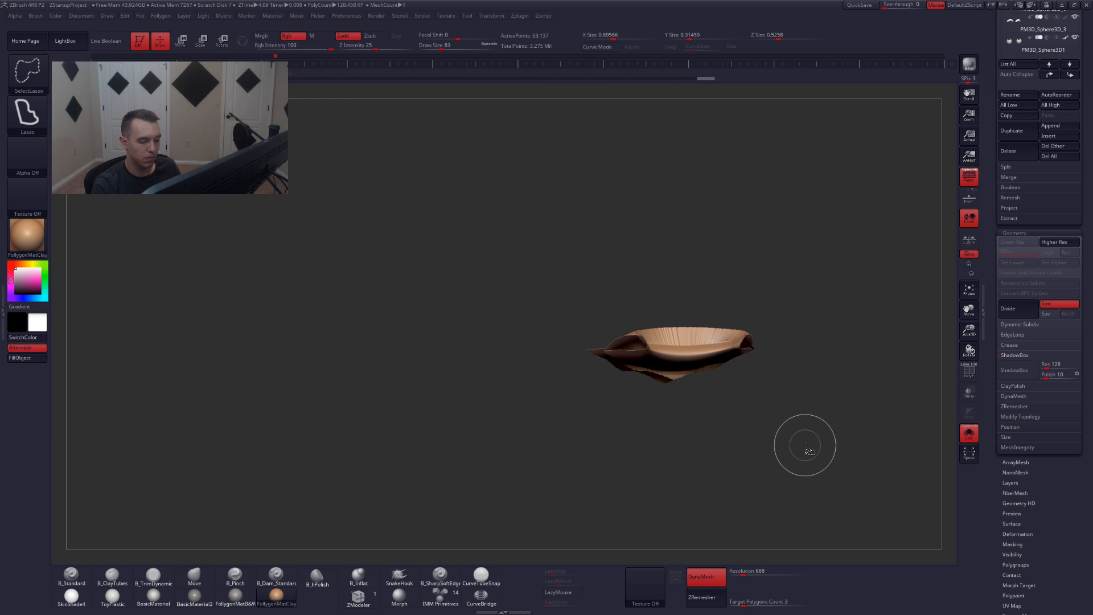
- Delete the isolated inner fragments and remesh the remaining jaw piece with DynaMesh
left_click_drag(804, 382, 802, 367, "ctrl+shift")
mouse_move(800, 365)
left_mouse_down()
mouse_move(764, 439)
mouse_move(763, 349)
left_mouse_up()
key("ctrl+shift+f")
left_click(789, 361)
left_click_drag(852, 302, 848, 361, "ctrl")
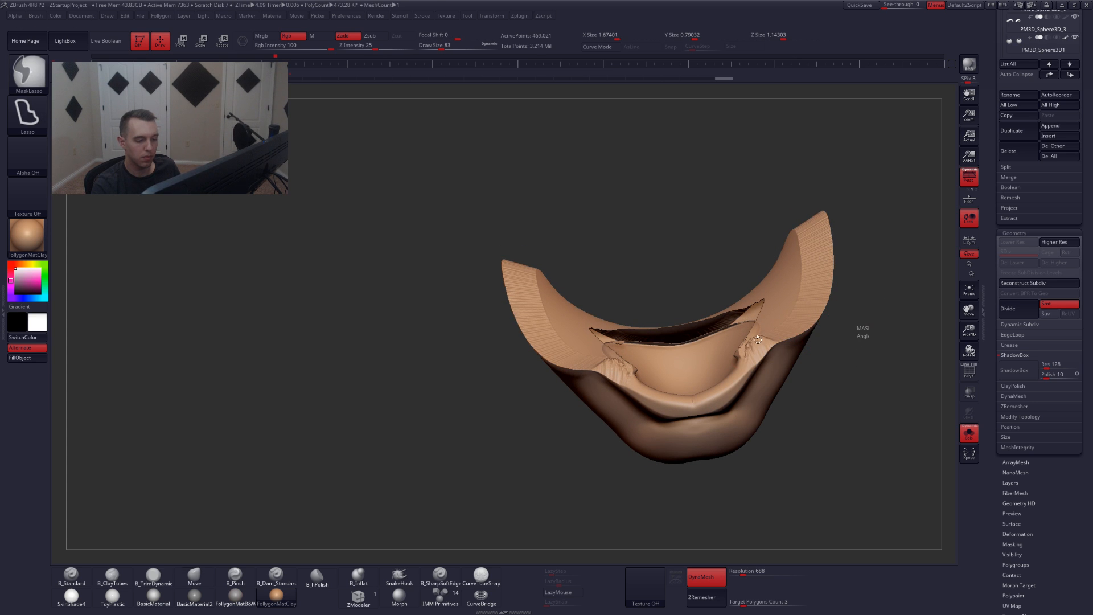
- Smooth the inner surface behind the jaw's lip and show the full head again
right_click_drag(758, 340, 715, 347)
left_click_drag(673, 321, 638, 320, "shift")
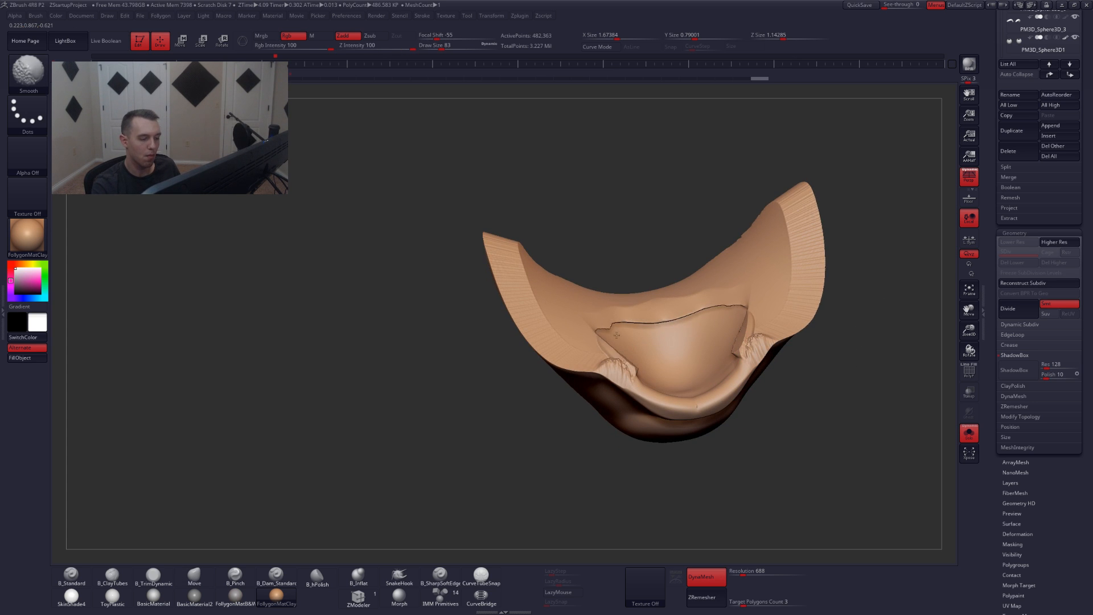
right_click_drag(616, 335, 732, 349)
key("alt+s")
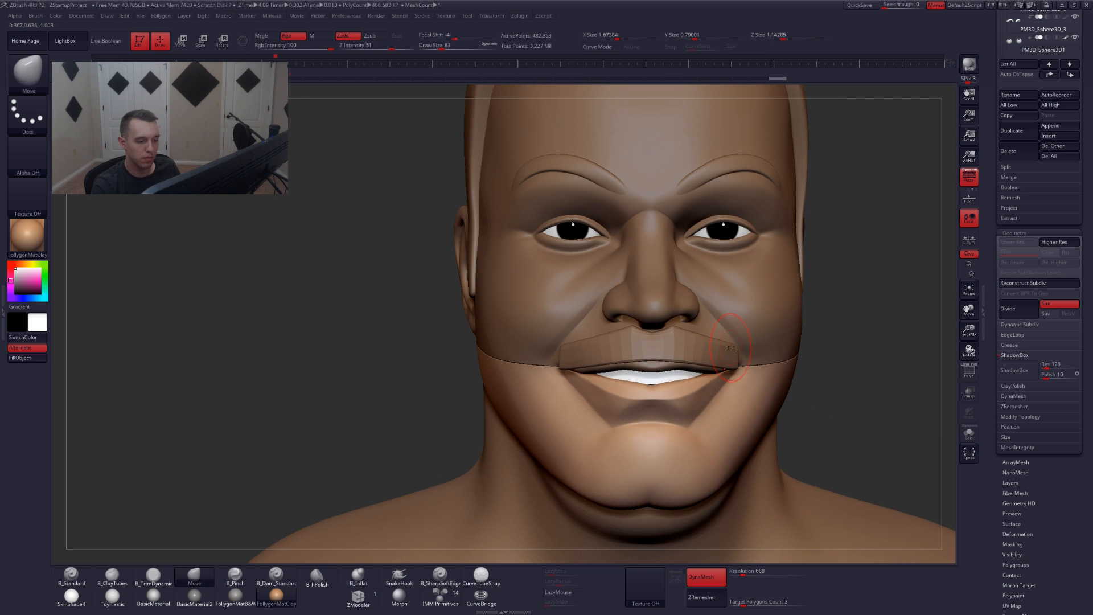
- Try subdividing the mustache once more, undo it, and return the mustache to its low-poly mesh
left_click(730, 354, "alt")
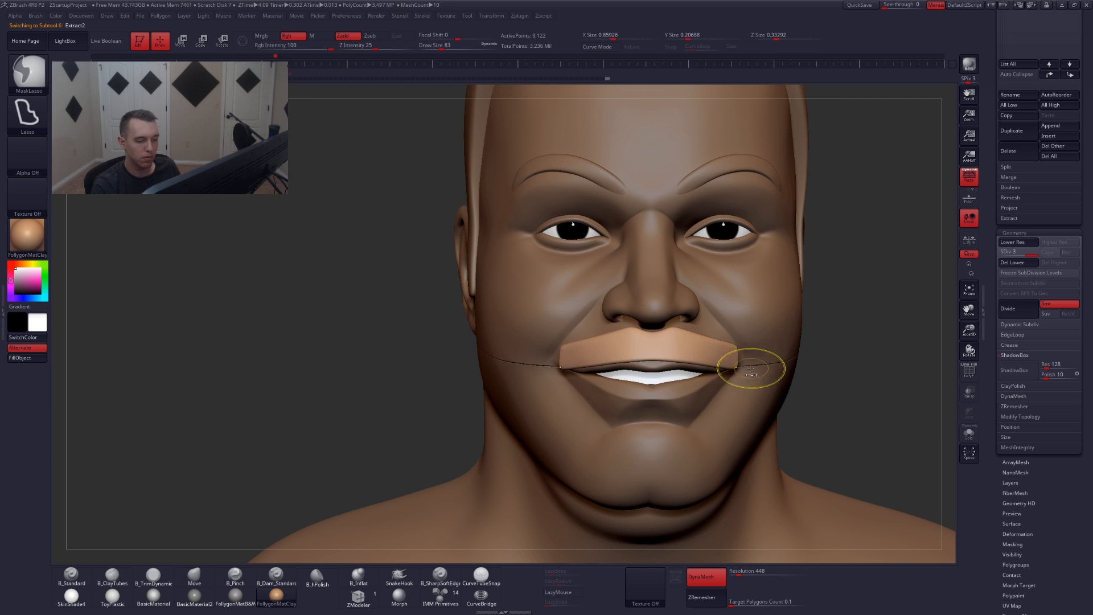
key("ctrl+d")
right_click_drag(780, 365, 738, 361)
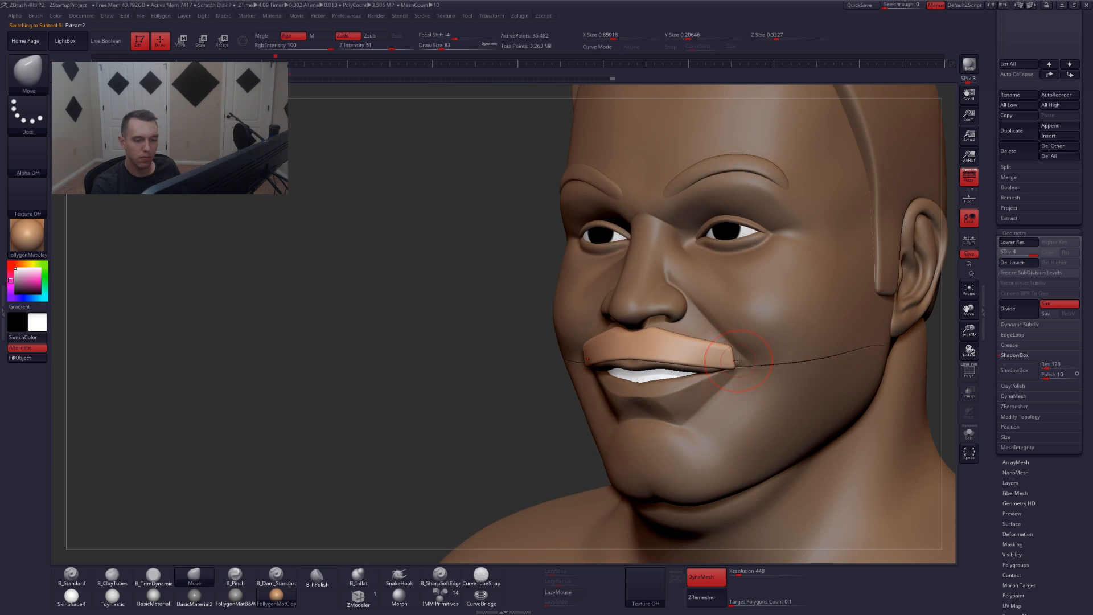
left_click_drag(995, 289, 995, 570)
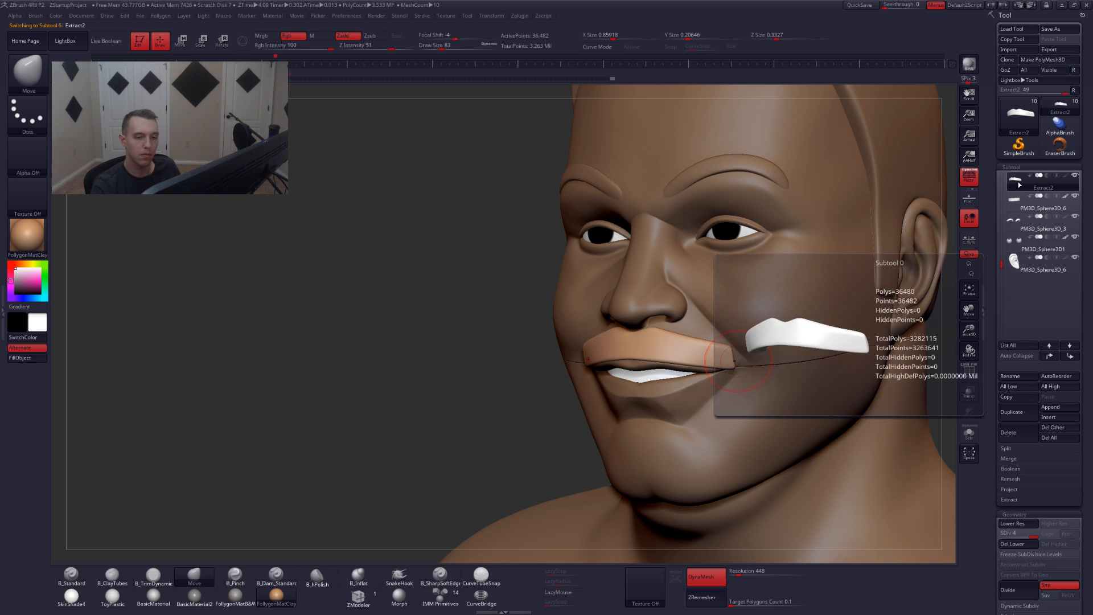
key("ctrl+z")
key("ctrl+z")
key("shift+d")
key("d")
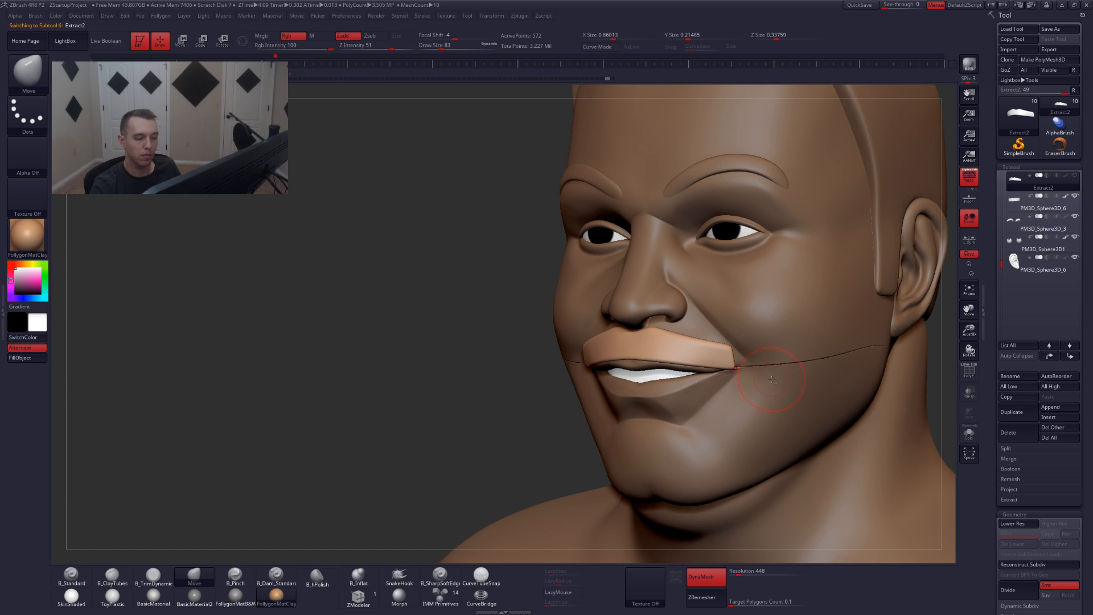
- Hide the mustache, select the main head mesh, and quick-save the project
left_click(772, 380, "alt")
mouse_move(731, 392)
right_mouse_down()
mouse_move(706, 397)
mouse_move(727, 374)
mouse_move(716, 381)
right_mouse_up()
left_click(724, 364, "alt")
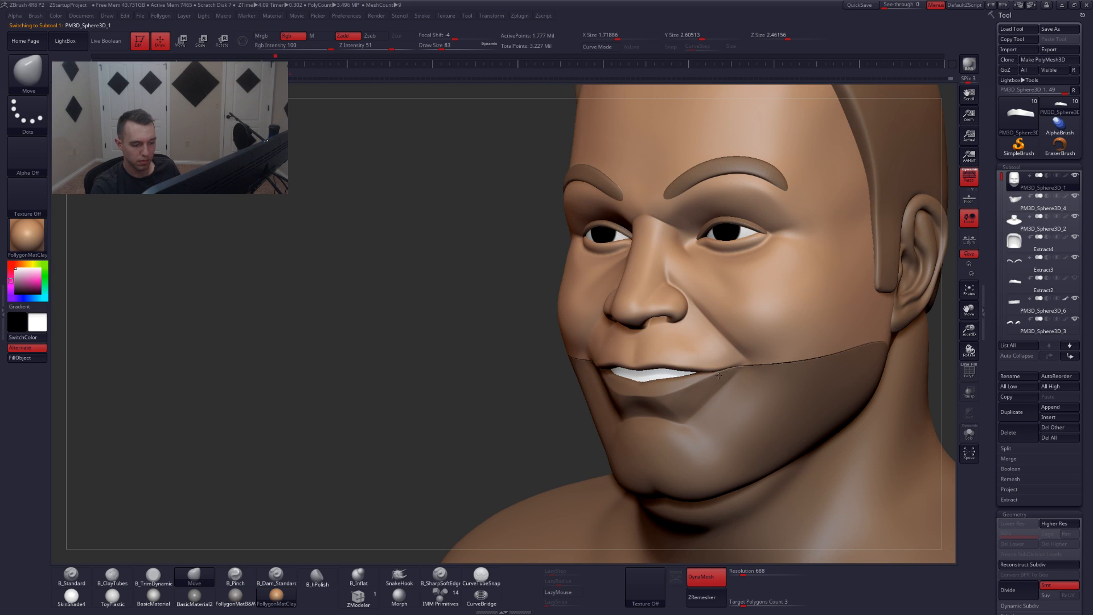
key("space")
left_click(715, 366)
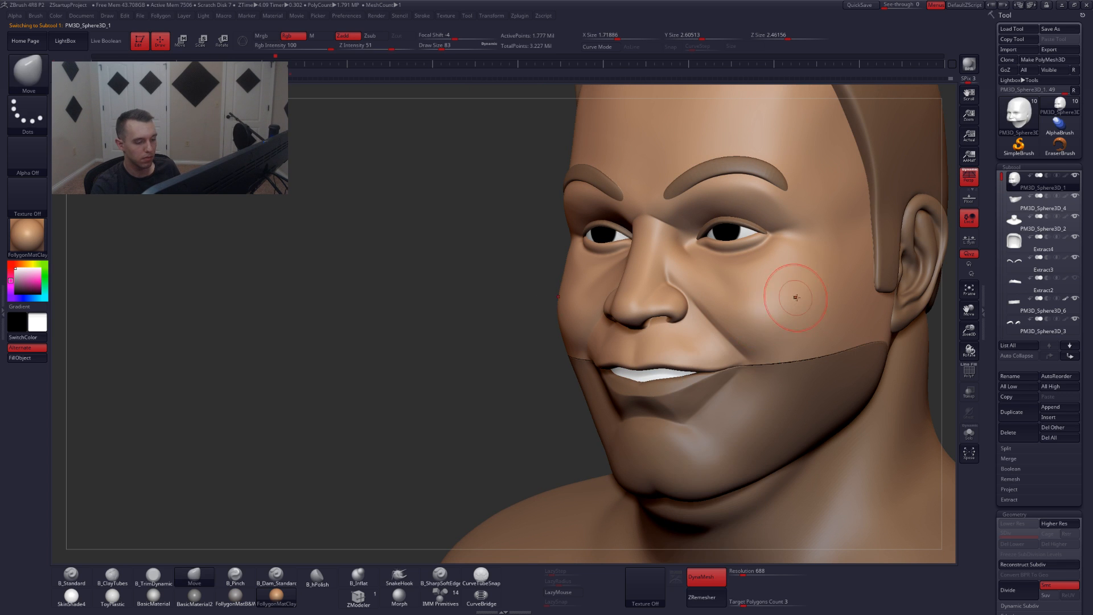
left_click(857, 5)
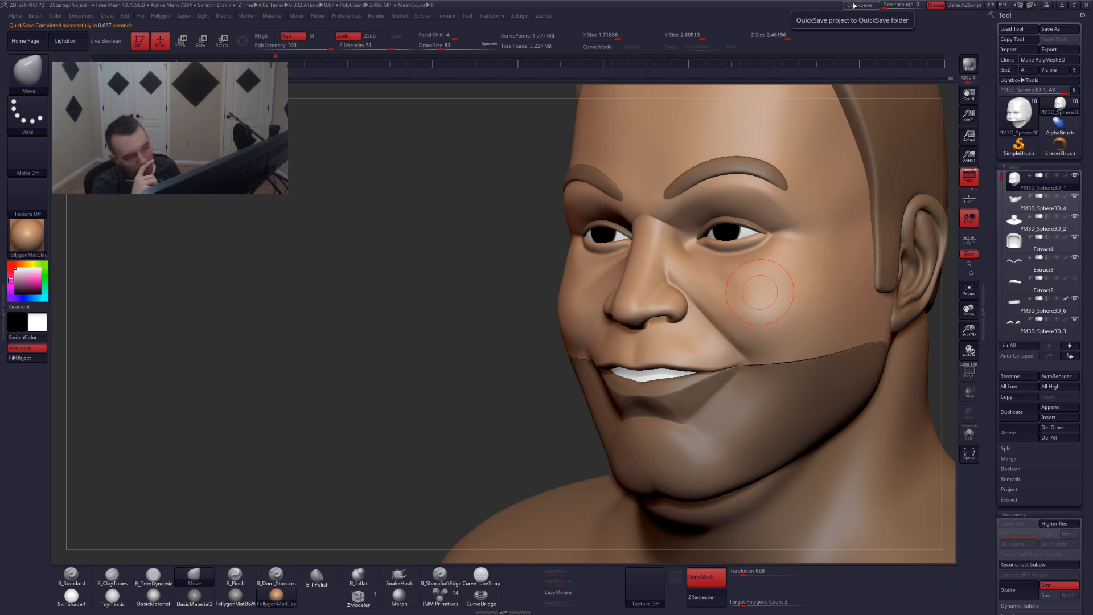
- Isolate the head mesh and work the hidden surface beneath the upper lip and mouth corners with TrimDynamic at draw size 68
key("space")
left_click_drag(715, 373, 717, 373)
key("space")
right_click_drag(745, 376, 716, 378)
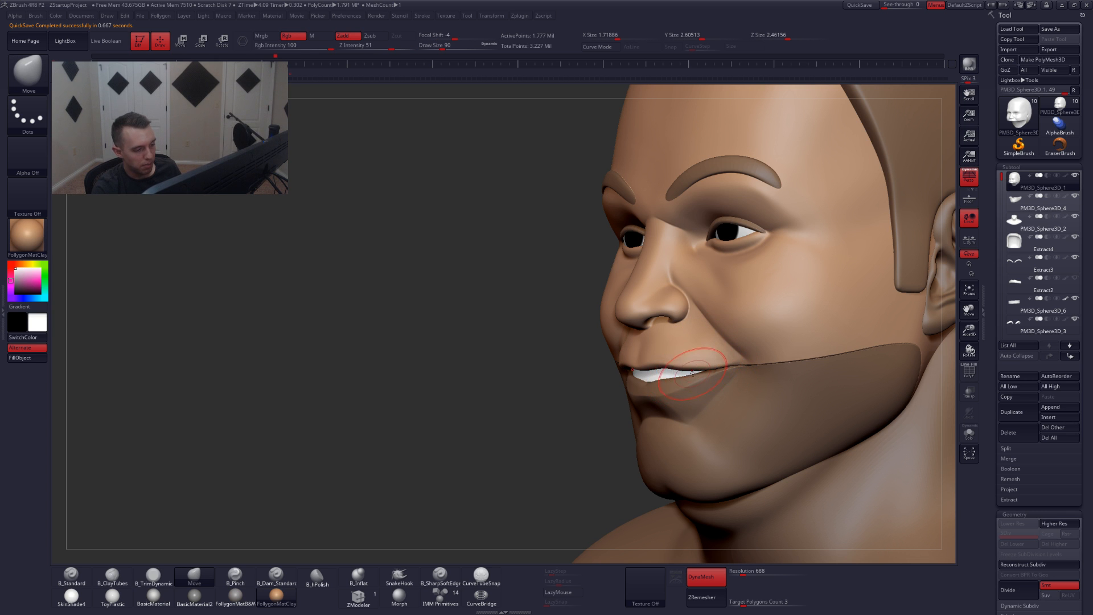
key("space")
left_click_drag(693, 373, 681, 372)
right_click_drag(740, 371, 657, 365)
key("b")
key("t")
key("d")
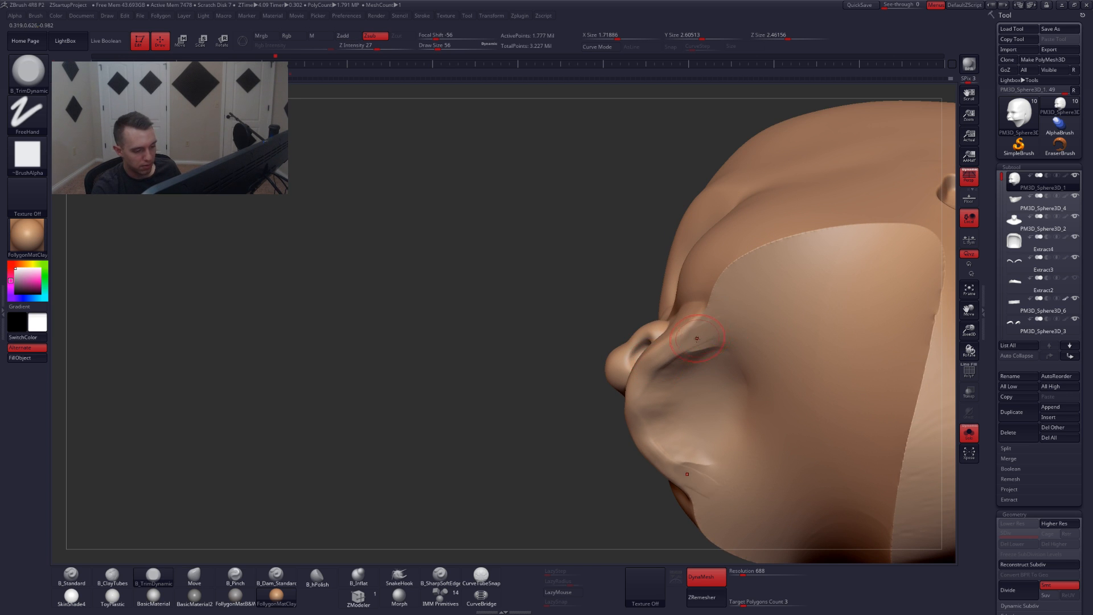
key("space")
left_click_drag(676, 346, 682, 347)
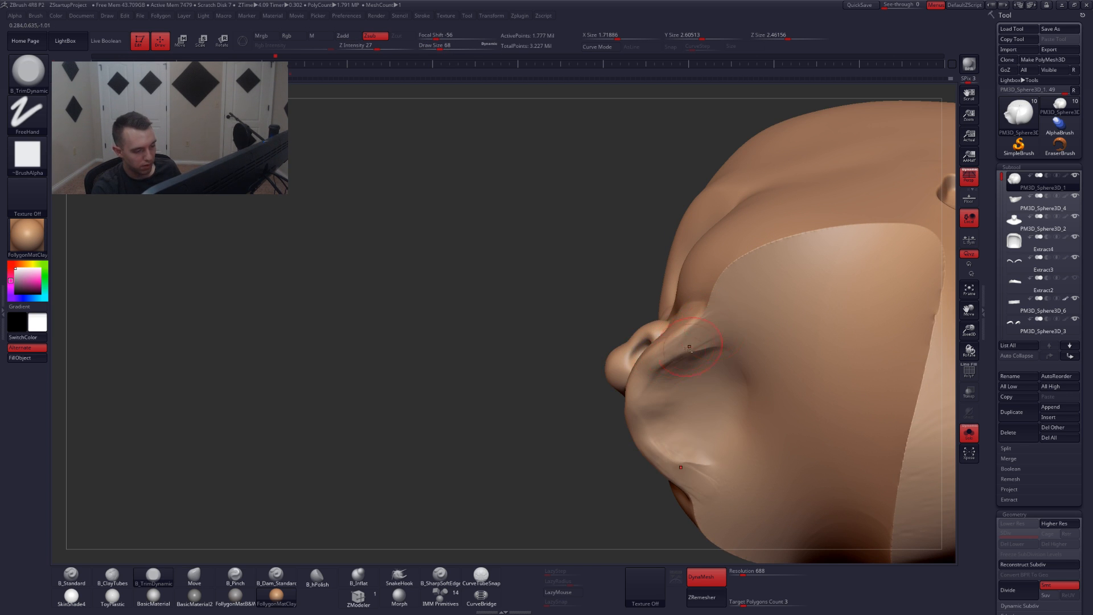
right_click_drag(685, 365, 636, 375)
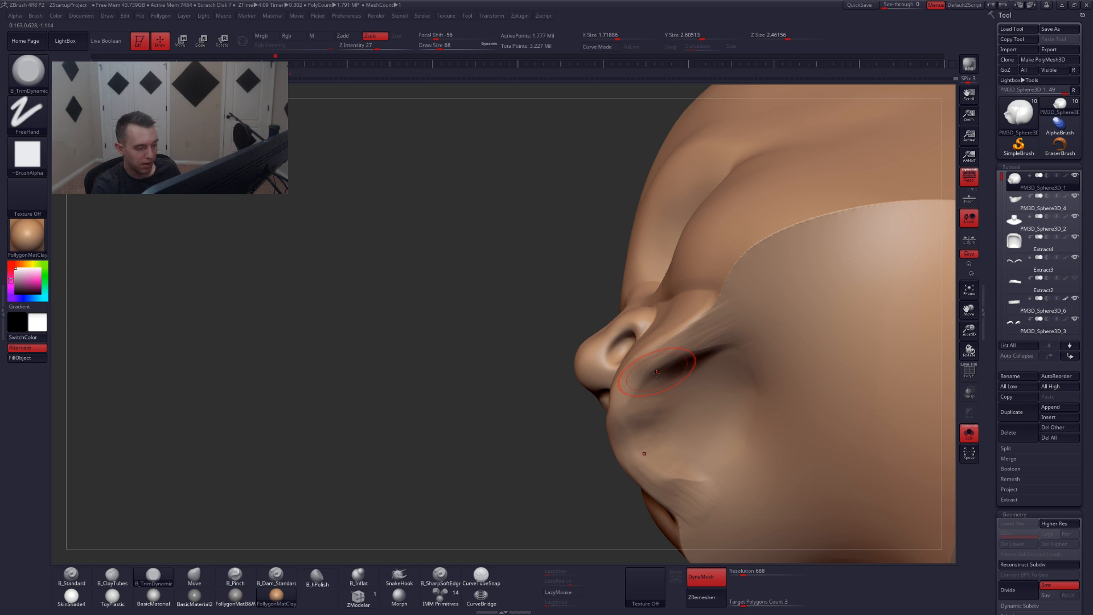
- Sharpen the edge of the head's upper lip toward the mouth corners with the Pinch brush at draw size 41
mouse_move(699, 352)
right_mouse_down()
mouse_move(698, 397)
mouse_move(680, 359)
right_mouse_up()
key("5")
key("space")
left_click_drag(654, 330, 652, 325)
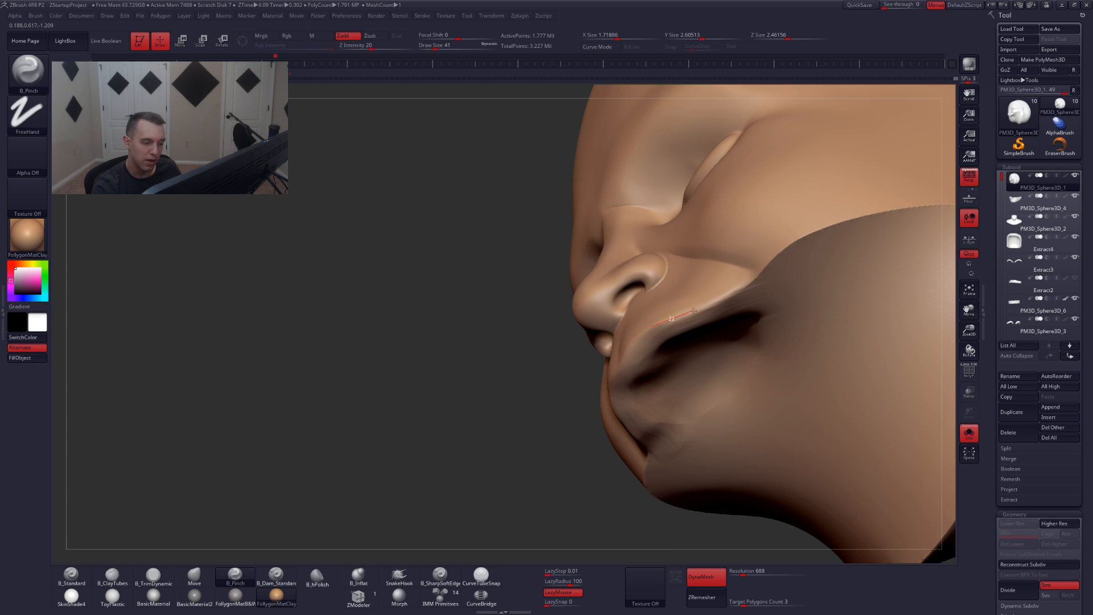
- Select the lower-jaw piece and smooth the surface around its lip corners
right_click_drag(707, 367, 762, 372)
left_click(717, 366, "alt")
key("space")
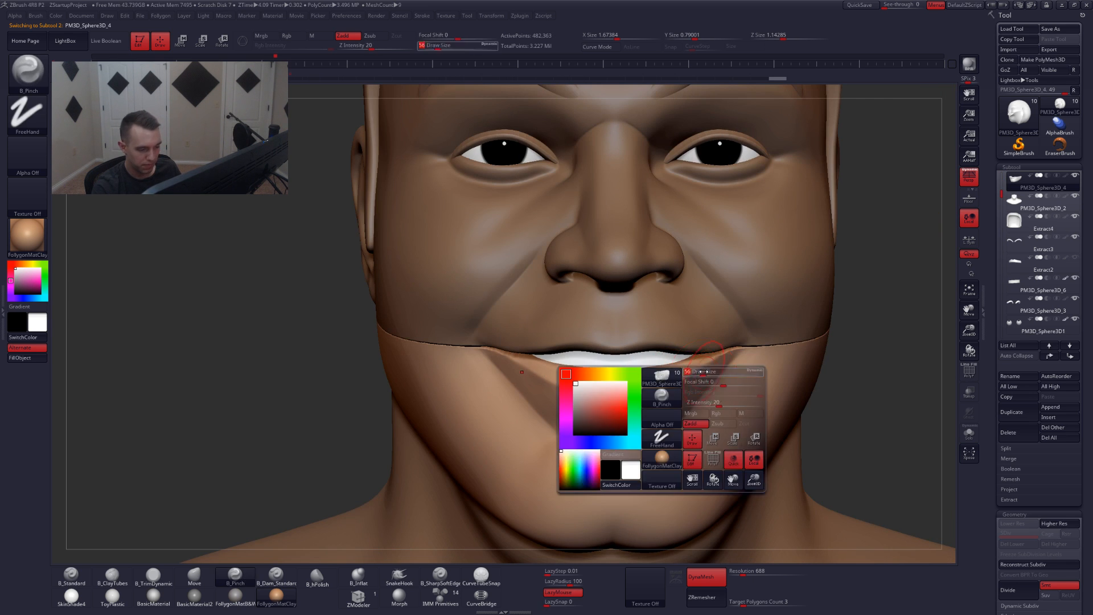
left_click(732, 479)
right_click_drag(691, 330, 721, 356)
mouse_move(720, 333)
left_mouse_down("shift")
mouse_move(704, 335)
mouse_move(724, 340)
left_mouse_up("shift")
key("space")
- Isolate the jaw piece, build up and smooth its lip corners with ClayTubes at draw size 44, and show the full head
right_click_drag(724, 340, 691, 361)
key("space")
left_click_drag(691, 361, 688, 361)
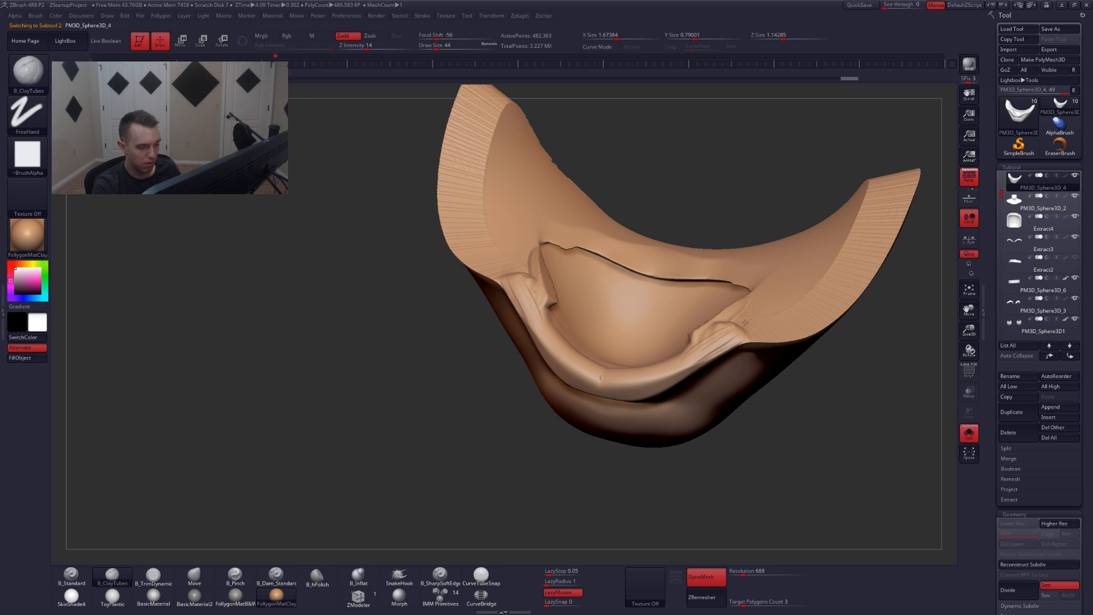
left_click_drag(690, 357, 740, 337)
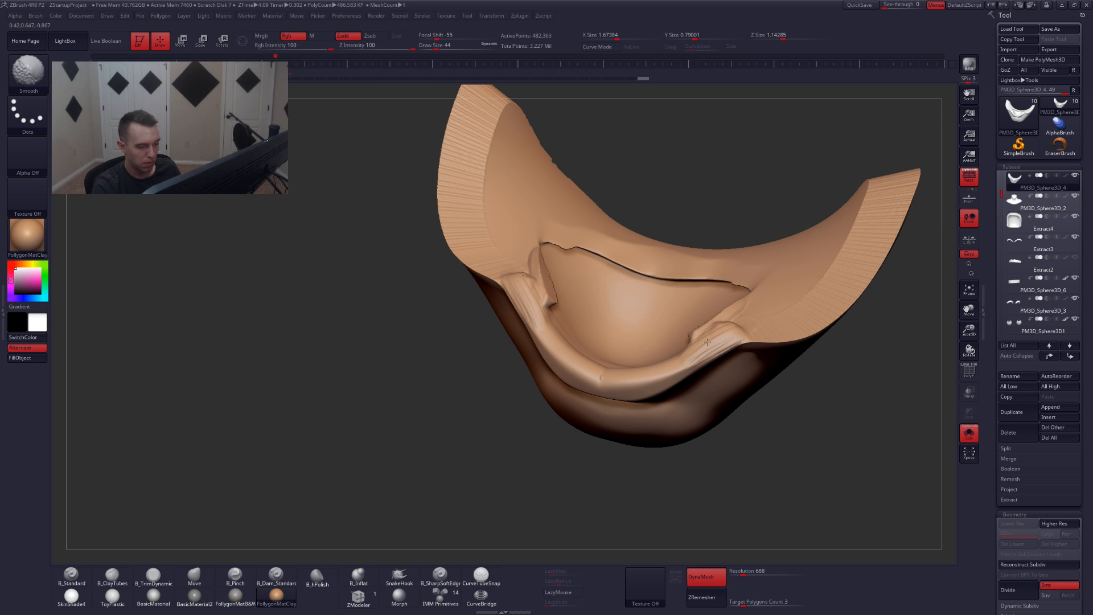
mouse_move(702, 346)
right_mouse_down()
mouse_move(731, 321)
mouse_move(776, 312)
right_mouse_up()
key("shift+s")
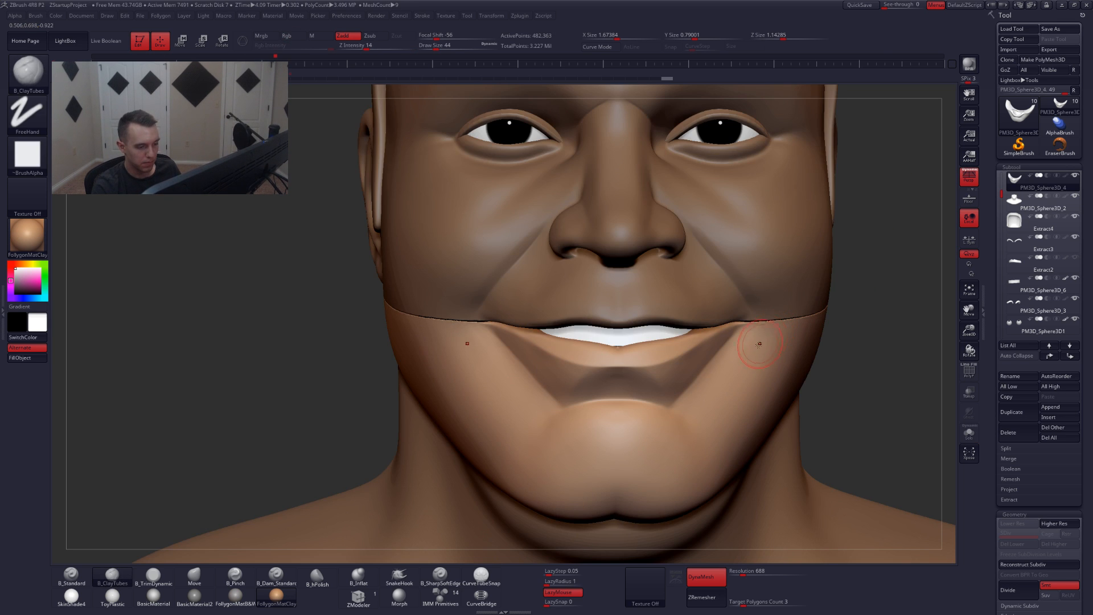
- Adjust the jaw piece's upper edge from the mouth corner along the cheek with the Move brush at draw size 136
mouse_move(743, 354)
right_mouse_down()
mouse_move(791, 348)
mouse_move(760, 361)
mouse_move(740, 345)
right_mouse_up()
key("space")
left_click_drag(720, 350, 737, 347)
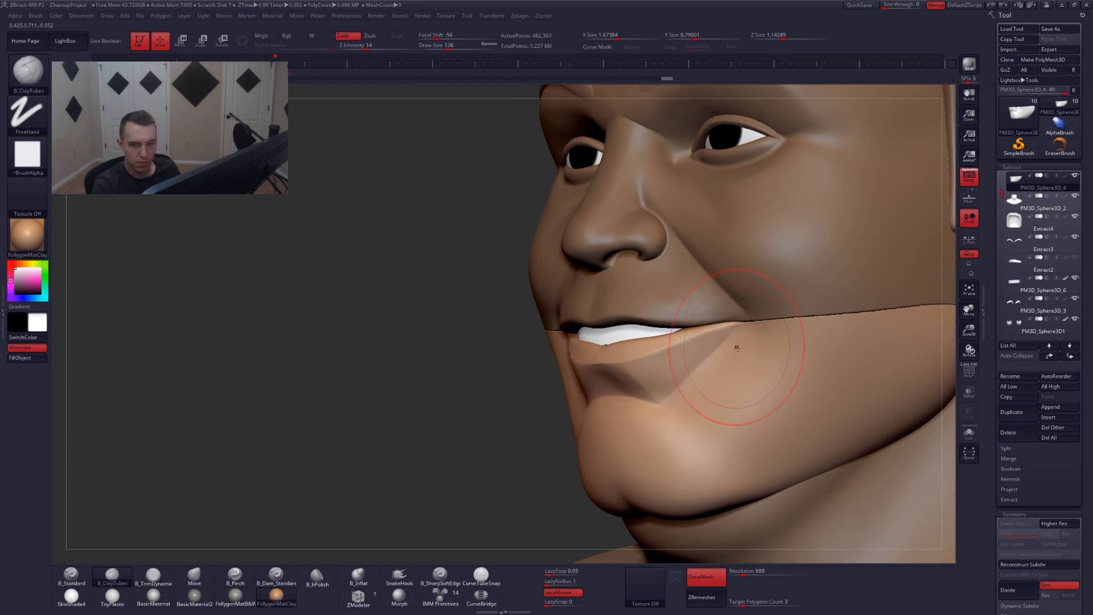
right_click_drag(728, 355, 724, 358)
key("b")
key("m")
key("v")
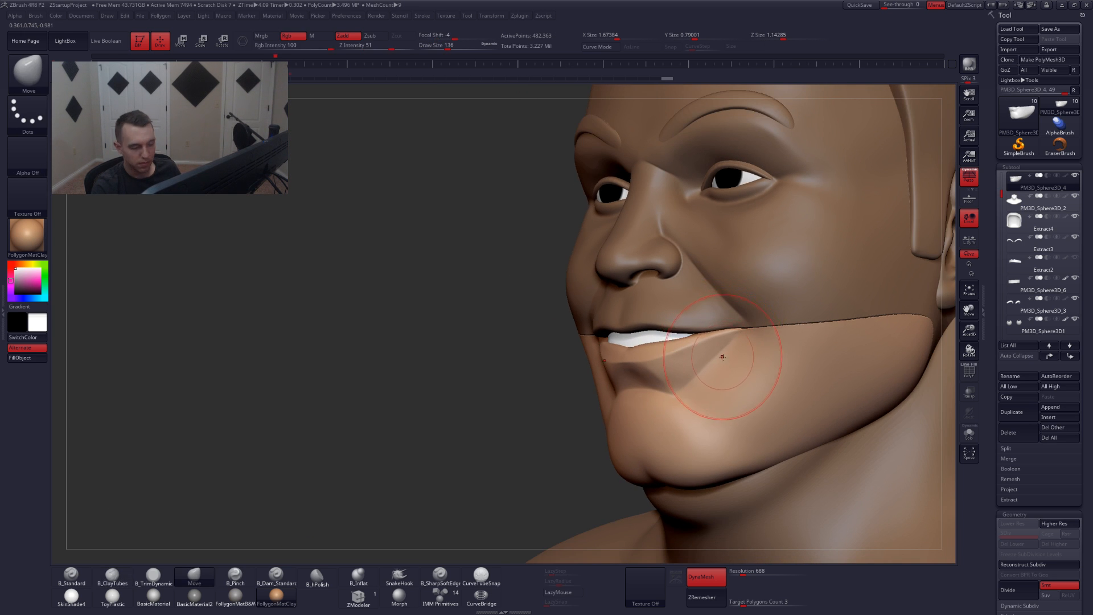
mouse_move(723, 360)
left_mouse_down()
mouse_move(736, 341)
mouse_move(785, 337)
left_mouse_up()
right_click_drag(761, 344, 676, 357, "alt")
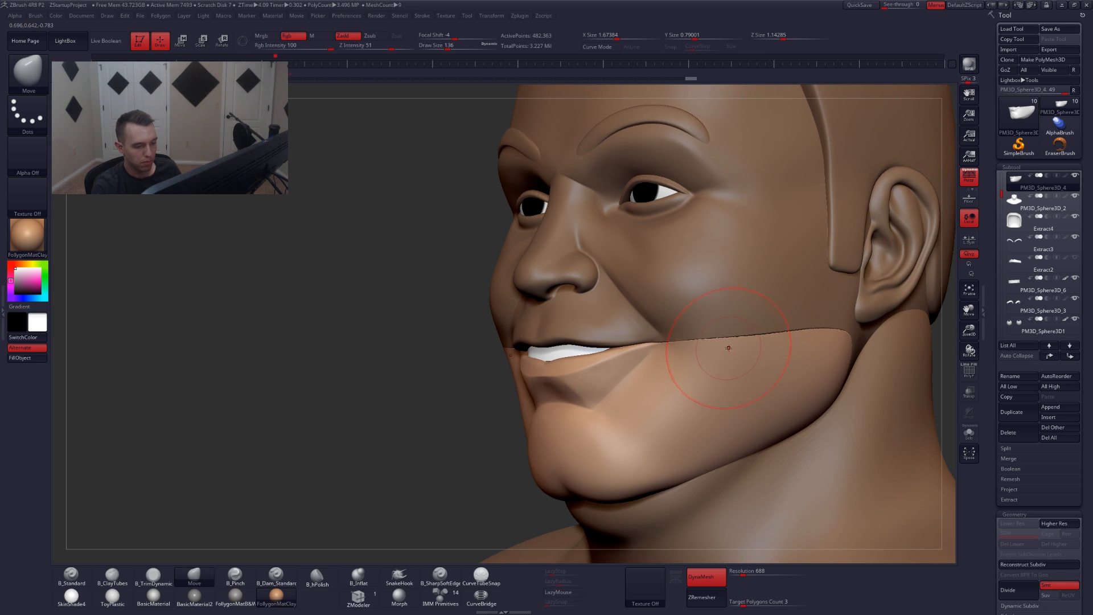
key("ctrl+f")
left_click(703, 355)
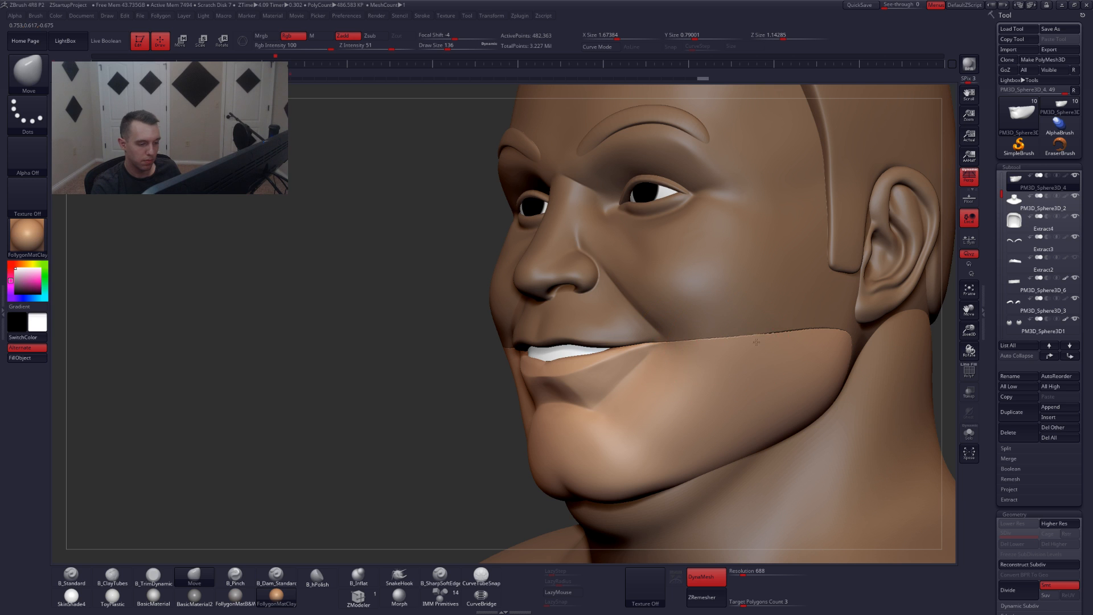
- Hide the neck-and-shoulders piece of the bust and make the lower-jaw piece the active part again
right_click_drag(704, 370, 750, 357)
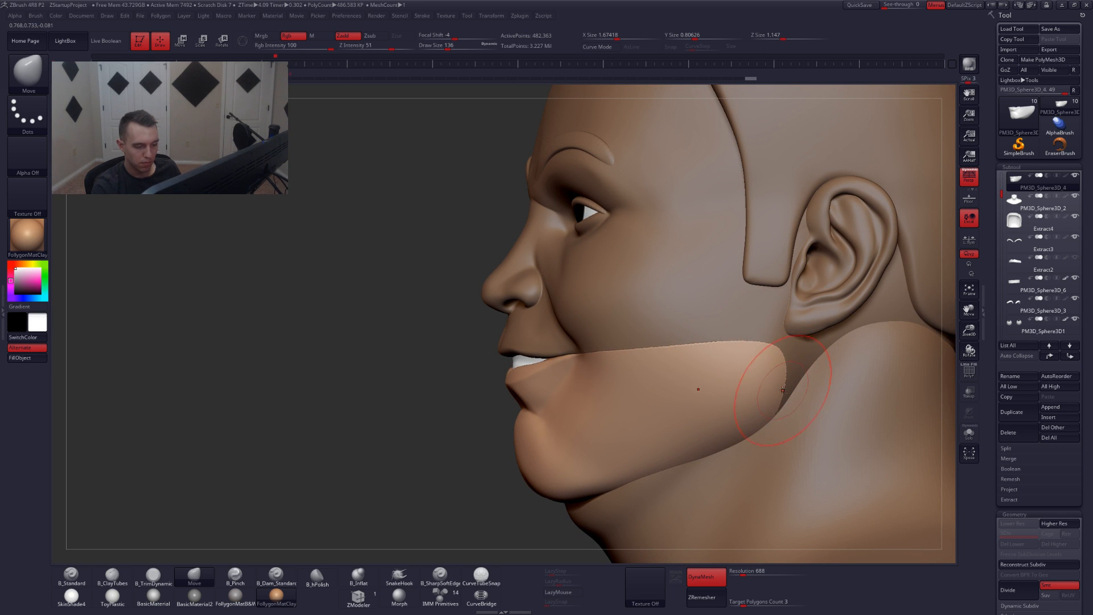
right_click_drag(783, 390, 825, 347)
left_click(846, 324, "alt")
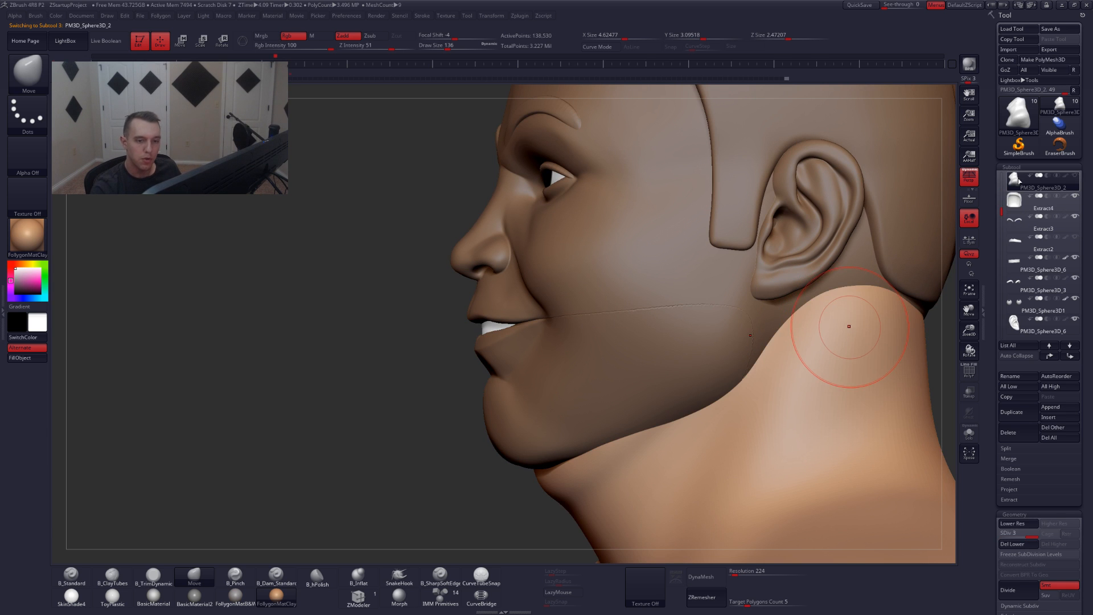
left_click(742, 351, "alt")
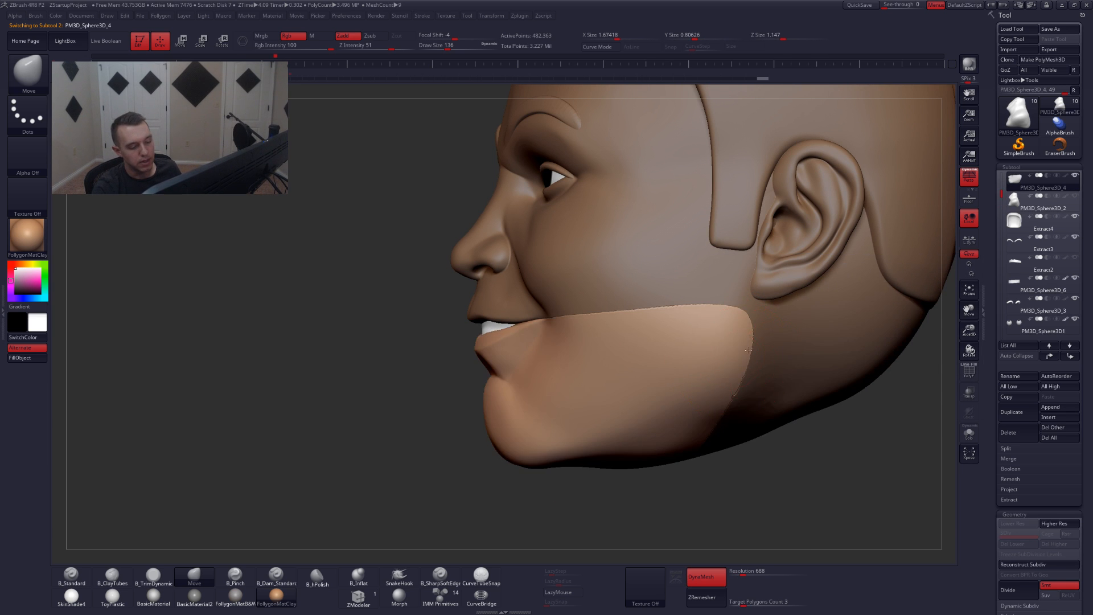
- Inspect the polygon wireframe of the lower-jaw piece from the front
mouse_move(748, 350)
right_mouse_down()
mouse_move(745, 385)
mouse_move(736, 374)
right_mouse_up()
mouse_move(720, 423)
right_mouse_down()
mouse_move(721, 372)
mouse_move(759, 318)
mouse_move(716, 354)
mouse_move(700, 349)
mouse_move(697, 378)
right_mouse_up()
key("ctrl+shift+space")
left_click(712, 359)
key("shift+f")
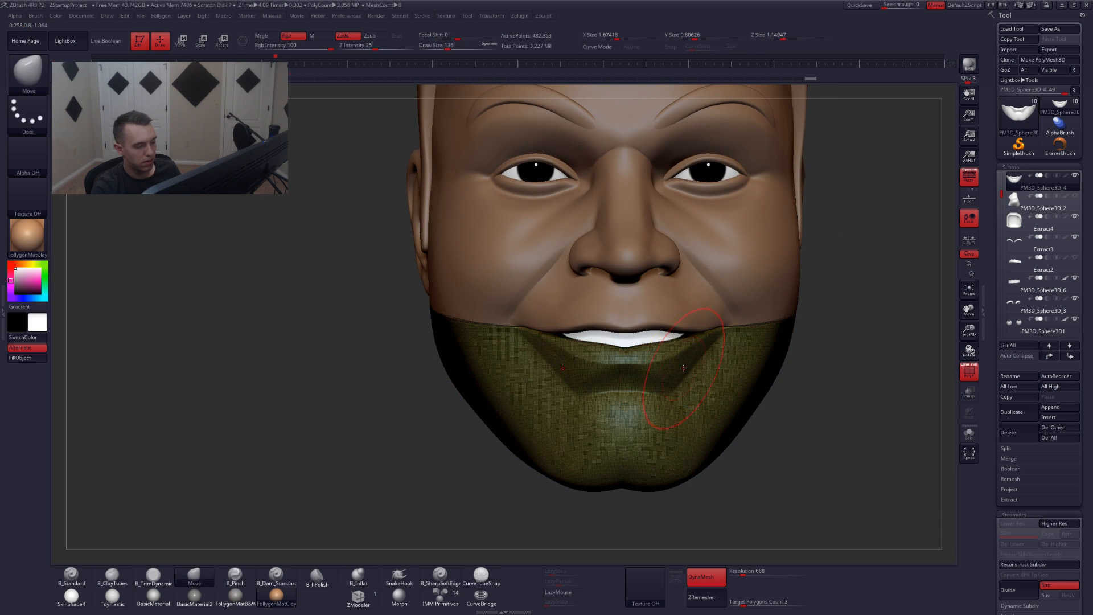
key("shift+f")
- Set the Move brush's draw size to 90 and turn off perspective for a straight front view of the mouth
right_click_drag(666, 375, 615, 407, "alt")
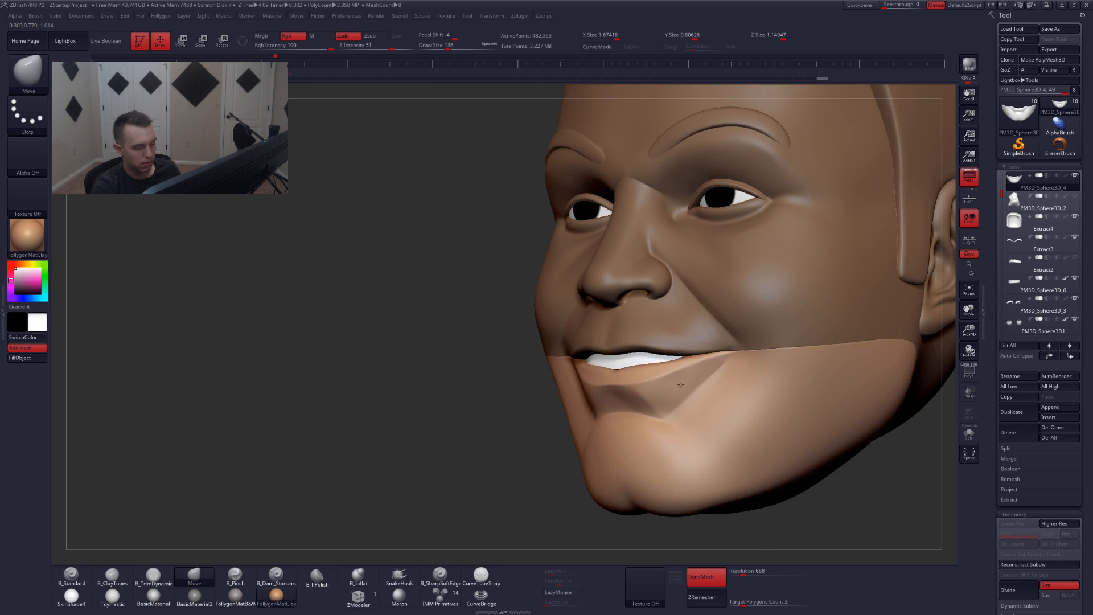
key("space")
left_click_drag(690, 367, 684, 368)
right_click_drag(676, 360, 684, 358, "shift")
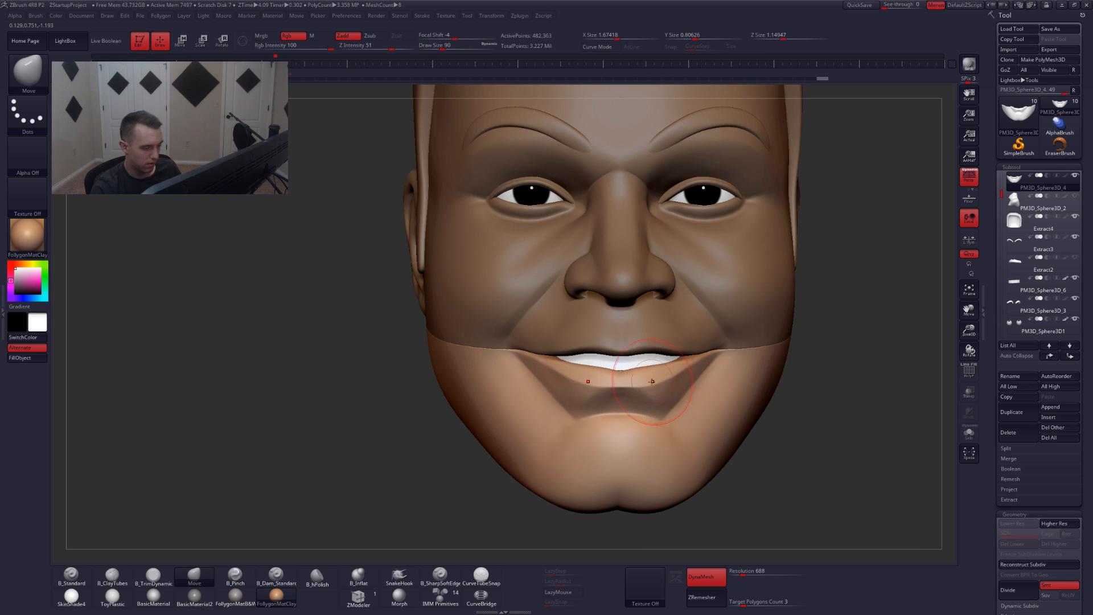
key("alt+s")
key("alt+s")
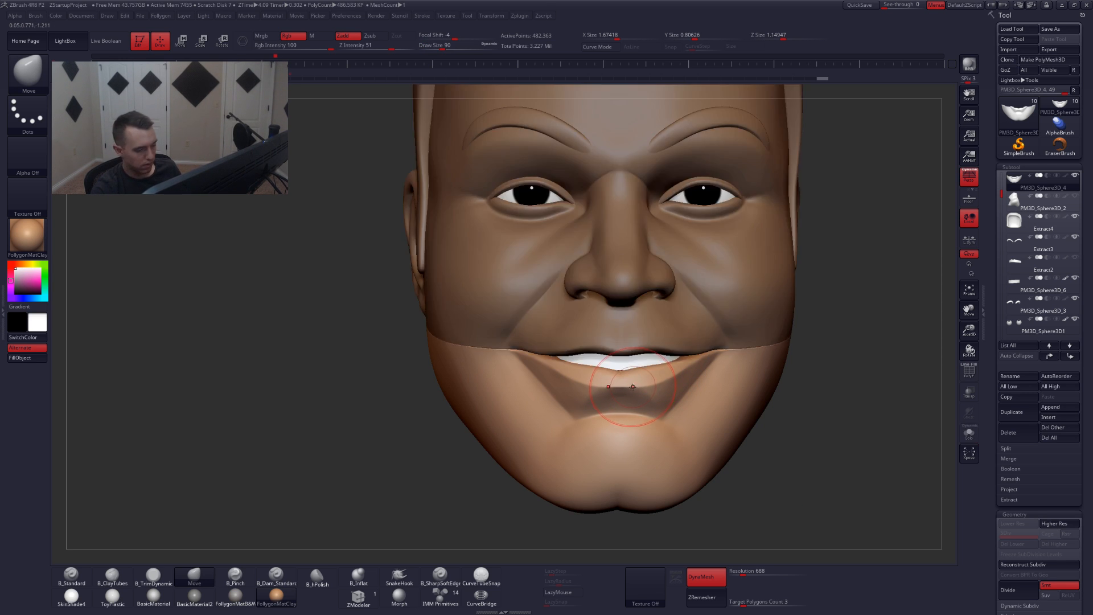
right_click_drag(638, 370, 651, 355, "ctrl")
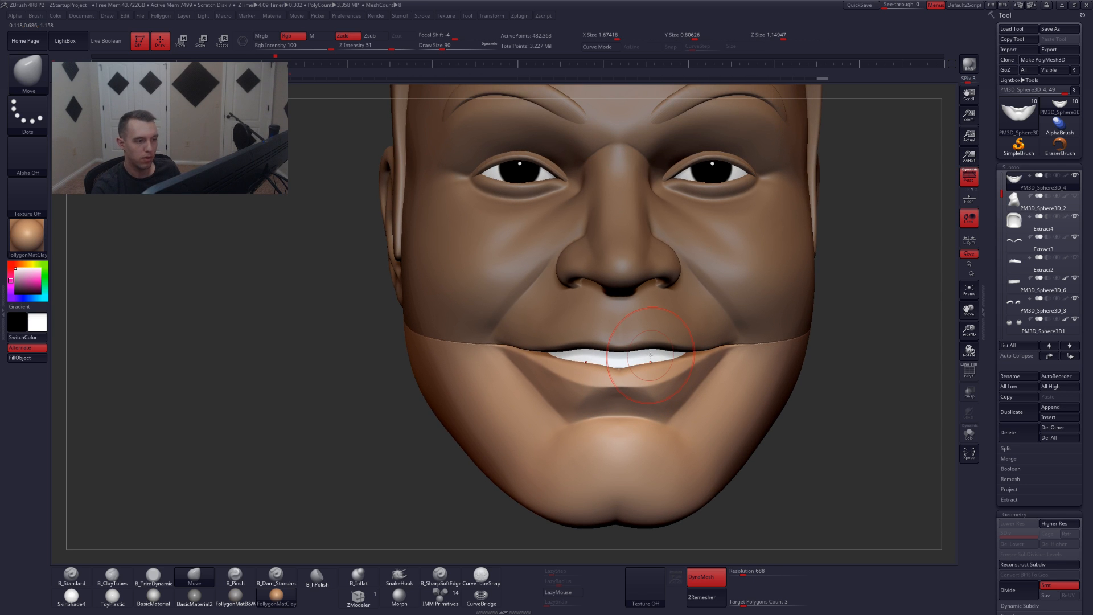
left_click(972, 180)
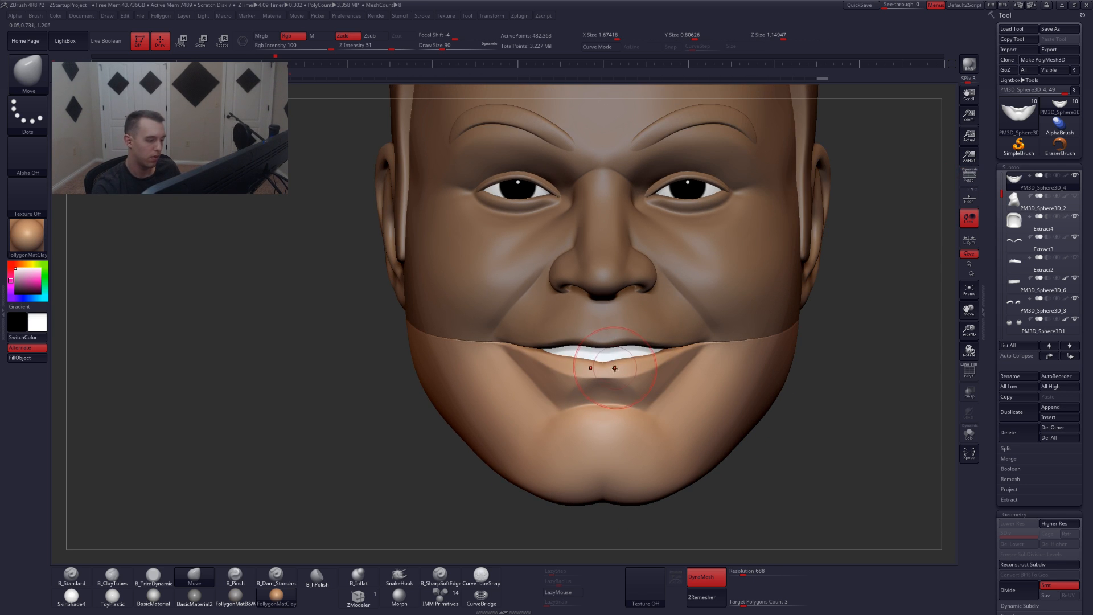
right_click_drag(614, 369, 601, 353, "ctrl")
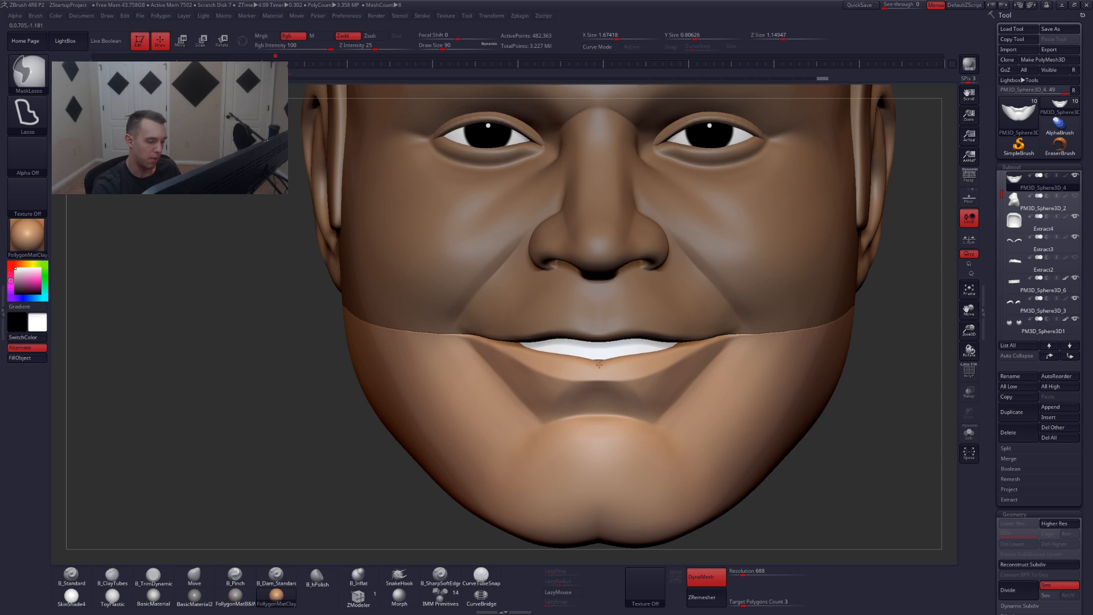
- Lasso-mask one half of the jaw piece, invert the mask, and set the Move brush's draw size to 83
mouse_move(598, 408)
left_mouse_down("ctrl")
mouse_move(601, 540)
mouse_move(751, 515)
mouse_move(888, 256)
mouse_move(622, 380)
left_mouse_up("ctrl")
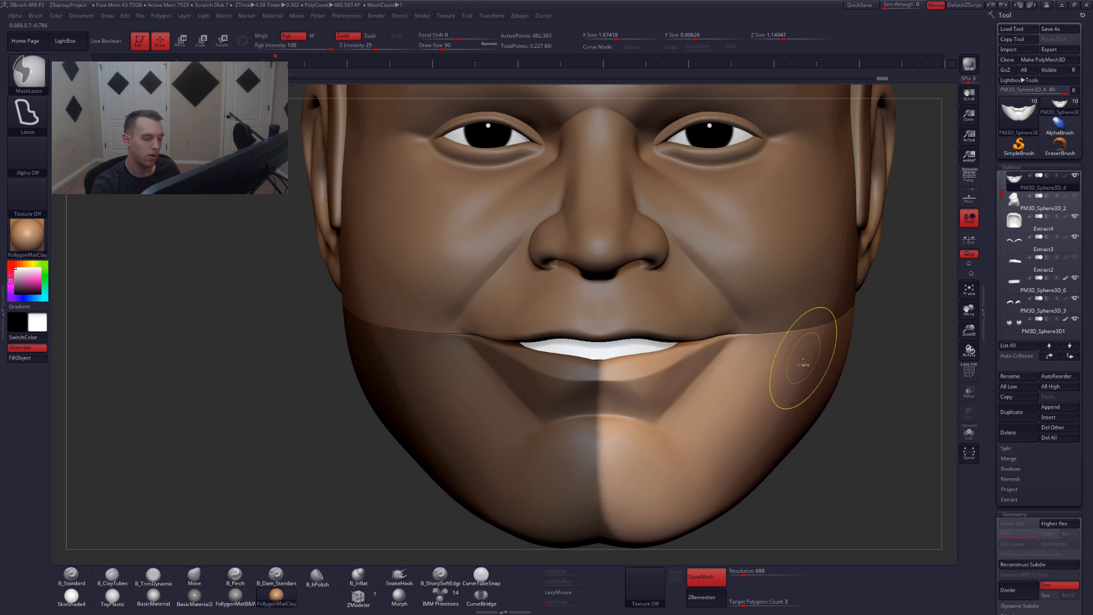
key("space")
left_click_drag(601, 412, 590, 408)
key("space")
right_click_drag(588, 370, 580, 363, "ctrl")
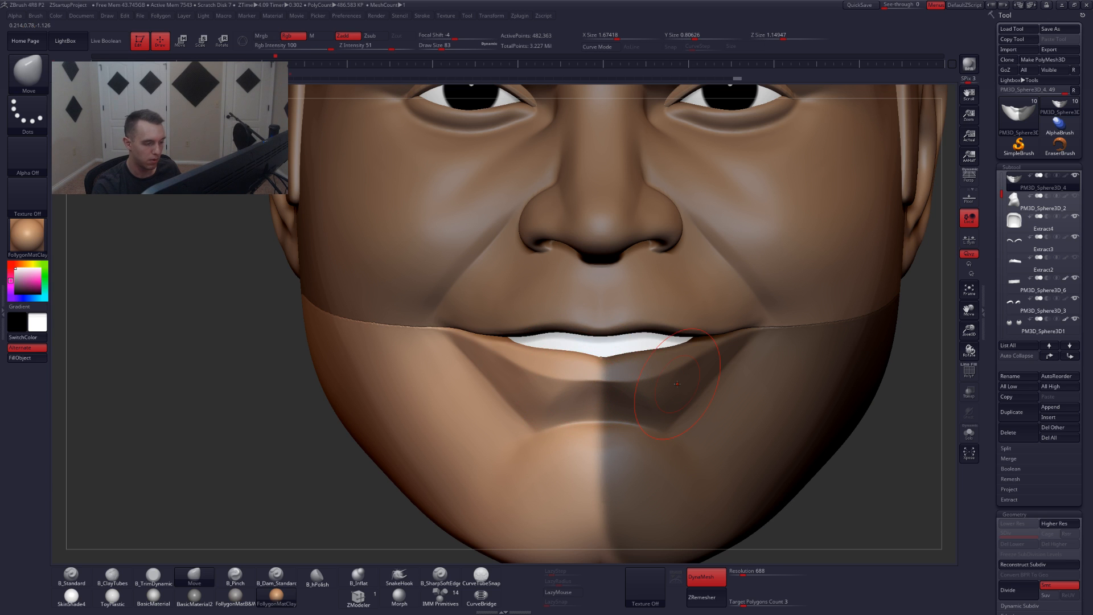
- Clear the half mask from the jaw piece and isolate the piece
key("alt+shift+s")
key("space")
left_click_drag(659, 376, 653, 376)
left_click_drag(637, 310, 645, 317, "ctrl")
- Smooth the top of the lower lip around its middle with the Smooth brush at draw sizes 18 and 29
mouse_move(640, 313)
right_mouse_down()
mouse_move(595, 365)
mouse_move(616, 364)
right_mouse_up()
key("space")
left_click_drag(617, 363, 608, 364)
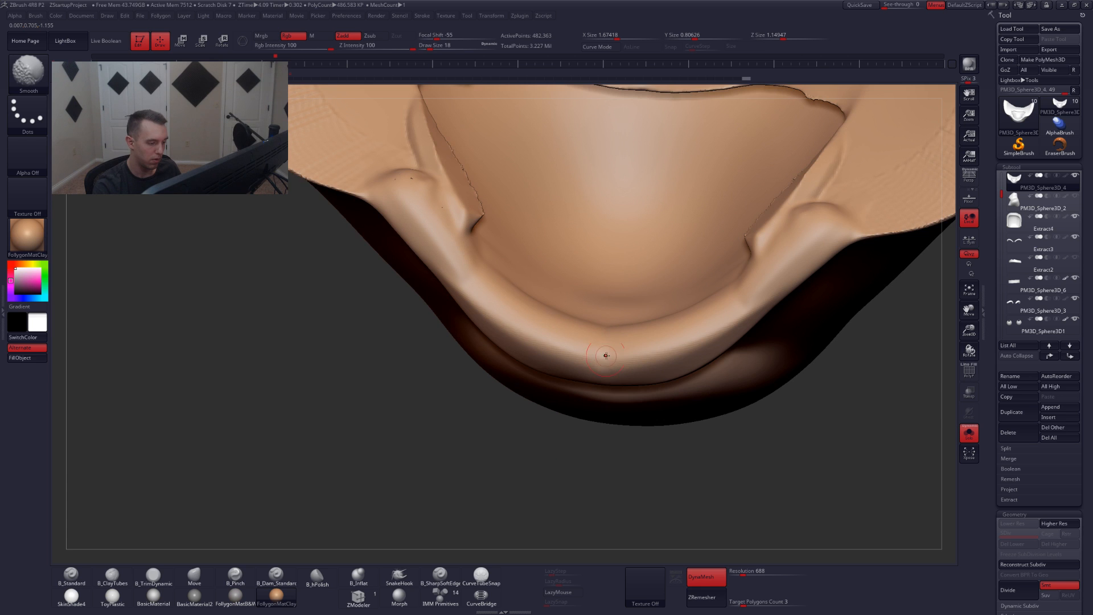
right_click_drag(605, 355, 593, 341)
key("space")
left_click_drag(592, 360, 598, 360)
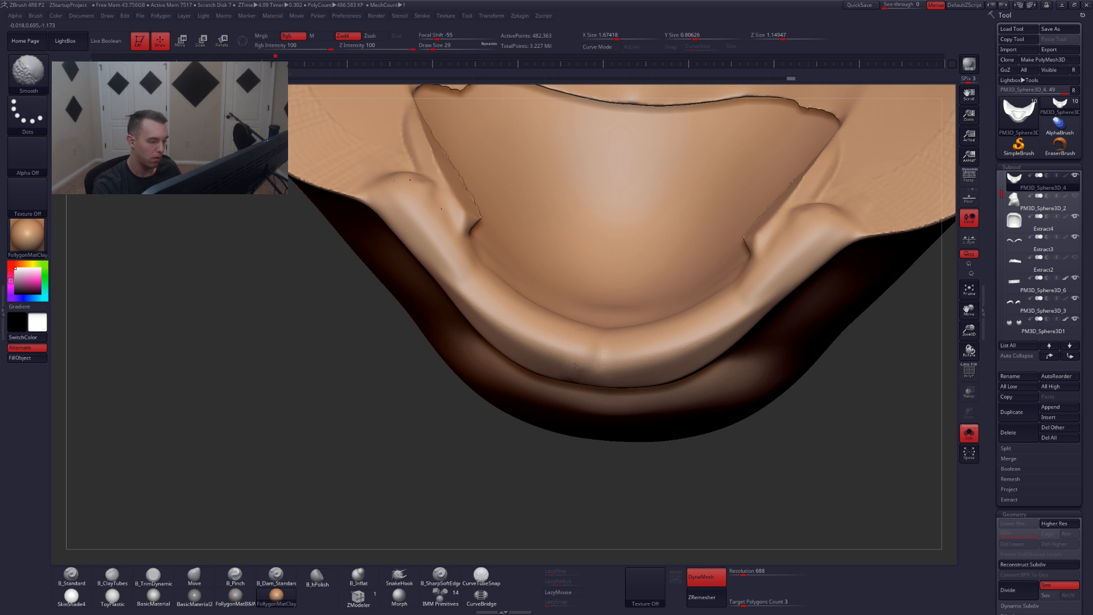
mouse_move(586, 368)
right_mouse_down()
mouse_move(617, 325)
mouse_move(657, 315)
right_mouse_up()
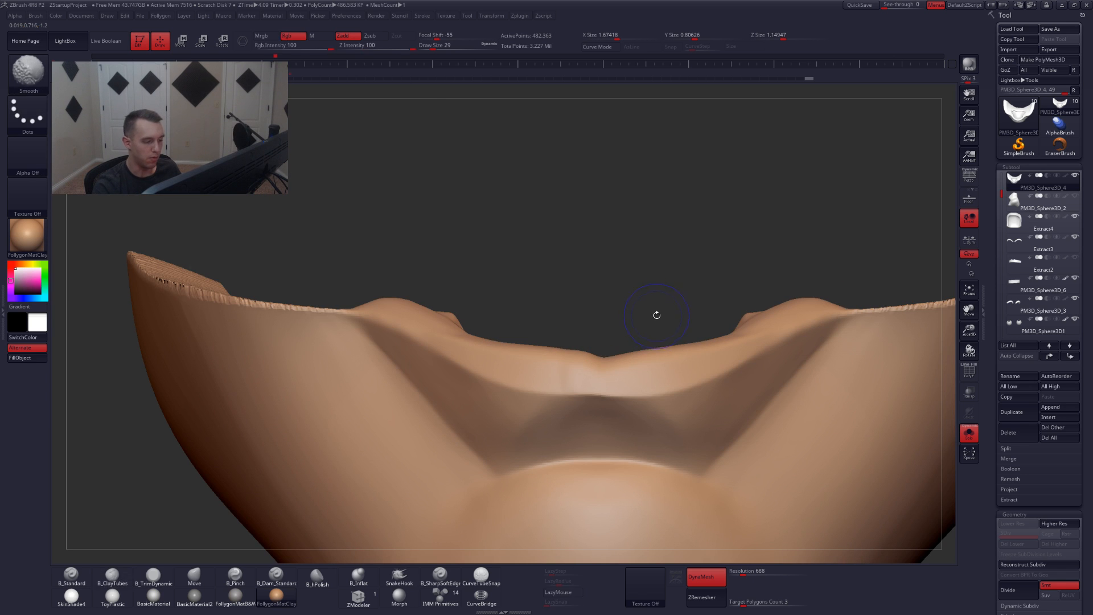
- Refine the notch at the middle of the lower lip with the Move brush at draw size 29 and update the DynaMesh
key("b")
key("m")
key("v")
left_click_drag(566, 348, 567, 365, "shift")
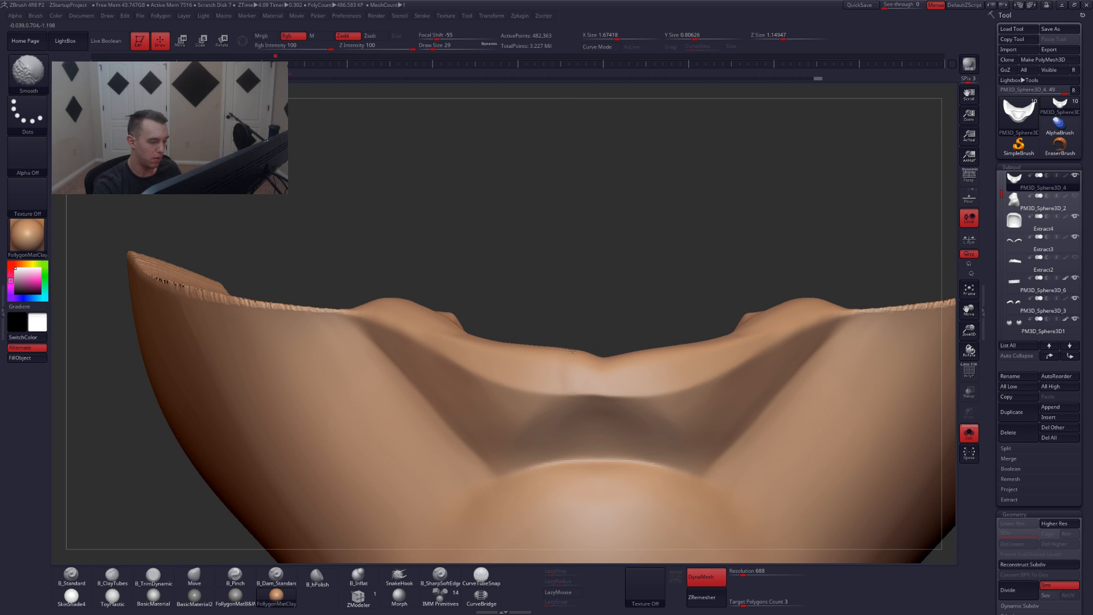
key("space")
left_click(614, 401)
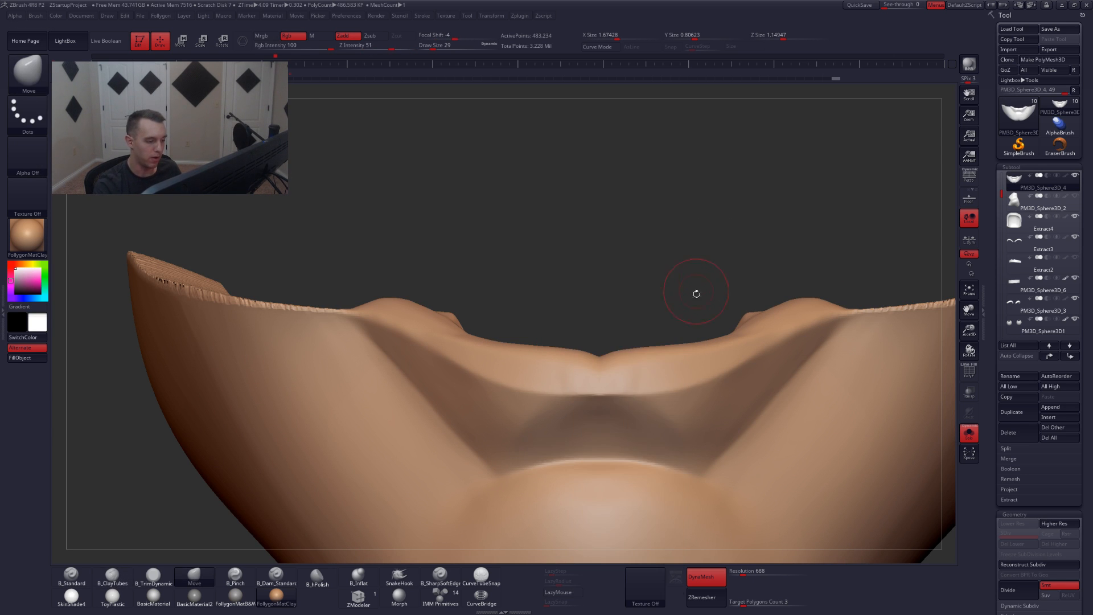
- Smooth the lower lip beside its middle notch and bring back the full head to judge the smile
mouse_move(695, 293)
right_mouse_down("ctrl")
mouse_move(644, 446)
mouse_move(685, 433)
mouse_move(670, 420)
right_mouse_up("ctrl")
right_click_drag(690, 354, 704, 361, "alt")
right_click_drag(704, 361, 685, 357, "ctrl")
left_click_drag(685, 356, 659, 349, "shift")
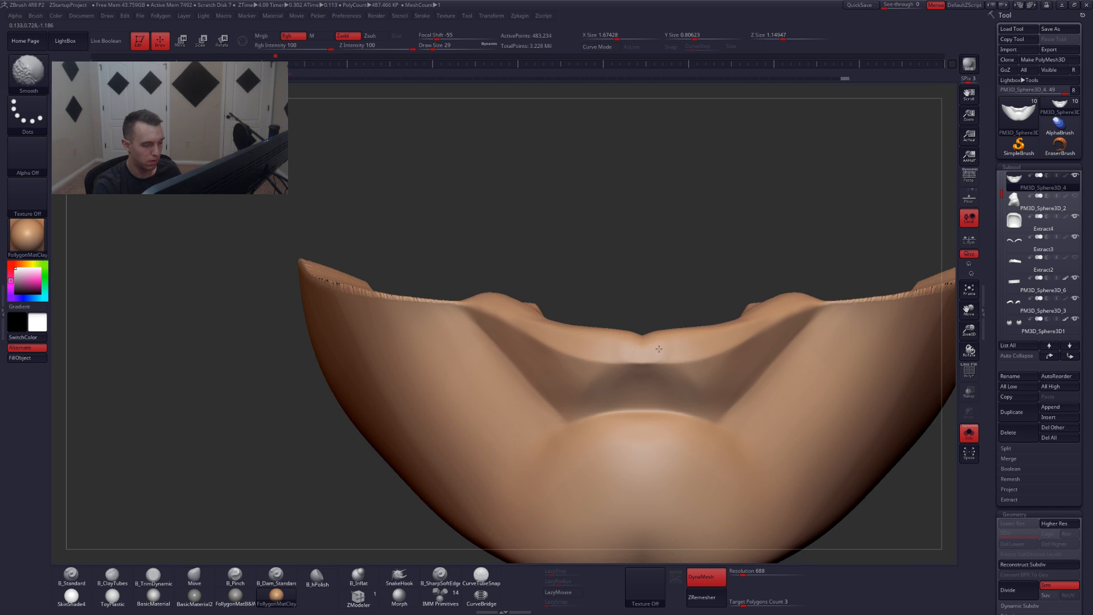
right_click_drag(660, 351, 673, 429)
right_click_drag(663, 335, 816, 373)
right_click_drag(715, 371, 675, 393, "ctrl")
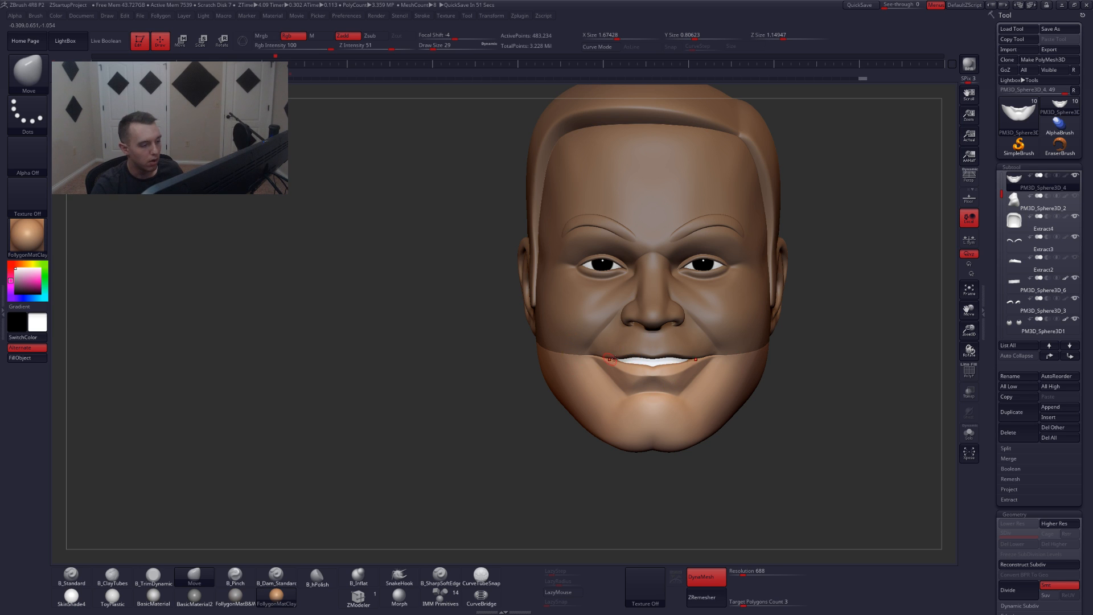
- Turn perspective back on, isolate the lower-jaw piece, and check its wireframe
mouse_move(610, 359)
right_mouse_down()
mouse_move(562, 360)
mouse_move(629, 356)
right_mouse_up()
left_click(968, 176)
right_click_drag(566, 381, 640, 423, "ctrl")
key("alt+s")
key("shift+f")
key("shift+f")
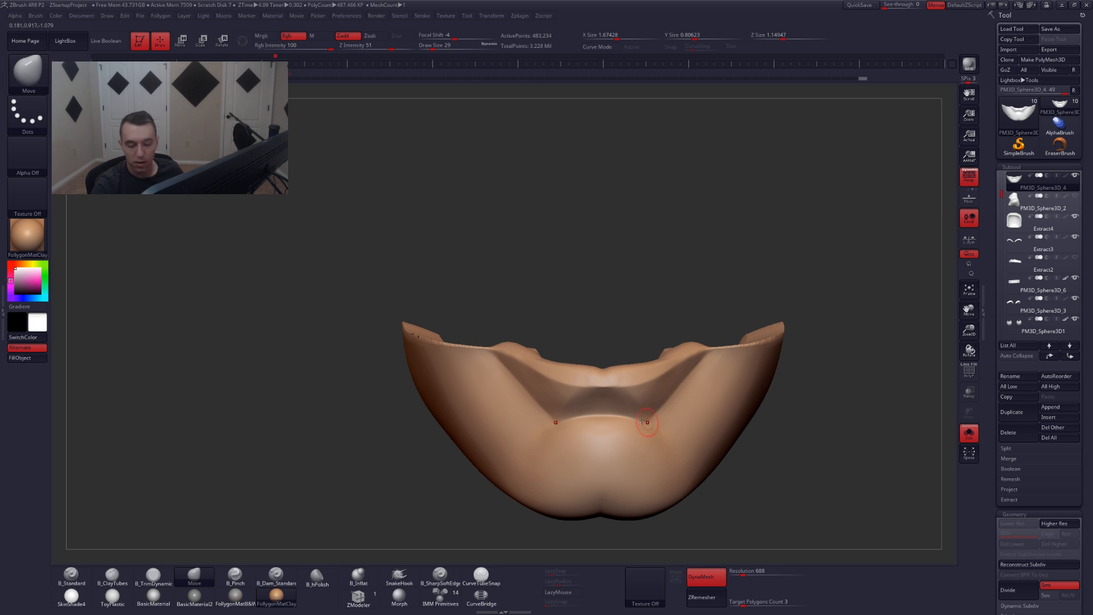
key("shift+f")
key("shift+f")
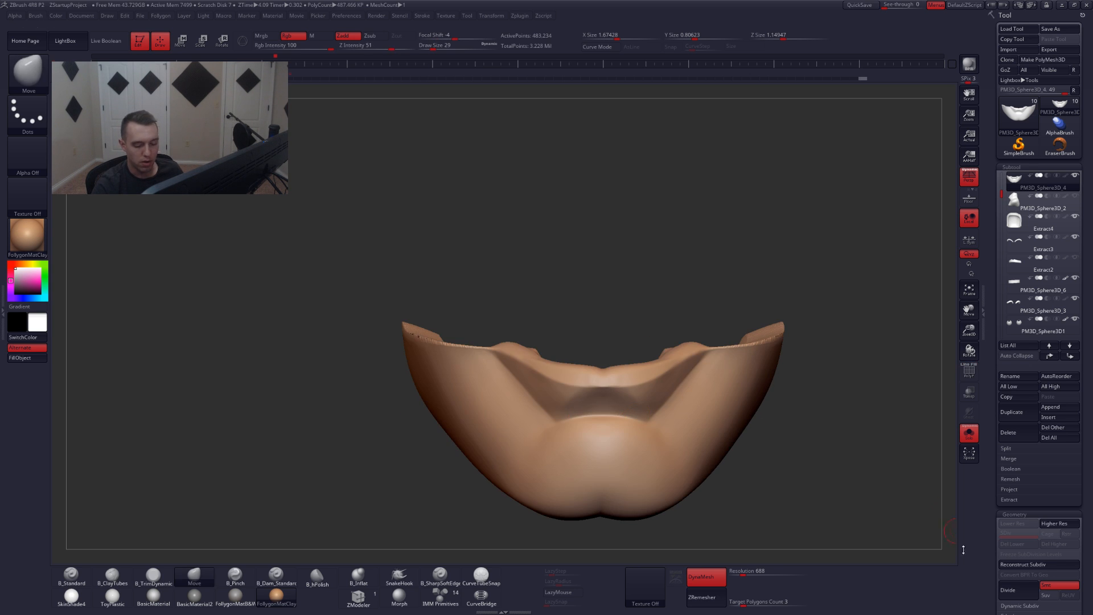
right_click_drag(641, 324, 584, 251, "alt")
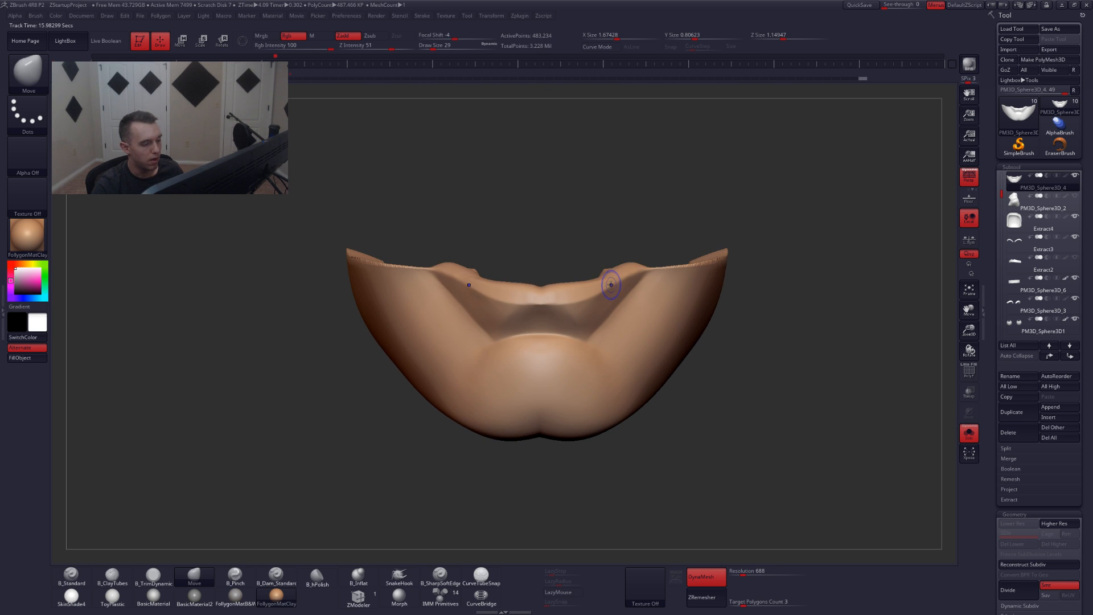
- Try subdividing the whole jaw piece once with the wireframe shown, and undo the subdivision
key("shift+f")
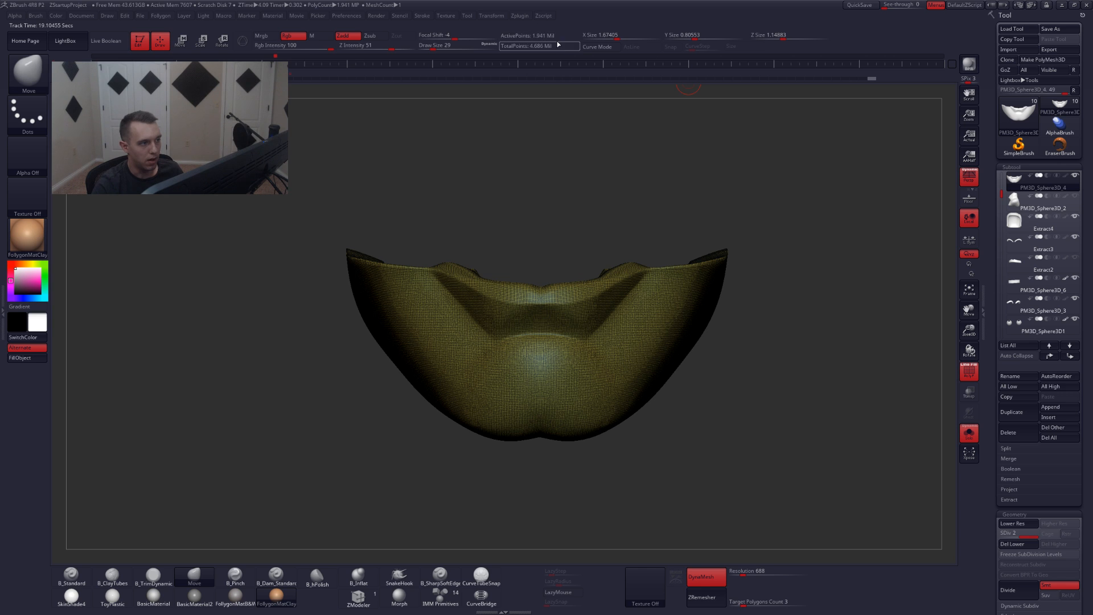
key("ctrl")
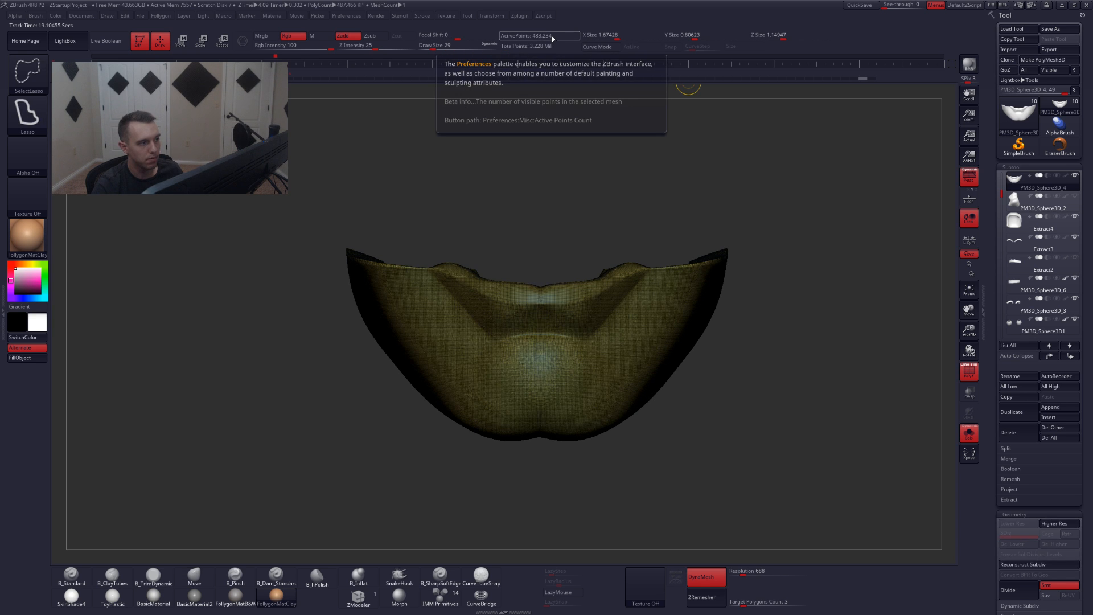
key("ctrl+z")
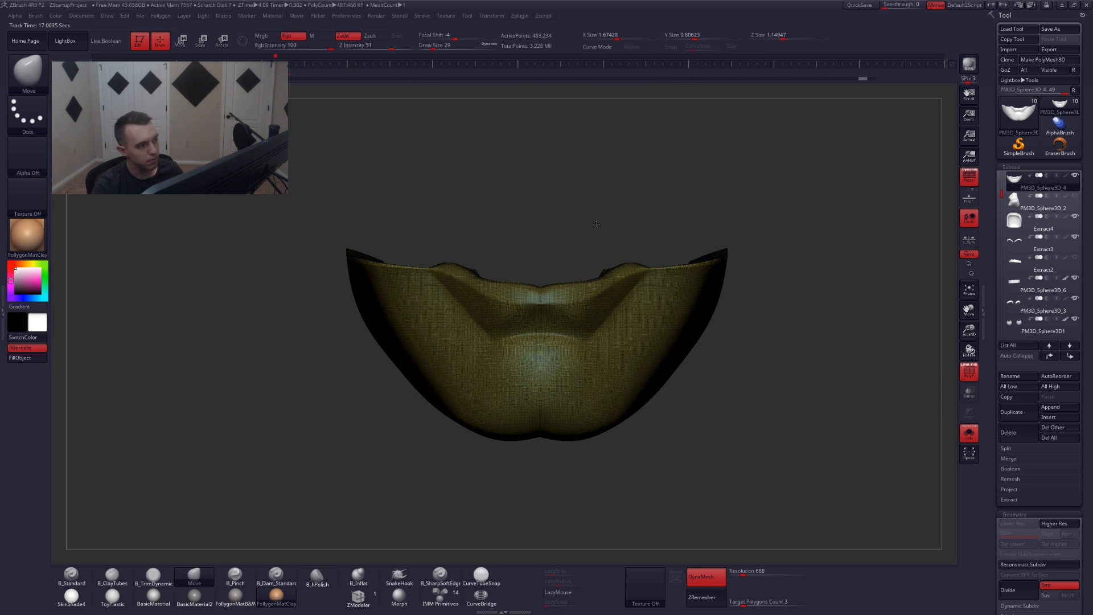
- Try masking everything on the jaw piece except the lower-lip area and subdividing only that unmasked area
mouse_move(600, 224)
left_mouse_down("alt")
mouse_move(665, 285)
mouse_move(622, 334)
left_mouse_up("alt")
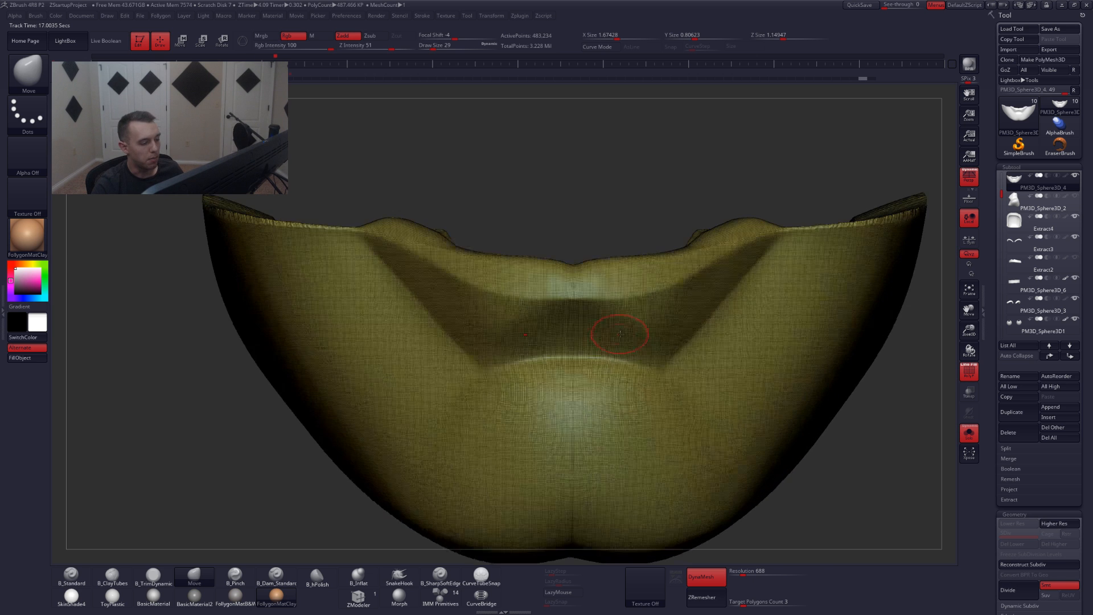
key("shift+f")
key("shift+f")
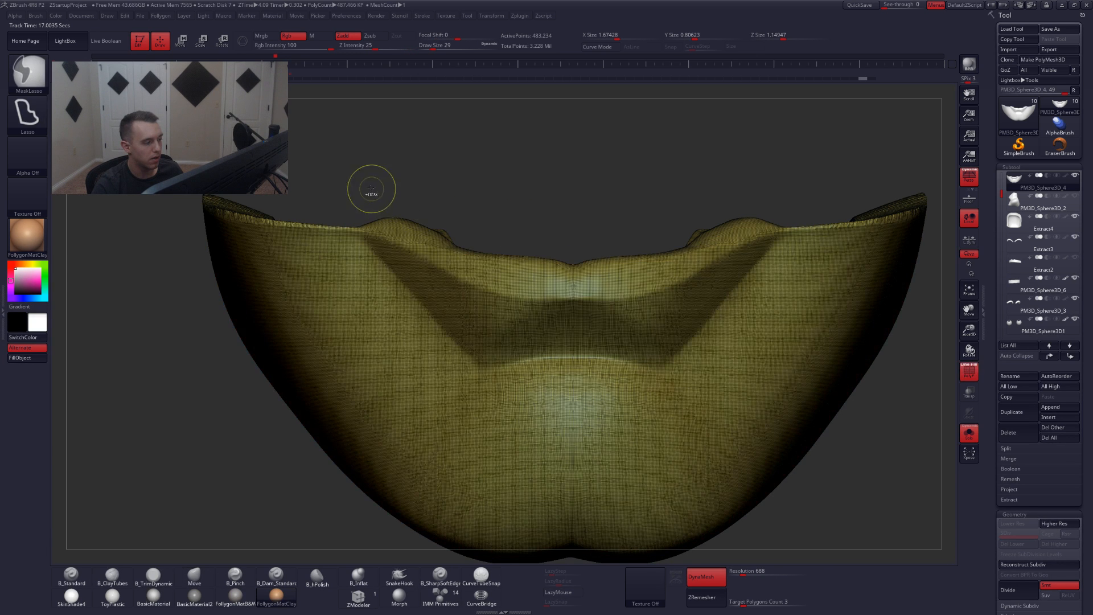
mouse_move(348, 200)
left_mouse_down("ctrl")
mouse_move(378, 273)
mouse_move(501, 383)
mouse_move(674, 245)
mouse_move(808, 182)
mouse_move(805, 159)
left_mouse_up("ctrl")
key("shift+f")
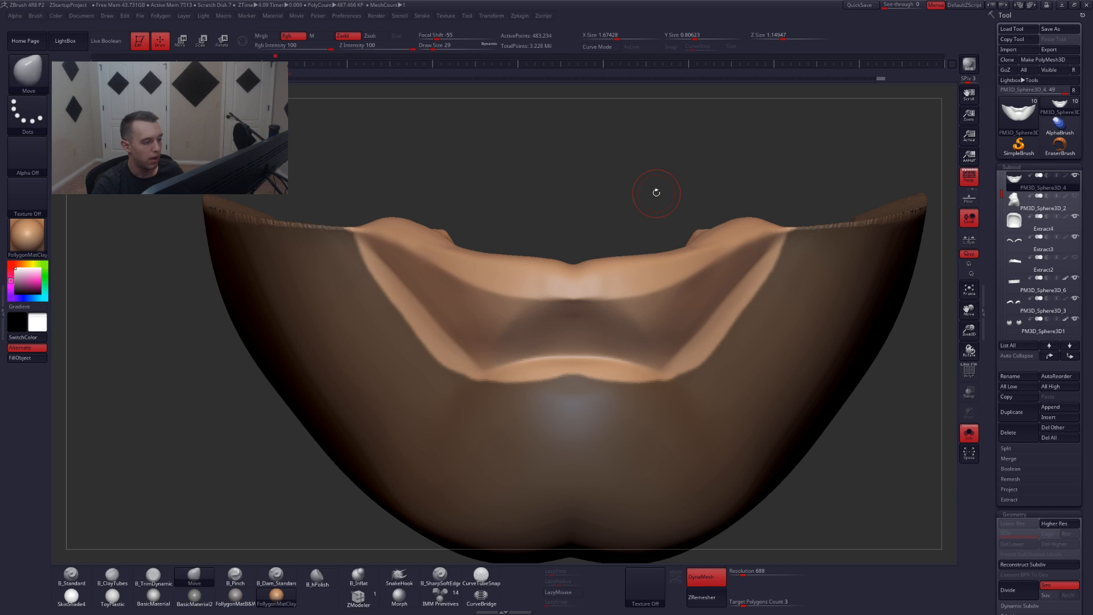
key("ctrl+d")
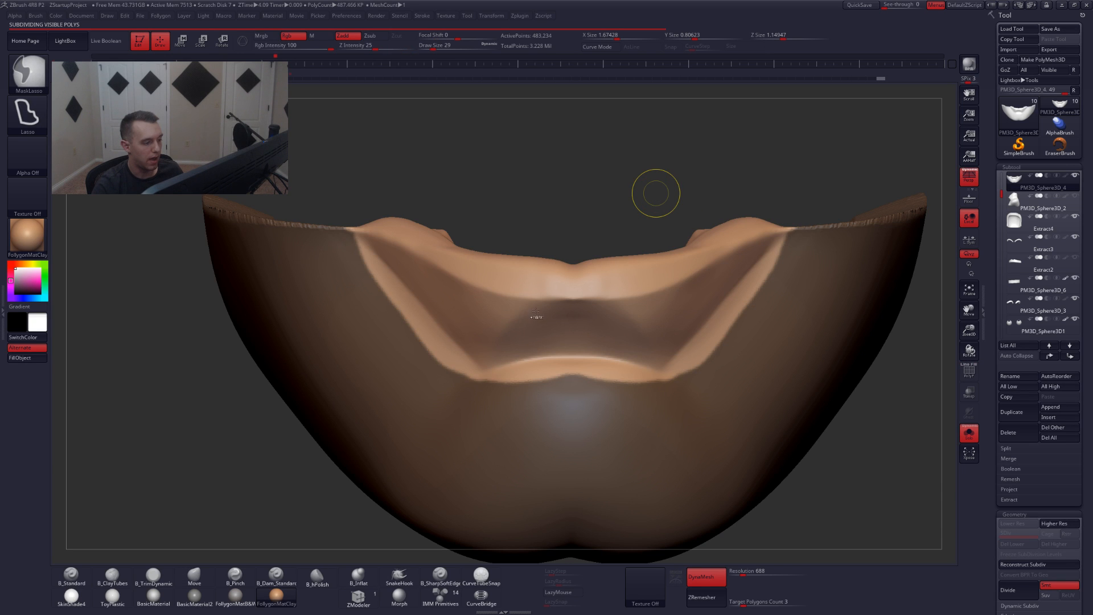
- Check the wireframe of the locally subdivided lip area and undo the local subdivision
key("shift+f")
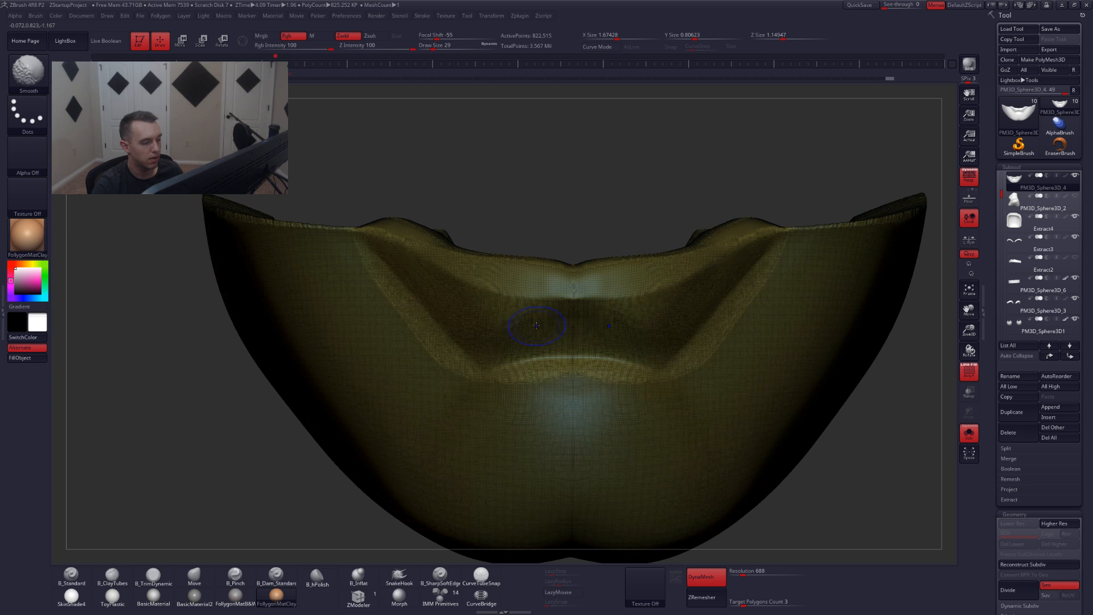
key("shift+f")
key("ctrl")
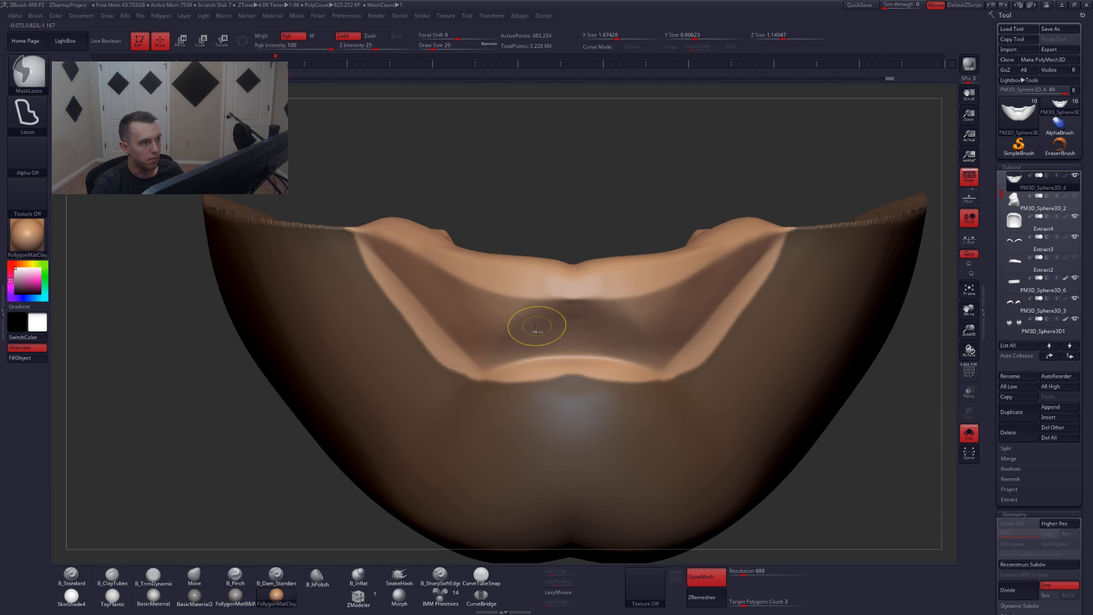
key("ctrl+shift")
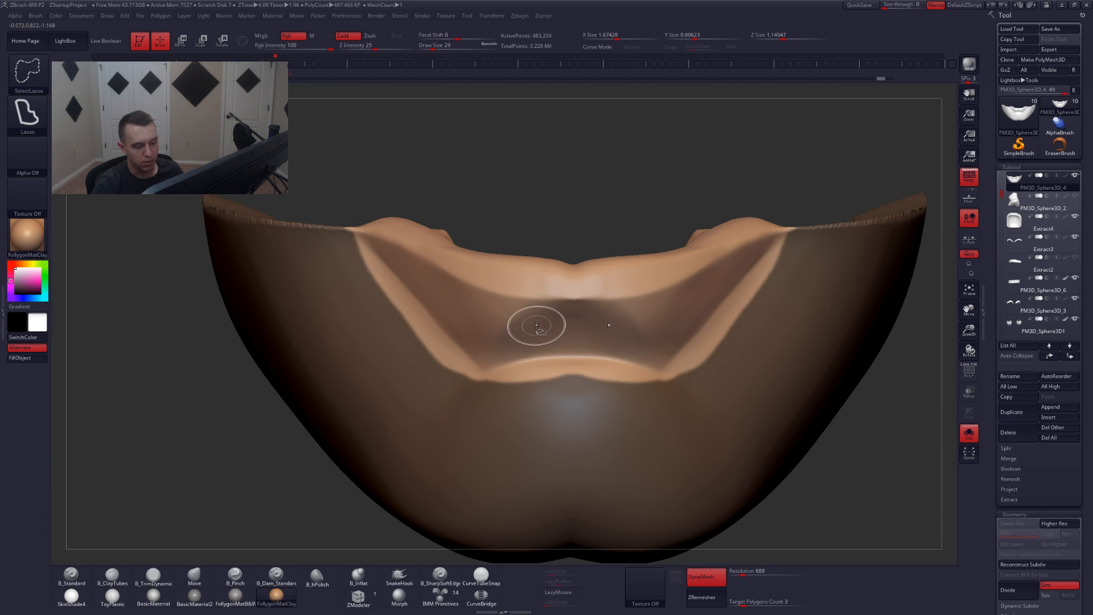
- Clear the mask from the jaw piece and show the full head again
key("f")
mouse_move(556, 271)
left_mouse_down()
mouse_move(581, 245)
mouse_move(693, 328)
left_mouse_up()
key("alt+s")
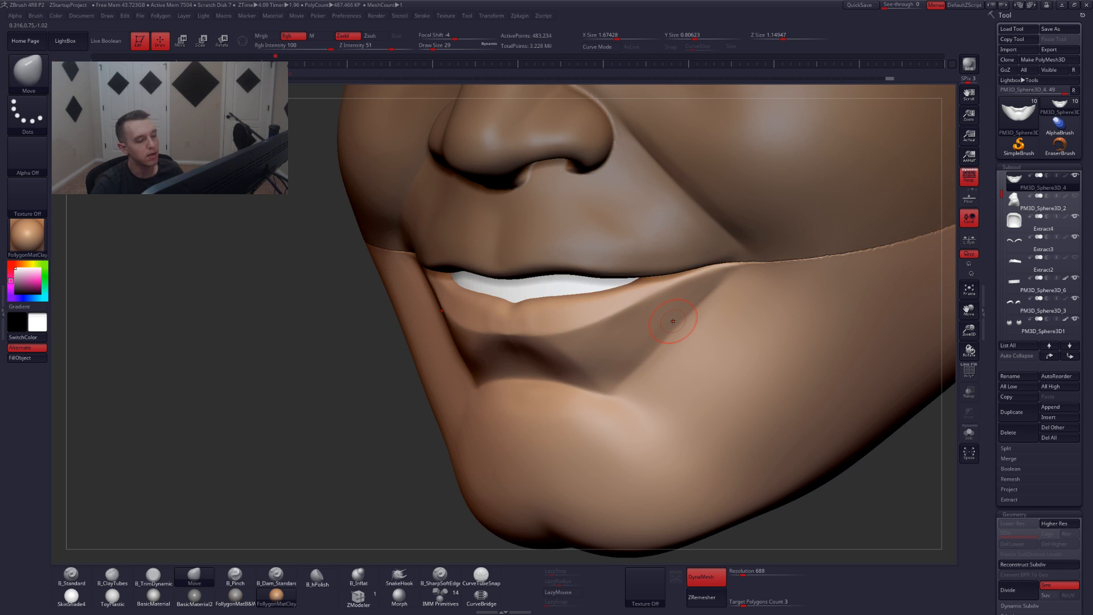
- Pinch and smooth the creases beside and below the lower lip, and isolate the jaw piece
key("5")
mouse_move(689, 349)
right_mouse_down("alt")
mouse_move(693, 369)
mouse_move(733, 310)
right_mouse_up("alt")
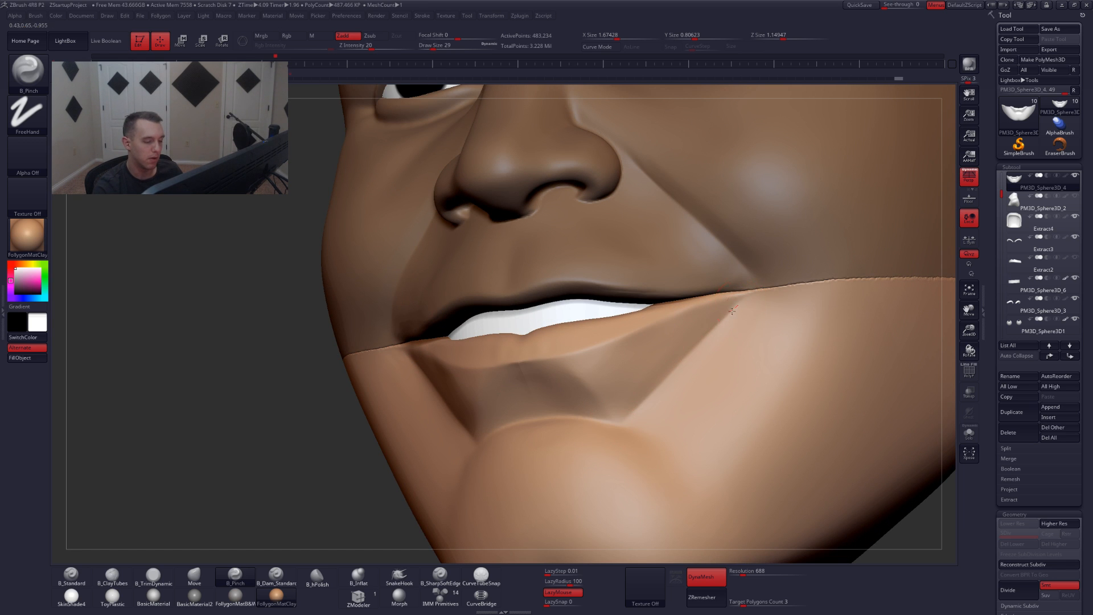
mouse_move(592, 449)
right_mouse_down()
mouse_move(664, 401)
mouse_move(748, 376)
right_mouse_up()
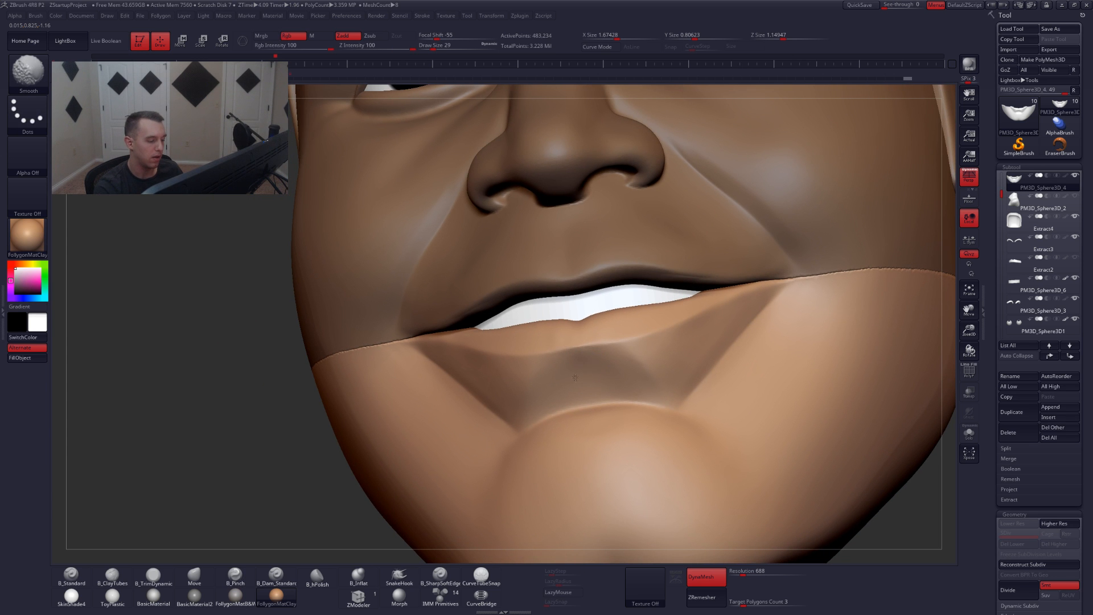
right_click_drag(501, 370, 637, 334)
key("alt+s")
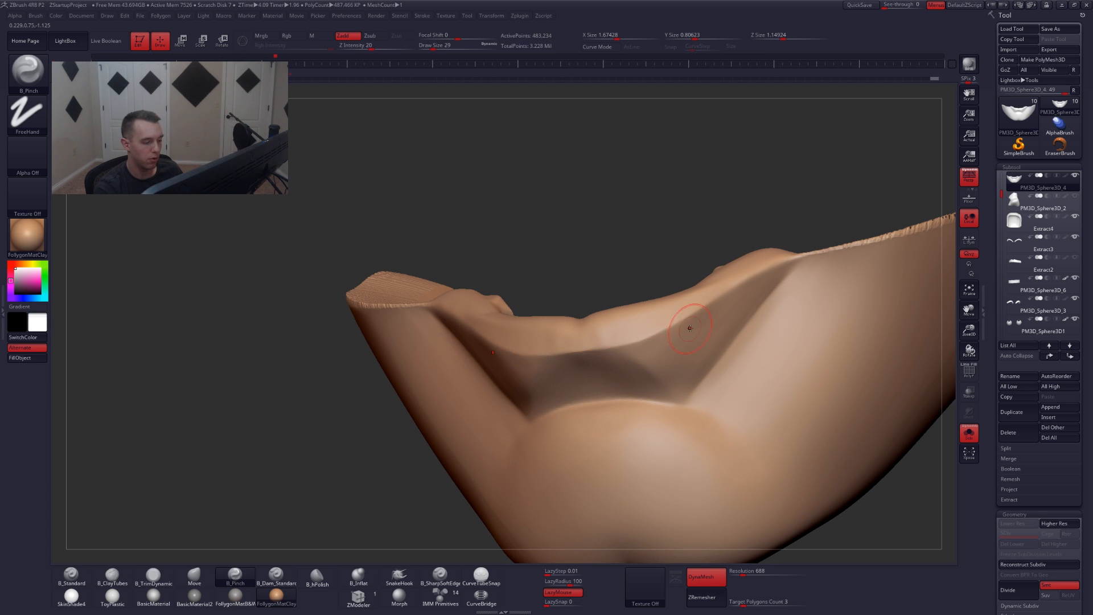
right_click_drag(616, 377, 593, 340)
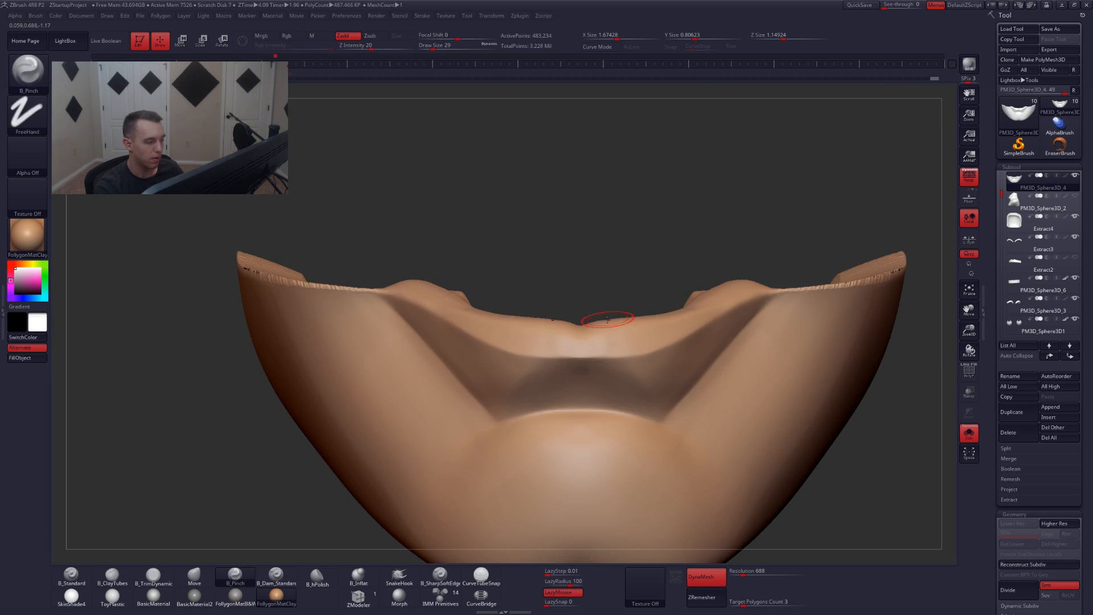
right_click_drag(672, 310, 665, 330)
- Flatten the top of the lower lip with the TrimDynamic brush at size 22 and smooth it toward the mouth corners
key("3")
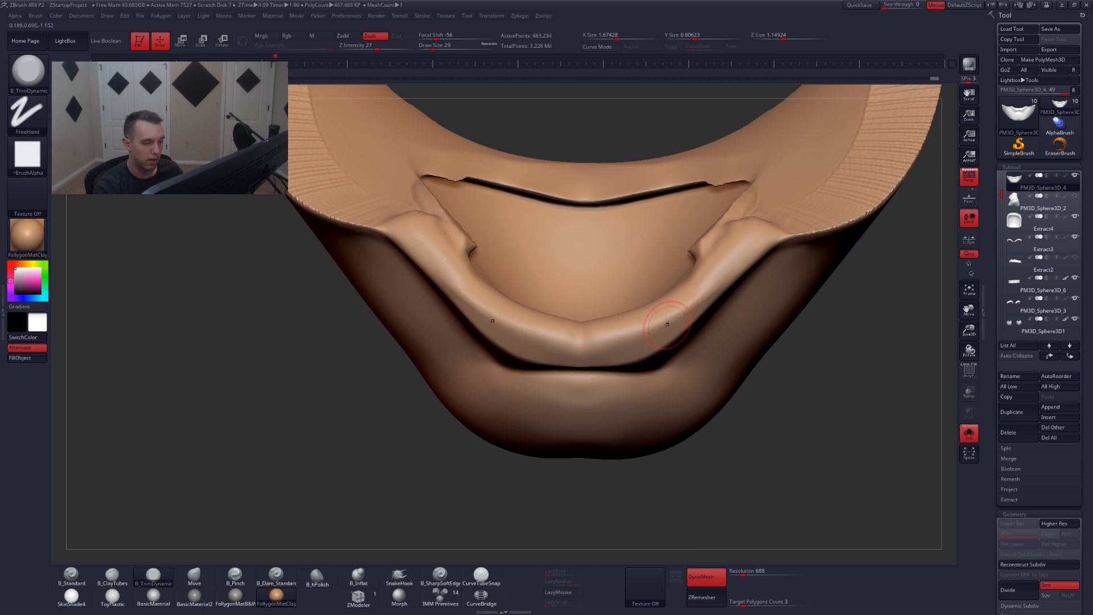
mouse_move(668, 323)
left_mouse_down()
mouse_move(700, 297)
mouse_move(687, 311)
left_mouse_up()
key("space")
left_click_drag(723, 276, 662, 334)
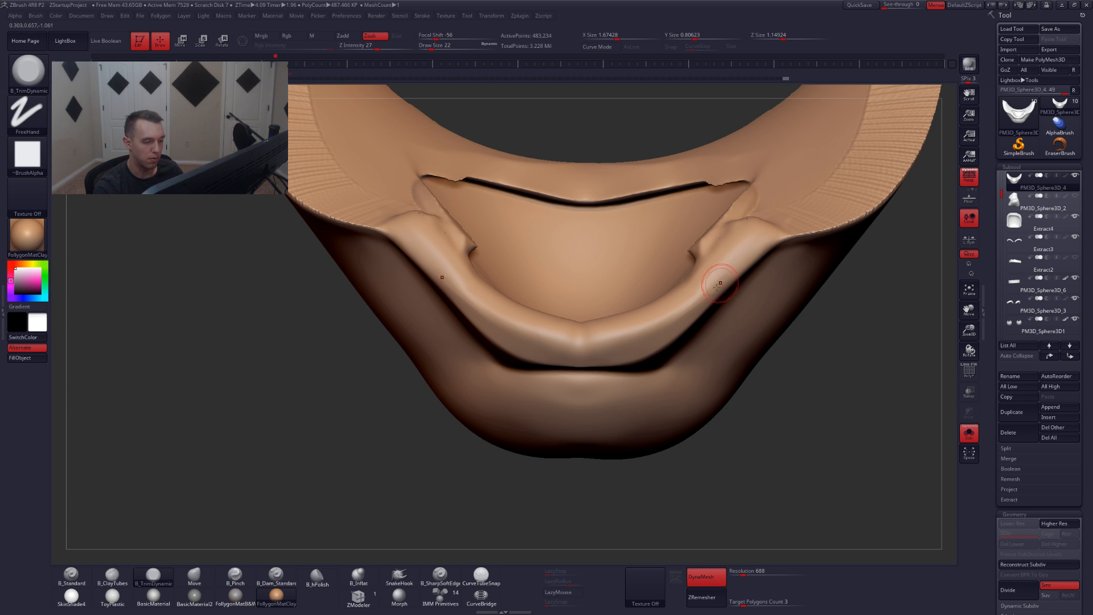
right_click_drag(697, 319, 704, 293, "ctrl")
left_click_drag(740, 260, 691, 301, "shift")
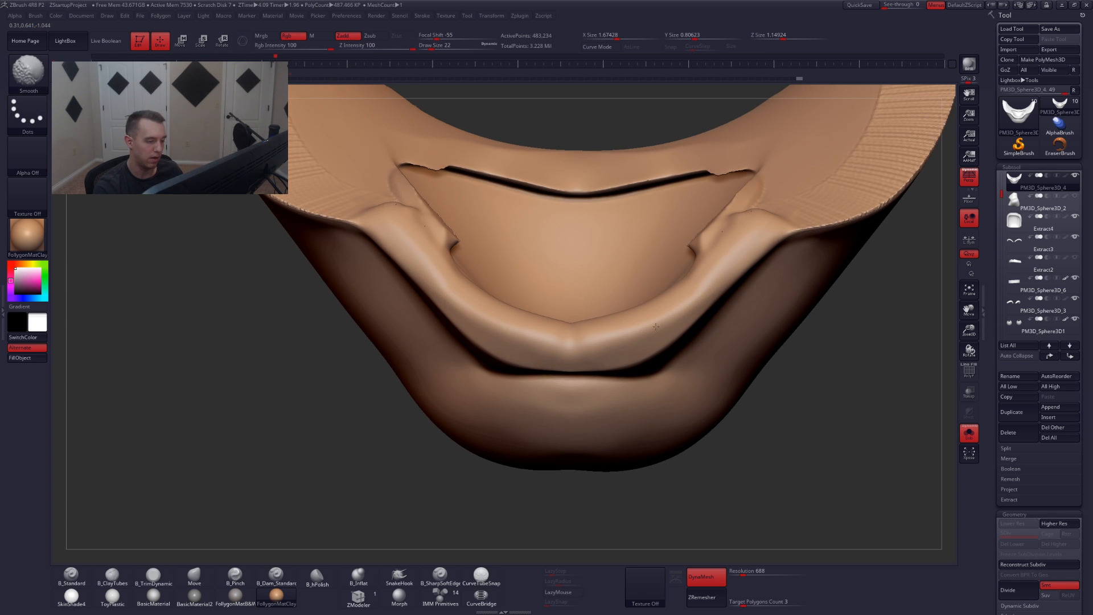
right_click_drag(655, 399, 658, 346)
- Adjust the centre of the lower lip with the Move brush at size 77, and apply Mirror And Weld to the jaw piece
key("4")
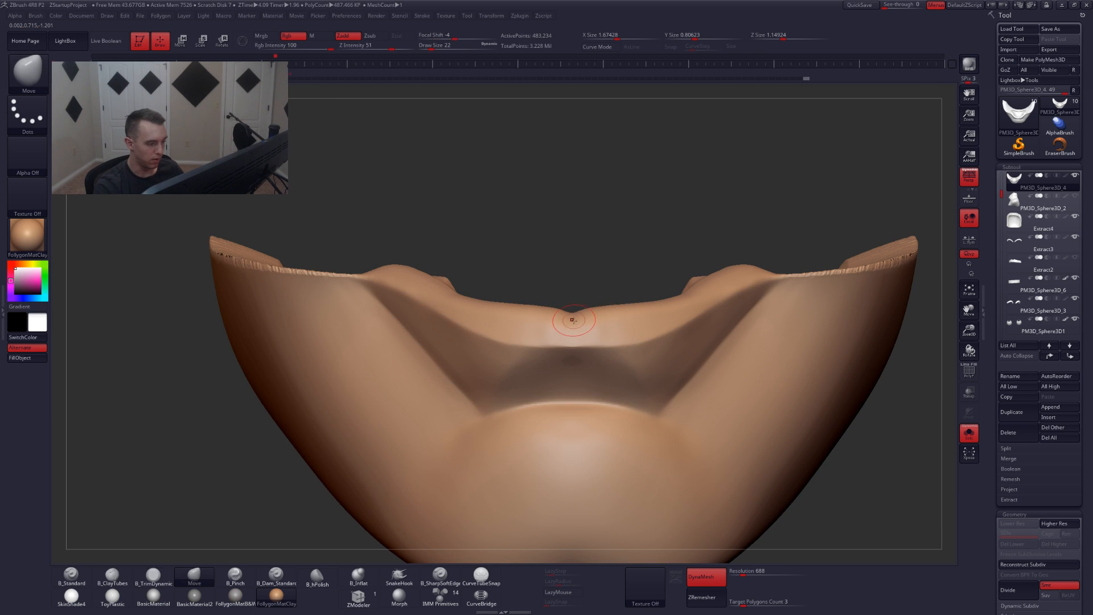
key("space")
left_click_drag(573, 320, 581, 322)
key("alt+s")
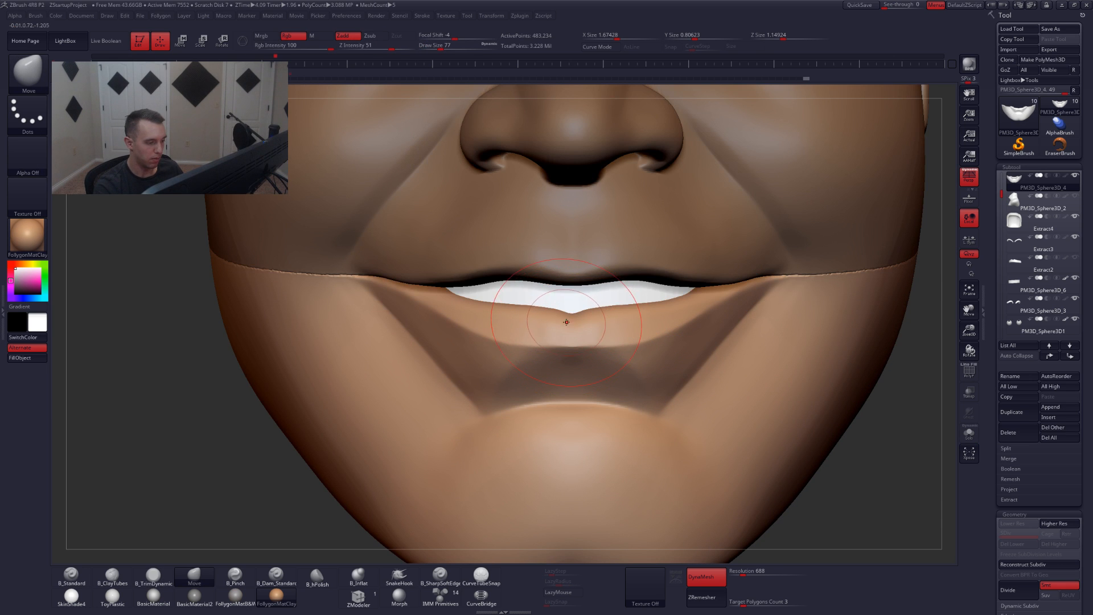
key("ctrl+shift+f")
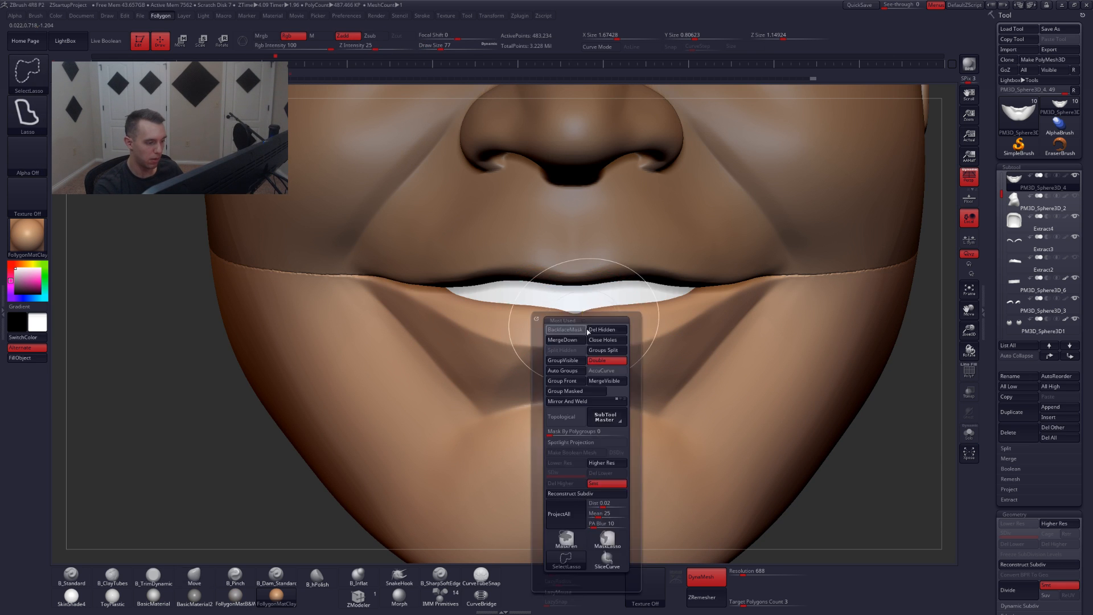
left_click(570, 402)
left_click(571, 402)
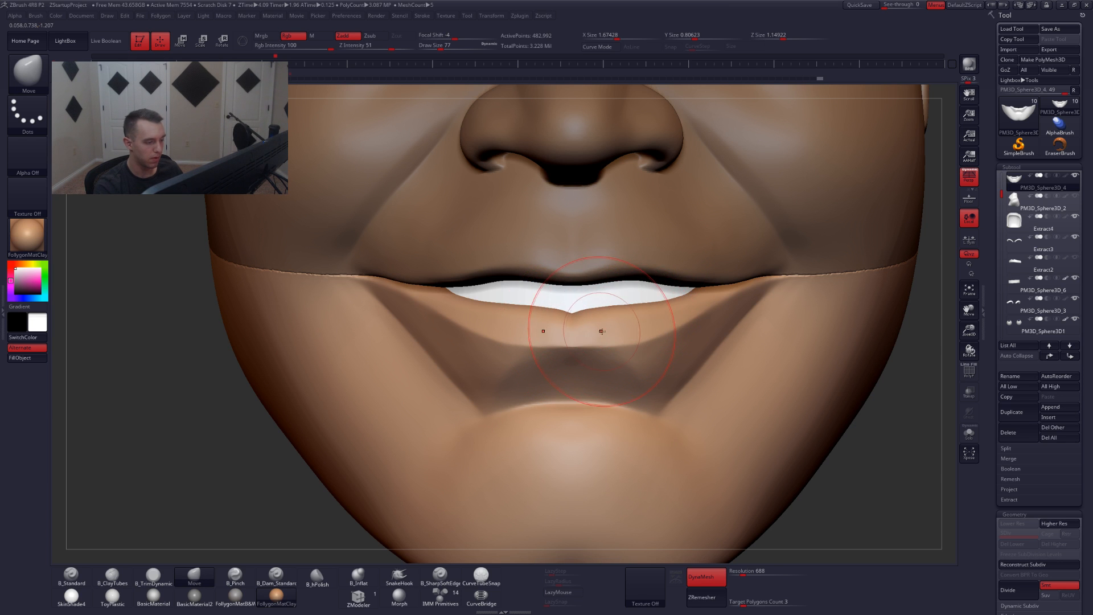
- Lasso-mask the raised bumps at the jaw piece's mouth corners, isolate the piece and invert the mask
right_click_drag(603, 330, 641, 321, "ctrl")
key("ctrl")
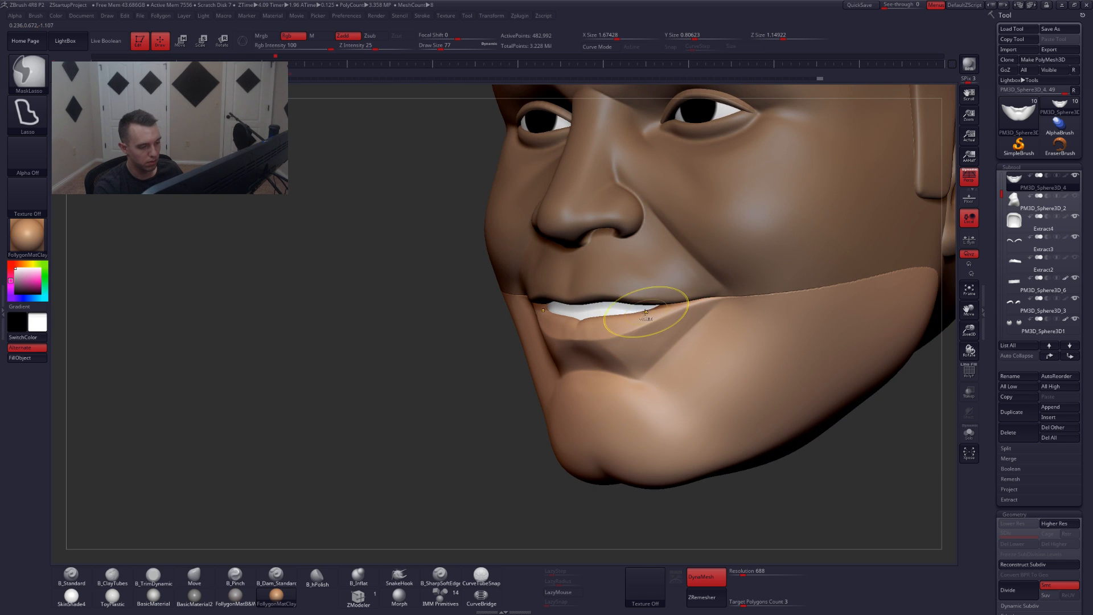
mouse_move(698, 298)
left_mouse_down("ctrl")
mouse_move(644, 178)
mouse_move(638, 126)
left_mouse_up("ctrl")
key("shift+s")
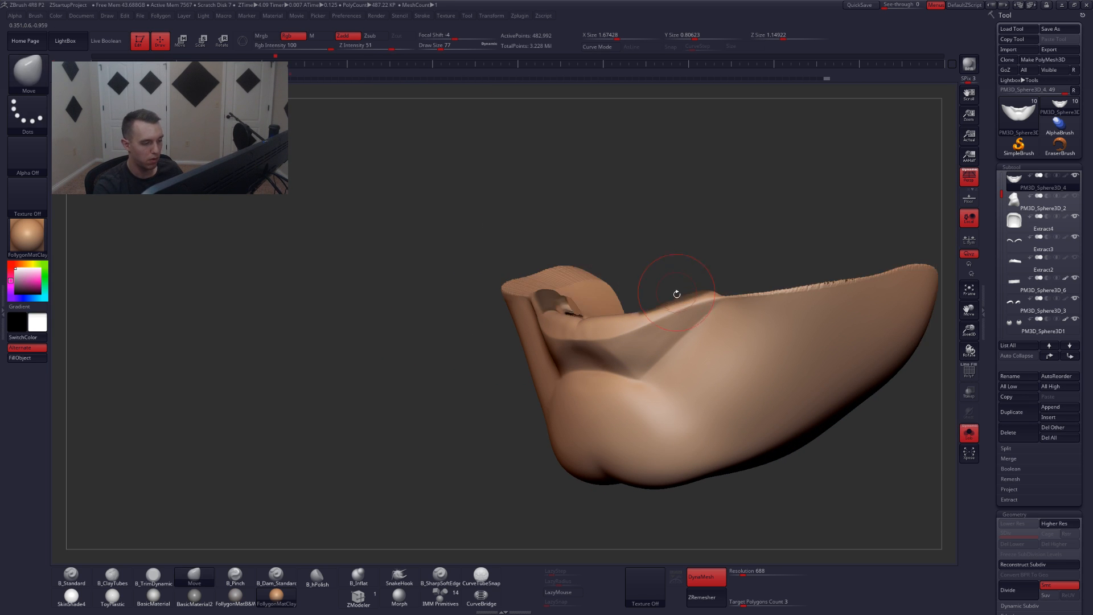
mouse_move(676, 291)
right_mouse_down()
mouse_move(661, 280)
mouse_move(683, 291)
right_mouse_up()
key("ctrl+i")
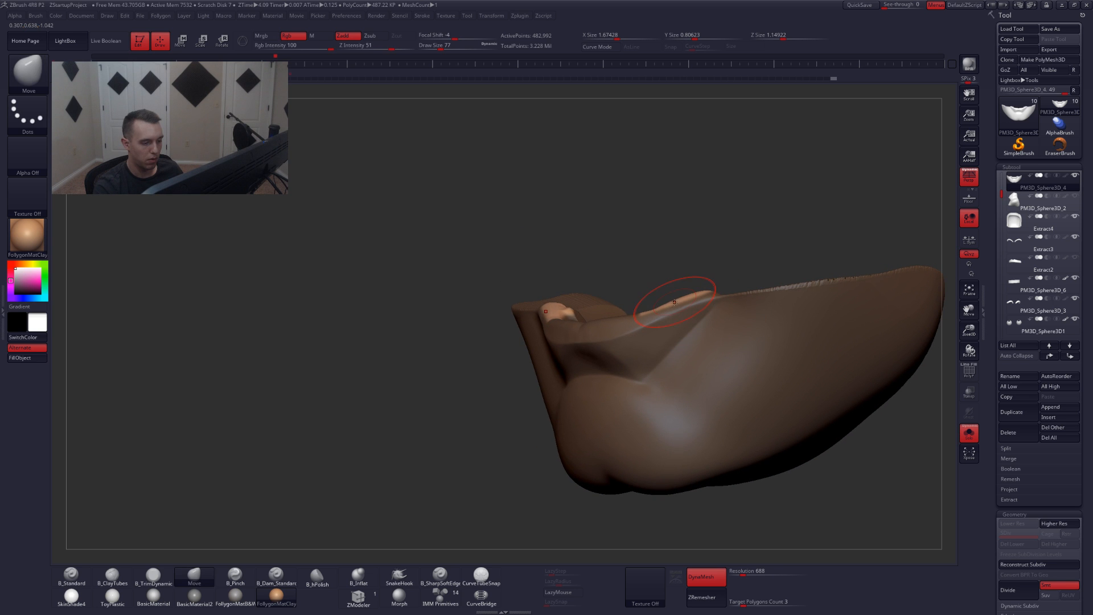
- Adjust the unmasked mouth-corner bumps with a transpose line and the Move brush, and clear the mask
key("w")
left_click_drag(667, 307, 660, 283)
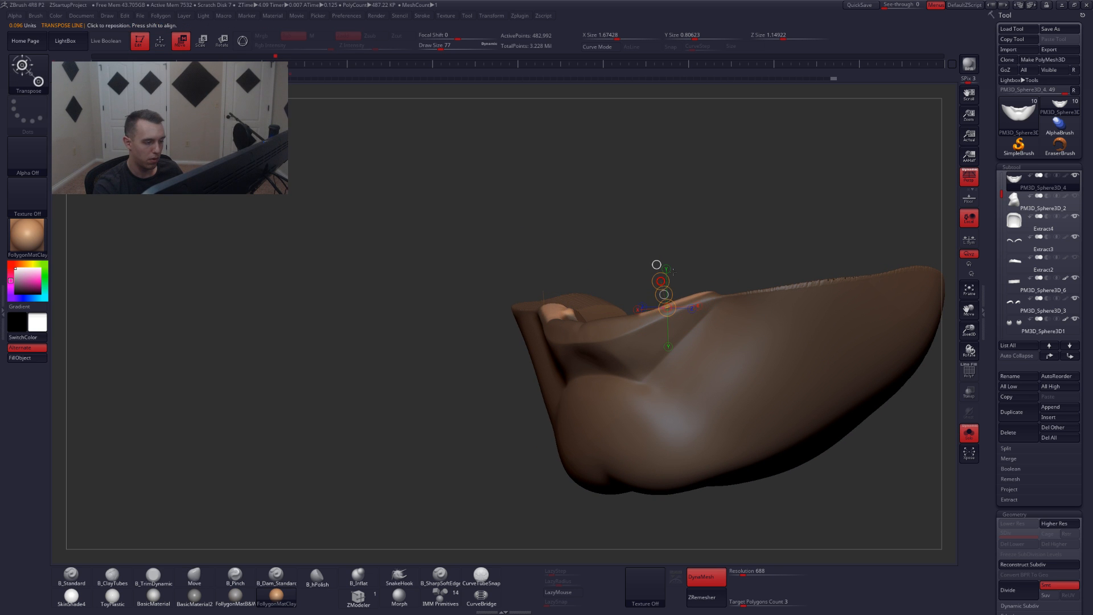
key("q")
mouse_move(677, 304)
right_mouse_down()
mouse_move(629, 335)
mouse_move(629, 373)
right_mouse_up()
key("space")
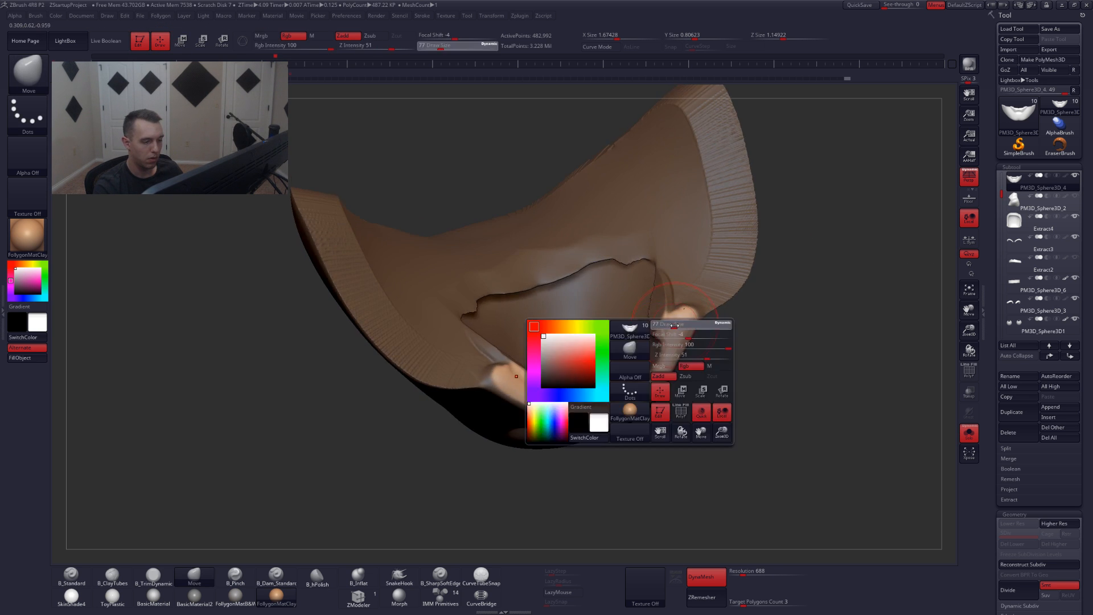
left_click_drag(690, 366, 743, 376)
mouse_move(663, 378)
right_mouse_down()
mouse_move(669, 386)
mouse_move(652, 378)
right_mouse_up()
- Flatten the mouth-corner bumps with TrimDynamic at size 56 and check the jaw piece against the full head
key("3")
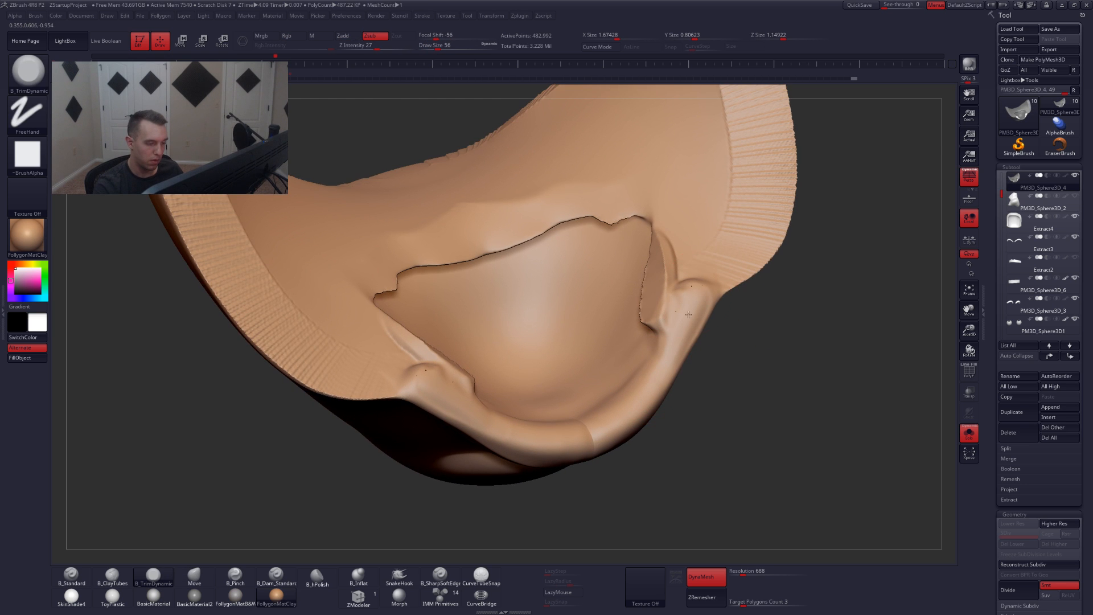
mouse_move(657, 300)
right_mouse_down()
mouse_move(649, 277)
mouse_move(660, 261)
mouse_move(724, 312)
mouse_move(739, 349)
mouse_move(764, 364)
mouse_move(775, 339)
right_mouse_up()
key("shift+s")
left_click_drag(1004, 188, 1019, 165)
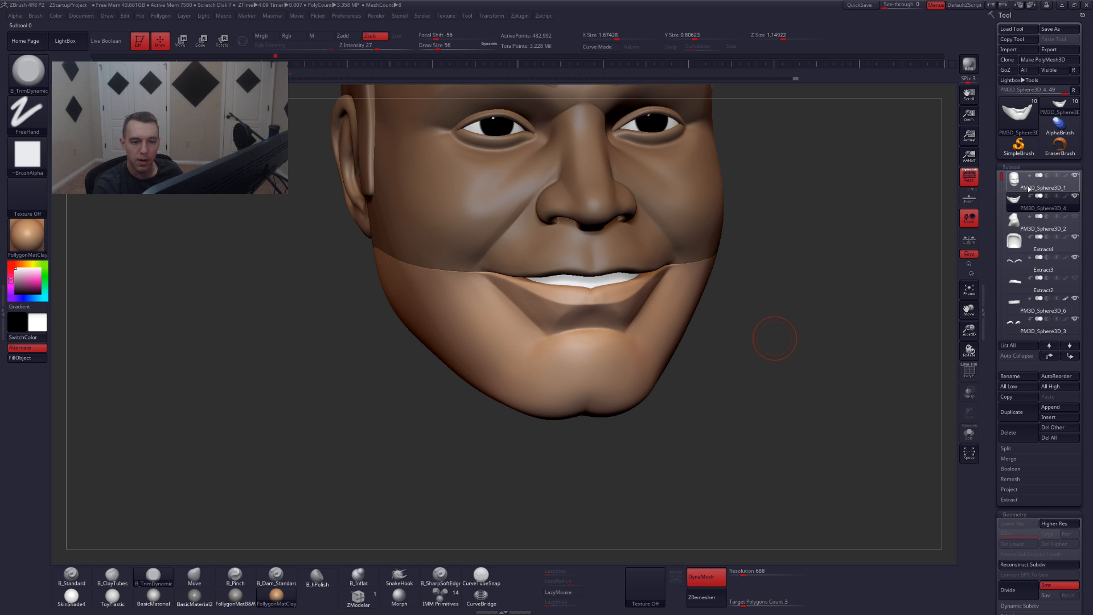
- Isolate the jaw piece and reshape the inner side rims of its mouth cavity with the Move brush at size 62
key("shift+s")
mouse_move(642, 228)
right_mouse_down()
mouse_move(622, 330)
mouse_move(626, 320)
right_mouse_up()
key("space")
left_click_drag(618, 295, 624, 295)
right_click_drag(617, 292, 629, 251)
key("b")
key("m")
key("v")
key("space")
mouse_move(586, 281)
right_mouse_down()
mouse_move(484, 307)
mouse_move(514, 269)
mouse_move(498, 318)
right_mouse_up()
key("space")
left_click_drag(498, 317, 491, 318)
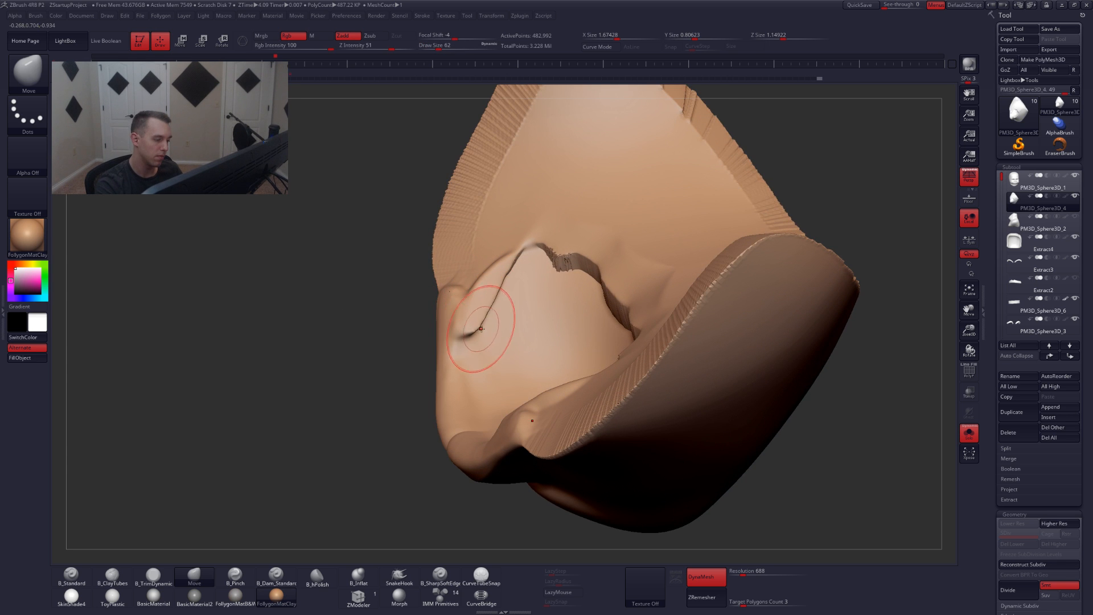
right_click_drag(488, 329, 496, 332)
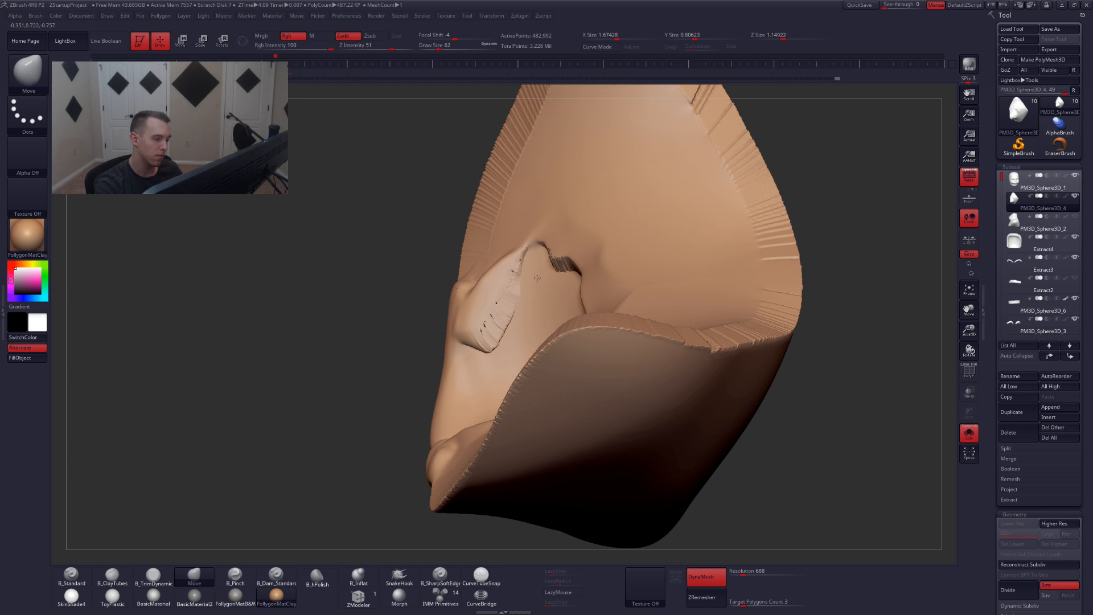
right_click_drag(516, 357, 763, 341)
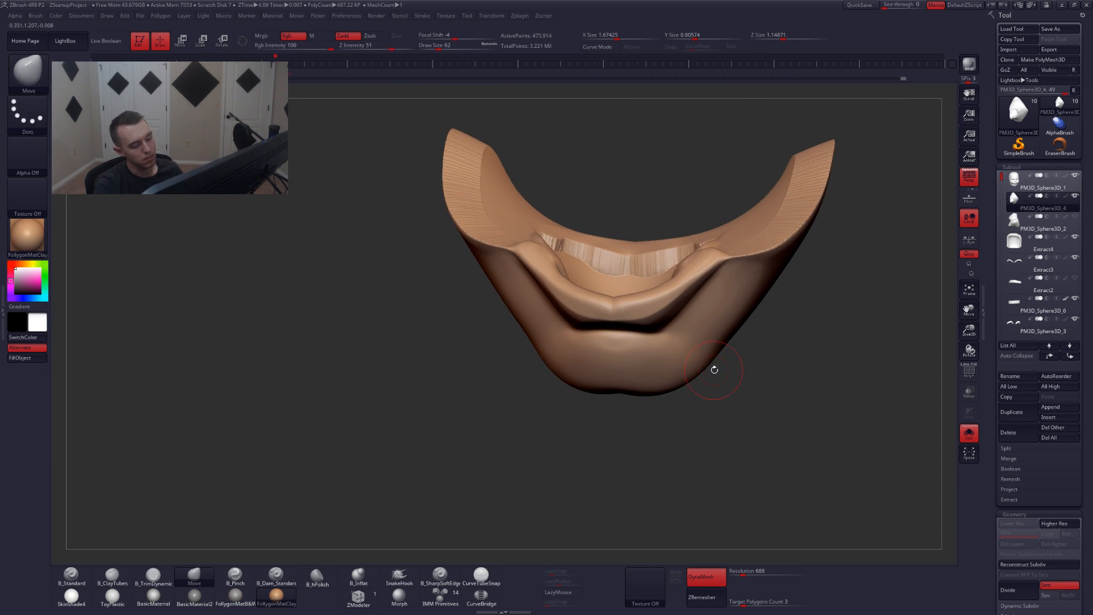
- Remesh the jaw piece and smooth the stepped rear rim of its mouth cavity
key("ctrl+f")
left_click(729, 339)
mouse_move(726, 188)
right_mouse_down()
mouse_move(700, 264)
mouse_move(663, 278)
right_mouse_up()
left_click_drag(668, 164, 676, 171, "shift")
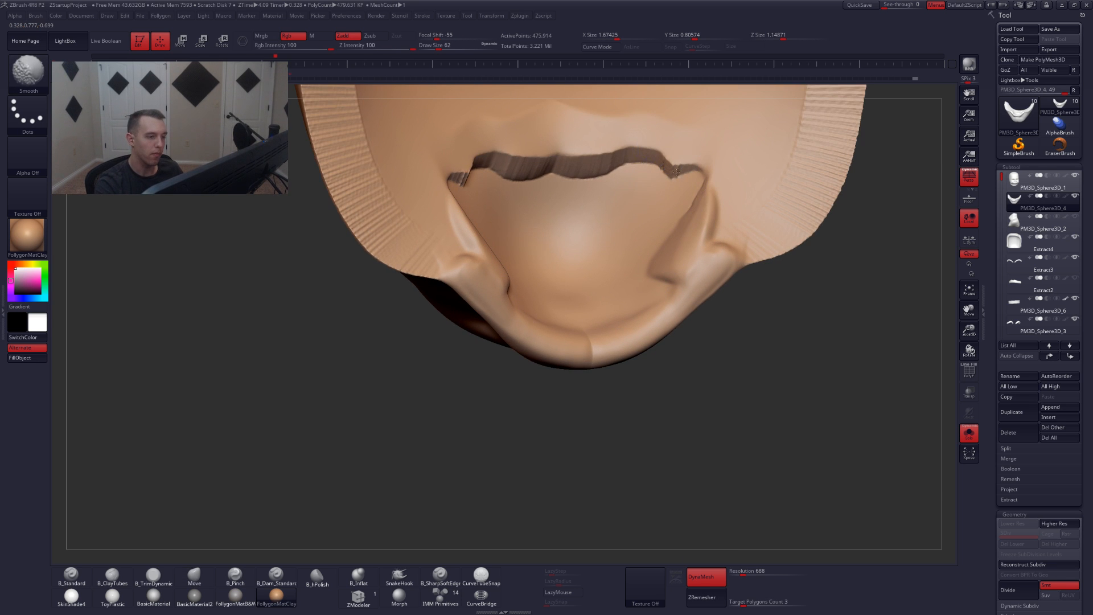
left_click_drag(598, 157, 561, 171, "shift")
right_click_drag(558, 210, 596, 335)
- Trim down the ragged rear rim and inner side walls of the mouth cavity with TrimDynamic, smoothing between strokes
key("3")
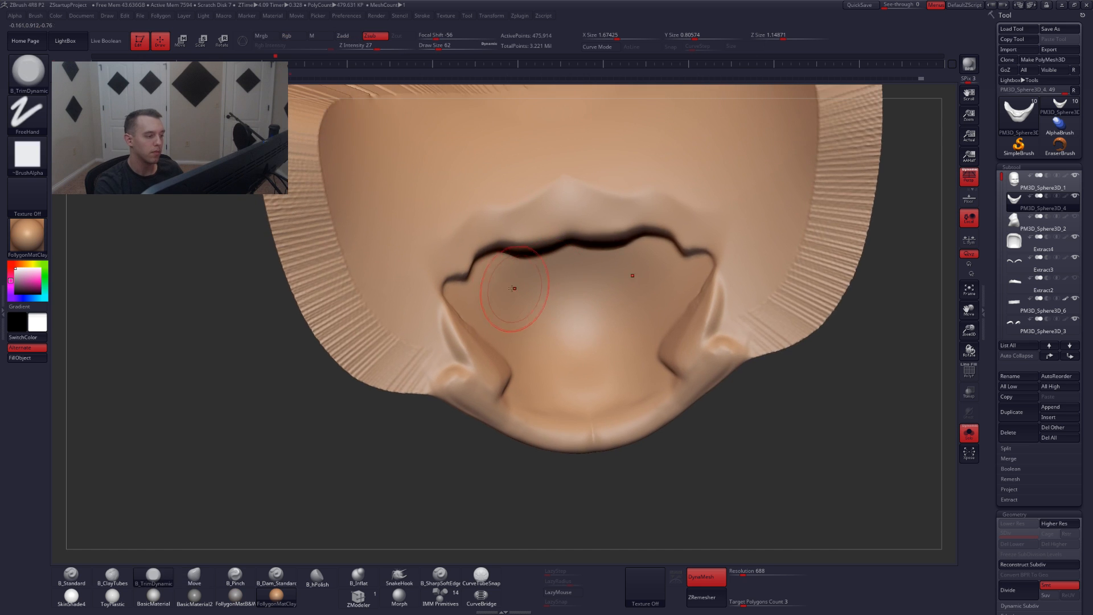
right_click_drag(515, 288, 458, 272)
mouse_move(458, 272)
left_mouse_down()
mouse_move(456, 253)
mouse_move(506, 234)
mouse_move(541, 239)
mouse_move(498, 230)
mouse_move(460, 250)
left_mouse_up()
right_click_drag(466, 282, 464, 246)
left_click_drag(463, 246, 460, 253, "shift")
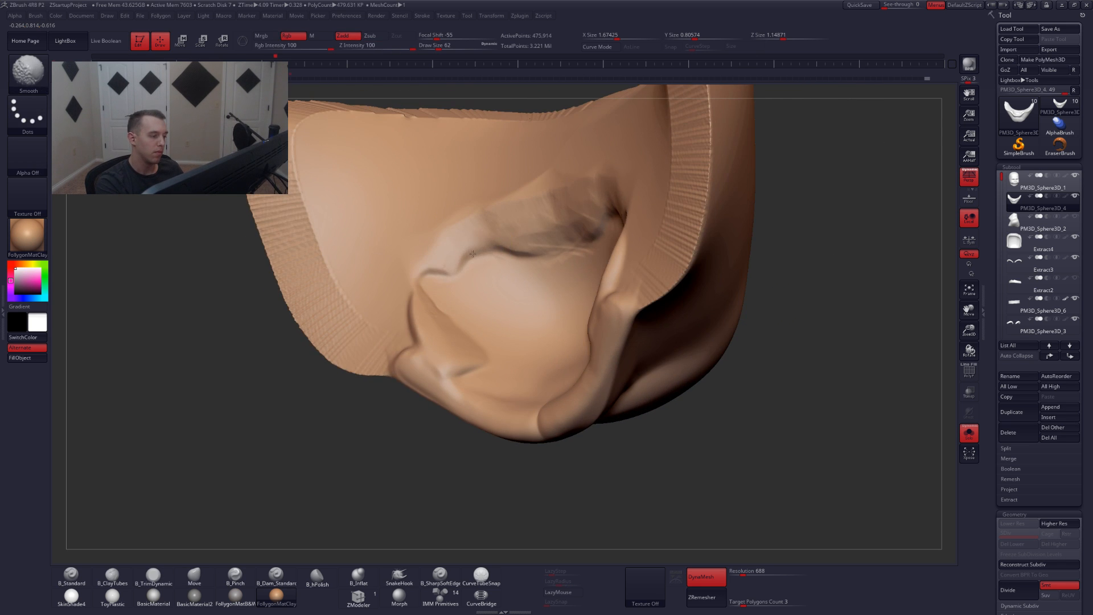
mouse_move(463, 263)
right_mouse_down()
mouse_move(444, 365)
mouse_move(407, 321)
right_mouse_up()
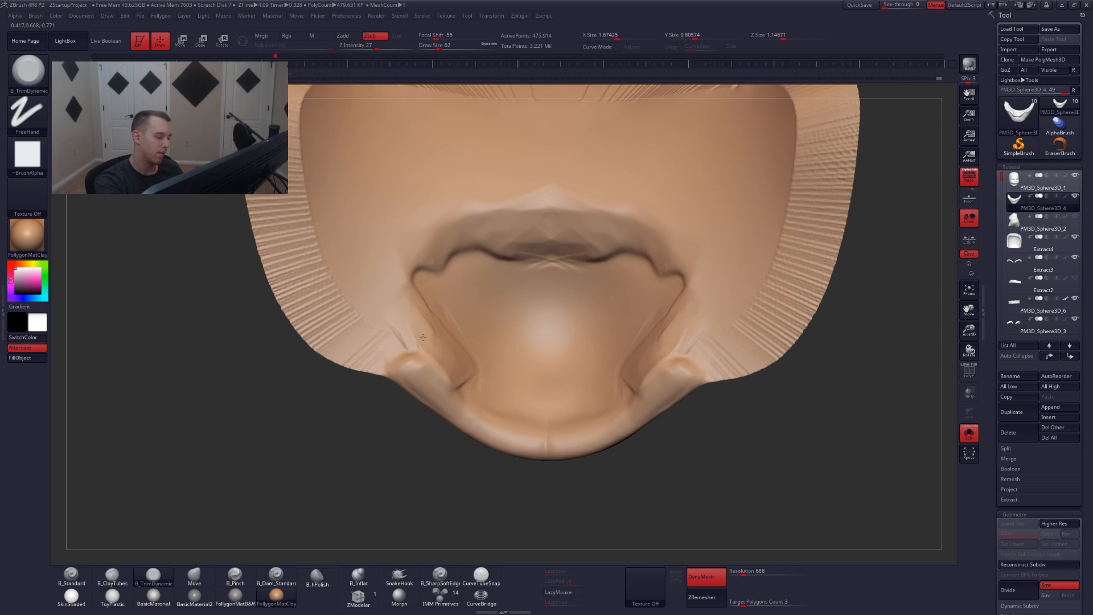
- Show the full head and examine the mouth, smile and jaw seam from the front and both sides
right_click_drag(609, 246, 689, 350)
key("shift+s")
right_click_drag(638, 260, 700, 390, "alt")
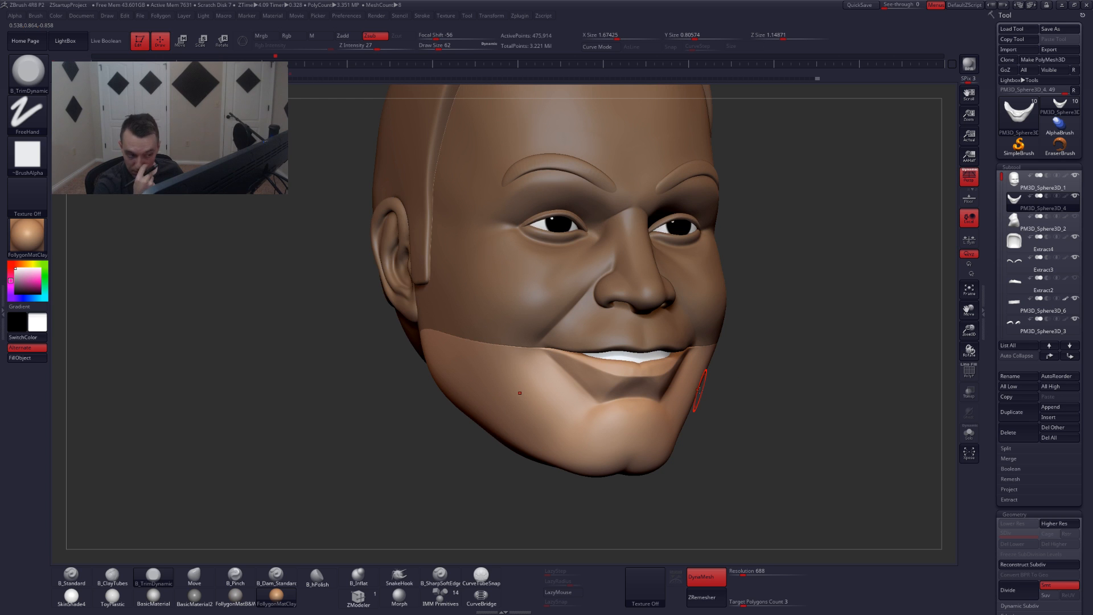
right_click_drag(765, 346, 757, 379, "alt")
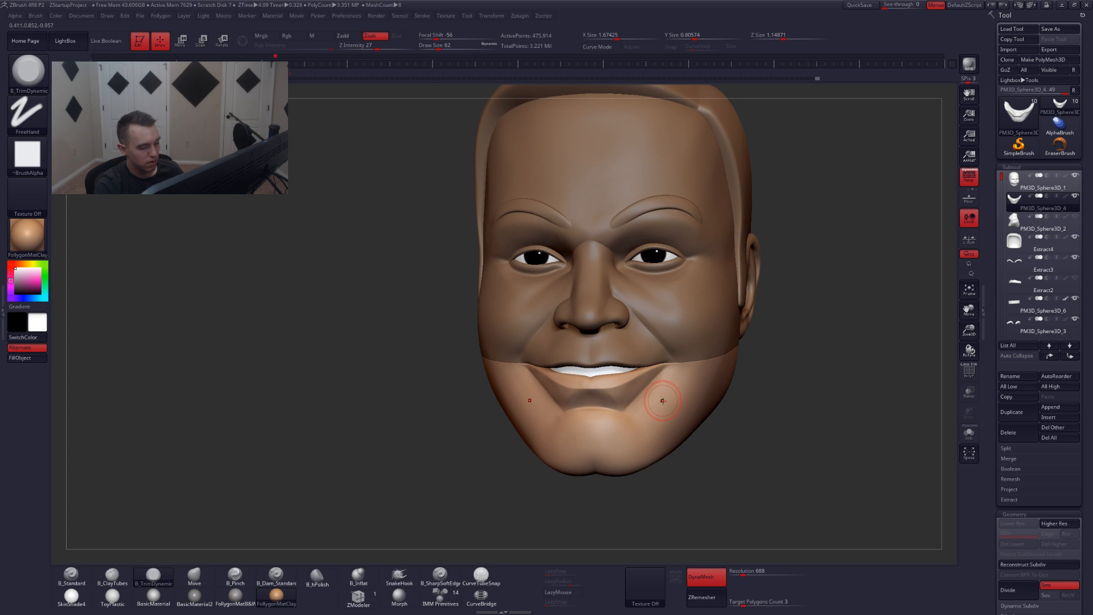
right_click_drag(663, 400, 683, 399)
key("shift+s")
right_click_drag(637, 370, 635, 325, "ctrl")
key("ctrl+shift+s")
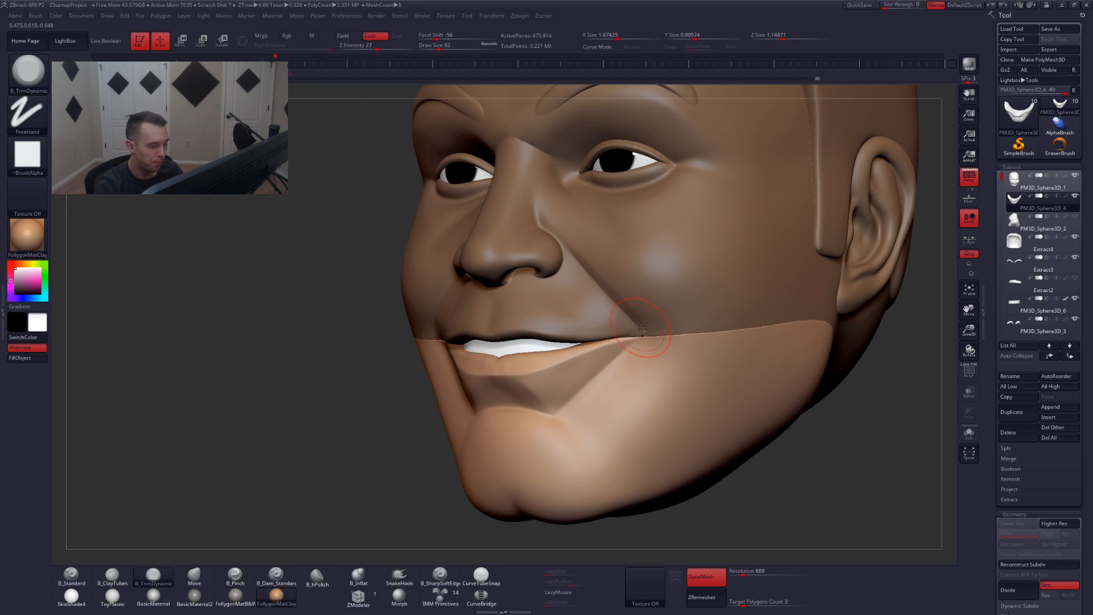
- Make the head piece active with the Move brush at size 132 and isolate it from the other pieces
left_click(648, 330, "alt")
key("b")
key("m")
key("v")
key("space")
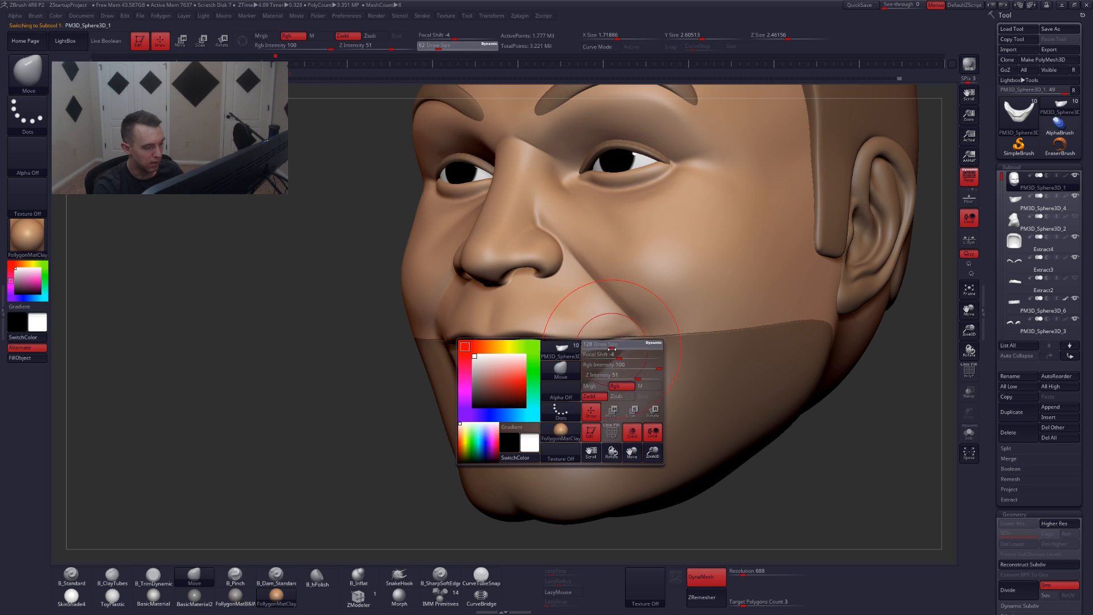
left_click(620, 359, "alt")
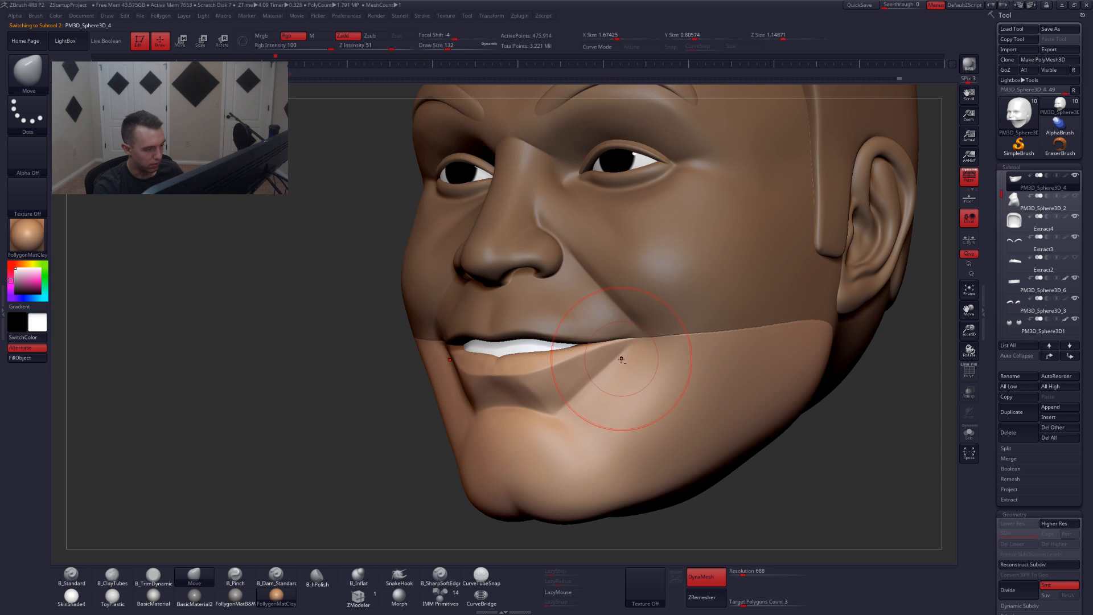
left_click(598, 335, "alt")
right_click_drag(623, 324, 678, 282)
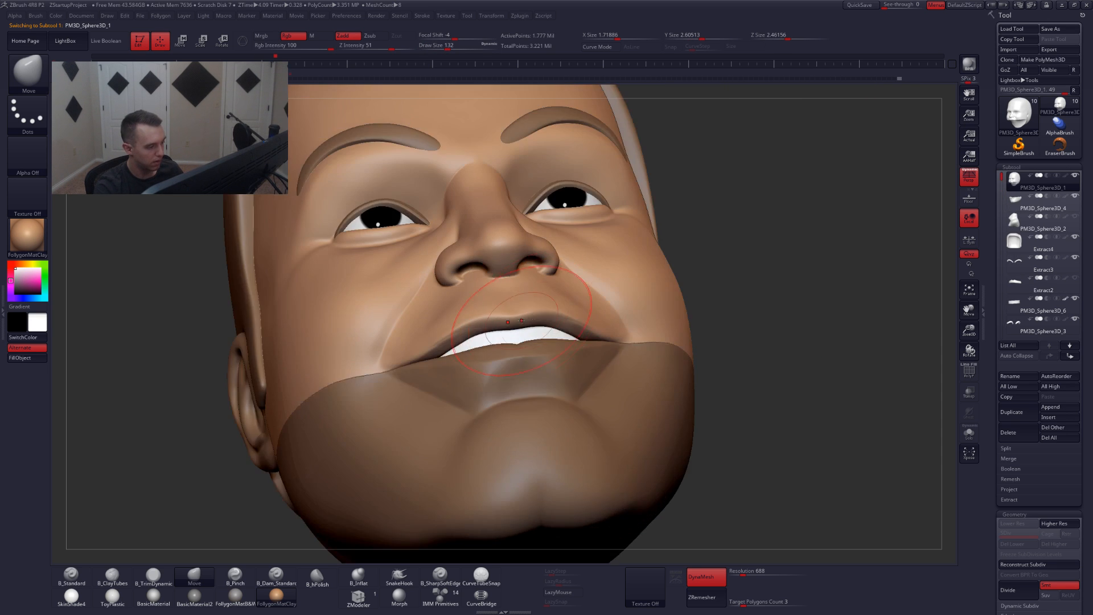
key("alt+s")
- Shape the underside of the upper lip and mouth corner on the head piece with the Move brush at size 44
right_click_drag(535, 347, 572, 340)
key("space")
left_click_drag(572, 341, 561, 341)
mouse_move(581, 346)
right_mouse_down()
mouse_move(608, 323)
mouse_move(637, 343)
right_mouse_up()
key("space")
left_click_drag(640, 339, 636, 339)
key("shift")
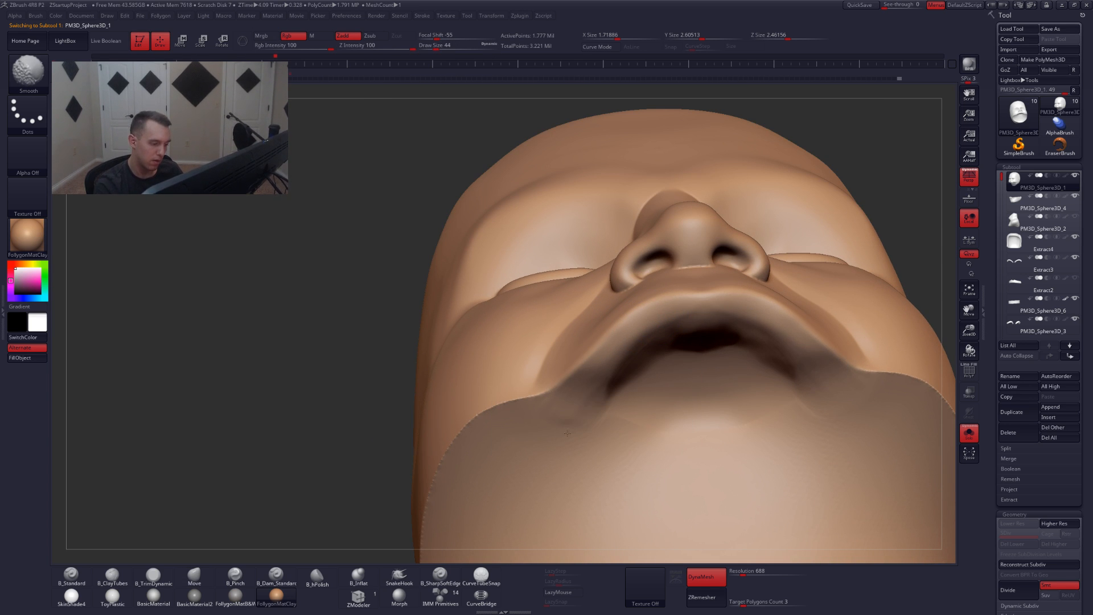
- Enlarge the brush and smooth out the mouth recess behind the head's upper lip
right_click_drag(708, 378, 710, 352)
key("bracketright")
key("bracketright")
key("bracketright")
key("bracketright")
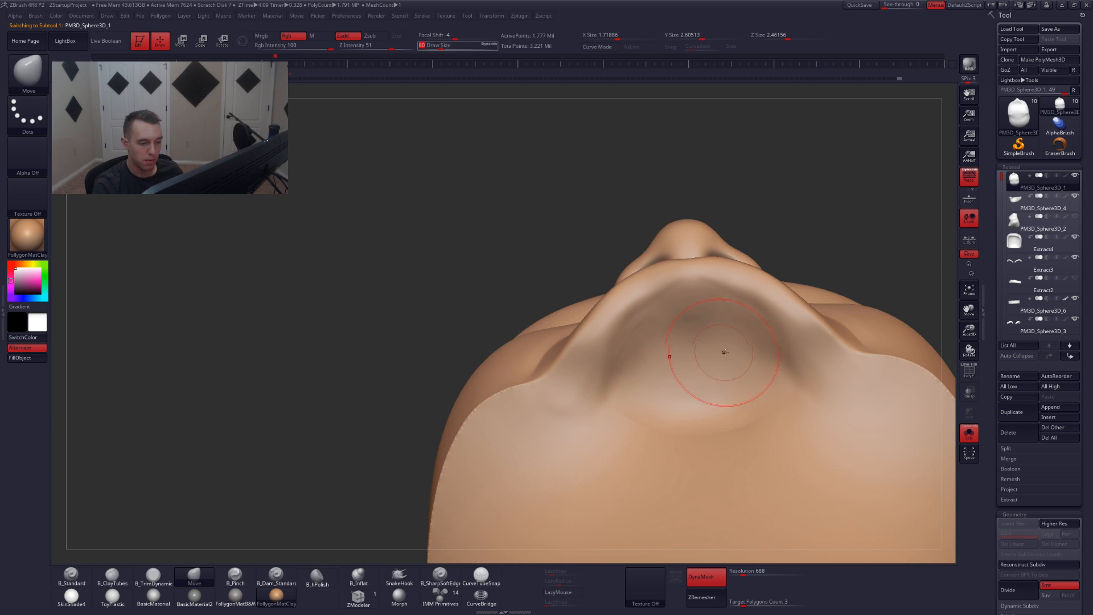
left_click_drag(725, 352, 739, 341, "shift")
- Refine the upper lip's curve from below with the Move brush at size 56 and check the full head in profile
mouse_move(686, 317)
right_mouse_down()
mouse_move(683, 464)
mouse_move(671, 427)
mouse_move(623, 439)
right_mouse_up()
mouse_move(689, 466)
right_mouse_down()
mouse_move(797, 310)
mouse_move(802, 392)
mouse_move(759, 376)
mouse_move(793, 420)
right_mouse_up()
key("space")
left_click_drag(732, 405, 726, 405)
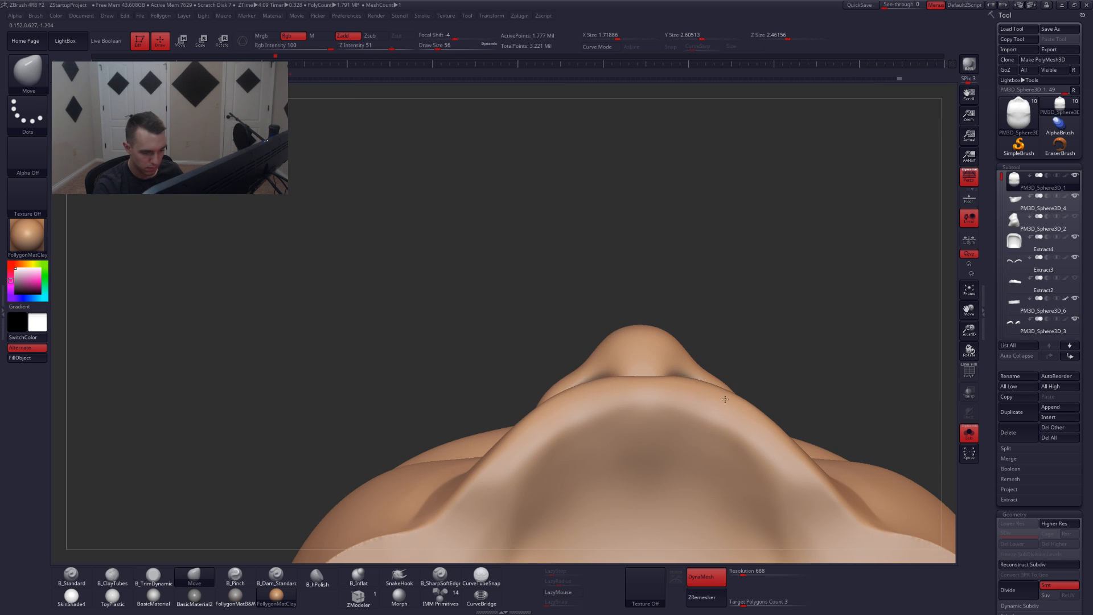
right_click_drag(724, 405, 700, 408)
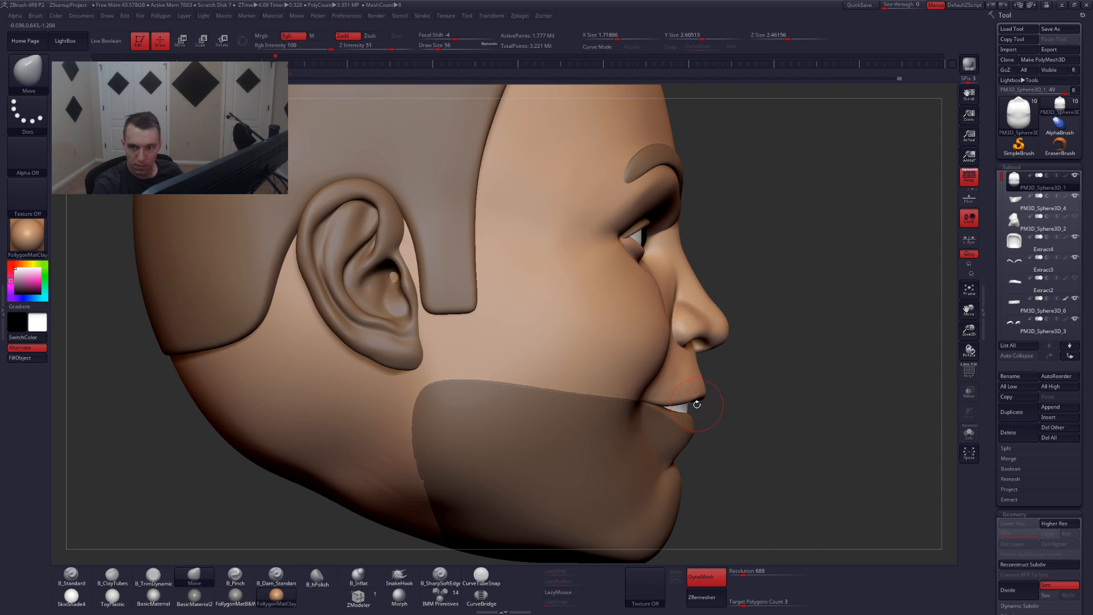
- Make the jaw piece active and isolate it from the other pieces with its inner side facing the view
key("space")
left_click_drag(697, 404, 703, 404)
mouse_move(705, 394)
right_mouse_down()
mouse_move(731, 396)
mouse_move(718, 394)
right_mouse_up()
left_click(777, 425, "alt")
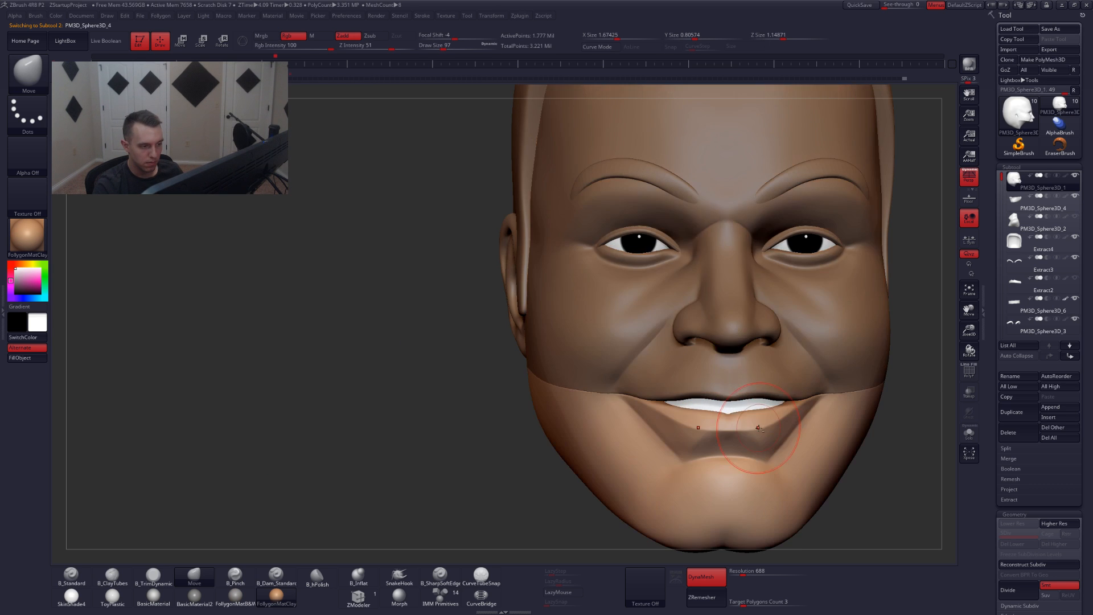
key("alt+s")
mouse_move(840, 337)
right_mouse_down("ctrl")
mouse_move(814, 382)
mouse_move(761, 382)
right_mouse_up("ctrl")
right_click_drag(761, 382, 760, 424)
right_click_drag(760, 424, 720, 392, "ctrl")
- Flatten the ridges around the mouth cavity on the jaw piece's inner side with the TrimDynamic brush at size 62
key("space")
left_click_drag(720, 392, 711, 391)
mouse_move(712, 392)
right_mouse_down()
mouse_move(711, 412)
mouse_move(715, 394)
right_mouse_up()
key("3")
key("space")
left_click_drag(715, 393, 705, 392)
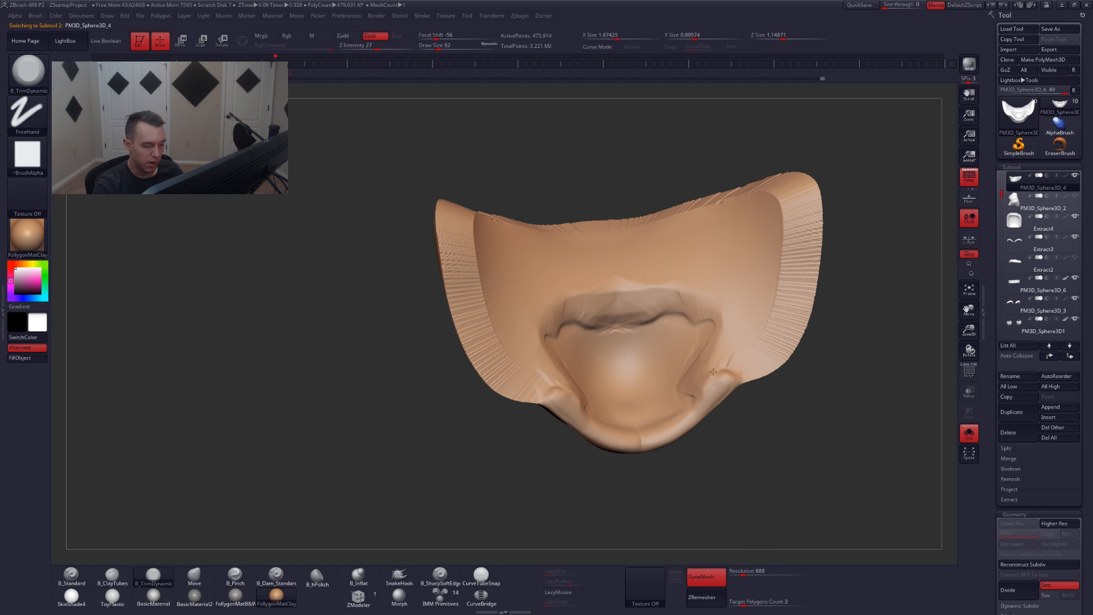
right_click_drag(702, 388, 696, 385)
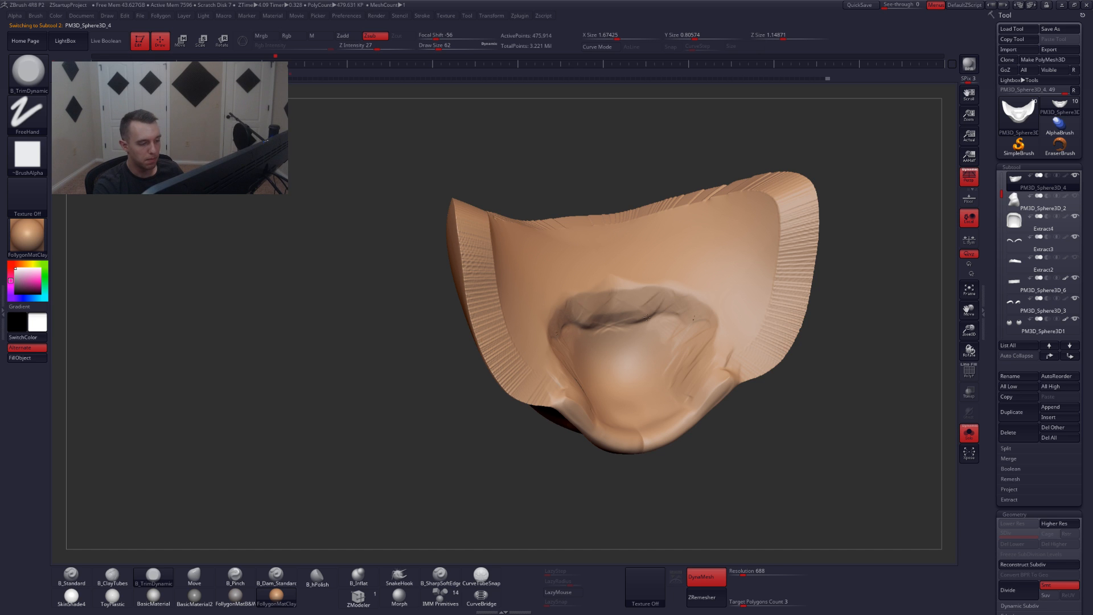
left_click_drag(647, 317, 618, 293)
- Enlarge the TrimDynamic brush to size 83 and smooth down the rest of the jaw's inner mouth bulge
key("space")
left_click_drag(618, 292, 639, 292)
right_click_drag(639, 293, 579, 308)
left_click_drag(569, 335, 546, 315)
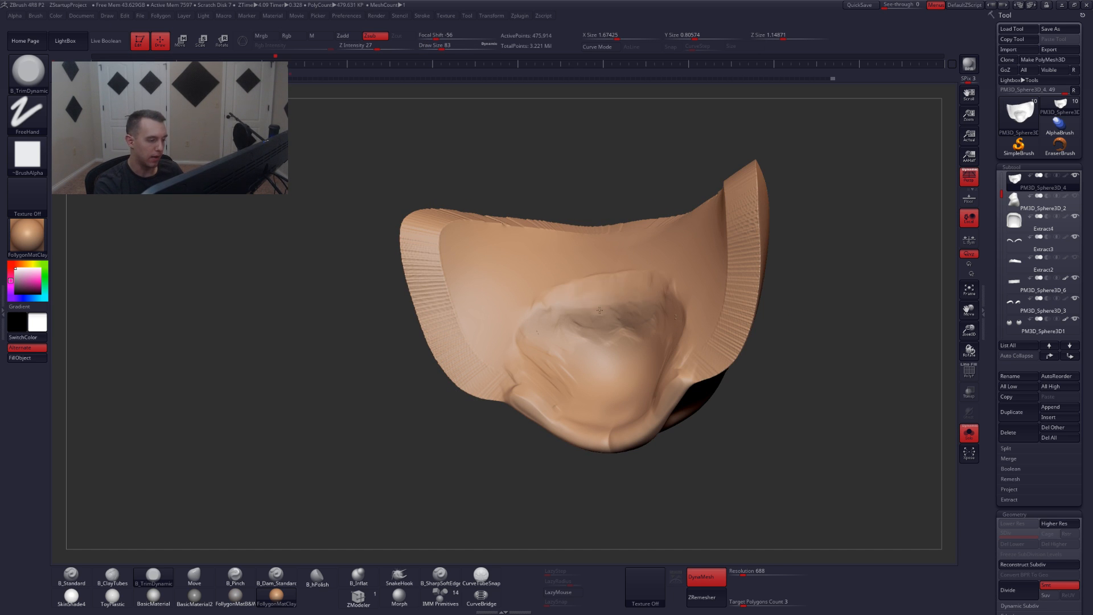
left_click_drag(556, 293, 538, 319)
mouse_move(538, 319)
right_mouse_down()
mouse_move(793, 388)
mouse_move(738, 431)
right_mouse_up()
- Rebuild the jaw piece's mesh with DynaMesh and bring the other head pieces back into view
left_click_drag(753, 418, 818, 345, "ctrl")
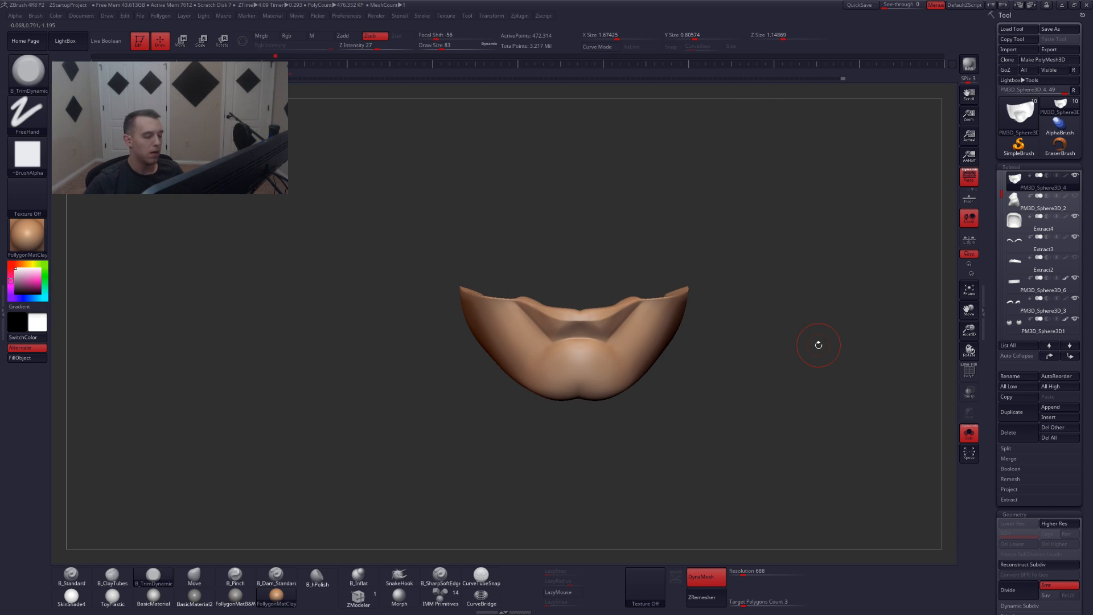
key("shift+s")
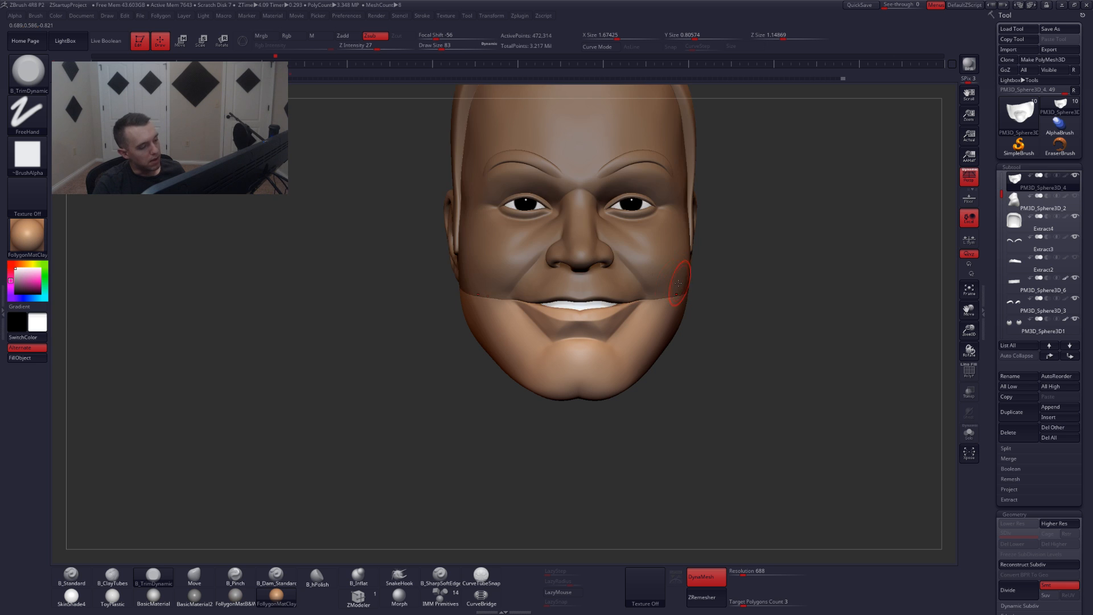
right_click_drag(685, 291, 768, 313, "alt")
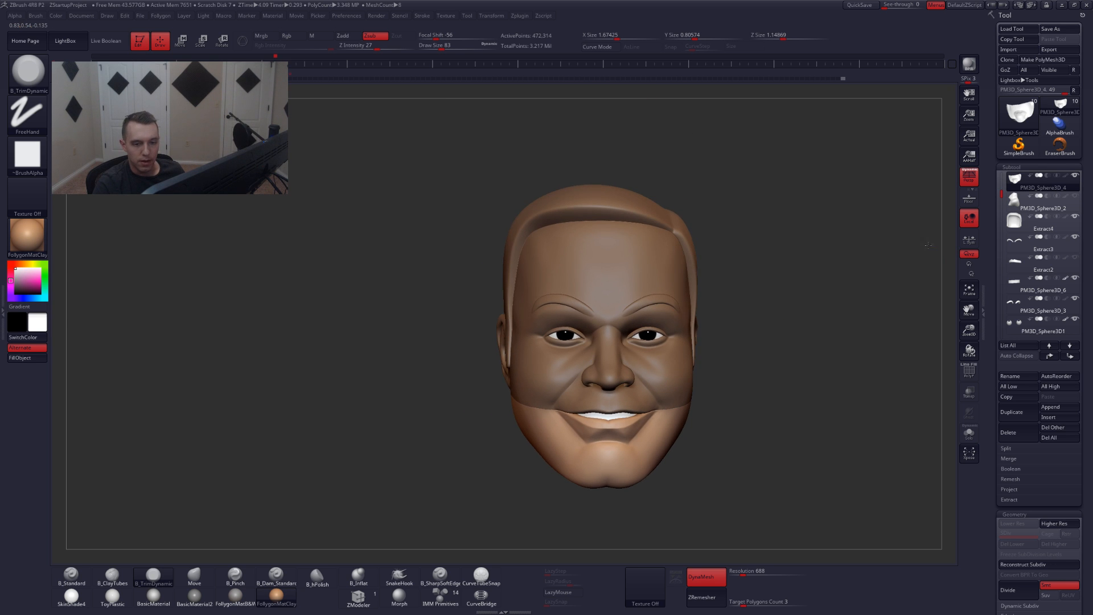
right_click_drag(928, 245, 928, 205, "alt")
- Show the neck and shoulders piece, make the eyes piece active and check the whole bust
left_click(1036, 202)
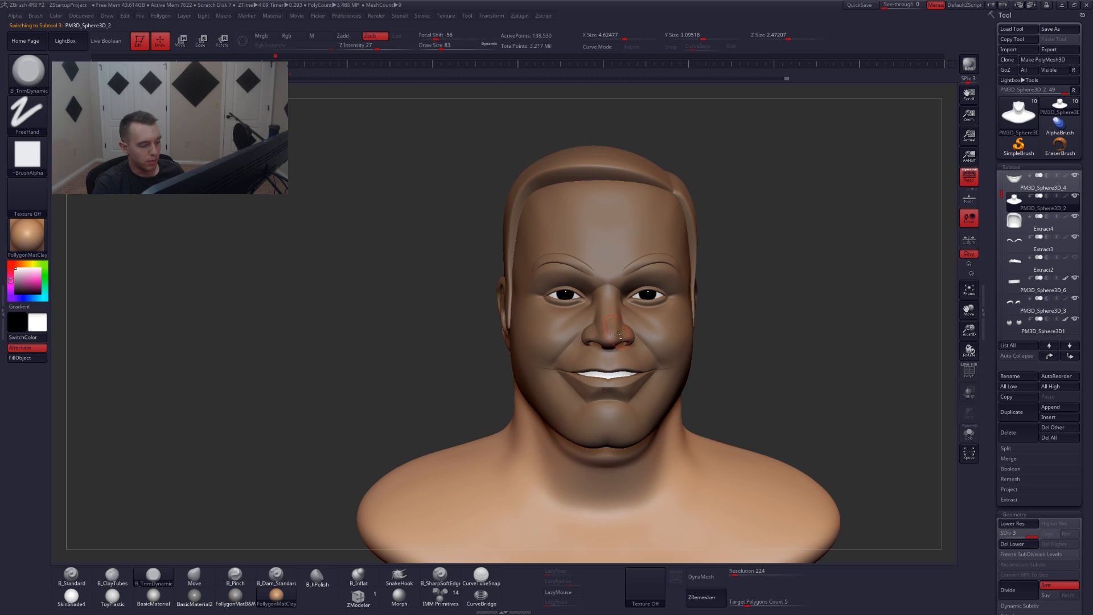
left_click(653, 364, "alt")
right_click_drag(653, 364, 692, 305, "ctrl")
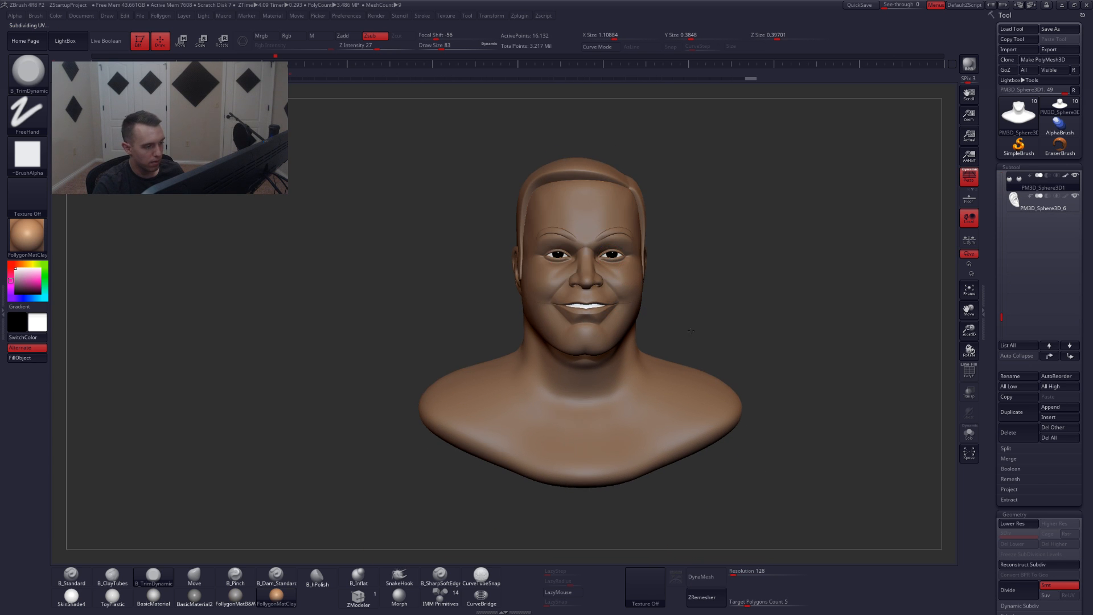
right_click_drag(674, 315, 703, 330)
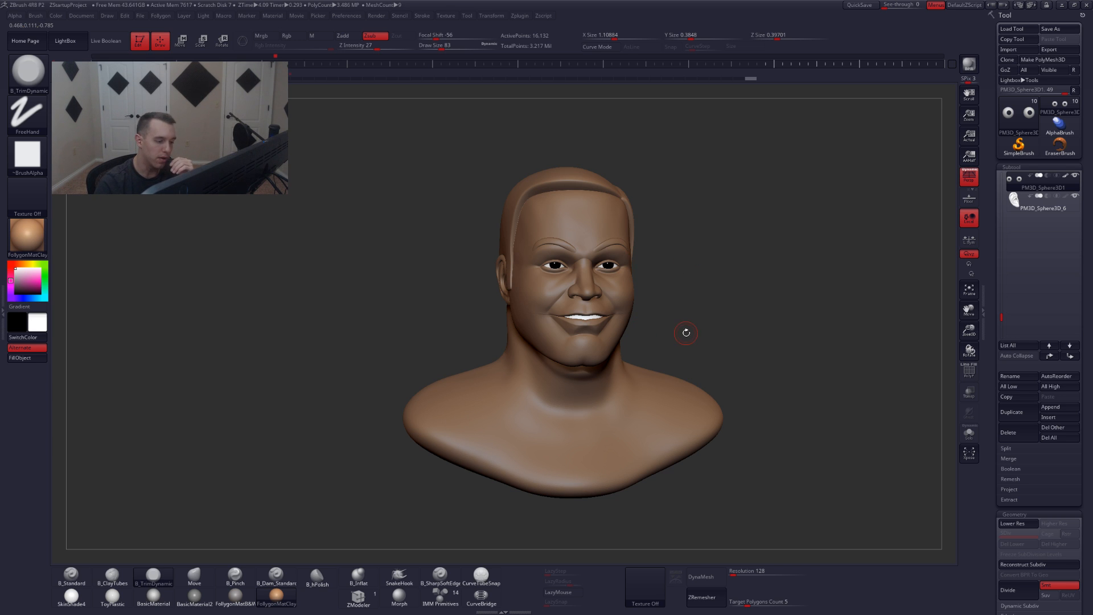
key("b")
key("p")
key("i")
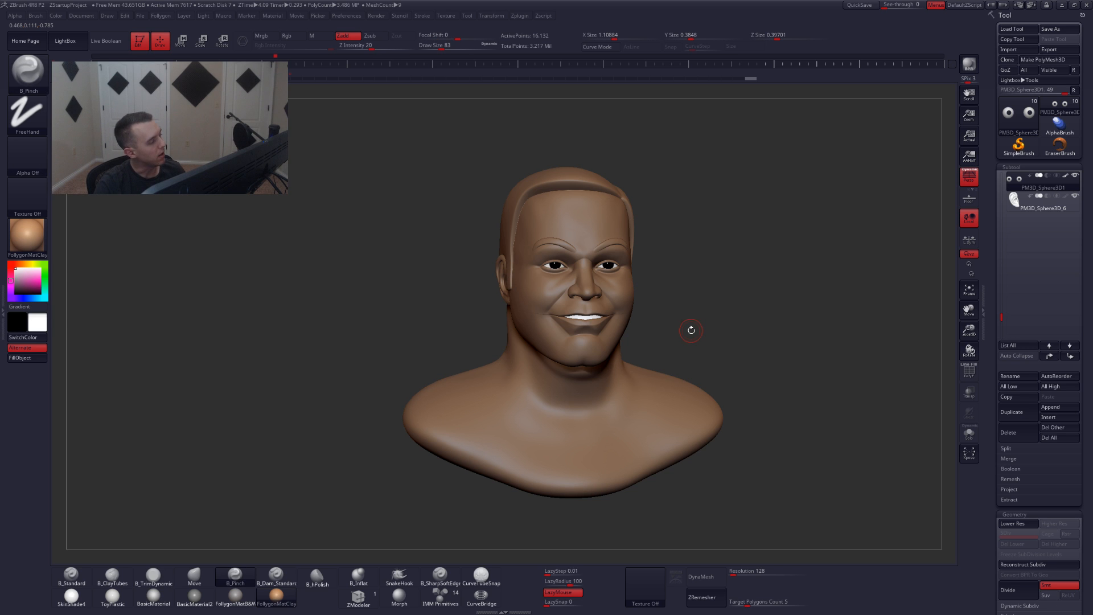
- Switch to the Move brush at size 202 and quick-save the project
key("b")
key("m")
key("v")
key("space")
left_click_drag(706, 313, 712, 312)
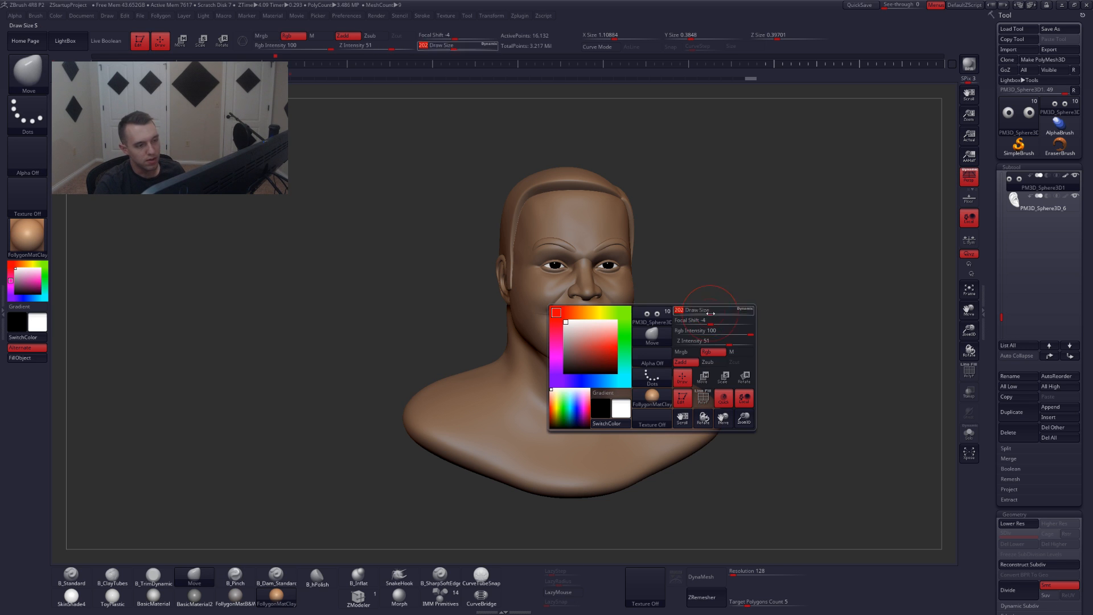
left_click(859, 7)
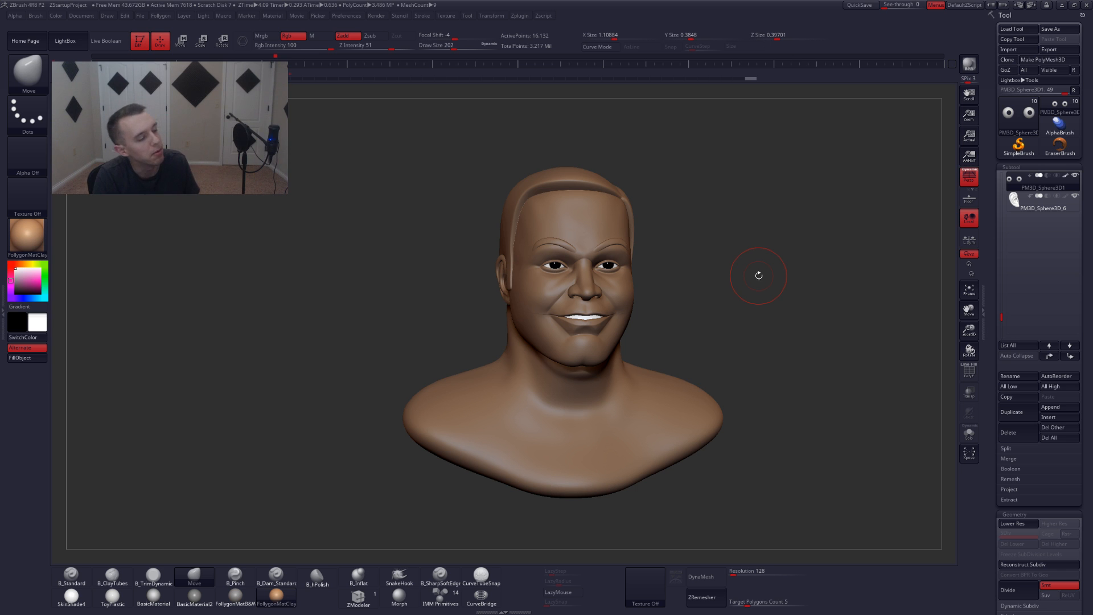
- Change the bust's material to FolygonMatB&WClay and examine it from the side and front
left_click_drag(759, 271, 690, 296)
left_click(235, 595)
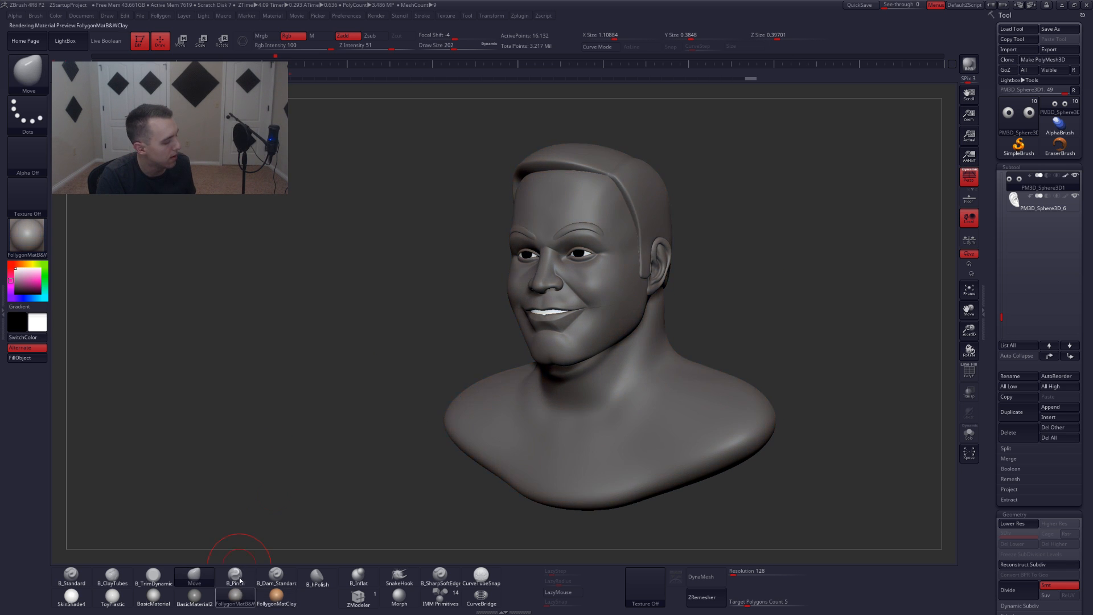
left_click_drag(509, 345, 688, 313)
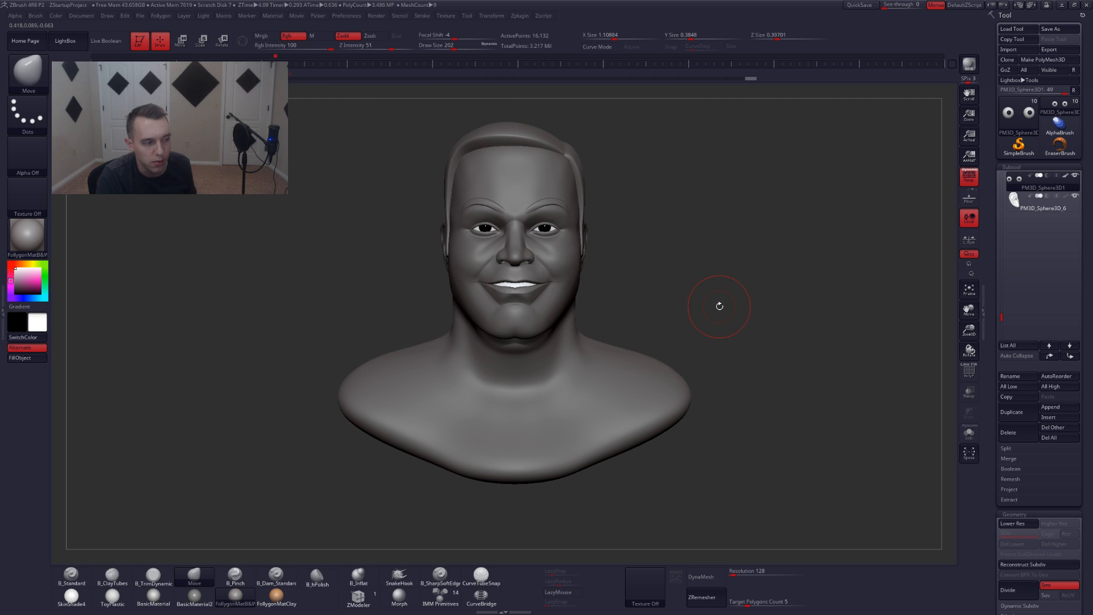